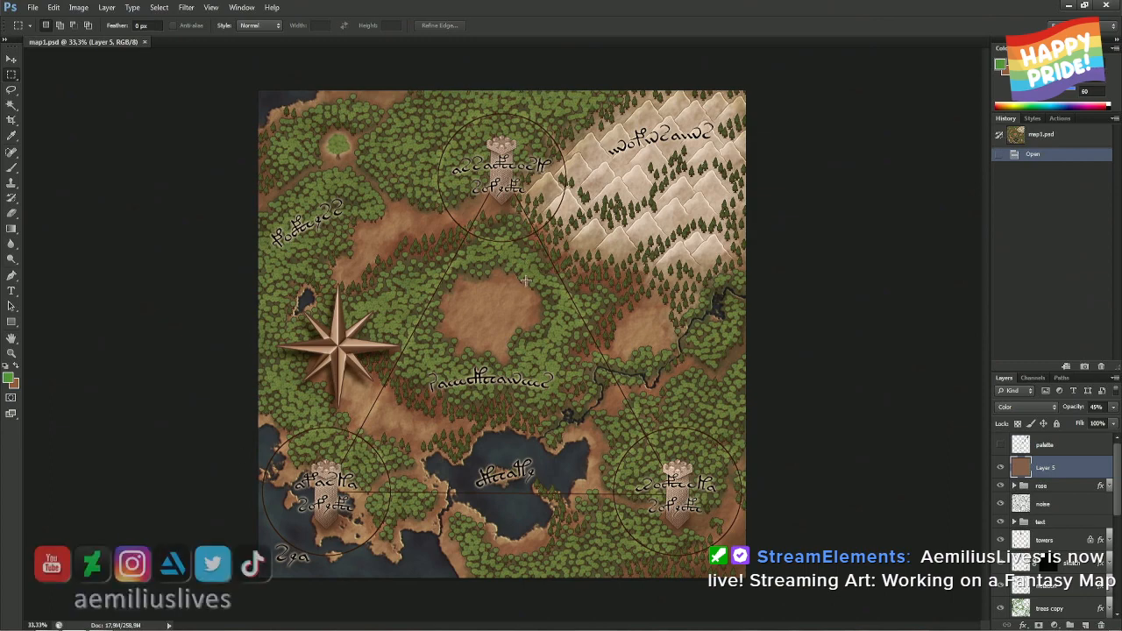
{"action": "left_click_drag", "start_coordinate": [526, 281], "coordinate": [434, 355]}
{"action": "left_click", "coordinate": [496, 324]}
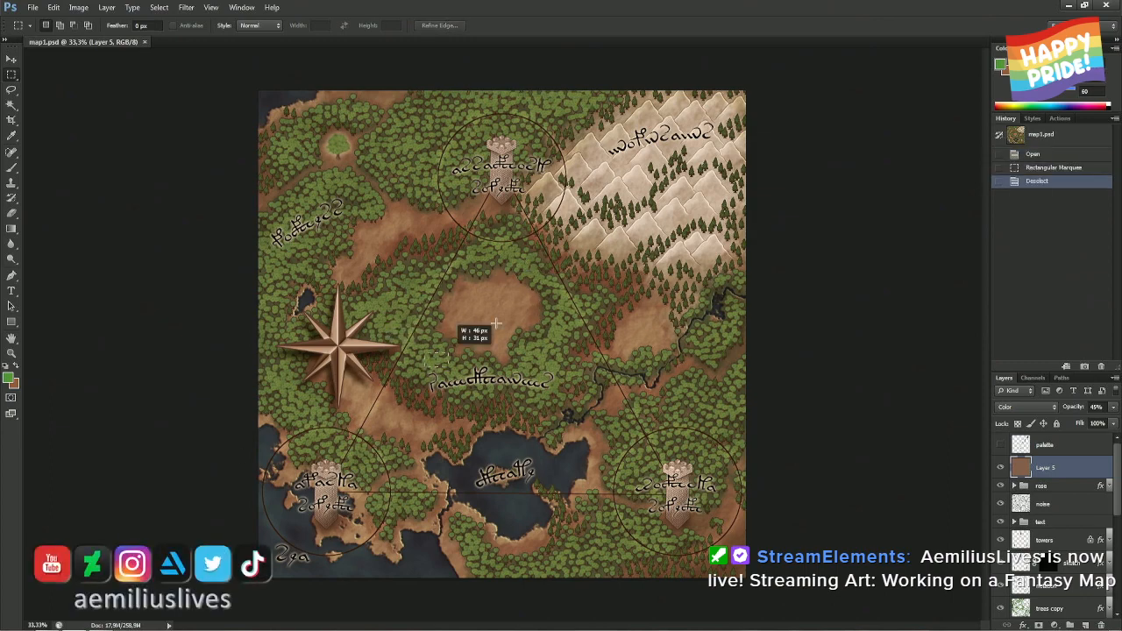
{"action": "mouse_move", "coordinate": [496, 324]}
{"action": "left_mouse_down"}
{"action": "mouse_move", "coordinate": [543, 359]}
{"action": "mouse_move", "coordinate": [533, 351]}
{"action": "left_mouse_up"}
{"action": "left_click", "coordinate": [446, 425]}
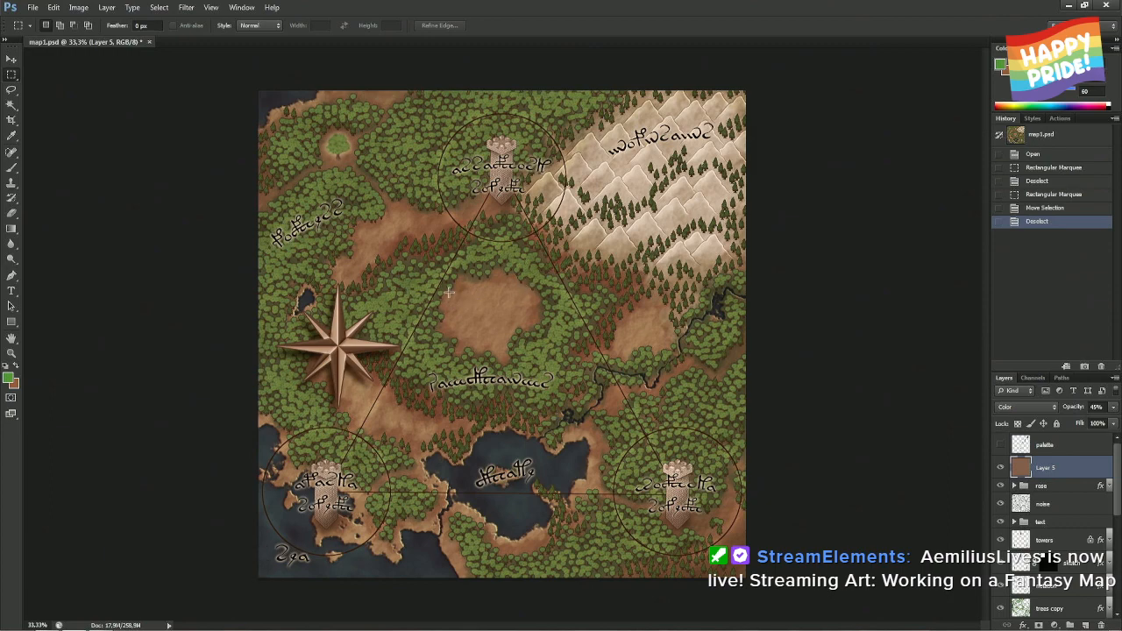
{"action": "left_click_drag", "start_coordinate": [444, 258], "coordinate": [544, 373]}
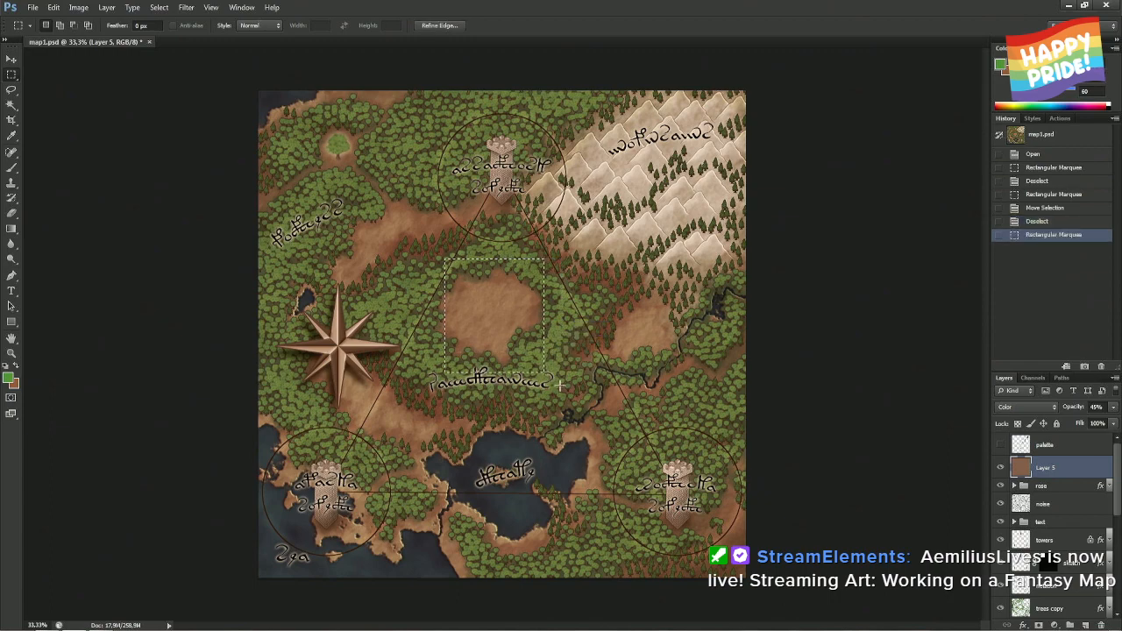
{"action": "key", "text": "ctrl+d"}
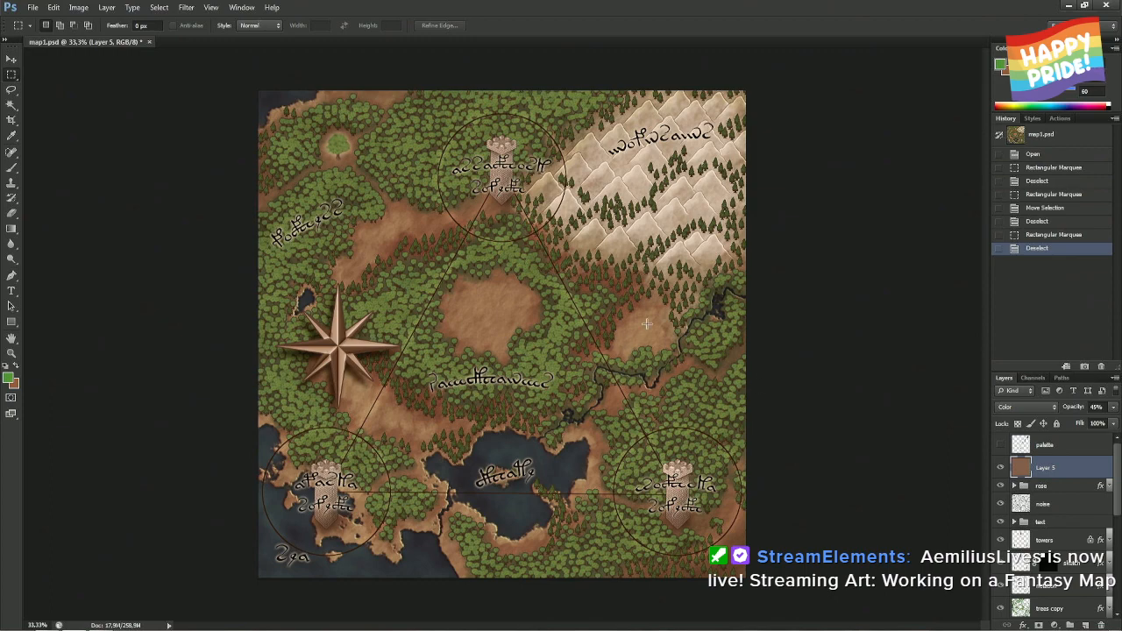
{"action": "left_click_drag", "start_coordinate": [672, 306], "coordinate": [368, 408]}
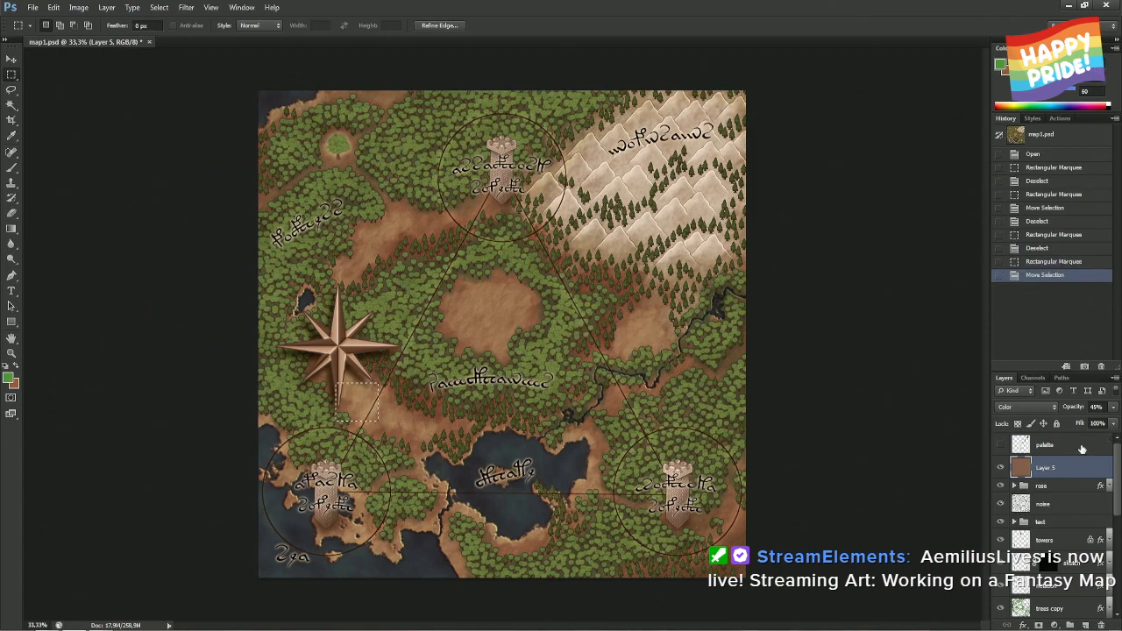
- Hide the rose layer group containing the compass and clear the marquee selection from the map
{"action": "left_click", "coordinate": [1002, 486]}
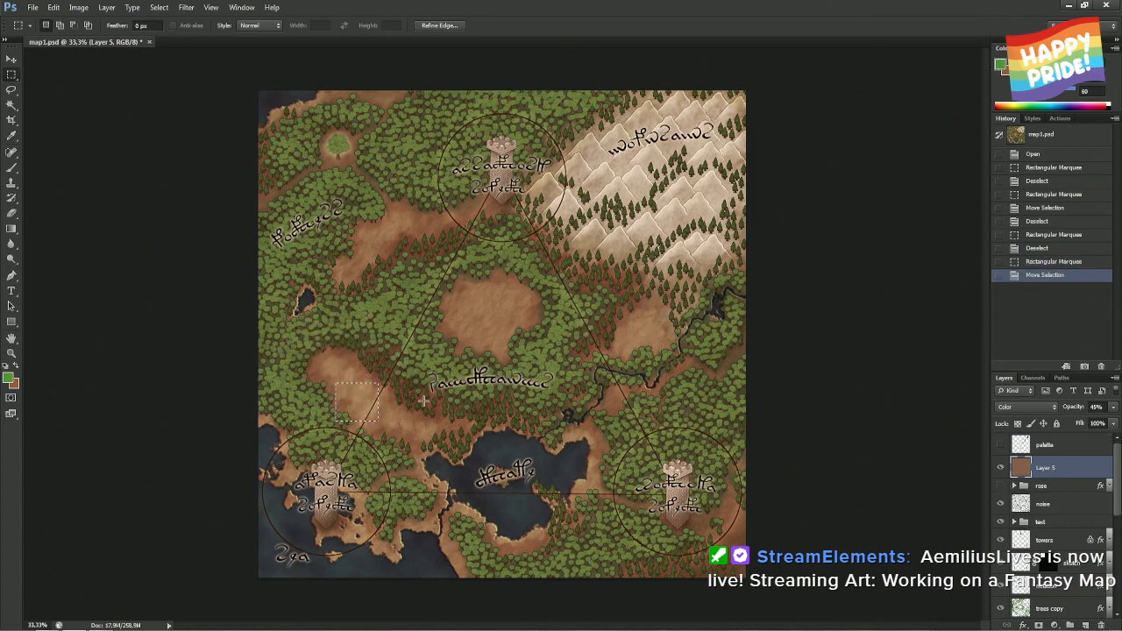
{"action": "left_click", "coordinate": [355, 393]}
{"action": "left_click_drag", "start_coordinate": [341, 356], "coordinate": [449, 454]}
{"action": "left_click", "coordinate": [445, 430]}
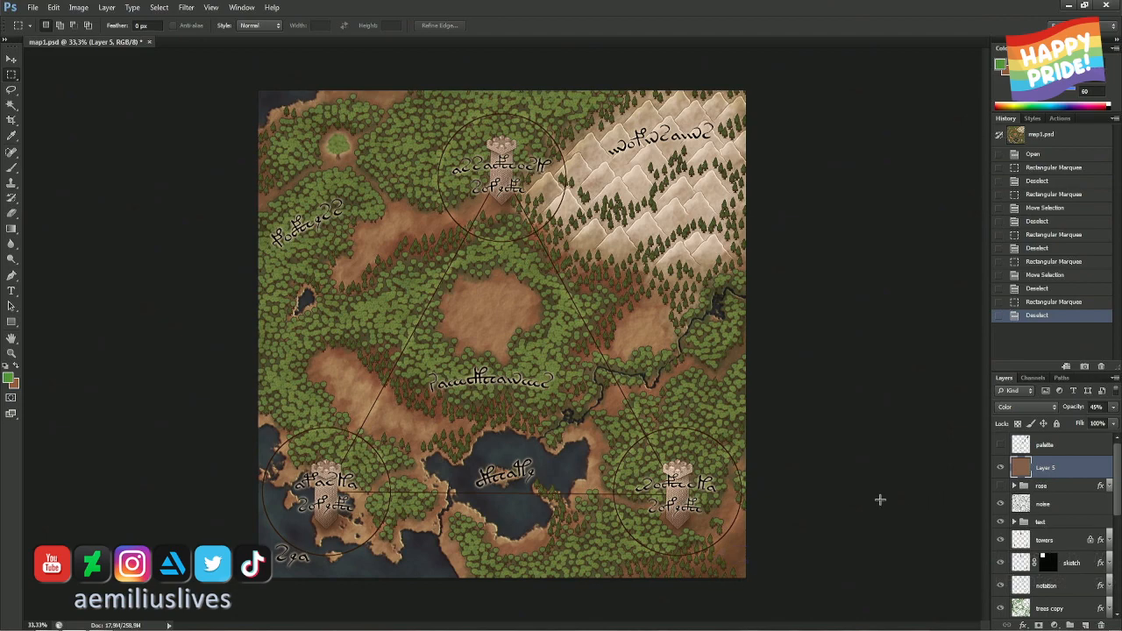
- Select the flats layer and widen the canvas on both sides of the square map with a 16 x 9 crop at full map height
{"action": "scroll", "coordinate": [1005, 558], "scroll_direction": "down", "scroll_amount": 3}
{"action": "scroll", "coordinate": [1008, 566], "scroll_direction": "down", "scroll_amount": 2}
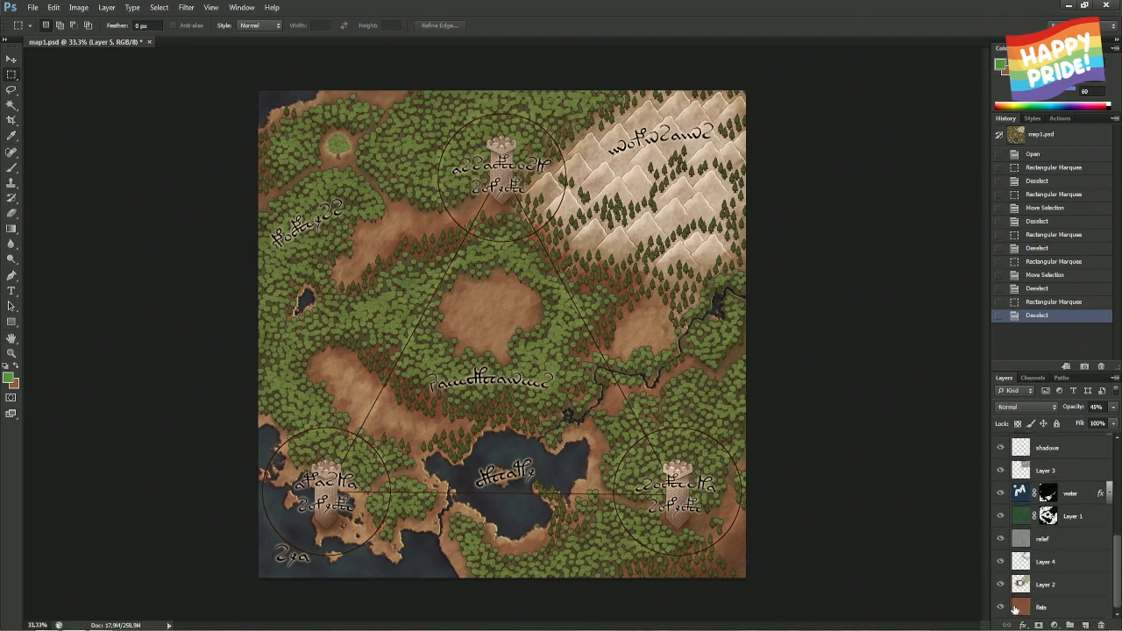
{"action": "left_click", "coordinate": [1036, 606]}
{"action": "key", "text": "c"}
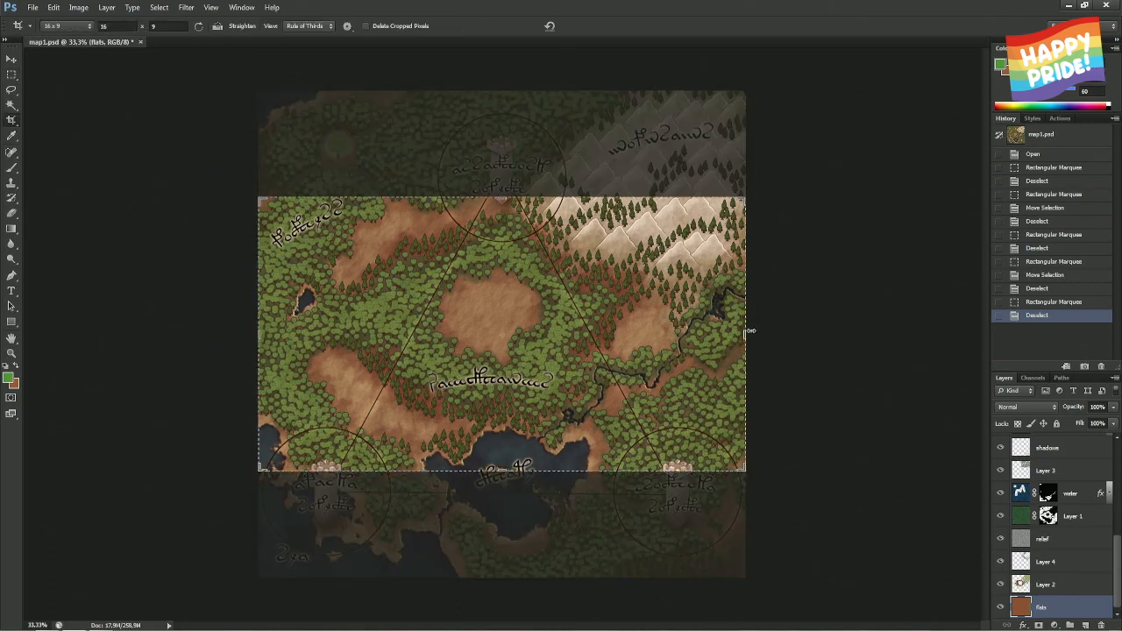
{"action": "left_click_drag", "start_coordinate": [748, 329], "coordinate": [934, 279]}
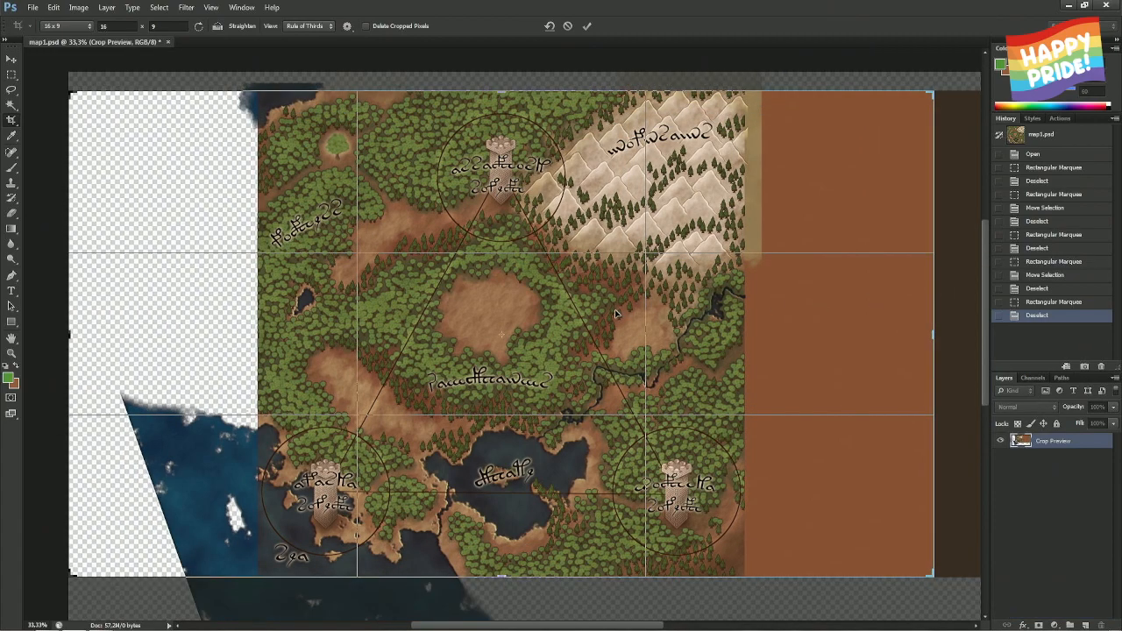
{"action": "key", "text": "Return"}
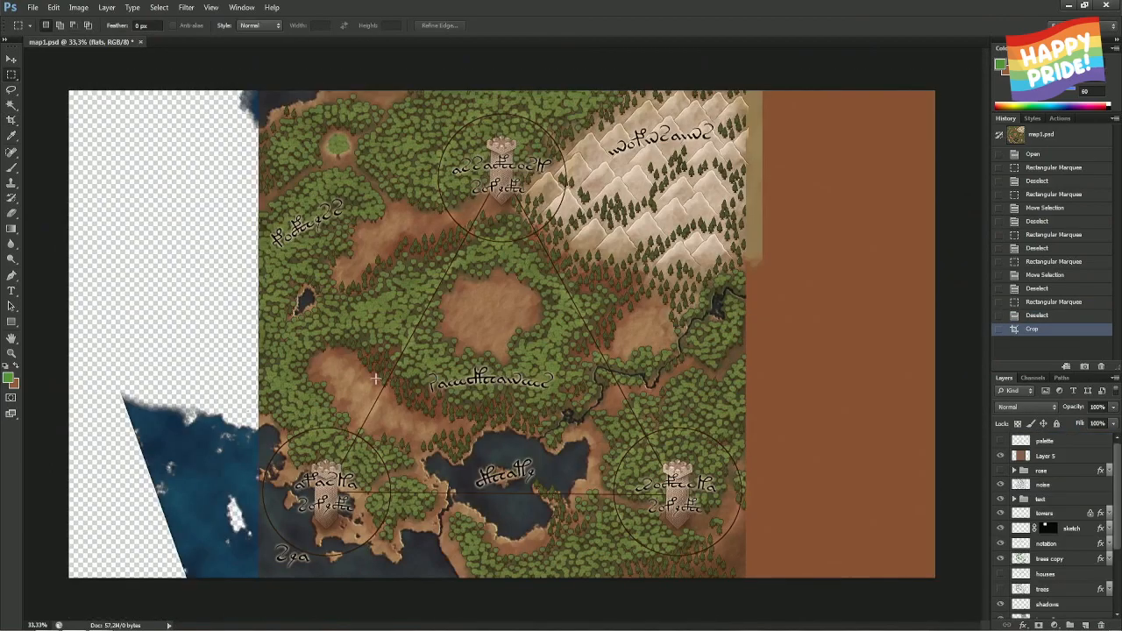
{"action": "key", "text": "m"}
- Isolate Layer 5, fill it across the widened canvas with its own sampled brown, and restore the visibility of the other layers
{"action": "left_click", "coordinate": [1000, 456], "text": "alt"}
{"action": "key", "text": "b"}
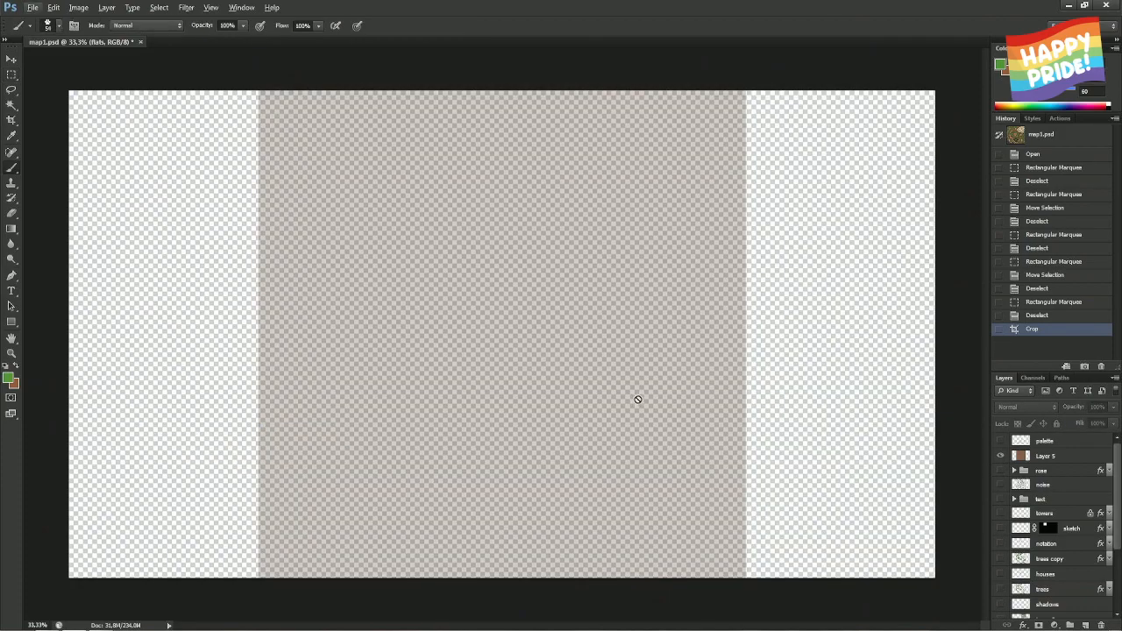
{"action": "left_click", "coordinate": [1045, 453]}
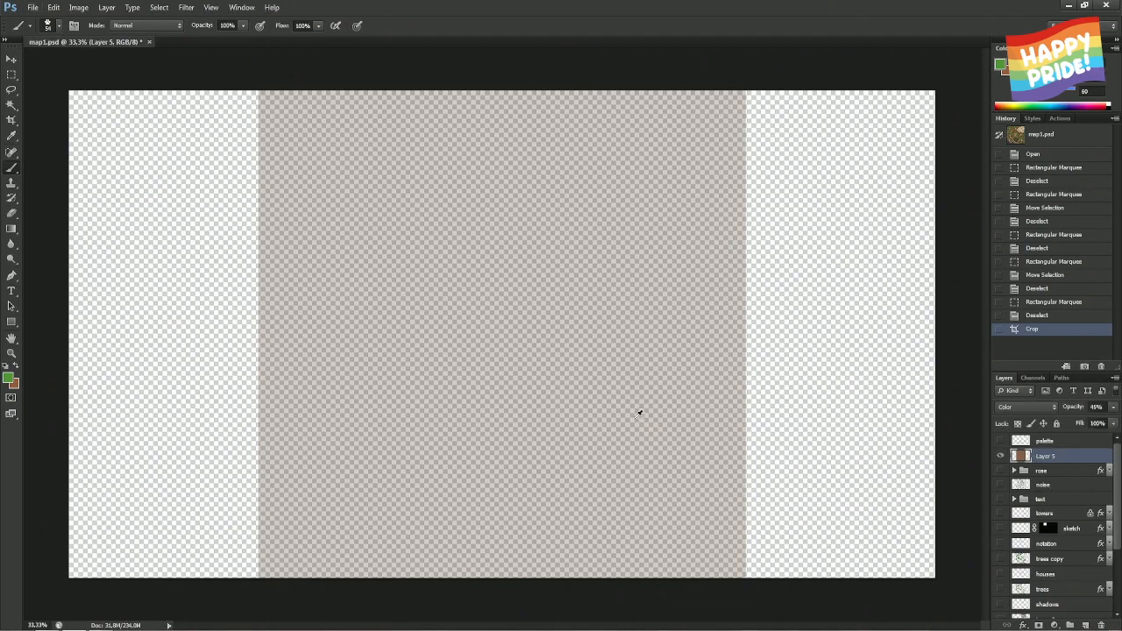
{"action": "left_click", "coordinate": [466, 416], "text": "alt"}
{"action": "key", "text": "d"}
{"action": "left_click", "coordinate": [444, 419], "text": "alt"}
{"action": "key", "text": "x"}
{"action": "key", "text": "ctrl+BackSpace"}
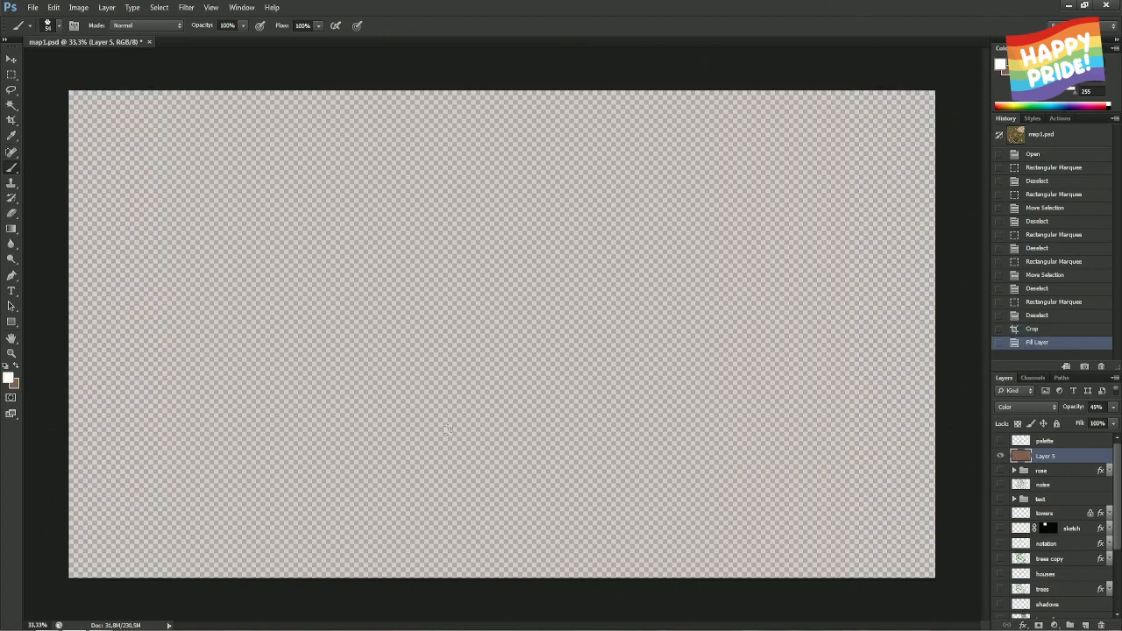
{"action": "key", "text": "m"}
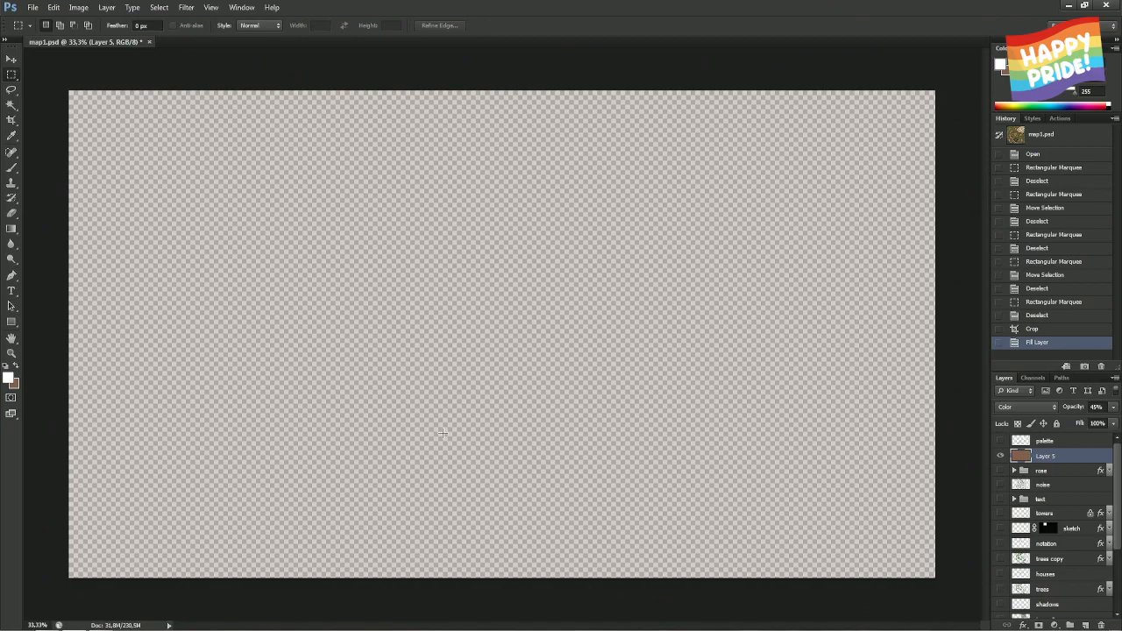
{"action": "left_click", "coordinate": [1002, 455], "text": "alt"}
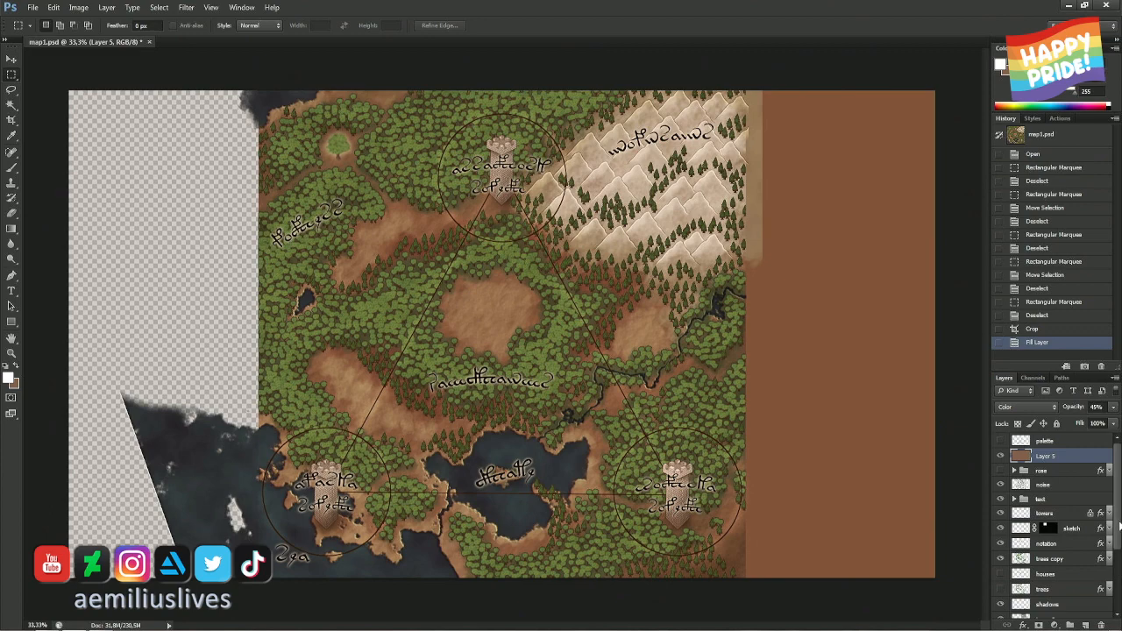
- Isolate the flats layer and fill it across the entire canvas with the brown sampled from it
{"action": "left_click", "coordinate": [1118, 596]}
{"action": "left_click", "coordinate": [1019, 610]}
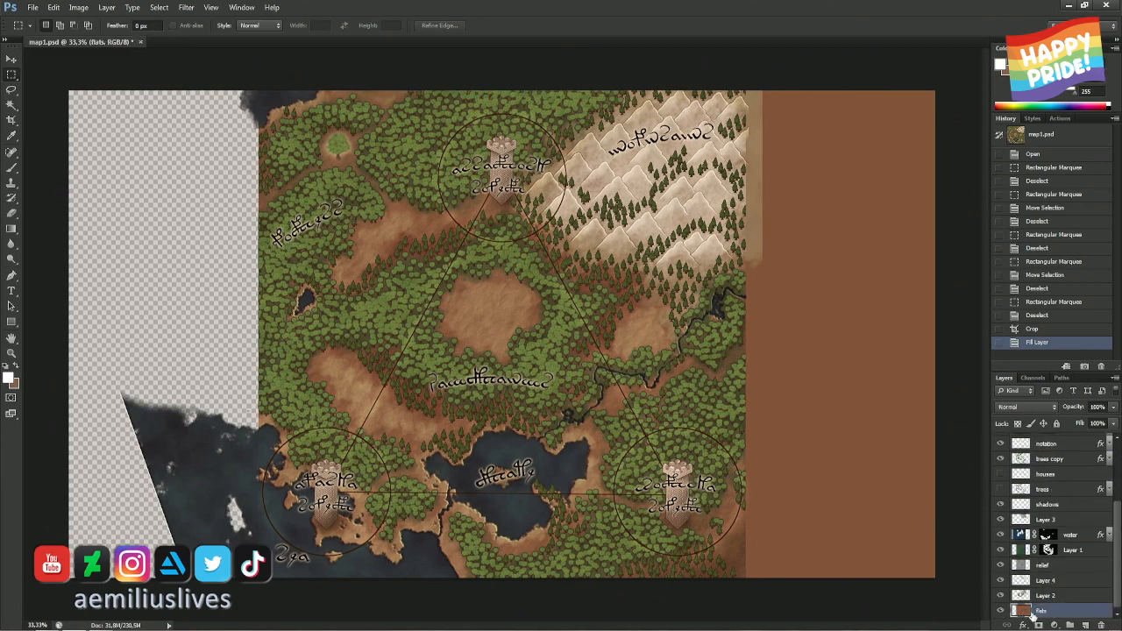
{"action": "left_click", "coordinate": [999, 611], "text": "alt"}
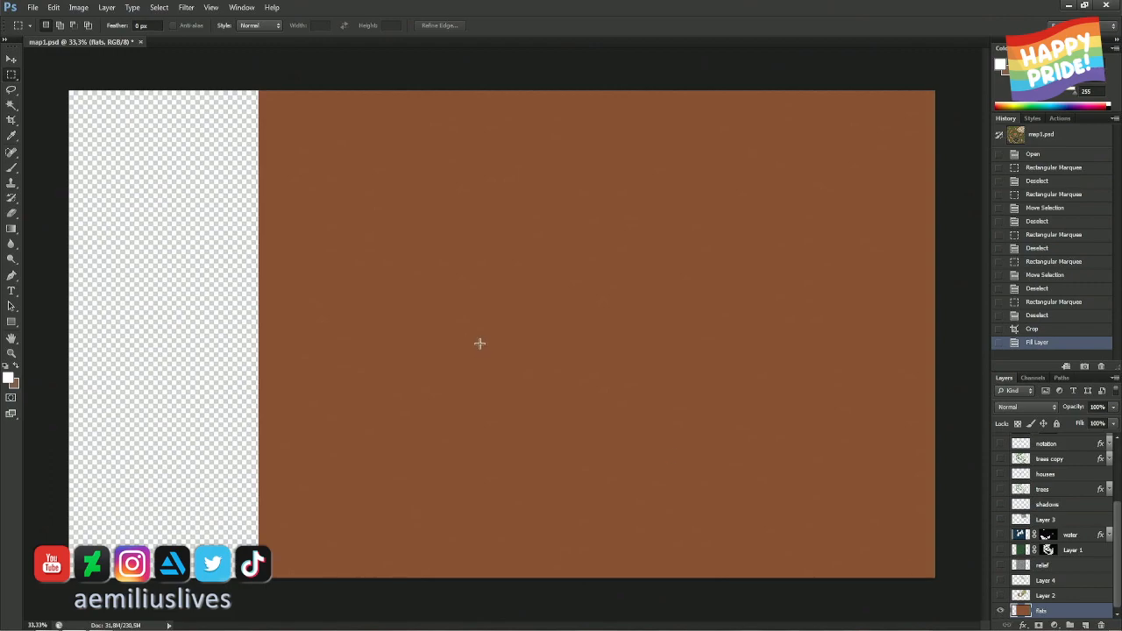
{"action": "key", "text": "b"}
{"action": "left_click", "coordinate": [425, 473], "text": "alt"}
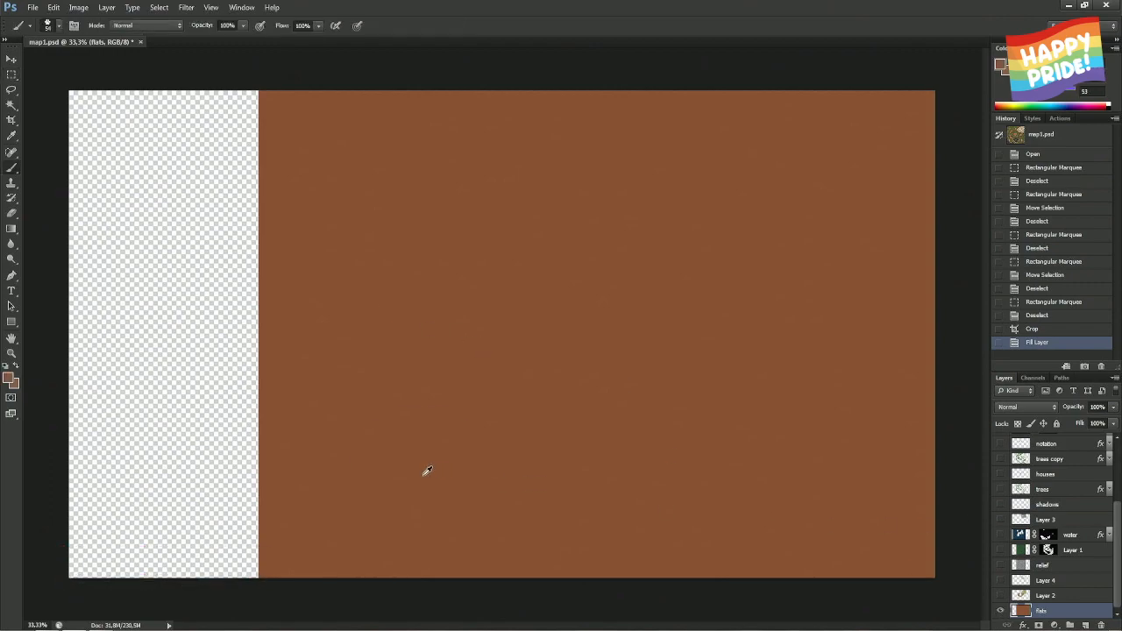
{"action": "key", "text": "f"}
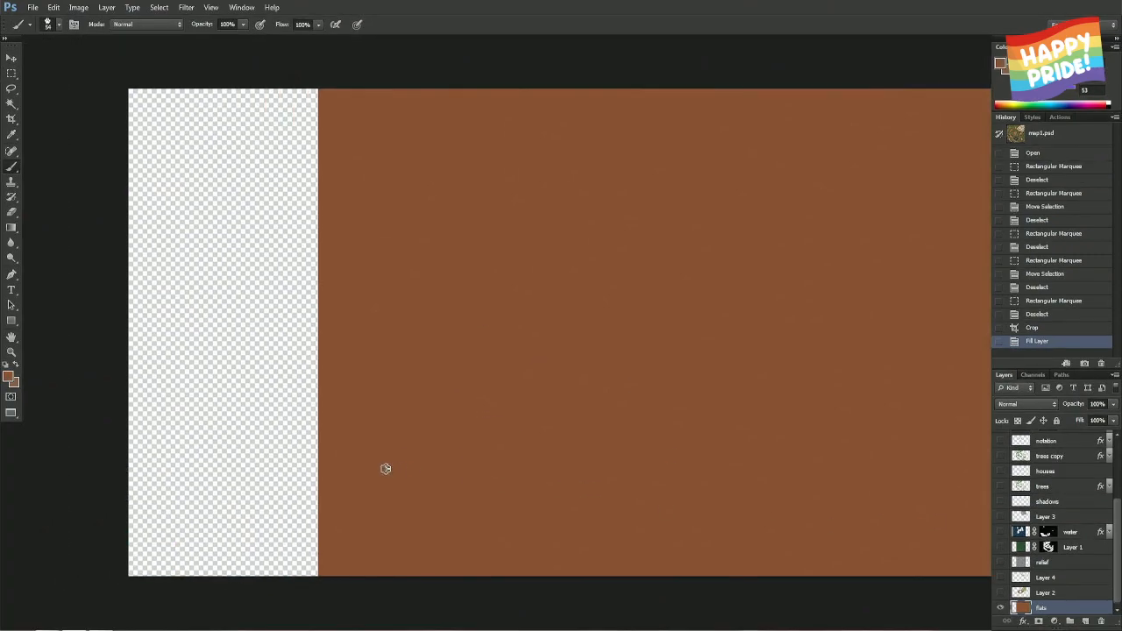
{"action": "key", "text": "f"}
{"action": "key", "text": "f"}
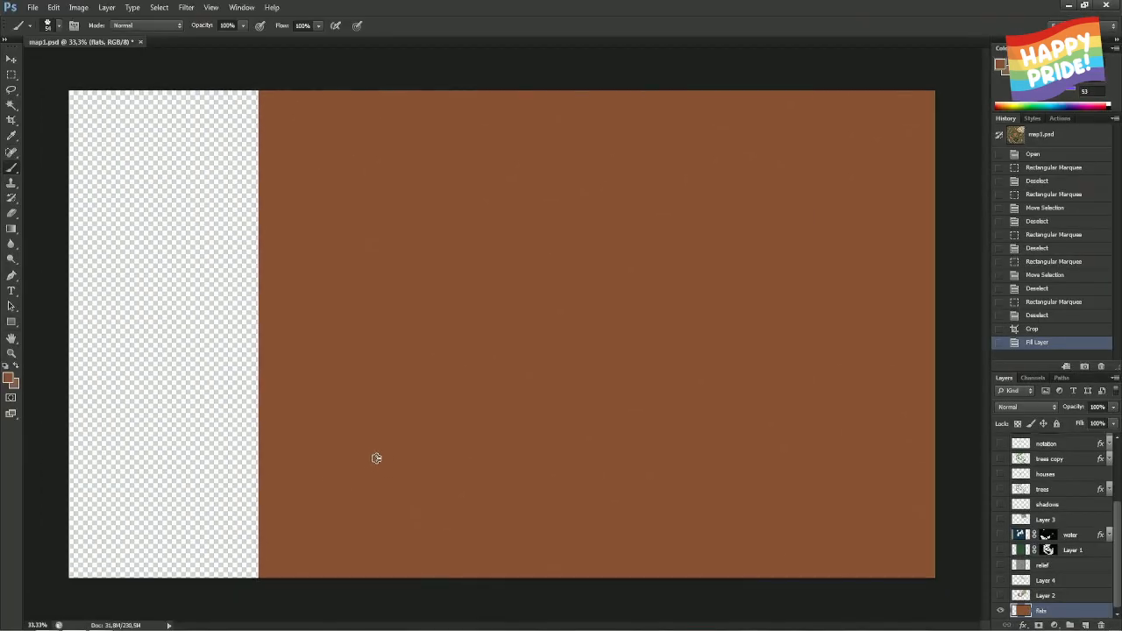
{"action": "key", "text": "d"}
{"action": "left_click", "coordinate": [358, 462], "text": "alt"}
{"action": "key", "text": "x"}
{"action": "key", "text": "ctrl+BackSpace"}
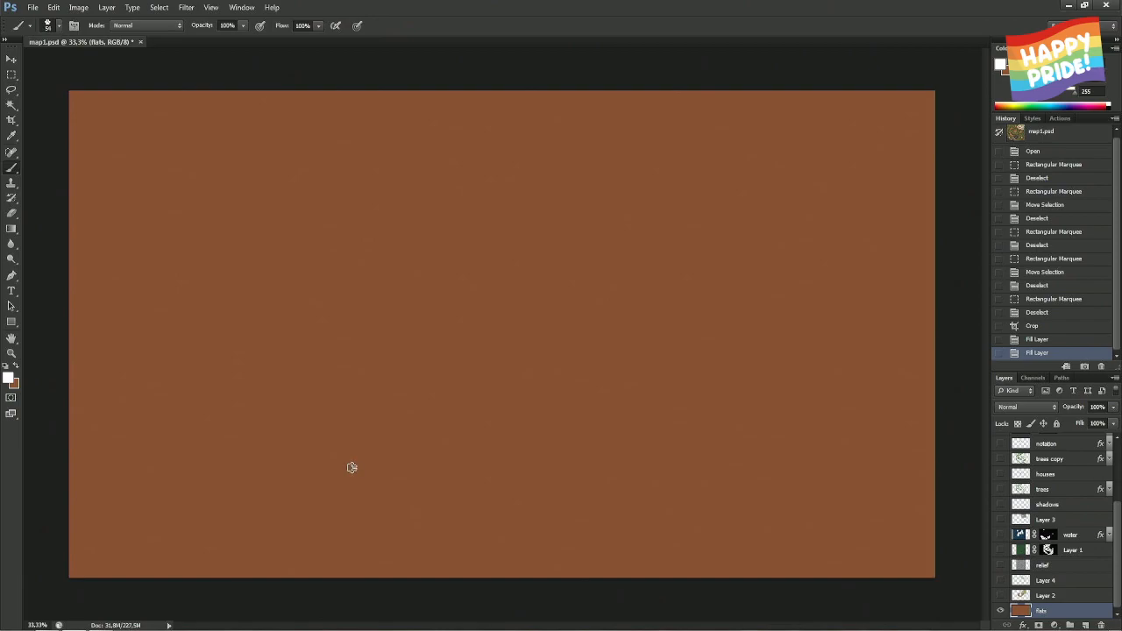
- Show Layer 2, Layer 4, relief, Layer 1, water and Layer 3 one after another above the flats layer
{"action": "left_click", "coordinate": [1001, 596]}
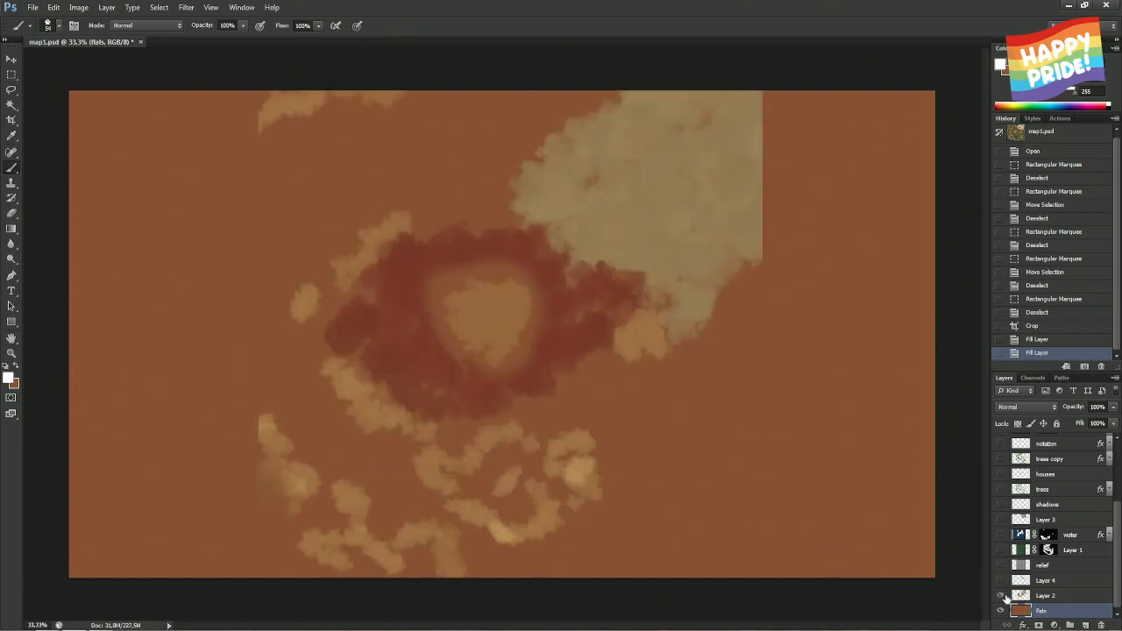
{"action": "key", "text": "m"}
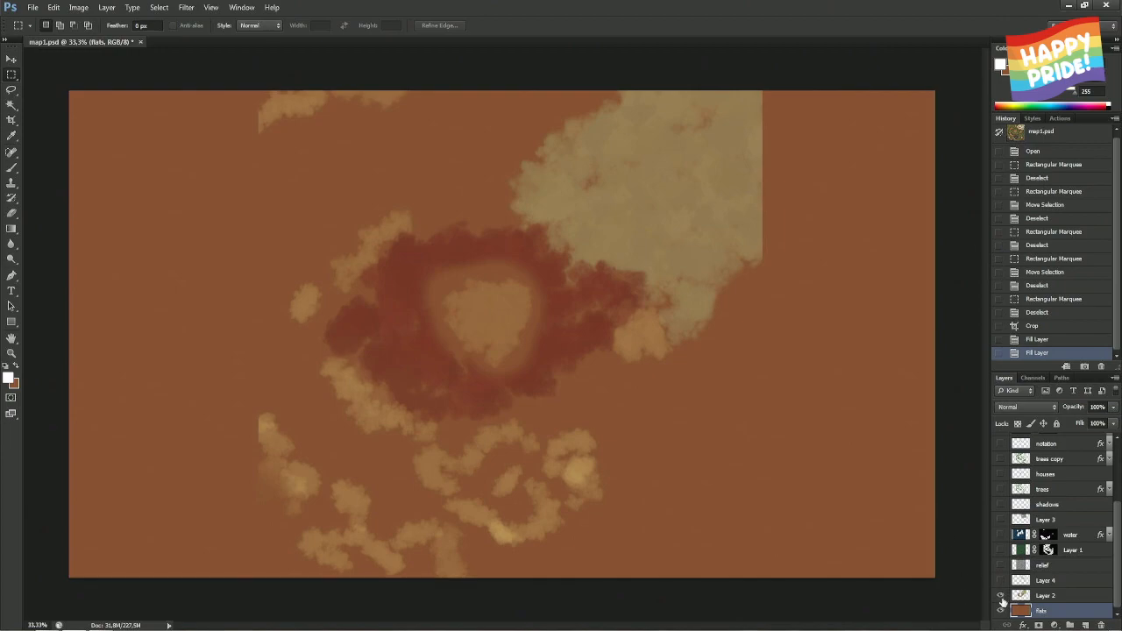
{"action": "left_click", "coordinate": [1000, 582]}
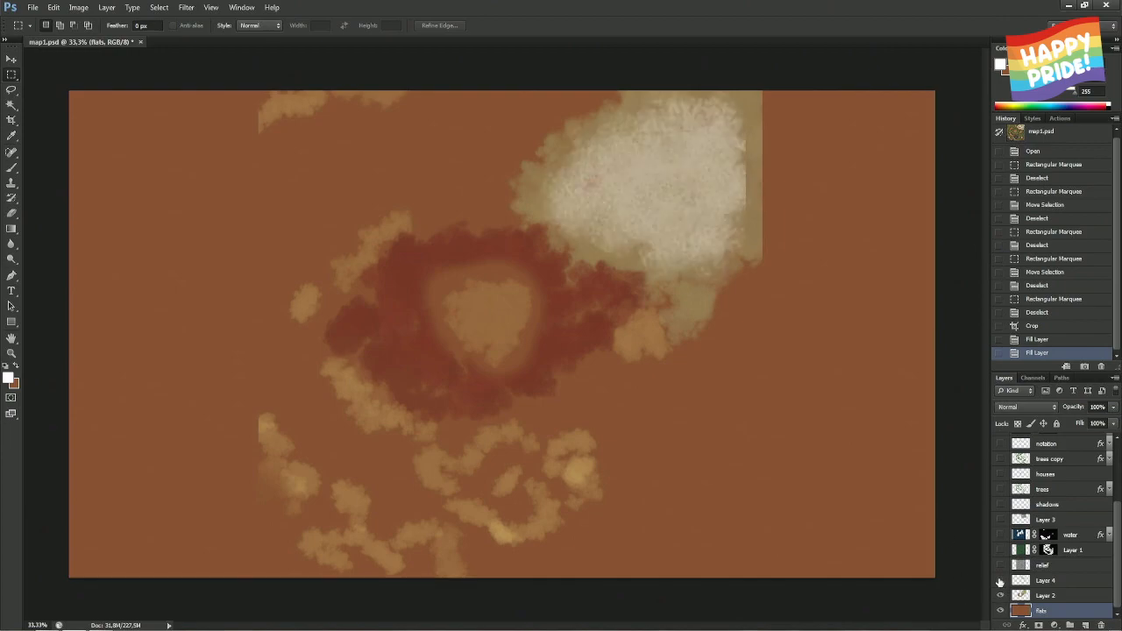
{"action": "left_click", "coordinate": [1000, 582]}
{"action": "left_click", "coordinate": [1000, 582]}
{"action": "left_click", "coordinate": [1001, 566]}
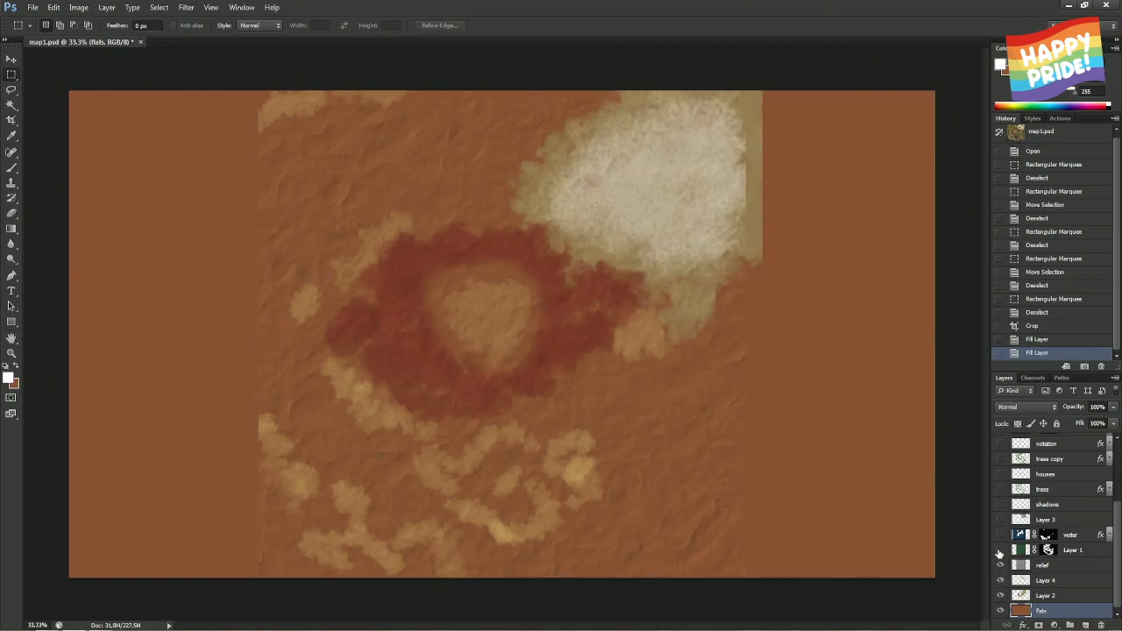
{"action": "left_click", "coordinate": [1000, 550]}
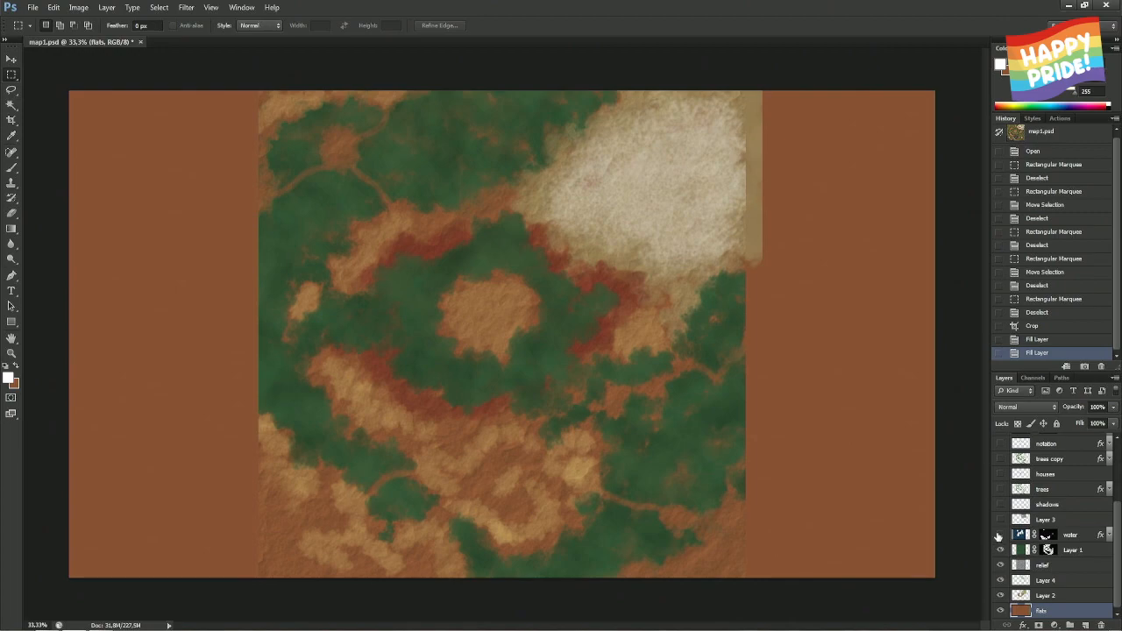
{"action": "left_click", "coordinate": [999, 534]}
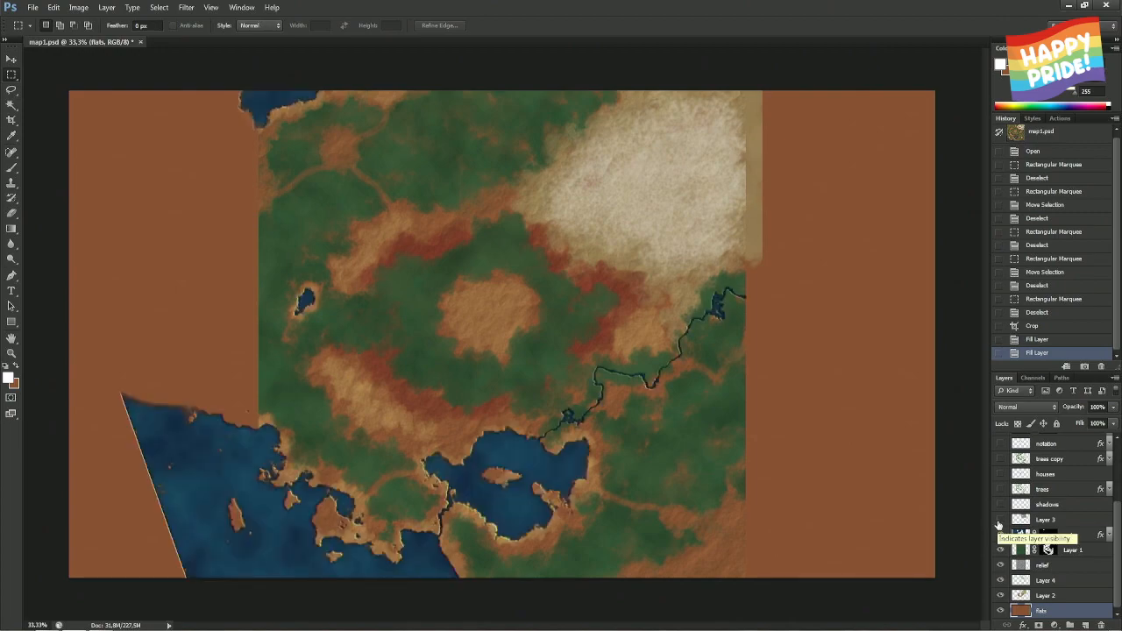
{"action": "left_click", "coordinate": [999, 519]}
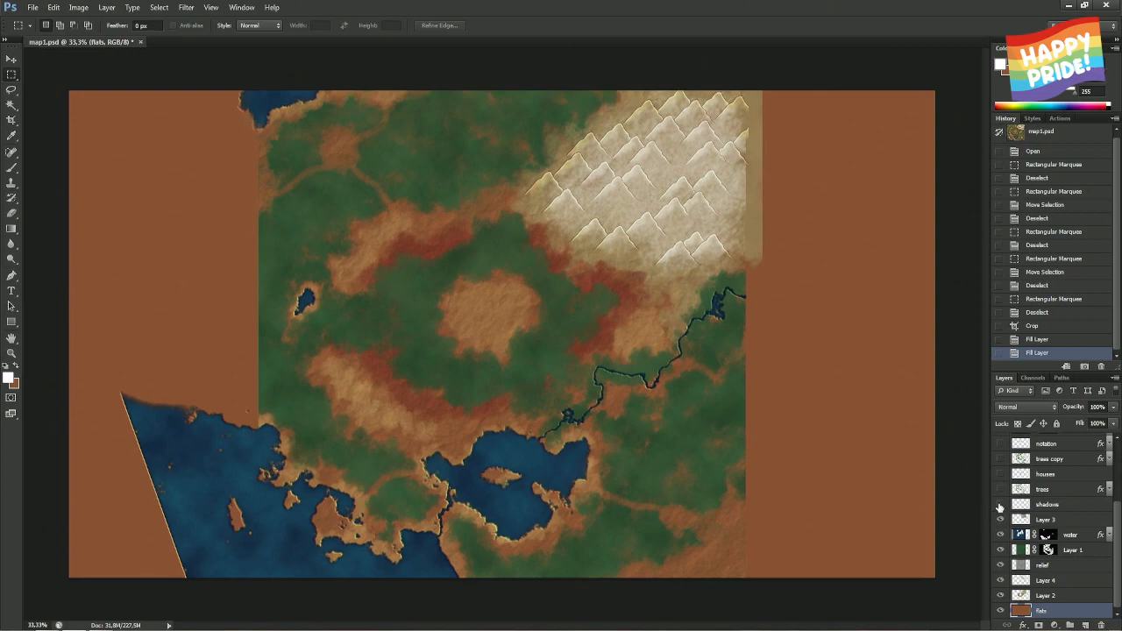
- Toggle the visibility of the shadows and trees layers to examine what each contributes to the map
{"action": "left_click", "coordinate": [999, 505]}
{"action": "left_click", "coordinate": [999, 504]}
{"action": "left_click", "coordinate": [1001, 489]}
{"action": "left_click", "coordinate": [1001, 489]}
{"action": "left_click", "coordinate": [1001, 489]}
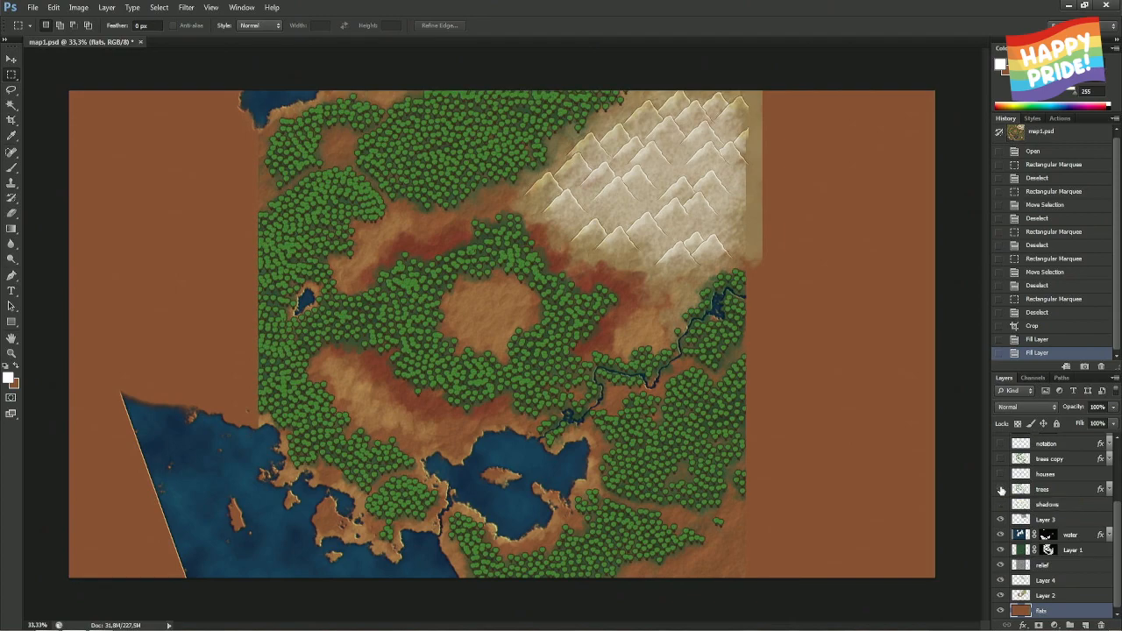
{"action": "left_click", "coordinate": [1001, 489]}
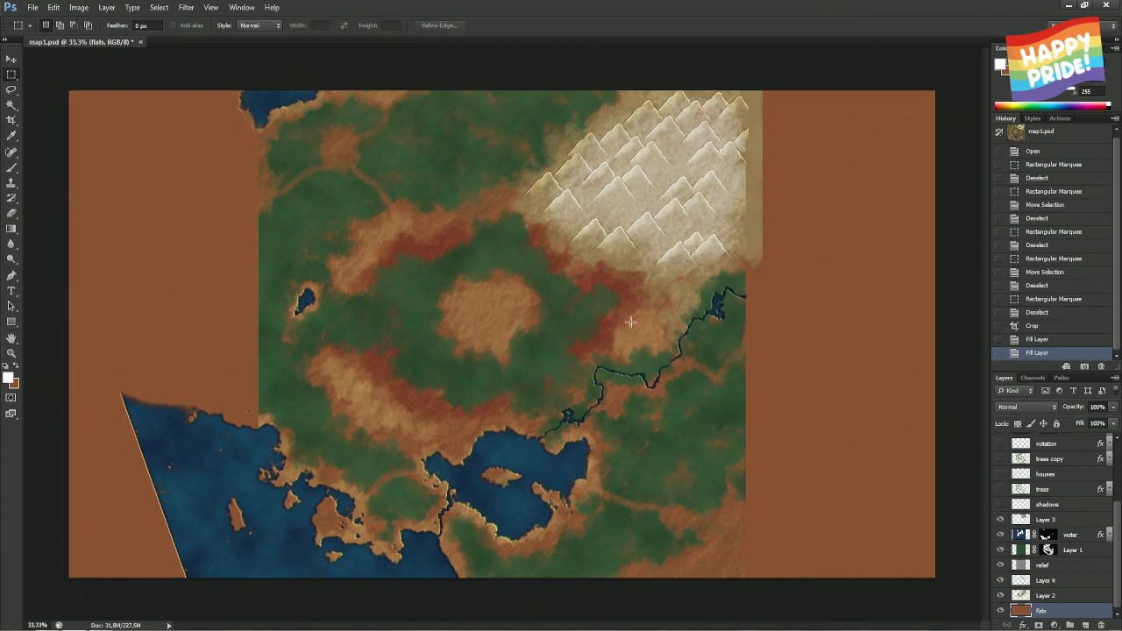
{"action": "left_click", "coordinate": [1000, 518]}
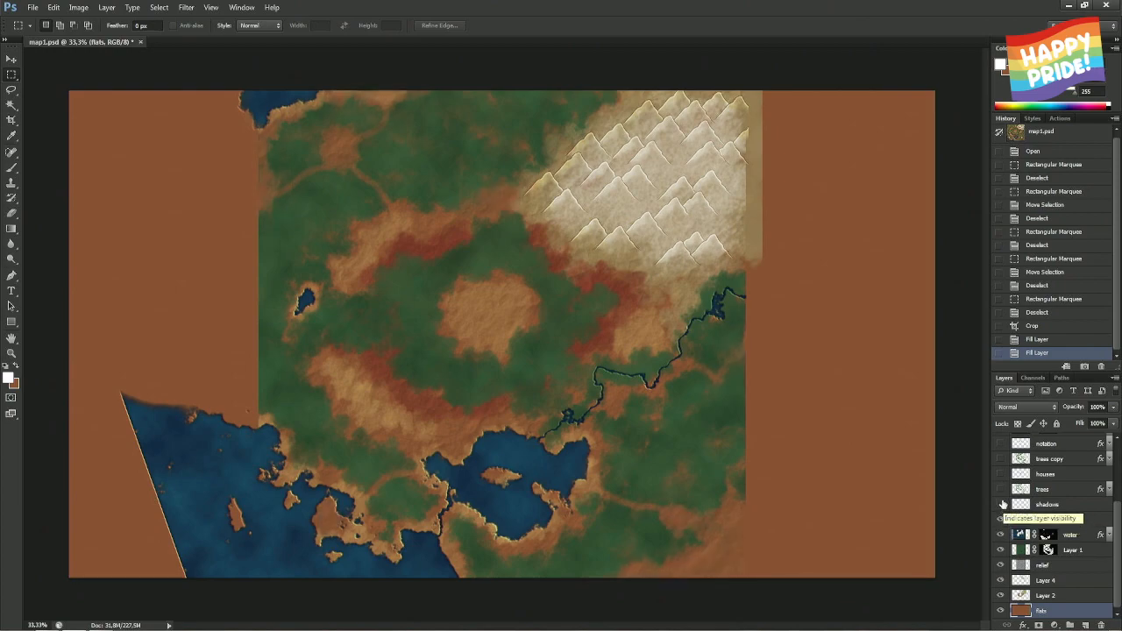
- Show the trees layer and preview the houses layer in the central clearing, leaving the houses hidden
{"action": "left_click", "coordinate": [1000, 490]}
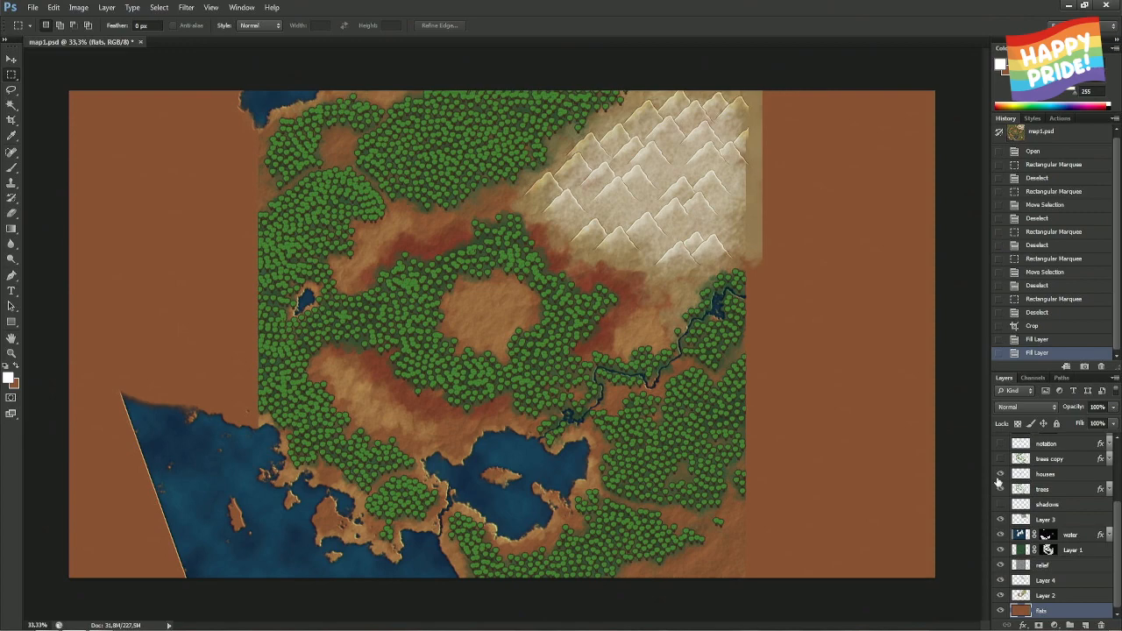
{"action": "left_click", "coordinate": [1000, 475]}
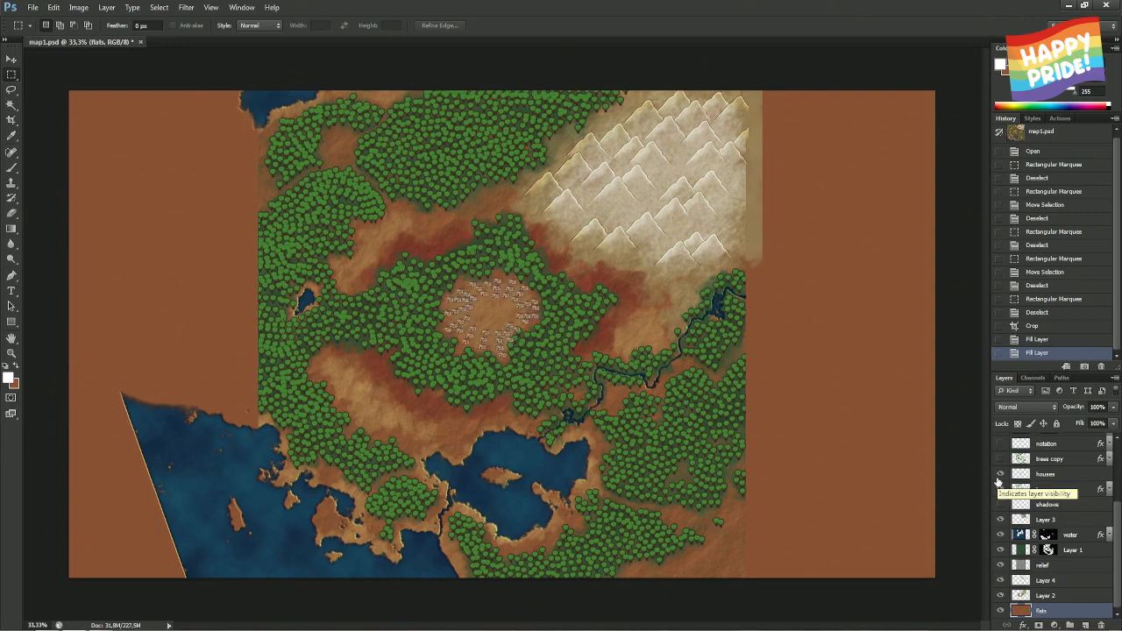
{"action": "left_click", "coordinate": [1000, 474]}
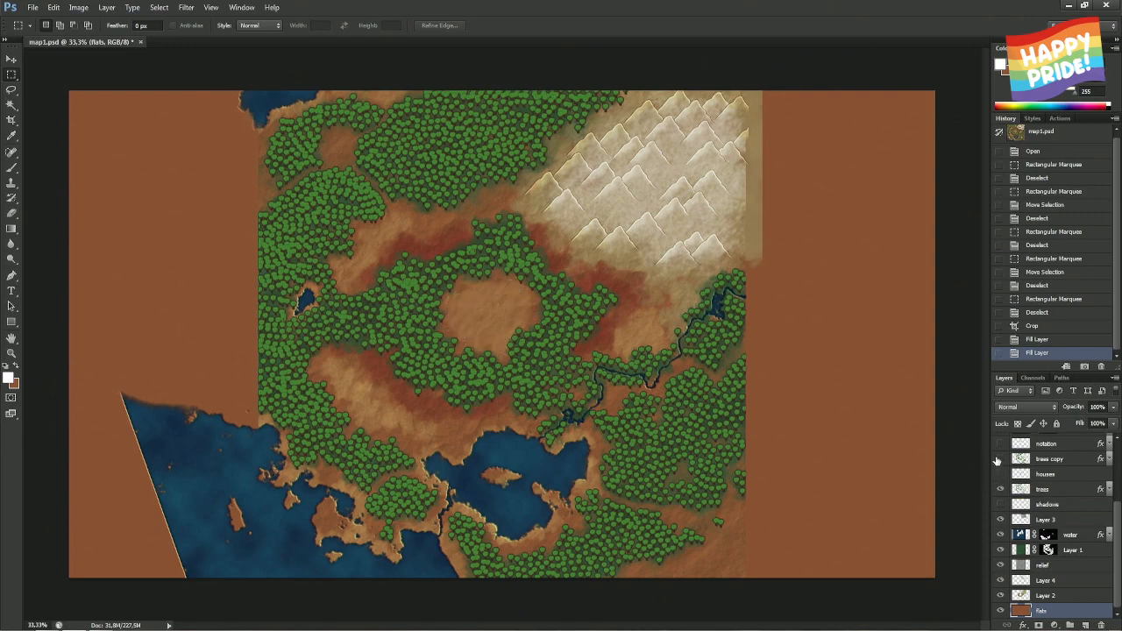
- Show the trees copy layer and preview the notation and palette layers, leaving both of those hidden
{"action": "left_click", "coordinate": [1000, 459]}
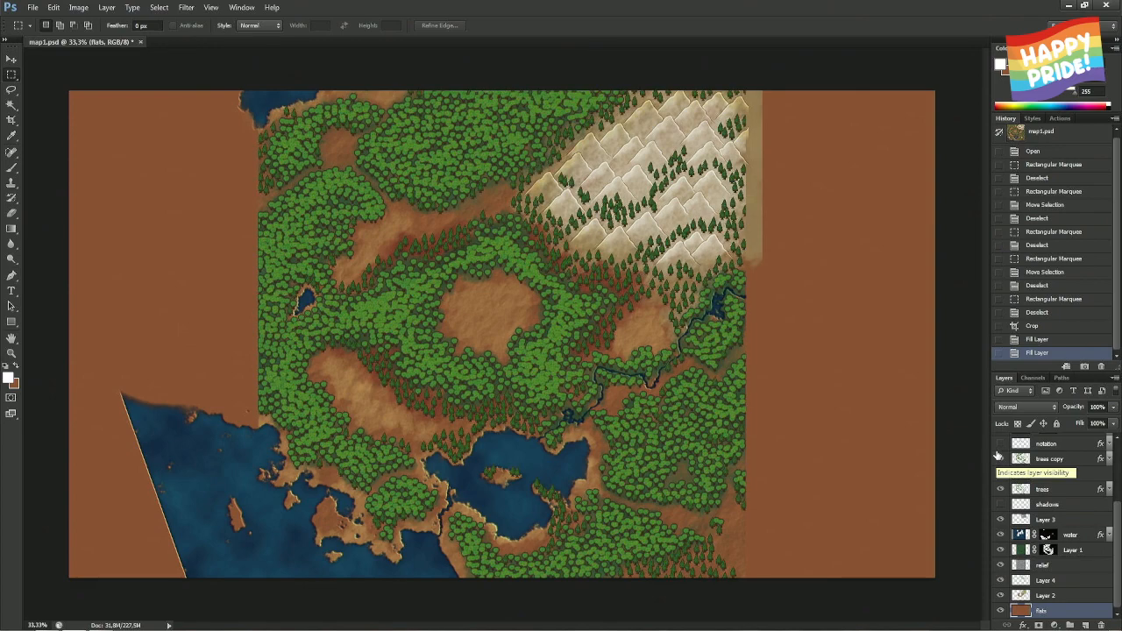
{"action": "left_click", "coordinate": [1000, 444]}
{"action": "left_click", "coordinate": [1001, 444]}
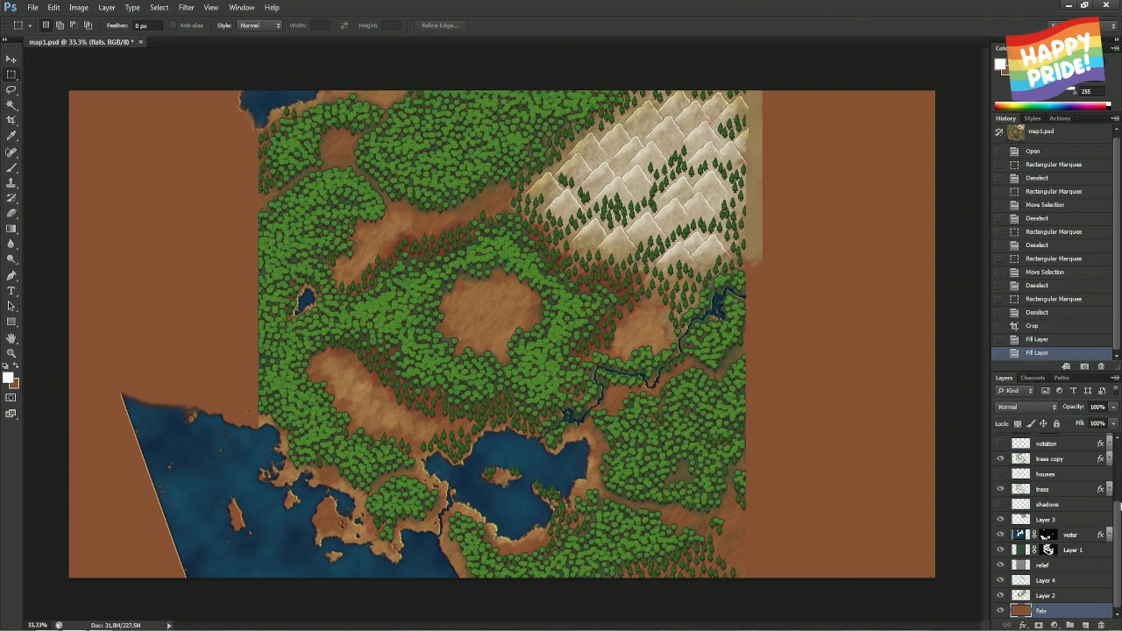
{"action": "left_click_drag", "start_coordinate": [1119, 506], "coordinate": [1117, 443]}
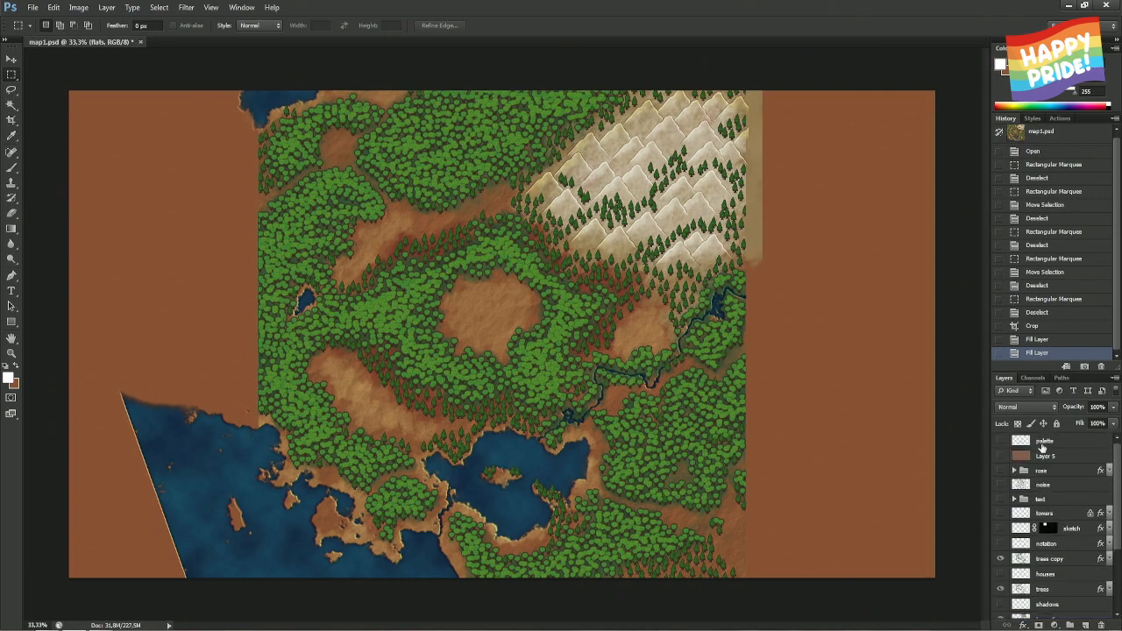
{"action": "left_click", "coordinate": [1001, 442]}
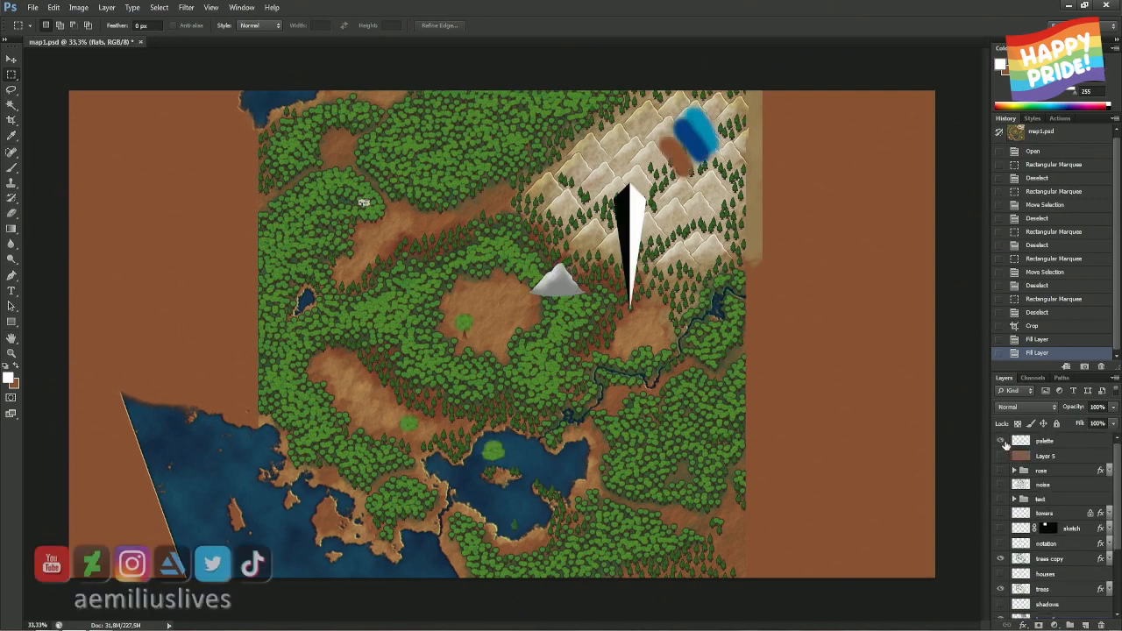
{"action": "left_click", "coordinate": [1001, 442]}
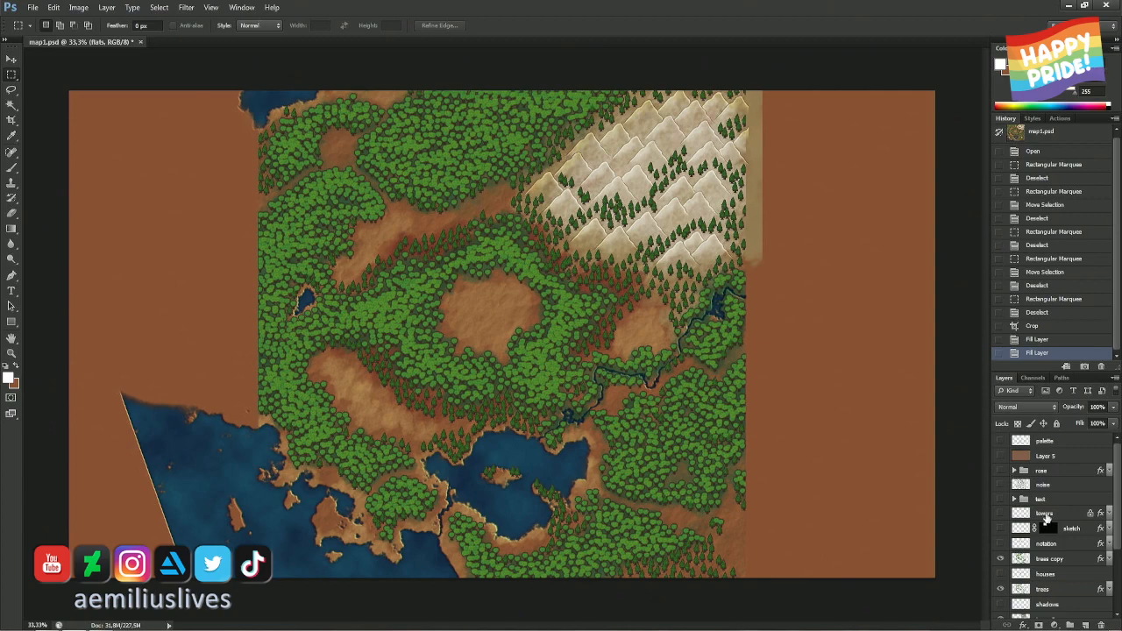
- Merge all visible layers into the trees copy layer and move it below the shadows layer at the base of the stack
{"action": "left_click", "coordinate": [1040, 561]}
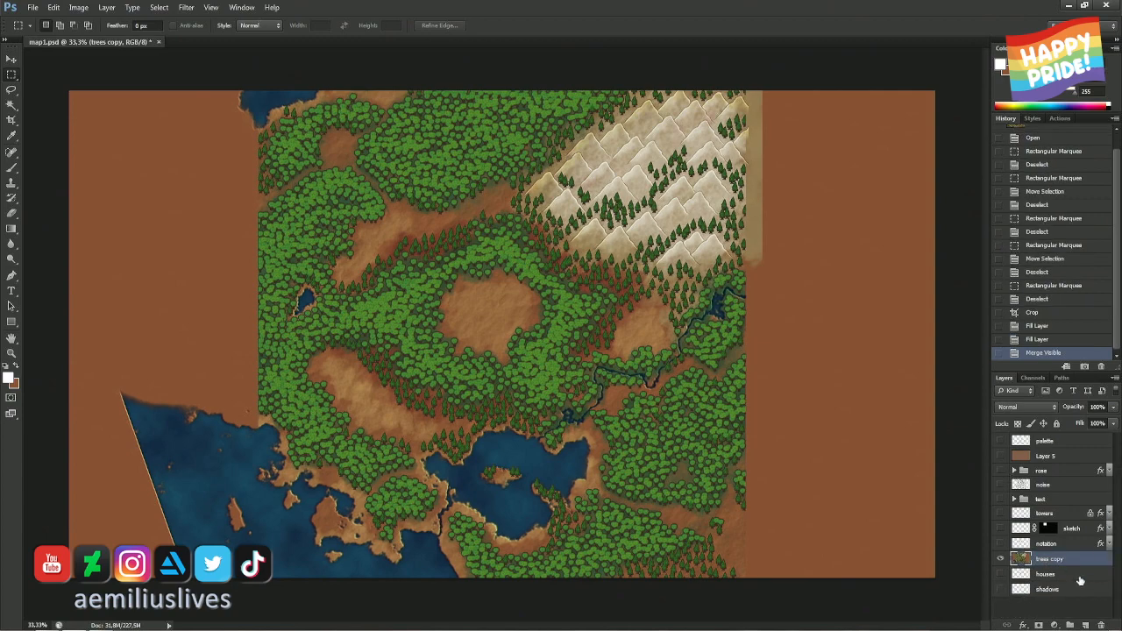
{"action": "left_click", "coordinate": [1077, 577]}
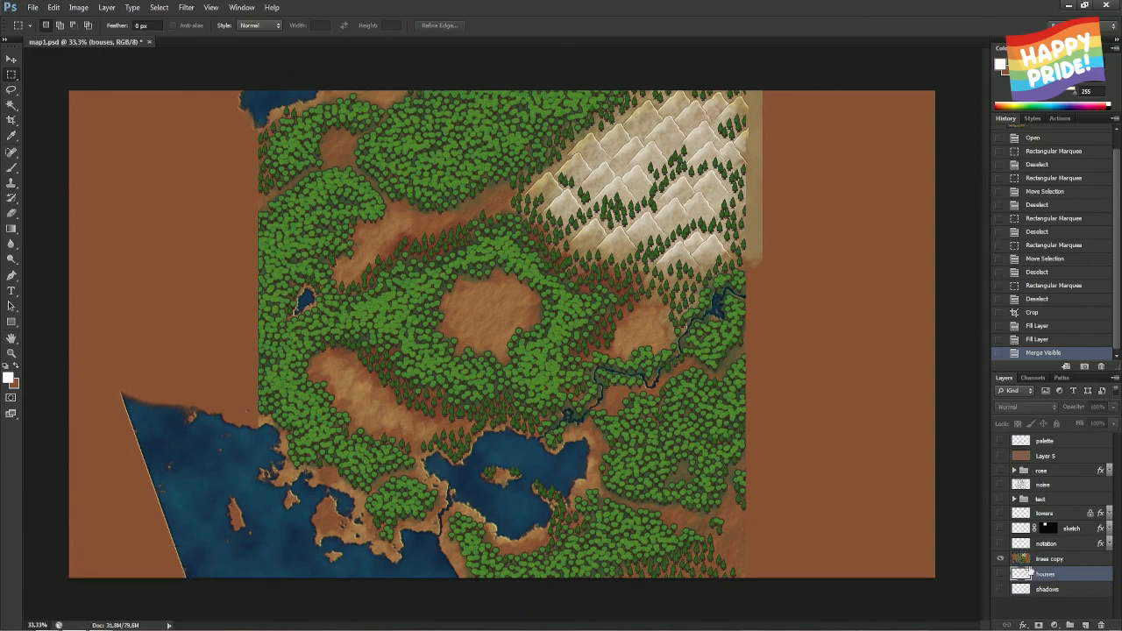
{"action": "left_click_drag", "start_coordinate": [1026, 562], "coordinate": [1034, 597]}
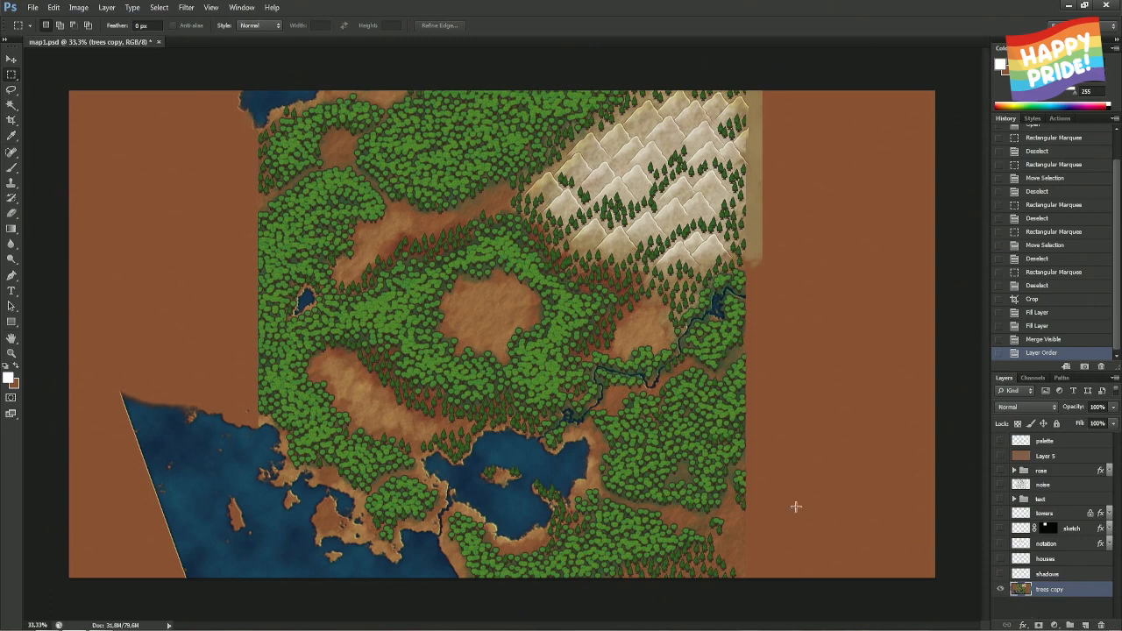
- Save the document as a separate PSD file named map1wide
{"action": "key", "text": "ctrl+shift+s"}
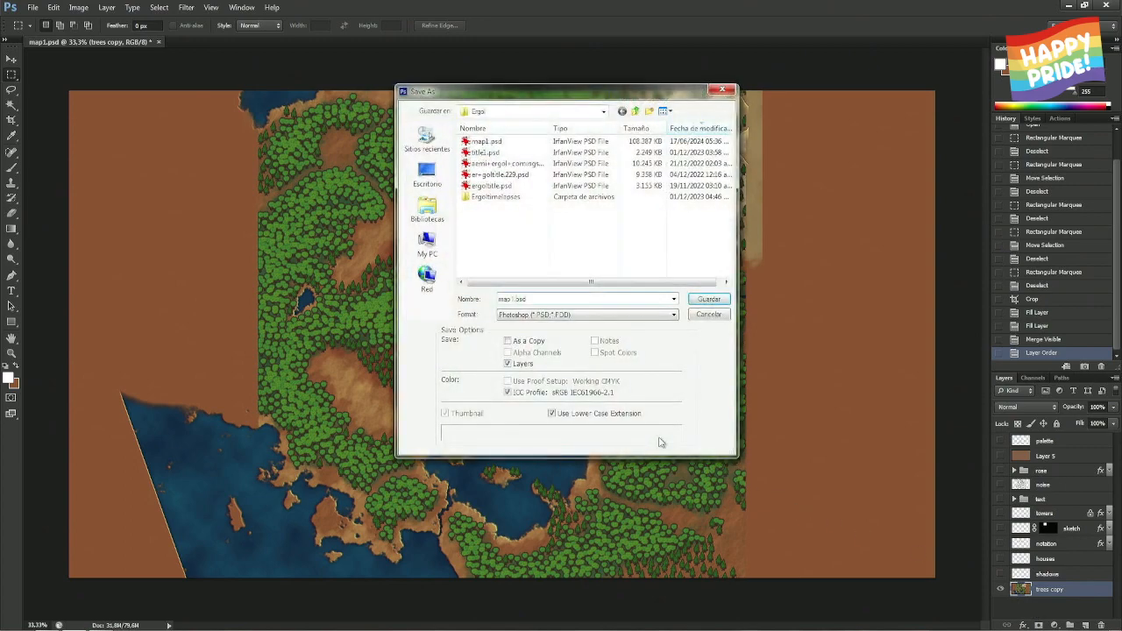
{"action": "type", "text": "wide"}
{"action": "key", "text": "Return"}
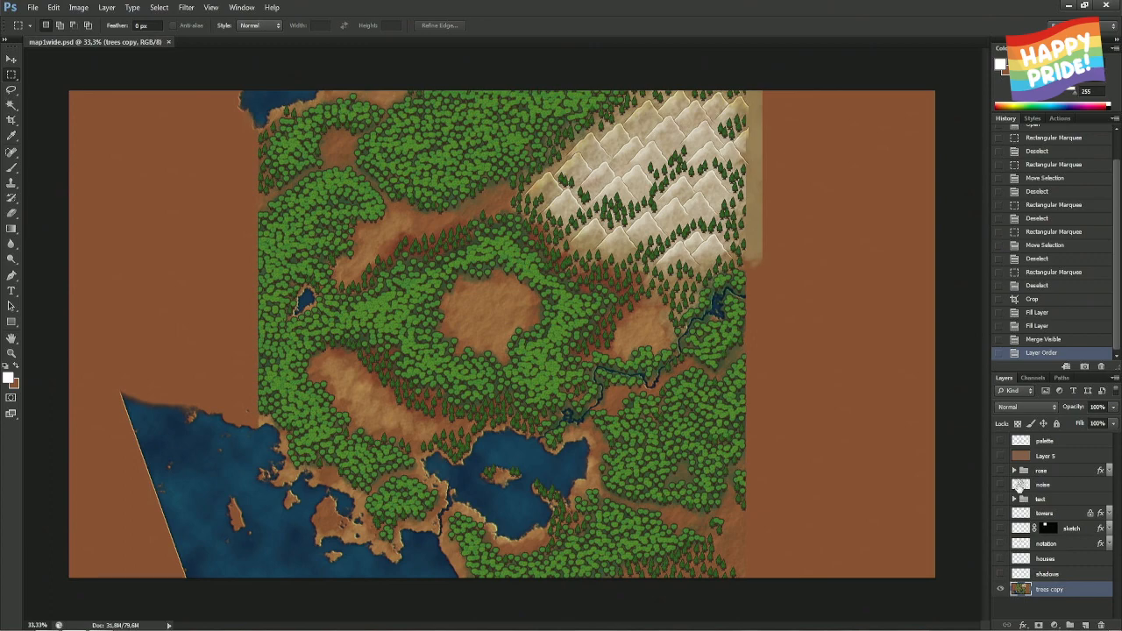
- Toggle the shadows layer's visibility over the merged map to examine where its shading is cut off
{"action": "left_click", "coordinate": [1001, 574]}
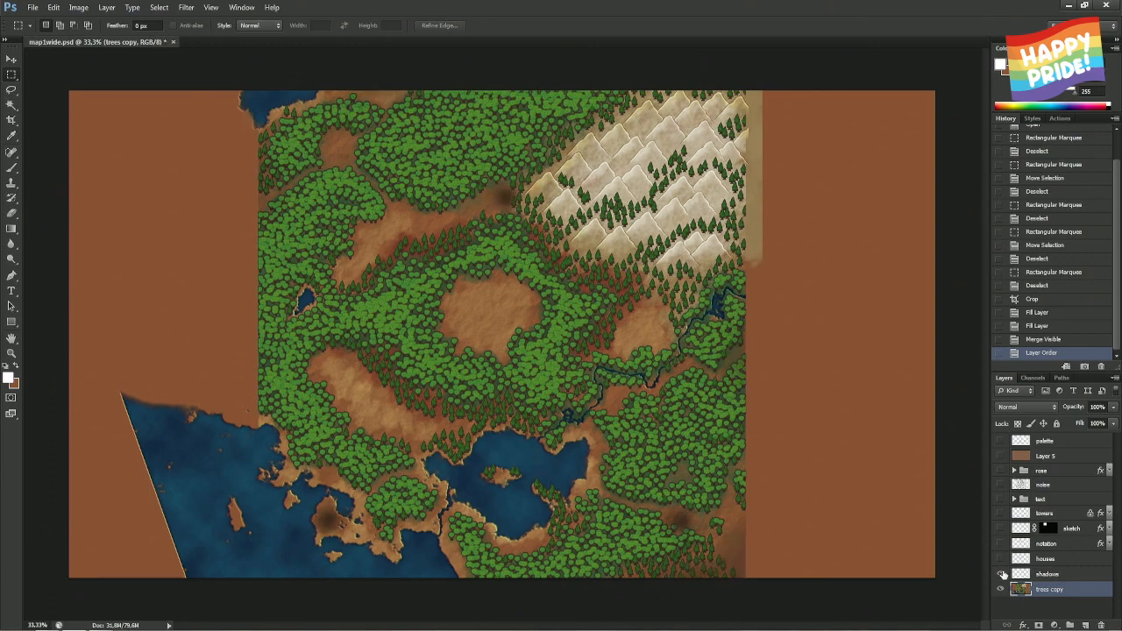
{"action": "left_click", "coordinate": [1001, 574]}
{"action": "left_click", "coordinate": [1001, 574]}
{"action": "left_click", "coordinate": [1001, 574]}
{"action": "left_click", "coordinate": [1001, 574]}
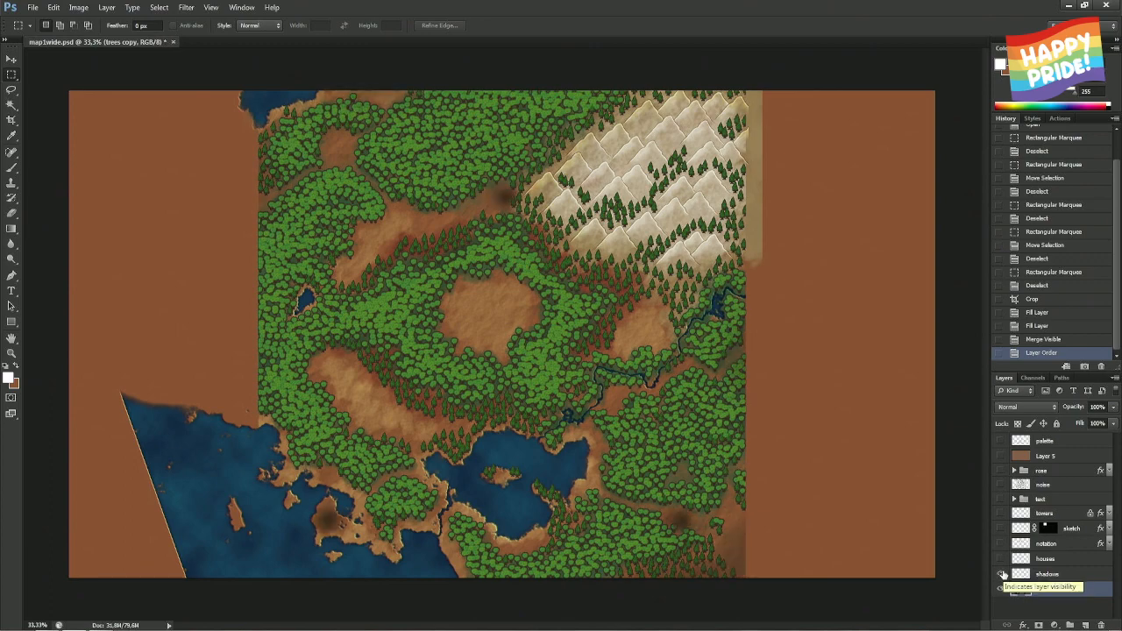
{"action": "left_click", "coordinate": [1002, 574]}
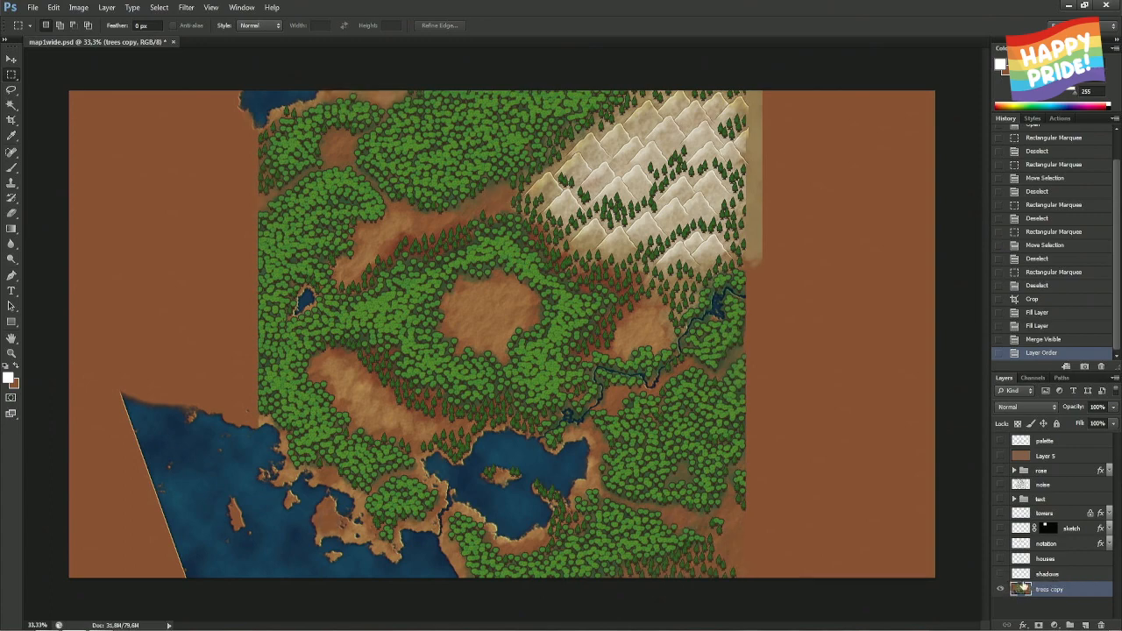
- Isolate the shadows layer and smudge its cut-off shading on both sides outward into the new canvas area at 33% strength
{"action": "left_click", "coordinate": [1000, 574]}
{"action": "left_click", "coordinate": [1000, 575], "text": "alt"}
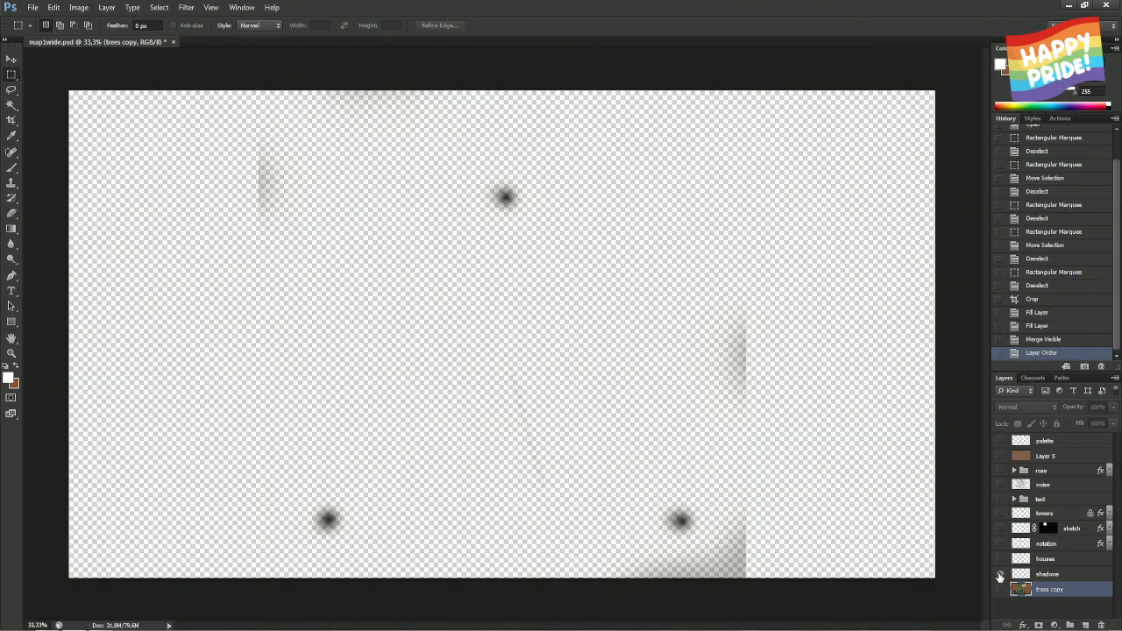
{"action": "left_click", "coordinate": [1027, 575]}
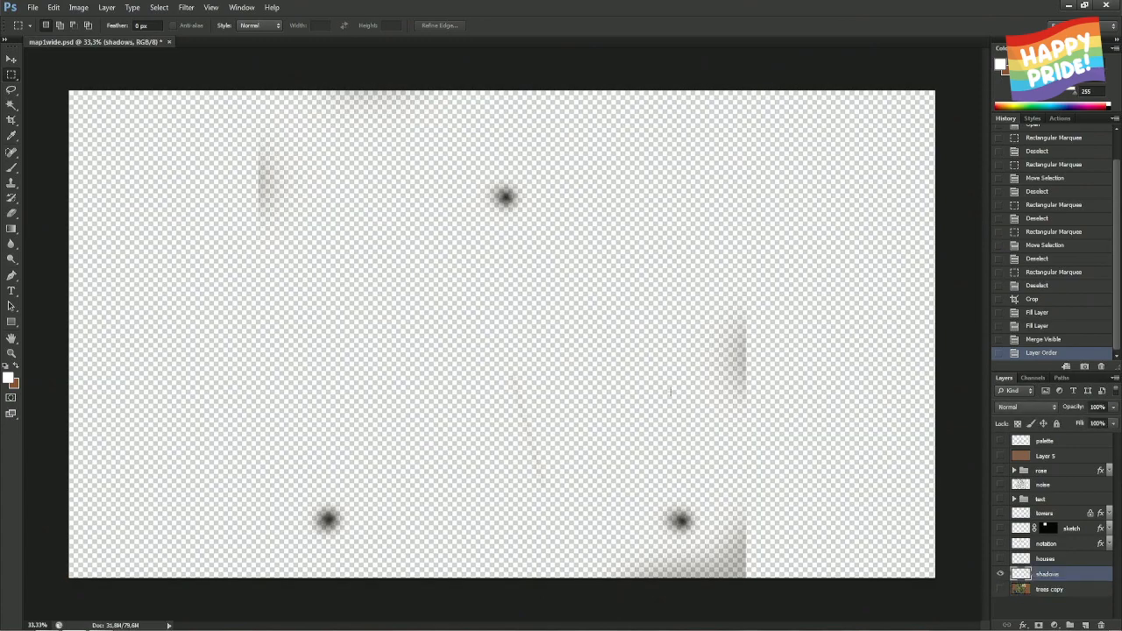
{"action": "left_click", "coordinate": [12, 245]}
{"action": "right_click", "coordinate": [11, 245]}
{"action": "left_click", "coordinate": [53, 267]}
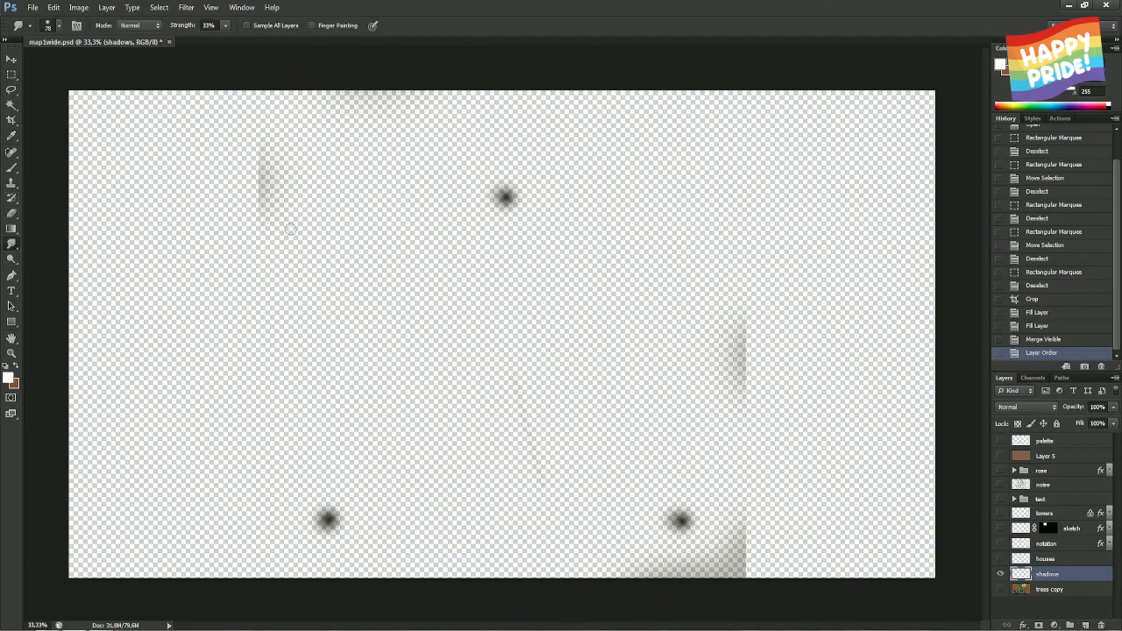
{"action": "mouse_move", "coordinate": [295, 199]}
{"action": "left_mouse_down"}
{"action": "mouse_move", "coordinate": [323, 201]}
{"action": "mouse_move", "coordinate": [201, 186]}
{"action": "mouse_move", "coordinate": [201, 198]}
{"action": "mouse_move", "coordinate": [256, 188]}
{"action": "mouse_move", "coordinate": [236, 209]}
{"action": "mouse_move", "coordinate": [254, 198]}
{"action": "mouse_move", "coordinate": [255, 162]}
{"action": "mouse_move", "coordinate": [235, 146]}
{"action": "mouse_move", "coordinate": [243, 198]}
{"action": "mouse_move", "coordinate": [257, 207]}
{"action": "mouse_move", "coordinate": [239, 198]}
{"action": "mouse_move", "coordinate": [248, 172]}
{"action": "mouse_move", "coordinate": [298, 175]}
{"action": "left_mouse_up"}
{"action": "mouse_move", "coordinate": [780, 359]}
{"action": "left_mouse_down"}
{"action": "mouse_move", "coordinate": [779, 345]}
{"action": "mouse_move", "coordinate": [751, 355]}
{"action": "mouse_move", "coordinate": [779, 365]}
{"action": "mouse_move", "coordinate": [749, 377]}
{"action": "mouse_move", "coordinate": [779, 381]}
{"action": "mouse_move", "coordinate": [755, 396]}
{"action": "mouse_move", "coordinate": [751, 371]}
{"action": "mouse_move", "coordinate": [762, 394]}
{"action": "left_mouse_up"}
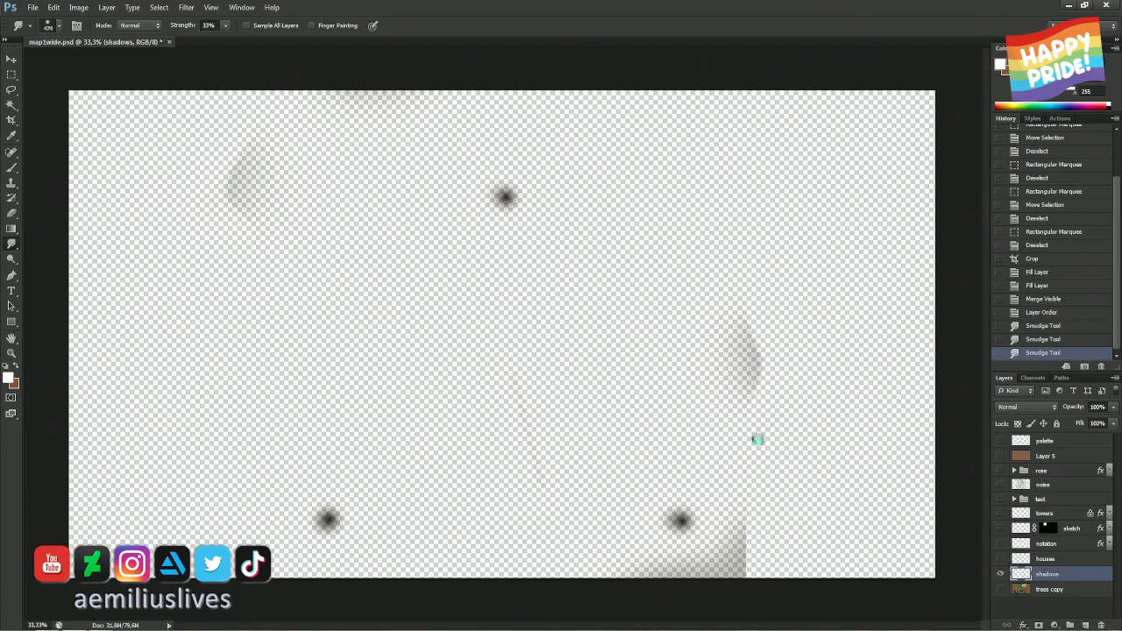
{"action": "mouse_move", "coordinate": [748, 525]}
{"action": "left_mouse_down"}
{"action": "mouse_move", "coordinate": [788, 585]}
{"action": "mouse_move", "coordinate": [754, 540]}
{"action": "mouse_move", "coordinate": [779, 544]}
{"action": "mouse_move", "coordinate": [764, 596]}
{"action": "mouse_move", "coordinate": [788, 566]}
{"action": "mouse_move", "coordinate": [784, 589]}
{"action": "mouse_move", "coordinate": [772, 567]}
{"action": "left_mouse_up"}
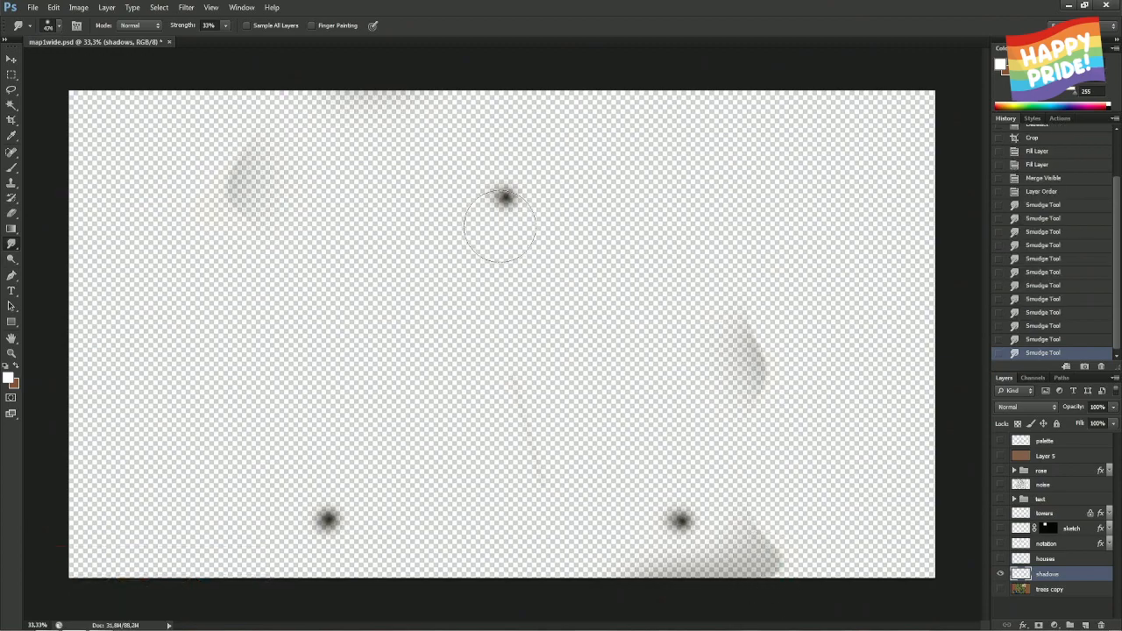
- Paint a Quick Mask over the three dark round spots with a hard round brush, and convert the mask into a selection excluding them
{"action": "key", "text": "q"}
{"action": "key", "text": "b"}
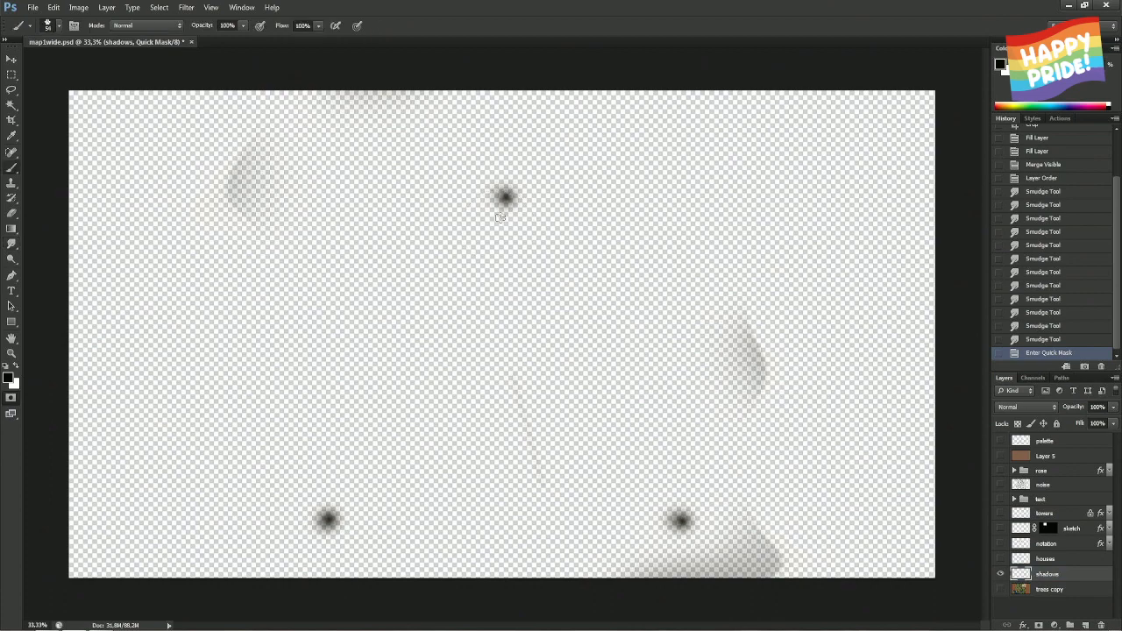
{"action": "key", "text": "F5"}
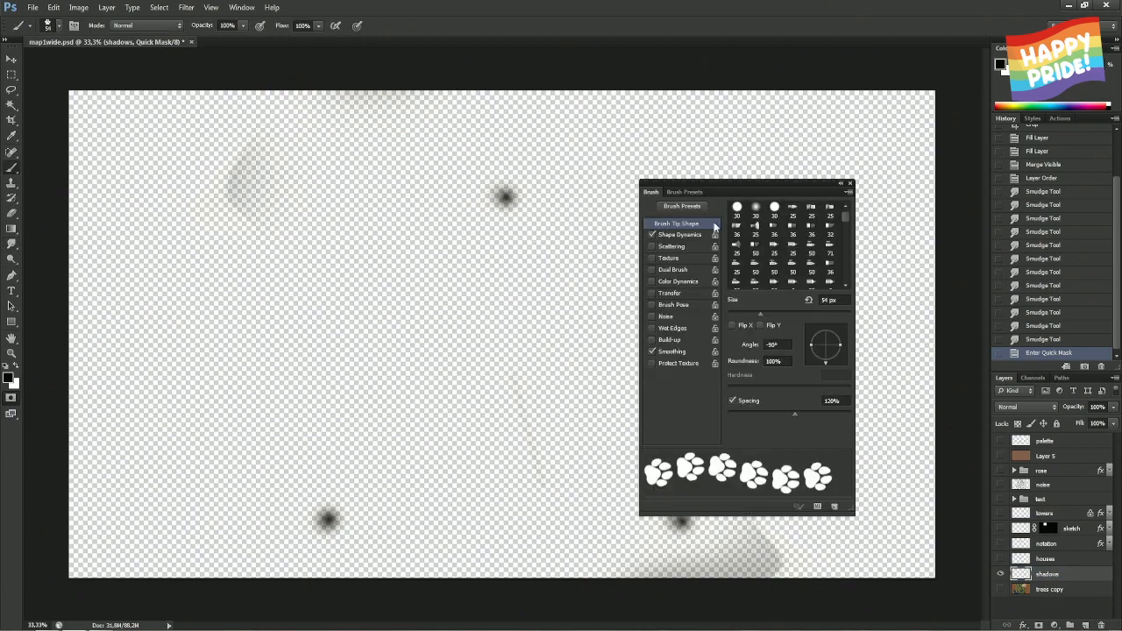
{"action": "left_click", "coordinate": [737, 214]}
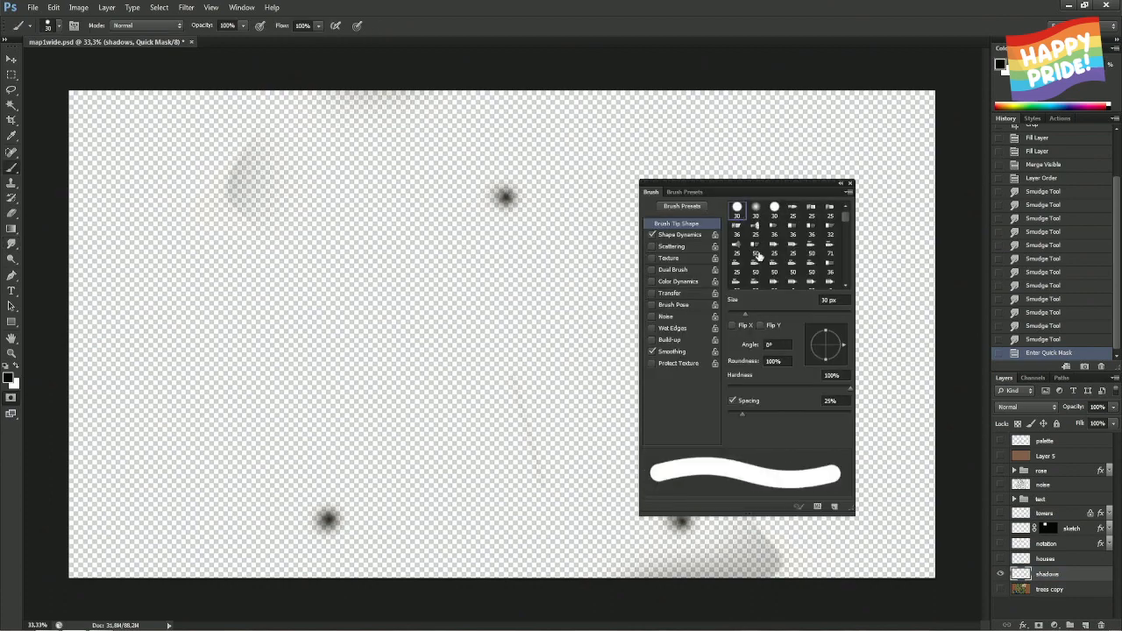
{"action": "mouse_move", "coordinate": [504, 197]}
{"action": "left_mouse_down"}
{"action": "mouse_move", "coordinate": [561, 196]}
{"action": "mouse_move", "coordinate": [505, 197]}
{"action": "mouse_move", "coordinate": [509, 207]}
{"action": "left_mouse_up"}
{"action": "mouse_move", "coordinate": [510, 205]}
{"action": "left_mouse_down"}
{"action": "mouse_move", "coordinate": [510, 193]}
{"action": "mouse_move", "coordinate": [491, 194]}
{"action": "mouse_move", "coordinate": [494, 210]}
{"action": "left_mouse_up"}
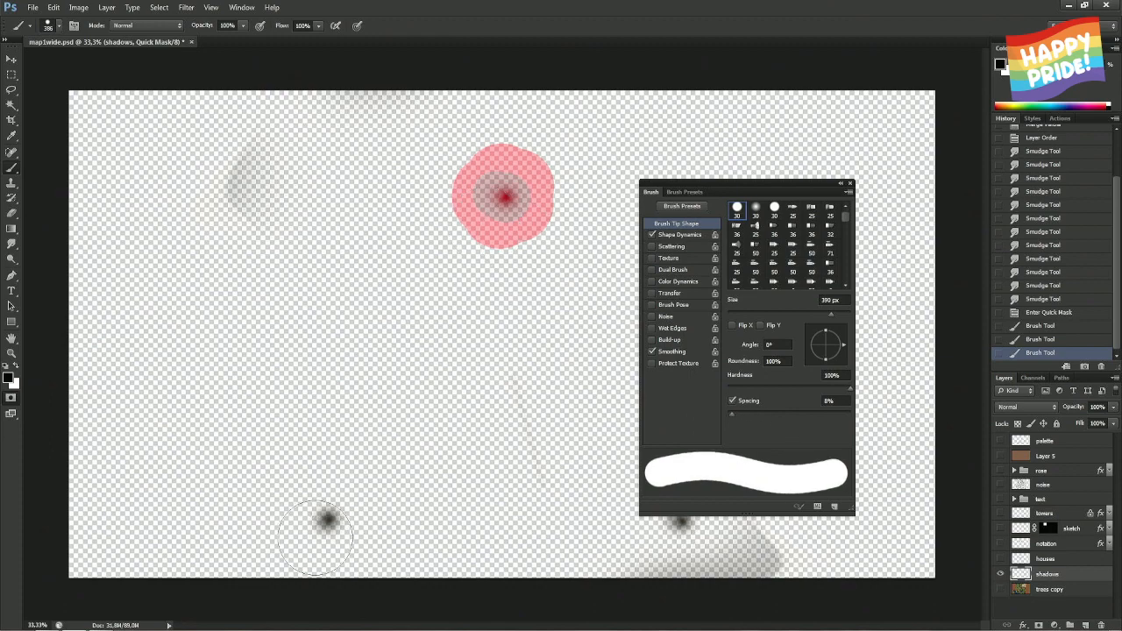
{"action": "mouse_move", "coordinate": [326, 519]}
{"action": "left_mouse_down"}
{"action": "mouse_move", "coordinate": [311, 510]}
{"action": "mouse_move", "coordinate": [324, 526]}
{"action": "left_mouse_up"}
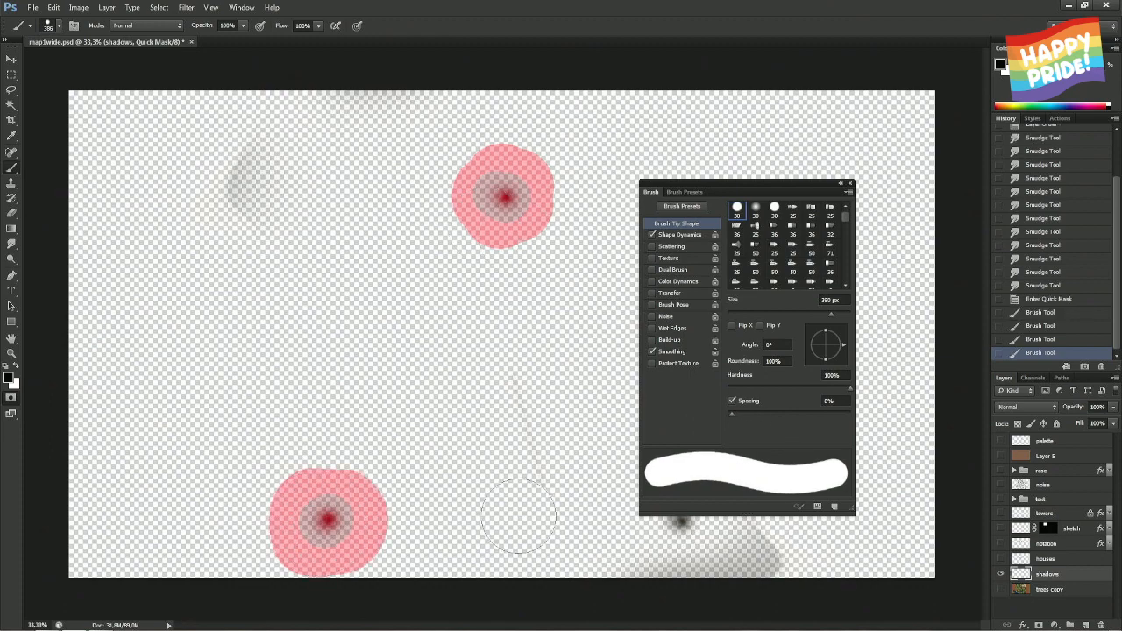
{"action": "left_click", "coordinate": [849, 184]}
{"action": "mouse_move", "coordinate": [675, 521]}
{"action": "left_mouse_down"}
{"action": "mouse_move", "coordinate": [710, 535]}
{"action": "mouse_move", "coordinate": [649, 556]}
{"action": "mouse_move", "coordinate": [635, 517]}
{"action": "mouse_move", "coordinate": [708, 529]}
{"action": "left_mouse_up"}
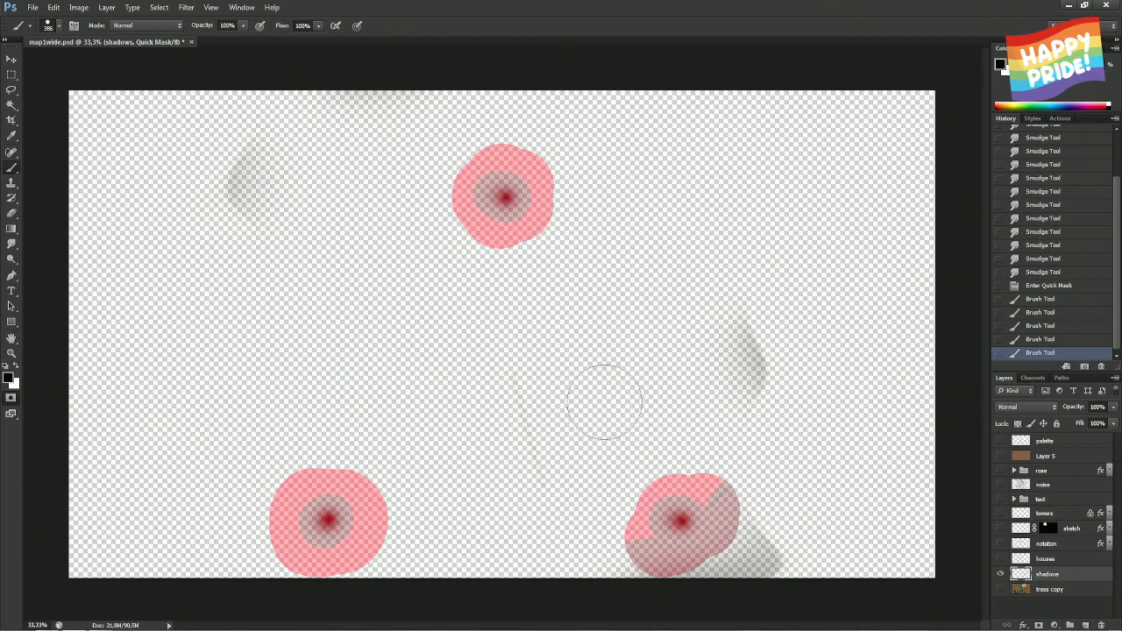
{"action": "key", "text": "q"}
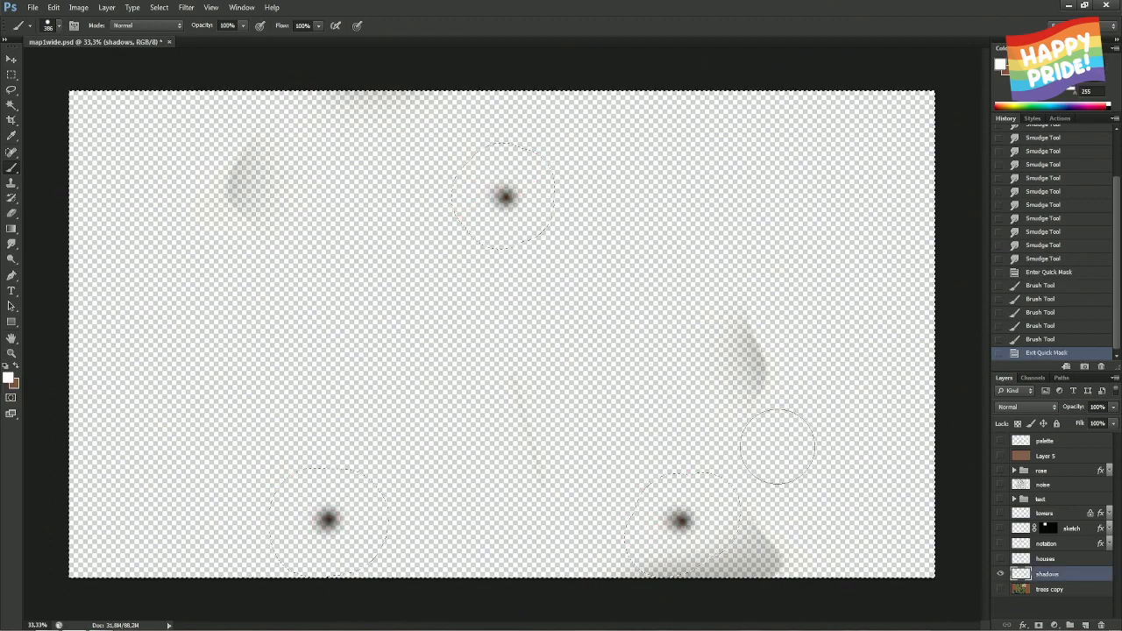
- Apply a Gaussian Blur to the selected shading on the shadows layer and deselect
{"action": "key", "text": "alt+t"}
{"action": "key", "text": "b"}
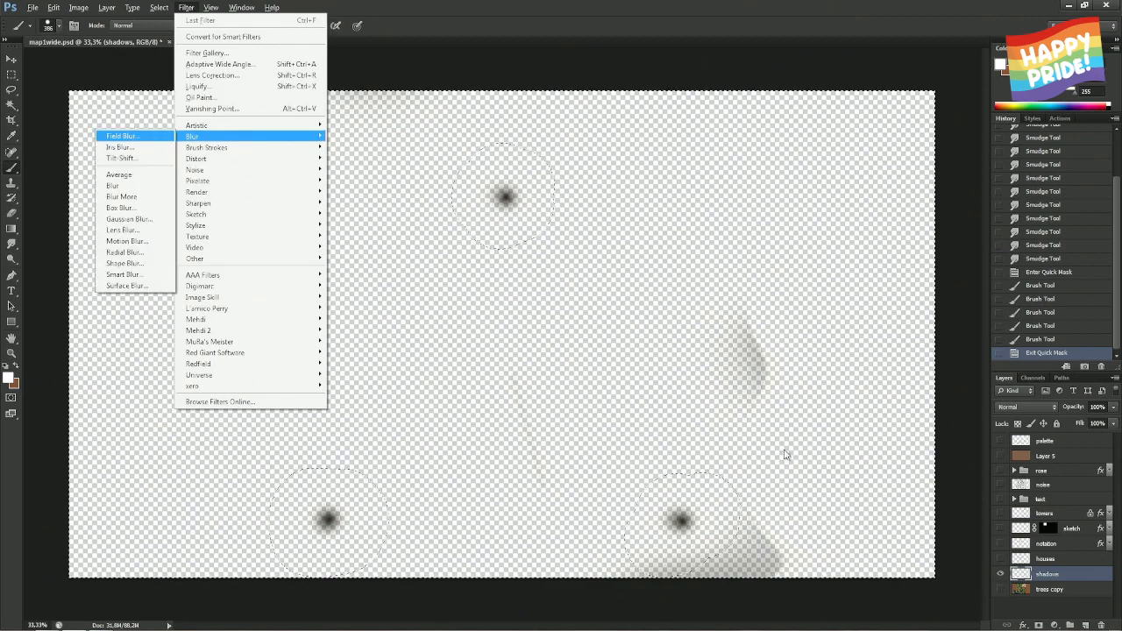
{"action": "key", "text": "g"}
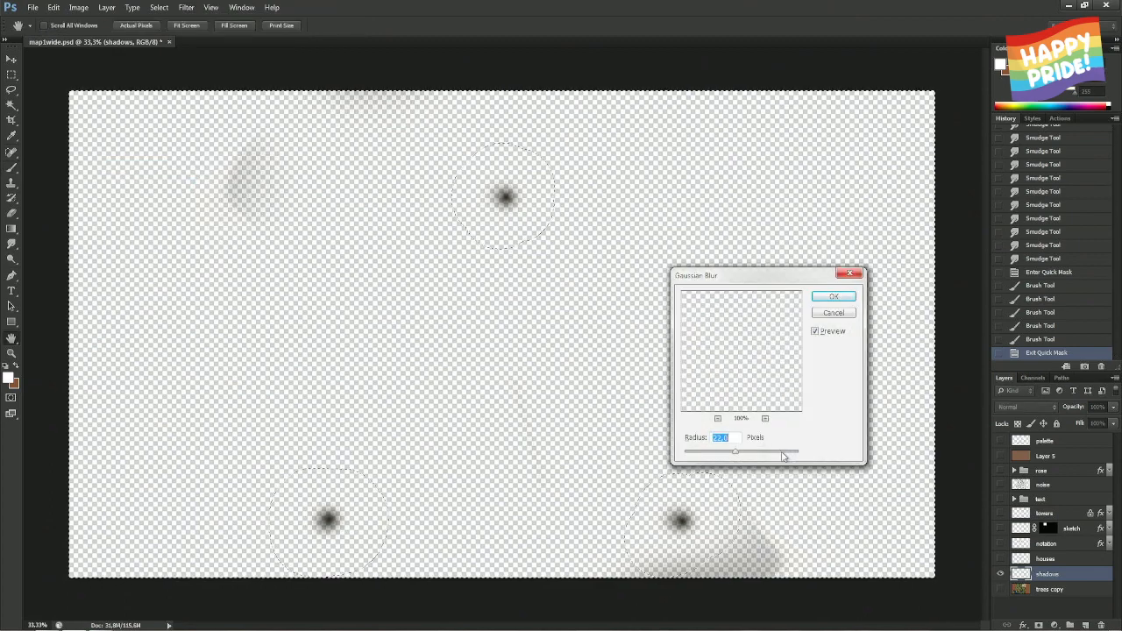
{"action": "left_click", "coordinate": [848, 302]}
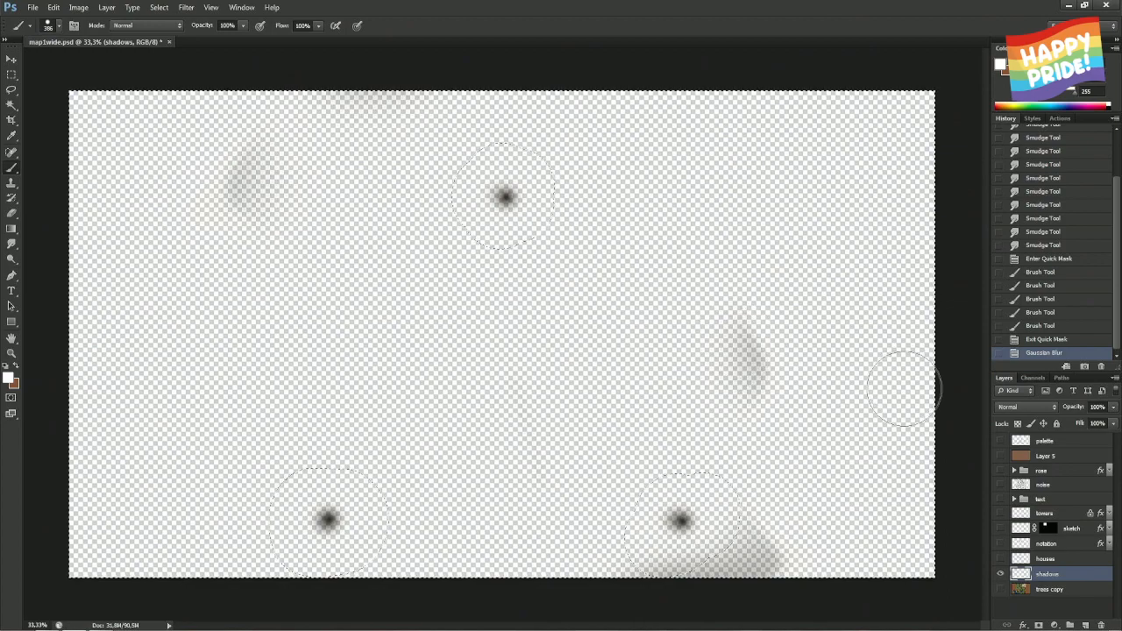
{"action": "key", "text": "m"}
{"action": "key", "text": "ctrl+d"}
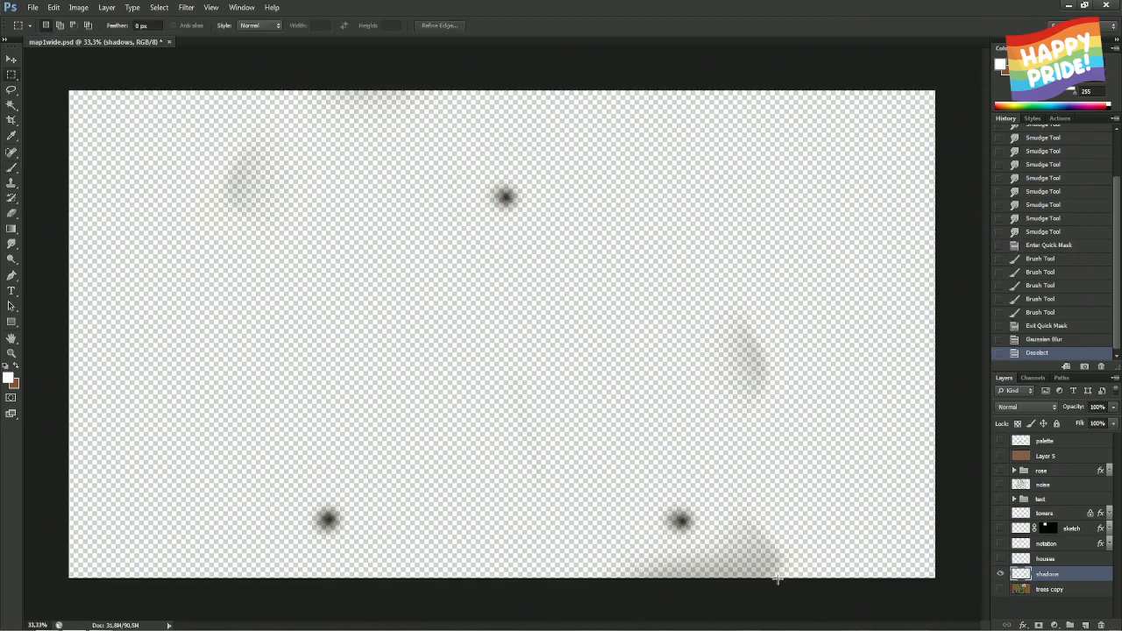
- Show the trees copy layer beneath the shadows, and delete the houses layer after previewing it in the central clearing
{"action": "left_click", "coordinate": [999, 589]}
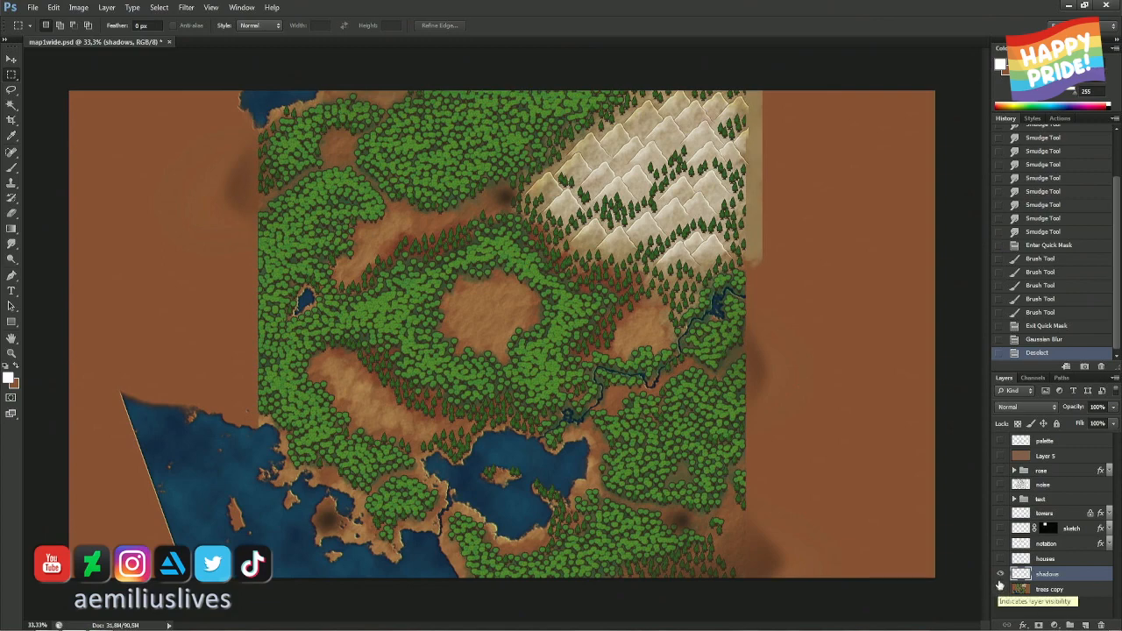
{"action": "left_click", "coordinate": [1000, 558]}
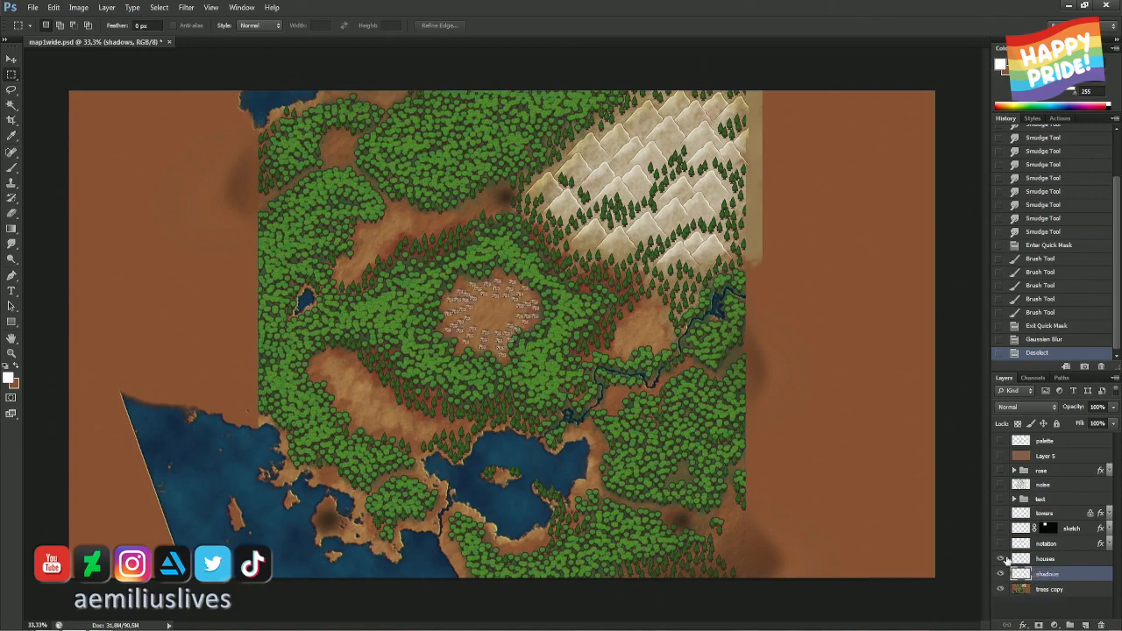
{"action": "left_click", "coordinate": [1000, 559]}
{"action": "left_click", "coordinate": [1000, 558]}
{"action": "left_click", "coordinate": [1000, 558]}
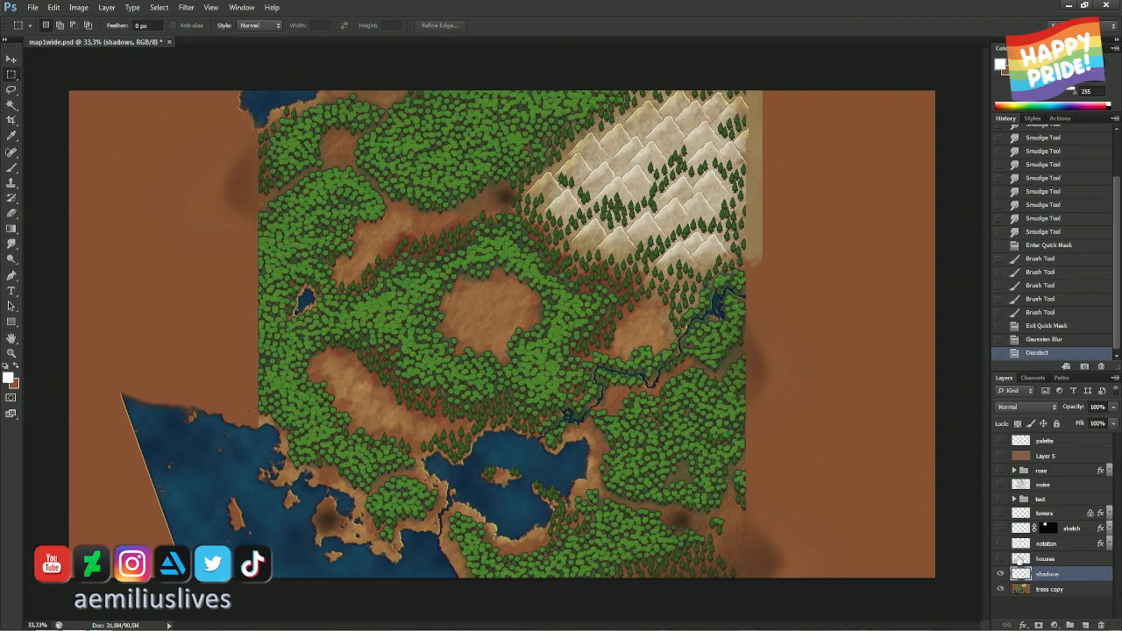
{"action": "left_click", "coordinate": [1021, 558]}
{"action": "key", "text": "Delete"}
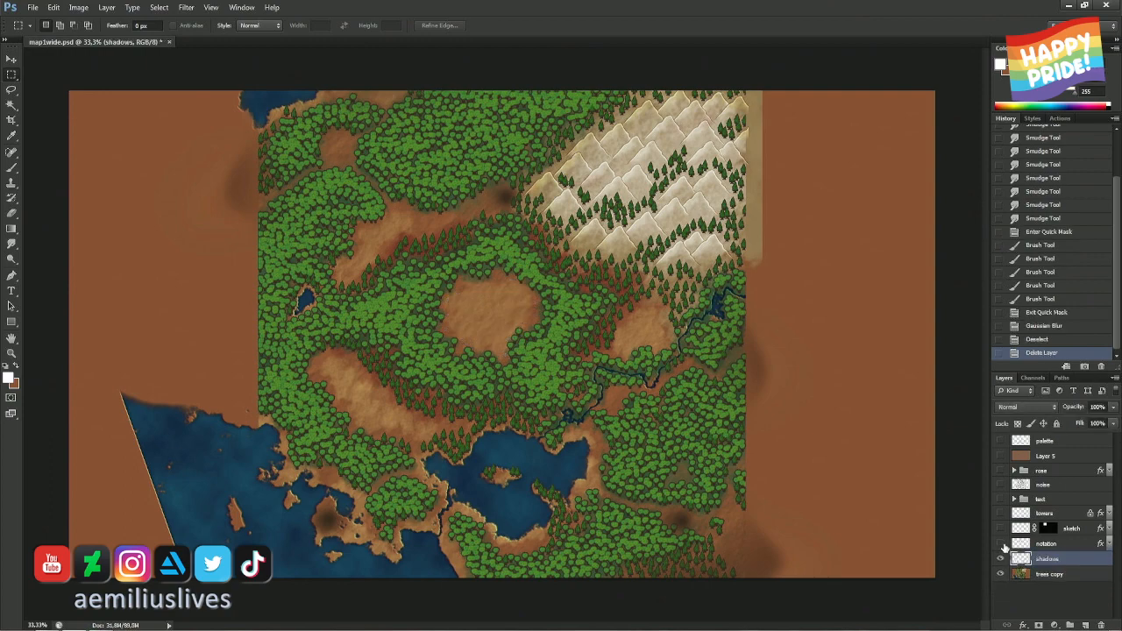
- Preview the notation layer, leaving it hidden, and turn on the masked sketch layer over the map
{"action": "left_click", "coordinate": [1000, 544]}
{"action": "left_click", "coordinate": [1001, 543]}
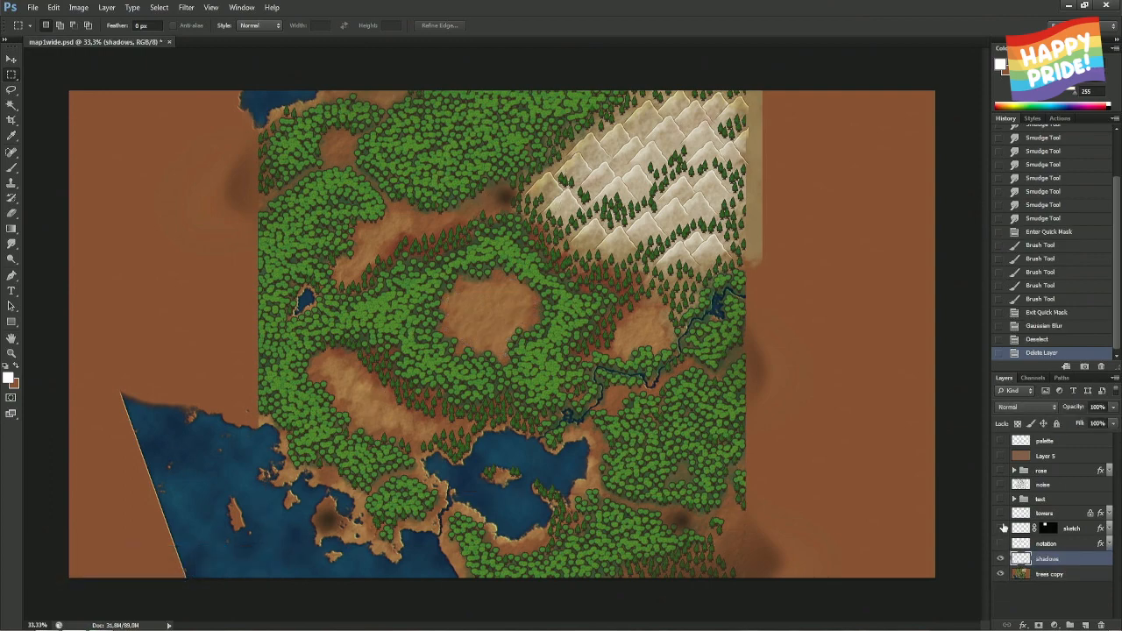
{"action": "left_click", "coordinate": [1001, 528]}
{"action": "left_click", "coordinate": [1001, 529]}
{"action": "left_click", "coordinate": [1000, 529]}
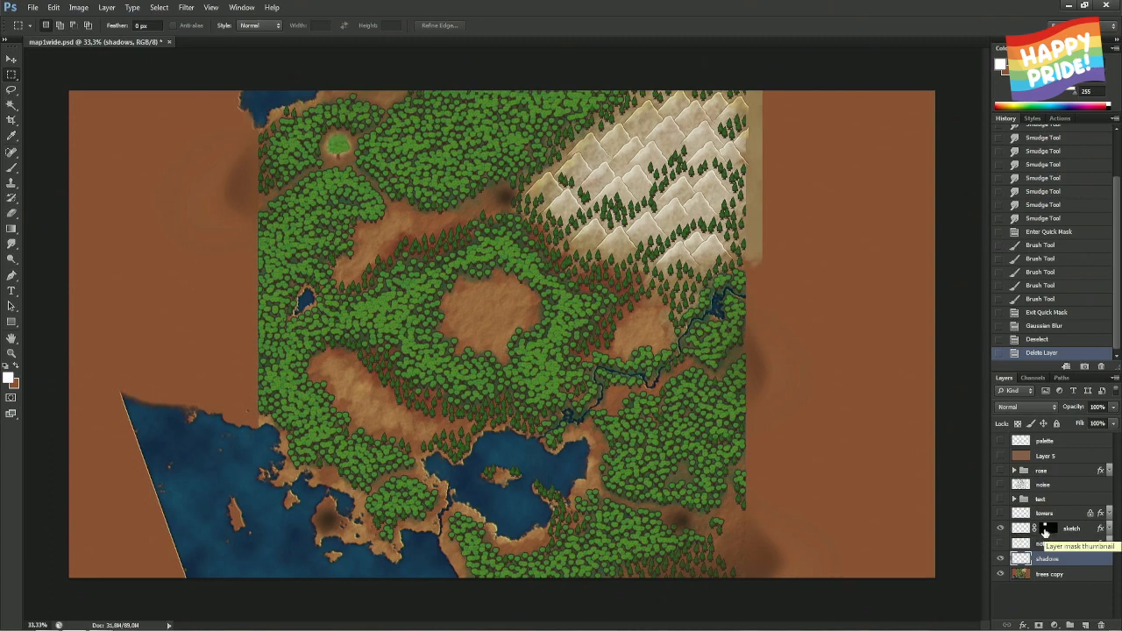
- Apply the sketch layer's mask, preview the towers layer, and leave both layers hidden
{"action": "right_click", "coordinate": [1047, 531]}
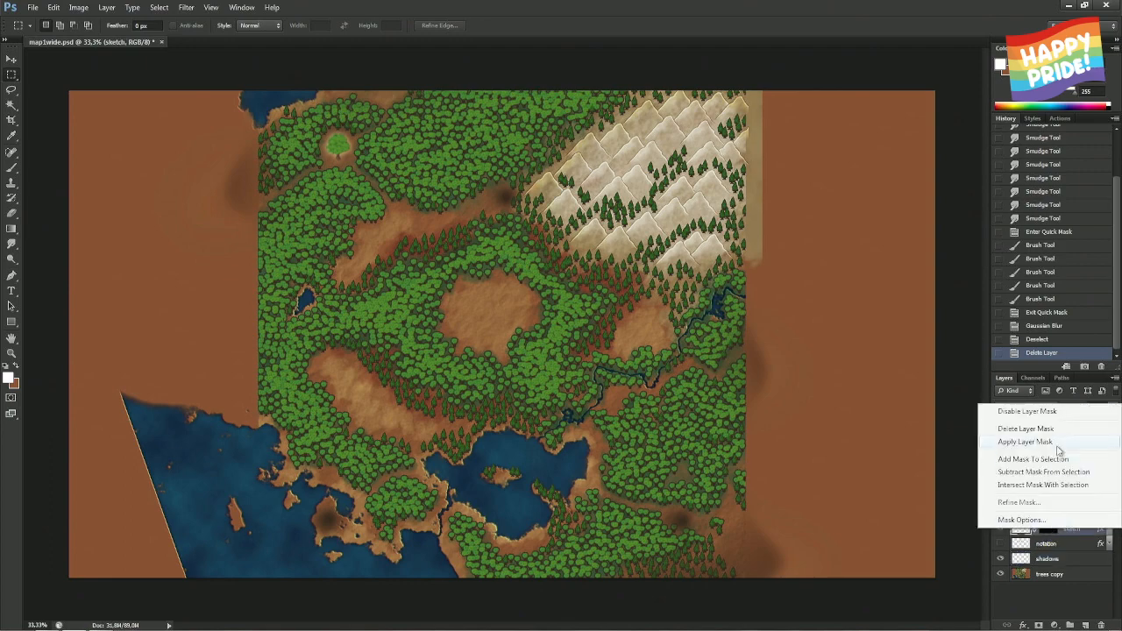
{"action": "left_click", "coordinate": [1057, 443]}
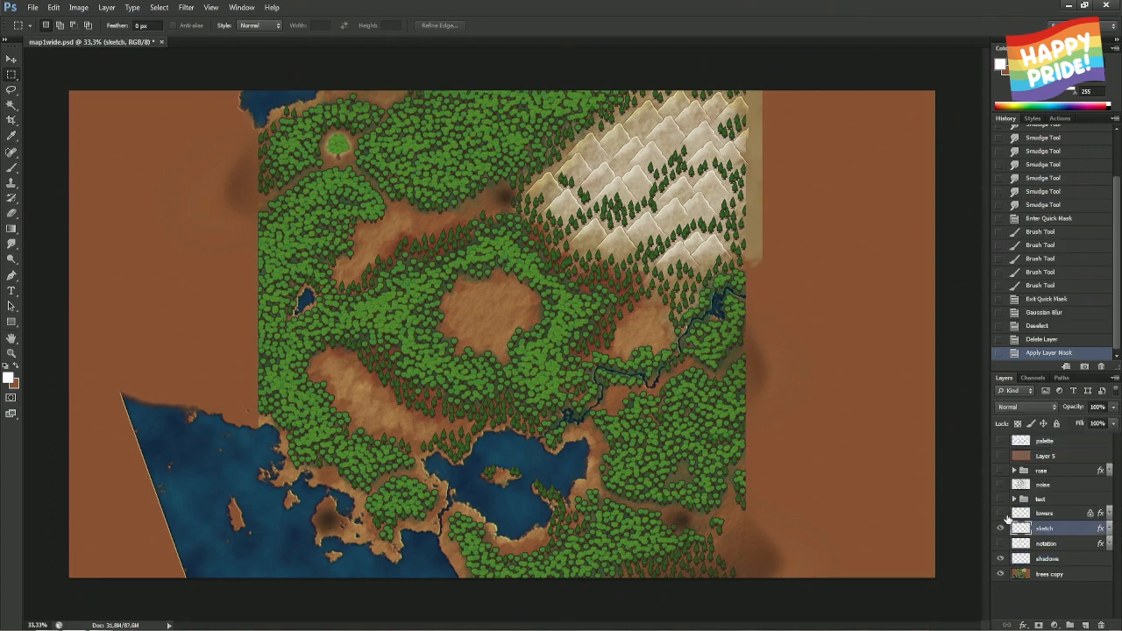
{"action": "left_click", "coordinate": [1000, 513]}
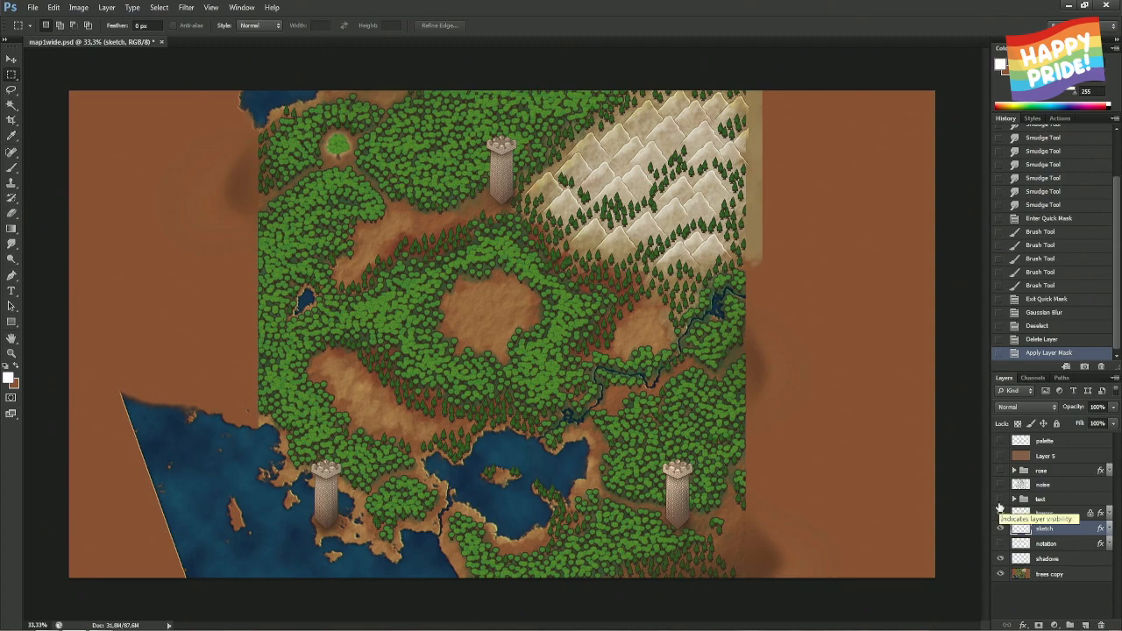
{"action": "left_click", "coordinate": [1000, 514]}
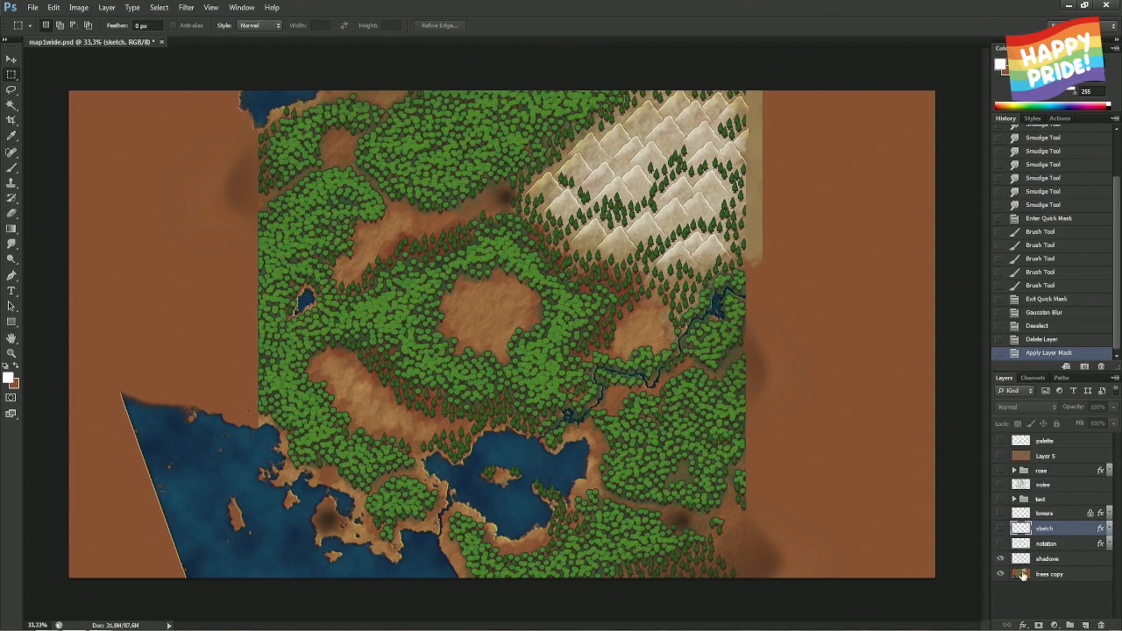
- On the trees copy layer, select the empty strip right of the original map, fill it with Content-Aware, and deselect
{"action": "left_click", "coordinate": [1022, 575]}
{"action": "left_click_drag", "start_coordinate": [948, 581], "coordinate": [743, 54]}
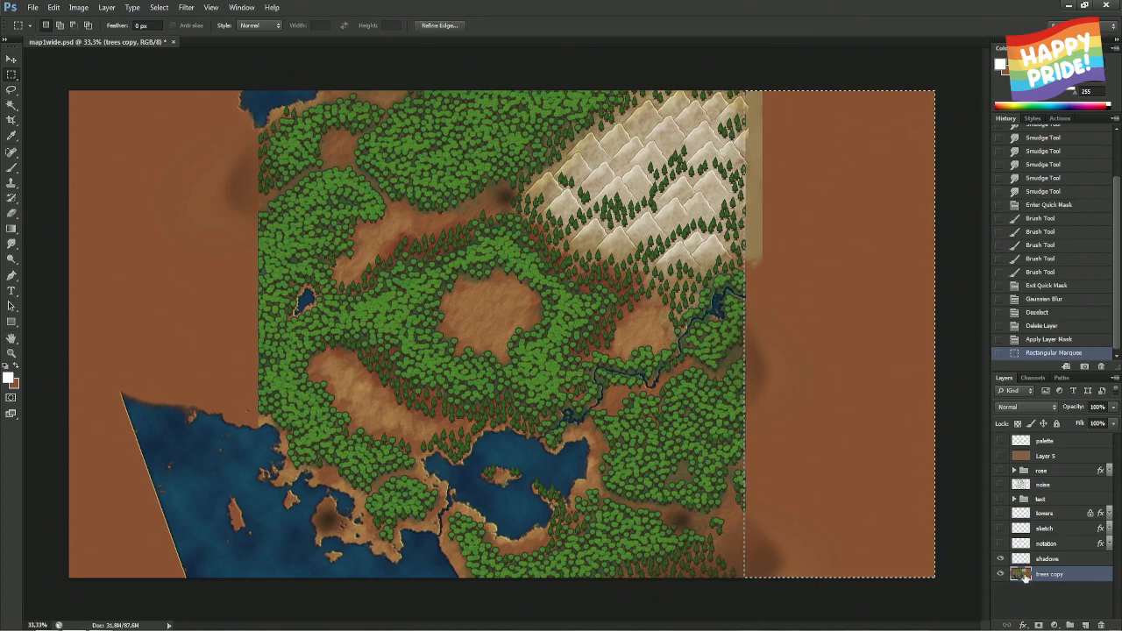
{"action": "right_click", "coordinate": [855, 465]}
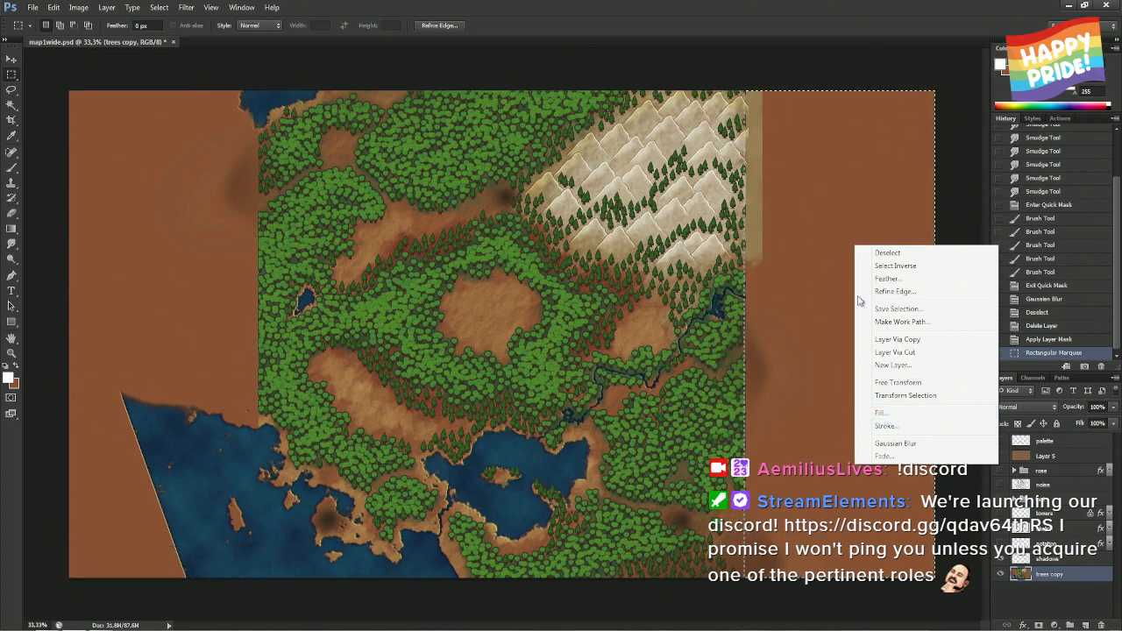
{"action": "left_click", "coordinate": [894, 412]}
{"action": "left_click", "coordinate": [642, 182]}
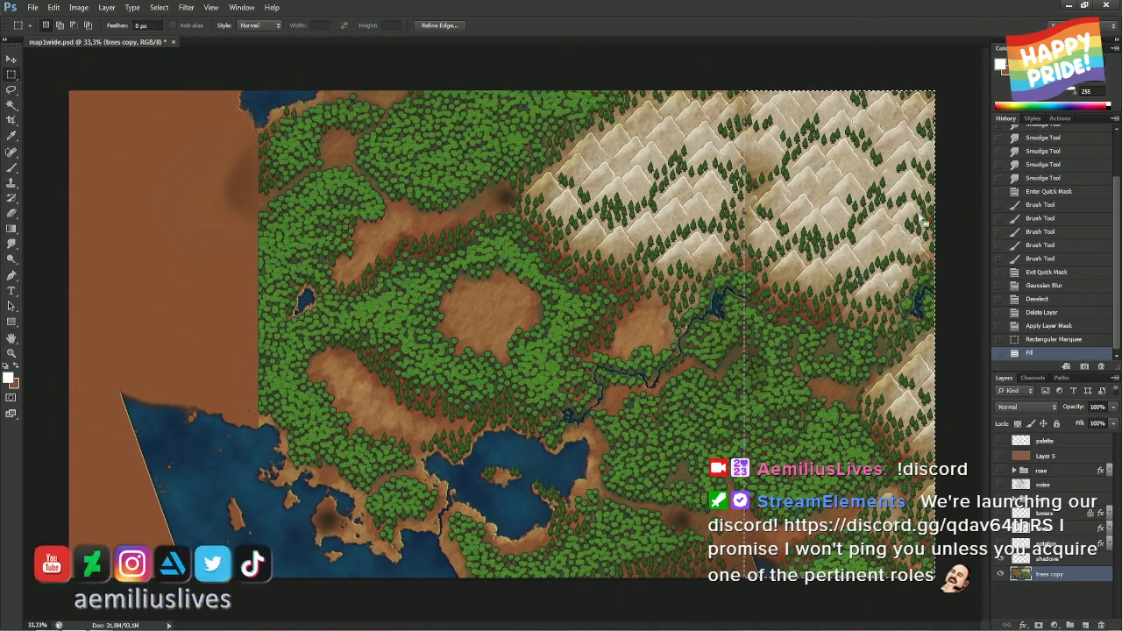
{"action": "key", "text": "ctrl+d"}
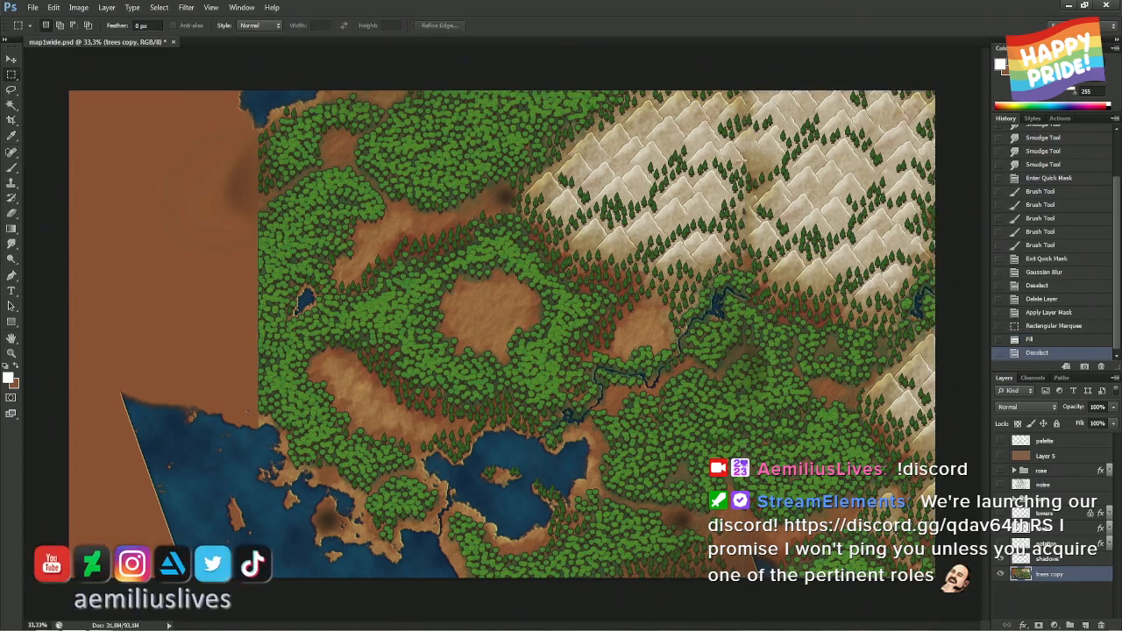
- Try a Content-Aware fill on a rectangular selection around the vertical seam through the mountains
{"action": "left_click_drag", "start_coordinate": [726, 82], "coordinate": [771, 289]}
{"action": "right_click", "coordinate": [742, 256]}
{"action": "key", "text": "Escape"}
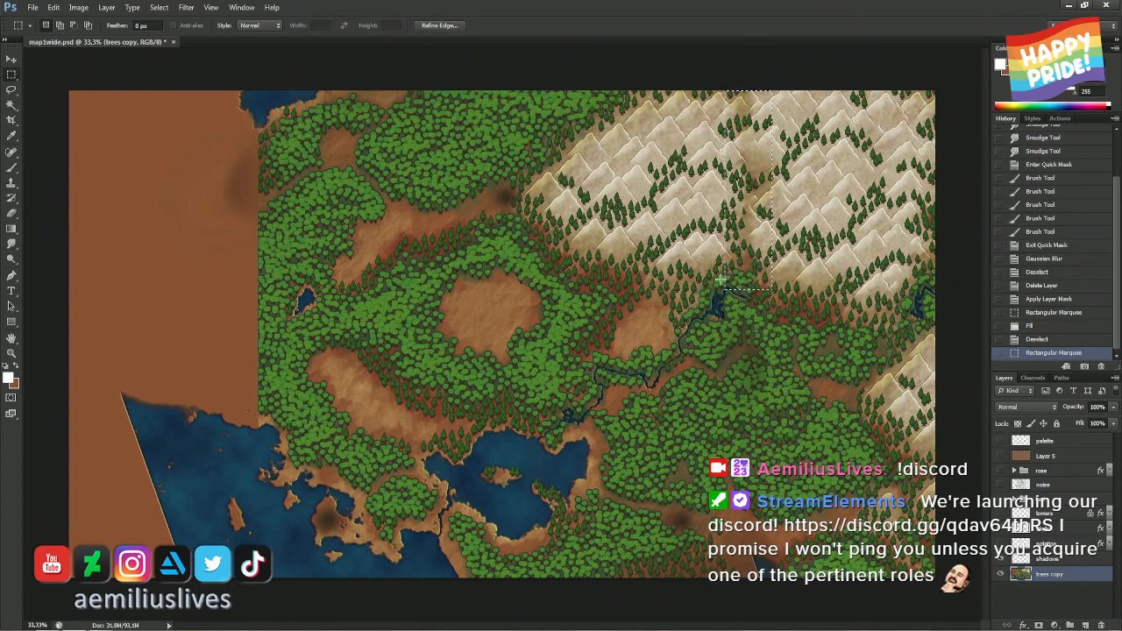
{"action": "left_click_drag", "start_coordinate": [751, 283], "coordinate": [771, 291]}
{"action": "right_click", "coordinate": [749, 283]}
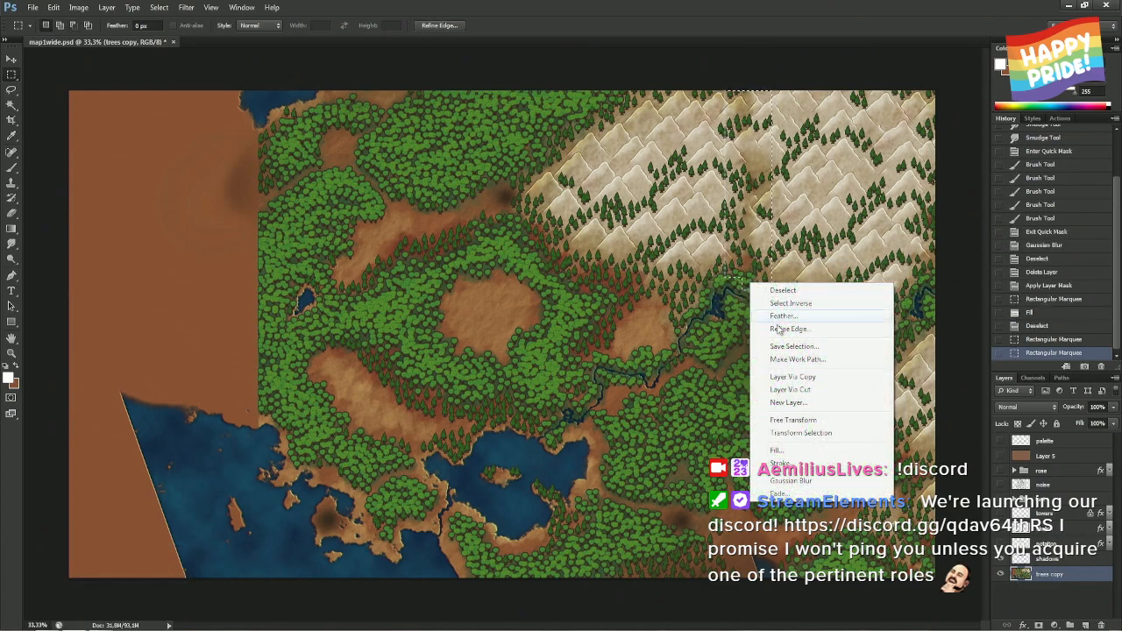
{"action": "left_click", "coordinate": [777, 449]}
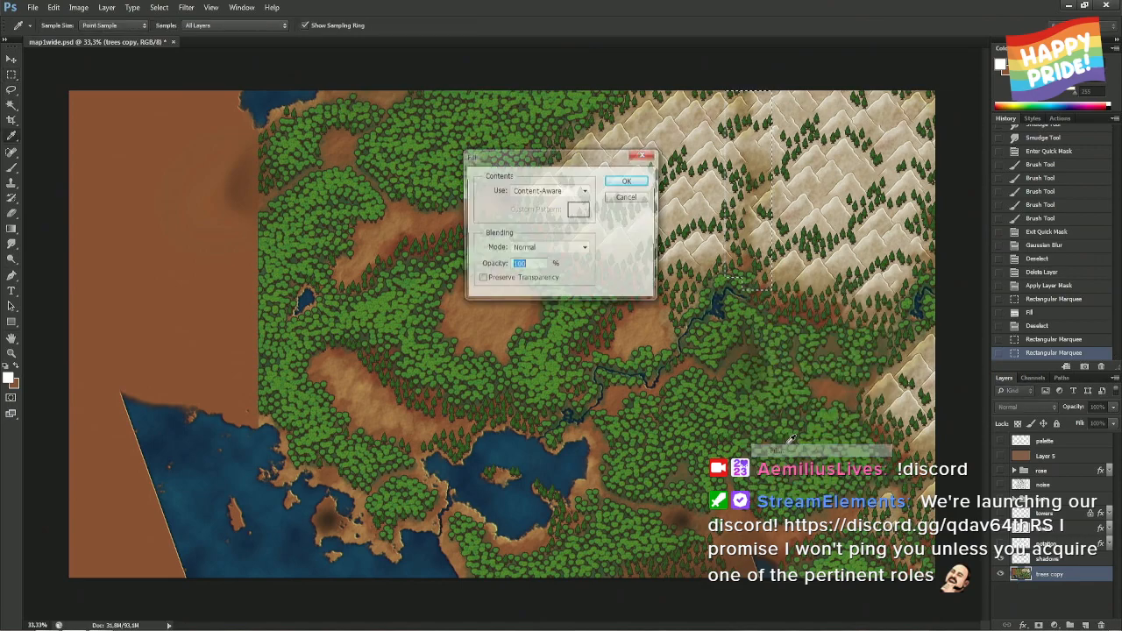
{"action": "left_click", "coordinate": [639, 183]}
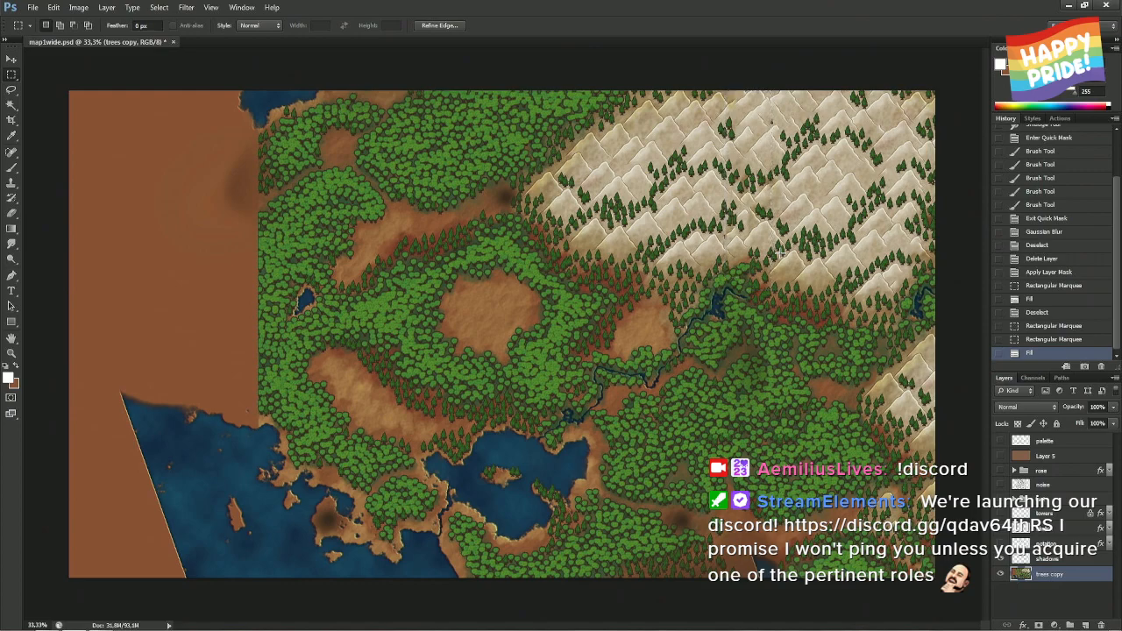
{"action": "key", "text": "ctrl+d"}
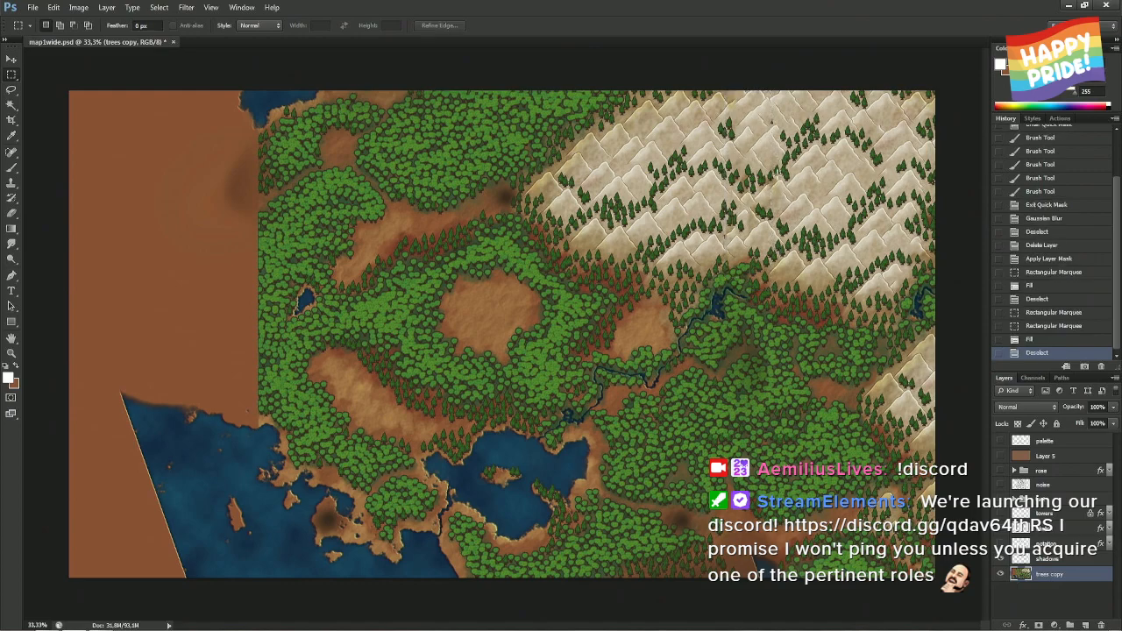
- Undo the Content-Aware fill on the mountain seam and deselect
{"action": "key", "text": "ctrl+alt+z"}
{"action": "key", "text": "ctrl+alt+z"}
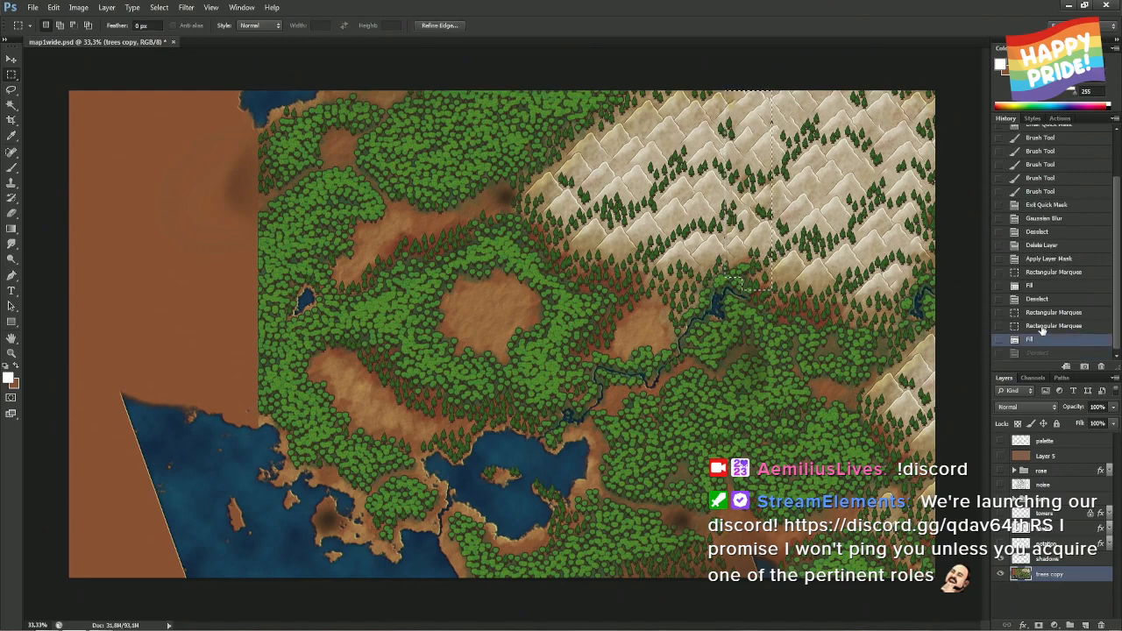
{"action": "key", "text": "ctrl+d"}
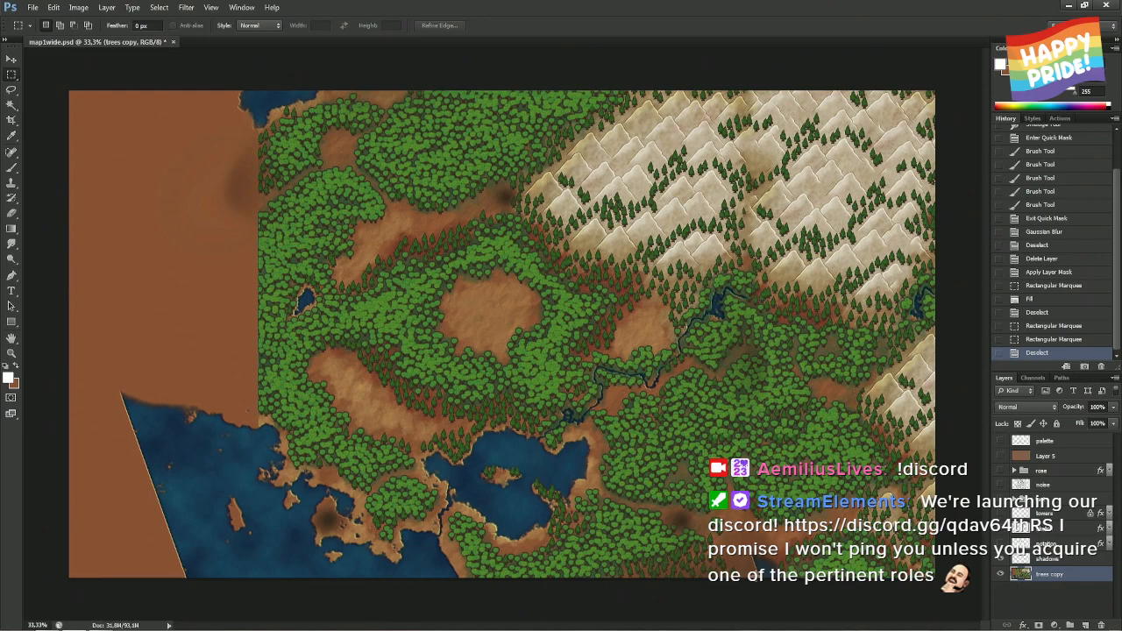
- Lasso the stray water patch at the extended area's bottom edge, replace it with a Content-Aware fill, and deselect
{"action": "key", "text": "l"}
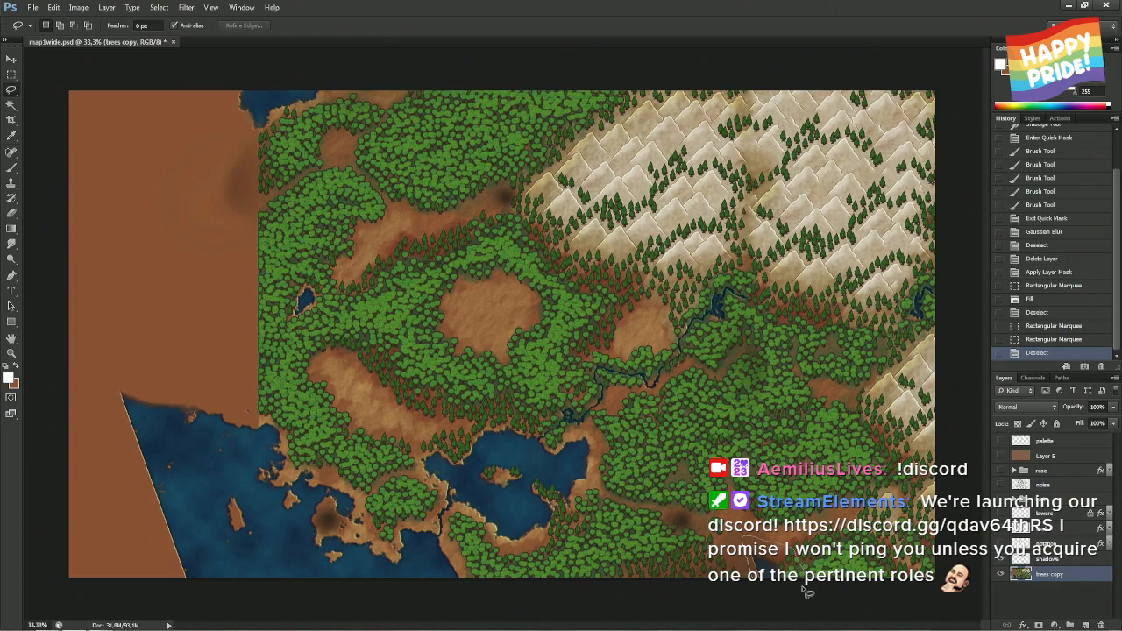
{"action": "left_click_drag", "start_coordinate": [806, 592], "coordinate": [761, 576]}
{"action": "right_click", "coordinate": [760, 577]}
{"action": "left_click", "coordinate": [811, 515]}
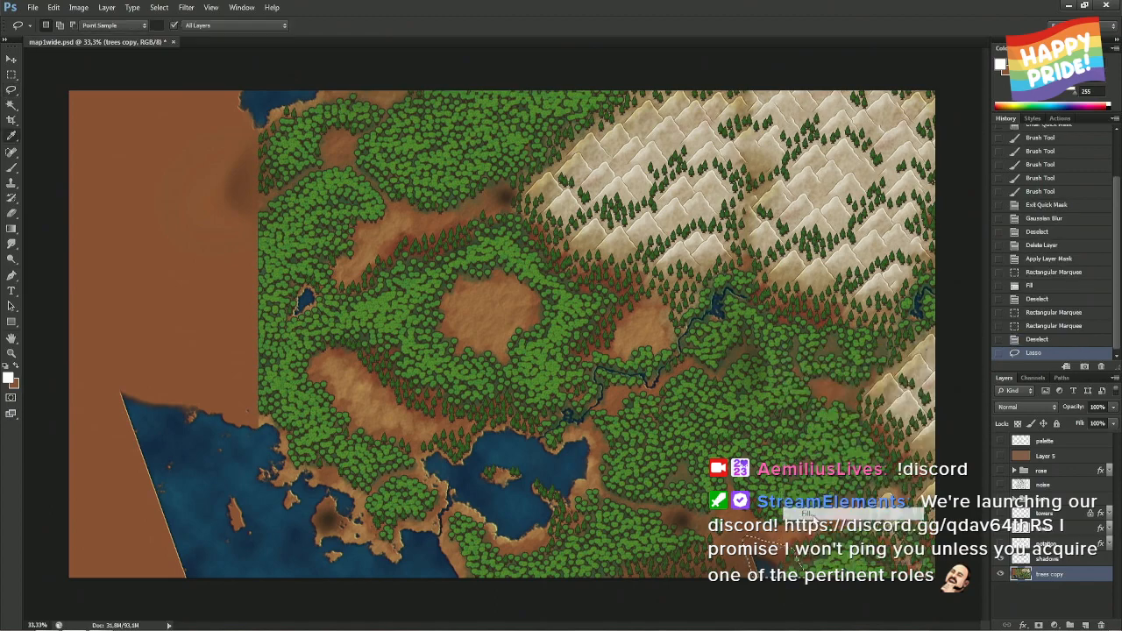
{"action": "key", "text": "Return"}
{"action": "key", "text": "ctrl+z"}
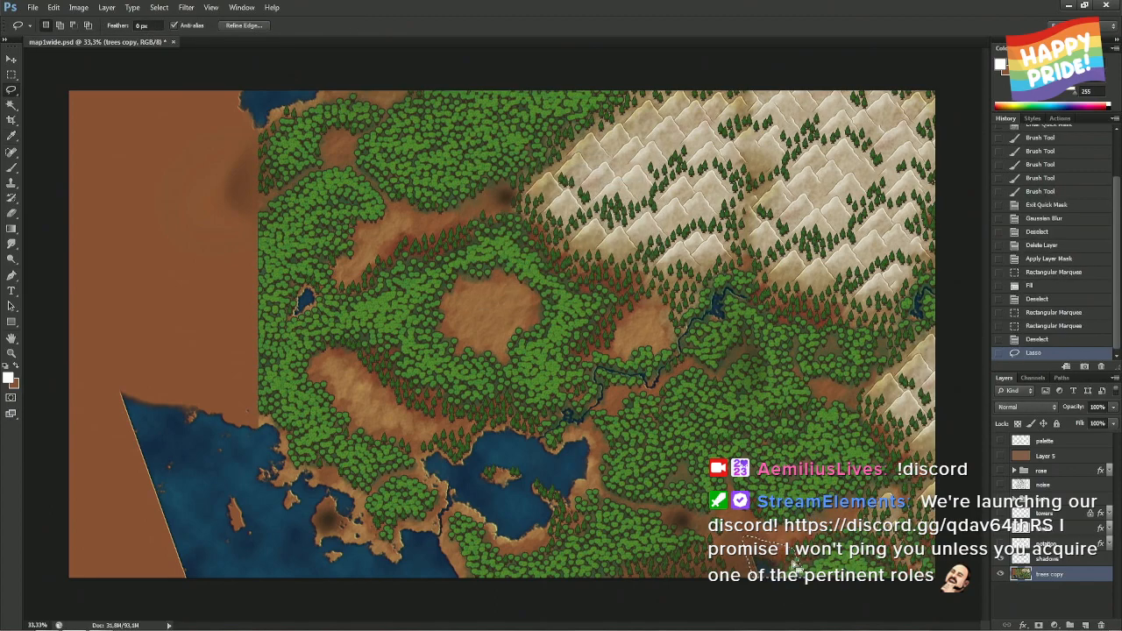
{"action": "mouse_move", "coordinate": [800, 589]}
{"action": "left_mouse_down"}
{"action": "mouse_move", "coordinate": [788, 571]}
{"action": "mouse_move", "coordinate": [794, 592]}
{"action": "mouse_move", "coordinate": [824, 583]}
{"action": "mouse_move", "coordinate": [799, 565]}
{"action": "left_mouse_up"}
{"action": "right_click", "coordinate": [774, 570]}
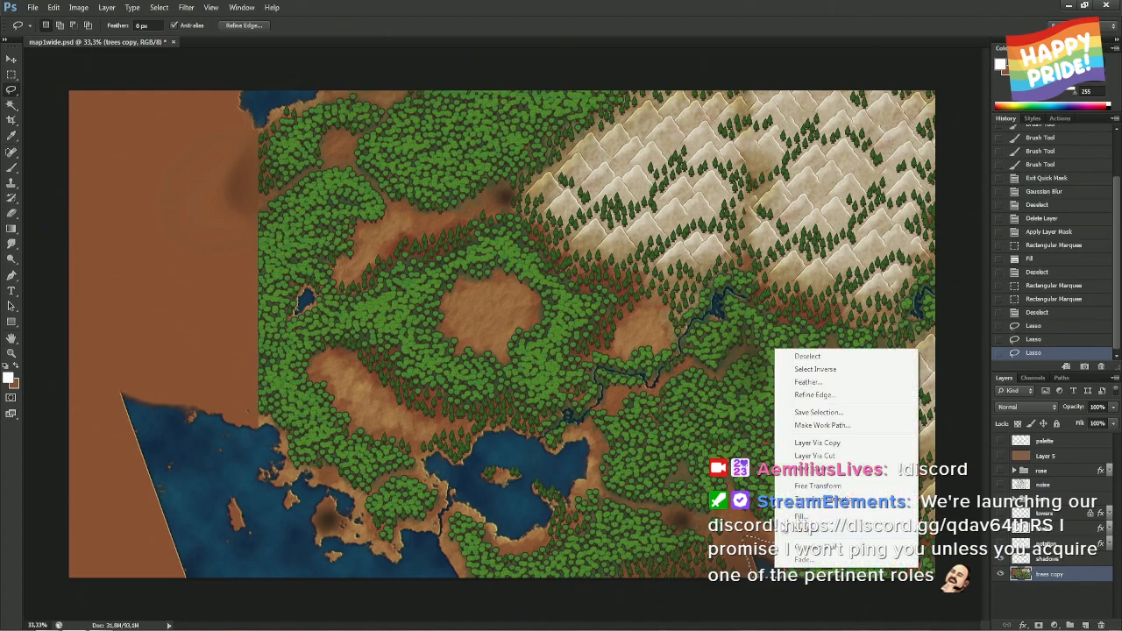
{"action": "left_click", "coordinate": [783, 529]}
{"action": "key", "text": "Return"}
{"action": "key", "text": "ctrl+d"}
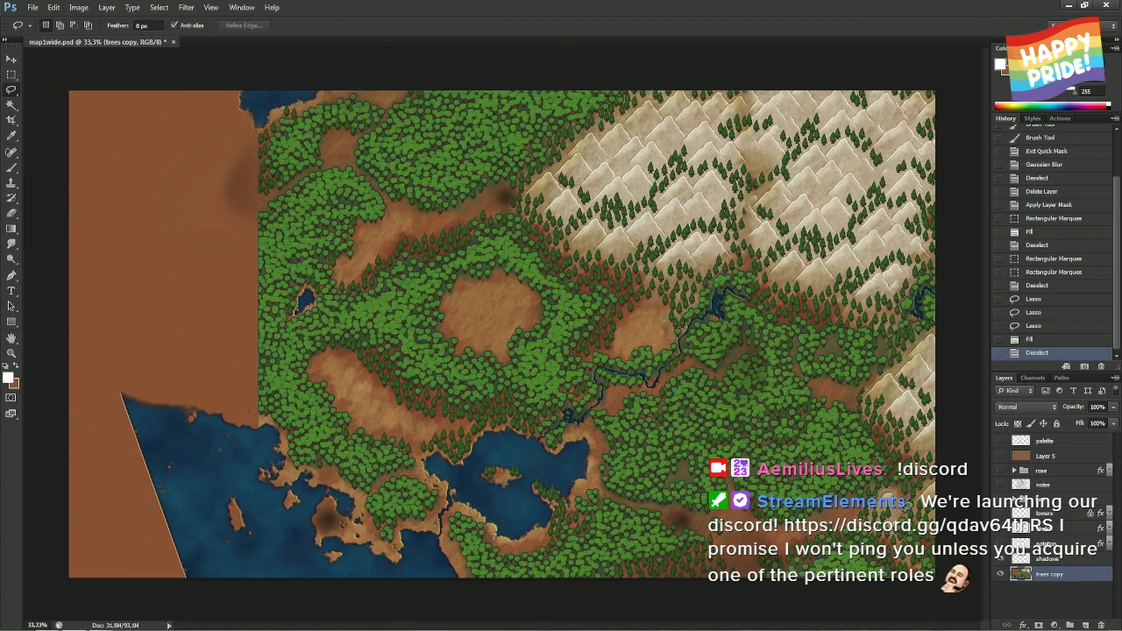
- Lasso a small spot near the map's lower right edge, fill it with Content-Aware, and deselect
{"action": "left_click", "coordinate": [906, 507]}
{"action": "right_click", "coordinate": [908, 503]}
{"action": "left_click", "coordinate": [891, 502]}
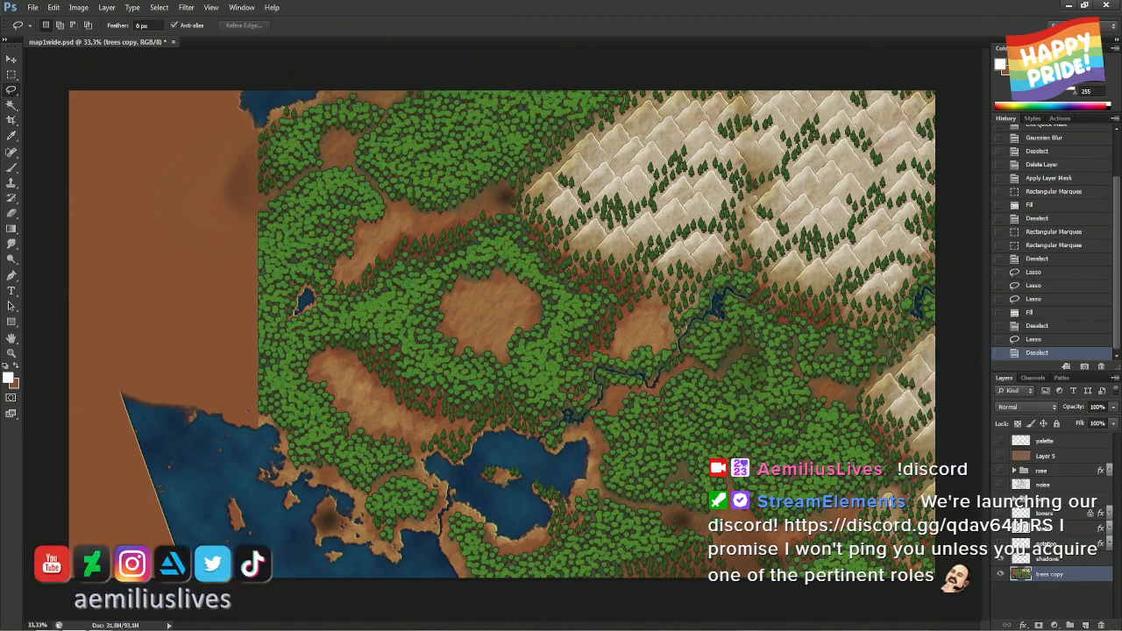
{"action": "right_click", "coordinate": [891, 500]}
{"action": "left_click", "coordinate": [1057, 342]}
{"action": "left_click", "coordinate": [1057, 341]}
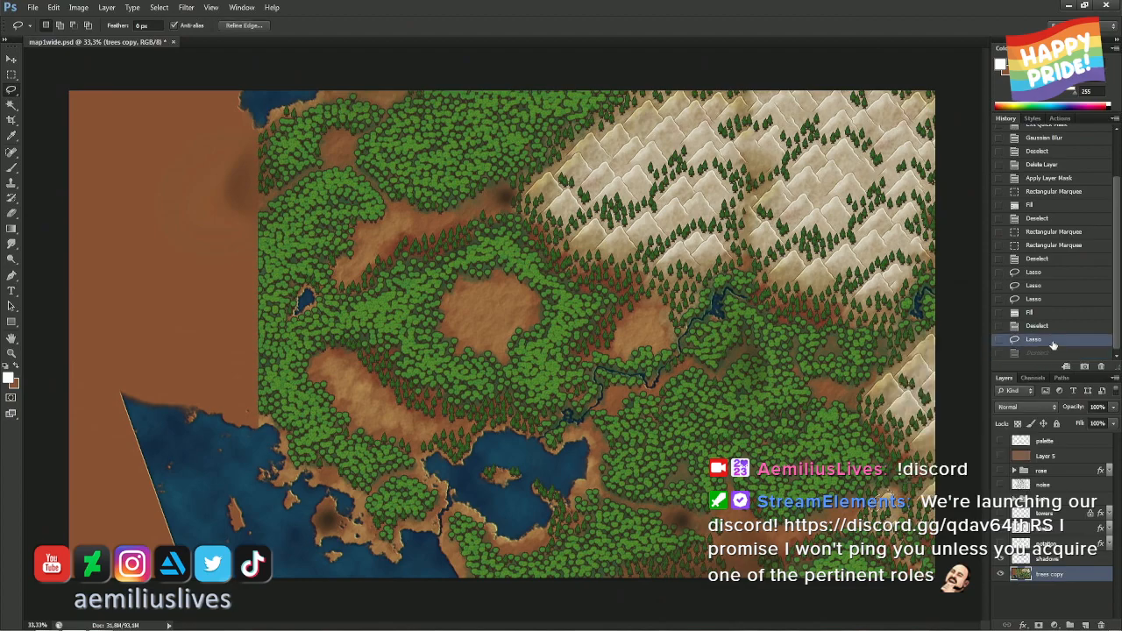
{"action": "right_click", "coordinate": [894, 507]}
{"action": "left_click", "coordinate": [918, 445]}
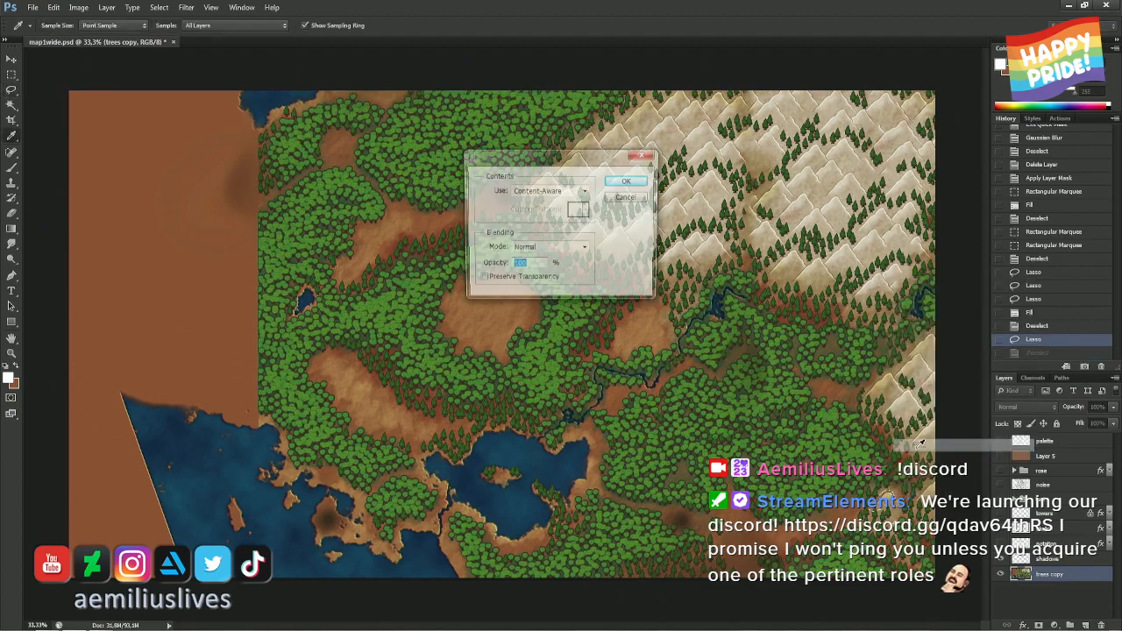
{"action": "key", "text": "Return"}
{"action": "key", "text": "ctrl+d"}
- Remove the short stray ridge line in the pale clearing near the lower right corner with a lassoed Content-Aware fill
{"action": "key", "text": "ctrl+1"}
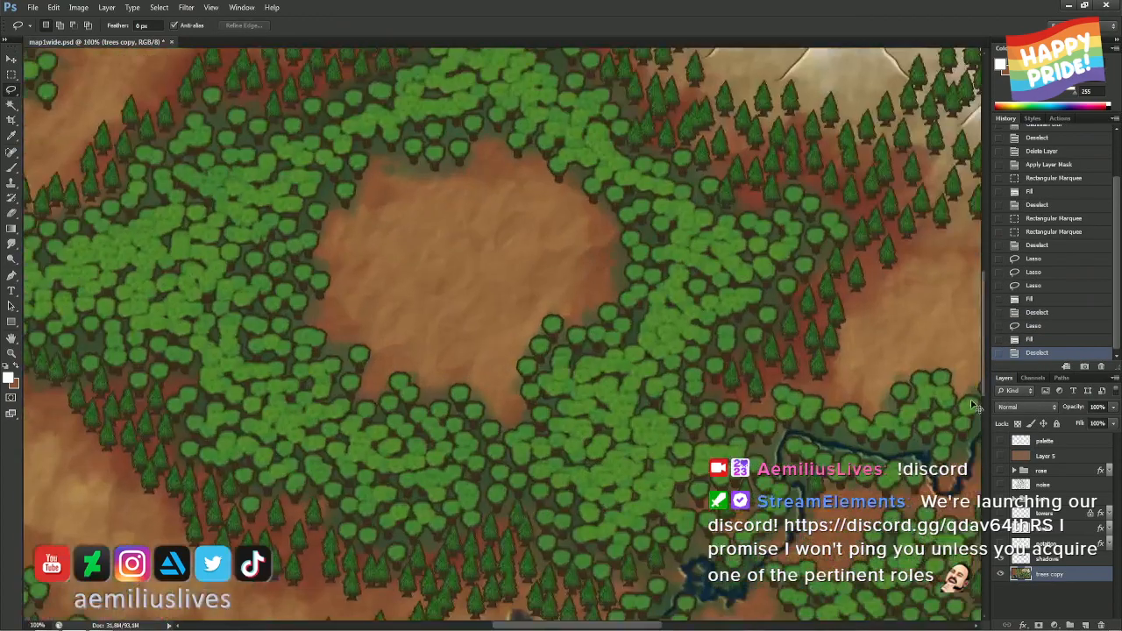
{"action": "left_click_drag", "start_coordinate": [942, 517], "coordinate": [214, 112]}
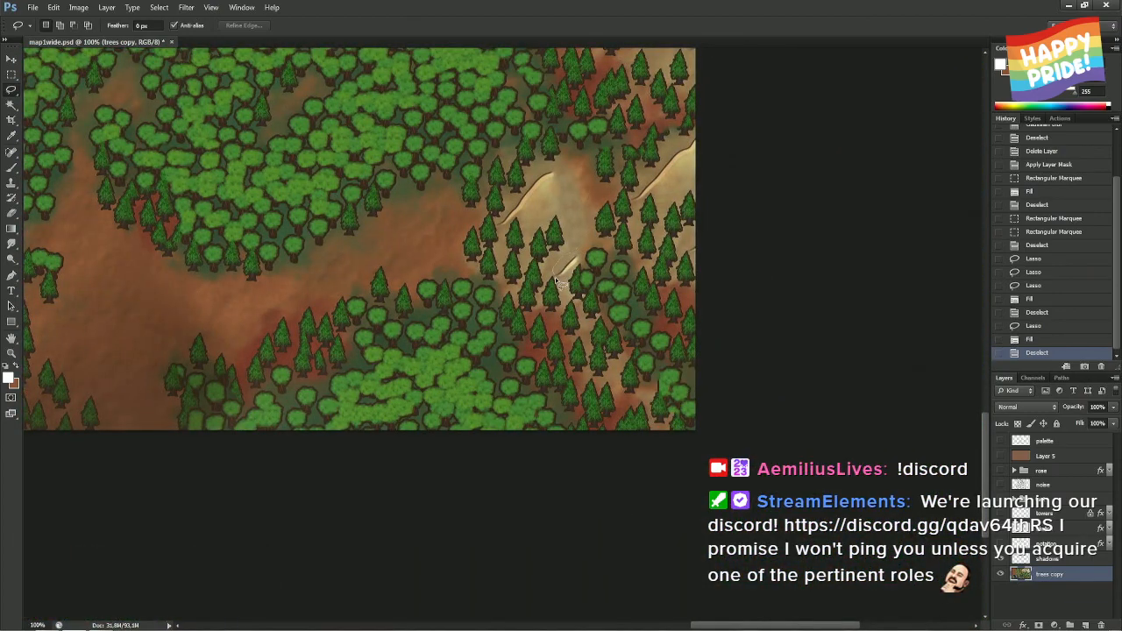
{"action": "left_click_drag", "start_coordinate": [585, 251], "coordinate": [574, 263]}
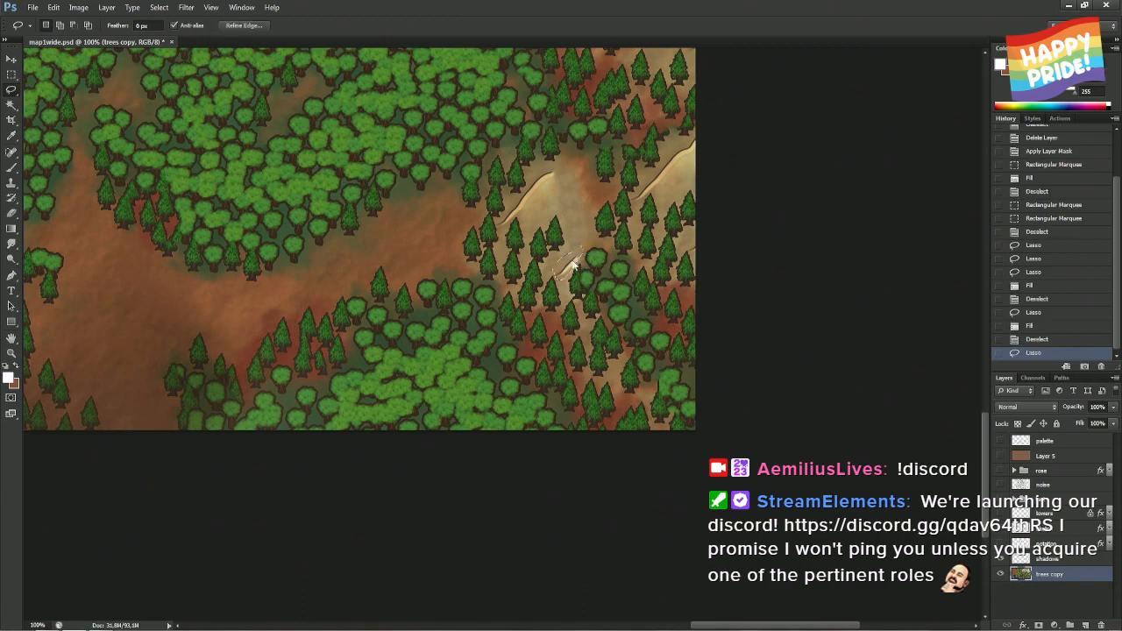
{"action": "right_click", "coordinate": [573, 253]}
{"action": "left_click", "coordinate": [631, 431]}
{"action": "key", "text": "Return"}
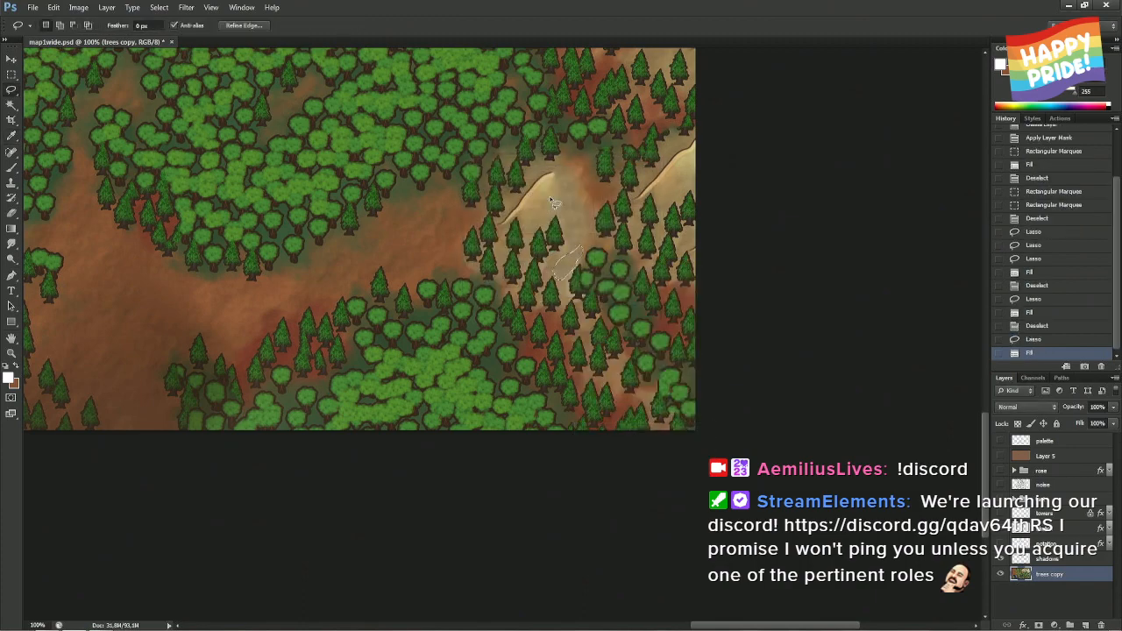
{"action": "key", "text": "ctrl+d"}
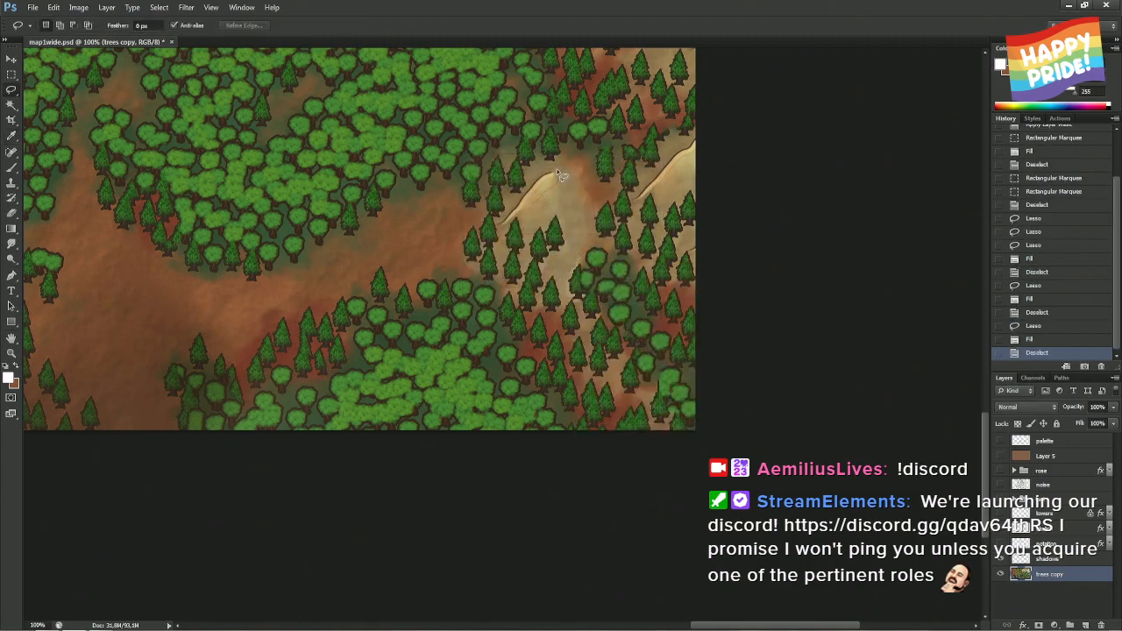
- Lasso the longer ridge line along the pale clearing's upper left edge, fill it with Content-Aware, and deselect
{"action": "mouse_move", "coordinate": [561, 175]}
{"action": "left_mouse_down"}
{"action": "mouse_move", "coordinate": [493, 227]}
{"action": "mouse_move", "coordinate": [525, 205]}
{"action": "left_mouse_up"}
{"action": "right_click", "coordinate": [525, 203]}
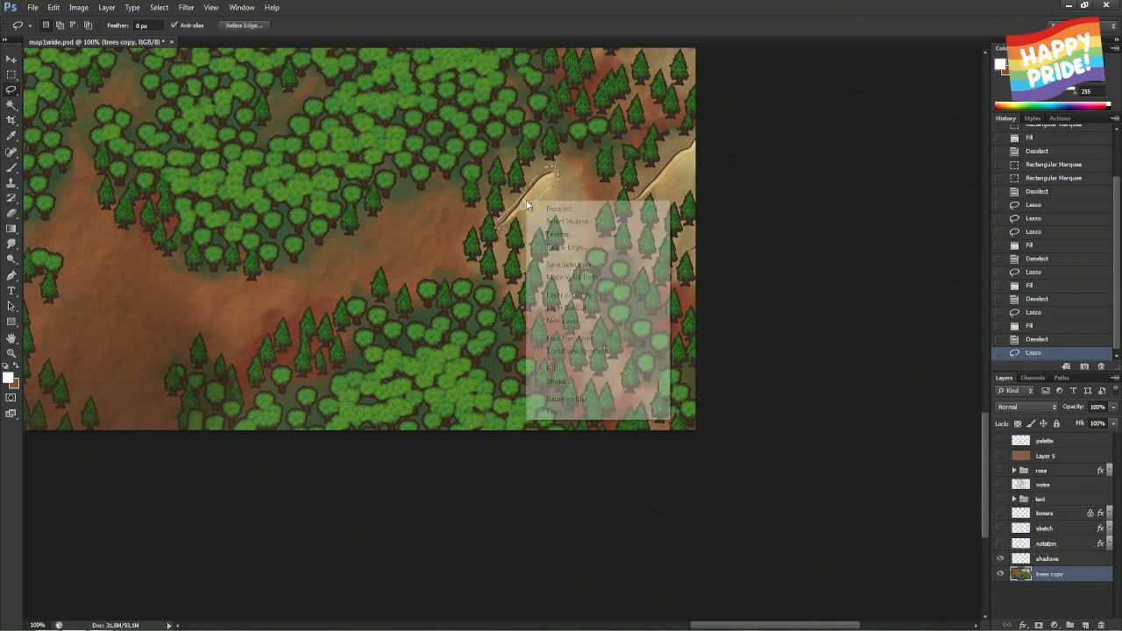
{"action": "left_click", "coordinate": [561, 368]}
{"action": "key", "text": "Return"}
{"action": "key", "text": "ctrl+d"}
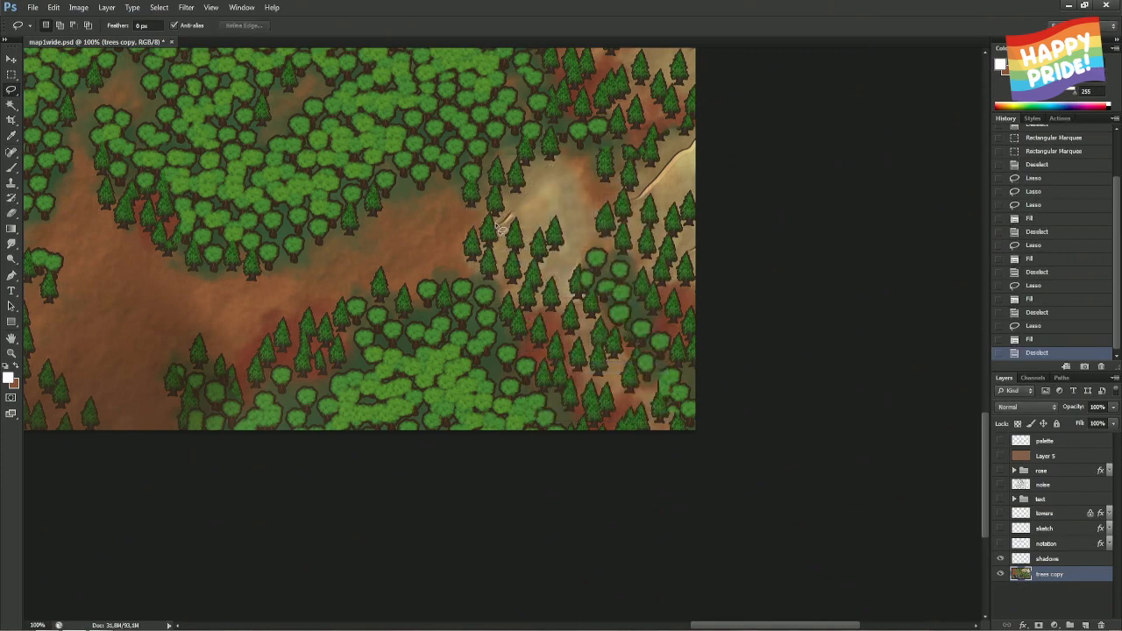
- Content-Aware fill the leftover ridge trace between the pines, excluding the adjacent tree from the lasso selection, and deselect
{"action": "mouse_move", "coordinate": [495, 229]}
{"action": "left_mouse_down"}
{"action": "mouse_move", "coordinate": [511, 234]}
{"action": "mouse_move", "coordinate": [526, 211]}
{"action": "mouse_move", "coordinate": [513, 223]}
{"action": "left_mouse_up"}
{"action": "right_click", "coordinate": [513, 224]}
{"action": "left_click", "coordinate": [536, 380]}
{"action": "key", "text": "Return"}
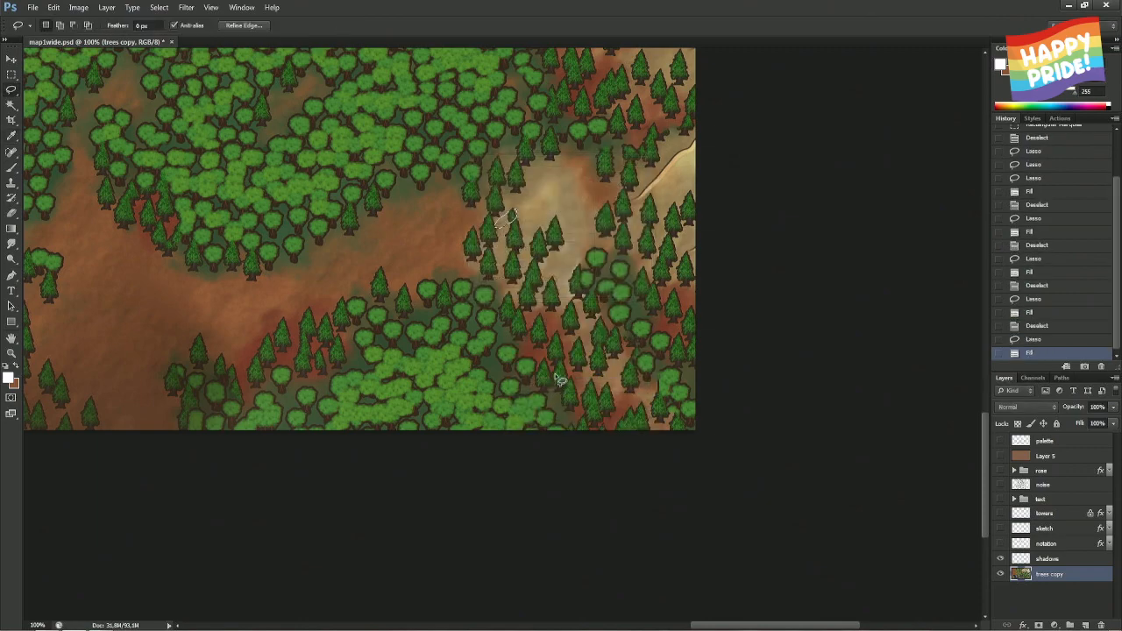
{"action": "key", "text": "ctrl+d"}
{"action": "left_click_drag", "start_coordinate": [511, 214], "coordinate": [514, 230]}
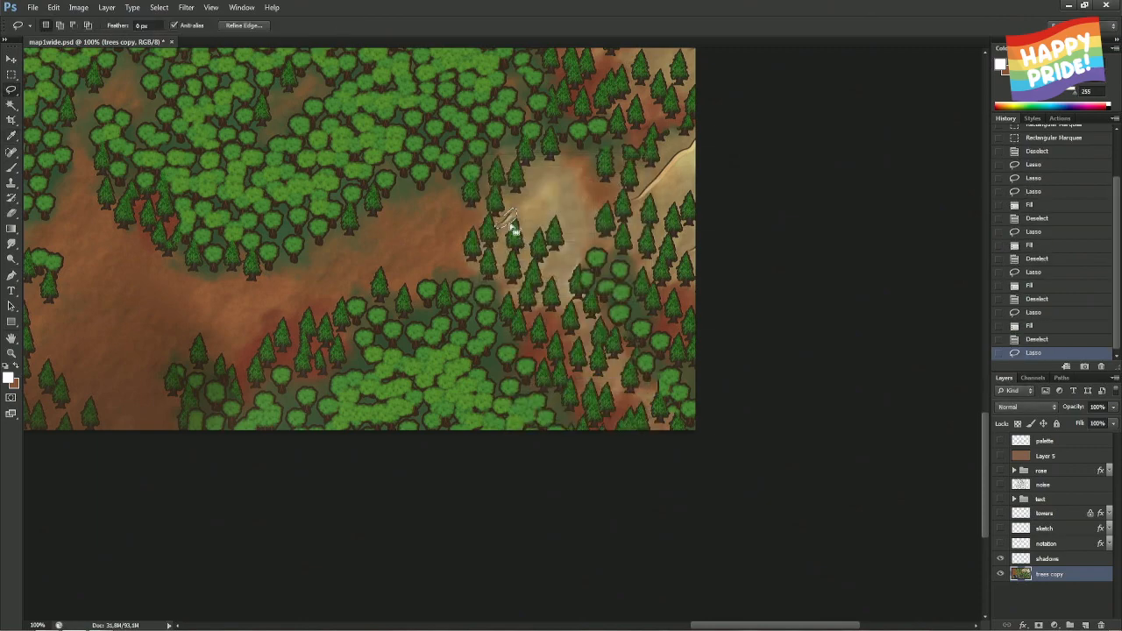
{"action": "key", "text": "alt"}
{"action": "left_click_drag", "start_coordinate": [525, 215], "coordinate": [514, 219]}
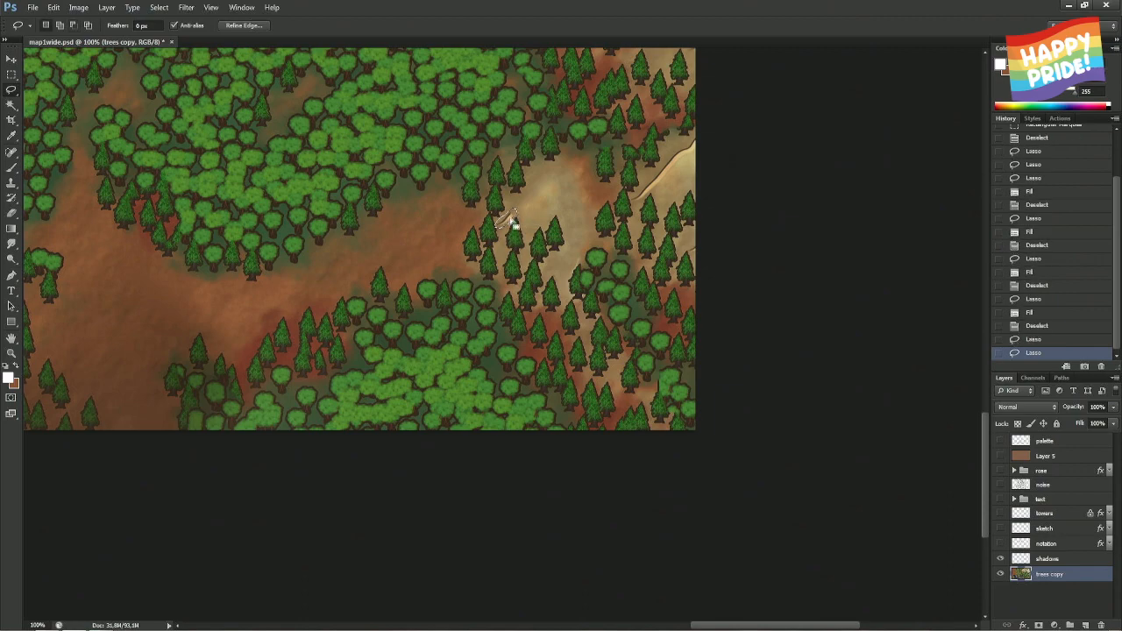
{"action": "right_click", "coordinate": [512, 219]}
{"action": "left_click", "coordinate": [536, 386]}
{"action": "key", "text": "Return"}
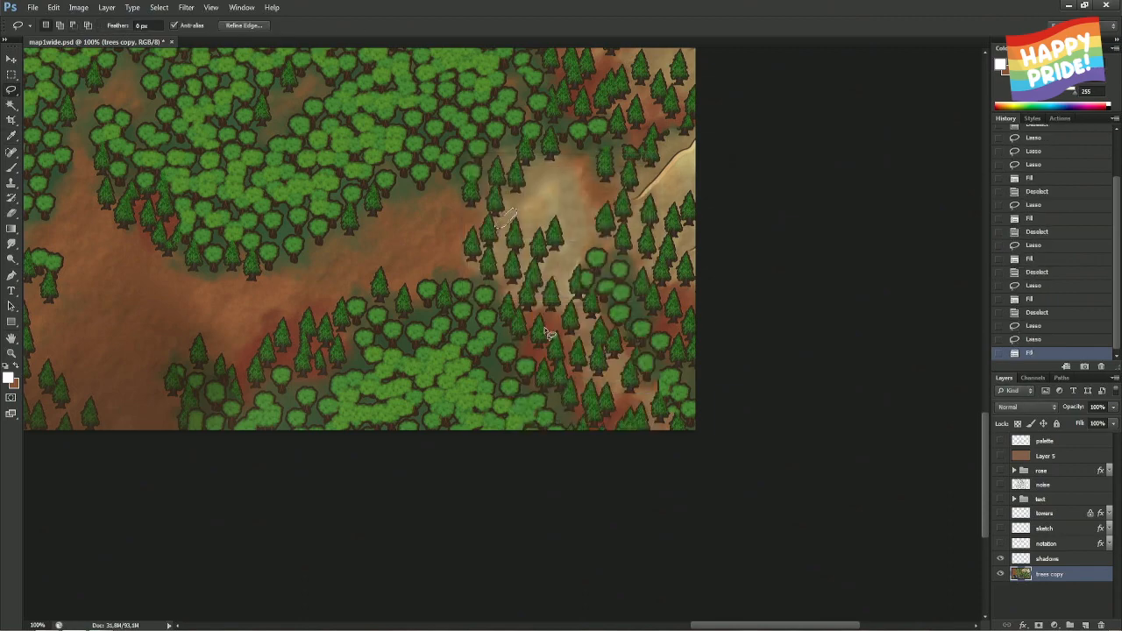
{"action": "key", "text": "ctrl+d"}
{"action": "left_click_drag", "start_coordinate": [561, 239], "coordinate": [596, 295]}
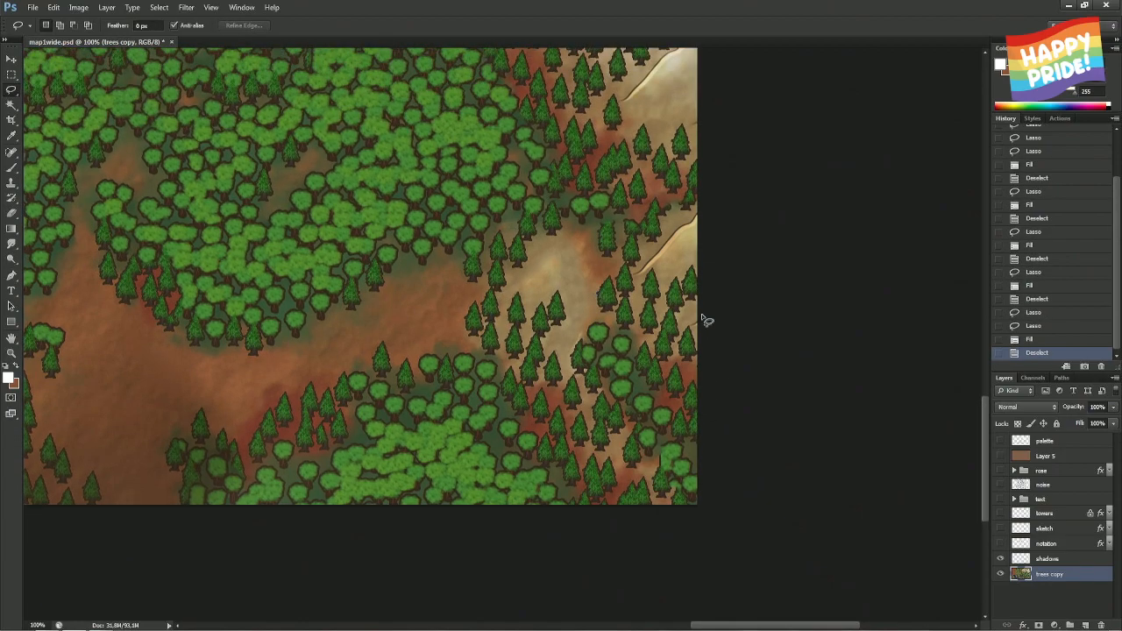
- Lasso the crooked left ridge line of the cut-off mountain near the upper seam and fill it with Content-Aware
{"action": "left_click_drag", "start_coordinate": [566, 243], "coordinate": [603, 406]}
{"action": "left_click_drag", "start_coordinate": [621, 318], "coordinate": [714, 458]}
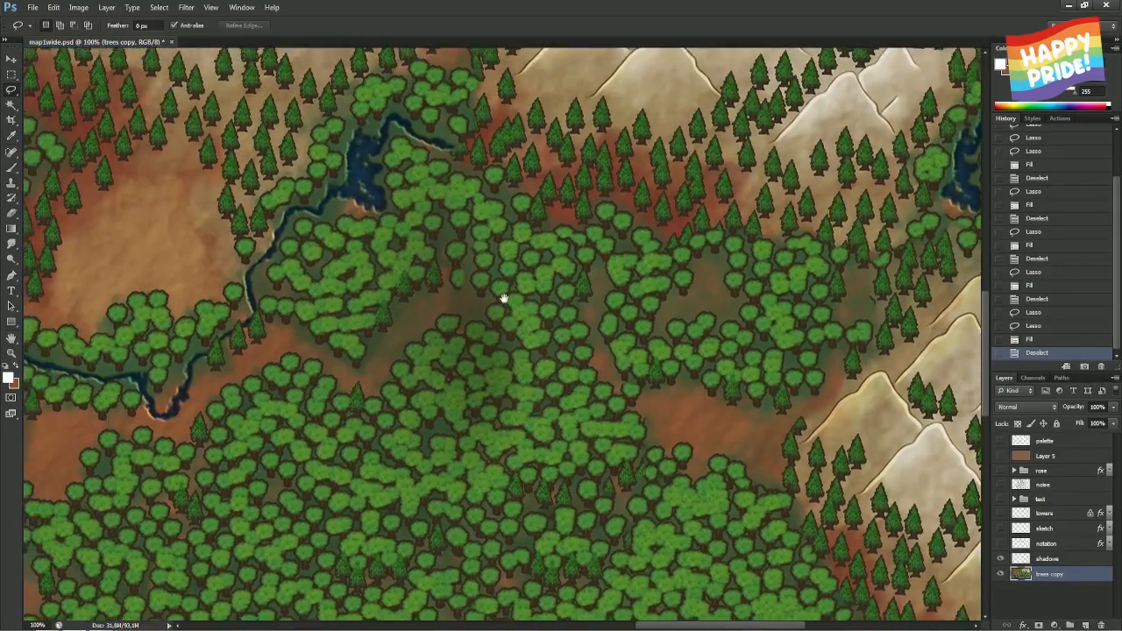
{"action": "left_click_drag", "start_coordinate": [503, 298], "coordinate": [593, 403]}
{"action": "left_click_drag", "start_coordinate": [418, 200], "coordinate": [541, 400]}
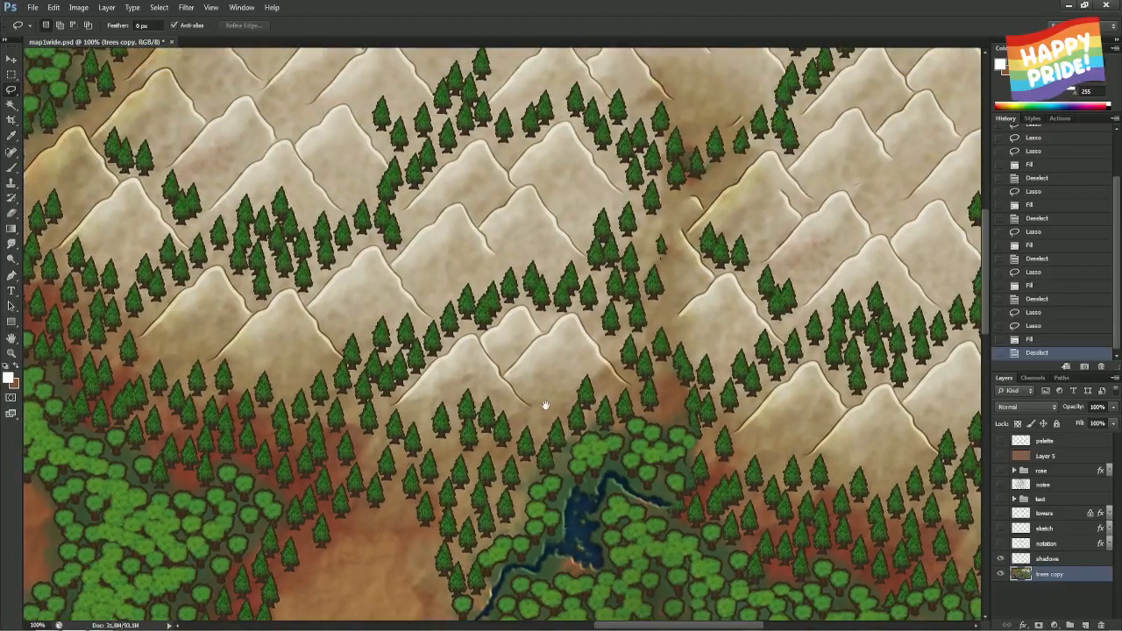
{"action": "left_click_drag", "start_coordinate": [579, 350], "coordinate": [535, 390]}
{"action": "left_click_drag", "start_coordinate": [622, 219], "coordinate": [570, 290]}
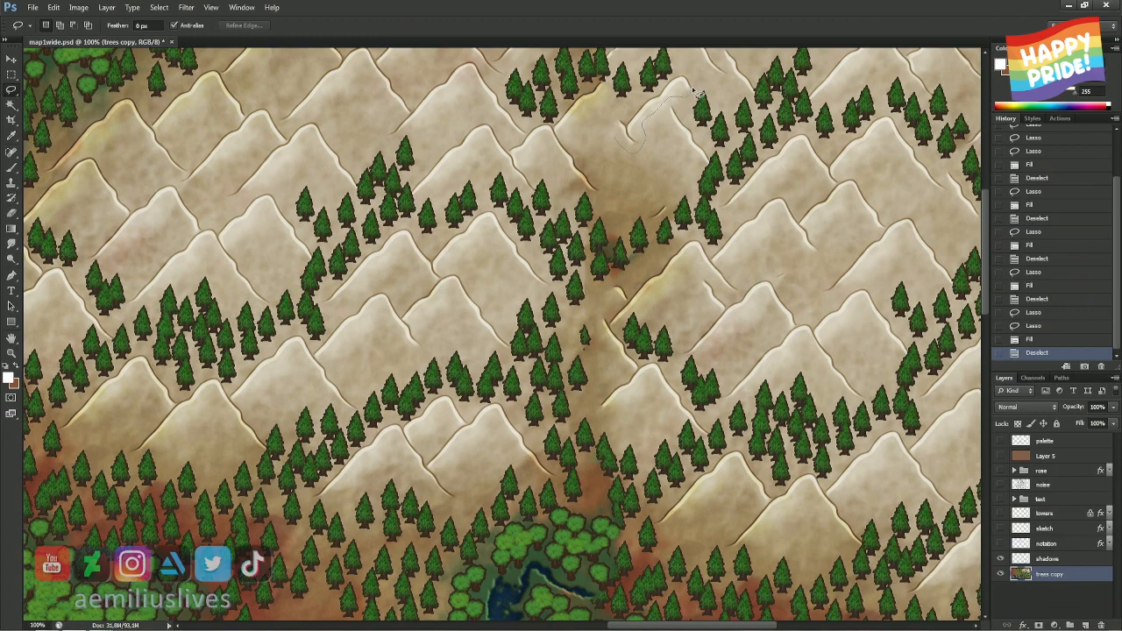
{"action": "left_click_drag", "start_coordinate": [678, 78], "coordinate": [619, 142]}
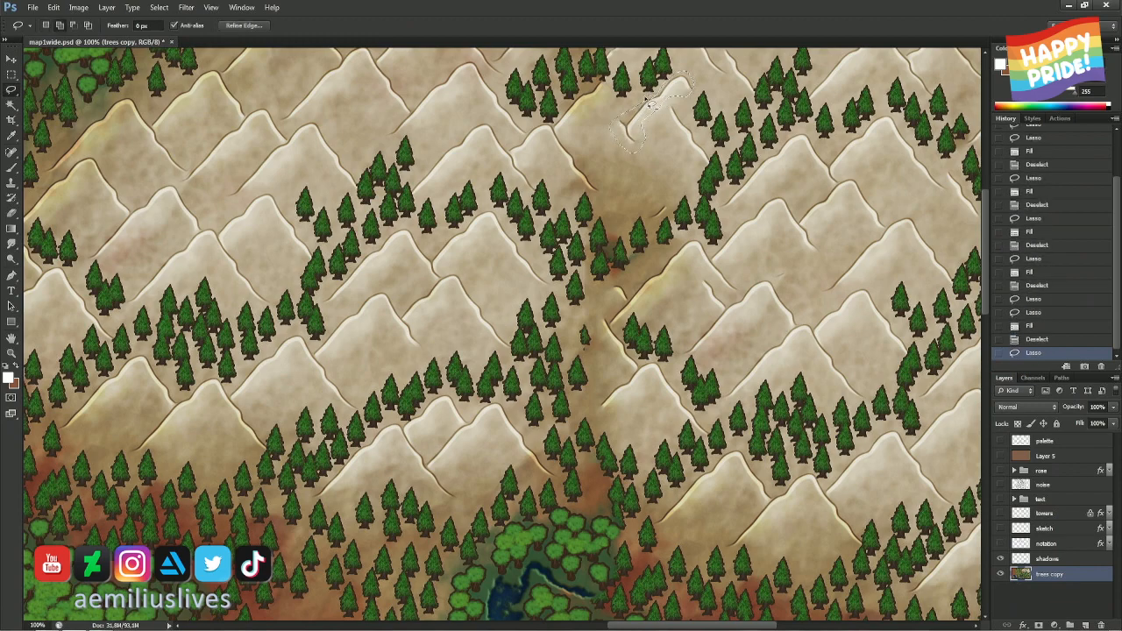
{"action": "right_click", "coordinate": [647, 98]}
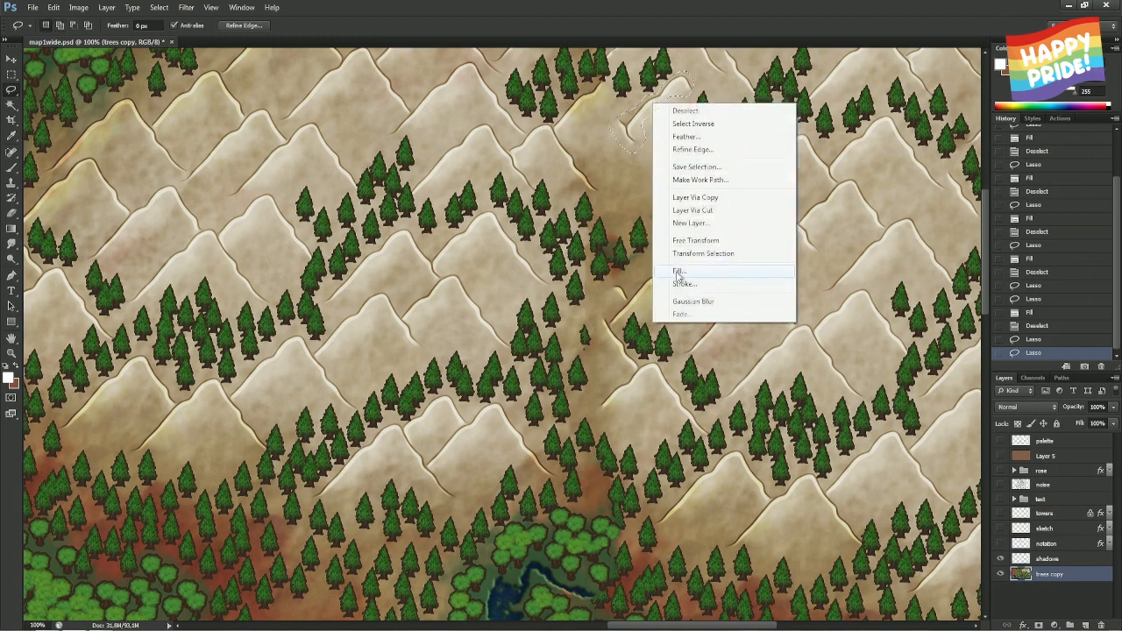
{"action": "left_click", "coordinate": [673, 271]}
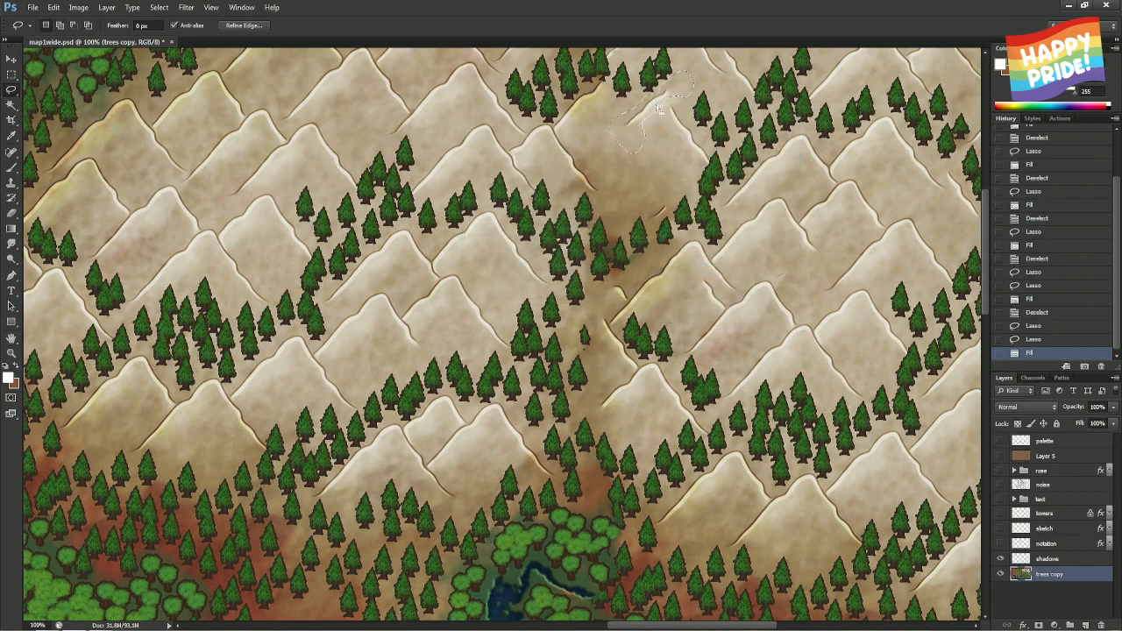
- Adjust the lasso selection around the ridge remnants on that mountain's left slope, fill it with Content-Aware, and deselect
{"action": "mouse_move", "coordinate": [693, 114]}
{"action": "left_mouse_down"}
{"action": "mouse_move", "coordinate": [662, 66]}
{"action": "mouse_move", "coordinate": [711, 119]}
{"action": "left_mouse_up"}
{"action": "mouse_move", "coordinate": [631, 144]}
{"action": "left_mouse_down"}
{"action": "mouse_move", "coordinate": [658, 151]}
{"action": "mouse_move", "coordinate": [649, 128]}
{"action": "mouse_move", "coordinate": [610, 111]}
{"action": "mouse_move", "coordinate": [629, 152]}
{"action": "mouse_move", "coordinate": [587, 137]}
{"action": "mouse_move", "coordinate": [589, 120]}
{"action": "mouse_move", "coordinate": [640, 127]}
{"action": "left_mouse_up"}
{"action": "right_click", "coordinate": [630, 119]}
{"action": "left_click", "coordinate": [666, 255]}
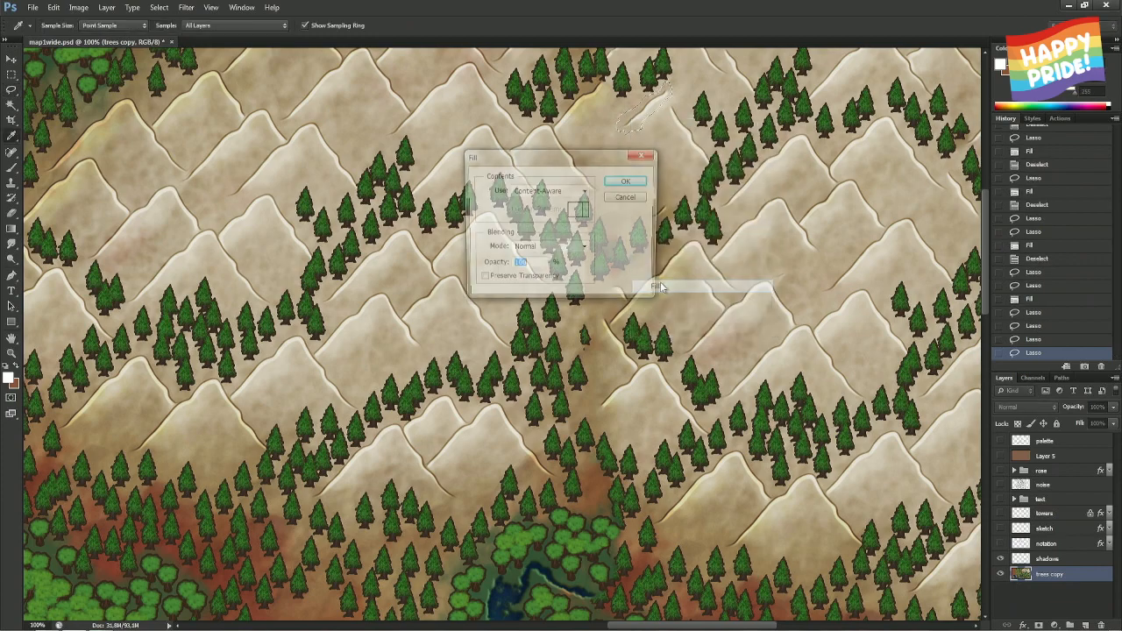
{"action": "key", "text": "Return"}
{"action": "scroll", "coordinate": [605, 149], "scroll_direction": "up", "scroll_amount": 3}
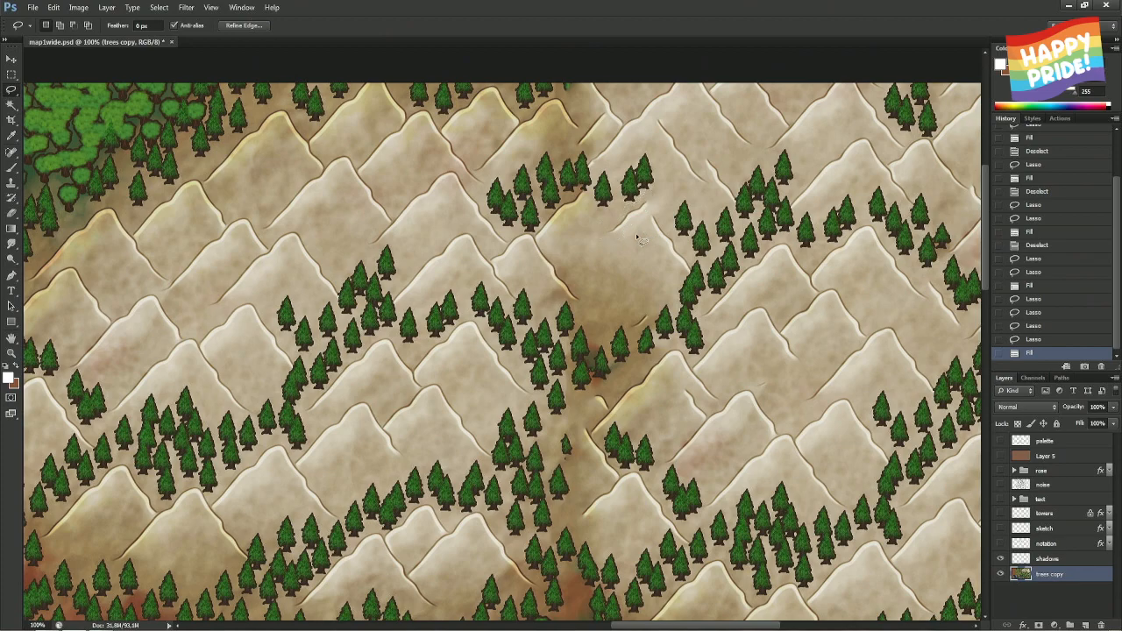
{"action": "key", "text": "ctrl+d"}
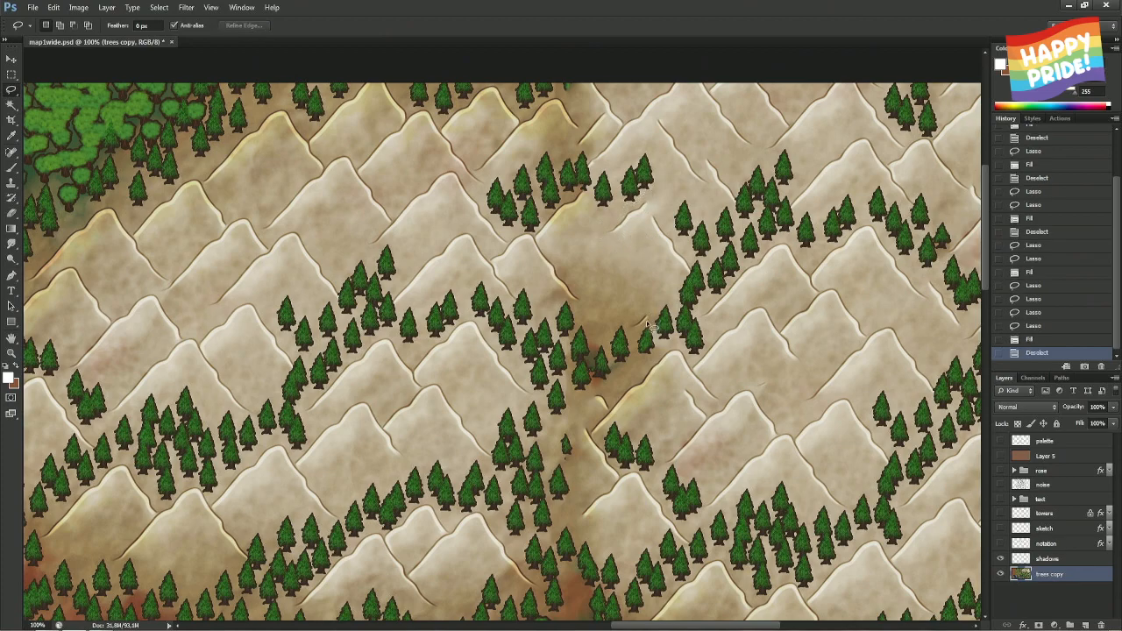
- Remove the short stray line above the pines at the bare mountain's base with a lassoed Content-Aware fill, and deselect
{"action": "mouse_move", "coordinate": [648, 324]}
{"action": "left_mouse_down"}
{"action": "mouse_move", "coordinate": [629, 343]}
{"action": "mouse_move", "coordinate": [627, 323]}
{"action": "mouse_move", "coordinate": [651, 313]}
{"action": "left_mouse_up"}
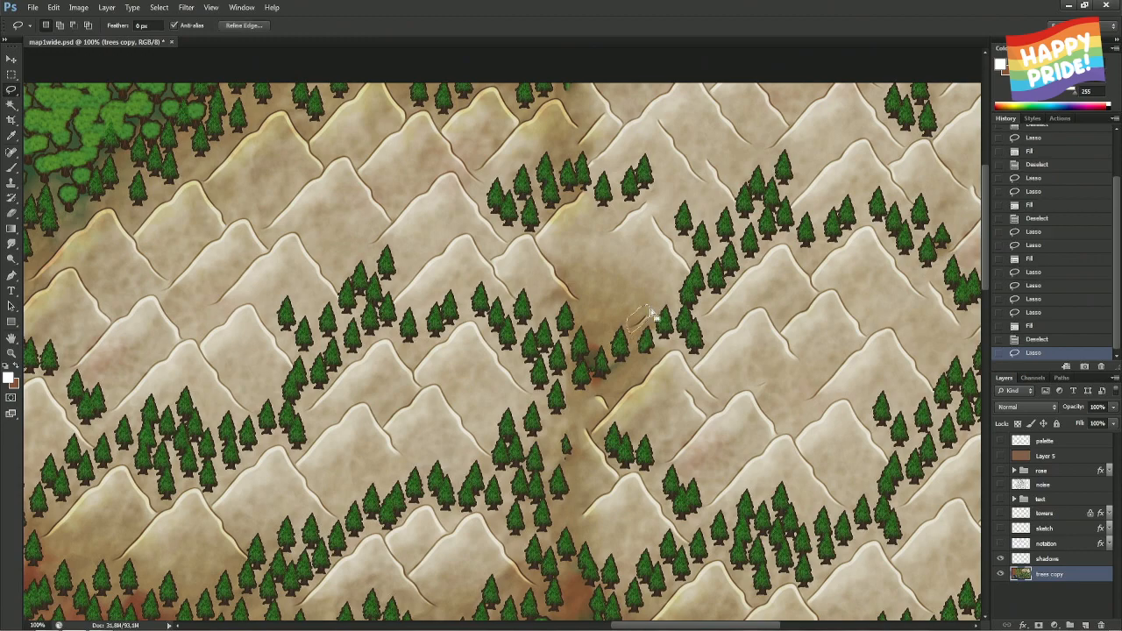
{"action": "right_click", "coordinate": [650, 313]}
{"action": "left_click", "coordinate": [677, 486]}
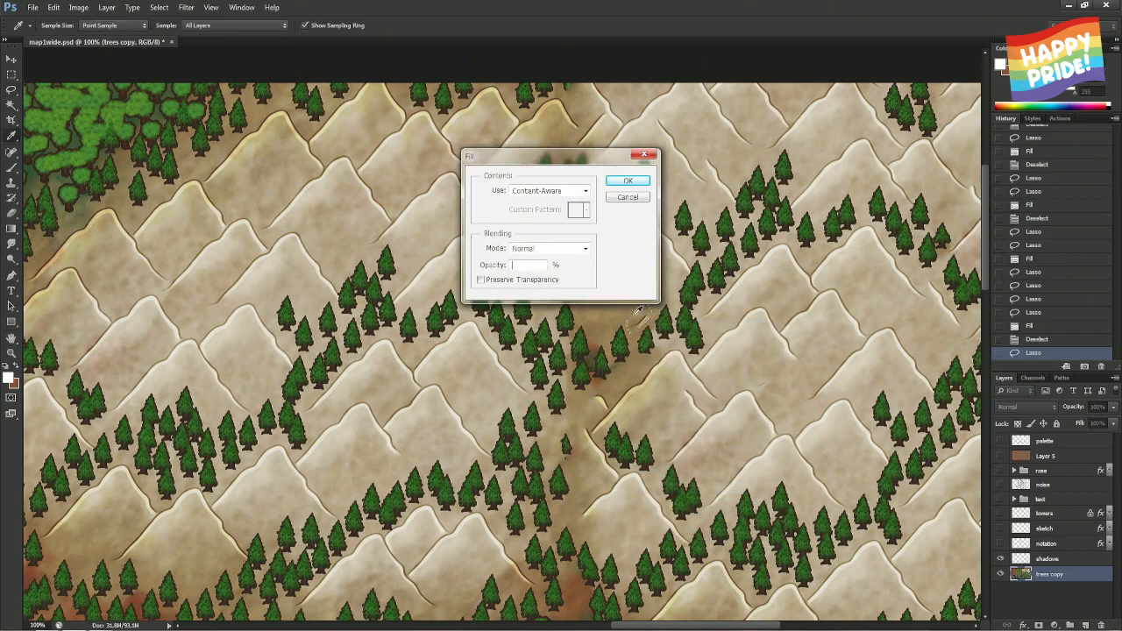
{"action": "left_click", "coordinate": [629, 182]}
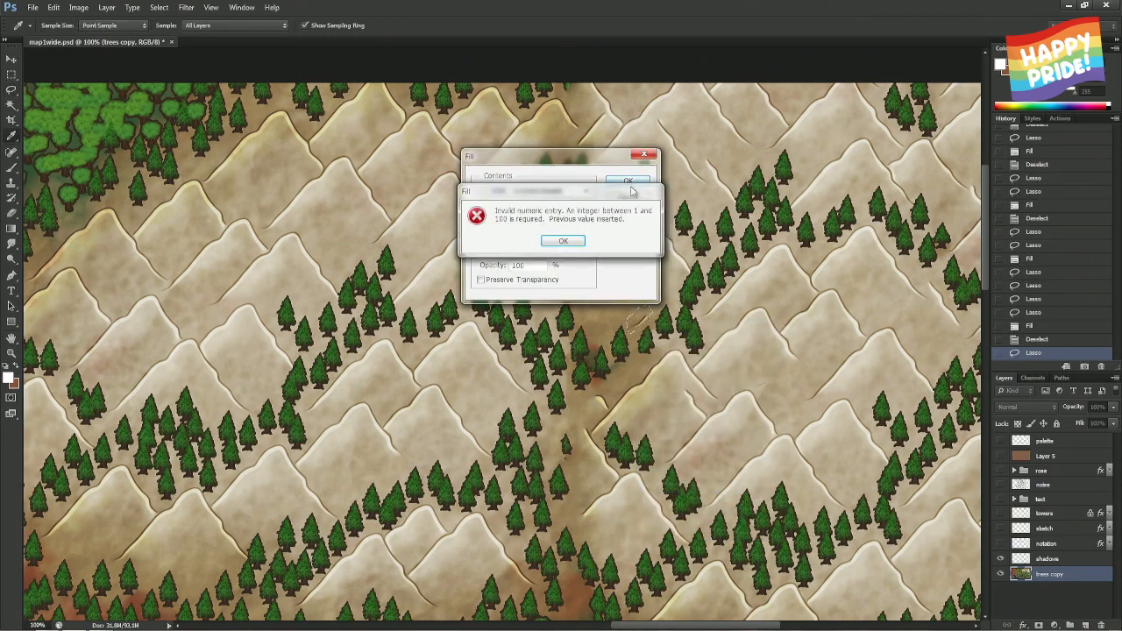
{"action": "key", "text": "Return"}
{"action": "left_click", "coordinate": [627, 198]}
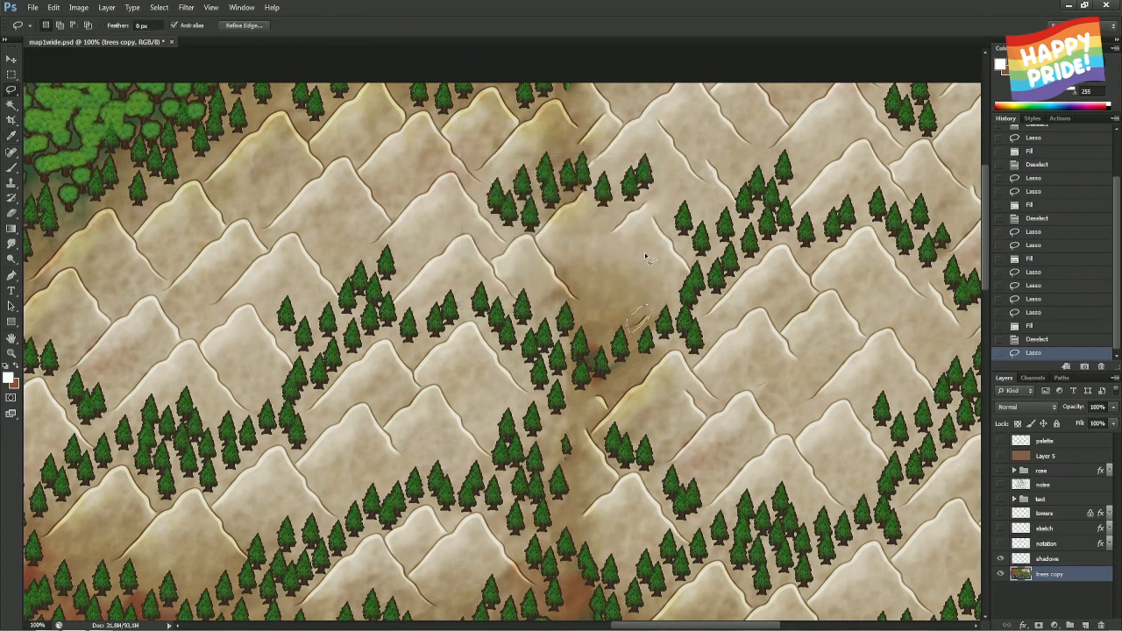
{"action": "right_click", "coordinate": [643, 314]}
{"action": "left_click", "coordinate": [677, 487]}
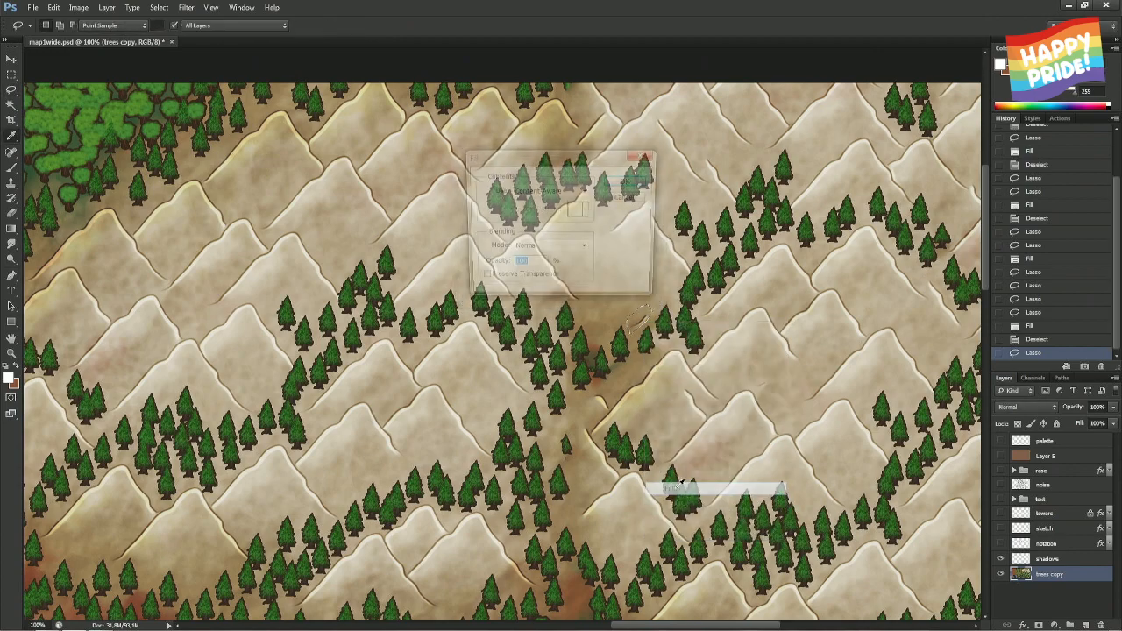
{"action": "key", "text": "Return"}
{"action": "key", "text": "ctrl+d"}
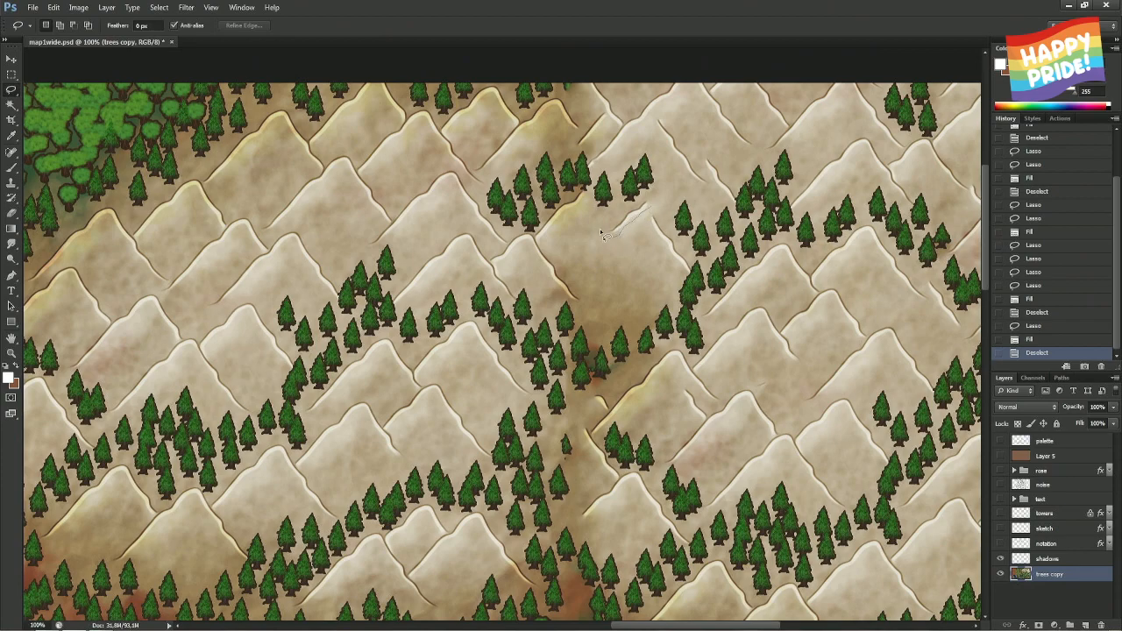
- Lasso the faint slanted ridge trace at the bare mountain's peak, fill it with Content-Aware, and deselect
{"action": "left_click_drag", "start_coordinate": [601, 233], "coordinate": [653, 206]}
{"action": "right_click", "coordinate": [647, 207]}
{"action": "left_click", "coordinate": [685, 377]}
{"action": "key", "text": "Return"}
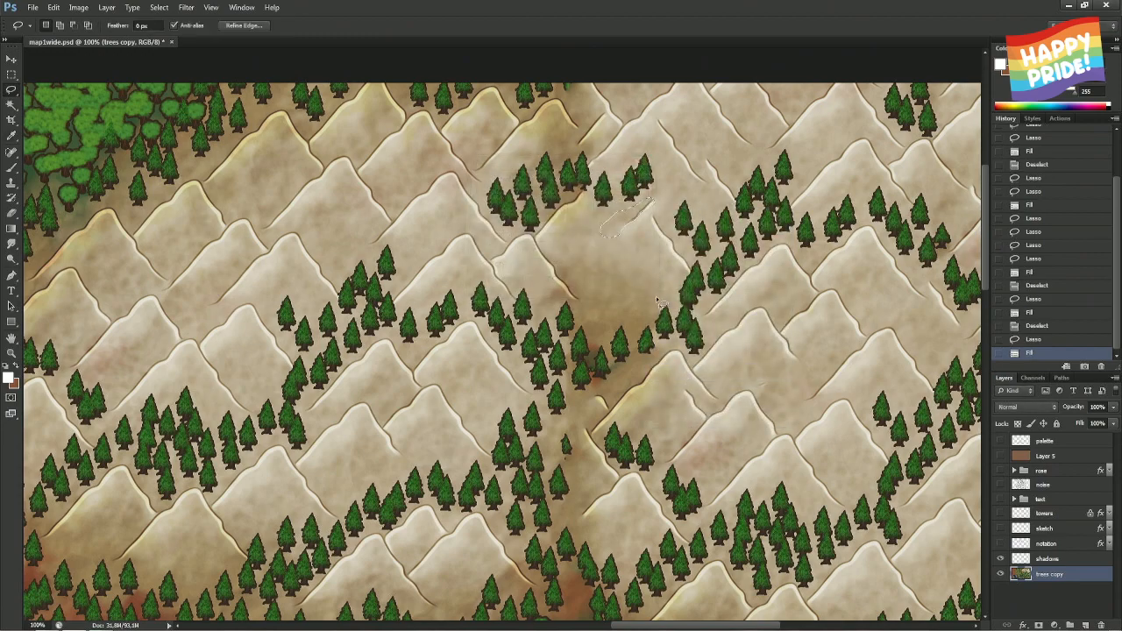
{"action": "key", "text": "ctrl+d"}
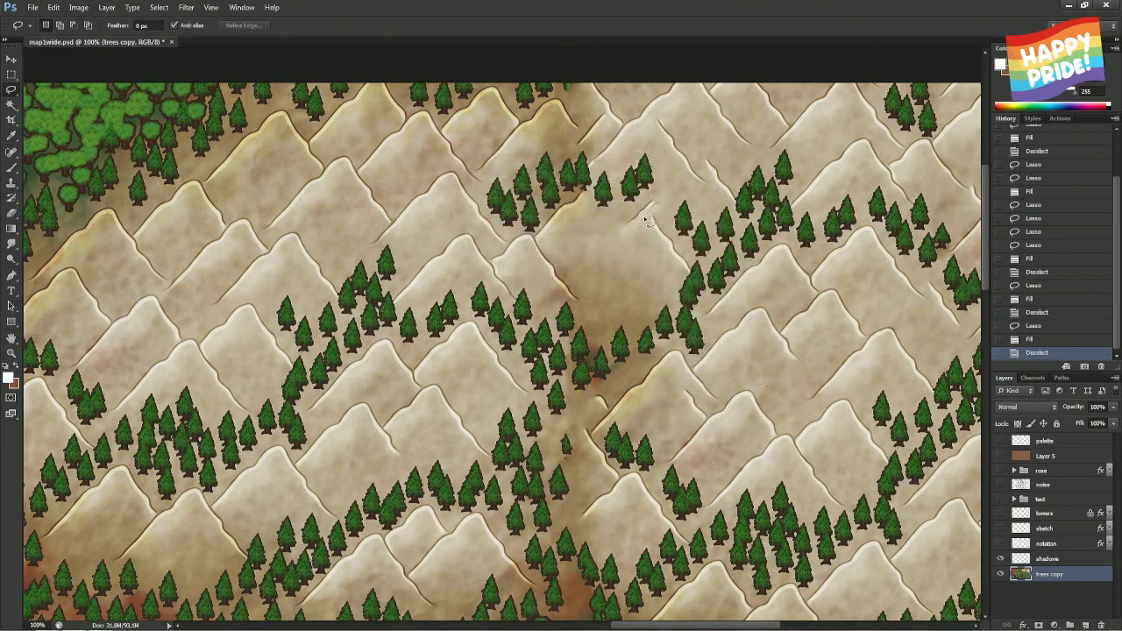
- Lasso the remaining short ridge fragment just below the small pine group and fill it with Content-Aware
{"action": "mouse_move", "coordinate": [646, 223]}
{"action": "left_mouse_down"}
{"action": "mouse_move", "coordinate": [624, 230]}
{"action": "mouse_move", "coordinate": [657, 200]}
{"action": "left_mouse_up"}
{"action": "right_click", "coordinate": [657, 201]}
{"action": "left_click", "coordinate": [688, 364]}
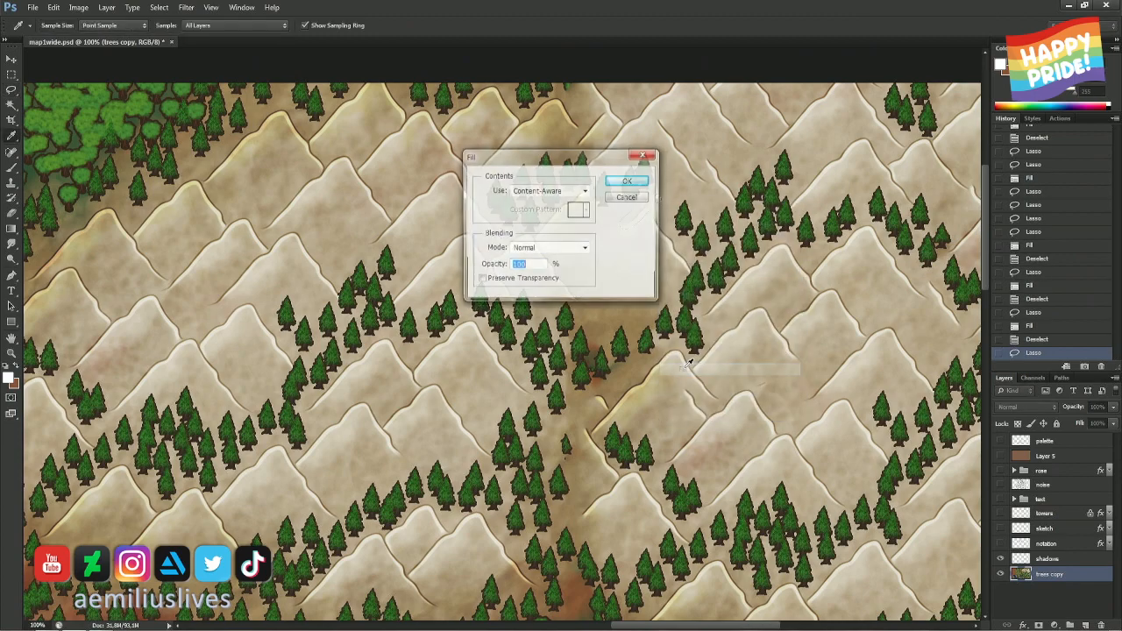
{"action": "key", "text": "Return"}
- Shift the selection slightly over the peak's leftover trace, refill it with Content-Aware, and deselect
{"action": "left_click_drag", "start_coordinate": [650, 222], "coordinate": [646, 214]}
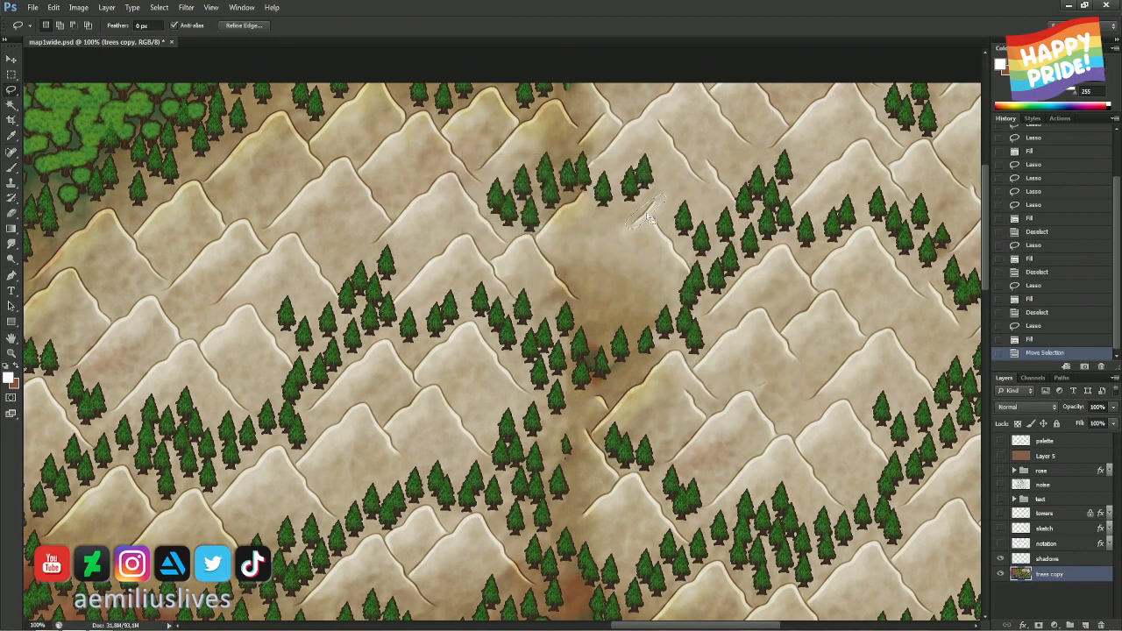
{"action": "right_click", "coordinate": [646, 214]}
{"action": "left_click", "coordinate": [673, 380]}
{"action": "key", "text": "Return"}
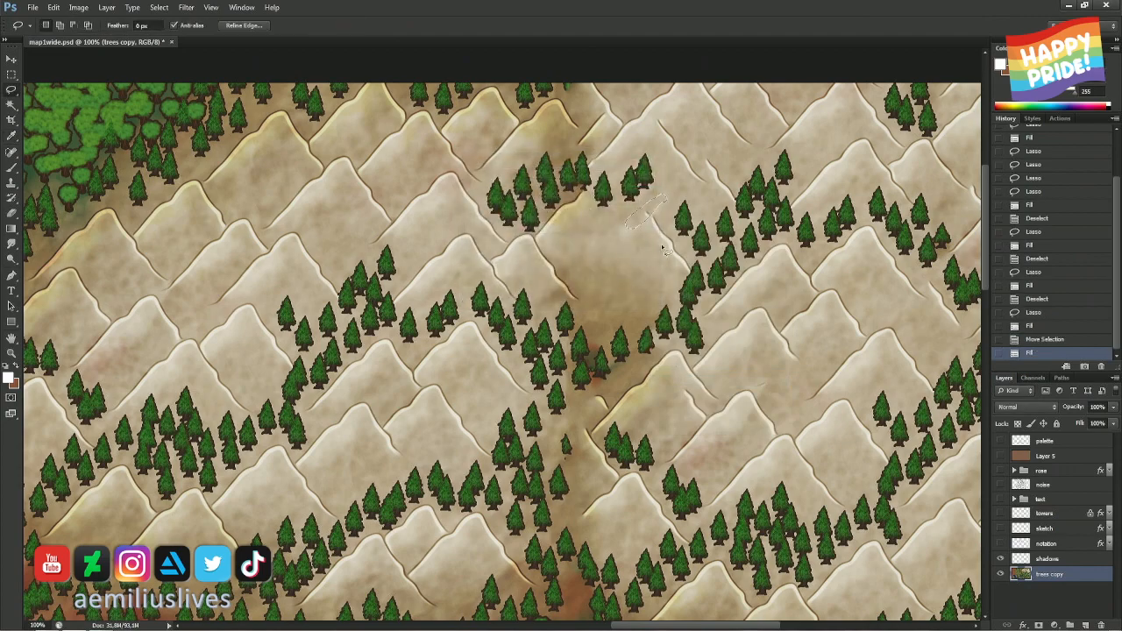
{"action": "key", "text": "ctrl+d"}
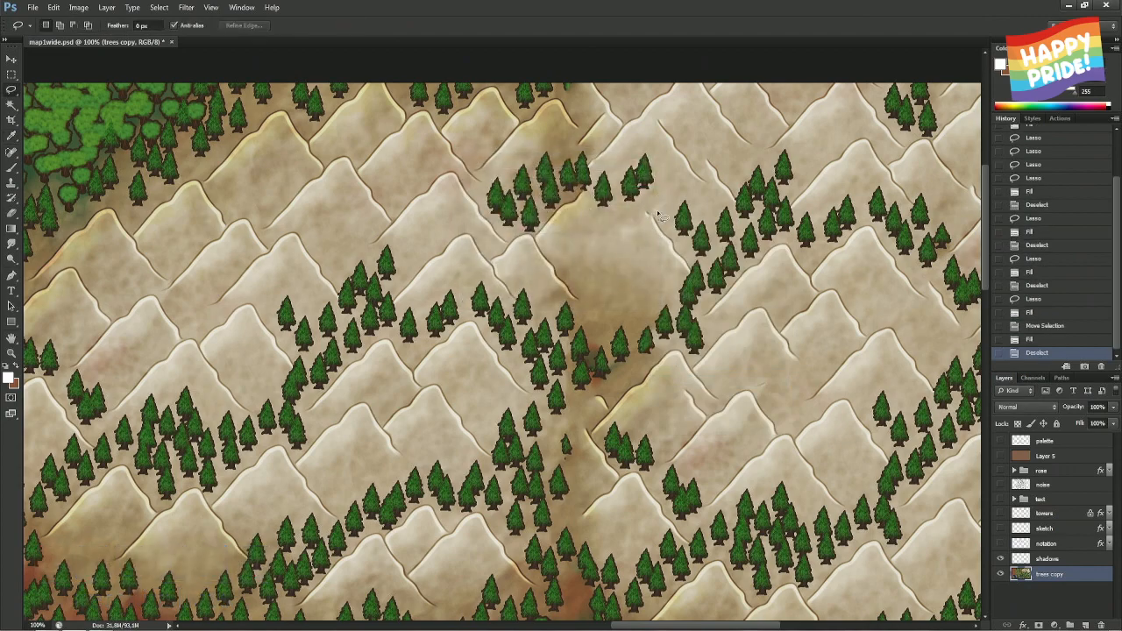
- Remove the short slanted ridge line beside the seam at the map's upper edge with a lassoed Content-Aware fill, and deselect
{"action": "left_click_drag", "start_coordinate": [647, 149], "coordinate": [581, 213]}
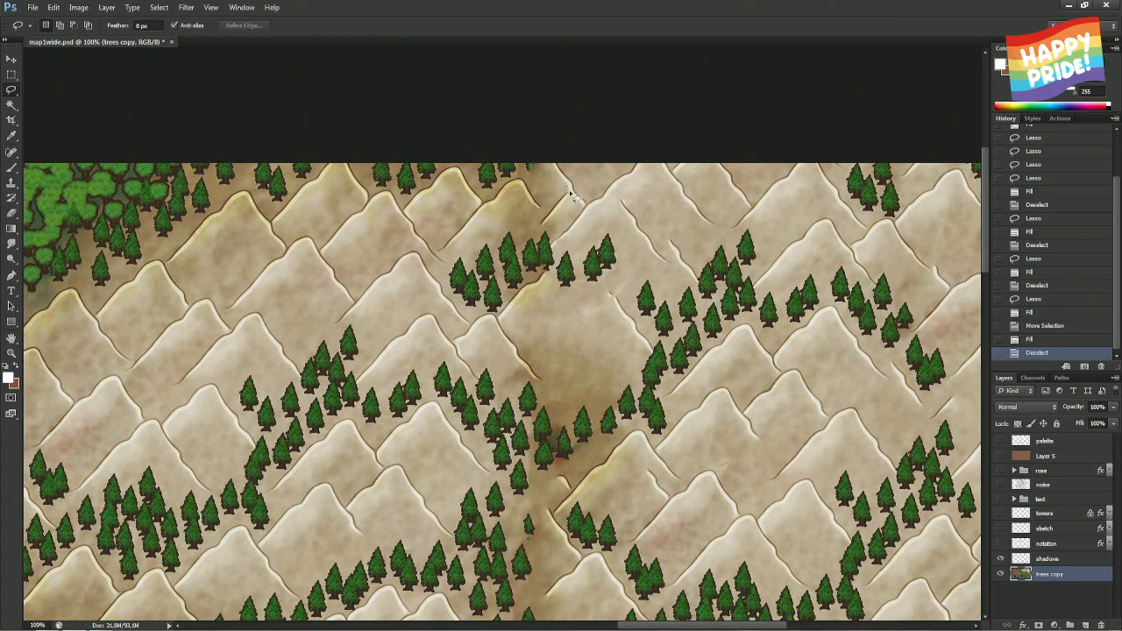
{"action": "mouse_move", "coordinate": [557, 217]}
{"action": "left_mouse_down"}
{"action": "mouse_move", "coordinate": [538, 233]}
{"action": "mouse_move", "coordinate": [565, 194]}
{"action": "left_mouse_up"}
{"action": "right_click", "coordinate": [565, 194]}
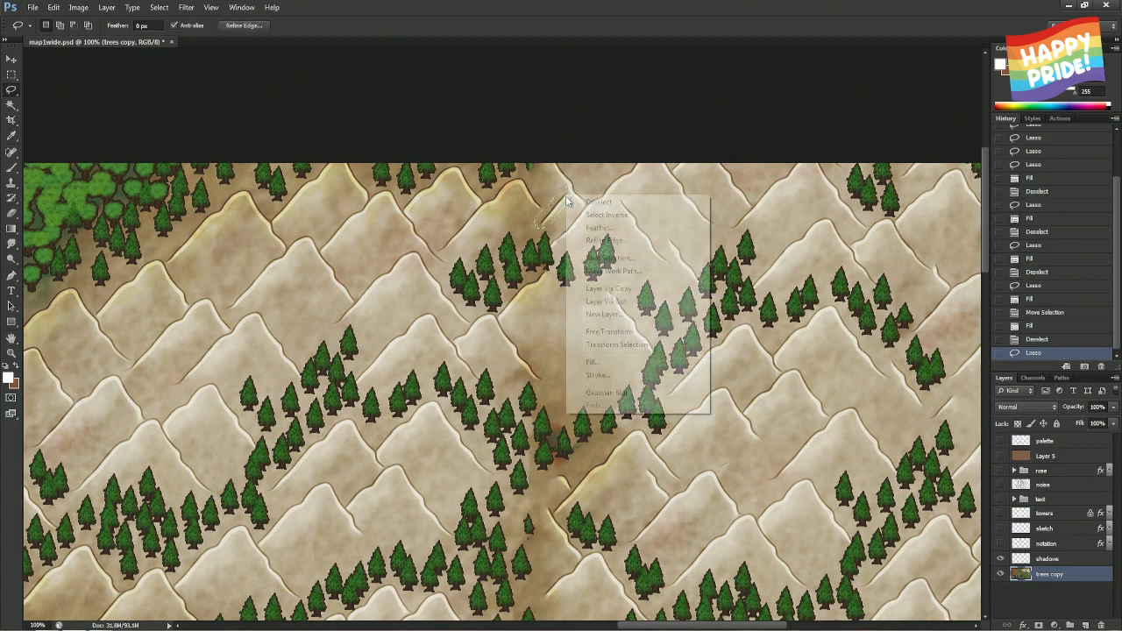
{"action": "left_click", "coordinate": [593, 361]}
{"action": "key", "text": "Return"}
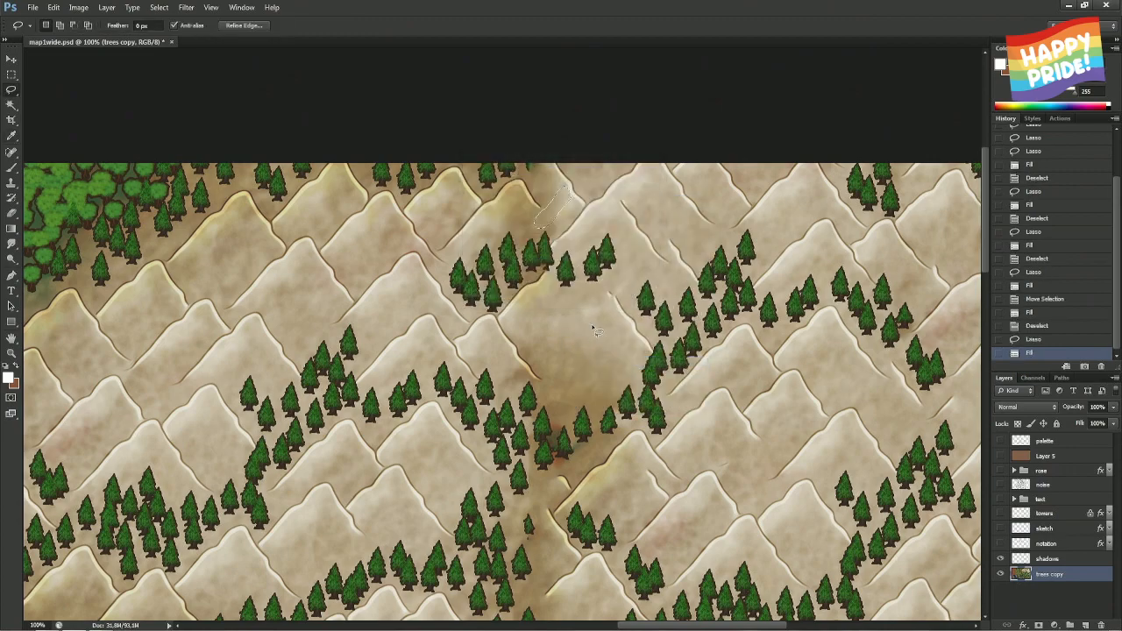
{"action": "key", "text": "ctrl+d"}
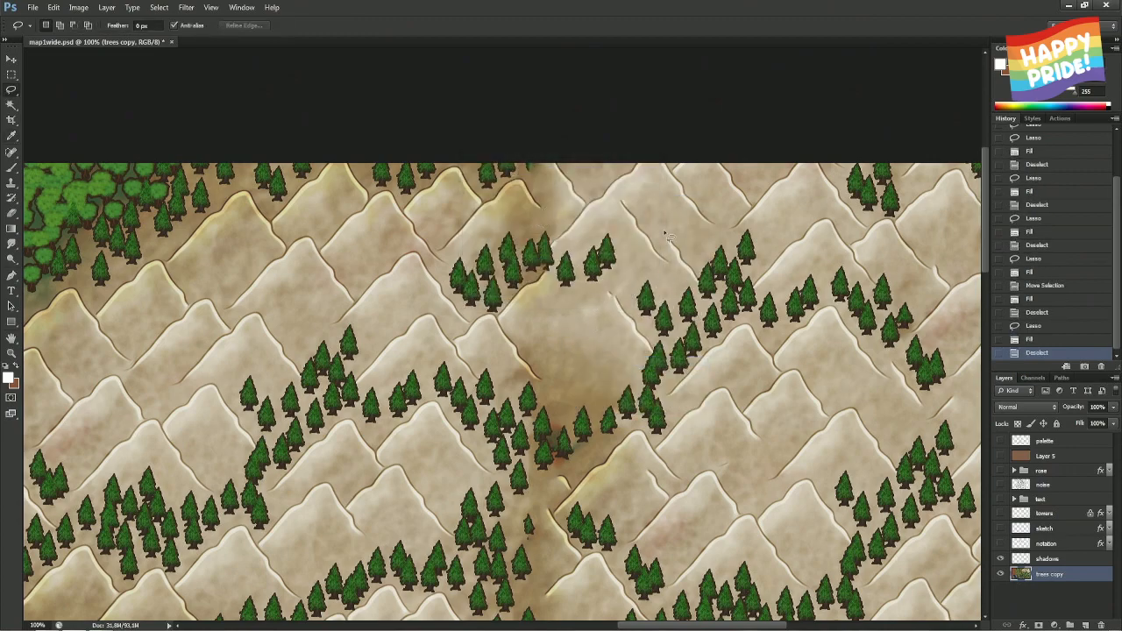
- Lasso the inner ridge line descending from the peak right of the seam, fill it with Content-Aware, and deselect
{"action": "scroll", "coordinate": [656, 301], "scroll_direction": "down", "scroll_amount": 3}
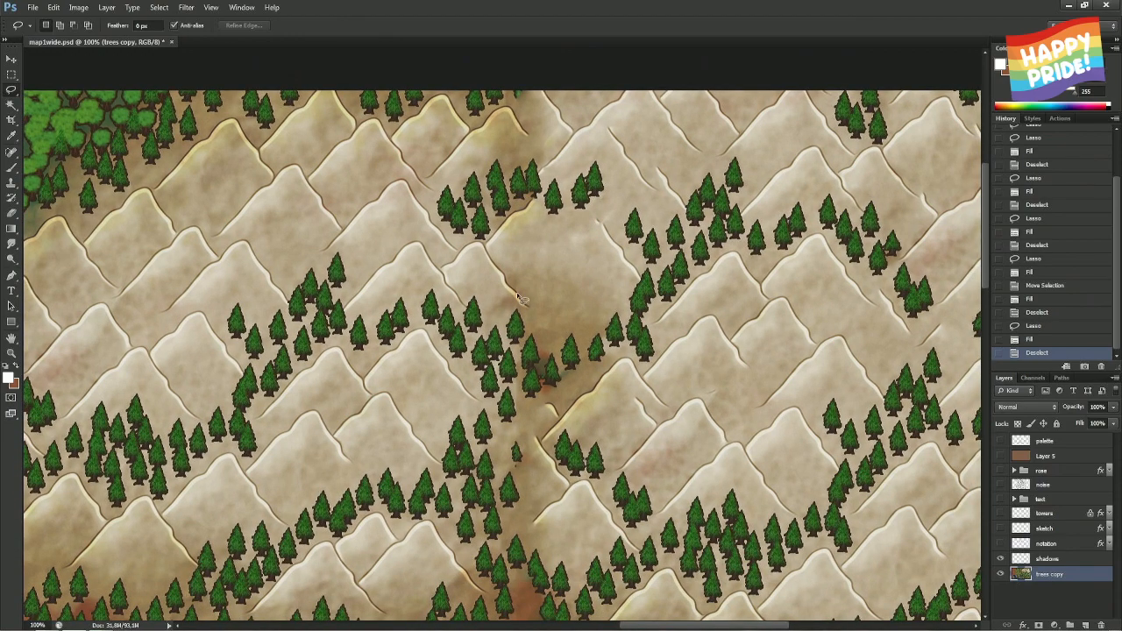
{"action": "left_click_drag", "start_coordinate": [552, 184], "coordinate": [476, 241]}
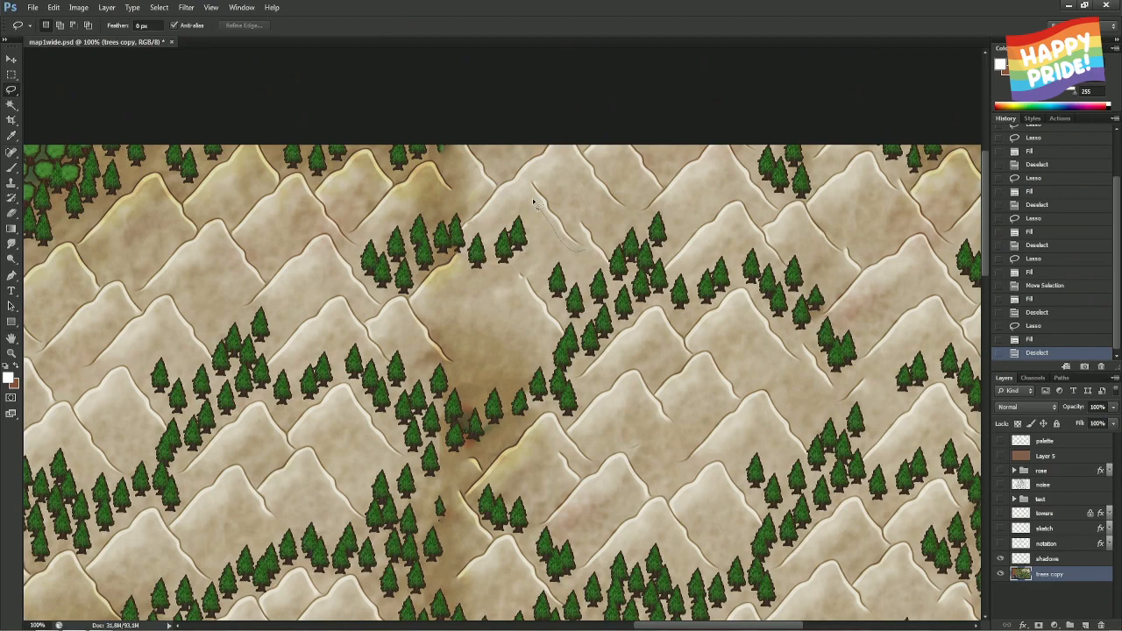
{"action": "mouse_move", "coordinate": [527, 185]}
{"action": "left_mouse_down"}
{"action": "mouse_move", "coordinate": [540, 181]}
{"action": "mouse_move", "coordinate": [577, 246]}
{"action": "left_mouse_up"}
{"action": "right_click", "coordinate": [577, 246]}
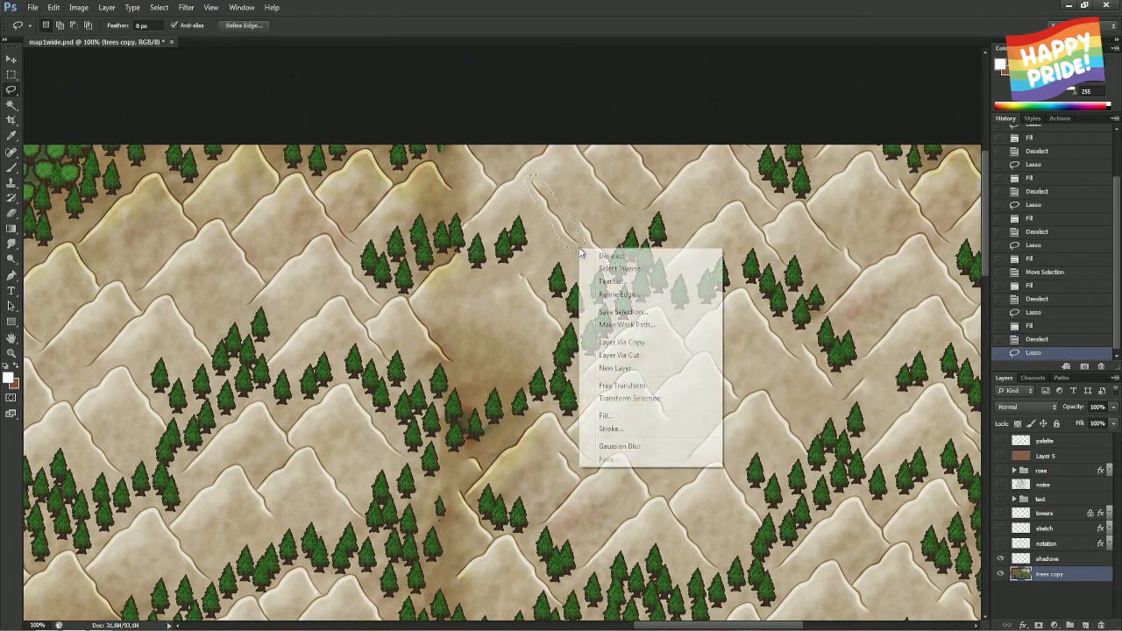
{"action": "left_click", "coordinate": [614, 417]}
{"action": "key", "text": "Return"}
{"action": "key", "text": "ctrl+d"}
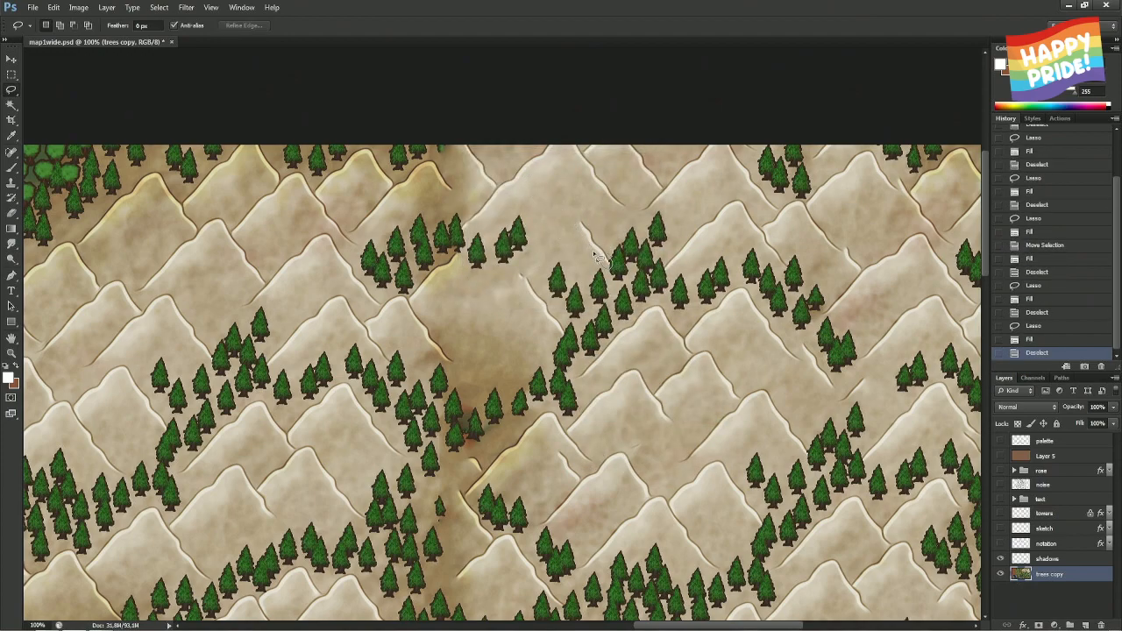
- Content-Aware fill the lassoed short ridge remnant next to the pine cluster on that mountain's lower slope, and deselect
{"action": "mouse_move", "coordinate": [578, 232]}
{"action": "left_mouse_down"}
{"action": "mouse_move", "coordinate": [589, 223]}
{"action": "mouse_move", "coordinate": [603, 251]}
{"action": "left_mouse_up"}
{"action": "right_click", "coordinate": [603, 252]}
{"action": "left_click", "coordinate": [640, 425]}
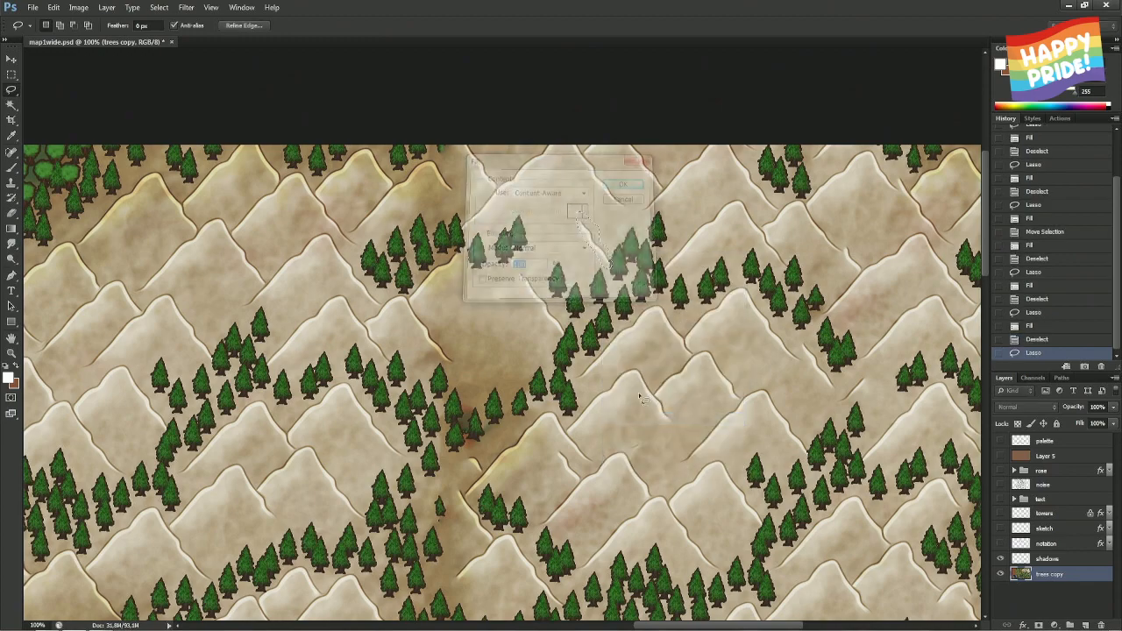
{"action": "key", "text": "Return"}
{"action": "key", "text": "ctrl+d"}
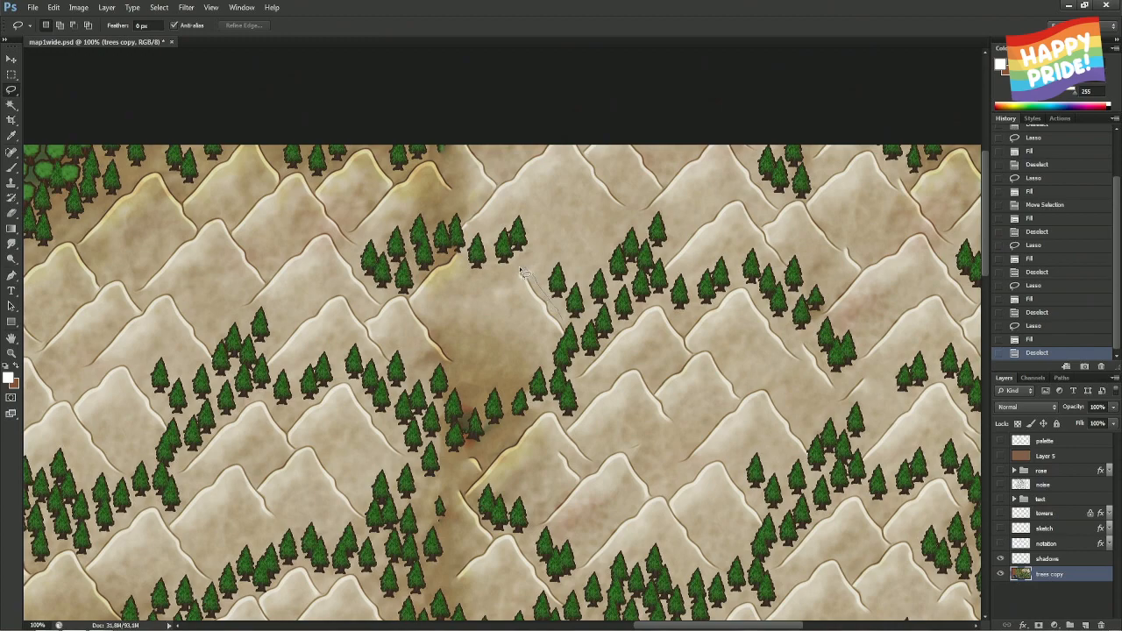
- Erase the bare mountain's right ridge line down to the pines with a lassoed Content-Aware fill, and deselect
{"action": "mouse_move", "coordinate": [540, 319]}
{"action": "left_mouse_down"}
{"action": "mouse_move", "coordinate": [572, 347]}
{"action": "mouse_move", "coordinate": [562, 319]}
{"action": "left_mouse_up"}
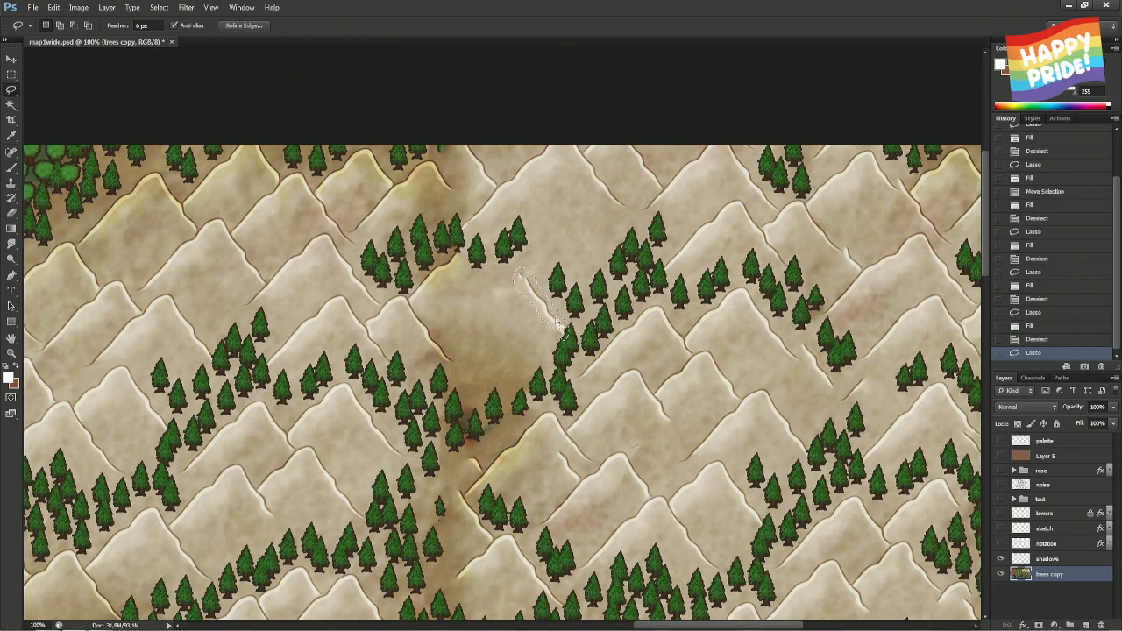
{"action": "right_click", "coordinate": [555, 318]}
{"action": "left_click", "coordinate": [610, 484]}
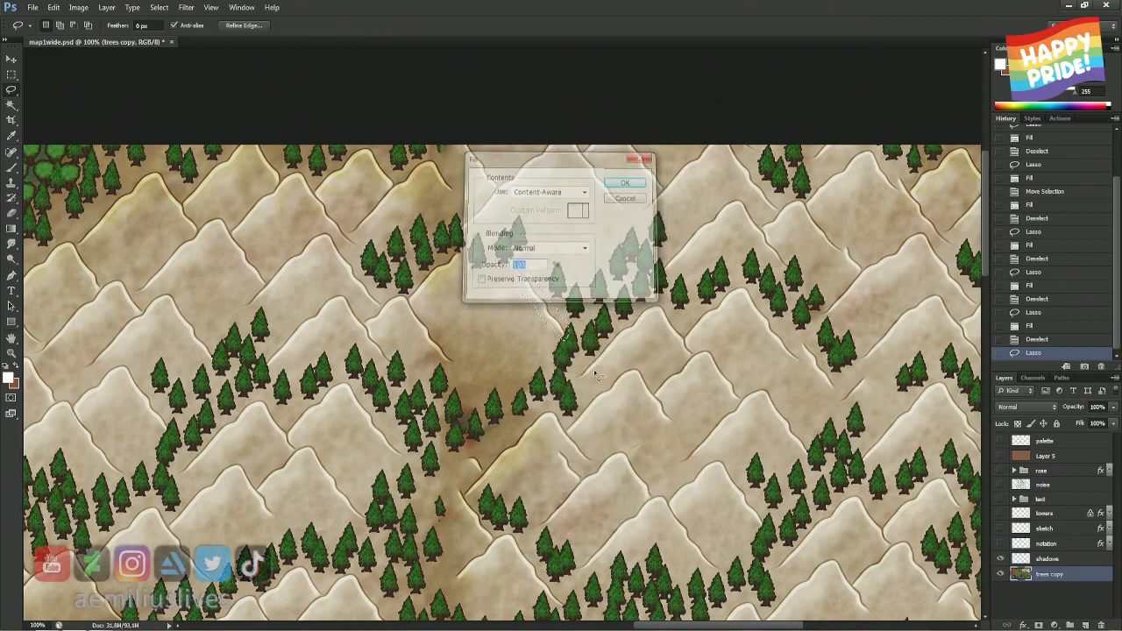
{"action": "key", "text": "Return"}
{"action": "key", "text": "ctrl+d"}
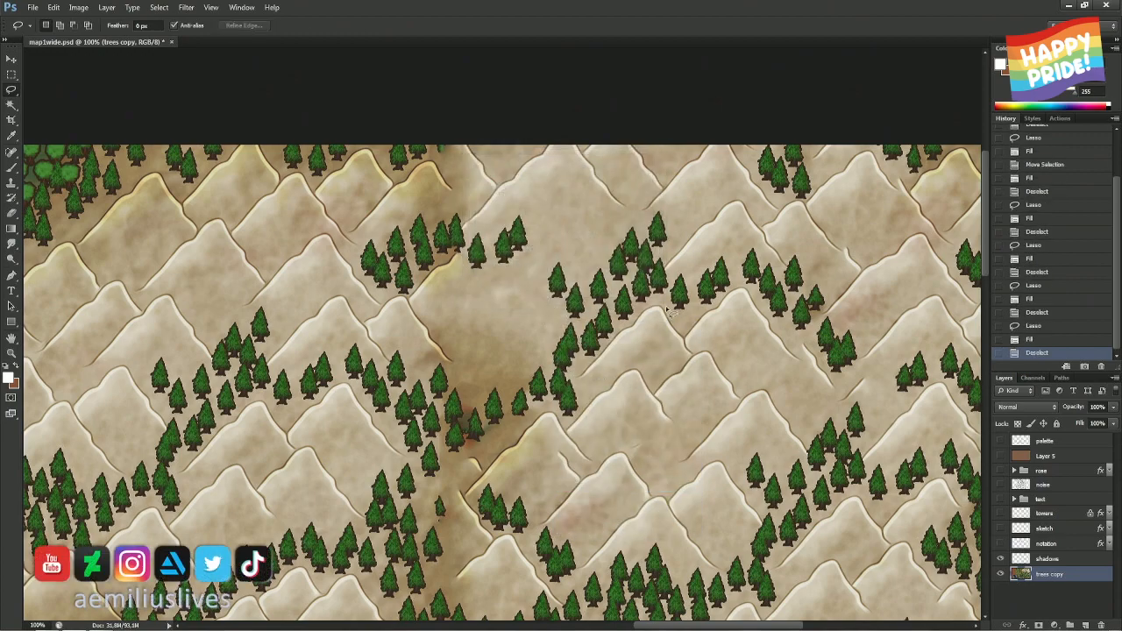
{"action": "scroll", "coordinate": [671, 293], "scroll_direction": "right", "scroll_amount": 5}
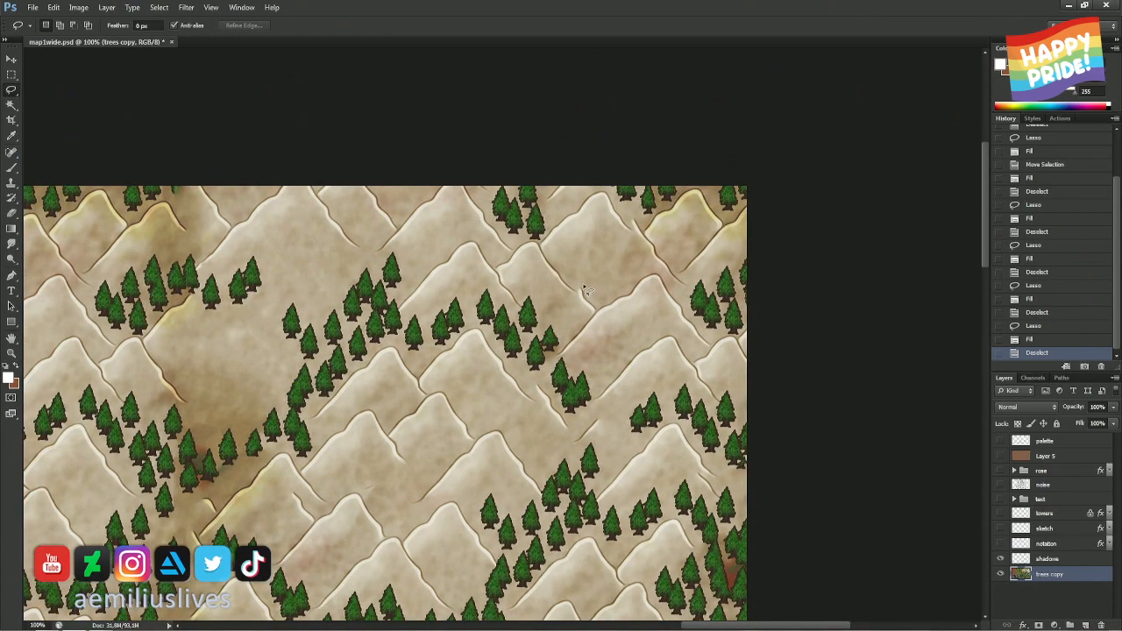
- Lasso the short slanted ridge remnant below the small pine cluster, fill it with Content-Aware, and deselect
{"action": "key", "text": "s"}
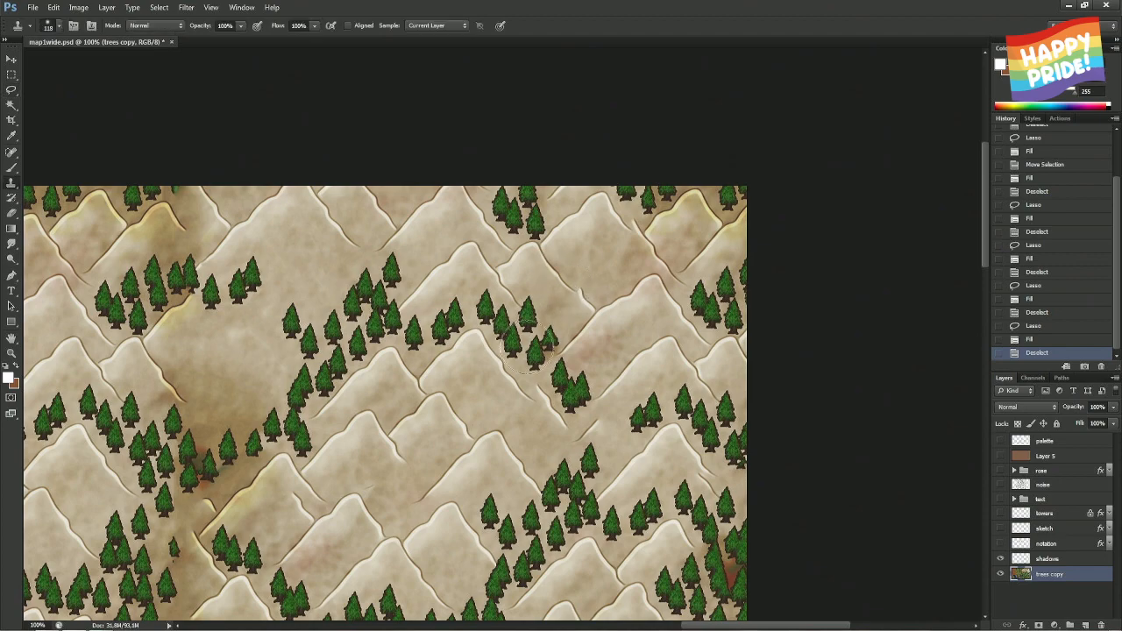
{"action": "right_click", "coordinate": [526, 360], "text": "alt"}
{"action": "key", "text": "l"}
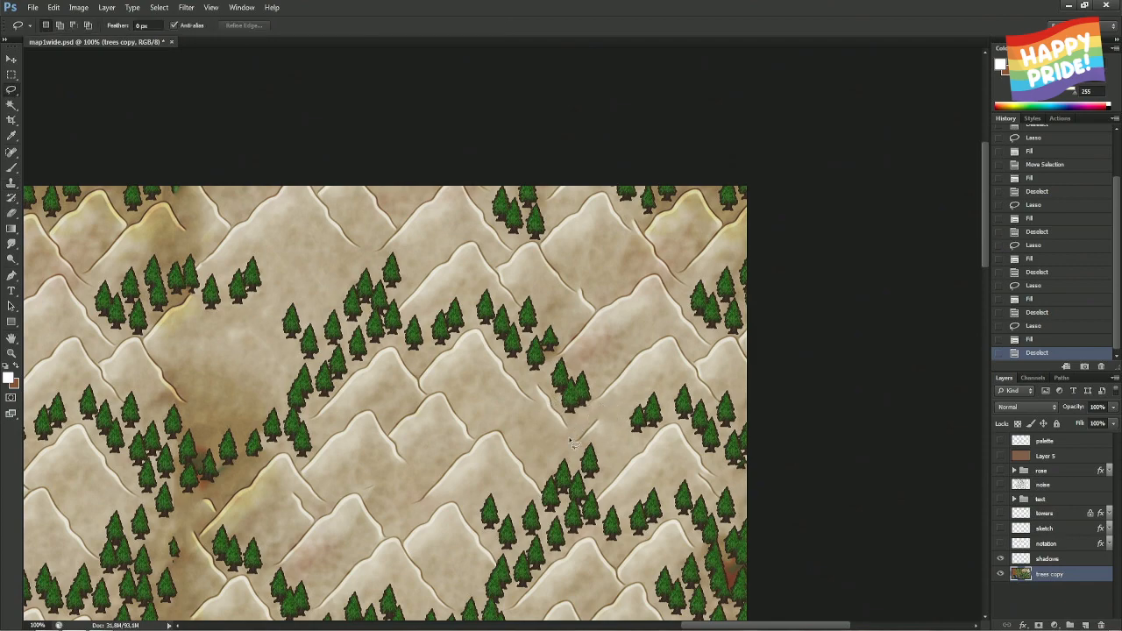
{"action": "mouse_move", "coordinate": [570, 442]}
{"action": "left_mouse_down"}
{"action": "mouse_move", "coordinate": [607, 419]}
{"action": "mouse_move", "coordinate": [575, 444]}
{"action": "left_mouse_up"}
{"action": "right_click", "coordinate": [577, 445]}
{"action": "left_click", "coordinate": [598, 383]}
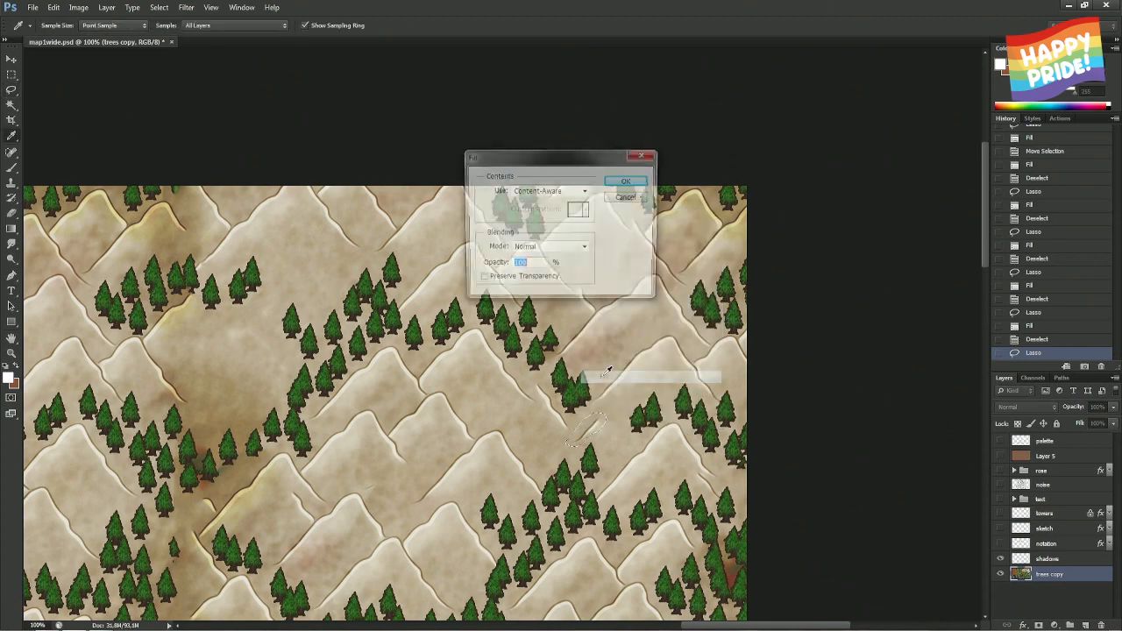
{"action": "key", "text": "Return"}
{"action": "key", "text": "ctrl+d"}
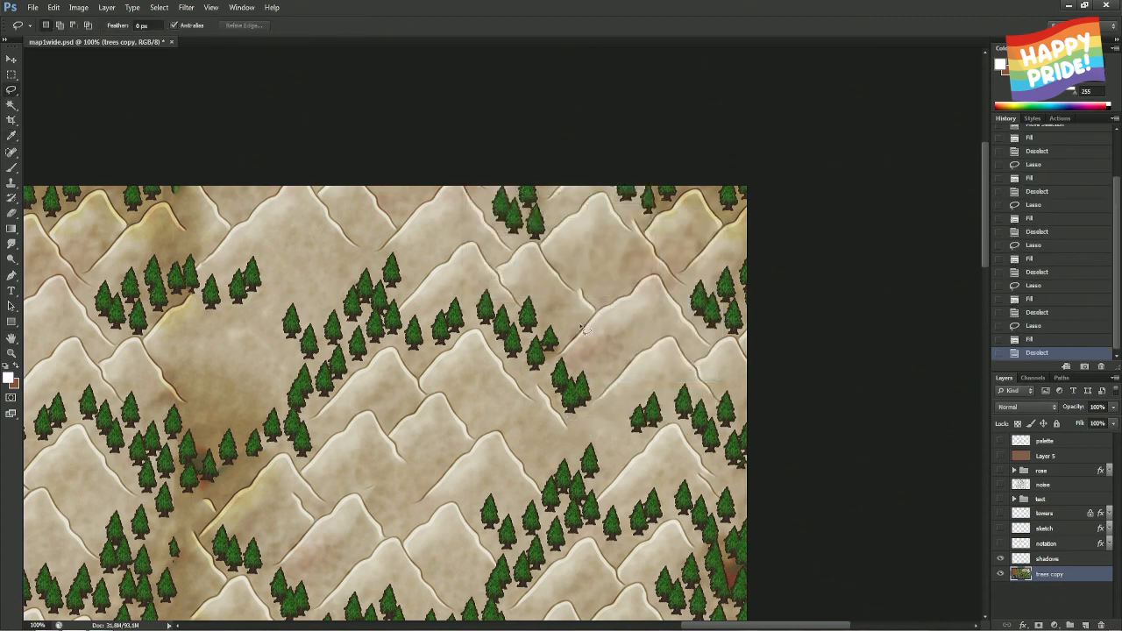
- Remove the stray line on the right slope of the mountain near the map's right edge with a lassoed Content-Aware fill, and deselect
{"action": "left_click_drag", "start_coordinate": [688, 443], "coordinate": [650, 298]}
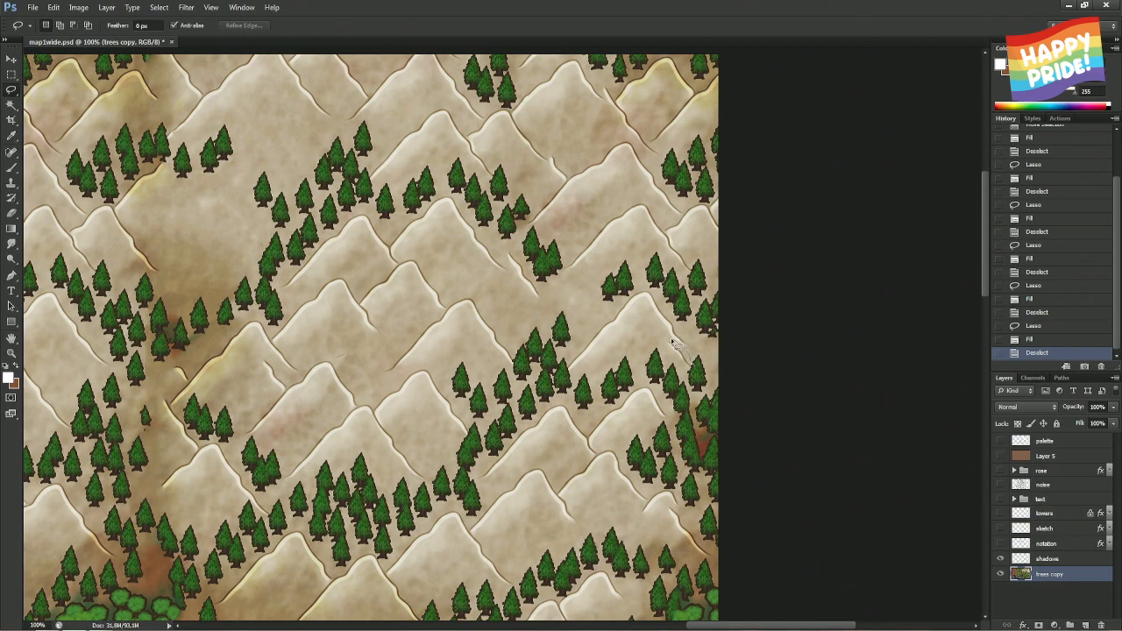
{"action": "left_click_drag", "start_coordinate": [666, 342], "coordinate": [696, 377]}
{"action": "right_click", "coordinate": [696, 375]}
{"action": "left_click", "coordinate": [731, 540]}
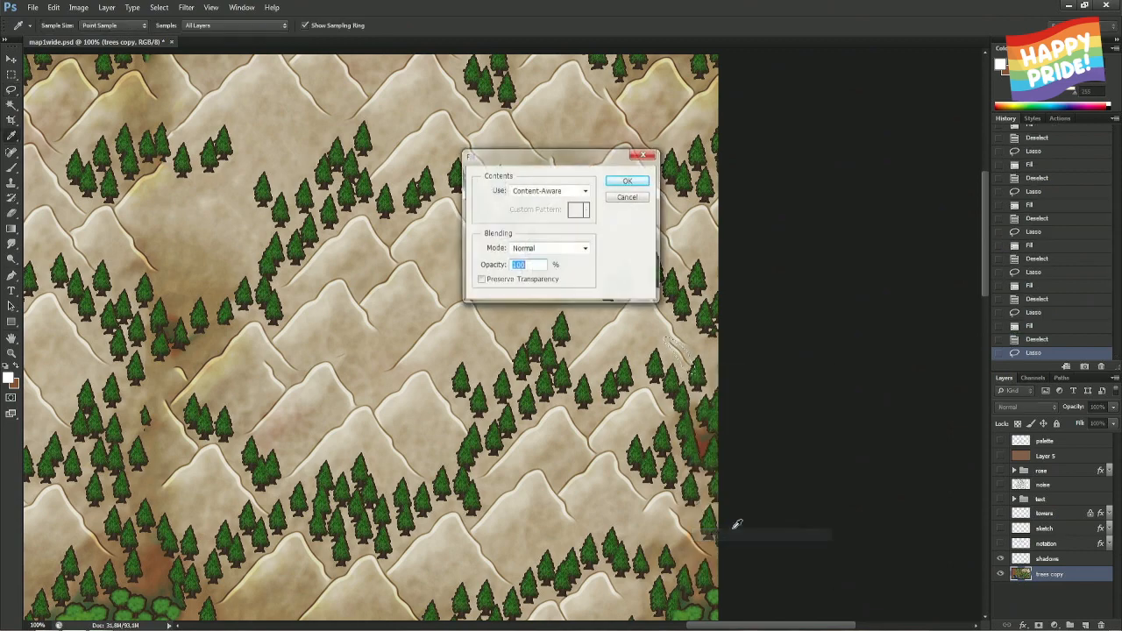
{"action": "key", "text": "Return"}
{"action": "key", "text": "ctrl+d"}
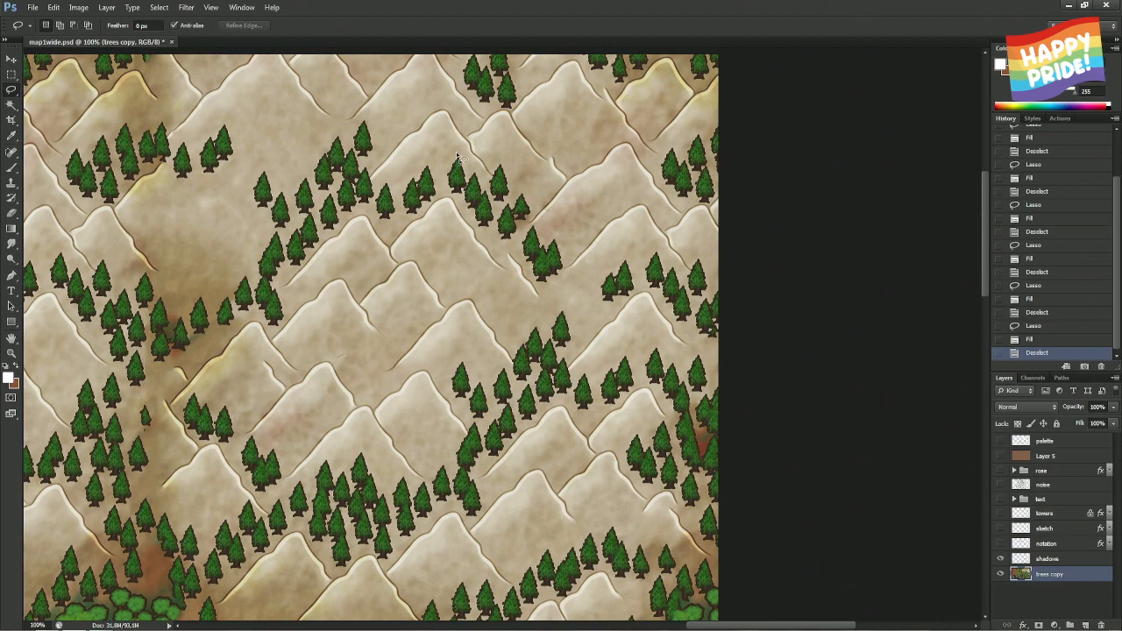
- Content-Aware fill the lassoed detached ridge line just left of the small pine cluster, and deselect
{"action": "mouse_move", "coordinate": [517, 285]}
{"action": "left_mouse_down"}
{"action": "mouse_move", "coordinate": [550, 305]}
{"action": "mouse_move", "coordinate": [519, 266]}
{"action": "left_mouse_up"}
{"action": "right_click", "coordinate": [519, 267]}
{"action": "left_click", "coordinate": [570, 439]}
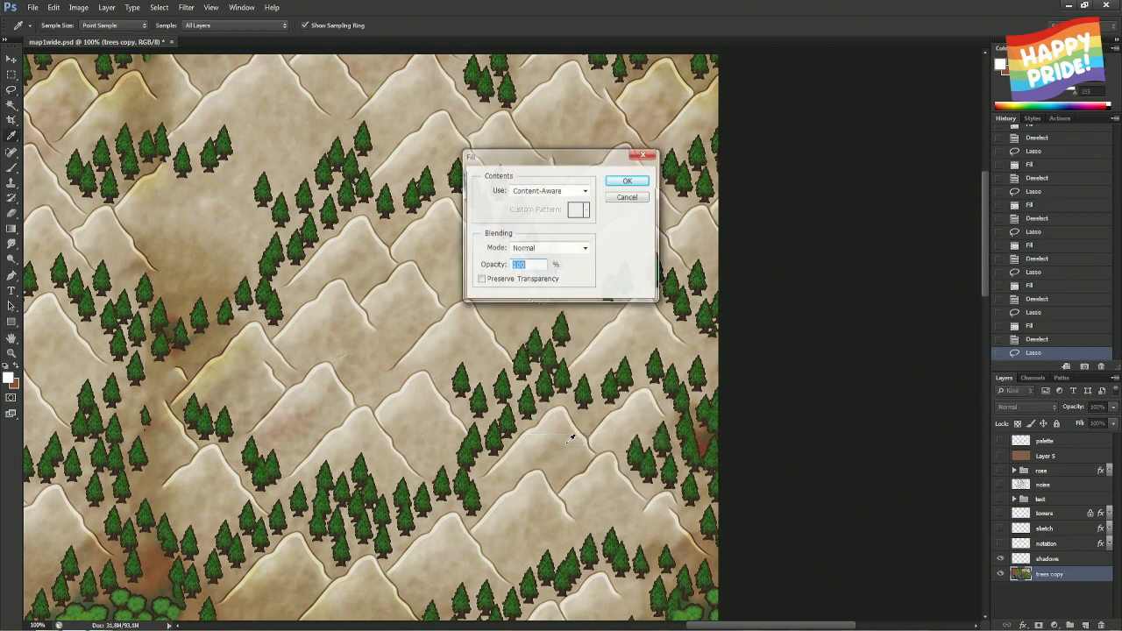
{"action": "key", "text": "Return"}
{"action": "key", "text": "ctrl+d"}
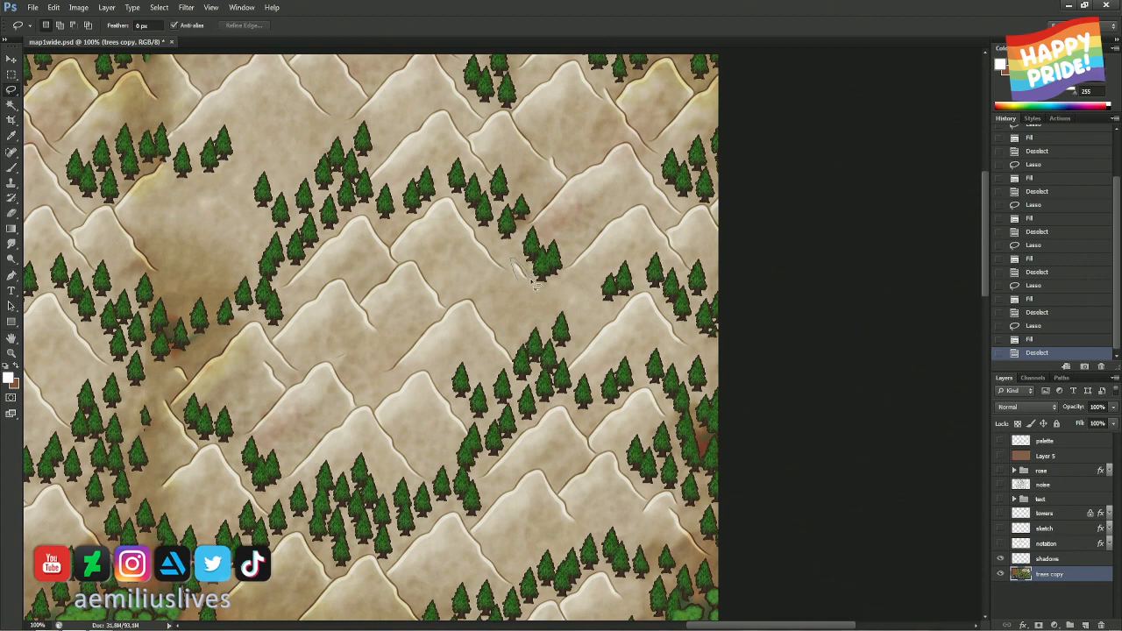
- Lasso the leftover traces of that ridge line beside the pine cluster, clear them with a Content-Aware fill, and deselect
{"action": "mouse_move", "coordinate": [531, 284]}
{"action": "left_mouse_down"}
{"action": "mouse_move", "coordinate": [535, 293]}
{"action": "mouse_move", "coordinate": [522, 279]}
{"action": "left_mouse_up"}
{"action": "right_click", "coordinate": [523, 279]}
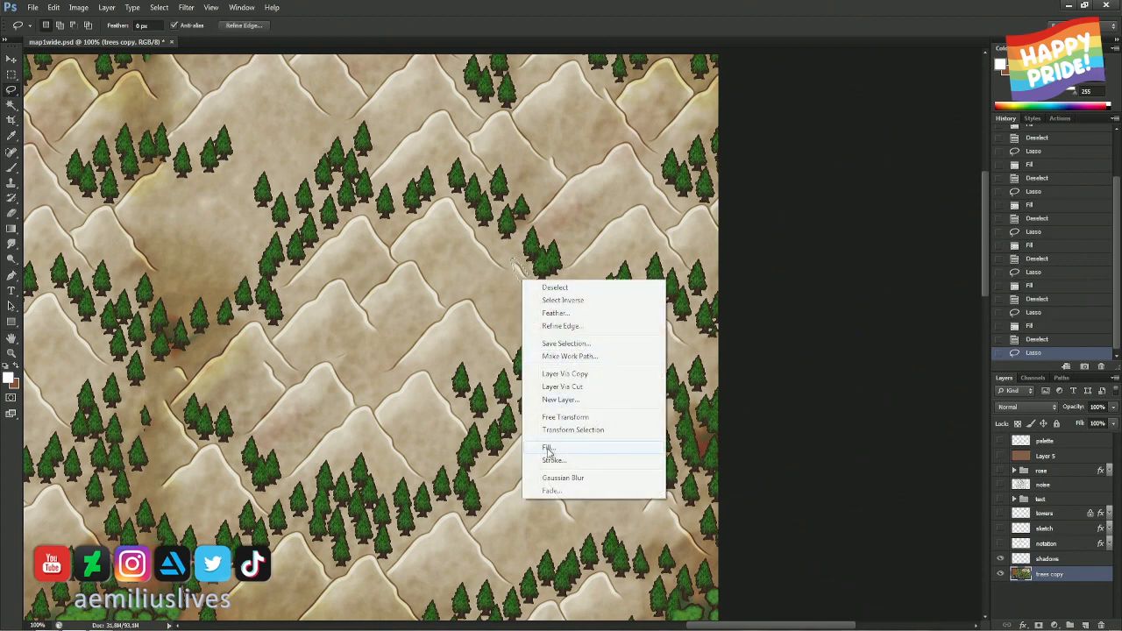
{"action": "left_click", "coordinate": [549, 448]}
{"action": "key", "text": "Return"}
{"action": "key", "text": "ctrl+d"}
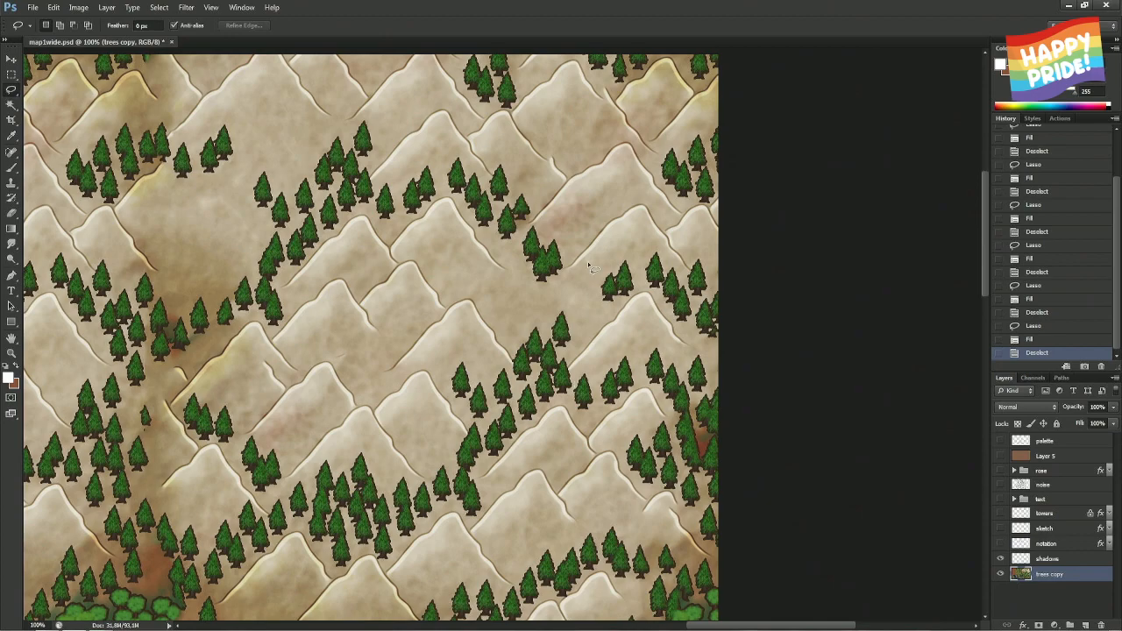
- Fill the lassoed short double ridge right of the tall peak near the map's upper edge using Content-Aware, and deselect
{"action": "left_click_drag", "start_coordinate": [505, 158], "coordinate": [611, 251]}
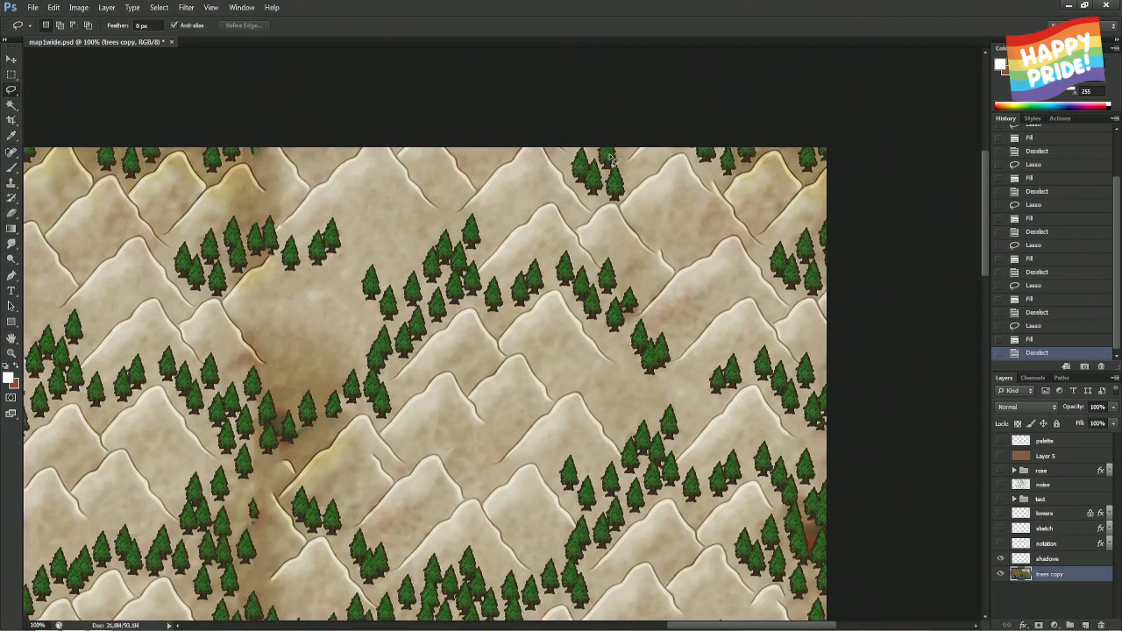
{"action": "left_click_drag", "start_coordinate": [727, 216], "coordinate": [651, 213]}
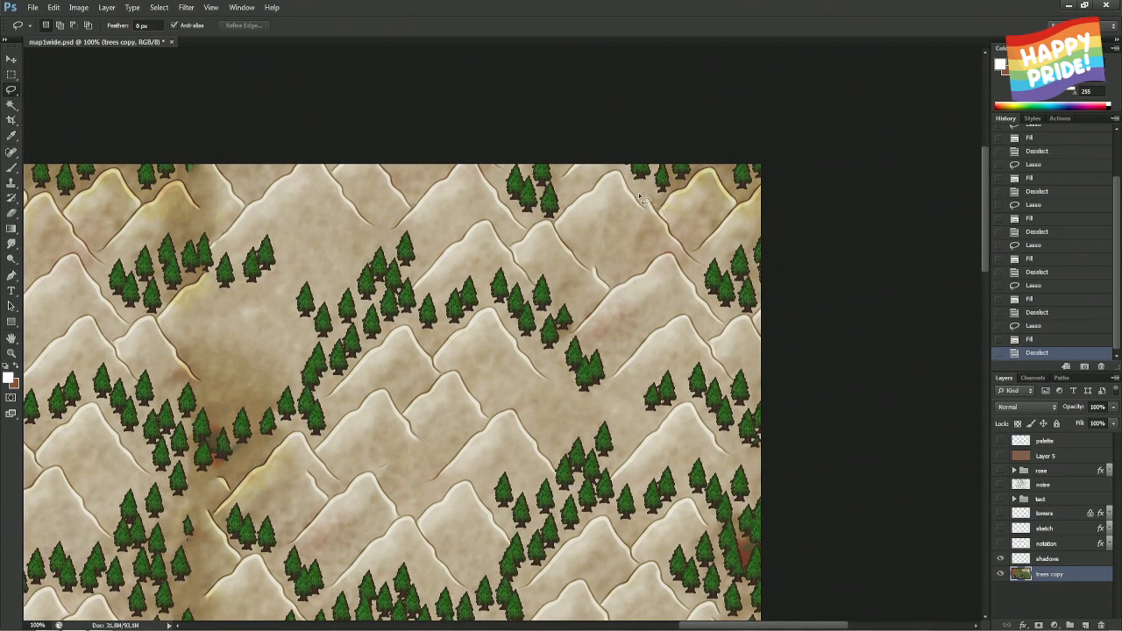
{"action": "mouse_move", "coordinate": [642, 219]}
{"action": "left_mouse_down"}
{"action": "mouse_move", "coordinate": [667, 222]}
{"action": "mouse_move", "coordinate": [659, 214]}
{"action": "left_mouse_up"}
{"action": "right_click", "coordinate": [659, 213]}
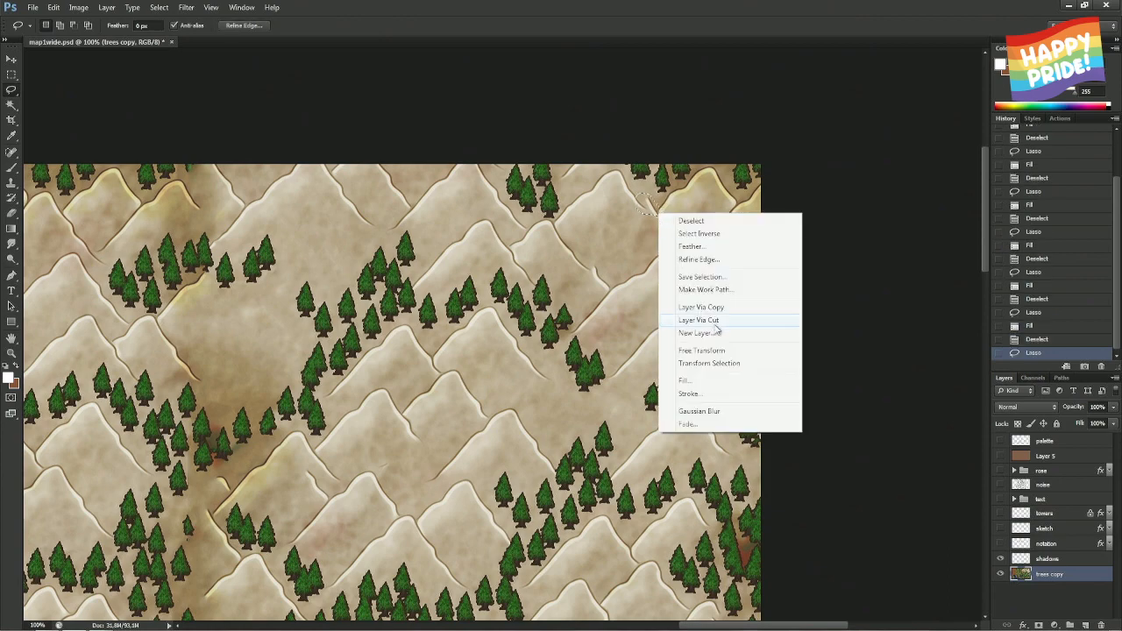
{"action": "left_click", "coordinate": [706, 382]}
{"action": "key", "text": "ctrl+d"}
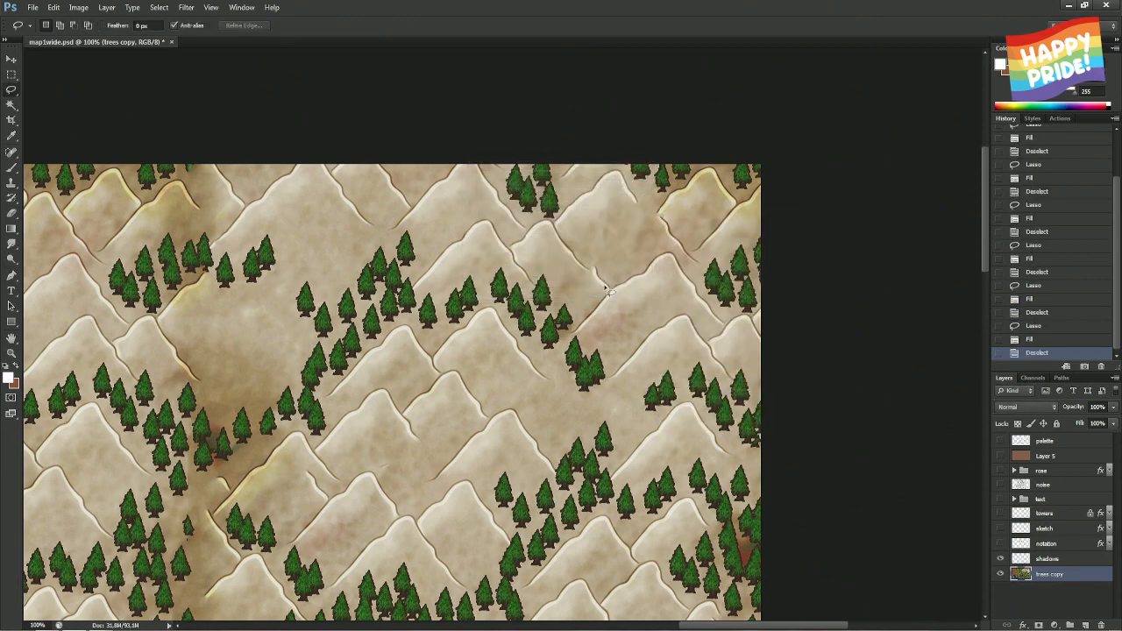
- Lasso the short ridge stub at the foot of the tall peak, erase it with a Content-Aware fill, and deselect
{"action": "mouse_move", "coordinate": [596, 265]}
{"action": "left_mouse_down"}
{"action": "mouse_move", "coordinate": [586, 282]}
{"action": "mouse_move", "coordinate": [599, 262]}
{"action": "mouse_move", "coordinate": [609, 286]}
{"action": "mouse_move", "coordinate": [589, 263]}
{"action": "left_mouse_up"}
{"action": "key", "text": "ctrl+d"}
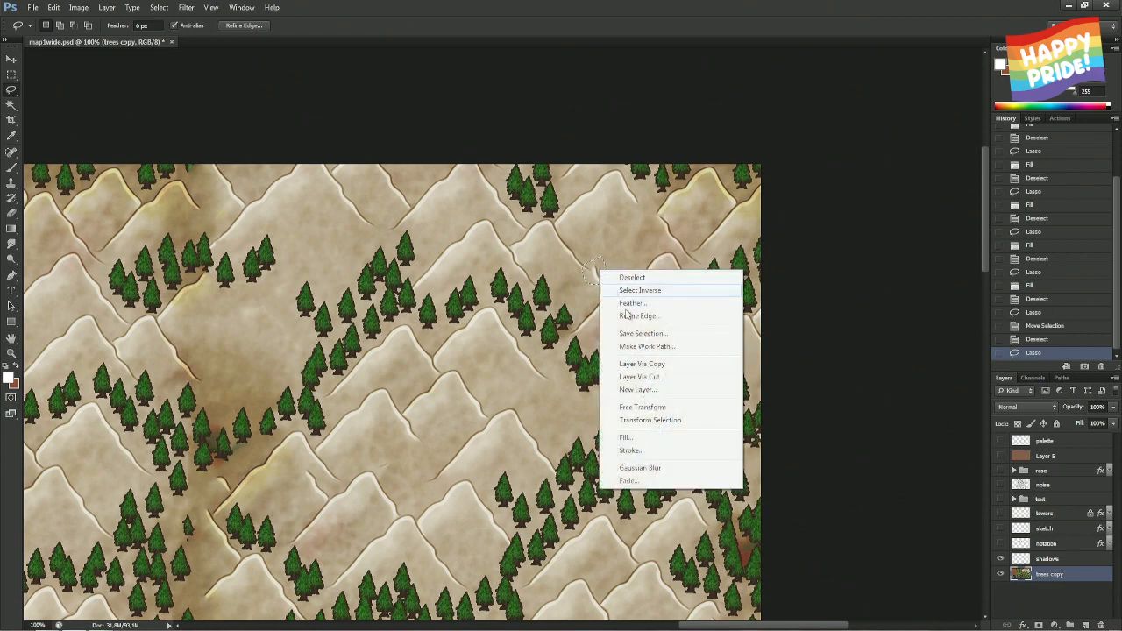
{"action": "right_click", "coordinate": [599, 270]}
{"action": "left_click", "coordinate": [644, 445]}
{"action": "key", "text": "Return"}
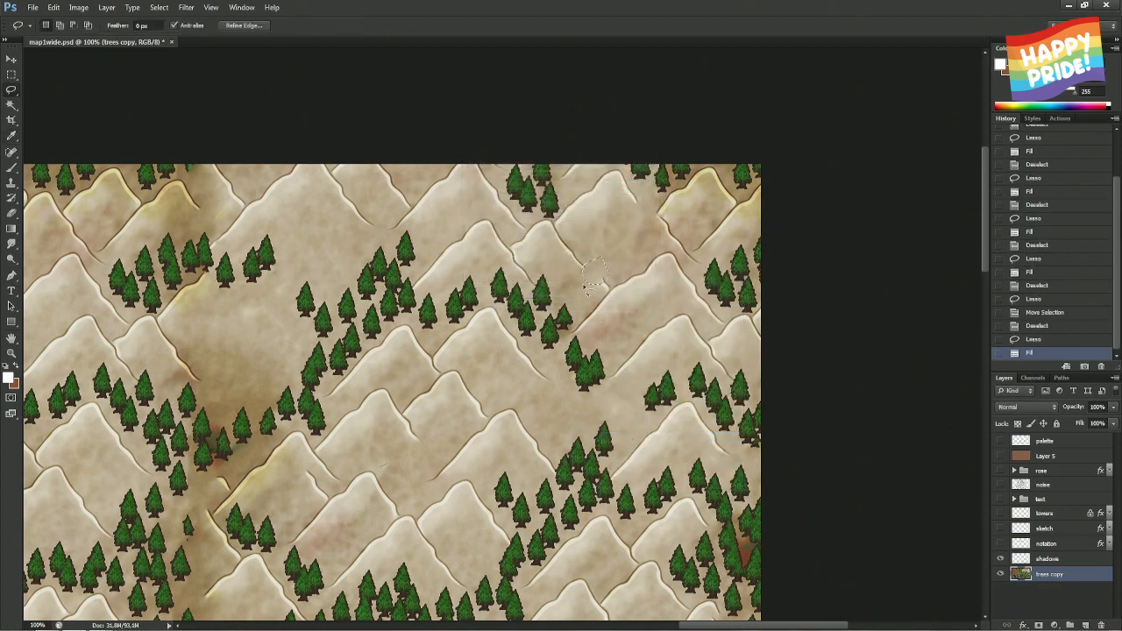
{"action": "key", "text": "ctrl+d"}
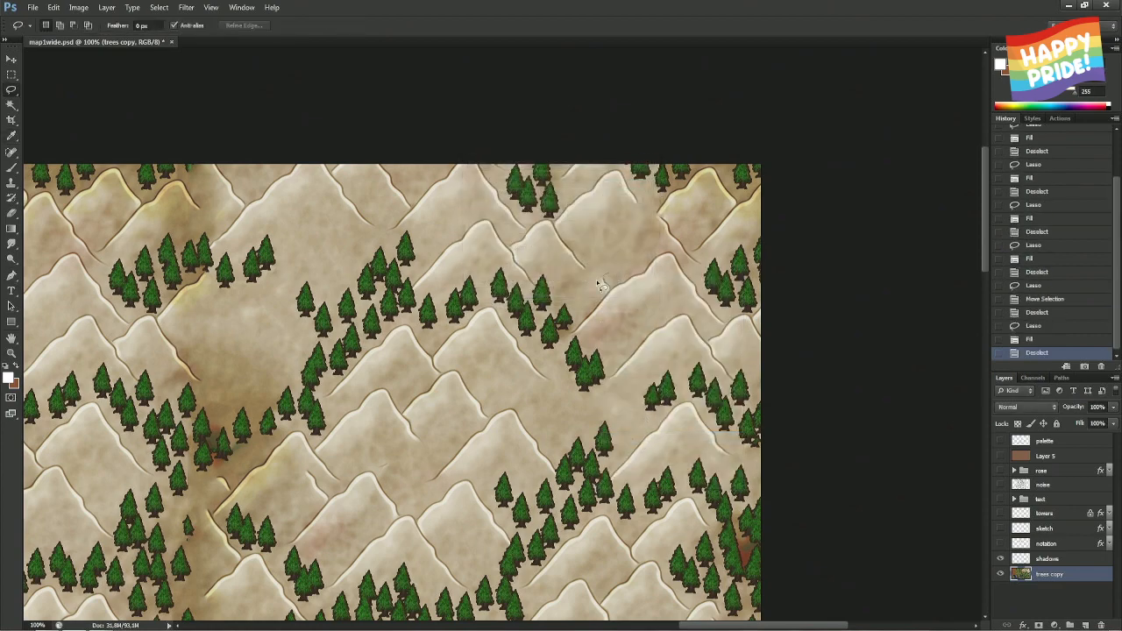
- Clean up the small ridge fragment beside the neighbouring mountain's left slope with a lassoed Content-Aware fill, and deselect
{"action": "mouse_move", "coordinate": [600, 285]}
{"action": "left_mouse_down"}
{"action": "mouse_move", "coordinate": [622, 298]}
{"action": "mouse_move", "coordinate": [611, 283]}
{"action": "left_mouse_up"}
{"action": "right_click", "coordinate": [611, 283]}
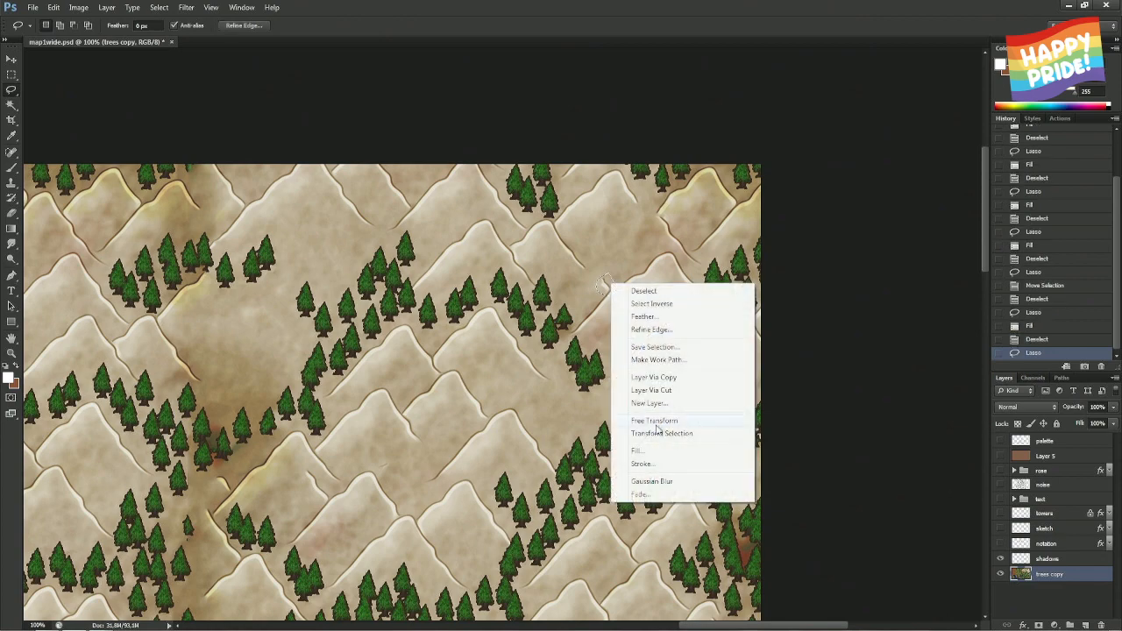
{"action": "left_click", "coordinate": [644, 450]}
{"action": "key", "text": "Return"}
{"action": "key", "text": "ctrl+d"}
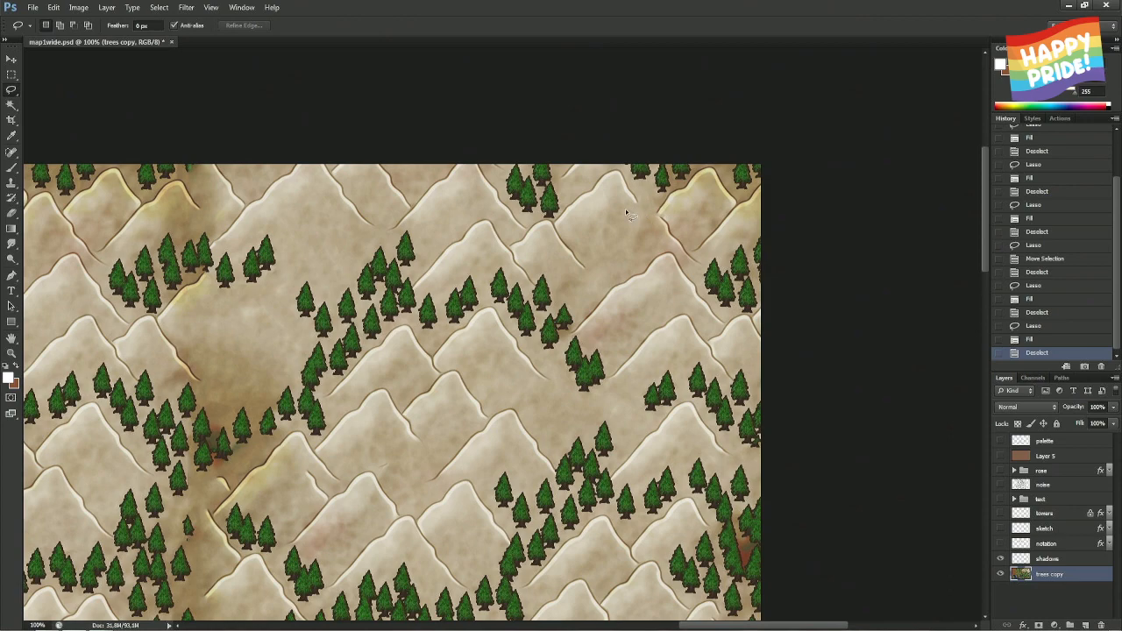
- Lasso the tall peak's summit and left slope beside the upper pines, replace them with a Content-Aware fill, and deselect
{"action": "mouse_move", "coordinate": [626, 211]}
{"action": "left_mouse_down"}
{"action": "mouse_move", "coordinate": [647, 208]}
{"action": "mouse_move", "coordinate": [615, 168]}
{"action": "mouse_move", "coordinate": [599, 174]}
{"action": "mouse_move", "coordinate": [560, 228]}
{"action": "mouse_move", "coordinate": [603, 230]}
{"action": "left_mouse_up"}
{"action": "right_click", "coordinate": [586, 207]}
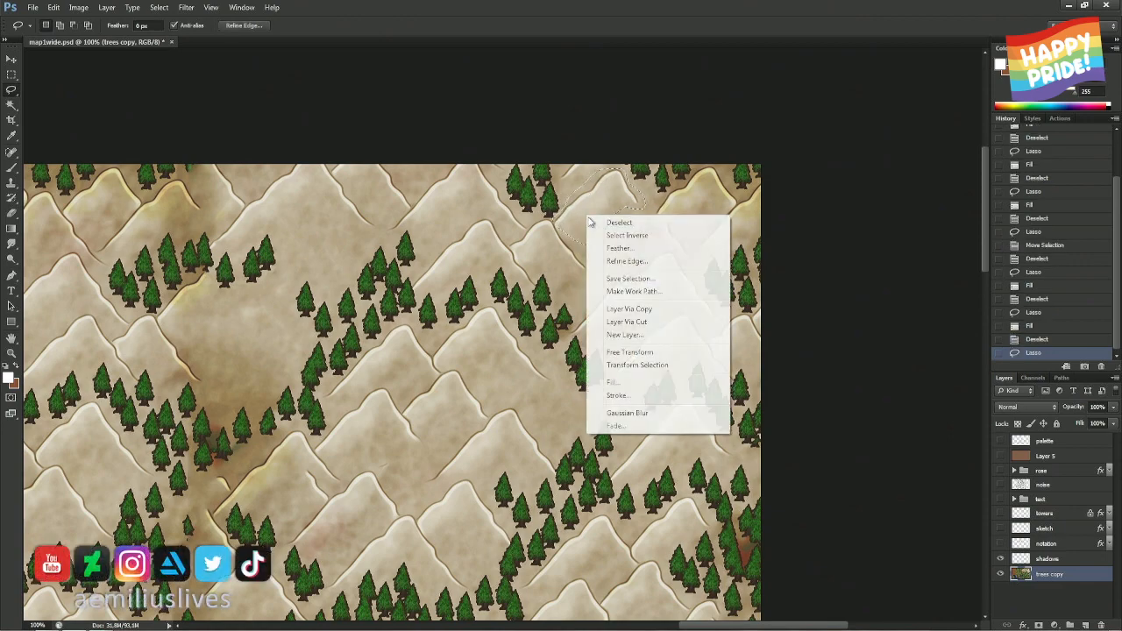
{"action": "left_click", "coordinate": [620, 382]}
{"action": "key", "text": "Return"}
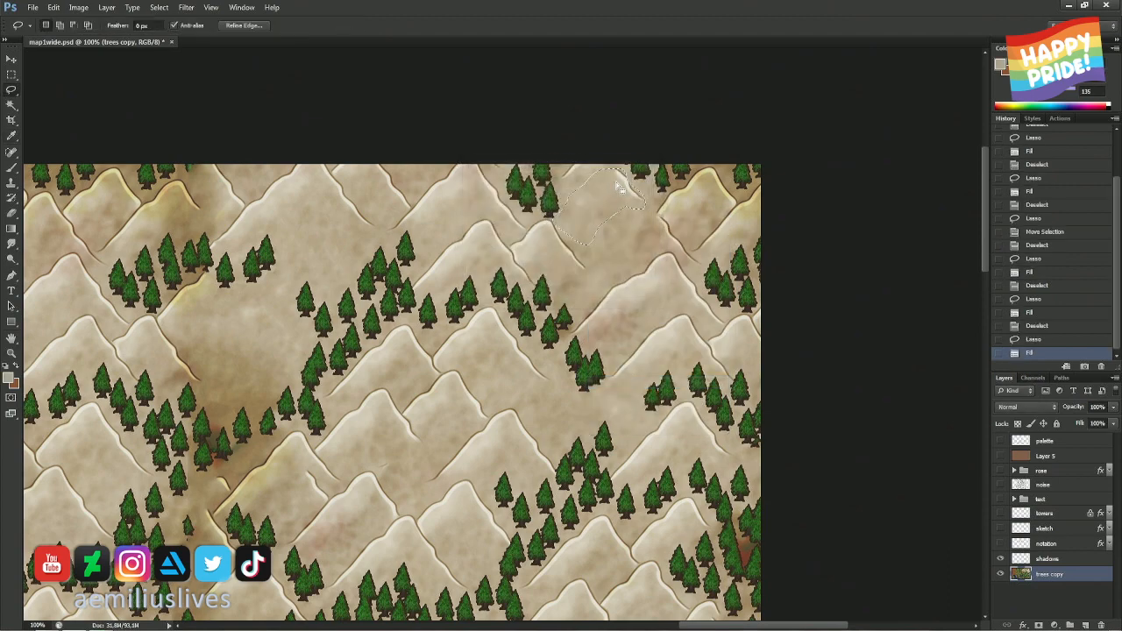
{"action": "key", "text": "ctrl+d"}
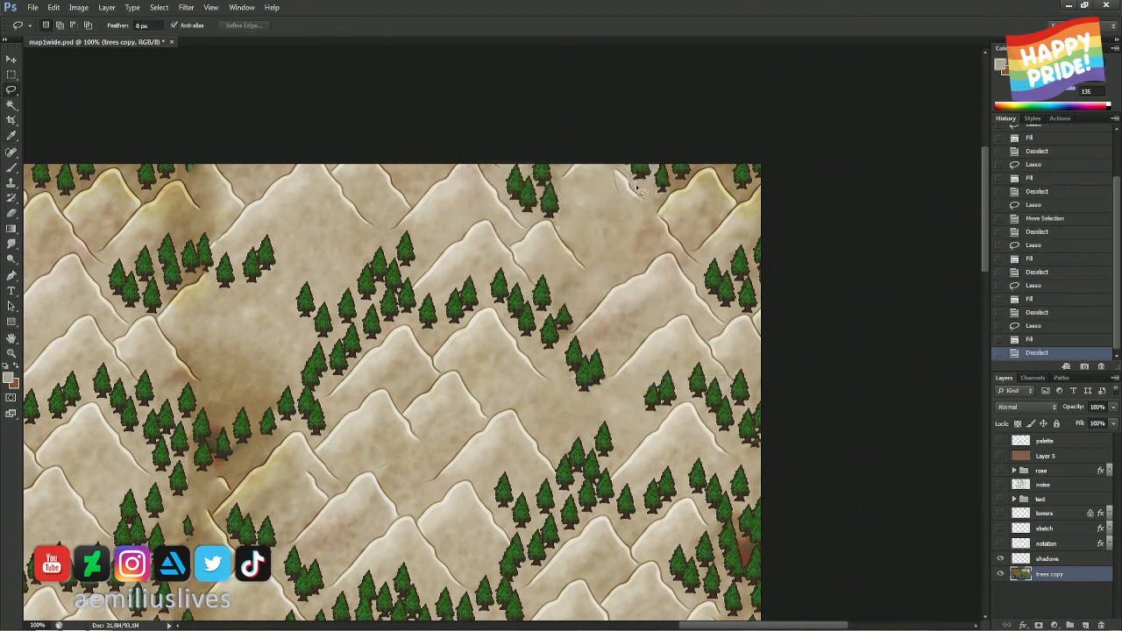
- Content-Aware fill the lassoed leftover curved ridge where the tall peak's summit stood, and deselect
{"action": "left_click_drag", "start_coordinate": [637, 191], "coordinate": [628, 200]}
{"action": "right_click", "coordinate": [628, 199]}
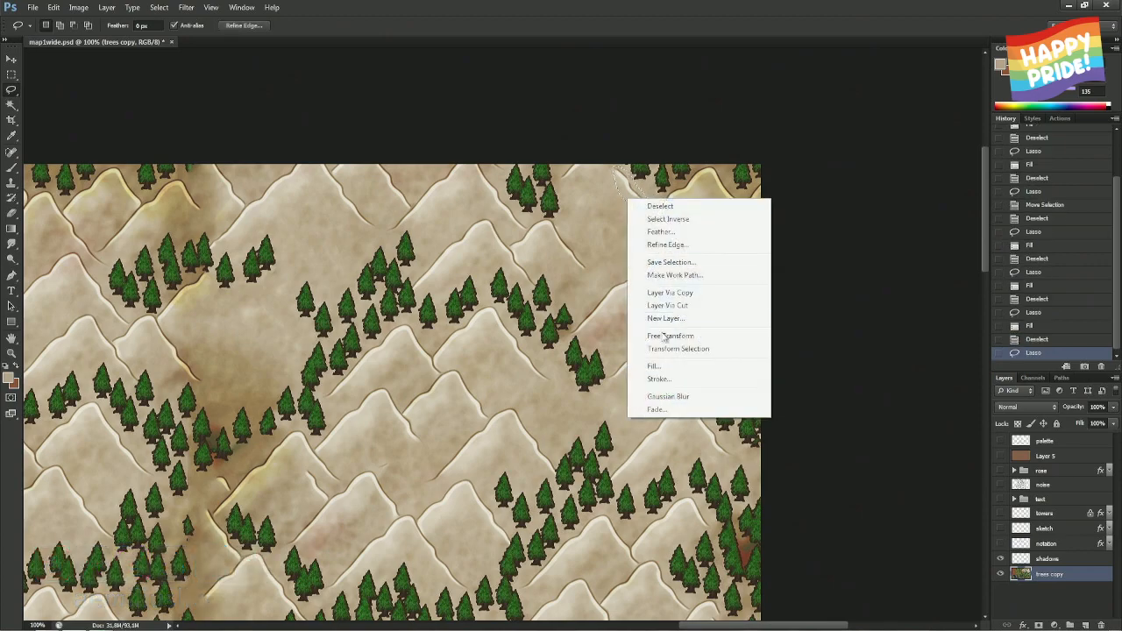
{"action": "left_click", "coordinate": [655, 365]}
{"action": "key", "text": "Return"}
{"action": "key", "text": "ctrl+d"}
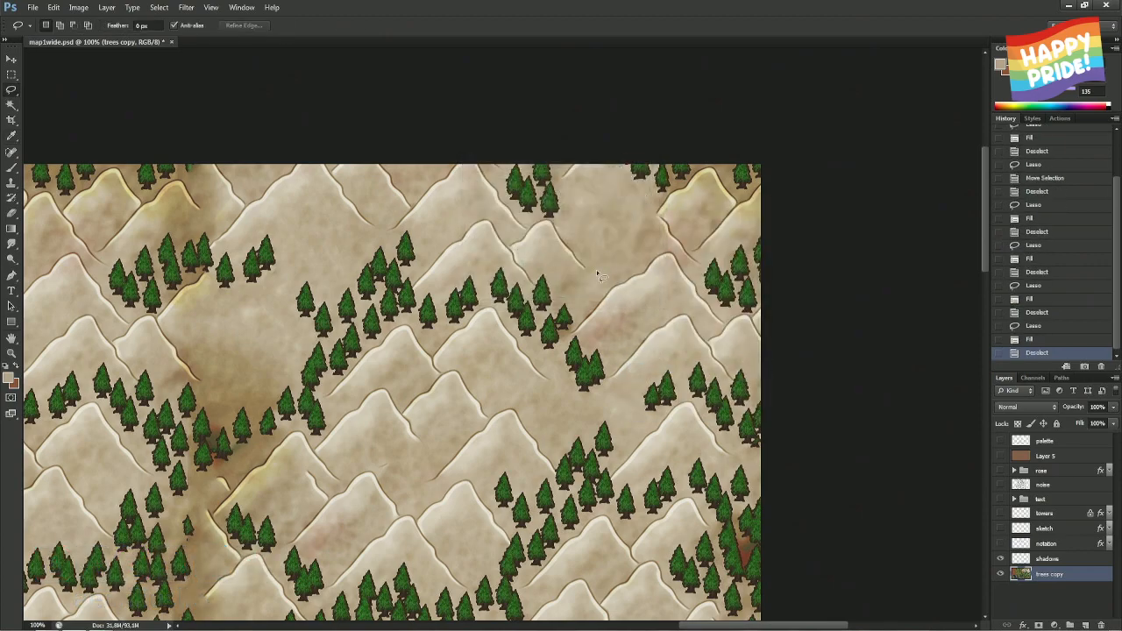
- Lasso the faint stray mark between the central mountains right of the seam, fill it with Content-Aware, and deselect
{"action": "left_click_drag", "start_coordinate": [503, 398], "coordinate": [629, 189]}
{"action": "mouse_move", "coordinate": [518, 272]}
{"action": "left_mouse_down"}
{"action": "mouse_move", "coordinate": [609, 354]}
{"action": "mouse_move", "coordinate": [618, 335]}
{"action": "mouse_move", "coordinate": [595, 339]}
{"action": "mouse_move", "coordinate": [613, 344]}
{"action": "left_mouse_up"}
{"action": "right_click", "coordinate": [613, 344]}
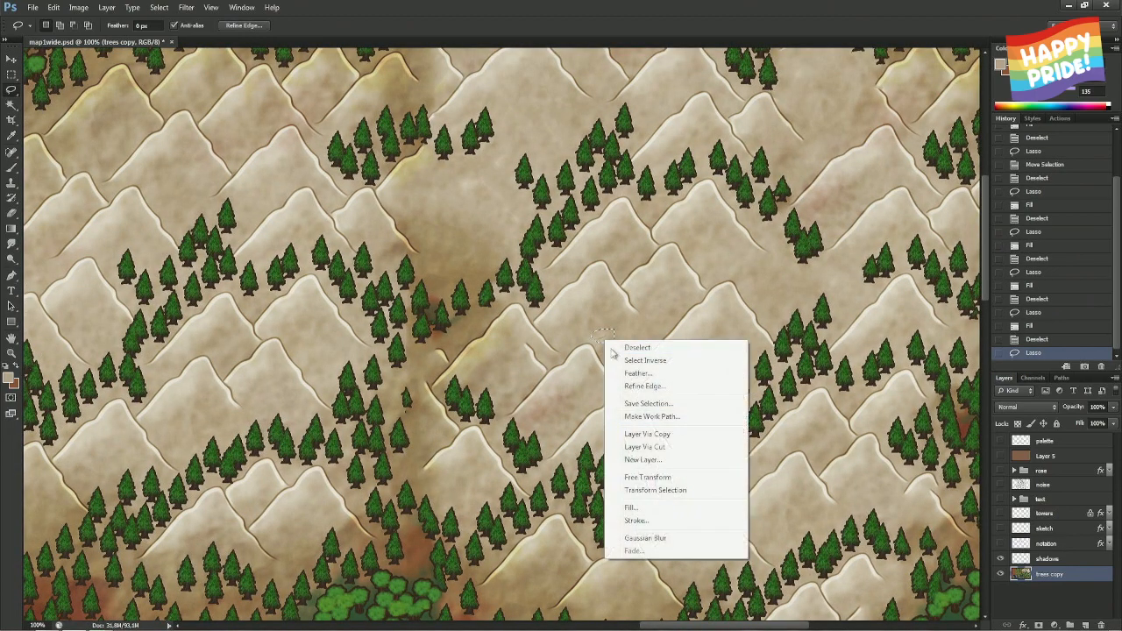
{"action": "left_click", "coordinate": [635, 505]}
{"action": "key", "text": "Return"}
{"action": "key", "text": "ctrl+d"}
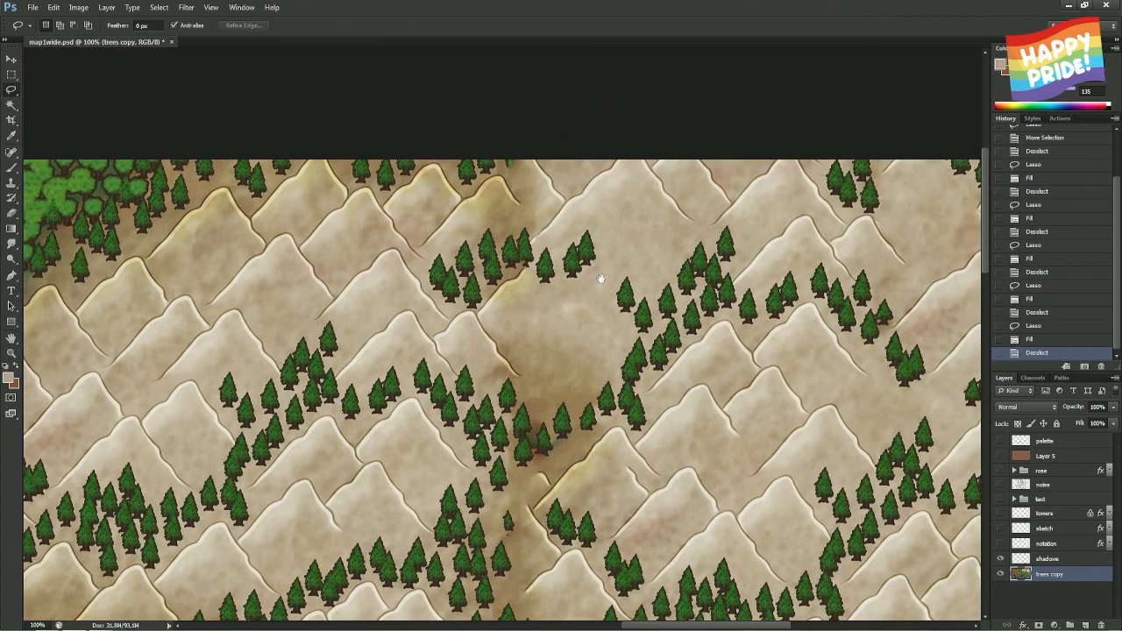
- Remove the small cut-off tree fragment beside the seam at the map's upper edge with a lassoed Content-Aware fill, and deselect
{"action": "scroll", "coordinate": [596, 263], "scroll_direction": "up", "scroll_amount": 5}
{"action": "mouse_move", "coordinate": [522, 178]}
{"action": "left_mouse_down"}
{"action": "mouse_move", "coordinate": [505, 167]}
{"action": "mouse_move", "coordinate": [517, 149]}
{"action": "mouse_move", "coordinate": [530, 163]}
{"action": "mouse_move", "coordinate": [513, 172]}
{"action": "left_mouse_up"}
{"action": "right_click", "coordinate": [513, 171]}
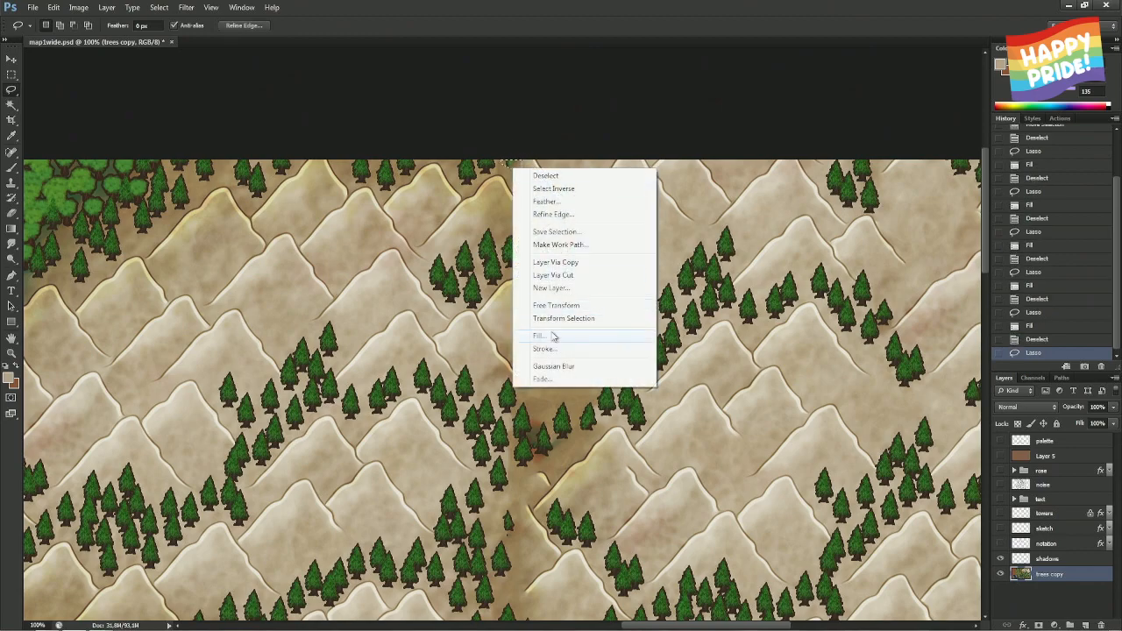
{"action": "left_click", "coordinate": [541, 321]}
{"action": "key", "text": "Return"}
{"action": "key", "text": "ctrl+d"}
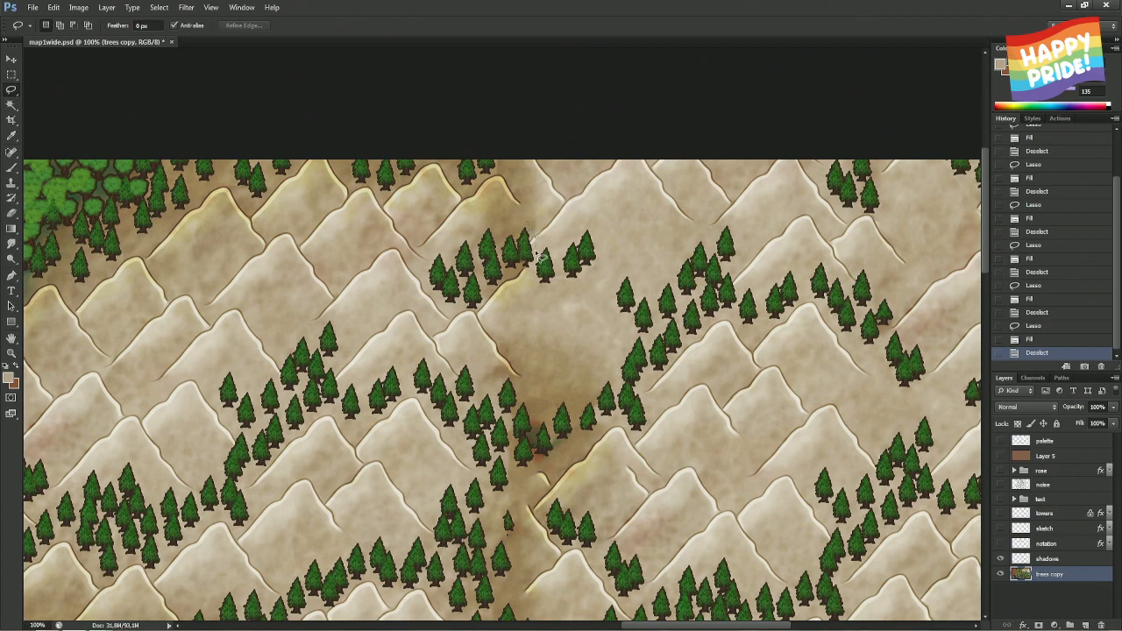
- Lasso the yellowish ridge line below the pines at the seam, fill it with Content-Aware, and deselect
{"action": "mouse_move", "coordinate": [541, 257]}
{"action": "left_mouse_down"}
{"action": "mouse_move", "coordinate": [472, 313]}
{"action": "mouse_move", "coordinate": [493, 314]}
{"action": "mouse_move", "coordinate": [531, 277]}
{"action": "left_mouse_up"}
{"action": "left_click", "coordinate": [533, 277]}
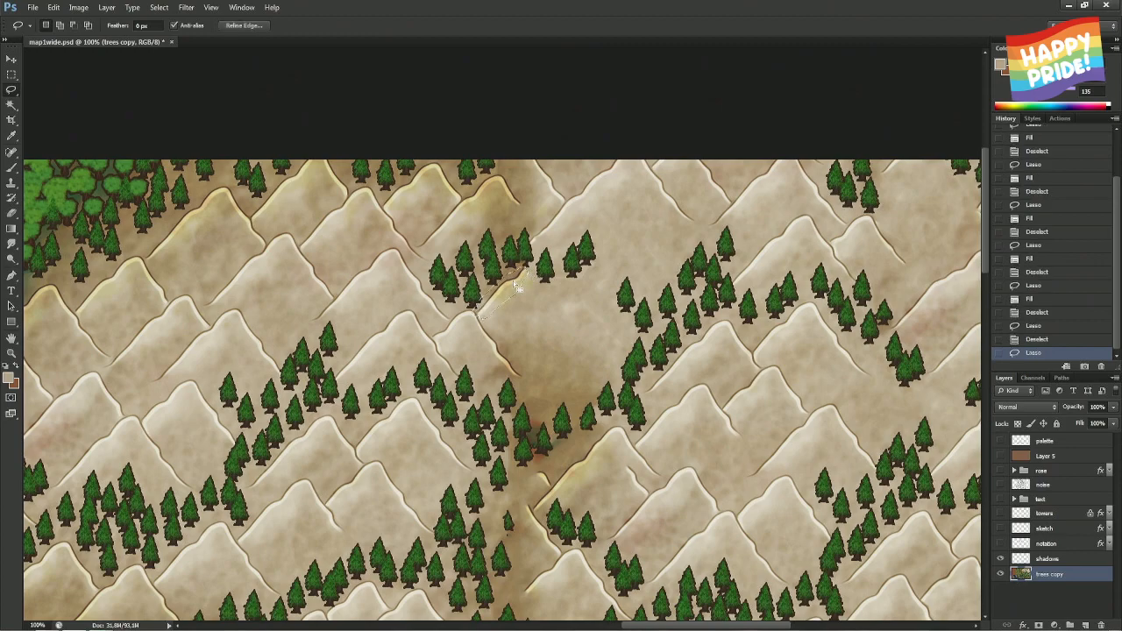
{"action": "right_click", "coordinate": [514, 281]}
{"action": "left_click", "coordinate": [559, 451]}
{"action": "key", "text": "Return"}
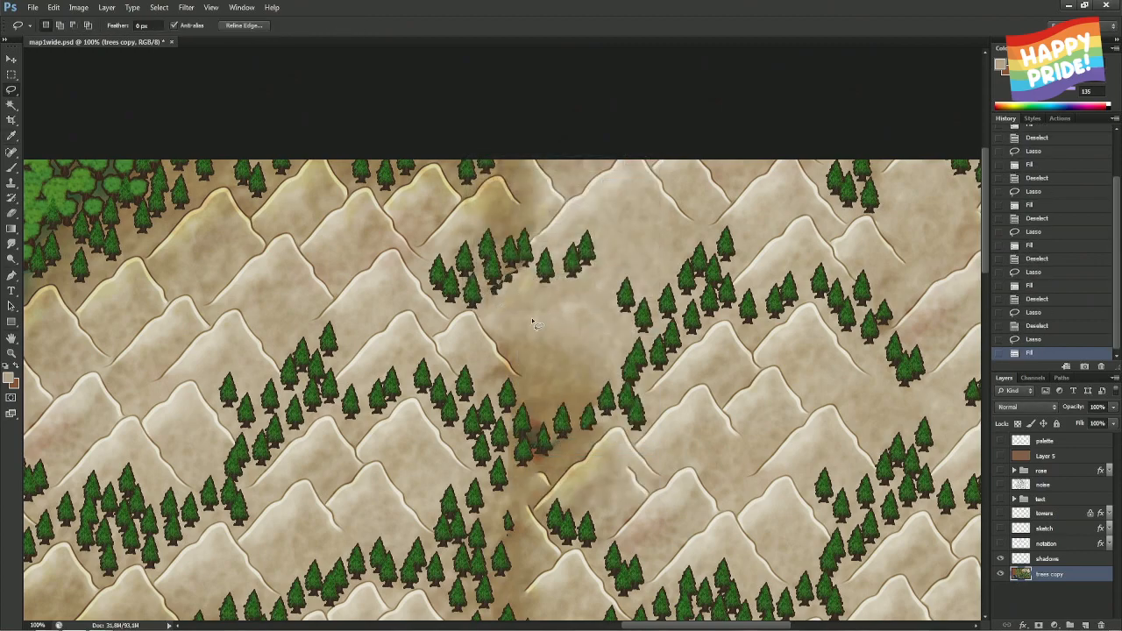
{"action": "key", "text": "ctrl+d"}
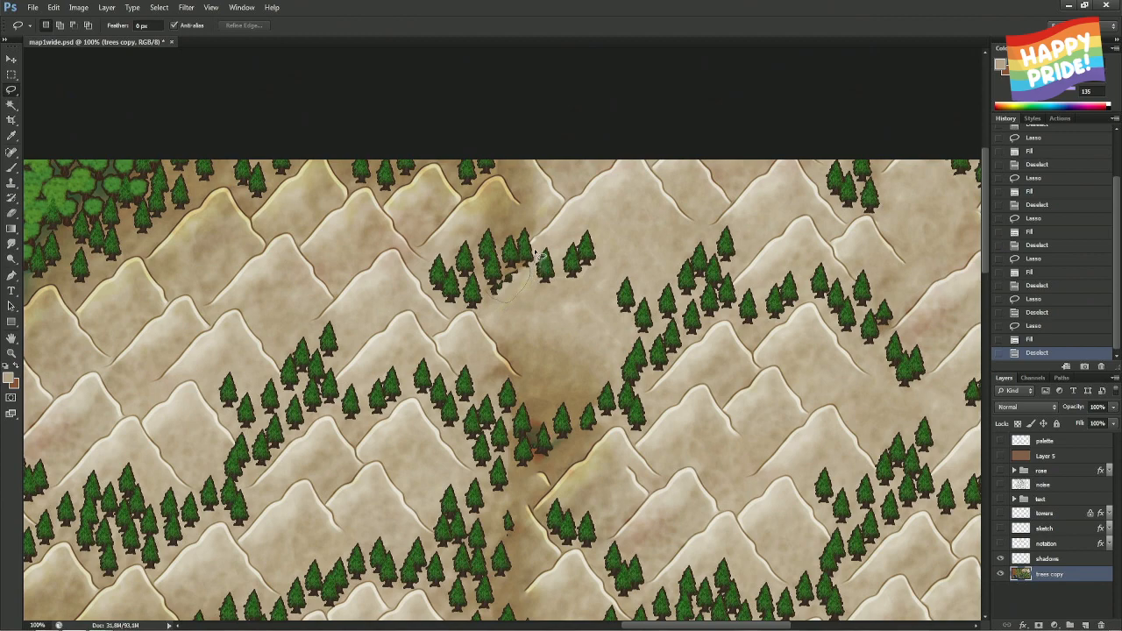
- Lasso the pines at the seam together with the malformed tree bits below them, fill with Content-Aware, and deselect
{"action": "mouse_move", "coordinate": [524, 225]}
{"action": "left_mouse_down"}
{"action": "mouse_move", "coordinate": [477, 236]}
{"action": "mouse_move", "coordinate": [487, 273]}
{"action": "left_mouse_up"}
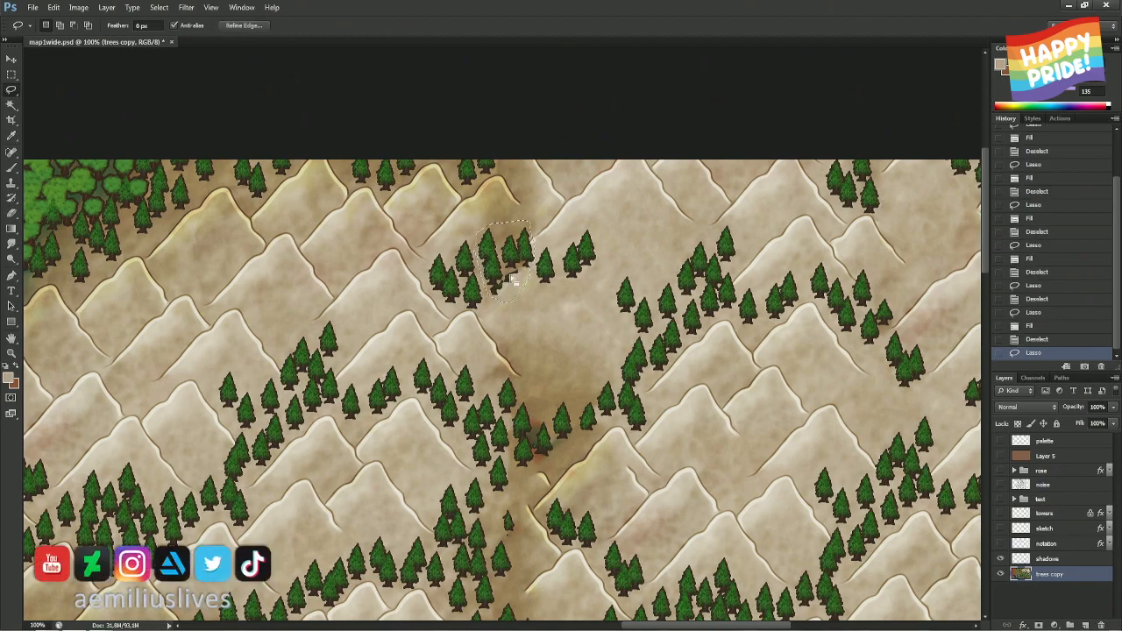
{"action": "right_click", "coordinate": [507, 273]}
{"action": "left_click", "coordinate": [550, 445]}
{"action": "key", "text": "Return"}
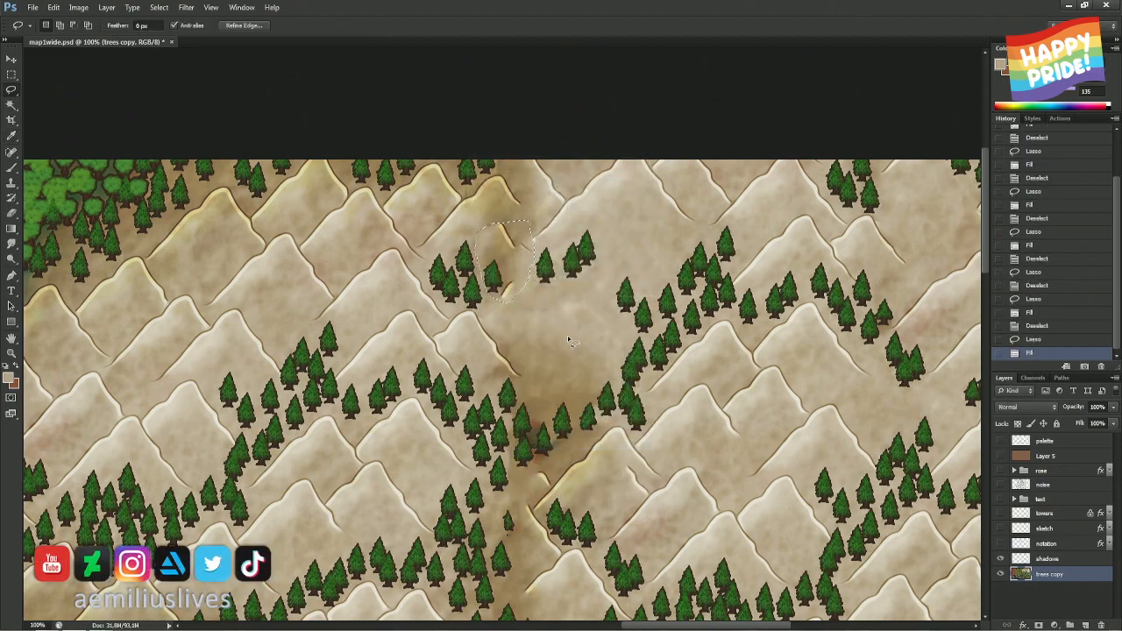
{"action": "key", "text": "ctrl+d"}
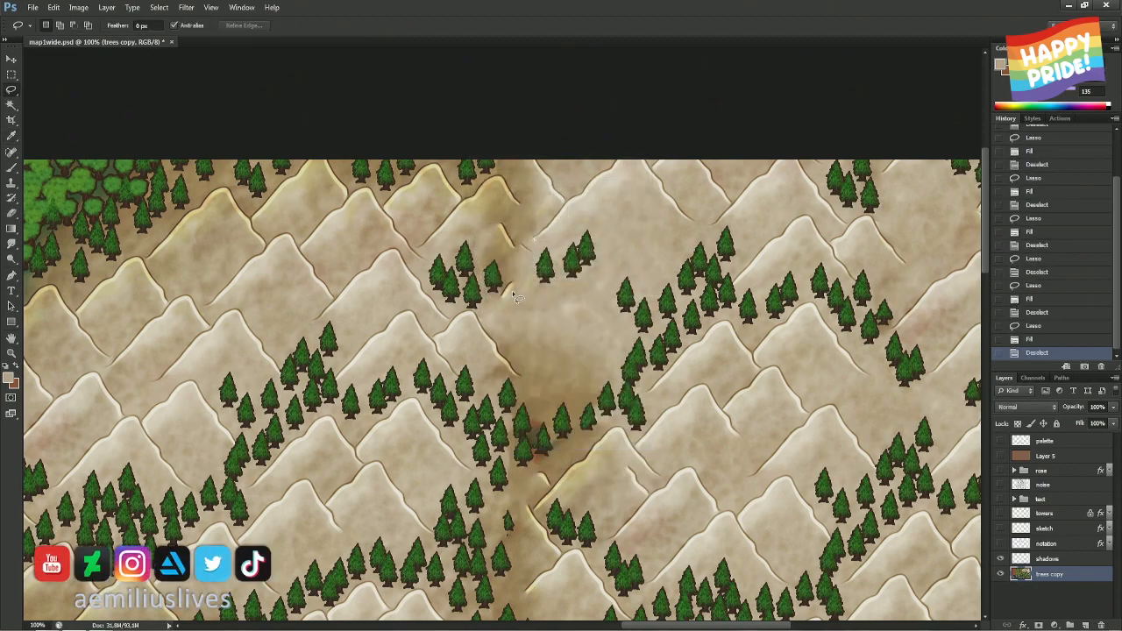
- Lasso the stray ridge fragment at the seam above the small pine group, fill it with Content-Aware, and deselect
{"action": "left_click_drag", "start_coordinate": [519, 258], "coordinate": [516, 260]}
{"action": "right_click", "coordinate": [517, 247]}
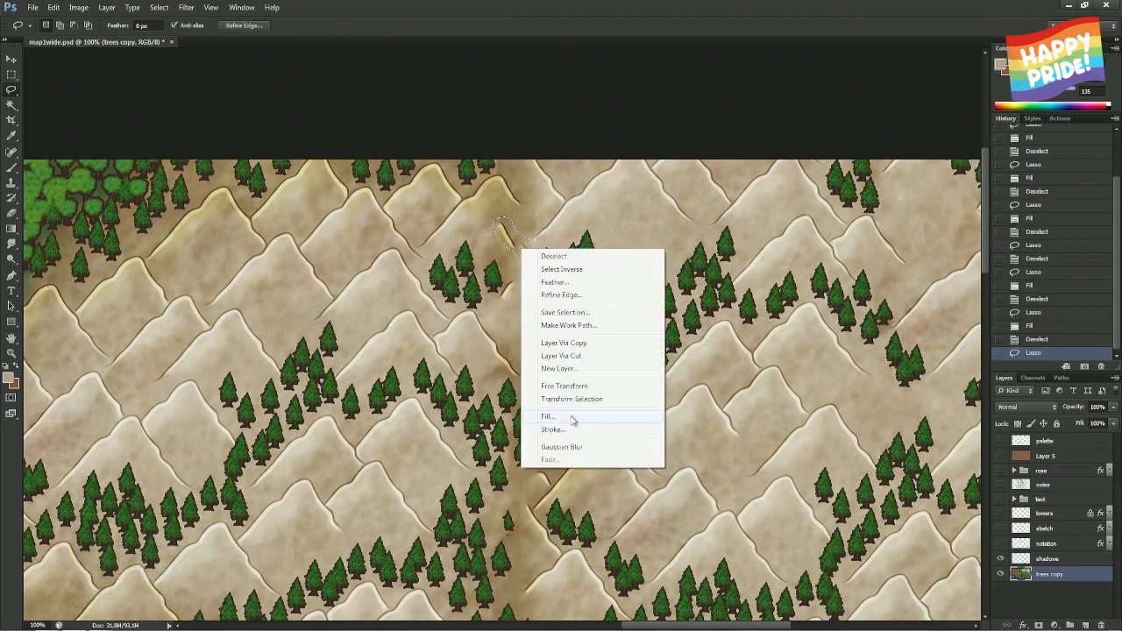
{"action": "left_click", "coordinate": [553, 416]}
{"action": "key", "text": "Return"}
{"action": "key", "text": "ctrl+d"}
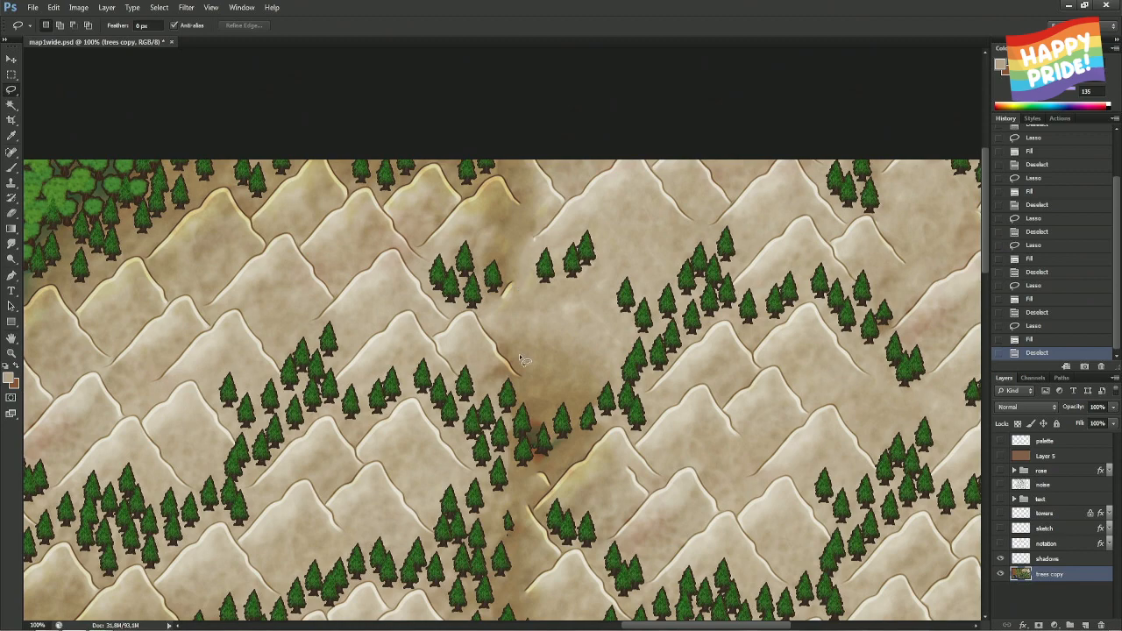
- Remove the small stray arc beside the yellowish mountain below the seam pines with a lassoed Content-Aware fill
{"action": "left_click_drag", "start_coordinate": [530, 494], "coordinate": [533, 487]}
{"action": "right_click", "coordinate": [533, 488]}
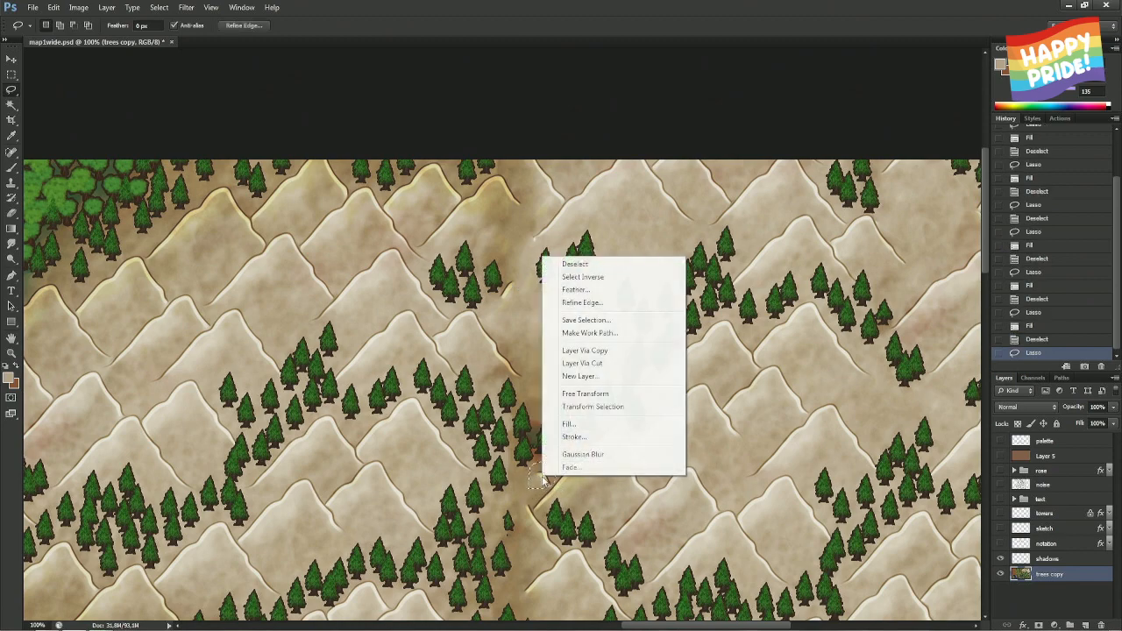
{"action": "left_click", "coordinate": [578, 430]}
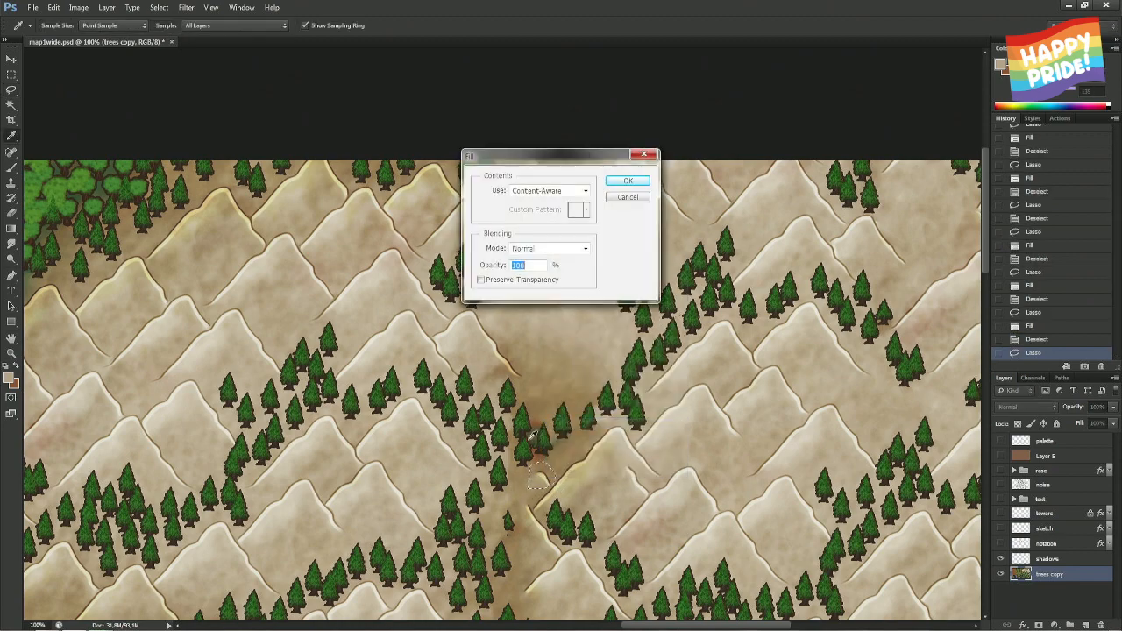
{"action": "left_click", "coordinate": [627, 180]}
- Lasso the short yellowish mark beside the small pine group at the seam, fill it with Content-Aware, and deselect
{"action": "left_click_drag", "start_coordinate": [537, 368], "coordinate": [506, 296]}
{"action": "key", "text": "Return"}
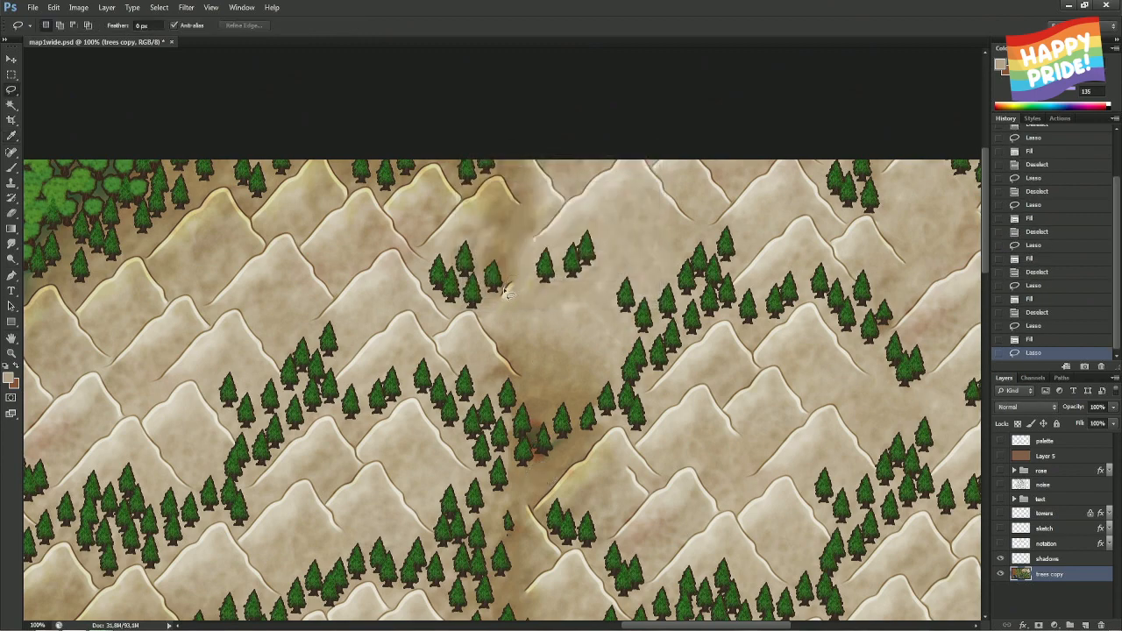
{"action": "right_click", "coordinate": [519, 294]}
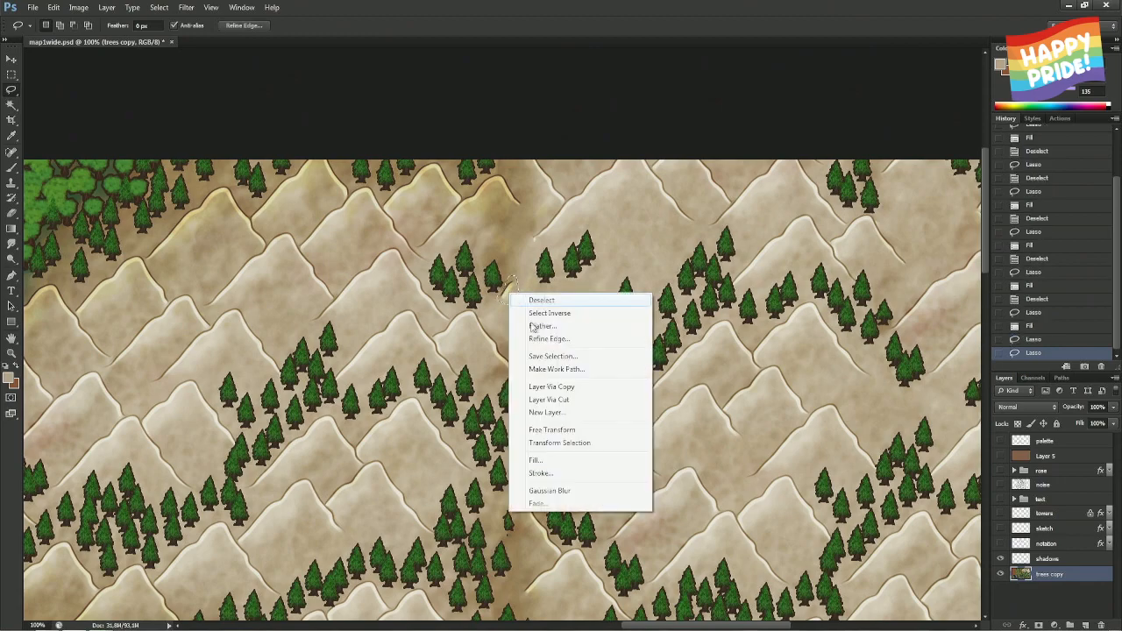
{"action": "left_click", "coordinate": [552, 459]}
{"action": "key", "text": "Return"}
{"action": "key", "text": "ctrl+d"}
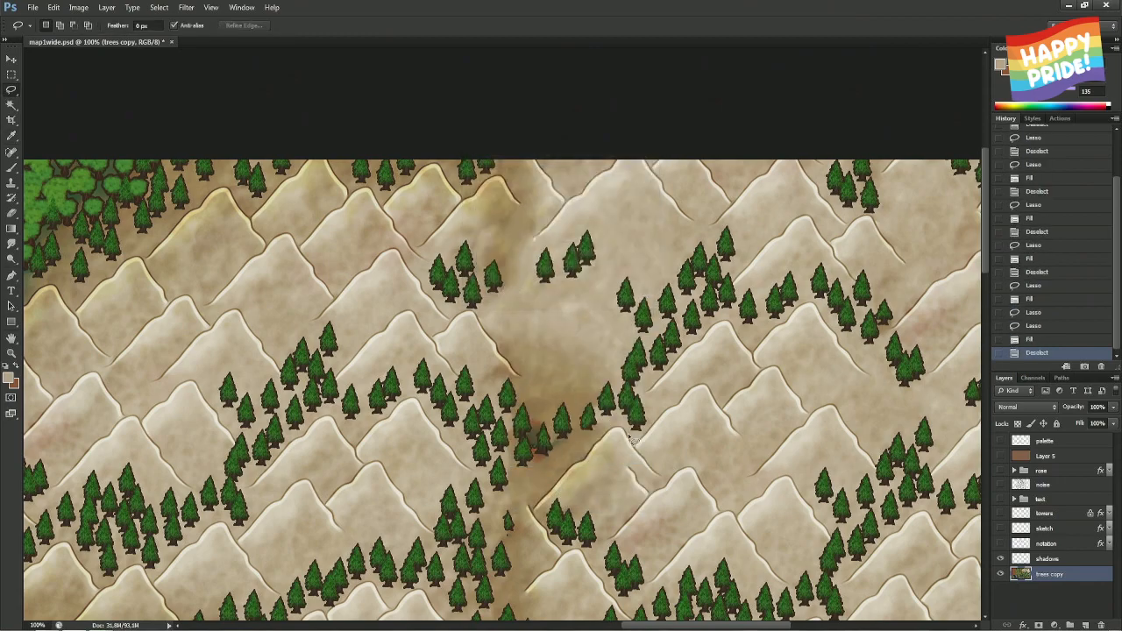
- Lasso the stray ridge line beside the yellowish mountain near the map's upper-right corner, fill it with Content-Aware, and deselect
{"action": "left_click_drag", "start_coordinate": [640, 496], "coordinate": [429, 414]}
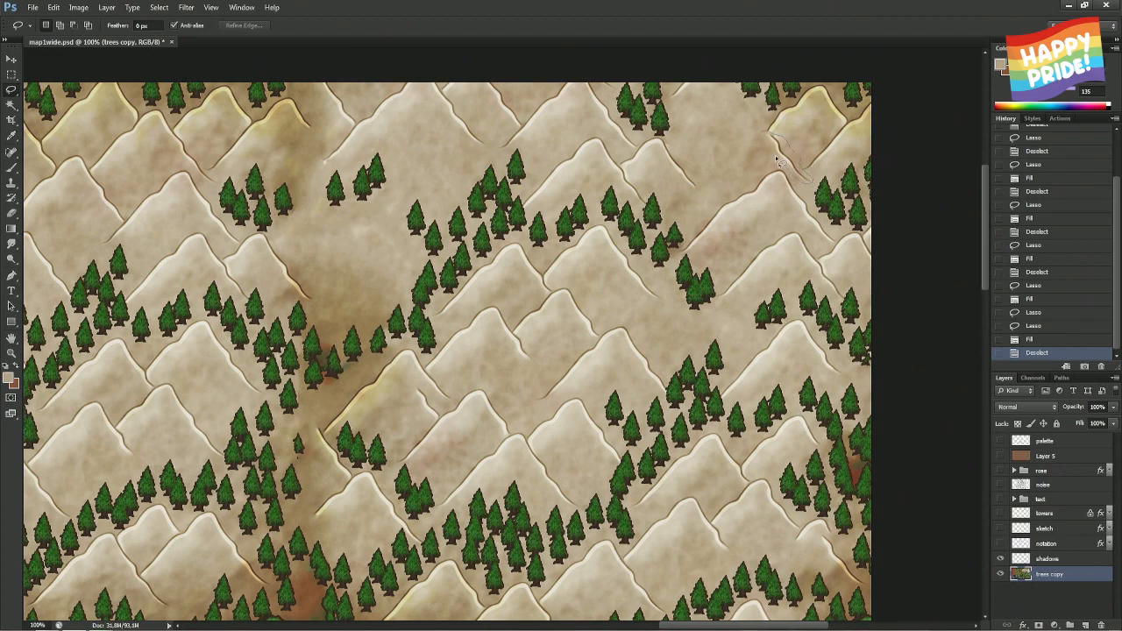
{"action": "left_click_drag", "start_coordinate": [757, 135], "coordinate": [759, 133]}
{"action": "right_click", "coordinate": [778, 145]}
{"action": "left_click", "coordinate": [806, 307]}
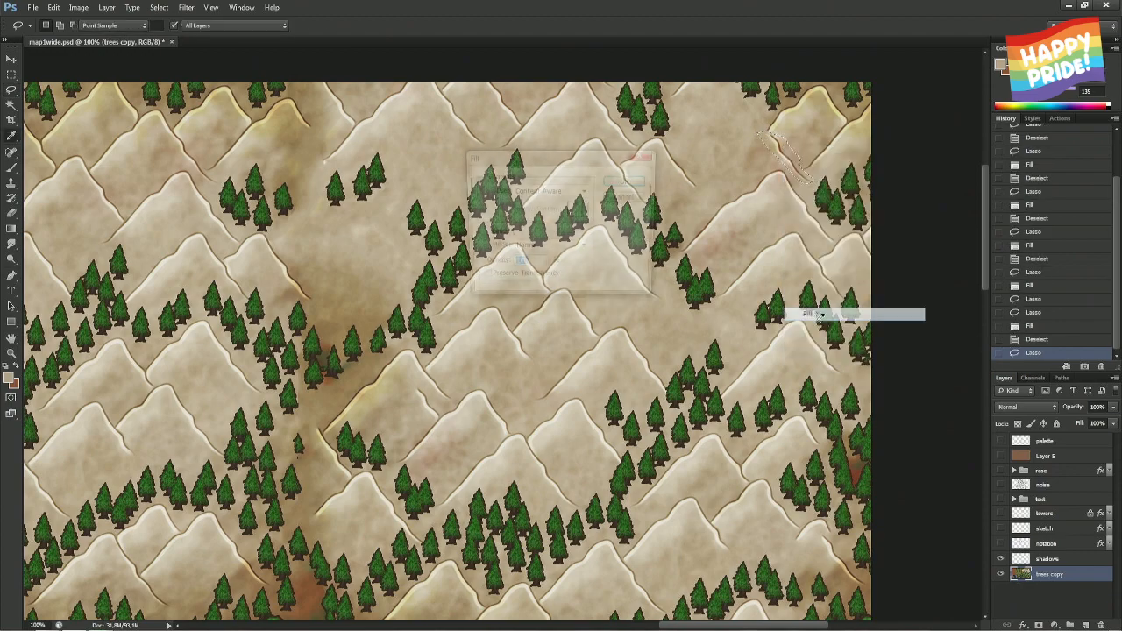
{"action": "key", "text": "Return"}
{"action": "key", "text": "ctrl+d"}
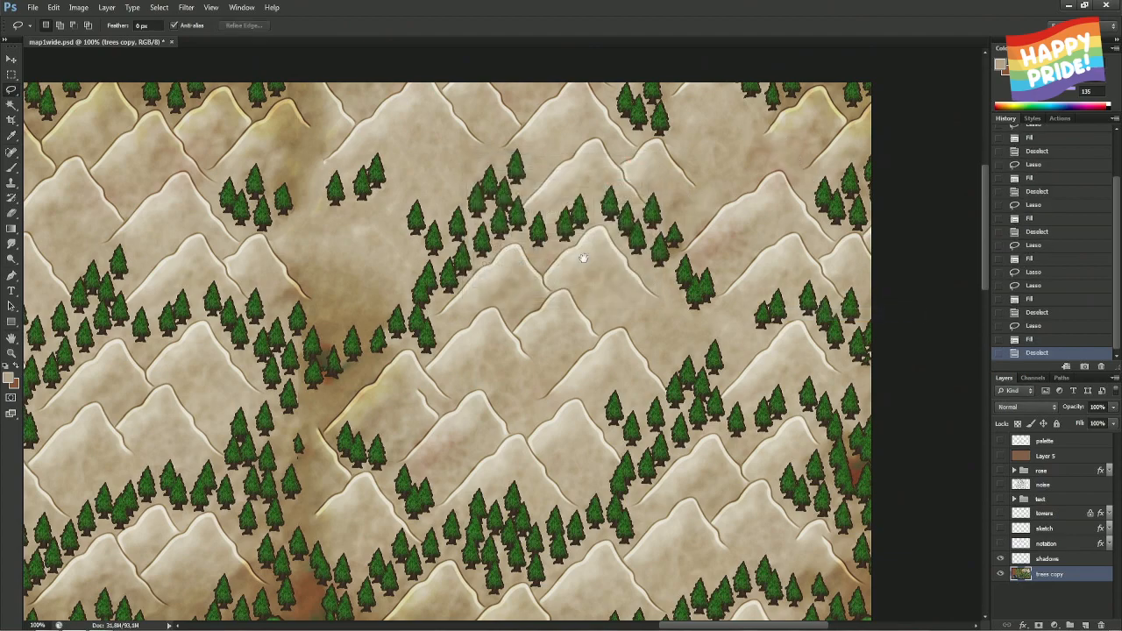
- Lasso the four pines on the reddish-stained ground at the seam, fill the area with Content-Aware, and deselect
{"action": "left_click_drag", "start_coordinate": [584, 258], "coordinate": [736, 229]}
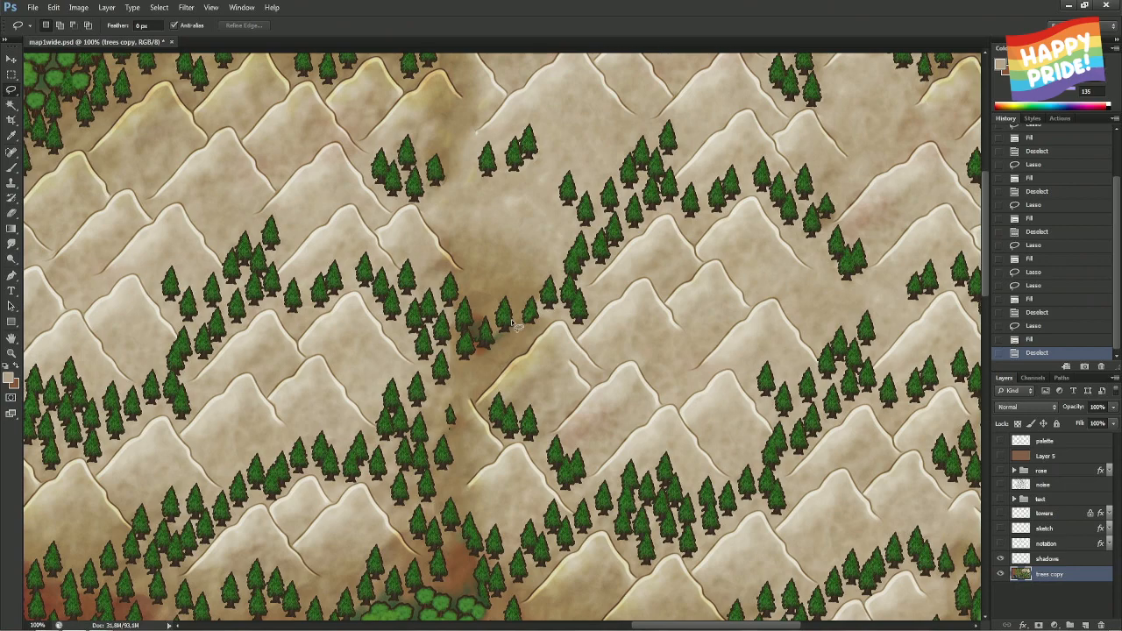
{"action": "scroll", "coordinate": [515, 326], "scroll_direction": "up", "scroll_amount": 1}
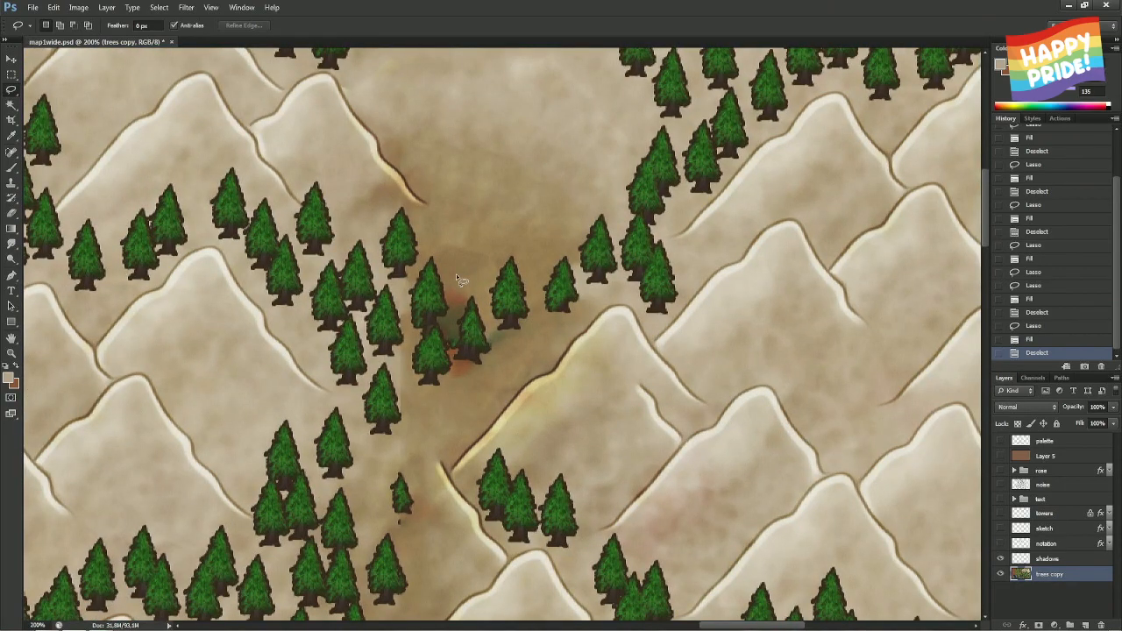
{"action": "mouse_move", "coordinate": [442, 247]}
{"action": "left_mouse_down"}
{"action": "mouse_move", "coordinate": [406, 290]}
{"action": "mouse_move", "coordinate": [413, 377]}
{"action": "mouse_move", "coordinate": [405, 357]}
{"action": "mouse_move", "coordinate": [397, 369]}
{"action": "left_mouse_up"}
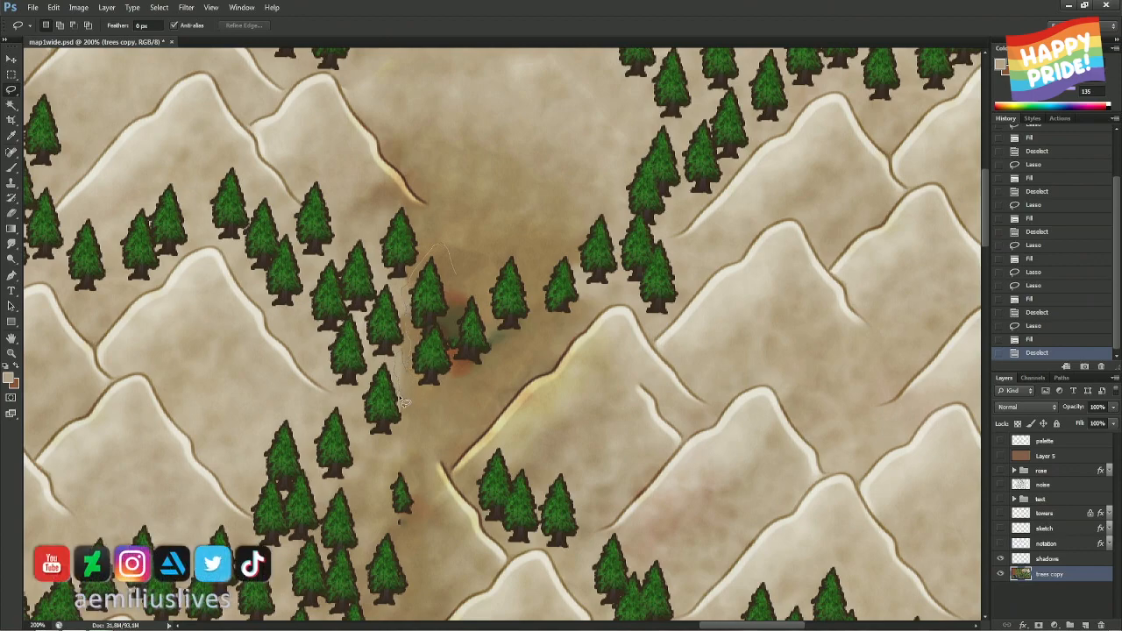
{"action": "mouse_move", "coordinate": [403, 410]}
{"action": "left_mouse_down"}
{"action": "mouse_move", "coordinate": [424, 417]}
{"action": "mouse_move", "coordinate": [494, 380]}
{"action": "mouse_move", "coordinate": [538, 323]}
{"action": "mouse_move", "coordinate": [531, 272]}
{"action": "mouse_move", "coordinate": [478, 261]}
{"action": "left_mouse_up"}
{"action": "right_click", "coordinate": [477, 261]}
{"action": "left_click", "coordinate": [526, 450]}
{"action": "key", "text": "Return"}
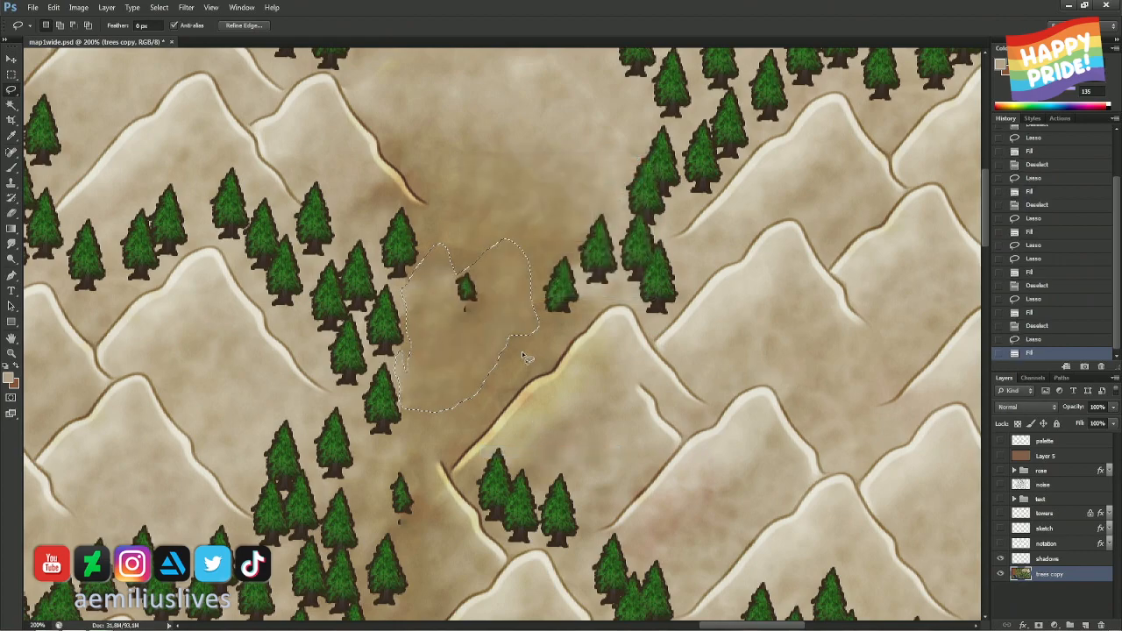
{"action": "key", "text": "ctrl+d"}
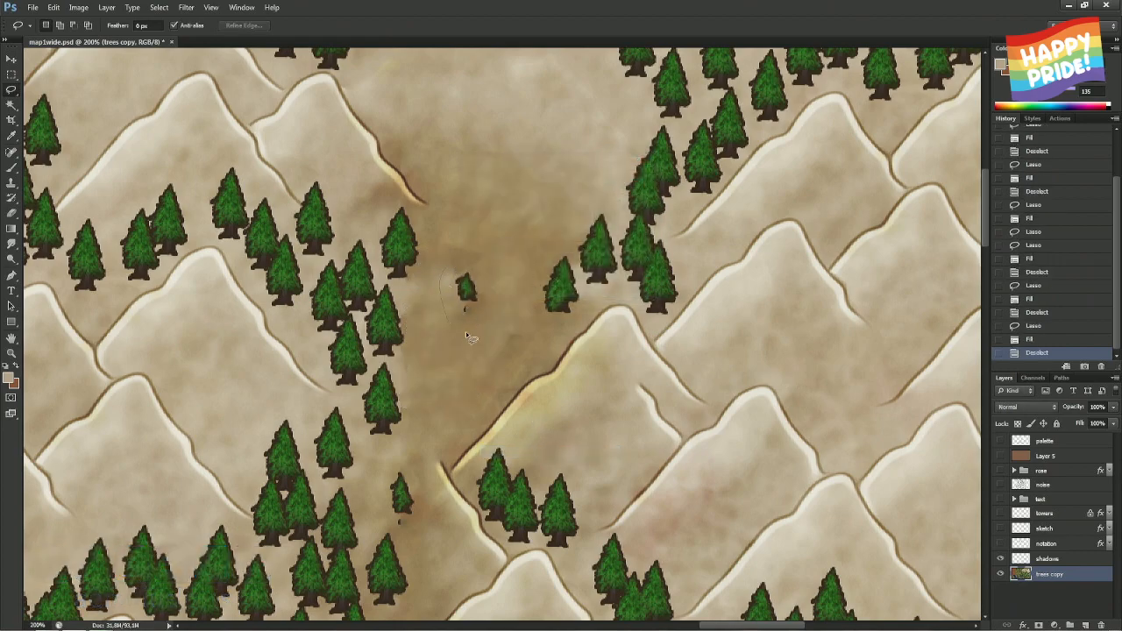
- Lasso the malformed little tree left in the cleared seam area and fill it with Content-Aware
{"action": "left_click_drag", "start_coordinate": [495, 244], "coordinate": [458, 281]}
{"action": "right_click", "coordinate": [458, 280]}
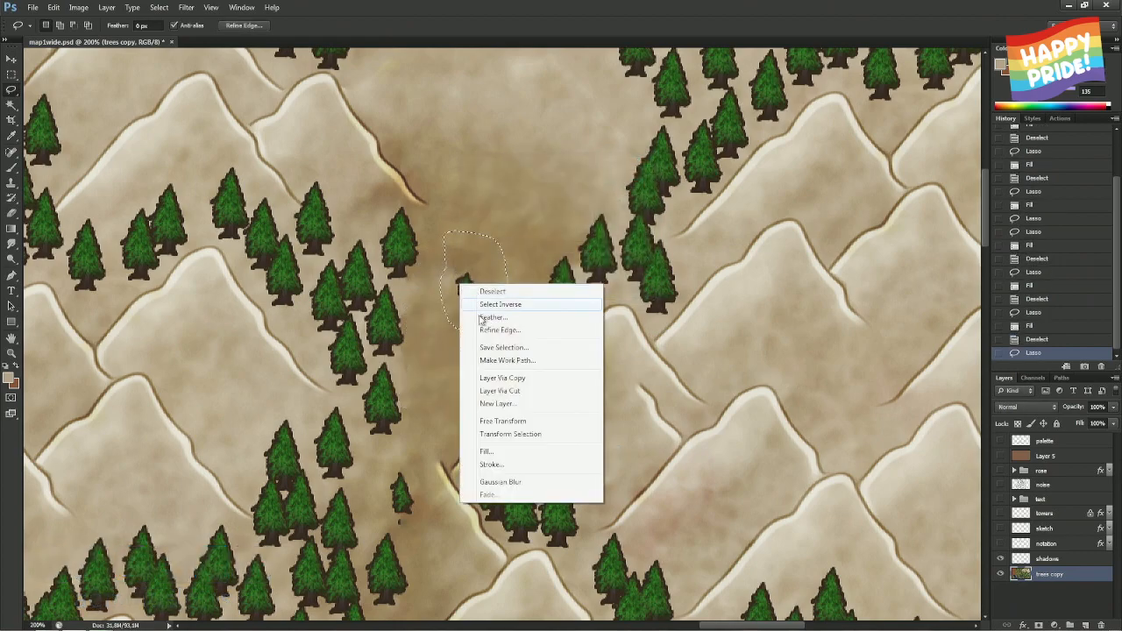
{"action": "left_click", "coordinate": [504, 444]}
{"action": "key", "text": "Return"}
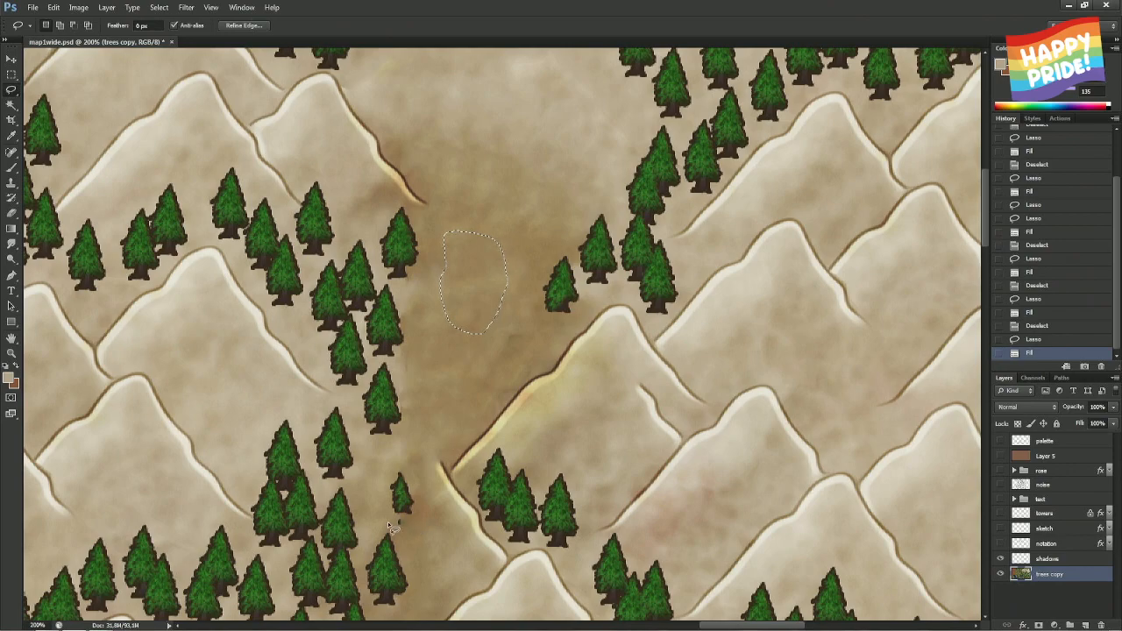
- Lasso the undersized tree with its detached trunk bit beside the yellowish ridge, fill it with Content-Aware, and deselect
{"action": "mouse_move", "coordinate": [397, 526]}
{"action": "left_mouse_down"}
{"action": "mouse_move", "coordinate": [423, 533]}
{"action": "mouse_move", "coordinate": [414, 469]}
{"action": "mouse_move", "coordinate": [381, 473]}
{"action": "mouse_move", "coordinate": [394, 525]}
{"action": "left_mouse_up"}
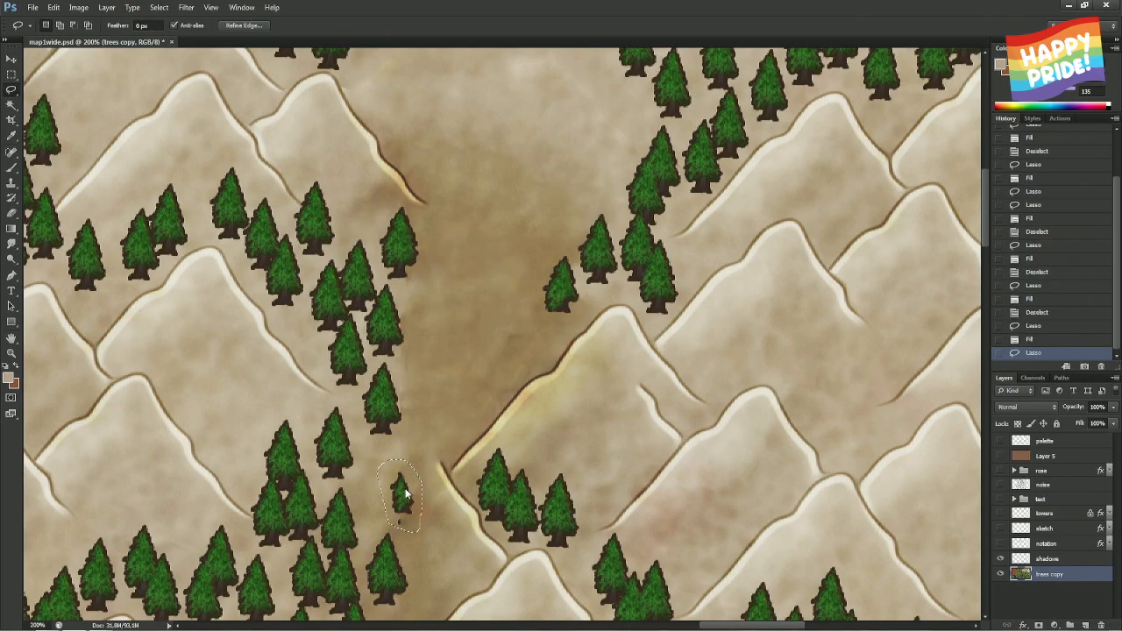
{"action": "right_click", "coordinate": [403, 502]}
{"action": "left_click", "coordinate": [429, 452]}
{"action": "key", "text": "Return"}
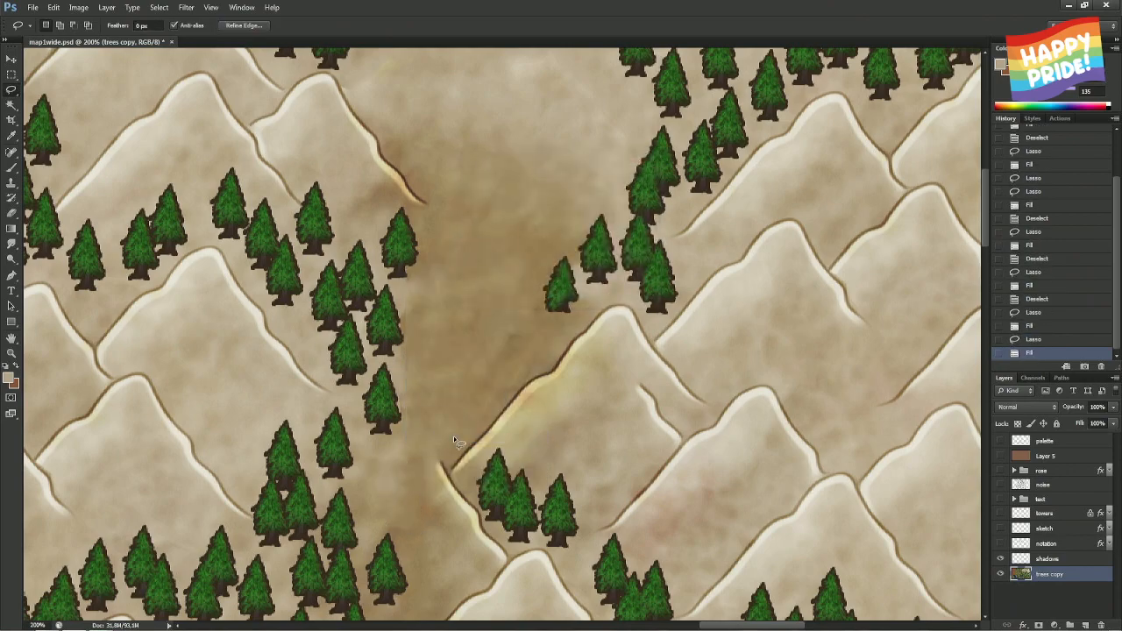
{"action": "key", "text": "ctrl+d"}
- Lasso the two pines and the trees at the forest's edge beside the river tip, and fill them with Content-Aware
{"action": "mouse_move", "coordinate": [441, 333]}
{"action": "left_mouse_down"}
{"action": "mouse_move", "coordinate": [481, 418]}
{"action": "mouse_move", "coordinate": [573, 333]}
{"action": "mouse_move", "coordinate": [539, 245]}
{"action": "mouse_move", "coordinate": [536, 192]}
{"action": "mouse_move", "coordinate": [574, 137]}
{"action": "left_mouse_up"}
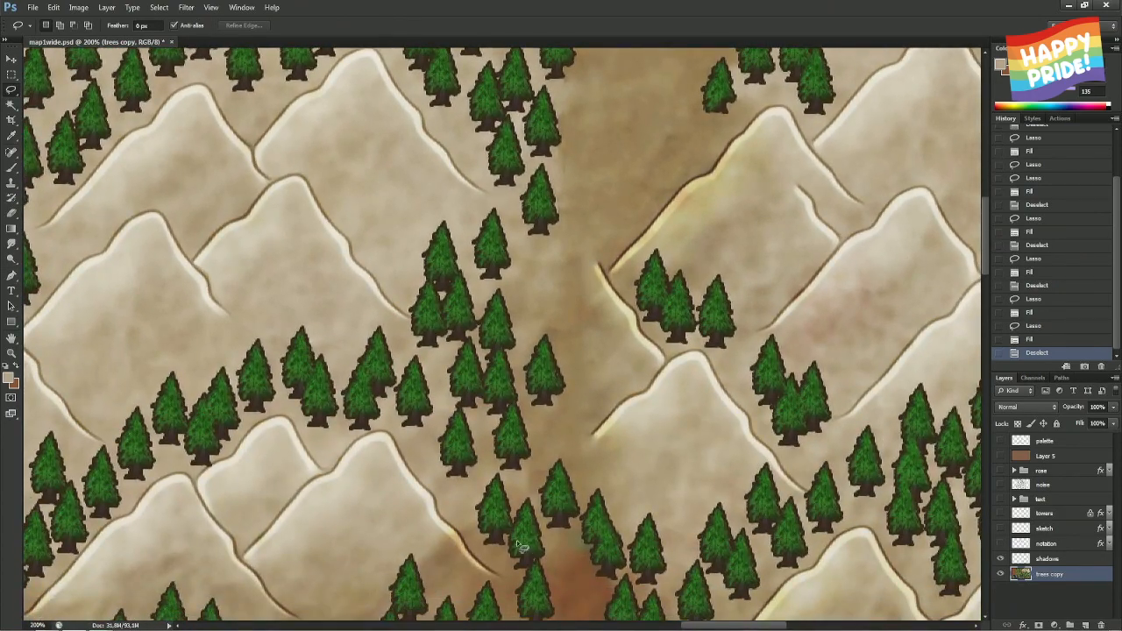
{"action": "left_click_drag", "start_coordinate": [521, 504], "coordinate": [530, 253]}
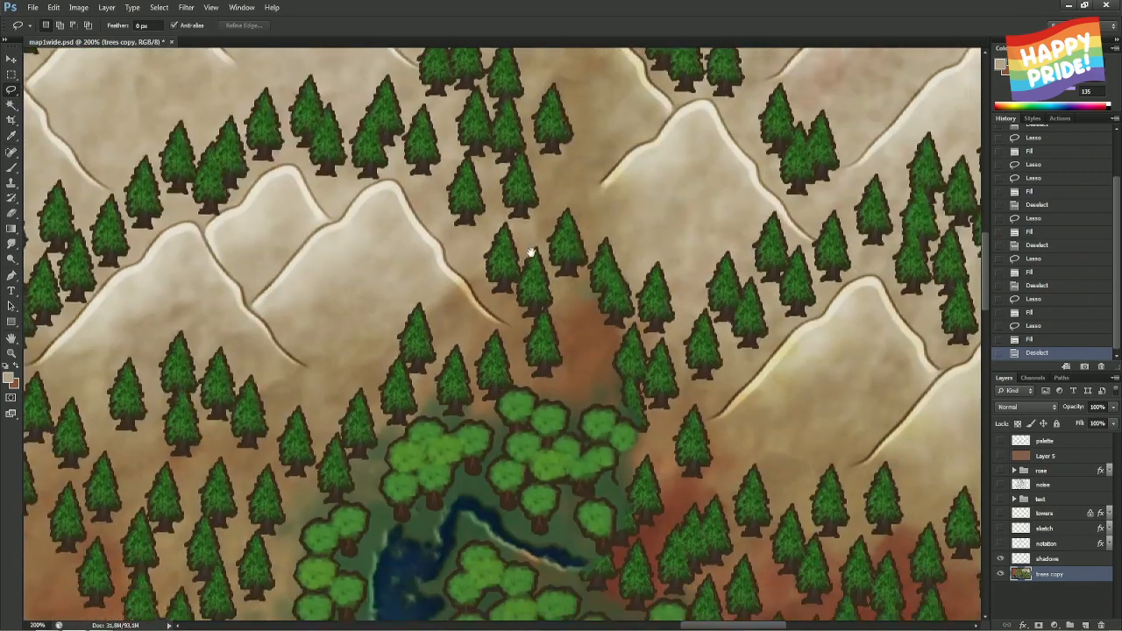
{"action": "left_click_drag", "start_coordinate": [561, 452], "coordinate": [527, 350]}
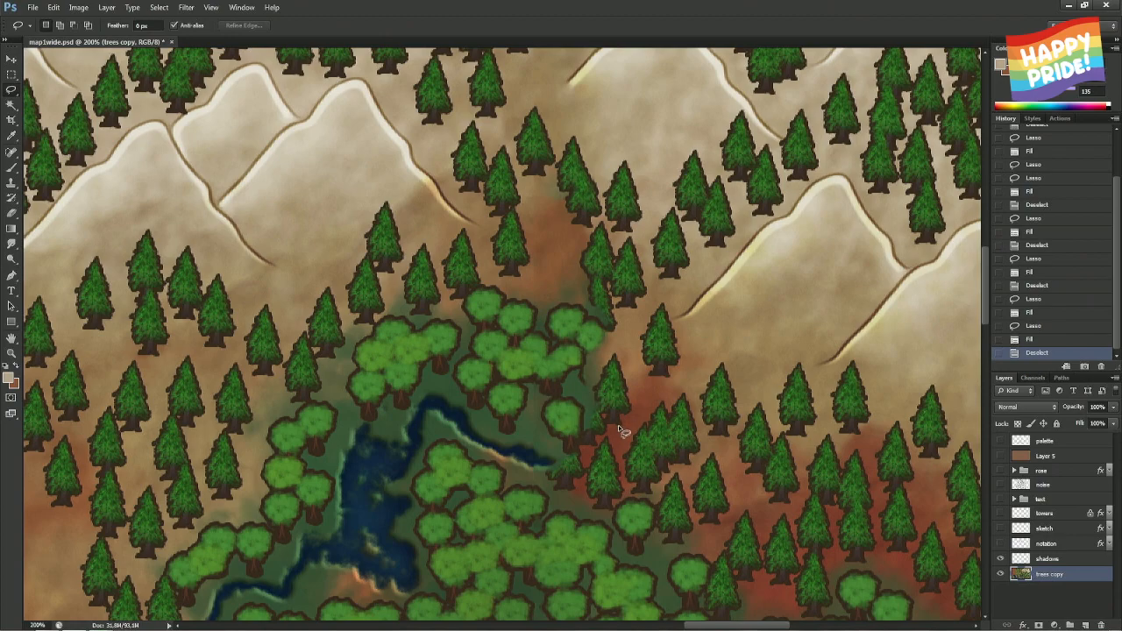
{"action": "left_click_drag", "start_coordinate": [655, 398], "coordinate": [683, 383]}
{"action": "mouse_move", "coordinate": [672, 308]}
{"action": "left_mouse_down"}
{"action": "mouse_move", "coordinate": [659, 302]}
{"action": "mouse_move", "coordinate": [634, 360]}
{"action": "mouse_move", "coordinate": [597, 371]}
{"action": "mouse_move", "coordinate": [591, 407]}
{"action": "left_mouse_up"}
{"action": "mouse_move", "coordinate": [532, 421]}
{"action": "left_mouse_down"}
{"action": "mouse_move", "coordinate": [561, 461]}
{"action": "mouse_move", "coordinate": [542, 476]}
{"action": "mouse_move", "coordinate": [574, 497]}
{"action": "mouse_move", "coordinate": [586, 457]}
{"action": "mouse_move", "coordinate": [616, 436]}
{"action": "mouse_move", "coordinate": [619, 409]}
{"action": "left_mouse_up"}
{"action": "right_click", "coordinate": [619, 408]}
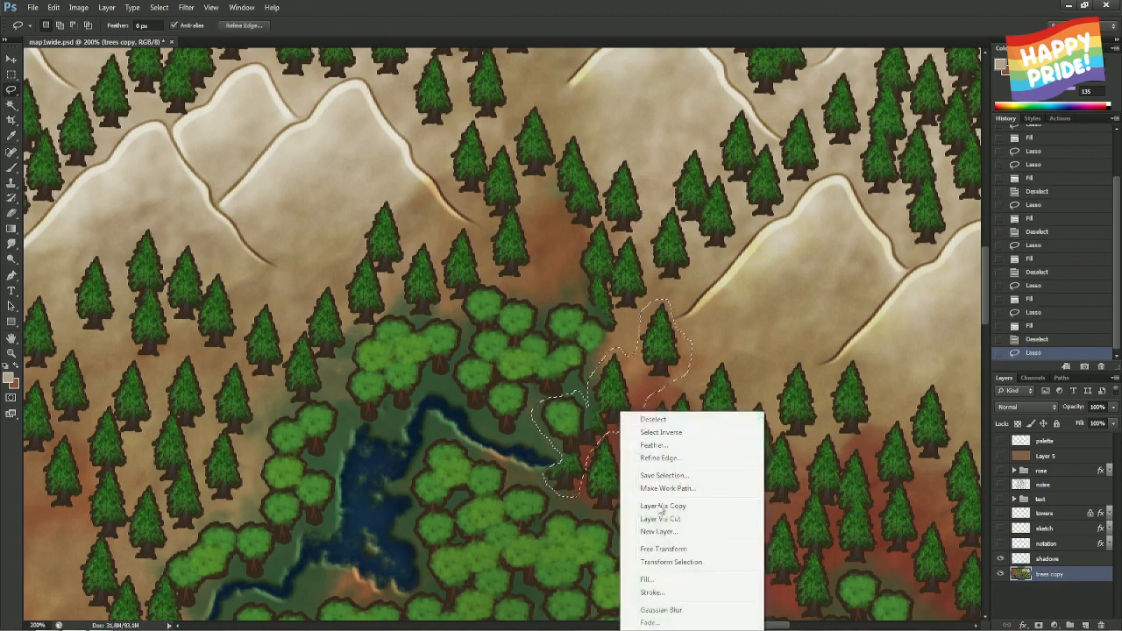
{"action": "left_click", "coordinate": [653, 577]}
{"action": "key", "text": "Return"}
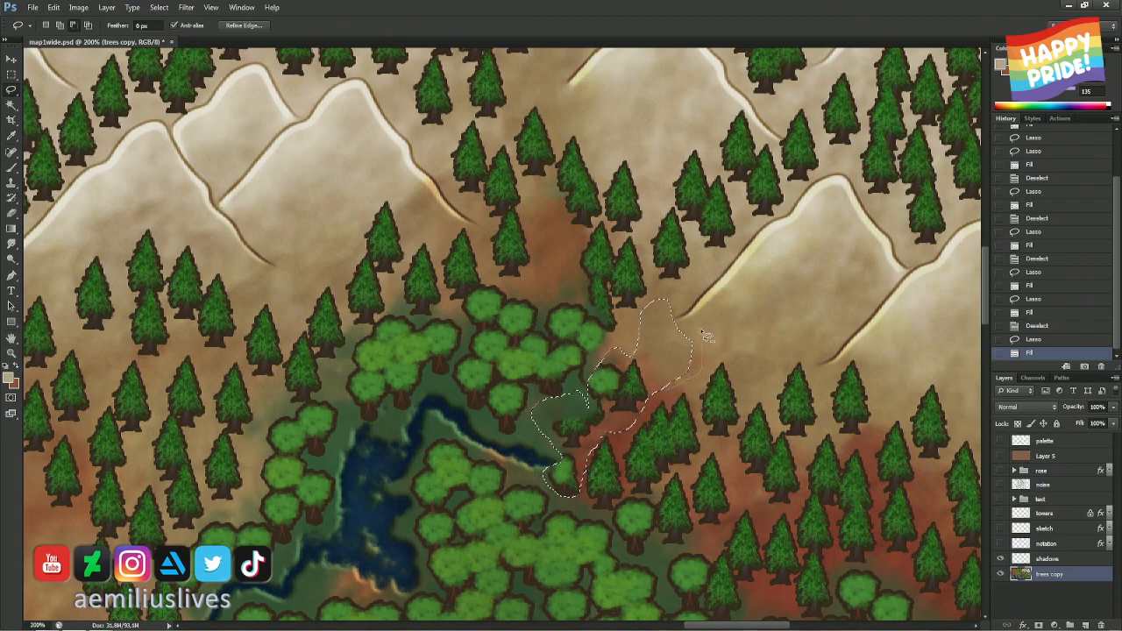
- Subtract the cleared upper end and the riverside edge from the selection, and refill the remaining tree pieces with Content-Aware
{"action": "key", "text": "alt"}
{"action": "mouse_move", "coordinate": [675, 300]}
{"action": "left_mouse_down"}
{"action": "mouse_move", "coordinate": [626, 325]}
{"action": "mouse_move", "coordinate": [653, 373]}
{"action": "left_mouse_up"}
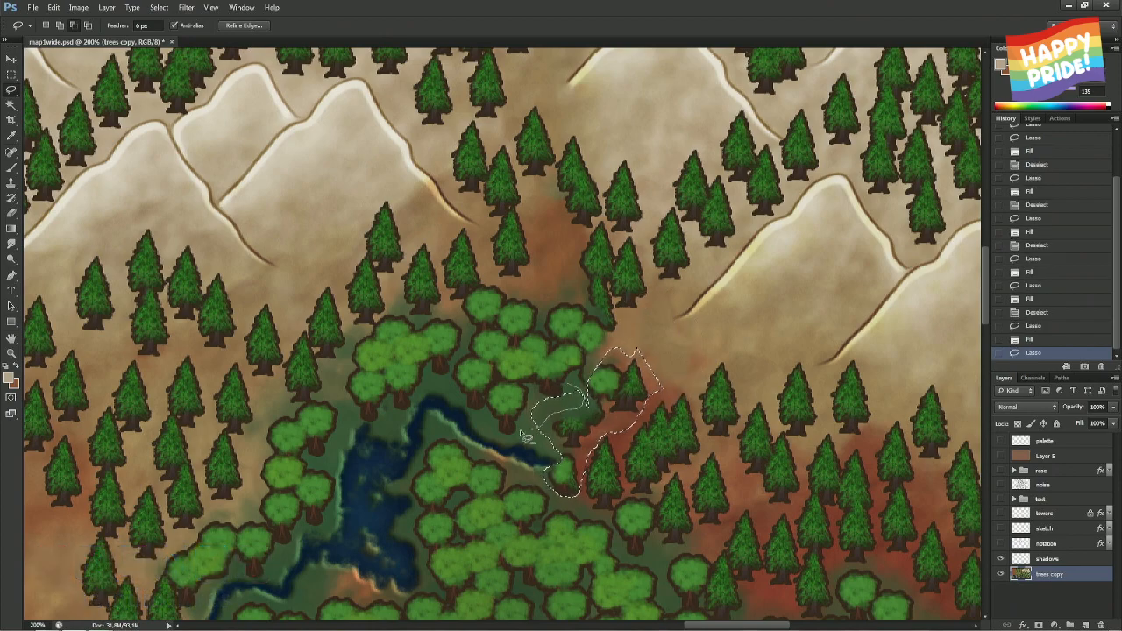
{"action": "left_click_drag", "start_coordinate": [556, 366], "coordinate": [579, 443]}
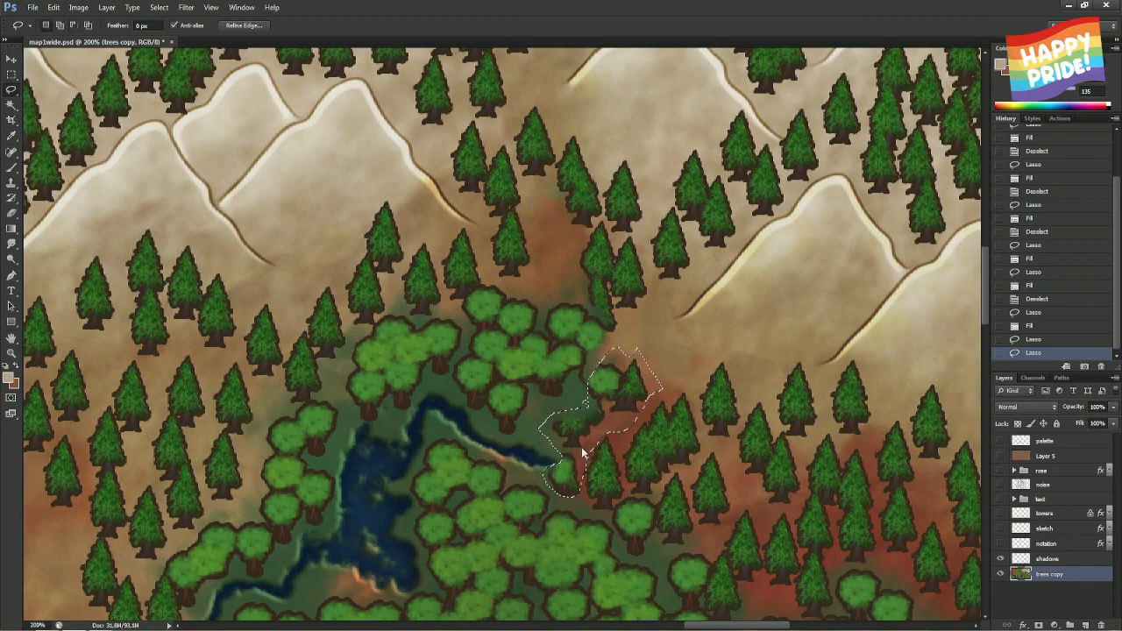
{"action": "right_click", "coordinate": [583, 447]}
{"action": "left_click", "coordinate": [609, 397]}
{"action": "key", "text": "Return"}
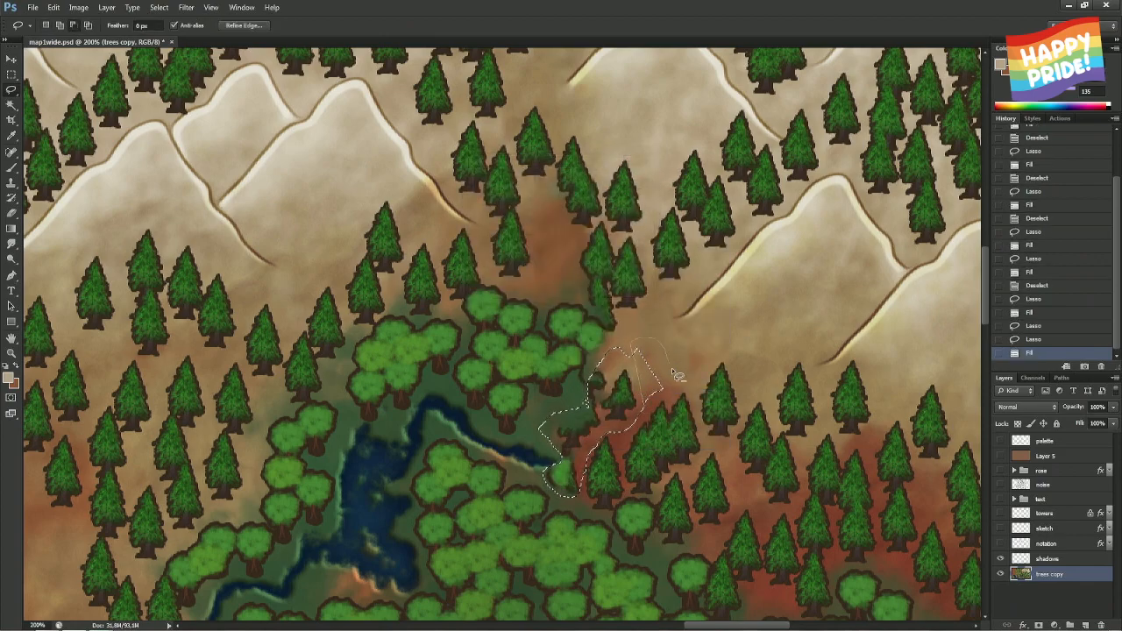
- Trim the selection closer around the remaining pine at the forest's edge and run the Content-Aware fill again
{"action": "mouse_move", "coordinate": [672, 367]}
{"action": "left_mouse_down"}
{"action": "mouse_move", "coordinate": [624, 377]}
{"action": "mouse_move", "coordinate": [672, 377]}
{"action": "mouse_move", "coordinate": [658, 397]}
{"action": "mouse_move", "coordinate": [644, 369]}
{"action": "mouse_move", "coordinate": [607, 368]}
{"action": "mouse_move", "coordinate": [602, 348]}
{"action": "mouse_move", "coordinate": [619, 362]}
{"action": "left_mouse_up"}
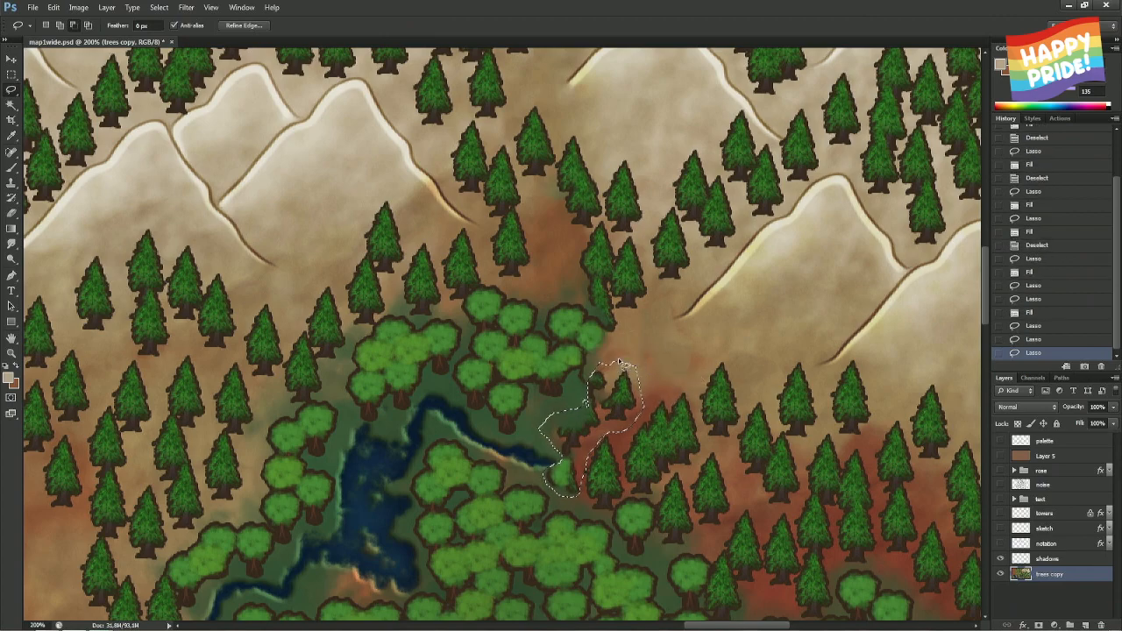
{"action": "right_click", "coordinate": [616, 381]}
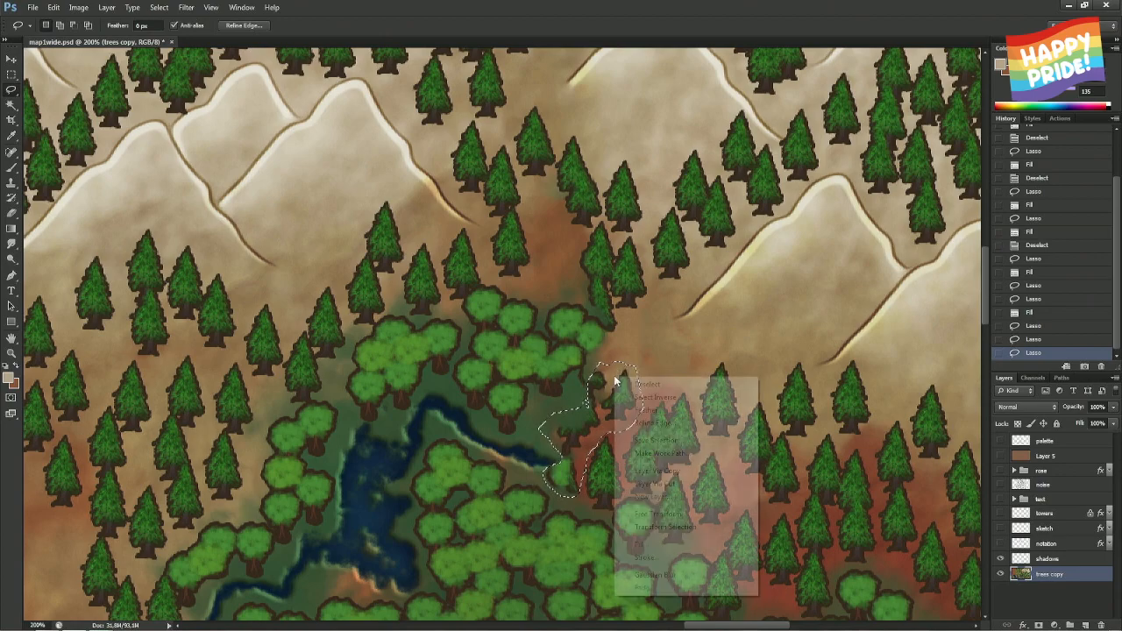
{"action": "left_click", "coordinate": [635, 541]}
{"action": "key", "text": "Return"}
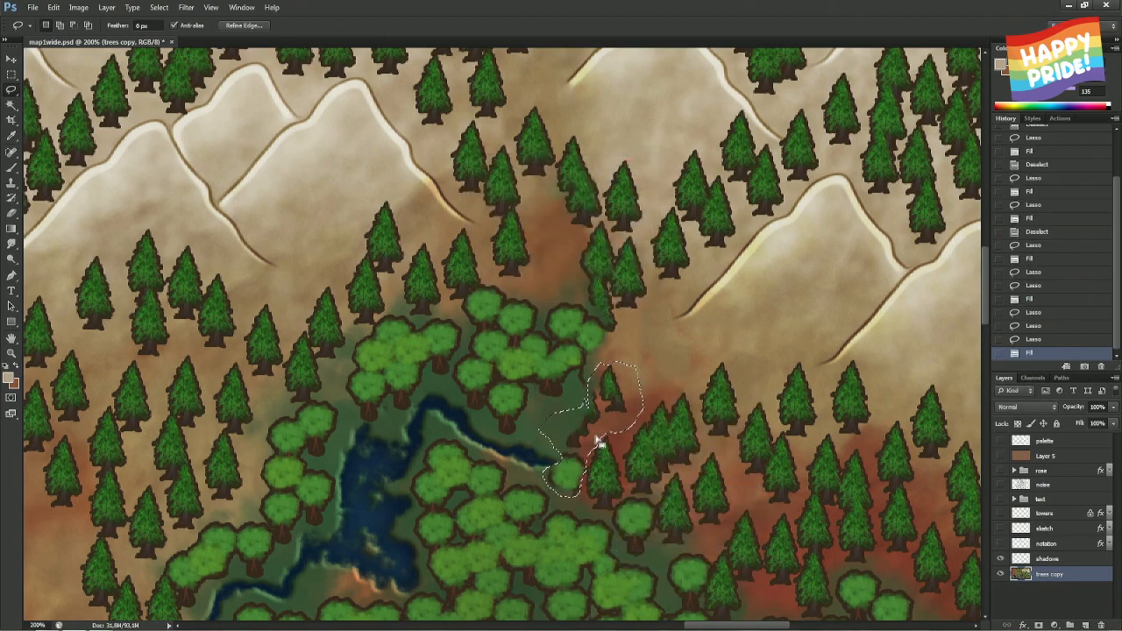
- Replace the selection with a lasso around the malformed pine and nearby foliage scraps, fill with Content-Aware, and deselect
{"action": "left_click", "coordinate": [616, 403]}
{"action": "mouse_move", "coordinate": [605, 425]}
{"action": "left_mouse_down"}
{"action": "mouse_move", "coordinate": [636, 404]}
{"action": "mouse_move", "coordinate": [611, 359]}
{"action": "mouse_move", "coordinate": [576, 375]}
{"action": "mouse_move", "coordinate": [584, 392]}
{"action": "mouse_move", "coordinate": [563, 448]}
{"action": "mouse_move", "coordinate": [603, 427]}
{"action": "left_mouse_up"}
{"action": "right_click", "coordinate": [594, 428]}
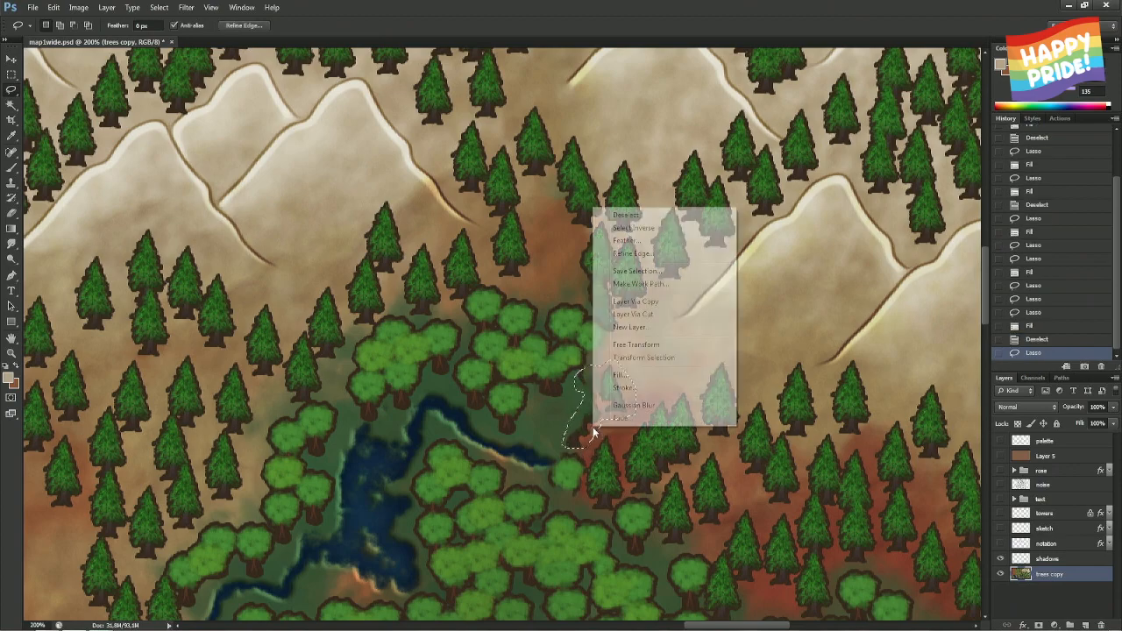
{"action": "left_click", "coordinate": [619, 374]}
{"action": "key", "text": "Return"}
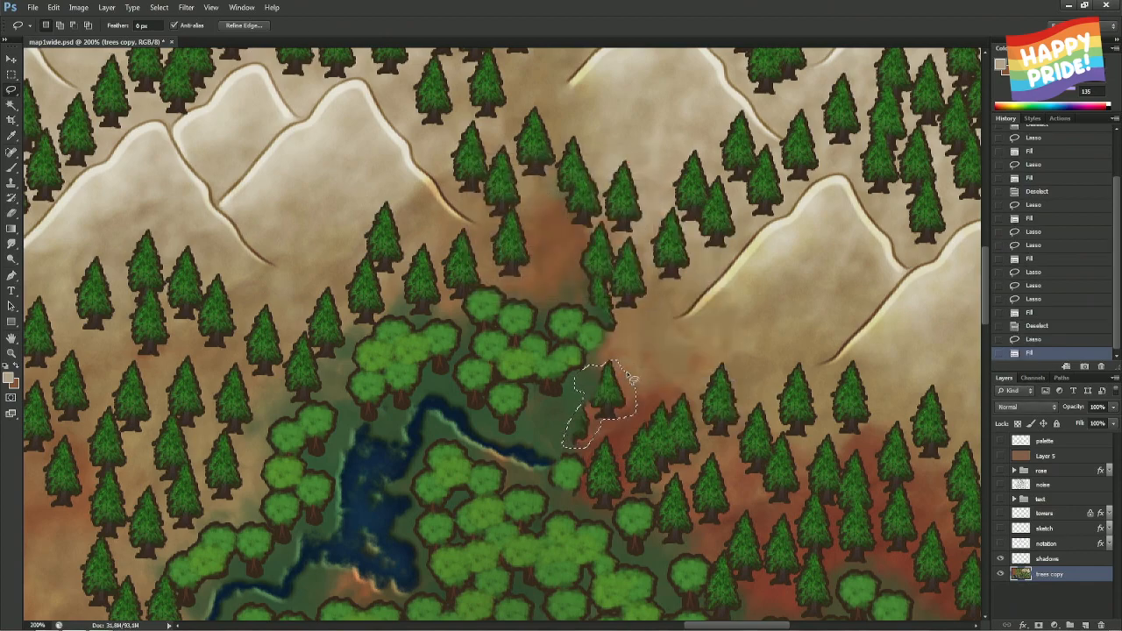
{"action": "key", "text": "ctrl+d"}
- Lasso the lone pine and the foliage strip below it at the forest's edge, and fill them with Content-Aware
{"action": "mouse_move", "coordinate": [579, 401]}
{"action": "left_mouse_down"}
{"action": "mouse_move", "coordinate": [563, 446]}
{"action": "mouse_move", "coordinate": [586, 453]}
{"action": "mouse_move", "coordinate": [599, 435]}
{"action": "left_mouse_up"}
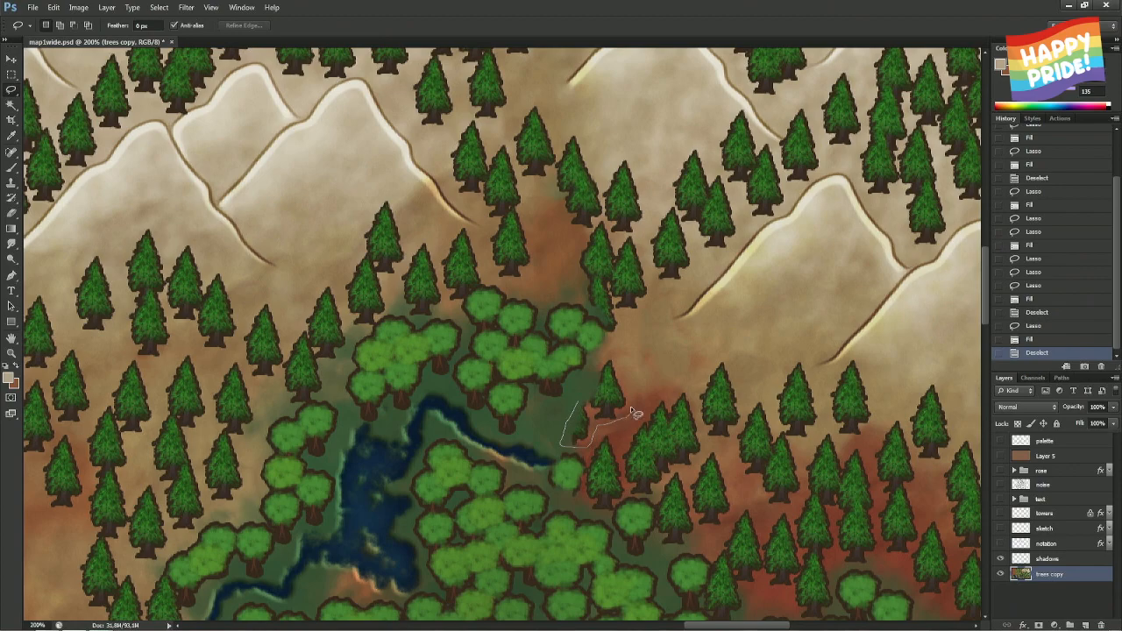
{"action": "left_click_drag", "start_coordinate": [627, 370], "coordinate": [606, 357]}
{"action": "right_click", "coordinate": [594, 390]}
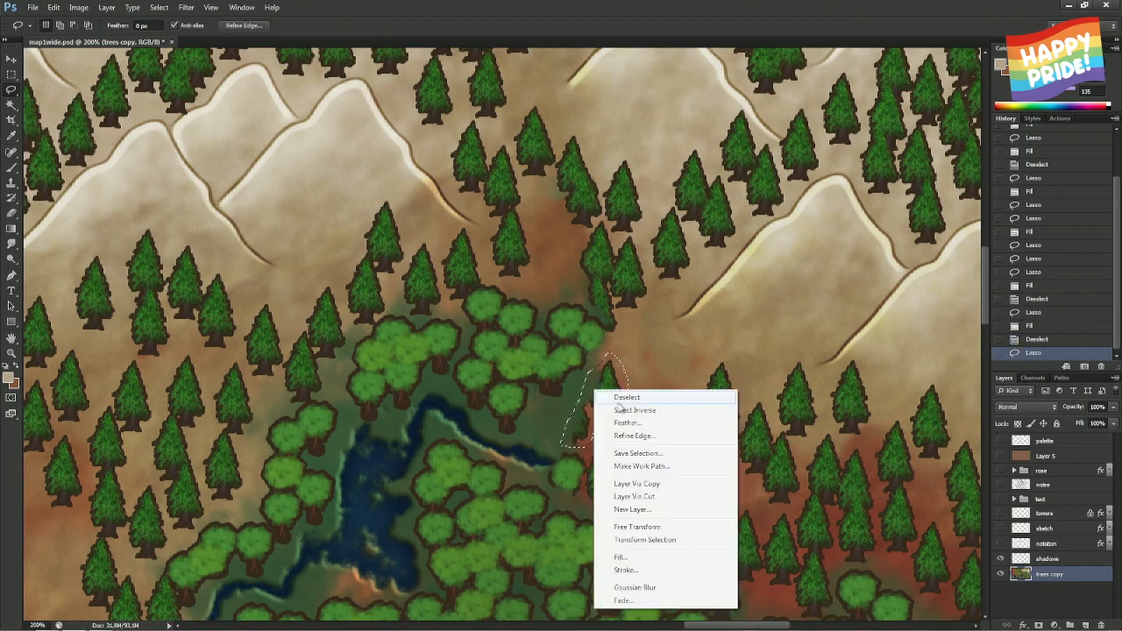
{"action": "left_click", "coordinate": [619, 556]}
{"action": "key", "text": "Return"}
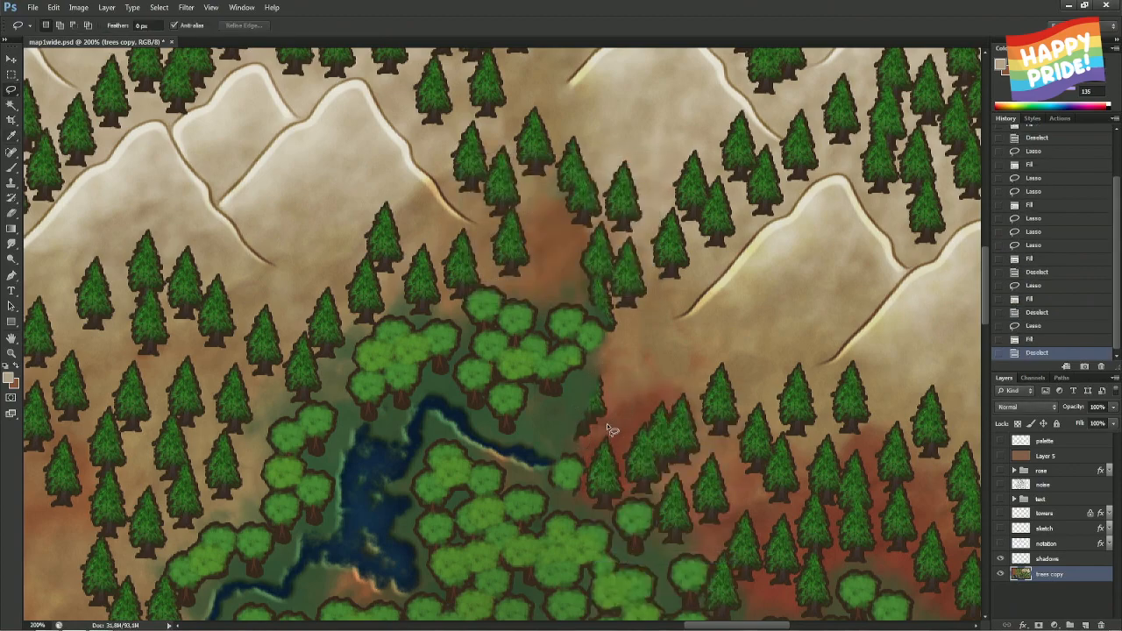
- Lasso the leftover foliage strip at the forest's edge above the river's end, fill it with Content-Aware, and deselect
{"action": "key", "text": "ctrl+d"}
{"action": "mouse_move", "coordinate": [581, 447]}
{"action": "left_mouse_down"}
{"action": "mouse_move", "coordinate": [567, 438]}
{"action": "mouse_move", "coordinate": [574, 408]}
{"action": "mouse_move", "coordinate": [601, 369]}
{"action": "left_mouse_up"}
{"action": "right_click", "coordinate": [592, 402]}
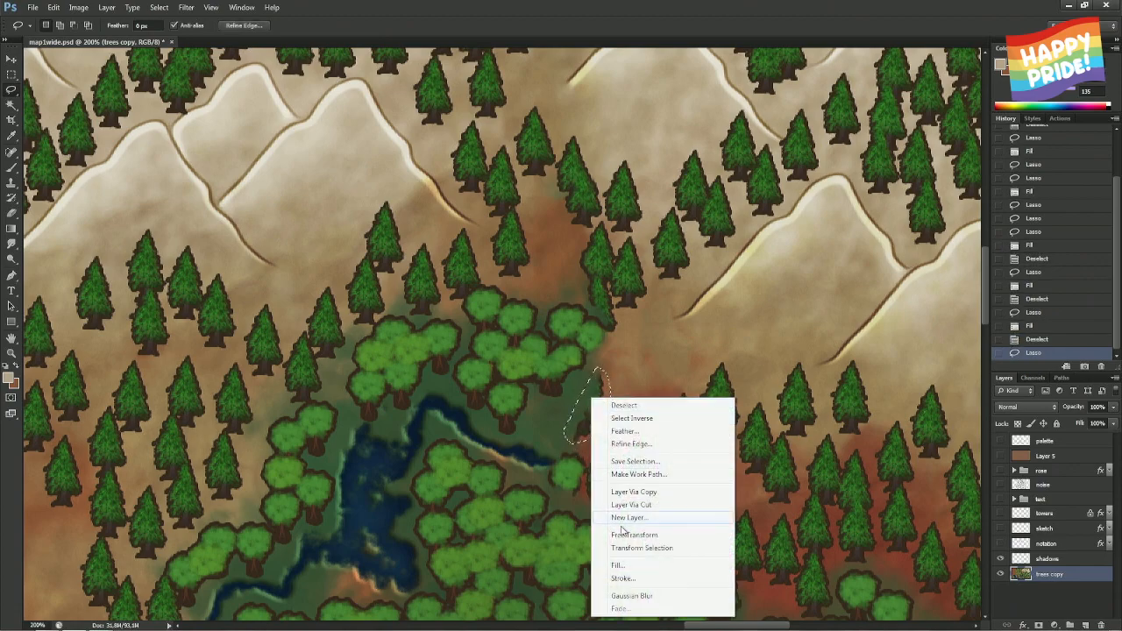
{"action": "left_click", "coordinate": [617, 565]}
{"action": "key", "text": "Return"}
{"action": "key", "text": "ctrl+d"}
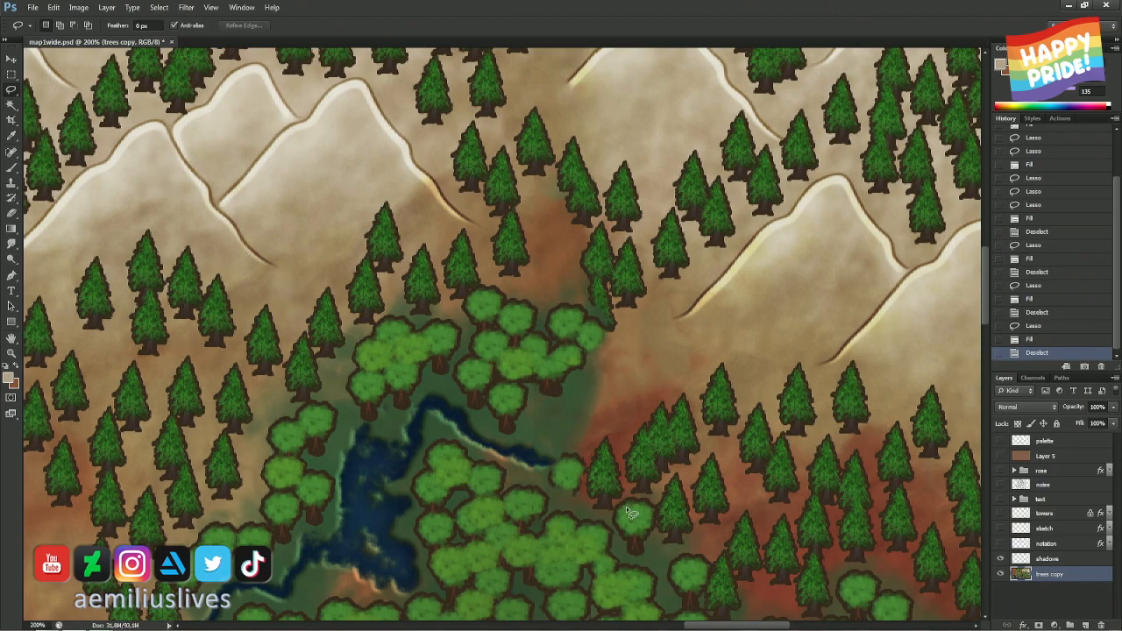
- Show the towers layer on the whole map, and briefly check the sketch layer and the text group
{"action": "key", "text": "s"}
{"action": "right_click", "coordinate": [544, 358], "text": "alt"}
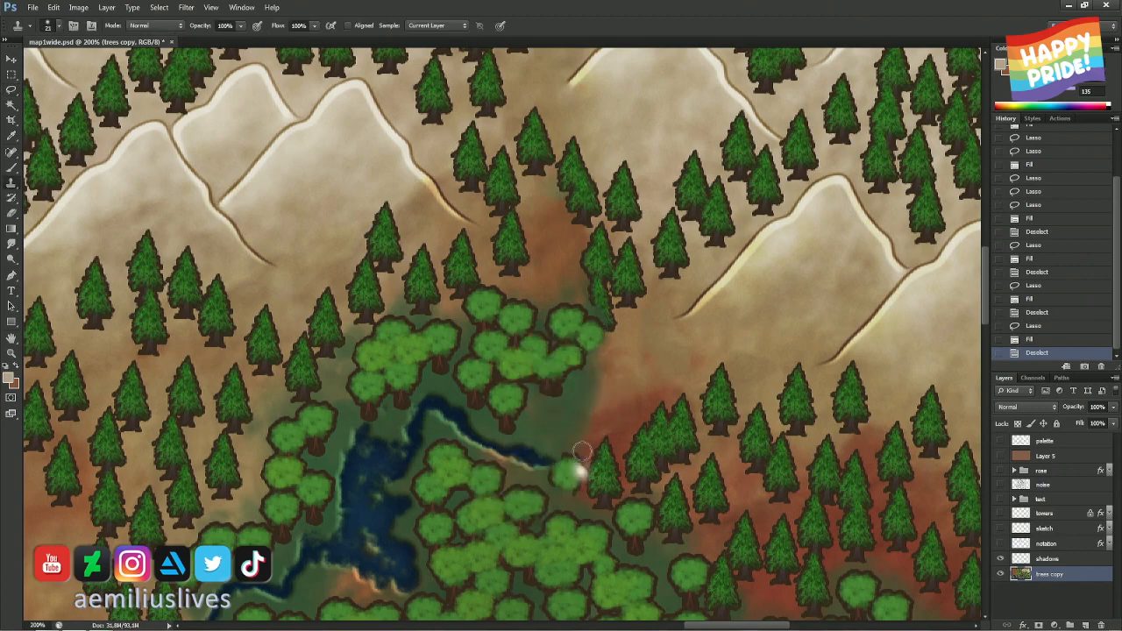
{"action": "key", "text": "m"}
{"action": "key", "text": "ctrl+0"}
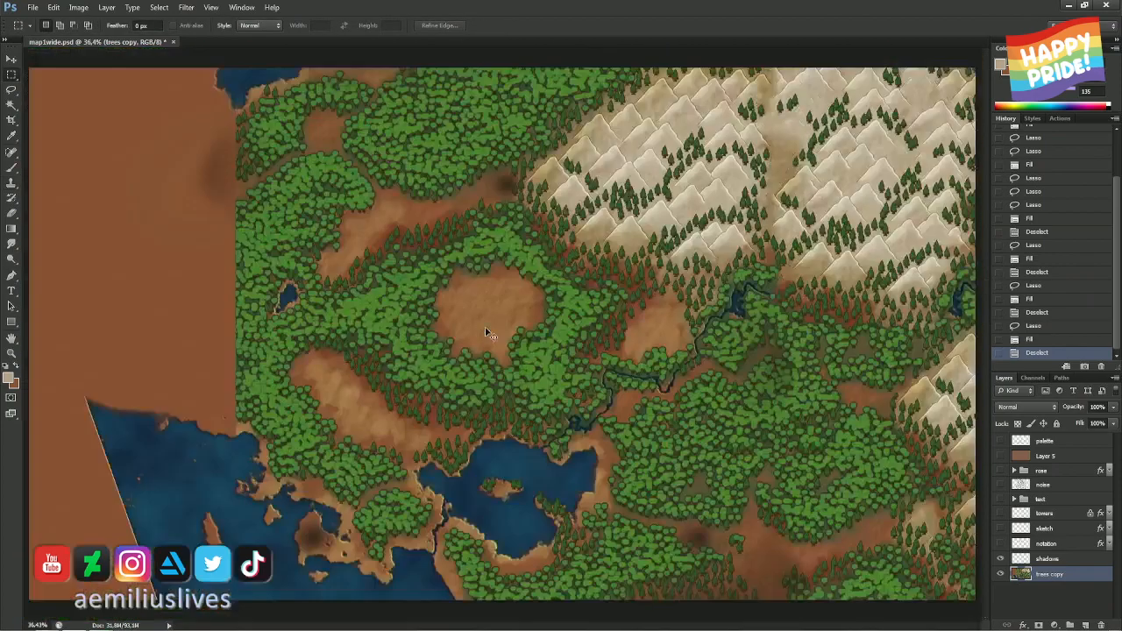
{"action": "left_click", "coordinate": [1001, 513]}
{"action": "left_click", "coordinate": [1001, 528]}
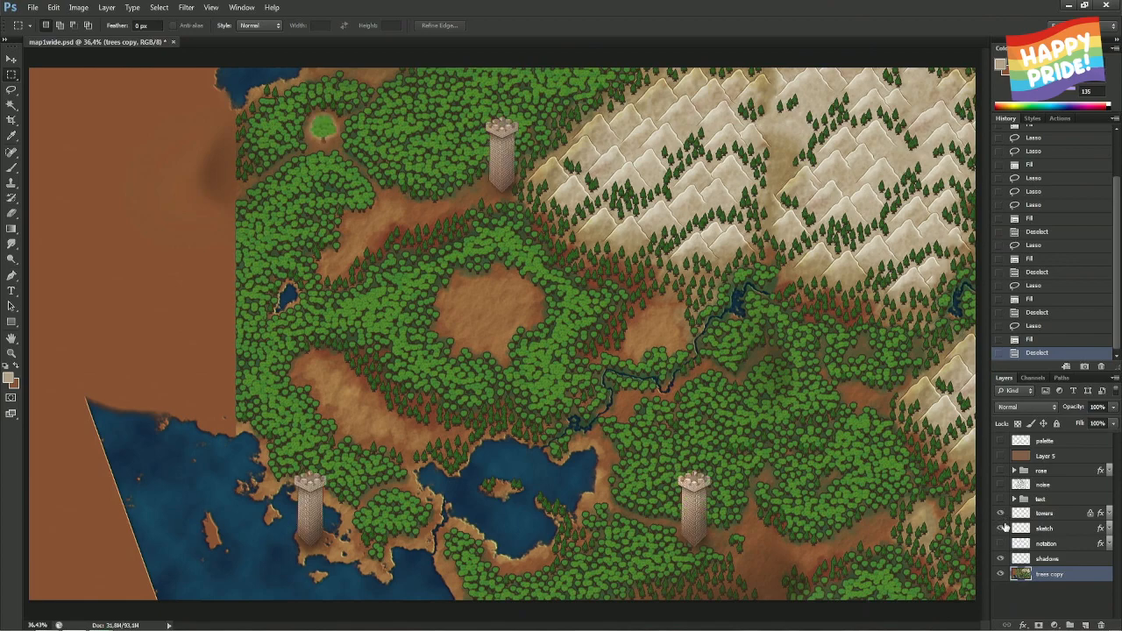
{"action": "left_click", "coordinate": [1001, 527]}
{"action": "left_click", "coordinate": [1001, 499]}
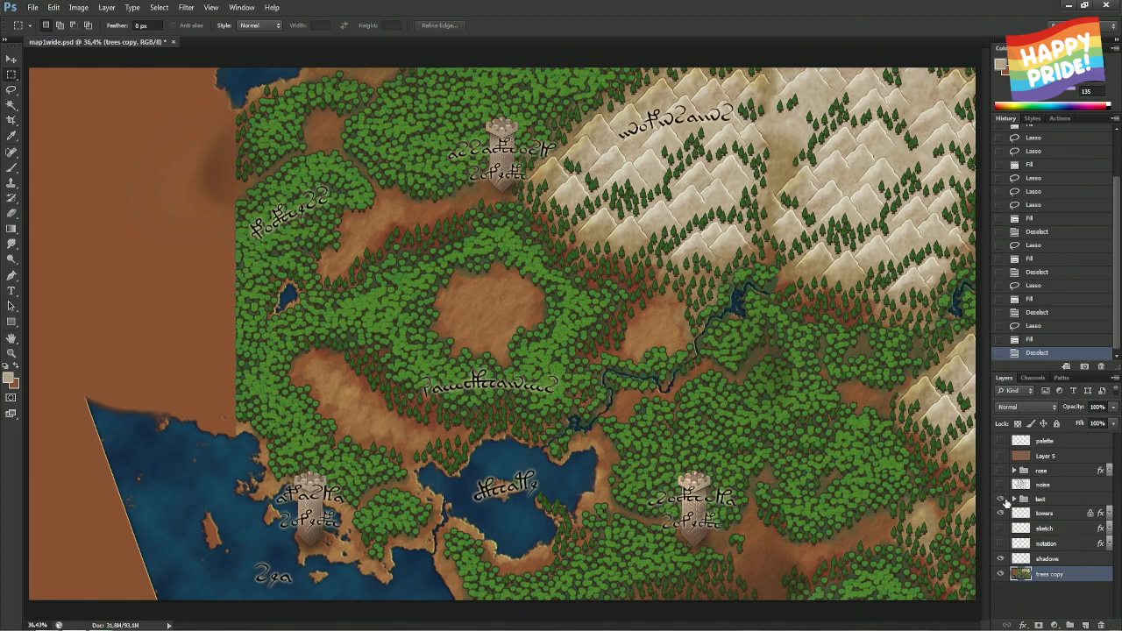
{"action": "left_click", "coordinate": [1001, 498]}
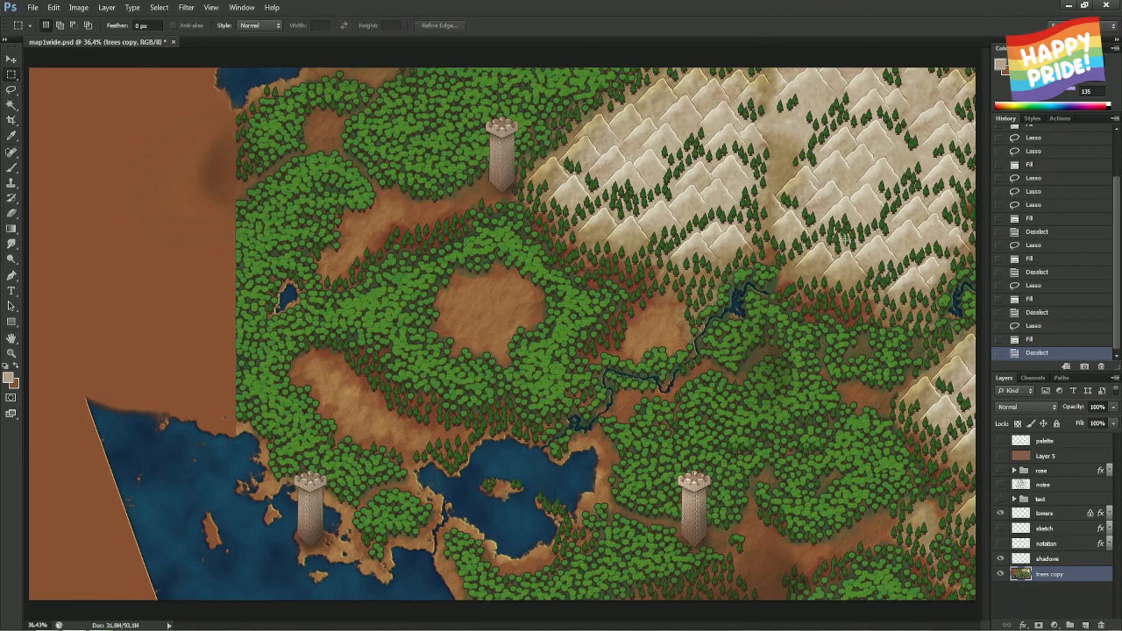
- Lasso the darker seam between the two mountain ranges, including the small pine cluster and partial peak near the map's upper edge
{"action": "key", "text": "ctrl+plus"}
{"action": "key", "text": "ctrl+plus"}
{"action": "key", "text": "ctrl+plus"}
{"action": "left_click_drag", "start_coordinate": [825, 178], "coordinate": [354, 520]}
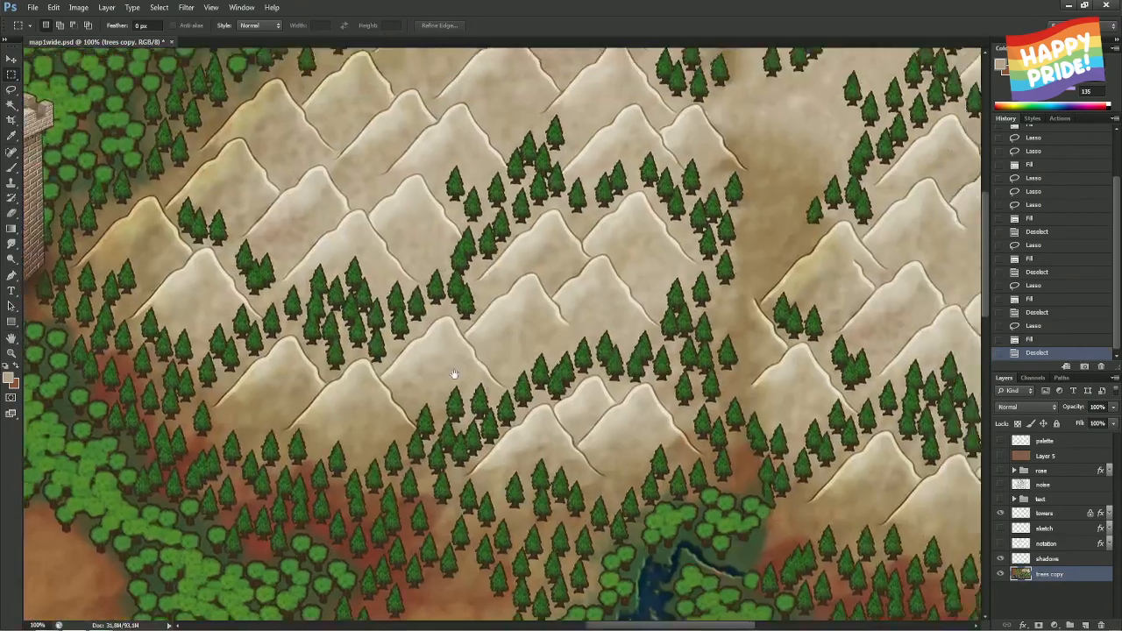
{"action": "left_click_drag", "start_coordinate": [578, 342], "coordinate": [353, 406]}
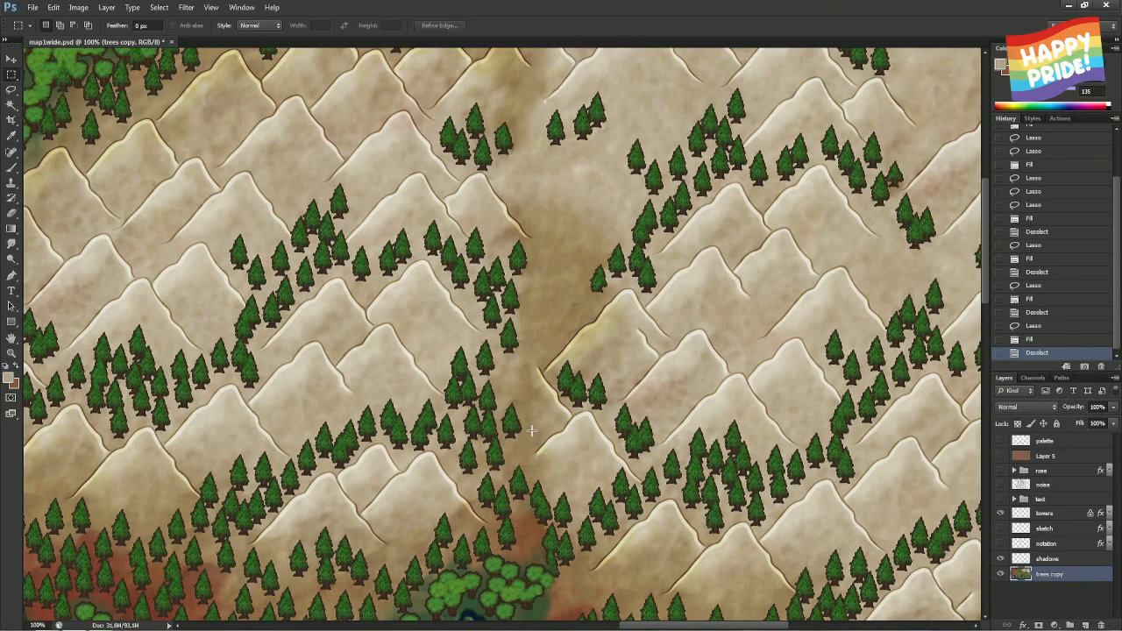
{"action": "key", "text": "l"}
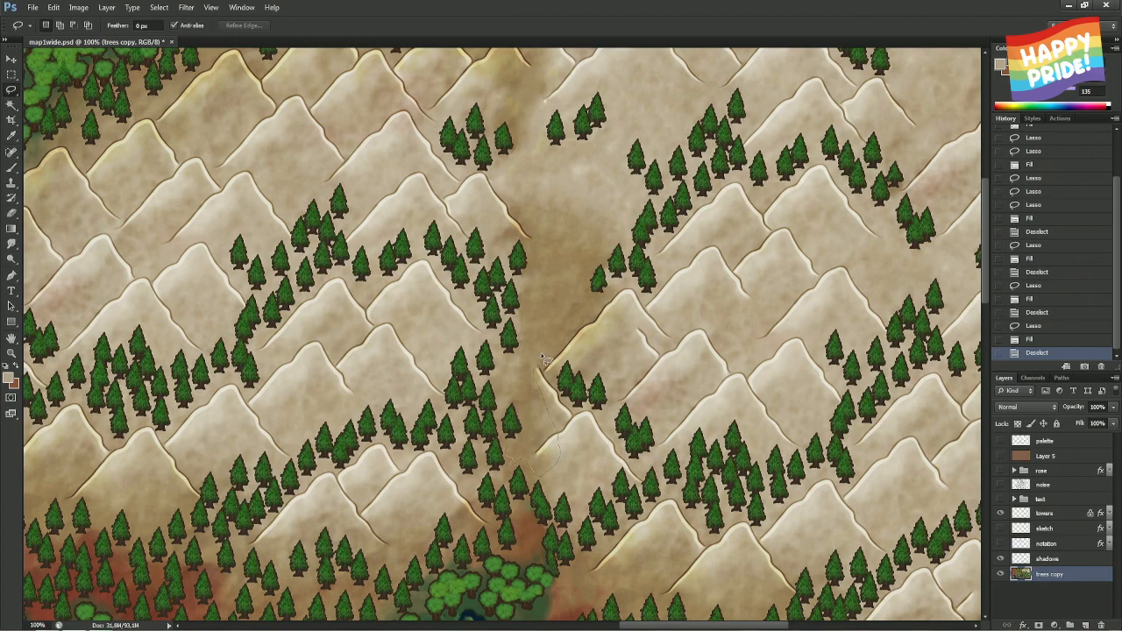
{"action": "mouse_move", "coordinate": [543, 359]}
{"action": "left_mouse_down"}
{"action": "mouse_move", "coordinate": [577, 315]}
{"action": "mouse_move", "coordinate": [579, 249]}
{"action": "left_mouse_up"}
{"action": "mouse_move", "coordinate": [587, 63]}
{"action": "left_mouse_down"}
{"action": "mouse_move", "coordinate": [542, 12]}
{"action": "mouse_move", "coordinate": [494, 30]}
{"action": "mouse_move", "coordinate": [500, 120]}
{"action": "left_mouse_up"}
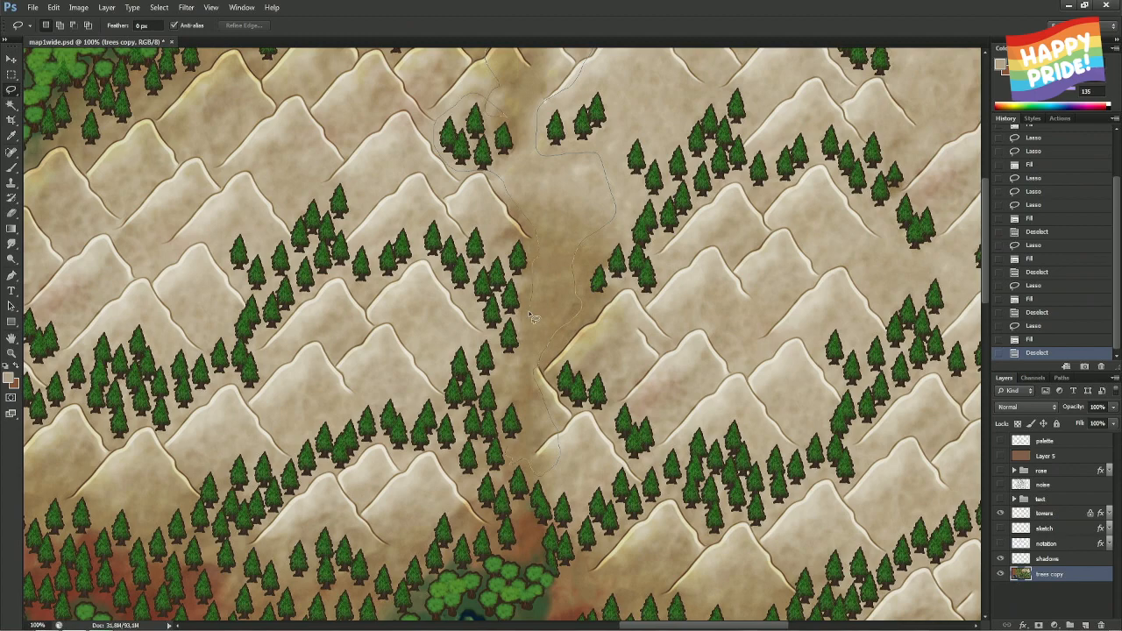
{"action": "left_click_drag", "start_coordinate": [520, 449], "coordinate": [522, 447]}
- Try a Content-Aware fill on the mountain seam, compare it with the original, and undo the fill
{"action": "right_click", "coordinate": [544, 436]}
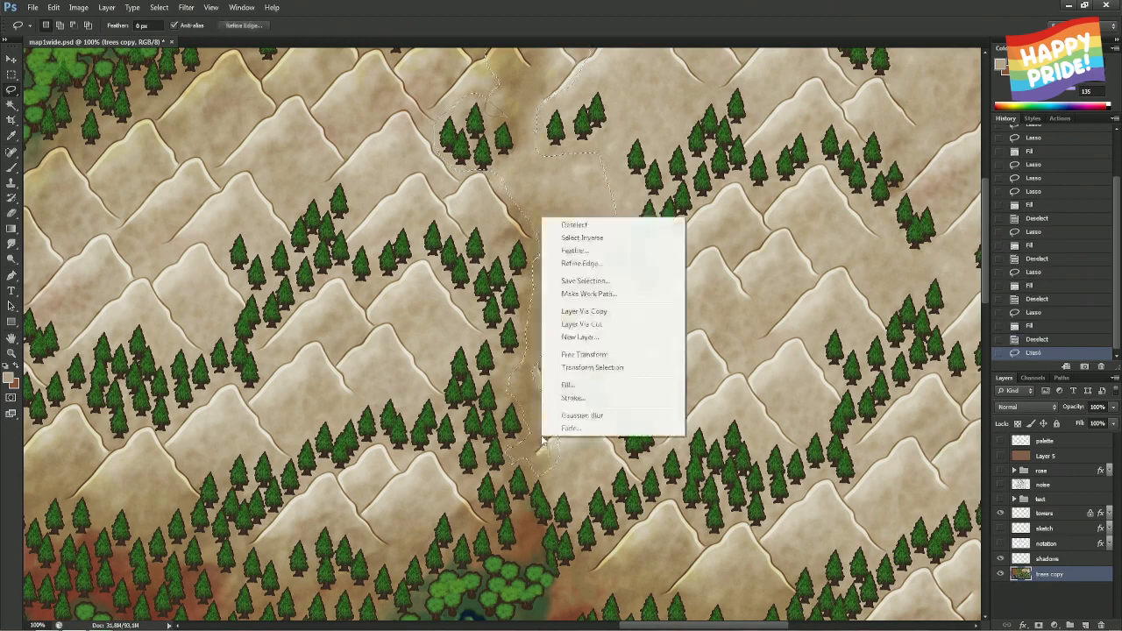
{"action": "left_click", "coordinate": [581, 383]}
{"action": "key", "text": "Return"}
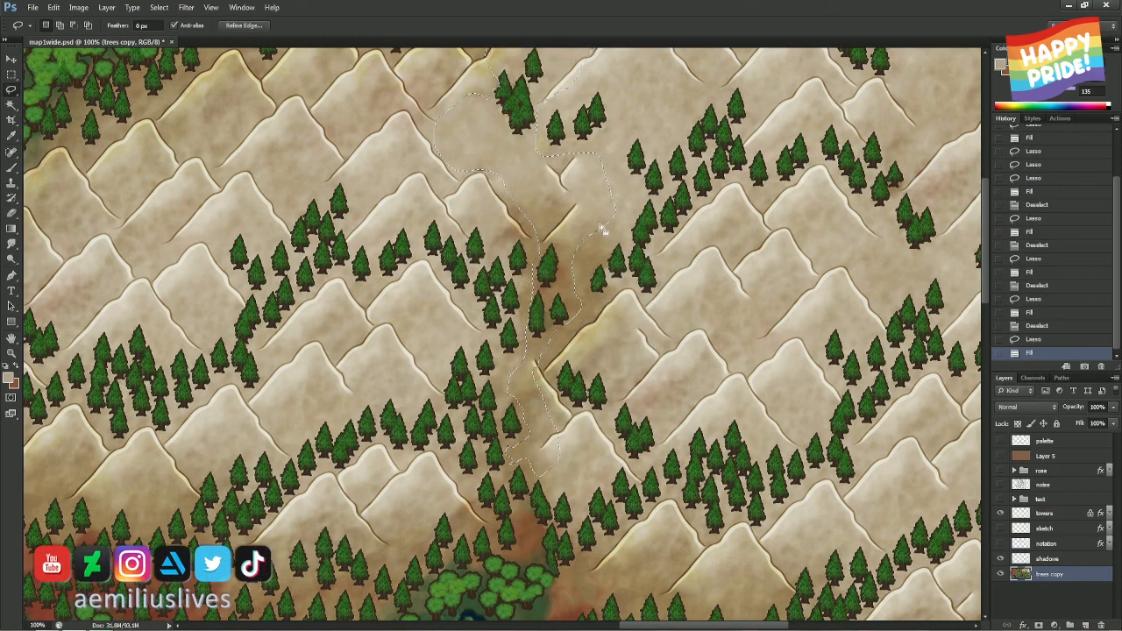
{"action": "scroll", "coordinate": [587, 219], "scroll_direction": "up", "scroll_amount": 3}
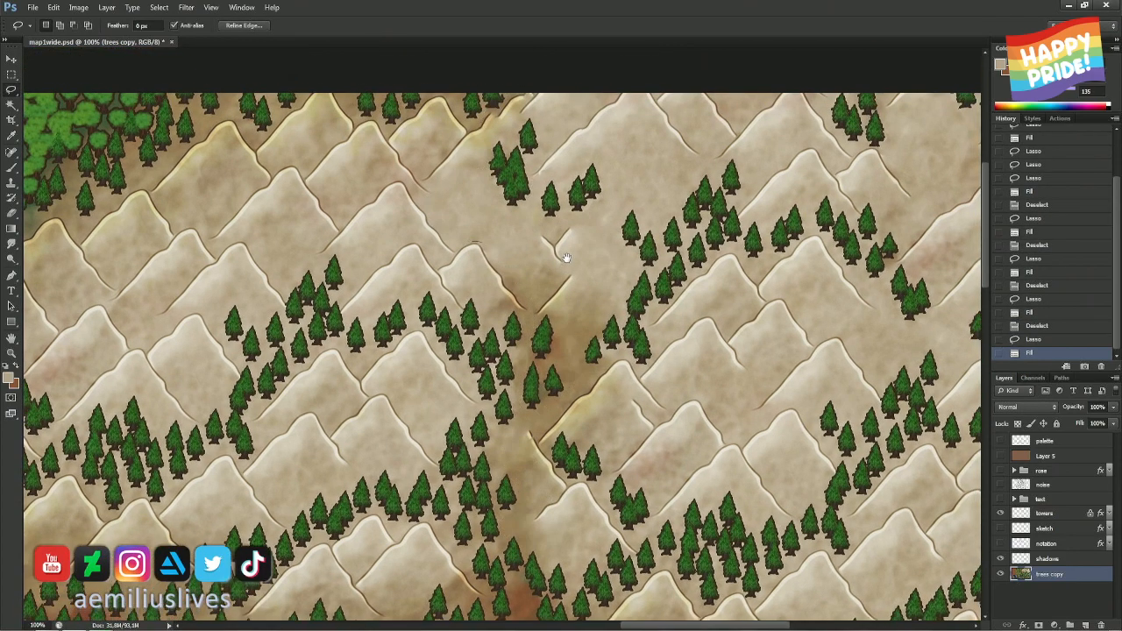
{"action": "key", "text": "ctrl+z"}
{"action": "key", "text": "ctrl+z"}
{"action": "key", "text": "ctrl+z"}
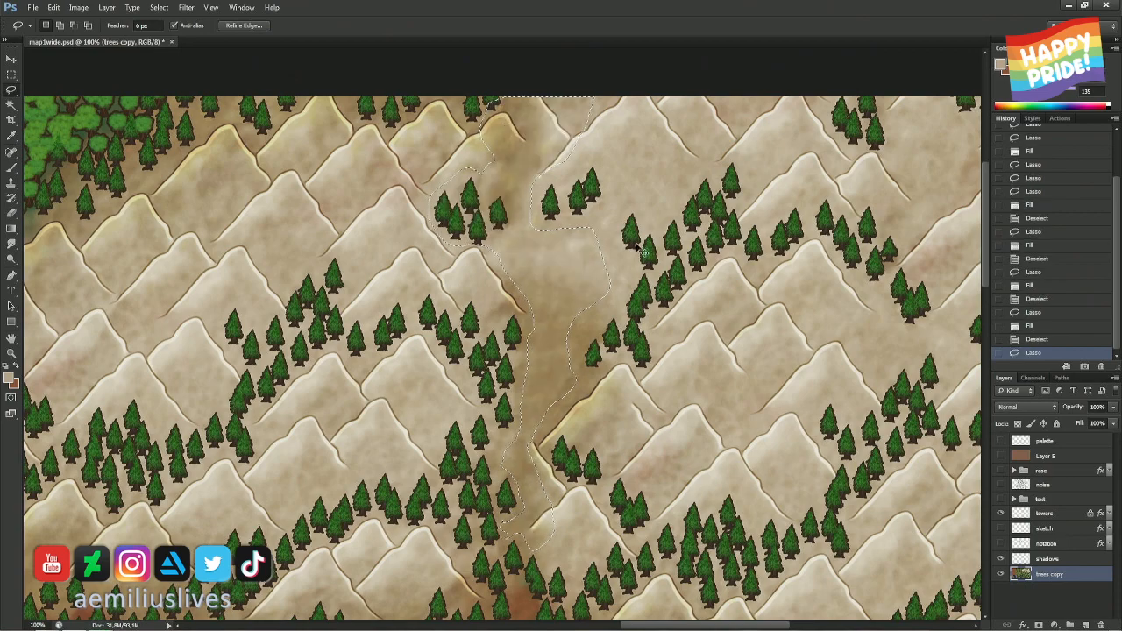
{"action": "key", "text": "ctrl+z"}
{"action": "key", "text": "ctrl+z"}
{"action": "key", "text": "ctrl+z"}
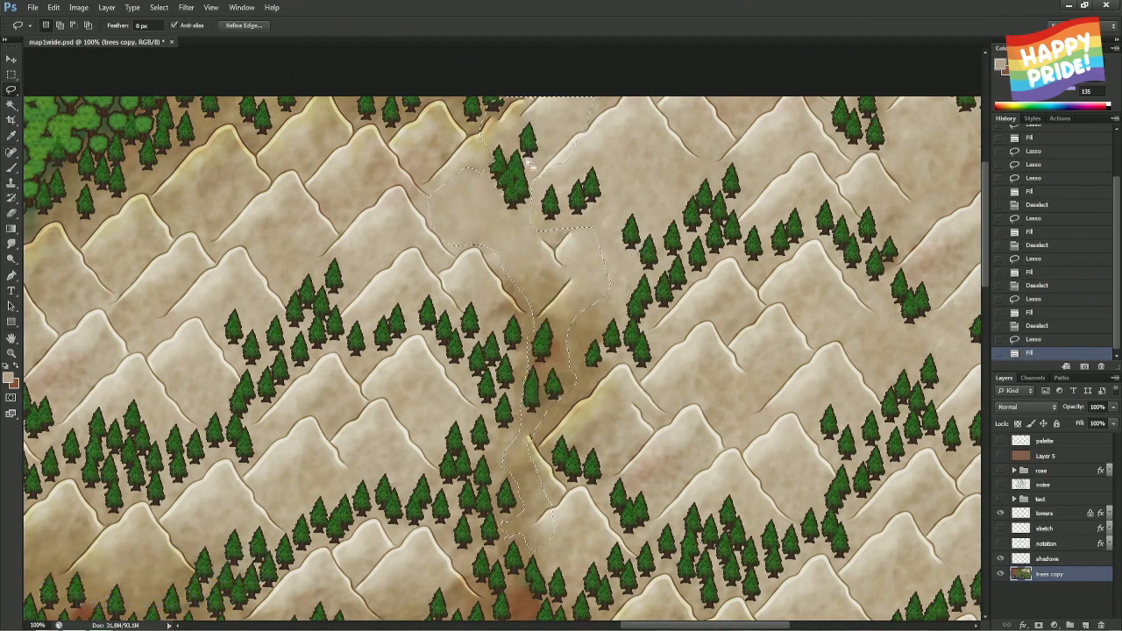
{"action": "key", "text": "ctrl+z"}
{"action": "key", "text": "ctrl+z"}
{"action": "key", "text": "ctrl+z"}
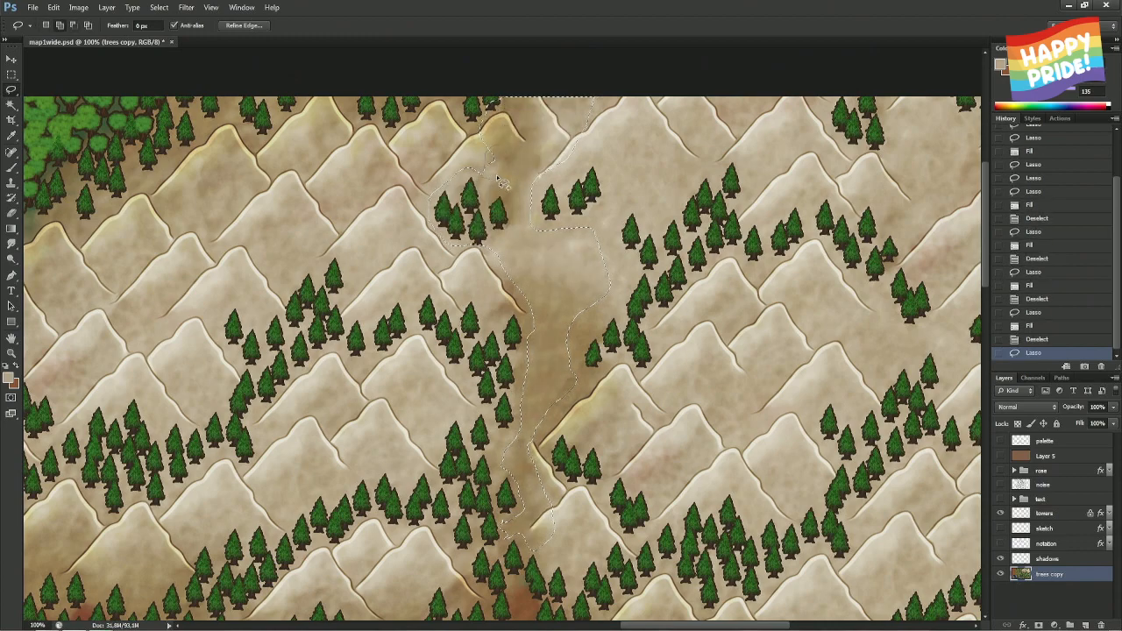
- Add the partial peak and pines at the map's upper edge to the seam selection, fill with Content-Aware, and deselect
{"action": "mouse_move", "coordinate": [503, 181]}
{"action": "left_mouse_down"}
{"action": "mouse_move", "coordinate": [506, 117]}
{"action": "mouse_move", "coordinate": [492, 89]}
{"action": "mouse_move", "coordinate": [473, 87]}
{"action": "left_mouse_up"}
{"action": "right_click", "coordinate": [518, 132]}
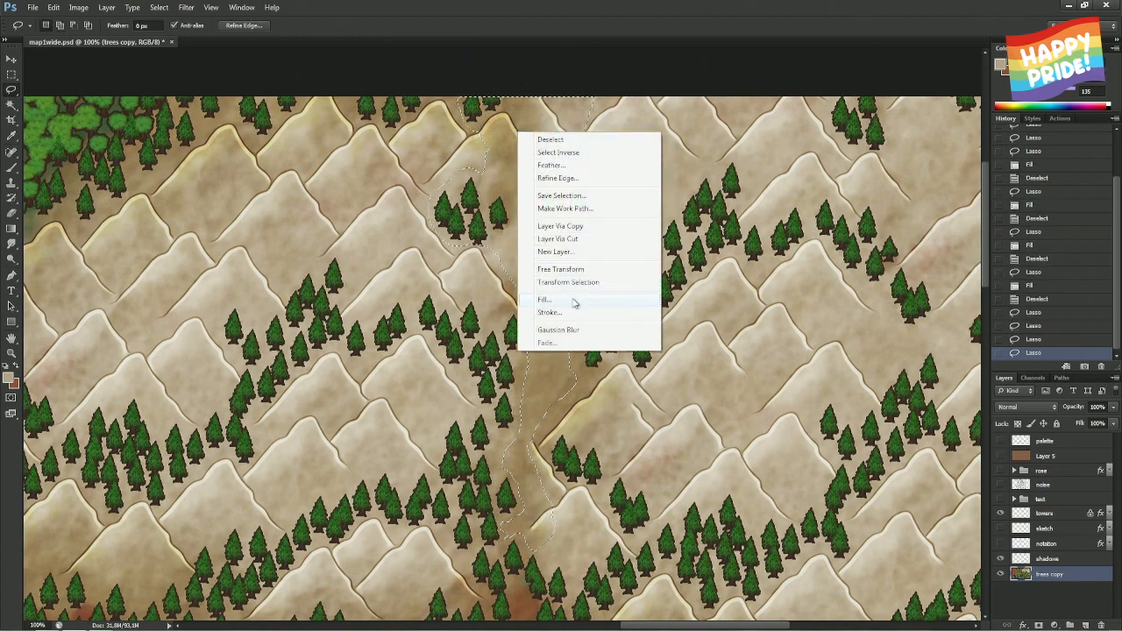
{"action": "left_click", "coordinate": [574, 302]}
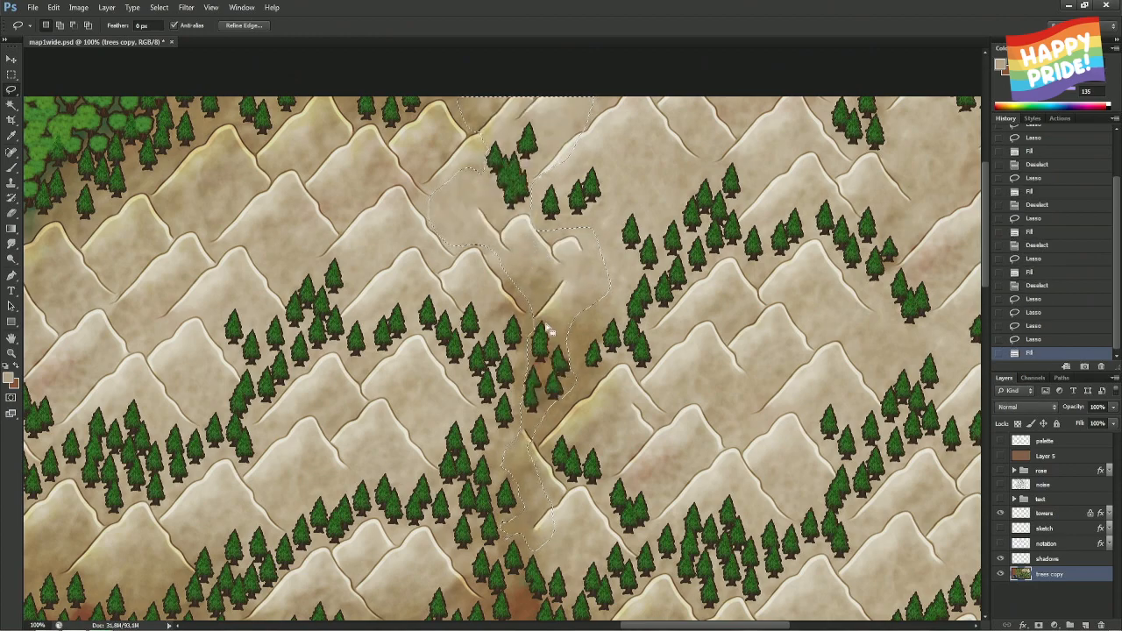
{"action": "key", "text": "ctrl+d"}
- Compare the mountain seam before and after the fill through the history states, ending on the filled version without a selection
{"action": "left_click_drag", "start_coordinate": [574, 330], "coordinate": [547, 242]}
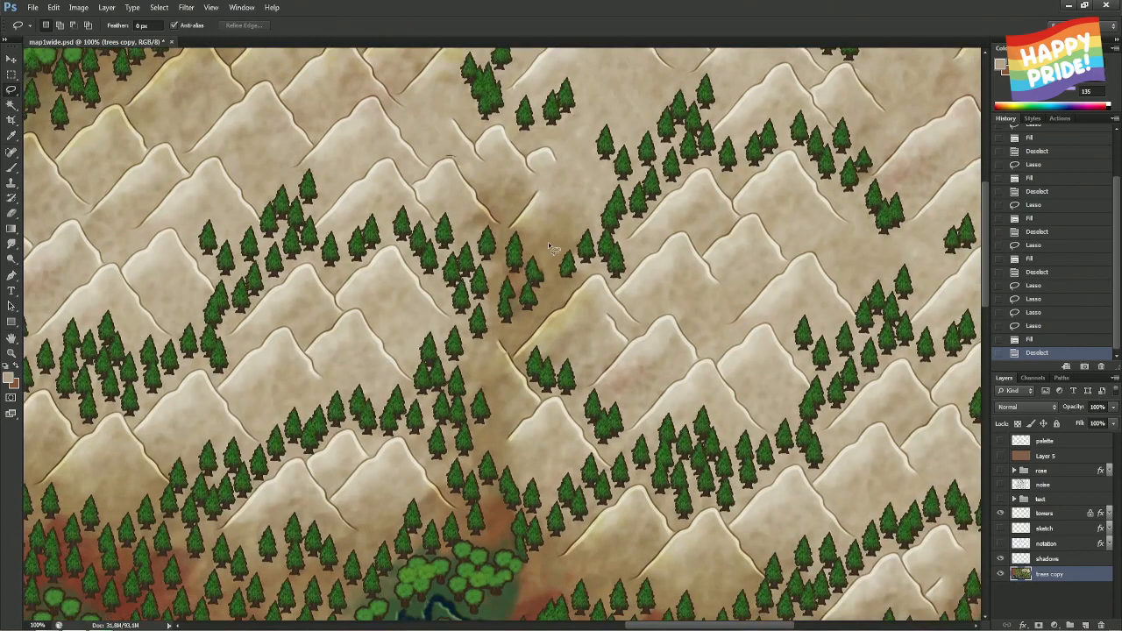
{"action": "scroll", "coordinate": [551, 248], "scroll_direction": "down", "scroll_amount": 2}
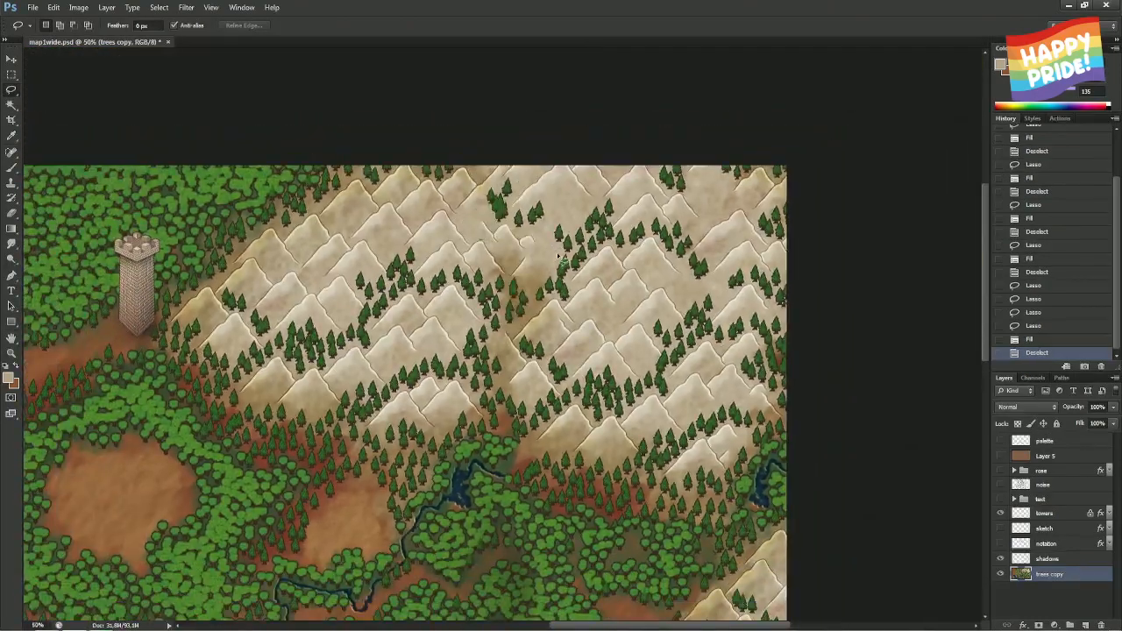
{"action": "left_click", "coordinate": [1017, 339]}
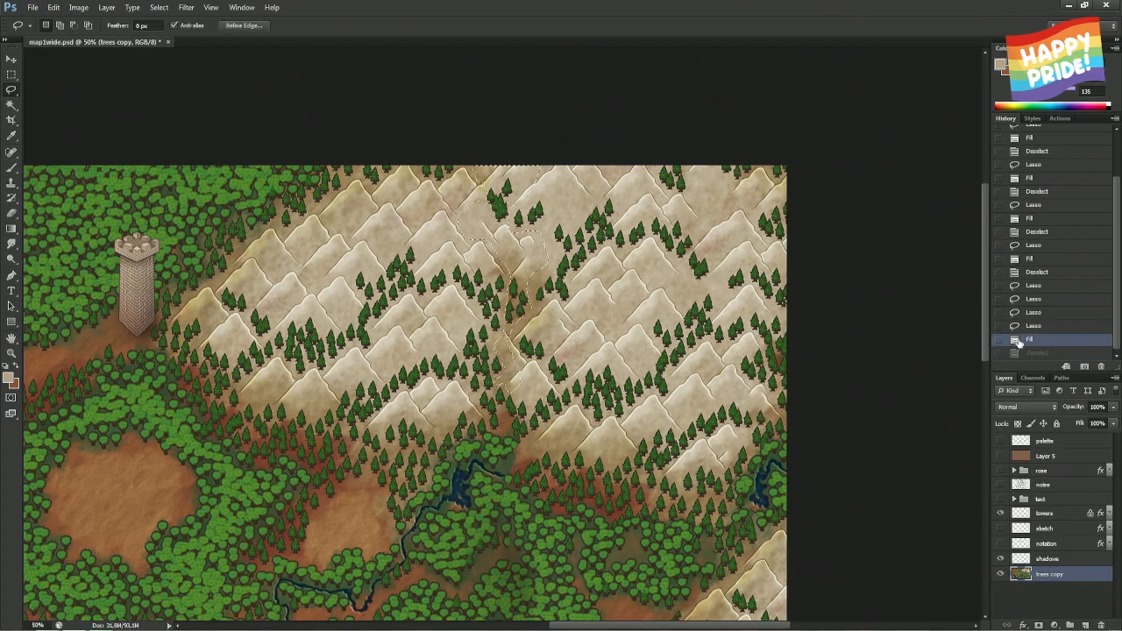
{"action": "left_click", "coordinate": [1032, 325]}
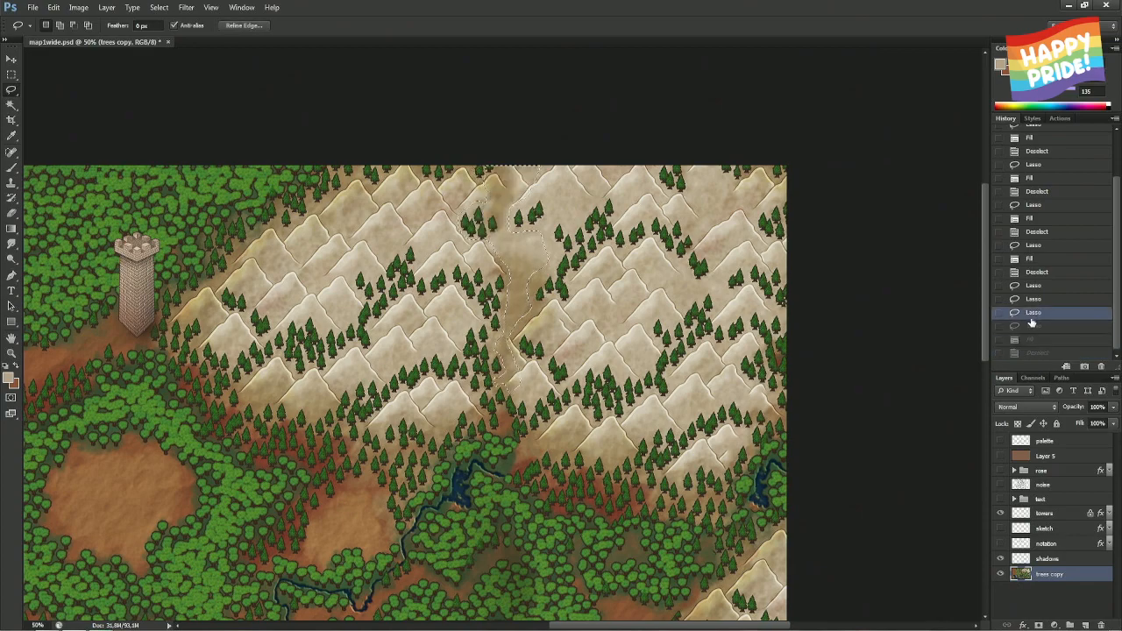
{"action": "left_click", "coordinate": [1032, 341]}
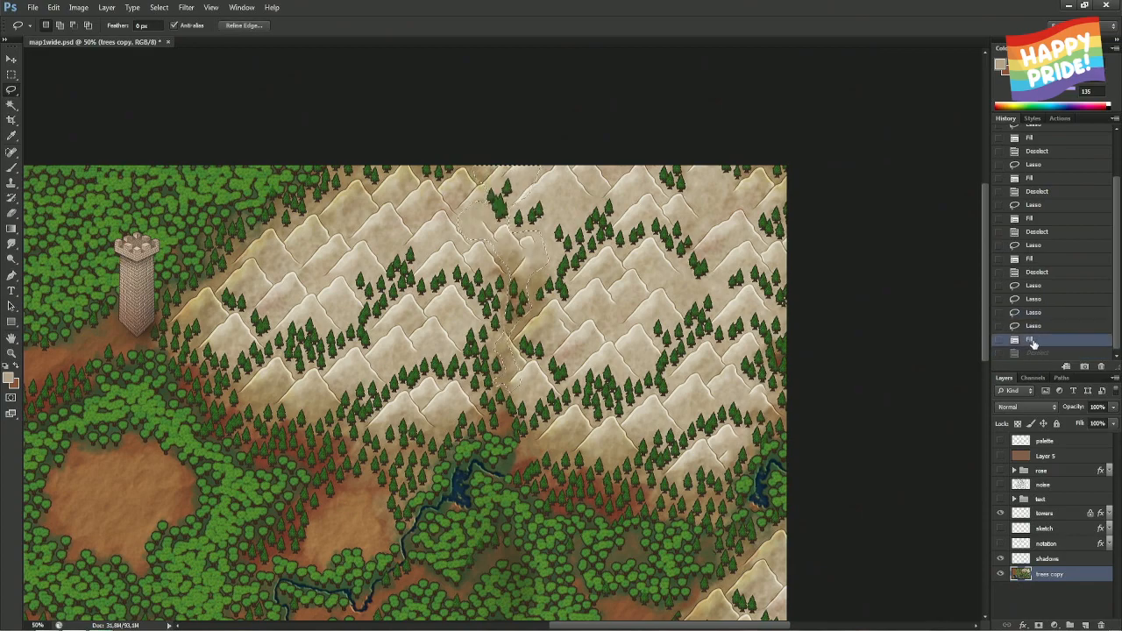
{"action": "left_click", "coordinate": [1034, 325]}
{"action": "left_click", "coordinate": [1035, 314]}
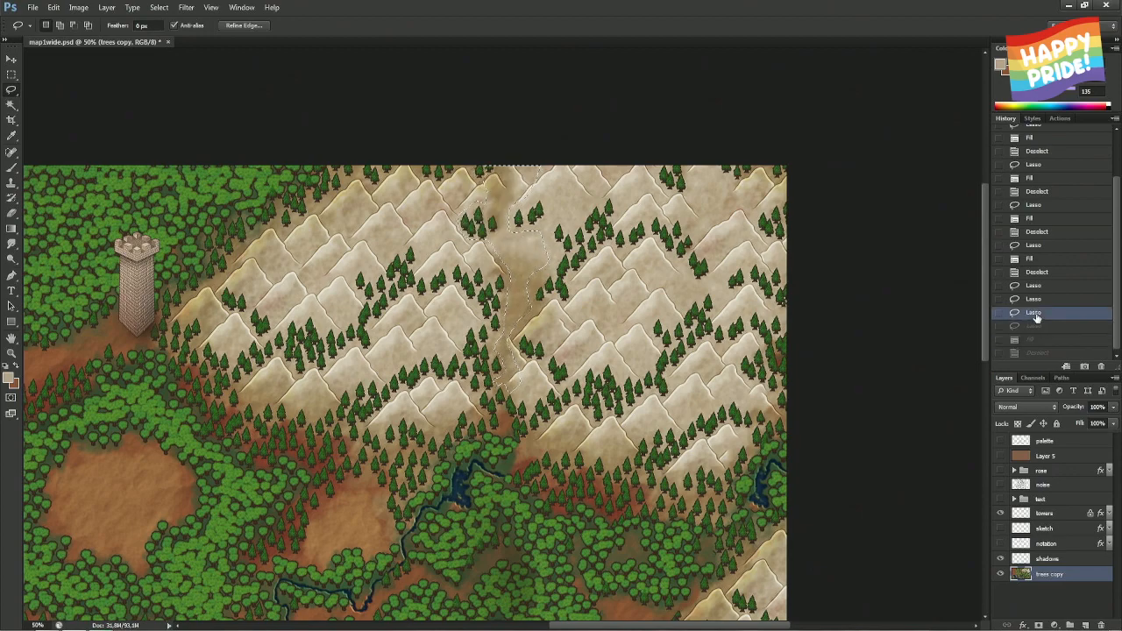
{"action": "left_click", "coordinate": [1035, 340]}
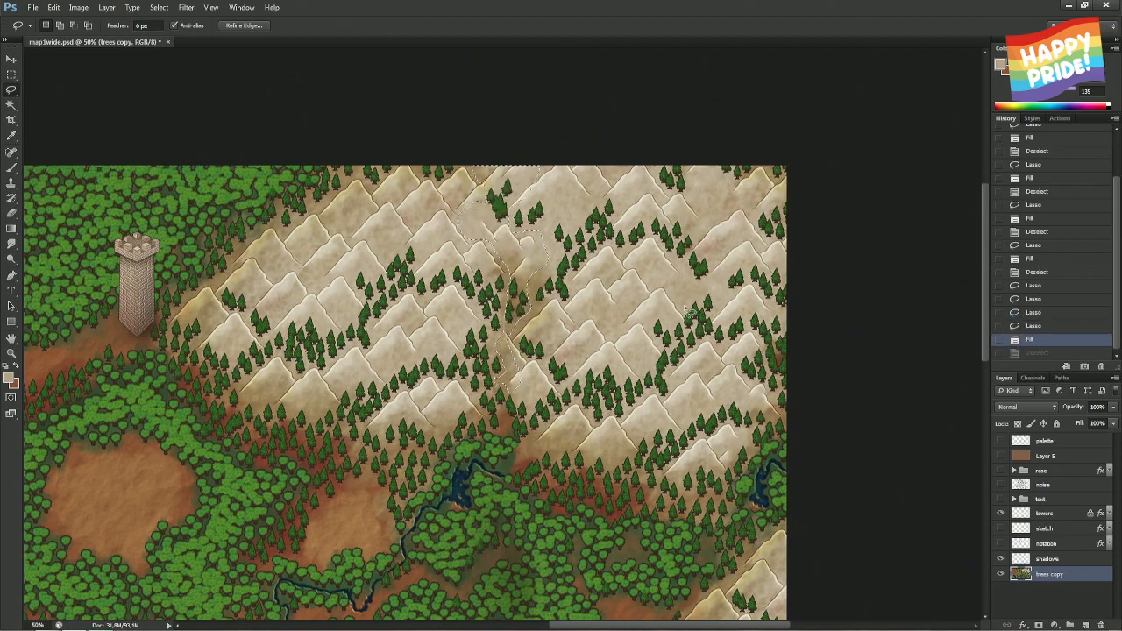
{"action": "key", "text": "ctrl+d"}
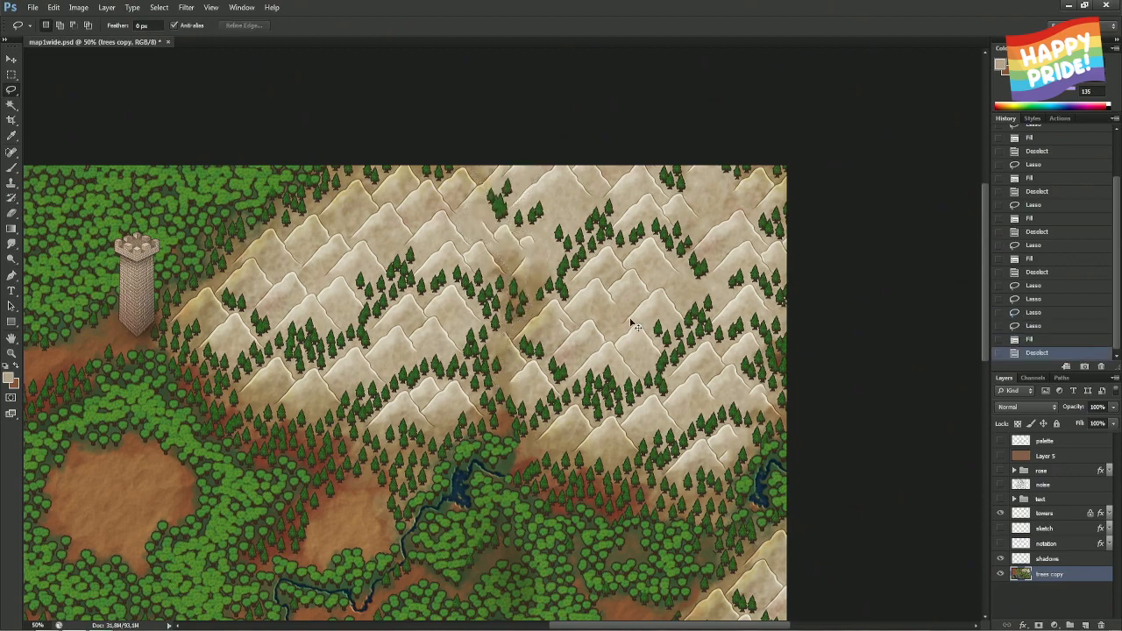
- Lasso the short stray ridge line above the pines in the seam, fill it with Content-Aware, and deselect
{"action": "scroll", "coordinate": [635, 324], "scroll_direction": "up", "scroll_amount": 3}
{"action": "key", "text": "ctrl+z"}
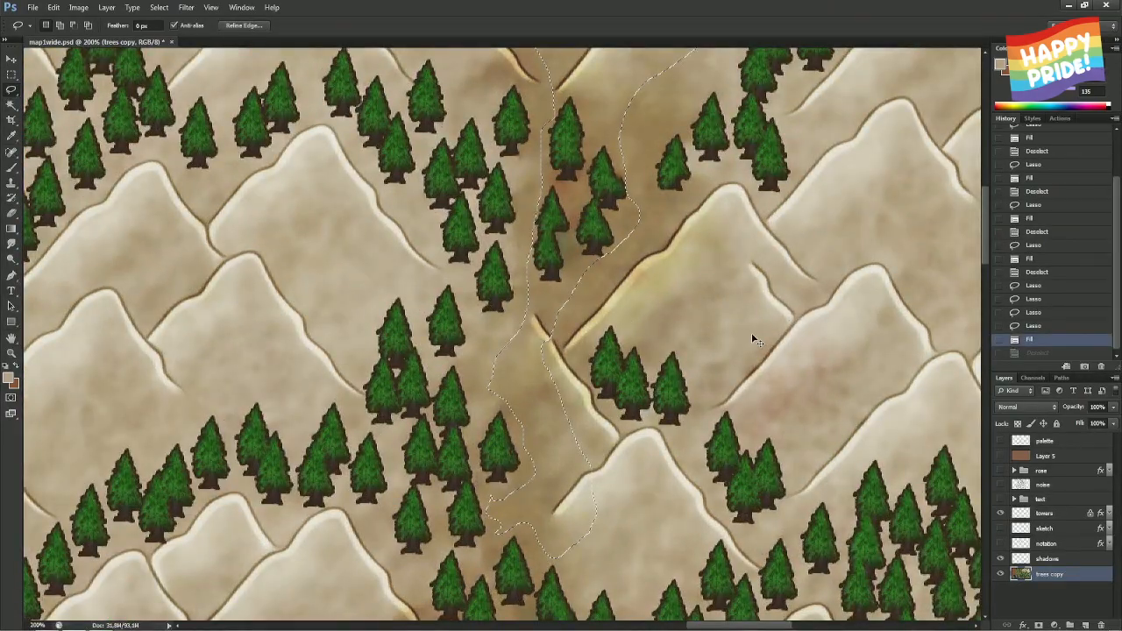
{"action": "key", "text": "ctrl+d"}
{"action": "left_click_drag", "start_coordinate": [610, 184], "coordinate": [605, 253]}
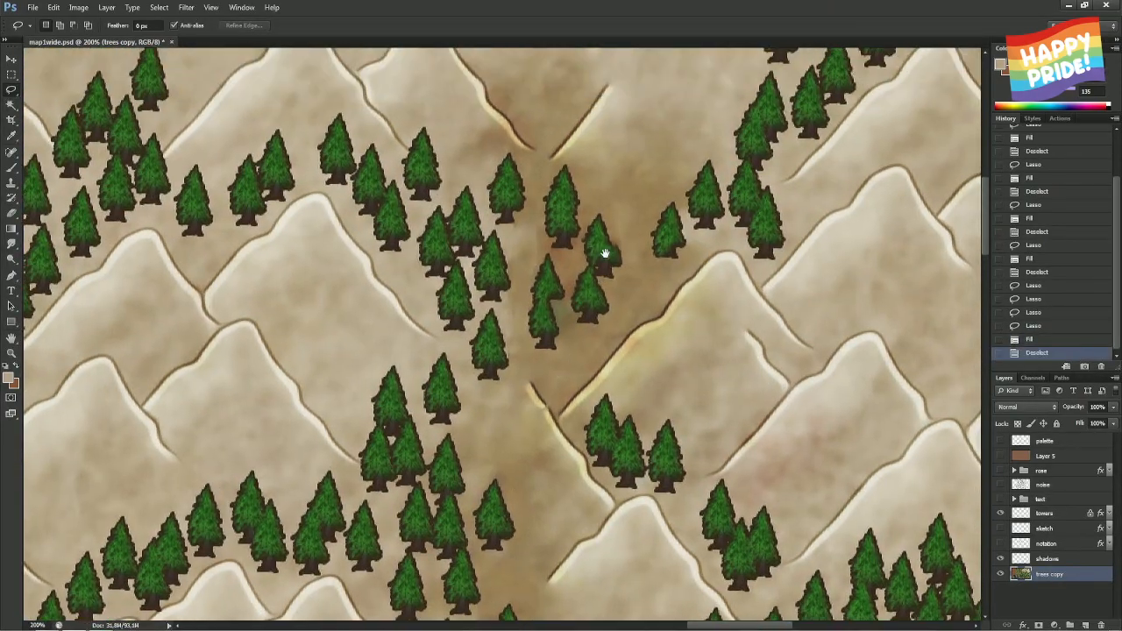
{"action": "mouse_move", "coordinate": [567, 164]}
{"action": "left_mouse_down"}
{"action": "mouse_move", "coordinate": [547, 172]}
{"action": "mouse_move", "coordinate": [567, 117]}
{"action": "mouse_move", "coordinate": [601, 136]}
{"action": "mouse_move", "coordinate": [593, 151]}
{"action": "left_mouse_up"}
{"action": "right_click", "coordinate": [589, 129]}
{"action": "left_click", "coordinate": [616, 296]}
{"action": "key", "text": "Return"}
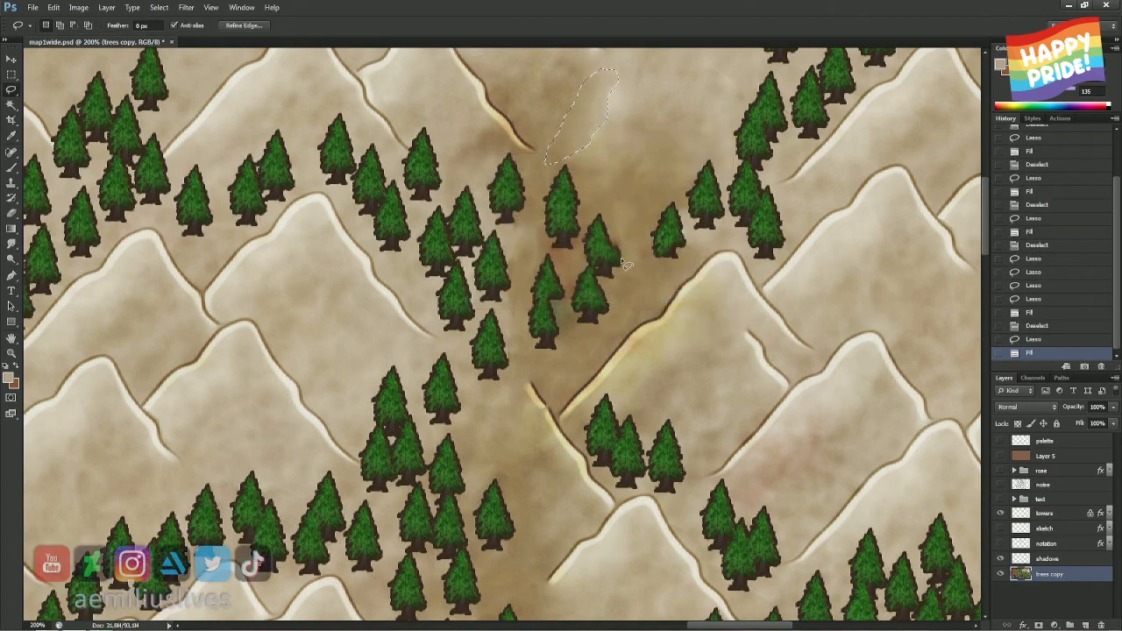
{"action": "key", "text": "ctrl+d"}
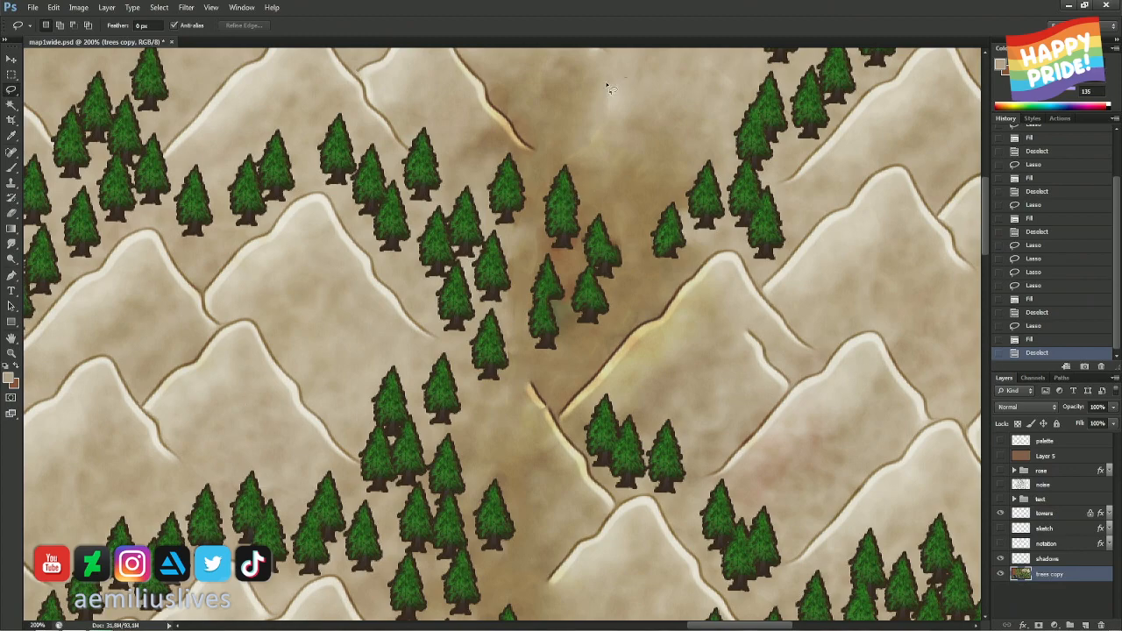
- Lasso the cluster of pines in the brown seam with the ground above it, fill with Content-Aware, and deselect
{"action": "mouse_move", "coordinate": [624, 77]}
{"action": "left_mouse_down"}
{"action": "mouse_move", "coordinate": [556, 146]}
{"action": "mouse_move", "coordinate": [535, 205]}
{"action": "mouse_move", "coordinate": [523, 332]}
{"action": "mouse_move", "coordinate": [540, 361]}
{"action": "mouse_move", "coordinate": [574, 355]}
{"action": "mouse_move", "coordinate": [630, 317]}
{"action": "mouse_move", "coordinate": [619, 156]}
{"action": "left_mouse_up"}
{"action": "left_click_drag", "start_coordinate": [634, 117], "coordinate": [626, 87]}
{"action": "right_click", "coordinate": [605, 114]}
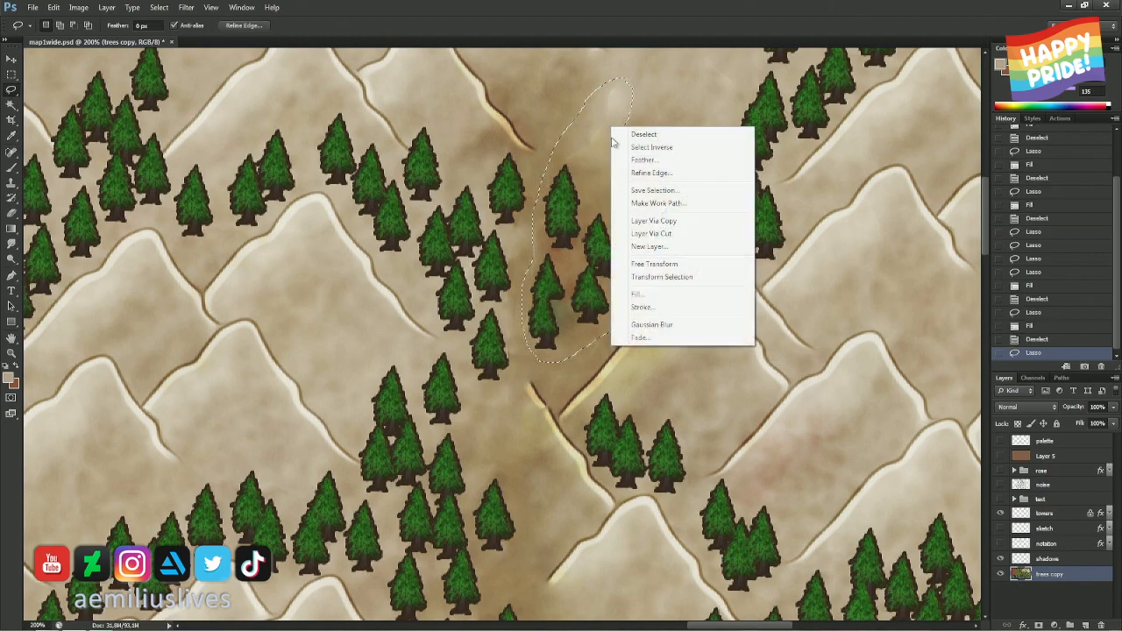
{"action": "left_click", "coordinate": [663, 295]}
{"action": "key", "text": "Return"}
{"action": "left_click", "coordinate": [627, 288]}
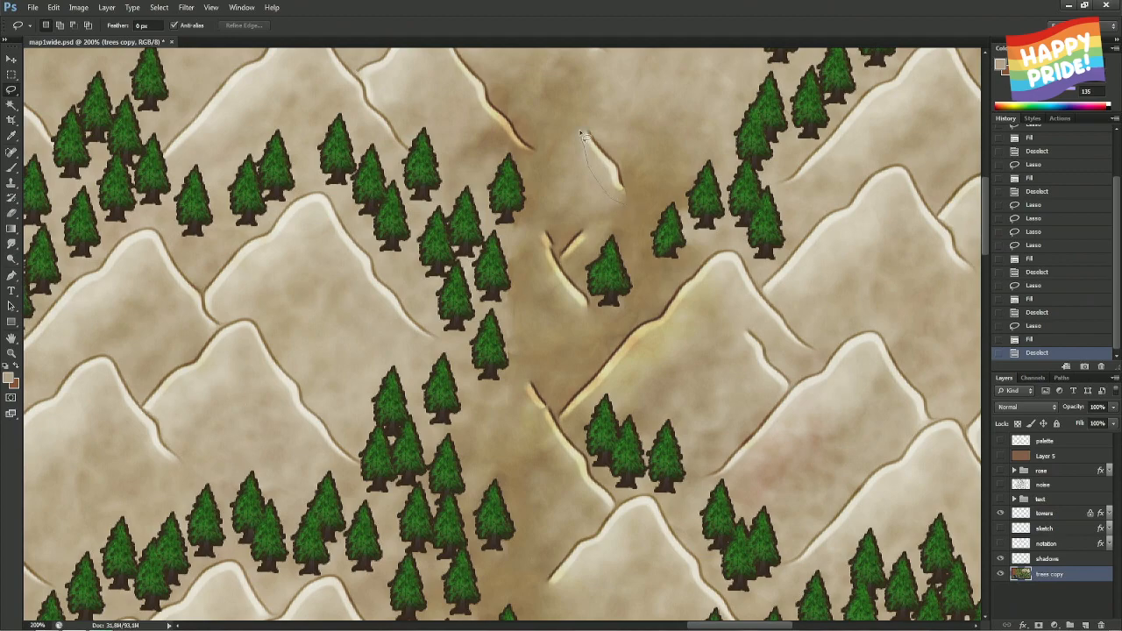
- Lasso the upper stray ridge fragment left in the seam, fill it with Content-Aware, and deselect
{"action": "left_click_drag", "start_coordinate": [626, 139], "coordinate": [589, 114]}
{"action": "right_click", "coordinate": [612, 168]}
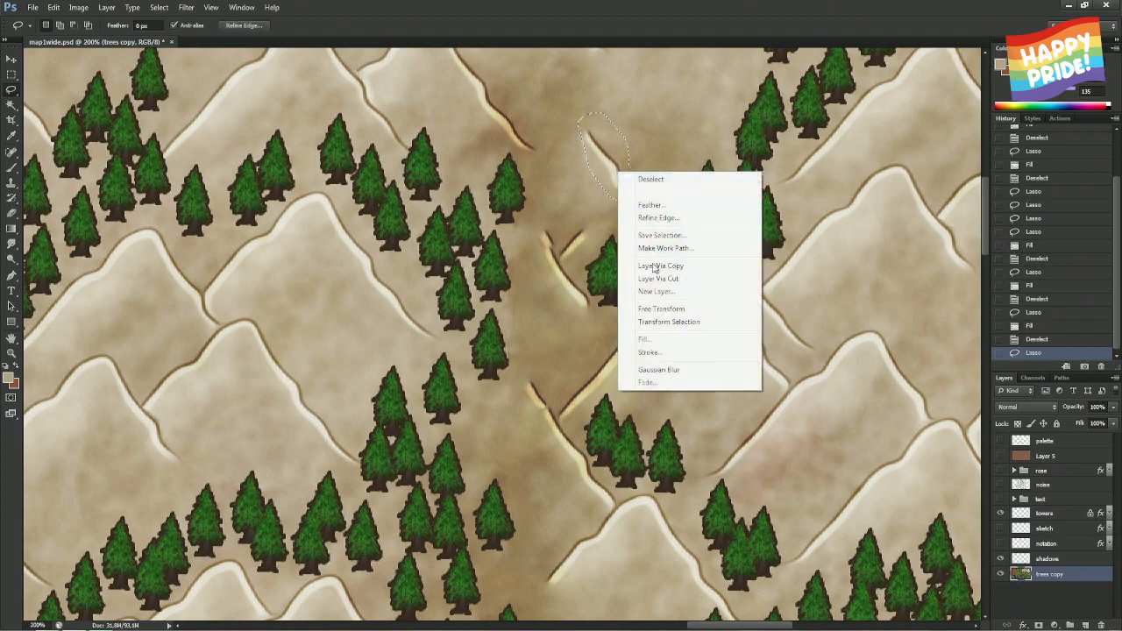
{"action": "left_click", "coordinate": [646, 337]}
{"action": "key", "text": "Return"}
{"action": "left_click", "coordinate": [592, 214]}
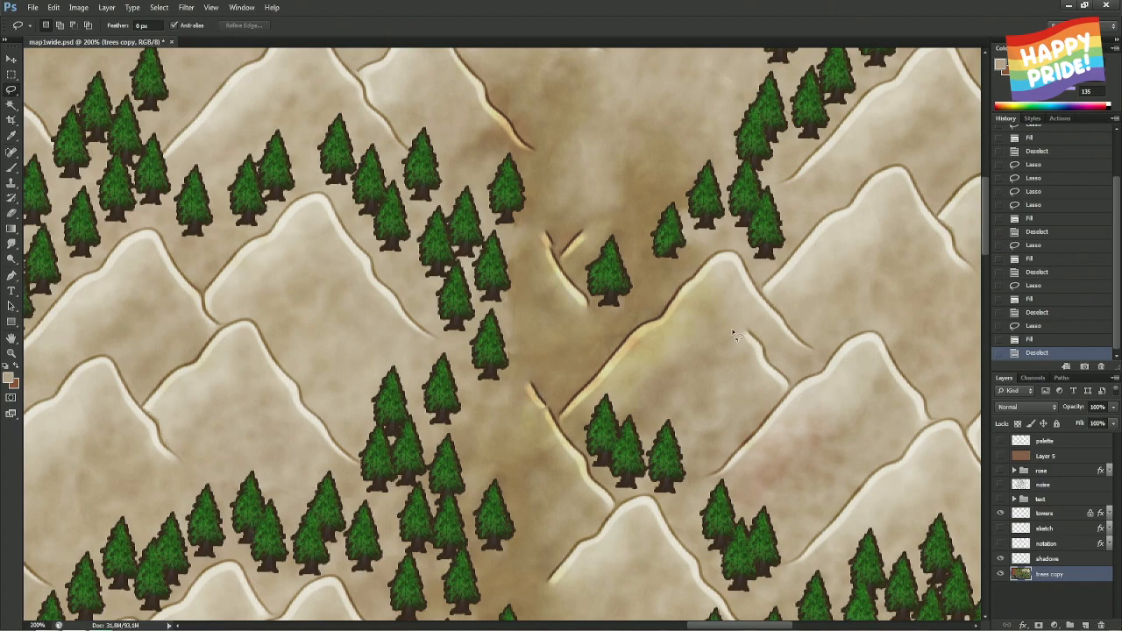
{"action": "left_click_drag", "start_coordinate": [738, 321], "coordinate": [768, 337]}
{"action": "left_click_drag", "start_coordinate": [724, 348], "coordinate": [783, 351]}
{"action": "left_click", "coordinate": [783, 350]}
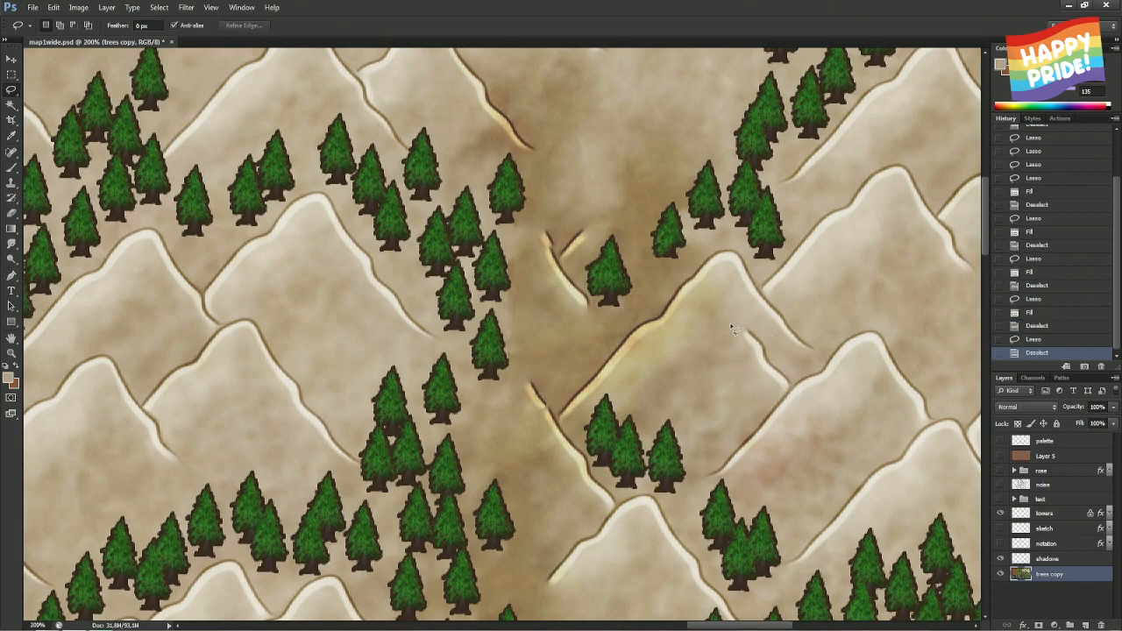
{"action": "left_click_drag", "start_coordinate": [735, 324], "coordinate": [765, 336]}
{"action": "mouse_move", "coordinate": [793, 383]}
{"action": "left_mouse_down"}
{"action": "mouse_move", "coordinate": [763, 329]}
{"action": "mouse_move", "coordinate": [787, 364]}
{"action": "left_mouse_up"}
{"action": "left_click", "coordinate": [743, 330]}
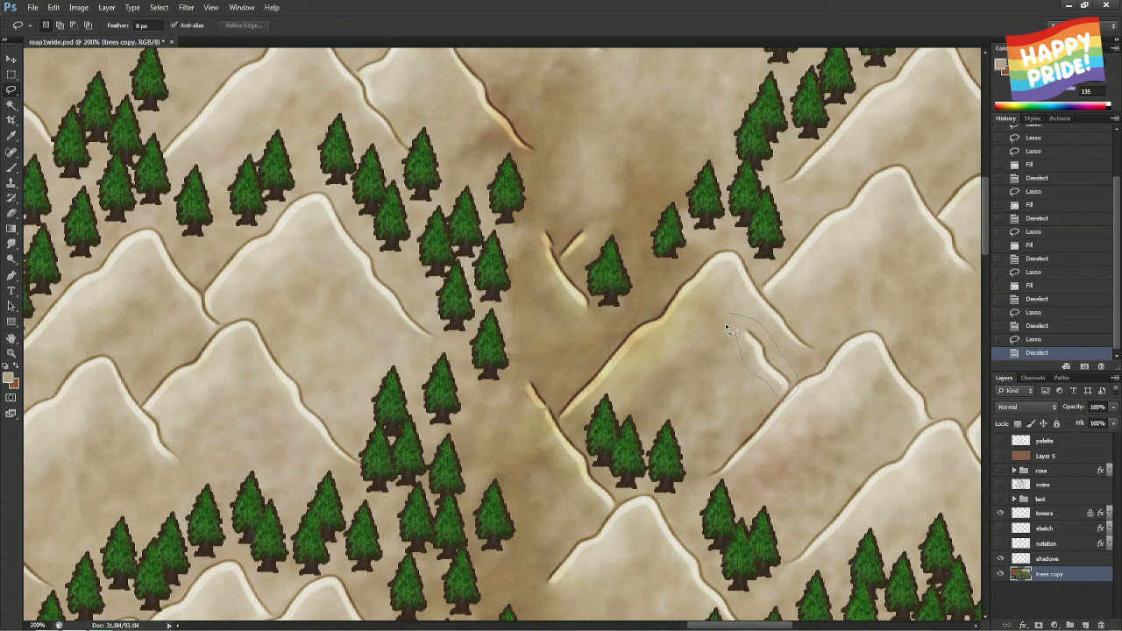
- Lasso the short stray ridge inside the yellow-tinted mountain beside the seam, fill it with Content-Aware, and deselect
{"action": "left_click_drag", "start_coordinate": [725, 323], "coordinate": [728, 318]}
{"action": "right_click", "coordinate": [799, 368]}
{"action": "right_click", "coordinate": [767, 366]}
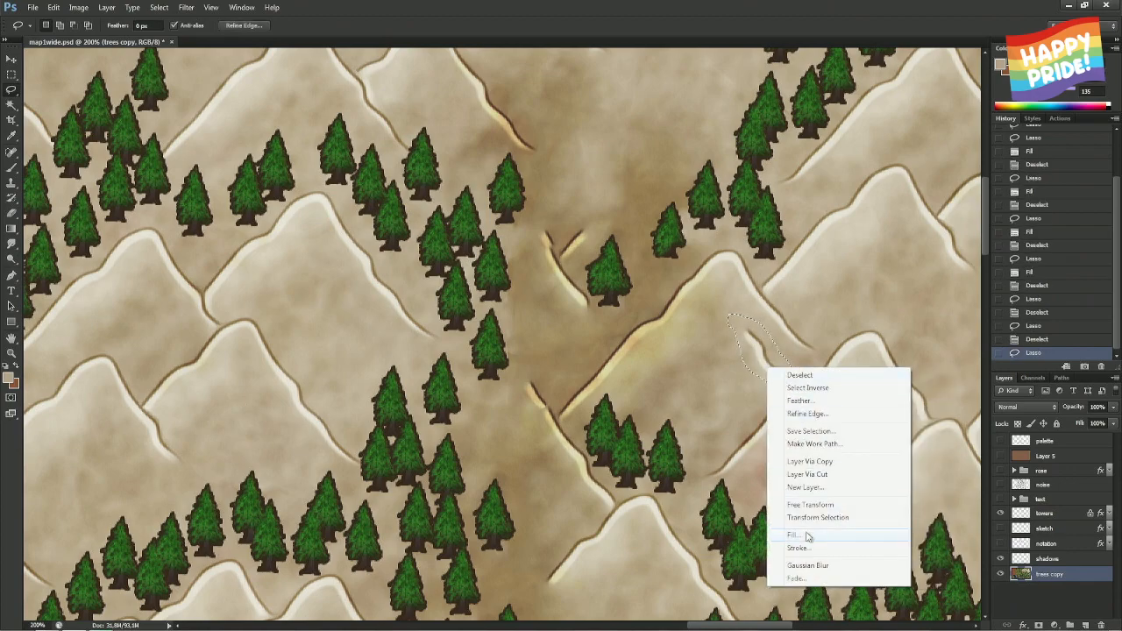
{"action": "left_click", "coordinate": [777, 432]}
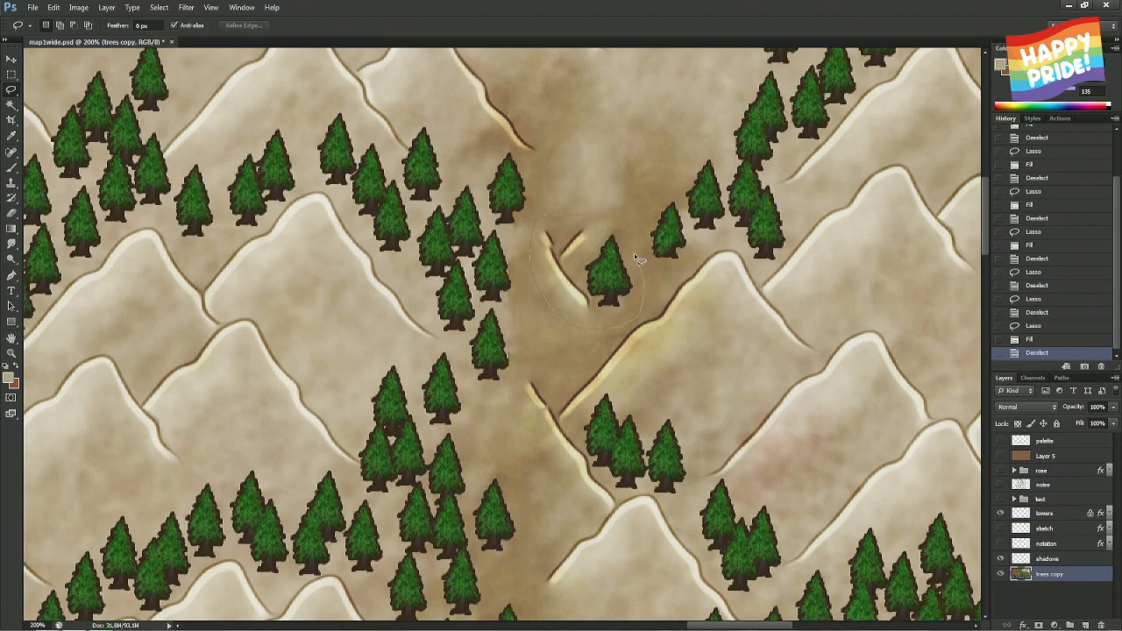
- Lasso the stray V-shaped ridge together with the lone pine in the brown seam, fill with Content-Aware, and deselect
{"action": "mouse_move", "coordinate": [633, 254]}
{"action": "left_mouse_down"}
{"action": "mouse_move", "coordinate": [607, 219]}
{"action": "mouse_move", "coordinate": [592, 221]}
{"action": "left_mouse_up"}
{"action": "right_click", "coordinate": [590, 225]}
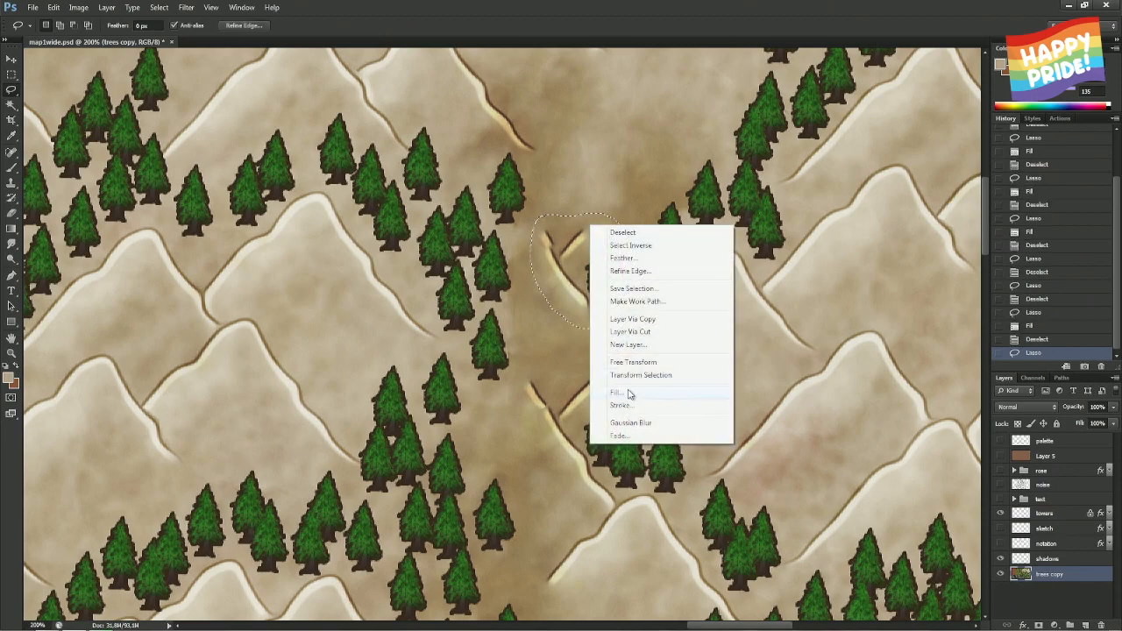
{"action": "left_click", "coordinate": [628, 395]}
{"action": "key", "text": "Return"}
{"action": "key", "text": "ctrl+d"}
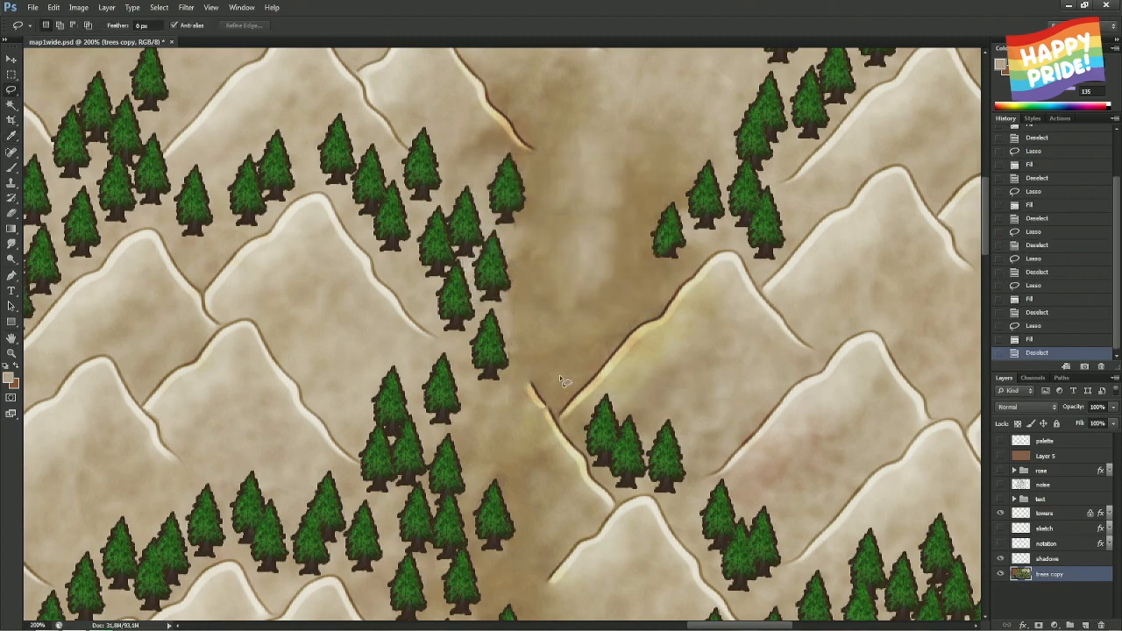
- Lasso the ridge tip and ground beside the foot of the yellow-tinted mountain, fill with Content-Aware, and deselect
{"action": "mouse_move", "coordinate": [540, 369]}
{"action": "left_mouse_down"}
{"action": "mouse_move", "coordinate": [525, 409]}
{"action": "mouse_move", "coordinate": [541, 368]}
{"action": "left_mouse_up"}
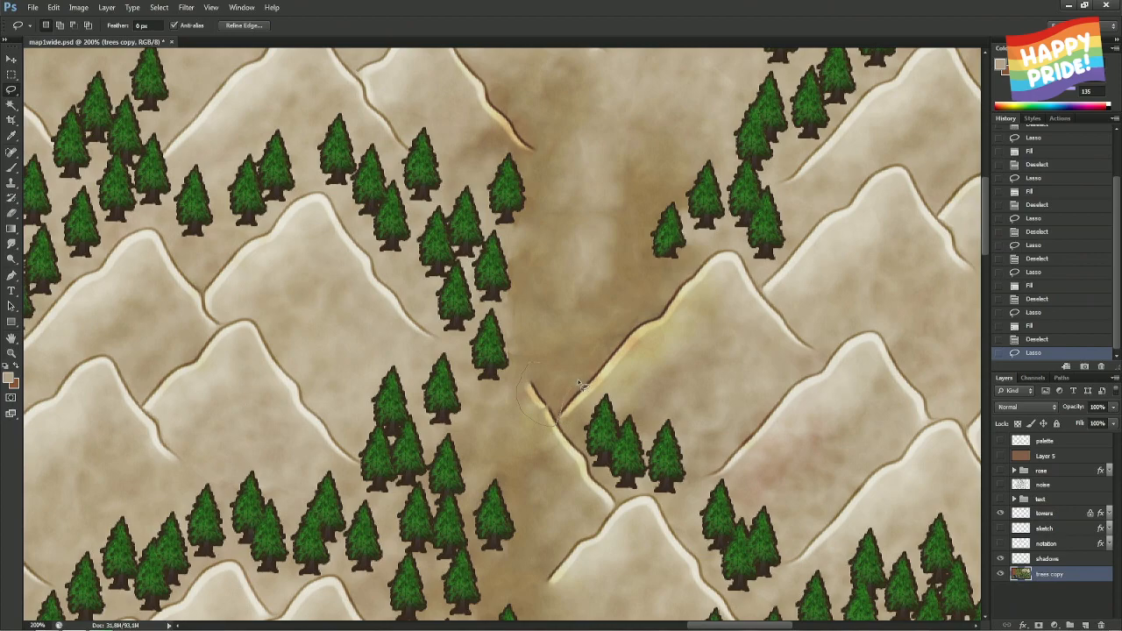
{"action": "mouse_move", "coordinate": [622, 330]}
{"action": "left_mouse_down"}
{"action": "mouse_move", "coordinate": [526, 342]}
{"action": "mouse_move", "coordinate": [538, 363]}
{"action": "left_mouse_up"}
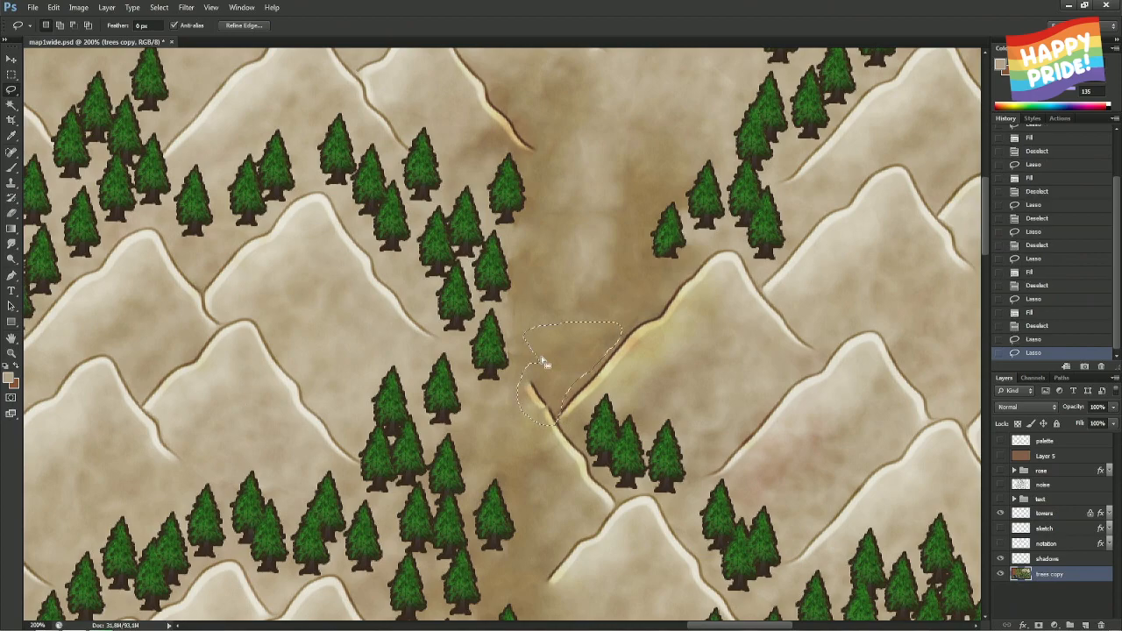
{"action": "right_click", "coordinate": [542, 358]}
{"action": "left_click", "coordinate": [578, 526]}
{"action": "key", "text": "Return"}
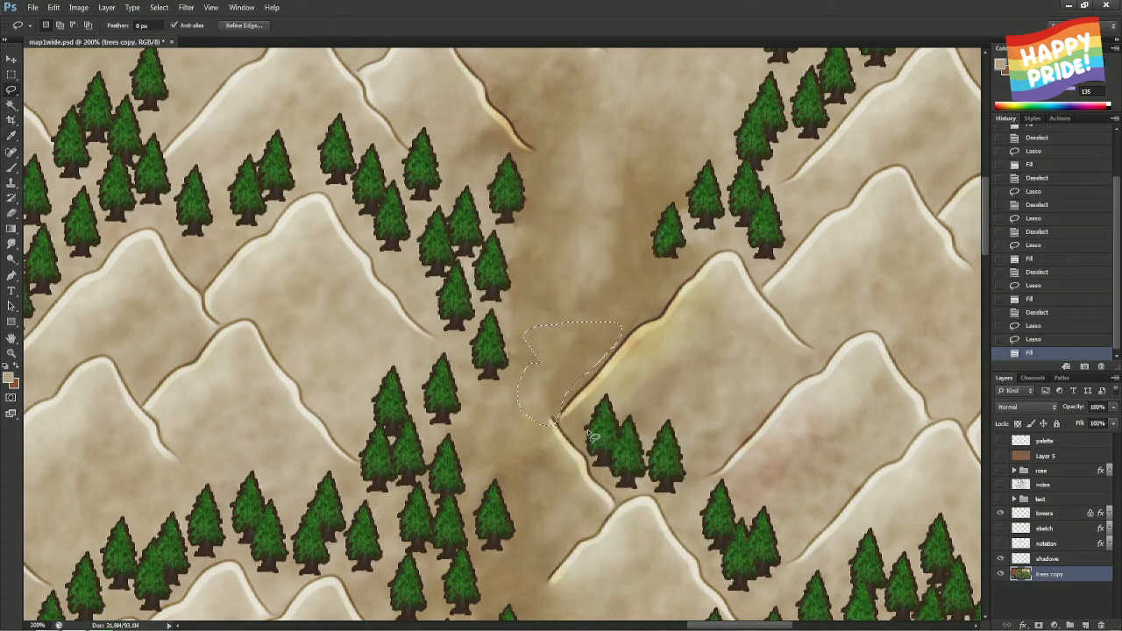
{"action": "key", "text": "ctrl+d"}
- Lasso the descending ridge line beside the three pines at that mountain's foot, fill with Content-Aware, and deselect
{"action": "left_click_drag", "start_coordinate": [568, 423], "coordinate": [531, 296]}
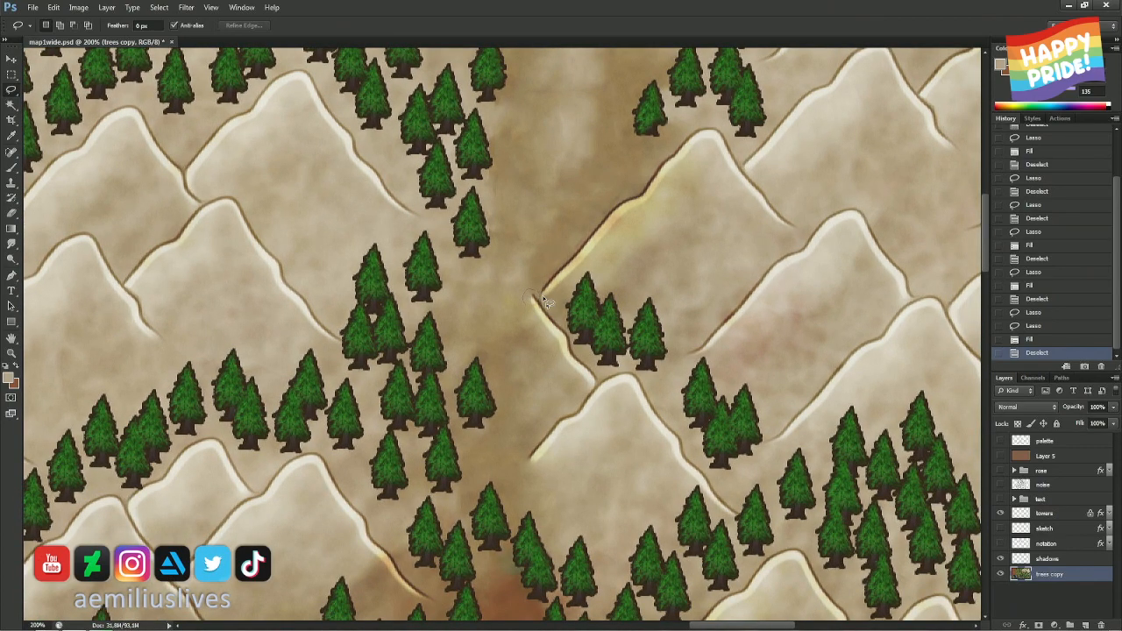
{"action": "left_click_drag", "start_coordinate": [554, 312], "coordinate": [582, 362]}
{"action": "left_click_drag", "start_coordinate": [519, 340], "coordinate": [519, 299]}
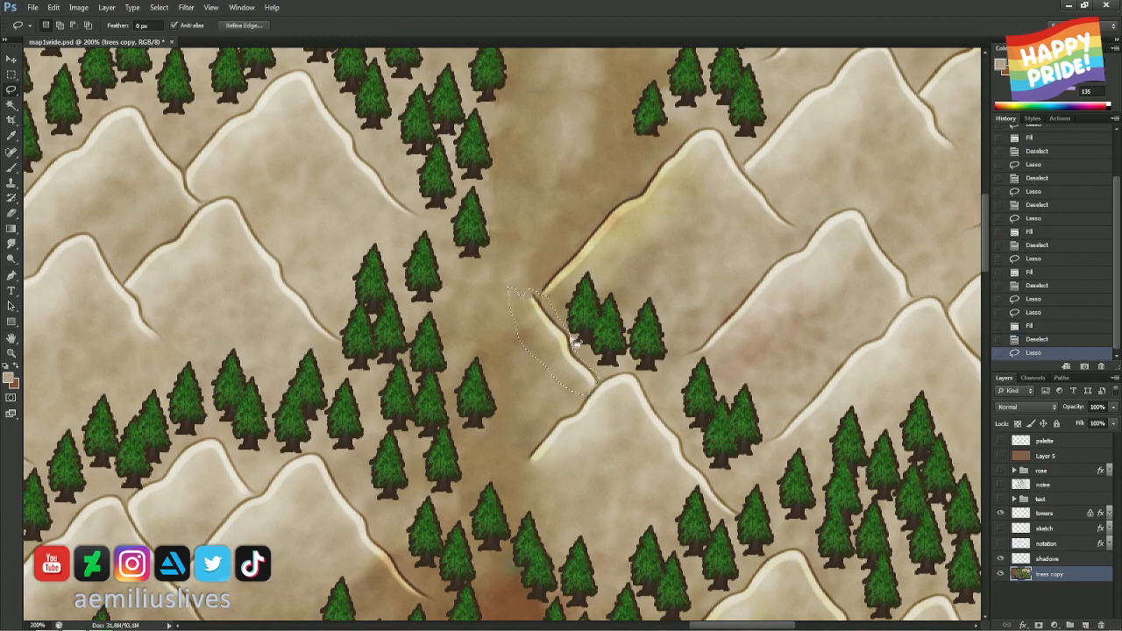
{"action": "right_click", "coordinate": [557, 340]}
{"action": "left_click", "coordinate": [596, 509]}
{"action": "key", "text": "Return"}
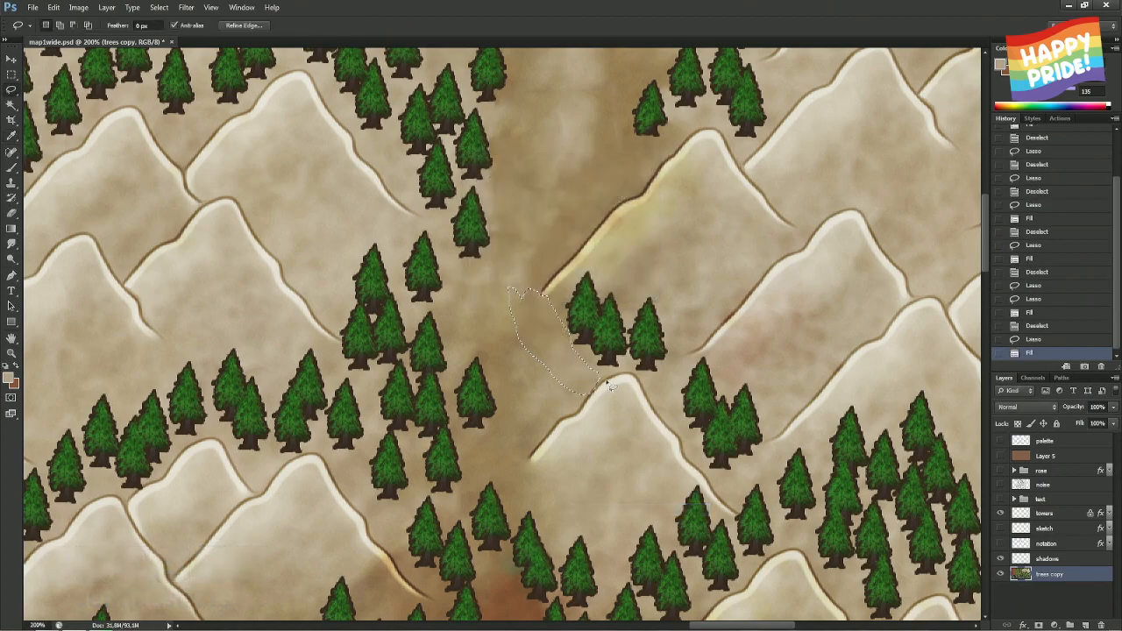
{"action": "key", "text": "ctrl+d"}
- Marquee-select the small dark dash above the mountain peak in the upper seam, fill with Content-Aware, and deselect
{"action": "left_click_drag", "start_coordinate": [594, 213], "coordinate": [633, 371]}
{"action": "left_click_drag", "start_coordinate": [635, 283], "coordinate": [640, 364]}
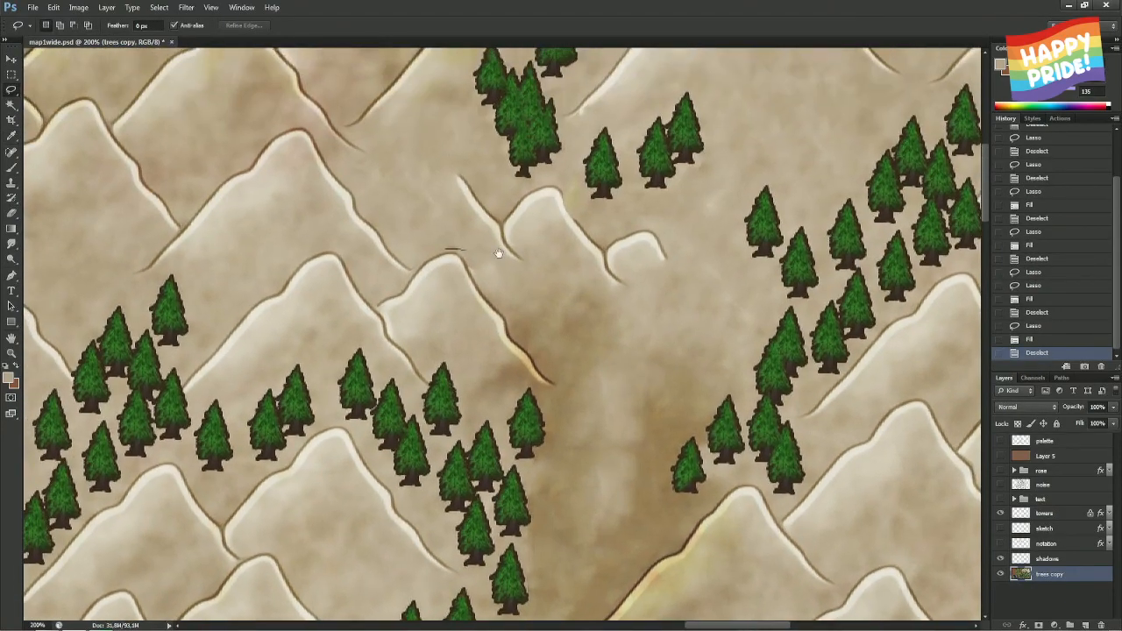
{"action": "mouse_move", "coordinate": [496, 265]}
{"action": "left_mouse_down"}
{"action": "mouse_move", "coordinate": [505, 303]}
{"action": "mouse_move", "coordinate": [465, 295]}
{"action": "left_mouse_up"}
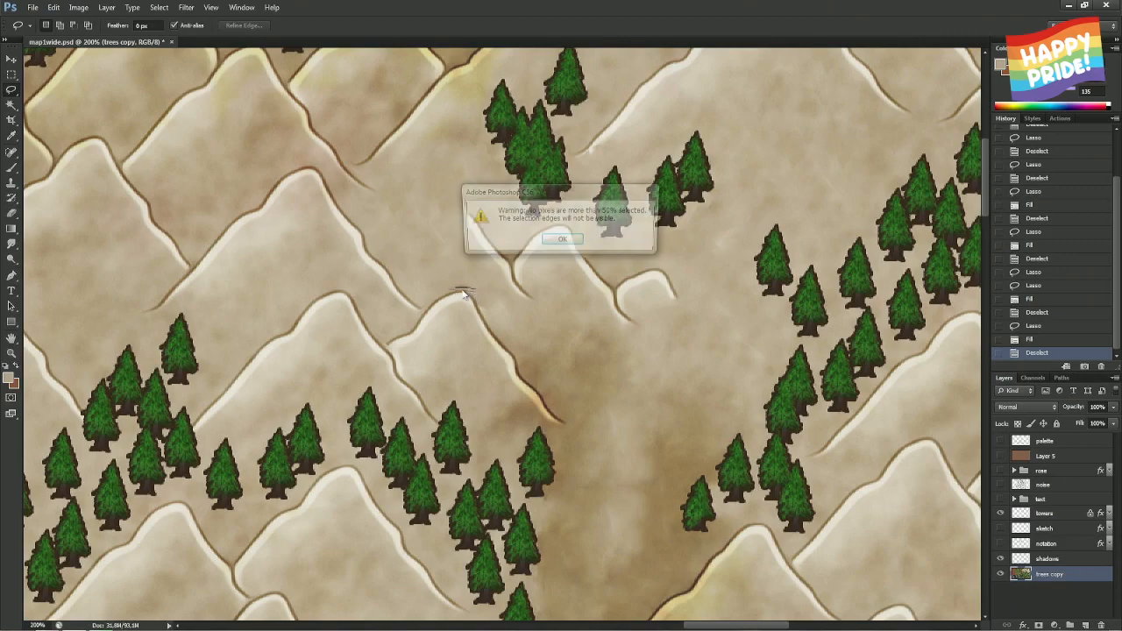
{"action": "left_click", "coordinate": [541, 247]}
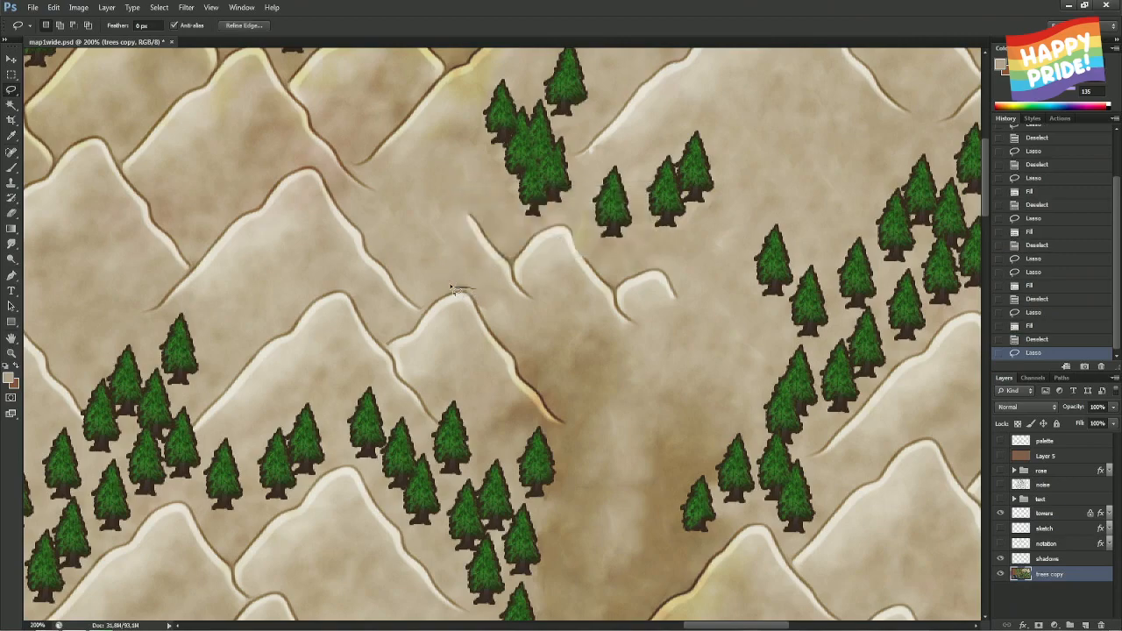
{"action": "key", "text": "m"}
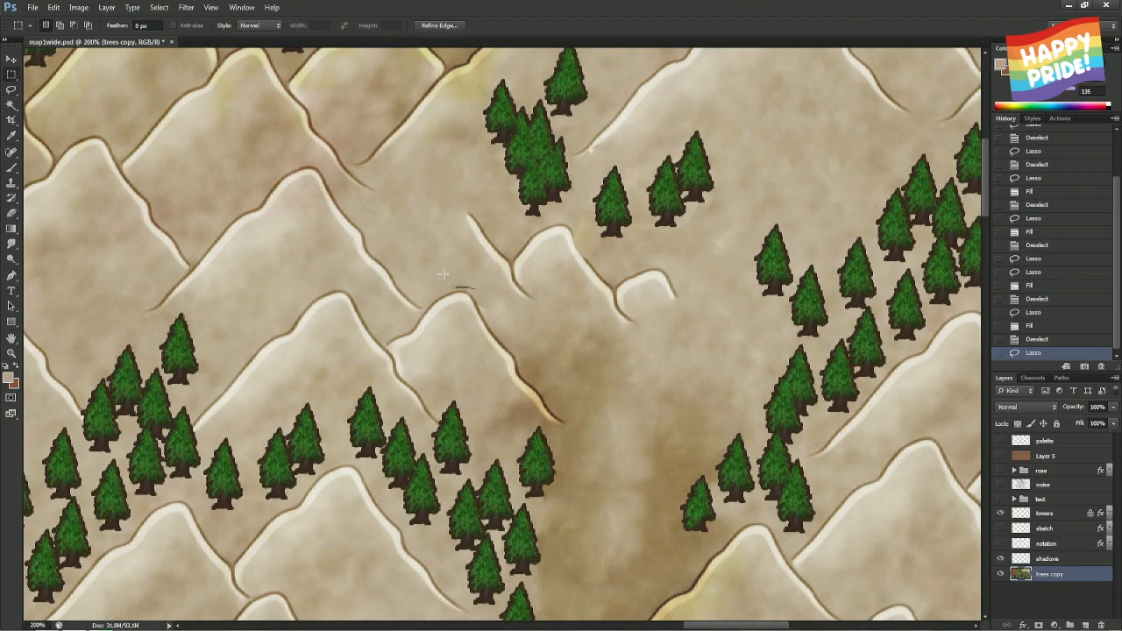
{"action": "left_click_drag", "start_coordinate": [443, 275], "coordinate": [484, 291]}
{"action": "right_click", "coordinate": [485, 291]}
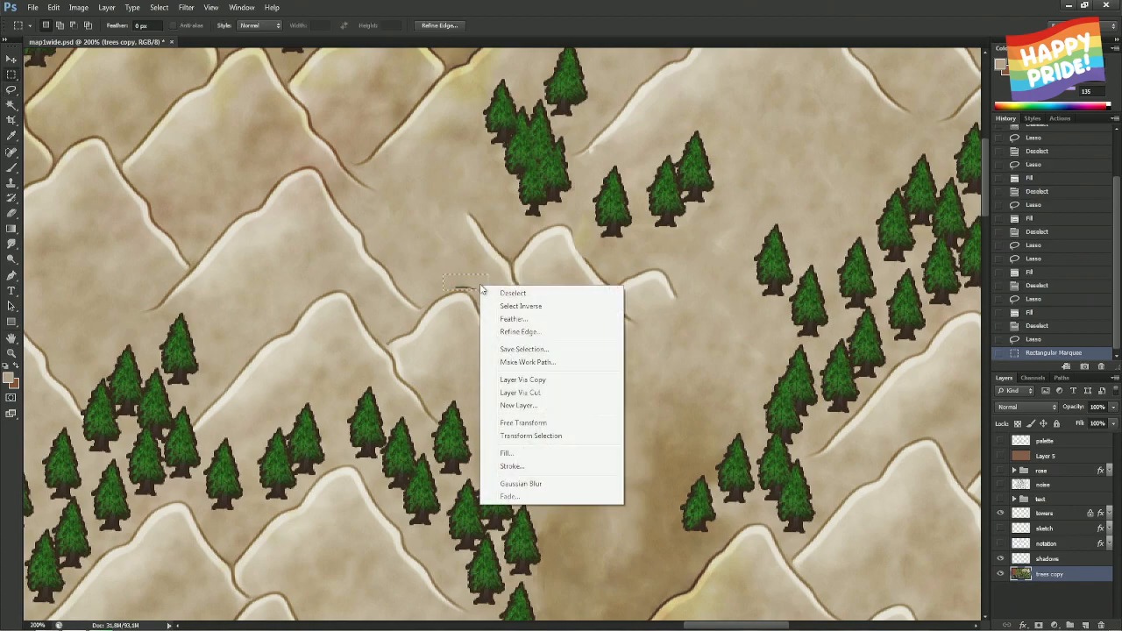
{"action": "left_click", "coordinate": [517, 457]}
{"action": "key", "text": "Return"}
{"action": "key", "text": "ctrl+d"}
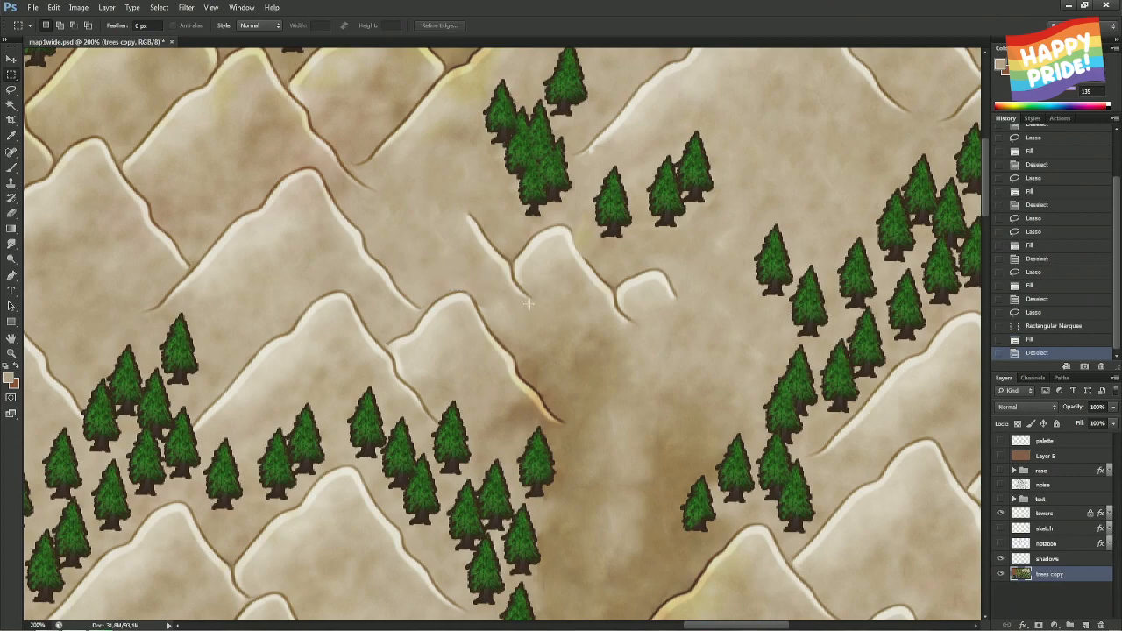
- Lasso the chain of small broken ridges in the upper seam, fill it with Content-Aware, and deselect
{"action": "key", "text": "l"}
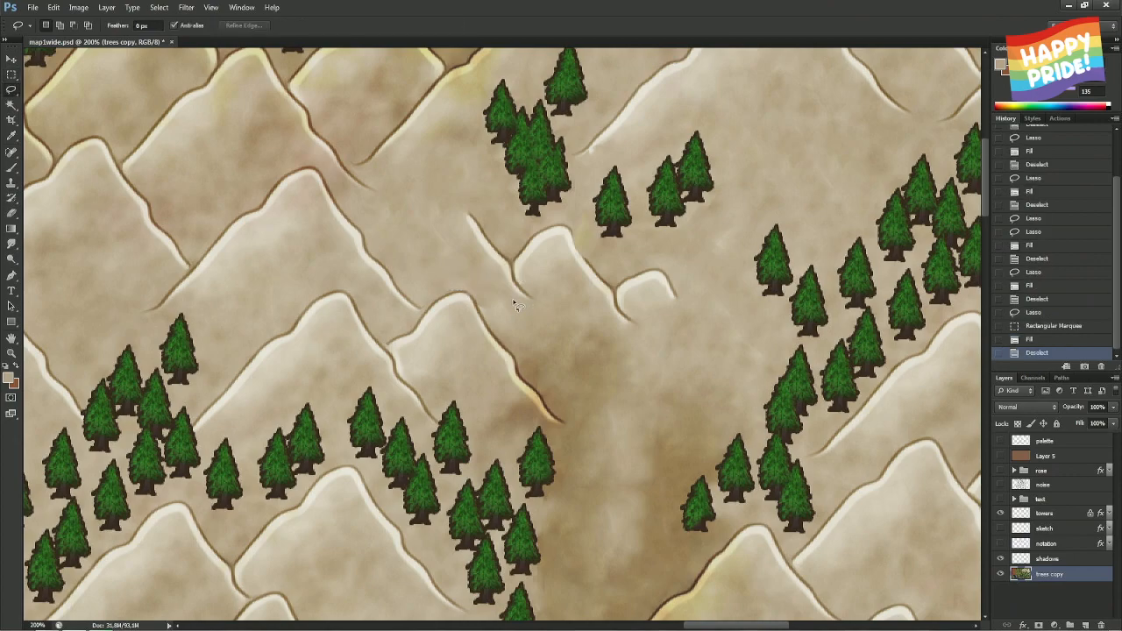
{"action": "mouse_move", "coordinate": [488, 221]}
{"action": "left_mouse_down"}
{"action": "mouse_move", "coordinate": [521, 232]}
{"action": "mouse_move", "coordinate": [555, 223]}
{"action": "left_mouse_up"}
{"action": "mouse_move", "coordinate": [605, 269]}
{"action": "left_mouse_down"}
{"action": "mouse_move", "coordinate": [665, 258]}
{"action": "mouse_move", "coordinate": [694, 299]}
{"action": "mouse_move", "coordinate": [682, 315]}
{"action": "mouse_move", "coordinate": [626, 332]}
{"action": "mouse_move", "coordinate": [528, 298]}
{"action": "left_mouse_up"}
{"action": "right_click", "coordinate": [540, 293]}
{"action": "key", "text": "Escape"}
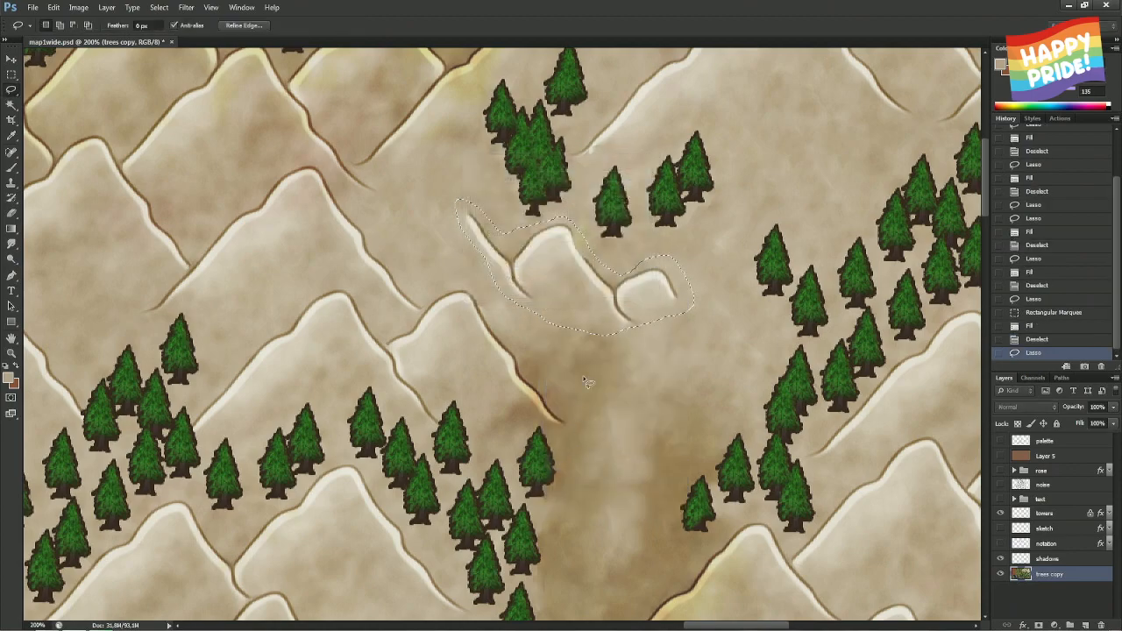
{"action": "key", "text": "alt+BackSpace"}
{"action": "key", "text": "ctrl+d"}
- Try to fill the lassoed brown valley between the pines and the yellow-tinted mountain with Content-Aware
{"action": "left_click_drag", "start_coordinate": [547, 132], "coordinate": [567, 335]}
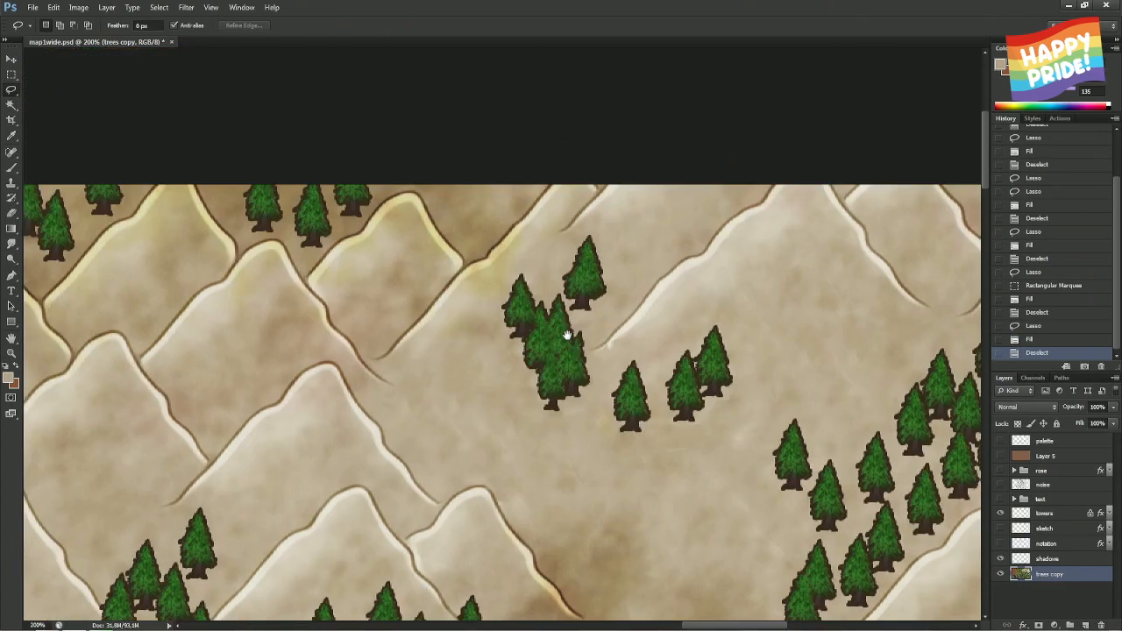
{"action": "left_click_drag", "start_coordinate": [475, 364], "coordinate": [533, 250]}
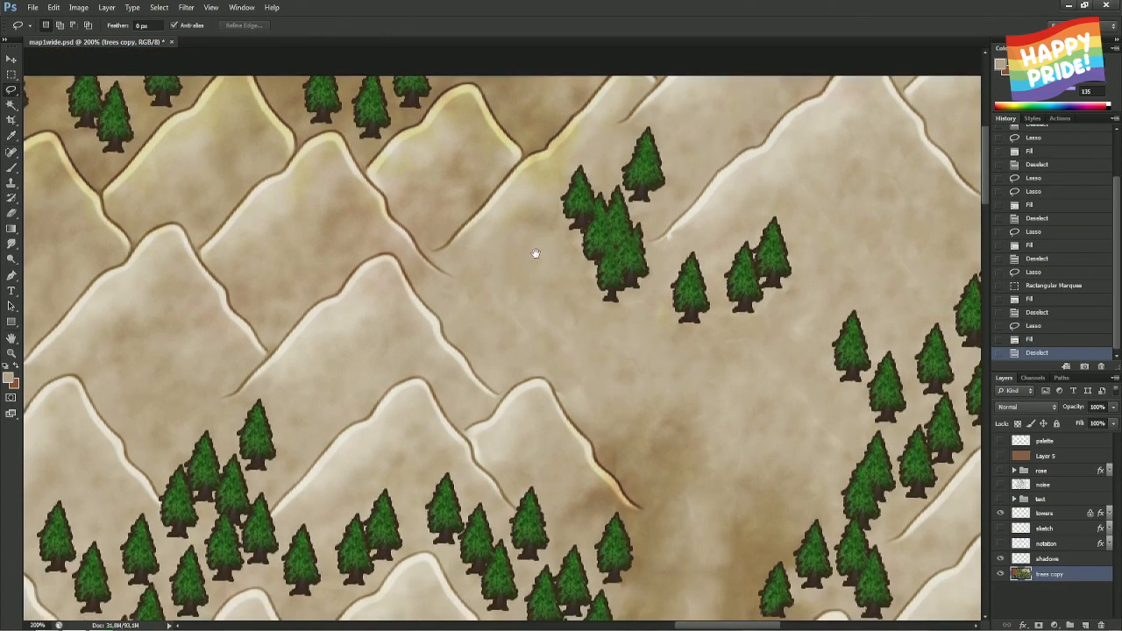
{"action": "left_click_drag", "start_coordinate": [628, 357], "coordinate": [559, 229]}
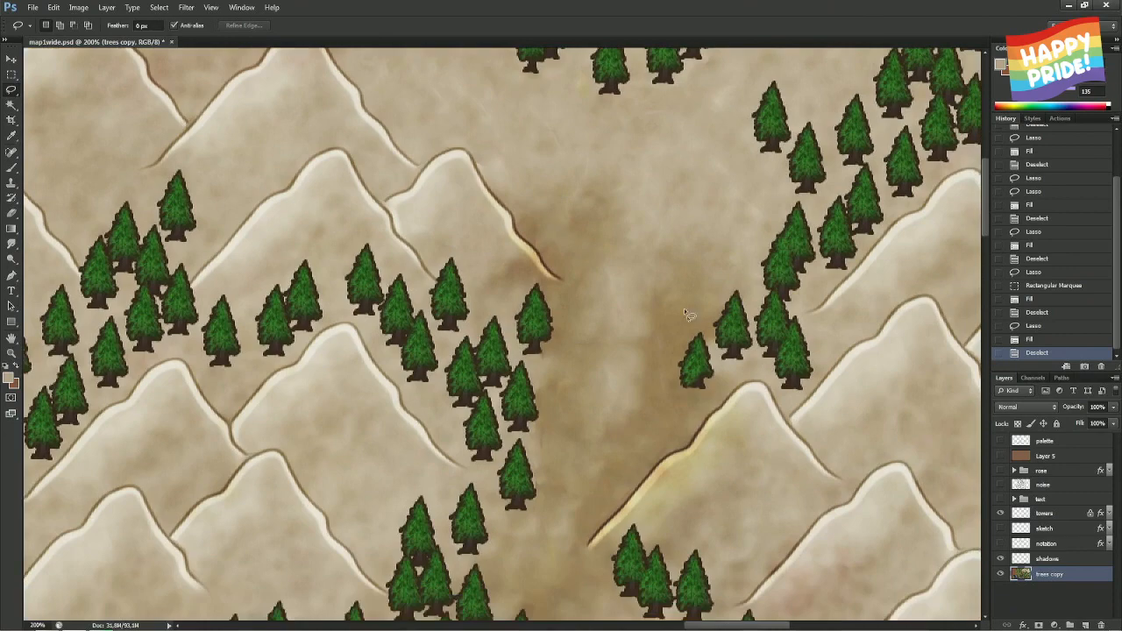
{"action": "mouse_move", "coordinate": [701, 281]}
{"action": "left_mouse_down"}
{"action": "mouse_move", "coordinate": [713, 298]}
{"action": "mouse_move", "coordinate": [695, 316]}
{"action": "left_mouse_up"}
{"action": "mouse_move", "coordinate": [614, 478]}
{"action": "left_mouse_down"}
{"action": "mouse_move", "coordinate": [573, 475]}
{"action": "mouse_move", "coordinate": [551, 428]}
{"action": "mouse_move", "coordinate": [541, 447]}
{"action": "mouse_move", "coordinate": [561, 402]}
{"action": "mouse_move", "coordinate": [556, 368]}
{"action": "left_mouse_up"}
{"action": "mouse_move", "coordinate": [568, 326]}
{"action": "left_mouse_down"}
{"action": "mouse_move", "coordinate": [600, 244]}
{"action": "mouse_move", "coordinate": [606, 255]}
{"action": "left_mouse_up"}
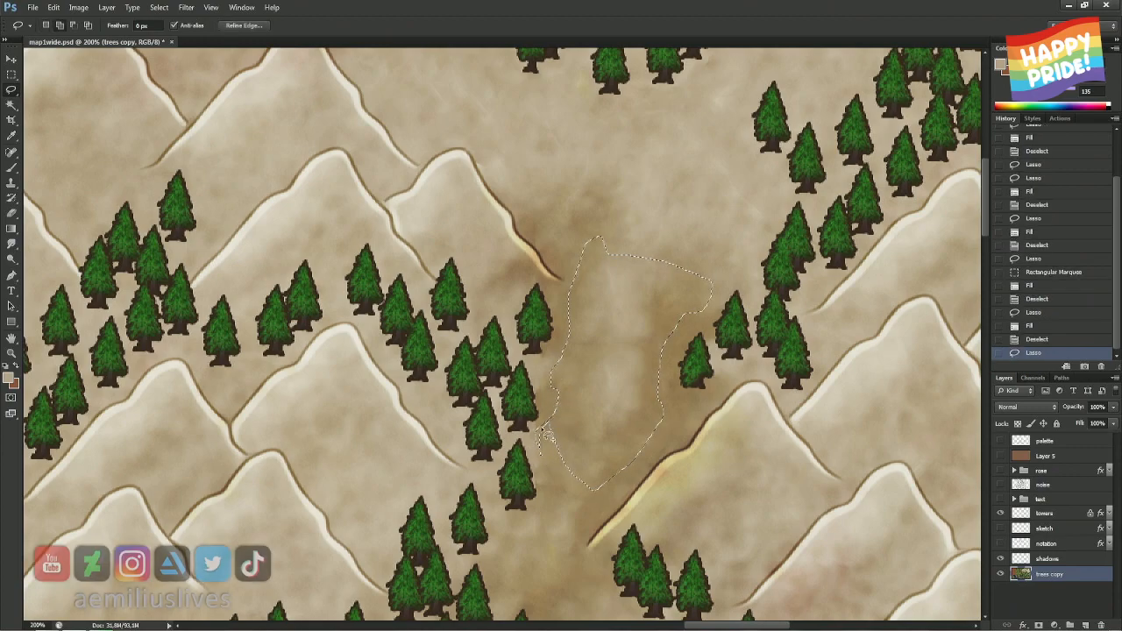
{"action": "mouse_move", "coordinate": [543, 434]}
{"action": "left_mouse_down"}
{"action": "mouse_move", "coordinate": [549, 487]}
{"action": "mouse_move", "coordinate": [503, 557]}
{"action": "mouse_move", "coordinate": [560, 584]}
{"action": "mouse_move", "coordinate": [588, 468]}
{"action": "left_mouse_up"}
{"action": "right_click", "coordinate": [588, 468]}
{"action": "left_click", "coordinate": [653, 404]}
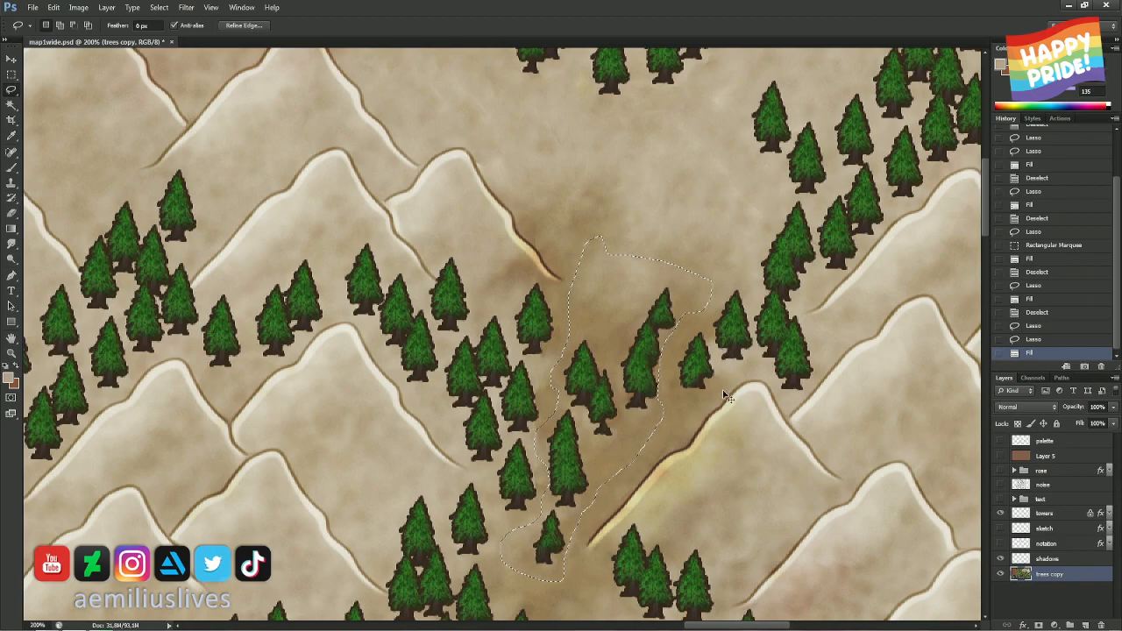
- Compare the seam with and without the valley fill on the whole map, undo that fill, and deselect
{"action": "key", "text": "ctrl+0"}
{"action": "key", "text": "ctrl+z"}
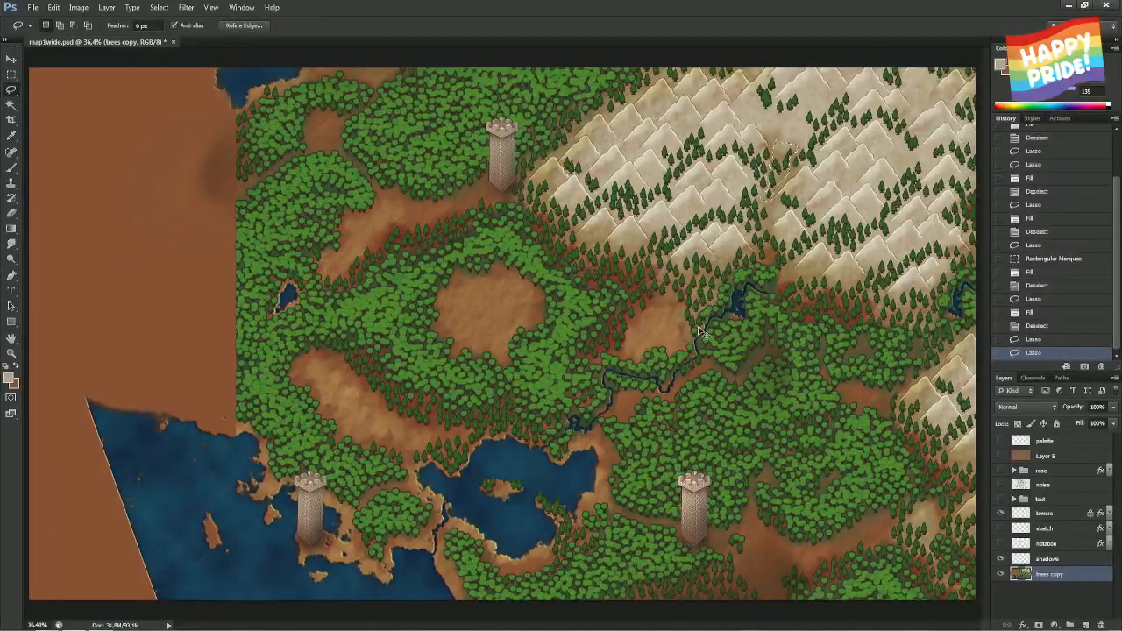
{"action": "key", "text": "ctrl+z"}
{"action": "key", "text": "ctrl+z"}
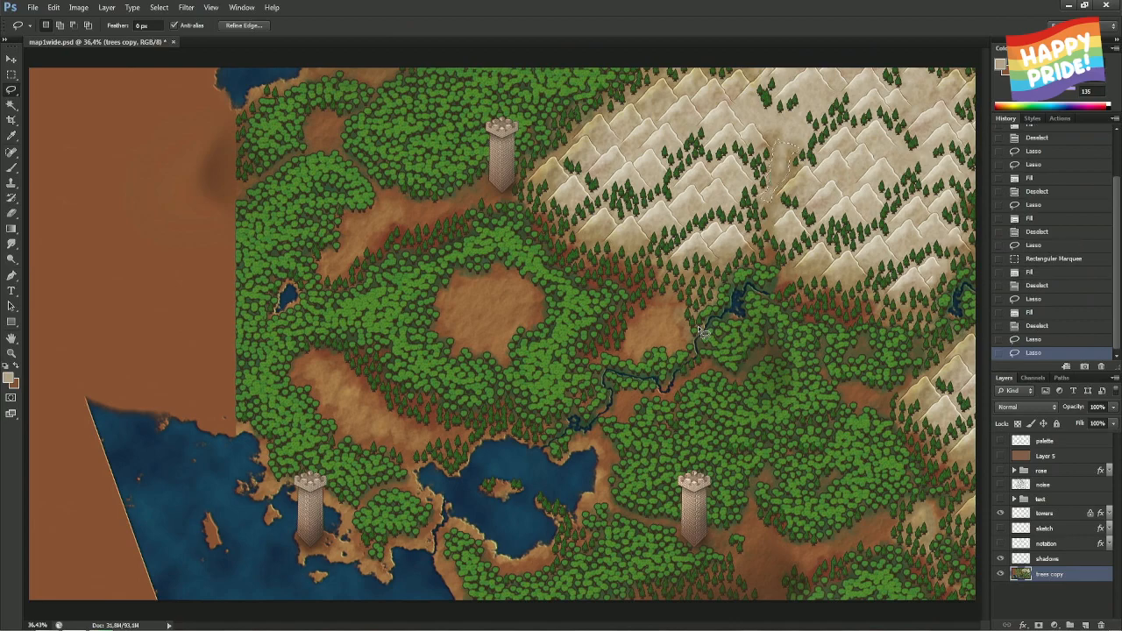
{"action": "key", "text": "ctrl+d"}
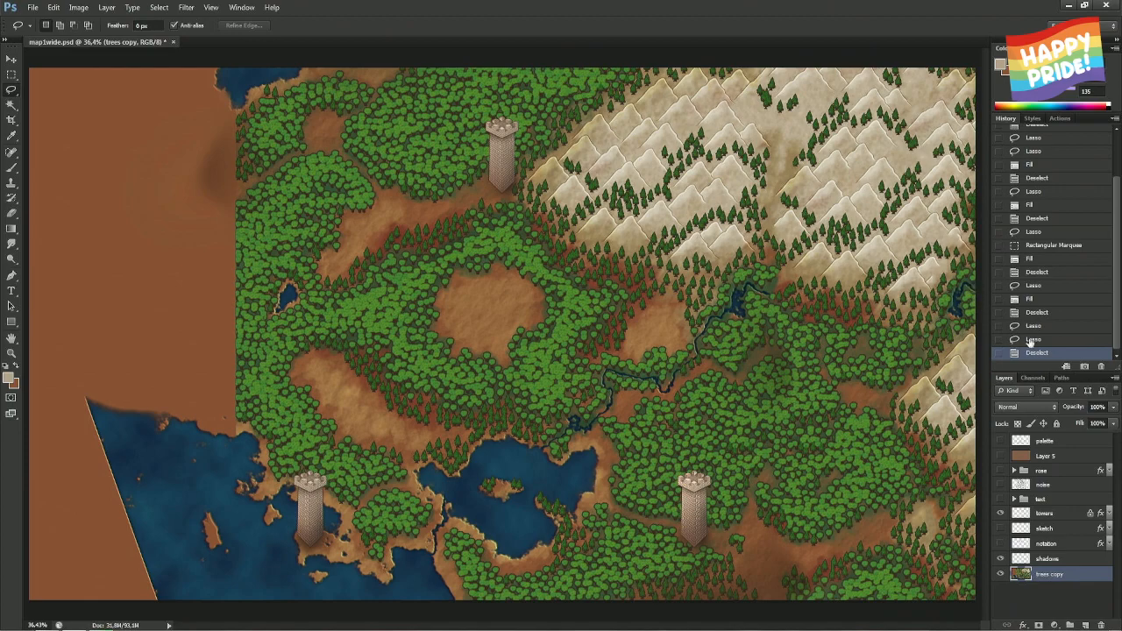
- Lasso the duplicated piece of river and pond at the map's right edge, fill it with Content-Aware, and deselect
{"action": "key", "text": "ctrl+plus"}
{"action": "key", "text": "ctrl+plus"}
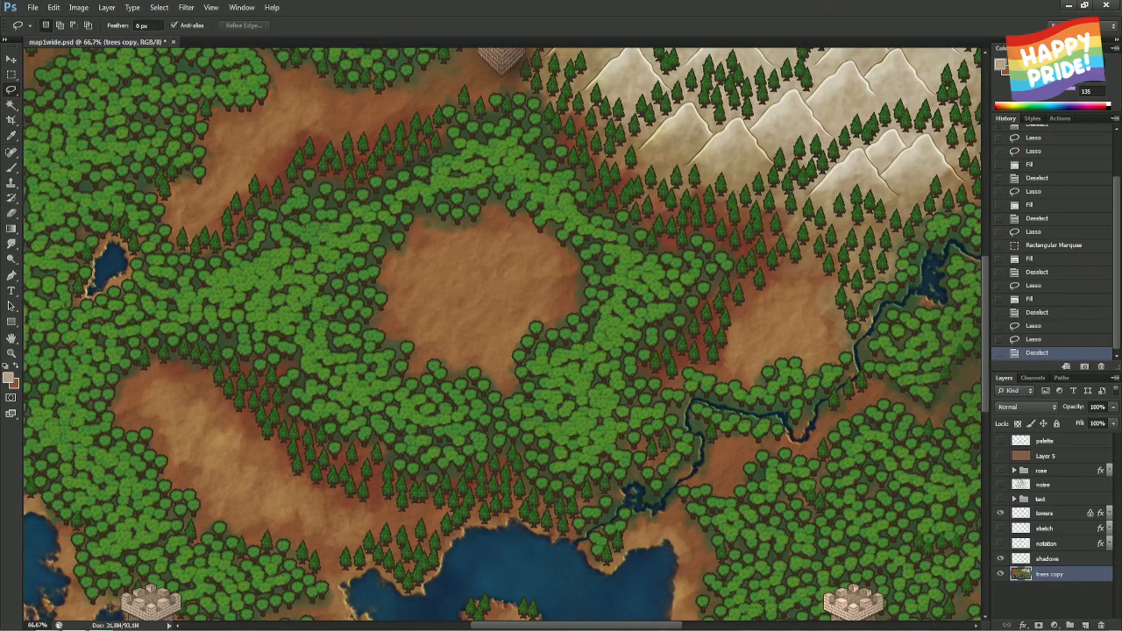
{"action": "left_click", "coordinate": [1060, 49]}
{"action": "left_click_drag", "start_coordinate": [1083, 83], "coordinate": [1094, 89]}
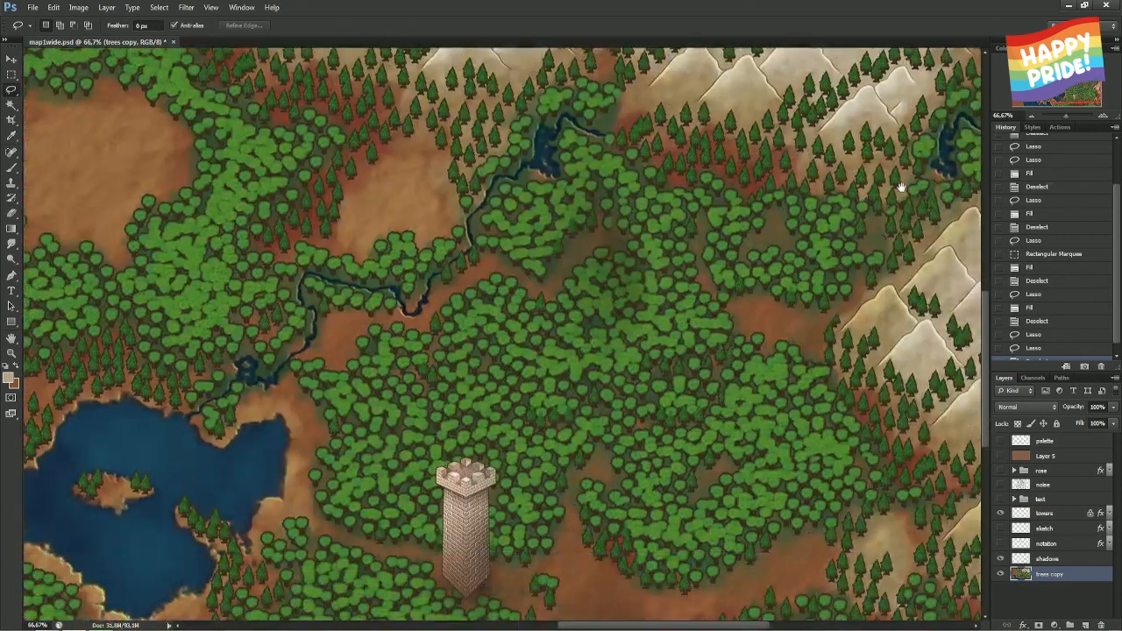
{"action": "left_click_drag", "start_coordinate": [901, 187], "coordinate": [793, 232]}
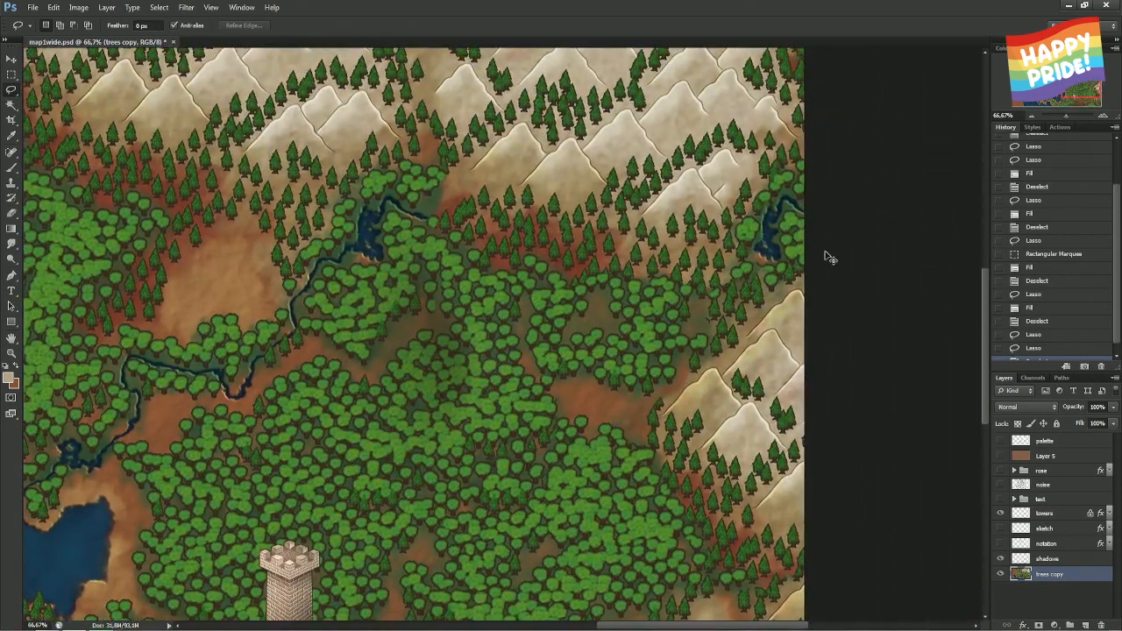
{"action": "key", "text": "ctrl+plus"}
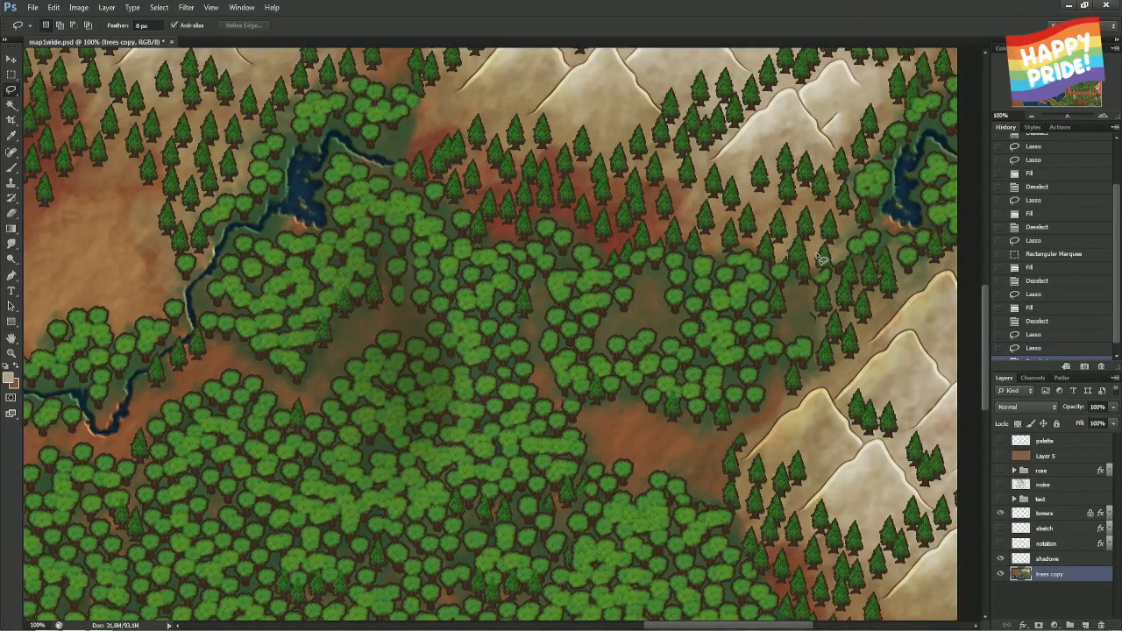
{"action": "mouse_move", "coordinate": [936, 154]}
{"action": "left_mouse_down"}
{"action": "mouse_move", "coordinate": [920, 177]}
{"action": "mouse_move", "coordinate": [930, 226]}
{"action": "mouse_move", "coordinate": [915, 249]}
{"action": "left_mouse_up"}
{"action": "mouse_move", "coordinate": [899, 248]}
{"action": "left_mouse_down"}
{"action": "mouse_move", "coordinate": [879, 214]}
{"action": "mouse_move", "coordinate": [901, 158]}
{"action": "mouse_move", "coordinate": [923, 130]}
{"action": "mouse_move", "coordinate": [954, 145]}
{"action": "left_mouse_up"}
{"action": "right_click", "coordinate": [954, 144]}
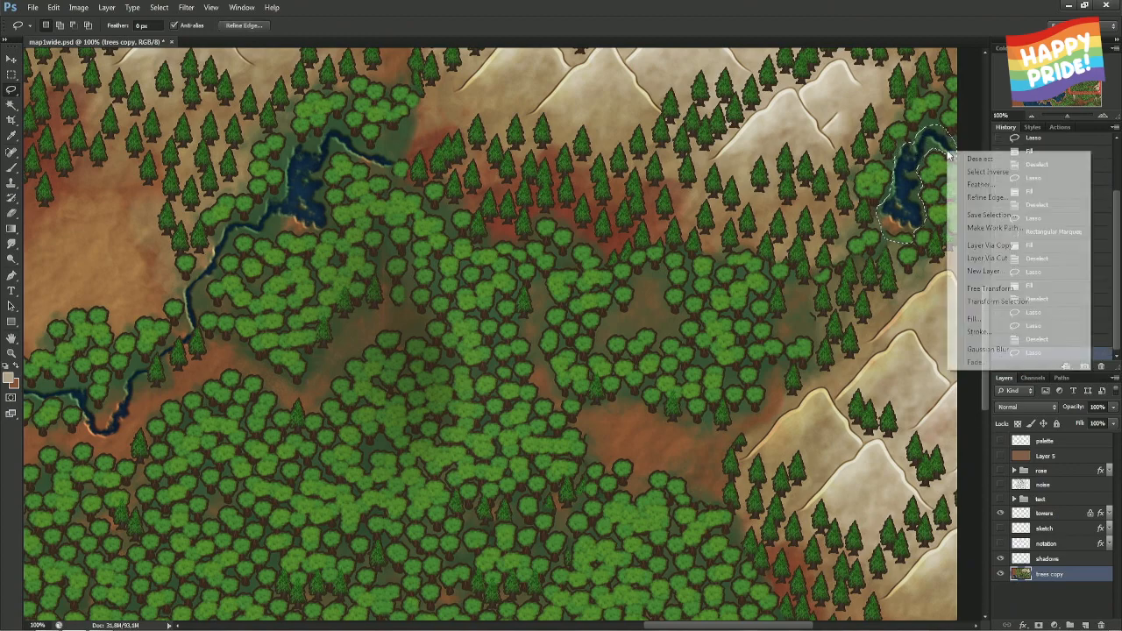
{"action": "left_click", "coordinate": [968, 320]}
{"action": "key", "text": "Return"}
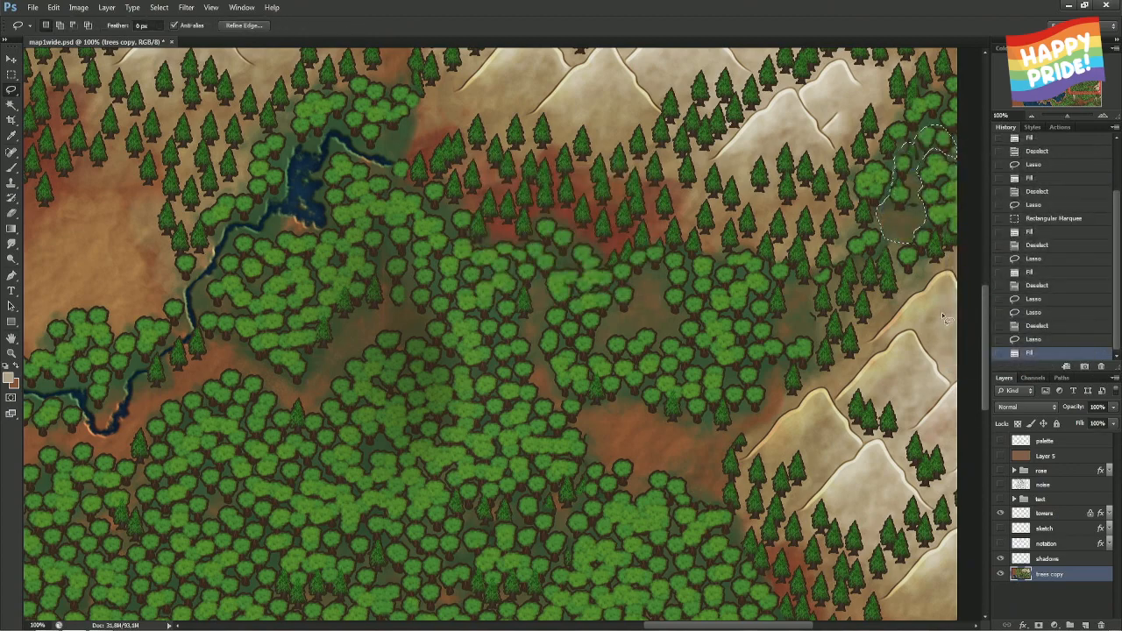
{"action": "left_click", "coordinate": [926, 214]}
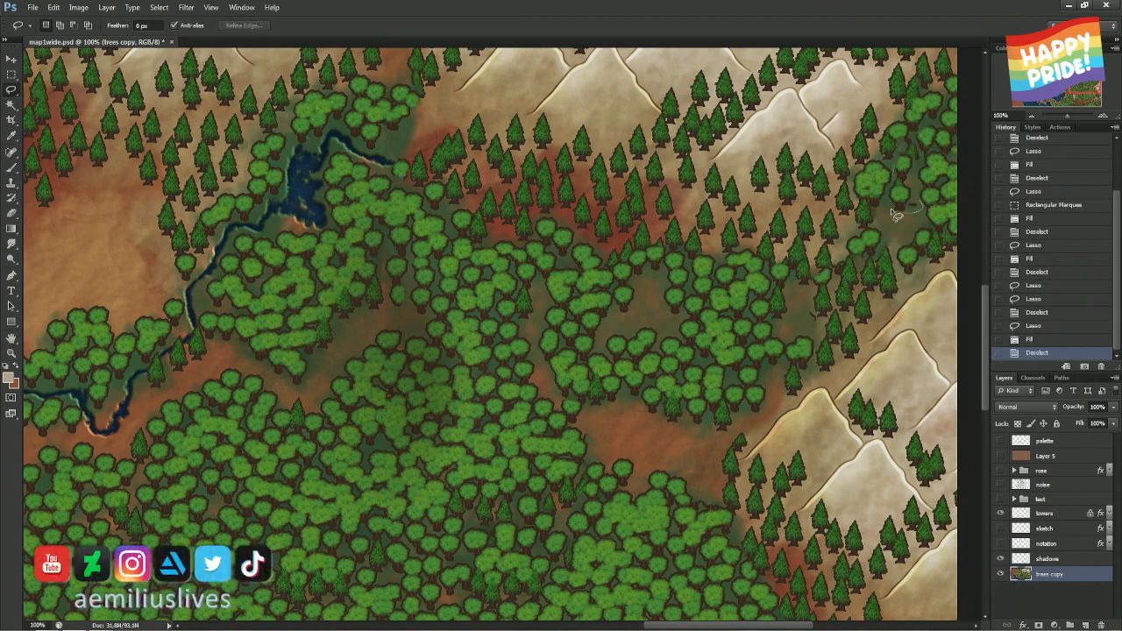
- Lasso the narrow strip among the round trees near the map's right edge, fill it with Content-Aware, and deselect
{"action": "mouse_move", "coordinate": [897, 186]}
{"action": "left_mouse_down"}
{"action": "mouse_move", "coordinate": [926, 151]}
{"action": "mouse_move", "coordinate": [915, 197]}
{"action": "left_mouse_up"}
{"action": "right_click", "coordinate": [888, 175]}
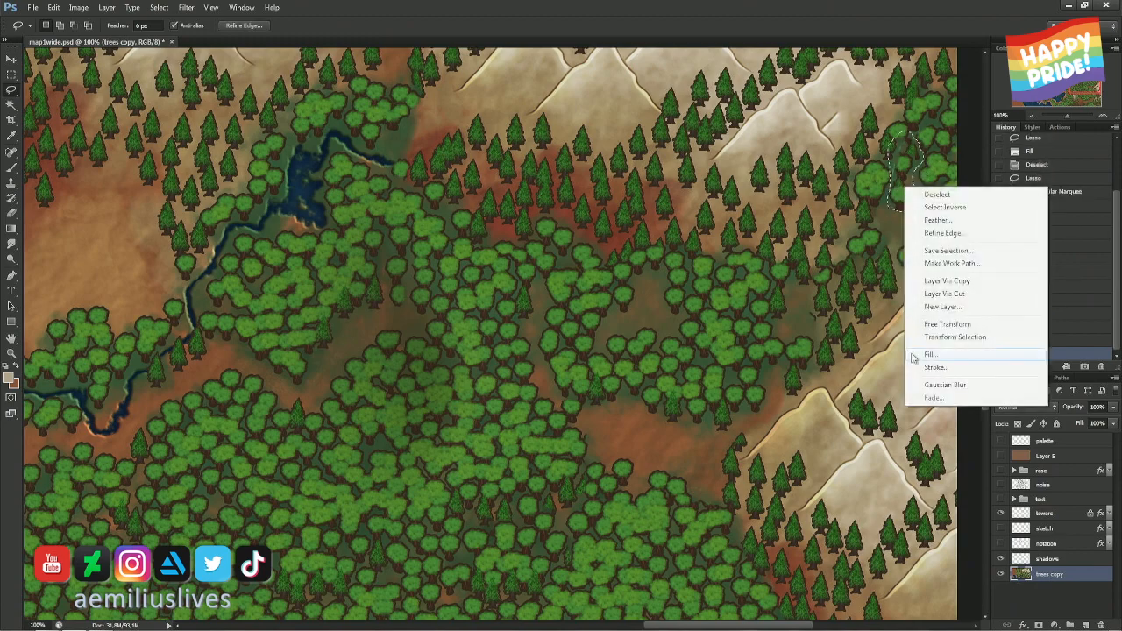
{"action": "left_click", "coordinate": [921, 355]}
{"action": "key", "text": "Return"}
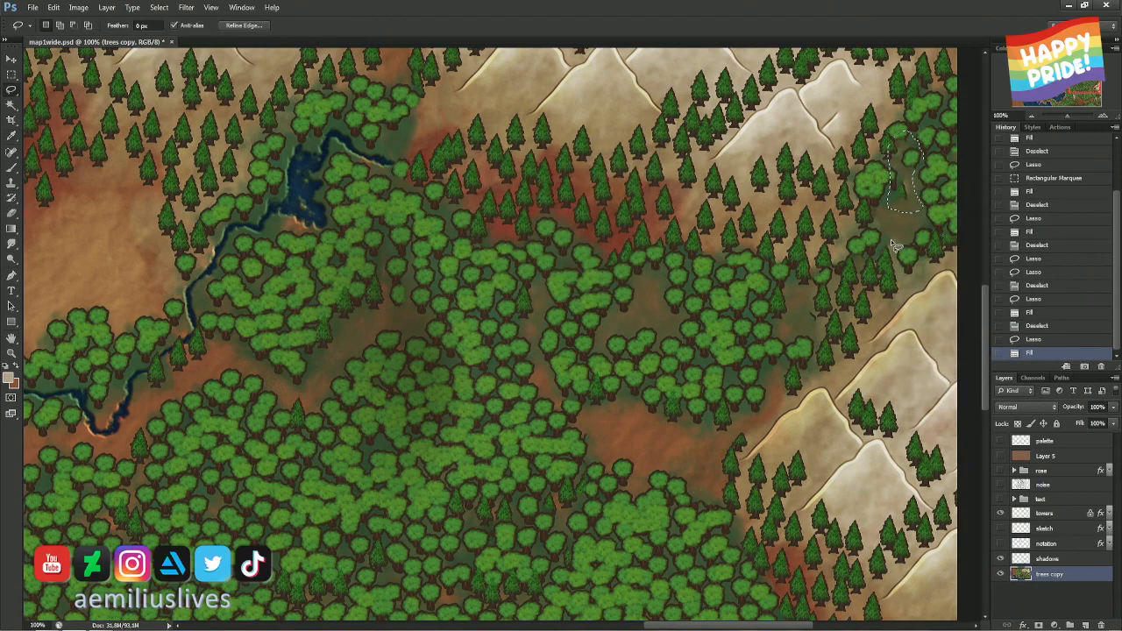
{"action": "key", "text": "ctrl+d"}
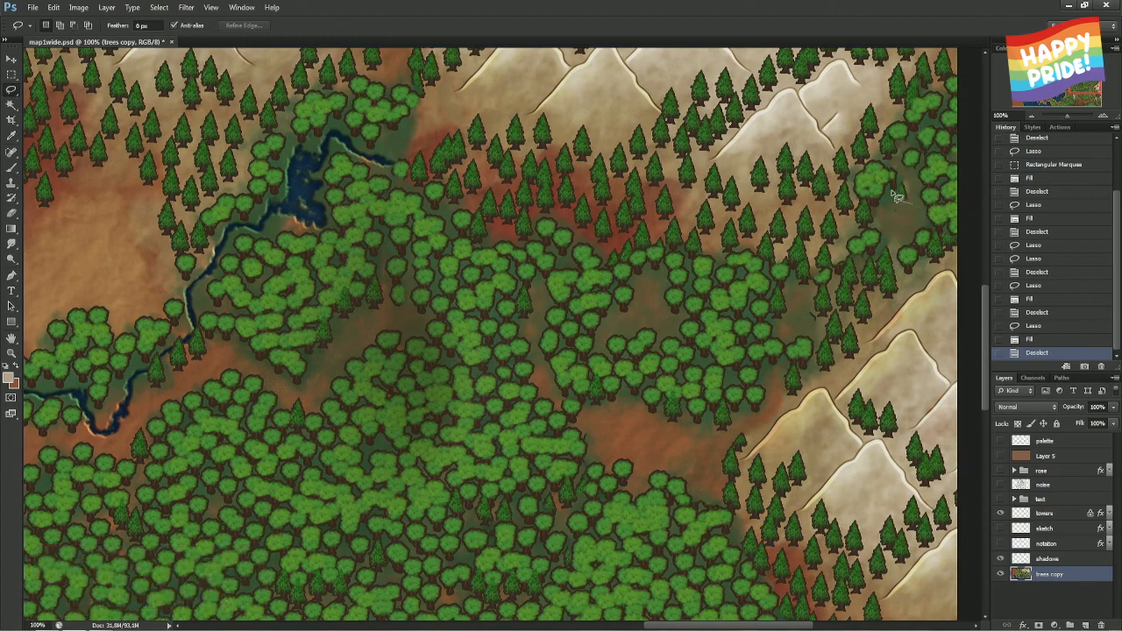
- Clean up the small patch beside the round-tree clump near the right edge with two lassoed Content-Aware fills, deselecting after each
{"action": "right_click", "coordinate": [899, 185]}
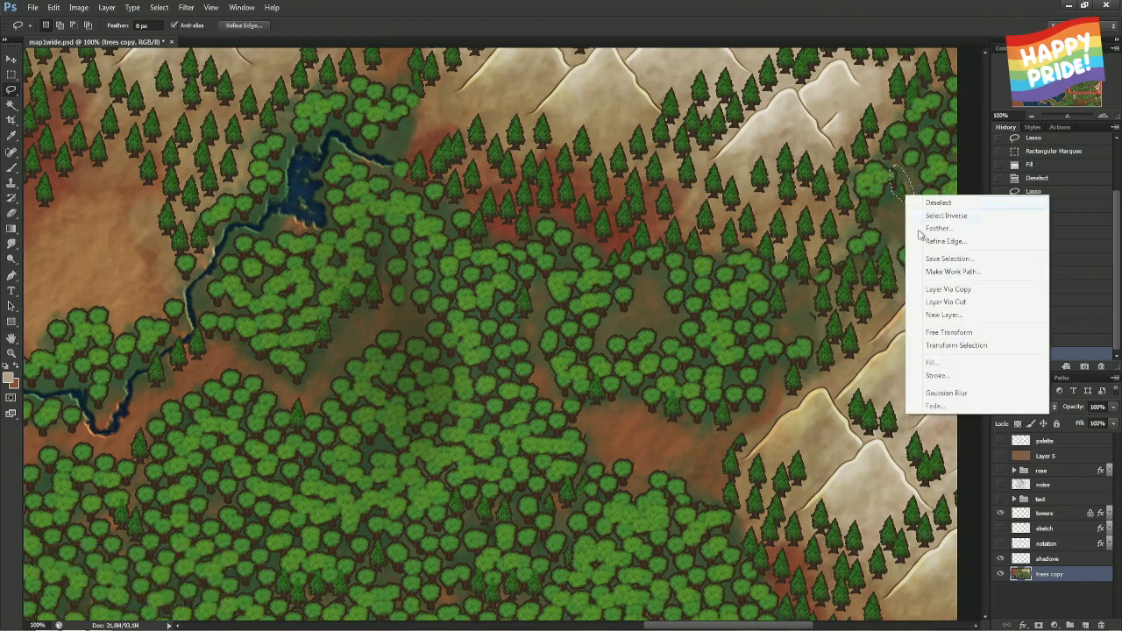
{"action": "left_click", "coordinate": [929, 359]}
{"action": "key", "text": "Return"}
{"action": "key", "text": "ctrl+d"}
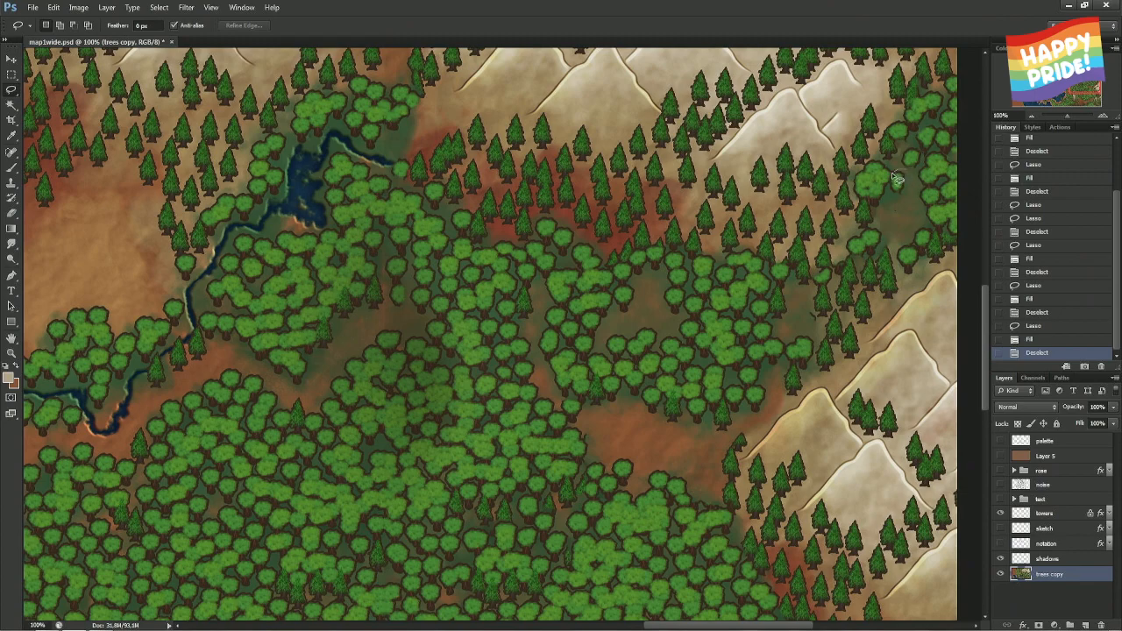
{"action": "left_click_drag", "start_coordinate": [907, 206], "coordinate": [897, 183]}
{"action": "right_click", "coordinate": [895, 181]}
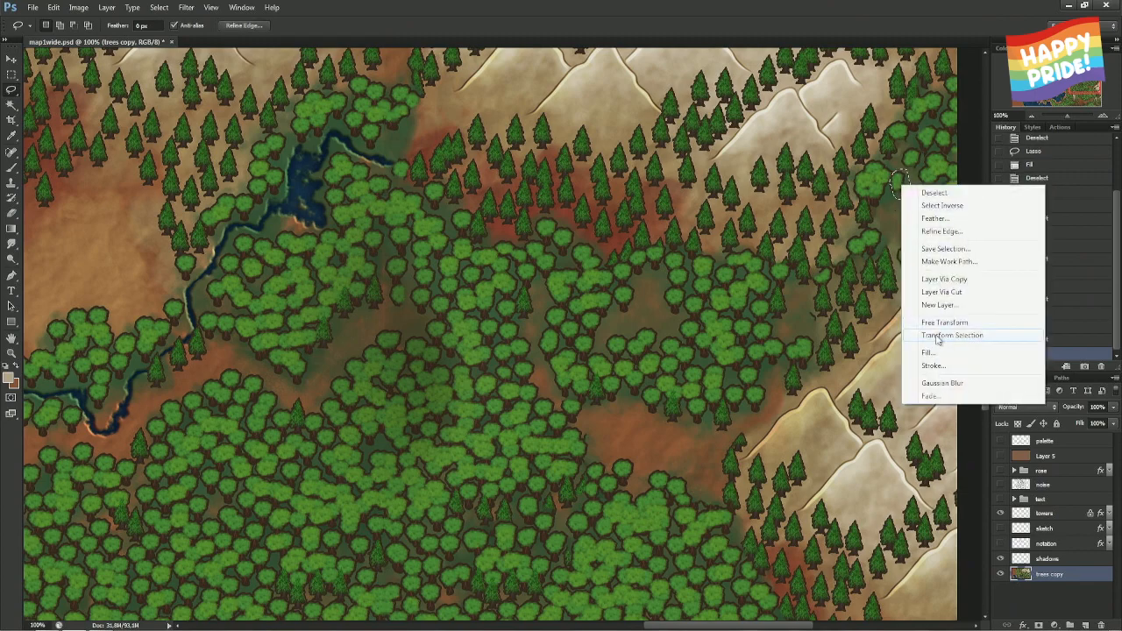
{"action": "left_click", "coordinate": [929, 354]}
{"action": "key", "text": "Return"}
{"action": "key", "text": "ctrl+d"}
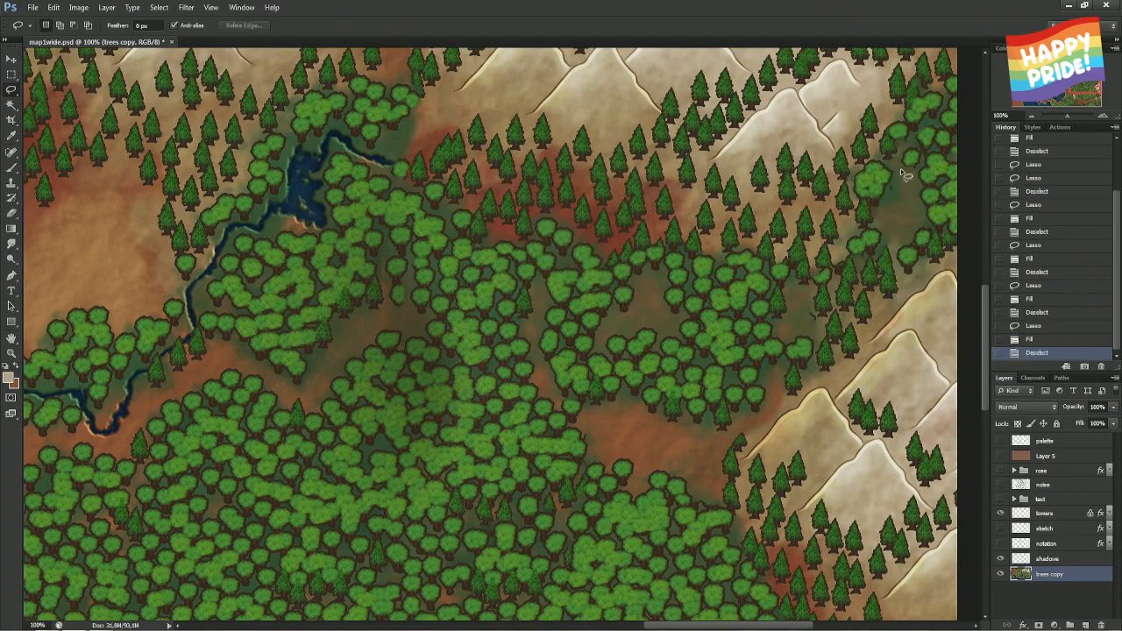
- Lasso the leftover bluish patch directly beside the round-tree clump, fill it with Content-Aware, and deselect
{"action": "mouse_move", "coordinate": [892, 171]}
{"action": "left_mouse_down"}
{"action": "mouse_move", "coordinate": [894, 200]}
{"action": "mouse_move", "coordinate": [892, 177]}
{"action": "left_mouse_up"}
{"action": "right_click", "coordinate": [890, 179]}
{"action": "left_click", "coordinate": [937, 350]}
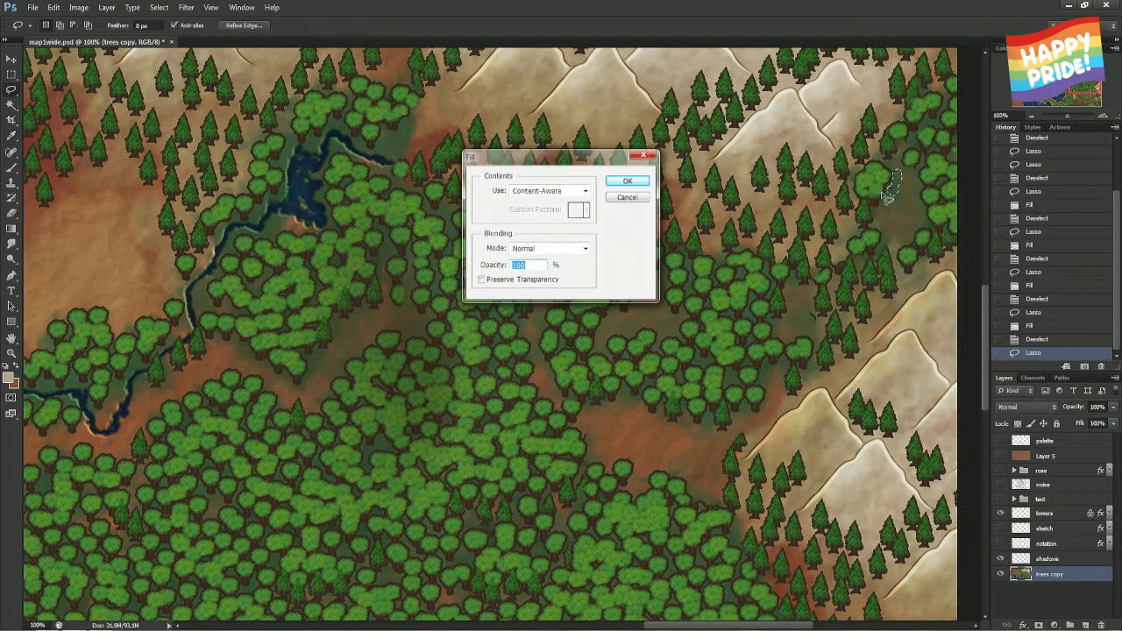
{"action": "key", "text": "Return"}
{"action": "key", "text": "ctrl+d"}
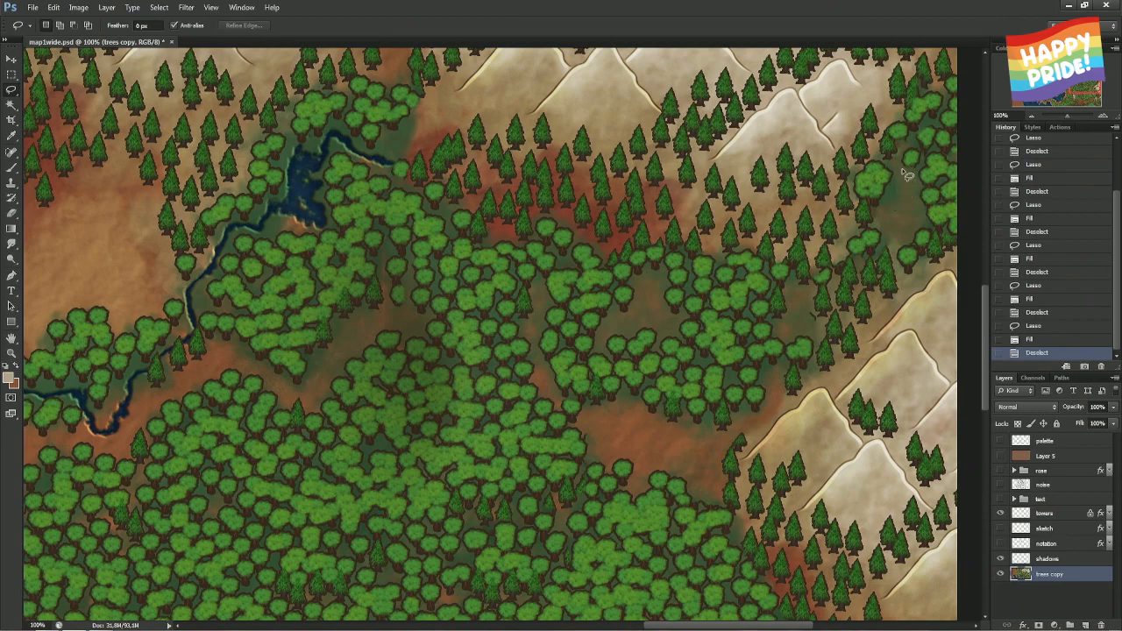
- Try to remove the lone round tree above the right-edge clearing with a lassoed Content-Aware fill, undo that fill, and deselect
{"action": "left_click_drag", "start_coordinate": [917, 177], "coordinate": [922, 166]}
{"action": "right_click", "coordinate": [912, 155]}
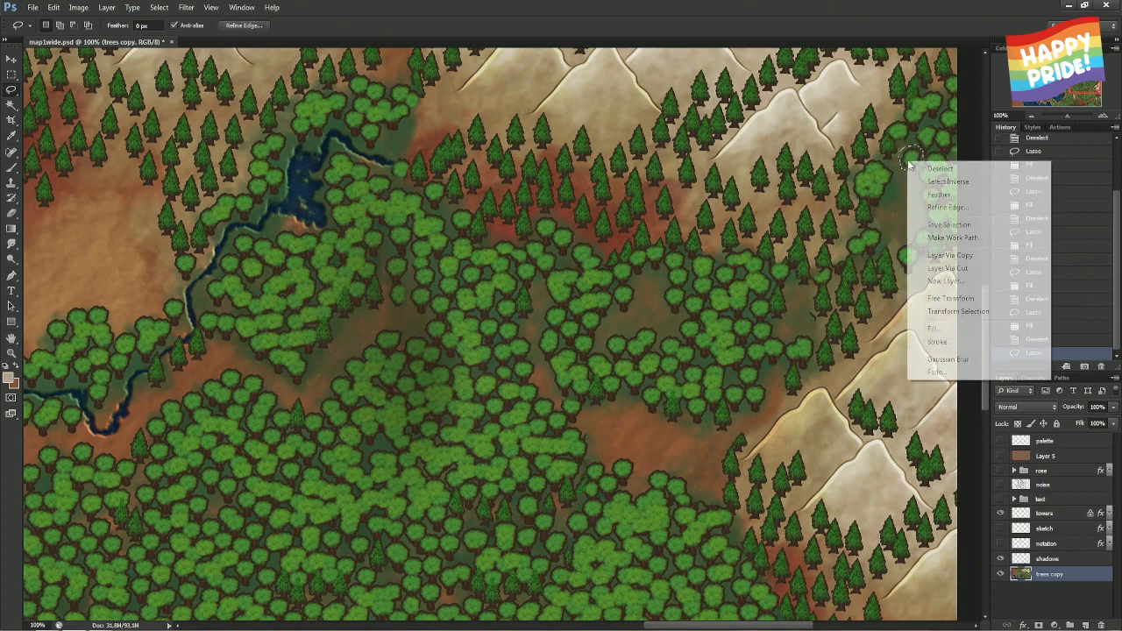
{"action": "left_click", "coordinate": [927, 334]}
{"action": "key", "text": "Return"}
{"action": "key", "text": "ctrl+d"}
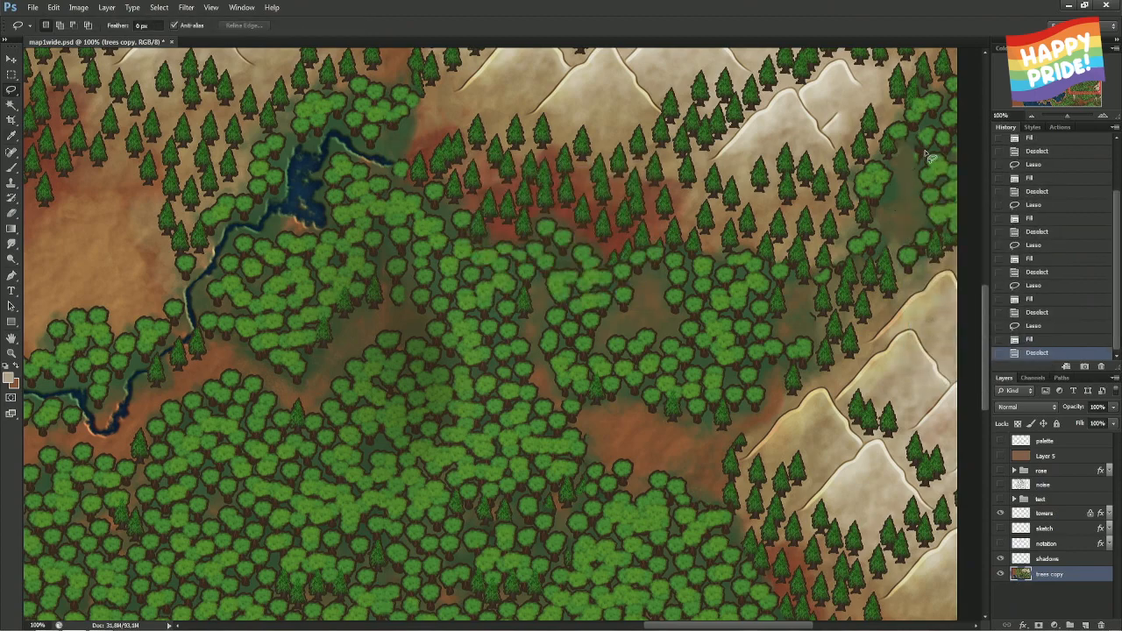
{"action": "left_click", "coordinate": [1037, 340]}
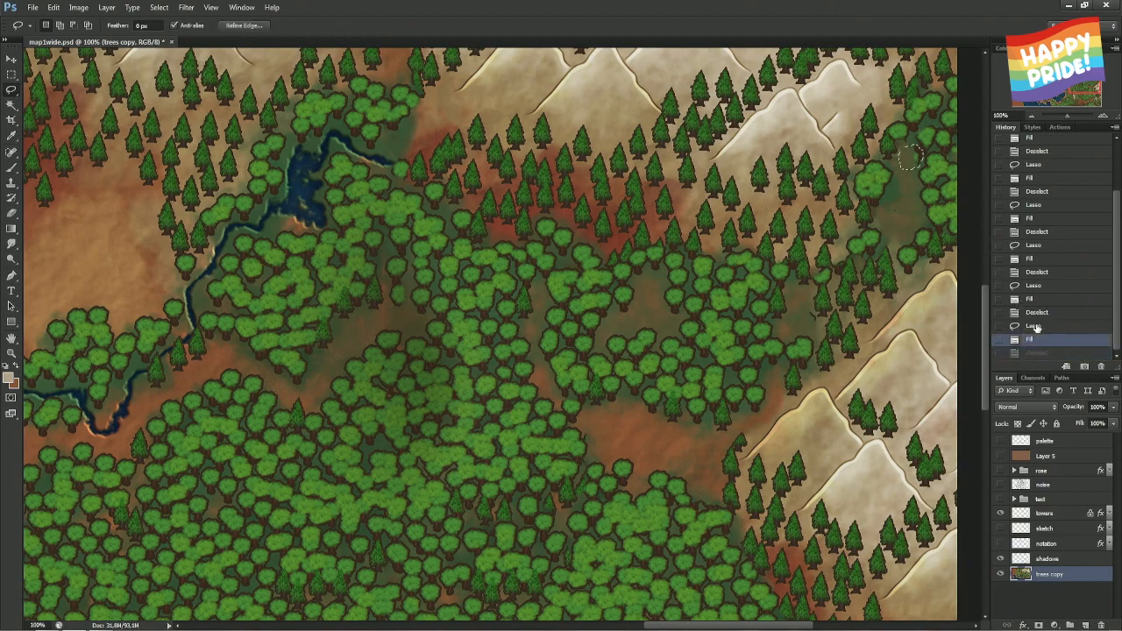
{"action": "left_click", "coordinate": [1037, 327]}
{"action": "key", "text": "ctrl+d"}
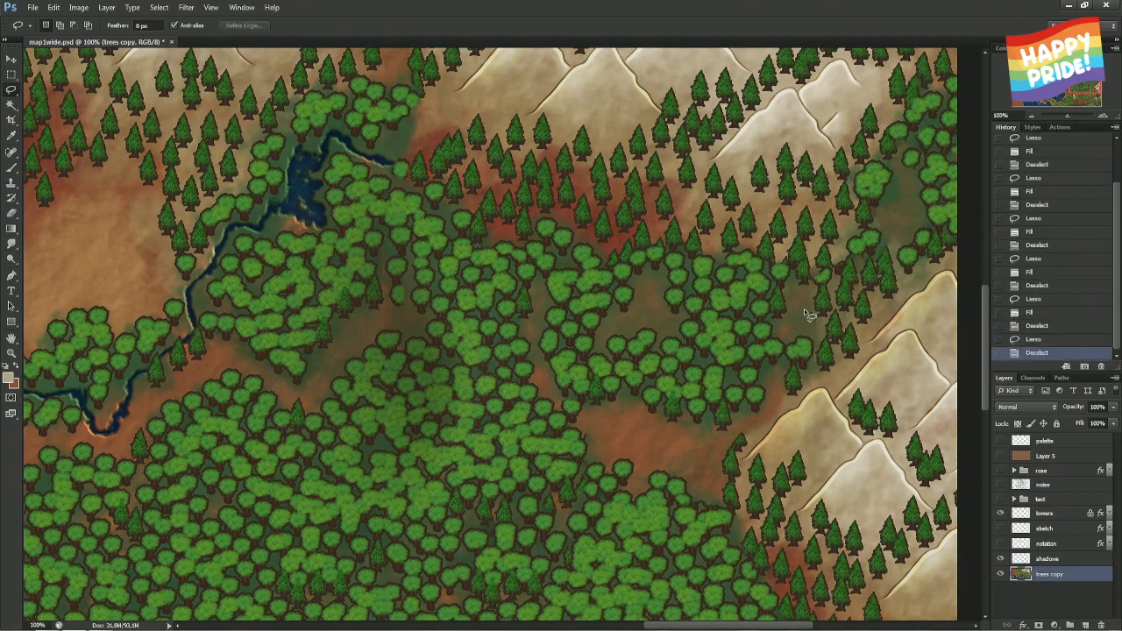
- Lasso the small spot between the forest clearing and the pines beside the mountains, fill it with Content-Aware, and deselect
{"action": "mouse_move", "coordinate": [815, 315]}
{"action": "left_mouse_down"}
{"action": "mouse_move", "coordinate": [822, 329]}
{"action": "mouse_move", "coordinate": [809, 323]}
{"action": "left_mouse_up"}
{"action": "right_click", "coordinate": [811, 320]}
{"action": "left_click", "coordinate": [845, 457]}
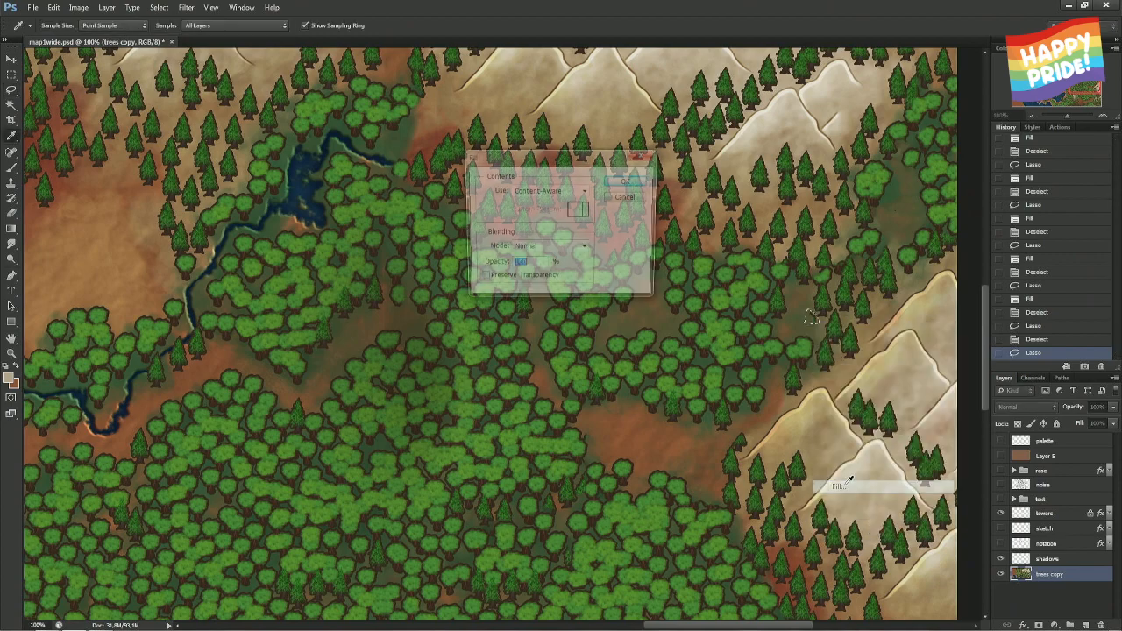
{"action": "key", "text": "Return"}
{"action": "key", "text": "ctrl+d"}
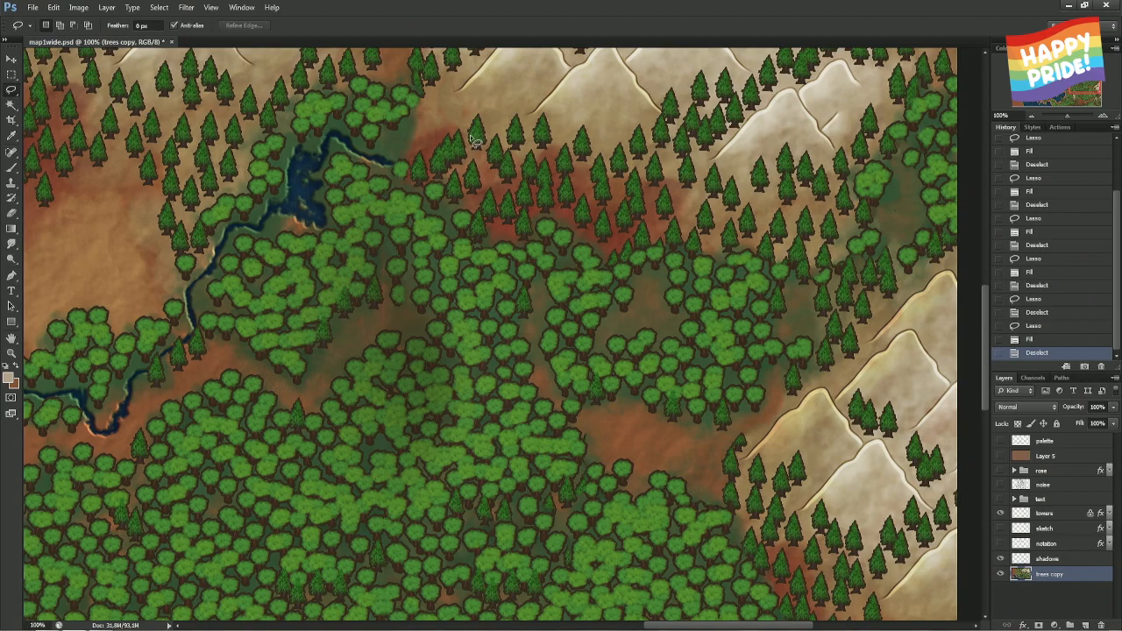
- Select the map's empty brown left side with a rectangular marquee, then add the blurred coastline and slanted sea edge with the Lasso
{"action": "left_click_drag", "start_coordinate": [1053, 107], "coordinate": [982, 107]}
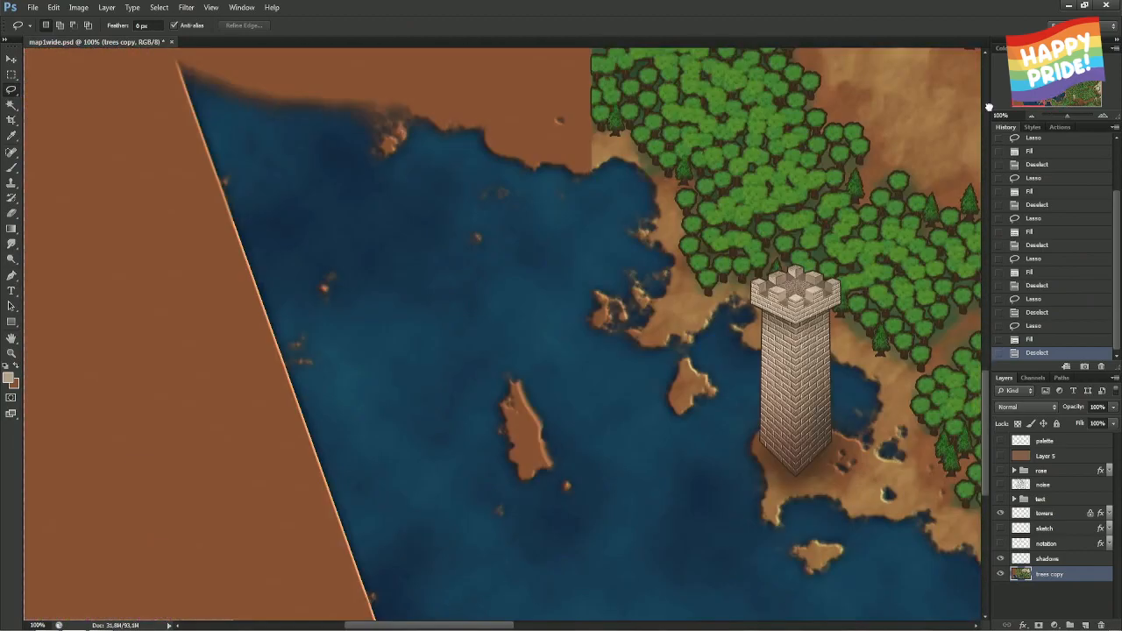
{"action": "key", "text": "ctrl+minus"}
{"action": "key", "text": "ctrl+minus"}
{"action": "key", "text": "ctrl+minus"}
{"action": "key", "text": "ctrl+minus"}
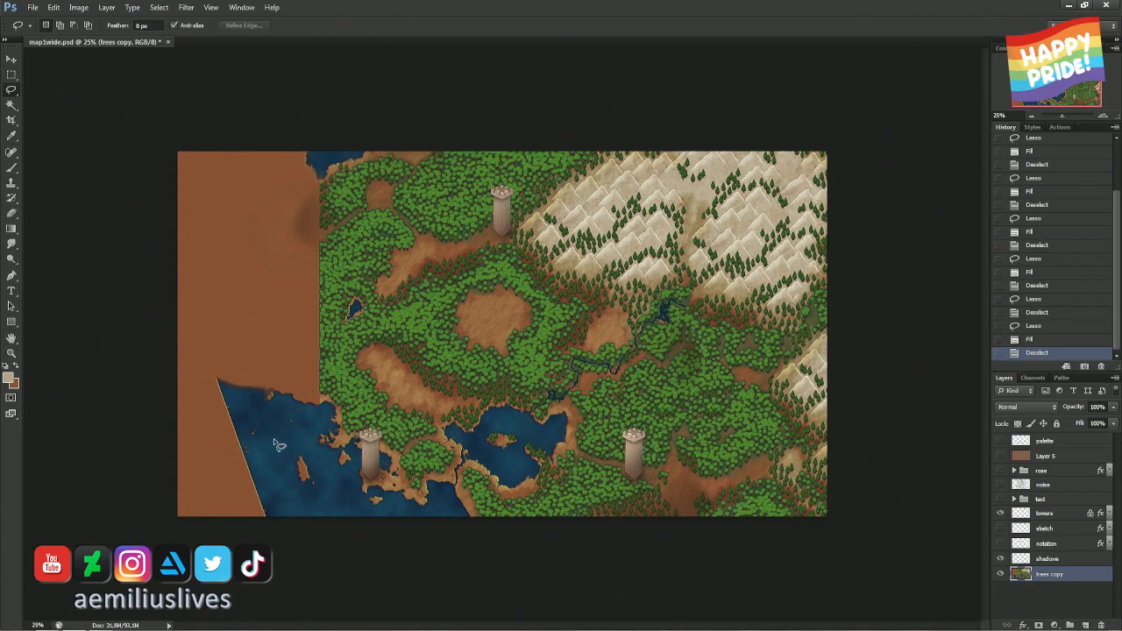
{"action": "key", "text": "m"}
{"action": "mouse_move", "coordinate": [178, 152]}
{"action": "left_mouse_down"}
{"action": "mouse_move", "coordinate": [315, 371]}
{"action": "mouse_move", "coordinate": [323, 413]}
{"action": "left_mouse_up"}
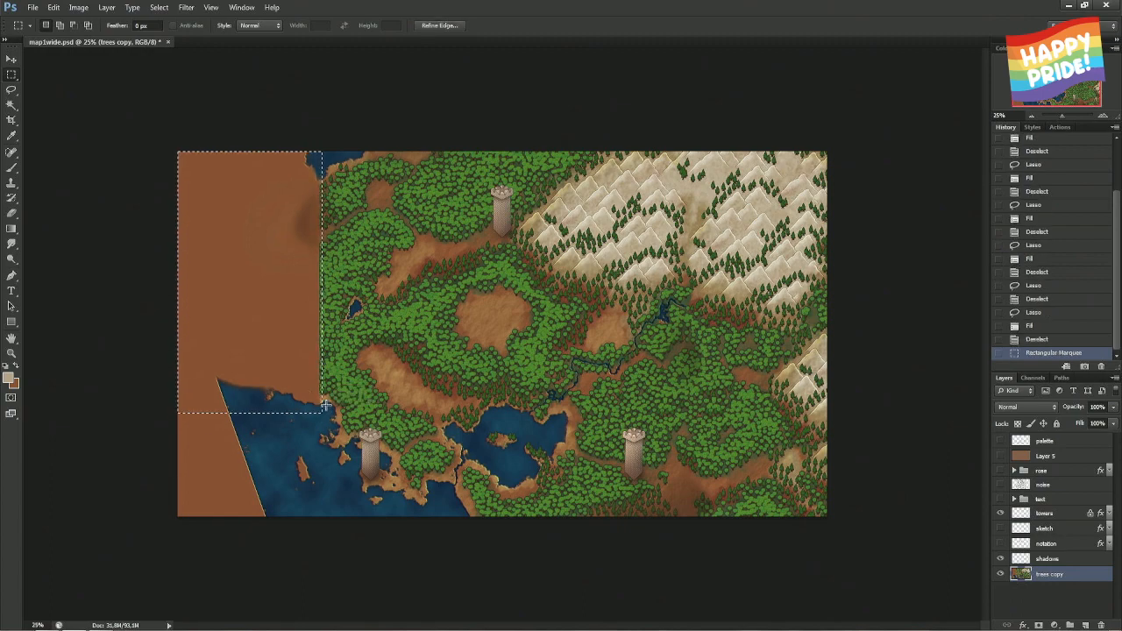
{"action": "key", "text": "l"}
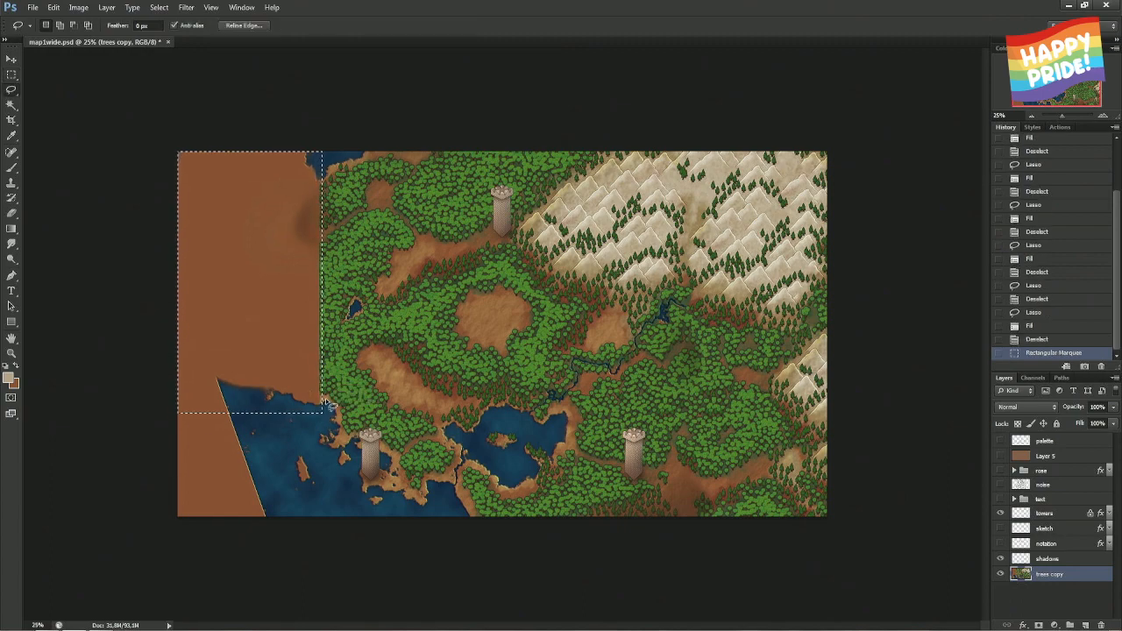
{"action": "mouse_move", "coordinate": [309, 400]}
{"action": "left_mouse_down"}
{"action": "mouse_move", "coordinate": [278, 388]}
{"action": "mouse_move", "coordinate": [276, 407]}
{"action": "mouse_move", "coordinate": [242, 411]}
{"action": "mouse_move", "coordinate": [246, 435]}
{"action": "mouse_move", "coordinate": [326, 404]}
{"action": "mouse_move", "coordinate": [312, 399]}
{"action": "mouse_move", "coordinate": [289, 416]}
{"action": "mouse_move", "coordinate": [340, 426]}
{"action": "mouse_move", "coordinate": [345, 407]}
{"action": "mouse_move", "coordinate": [331, 398]}
{"action": "mouse_move", "coordinate": [330, 408]}
{"action": "mouse_move", "coordinate": [233, 419]}
{"action": "mouse_move", "coordinate": [173, 398]}
{"action": "mouse_move", "coordinate": [174, 412]}
{"action": "mouse_move", "coordinate": [238, 417]}
{"action": "mouse_move", "coordinate": [284, 539]}
{"action": "mouse_move", "coordinate": [201, 554]}
{"action": "mouse_move", "coordinate": [108, 532]}
{"action": "left_mouse_up"}
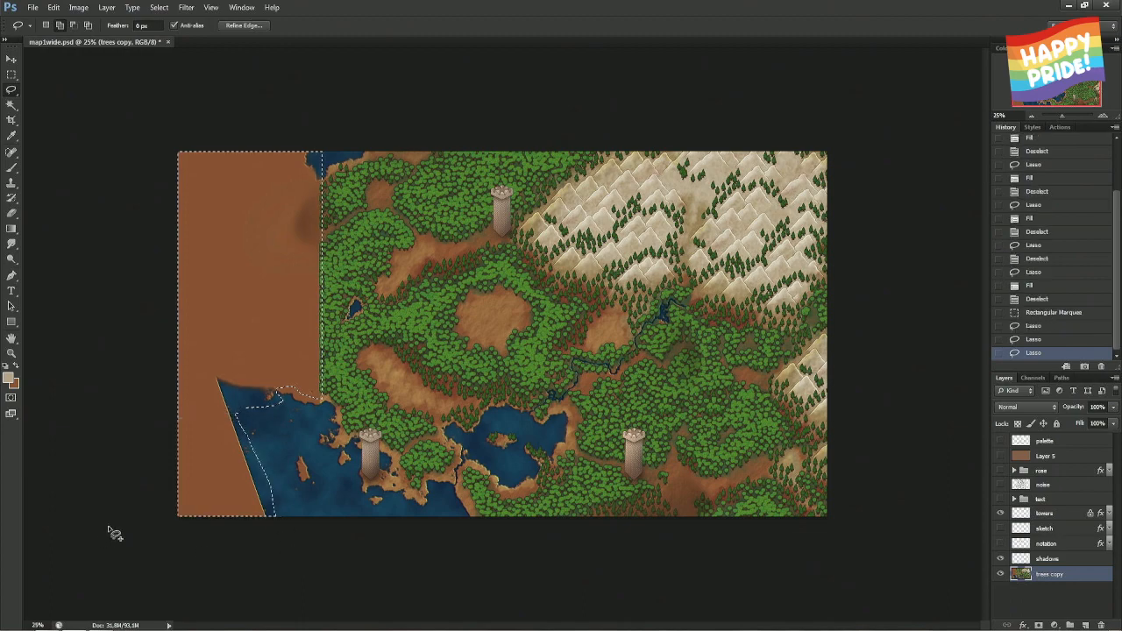
- Fill the selected left side with Content-Aware at Normal mode and 100% opacity, and deselect
{"action": "right_click", "coordinate": [239, 391]}
{"action": "left_click", "coordinate": [364, 559]}
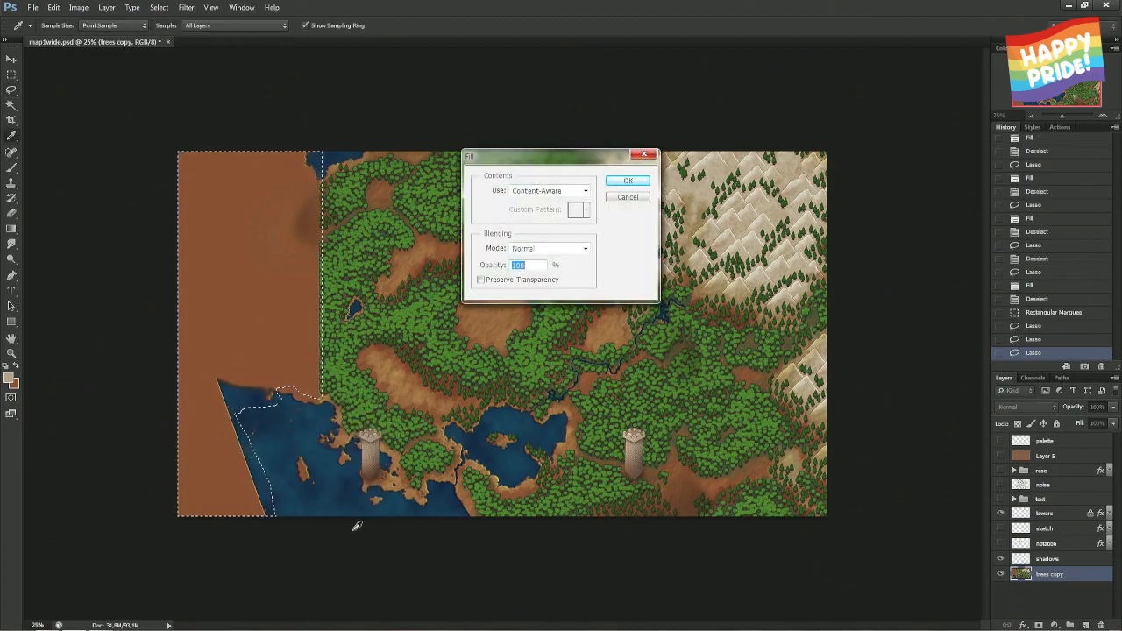
{"action": "key", "text": "Return"}
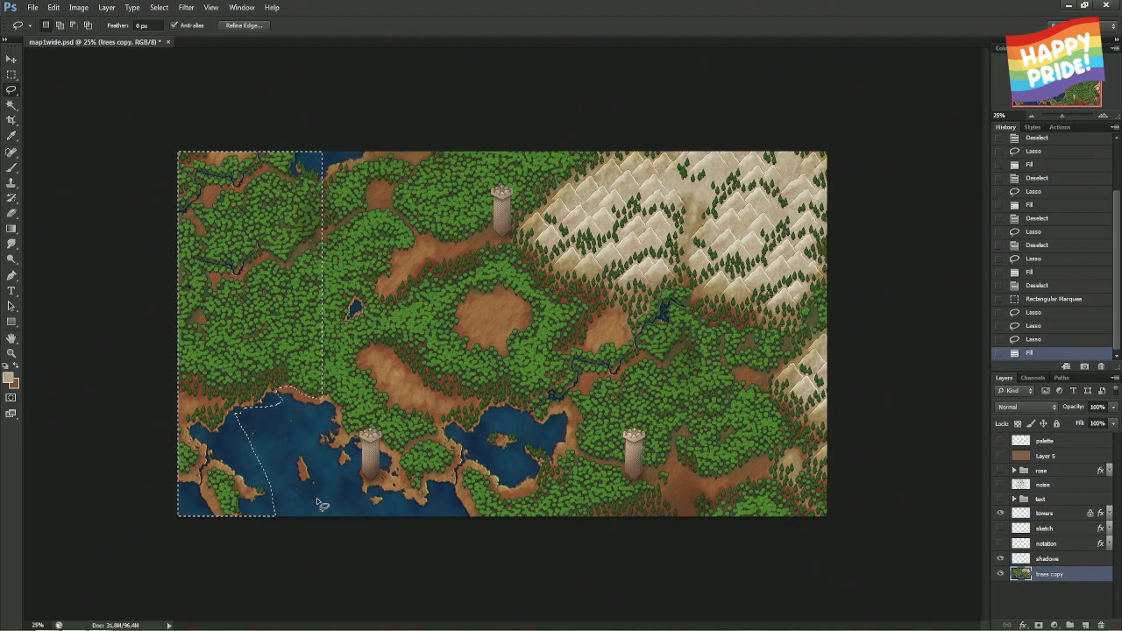
{"action": "key", "text": "ctrl+d"}
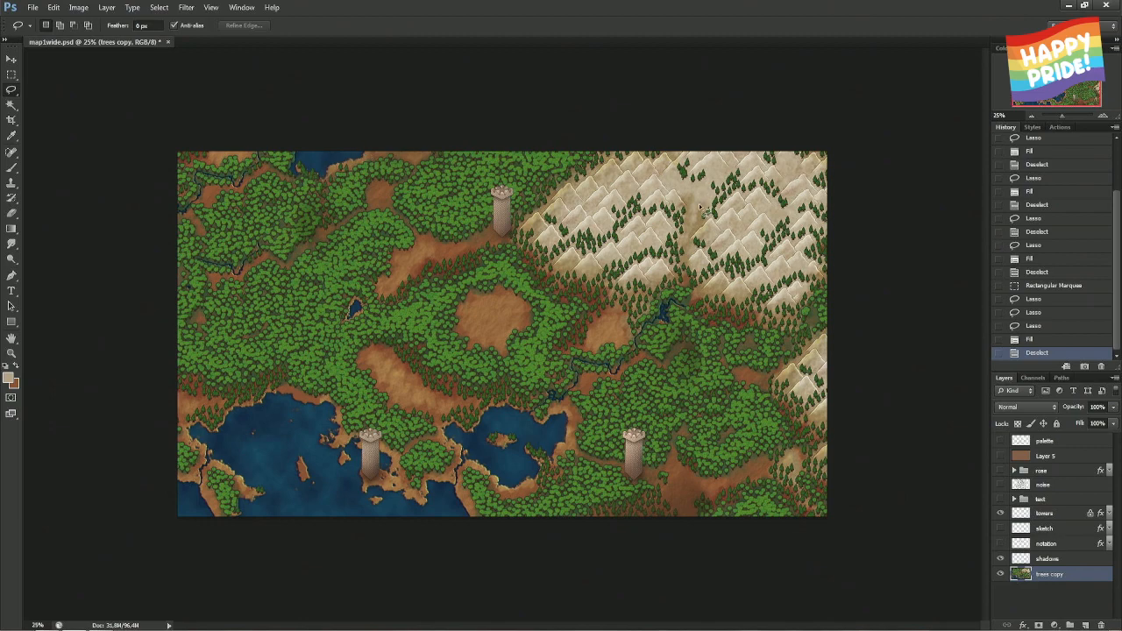
- Lasso the darkened forest seam below the lake at the map's upper edge, fill it with Content-Aware, and deselect
{"action": "mouse_move", "coordinate": [322, 181]}
{"action": "left_mouse_down"}
{"action": "mouse_move", "coordinate": [294, 217]}
{"action": "mouse_move", "coordinate": [303, 245]}
{"action": "mouse_move", "coordinate": [333, 233]}
{"action": "mouse_move", "coordinate": [342, 214]}
{"action": "mouse_move", "coordinate": [325, 205]}
{"action": "left_mouse_up"}
{"action": "right_click", "coordinate": [324, 205]}
{"action": "left_click", "coordinate": [399, 372]}
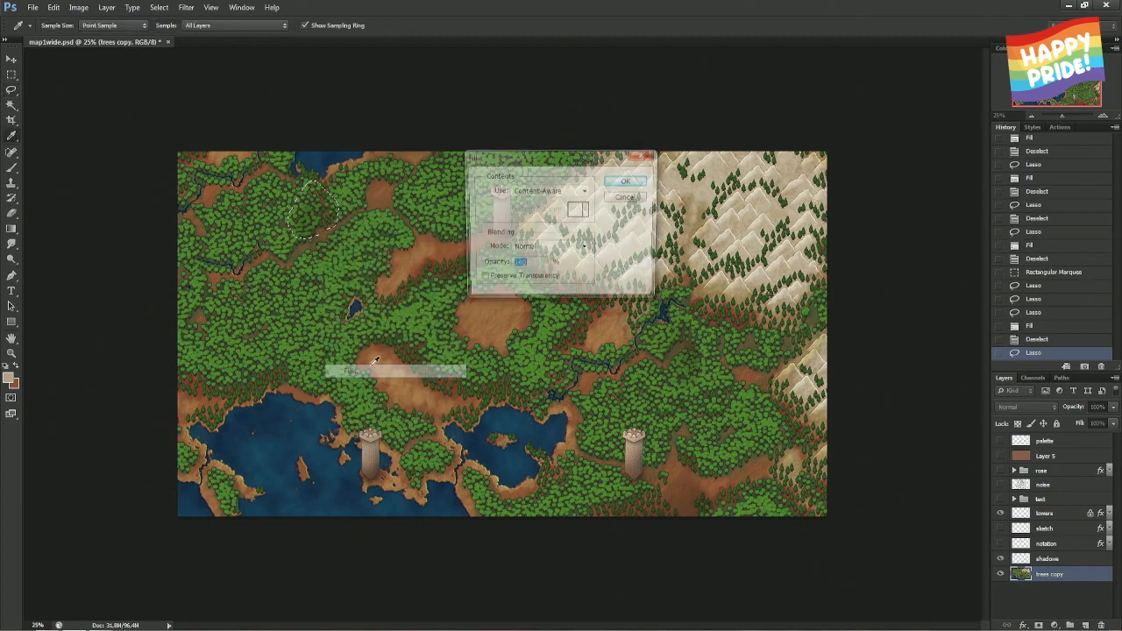
{"action": "left_click", "coordinate": [624, 182]}
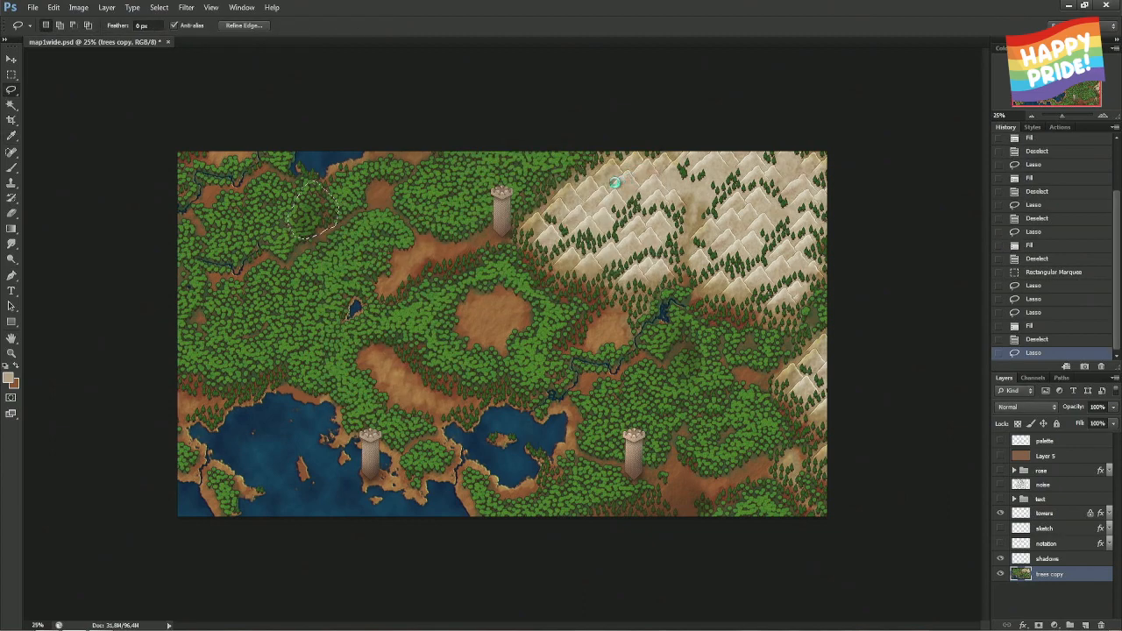
{"action": "key", "text": "ctrl+d"}
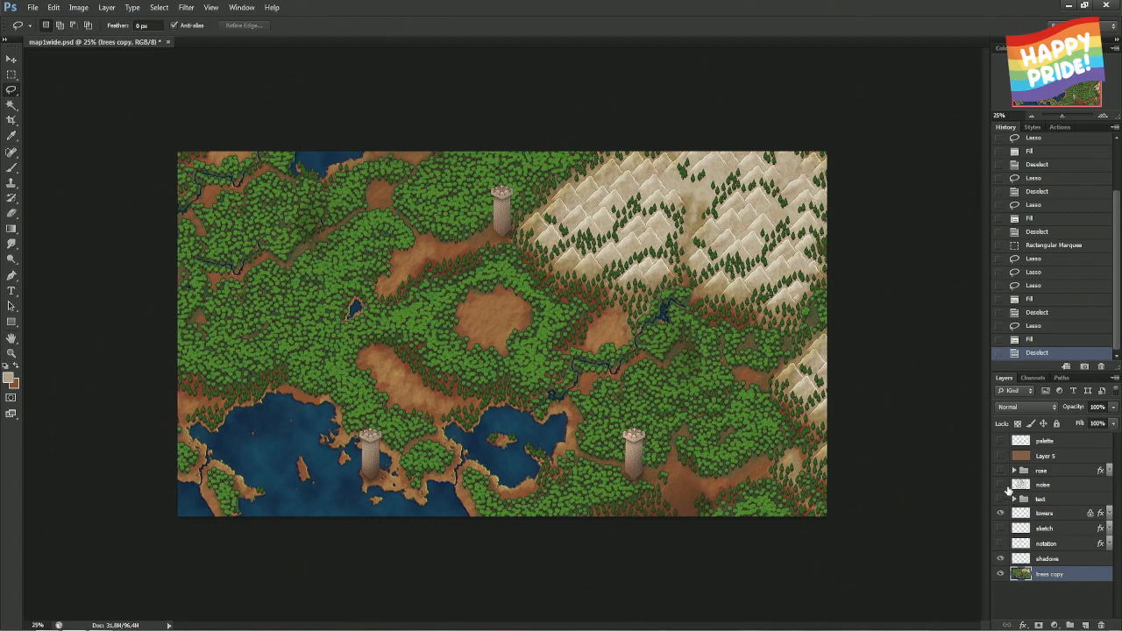
- Toggle the towers and shadows layers off and on to examine what each contributes to the widened map
{"action": "left_click", "coordinate": [1001, 514]}
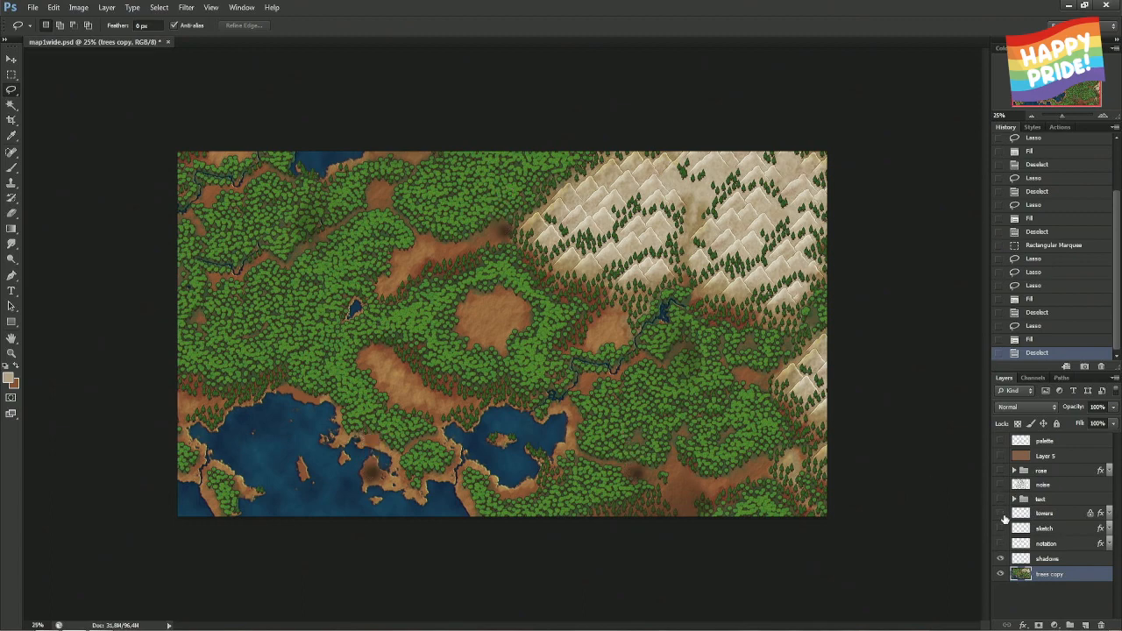
{"action": "left_click", "coordinate": [1001, 513]}
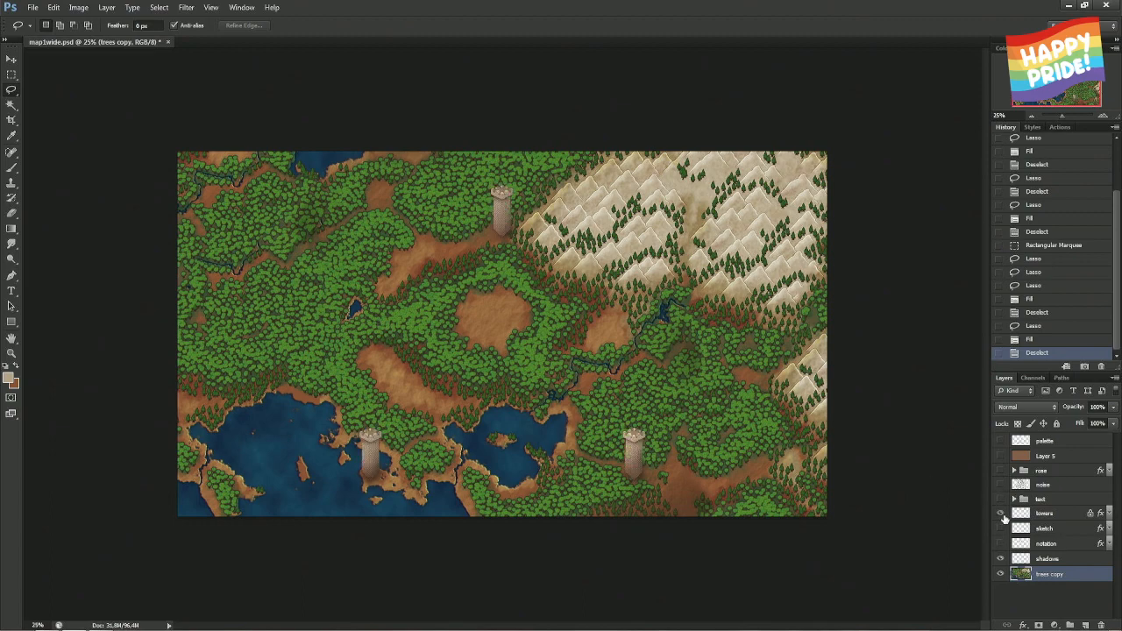
{"action": "left_click", "coordinate": [1001, 558]}
{"action": "left_click", "coordinate": [1001, 558]}
{"action": "left_click", "coordinate": [1001, 559]}
{"action": "left_click", "coordinate": [1001, 559]}
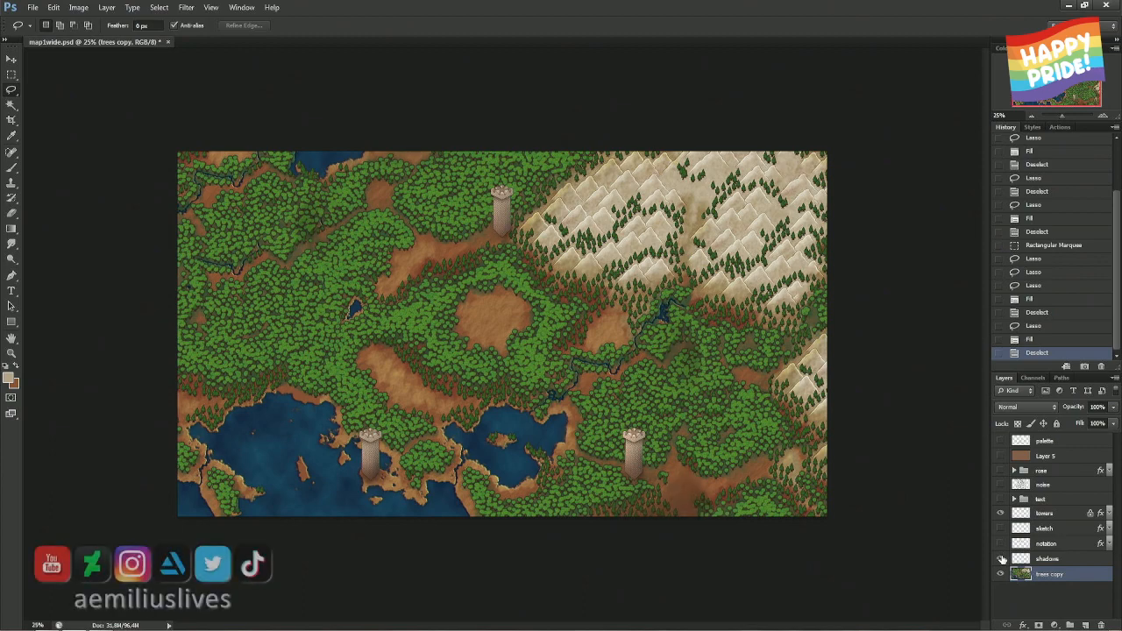
{"action": "left_click", "coordinate": [1001, 558]}
{"action": "left_click", "coordinate": [1001, 558]}
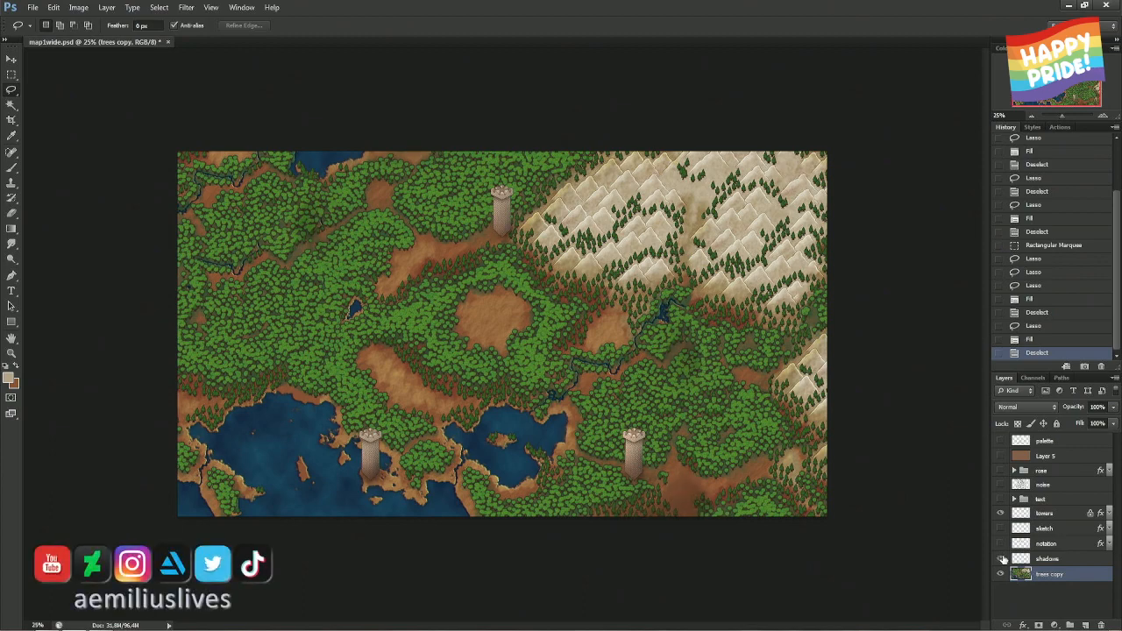
- Erase leftover shading on the shadows layer around the southern brown valley, the forest near the river, and the northwestern forest
{"action": "left_click", "coordinate": [1049, 559]}
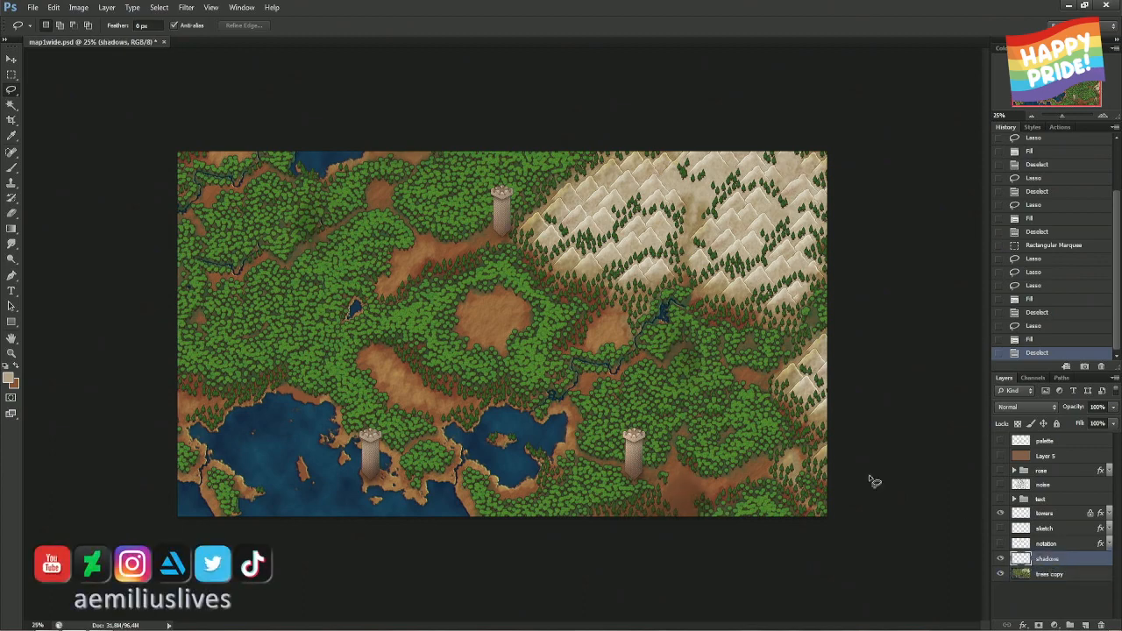
{"action": "key", "text": "e"}
{"action": "left_click_drag", "start_coordinate": [699, 483], "coordinate": [683, 515]}
{"action": "key", "text": "ctrl+z"}
{"action": "right_click", "coordinate": [727, 464]}
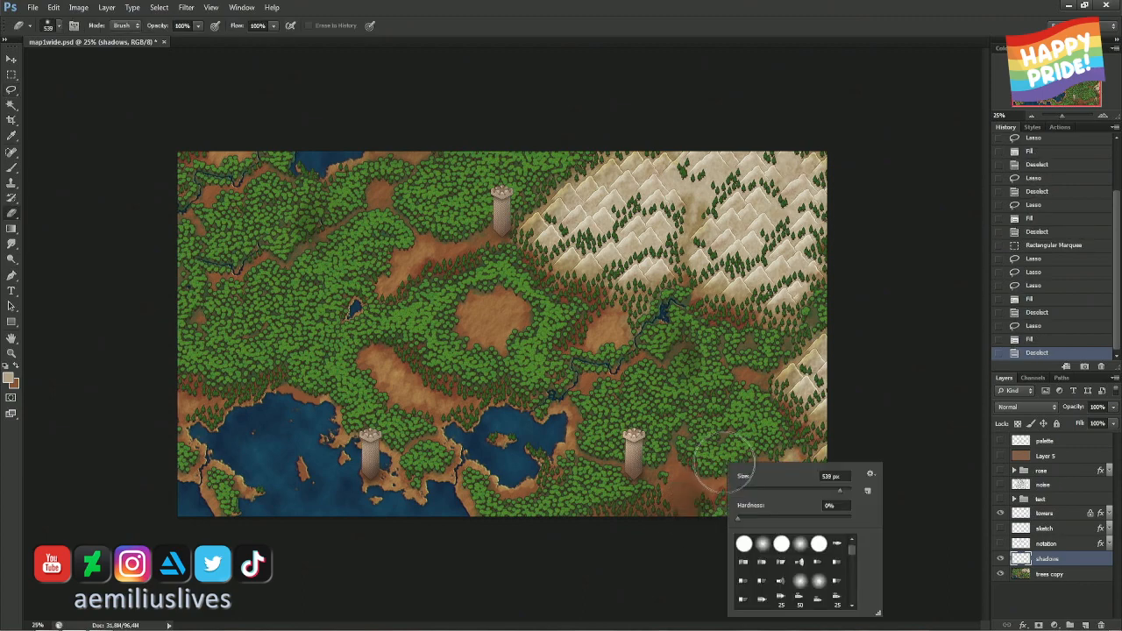
{"action": "left_click", "coordinate": [726, 464]}
{"action": "mouse_move", "coordinate": [696, 496]}
{"action": "left_mouse_down"}
{"action": "mouse_move", "coordinate": [672, 531]}
{"action": "mouse_move", "coordinate": [696, 526]}
{"action": "left_mouse_up"}
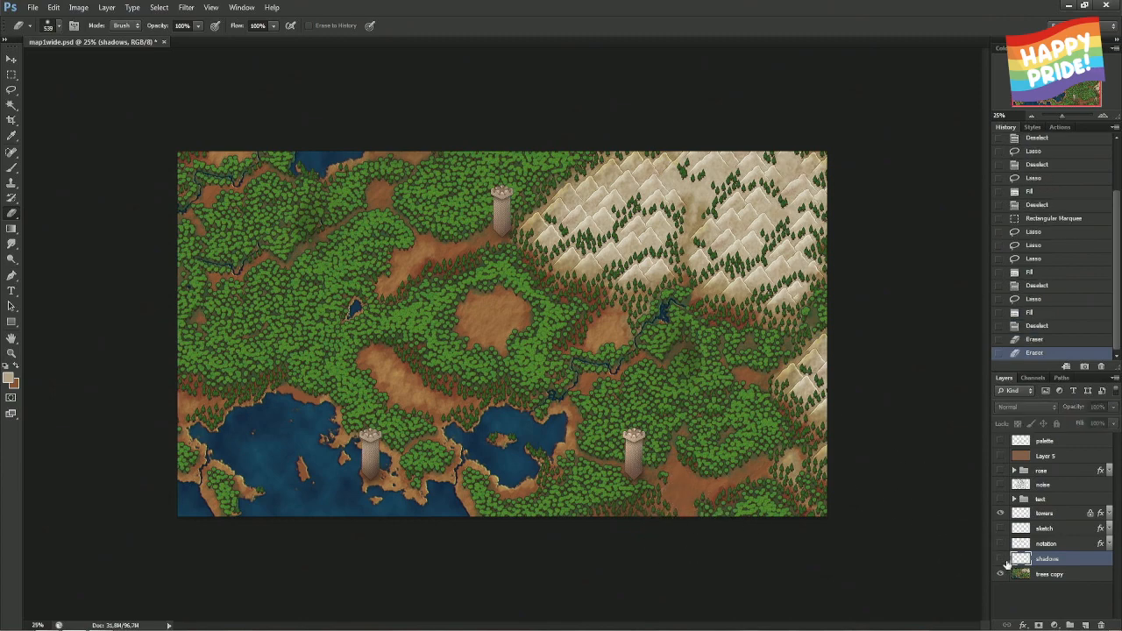
{"action": "left_click_drag", "start_coordinate": [654, 326], "coordinate": [741, 375]}
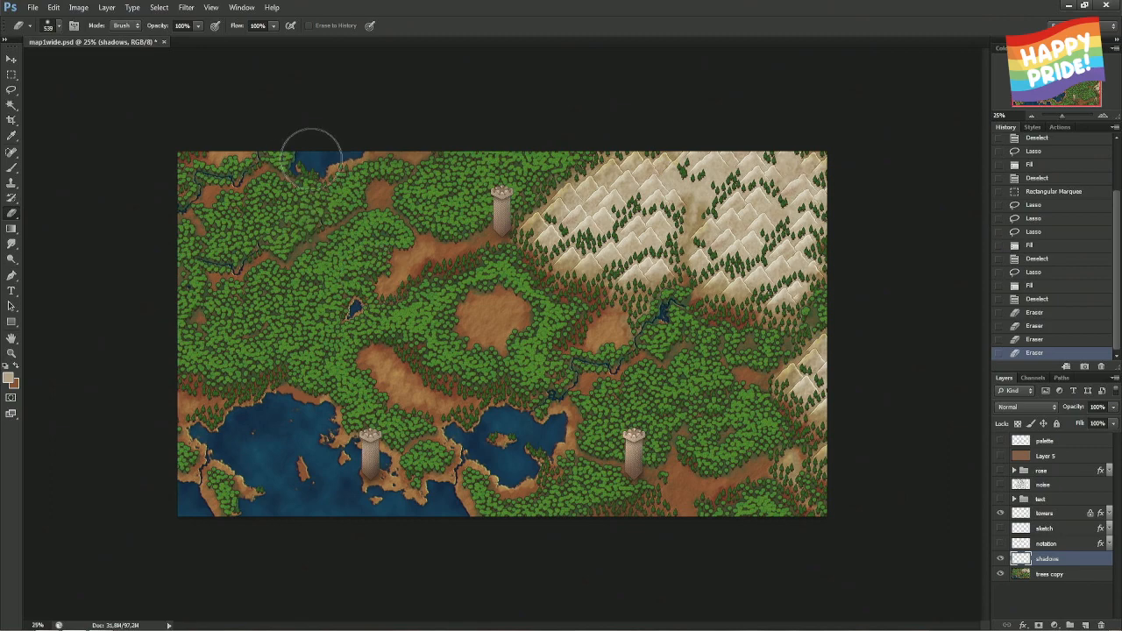
{"action": "left_click_drag", "start_coordinate": [290, 232], "coordinate": [263, 263]}
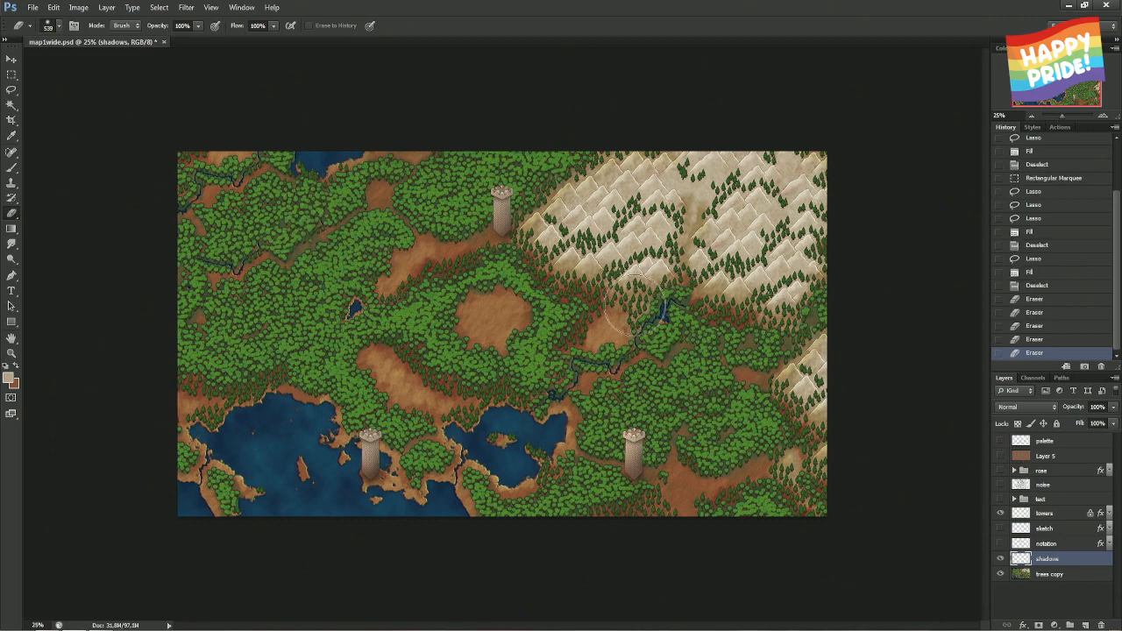
- Set up a Content-Aware Spot Healing Brush with a 40 px tip for retouching the northwestern forest
{"action": "key", "text": "m"}
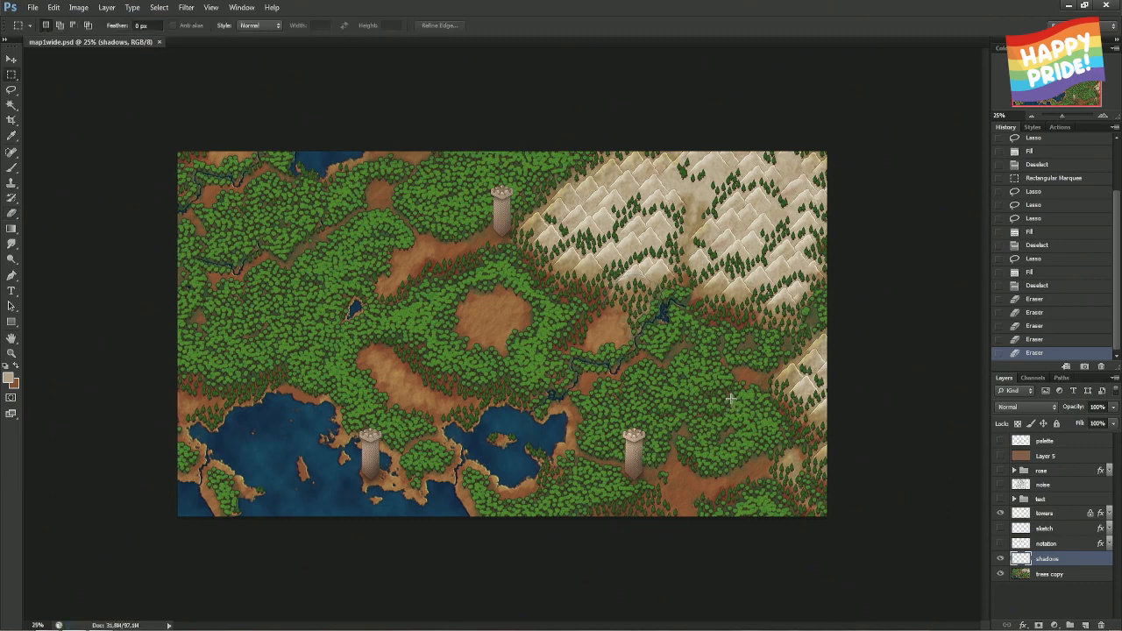
{"action": "key", "text": "ctrl+plus"}
{"action": "key", "text": "ctrl+plus"}
{"action": "key", "text": "ctrl+plus"}
{"action": "key", "text": "ctrl+plus"}
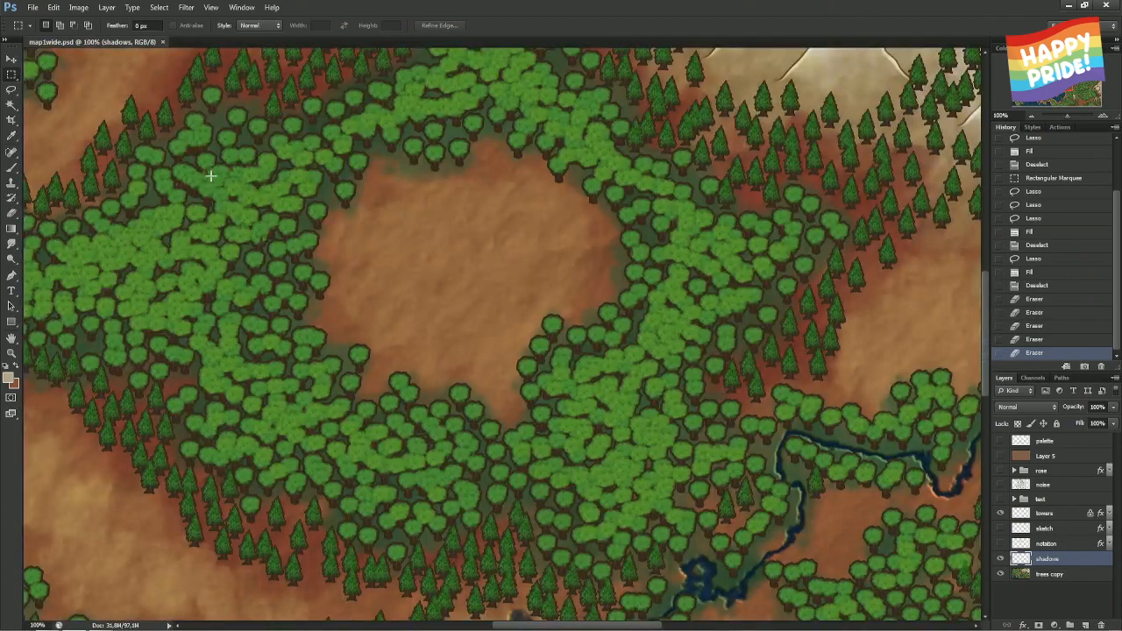
{"action": "left_click_drag", "start_coordinate": [211, 176], "coordinate": [548, 370]}
{"action": "left_click_drag", "start_coordinate": [379, 275], "coordinate": [496, 333]}
{"action": "left_click_drag", "start_coordinate": [208, 197], "coordinate": [528, 328]}
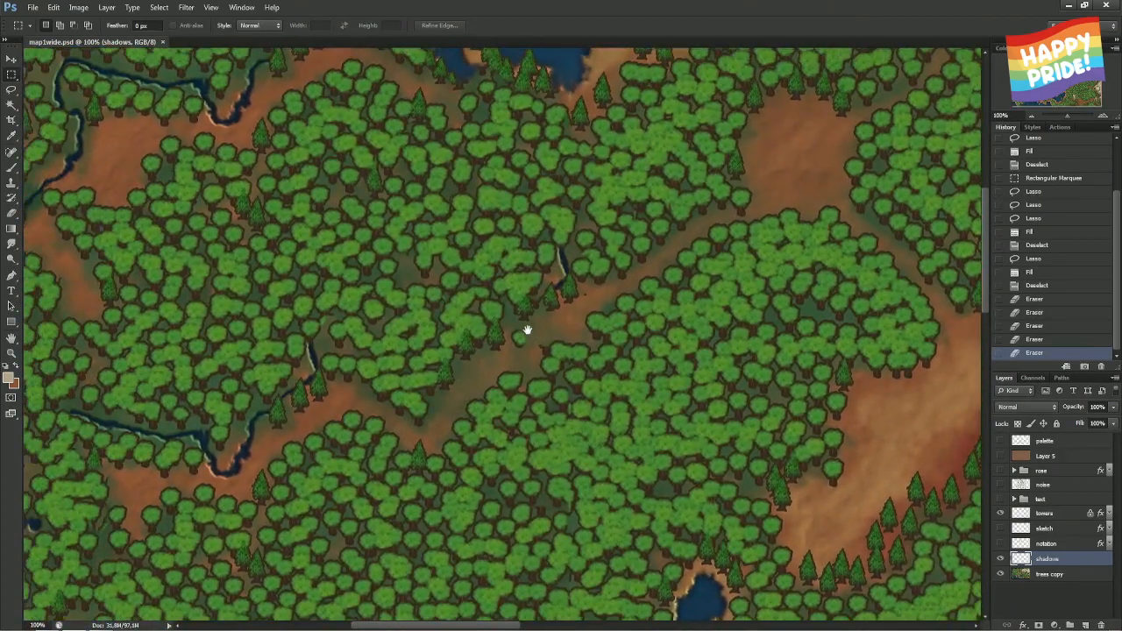
{"action": "left_click_drag", "start_coordinate": [528, 268], "coordinate": [662, 244]}
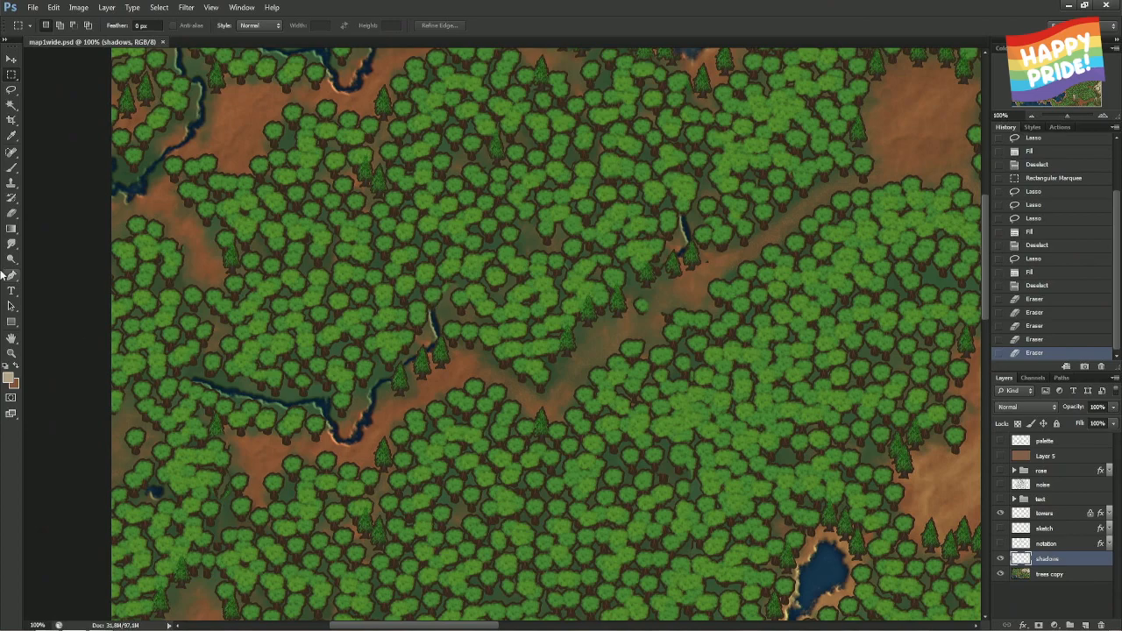
{"action": "left_click", "coordinate": [11, 150]}
{"action": "right_click", "coordinate": [358, 303]}
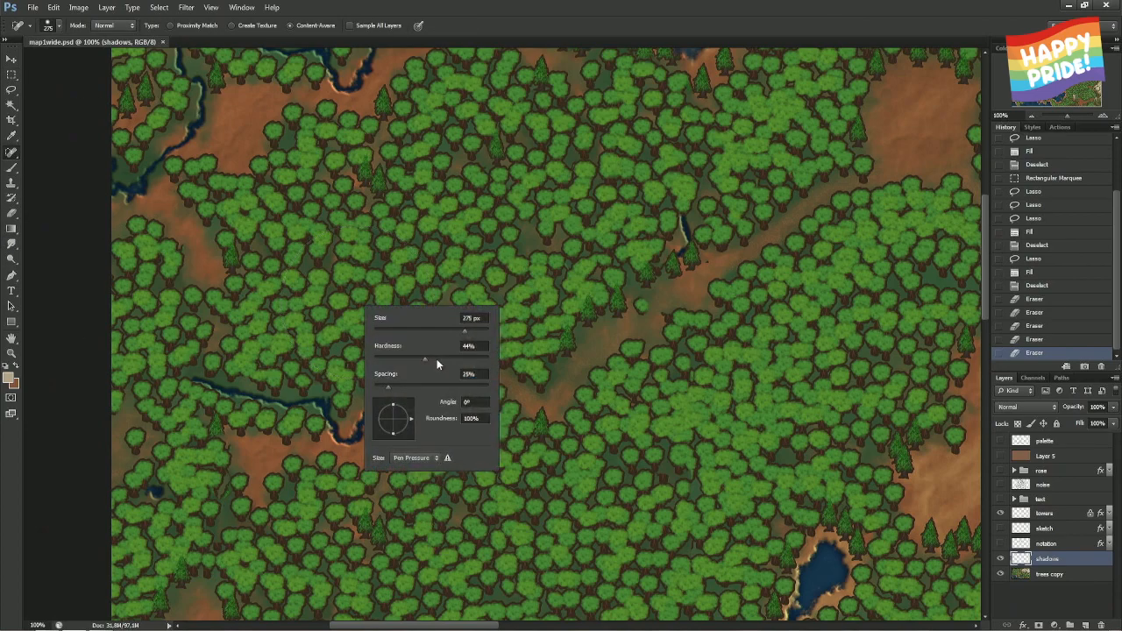
{"action": "left_click", "coordinate": [391, 330]}
- Try healing the lower western river on the shadows layer, switch to the trees copy layer, and revert the stroke
{"action": "mouse_move", "coordinate": [198, 376]}
{"action": "left_mouse_down"}
{"action": "mouse_move", "coordinate": [323, 398]}
{"action": "mouse_move", "coordinate": [330, 427]}
{"action": "mouse_move", "coordinate": [352, 440]}
{"action": "mouse_move", "coordinate": [383, 381]}
{"action": "mouse_move", "coordinate": [436, 340]}
{"action": "mouse_move", "coordinate": [431, 306]}
{"action": "left_mouse_up"}
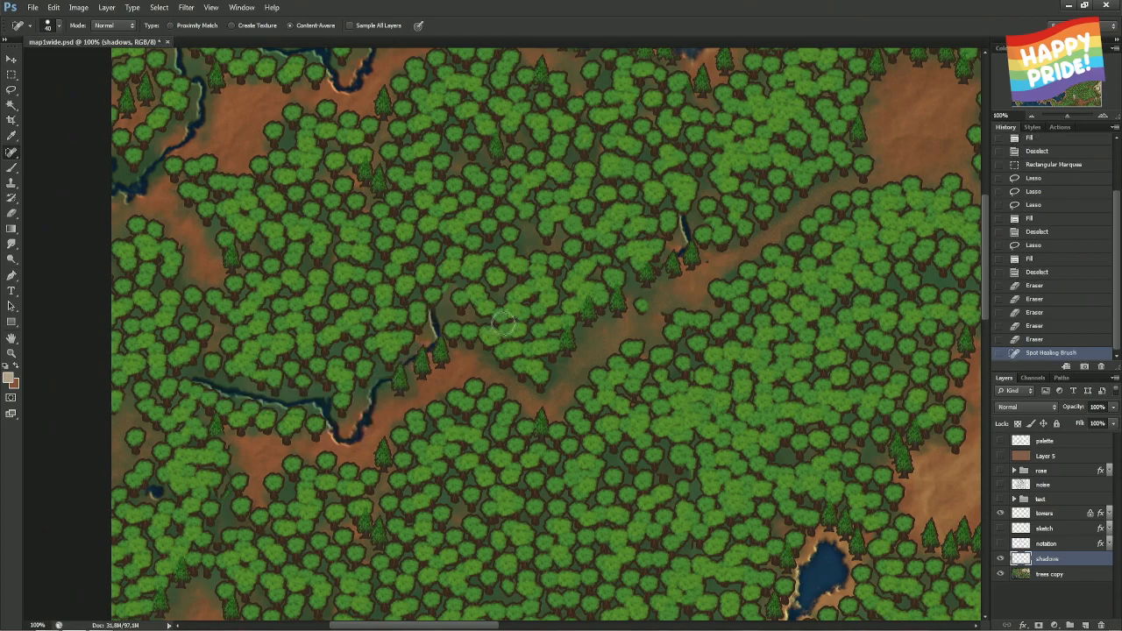
{"action": "left_click", "coordinate": [1010, 574]}
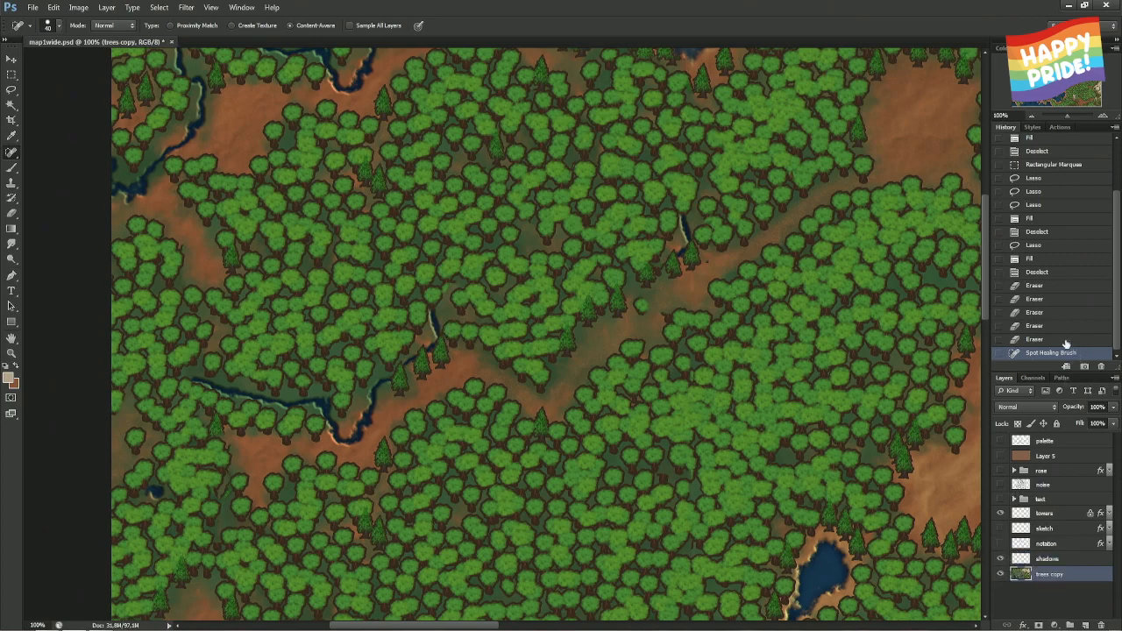
{"action": "left_click", "coordinate": [1066, 341]}
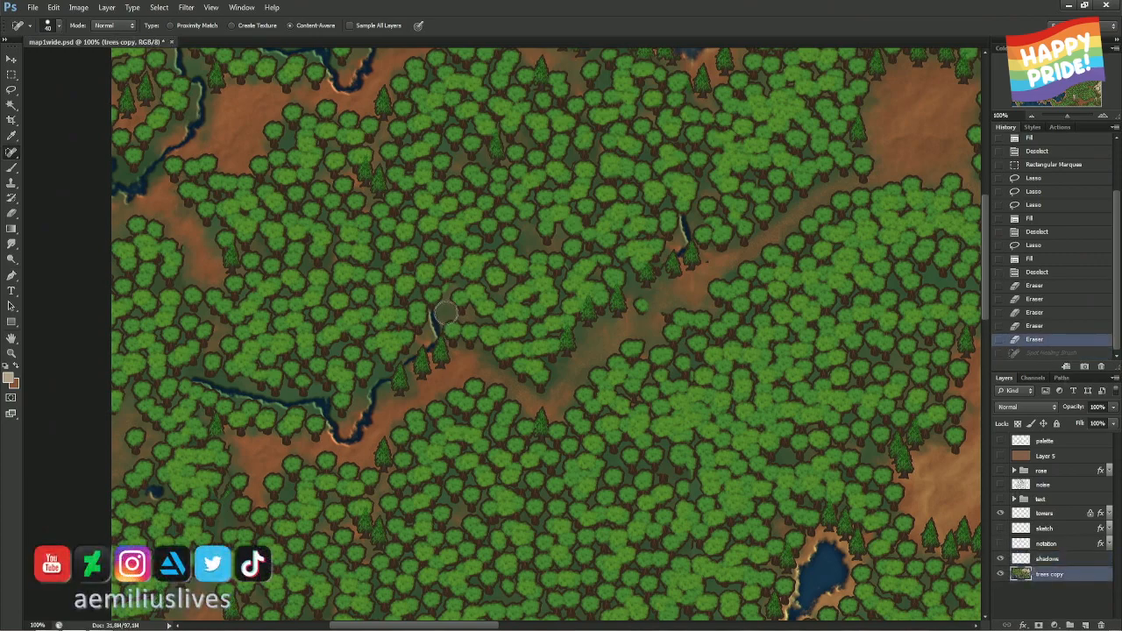
- Try twice to heal away the lower western river on the trees copy layer, undoing each attempt
{"action": "mouse_move", "coordinate": [429, 306]}
{"action": "left_mouse_down"}
{"action": "mouse_move", "coordinate": [426, 345]}
{"action": "mouse_move", "coordinate": [372, 386]}
{"action": "mouse_move", "coordinate": [367, 424]}
{"action": "mouse_move", "coordinate": [341, 437]}
{"action": "mouse_move", "coordinate": [358, 437]}
{"action": "mouse_move", "coordinate": [325, 402]}
{"action": "mouse_move", "coordinate": [265, 400]}
{"action": "mouse_move", "coordinate": [191, 377]}
{"action": "left_mouse_up"}
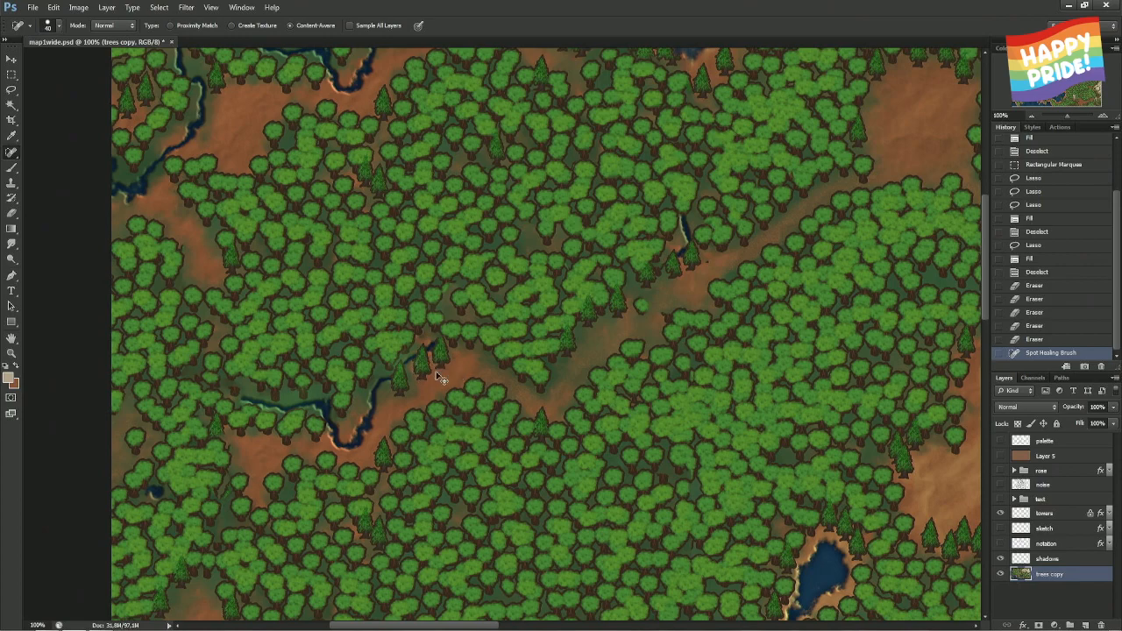
{"action": "key", "text": "ctrl+z"}
{"action": "mouse_move", "coordinate": [200, 391]}
{"action": "left_mouse_down"}
{"action": "mouse_move", "coordinate": [319, 402]}
{"action": "mouse_move", "coordinate": [350, 443]}
{"action": "mouse_move", "coordinate": [360, 437]}
{"action": "mouse_move", "coordinate": [347, 427]}
{"action": "mouse_move", "coordinate": [387, 379]}
{"action": "mouse_move", "coordinate": [334, 404]}
{"action": "mouse_move", "coordinate": [385, 387]}
{"action": "mouse_move", "coordinate": [428, 345]}
{"action": "mouse_move", "coordinate": [431, 309]}
{"action": "left_mouse_up"}
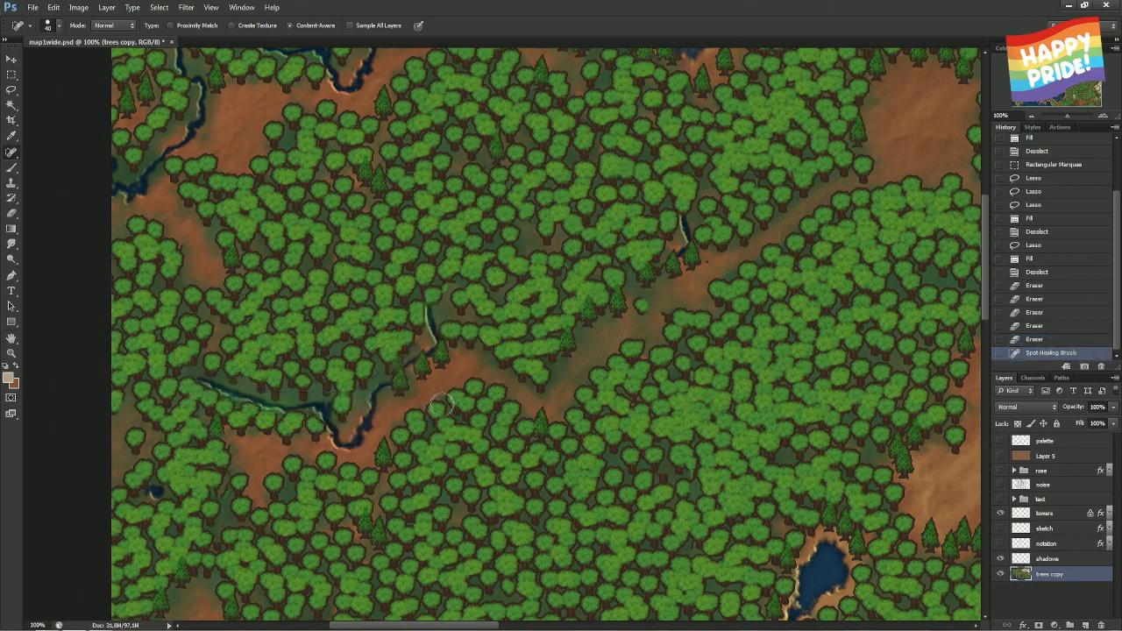
{"action": "key", "text": "ctrl+z"}
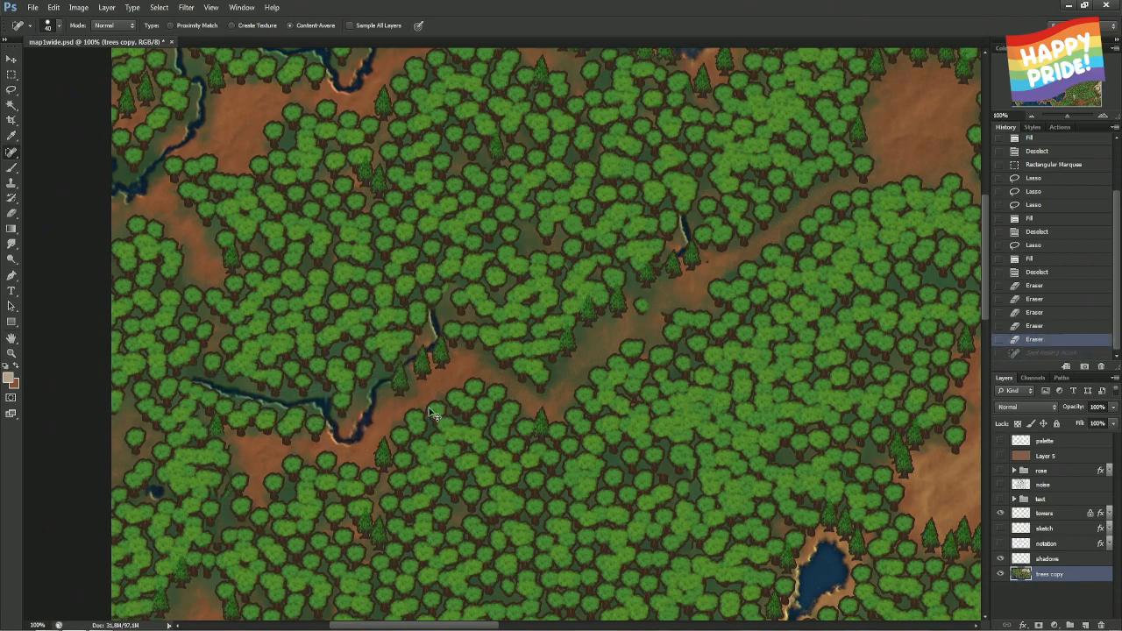
- Heal away the small pond near the western edge, the stray tree on the brown path, and the short river fragment above it
{"action": "left_click_drag", "start_coordinate": [156, 487], "coordinate": [175, 495]}
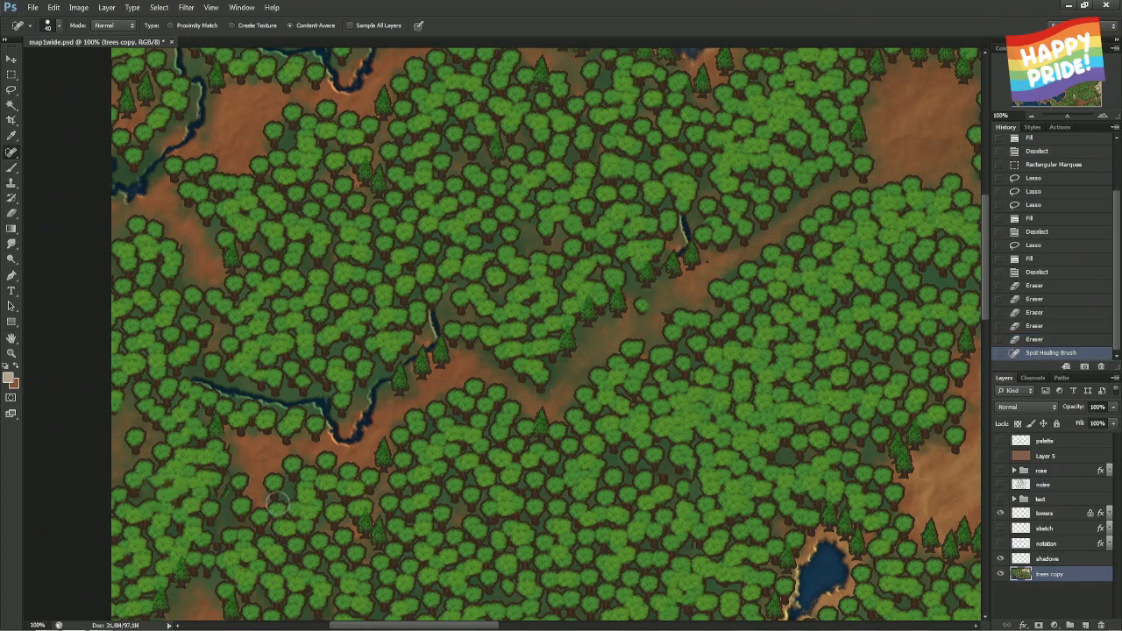
{"action": "left_click_drag", "start_coordinate": [627, 298], "coordinate": [647, 309]}
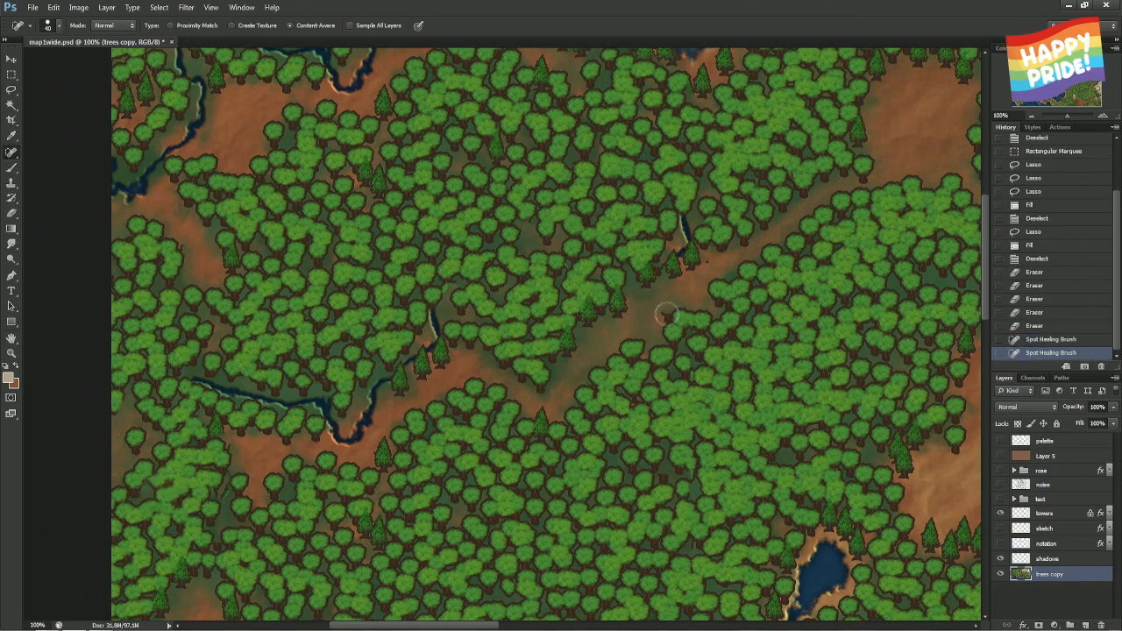
{"action": "left_click_drag", "start_coordinate": [680, 256], "coordinate": [684, 208]}
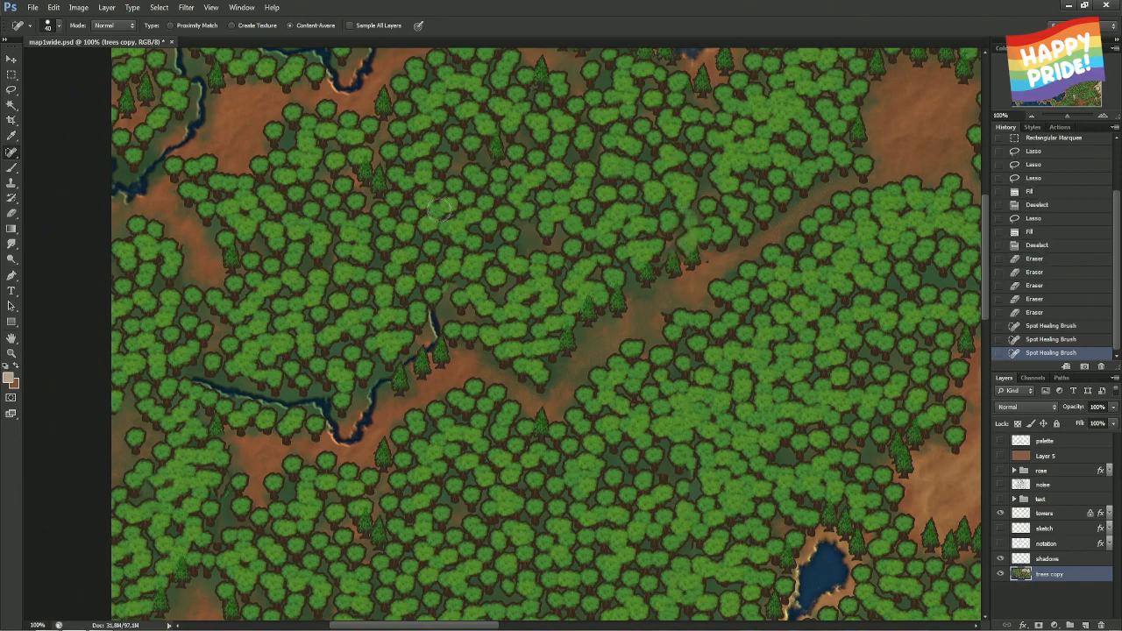
- Heal over the duplicated river and surrounding forest in the map's northwestern corner with the Spot Healing Brush
{"action": "left_click_drag", "start_coordinate": [278, 238], "coordinate": [340, 391]}
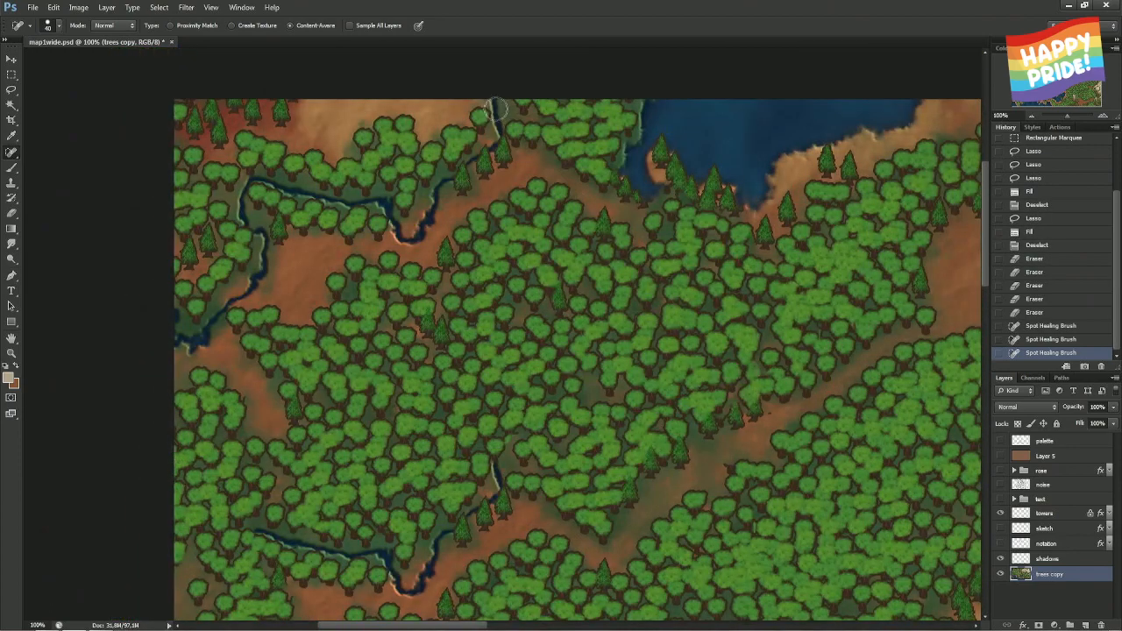
{"action": "mouse_move", "coordinate": [496, 101]}
{"action": "left_mouse_down"}
{"action": "mouse_move", "coordinate": [493, 145]}
{"action": "mouse_move", "coordinate": [454, 167]}
{"action": "mouse_move", "coordinate": [403, 234]}
{"action": "mouse_move", "coordinate": [380, 200]}
{"action": "mouse_move", "coordinate": [333, 203]}
{"action": "mouse_move", "coordinate": [246, 180]}
{"action": "mouse_move", "coordinate": [238, 219]}
{"action": "mouse_move", "coordinate": [262, 270]}
{"action": "mouse_move", "coordinate": [200, 331]}
{"action": "mouse_move", "coordinate": [170, 343]}
{"action": "mouse_move", "coordinate": [205, 333]}
{"action": "mouse_move", "coordinate": [168, 325]}
{"action": "mouse_move", "coordinate": [176, 310]}
{"action": "mouse_move", "coordinate": [179, 335]}
{"action": "left_mouse_up"}
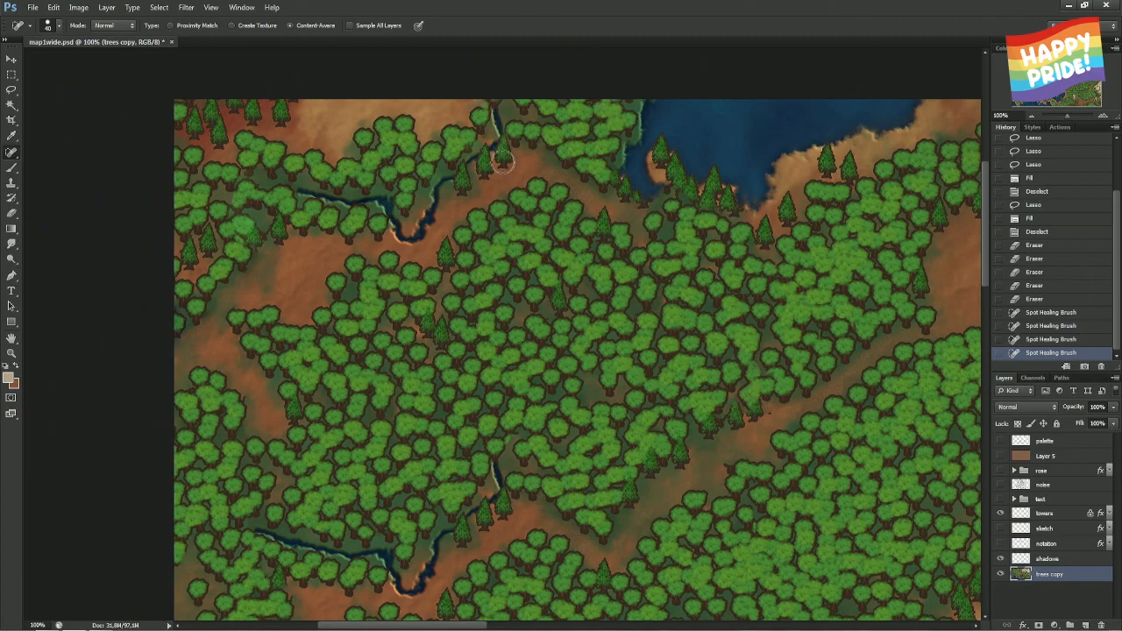
{"action": "mouse_move", "coordinate": [503, 161]}
{"action": "left_mouse_down"}
{"action": "mouse_move", "coordinate": [496, 102]}
{"action": "mouse_move", "coordinate": [485, 103]}
{"action": "mouse_move", "coordinate": [473, 123]}
{"action": "mouse_move", "coordinate": [484, 175]}
{"action": "mouse_move", "coordinate": [460, 186]}
{"action": "mouse_move", "coordinate": [462, 137]}
{"action": "mouse_move", "coordinate": [446, 132]}
{"action": "mouse_move", "coordinate": [440, 150]}
{"action": "mouse_move", "coordinate": [409, 137]}
{"action": "mouse_move", "coordinate": [405, 120]}
{"action": "mouse_move", "coordinate": [377, 126]}
{"action": "mouse_move", "coordinate": [358, 161]}
{"action": "mouse_move", "coordinate": [326, 172]}
{"action": "mouse_move", "coordinate": [244, 134]}
{"action": "mouse_move", "coordinate": [246, 116]}
{"action": "mouse_move", "coordinate": [284, 119]}
{"action": "mouse_move", "coordinate": [297, 99]}
{"action": "mouse_move", "coordinate": [171, 107]}
{"action": "mouse_move", "coordinate": [187, 111]}
{"action": "mouse_move", "coordinate": [165, 200]}
{"action": "mouse_move", "coordinate": [173, 328]}
{"action": "mouse_move", "coordinate": [200, 306]}
{"action": "mouse_move", "coordinate": [193, 325]}
{"action": "mouse_move", "coordinate": [204, 292]}
{"action": "mouse_move", "coordinate": [269, 231]}
{"action": "left_mouse_up"}
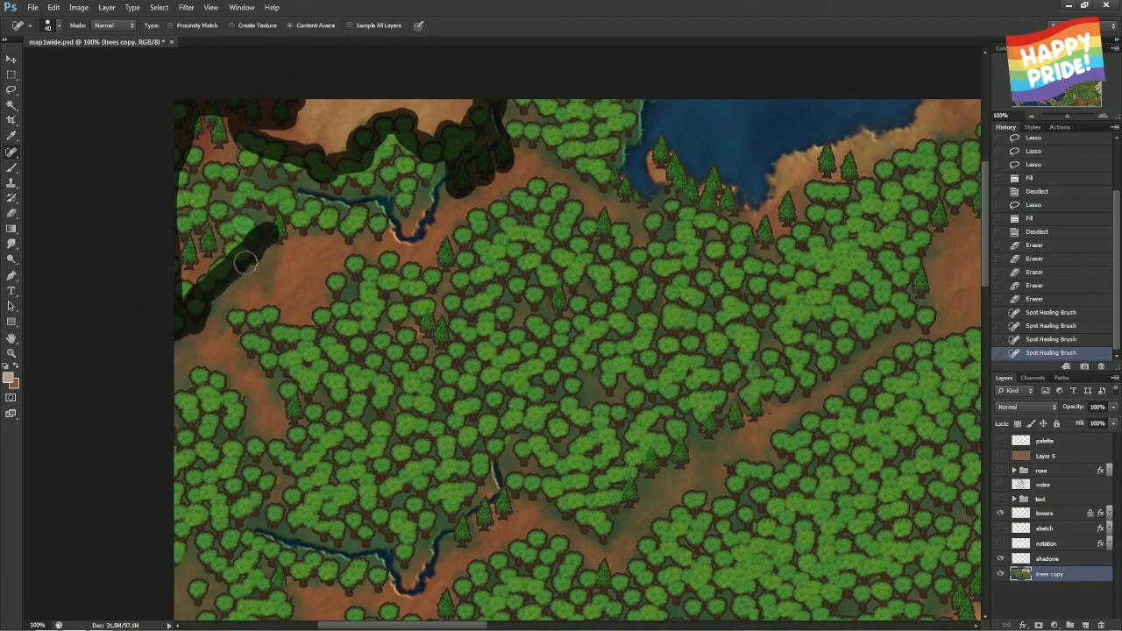
{"action": "mouse_move", "coordinate": [200, 295]}
{"action": "left_mouse_down"}
{"action": "mouse_move", "coordinate": [235, 237]}
{"action": "mouse_move", "coordinate": [261, 227]}
{"action": "mouse_move", "coordinate": [419, 237]}
{"action": "mouse_move", "coordinate": [447, 180]}
{"action": "mouse_move", "coordinate": [402, 223]}
{"action": "mouse_move", "coordinate": [326, 208]}
{"action": "mouse_move", "coordinate": [375, 216]}
{"action": "mouse_move", "coordinate": [261, 215]}
{"action": "mouse_move", "coordinate": [175, 288]}
{"action": "mouse_move", "coordinate": [210, 277]}
{"action": "mouse_move", "coordinate": [201, 242]}
{"action": "mouse_move", "coordinate": [194, 266]}
{"action": "mouse_move", "coordinate": [192, 123]}
{"action": "mouse_move", "coordinate": [235, 129]}
{"action": "mouse_move", "coordinate": [204, 140]}
{"action": "mouse_move", "coordinate": [204, 213]}
{"action": "mouse_move", "coordinate": [229, 225]}
{"action": "mouse_move", "coordinate": [232, 171]}
{"action": "mouse_move", "coordinate": [201, 229]}
{"action": "mouse_move", "coordinate": [192, 214]}
{"action": "mouse_move", "coordinate": [425, 186]}
{"action": "mouse_move", "coordinate": [402, 202]}
{"action": "mouse_move", "coordinate": [391, 204]}
{"action": "mouse_move", "coordinate": [446, 160]}
{"action": "mouse_move", "coordinate": [423, 165]}
{"action": "mouse_move", "coordinate": [387, 138]}
{"action": "mouse_move", "coordinate": [404, 186]}
{"action": "mouse_move", "coordinate": [370, 166]}
{"action": "mouse_move", "coordinate": [368, 191]}
{"action": "mouse_move", "coordinate": [352, 177]}
{"action": "mouse_move", "coordinate": [326, 187]}
{"action": "mouse_move", "coordinate": [226, 153]}
{"action": "mouse_move", "coordinate": [252, 168]}
{"action": "mouse_move", "coordinate": [250, 185]}
{"action": "mouse_move", "coordinate": [272, 187]}
{"action": "mouse_move", "coordinate": [208, 139]}
{"action": "mouse_move", "coordinate": [249, 133]}
{"action": "left_mouse_up"}
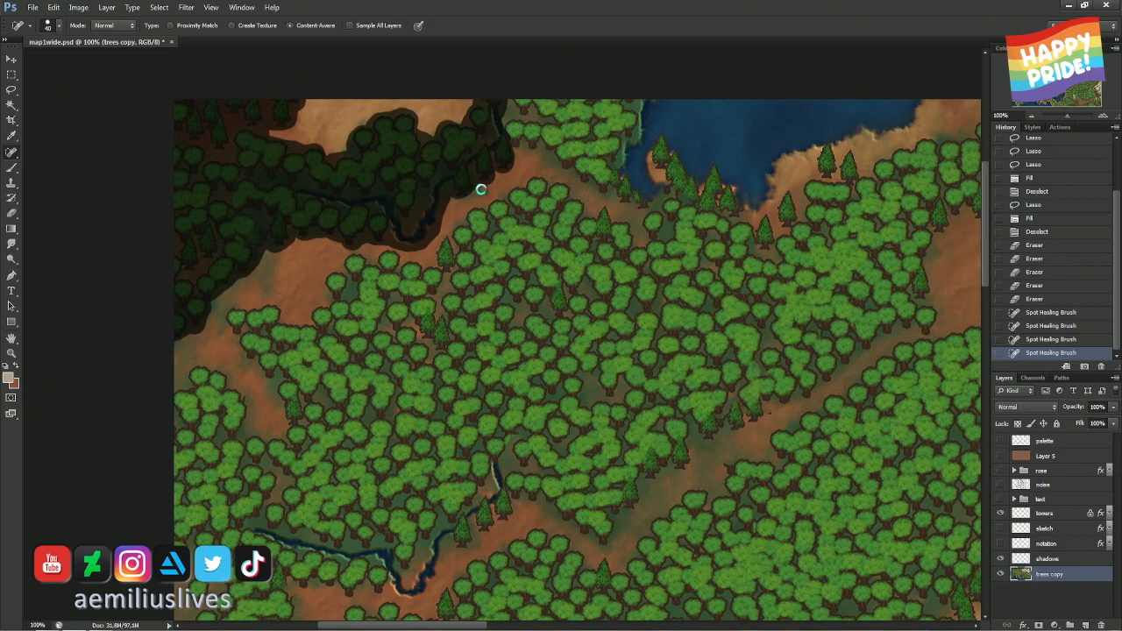
{"action": "left_click_drag", "start_coordinate": [481, 187], "coordinate": [486, 186]}
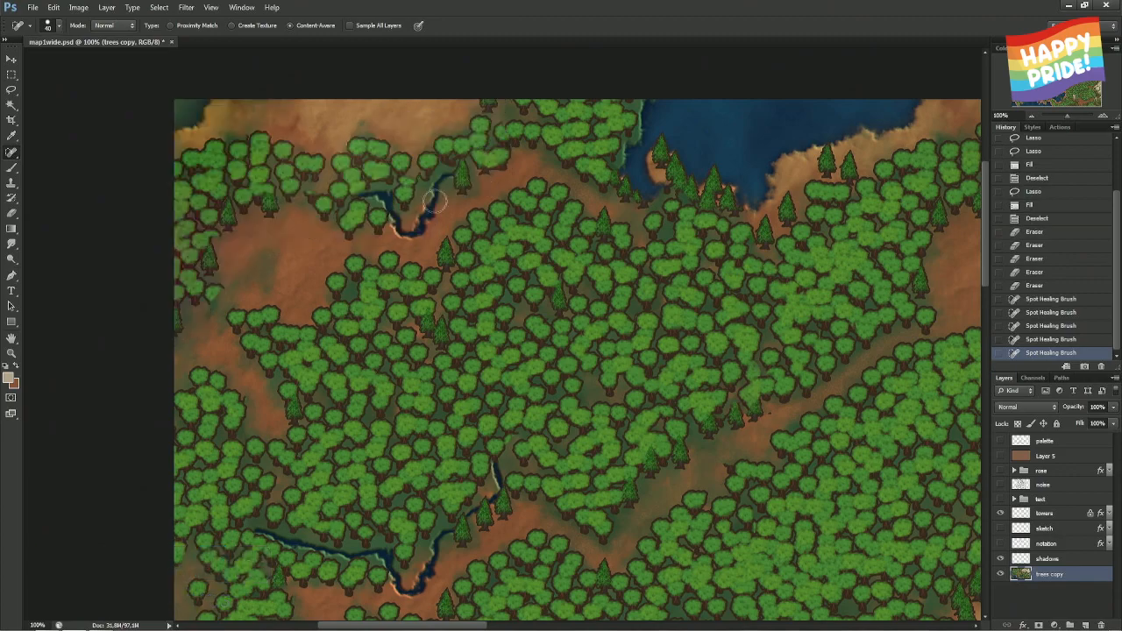
- Lasso the forest patch along the map's western edge in the northwestern corner
{"action": "key", "text": "l"}
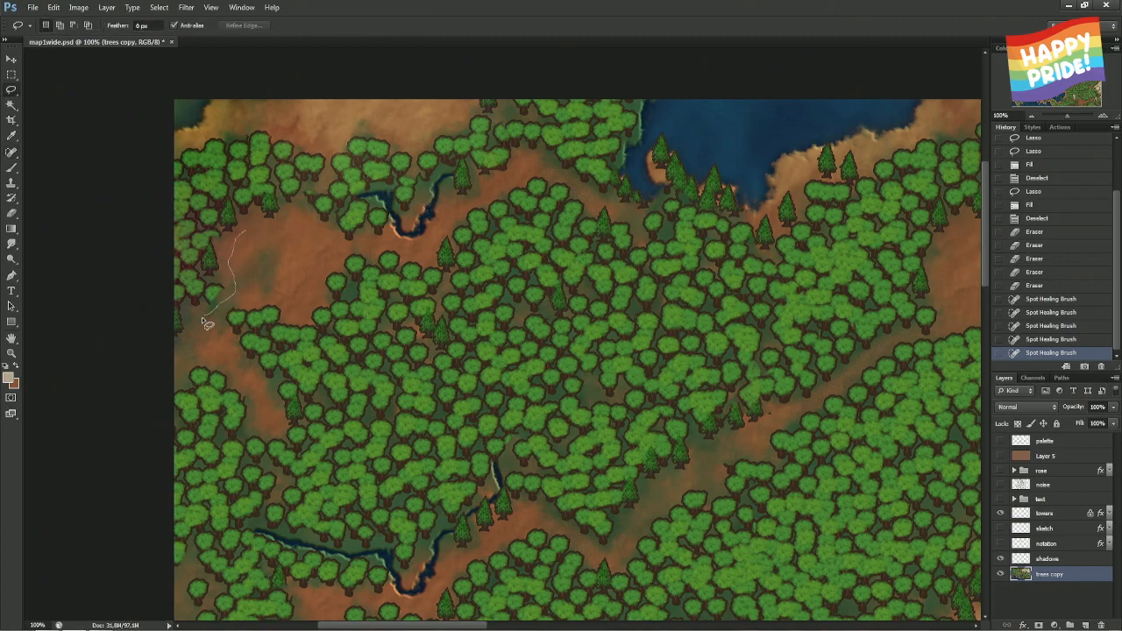
{"action": "mouse_move", "coordinate": [176, 347]}
{"action": "left_mouse_down"}
{"action": "mouse_move", "coordinate": [147, 341]}
{"action": "mouse_move", "coordinate": [131, 170]}
{"action": "left_mouse_up"}
{"action": "left_click_drag", "start_coordinate": [260, 233], "coordinate": [261, 234]}
- Try two Content-Aware fills on the selected northwestern forest, nudging the selection outline between them and undoing each fill
{"action": "right_click", "coordinate": [271, 205]}
{"action": "left_click", "coordinate": [336, 374]}
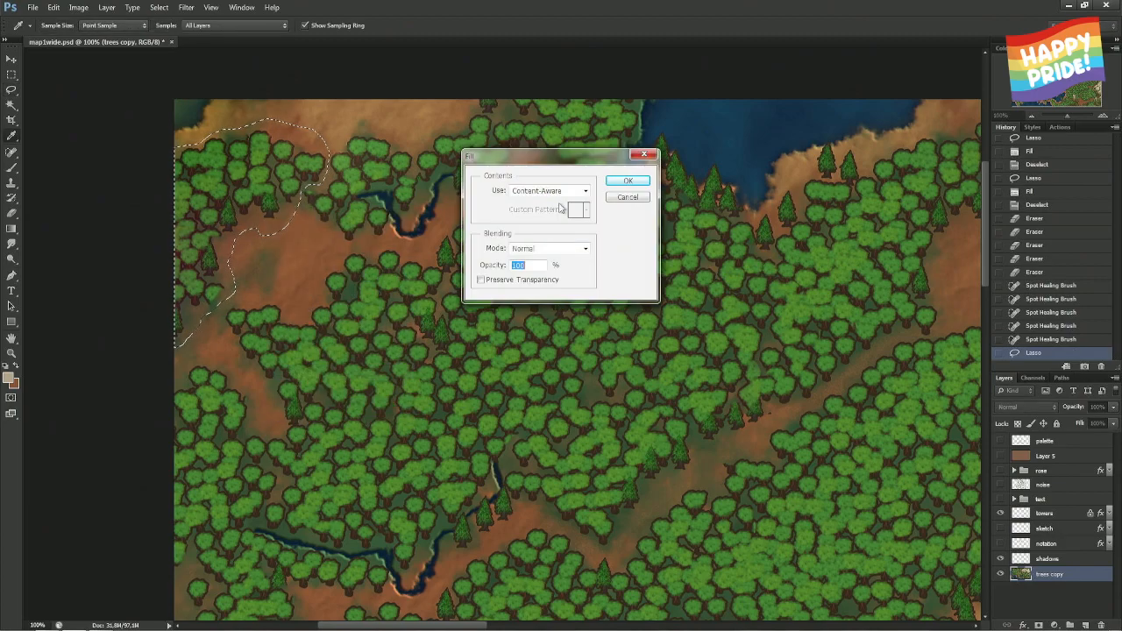
{"action": "left_click", "coordinate": [627, 183]}
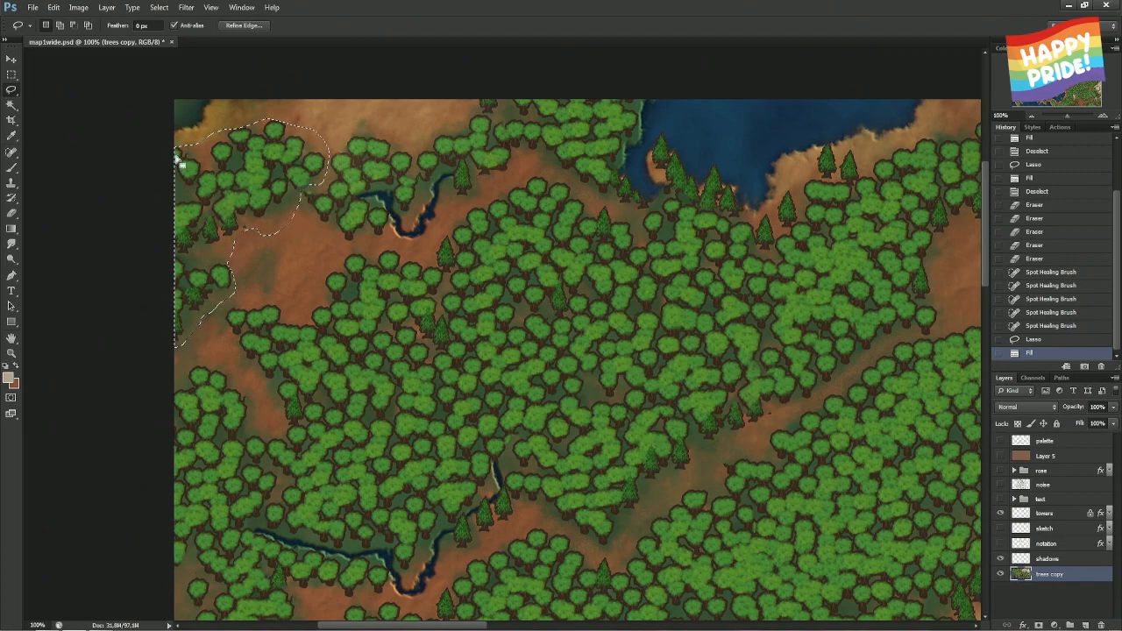
{"action": "key", "text": "ctrl+z"}
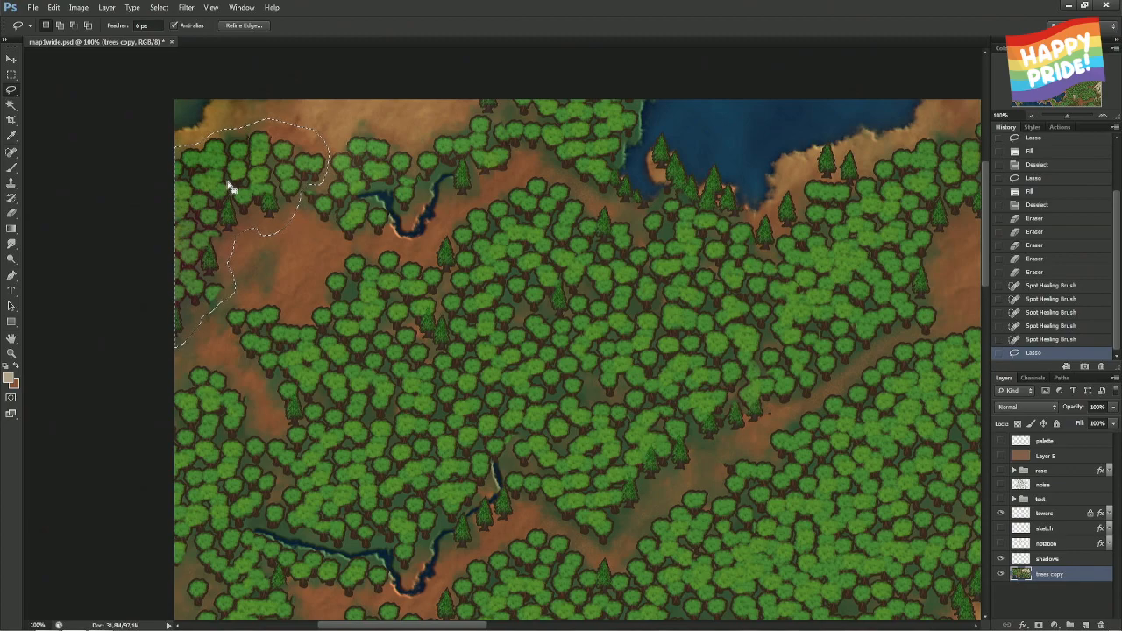
{"action": "key", "text": "Right"}
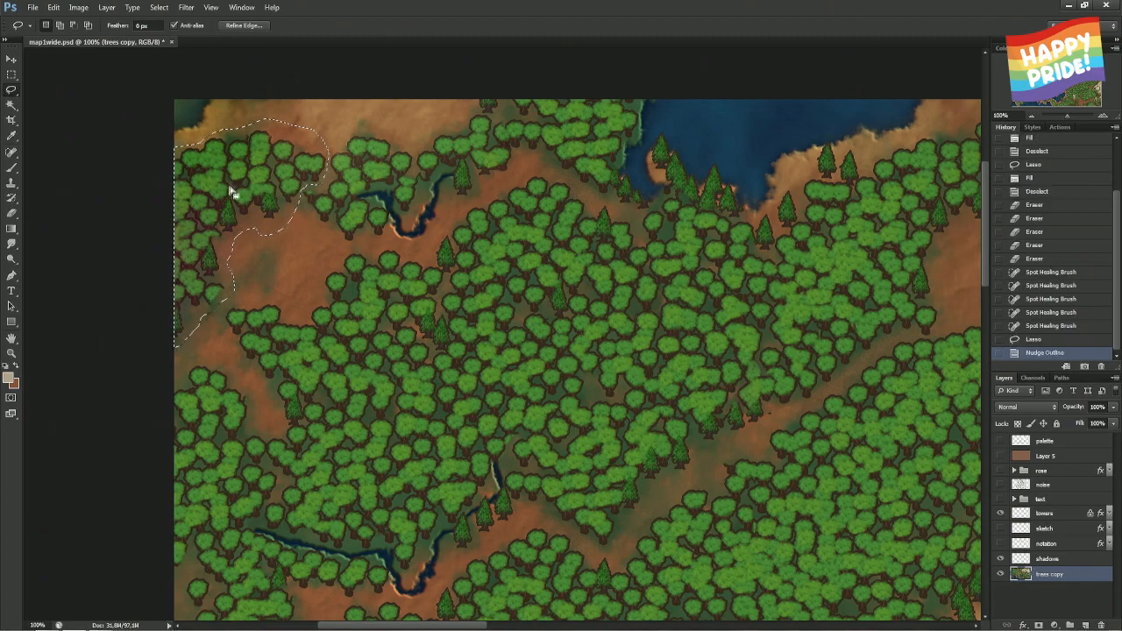
{"action": "right_click", "coordinate": [232, 191]}
{"action": "left_click", "coordinate": [313, 356]}
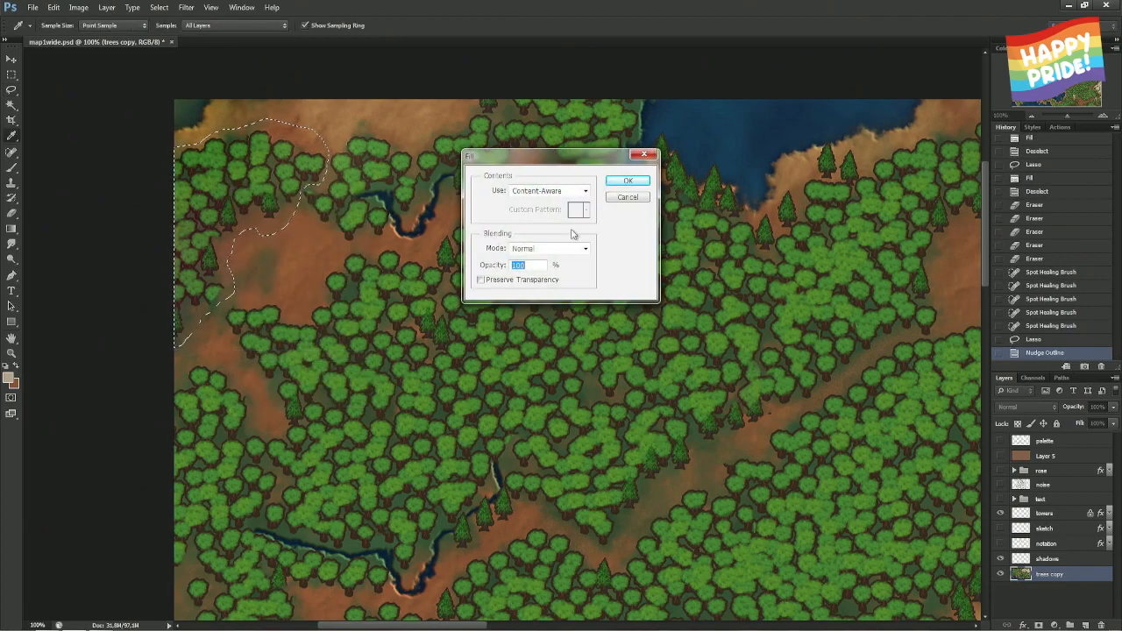
{"action": "left_click", "coordinate": [633, 182]}
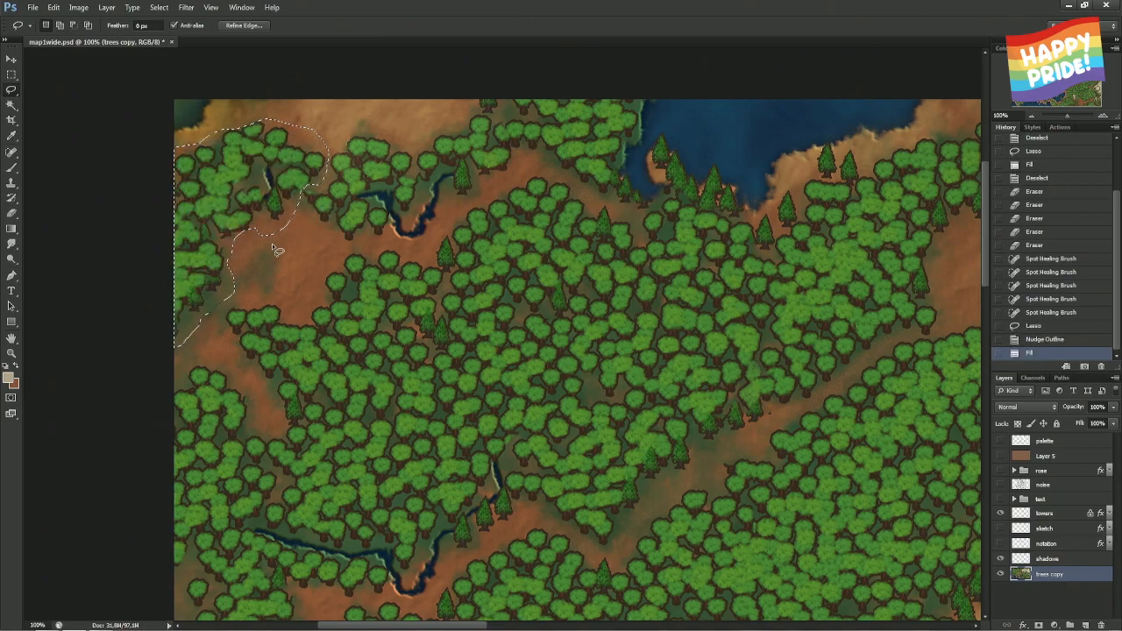
{"action": "key", "text": "ctrl+z"}
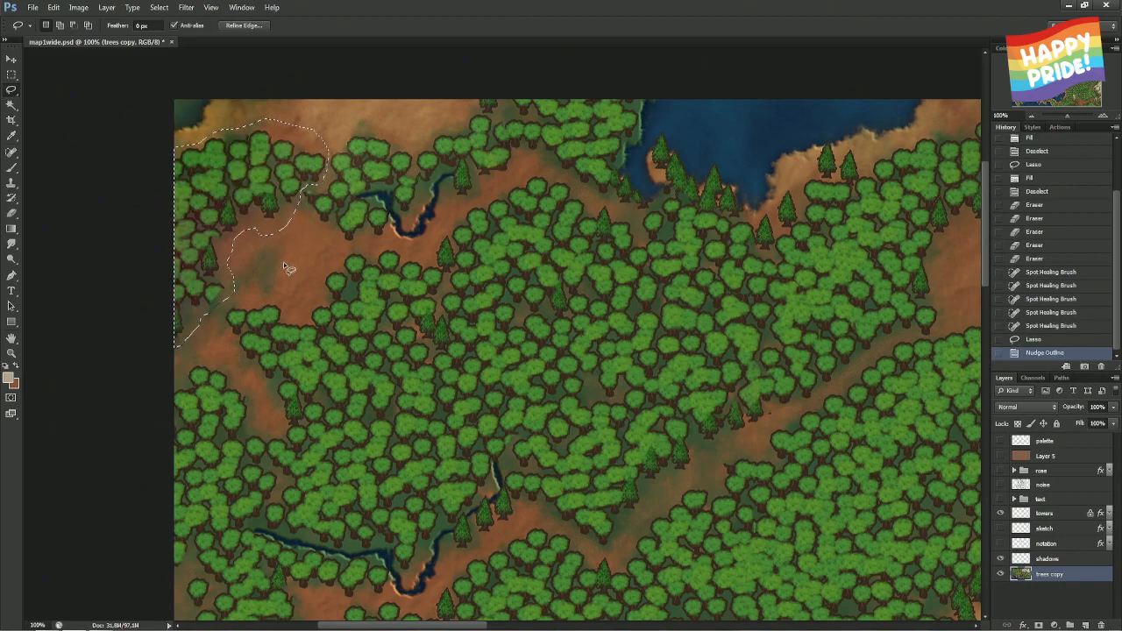
- Clone brown ground from the valley north of the small lake over the selected forest's outer strip along the map's western edge
{"action": "key", "text": "s"}
{"action": "scroll", "coordinate": [795, 285], "scroll_direction": "right", "scroll_amount": 6}
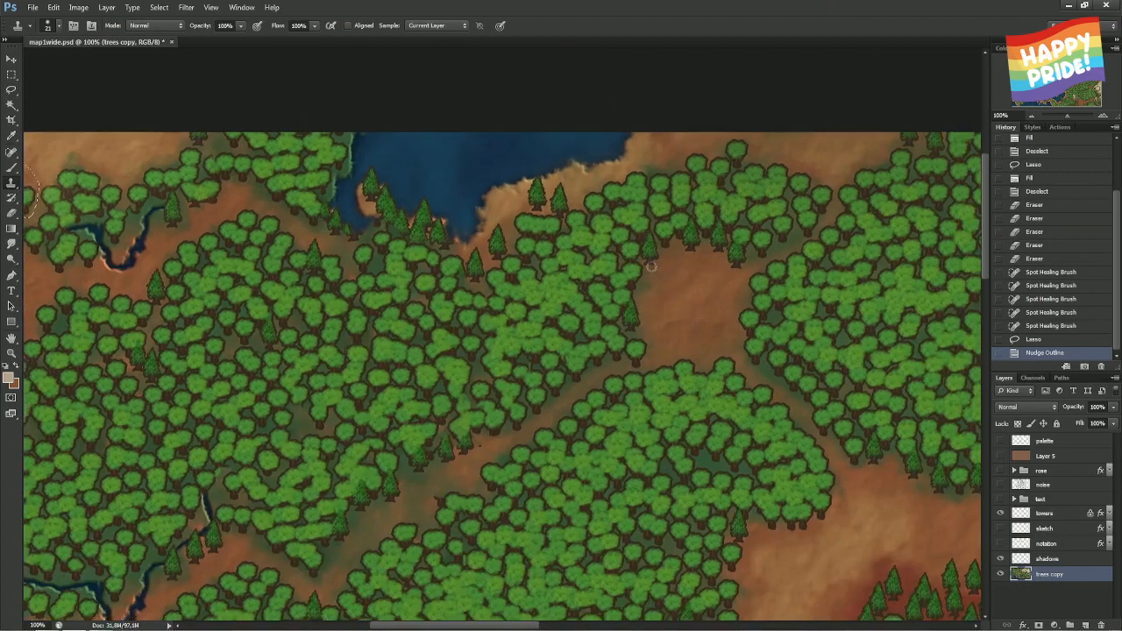
{"action": "scroll", "coordinate": [807, 355], "scroll_direction": "down", "scroll_amount": 4}
{"action": "left_click_drag", "start_coordinate": [710, 360], "coordinate": [723, 357]}
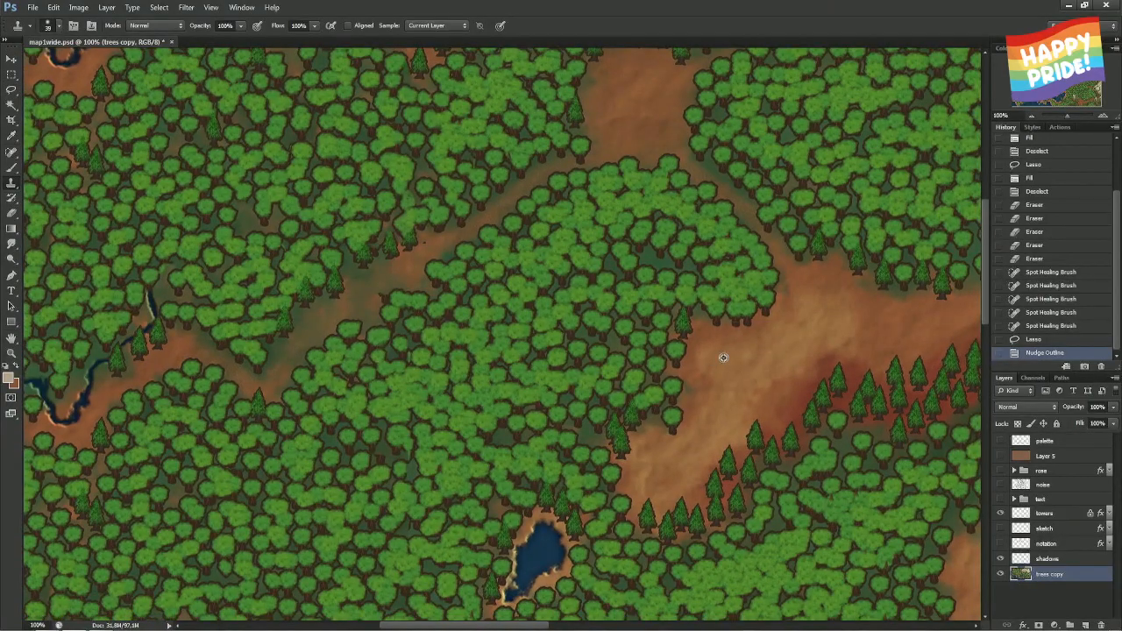
{"action": "left_click_drag", "start_coordinate": [95, 210], "coordinate": [656, 237]}
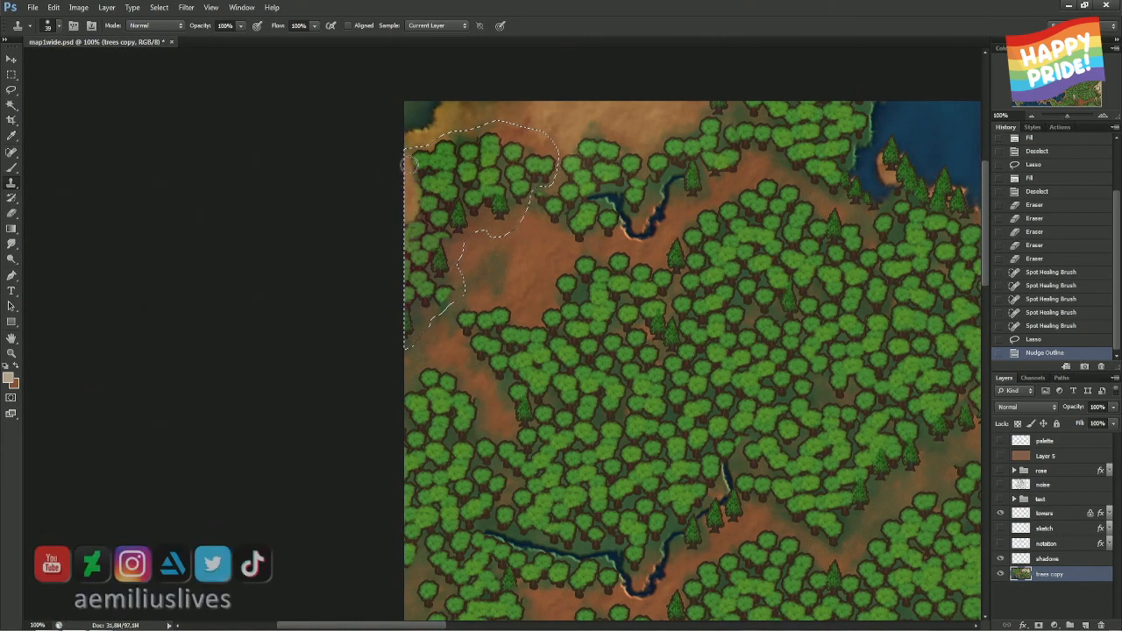
{"action": "left_click_drag", "start_coordinate": [403, 311], "coordinate": [404, 277]}
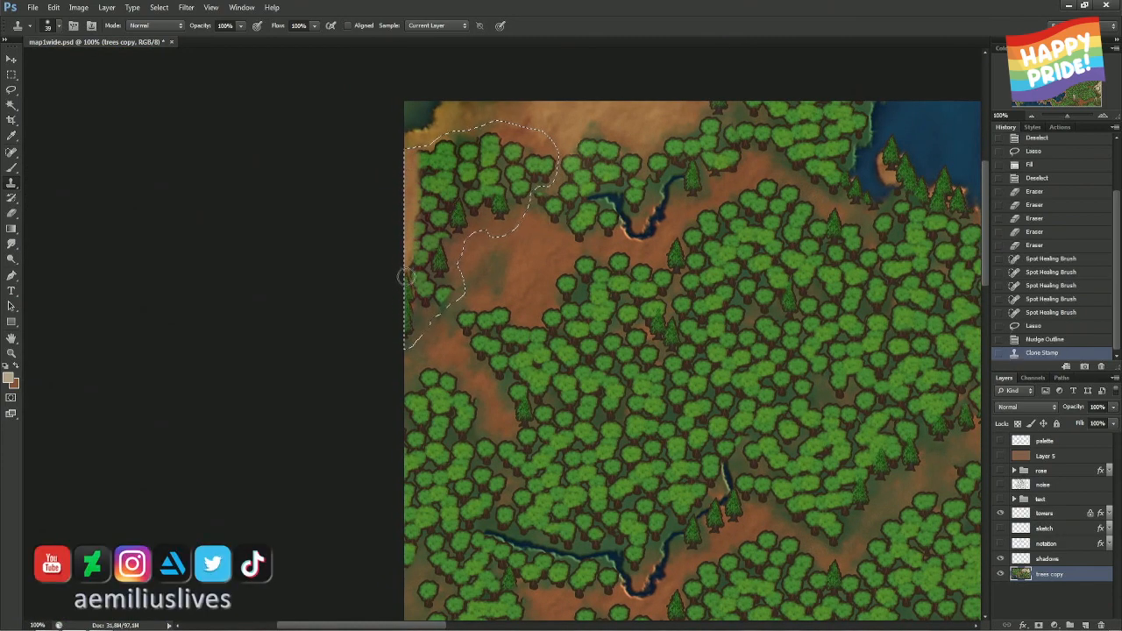
{"action": "left_click_drag", "start_coordinate": [404, 342], "coordinate": [406, 347]}
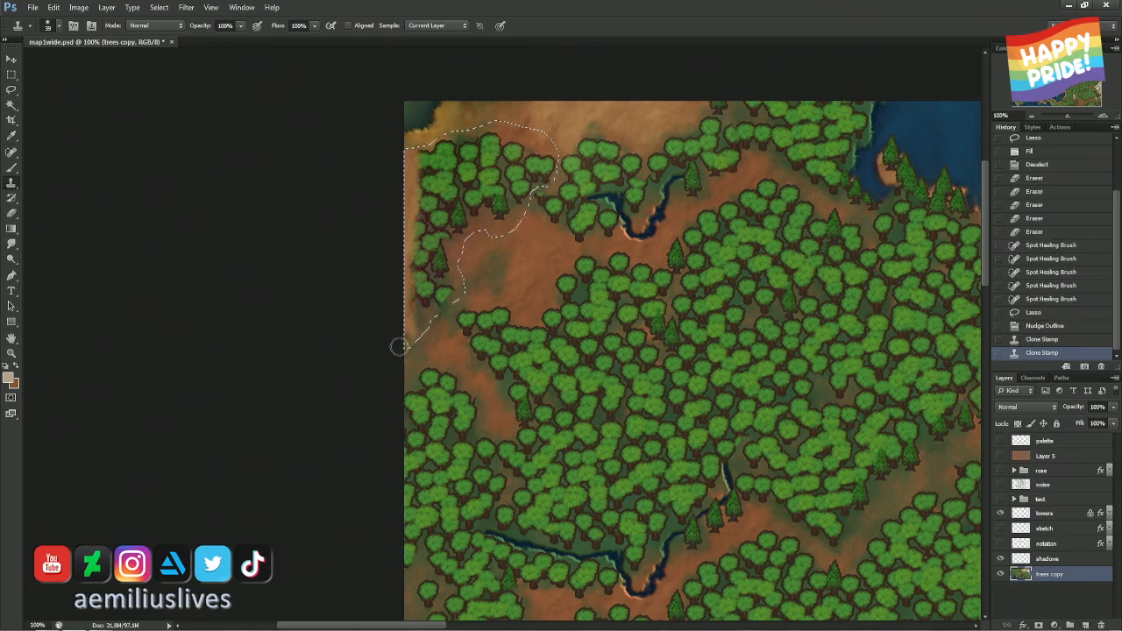
{"action": "left_click", "coordinate": [400, 350]}
{"action": "left_click_drag", "start_coordinate": [404, 353], "coordinate": [405, 354]}
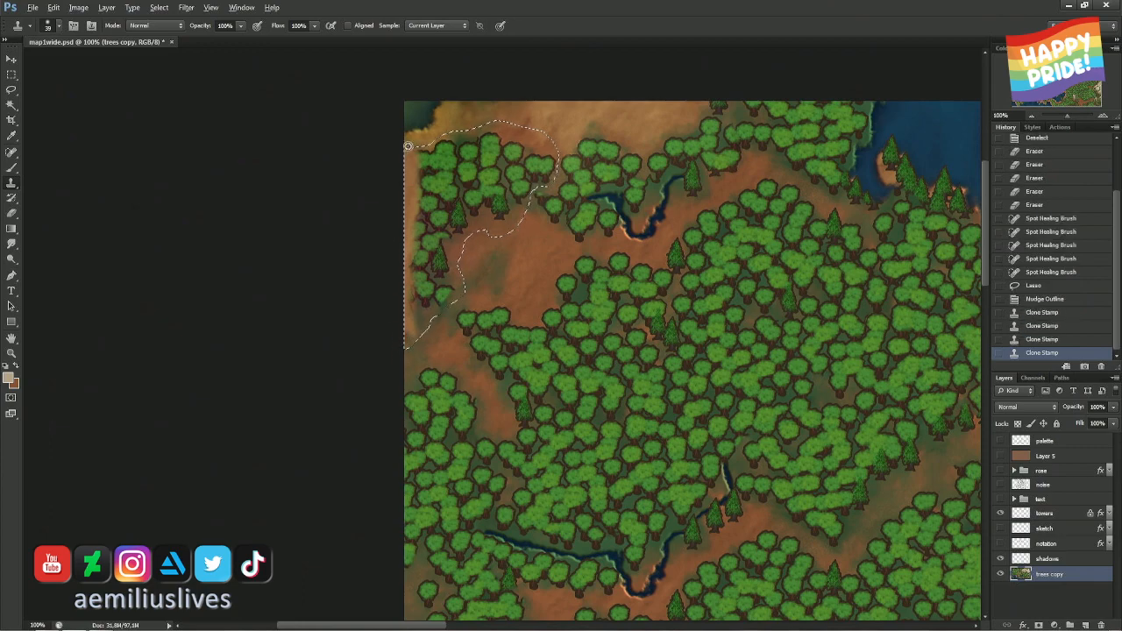
{"action": "left_click", "coordinate": [405, 170]}
{"action": "left_click", "coordinate": [400, 167]}
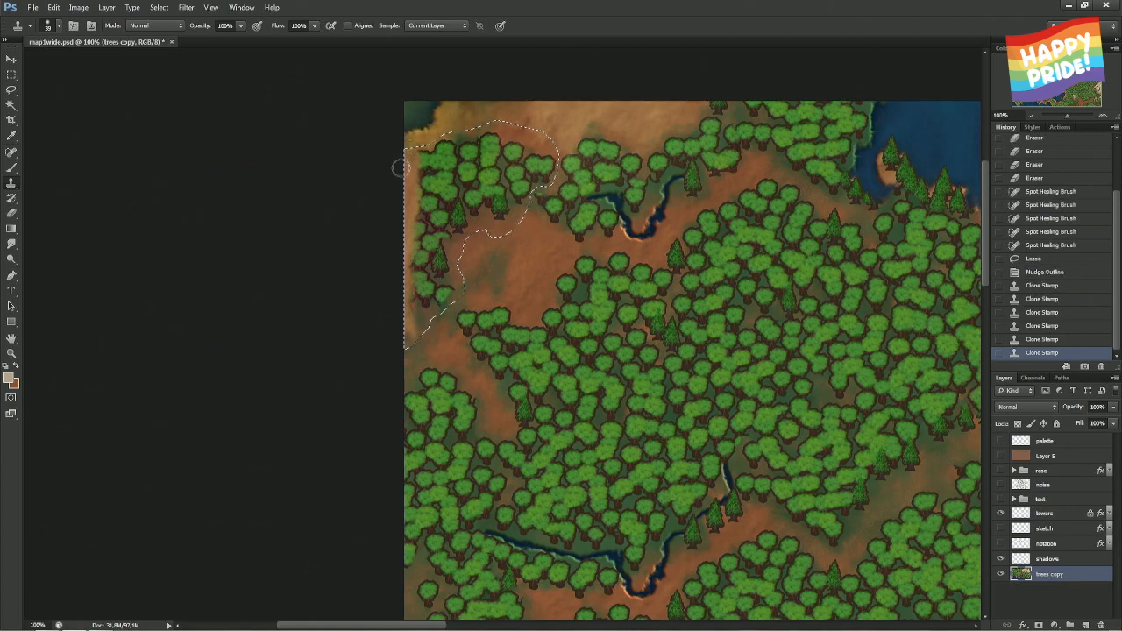
- Open the available selection commands for the lassoed northwestern forest patch
{"action": "key", "text": "m"}
{"action": "right_click", "coordinate": [452, 186]}
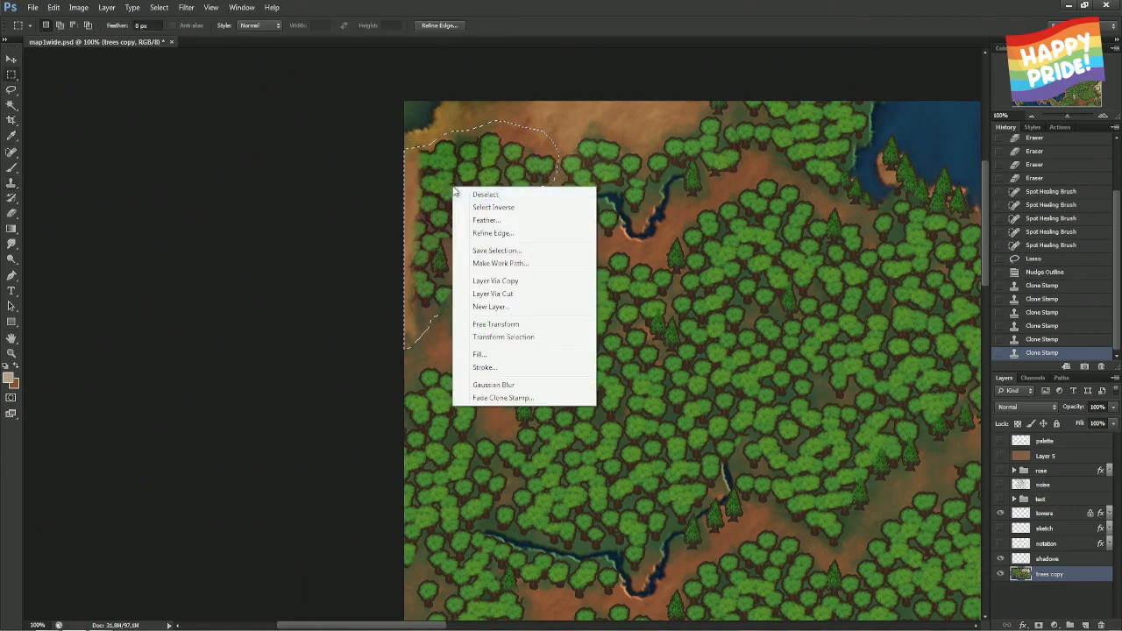
- Try a fill on the selected forest area in the map's upper-left corner, and undo it
{"action": "left_click", "coordinate": [520, 354]}
{"action": "left_click", "coordinate": [619, 182]}
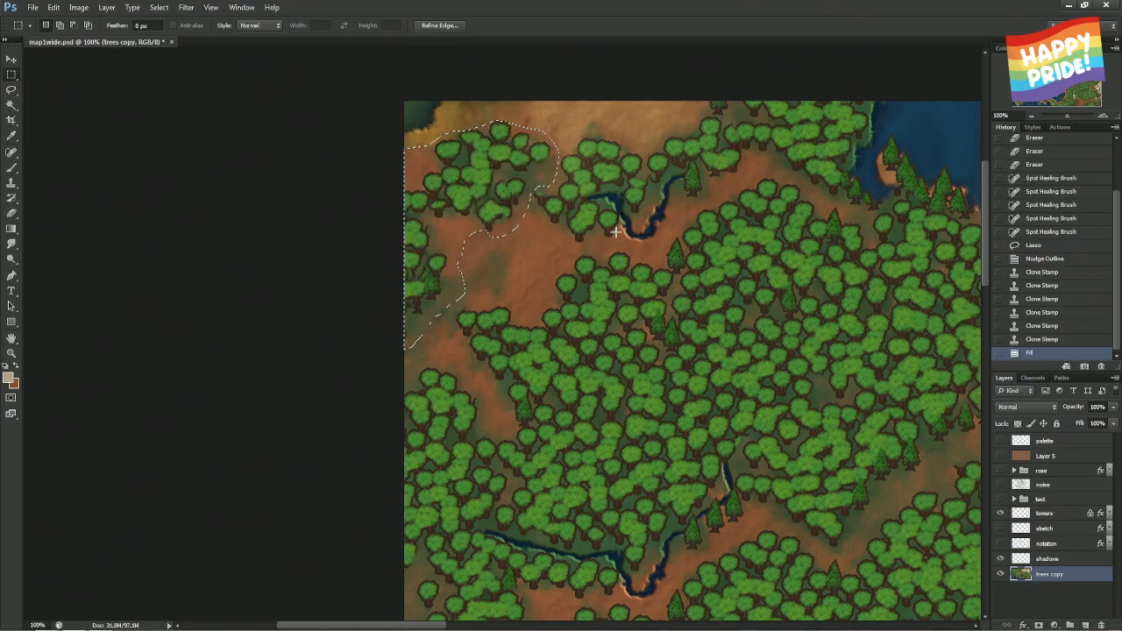
{"action": "key", "text": "ctrl+z"}
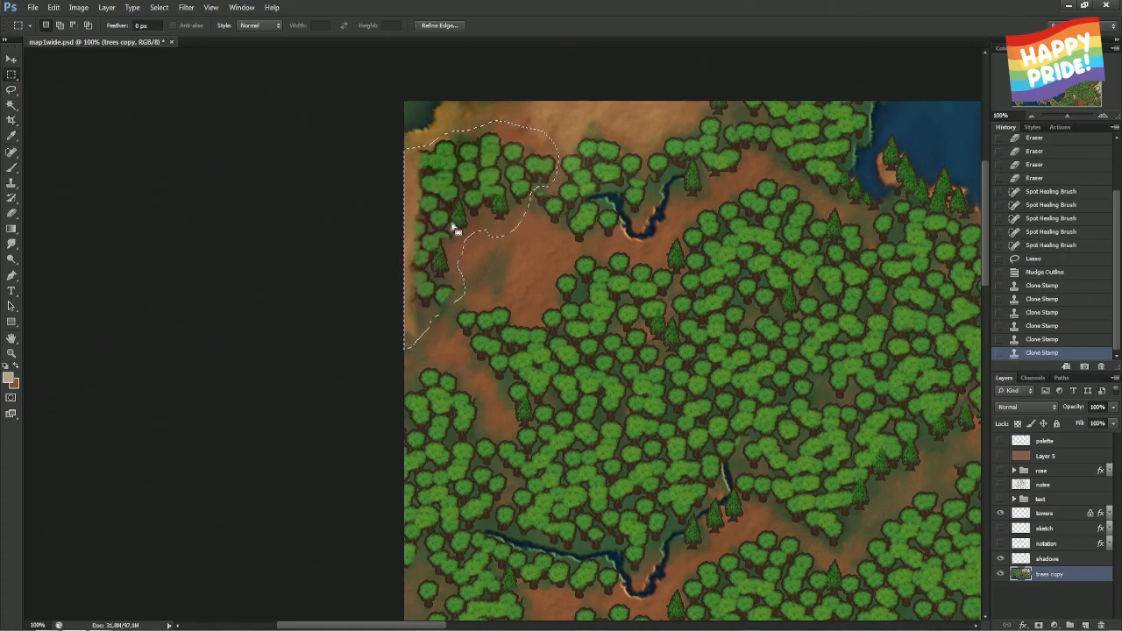
- Nudge the selection outline around the upper-left forest slightly to the right
{"action": "scroll", "coordinate": [447, 312], "scroll_direction": "up", "scroll_amount": 2}
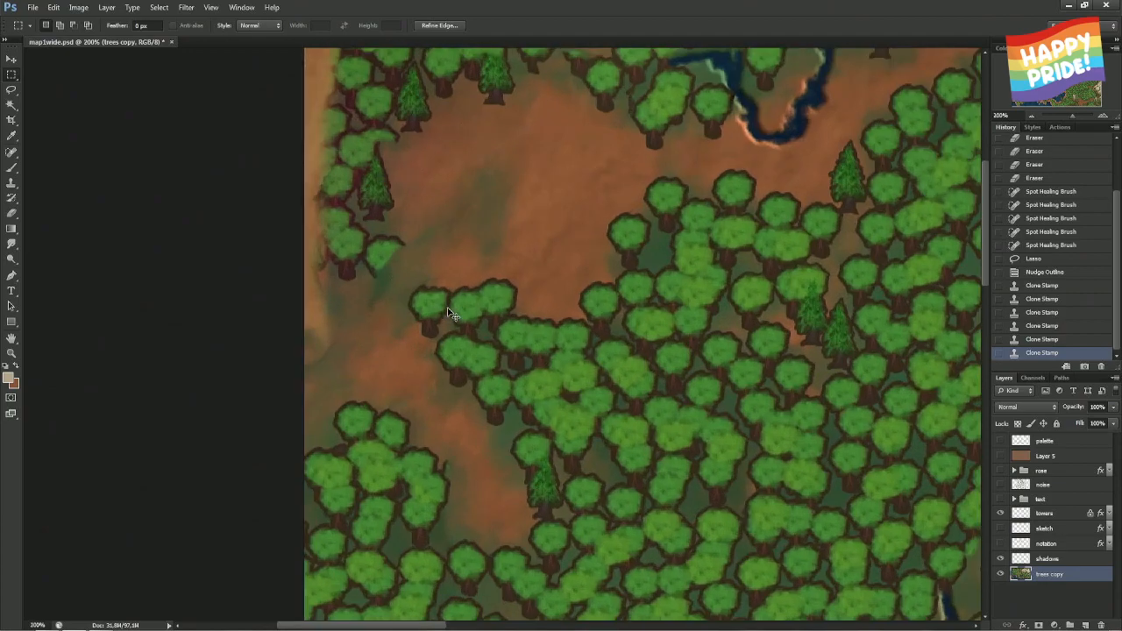
{"action": "key", "text": "Right"}
{"action": "left_click_drag", "start_coordinate": [447, 308], "coordinate": [464, 315]}
{"action": "scroll", "coordinate": [465, 315], "scroll_direction": "down", "scroll_amount": 1}
{"action": "left_click_drag", "start_coordinate": [508, 149], "coordinate": [443, 303]}
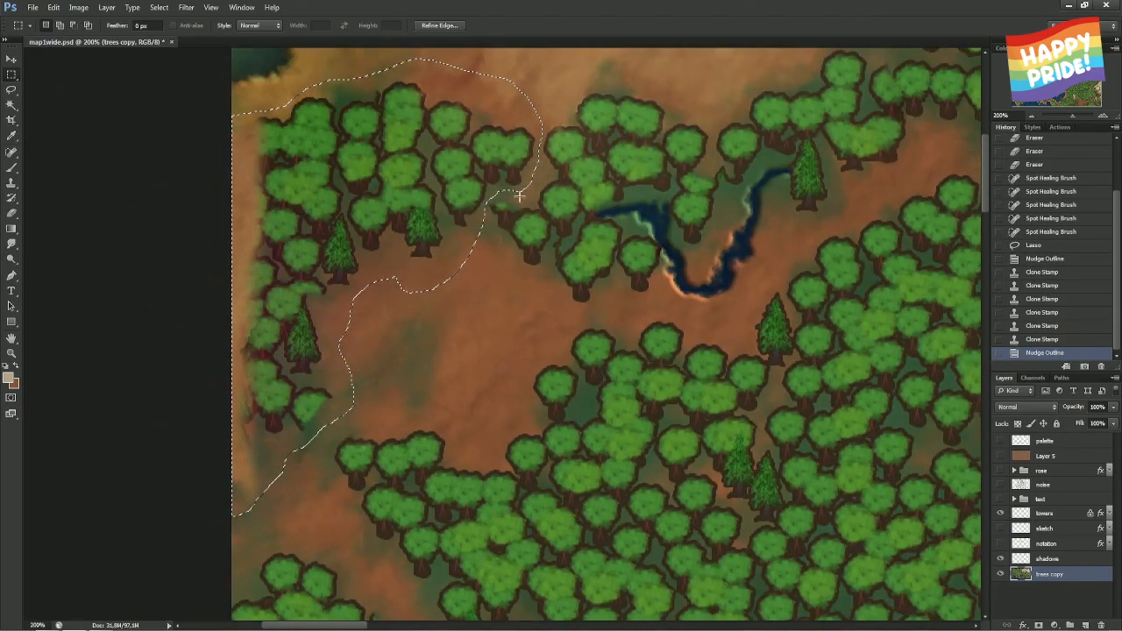
- Try the fill again on the nudged selection of upper-left trees, and undo it
{"action": "right_click", "coordinate": [458, 182]}
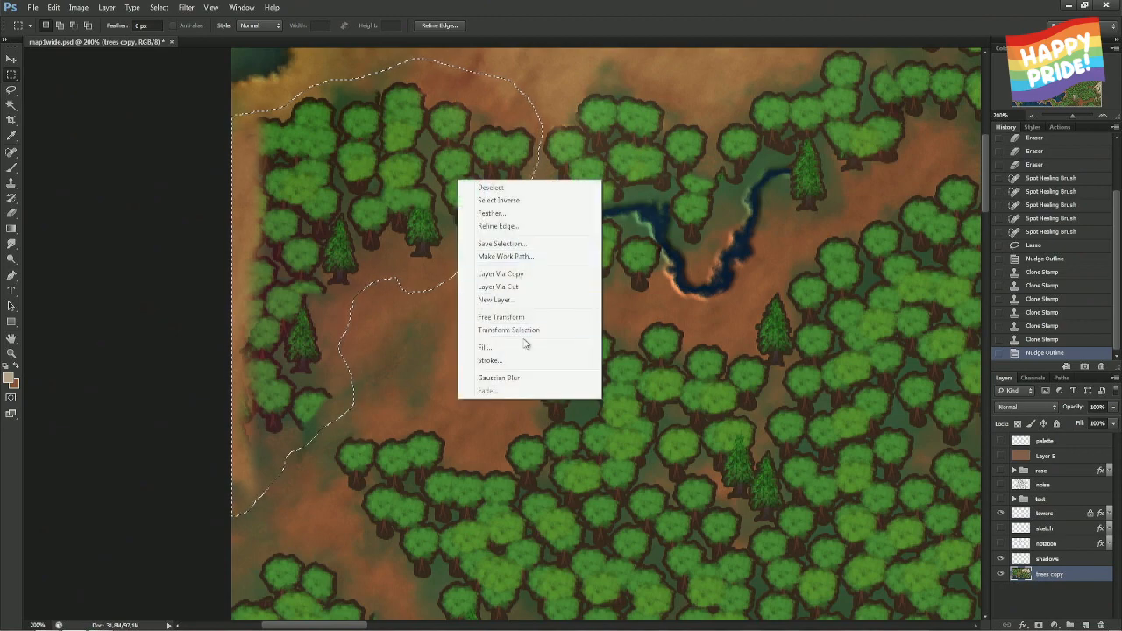
{"action": "left_click", "coordinate": [487, 347]}
{"action": "left_click", "coordinate": [627, 180]}
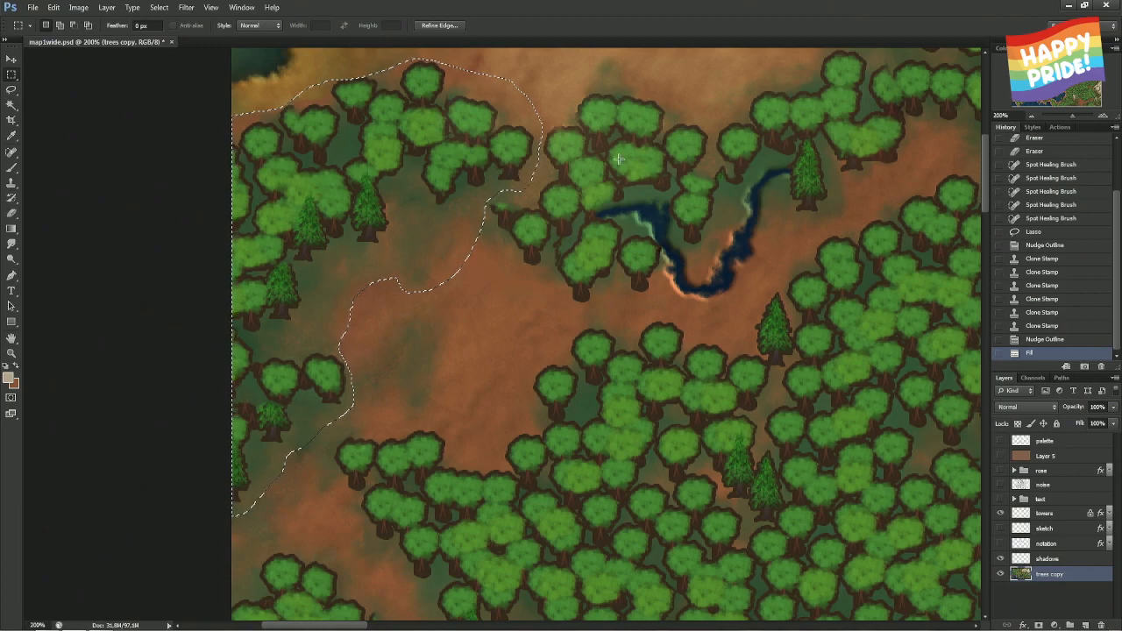
{"action": "key", "text": "ctrl+z"}
- Adjust the selection's upper boundary beside the sandy shore in the map's corner with the Lasso tool
{"action": "mouse_move", "coordinate": [660, 138]}
{"action": "left_mouse_down"}
{"action": "mouse_move", "coordinate": [400, 238]}
{"action": "mouse_move", "coordinate": [593, 163]}
{"action": "mouse_move", "coordinate": [613, 131]}
{"action": "left_mouse_up"}
{"action": "key", "text": "b"}
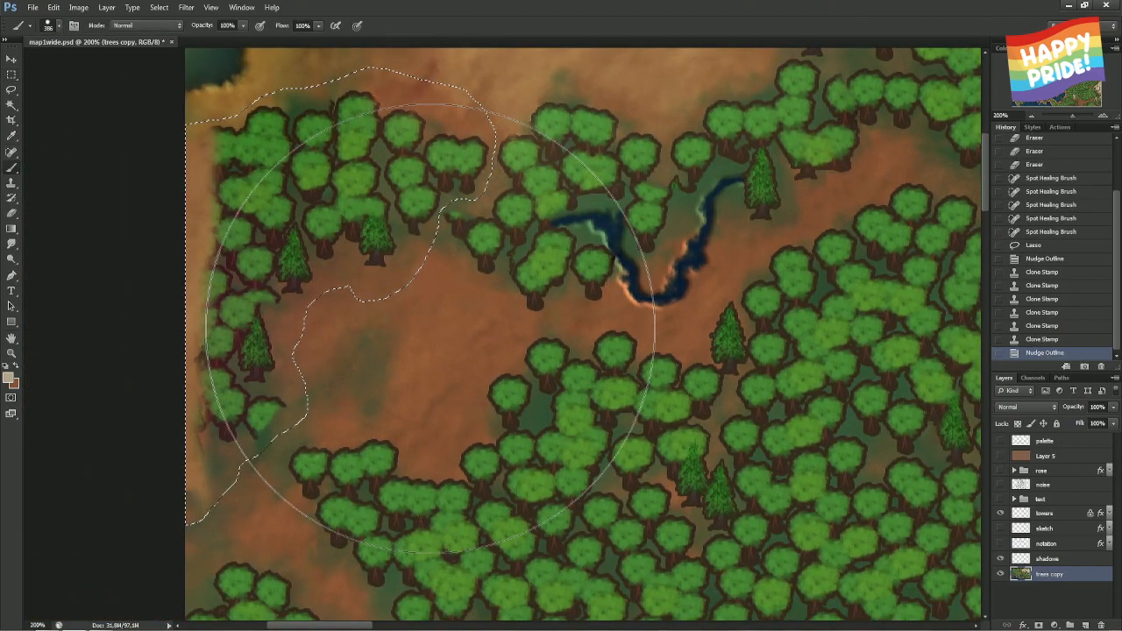
{"action": "mouse_move", "coordinate": [448, 326]}
{"action": "left_mouse_down"}
{"action": "mouse_move", "coordinate": [281, 344]}
{"action": "mouse_move", "coordinate": [412, 339]}
{"action": "mouse_move", "coordinate": [400, 333]}
{"action": "left_mouse_up"}
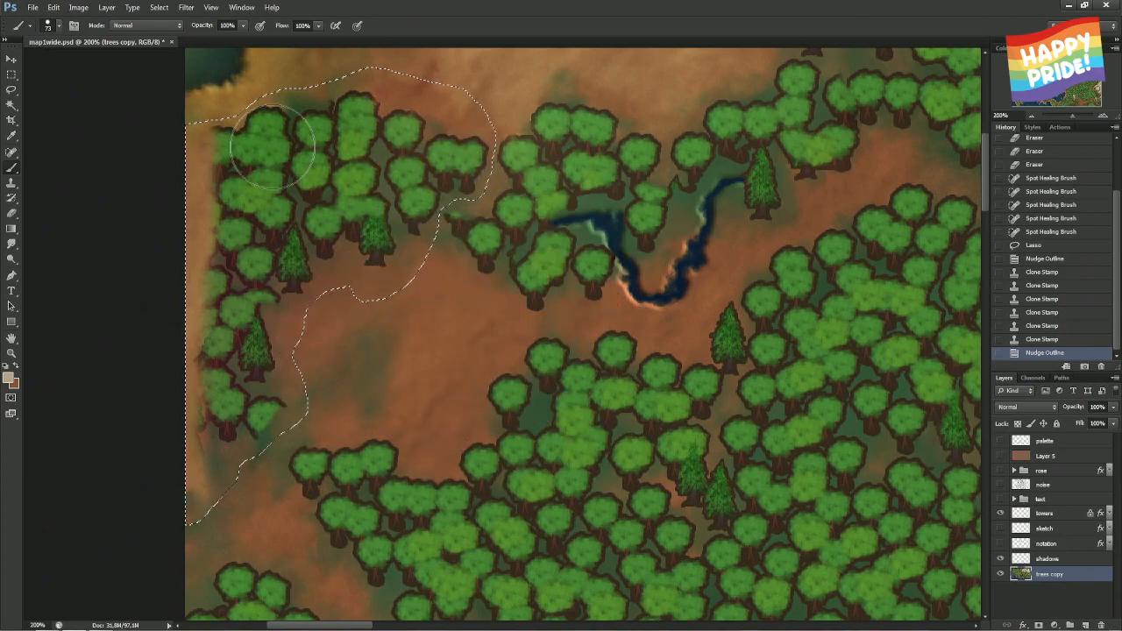
{"action": "key", "text": "l"}
{"action": "mouse_move", "coordinate": [260, 131]}
{"action": "left_mouse_down"}
{"action": "mouse_move", "coordinate": [267, 105]}
{"action": "mouse_move", "coordinate": [232, 107]}
{"action": "mouse_move", "coordinate": [158, 147]}
{"action": "left_mouse_up"}
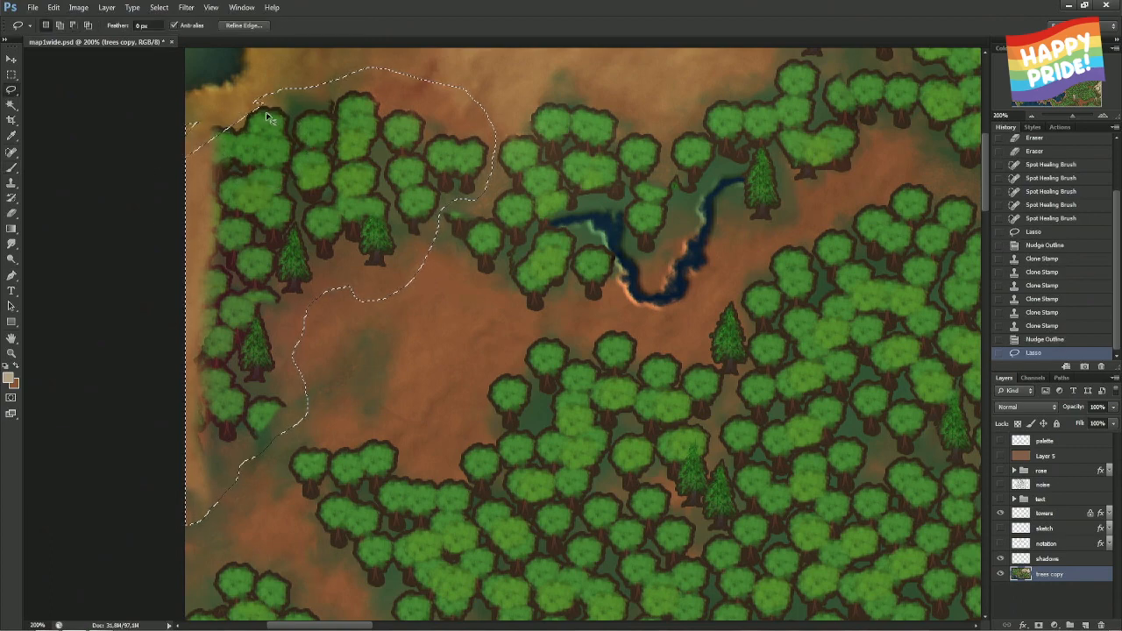
{"action": "key", "text": "ctrl+z"}
{"action": "mouse_move", "coordinate": [274, 106]}
{"action": "left_mouse_down"}
{"action": "mouse_move", "coordinate": [163, 145]}
{"action": "mouse_move", "coordinate": [171, 123]}
{"action": "left_mouse_up"}
- Extend the lasso selection along the dirt path to the lake, taking in the forest strip and the map's upper-left corner
{"action": "mouse_move", "coordinate": [463, 213]}
{"action": "left_mouse_down"}
{"action": "mouse_move", "coordinate": [438, 215]}
{"action": "mouse_move", "coordinate": [394, 306]}
{"action": "mouse_move", "coordinate": [325, 276]}
{"action": "mouse_move", "coordinate": [631, 210]}
{"action": "left_mouse_up"}
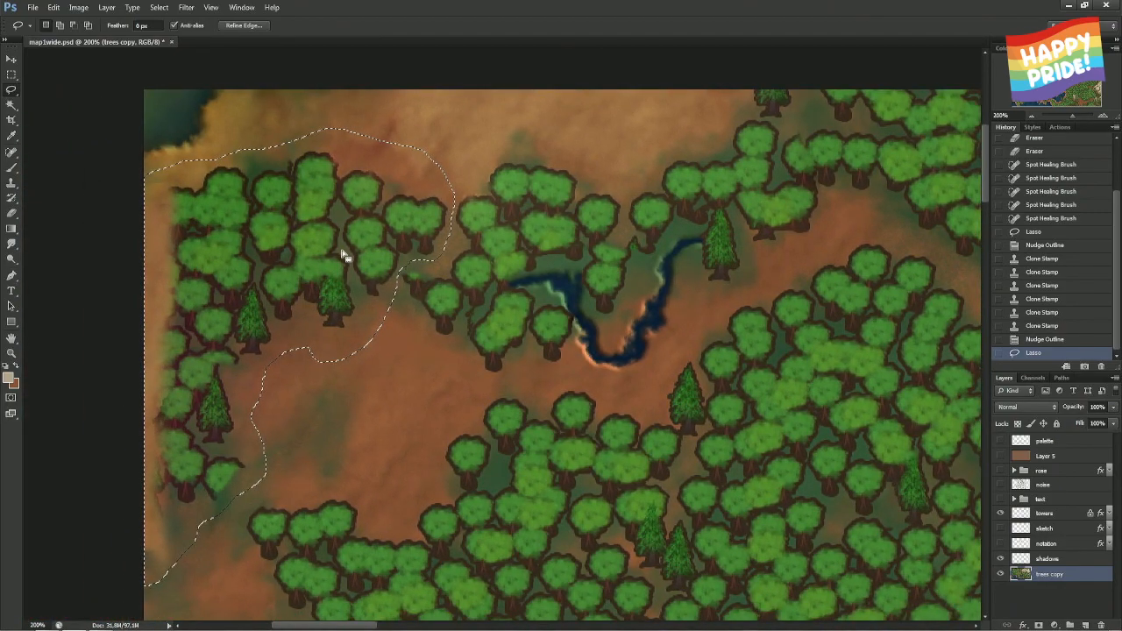
{"action": "key", "text": "ctrl+minus"}
{"action": "key", "text": "ctrl+minus"}
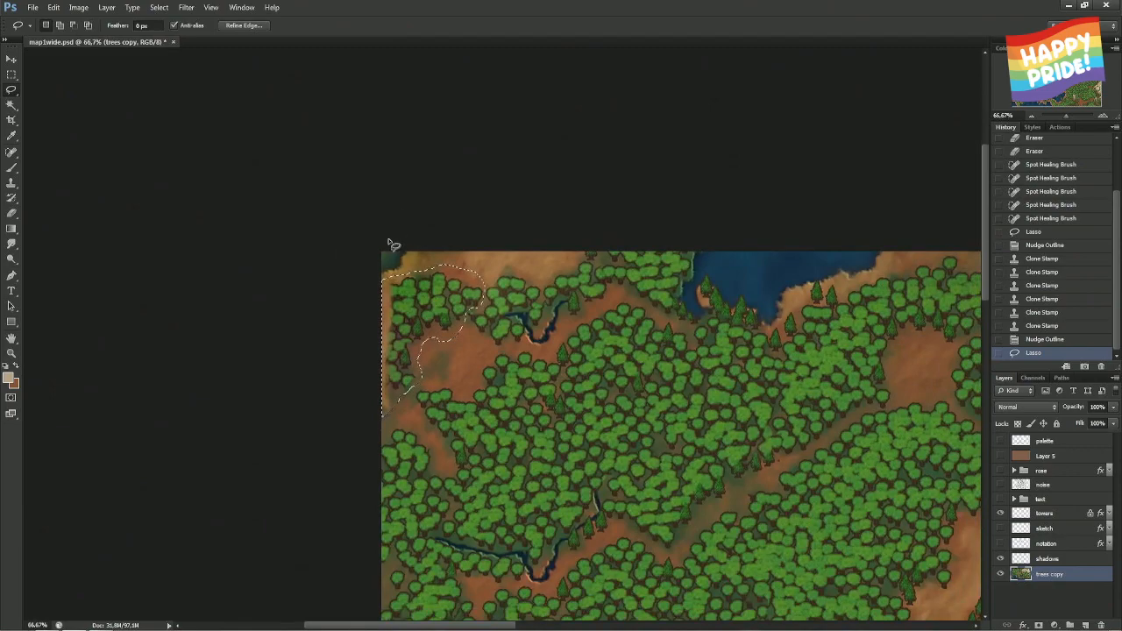
{"action": "left_click_drag", "start_coordinate": [442, 298], "coordinate": [474, 340]}
{"action": "mouse_move", "coordinate": [629, 299]}
{"action": "left_mouse_down"}
{"action": "mouse_move", "coordinate": [672, 325]}
{"action": "mouse_move", "coordinate": [704, 319]}
{"action": "mouse_move", "coordinate": [696, 292]}
{"action": "mouse_move", "coordinate": [717, 235]}
{"action": "mouse_move", "coordinate": [348, 205]}
{"action": "mouse_move", "coordinate": [274, 253]}
{"action": "mouse_move", "coordinate": [321, 352]}
{"action": "mouse_move", "coordinate": [386, 338]}
{"action": "mouse_move", "coordinate": [438, 308]}
{"action": "left_mouse_up"}
- Try a Content-Aware fill in Normal mode at 100% opacity on the extended selection, and undo it
{"action": "right_click", "coordinate": [438, 307]}
{"action": "left_click", "coordinate": [495, 477]}
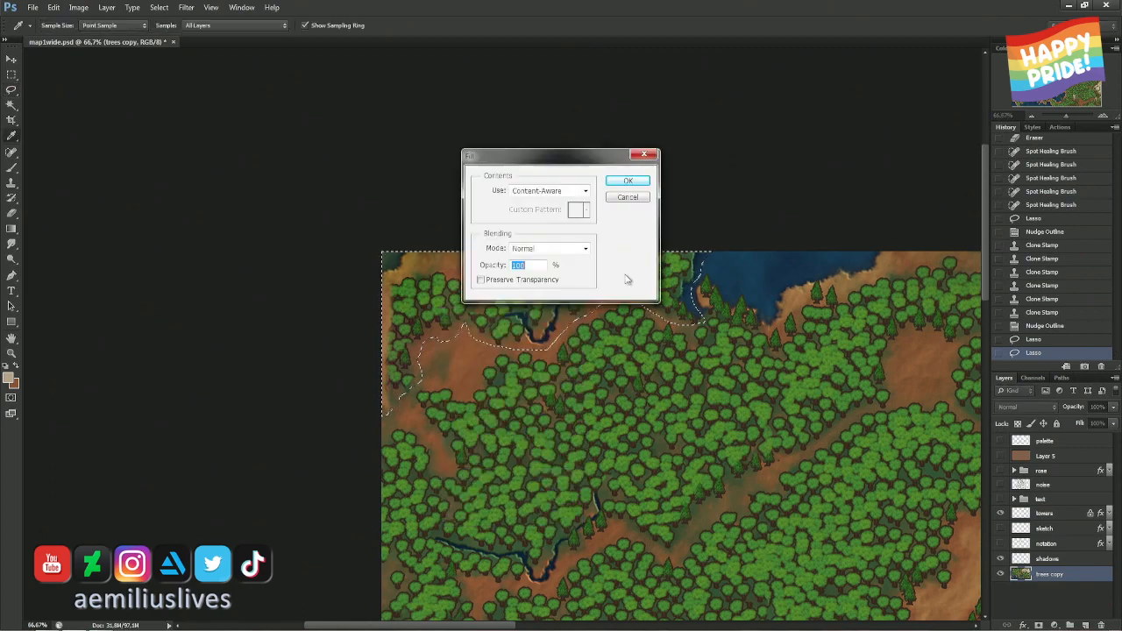
{"action": "left_click", "coordinate": [630, 182]}
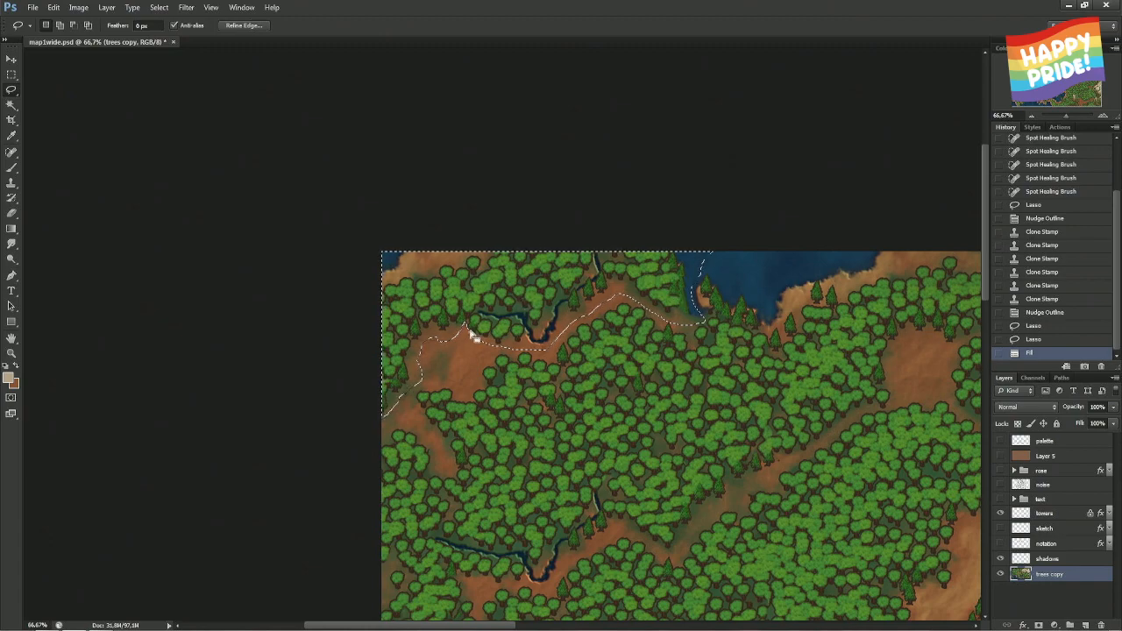
{"action": "key", "text": "ctrl+z"}
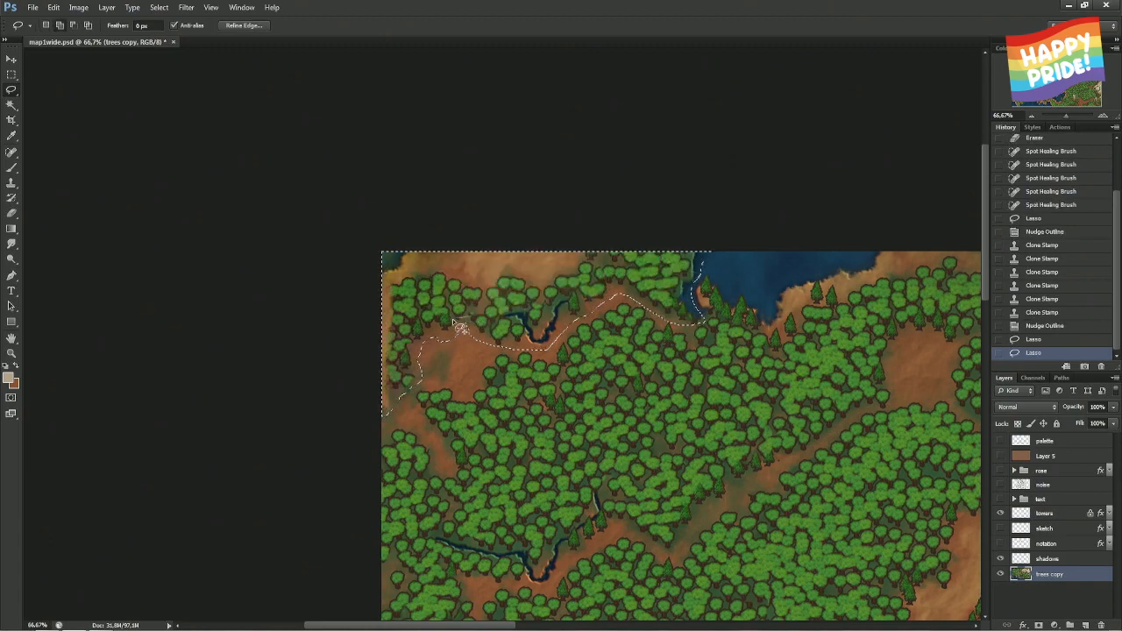
- Refine the selection edge with the Lasso along the dirt path and around the lake's western inlet
{"action": "left_click_drag", "start_coordinate": [504, 342], "coordinate": [508, 344]}
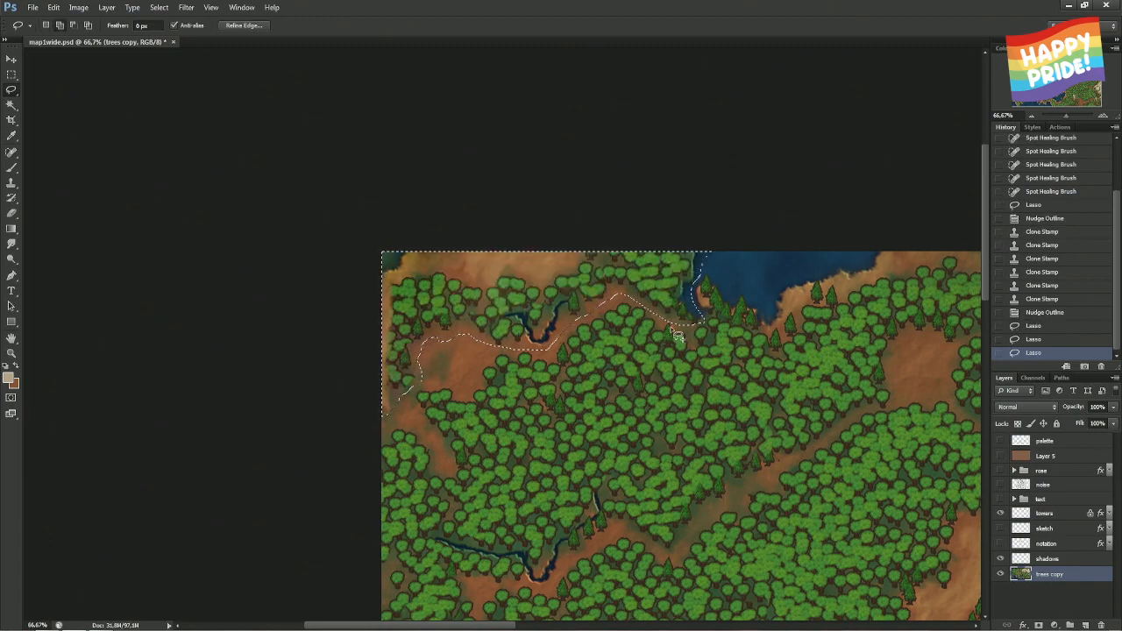
{"action": "key", "text": "ctrl+plus"}
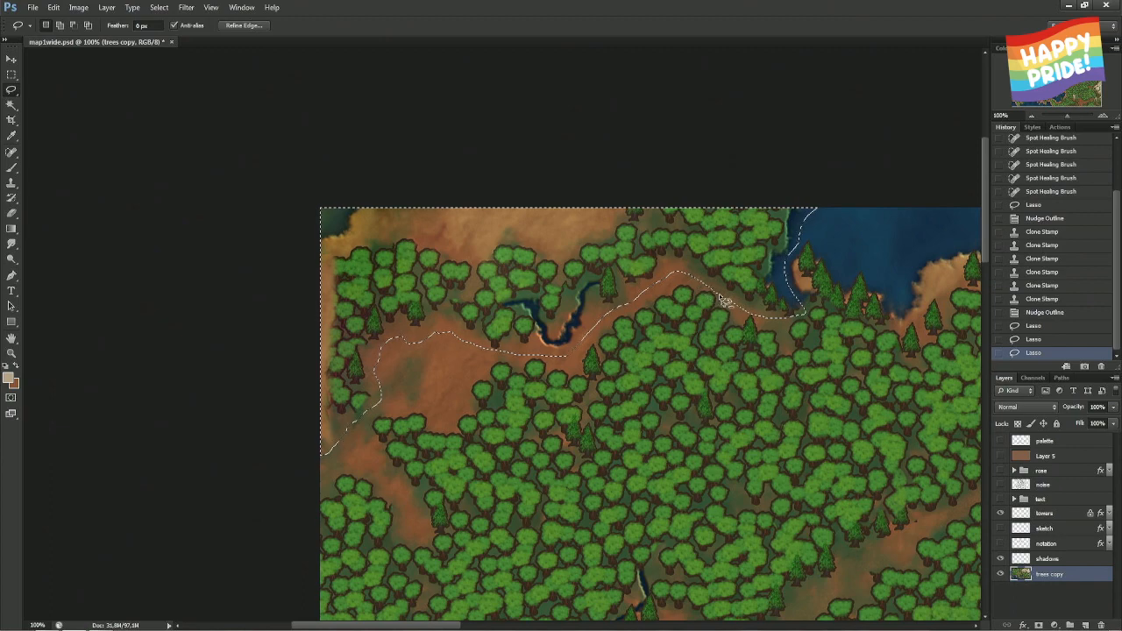
{"action": "left_click_drag", "start_coordinate": [706, 290], "coordinate": [718, 303]}
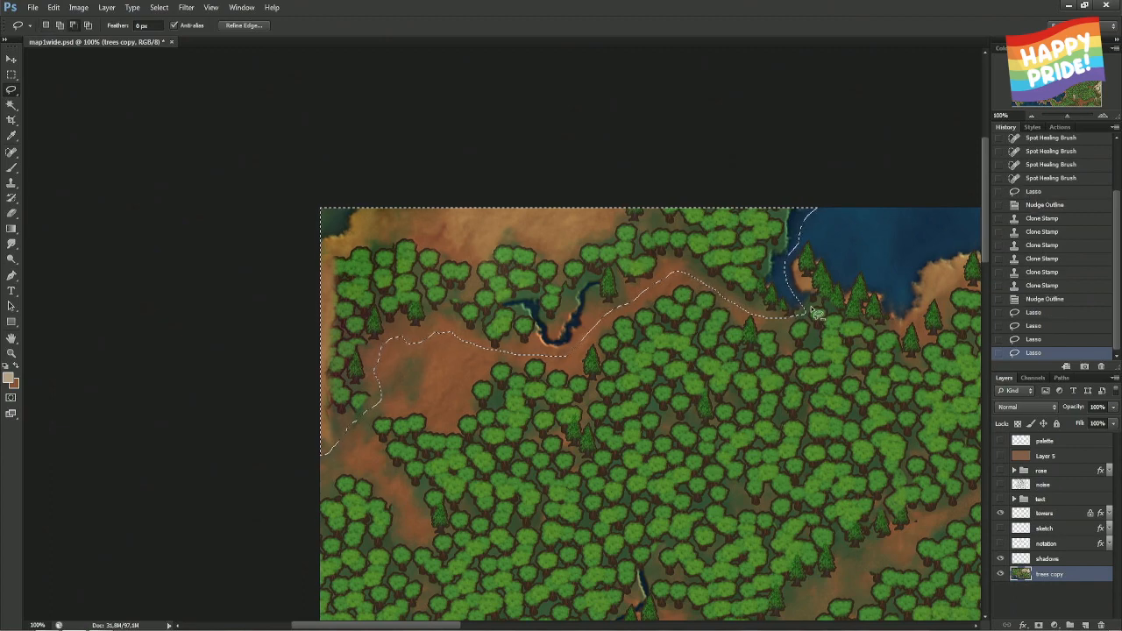
{"action": "left_click_drag", "start_coordinate": [808, 324], "coordinate": [793, 322]}
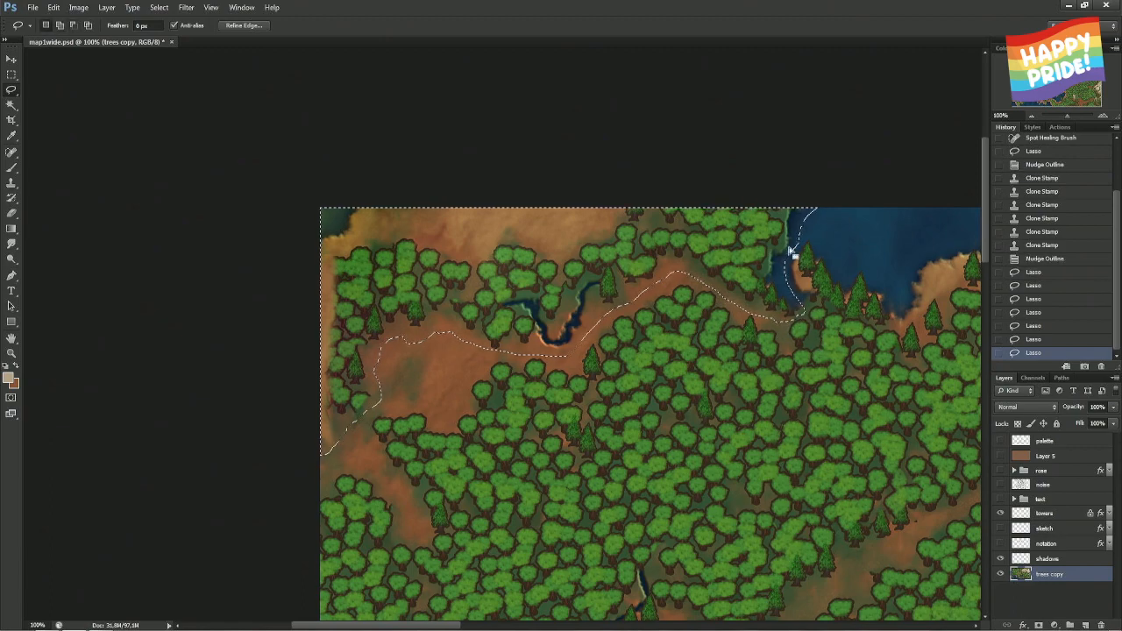
{"action": "left_click_drag", "start_coordinate": [783, 271], "coordinate": [787, 263]}
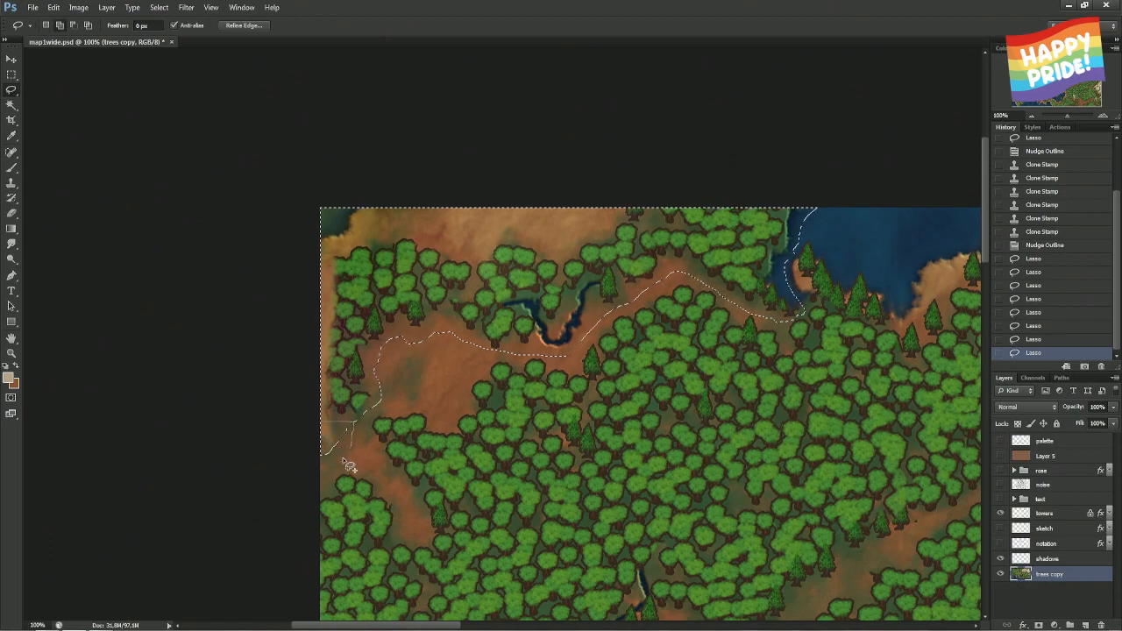
- Extend the selection with the Lasso around the trees and clearing near the map's left edge
{"action": "left_click_drag", "start_coordinate": [275, 466], "coordinate": [355, 444]}
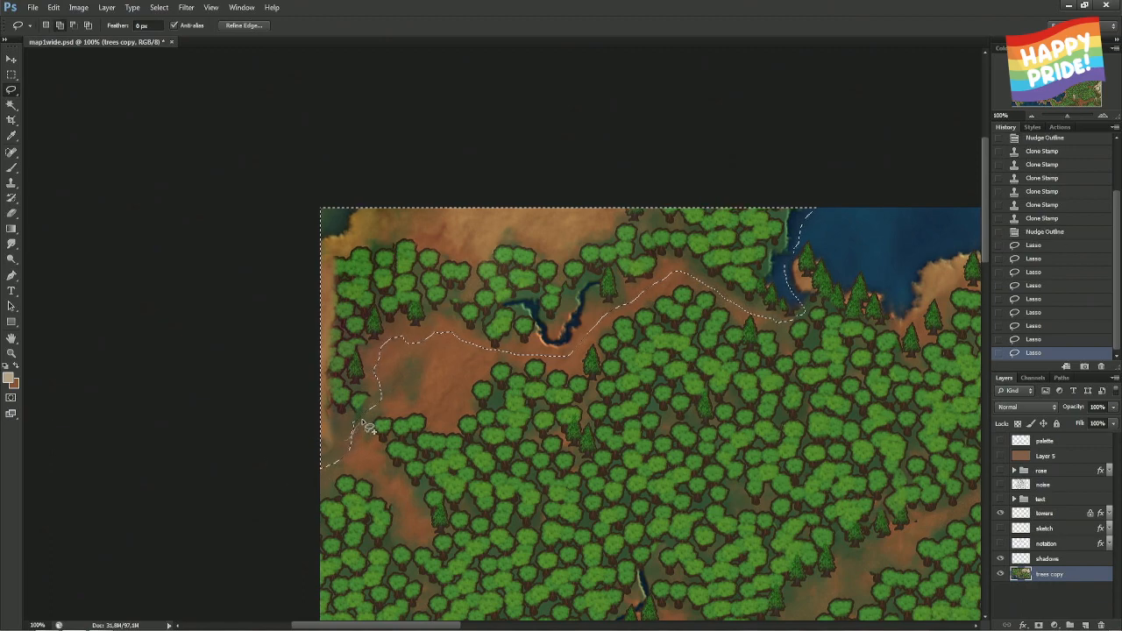
{"action": "left_click_drag", "start_coordinate": [329, 386], "coordinate": [399, 449]}
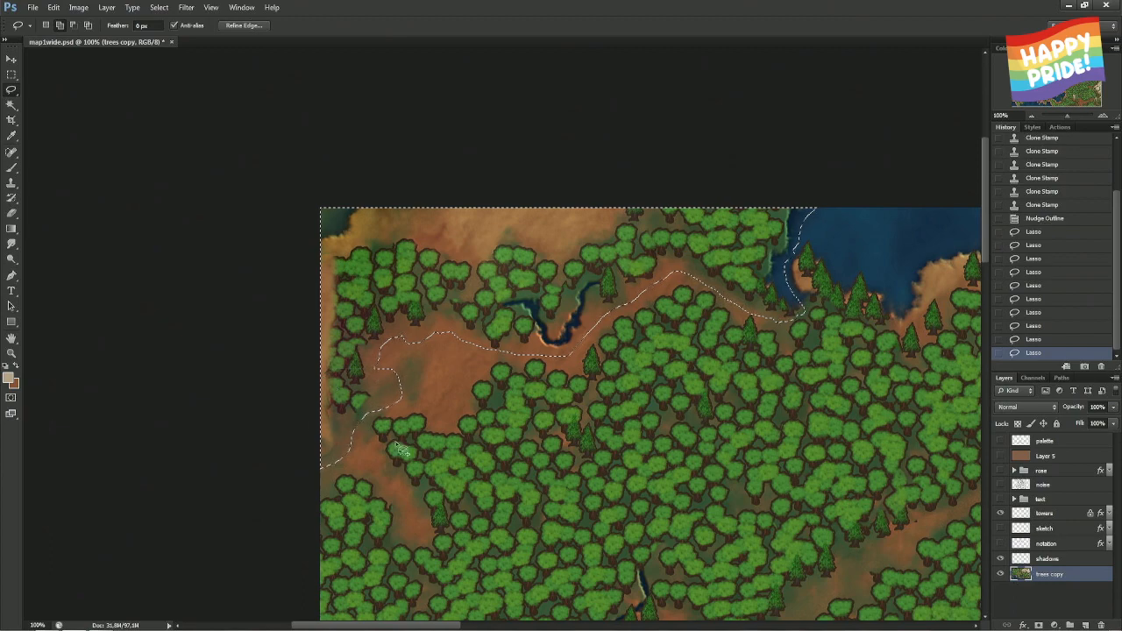
{"action": "mouse_move", "coordinate": [410, 388]}
{"action": "left_mouse_down"}
{"action": "mouse_move", "coordinate": [389, 427]}
{"action": "mouse_move", "coordinate": [434, 393]}
{"action": "mouse_move", "coordinate": [399, 370]}
{"action": "left_mouse_up"}
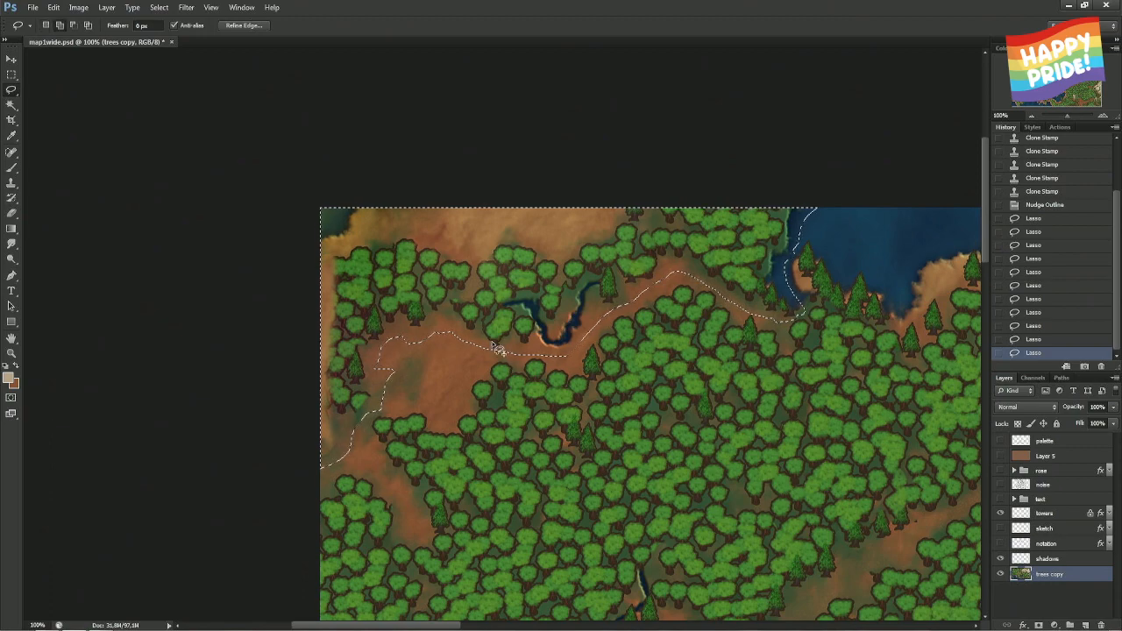
- Refine the lasso selection below the small river and trim its edge along the lake up to the map's top border
{"action": "left_click_drag", "start_coordinate": [508, 344], "coordinate": [526, 350]}
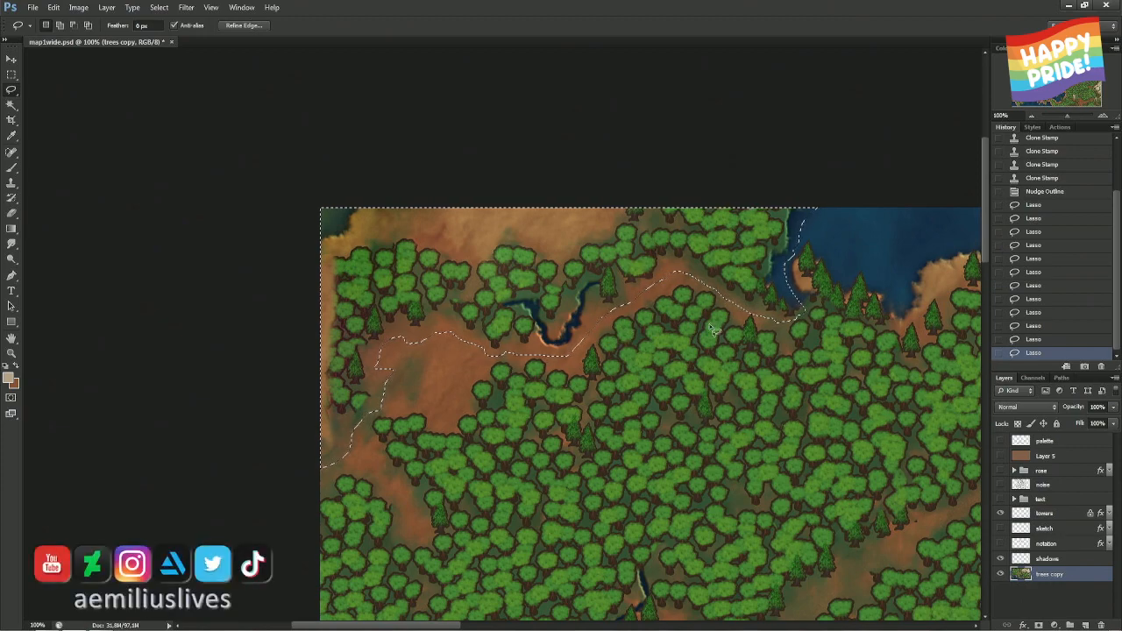
{"action": "left_click_drag", "start_coordinate": [715, 330], "coordinate": [471, 316]}
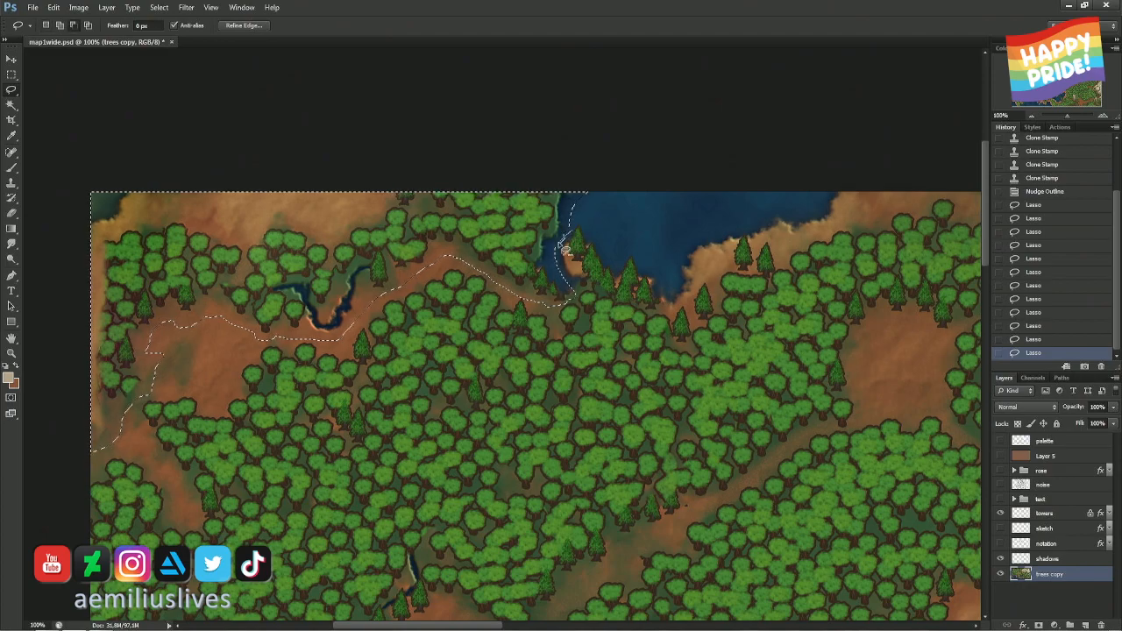
{"action": "left_click_drag", "start_coordinate": [566, 252], "coordinate": [568, 247]}
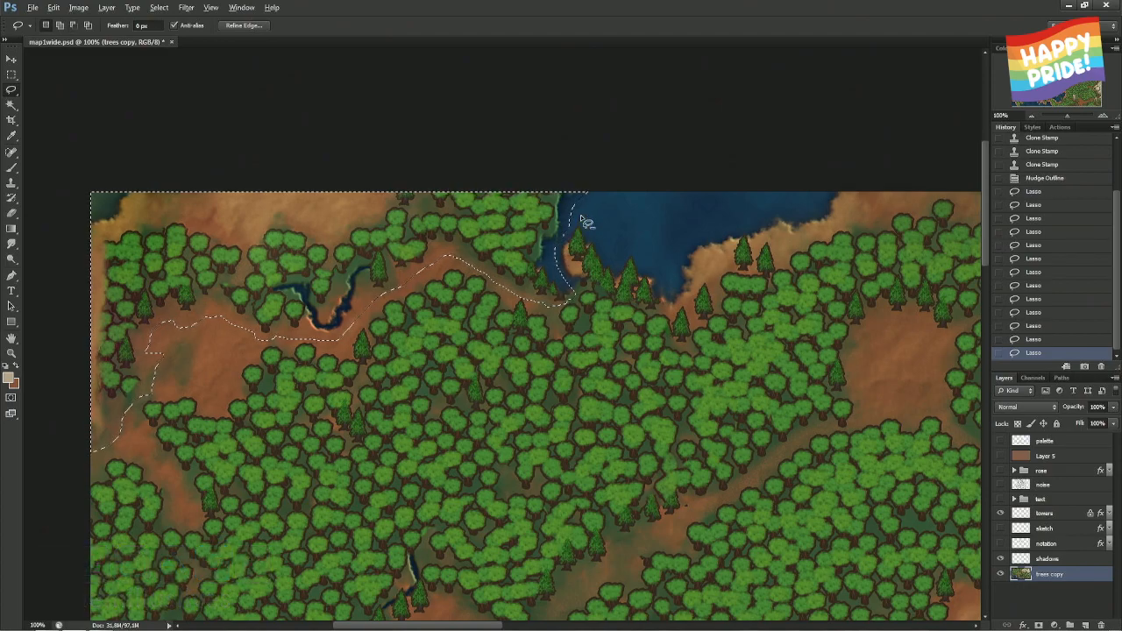
{"action": "left_click_drag", "start_coordinate": [601, 173], "coordinate": [623, 218]}
- Try a Content-Aware fill at 100% opacity on the refined selection, compare before and after, and undo it
{"action": "right_click", "coordinate": [489, 233]}
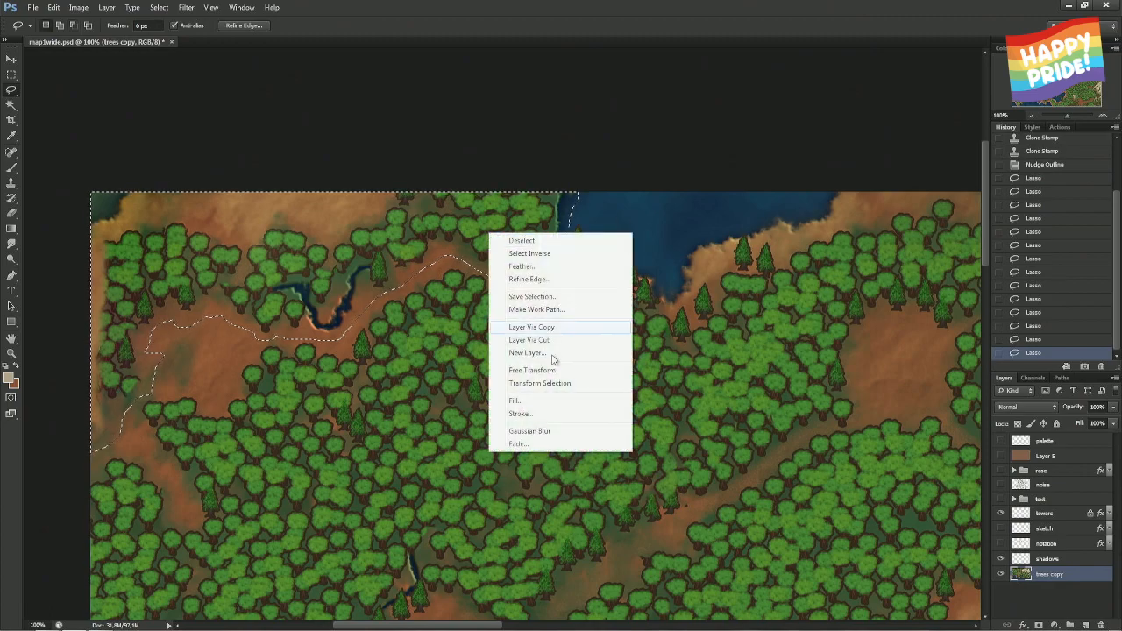
{"action": "left_click", "coordinate": [539, 403]}
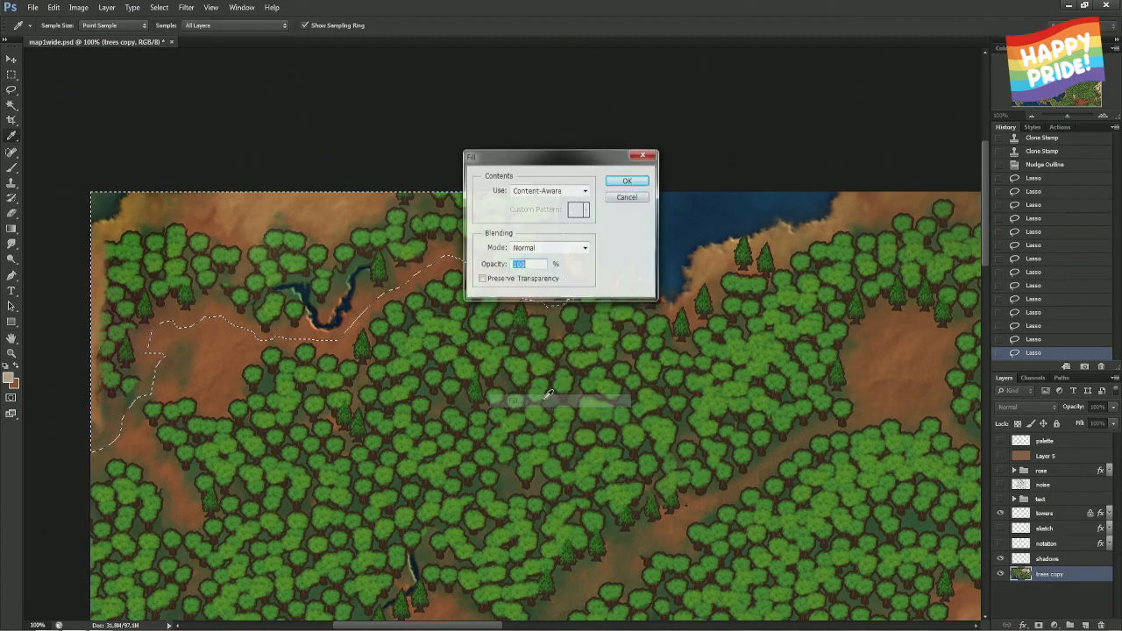
{"action": "left_click", "coordinate": [625, 182]}
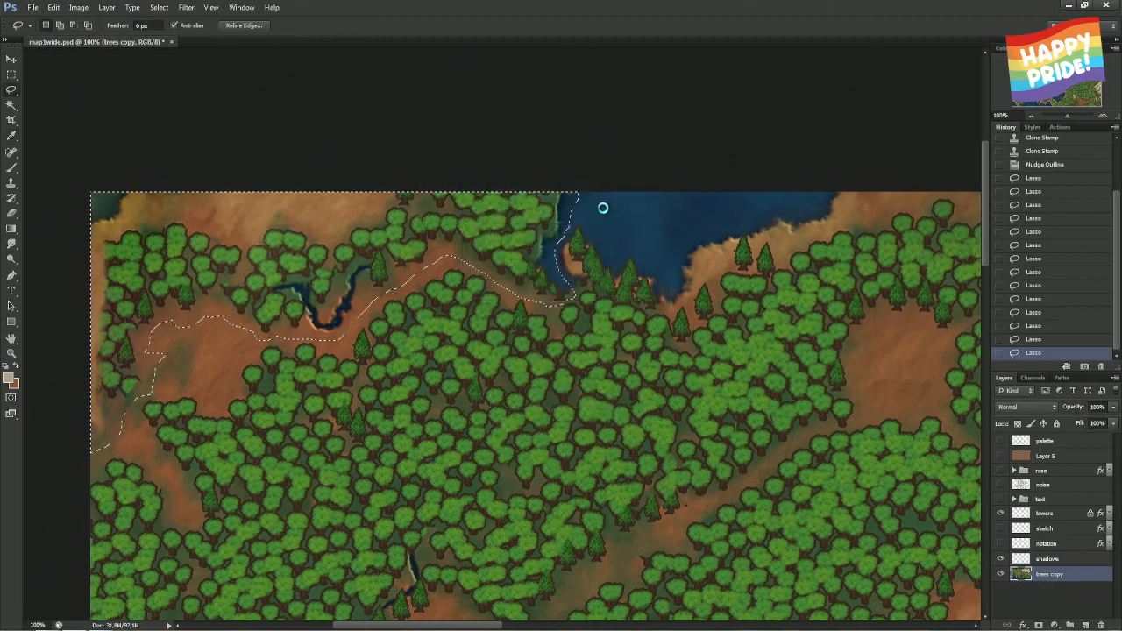
{"action": "key", "text": "ctrl+z"}
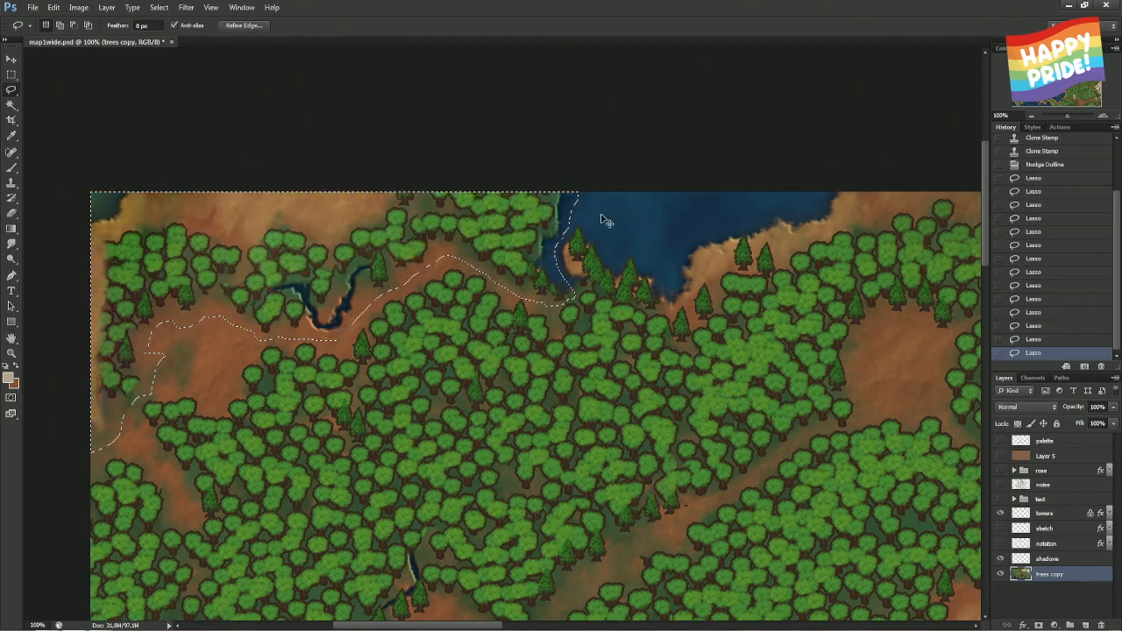
{"action": "key", "text": "ctrl+z"}
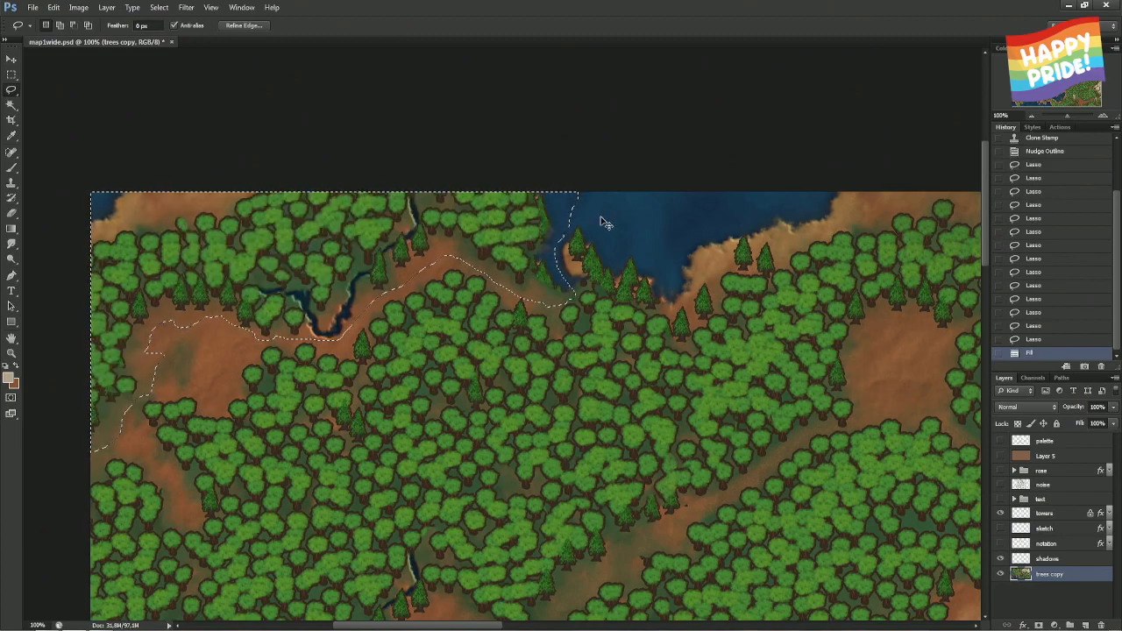
{"action": "key", "text": "ctrl+z"}
{"action": "key", "text": "ctrl+z"}
{"action": "key", "text": "ctrl+z"}
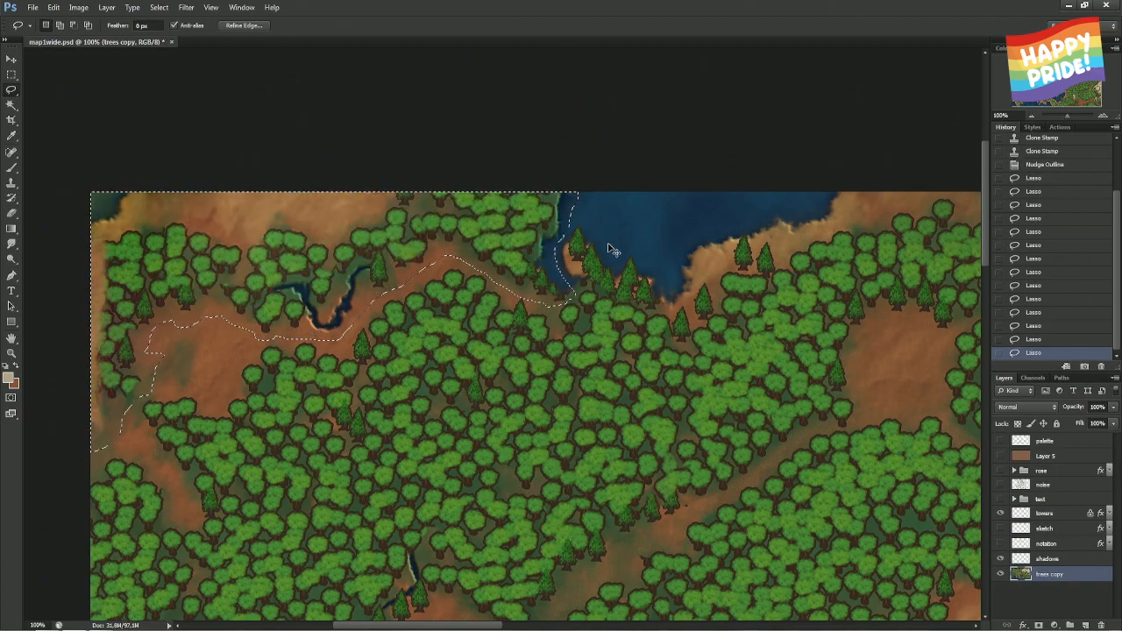
- Clone-stamp bare sandy ground from the large clearing over the trees and river inside the selection, from the map's corner to the lake
{"action": "key", "text": "ctrl+minus"}
{"action": "left_click_drag", "start_coordinate": [671, 321], "coordinate": [401, 220]}
{"action": "key", "text": "s"}
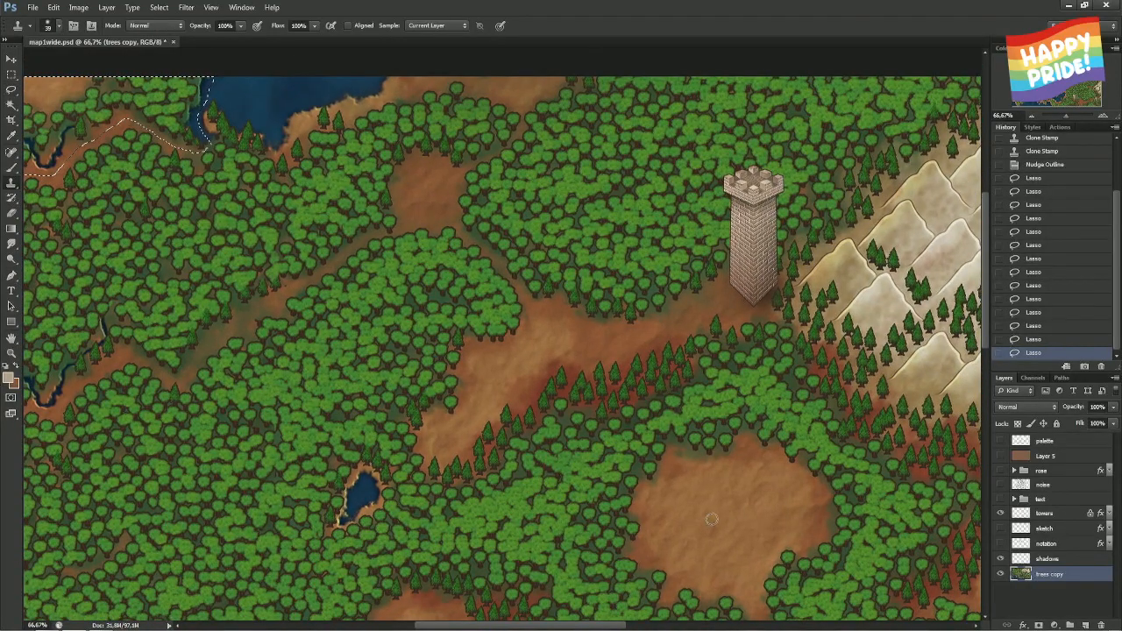
{"action": "left_click_drag", "start_coordinate": [181, 229], "coordinate": [409, 393]}
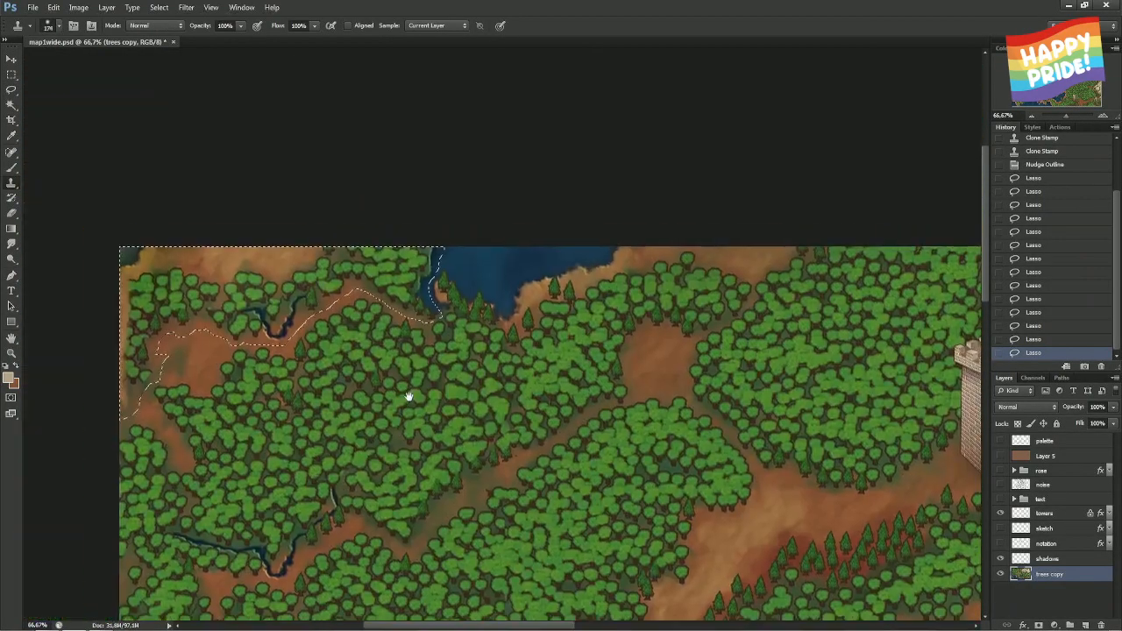
{"action": "mouse_move", "coordinate": [180, 289]}
{"action": "left_mouse_down"}
{"action": "mouse_move", "coordinate": [136, 307]}
{"action": "mouse_move", "coordinate": [142, 332]}
{"action": "mouse_move", "coordinate": [152, 244]}
{"action": "mouse_move", "coordinate": [125, 285]}
{"action": "left_mouse_up"}
{"action": "mouse_move", "coordinate": [133, 355]}
{"action": "left_mouse_down"}
{"action": "mouse_move", "coordinate": [119, 384]}
{"action": "mouse_move", "coordinate": [139, 355]}
{"action": "left_mouse_up"}
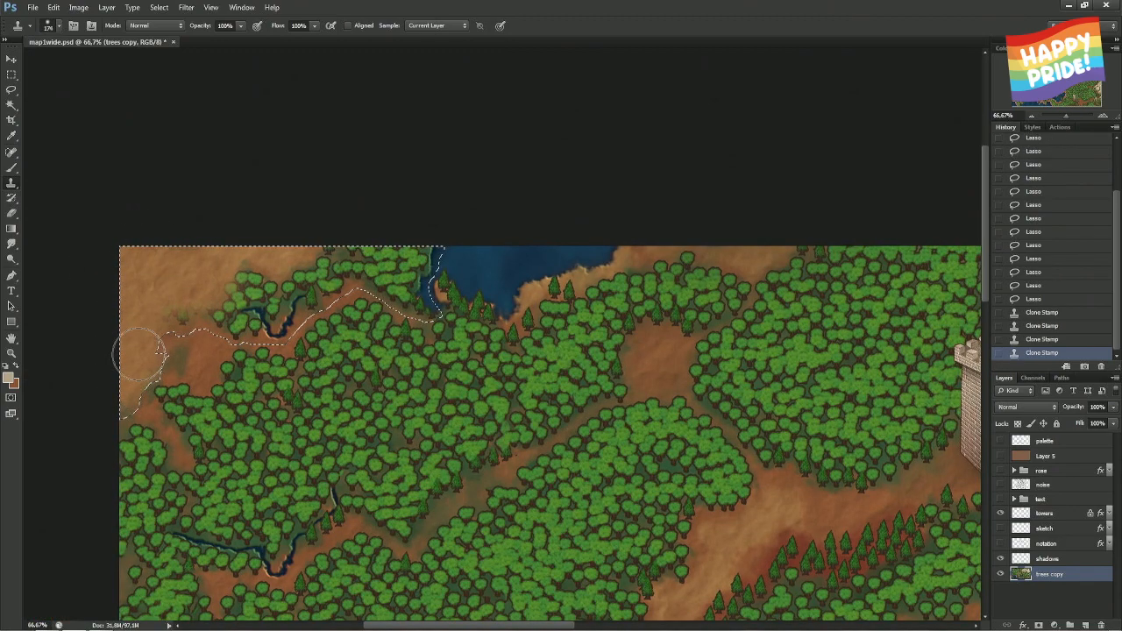
{"action": "mouse_move", "coordinate": [187, 311]}
{"action": "left_mouse_down"}
{"action": "mouse_move", "coordinate": [238, 301]}
{"action": "mouse_move", "coordinate": [251, 315]}
{"action": "mouse_move", "coordinate": [257, 294]}
{"action": "mouse_move", "coordinate": [243, 279]}
{"action": "mouse_move", "coordinate": [279, 281]}
{"action": "mouse_move", "coordinate": [263, 302]}
{"action": "left_mouse_up"}
{"action": "mouse_move", "coordinate": [262, 303]}
{"action": "left_mouse_down"}
{"action": "mouse_move", "coordinate": [237, 315]}
{"action": "mouse_move", "coordinate": [276, 309]}
{"action": "mouse_move", "coordinate": [368, 263]}
{"action": "left_mouse_up"}
{"action": "mouse_move", "coordinate": [368, 263]}
{"action": "left_mouse_down"}
{"action": "mouse_move", "coordinate": [328, 253]}
{"action": "mouse_move", "coordinate": [405, 248]}
{"action": "left_mouse_up"}
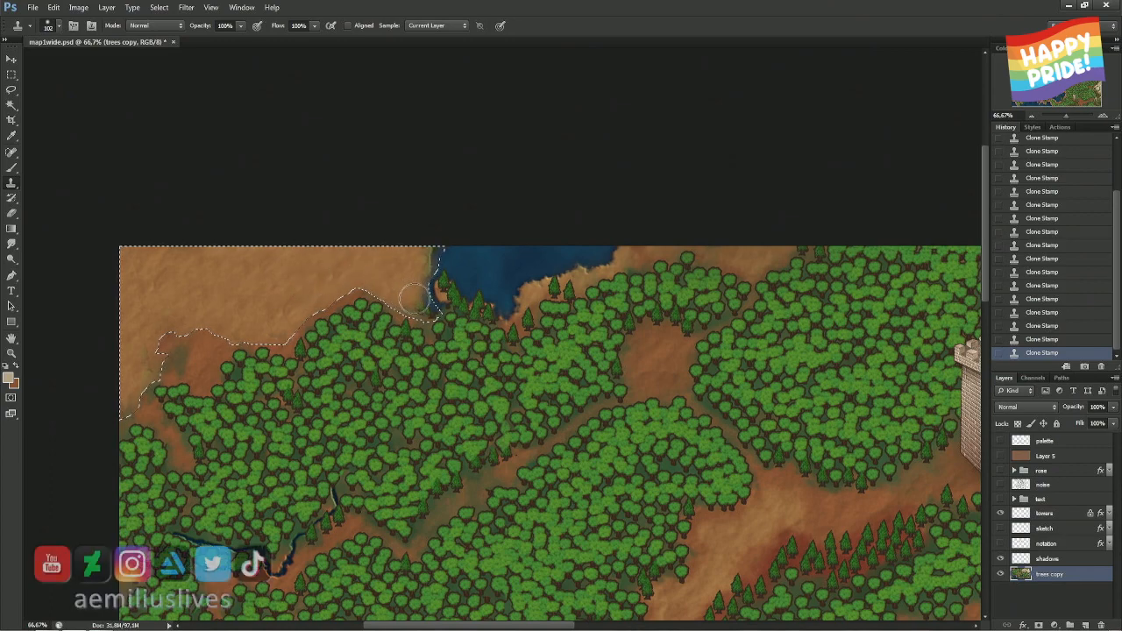
- Try a Content-Aware fill at 100% opacity on the clone-stamped selection and revert in the history to a Clone Stamp state
{"action": "left_click_drag", "start_coordinate": [416, 301], "coordinate": [412, 299]}
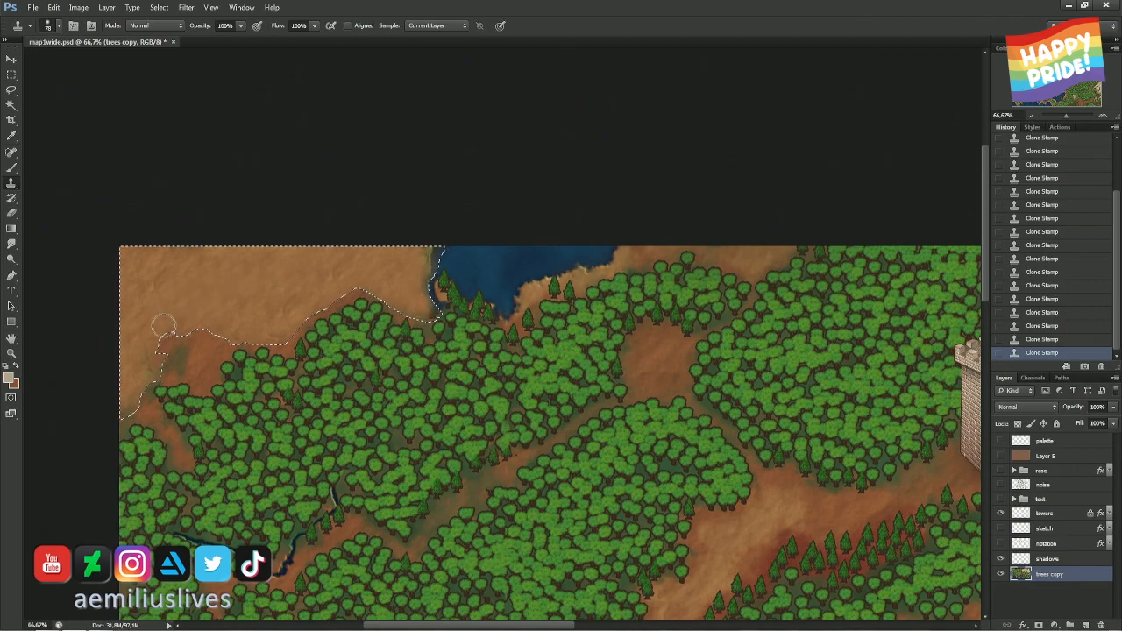
{"action": "key", "text": "m"}
{"action": "right_click", "coordinate": [352, 275]}
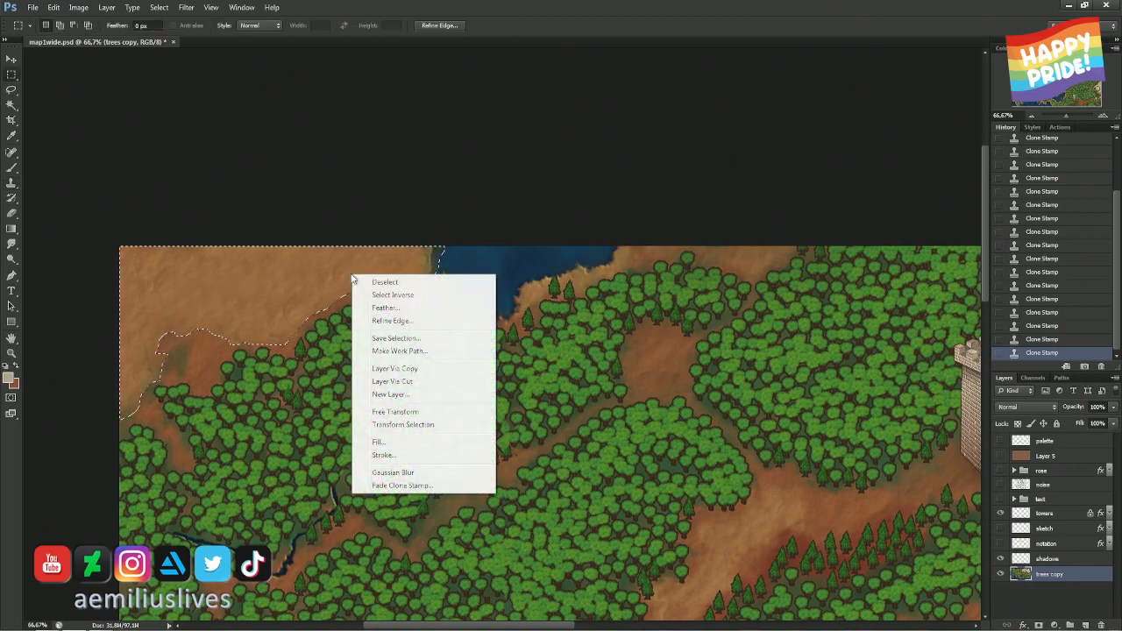
{"action": "left_click", "coordinate": [403, 443]}
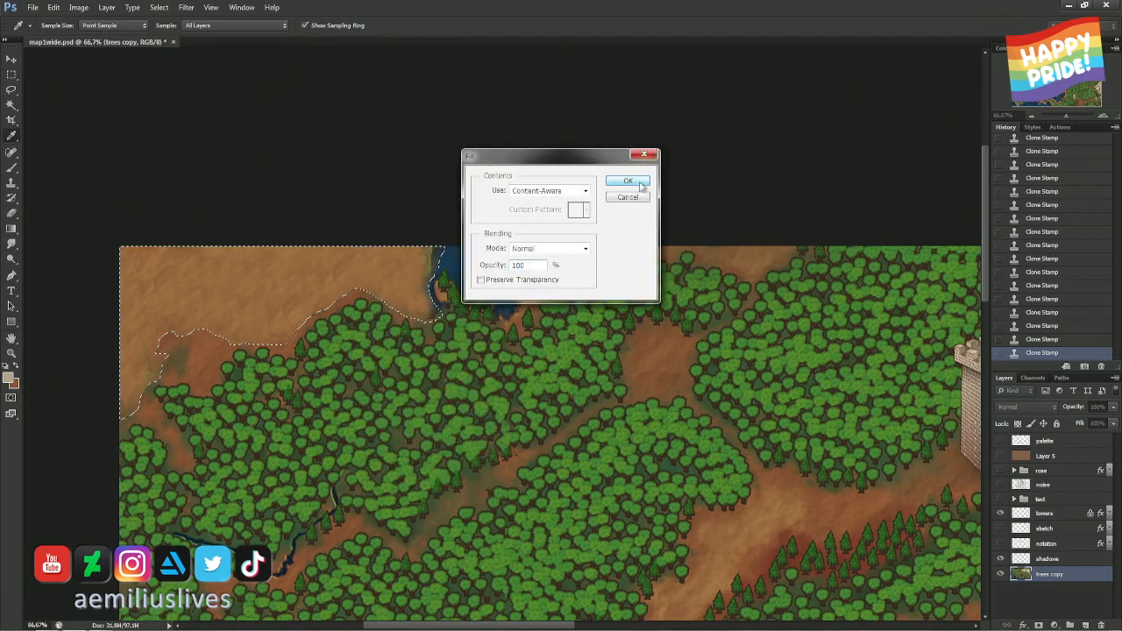
{"action": "left_click", "coordinate": [638, 185]}
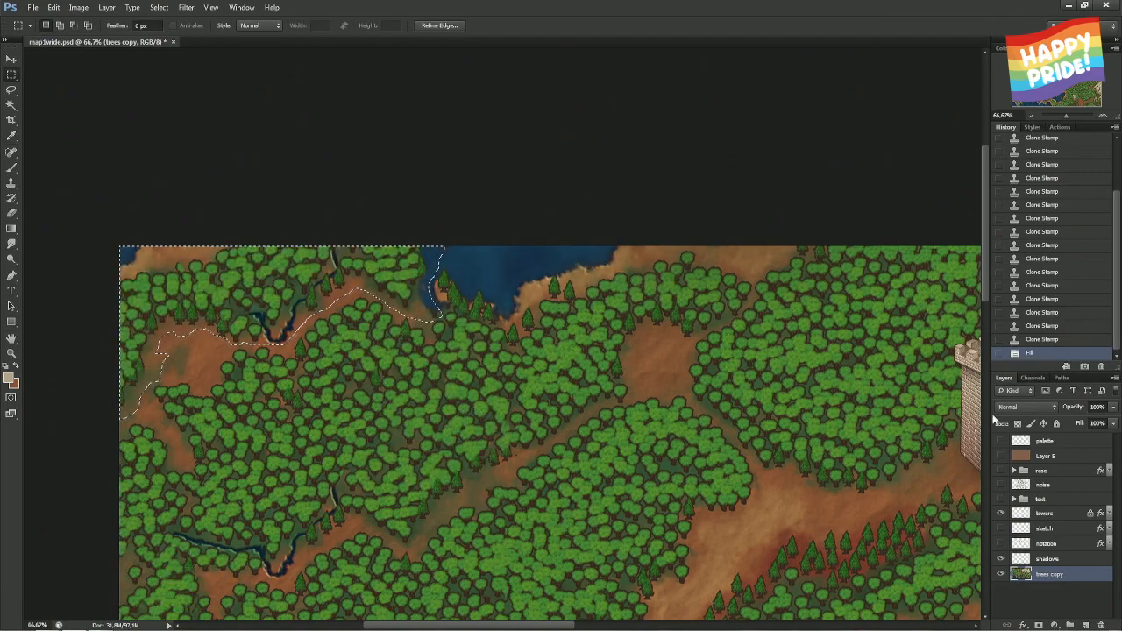
{"action": "left_click_drag", "start_coordinate": [1117, 228], "coordinate": [1117, 171]}
{"action": "left_click", "coordinate": [1077, 163]}
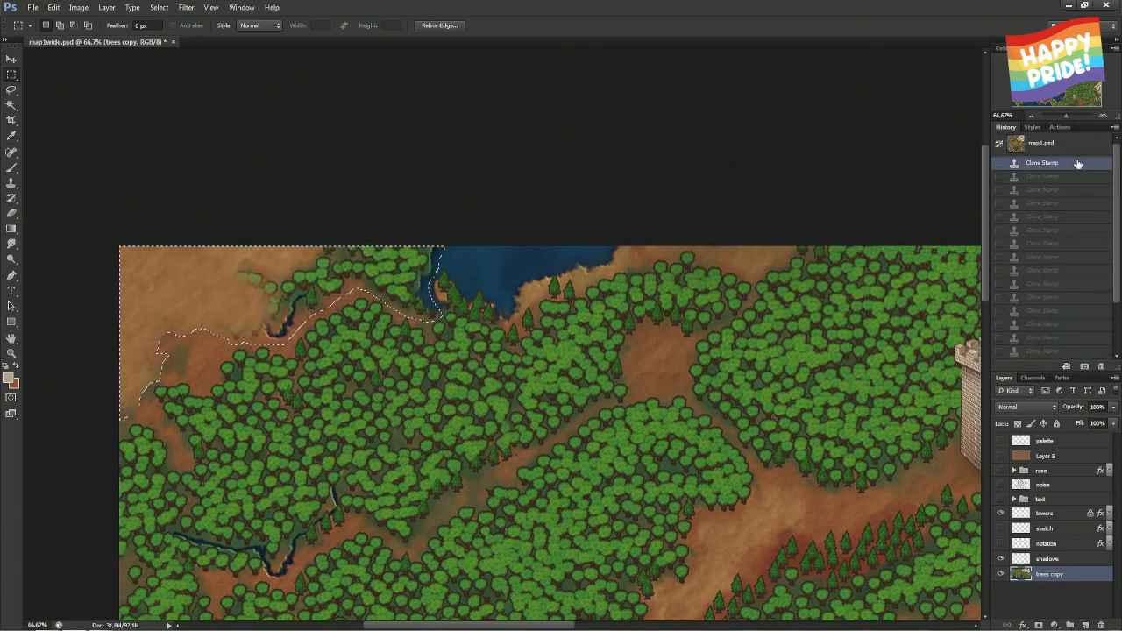
{"action": "left_click", "coordinate": [1048, 351]}
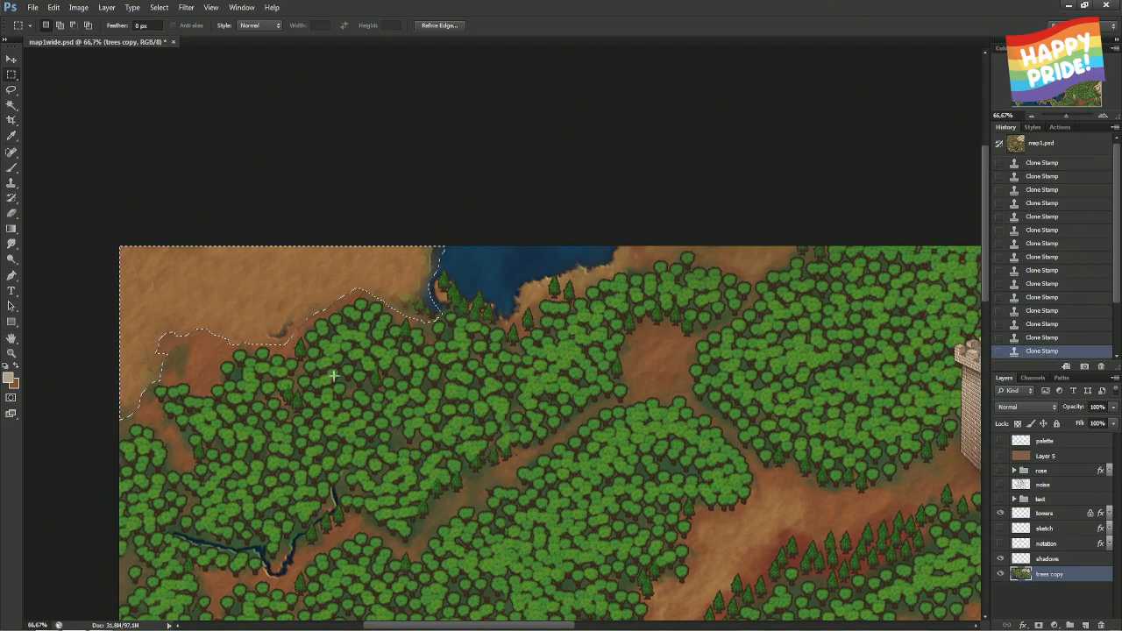
- Deselect and heal the seam between the sand and the reddish clearing near the map's left edge with the content-aware Spot Healing Brush
{"action": "key", "text": "ctrl+d"}
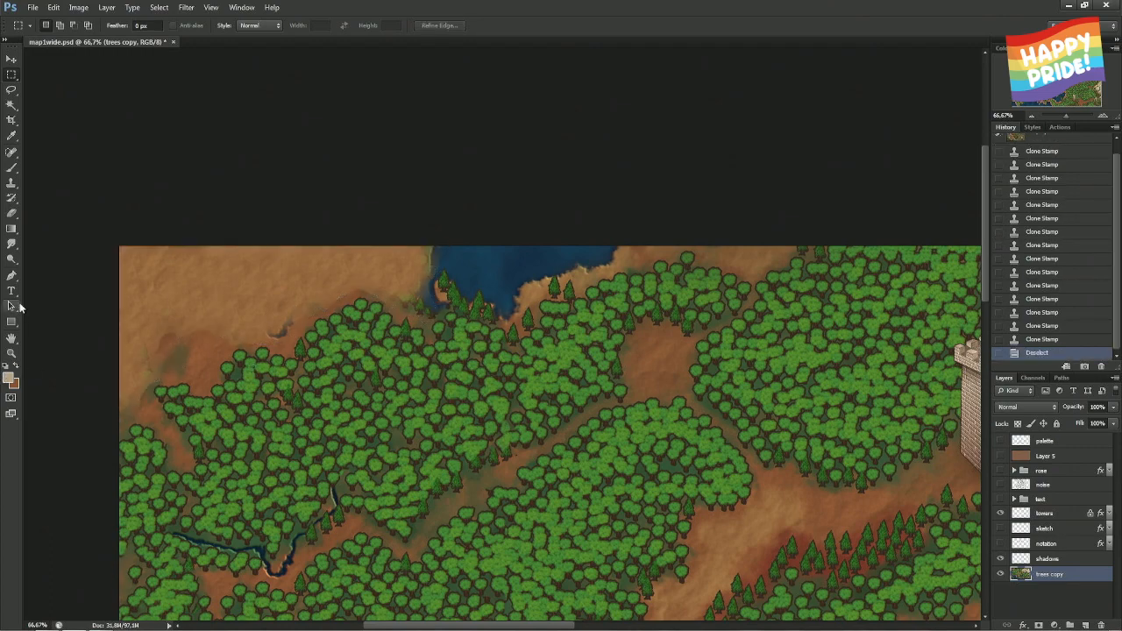
{"action": "left_click", "coordinate": [12, 152]}
{"action": "key", "text": "ctrl+plus"}
{"action": "left_click_drag", "start_coordinate": [292, 352], "coordinate": [686, 327]}
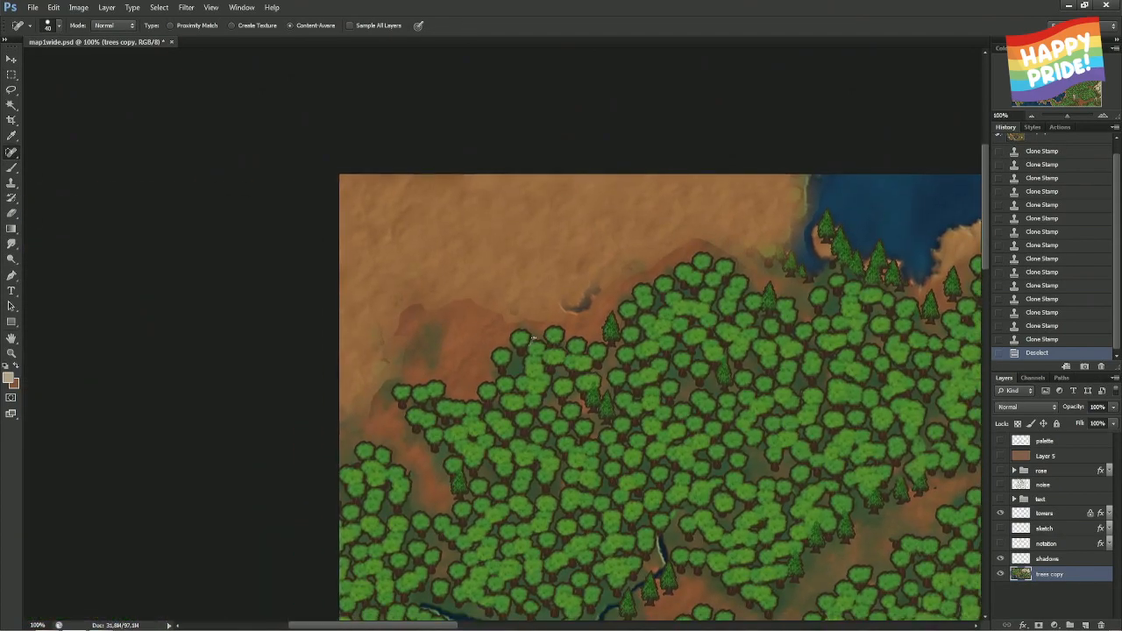
{"action": "mouse_move", "coordinate": [500, 312]}
{"action": "left_mouse_down"}
{"action": "mouse_move", "coordinate": [465, 298]}
{"action": "mouse_move", "coordinate": [433, 307]}
{"action": "mouse_move", "coordinate": [435, 296]}
{"action": "mouse_move", "coordinate": [392, 313]}
{"action": "mouse_move", "coordinate": [383, 343]}
{"action": "mouse_move", "coordinate": [401, 361]}
{"action": "mouse_move", "coordinate": [353, 428]}
{"action": "mouse_move", "coordinate": [349, 406]}
{"action": "mouse_move", "coordinate": [375, 358]}
{"action": "left_mouse_up"}
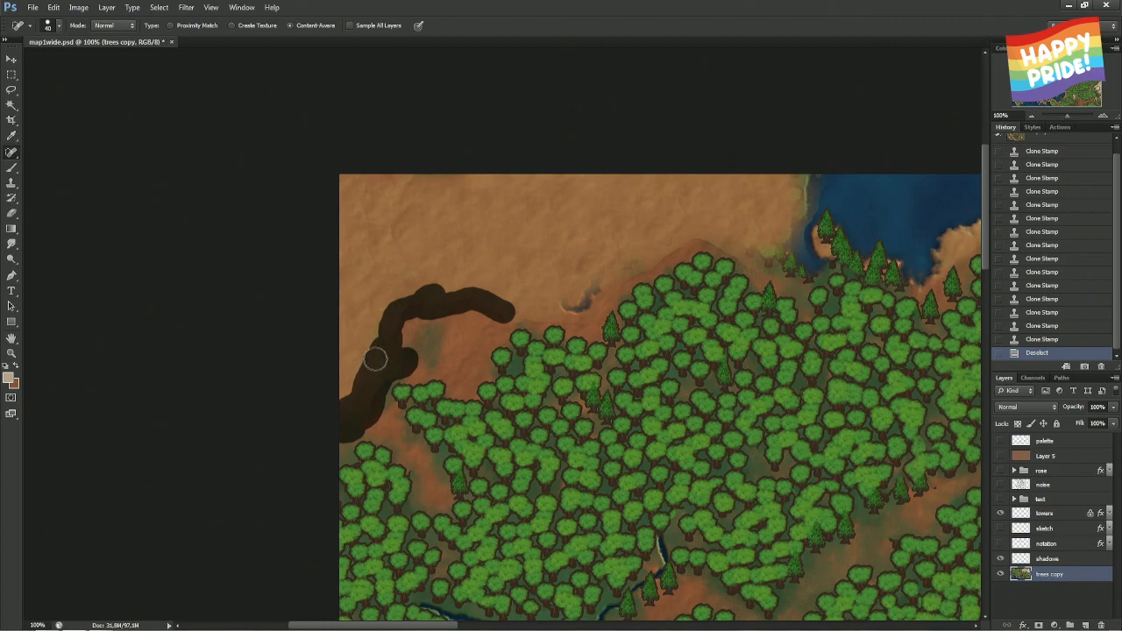
- Try one long Spot Healing stroke along the forest's upper edge to the lake shore and undo it
{"action": "mouse_move", "coordinate": [441, 319]}
{"action": "left_mouse_down"}
{"action": "mouse_move", "coordinate": [585, 308]}
{"action": "mouse_move", "coordinate": [574, 300]}
{"action": "mouse_move", "coordinate": [603, 292]}
{"action": "mouse_move", "coordinate": [620, 274]}
{"action": "mouse_move", "coordinate": [596, 279]}
{"action": "mouse_move", "coordinate": [624, 266]}
{"action": "mouse_move", "coordinate": [729, 242]}
{"action": "mouse_move", "coordinate": [707, 237]}
{"action": "mouse_move", "coordinate": [806, 273]}
{"action": "mouse_move", "coordinate": [782, 244]}
{"action": "mouse_move", "coordinate": [793, 249]}
{"action": "mouse_move", "coordinate": [813, 181]}
{"action": "mouse_move", "coordinate": [798, 184]}
{"action": "mouse_move", "coordinate": [763, 243]}
{"action": "left_mouse_up"}
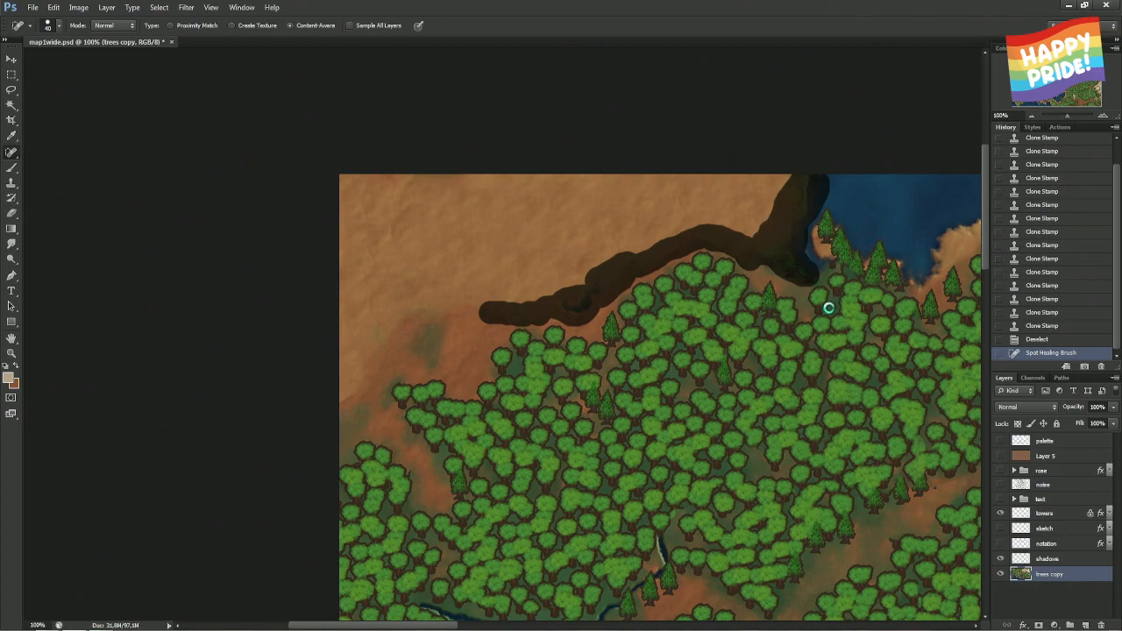
{"action": "left_click_drag", "start_coordinate": [828, 307], "coordinate": [828, 307]}
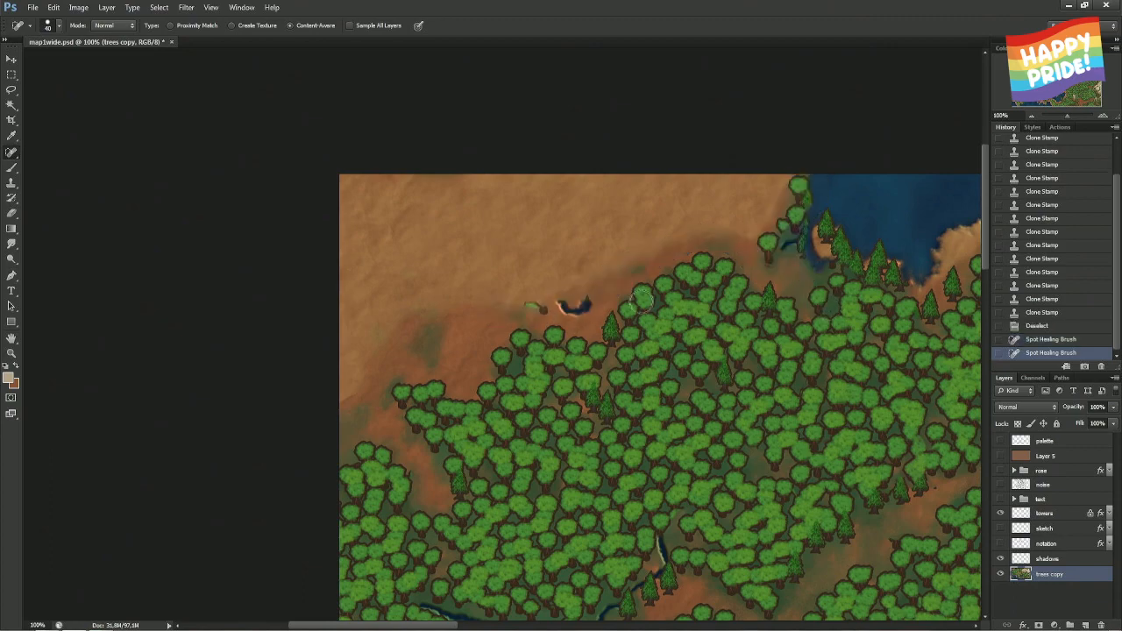
{"action": "key", "text": "ctrl+z"}
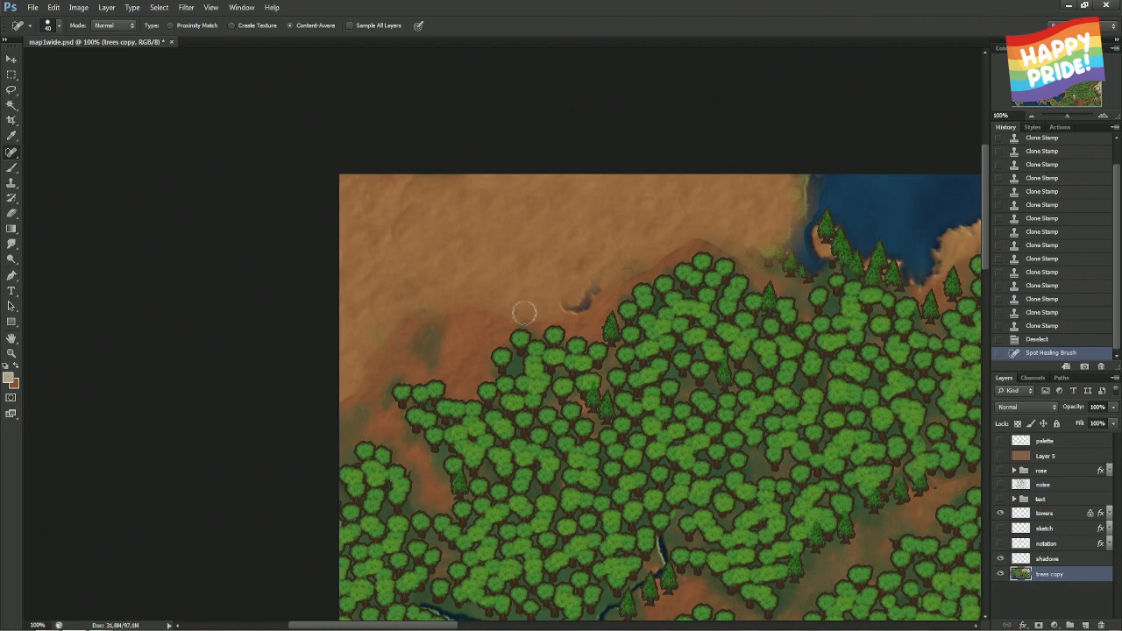
- Heal the green patch, the leftover river fragment and the sand seam along the forest's upper edge with short Spot Healing strokes
{"action": "left_click_drag", "start_coordinate": [510, 316], "coordinate": [535, 313]}
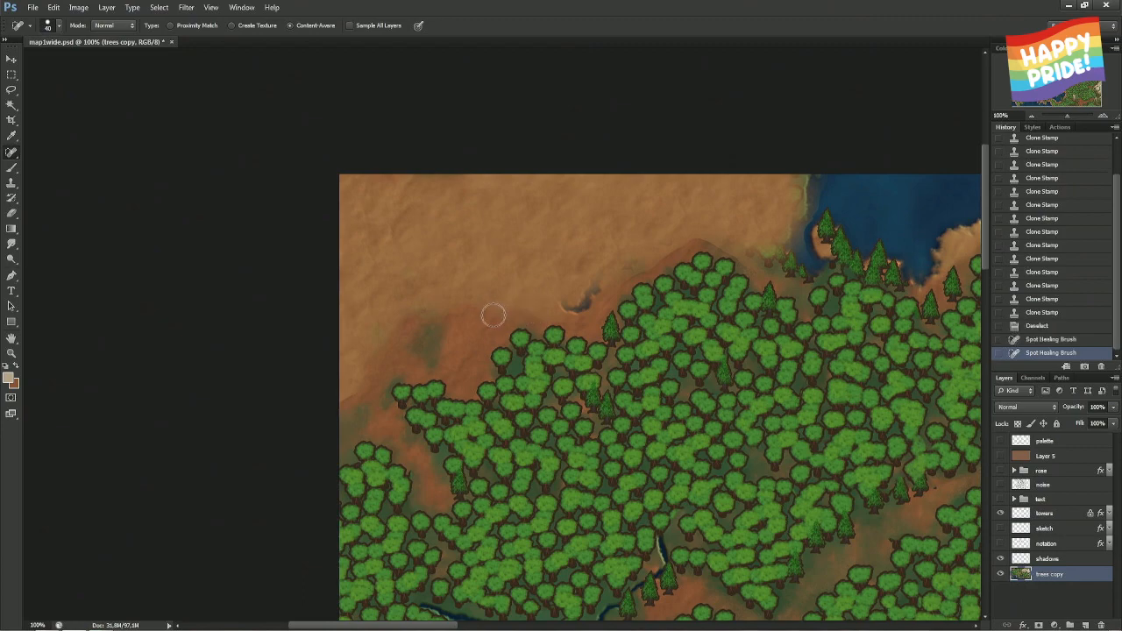
{"action": "mouse_move", "coordinate": [433, 319]}
{"action": "left_mouse_down"}
{"action": "mouse_move", "coordinate": [423, 347]}
{"action": "mouse_move", "coordinate": [443, 329]}
{"action": "mouse_move", "coordinate": [395, 329]}
{"action": "mouse_move", "coordinate": [404, 341]}
{"action": "left_mouse_up"}
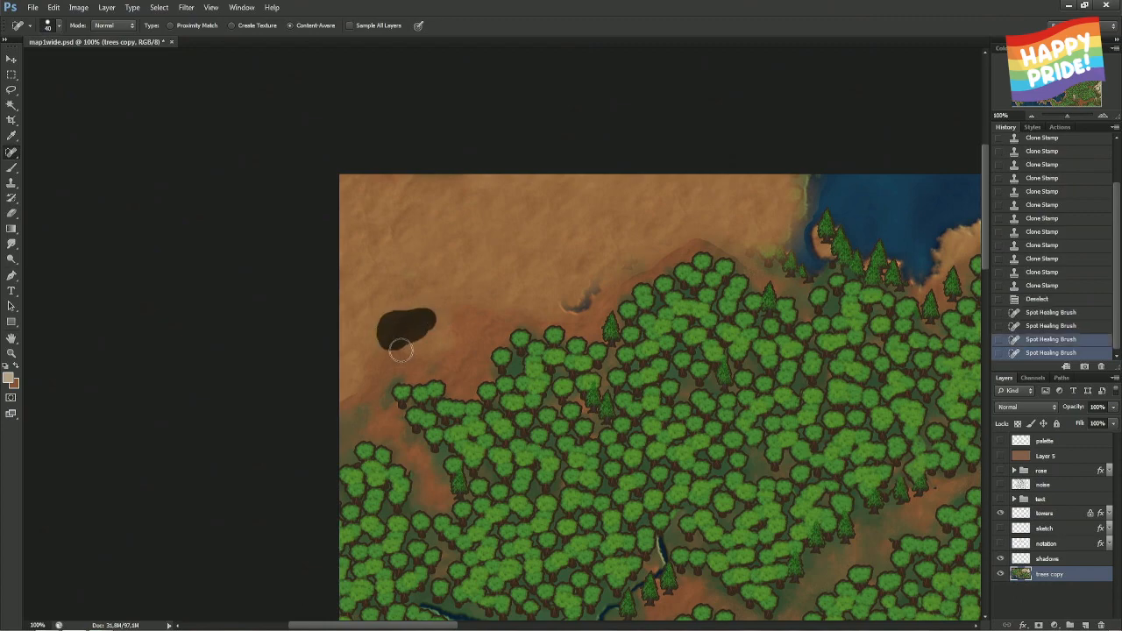
{"action": "left_click_drag", "start_coordinate": [363, 379], "coordinate": [342, 403]}
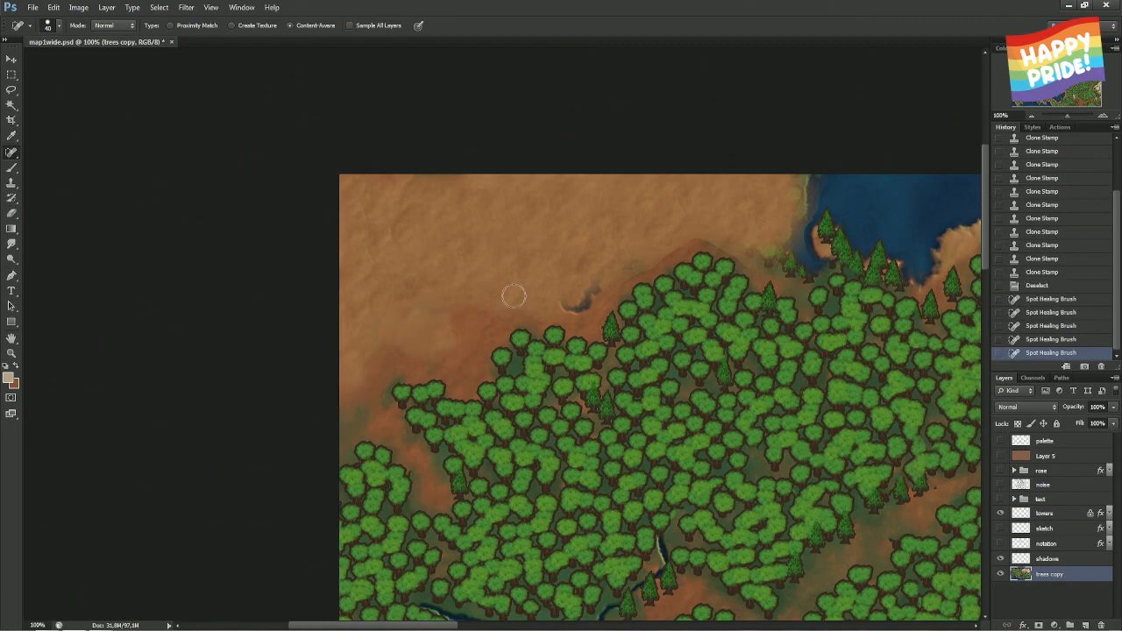
{"action": "mouse_move", "coordinate": [554, 303]}
{"action": "left_mouse_down"}
{"action": "mouse_move", "coordinate": [591, 293]}
{"action": "mouse_move", "coordinate": [617, 263]}
{"action": "mouse_move", "coordinate": [613, 276]}
{"action": "mouse_move", "coordinate": [638, 266]}
{"action": "left_mouse_up"}
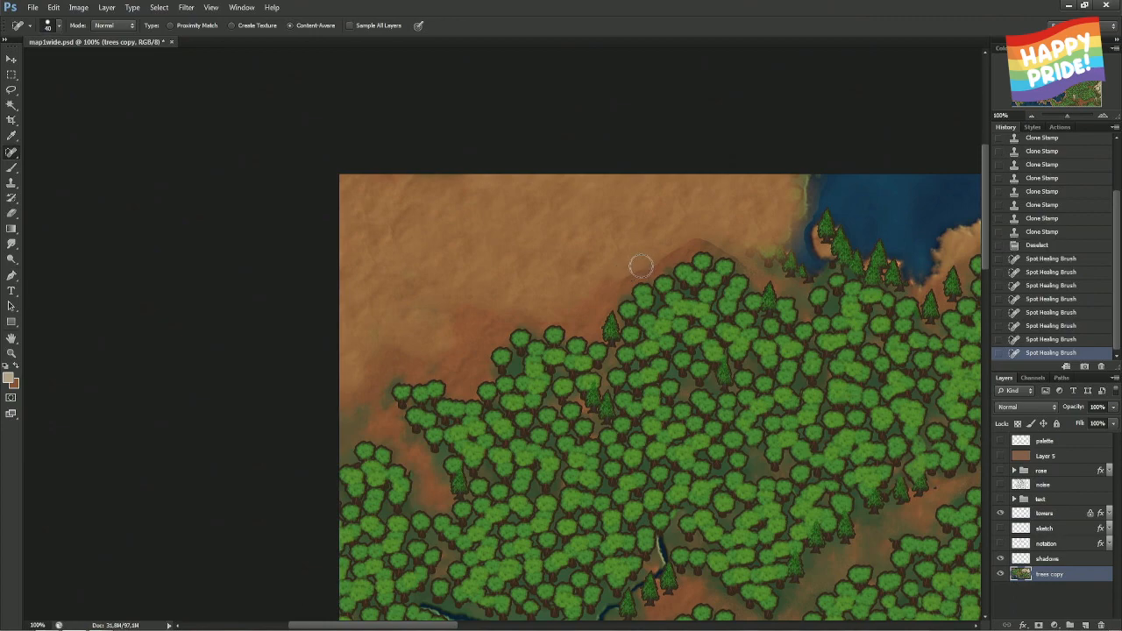
{"action": "mouse_move", "coordinate": [640, 260]}
{"action": "left_mouse_down"}
{"action": "mouse_move", "coordinate": [610, 286]}
{"action": "mouse_move", "coordinate": [696, 232]}
{"action": "mouse_move", "coordinate": [733, 246]}
{"action": "mouse_move", "coordinate": [664, 252]}
{"action": "mouse_move", "coordinate": [677, 257]}
{"action": "left_mouse_up"}
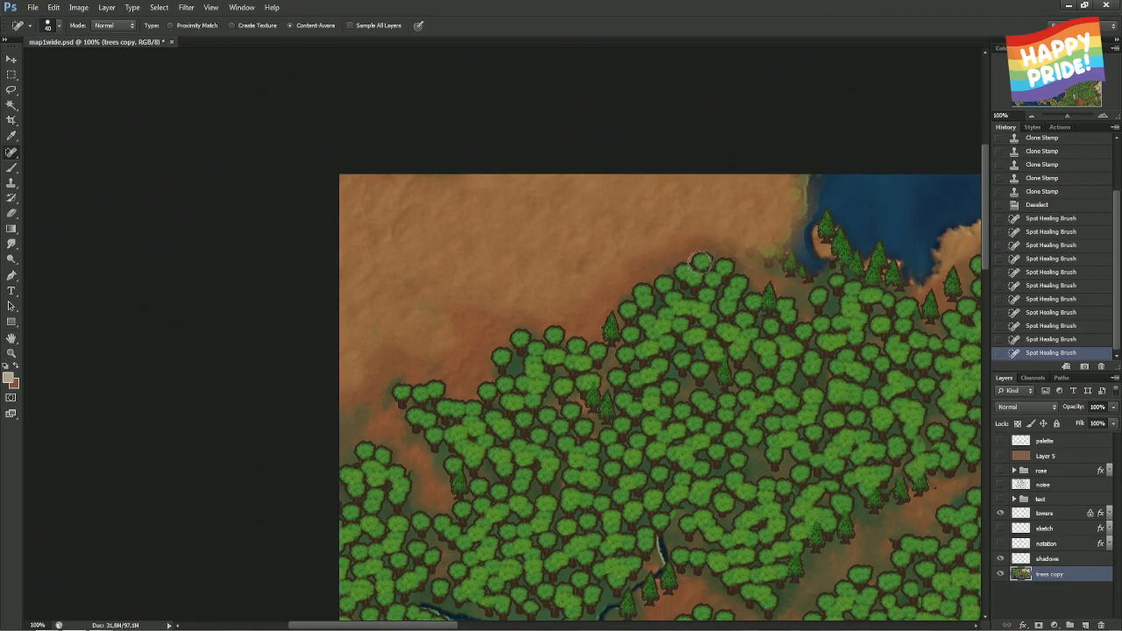
- Try healing the lake's blurred western shore up to the map border with an 11 px Spot Healing Brush
{"action": "key", "text": "ctrl+plus"}
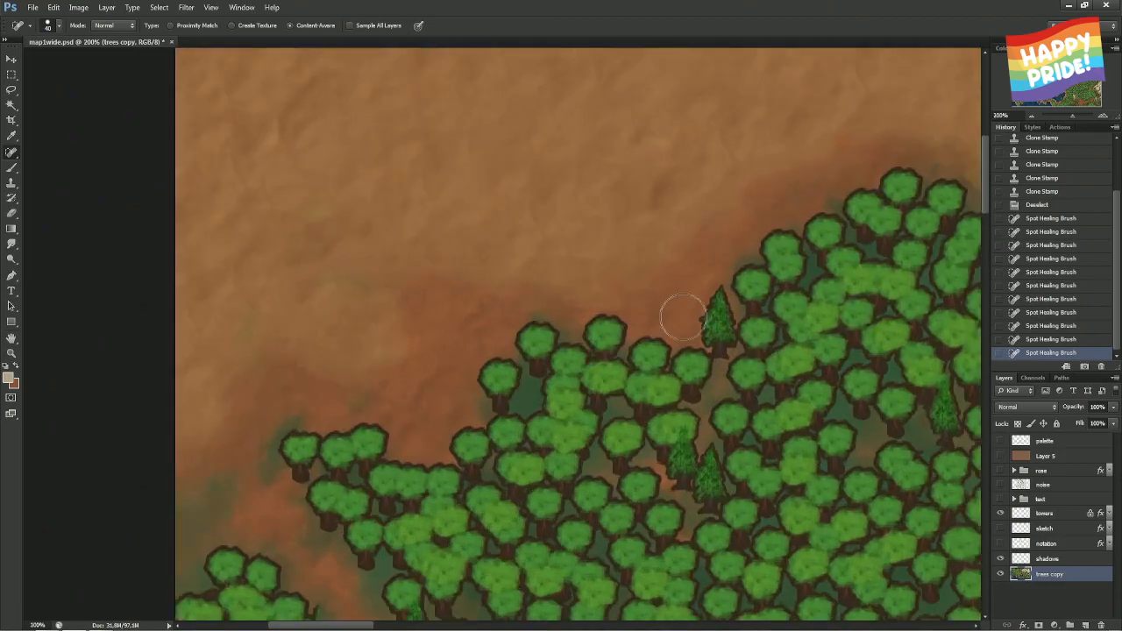
{"action": "left_click_drag", "start_coordinate": [681, 306], "coordinate": [220, 346]}
{"action": "left_click_drag", "start_coordinate": [432, 227], "coordinate": [374, 293]}
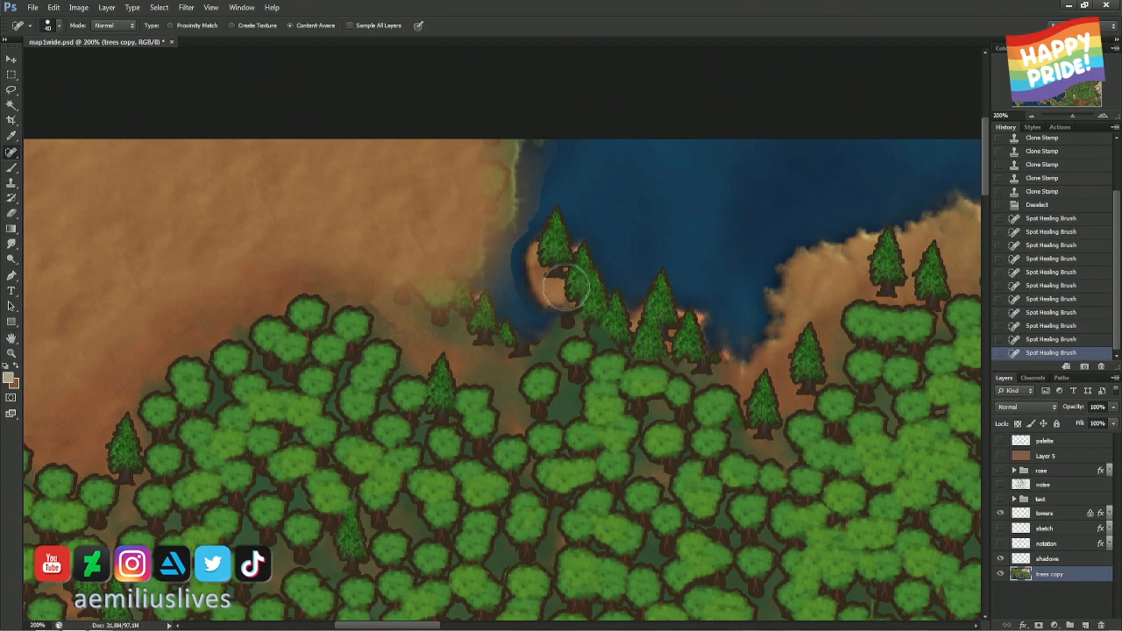
{"action": "right_click", "coordinate": [528, 313], "text": "alt"}
{"action": "right_click", "coordinate": [528, 310], "text": "alt"}
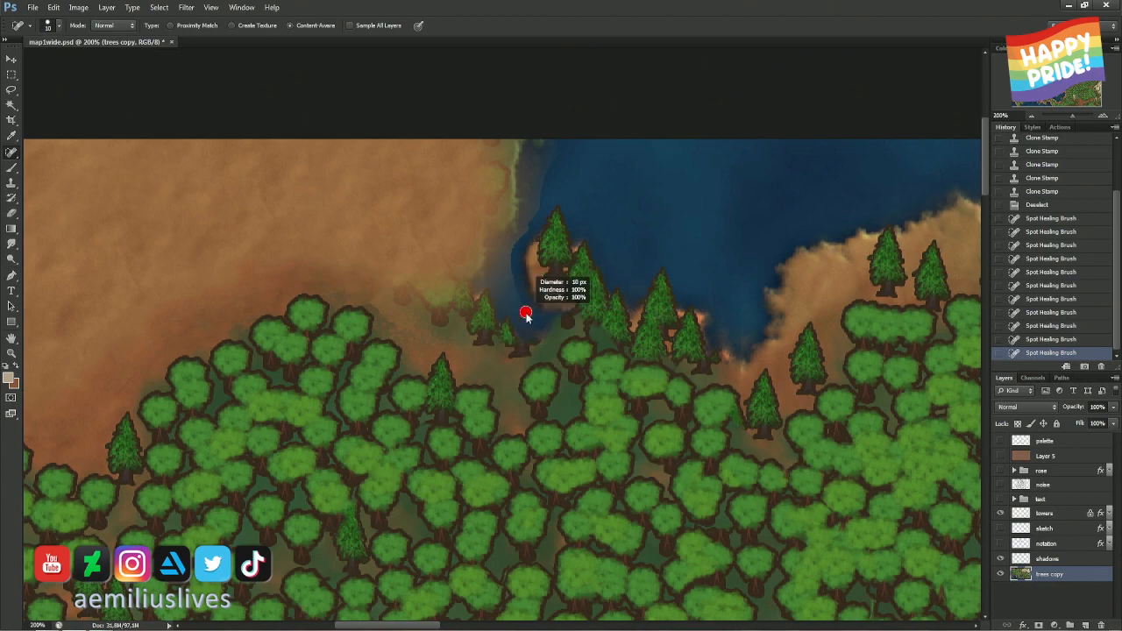
{"action": "mouse_move", "coordinate": [526, 313]}
{"action": "left_mouse_down"}
{"action": "mouse_move", "coordinate": [505, 261]}
{"action": "mouse_move", "coordinate": [552, 142]}
{"action": "mouse_move", "coordinate": [512, 207]}
{"action": "mouse_move", "coordinate": [540, 133]}
{"action": "left_mouse_up"}
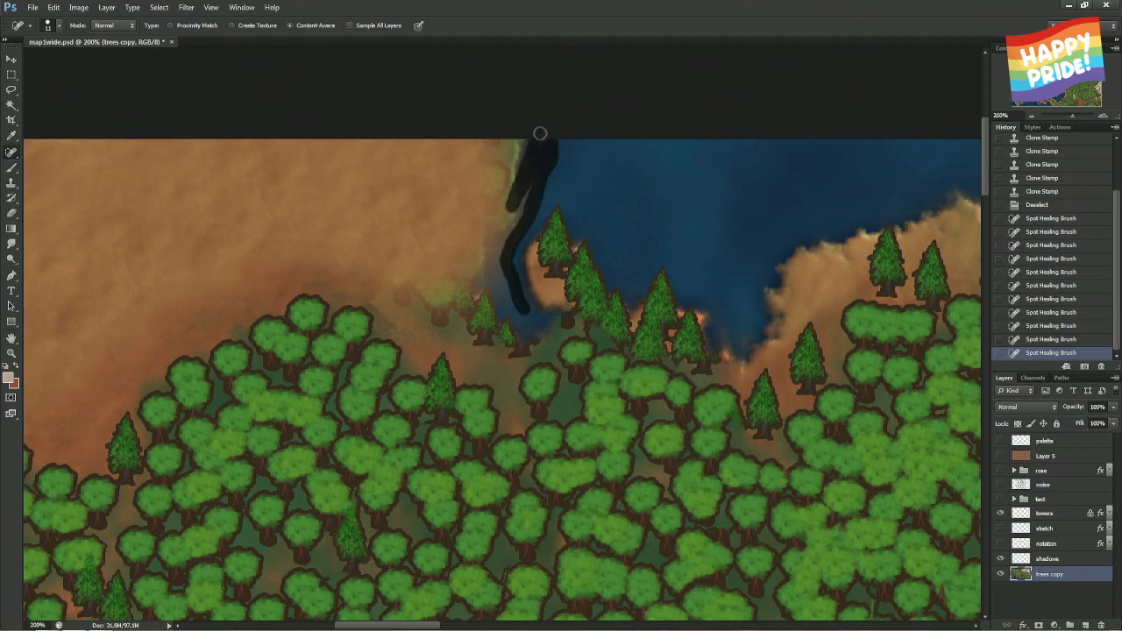
{"action": "mouse_move", "coordinate": [524, 209]}
{"action": "left_mouse_down"}
{"action": "mouse_move", "coordinate": [525, 132]}
{"action": "mouse_move", "coordinate": [498, 231]}
{"action": "mouse_move", "coordinate": [500, 177]}
{"action": "mouse_move", "coordinate": [512, 307]}
{"action": "left_mouse_up"}
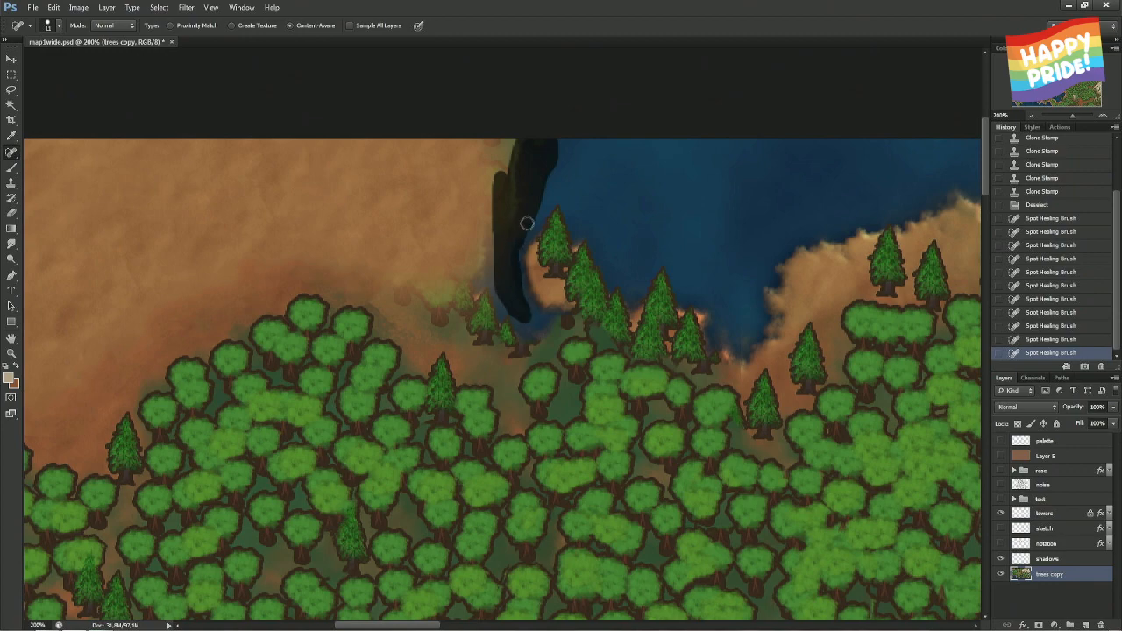
{"action": "left_click_drag", "start_coordinate": [512, 252], "coordinate": [513, 254]}
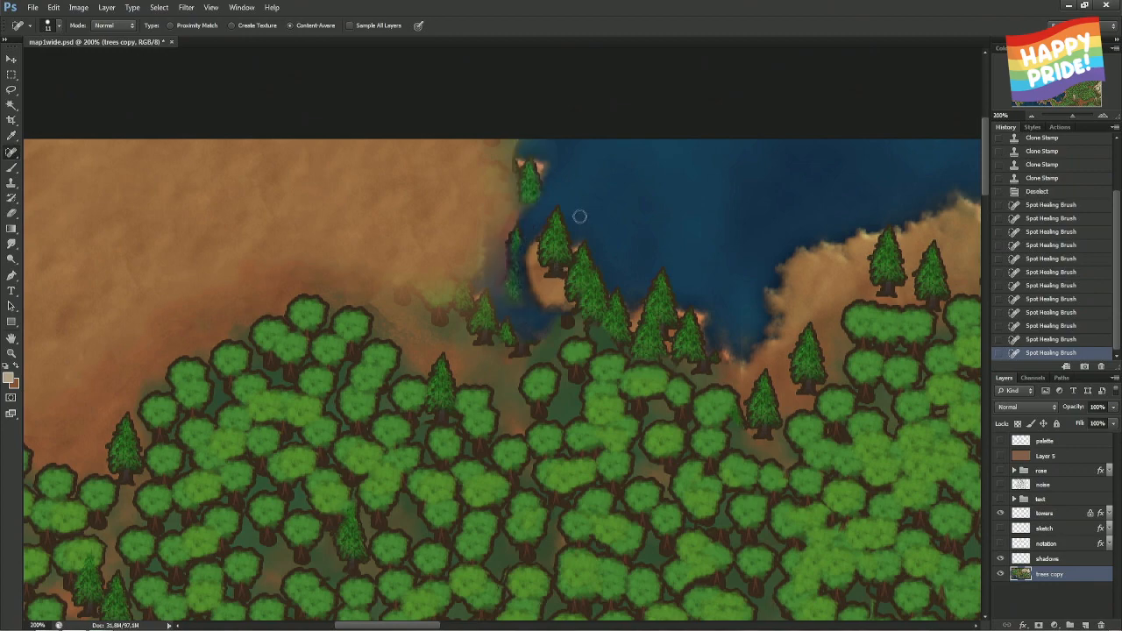
- Lasso the lake's western shore and the faded trees below it, apply a Content-Aware fill at 100% opacity, and deselect
{"action": "key", "text": "l"}
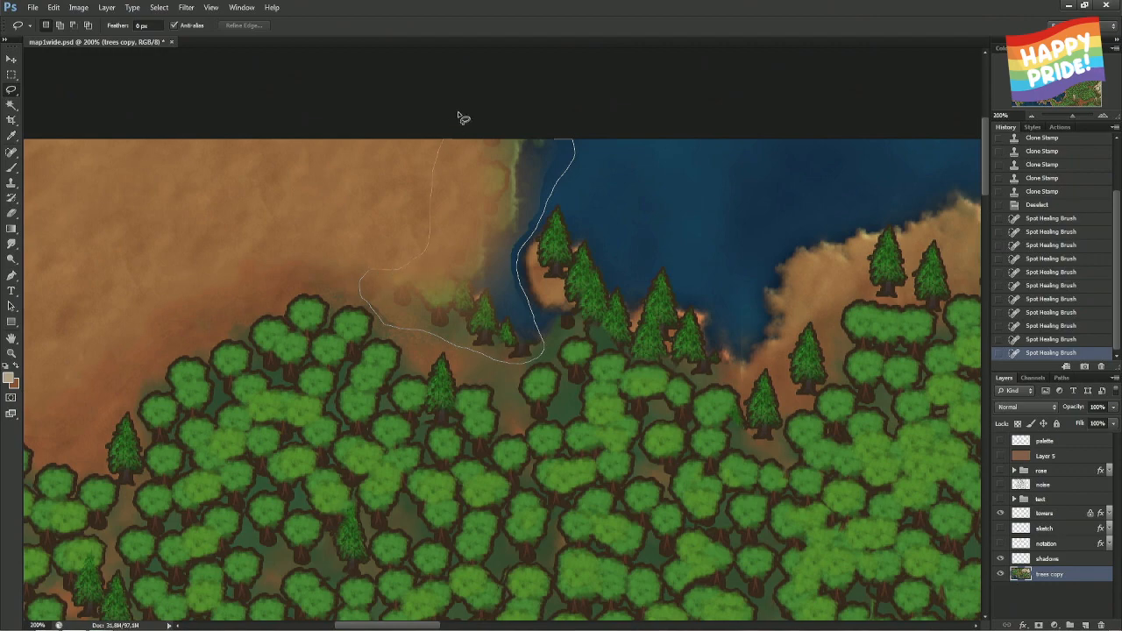
{"action": "left_click_drag", "start_coordinate": [462, 119], "coordinate": [463, 119]}
{"action": "right_click", "coordinate": [513, 187]}
{"action": "left_click", "coordinate": [533, 358]}
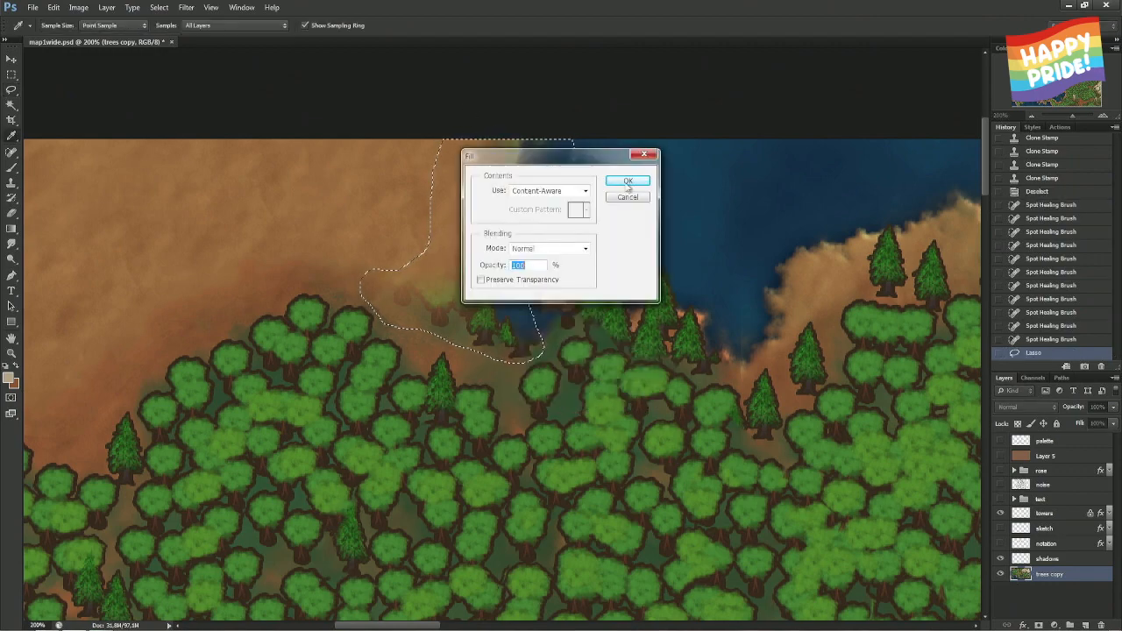
{"action": "left_click", "coordinate": [628, 181]}
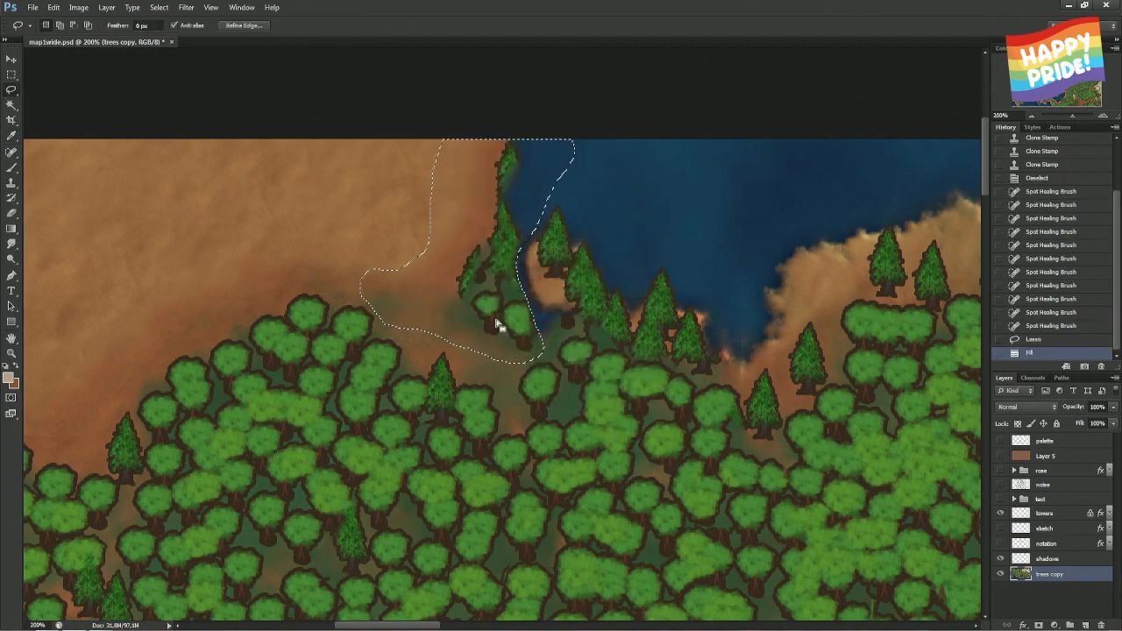
{"action": "key", "text": "ctrl+d"}
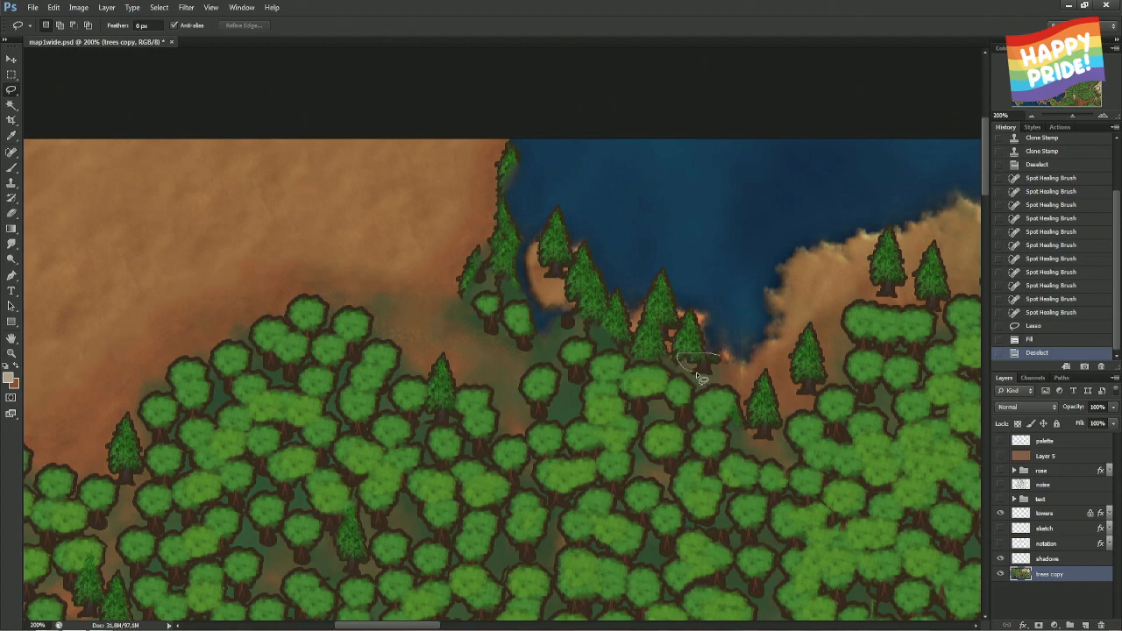
- Try a Content-Aware fill on a narrow vertical lasso strip over the lake's southern tip
{"action": "left_click_drag", "start_coordinate": [726, 379], "coordinate": [728, 376]}
{"action": "key", "text": "ctrl+d"}
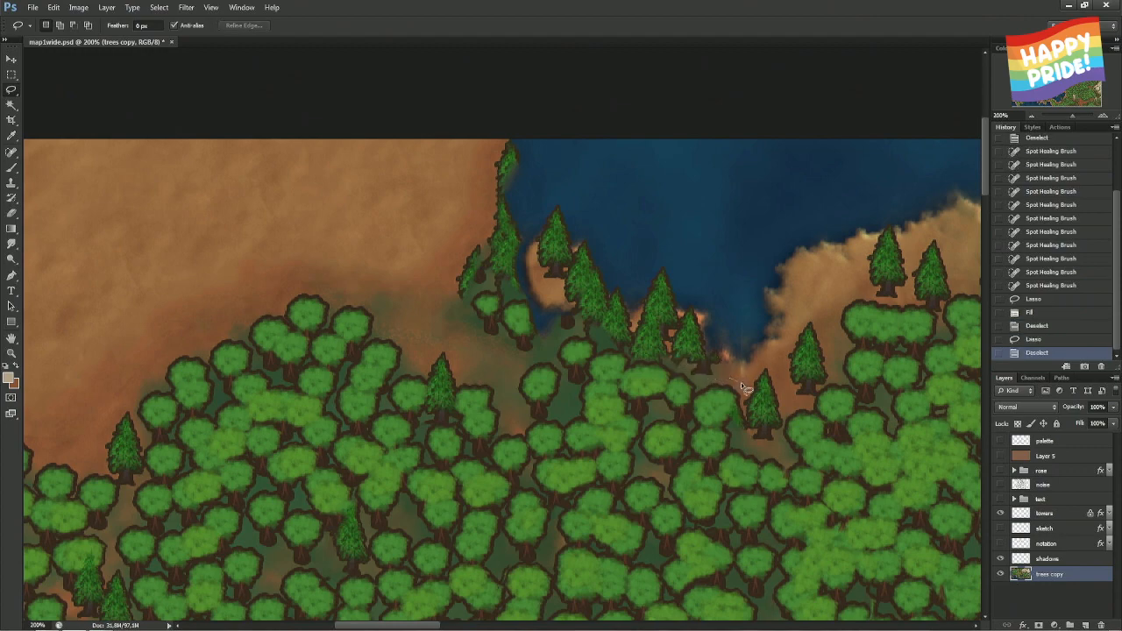
{"action": "left_click_drag", "start_coordinate": [742, 267], "coordinate": [736, 294]}
{"action": "right_click", "coordinate": [730, 299]}
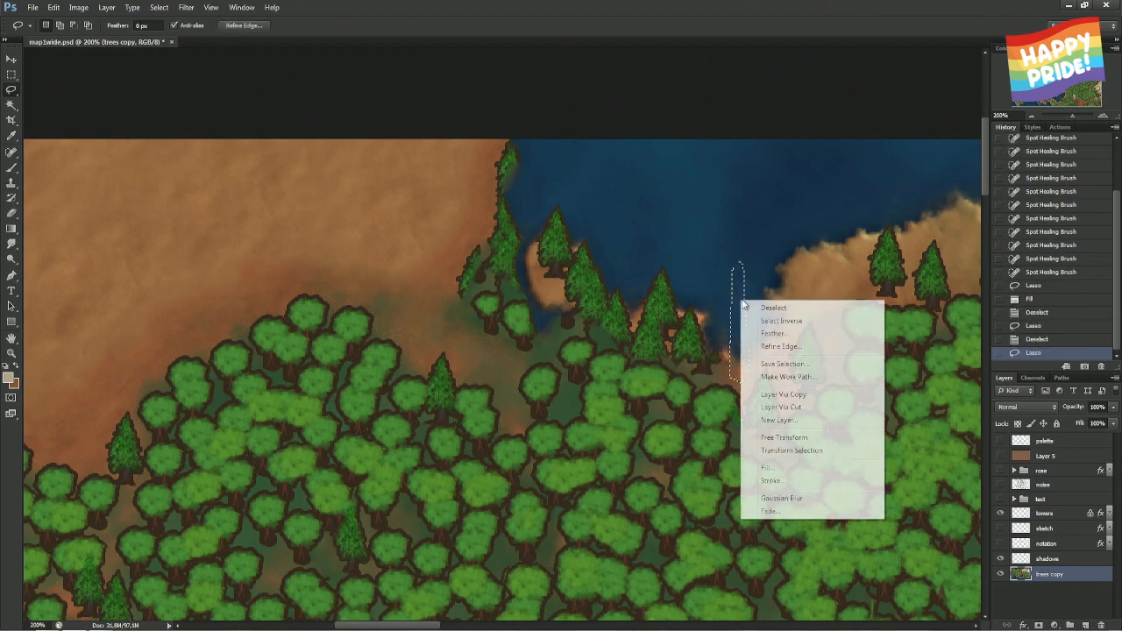
{"action": "left_click", "coordinate": [773, 479]}
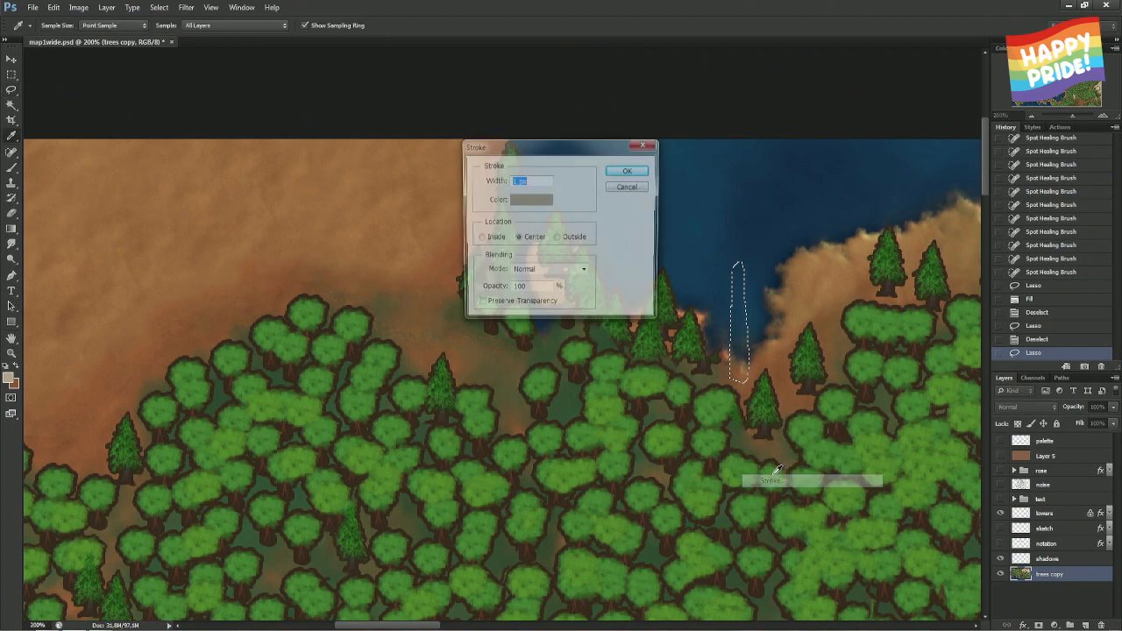
{"action": "key", "text": "Escape"}
{"action": "right_click", "coordinate": [734, 330]}
{"action": "left_click", "coordinate": [759, 496]}
{"action": "key", "text": "Return"}
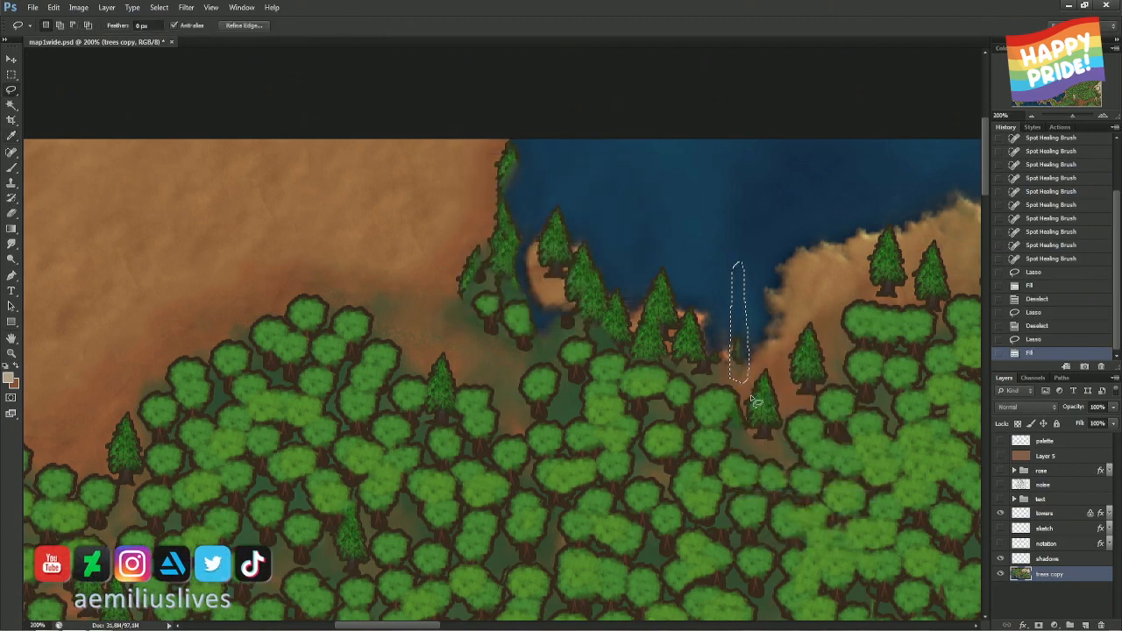
- Try the Content-Aware fill again with the strip selection moved slightly upward, undo the fill and the move, and deselect
{"action": "left_click_drag", "start_coordinate": [745, 358], "coordinate": [748, 352]}
{"action": "right_click", "coordinate": [744, 347]}
{"action": "left_click", "coordinate": [769, 511]}
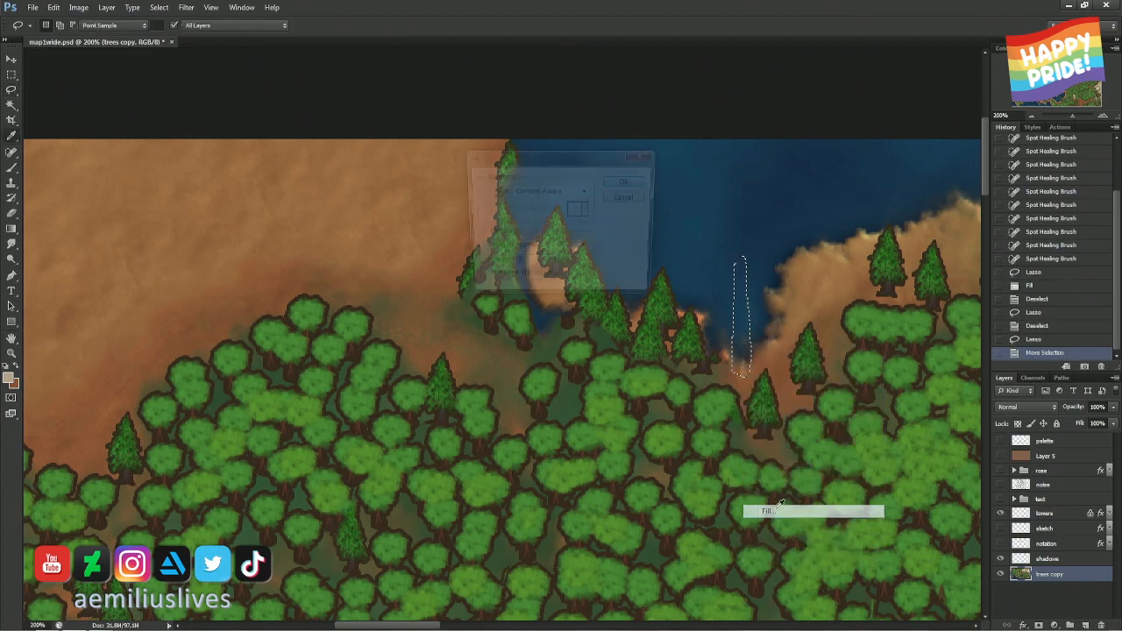
{"action": "key", "text": "Return"}
{"action": "key", "text": "ctrl+d"}
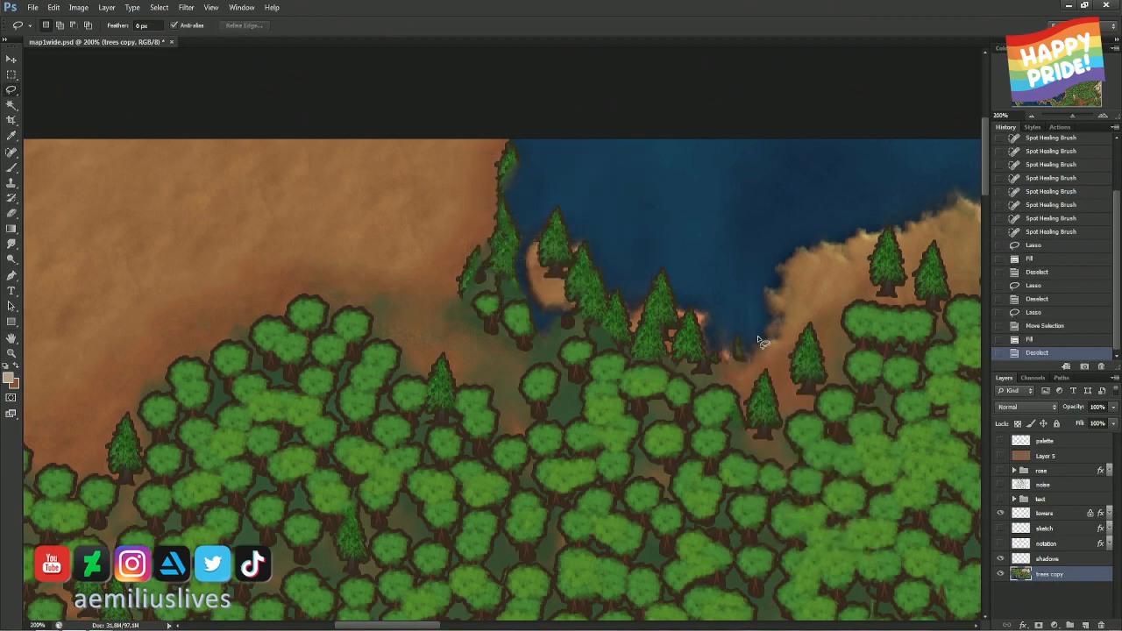
{"action": "key", "text": "ctrl+alt+z"}
{"action": "key", "text": "ctrl+alt+z"}
{"action": "key", "text": "ctrl+alt+z"}
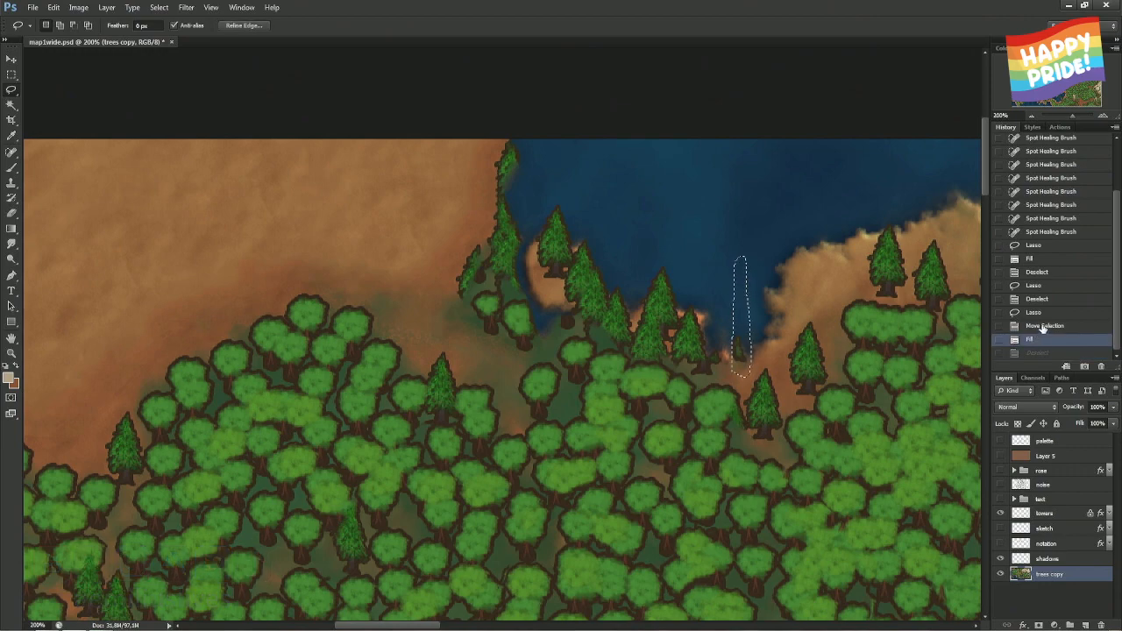
{"action": "key", "text": "ctrl+d"}
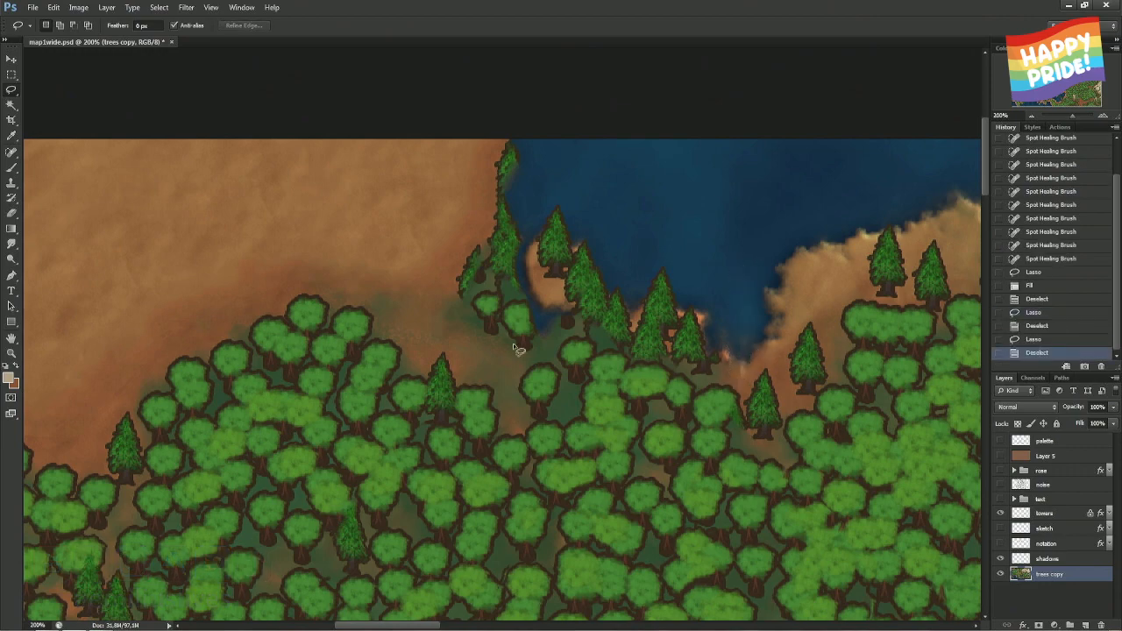
- Smudge the northern lake's water at 33% strength to even out its tones
{"action": "left_click", "coordinate": [15, 247]}
{"action": "mouse_move", "coordinate": [785, 324]}
{"action": "left_mouse_down"}
{"action": "mouse_move", "coordinate": [453, 321]}
{"action": "mouse_move", "coordinate": [496, 342]}
{"action": "mouse_move", "coordinate": [474, 334]}
{"action": "left_mouse_up"}
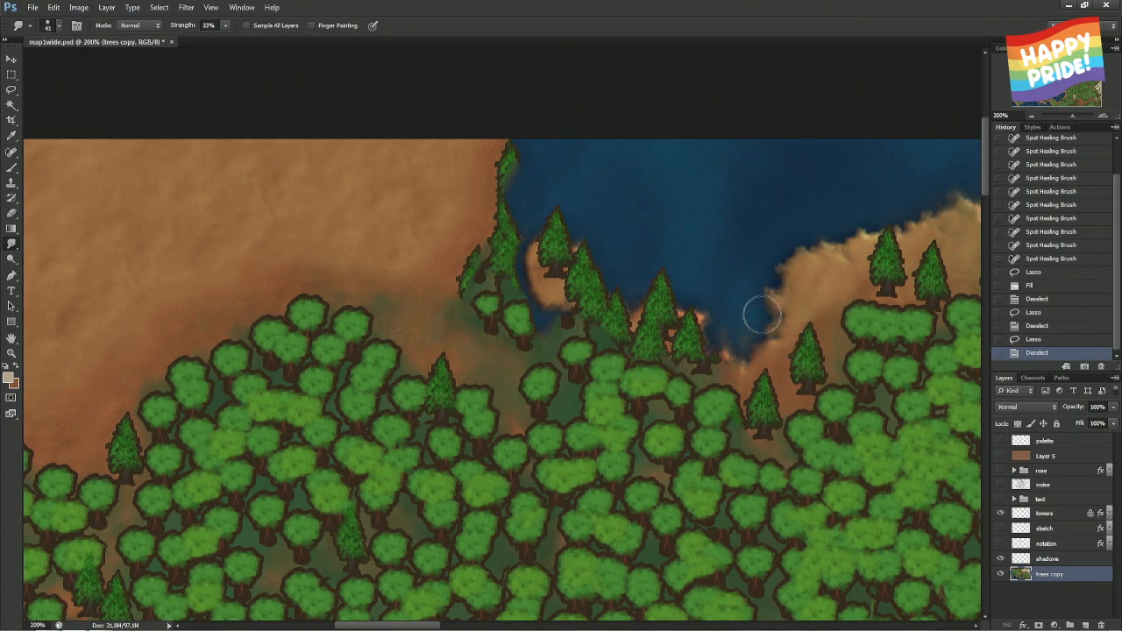
{"action": "left_click_drag", "start_coordinate": [740, 313], "coordinate": [746, 311]}
{"action": "left_click", "coordinate": [741, 331]}
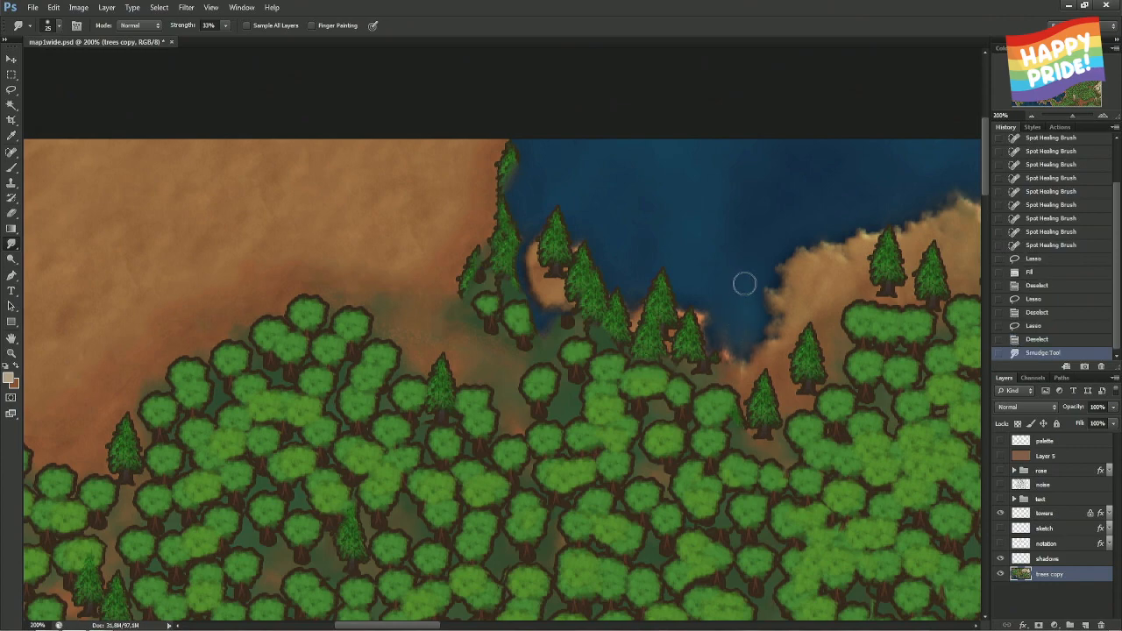
{"action": "mouse_move", "coordinate": [733, 243]}
{"action": "left_mouse_down"}
{"action": "mouse_move", "coordinate": [726, 201]}
{"action": "mouse_move", "coordinate": [752, 181]}
{"action": "mouse_move", "coordinate": [676, 215]}
{"action": "left_mouse_up"}
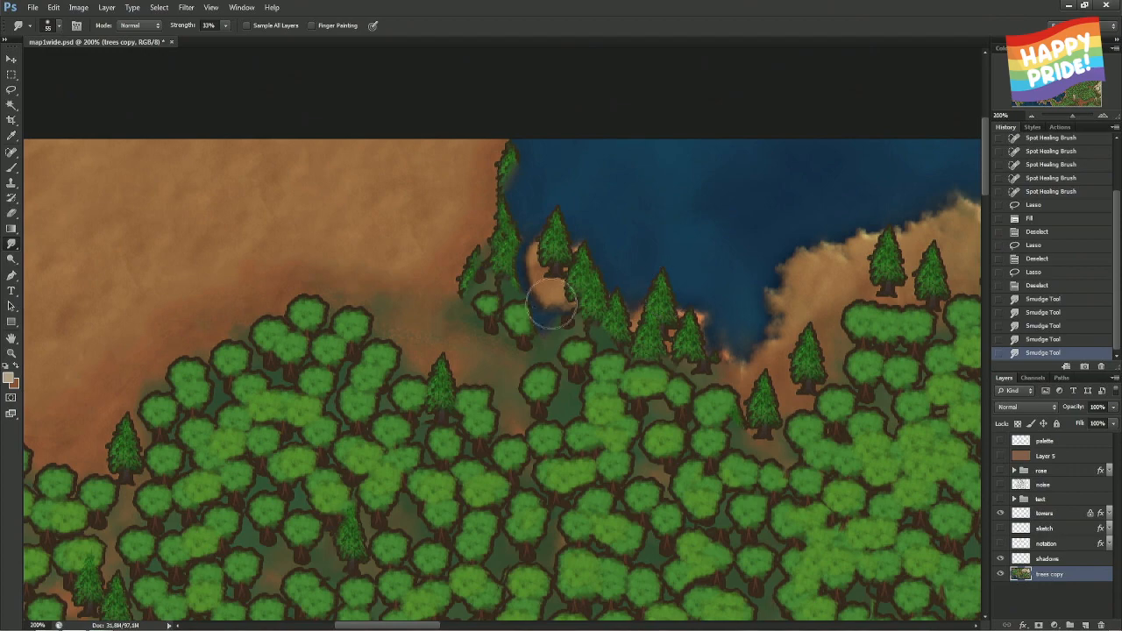
- Lasso the northern lake's western shore with its trees, apply a Content-Aware fill at 100% opacity, deselect, and save the map
{"action": "key", "text": "l"}
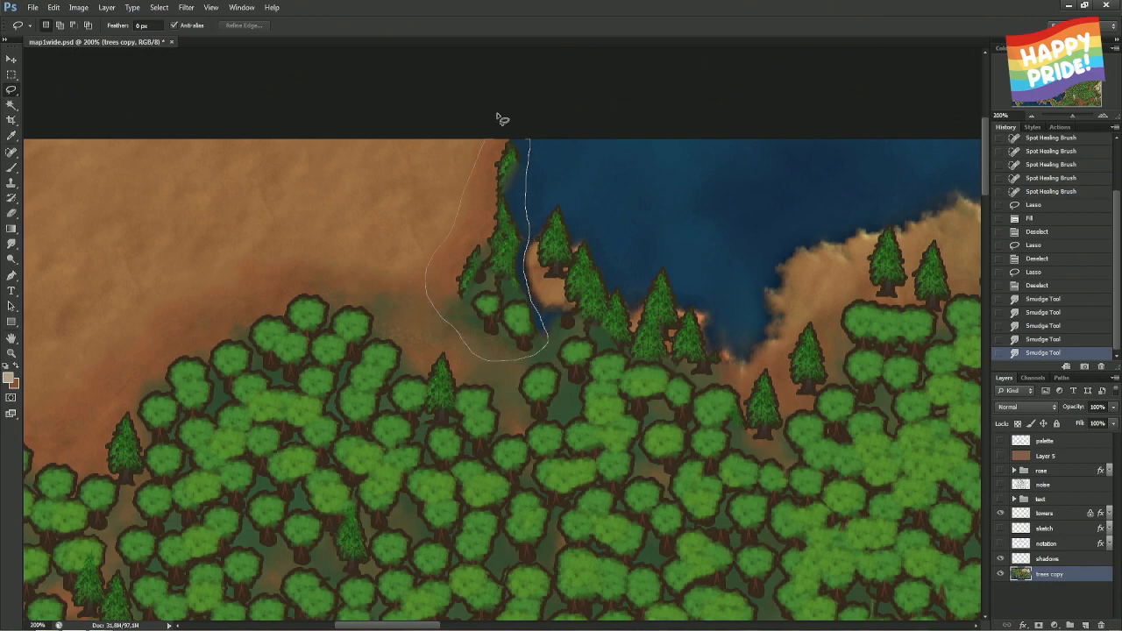
{"action": "left_click_drag", "start_coordinate": [501, 120], "coordinate": [503, 187]}
{"action": "right_click", "coordinate": [505, 186]}
{"action": "left_click", "coordinate": [546, 353]}
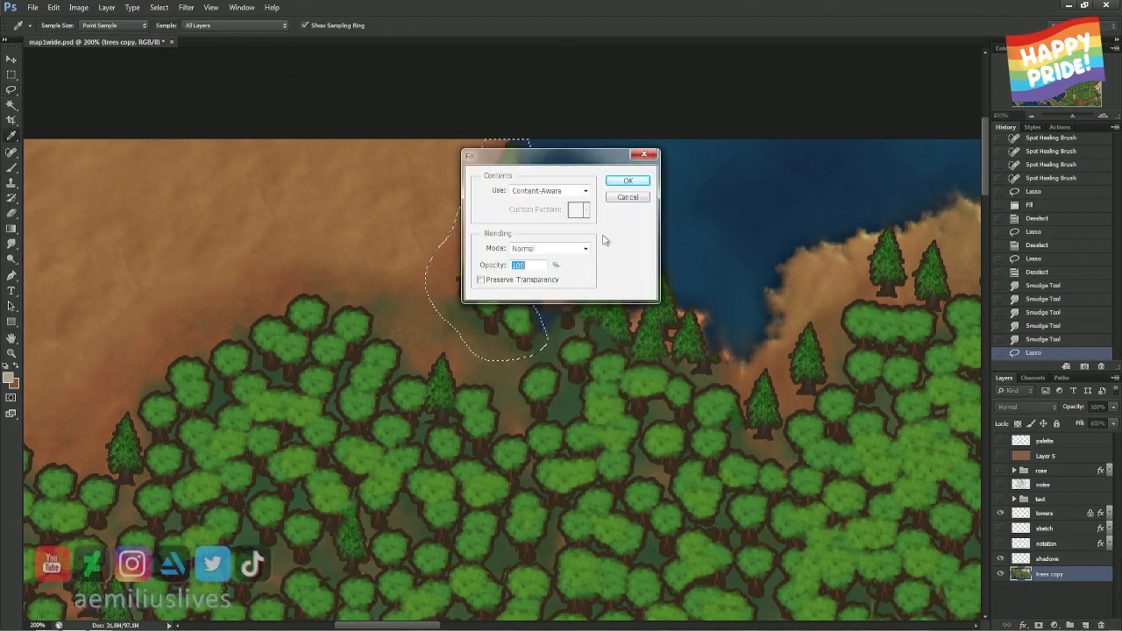
{"action": "left_click", "coordinate": [628, 180]}
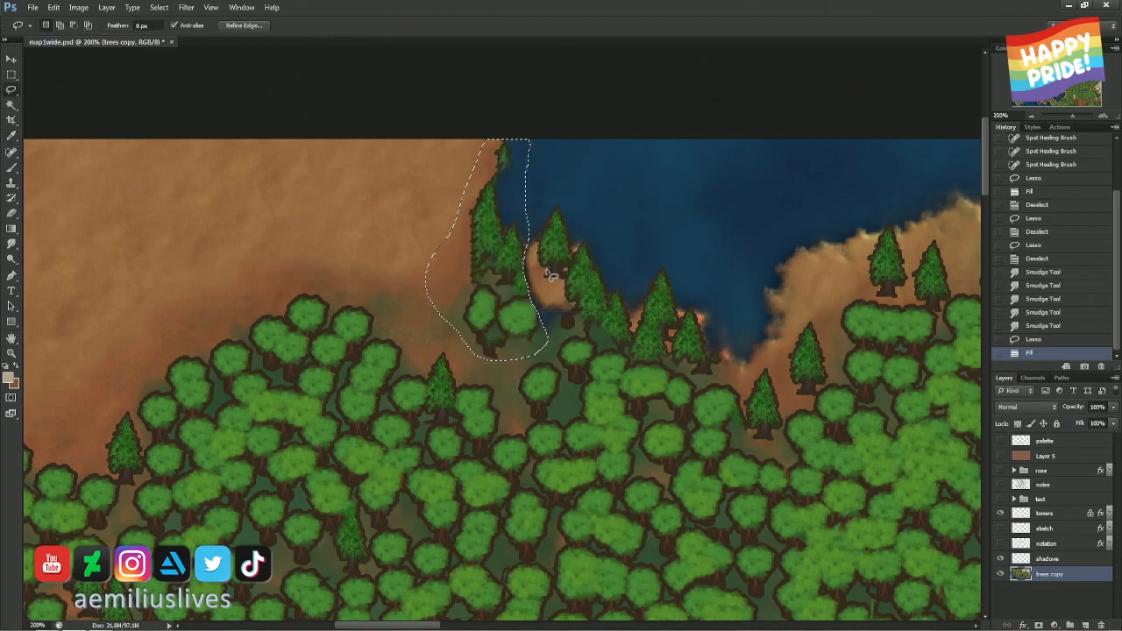
{"action": "scroll", "coordinate": [599, 332], "scroll_direction": "down", "scroll_amount": 4}
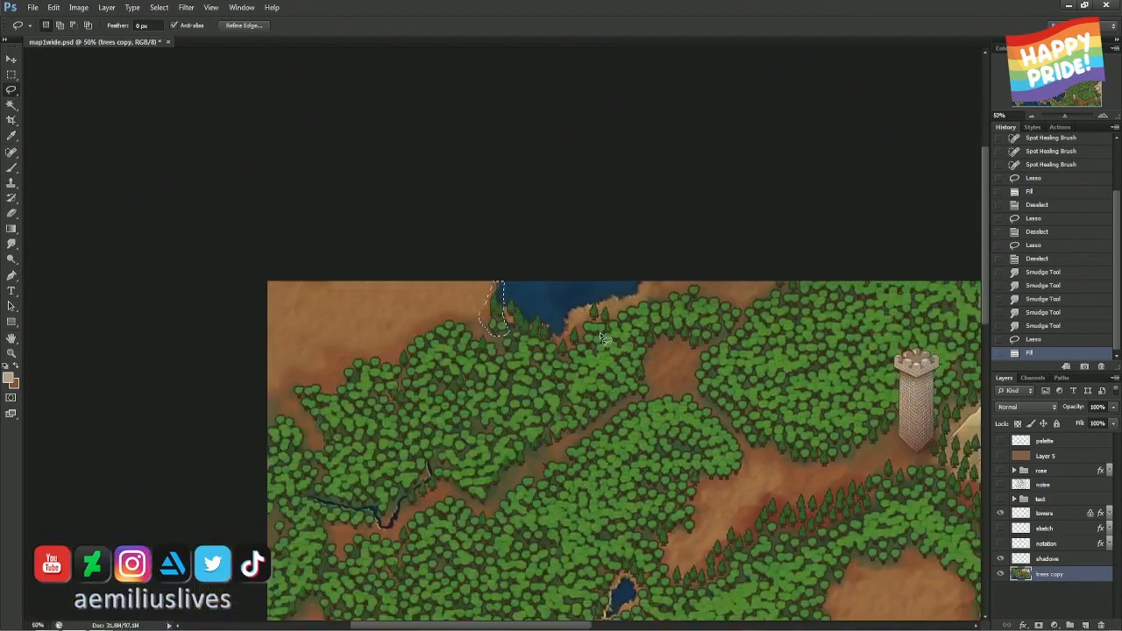
{"action": "left_click_drag", "start_coordinate": [599, 378], "coordinate": [534, 230]}
{"action": "key", "text": "ctrl+d"}
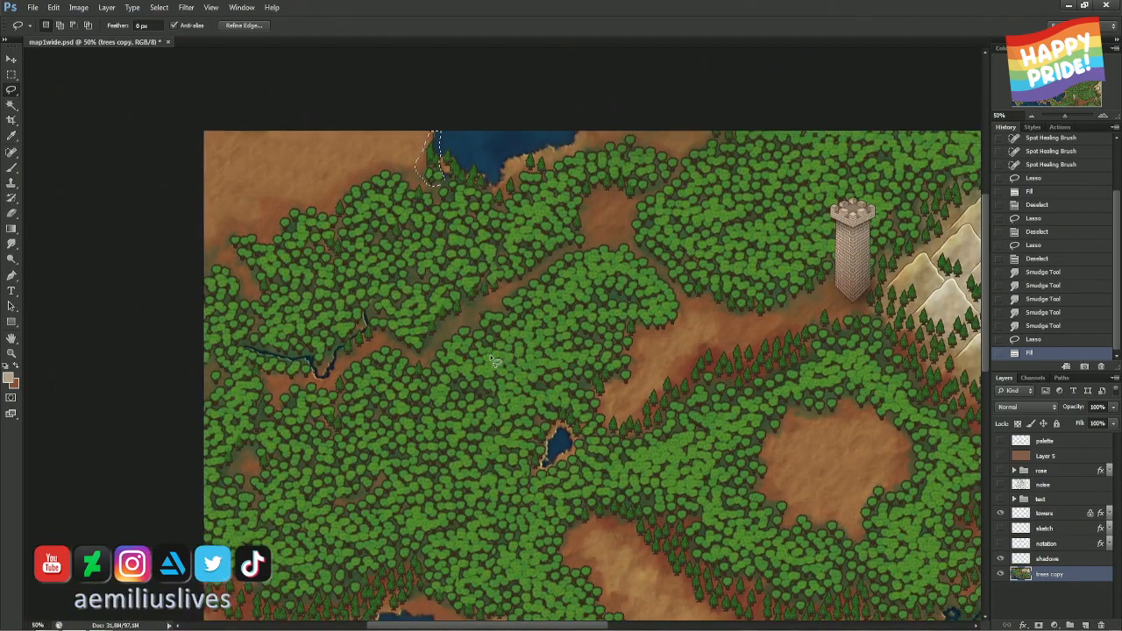
{"action": "key", "text": "ctrl+s"}
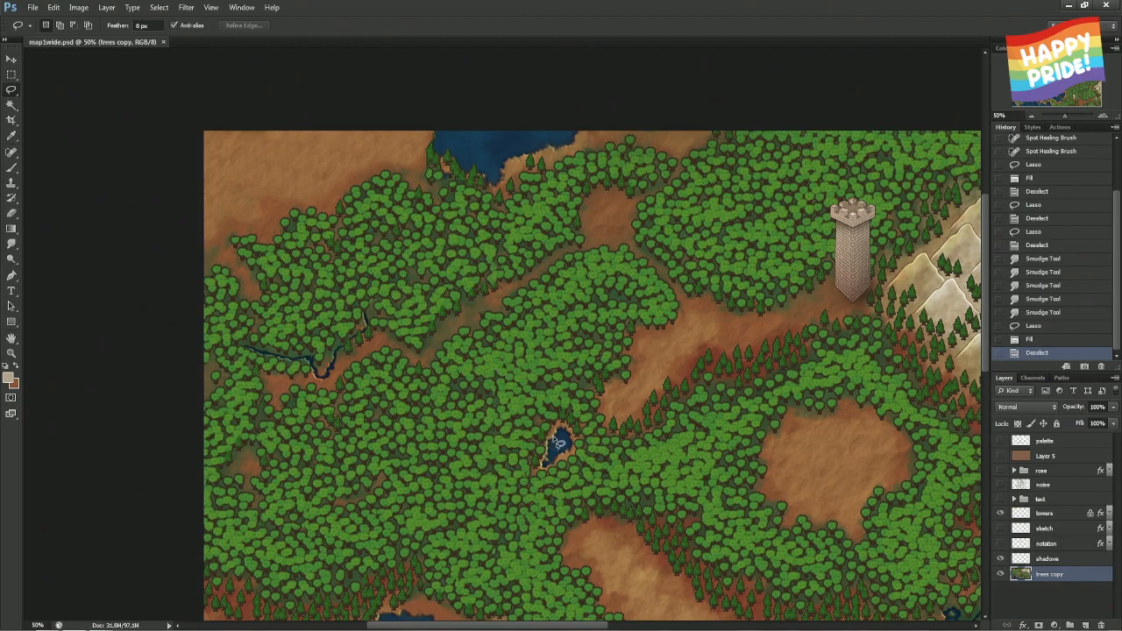
- Remove the small islet in the northern part of the large southwestern lake with a lassoed Content-Aware fill, and deselect
{"action": "left_click_drag", "start_coordinate": [556, 579], "coordinate": [479, 278]}
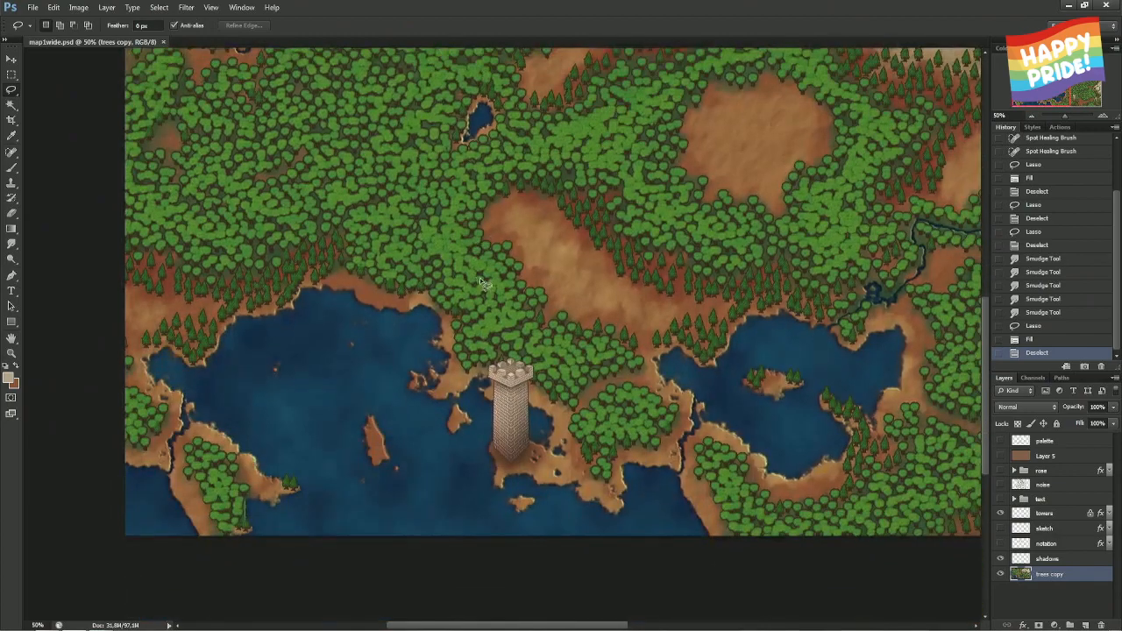
{"action": "left_click_drag", "start_coordinate": [296, 384], "coordinate": [283, 371]}
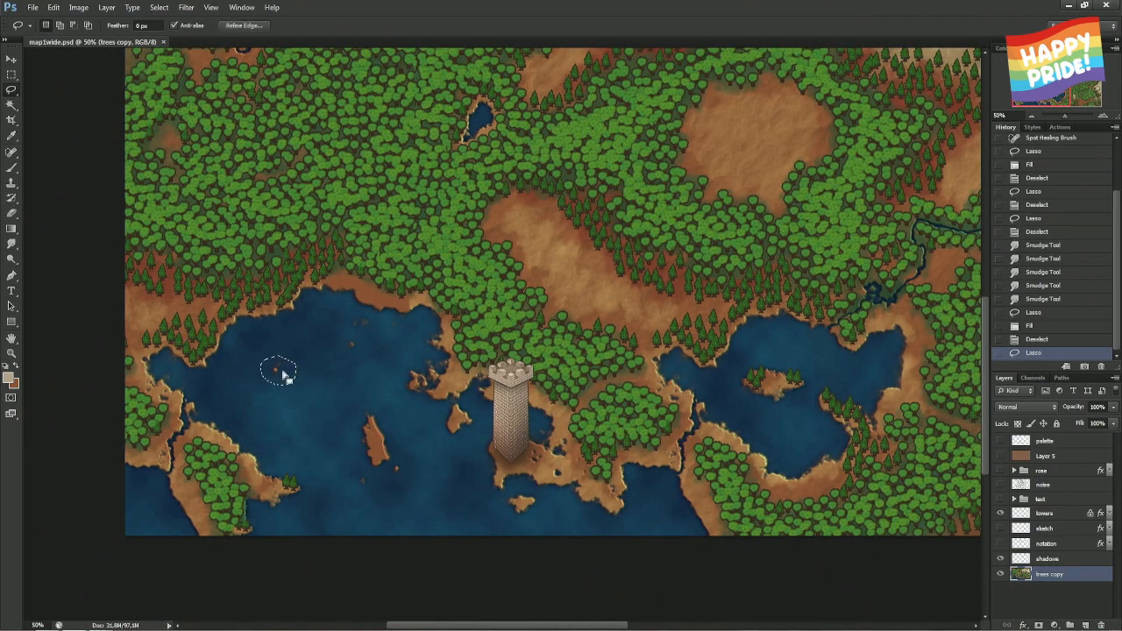
{"action": "right_click", "coordinate": [284, 372]}
{"action": "left_click", "coordinate": [371, 341]}
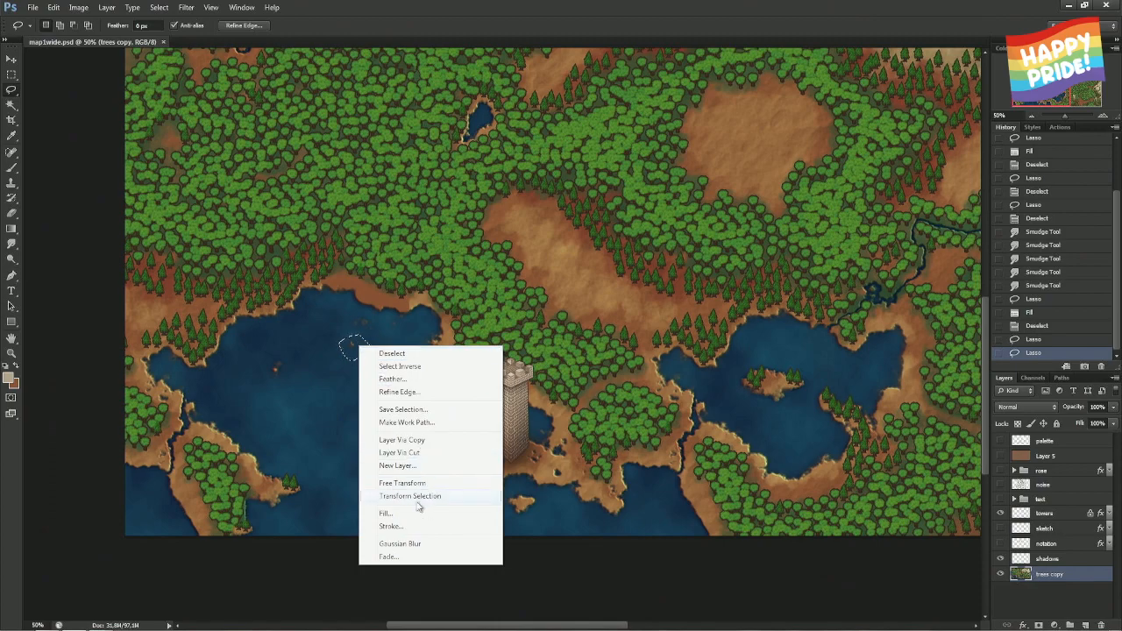
{"action": "left_click", "coordinate": [390, 514]}
{"action": "left_click", "coordinate": [622, 186]}
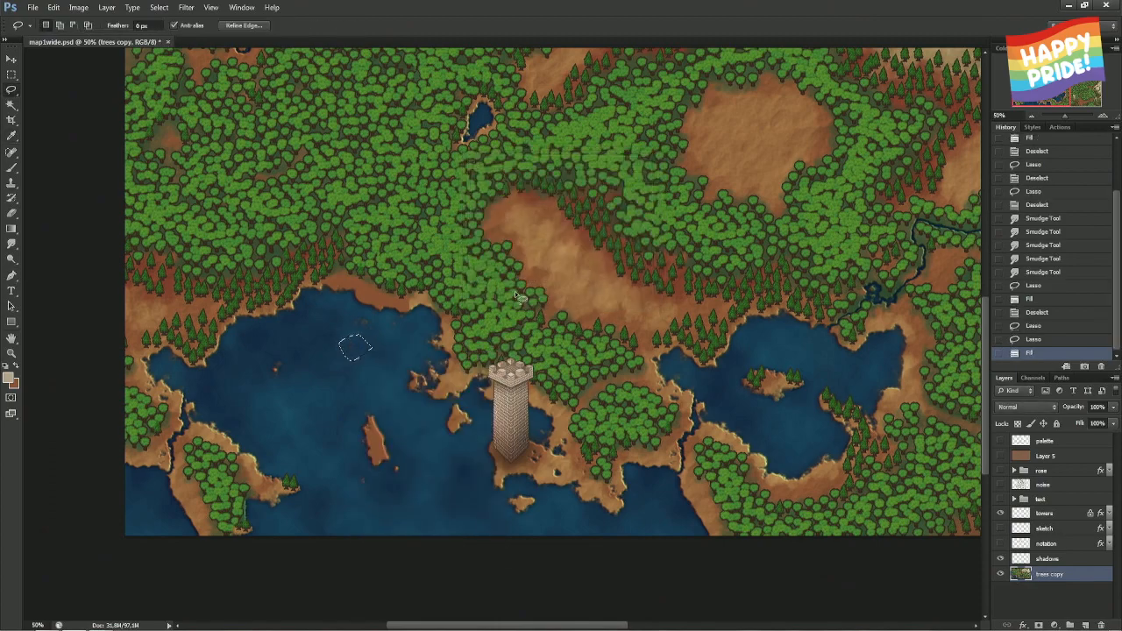
{"action": "key", "text": "ctrl+d"}
- Lasso the small patch of open water south of the large lake's long island, fill it, and deselect
{"action": "mouse_move", "coordinate": [352, 471]}
{"action": "left_mouse_down"}
{"action": "mouse_move", "coordinate": [379, 487]}
{"action": "mouse_move", "coordinate": [343, 493]}
{"action": "mouse_move", "coordinate": [350, 473]}
{"action": "left_mouse_up"}
{"action": "right_click", "coordinate": [357, 478]}
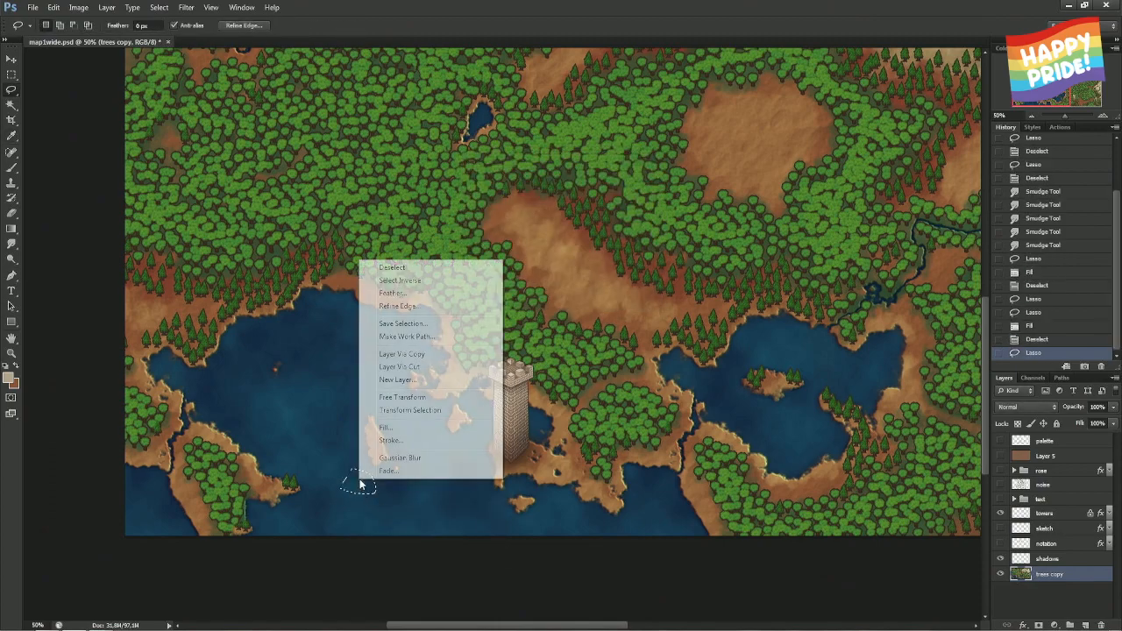
{"action": "left_click", "coordinate": [397, 427]}
{"action": "left_click", "coordinate": [610, 183]}
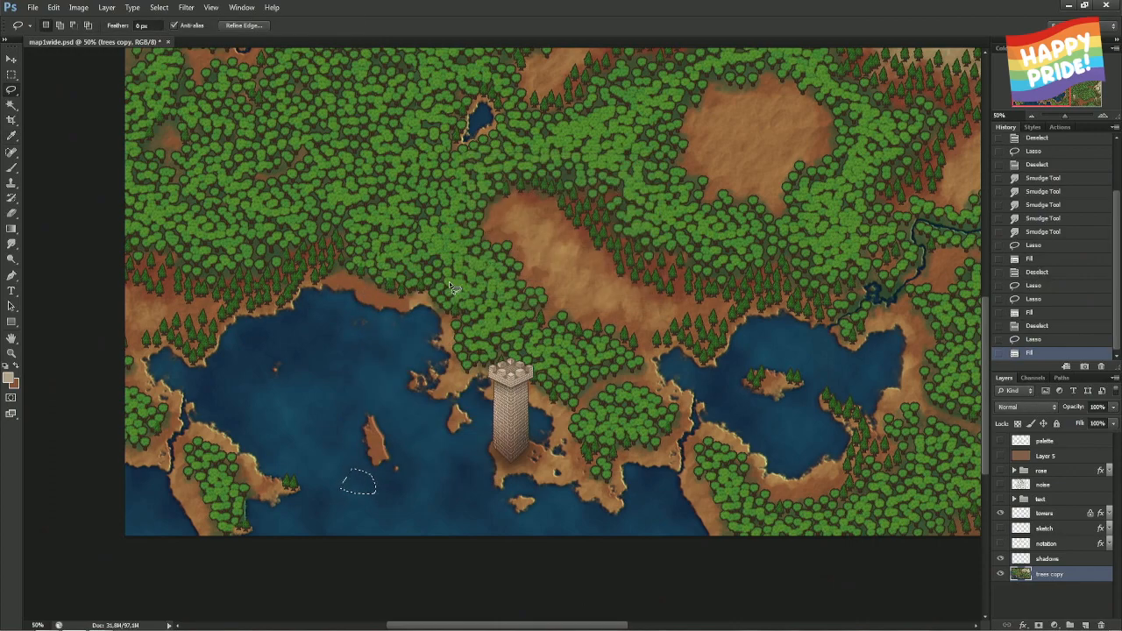
{"action": "key", "text": "ctrl+d"}
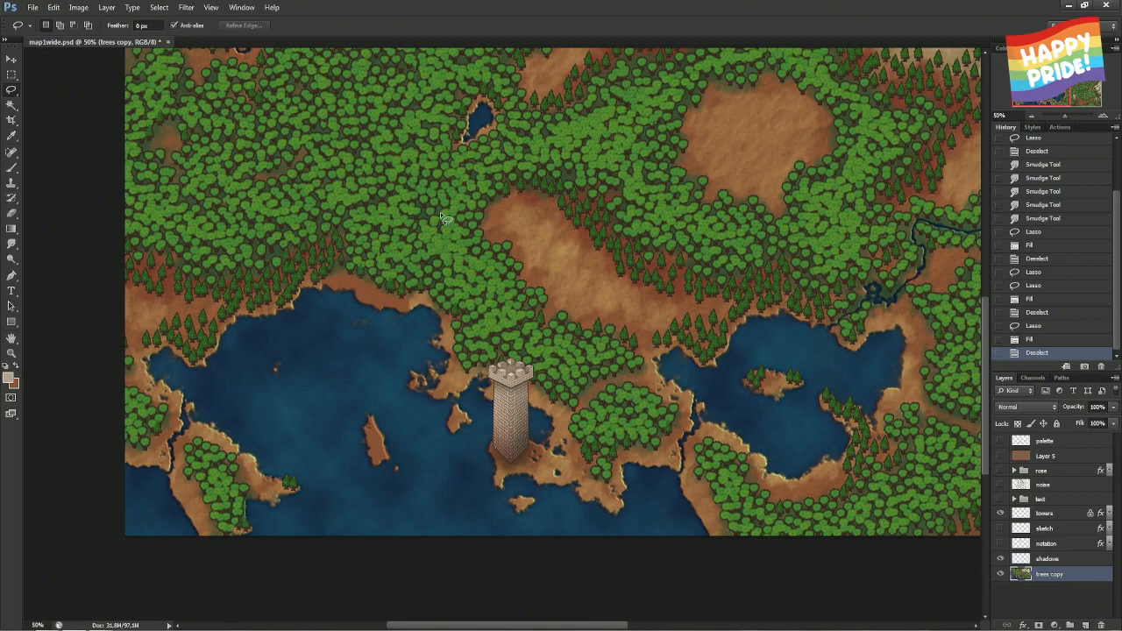
- Lasso the whole lake at the map's northern border together with its shores
{"action": "left_click_drag", "start_coordinate": [444, 219], "coordinate": [416, 333]}
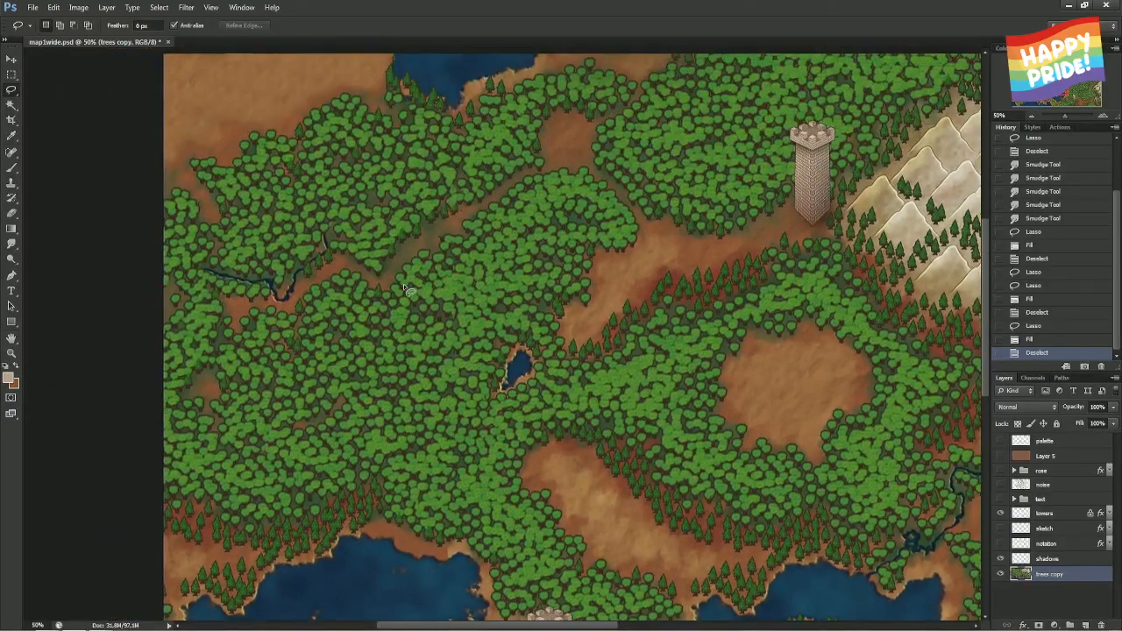
{"action": "left_click_drag", "start_coordinate": [409, 289], "coordinate": [338, 371]}
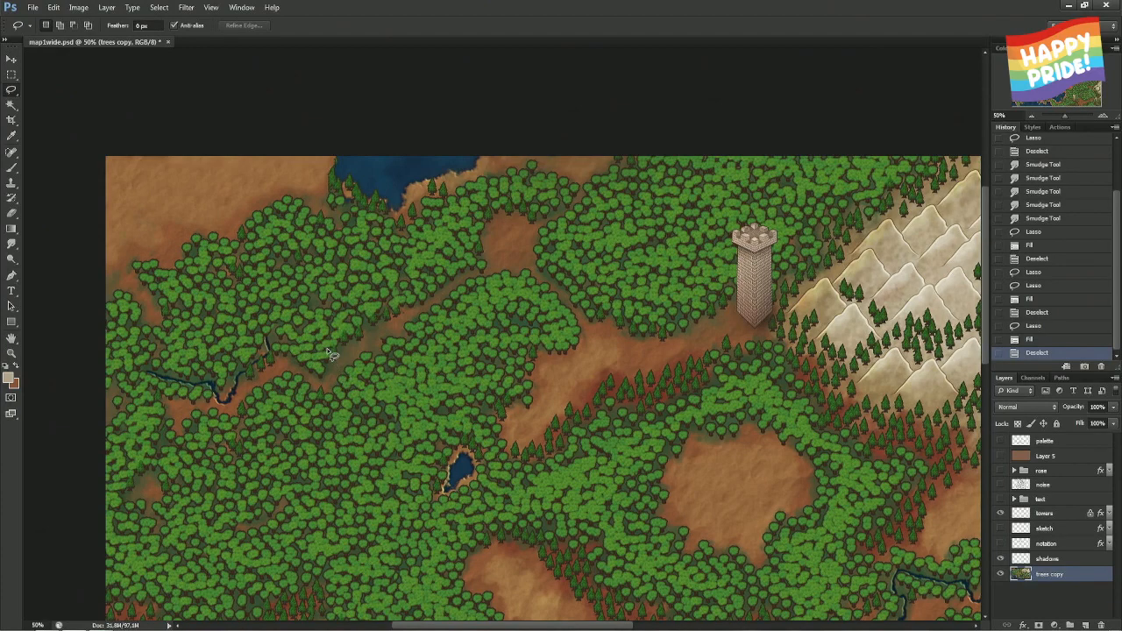
{"action": "mouse_move", "coordinate": [455, 159]}
{"action": "left_mouse_down"}
{"action": "mouse_move", "coordinate": [463, 140]}
{"action": "mouse_move", "coordinate": [313, 143]}
{"action": "mouse_move", "coordinate": [518, 149]}
{"action": "mouse_move", "coordinate": [443, 205]}
{"action": "mouse_move", "coordinate": [381, 216]}
{"action": "mouse_move", "coordinate": [326, 206]}
{"action": "mouse_move", "coordinate": [317, 192]}
{"action": "left_mouse_up"}
{"action": "right_click", "coordinate": [322, 190]}
{"action": "left_click", "coordinate": [377, 334]}
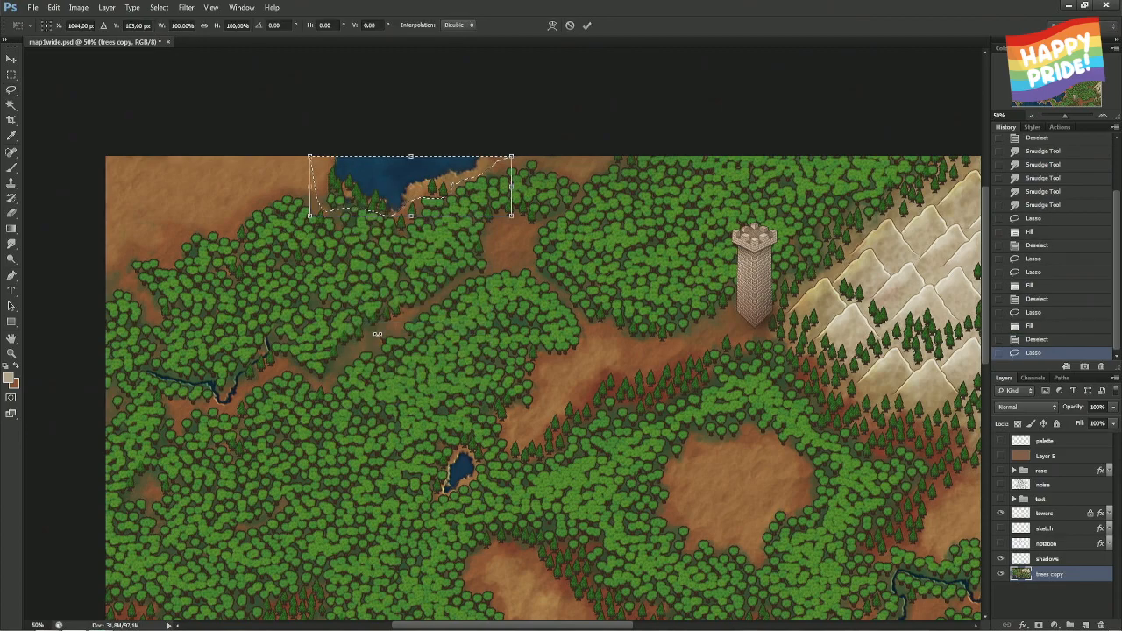
{"action": "right_click", "coordinate": [377, 334]}
{"action": "key", "text": "Escape"}
{"action": "right_click", "coordinate": [384, 192]}
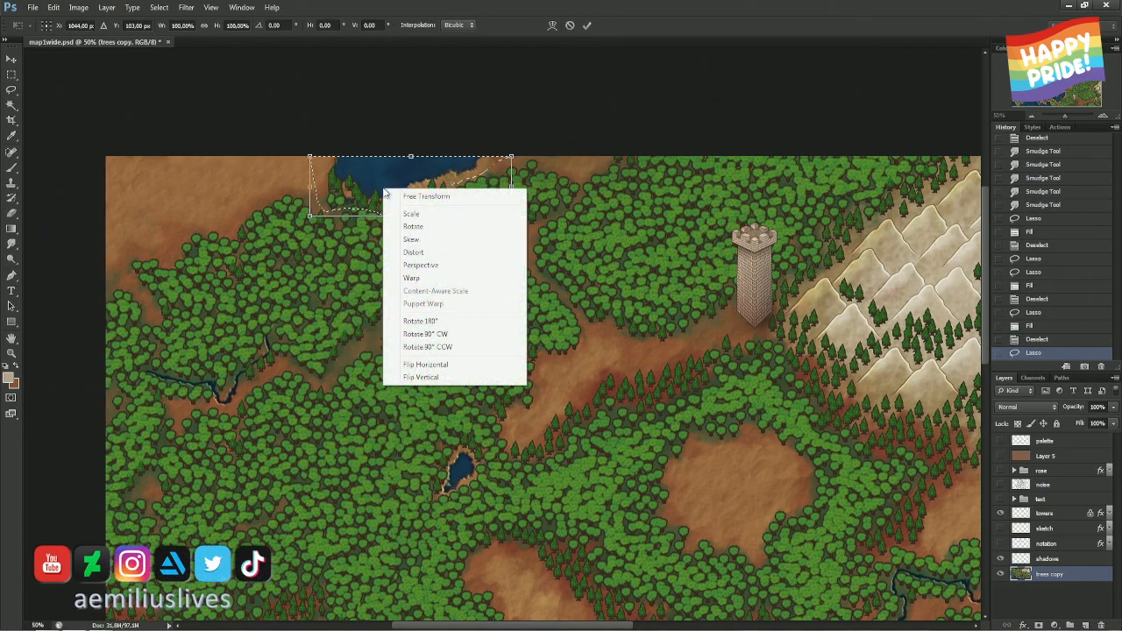
{"action": "key", "text": "Escape"}
{"action": "key", "text": "Escape"}
- Replace the selected northern lake with a Content-Aware fill at 100% opacity and deselect
{"action": "right_click", "coordinate": [372, 189]}
{"action": "left_click", "coordinate": [419, 356]}
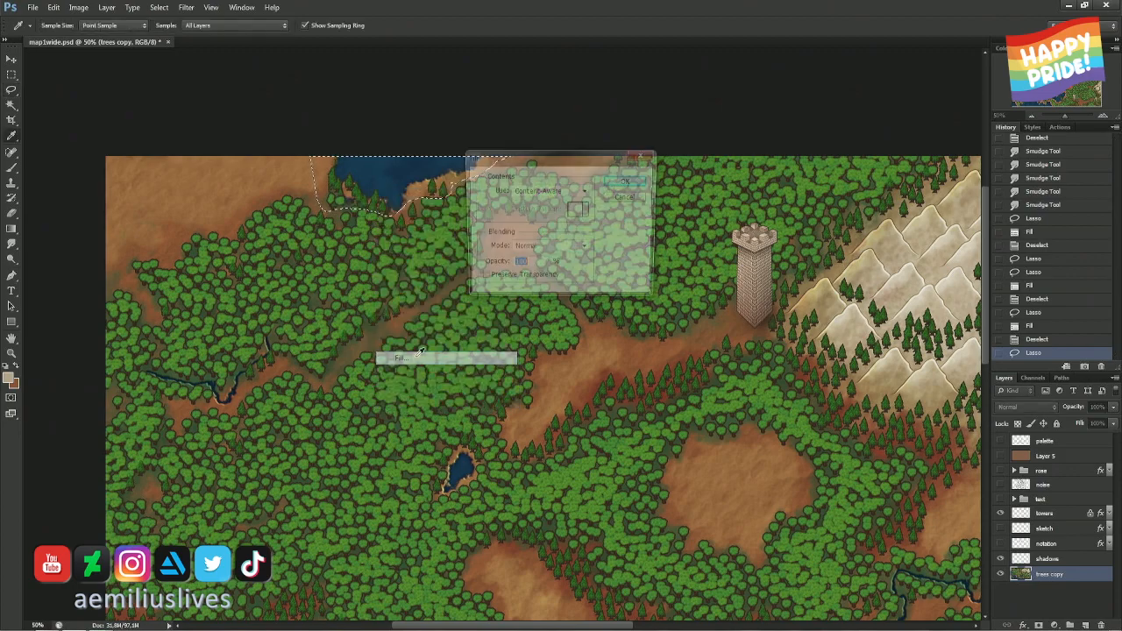
{"action": "left_click", "coordinate": [625, 182]}
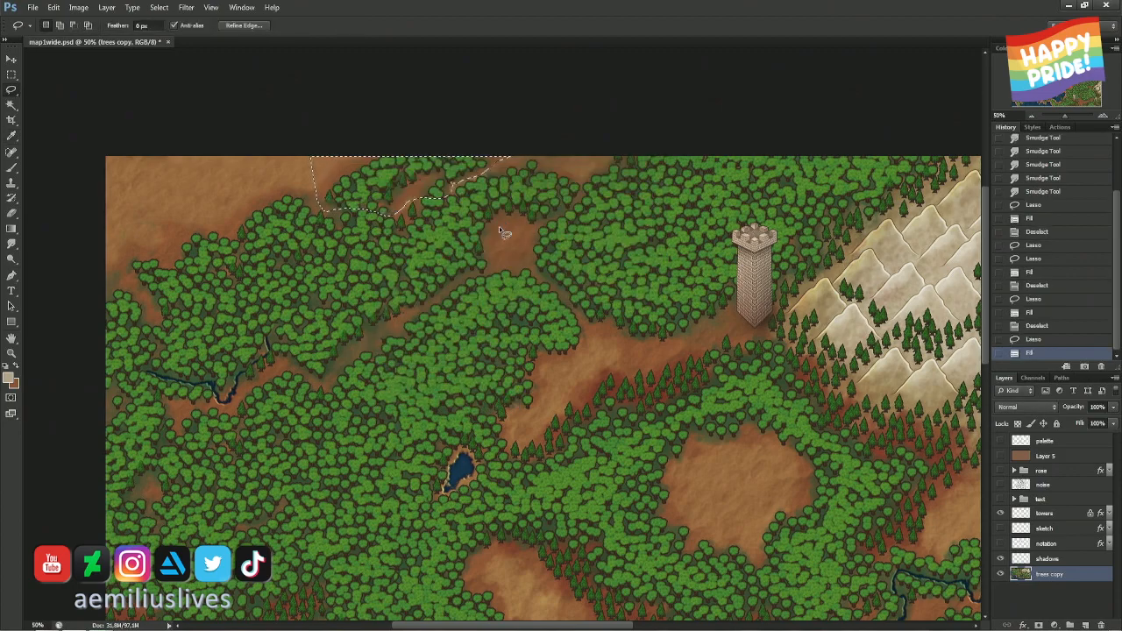
{"action": "key", "text": "ctrl+d"}
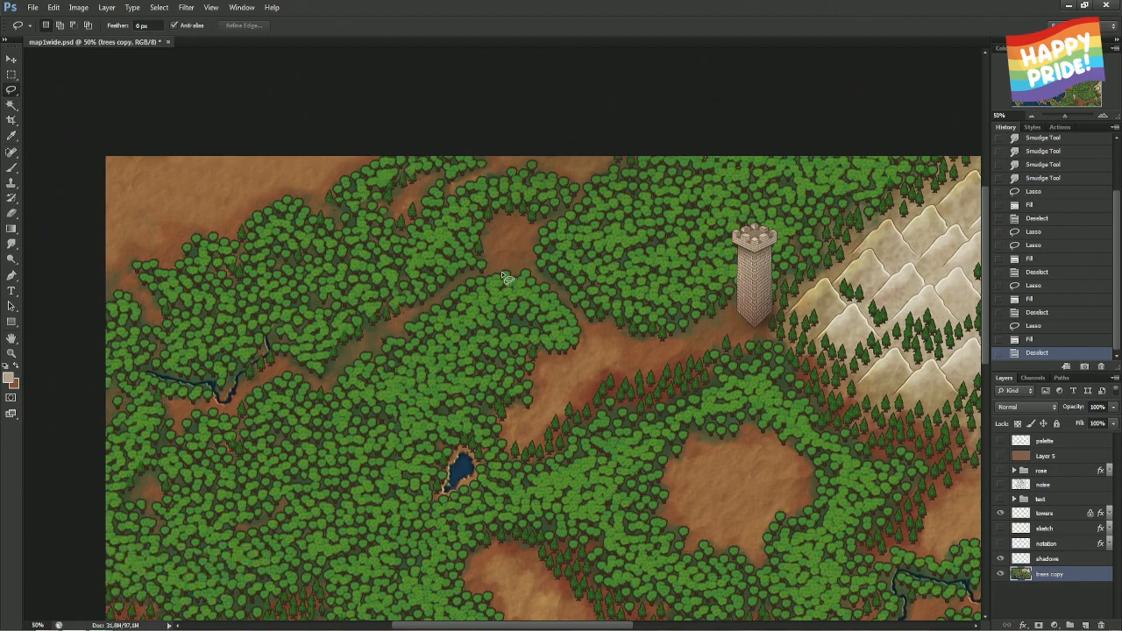
- Lasso the forest patch and adjoining sand along the northern border where the lake was, refill the area, and deselect
{"action": "scroll", "coordinate": [502, 271], "scroll_direction": "up", "scroll_amount": 2}
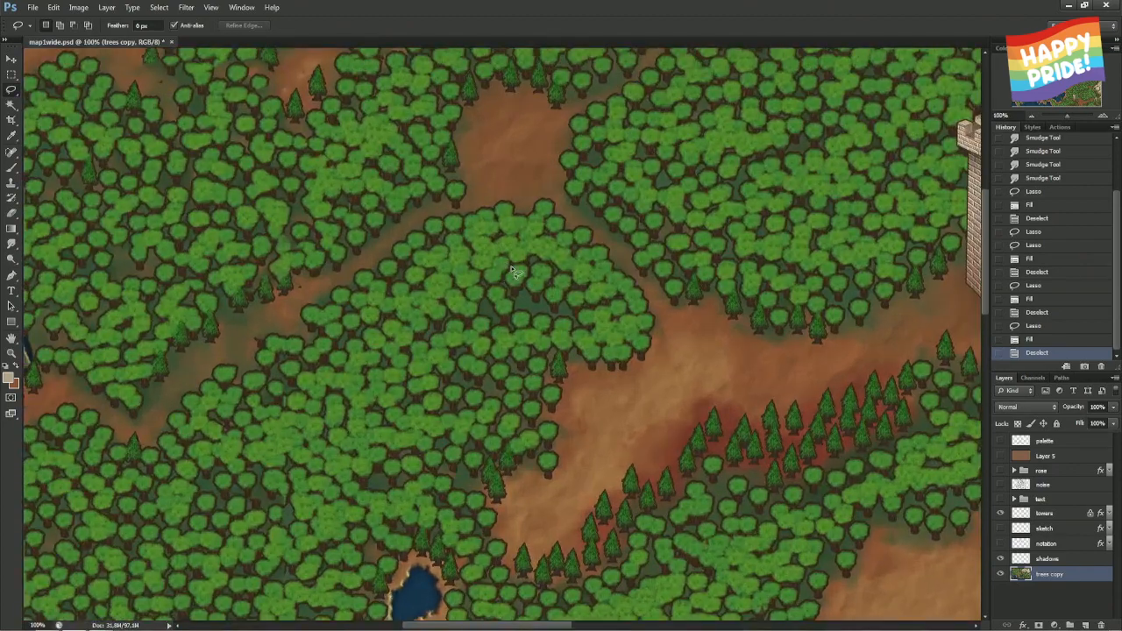
{"action": "left_click_drag", "start_coordinate": [388, 150], "coordinate": [459, 373]}
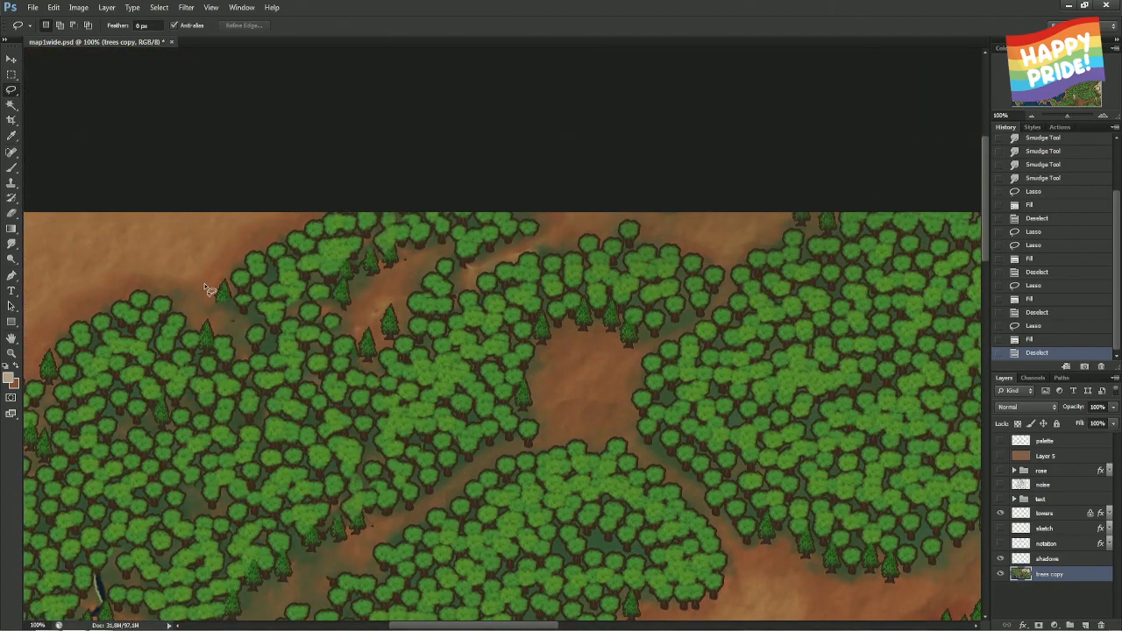
{"action": "mouse_move", "coordinate": [202, 286]}
{"action": "left_mouse_down"}
{"action": "mouse_move", "coordinate": [232, 334]}
{"action": "mouse_move", "coordinate": [261, 319]}
{"action": "mouse_move", "coordinate": [273, 336]}
{"action": "mouse_move", "coordinate": [339, 315]}
{"action": "left_mouse_up"}
{"action": "mouse_move", "coordinate": [428, 259]}
{"action": "left_mouse_down"}
{"action": "mouse_move", "coordinate": [443, 255]}
{"action": "mouse_move", "coordinate": [467, 275]}
{"action": "left_mouse_up"}
{"action": "left_click_drag", "start_coordinate": [563, 205], "coordinate": [210, 192]}
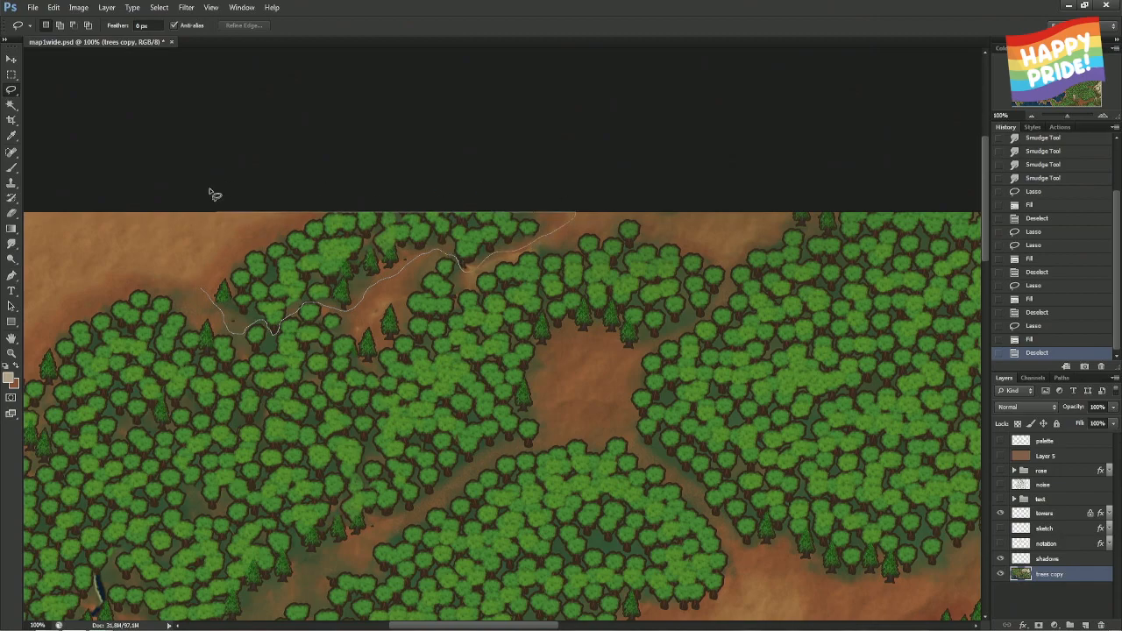
{"action": "right_click", "coordinate": [231, 243]}
{"action": "left_click", "coordinate": [277, 412]}
{"action": "key", "text": "Return"}
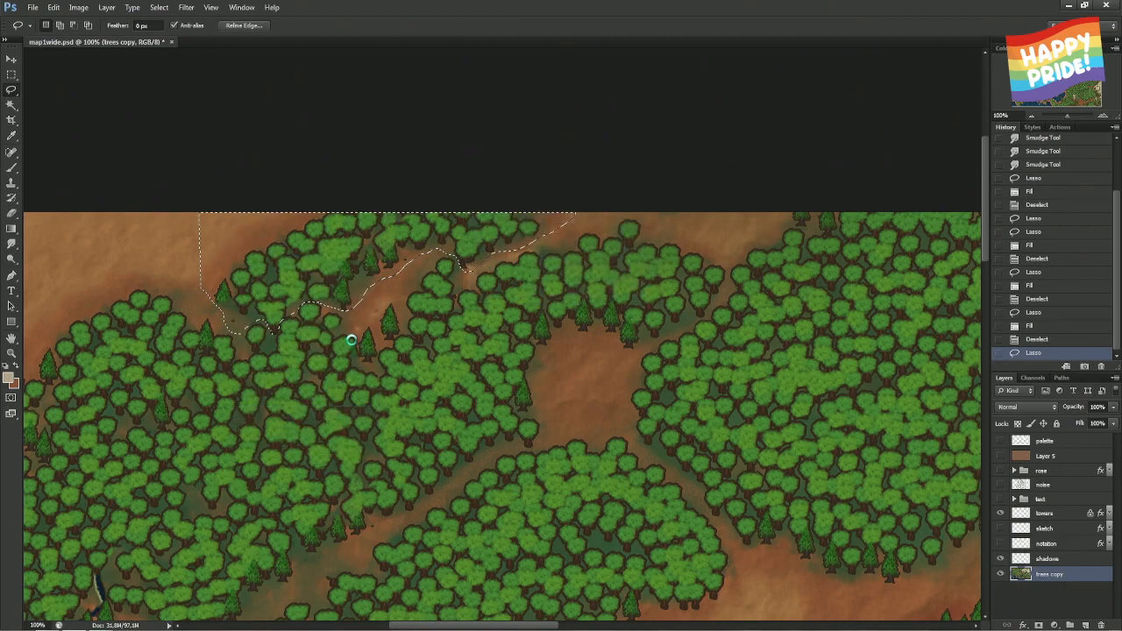
{"action": "left_click_drag", "start_coordinate": [367, 344], "coordinate": [464, 374]}
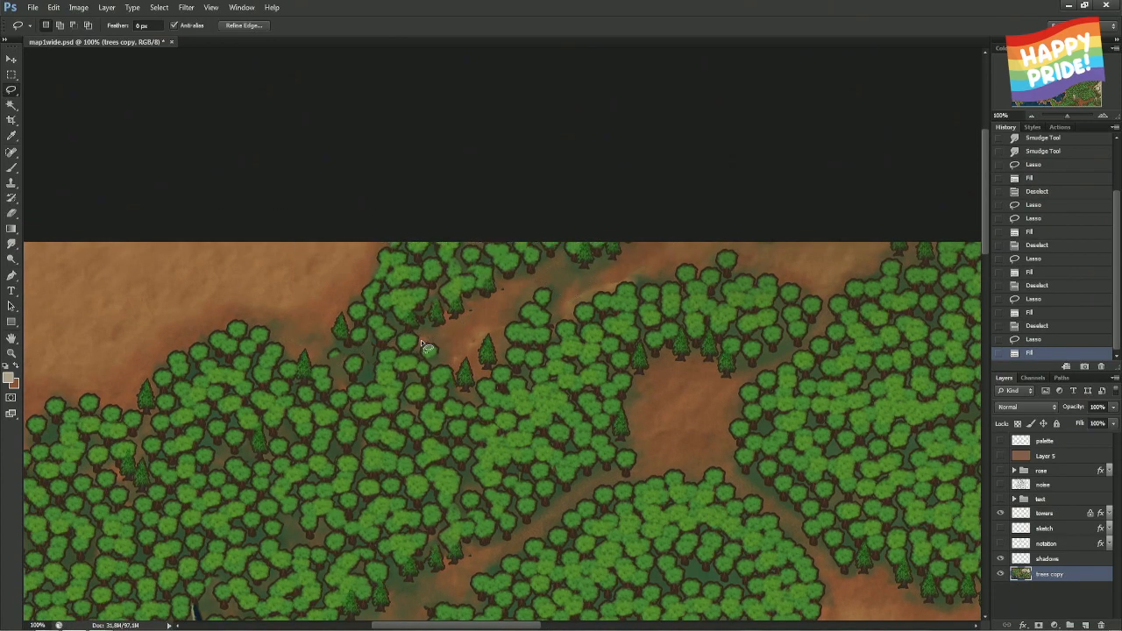
{"action": "key", "text": "ctrl+d"}
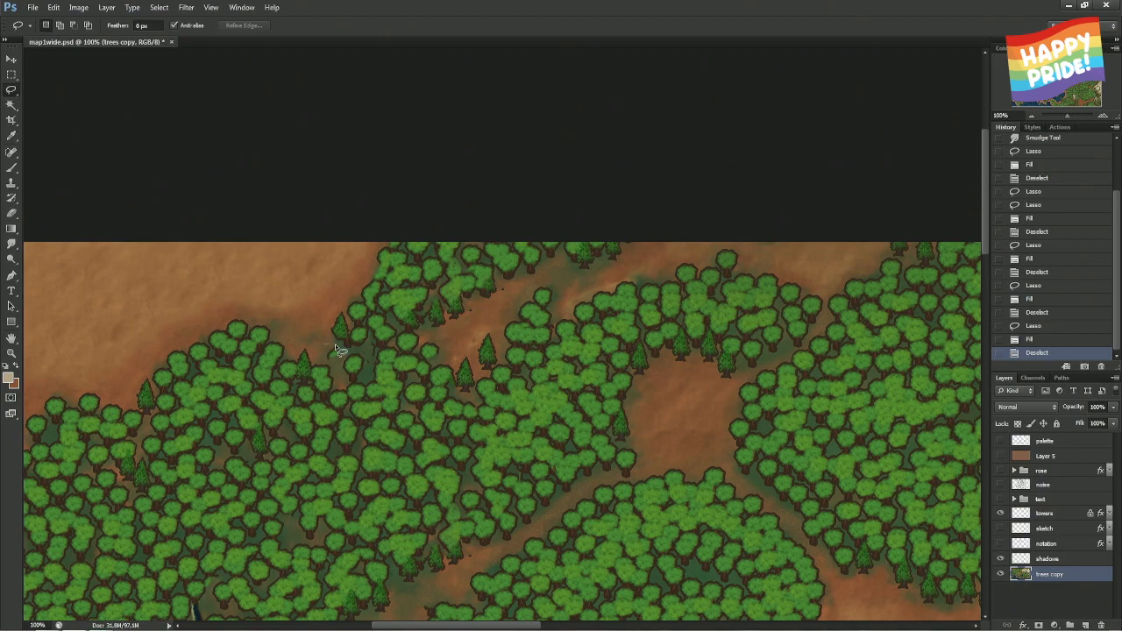
- Remove the stray tree fragment at the forest's sandy edge with a small lassoed fill, and deselect
{"action": "left_click_drag", "start_coordinate": [334, 362], "coordinate": [338, 358]}
{"action": "right_click", "coordinate": [339, 353]}
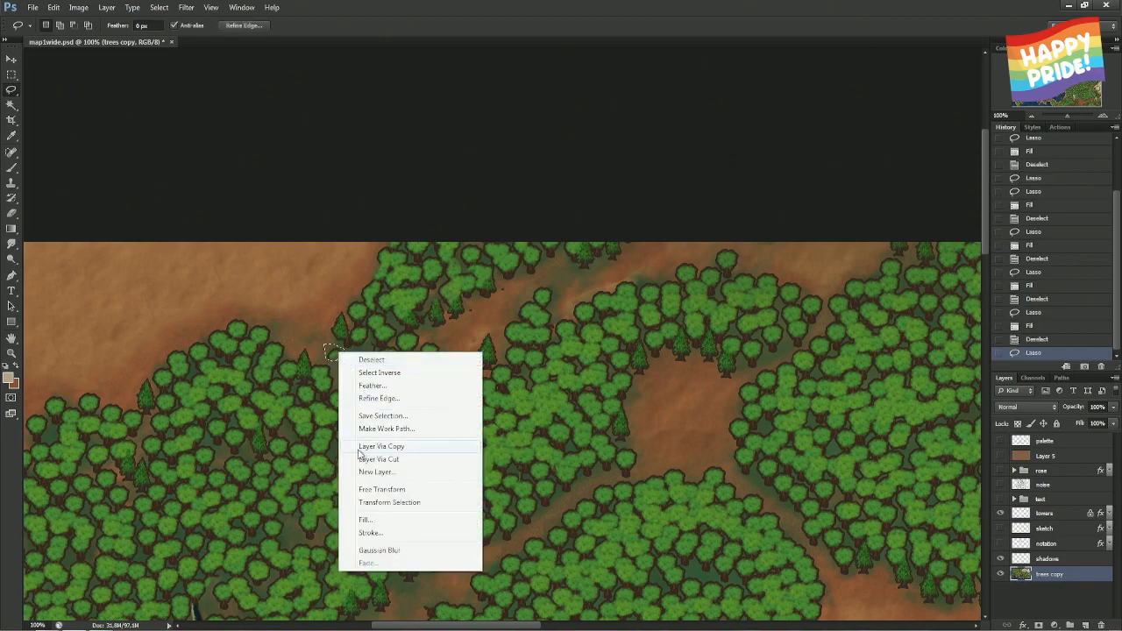
{"action": "left_click", "coordinate": [377, 512]}
{"action": "key", "text": "Return"}
{"action": "key", "text": "ctrl+d"}
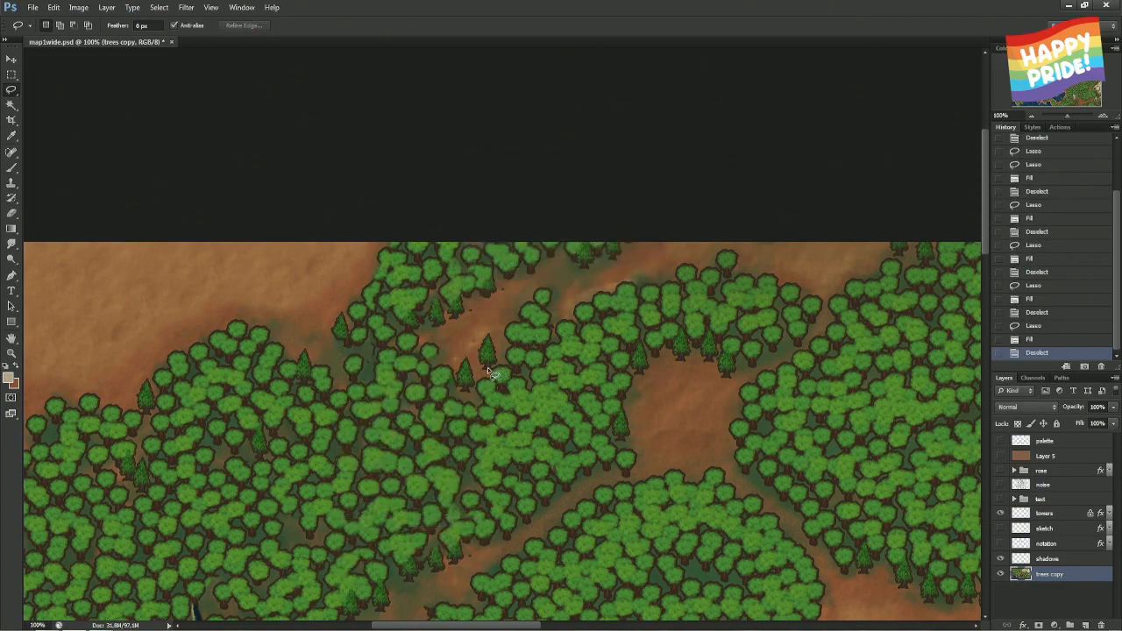
{"action": "scroll", "coordinate": [466, 408], "scroll_direction": "down", "scroll_amount": 5}
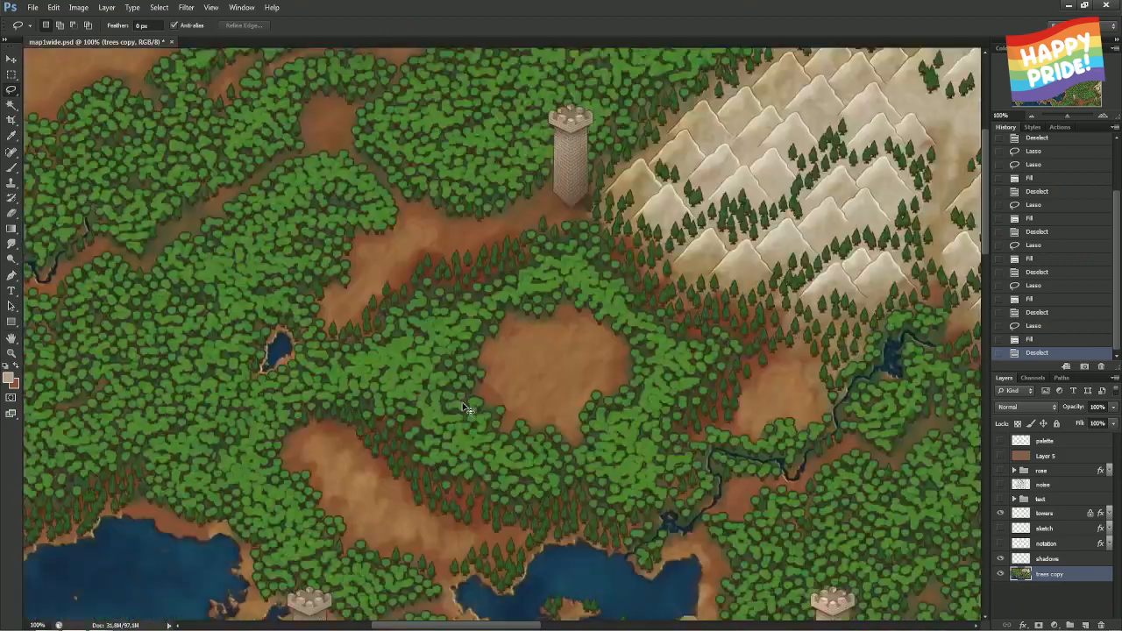
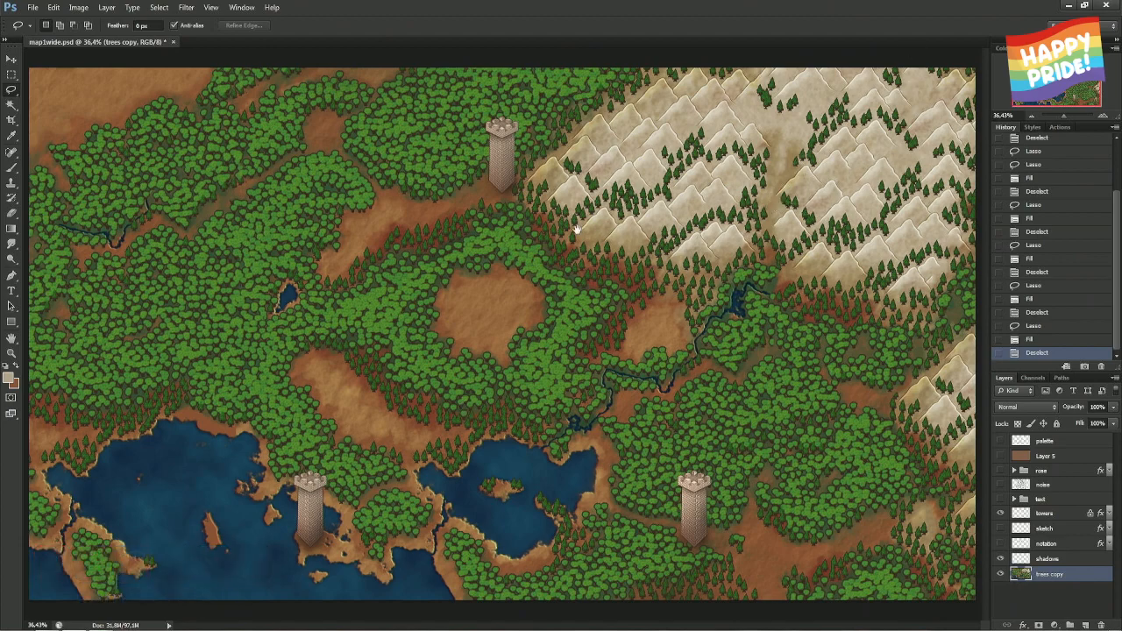
{"action": "key", "text": "ctrl+plus"}
{"action": "key", "text": "ctrl+plus"}
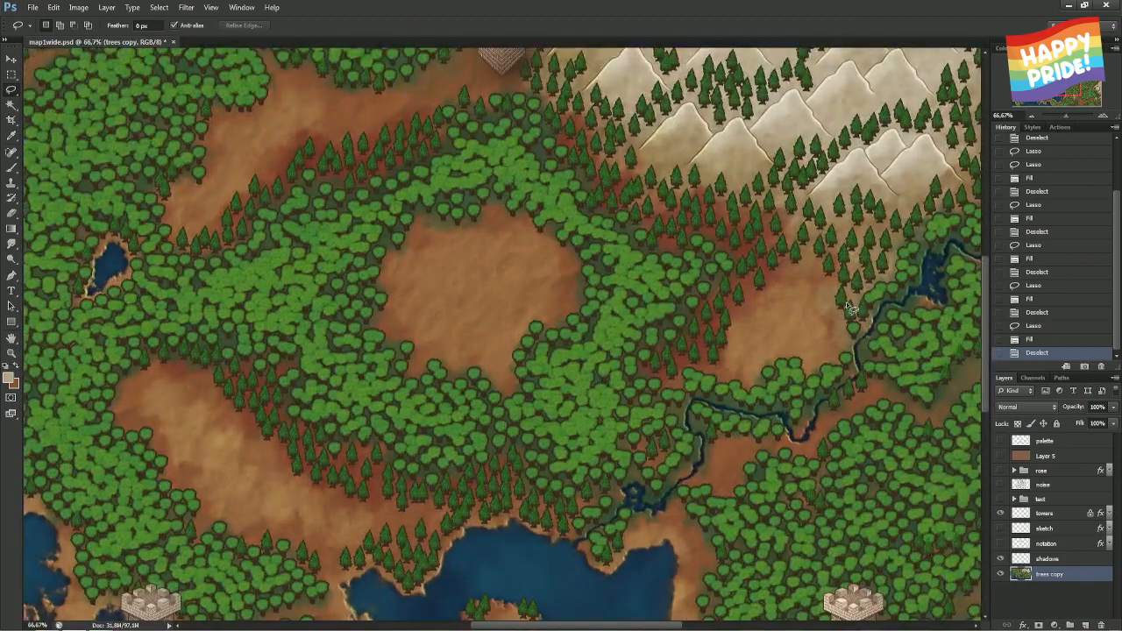
{"action": "left_click_drag", "start_coordinate": [842, 307], "coordinate": [309, 437]}
{"action": "scroll", "coordinate": [430, 351], "scroll_direction": "up", "scroll_amount": 3}
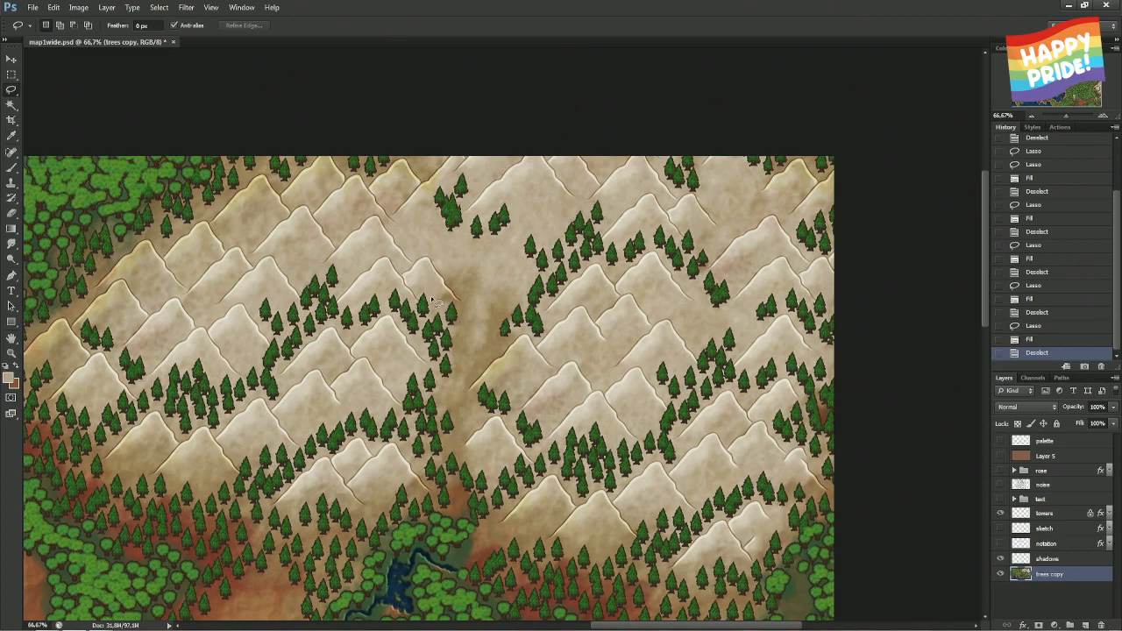
- Try to replace the brown sand strip between the northern mountains with a lassoed fill, undo it, and deselect
{"action": "scroll", "coordinate": [436, 303], "scroll_direction": "up", "scroll_amount": 1}
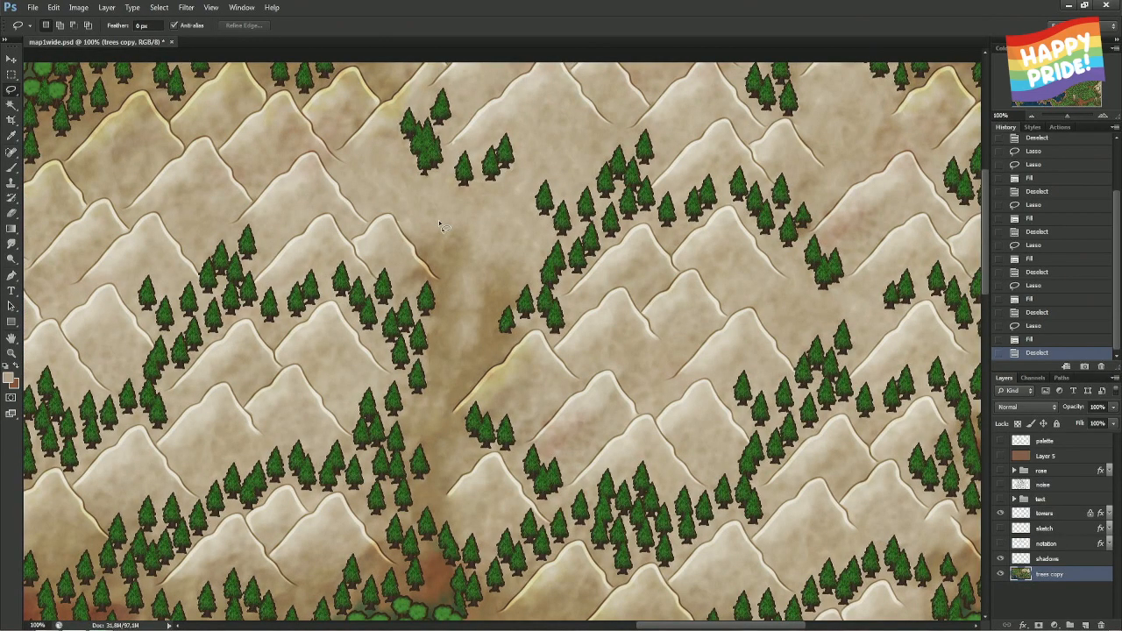
{"action": "mouse_move", "coordinate": [429, 235]}
{"action": "left_mouse_down"}
{"action": "mouse_move", "coordinate": [442, 279]}
{"action": "mouse_move", "coordinate": [440, 314]}
{"action": "mouse_move", "coordinate": [431, 384]}
{"action": "mouse_move", "coordinate": [409, 419]}
{"action": "mouse_move", "coordinate": [411, 445]}
{"action": "mouse_move", "coordinate": [423, 435]}
{"action": "mouse_move", "coordinate": [446, 475]}
{"action": "left_mouse_up"}
{"action": "mouse_move", "coordinate": [466, 436]}
{"action": "left_mouse_down"}
{"action": "mouse_move", "coordinate": [456, 401]}
{"action": "mouse_move", "coordinate": [495, 350]}
{"action": "mouse_move", "coordinate": [498, 314]}
{"action": "mouse_move", "coordinate": [522, 277]}
{"action": "left_mouse_up"}
{"action": "left_click_drag", "start_coordinate": [421, 228], "coordinate": [438, 238]}
{"action": "right_click", "coordinate": [440, 234]}
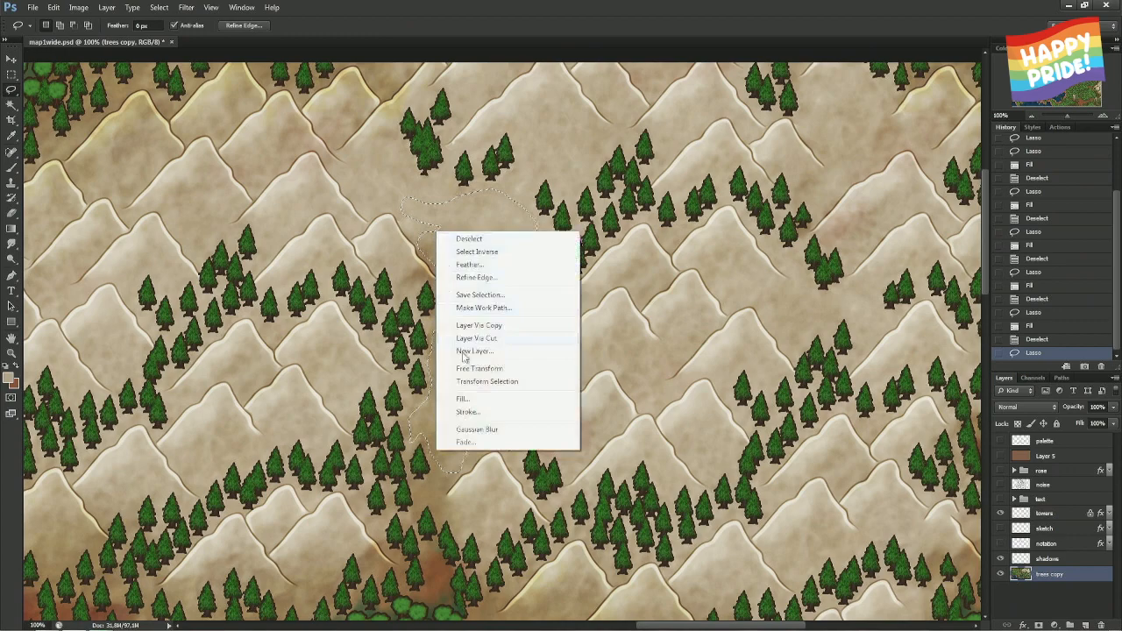
{"action": "left_click", "coordinate": [464, 402]}
{"action": "left_click", "coordinate": [625, 181]}
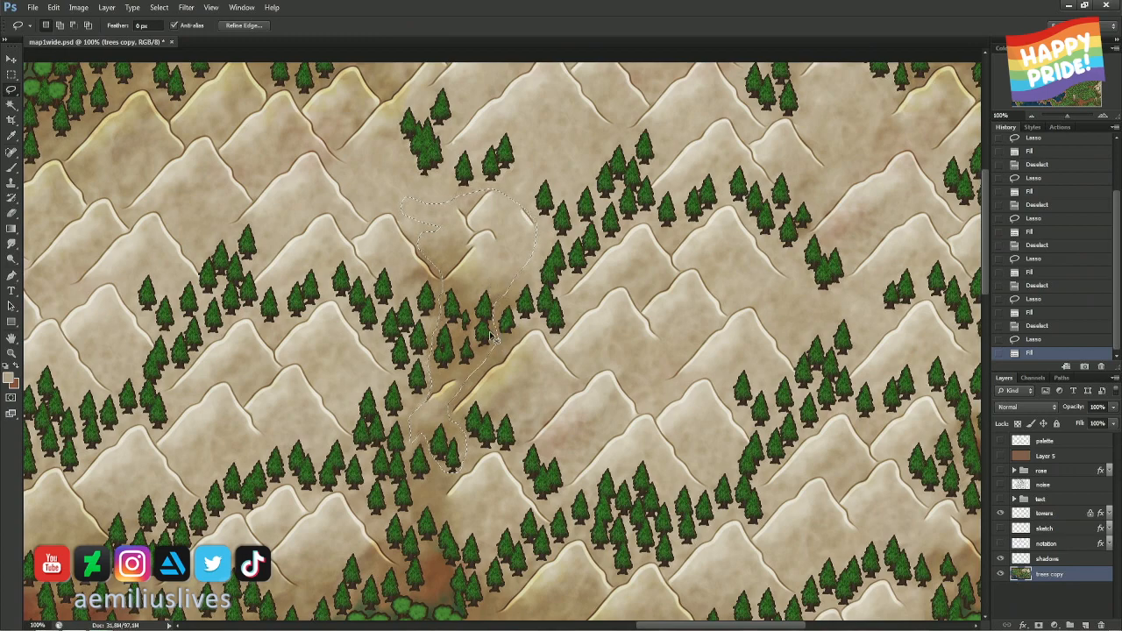
{"action": "key", "text": "ctrl+z"}
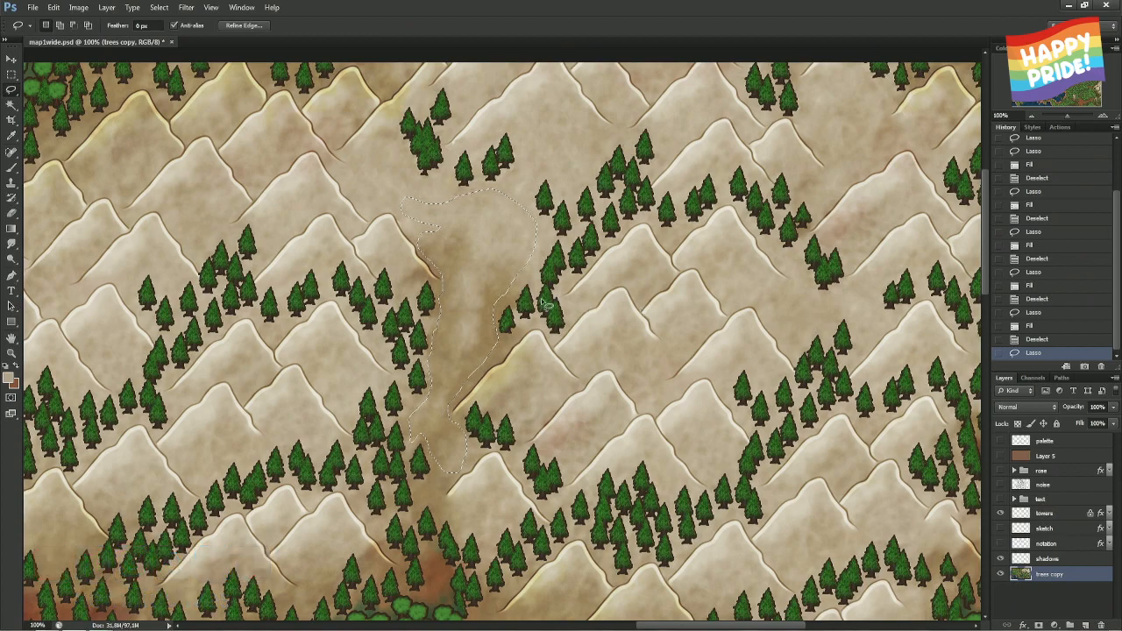
{"action": "key", "text": "ctrl+d"}
- Try the 166 px textured brush preset on the brown strip between the mountains, and undo the stroke
{"action": "key", "text": "b"}
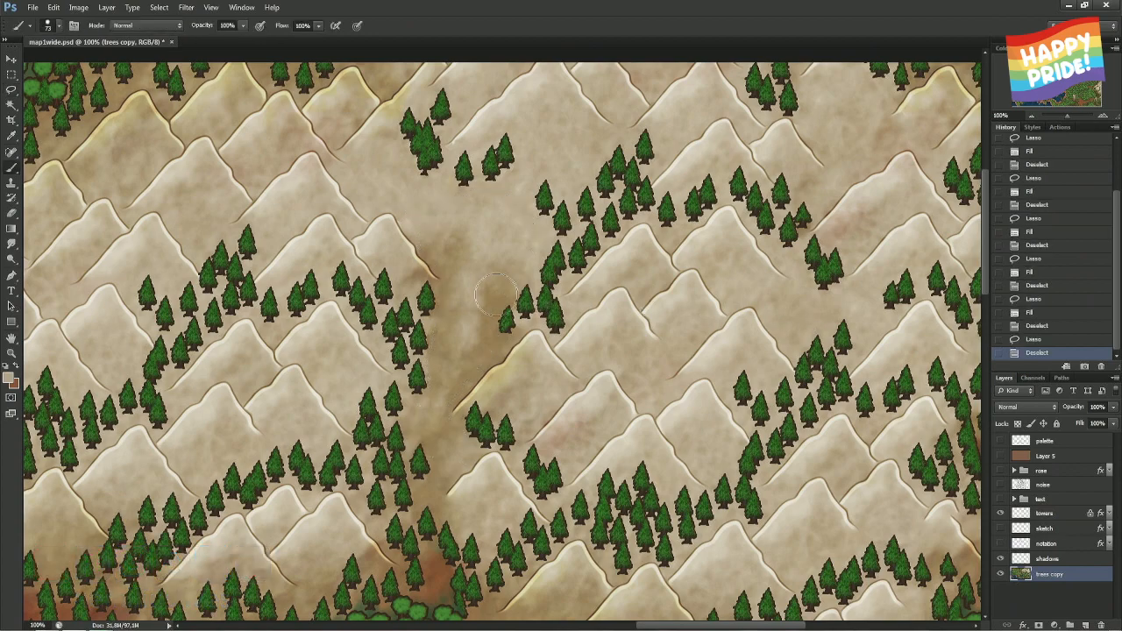
{"action": "right_click", "coordinate": [495, 296], "text": "alt"}
{"action": "key", "text": "F5"}
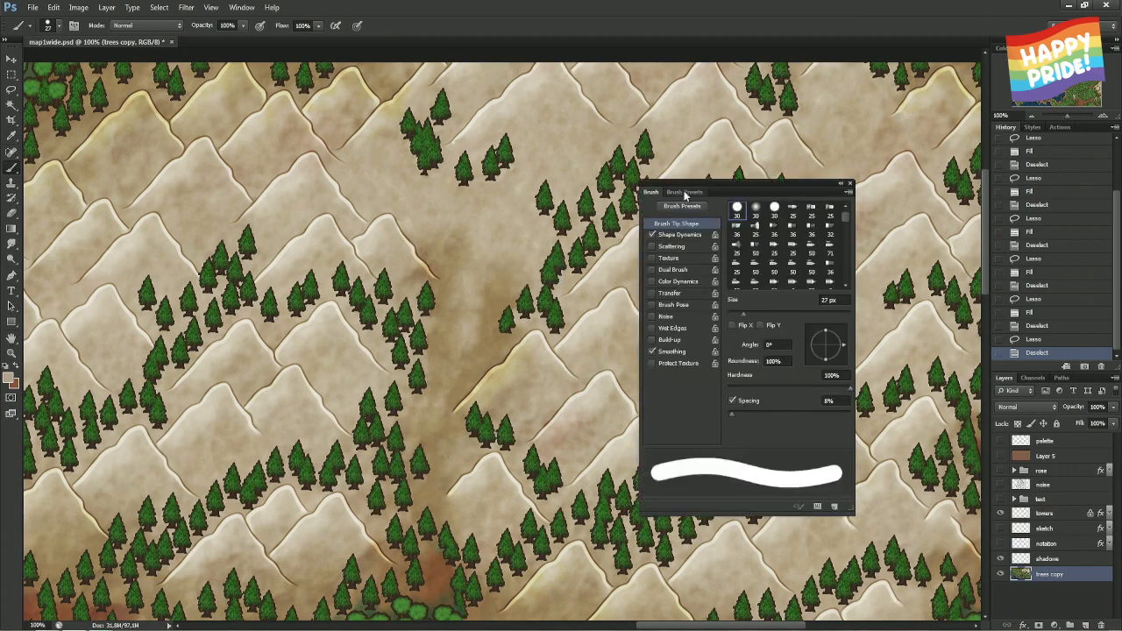
{"action": "left_click", "coordinate": [684, 191]}
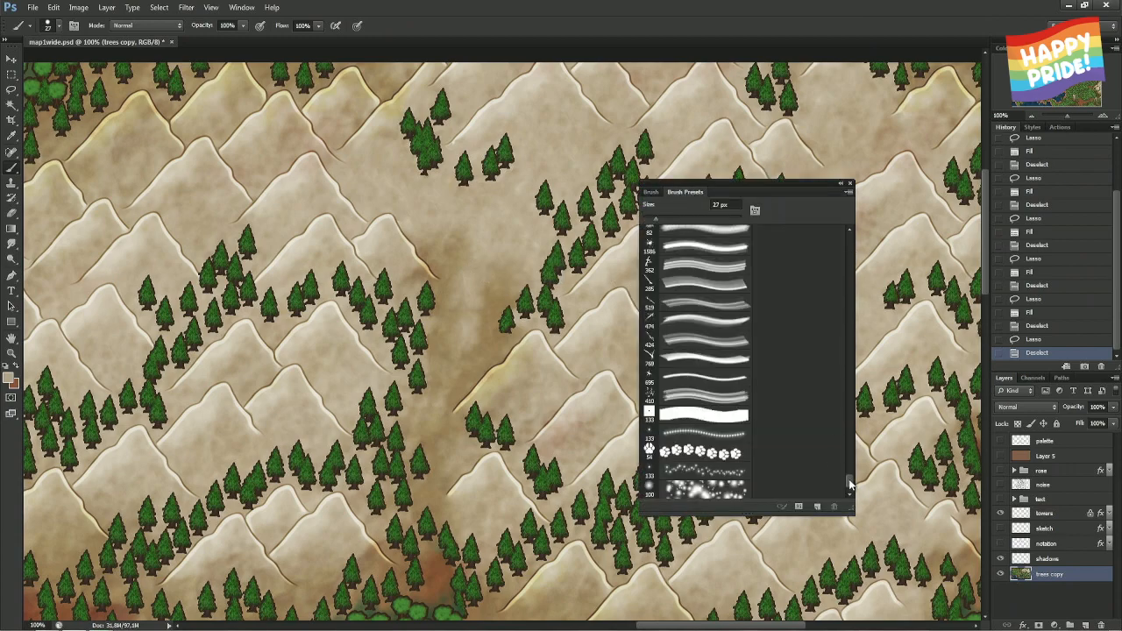
{"action": "left_click_drag", "start_coordinate": [849, 482], "coordinate": [847, 452]}
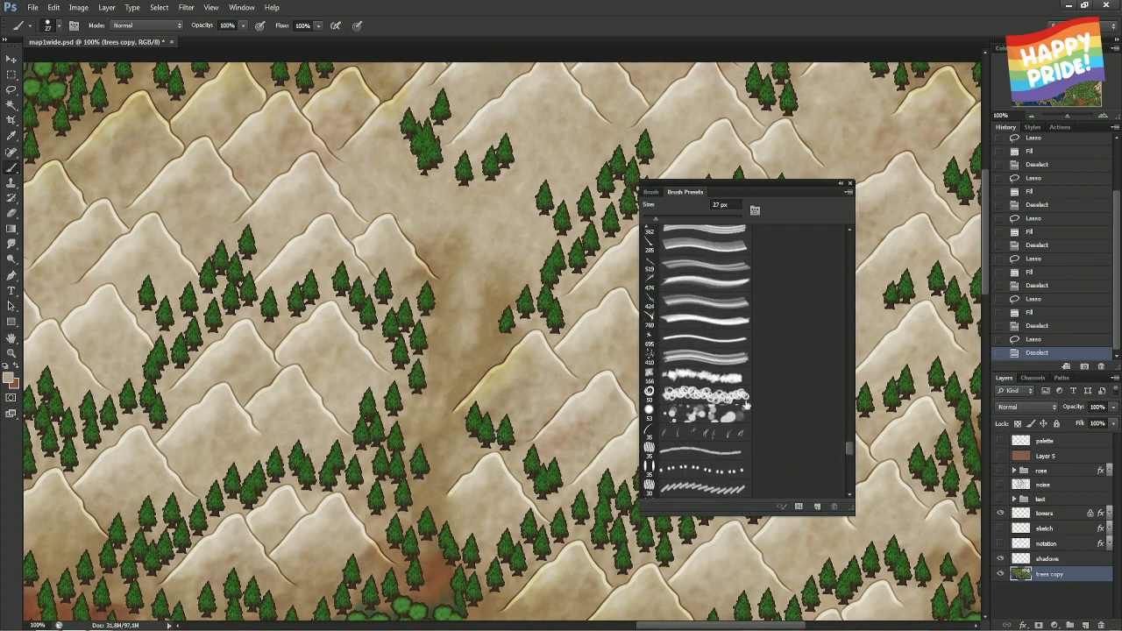
{"action": "left_click", "coordinate": [705, 377]}
{"action": "mouse_move", "coordinate": [491, 272]}
{"action": "left_mouse_down"}
{"action": "mouse_move", "coordinate": [508, 310]}
{"action": "mouse_move", "coordinate": [561, 318]}
{"action": "left_mouse_up"}
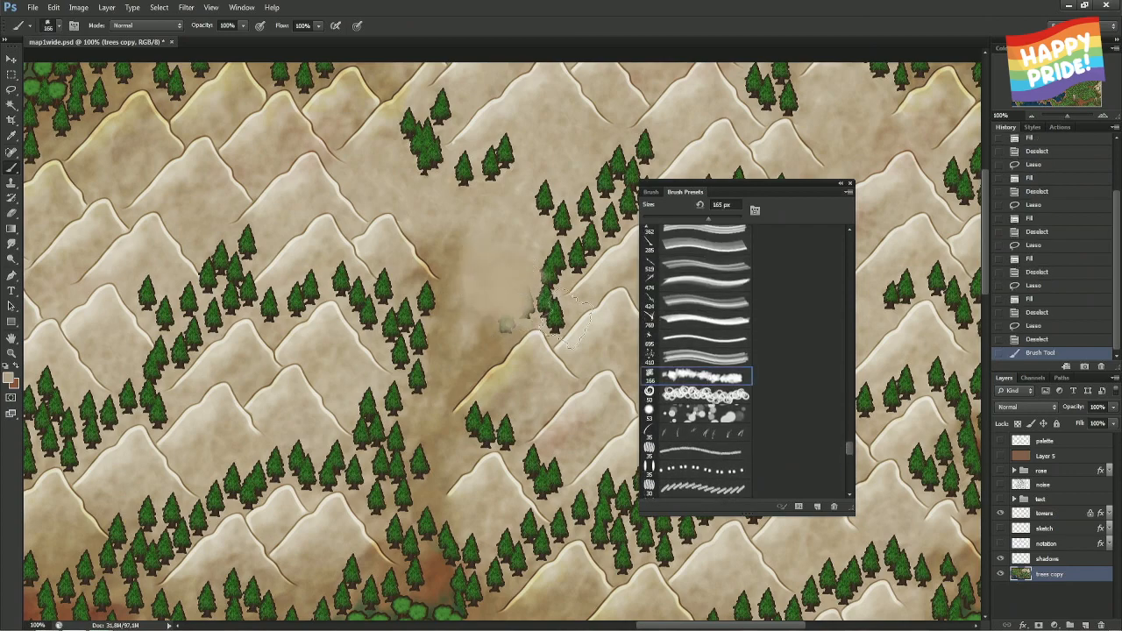
{"action": "key", "text": "ctrl+z"}
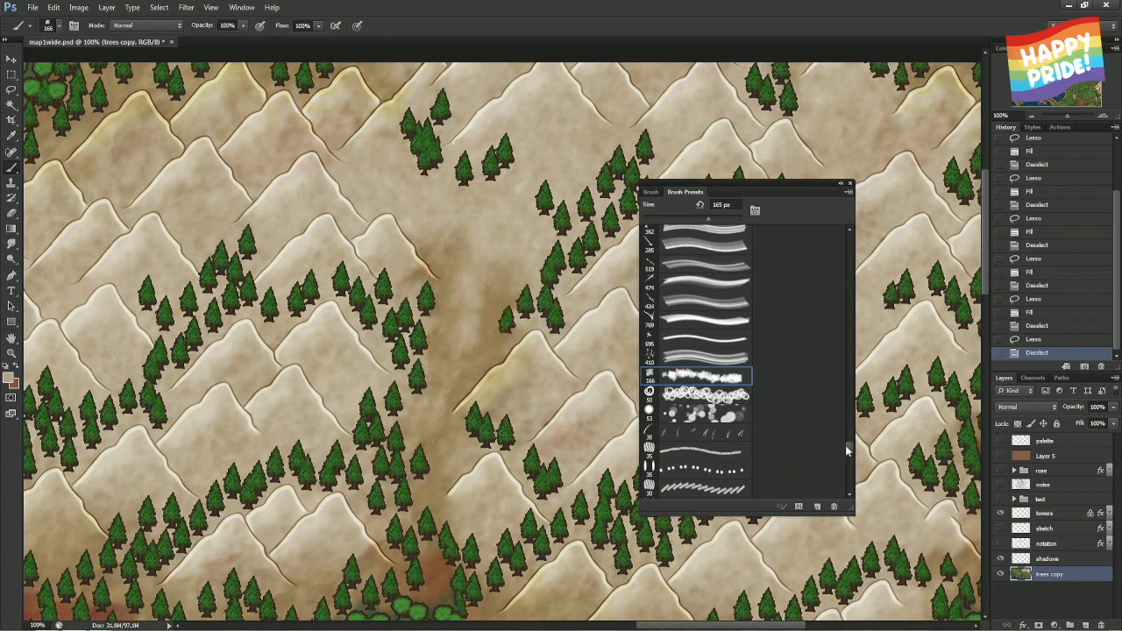
- Try the rough 165 px cloud brush preset at full and reduced size on the brown strip, undoing each stroke
{"action": "left_click_drag", "start_coordinate": [847, 451], "coordinate": [845, 400]}
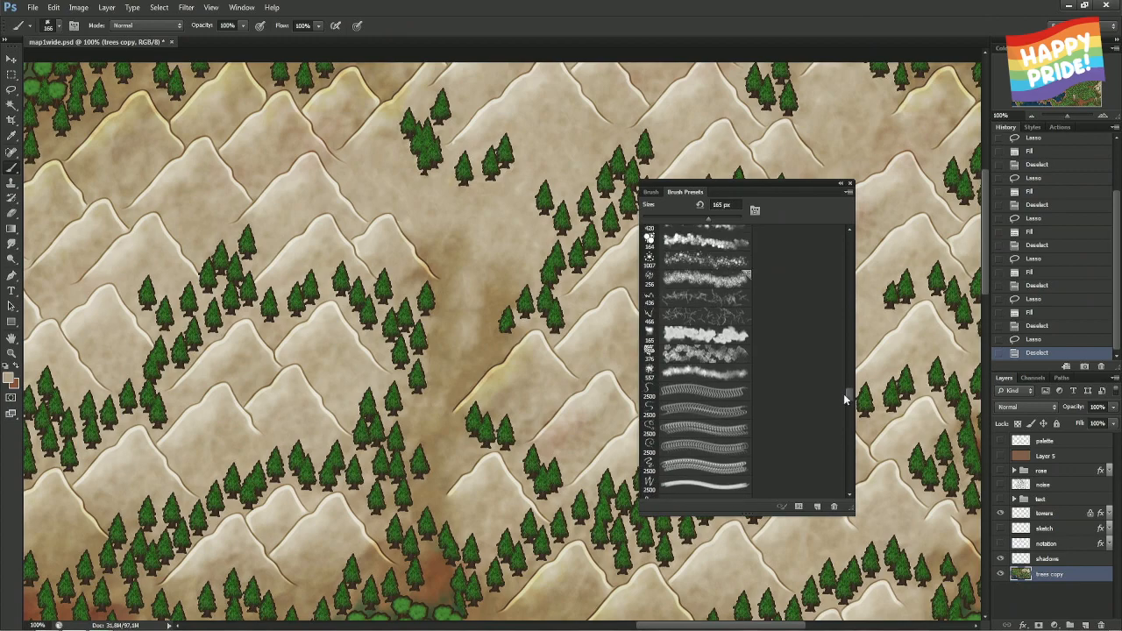
{"action": "left_click", "coordinate": [708, 374]}
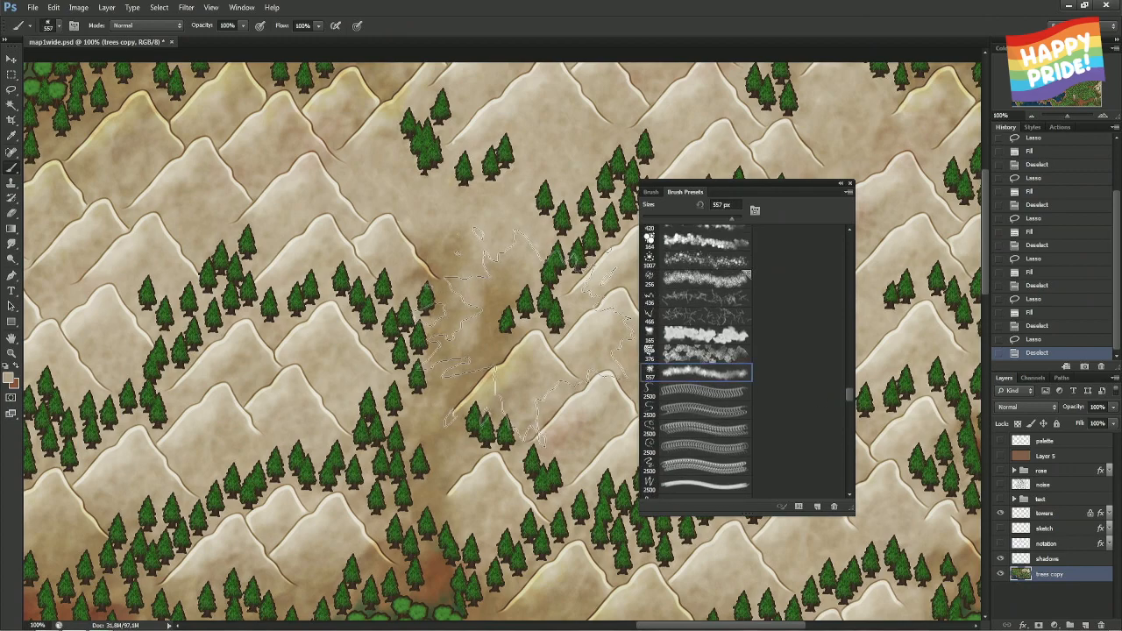
{"action": "left_click", "coordinate": [692, 336]}
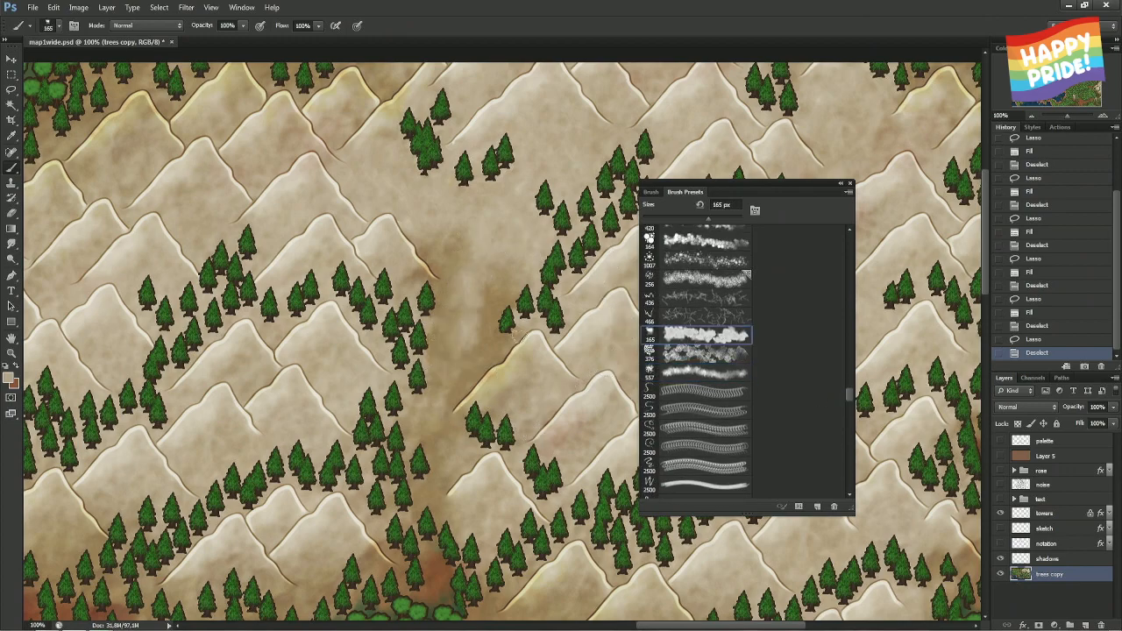
{"action": "left_click", "coordinate": [480, 316]}
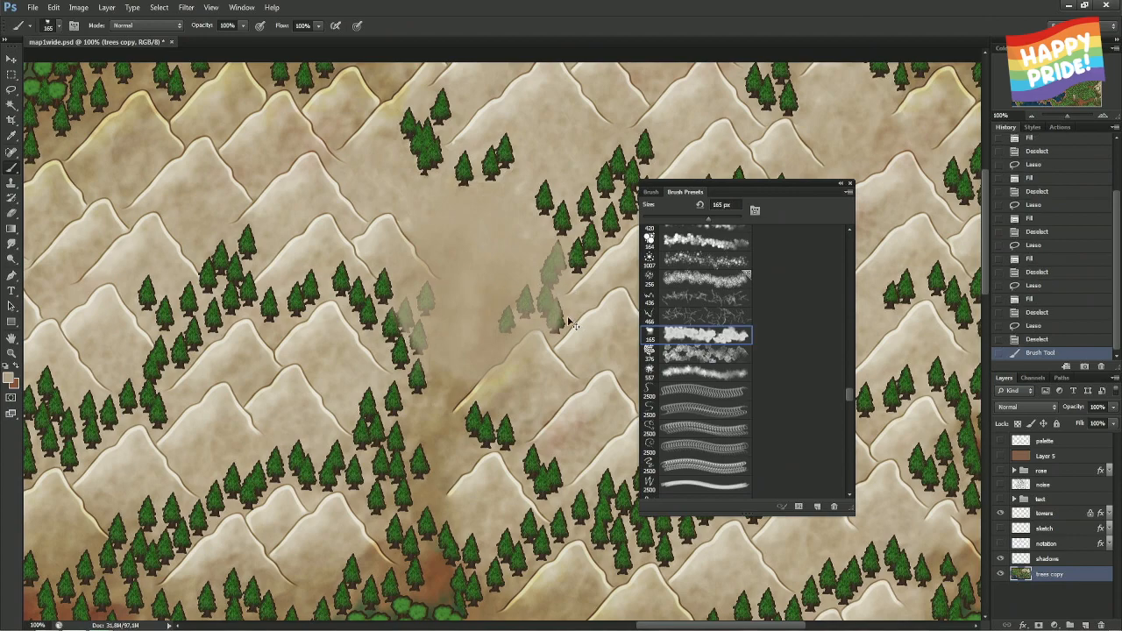
{"action": "key", "text": "ctrl+z"}
{"action": "mouse_move", "coordinate": [526, 315]}
{"action": "left_mouse_down"}
{"action": "mouse_move", "coordinate": [487, 316]}
{"action": "mouse_move", "coordinate": [513, 321]}
{"action": "left_mouse_up"}
{"action": "left_click", "coordinate": [501, 322]}
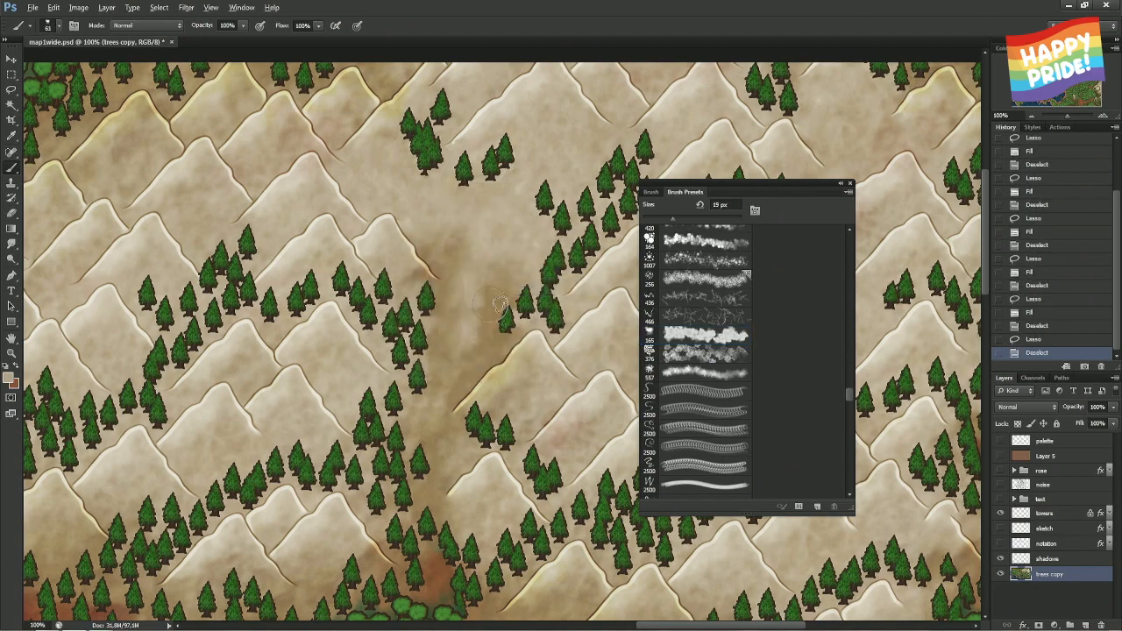
{"action": "key", "text": "ctrl+z"}
- Set the cloud brush's spacing to 22% at a size of 61 px, and undo a trial stroke down the strip
{"action": "left_click", "coordinate": [652, 192]}
{"action": "mouse_move", "coordinate": [729, 414]}
{"action": "left_mouse_down"}
{"action": "mouse_move", "coordinate": [769, 412]}
{"action": "mouse_move", "coordinate": [739, 419]}
{"action": "left_mouse_up"}
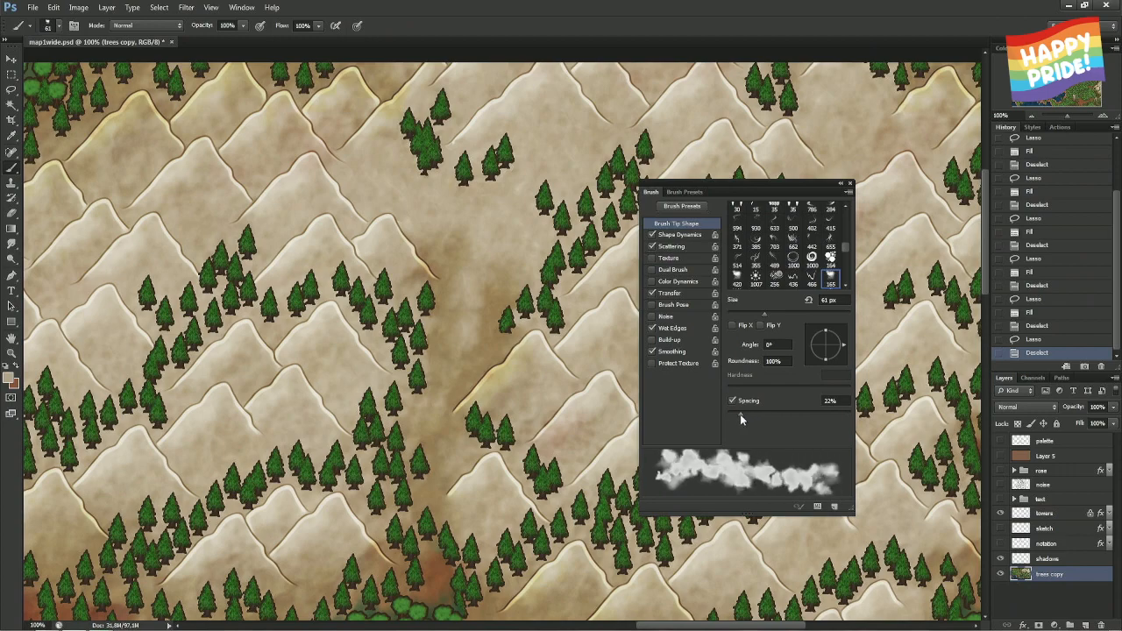
{"action": "mouse_move", "coordinate": [462, 326]}
{"action": "left_mouse_down"}
{"action": "mouse_move", "coordinate": [495, 290]}
{"action": "mouse_move", "coordinate": [475, 325]}
{"action": "mouse_move", "coordinate": [483, 344]}
{"action": "mouse_move", "coordinate": [450, 375]}
{"action": "left_mouse_up"}
{"action": "key", "text": "ctrl+z"}
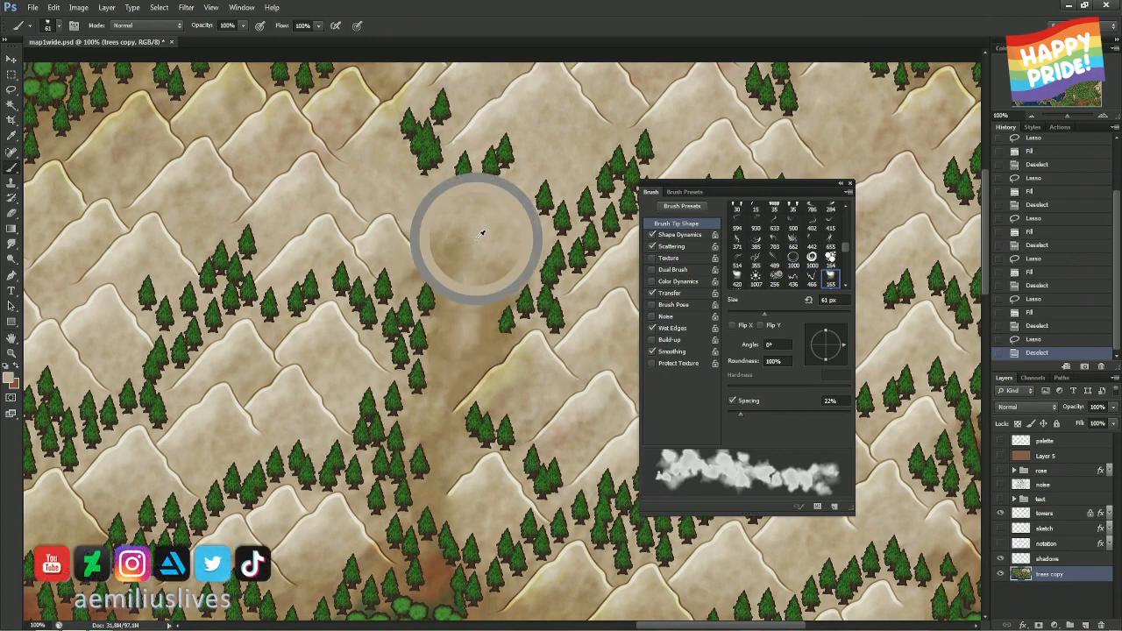
{"action": "key", "text": "bracketleft"}
{"action": "key", "text": "bracketleft"}
{"action": "key", "text": "bracketleft"}
{"action": "key", "text": "bracketleft"}
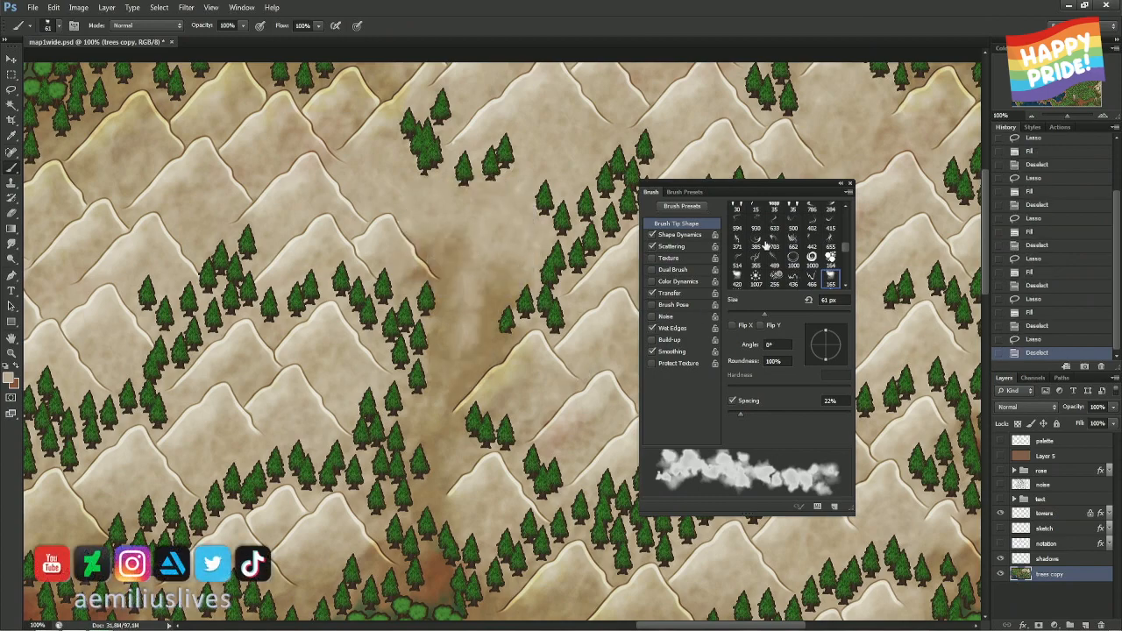
- Choose the 420 px scattered brush preset, reduce its size to 47 px, and undo a trial stroke on the strip
{"action": "left_click", "coordinate": [684, 193]}
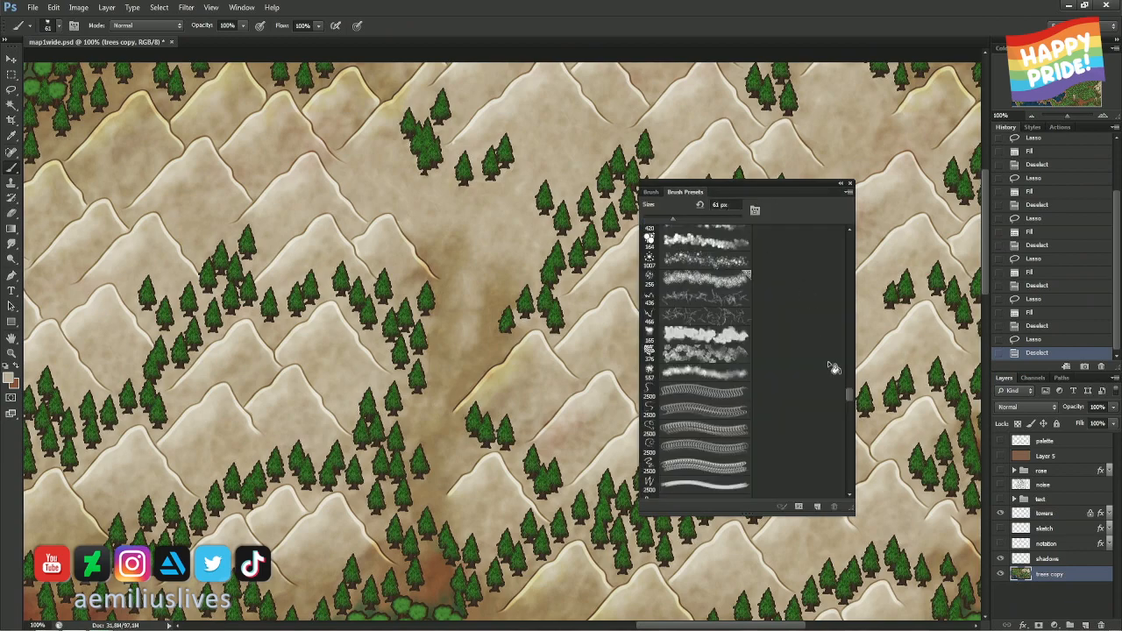
{"action": "scroll", "coordinate": [850, 392], "scroll_direction": "up", "scroll_amount": 4}
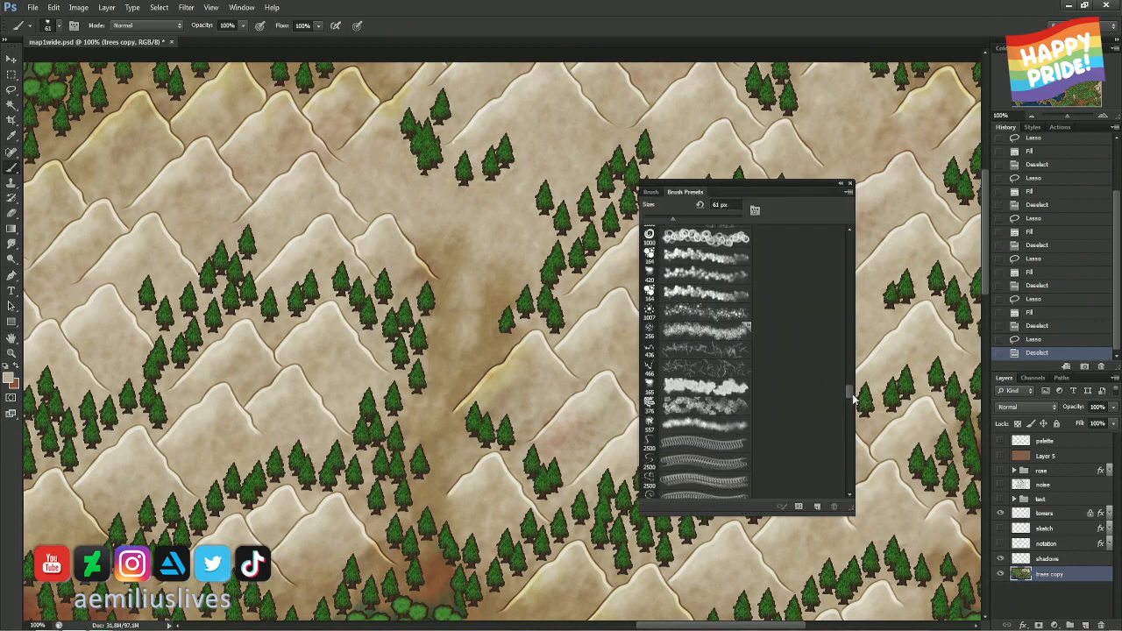
{"action": "left_click", "coordinate": [672, 296]}
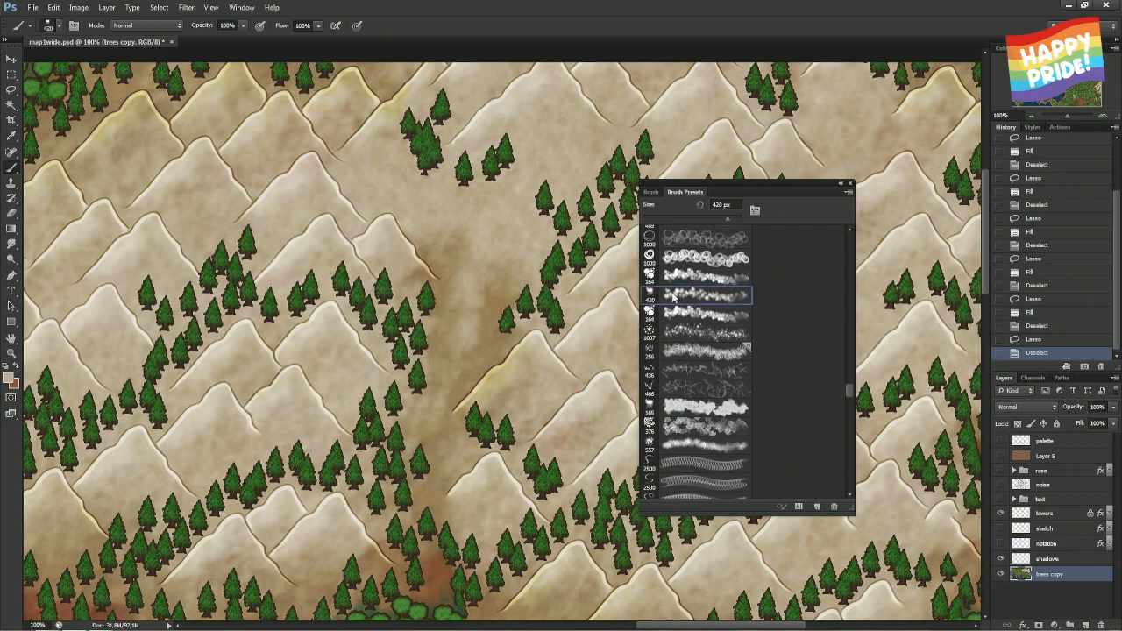
{"action": "right_click", "coordinate": [518, 296]}
{"action": "left_click", "coordinate": [519, 296]}
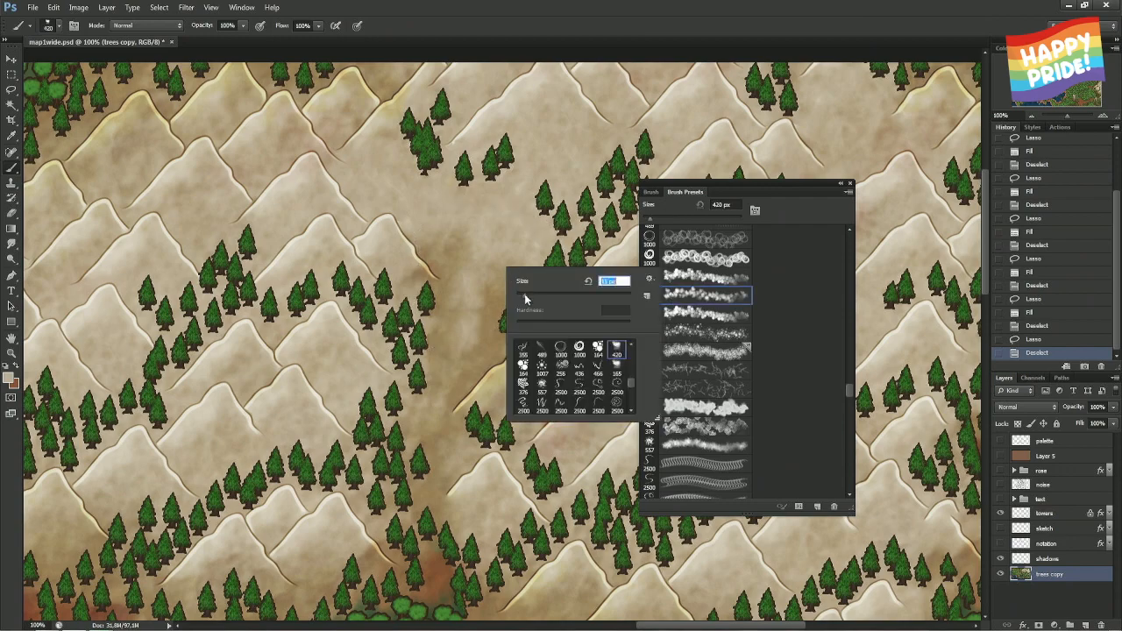
{"action": "left_click", "coordinate": [533, 294]}
{"action": "mouse_move", "coordinate": [502, 263]}
{"action": "left_mouse_down"}
{"action": "mouse_move", "coordinate": [500, 281]}
{"action": "mouse_move", "coordinate": [515, 279]}
{"action": "mouse_move", "coordinate": [476, 321]}
{"action": "left_mouse_up"}
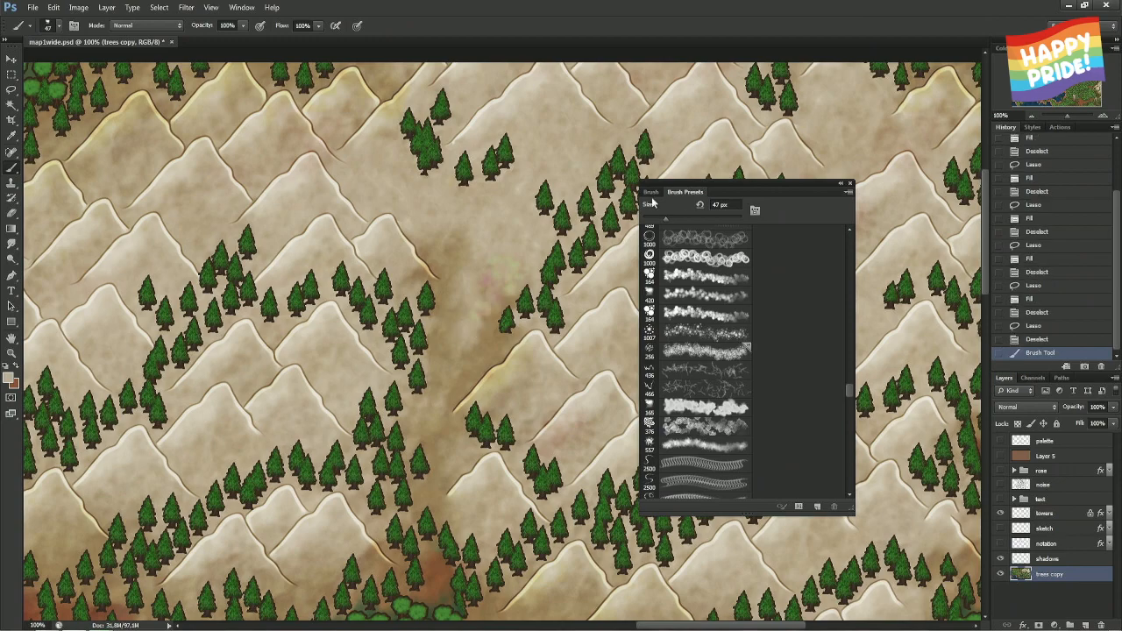
{"action": "key", "text": "ctrl+z"}
- Undo a full-opacity trial stroke, and soften the brown strip's upper part with sand-coloured strokes at 50% opacity
{"action": "left_click", "coordinate": [653, 193]}
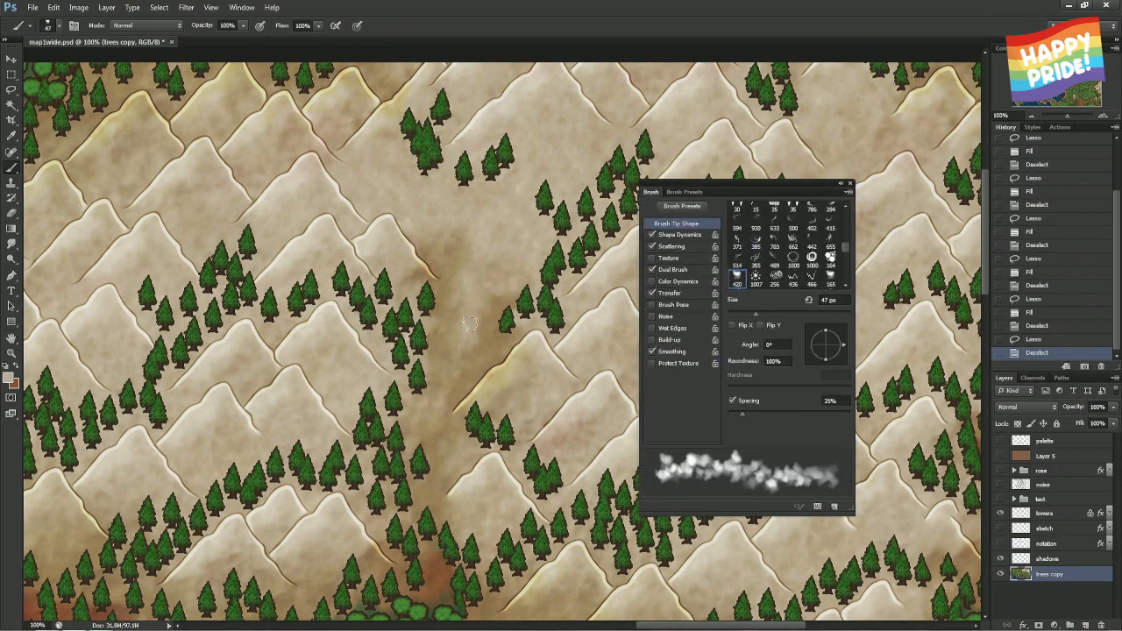
{"action": "mouse_move", "coordinate": [470, 324]}
{"action": "left_mouse_down"}
{"action": "mouse_move", "coordinate": [495, 296]}
{"action": "mouse_move", "coordinate": [492, 340]}
{"action": "left_mouse_up"}
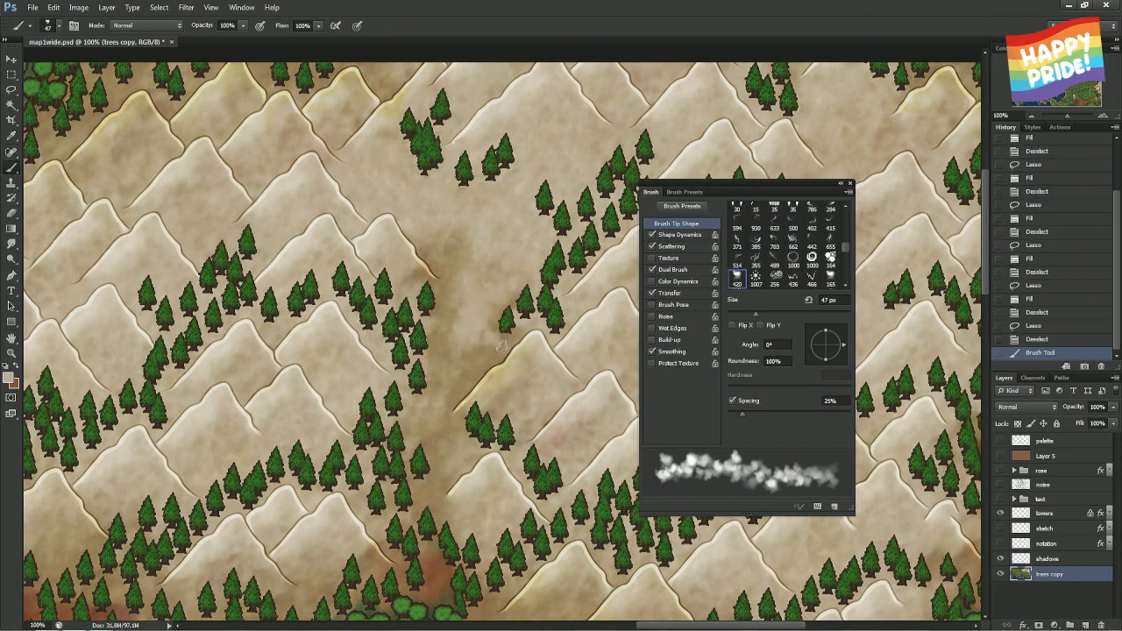
{"action": "key", "text": "ctrl+z"}
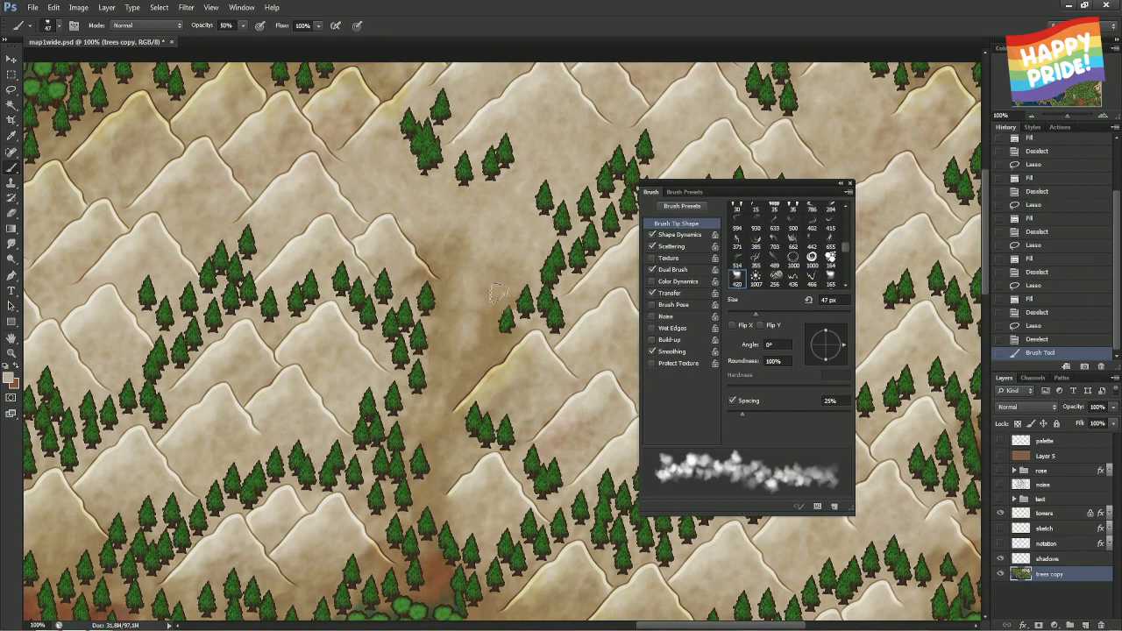
{"action": "mouse_move", "coordinate": [489, 299]}
{"action": "left_mouse_down"}
{"action": "mouse_move", "coordinate": [504, 294]}
{"action": "mouse_move", "coordinate": [480, 283]}
{"action": "left_mouse_up"}
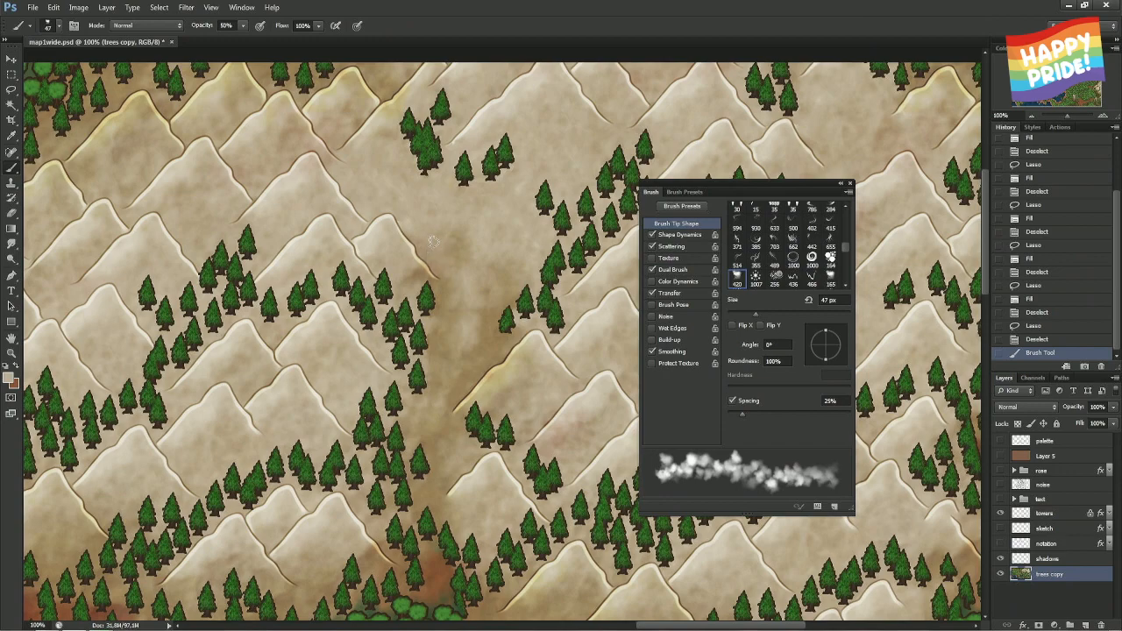
{"action": "left_click_drag", "start_coordinate": [457, 246], "coordinate": [457, 232]}
{"action": "mouse_move", "coordinate": [463, 331]}
{"action": "left_mouse_down"}
{"action": "mouse_move", "coordinate": [497, 348]}
{"action": "mouse_move", "coordinate": [480, 300]}
{"action": "left_mouse_up"}
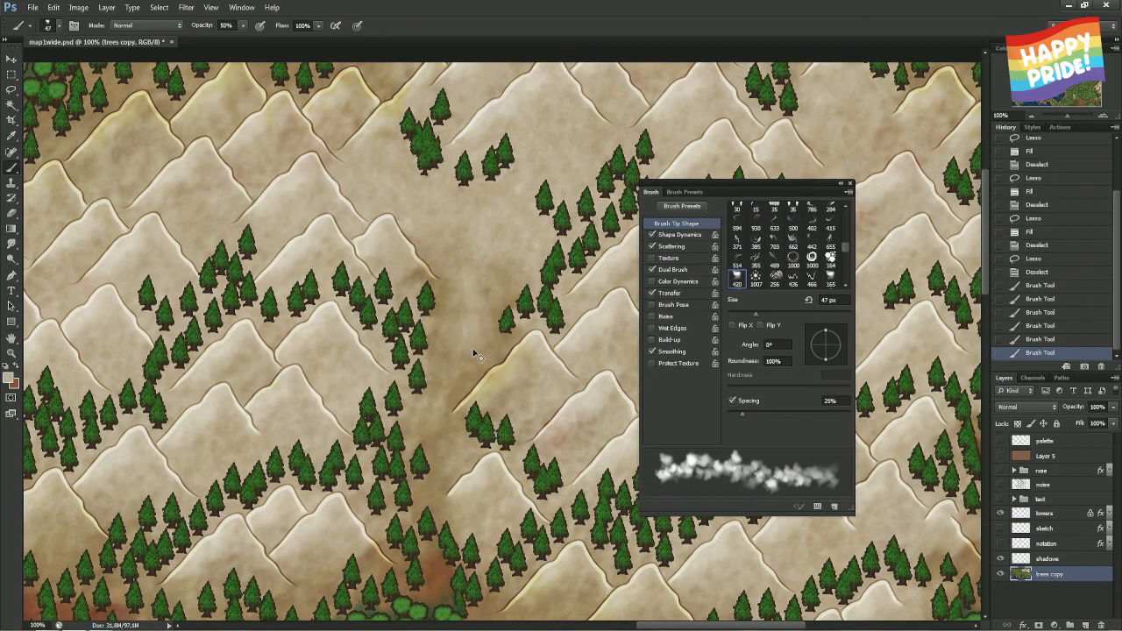
- Compare the strip with and without the last two brush strokes, and restore the latest history state
{"action": "left_click", "coordinate": [1052, 341]}
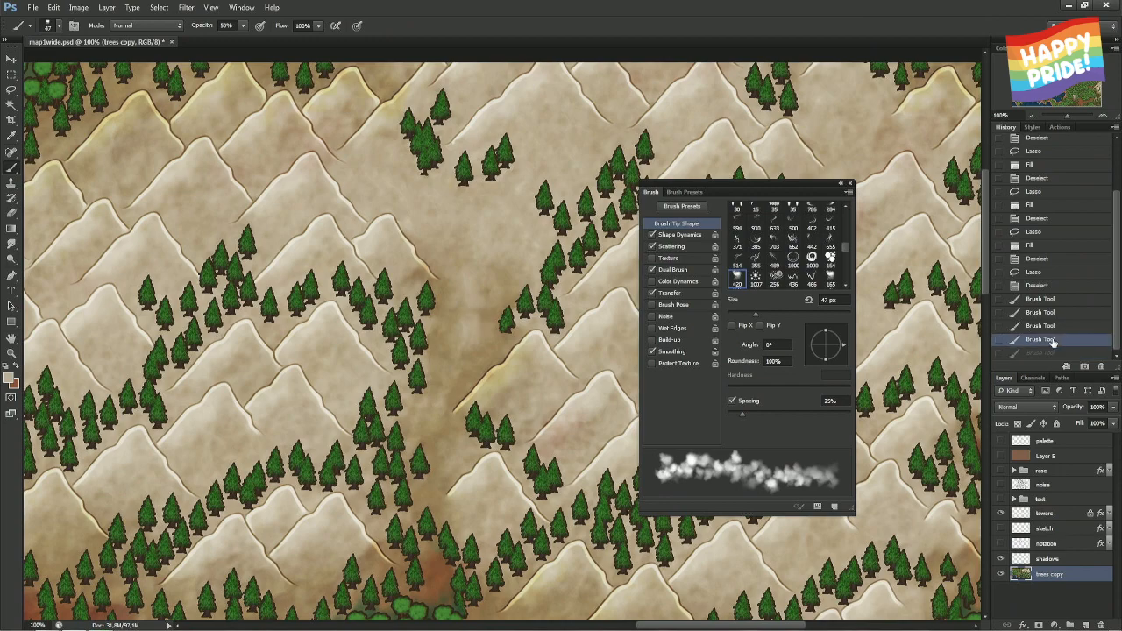
{"action": "left_click", "coordinate": [1053, 327]}
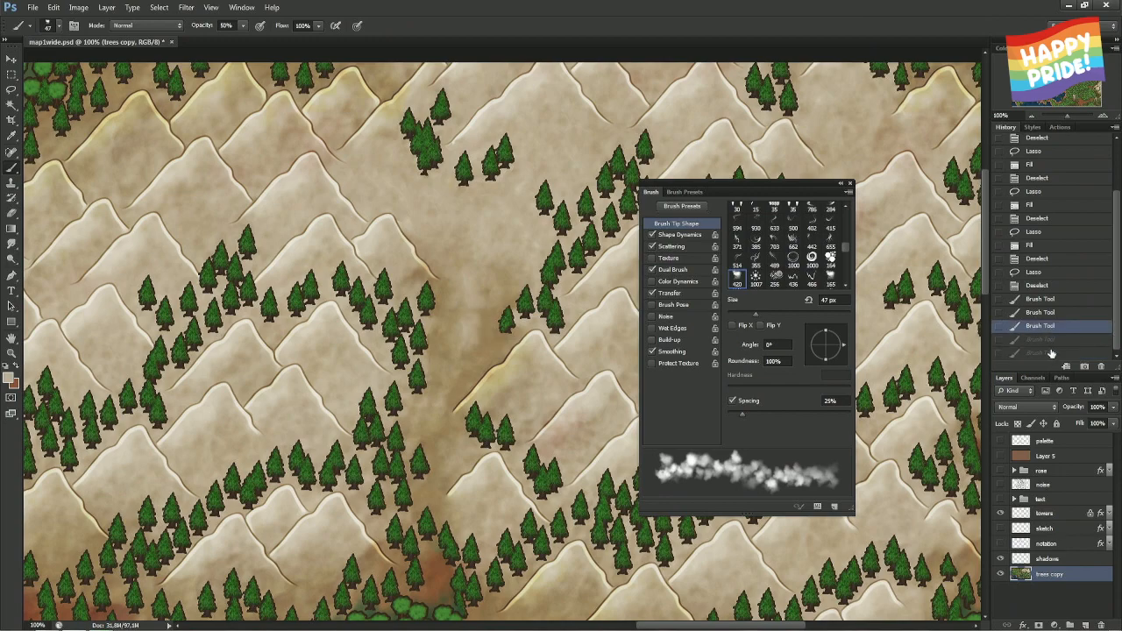
{"action": "left_click", "coordinate": [1051, 352]}
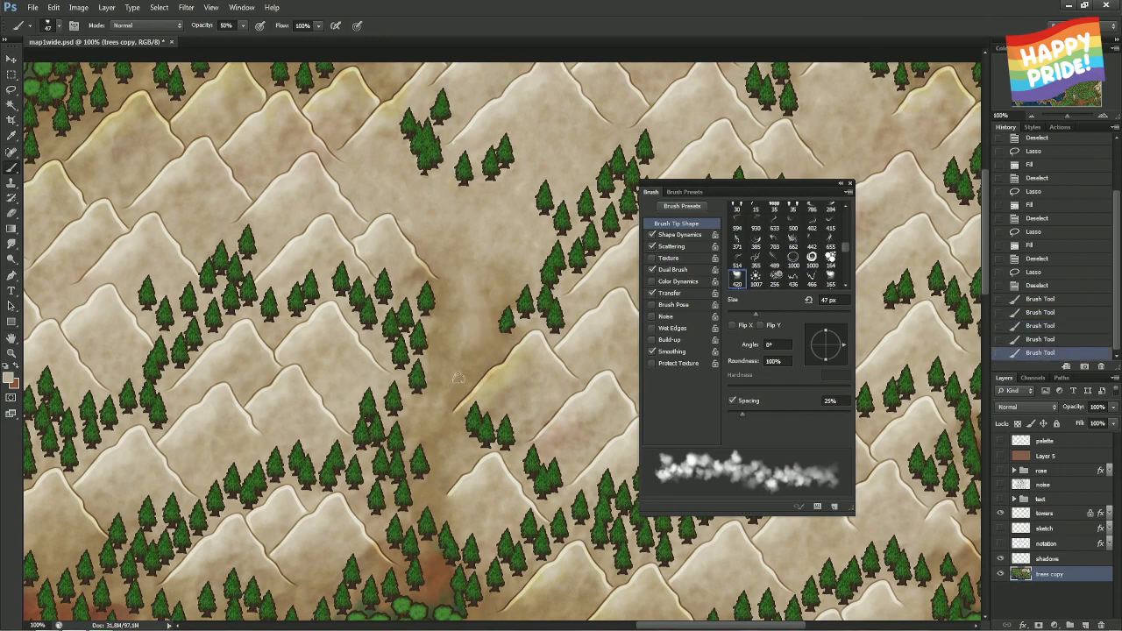
- Try more sand-coloured strokes along the brown strip's edges at 50% opacity, and step back through the history to remove them
{"action": "mouse_move", "coordinate": [488, 348]}
{"action": "left_mouse_down"}
{"action": "mouse_move", "coordinate": [458, 373]}
{"action": "mouse_move", "coordinate": [472, 392]}
{"action": "left_mouse_up"}
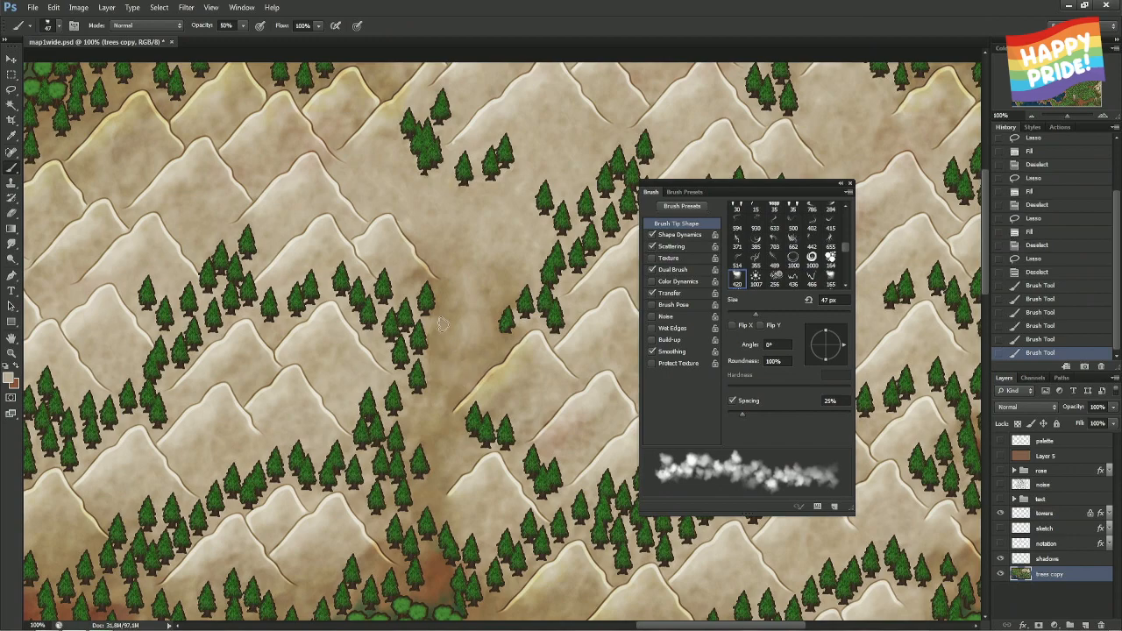
{"action": "left_click", "coordinate": [442, 318]}
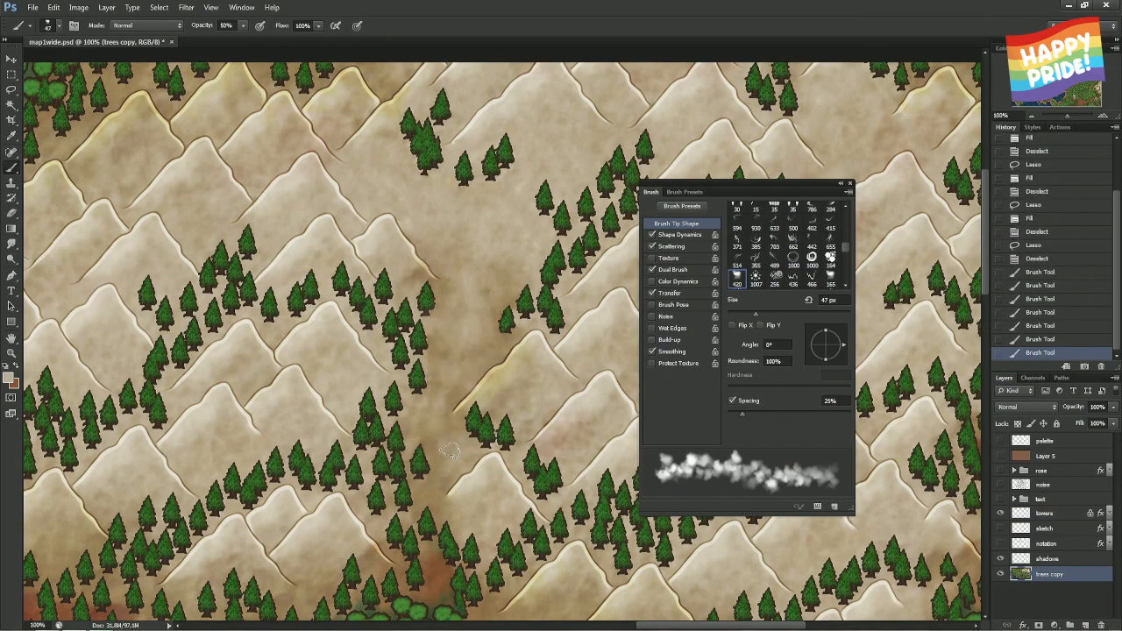
{"action": "left_click", "coordinate": [445, 316]}
{"action": "key", "text": "ctrl+z"}
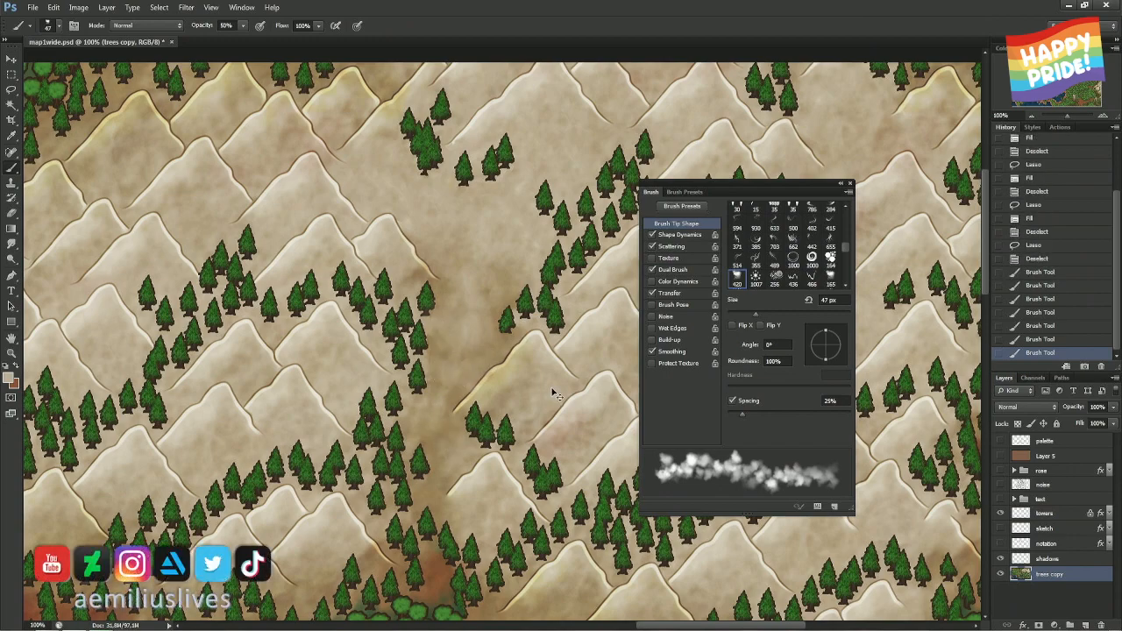
{"action": "left_click", "coordinate": [1049, 339]}
{"action": "left_click", "coordinate": [1049, 325]}
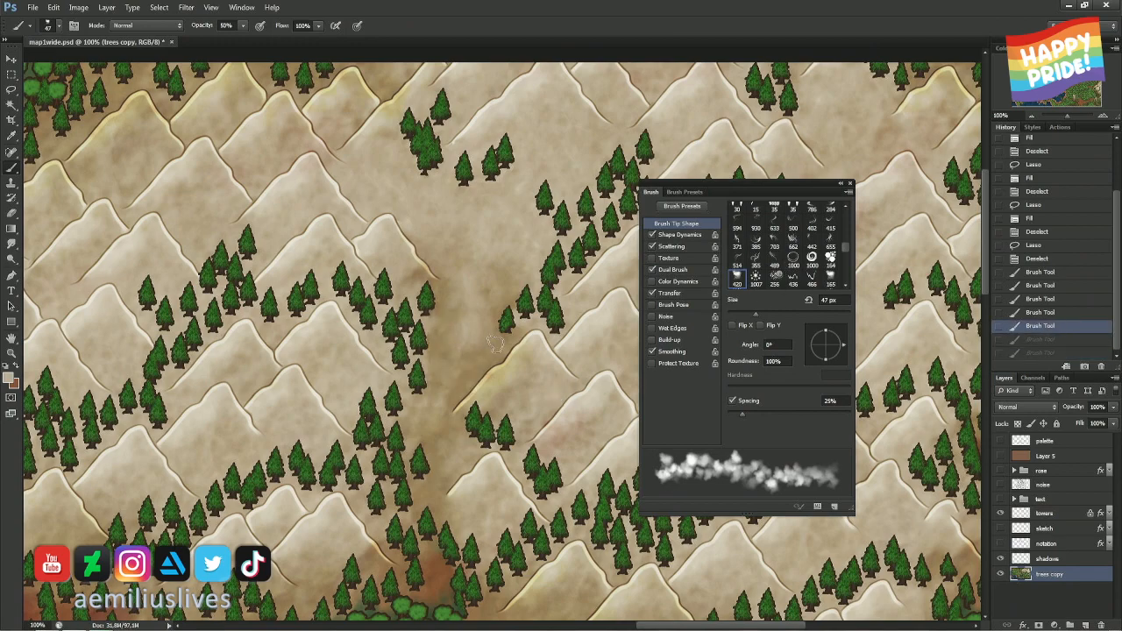
- Brush more sand colour at 50% opacity along the brown strip between the mountains, and close the brush settings
{"action": "left_click_drag", "start_coordinate": [494, 344], "coordinate": [440, 405]}
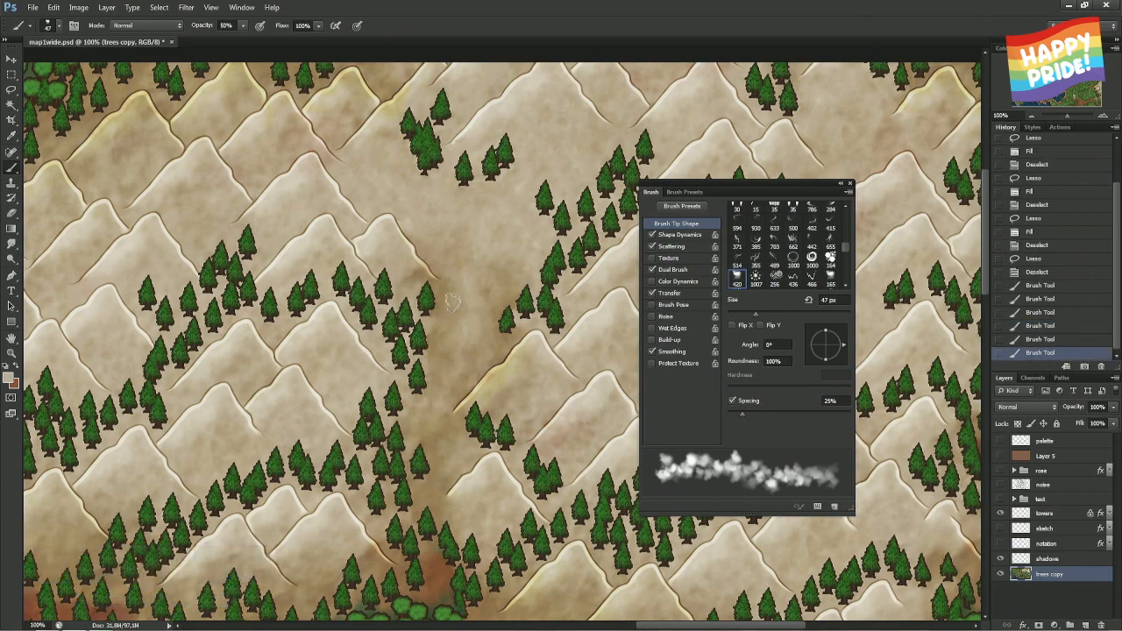
{"action": "left_click_drag", "start_coordinate": [451, 305], "coordinate": [444, 279]}
{"action": "left_click_drag", "start_coordinate": [443, 279], "coordinate": [456, 303]}
{"action": "key", "text": "ctrl+z"}
{"action": "left_click_drag", "start_coordinate": [445, 218], "coordinate": [488, 258]}
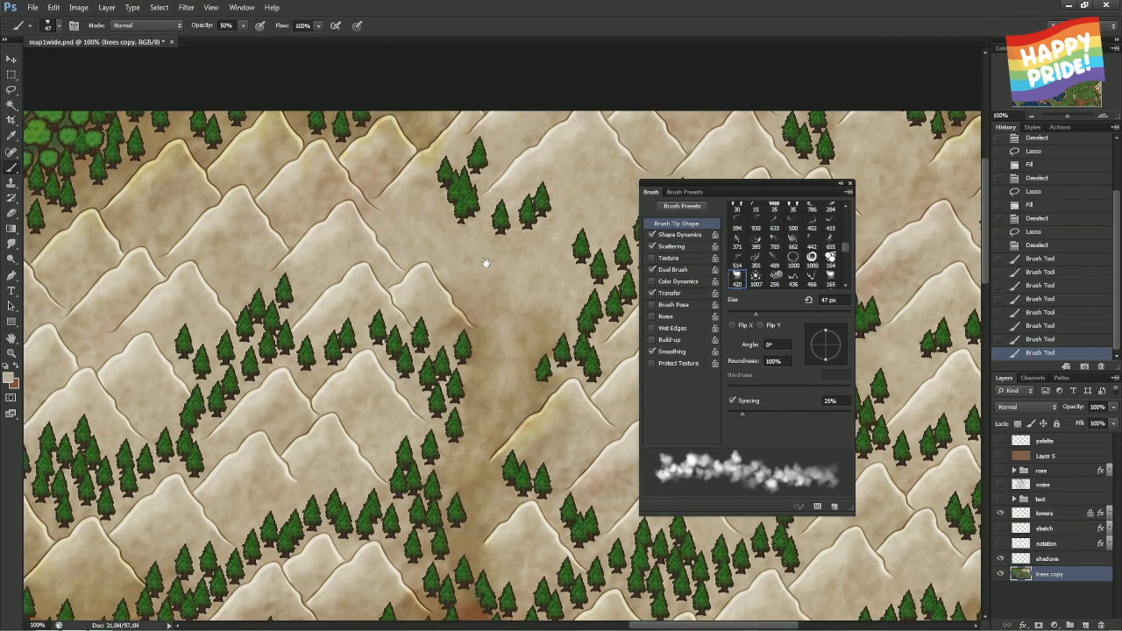
{"action": "left_click", "coordinate": [849, 183]}
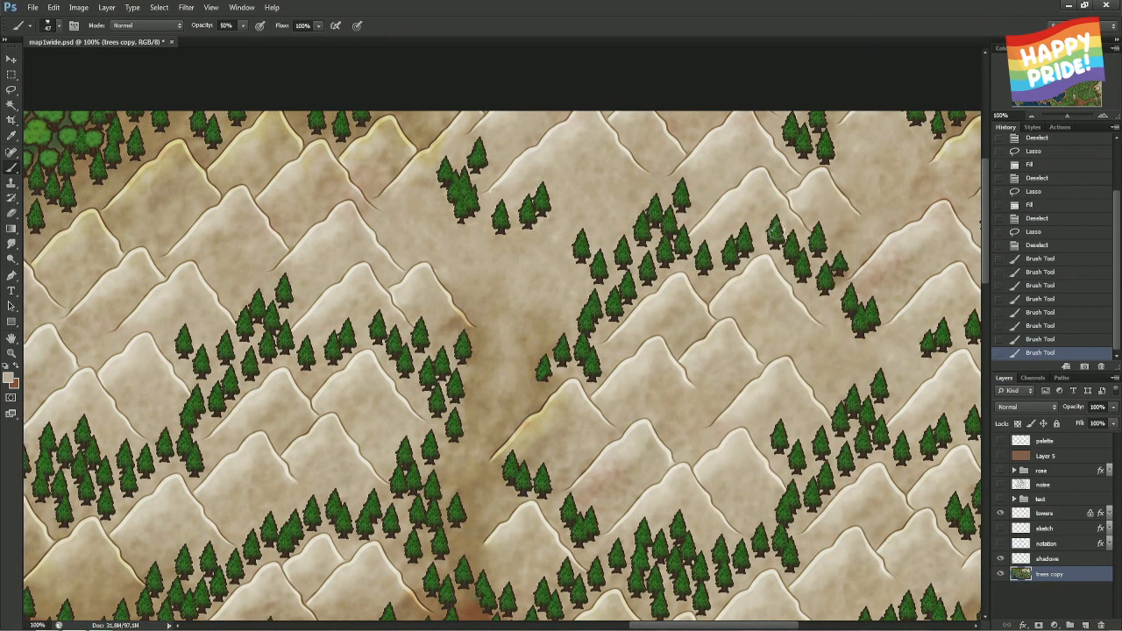
- Lasso the right slope of the small mountain at the map's eastern edge and remove it with a Content-Aware fill
{"action": "mouse_move", "coordinate": [669, 351]}
{"action": "left_mouse_down"}
{"action": "mouse_move", "coordinate": [605, 237]}
{"action": "mouse_move", "coordinate": [484, 196]}
{"action": "left_mouse_up"}
{"action": "right_click", "coordinate": [483, 196]}
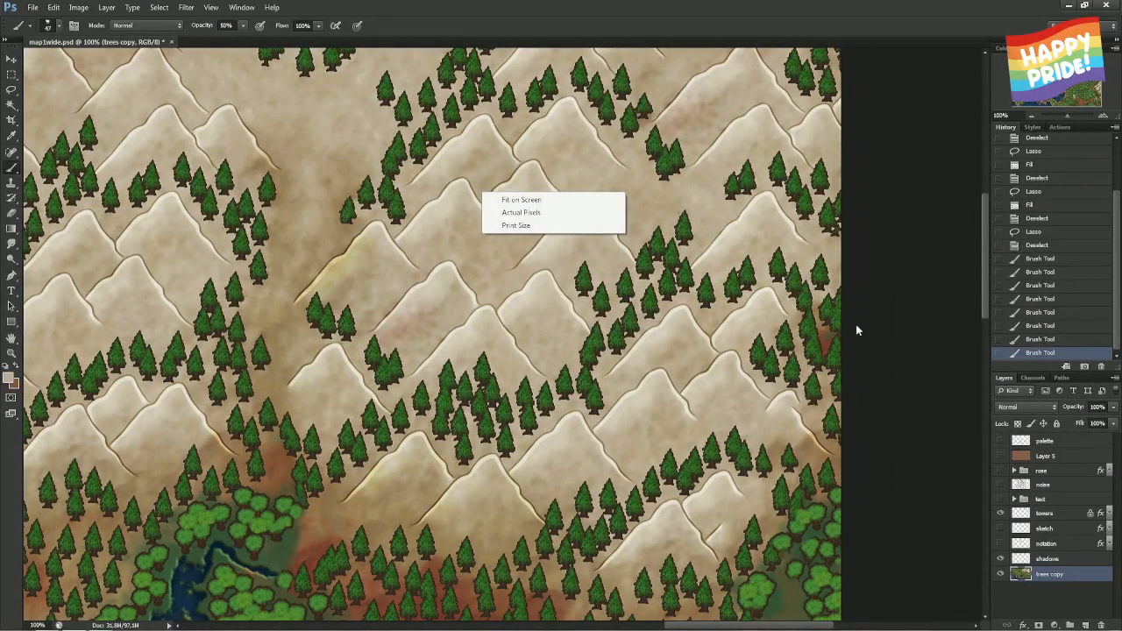
{"action": "left_click", "coordinate": [877, 308]}
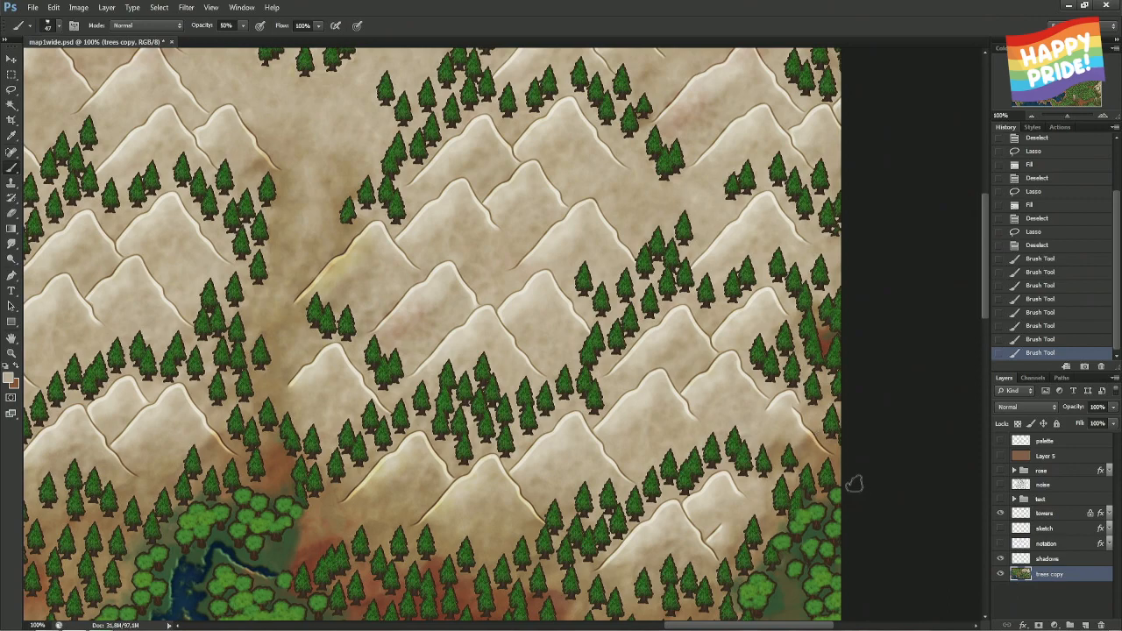
{"action": "key", "text": "l"}
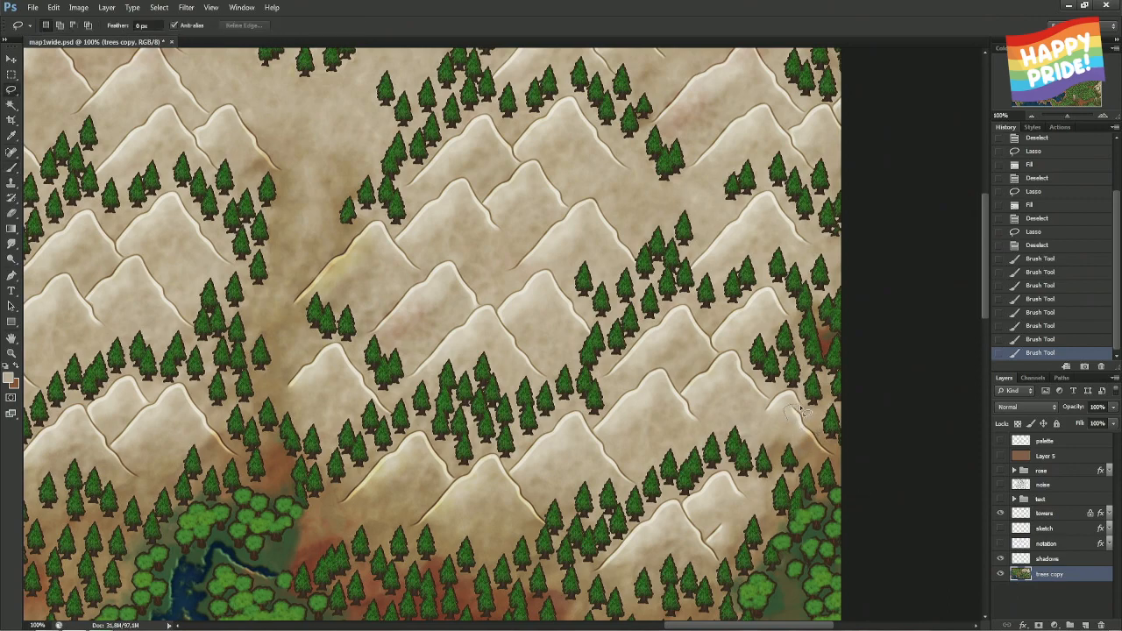
{"action": "mouse_move", "coordinate": [811, 426]}
{"action": "left_mouse_down"}
{"action": "mouse_move", "coordinate": [840, 462]}
{"action": "mouse_move", "coordinate": [789, 431]}
{"action": "left_mouse_up"}
{"action": "right_click", "coordinate": [787, 435]}
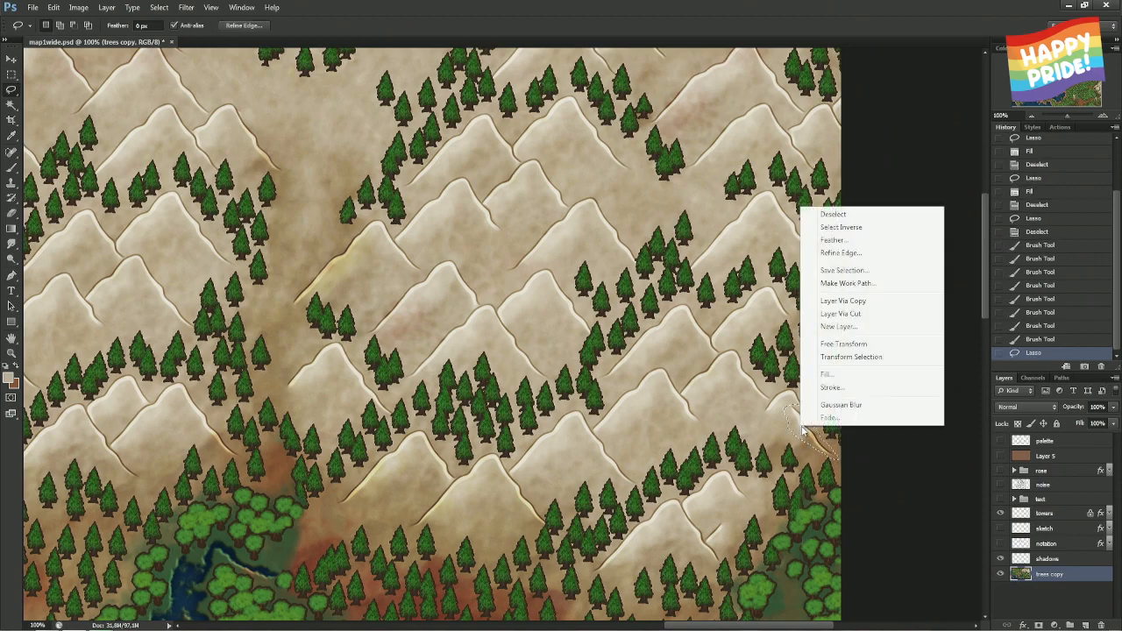
{"action": "left_click", "coordinate": [824, 381]}
{"action": "left_click", "coordinate": [627, 181]}
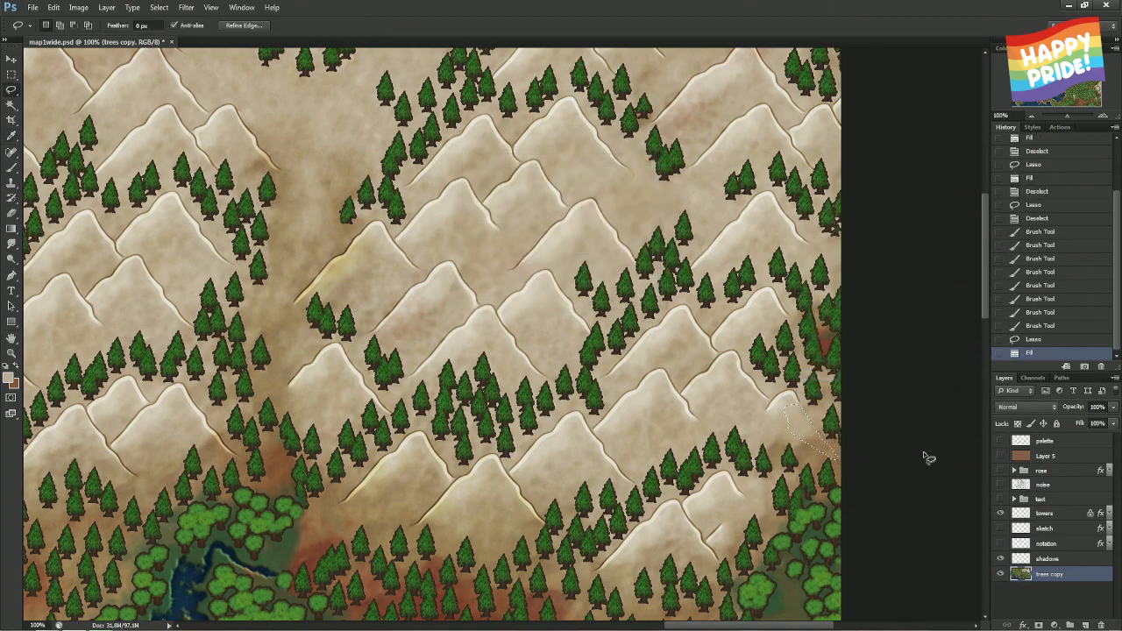
{"action": "key", "text": "ctrl+d"}
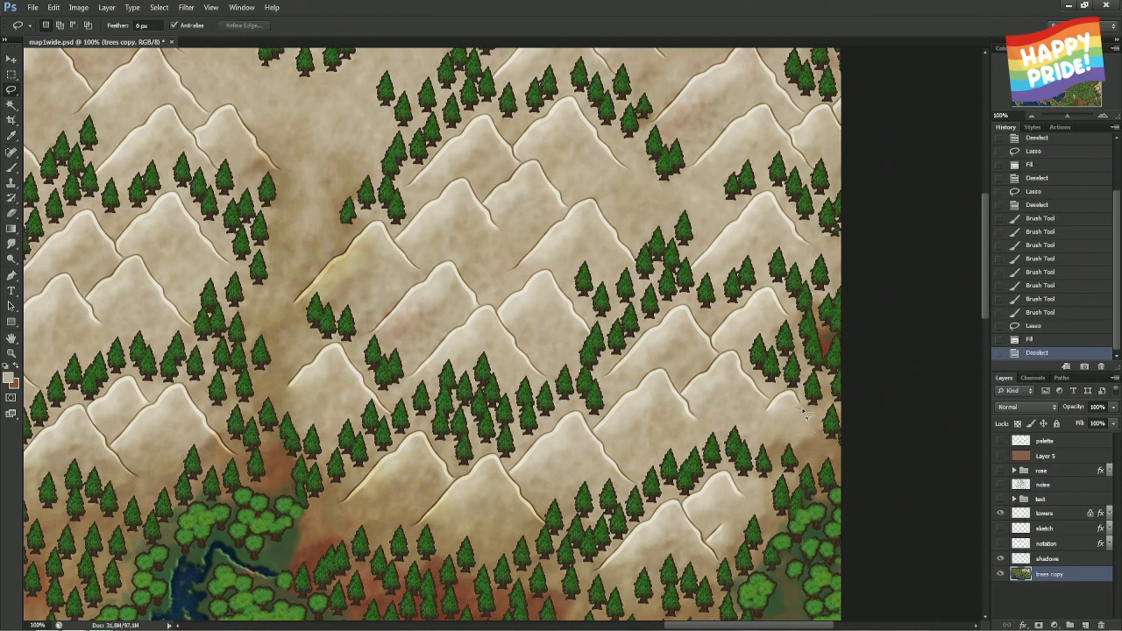
- Lasso the small eastern mountain's remaining ridge line and erase it with a Content-Aware fill at 100% opacity
{"action": "left_click_drag", "start_coordinate": [804, 398], "coordinate": [829, 417]}
{"action": "key", "text": "ctrl+d"}
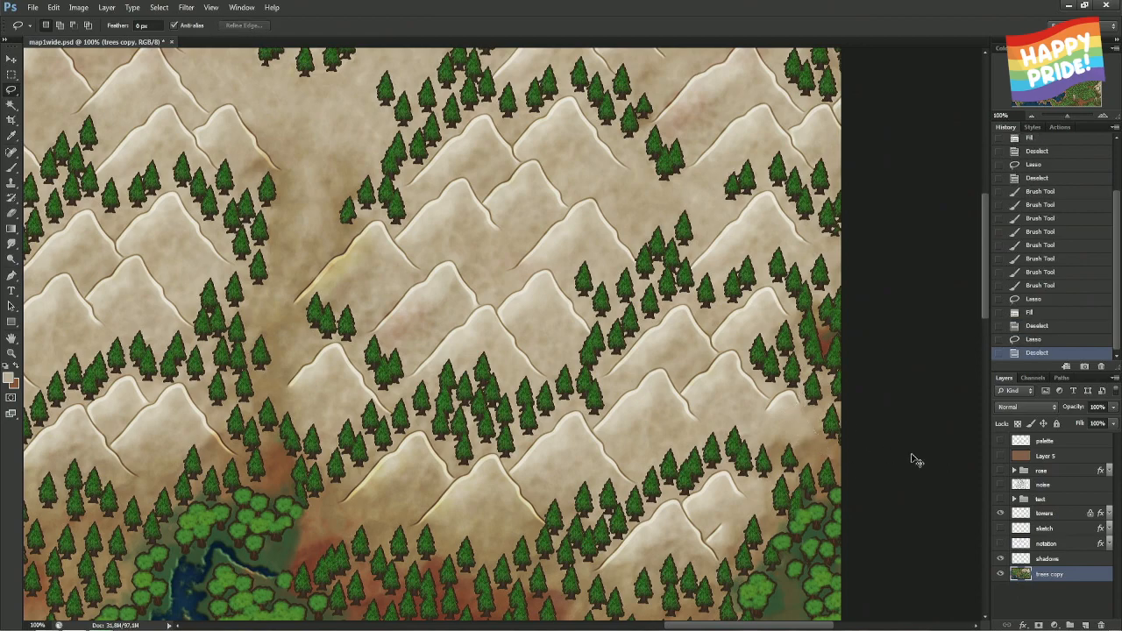
{"action": "key", "text": "ctrl+plus"}
{"action": "left_click_drag", "start_coordinate": [894, 443], "coordinate": [438, 282]}
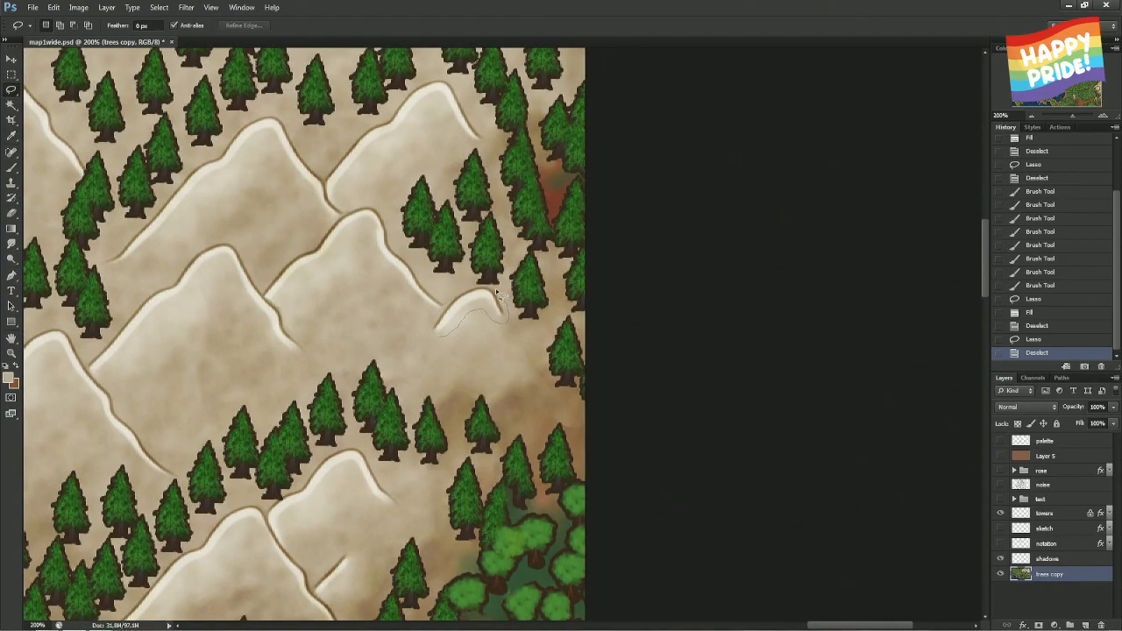
{"action": "left_click_drag", "start_coordinate": [434, 342], "coordinate": [449, 321]}
{"action": "right_click", "coordinate": [454, 313]}
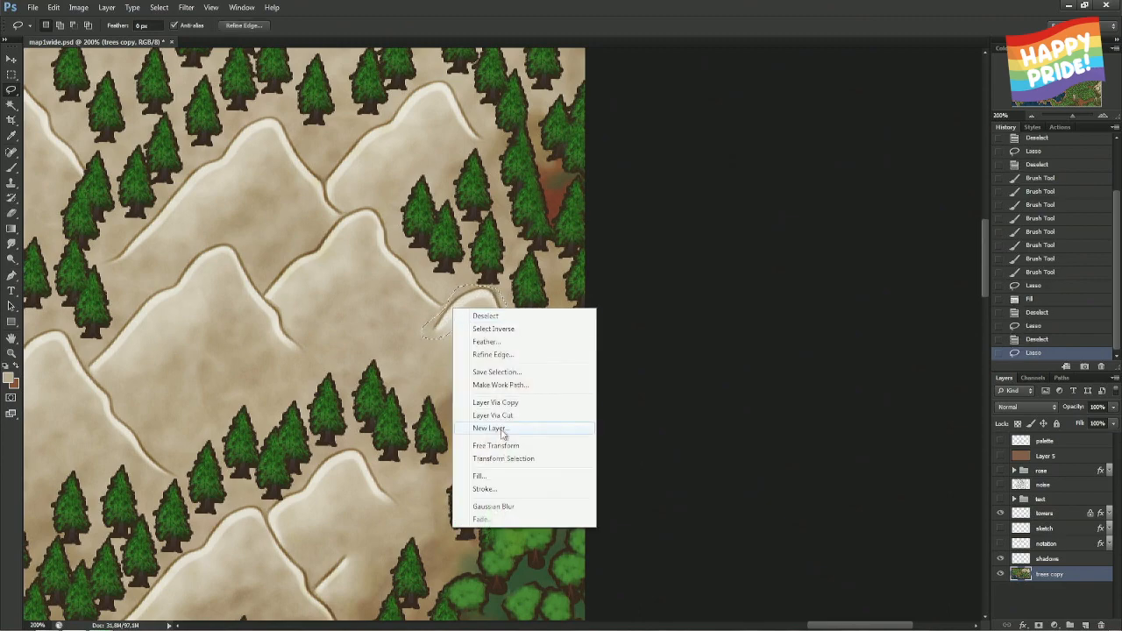
{"action": "left_click", "coordinate": [496, 476]}
{"action": "left_click", "coordinate": [627, 183]}
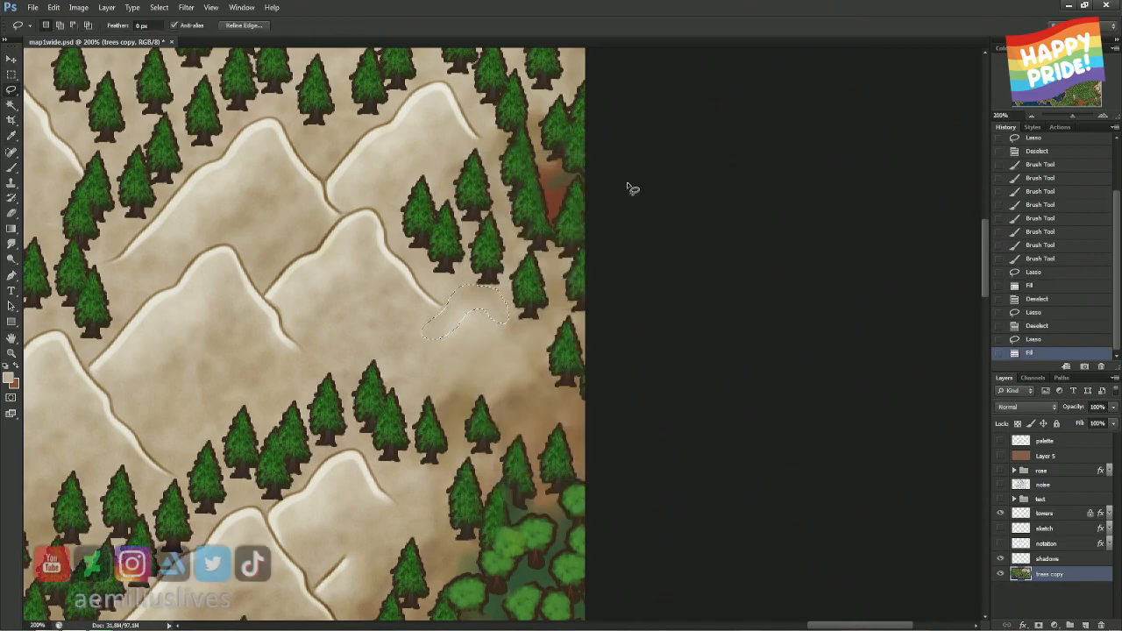
{"action": "key", "text": "ctrl+d"}
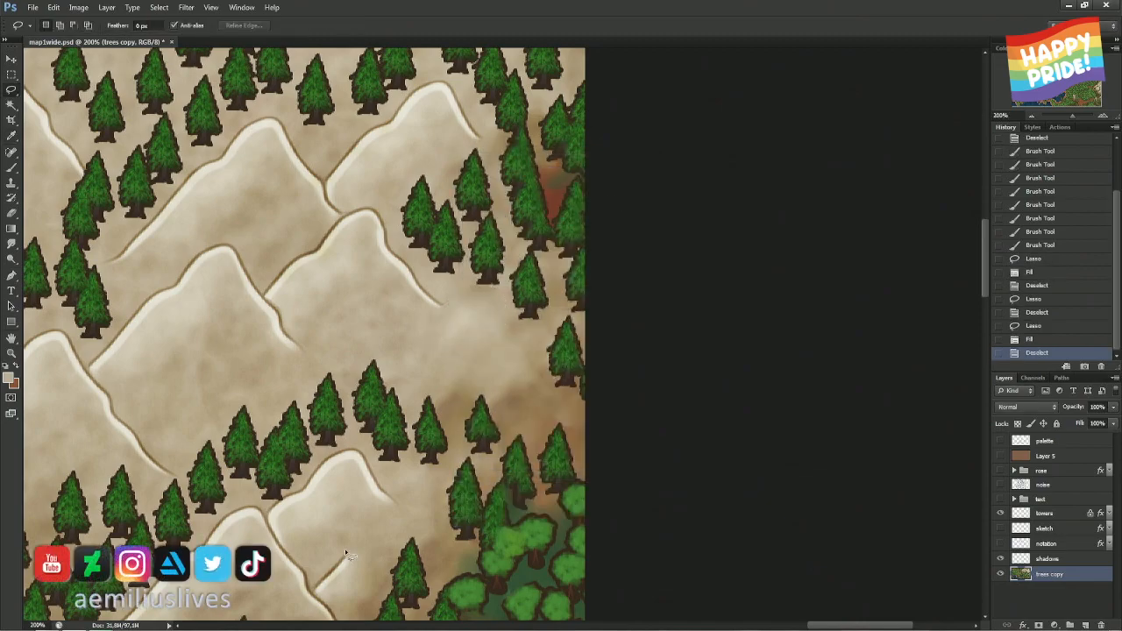
- Lasso the short stray ridge line branching from the southeastern mountain's right slope and remove it with a Content-Aware fill
{"action": "left_click_drag", "start_coordinate": [357, 550], "coordinate": [469, 303]}
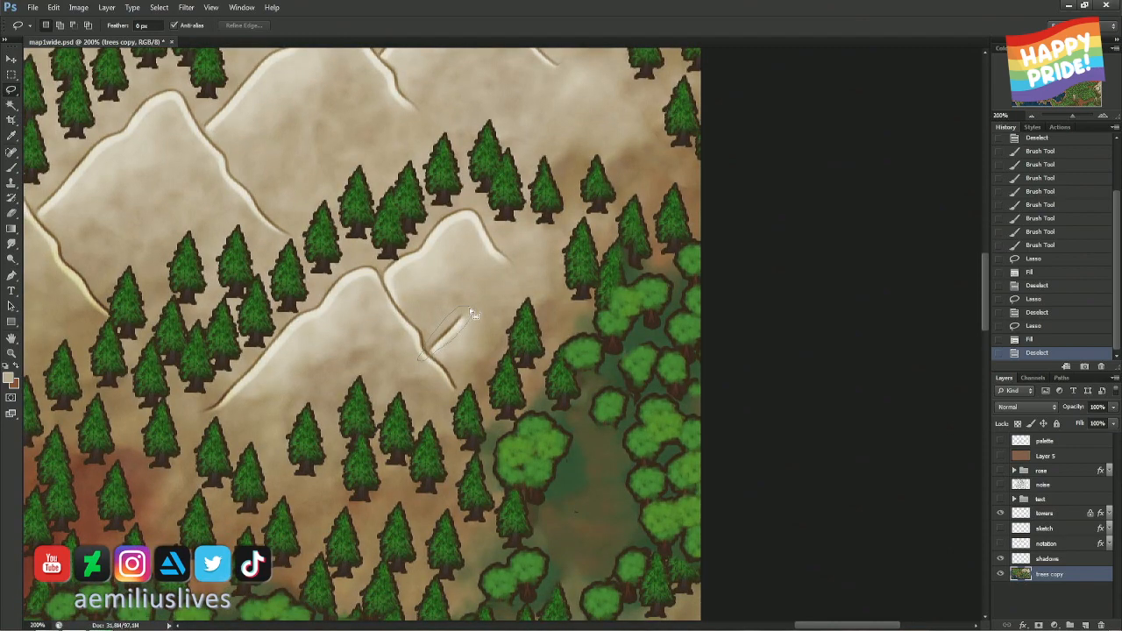
{"action": "left_click_drag", "start_coordinate": [474, 314], "coordinate": [466, 312]}
{"action": "right_click", "coordinate": [452, 317]}
{"action": "left_click", "coordinate": [489, 481]}
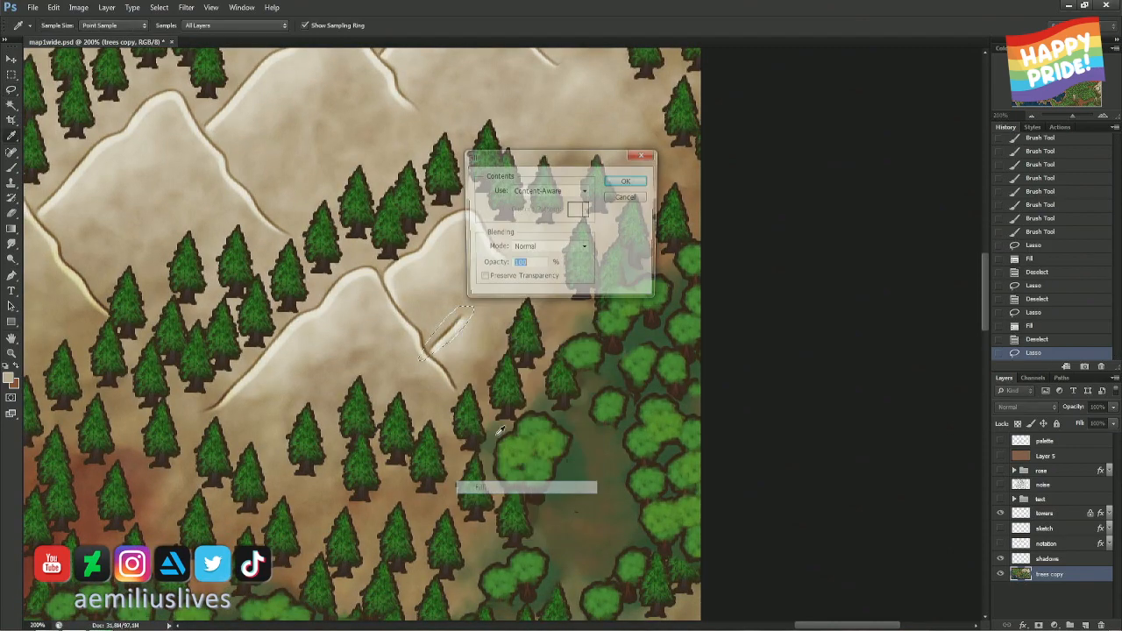
{"action": "left_click", "coordinate": [628, 181]}
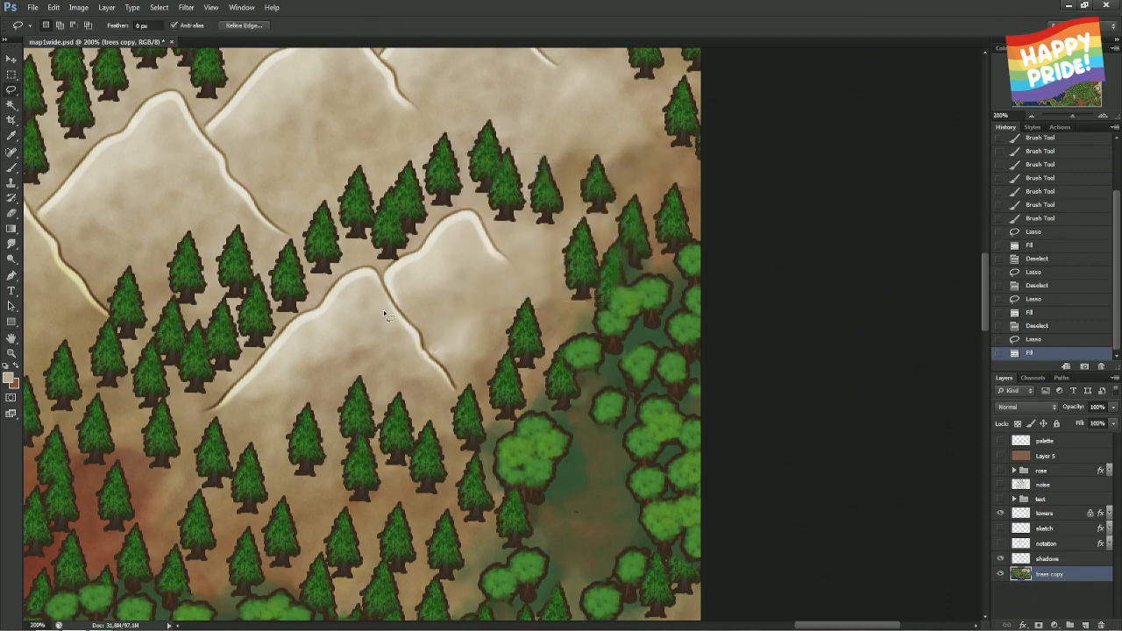
{"action": "key", "text": "ctrl+d"}
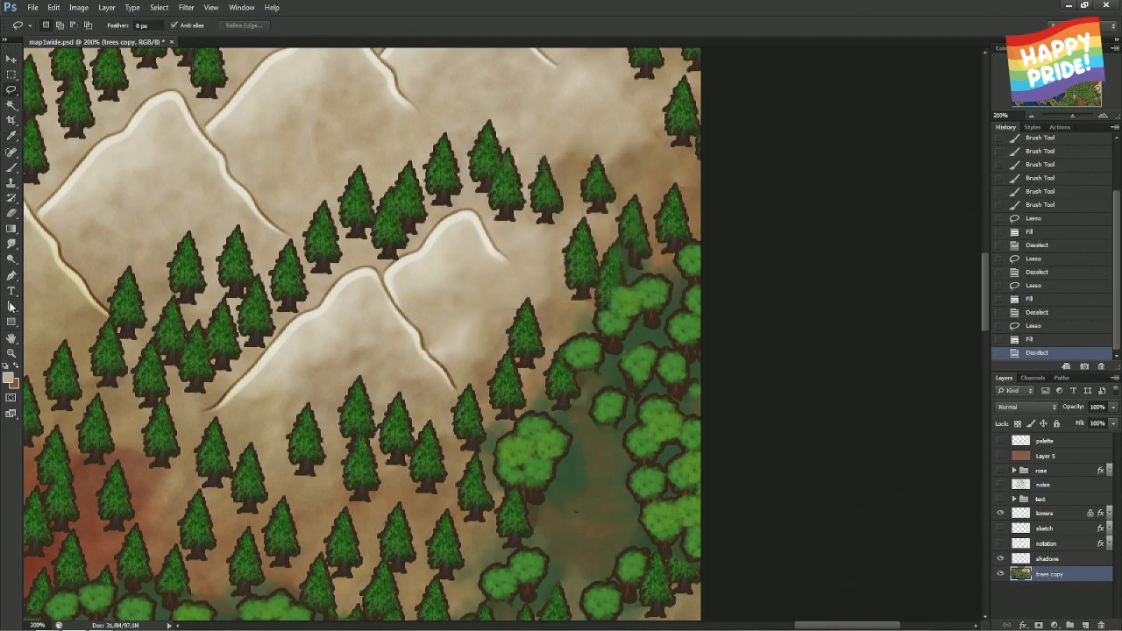
- Smudge the patched ground right of the southeastern mountain's slope at 33% strength, setting the brush size to 27 px
{"action": "left_click", "coordinate": [12, 243]}
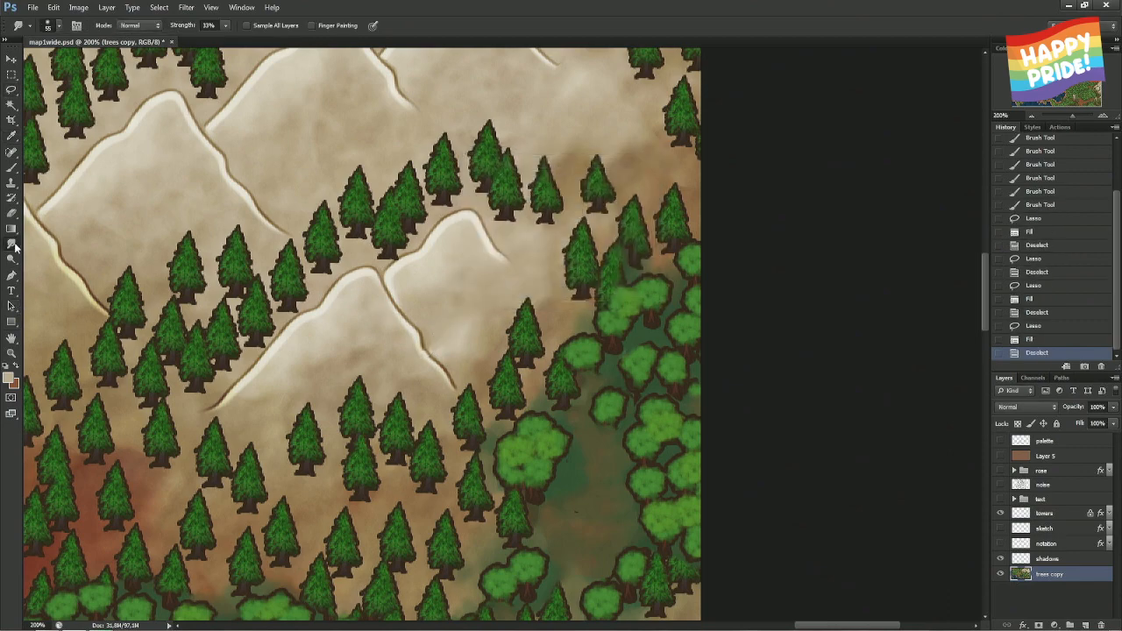
{"action": "mouse_move", "coordinate": [453, 336]}
{"action": "left_mouse_down"}
{"action": "mouse_move", "coordinate": [435, 345]}
{"action": "mouse_move", "coordinate": [458, 334]}
{"action": "left_mouse_up"}
{"action": "right_click", "coordinate": [459, 333]}
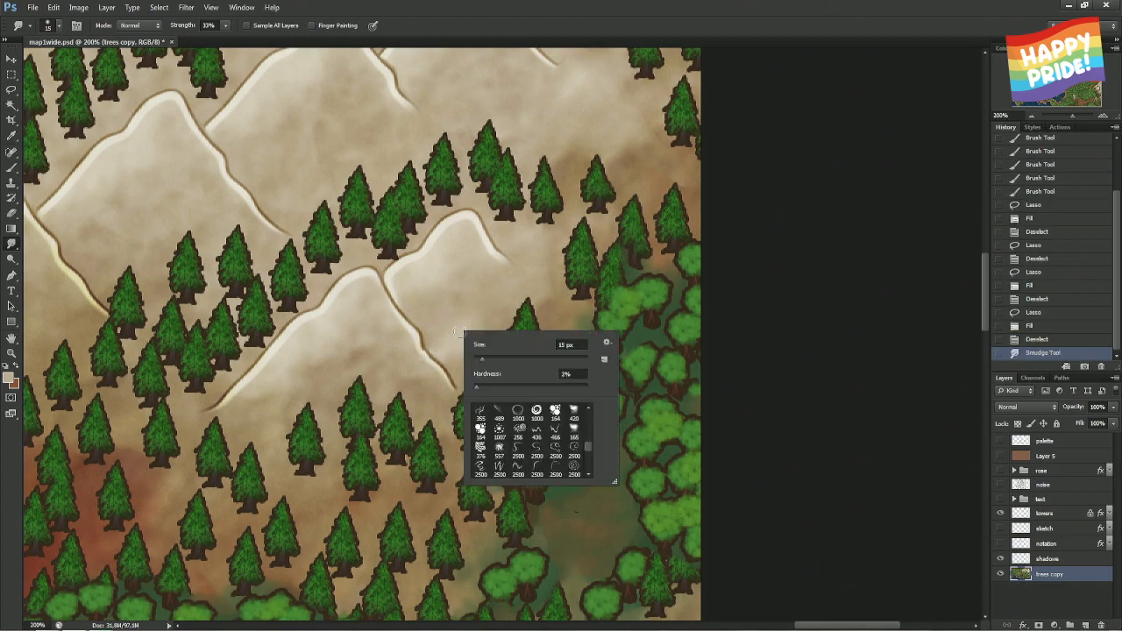
{"action": "type", "text": "27"}
{"action": "key", "text": "Return"}
{"action": "mouse_move", "coordinate": [471, 327]}
{"action": "left_mouse_down"}
{"action": "mouse_move", "coordinate": [453, 320]}
{"action": "mouse_move", "coordinate": [473, 315]}
{"action": "mouse_move", "coordinate": [453, 316]}
{"action": "left_mouse_up"}
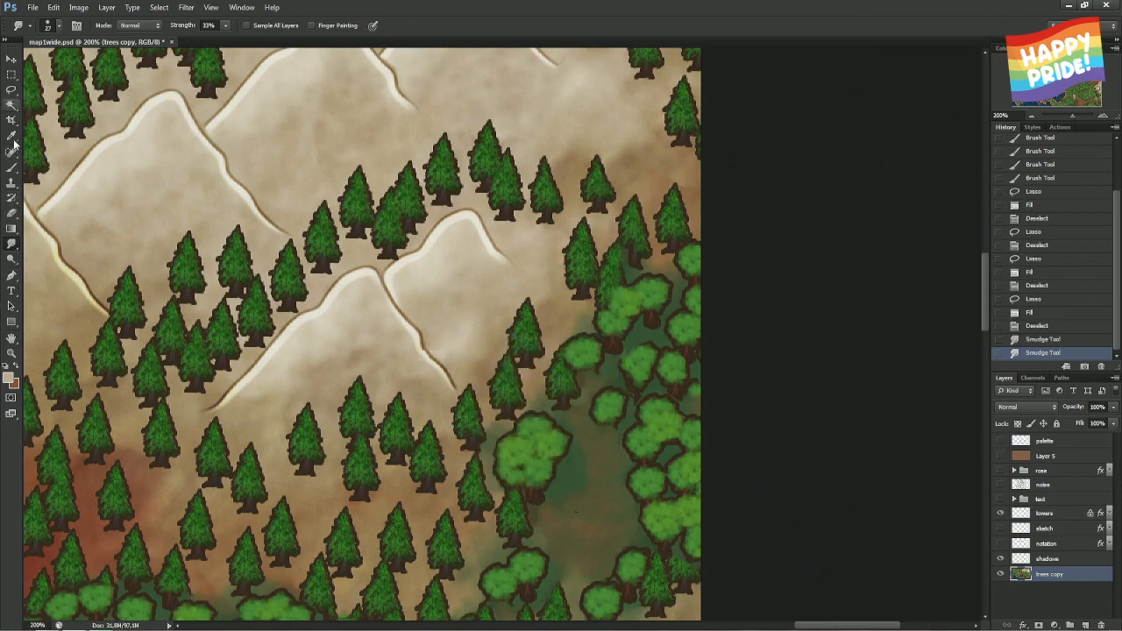
- Try a Content-Aware fill on the kink in the southeastern mountain's right slope, undo it, and clear the selection
{"action": "left_click", "coordinate": [12, 90]}
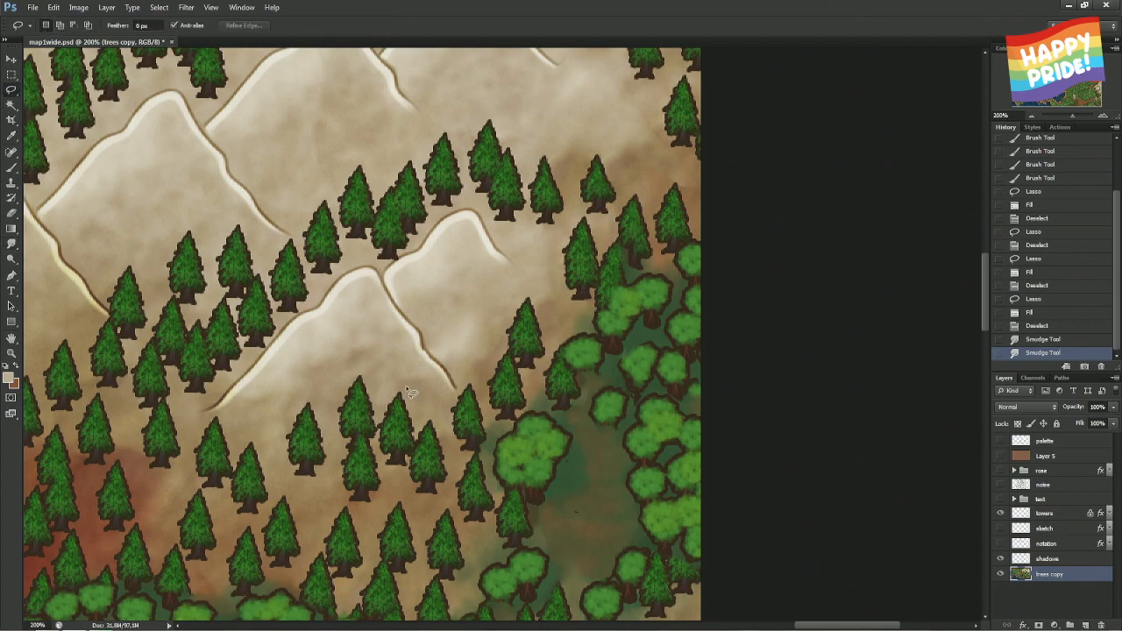
{"action": "left_click_drag", "start_coordinate": [438, 355], "coordinate": [433, 351]}
{"action": "right_click", "coordinate": [433, 352]}
{"action": "left_click", "coordinate": [473, 522]}
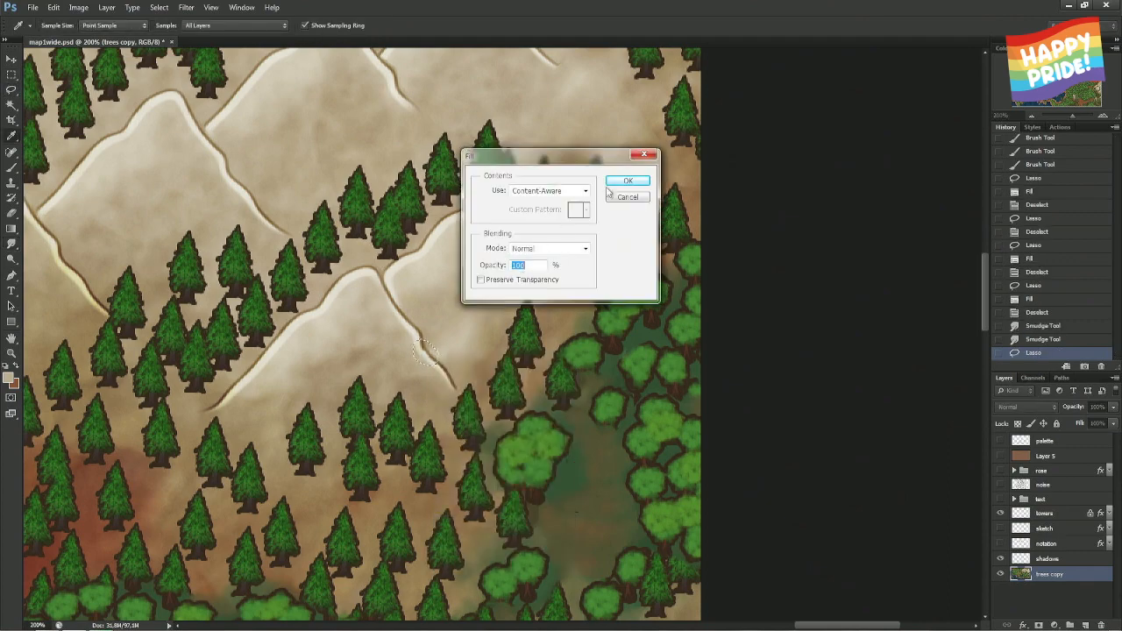
{"action": "left_click", "coordinate": [625, 181]}
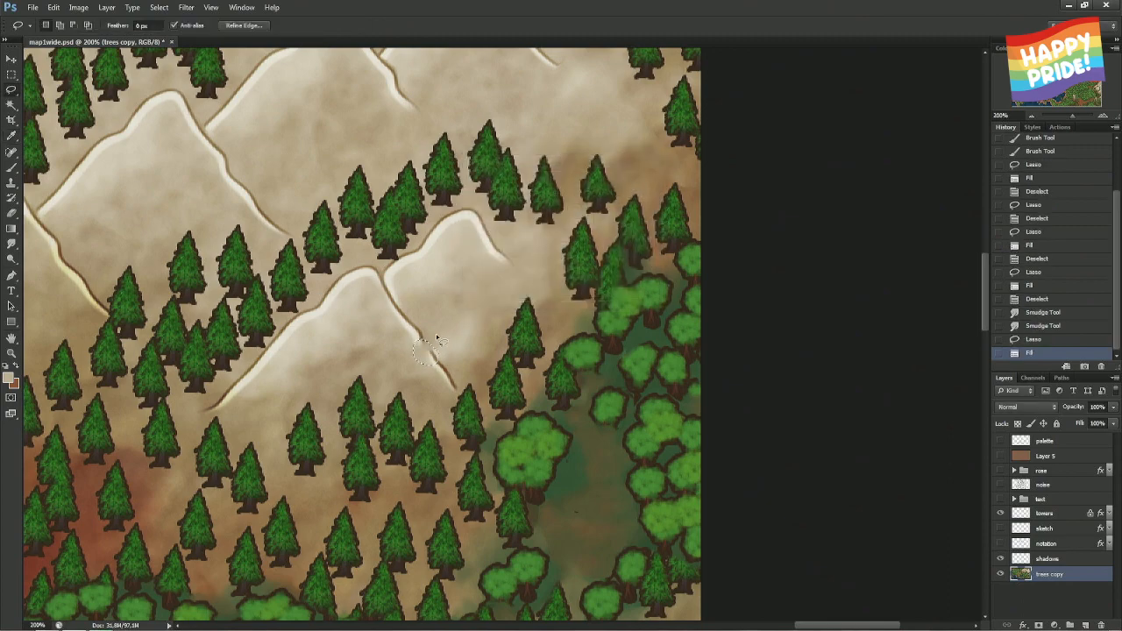
{"action": "key", "text": "ctrl+z"}
{"action": "key", "text": "ctrl+d"}
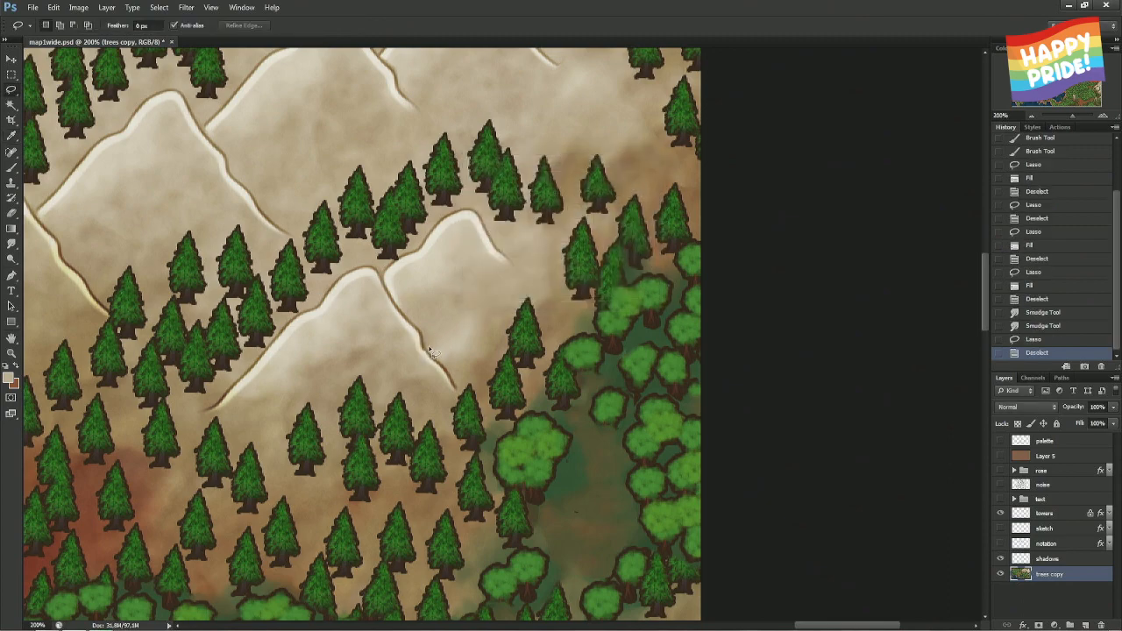
- Lasso a smaller area around the kink in the mountain's right slope and retouch it with a Content-Aware fill
{"action": "left_click_drag", "start_coordinate": [438, 354], "coordinate": [429, 353]}
{"action": "right_click", "coordinate": [428, 352]}
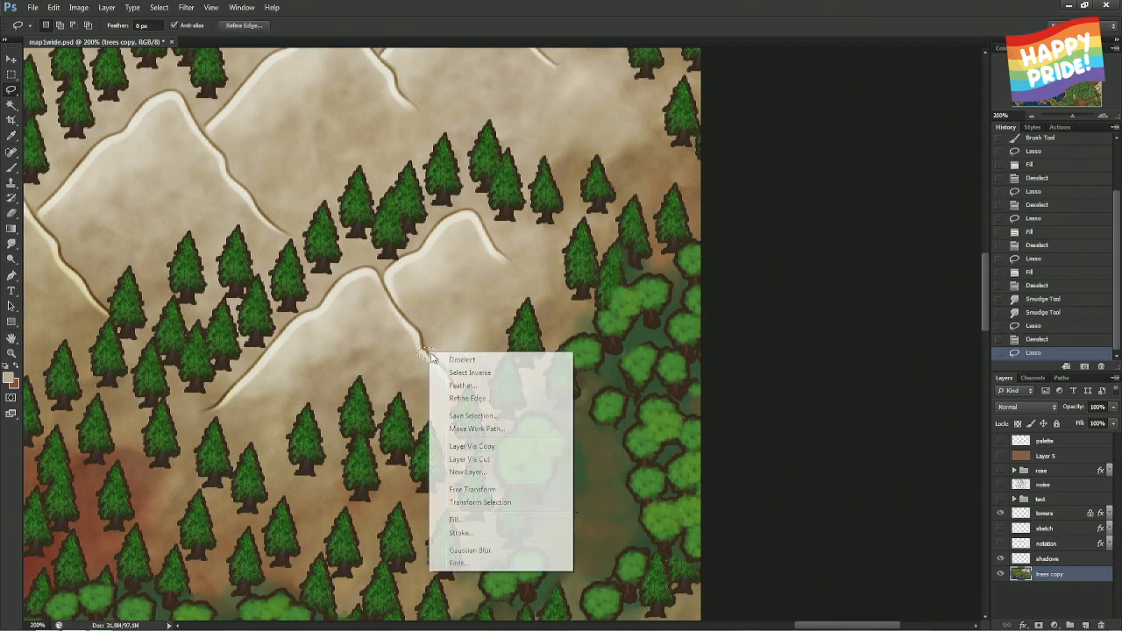
{"action": "left_click", "coordinate": [477, 515]}
{"action": "left_click", "coordinate": [632, 183]}
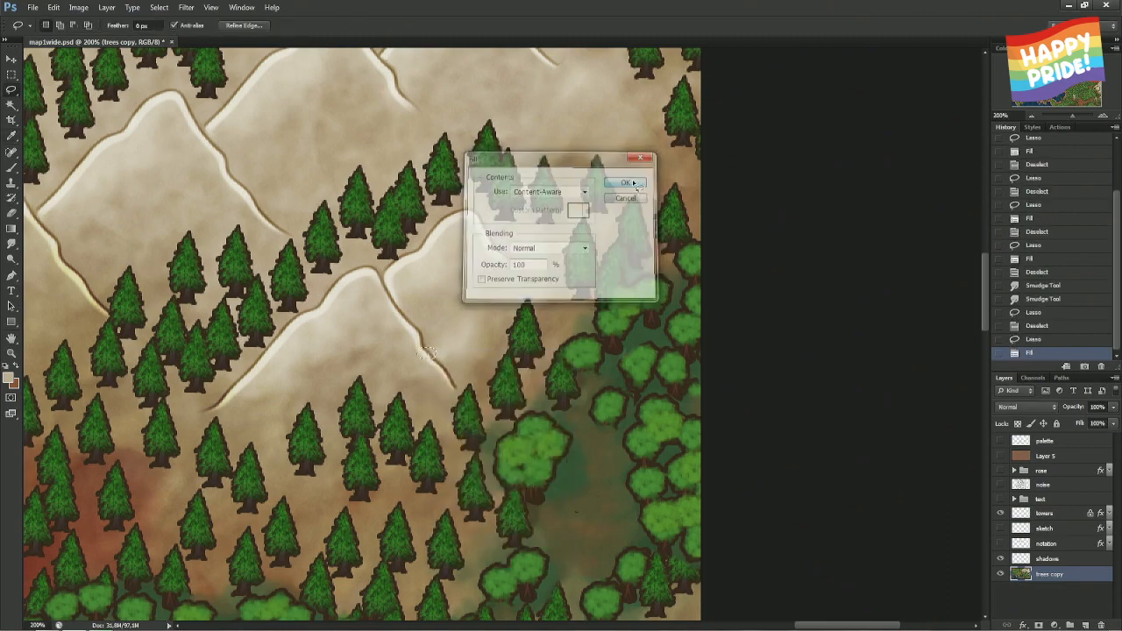
{"action": "key", "text": "ctrl+d"}
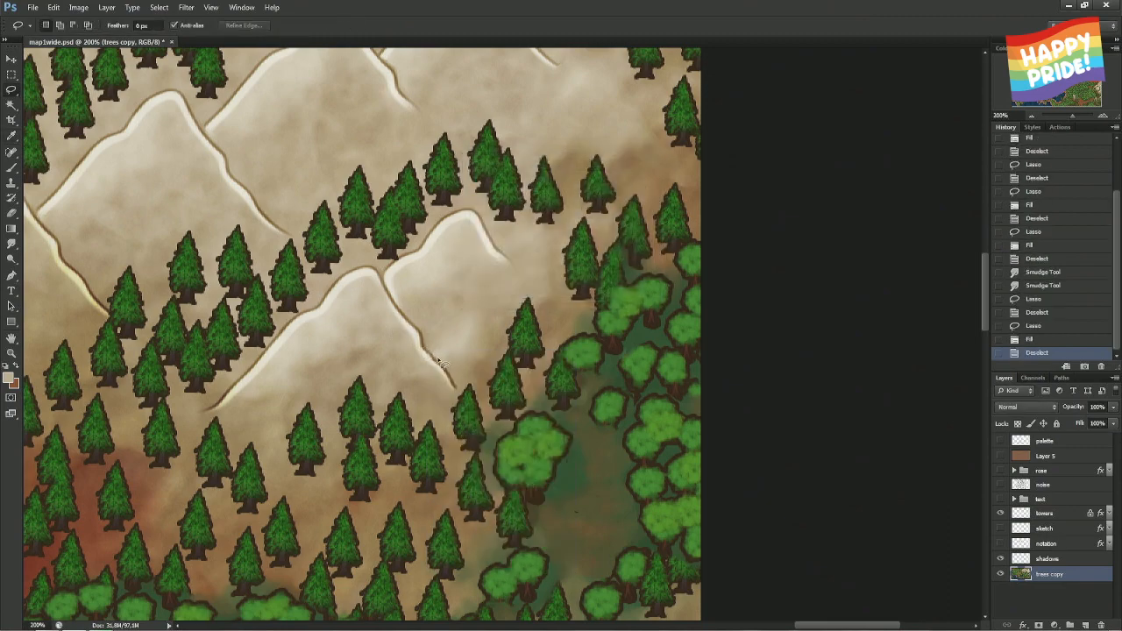
- Lasso the slope outline just below the kink and patch it with another Content-Aware fill
{"action": "left_click_drag", "start_coordinate": [443, 358], "coordinate": [439, 357]}
{"action": "right_click", "coordinate": [438, 357]}
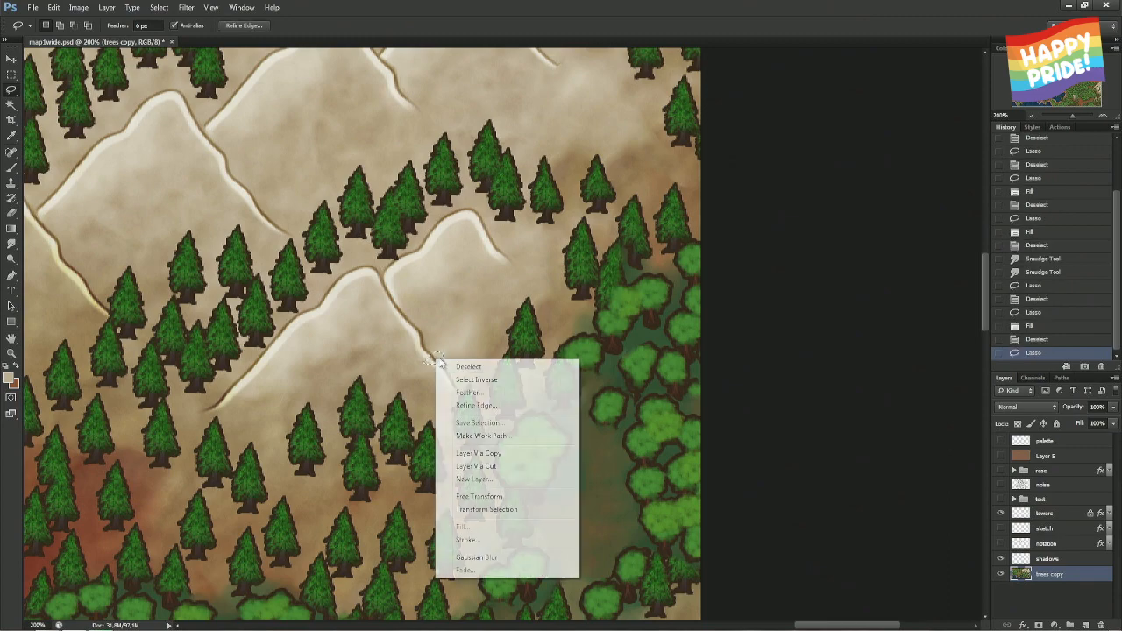
{"action": "left_click", "coordinate": [539, 523]}
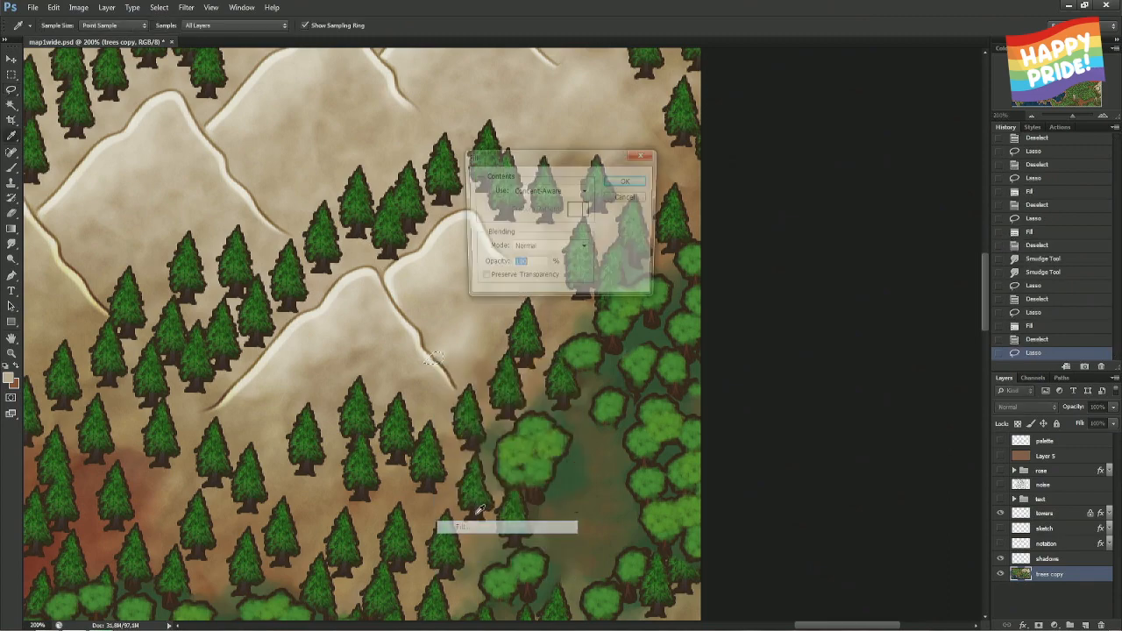
{"action": "left_click", "coordinate": [628, 180]}
{"action": "key", "text": "ctrl+d"}
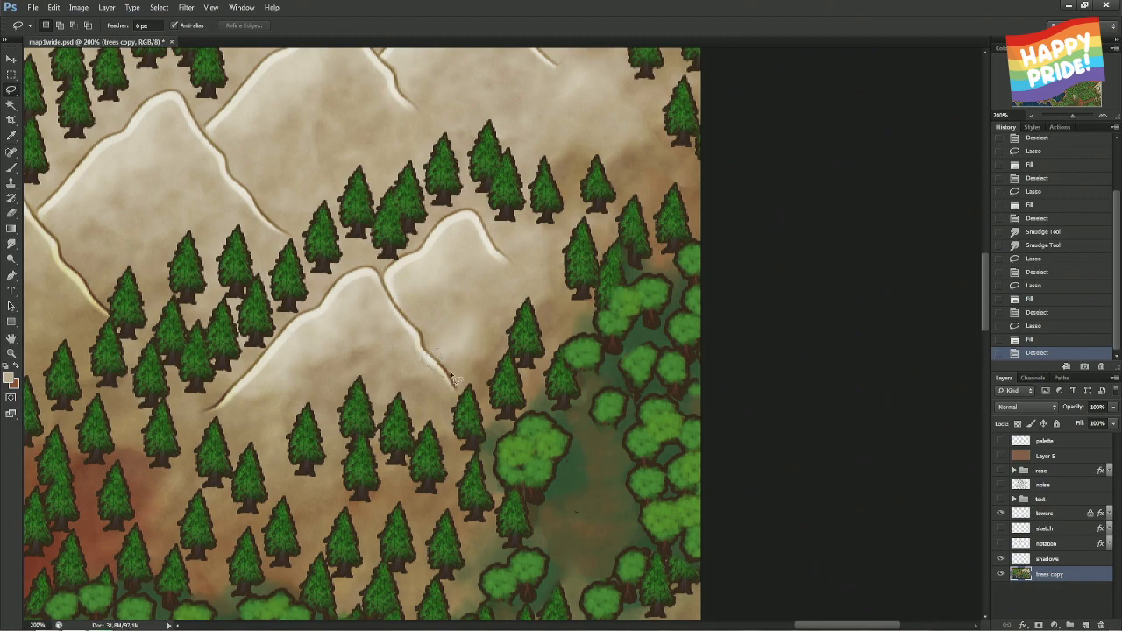
- Remove a larger section of the slope outline below the kink with a lassoed Content-Aware fill
{"action": "left_click_drag", "start_coordinate": [442, 350], "coordinate": [437, 356]}
{"action": "right_click", "coordinate": [436, 356]}
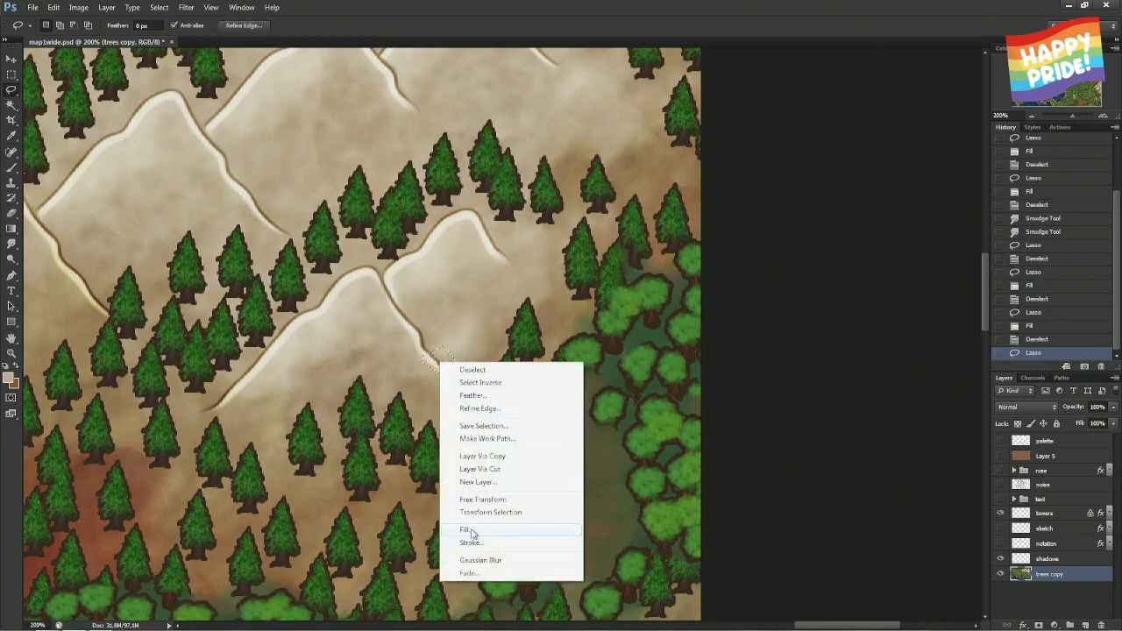
{"action": "left_click", "coordinate": [477, 529]}
{"action": "left_click", "coordinate": [626, 181]}
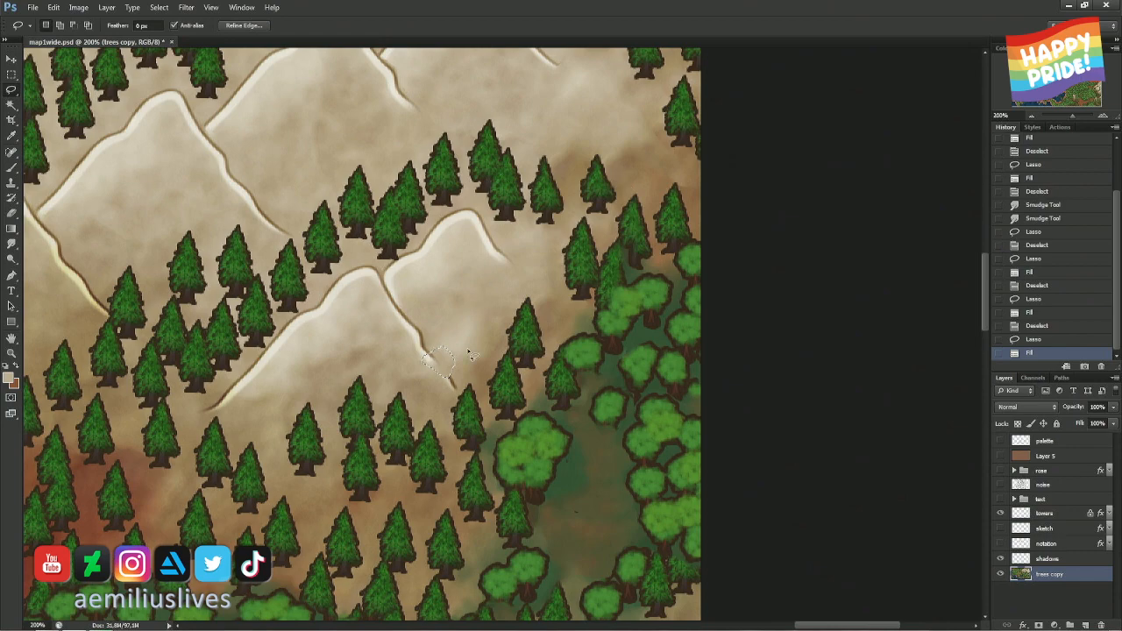
{"action": "key", "text": "ctrl+d"}
- Lasso the detached lower tip of the mountain's right slope and erase it with a Content-Aware fill
{"action": "mouse_move", "coordinate": [444, 377]}
{"action": "left_mouse_down"}
{"action": "mouse_move", "coordinate": [452, 398]}
{"action": "mouse_move", "coordinate": [469, 399]}
{"action": "mouse_move", "coordinate": [459, 378]}
{"action": "left_mouse_up"}
{"action": "right_click", "coordinate": [459, 377]}
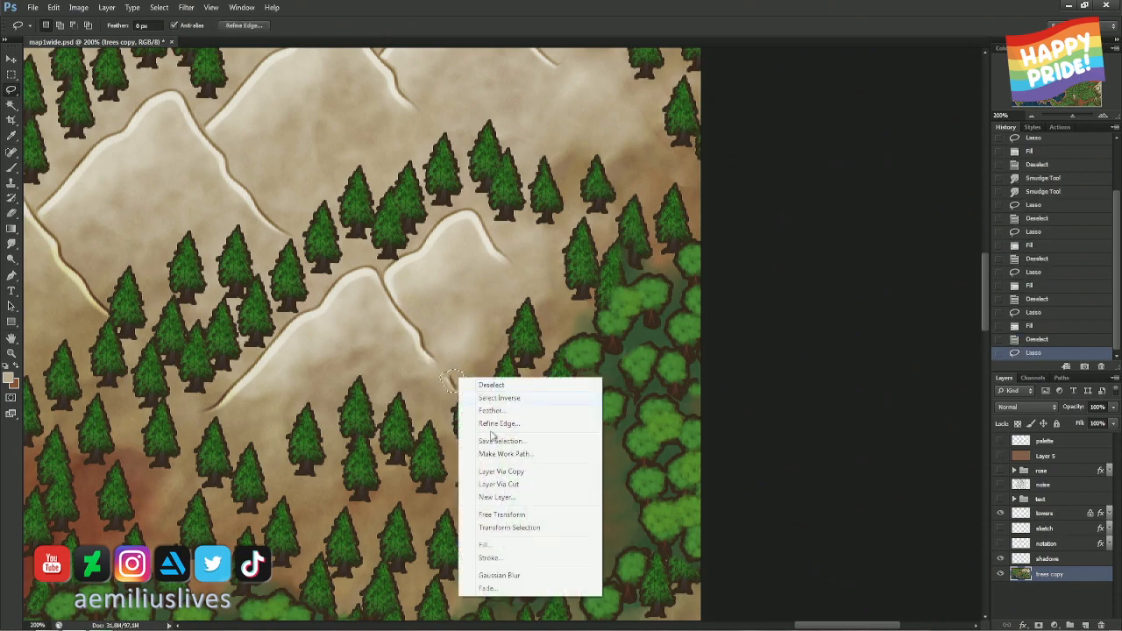
{"action": "left_click", "coordinate": [505, 545]}
{"action": "left_click", "coordinate": [628, 182]}
{"action": "key", "text": "ctrl+d"}
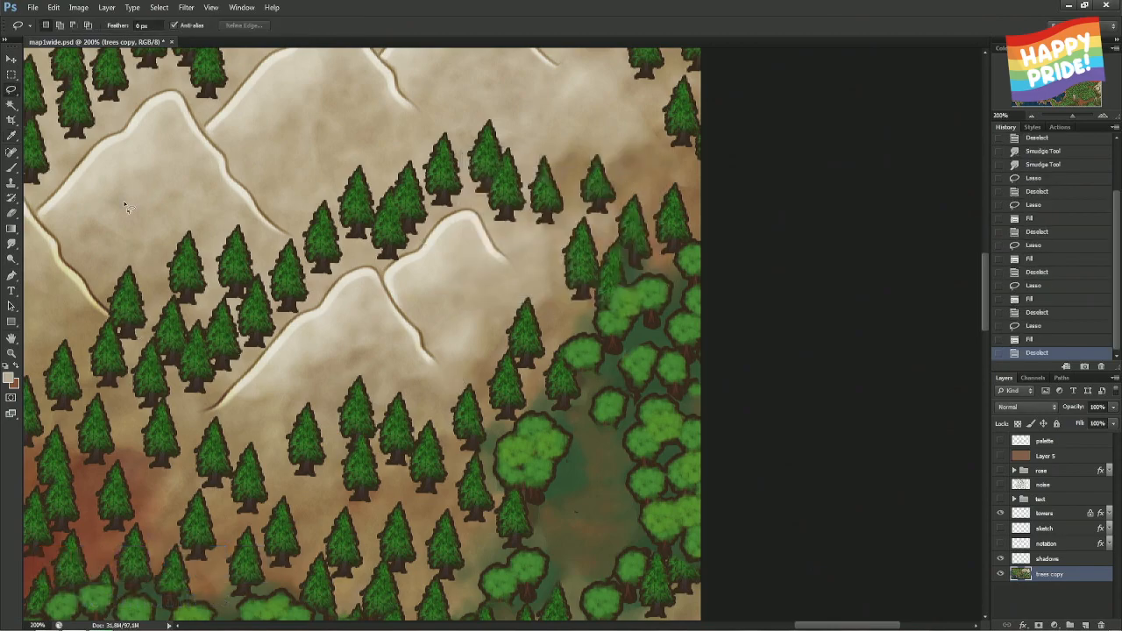
- Inspect the terrain from the eastern mountains down through the southern forest to the stone tower for leftover blemishes
{"action": "mouse_move", "coordinate": [140, 184]}
{"action": "left_mouse_down"}
{"action": "mouse_move", "coordinate": [243, 155]}
{"action": "mouse_move", "coordinate": [412, 62]}
{"action": "left_mouse_up"}
{"action": "mouse_move", "coordinate": [258, 132]}
{"action": "left_mouse_down"}
{"action": "mouse_move", "coordinate": [185, 93]}
{"action": "mouse_move", "coordinate": [118, 77]}
{"action": "left_mouse_up"}
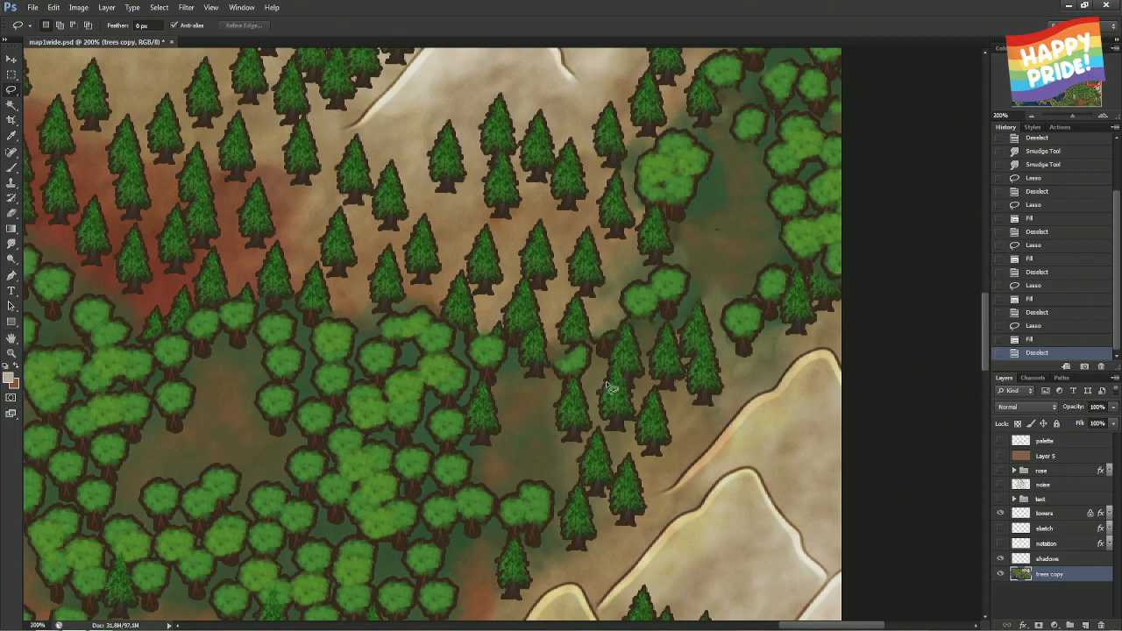
{"action": "left_click_drag", "start_coordinate": [298, 438], "coordinate": [571, 231]}
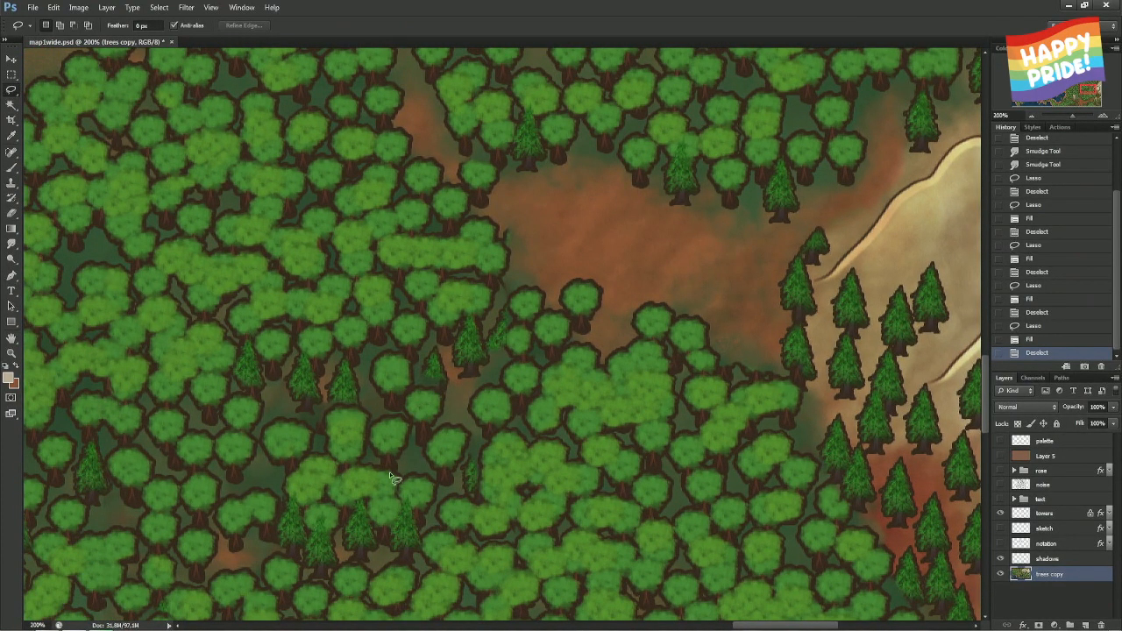
{"action": "left_click_drag", "start_coordinate": [376, 291], "coordinate": [506, 203]}
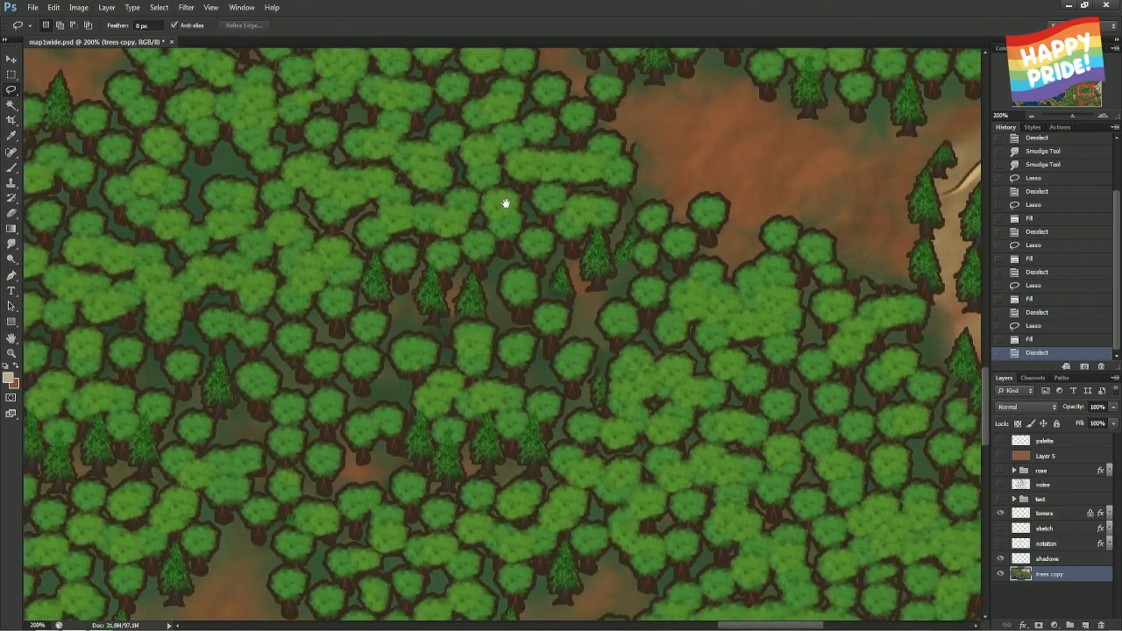
{"action": "left_click_drag", "start_coordinate": [300, 356], "coordinate": [584, 117]}
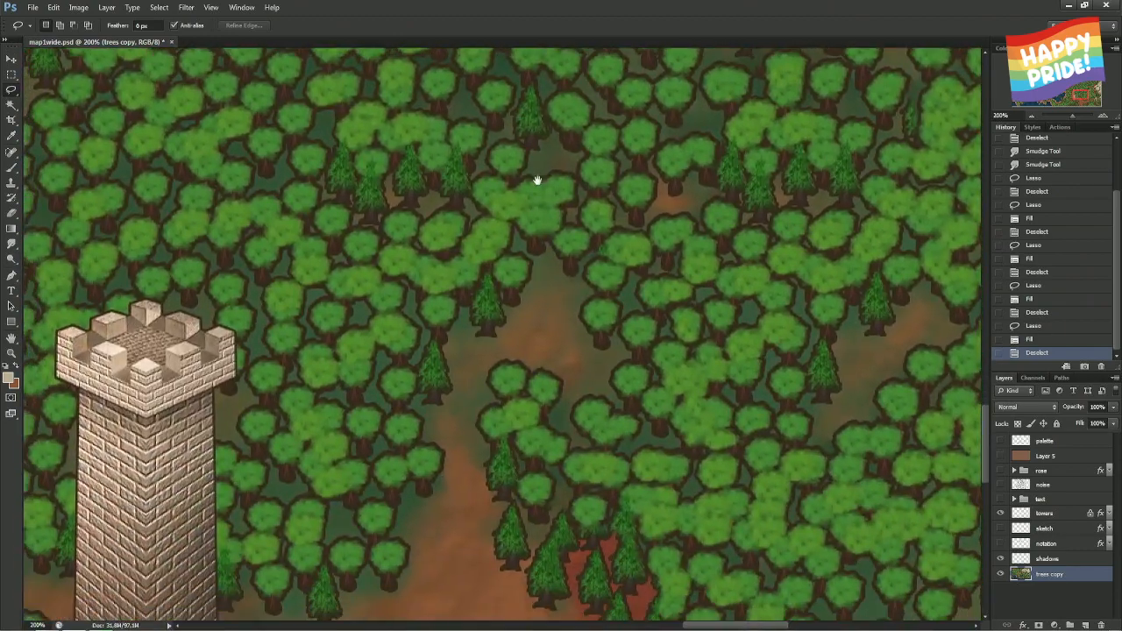
{"action": "left_click_drag", "start_coordinate": [538, 180], "coordinate": [541, 137]}
{"action": "left_click_drag", "start_coordinate": [525, 343], "coordinate": [585, 216]}
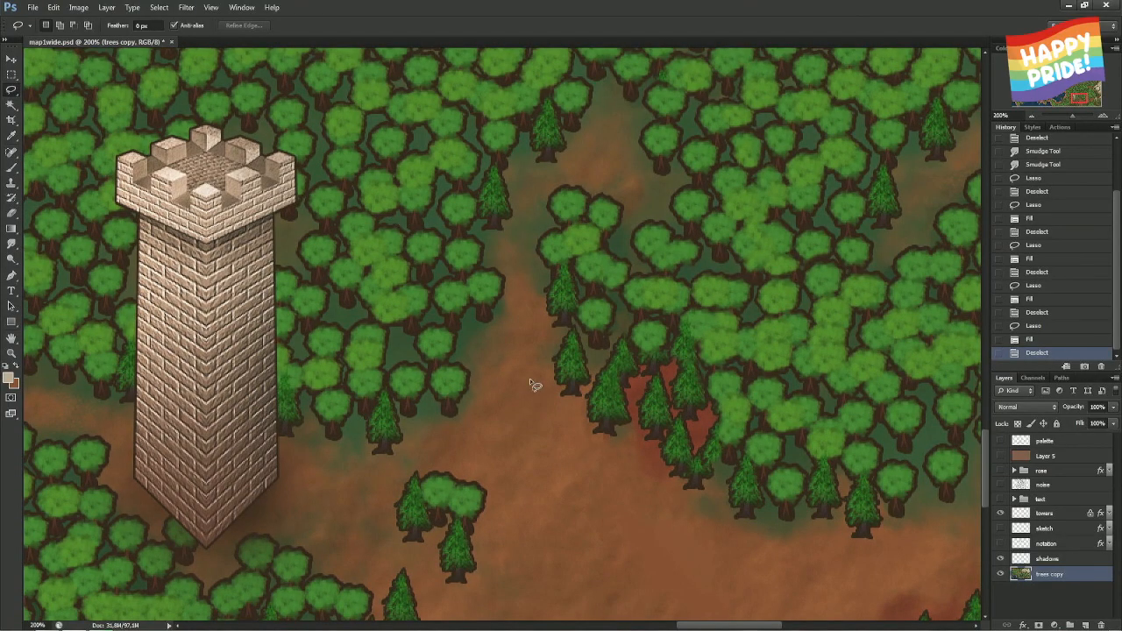
{"action": "mouse_move", "coordinate": [206, 188]}
{"action": "left_mouse_down"}
{"action": "mouse_move", "coordinate": [570, 218]}
{"action": "mouse_move", "coordinate": [179, 19]}
{"action": "left_mouse_up"}
- Lasso the isolated tree cluster on the brown clearing beside the southern tower and remove it with a Content-Aware fill
{"action": "mouse_move", "coordinate": [413, 258]}
{"action": "left_mouse_down"}
{"action": "mouse_move", "coordinate": [355, 269]}
{"action": "mouse_move", "coordinate": [326, 324]}
{"action": "mouse_move", "coordinate": [412, 408]}
{"action": "left_mouse_up"}
{"action": "key", "text": "ctrl+d"}
{"action": "left_click_drag", "start_coordinate": [406, 257], "coordinate": [358, 270]}
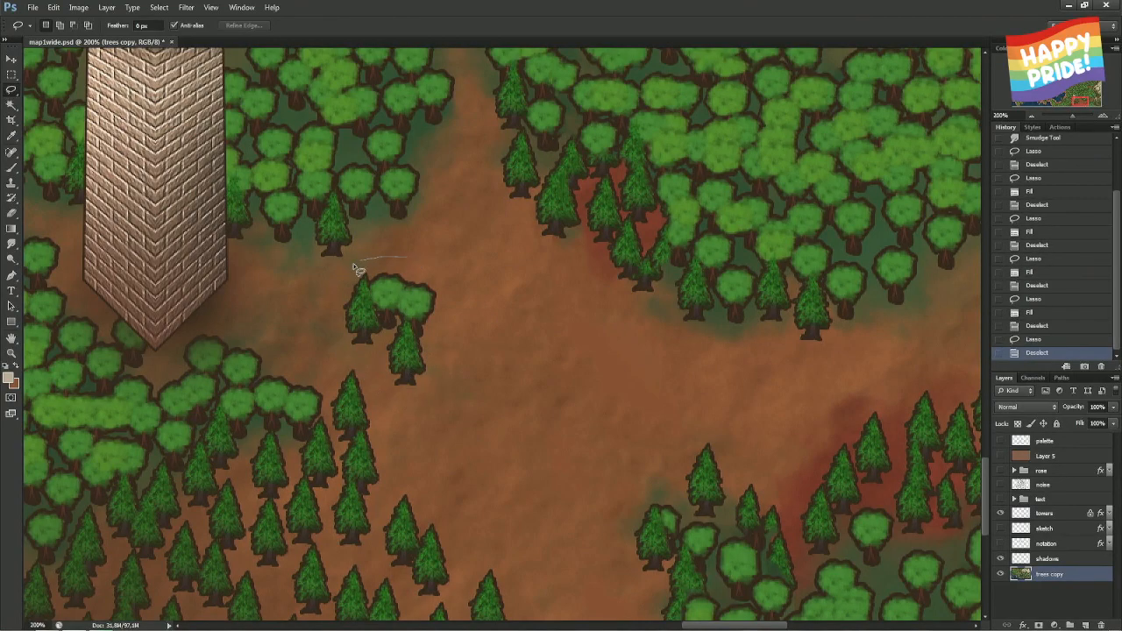
{"action": "mouse_move", "coordinate": [342, 326]}
{"action": "left_mouse_down"}
{"action": "mouse_move", "coordinate": [347, 354]}
{"action": "mouse_move", "coordinate": [432, 406]}
{"action": "left_mouse_up"}
{"action": "left_click_drag", "start_coordinate": [446, 282], "coordinate": [440, 267]}
{"action": "right_click", "coordinate": [410, 293]}
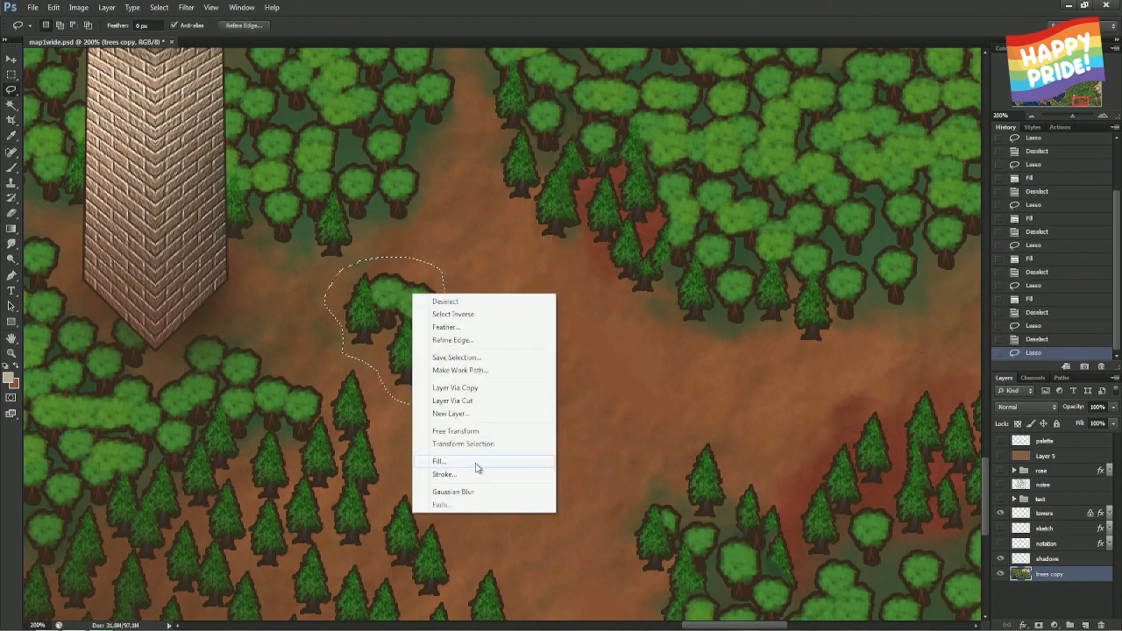
{"action": "left_click", "coordinate": [476, 462]}
{"action": "left_click", "coordinate": [627, 180]}
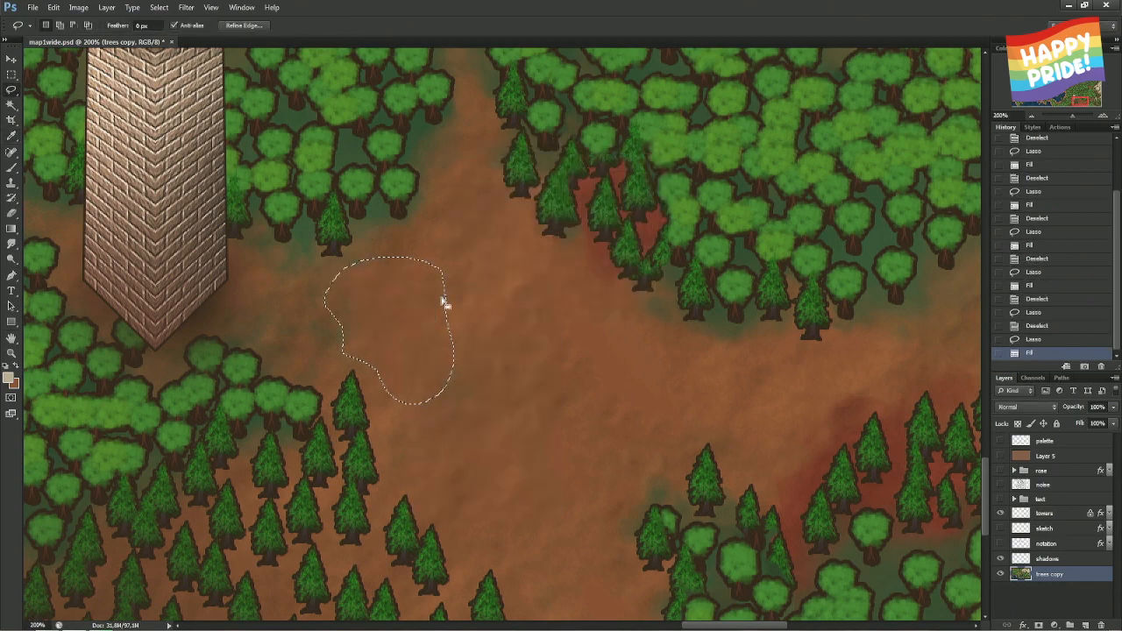
{"action": "key", "text": "ctrl+d"}
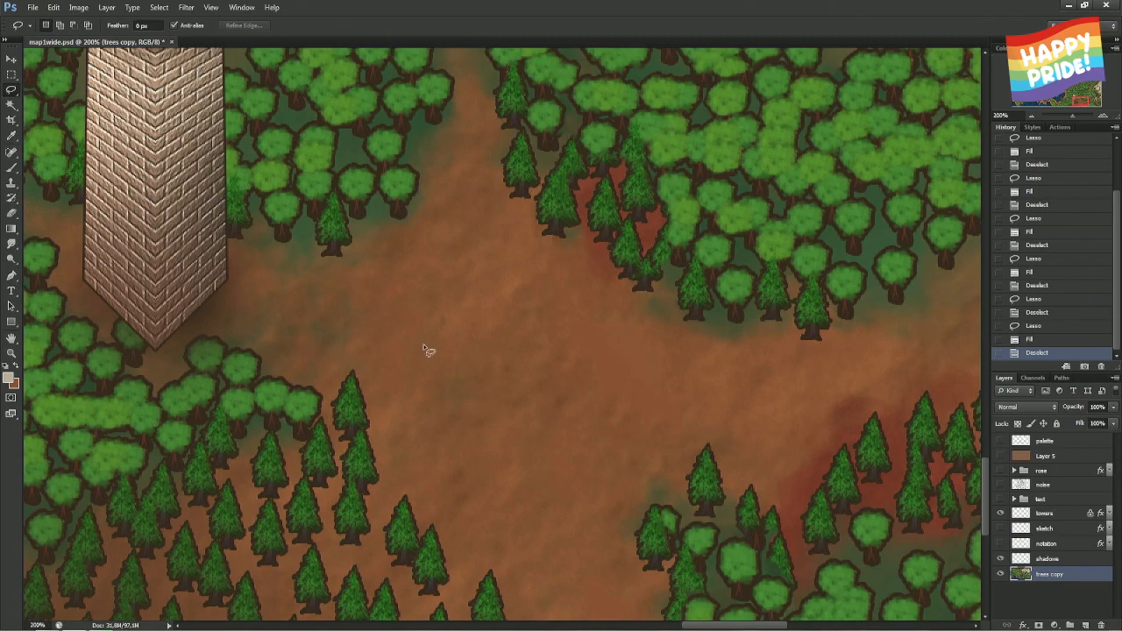
- Survey the wider map from the southern tower past the lakes and mountains to the northwestern forest for remaining flaws
{"action": "key", "text": "ctrl+minus"}
{"action": "key", "text": "ctrl+minus"}
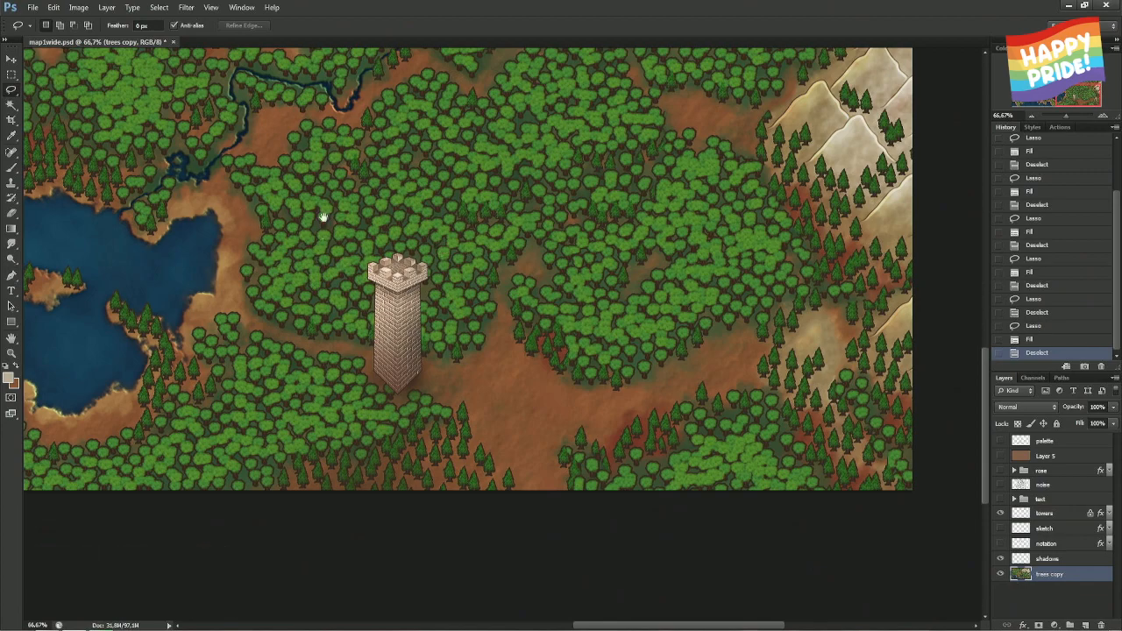
{"action": "left_click_drag", "start_coordinate": [321, 216], "coordinate": [752, 368]}
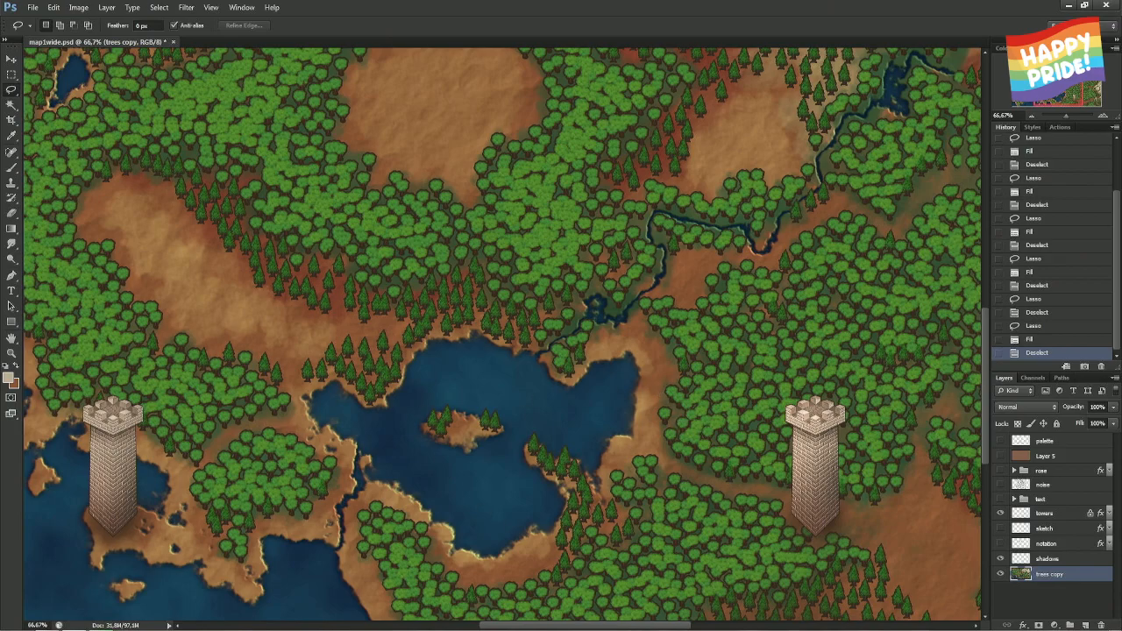
{"action": "mouse_move", "coordinate": [1070, 89]}
{"action": "left_mouse_down"}
{"action": "mouse_move", "coordinate": [1049, 70]}
{"action": "mouse_move", "coordinate": [1066, 74]}
{"action": "left_mouse_up"}
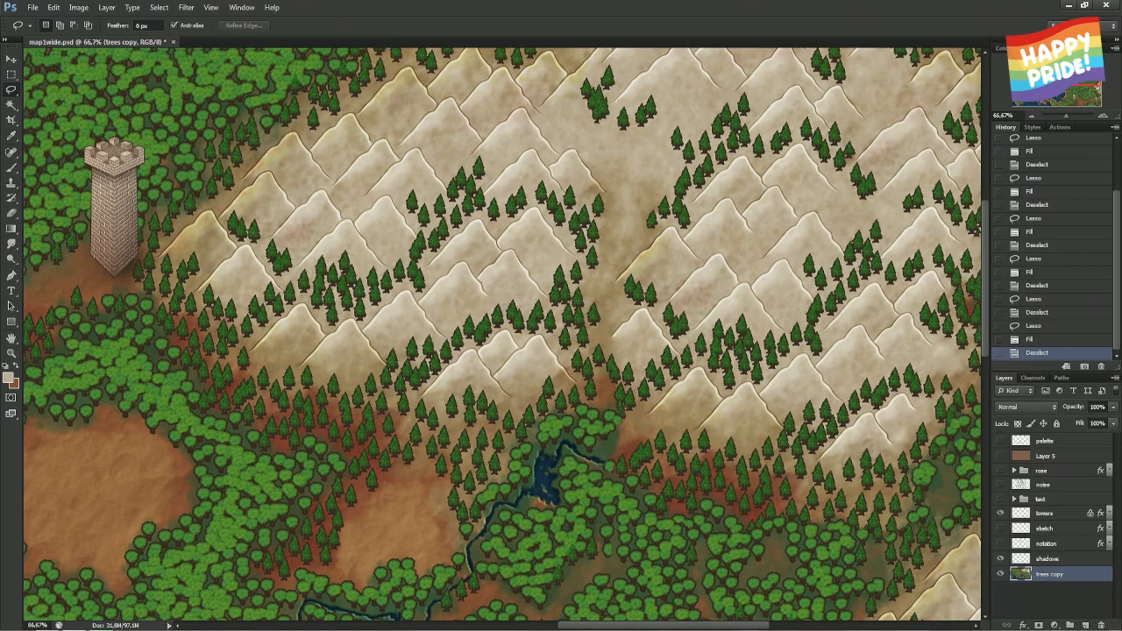
{"action": "left_click_drag", "start_coordinate": [1066, 74], "coordinate": [1087, 90]}
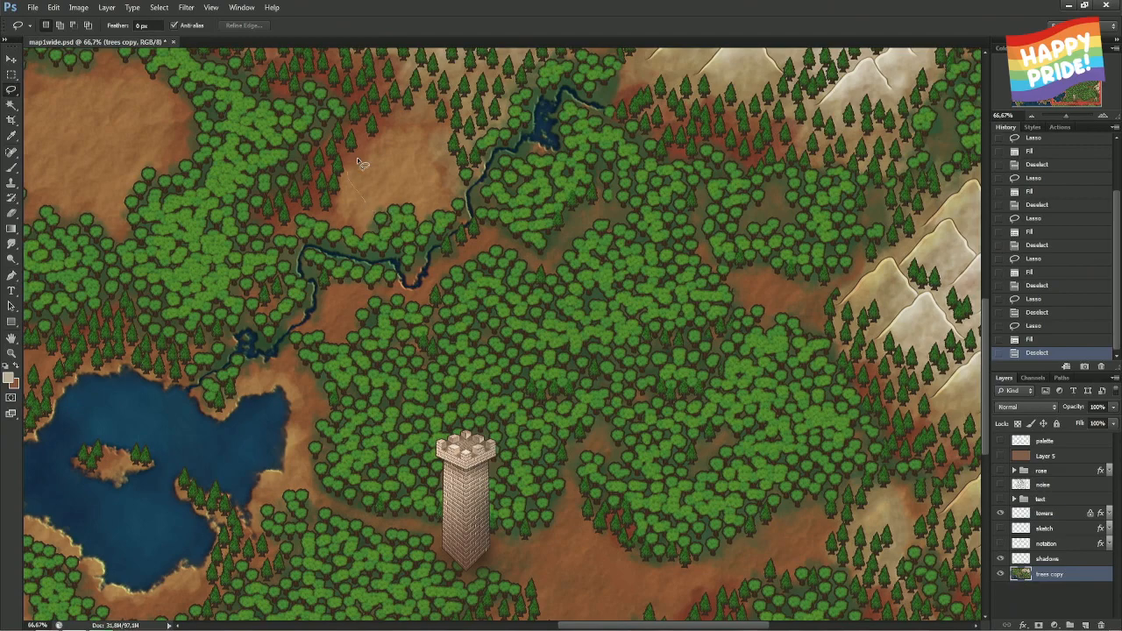
{"action": "left_click_drag", "start_coordinate": [352, 197], "coordinate": [351, 189]}
{"action": "mouse_move", "coordinate": [738, 282]}
{"action": "left_mouse_down"}
{"action": "mouse_move", "coordinate": [802, 305]}
{"action": "mouse_move", "coordinate": [789, 324]}
{"action": "left_mouse_up"}
{"action": "left_click_drag", "start_coordinate": [745, 355], "coordinate": [663, 442]}
{"action": "key", "text": "ctrl+d"}
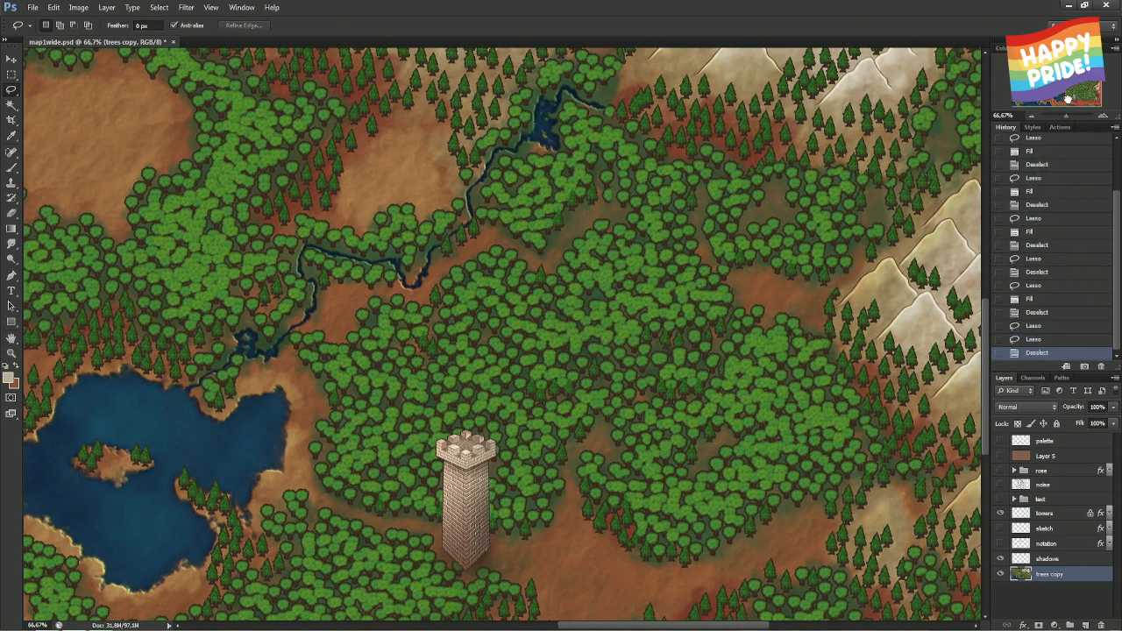
{"action": "left_click_drag", "start_coordinate": [1068, 99], "coordinate": [1011, 124]}
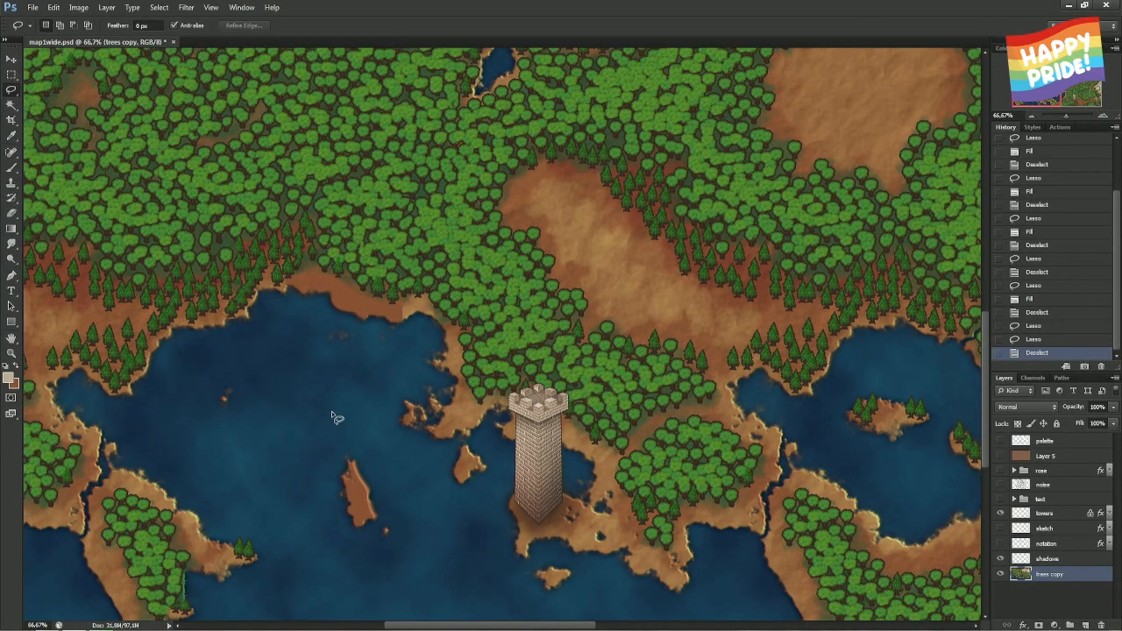
{"action": "scroll", "coordinate": [501, 333], "scroll_direction": "up", "scroll_amount": 5}
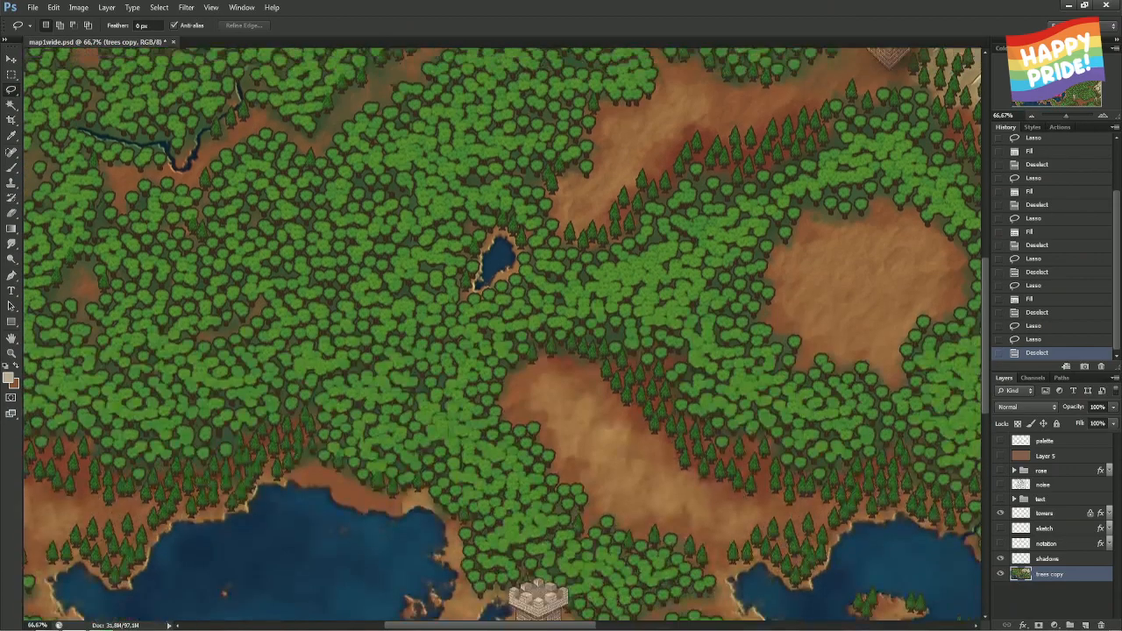
{"action": "scroll", "coordinate": [502, 333], "scroll_direction": "up", "scroll_amount": 5}
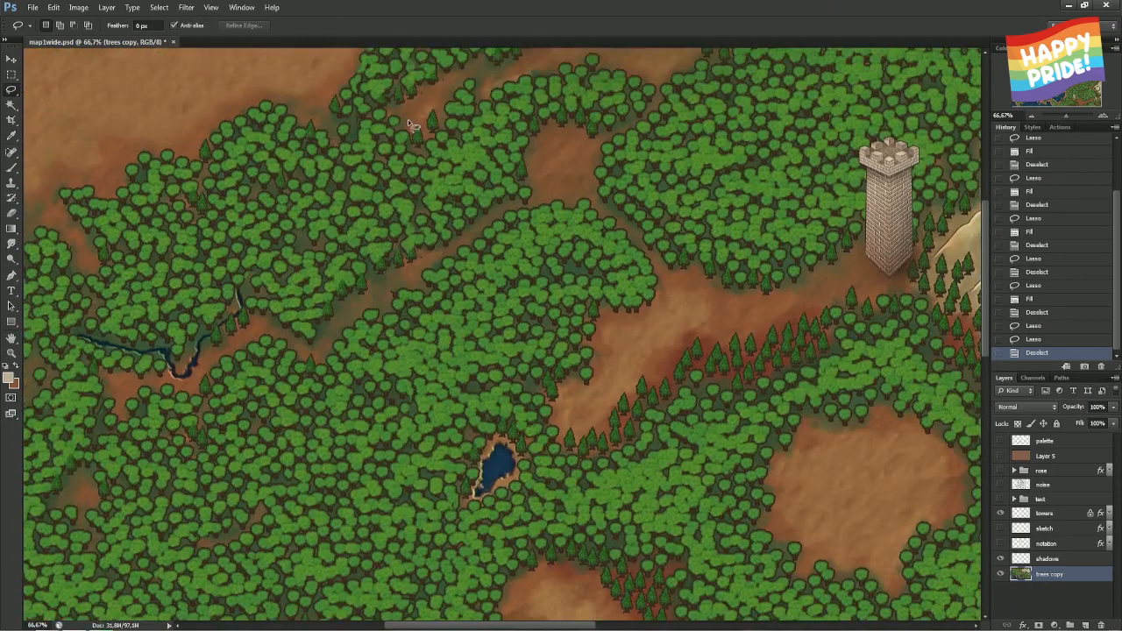
- Lasso the small stray mark on the brown forest path beside the pines and patch it with a Content-Aware fill
{"action": "scroll", "coordinate": [477, 171], "scroll_direction": "up", "scroll_amount": 2, "text": "alt"}
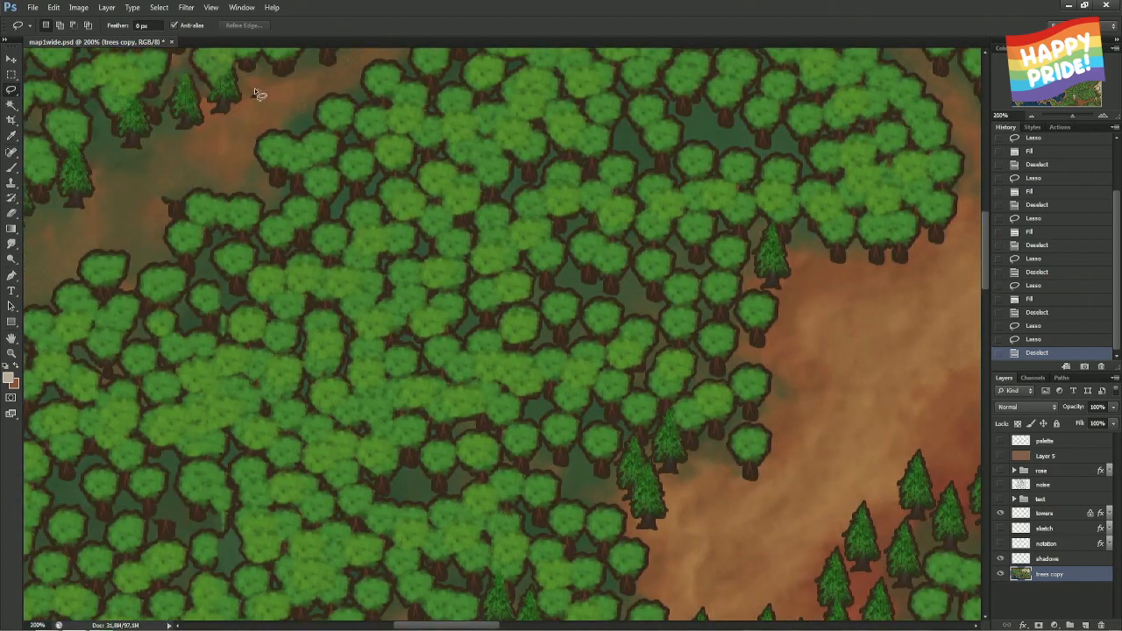
{"action": "mouse_move", "coordinate": [261, 102]}
{"action": "left_mouse_down"}
{"action": "mouse_move", "coordinate": [302, 81]}
{"action": "mouse_move", "coordinate": [261, 92]}
{"action": "left_mouse_up"}
{"action": "right_click", "coordinate": [267, 93]}
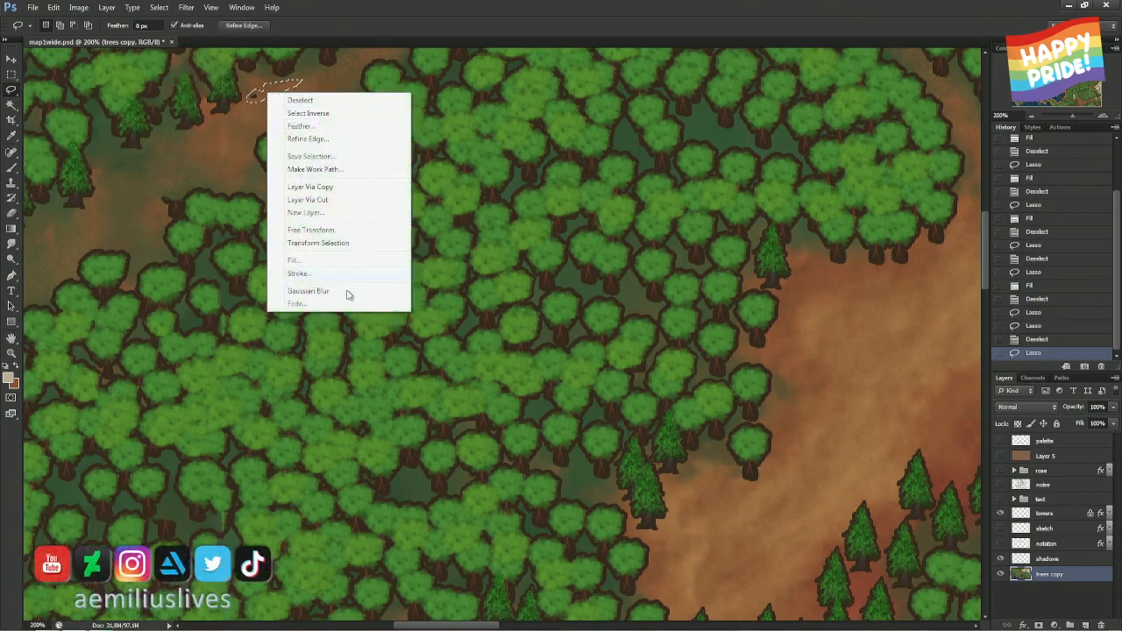
{"action": "left_click", "coordinate": [301, 260]}
{"action": "key", "text": "Return"}
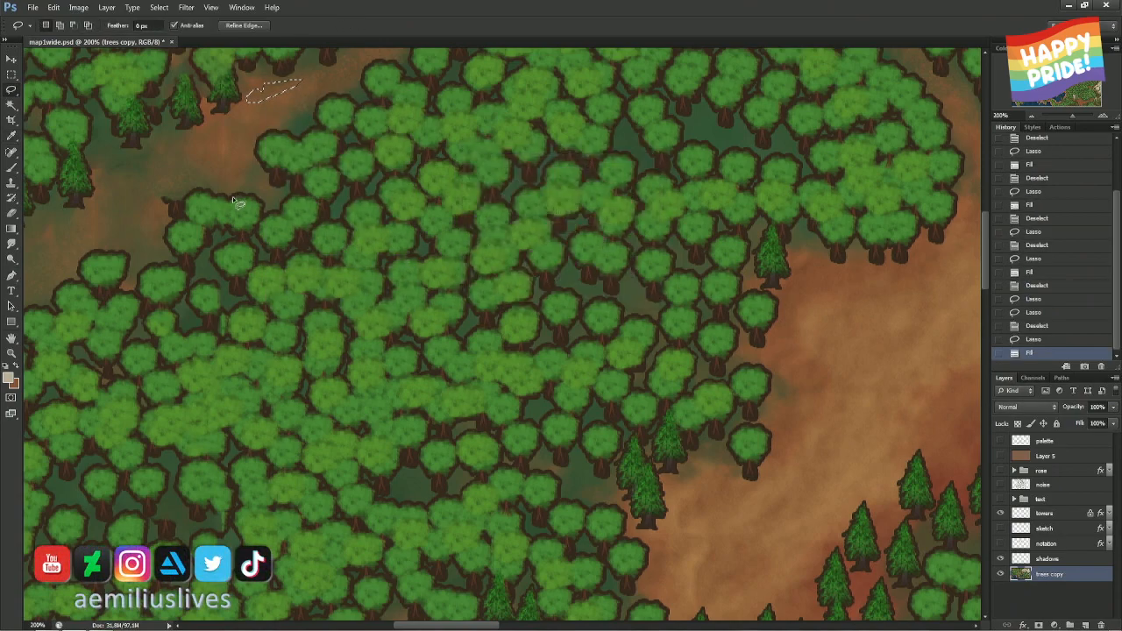
- Remove the stray dark fragment next to the round trees at the forest path's edge with a lassoed Content-Aware fill
{"action": "mouse_move", "coordinate": [163, 194]}
{"action": "left_mouse_down"}
{"action": "mouse_move", "coordinate": [182, 197]}
{"action": "mouse_move", "coordinate": [180, 225]}
{"action": "mouse_move", "coordinate": [158, 216]}
{"action": "left_mouse_up"}
{"action": "right_click", "coordinate": [172, 209]}
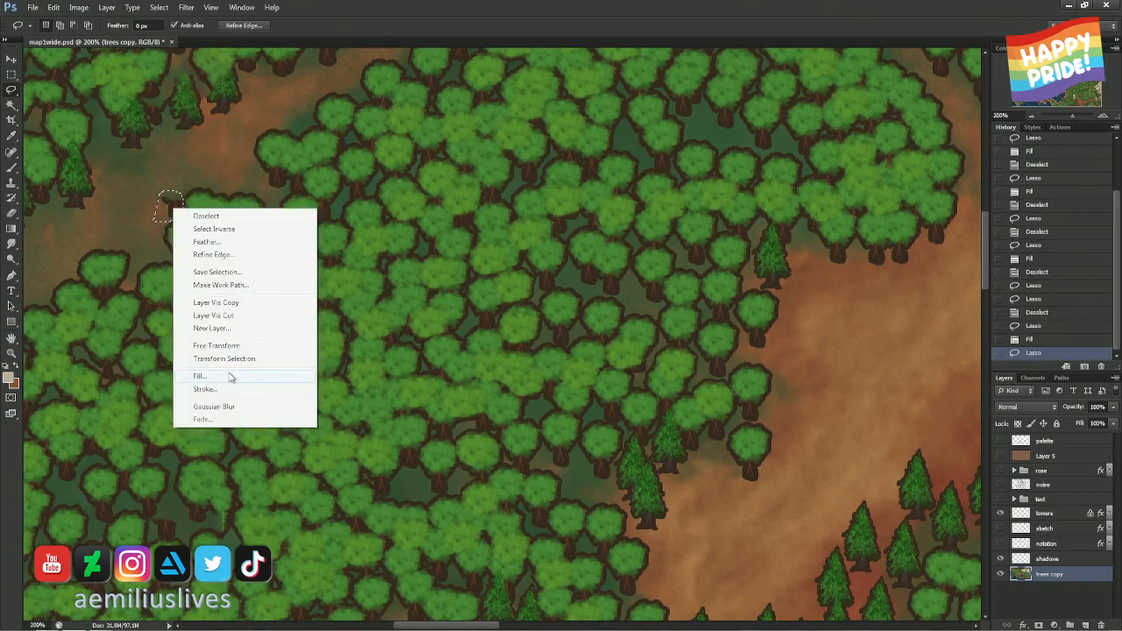
{"action": "left_click", "coordinate": [231, 377]}
{"action": "key", "text": "Return"}
{"action": "key", "text": "ctrl+d"}
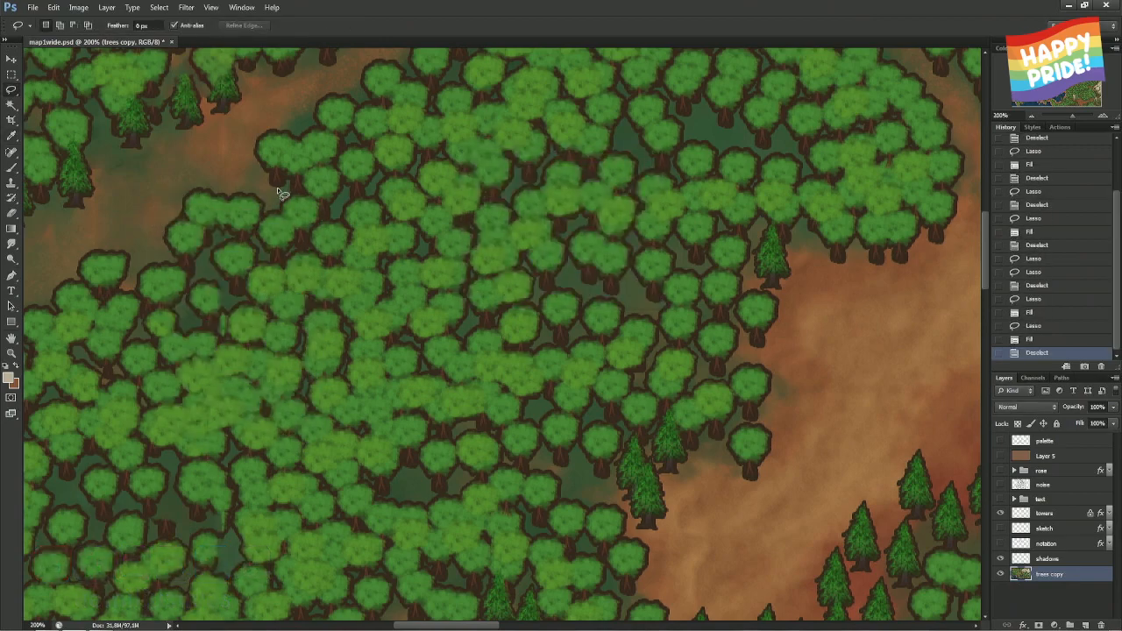
- Lasso the short river stub above the three pines and erase it with a Content-Aware fill
{"action": "left_click_drag", "start_coordinate": [275, 162], "coordinate": [626, 253]}
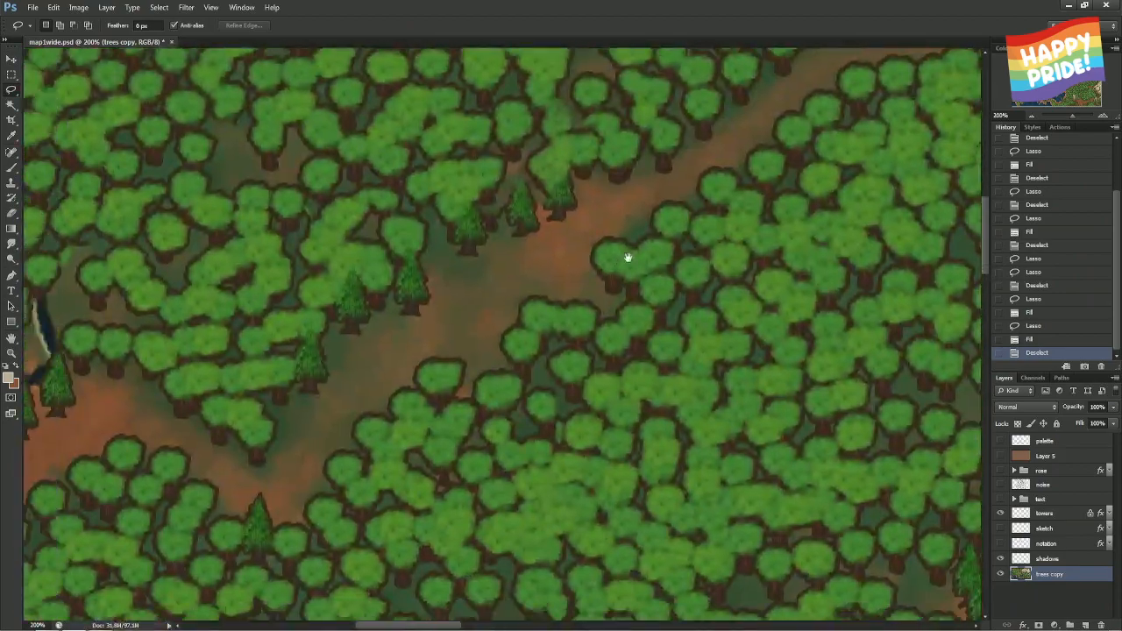
{"action": "mouse_move", "coordinate": [209, 296]}
{"action": "left_mouse_down"}
{"action": "mouse_move", "coordinate": [394, 323]}
{"action": "mouse_move", "coordinate": [509, 300]}
{"action": "mouse_move", "coordinate": [548, 269]}
{"action": "mouse_move", "coordinate": [531, 256]}
{"action": "mouse_move", "coordinate": [529, 278]}
{"action": "left_mouse_up"}
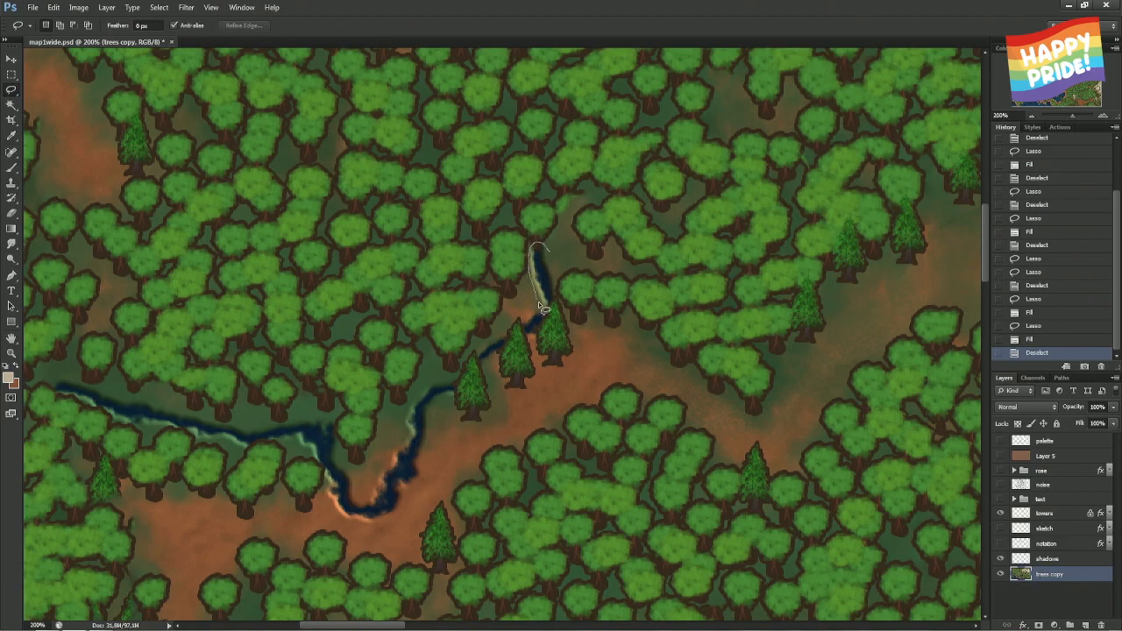
{"action": "mouse_move", "coordinate": [529, 322]}
{"action": "left_mouse_down"}
{"action": "mouse_move", "coordinate": [523, 338]}
{"action": "mouse_move", "coordinate": [553, 328]}
{"action": "left_mouse_up"}
{"action": "left_click_drag", "start_coordinate": [559, 302], "coordinate": [541, 260]}
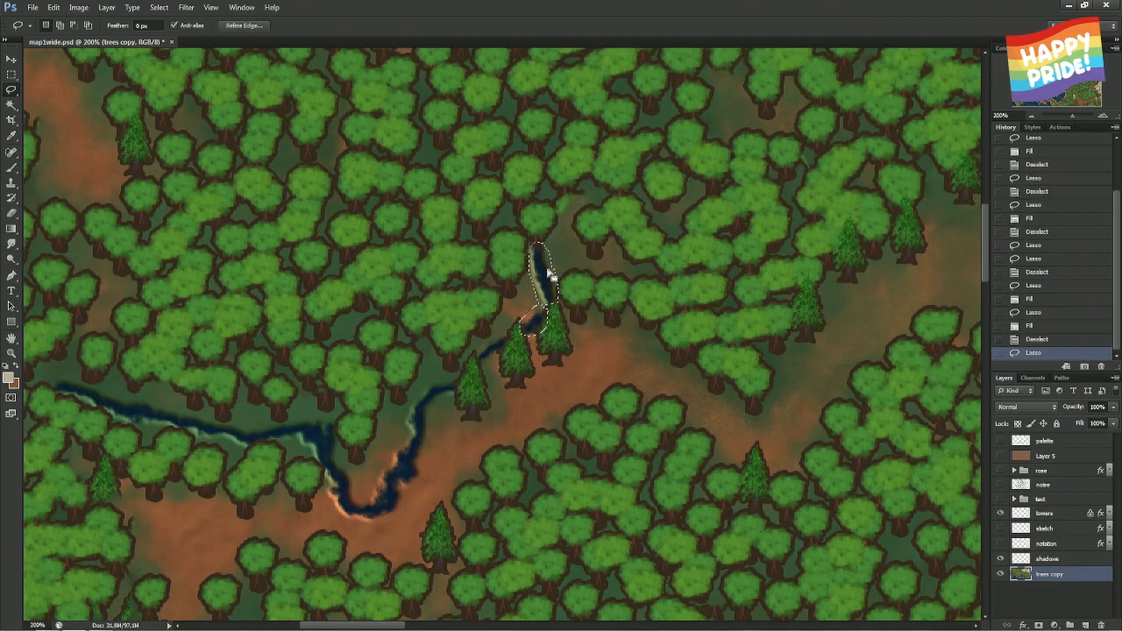
{"action": "right_click", "coordinate": [540, 268]}
{"action": "left_click", "coordinate": [563, 448]}
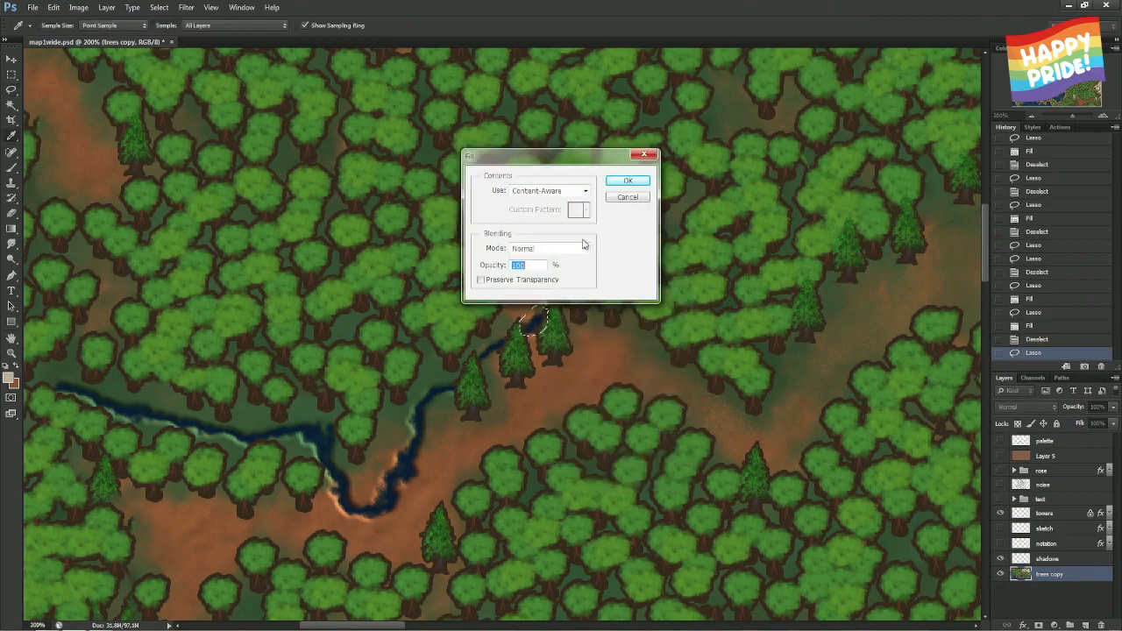
{"action": "left_click", "coordinate": [628, 180]}
{"action": "key", "text": "ctrl+d"}
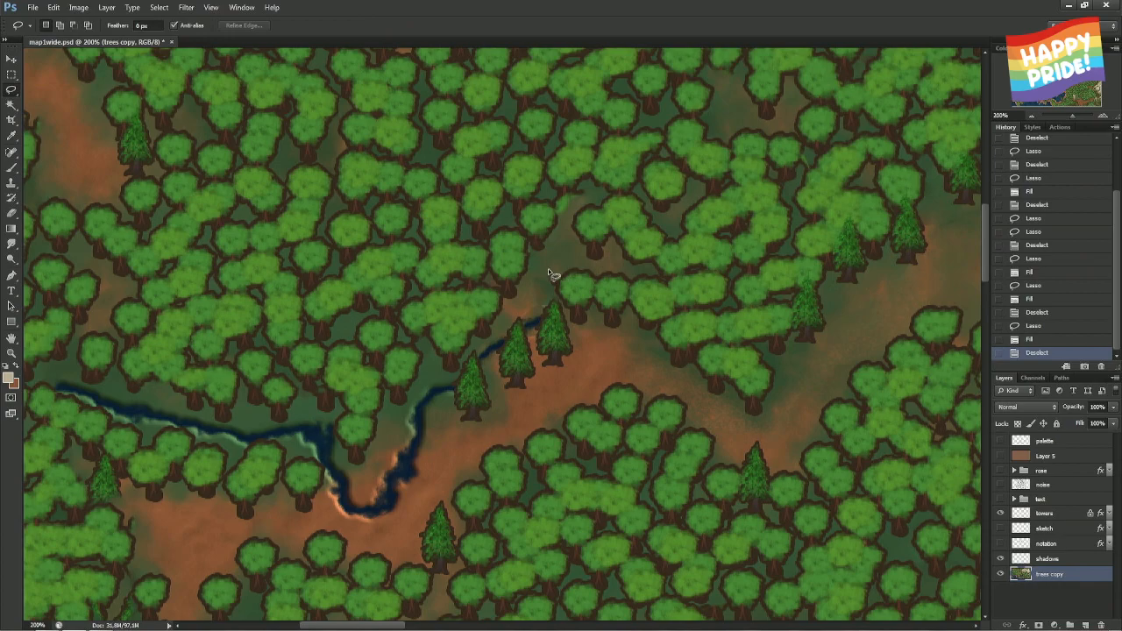
- Lasso the dark remnant beside the round tree where the river stub ended and retouch it with a Content-Aware fill
{"action": "mouse_move", "coordinate": [550, 292]}
{"action": "left_mouse_down"}
{"action": "mouse_move", "coordinate": [568, 287]}
{"action": "mouse_move", "coordinate": [552, 279]}
{"action": "left_mouse_up"}
{"action": "right_click", "coordinate": [552, 279]}
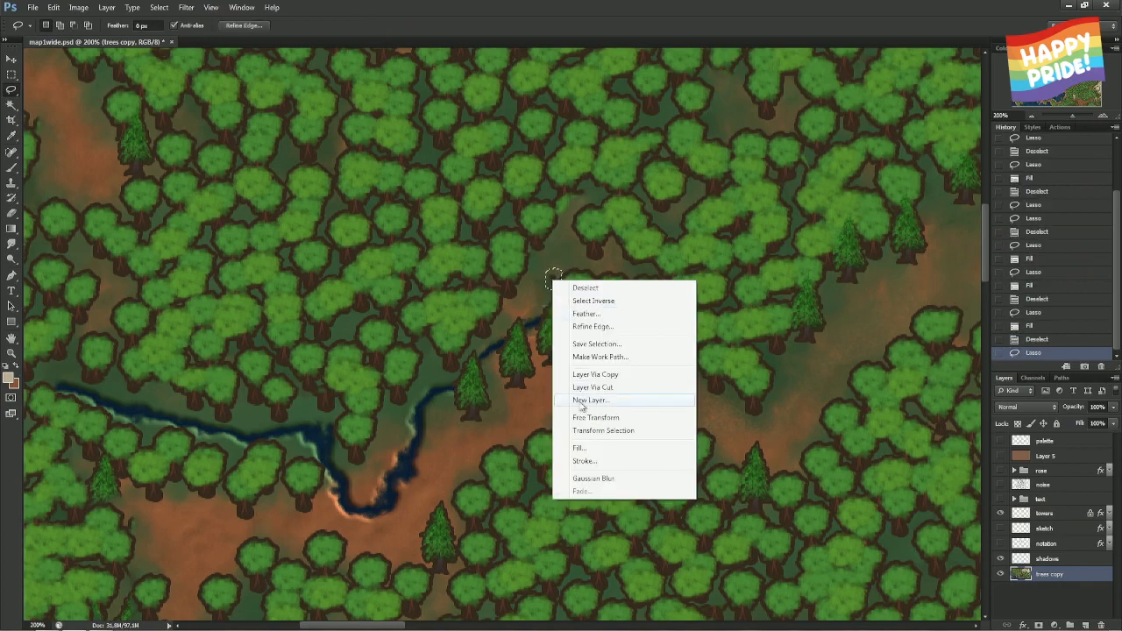
{"action": "left_click", "coordinate": [578, 449]}
{"action": "left_click", "coordinate": [626, 179]}
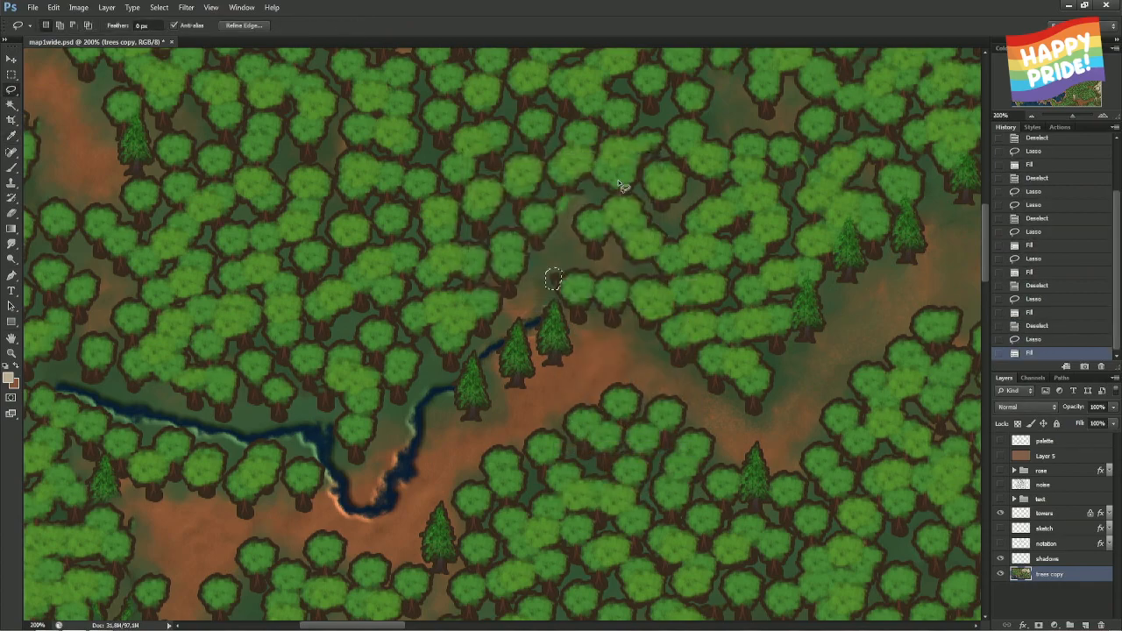
{"action": "key", "text": "ctrl+d"}
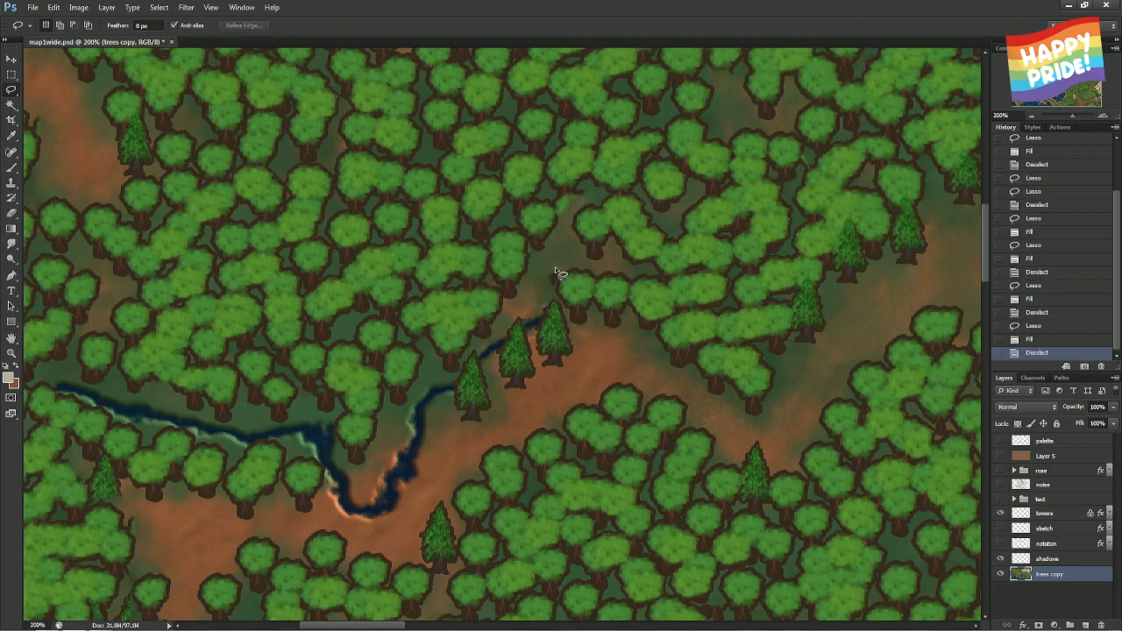
- Try another Content-Aware fill on a slightly larger area around the tree's dark left edge, and undo it
{"action": "mouse_move", "coordinate": [545, 276]}
{"action": "left_mouse_down"}
{"action": "mouse_move", "coordinate": [555, 288]}
{"action": "mouse_move", "coordinate": [561, 274]}
{"action": "mouse_move", "coordinate": [552, 296]}
{"action": "mouse_move", "coordinate": [552, 280]}
{"action": "left_mouse_up"}
{"action": "key", "text": "ctrl+d"}
{"action": "right_click", "coordinate": [553, 280]}
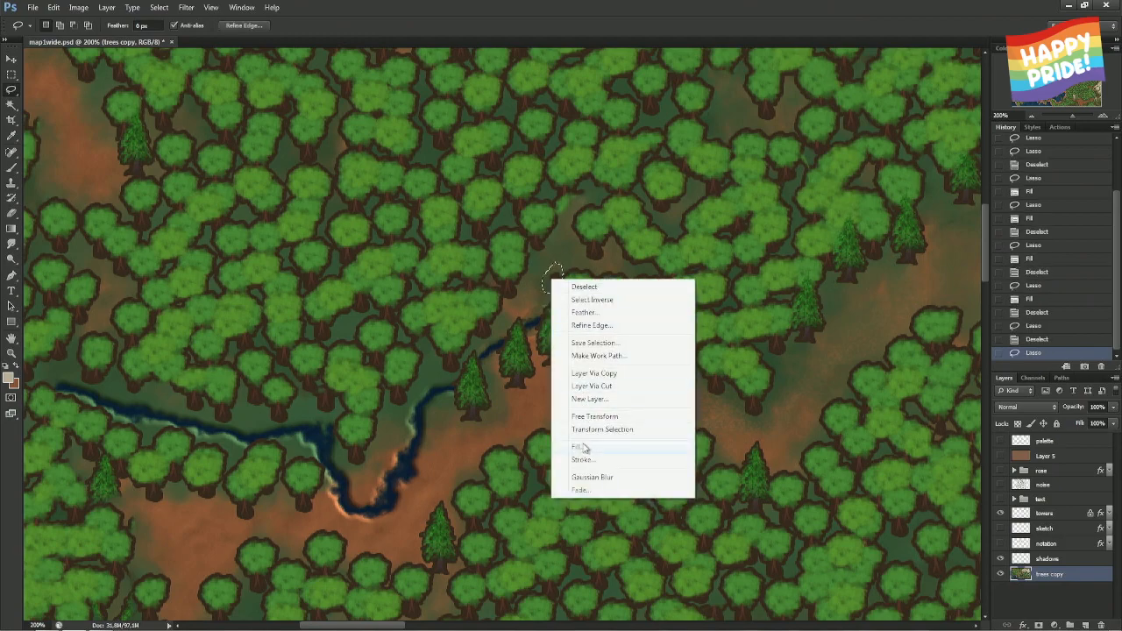
{"action": "left_click", "coordinate": [585, 447]}
{"action": "left_click", "coordinate": [627, 181]}
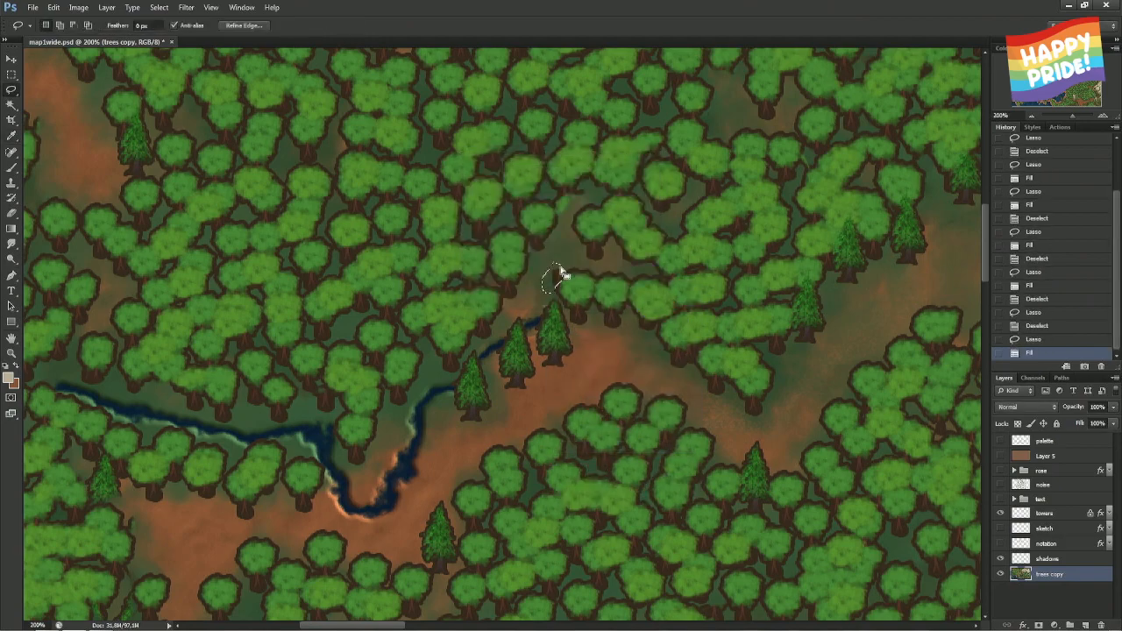
{"action": "key", "text": "ctrl+z"}
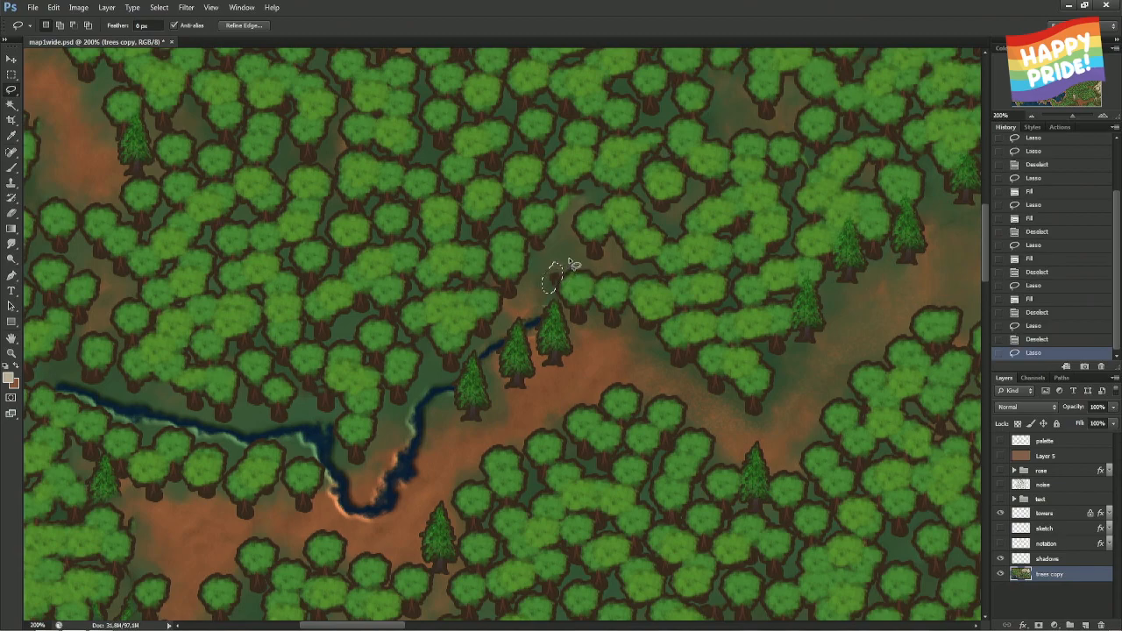
- Lasso a narrower area along the round tree's dark left edge and patch it with a Content-Aware fill
{"action": "mouse_move", "coordinate": [544, 280]}
{"action": "left_mouse_down"}
{"action": "mouse_move", "coordinate": [552, 303]}
{"action": "mouse_move", "coordinate": [549, 282]}
{"action": "left_mouse_up"}
{"action": "right_click", "coordinate": [553, 282]}
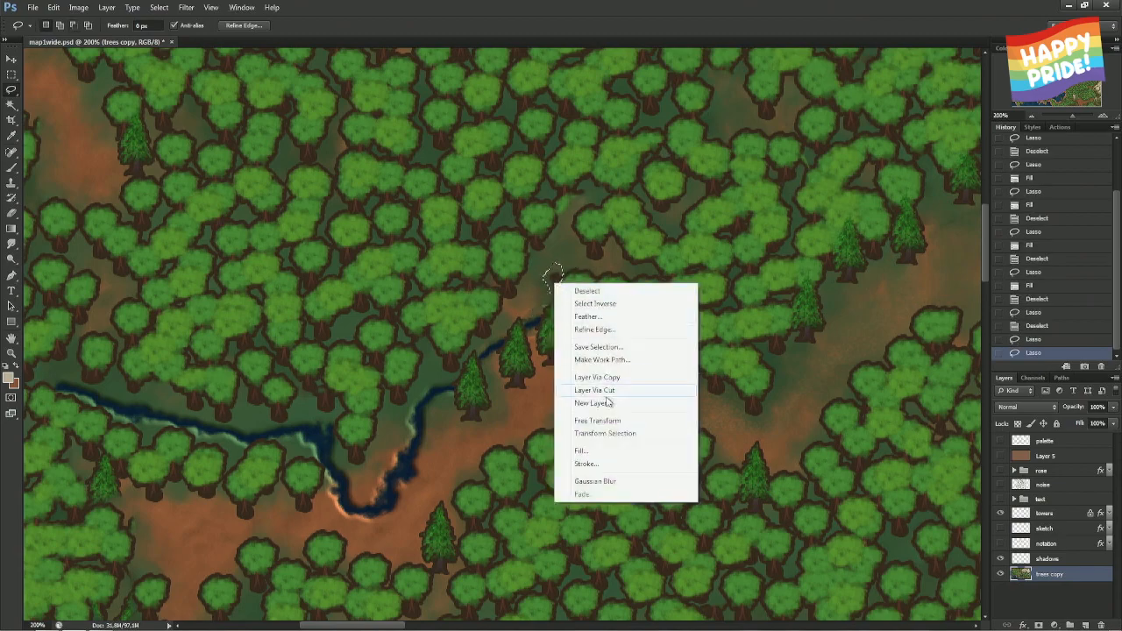
{"action": "left_click", "coordinate": [598, 452]}
{"action": "left_click", "coordinate": [624, 179]}
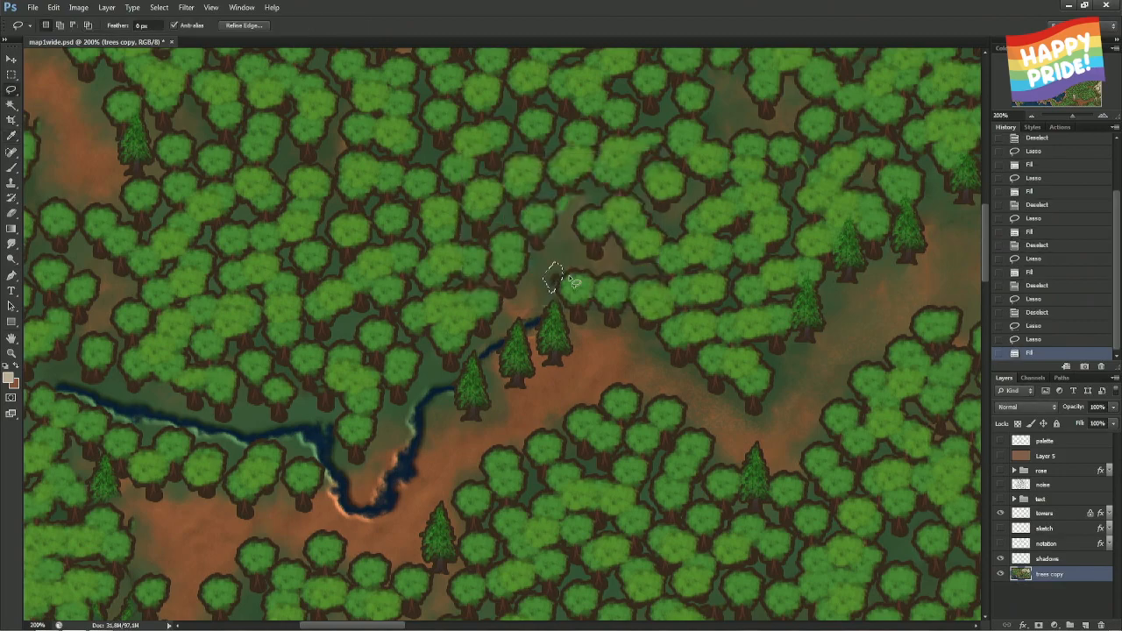
- Deselect and use a small Clone Stamp brush to paint out the dark remnant on the round tree's left edge above the three pines
{"action": "key", "text": "ctrl+d"}
{"action": "key", "text": "s"}
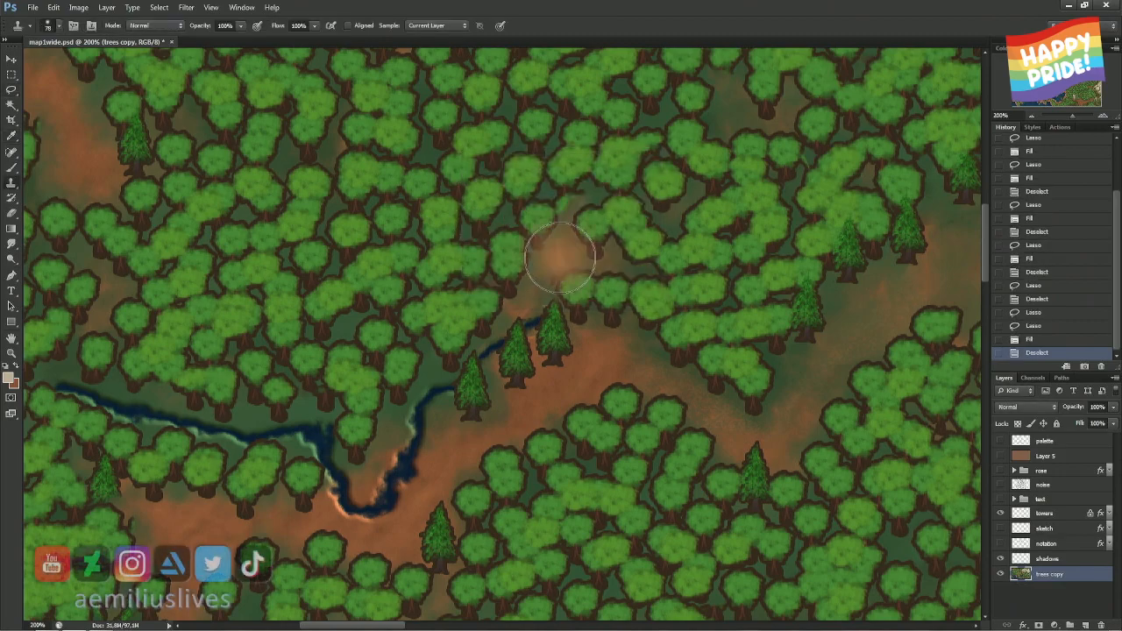
{"action": "right_click", "coordinate": [561, 254], "text": "alt"}
{"action": "left_click_drag", "start_coordinate": [561, 255], "coordinate": [552, 263]}
{"action": "left_click", "coordinate": [553, 280]}
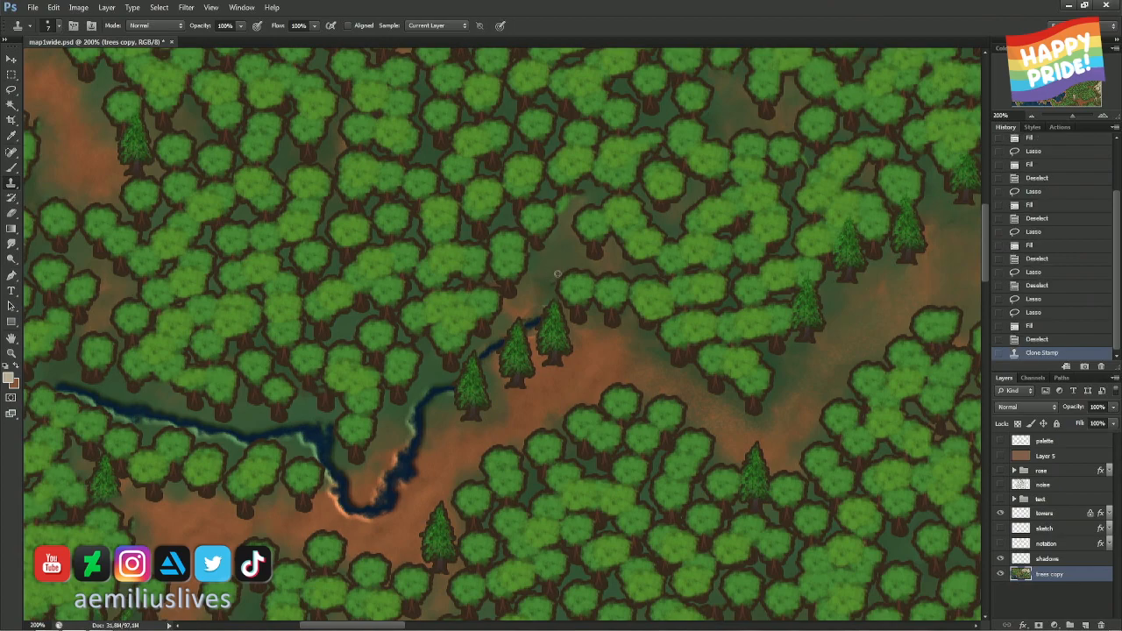
{"action": "left_click", "coordinate": [550, 280]}
{"action": "left_click", "coordinate": [551, 285]}
{"action": "left_click", "coordinate": [551, 281]}
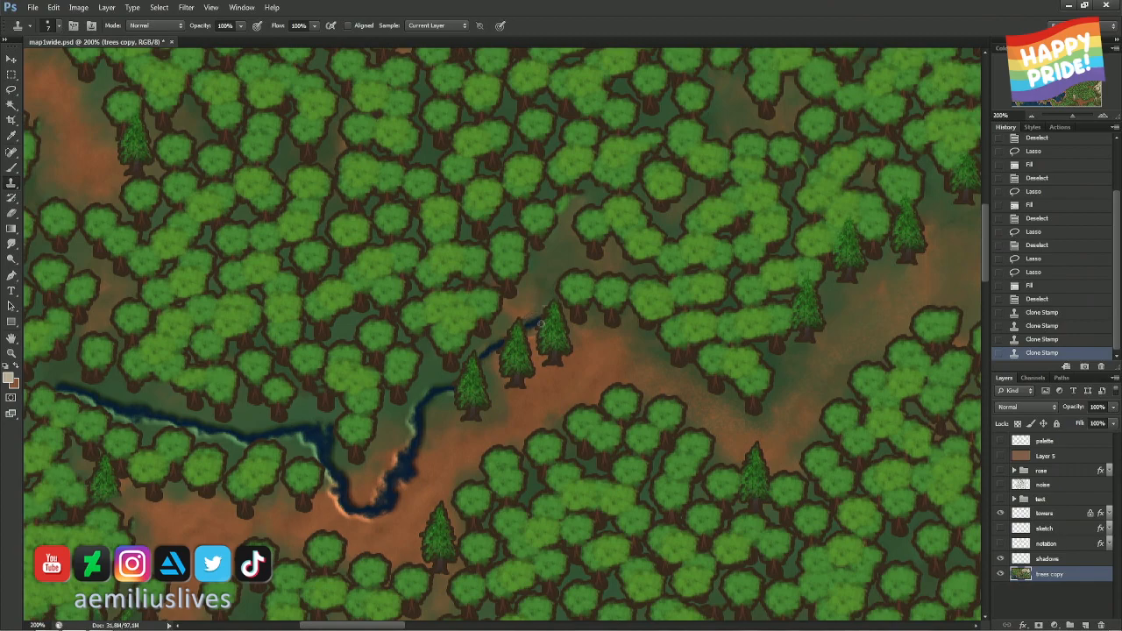
- Lasso the V-shaped river bend, from the westernmost of the three pines to the start of the straight river stretch
{"action": "left_click_drag", "start_coordinate": [541, 324], "coordinate": [590, 216]}
{"action": "left_click_drag", "start_coordinate": [521, 289], "coordinate": [561, 271]}
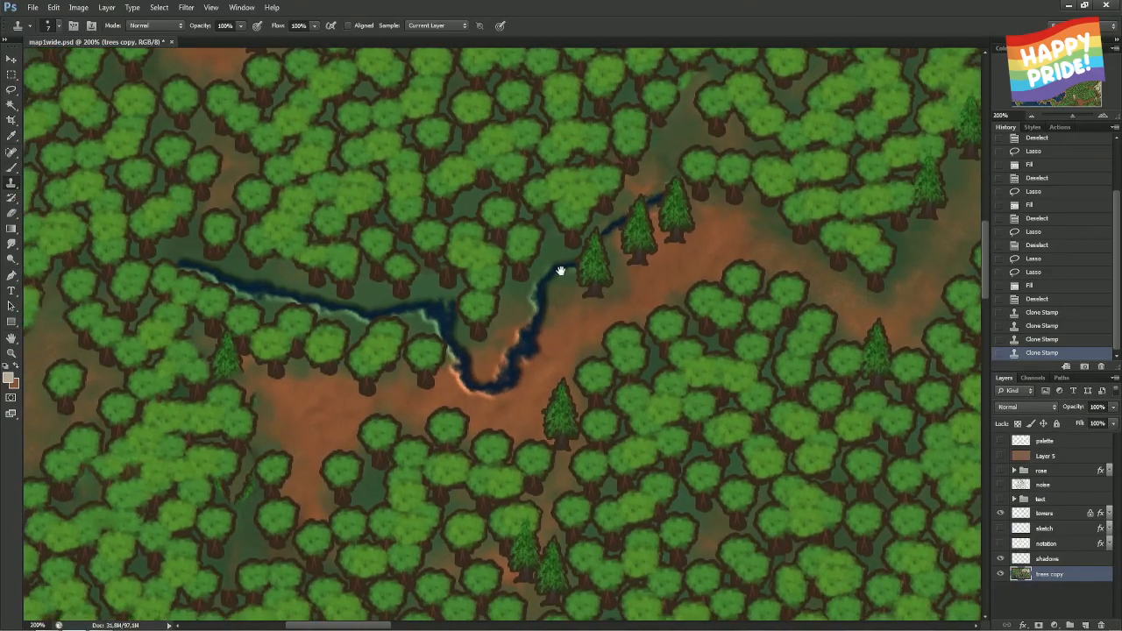
{"action": "key", "text": "l"}
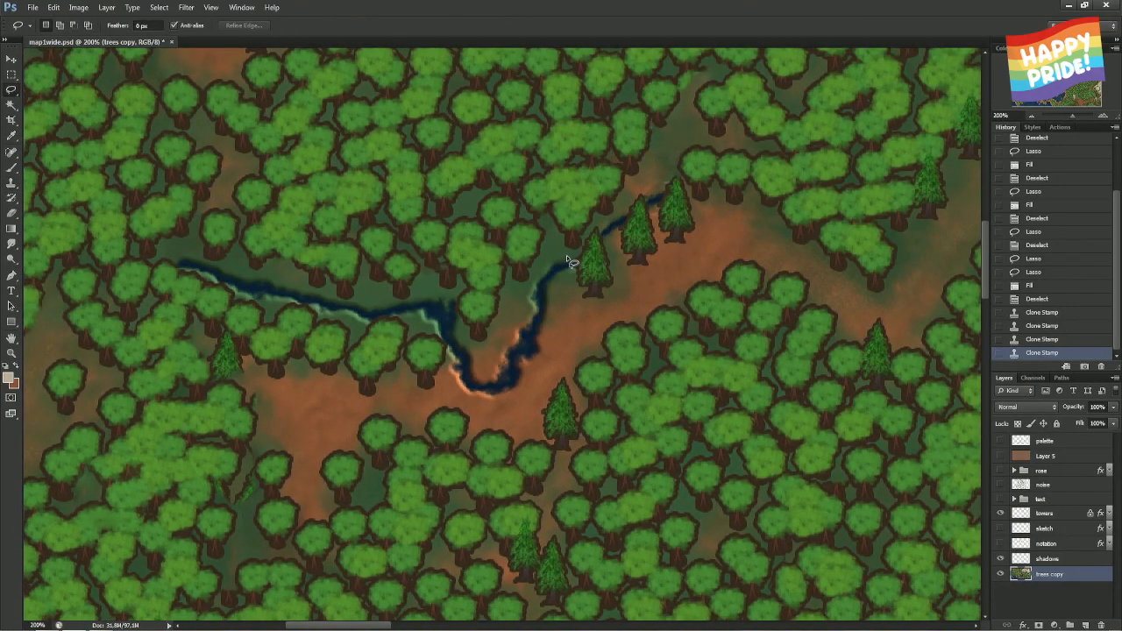
{"action": "left_click_drag", "start_coordinate": [570, 273], "coordinate": [552, 301]}
{"action": "left_click_drag", "start_coordinate": [554, 359], "coordinate": [533, 384]}
{"action": "left_click_drag", "start_coordinate": [396, 307], "coordinate": [456, 300]}
{"action": "left_click_drag", "start_coordinate": [561, 260], "coordinate": [553, 277]}
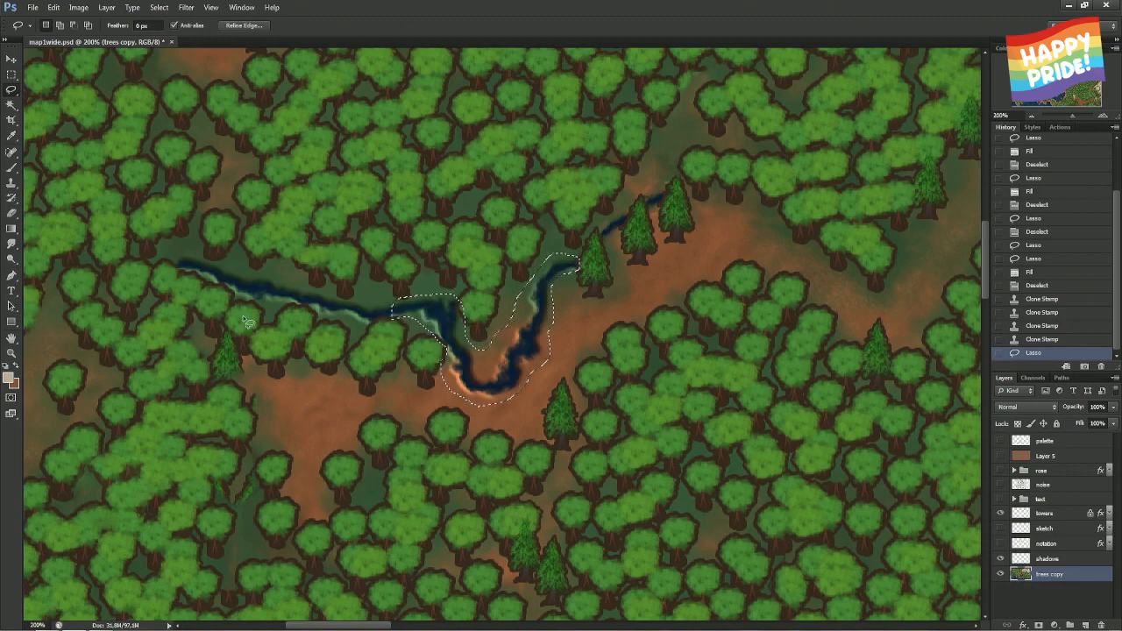
- Try Spot Healing Brush strokes over the river at the selection's western end, and revert to the lasso state
{"action": "left_click", "coordinate": [10, 151]}
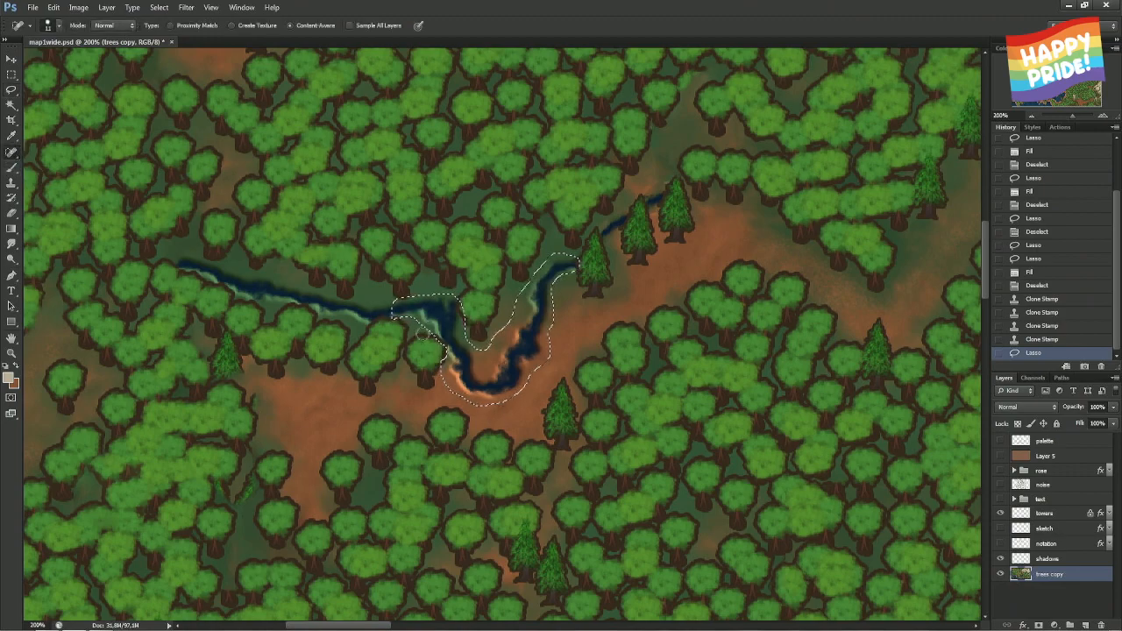
{"action": "mouse_move", "coordinate": [399, 307]}
{"action": "left_mouse_down"}
{"action": "mouse_move", "coordinate": [431, 337]}
{"action": "mouse_move", "coordinate": [400, 321]}
{"action": "left_mouse_up"}
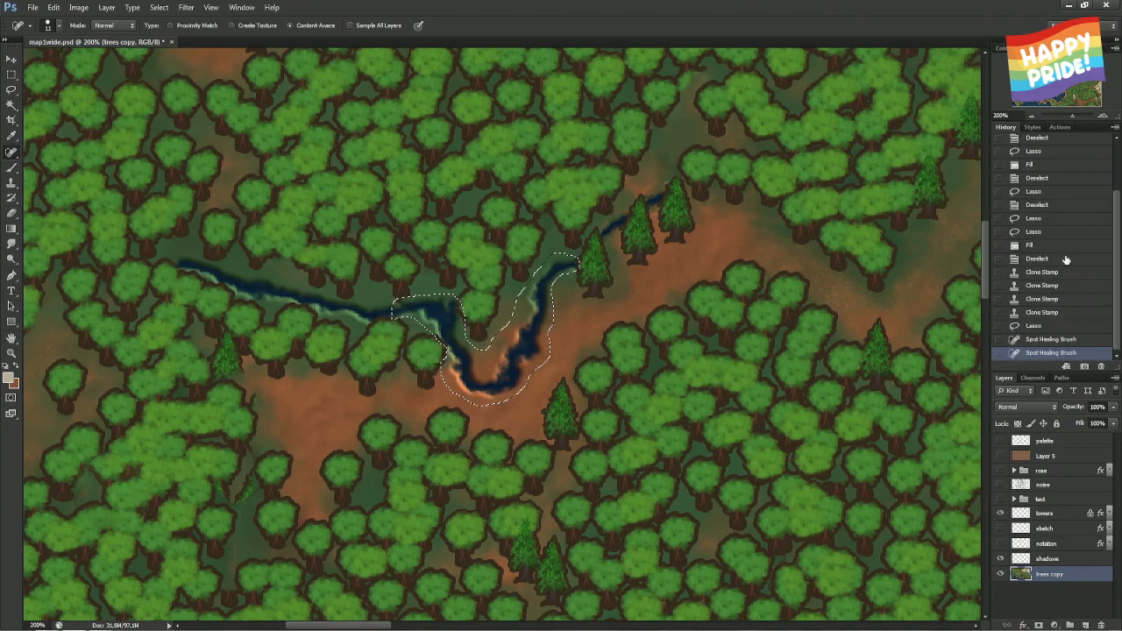
{"action": "left_click", "coordinate": [1033, 325]}
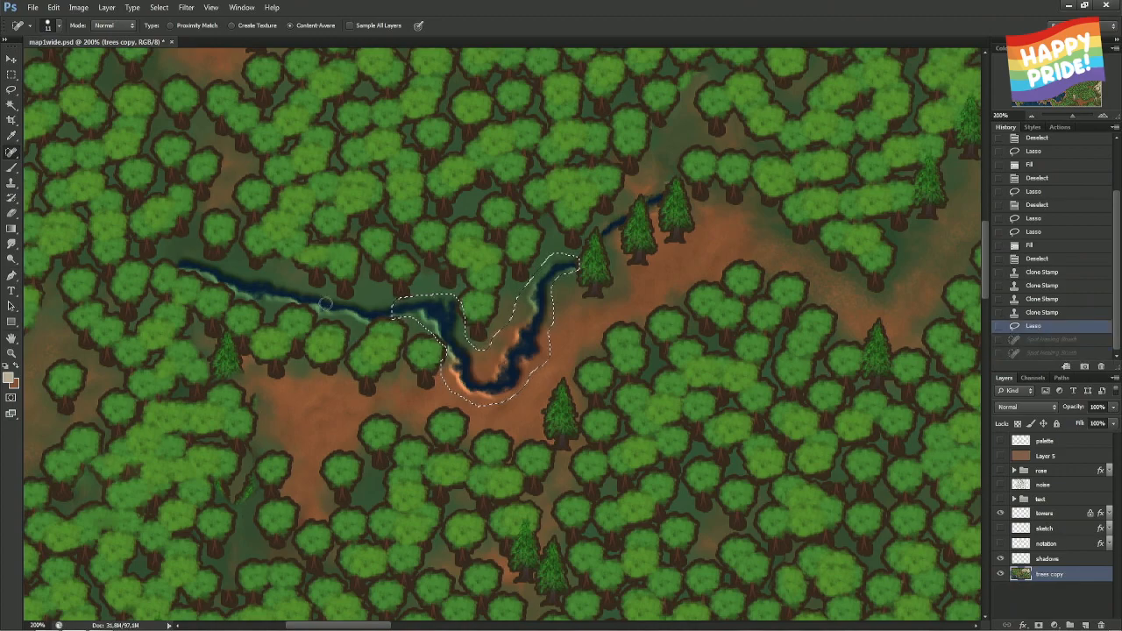
- Try covering the river at the selection's western end with an enlarged Clone Stamp brush, and revert to the lasso state
{"action": "key", "text": "s"}
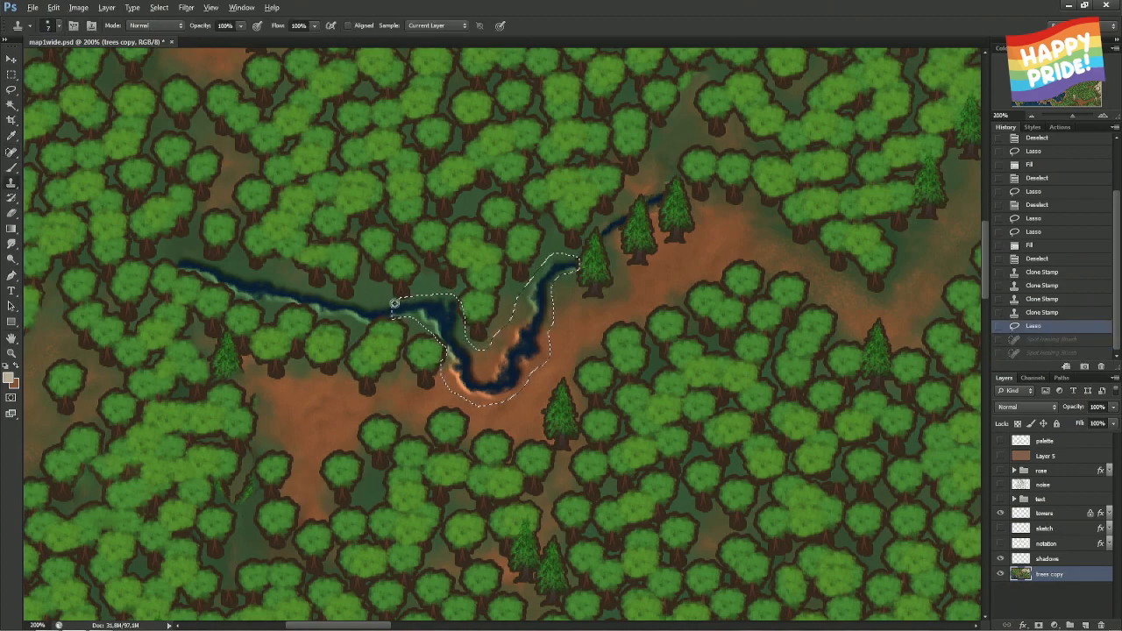
{"action": "key", "text": "bracketright"}
{"action": "key", "text": "bracketright"}
{"action": "key", "text": "bracketright"}
{"action": "key", "text": "bracketright"}
{"action": "left_click", "coordinate": [397, 313]}
{"action": "left_click", "coordinate": [403, 310]}
{"action": "left_click", "coordinate": [415, 307]}
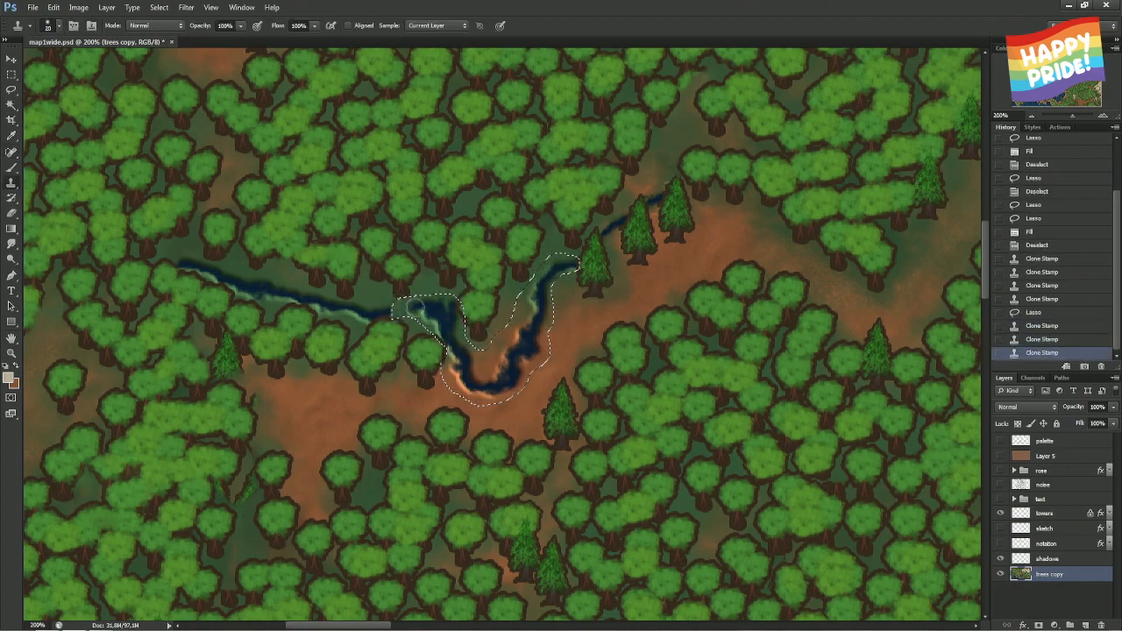
{"action": "key", "text": "ctrl+z"}
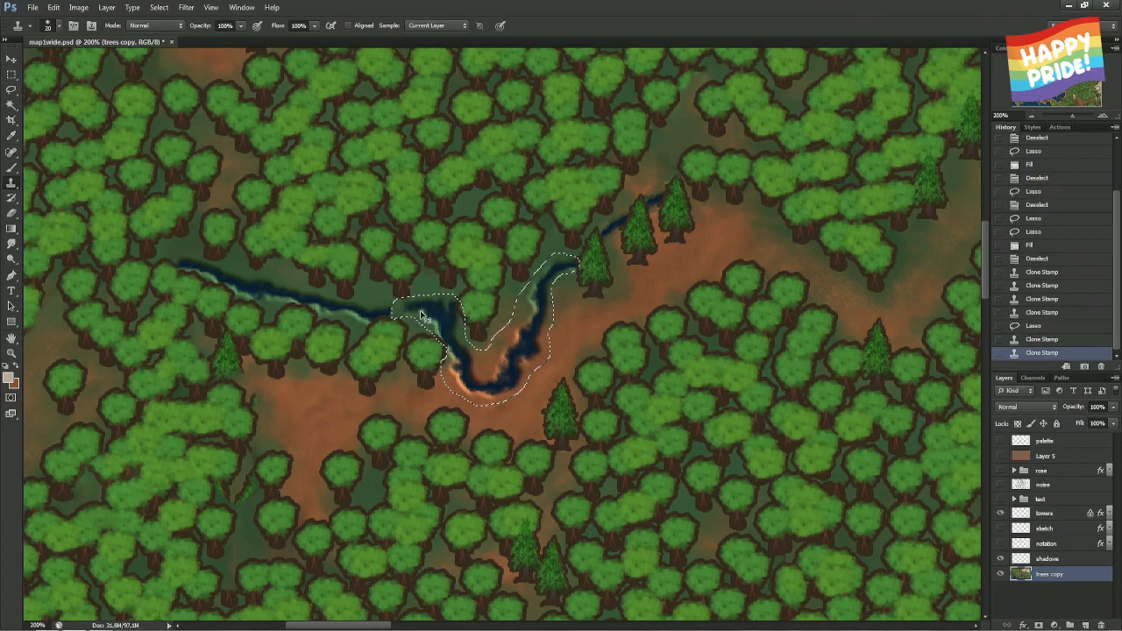
{"action": "left_click", "coordinate": [1035, 326]}
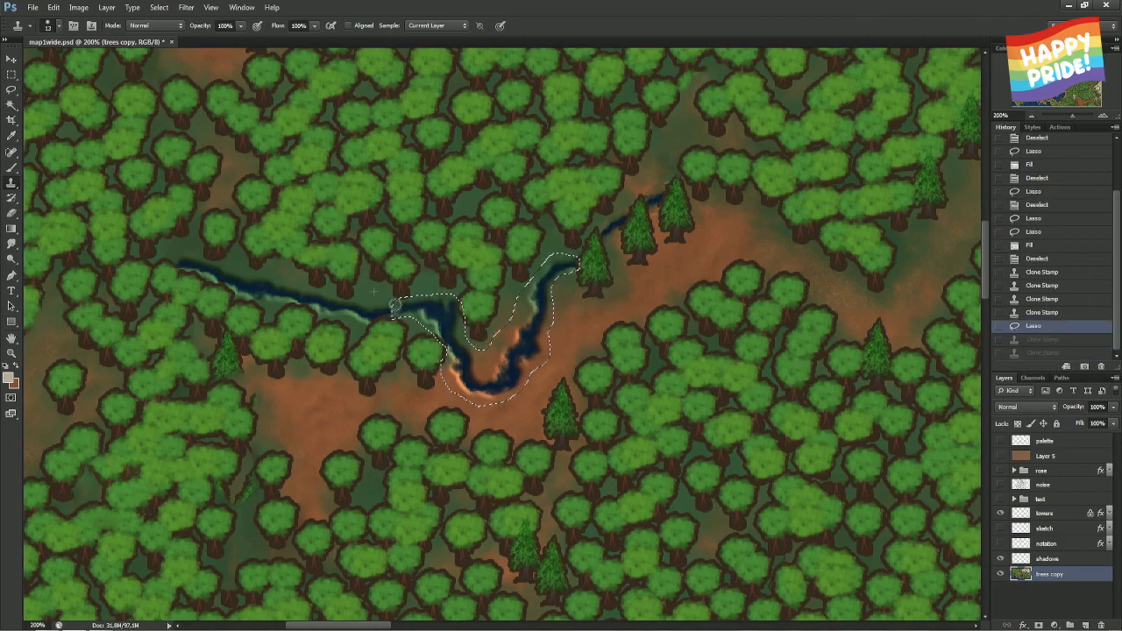
- Clone ground over the river at the selection's western end with a 13 px Clone Stamp brush
{"action": "left_click", "coordinate": [396, 305]}
{"action": "left_click", "coordinate": [400, 310]}
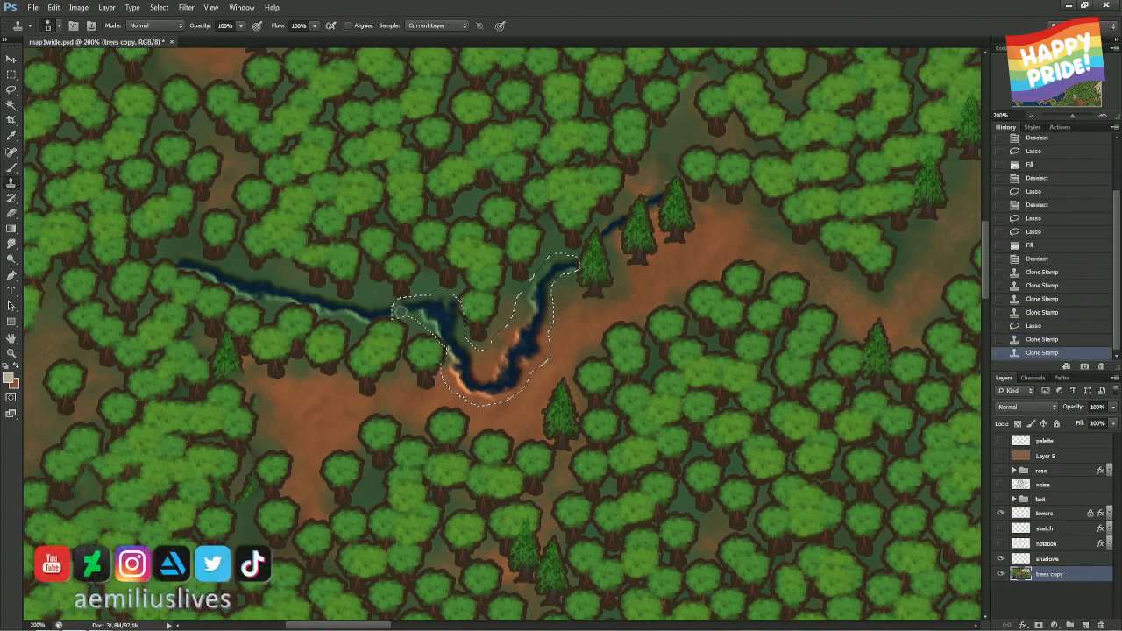
{"action": "left_click", "coordinate": [399, 311]}
{"action": "left_click", "coordinate": [399, 305]}
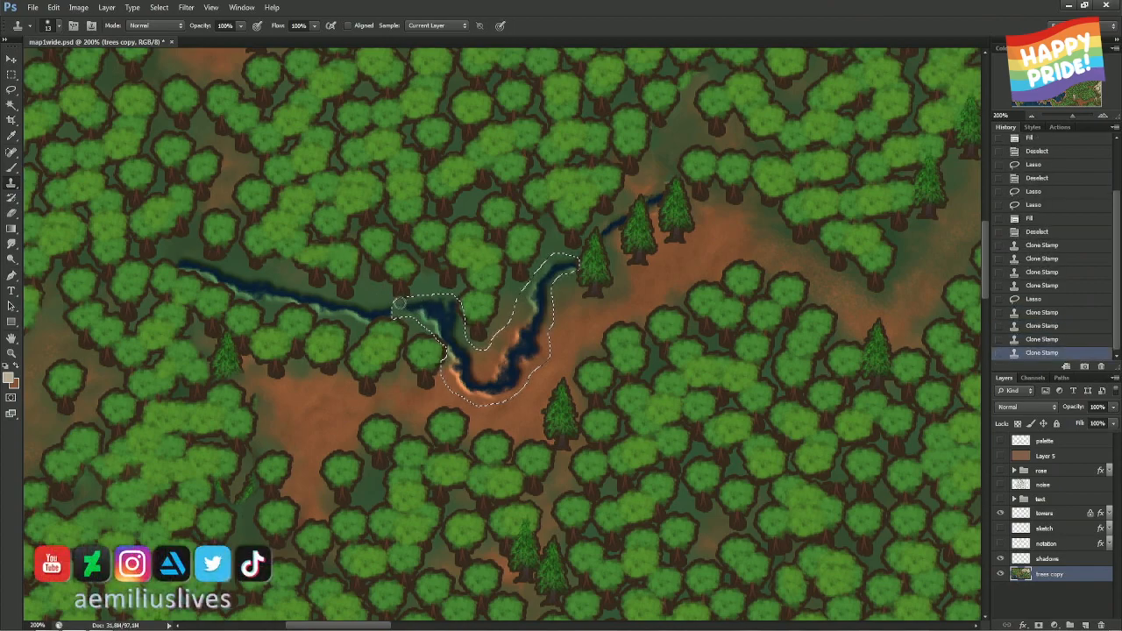
{"action": "left_click", "coordinate": [399, 305]}
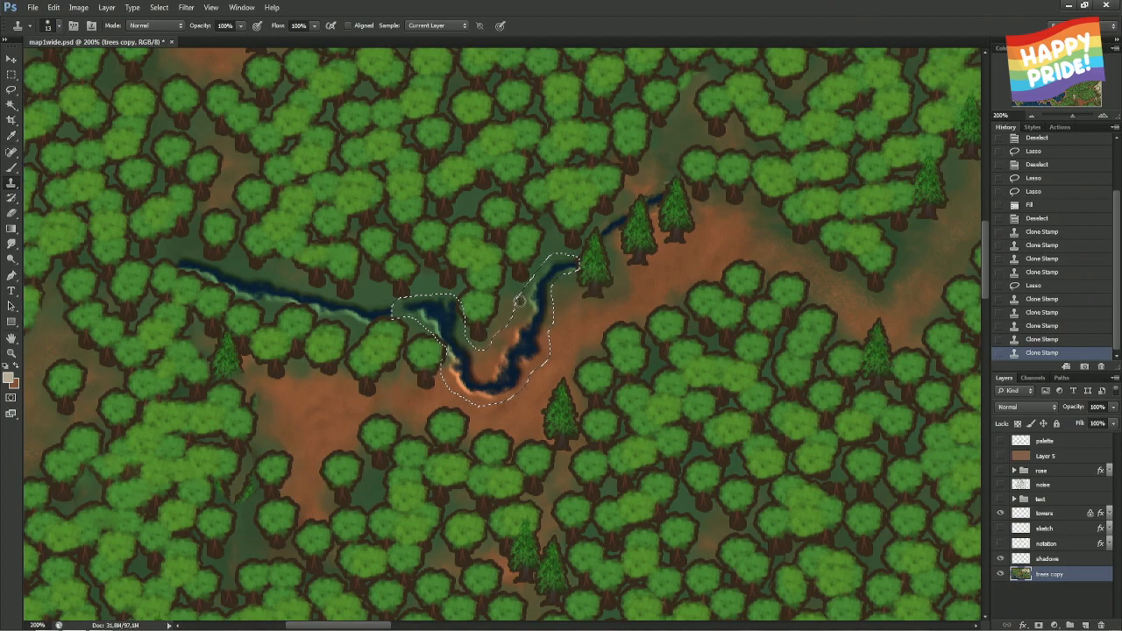
- Trim the western tip off the river bend selection, erase the bend with a Content-Aware fill, and deselect
{"action": "key", "text": "l"}
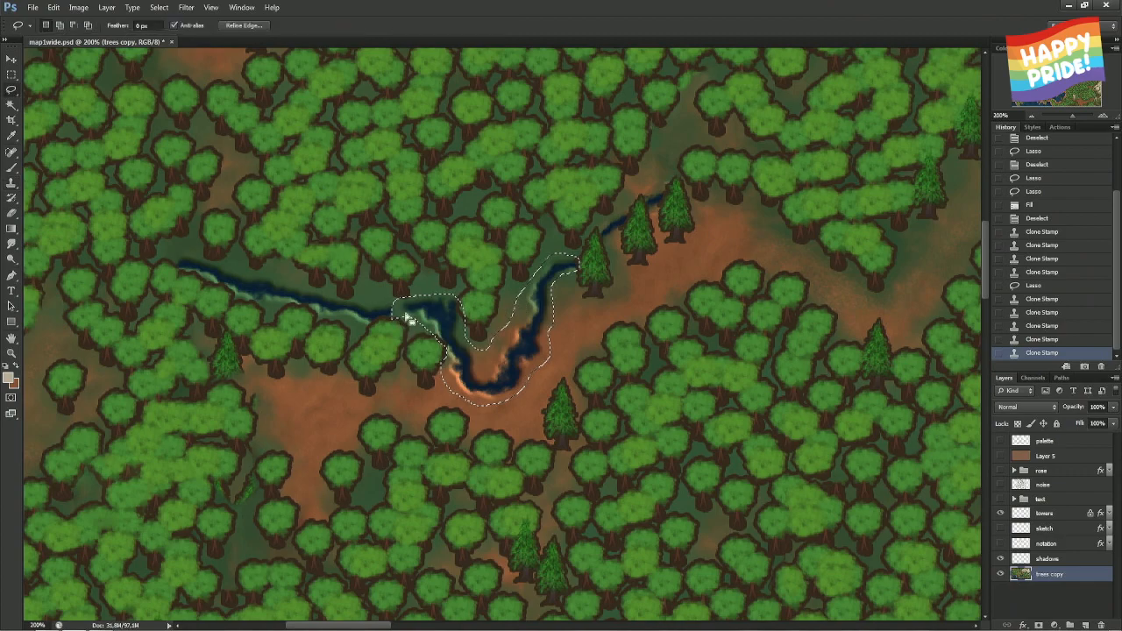
{"action": "mouse_move", "coordinate": [405, 321]}
{"action": "left_mouse_down"}
{"action": "mouse_move", "coordinate": [393, 298]}
{"action": "mouse_move", "coordinate": [405, 308]}
{"action": "mouse_move", "coordinate": [400, 331]}
{"action": "mouse_move", "coordinate": [386, 304]}
{"action": "mouse_move", "coordinate": [396, 305]}
{"action": "left_mouse_up"}
{"action": "right_click", "coordinate": [409, 307]}
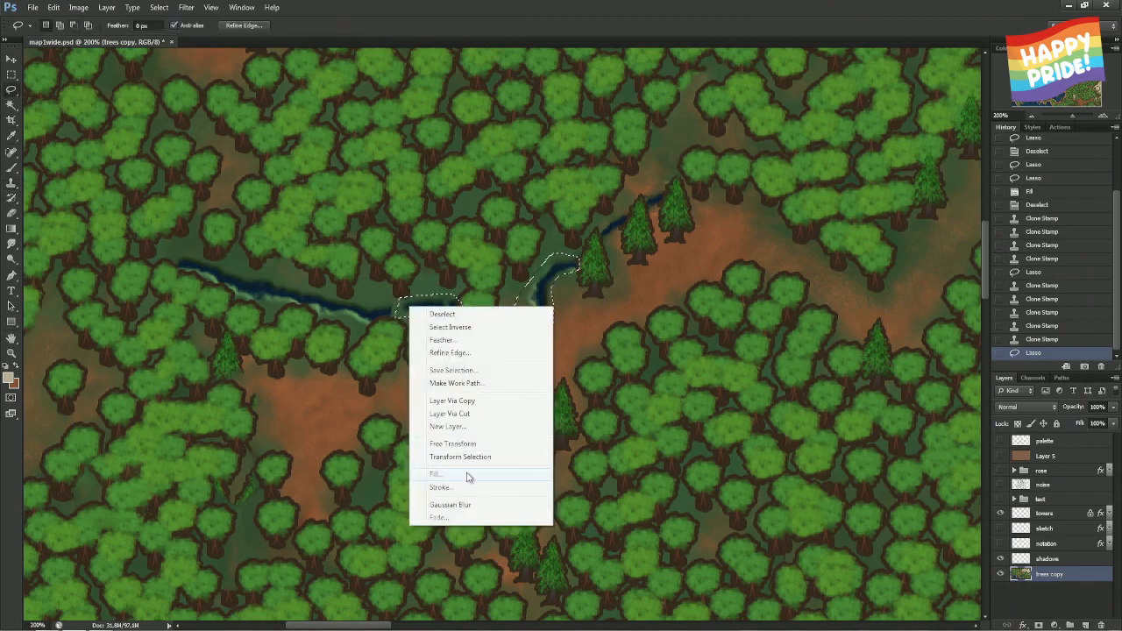
{"action": "left_click", "coordinate": [468, 477]}
{"action": "left_click", "coordinate": [633, 182]}
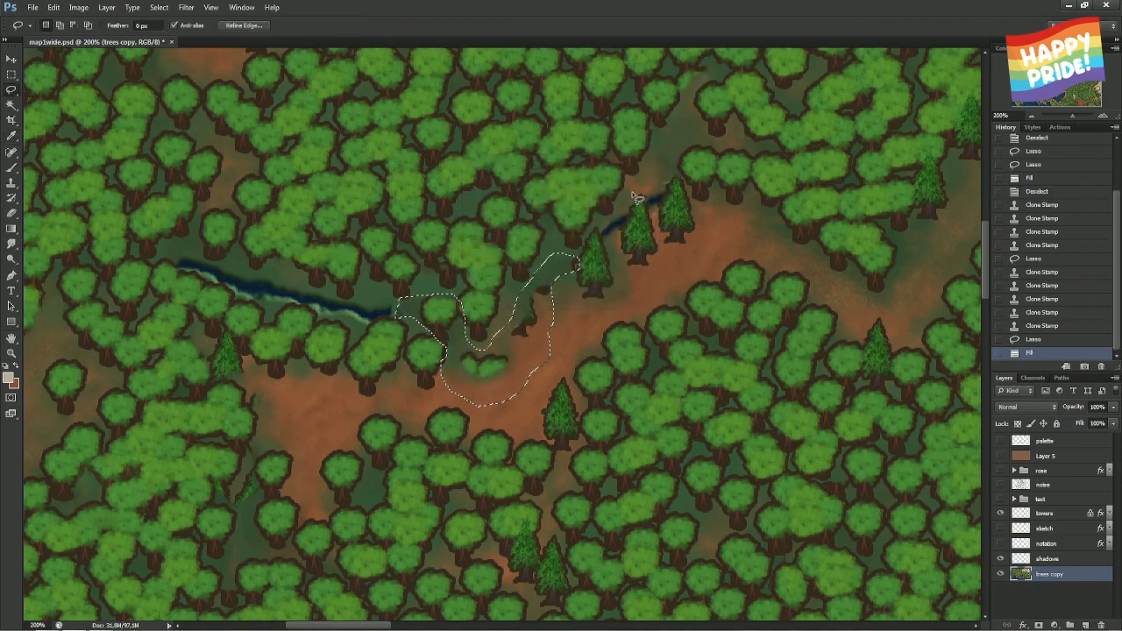
{"action": "left_click", "coordinate": [563, 302]}
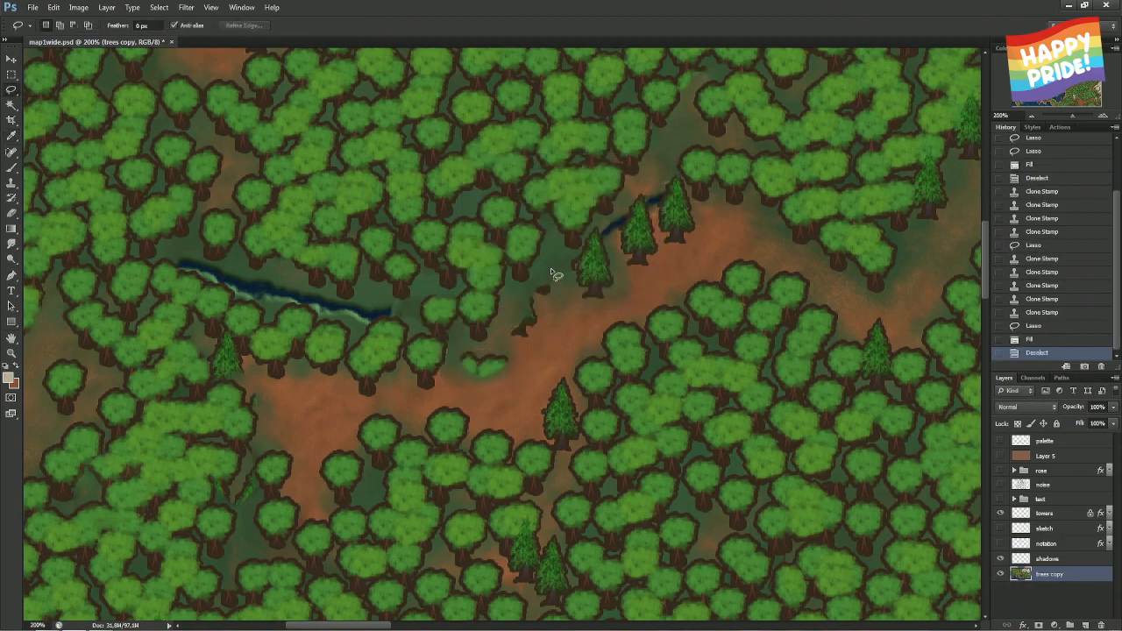
- Lasso the stray dark tree fragments southwest of the westernmost pine, apply a Content-Aware fill, and deselect
{"action": "mouse_move", "coordinate": [547, 275]}
{"action": "left_mouse_down"}
{"action": "mouse_move", "coordinate": [532, 345]}
{"action": "mouse_move", "coordinate": [504, 345]}
{"action": "mouse_move", "coordinate": [502, 328]}
{"action": "mouse_move", "coordinate": [548, 278]}
{"action": "left_mouse_up"}
{"action": "right_click", "coordinate": [552, 300]}
{"action": "left_click", "coordinate": [578, 466]}
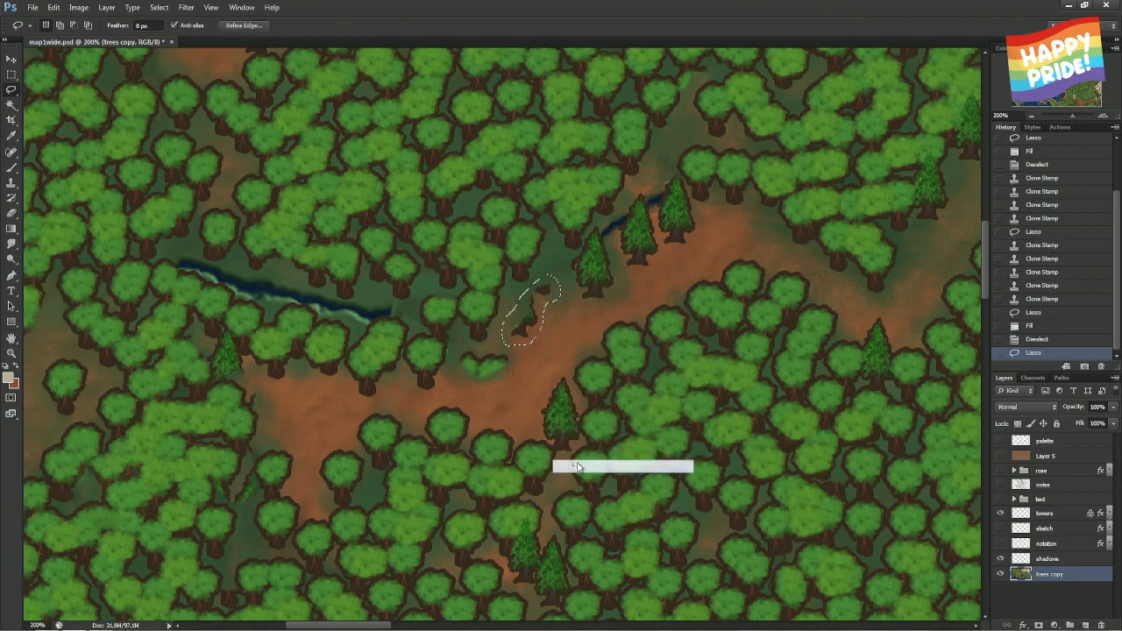
{"action": "left_click", "coordinate": [630, 181]}
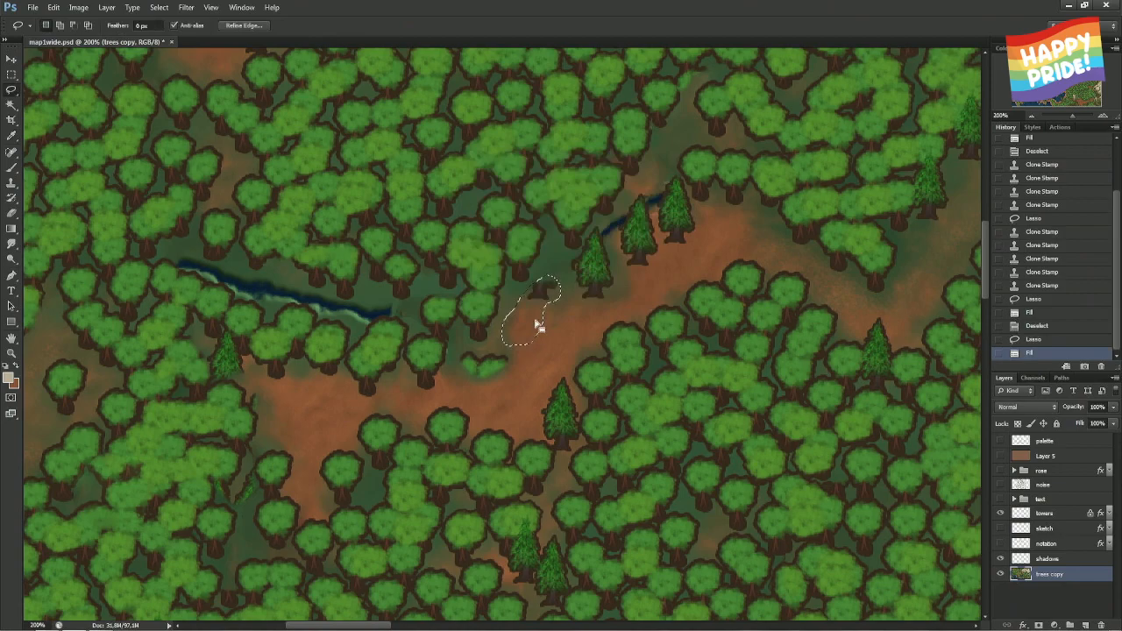
{"action": "key", "text": "ctrl+d"}
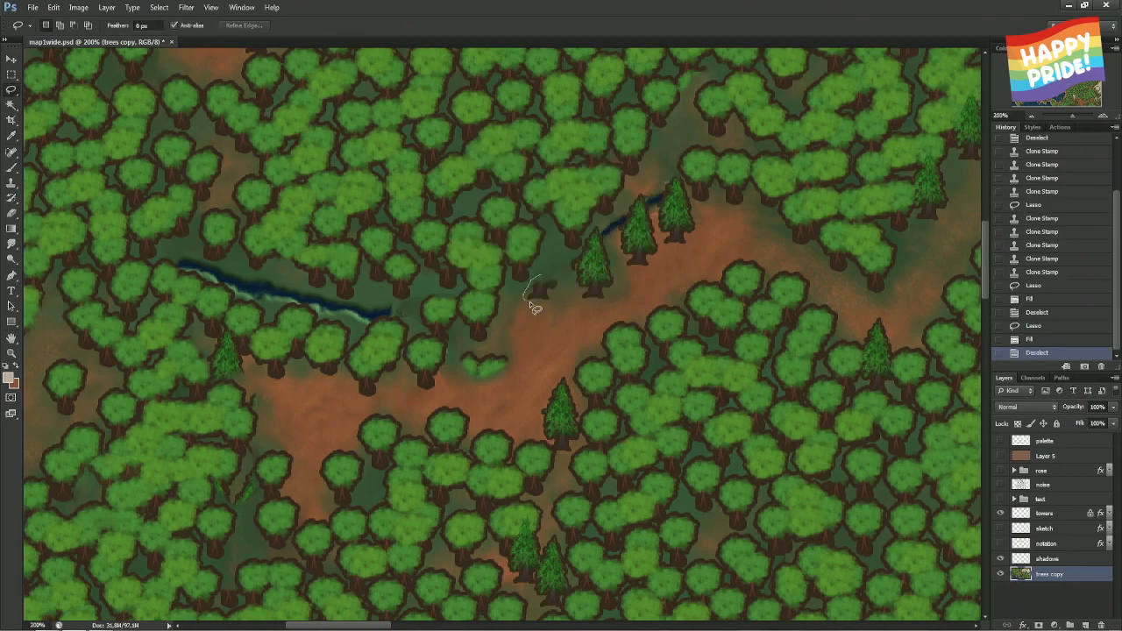
- Lasso the remaining trunk fragment west of the westernmost pine and retouch it with a Content-Aware fill
{"action": "left_click_drag", "start_coordinate": [564, 287], "coordinate": [549, 275]}
{"action": "right_click", "coordinate": [545, 283]}
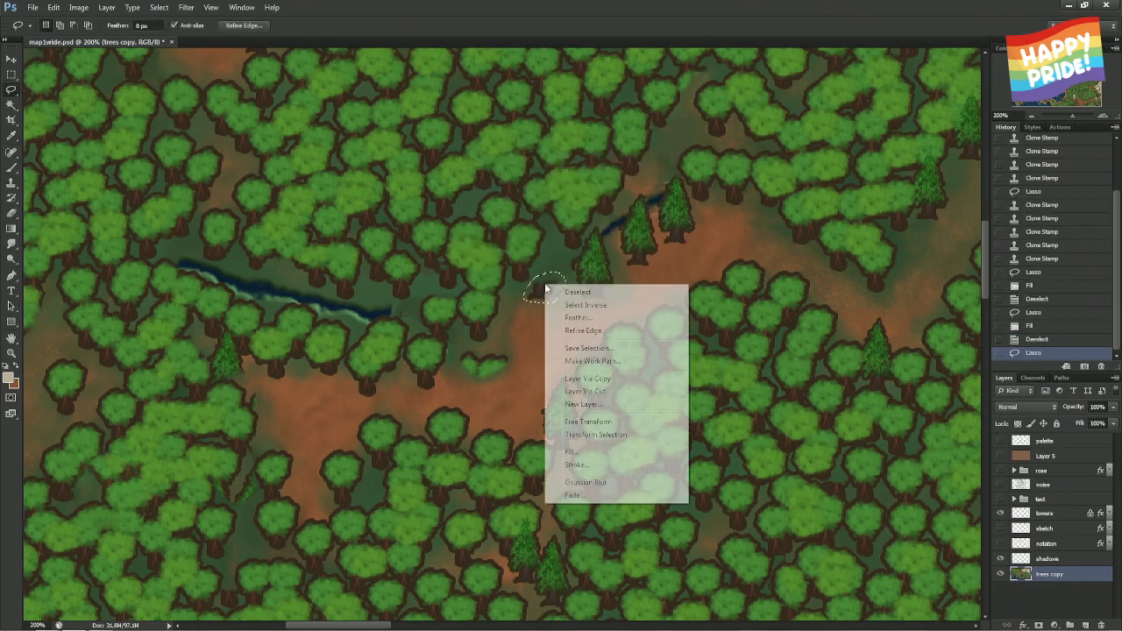
{"action": "left_click", "coordinate": [604, 454]}
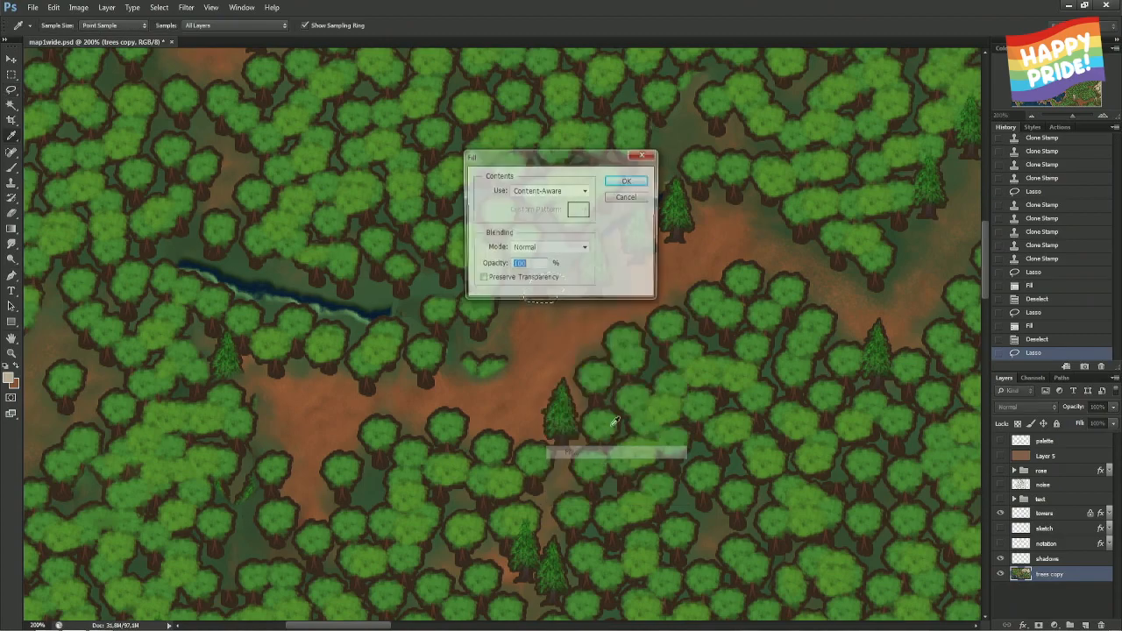
{"action": "left_click", "coordinate": [627, 181]}
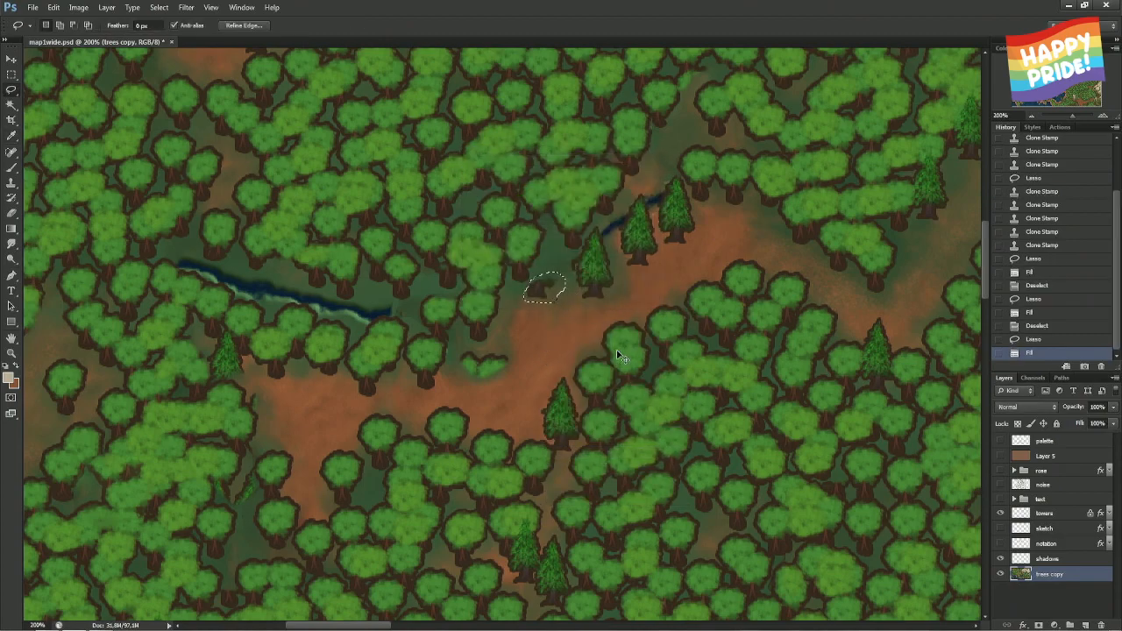
- Reselect the trunk fragment with a tighter lasso at 300% zoom, apply another Content-Aware fill, and deselect
{"action": "key", "text": "ctrl+plus"}
{"action": "mouse_move", "coordinate": [590, 221]}
{"action": "left_mouse_down"}
{"action": "mouse_move", "coordinate": [593, 269]}
{"action": "mouse_move", "coordinate": [610, 235]}
{"action": "mouse_move", "coordinate": [590, 226]}
{"action": "left_mouse_up"}
{"action": "right_click", "coordinate": [572, 265]}
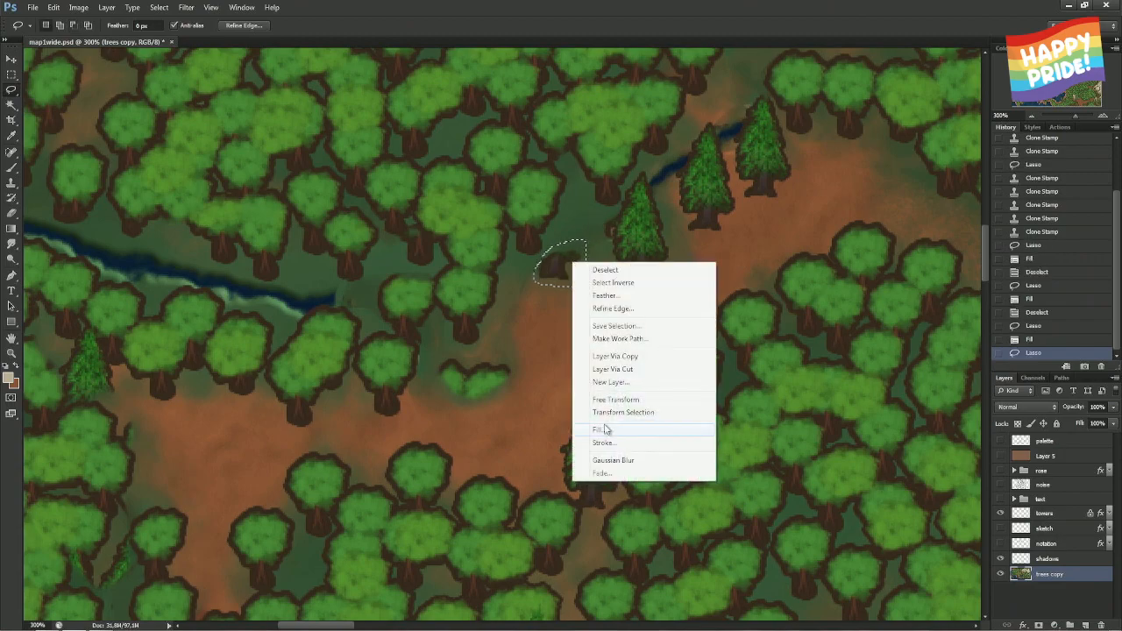
{"action": "left_click", "coordinate": [607, 431]}
{"action": "left_click", "coordinate": [628, 182]}
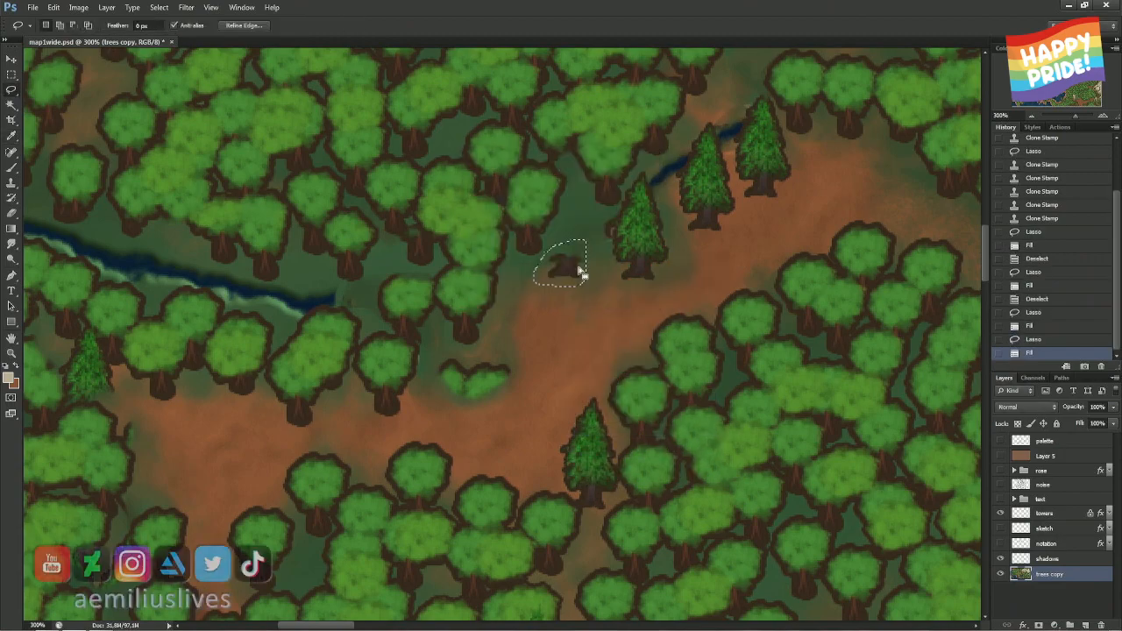
{"action": "key", "text": "ctrl+d"}
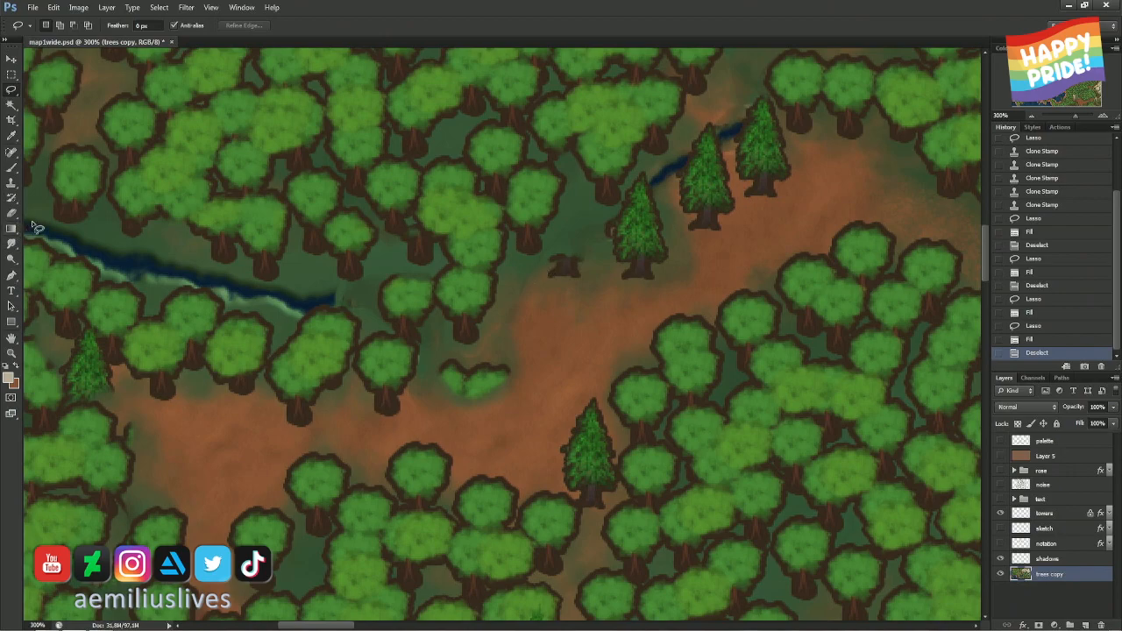
- Remove the leftover trunk fragment and the dark mark on the westernmost pine's left edge with the Spot Healing Brush
{"action": "left_click", "coordinate": [11, 151]}
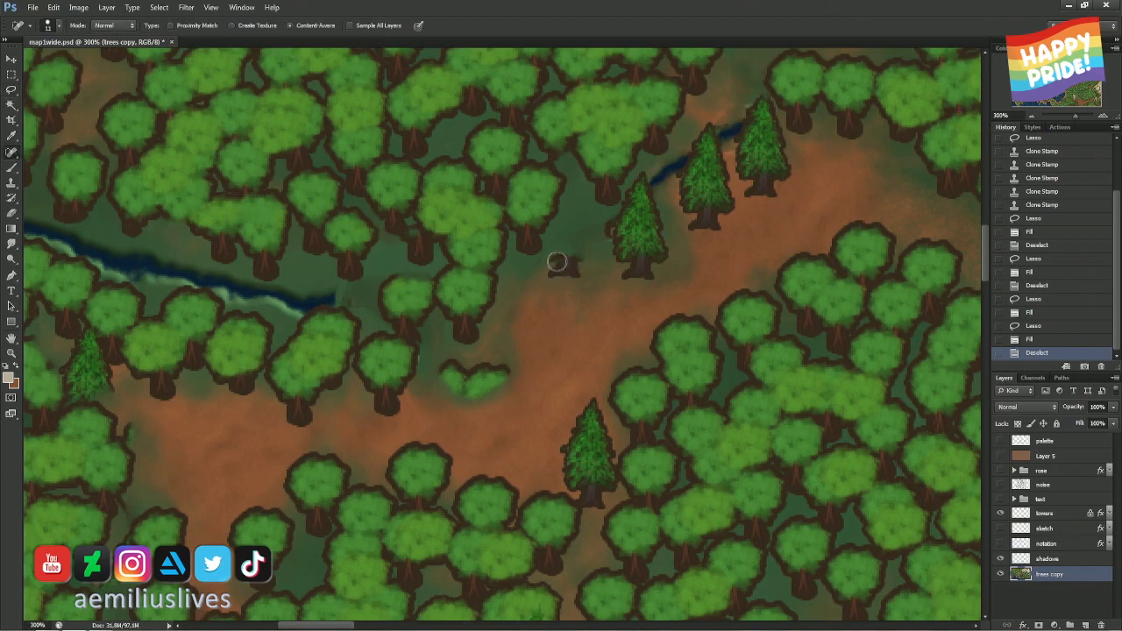
{"action": "left_click_drag", "start_coordinate": [559, 259], "coordinate": [557, 273]}
{"action": "left_click_drag", "start_coordinate": [562, 255], "coordinate": [563, 276]}
{"action": "mouse_move", "coordinate": [596, 240]}
{"action": "left_mouse_down"}
{"action": "mouse_move", "coordinate": [606, 221]}
{"action": "mouse_move", "coordinate": [637, 256]}
{"action": "mouse_move", "coordinate": [618, 224]}
{"action": "mouse_move", "coordinate": [608, 243]}
{"action": "left_mouse_up"}
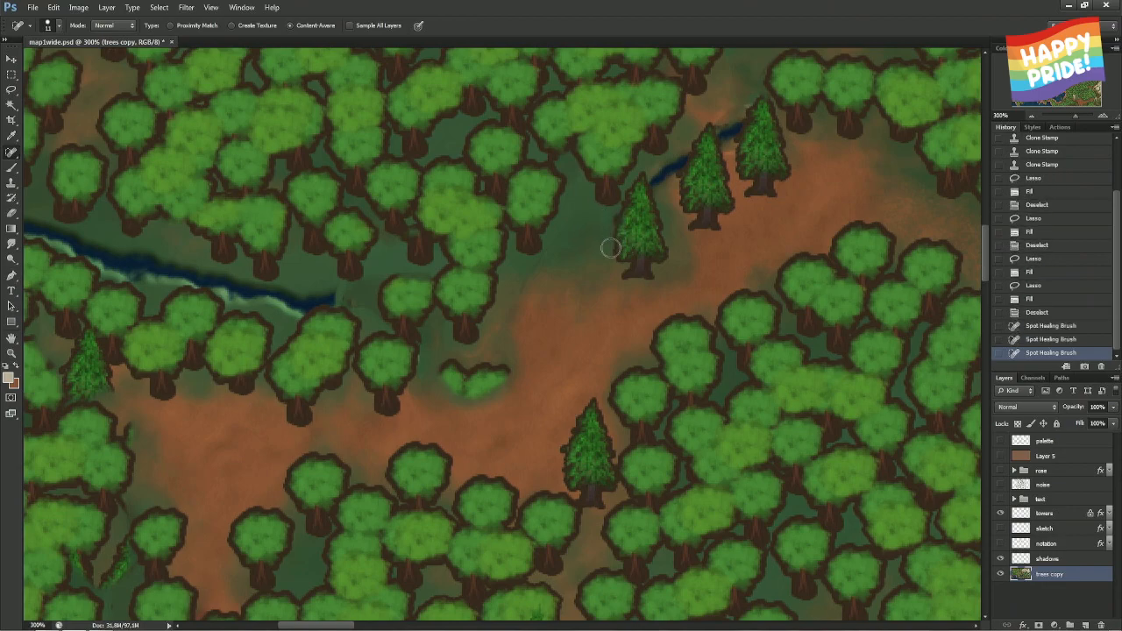
- Erase the stray green foliage fragment and blend the ground where the river bend was, using a 15 px Spot Healing Brush
{"action": "right_click", "coordinate": [501, 371], "text": "alt"}
{"action": "mouse_move", "coordinate": [501, 371]}
{"action": "left_mouse_down"}
{"action": "mouse_move", "coordinate": [443, 379]}
{"action": "mouse_move", "coordinate": [474, 391]}
{"action": "mouse_move", "coordinate": [499, 376]}
{"action": "mouse_move", "coordinate": [449, 372]}
{"action": "mouse_move", "coordinate": [474, 369]}
{"action": "left_mouse_up"}
{"action": "left_click_drag", "start_coordinate": [495, 410], "coordinate": [443, 405]}
{"action": "mouse_move", "coordinate": [469, 399]}
{"action": "left_mouse_down"}
{"action": "mouse_move", "coordinate": [512, 374]}
{"action": "mouse_move", "coordinate": [526, 330]}
{"action": "mouse_move", "coordinate": [507, 344]}
{"action": "mouse_move", "coordinate": [554, 259]}
{"action": "left_mouse_up"}
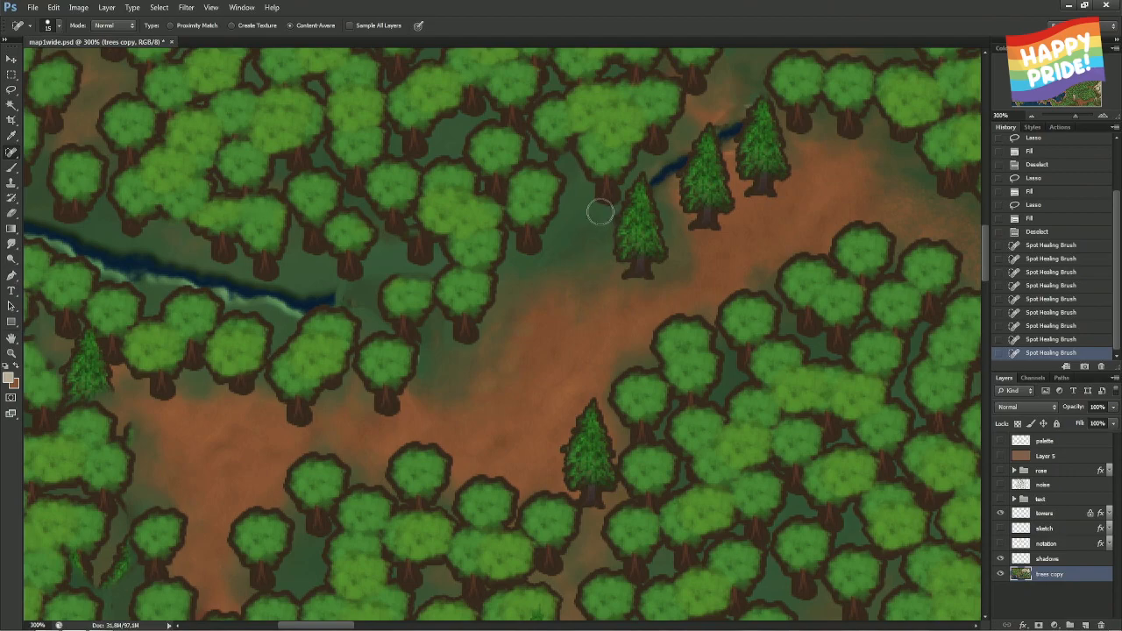
- Heal the small dark speck at the forest edge below the lone pine, south of the remaining straight river
{"action": "left_click_drag", "start_coordinate": [516, 267], "coordinate": [321, 310]}
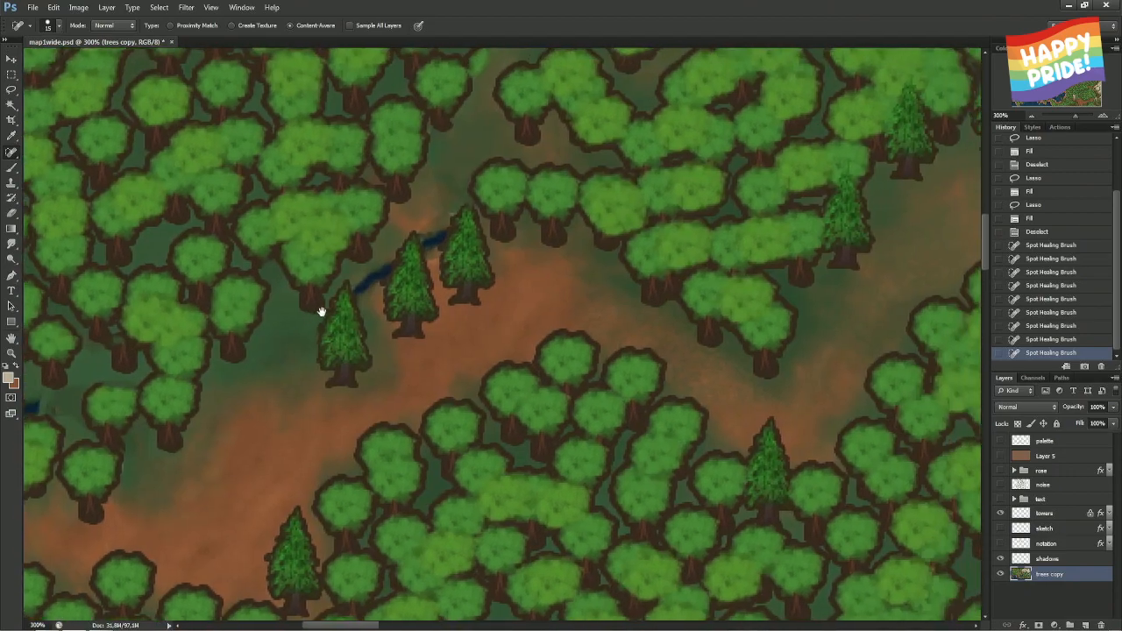
{"action": "mouse_move", "coordinate": [430, 263]}
{"action": "left_mouse_down"}
{"action": "mouse_move", "coordinate": [639, 258]}
{"action": "mouse_move", "coordinate": [629, 229]}
{"action": "left_mouse_up"}
{"action": "left_click_drag", "start_coordinate": [321, 346], "coordinate": [646, 250]}
{"action": "mouse_move", "coordinate": [438, 321]}
{"action": "left_mouse_down"}
{"action": "mouse_move", "coordinate": [501, 296]}
{"action": "mouse_move", "coordinate": [476, 288]}
{"action": "left_mouse_up"}
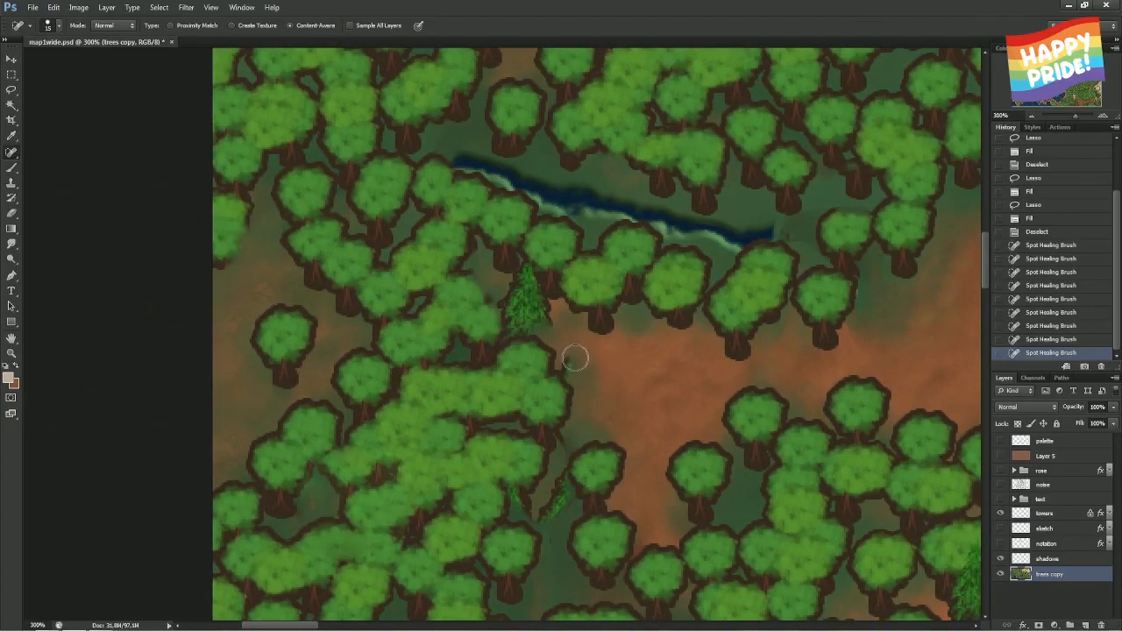
{"action": "left_click", "coordinate": [572, 366]}
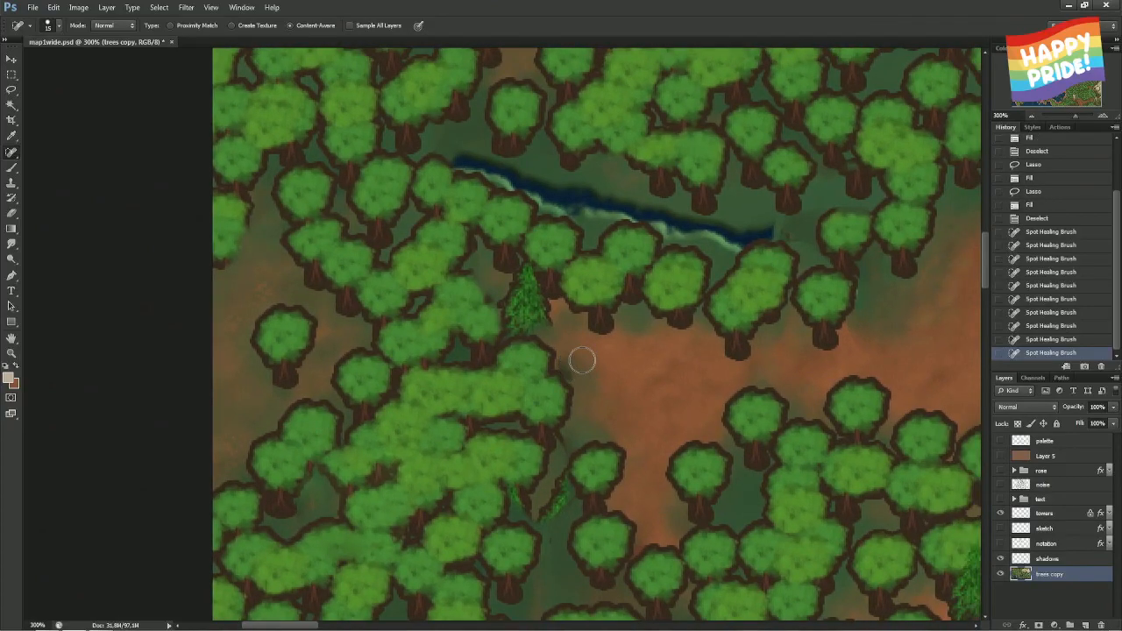
- Blend the dark spots on the ground at the clearing's edge below the lone pine with the Spot Healing Brush
{"action": "left_click", "coordinate": [572, 366]}
{"action": "left_click", "coordinate": [575, 369]}
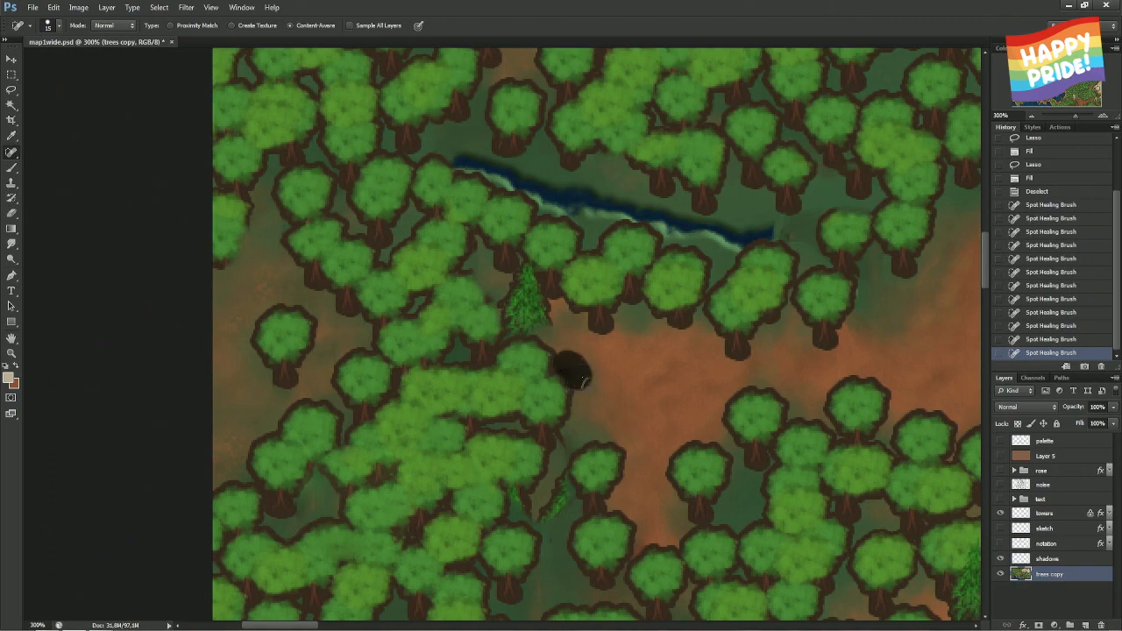
{"action": "left_click", "coordinate": [571, 359]}
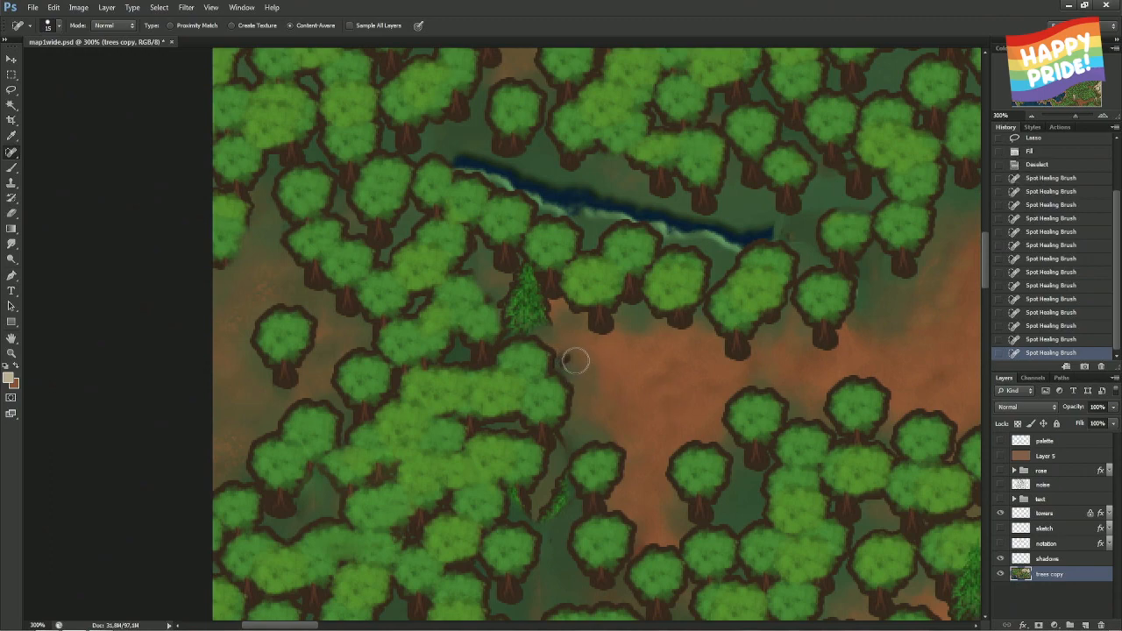
{"action": "left_click", "coordinate": [592, 368]}
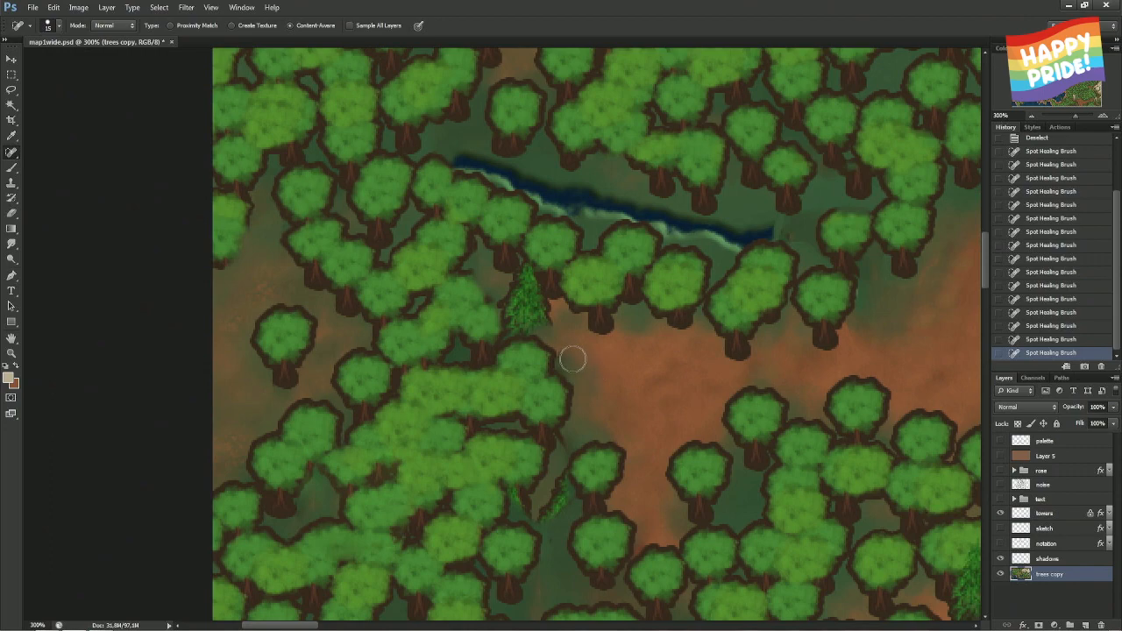
{"action": "left_click", "coordinate": [571, 354]}
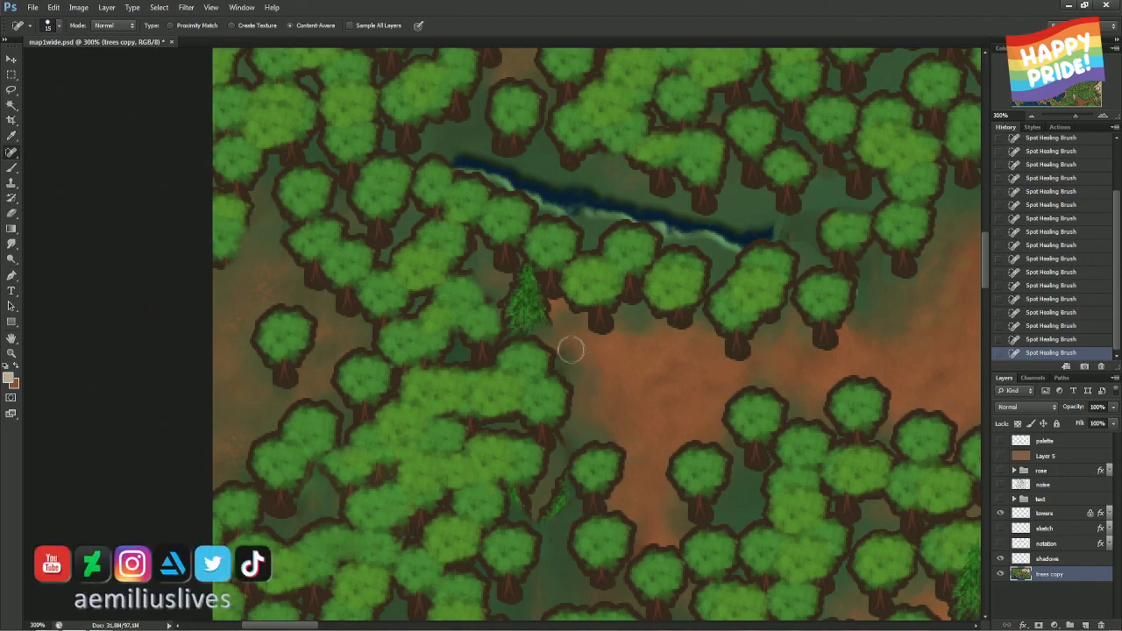
{"action": "left_click", "coordinate": [569, 354]}
- Lasso the isolated round tree in the western clearing, apply a Content-Aware fill, and deselect
{"action": "key", "text": "l"}
{"action": "left_click_drag", "start_coordinate": [240, 346], "coordinate": [255, 314]}
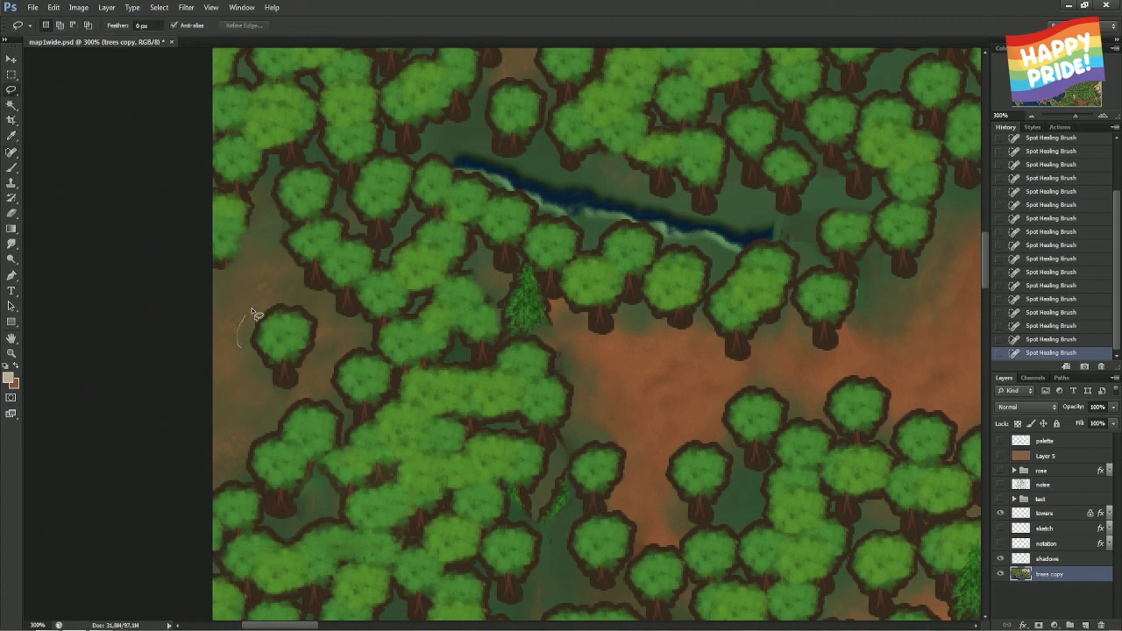
{"action": "left_click_drag", "start_coordinate": [323, 313], "coordinate": [327, 355]}
{"action": "left_click_drag", "start_coordinate": [251, 391], "coordinate": [253, 390]}
{"action": "right_click", "coordinate": [277, 356]}
{"action": "left_click", "coordinate": [341, 523]}
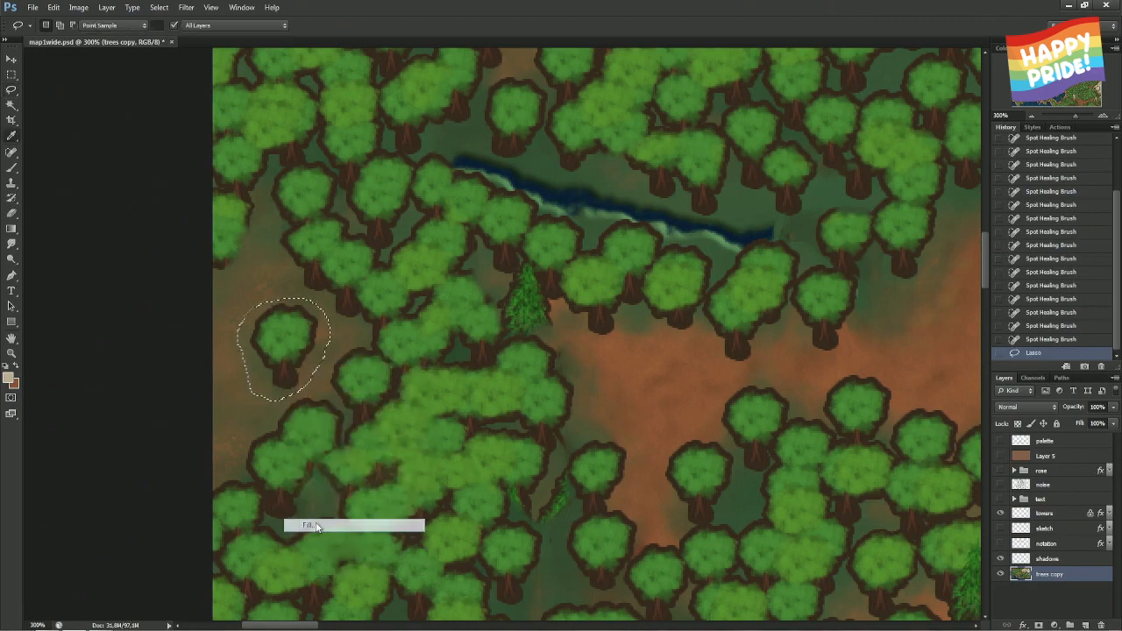
{"action": "left_click", "coordinate": [630, 180]}
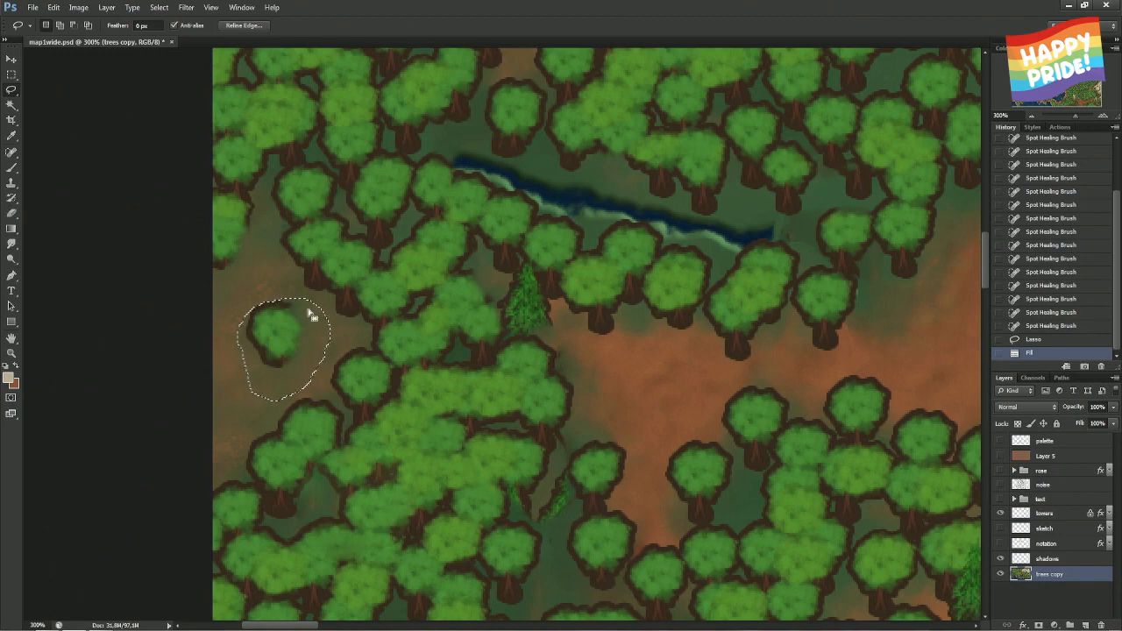
{"action": "key", "text": "ctrl+d"}
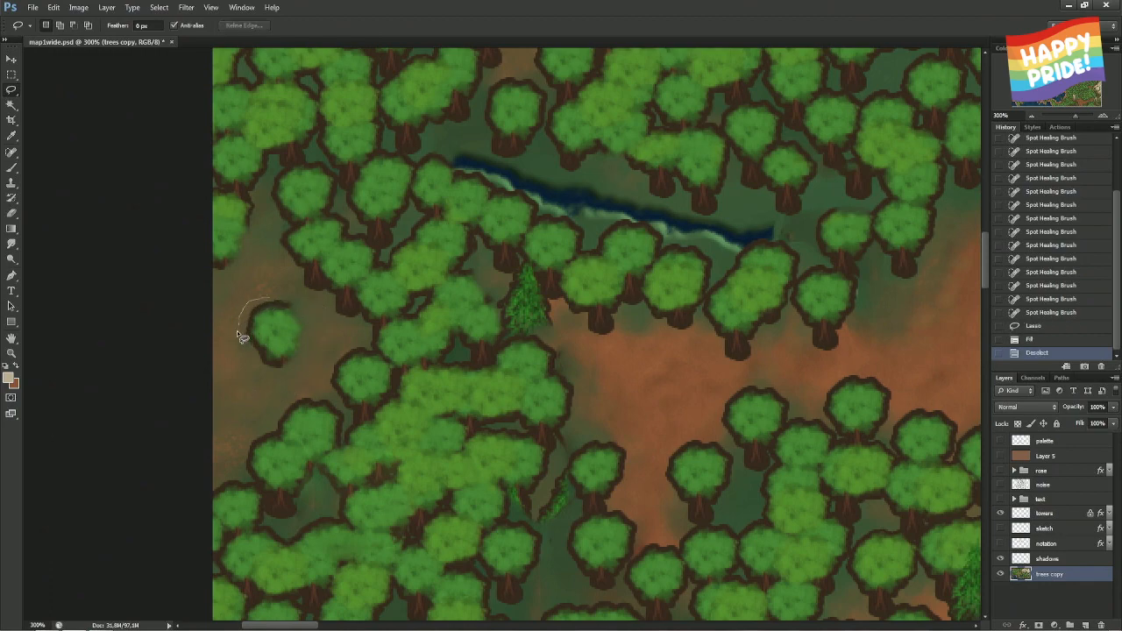
- Reselect the tree remnant in the western clearing, replace it with another Content-Aware fill, and deselect
{"action": "mouse_move", "coordinate": [238, 334]}
{"action": "left_mouse_down"}
{"action": "mouse_move", "coordinate": [256, 365]}
{"action": "mouse_move", "coordinate": [284, 373]}
{"action": "mouse_move", "coordinate": [309, 345]}
{"action": "mouse_move", "coordinate": [291, 307]}
{"action": "left_mouse_up"}
{"action": "right_click", "coordinate": [295, 314]}
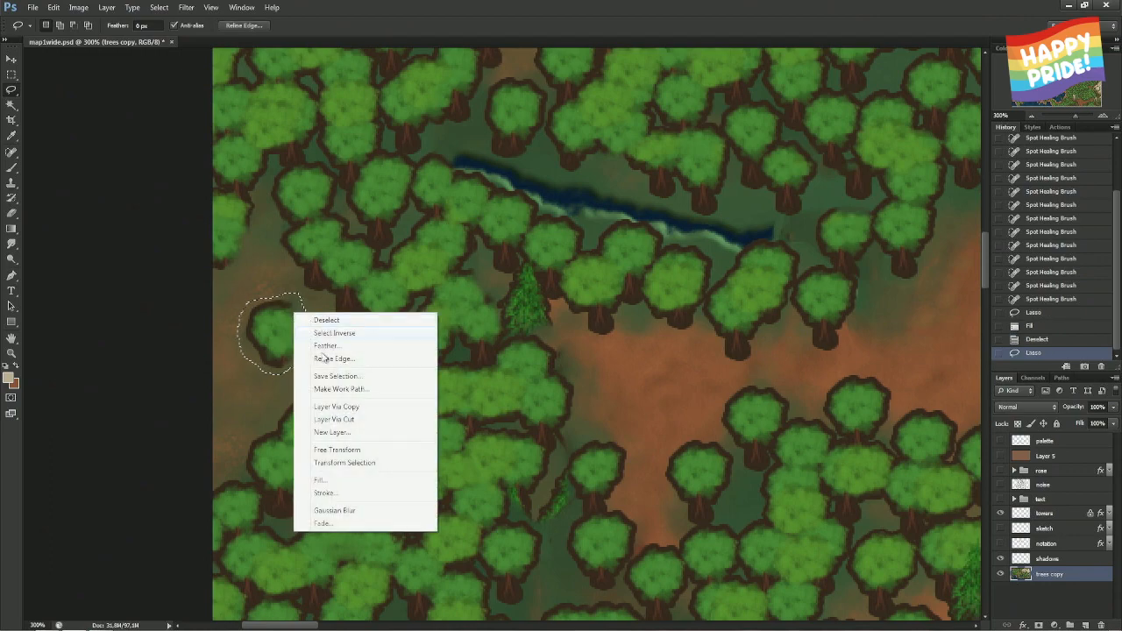
{"action": "left_click", "coordinate": [321, 480]}
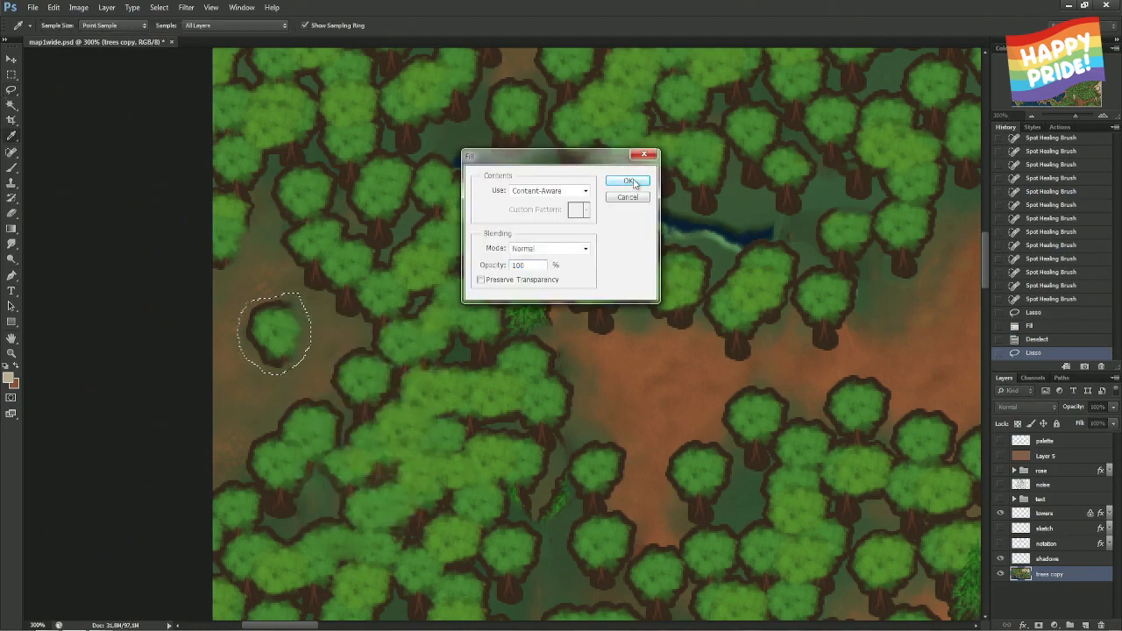
{"action": "left_click", "coordinate": [628, 181]}
{"action": "key", "text": "ctrl+d"}
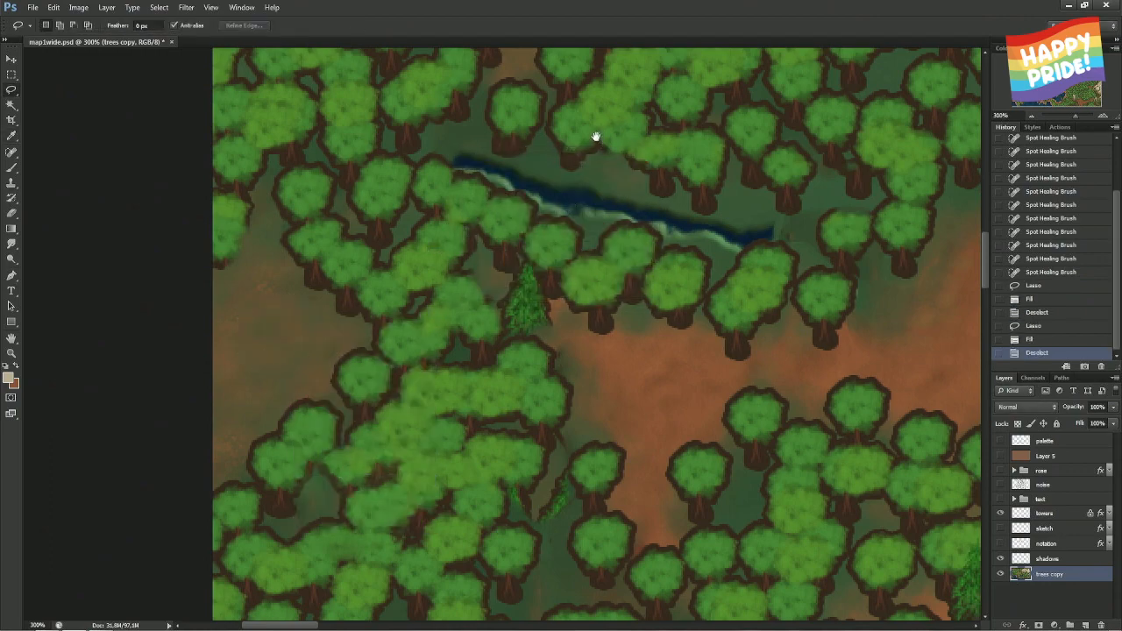
- Lasso the three pines and the river pieces between them at 400% zoom, trim the selection's southwest edge, and apply a Content-Aware fill
{"action": "left_click_drag", "start_coordinate": [595, 137], "coordinate": [336, 257]}
{"action": "left_click_drag", "start_coordinate": [611, 290], "coordinate": [484, 310]}
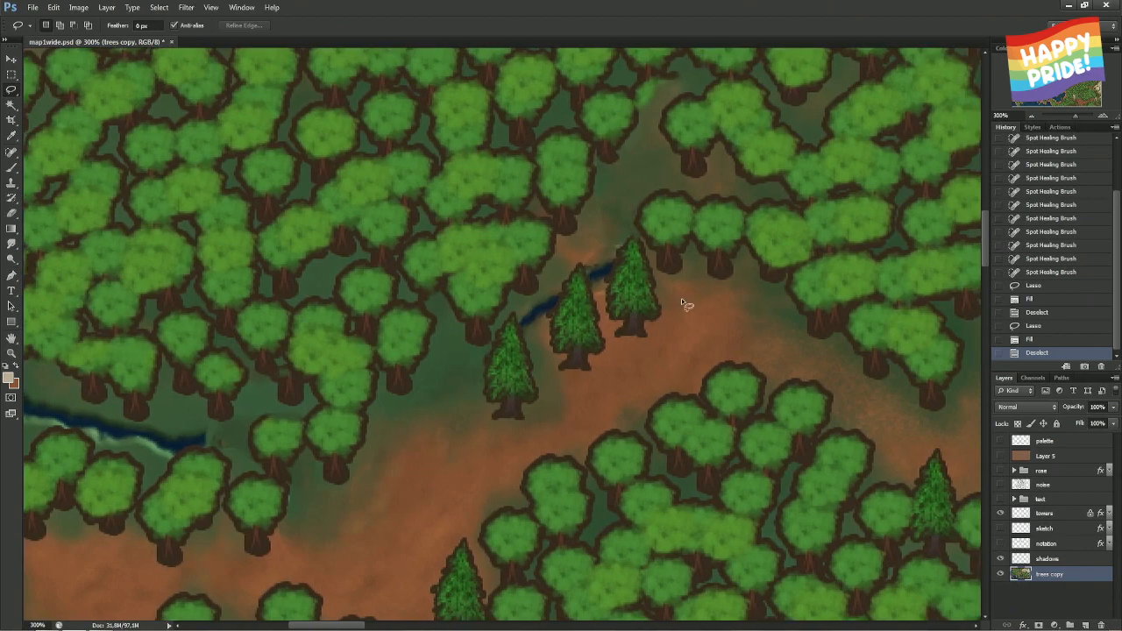
{"action": "key", "text": "ctrl+plus"}
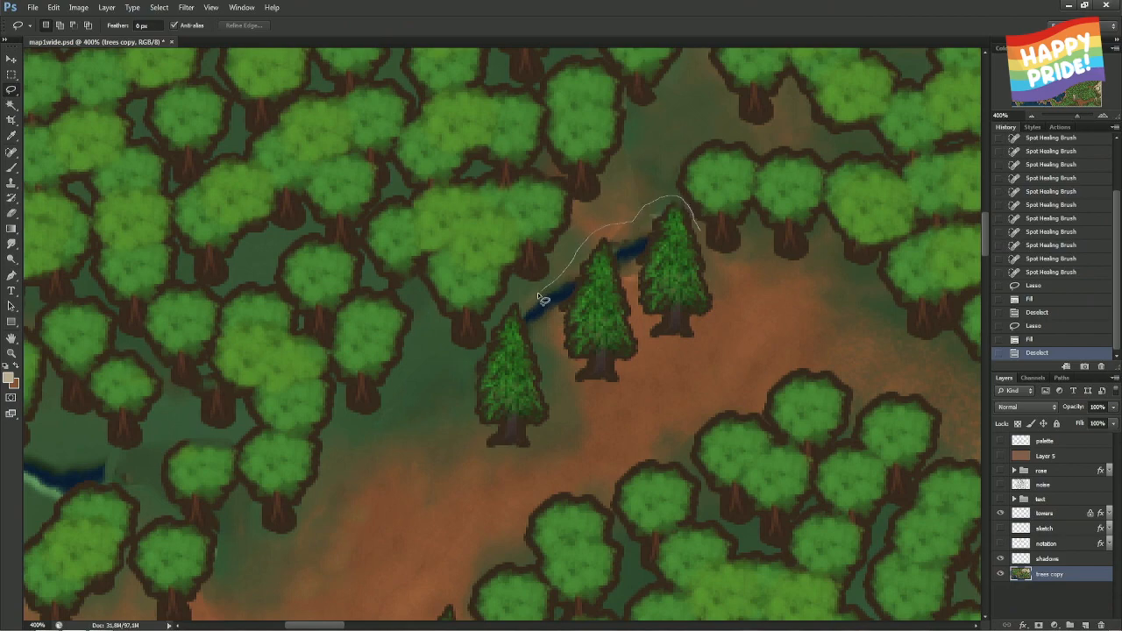
{"action": "left_click_drag", "start_coordinate": [525, 297], "coordinate": [497, 316]}
{"action": "mouse_move", "coordinate": [482, 348]}
{"action": "left_mouse_down"}
{"action": "mouse_move", "coordinate": [432, 444]}
{"action": "mouse_move", "coordinate": [509, 476]}
{"action": "mouse_move", "coordinate": [558, 449]}
{"action": "mouse_move", "coordinate": [574, 395]}
{"action": "mouse_move", "coordinate": [612, 395]}
{"action": "left_mouse_up"}
{"action": "left_click_drag", "start_coordinate": [706, 244], "coordinate": [707, 243]}
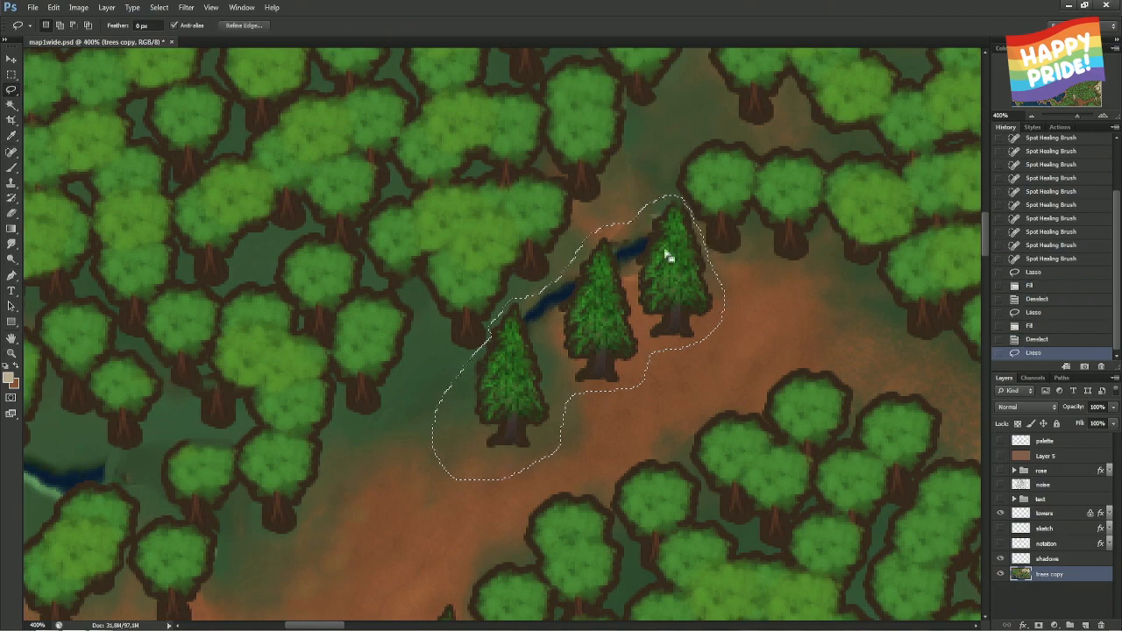
{"action": "mouse_move", "coordinate": [456, 363]}
{"action": "left_mouse_down"}
{"action": "mouse_move", "coordinate": [476, 453]}
{"action": "mouse_move", "coordinate": [549, 469]}
{"action": "mouse_move", "coordinate": [554, 513]}
{"action": "mouse_move", "coordinate": [348, 528]}
{"action": "mouse_move", "coordinate": [338, 452]}
{"action": "mouse_move", "coordinate": [338, 390]}
{"action": "left_mouse_up"}
{"action": "right_click", "coordinate": [529, 378]}
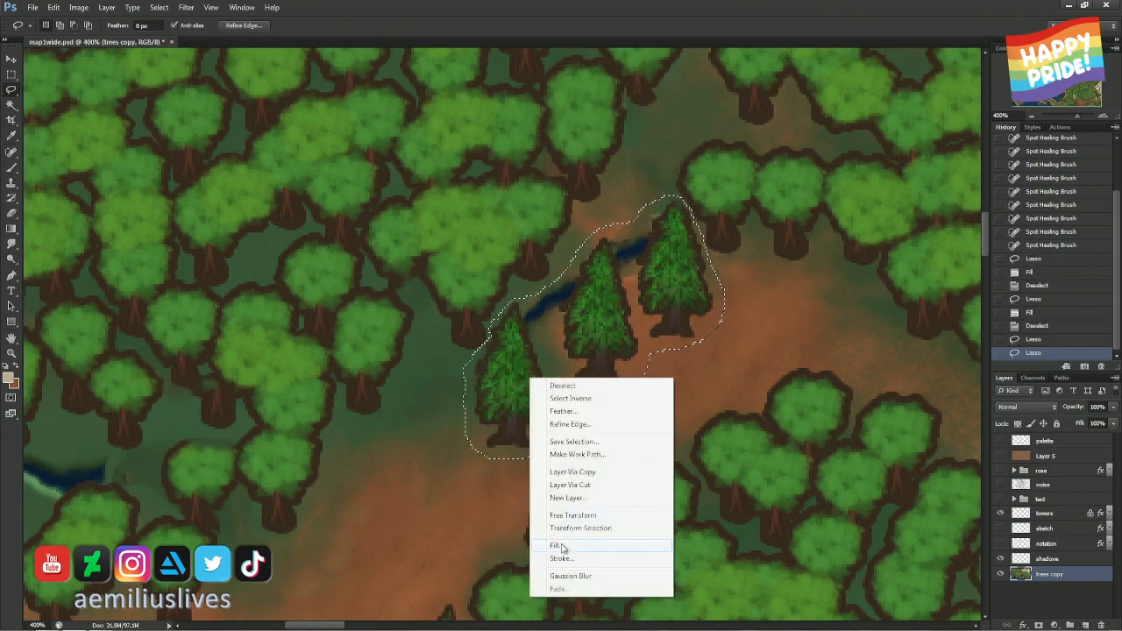
{"action": "left_click", "coordinate": [556, 546]}
{"action": "left_click", "coordinate": [637, 184]}
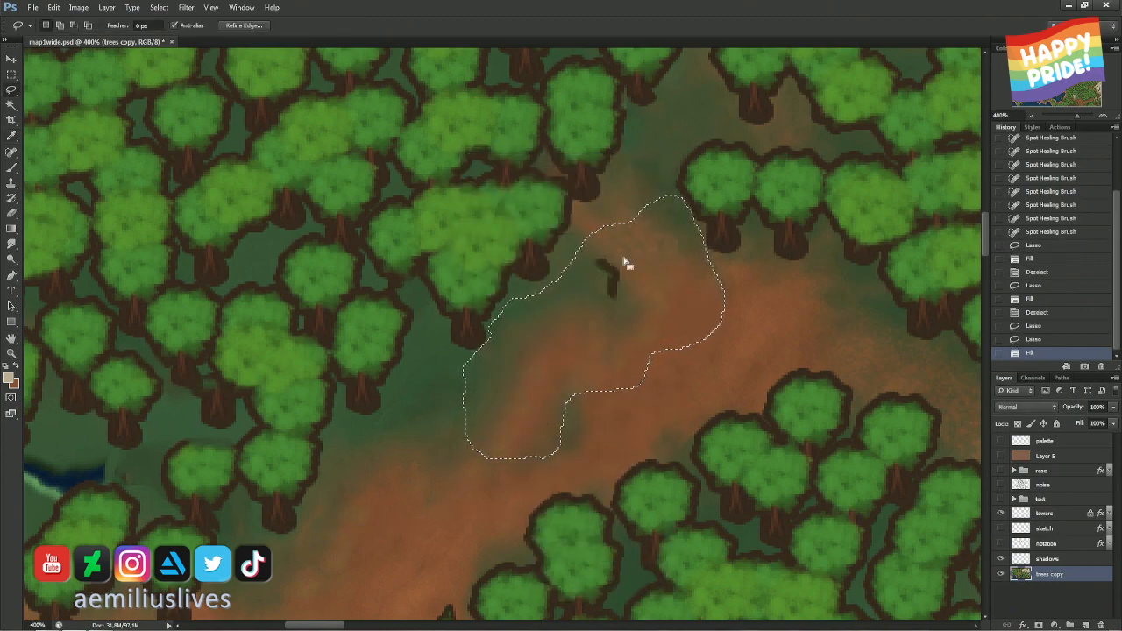
- Remove the leftover dark mark where the three pines stood with a lassoed Content-Aware fill, then deselect
{"action": "mouse_move", "coordinate": [614, 271]}
{"action": "left_mouse_down"}
{"action": "mouse_move", "coordinate": [619, 253]}
{"action": "mouse_move", "coordinate": [596, 279]}
{"action": "mouse_move", "coordinate": [612, 314]}
{"action": "mouse_move", "coordinate": [625, 281]}
{"action": "mouse_move", "coordinate": [611, 254]}
{"action": "left_mouse_up"}
{"action": "key", "text": "ctrl+d"}
{"action": "right_click", "coordinate": [612, 255]}
{"action": "left_click", "coordinate": [653, 439]}
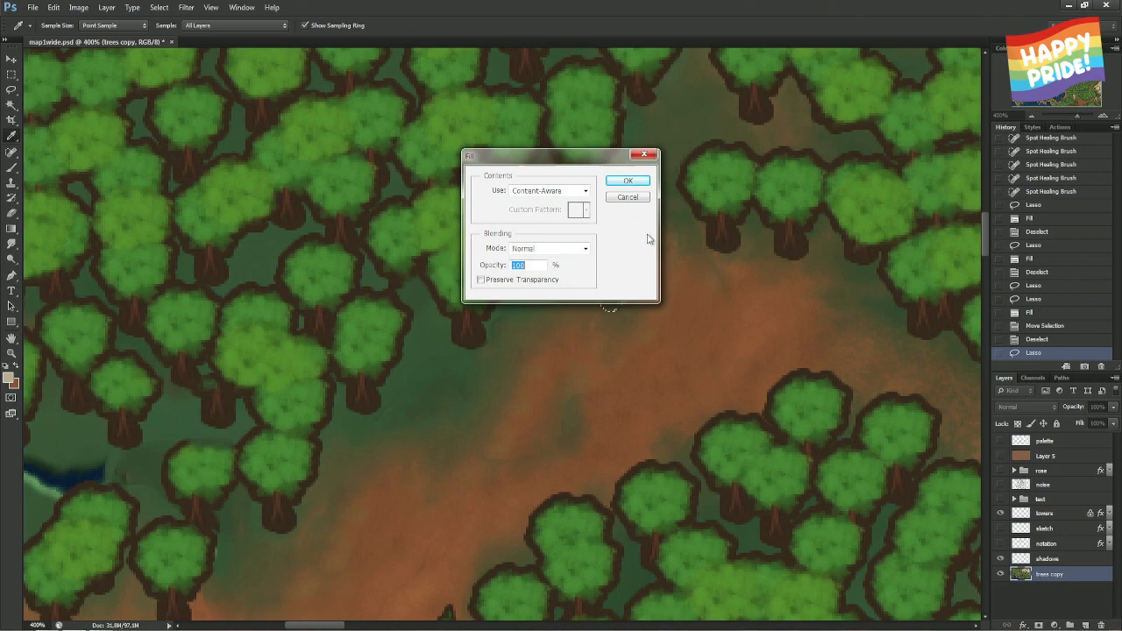
{"action": "left_click", "coordinate": [627, 182]}
{"action": "key", "text": "ctrl+d"}
- Lasso the stray green foliage fragment in the narrow gap north of the clearing and remove it with a Content-Aware fill
{"action": "left_click_drag", "start_coordinate": [646, 205], "coordinate": [598, 386]}
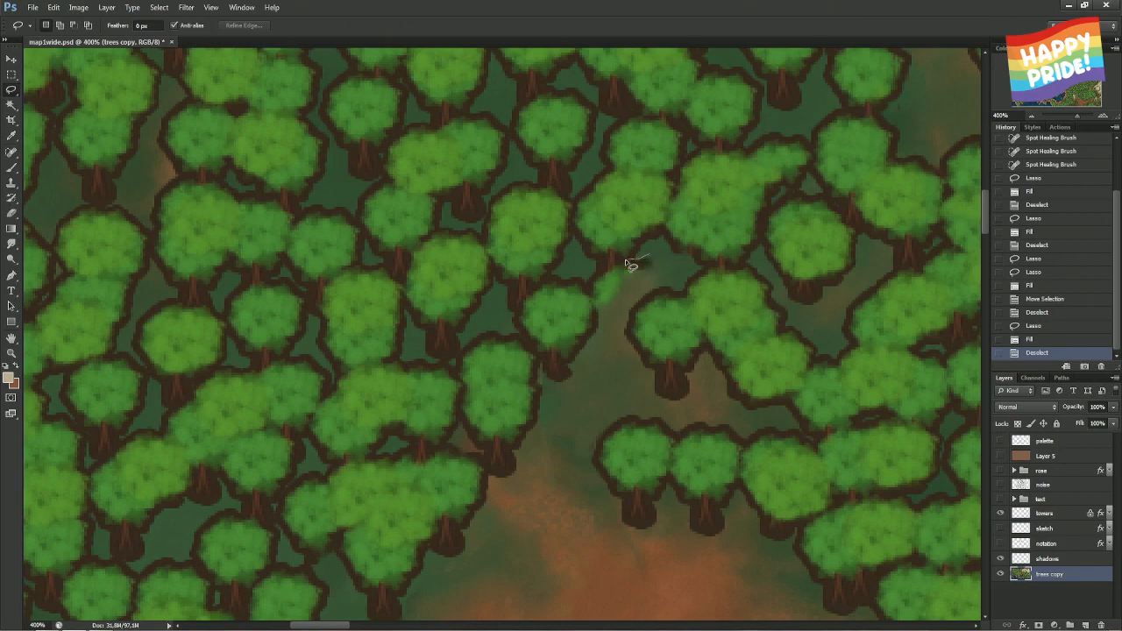
{"action": "mouse_move", "coordinate": [630, 262]}
{"action": "left_mouse_down"}
{"action": "mouse_move", "coordinate": [588, 276]}
{"action": "mouse_move", "coordinate": [599, 307]}
{"action": "mouse_move", "coordinate": [646, 262]}
{"action": "left_mouse_up"}
{"action": "right_click", "coordinate": [646, 268]}
{"action": "left_click", "coordinate": [665, 430]}
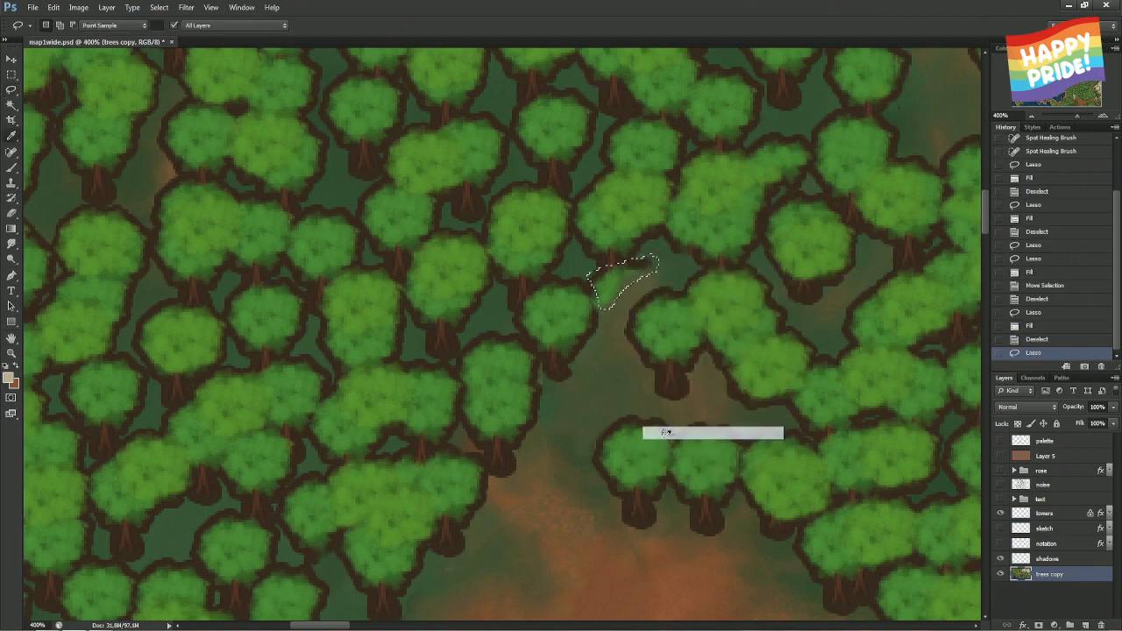
{"action": "left_click", "coordinate": [642, 181]}
{"action": "key", "text": "ctrl+d"}
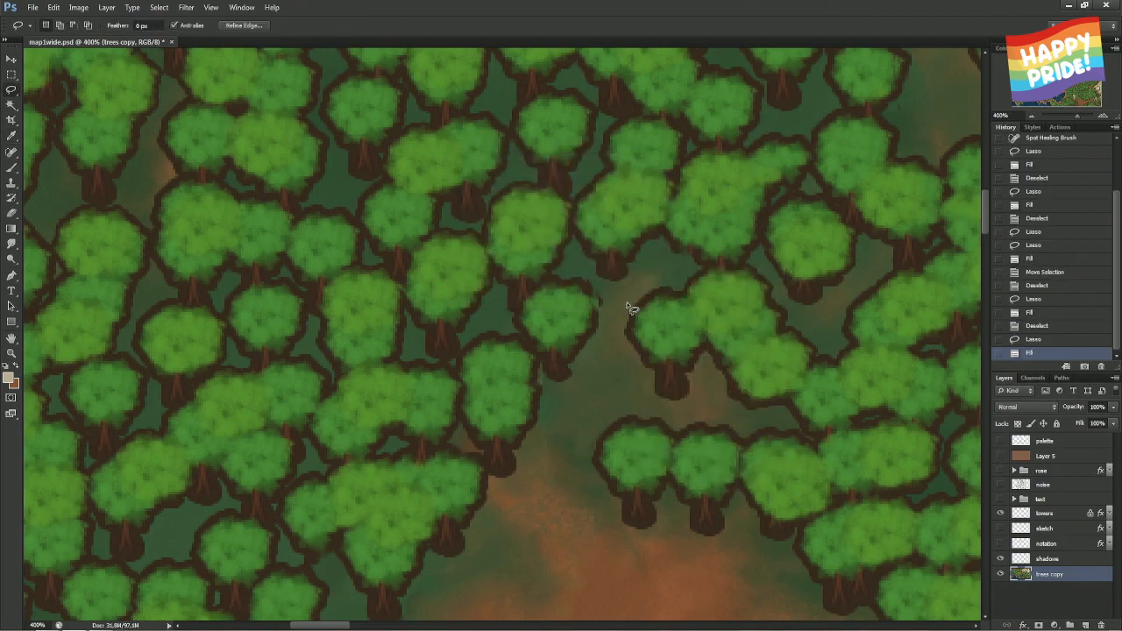
- Clean the leftover fragment on the adjacent tree's northeast edge with a Content-Aware fill, deselect, and save the map
{"action": "mouse_move", "coordinate": [585, 277]}
{"action": "left_mouse_down"}
{"action": "mouse_move", "coordinate": [600, 317]}
{"action": "mouse_move", "coordinate": [596, 294]}
{"action": "left_mouse_up"}
{"action": "right_click", "coordinate": [596, 294]}
{"action": "left_click", "coordinate": [666, 463]}
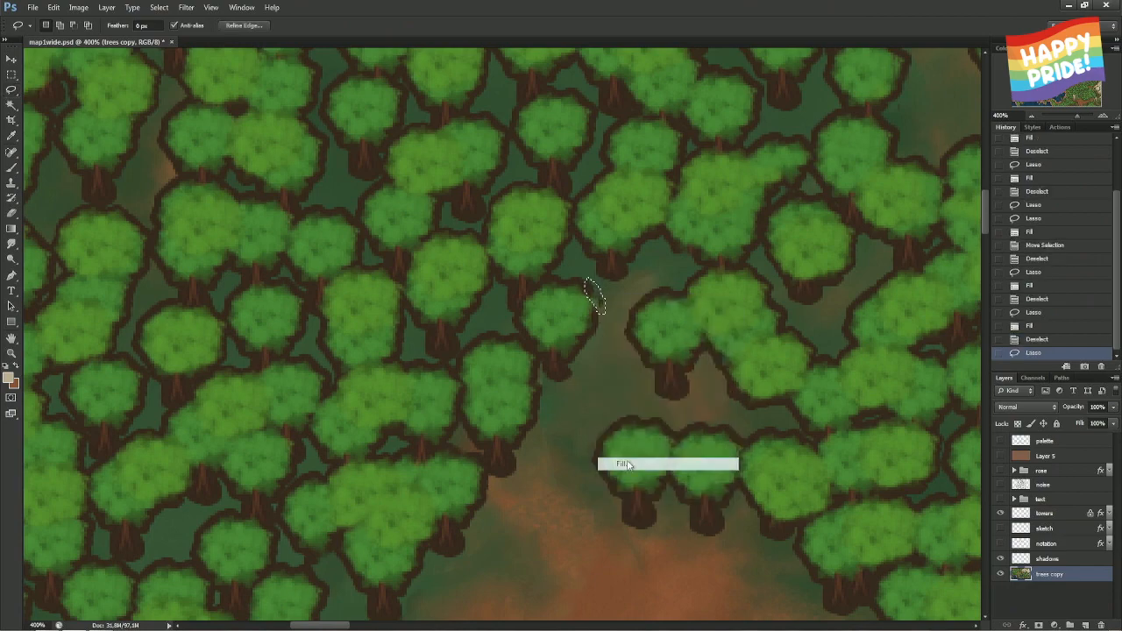
{"action": "left_click", "coordinate": [629, 180]}
{"action": "key", "text": "ctrl+d"}
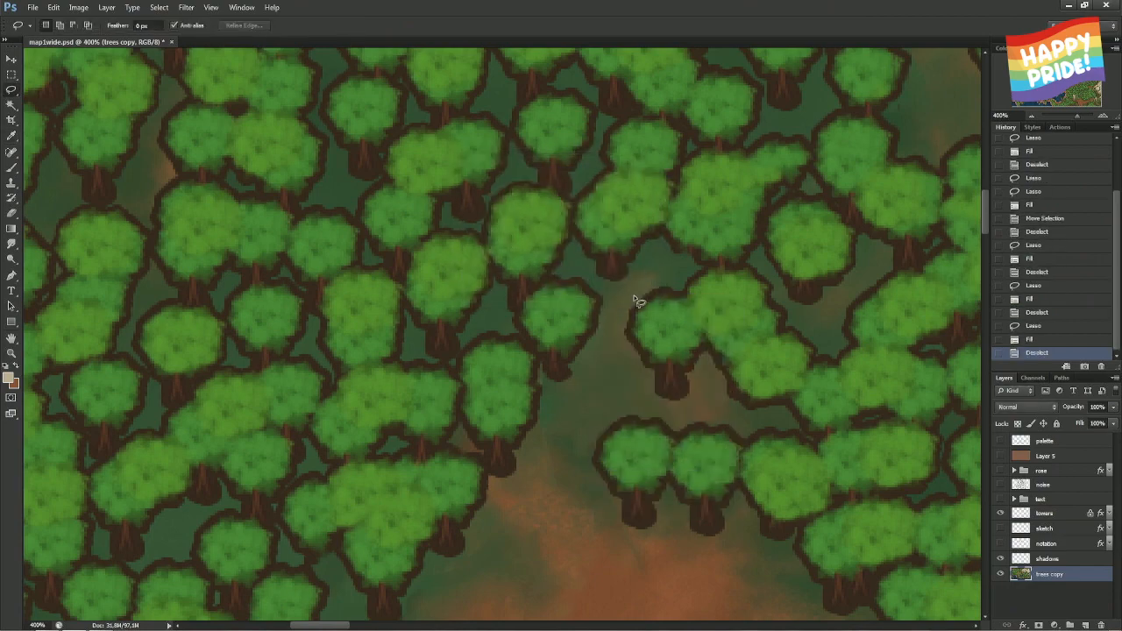
{"action": "key", "text": "ctrl+s"}
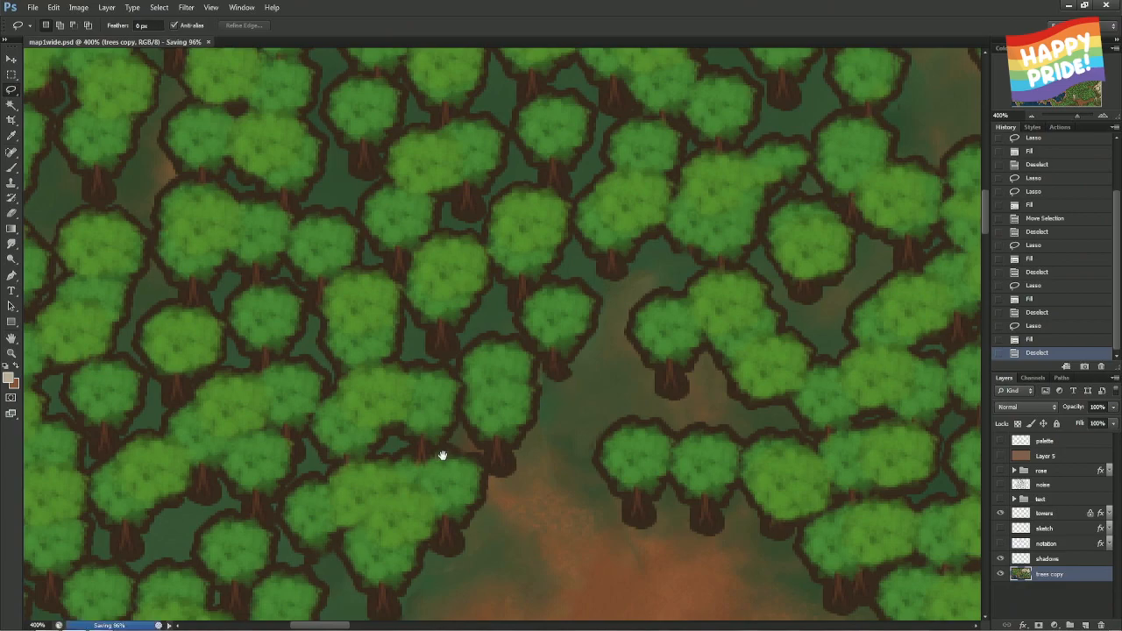
- Inspect the whole map and the western forest around the remaining river segment for leftover fragments
{"action": "left_click_drag", "start_coordinate": [441, 453], "coordinate": [537, 161]}
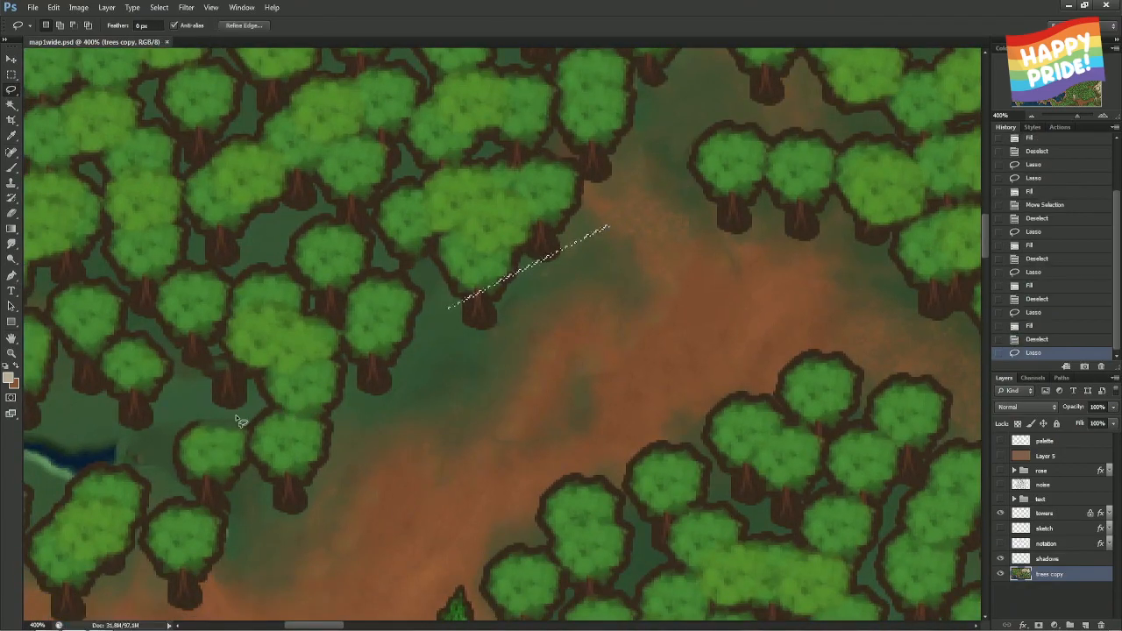
{"action": "left_click_drag", "start_coordinate": [269, 396], "coordinate": [642, 249]}
{"action": "left_click_drag", "start_coordinate": [549, 289], "coordinate": [619, 302]}
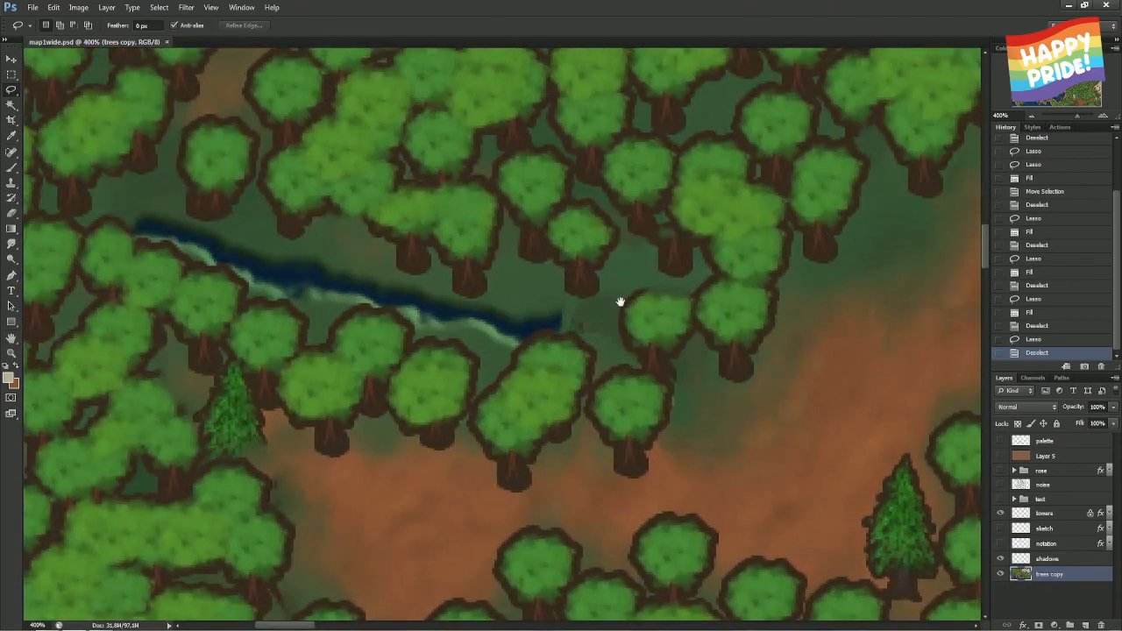
{"action": "key", "text": "ctrl+0"}
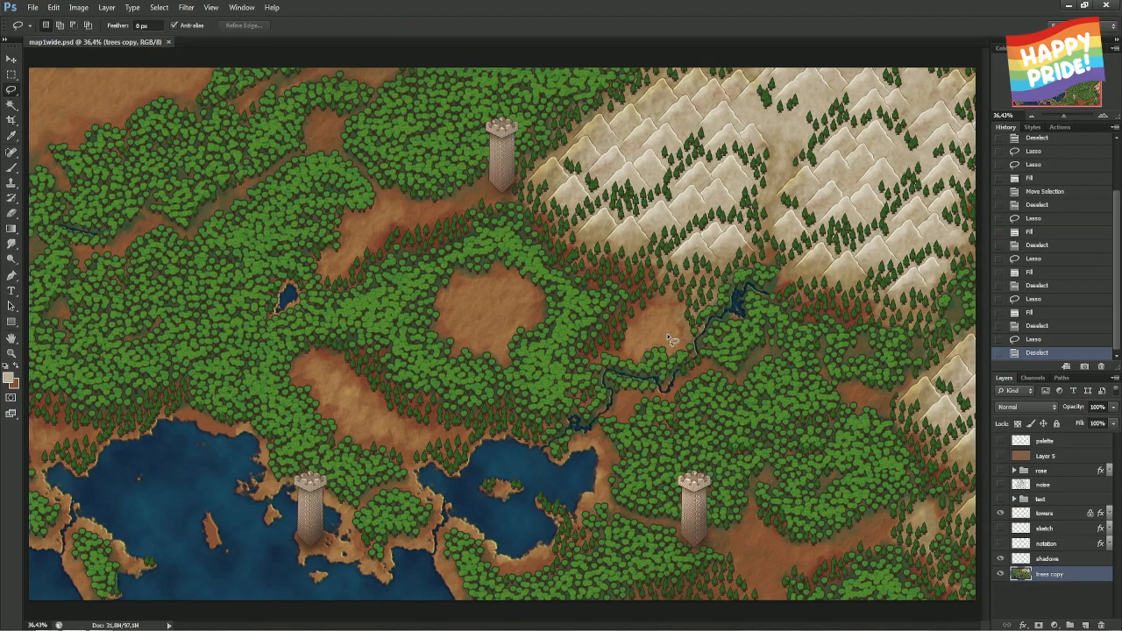
{"action": "key", "text": "ctrl+plus"}
{"action": "key", "text": "ctrl+plus"}
{"action": "key", "text": "ctrl+plus"}
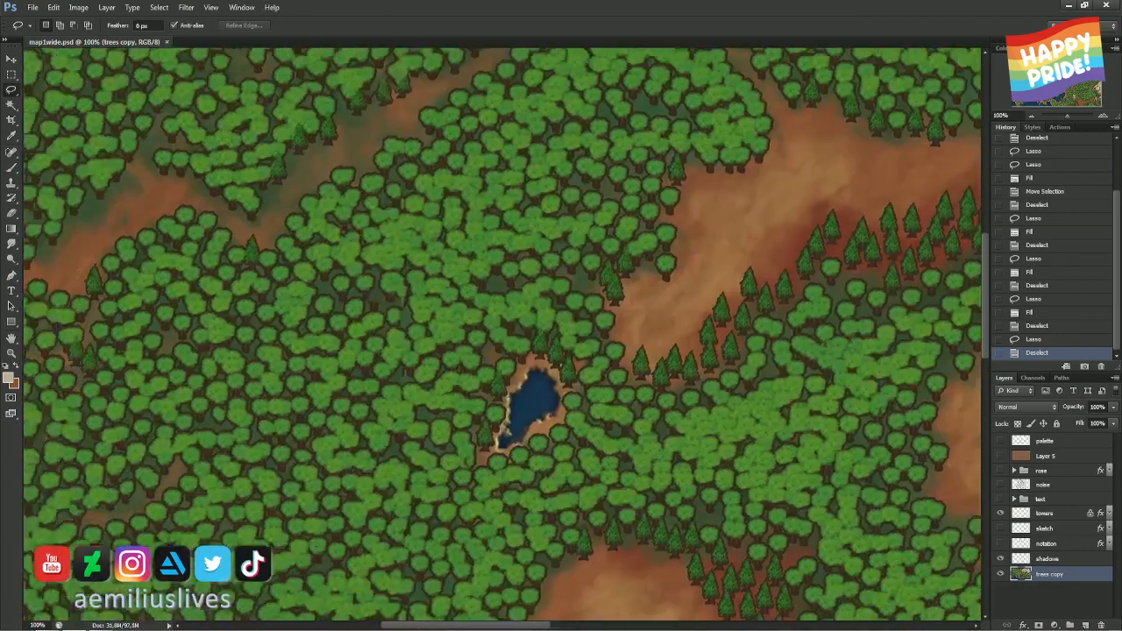
{"action": "left_click_drag", "start_coordinate": [356, 126], "coordinate": [564, 164]}
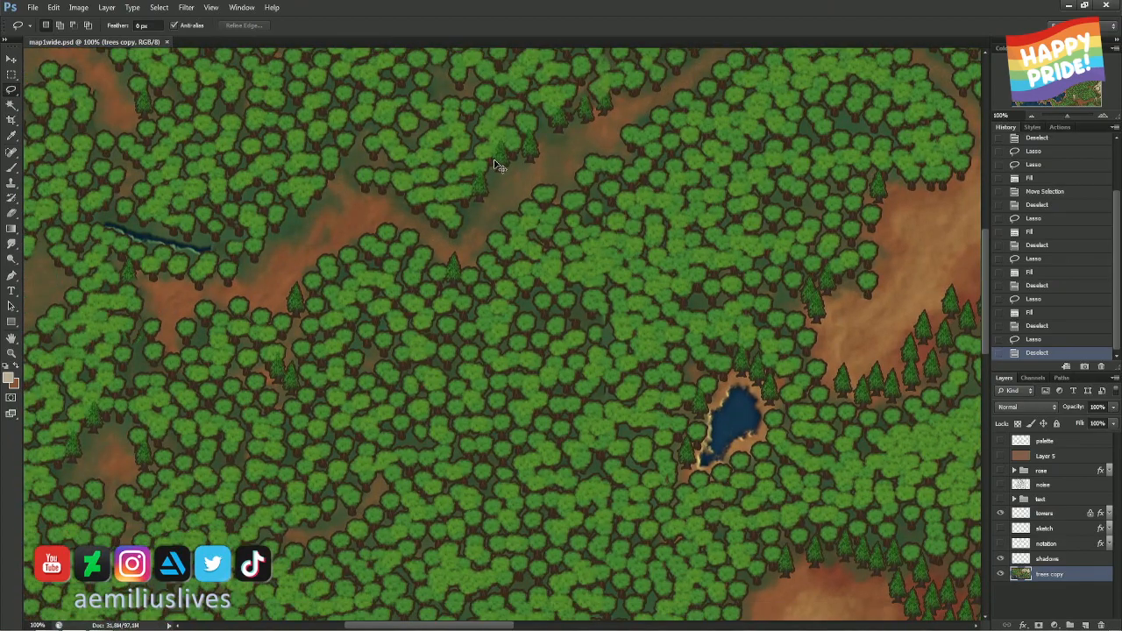
{"action": "key", "text": "ctrl+plus"}
{"action": "left_click_drag", "start_coordinate": [519, 160], "coordinate": [756, 300]}
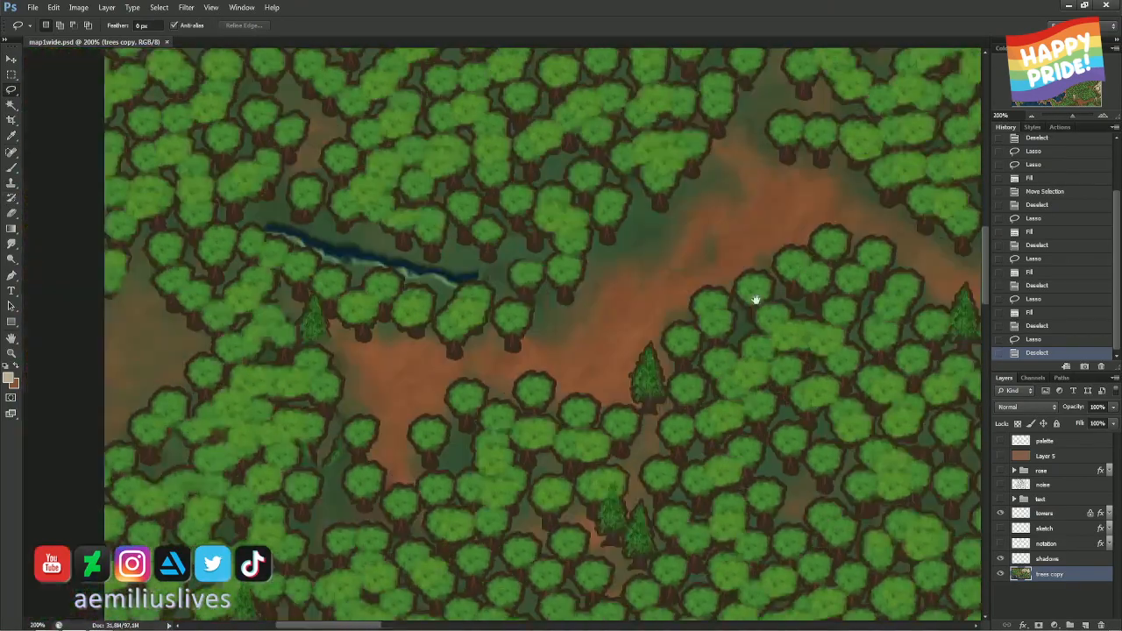
{"action": "left_click_drag", "start_coordinate": [521, 288], "coordinate": [476, 350]}
{"action": "left_click_drag", "start_coordinate": [312, 333], "coordinate": [378, 340]}
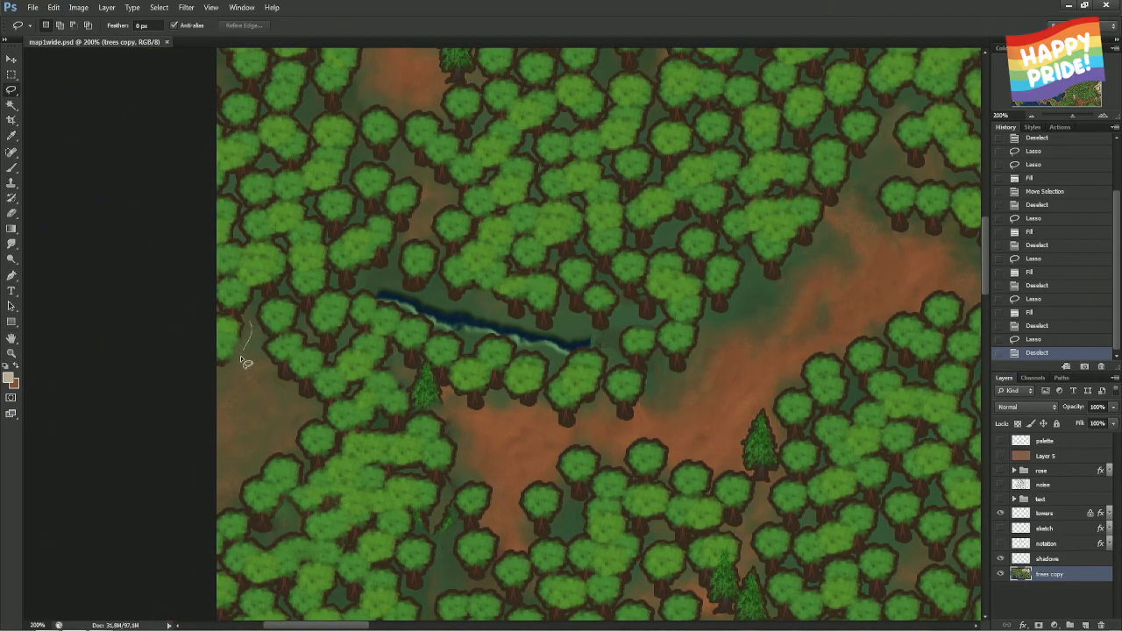
- Lasso the cut-off tree at the map's western edge, replace it with a Content-Aware fill, and deselect
{"action": "mouse_move", "coordinate": [245, 359]}
{"action": "left_mouse_down"}
{"action": "mouse_move", "coordinate": [198, 383]}
{"action": "mouse_move", "coordinate": [203, 327]}
{"action": "mouse_move", "coordinate": [213, 316]}
{"action": "mouse_move", "coordinate": [247, 323]}
{"action": "mouse_move", "coordinate": [209, 309]}
{"action": "mouse_move", "coordinate": [214, 326]}
{"action": "mouse_move", "coordinate": [243, 328]}
{"action": "left_mouse_up"}
{"action": "right_click", "coordinate": [240, 329]}
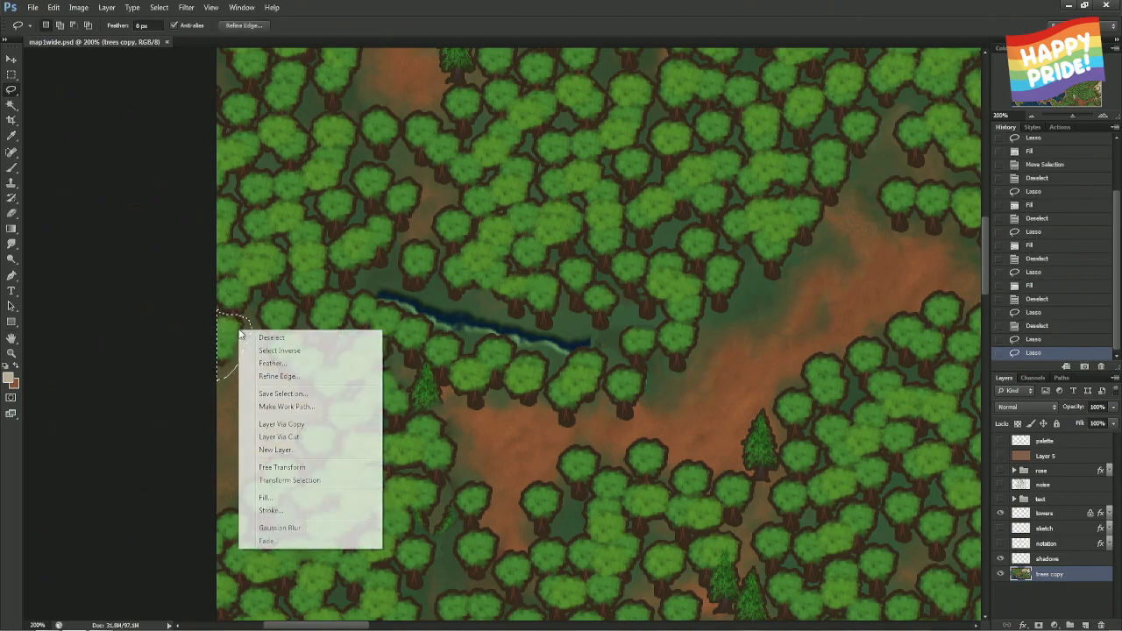
{"action": "left_click", "coordinate": [279, 497]}
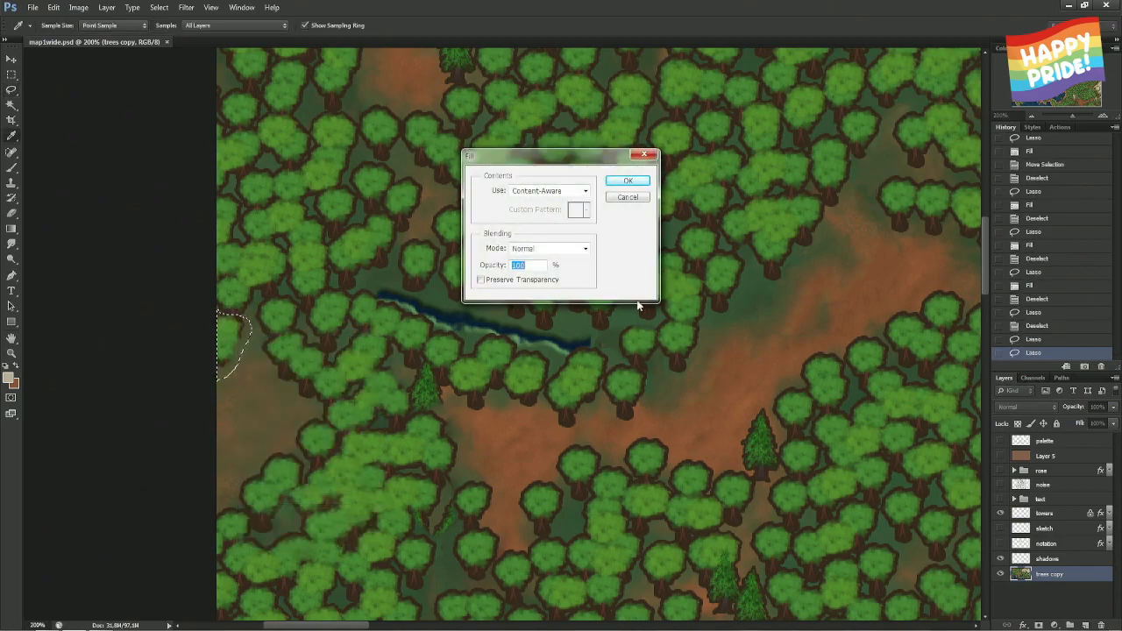
{"action": "left_click", "coordinate": [637, 183]}
{"action": "key", "text": "ctrl+d"}
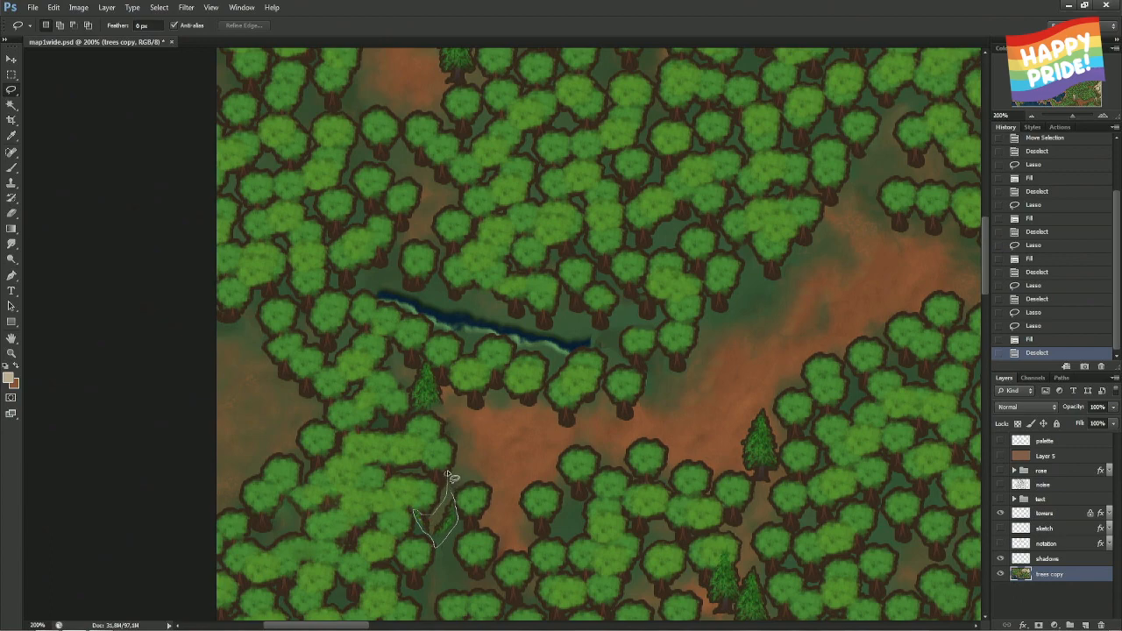
- Lasso the dark leftover fragment in the gap southwest of the clearing, remove it with a Content-Aware fill, and deselect
{"action": "left_click_drag", "start_coordinate": [456, 479], "coordinate": [452, 484]}
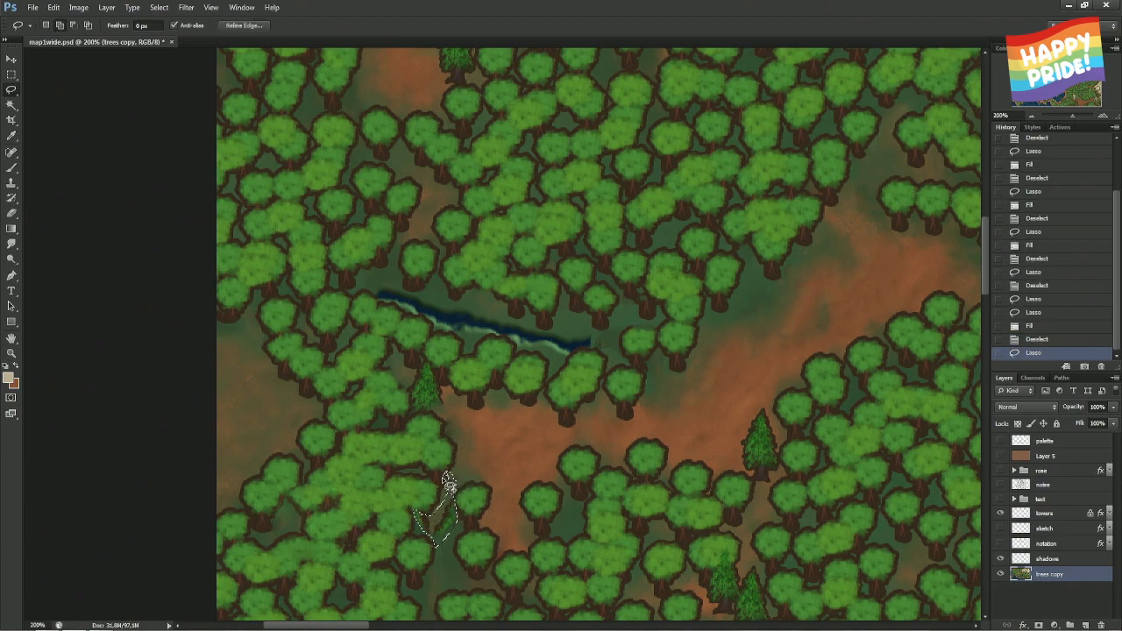
{"action": "right_click", "coordinate": [451, 496]}
{"action": "left_click", "coordinate": [487, 429]}
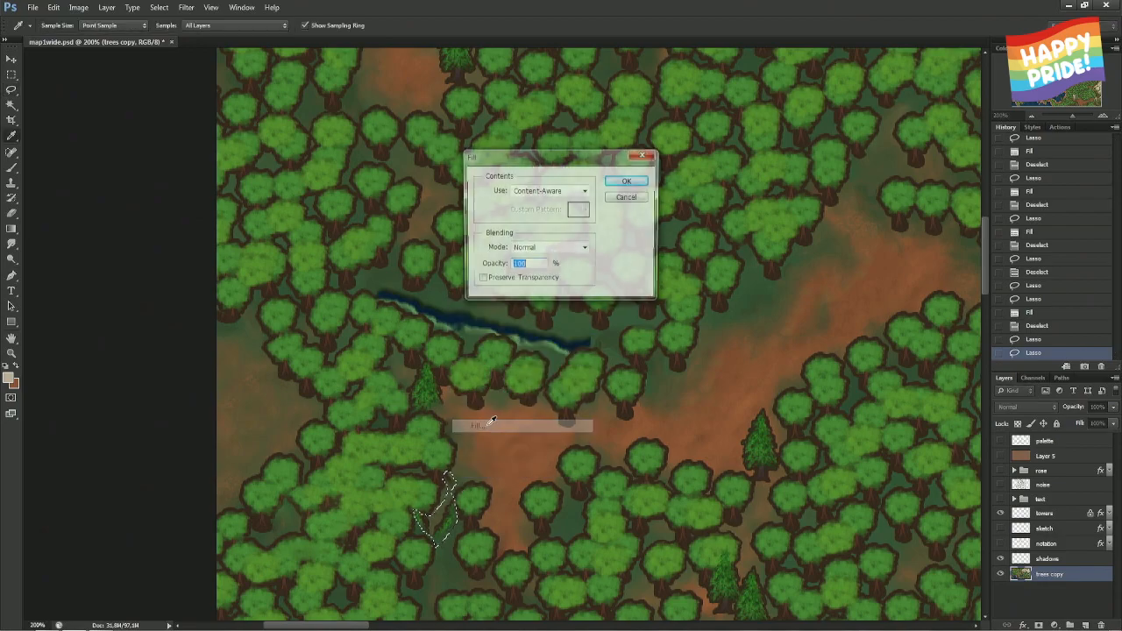
{"action": "left_click", "coordinate": [627, 180]}
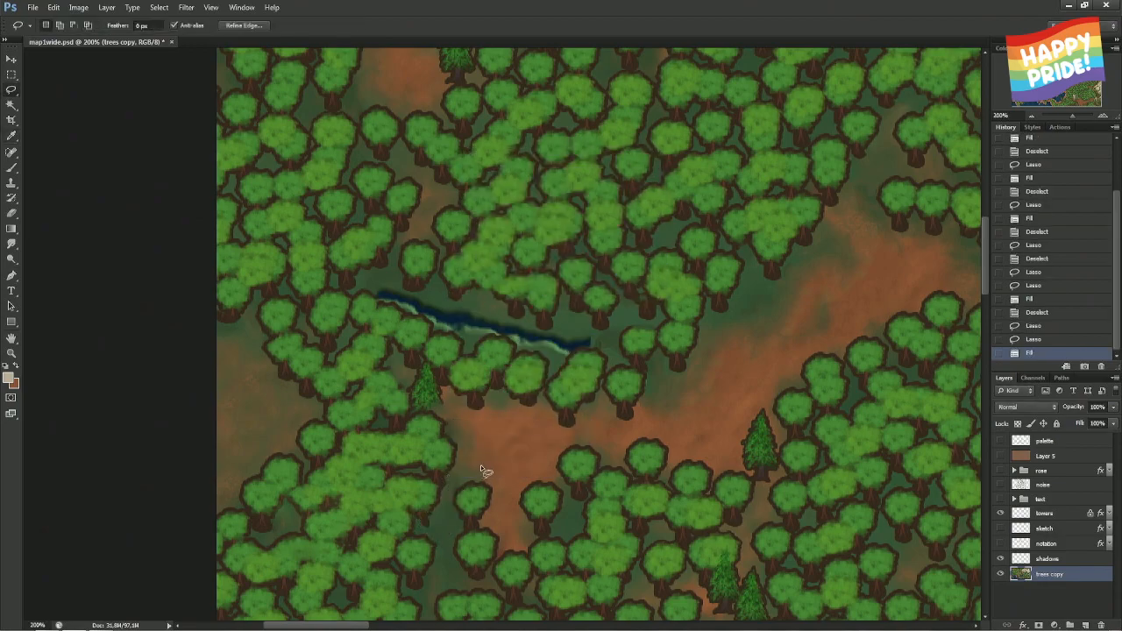
{"action": "key", "text": "ctrl+d"}
- Lasso the small pine between the river segment and the clearing, replace it with a Content-Aware fill, and deselect
{"action": "mouse_move", "coordinate": [404, 339]}
{"action": "left_mouse_down"}
{"action": "mouse_move", "coordinate": [358, 358]}
{"action": "mouse_move", "coordinate": [393, 386]}
{"action": "left_mouse_up"}
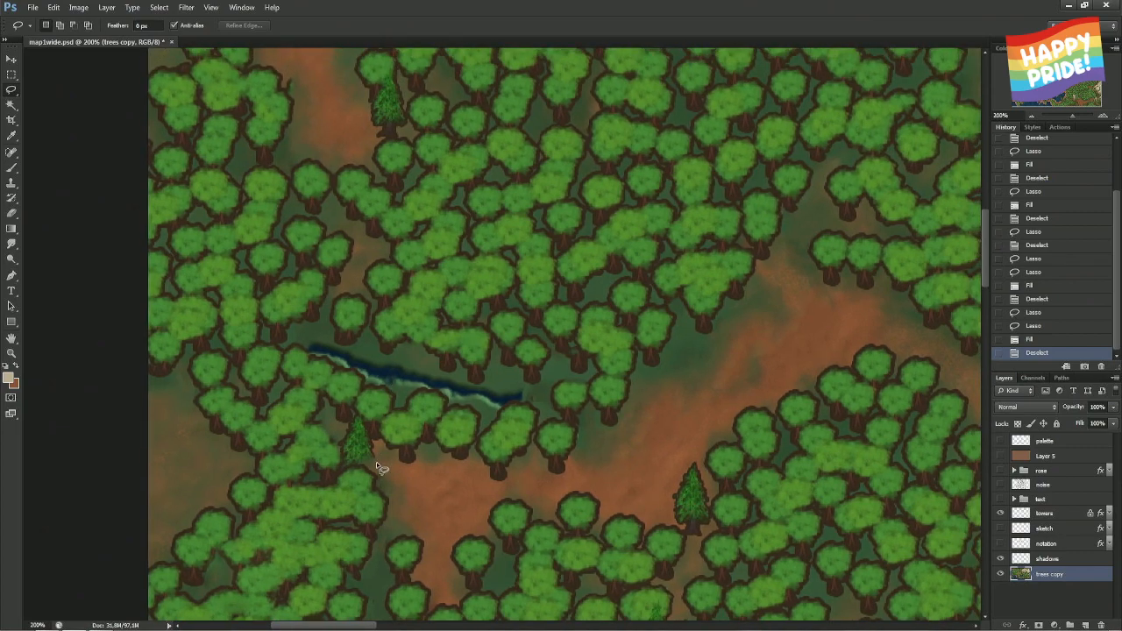
{"action": "left_click_drag", "start_coordinate": [362, 464], "coordinate": [342, 474]}
{"action": "left_click_drag", "start_coordinate": [342, 434], "coordinate": [357, 416]}
{"action": "left_click_drag", "start_coordinate": [378, 464], "coordinate": [379, 463]}
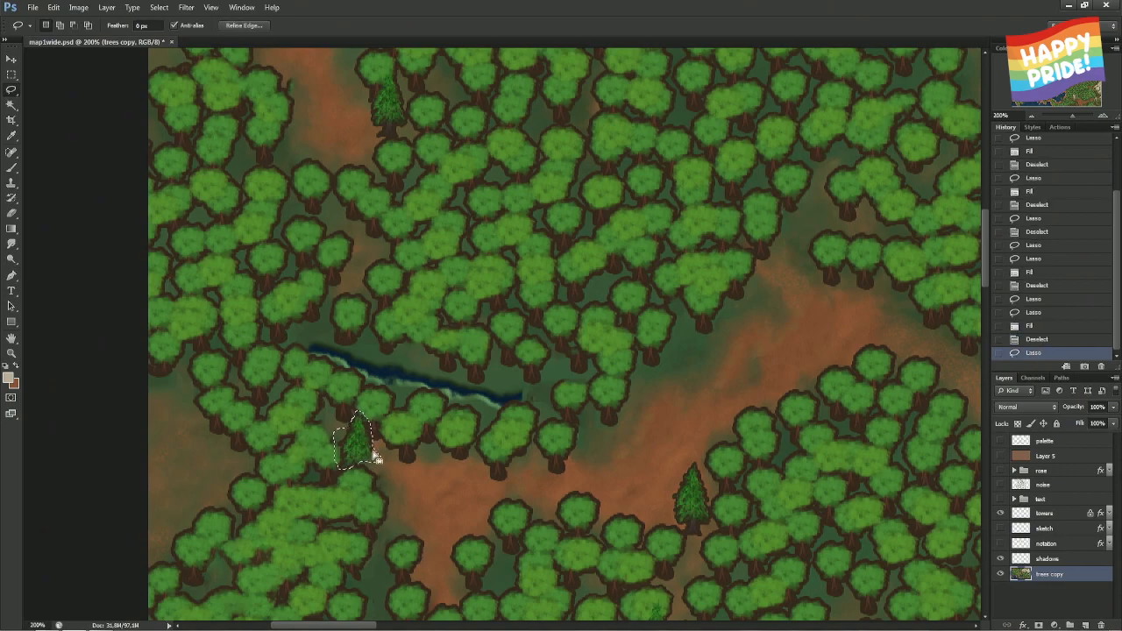
{"action": "right_click", "coordinate": [386, 452]}
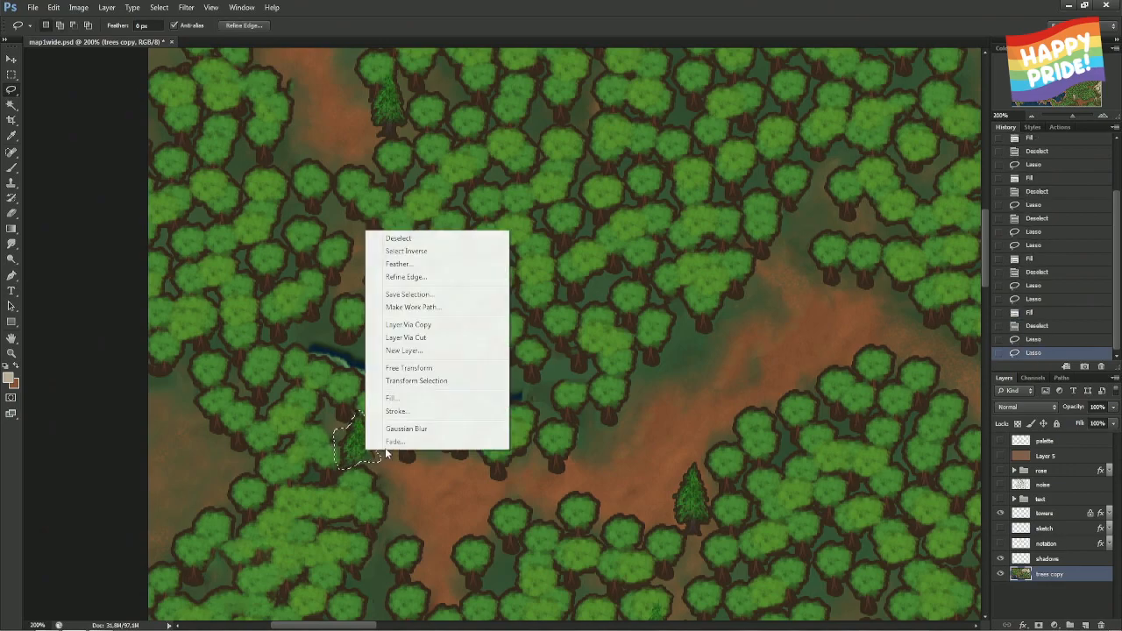
{"action": "left_click", "coordinate": [394, 398]}
{"action": "left_click", "coordinate": [632, 181]}
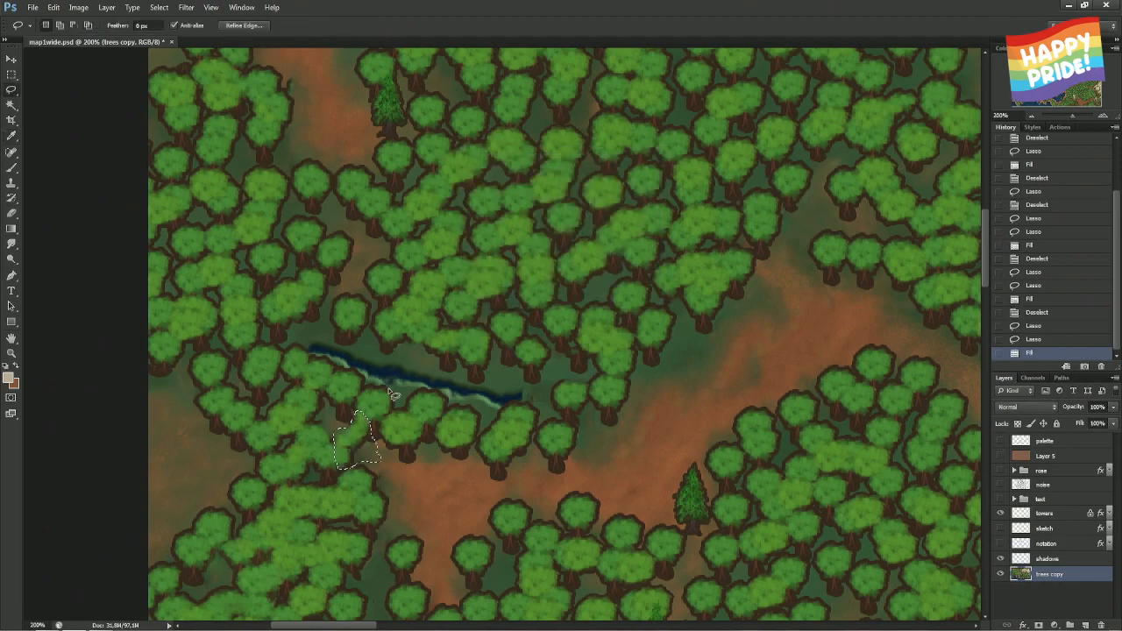
{"action": "key", "text": "ctrl+d"}
- Lasso the leftover trunk patch just northwest of the removed pine, cover it with a Content-Aware fill, and deselect
{"action": "mouse_move", "coordinate": [351, 412]}
{"action": "left_mouse_down"}
{"action": "mouse_move", "coordinate": [329, 436]}
{"action": "mouse_move", "coordinate": [341, 448]}
{"action": "mouse_move", "coordinate": [355, 419]}
{"action": "mouse_move", "coordinate": [310, 427]}
{"action": "mouse_move", "coordinate": [331, 450]}
{"action": "mouse_move", "coordinate": [348, 423]}
{"action": "left_mouse_up"}
{"action": "key", "text": "ctrl+d"}
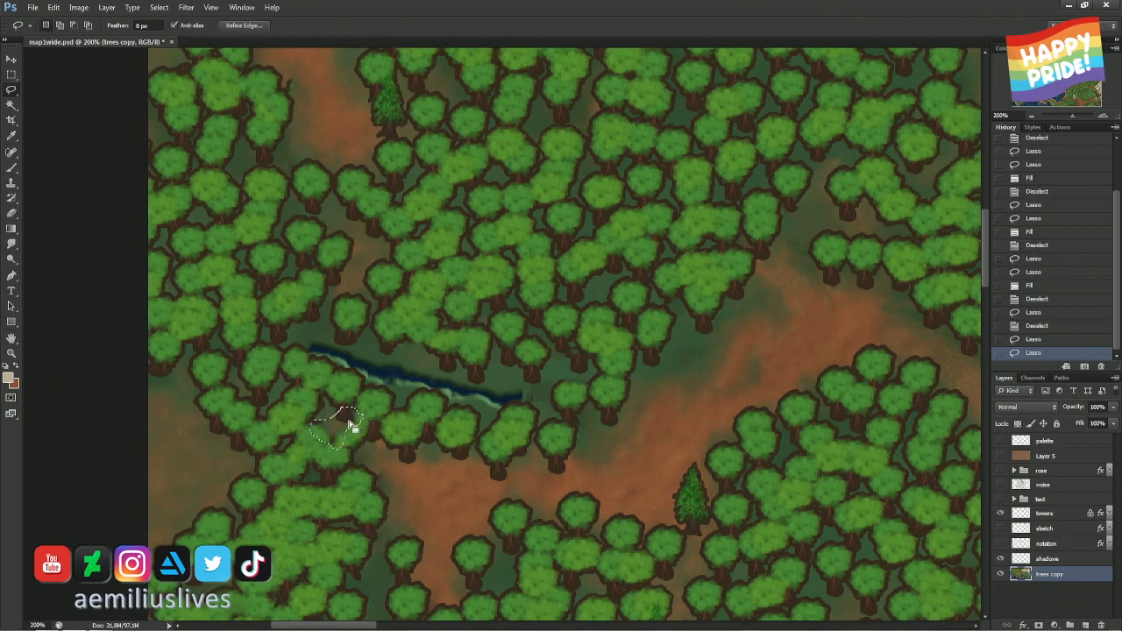
{"action": "right_click", "coordinate": [349, 420]}
{"action": "left_click", "coordinate": [377, 368]}
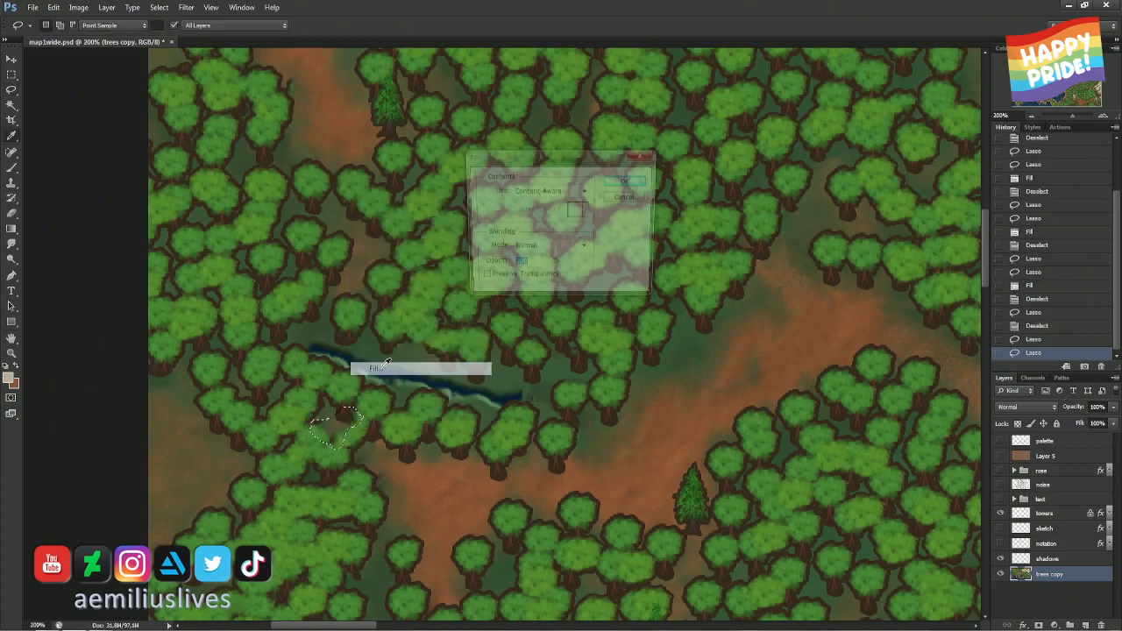
{"action": "left_click", "coordinate": [628, 181]}
{"action": "key", "text": "ctrl+d"}
{"action": "key", "text": "l"}
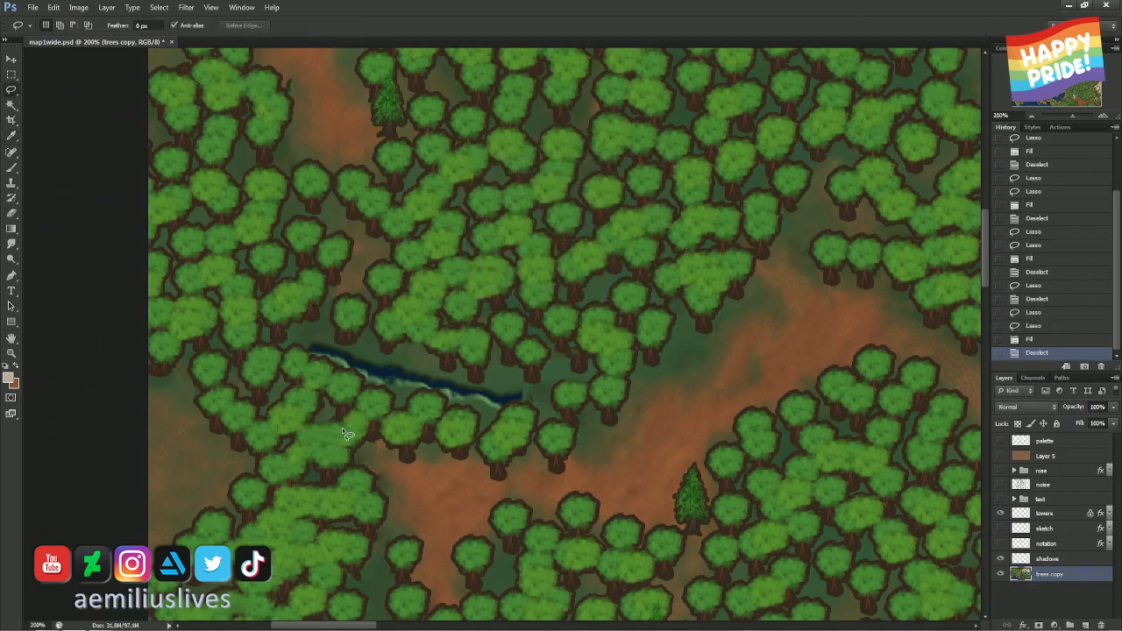
- Lasso the whole remaining river segment, restore the selection if it gets lost, remove the river with a Content-Aware fill, and deselect
{"action": "left_click_drag", "start_coordinate": [333, 247], "coordinate": [333, 292]}
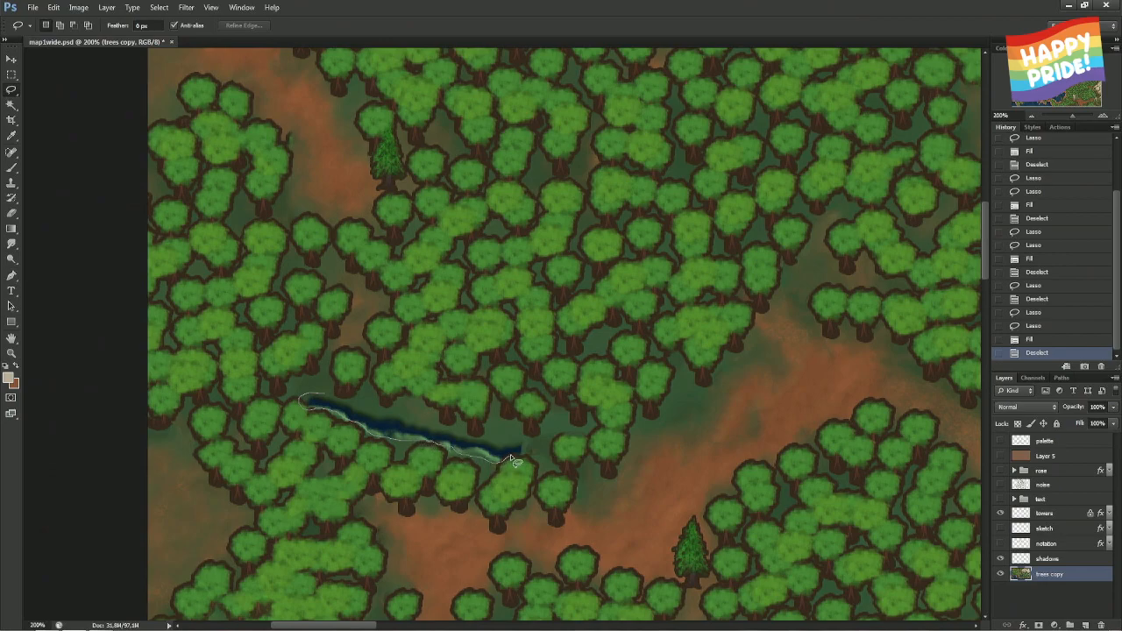
{"action": "mouse_move", "coordinate": [541, 465]}
{"action": "left_mouse_down"}
{"action": "mouse_move", "coordinate": [546, 455]}
{"action": "mouse_move", "coordinate": [511, 443]}
{"action": "left_mouse_up"}
{"action": "left_click_drag", "start_coordinate": [332, 401], "coordinate": [333, 403]}
{"action": "left_click", "coordinate": [340, 406]}
{"action": "right_click", "coordinate": [342, 407]}
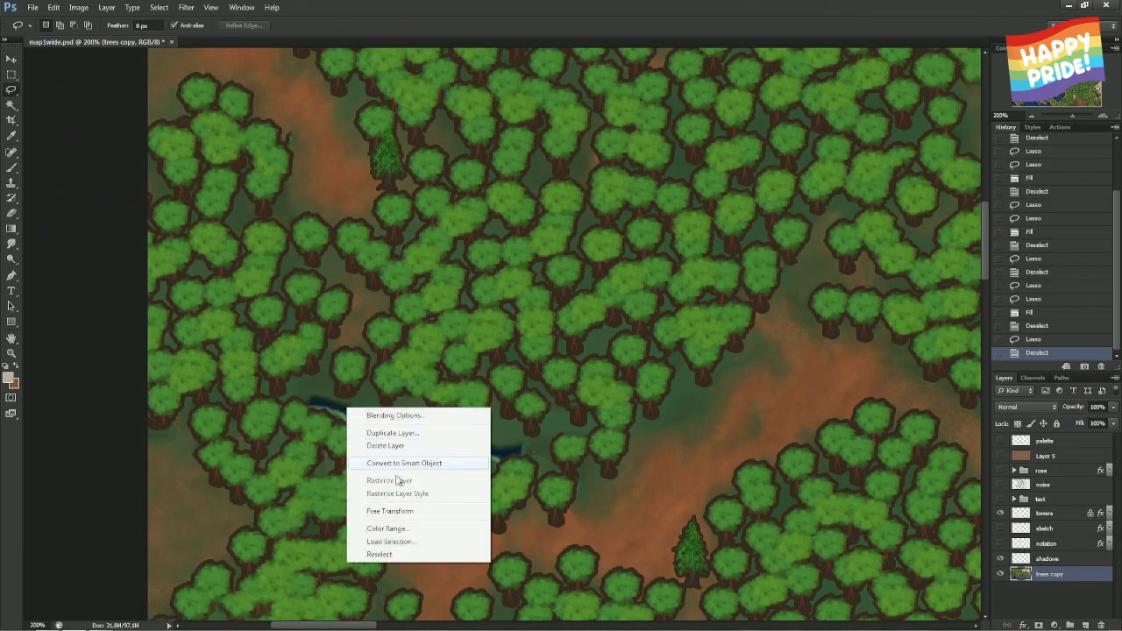
{"action": "left_click", "coordinate": [1031, 364]}
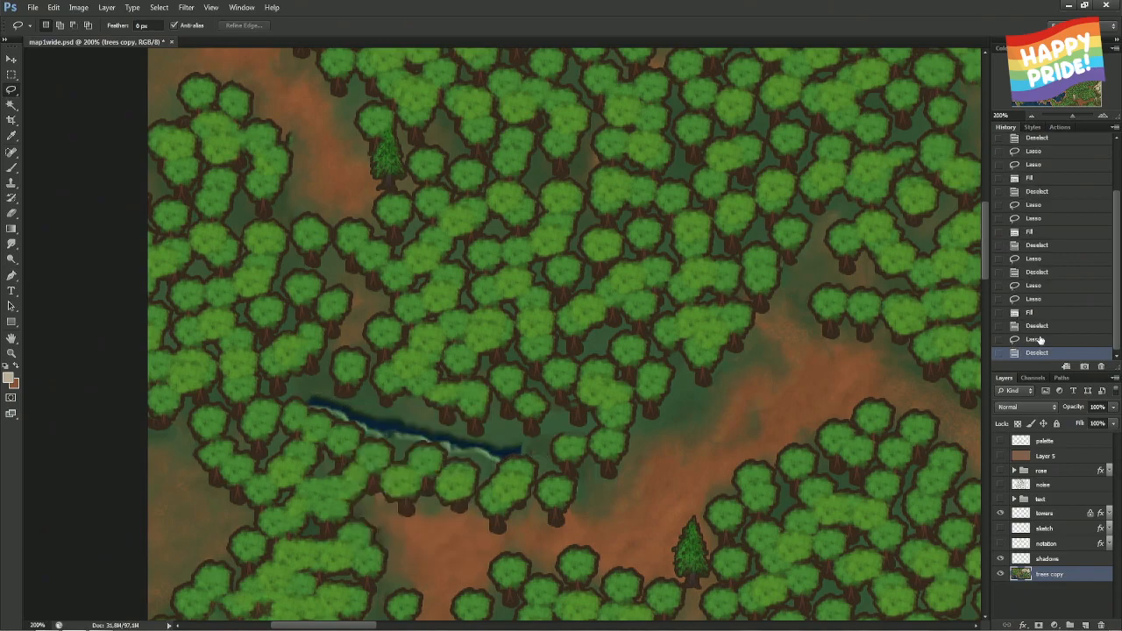
{"action": "left_click", "coordinate": [1037, 340]}
{"action": "right_click", "coordinate": [404, 425]}
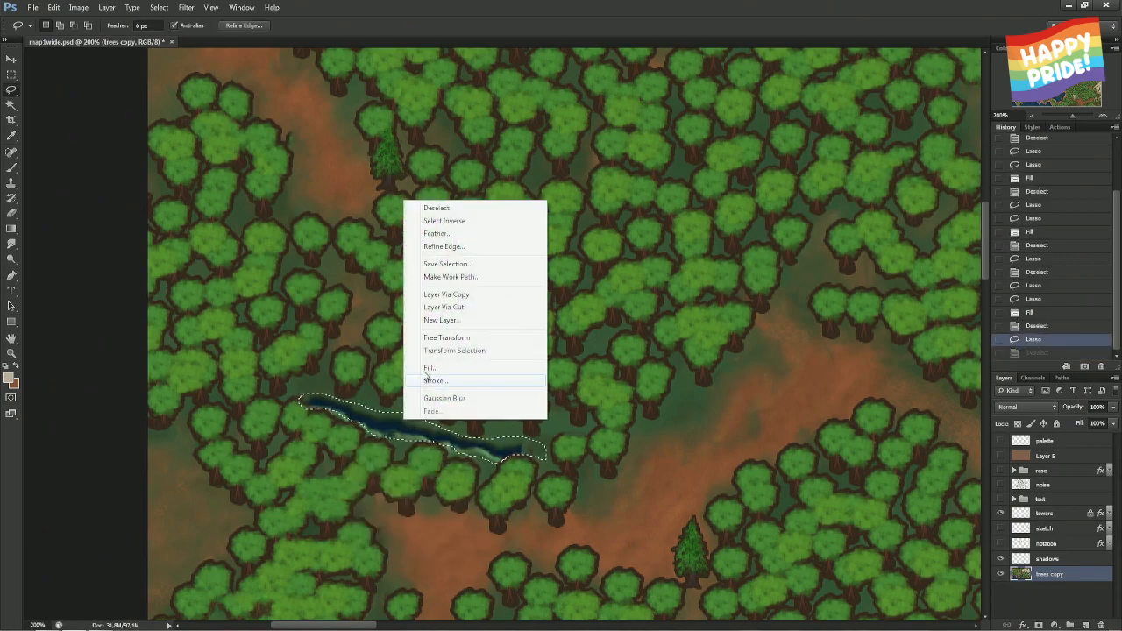
{"action": "left_click", "coordinate": [430, 375]}
{"action": "left_click", "coordinate": [626, 182]}
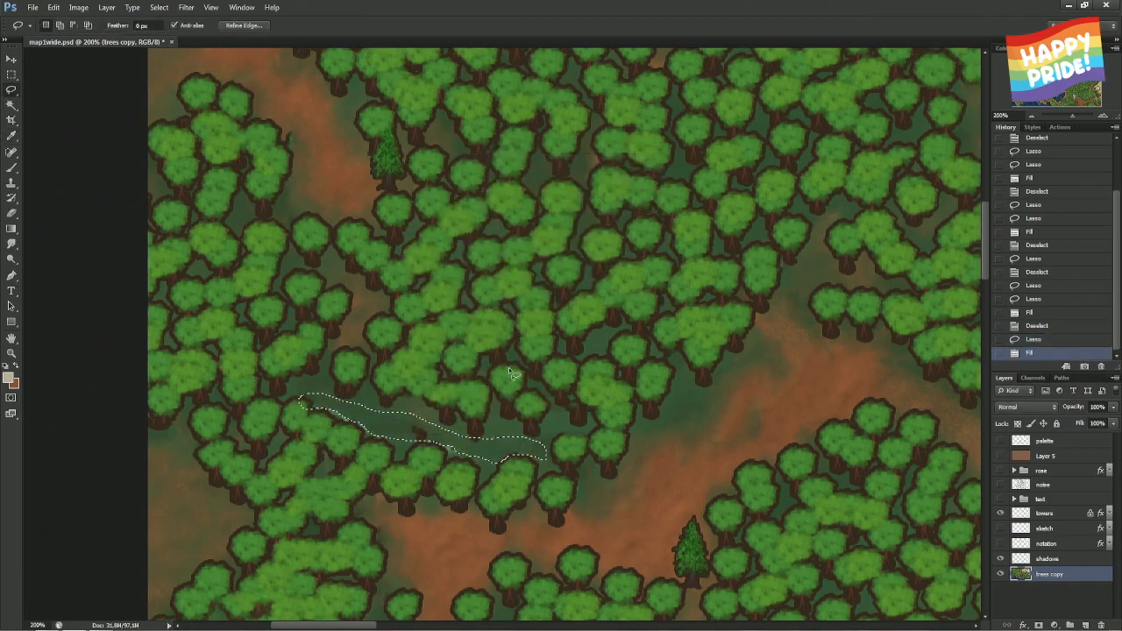
{"action": "key", "text": "ctrl+d"}
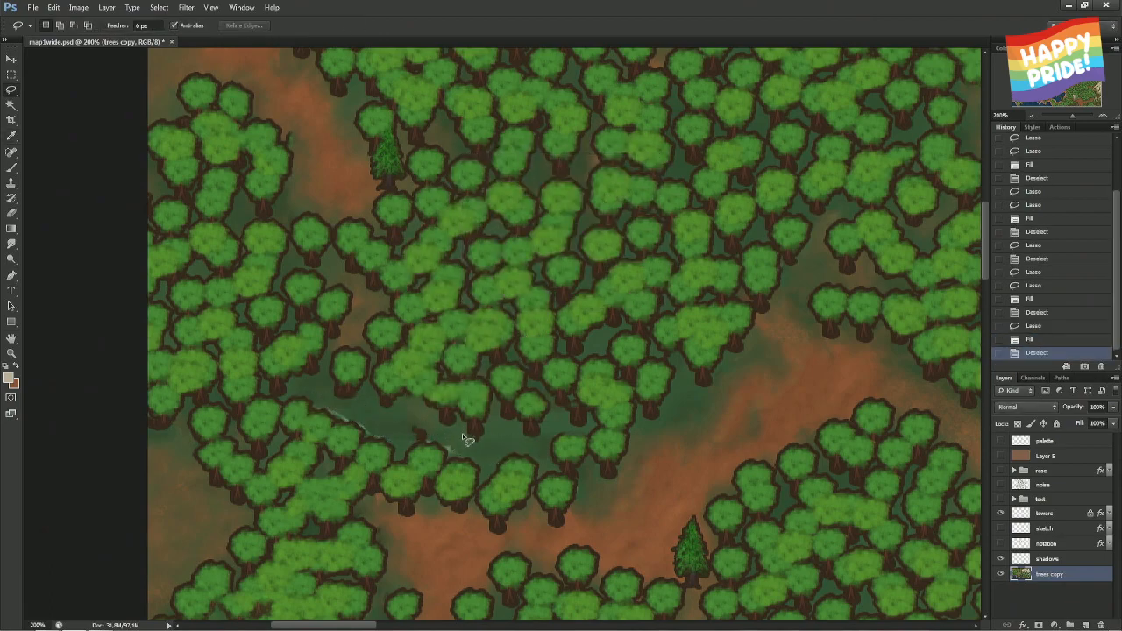
- Clean the ground around the tree trunk above the former river's eastern half with two lassoed Content-Aware fills, deselecting after each
{"action": "left_click_drag", "start_coordinate": [471, 451], "coordinate": [474, 445]}
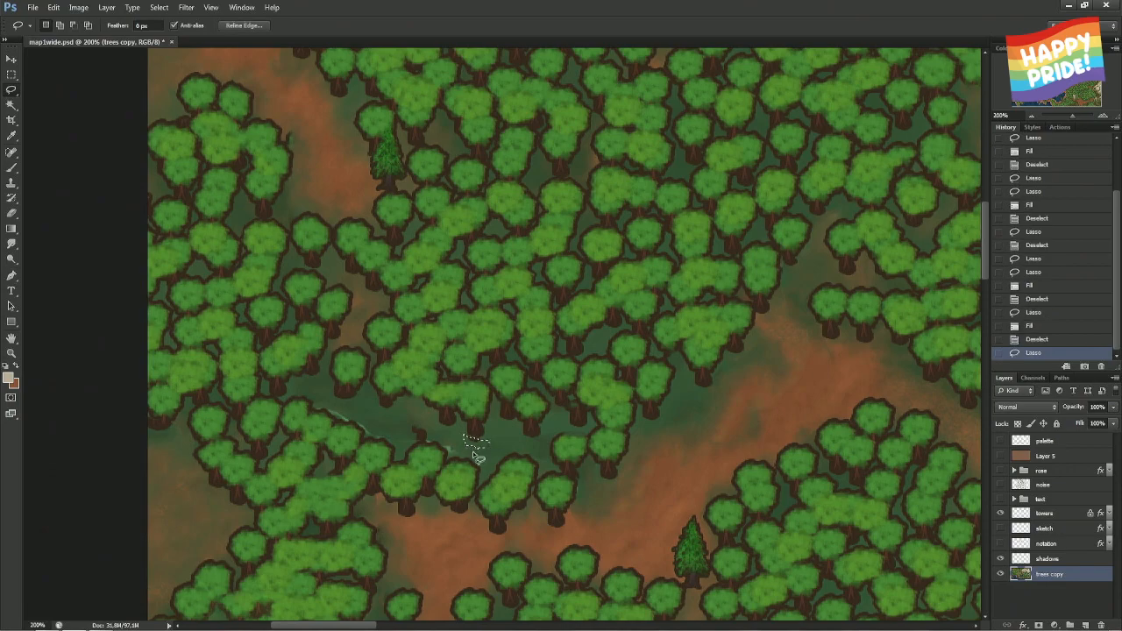
{"action": "right_click", "coordinate": [474, 447]}
{"action": "left_click", "coordinate": [520, 391]}
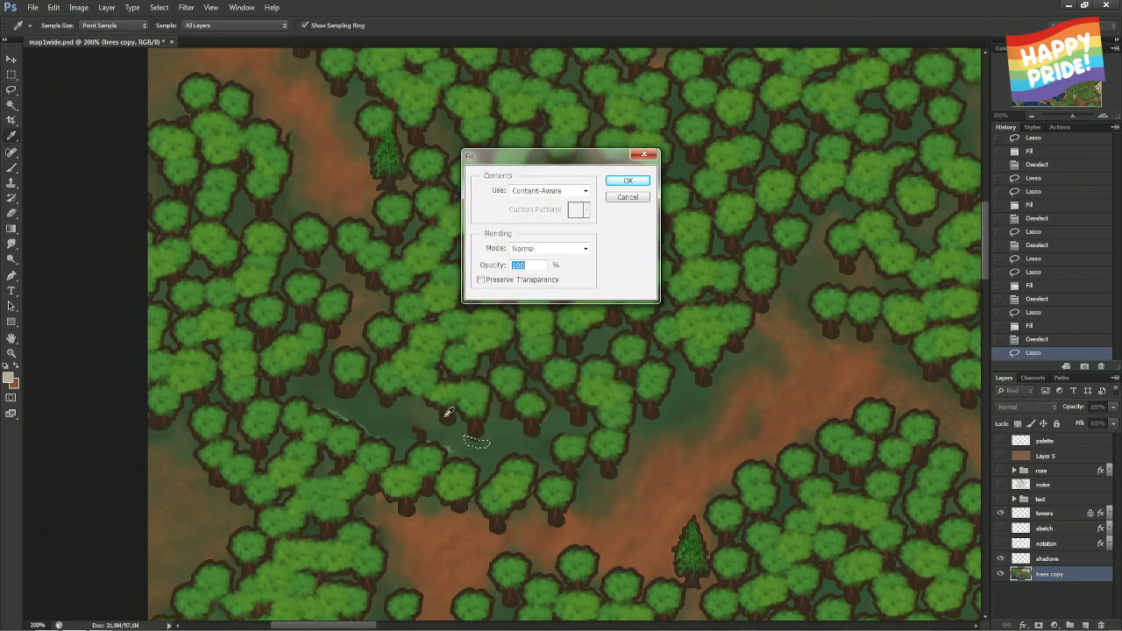
{"action": "key", "text": "Return"}
{"action": "key", "text": "ctrl+d"}
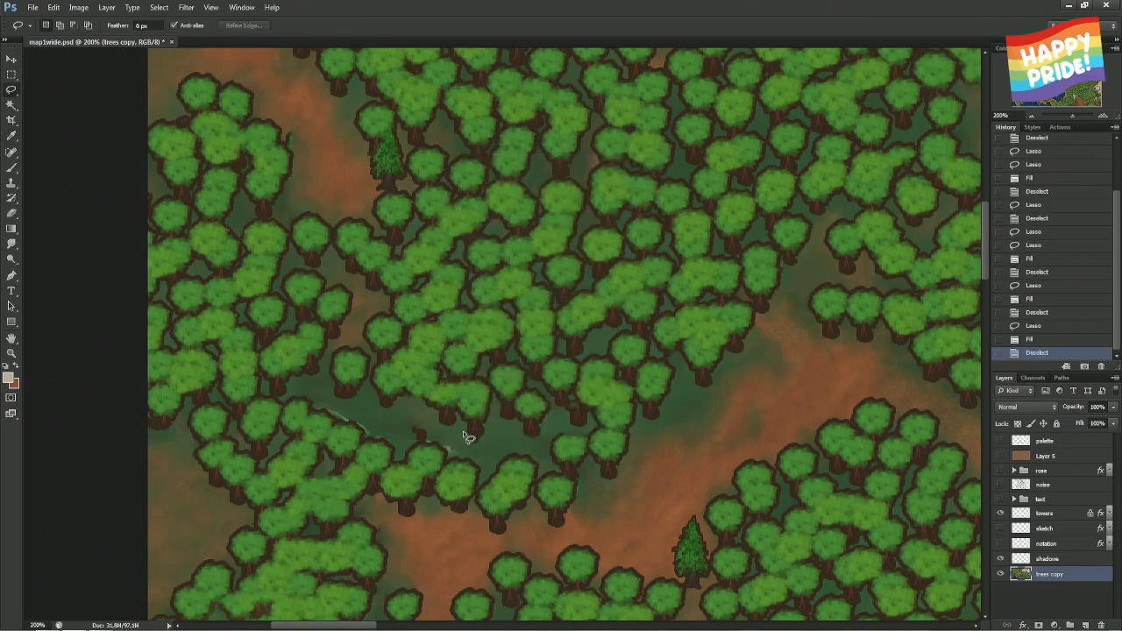
{"action": "left_click_drag", "start_coordinate": [456, 450], "coordinate": [457, 448]}
{"action": "right_click", "coordinate": [480, 442]}
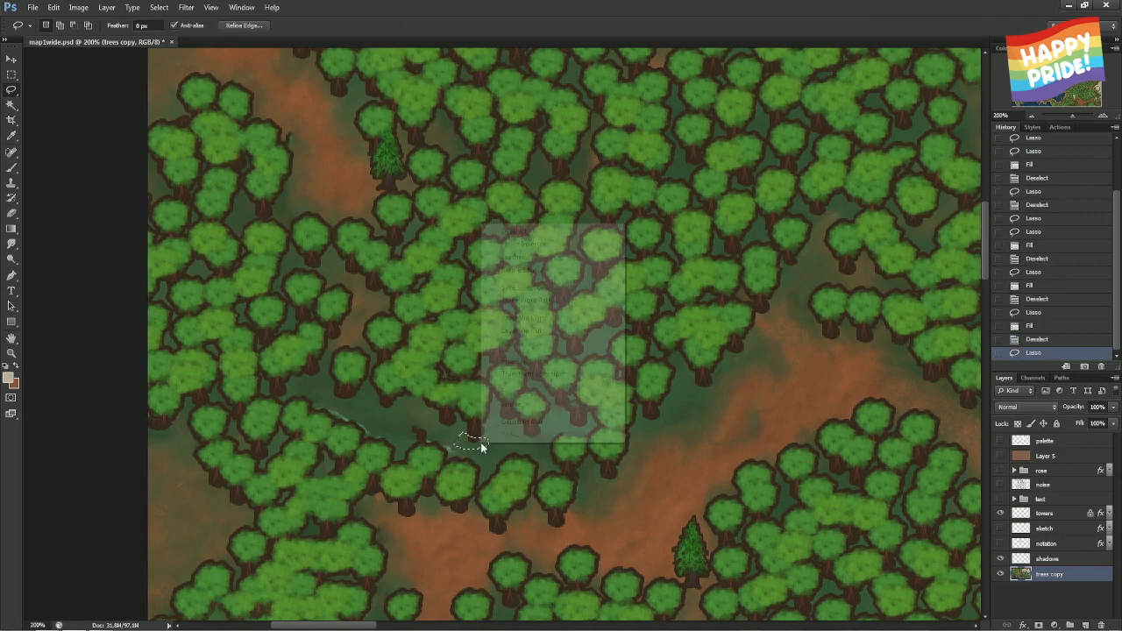
{"action": "left_click", "coordinate": [521, 391]}
{"action": "key", "text": "Return"}
{"action": "key", "text": "ctrl+d"}
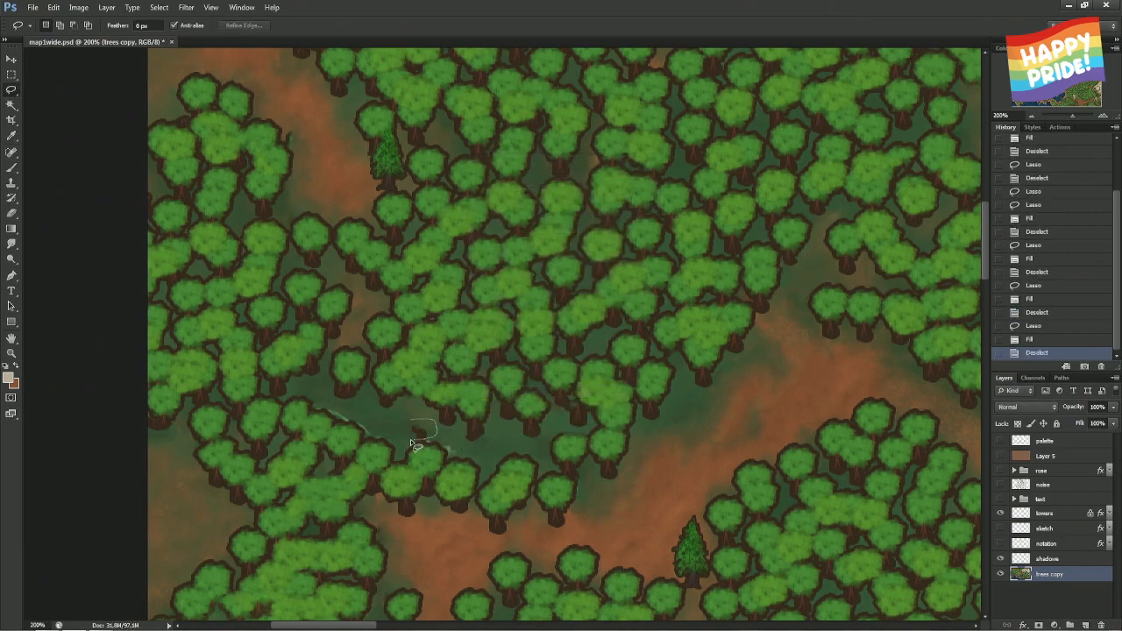
- Lasso the stray trunk stump in the middle of the former riverbed, remove it with a Content-Aware fill, and deselect
{"action": "left_click_drag", "start_coordinate": [415, 444], "coordinate": [410, 438]}
{"action": "key", "text": "Down"}
{"action": "right_click", "coordinate": [436, 438]}
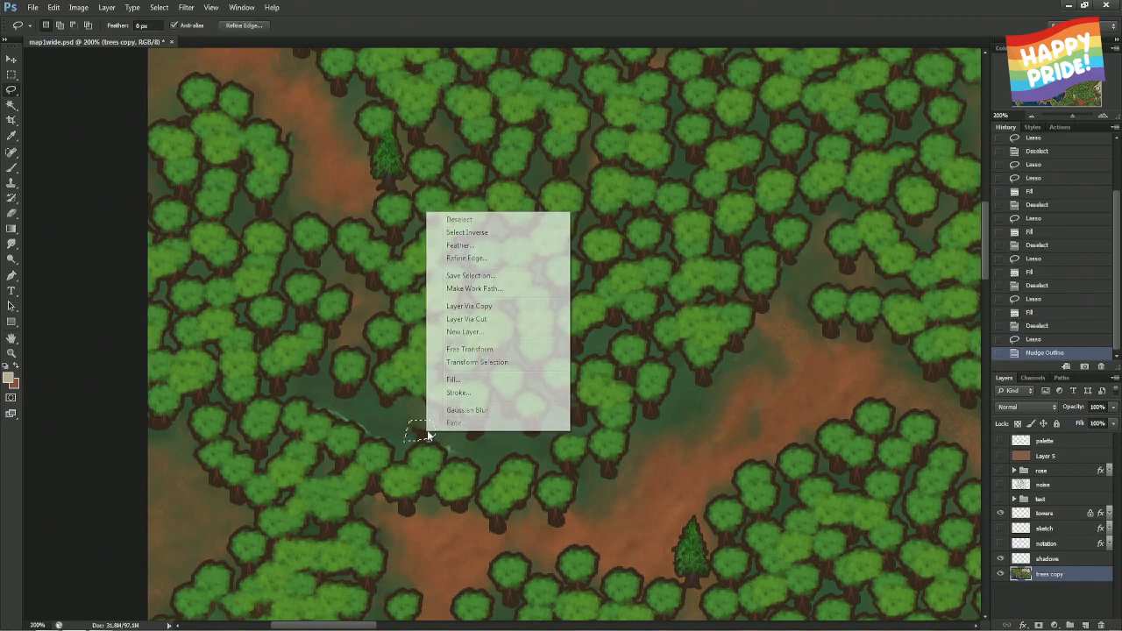
{"action": "left_click", "coordinate": [470, 384]}
{"action": "key", "text": "Return"}
{"action": "key", "text": "ctrl+d"}
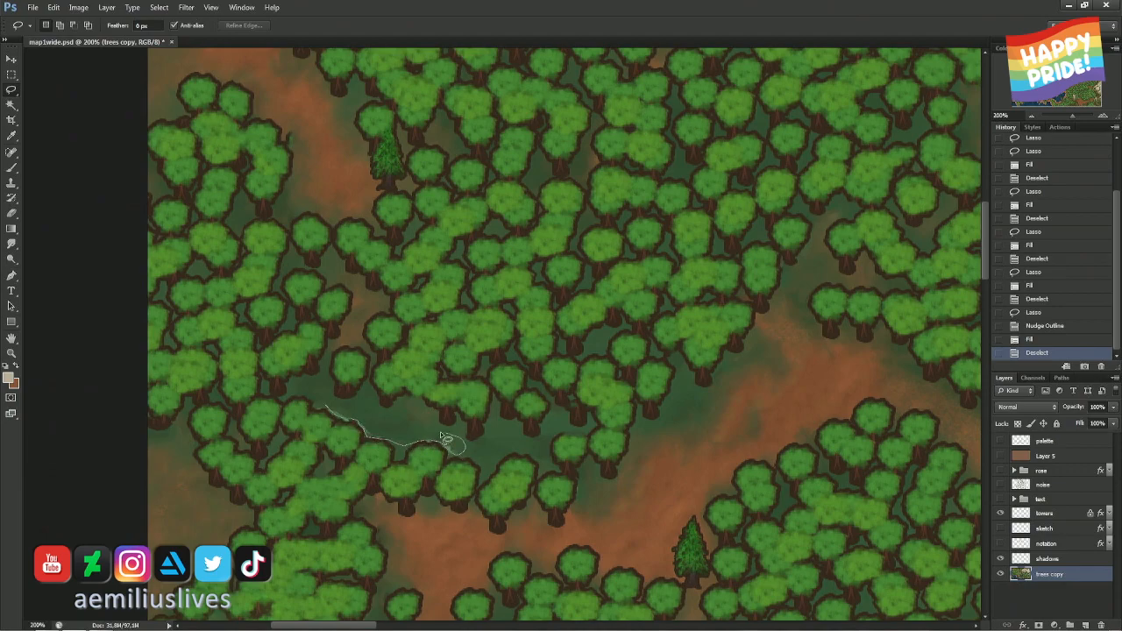
- Lasso the thin pale river-edge line above the southern tree row, blend it away with a Content-Aware fill, and deselect
{"action": "left_click_drag", "start_coordinate": [442, 436], "coordinate": [338, 407]}
{"action": "right_click", "coordinate": [344, 406]}
{"action": "key", "text": "Escape"}
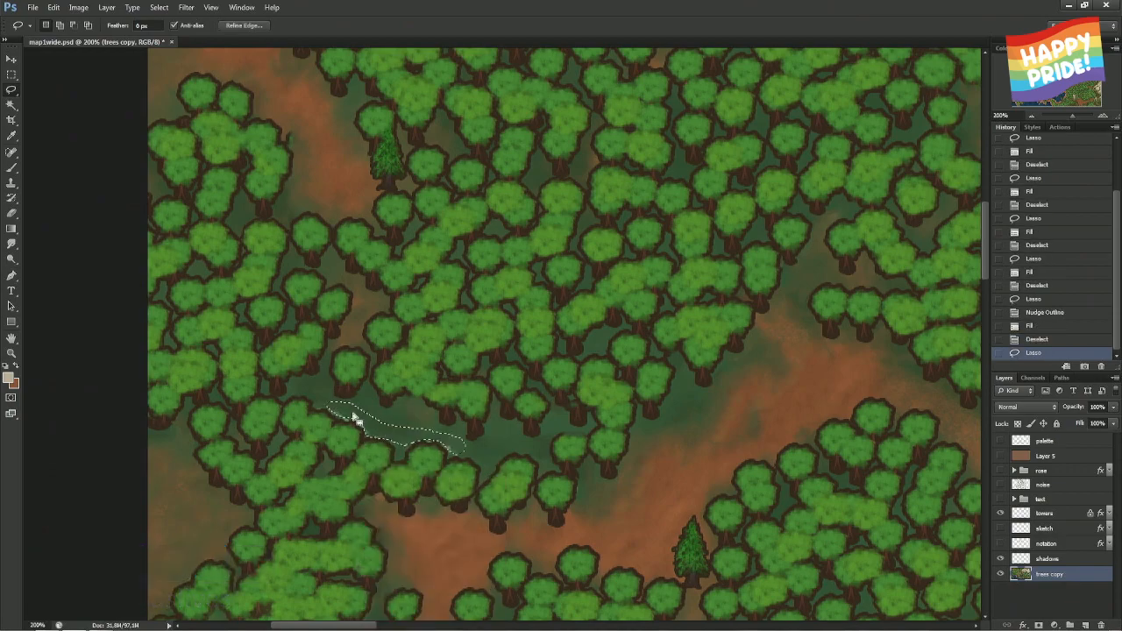
{"action": "right_click", "coordinate": [355, 415]}
{"action": "left_click", "coordinate": [418, 362]}
{"action": "key", "text": "Return"}
{"action": "key", "text": "ctrl+d"}
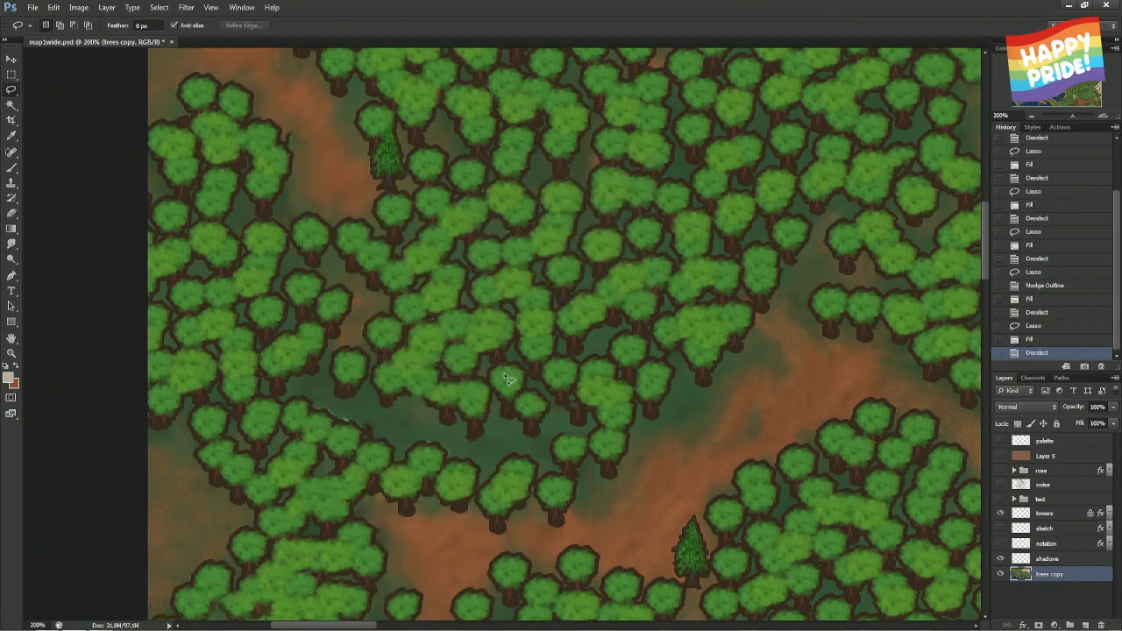
- Lasso the small dark fragment beside the tree at the northwestern dirt path, remove it with a Content-Aware fill, and deselect
{"action": "left_click_drag", "start_coordinate": [298, 143], "coordinate": [296, 138]}
{"action": "right_click", "coordinate": [296, 137]}
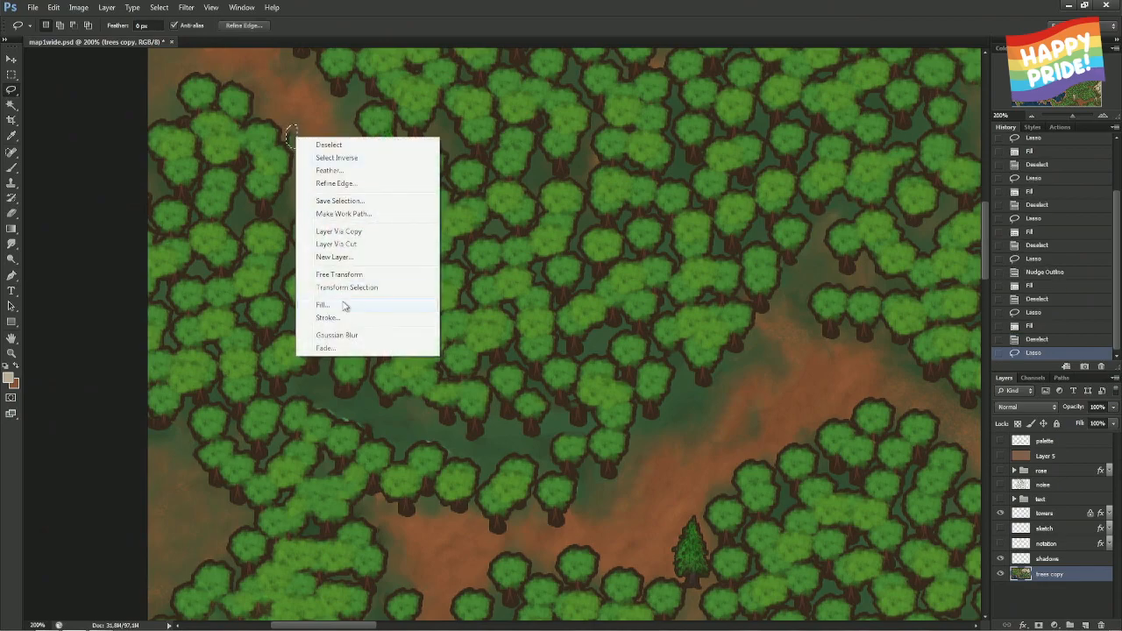
{"action": "left_click", "coordinate": [344, 306]}
{"action": "key", "text": "Return"}
{"action": "key", "text": "ctrl+d"}
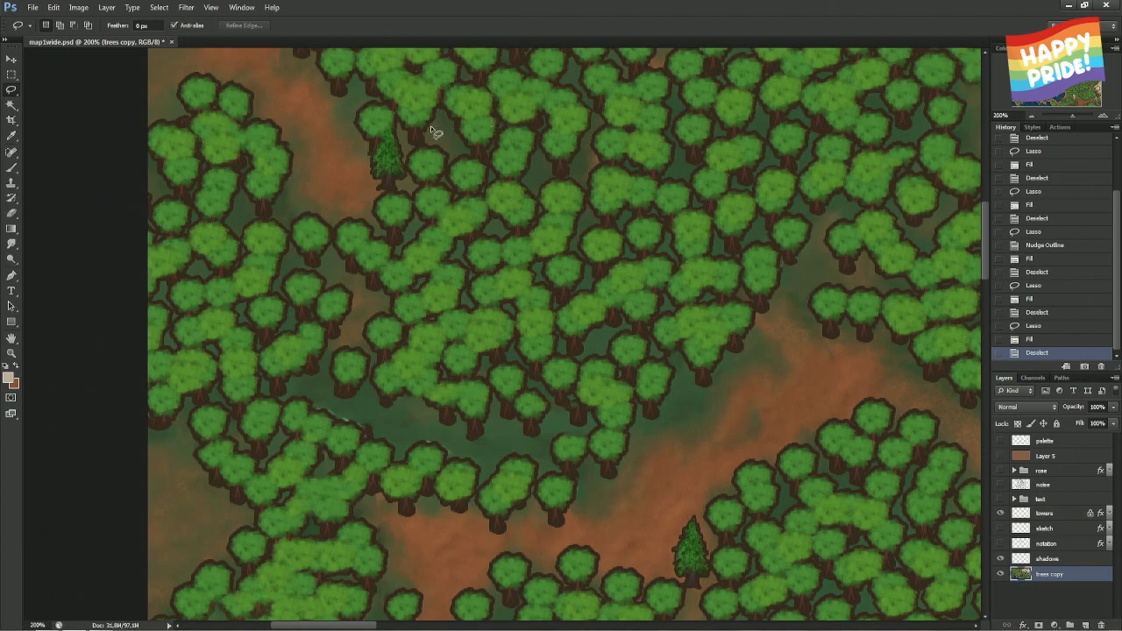
- Set up the Spot Healing Brush for the pale traces along the former riverbank at 300% zoom
{"action": "key", "text": "ctrl+plus"}
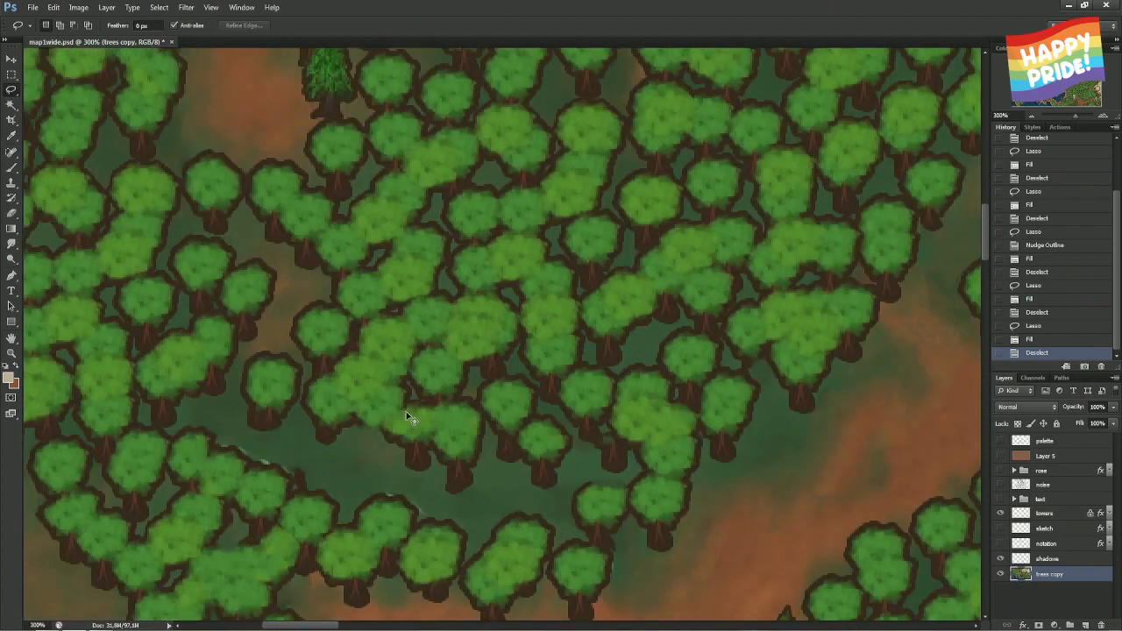
{"action": "left_click", "coordinate": [11, 150]}
{"action": "right_click", "coordinate": [234, 447], "text": "alt"}
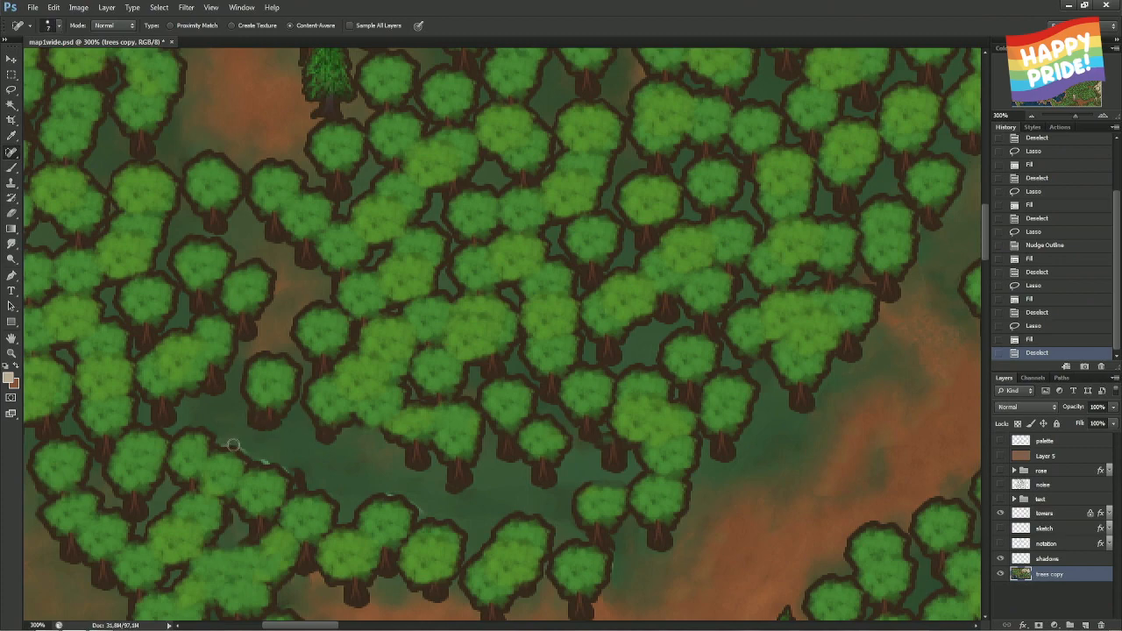
{"action": "left_click_drag", "start_coordinate": [224, 440], "coordinate": [278, 461]}
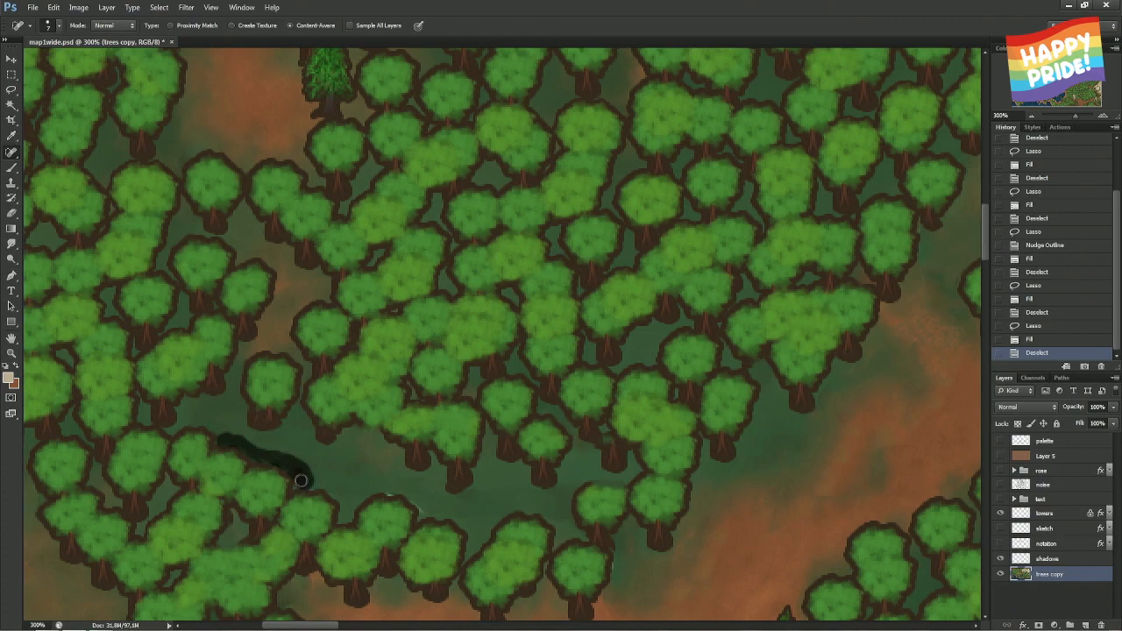
{"action": "mouse_move", "coordinate": [313, 480]}
{"action": "left_mouse_down"}
{"action": "mouse_move", "coordinate": [346, 499]}
{"action": "mouse_move", "coordinate": [383, 482]}
{"action": "mouse_move", "coordinate": [414, 492]}
{"action": "mouse_move", "coordinate": [423, 512]}
{"action": "mouse_move", "coordinate": [459, 514]}
{"action": "left_mouse_up"}
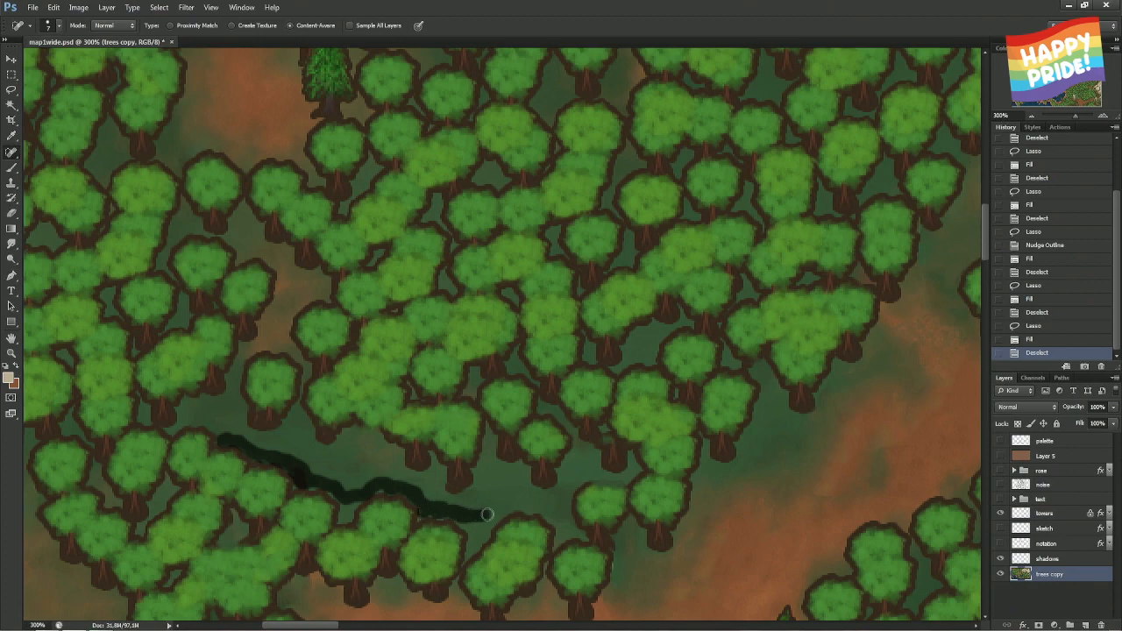
{"action": "mouse_move", "coordinate": [450, 504]}
{"action": "left_mouse_down"}
{"action": "mouse_move", "coordinate": [384, 477]}
{"action": "mouse_move", "coordinate": [356, 490]}
{"action": "mouse_move", "coordinate": [221, 430]}
{"action": "left_mouse_up"}
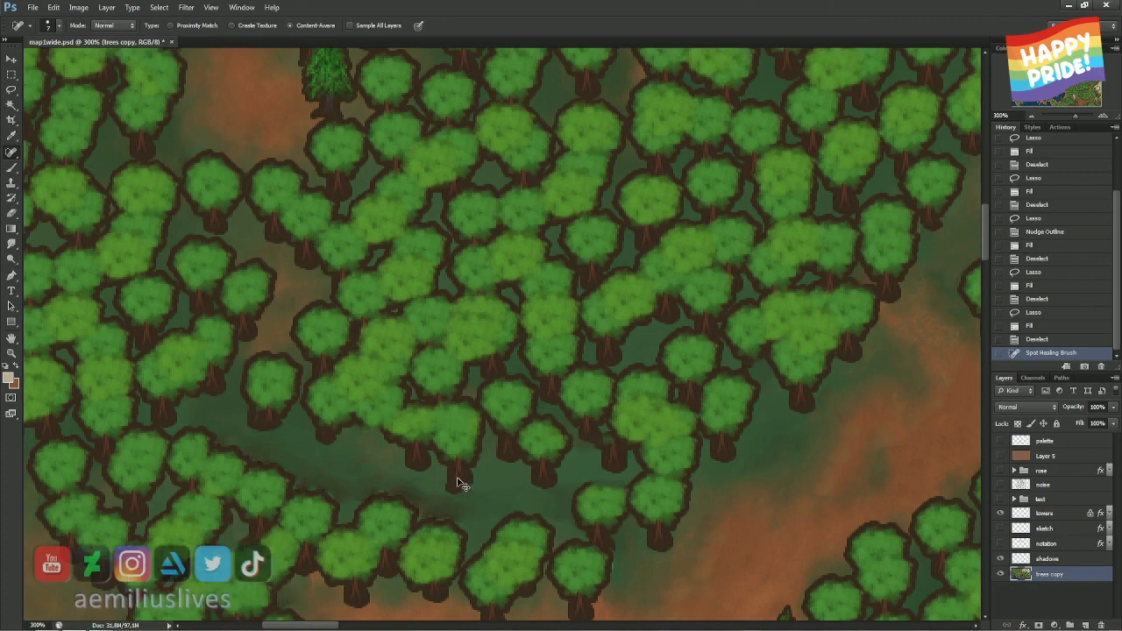
{"action": "key", "text": "ctrl+z"}
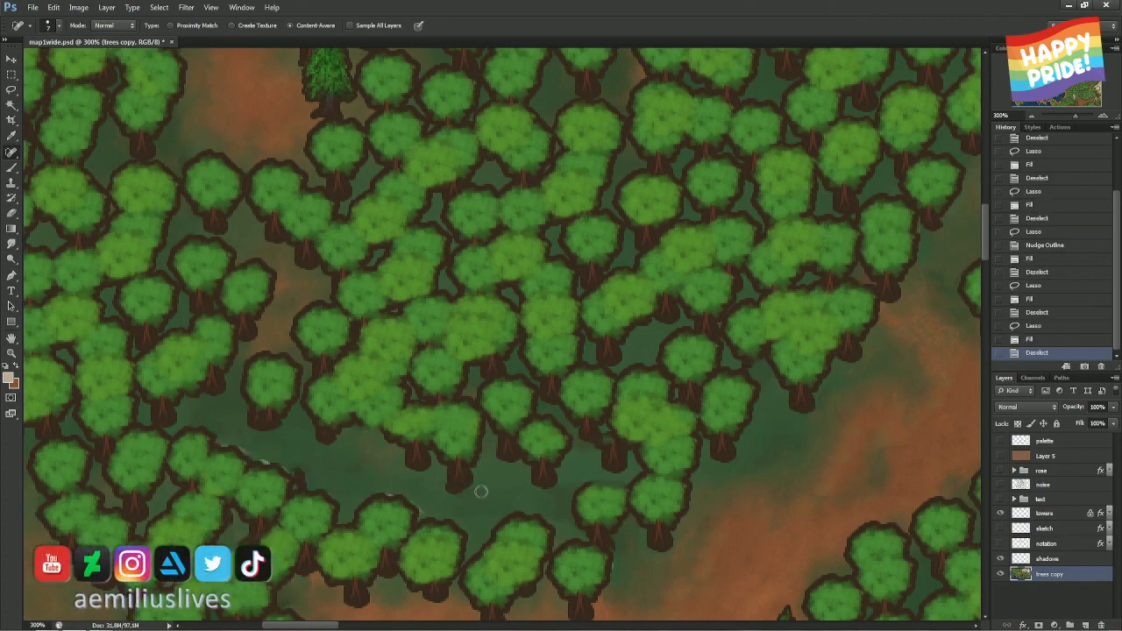
- Heal the remaining pale river-edge traces along the southern tree row and above the two eastern trees with Spot Healing strokes
{"action": "mouse_move", "coordinate": [481, 491]}
{"action": "left_mouse_down"}
{"action": "mouse_move", "coordinate": [446, 486]}
{"action": "mouse_move", "coordinate": [480, 498]}
{"action": "mouse_move", "coordinate": [416, 510]}
{"action": "mouse_move", "coordinate": [376, 493]}
{"action": "mouse_move", "coordinate": [356, 512]}
{"action": "mouse_move", "coordinate": [330, 489]}
{"action": "mouse_move", "coordinate": [298, 485]}
{"action": "mouse_move", "coordinate": [299, 466]}
{"action": "mouse_move", "coordinate": [295, 480]}
{"action": "mouse_move", "coordinate": [282, 462]}
{"action": "mouse_move", "coordinate": [215, 437]}
{"action": "left_mouse_up"}
{"action": "key", "text": "ctrl+z"}
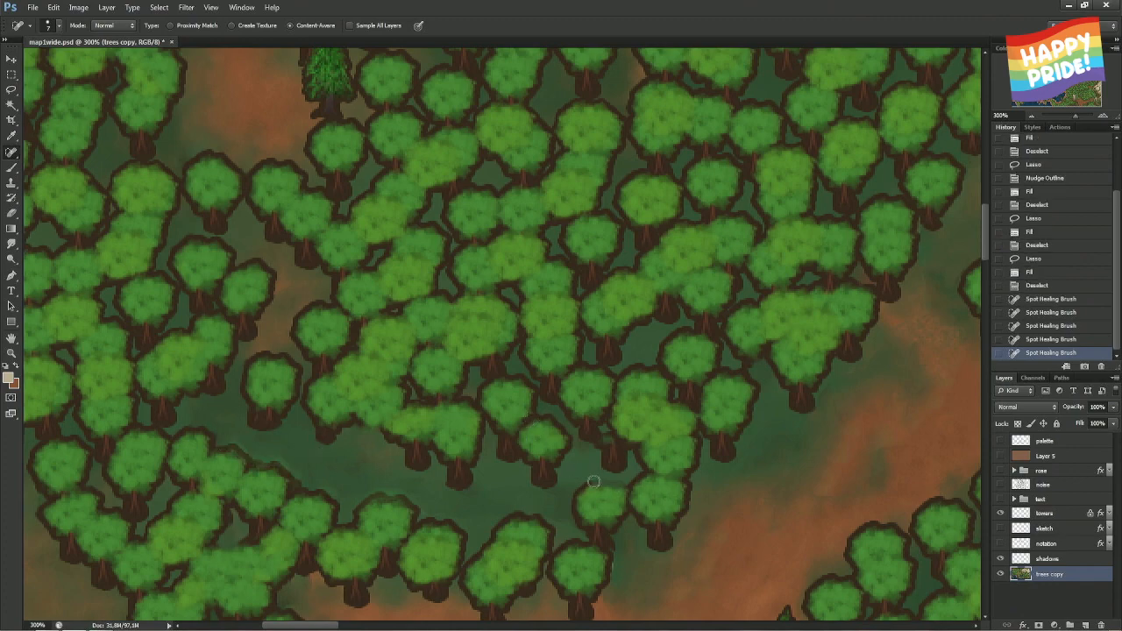
{"action": "left_click_drag", "start_coordinate": [594, 481], "coordinate": [635, 494]}
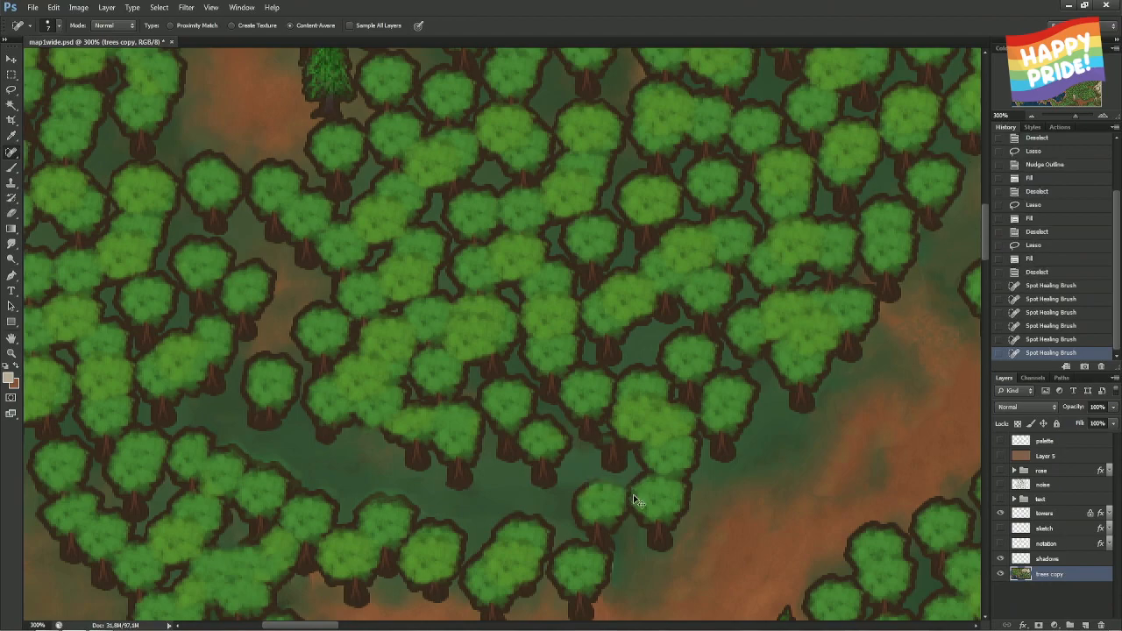
- Undo the last healing stroke and heal the dirt edge above the northwestern treeline with Spot Healing strokes
{"action": "key", "text": "ctrl+z"}
{"action": "left_click_drag", "start_coordinate": [472, 196], "coordinate": [442, 408]}
{"action": "mouse_move", "coordinate": [455, 250]}
{"action": "left_mouse_down"}
{"action": "mouse_move", "coordinate": [522, 293]}
{"action": "mouse_move", "coordinate": [368, 496]}
{"action": "left_mouse_up"}
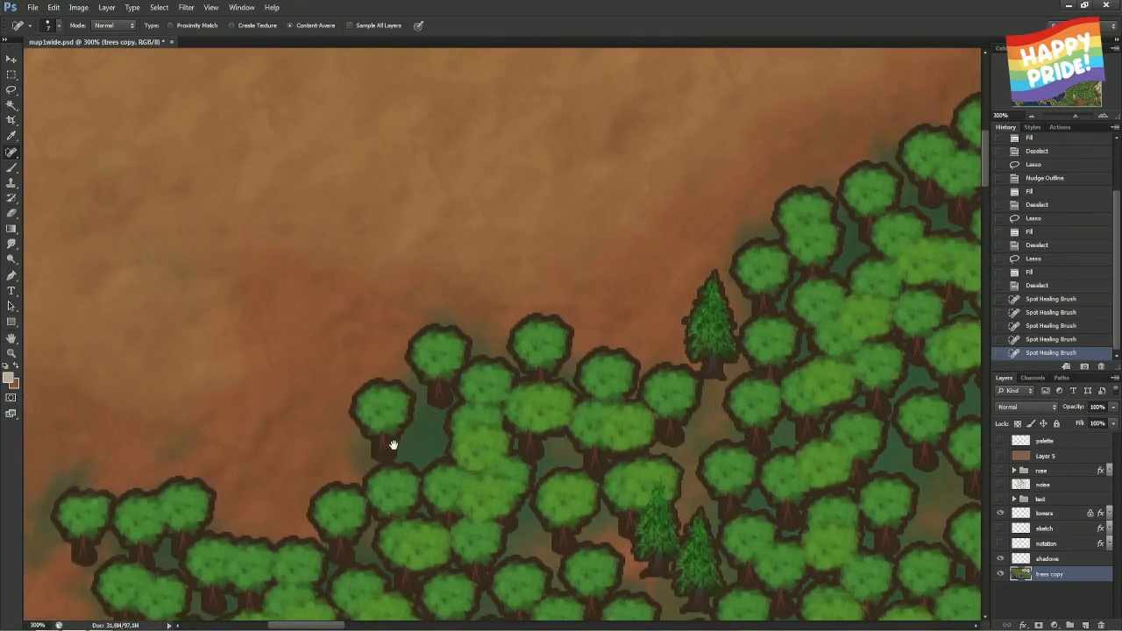
{"action": "left_click_drag", "start_coordinate": [483, 306], "coordinate": [653, 307]}
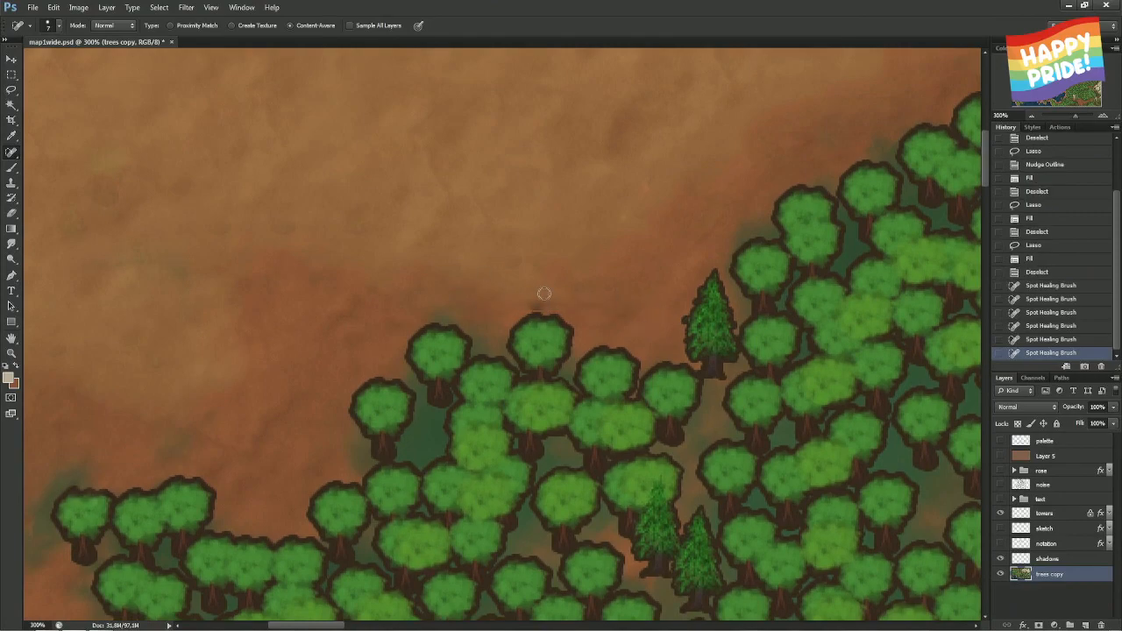
{"action": "key", "text": "ctrl+z"}
{"action": "mouse_move", "coordinate": [495, 303]}
{"action": "left_mouse_down"}
{"action": "mouse_move", "coordinate": [534, 300]}
{"action": "mouse_move", "coordinate": [504, 302]}
{"action": "mouse_move", "coordinate": [651, 309]}
{"action": "left_mouse_up"}
{"action": "mouse_move", "coordinate": [677, 251]}
{"action": "left_mouse_down"}
{"action": "mouse_move", "coordinate": [744, 213]}
{"action": "mouse_move", "coordinate": [757, 175]}
{"action": "mouse_move", "coordinate": [717, 208]}
{"action": "mouse_move", "coordinate": [814, 141]}
{"action": "left_mouse_up"}
{"action": "left_click_drag", "start_coordinate": [518, 258], "coordinate": [507, 256]}
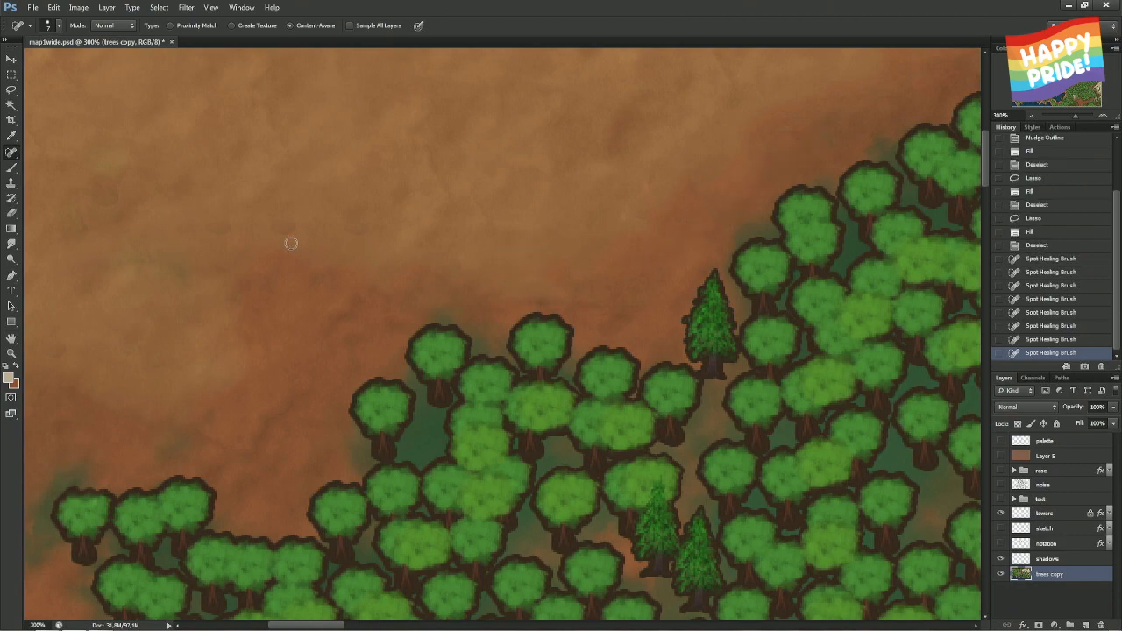
- Enlarge the Spot Healing Brush and heal the discoloured traces in the open dirt northwest of the forest
{"action": "key", "text": "bracketright"}
{"action": "key", "text": "bracketright"}
{"action": "key", "text": "bracketright"}
{"action": "key", "text": "bracketright"}
{"action": "key", "text": "bracketright"}
{"action": "key", "text": "bracketright"}
{"action": "left_click_drag", "start_coordinate": [271, 233], "coordinate": [295, 226]}
{"action": "left_click", "coordinate": [350, 220]}
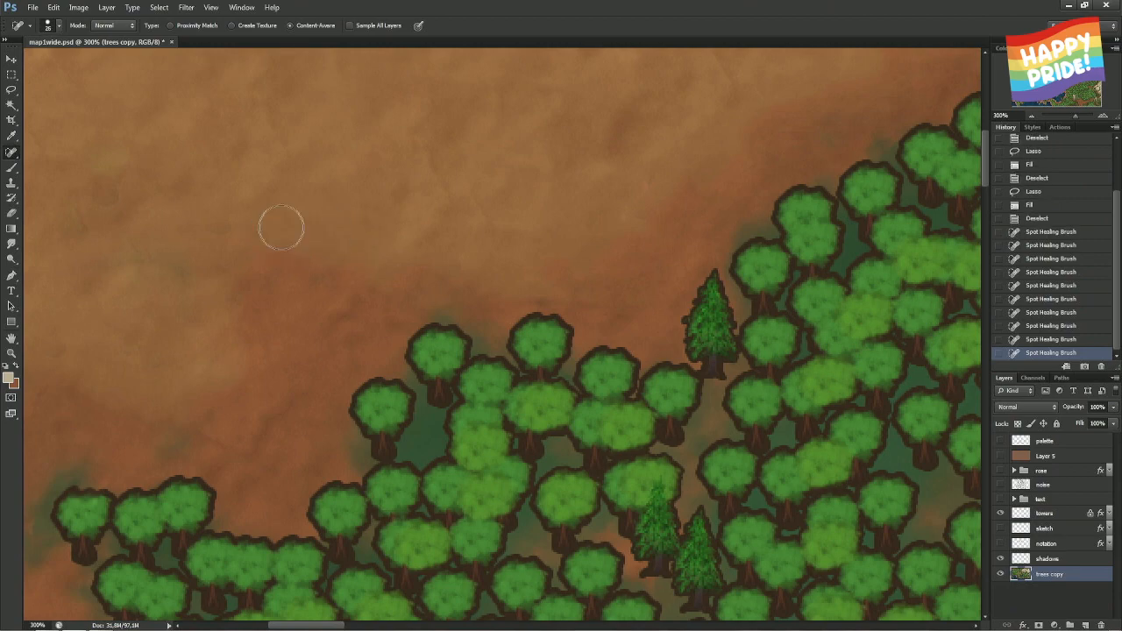
- Heal the remaining blotches across the open dirt near the map's western edge with Spot Healing dabs and strokes
{"action": "left_click", "coordinate": [226, 221]}
{"action": "mouse_move", "coordinate": [97, 189]}
{"action": "left_mouse_down"}
{"action": "mouse_move", "coordinate": [130, 201]}
{"action": "mouse_move", "coordinate": [29, 149]}
{"action": "mouse_move", "coordinate": [26, 101]}
{"action": "left_mouse_up"}
{"action": "left_click_drag", "start_coordinate": [150, 227], "coordinate": [408, 243]}
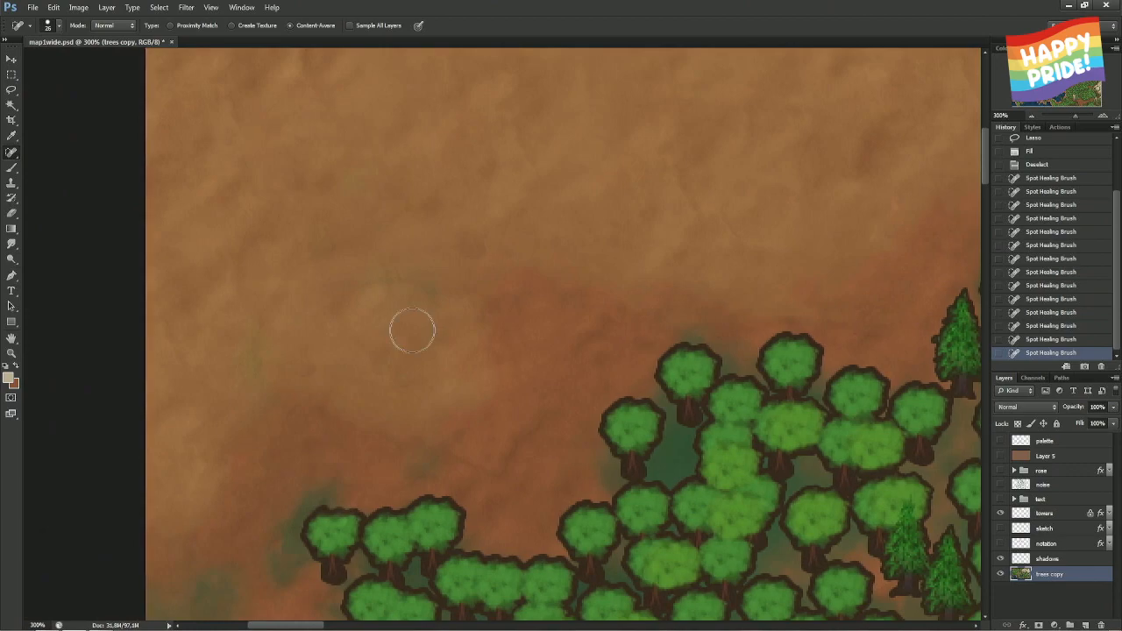
{"action": "left_click", "coordinate": [304, 369]}
{"action": "left_click", "coordinate": [407, 374]}
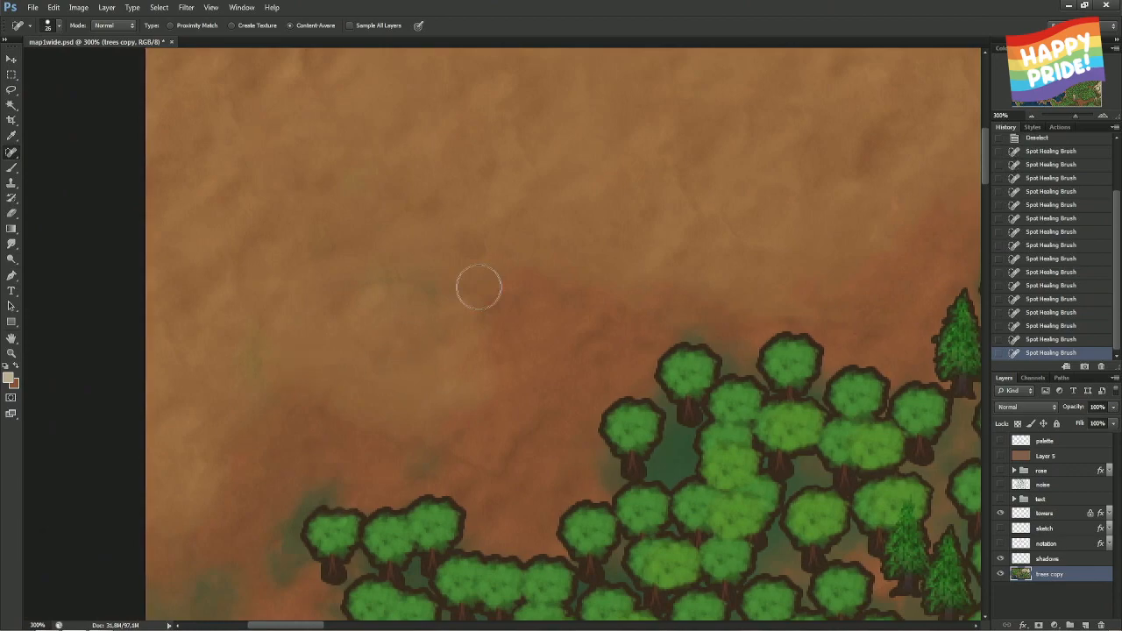
{"action": "left_click", "coordinate": [474, 246]}
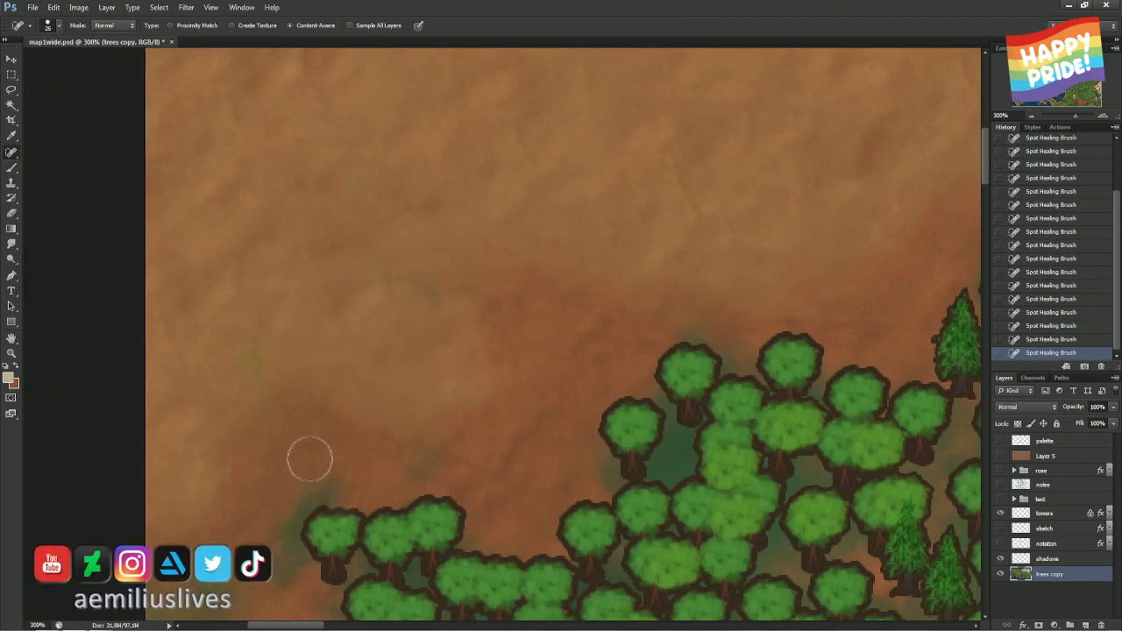
{"action": "left_click_drag", "start_coordinate": [310, 459], "coordinate": [328, 243]}
{"action": "mouse_move", "coordinate": [355, 281]}
{"action": "left_mouse_down"}
{"action": "mouse_move", "coordinate": [293, 325]}
{"action": "mouse_move", "coordinate": [285, 404]}
{"action": "left_mouse_up"}
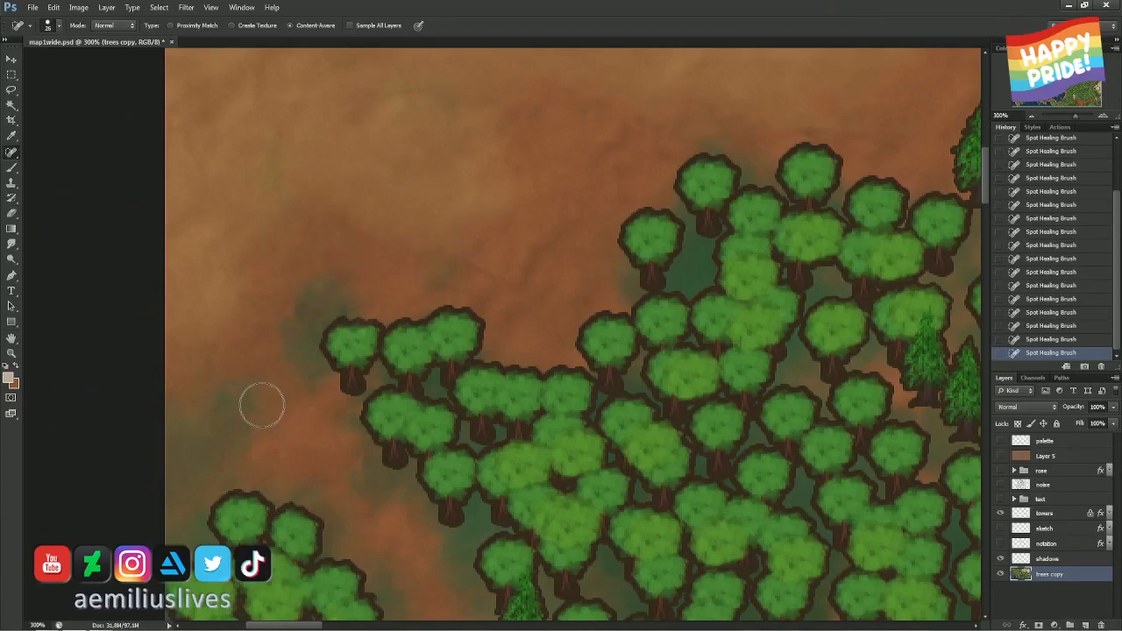
{"action": "mouse_move", "coordinate": [451, 195]}
{"action": "left_mouse_down"}
{"action": "mouse_move", "coordinate": [461, 143]}
{"action": "mouse_move", "coordinate": [509, 108]}
{"action": "mouse_move", "coordinate": [346, 275]}
{"action": "mouse_move", "coordinate": [438, 240]}
{"action": "mouse_move", "coordinate": [359, 237]}
{"action": "left_mouse_up"}
- Reduce the Spot Healing Brush and smooth the ground above the northern treeline and along the northern dirt path
{"action": "left_click_drag", "start_coordinate": [668, 270], "coordinate": [473, 191]}
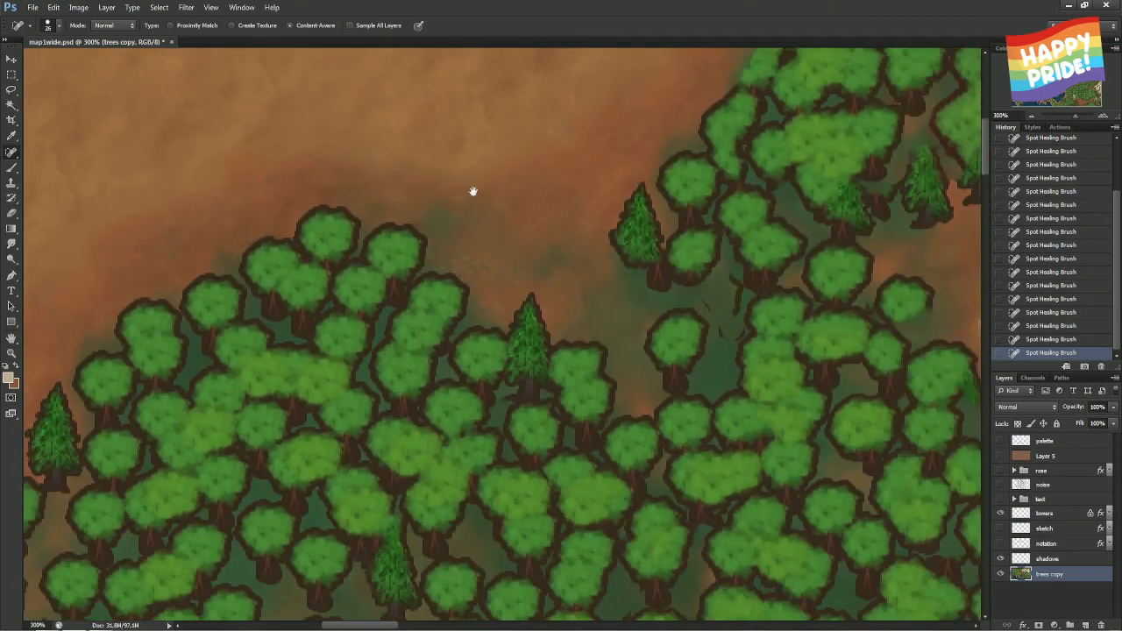
{"action": "right_click", "coordinate": [451, 208], "text": "alt"}
{"action": "mouse_move", "coordinate": [380, 203]}
{"action": "left_mouse_down"}
{"action": "mouse_move", "coordinate": [344, 184]}
{"action": "mouse_move", "coordinate": [427, 210]}
{"action": "mouse_move", "coordinate": [487, 272]}
{"action": "mouse_move", "coordinate": [513, 268]}
{"action": "mouse_move", "coordinate": [515, 277]}
{"action": "mouse_move", "coordinate": [488, 281]}
{"action": "mouse_move", "coordinate": [486, 266]}
{"action": "mouse_move", "coordinate": [467, 262]}
{"action": "mouse_move", "coordinate": [476, 253]}
{"action": "mouse_move", "coordinate": [570, 278]}
{"action": "mouse_move", "coordinate": [605, 264]}
{"action": "left_mouse_up"}
{"action": "mouse_move", "coordinate": [699, 250]}
{"action": "left_mouse_down"}
{"action": "mouse_move", "coordinate": [459, 235]}
{"action": "mouse_move", "coordinate": [395, 202]}
{"action": "mouse_move", "coordinate": [353, 286]}
{"action": "mouse_move", "coordinate": [268, 358]}
{"action": "mouse_move", "coordinate": [248, 279]}
{"action": "mouse_move", "coordinate": [231, 371]}
{"action": "mouse_move", "coordinate": [88, 300]}
{"action": "left_mouse_up"}
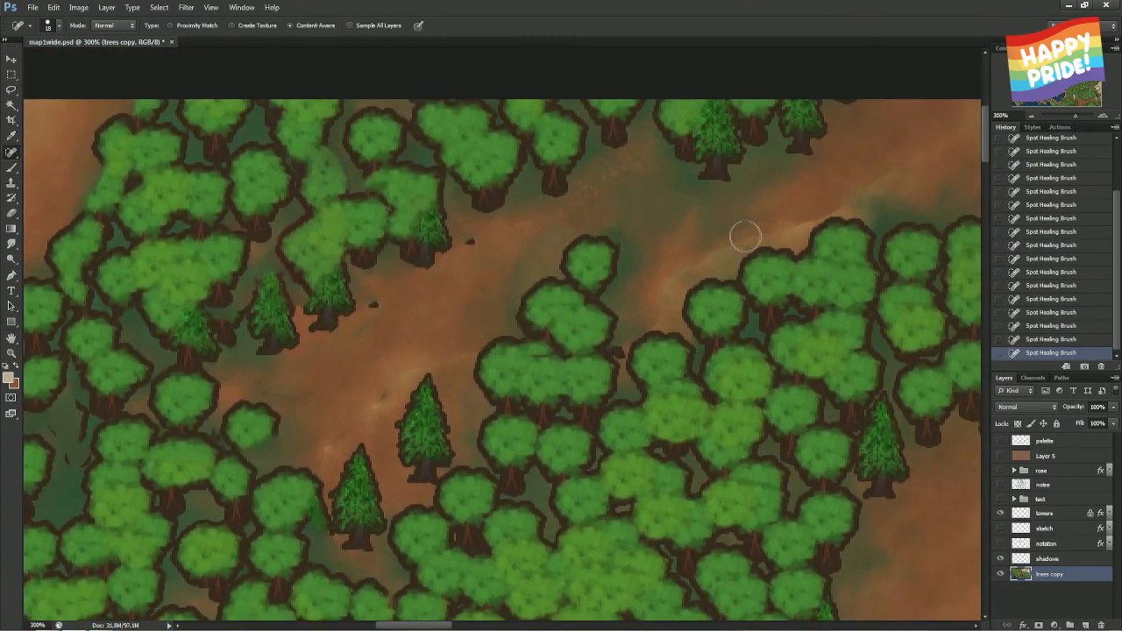
{"action": "mouse_move", "coordinate": [665, 270]}
{"action": "left_mouse_down"}
{"action": "mouse_move", "coordinate": [854, 192]}
{"action": "mouse_move", "coordinate": [964, 111]}
{"action": "left_mouse_up"}
{"action": "left_click_drag", "start_coordinate": [866, 188], "coordinate": [624, 216]}
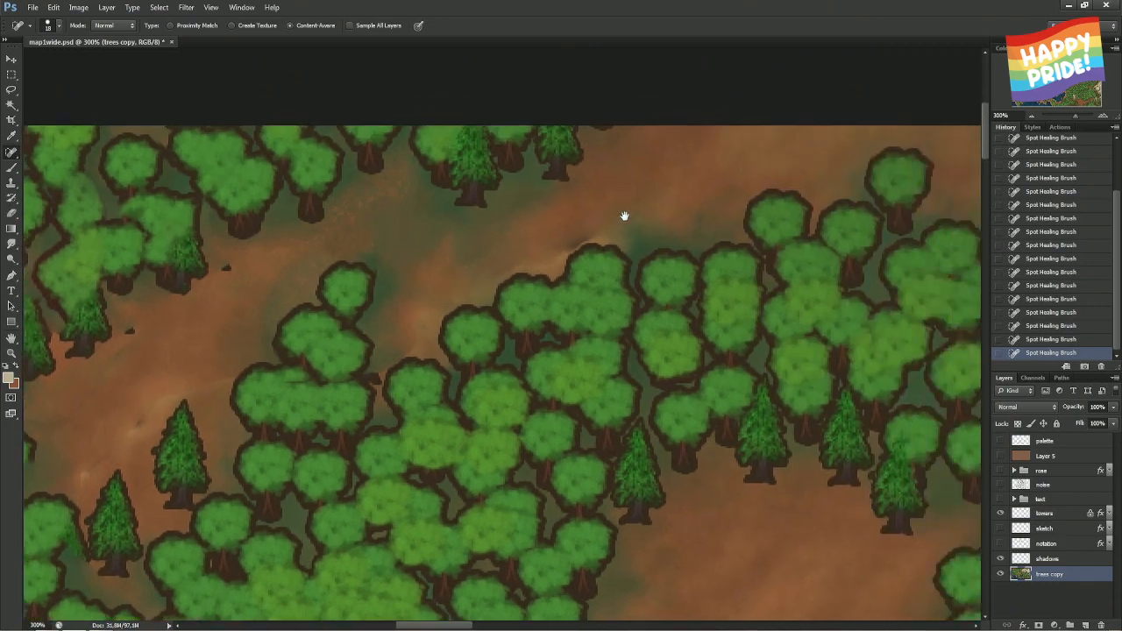
{"action": "mouse_move", "coordinate": [726, 145]}
{"action": "left_mouse_down"}
{"action": "mouse_move", "coordinate": [604, 204]}
{"action": "mouse_move", "coordinate": [621, 216]}
{"action": "mouse_move", "coordinate": [595, 230]}
{"action": "mouse_move", "coordinate": [611, 232]}
{"action": "mouse_move", "coordinate": [430, 301]}
{"action": "mouse_move", "coordinate": [413, 348]}
{"action": "left_mouse_up"}
- Shrink the Spot Healing Brush further and heal the pale streak above the tree row beside the northern dirt path
{"action": "right_click", "coordinate": [617, 221], "text": "alt"}
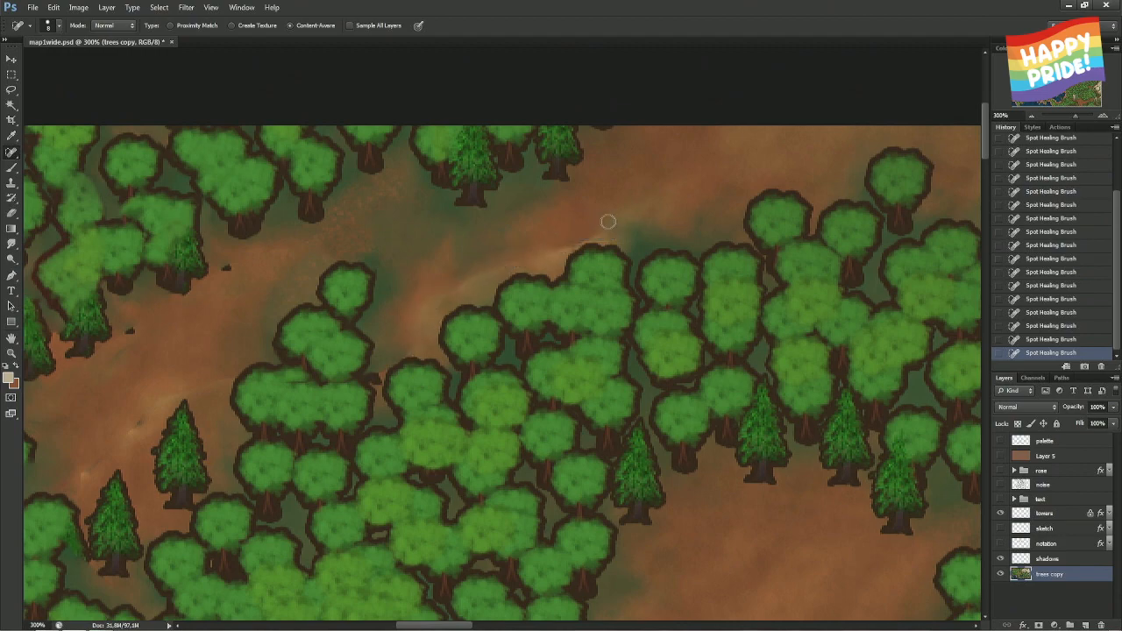
{"action": "mouse_move", "coordinate": [608, 222]}
{"action": "left_mouse_down"}
{"action": "mouse_move", "coordinate": [576, 237]}
{"action": "mouse_move", "coordinate": [588, 232]}
{"action": "left_mouse_up"}
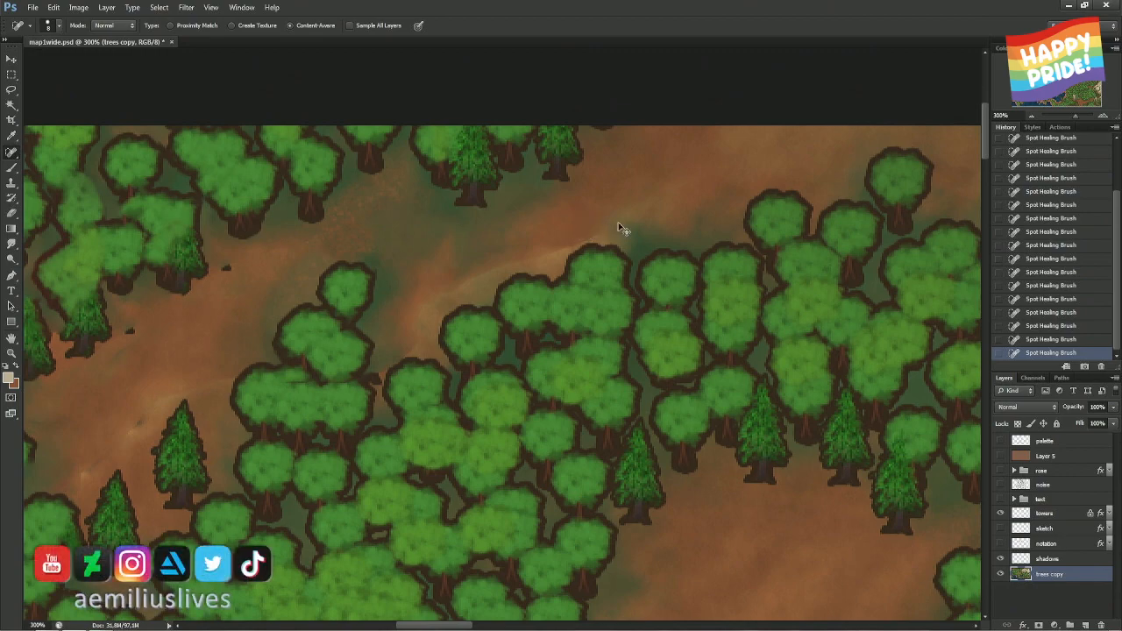
{"action": "left_click_drag", "start_coordinate": [588, 230], "coordinate": [623, 232]}
{"action": "left_click_drag", "start_coordinate": [615, 128], "coordinate": [594, 122]}
{"action": "mouse_move", "coordinate": [563, 240]}
{"action": "left_mouse_down"}
{"action": "mouse_move", "coordinate": [525, 259]}
{"action": "mouse_move", "coordinate": [594, 230]}
{"action": "mouse_move", "coordinate": [467, 278]}
{"action": "mouse_move", "coordinate": [424, 311]}
{"action": "mouse_move", "coordinate": [483, 272]}
{"action": "mouse_move", "coordinate": [540, 257]}
{"action": "mouse_move", "coordinate": [481, 248]}
{"action": "mouse_move", "coordinate": [473, 260]}
{"action": "mouse_move", "coordinate": [409, 215]}
{"action": "left_mouse_up"}
{"action": "left_click_drag", "start_coordinate": [442, 279], "coordinate": [506, 229]}
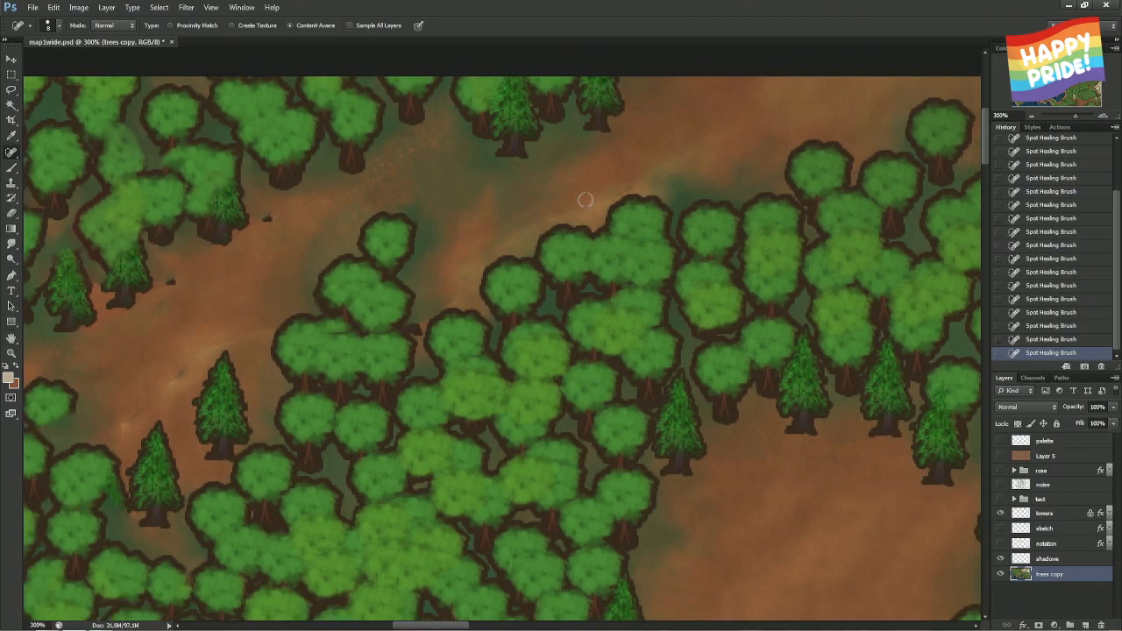
- Heal the two dark specks and the leftover pale marks on the northern dirt path with small Spot Healing strokes
{"action": "left_click_drag", "start_coordinate": [419, 253], "coordinate": [606, 218]}
{"action": "mouse_move", "coordinate": [449, 293]}
{"action": "left_mouse_down"}
{"action": "mouse_move", "coordinate": [372, 319]}
{"action": "mouse_move", "coordinate": [303, 397]}
{"action": "left_mouse_up"}
{"action": "left_click_drag", "start_coordinate": [353, 247], "coordinate": [355, 246]}
{"action": "left_click_drag", "start_coordinate": [448, 181], "coordinate": [449, 184]}
{"action": "mouse_move", "coordinate": [627, 259]}
{"action": "left_mouse_down"}
{"action": "mouse_move", "coordinate": [643, 232]}
{"action": "mouse_move", "coordinate": [630, 232]}
{"action": "mouse_move", "coordinate": [728, 170]}
{"action": "left_mouse_up"}
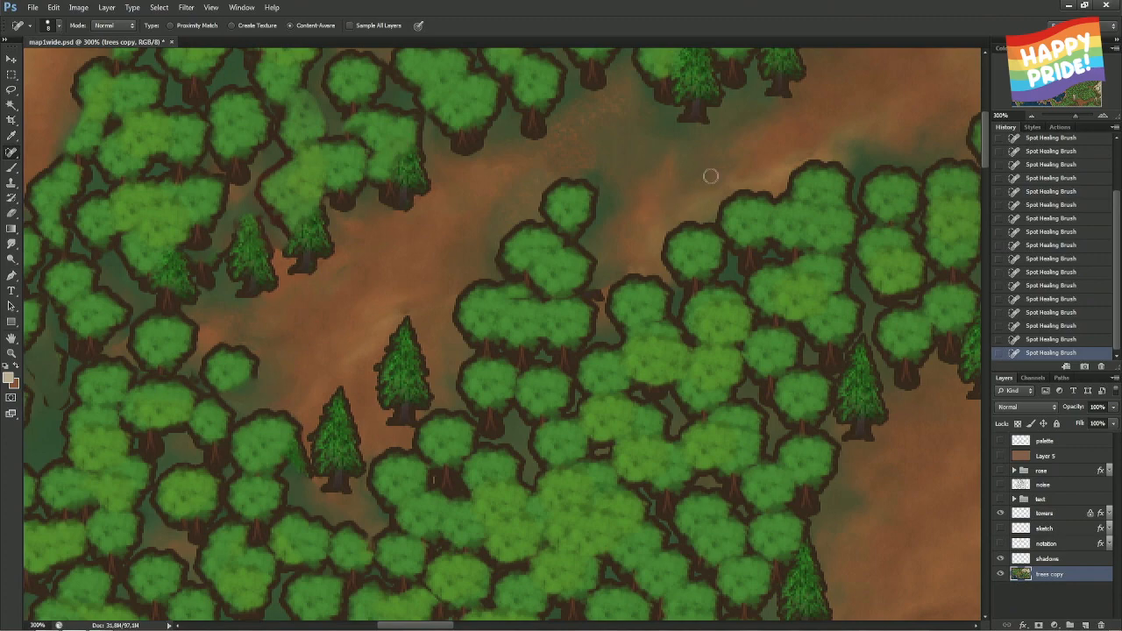
- Lasso the northern tree cluster's western edge with its pine and dark fragments, rebuild it with a Content-Aware fill, and deselect
{"action": "left_click_drag", "start_coordinate": [299, 289], "coordinate": [557, 263]}
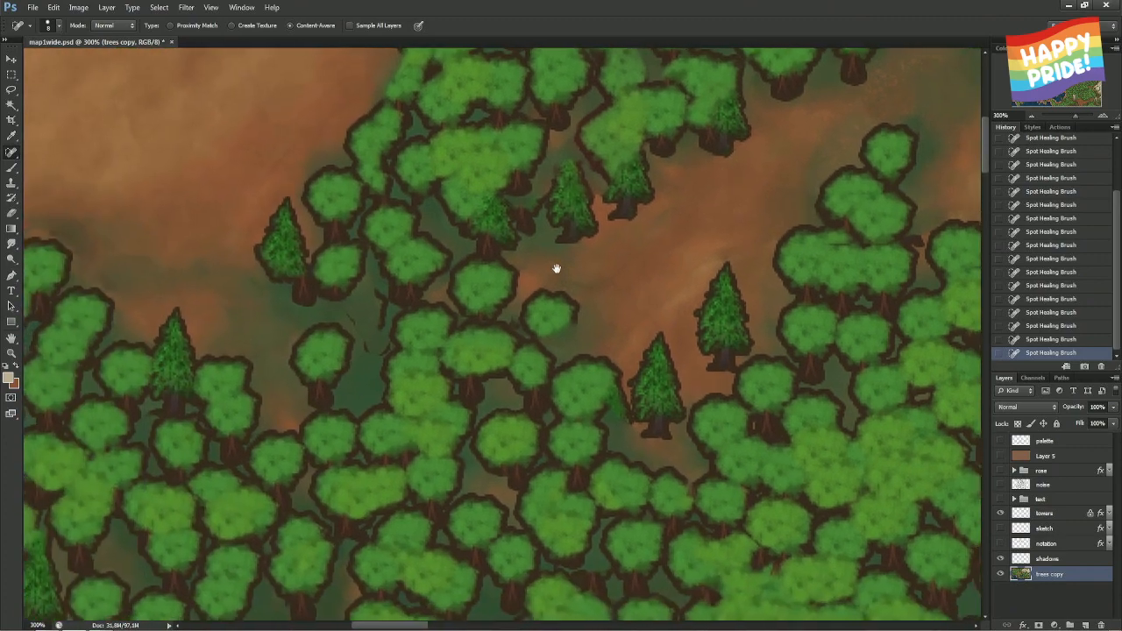
{"action": "left_click_drag", "start_coordinate": [396, 322], "coordinate": [561, 252]}
{"action": "right_click", "coordinate": [561, 252]}
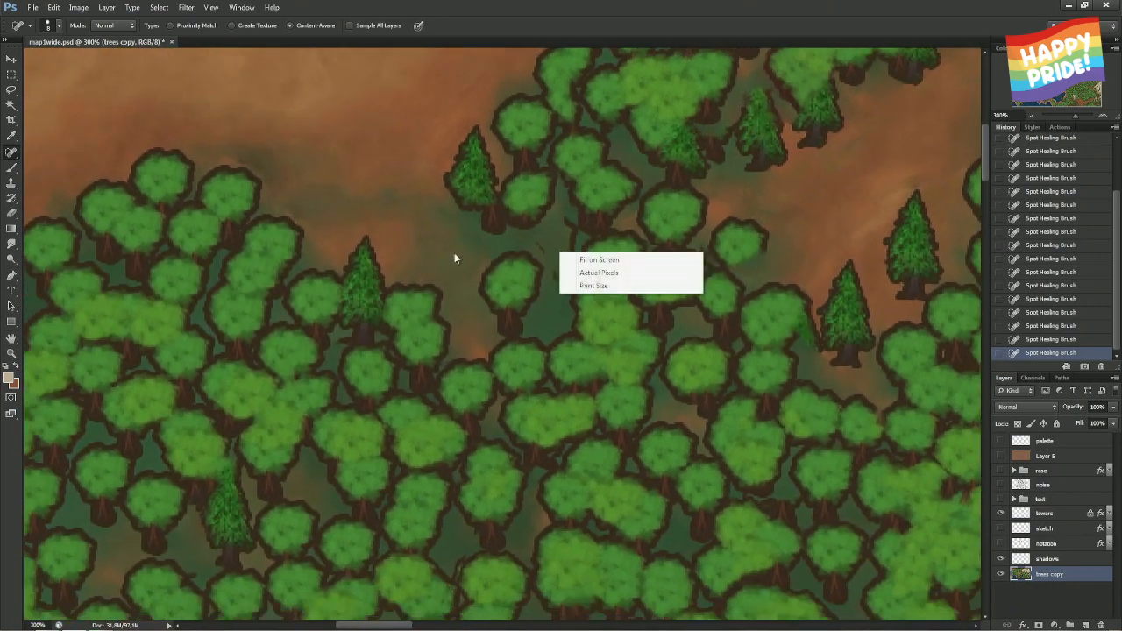
{"action": "left_click", "coordinate": [490, 219]}
{"action": "left_click_drag", "start_coordinate": [551, 193], "coordinate": [417, 270]}
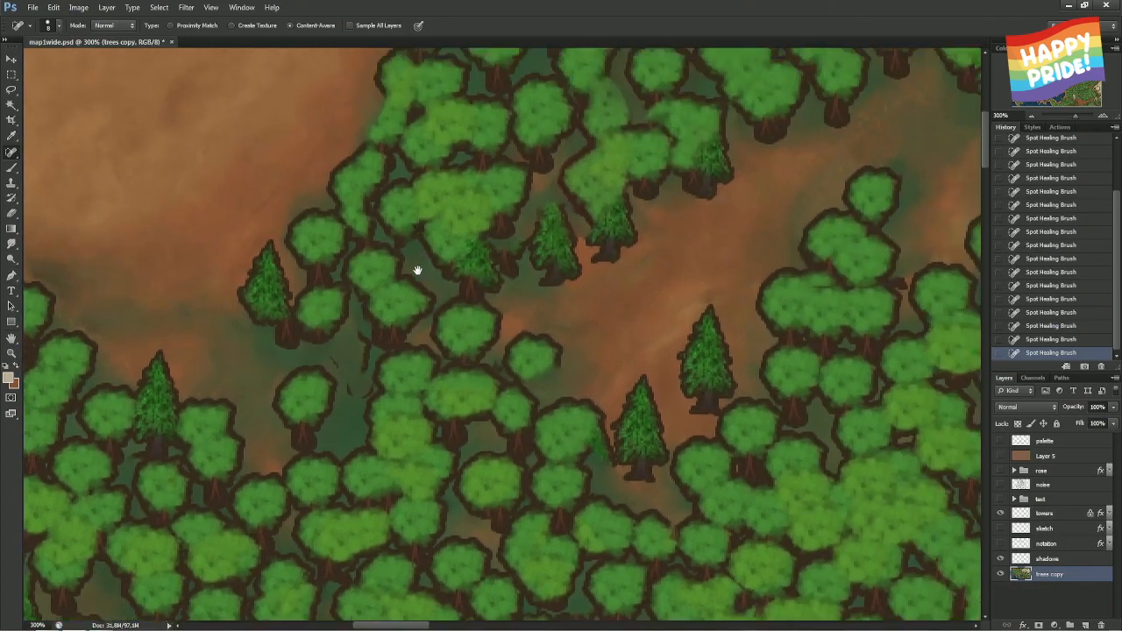
{"action": "scroll", "coordinate": [417, 270], "scroll_direction": "up", "scroll_amount": 3}
{"action": "key", "text": "l"}
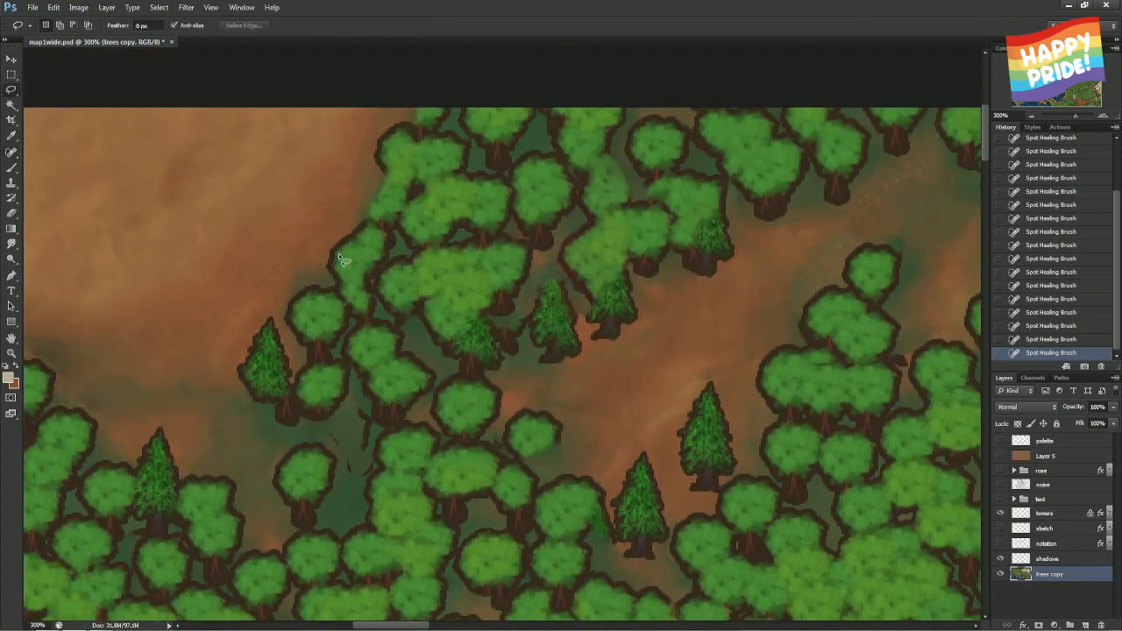
{"action": "mouse_move", "coordinate": [375, 103]}
{"action": "left_mouse_down"}
{"action": "mouse_move", "coordinate": [233, 257]}
{"action": "mouse_move", "coordinate": [206, 315]}
{"action": "mouse_move", "coordinate": [219, 379]}
{"action": "mouse_move", "coordinate": [264, 438]}
{"action": "mouse_move", "coordinate": [325, 438]}
{"action": "mouse_move", "coordinate": [357, 484]}
{"action": "mouse_move", "coordinate": [376, 465]}
{"action": "mouse_move", "coordinate": [376, 431]}
{"action": "mouse_move", "coordinate": [421, 414]}
{"action": "left_mouse_up"}
{"action": "mouse_move", "coordinate": [435, 369]}
{"action": "left_mouse_down"}
{"action": "mouse_move", "coordinate": [376, 285]}
{"action": "mouse_move", "coordinate": [397, 261]}
{"action": "left_mouse_up"}
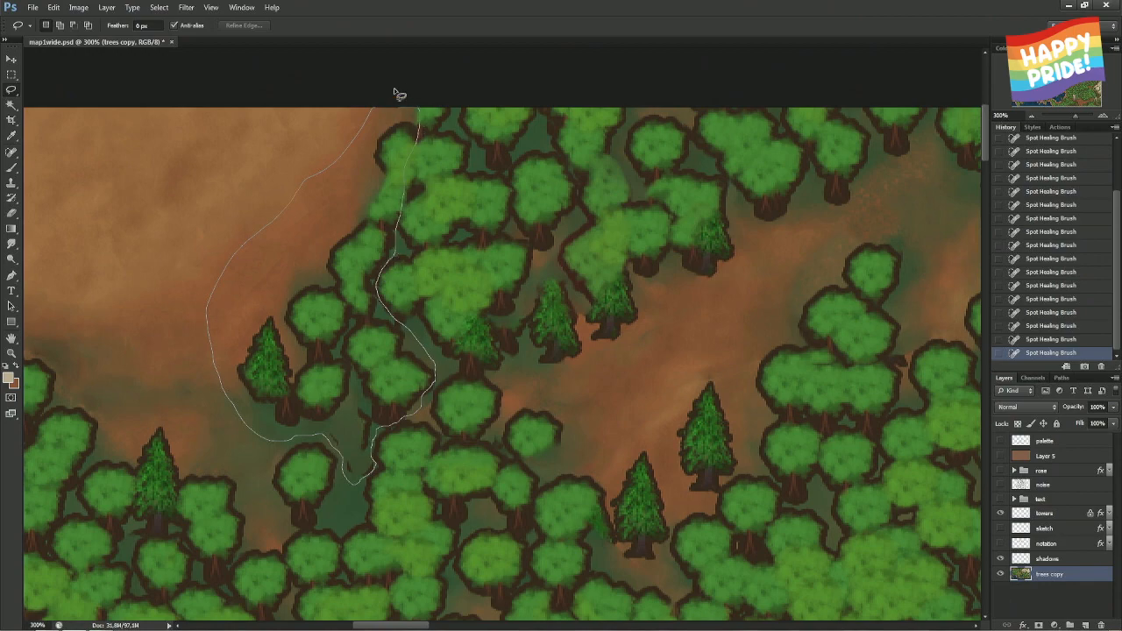
{"action": "left_click_drag", "start_coordinate": [394, 92], "coordinate": [393, 96]}
{"action": "right_click", "coordinate": [369, 172]}
{"action": "left_click", "coordinate": [396, 348]}
{"action": "key", "text": "Return"}
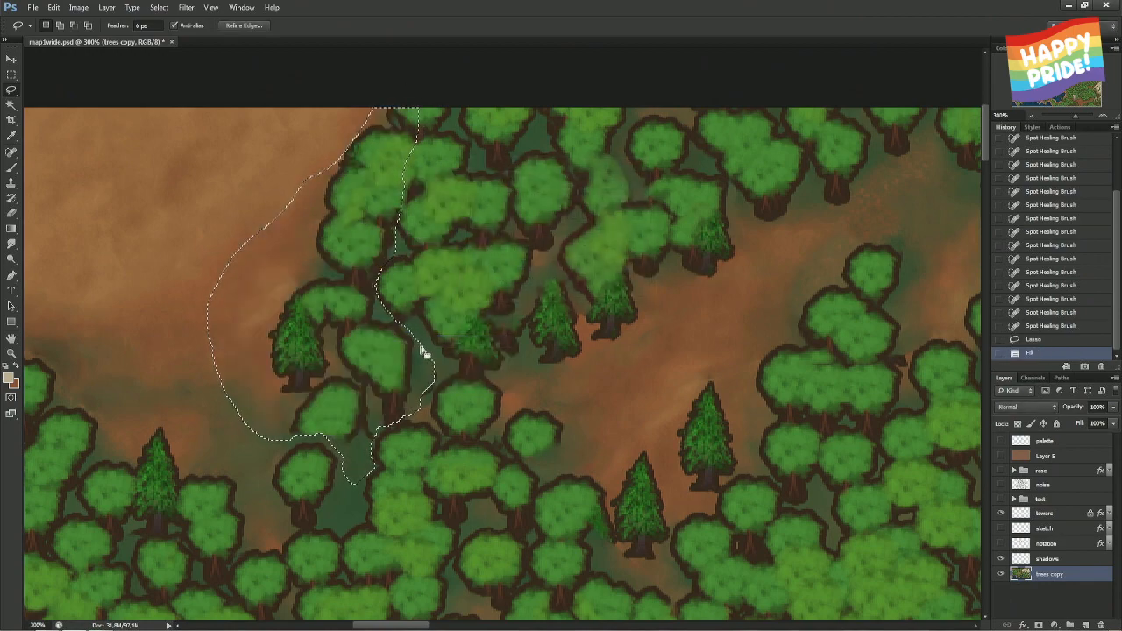
{"action": "key", "text": "ctrl+d"}
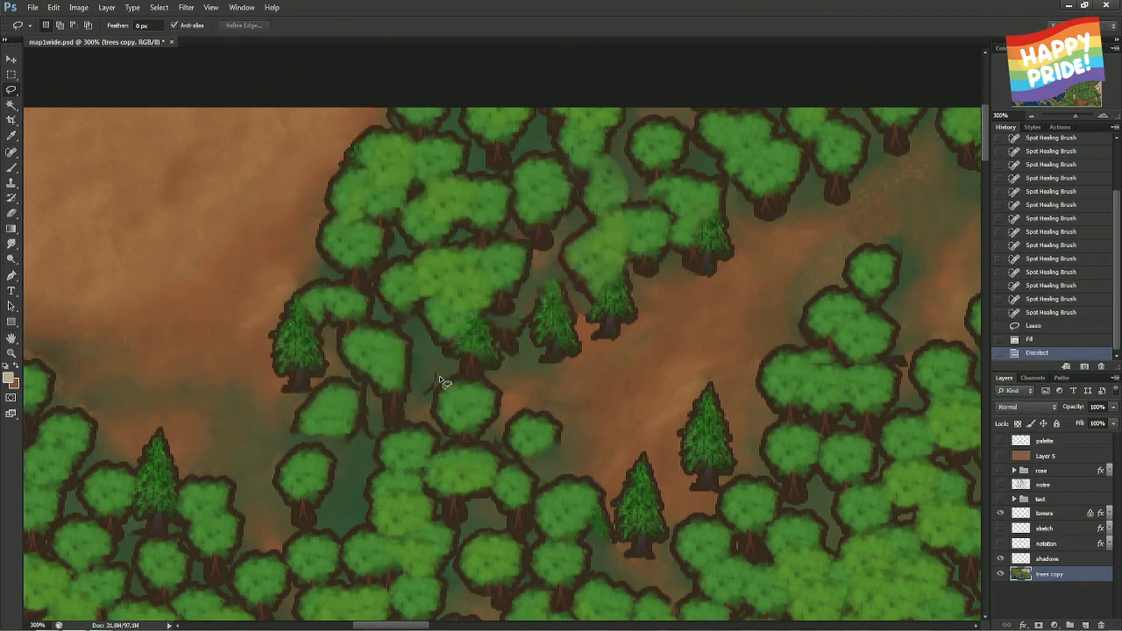
- Lasso the small trunkless tree at the western side of the northern dirt path, apply a Content-Aware fill, and deselect
{"action": "left_click_drag", "start_coordinate": [562, 378], "coordinate": [523, 380]}
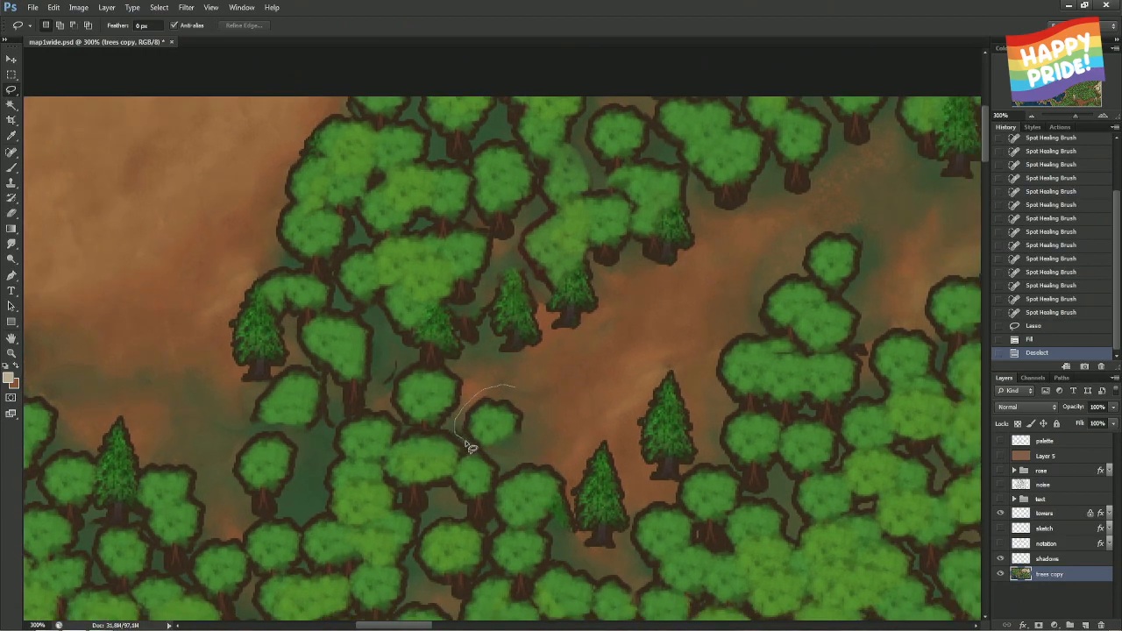
{"action": "mouse_move", "coordinate": [487, 453]}
{"action": "left_mouse_down"}
{"action": "mouse_move", "coordinate": [534, 443]}
{"action": "mouse_move", "coordinate": [526, 421]}
{"action": "left_mouse_up"}
{"action": "right_click", "coordinate": [524, 425]}
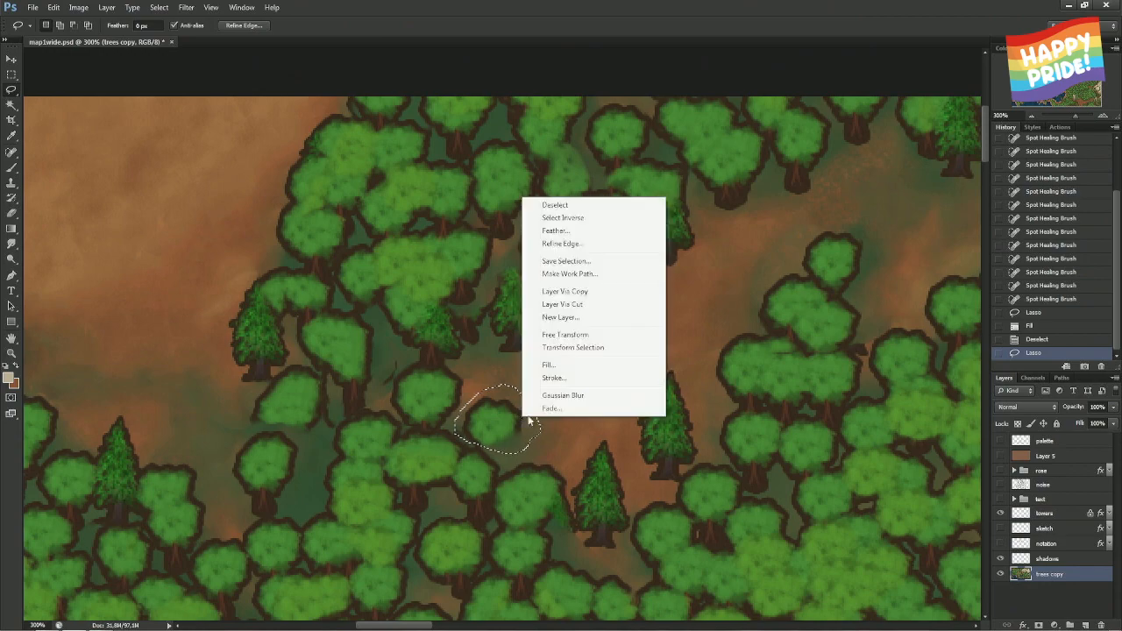
{"action": "left_click", "coordinate": [560, 364]}
{"action": "key", "text": "Return"}
{"action": "key", "text": "ctrl+d"}
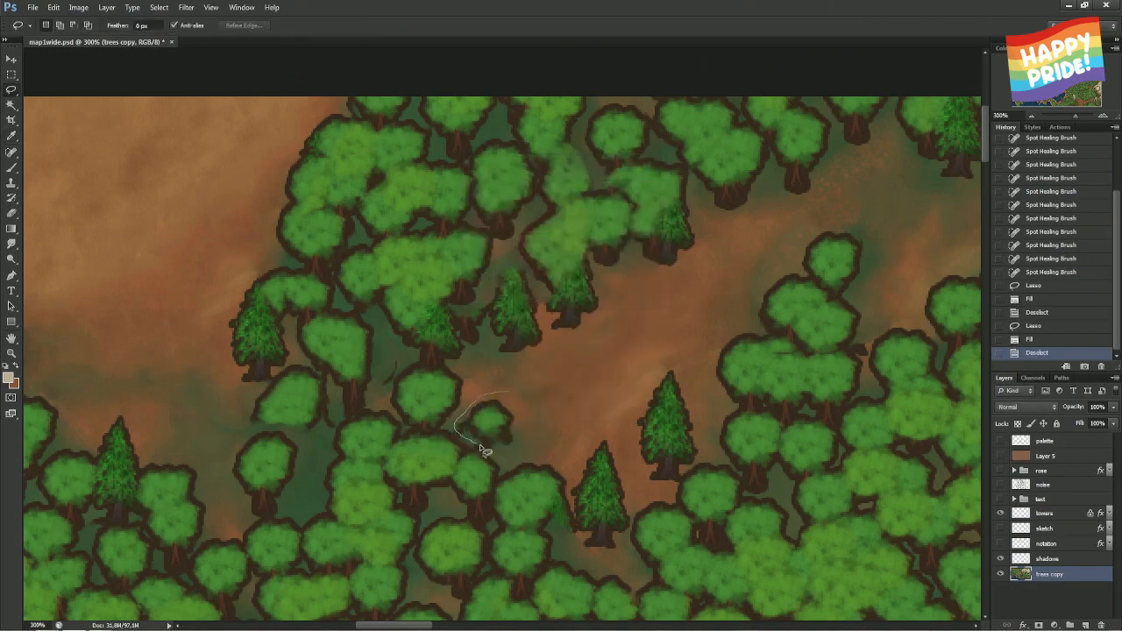
- Lasso the small leftover bush at the path's western side, apply another Content-Aware fill, and deselect
{"action": "mouse_move", "coordinate": [485, 451]}
{"action": "left_mouse_down"}
{"action": "mouse_move", "coordinate": [513, 452]}
{"action": "mouse_move", "coordinate": [510, 421]}
{"action": "left_mouse_up"}
{"action": "right_click", "coordinate": [481, 428]}
{"action": "left_click", "coordinate": [510, 368]}
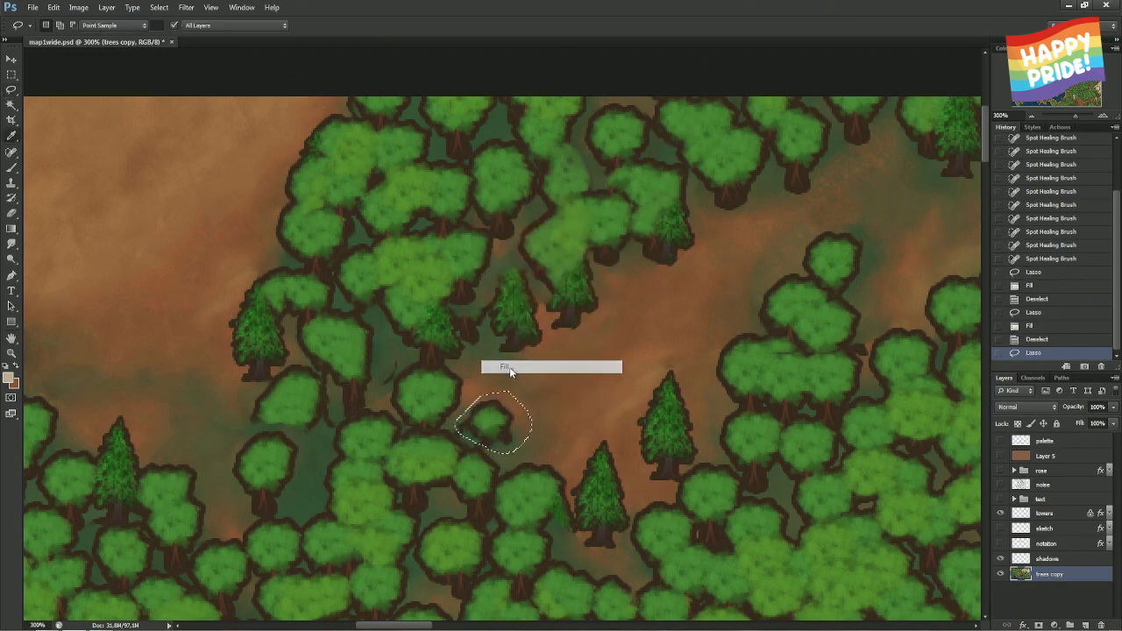
{"action": "key", "text": "Return"}
{"action": "key", "text": "ctrl+d"}
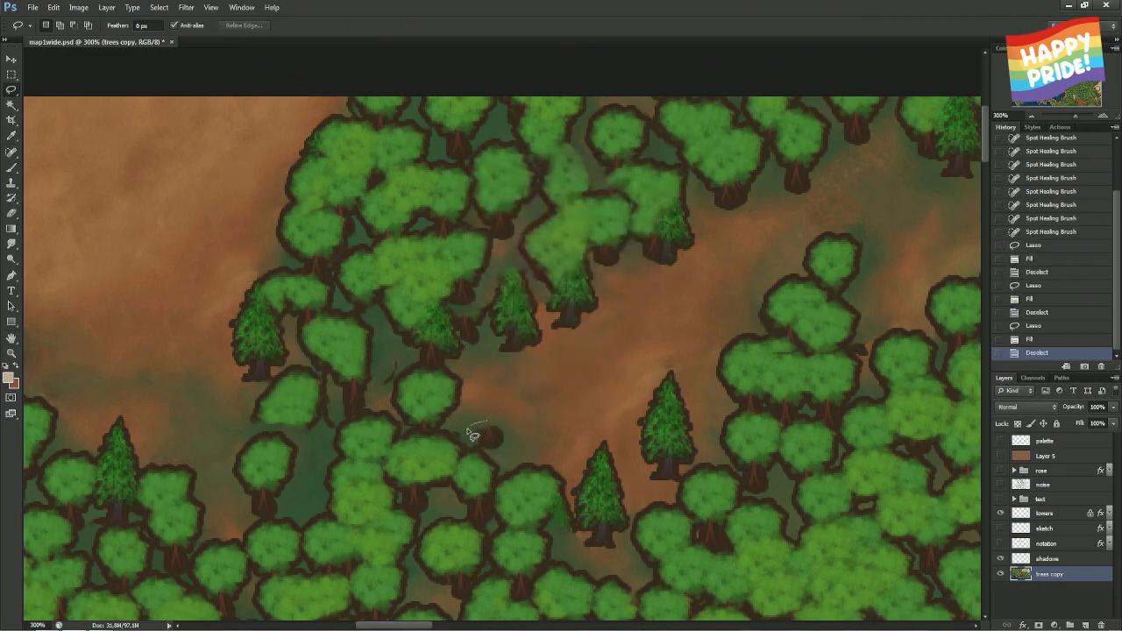
- Lasso the dark stump remnant left beside the dirt path, blend it away with a Content-Aware fill, and deselect
{"action": "left_click_drag", "start_coordinate": [493, 427], "coordinate": [495, 431]}
{"action": "right_click", "coordinate": [495, 433]}
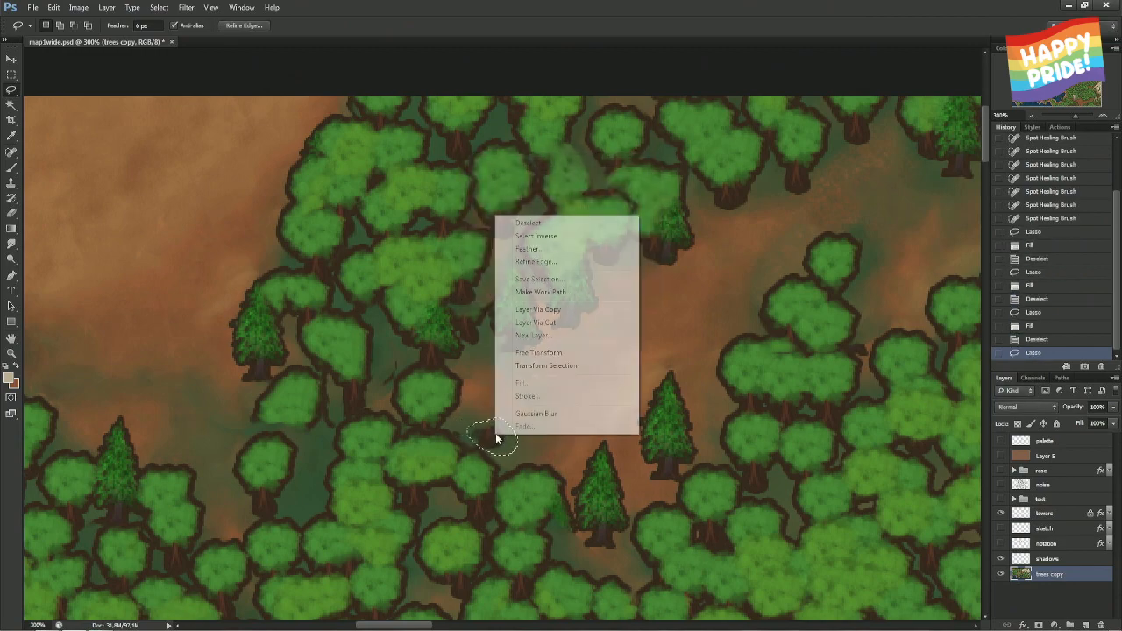
{"action": "left_click", "coordinate": [526, 392]}
{"action": "key", "text": "Return"}
{"action": "key", "text": "ctrl+d"}
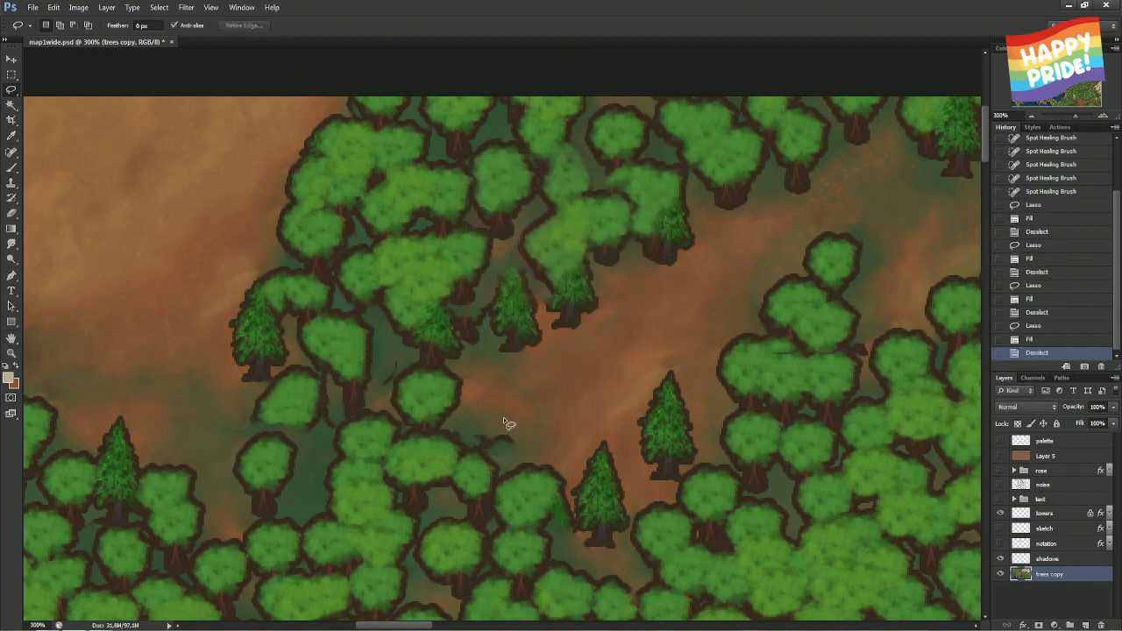
- Heal the dark remnant beside the path and the marks around the two path pines with the Spot Healing Brush
{"action": "left_click", "coordinate": [11, 151]}
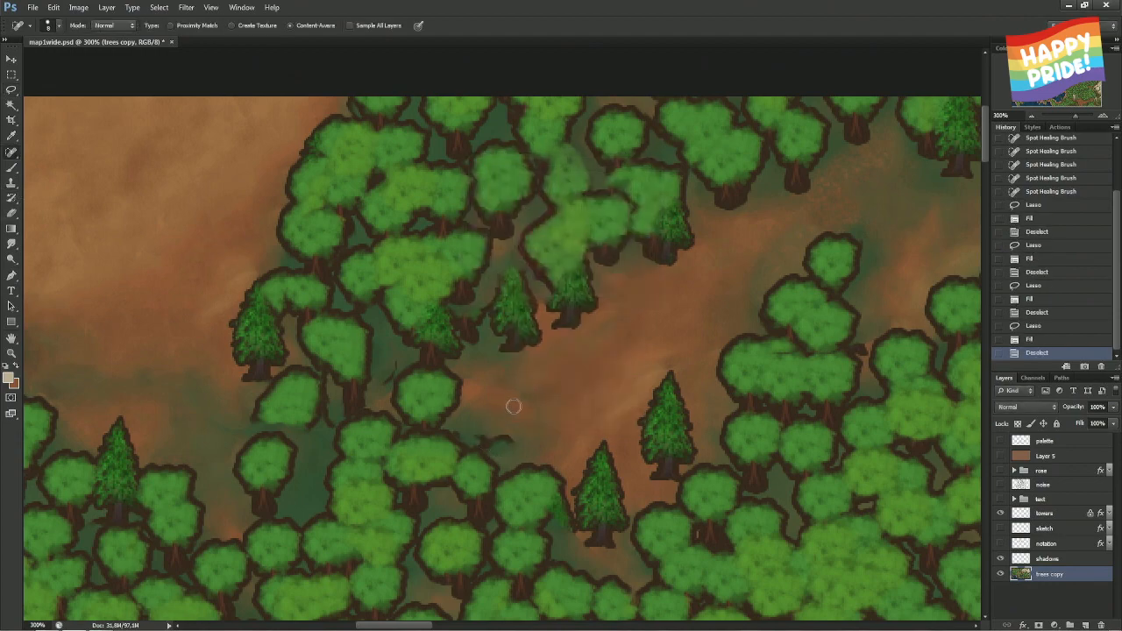
{"action": "mouse_move", "coordinate": [476, 437]}
{"action": "left_mouse_down"}
{"action": "mouse_move", "coordinate": [505, 430]}
{"action": "mouse_move", "coordinate": [498, 448]}
{"action": "mouse_move", "coordinate": [487, 440]}
{"action": "left_mouse_up"}
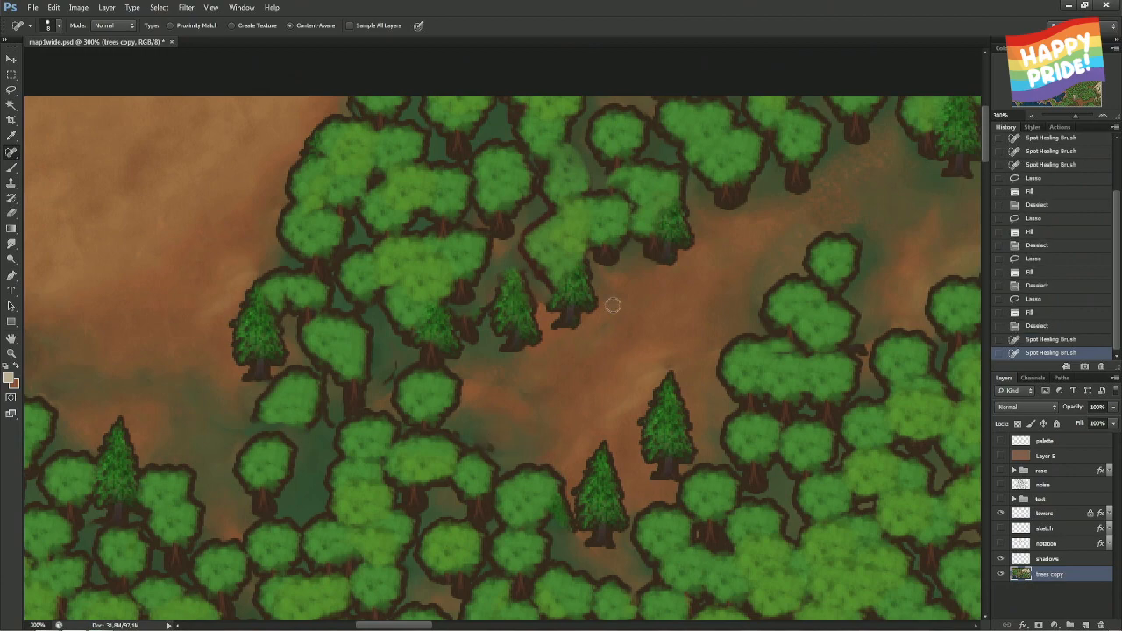
{"action": "left_click_drag", "start_coordinate": [609, 316], "coordinate": [596, 338]}
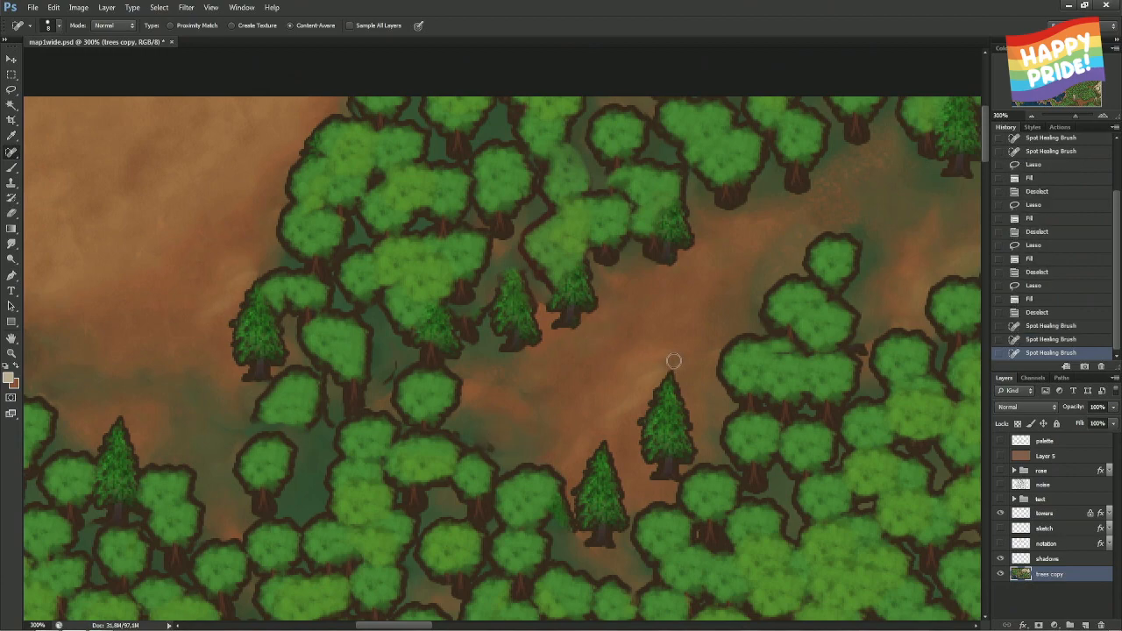
{"action": "mouse_move", "coordinate": [673, 360]}
{"action": "left_mouse_down"}
{"action": "mouse_move", "coordinate": [593, 432]}
{"action": "mouse_move", "coordinate": [637, 367]}
{"action": "mouse_move", "coordinate": [669, 353]}
{"action": "mouse_move", "coordinate": [653, 372]}
{"action": "mouse_move", "coordinate": [678, 356]}
{"action": "mouse_move", "coordinate": [687, 373]}
{"action": "mouse_move", "coordinate": [664, 350]}
{"action": "mouse_move", "coordinate": [682, 358]}
{"action": "mouse_move", "coordinate": [687, 343]}
{"action": "mouse_move", "coordinate": [712, 342]}
{"action": "mouse_move", "coordinate": [652, 364]}
{"action": "mouse_move", "coordinate": [677, 373]}
{"action": "left_mouse_up"}
{"action": "left_click", "coordinate": [598, 433]}
{"action": "left_click", "coordinate": [669, 359]}
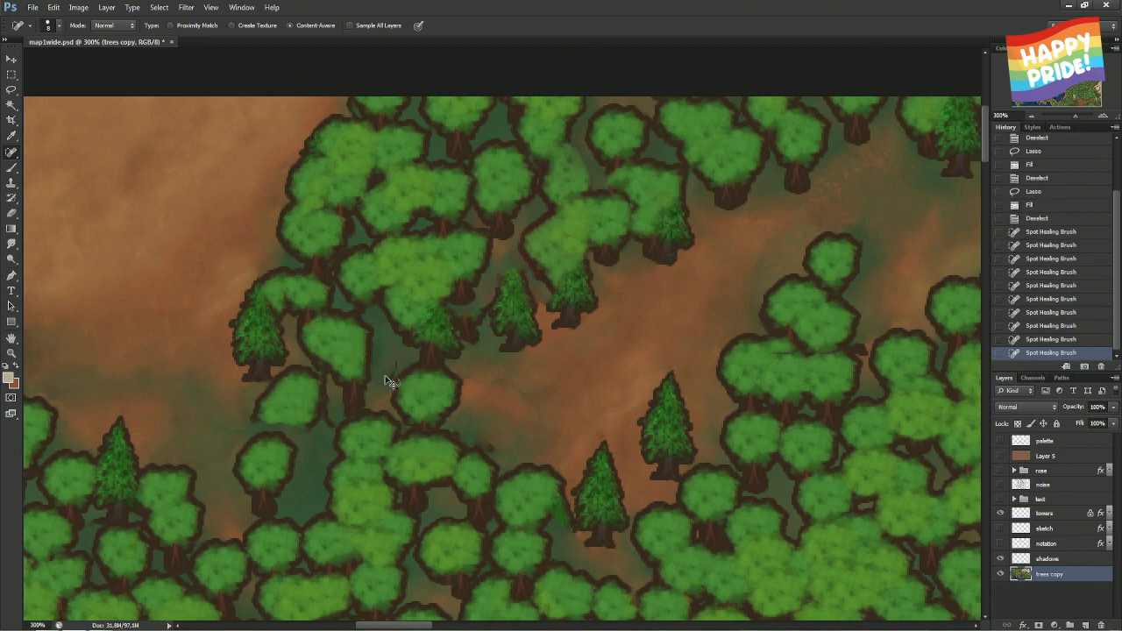
- Save the map and heal the thin dark fragment west of the round tree below the northern cluster
{"action": "key", "text": "ctrl+s"}
{"action": "left_click_drag", "start_coordinate": [395, 362], "coordinate": [388, 386]}
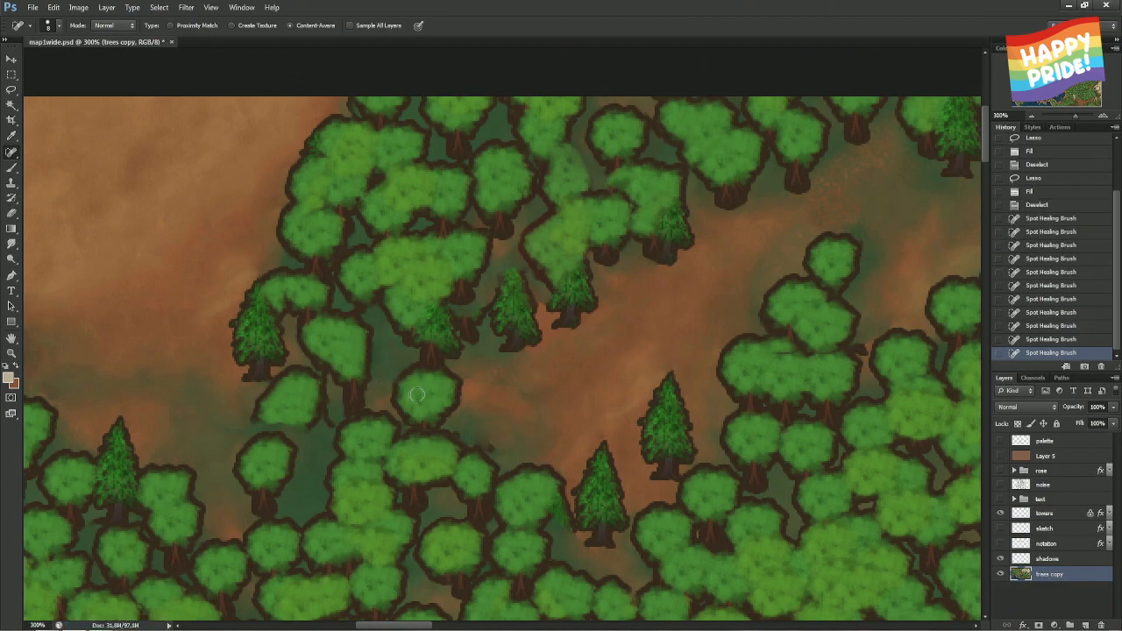
{"action": "scroll", "coordinate": [504, 340], "scroll_direction": "down", "scroll_amount": 4}
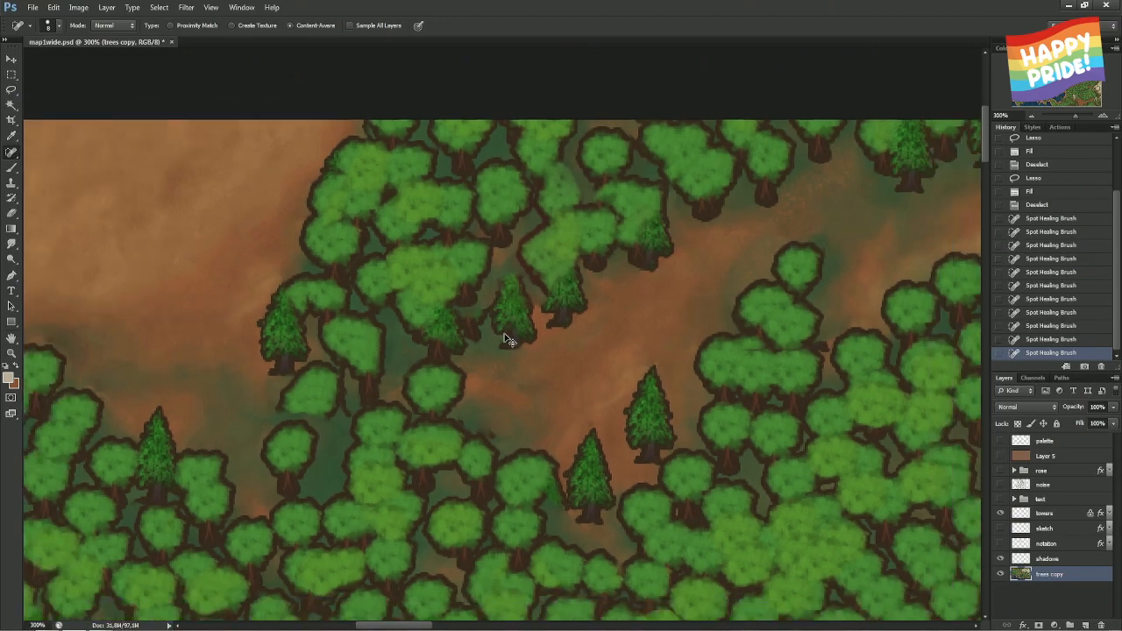
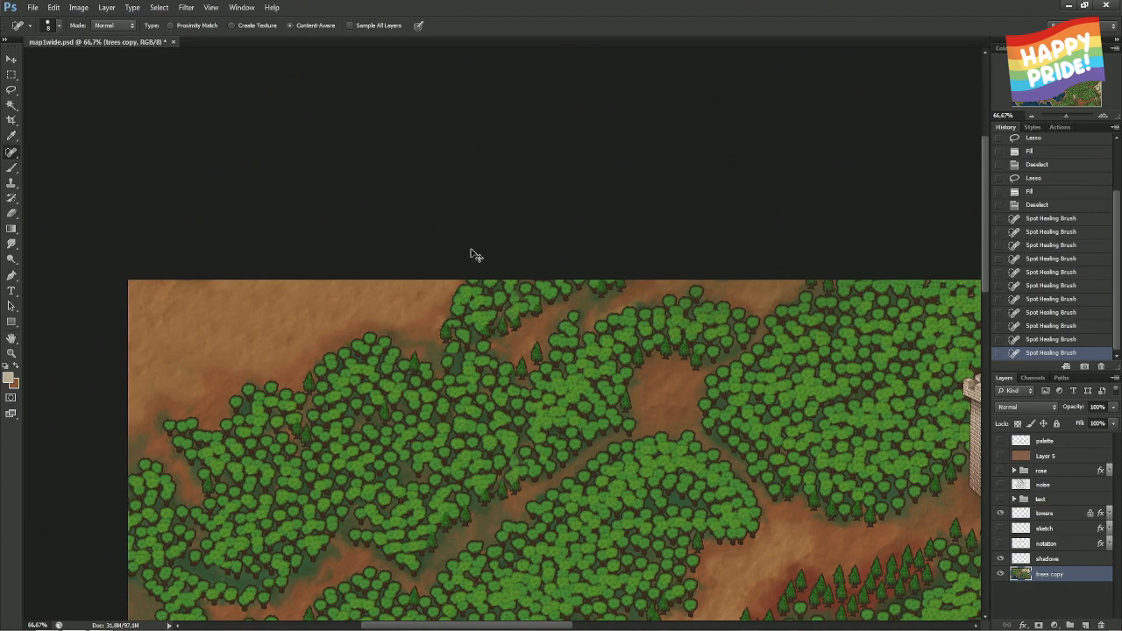
- Retouch the trees joining the northern grove to the forest below it with the Spot Healing Brush
{"action": "key", "text": "ctrl+plus"}
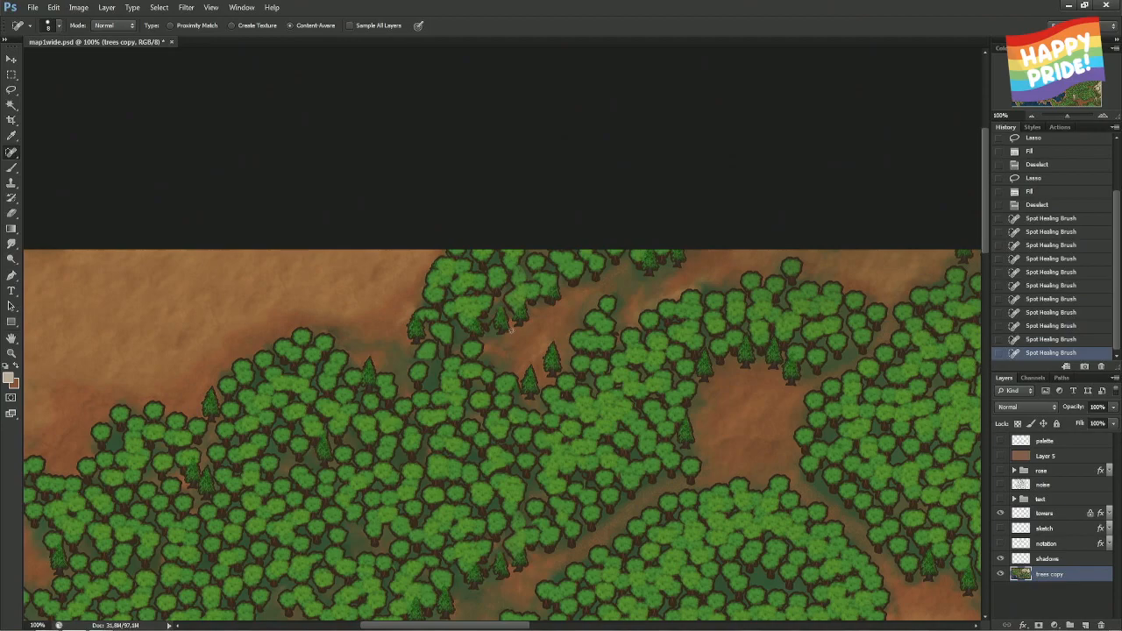
{"action": "key", "text": "ctrl+plus"}
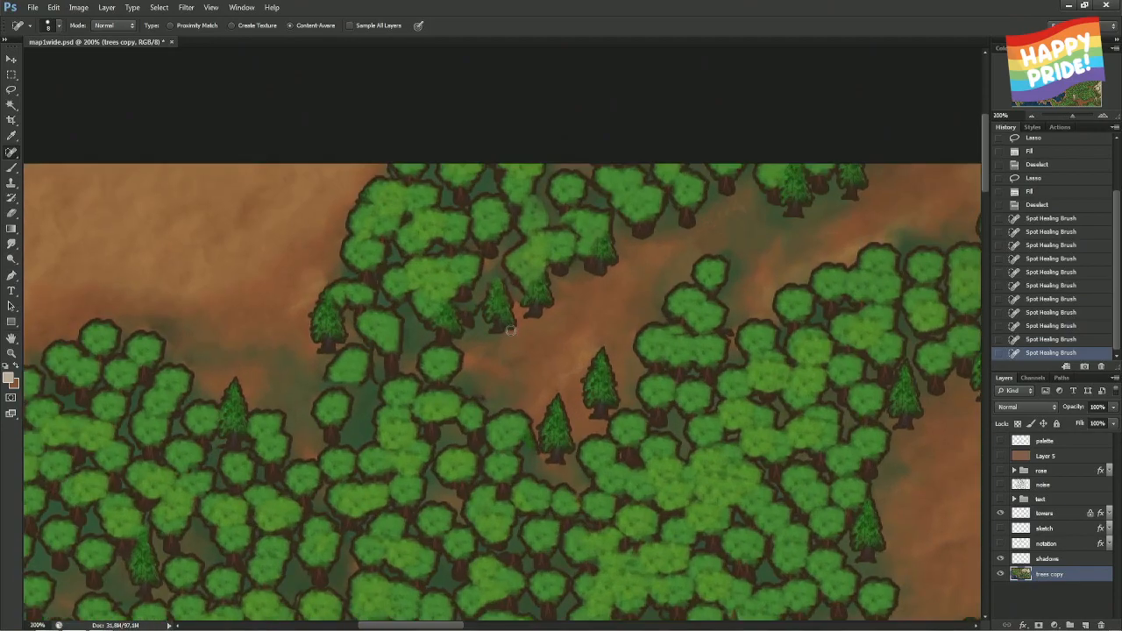
{"action": "mouse_move", "coordinate": [461, 359]}
{"action": "left_mouse_down"}
{"action": "mouse_move", "coordinate": [330, 346]}
{"action": "mouse_move", "coordinate": [314, 350]}
{"action": "mouse_move", "coordinate": [462, 374]}
{"action": "mouse_move", "coordinate": [322, 365]}
{"action": "mouse_move", "coordinate": [363, 375]}
{"action": "mouse_move", "coordinate": [438, 355]}
{"action": "mouse_move", "coordinate": [312, 347]}
{"action": "mouse_move", "coordinate": [328, 300]}
{"action": "mouse_move", "coordinate": [306, 335]}
{"action": "mouse_move", "coordinate": [320, 347]}
{"action": "mouse_move", "coordinate": [305, 356]}
{"action": "mouse_move", "coordinate": [341, 369]}
{"action": "mouse_move", "coordinate": [315, 369]}
{"action": "mouse_move", "coordinate": [355, 378]}
{"action": "mouse_move", "coordinate": [353, 368]}
{"action": "mouse_move", "coordinate": [426, 368]}
{"action": "mouse_move", "coordinate": [491, 388]}
{"action": "mouse_move", "coordinate": [372, 364]}
{"action": "left_mouse_up"}
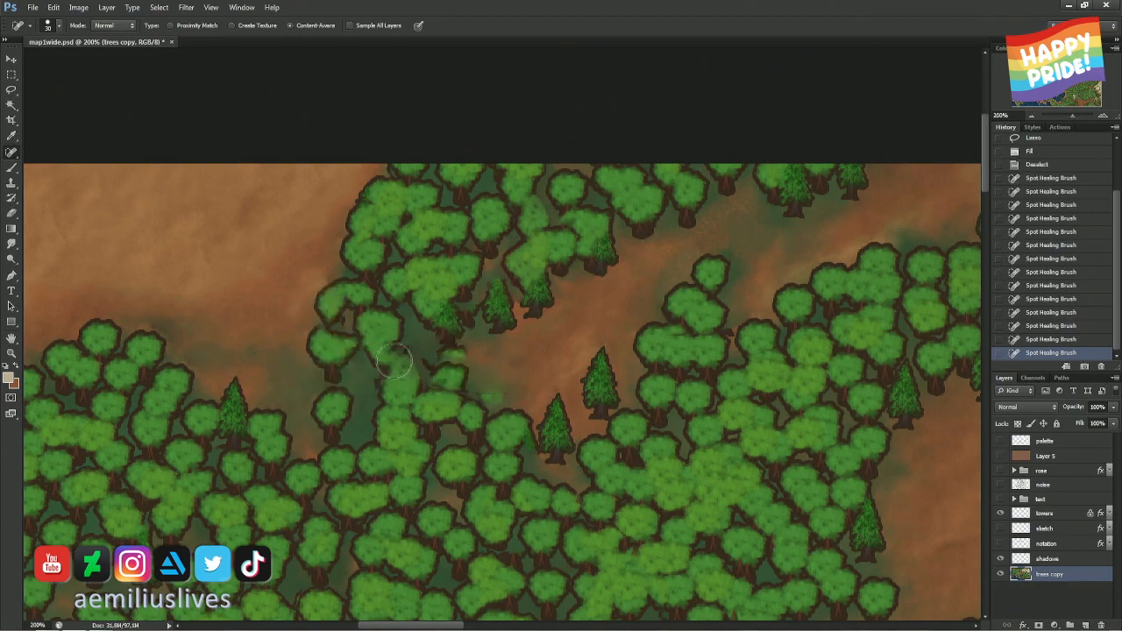
- Compare the latest healing states, return to the newest one, and heal the speckled ground along the dirt path near the map's upper edge
{"action": "left_click", "coordinate": [1022, 313]}
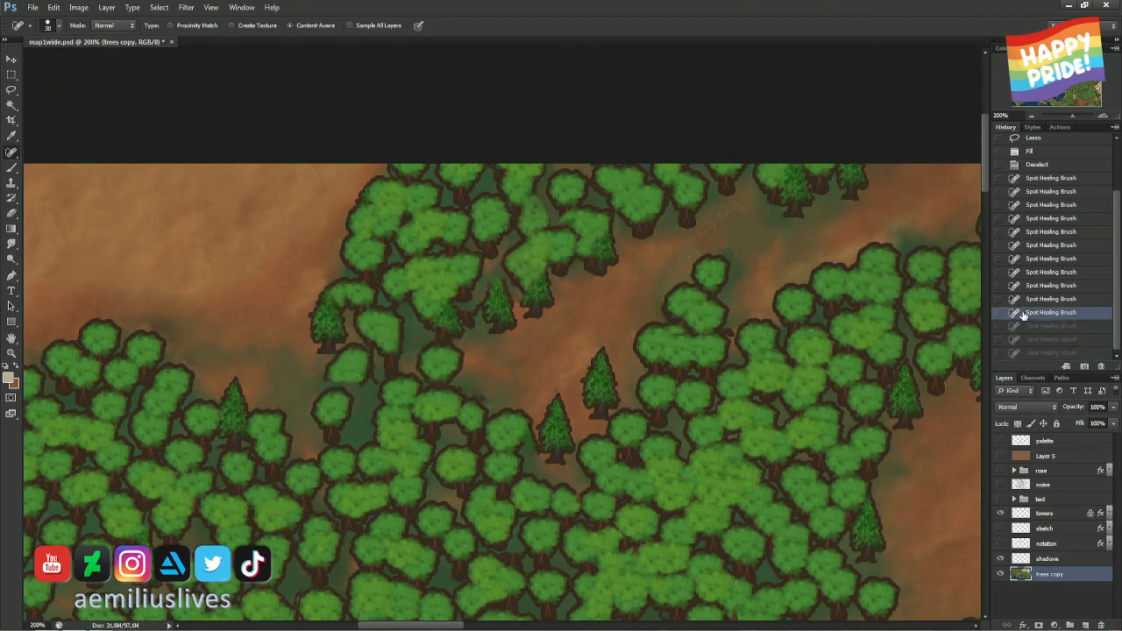
{"action": "left_click", "coordinate": [1024, 327]}
{"action": "left_click", "coordinate": [1021, 340]}
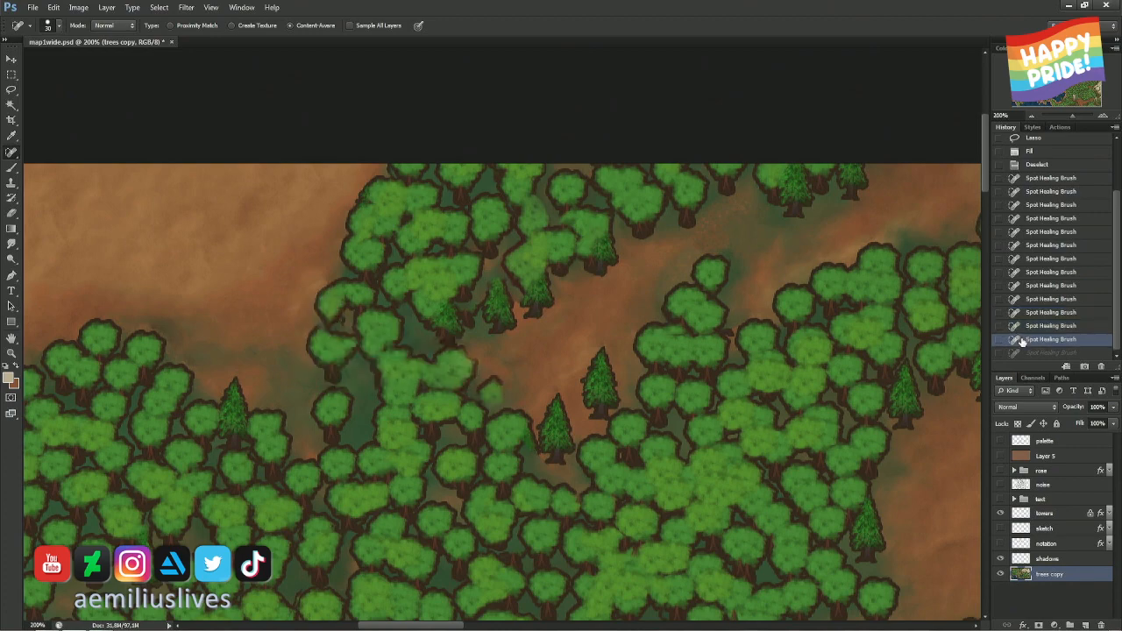
{"action": "left_click", "coordinate": [1021, 353]}
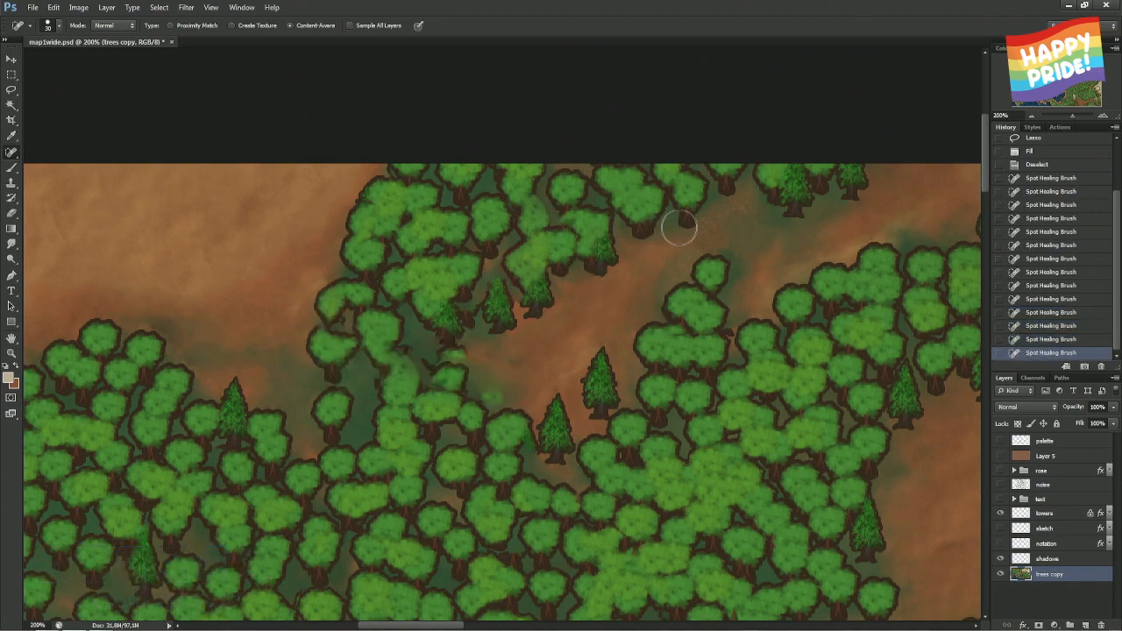
{"action": "left_click_drag", "start_coordinate": [701, 225], "coordinate": [749, 209]}
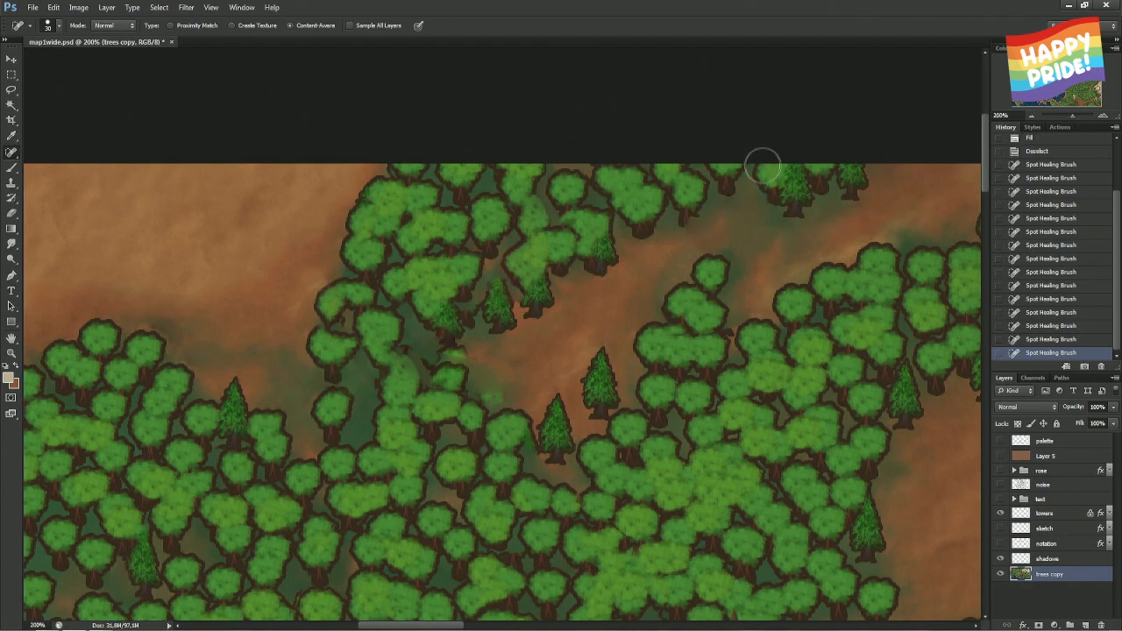
- Lasso the tree cluster with the conifers at the map's upper edge, replace it with a Content-Aware fill, and deselect
{"action": "key", "text": "l"}
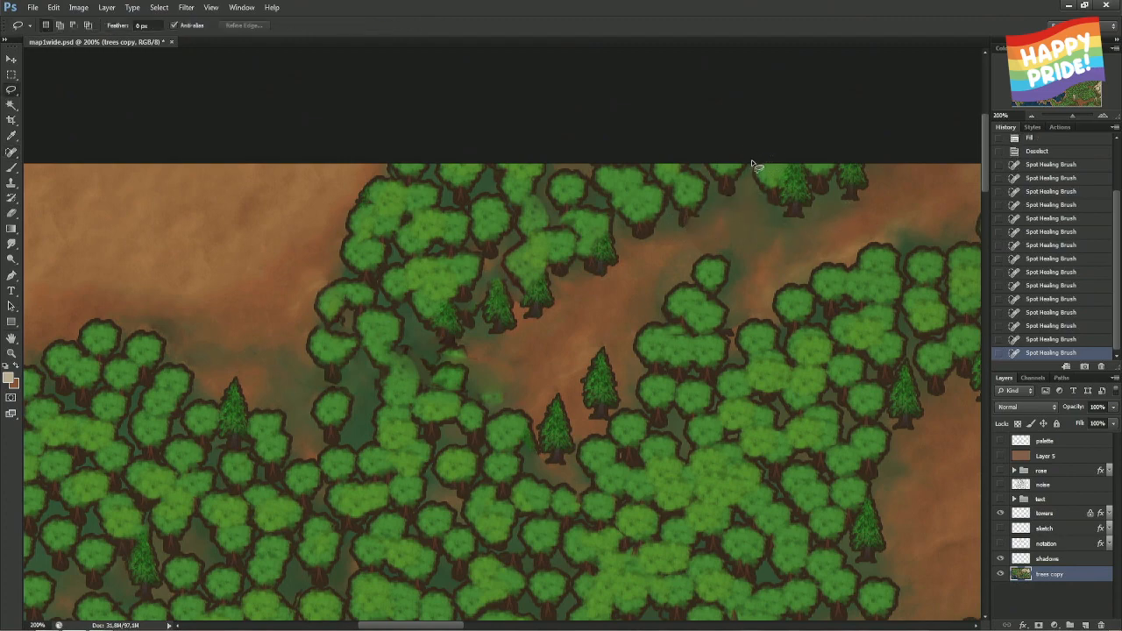
{"action": "left_click_drag", "start_coordinate": [748, 178], "coordinate": [752, 208]}
{"action": "left_click_drag", "start_coordinate": [888, 189], "coordinate": [863, 162]}
{"action": "right_click", "coordinate": [827, 164]}
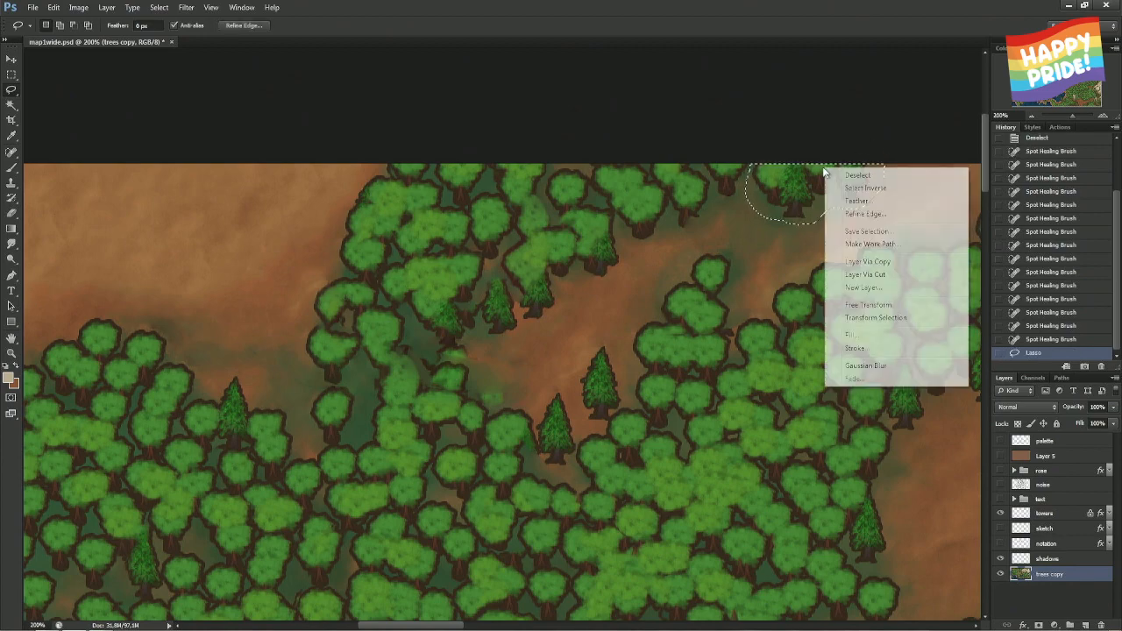
{"action": "left_click", "coordinate": [859, 326]}
{"action": "key", "text": "Return"}
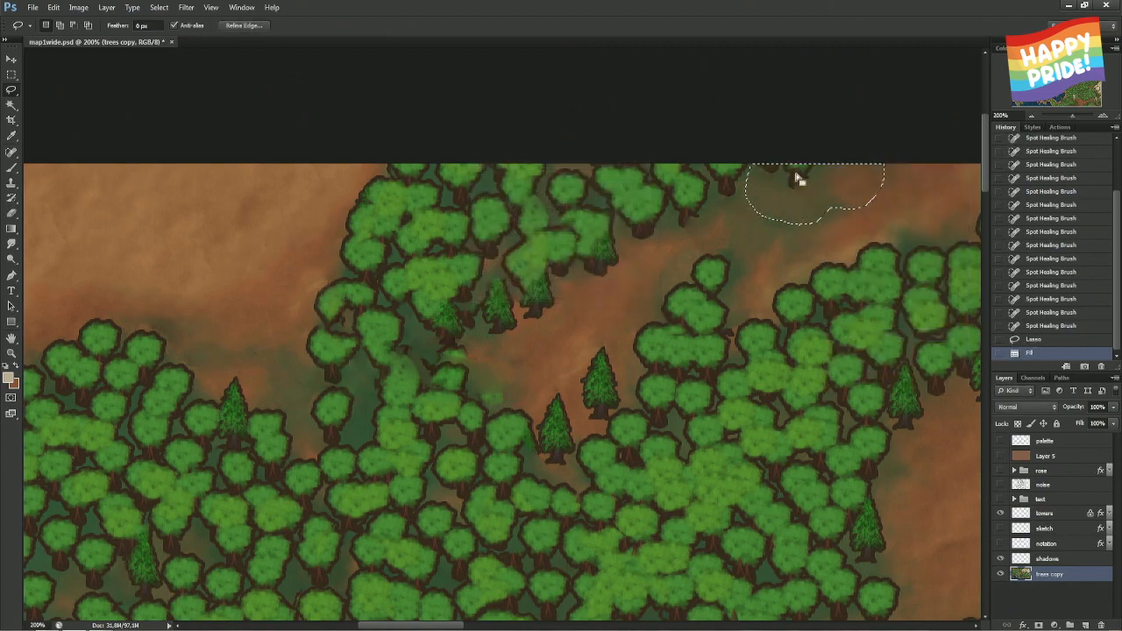
{"action": "key", "text": "ctrl+d"}
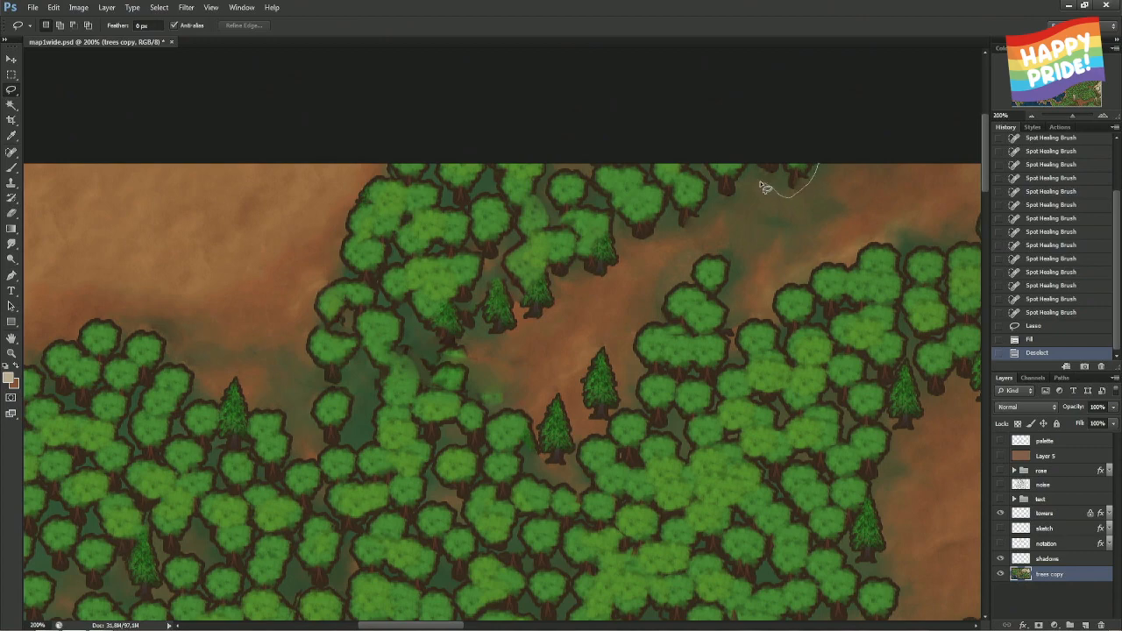
- Remove the leftover tree trunks at the map's upper edge with a lassoed Content-Aware fill, and deselect
{"action": "left_click_drag", "start_coordinate": [756, 155], "coordinate": [775, 170]}
{"action": "right_click", "coordinate": [776, 168]}
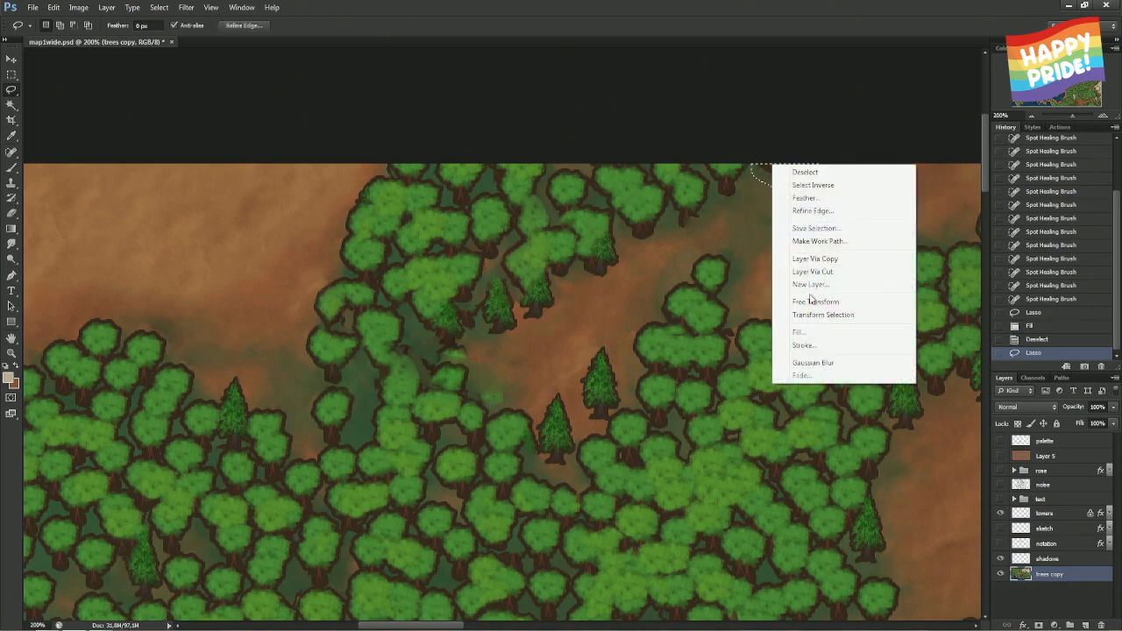
{"action": "left_click", "coordinate": [798, 327]}
{"action": "key", "text": "Return"}
{"action": "key", "text": "ctrl+d"}
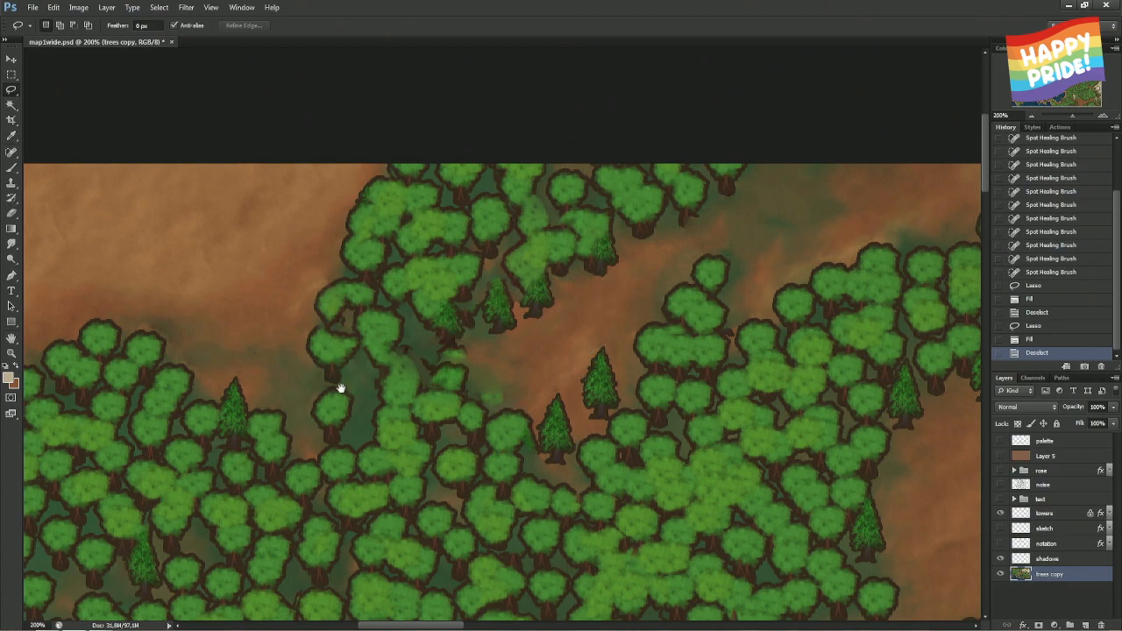
- Lasso the whole northern grove up to the map's edge, apply a Content-Aware fill at 100% opacity, and deselect
{"action": "left_click_drag", "start_coordinate": [341, 389], "coordinate": [406, 354]}
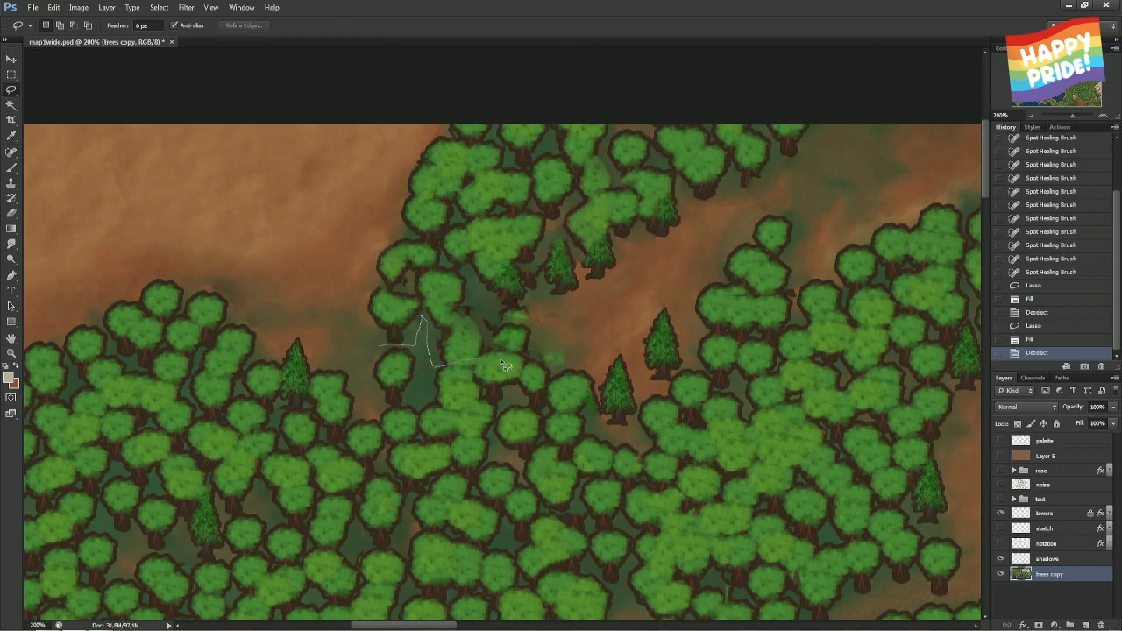
{"action": "mouse_move", "coordinate": [578, 375]}
{"action": "left_mouse_down"}
{"action": "mouse_move", "coordinate": [600, 322]}
{"action": "mouse_move", "coordinate": [765, 189]}
{"action": "mouse_move", "coordinate": [839, 147]}
{"action": "mouse_move", "coordinate": [804, 96]}
{"action": "mouse_move", "coordinate": [502, 94]}
{"action": "mouse_move", "coordinate": [366, 125]}
{"action": "left_mouse_up"}
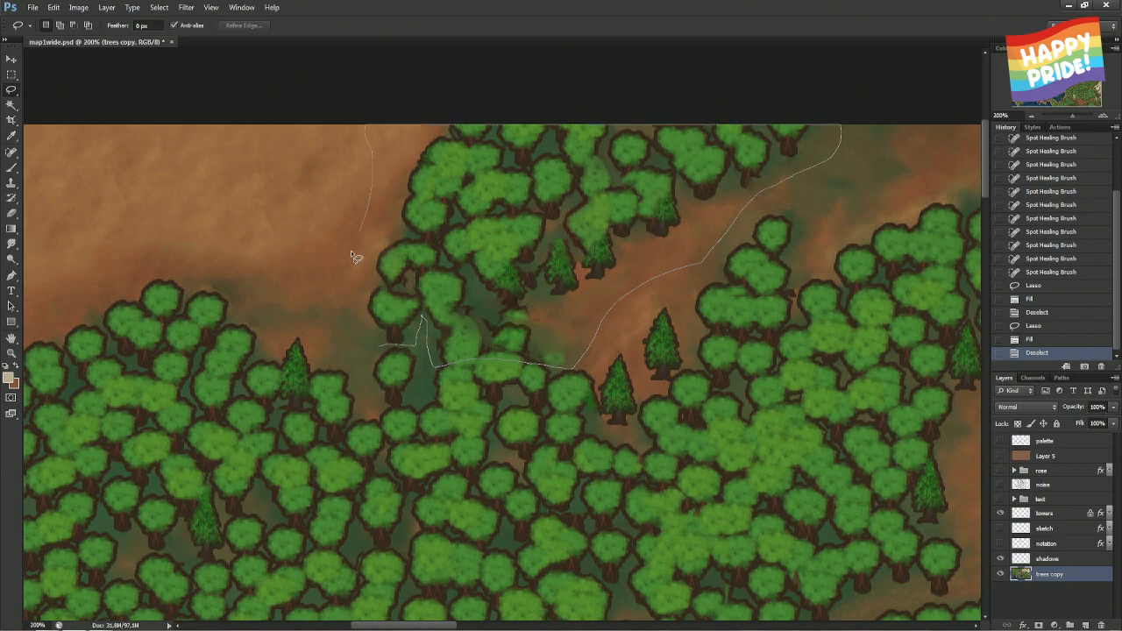
{"action": "left_click_drag", "start_coordinate": [358, 342], "coordinate": [361, 343]}
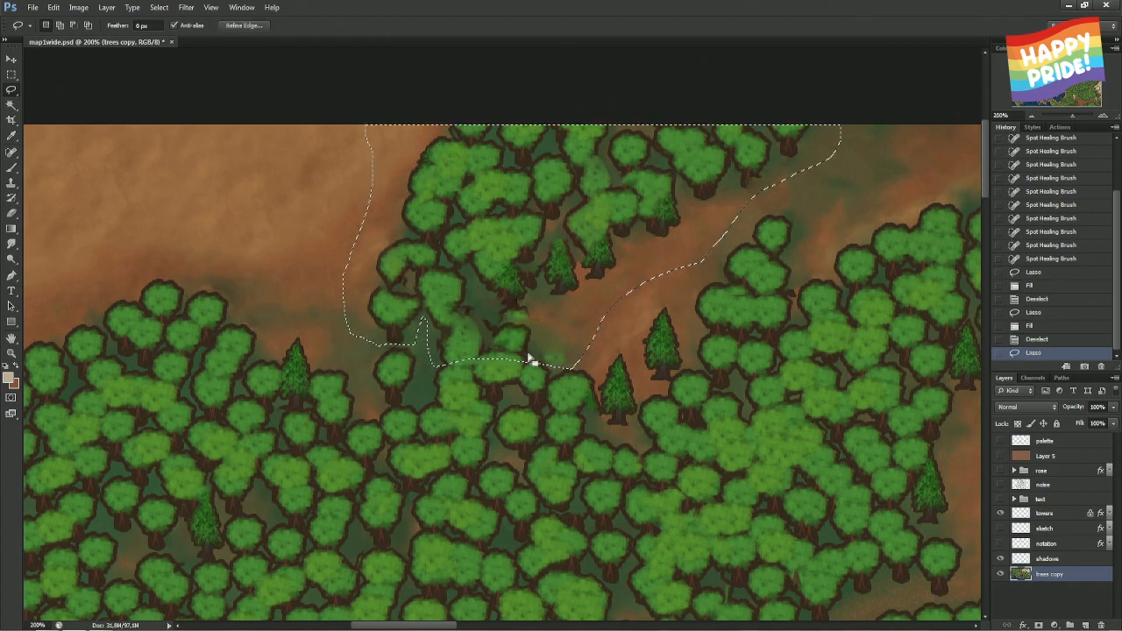
{"action": "right_click", "coordinate": [589, 309]}
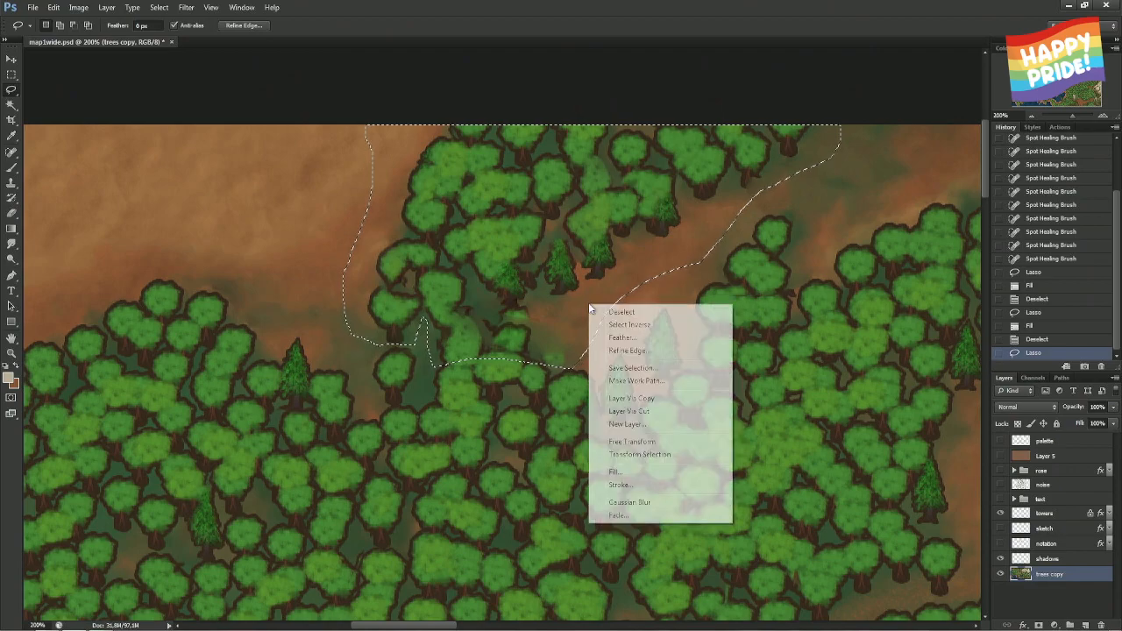
{"action": "left_click", "coordinate": [613, 468]}
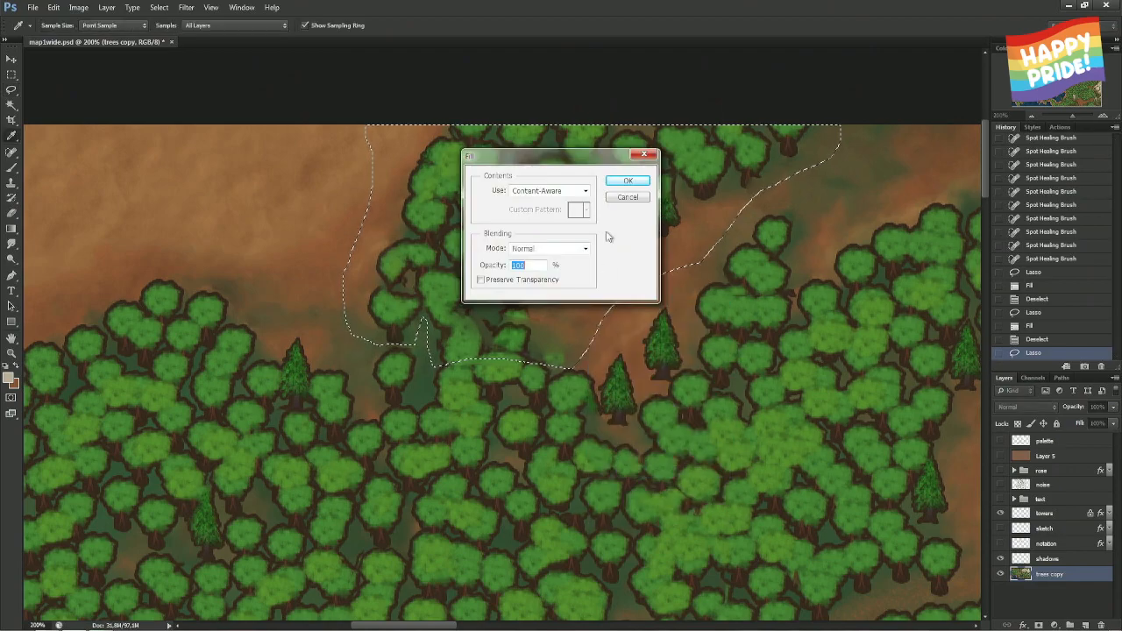
{"action": "left_click", "coordinate": [628, 181]}
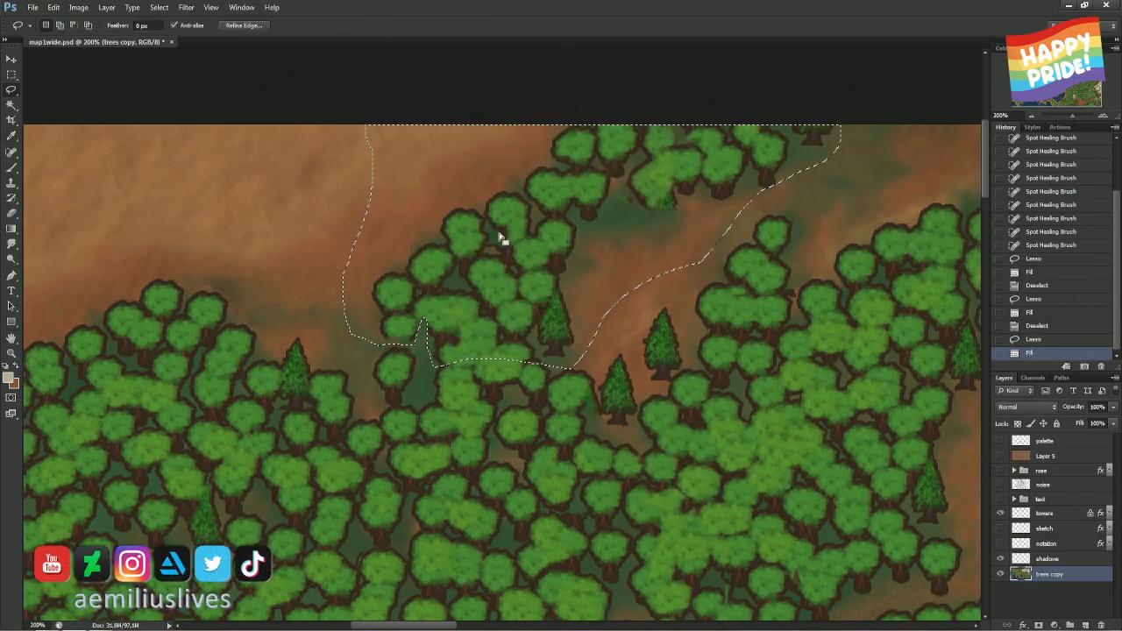
{"action": "key", "text": "ctrl+d"}
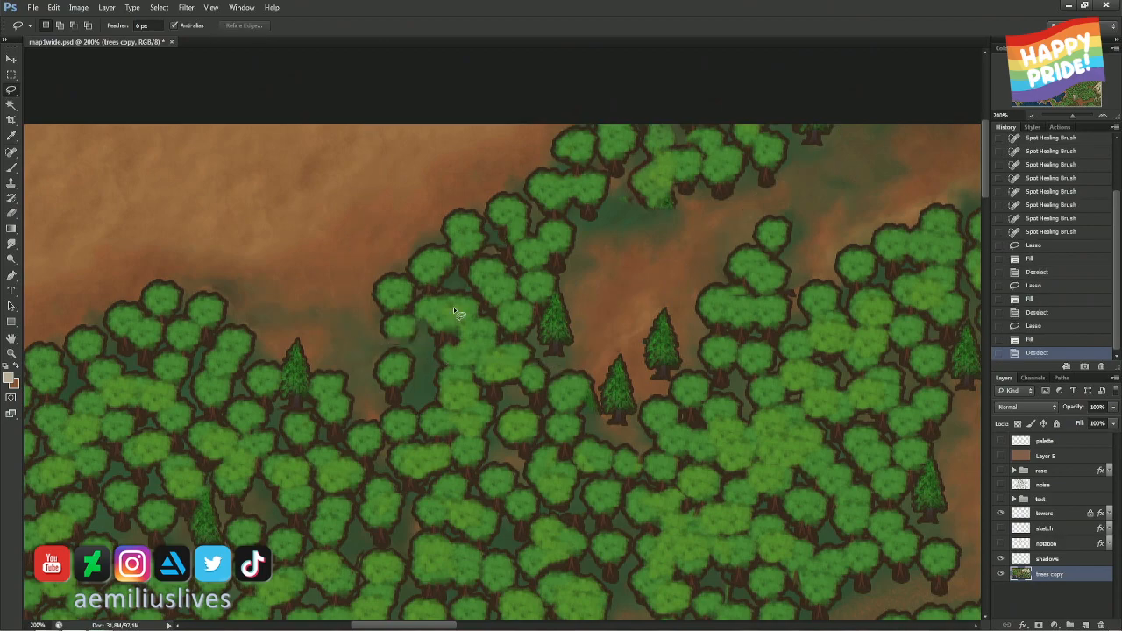
- Lasso the regenerated northern grove closely, subtract the stray loop on its west side, and apply a Content-Aware fill
{"action": "left_click_drag", "start_coordinate": [421, 272], "coordinate": [325, 251]}
{"action": "left_click_drag", "start_coordinate": [430, 242], "coordinate": [282, 246]}
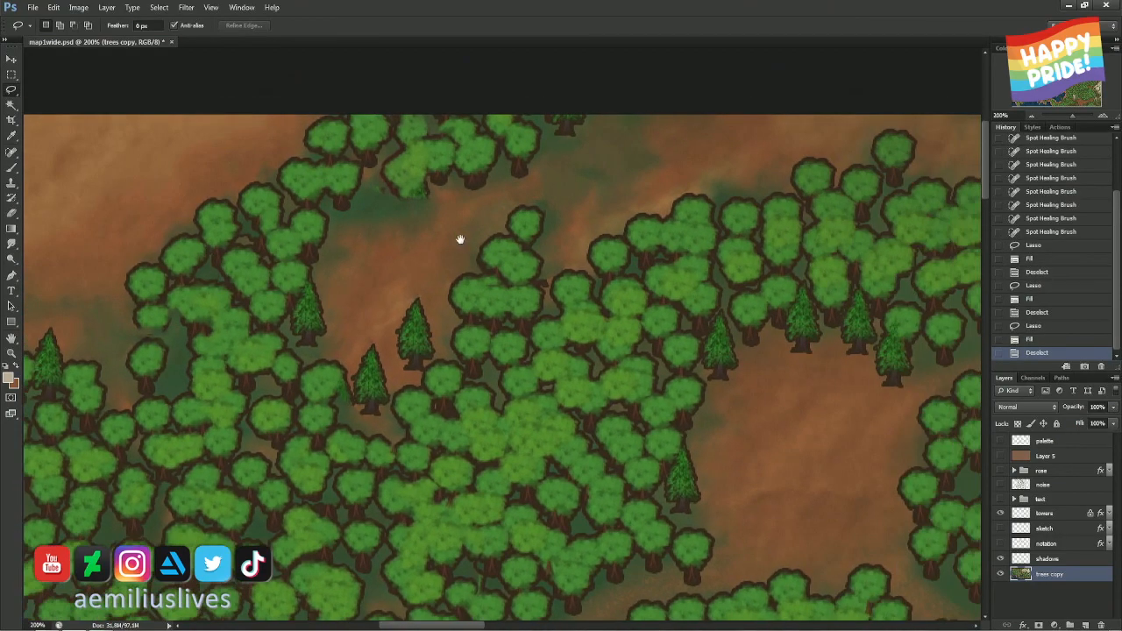
{"action": "left_click_drag", "start_coordinate": [460, 239], "coordinate": [641, 253]}
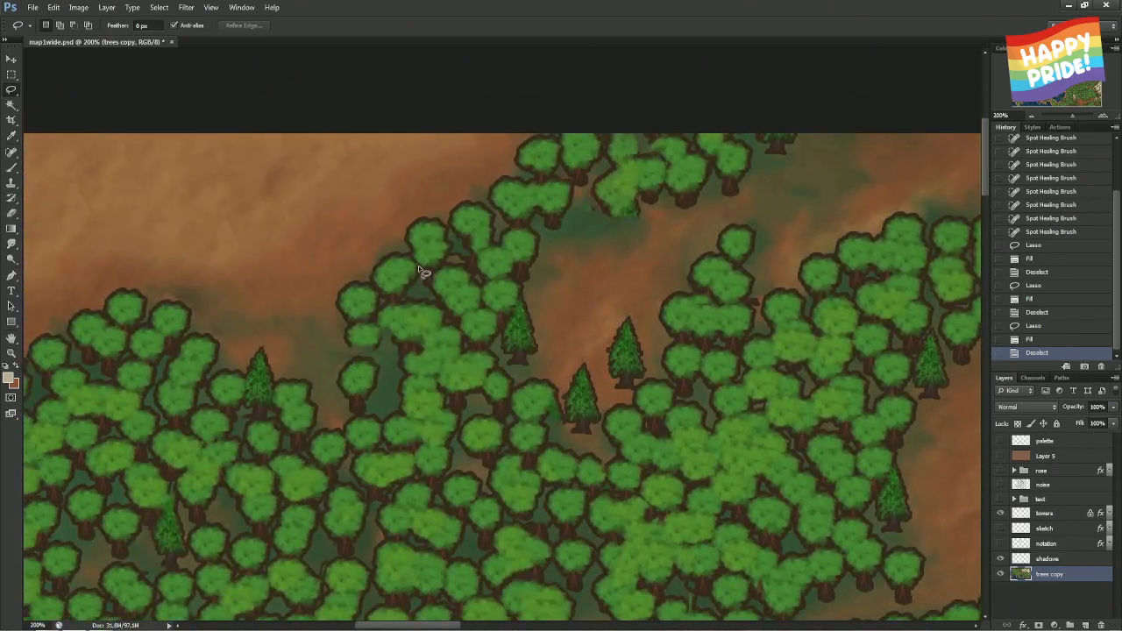
{"action": "mouse_move", "coordinate": [419, 270]}
{"action": "left_mouse_down"}
{"action": "mouse_move", "coordinate": [345, 282]}
{"action": "mouse_move", "coordinate": [443, 289]}
{"action": "mouse_move", "coordinate": [394, 274]}
{"action": "mouse_move", "coordinate": [392, 340]}
{"action": "mouse_move", "coordinate": [418, 364]}
{"action": "left_mouse_up"}
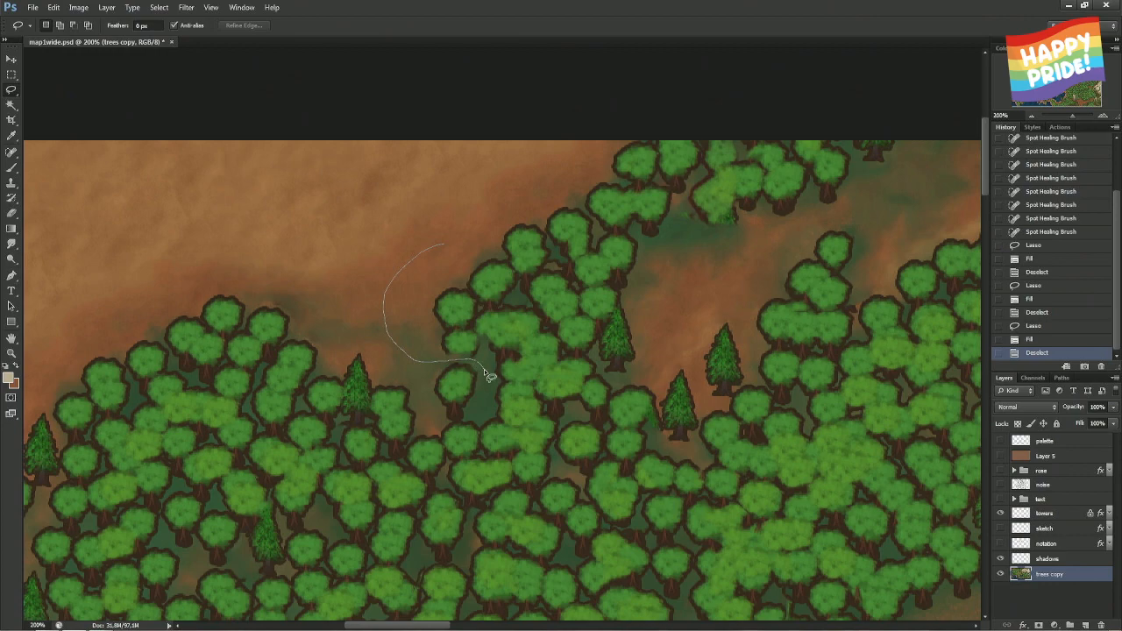
{"action": "mouse_move", "coordinate": [506, 384]}
{"action": "left_mouse_down"}
{"action": "mouse_move", "coordinate": [539, 383]}
{"action": "mouse_move", "coordinate": [553, 367]}
{"action": "left_mouse_up"}
{"action": "left_click_drag", "start_coordinate": [808, 207], "coordinate": [847, 203]}
{"action": "mouse_move", "coordinate": [907, 144]}
{"action": "left_mouse_down"}
{"action": "mouse_move", "coordinate": [818, 108]}
{"action": "mouse_move", "coordinate": [674, 115]}
{"action": "mouse_move", "coordinate": [612, 141]}
{"action": "left_mouse_up"}
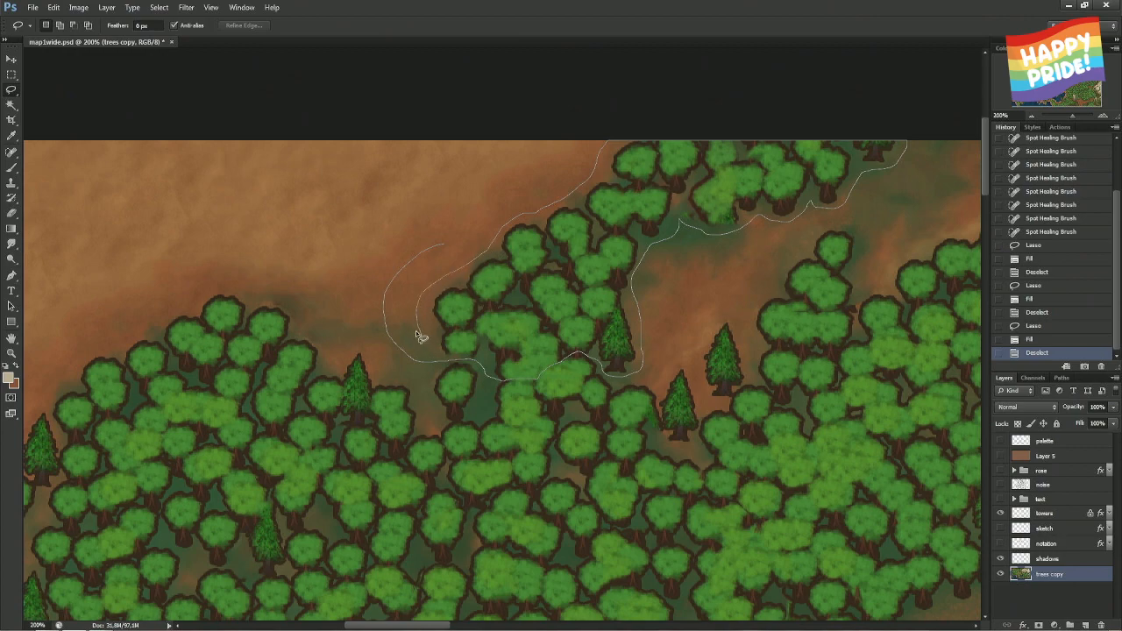
{"action": "left_click_drag", "start_coordinate": [420, 337], "coordinate": [434, 252]}
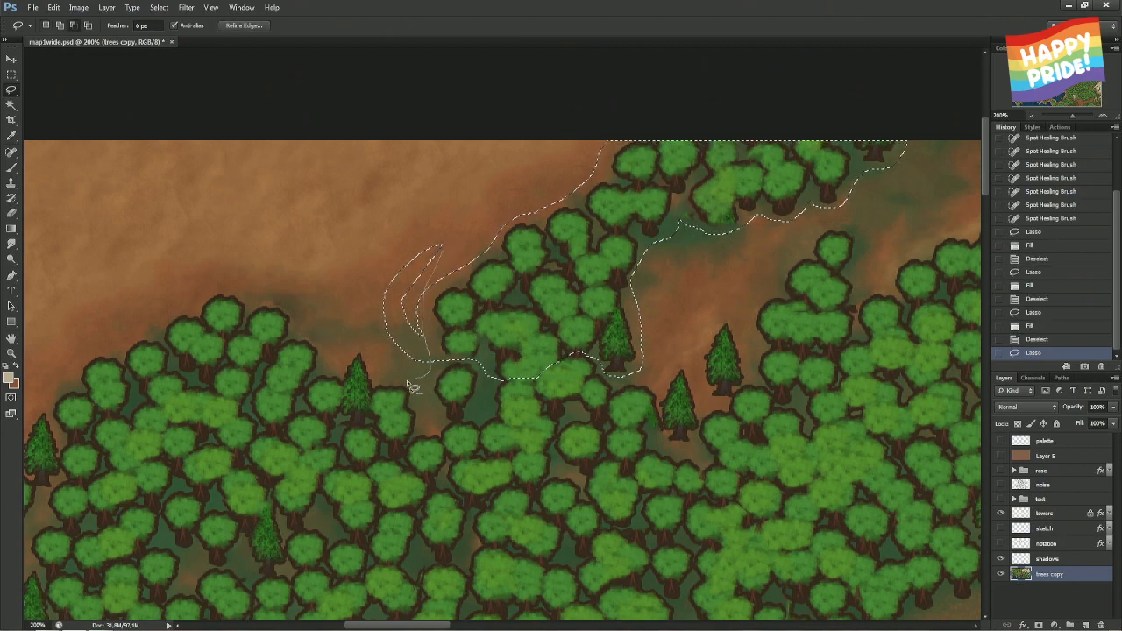
{"action": "left_click_drag", "start_coordinate": [451, 205], "coordinate": [456, 223]}
{"action": "right_click", "coordinate": [505, 320]}
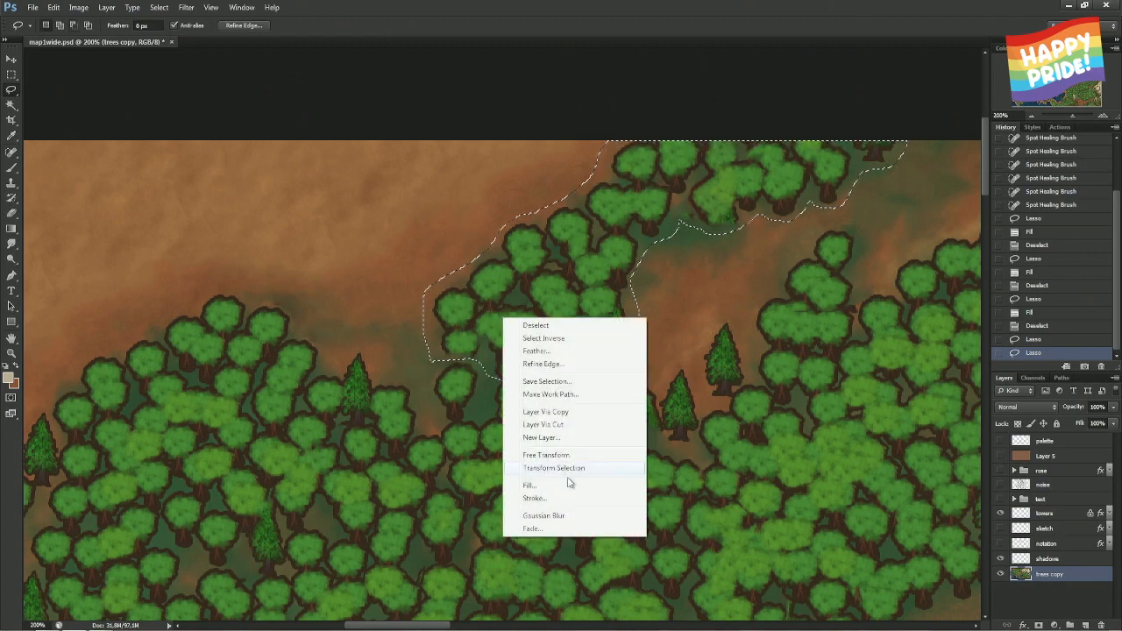
{"action": "left_click", "coordinate": [543, 485]}
{"action": "key", "text": "Return"}
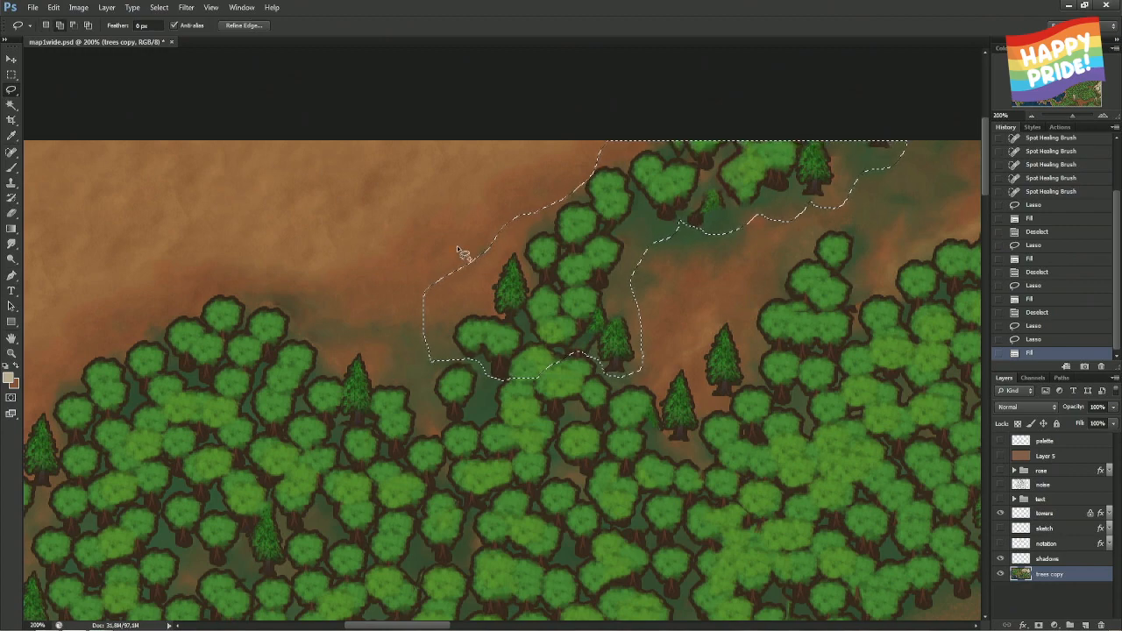
- Trim the selection's west edge closer to the trees, repeat the Content-Aware fill on the grove, and deselect
{"action": "left_click_drag", "start_coordinate": [458, 251], "coordinate": [471, 292]}
{"action": "left_click_drag", "start_coordinate": [447, 344], "coordinate": [377, 361]}
{"action": "right_click", "coordinate": [524, 279]}
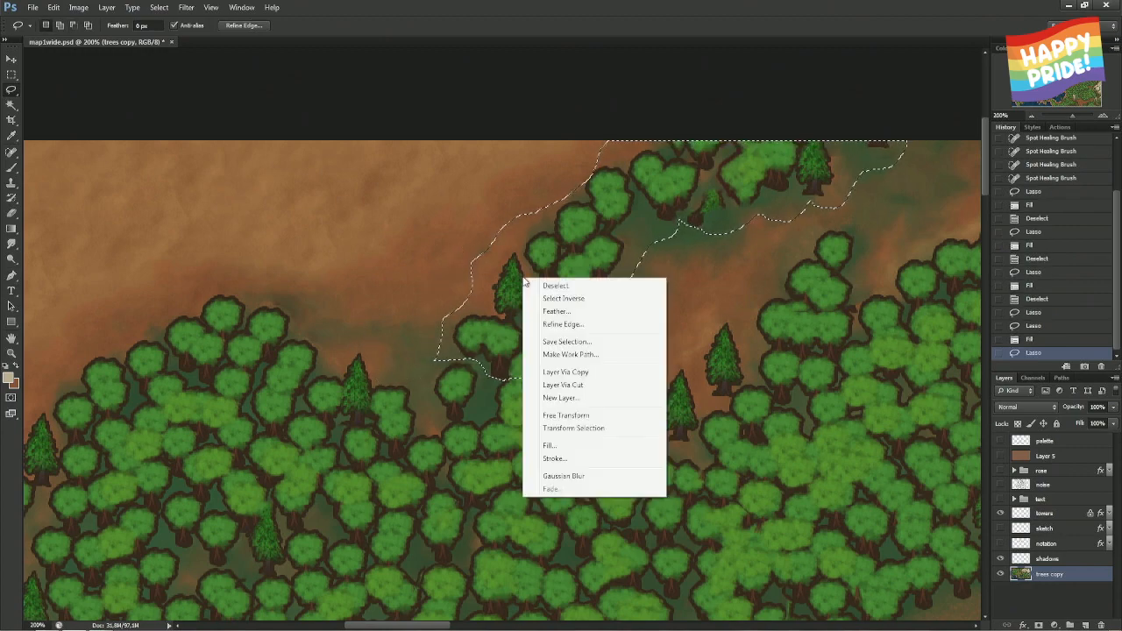
{"action": "left_click", "coordinate": [552, 445]}
{"action": "left_click", "coordinate": [627, 181]}
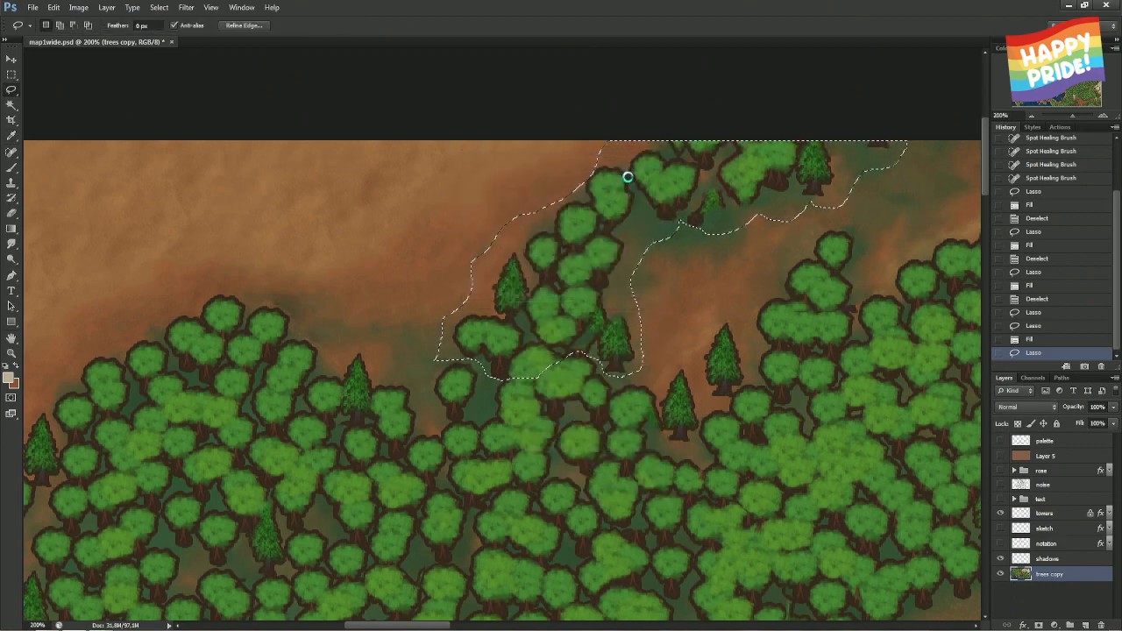
{"action": "key", "text": "ctrl+d"}
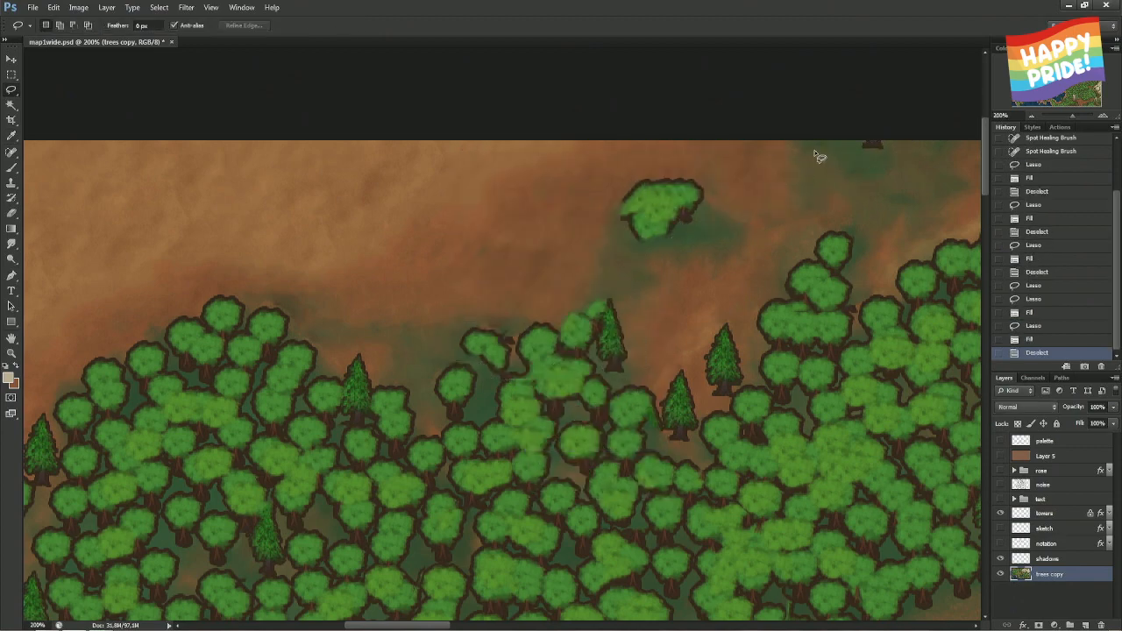
- Lasso the remaining trunk fragment at the map's upper edge, erase it with a Content-Aware fill, and drop the selection
{"action": "left_click_drag", "start_coordinate": [887, 130], "coordinate": [887, 140]}
{"action": "right_click", "coordinate": [887, 142]}
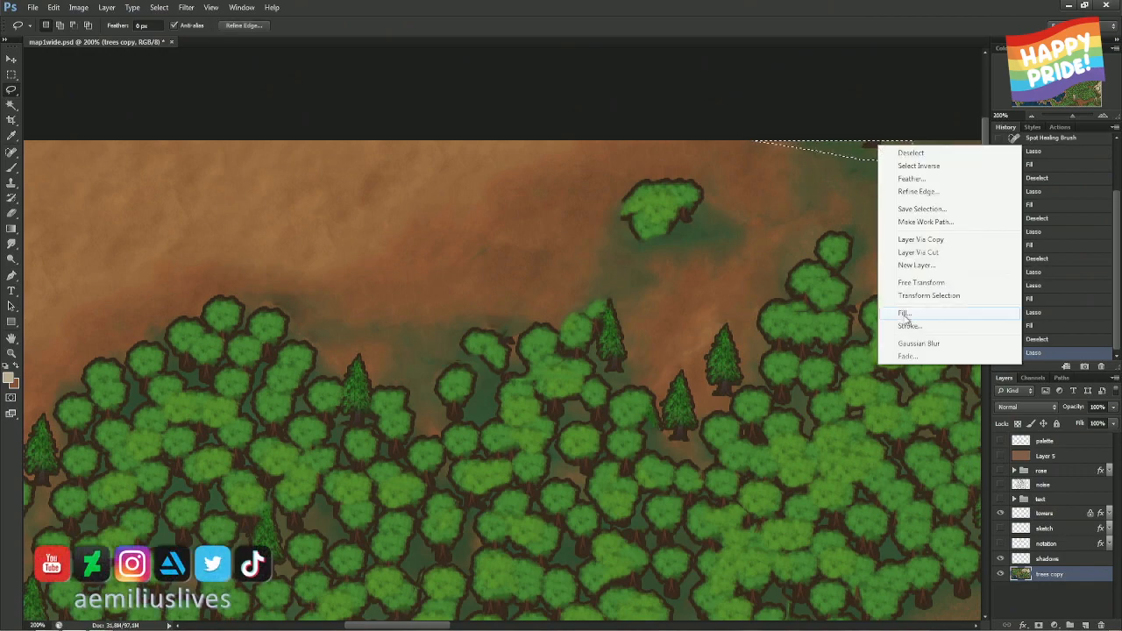
{"action": "left_click", "coordinate": [905, 314]}
{"action": "key", "text": "Return"}
{"action": "key", "text": "l"}
- Lasso the isolated tree clump on the bare ground, replace it with a Content-Aware fill, and deselect
{"action": "mouse_move", "coordinate": [686, 170]}
{"action": "left_mouse_down"}
{"action": "mouse_move", "coordinate": [604, 176]}
{"action": "mouse_move", "coordinate": [588, 220]}
{"action": "mouse_move", "coordinate": [681, 263]}
{"action": "mouse_move", "coordinate": [733, 204]}
{"action": "mouse_move", "coordinate": [657, 174]}
{"action": "left_mouse_up"}
{"action": "right_click", "coordinate": [640, 229]}
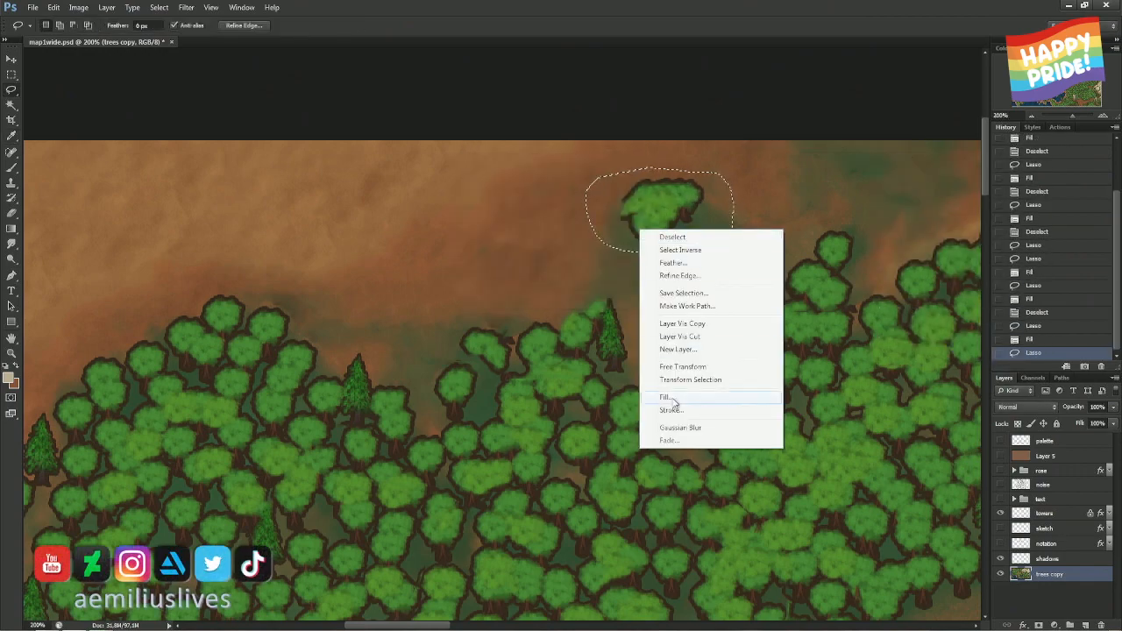
{"action": "left_click", "coordinate": [672, 399]}
{"action": "key", "text": "Return"}
{"action": "key", "text": "ctrl+d"}
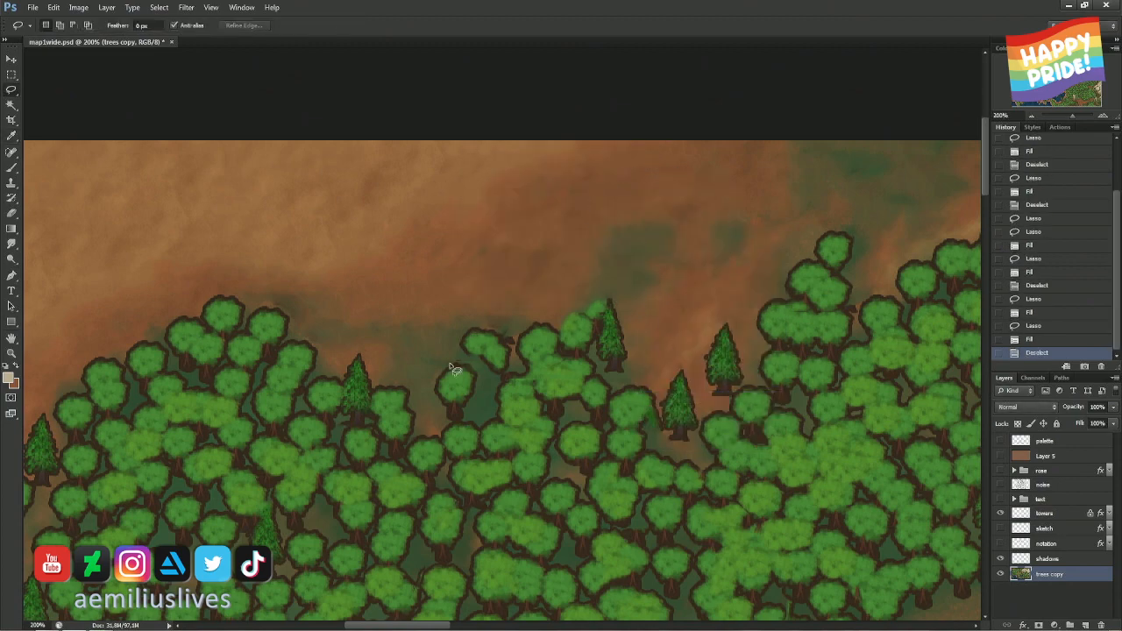
- Lasso the small broken tree at the forest's northern fringe and apply a Content-Aware fill
{"action": "left_click_drag", "start_coordinate": [513, 268], "coordinate": [509, 214]}
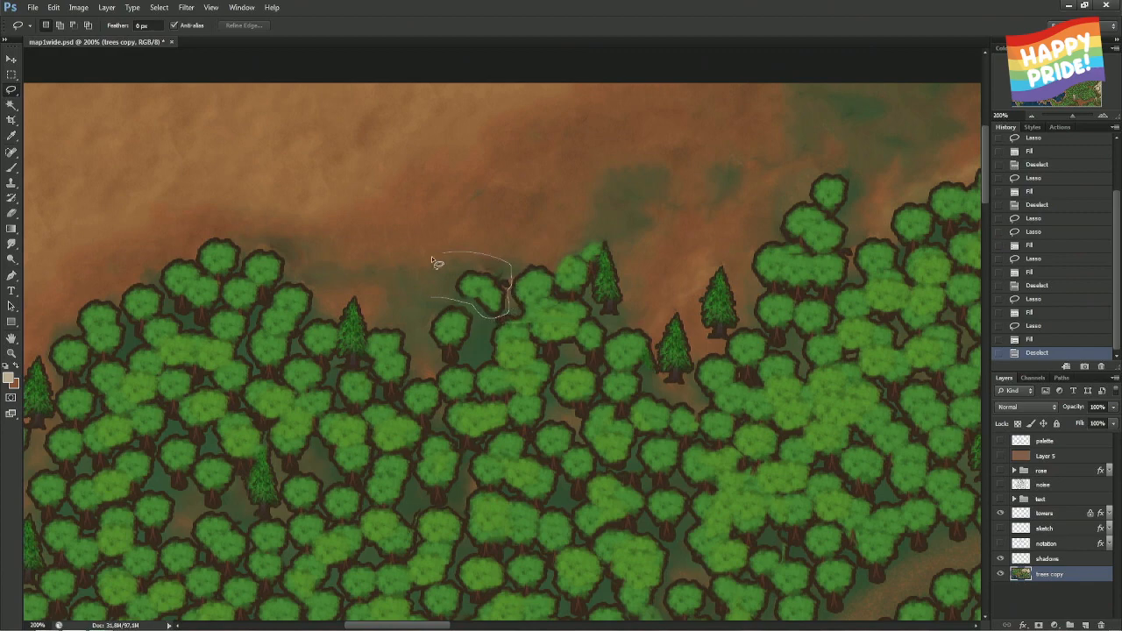
{"action": "left_click_drag", "start_coordinate": [431, 261], "coordinate": [429, 289]}
{"action": "right_click", "coordinate": [476, 282]}
{"action": "left_click", "coordinate": [501, 448]}
{"action": "key", "text": "Return"}
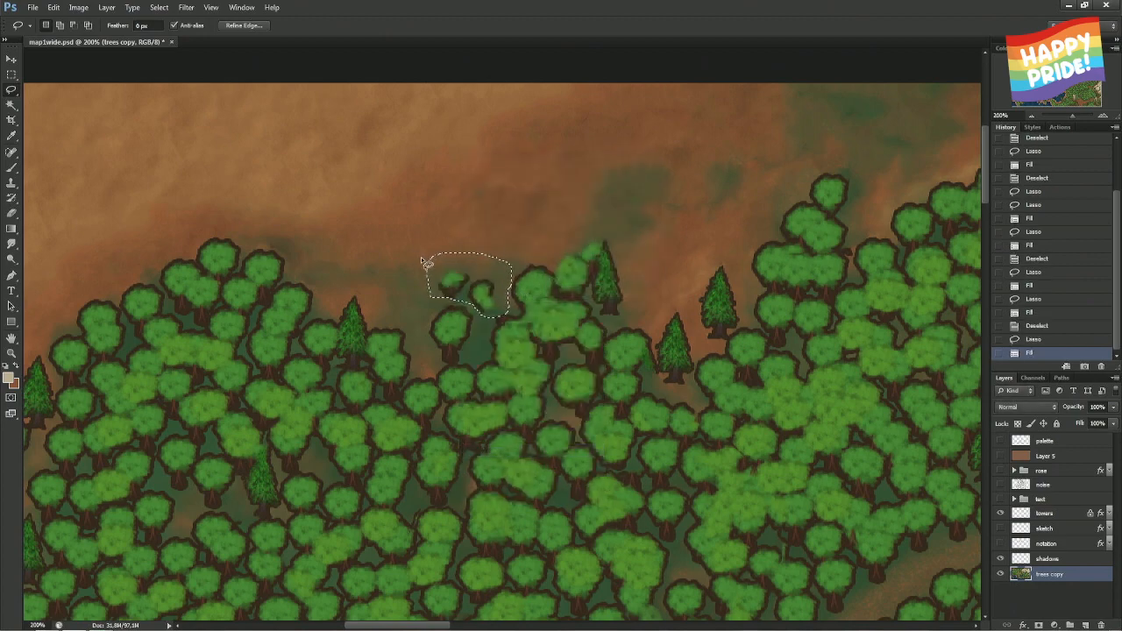
- Trim the selection's northern edge closer to the two leftover foliage fragments, repeat the Content-Aware fill on them, and deselect
{"action": "mouse_move", "coordinate": [422, 263]}
{"action": "left_mouse_down"}
{"action": "mouse_move", "coordinate": [424, 273]}
{"action": "mouse_move", "coordinate": [478, 276]}
{"action": "left_mouse_up"}
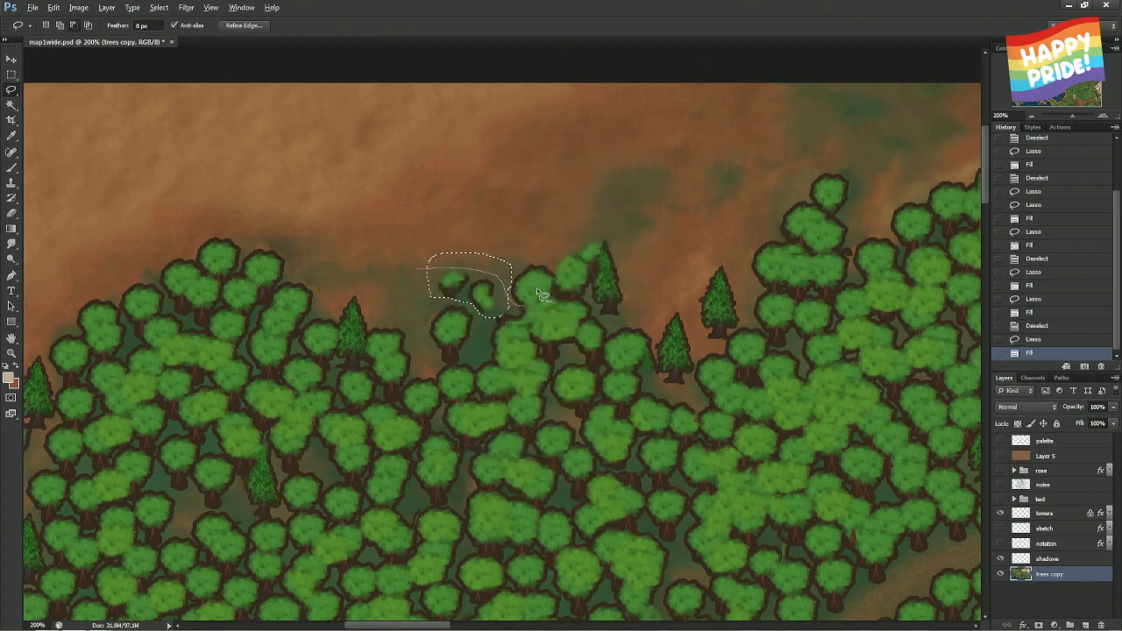
{"action": "left_click_drag", "start_coordinate": [385, 262], "coordinate": [387, 263]}
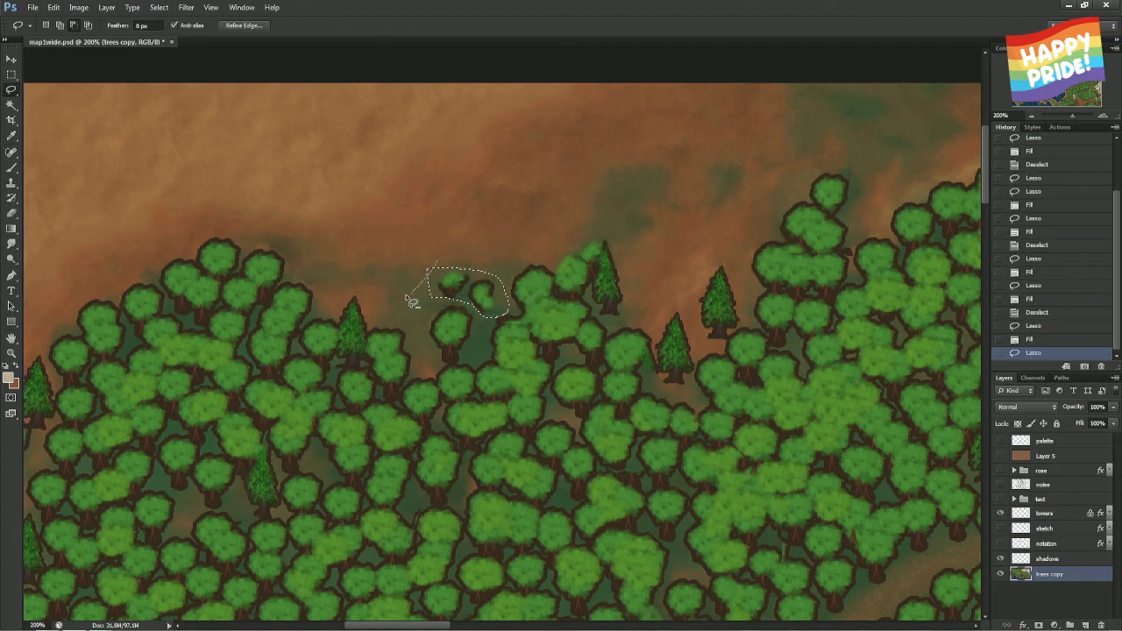
{"action": "left_click_drag", "start_coordinate": [412, 301], "coordinate": [438, 254]}
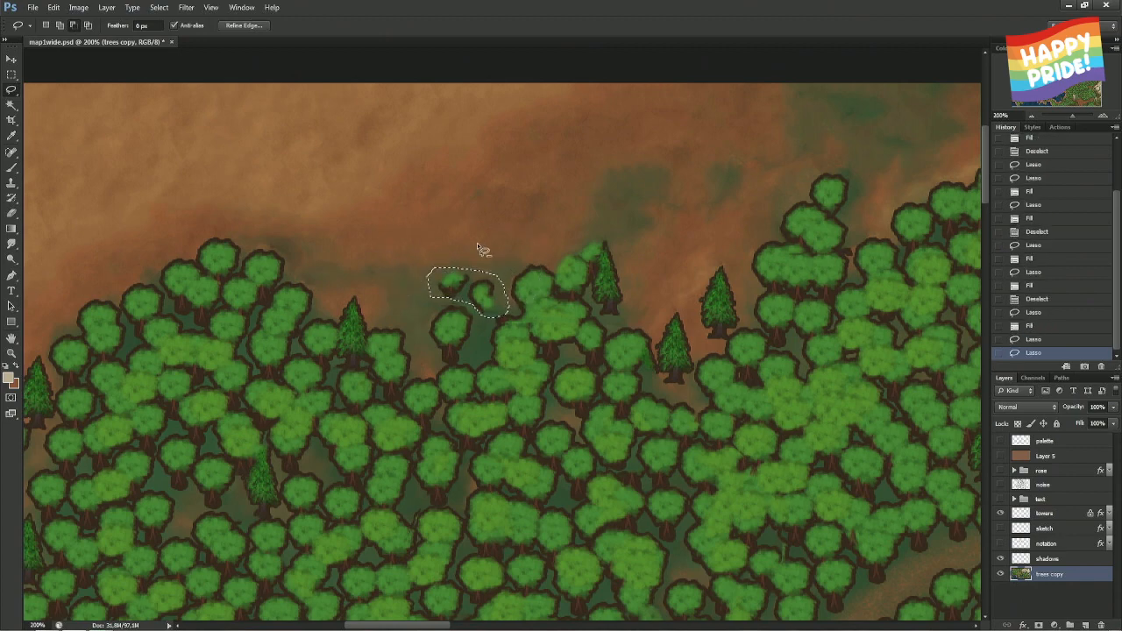
{"action": "right_click", "coordinate": [466, 288]}
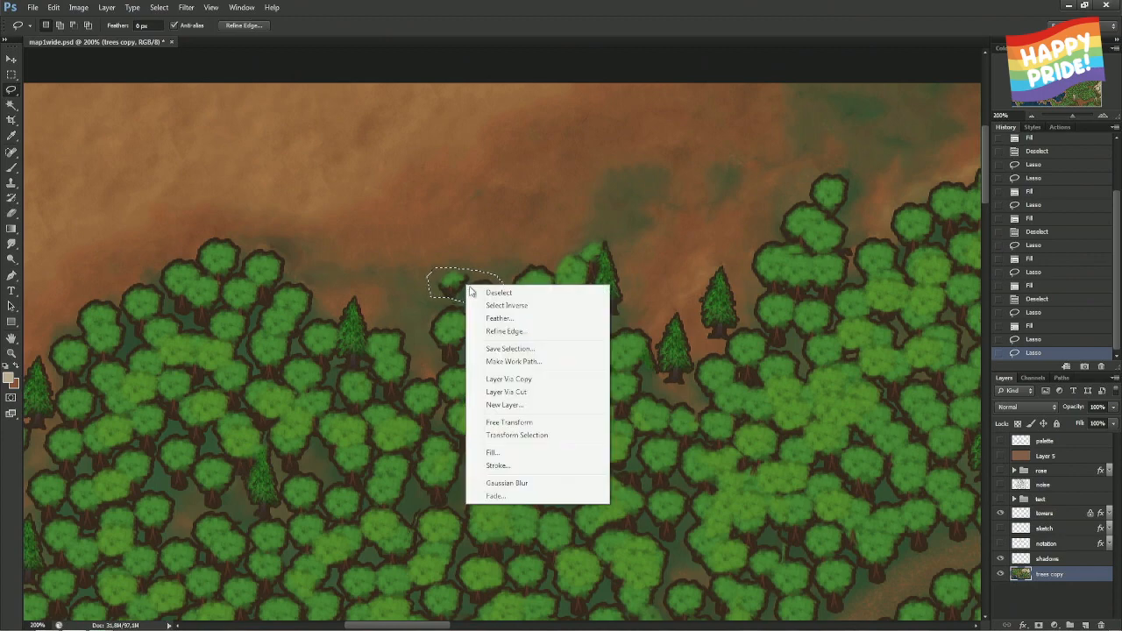
{"action": "left_click", "coordinate": [504, 451]}
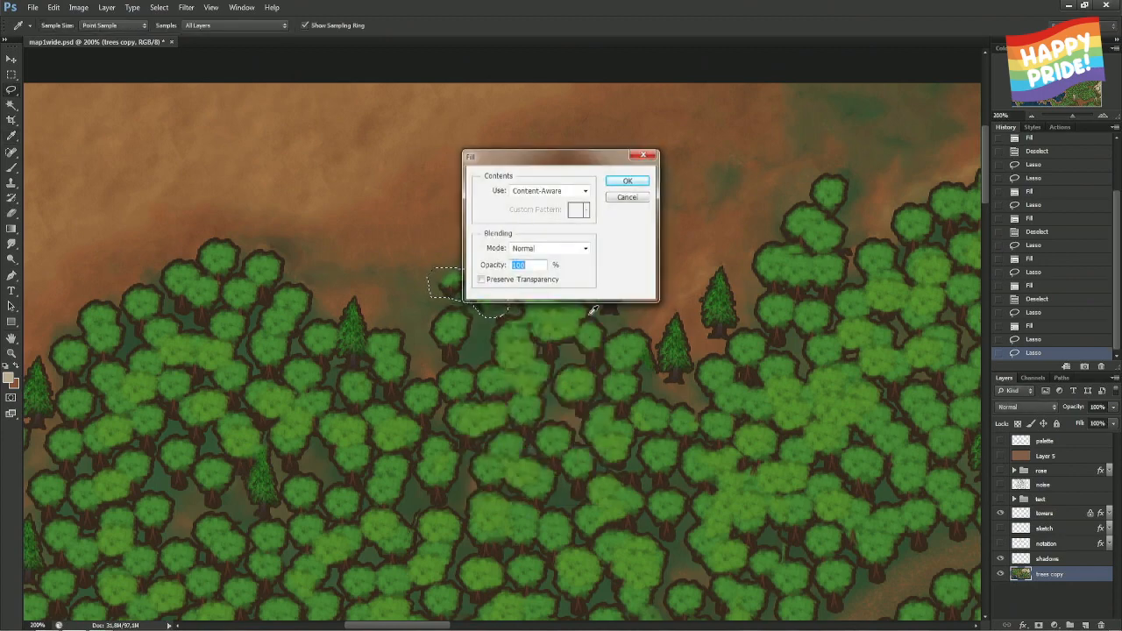
{"action": "key", "text": "Return"}
{"action": "key", "text": "ctrl+d"}
- Lasso the three conifers and adjoining round trees along the forest's northern notch, replace them with a Content-Aware fill, and deselect
{"action": "left_click_drag", "start_coordinate": [641, 272], "coordinate": [463, 254]}
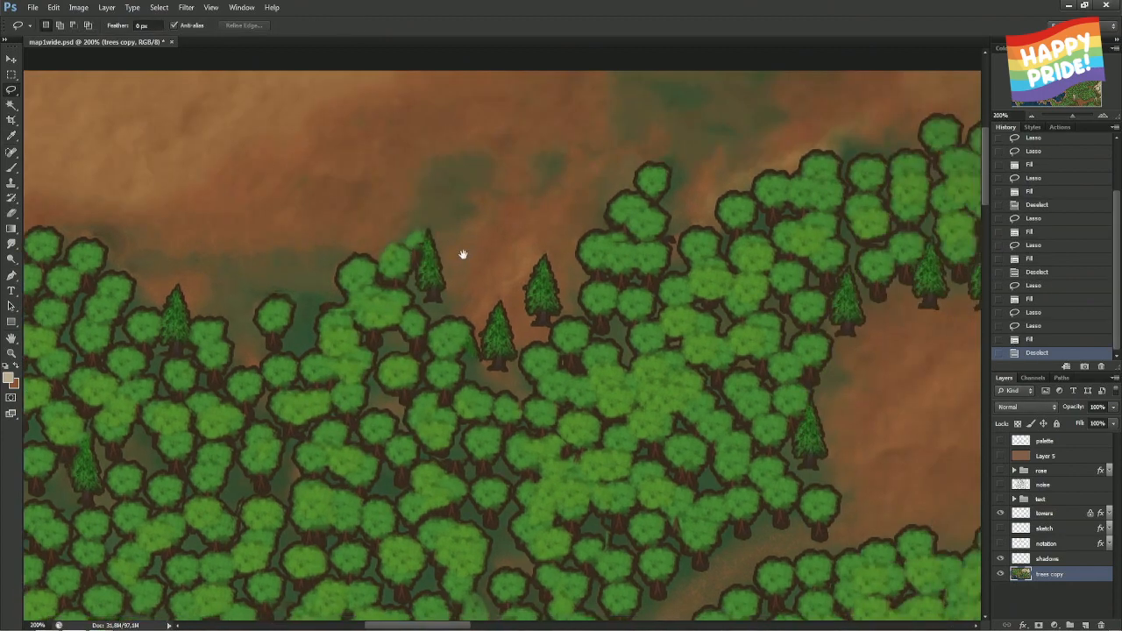
{"action": "left_click_drag", "start_coordinate": [604, 243], "coordinate": [391, 265]}
{"action": "mouse_move", "coordinate": [470, 235]}
{"action": "left_mouse_down"}
{"action": "mouse_move", "coordinate": [527, 246]}
{"action": "mouse_move", "coordinate": [211, 238]}
{"action": "mouse_move", "coordinate": [698, 248]}
{"action": "left_mouse_up"}
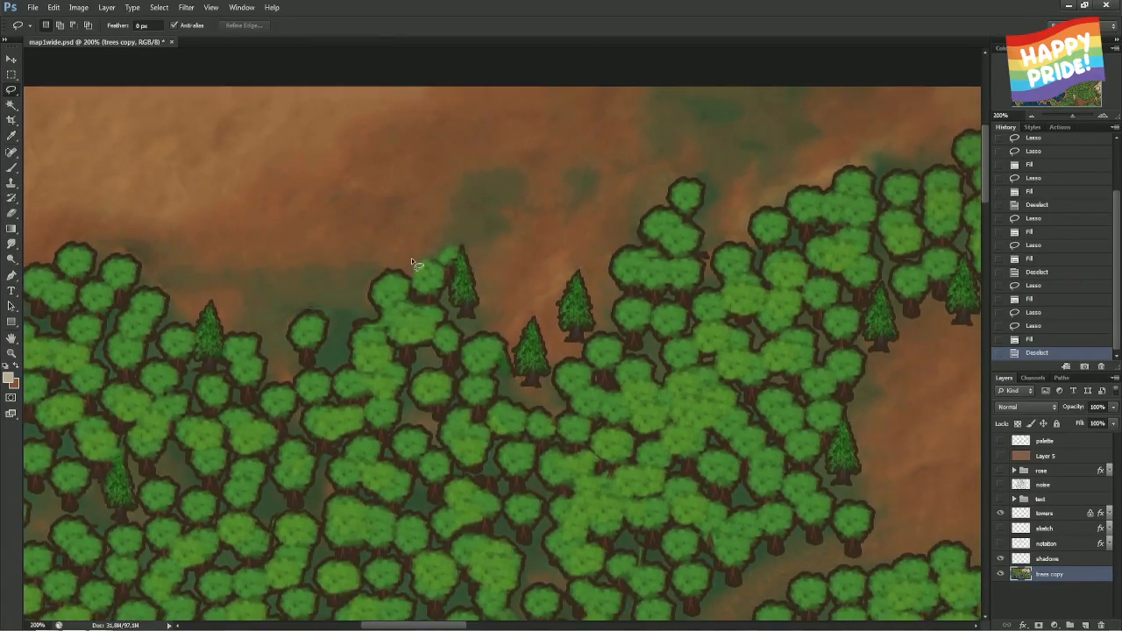
{"action": "left_click_drag", "start_coordinate": [328, 275], "coordinate": [622, 263]}
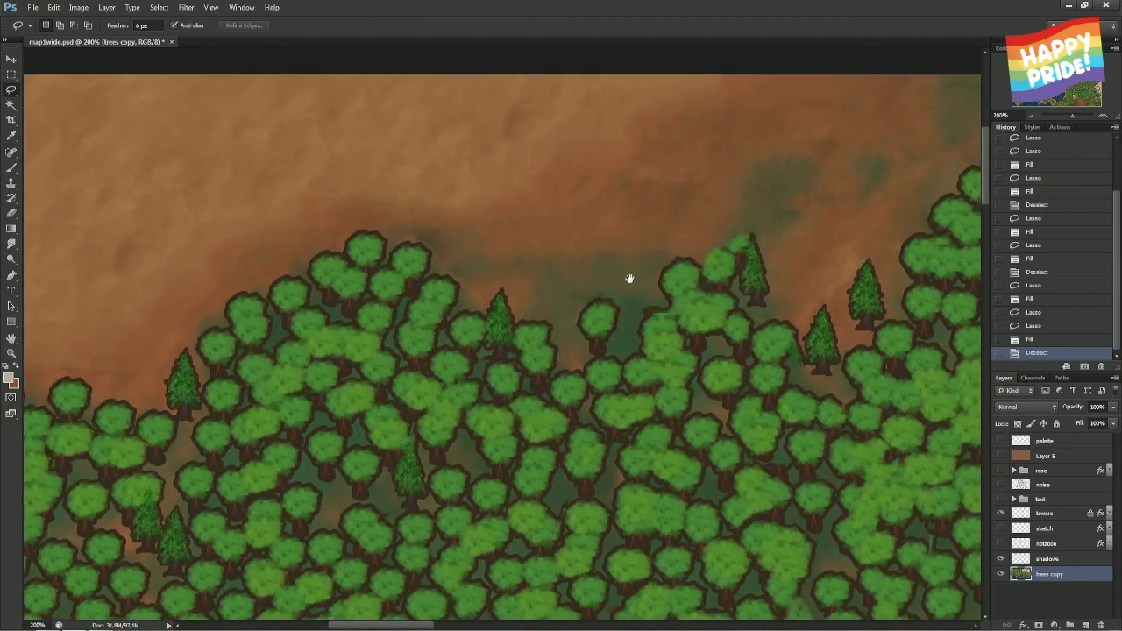
{"action": "left_click_drag", "start_coordinate": [681, 313], "coordinate": [462, 283]}
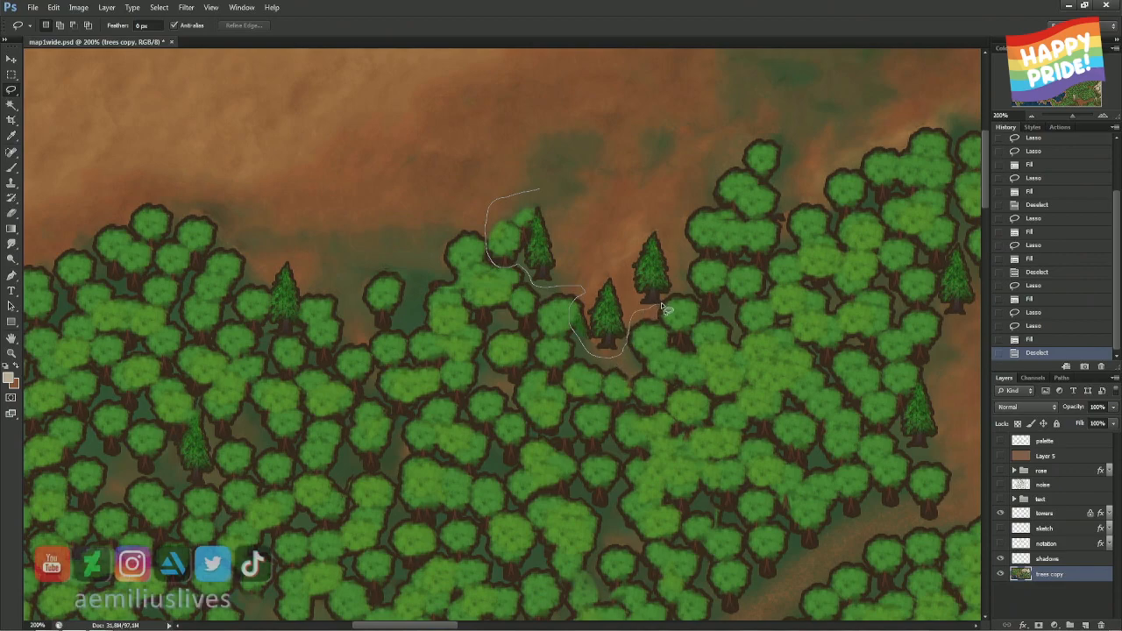
{"action": "mouse_move", "coordinate": [684, 287]}
{"action": "left_mouse_down"}
{"action": "mouse_move", "coordinate": [647, 203]}
{"action": "mouse_move", "coordinate": [588, 207]}
{"action": "mouse_move", "coordinate": [540, 188]}
{"action": "left_mouse_up"}
{"action": "right_click", "coordinate": [552, 232]}
{"action": "left_click", "coordinate": [588, 400]}
{"action": "key", "text": "Return"}
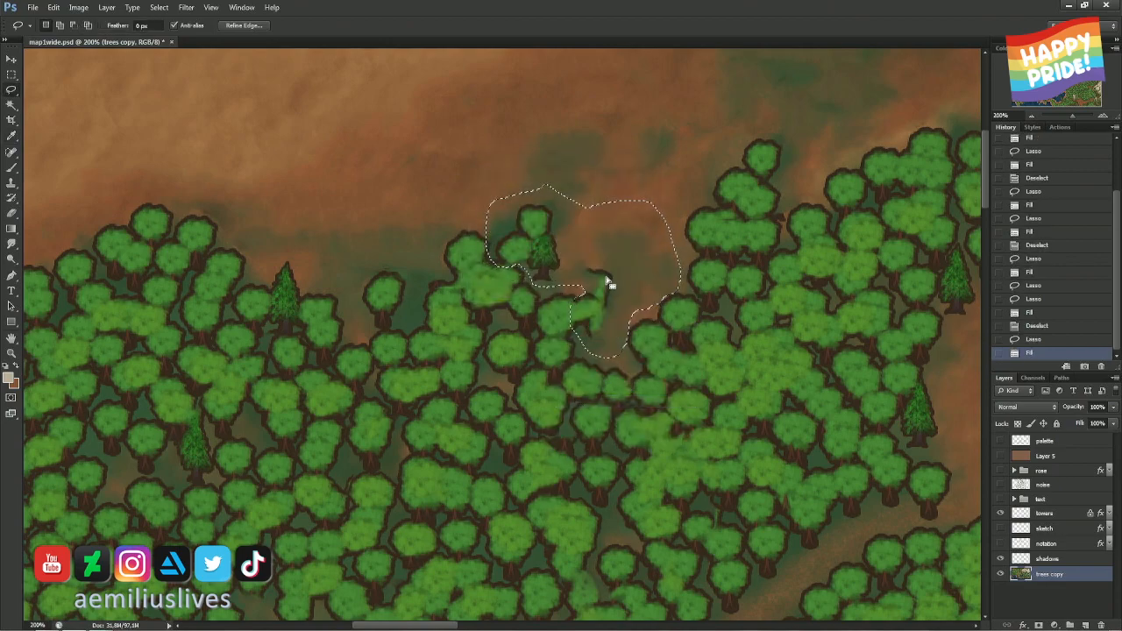
{"action": "key", "text": "ctrl+d"}
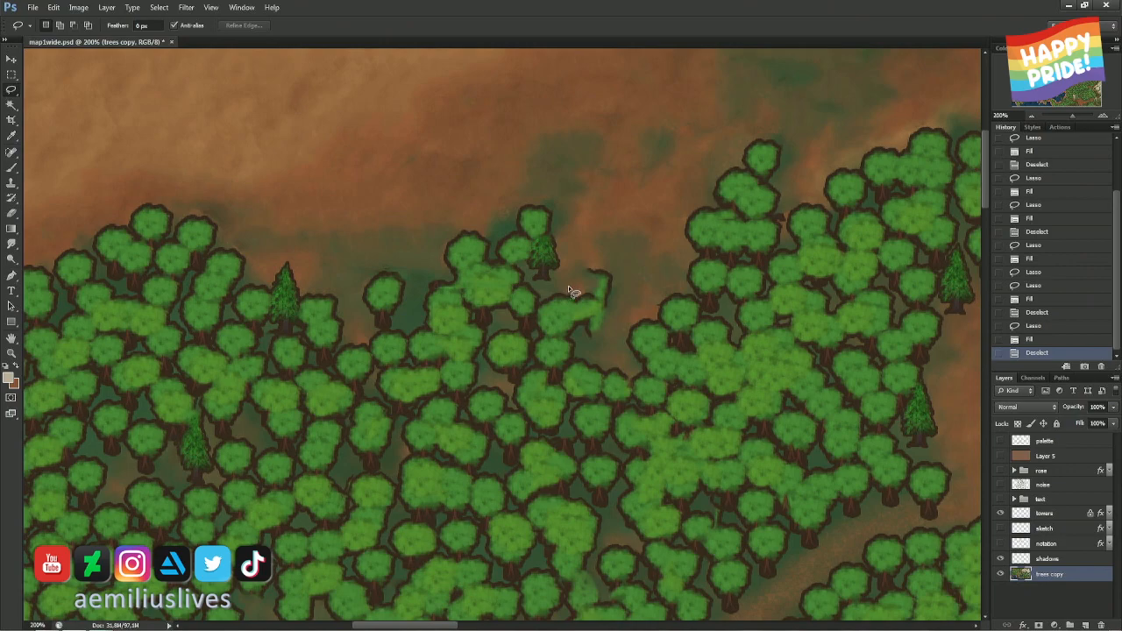
- Lasso the broken green foliage strip left in the notch, erase it with a Content-Aware fill, and deselect
{"action": "left_click_drag", "start_coordinate": [570, 289], "coordinate": [587, 343]}
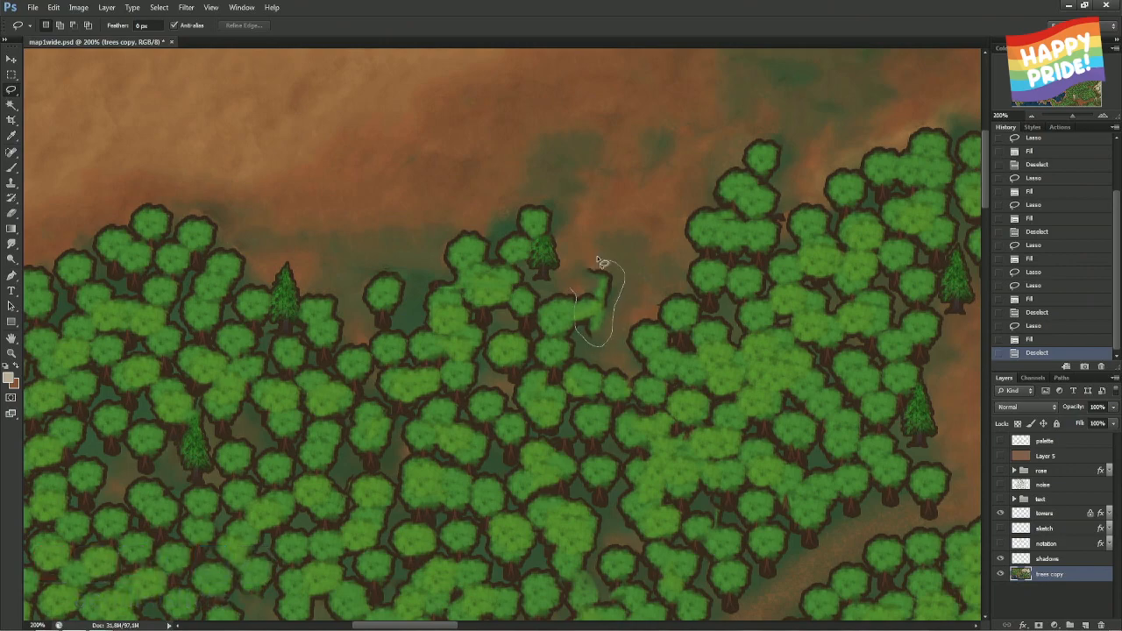
{"action": "left_click_drag", "start_coordinate": [602, 263], "coordinate": [596, 260]}
{"action": "right_click", "coordinate": [576, 286]}
{"action": "left_click", "coordinate": [614, 458]}
{"action": "key", "text": "Return"}
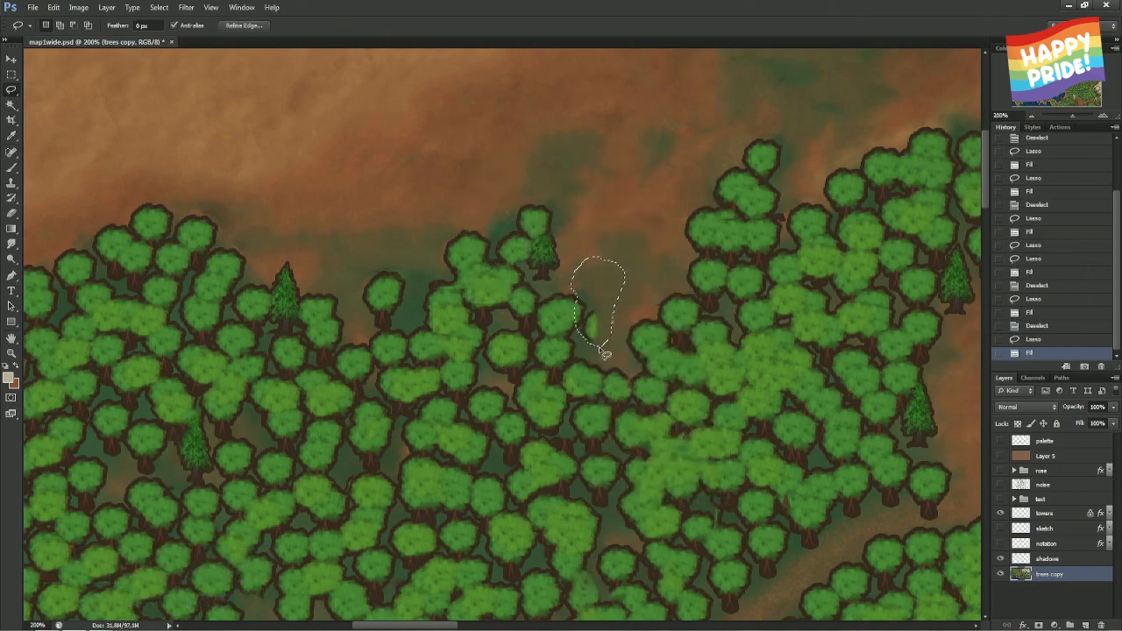
{"action": "key", "text": "ctrl+d"}
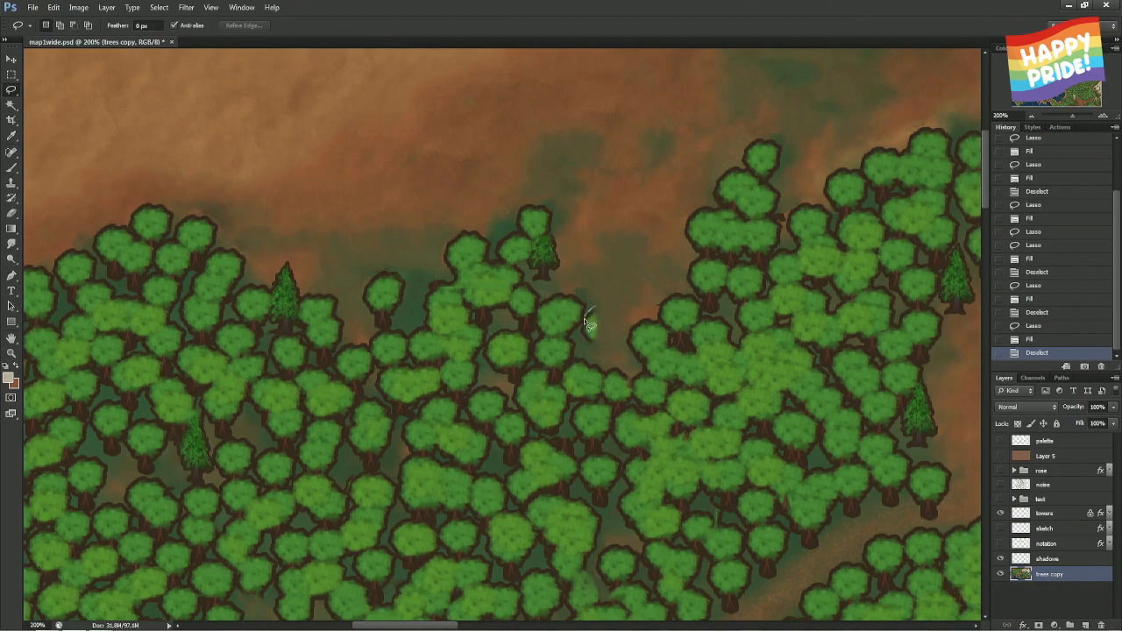
- Lasso the remaining bright green sliver beside the notch's western tree, fill it with Content-Aware, and drop the selection
{"action": "left_click_drag", "start_coordinate": [590, 348], "coordinate": [590, 347]}
{"action": "key", "text": "ctrl+d"}
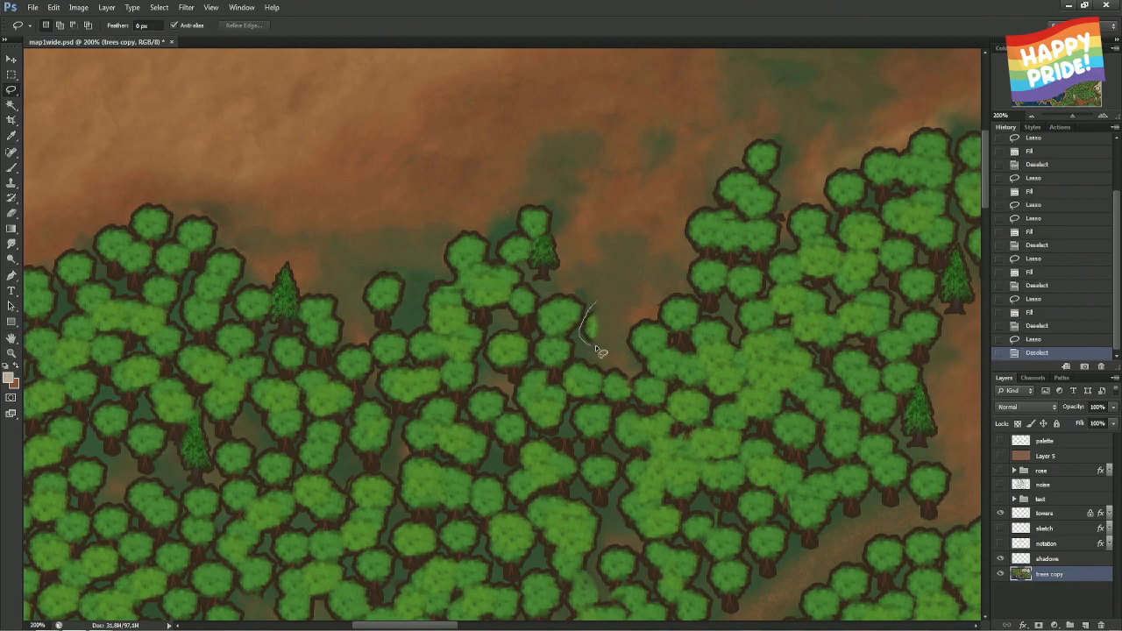
{"action": "left_click_drag", "start_coordinate": [606, 331], "coordinate": [593, 321]}
{"action": "right_click", "coordinate": [589, 318]}
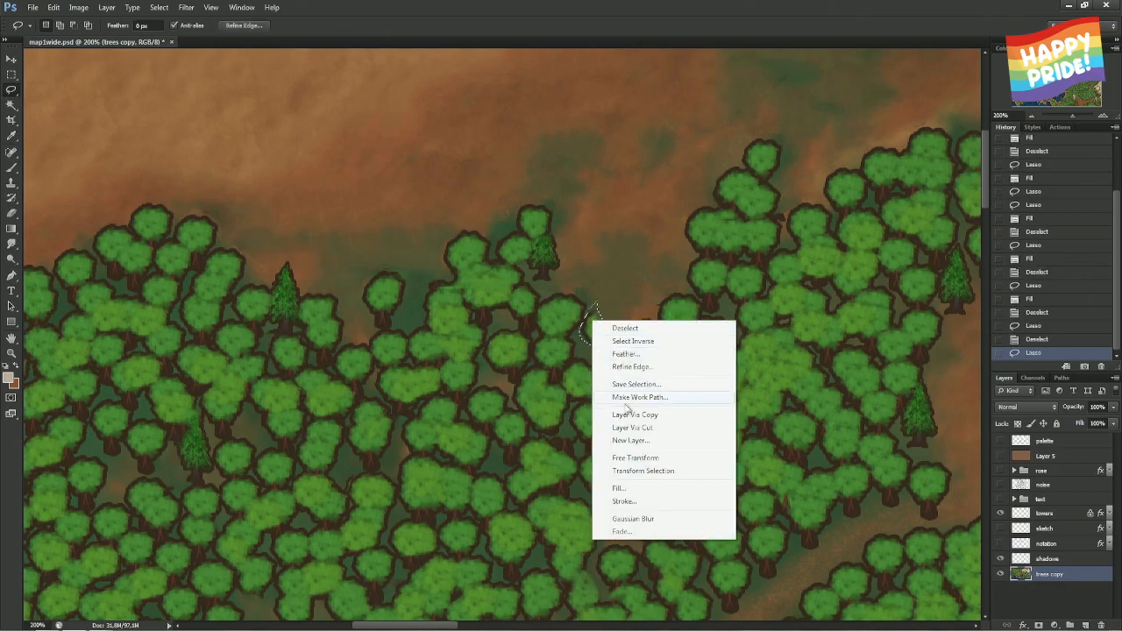
{"action": "left_click", "coordinate": [619, 488]}
{"action": "key", "text": "Return"}
{"action": "key", "text": "ctrl+d"}
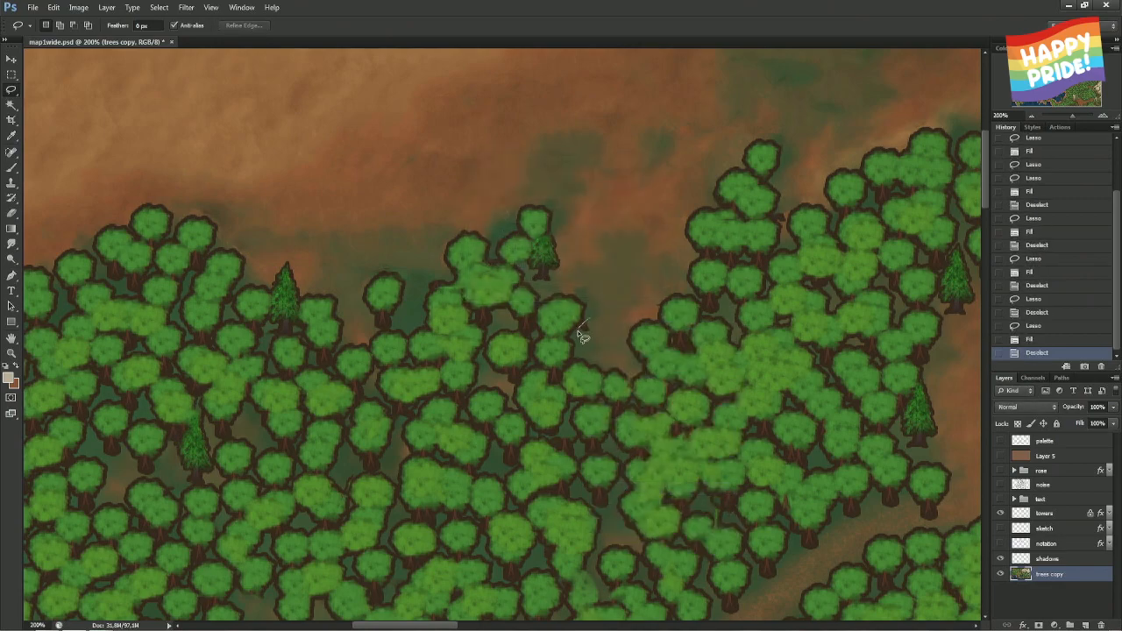
- Lasso the small dark speck beside the notch's western tree and apply a Content-Aware fill
{"action": "left_click_drag", "start_coordinate": [598, 338], "coordinate": [589, 335]}
{"action": "right_click", "coordinate": [591, 333]}
{"action": "left_click", "coordinate": [618, 493]}
{"action": "key", "text": "Return"}
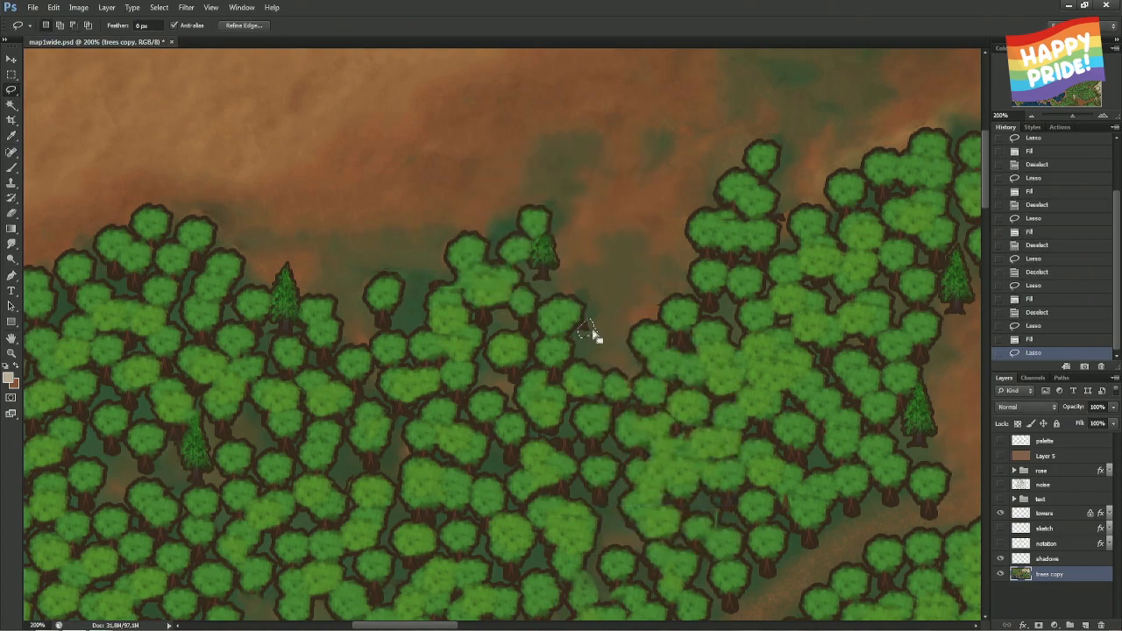
{"action": "right_click", "coordinate": [590, 332]}
{"action": "left_click", "coordinate": [619, 495]}
{"action": "key", "text": "Return"}
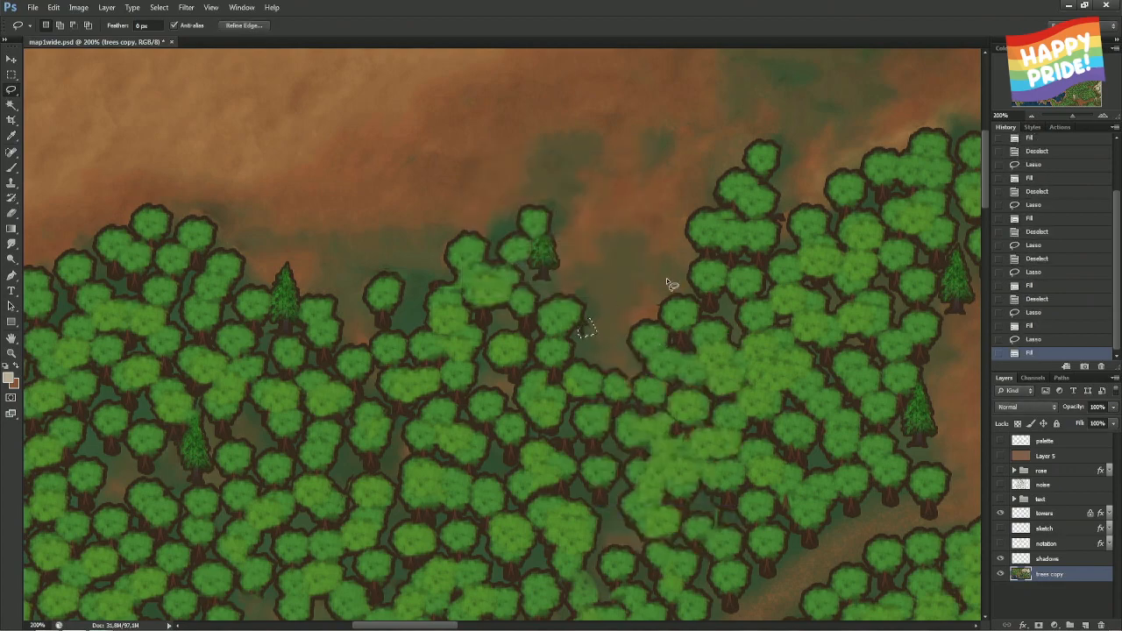
- Refine the selection around the dark speck beside the tree, repeat the Content-Aware fill, and deselect
{"action": "key", "text": "ctrl+plus"}
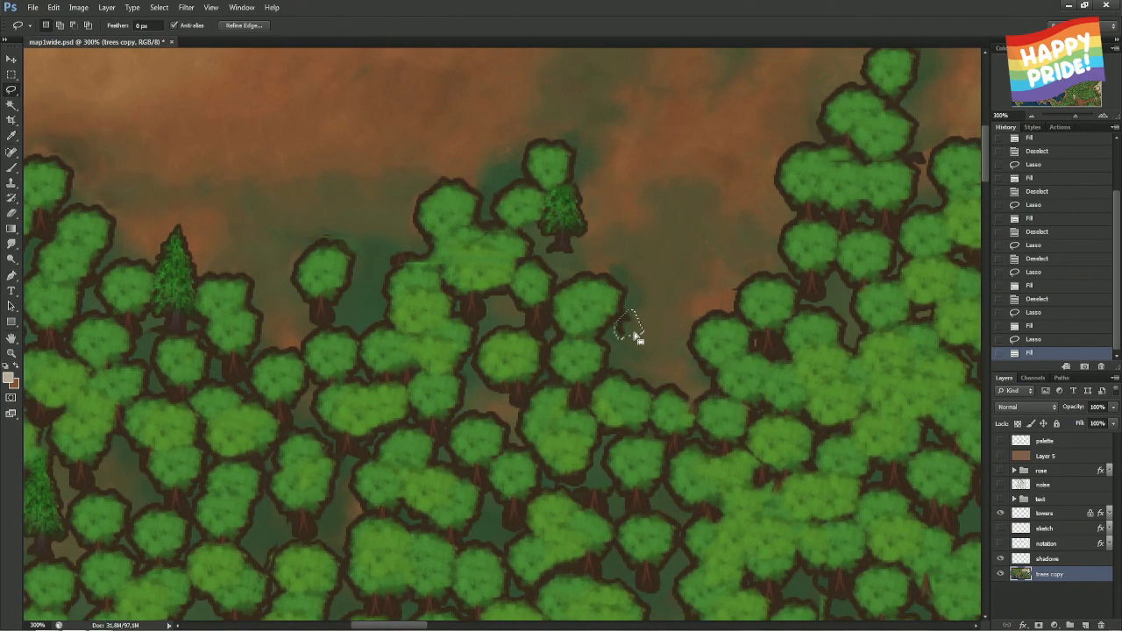
{"action": "key", "text": "ctrl+minus"}
{"action": "key", "text": "ctrl+plus"}
{"action": "mouse_move", "coordinate": [648, 351]}
{"action": "left_mouse_down"}
{"action": "mouse_move", "coordinate": [631, 325]}
{"action": "mouse_move", "coordinate": [624, 347]}
{"action": "left_mouse_up"}
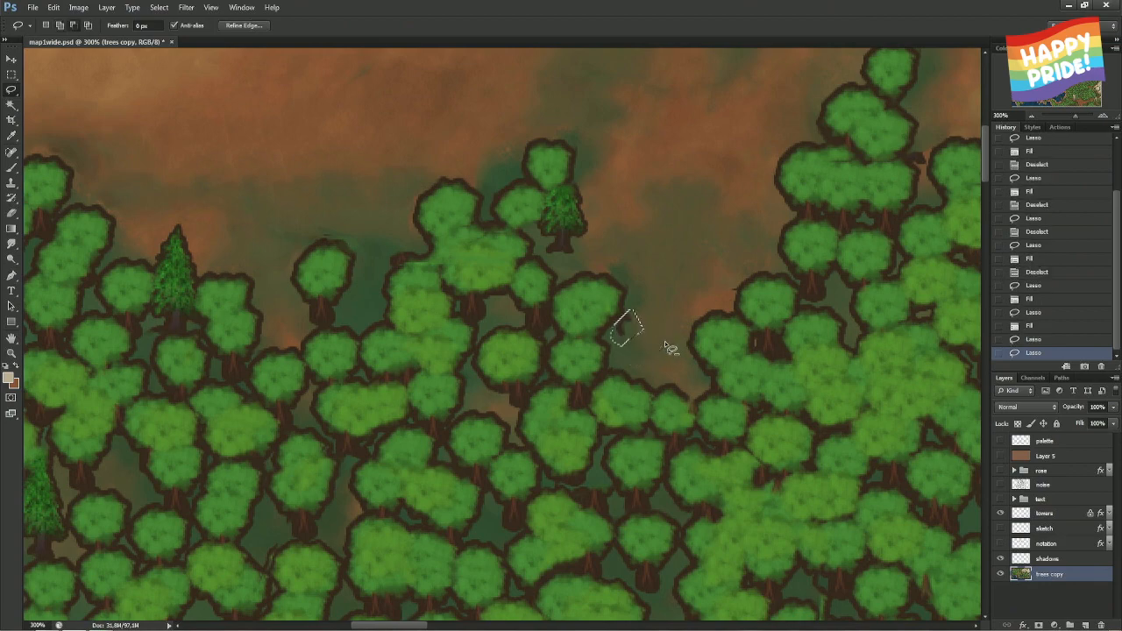
{"action": "left_click_drag", "start_coordinate": [624, 349], "coordinate": [631, 326]}
{"action": "right_click", "coordinate": [622, 321]}
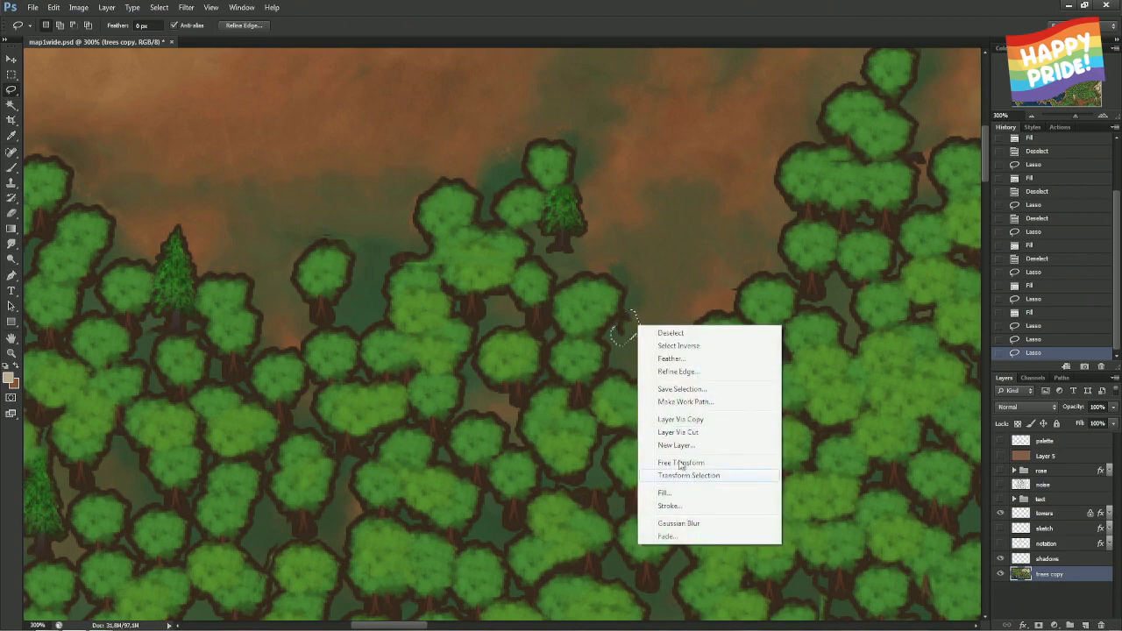
{"action": "left_click", "coordinate": [663, 494]}
{"action": "key", "text": "Return"}
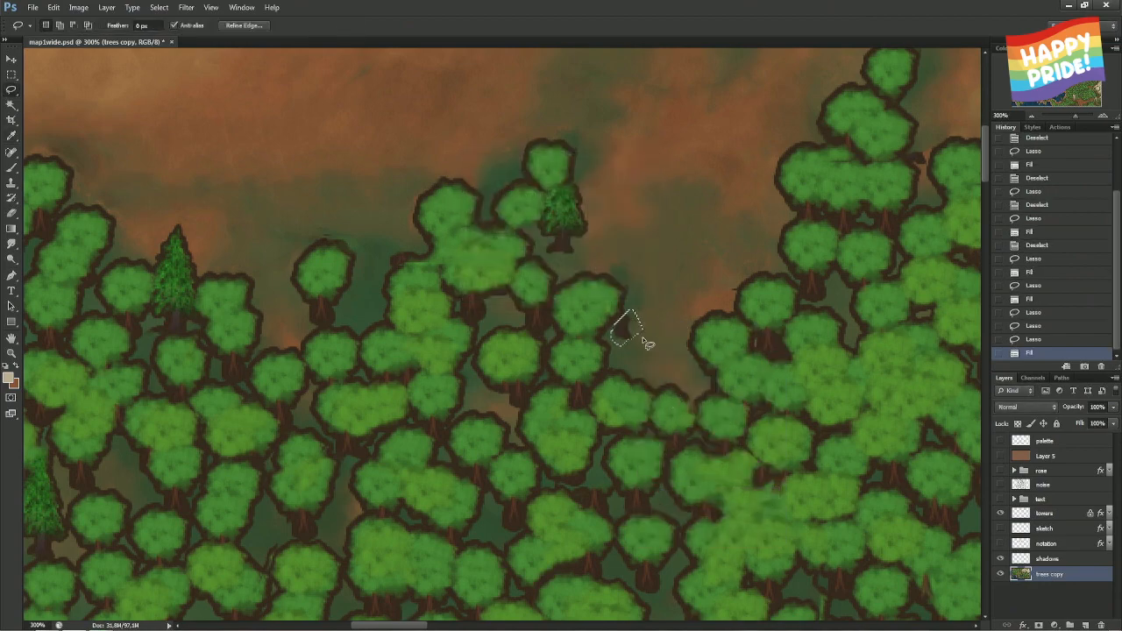
{"action": "key", "text": "ctrl+d"}
- Clone-stamp clean ground over the dark speck beside the notch's western tree and the smudge above the lone round tree
{"action": "key", "text": "s"}
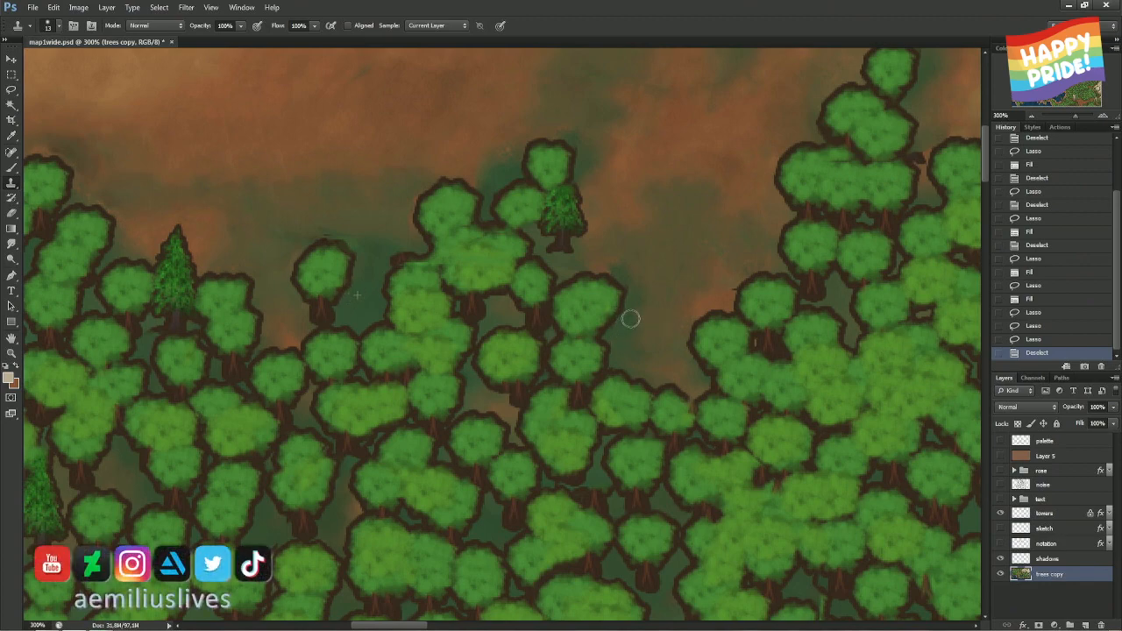
{"action": "left_click", "coordinate": [684, 299]}
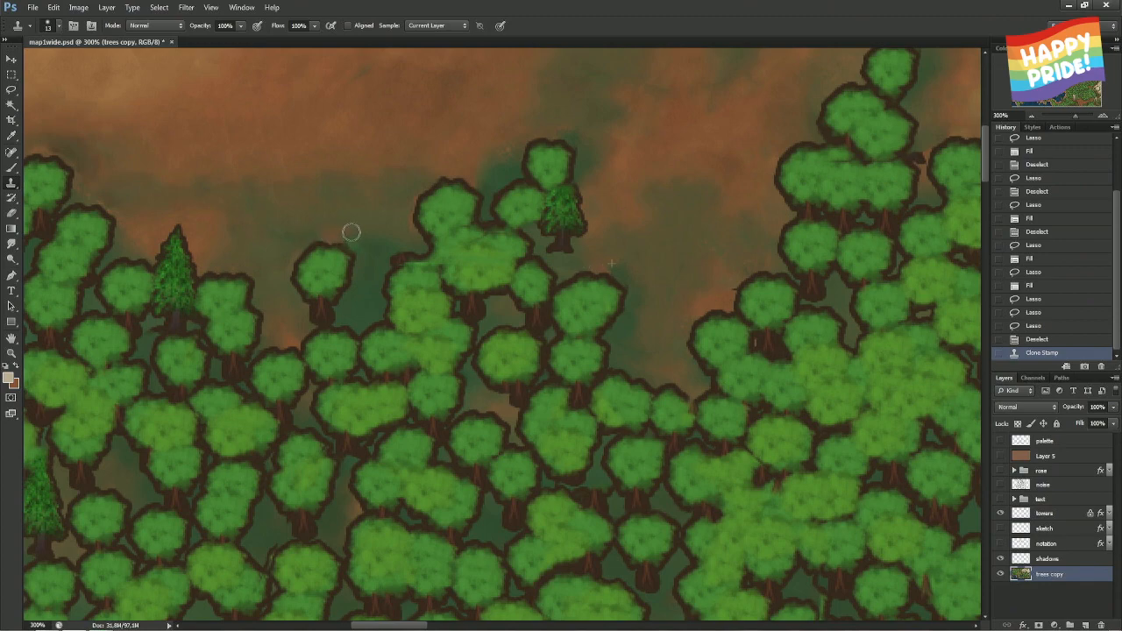
{"action": "left_click", "coordinate": [344, 230]}
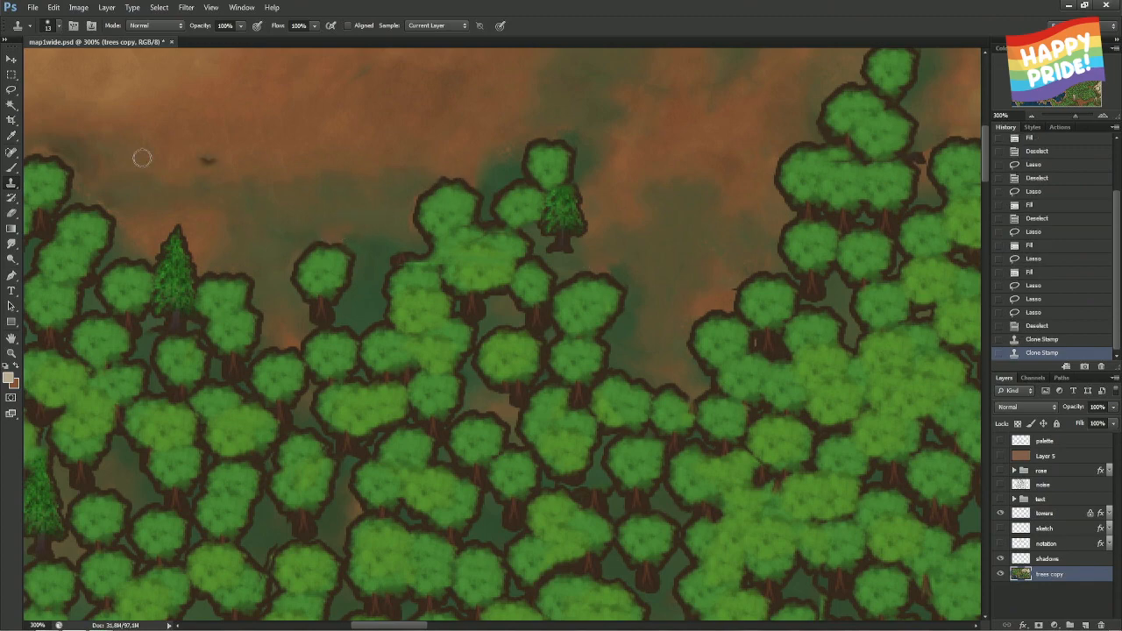
- Use a 12 px Content-Aware Spot Healing Brush to clean up the lone tree's top and the neighbouring crown's flattened edge
{"action": "left_click", "coordinate": [11, 153]}
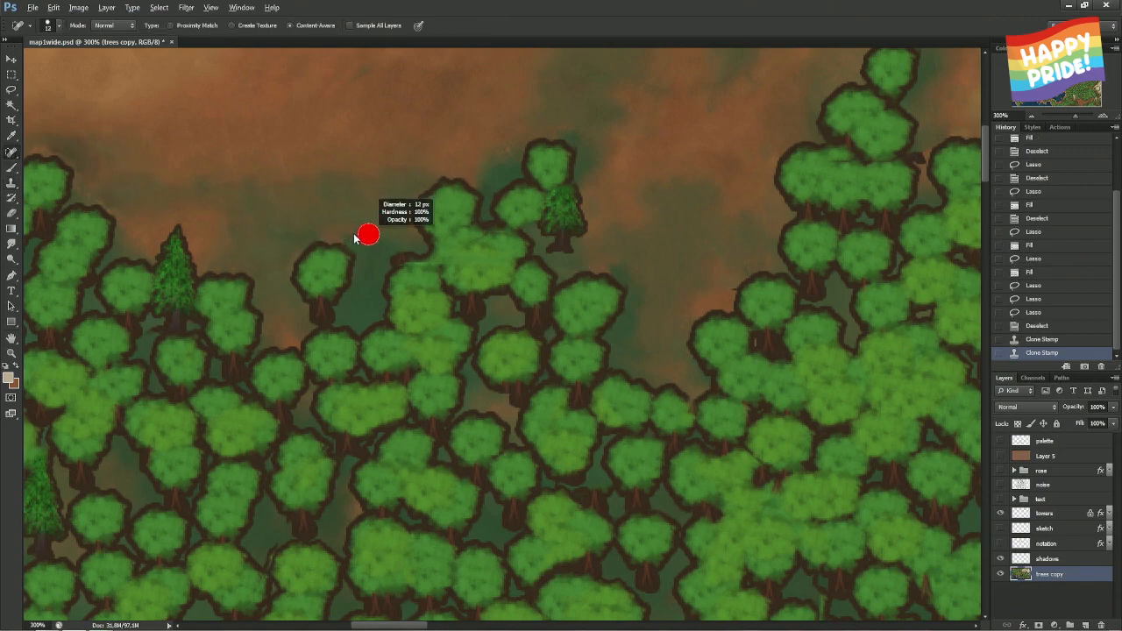
{"action": "mouse_move", "coordinate": [348, 231]}
{"action": "left_mouse_down"}
{"action": "mouse_move", "coordinate": [307, 229]}
{"action": "mouse_move", "coordinate": [361, 231]}
{"action": "mouse_move", "coordinate": [326, 233]}
{"action": "left_mouse_up"}
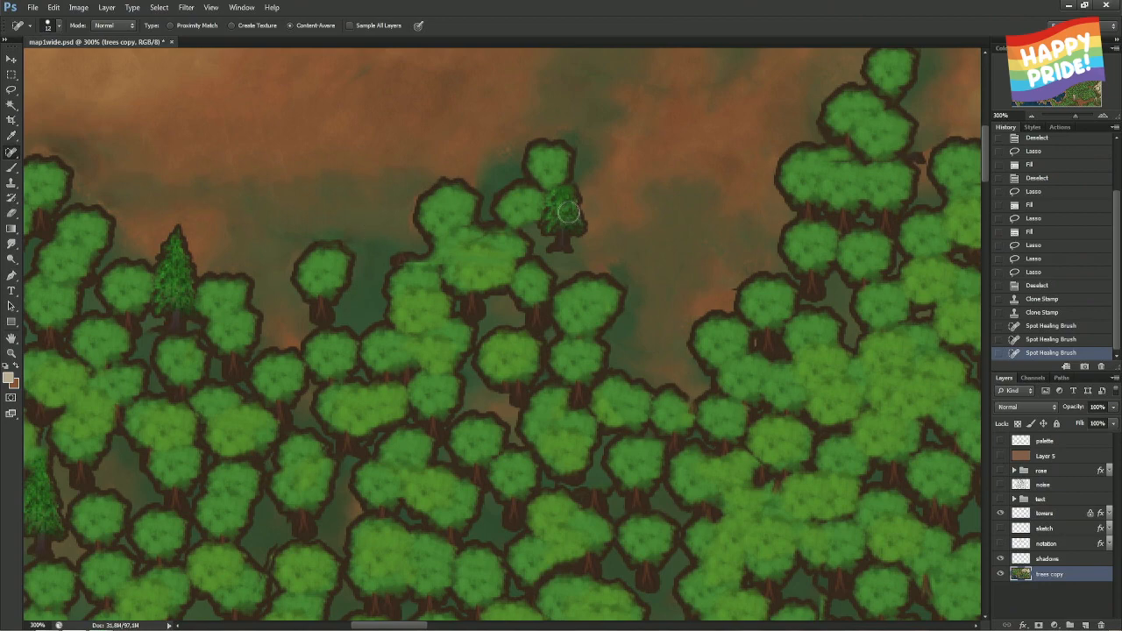
{"action": "mouse_move", "coordinate": [440, 263]}
{"action": "left_mouse_down"}
{"action": "mouse_move", "coordinate": [417, 269]}
{"action": "mouse_move", "coordinate": [392, 254]}
{"action": "left_mouse_up"}
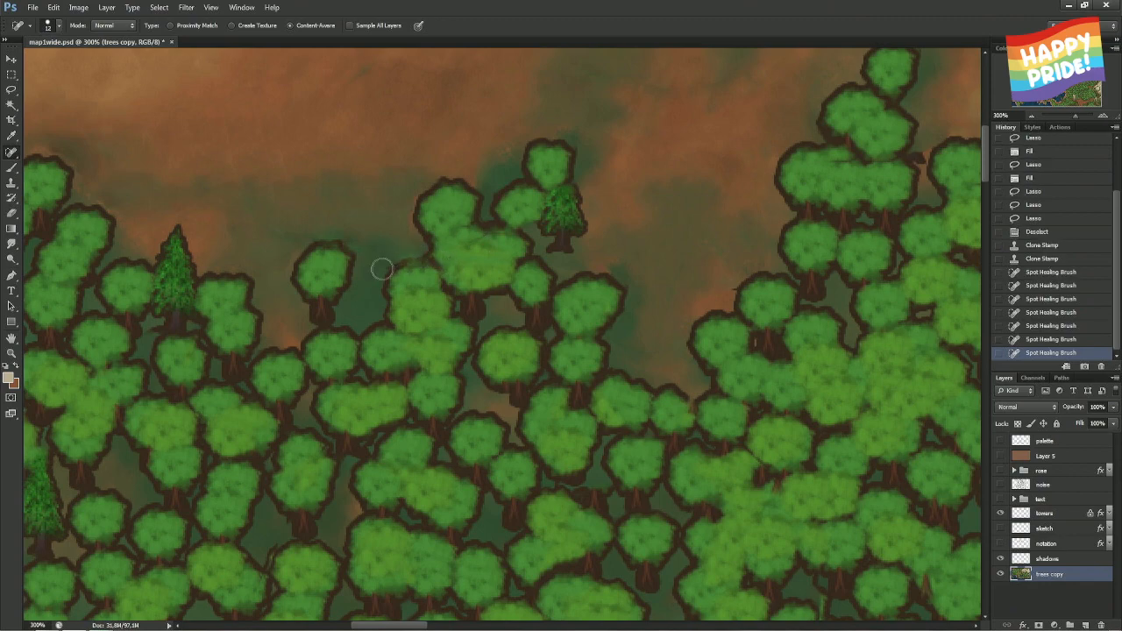
{"action": "mouse_move", "coordinate": [381, 261]}
{"action": "left_mouse_down"}
{"action": "mouse_move", "coordinate": [391, 251]}
{"action": "mouse_move", "coordinate": [445, 277]}
{"action": "left_mouse_up"}
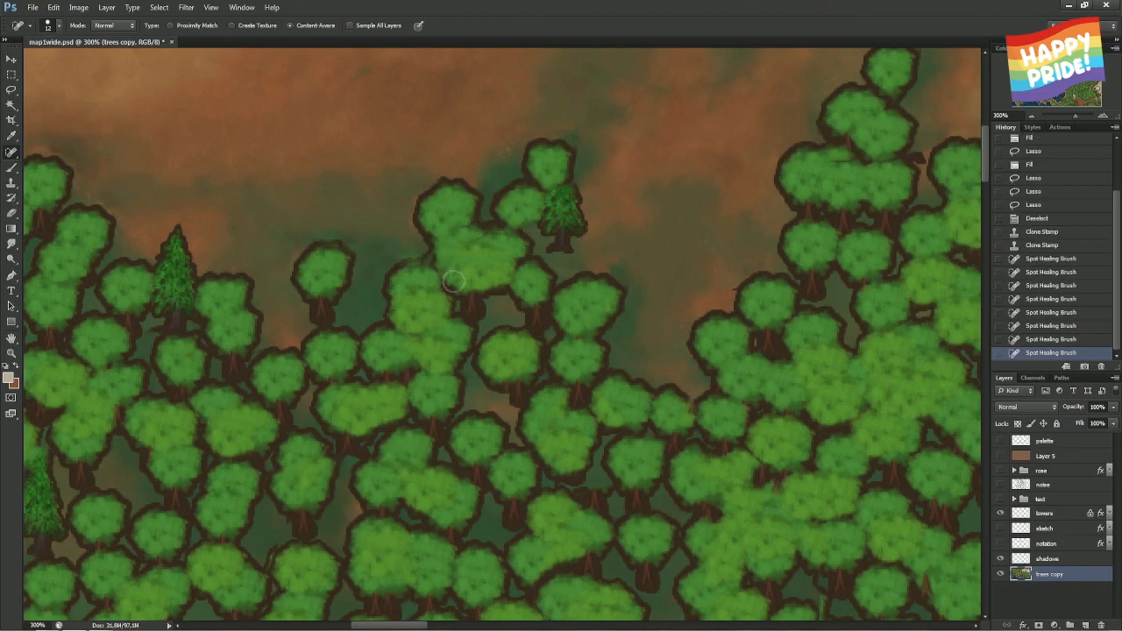
- Paint the Spot Healing Brush over the two round trees and small conifer at the northern fringe to remove them
{"action": "mouse_move", "coordinate": [552, 247]}
{"action": "left_mouse_down"}
{"action": "mouse_move", "coordinate": [549, 249]}
{"action": "mouse_move", "coordinate": [577, 245]}
{"action": "mouse_move", "coordinate": [582, 231]}
{"action": "mouse_move", "coordinate": [569, 155]}
{"action": "left_mouse_up"}
{"action": "mouse_move", "coordinate": [548, 143]}
{"action": "left_mouse_down"}
{"action": "mouse_move", "coordinate": [570, 164]}
{"action": "mouse_move", "coordinate": [565, 150]}
{"action": "mouse_move", "coordinate": [540, 147]}
{"action": "mouse_move", "coordinate": [527, 179]}
{"action": "mouse_move", "coordinate": [497, 203]}
{"action": "mouse_move", "coordinate": [519, 226]}
{"action": "mouse_move", "coordinate": [541, 216]}
{"action": "mouse_move", "coordinate": [545, 233]}
{"action": "mouse_move", "coordinate": [566, 232]}
{"action": "mouse_move", "coordinate": [549, 159]}
{"action": "mouse_move", "coordinate": [518, 210]}
{"action": "mouse_move", "coordinate": [546, 202]}
{"action": "left_mouse_up"}
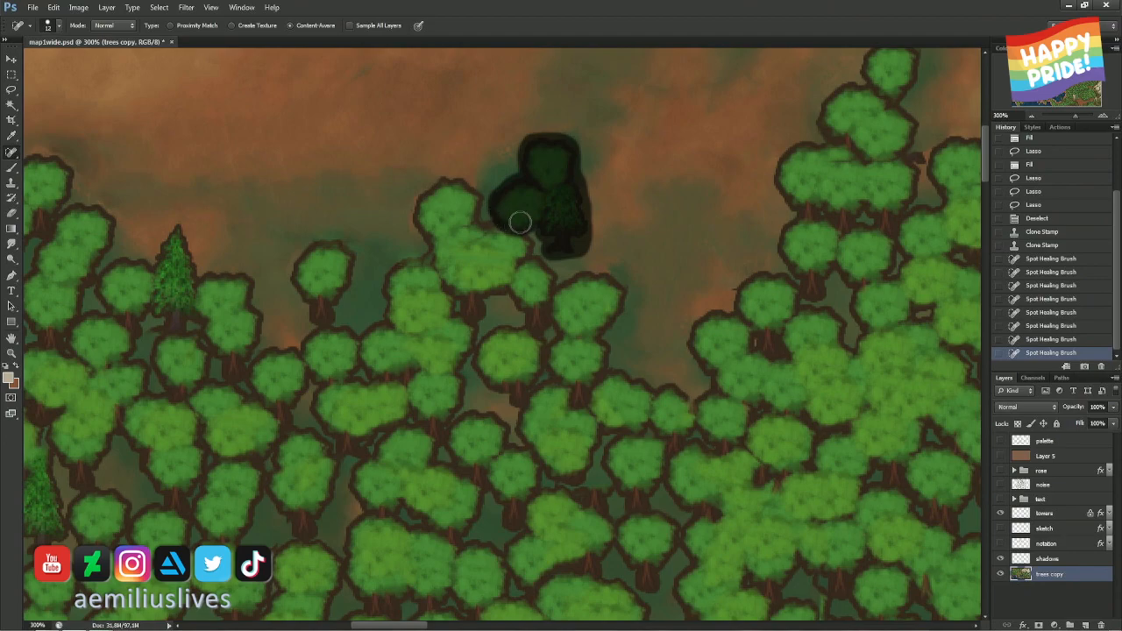
{"action": "left_click_drag", "start_coordinate": [555, 237], "coordinate": [599, 243]}
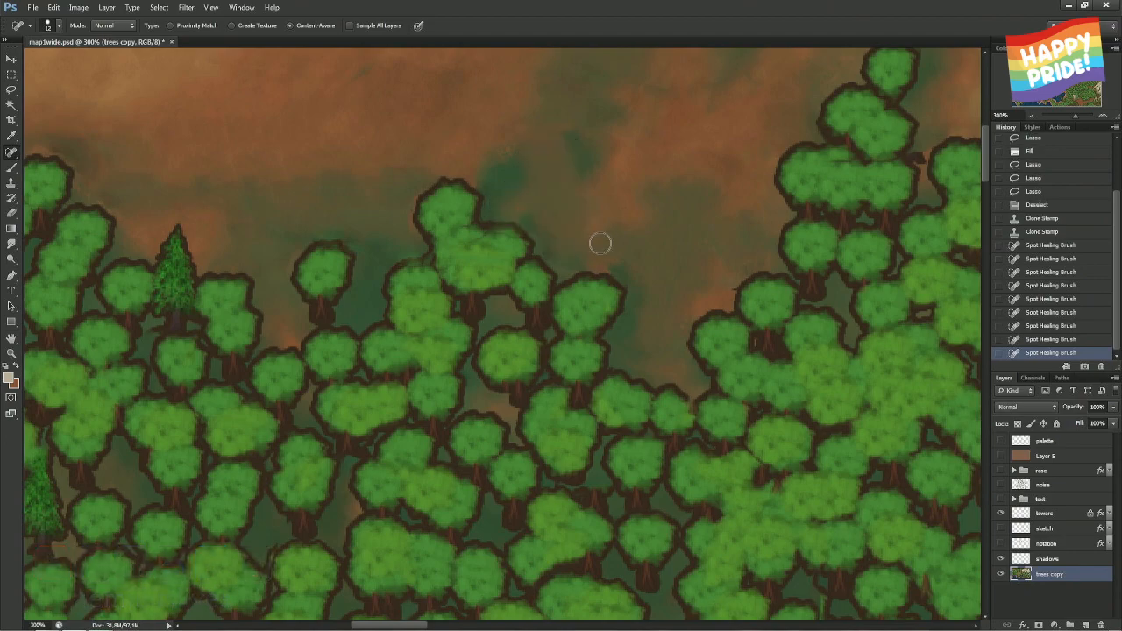
- Spot-heal the upper edge of the round crown east of the tallest tree in the central clump to reshape its outline
{"action": "left_click", "coordinate": [509, 242]}
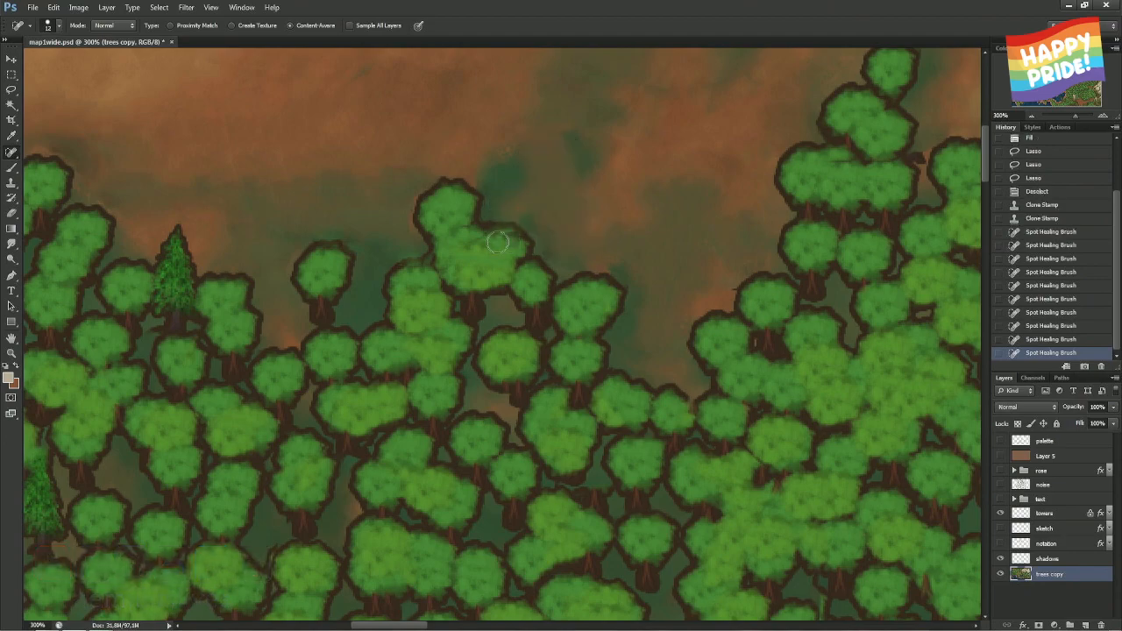
{"action": "left_click", "coordinate": [496, 243]}
{"action": "left_click", "coordinate": [482, 245]}
{"action": "left_click", "coordinate": [500, 240]}
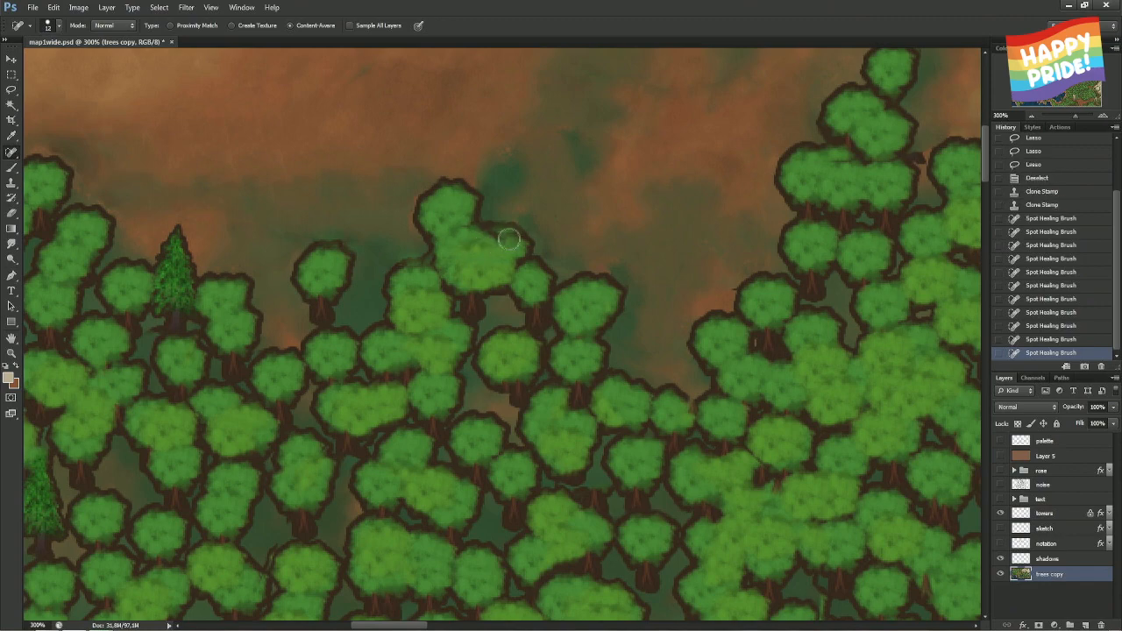
{"action": "left_click", "coordinate": [501, 237]}
{"action": "left_click", "coordinate": [496, 233]}
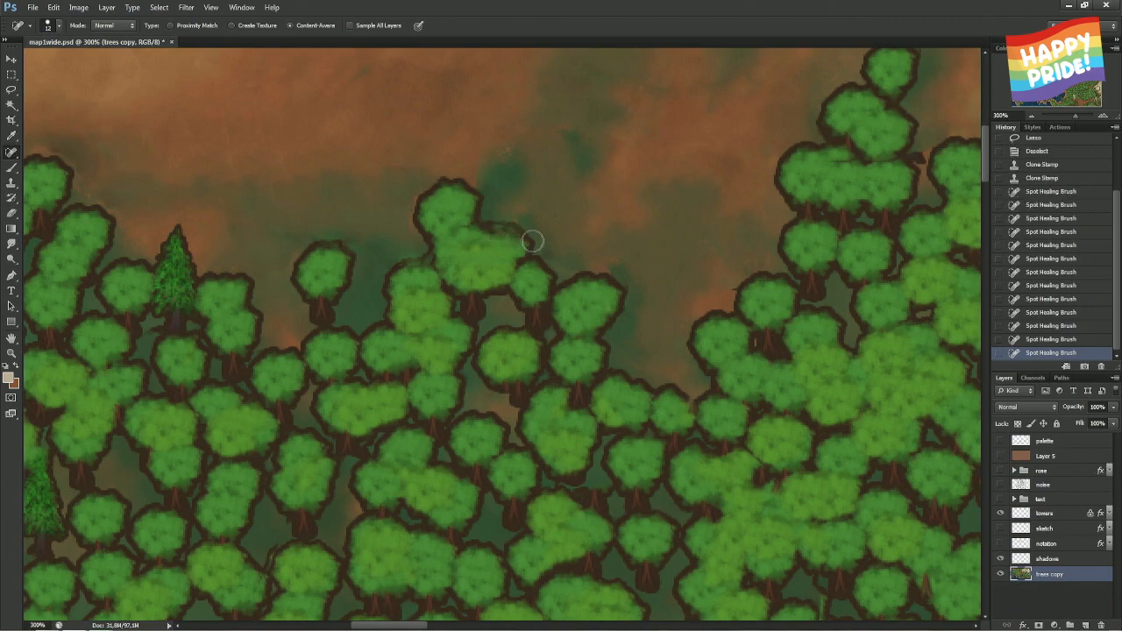
- Spot-heal the small specks in the ground above the central clump and the uneven patches in the bare ground north of it
{"action": "left_click", "coordinate": [511, 153]}
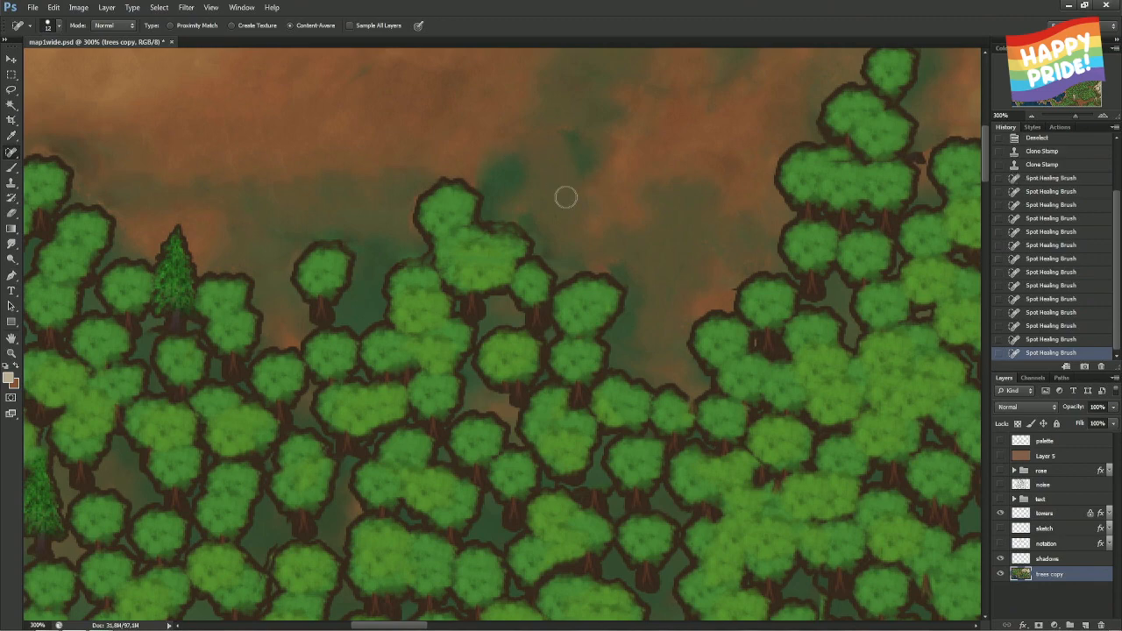
{"action": "left_click", "coordinate": [561, 130]}
{"action": "left_click", "coordinate": [511, 155]}
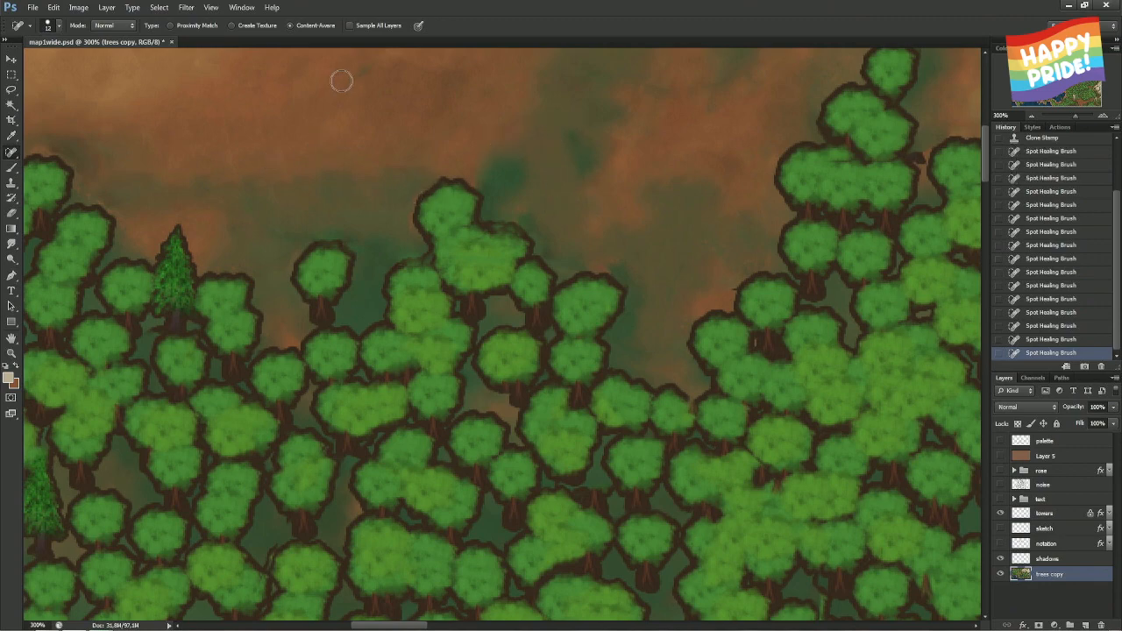
{"action": "left_click_drag", "start_coordinate": [341, 82], "coordinate": [377, 61]}
{"action": "left_click_drag", "start_coordinate": [409, 100], "coordinate": [411, 181]}
{"action": "left_click", "coordinate": [373, 142]}
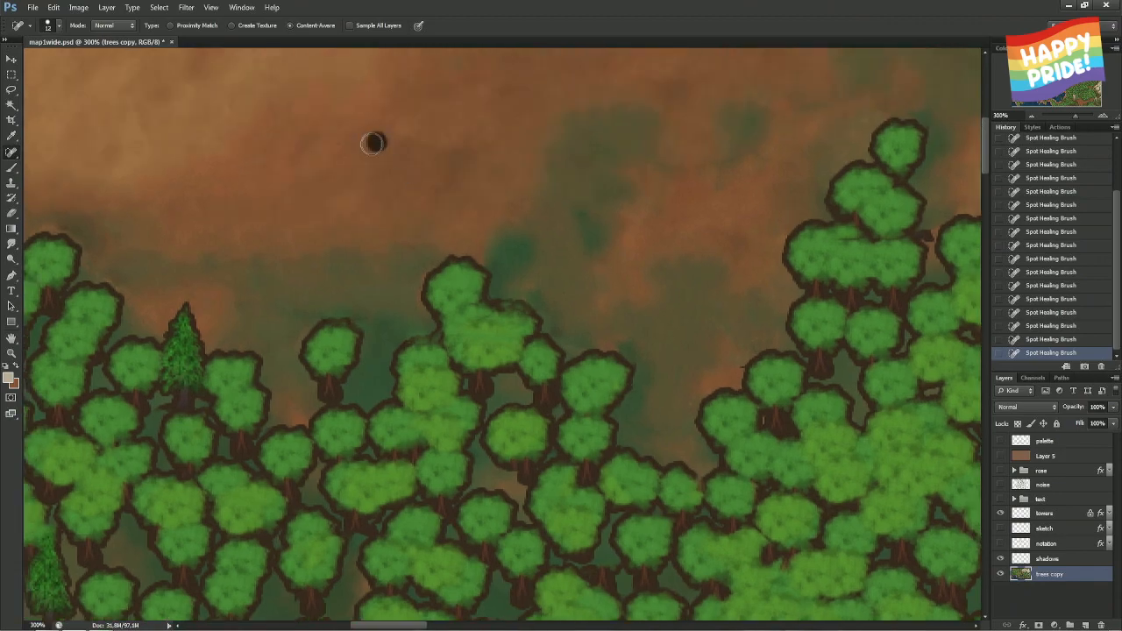
{"action": "mouse_move", "coordinate": [645, 165]}
{"action": "left_mouse_down"}
{"action": "mouse_move", "coordinate": [715, 167]}
{"action": "mouse_move", "coordinate": [756, 143]}
{"action": "left_mouse_up"}
{"action": "left_click_drag", "start_coordinate": [825, 101], "coordinate": [881, 72]}
- Spot-heal the blotchy ground north and northwest of the topmost round tree on the eastern clump with short strokes
{"action": "scroll", "coordinate": [736, 128], "scroll_direction": "up", "scroll_amount": 3}
{"action": "scroll", "coordinate": [736, 128], "scroll_direction": "right", "scroll_amount": 5}
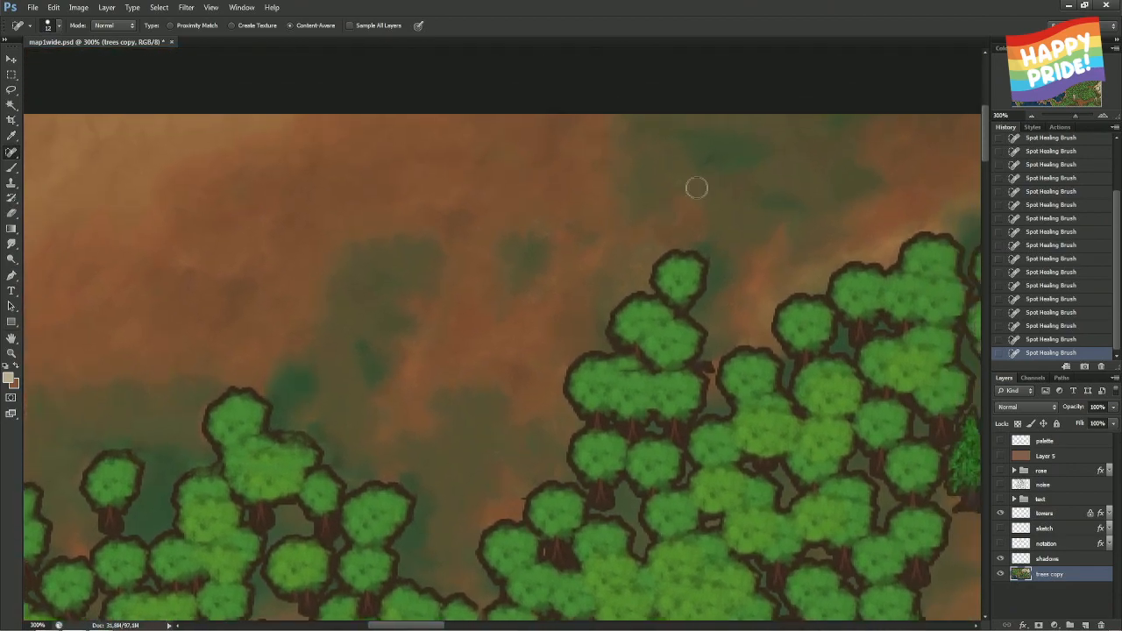
{"action": "left_click_drag", "start_coordinate": [696, 188], "coordinate": [741, 158]}
{"action": "left_click_drag", "start_coordinate": [709, 230], "coordinate": [644, 241]}
{"action": "left_click_drag", "start_coordinate": [542, 229], "coordinate": [519, 219]}
{"action": "left_click_drag", "start_coordinate": [600, 253], "coordinate": [576, 266]}
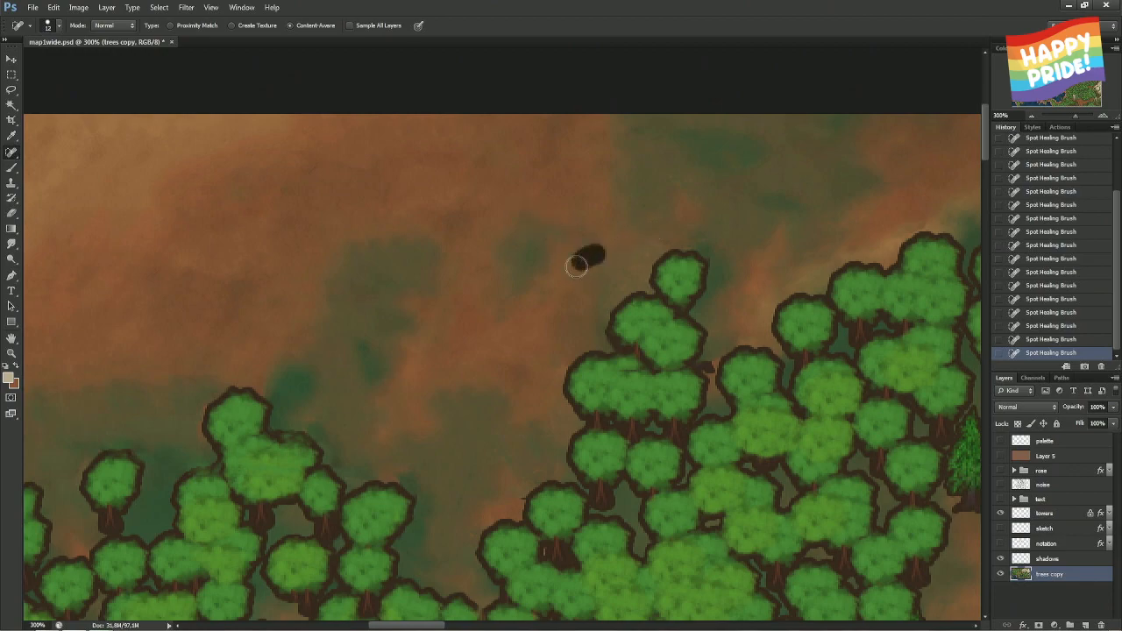
{"action": "left_click_drag", "start_coordinate": [646, 243], "coordinate": [601, 283]}
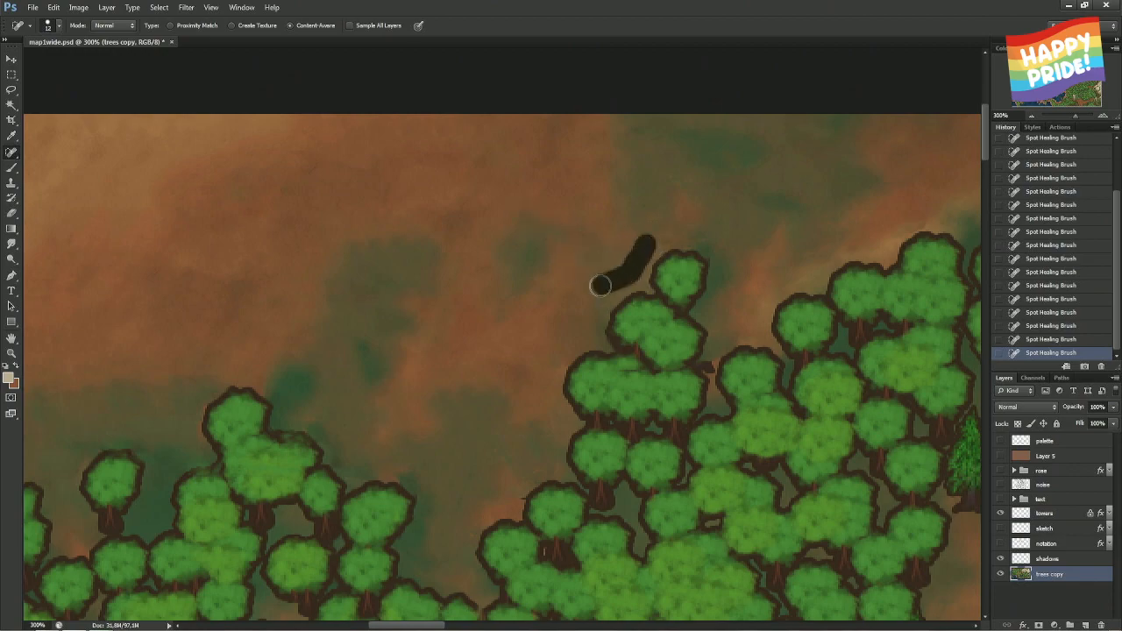
{"action": "left_click_drag", "start_coordinate": [642, 228], "coordinate": [592, 216]}
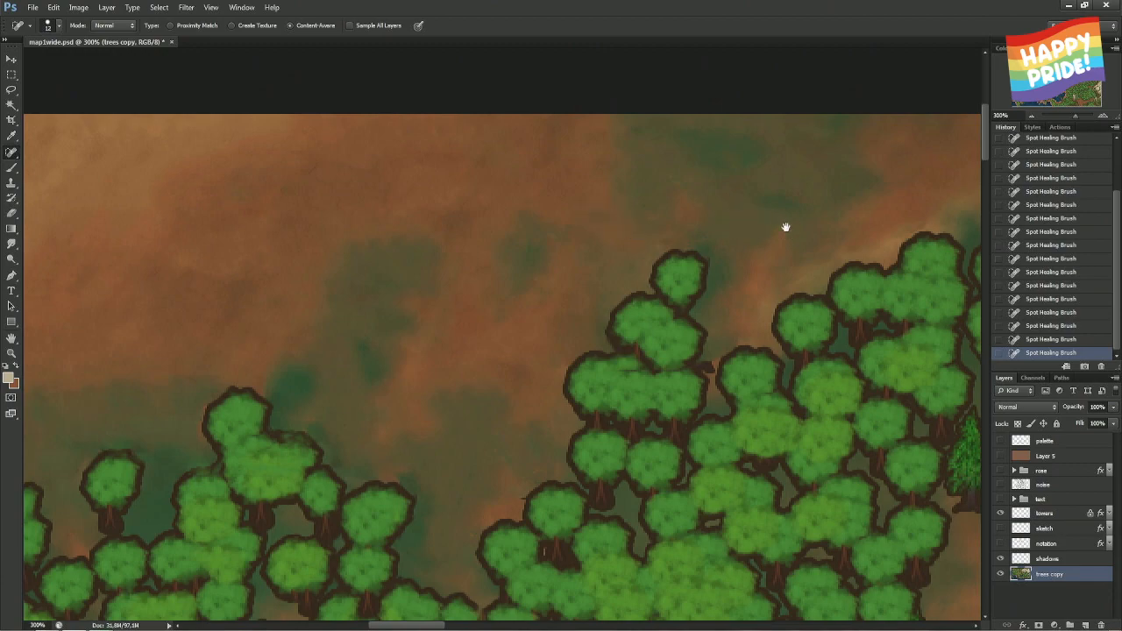
- Enlarge the Spot Healing Brush to 27 px and blend the green and brown ground along the map's northern edge above the eastern trees
{"action": "mouse_move", "coordinate": [785, 227]}
{"action": "left_mouse_down"}
{"action": "mouse_move", "coordinate": [634, 220]}
{"action": "mouse_move", "coordinate": [594, 205]}
{"action": "left_mouse_up"}
{"action": "right_click", "coordinate": [488, 202], "text": "alt"}
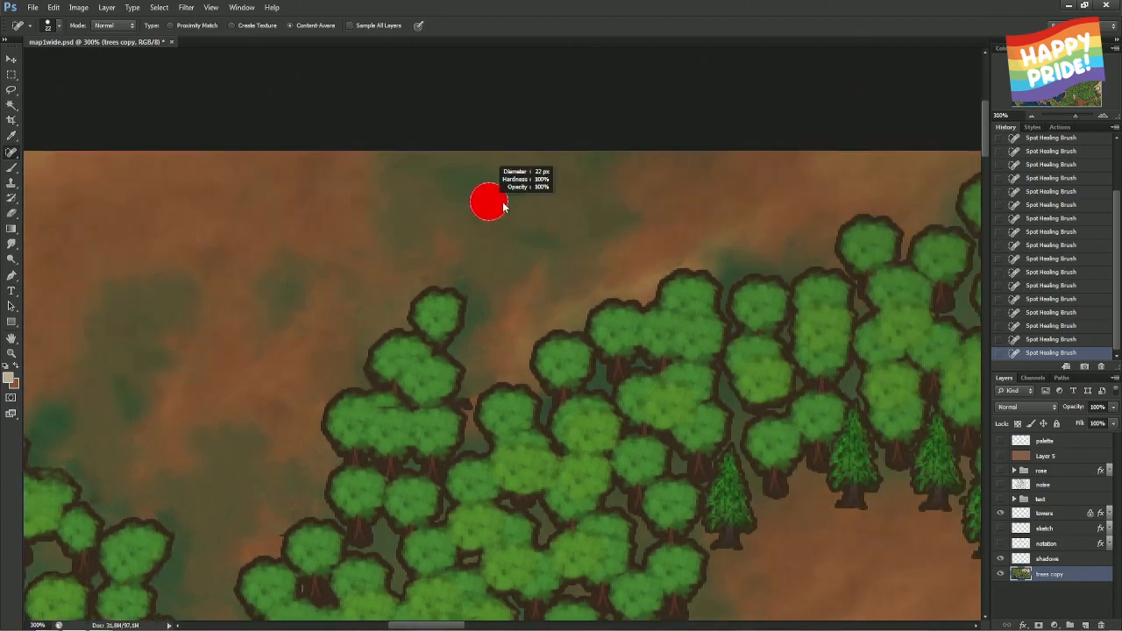
{"action": "mouse_move", "coordinate": [376, 177]}
{"action": "left_mouse_down"}
{"action": "mouse_move", "coordinate": [672, 197]}
{"action": "mouse_move", "coordinate": [370, 212]}
{"action": "mouse_move", "coordinate": [376, 222]}
{"action": "mouse_move", "coordinate": [654, 225]}
{"action": "mouse_move", "coordinate": [345, 227]}
{"action": "mouse_move", "coordinate": [604, 196]}
{"action": "mouse_move", "coordinate": [656, 203]}
{"action": "mouse_move", "coordinate": [624, 177]}
{"action": "mouse_move", "coordinate": [366, 172]}
{"action": "mouse_move", "coordinate": [700, 155]}
{"action": "mouse_move", "coordinate": [719, 156]}
{"action": "mouse_move", "coordinate": [729, 182]}
{"action": "left_mouse_up"}
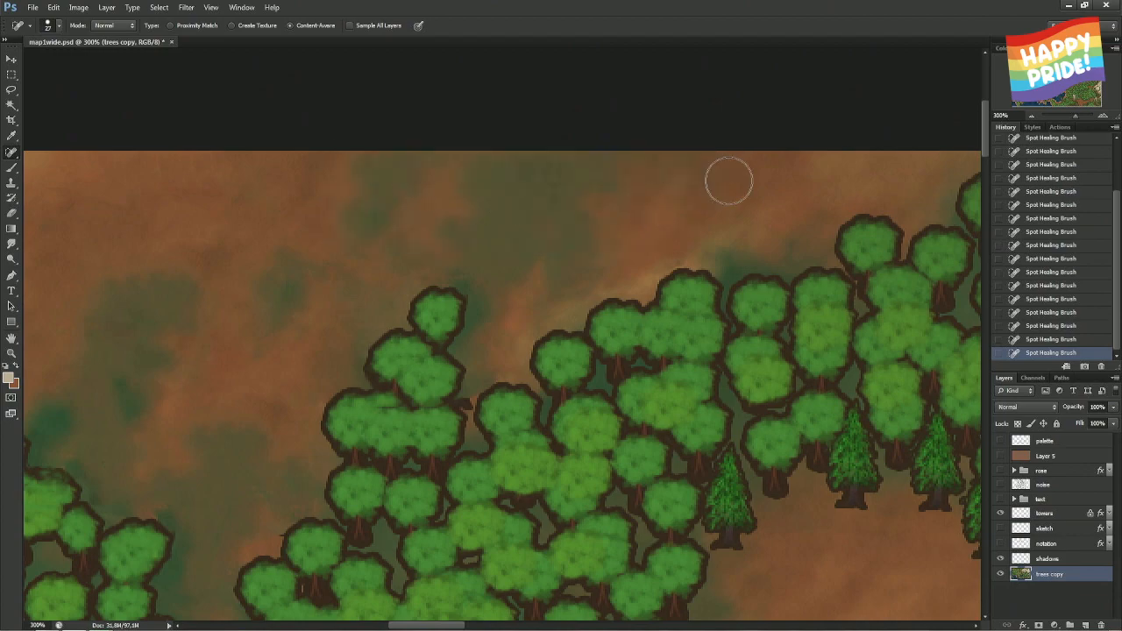
{"action": "mouse_move", "coordinate": [570, 268]}
{"action": "left_mouse_down"}
{"action": "mouse_move", "coordinate": [647, 218]}
{"action": "mouse_move", "coordinate": [601, 216]}
{"action": "left_mouse_up"}
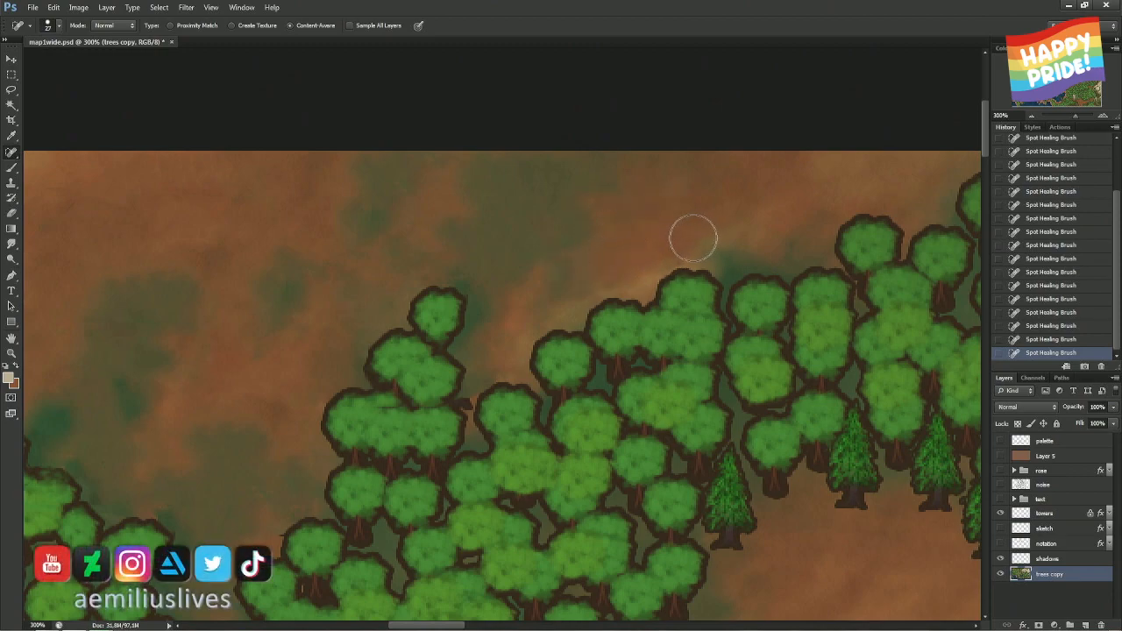
{"action": "mouse_move", "coordinate": [693, 237]}
{"action": "left_mouse_down"}
{"action": "mouse_move", "coordinate": [732, 229]}
{"action": "mouse_move", "coordinate": [786, 177]}
{"action": "mouse_move", "coordinate": [882, 150]}
{"action": "left_mouse_up"}
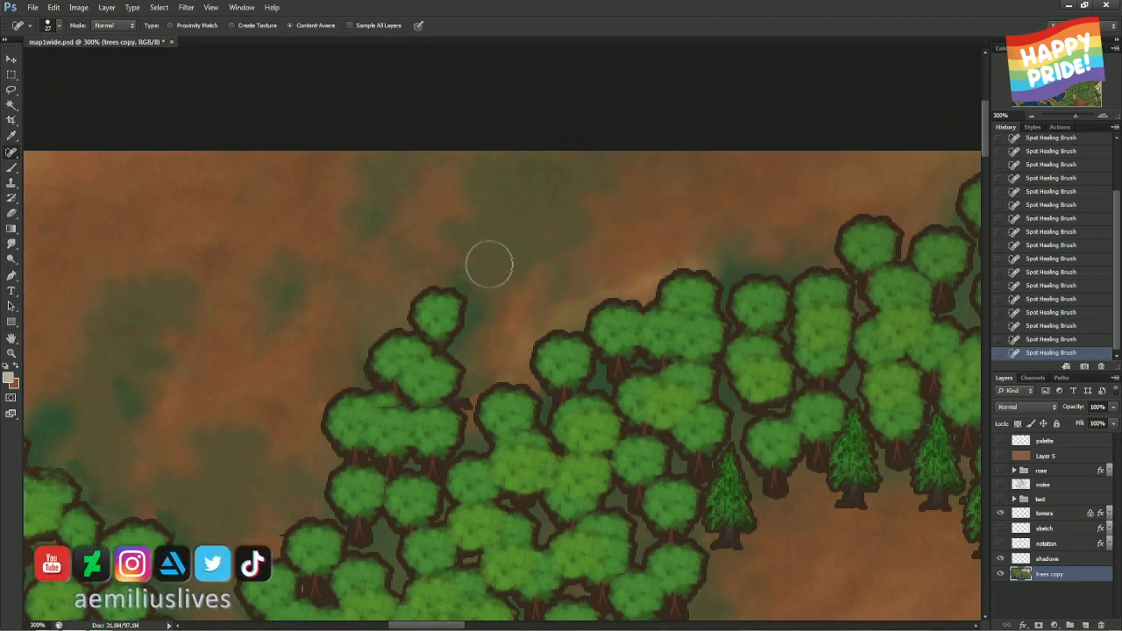
{"action": "mouse_move", "coordinate": [491, 258]}
{"action": "left_mouse_down"}
{"action": "mouse_move", "coordinate": [412, 276]}
{"action": "mouse_move", "coordinate": [384, 299]}
{"action": "mouse_move", "coordinate": [433, 270]}
{"action": "mouse_move", "coordinate": [504, 276]}
{"action": "left_mouse_up"}
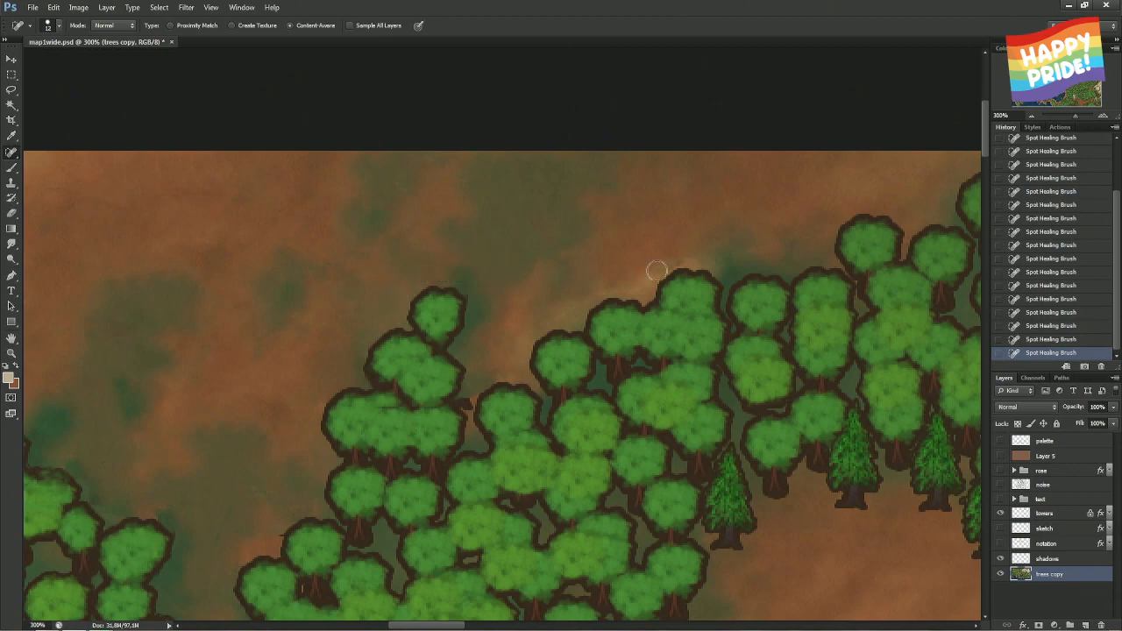
- Use a 12 px Spot Healing Brush to blend the pale ground above the eastern trees and the dark ground above the western forest
{"action": "mouse_move", "coordinate": [645, 271]}
{"action": "left_mouse_down"}
{"action": "mouse_move", "coordinate": [719, 257]}
{"action": "mouse_move", "coordinate": [663, 251]}
{"action": "mouse_move", "coordinate": [654, 255]}
{"action": "mouse_move", "coordinate": [706, 254]}
{"action": "left_mouse_up"}
{"action": "left_click_drag", "start_coordinate": [307, 260], "coordinate": [749, 206]}
{"action": "left_click_drag", "start_coordinate": [243, 254], "coordinate": [545, 279]}
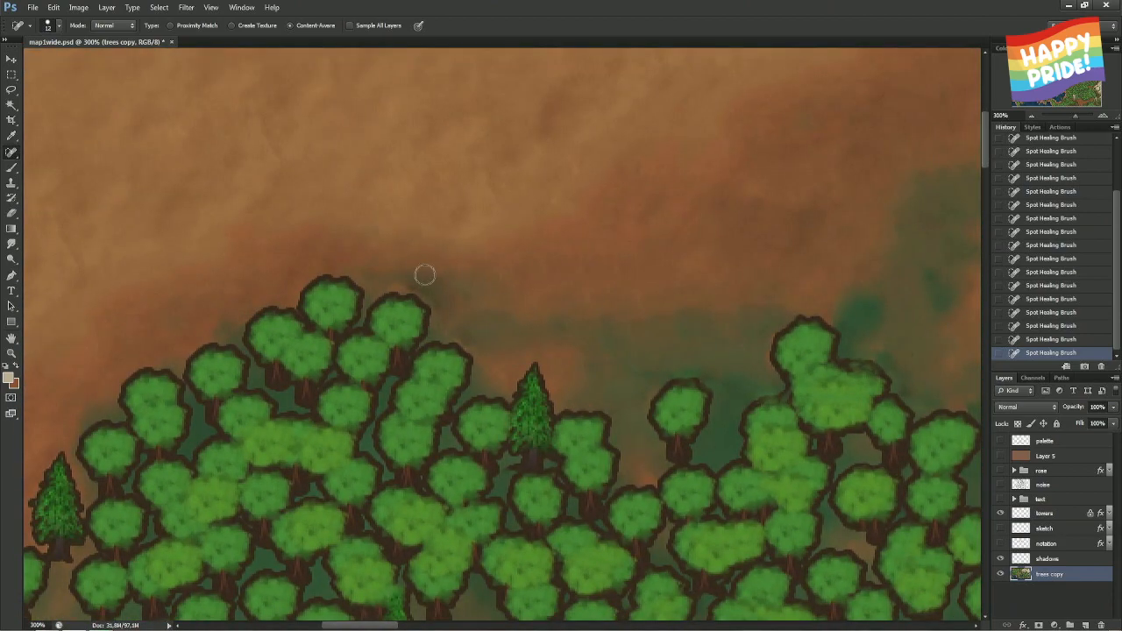
{"action": "mouse_move", "coordinate": [424, 275]}
{"action": "left_mouse_down"}
{"action": "mouse_move", "coordinate": [386, 261]}
{"action": "mouse_move", "coordinate": [458, 266]}
{"action": "mouse_move", "coordinate": [412, 258]}
{"action": "mouse_move", "coordinate": [389, 269]}
{"action": "mouse_move", "coordinate": [359, 248]}
{"action": "mouse_move", "coordinate": [426, 251]}
{"action": "mouse_move", "coordinate": [459, 314]}
{"action": "mouse_move", "coordinate": [499, 337]}
{"action": "mouse_move", "coordinate": [475, 298]}
{"action": "left_mouse_up"}
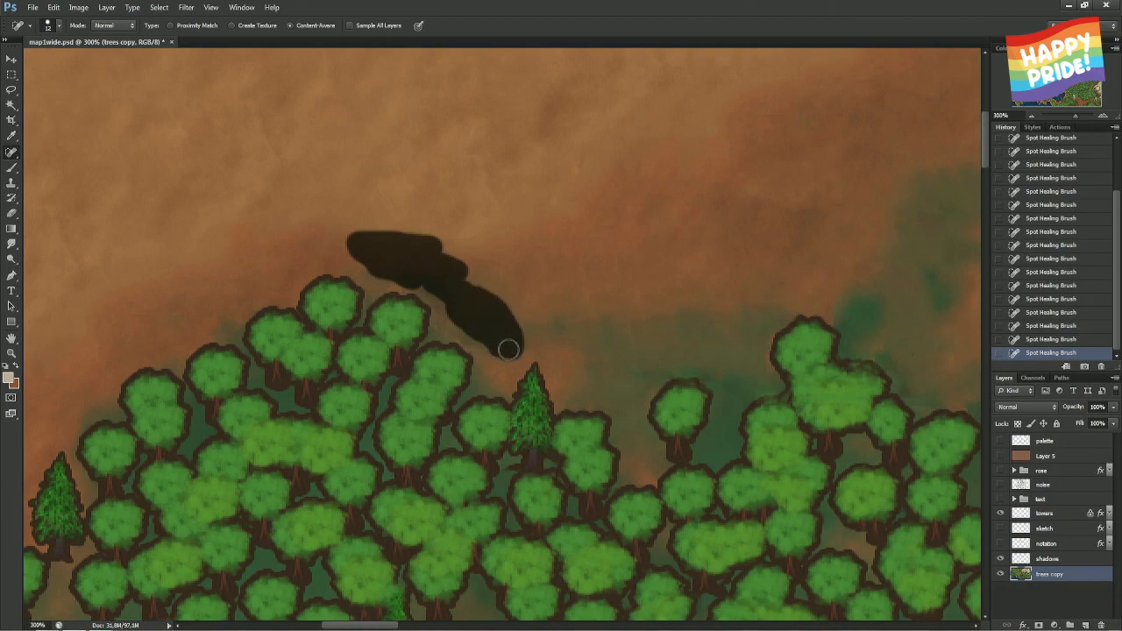
{"action": "mouse_move", "coordinate": [508, 350]}
{"action": "left_mouse_down"}
{"action": "mouse_move", "coordinate": [546, 342]}
{"action": "mouse_move", "coordinate": [512, 341]}
{"action": "mouse_move", "coordinate": [573, 365]}
{"action": "mouse_move", "coordinate": [562, 298]}
{"action": "mouse_move", "coordinate": [569, 347]}
{"action": "mouse_move", "coordinate": [496, 309]}
{"action": "mouse_move", "coordinate": [577, 320]}
{"action": "mouse_move", "coordinate": [549, 284]}
{"action": "mouse_move", "coordinate": [522, 308]}
{"action": "mouse_move", "coordinate": [494, 294]}
{"action": "mouse_move", "coordinate": [564, 310]}
{"action": "mouse_move", "coordinate": [459, 277]}
{"action": "mouse_move", "coordinate": [546, 308]}
{"action": "mouse_move", "coordinate": [509, 318]}
{"action": "mouse_move", "coordinate": [641, 334]}
{"action": "mouse_move", "coordinate": [743, 302]}
{"action": "mouse_move", "coordinate": [595, 293]}
{"action": "mouse_move", "coordinate": [563, 303]}
{"action": "mouse_move", "coordinate": [666, 269]}
{"action": "mouse_move", "coordinate": [547, 270]}
{"action": "mouse_move", "coordinate": [531, 284]}
{"action": "mouse_move", "coordinate": [674, 221]}
{"action": "mouse_move", "coordinate": [721, 236]}
{"action": "mouse_move", "coordinate": [702, 268]}
{"action": "mouse_move", "coordinate": [632, 239]}
{"action": "mouse_move", "coordinate": [739, 275]}
{"action": "left_mouse_up"}
- Spot-heal the dark ground at the map's western edge and beside the forest's northwestern tip with a larger brush
{"action": "key", "text": "ctrl+1"}
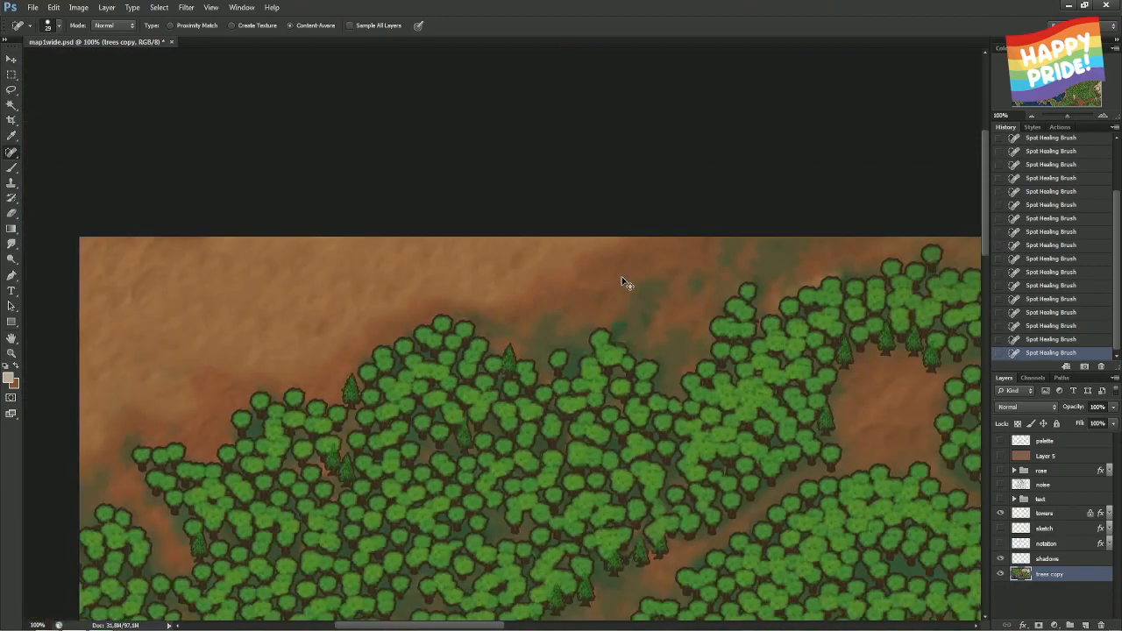
{"action": "left_click_drag", "start_coordinate": [616, 357], "coordinate": [538, 243]}
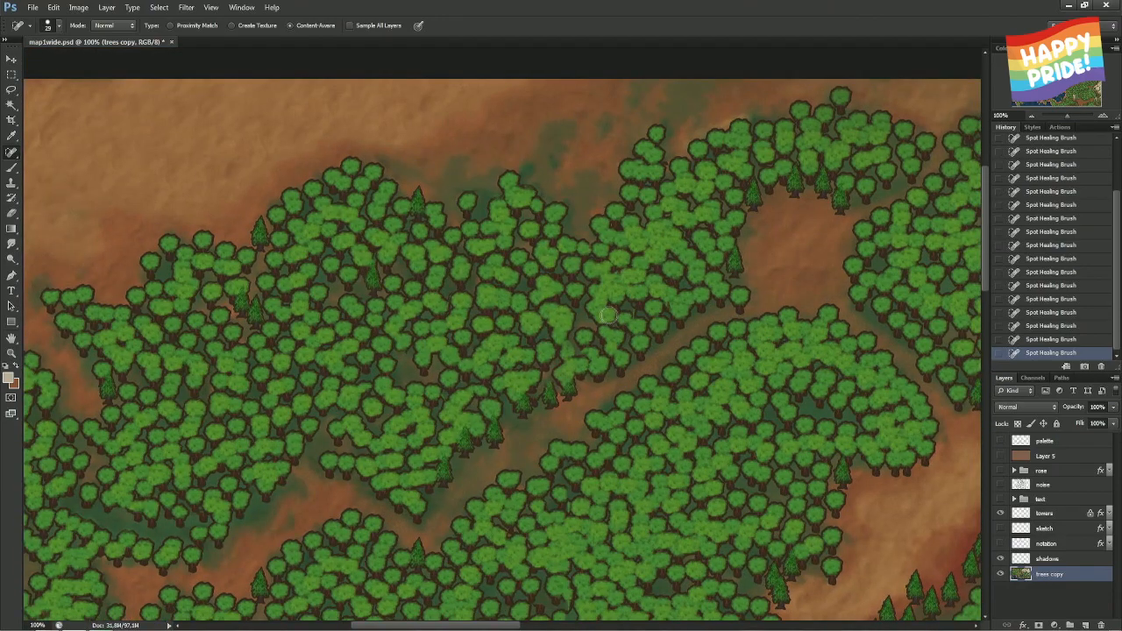
{"action": "left_click_drag", "start_coordinate": [610, 370], "coordinate": [709, 251]}
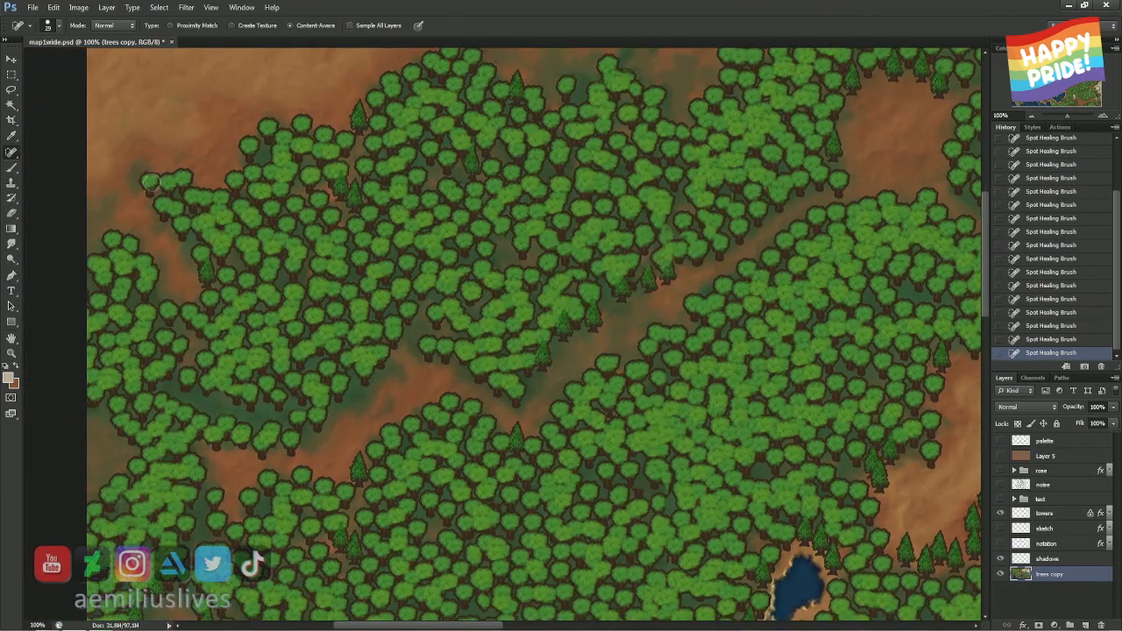
{"action": "left_click_drag", "start_coordinate": [114, 191], "coordinate": [107, 208]}
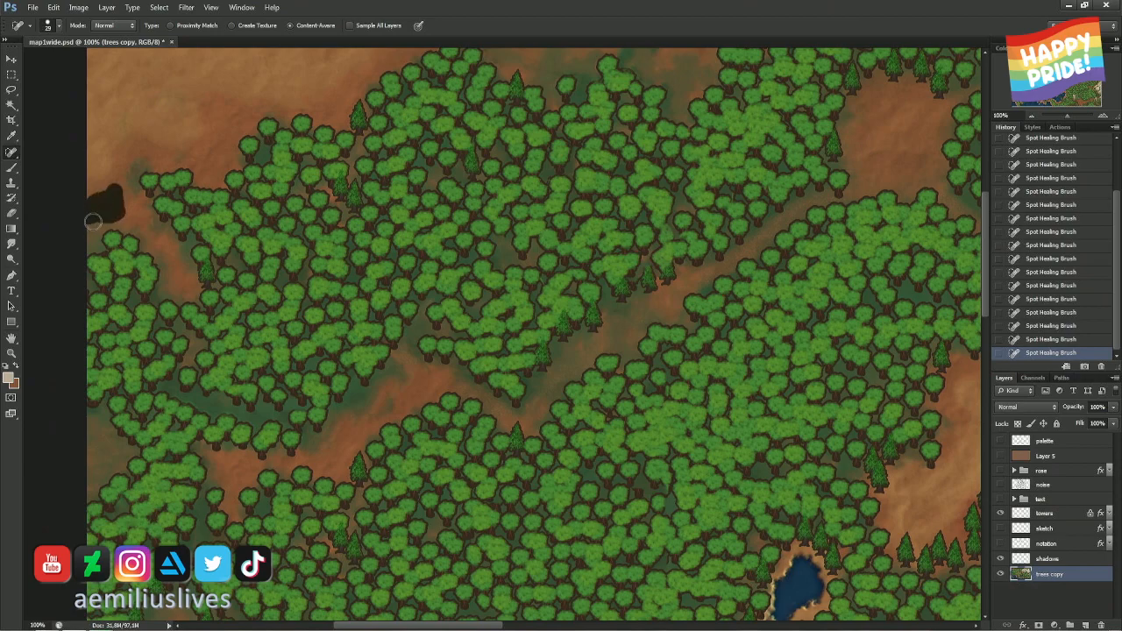
{"action": "left_click_drag", "start_coordinate": [88, 229], "coordinate": [88, 231]}
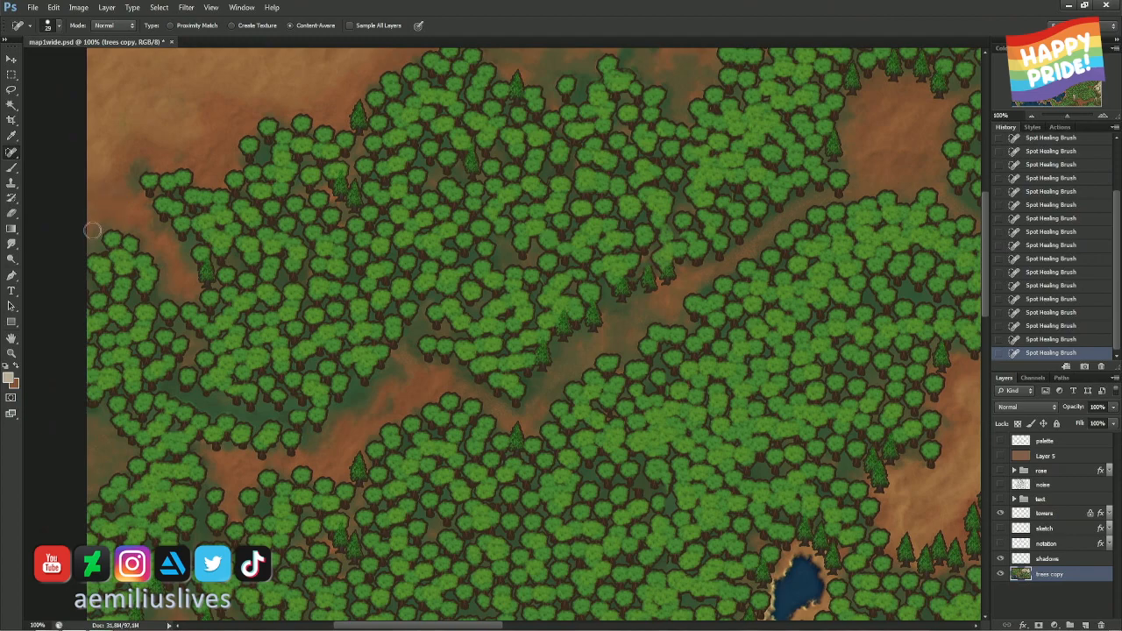
{"action": "left_click_drag", "start_coordinate": [123, 182], "coordinate": [146, 151]}
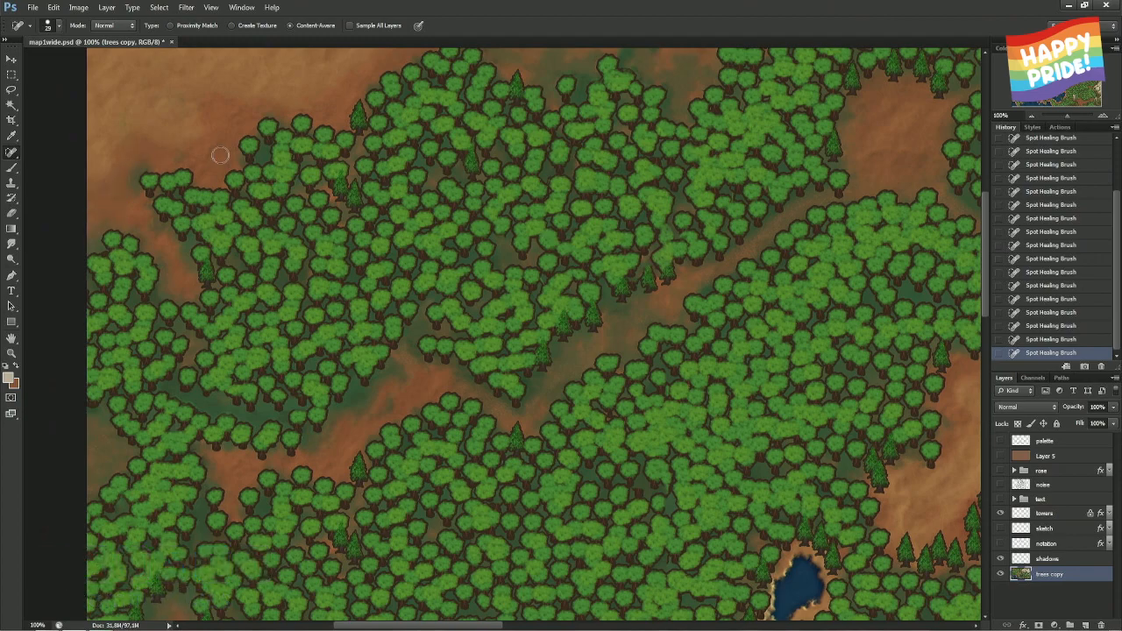
- Set the Spot Healing Brush to 57 px and paint out the green ground patches north of the notch and at the map's northern edge
{"action": "left_click_drag", "start_coordinate": [370, 146], "coordinate": [250, 187]}
{"action": "scroll", "coordinate": [523, 128], "scroll_direction": "up", "scroll_amount": 3}
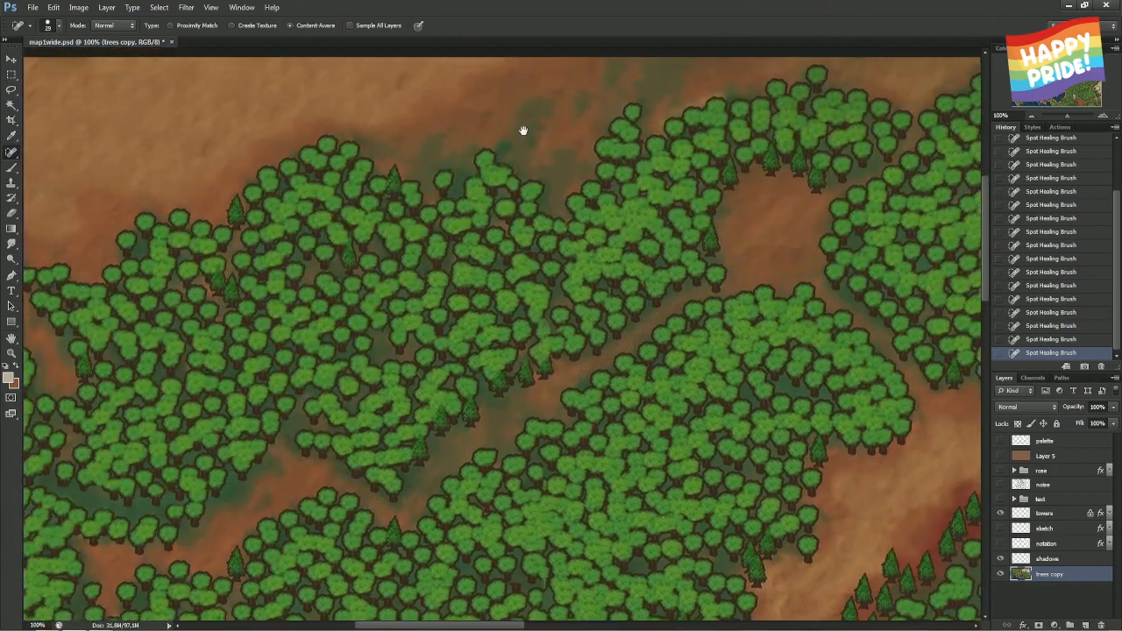
{"action": "right_click", "coordinate": [537, 151], "text": "alt"}
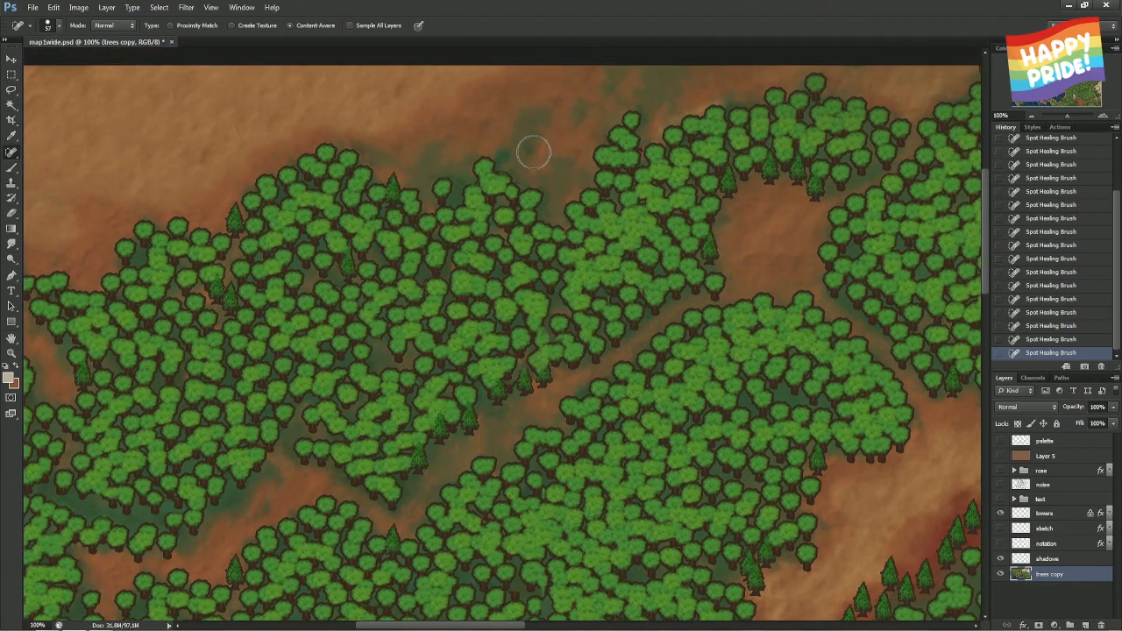
{"action": "mouse_move", "coordinate": [531, 150]}
{"action": "left_mouse_down"}
{"action": "mouse_move", "coordinate": [538, 116]}
{"action": "mouse_move", "coordinate": [525, 116]}
{"action": "mouse_move", "coordinate": [530, 132]}
{"action": "mouse_move", "coordinate": [583, 109]}
{"action": "mouse_move", "coordinate": [556, 149]}
{"action": "left_mouse_up"}
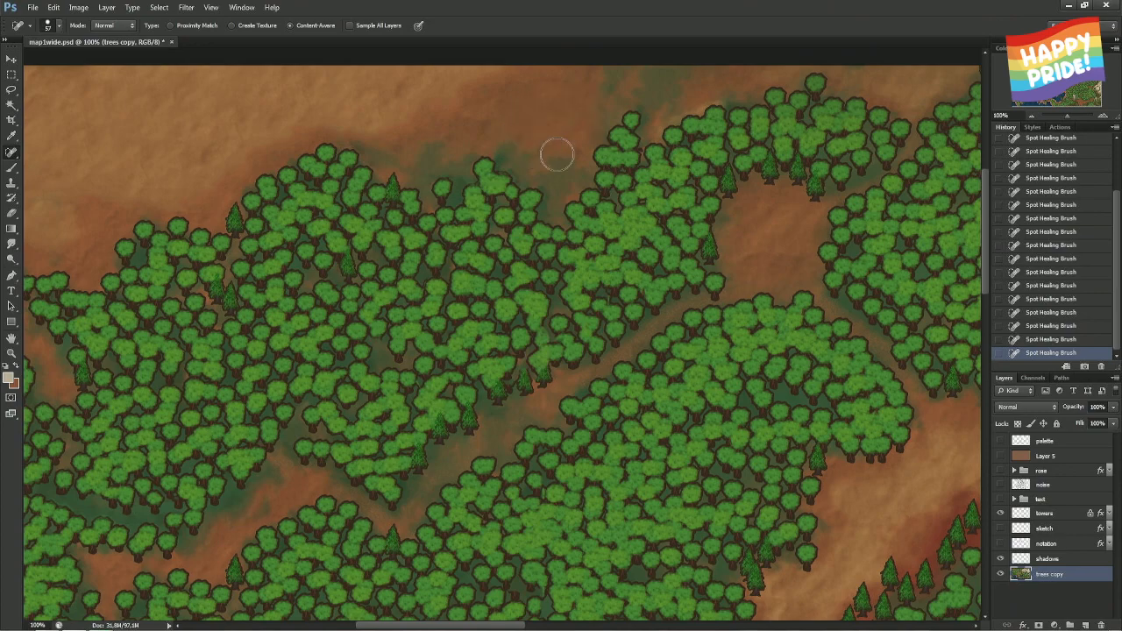
{"action": "mouse_move", "coordinate": [612, 81]}
{"action": "left_mouse_down"}
{"action": "mouse_move", "coordinate": [640, 66]}
{"action": "mouse_move", "coordinate": [647, 73]}
{"action": "mouse_move", "coordinate": [609, 79]}
{"action": "mouse_move", "coordinate": [684, 79]}
{"action": "mouse_move", "coordinate": [640, 84]}
{"action": "mouse_move", "coordinate": [663, 98]}
{"action": "mouse_move", "coordinate": [680, 77]}
{"action": "mouse_move", "coordinate": [617, 77]}
{"action": "left_mouse_up"}
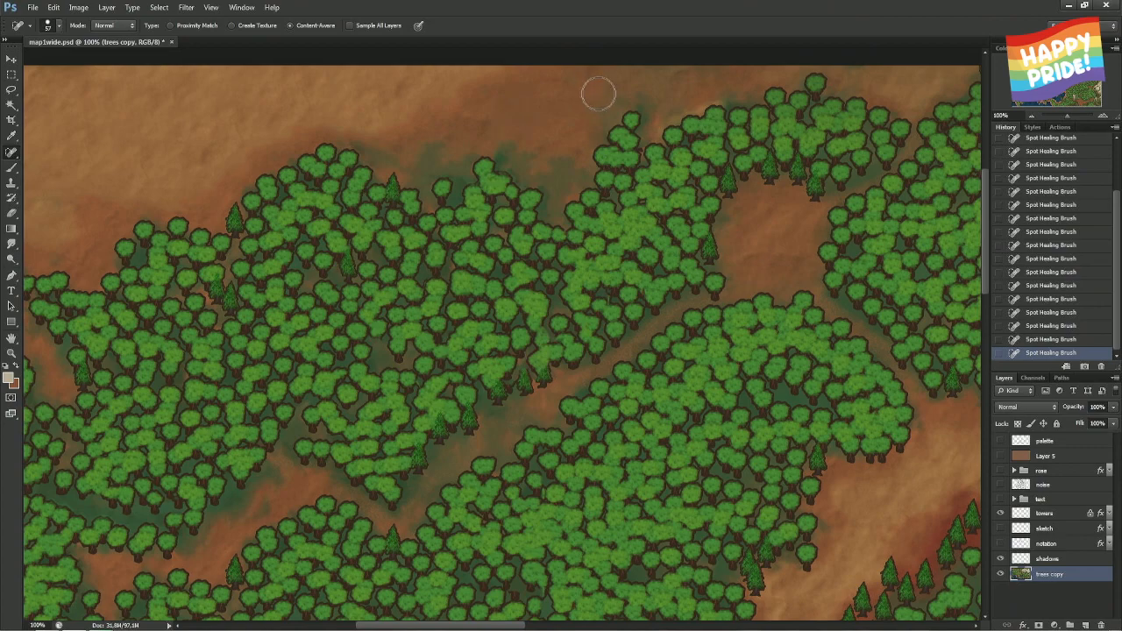
- Blend the green-to-brown ground transition along the northern treeline, from the western forest to the notch, with the Spot Healing Brush
{"action": "left_click_drag", "start_coordinate": [502, 143], "coordinate": [509, 149]}
{"action": "left_click", "coordinate": [433, 143]}
{"action": "left_click_drag", "start_coordinate": [440, 145], "coordinate": [351, 127]}
{"action": "left_click_drag", "start_coordinate": [446, 136], "coordinate": [417, 146]}
{"action": "left_click_drag", "start_coordinate": [511, 140], "coordinate": [575, 175]}
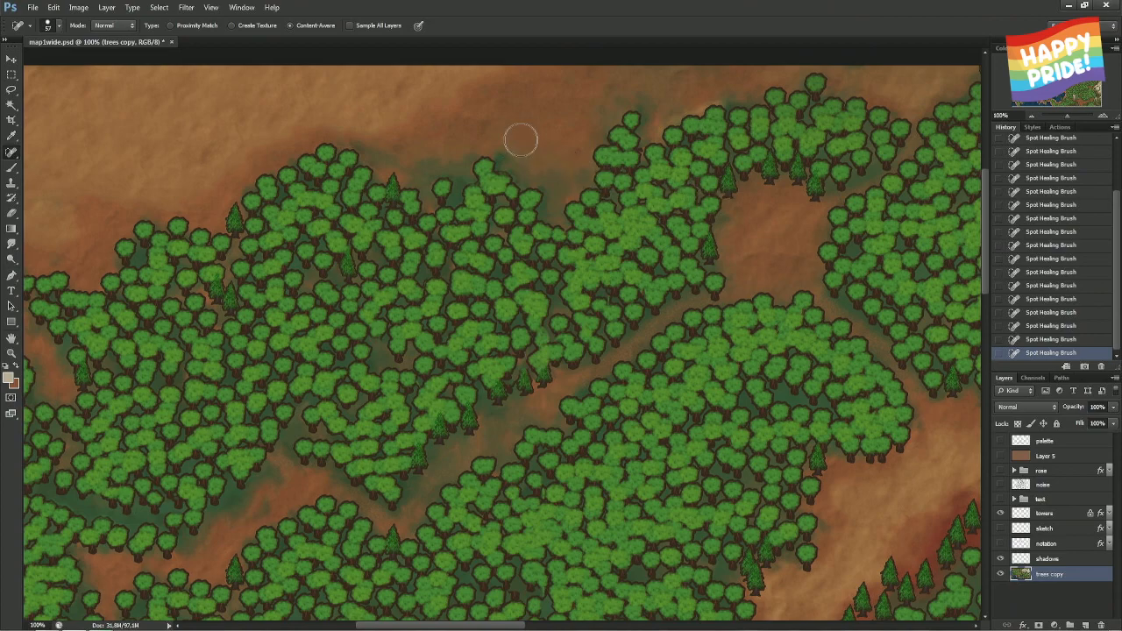
{"action": "left_click_drag", "start_coordinate": [521, 138], "coordinate": [512, 172]}
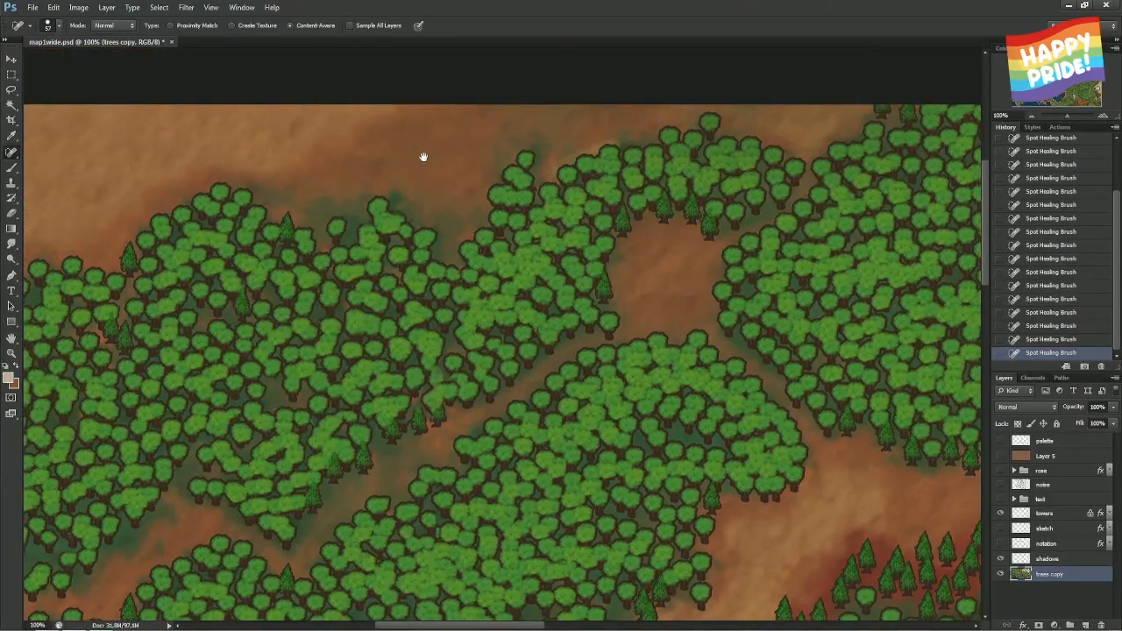
- Spot-heal the repeating marks in the sandy ground of the map's northwestern corner and the brown ground above the treeline
{"action": "left_click_drag", "start_coordinate": [424, 156], "coordinate": [532, 149]}
{"action": "mouse_move", "coordinate": [295, 151]}
{"action": "left_mouse_down"}
{"action": "mouse_move", "coordinate": [458, 144]}
{"action": "mouse_move", "coordinate": [350, 118]}
{"action": "mouse_move", "coordinate": [529, 119]}
{"action": "left_mouse_up"}
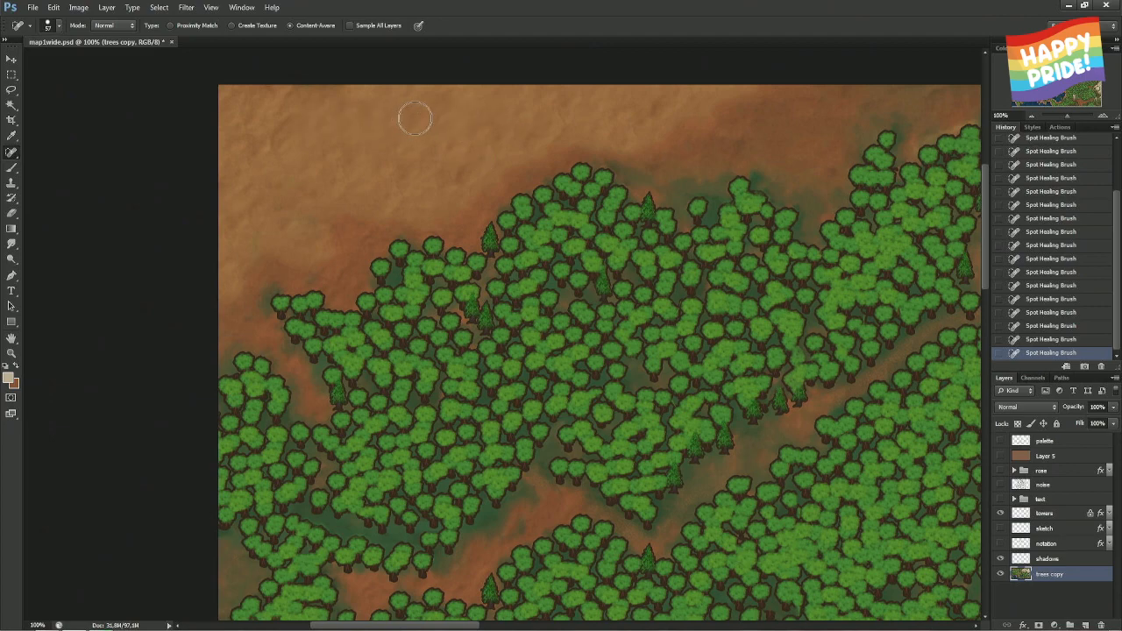
{"action": "left_click", "coordinate": [353, 110]}
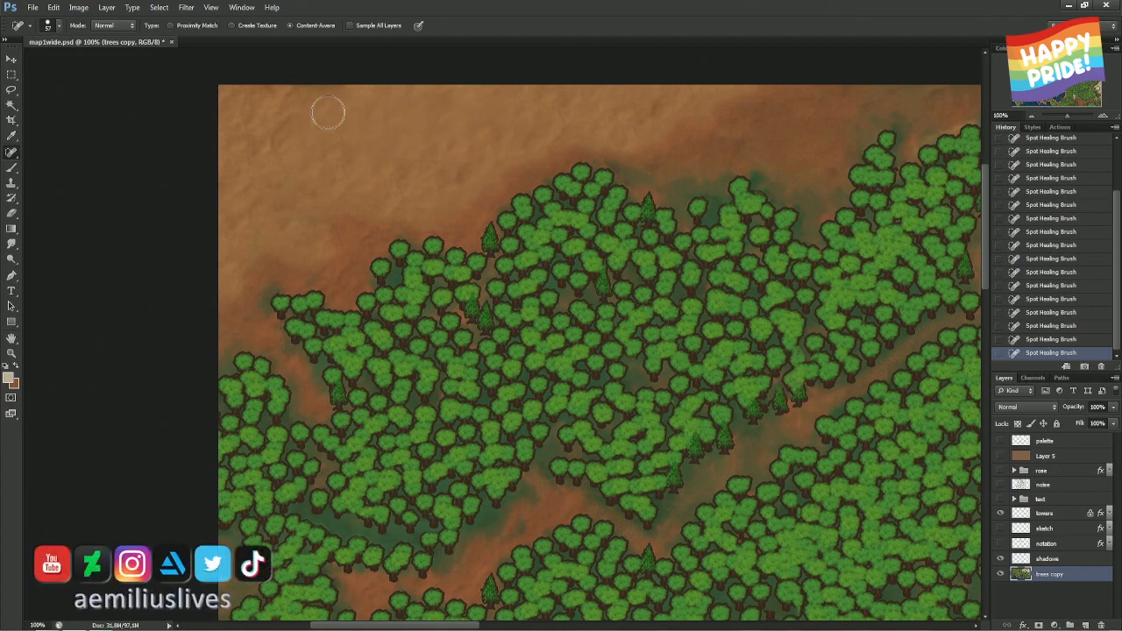
{"action": "left_click", "coordinate": [464, 176]}
{"action": "left_click_drag", "start_coordinate": [328, 228], "coordinate": [353, 220]}
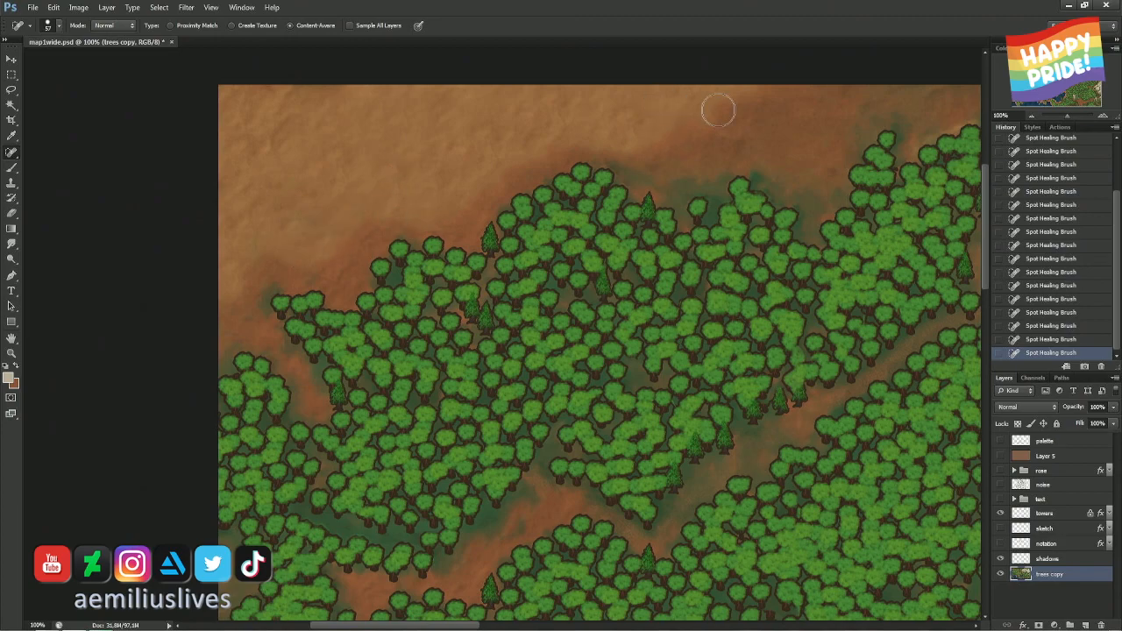
{"action": "left_click", "coordinate": [736, 129]}
{"action": "left_click_drag", "start_coordinate": [789, 193], "coordinate": [545, 183]}
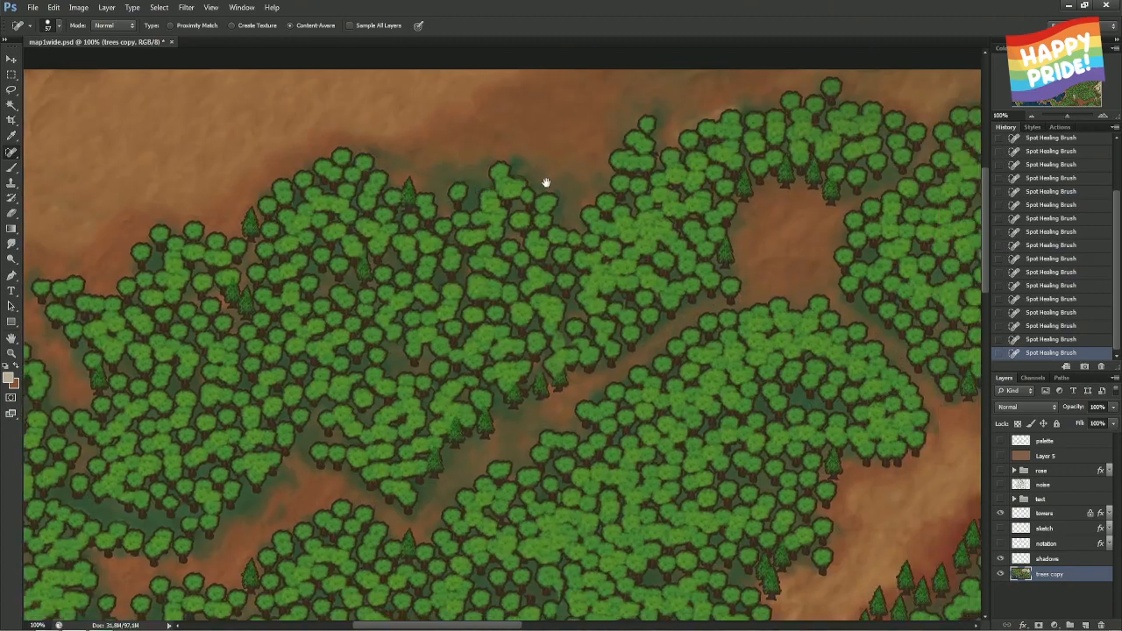
{"action": "left_click_drag", "start_coordinate": [683, 259], "coordinate": [609, 148]}
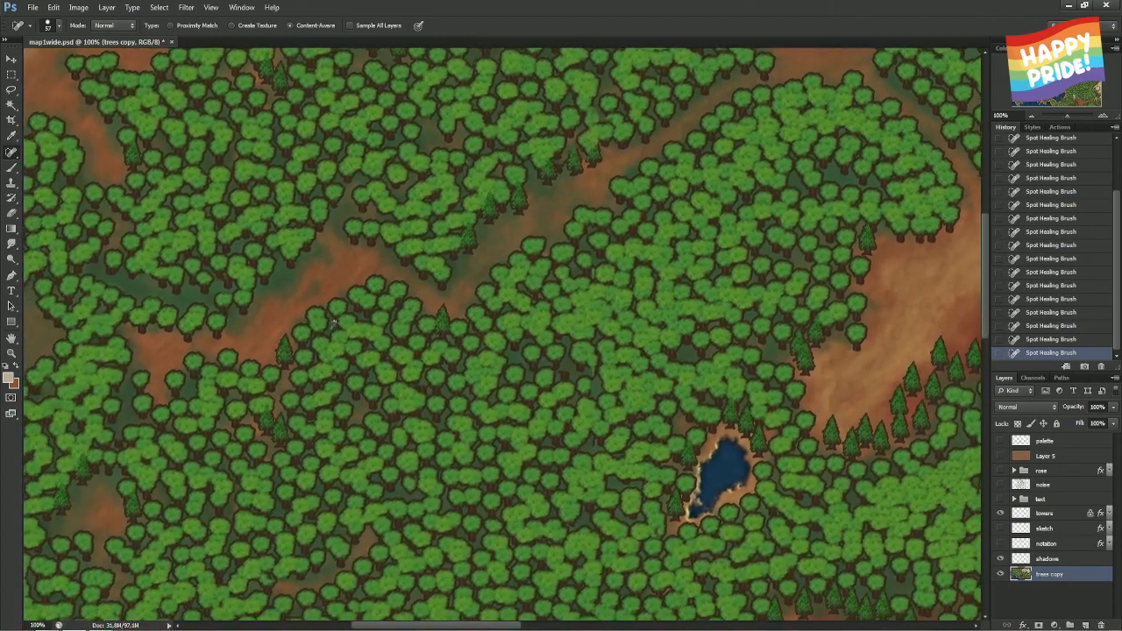
{"action": "left_click_drag", "start_coordinate": [340, 320], "coordinate": [400, 167]}
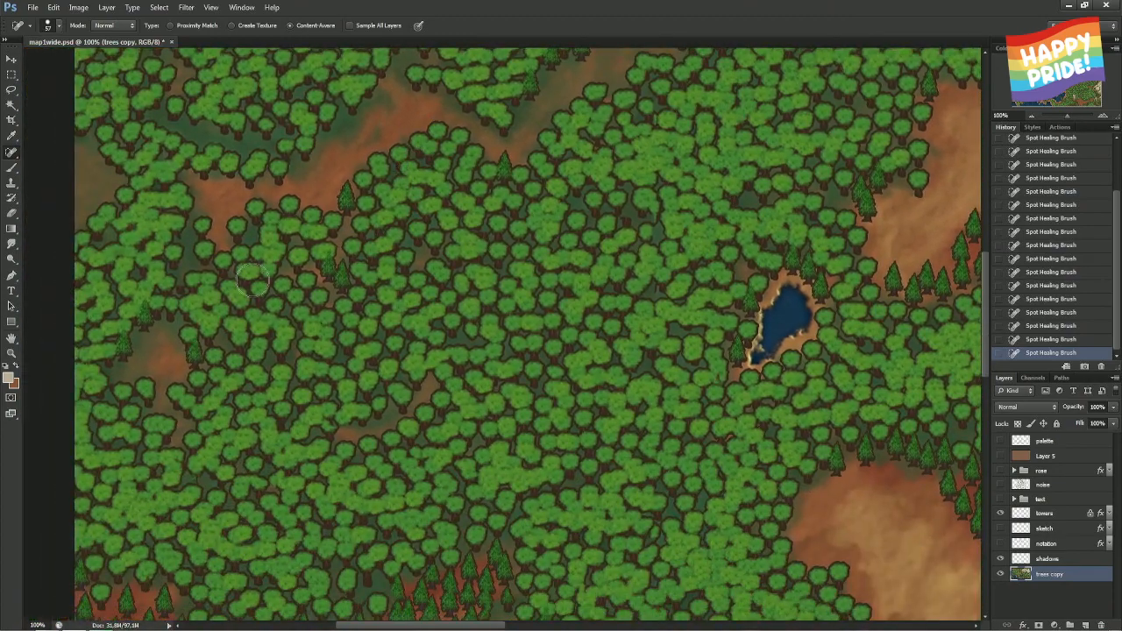
- Reduce the Spot Healing Brush to 33 px and heal the flat brown strip and shoreline along the large western bay's northern edge
{"action": "left_click_drag", "start_coordinate": [305, 278], "coordinate": [283, 170]}
{"action": "left_click_drag", "start_coordinate": [297, 265], "coordinate": [333, 220]}
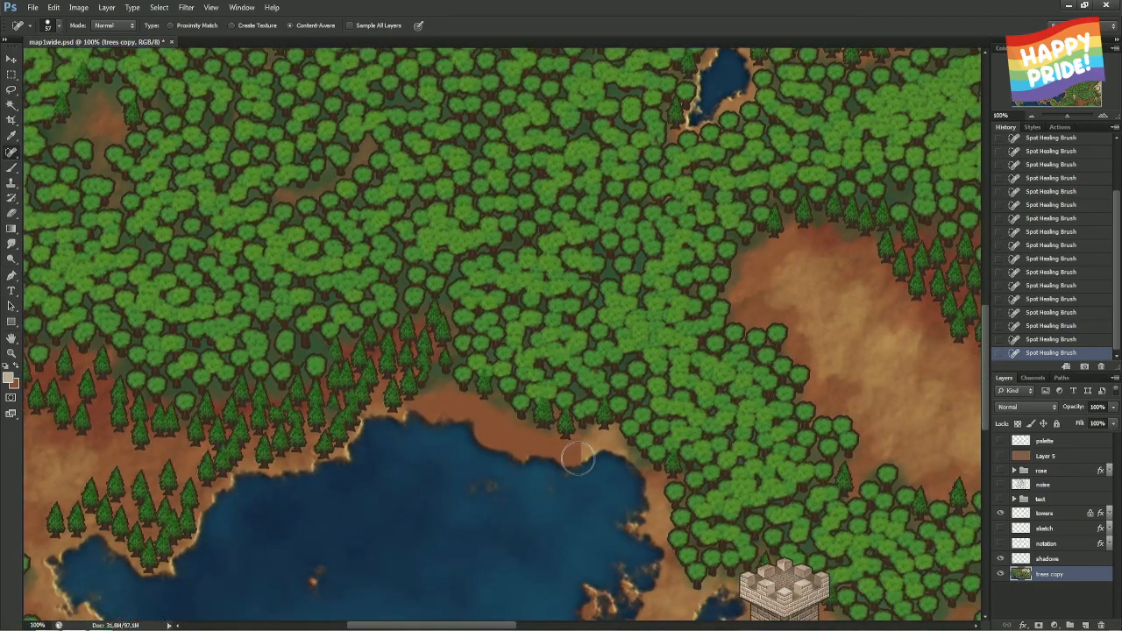
{"action": "right_click", "coordinate": [580, 449], "text": "alt"}
{"action": "mouse_move", "coordinate": [554, 456]}
{"action": "left_mouse_down"}
{"action": "mouse_move", "coordinate": [505, 452]}
{"action": "mouse_move", "coordinate": [469, 429]}
{"action": "left_mouse_up"}
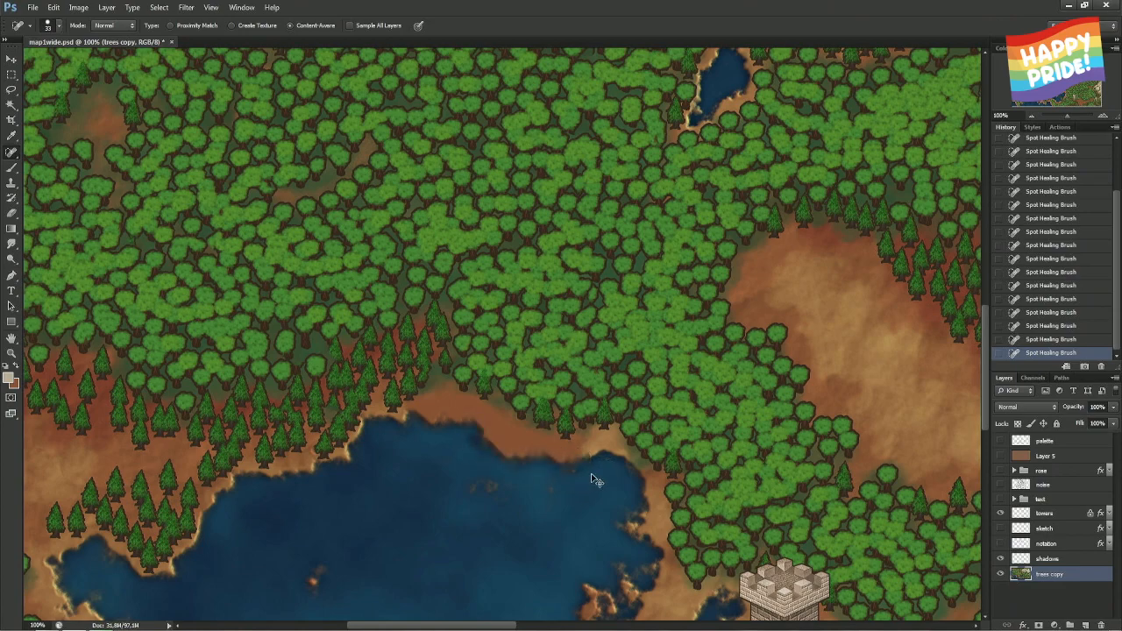
{"action": "left_click", "coordinate": [488, 445]}
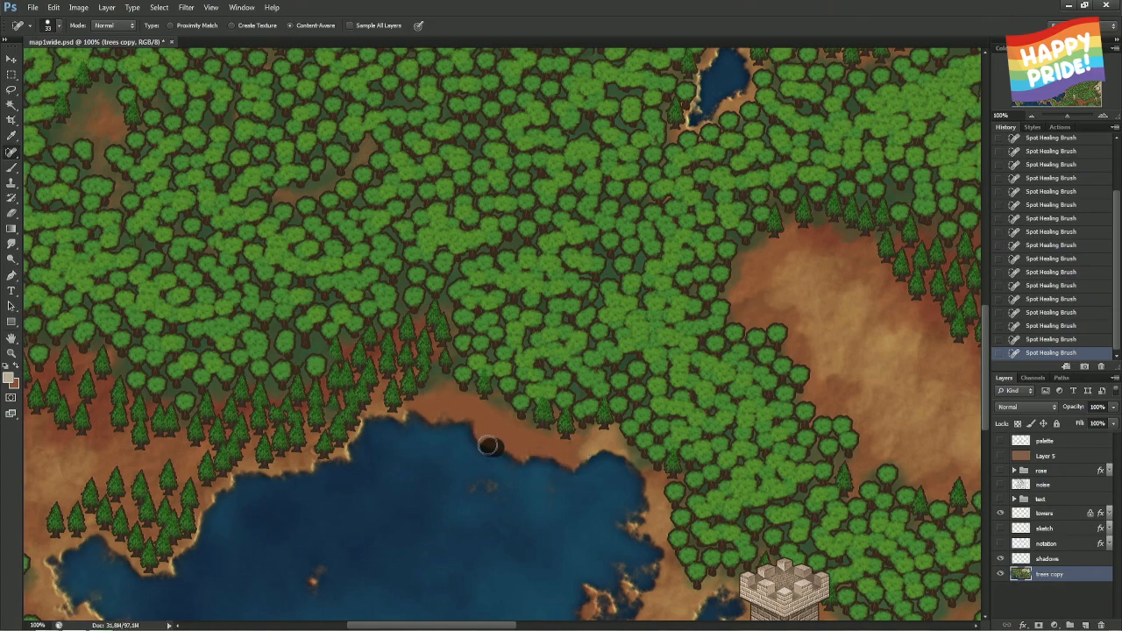
{"action": "mouse_move", "coordinate": [488, 445]}
{"action": "left_mouse_down"}
{"action": "mouse_move", "coordinate": [460, 419]}
{"action": "mouse_move", "coordinate": [477, 445]}
{"action": "mouse_move", "coordinate": [465, 422]}
{"action": "mouse_move", "coordinate": [509, 452]}
{"action": "mouse_move", "coordinate": [473, 437]}
{"action": "left_mouse_up"}
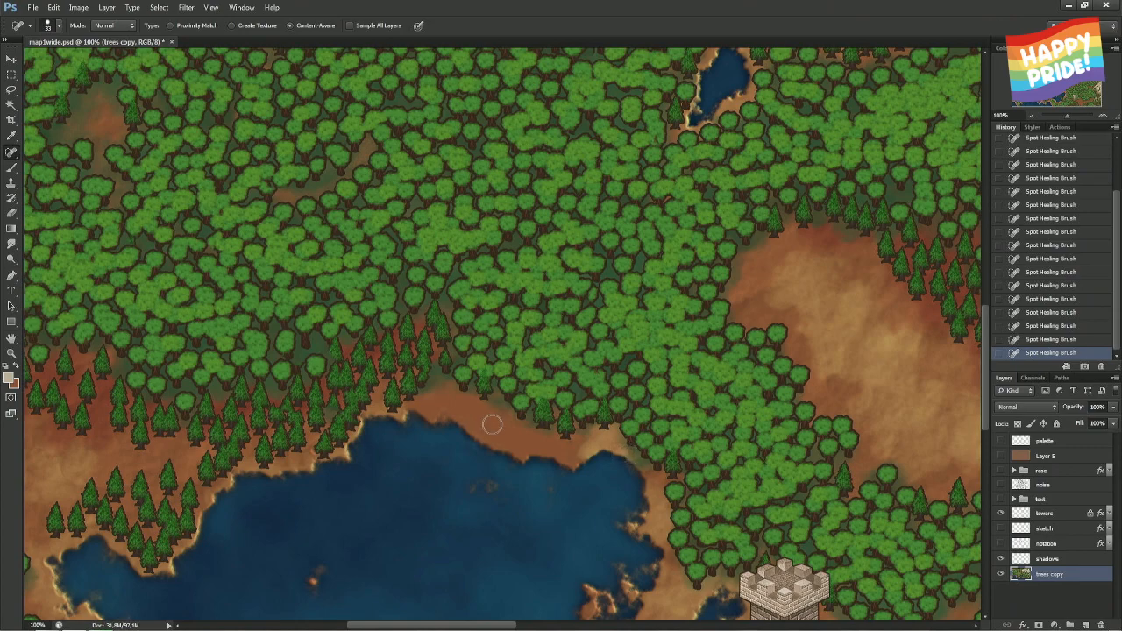
- Sample the neighbouring light sand colour and paint soft Brush tool variations across the flat brown strip along the bay's northern shore
{"action": "key", "text": "b"}
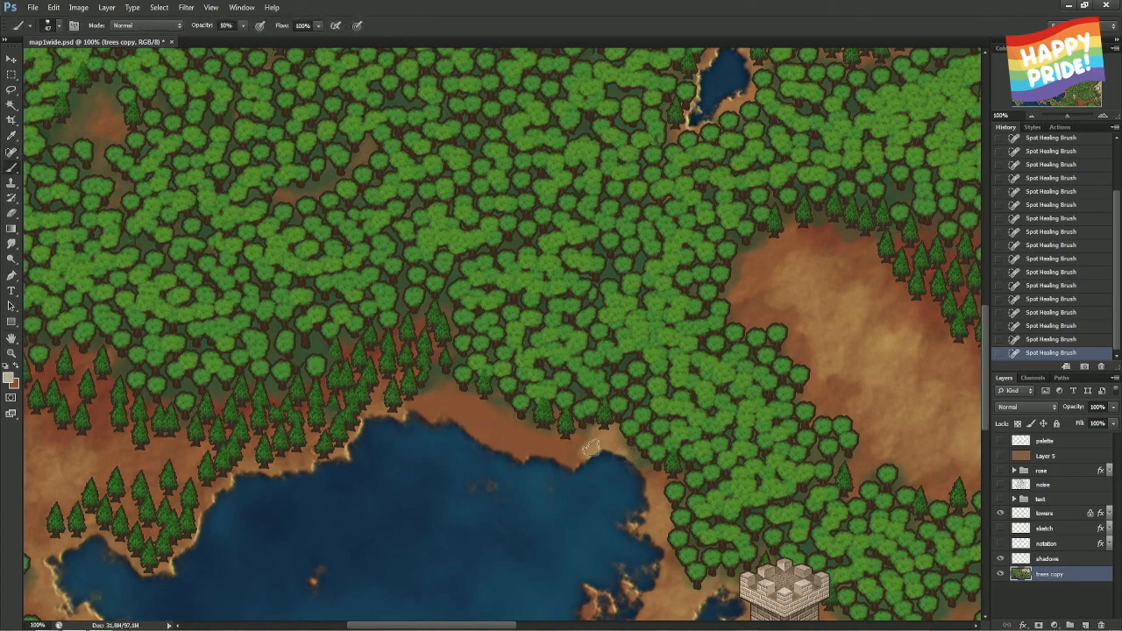
{"action": "left_click", "coordinate": [587, 447], "text": "alt"}
{"action": "left_click_drag", "start_coordinate": [463, 415], "coordinate": [444, 414]}
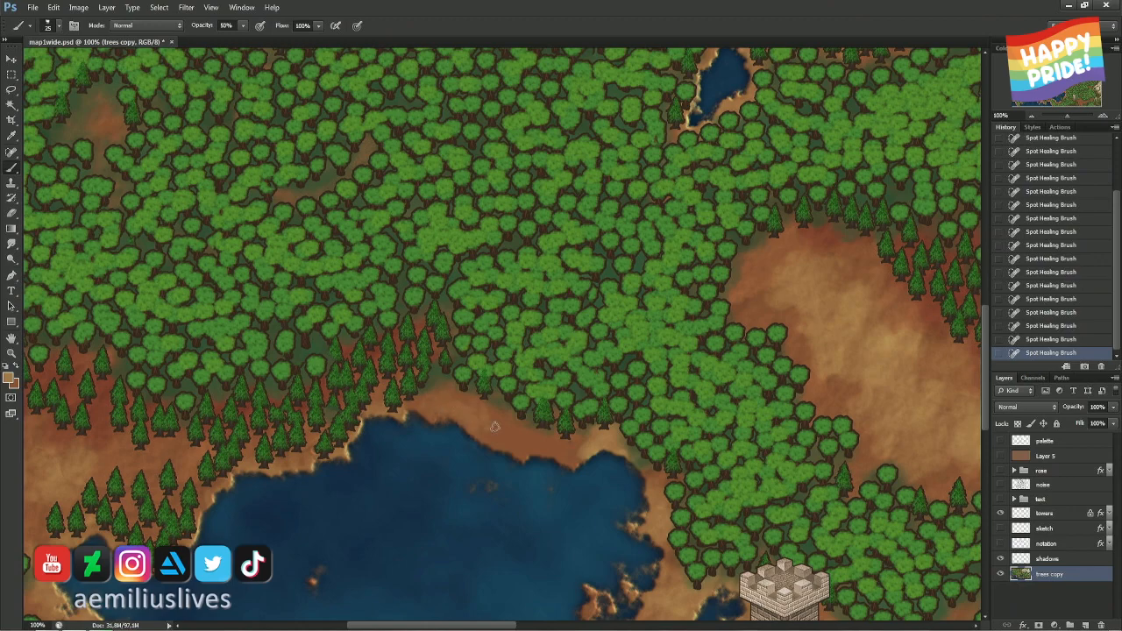
{"action": "left_click", "coordinate": [515, 442]}
{"action": "left_click_drag", "start_coordinate": [480, 388], "coordinate": [515, 386]}
{"action": "left_click_drag", "start_coordinate": [488, 432], "coordinate": [468, 415]}
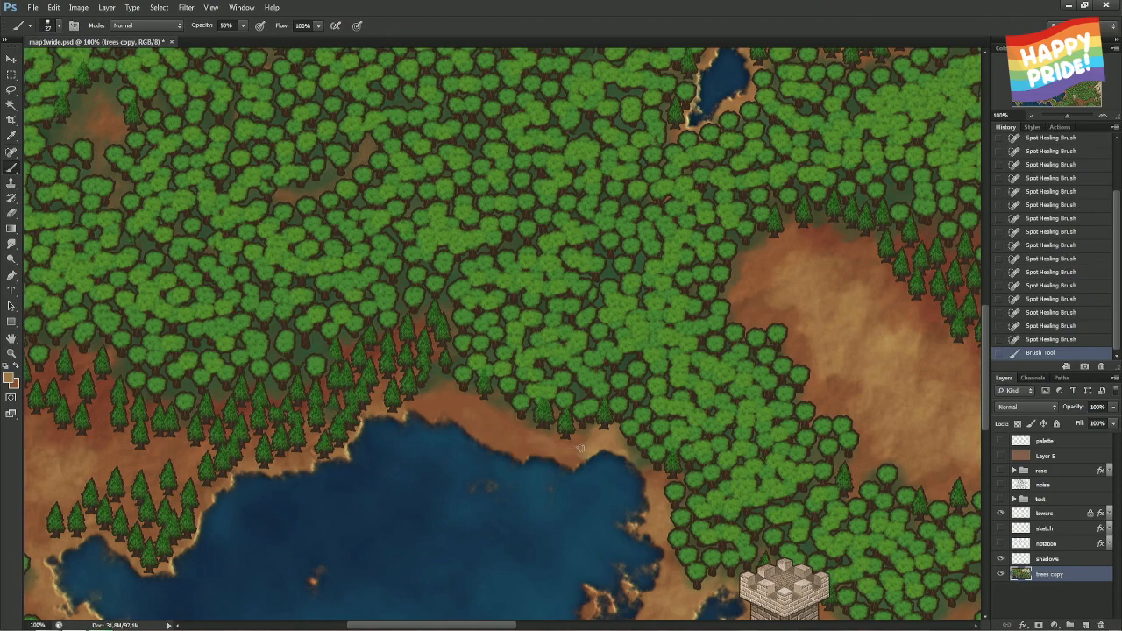
{"action": "mouse_move", "coordinate": [575, 447]}
{"action": "left_mouse_down"}
{"action": "mouse_move", "coordinate": [585, 444]}
{"action": "mouse_move", "coordinate": [537, 447]}
{"action": "mouse_move", "coordinate": [495, 421]}
{"action": "left_mouse_up"}
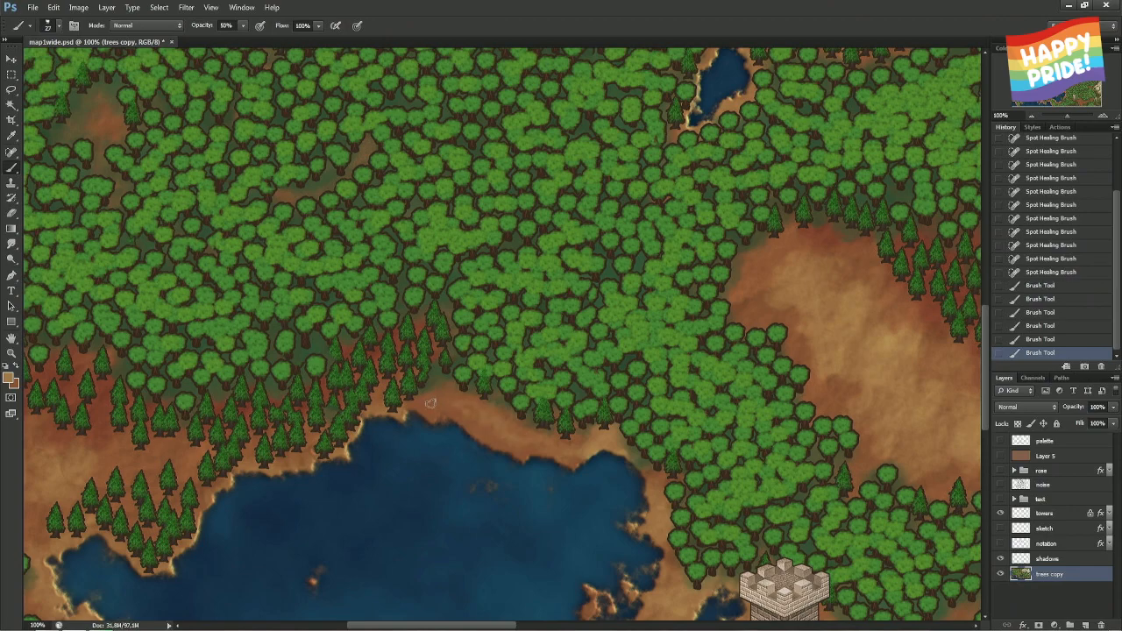
{"action": "left_click_drag", "start_coordinate": [417, 401], "coordinate": [431, 406]}
{"action": "left_click_drag", "start_coordinate": [487, 428], "coordinate": [520, 445]}
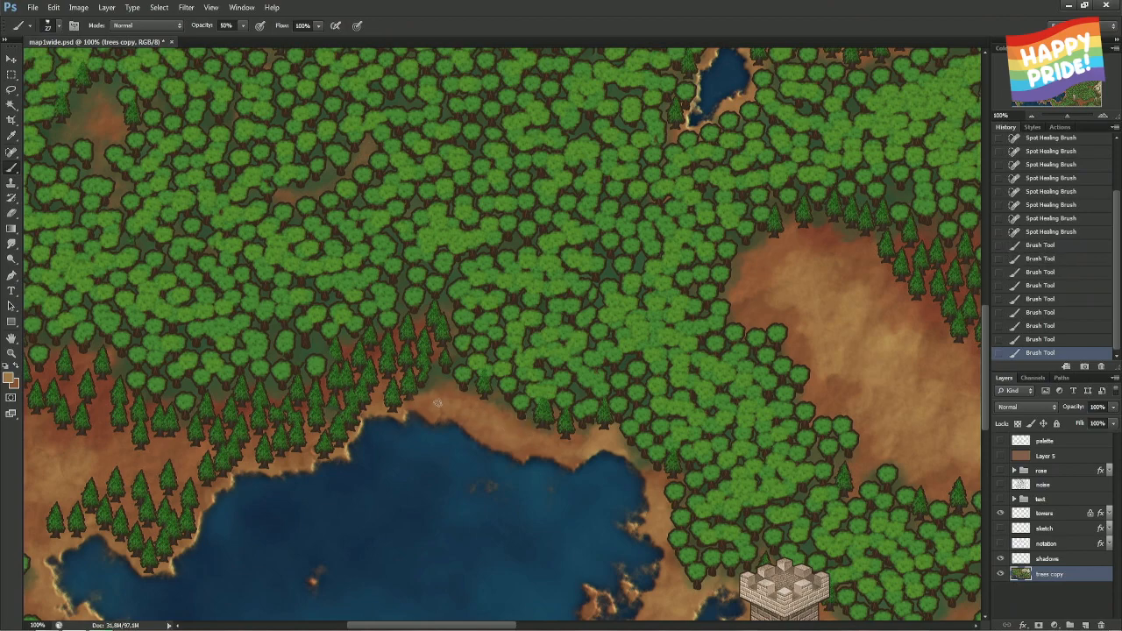
- Blend the northern shore's western end into the treeline with brush strokes of sampled ground colours, including dark green and brown
{"action": "left_click_drag", "start_coordinate": [357, 405], "coordinate": [425, 354]}
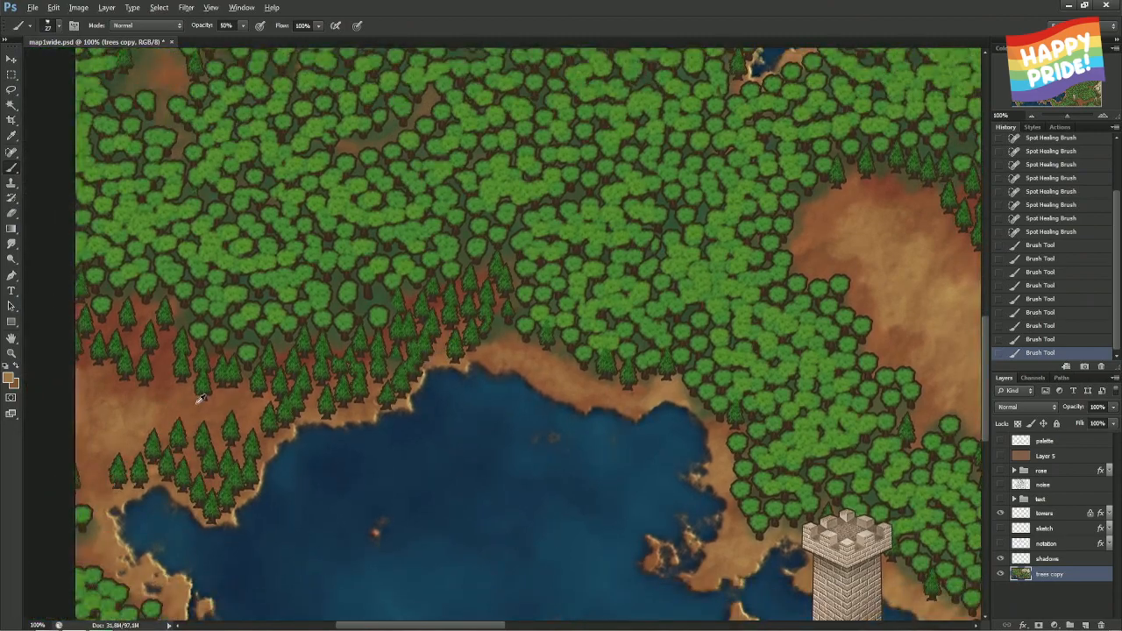
{"action": "left_click", "coordinate": [561, 353], "text": "alt"}
{"action": "left_click_drag", "start_coordinate": [510, 342], "coordinate": [514, 345]}
{"action": "left_click_drag", "start_coordinate": [497, 339], "coordinate": [515, 338]}
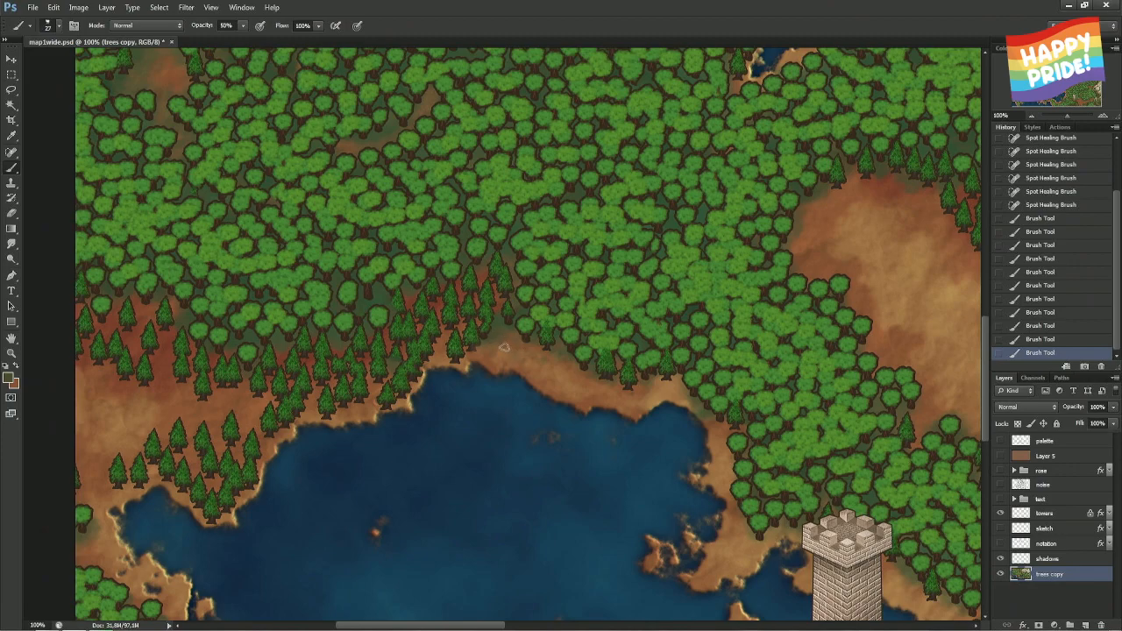
{"action": "left_click_drag", "start_coordinate": [511, 346], "coordinate": [532, 354]}
{"action": "left_click", "coordinate": [559, 370], "text": "alt"}
{"action": "left_click_drag", "start_coordinate": [545, 366], "coordinate": [546, 370]}
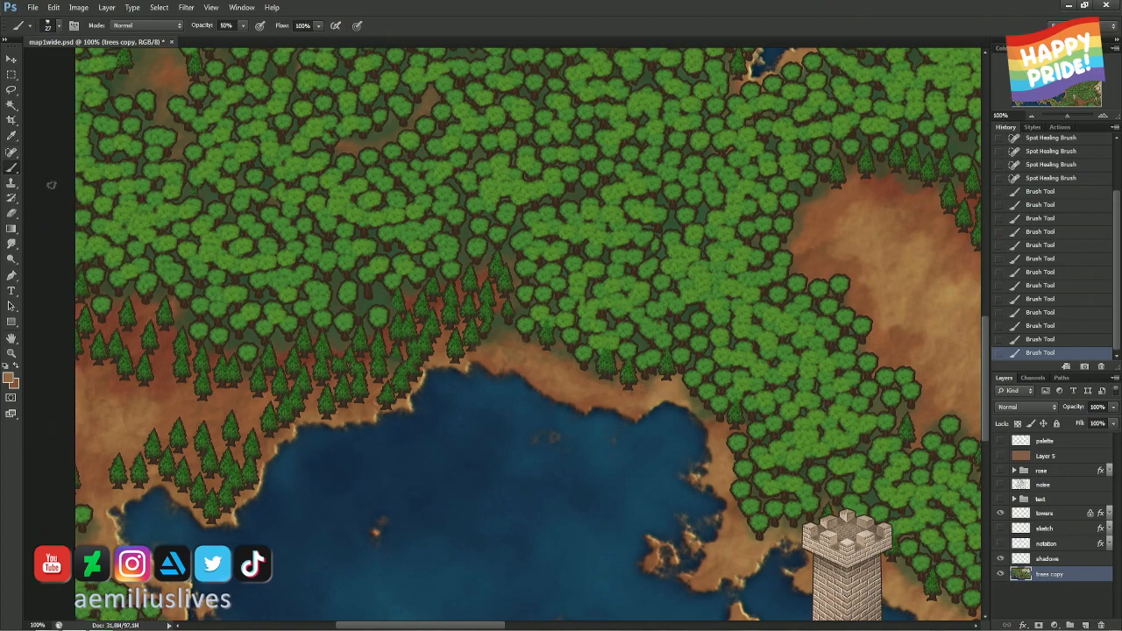
- Set the Spot Healing Brush to 19 px and smooth the painted sand from the shore's eastern end to its western end
{"action": "left_click", "coordinate": [12, 213]}
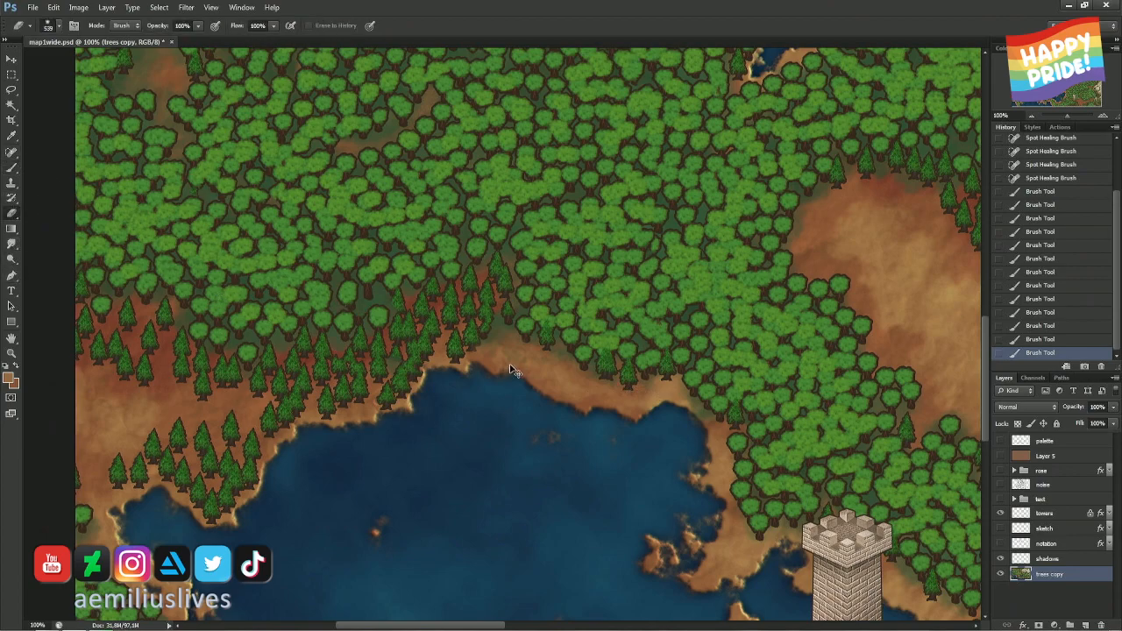
{"action": "left_click", "coordinate": [11, 152]}
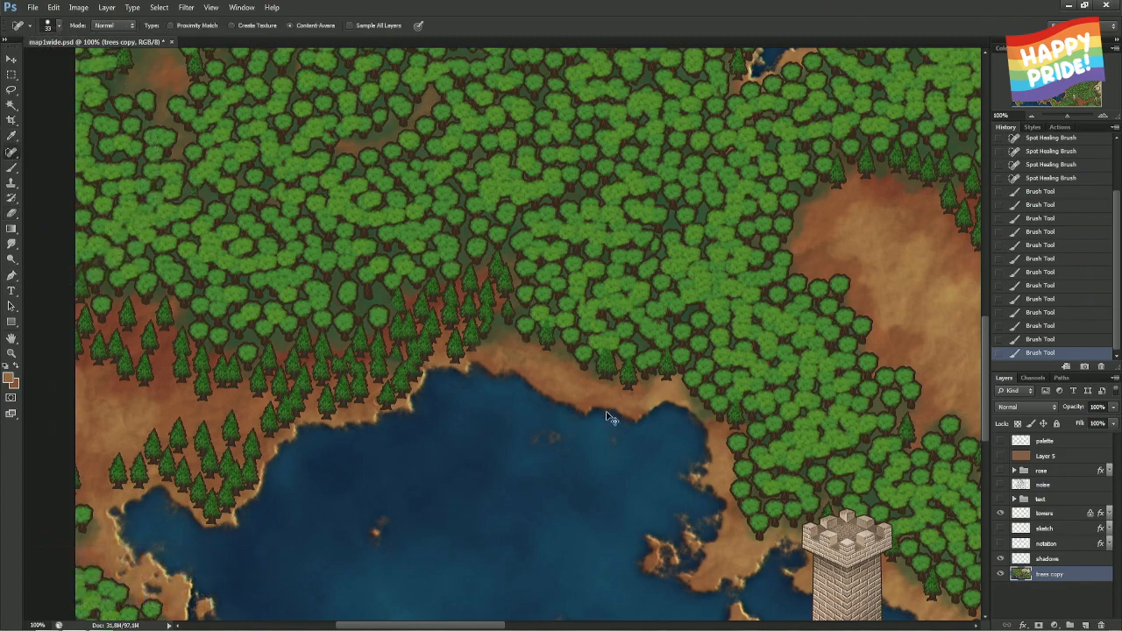
{"action": "scroll", "coordinate": [593, 401], "scroll_direction": "up", "scroll_amount": 2}
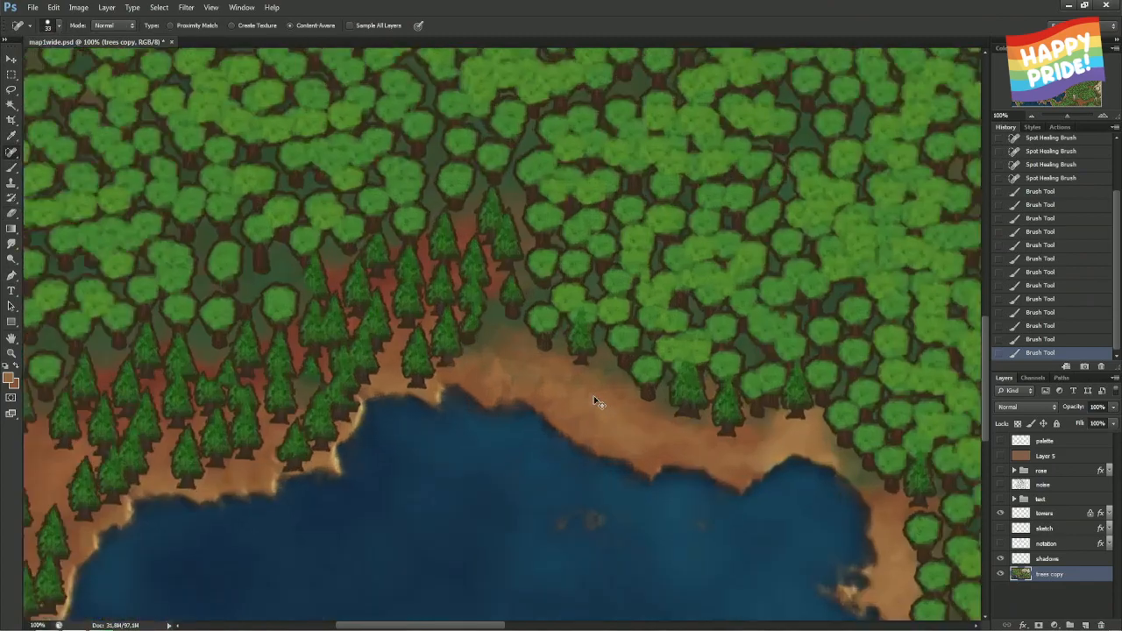
{"action": "scroll", "coordinate": [593, 401], "scroll_direction": "up", "scroll_amount": 1}
{"action": "right_click", "coordinate": [811, 444], "text": "alt"}
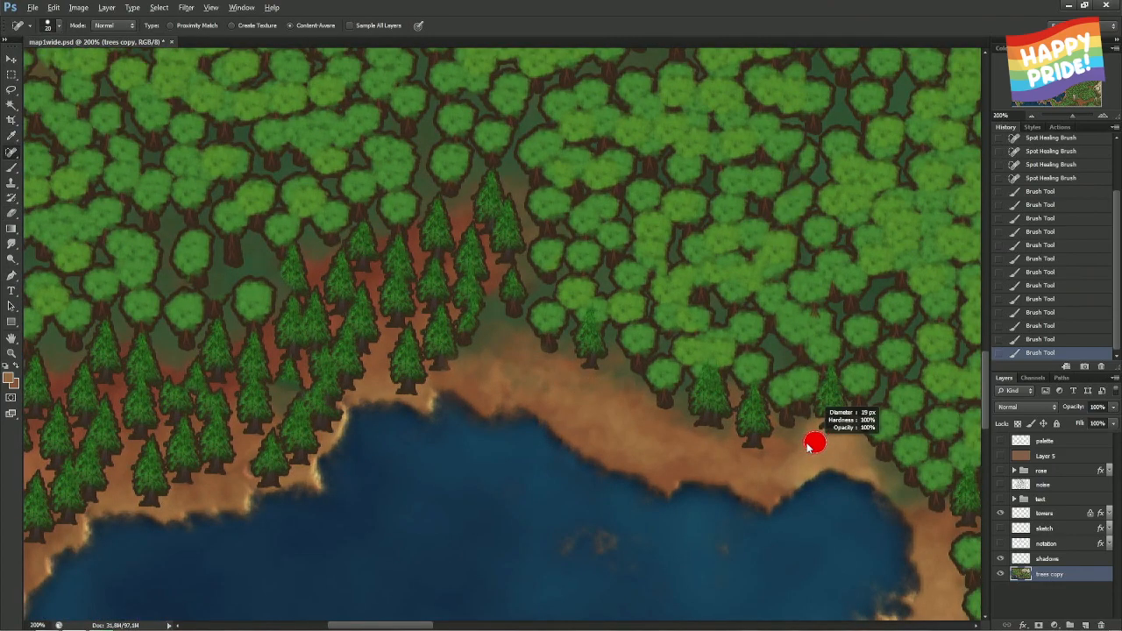
{"action": "mouse_move", "coordinate": [808, 430]}
{"action": "left_mouse_down"}
{"action": "mouse_move", "coordinate": [770, 466]}
{"action": "mouse_move", "coordinate": [738, 463]}
{"action": "left_mouse_up"}
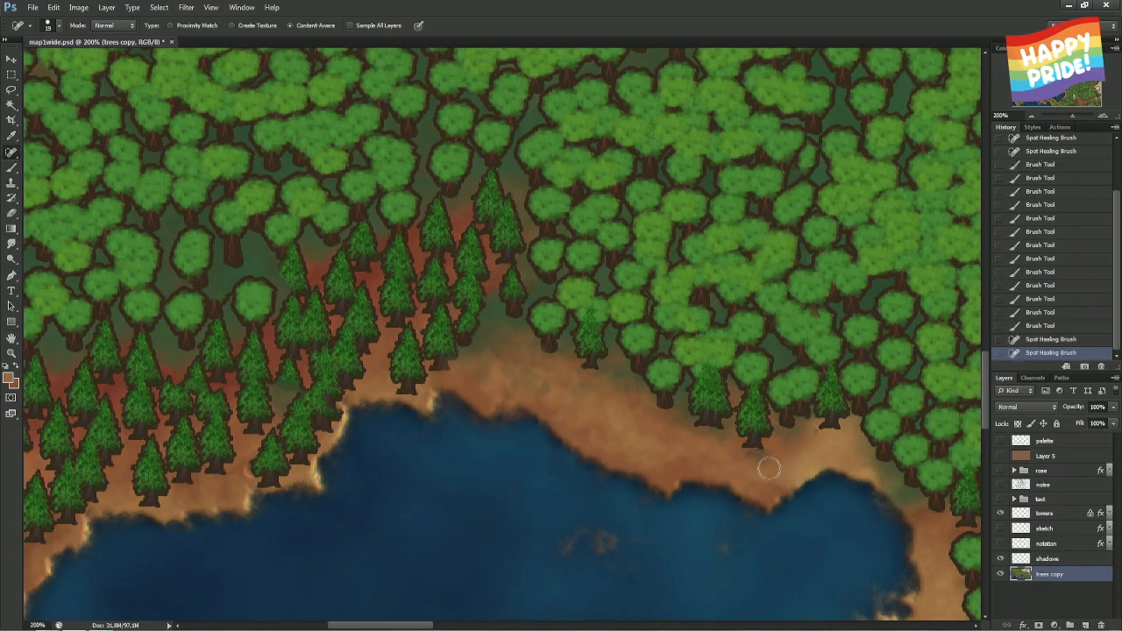
{"action": "left_click", "coordinate": [1021, 340]}
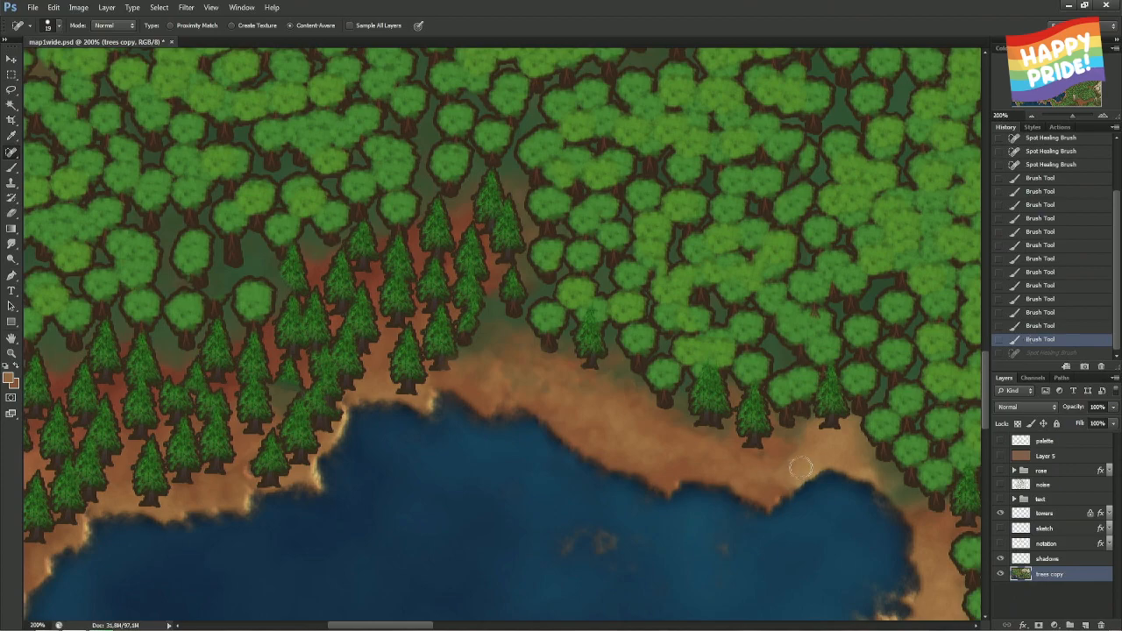
{"action": "mouse_move", "coordinate": [806, 436]}
{"action": "left_mouse_down"}
{"action": "mouse_move", "coordinate": [772, 471]}
{"action": "mouse_move", "coordinate": [682, 440]}
{"action": "mouse_move", "coordinate": [618, 449]}
{"action": "mouse_move", "coordinate": [601, 428]}
{"action": "left_mouse_up"}
{"action": "left_click_drag", "start_coordinate": [554, 400], "coordinate": [491, 375]}
{"action": "mouse_move", "coordinate": [493, 367]}
{"action": "left_mouse_down"}
{"action": "mouse_move", "coordinate": [548, 381]}
{"action": "mouse_move", "coordinate": [507, 372]}
{"action": "left_mouse_up"}
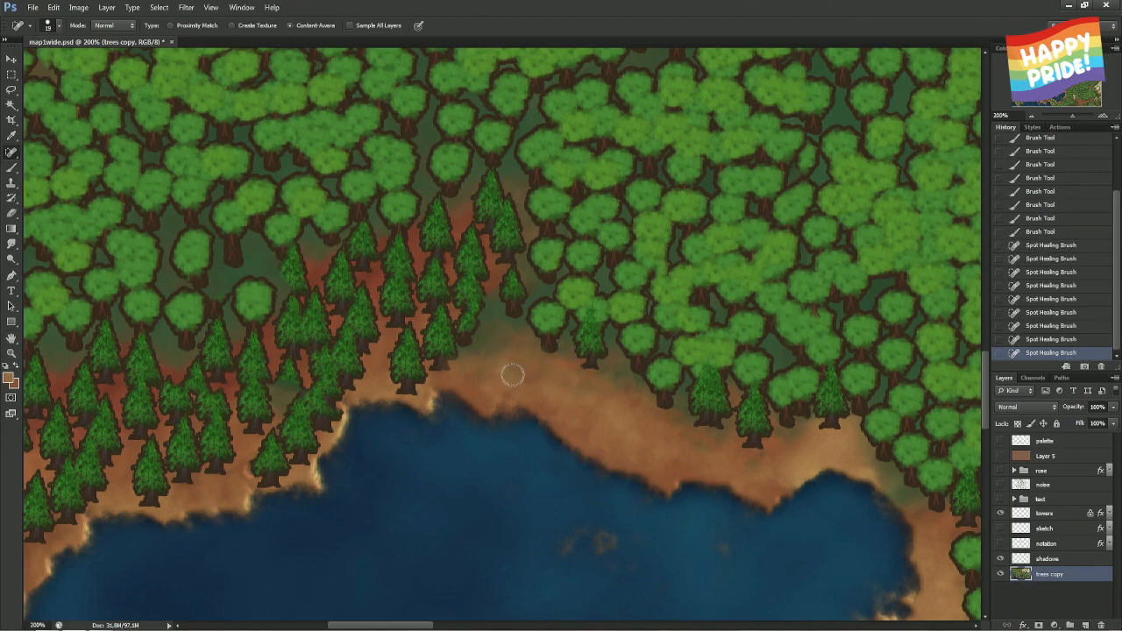
- Spot-heal the faint brown specks in the bay's water and the uneven ground beneath the northern shore's trees
{"action": "mouse_move", "coordinate": [566, 545]}
{"action": "left_mouse_down"}
{"action": "mouse_move", "coordinate": [609, 548]}
{"action": "mouse_move", "coordinate": [612, 577]}
{"action": "mouse_move", "coordinate": [627, 558]}
{"action": "mouse_move", "coordinate": [590, 530]}
{"action": "mouse_move", "coordinate": [619, 539]}
{"action": "mouse_move", "coordinate": [596, 556]}
{"action": "left_mouse_up"}
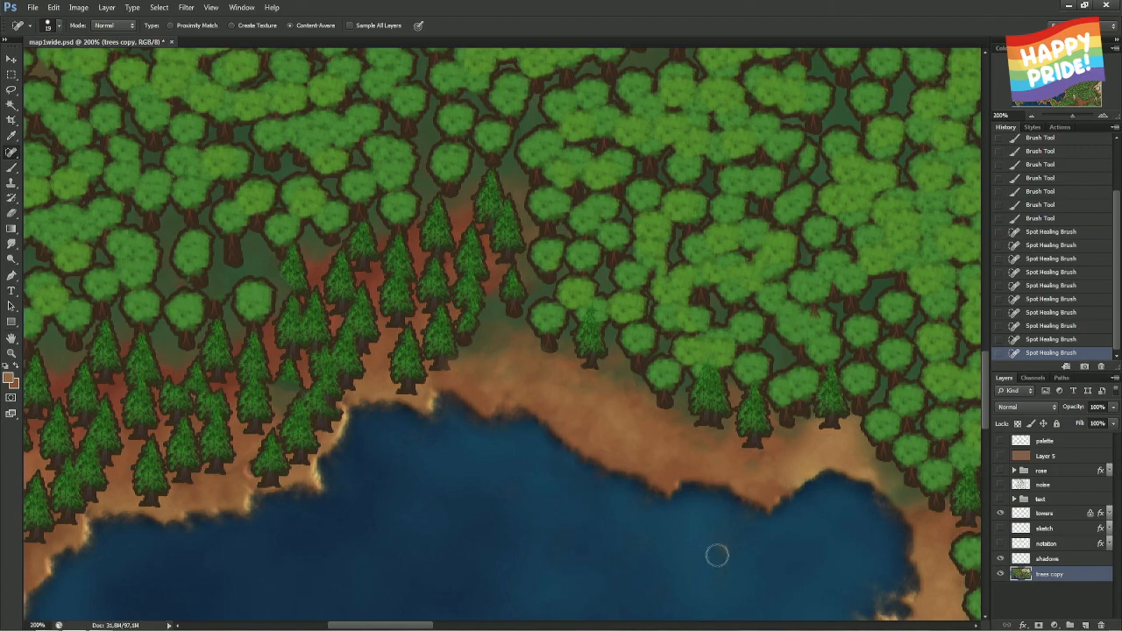
{"action": "left_click", "coordinate": [542, 351]}
{"action": "left_click_drag", "start_coordinate": [557, 358], "coordinate": [569, 371]}
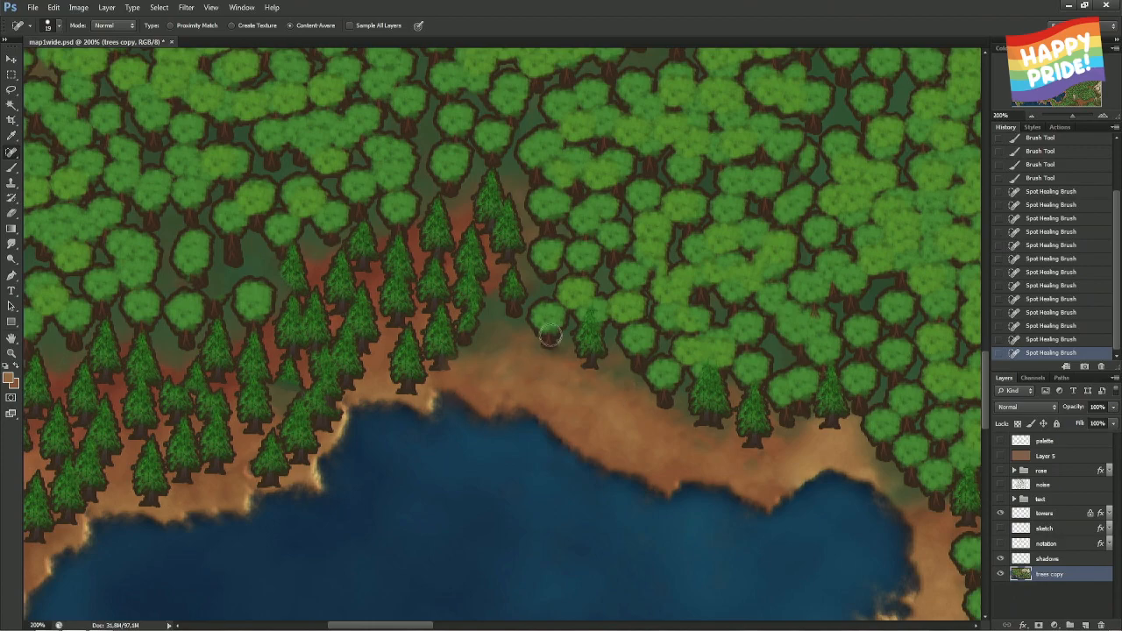
- Enlarge the Spot Healing Brush and paint out the narrow water channel crossing the land at the map's southwestern corner
{"action": "left_click_drag", "start_coordinate": [551, 335], "coordinate": [431, 266]}
{"action": "left_click_drag", "start_coordinate": [718, 366], "coordinate": [531, 240]}
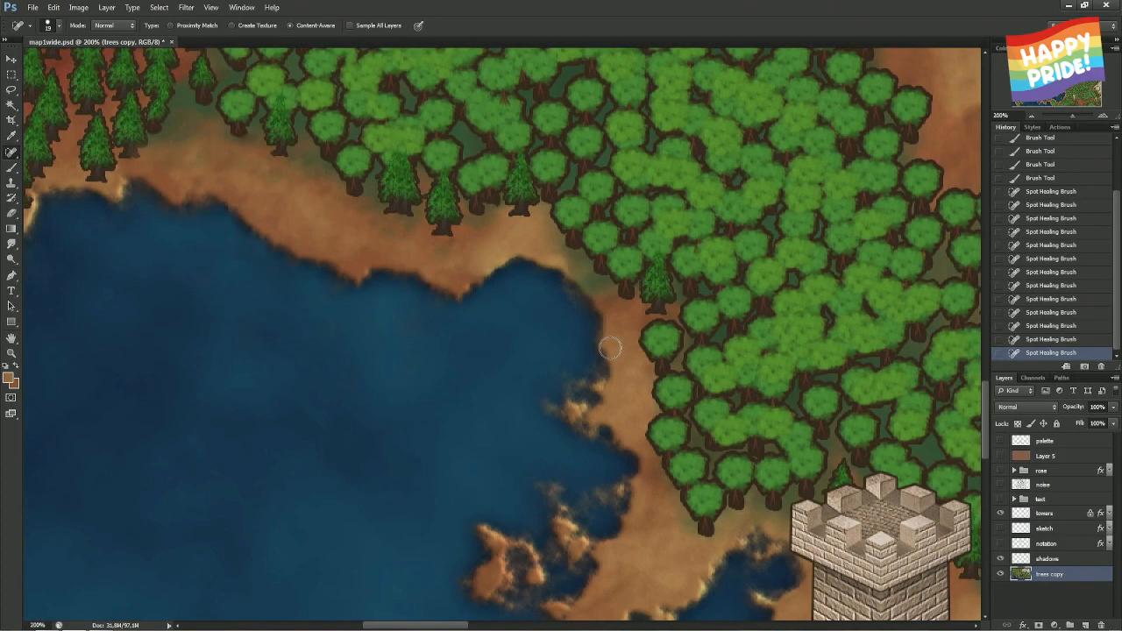
{"action": "scroll", "coordinate": [611, 348], "scroll_direction": "down", "scroll_amount": 6}
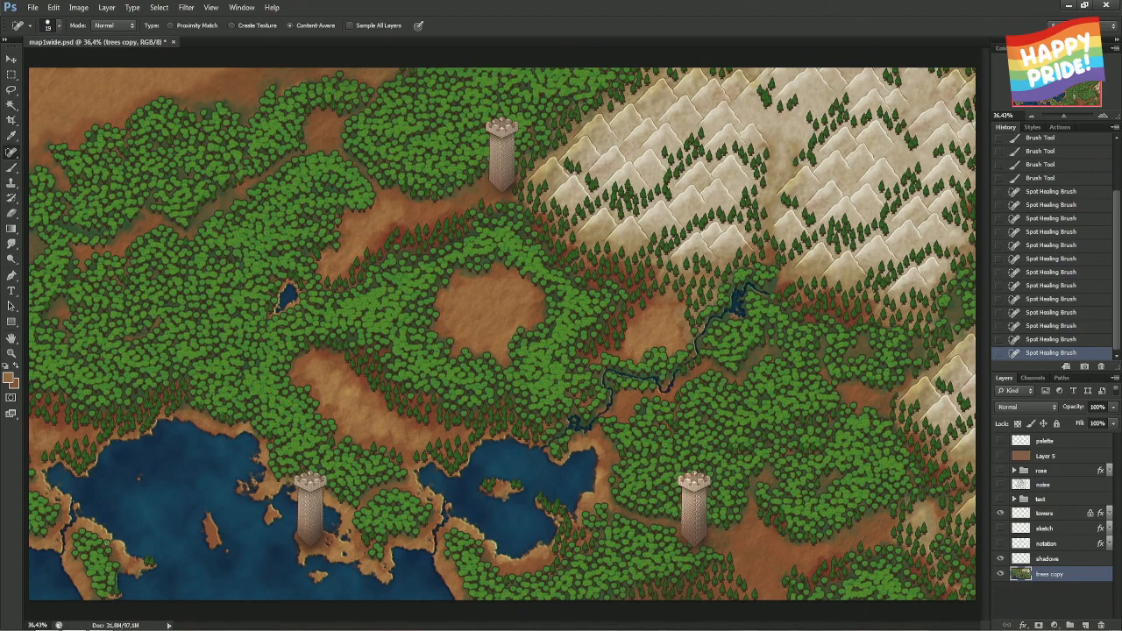
{"action": "key", "text": "ctrl+plus"}
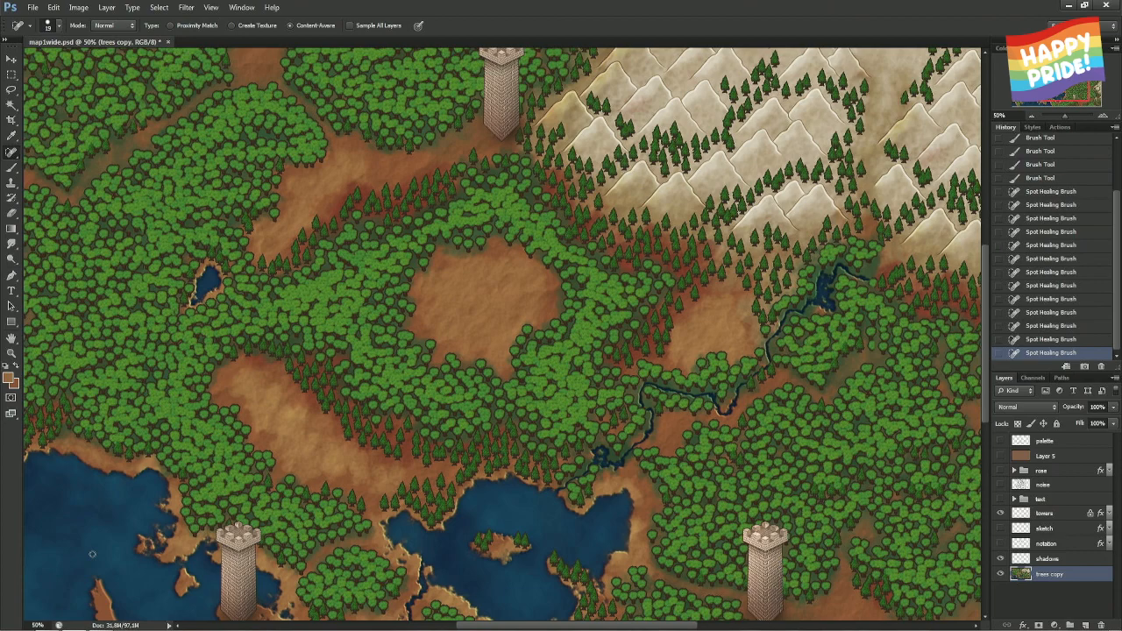
{"action": "left_click_drag", "start_coordinate": [213, 454], "coordinate": [789, 155]}
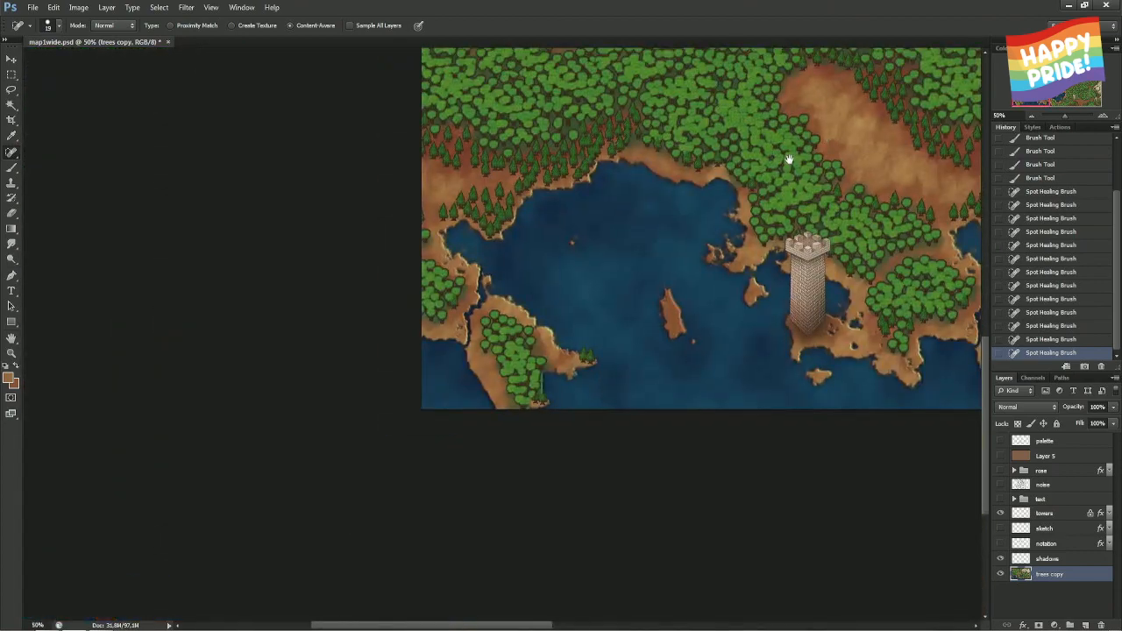
{"action": "right_click", "coordinate": [475, 288], "text": "alt"}
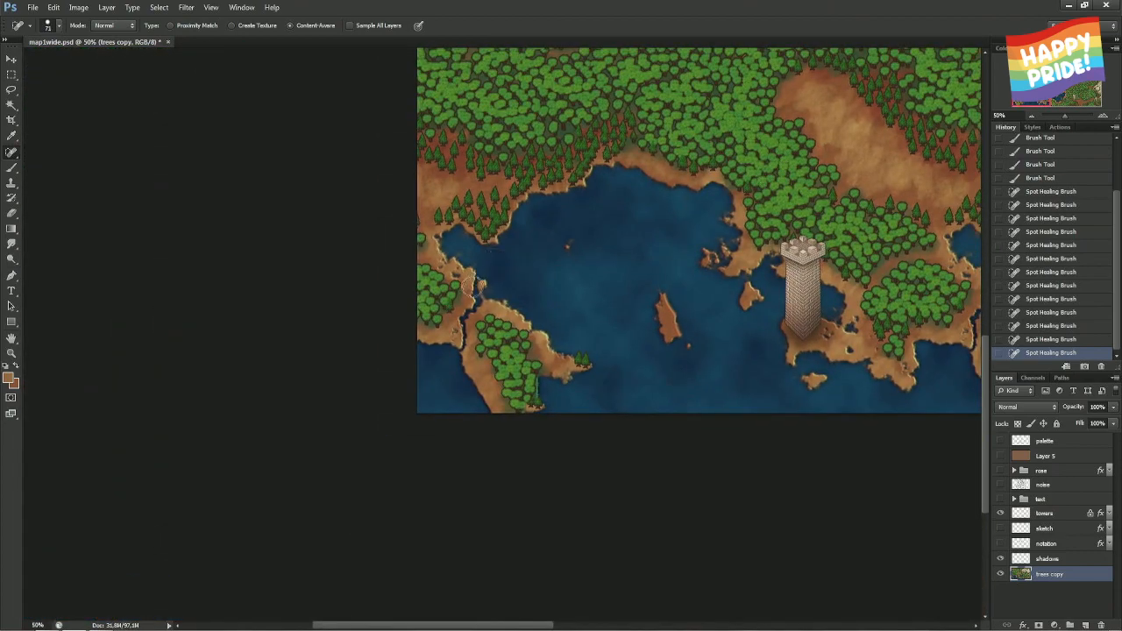
{"action": "mouse_move", "coordinate": [472, 282]}
{"action": "left_mouse_down"}
{"action": "mouse_move", "coordinate": [463, 349]}
{"action": "mouse_move", "coordinate": [465, 324]}
{"action": "left_mouse_up"}
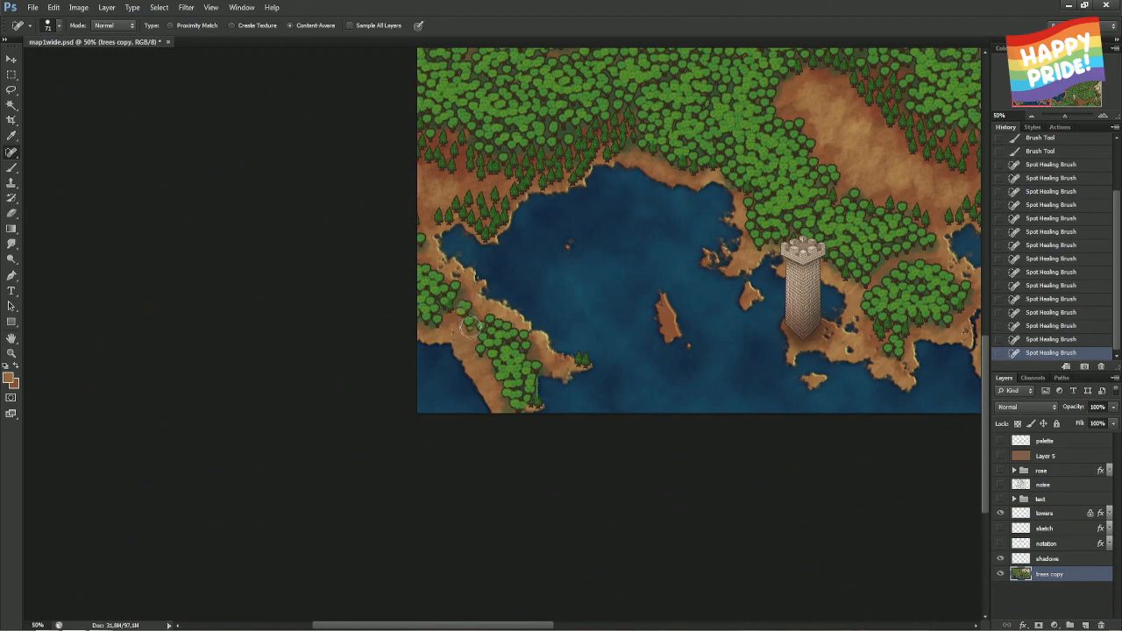
- Lasso the small tree group between the two southwestern woods, fill it with Content-Aware and deselect
{"action": "key", "text": "ctrl+plus"}
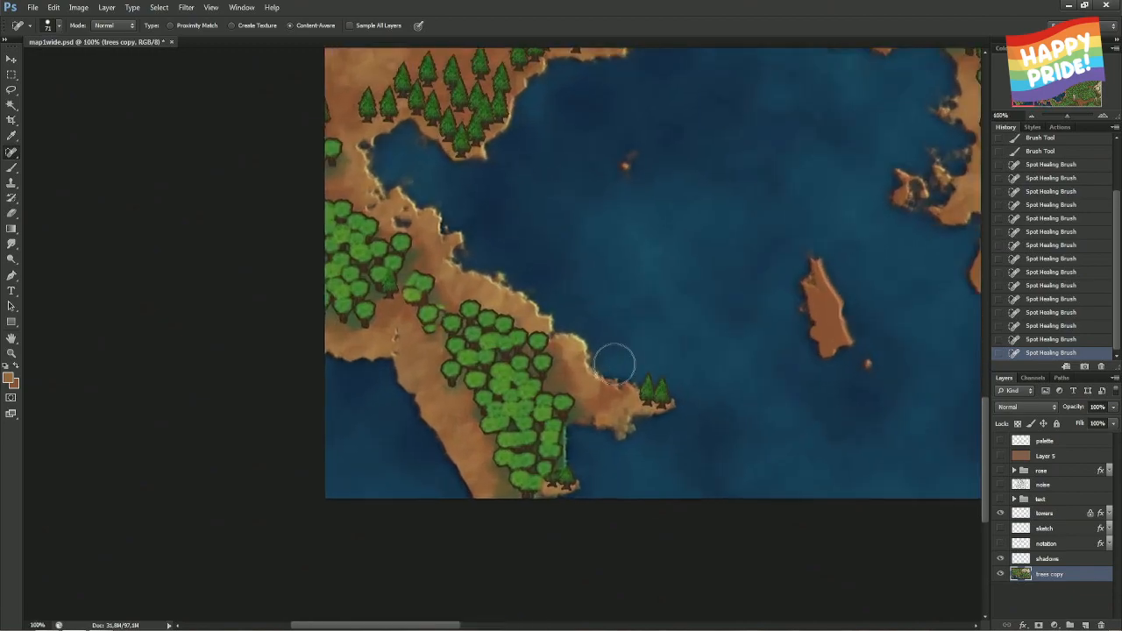
{"action": "left_click_drag", "start_coordinate": [767, 269], "coordinate": [711, 307]}
{"action": "key", "text": "l"}
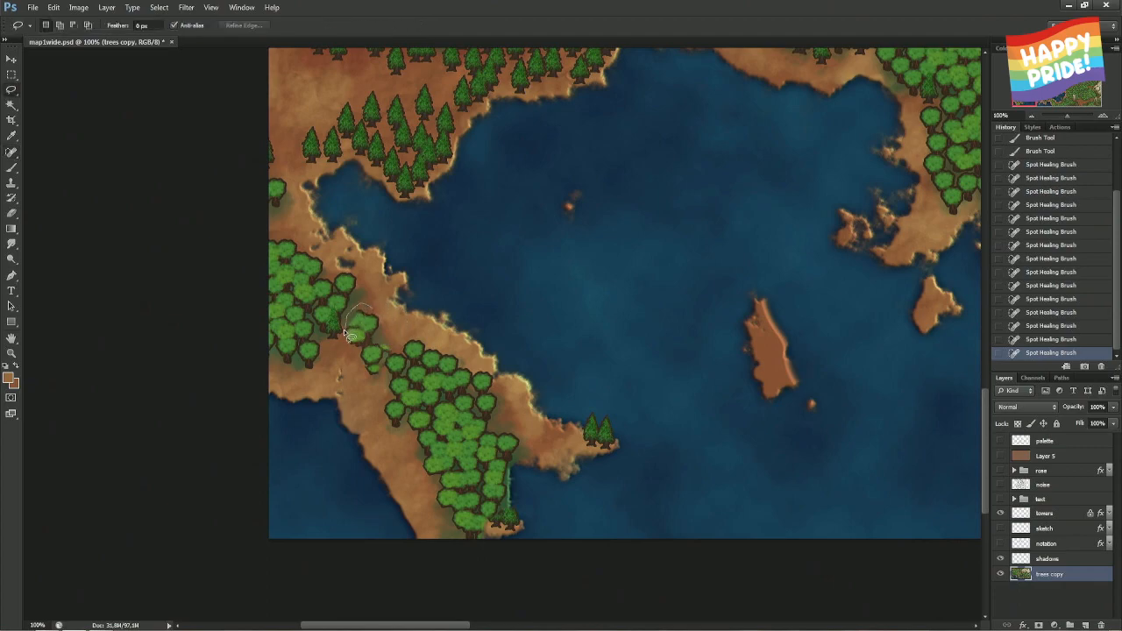
{"action": "mouse_move", "coordinate": [349, 354]}
{"action": "left_mouse_down"}
{"action": "mouse_move", "coordinate": [368, 380]}
{"action": "mouse_move", "coordinate": [391, 334]}
{"action": "mouse_move", "coordinate": [382, 327]}
{"action": "left_mouse_up"}
{"action": "right_click", "coordinate": [381, 328]}
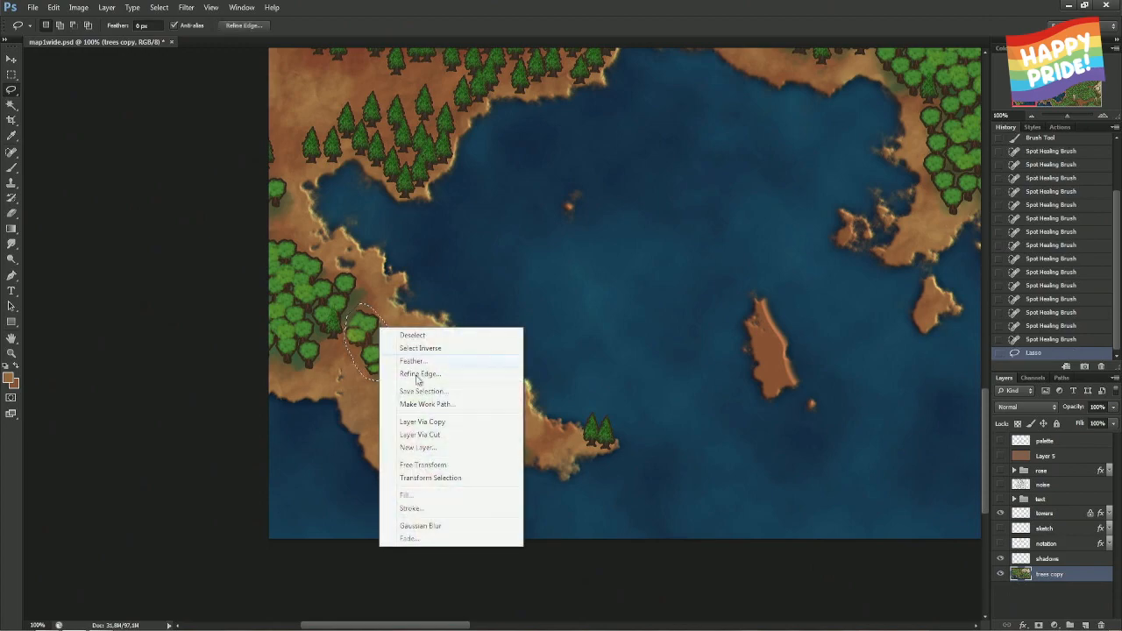
{"action": "left_click", "coordinate": [412, 496]}
{"action": "key", "text": "Return"}
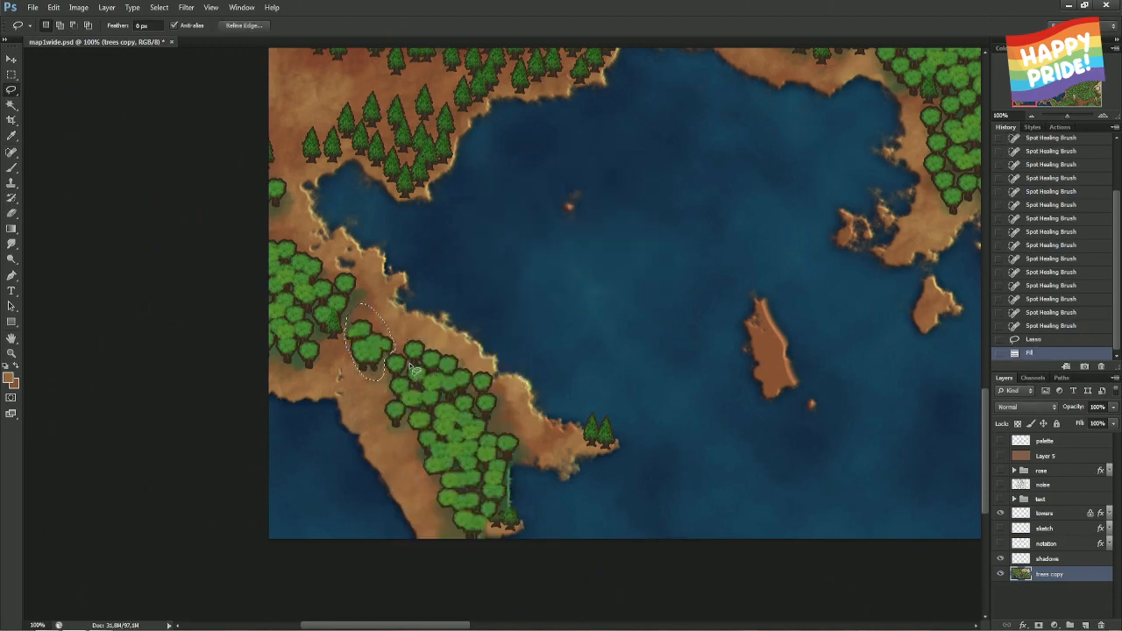
{"action": "key", "text": "ctrl+d"}
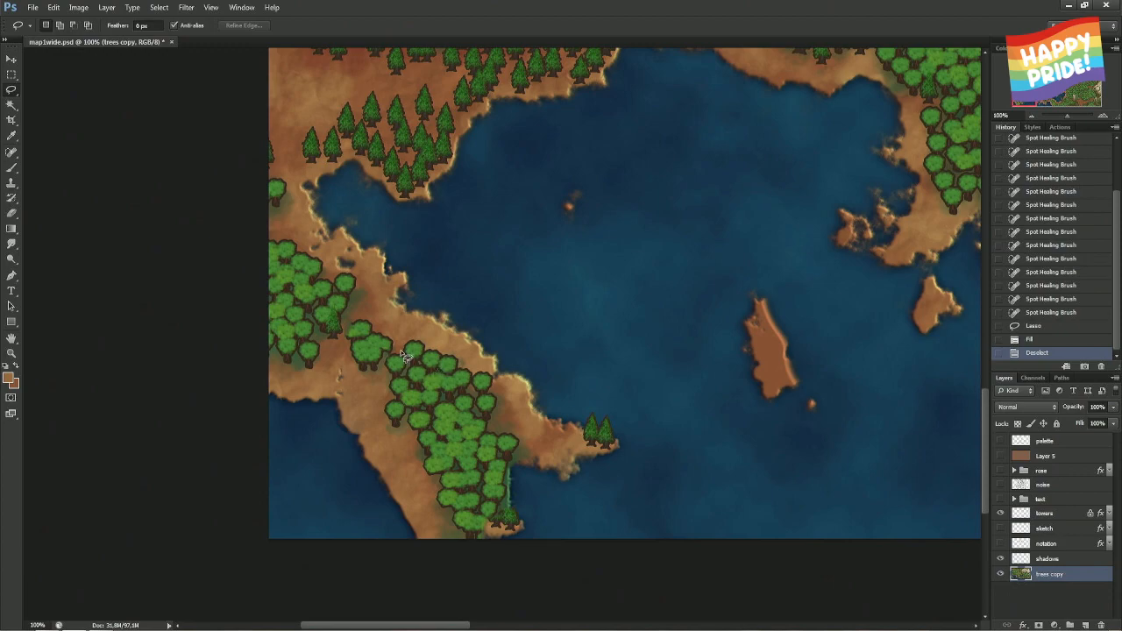
- Restore the selection around the small tree group between the southwestern woods, trim its upper edge and try a Content-Aware fill
{"action": "key", "text": "ctrl+z"}
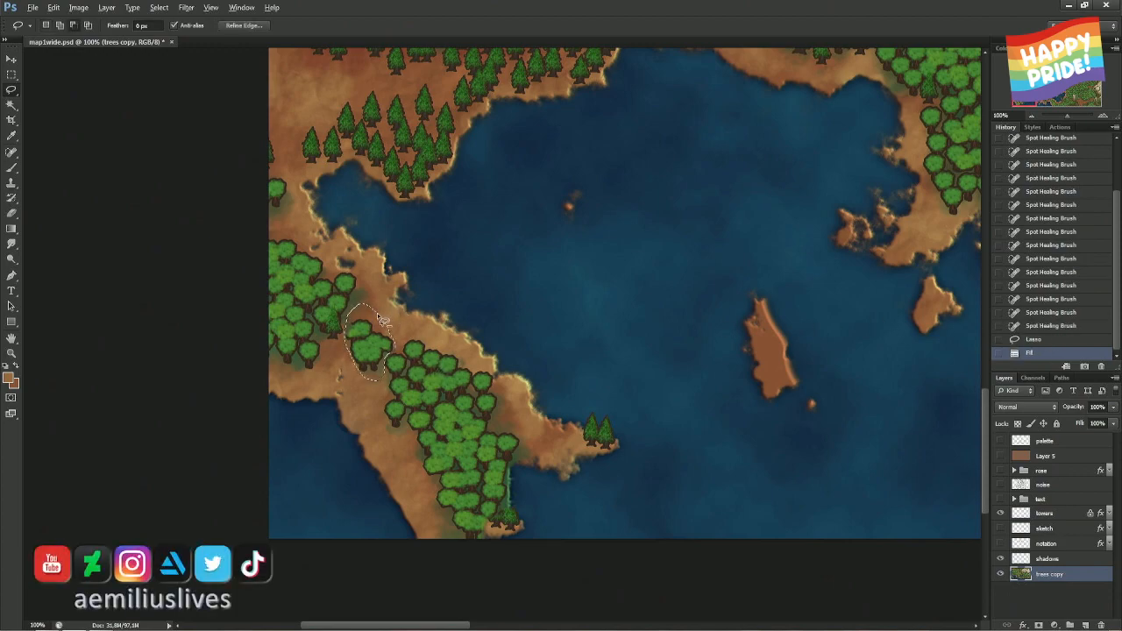
{"action": "mouse_move", "coordinate": [375, 323]}
{"action": "left_mouse_down"}
{"action": "mouse_move", "coordinate": [335, 317]}
{"action": "mouse_move", "coordinate": [399, 290]}
{"action": "mouse_move", "coordinate": [363, 332]}
{"action": "left_mouse_up"}
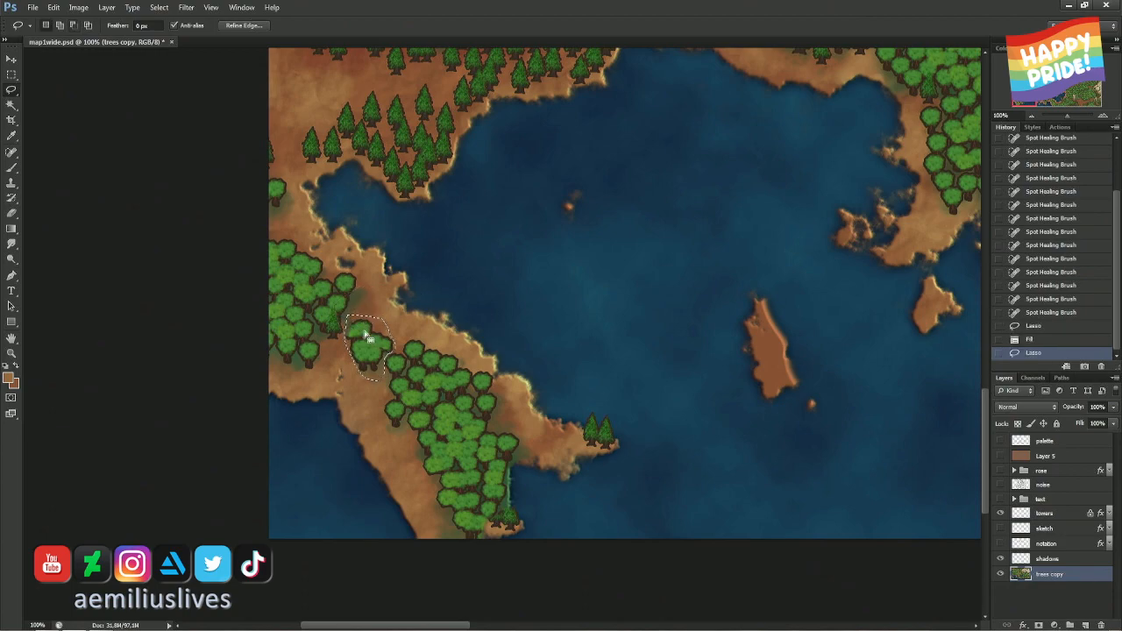
{"action": "right_click", "coordinate": [364, 330]}
{"action": "left_click", "coordinate": [396, 498]}
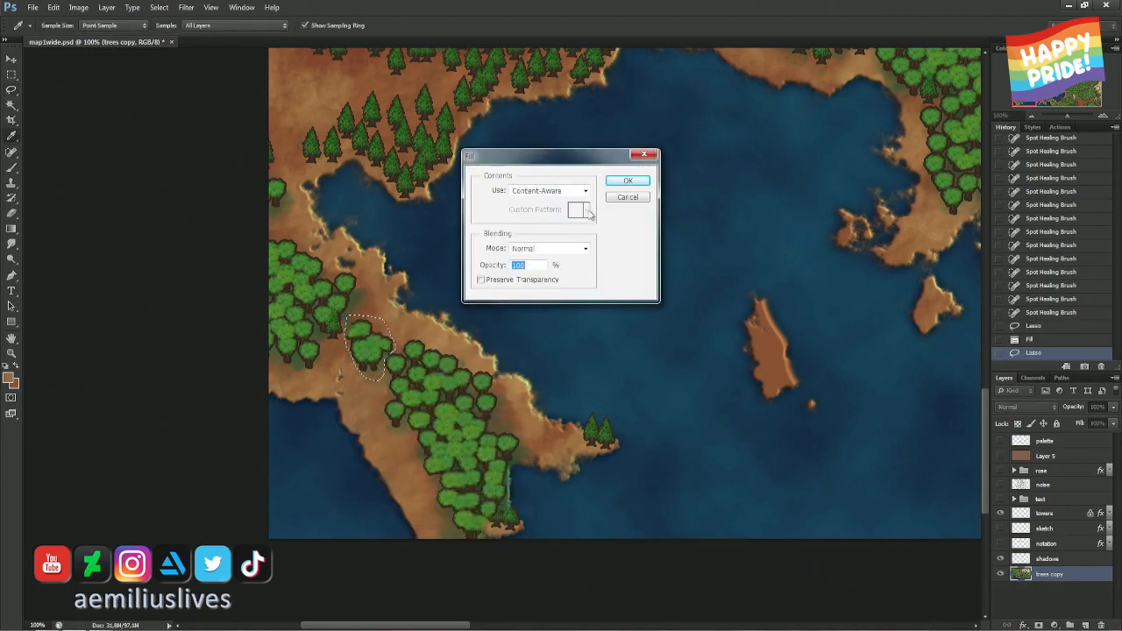
{"action": "left_click", "coordinate": [628, 182]}
{"action": "key", "text": "l"}
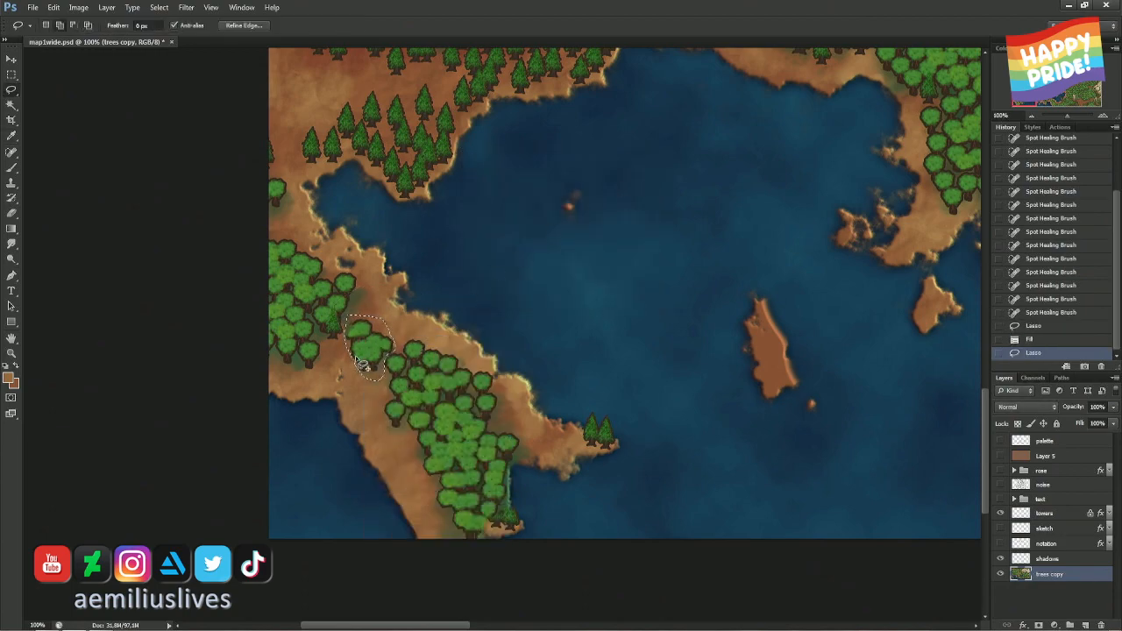
- Tighten the lasso around the small tree group's lower and eastern edges, fill it with Content-Aware and deselect
{"action": "mouse_move", "coordinate": [372, 384]}
{"action": "left_mouse_down"}
{"action": "mouse_move", "coordinate": [355, 350]}
{"action": "mouse_move", "coordinate": [386, 377]}
{"action": "mouse_move", "coordinate": [351, 345]}
{"action": "mouse_move", "coordinate": [375, 375]}
{"action": "mouse_move", "coordinate": [361, 323]}
{"action": "mouse_move", "coordinate": [356, 362]}
{"action": "left_mouse_up"}
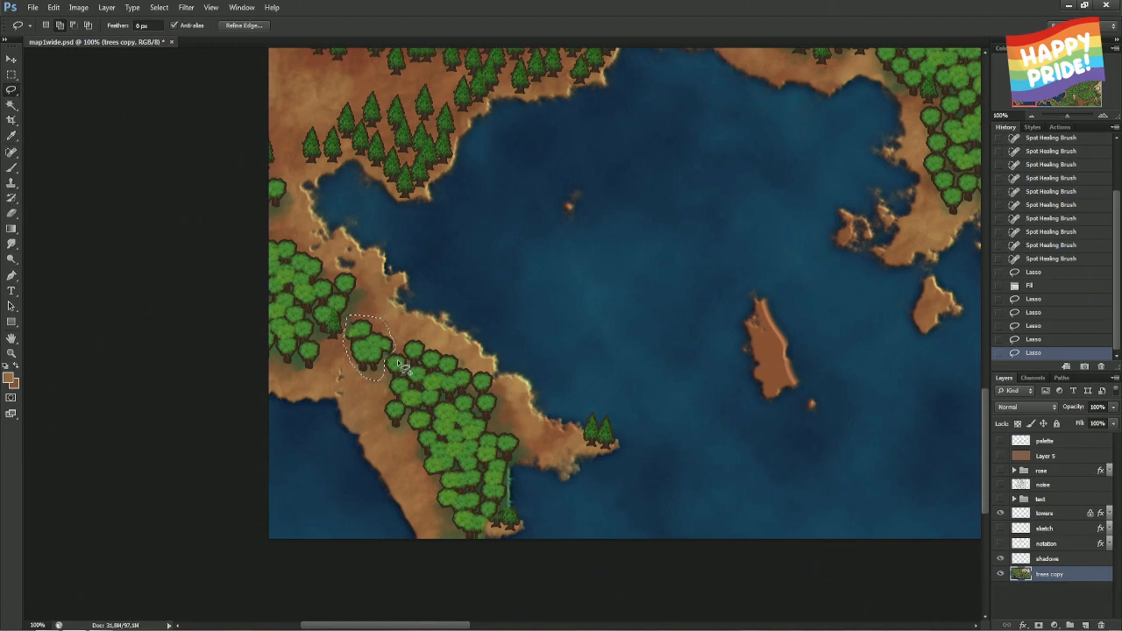
{"action": "key", "text": "ctrl+plus"}
{"action": "key", "text": "ctrl+plus"}
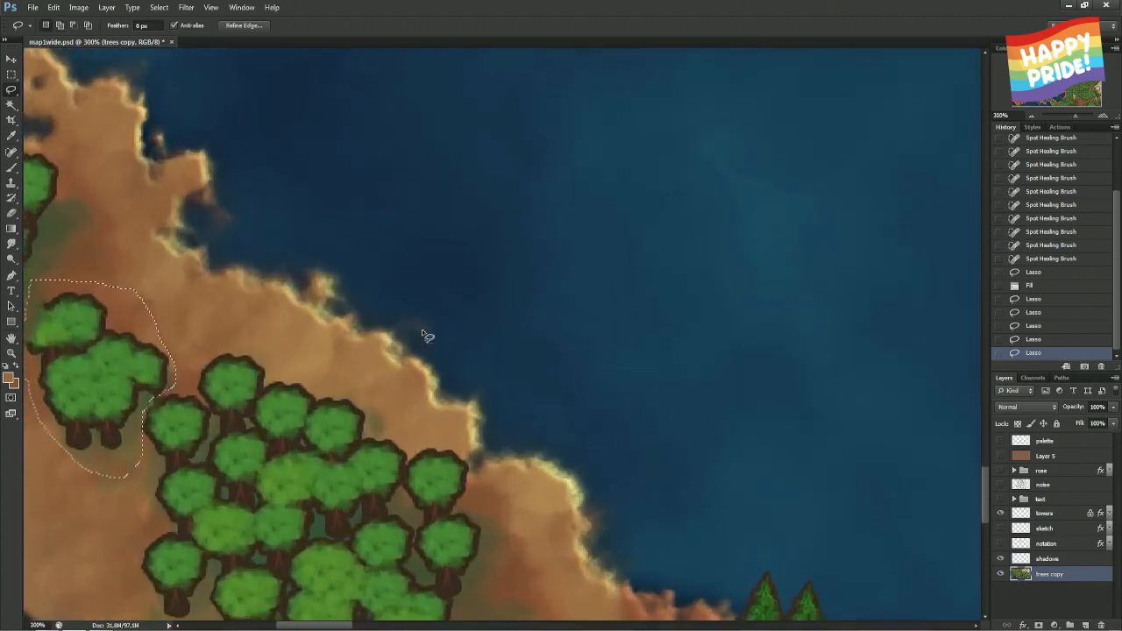
{"action": "left_click_drag", "start_coordinate": [261, 411], "coordinate": [498, 361]}
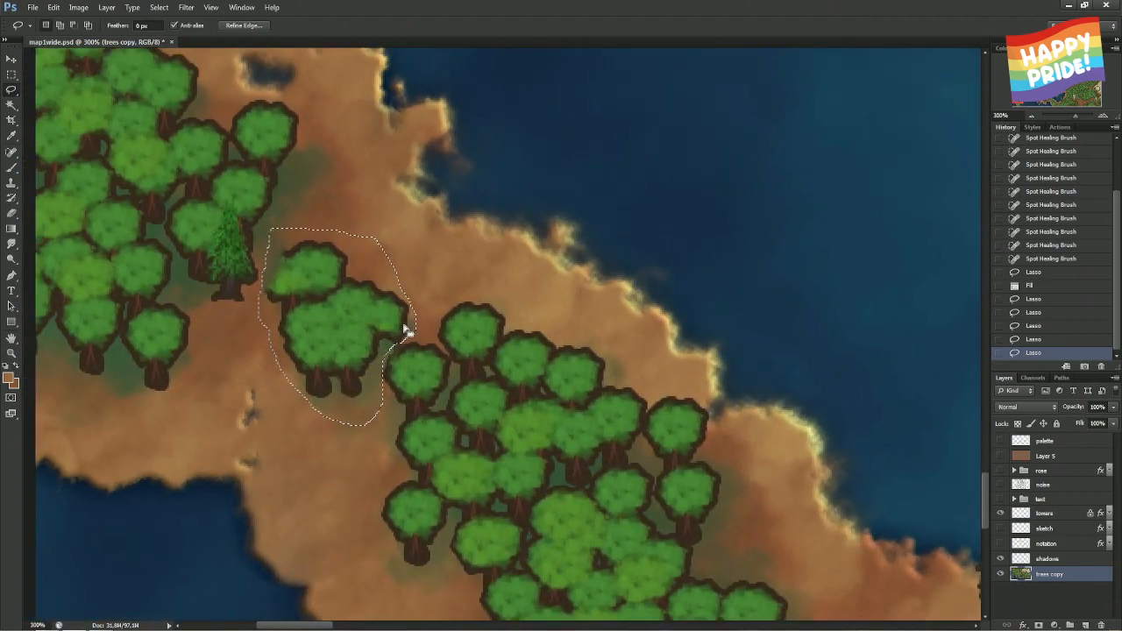
{"action": "mouse_move", "coordinate": [381, 412]}
{"action": "left_mouse_down"}
{"action": "mouse_move", "coordinate": [290, 420]}
{"action": "mouse_move", "coordinate": [343, 447]}
{"action": "mouse_move", "coordinate": [430, 412]}
{"action": "mouse_move", "coordinate": [377, 407]}
{"action": "left_mouse_up"}
{"action": "right_click", "coordinate": [366, 386]}
{"action": "left_click", "coordinate": [412, 553]}
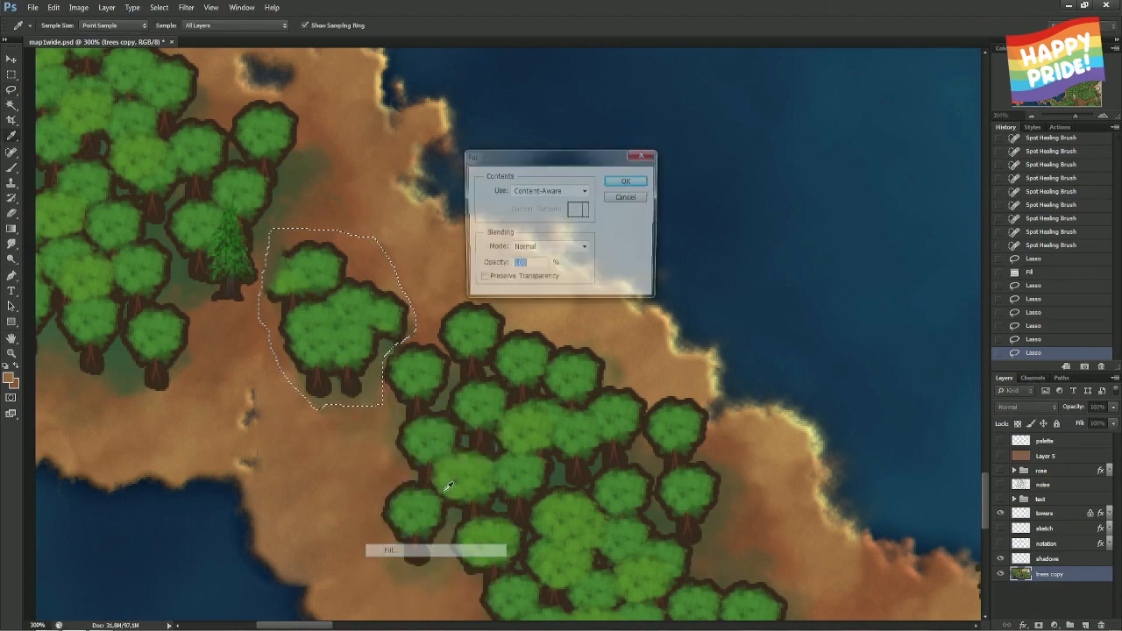
{"action": "left_click", "coordinate": [625, 180]}
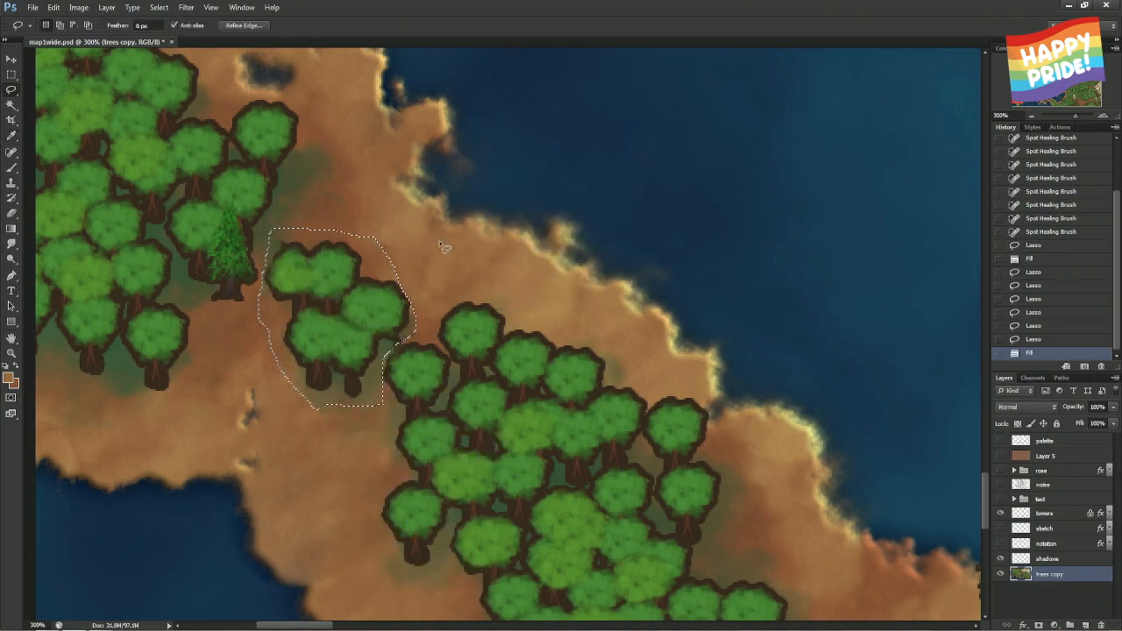
{"action": "key", "text": "ctrl+d"}
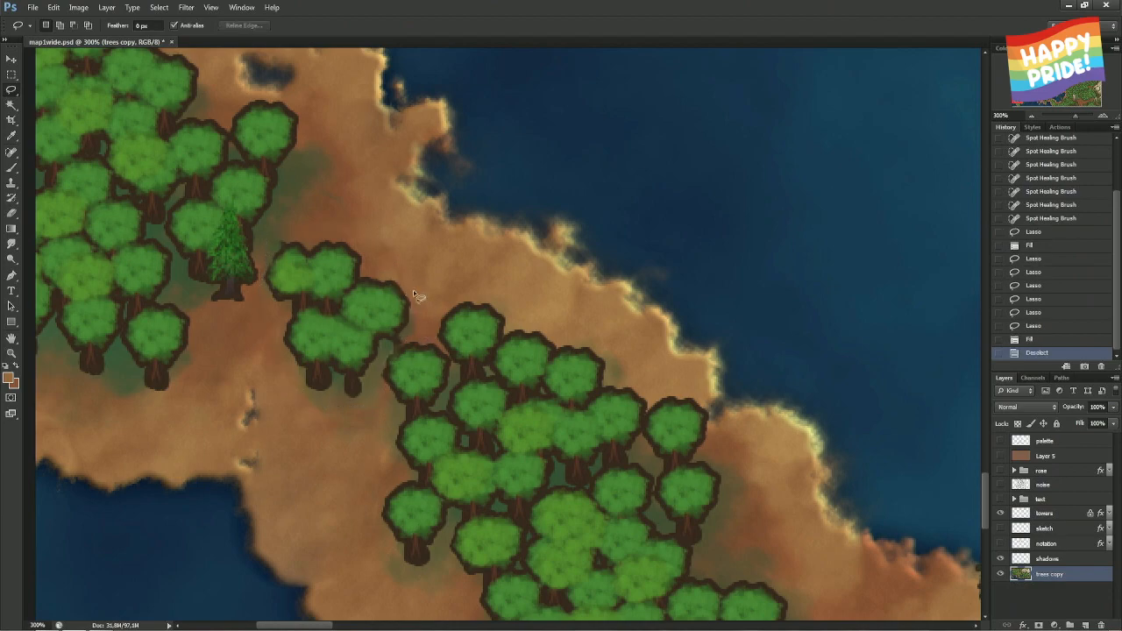
- Lasso the dark specks on the bare ground southwest of the small tree group, fill them with Content-Aware and deselect
{"action": "left_click_drag", "start_coordinate": [314, 225], "coordinate": [457, 156]}
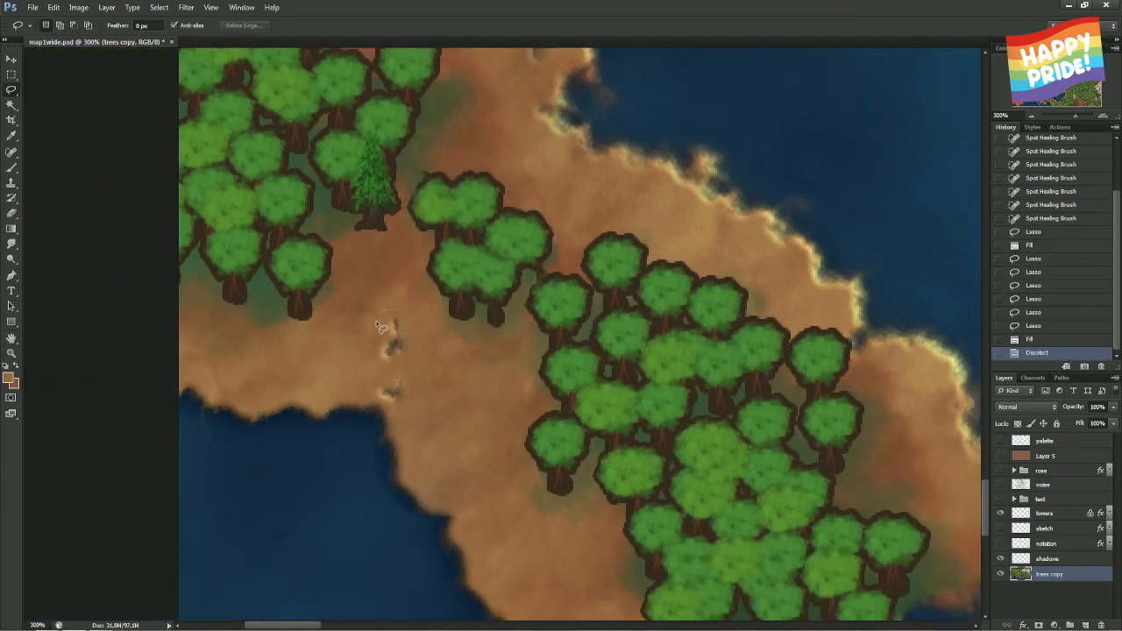
{"action": "left_click_drag", "start_coordinate": [418, 373], "coordinate": [417, 305]}
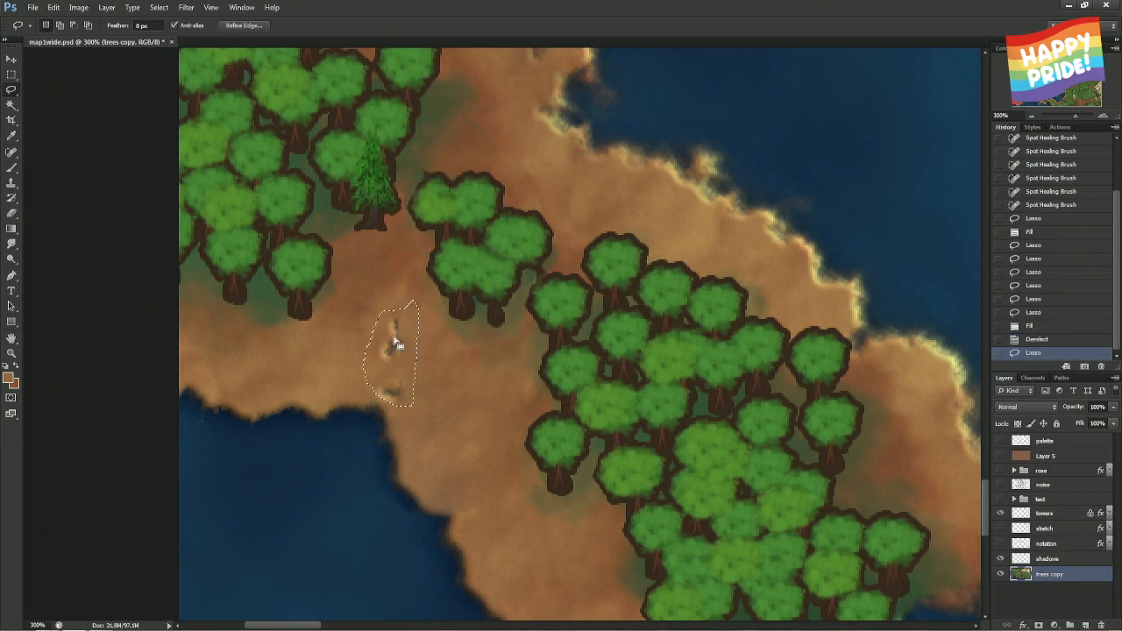
{"action": "right_click", "coordinate": [392, 333]}
{"action": "left_click", "coordinate": [438, 499]}
{"action": "key", "text": "Return"}
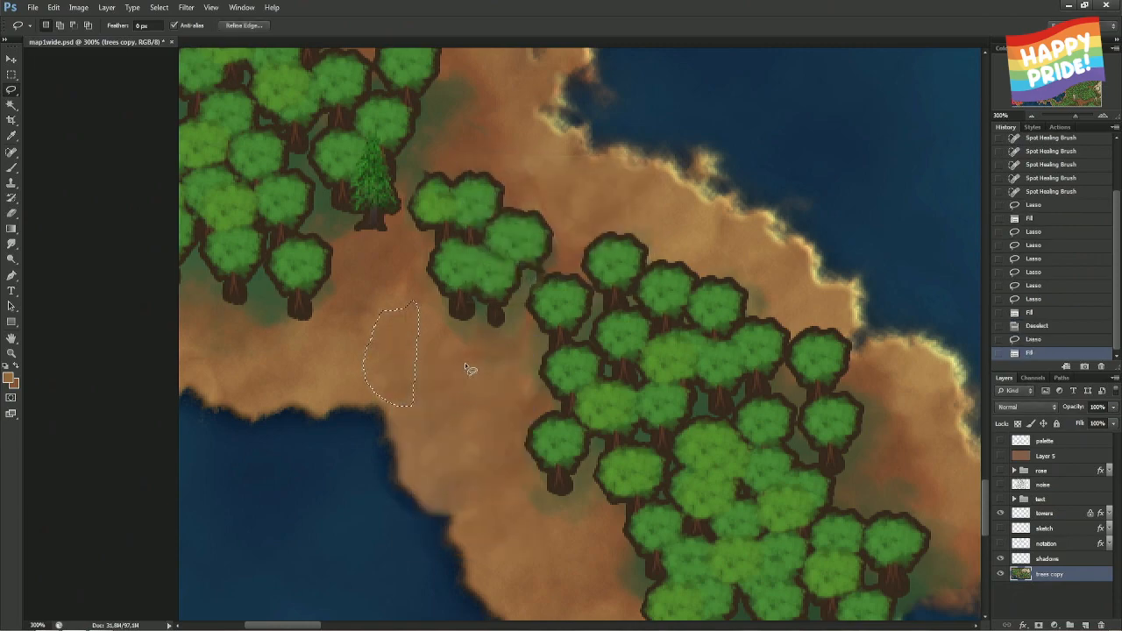
{"action": "key", "text": "ctrl+d"}
- Lasso the small ground patch at the corner of the southwestern shoreline, fill it with Content-Aware and deselect
{"action": "scroll", "coordinate": [546, 273], "scroll_direction": "right", "scroll_amount": 3}
{"action": "scroll", "coordinate": [430, 275], "scroll_direction": "down", "scroll_amount": 5}
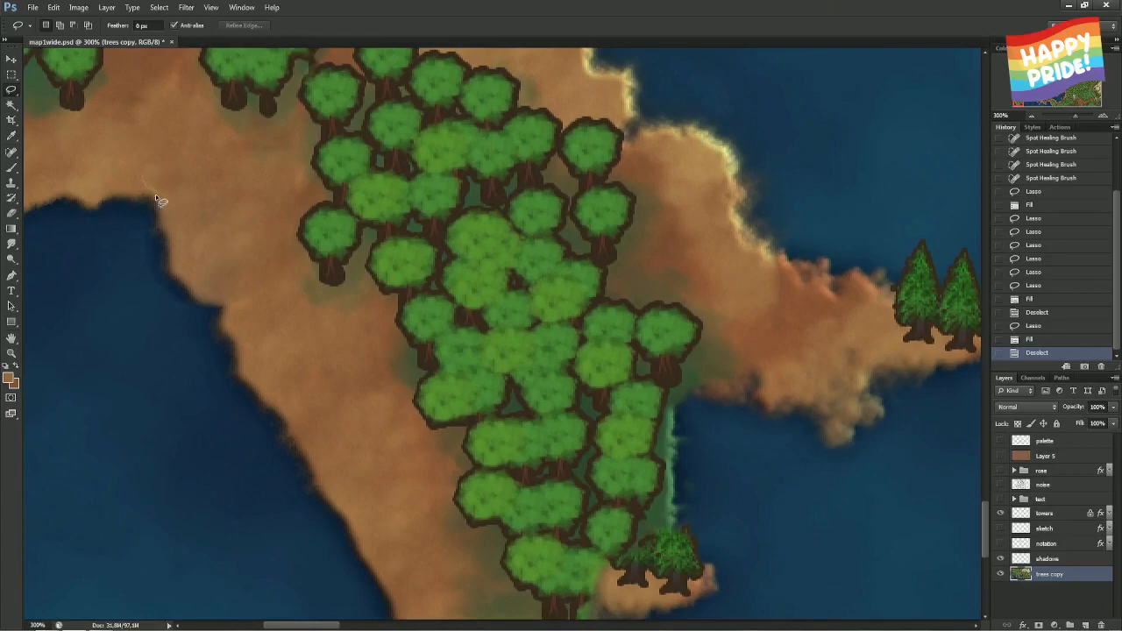
{"action": "left_click_drag", "start_coordinate": [174, 187], "coordinate": [172, 194]}
{"action": "right_click", "coordinate": [172, 194]}
{"action": "left_click", "coordinate": [228, 353]}
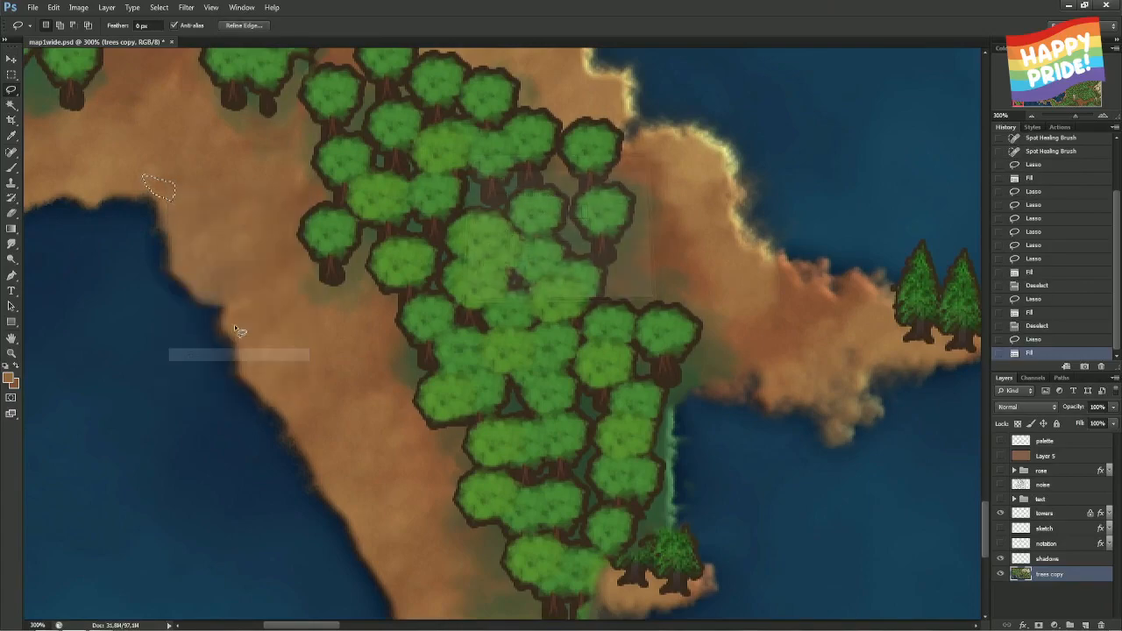
{"action": "key", "text": "ctrl+d"}
{"action": "scroll", "coordinate": [373, 219], "scroll_direction": "down", "scroll_amount": 5}
{"action": "scroll", "coordinate": [374, 220], "scroll_direction": "up", "scroll_amount": 3}
{"action": "scroll", "coordinate": [374, 219], "scroll_direction": "right", "scroll_amount": 3}
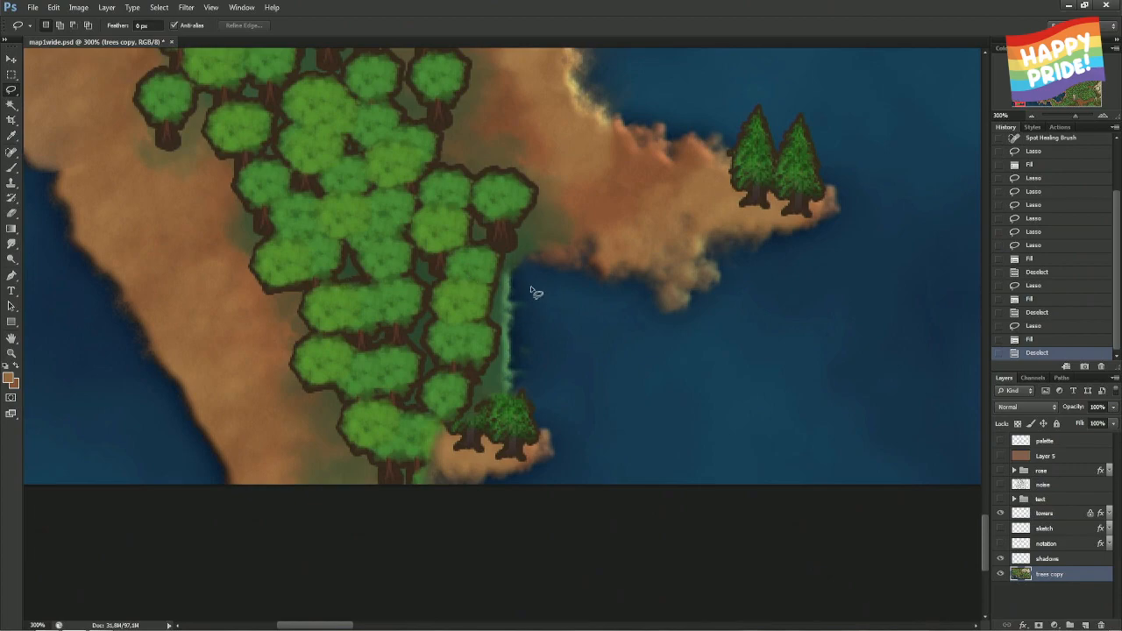
{"action": "mouse_move", "coordinate": [539, 263]}
{"action": "left_mouse_down"}
{"action": "mouse_move", "coordinate": [456, 292]}
{"action": "mouse_move", "coordinate": [399, 331]}
{"action": "mouse_move", "coordinate": [415, 340]}
{"action": "mouse_move", "coordinate": [460, 478]}
{"action": "left_mouse_up"}
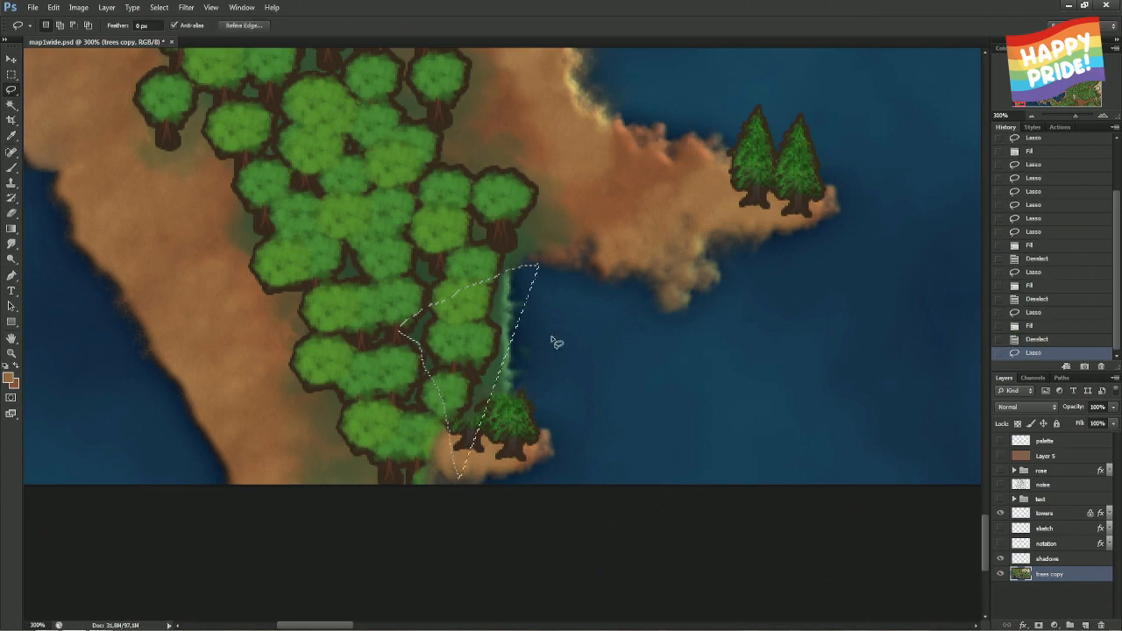
{"action": "key", "text": "ctrl+d"}
{"action": "key", "text": "ctrl+z"}
{"action": "key", "text": "ctrl+z"}
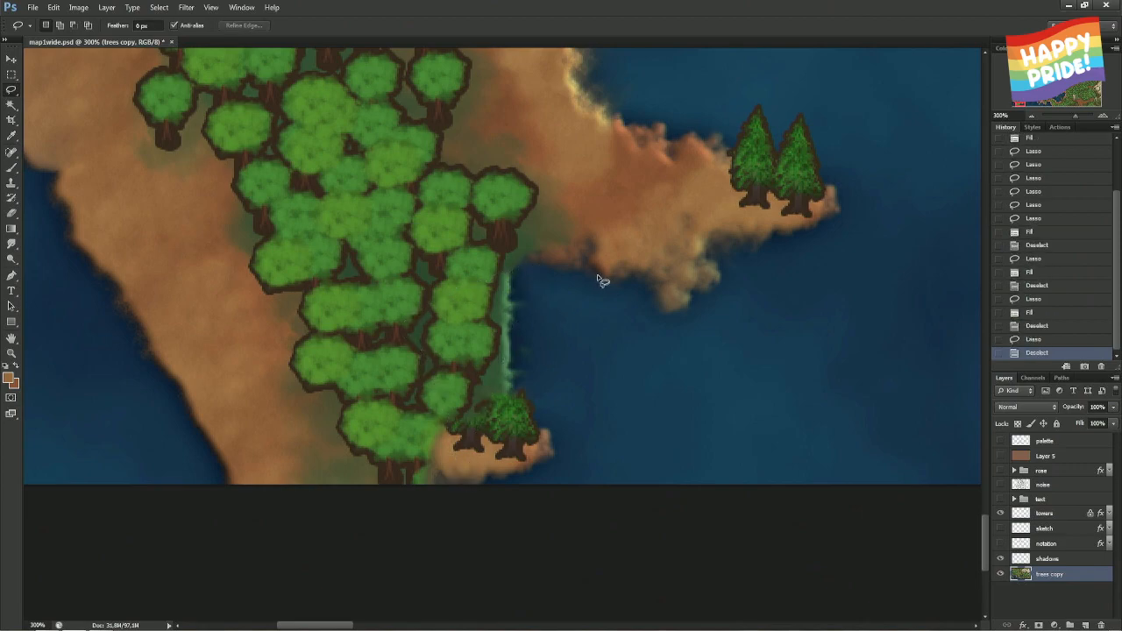
{"action": "mouse_move", "coordinate": [645, 283]}
{"action": "left_mouse_down"}
{"action": "mouse_move", "coordinate": [518, 268]}
{"action": "mouse_move", "coordinate": [505, 410]}
{"action": "left_mouse_up"}
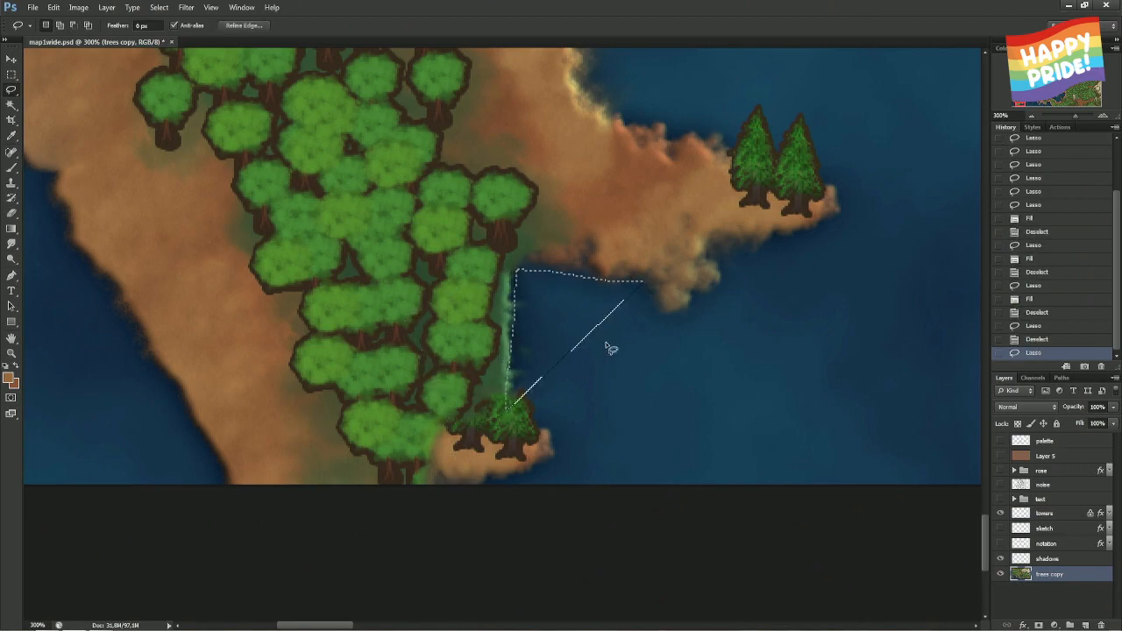
{"action": "key", "text": "ctrl+d"}
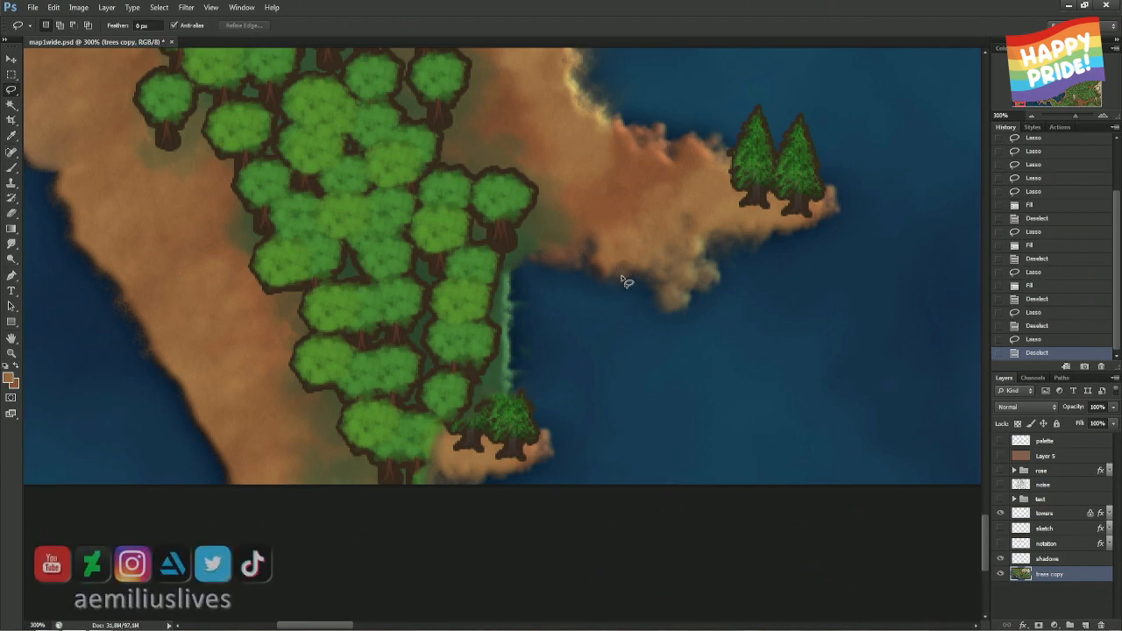
- Try a Content-Aware fill on the lassoed green shore strip and conifers east of the southern wood, and undo it
{"action": "mouse_move", "coordinate": [618, 253]}
{"action": "left_mouse_down"}
{"action": "mouse_move", "coordinate": [547, 238]}
{"action": "mouse_move", "coordinate": [502, 265]}
{"action": "mouse_move", "coordinate": [491, 359]}
{"action": "mouse_move", "coordinate": [449, 443]}
{"action": "mouse_move", "coordinate": [467, 514]}
{"action": "mouse_move", "coordinate": [567, 459]}
{"action": "mouse_move", "coordinate": [574, 439]}
{"action": "mouse_move", "coordinate": [549, 374]}
{"action": "left_mouse_up"}
{"action": "right_click", "coordinate": [543, 327]}
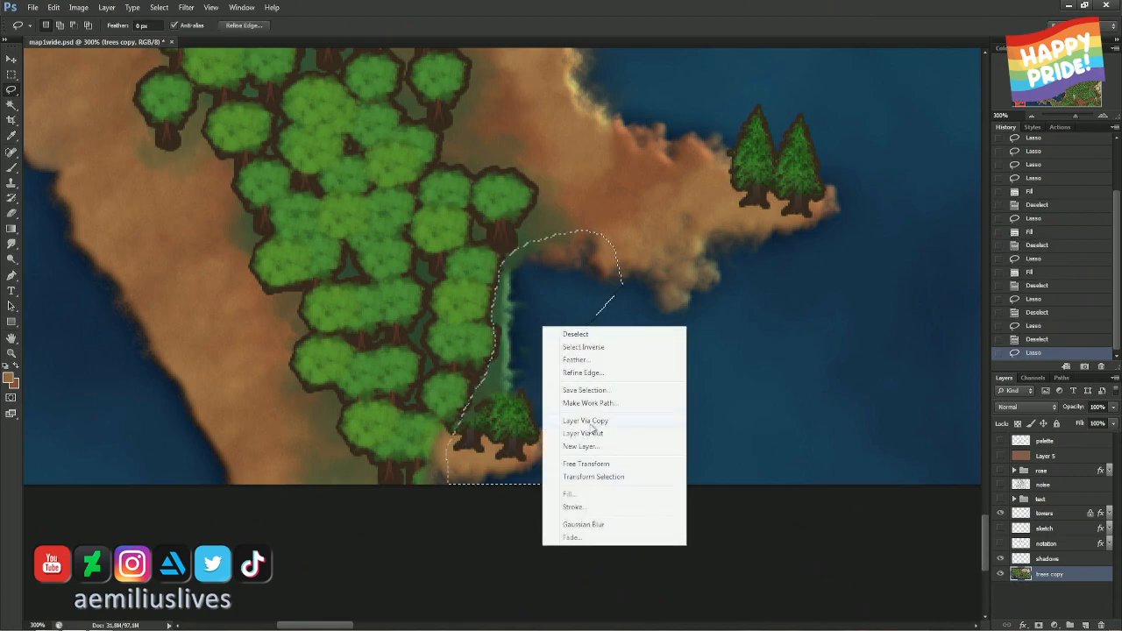
{"action": "left_click", "coordinate": [573, 496]}
{"action": "key", "text": "Return"}
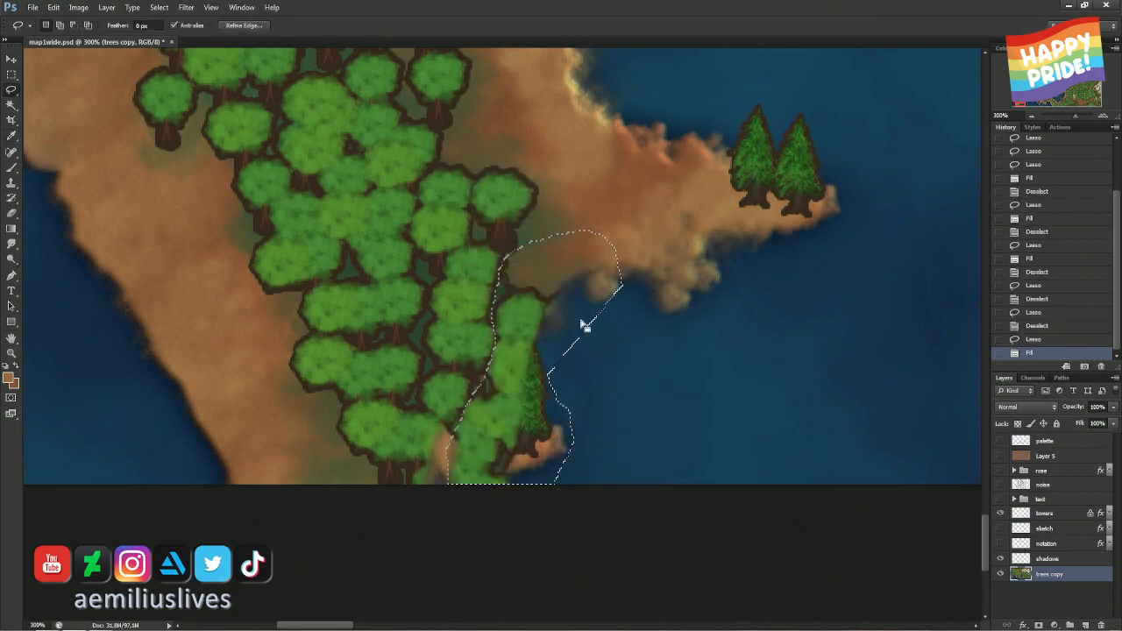
{"action": "key", "text": "ctrl+z"}
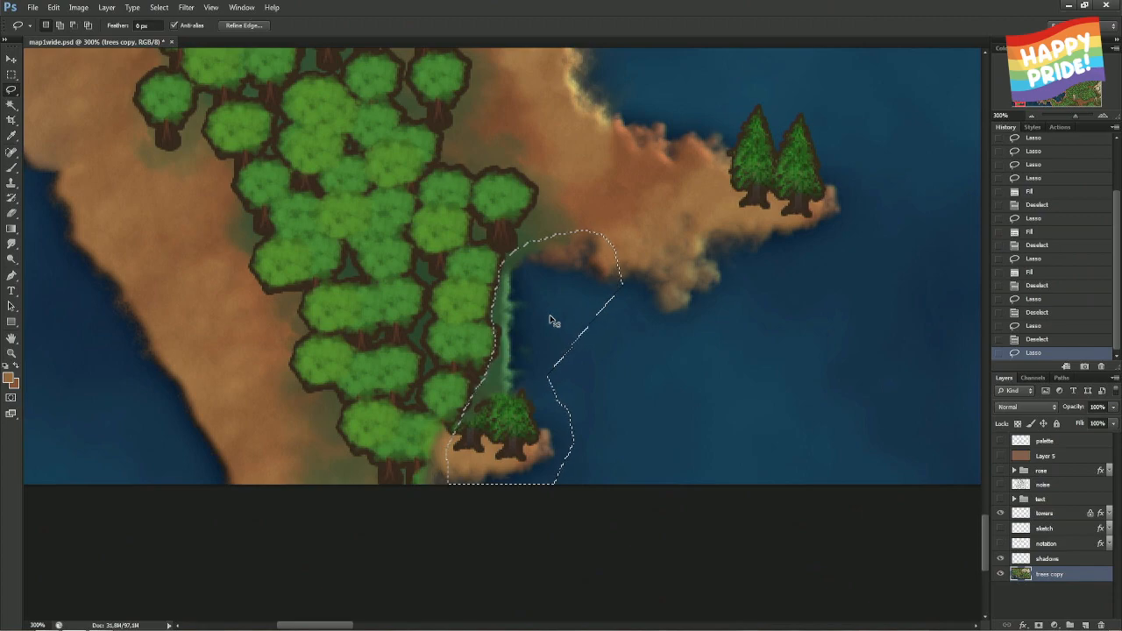
{"action": "key", "text": "ctrl+z"}
{"action": "scroll", "coordinate": [550, 299], "scroll_direction": "down", "scroll_amount": 4}
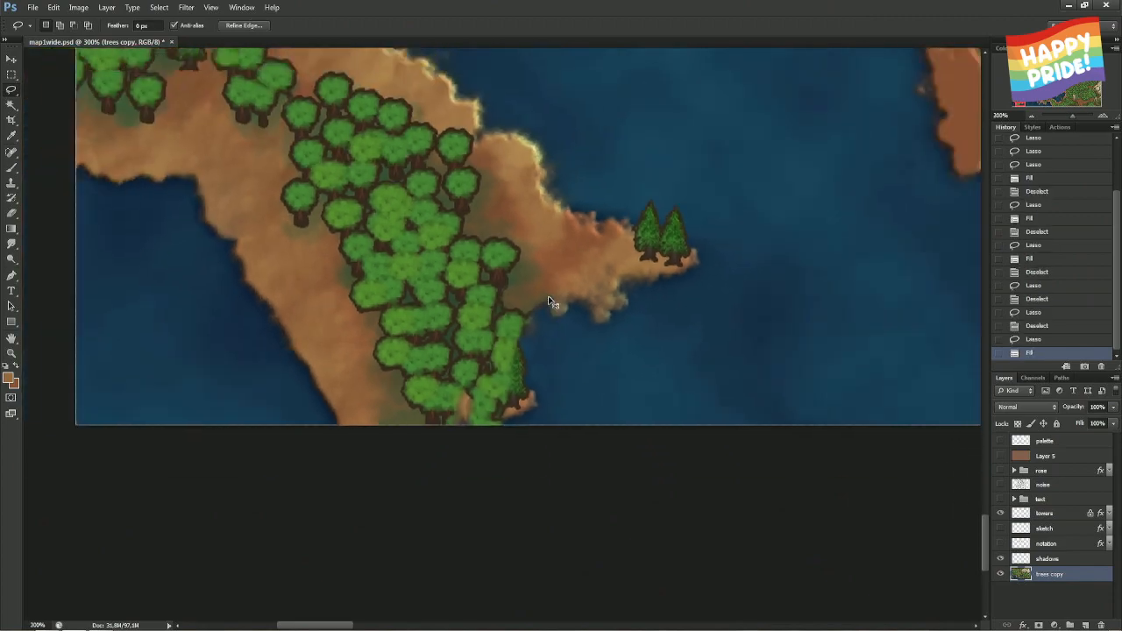
{"action": "left_click_drag", "start_coordinate": [614, 220], "coordinate": [503, 274]}
{"action": "key", "text": "ctrl+z"}
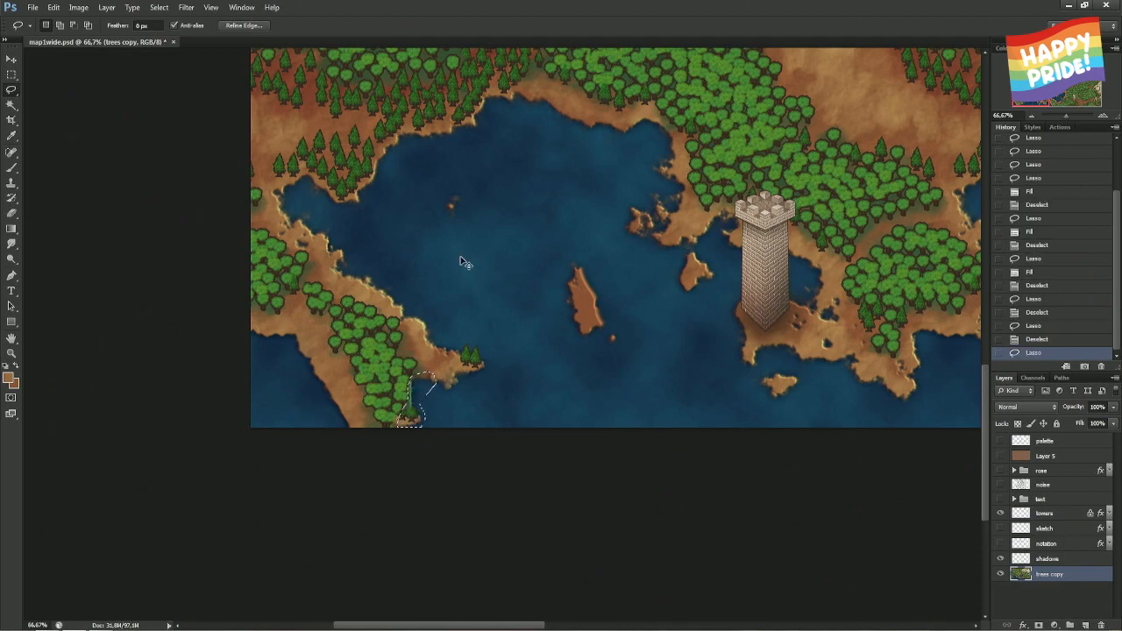
- Clear the shoreline selection and save the map document
{"action": "key", "text": "ctrl+d"}
{"action": "left_click_drag", "start_coordinate": [601, 165], "coordinate": [394, 435]}
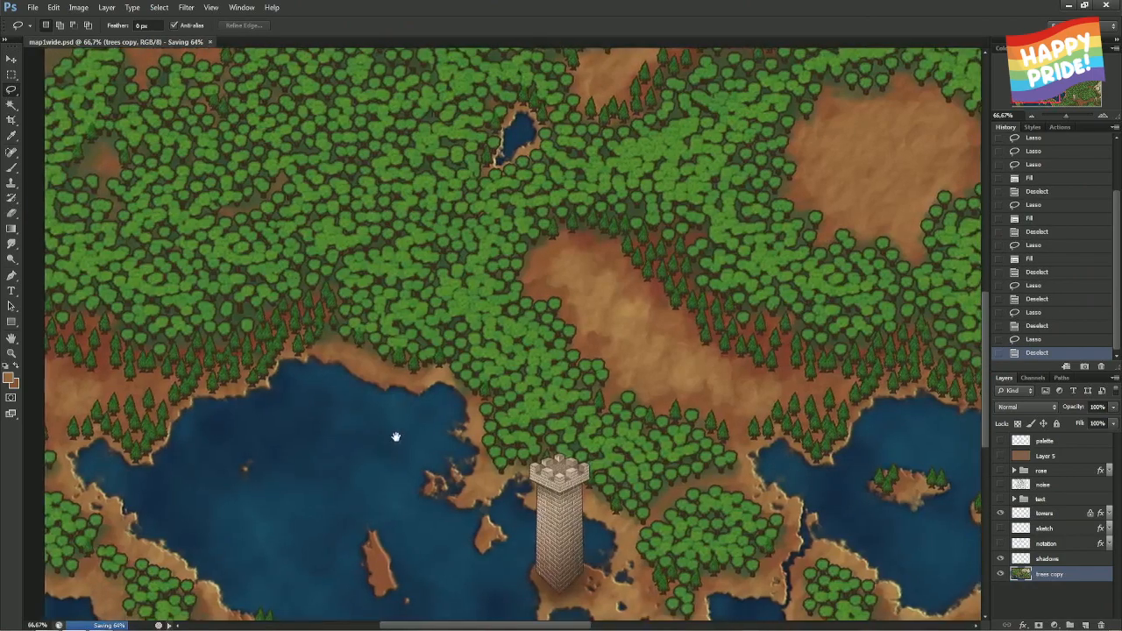
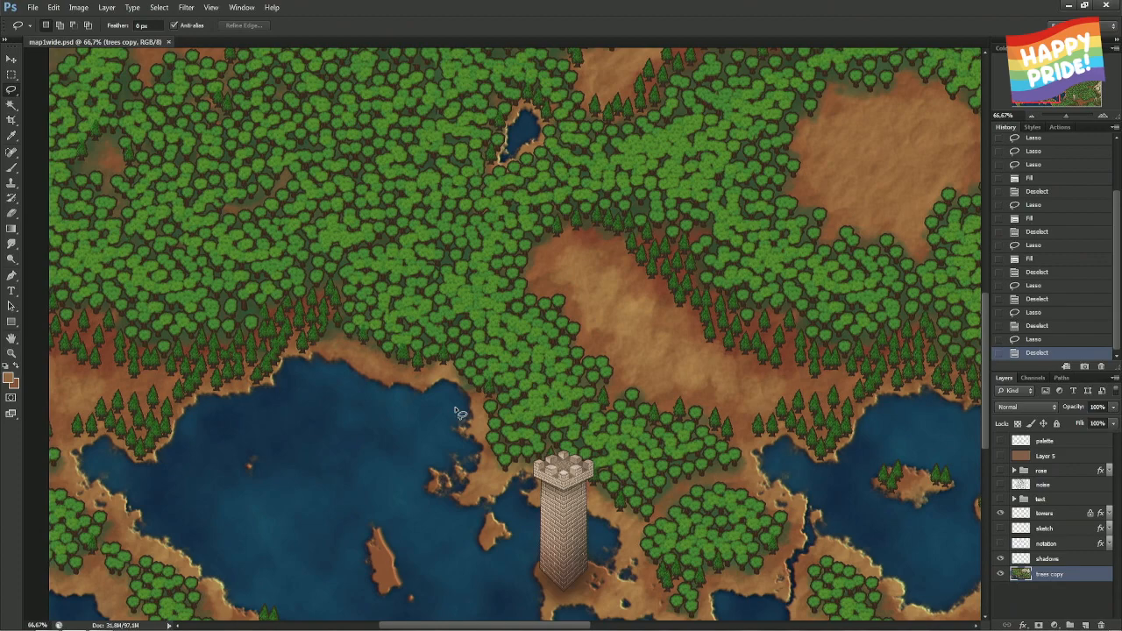
- Lasso the whole wooded peninsula at the map's southwestern corner, replace it using a Content-Aware fill and deselect
{"action": "left_click_drag", "start_coordinate": [236, 450], "coordinate": [420, 412]}
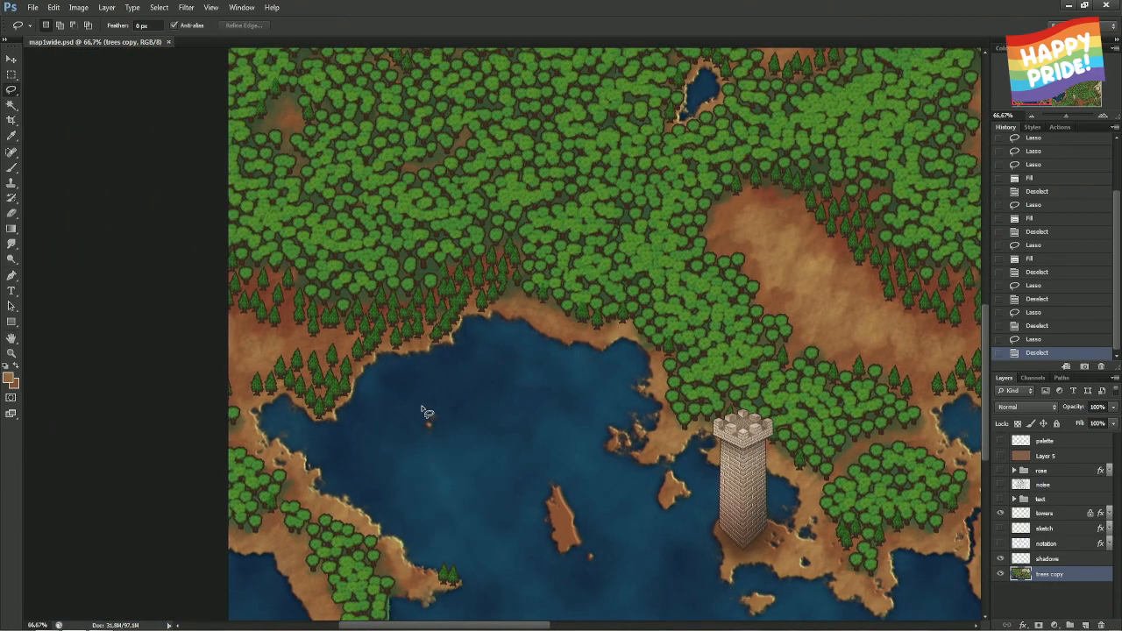
{"action": "left_click_drag", "start_coordinate": [359, 450], "coordinate": [369, 333]}
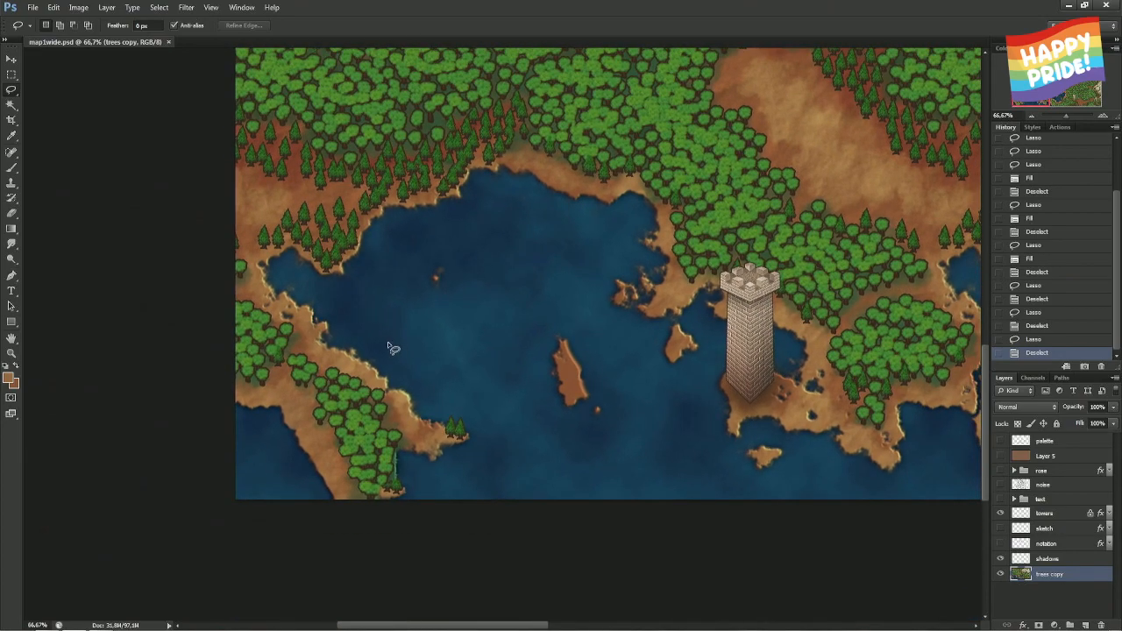
{"action": "mouse_move", "coordinate": [289, 418]}
{"action": "left_mouse_down"}
{"action": "mouse_move", "coordinate": [492, 553]}
{"action": "mouse_move", "coordinate": [497, 434]}
{"action": "mouse_move", "coordinate": [462, 413]}
{"action": "left_mouse_up"}
{"action": "right_click", "coordinate": [449, 423]}
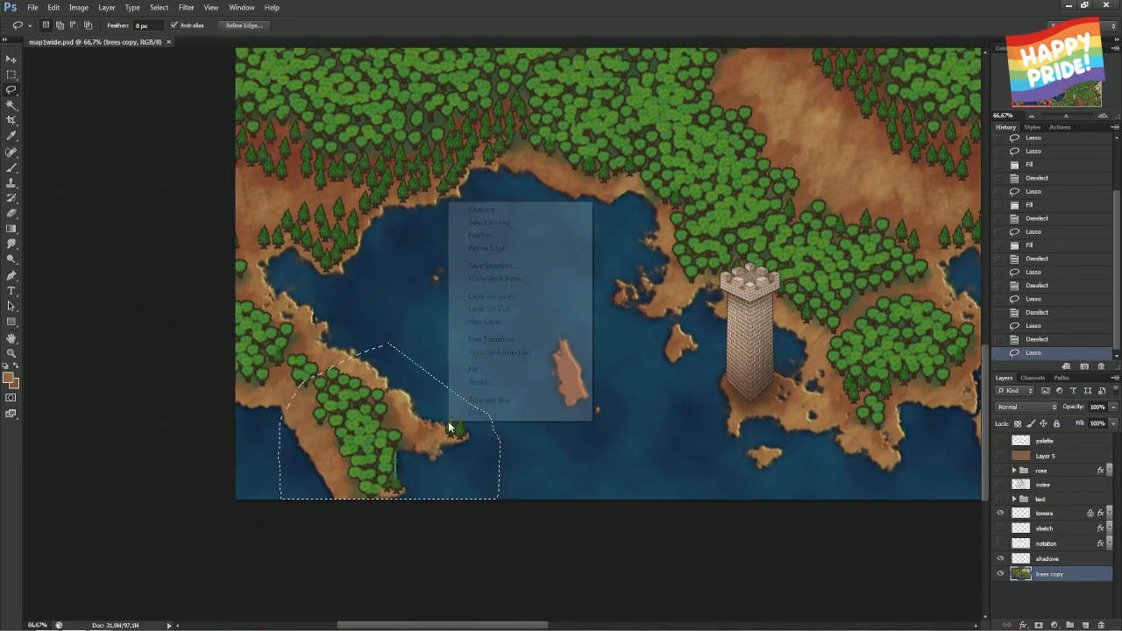
{"action": "left_click", "coordinate": [497, 353]}
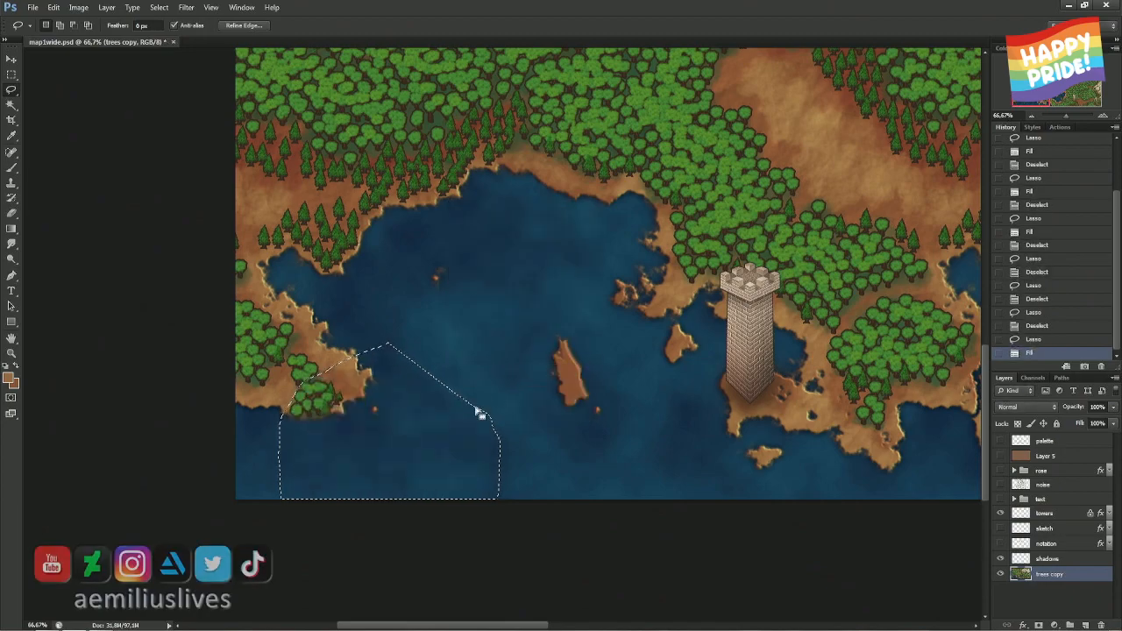
{"action": "key", "text": "ctrl+minus"}
{"action": "key", "text": "ctrl+minus"}
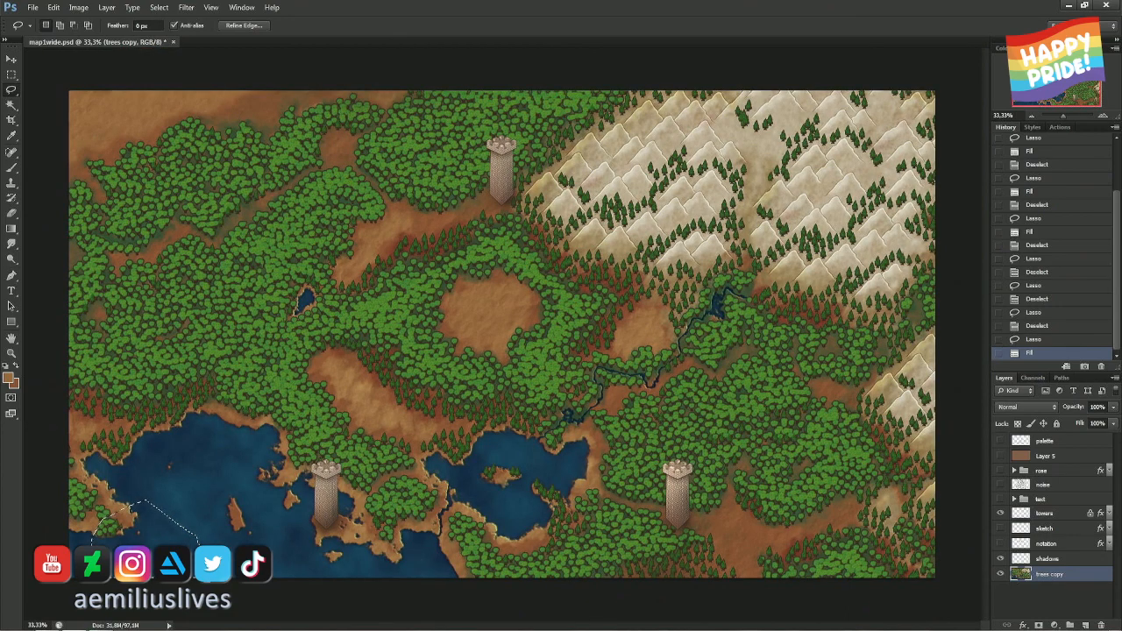
{"action": "key", "text": "ctrl+d"}
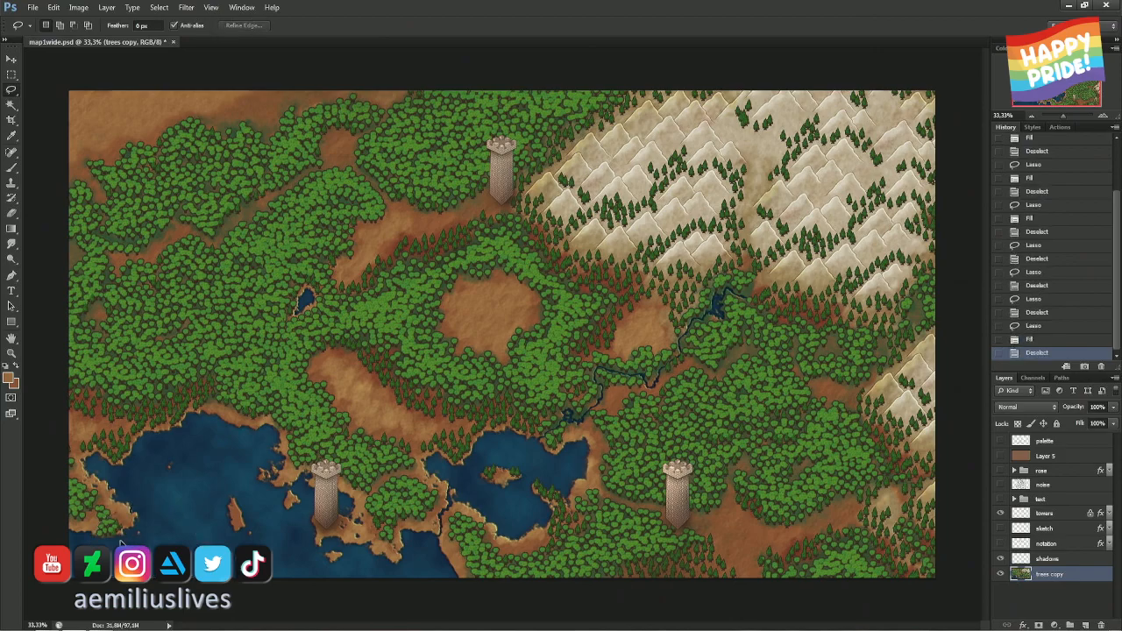
- Lasso the small clump of trees on the southwestern headland's south shore, fill it with Content-Aware and deselect
{"action": "key", "text": "ctrl+plus"}
{"action": "key", "text": "ctrl+plus"}
{"action": "left_click_drag", "start_coordinate": [100, 538], "coordinate": [500, 218]}
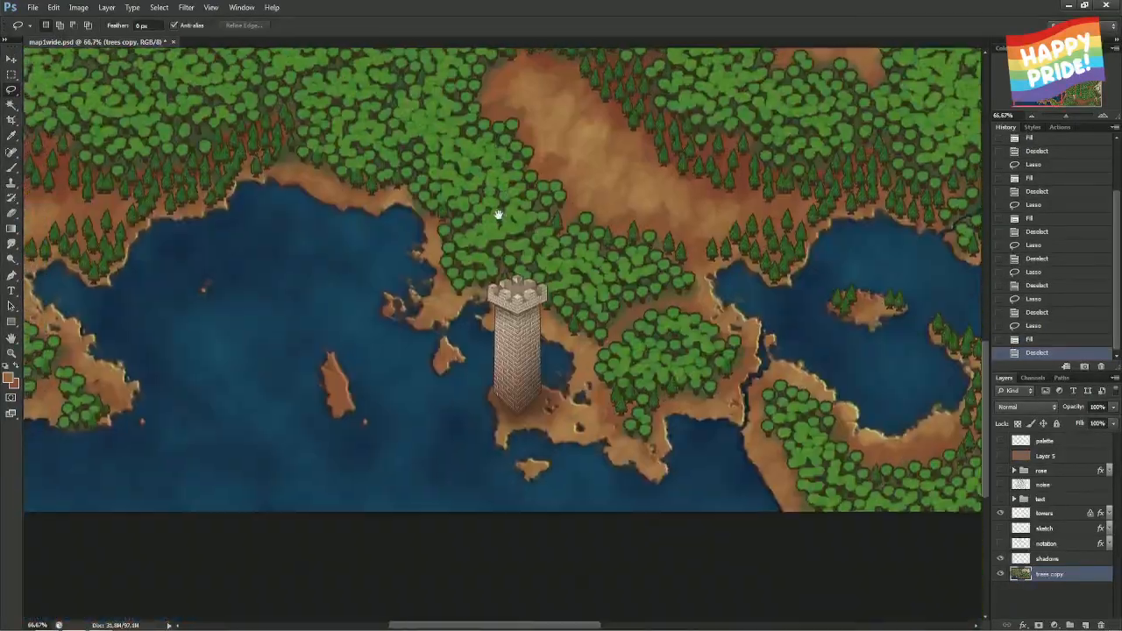
{"action": "mouse_move", "coordinate": [169, 372]}
{"action": "left_mouse_down"}
{"action": "mouse_move", "coordinate": [406, 364]}
{"action": "mouse_move", "coordinate": [349, 362]}
{"action": "left_mouse_up"}
{"action": "left_click", "coordinate": [289, 343]}
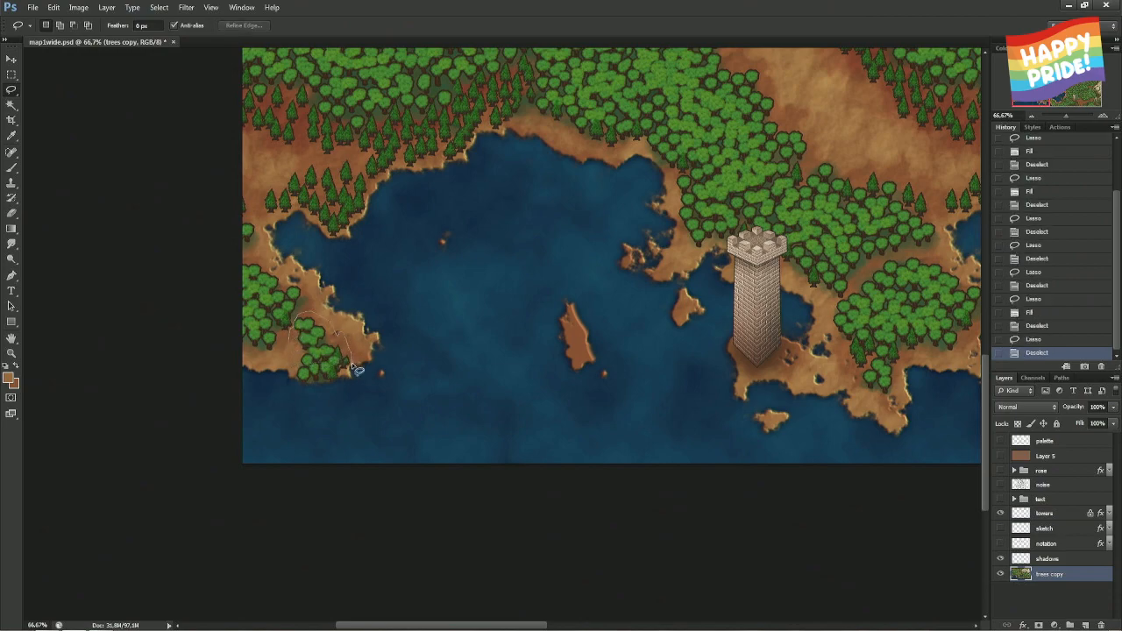
{"action": "mouse_move", "coordinate": [349, 397]}
{"action": "left_mouse_down"}
{"action": "mouse_move", "coordinate": [294, 391]}
{"action": "mouse_move", "coordinate": [290, 355]}
{"action": "left_mouse_up"}
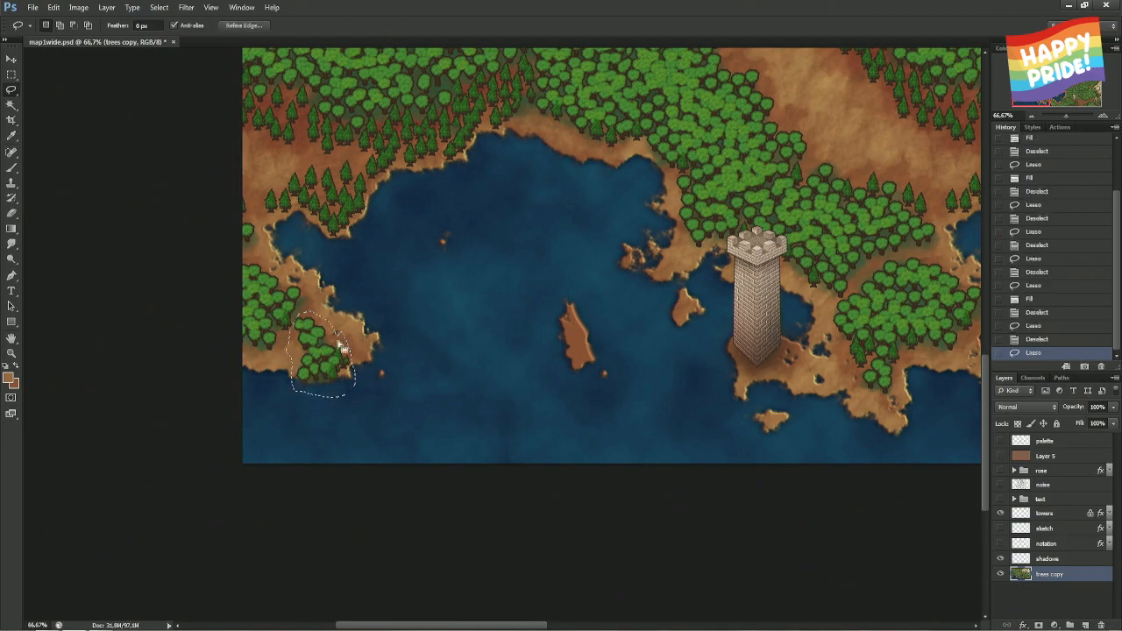
{"action": "right_click", "coordinate": [340, 344]}
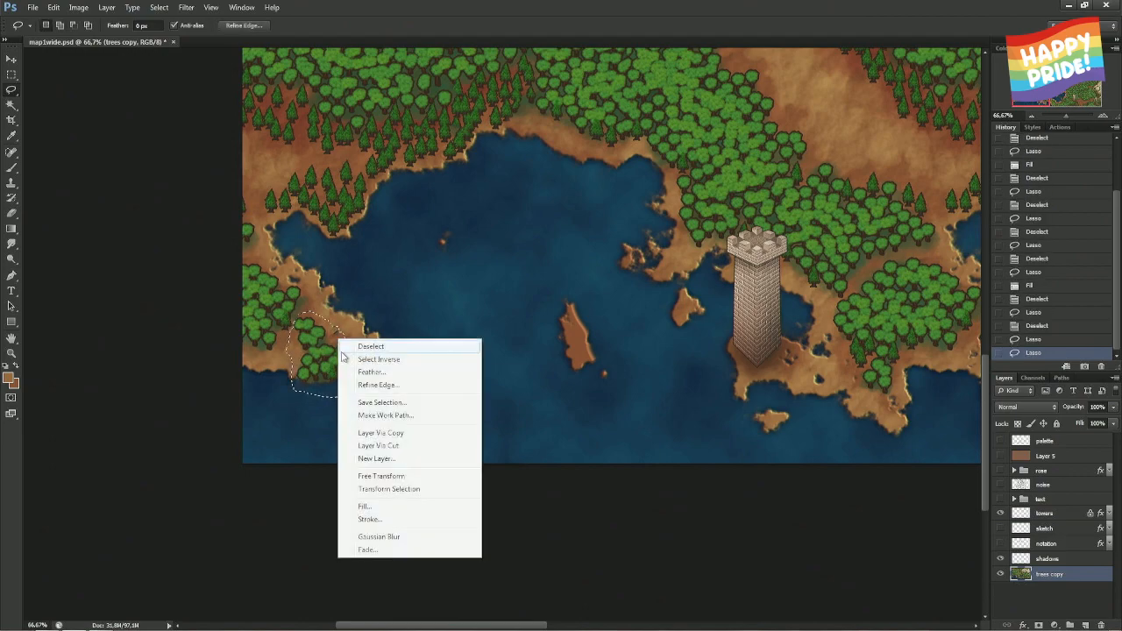
{"action": "left_click", "coordinate": [344, 332]}
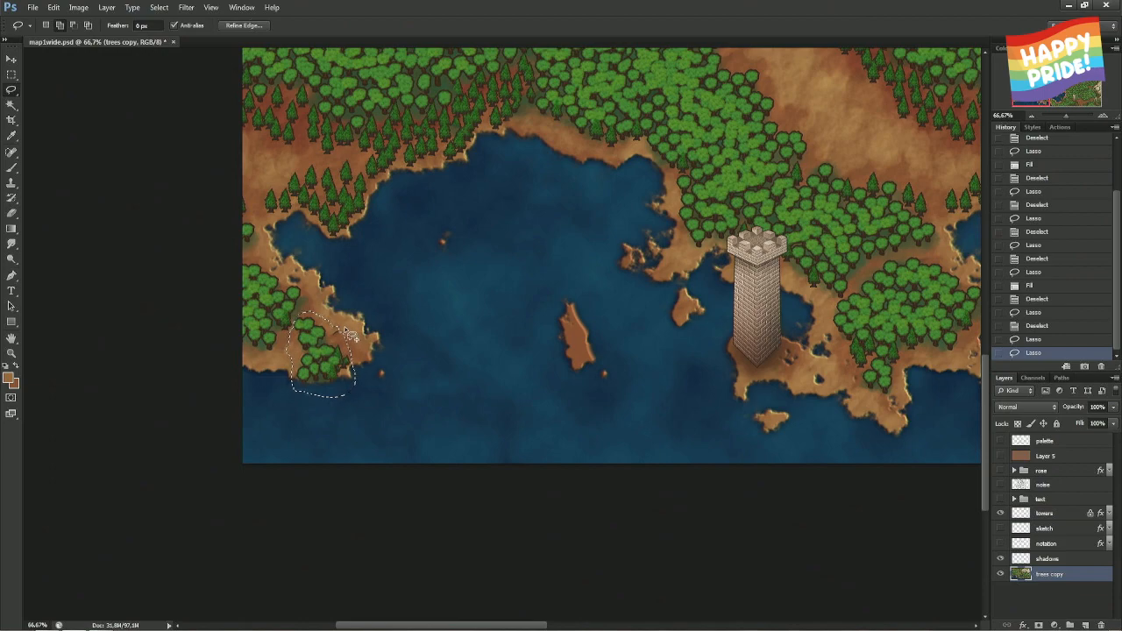
{"action": "left_click_drag", "start_coordinate": [347, 333], "coordinate": [343, 338]}
{"action": "right_click", "coordinate": [343, 337]}
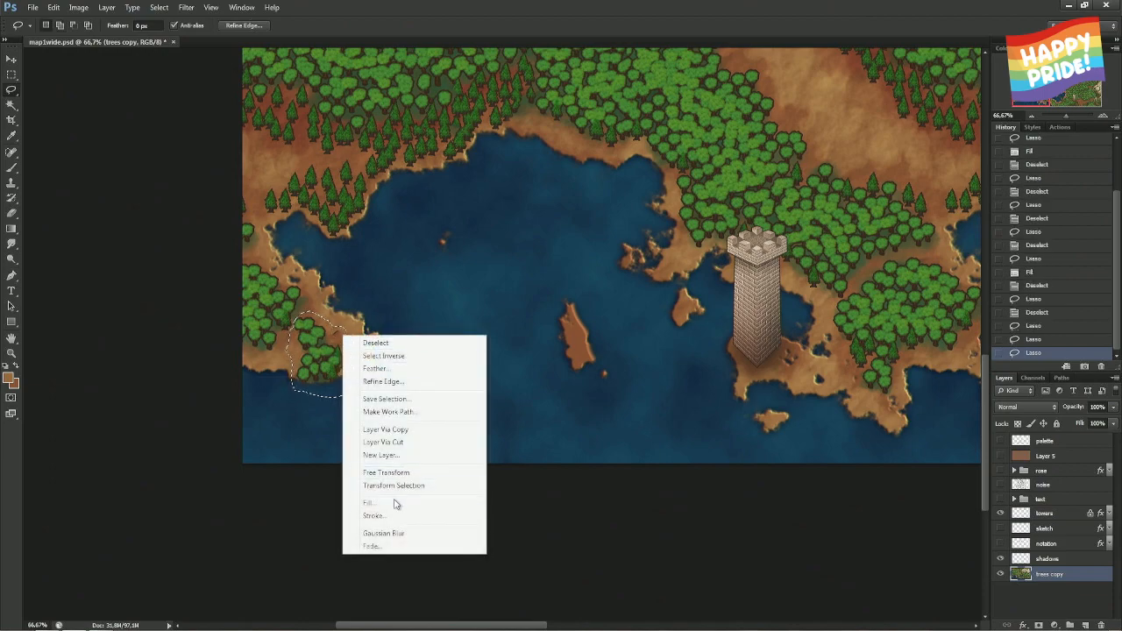
{"action": "left_click", "coordinate": [396, 503]}
{"action": "key", "text": "Return"}
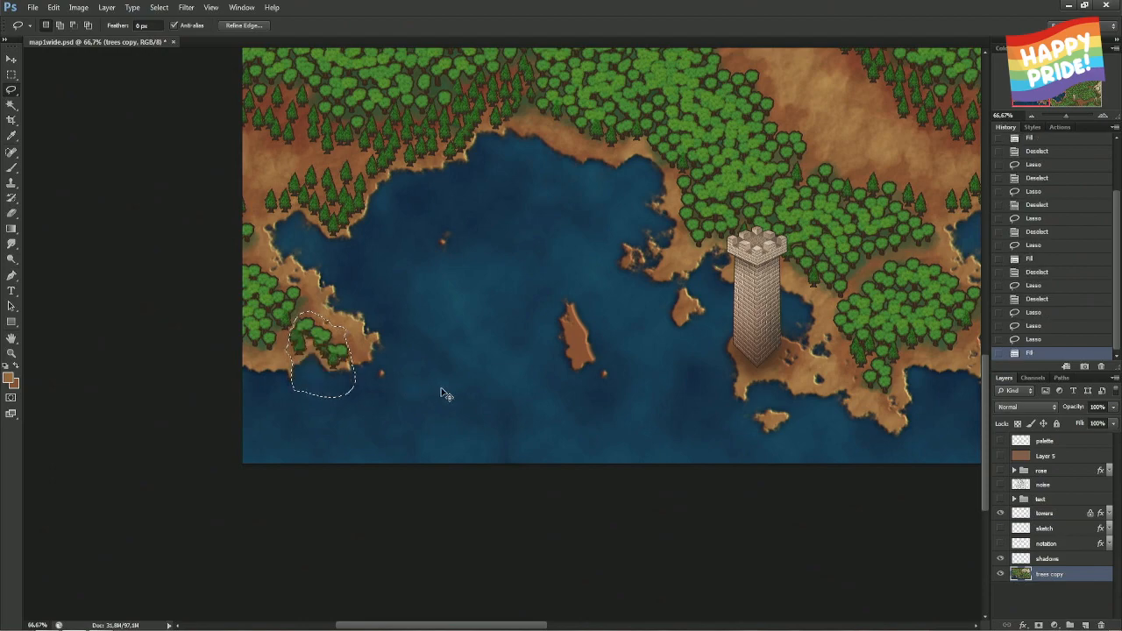
{"action": "key", "text": "ctrl+plus"}
{"action": "mouse_move", "coordinate": [441, 388]}
{"action": "left_mouse_down"}
{"action": "mouse_move", "coordinate": [657, 375]}
{"action": "mouse_move", "coordinate": [435, 318]}
{"action": "left_mouse_up"}
{"action": "mouse_move", "coordinate": [337, 250]}
{"action": "left_mouse_down"}
{"action": "mouse_move", "coordinate": [377, 305]}
{"action": "mouse_move", "coordinate": [303, 251]}
{"action": "mouse_move", "coordinate": [323, 268]}
{"action": "left_mouse_up"}
{"action": "key", "text": "alt+BackSpace"}
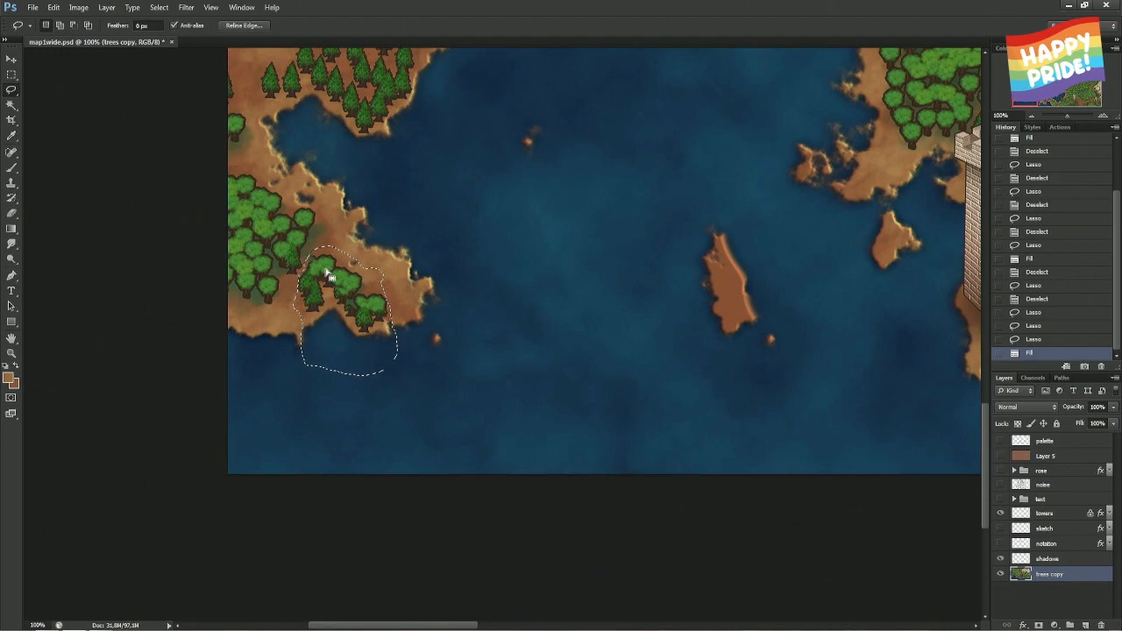
{"action": "key", "text": "ctrl+d"}
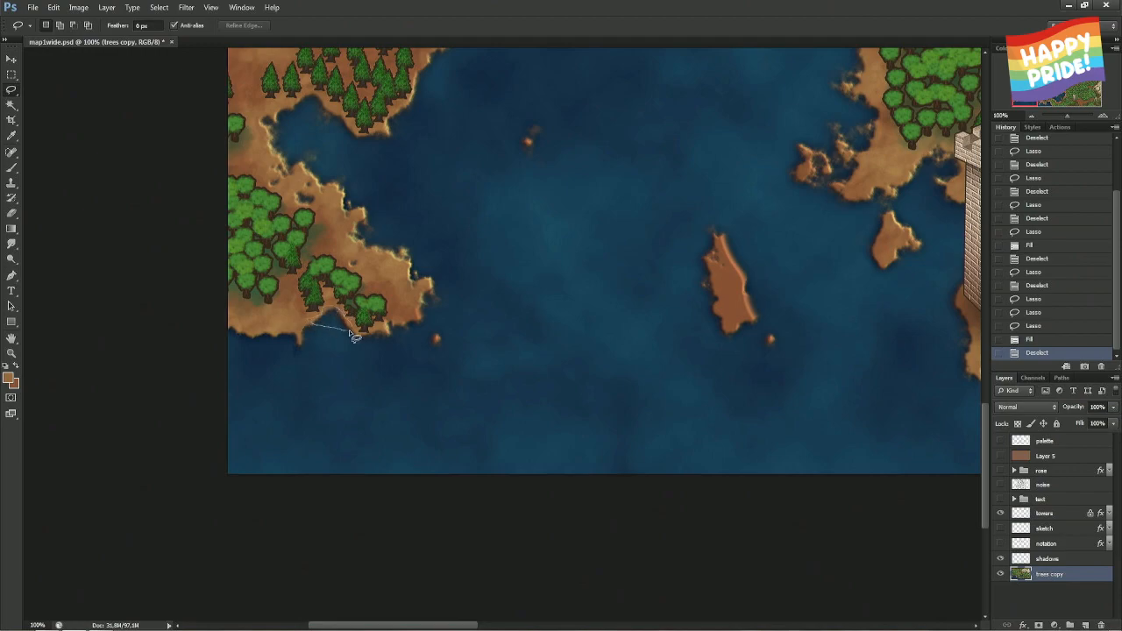
- Lasso the triangular water notch in the shoreline below the headland's trees, fill it with Content-Aware and deselect
{"action": "left_click", "coordinate": [353, 335]}
{"action": "right_click", "coordinate": [346, 325]}
{"action": "left_click", "coordinate": [396, 494]}
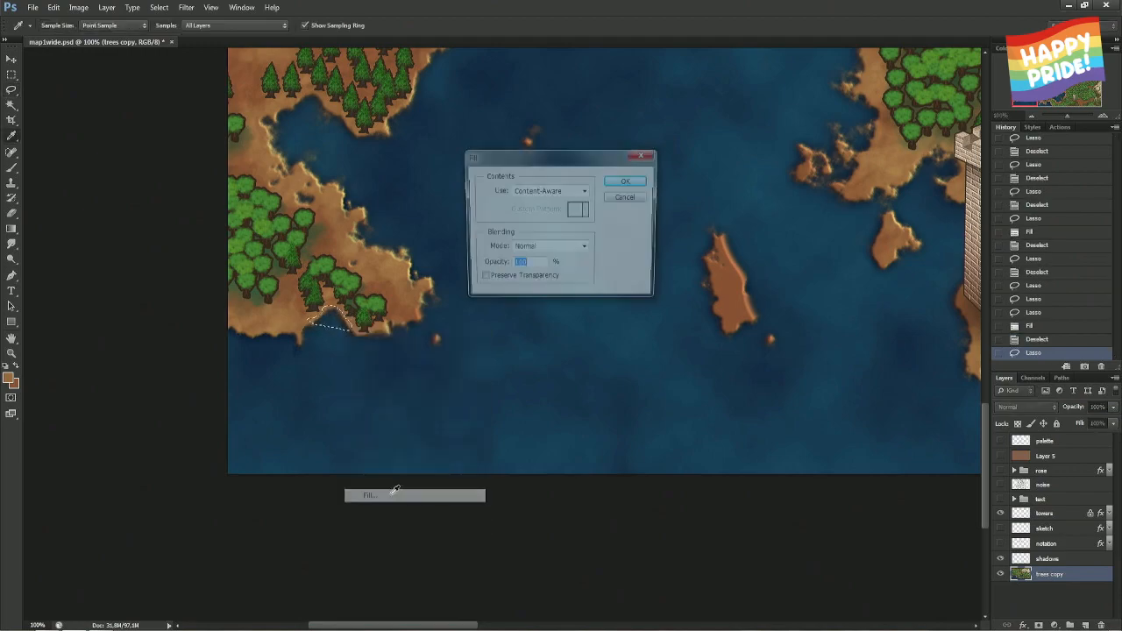
{"action": "key", "text": "Return"}
{"action": "key", "text": "ctrl+d"}
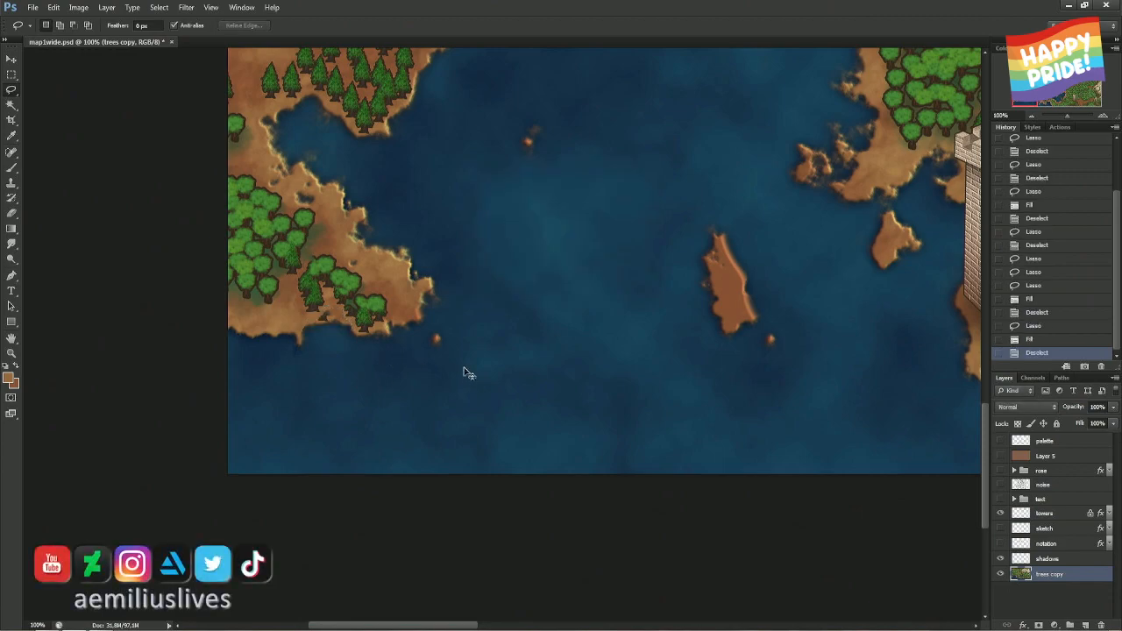
- Try a Content-Aware fill on the lassoed stray tree trunk near the headland's south shore, and undo it
{"action": "key", "text": "ctrl+plus"}
{"action": "left_click_drag", "start_coordinate": [187, 312], "coordinate": [339, 343]}
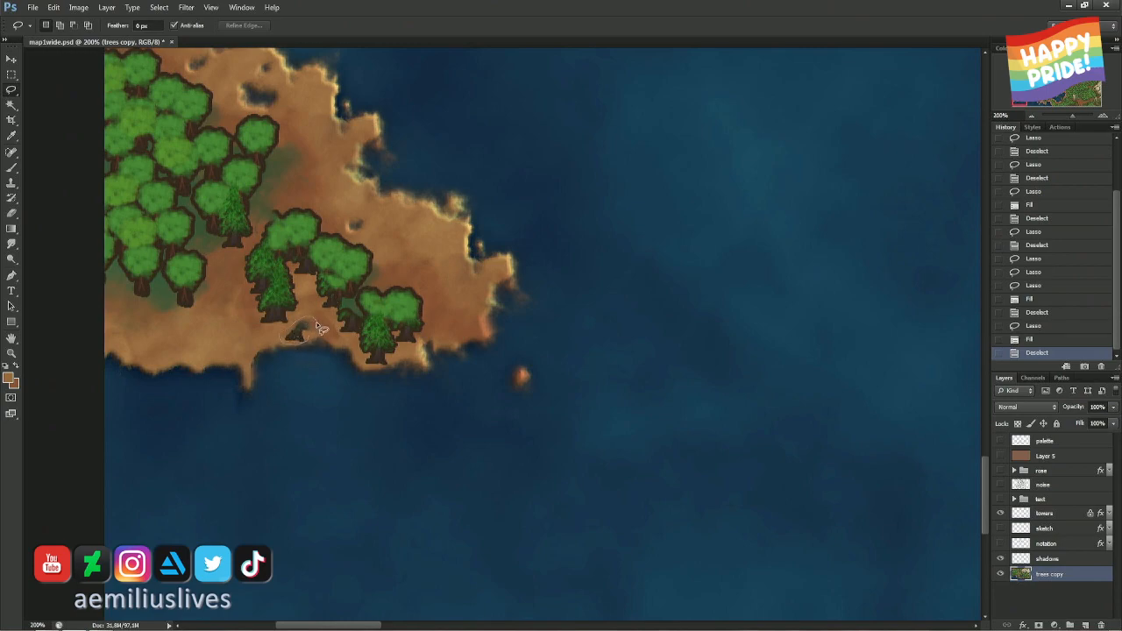
{"action": "left_click_drag", "start_coordinate": [321, 329], "coordinate": [307, 336]}
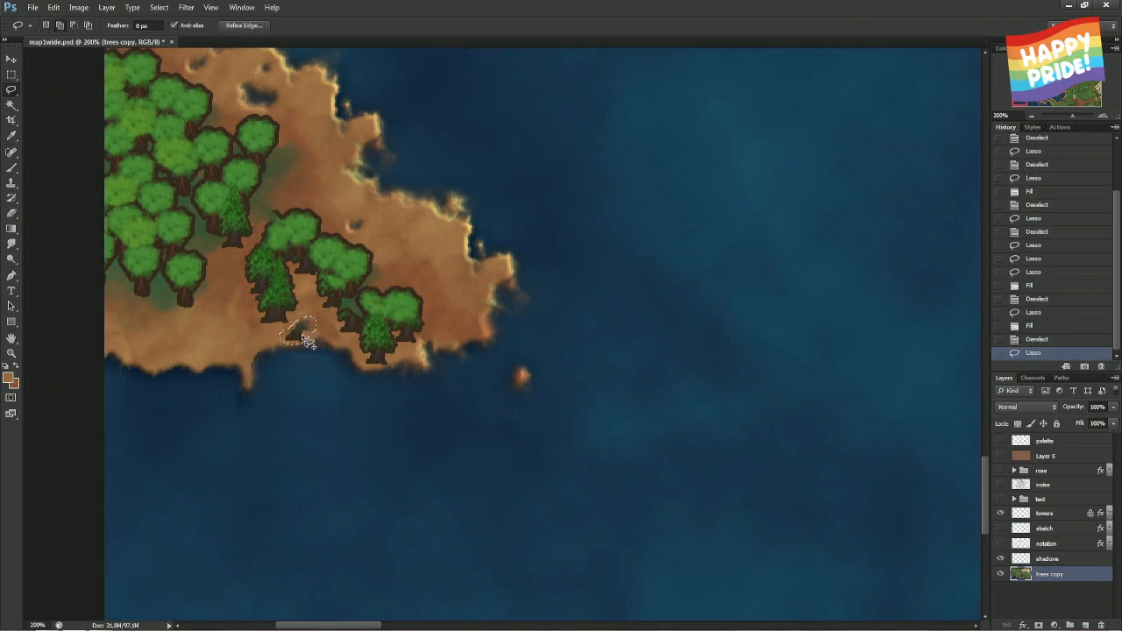
{"action": "right_click", "coordinate": [297, 332]}
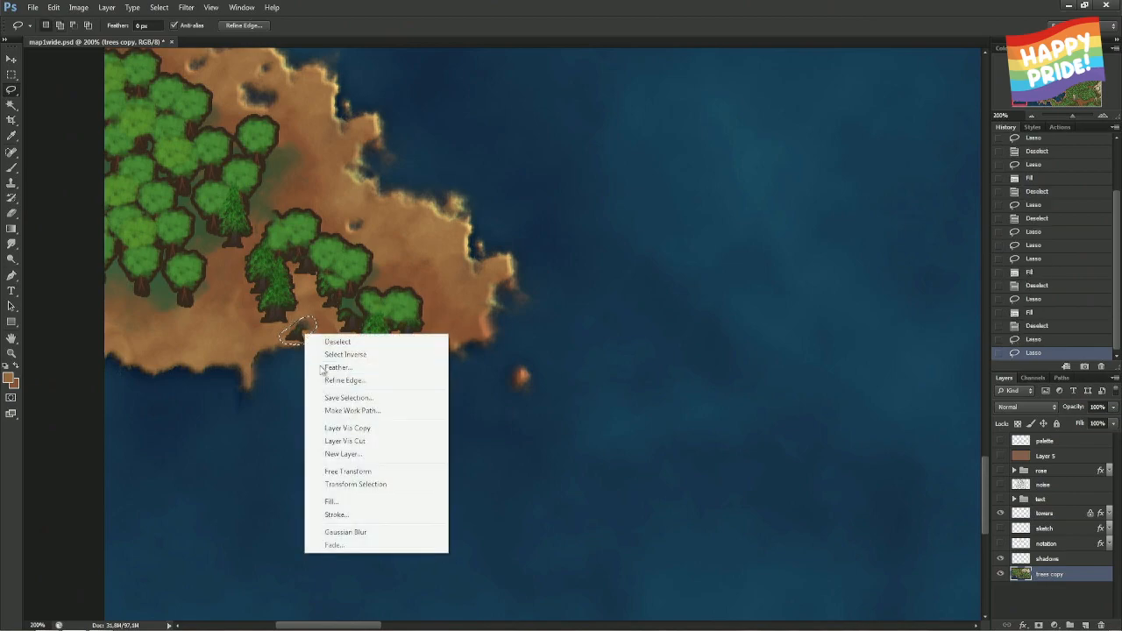
{"action": "left_click", "coordinate": [345, 501]}
{"action": "key", "text": "Return"}
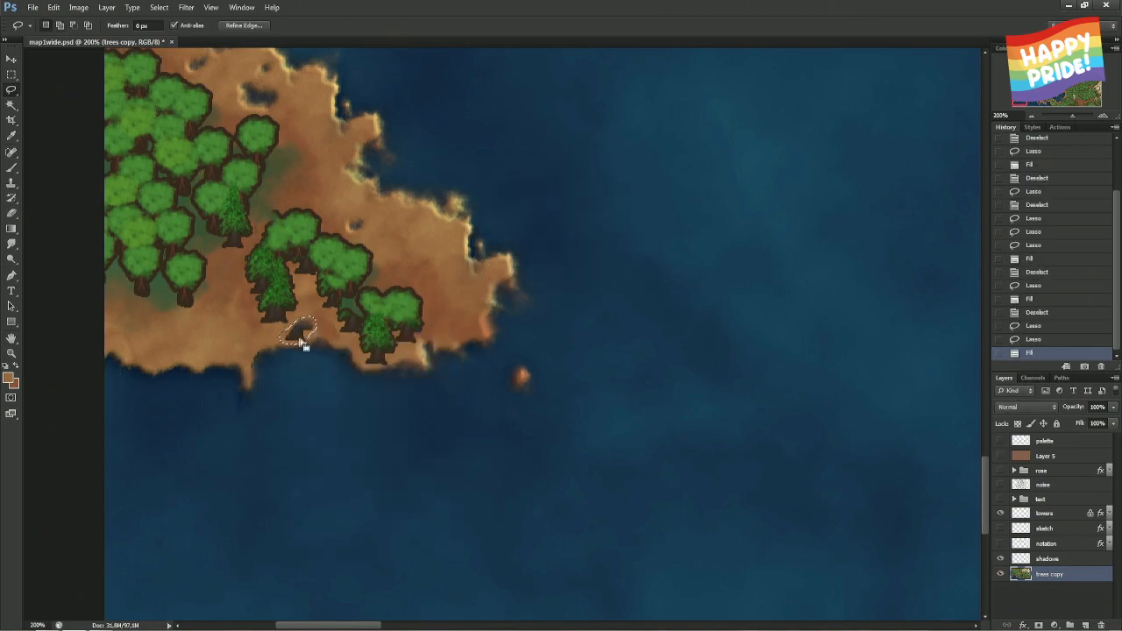
{"action": "key", "text": "ctrl+z"}
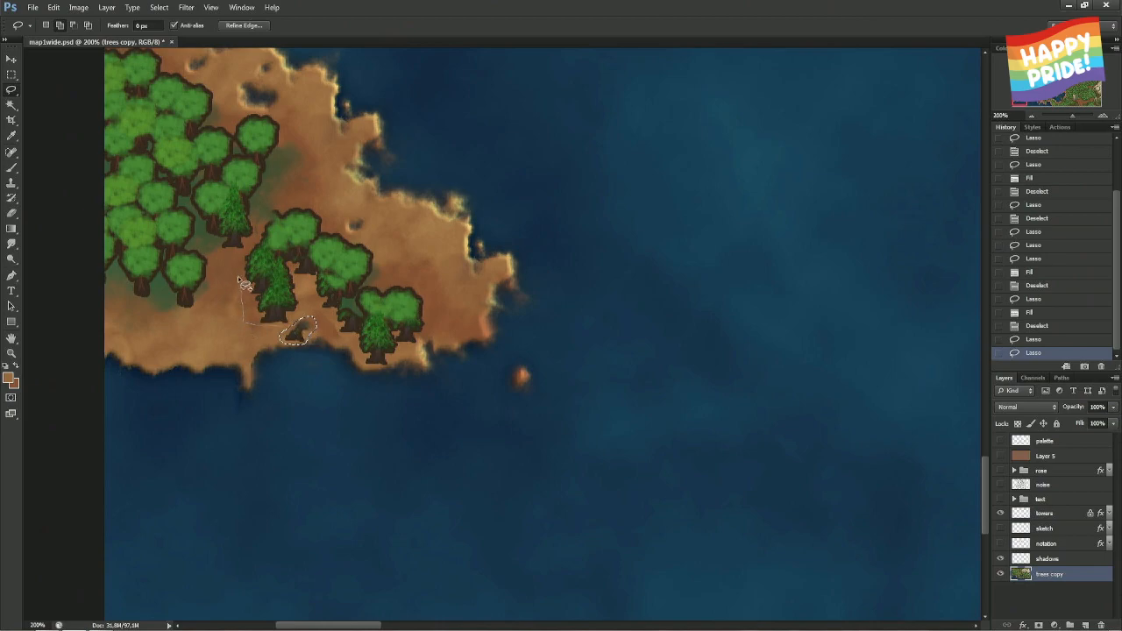
- Add the whole small tree clump above the trunk to the selection and apply a Content-Aware fill
{"action": "mouse_move", "coordinate": [239, 253]}
{"action": "left_mouse_down"}
{"action": "mouse_move", "coordinate": [261, 211]}
{"action": "mouse_move", "coordinate": [288, 192]}
{"action": "left_mouse_up"}
{"action": "left_click_drag", "start_coordinate": [346, 346], "coordinate": [317, 323]}
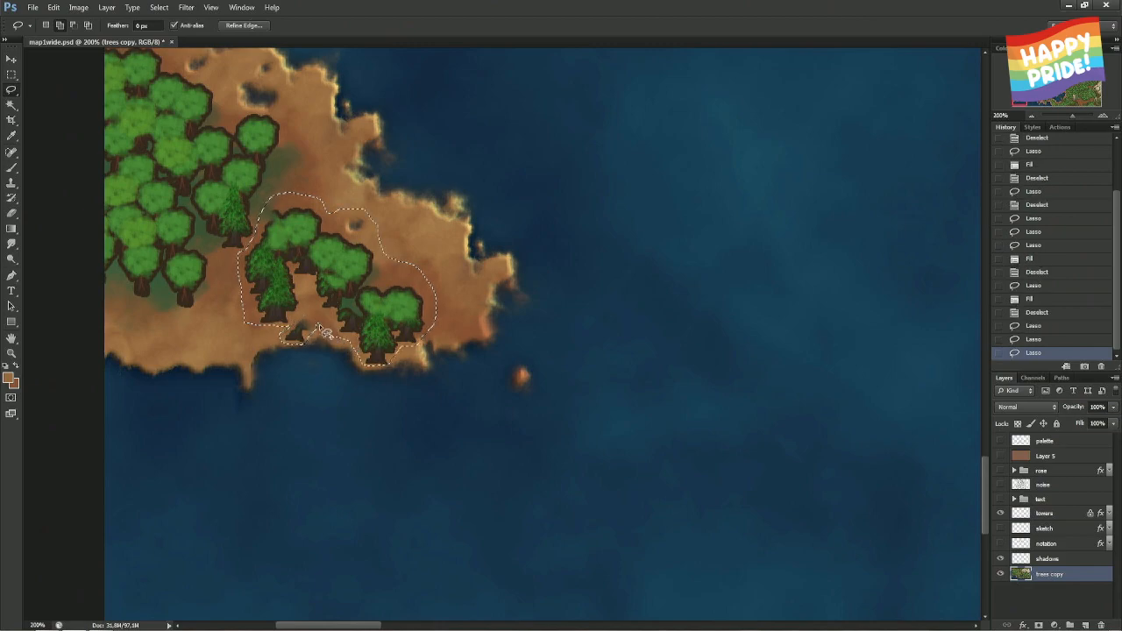
{"action": "right_click", "coordinate": [322, 318]}
{"action": "left_click", "coordinate": [376, 483]}
{"action": "key", "text": "Return"}
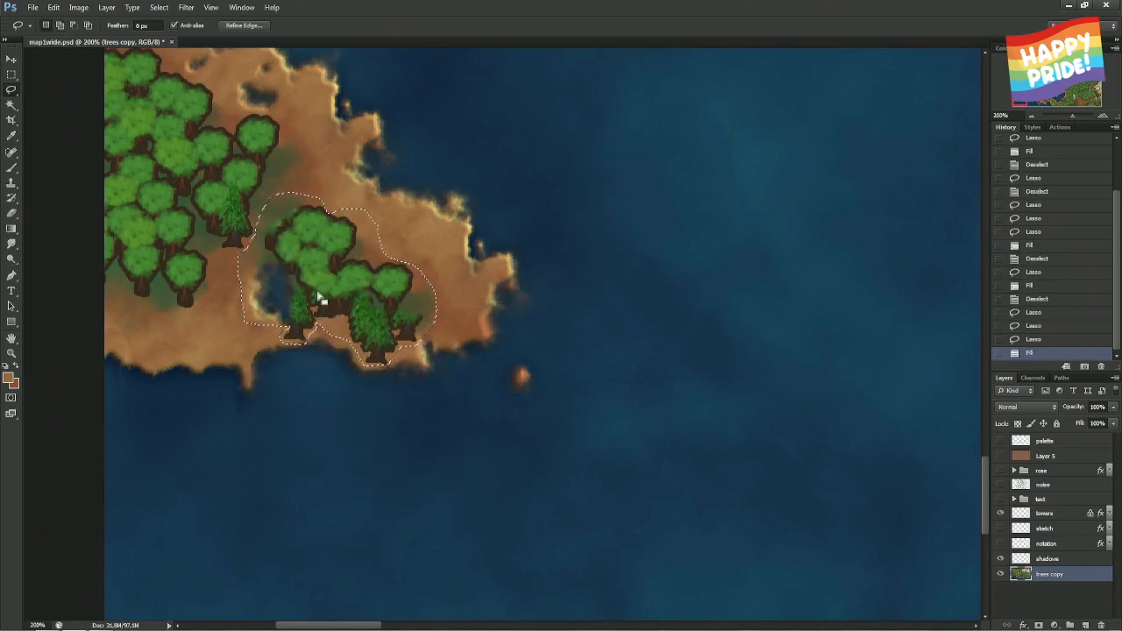
- Trim the selection's outline closer to the remaining trees, repeat the Content-Aware fill and deselect
{"action": "left_click_drag", "start_coordinate": [313, 191], "coordinate": [260, 259]}
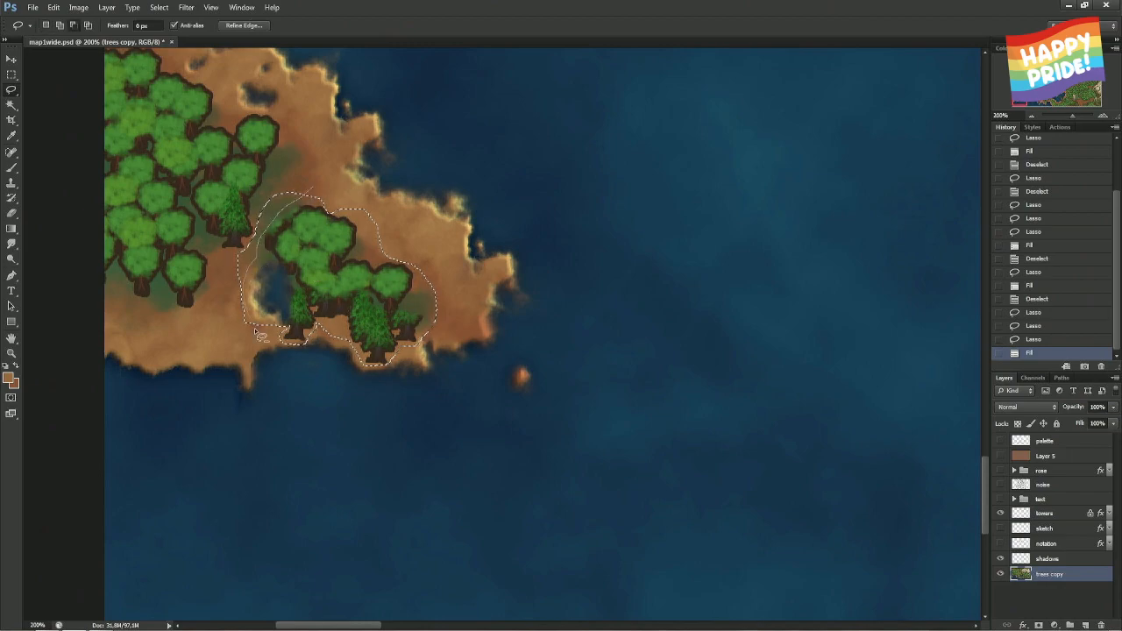
{"action": "mouse_move", "coordinate": [256, 330]}
{"action": "left_mouse_down"}
{"action": "mouse_move", "coordinate": [225, 317]}
{"action": "mouse_move", "coordinate": [258, 166]}
{"action": "mouse_move", "coordinate": [321, 156]}
{"action": "left_mouse_up"}
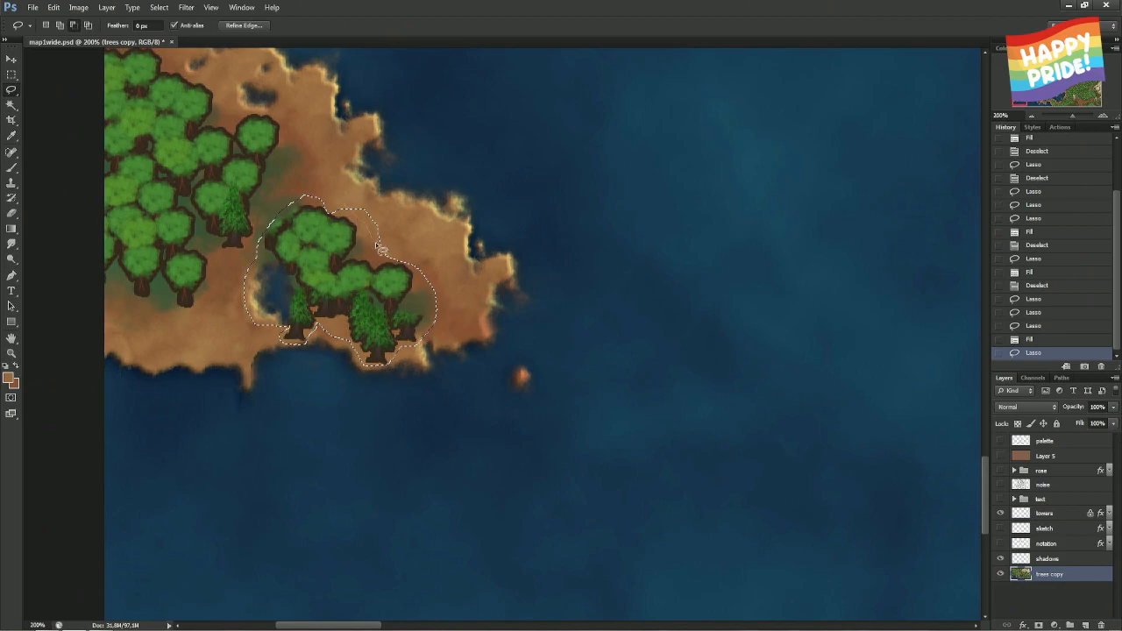
{"action": "mouse_move", "coordinate": [377, 245]}
{"action": "left_mouse_down"}
{"action": "mouse_move", "coordinate": [368, 178]}
{"action": "mouse_move", "coordinate": [343, 204]}
{"action": "mouse_move", "coordinate": [320, 204]}
{"action": "mouse_move", "coordinate": [350, 219]}
{"action": "mouse_move", "coordinate": [282, 226]}
{"action": "left_mouse_up"}
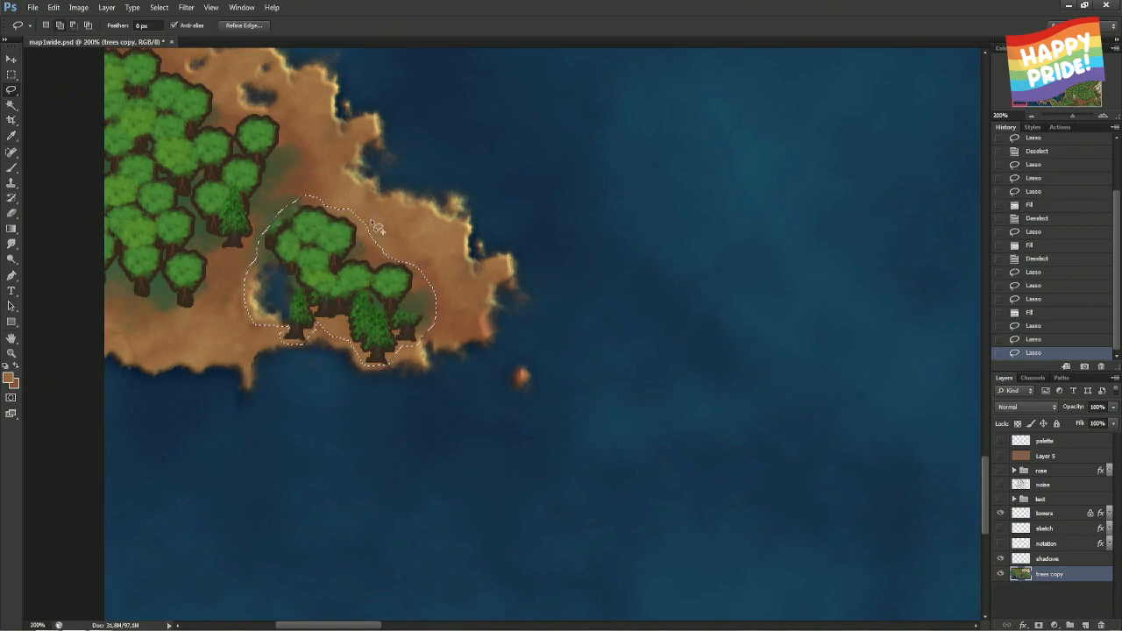
{"action": "left_click_drag", "start_coordinate": [371, 250], "coordinate": [381, 258]}
{"action": "mouse_move", "coordinate": [429, 351]}
{"action": "left_mouse_down"}
{"action": "mouse_move", "coordinate": [459, 335]}
{"action": "mouse_move", "coordinate": [438, 238]}
{"action": "mouse_move", "coordinate": [399, 224]}
{"action": "left_mouse_up"}
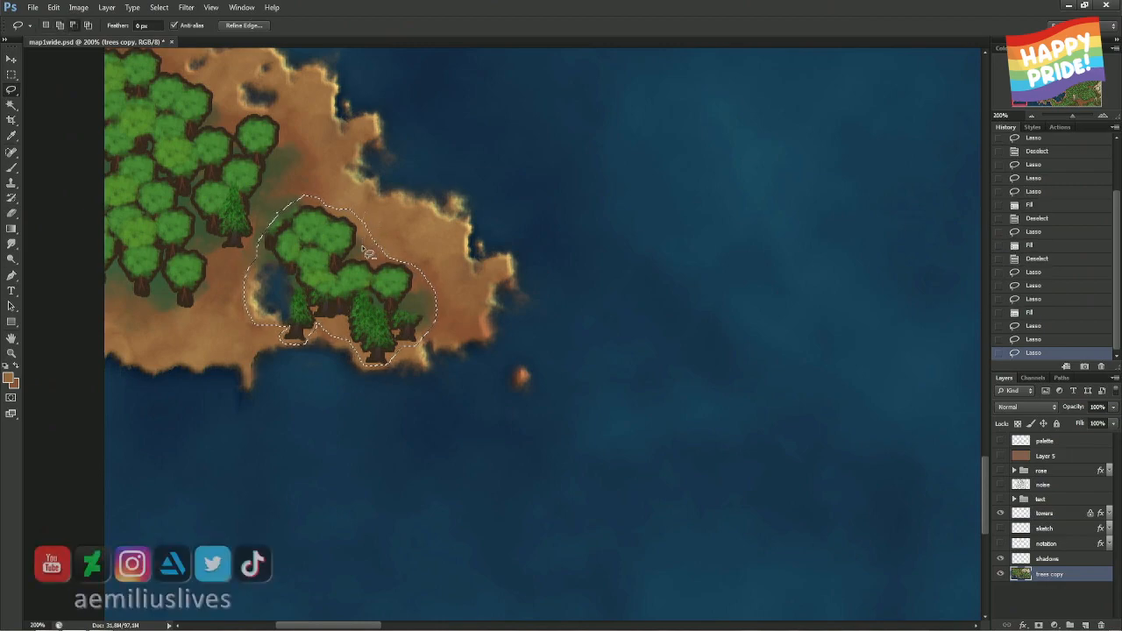
{"action": "mouse_move", "coordinate": [368, 253]}
{"action": "left_mouse_down"}
{"action": "mouse_move", "coordinate": [425, 273]}
{"action": "mouse_move", "coordinate": [421, 314]}
{"action": "mouse_move", "coordinate": [434, 351]}
{"action": "mouse_move", "coordinate": [445, 288]}
{"action": "left_mouse_up"}
{"action": "left_click_drag", "start_coordinate": [412, 235], "coordinate": [358, 245]}
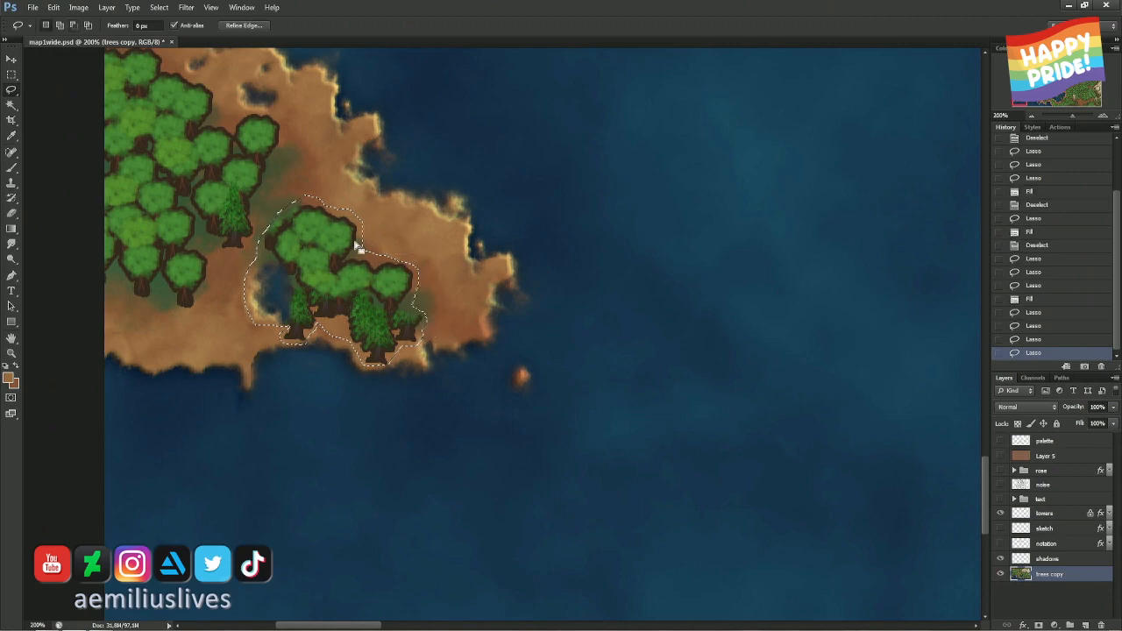
{"action": "right_click", "coordinate": [357, 245]}
{"action": "left_click", "coordinate": [422, 408]}
{"action": "key", "text": "Return"}
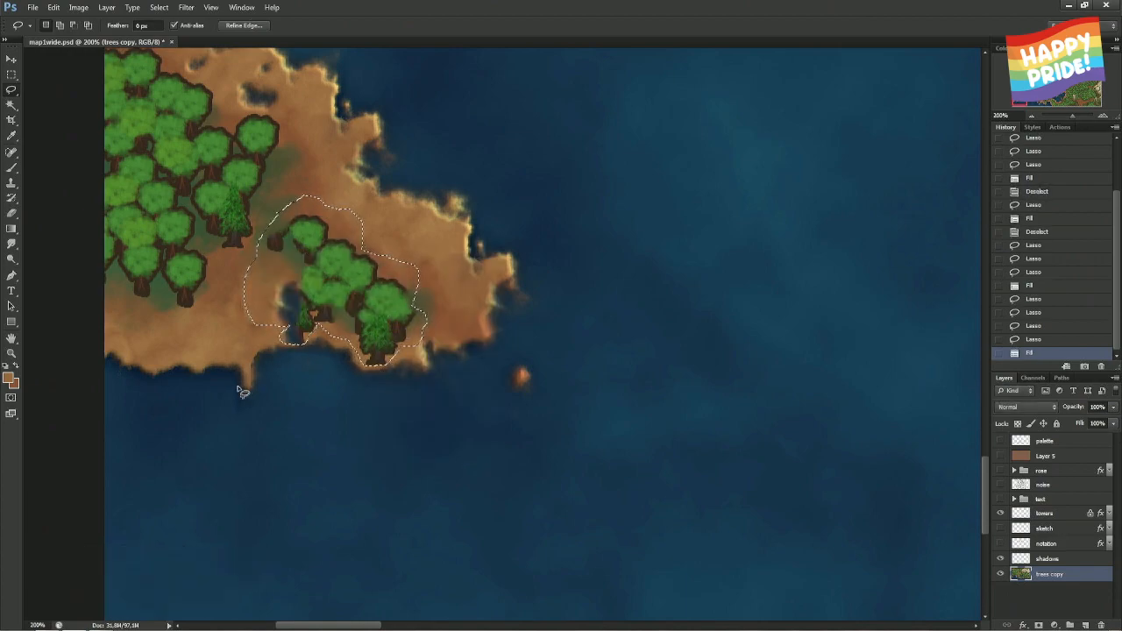
{"action": "key", "text": "ctrl+d"}
- Lasso the small shoreline corner beside the narrow spur on the south coast, fill it with Content-Aware and deselect
{"action": "left_click_drag", "start_coordinate": [266, 363], "coordinate": [259, 355]}
{"action": "right_click", "coordinate": [258, 354]}
{"action": "left_click", "coordinate": [308, 524]}
{"action": "key", "text": "Return"}
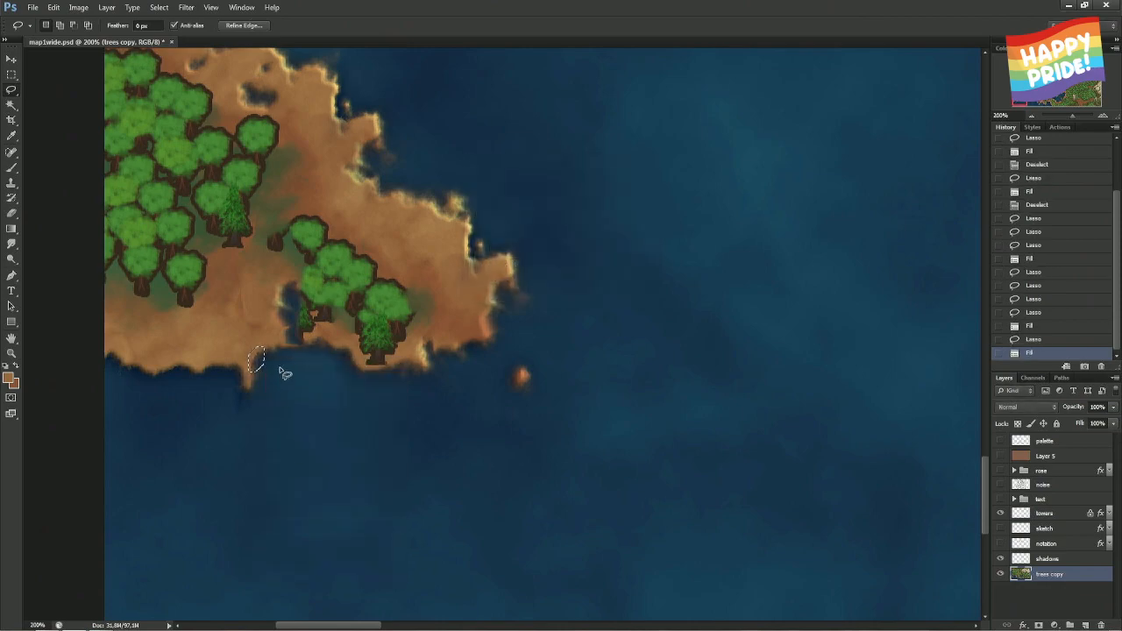
{"action": "key", "text": "ctrl+d"}
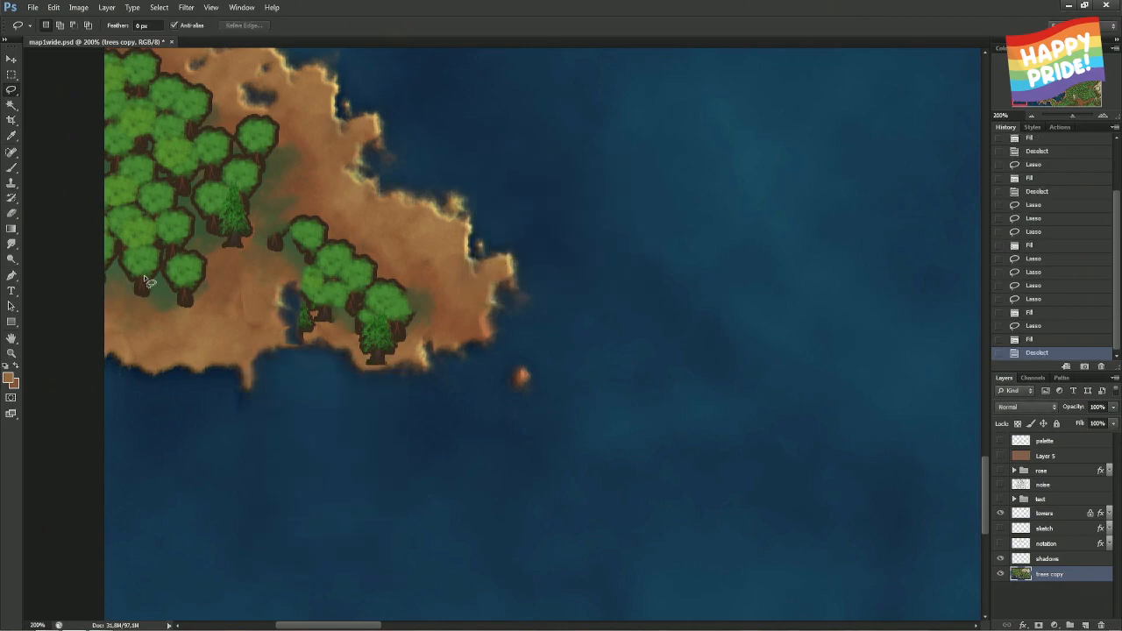
- Paint over the headland's remaining tree clump and adjoining water gap with the Content-Aware Spot Healing Brush
{"action": "left_click", "coordinate": [12, 152]}
{"action": "mouse_move", "coordinate": [275, 301]}
{"action": "left_mouse_down"}
{"action": "mouse_move", "coordinate": [241, 305]}
{"action": "mouse_move", "coordinate": [244, 293]}
{"action": "mouse_move", "coordinate": [261, 326]}
{"action": "left_mouse_up"}
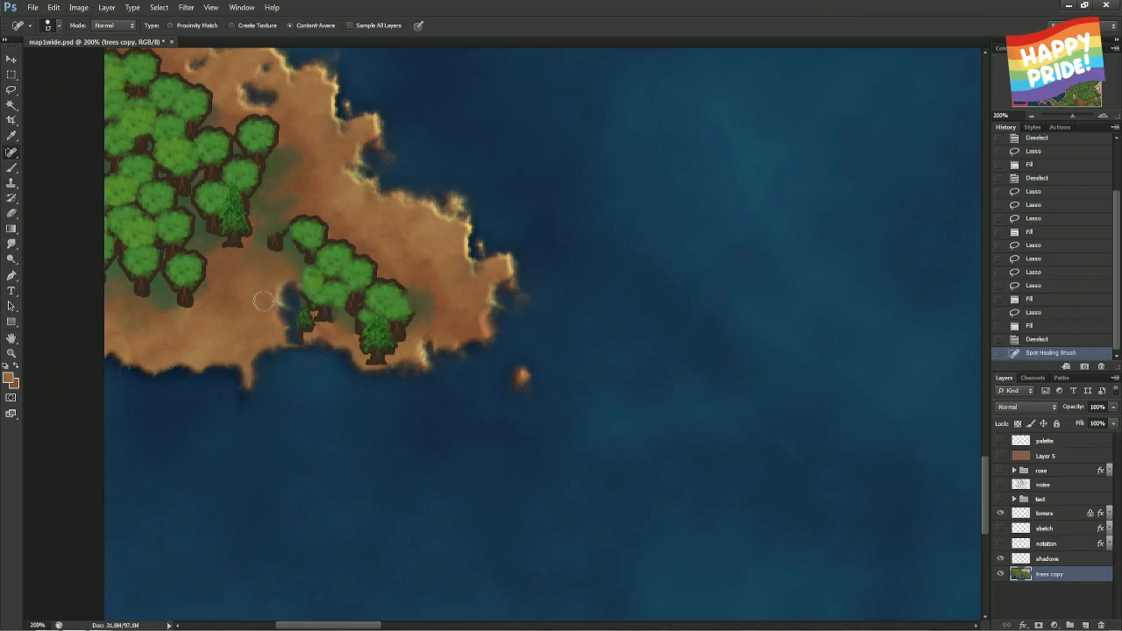
{"action": "mouse_move", "coordinate": [255, 247]}
{"action": "left_mouse_down"}
{"action": "mouse_move", "coordinate": [325, 220]}
{"action": "mouse_move", "coordinate": [295, 228]}
{"action": "mouse_move", "coordinate": [295, 247]}
{"action": "mouse_move", "coordinate": [337, 232]}
{"action": "mouse_move", "coordinate": [311, 217]}
{"action": "mouse_move", "coordinate": [299, 242]}
{"action": "mouse_move", "coordinate": [321, 234]}
{"action": "mouse_move", "coordinate": [298, 224]}
{"action": "mouse_move", "coordinate": [294, 251]}
{"action": "mouse_move", "coordinate": [324, 249]}
{"action": "mouse_move", "coordinate": [275, 253]}
{"action": "mouse_move", "coordinate": [302, 217]}
{"action": "mouse_move", "coordinate": [428, 303]}
{"action": "mouse_move", "coordinate": [414, 320]}
{"action": "mouse_move", "coordinate": [408, 303]}
{"action": "mouse_move", "coordinate": [397, 335]}
{"action": "mouse_move", "coordinate": [365, 338]}
{"action": "mouse_move", "coordinate": [337, 307]}
{"action": "mouse_move", "coordinate": [283, 335]}
{"action": "mouse_move", "coordinate": [296, 335]}
{"action": "mouse_move", "coordinate": [277, 300]}
{"action": "mouse_move", "coordinate": [316, 266]}
{"action": "mouse_move", "coordinate": [340, 265]}
{"action": "mouse_move", "coordinate": [384, 298]}
{"action": "mouse_move", "coordinate": [383, 334]}
{"action": "mouse_move", "coordinate": [367, 312]}
{"action": "mouse_move", "coordinate": [375, 302]}
{"action": "mouse_move", "coordinate": [339, 280]}
{"action": "mouse_move", "coordinate": [319, 301]}
{"action": "left_mouse_up"}
{"action": "key", "text": "ctrl+z"}
{"action": "key", "text": "ctrl+z"}
{"action": "key", "text": "ctrl+z"}
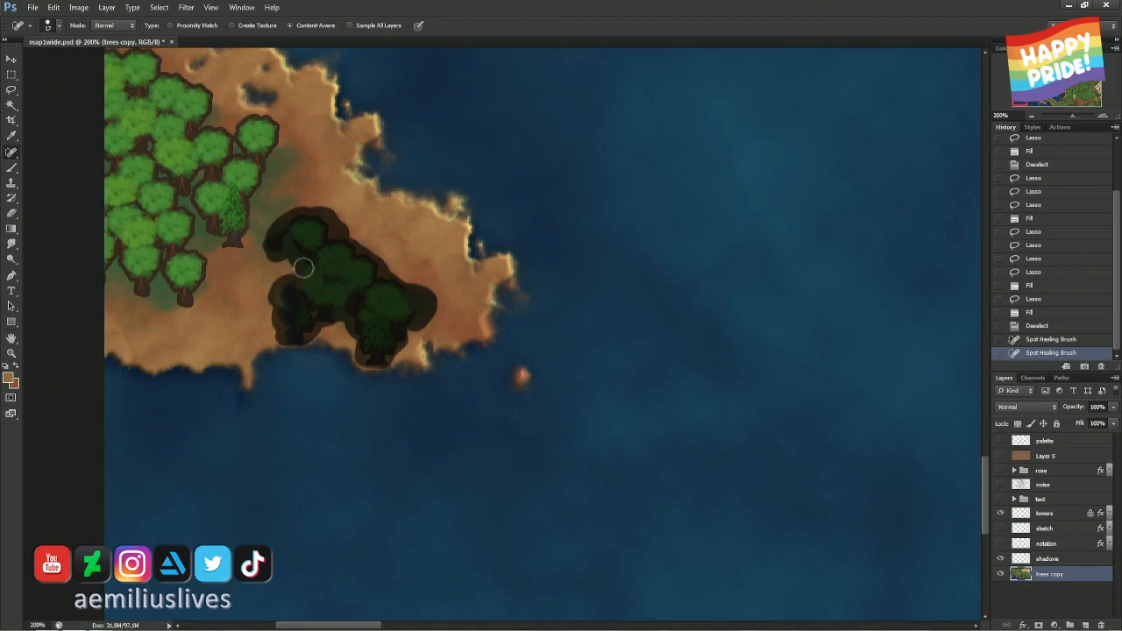
{"action": "mouse_move", "coordinate": [271, 242]}
{"action": "left_mouse_down"}
{"action": "mouse_move", "coordinate": [300, 217]}
{"action": "mouse_move", "coordinate": [325, 226]}
{"action": "mouse_move", "coordinate": [399, 298]}
{"action": "left_mouse_up"}
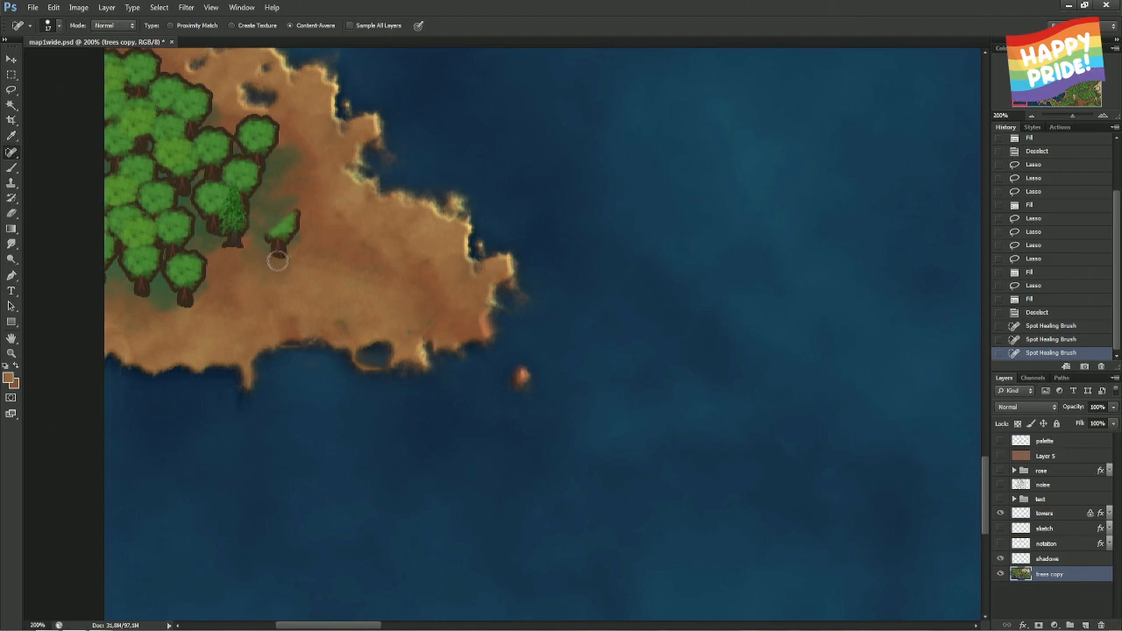
- Lasso the leftover tree fragment east of the wood, replace it using a Content-Aware fill and deselect
{"action": "key", "text": "l"}
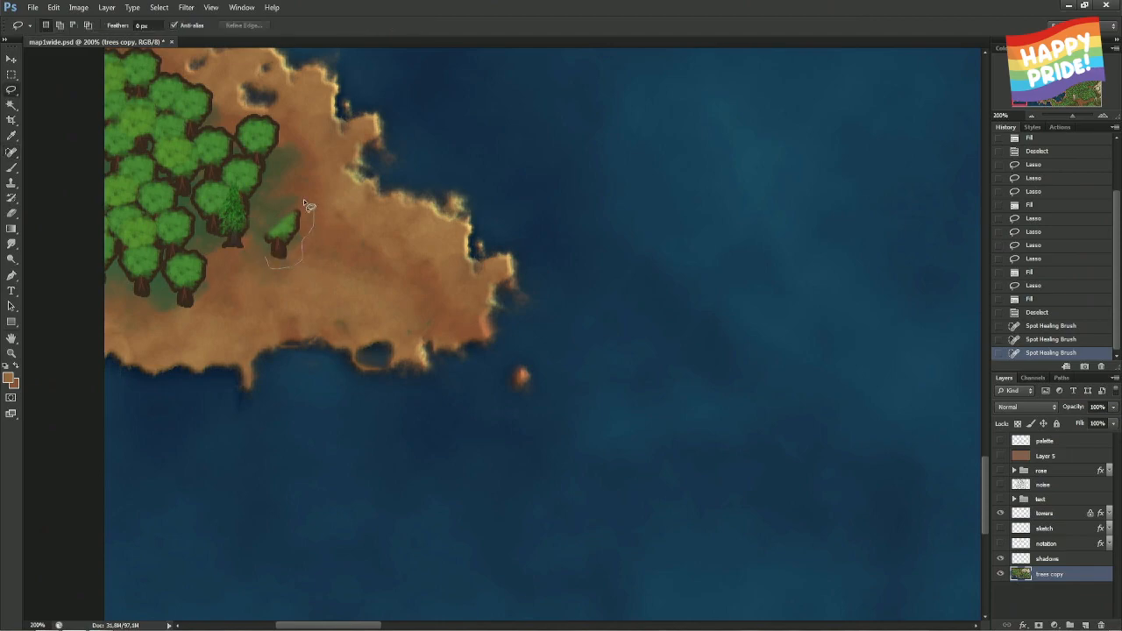
{"action": "mouse_move", "coordinate": [309, 206]}
{"action": "left_mouse_down"}
{"action": "mouse_move", "coordinate": [268, 212]}
{"action": "mouse_move", "coordinate": [268, 250]}
{"action": "left_mouse_up"}
{"action": "right_click", "coordinate": [275, 236]}
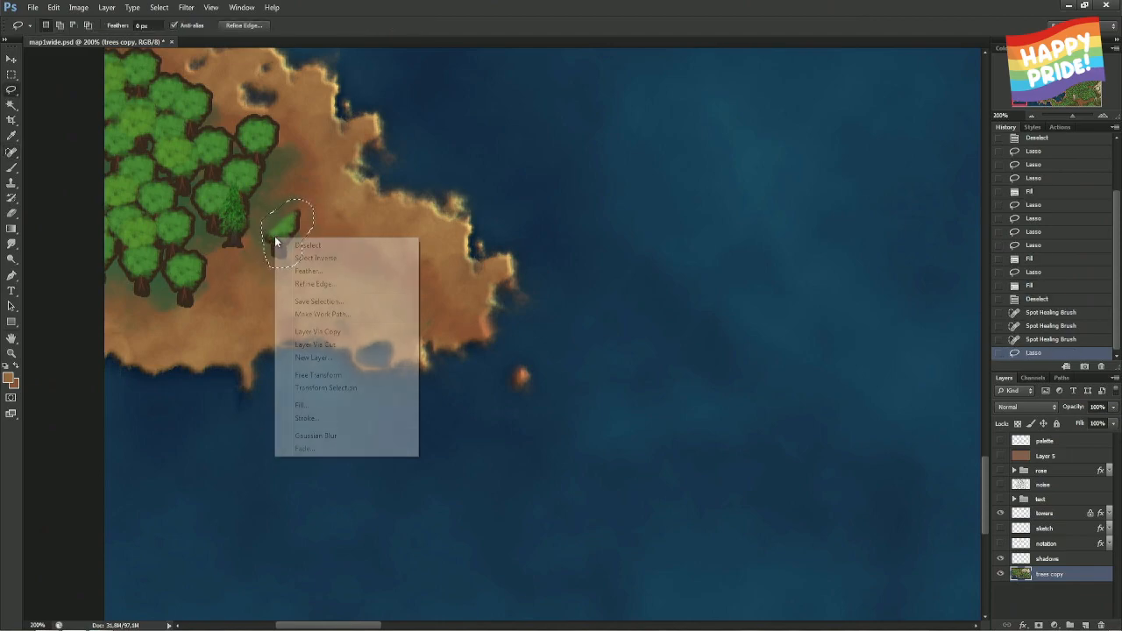
{"action": "left_click", "coordinate": [339, 406]}
{"action": "key", "text": "Return"}
{"action": "key", "text": "ctrl+d"}
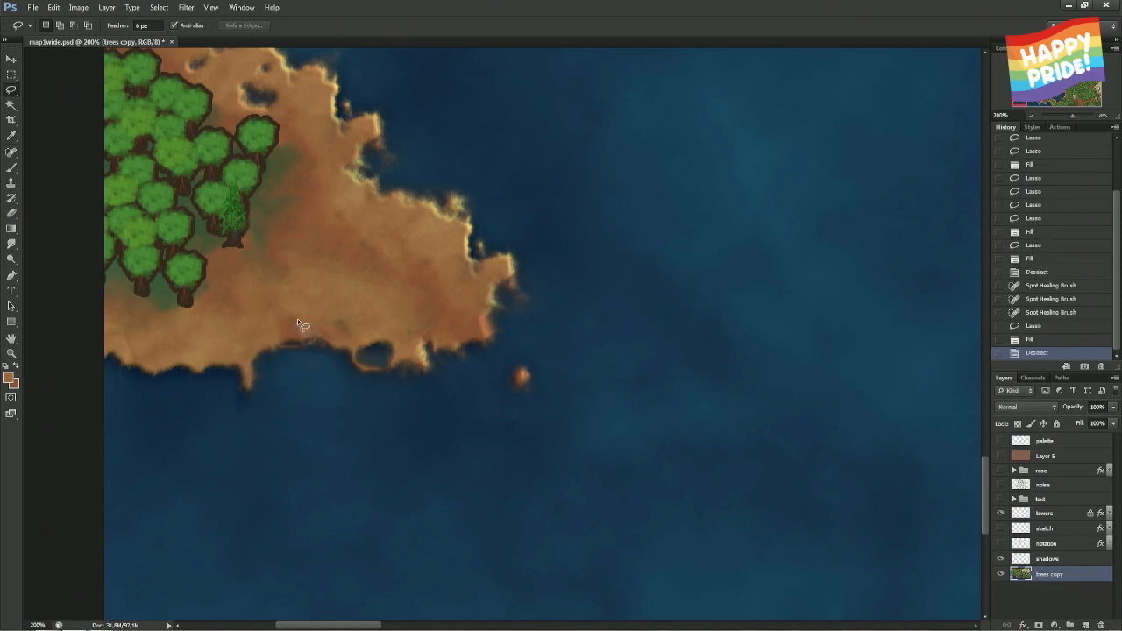
- Lasso the ragged south shoreline with its ring-shaped remnant, smooth it using a Content-Aware fill and deselect
{"action": "mouse_move", "coordinate": [290, 322]}
{"action": "left_mouse_down"}
{"action": "mouse_move", "coordinate": [278, 352]}
{"action": "mouse_move", "coordinate": [318, 364]}
{"action": "left_mouse_up"}
{"action": "mouse_move", "coordinate": [375, 386]}
{"action": "left_mouse_down"}
{"action": "mouse_move", "coordinate": [403, 368]}
{"action": "mouse_move", "coordinate": [348, 316]}
{"action": "mouse_move", "coordinate": [323, 340]}
{"action": "left_mouse_up"}
{"action": "right_click", "coordinate": [325, 343]}
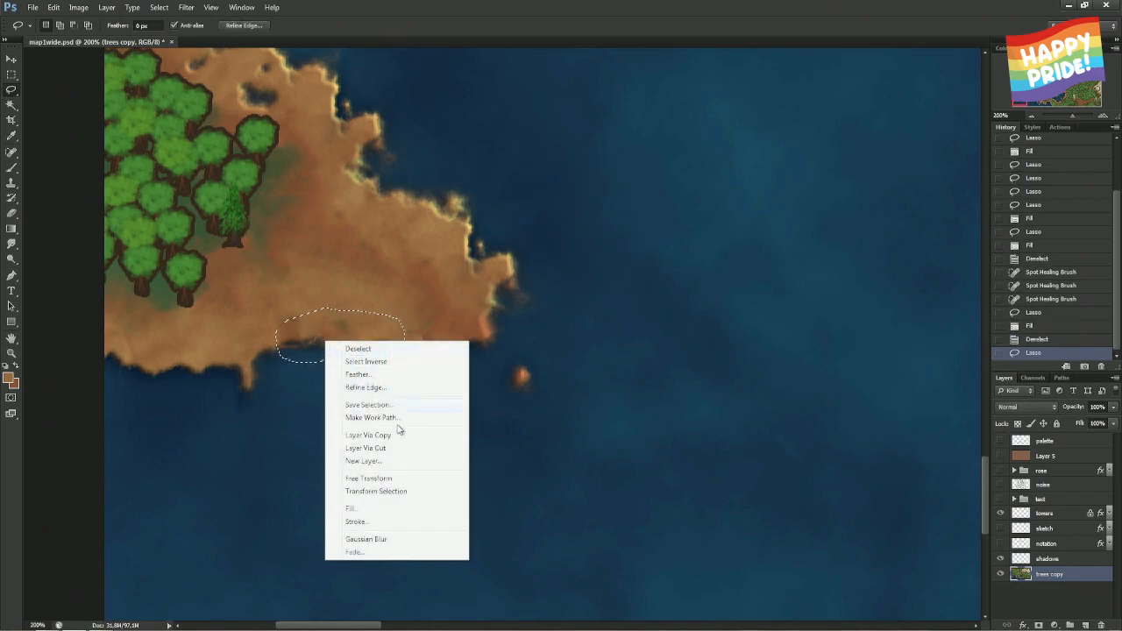
{"action": "left_click", "coordinate": [372, 510]}
{"action": "key", "text": "Return"}
{"action": "key", "text": "ctrl+d"}
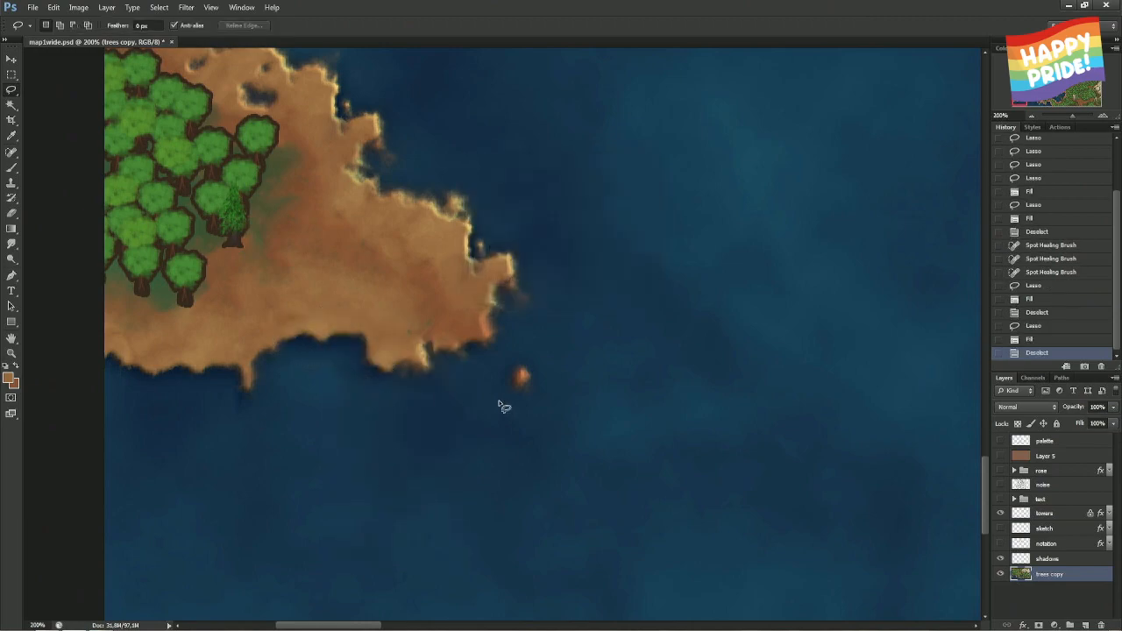
{"action": "key", "text": "ctrl+minus"}
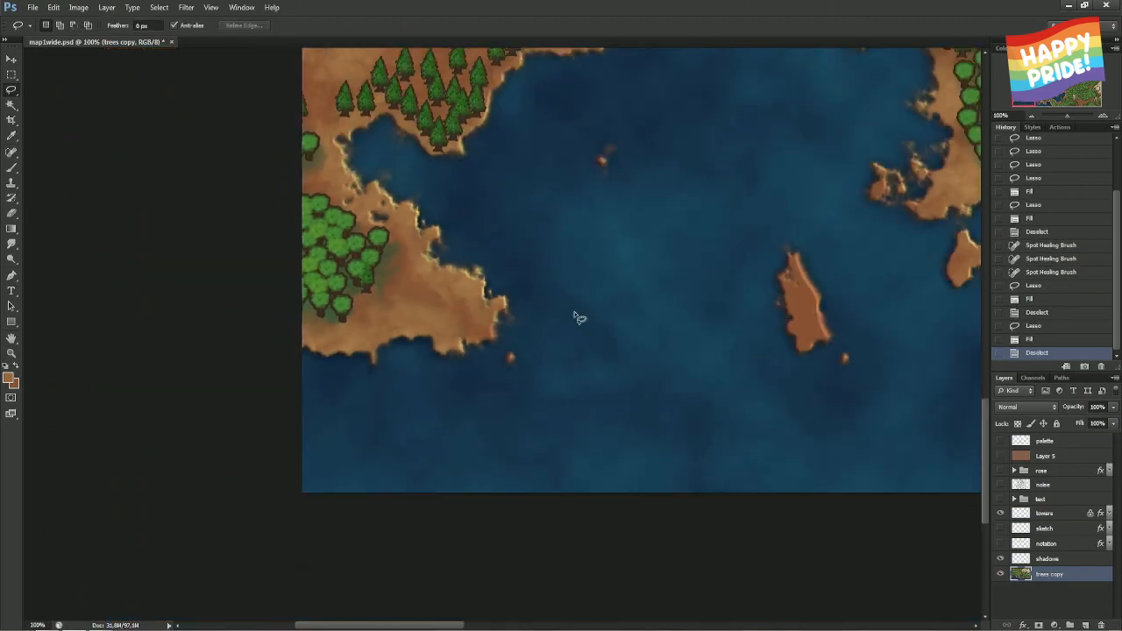
- Lasso the tiny islet southeast of the southwestern headland, replace it with water using a Content-Aware fill and deselect
{"action": "mouse_move", "coordinate": [481, 366]}
{"action": "left_mouse_down"}
{"action": "mouse_move", "coordinate": [464, 376]}
{"action": "mouse_move", "coordinate": [464, 396]}
{"action": "mouse_move", "coordinate": [484, 384]}
{"action": "left_mouse_up"}
{"action": "right_click", "coordinate": [457, 379]}
{"action": "left_click", "coordinate": [561, 547]}
{"action": "key", "text": "Return"}
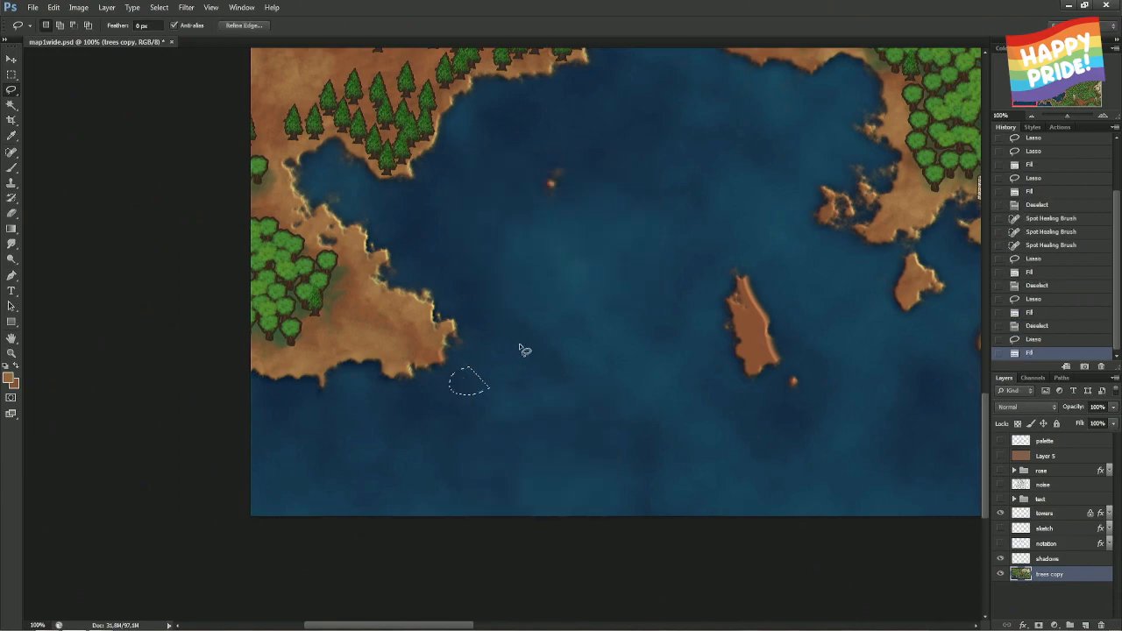
{"action": "key", "text": "ctrl+d"}
- Lasso the small patch beside the last conifers above the bay's north shore, fill it with Content-Aware and deselect
{"action": "left_click_drag", "start_coordinate": [637, 285], "coordinate": [483, 338]}
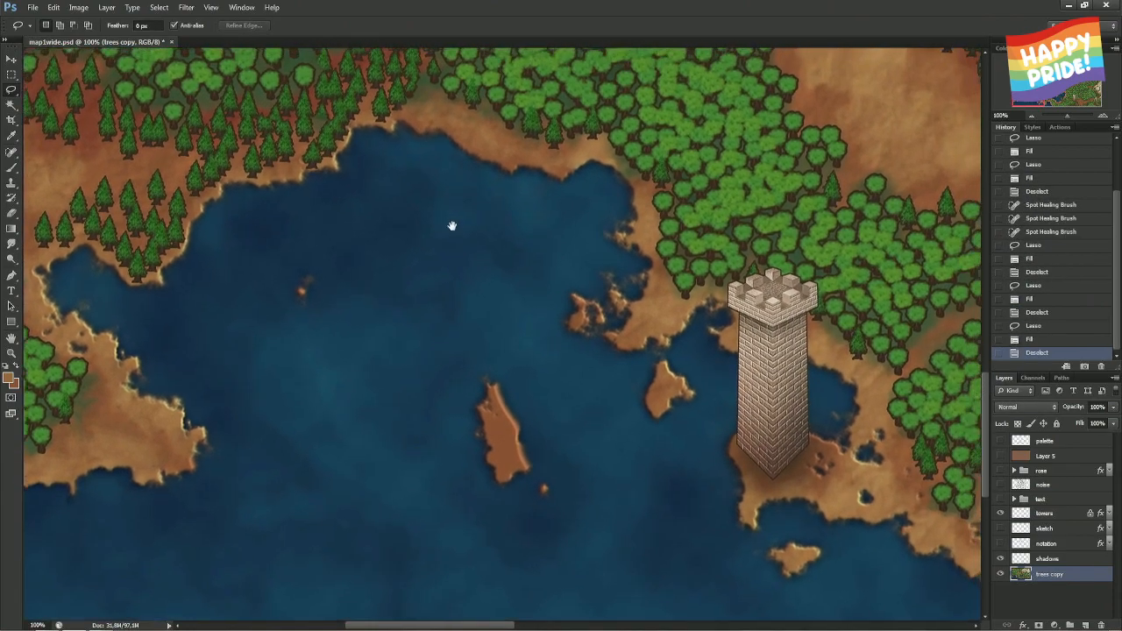
{"action": "left_click_drag", "start_coordinate": [453, 225], "coordinate": [514, 321]}
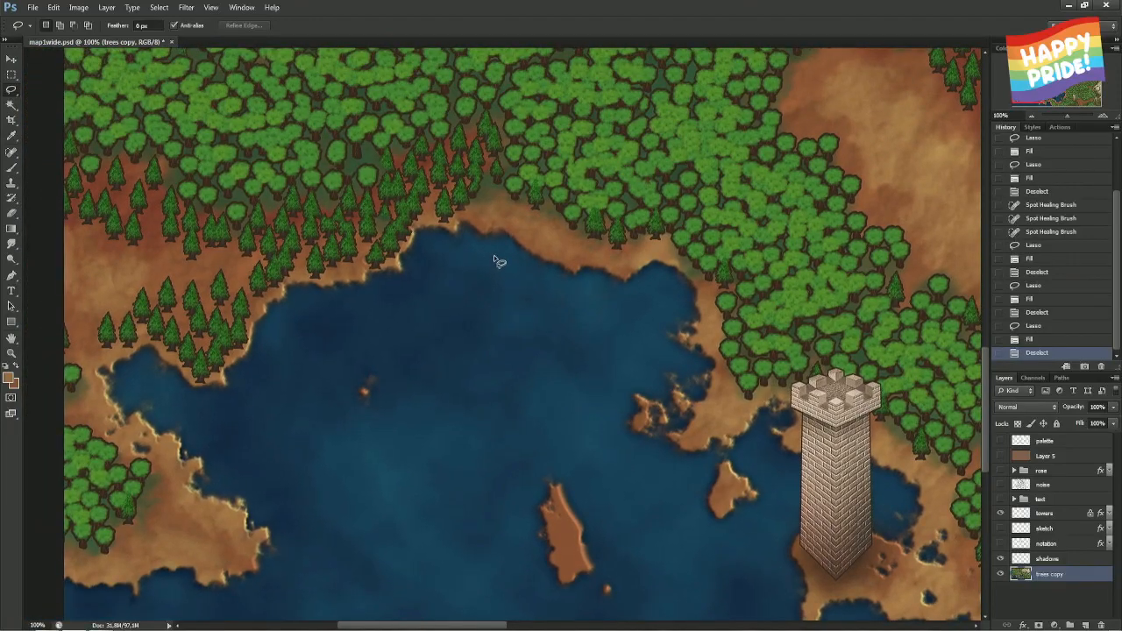
{"action": "mouse_move", "coordinate": [474, 191]}
{"action": "left_mouse_down"}
{"action": "mouse_move", "coordinate": [463, 213]}
{"action": "mouse_move", "coordinate": [479, 203]}
{"action": "left_mouse_up"}
{"action": "right_click", "coordinate": [479, 201]}
{"action": "left_click", "coordinate": [519, 365]}
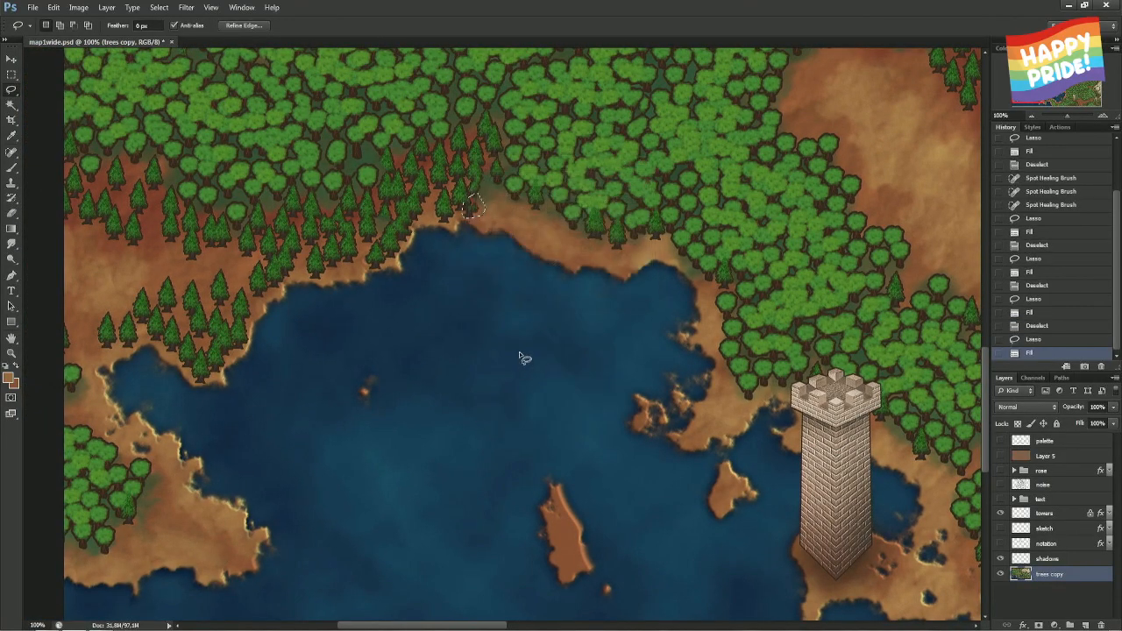
{"action": "key", "text": "ctrl+d"}
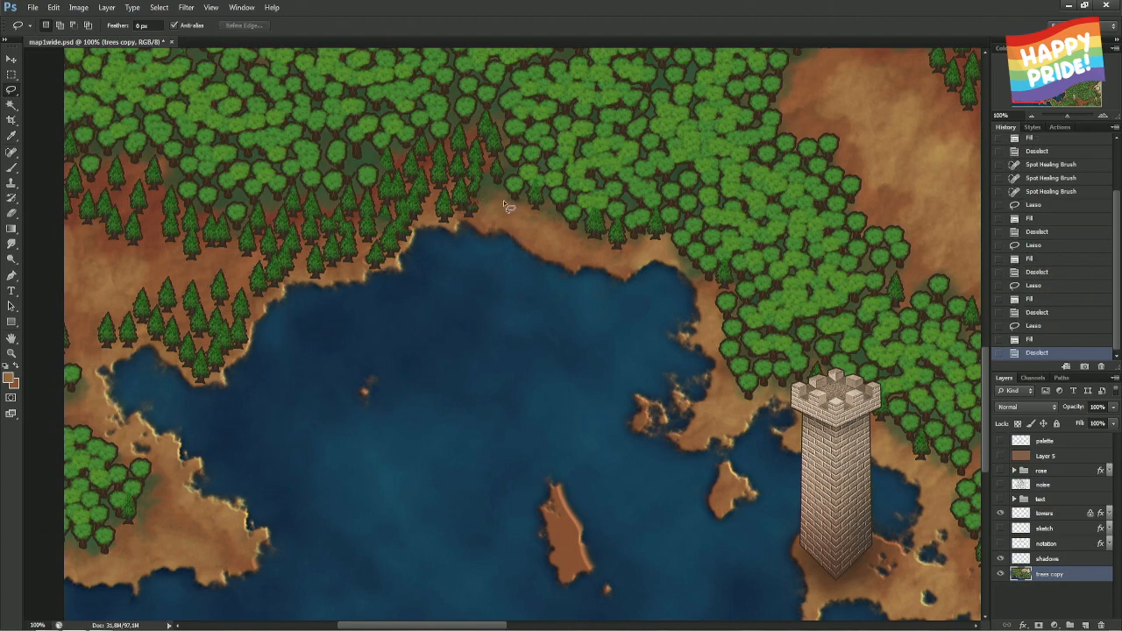
- Clone-stamp the edge of the conifers above the bay's north shore and a spot in the forest to the west
{"action": "key", "text": "s"}
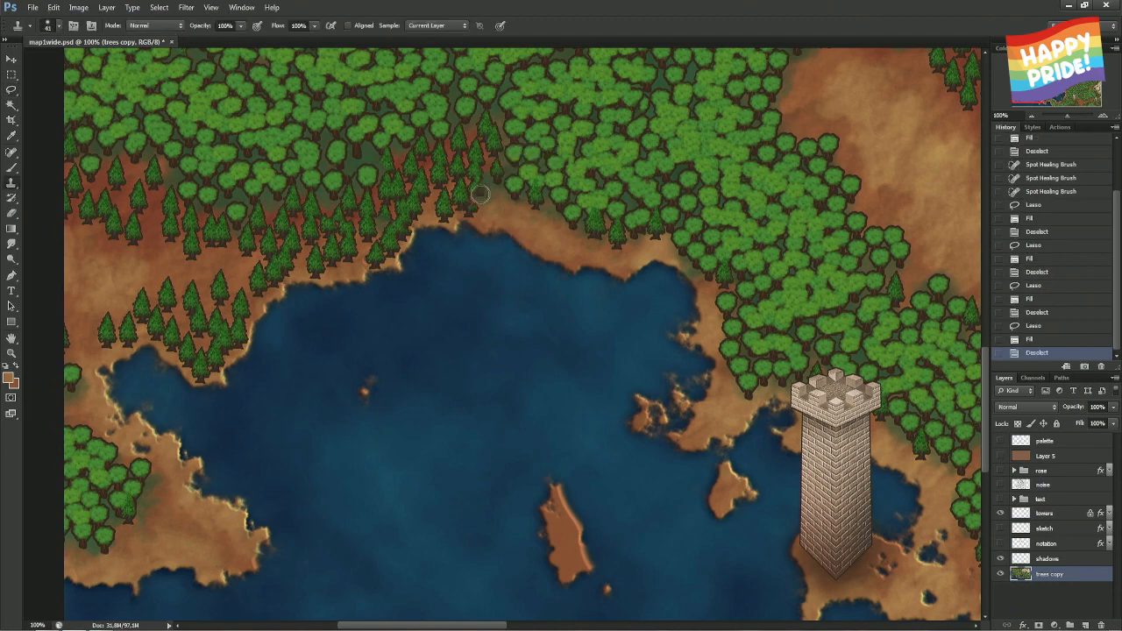
{"action": "left_click_drag", "start_coordinate": [477, 198], "coordinate": [473, 197]}
{"action": "left_click_drag", "start_coordinate": [474, 192], "coordinate": [478, 180]}
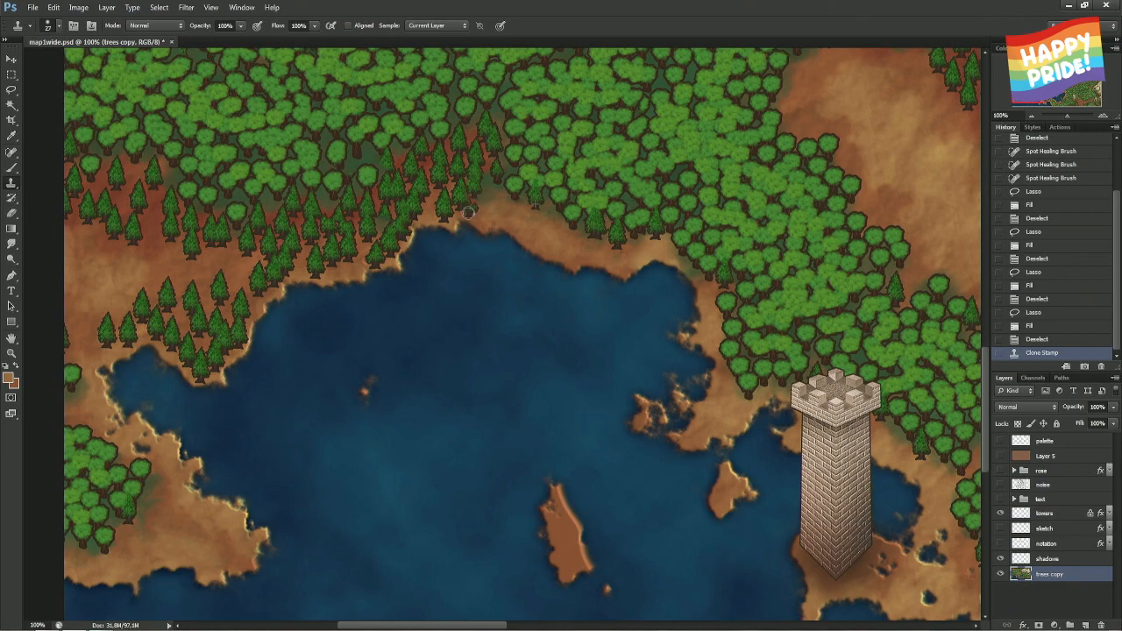
{"action": "left_click_drag", "start_coordinate": [469, 212], "coordinate": [471, 192]}
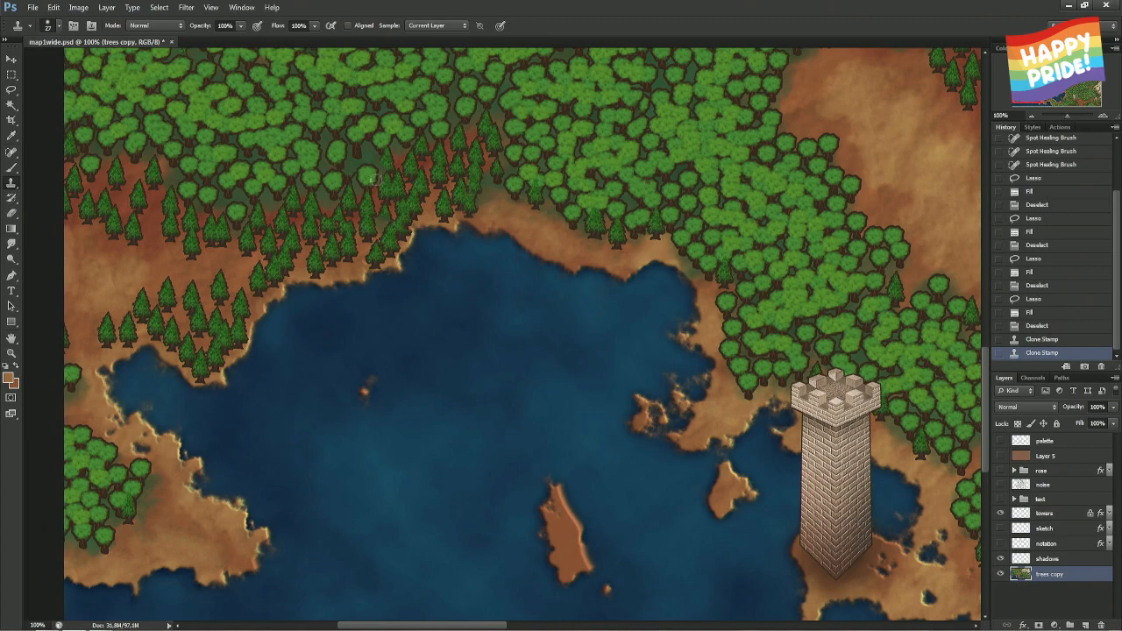
{"action": "left_click", "coordinate": [382, 166]}
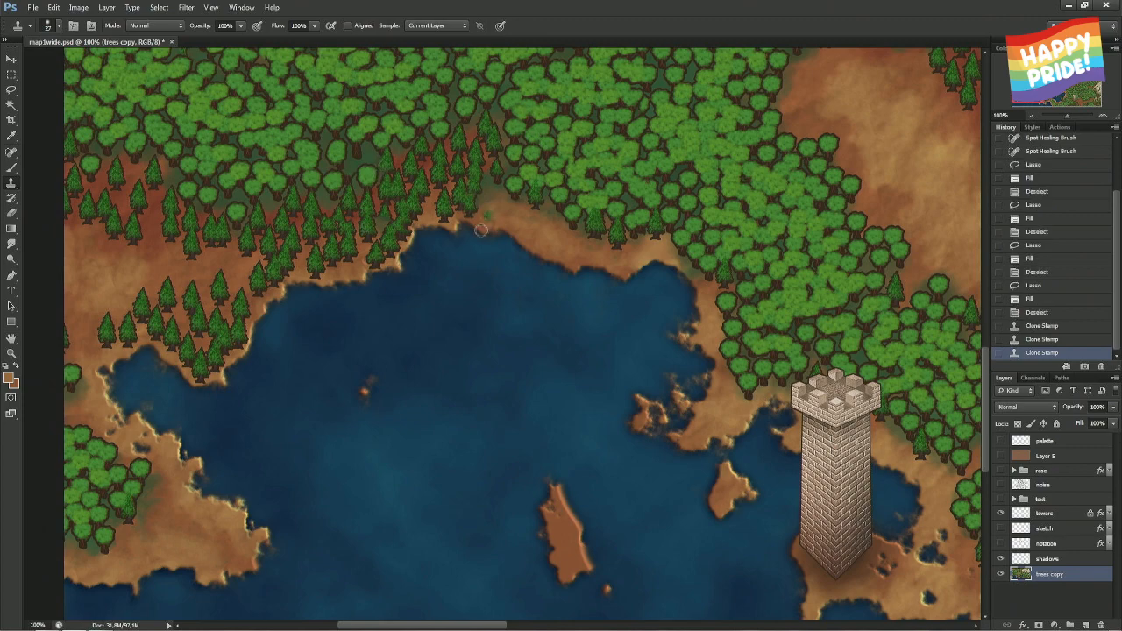
- Lasso the cut-off trees on the map's western edge, replace them using a Content-Aware fill and deselect
{"action": "mouse_move", "coordinate": [471, 278]}
{"action": "left_mouse_down"}
{"action": "mouse_move", "coordinate": [532, 257]}
{"action": "mouse_move", "coordinate": [511, 214]}
{"action": "left_mouse_up"}
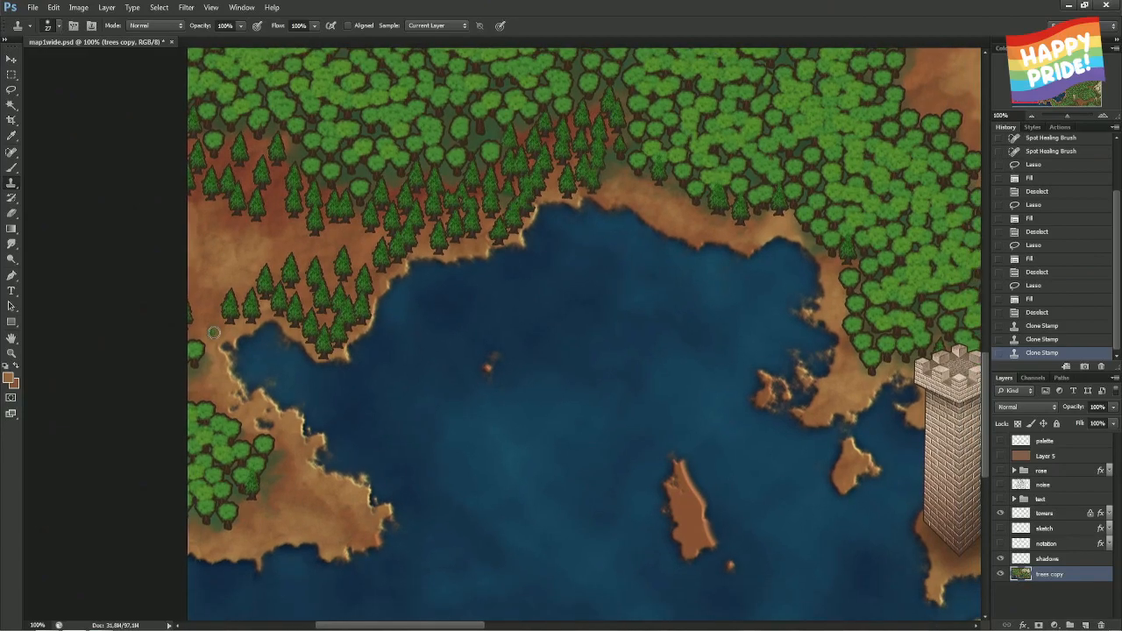
{"action": "key", "text": "l"}
{"action": "mouse_move", "coordinate": [183, 292]}
{"action": "left_mouse_down"}
{"action": "mouse_move", "coordinate": [210, 355]}
{"action": "mouse_move", "coordinate": [194, 376]}
{"action": "mouse_move", "coordinate": [169, 361]}
{"action": "left_mouse_up"}
{"action": "right_click", "coordinate": [189, 342]}
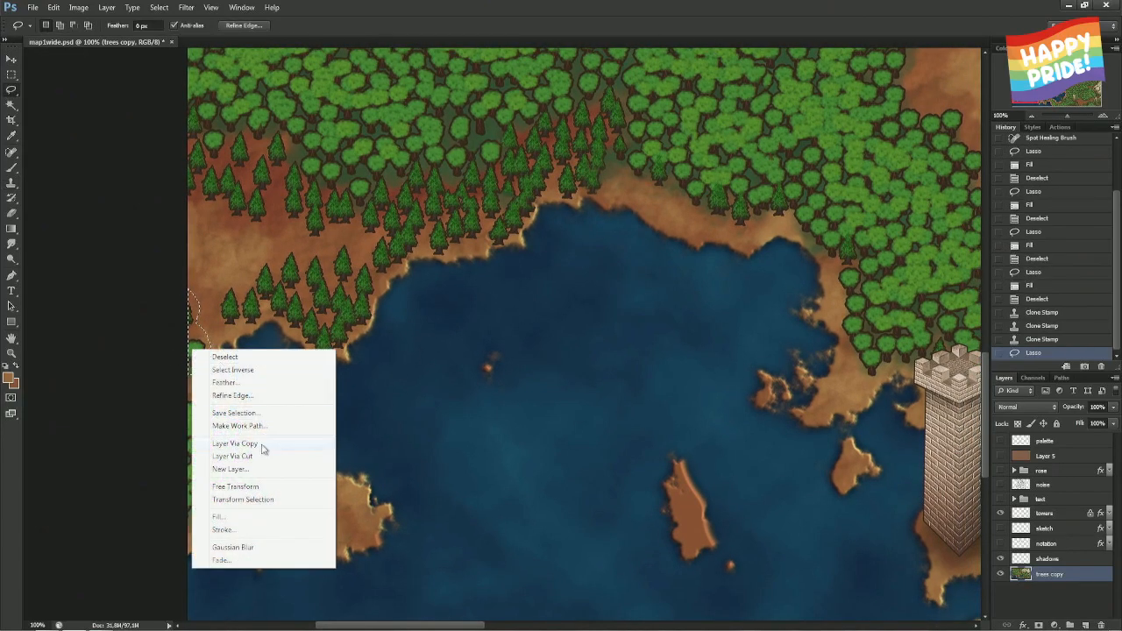
{"action": "left_click", "coordinate": [245, 517]}
{"action": "key", "text": "Return"}
{"action": "key", "text": "ctrl+d"}
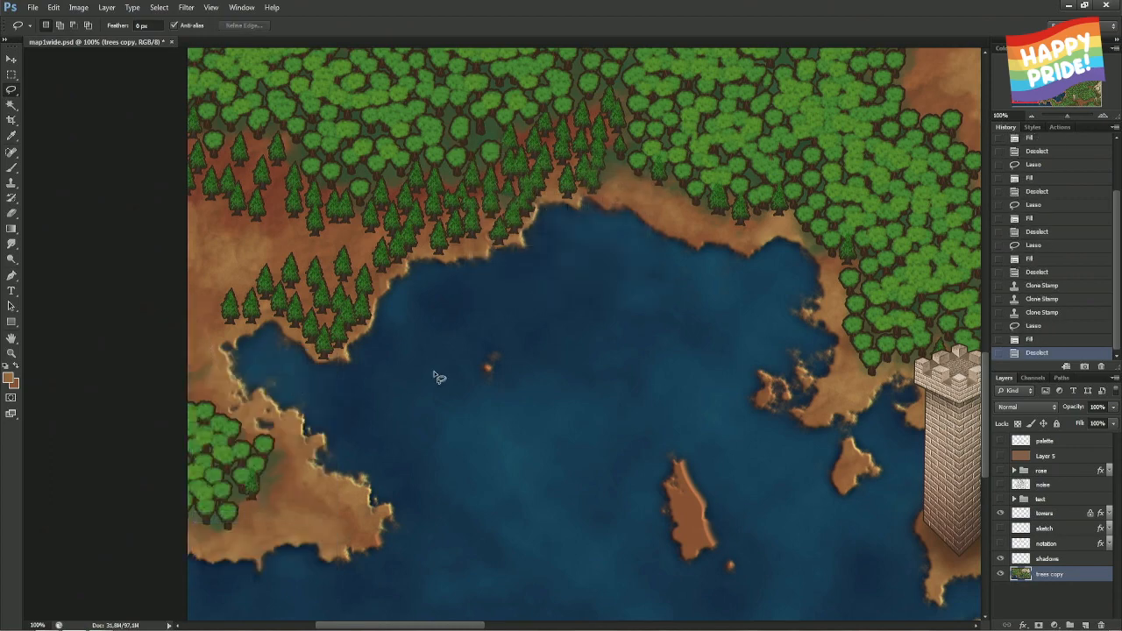
- Try a Content-Aware fill on a lassoed strip along the long island's upper east edge, then drop the selection
{"action": "left_click_drag", "start_coordinate": [564, 330], "coordinate": [379, 282]}
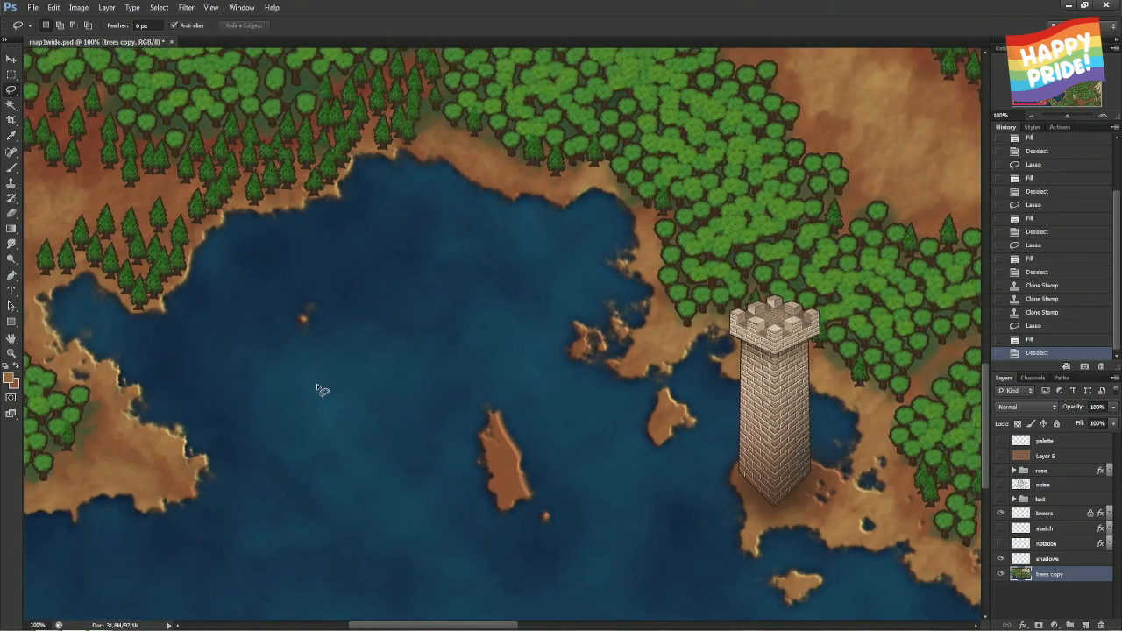
{"action": "left_click_drag", "start_coordinate": [462, 354], "coordinate": [318, 260]}
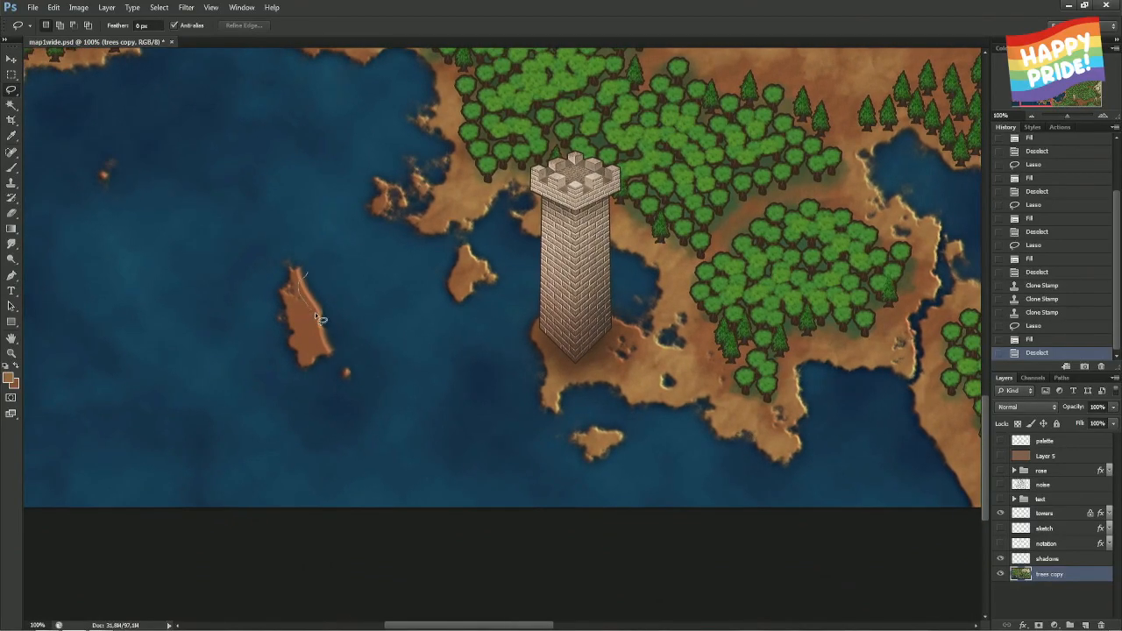
{"action": "left_click_drag", "start_coordinate": [315, 312], "coordinate": [319, 289]}
{"action": "right_click", "coordinate": [319, 289]}
{"action": "left_click", "coordinate": [365, 461]}
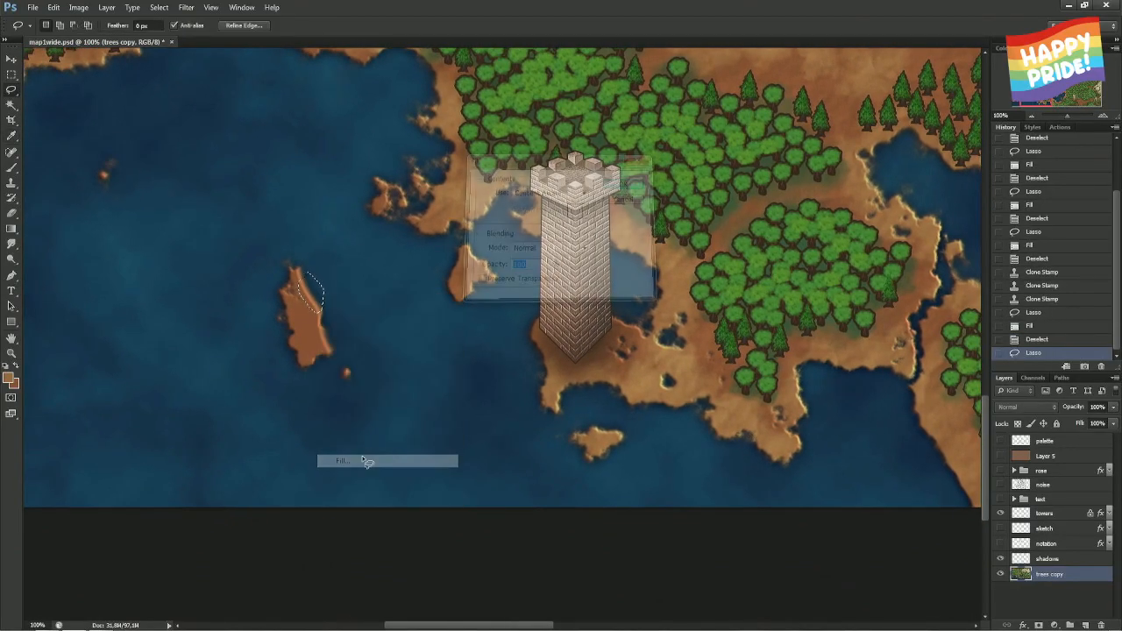
{"action": "key", "text": "Return"}
{"action": "left_click_drag", "start_coordinate": [307, 274], "coordinate": [317, 309]}
{"action": "left_click", "coordinate": [323, 286]}
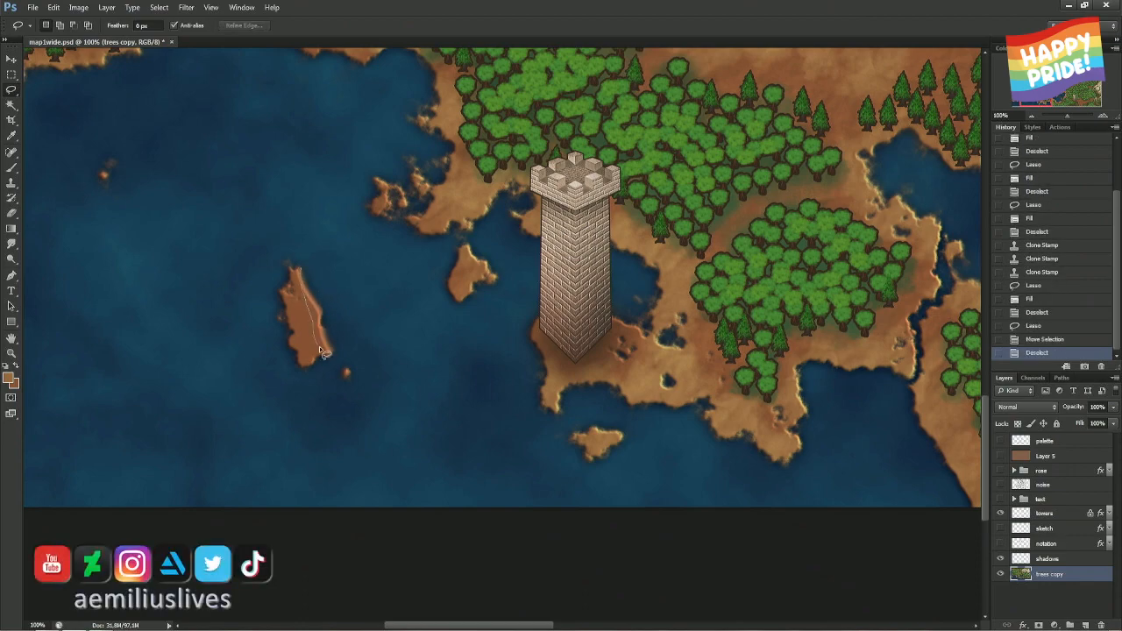
- Lasso the long island's entire smooth east edge and cut a notch out of the selection's middle
{"action": "left_click_drag", "start_coordinate": [341, 350], "coordinate": [306, 266]}
{"action": "right_click", "coordinate": [310, 290]}
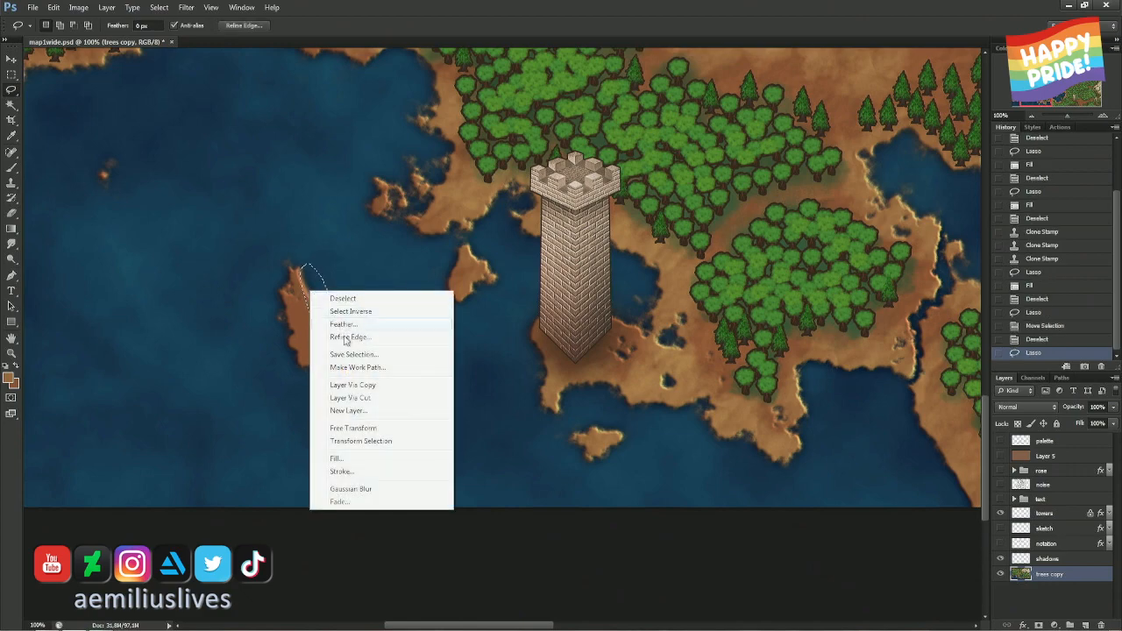
{"action": "key", "text": "Escape"}
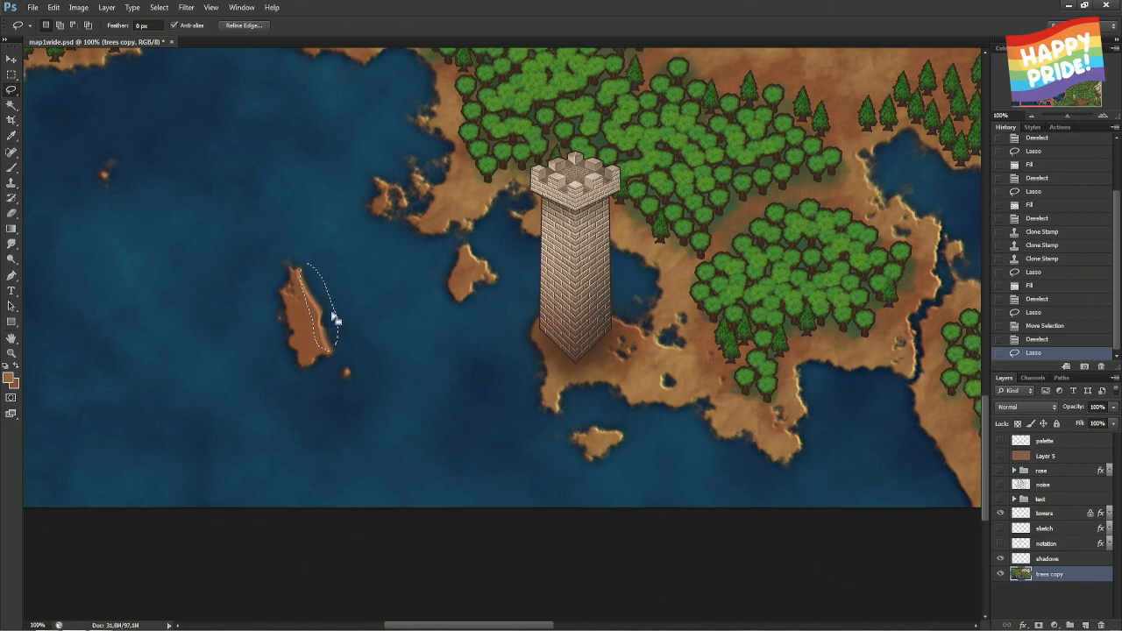
{"action": "mouse_move", "coordinate": [324, 321]}
{"action": "left_mouse_down"}
{"action": "mouse_move", "coordinate": [339, 328]}
{"action": "mouse_move", "coordinate": [338, 310]}
{"action": "mouse_move", "coordinate": [345, 325]}
{"action": "left_mouse_up"}
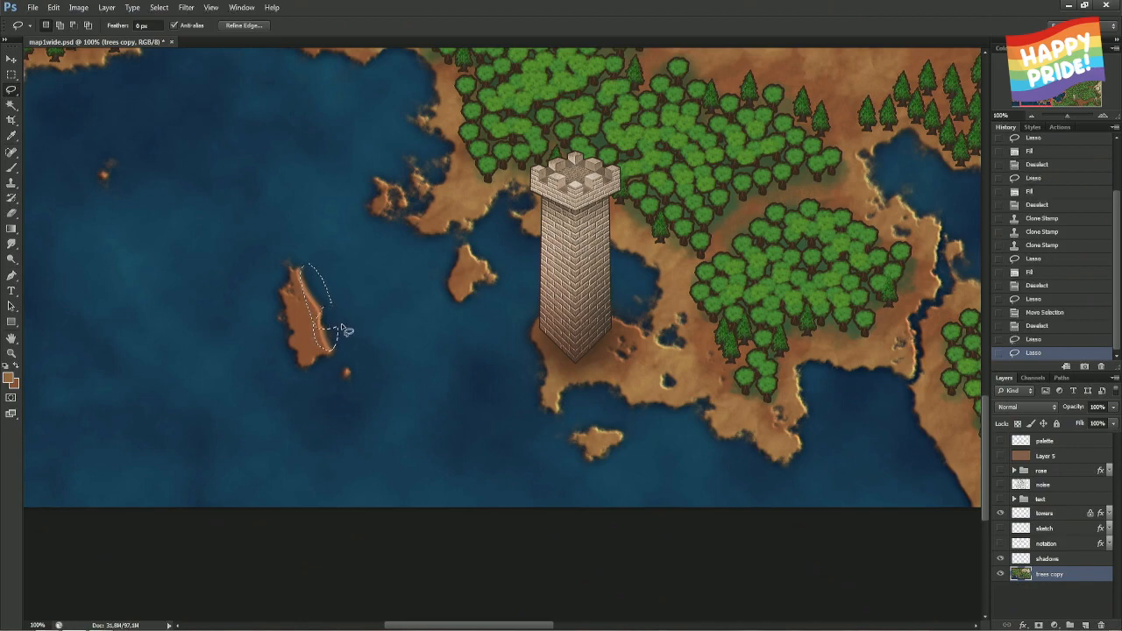
- Try a Content-Aware fill on the notched selection along the long island's east edge and undo it
{"action": "right_click", "coordinate": [320, 302]}
{"action": "left_click", "coordinate": [363, 468]}
{"action": "key", "text": "Return"}
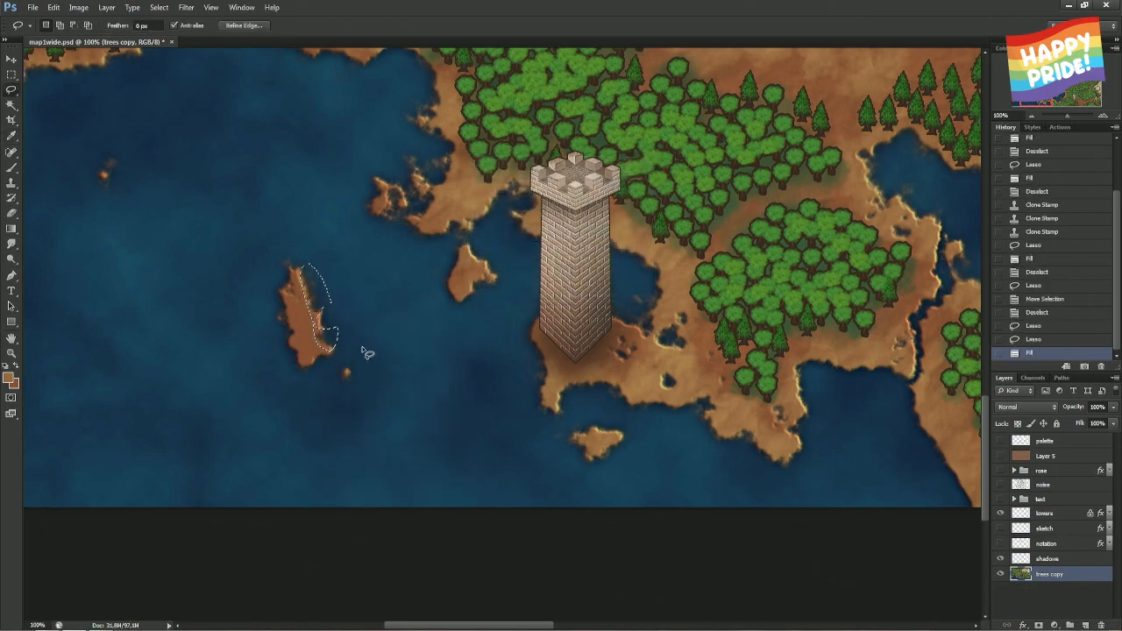
{"action": "key", "text": "ctrl+z"}
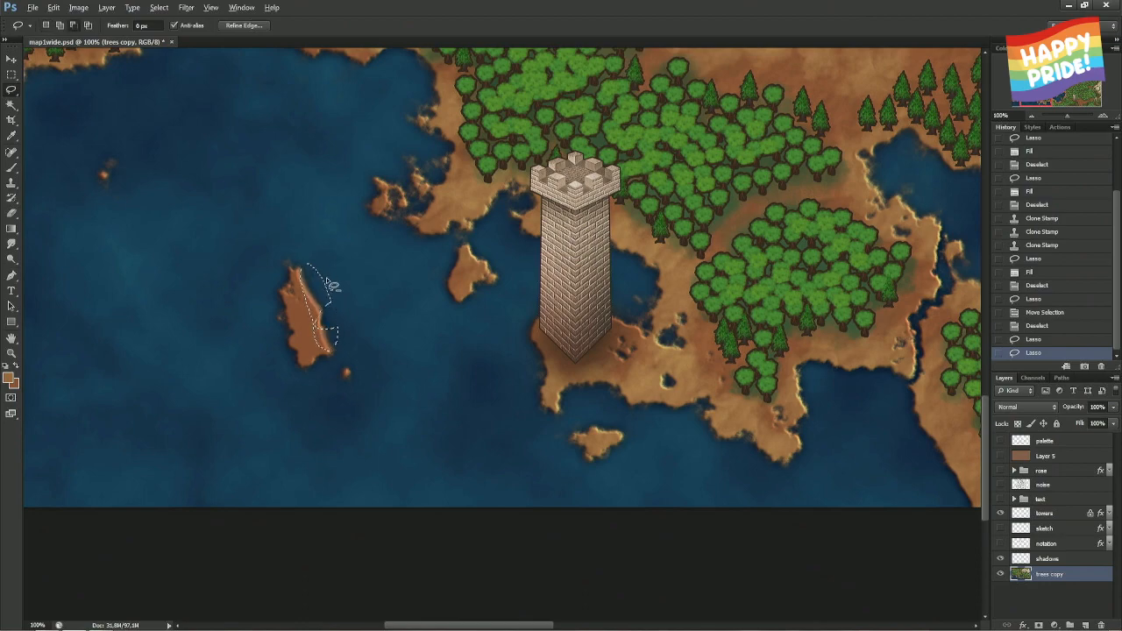
- Trim the outer part of the island's east-edge selection, roughen the coast with a Content-Aware fill and deselect
{"action": "mouse_move", "coordinate": [326, 279]}
{"action": "left_mouse_down"}
{"action": "mouse_move", "coordinate": [285, 256]}
{"action": "mouse_move", "coordinate": [324, 346]}
{"action": "left_mouse_up"}
{"action": "right_click", "coordinate": [308, 279]}
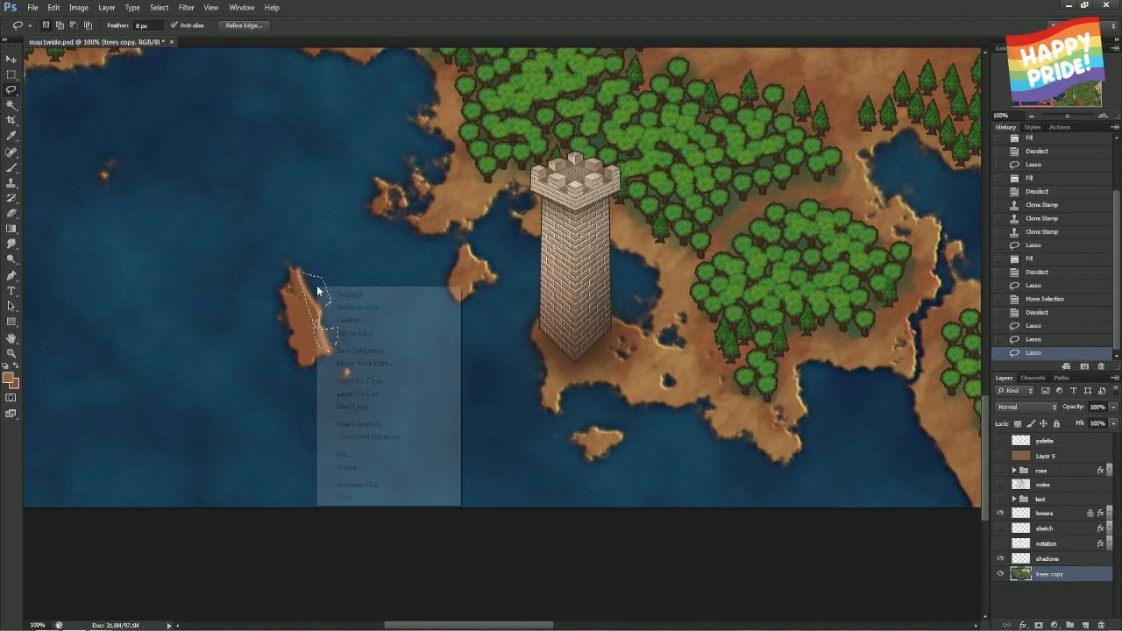
{"action": "left_click", "coordinate": [382, 456]}
{"action": "key", "text": "Return"}
{"action": "key", "text": "ctrl+d"}
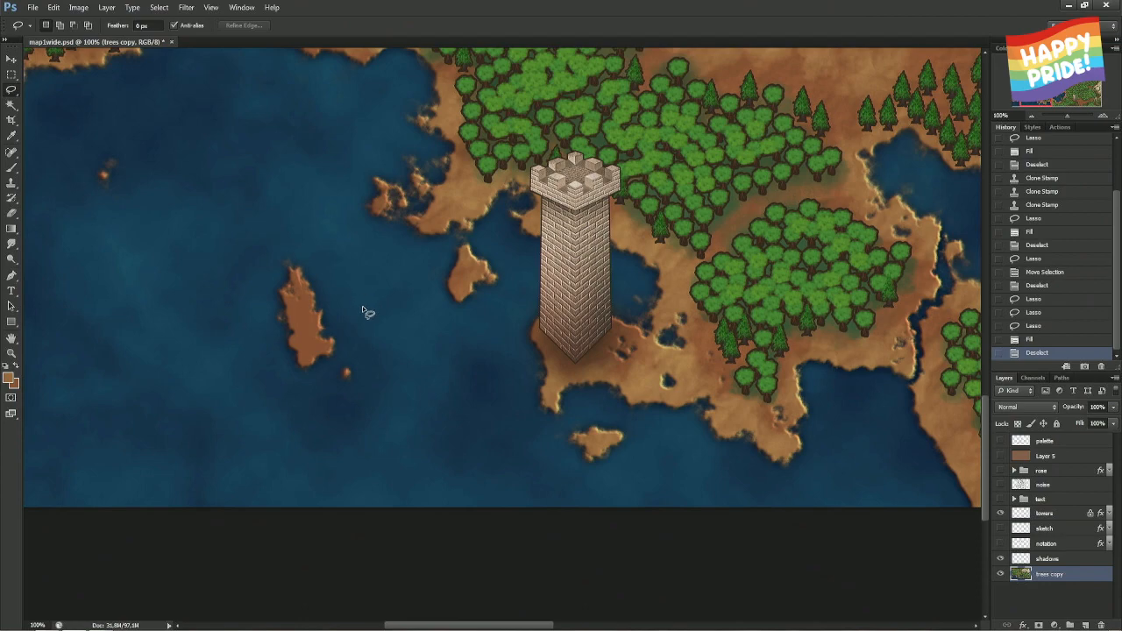
- Lasso the faint land remnant northeast of the tiny mid-bay islet, replace it using a Content-Aware fill and deselect
{"action": "mouse_move", "coordinate": [155, 167]}
{"action": "left_mouse_down"}
{"action": "mouse_move", "coordinate": [242, 184]}
{"action": "mouse_move", "coordinate": [175, 189]}
{"action": "mouse_move", "coordinate": [225, 173]}
{"action": "mouse_move", "coordinate": [193, 171]}
{"action": "mouse_move", "coordinate": [188, 186]}
{"action": "mouse_move", "coordinate": [204, 181]}
{"action": "left_mouse_up"}
{"action": "key", "text": "ctrl+d"}
{"action": "right_click", "coordinate": [196, 172]}
{"action": "key", "text": "Escape"}
{"action": "right_click", "coordinate": [203, 182]}
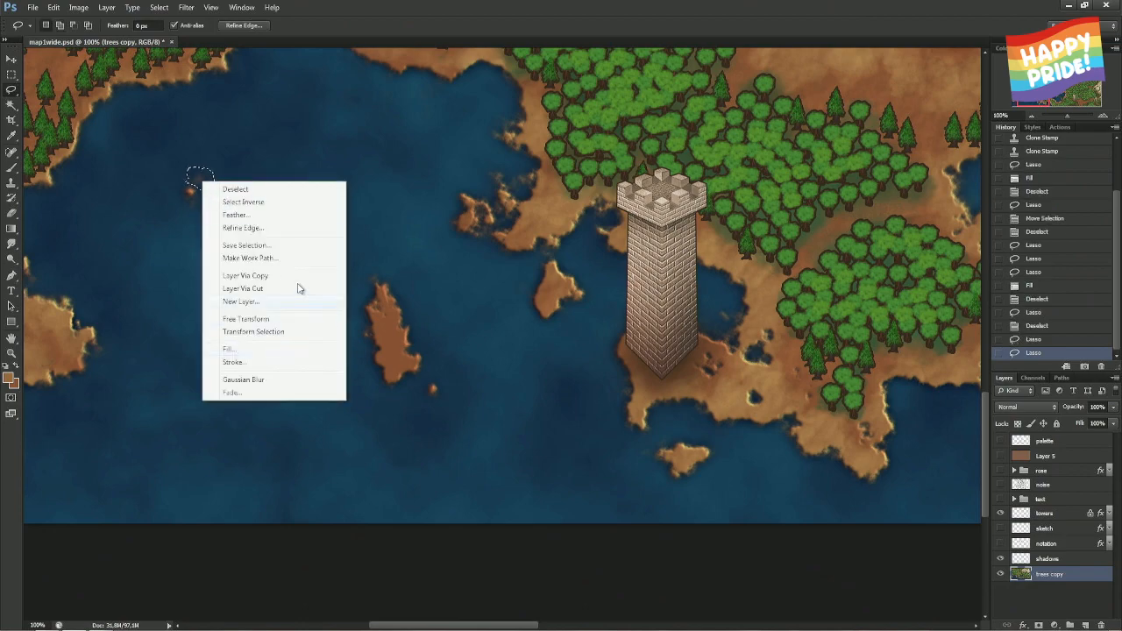
{"action": "left_click", "coordinate": [269, 349]}
{"action": "key", "text": "Return"}
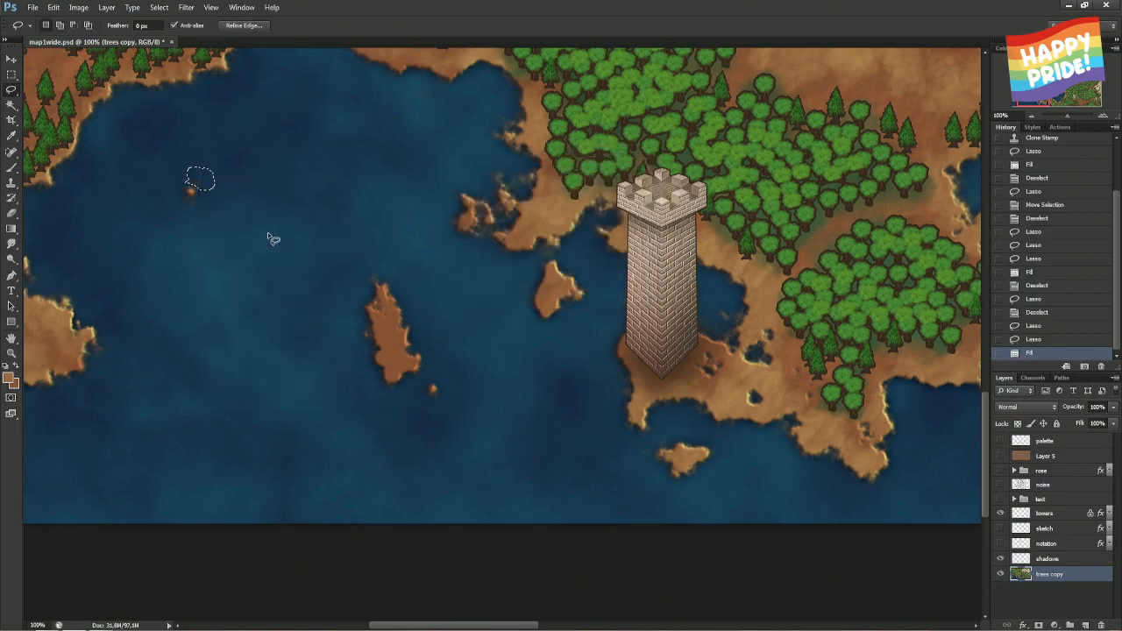
{"action": "key", "text": "ctrl+d"}
- Lasso the small patch of water by the western inlet's south shore, fill it with Content-Aware and deselect
{"action": "left_click_drag", "start_coordinate": [220, 235], "coordinate": [339, 242]}
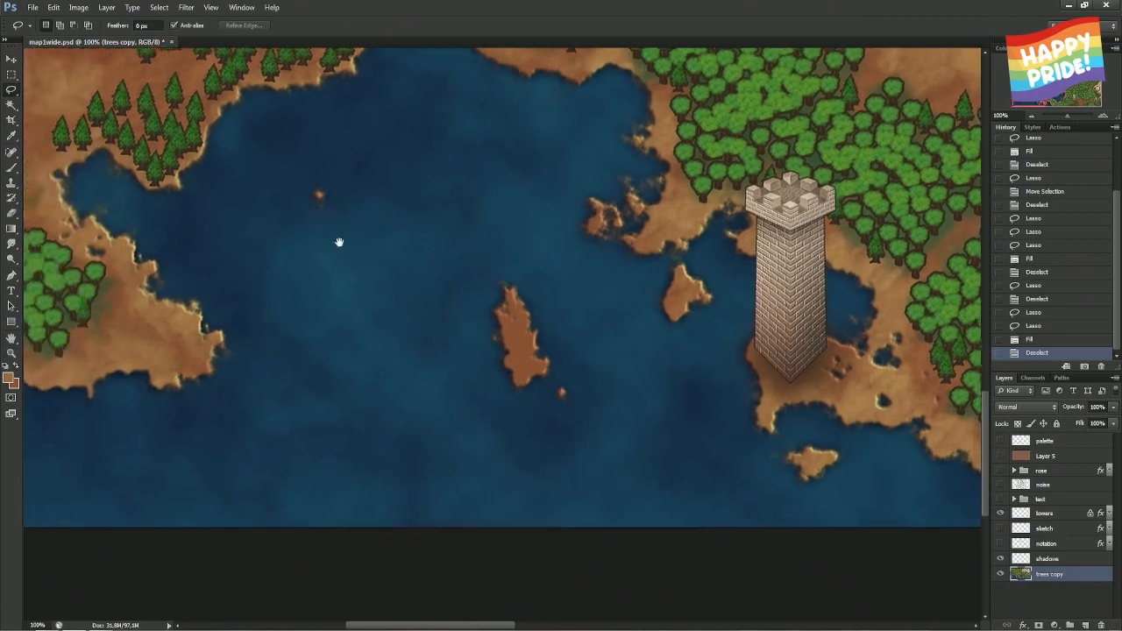
{"action": "mouse_move", "coordinate": [125, 213]}
{"action": "left_mouse_down"}
{"action": "mouse_move", "coordinate": [149, 220]}
{"action": "mouse_move", "coordinate": [136, 208]}
{"action": "mouse_move", "coordinate": [125, 219]}
{"action": "mouse_move", "coordinate": [136, 230]}
{"action": "left_mouse_up"}
{"action": "right_click", "coordinate": [138, 224]}
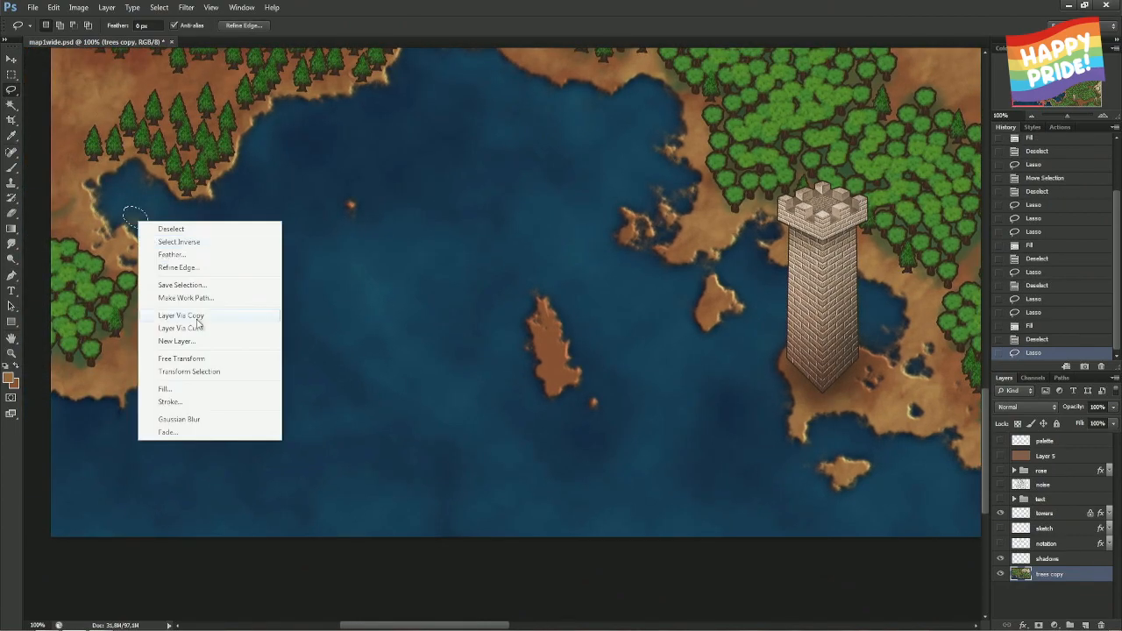
{"action": "left_click", "coordinate": [199, 385]}
{"action": "left_click", "coordinate": [626, 181]}
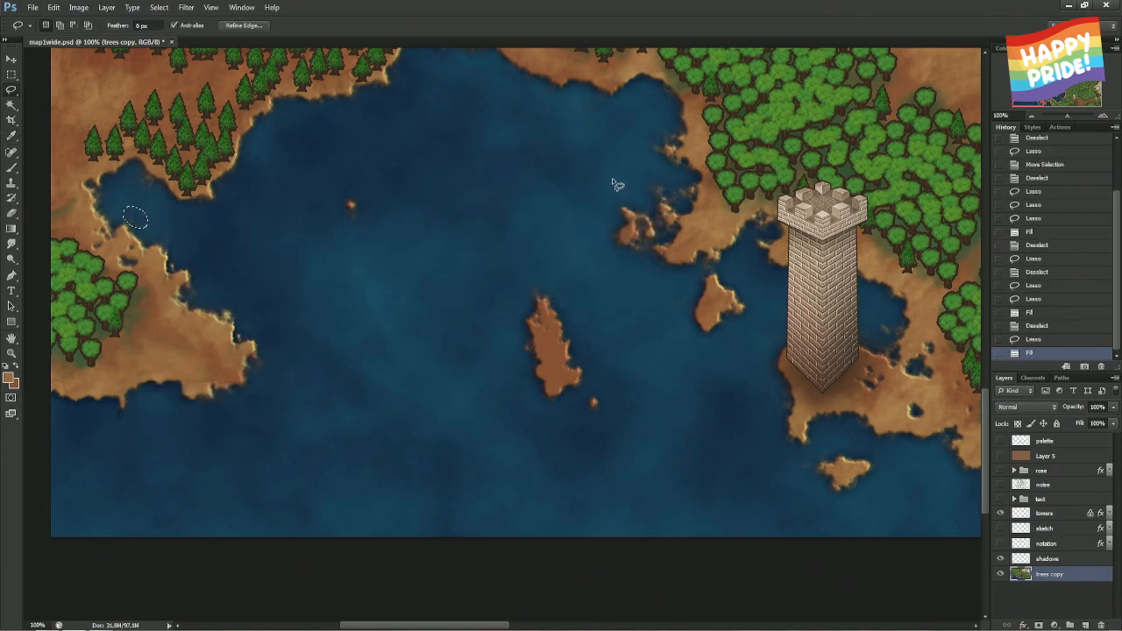
{"action": "key", "text": "ctrl+d"}
{"action": "key", "text": "l"}
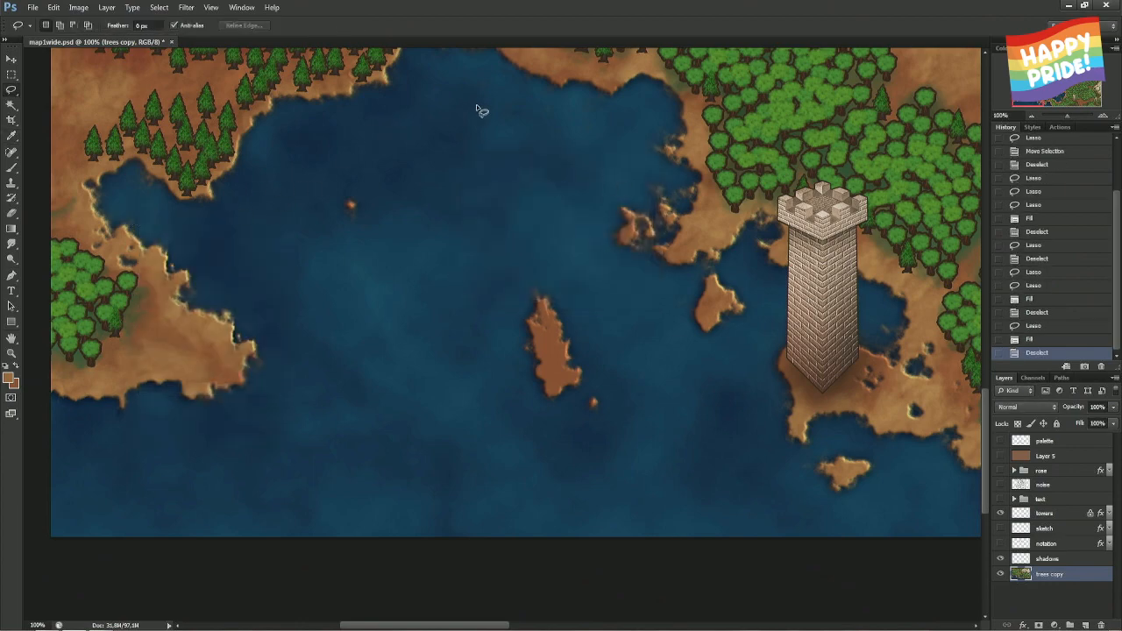
- Lasso the ragged ring-shaped islet off the peninsula west of the tower, remove it using a Content-Aware fill and deselect
{"action": "mouse_move", "coordinate": [652, 227]}
{"action": "left_mouse_down"}
{"action": "mouse_move", "coordinate": [384, 225]}
{"action": "mouse_move", "coordinate": [381, 206]}
{"action": "mouse_move", "coordinate": [391, 232]}
{"action": "mouse_move", "coordinate": [363, 259]}
{"action": "mouse_move", "coordinate": [320, 231]}
{"action": "mouse_move", "coordinate": [349, 209]}
{"action": "left_mouse_up"}
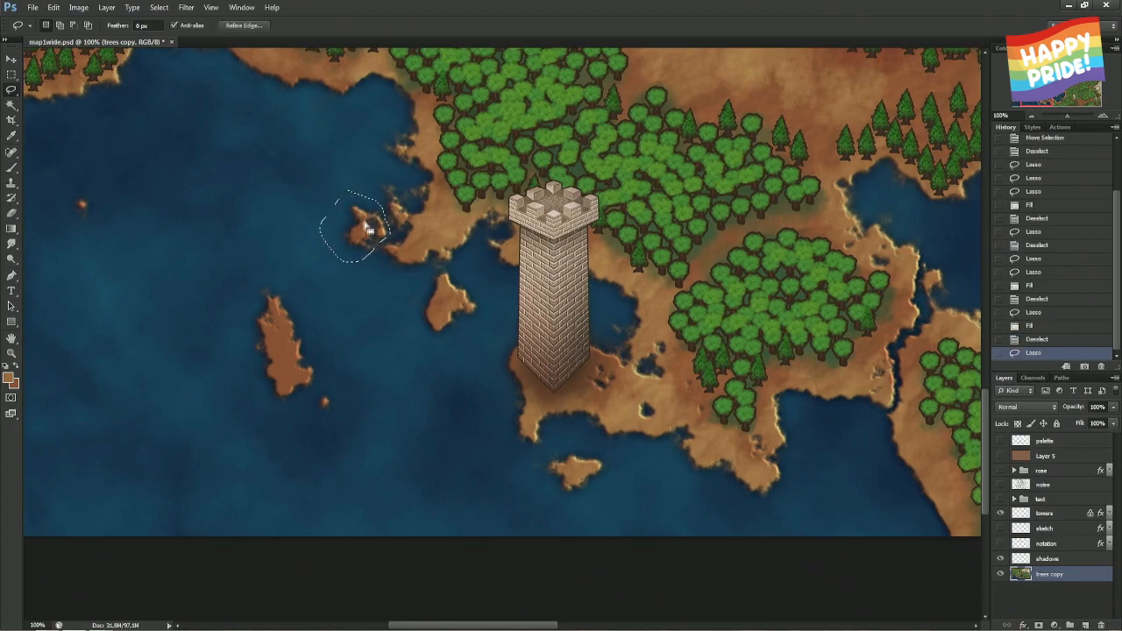
{"action": "right_click", "coordinate": [361, 219]}
{"action": "left_click", "coordinate": [395, 390]}
{"action": "left_click", "coordinate": [624, 180]}
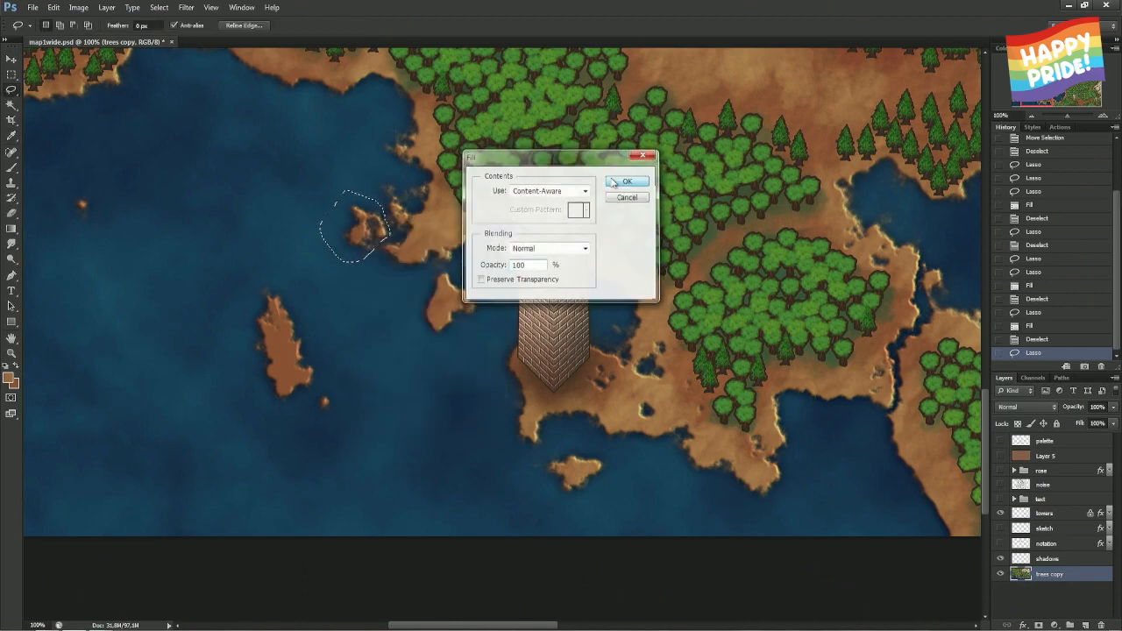
{"action": "key", "text": "ctrl+d"}
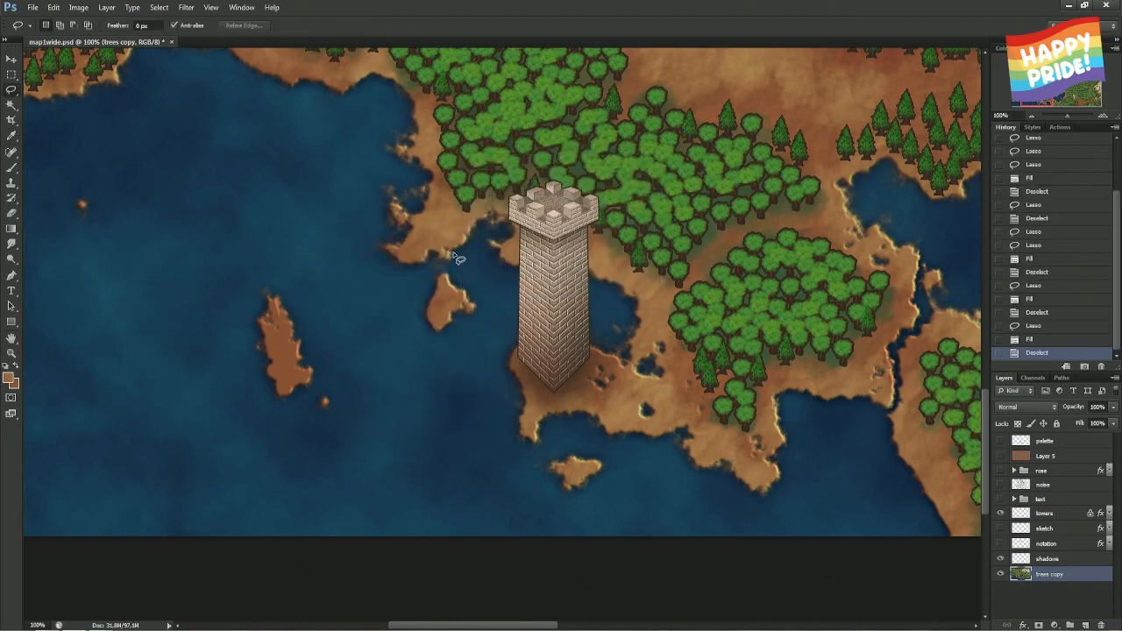
- Step back through the history to compare the coast before and after the islet's removal, restore the fill and deselect
{"action": "left_click", "coordinate": [1048, 327]}
{"action": "left_click", "coordinate": [1034, 340]}
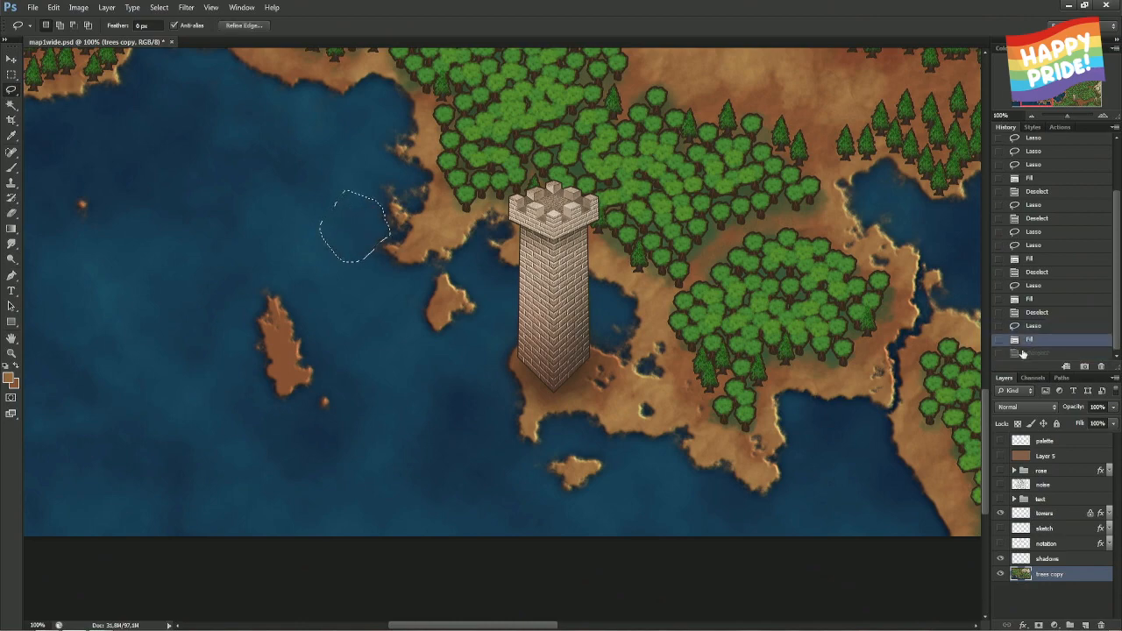
{"action": "key", "text": "ctrl+d"}
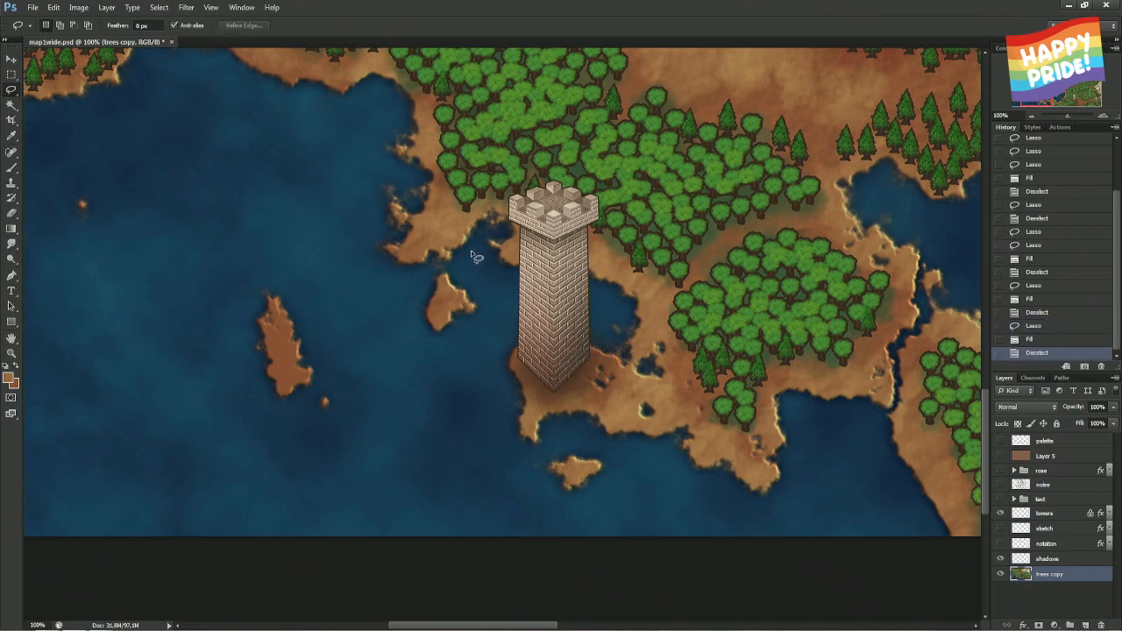
- Try removing the ragged islet off the peninsula's west coast with a Content-Aware fill, then revert the fill and deselect
{"action": "left_click_drag", "start_coordinate": [410, 209], "coordinate": [390, 235]}
{"action": "left_click_drag", "start_coordinate": [377, 185], "coordinate": [377, 186]}
{"action": "right_click", "coordinate": [402, 194]}
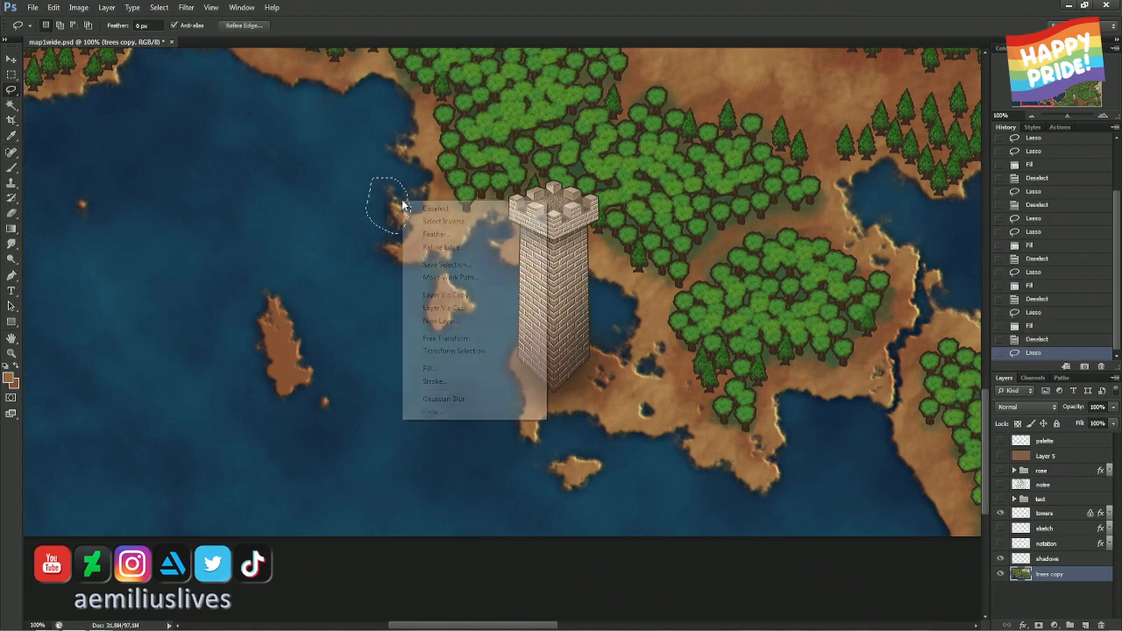
{"action": "left_click", "coordinate": [438, 369]}
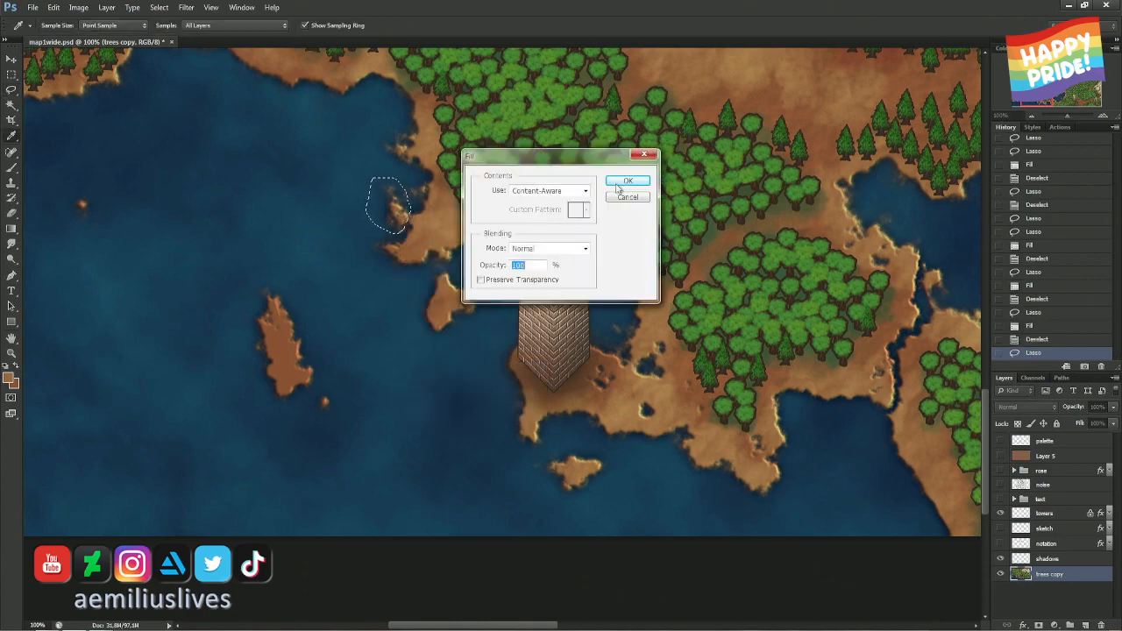
{"action": "left_click", "coordinate": [637, 180]}
{"action": "key", "text": "ctrl+d"}
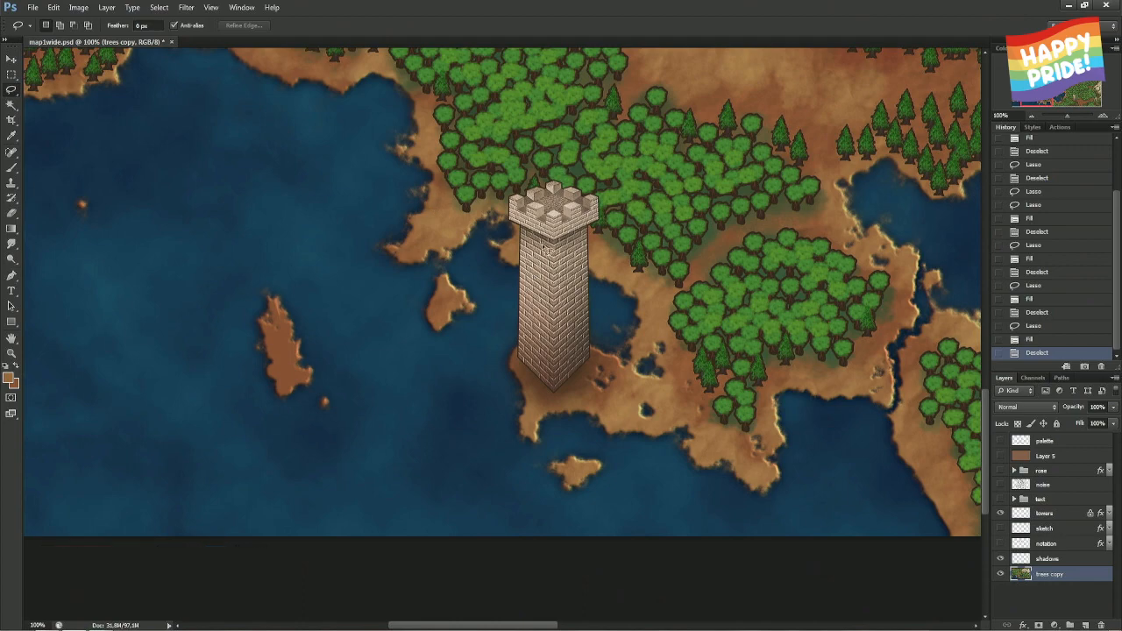
{"action": "left_click", "coordinate": [1032, 329]}
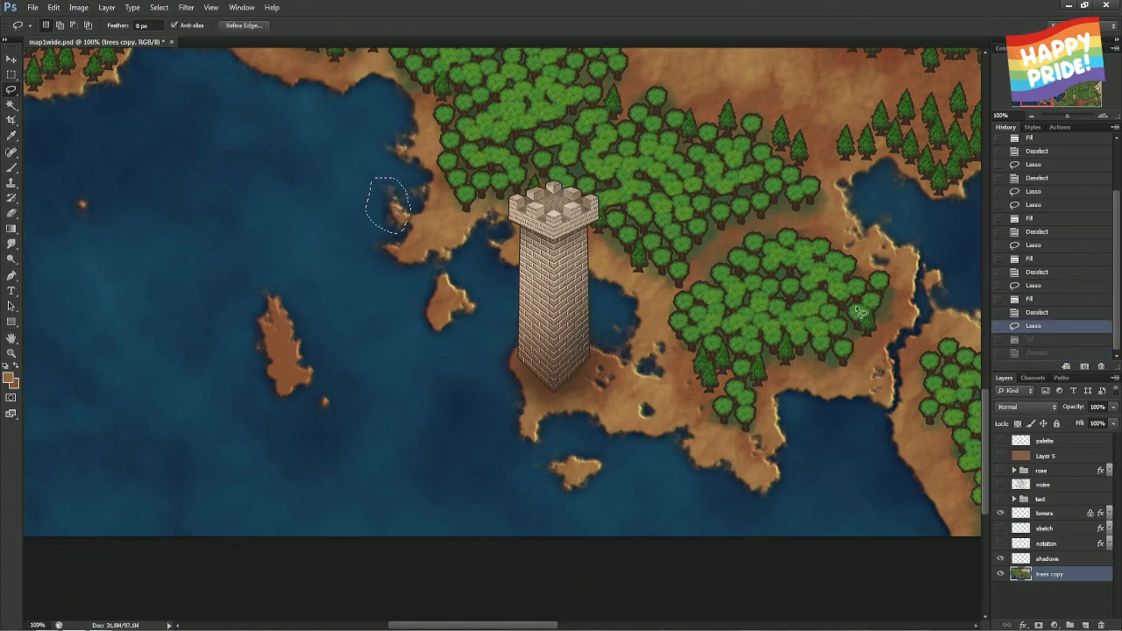
{"action": "key", "text": "ctrl+d"}
- Lasso the ragged patch along the eastern lake's west shore, north of the strait, fill it with Content-Aware and deselect
{"action": "mouse_move", "coordinate": [936, 232]}
{"action": "left_mouse_down"}
{"action": "mouse_move", "coordinate": [578, 214]}
{"action": "mouse_move", "coordinate": [596, 214]}
{"action": "left_mouse_up"}
{"action": "right_click", "coordinate": [594, 214]}
{"action": "left_click", "coordinate": [622, 382]}
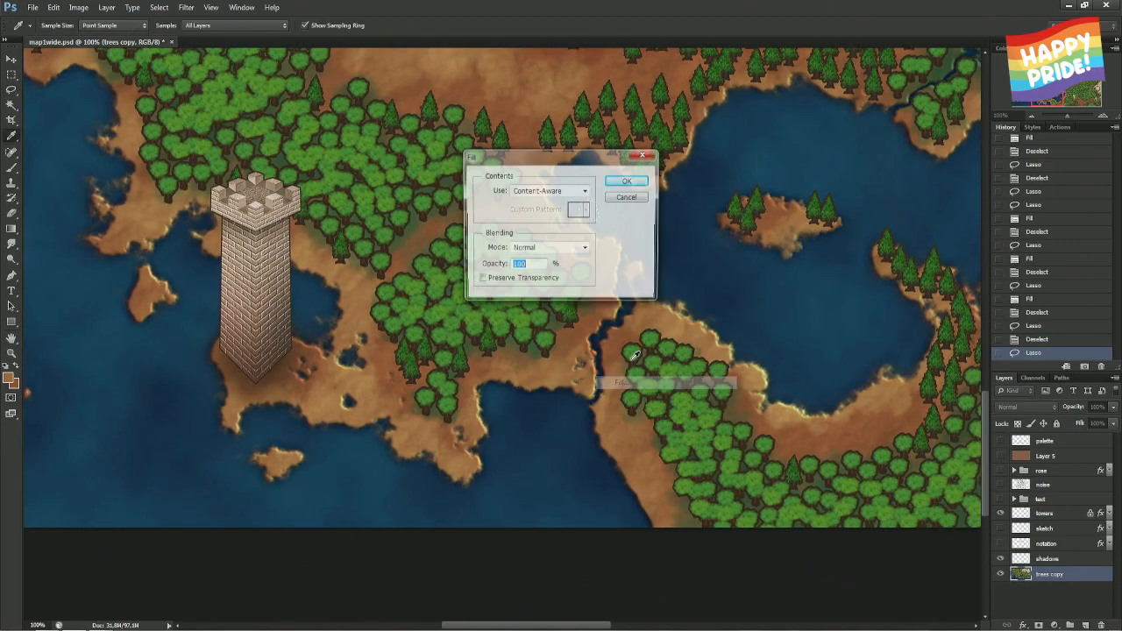
{"action": "left_click", "coordinate": [628, 183]}
{"action": "key", "text": "ctrl+d"}
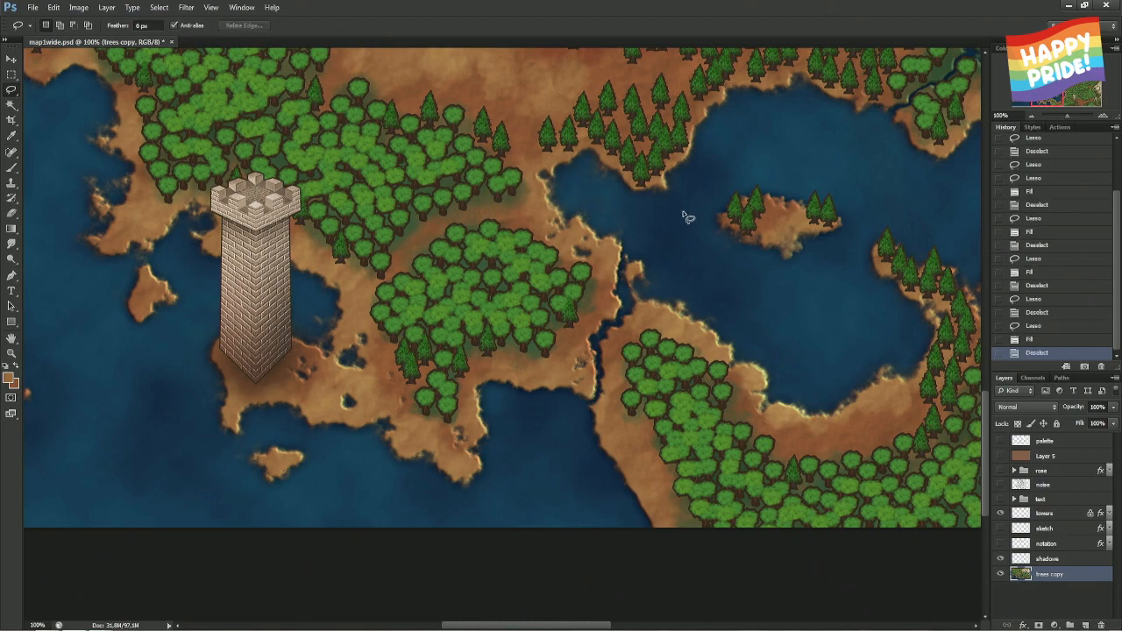
- Lasso the small shoreline patch on the north side of the lake's western cove, fill it with Content-Aware and deselect
{"action": "left_click_drag", "start_coordinate": [616, 189], "coordinate": [601, 180]}
{"action": "right_click", "coordinate": [600, 172]}
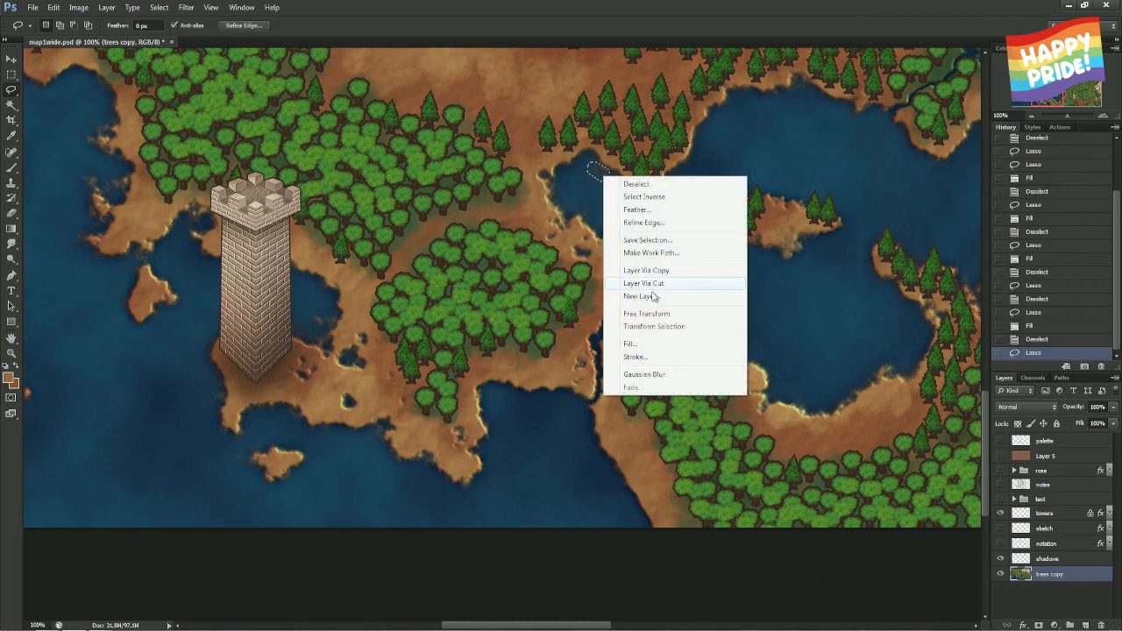
{"action": "left_click", "coordinate": [636, 344]}
{"action": "left_click", "coordinate": [632, 180]}
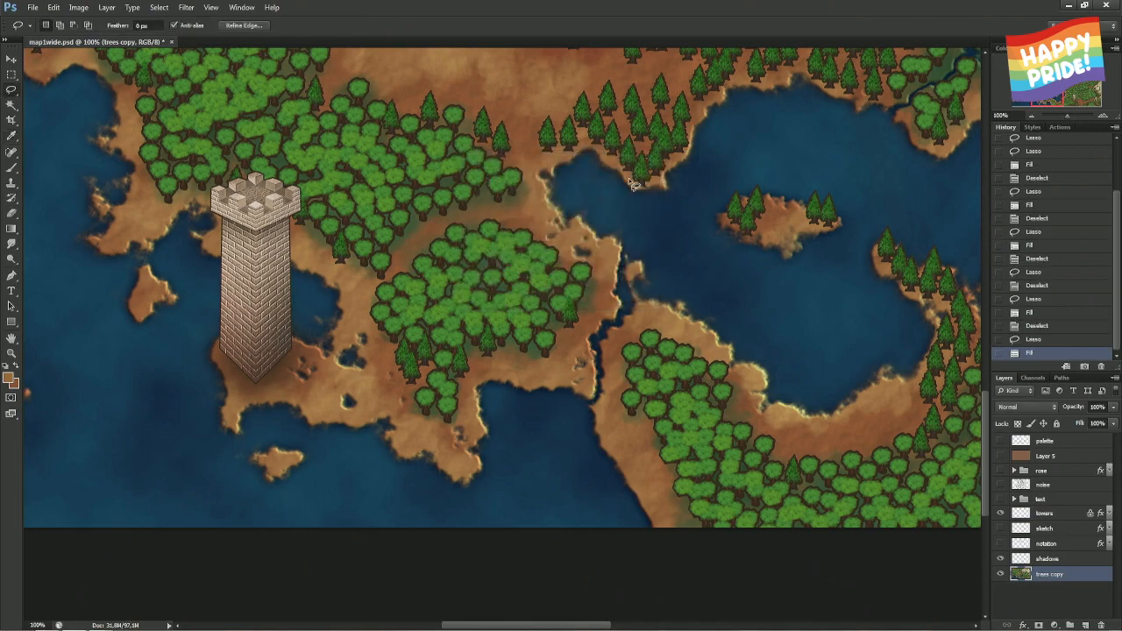
{"action": "key", "text": "ctrl+d"}
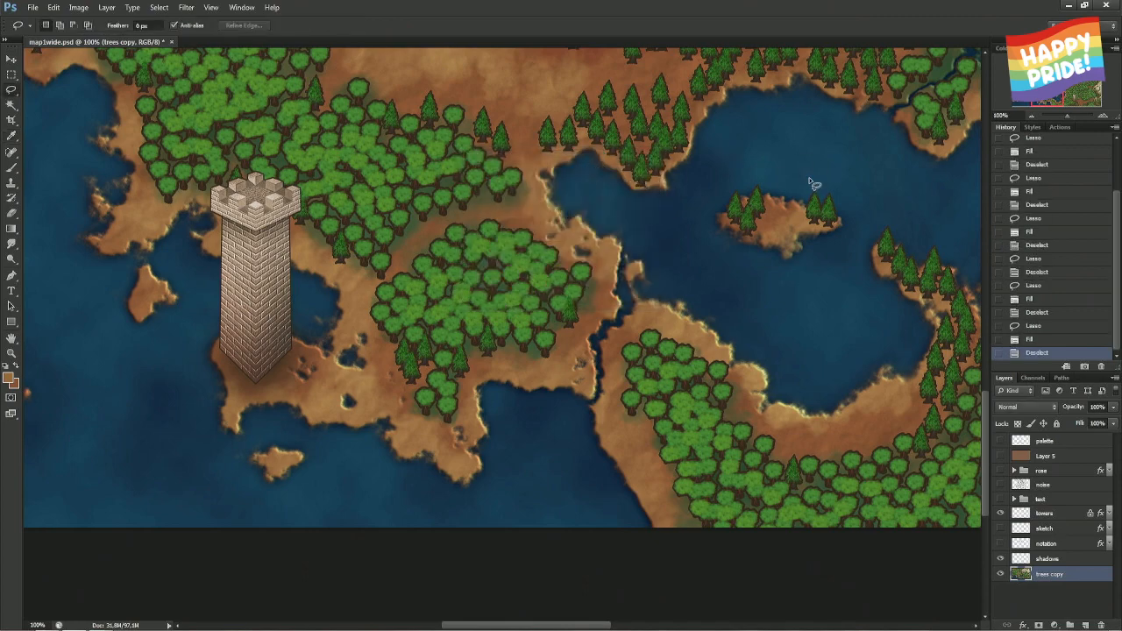
- Lasso the small patch beside the islet at the strait's lake mouth, replace it using a Content-Aware fill and deselect
{"action": "left_click_drag", "start_coordinate": [813, 184], "coordinate": [496, 175]}
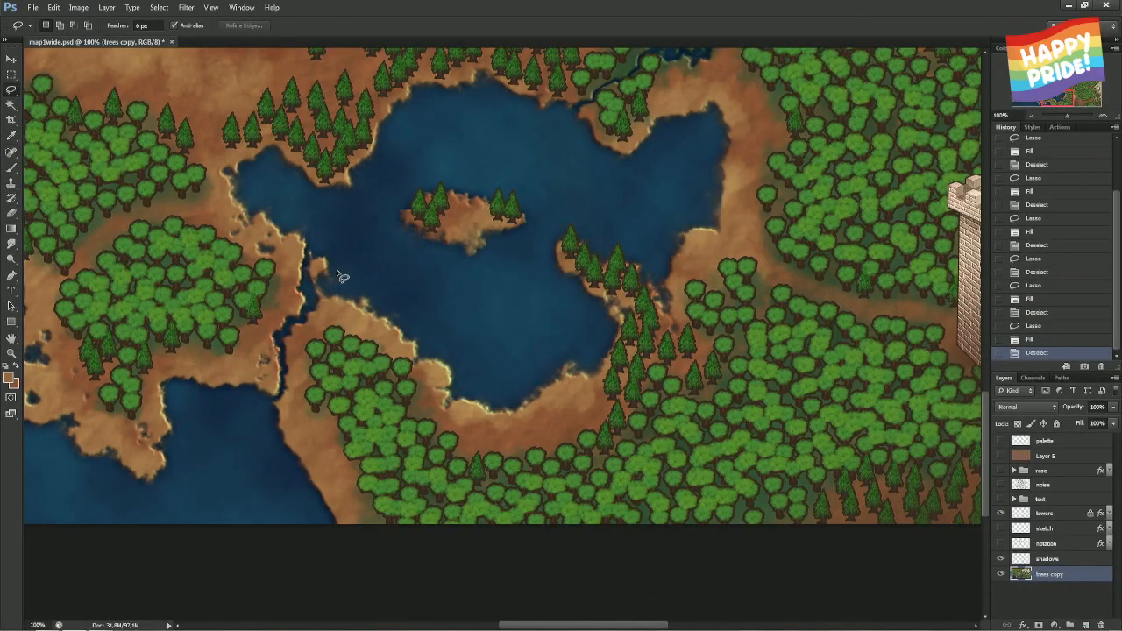
{"action": "mouse_move", "coordinate": [338, 279]}
{"action": "left_mouse_down"}
{"action": "mouse_move", "coordinate": [331, 291]}
{"action": "mouse_move", "coordinate": [340, 279]}
{"action": "left_mouse_up"}
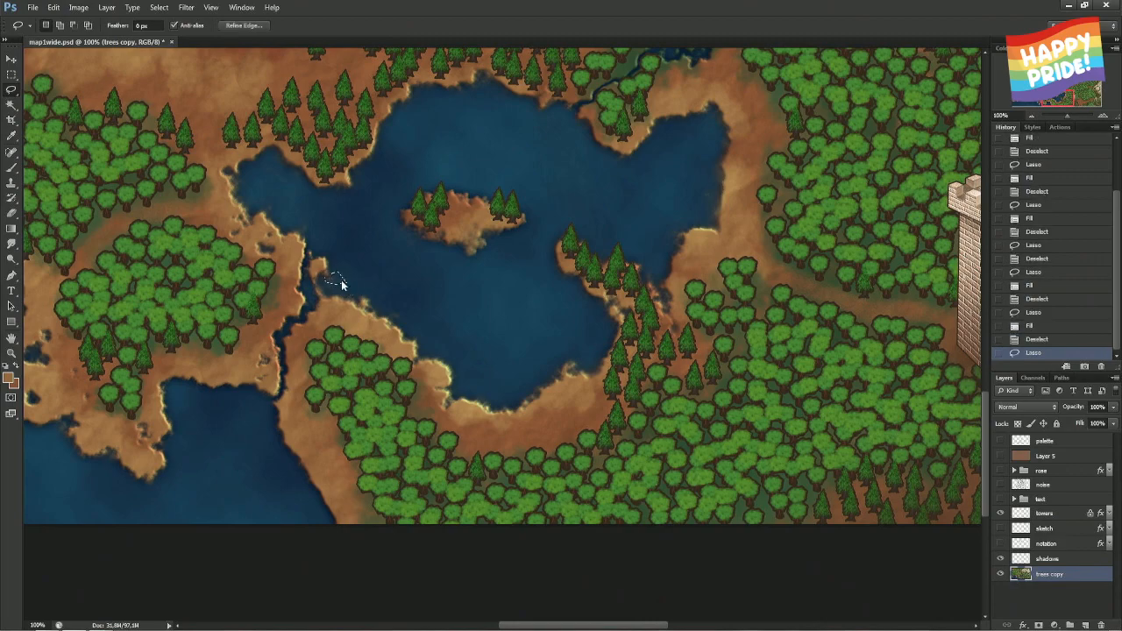
{"action": "right_click", "coordinate": [340, 282]}
{"action": "left_click", "coordinate": [392, 444]}
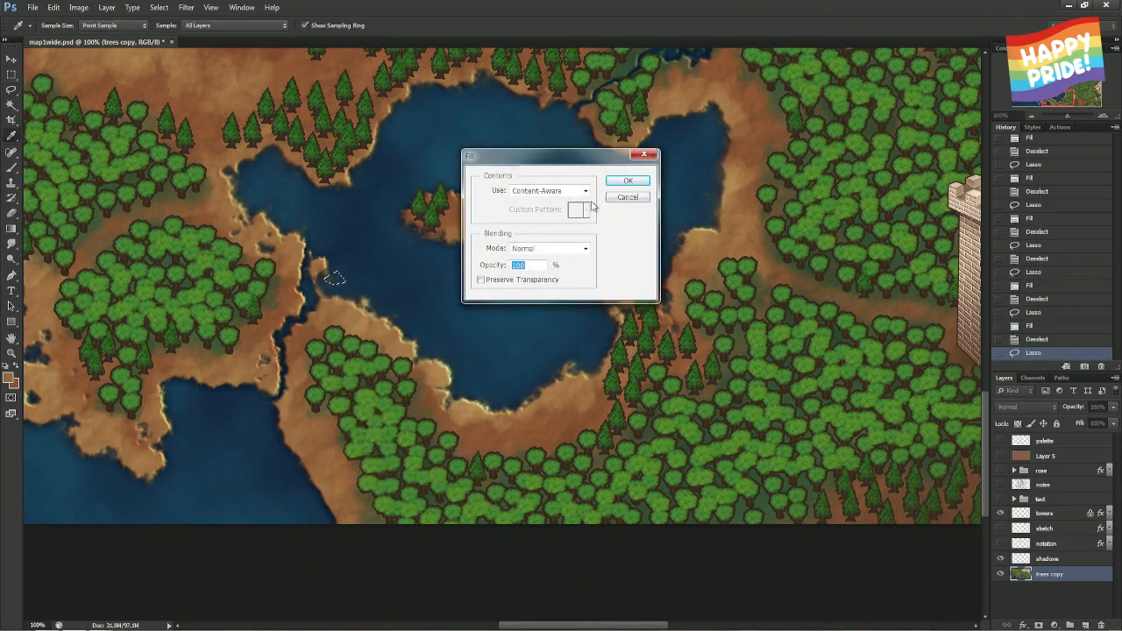
{"action": "left_click", "coordinate": [628, 181]}
{"action": "key", "text": "ctrl+d"}
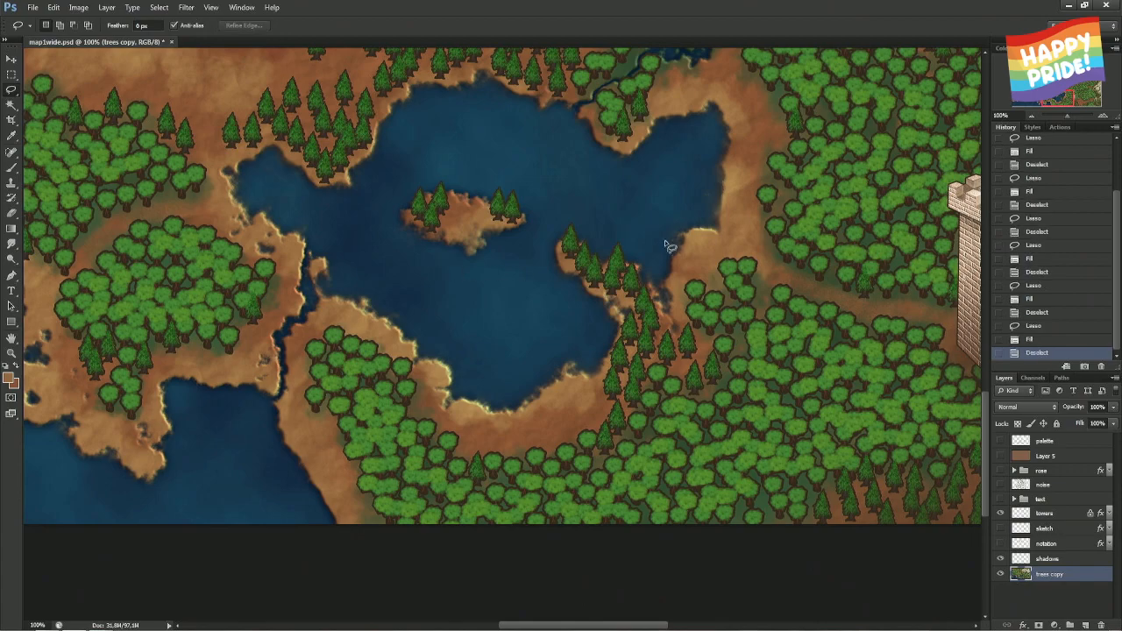
- Lasso the stretch of shore at the lake's eastern end, rework it using a Content-Aware fill and deselect
{"action": "left_click_drag", "start_coordinate": [708, 218], "coordinate": [568, 233]}
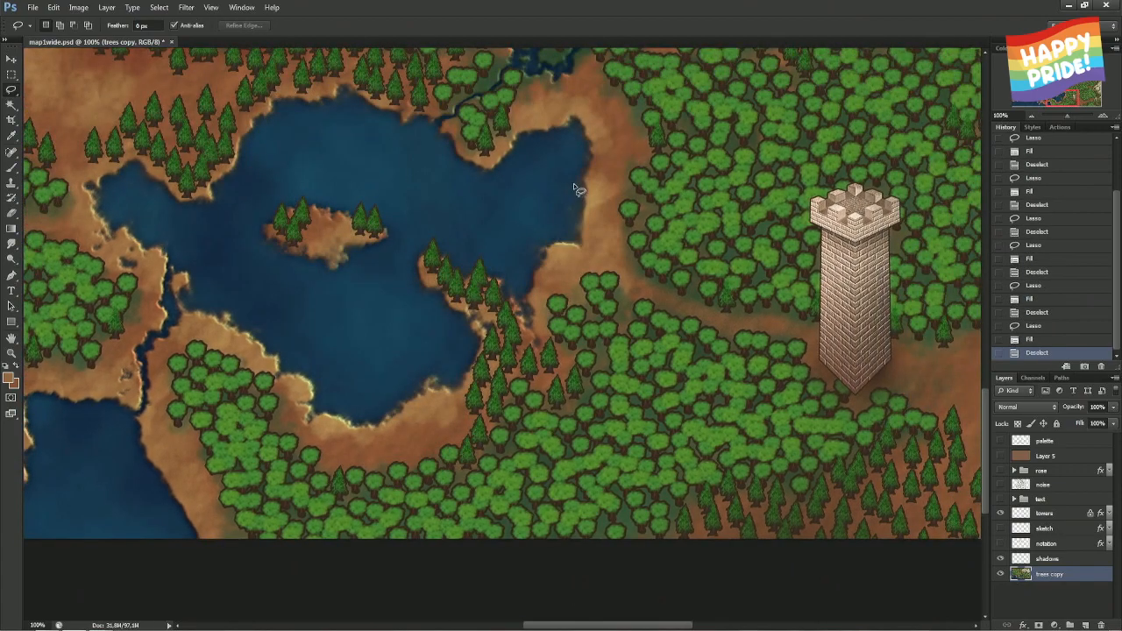
{"action": "mouse_move", "coordinate": [574, 187]}
{"action": "left_mouse_down"}
{"action": "mouse_move", "coordinate": [598, 208]}
{"action": "mouse_move", "coordinate": [579, 238]}
{"action": "left_mouse_up"}
{"action": "right_click", "coordinate": [586, 212]}
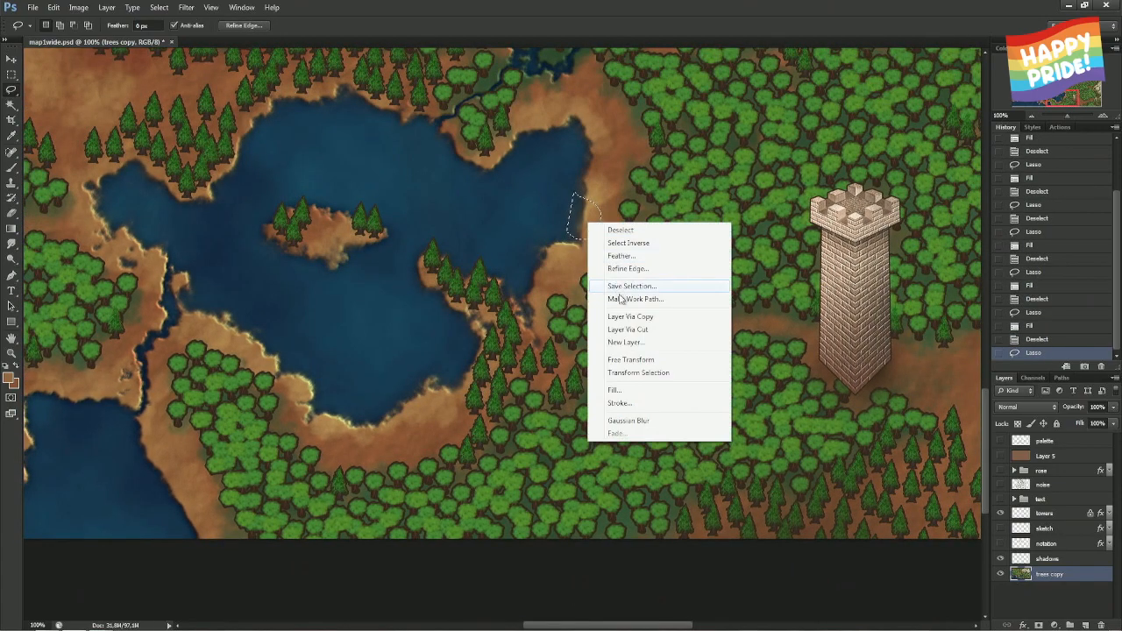
{"action": "left_click", "coordinate": [614, 391]}
{"action": "left_click", "coordinate": [633, 182]}
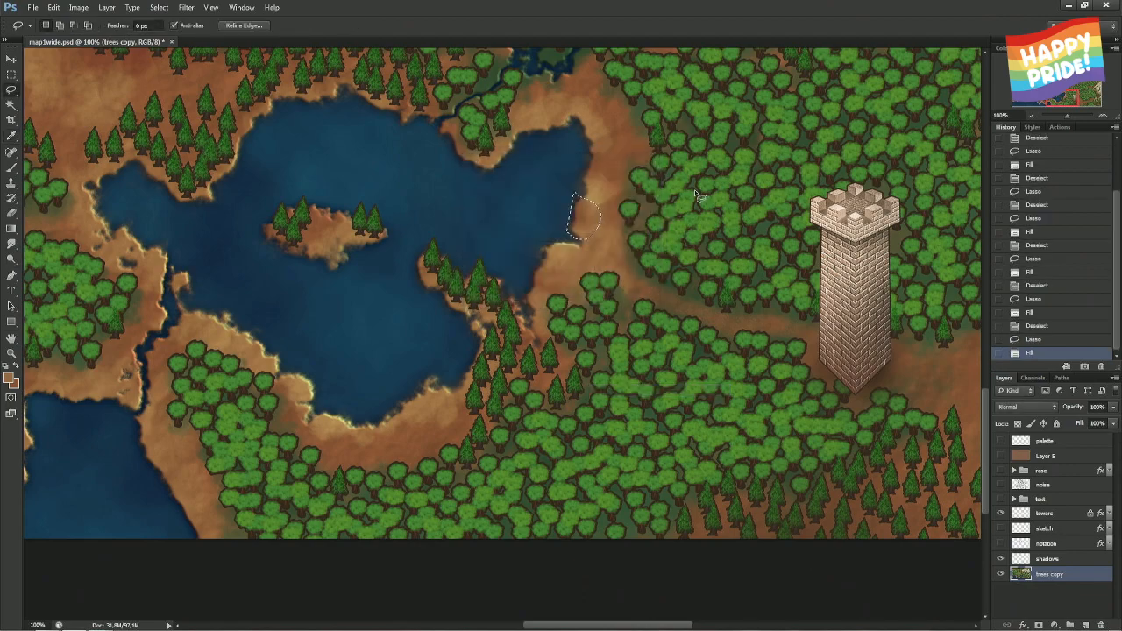
{"action": "key", "text": "ctrl+d"}
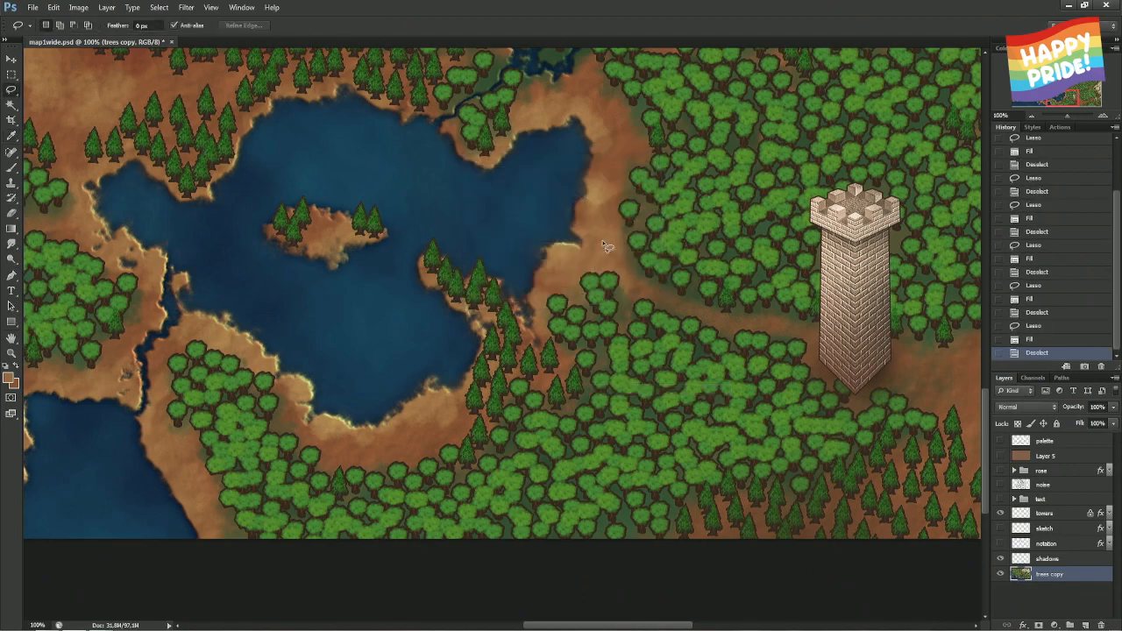
- Lasso the mountain peak beside the gap in the middle of the northeastern range, remove it using a Content-Aware fill and deselect
{"action": "scroll", "coordinate": [602, 241], "scroll_direction": "down", "scroll_amount": 5}
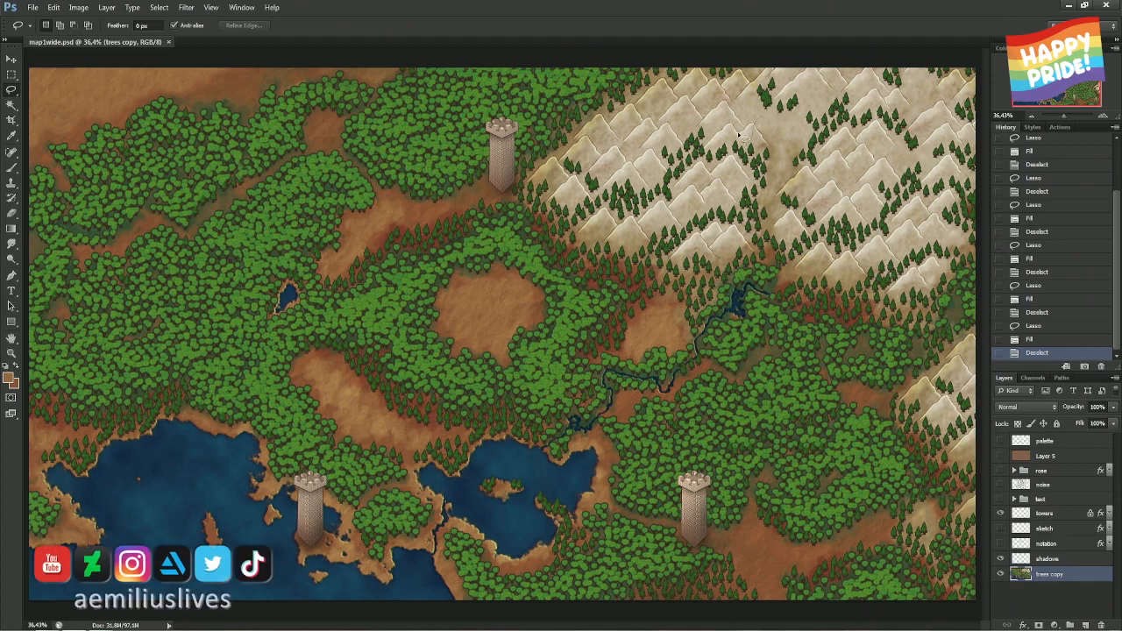
{"action": "mouse_move", "coordinate": [733, 154]}
{"action": "left_mouse_down"}
{"action": "mouse_move", "coordinate": [750, 227]}
{"action": "mouse_move", "coordinate": [821, 228]}
{"action": "mouse_move", "coordinate": [818, 154]}
{"action": "mouse_move", "coordinate": [764, 132]}
{"action": "left_mouse_up"}
{"action": "right_click", "coordinate": [764, 133]}
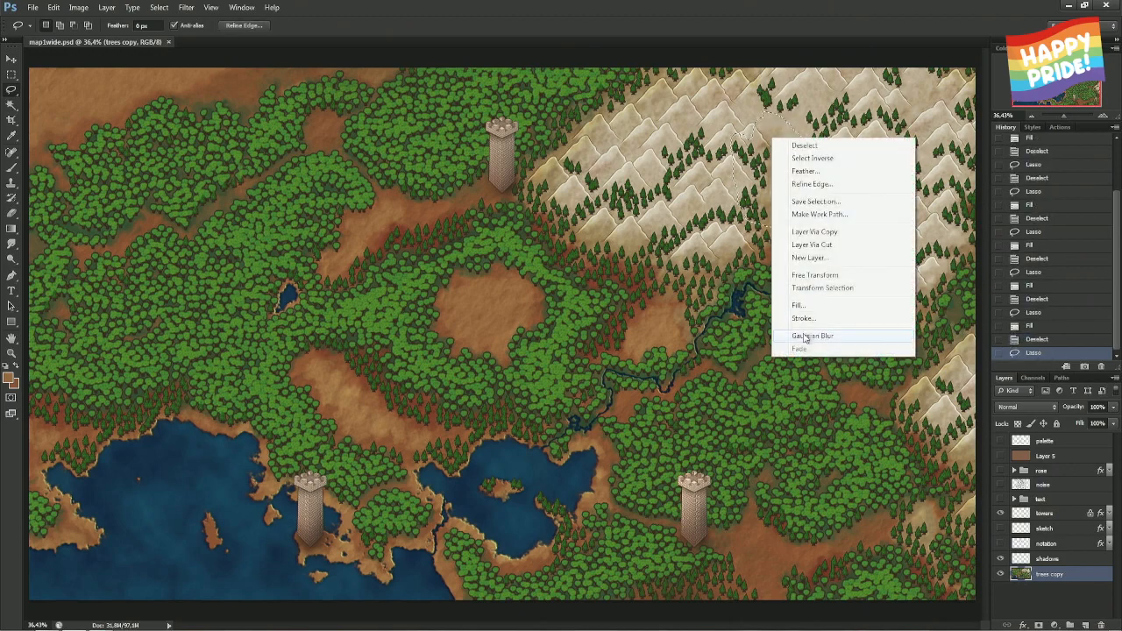
{"action": "left_click", "coordinate": [802, 304]}
{"action": "left_click", "coordinate": [625, 180]}
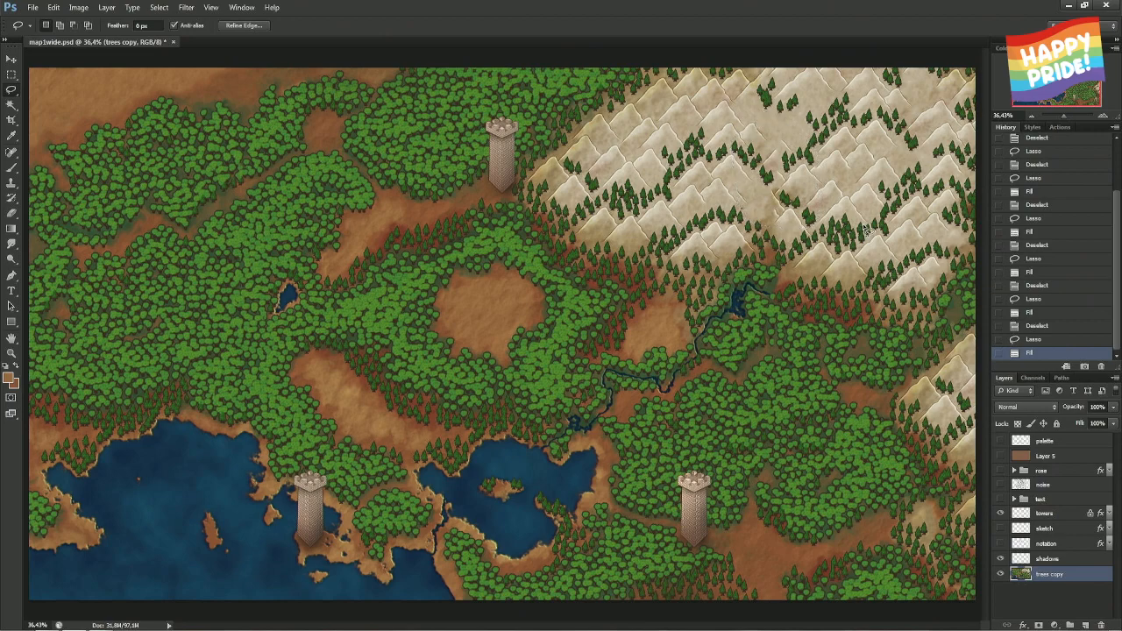
{"action": "key", "text": "ctrl+d"}
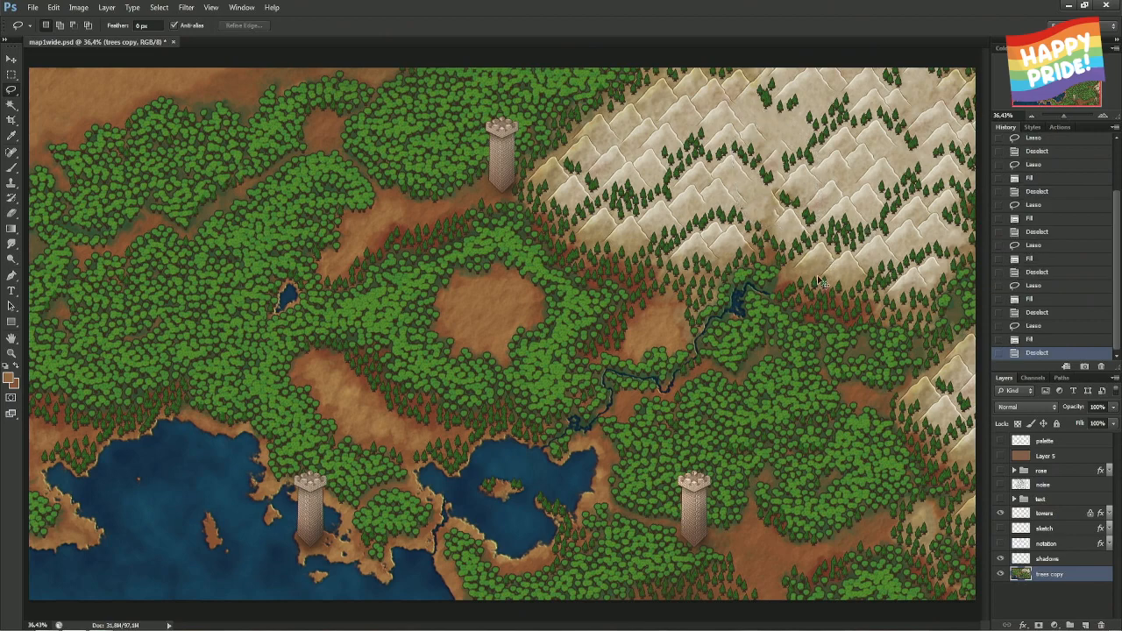
- Clone a neighbouring summit's outline onto the cut-off peak beneath the cleared area to complete its ridge line
{"action": "key", "text": "ctrl+plus"}
{"action": "key", "text": "ctrl+plus"}
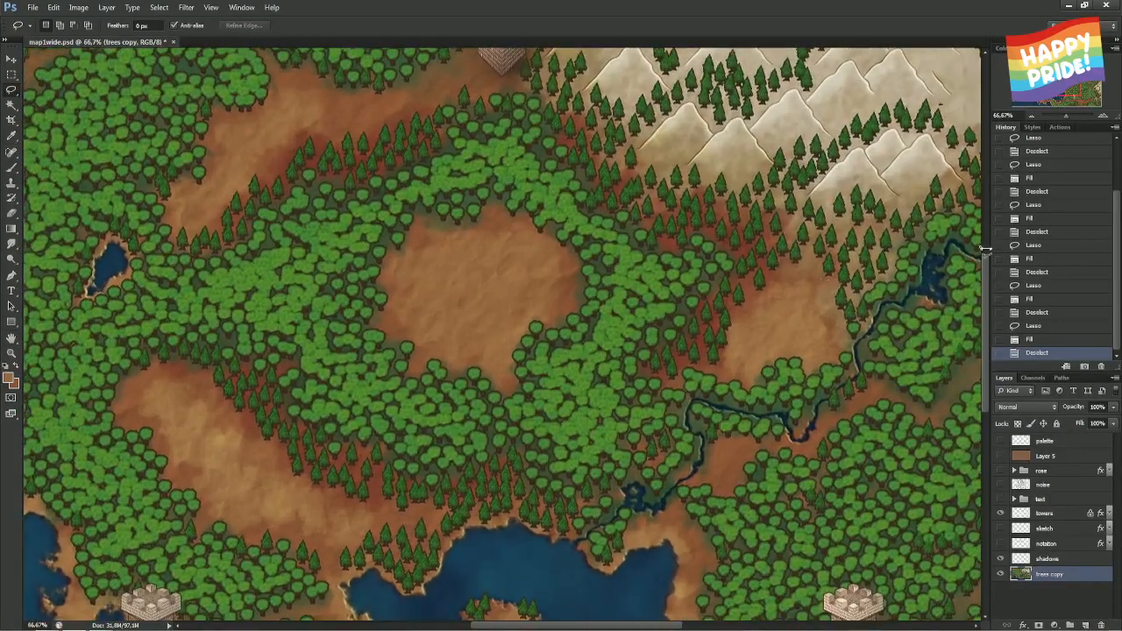
{"action": "left_click_drag", "start_coordinate": [684, 261], "coordinate": [380, 525]}
{"action": "left_click_drag", "start_coordinate": [620, 272], "coordinate": [554, 296]}
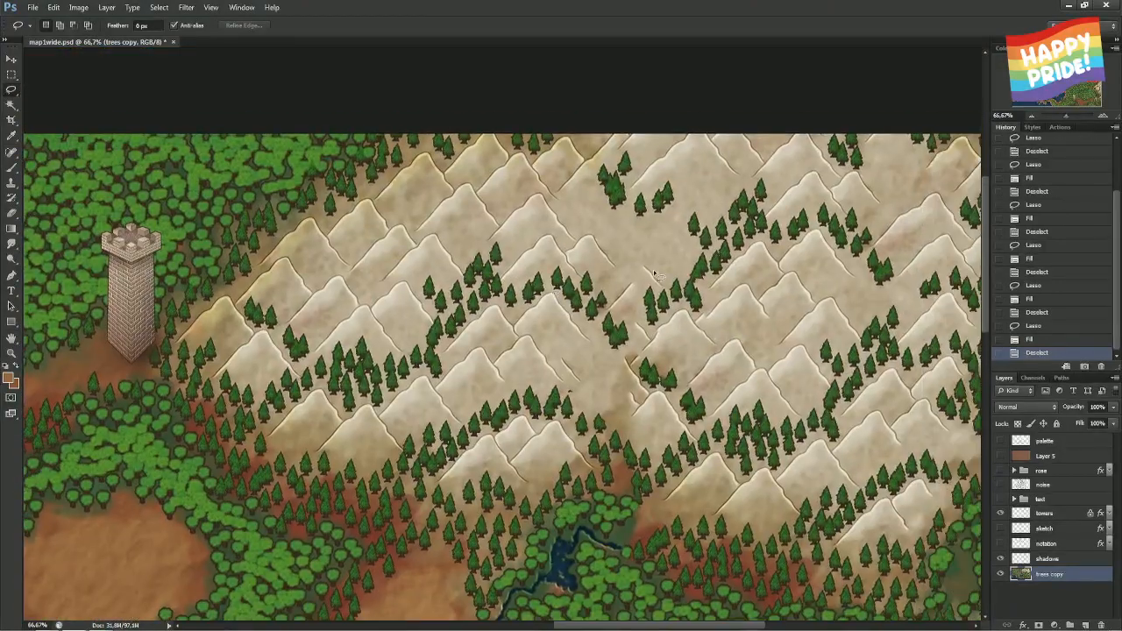
{"action": "key", "text": "s"}
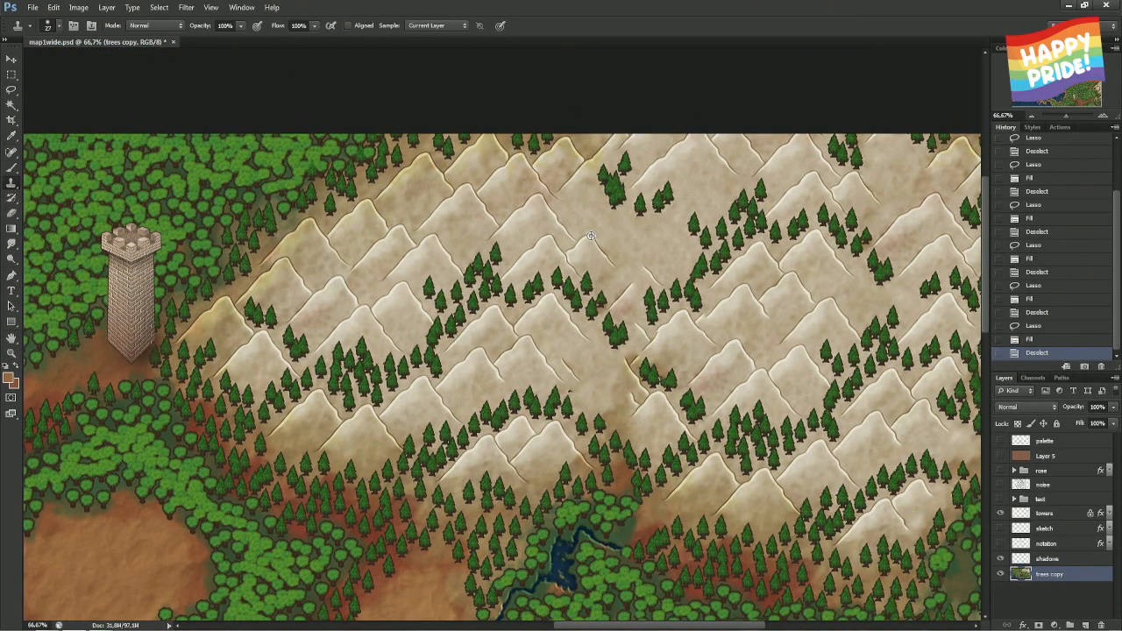
{"action": "left_click", "coordinate": [639, 287]}
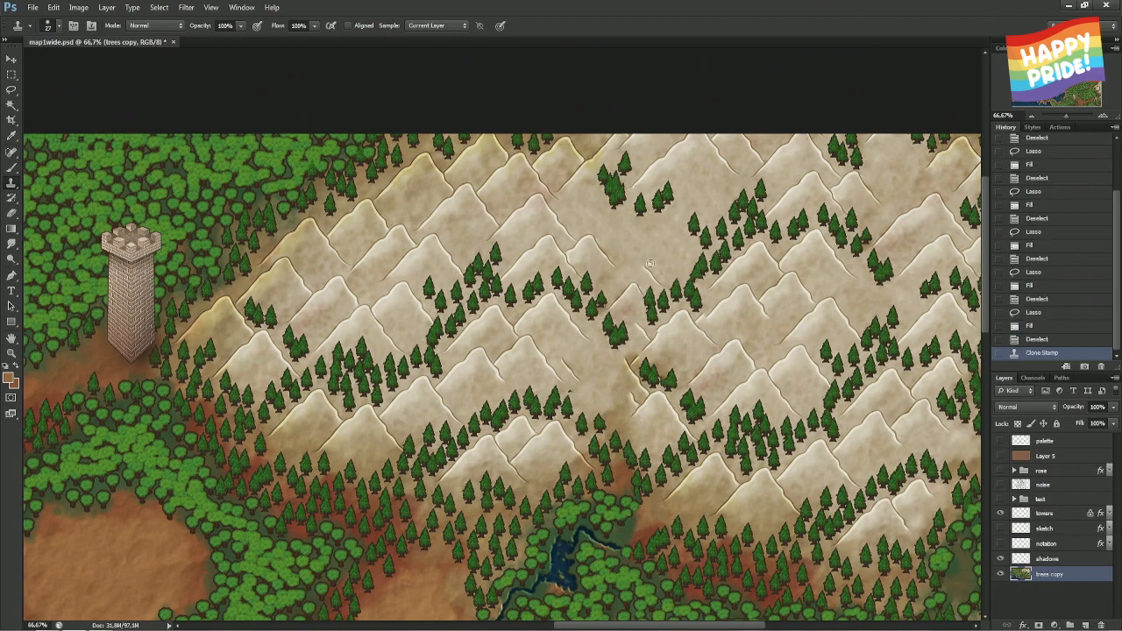
- Lasso the leftover ridge fragment in the cleared area among the mountains, remove it using a Content-Aware fill and deselect
{"action": "key", "text": "l"}
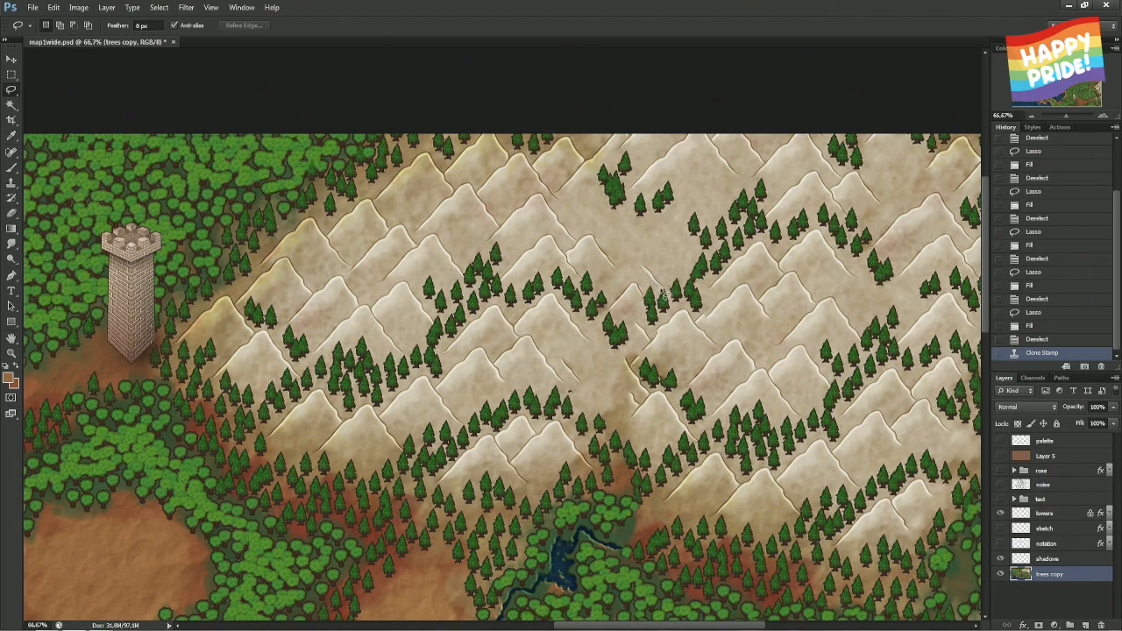
{"action": "left_click_drag", "start_coordinate": [655, 266], "coordinate": [652, 270]}
{"action": "right_click", "coordinate": [652, 271]}
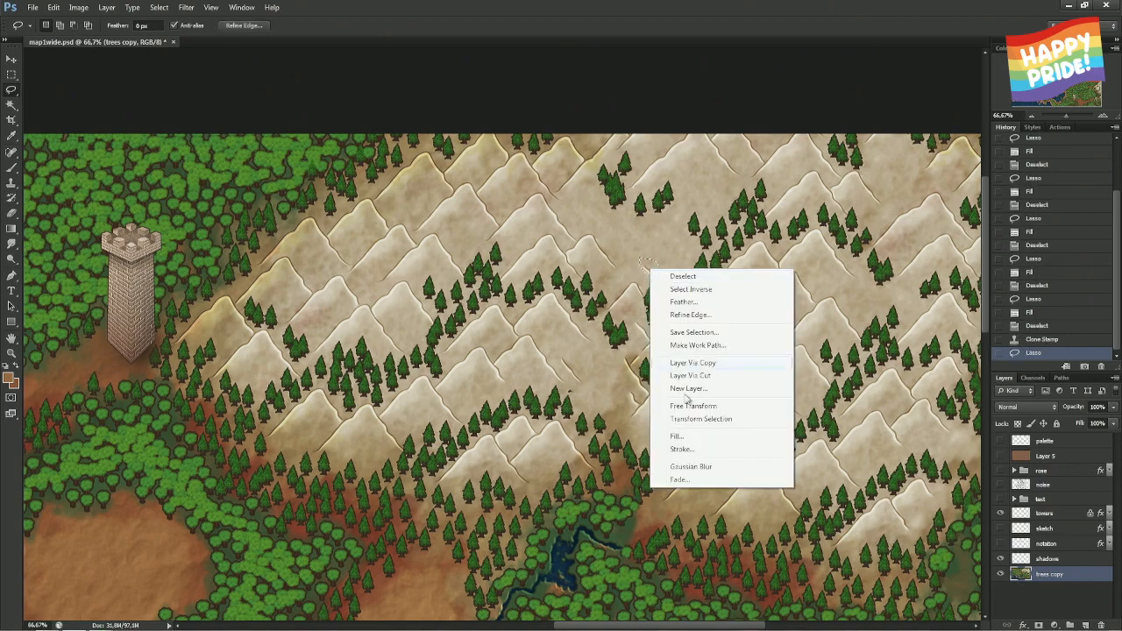
{"action": "left_click", "coordinate": [677, 430]}
{"action": "key", "text": "Return"}
{"action": "key", "text": "ctrl+d"}
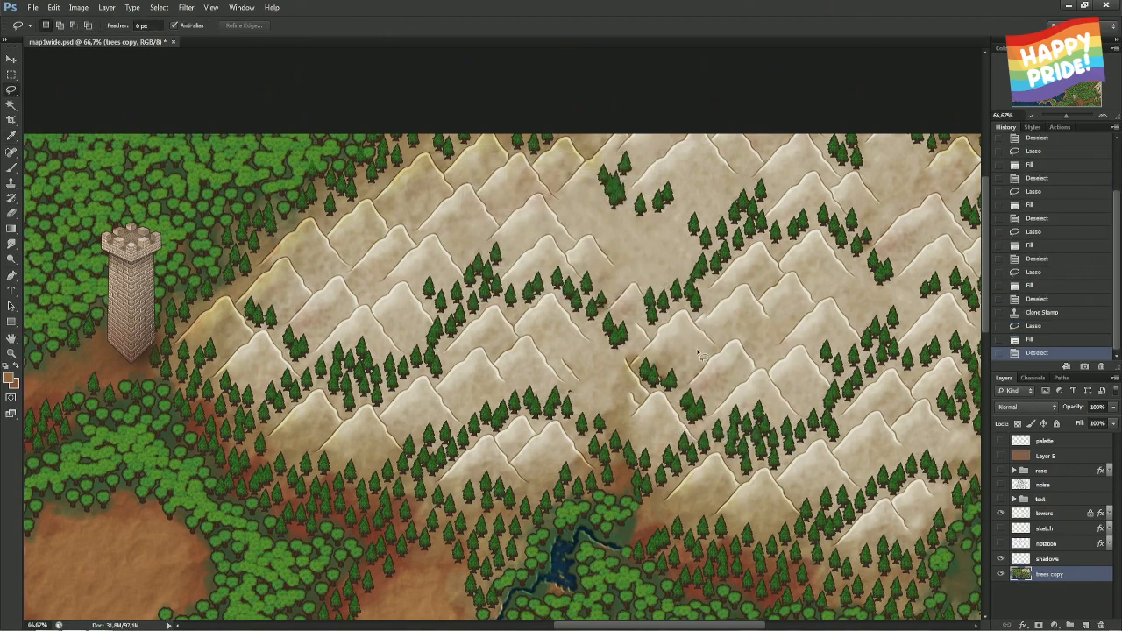
- Lasso the break in the central mountain's left ridge line below the three pines, mend it using a Content-Aware fill and deselect
{"action": "left_click_drag", "start_coordinate": [701, 348], "coordinate": [584, 331]}
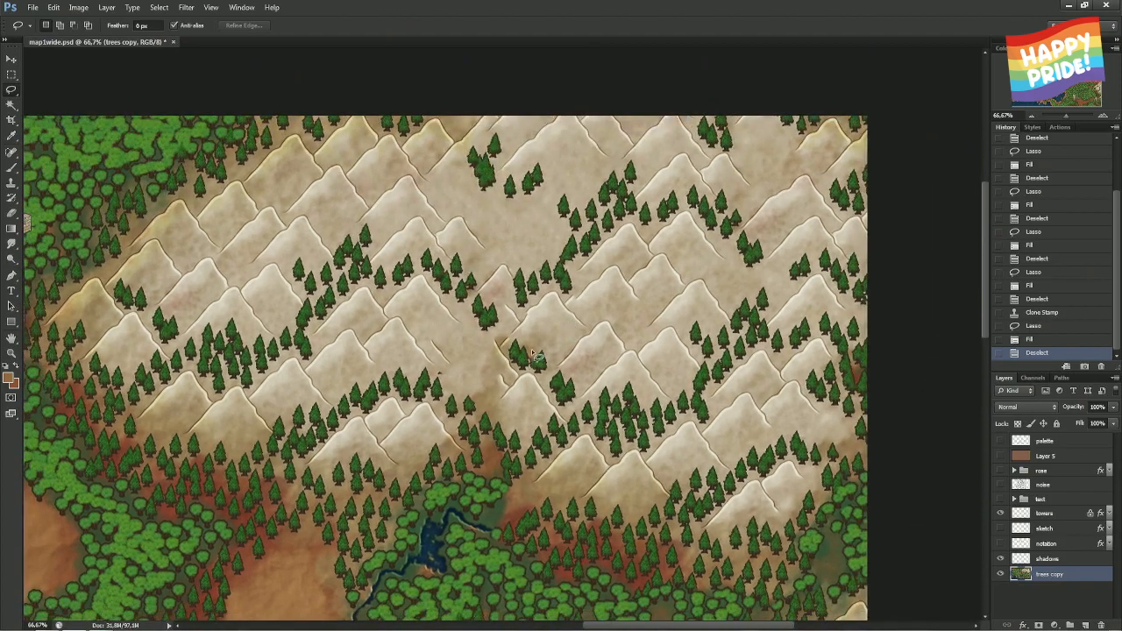
{"action": "scroll", "coordinate": [580, 359], "scroll_direction": "up", "scroll_amount": 3}
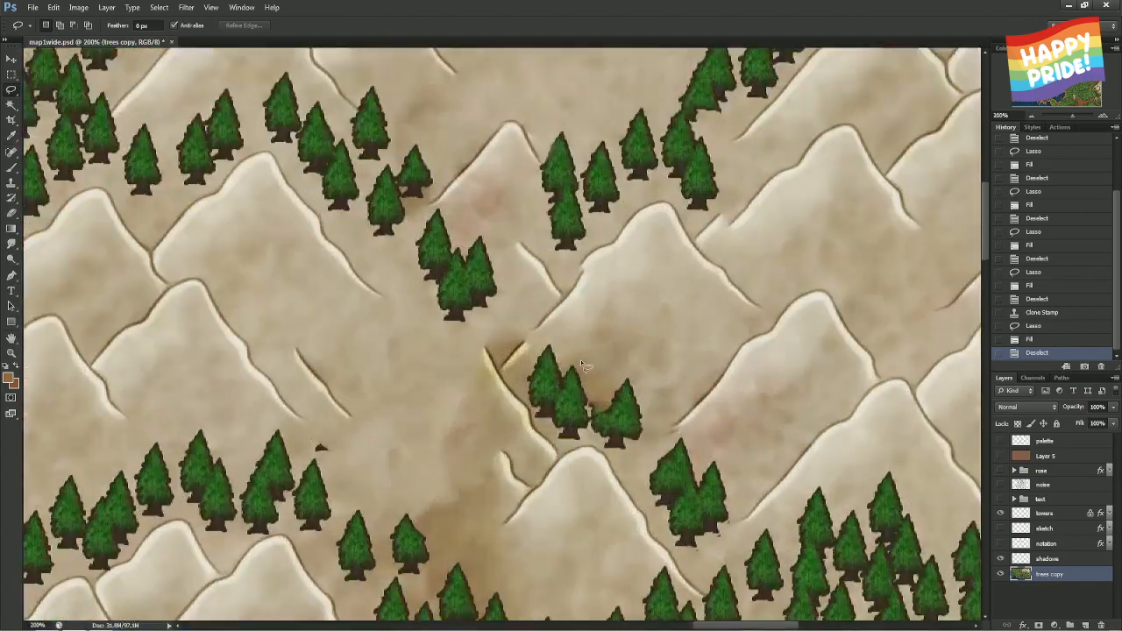
{"action": "mouse_move", "coordinate": [586, 285]}
{"action": "left_mouse_down"}
{"action": "mouse_move", "coordinate": [573, 303]}
{"action": "mouse_move", "coordinate": [567, 289]}
{"action": "left_mouse_up"}
{"action": "right_click", "coordinate": [566, 289]}
{"action": "left_click", "coordinate": [611, 458]}
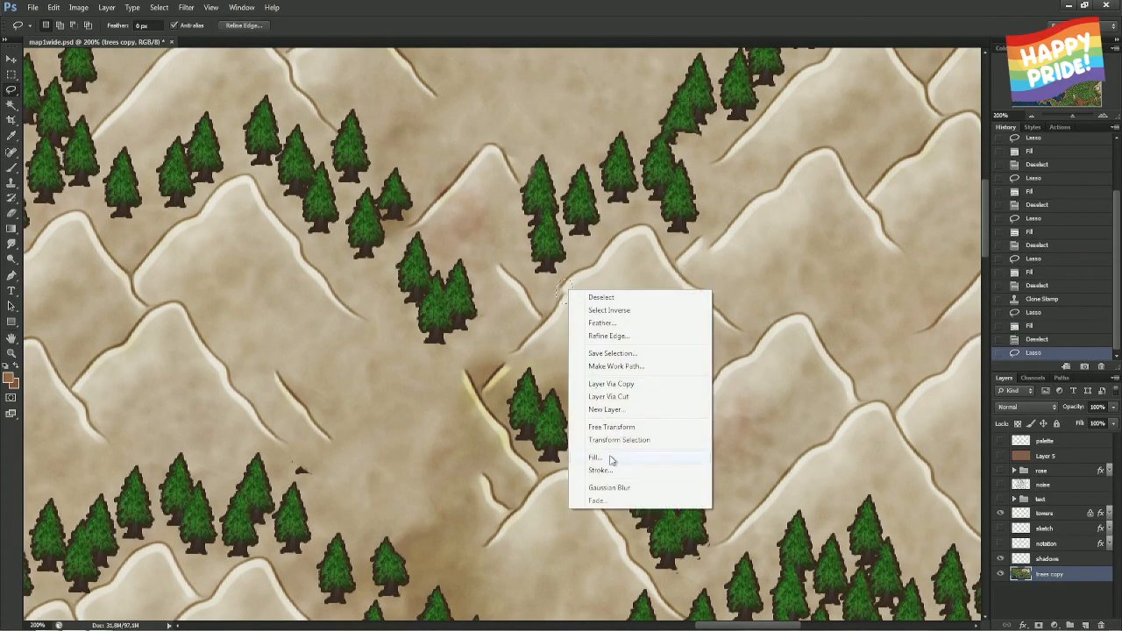
{"action": "key", "text": "Return"}
{"action": "key", "text": "ctrl+d"}
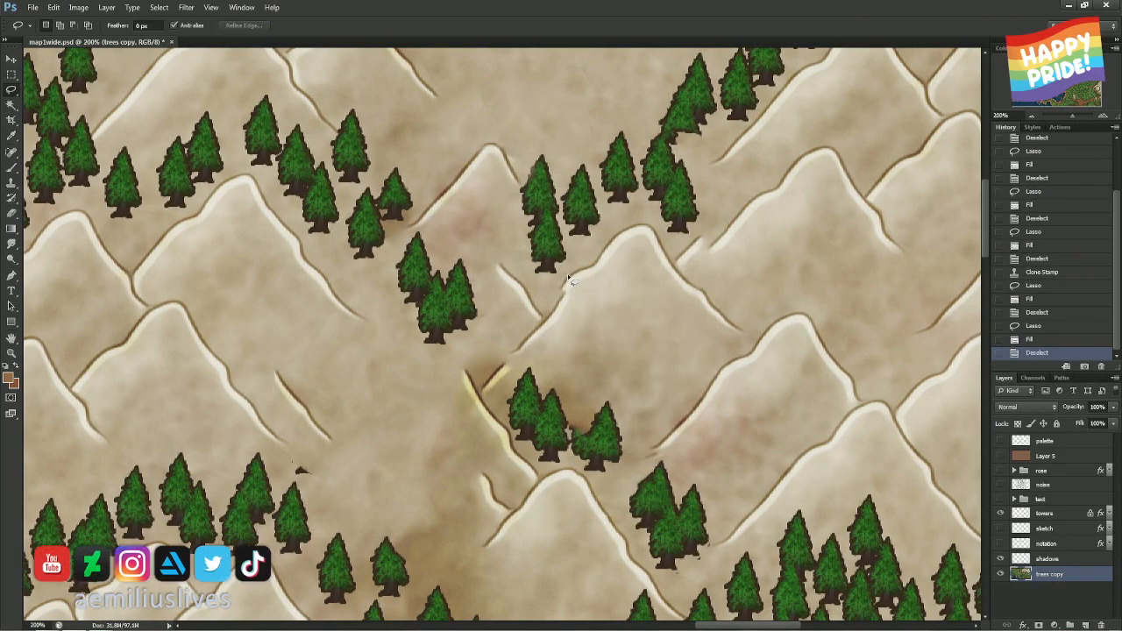
- Lasso the same spot on the central mountain's left ridge again, refill it with Content-Aware and deselect
{"action": "mouse_move", "coordinate": [570, 281]}
{"action": "left_mouse_down"}
{"action": "mouse_move", "coordinate": [559, 291]}
{"action": "mouse_move", "coordinate": [570, 302]}
{"action": "left_mouse_up"}
{"action": "right_click", "coordinate": [566, 295]}
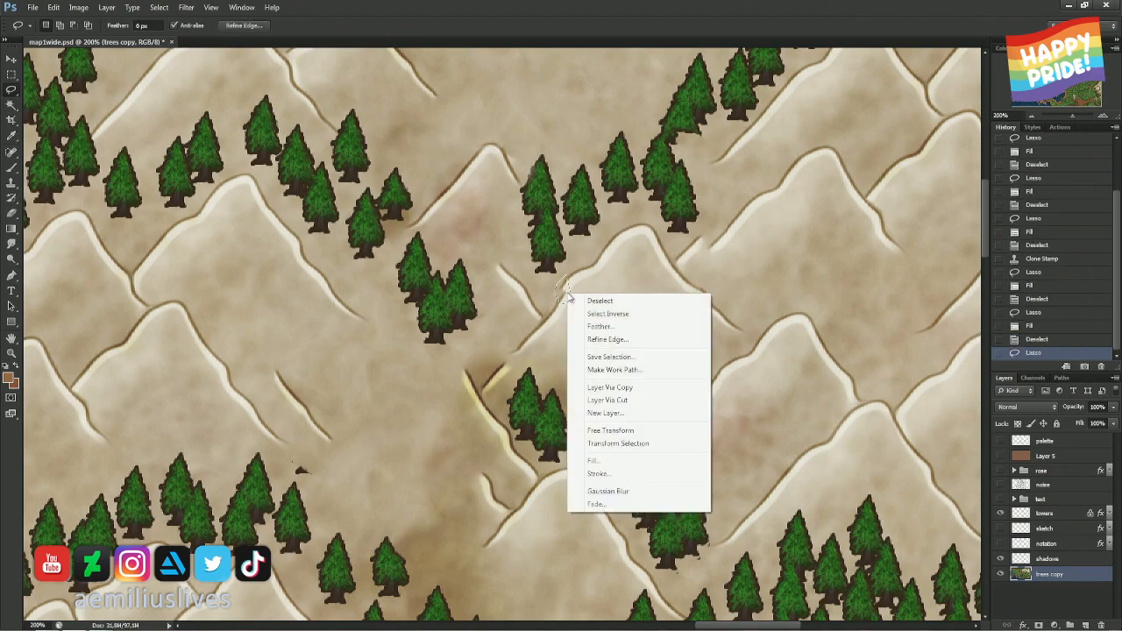
{"action": "left_click", "coordinate": [611, 460]}
{"action": "key", "text": "Return"}
{"action": "key", "text": "ctrl+d"}
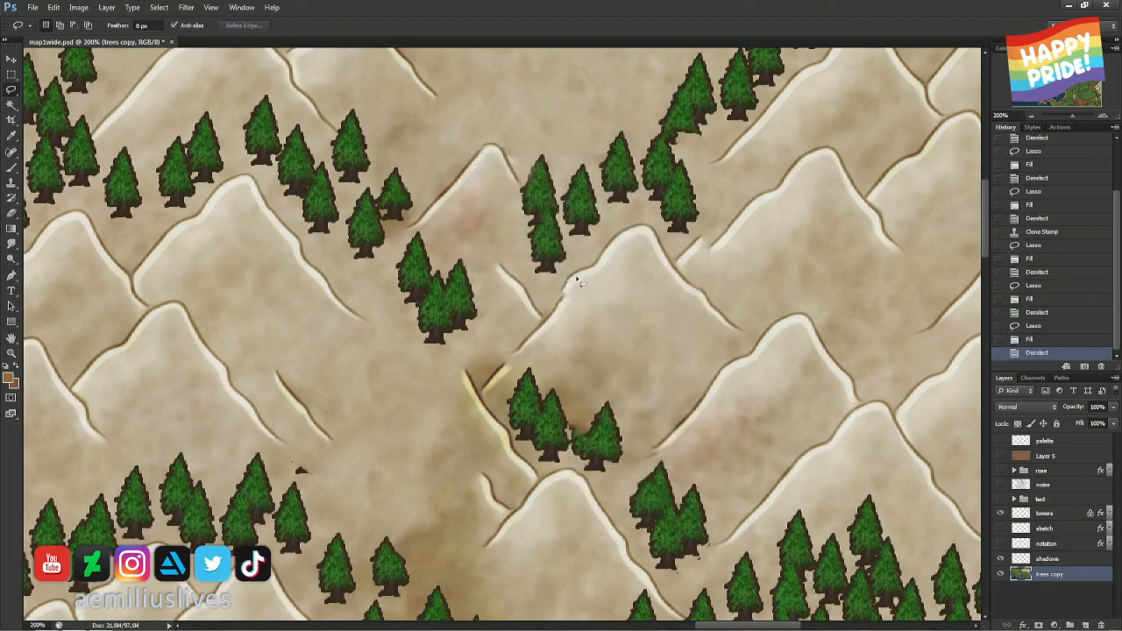
- Lasso the rough bump on the central mountain's upper left ridge, smooth it using a Content-Aware fill and deselect
{"action": "mouse_move", "coordinate": [579, 285]}
{"action": "left_mouse_down"}
{"action": "mouse_move", "coordinate": [563, 306]}
{"action": "mouse_move", "coordinate": [575, 274]}
{"action": "left_mouse_up"}
{"action": "right_click", "coordinate": [575, 275]}
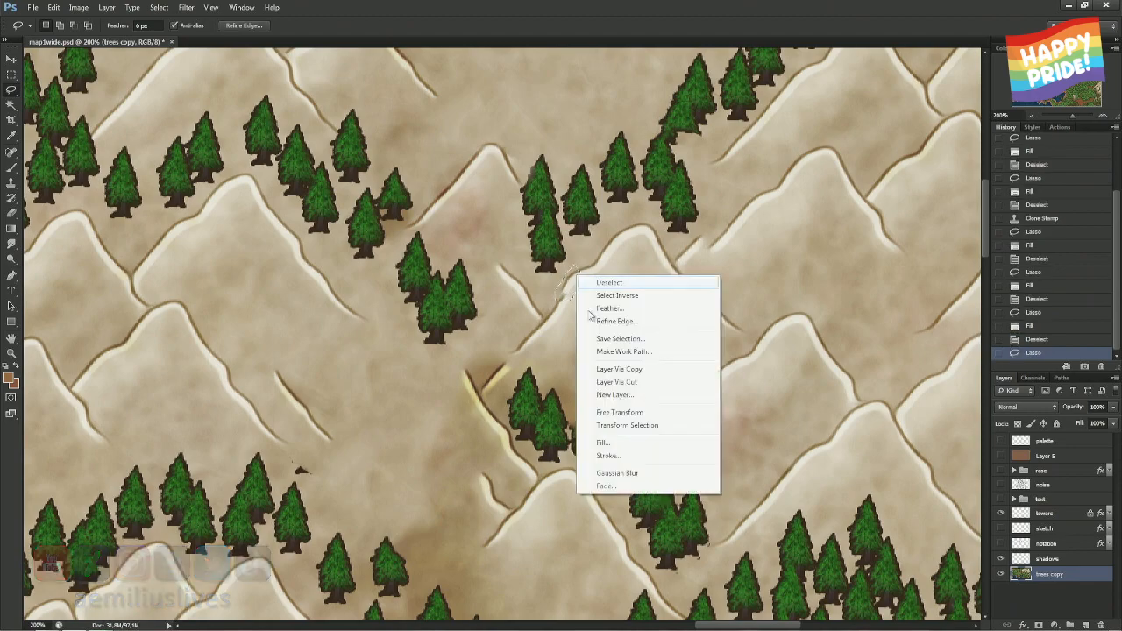
{"action": "left_click", "coordinate": [603, 443]}
{"action": "key", "text": "Return"}
{"action": "key", "text": "ctrl+d"}
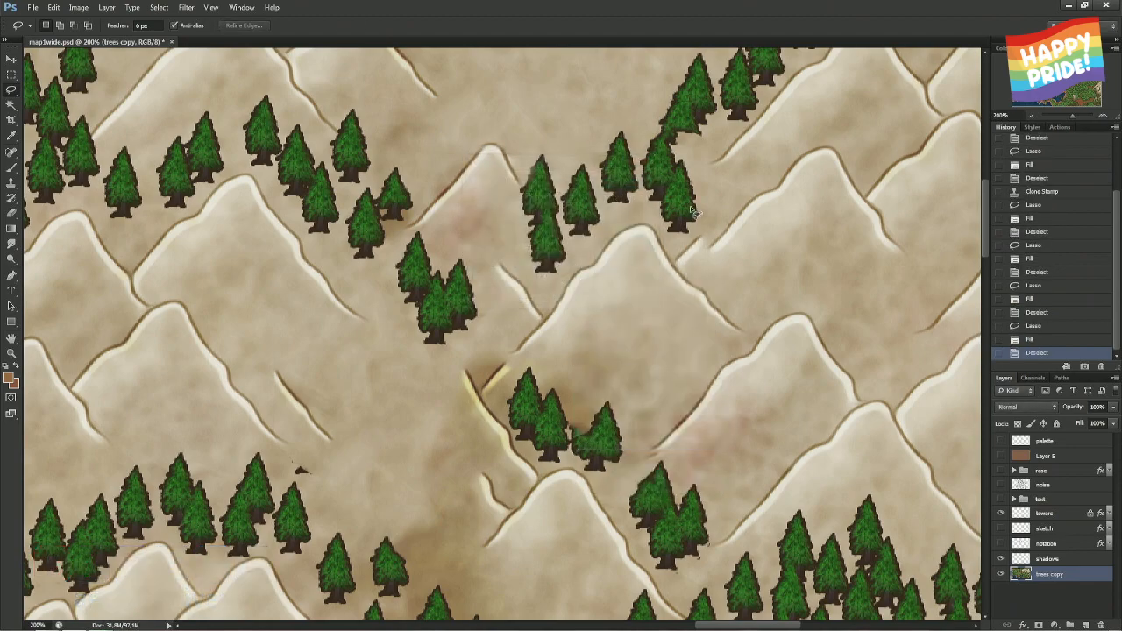
- Lasso the blemish beside the small summit left of the upper pines, clean it using a Content-Aware fill and deselect
{"action": "left_click_drag", "start_coordinate": [520, 156], "coordinate": [513, 155]}
{"action": "right_click", "coordinate": [514, 155]}
{"action": "left_click", "coordinate": [566, 329]}
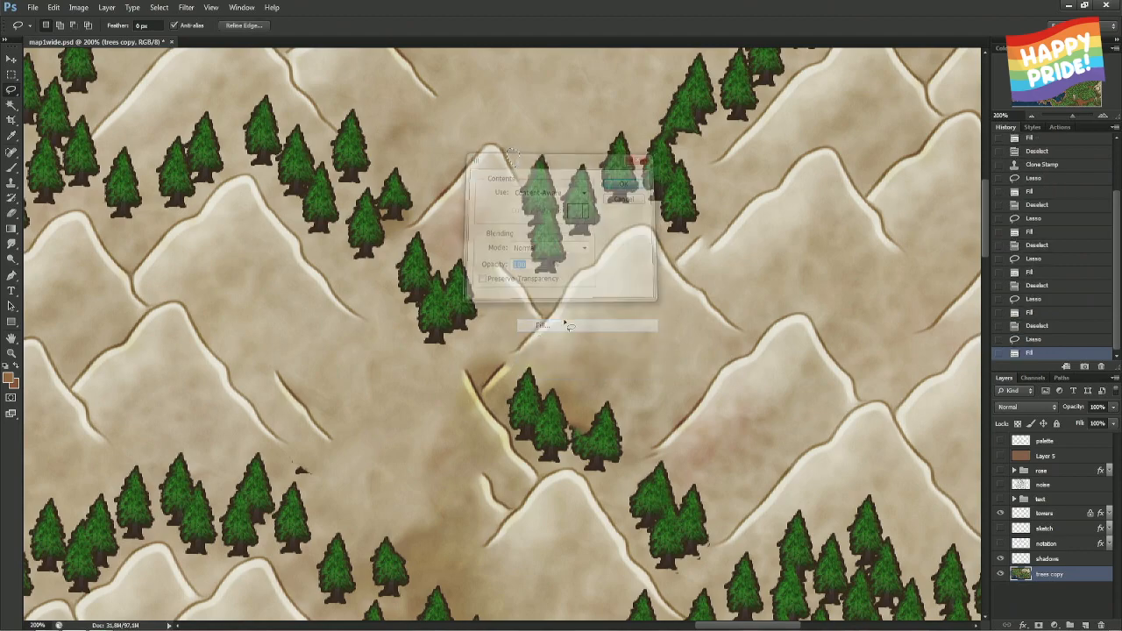
{"action": "key", "text": "Return"}
{"action": "key", "text": "ctrl+d"}
- Lasso the yellowish ridge fragments left of the three central pines, remove them using a Content-Aware fill and deselect
{"action": "scroll", "coordinate": [522, 276], "scroll_direction": "down", "scroll_amount": 2}
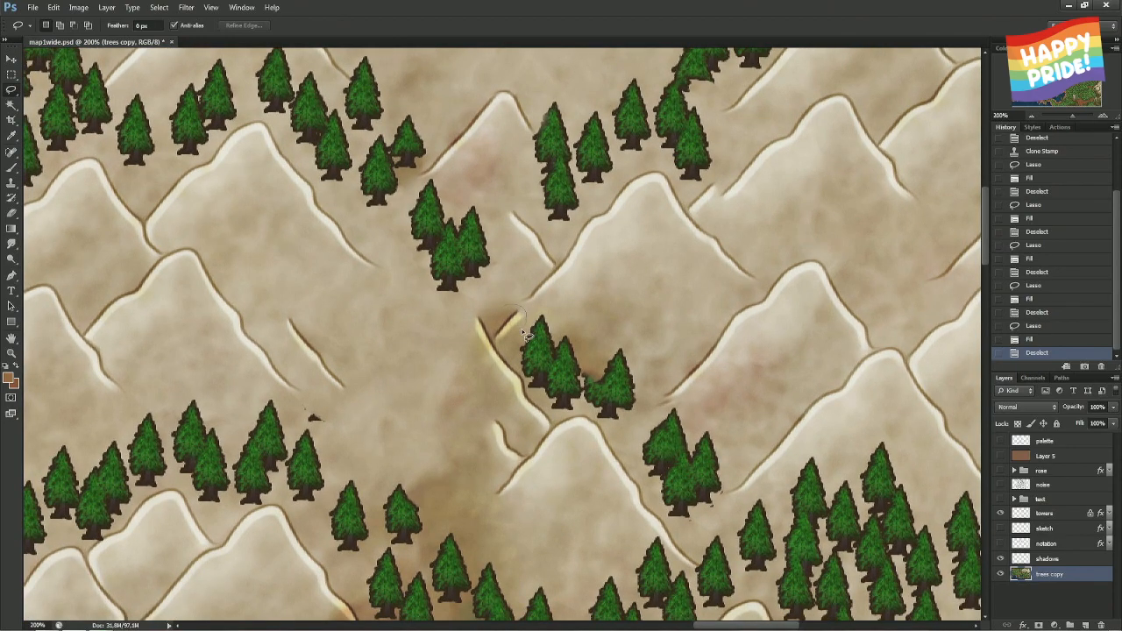
{"action": "mouse_move", "coordinate": [510, 344]}
{"action": "left_mouse_down"}
{"action": "mouse_move", "coordinate": [549, 412]}
{"action": "mouse_move", "coordinate": [536, 453]}
{"action": "mouse_move", "coordinate": [515, 469]}
{"action": "left_mouse_up"}
{"action": "left_click_drag", "start_coordinate": [482, 307], "coordinate": [486, 314]}
{"action": "right_click", "coordinate": [488, 319]}
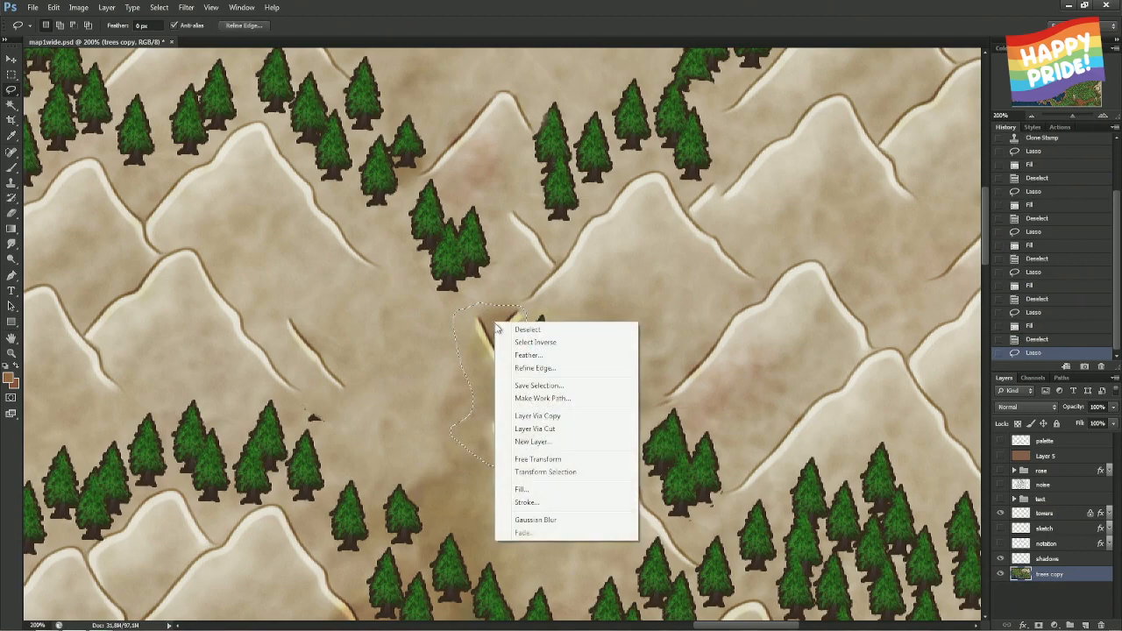
{"action": "left_click", "coordinate": [526, 494]}
{"action": "key", "text": "Return"}
{"action": "key", "text": "ctrl+d"}
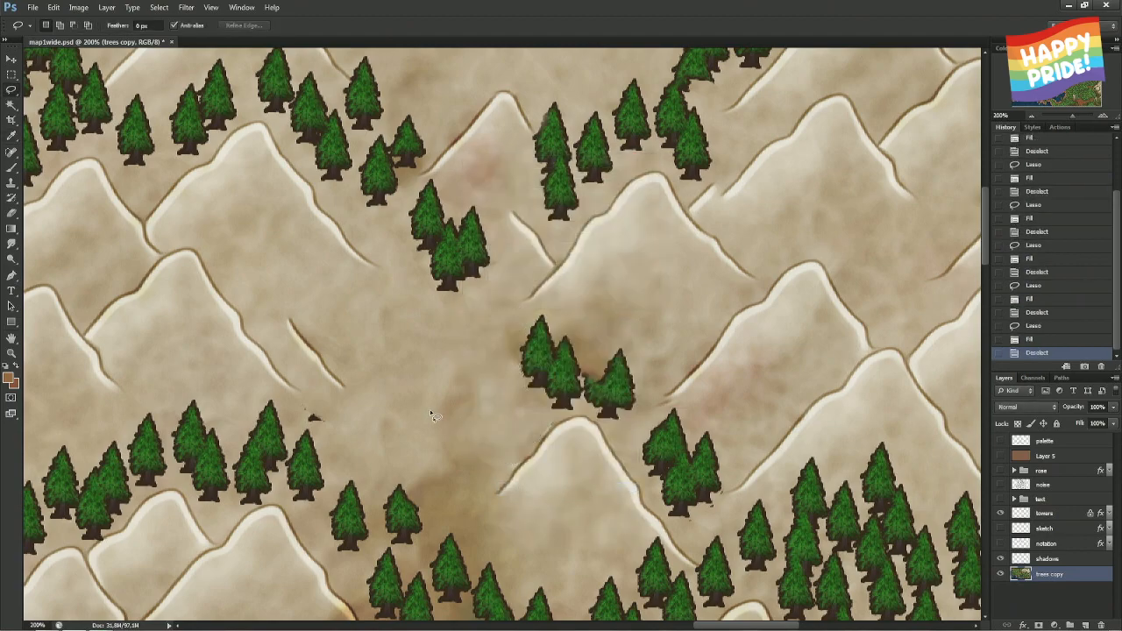
- Remove the stray dark tree remnant and the loose ridge fragment above it using separate lassoed Content-Aware fills, then deselect
{"action": "left_click_drag", "start_coordinate": [341, 418], "coordinate": [339, 415]}
{"action": "right_click", "coordinate": [331, 422]}
{"action": "left_click", "coordinate": [342, 369]}
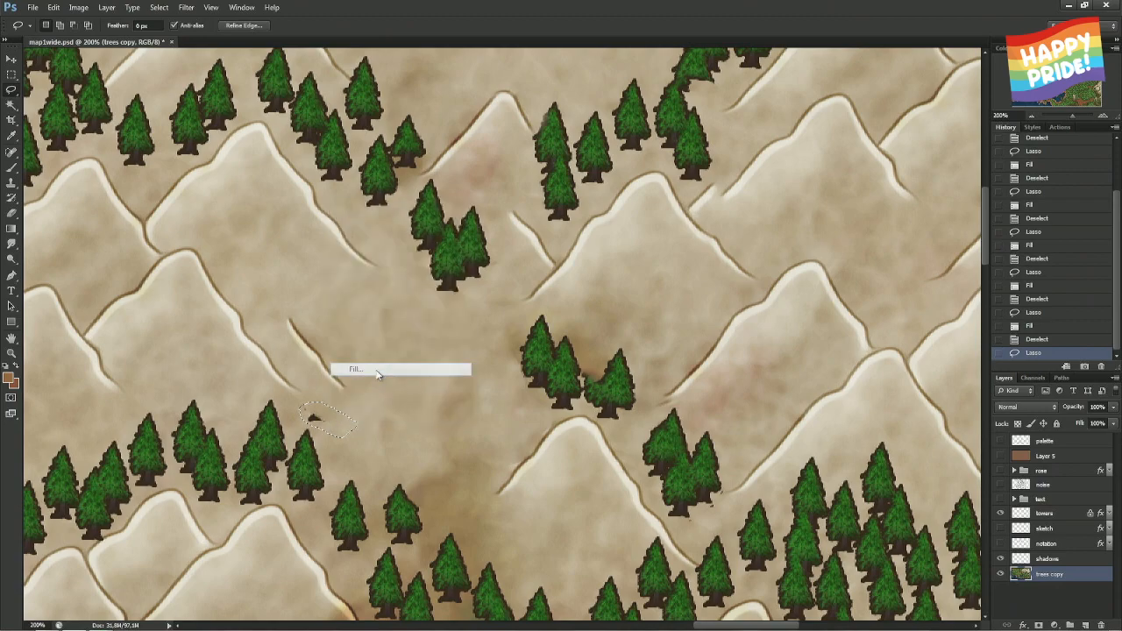
{"action": "key", "text": "Return"}
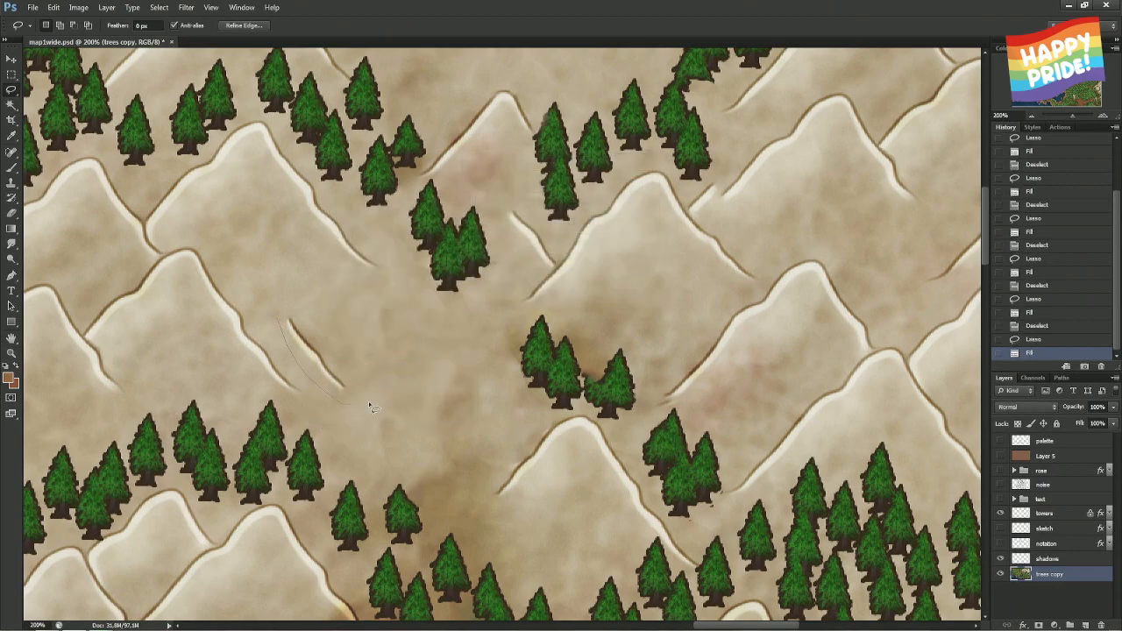
{"action": "left_click_drag", "start_coordinate": [276, 287], "coordinate": [279, 291]}
{"action": "right_click", "coordinate": [284, 320]}
{"action": "left_click", "coordinate": [345, 492]}
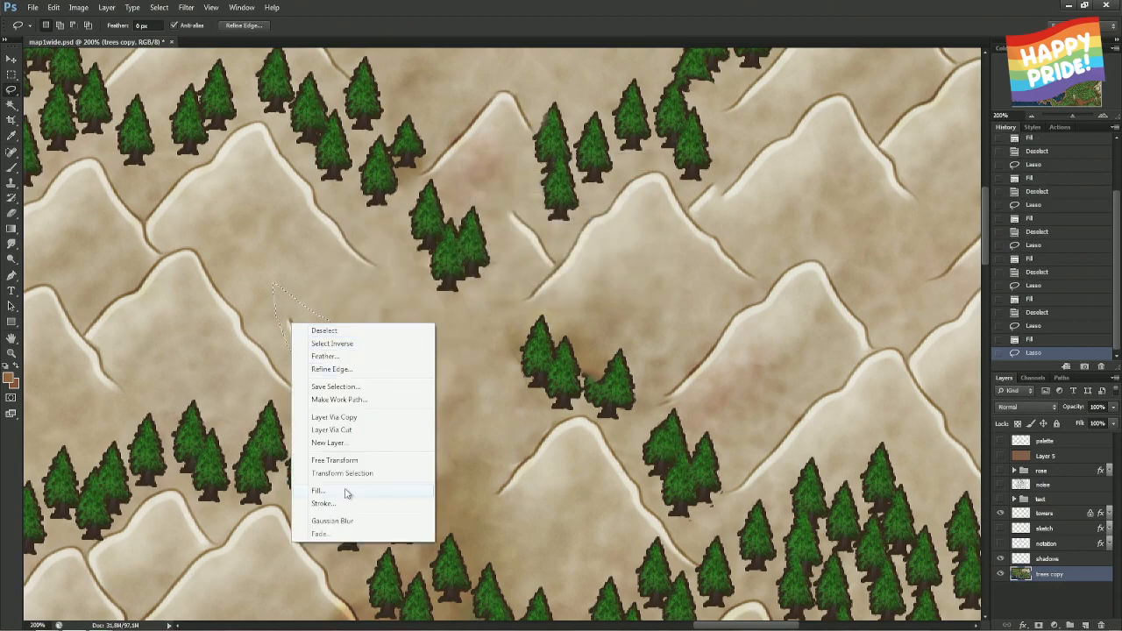
{"action": "key", "text": "Return"}
{"action": "key", "text": "ctrl+d"}
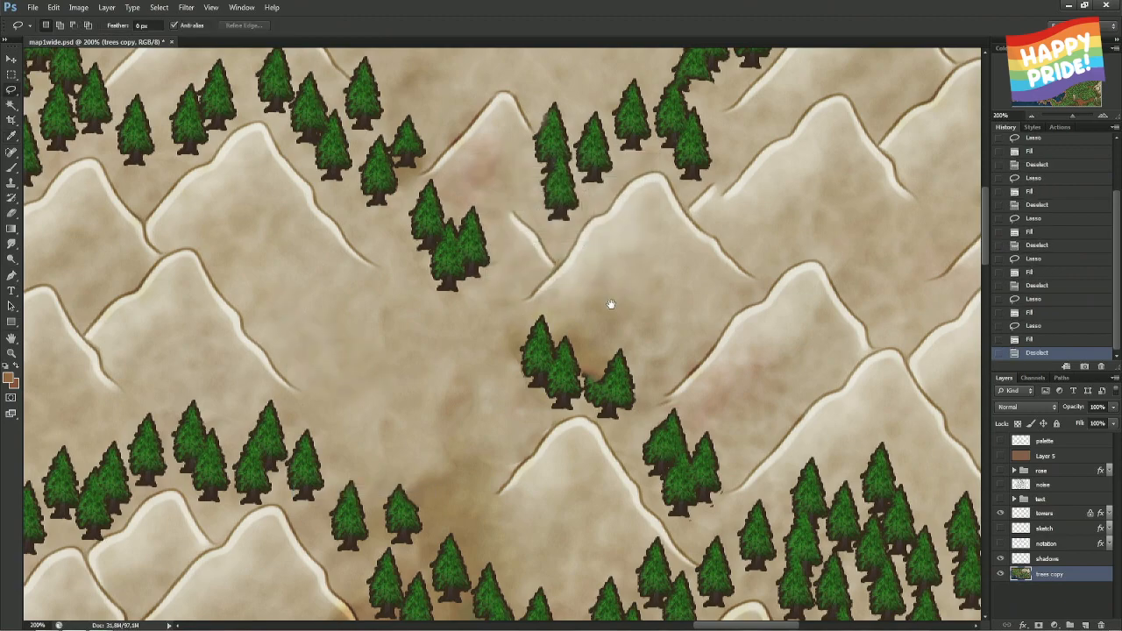
- Lasso the pine cluster and brown shadow beneath the central mountain, remove them using a Content-Aware fill and deselect
{"action": "left_click_drag", "start_coordinate": [608, 303], "coordinate": [558, 260]}
{"action": "mouse_move", "coordinate": [453, 317]}
{"action": "left_mouse_down"}
{"action": "mouse_move", "coordinate": [478, 272]}
{"action": "mouse_move", "coordinate": [521, 278]}
{"action": "left_mouse_up"}
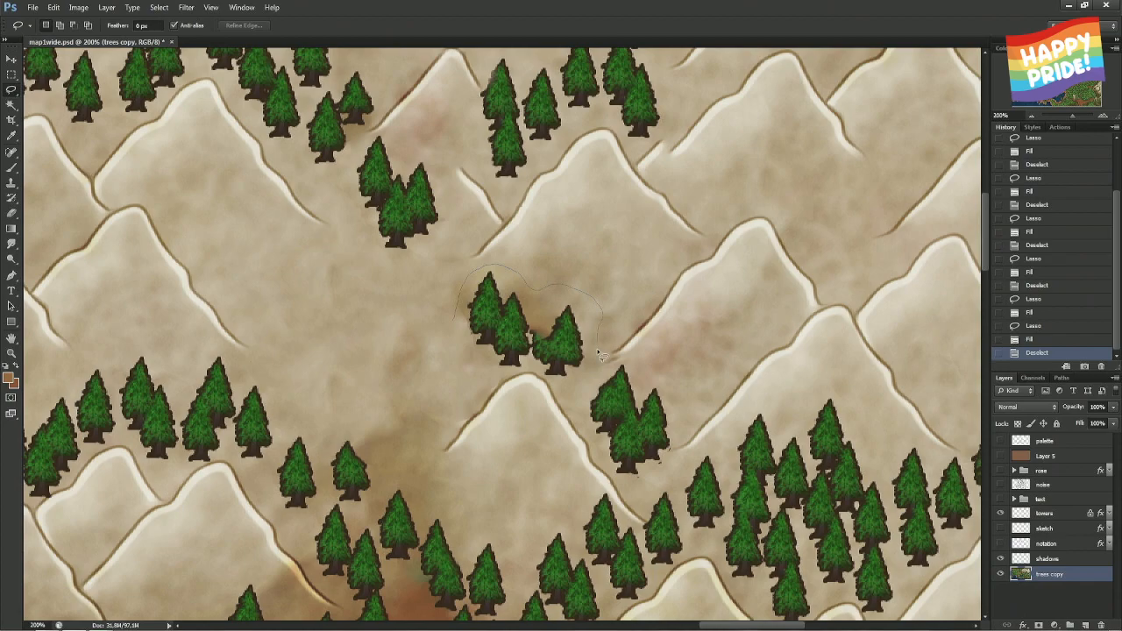
{"action": "mouse_move", "coordinate": [613, 359]}
{"action": "left_mouse_down"}
{"action": "mouse_move", "coordinate": [633, 355]}
{"action": "mouse_move", "coordinate": [595, 378]}
{"action": "left_mouse_up"}
{"action": "left_click_drag", "start_coordinate": [472, 379], "coordinate": [447, 330]}
{"action": "right_click", "coordinate": [476, 323]}
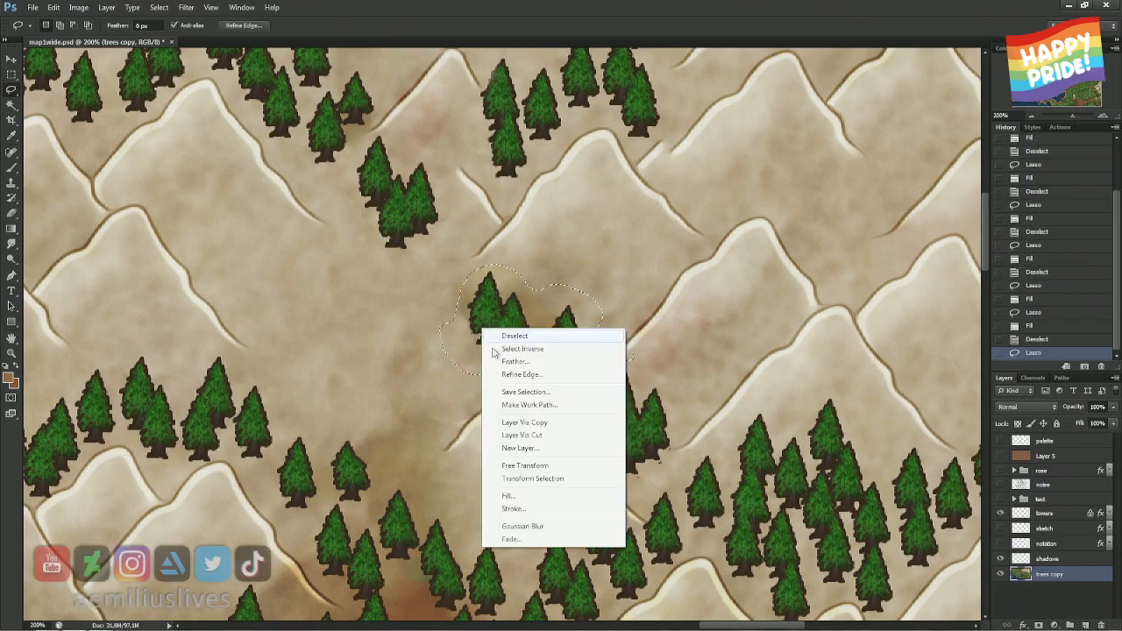
{"action": "left_click", "coordinate": [513, 495]}
{"action": "key", "text": "Return"}
{"action": "key", "text": "ctrl+d"}
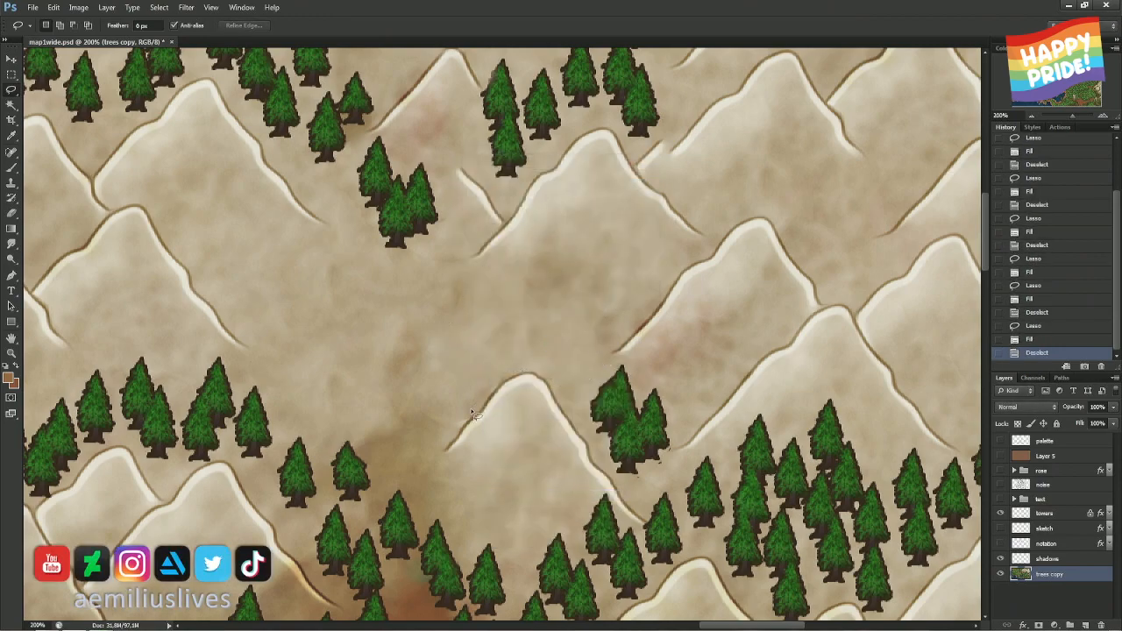
- Lasso the area along the lower central peak's left slope, clean it using a Content-Aware fill and deselect
{"action": "mouse_move", "coordinate": [471, 412]}
{"action": "left_mouse_down"}
{"action": "mouse_move", "coordinate": [455, 428]}
{"action": "mouse_move", "coordinate": [419, 426]}
{"action": "left_mouse_up"}
{"action": "mouse_move", "coordinate": [504, 383]}
{"action": "left_mouse_down"}
{"action": "mouse_move", "coordinate": [482, 402]}
{"action": "mouse_move", "coordinate": [478, 390]}
{"action": "left_mouse_up"}
{"action": "right_click", "coordinate": [478, 387]}
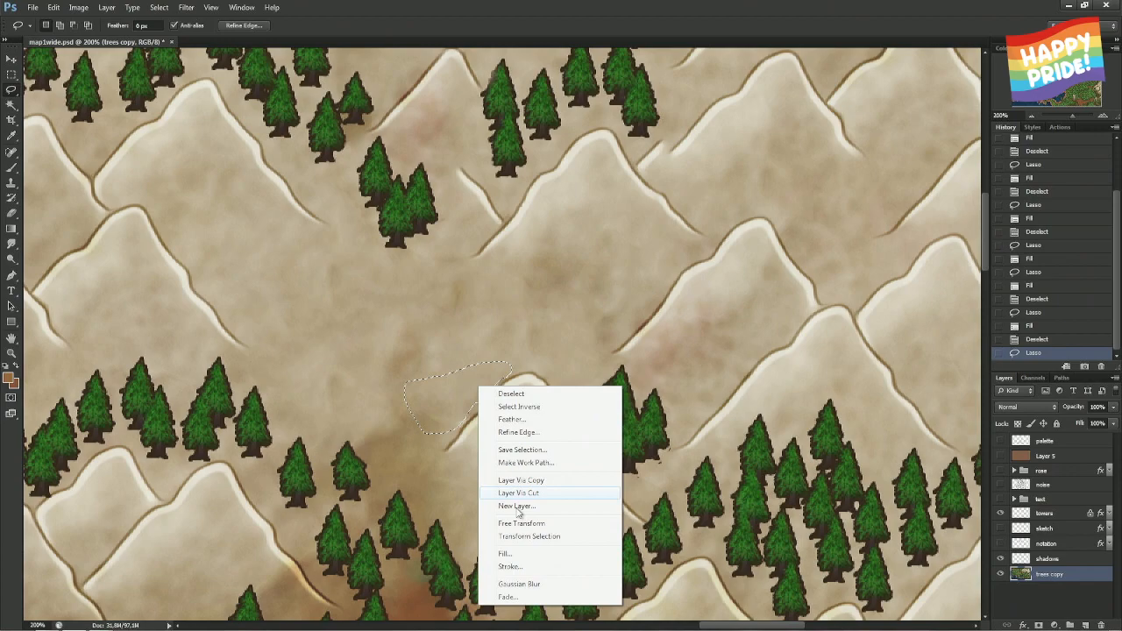
{"action": "left_click", "coordinate": [507, 553]}
{"action": "key", "text": "Return"}
{"action": "key", "text": "ctrl+d"}
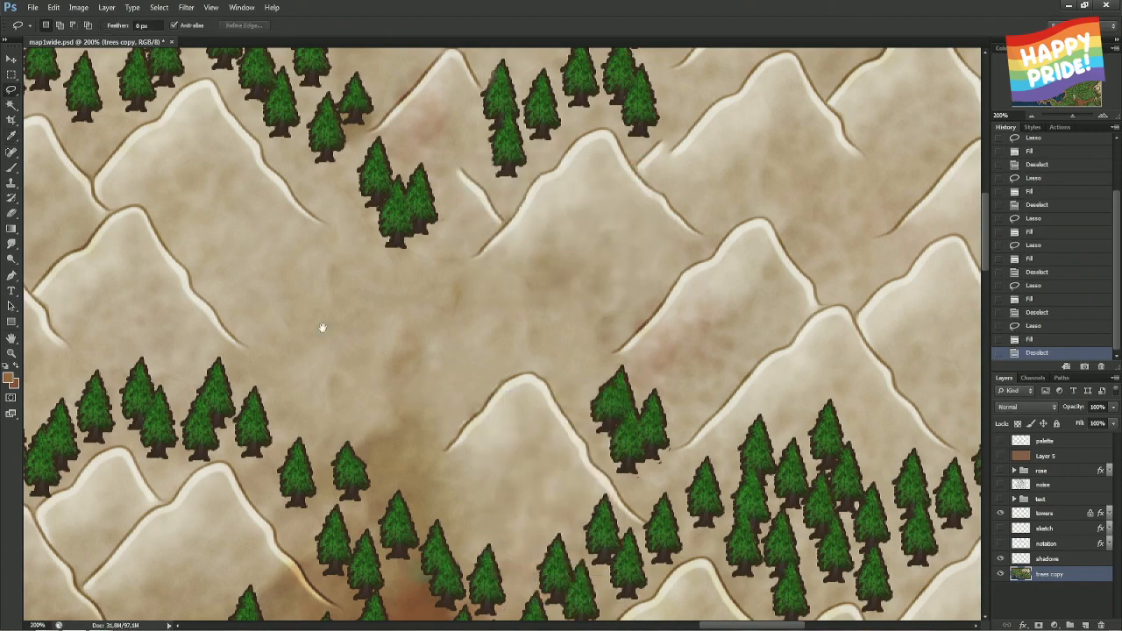
- Try to heal the lower central peak's left ridge with a 7 px Spot Healing Brush and undo the stroke
{"action": "left_click", "coordinate": [12, 152]}
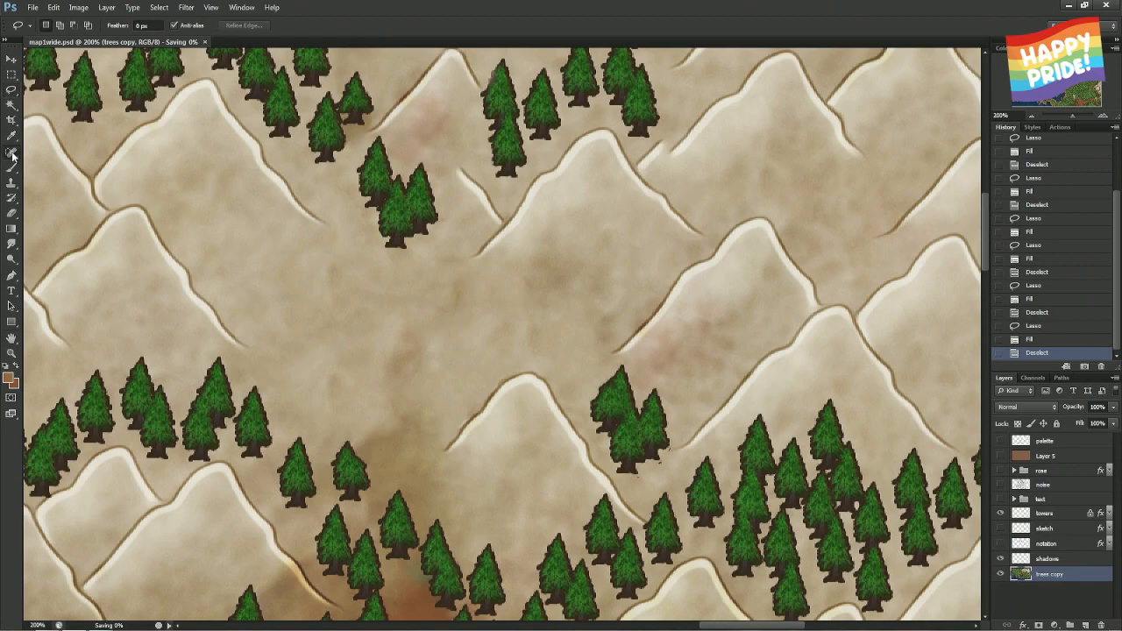
{"action": "left_click_drag", "start_coordinate": [490, 383], "coordinate": [489, 382]}
{"action": "right_click", "coordinate": [496, 376], "text": "alt"}
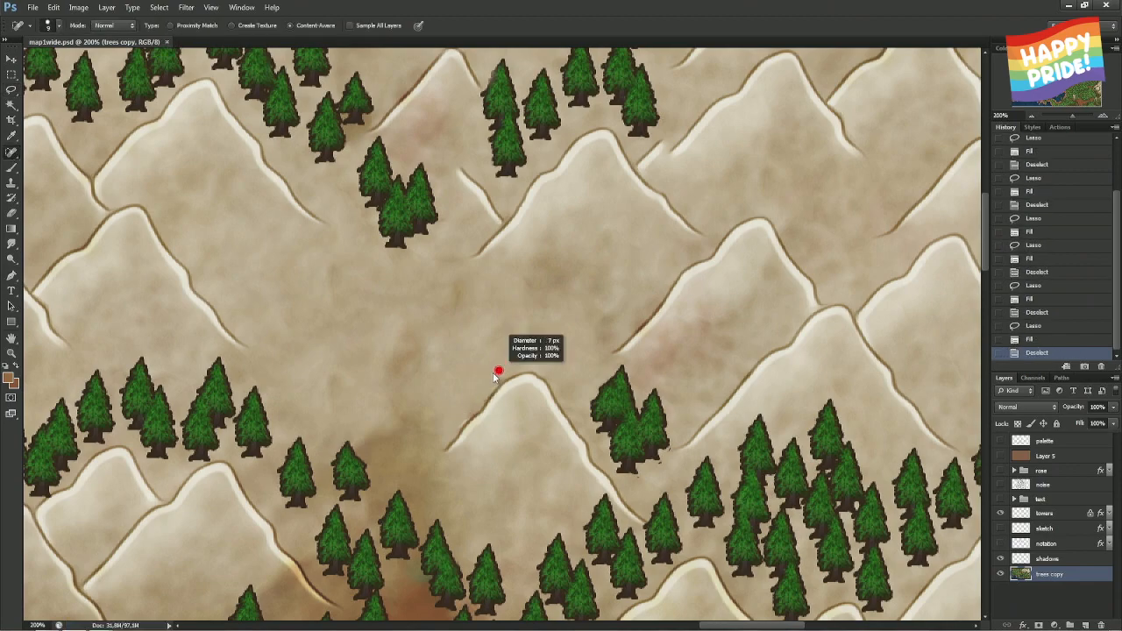
{"action": "right_click", "coordinate": [496, 376], "text": "alt"}
{"action": "left_click_drag", "start_coordinate": [500, 376], "coordinate": [482, 399]}
{"action": "key", "text": "ctrl+z"}
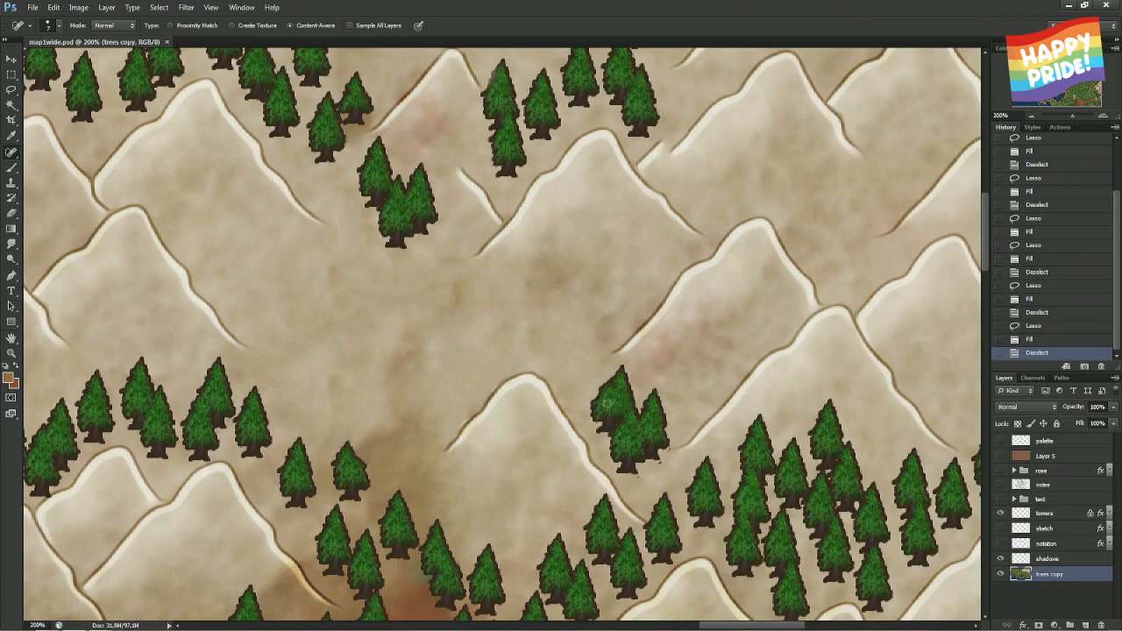
- Lasso the pine cluster right of the lower central peak, remove it using a Content-Aware fill and deselect
{"action": "key", "text": "l"}
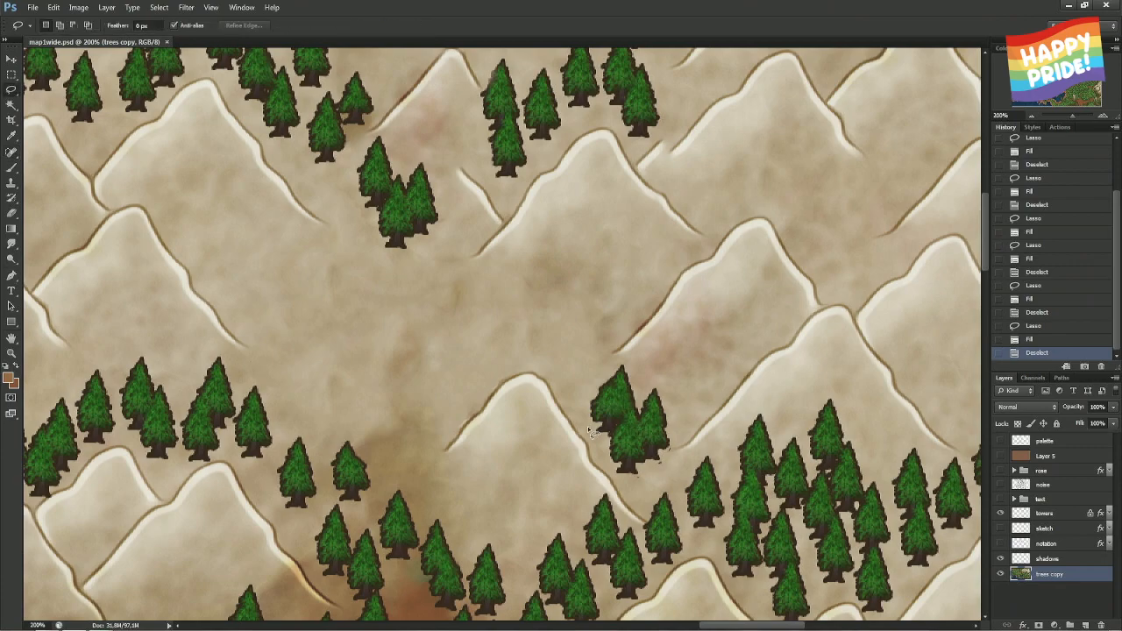
{"action": "left_click_drag", "start_coordinate": [619, 363], "coordinate": [671, 390]}
{"action": "mouse_move", "coordinate": [675, 448]}
{"action": "left_mouse_down"}
{"action": "mouse_move", "coordinate": [650, 486]}
{"action": "mouse_move", "coordinate": [628, 490]}
{"action": "mouse_move", "coordinate": [601, 443]}
{"action": "left_mouse_up"}
{"action": "right_click", "coordinate": [601, 444]}
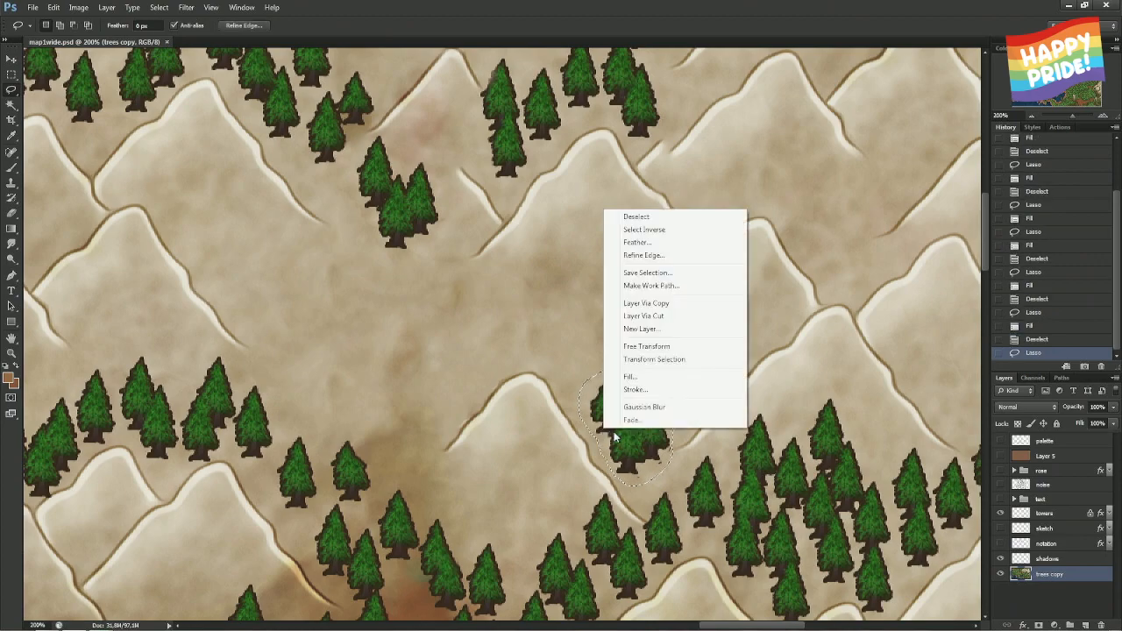
{"action": "left_click", "coordinate": [627, 392]}
{"action": "left_click", "coordinate": [628, 180]}
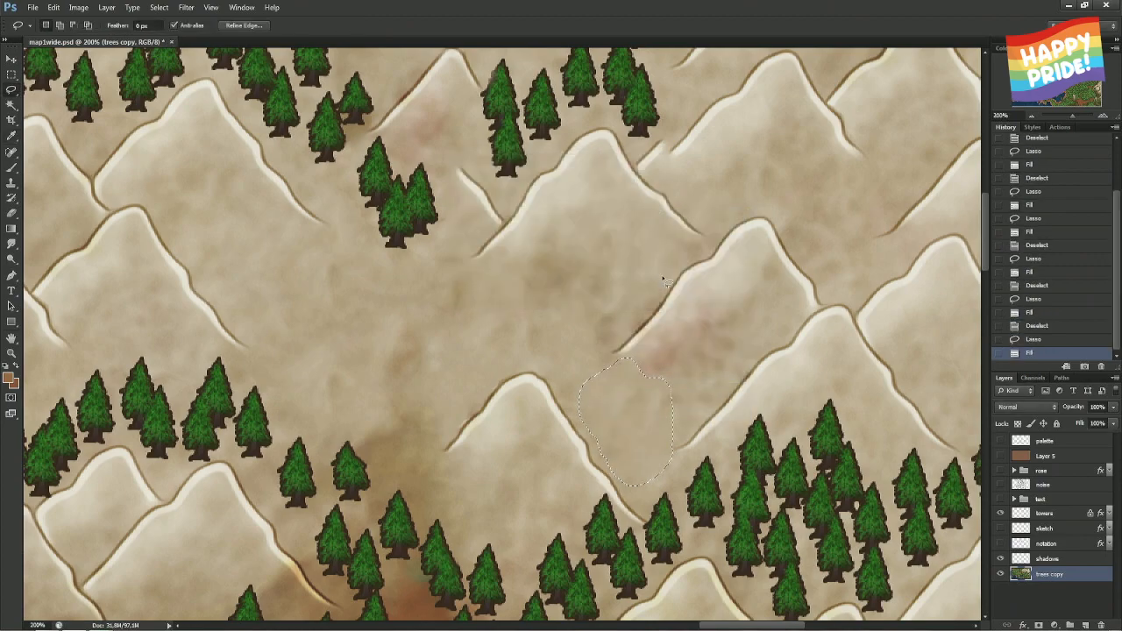
{"action": "key", "text": "ctrl+d"}
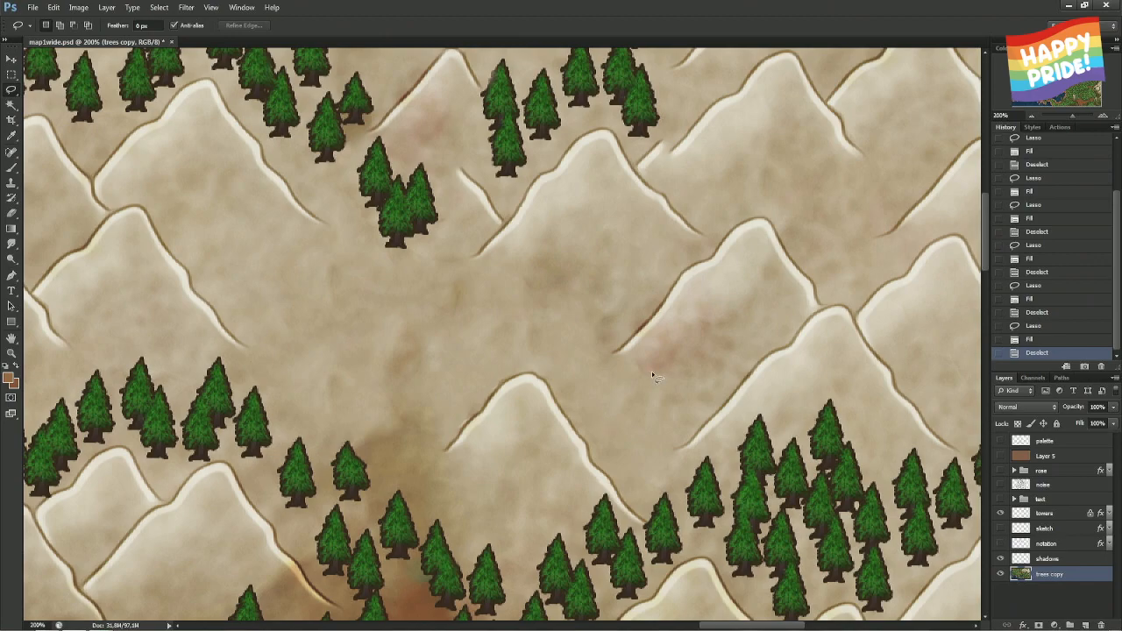
- Heal the discoloured blotches on the reddish mountain slope and in the cleared area between the peaks with the Spot Healing Brush
{"action": "left_click", "coordinate": [11, 151]}
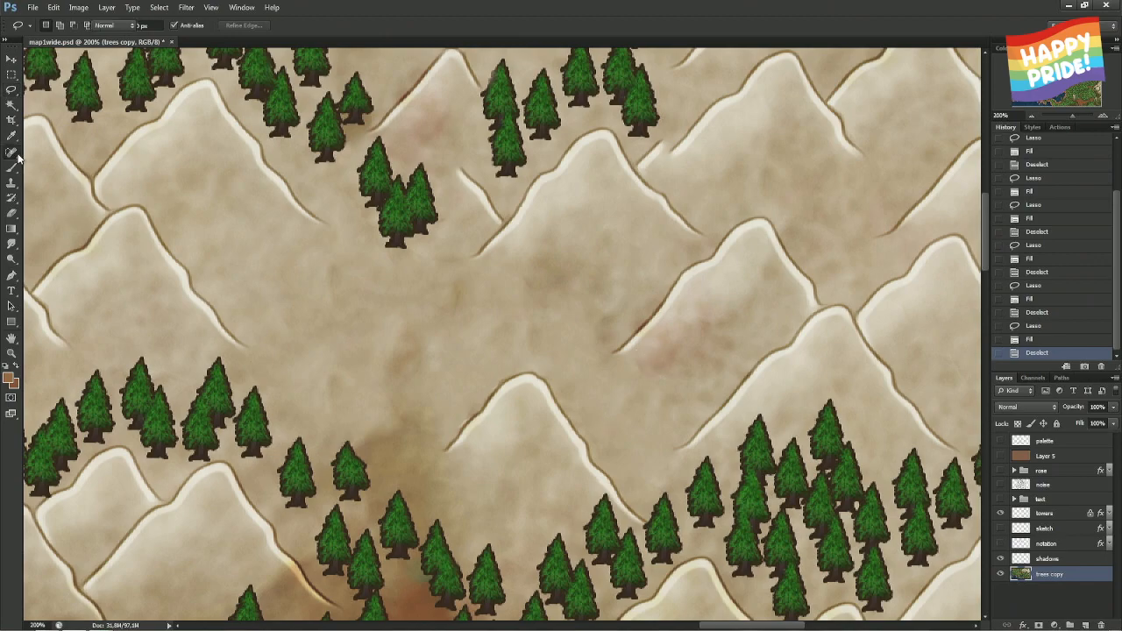
{"action": "left_click", "coordinate": [637, 369]}
{"action": "left_click", "coordinate": [705, 321]}
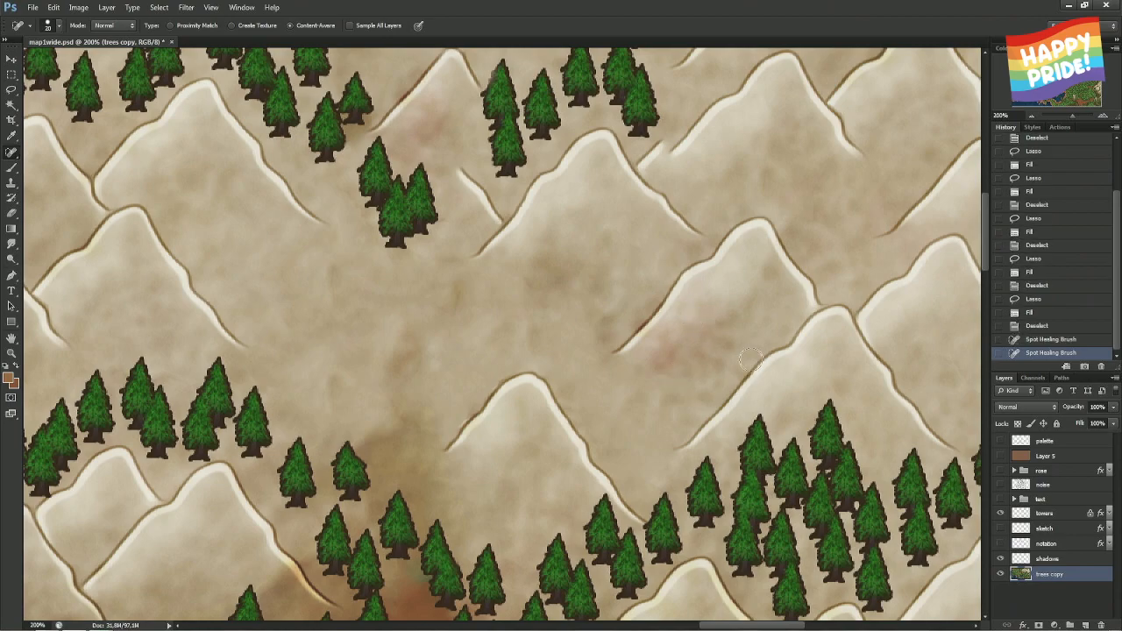
{"action": "left_click_drag", "start_coordinate": [489, 275], "coordinate": [491, 275]}
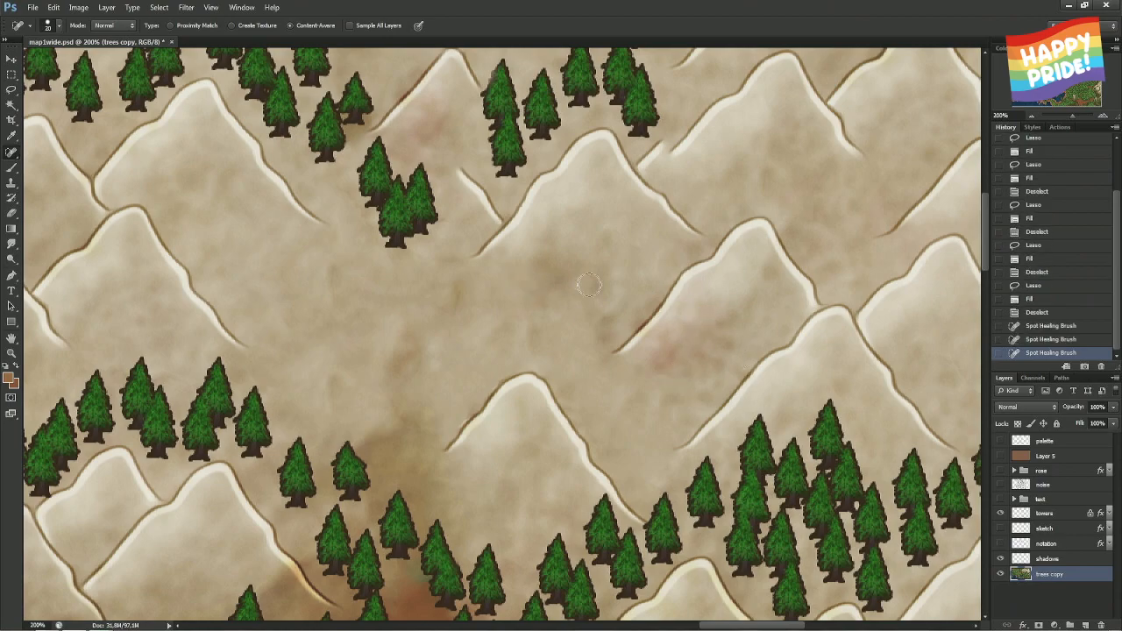
{"action": "left_click", "coordinate": [586, 283]}
{"action": "left_click_drag", "start_coordinate": [624, 303], "coordinate": [603, 325]}
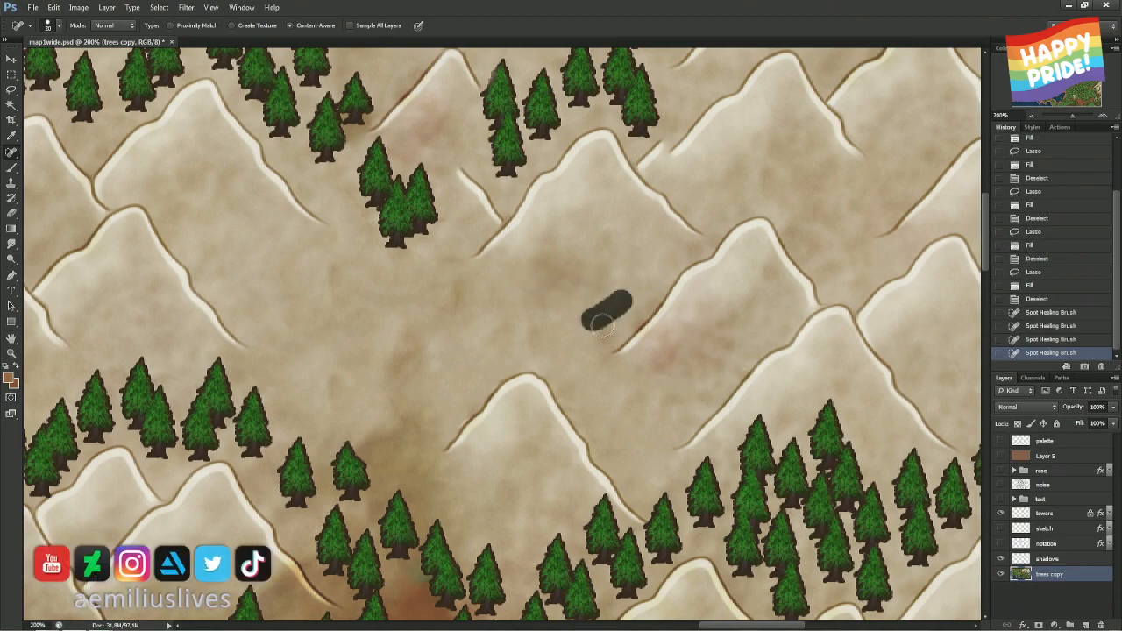
{"action": "left_click_drag", "start_coordinate": [461, 294], "coordinate": [421, 313]}
{"action": "left_click", "coordinate": [442, 298]}
{"action": "left_click", "coordinate": [451, 257]}
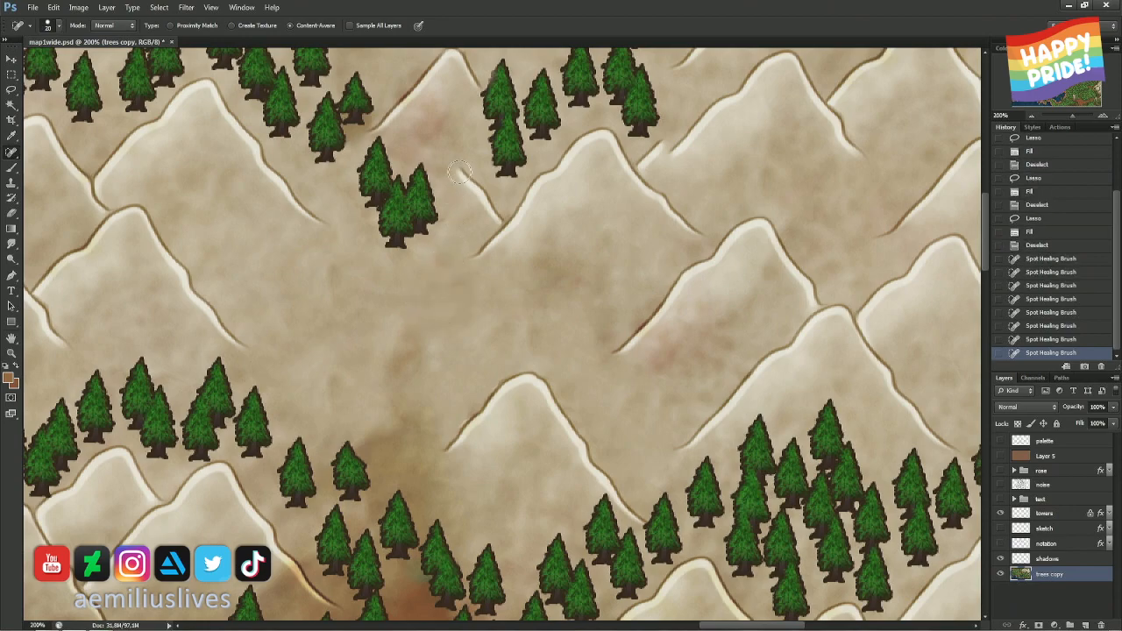
- Heal away the ridge fragment left of the central mountain and tidy the lower end of its left ridge
{"action": "left_click_drag", "start_coordinate": [456, 169], "coordinate": [505, 227]}
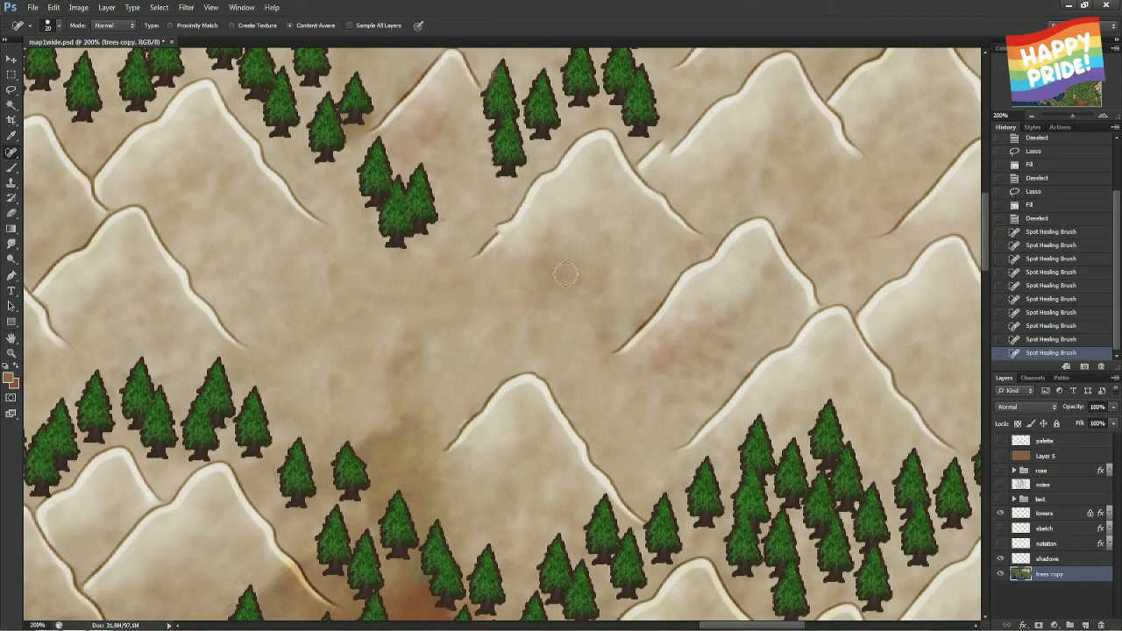
{"action": "left_click", "coordinate": [502, 230]}
{"action": "mouse_move", "coordinate": [503, 230]}
{"action": "left_mouse_down"}
{"action": "mouse_move", "coordinate": [471, 261]}
{"action": "mouse_move", "coordinate": [529, 225]}
{"action": "mouse_move", "coordinate": [491, 258]}
{"action": "left_mouse_up"}
- Lasso the short ridge stub right of the central mountain's summit, remove it using a Content-Aware fill and deselect
{"action": "mouse_move", "coordinate": [659, 140]}
{"action": "left_mouse_down"}
{"action": "mouse_move", "coordinate": [642, 161]}
{"action": "mouse_move", "coordinate": [661, 164]}
{"action": "left_mouse_up"}
{"action": "right_click", "coordinate": [662, 144], "text": "alt"}
{"action": "key", "text": "l"}
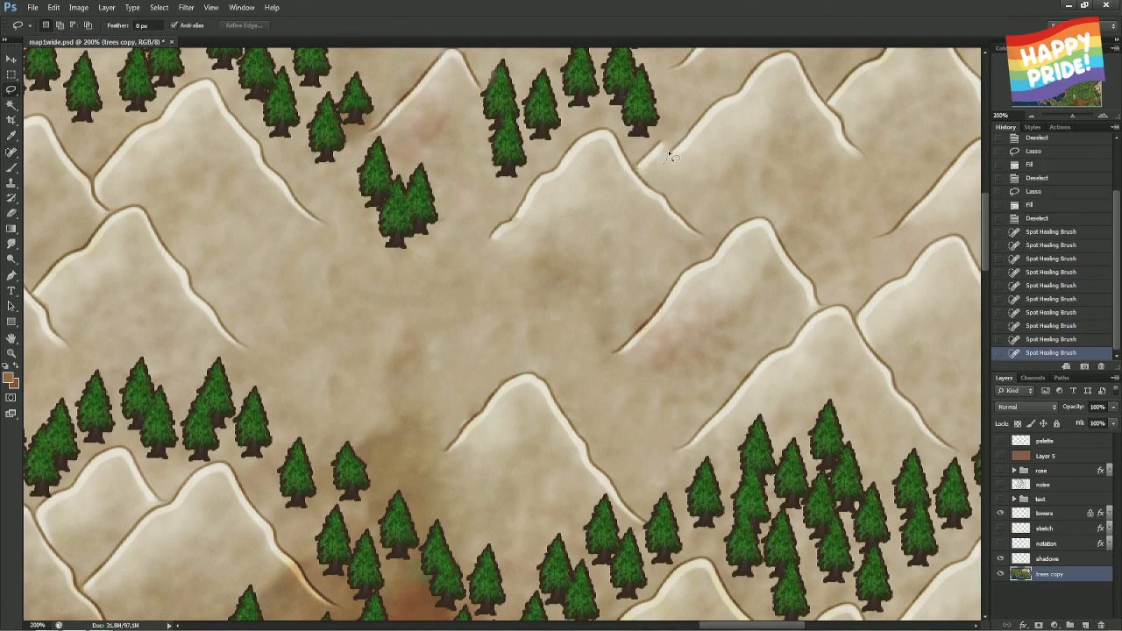
{"action": "mouse_move", "coordinate": [663, 142]}
{"action": "left_mouse_down"}
{"action": "mouse_move", "coordinate": [640, 160]}
{"action": "mouse_move", "coordinate": [643, 174]}
{"action": "mouse_move", "coordinate": [656, 163]}
{"action": "left_mouse_up"}
{"action": "right_click", "coordinate": [656, 163]}
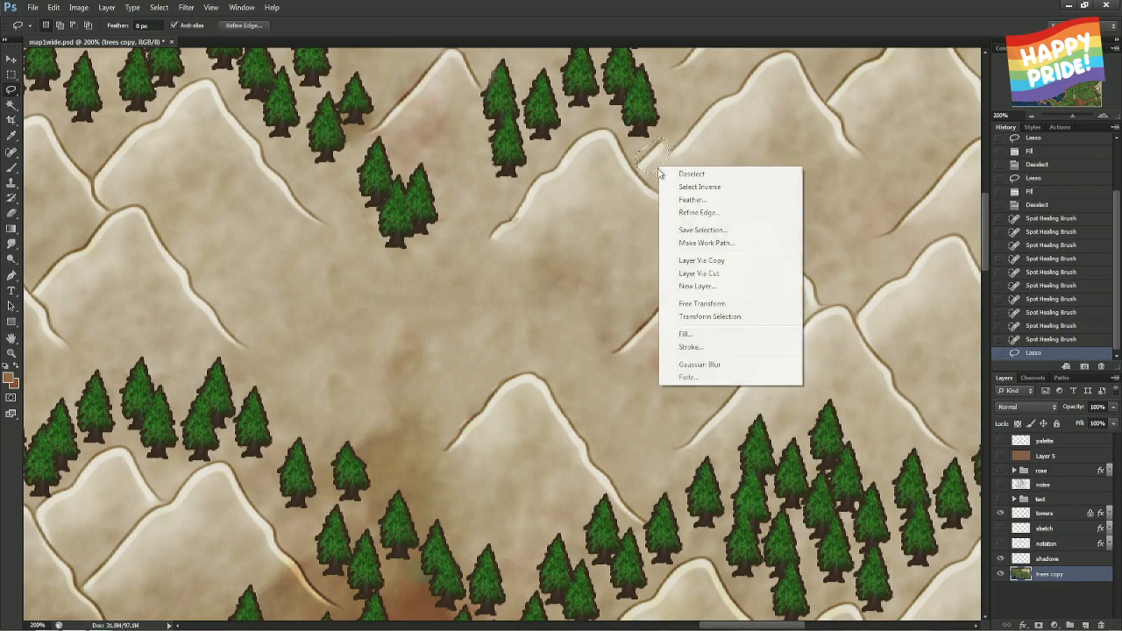
{"action": "left_click", "coordinate": [680, 331]}
{"action": "key", "text": "Return"}
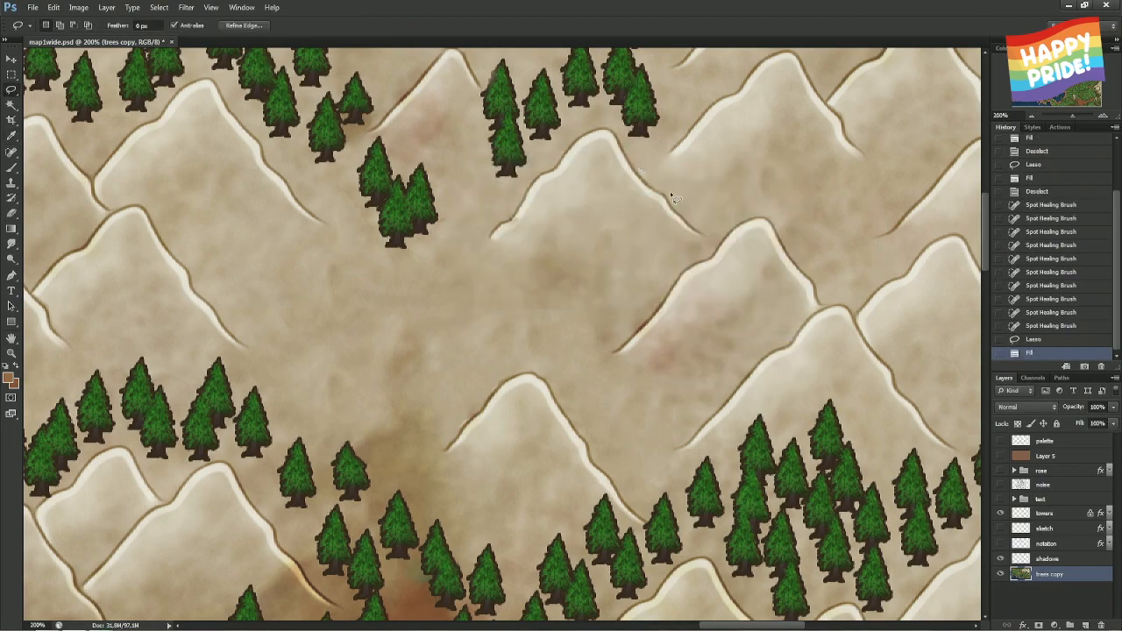
{"action": "key", "text": "ctrl+d"}
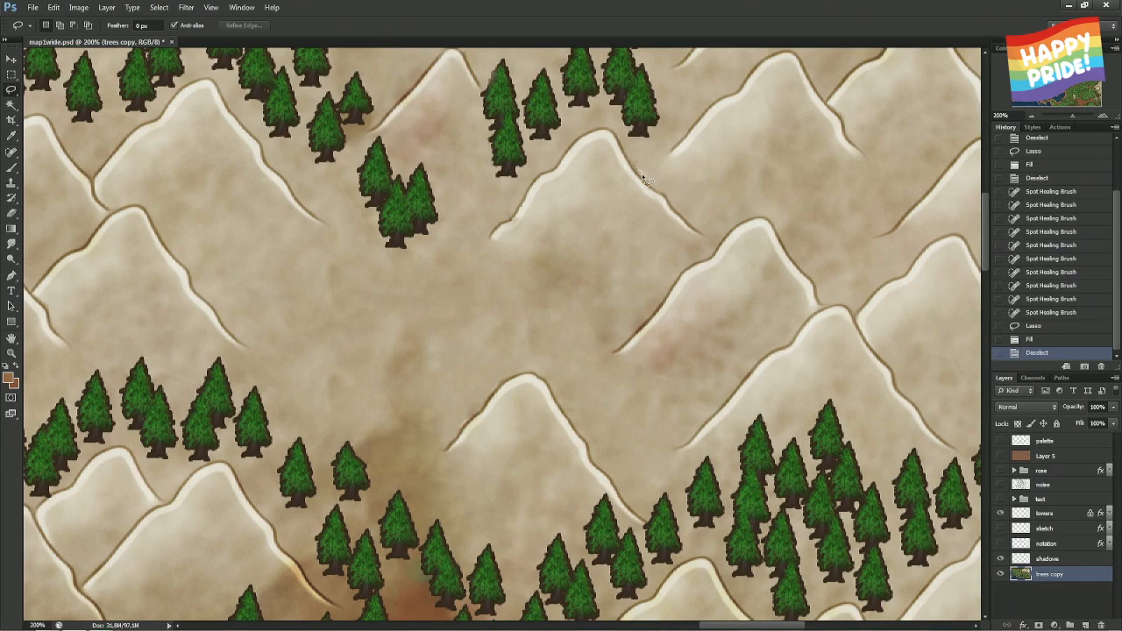
- Lasso the faint remnant beside the central mountain's right ridge, clear it using a Content-Aware fill and deselect
{"action": "left_click_drag", "start_coordinate": [655, 148], "coordinate": [646, 154]}
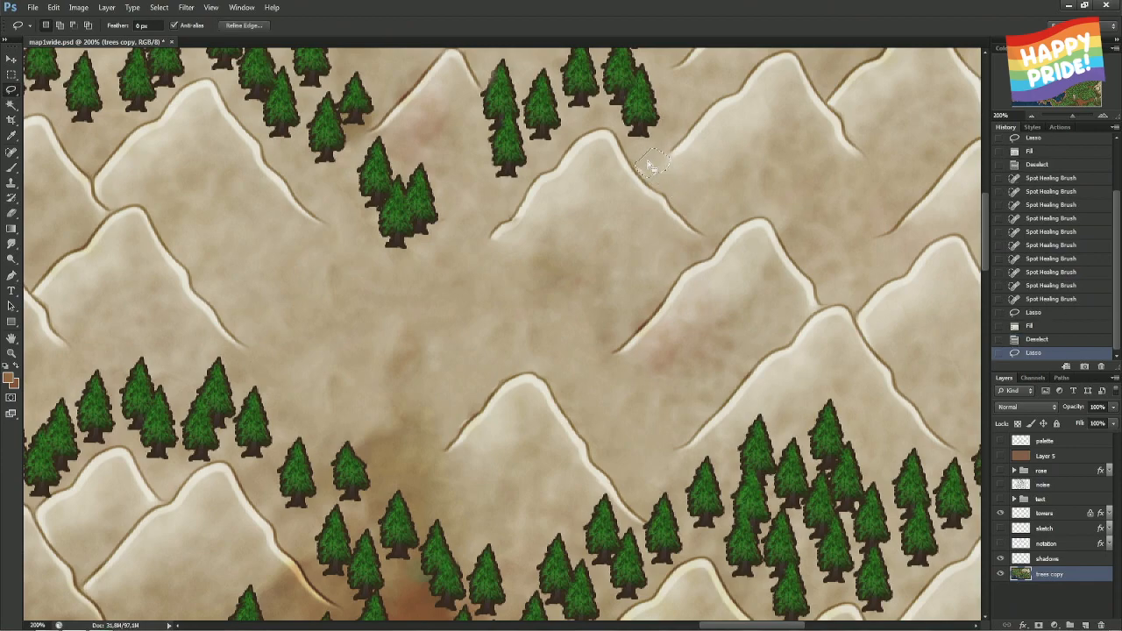
{"action": "right_click", "coordinate": [646, 155]}
{"action": "left_click", "coordinate": [681, 326]}
{"action": "key", "text": "Return"}
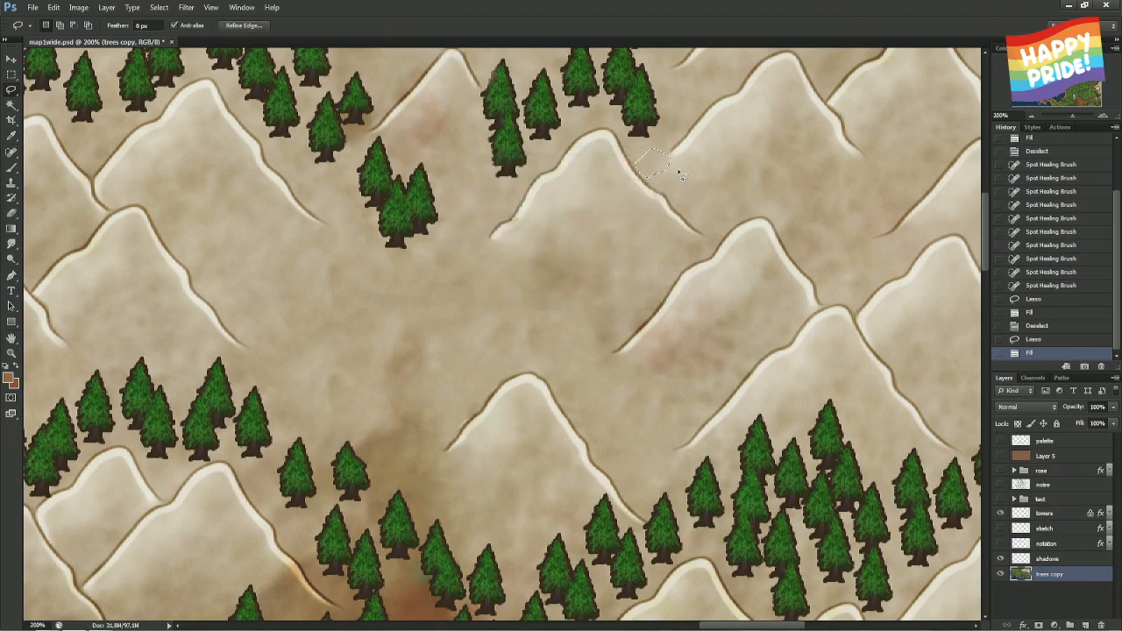
{"action": "key", "text": "ctrl+d"}
{"action": "scroll", "coordinate": [666, 215], "scroll_direction": "up", "scroll_amount": 3}
{"action": "key", "text": "ctrl+plus"}
{"action": "left_click_drag", "start_coordinate": [644, 251], "coordinate": [715, 348]}
{"action": "scroll", "coordinate": [567, 305], "scroll_direction": "left", "scroll_amount": 5}
{"action": "scroll", "coordinate": [568, 305], "scroll_direction": "up", "scroll_amount": 2}
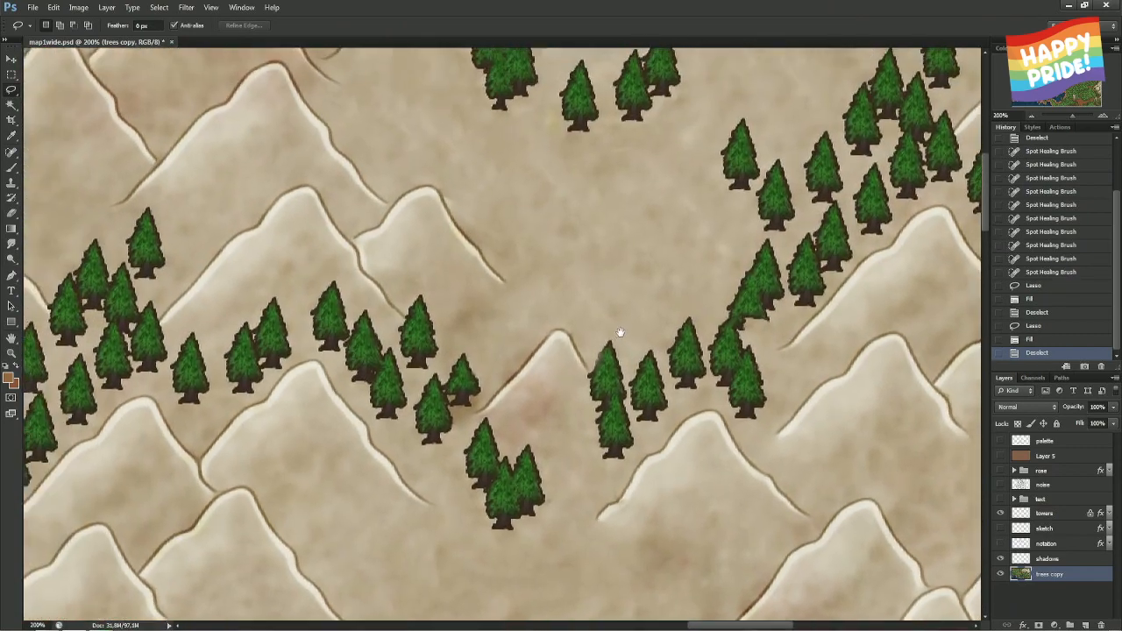
- Outline the small round clearing in the northwestern forest with the Lasso
{"action": "scroll", "coordinate": [470, 212], "scroll_direction": "down", "scroll_amount": 7}
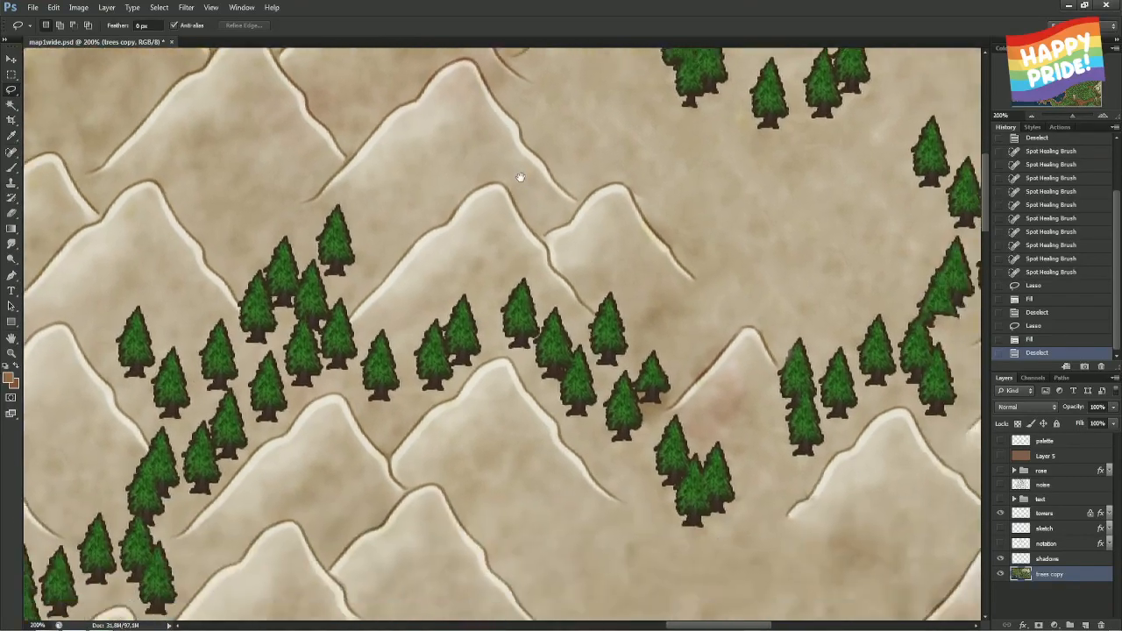
{"action": "scroll", "coordinate": [518, 141], "scroll_direction": "down", "scroll_amount": 3}
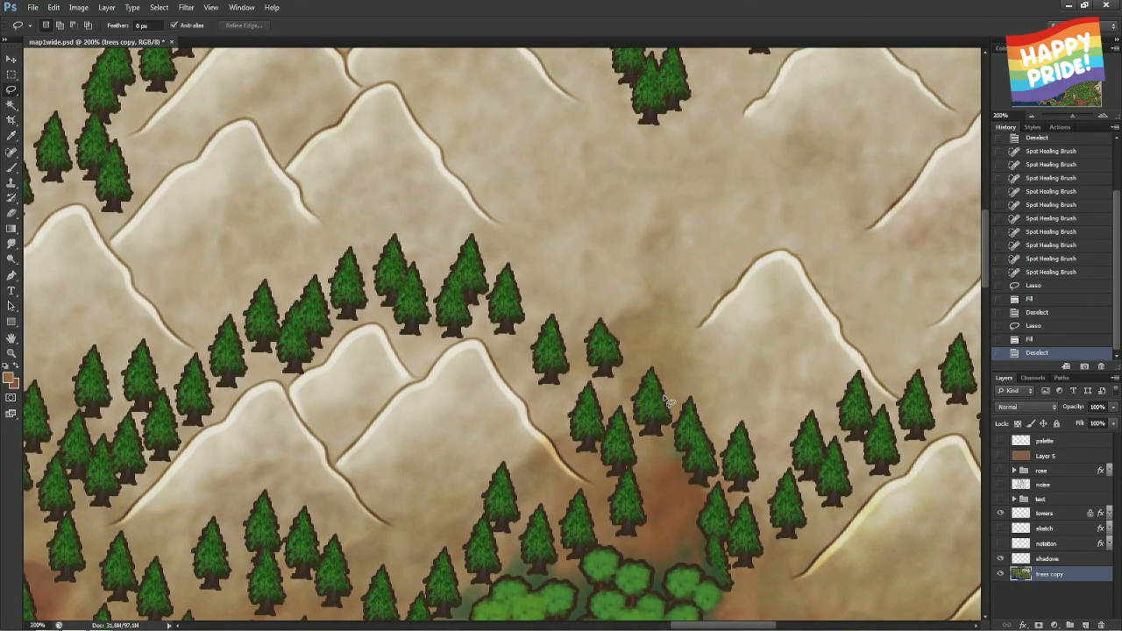
{"action": "scroll", "coordinate": [666, 402], "scroll_direction": "down", "scroll_amount": 6}
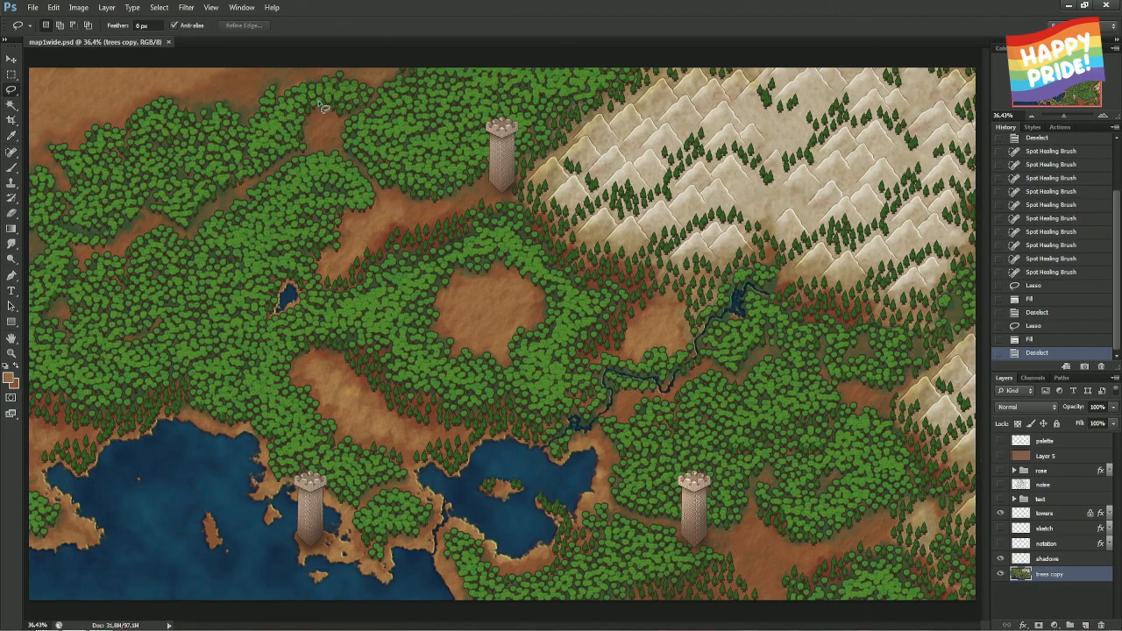
{"action": "left_click_drag", "start_coordinate": [328, 110], "coordinate": [324, 109]}
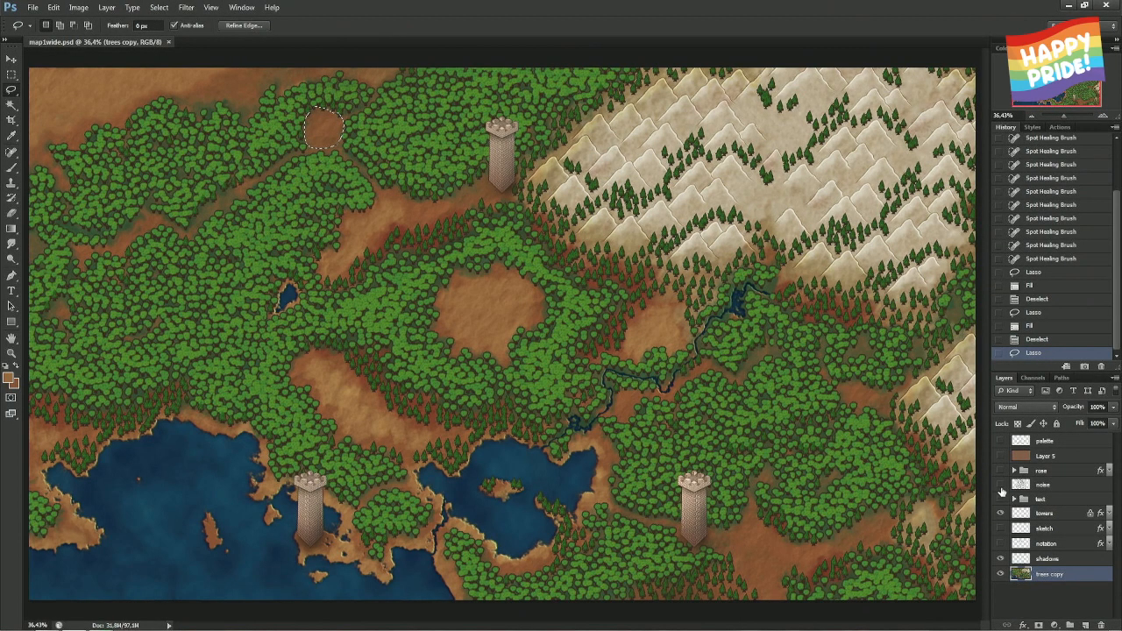
- Isolate and select the noise layer, drop the lasso selection and set the layer's opacity to 100%
{"action": "left_click", "coordinate": [1000, 484]}
{"action": "left_click", "coordinate": [1000, 485]}
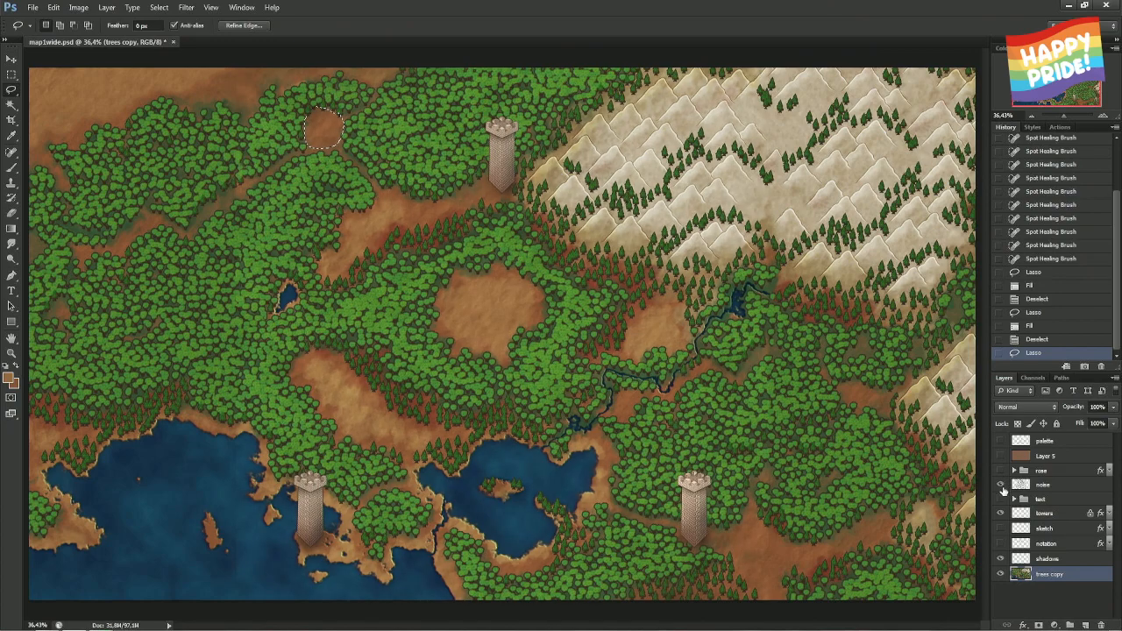
{"action": "left_click", "coordinate": [1000, 484], "text": "alt"}
{"action": "left_click", "coordinate": [1001, 486], "text": "alt"}
{"action": "left_click", "coordinate": [1001, 486], "text": "alt"}
{"action": "left_click", "coordinate": [1021, 486]}
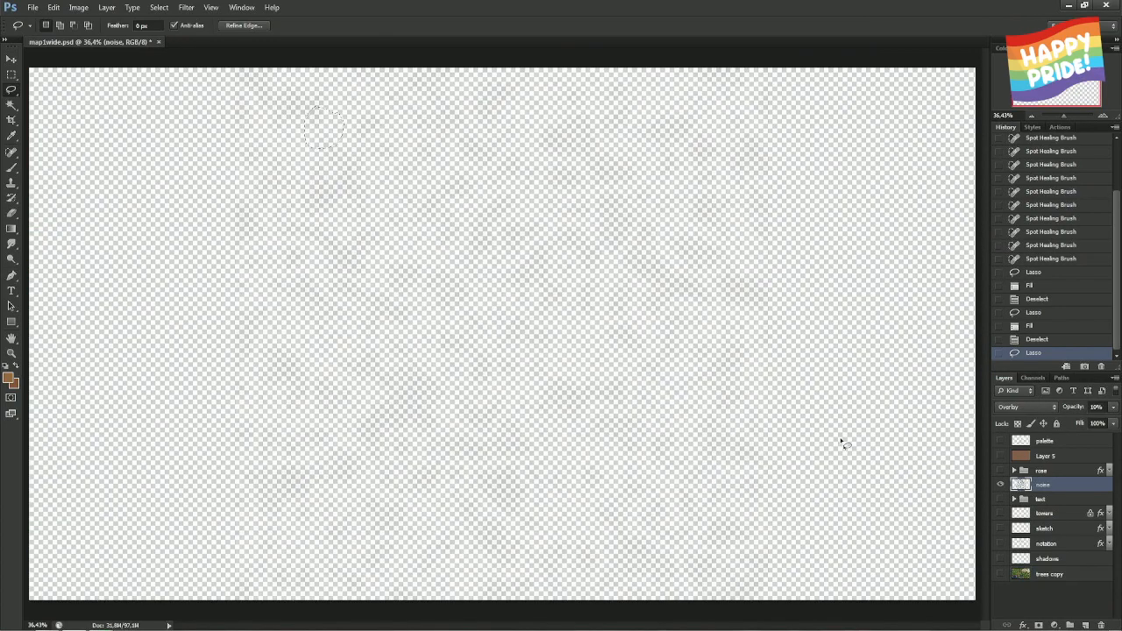
{"action": "key", "text": "ctrl+d"}
{"action": "key", "text": "0"}
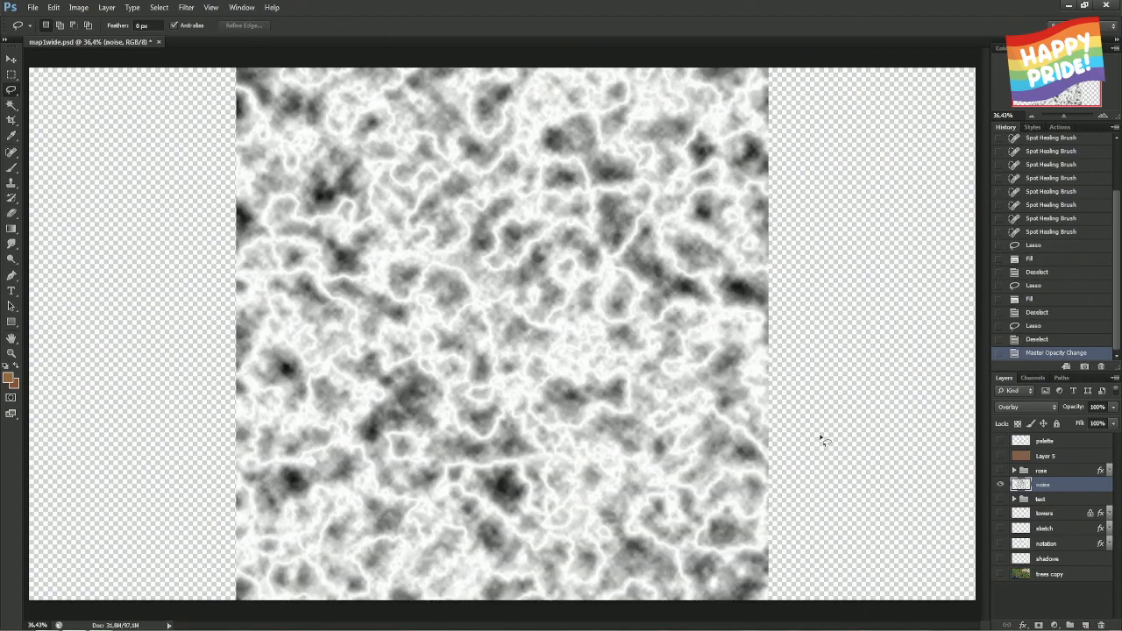
- Reset the colours to black and white and render Clouds followed by Difference Clouds on the noise layer
{"action": "key", "text": "d"}
{"action": "key", "text": "alt+t"}
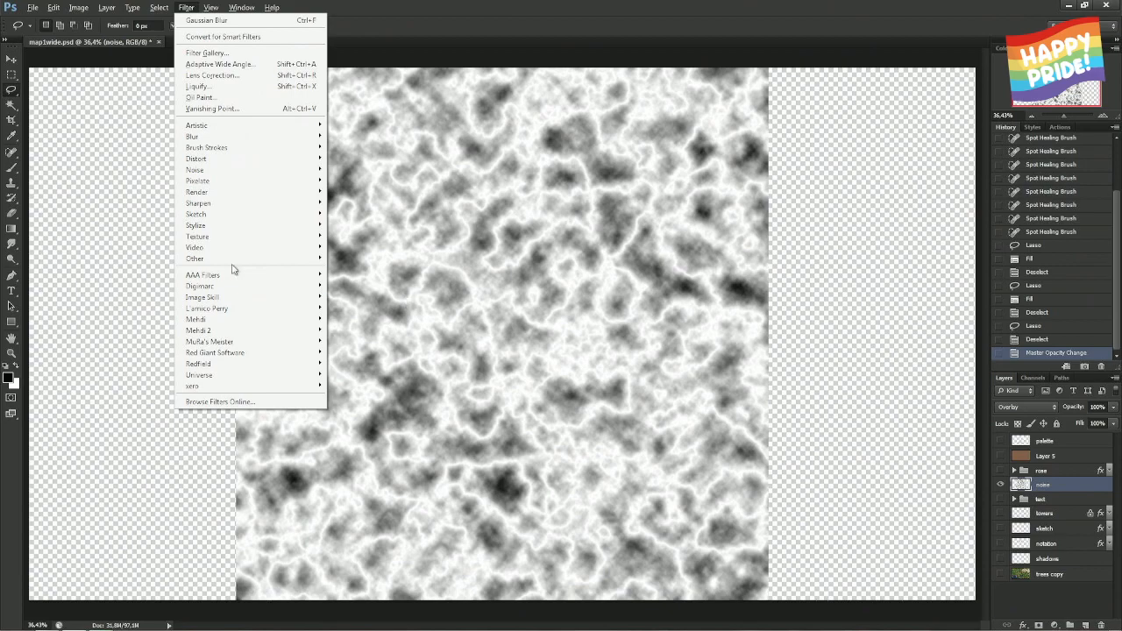
{"action": "mouse_move", "coordinate": [214, 194]}
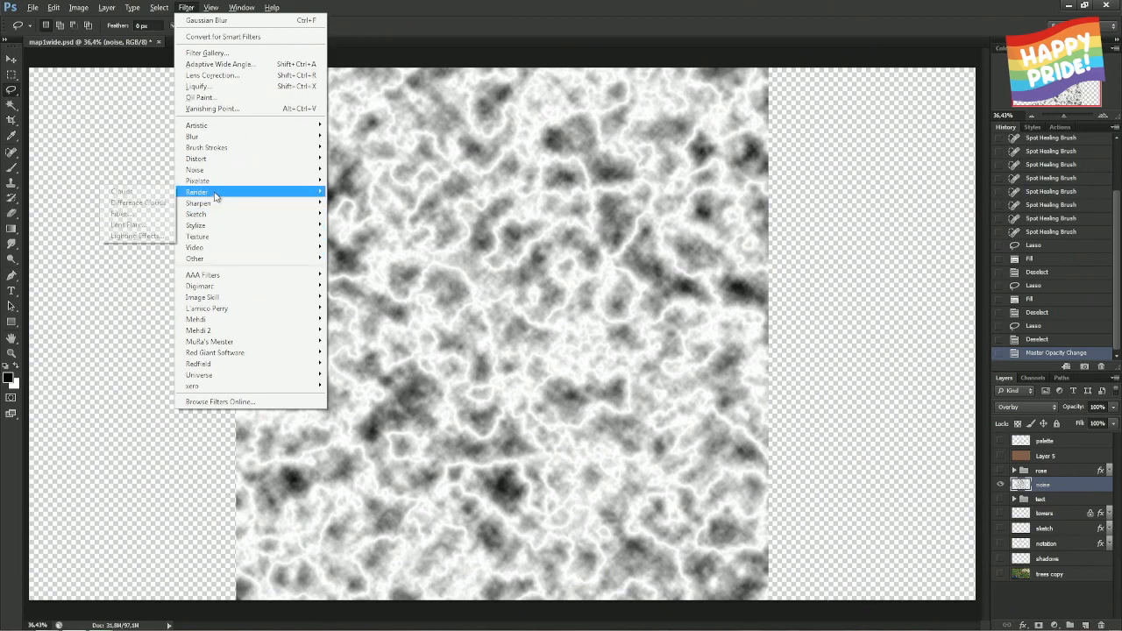
{"action": "left_click", "coordinate": [150, 193]}
{"action": "key", "text": "alt+t"}
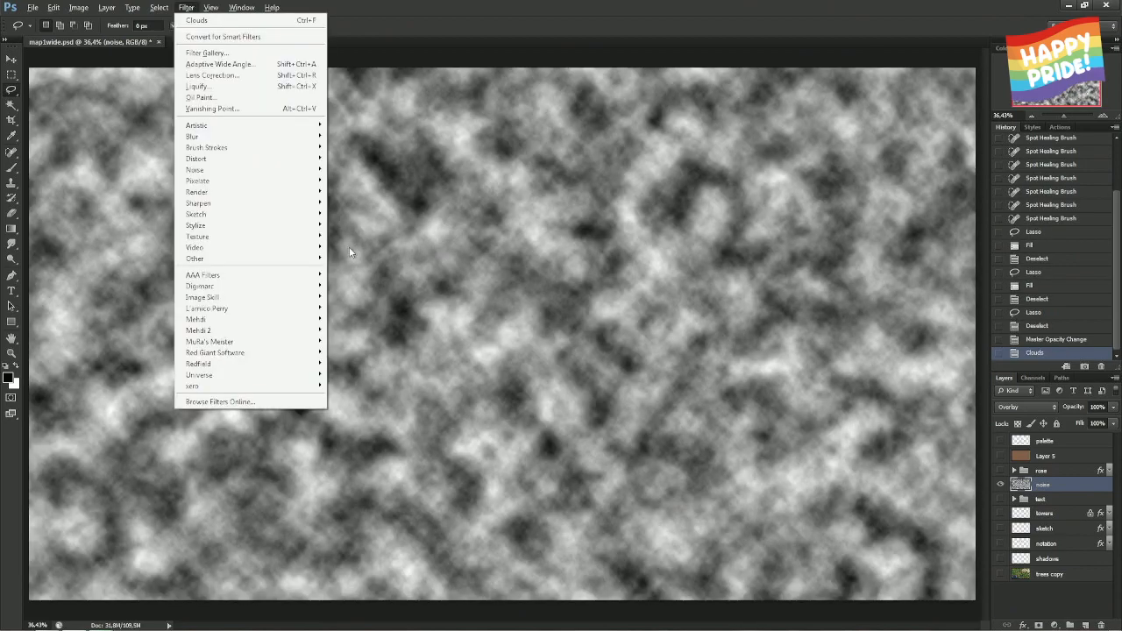
{"action": "mouse_move", "coordinate": [257, 194]}
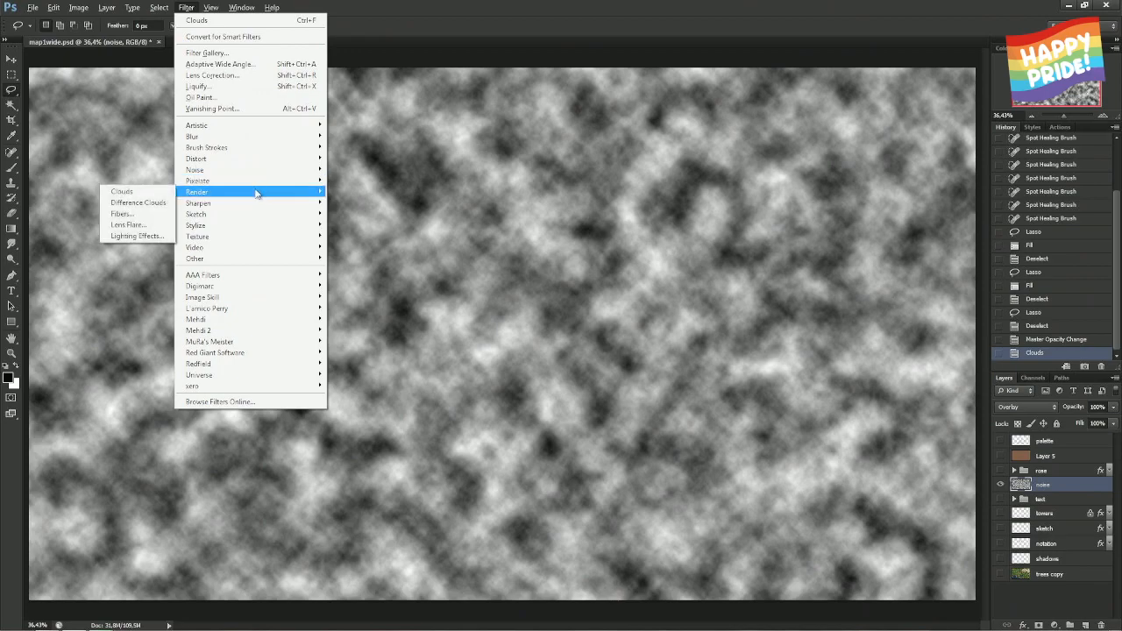
{"action": "left_click", "coordinate": [141, 202]}
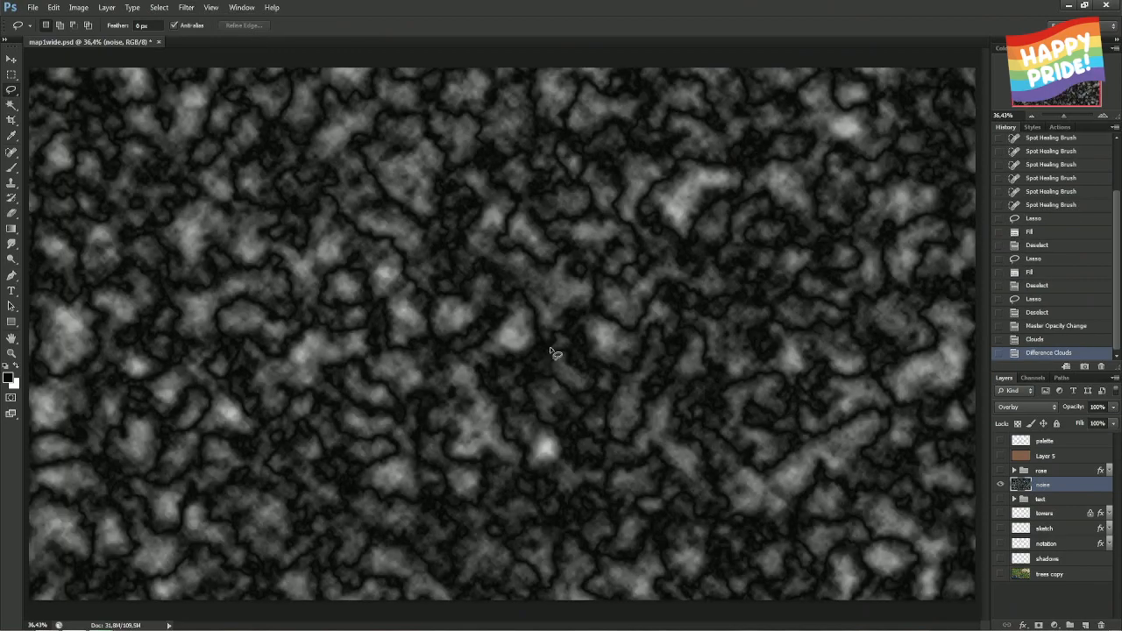
- Invert the noise, try Auto Tone and undo it, and darken the midtones using Curves with input 156 and output 100
{"action": "key", "text": "ctrl+i"}
{"action": "key", "text": "ctrl+shift+l"}
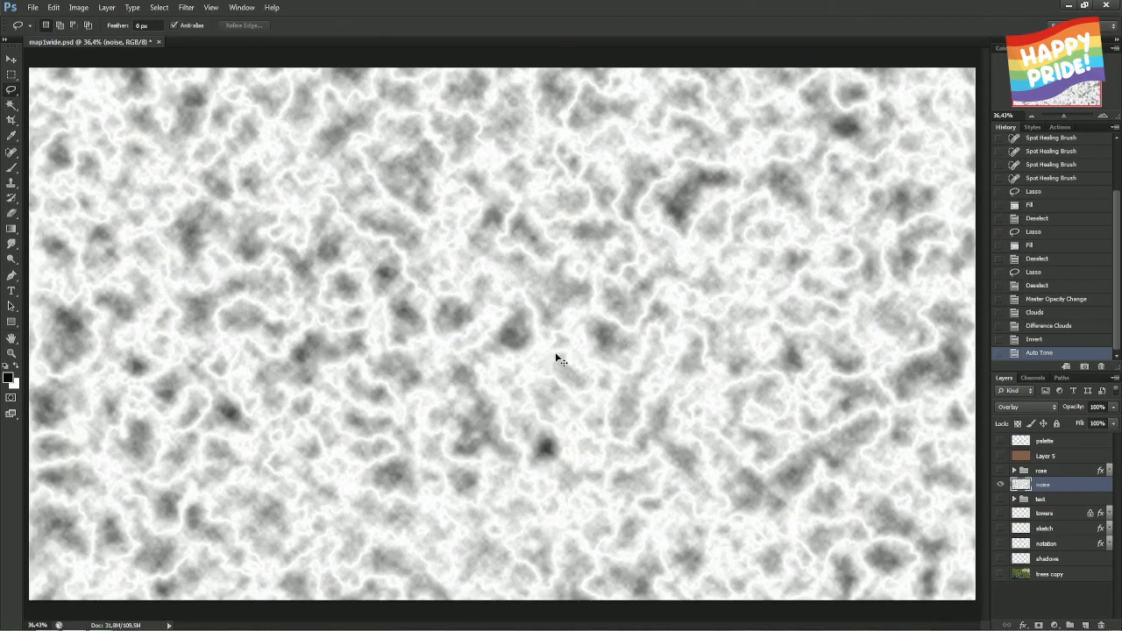
{"action": "key", "text": "ctrl+z"}
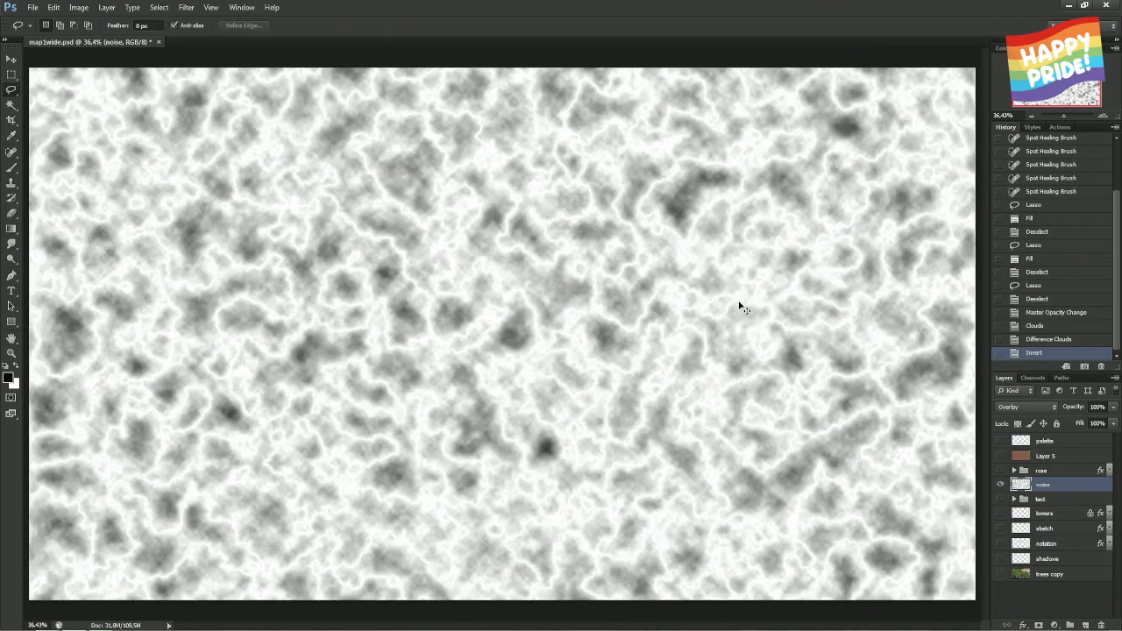
{"action": "key", "text": "ctrl+m"}
{"action": "left_click_drag", "start_coordinate": [794, 249], "coordinate": [808, 260]}
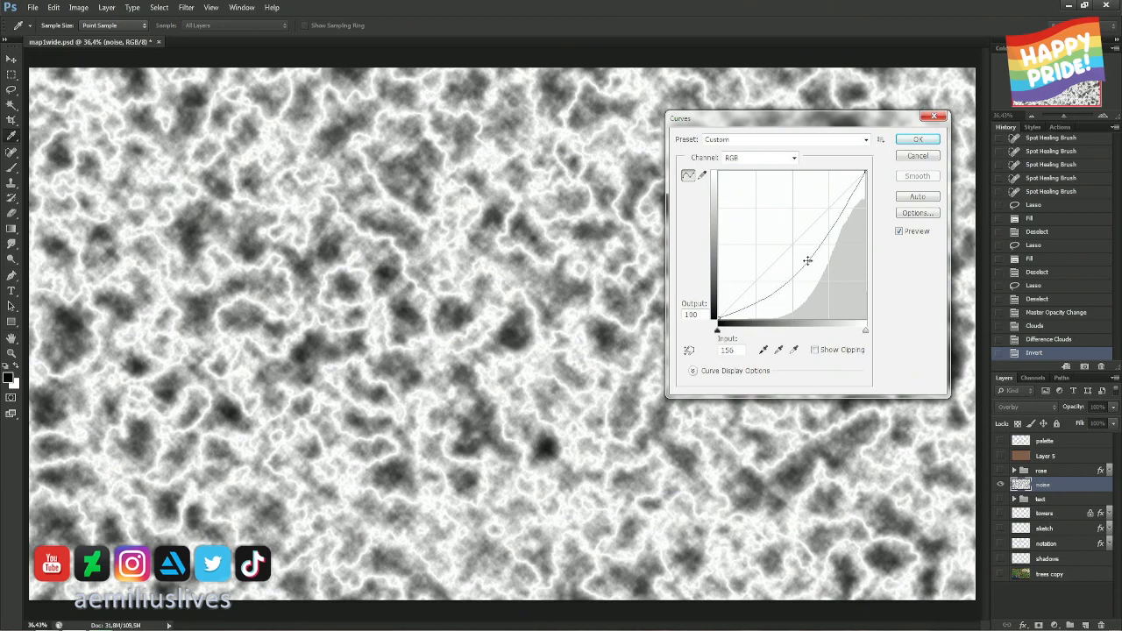
{"action": "key", "text": "Return"}
- Show the other map layers again, compare the noise overlay on and off at 15% opacity, and set it to 10%
{"action": "left_click", "coordinate": [1002, 486], "text": "alt"}
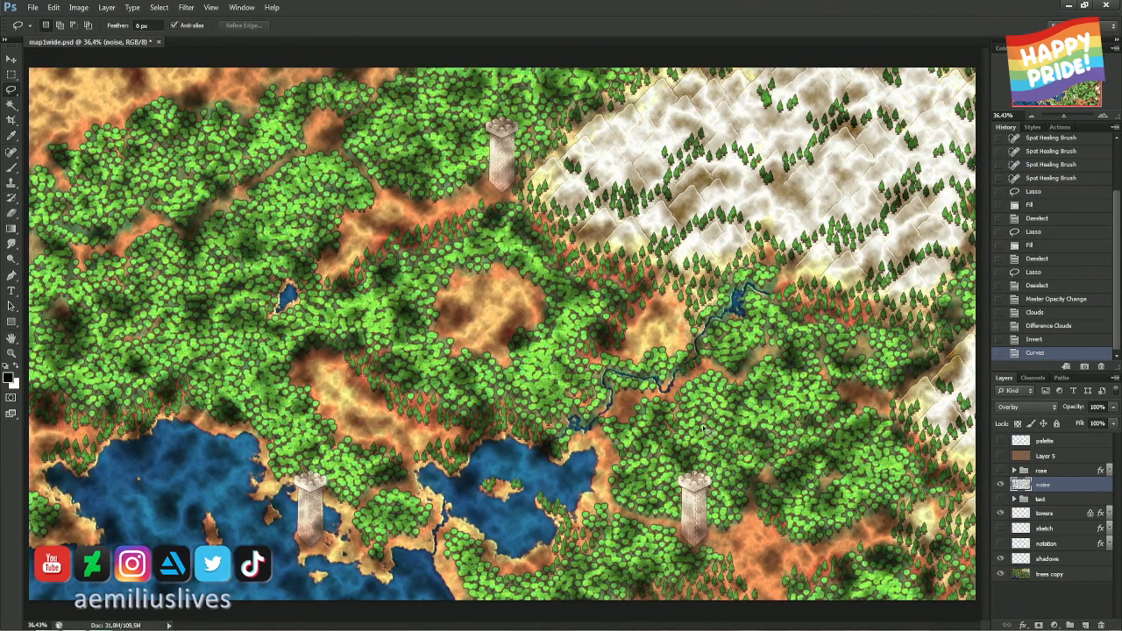
{"action": "key", "text": "1"}
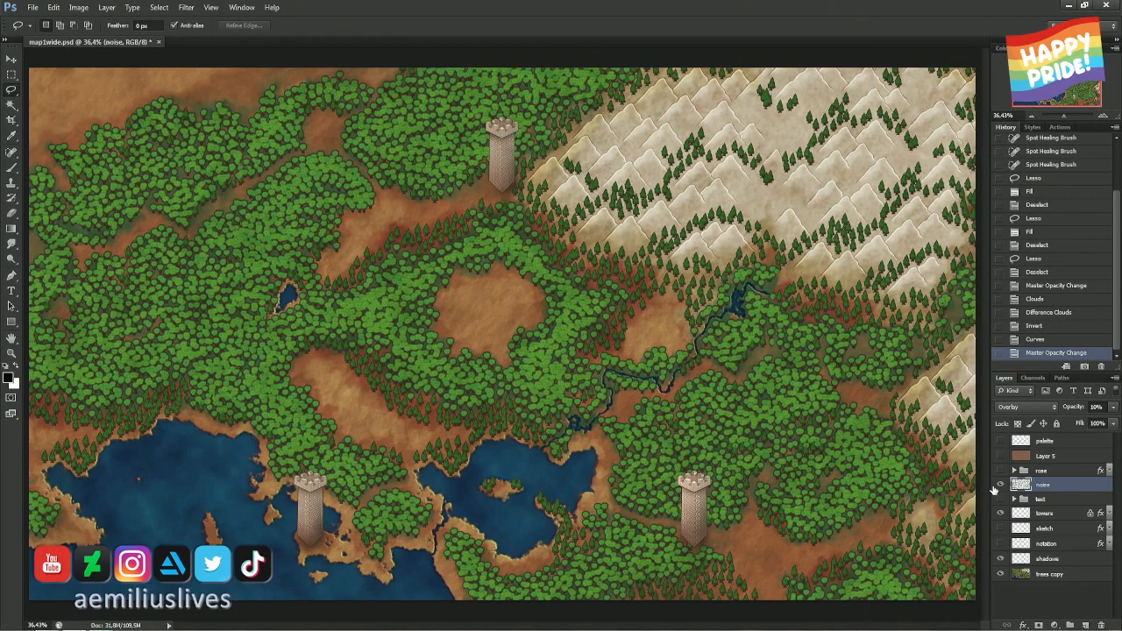
{"action": "key", "text": "1"}
{"action": "key", "text": "5"}
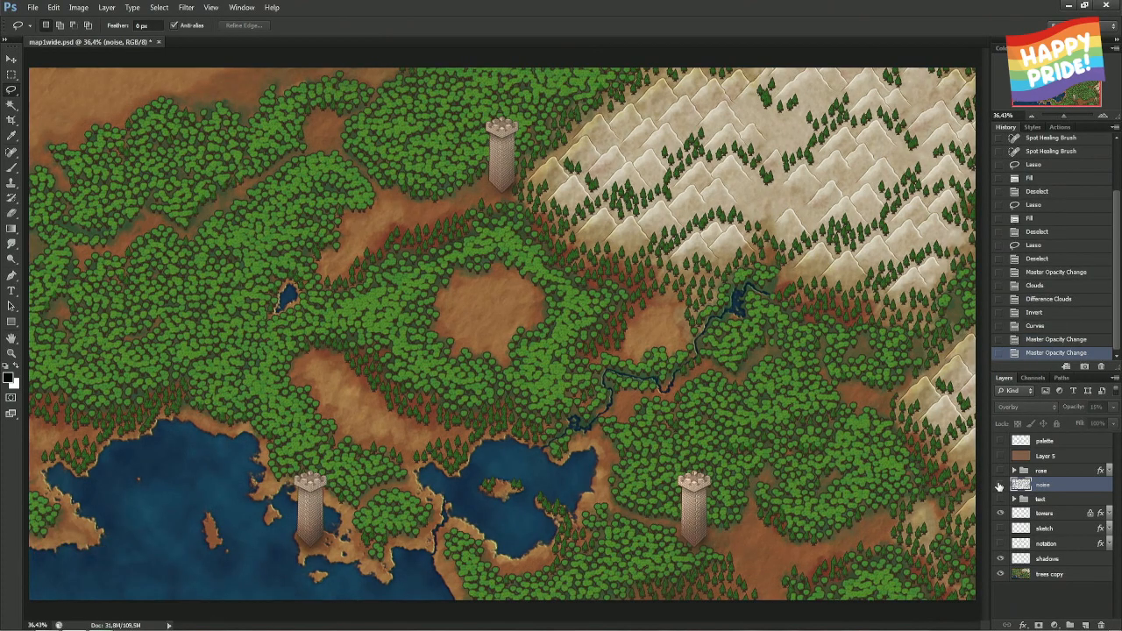
{"action": "left_click", "coordinate": [999, 488]}
{"action": "left_click", "coordinate": [1000, 487]}
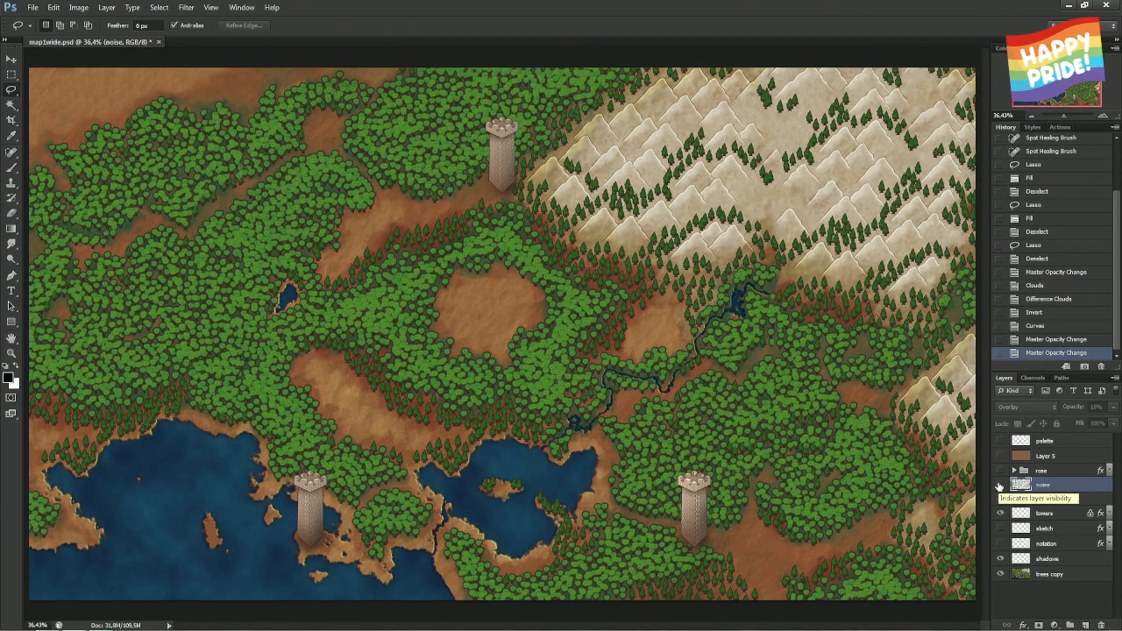
{"action": "left_click", "coordinate": [1000, 488]}
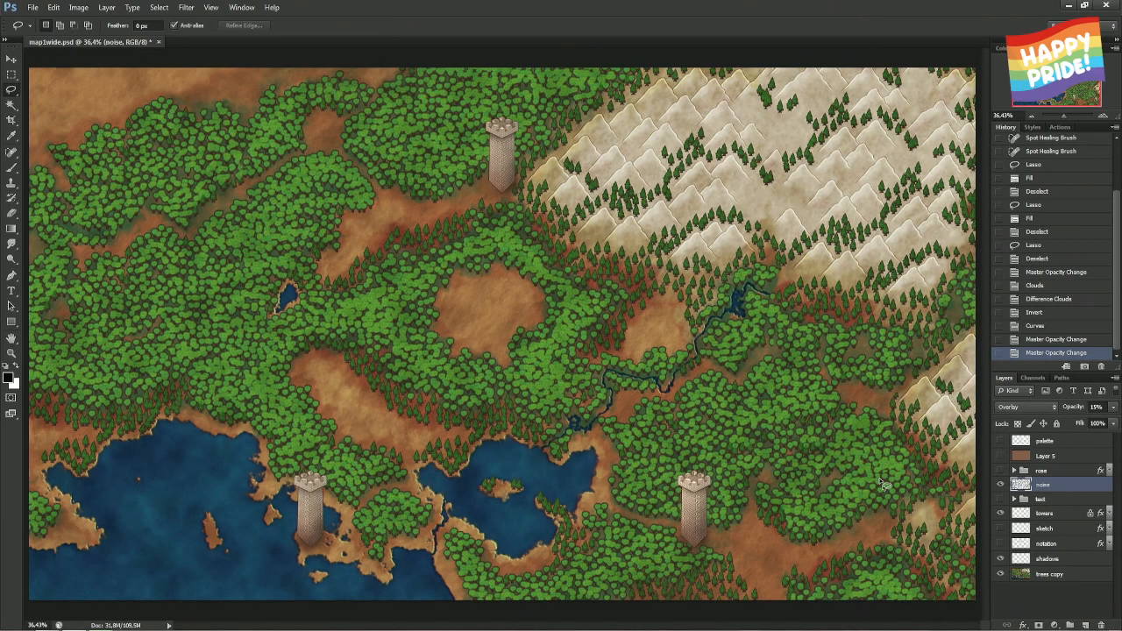
{"action": "key", "text": "1"}
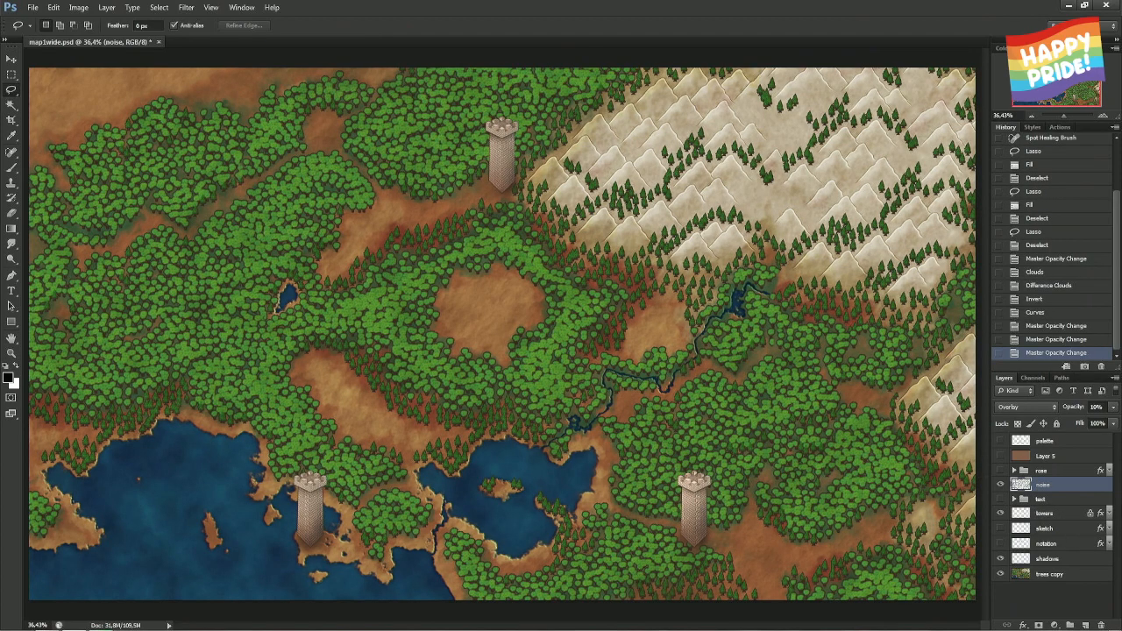
- Lower the Reds saturation of the trees copy layer to about -25 with Hue/Saturation and save the map
{"action": "left_click", "coordinate": [1030, 575]}
{"action": "key", "text": "ctrl+u"}
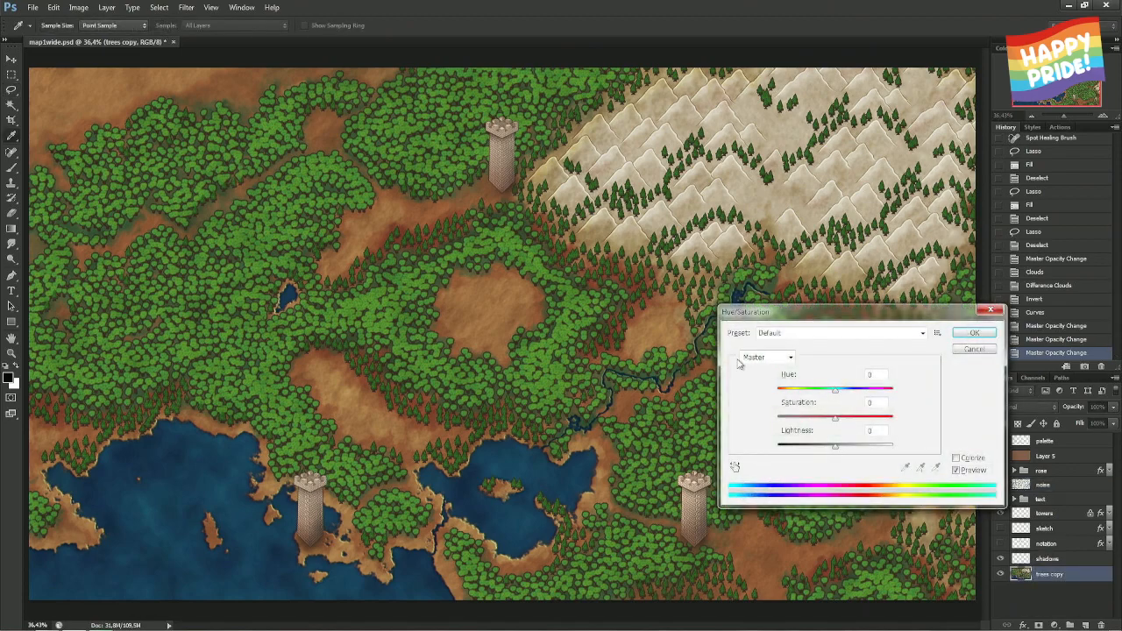
{"action": "left_click", "coordinate": [755, 359]}
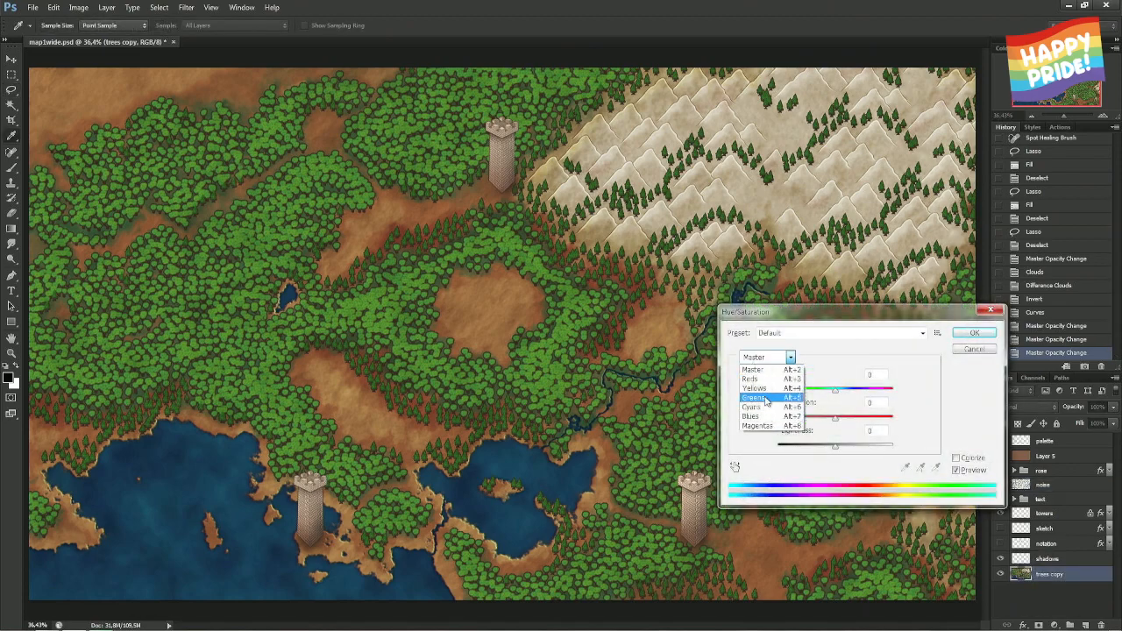
{"action": "left_click", "coordinate": [770, 387]}
{"action": "left_click_drag", "start_coordinate": [835, 418], "coordinate": [735, 419]}
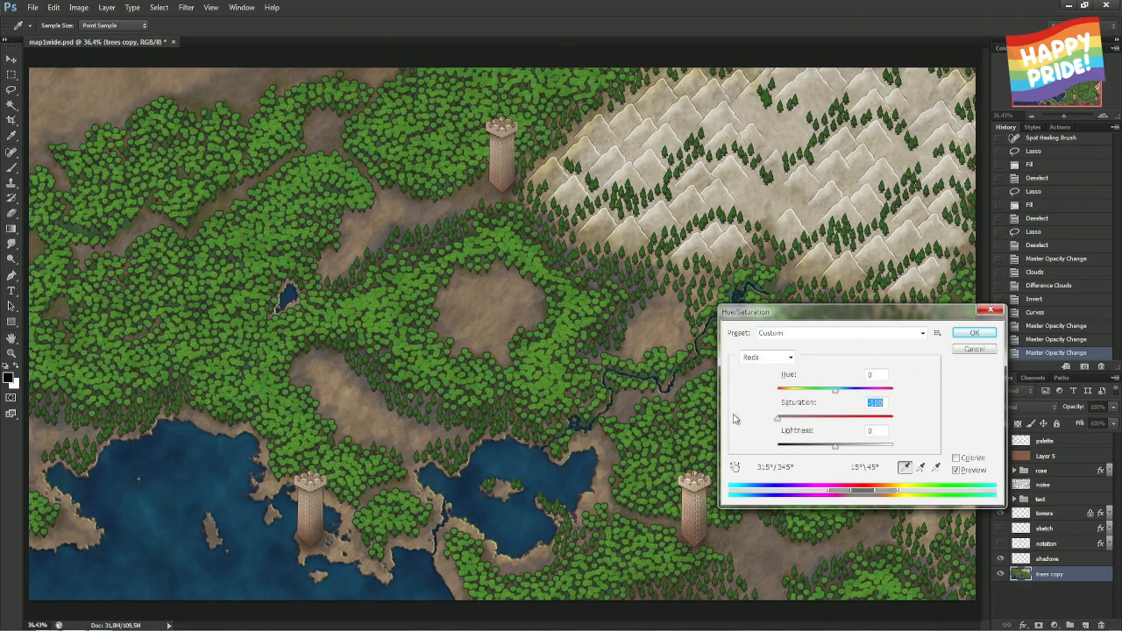
{"action": "left_click_drag", "start_coordinate": [734, 419], "coordinate": [820, 429]}
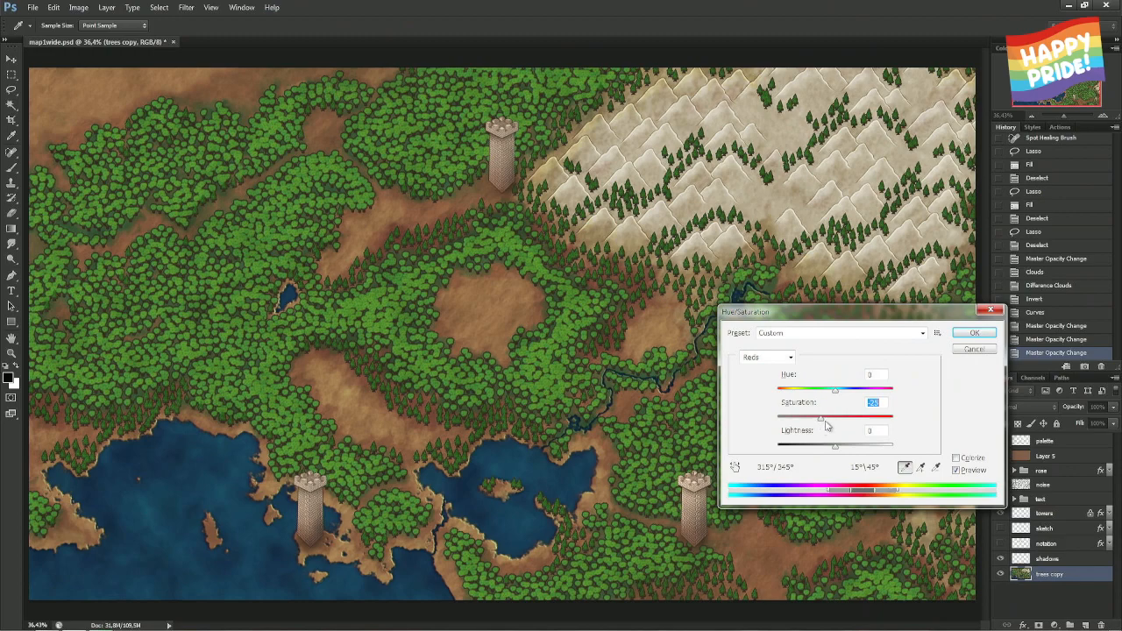
{"action": "left_click", "coordinate": [979, 333]}
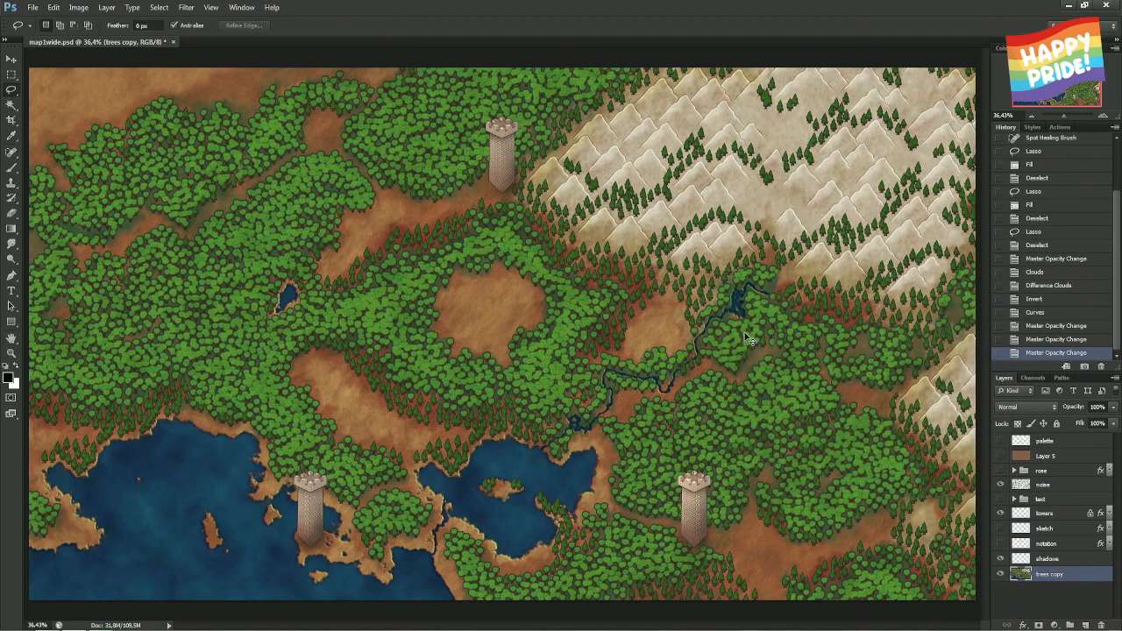
{"action": "key", "text": "ctrl+s"}
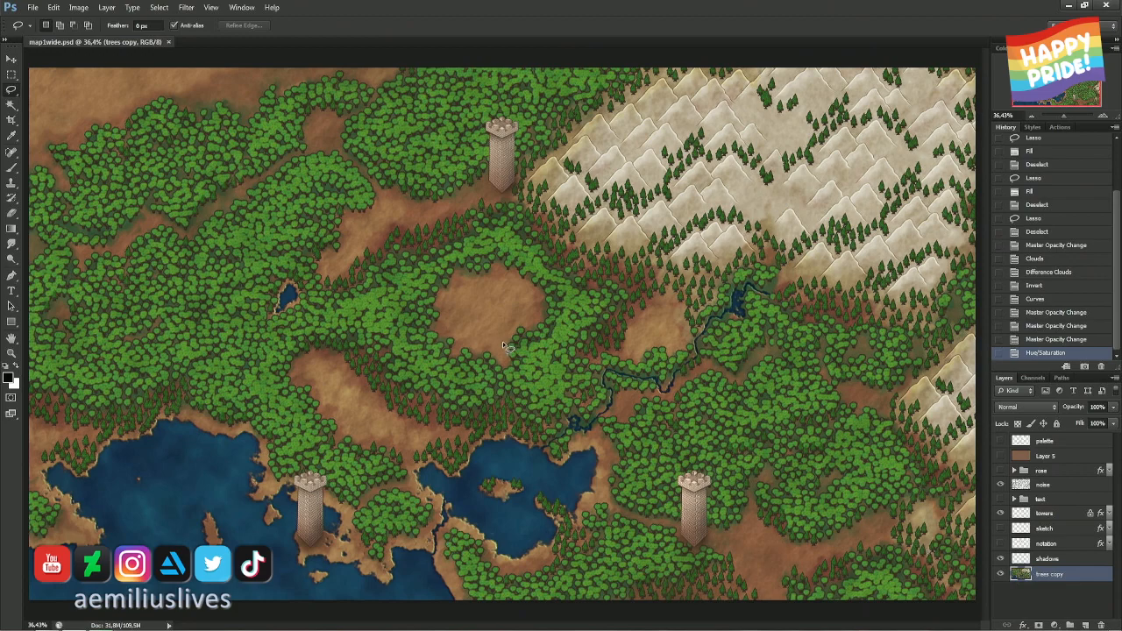
- Outline the large central clearing with the Lasso and drop the selection
{"action": "mouse_move", "coordinate": [520, 330]}
{"action": "left_mouse_down"}
{"action": "mouse_move", "coordinate": [491, 284]}
{"action": "mouse_move", "coordinate": [437, 334]}
{"action": "left_mouse_up"}
{"action": "left_click", "coordinate": [542, 362]}
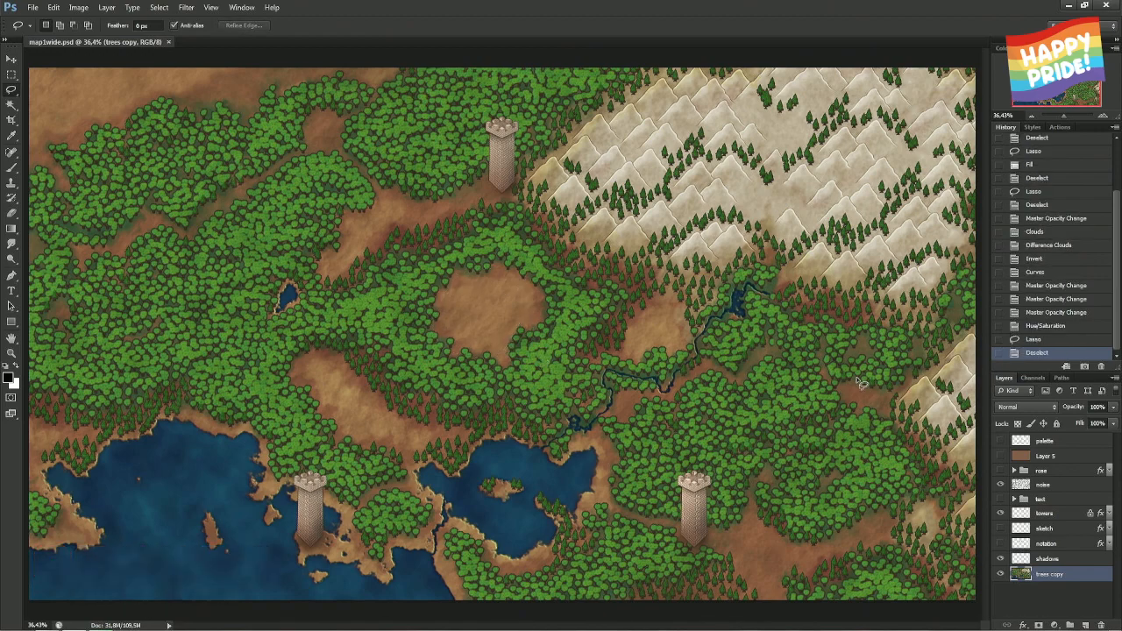
- Show the notation and sketch layers and make the sketch layer active
{"action": "left_click", "coordinate": [1000, 544]}
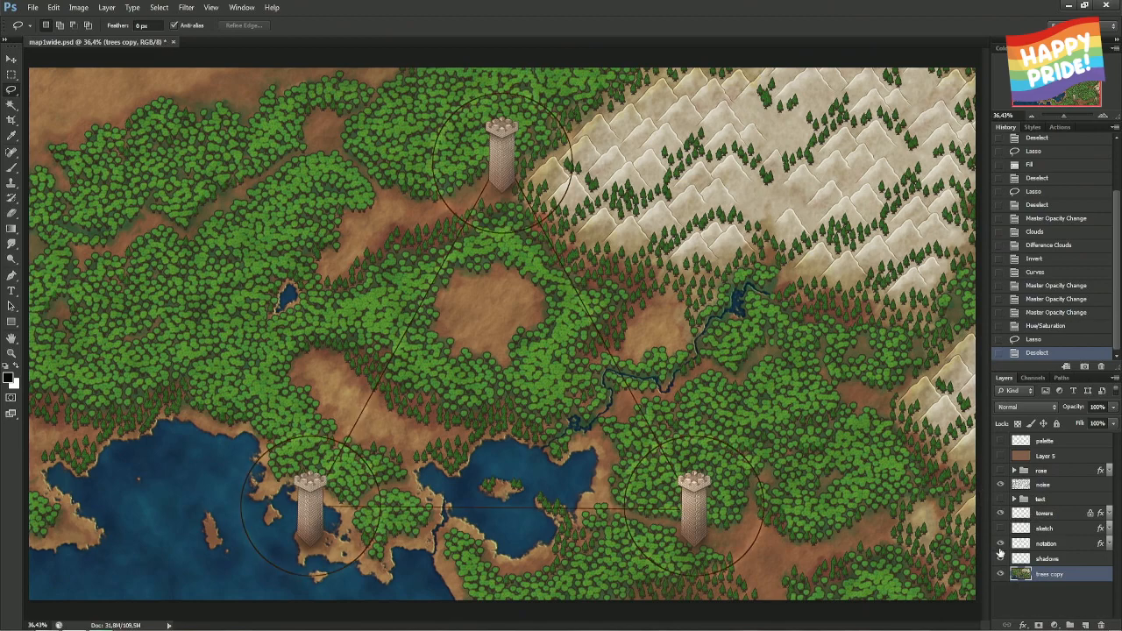
{"action": "left_click", "coordinate": [1010, 542]}
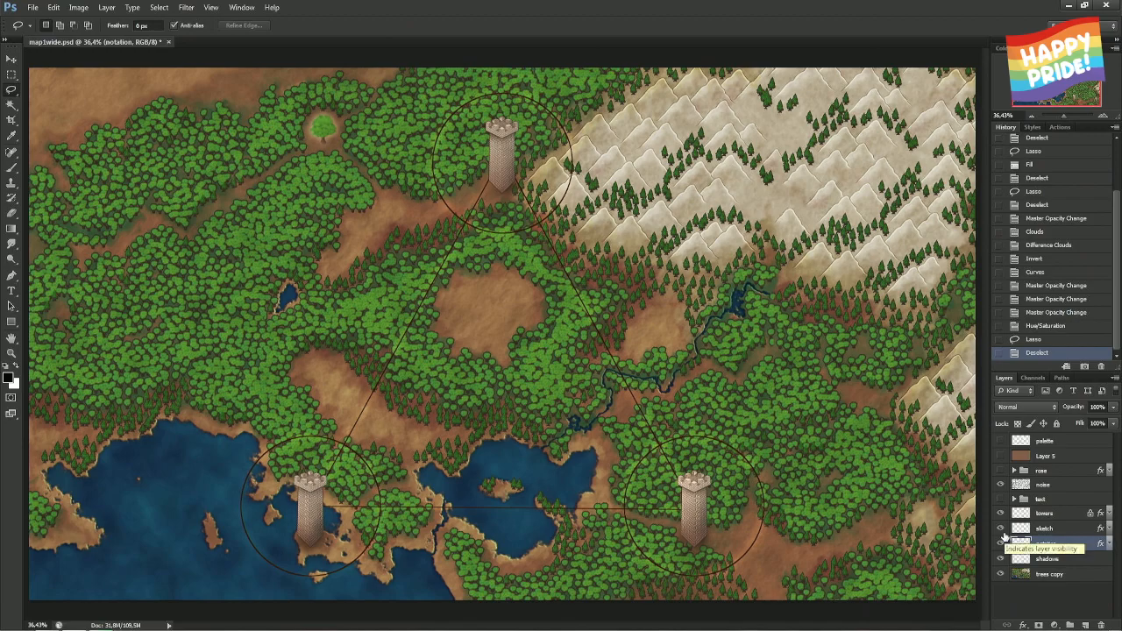
{"action": "left_click", "coordinate": [1021, 527]}
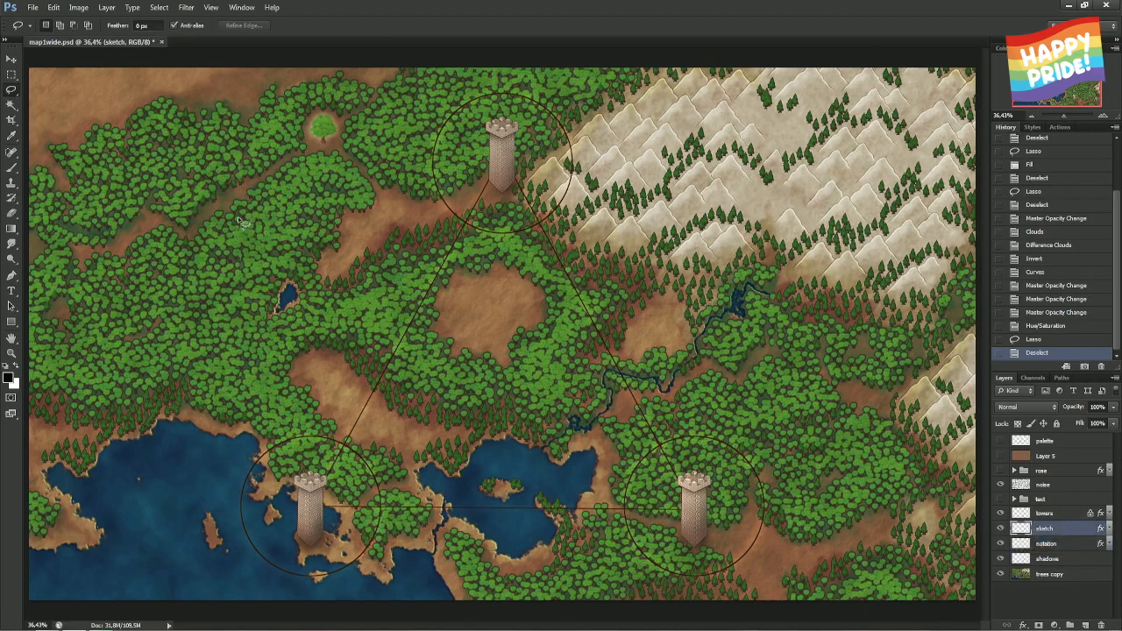
- Add a Smooth Inner Bevel to the sketch layer with Global Light off, lighting it from the upper left at 42° altitude
{"action": "key", "text": "ctrl+plus"}
{"action": "key", "text": "ctrl+plus"}
{"action": "key", "text": "ctrl+plus"}
{"action": "key", "text": "ctrl+plus"}
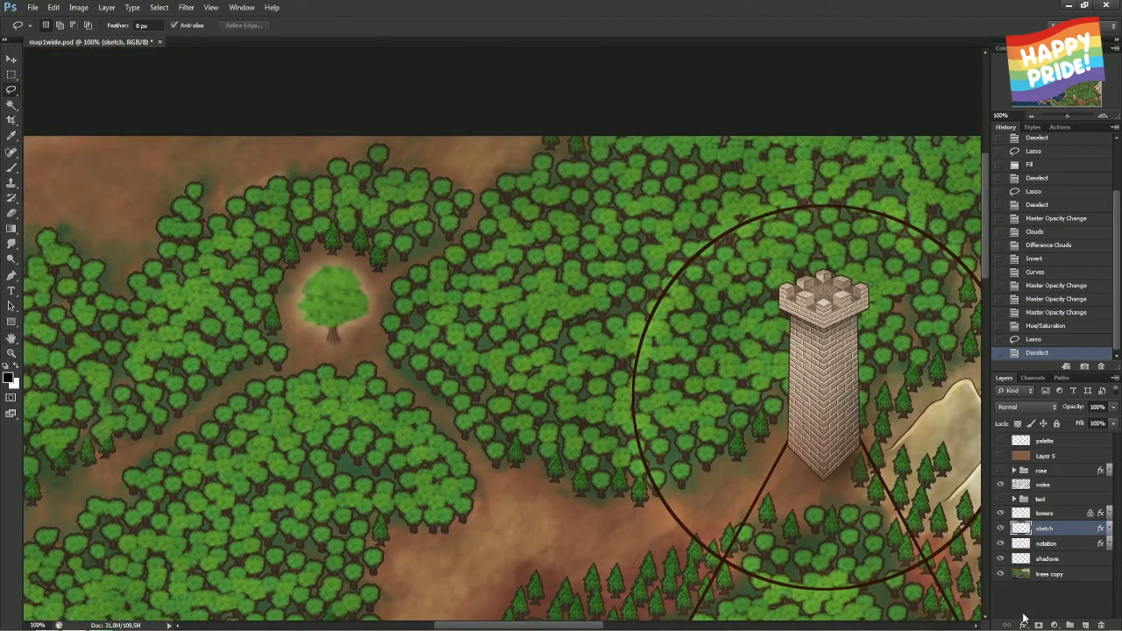
{"action": "left_click", "coordinate": [1021, 624]}
{"action": "left_click", "coordinate": [1052, 496]}
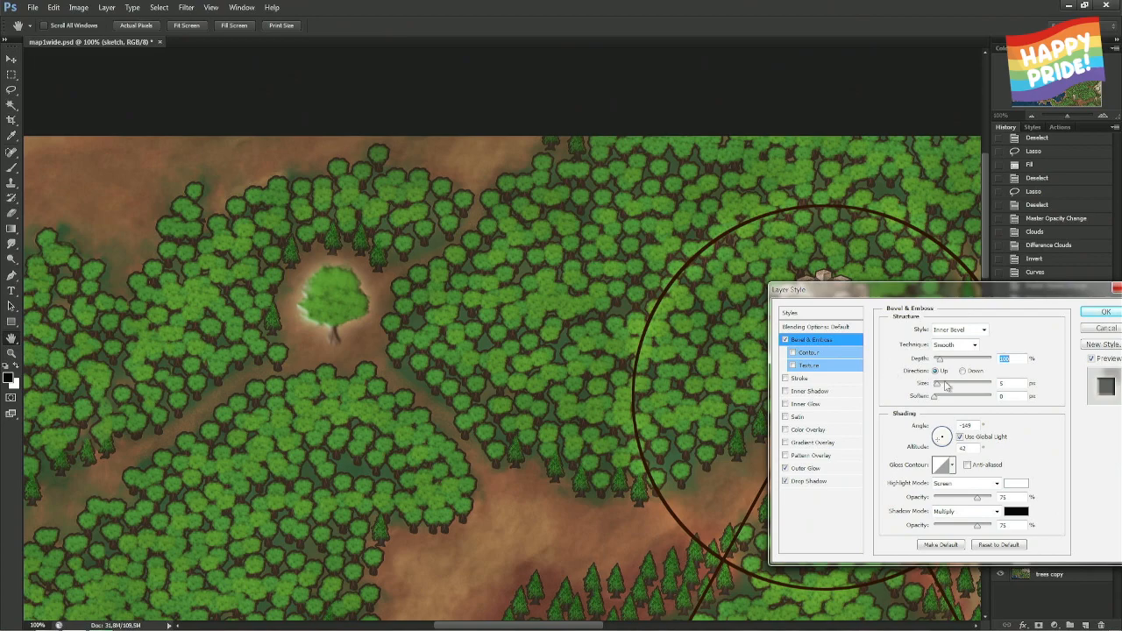
{"action": "left_click", "coordinate": [959, 437]}
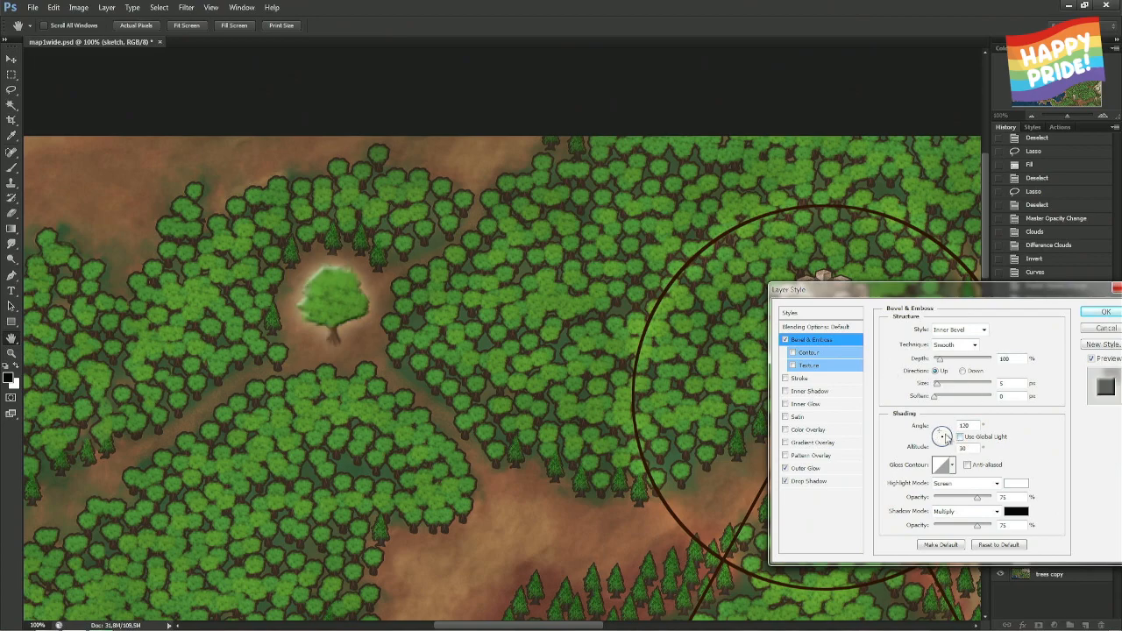
{"action": "left_click", "coordinate": [944, 436]}
{"action": "left_click_drag", "start_coordinate": [943, 436], "coordinate": [939, 437]}
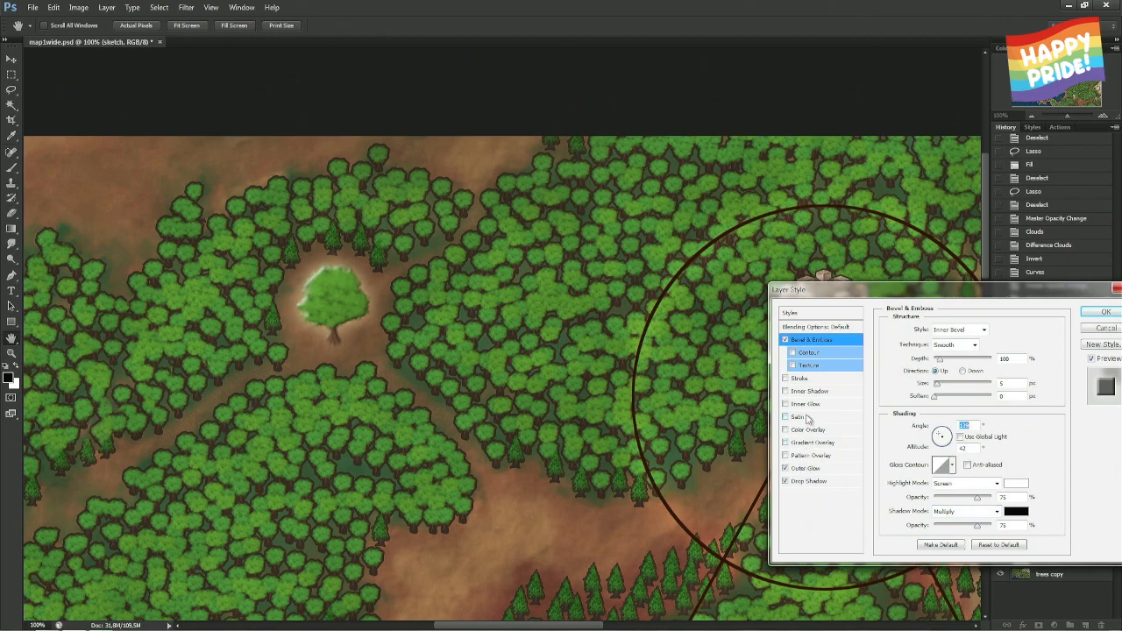
- Try a thin black stroke on the sketch layer with Inside and Center positions, and switch the stroke off again
{"action": "left_click", "coordinate": [799, 377]}
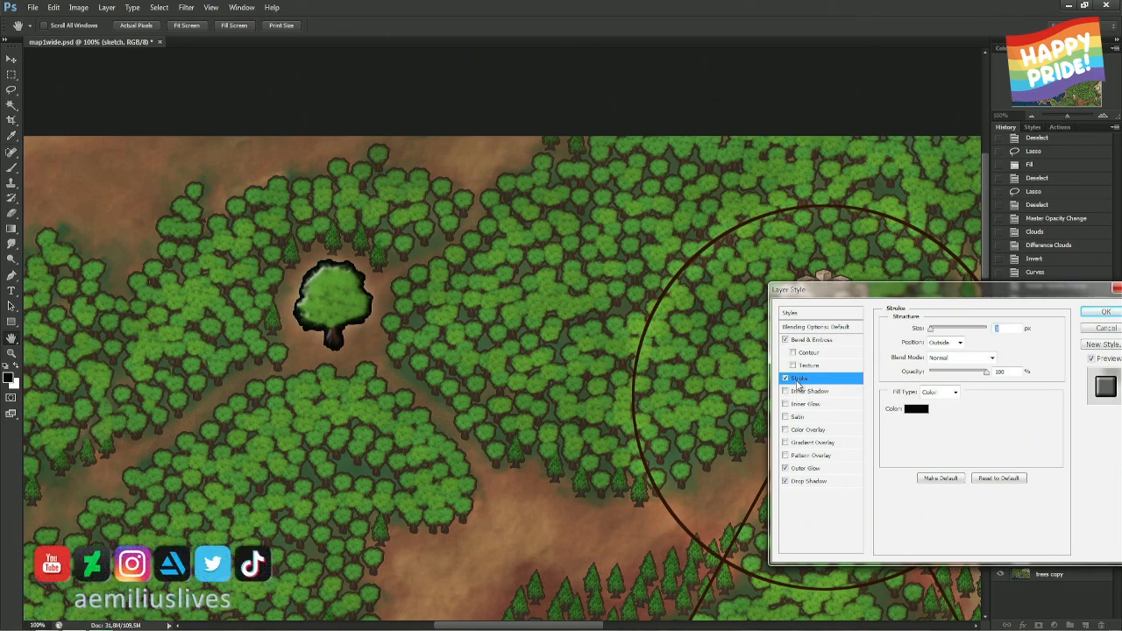
{"action": "left_click", "coordinate": [945, 342]}
{"action": "left_click", "coordinate": [956, 365]}
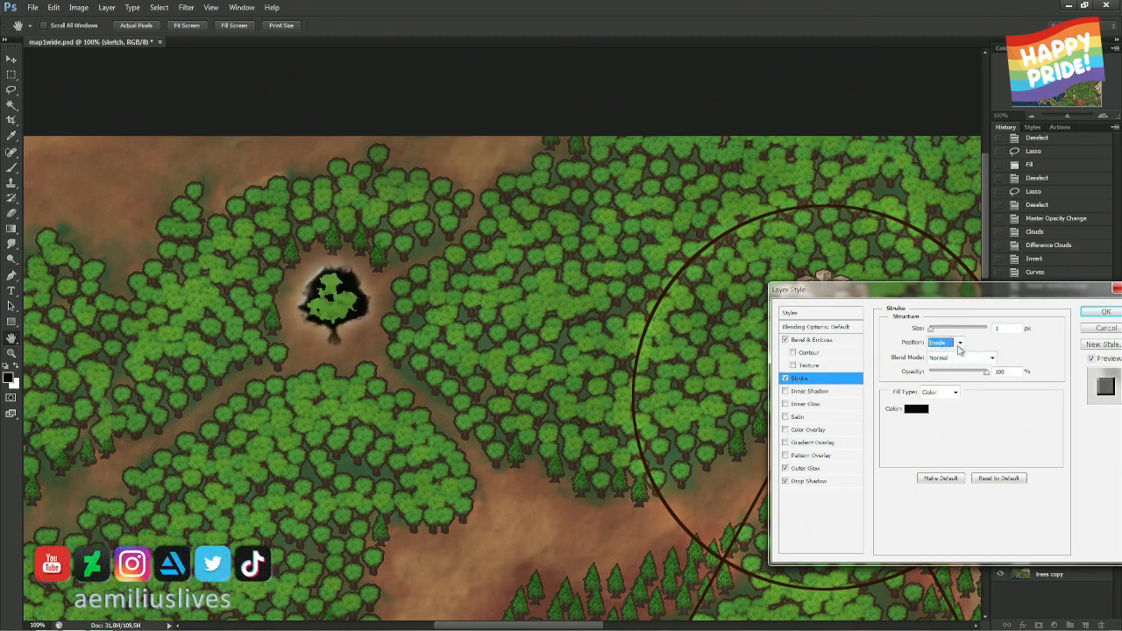
{"action": "left_click", "coordinate": [958, 346]}
{"action": "left_click", "coordinate": [955, 373]}
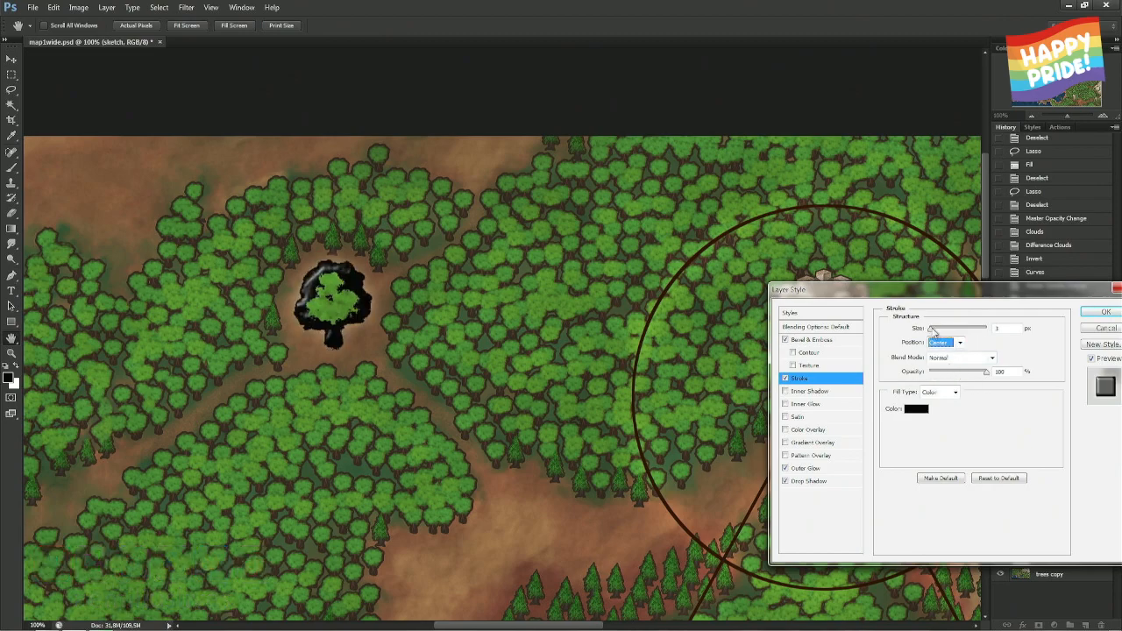
{"action": "left_click_drag", "start_coordinate": [932, 329], "coordinate": [916, 334]}
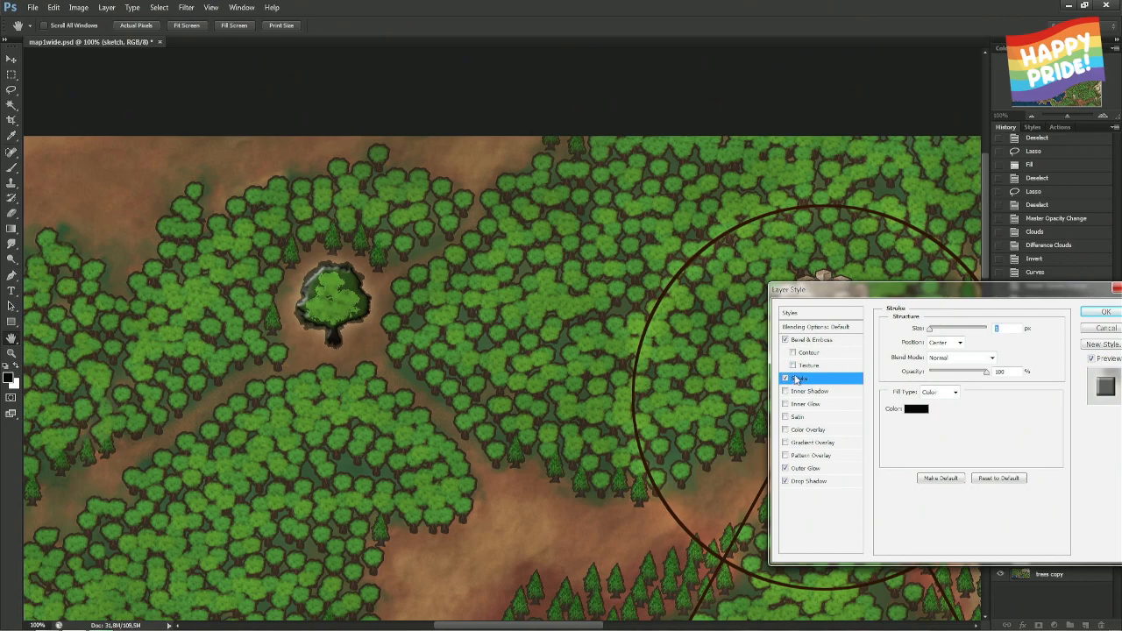
{"action": "left_click", "coordinate": [786, 378]}
- Apply the sketch layer's style, then save and close map1wide.psd
{"action": "left_click", "coordinate": [1113, 310]}
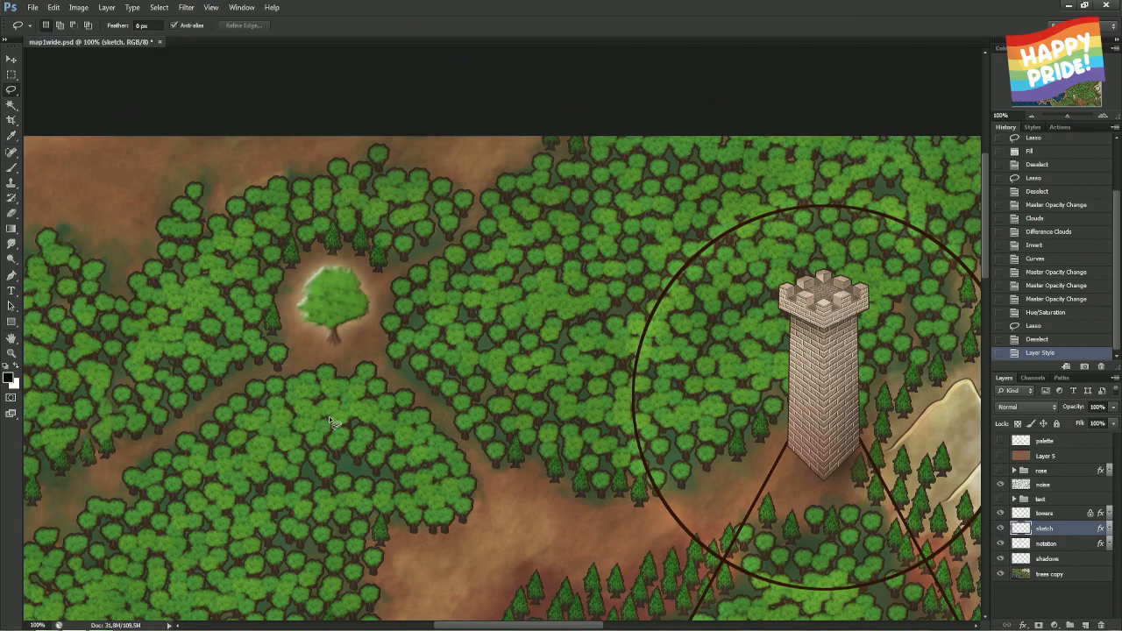
{"action": "key", "text": "ctrl+0"}
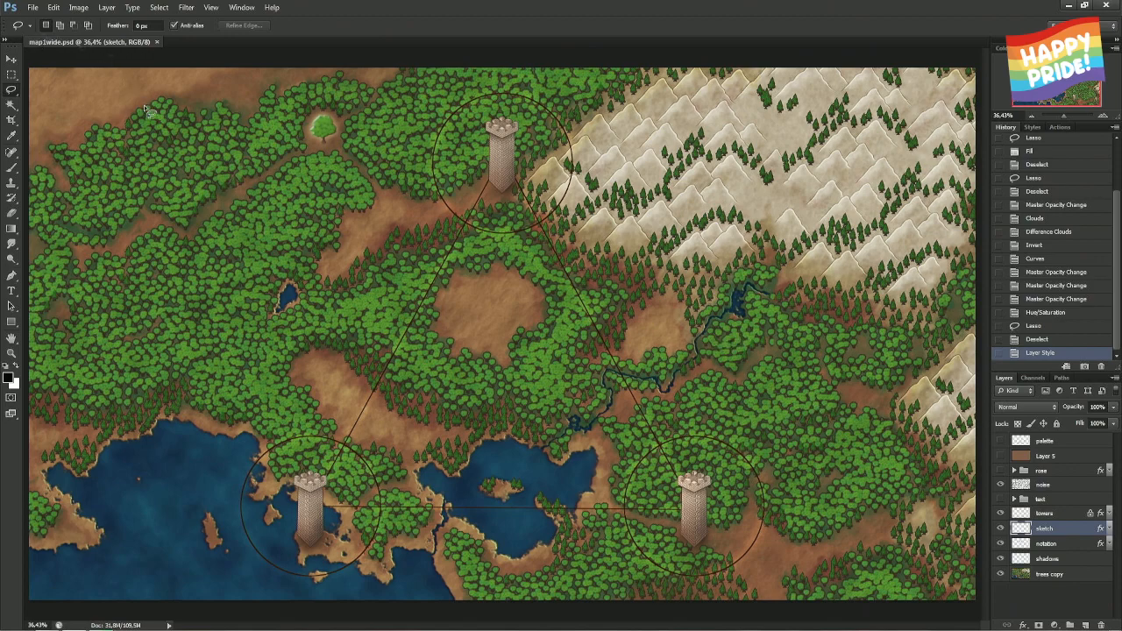
{"action": "key", "text": "ctrl+w"}
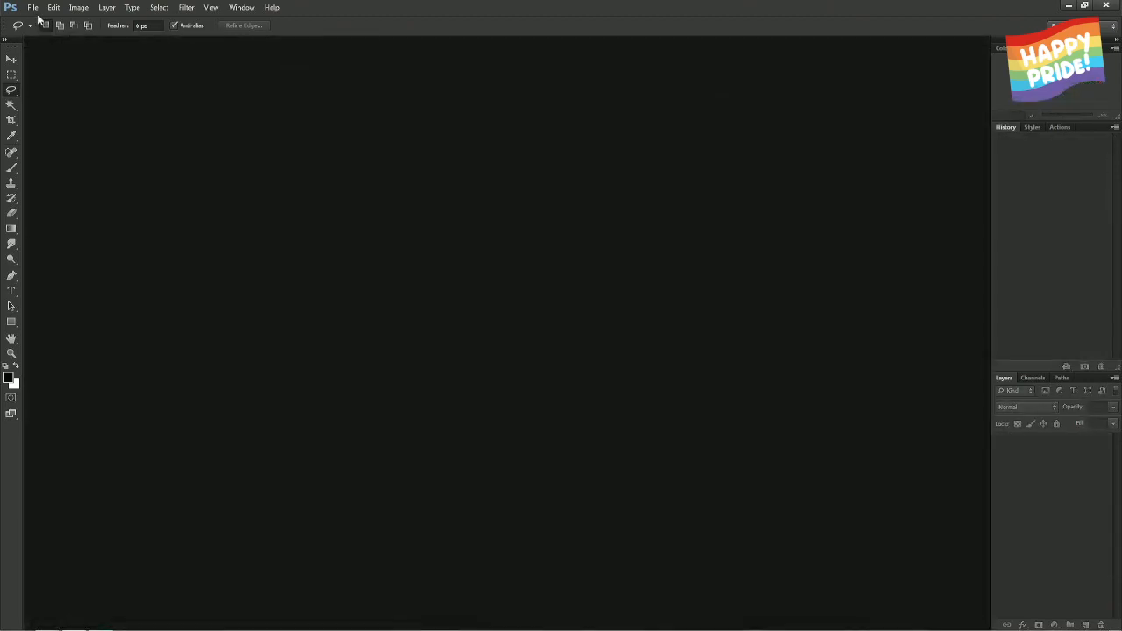
- Open the recently used map1.psd to access the original square map's layers
{"action": "left_click", "coordinate": [33, 7]}
{"action": "mouse_move", "coordinate": [59, 89]}
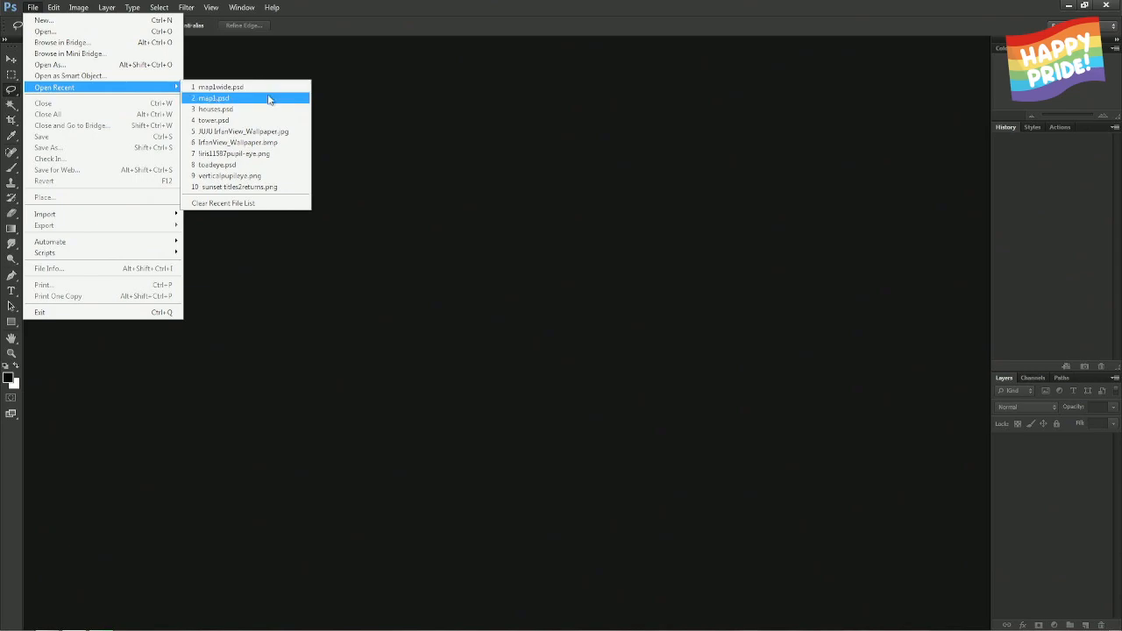
{"action": "left_click", "coordinate": [269, 100]}
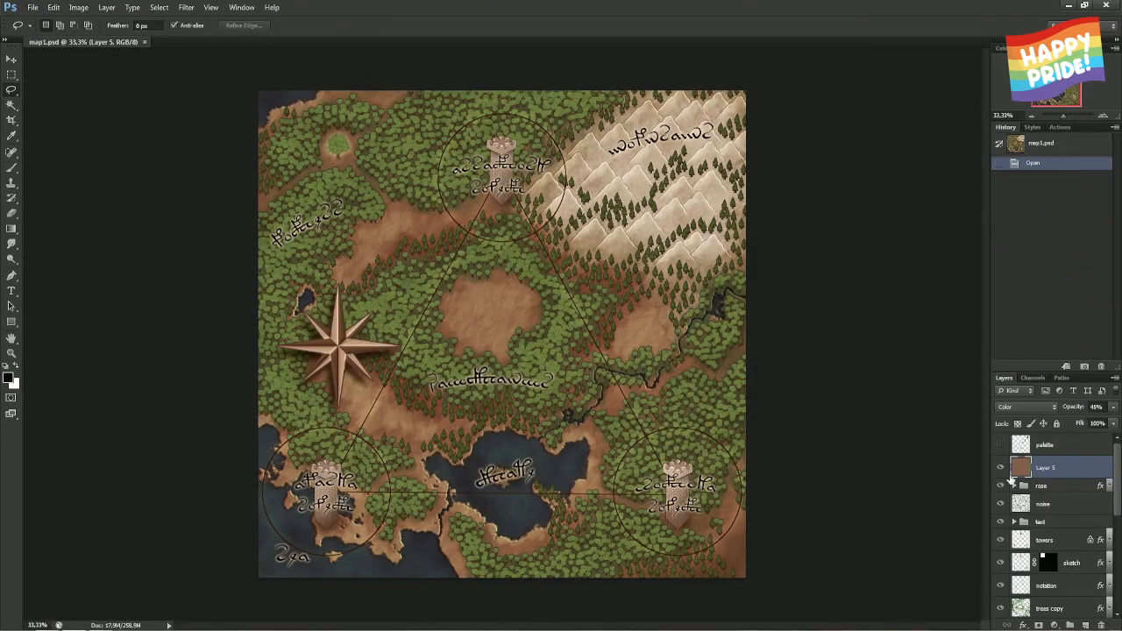
{"action": "scroll", "coordinate": [1037, 557], "scroll_direction": "down", "scroll_amount": 5}
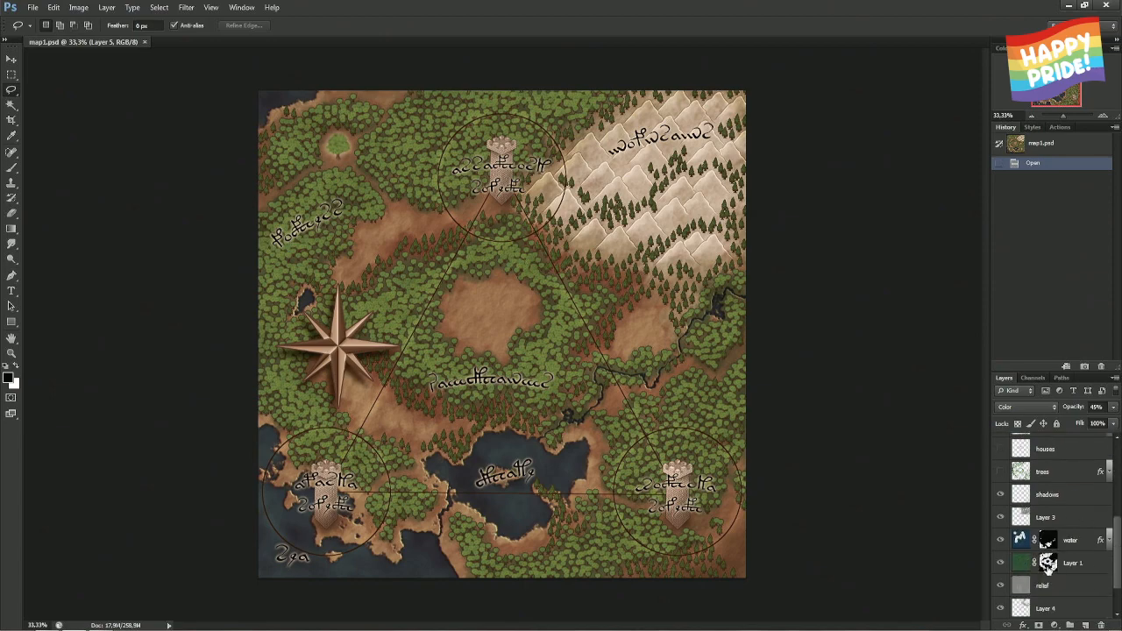
- Isolate the water layer, marquee the long river stretch northeast of the central lake, and stamp the visible water onto a new layer
{"action": "left_click", "coordinate": [1001, 541], "text": "alt"}
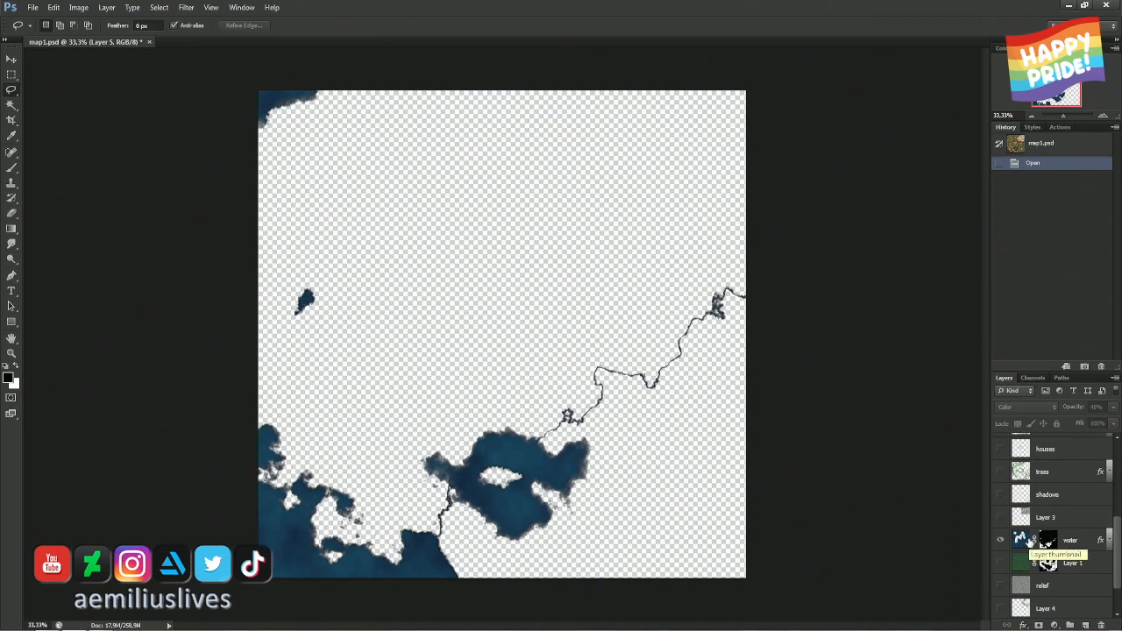
{"action": "left_click", "coordinate": [1031, 541]}
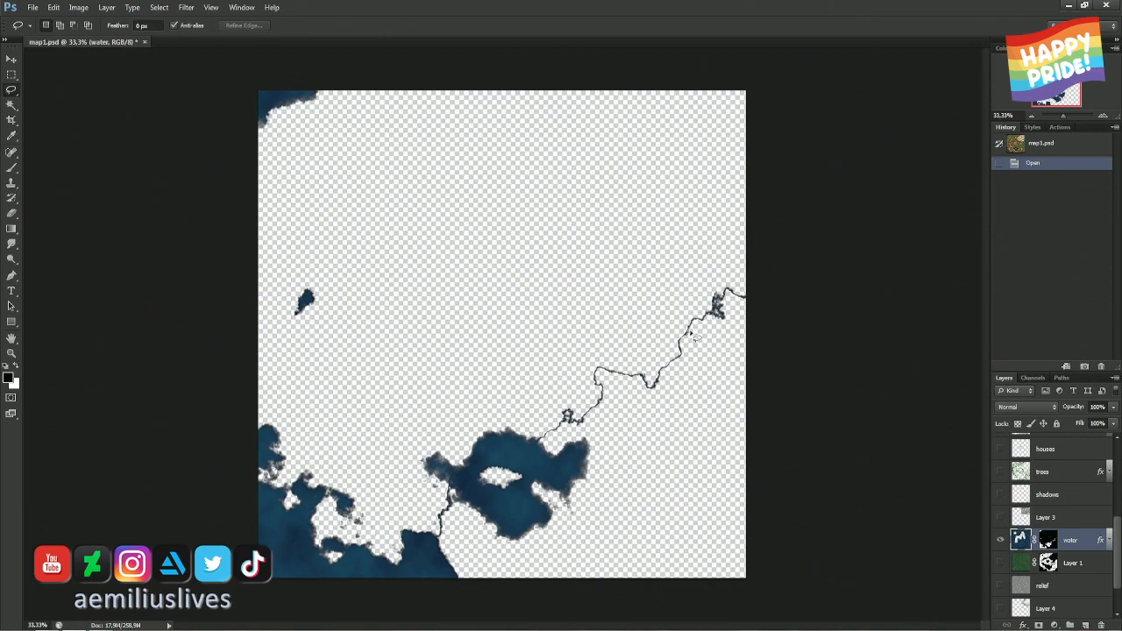
{"action": "key", "text": "m"}
{"action": "left_click_drag", "start_coordinate": [692, 320], "coordinate": [564, 427]}
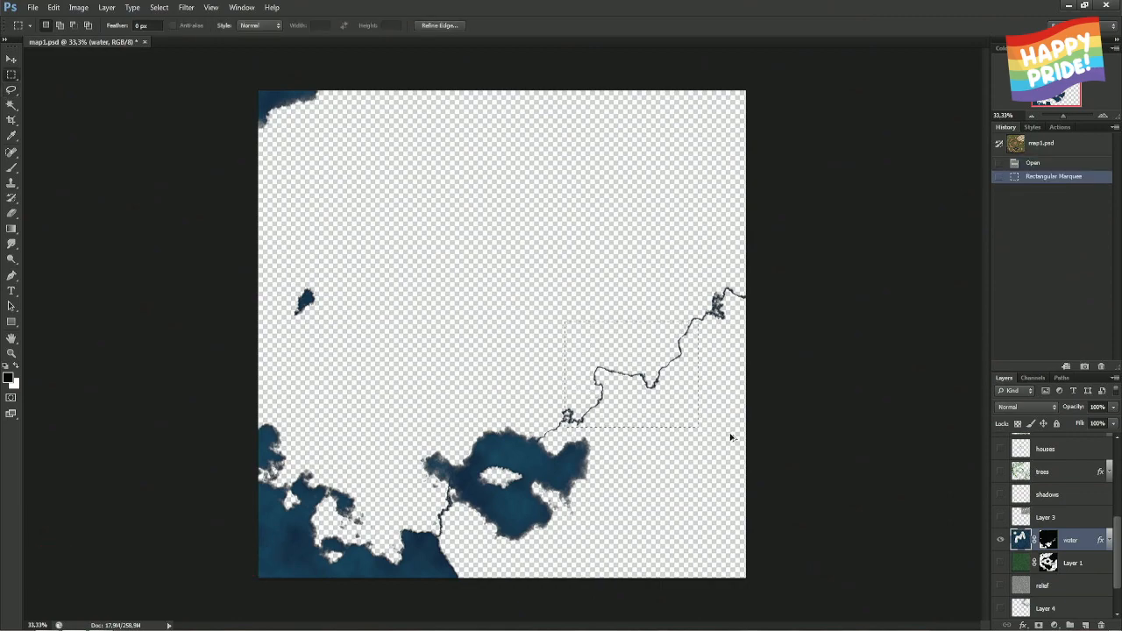
{"action": "key", "text": "ctrl+shift+alt+e"}
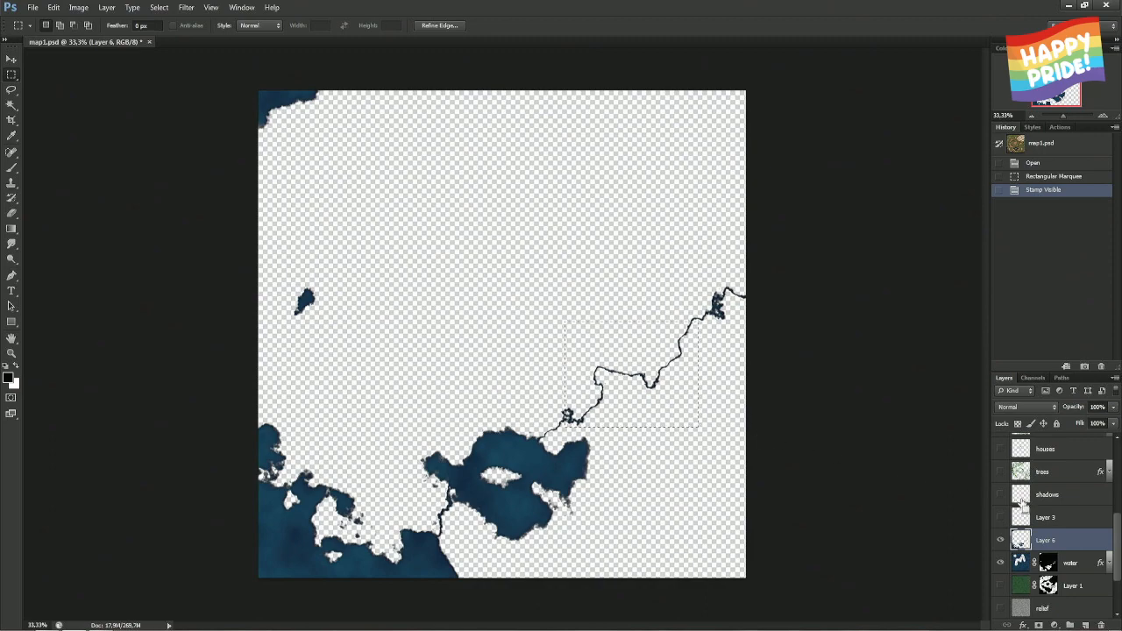
- Move the selected river stretch up and to the left, clear of the original river, and deselect it
{"action": "left_click_drag", "start_coordinate": [688, 408], "coordinate": [638, 335]}
{"action": "key", "text": "ctrl+d"}
{"action": "key", "text": "ctrl+1"}
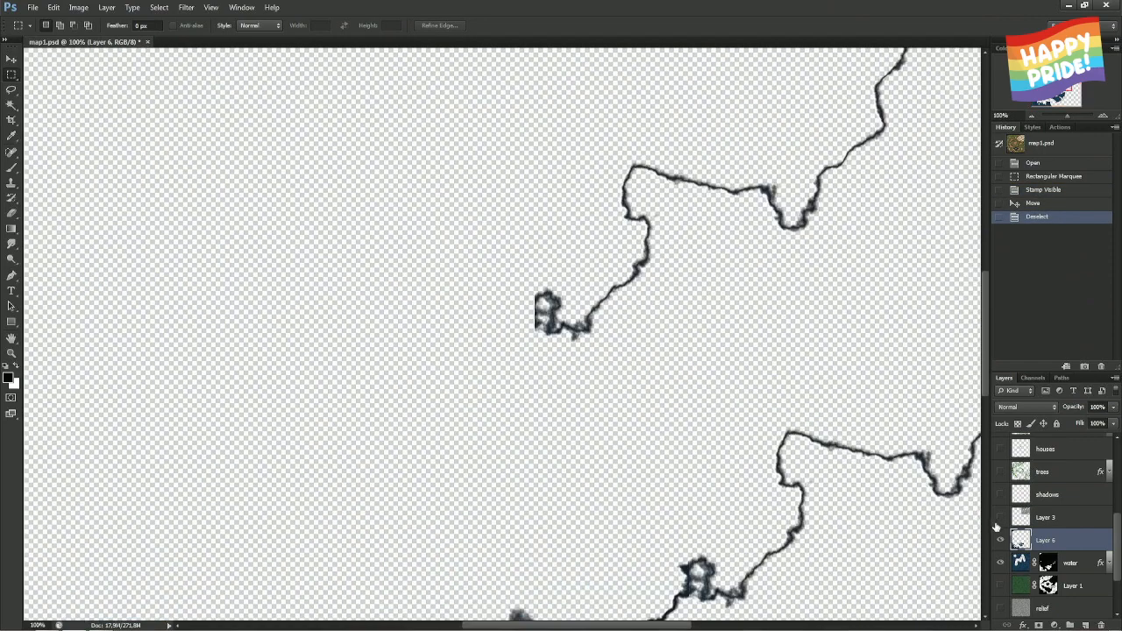
- Turn on the terrain layers beneath the copied river so the water sits over the painted ground
{"action": "left_click", "coordinate": [1001, 541]}
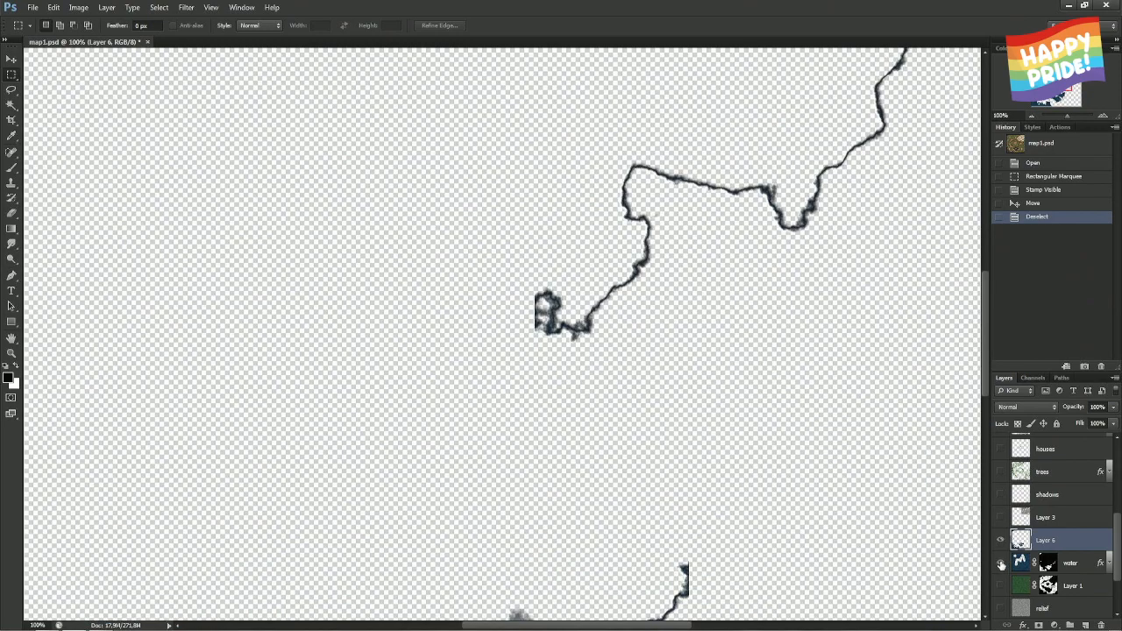
{"action": "left_click_drag", "start_coordinate": [1001, 565], "coordinate": [1001, 626]}
{"action": "left_click", "coordinate": [1000, 470]}
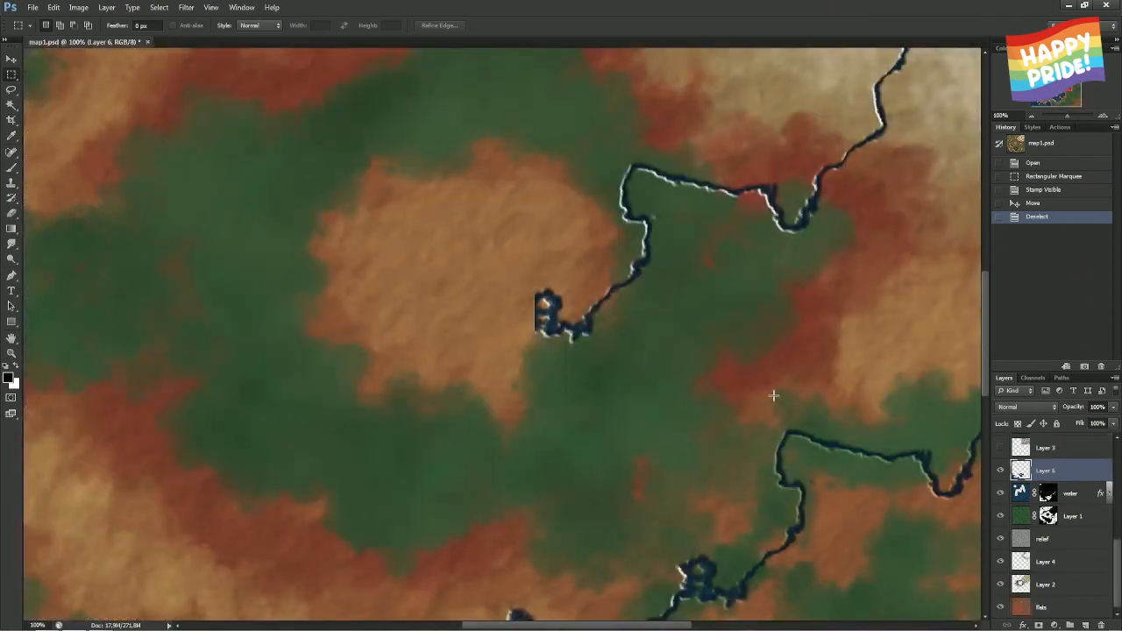
- Move the river copy over the central clearing and clear the leftover river fragments to its right
{"action": "left_click_drag", "start_coordinate": [734, 244], "coordinate": [406, 358]}
{"action": "left_click_drag", "start_coordinate": [953, 273], "coordinate": [683, 458]}
{"action": "key", "text": "Delete"}
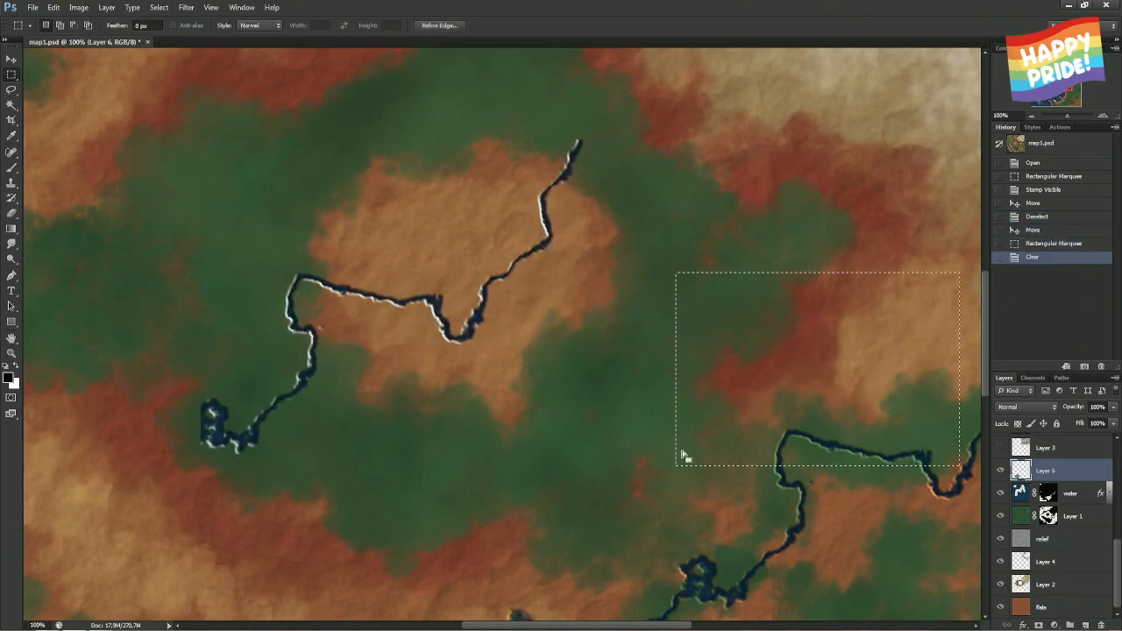
- Cut the entire contents of the river copy layer to the clipboard and close map1.psd
{"action": "key", "text": "ctrl+d"}
{"action": "key", "text": "ctrl+a"}
{"action": "key", "text": "ctrl+x"}
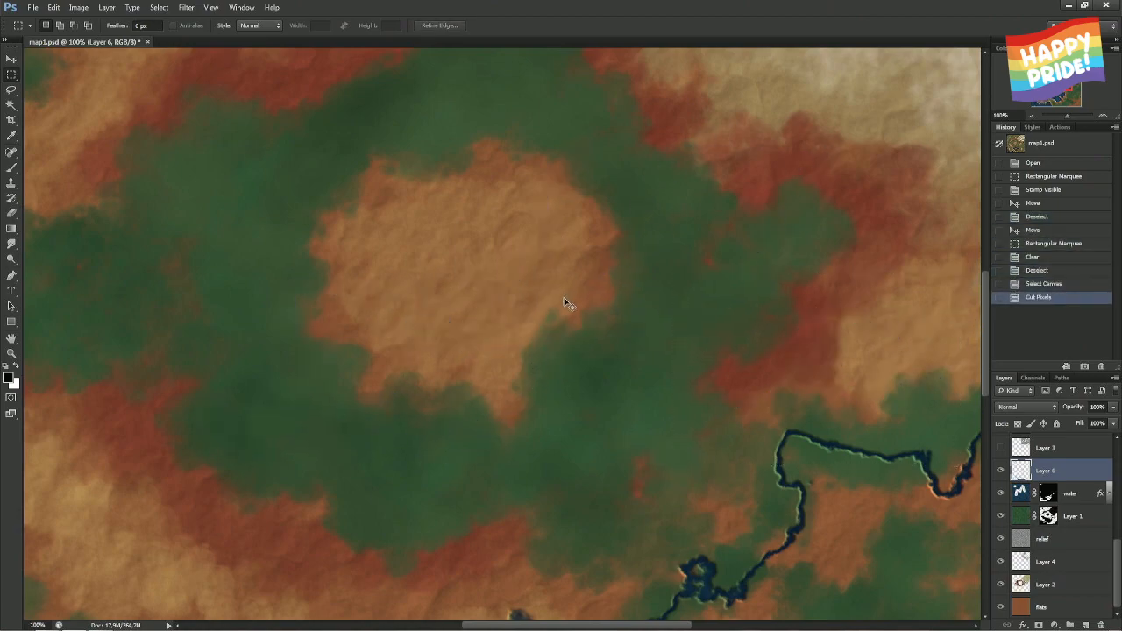
{"action": "key", "text": "ctrl+w"}
{"action": "left_click", "coordinate": [574, 244]}
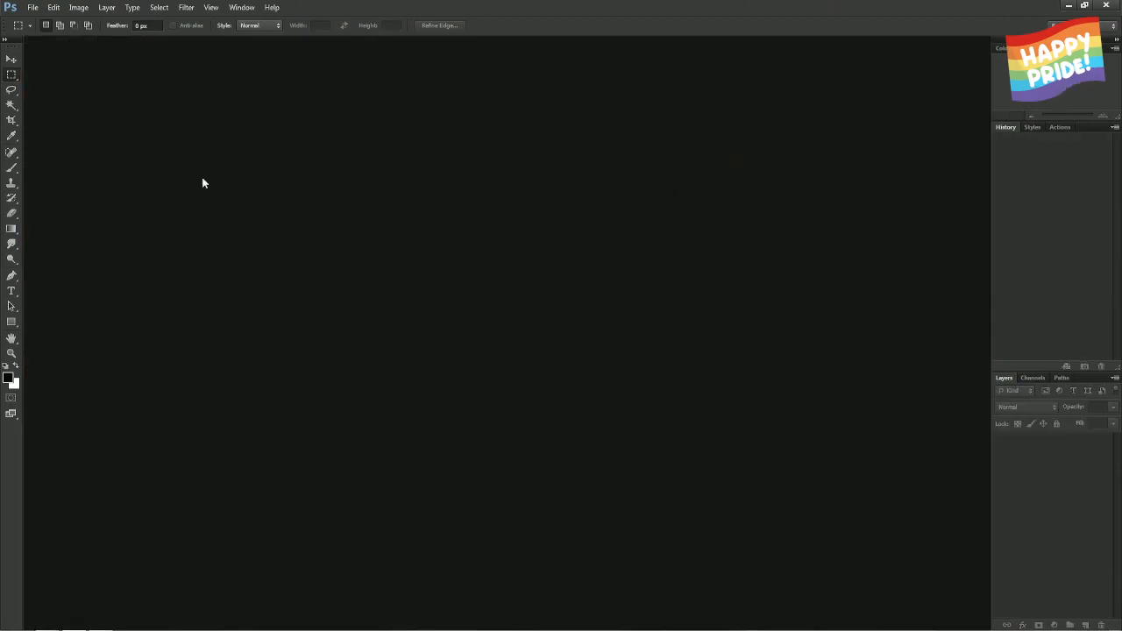
- Open the recent file map1wide.psd and hide its notation layer
{"action": "left_click", "coordinate": [31, 7]}
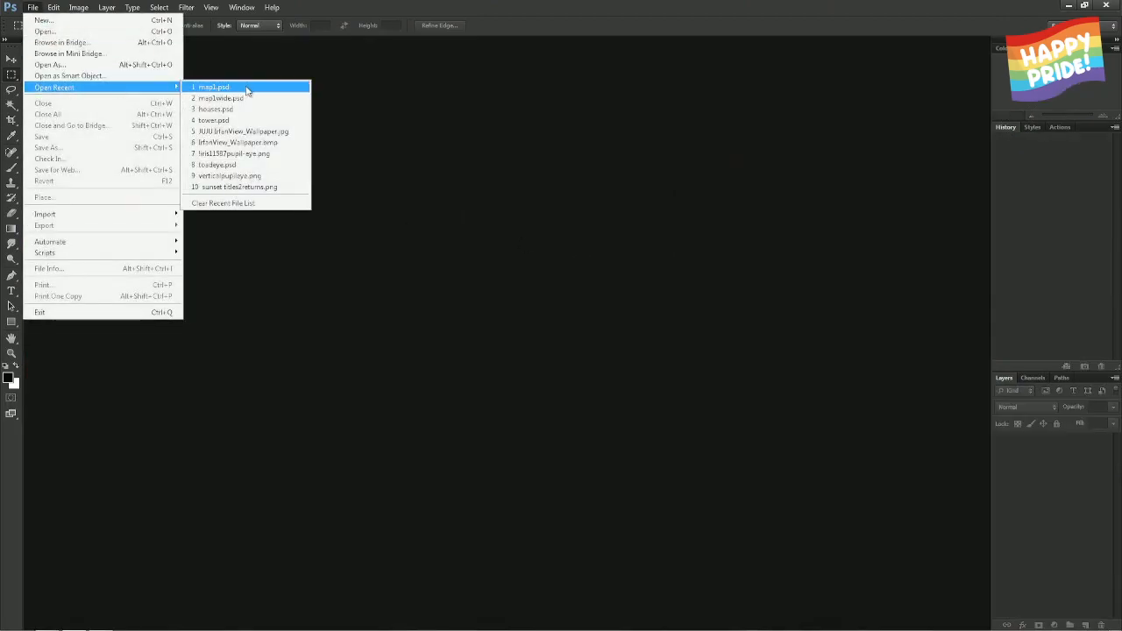
{"action": "left_click", "coordinate": [238, 98]}
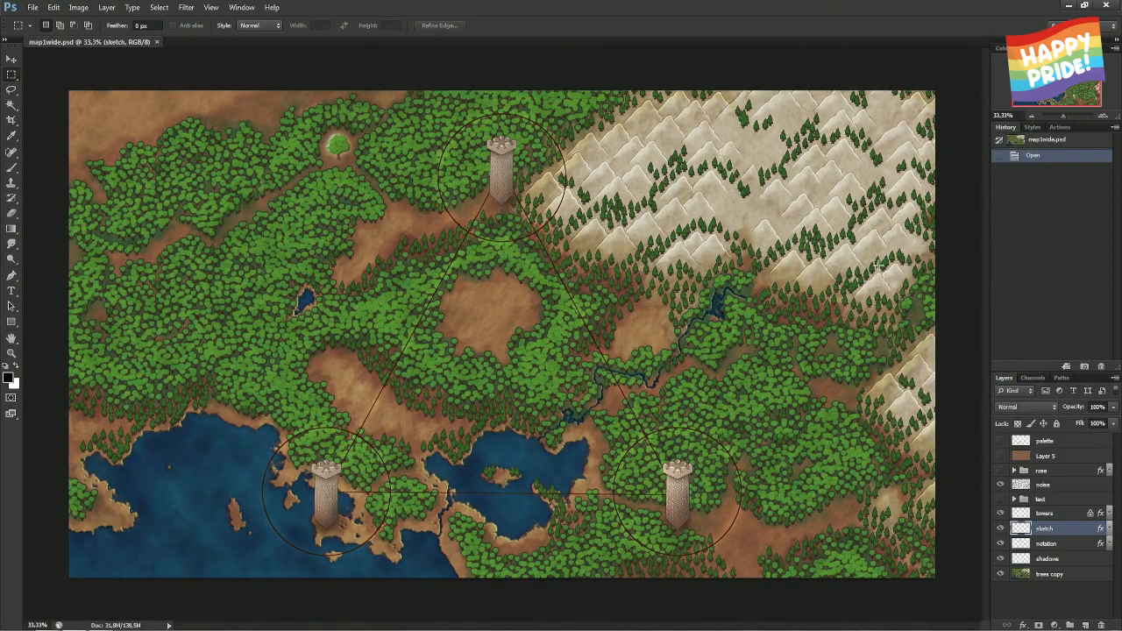
{"action": "left_click", "coordinate": [1001, 543]}
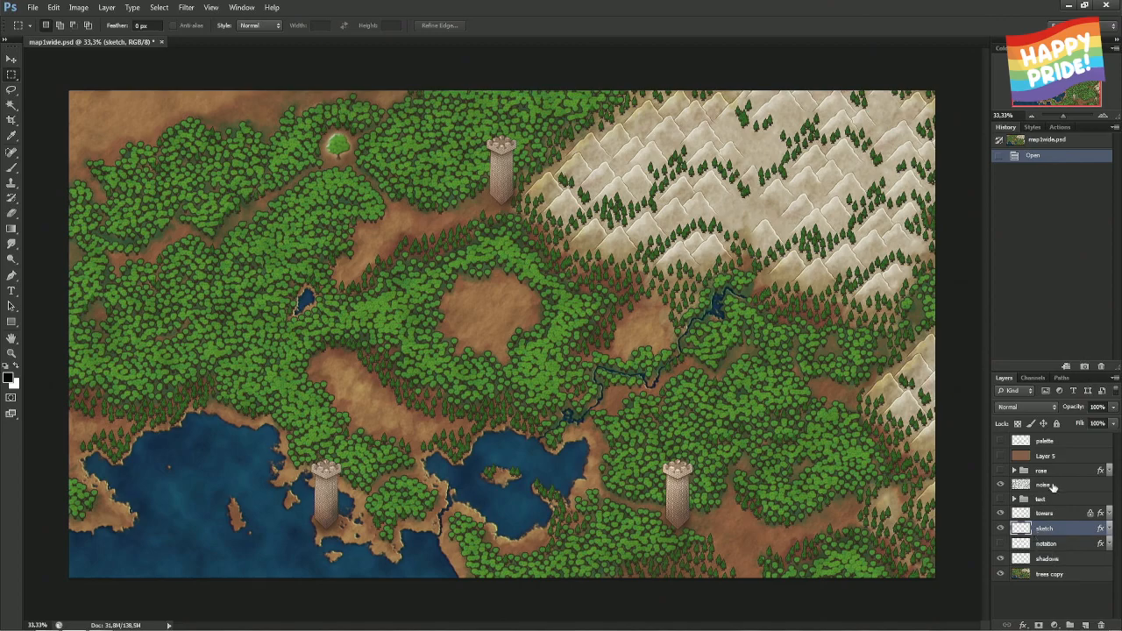
- Paste the cut river as a new layer and move it down to meet the small lake below the mountains
{"action": "key", "text": "ctrl+1"}
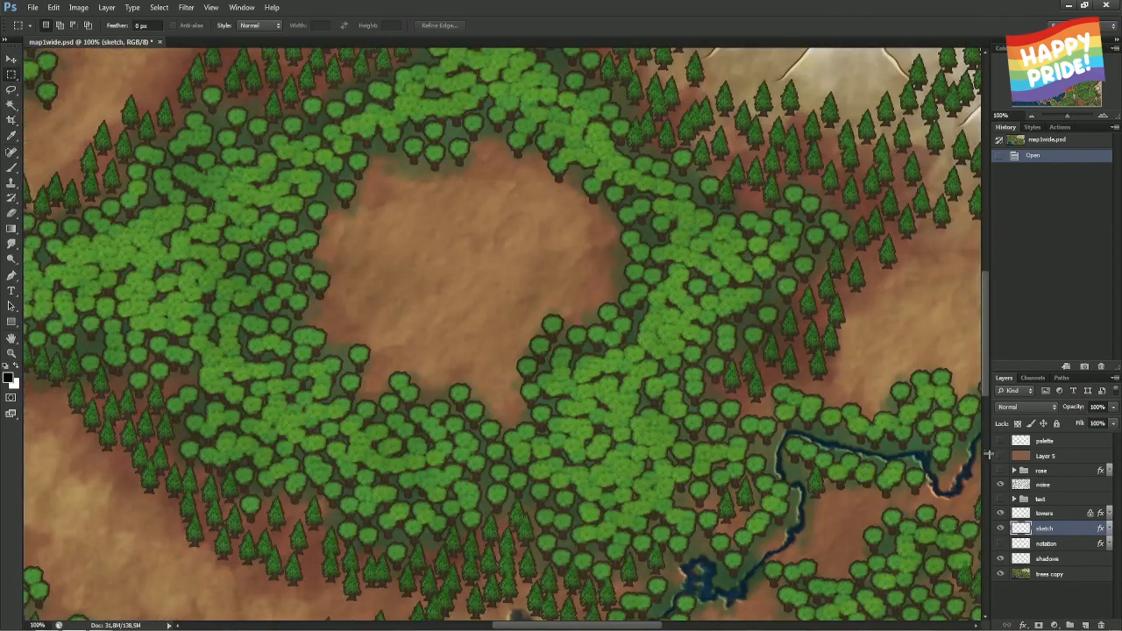
{"action": "left_click_drag", "start_coordinate": [854, 321], "coordinate": [177, 400]}
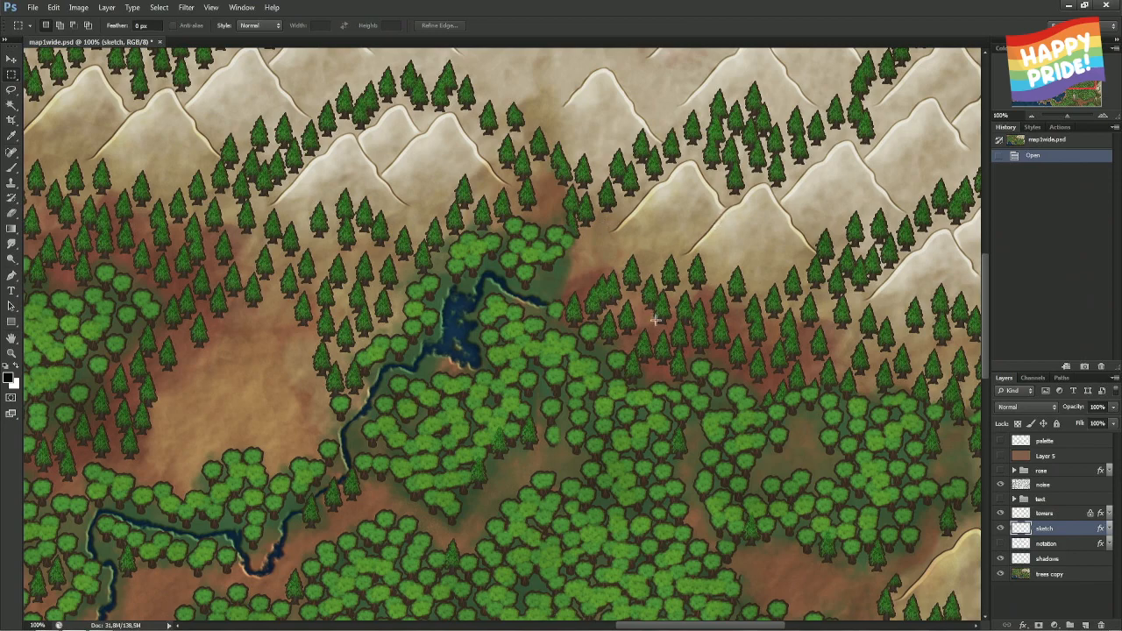
{"action": "key", "text": "ctrl+v"}
{"action": "left_click_drag", "start_coordinate": [630, 130], "coordinate": [631, 203]}
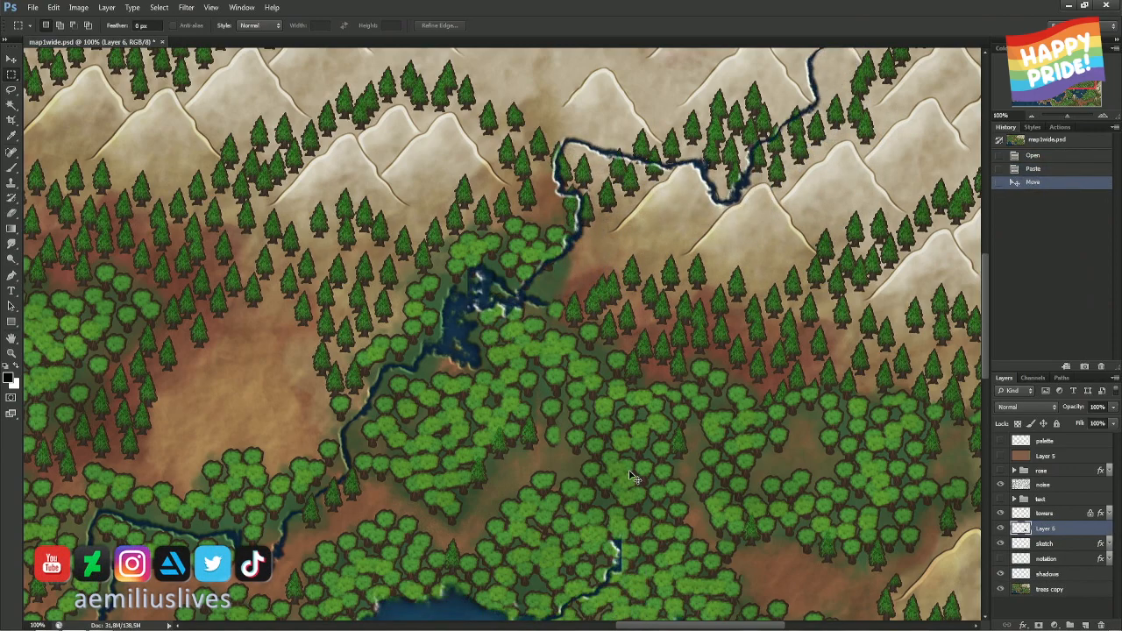
- Move the pasted river down and left, clear the leftover lake pieces below it, and deselect
{"action": "key", "text": "ctrl+minus"}
{"action": "key", "text": "ctrl+minus"}
{"action": "key", "text": "ctrl+minus"}
{"action": "left_click_drag", "start_coordinate": [671, 332], "coordinate": [570, 405]}
{"action": "left_click_drag", "start_coordinate": [629, 344], "coordinate": [226, 533]}
{"action": "key", "text": "Delete"}
{"action": "key", "text": "ctrl+d"}
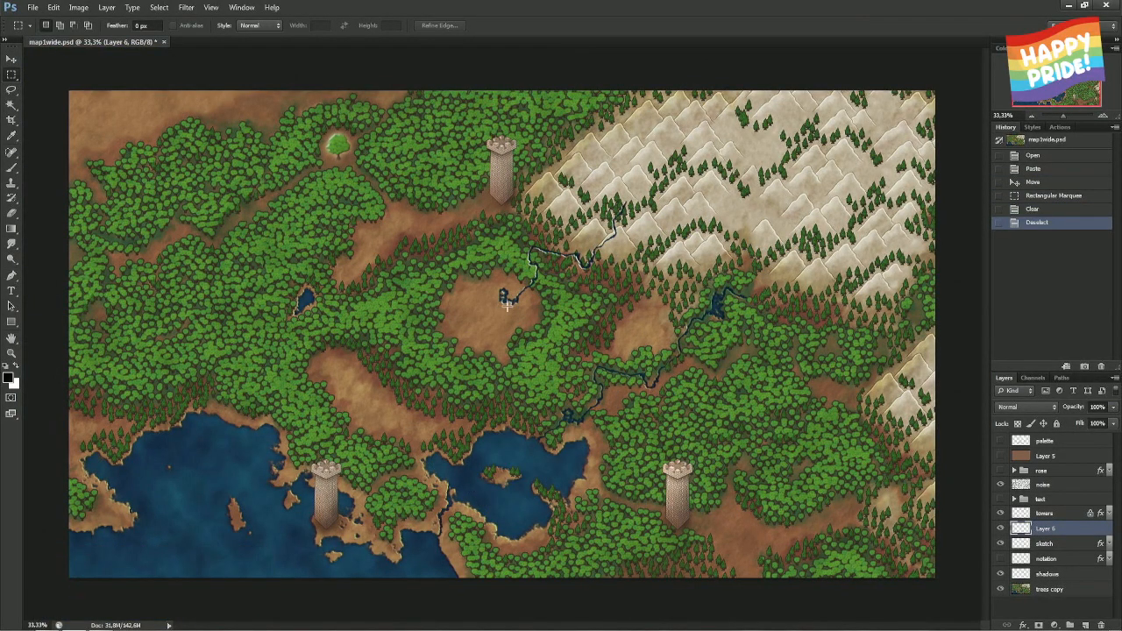
- Clear the tangled knot at the lower end of the pasted river and deselect
{"action": "left_click_drag", "start_coordinate": [489, 320], "coordinate": [519, 277]}
{"action": "key", "text": "Delete"}
{"action": "key", "text": "ctrl+d"}
- Move the pasted river east over the small lake so it runs from the existing river into the mountains
{"action": "left_click_drag", "start_coordinate": [630, 223], "coordinate": [837, 316]}
{"action": "scroll", "coordinate": [837, 316], "scroll_direction": "up", "scroll_amount": 2}
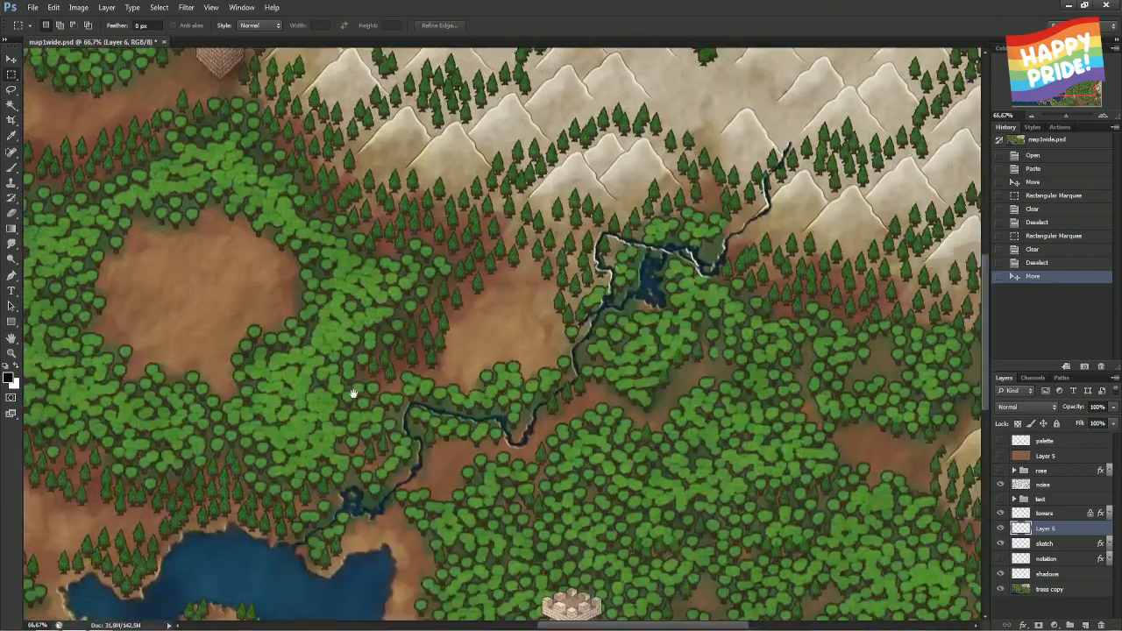
{"action": "left_click_drag", "start_coordinate": [353, 394], "coordinate": [310, 420]}
{"action": "scroll", "coordinate": [313, 424], "scroll_direction": "down", "scroll_amount": 1}
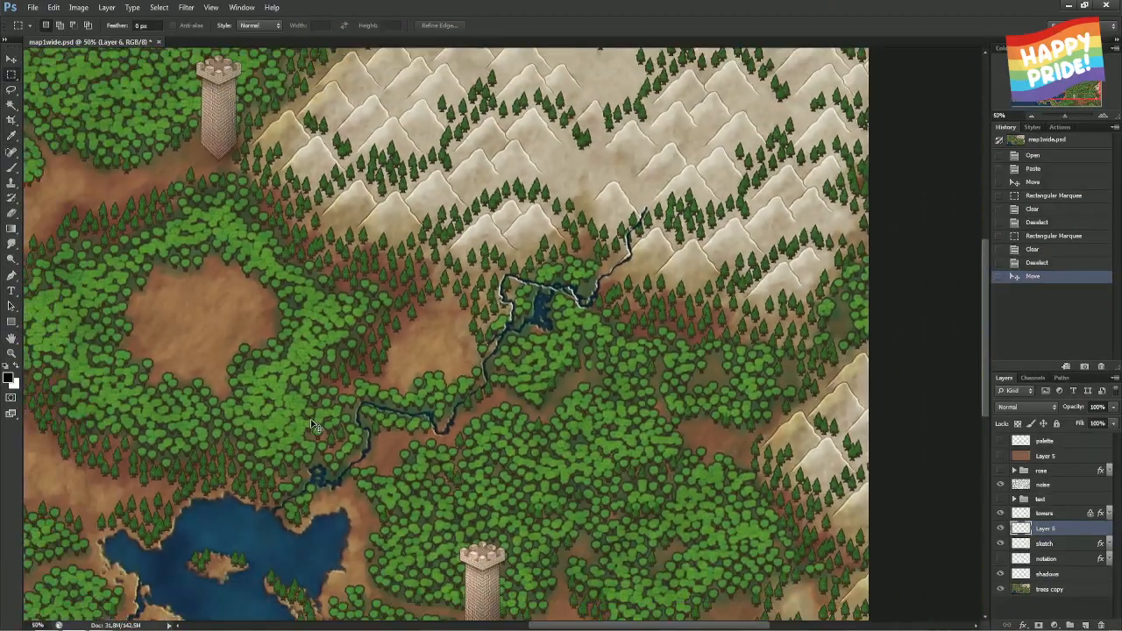
{"action": "scroll", "coordinate": [313, 424], "scroll_direction": "up", "scroll_amount": 3}
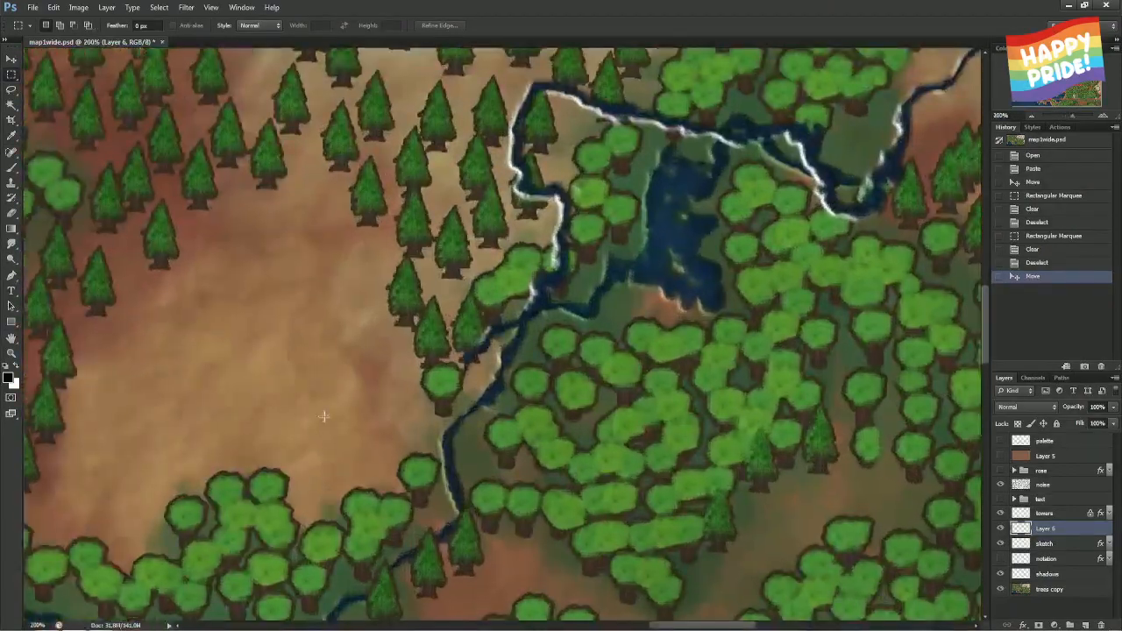
{"action": "left_click_drag", "start_coordinate": [324, 416], "coordinate": [208, 533]}
{"action": "scroll", "coordinate": [204, 544], "scroll_direction": "down", "scroll_amount": 2}
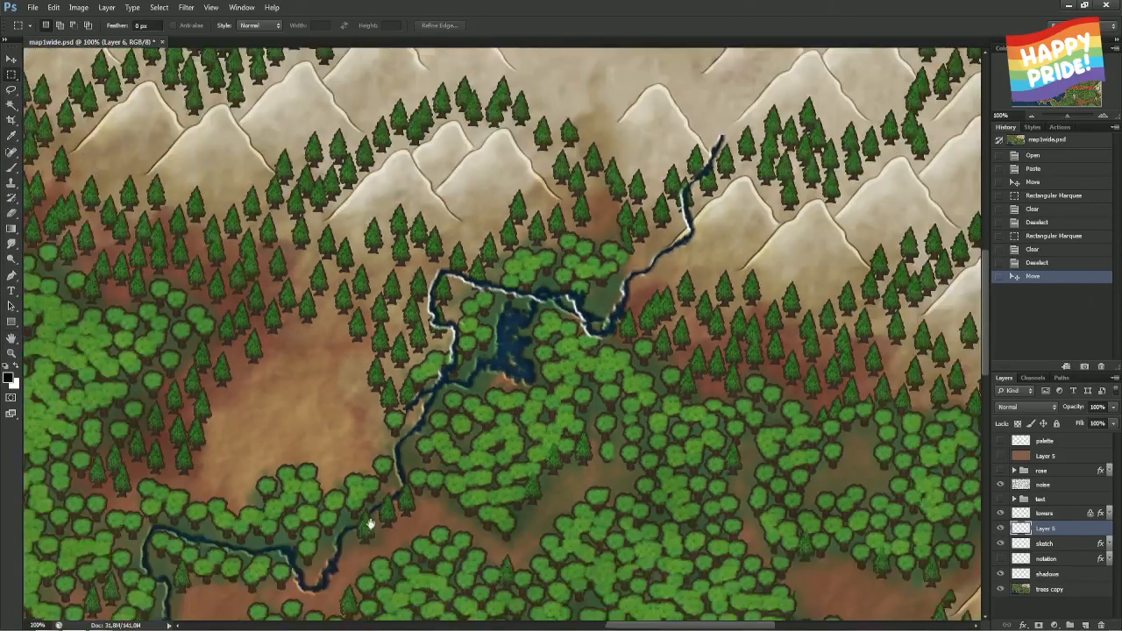
{"action": "left_click_drag", "start_coordinate": [370, 524], "coordinate": [346, 574]}
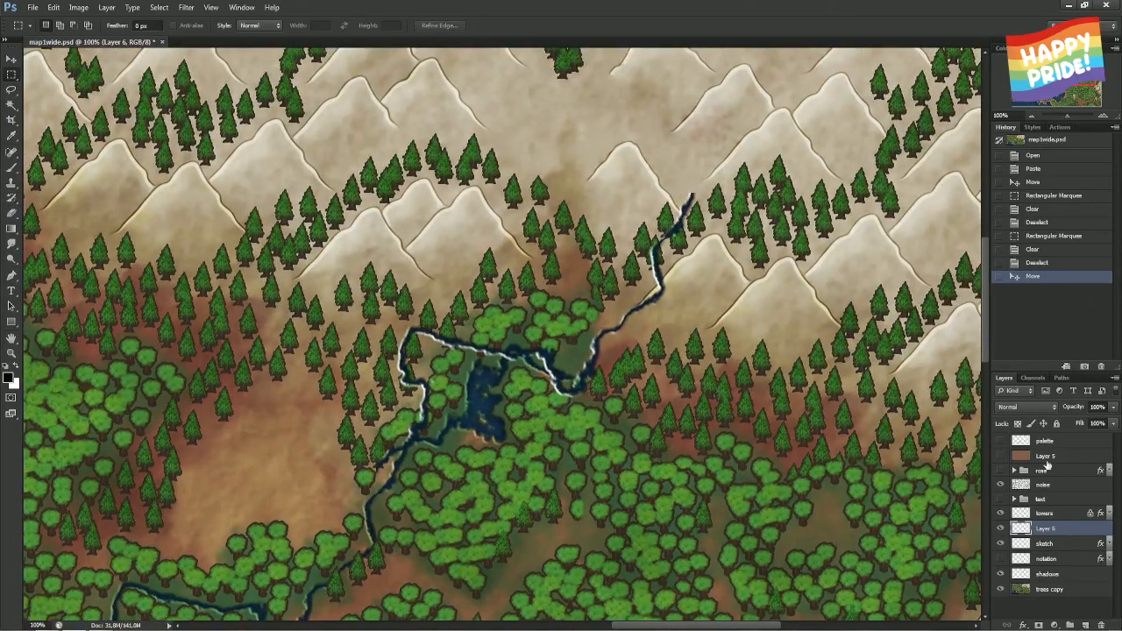
- Try to erase the fringe outside the pasted river's outline using an inverted layer selection, then revert and deselect
{"action": "left_click", "coordinate": [1020, 529], "text": "ctrl"}
{"action": "key", "text": "ctrl+shift+i"}
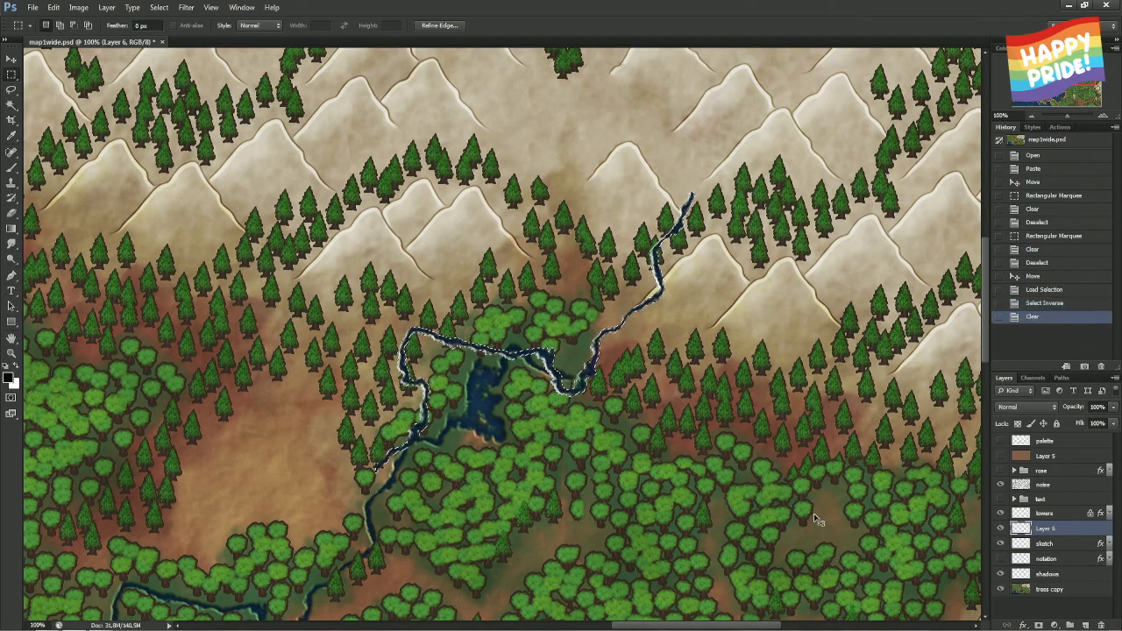
{"action": "key", "text": "e"}
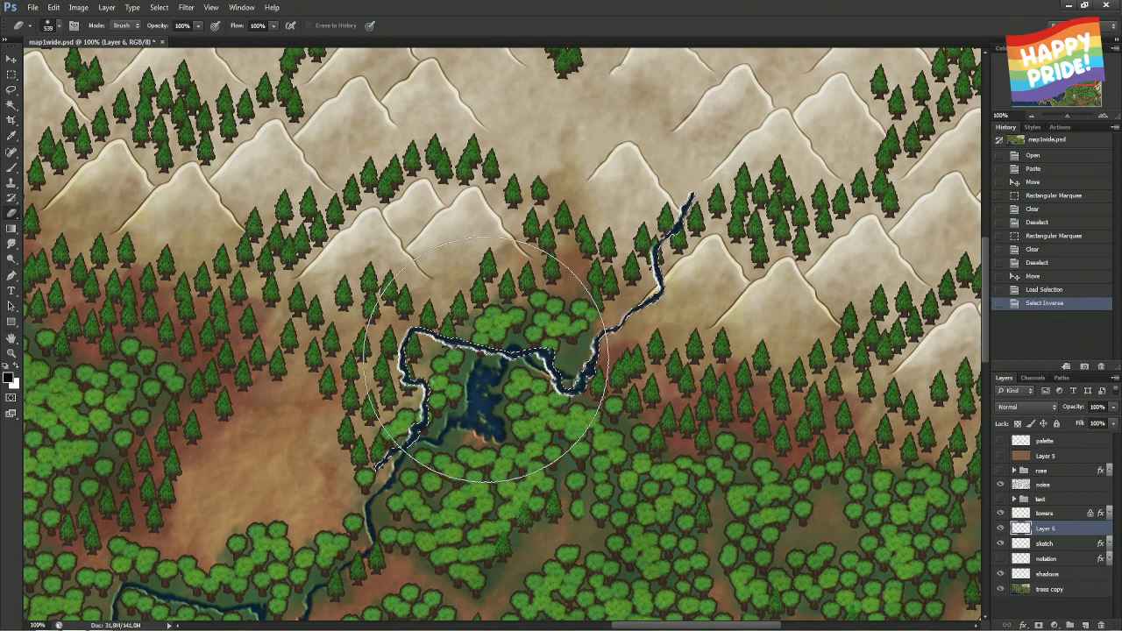
{"action": "mouse_move", "coordinate": [485, 362]}
{"action": "left_mouse_down"}
{"action": "mouse_move", "coordinate": [587, 359]}
{"action": "mouse_move", "coordinate": [658, 280]}
{"action": "left_mouse_up"}
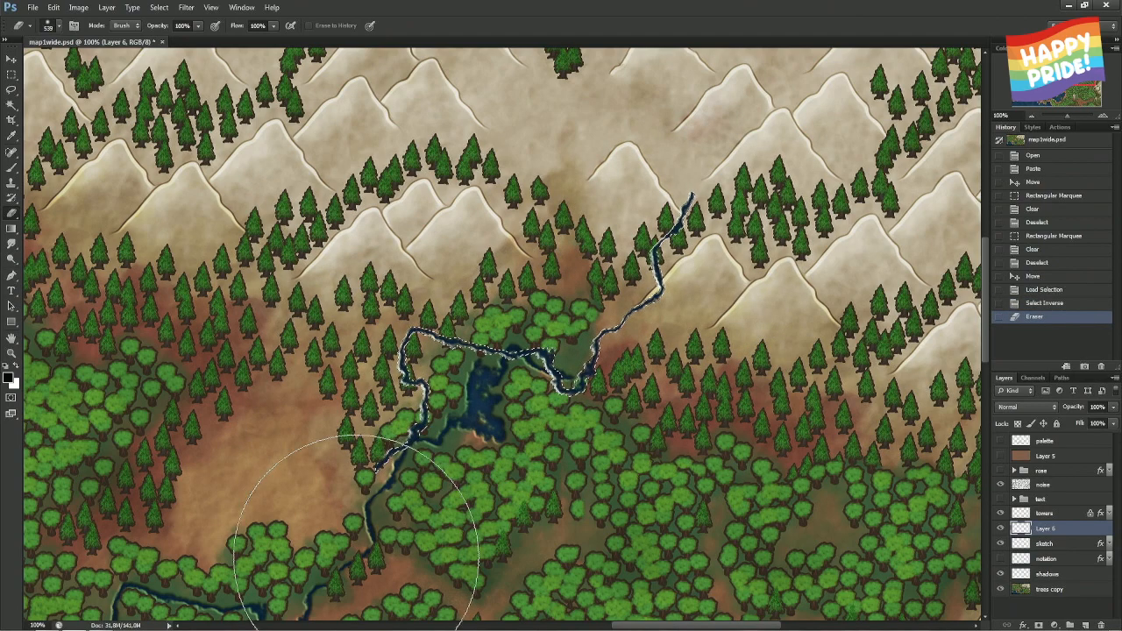
{"action": "left_click_drag", "start_coordinate": [376, 551], "coordinate": [581, 449]}
{"action": "key", "text": "m"}
{"action": "left_click", "coordinate": [621, 404]}
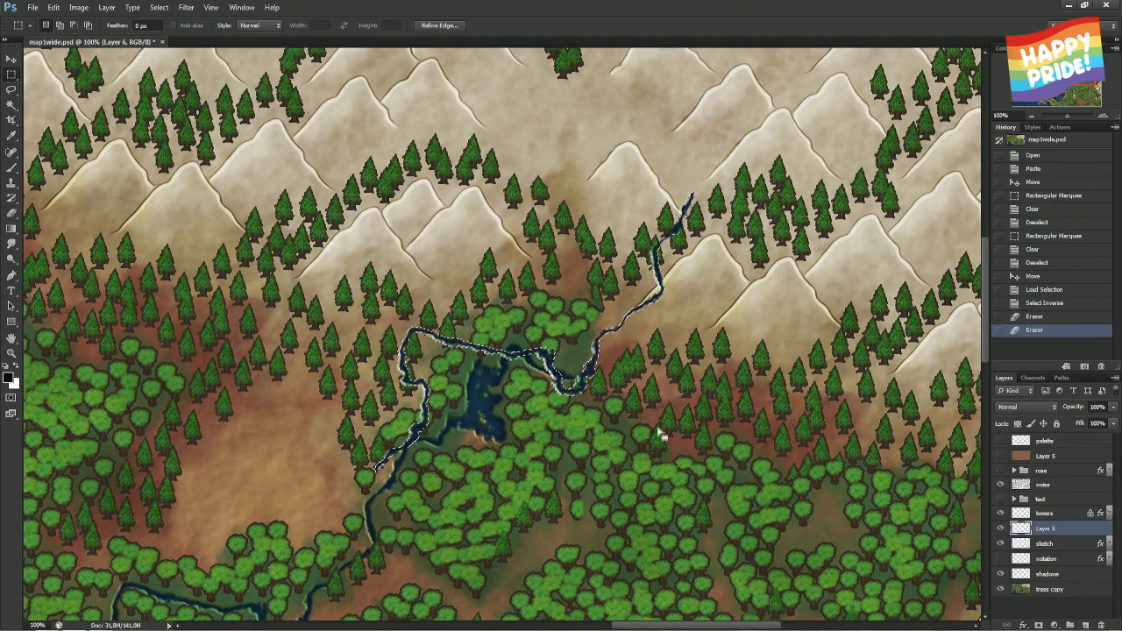
{"action": "left_click", "coordinate": [1039, 303]}
{"action": "left_click", "coordinate": [624, 399]}
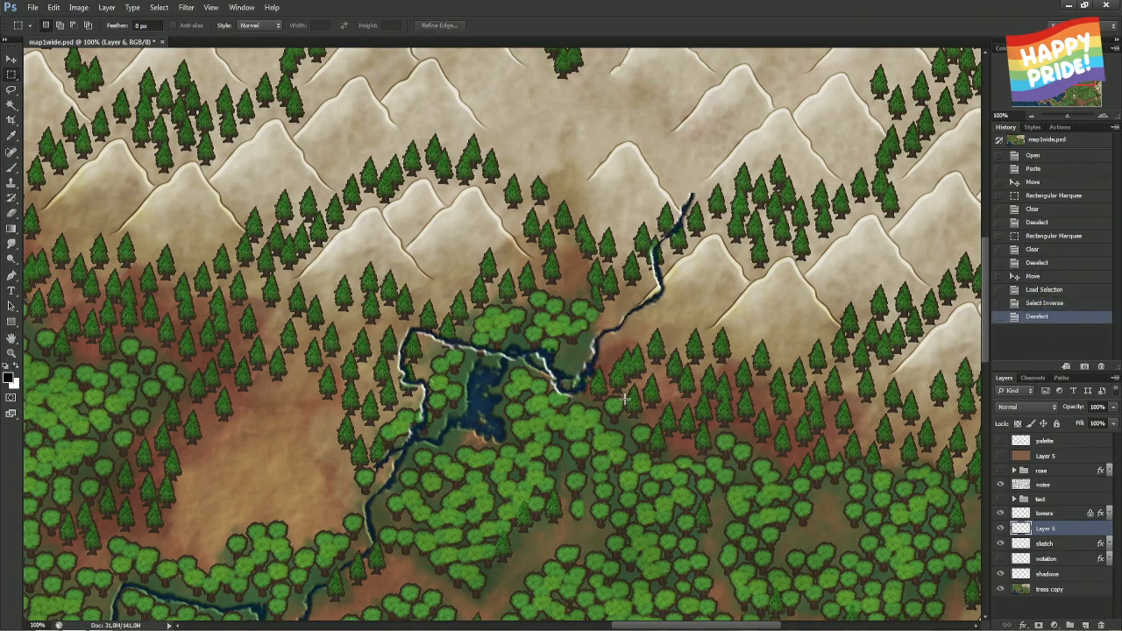
- Tone down the pasted river with Levels, lowering the output white level to about 213 and shifting the midtones slightly brighter
{"action": "key", "text": "ctrl+u"}
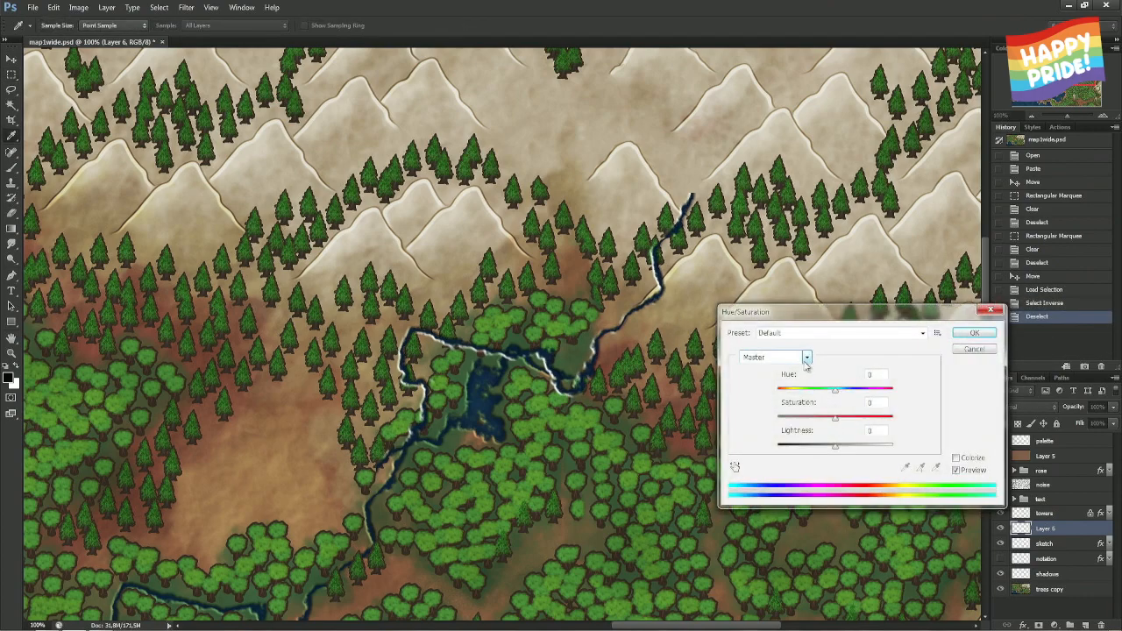
{"action": "key", "text": "Escape"}
{"action": "key", "text": "ctrl+l"}
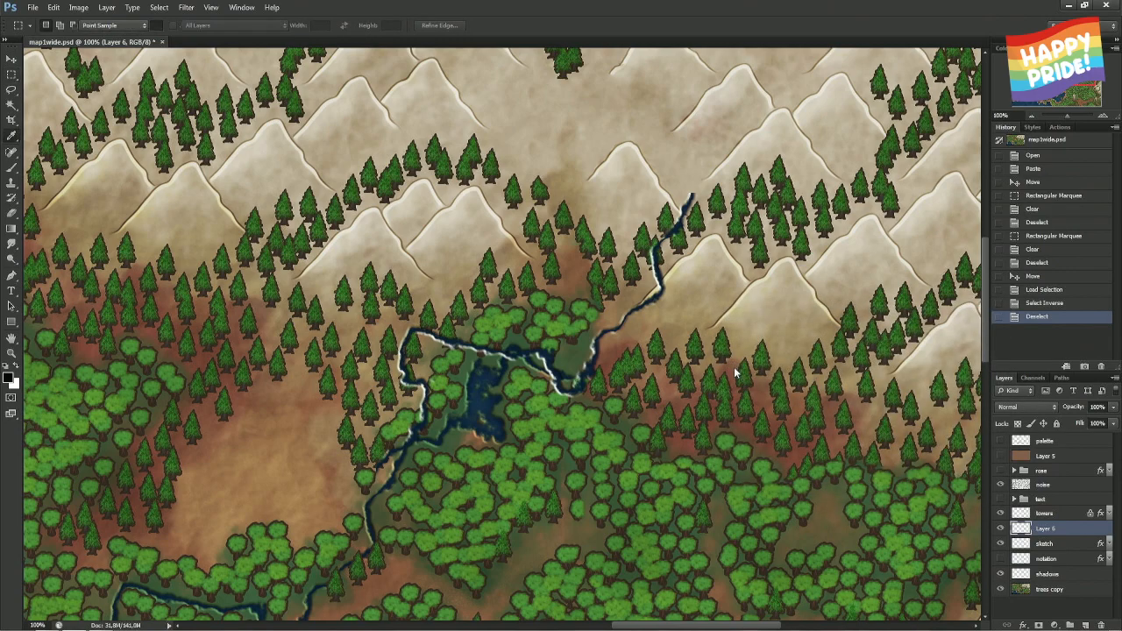
{"action": "left_click_drag", "start_coordinate": [851, 489], "coordinate": [839, 493]}
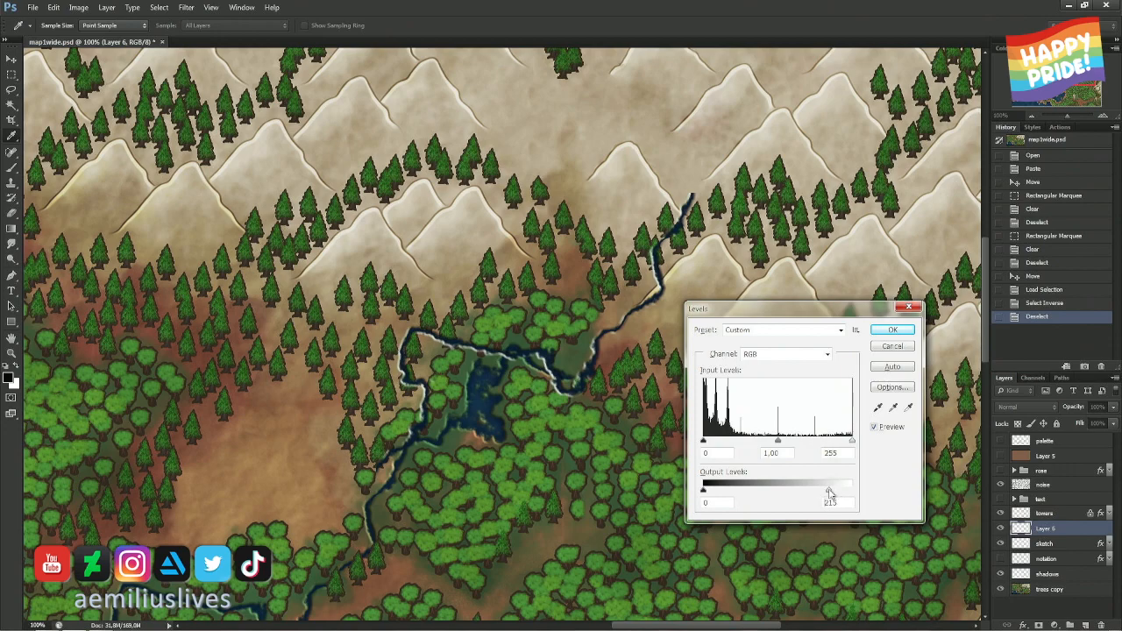
{"action": "left_click_drag", "start_coordinate": [832, 493], "coordinate": [830, 493]}
{"action": "left_click_drag", "start_coordinate": [778, 443], "coordinate": [769, 442]}
{"action": "key", "text": "Return"}
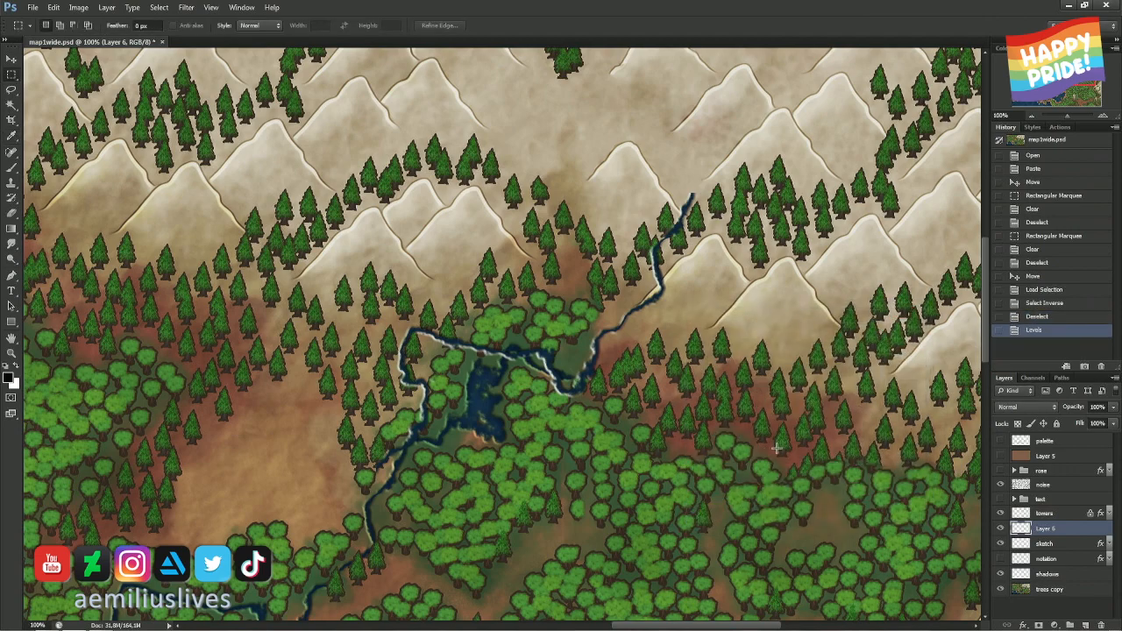
- Move the river piece down and left across the small lake and place its layer directly above the trees copy layer
{"action": "left_click_drag", "start_coordinate": [603, 372], "coordinate": [581, 403]}
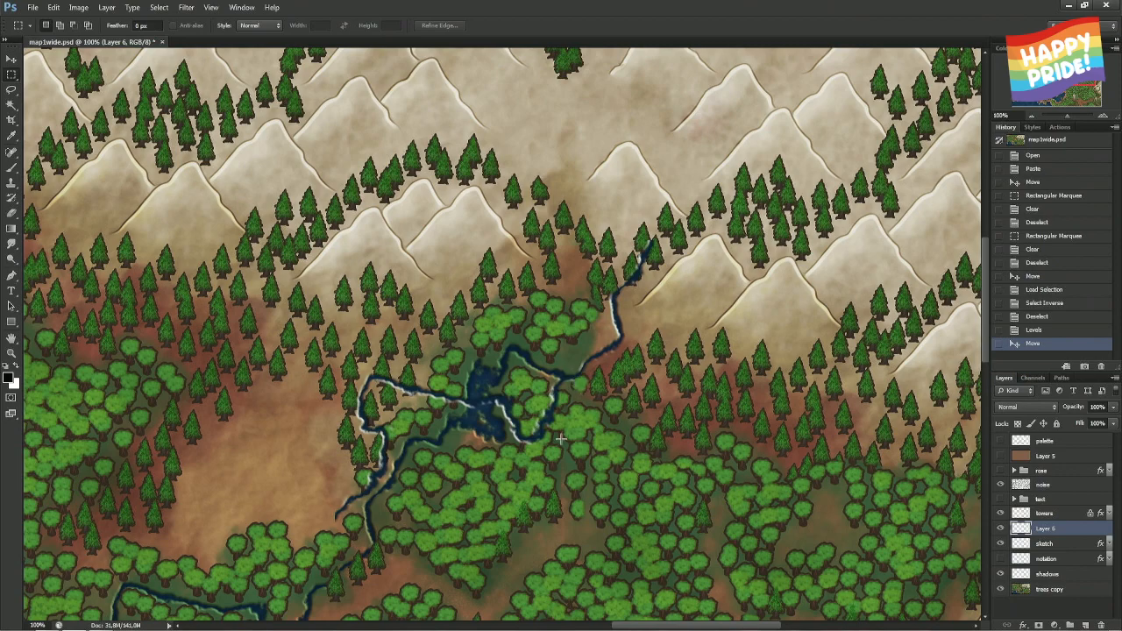
{"action": "key", "text": "e"}
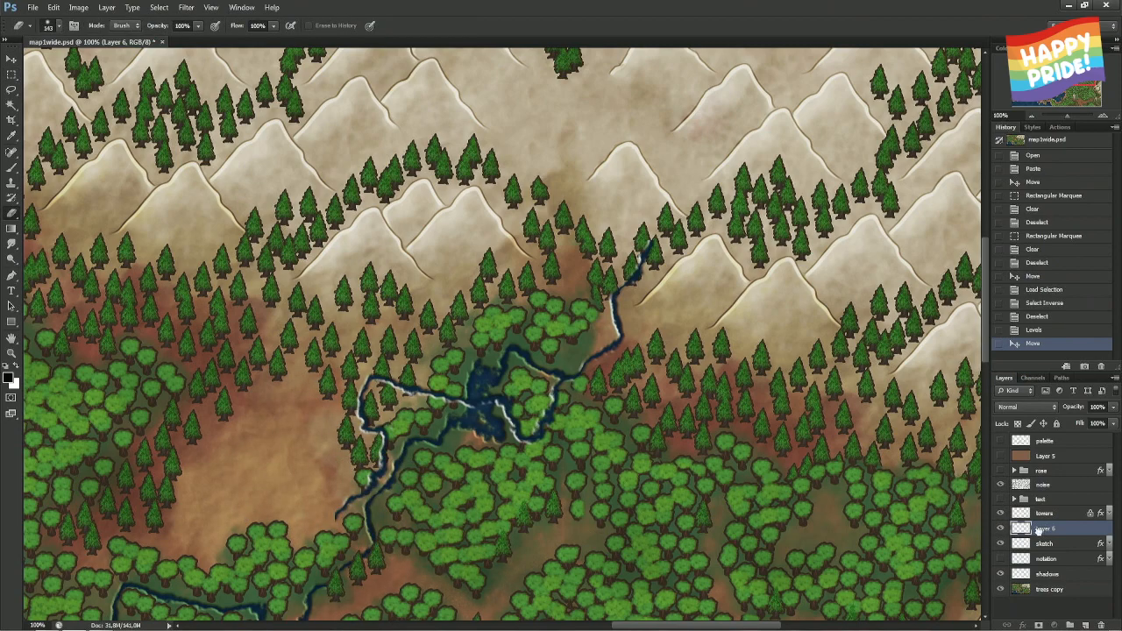
{"action": "left_click_drag", "start_coordinate": [1037, 529], "coordinate": [1043, 582]}
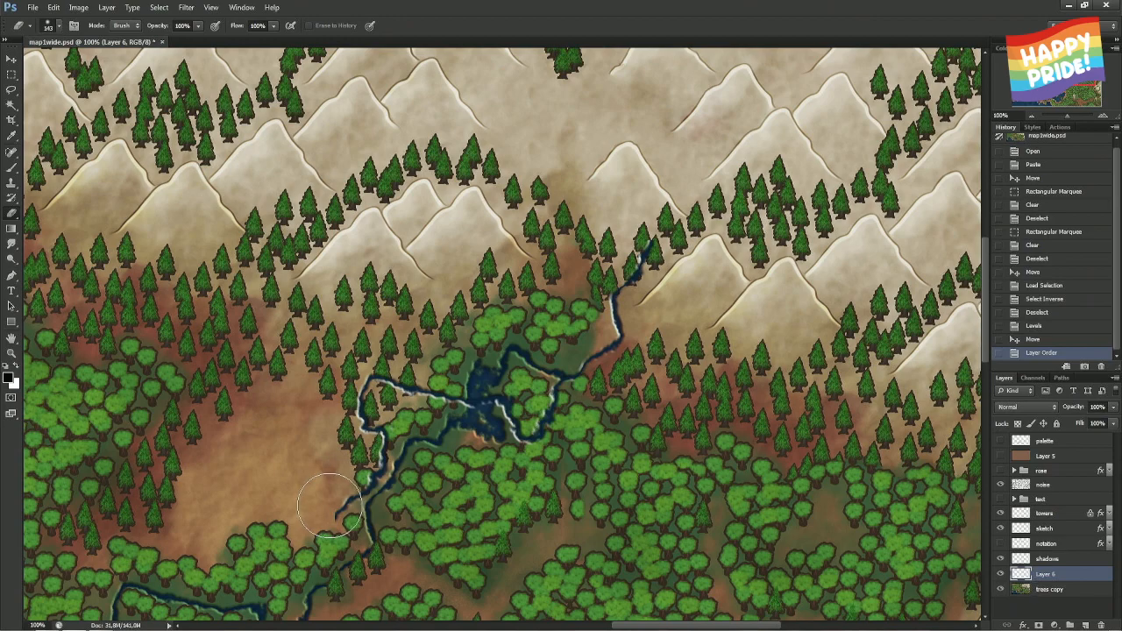
- Erase the surplus river loops around the small lake and below it, keeping only the branch that runs into the mountains
{"action": "mouse_move", "coordinate": [331, 508]}
{"action": "left_mouse_down"}
{"action": "mouse_move", "coordinate": [368, 464]}
{"action": "mouse_move", "coordinate": [363, 399]}
{"action": "mouse_move", "coordinate": [382, 381]}
{"action": "mouse_move", "coordinate": [415, 417]}
{"action": "mouse_move", "coordinate": [452, 405]}
{"action": "mouse_move", "coordinate": [441, 387]}
{"action": "mouse_move", "coordinate": [488, 419]}
{"action": "left_mouse_up"}
{"action": "right_click", "coordinate": [488, 414], "text": "alt"}
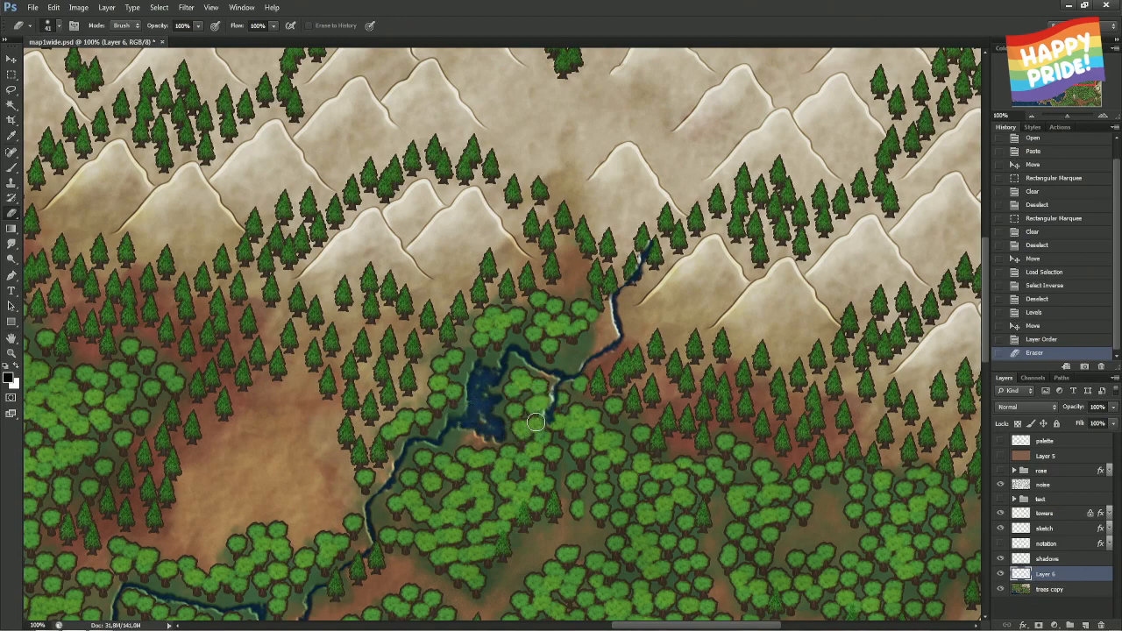
{"action": "left_click_drag", "start_coordinate": [548, 386], "coordinate": [548, 401]}
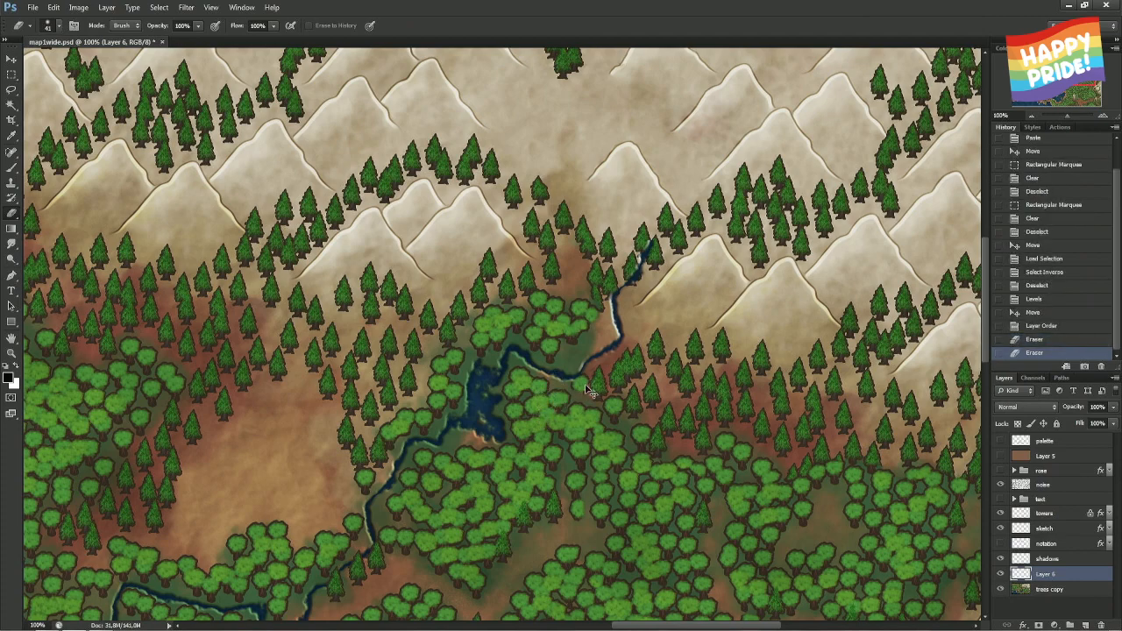
- Check the river layer's bounds against the whole map with Free Transform, and toggle its inverted colours to look for stray pixels
{"action": "key", "text": "ctrl+t"}
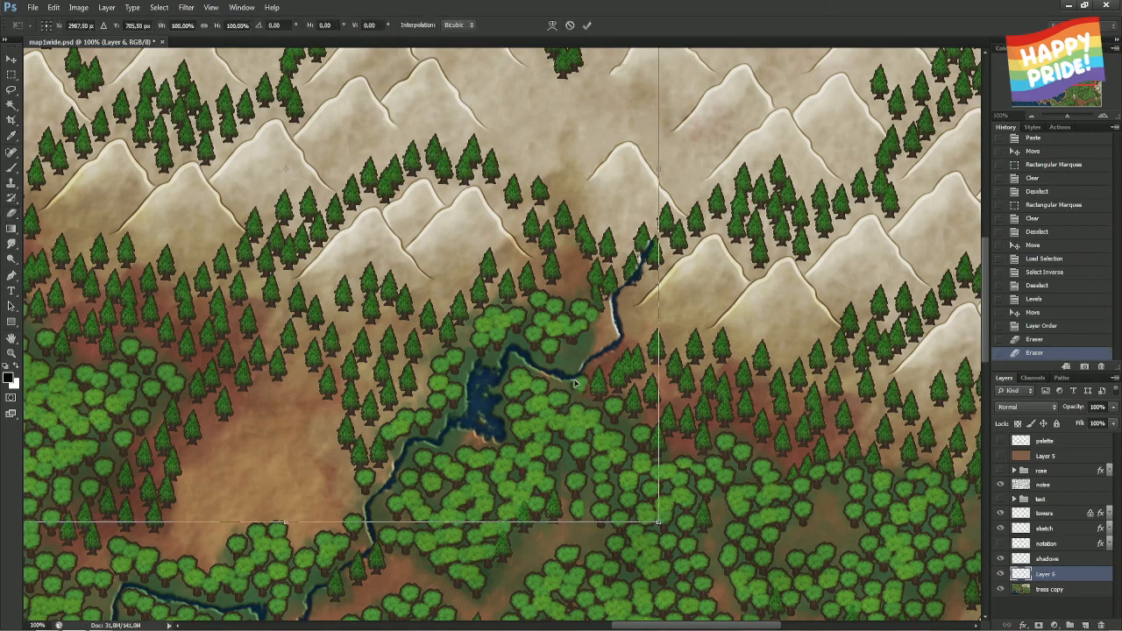
{"action": "key", "text": "ctrl+minus"}
{"action": "key", "text": "ctrl+minus"}
{"action": "key", "text": "ctrl+minus"}
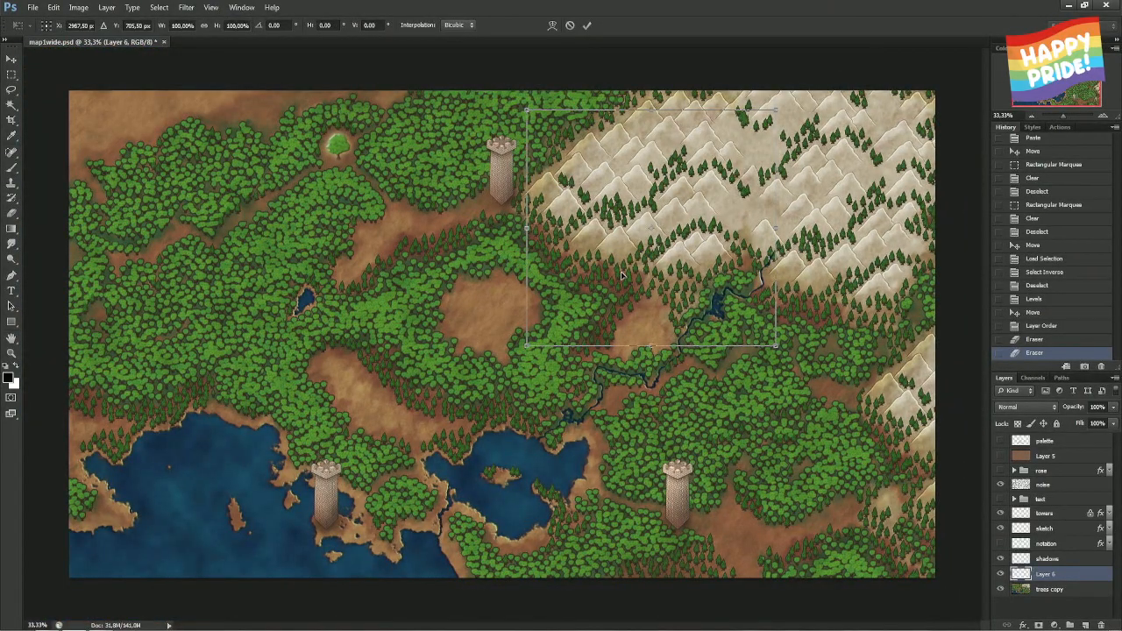
{"action": "key", "text": "Escape"}
{"action": "key", "text": "ctrl+i"}
{"action": "key", "text": "ctrl+i"}
{"action": "key", "text": "ctrl+i"}
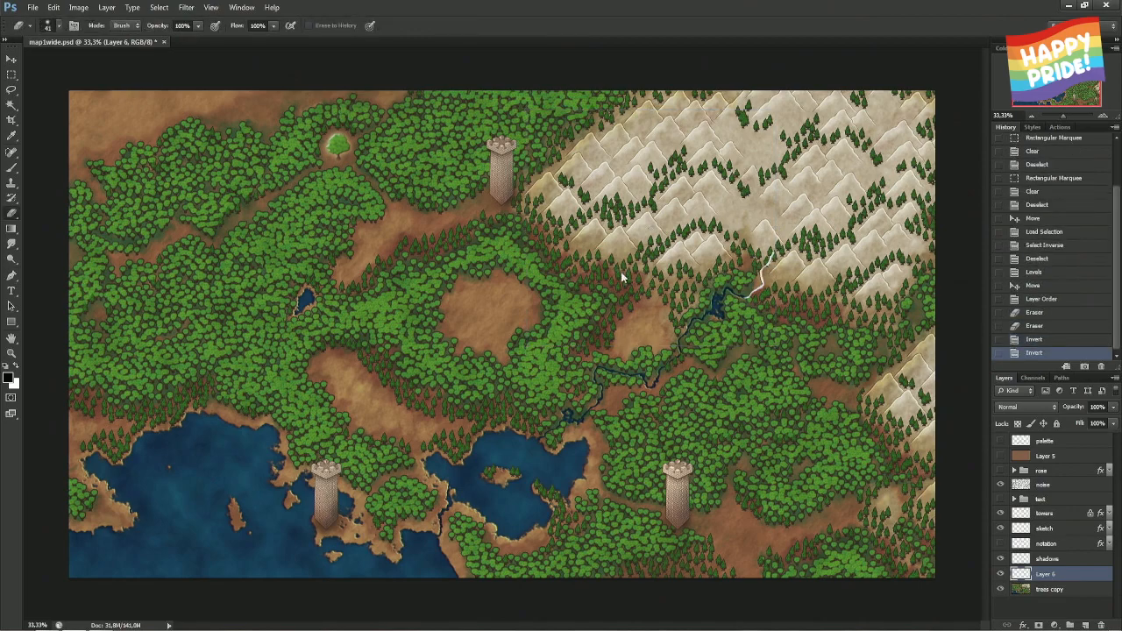
{"action": "key", "text": "ctrl+i"}
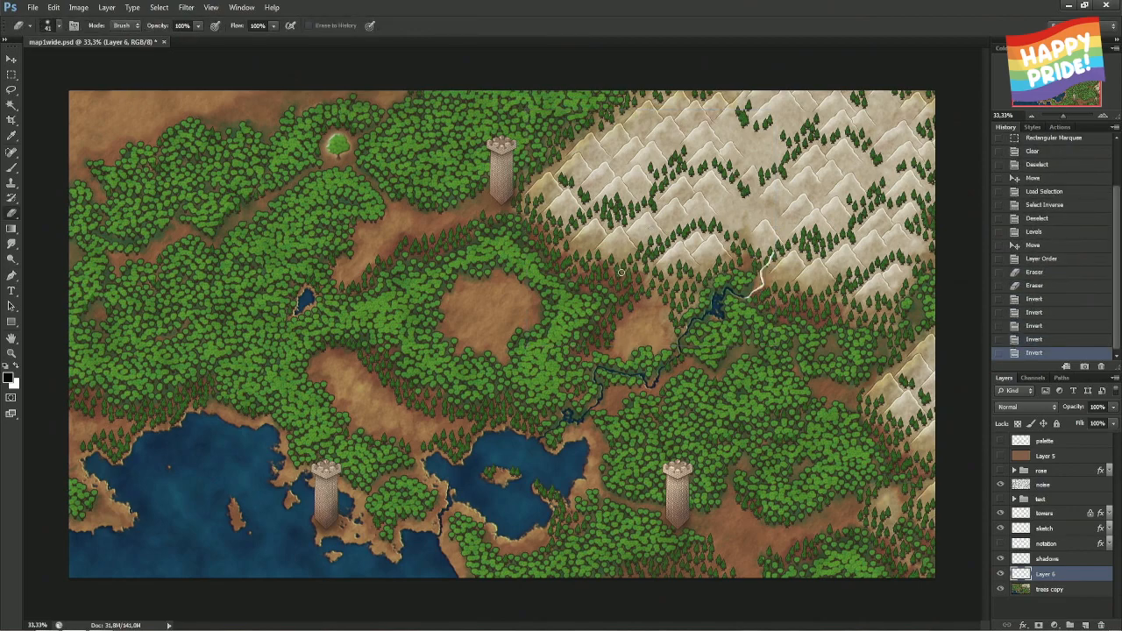
- Try isolating the river layer's pixels with full-canvas and layer-outline selections, then restore its colours and deselect
{"action": "key", "text": "ctrl+a"}
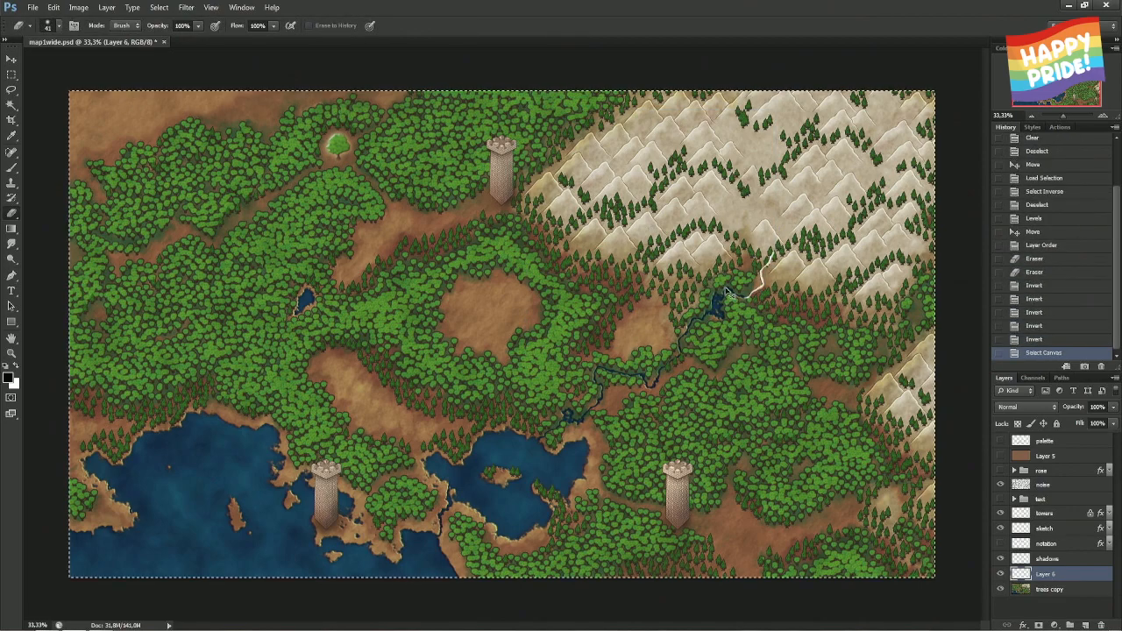
{"action": "left_click", "coordinate": [1026, 575], "text": "ctrl"}
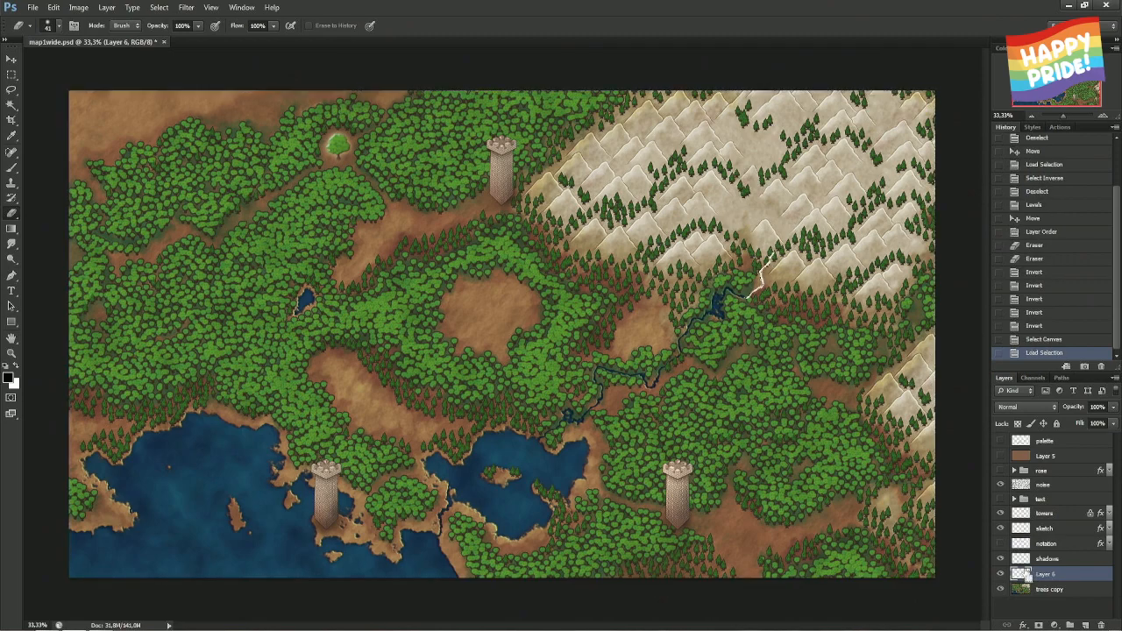
{"action": "key", "text": "ctrl+z"}
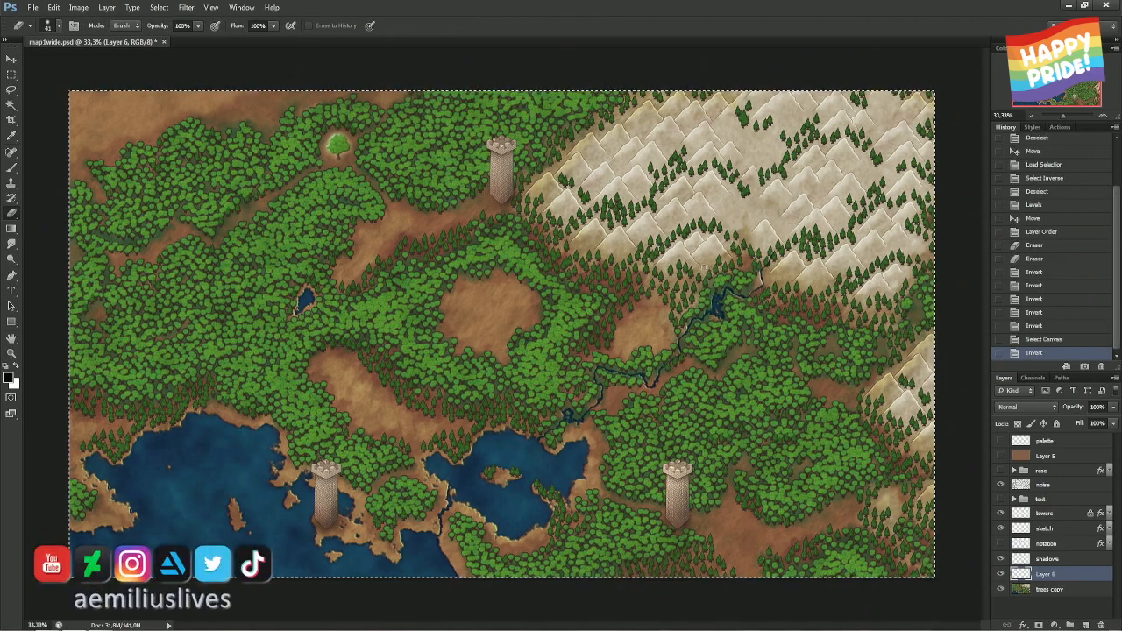
{"action": "key", "text": "ctrl+i"}
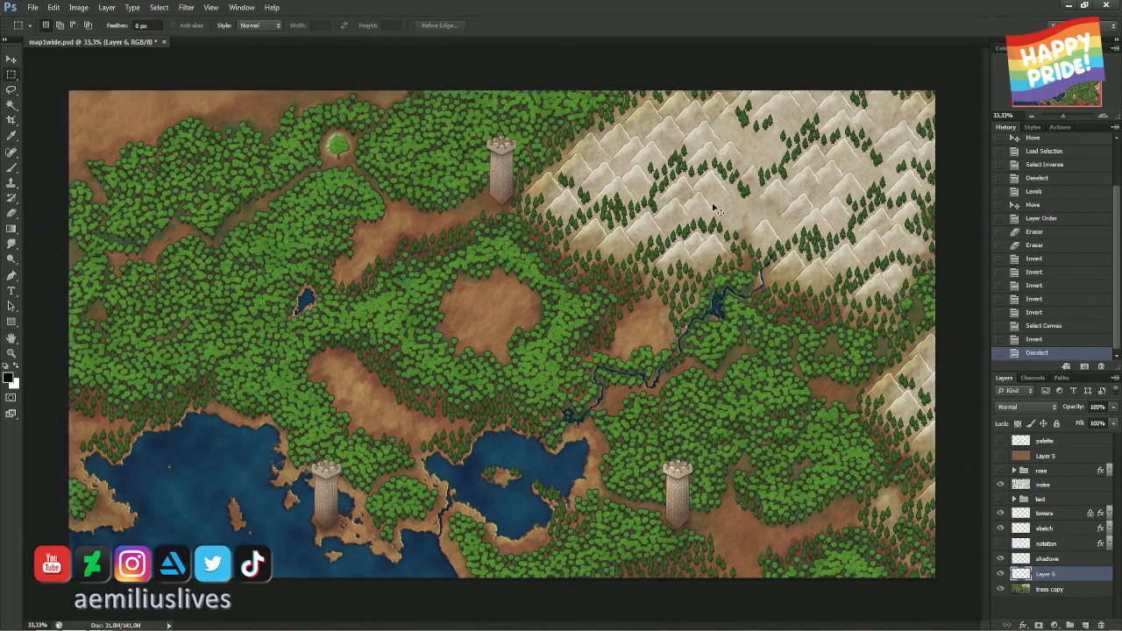
{"action": "key", "text": "ctrl+d"}
{"action": "key", "text": "ctrl+t"}
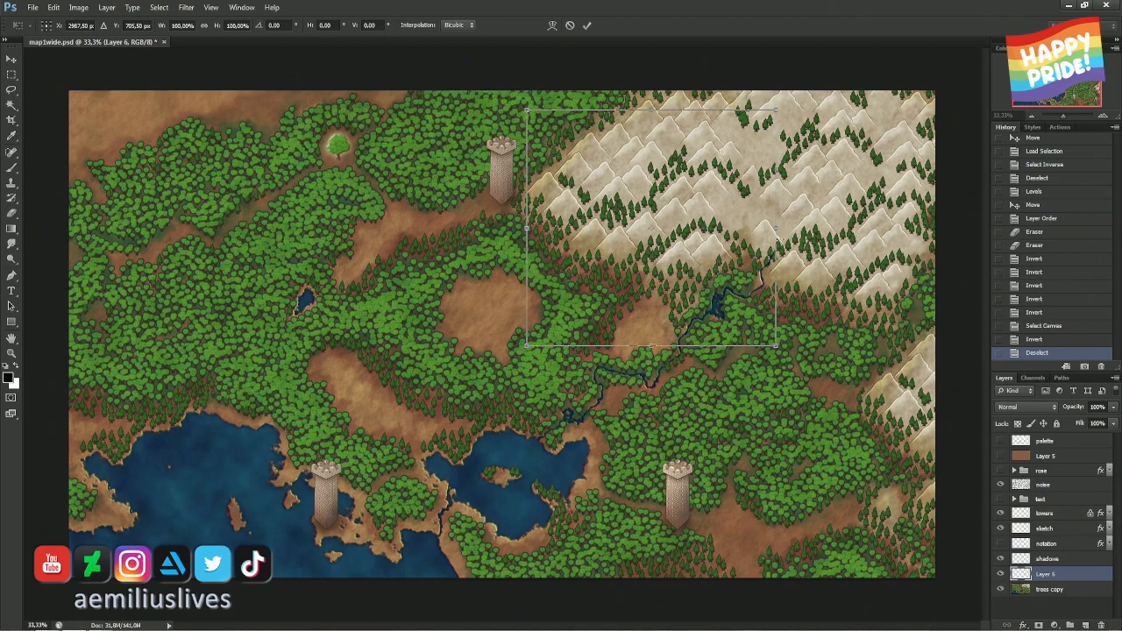
{"action": "key", "text": "Escape"}
- Lasso a wide area around the river piece and small lake, and invert the river layer's colours
{"action": "key", "text": "l"}
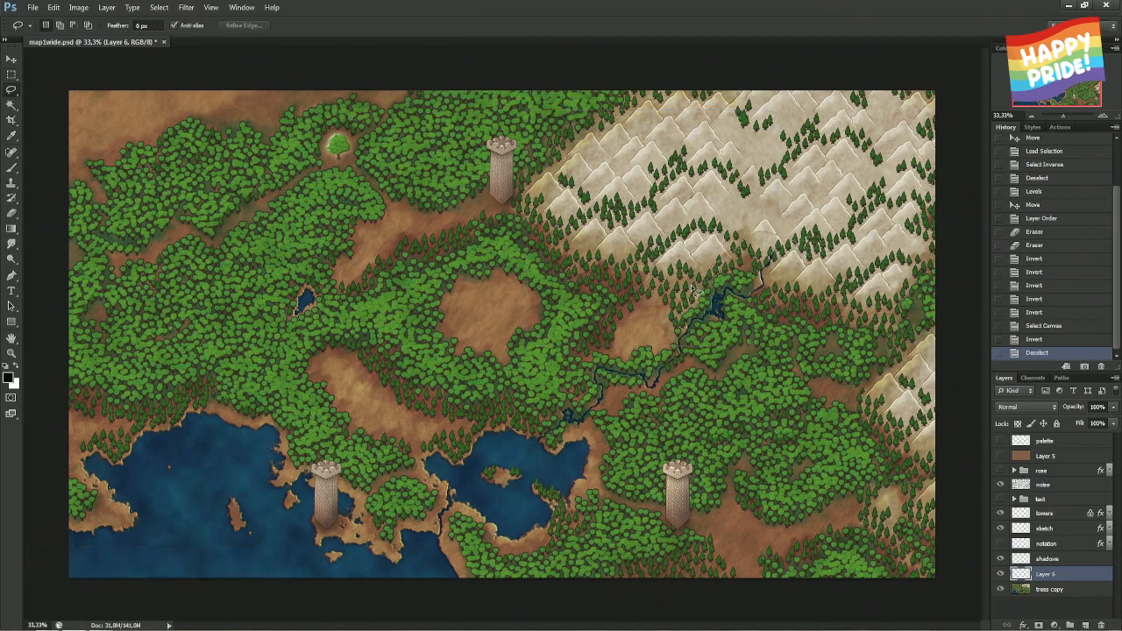
{"action": "left_click_drag", "start_coordinate": [796, 369], "coordinate": [846, 263]}
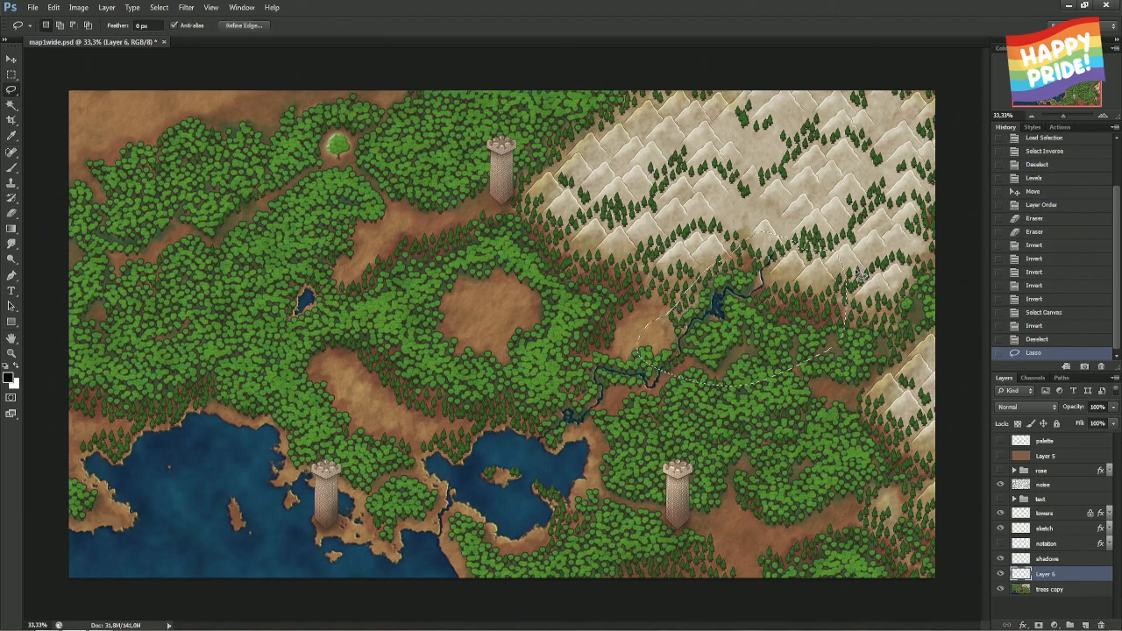
{"action": "key", "text": "ctrl+i"}
{"action": "key", "text": "ctrl+i"}
{"action": "key", "text": "ctrl+i"}
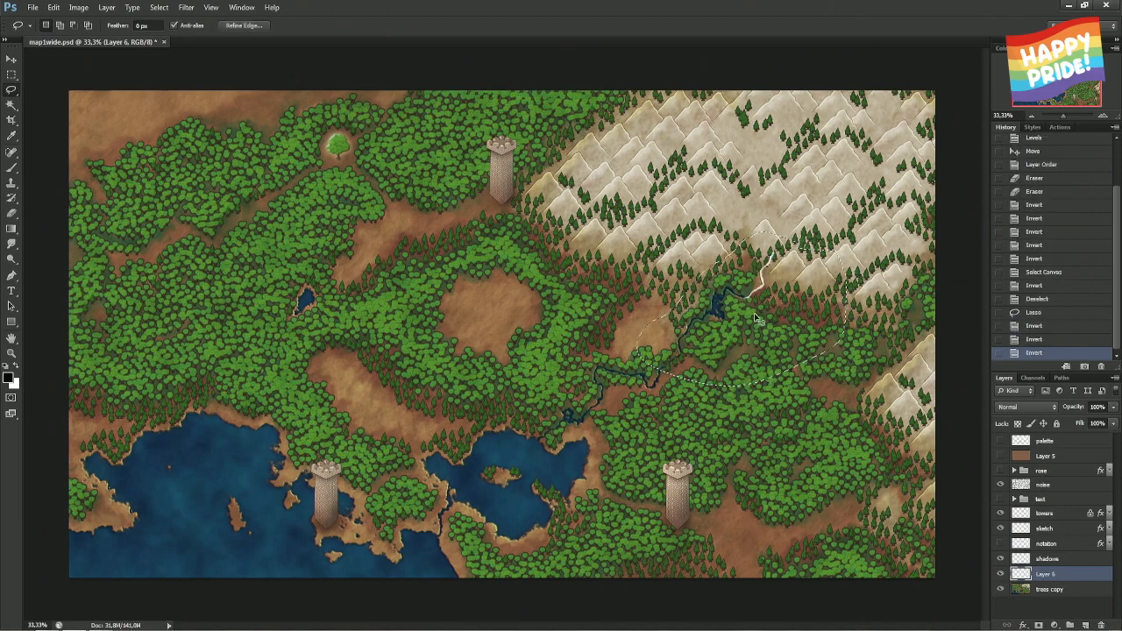
- Erase leftover pixels south of the small lake inside the selection and clear everything on the river layer outside it
{"action": "key", "text": "e"}
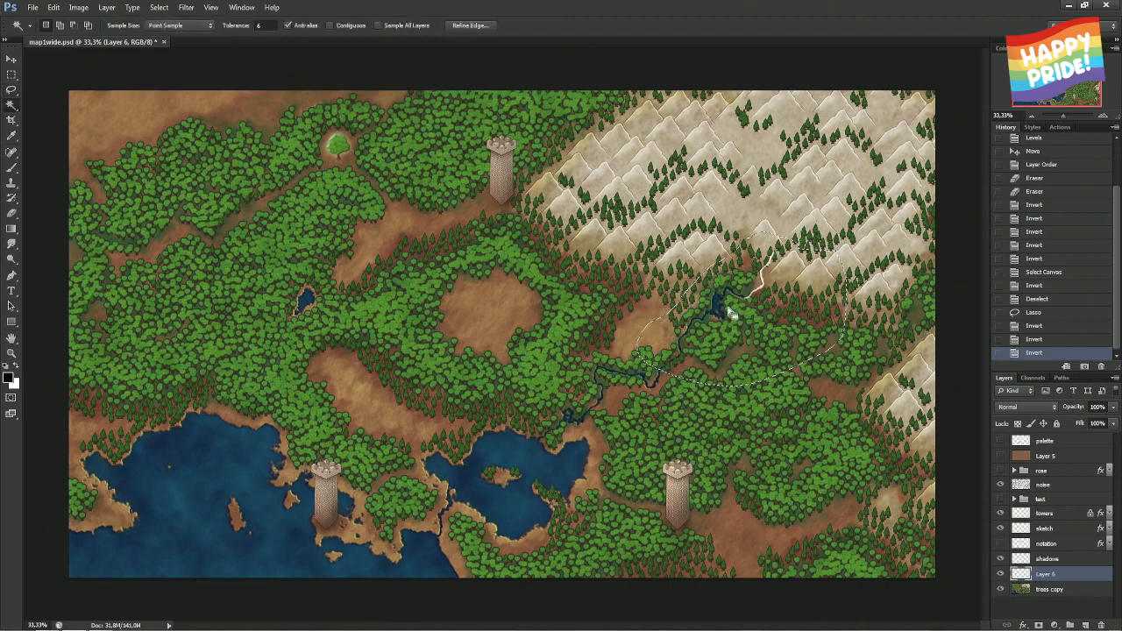
{"action": "right_click", "coordinate": [731, 311], "text": "alt"}
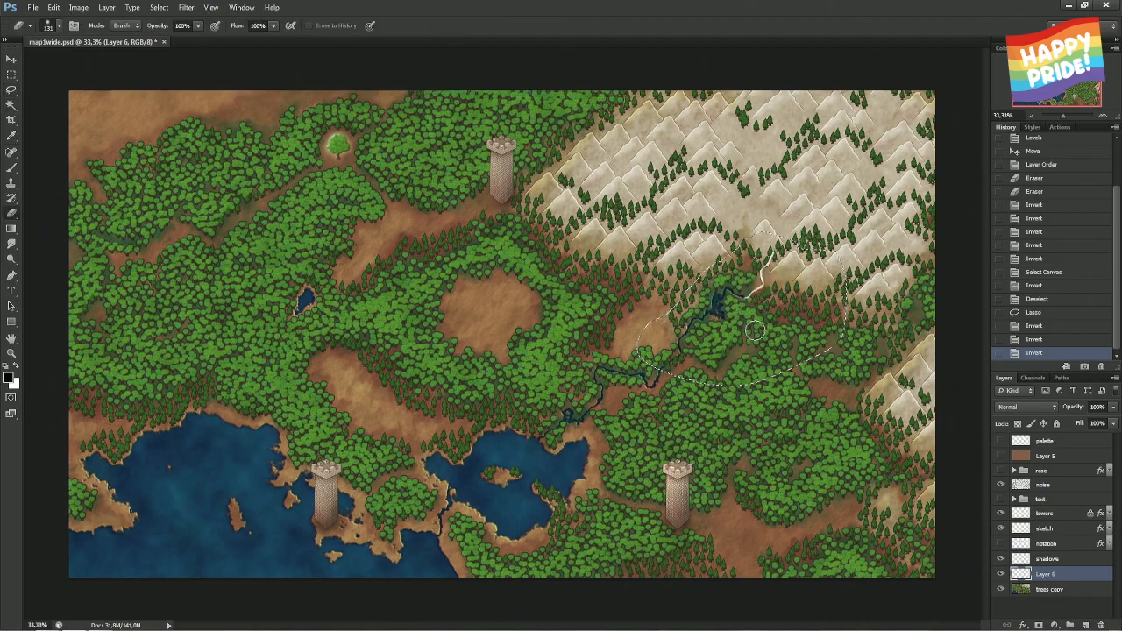
{"action": "mouse_move", "coordinate": [707, 358]}
{"action": "left_mouse_down"}
{"action": "mouse_move", "coordinate": [712, 368]}
{"action": "mouse_move", "coordinate": [731, 340]}
{"action": "left_mouse_up"}
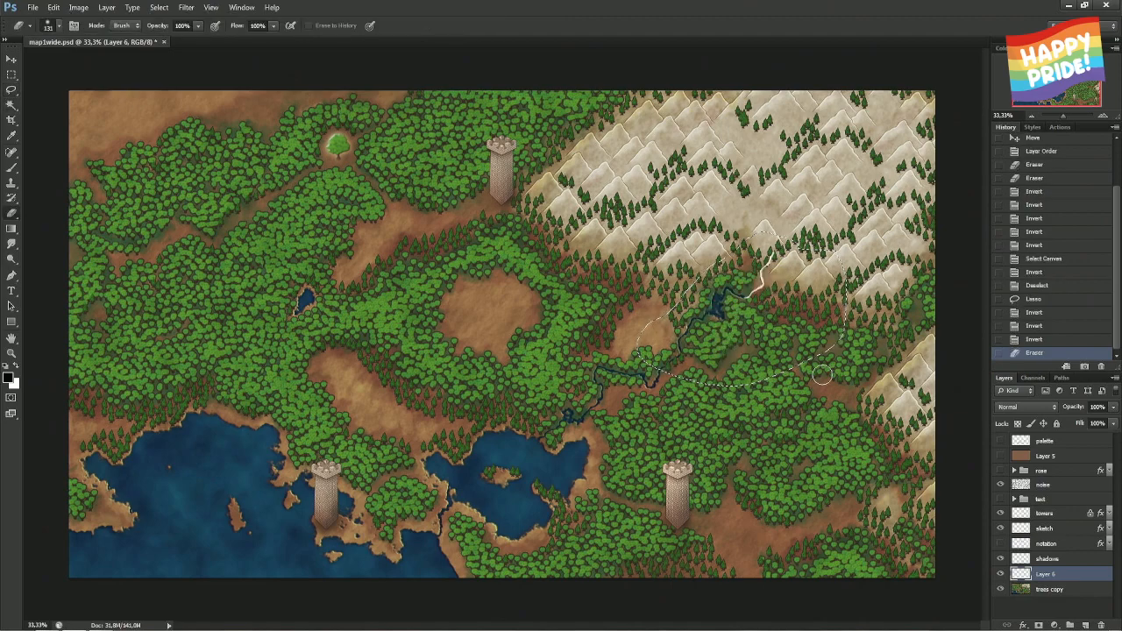
{"action": "key", "text": "ctrl+shift+i"}
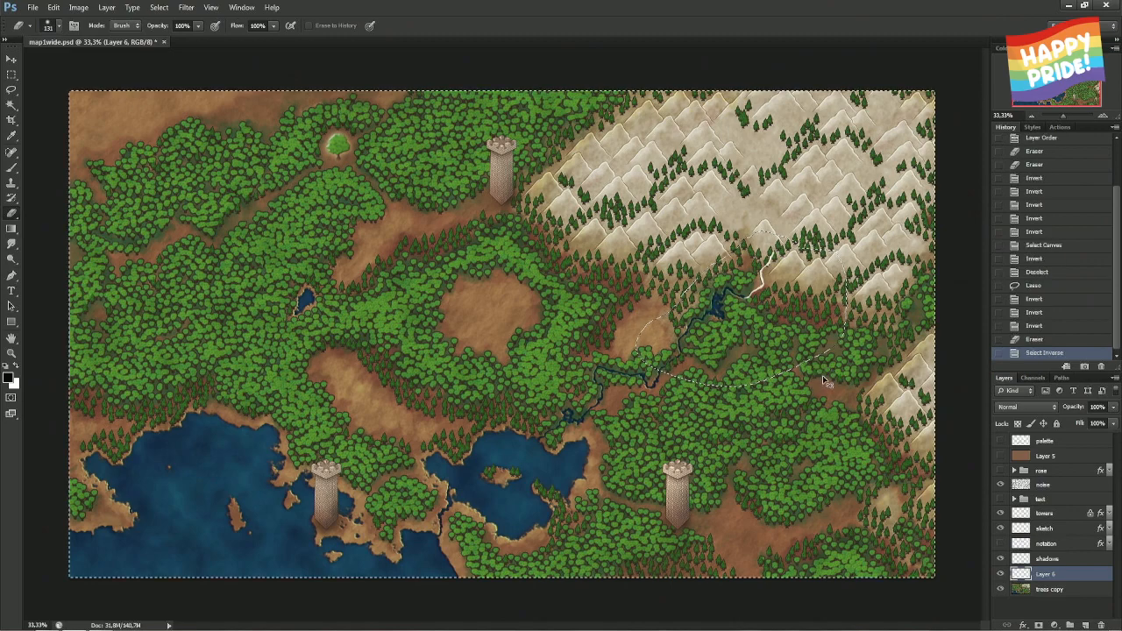
{"action": "key", "text": "Delete"}
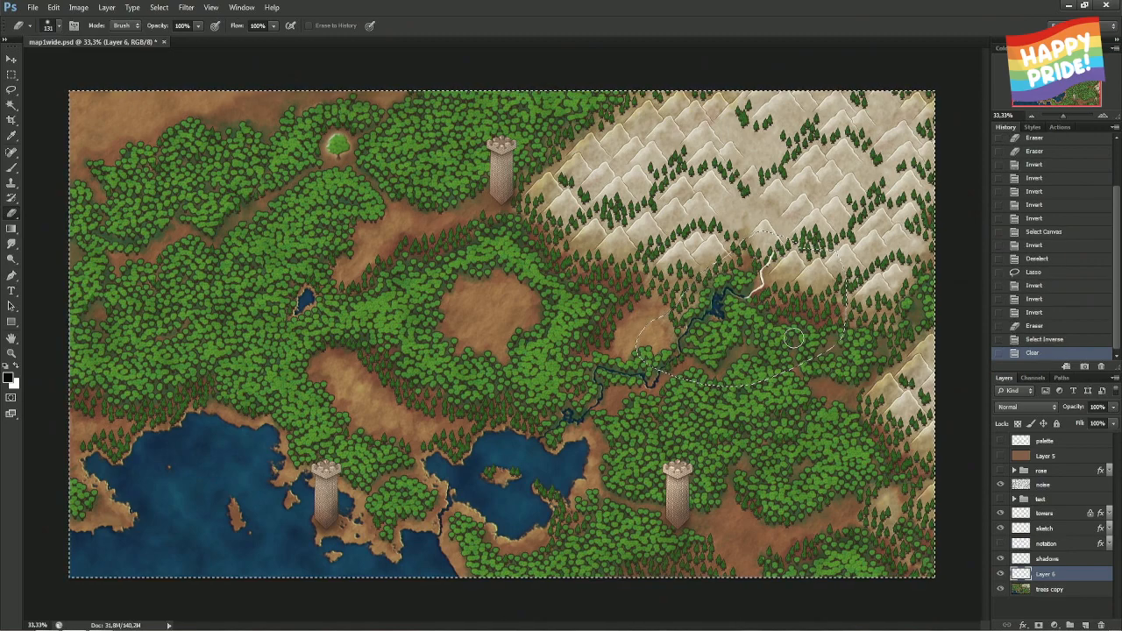
- Extend the selection close around the river piece with the Lasso, clear the remaining stray pixels, and restore the river's colours
{"action": "key", "text": "l"}
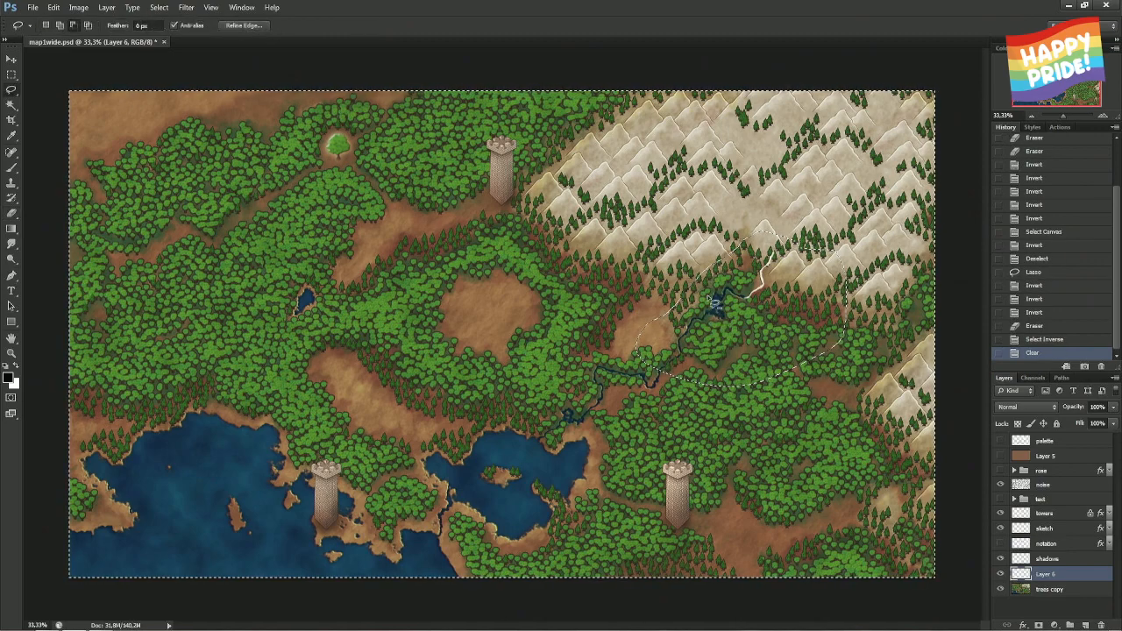
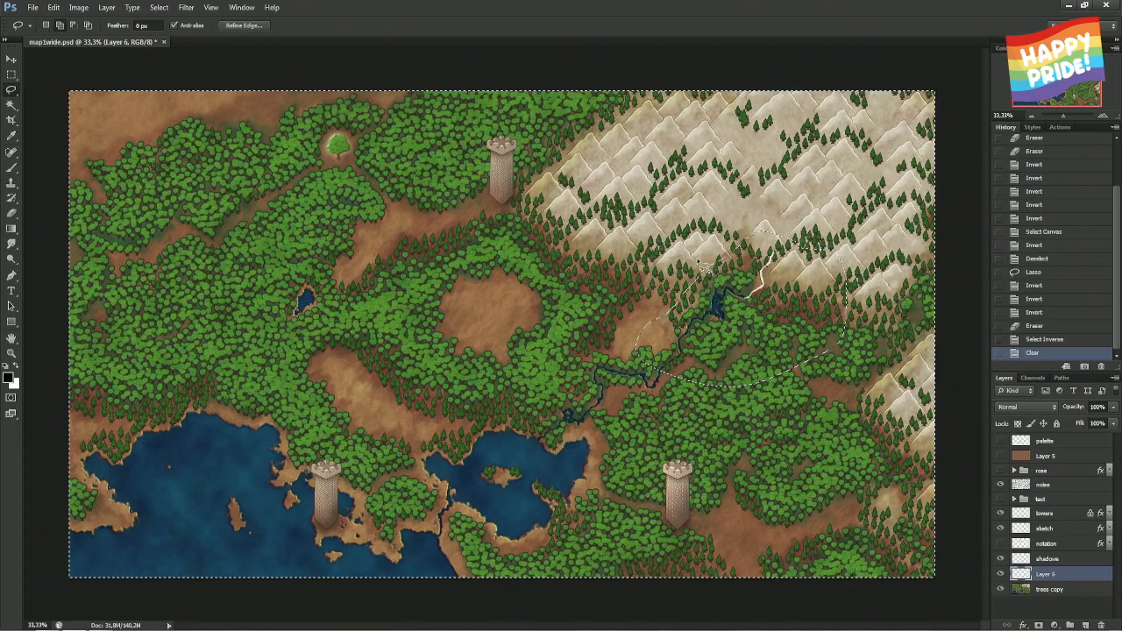
{"action": "left_click_drag", "start_coordinate": [708, 296], "coordinate": [712, 299]}
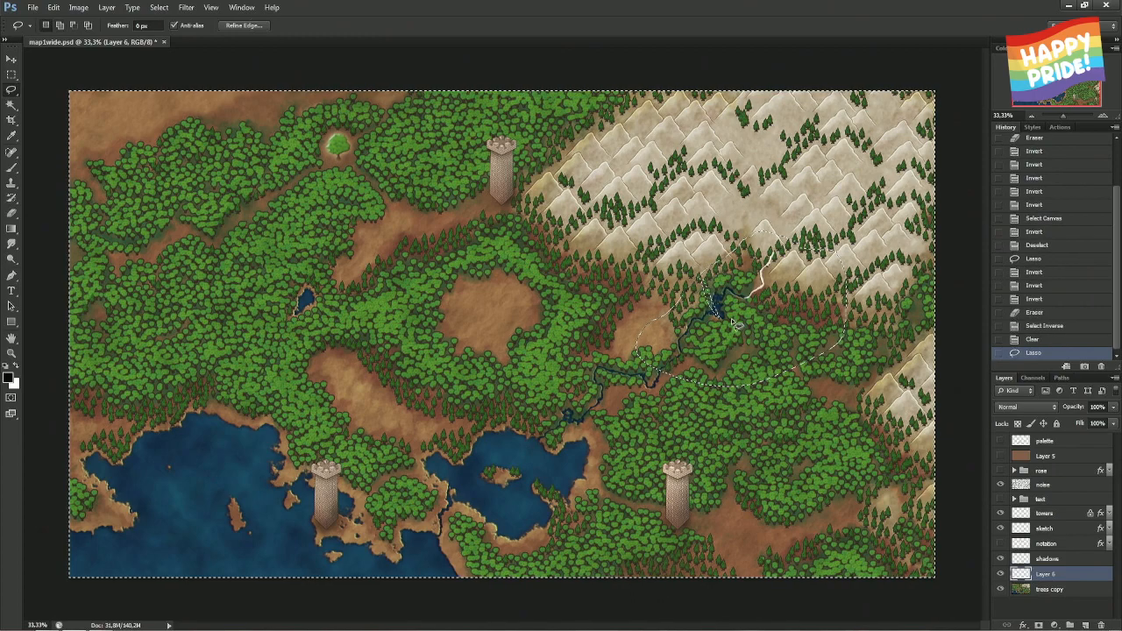
{"action": "key", "text": "ctrl+z"}
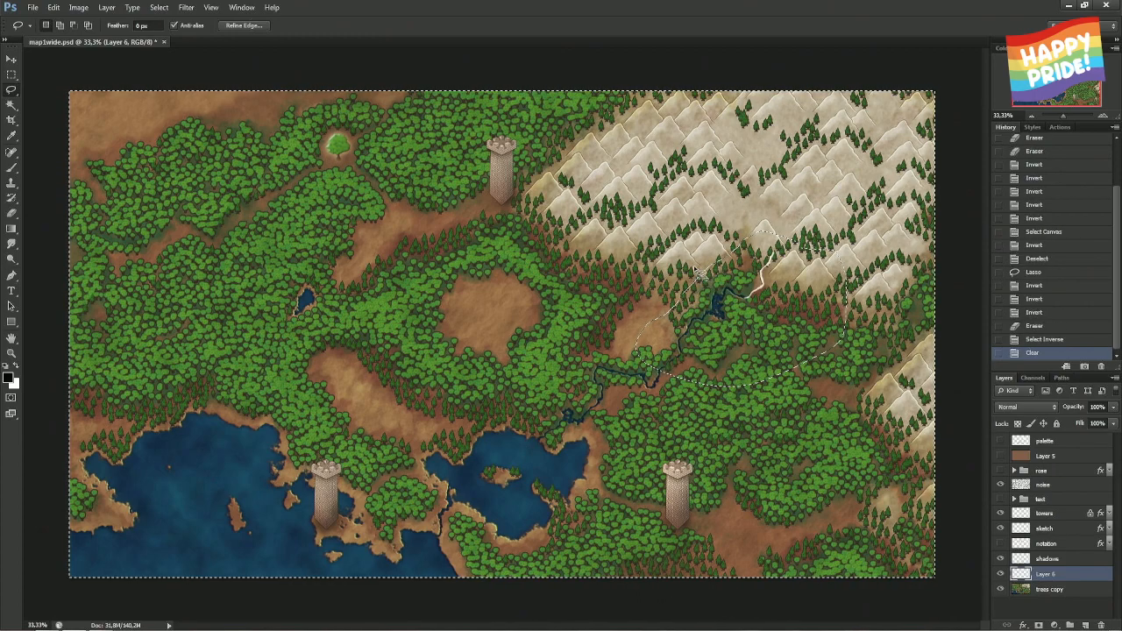
{"action": "mouse_move", "coordinate": [721, 306]}
{"action": "left_mouse_down"}
{"action": "mouse_move", "coordinate": [806, 238]}
{"action": "mouse_move", "coordinate": [834, 443]}
{"action": "mouse_move", "coordinate": [499, 402]}
{"action": "mouse_move", "coordinate": [714, 276]}
{"action": "left_mouse_up"}
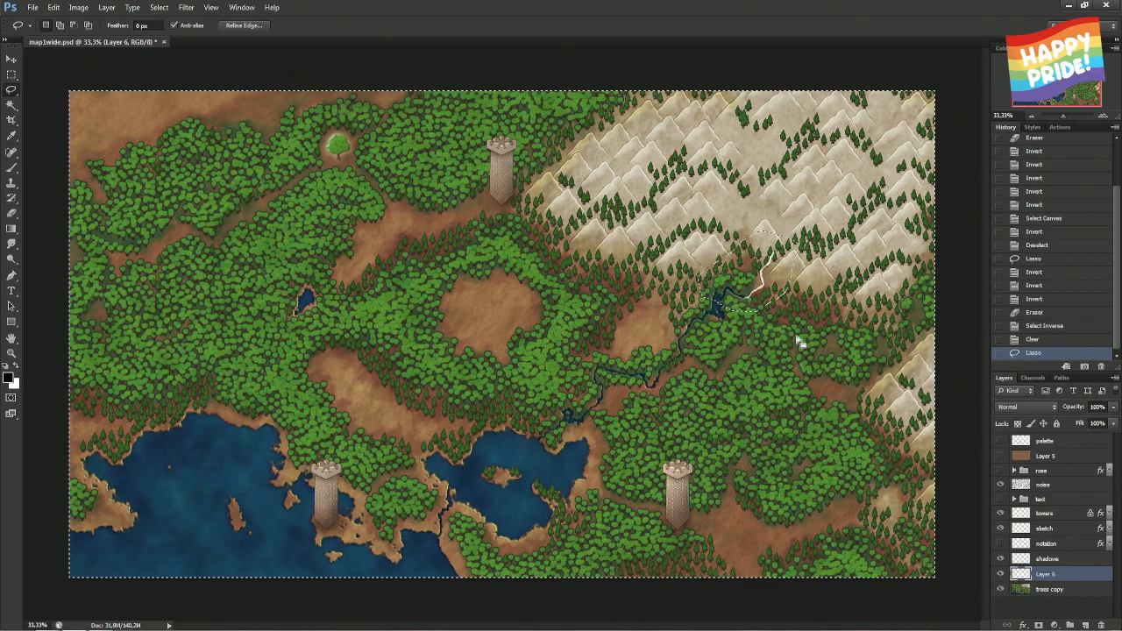
{"action": "key", "text": "ctrl+shift+i"}
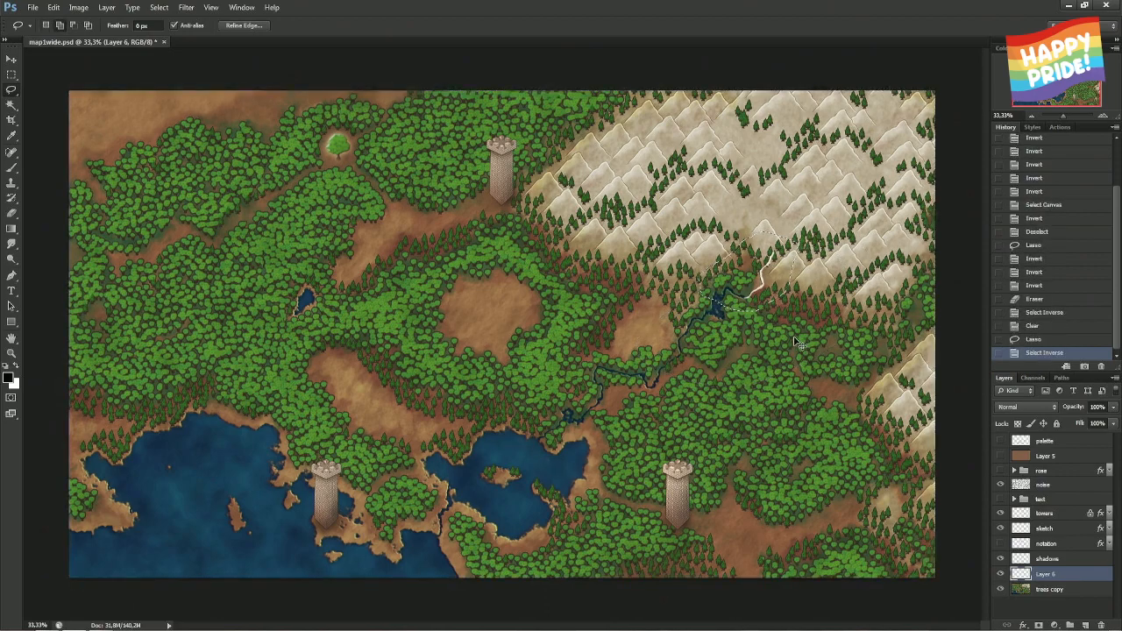
{"action": "key", "text": "ctrl+shift+i"}
{"action": "key", "text": "Delete"}
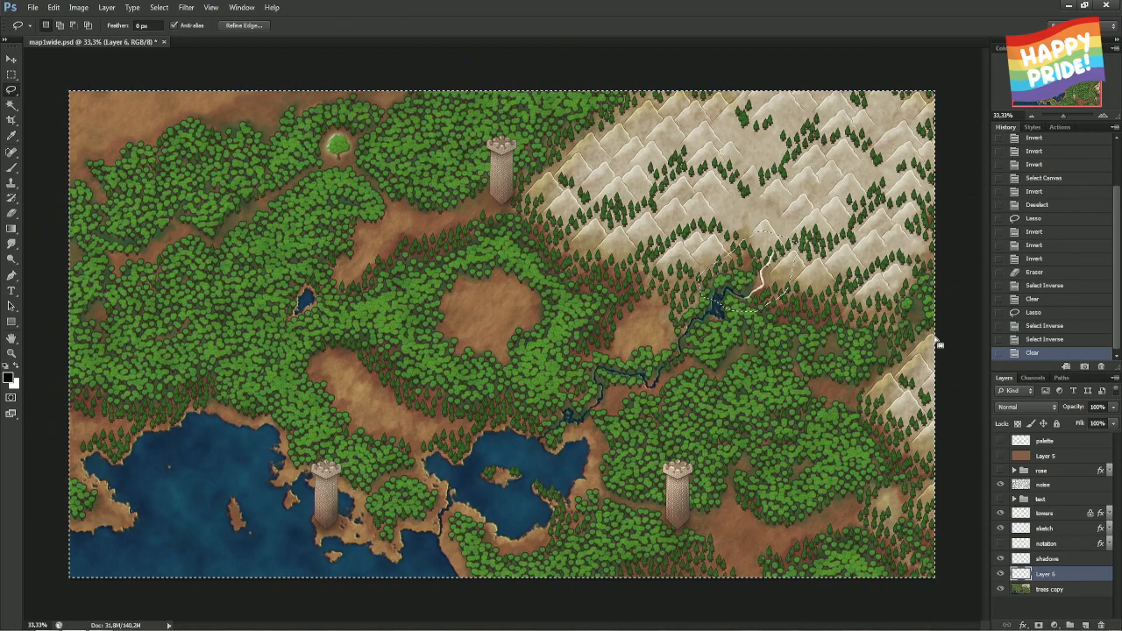
{"action": "key", "text": "ctrl+d"}
{"action": "key", "text": "ctrl+i"}
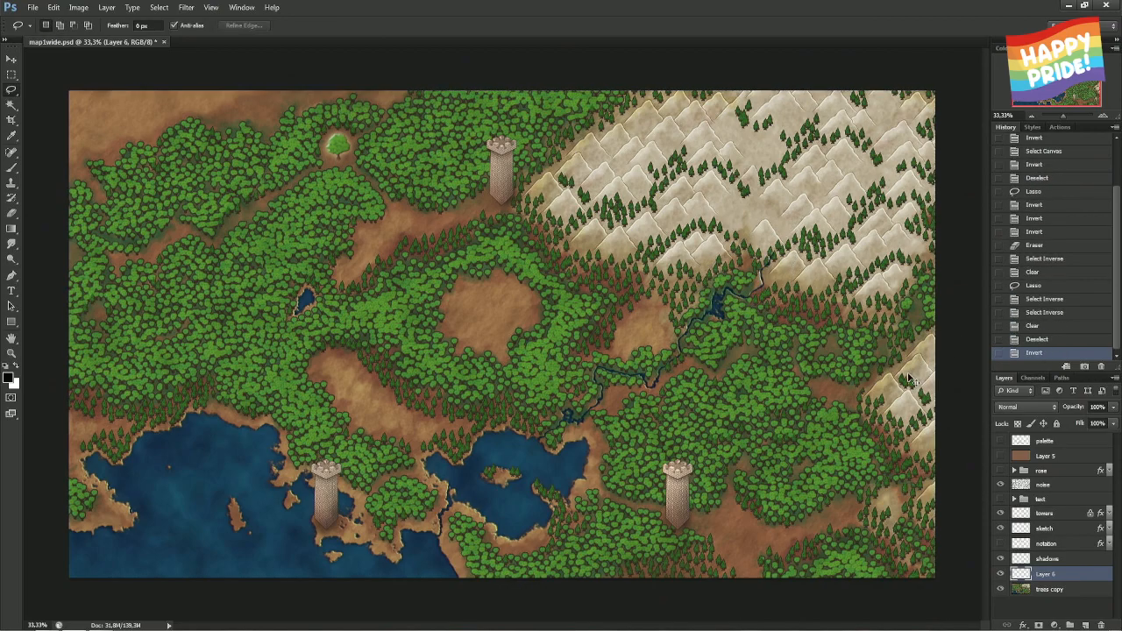
{"action": "scroll", "coordinate": [896, 321], "scroll_direction": "up", "scroll_amount": 3}
{"action": "left_click_drag", "start_coordinate": [620, 270], "coordinate": [29, 285]}
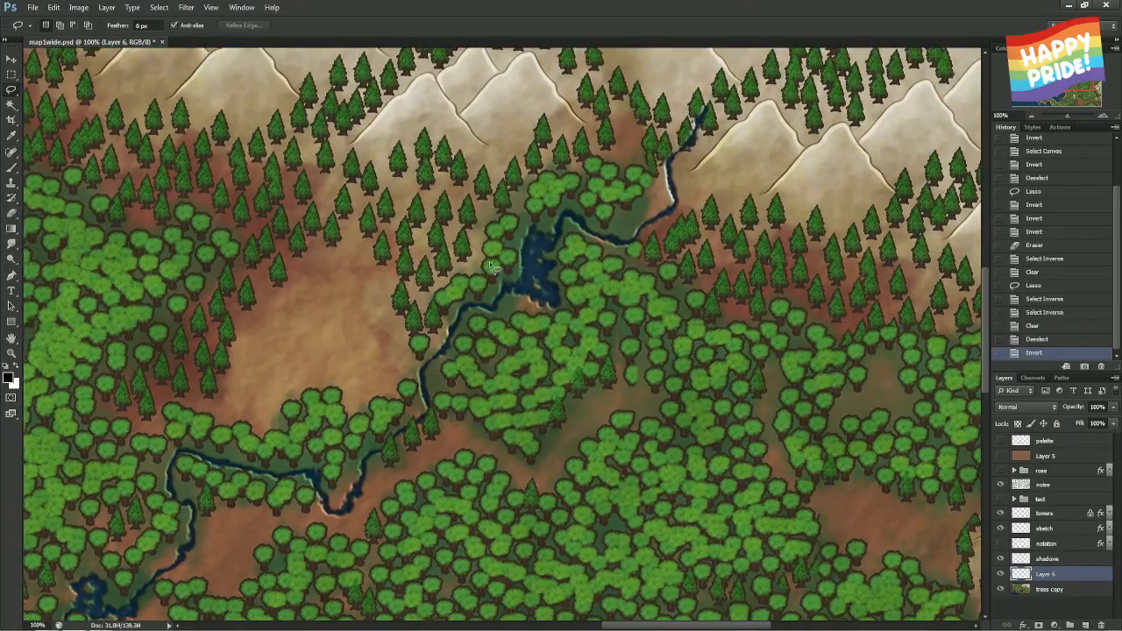
{"action": "left_click_drag", "start_coordinate": [602, 281], "coordinate": [520, 375]}
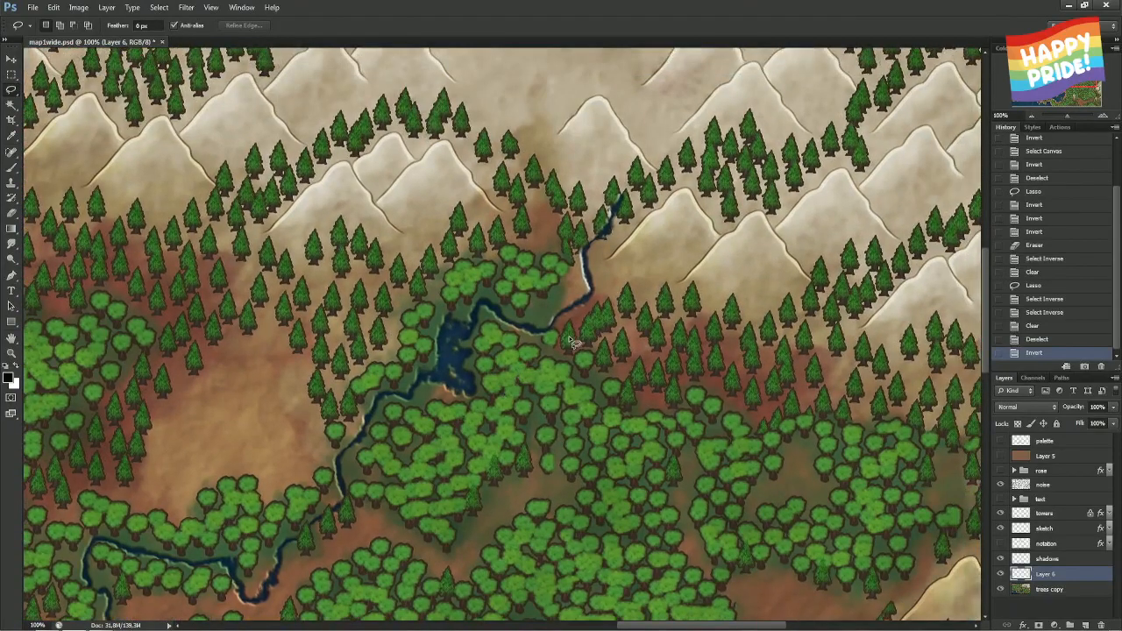
{"action": "key", "text": "ctrl+t"}
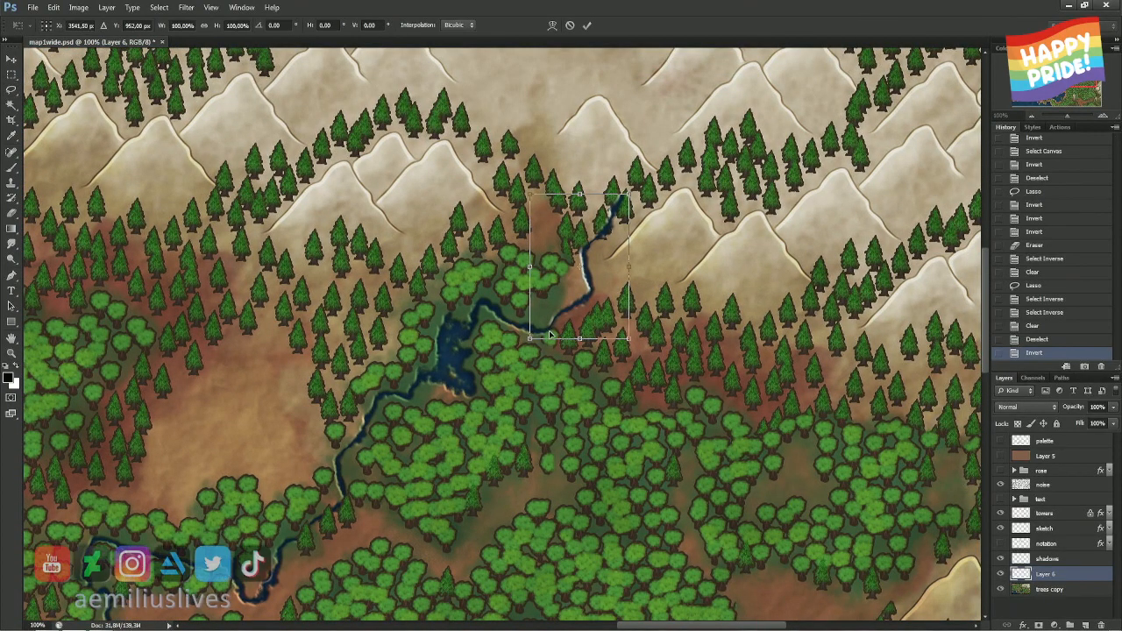
{"action": "mouse_move", "coordinate": [631, 212]}
{"action": "left_mouse_down"}
{"action": "mouse_move", "coordinate": [645, 207]}
{"action": "mouse_move", "coordinate": [670, 225]}
{"action": "mouse_move", "coordinate": [662, 216]}
{"action": "left_mouse_up"}
{"action": "key", "text": "Return"}
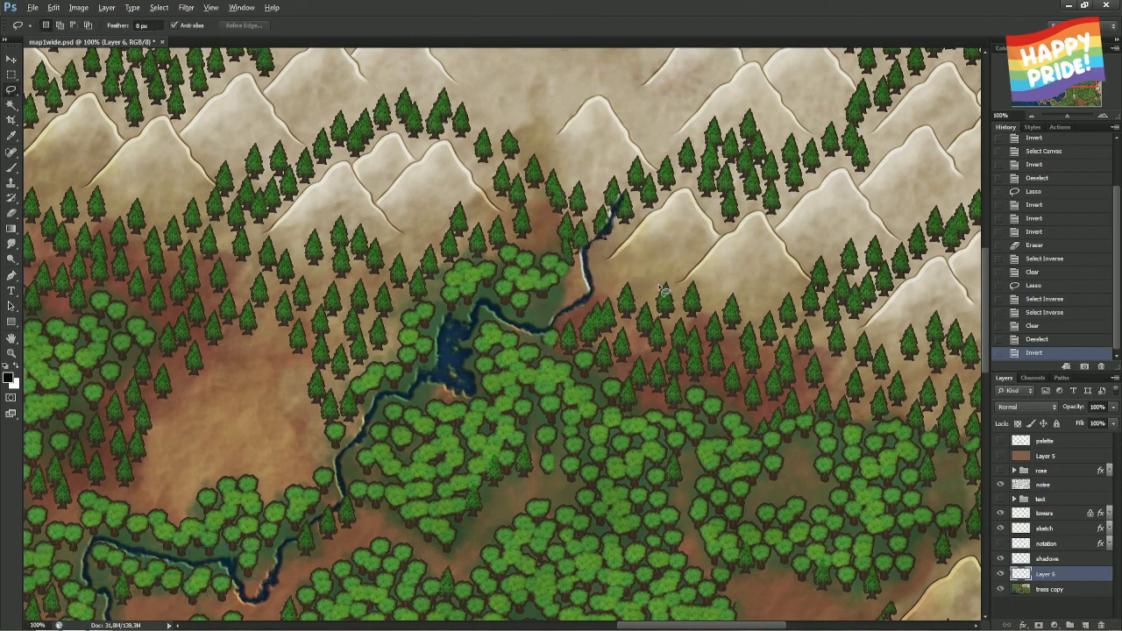
- Flip the river piece horizontally and vertically
{"action": "key", "text": "alt+e"}
{"action": "key", "text": "a"}
{"action": "key", "text": "h"}
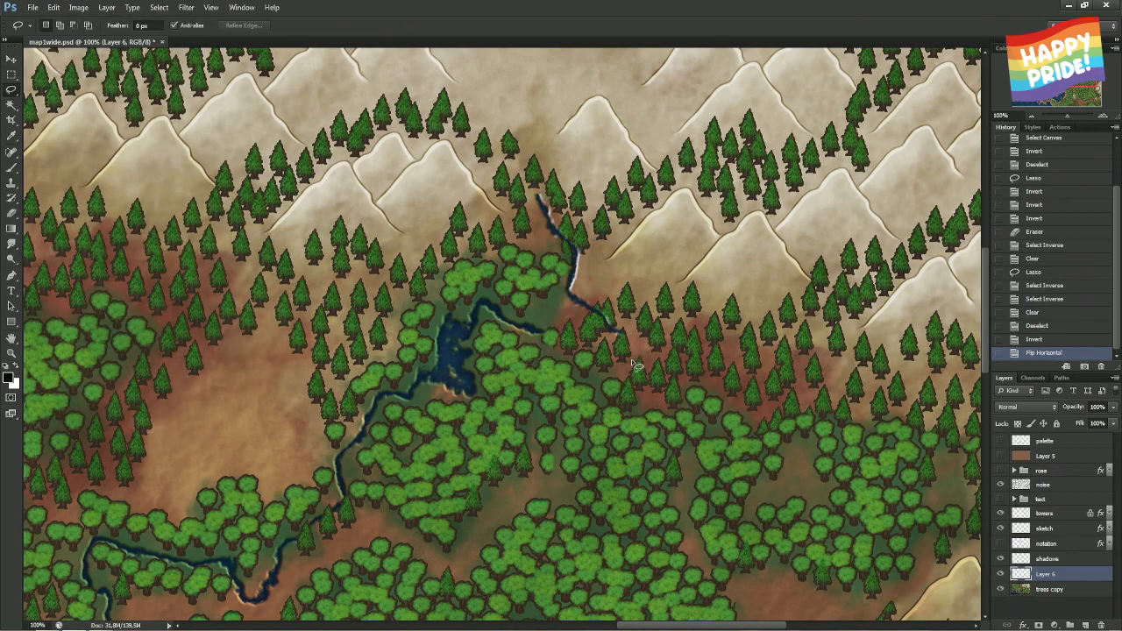
{"action": "key", "text": "alt+e"}
{"action": "key", "text": "a"}
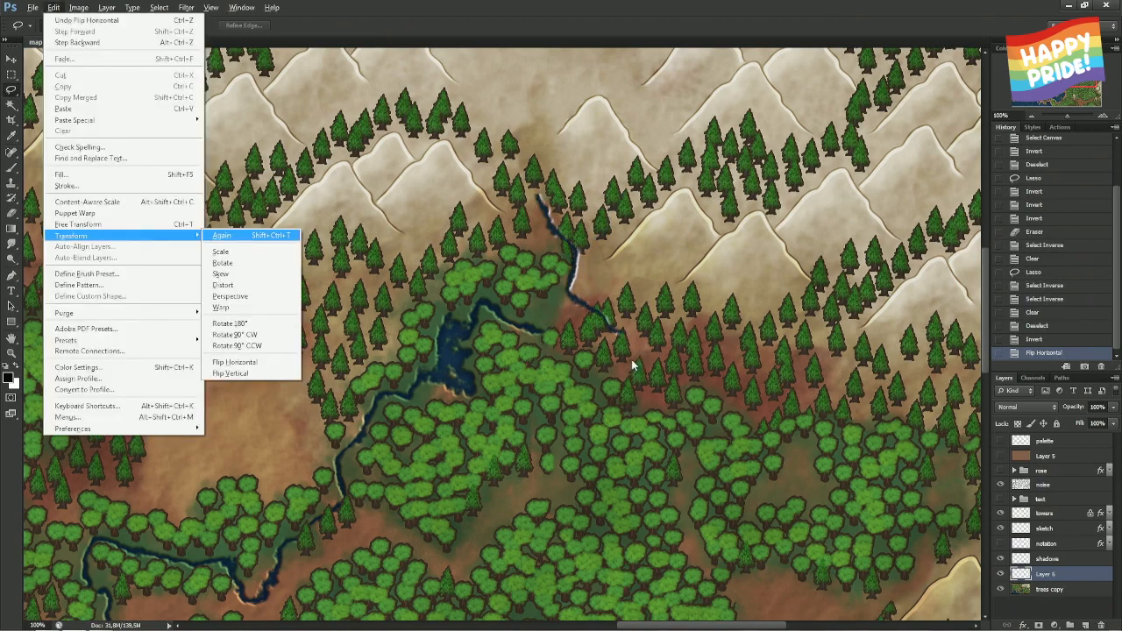
{"action": "key", "text": "v"}
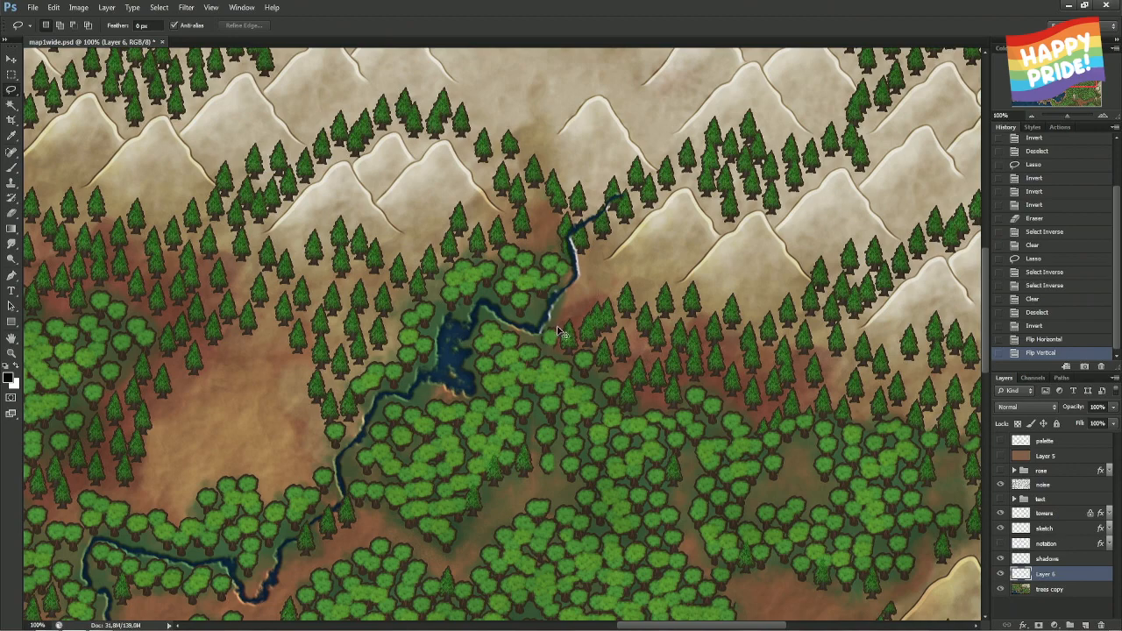
- Try rotating the flipped river piece about 38° clockwise so it follows the foot of the mountains
{"action": "key", "text": "ctrl+t"}
{"action": "left_click_drag", "start_coordinate": [651, 200], "coordinate": [720, 280]}
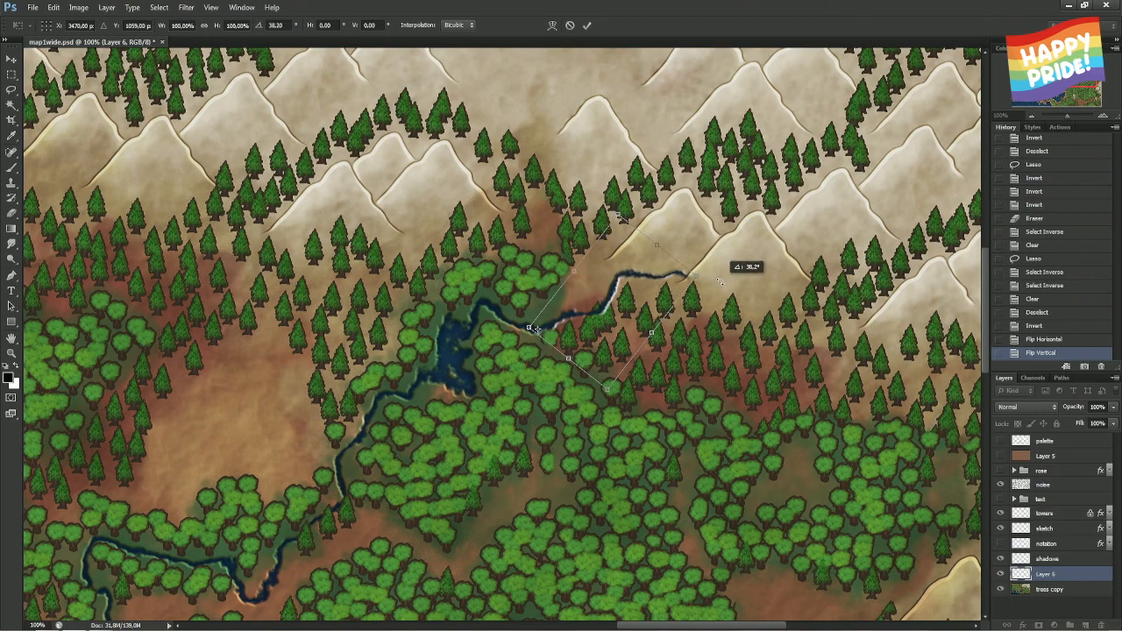
{"action": "left_click_drag", "start_coordinate": [719, 281], "coordinate": [720, 280]}
{"action": "key", "text": "Escape"}
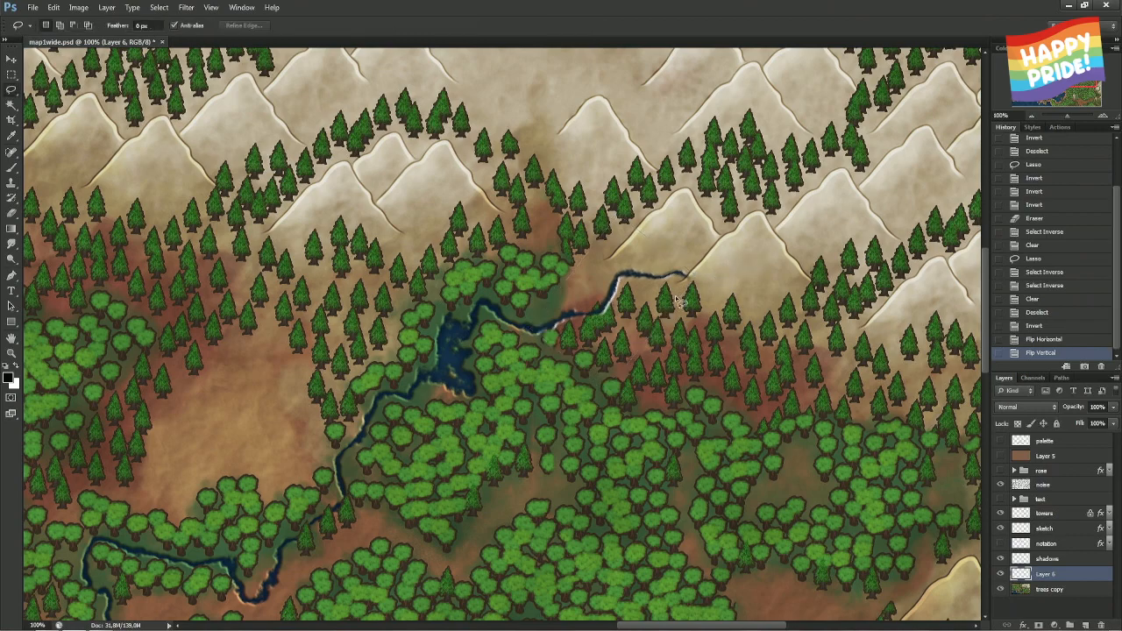
- Revert the river piece to its state before the flips and rotate it about 40° clockwise, joining it to the existing river's end
{"action": "left_click", "coordinate": [1036, 325]}
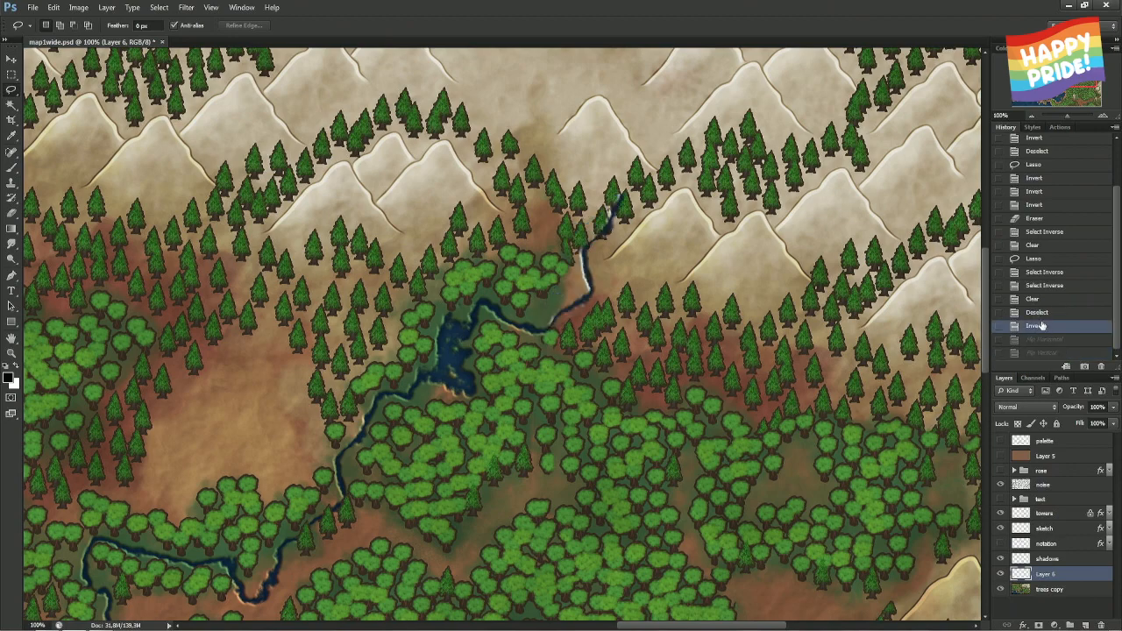
{"action": "left_click", "coordinate": [1038, 312]}
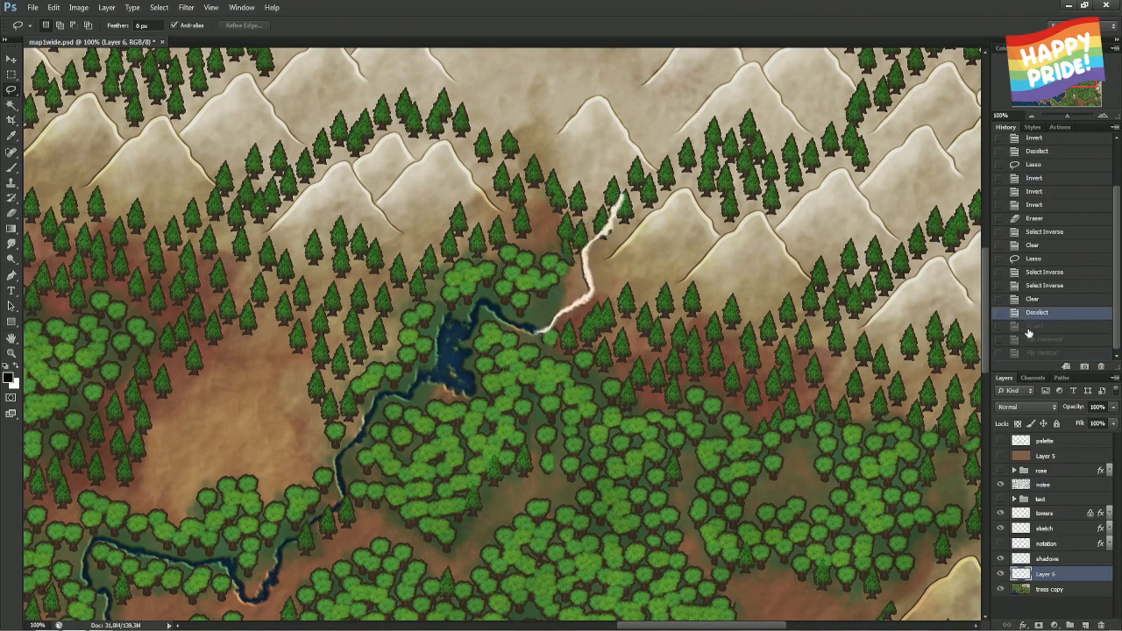
{"action": "left_click", "coordinate": [1031, 326]}
{"action": "key", "text": "ctrl+t"}
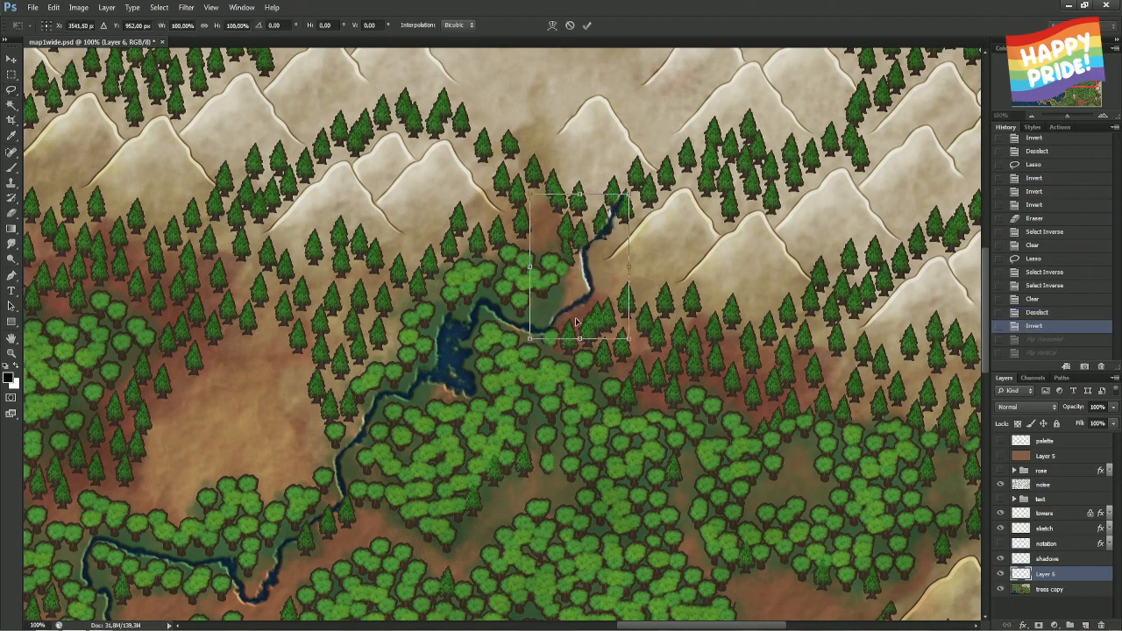
{"action": "mouse_move", "coordinate": [544, 334]}
{"action": "left_mouse_down"}
{"action": "mouse_move", "coordinate": [714, 186]}
{"action": "mouse_move", "coordinate": [776, 277]}
{"action": "mouse_move", "coordinate": [761, 295]}
{"action": "left_mouse_up"}
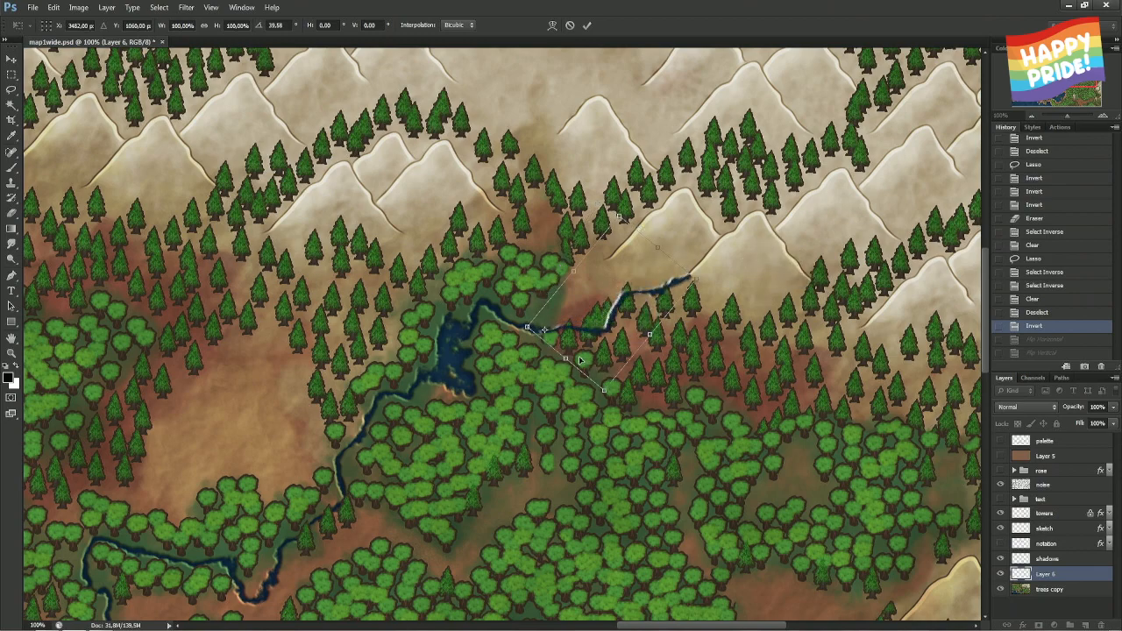
{"action": "key", "text": "Return"}
- Hide Layer 6 with the river piece and make the trees copy layer active
{"action": "key", "text": "ctrl+plus"}
{"action": "key", "text": "ctrl+plus"}
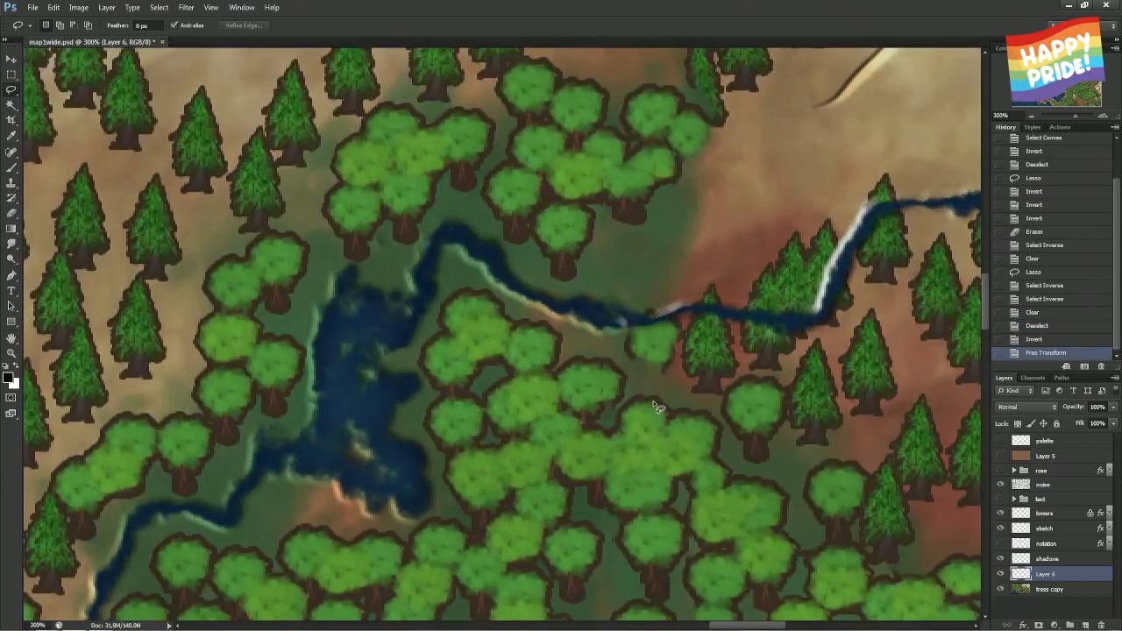
{"action": "left_click_drag", "start_coordinate": [617, 381], "coordinate": [495, 383]}
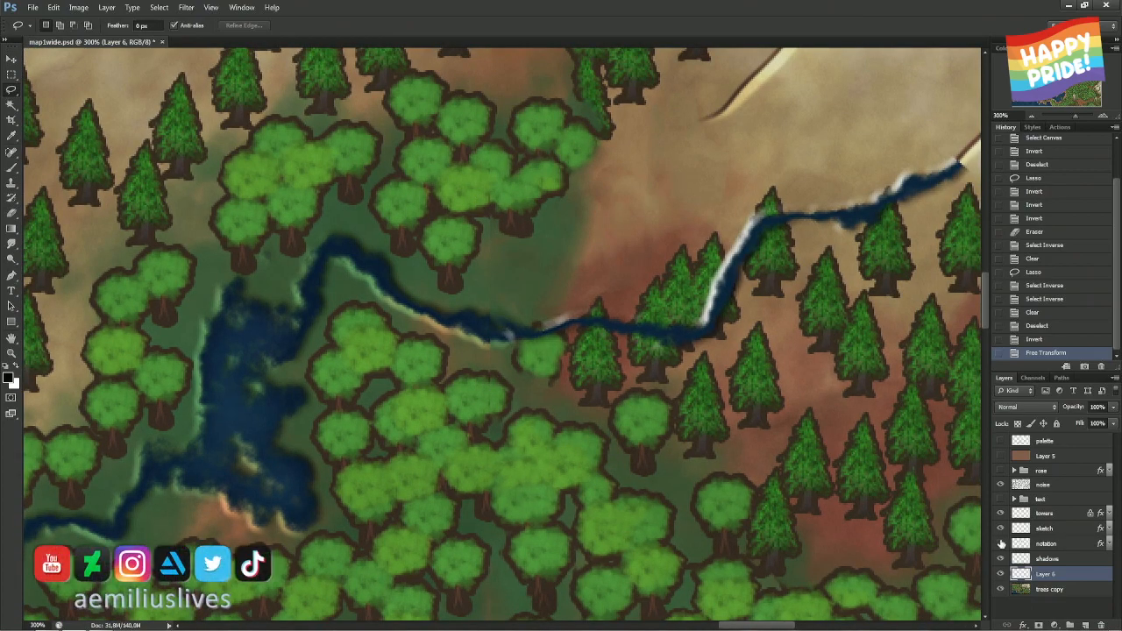
{"action": "left_click", "coordinate": [1000, 575]}
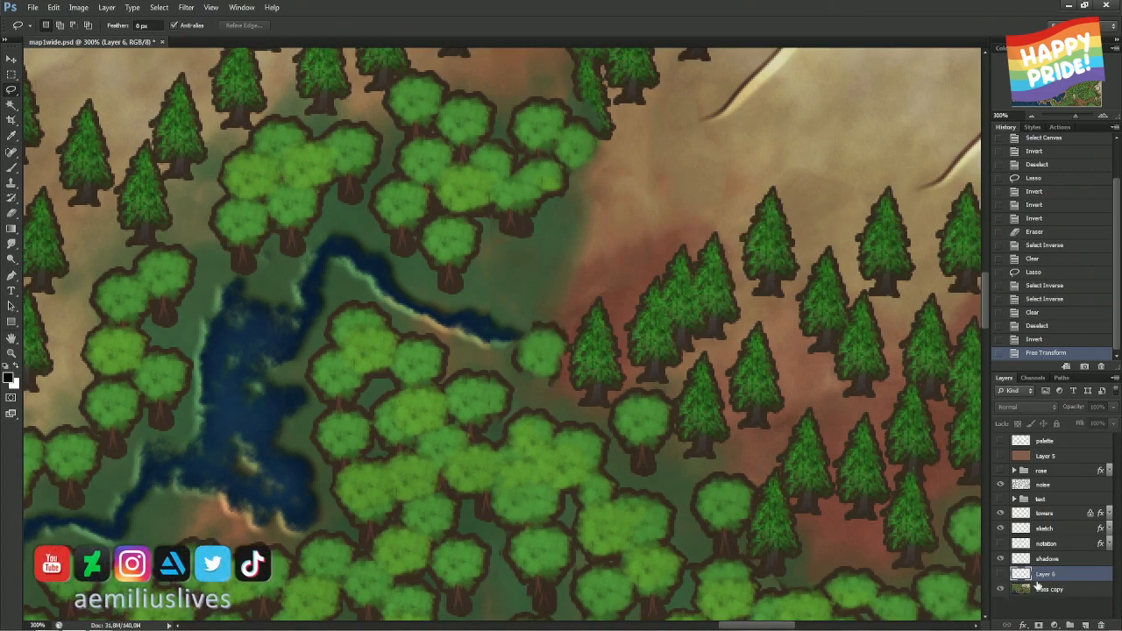
{"action": "left_click", "coordinate": [1043, 589]}
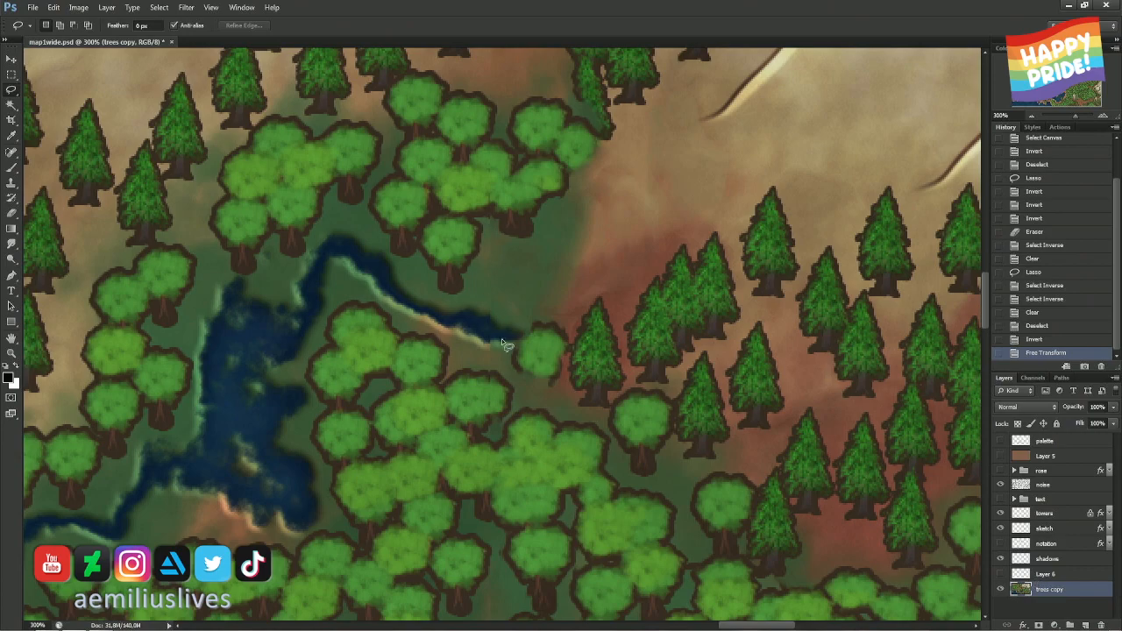
- Retouch the ground between the trees southeast of the lake with short Spot Healing Brush strokes on the trees copy layer
{"action": "left_click_drag", "start_coordinate": [486, 356], "coordinate": [527, 153]}
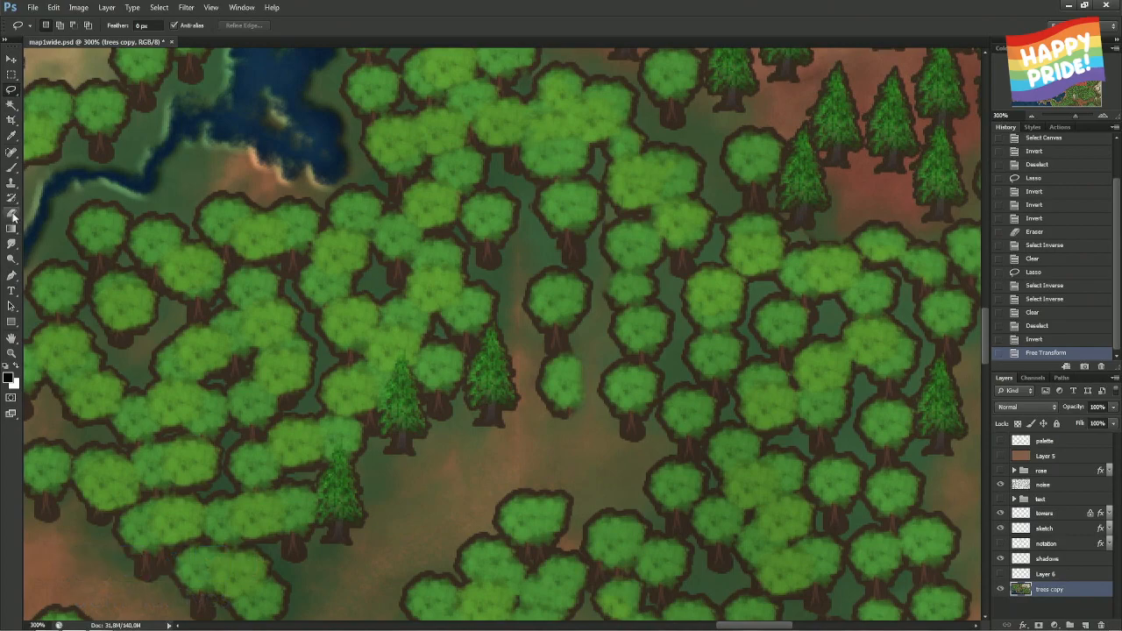
{"action": "left_click", "coordinate": [12, 153]}
{"action": "left_click_drag", "start_coordinate": [516, 436], "coordinate": [525, 468]}
{"action": "right_click", "coordinate": [523, 365], "text": "alt"}
{"action": "mouse_move", "coordinate": [523, 354]}
{"action": "left_mouse_down"}
{"action": "mouse_move", "coordinate": [515, 318]}
{"action": "mouse_move", "coordinate": [523, 226]}
{"action": "left_mouse_up"}
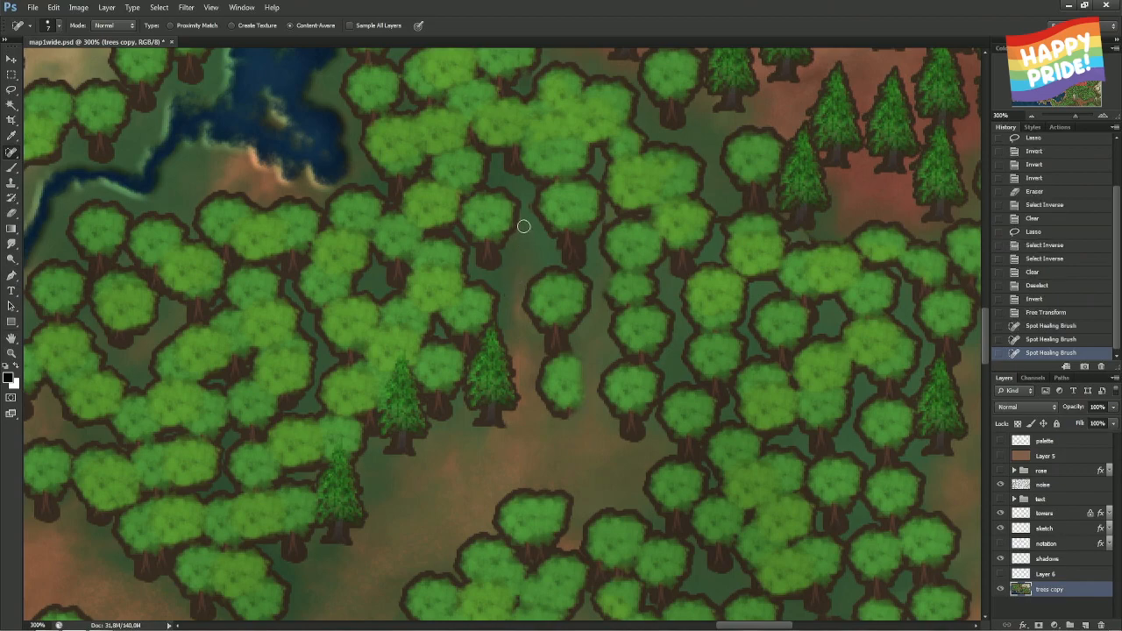
{"action": "left_click", "coordinate": [527, 206]}
{"action": "scroll", "coordinate": [538, 175], "scroll_direction": "up", "scroll_amount": 5}
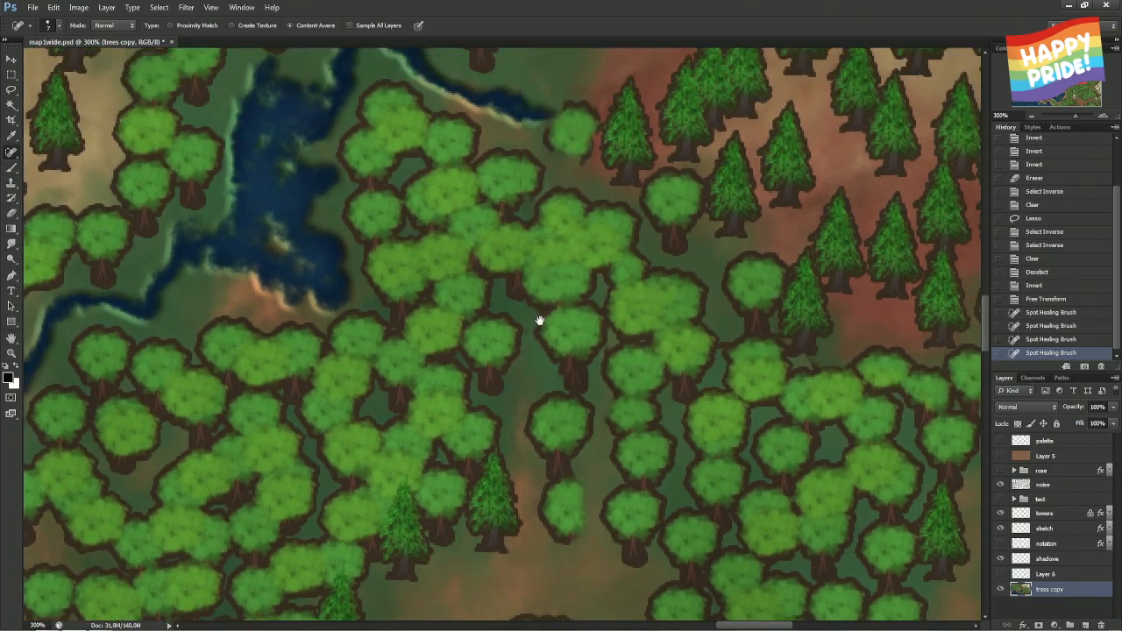
{"action": "left_click_drag", "start_coordinate": [517, 267], "coordinate": [517, 224]}
{"action": "mouse_move", "coordinate": [516, 217]}
{"action": "left_mouse_down"}
{"action": "mouse_move", "coordinate": [517, 155]}
{"action": "mouse_move", "coordinate": [532, 206]}
{"action": "mouse_move", "coordinate": [515, 202]}
{"action": "mouse_move", "coordinate": [535, 211]}
{"action": "mouse_move", "coordinate": [527, 248]}
{"action": "mouse_move", "coordinate": [521, 197]}
{"action": "left_mouse_up"}
{"action": "scroll", "coordinate": [523, 209], "scroll_direction": "up", "scroll_amount": 3}
{"action": "mouse_move", "coordinate": [523, 198]}
{"action": "left_mouse_down"}
{"action": "mouse_move", "coordinate": [517, 135]}
{"action": "mouse_move", "coordinate": [521, 188]}
{"action": "left_mouse_up"}
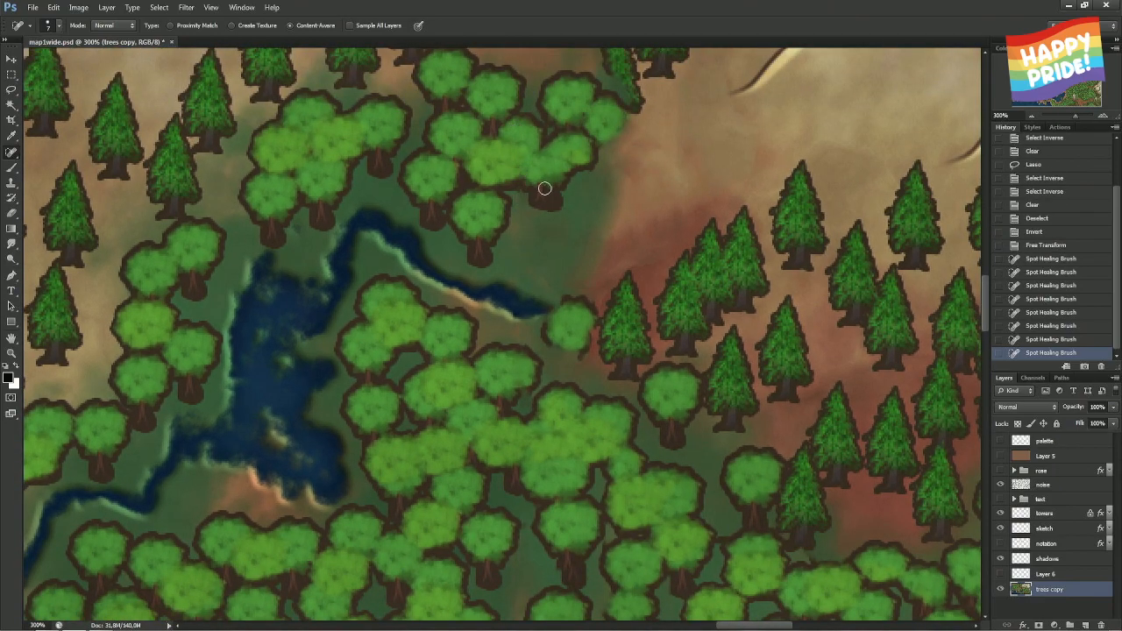
- Heal the dark spot beside the tree cluster north of the river with a 3 px Spot Healing Brush
{"action": "scroll", "coordinate": [535, 210], "scroll_direction": "up", "scroll_amount": 3}
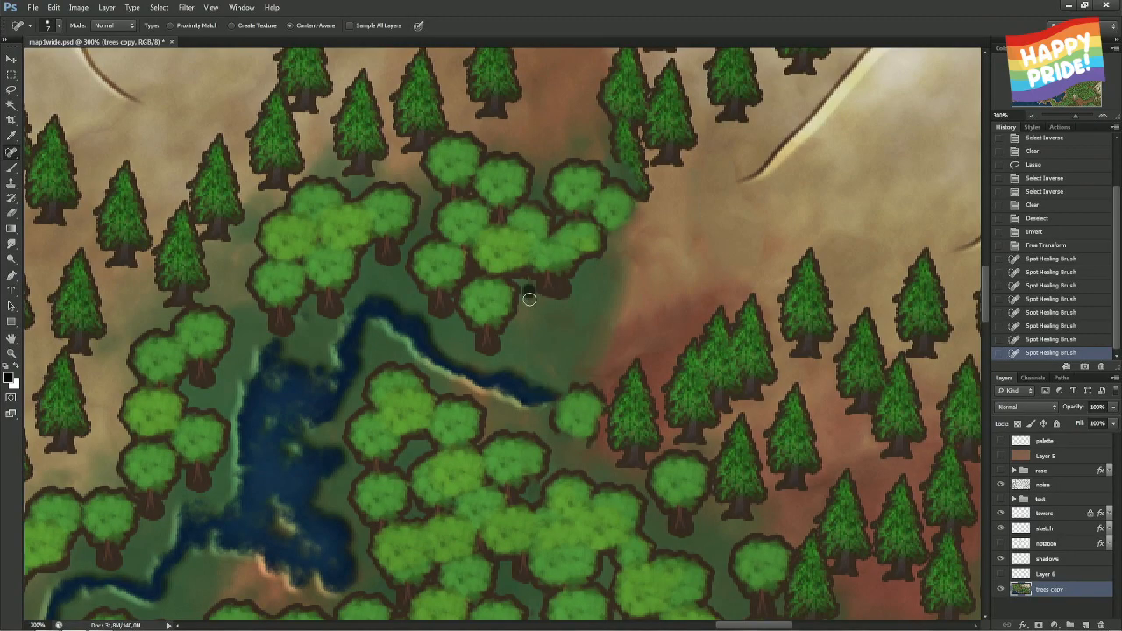
{"action": "right_click", "coordinate": [531, 303], "text": "alt"}
{"action": "left_click_drag", "start_coordinate": [527, 368], "coordinate": [527, 369]}
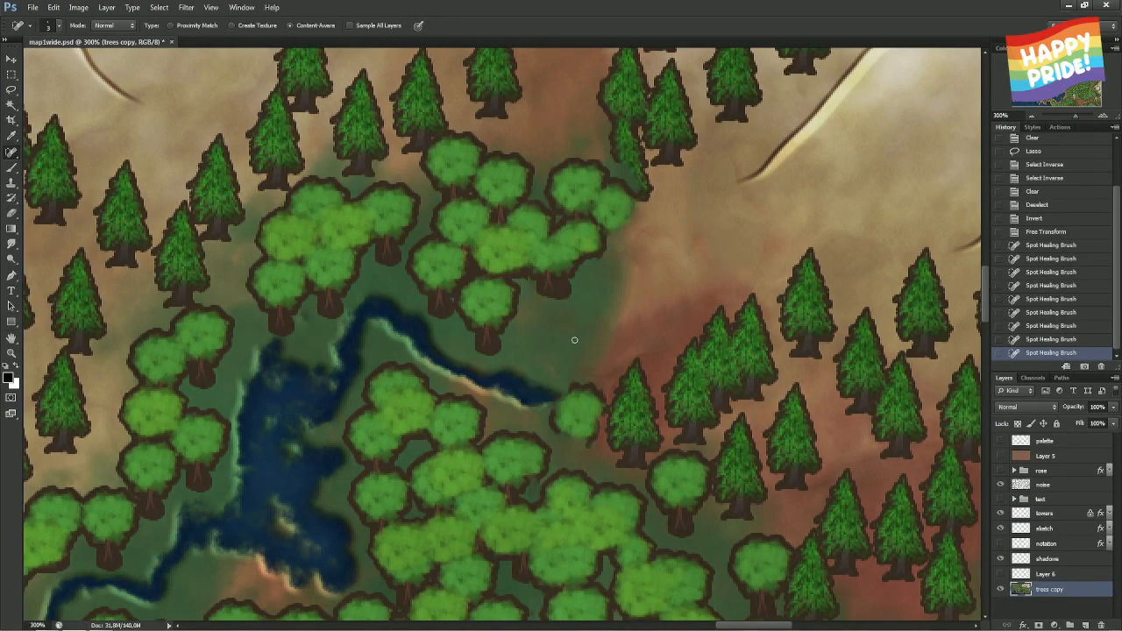
- Enlarge the Spot Healing Brush to 15 px and heal the reddish ground between the conifers north of the lake
{"action": "left_click_drag", "start_coordinate": [546, 160], "coordinate": [557, 336]}
{"action": "key", "text": "bracketright"}
{"action": "key", "text": "bracketright"}
{"action": "key", "text": "bracketright"}
{"action": "key", "text": "bracketright"}
{"action": "key", "text": "bracketright"}
{"action": "key", "text": "bracketright"}
{"action": "key", "text": "bracketright"}
{"action": "key", "text": "bracketright"}
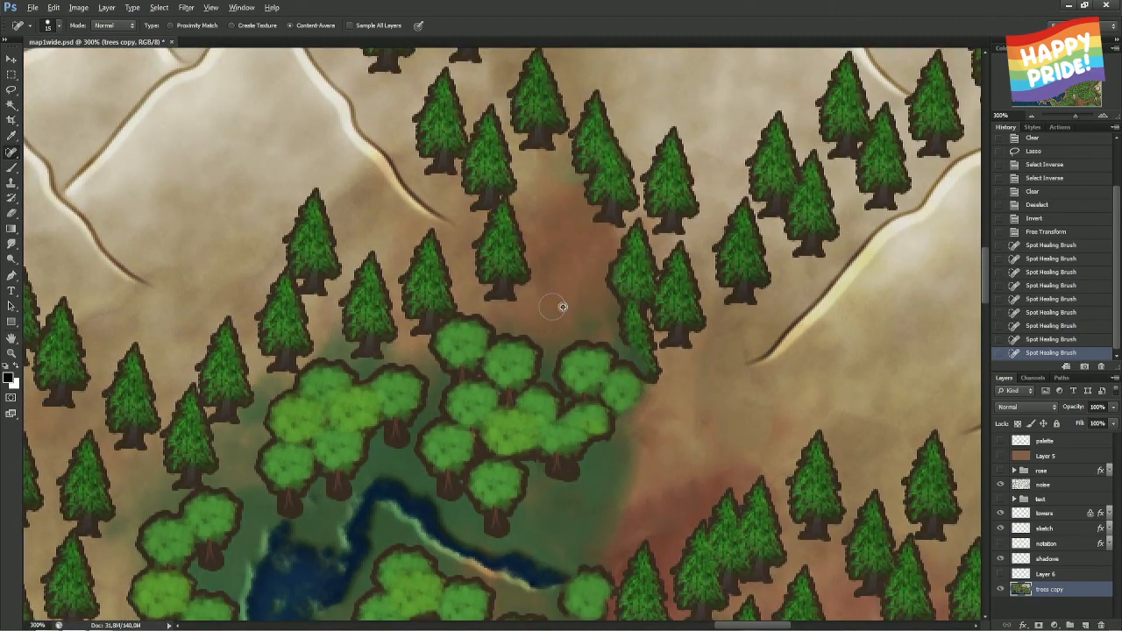
{"action": "left_click", "coordinate": [538, 298]}
{"action": "left_click", "coordinate": [549, 262]}
{"action": "left_click", "coordinate": [540, 161]}
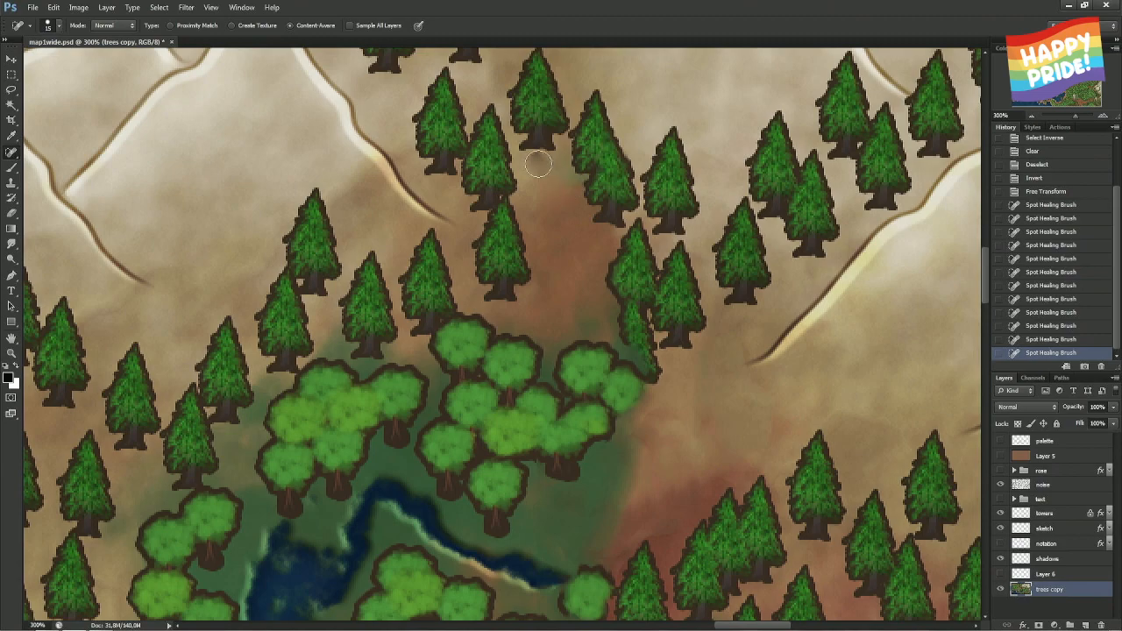
{"action": "left_click", "coordinate": [537, 167]}
{"action": "left_click", "coordinate": [536, 169]}
- Try healing the ground just below the conifer's trunk with a smaller 7 px Spot Healing Brush
{"action": "key", "text": "bracketleft"}
{"action": "key", "text": "bracketleft"}
{"action": "key", "text": "bracketleft"}
{"action": "key", "text": "bracketleft"}
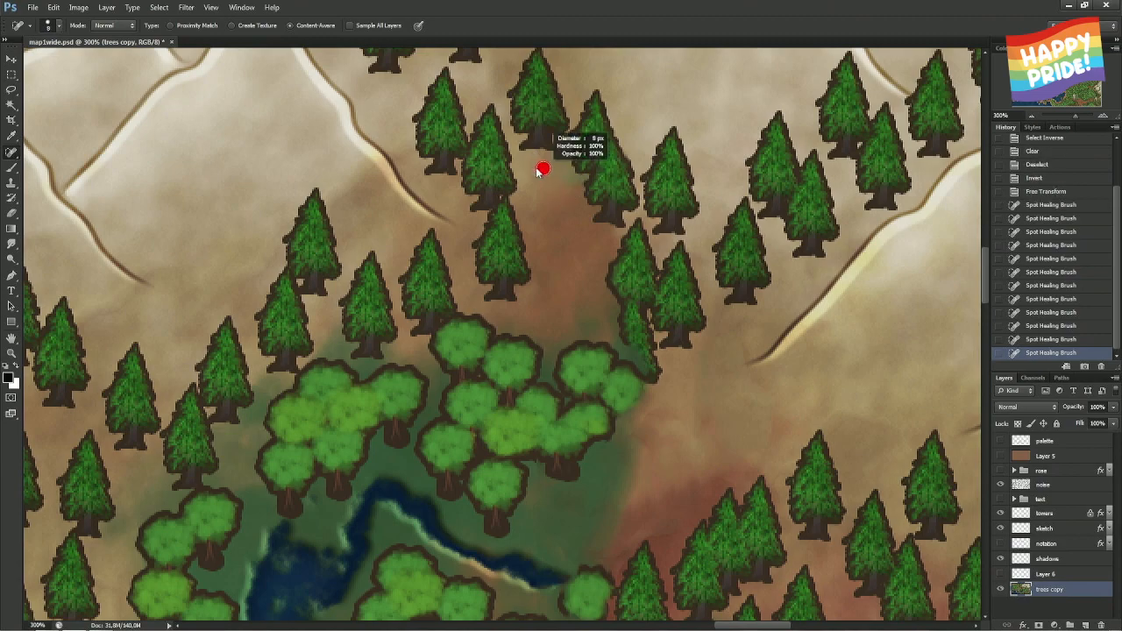
{"action": "left_click", "coordinate": [537, 157]}
{"action": "key", "text": "ctrl+z"}
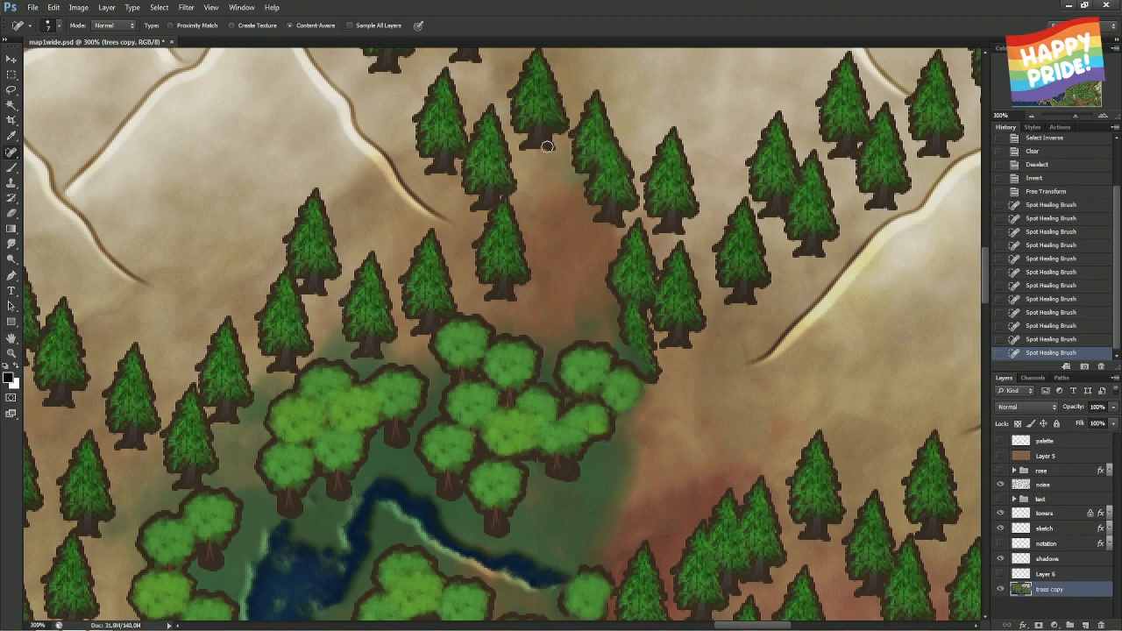
- Smooth the blotchy mountain ground above the conifers and beside the peak with a 32 px Spot Healing Brush
{"action": "key", "text": "space"}
{"action": "left_click_drag", "start_coordinate": [546, 145], "coordinate": [570, 430]}
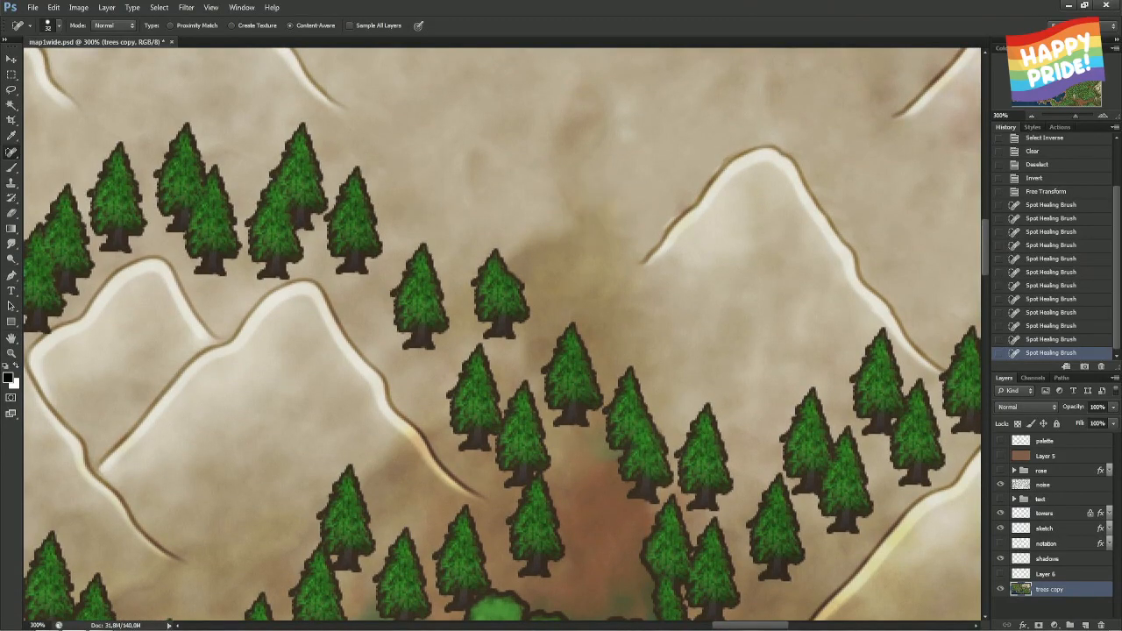
{"action": "left_click_drag", "start_coordinate": [570, 219], "coordinate": [534, 142]}
{"action": "left_click_drag", "start_coordinate": [603, 144], "coordinate": [565, 99]}
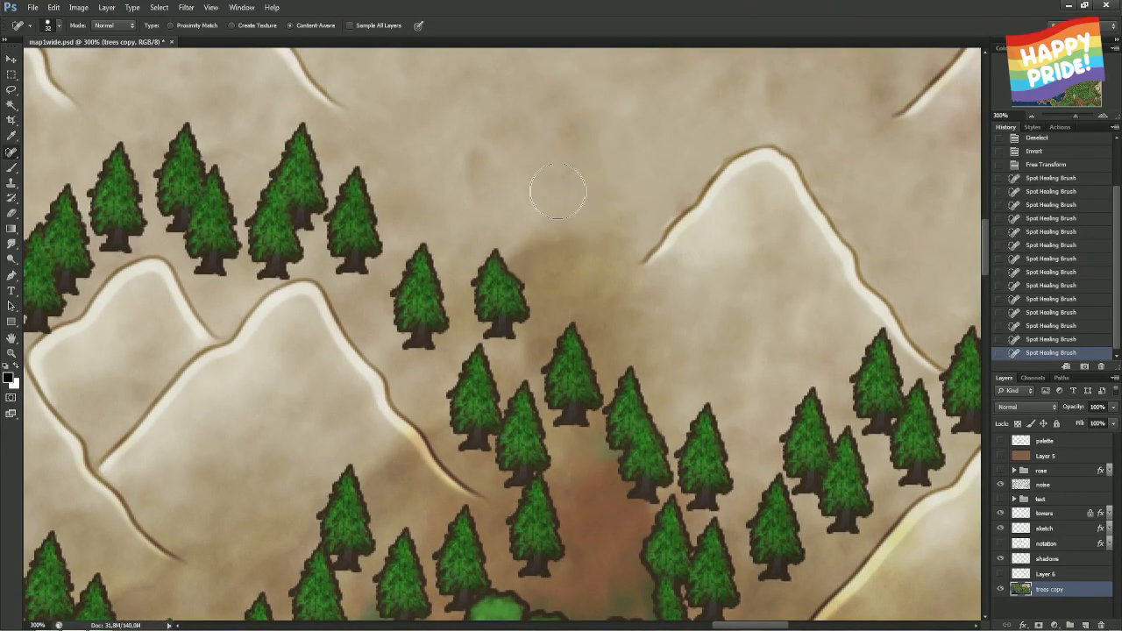
{"action": "left_click_drag", "start_coordinate": [496, 171], "coordinate": [476, 167]}
{"action": "left_click_drag", "start_coordinate": [530, 241], "coordinate": [561, 250]}
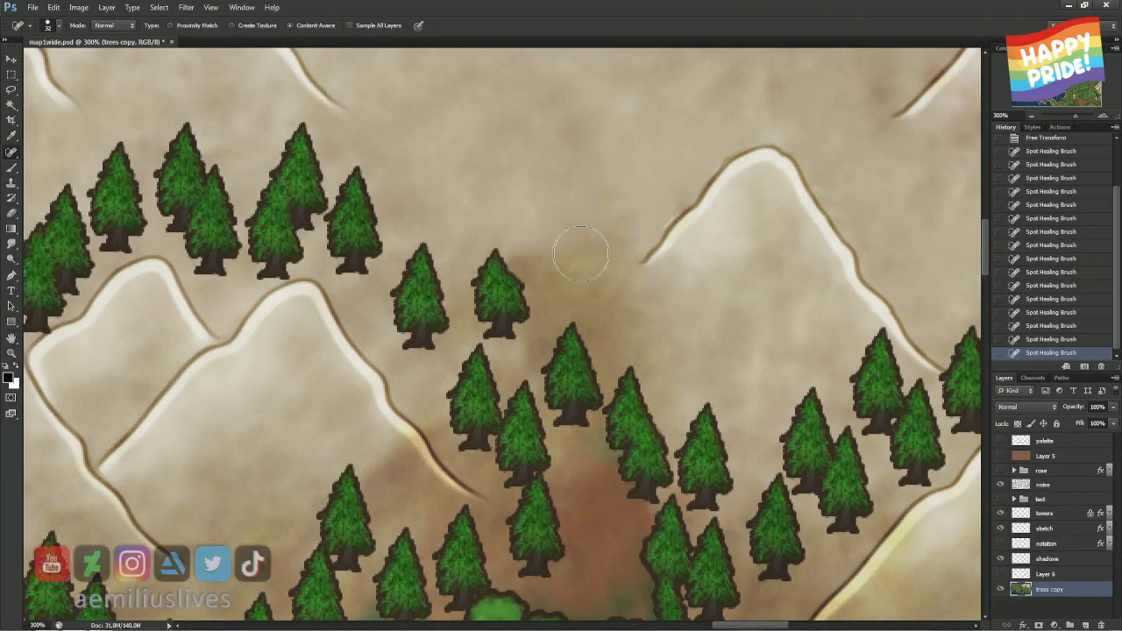
{"action": "left_click", "coordinate": [580, 254]}
{"action": "mouse_move", "coordinate": [661, 198]}
{"action": "left_mouse_down"}
{"action": "mouse_move", "coordinate": [635, 203]}
{"action": "mouse_move", "coordinate": [677, 212]}
{"action": "mouse_move", "coordinate": [661, 239]}
{"action": "mouse_move", "coordinate": [657, 225]}
{"action": "mouse_move", "coordinate": [679, 204]}
{"action": "mouse_move", "coordinate": [627, 187]}
{"action": "left_mouse_up"}
- Clean up the outer edge of the mountain's western slope with the Clone Stamp
{"action": "key", "text": "s"}
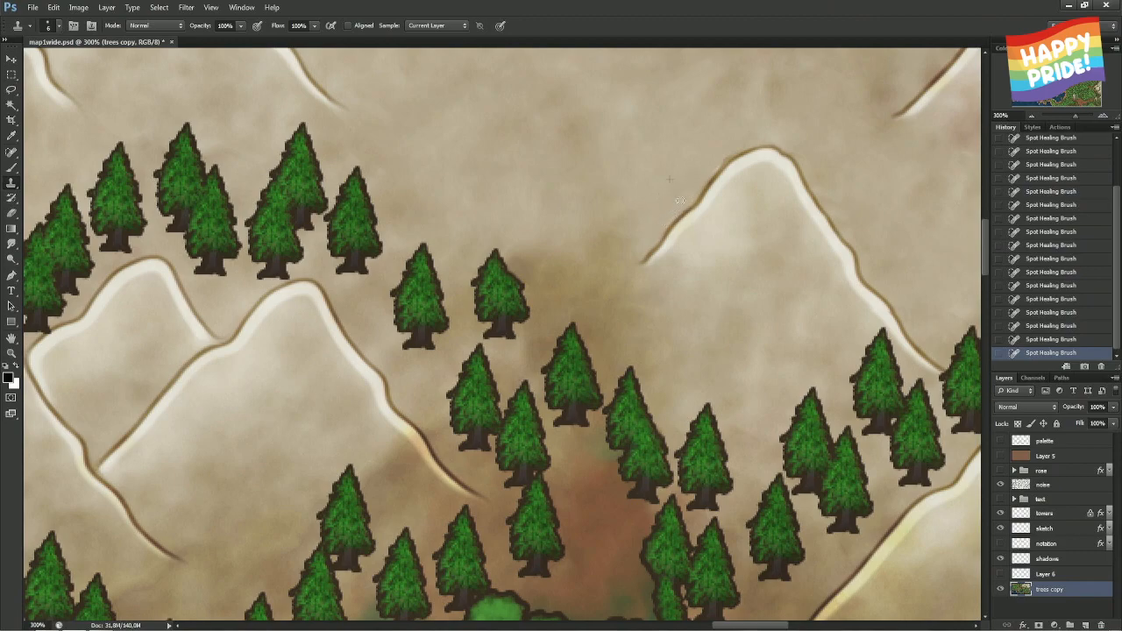
{"action": "left_click_drag", "start_coordinate": [679, 200], "coordinate": [748, 140]}
{"action": "left_click_drag", "start_coordinate": [736, 232], "coordinate": [461, 260]}
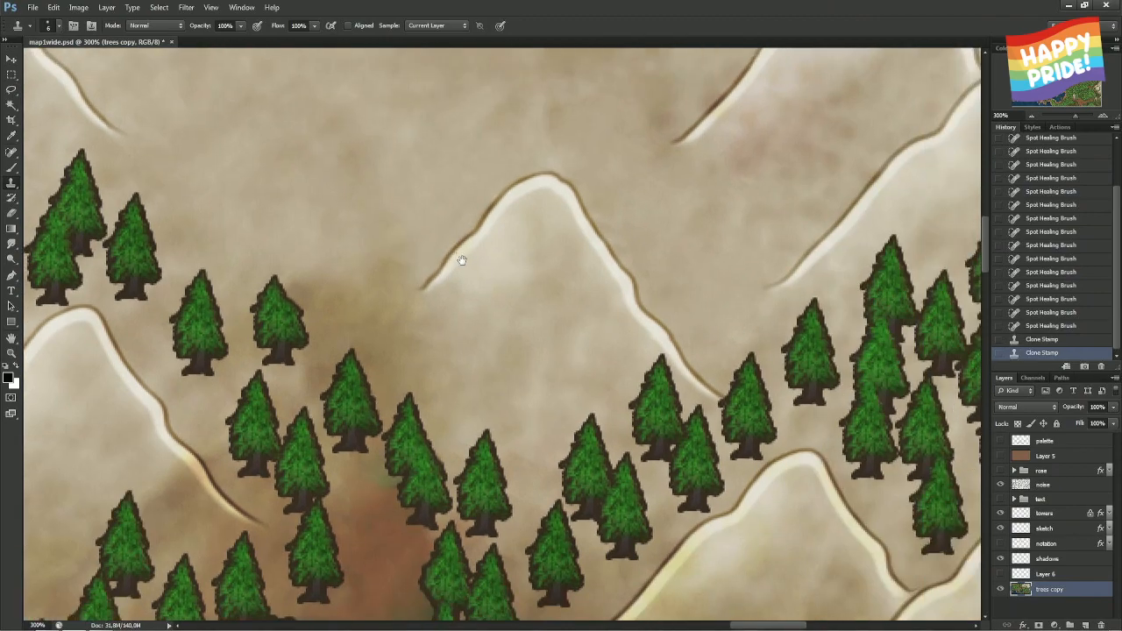
- Repair the conifers and the adjoining round tree's outline northeast of the lake with a 10 px Clone Stamp
{"action": "left_click_drag", "start_coordinate": [624, 403], "coordinate": [601, 163]}
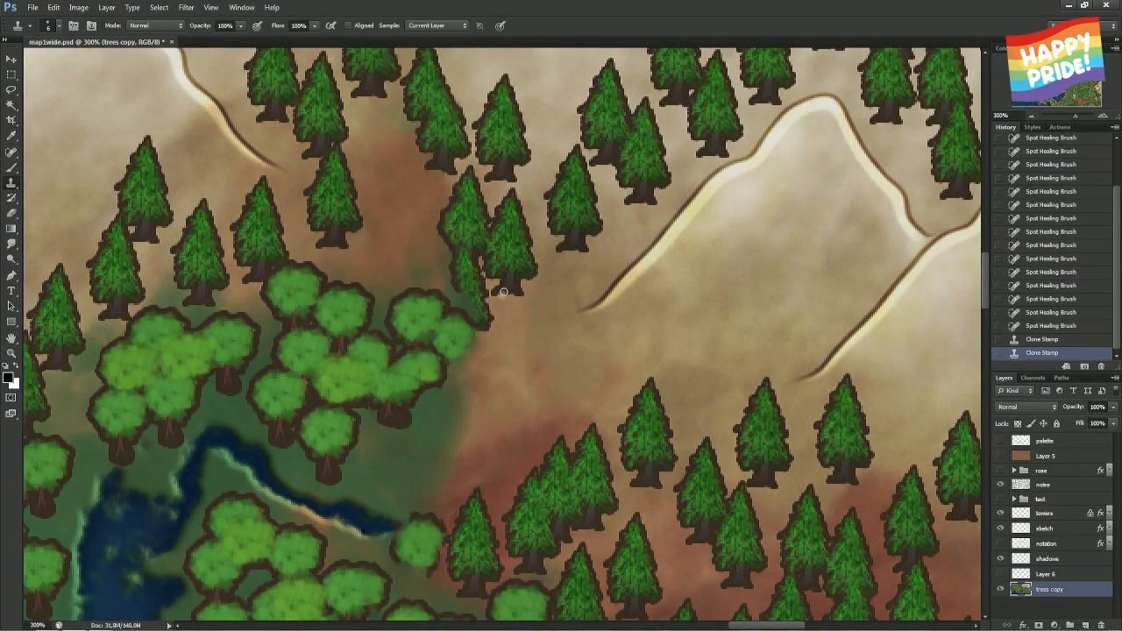
{"action": "left_click_drag", "start_coordinate": [504, 292], "coordinate": [512, 275]}
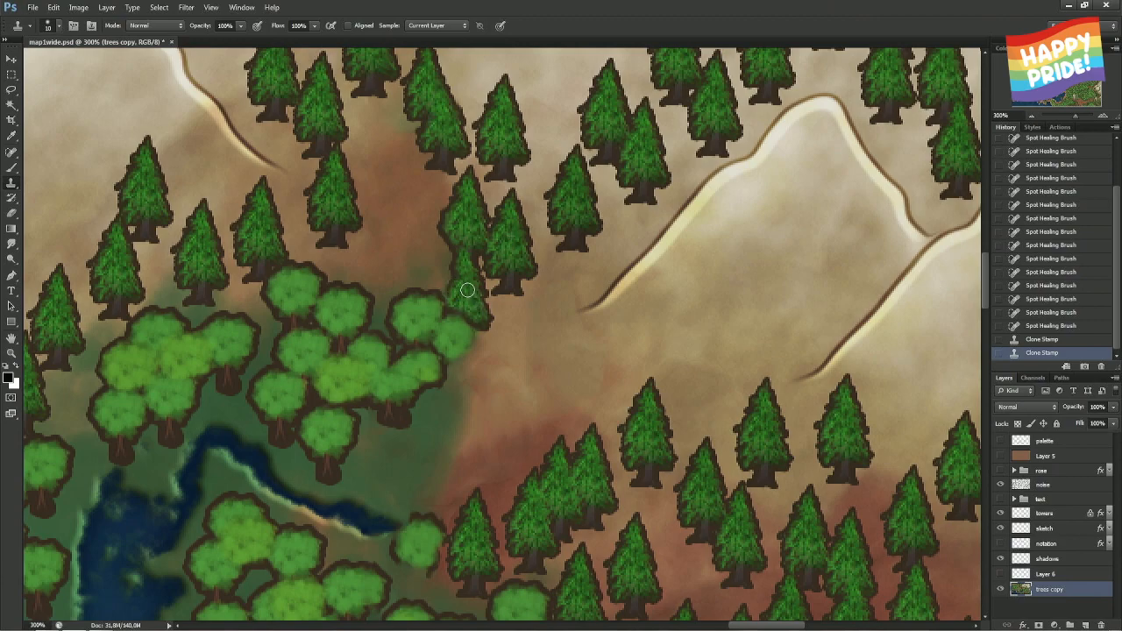
{"action": "left_click", "coordinate": [465, 290]}
{"action": "mouse_move", "coordinate": [466, 349]}
{"action": "left_mouse_down"}
{"action": "mouse_move", "coordinate": [473, 334]}
{"action": "mouse_move", "coordinate": [443, 358]}
{"action": "left_mouse_up"}
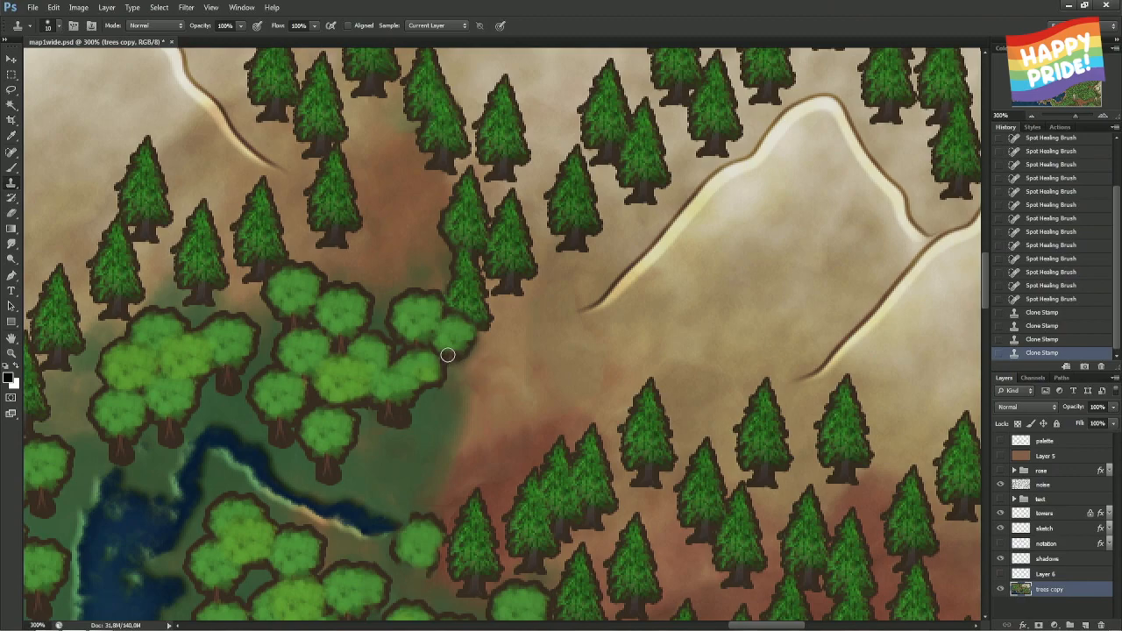
{"action": "mouse_move", "coordinate": [447, 354]}
{"action": "left_mouse_down"}
{"action": "mouse_move", "coordinate": [448, 367]}
{"action": "mouse_move", "coordinate": [466, 351]}
{"action": "left_mouse_up"}
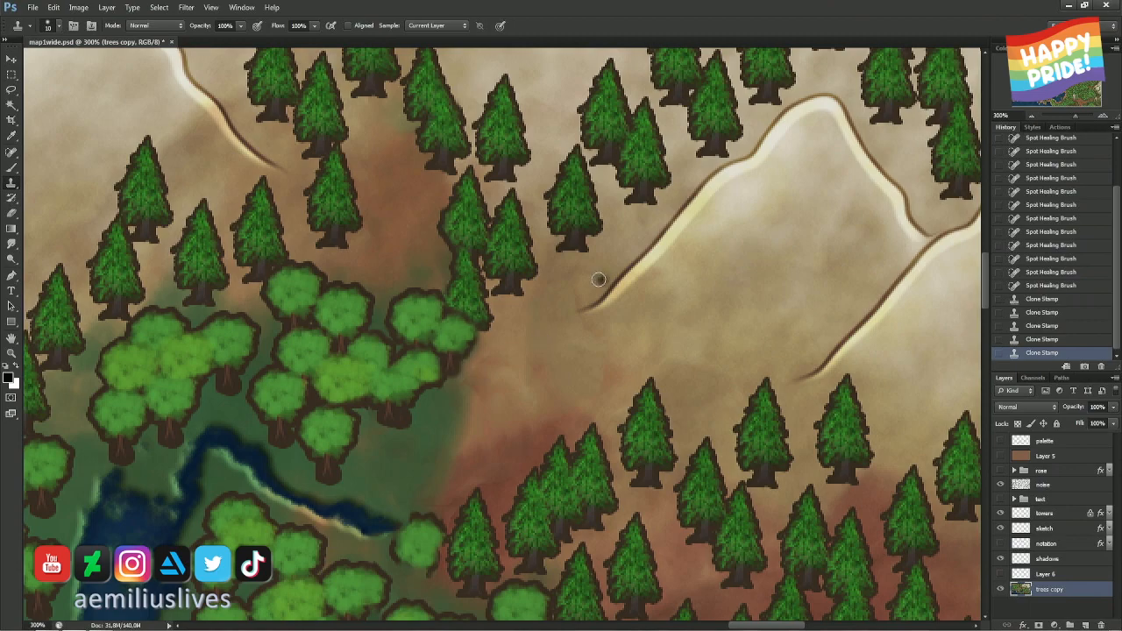
- Make the river piece on Layer 6 visible again over the retouched map
{"action": "left_click_drag", "start_coordinate": [556, 308], "coordinate": [625, 388]}
{"action": "left_click_drag", "start_coordinate": [459, 296], "coordinate": [543, 378]}
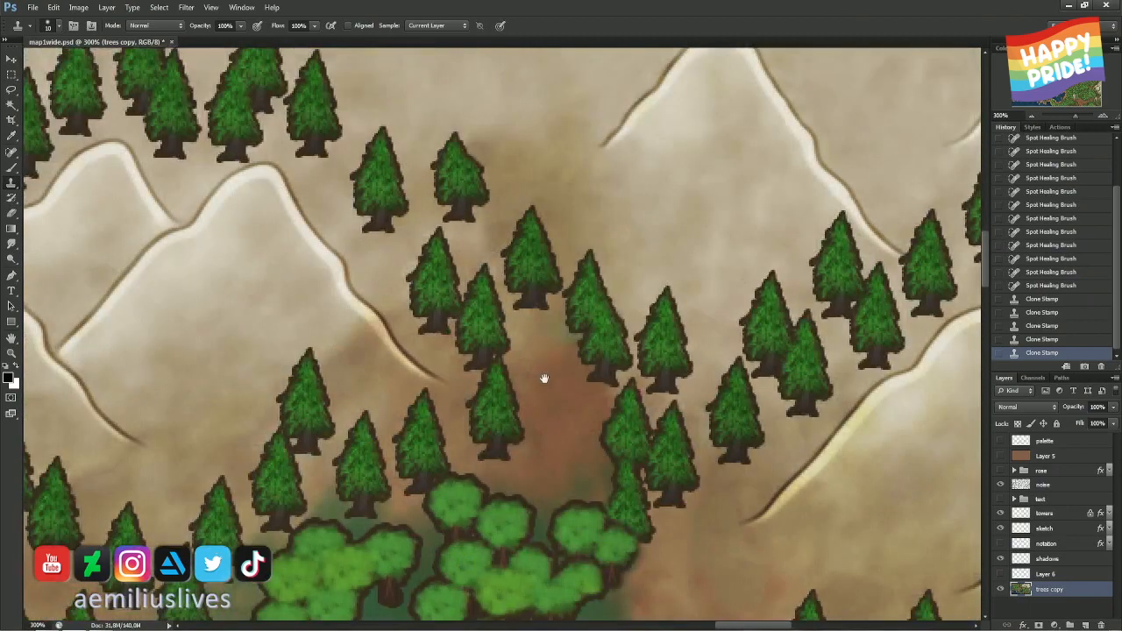
{"action": "key", "text": "ctrl+0"}
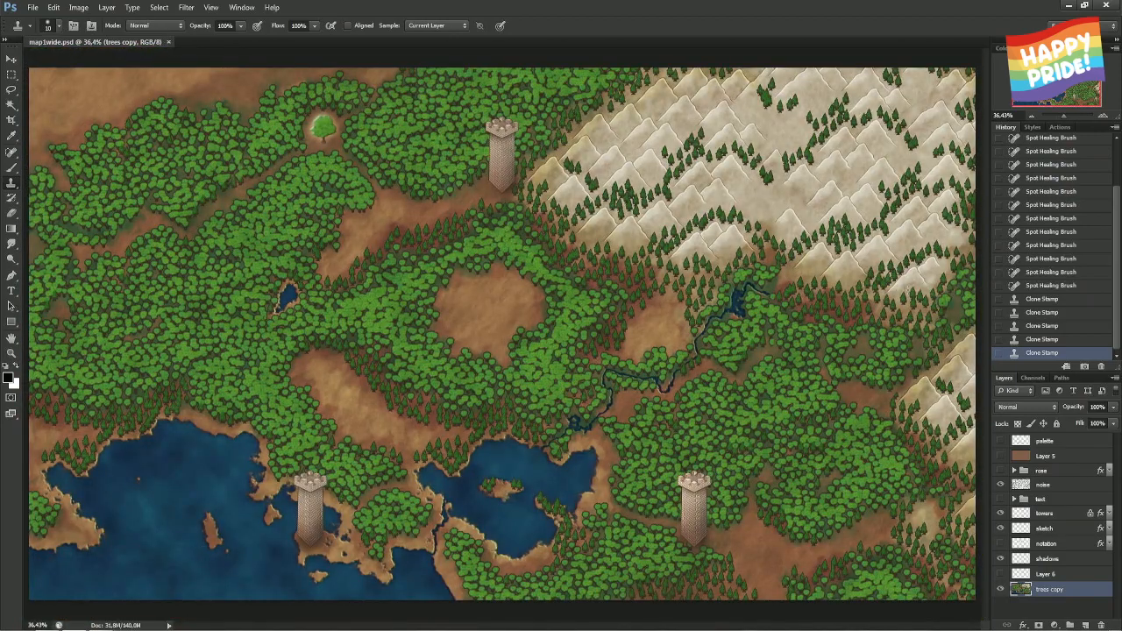
{"action": "key", "text": "ctrl+1"}
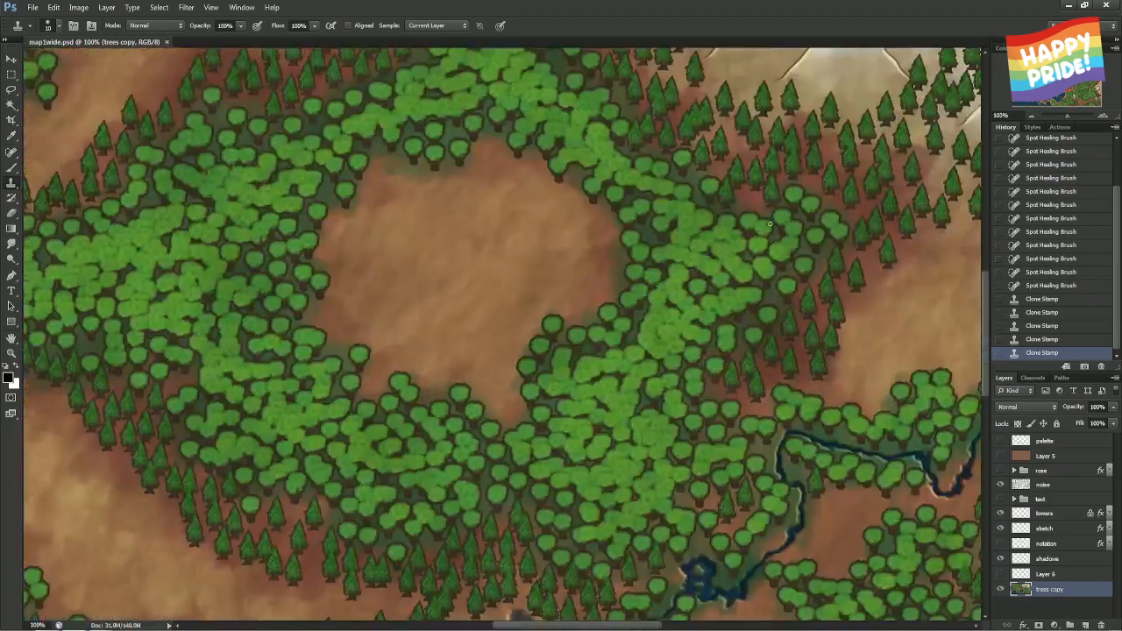
{"action": "scroll", "coordinate": [770, 225], "scroll_direction": "up", "scroll_amount": 5}
{"action": "scroll", "coordinate": [514, 220], "scroll_direction": "right", "scroll_amount": 3}
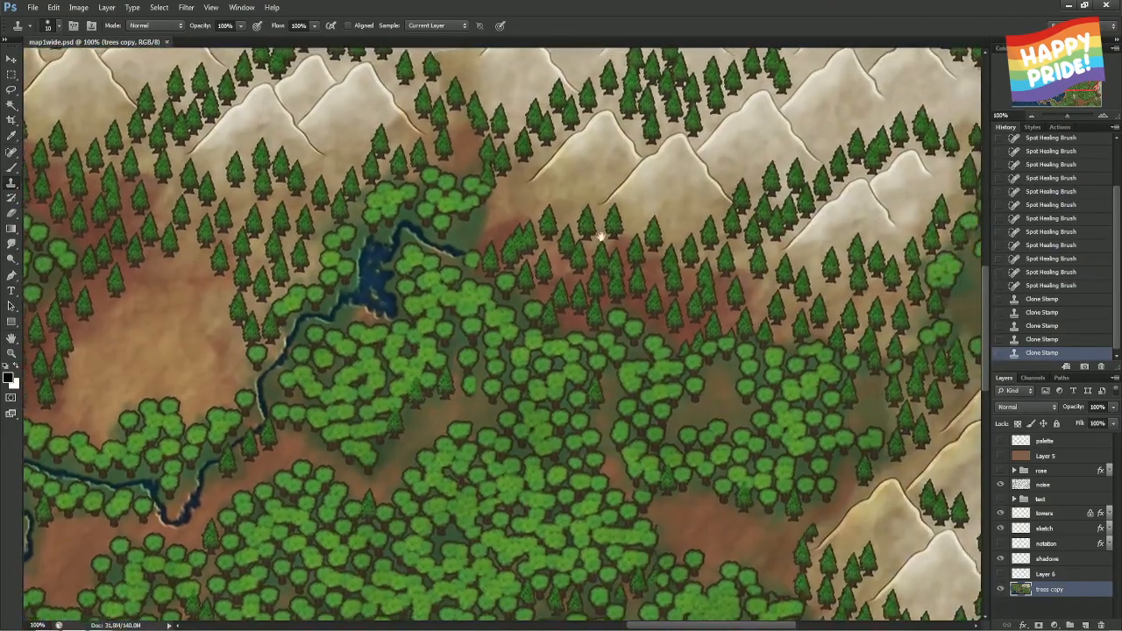
{"action": "scroll", "coordinate": [601, 236], "scroll_direction": "right", "scroll_amount": 1}
{"action": "scroll", "coordinate": [689, 393], "scroll_direction": "up", "scroll_amount": 1}
{"action": "key", "text": "m"}
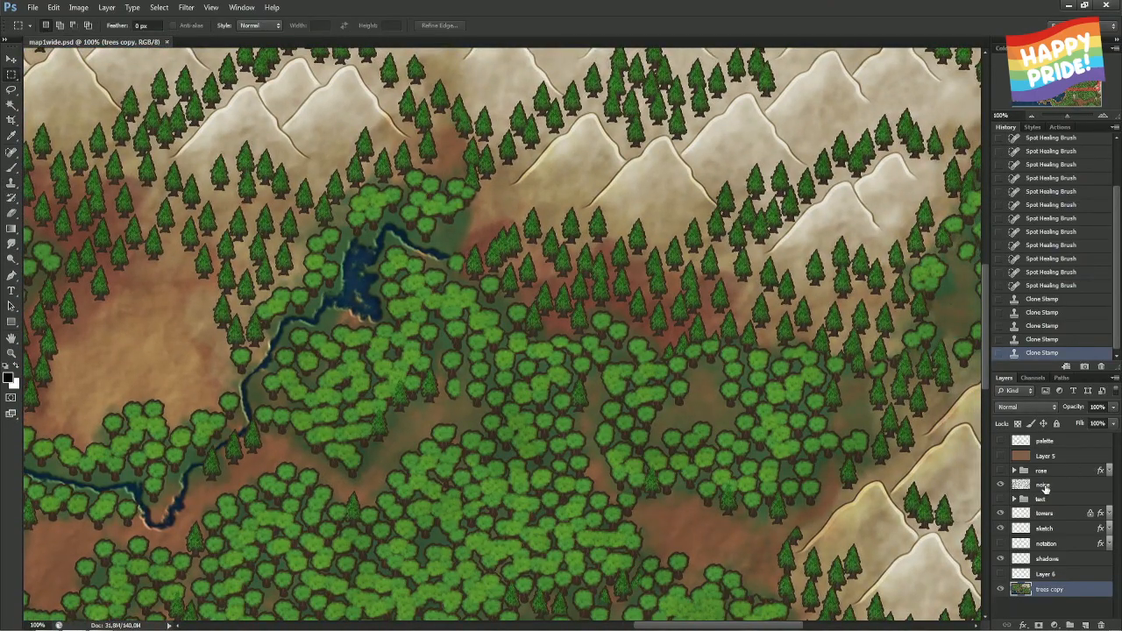
{"action": "left_click", "coordinate": [1000, 574]}
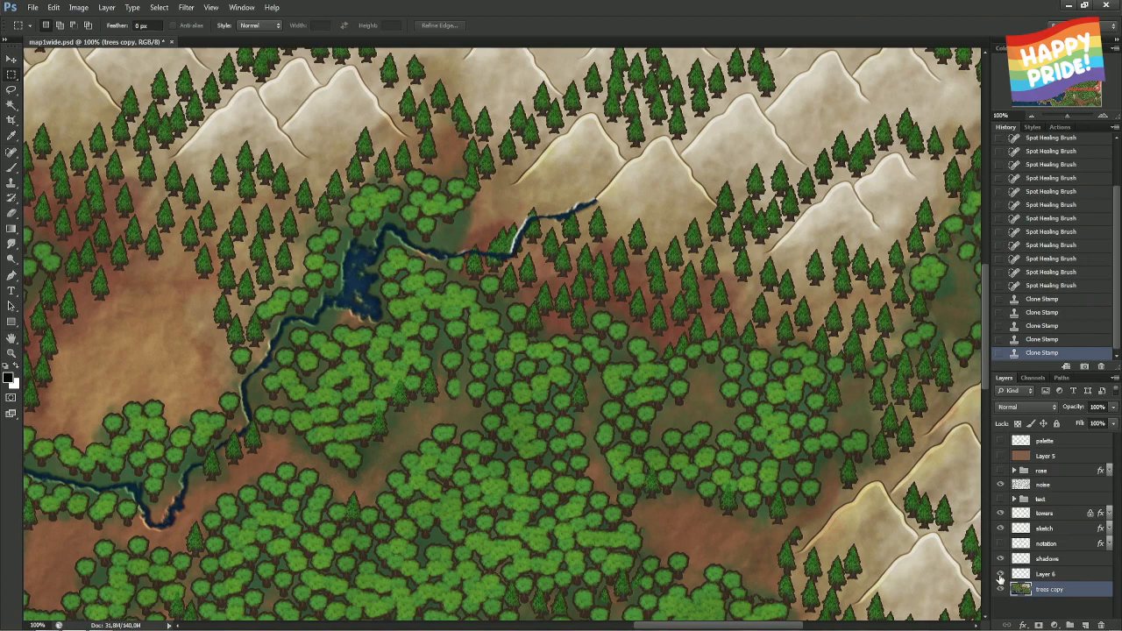
- Rotate the river piece on Layer 6 and move it so it joins the lake's river to the foot of the mountain
{"action": "left_click", "coordinate": [1024, 574]}
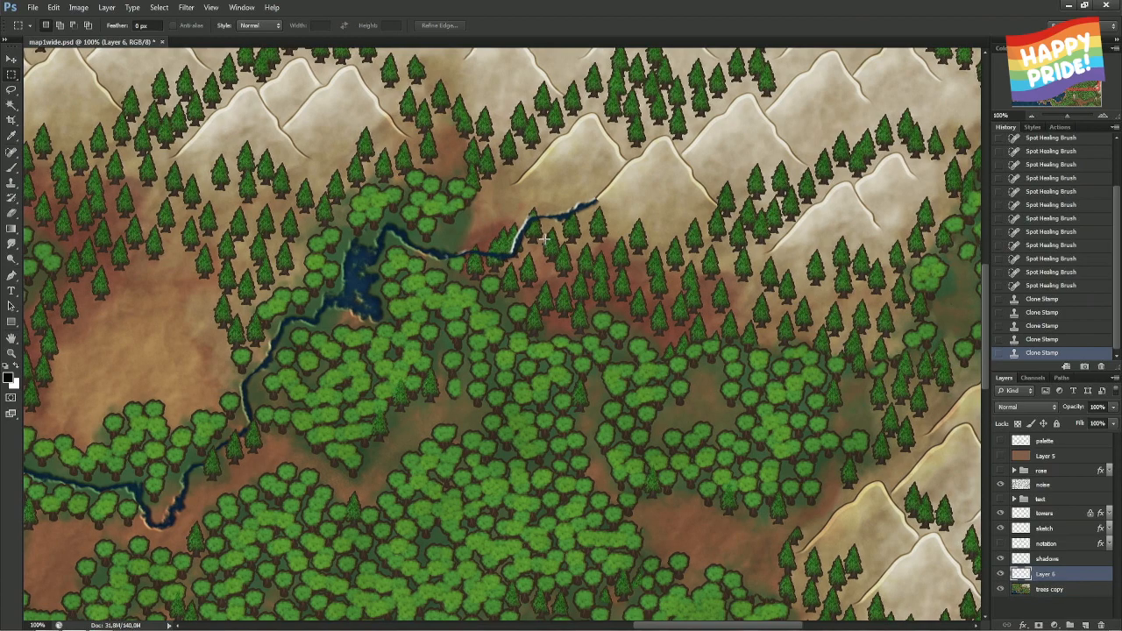
{"action": "key", "text": "ctrl+plus"}
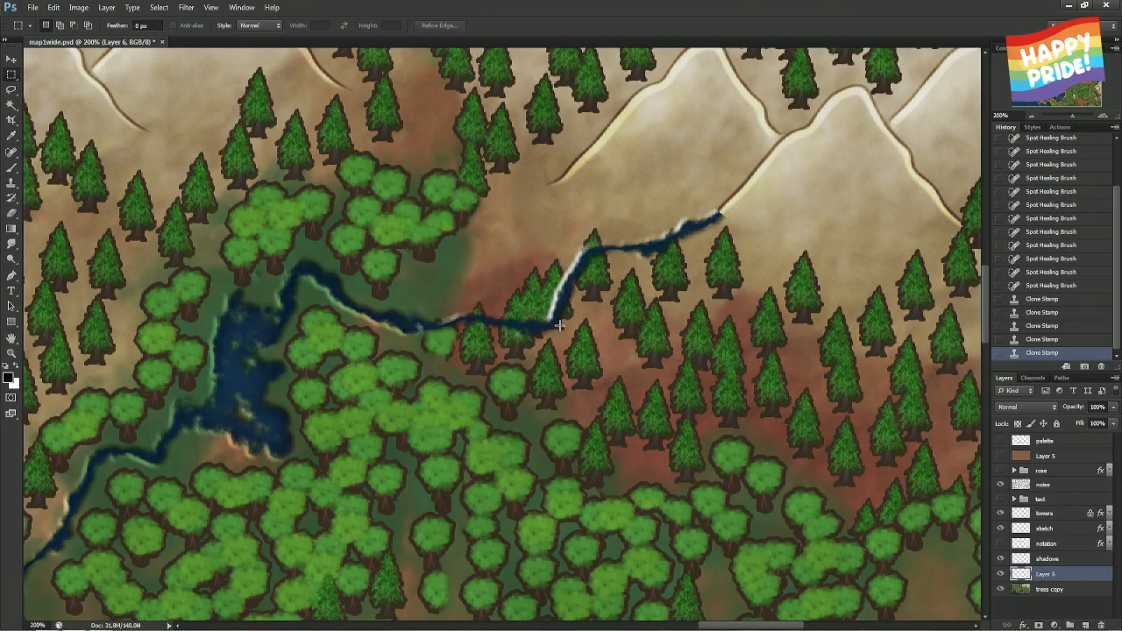
{"action": "key", "text": "alt+e"}
{"action": "key", "text": "t"}
{"action": "key", "text": "r"}
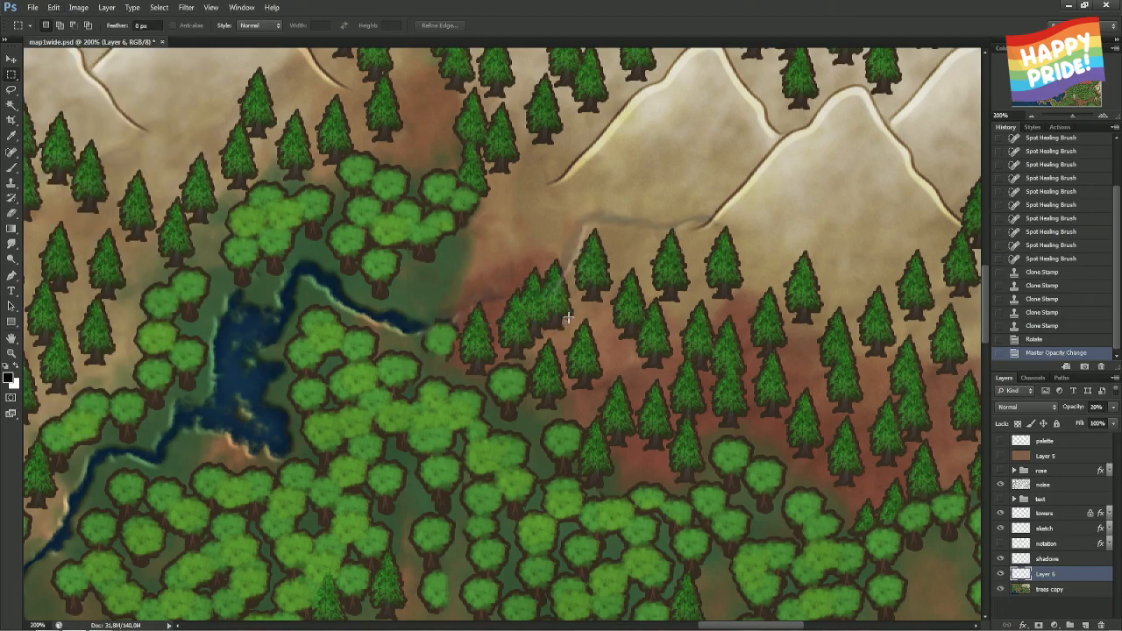
{"action": "left_click_drag", "start_coordinate": [565, 322], "coordinate": [566, 298]}
{"action": "key", "text": "Return"}
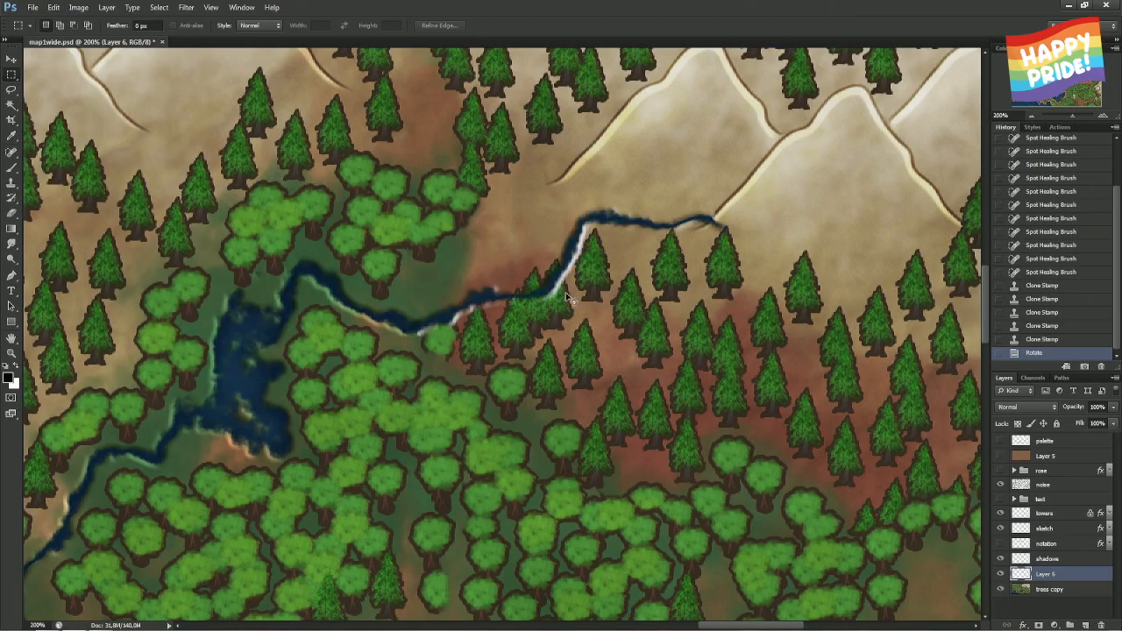
{"action": "left_click", "coordinate": [1043, 340]}
{"action": "left_click", "coordinate": [1045, 352]}
{"action": "mouse_move", "coordinate": [593, 299]}
{"action": "left_mouse_down"}
{"action": "mouse_move", "coordinate": [579, 303]}
{"action": "mouse_move", "coordinate": [575, 289]}
{"action": "mouse_move", "coordinate": [559, 300]}
{"action": "left_mouse_up"}
- Erase the river piece's tip where it overlaps the mountain outline with a 12 px Eraser
{"action": "key", "text": "e"}
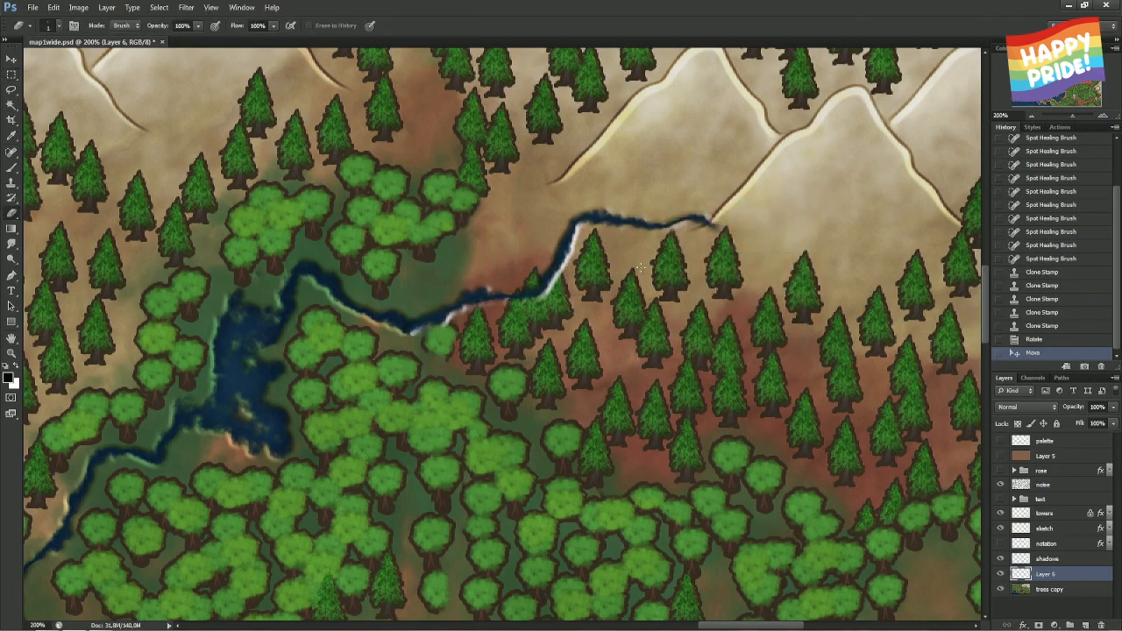
{"action": "right_click", "coordinate": [659, 282]}
{"action": "left_click", "coordinate": [745, 332]}
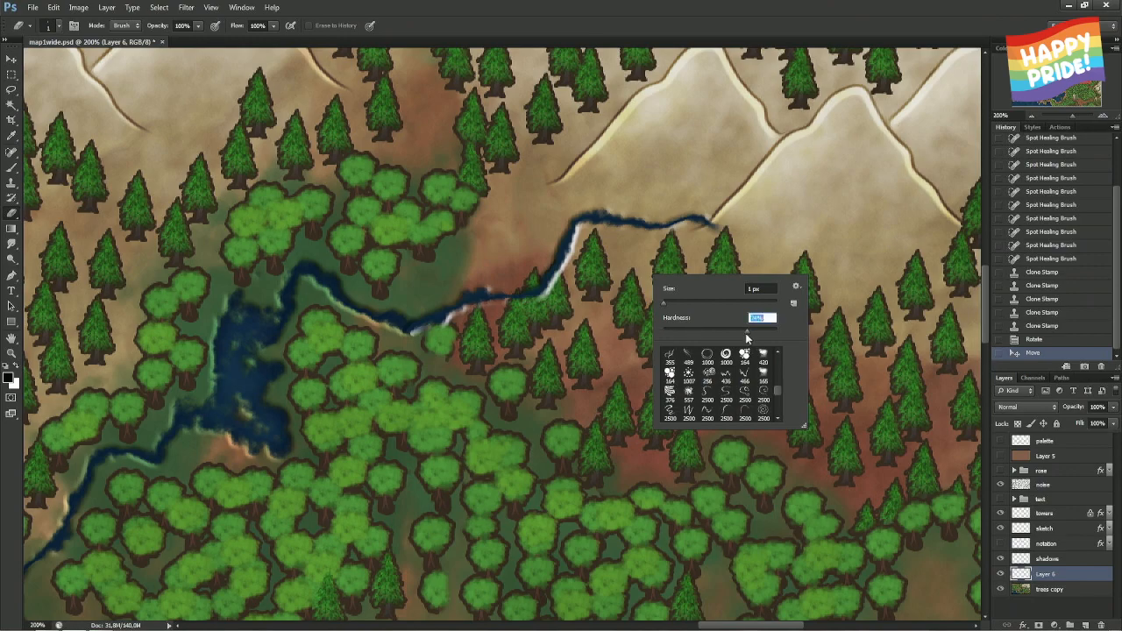
{"action": "right_click", "coordinate": [708, 246], "text": "alt"}
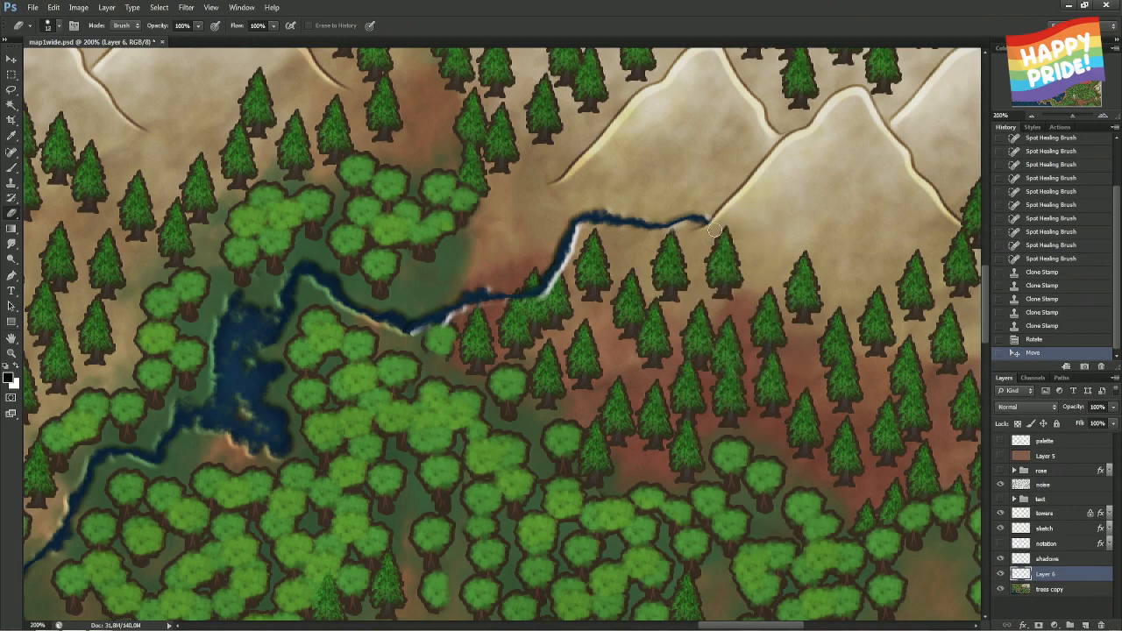
{"action": "left_click_drag", "start_coordinate": [687, 246], "coordinate": [701, 246]}
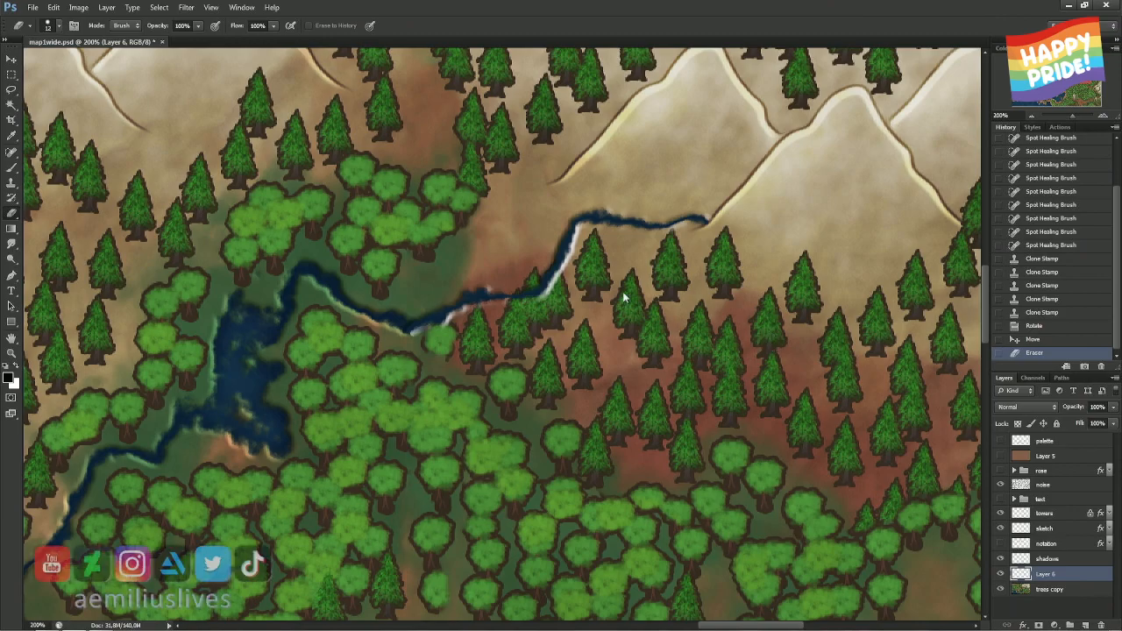
- Open Liquify on the river piece and push its upper bend into a gentler curve with an enlarged warp brush
{"action": "key", "text": "ctrl+shift+x"}
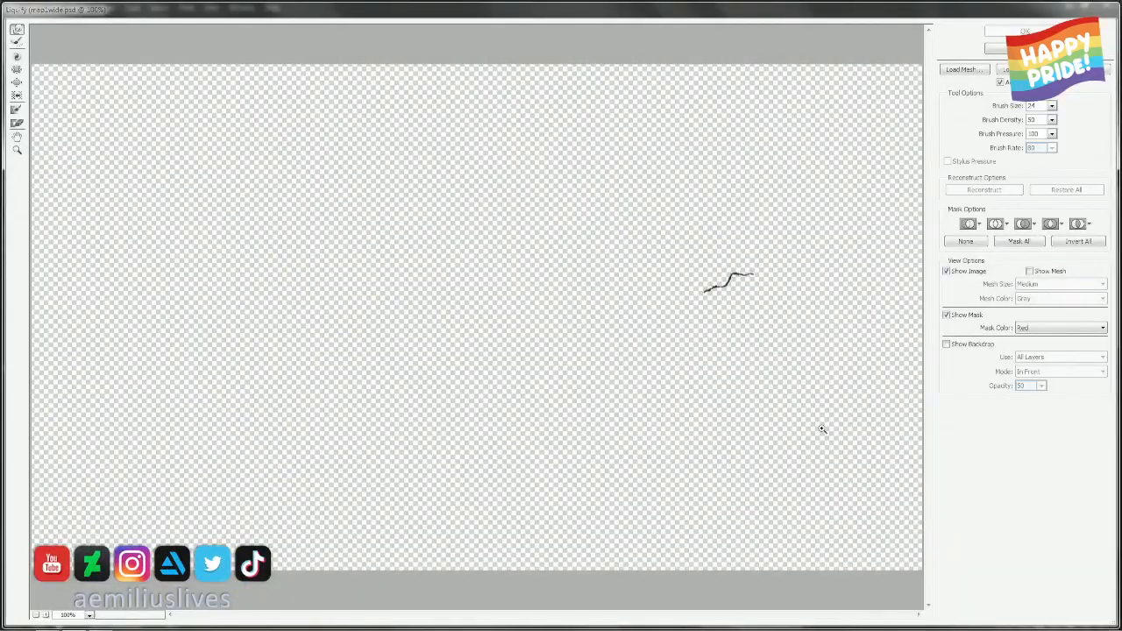
{"action": "key", "text": "ctrl+plus"}
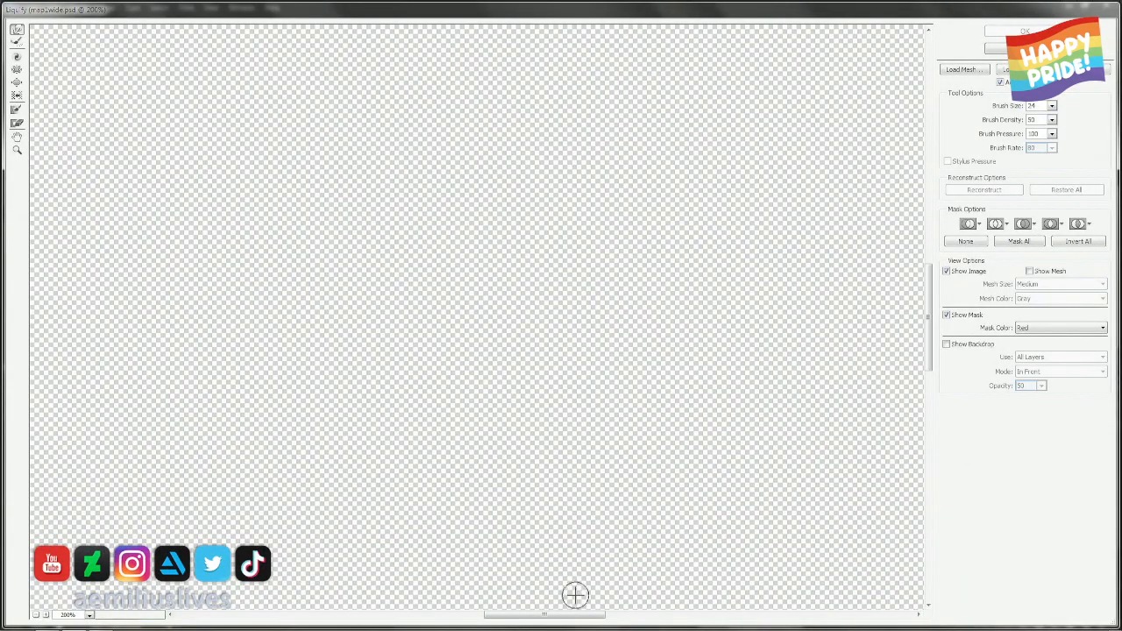
{"action": "mouse_move", "coordinate": [561, 614]}
{"action": "left_mouse_down"}
{"action": "mouse_move", "coordinate": [810, 614]}
{"action": "mouse_move", "coordinate": [749, 601]}
{"action": "left_mouse_up"}
{"action": "scroll", "coordinate": [746, 515], "scroll_direction": "up", "scroll_amount": 4}
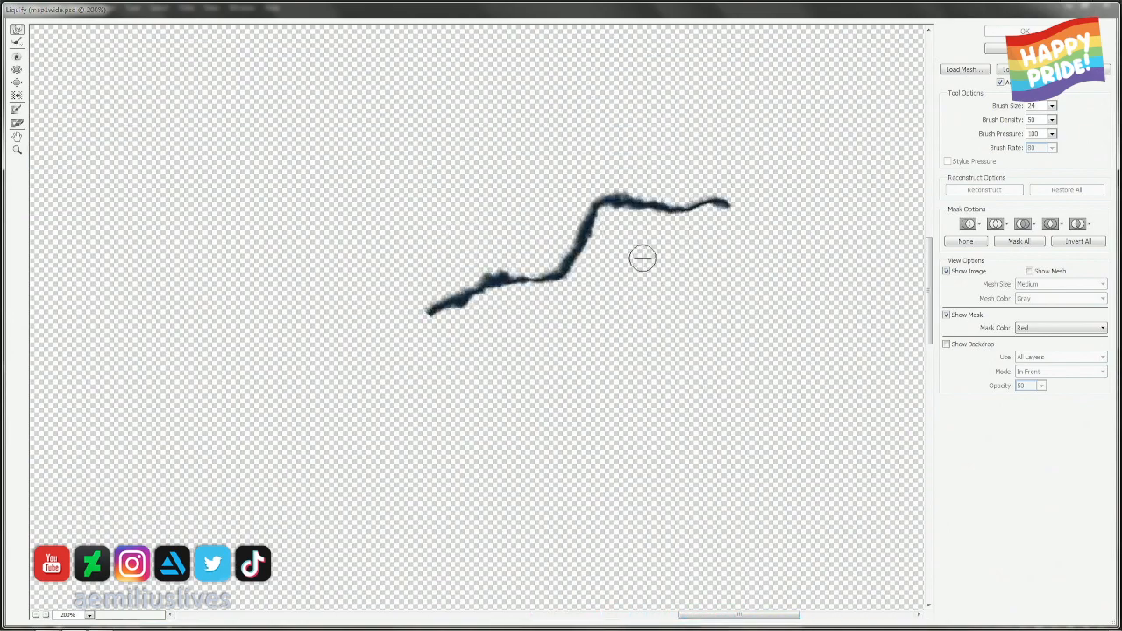
{"action": "key", "text": "bracketright"}
{"action": "key", "text": "bracketright"}
{"action": "key", "text": "bracketright"}
{"action": "key", "text": "bracketright"}
{"action": "key", "text": "bracketright"}
{"action": "key", "text": "bracketright"}
{"action": "key", "text": "bracketright"}
{"action": "key", "text": "bracketright"}
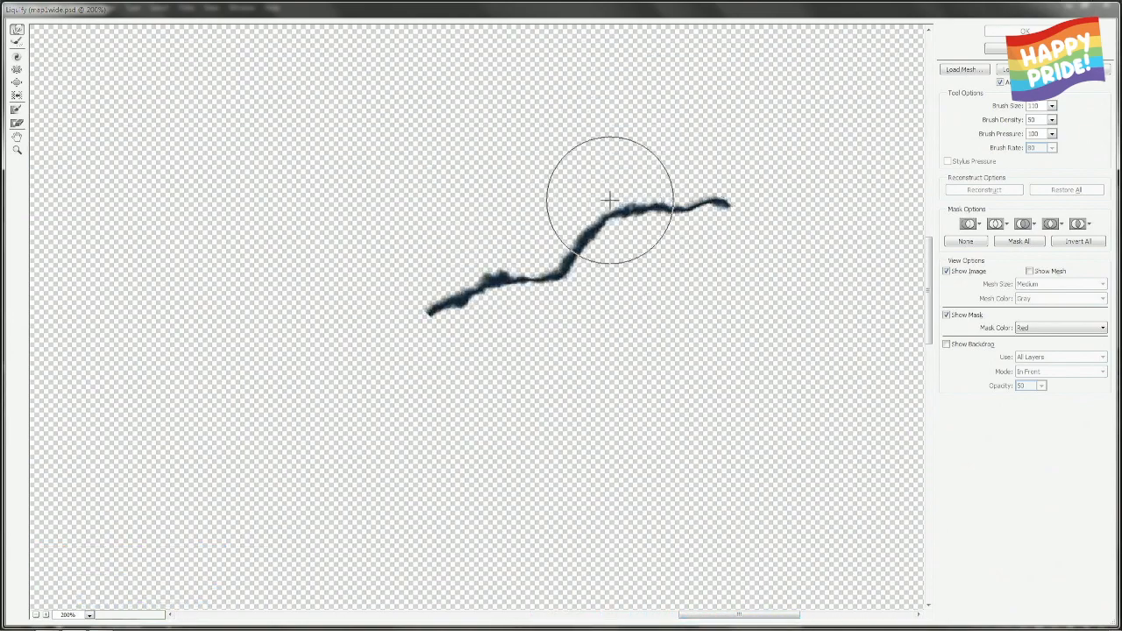
{"action": "left_click_drag", "start_coordinate": [609, 200], "coordinate": [596, 196]}
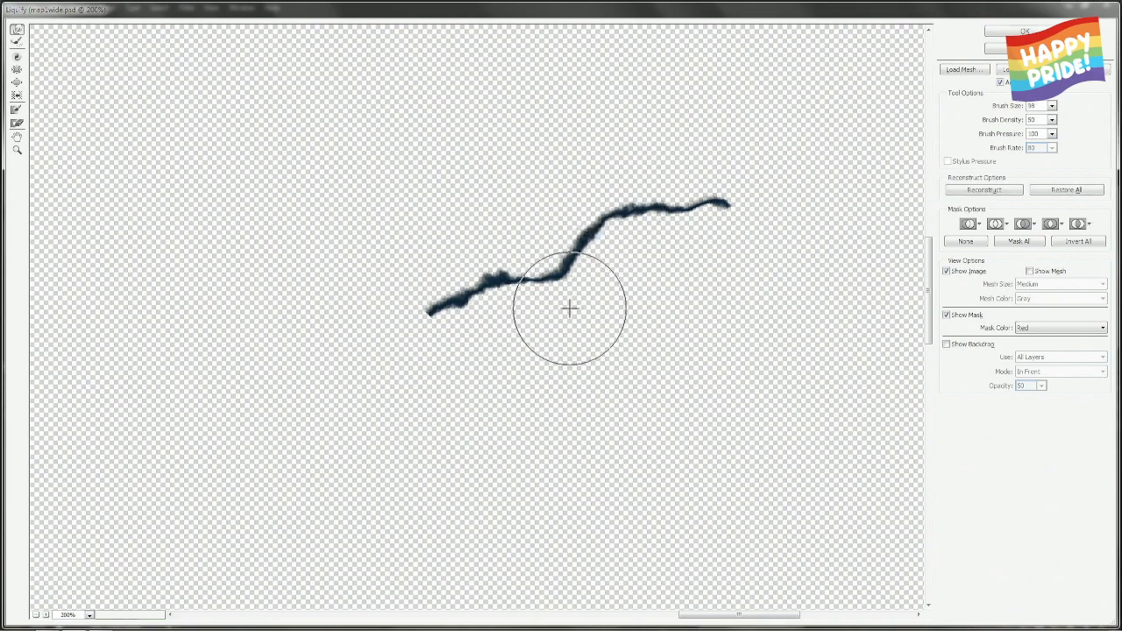
- Smooth the river piece's steep middle stretch with resized Liquify brushes and apply the warp
{"action": "key", "text": "bracketleft"}
{"action": "key", "text": "bracketleft"}
{"action": "key", "text": "bracketleft"}
{"action": "key", "text": "bracketright"}
{"action": "key", "text": "bracketright"}
{"action": "key", "text": "bracketright"}
{"action": "key", "text": "bracketright"}
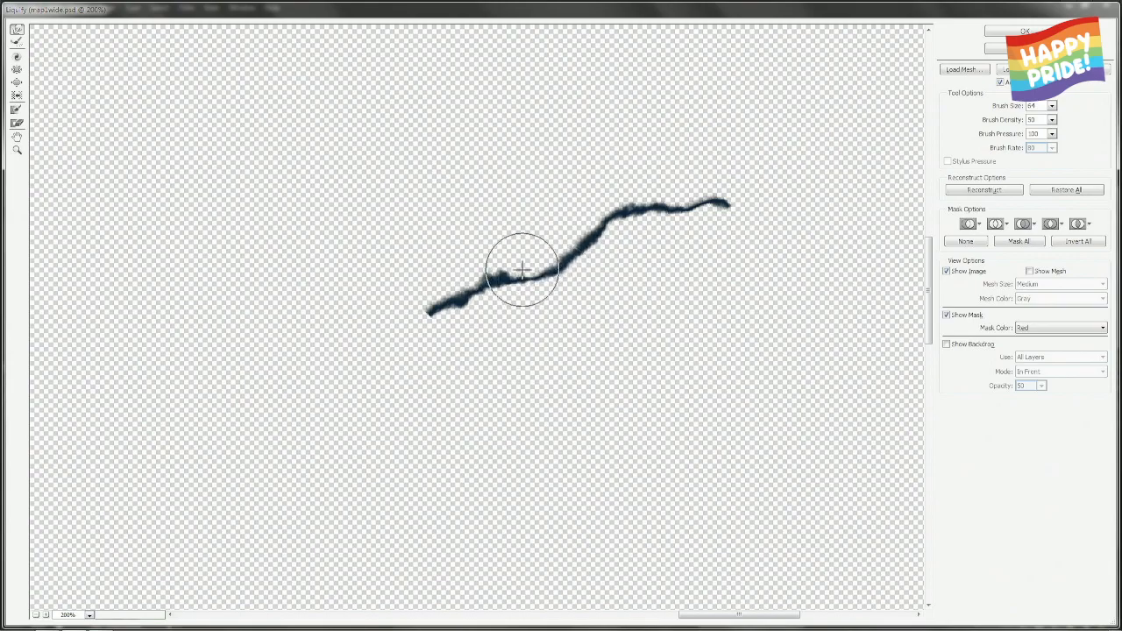
{"action": "left_click", "coordinate": [1039, 27]}
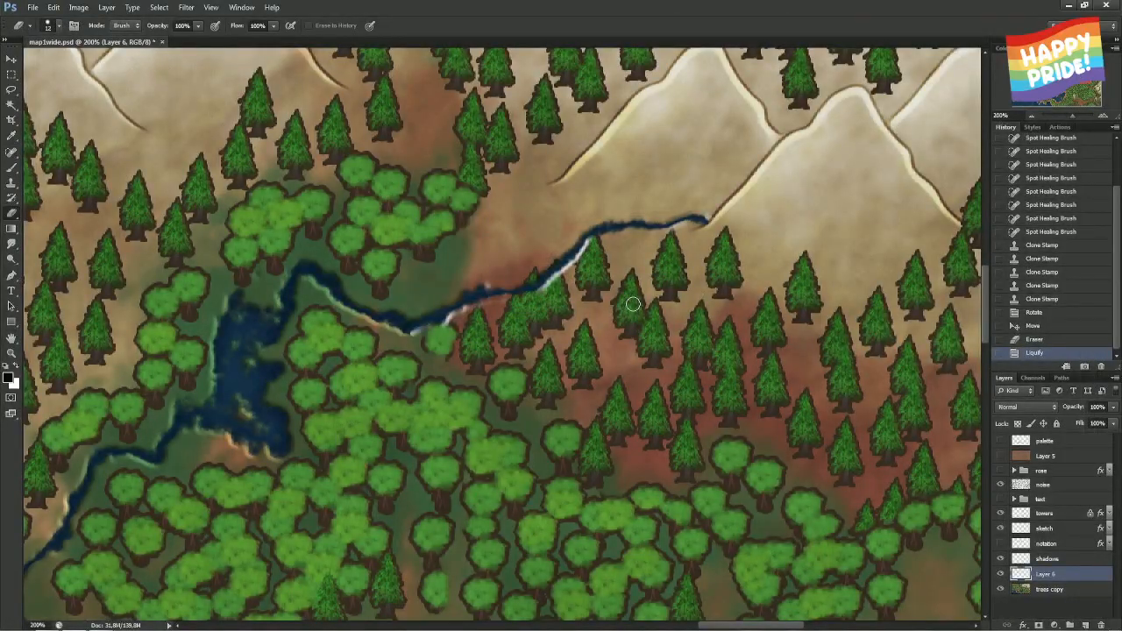
- Erase the river piece's pale fringe at the junction and over the adjacent round tree with a 30 px Eraser
{"action": "key", "text": "ctrl+plus"}
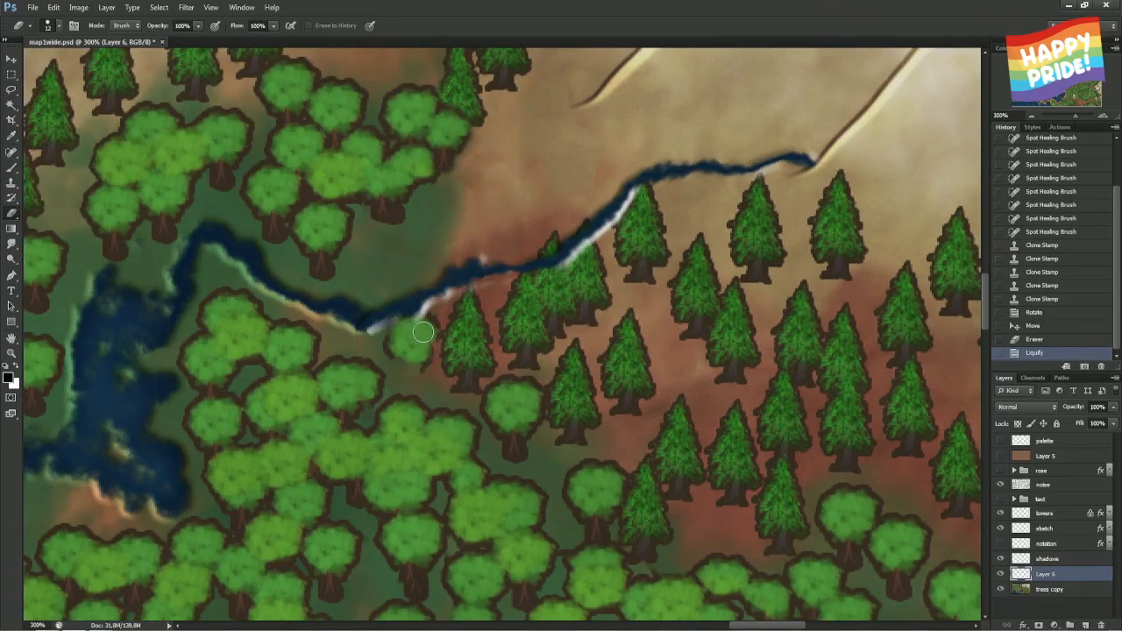
{"action": "left_click", "coordinate": [373, 339]}
{"action": "right_click", "coordinate": [371, 338], "text": "alt"}
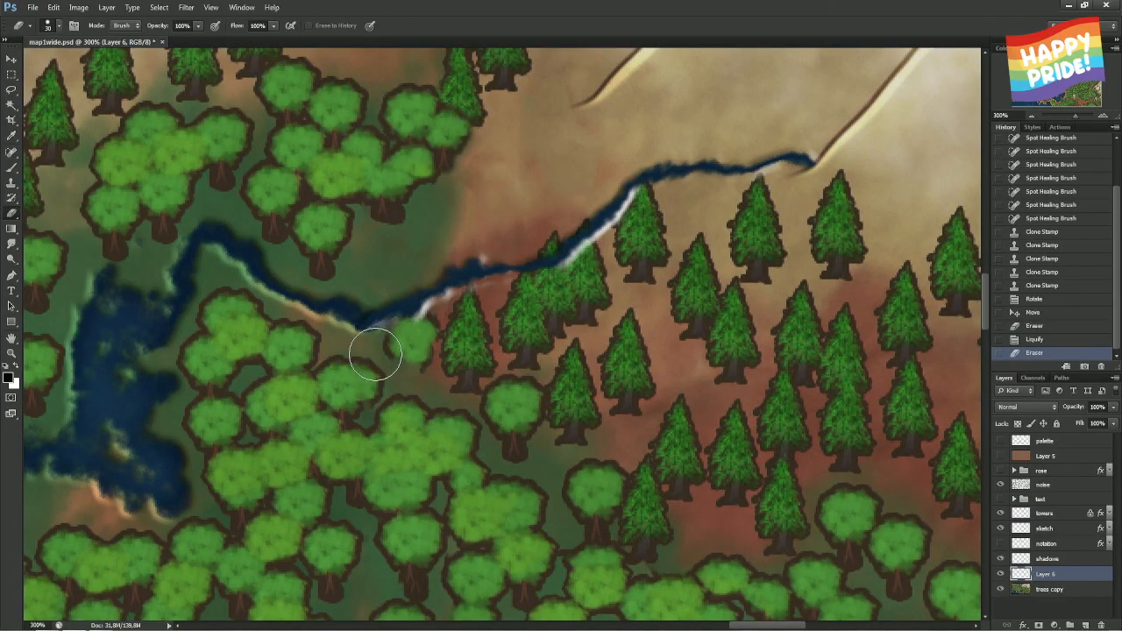
{"action": "left_click", "coordinate": [421, 342]}
{"action": "left_click", "coordinate": [476, 310]}
{"action": "right_click", "coordinate": [483, 313], "text": "alt"}
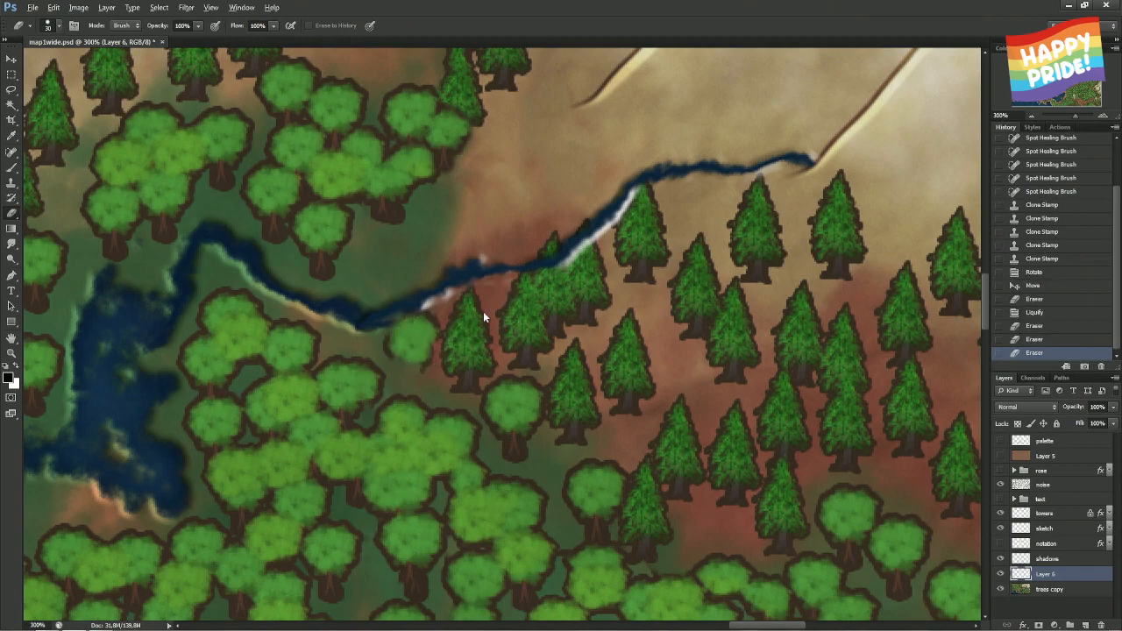
- Erase the river overlap from the cluster of conifers midway along the new stretch with a small Eraser
{"action": "right_click", "coordinate": [522, 283], "text": "alt"}
{"action": "right_click", "coordinate": [531, 278], "text": "alt"}
{"action": "left_click", "coordinate": [529, 275]}
{"action": "right_click", "coordinate": [545, 260], "text": "alt"}
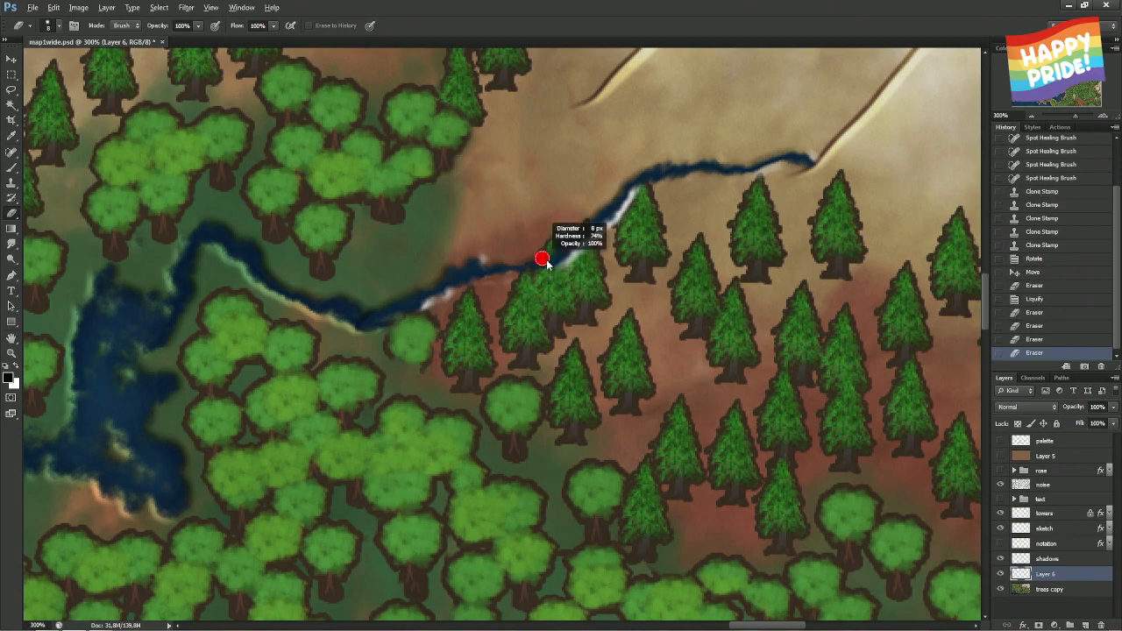
{"action": "left_click", "coordinate": [544, 275]}
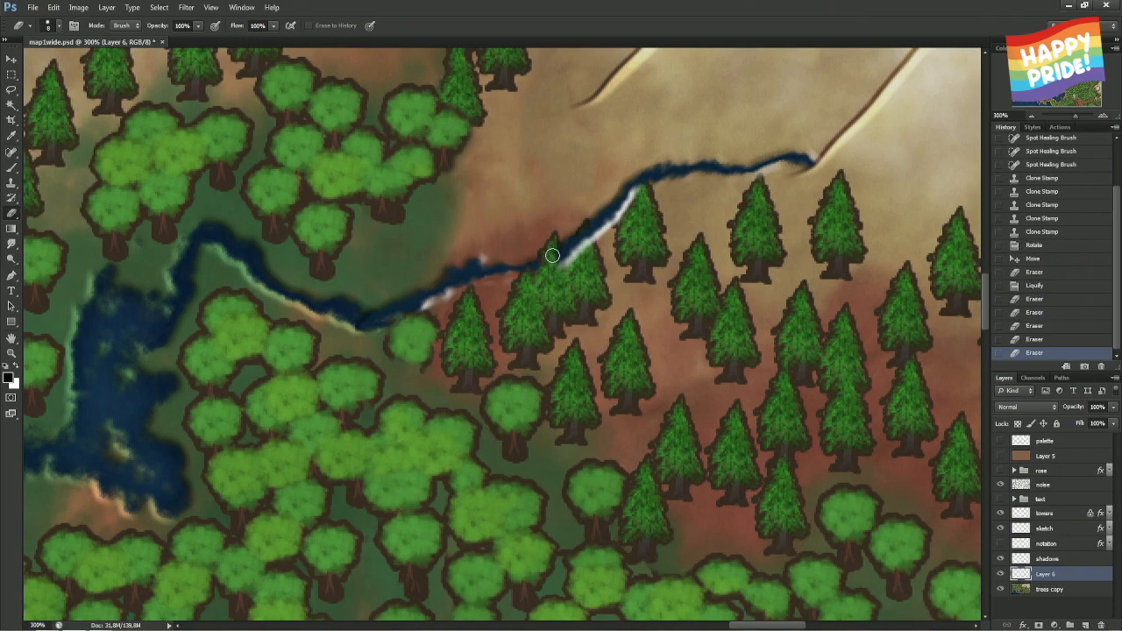
{"action": "left_click", "coordinate": [555, 272]}
{"action": "right_click", "coordinate": [574, 259], "text": "alt"}
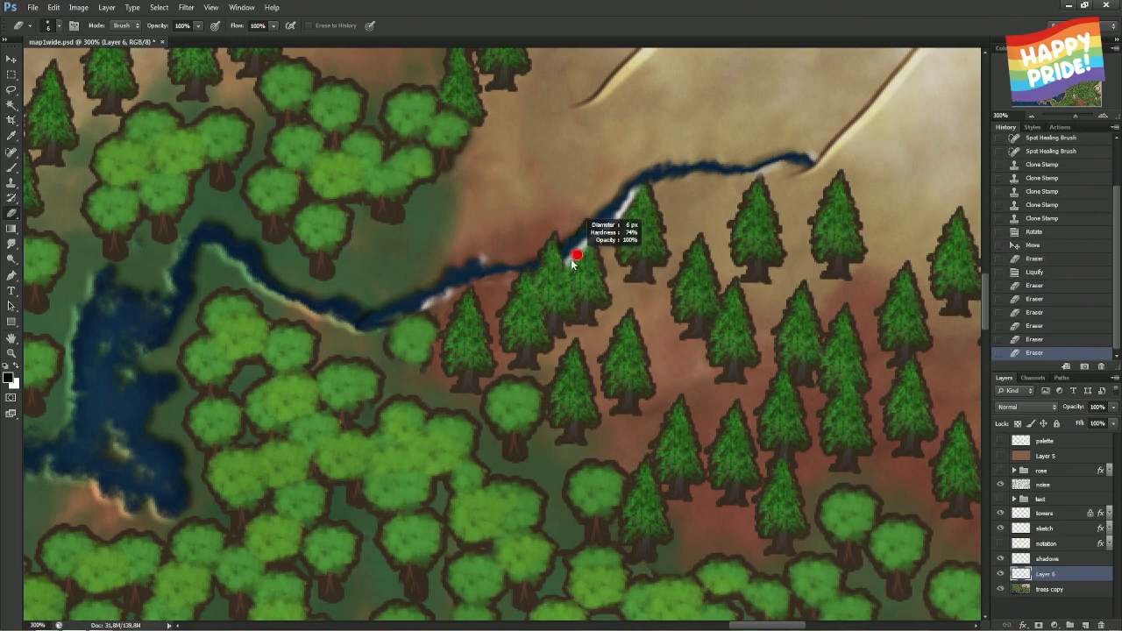
{"action": "left_click", "coordinate": [578, 253]}
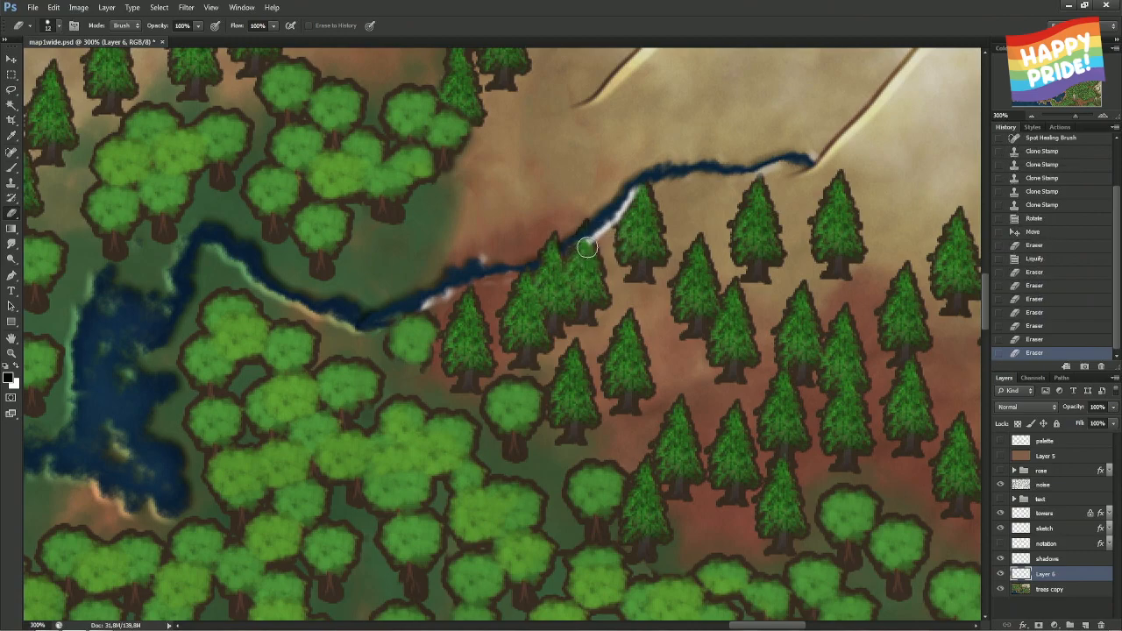
{"action": "right_click", "coordinate": [582, 247], "text": "alt"}
{"action": "left_click", "coordinate": [591, 246]}
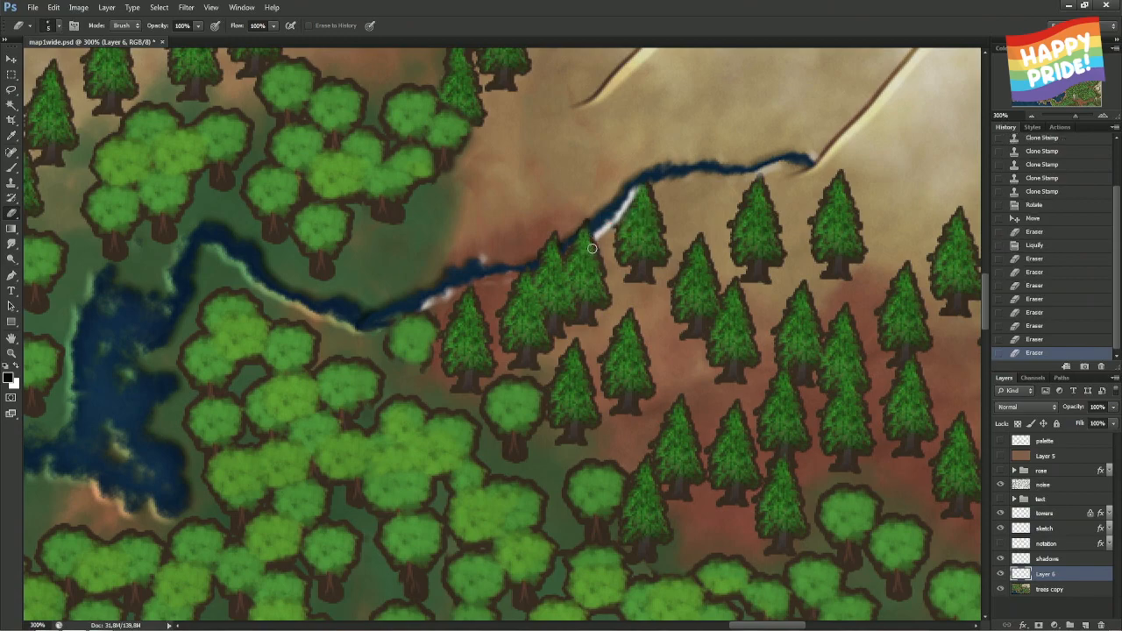
- Clear the river's pale edge off the conifer beneath the upper bend with a fine Eraser of 3 to 7 px
{"action": "right_click", "coordinate": [611, 245], "text": "alt"}
{"action": "left_click_drag", "start_coordinate": [611, 248], "coordinate": [649, 205]}
{"action": "right_click", "coordinate": [650, 204], "text": "alt"}
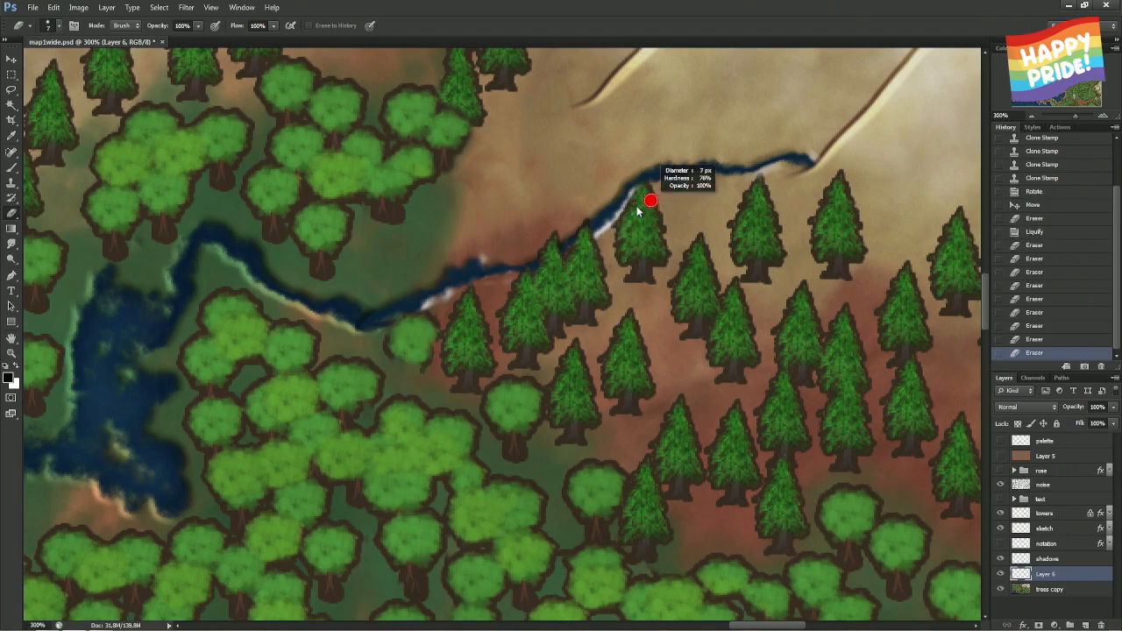
{"action": "right_click", "coordinate": [647, 183], "text": "alt"}
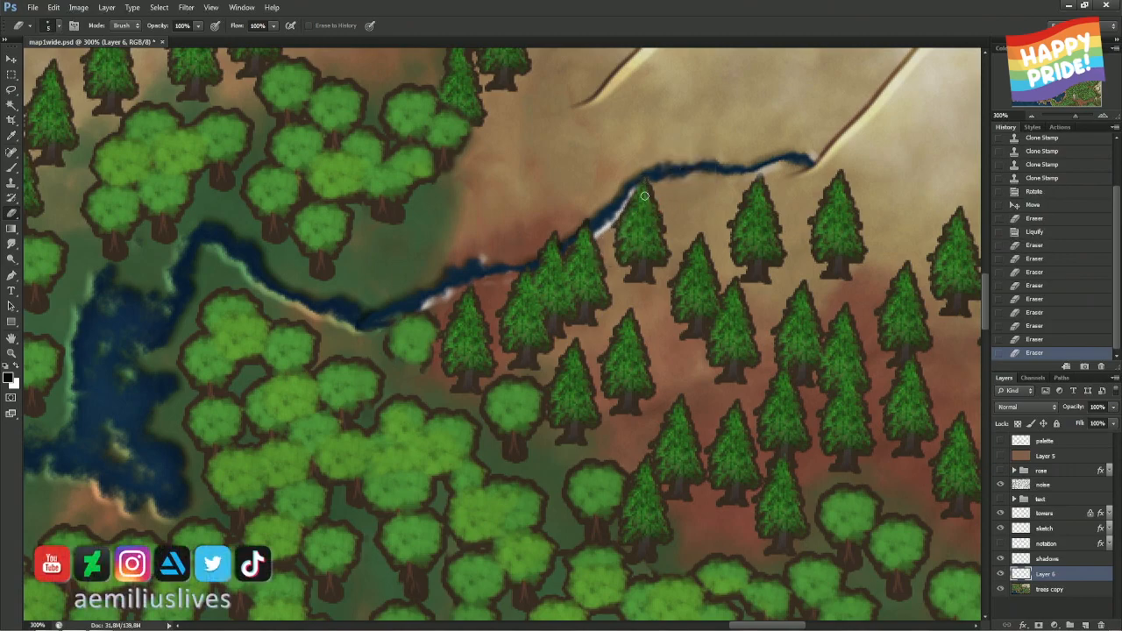
{"action": "right_click", "coordinate": [644, 191], "text": "alt"}
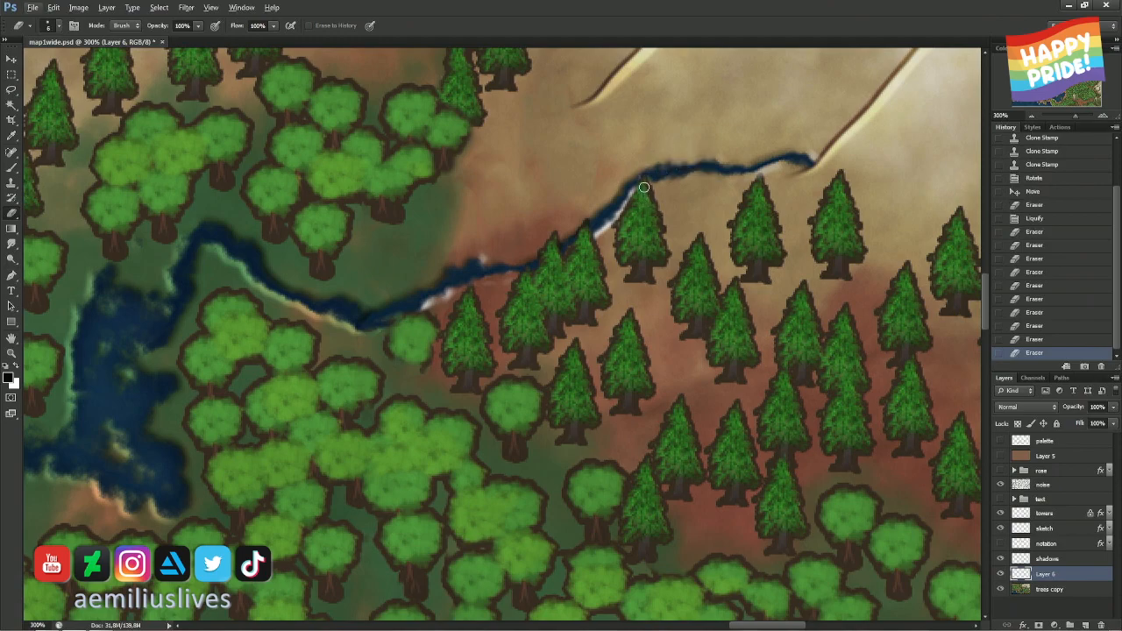
{"action": "right_click", "coordinate": [648, 186], "text": "alt"}
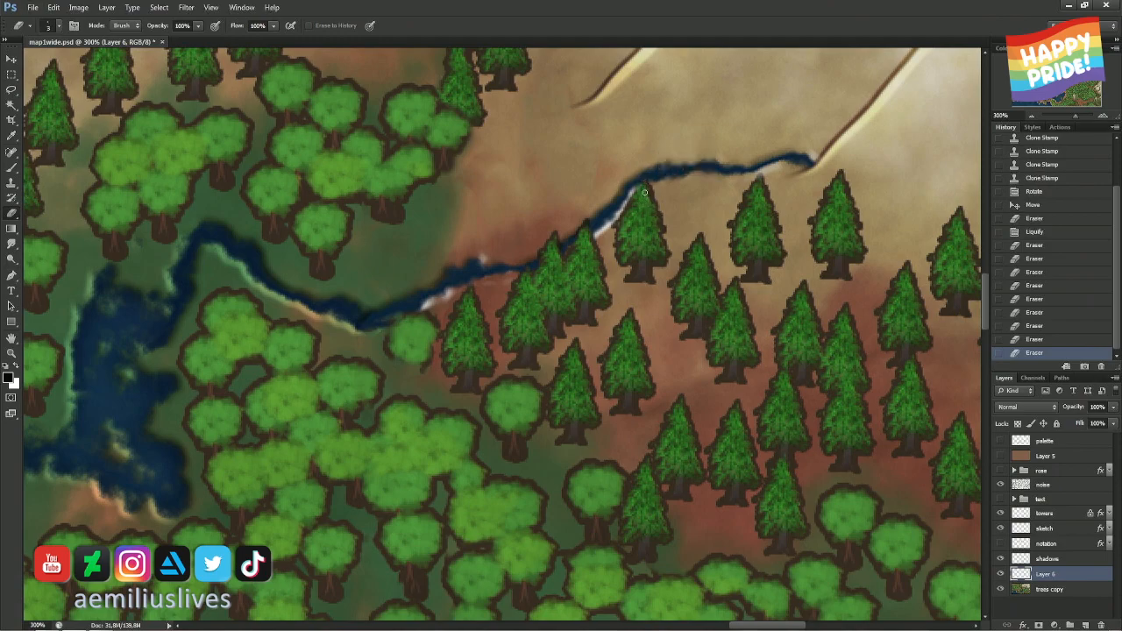
{"action": "left_click_drag", "start_coordinate": [644, 192], "coordinate": [645, 197]}
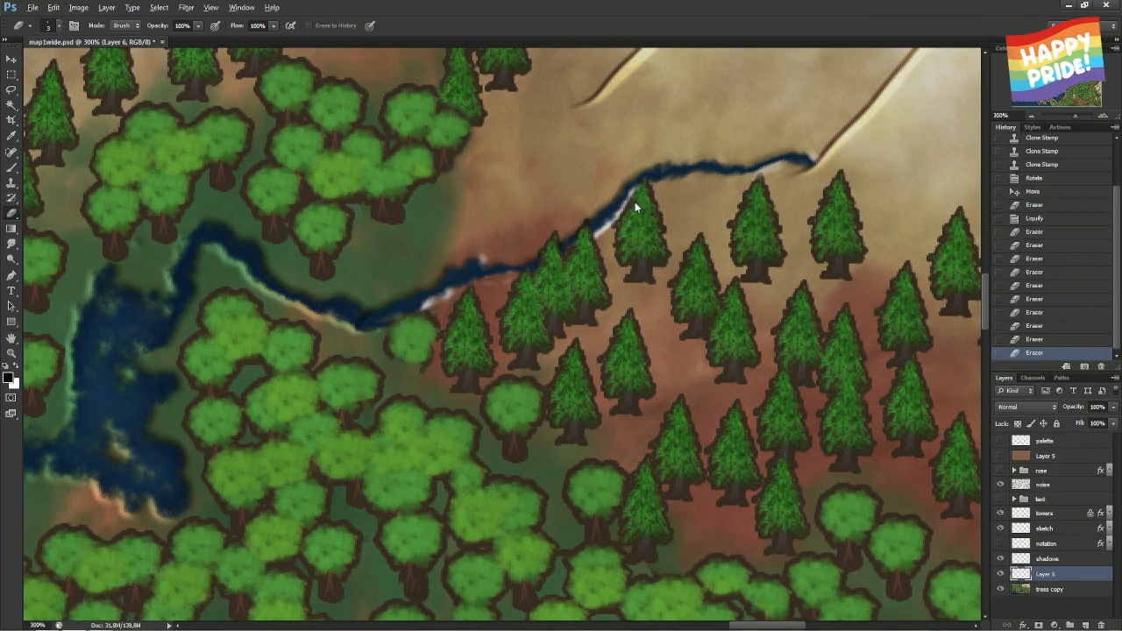
- Trim the remaining pale bank beside that conifer and clear the river edge off the next conifer's tip
{"action": "key", "text": "bracketright"}
{"action": "key", "text": "bracketright"}
{"action": "key", "text": "bracketright"}
{"action": "key", "text": "bracketright"}
{"action": "key", "text": "bracketright"}
{"action": "key", "text": "bracketright"}
{"action": "key", "text": "bracketright"}
{"action": "key", "text": "bracketright"}
{"action": "left_click", "coordinate": [620, 228]}
{"action": "right_click", "coordinate": [754, 192], "text": "alt"}
{"action": "right_click", "coordinate": [765, 181], "text": "alt"}
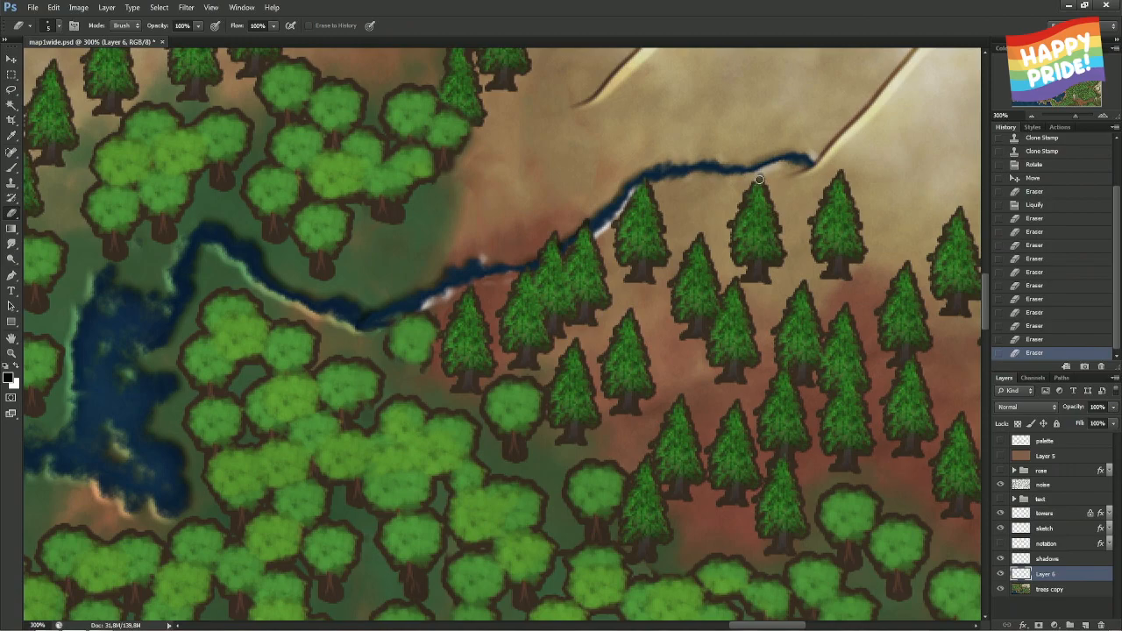
{"action": "left_click", "coordinate": [762, 207]}
- Blend the river piece's junction with the original river and thin its pale bank above the nearby conifer using a larger Eraser
{"action": "right_click", "coordinate": [475, 326], "text": "alt"}
{"action": "right_click", "coordinate": [494, 357]}
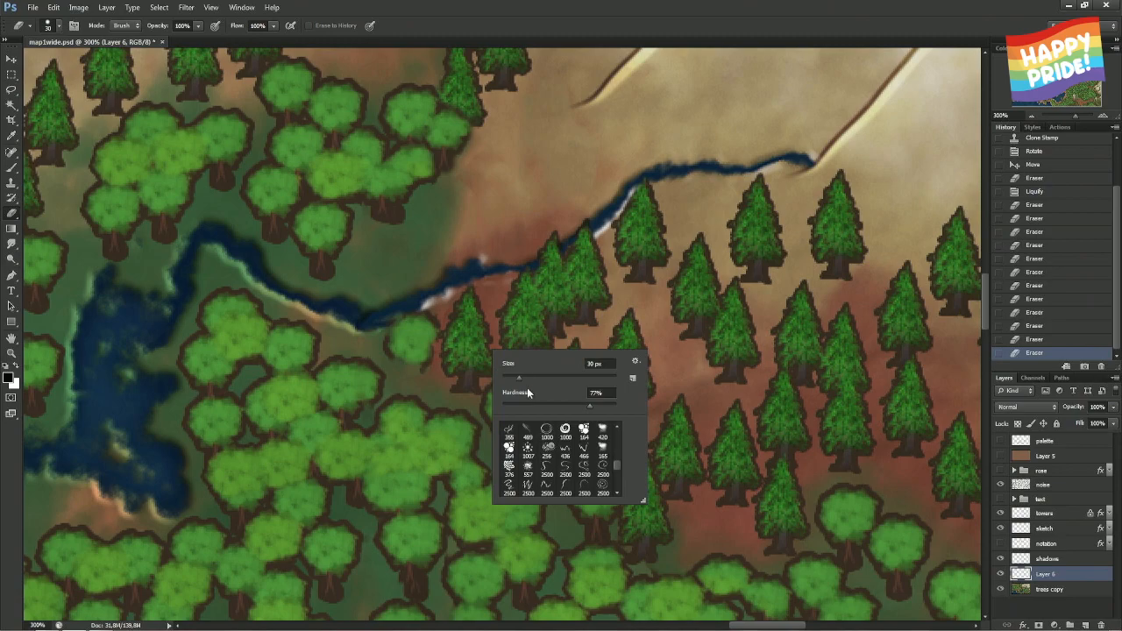
{"action": "right_click", "coordinate": [433, 351], "text": "alt"}
{"action": "right_click", "coordinate": [427, 329]}
{"action": "right_click", "coordinate": [419, 335], "text": "alt"}
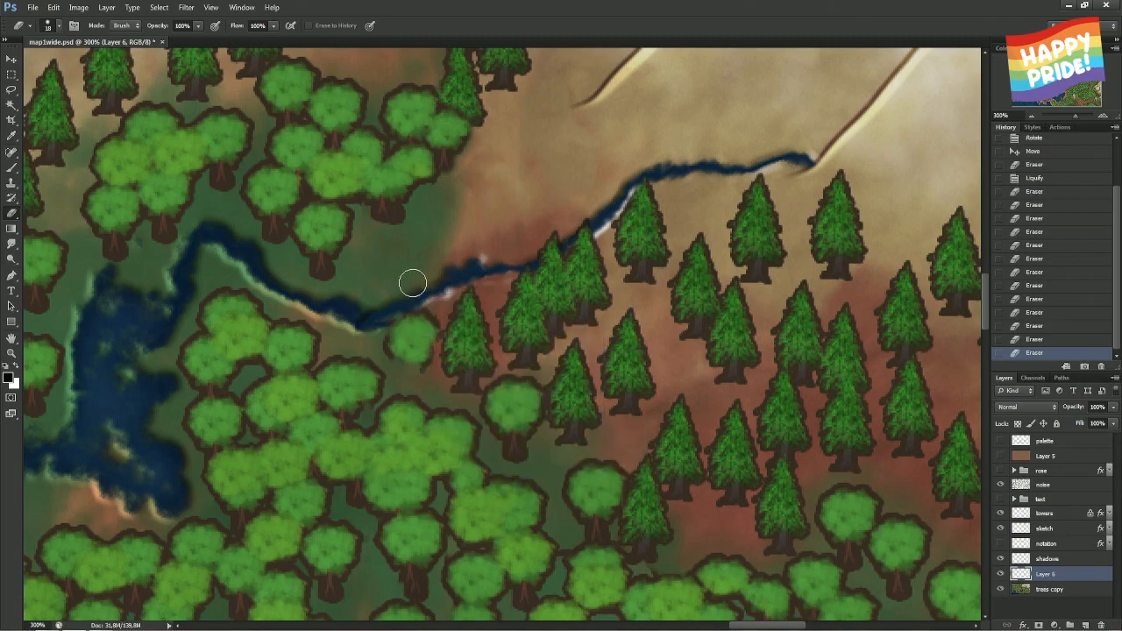
{"action": "left_click_drag", "start_coordinate": [411, 277], "coordinate": [399, 285]}
{"action": "left_click_drag", "start_coordinate": [381, 333], "coordinate": [404, 329]}
{"action": "key", "text": "ctrl+z"}
{"action": "left_click_drag", "start_coordinate": [395, 348], "coordinate": [399, 321]}
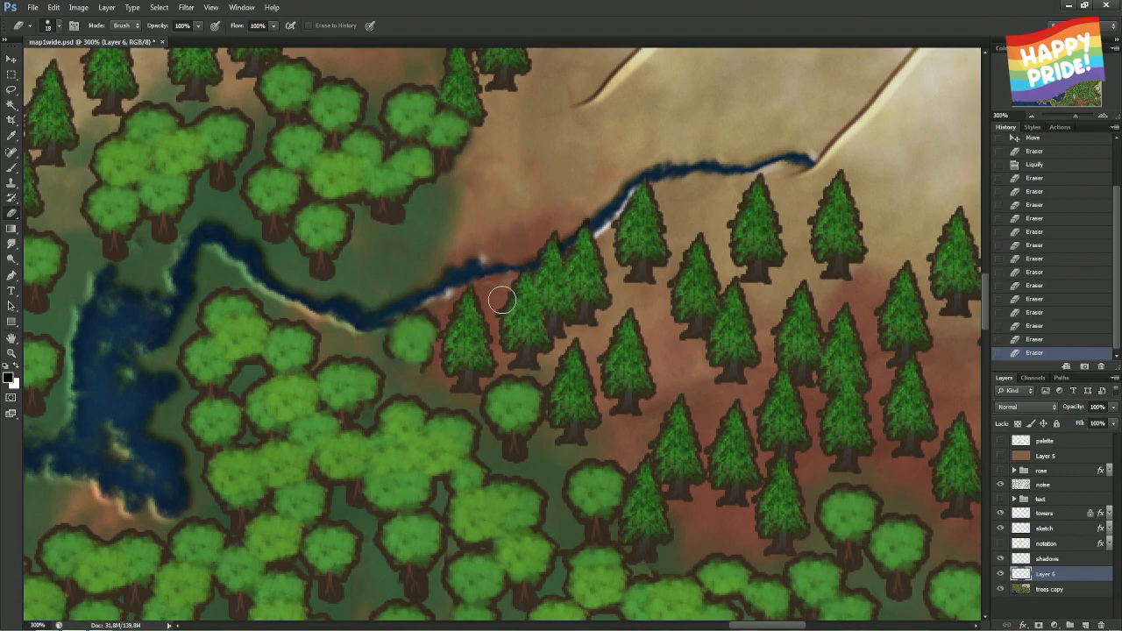
{"action": "mouse_move", "coordinate": [481, 301]}
{"action": "left_mouse_down"}
{"action": "mouse_move", "coordinate": [454, 301]}
{"action": "mouse_move", "coordinate": [438, 318]}
{"action": "mouse_move", "coordinate": [463, 306]}
{"action": "left_mouse_up"}
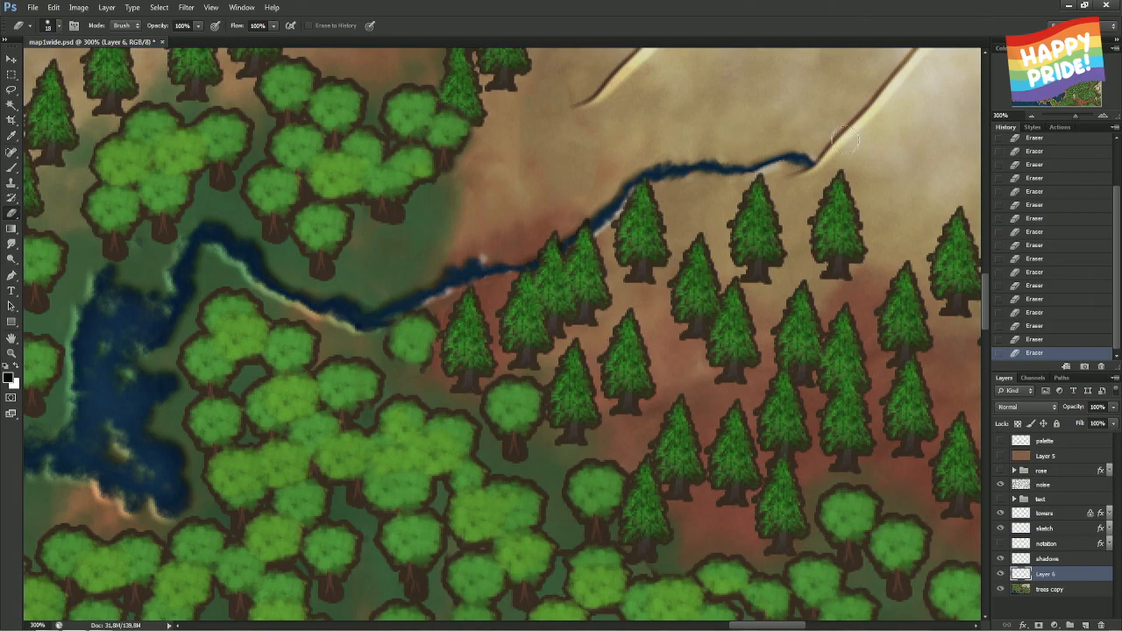
- Paint a textured white snow cap on the mountain at the river's end with a 13 px Brush at 50% opacity
{"action": "key", "text": "ctrl+1"}
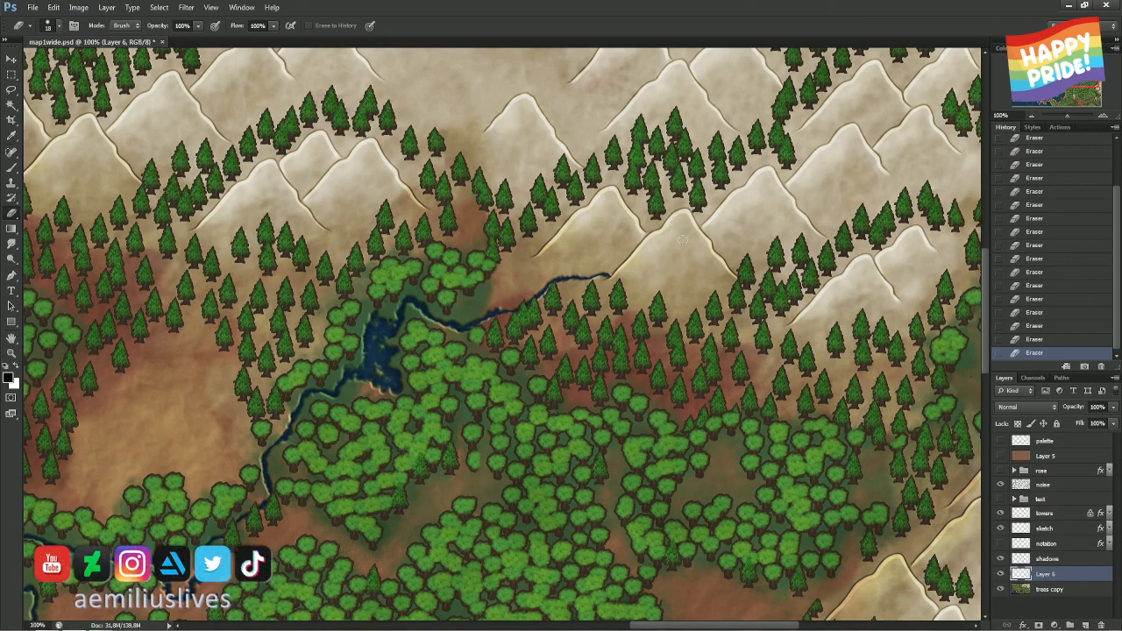
{"action": "key", "text": "b"}
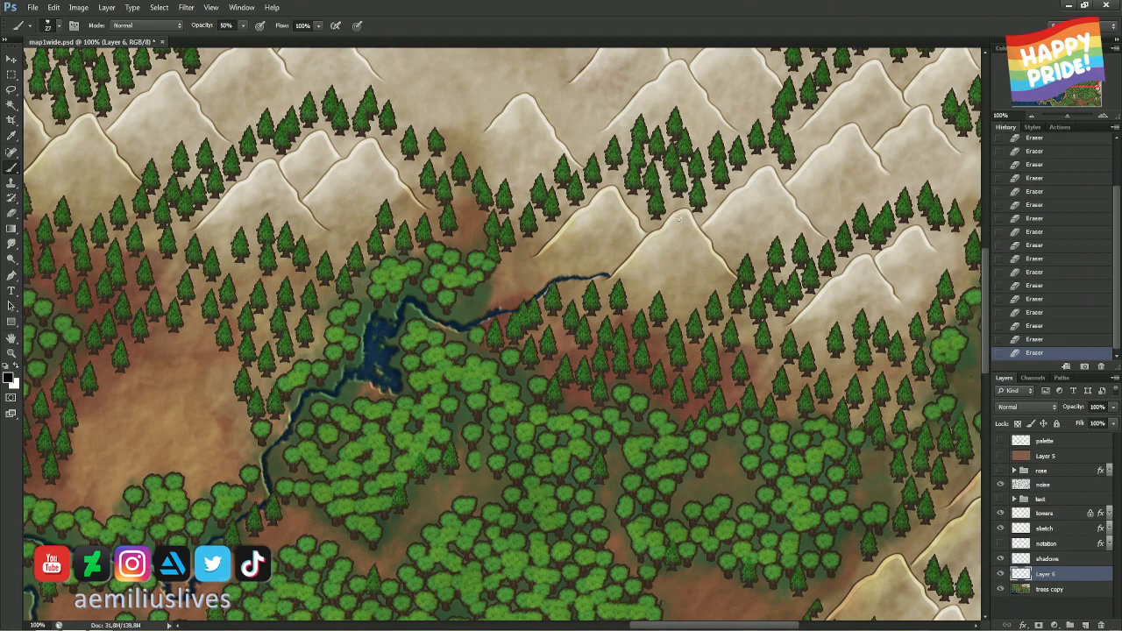
{"action": "key", "text": "c"}
{"action": "key", "text": "x"}
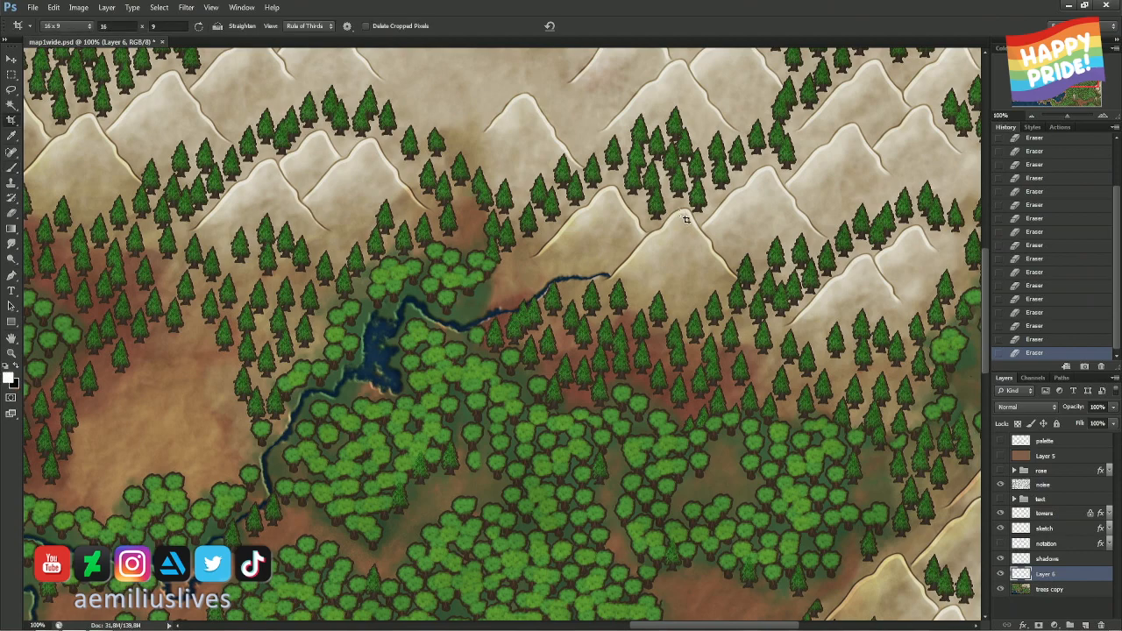
{"action": "key", "text": "b"}
{"action": "key", "text": "b"}
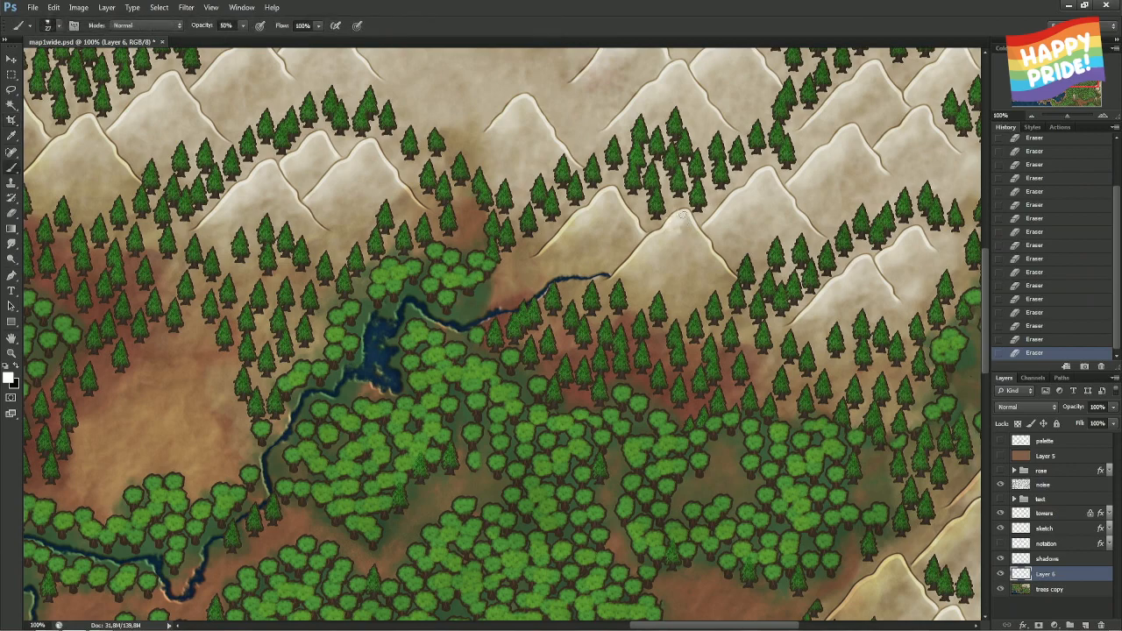
{"action": "left_click_drag", "start_coordinate": [688, 215], "coordinate": [692, 231]}
{"action": "key", "text": "ctrl+z"}
{"action": "key", "text": "ctrl+plus"}
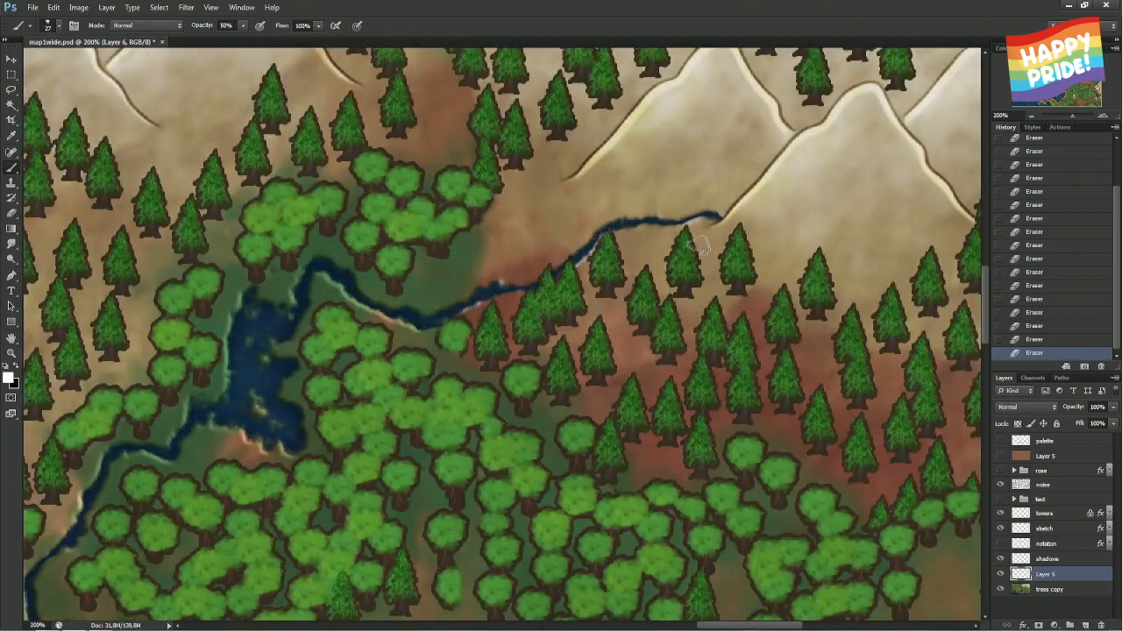
{"action": "left_click_drag", "start_coordinate": [678, 193], "coordinate": [543, 271]}
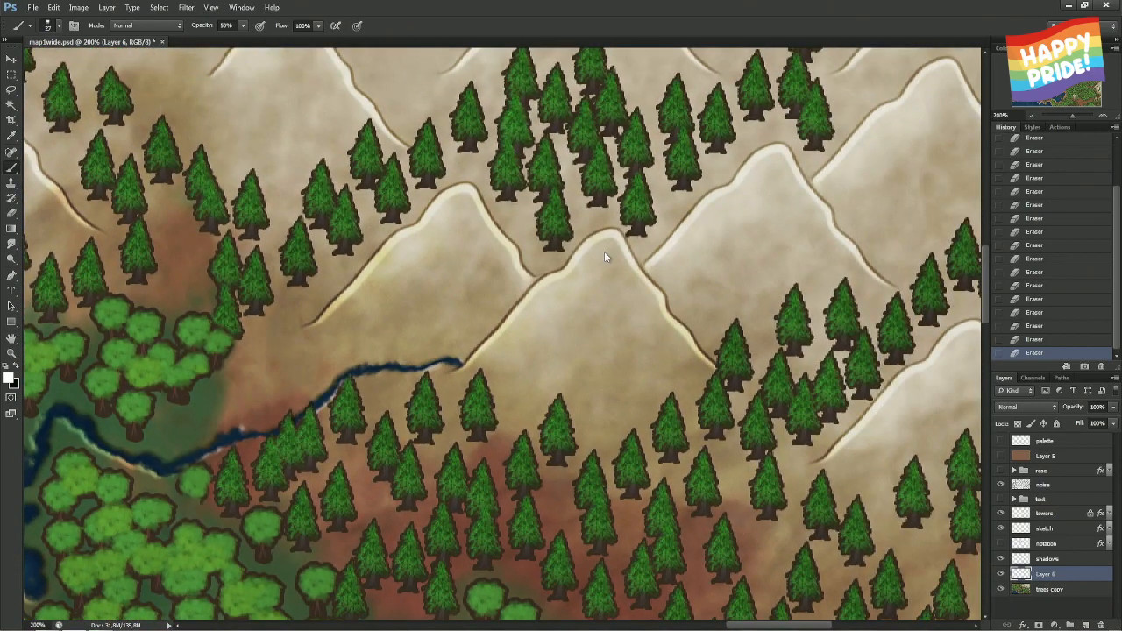
{"action": "right_click", "coordinate": [604, 257], "text": "alt"}
{"action": "mouse_move", "coordinate": [581, 276]}
{"action": "left_mouse_down"}
{"action": "mouse_move", "coordinate": [624, 269]}
{"action": "mouse_move", "coordinate": [628, 283]}
{"action": "mouse_move", "coordinate": [606, 269]}
{"action": "mouse_move", "coordinate": [590, 286]}
{"action": "mouse_move", "coordinate": [579, 274]}
{"action": "mouse_move", "coordinate": [560, 287]}
{"action": "mouse_move", "coordinate": [622, 272]}
{"action": "mouse_move", "coordinate": [645, 300]}
{"action": "mouse_move", "coordinate": [629, 266]}
{"action": "mouse_move", "coordinate": [641, 301]}
{"action": "mouse_move", "coordinate": [618, 288]}
{"action": "mouse_move", "coordinate": [618, 304]}
{"action": "mouse_move", "coordinate": [605, 276]}
{"action": "mouse_move", "coordinate": [610, 298]}
{"action": "mouse_move", "coordinate": [573, 306]}
{"action": "mouse_move", "coordinate": [567, 286]}
{"action": "mouse_move", "coordinate": [546, 294]}
{"action": "mouse_move", "coordinate": [572, 277]}
{"action": "mouse_move", "coordinate": [557, 302]}
{"action": "left_mouse_up"}
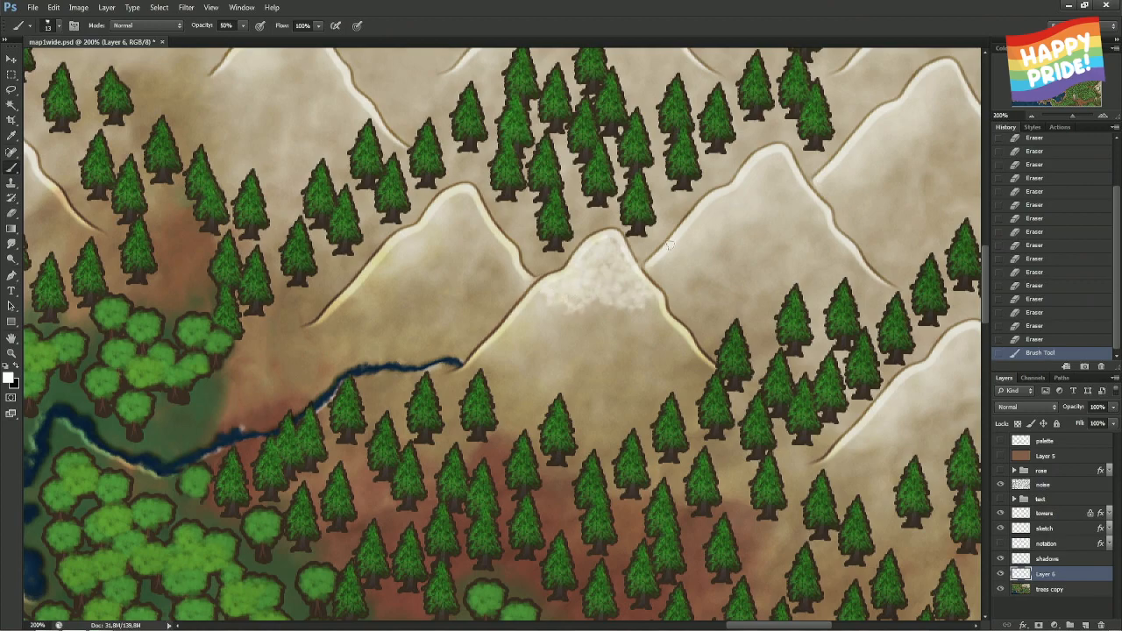
- Erase the white paint that spills past the eastern outline of the snow-capped peak
{"action": "key", "text": "e"}
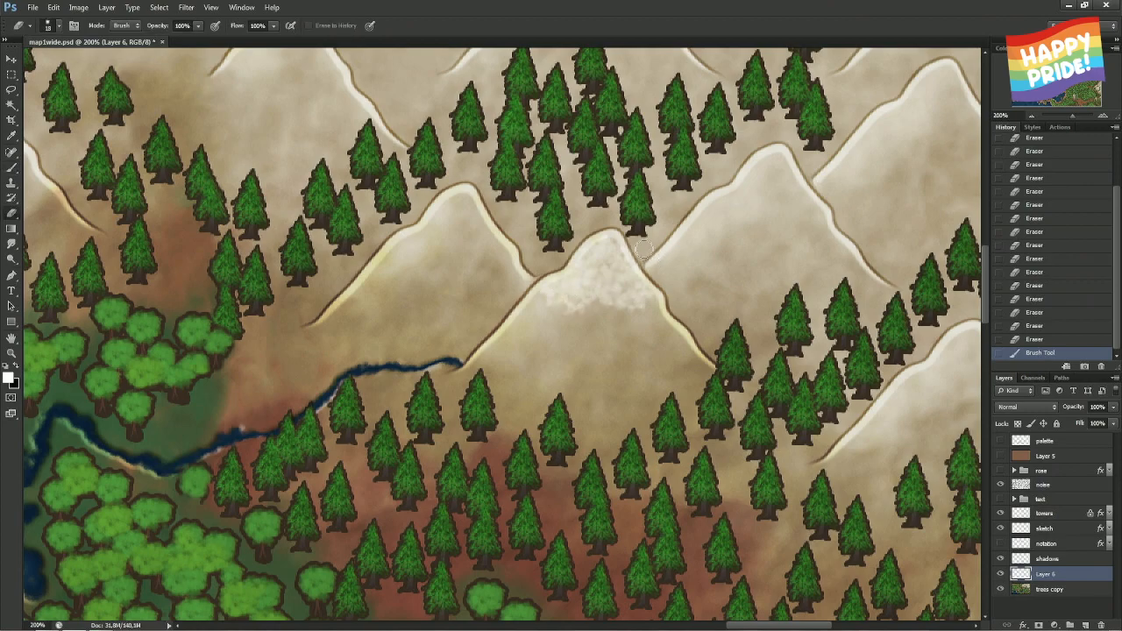
{"action": "left_click_drag", "start_coordinate": [655, 265], "coordinate": [667, 276]}
{"action": "scroll", "coordinate": [398, 265], "scroll_direction": "down", "scroll_amount": 2}
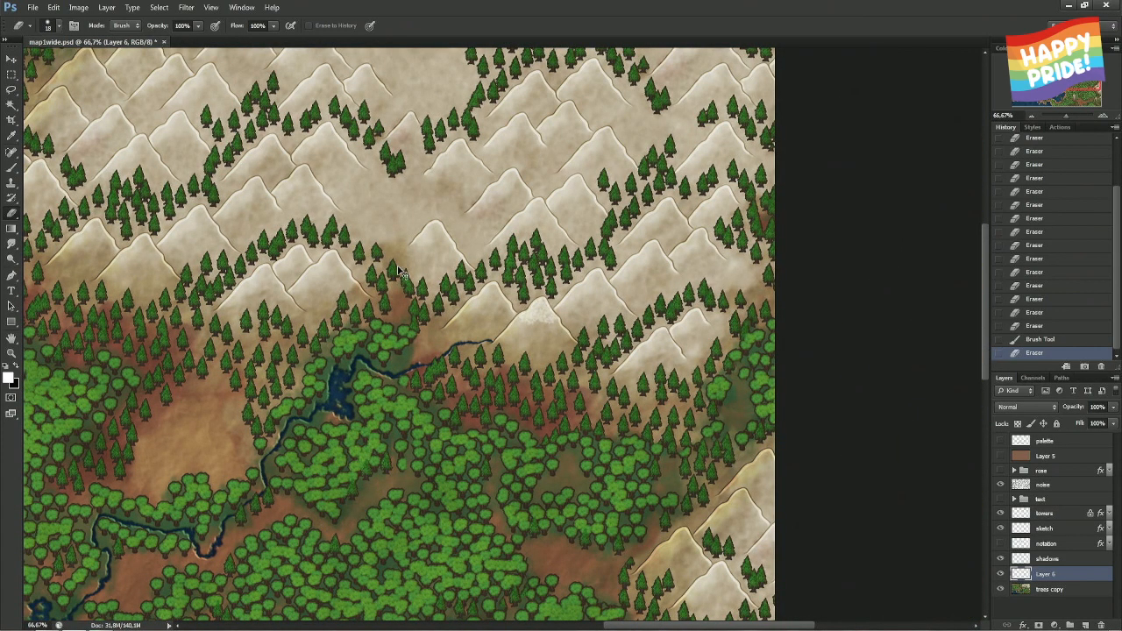
- Paint a matching white snow cap on the neighbouring peak to the west and erase the paint outside its outline
{"action": "key", "text": "ctrl+plus"}
{"action": "key", "text": "ctrl+plus"}
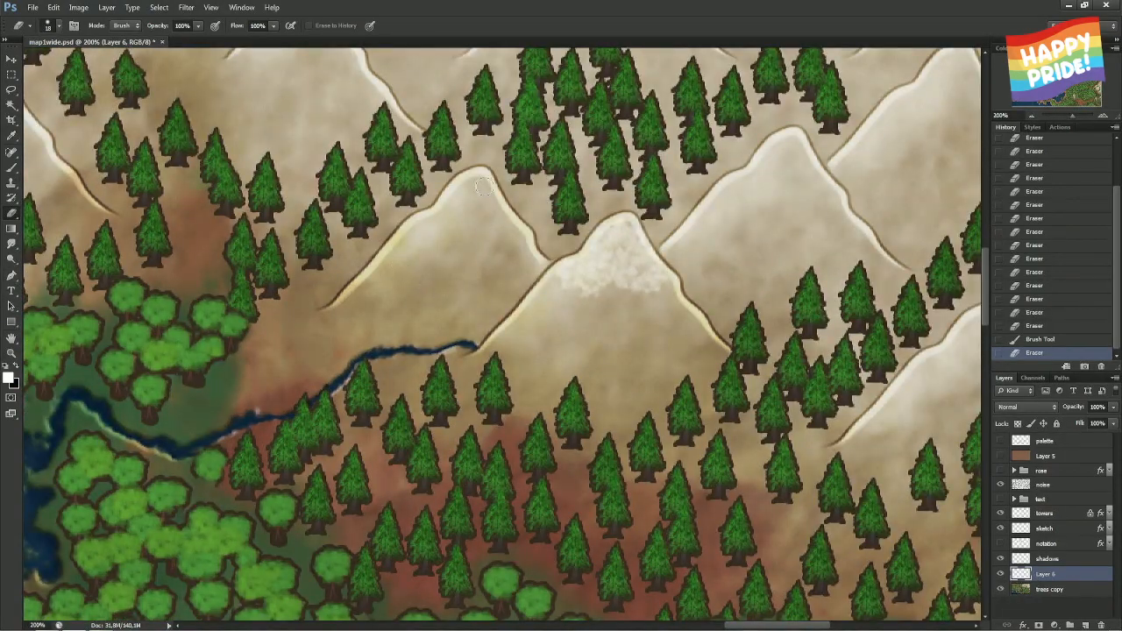
{"action": "key", "text": "m"}
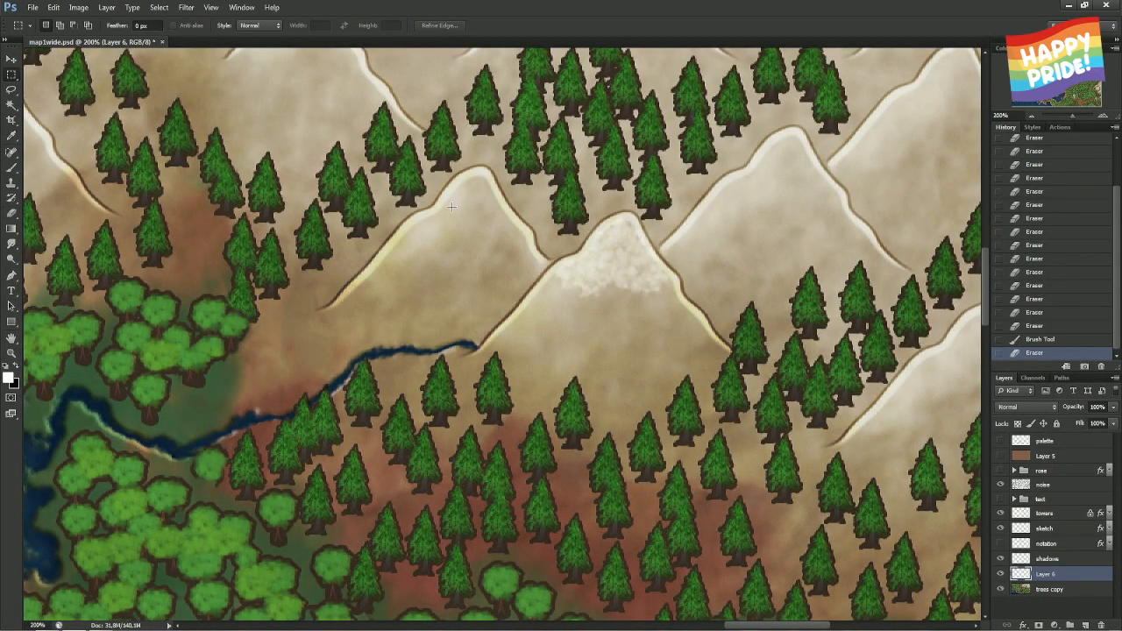
{"action": "key", "text": "b"}
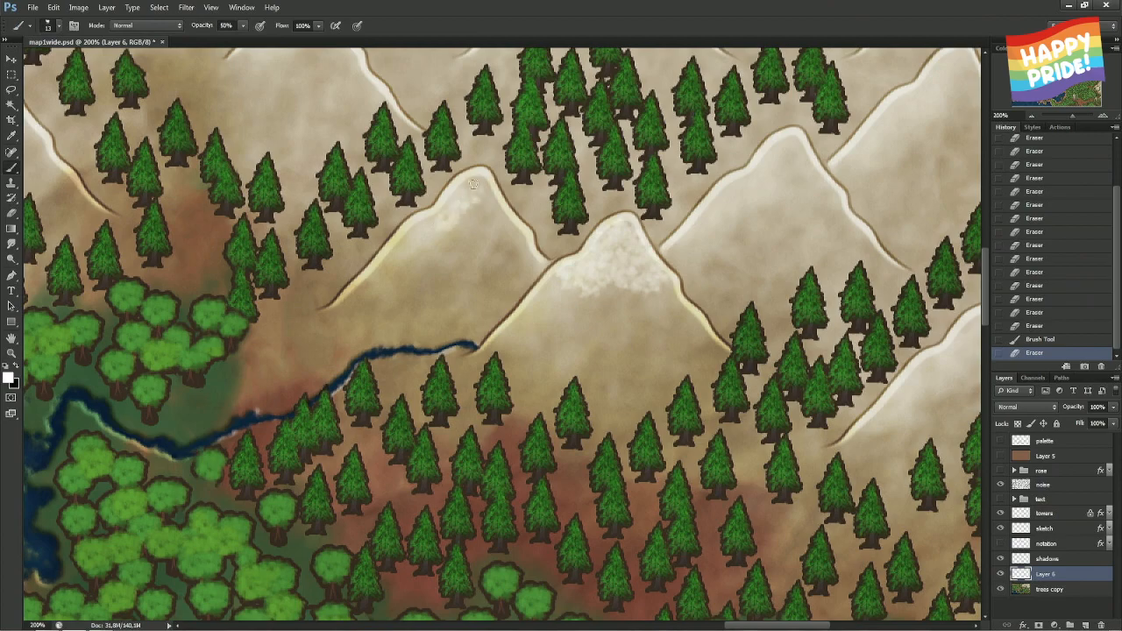
{"action": "mouse_move", "coordinate": [467, 191]}
{"action": "left_mouse_down"}
{"action": "mouse_move", "coordinate": [501, 215]}
{"action": "mouse_move", "coordinate": [480, 197]}
{"action": "mouse_move", "coordinate": [469, 224]}
{"action": "mouse_move", "coordinate": [492, 210]}
{"action": "mouse_move", "coordinate": [501, 219]}
{"action": "mouse_move", "coordinate": [497, 208]}
{"action": "mouse_move", "coordinate": [425, 219]}
{"action": "mouse_move", "coordinate": [454, 201]}
{"action": "mouse_move", "coordinate": [482, 221]}
{"action": "mouse_move", "coordinate": [466, 224]}
{"action": "mouse_move", "coordinate": [522, 227]}
{"action": "mouse_move", "coordinate": [503, 213]}
{"action": "mouse_move", "coordinate": [473, 230]}
{"action": "mouse_move", "coordinate": [478, 215]}
{"action": "mouse_move", "coordinate": [489, 225]}
{"action": "mouse_move", "coordinate": [467, 231]}
{"action": "mouse_move", "coordinate": [486, 216]}
{"action": "mouse_move", "coordinate": [484, 230]}
{"action": "mouse_move", "coordinate": [475, 182]}
{"action": "mouse_move", "coordinate": [460, 203]}
{"action": "mouse_move", "coordinate": [472, 178]}
{"action": "mouse_move", "coordinate": [456, 205]}
{"action": "mouse_move", "coordinate": [417, 197]}
{"action": "left_mouse_up"}
{"action": "key", "text": "e"}
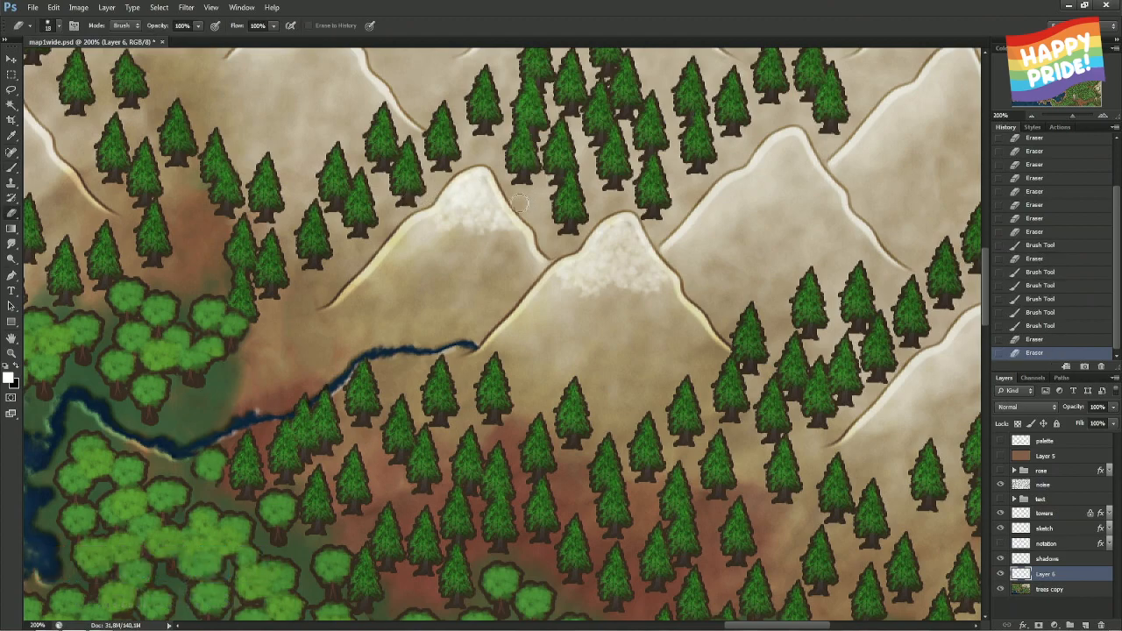
{"action": "left_click_drag", "start_coordinate": [531, 221], "coordinate": [511, 158]}
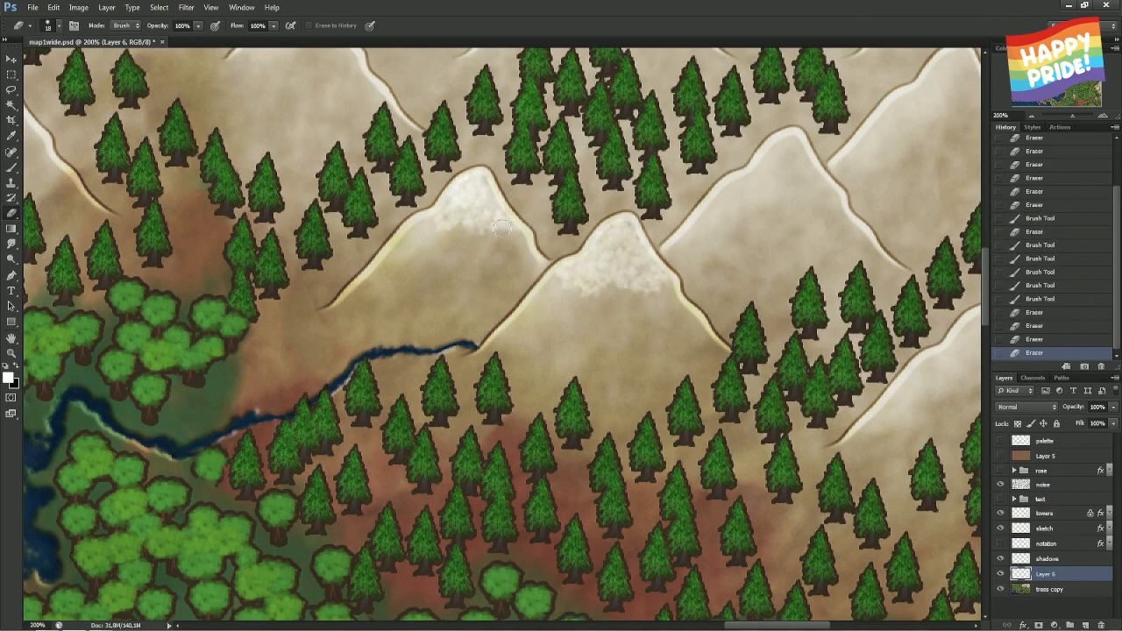
- Dab extra snow specks along the lower edge of the western peak's snow cap with the white Brush
{"action": "key", "text": "b"}
{"action": "left_click_drag", "start_coordinate": [492, 226], "coordinate": [512, 235]}
{"action": "key", "text": "ctrl+z"}
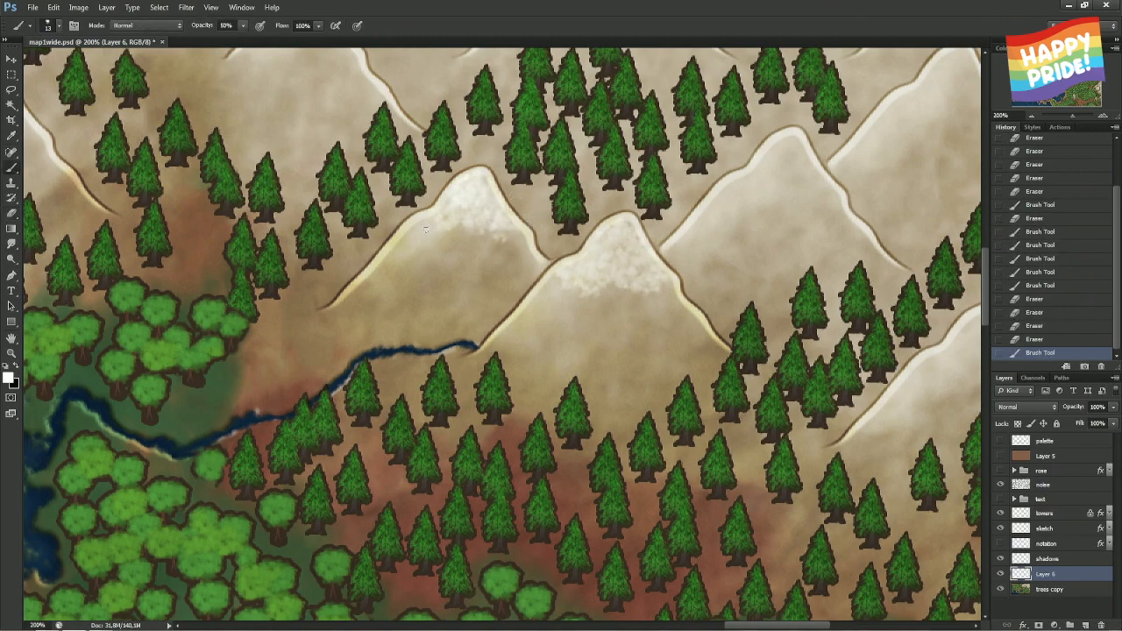
{"action": "left_click_drag", "start_coordinate": [555, 282], "coordinate": [558, 289]}
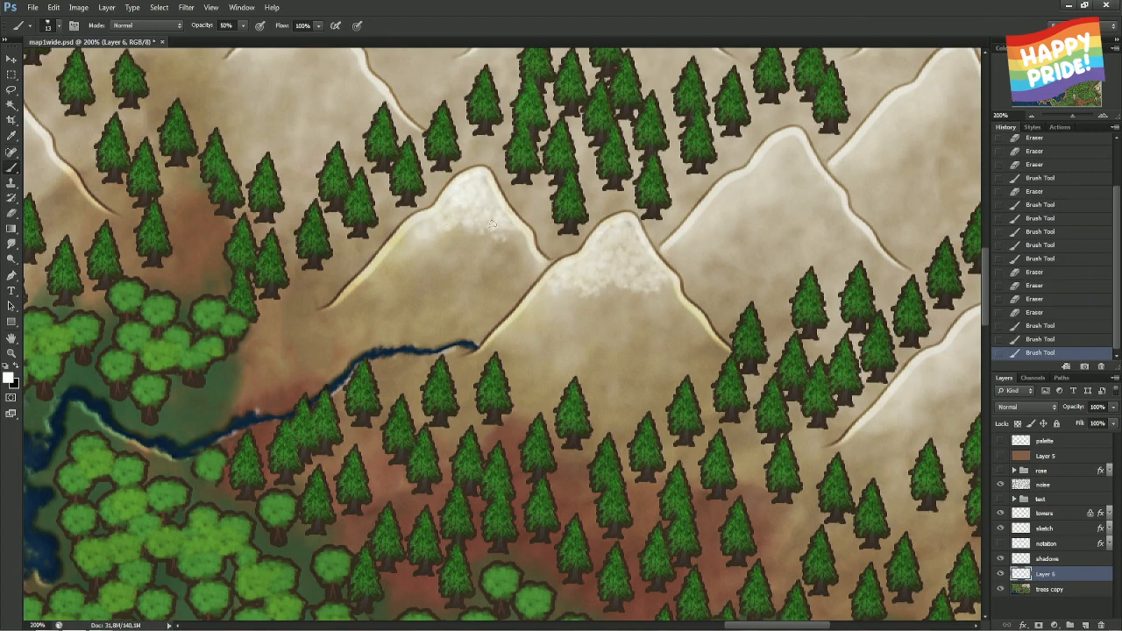
{"action": "left_click_drag", "start_coordinate": [421, 227], "coordinate": [445, 213]}
{"action": "left_click_drag", "start_coordinate": [455, 243], "coordinate": [469, 216]}
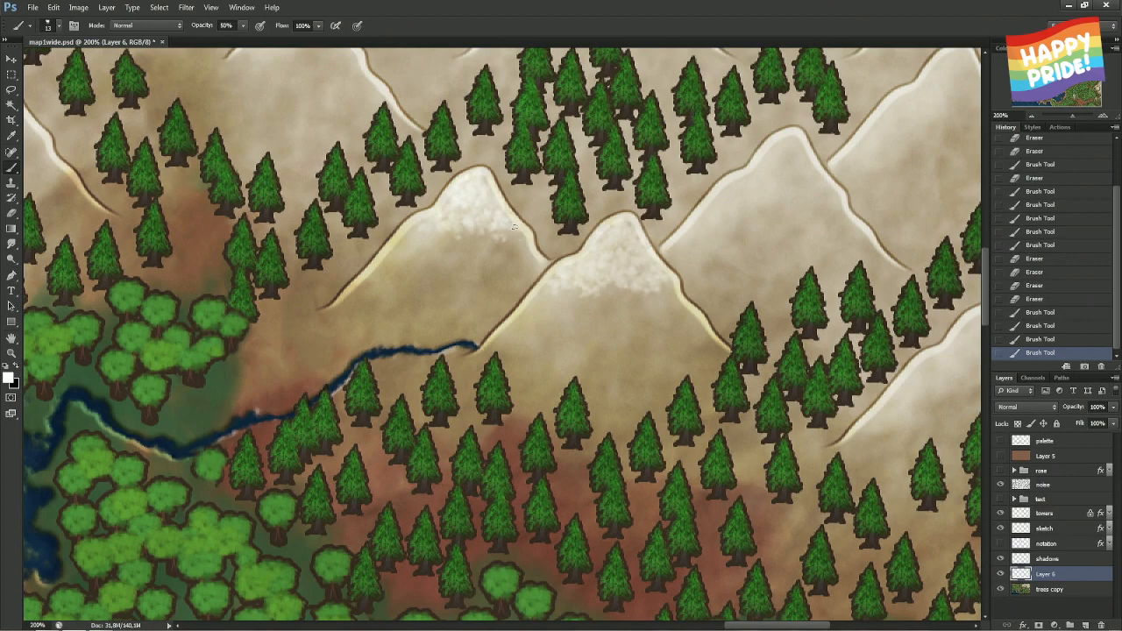
- Roughen the lower edge of the snow cap on the peak at the river's end with more white dabs
{"action": "scroll", "coordinate": [523, 224], "scroll_direction": "right", "scroll_amount": 5}
{"action": "scroll", "coordinate": [523, 223], "scroll_direction": "up", "scroll_amount": 2}
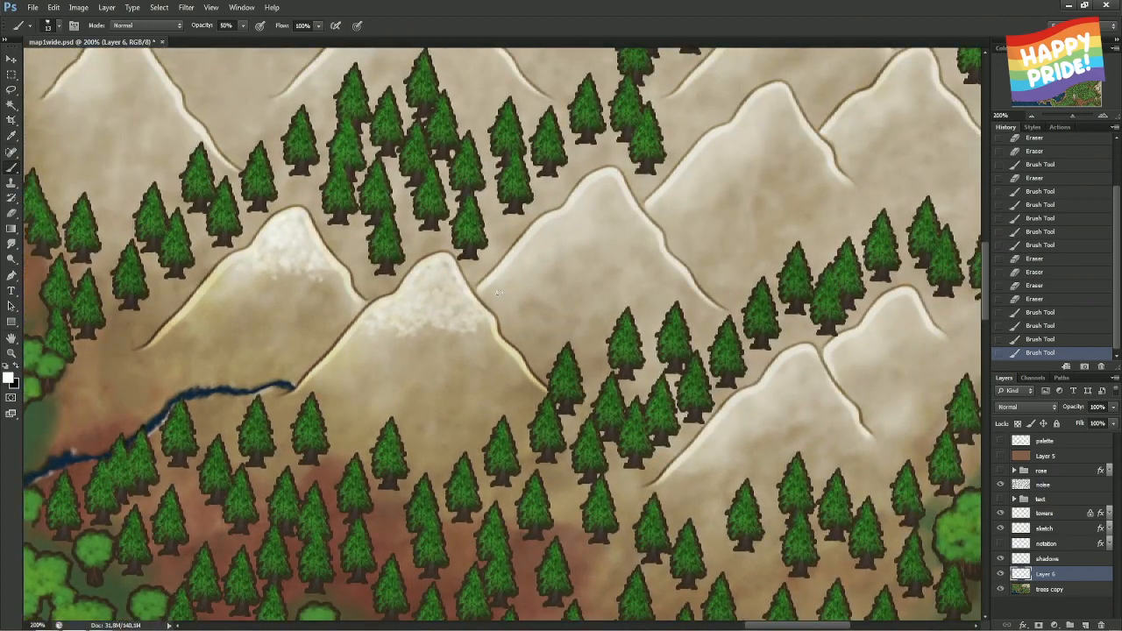
{"action": "left_click", "coordinate": [445, 338]}
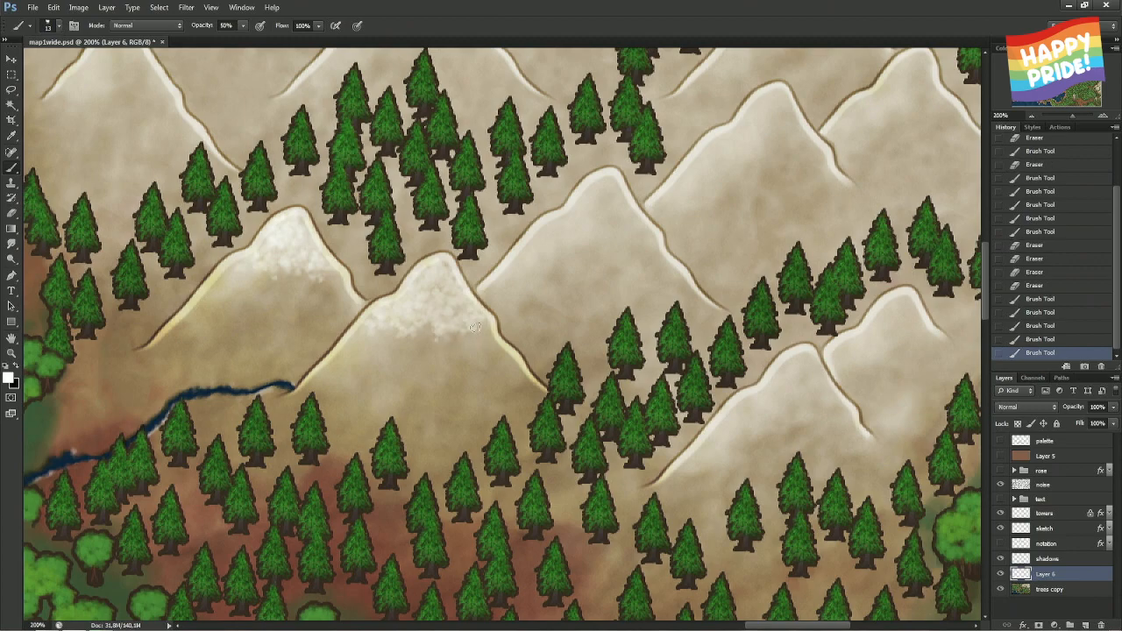
{"action": "left_click_drag", "start_coordinate": [473, 327], "coordinate": [472, 343]}
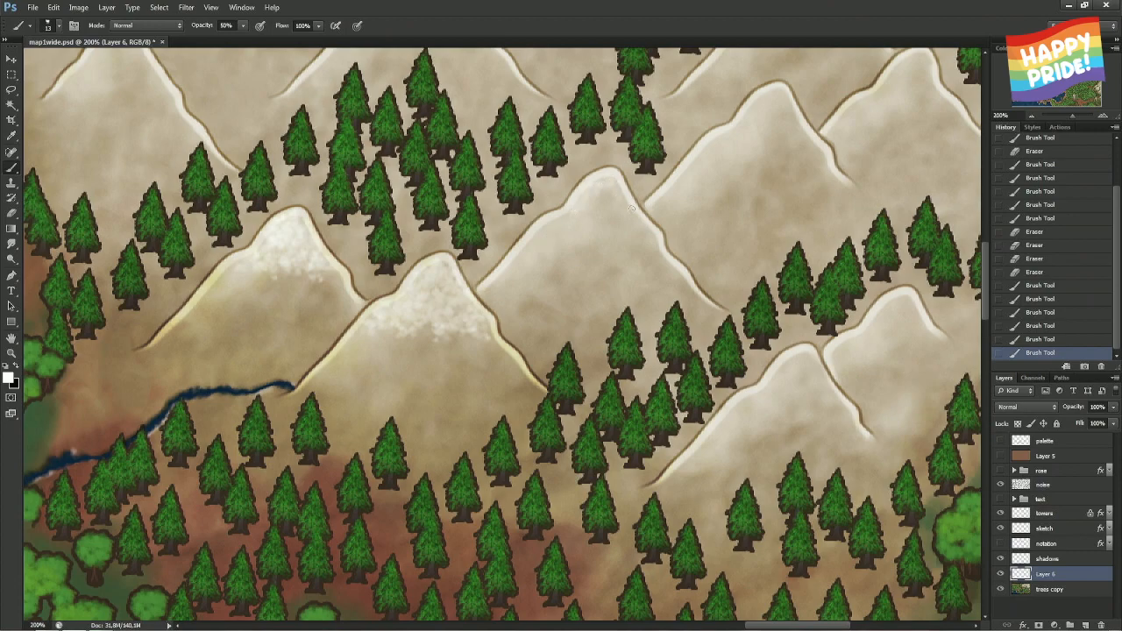
- Paint a white snow cap on the third mountain, northeast of the river's end, and erase the spill around its outline
{"action": "mouse_move", "coordinate": [631, 208]}
{"action": "left_mouse_down"}
{"action": "mouse_move", "coordinate": [613, 182]}
{"action": "mouse_move", "coordinate": [626, 230]}
{"action": "mouse_move", "coordinate": [609, 197]}
{"action": "mouse_move", "coordinate": [605, 229]}
{"action": "mouse_move", "coordinate": [601, 191]}
{"action": "mouse_move", "coordinate": [589, 225]}
{"action": "mouse_move", "coordinate": [597, 181]}
{"action": "mouse_move", "coordinate": [570, 231]}
{"action": "mouse_move", "coordinate": [587, 201]}
{"action": "mouse_move", "coordinate": [546, 231]}
{"action": "mouse_move", "coordinate": [580, 225]}
{"action": "mouse_move", "coordinate": [566, 245]}
{"action": "mouse_move", "coordinate": [589, 247]}
{"action": "mouse_move", "coordinate": [597, 228]}
{"action": "mouse_move", "coordinate": [606, 244]}
{"action": "mouse_move", "coordinate": [585, 231]}
{"action": "mouse_move", "coordinate": [600, 240]}
{"action": "mouse_move", "coordinate": [617, 226]}
{"action": "mouse_move", "coordinate": [633, 244]}
{"action": "mouse_move", "coordinate": [637, 227]}
{"action": "mouse_move", "coordinate": [648, 238]}
{"action": "mouse_move", "coordinate": [606, 199]}
{"action": "mouse_move", "coordinate": [601, 227]}
{"action": "mouse_move", "coordinate": [603, 182]}
{"action": "mouse_move", "coordinate": [625, 217]}
{"action": "mouse_move", "coordinate": [596, 193]}
{"action": "mouse_move", "coordinate": [580, 220]}
{"action": "mouse_move", "coordinate": [609, 182]}
{"action": "left_mouse_up"}
{"action": "left_click", "coordinate": [577, 214]}
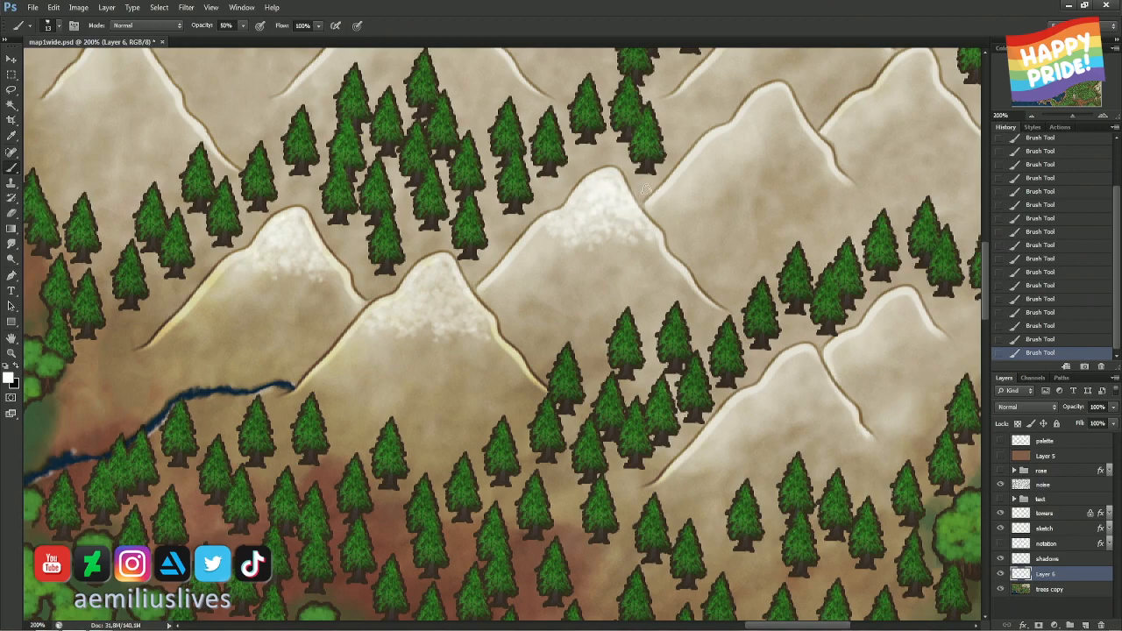
{"action": "key", "text": "e"}
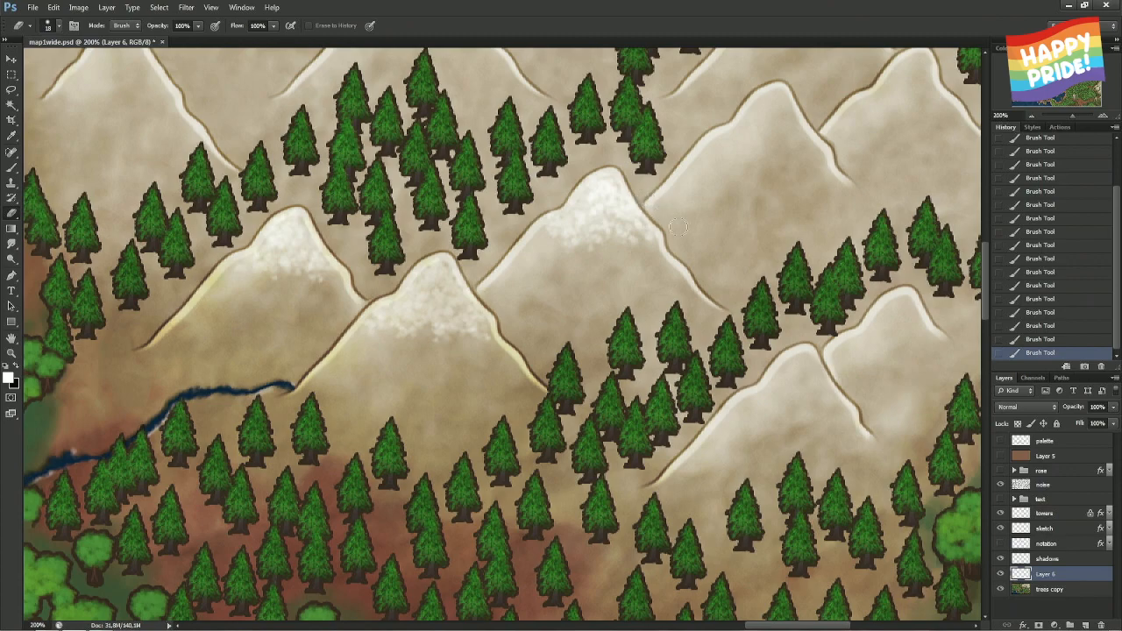
{"action": "left_click", "coordinate": [633, 165]}
{"action": "left_click", "coordinate": [537, 213]}
- Touch up the snow on the three capped peaks with small white dabs and save the map
{"action": "key", "text": "b"}
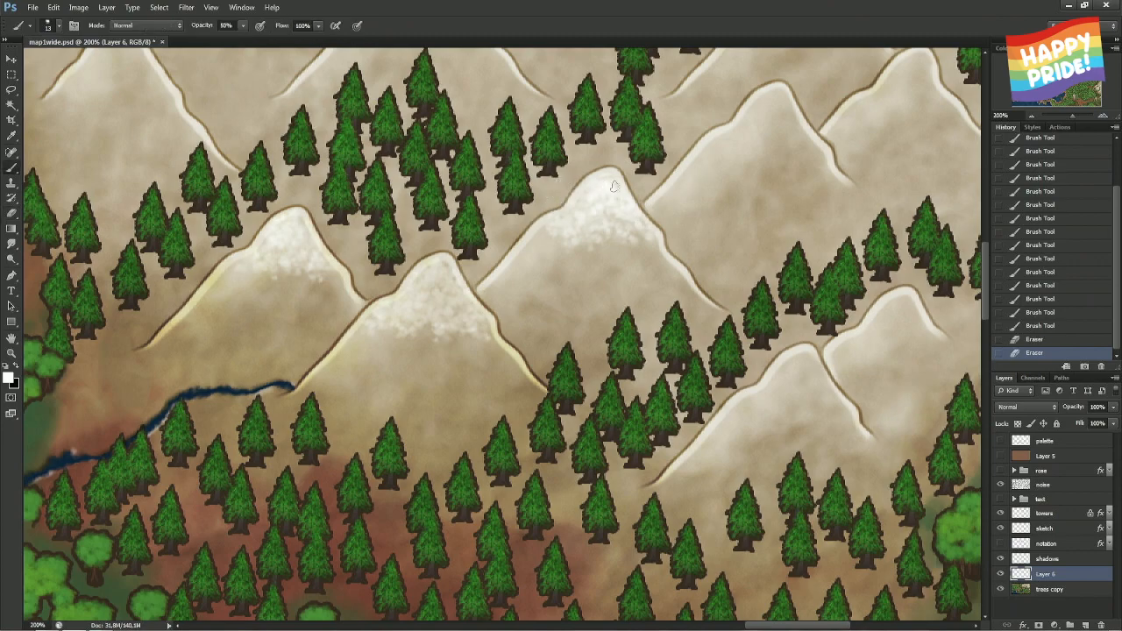
{"action": "left_click", "coordinate": [613, 186]}
{"action": "left_click", "coordinate": [386, 339]}
{"action": "left_click", "coordinate": [387, 335]}
{"action": "left_click", "coordinate": [381, 341]}
{"action": "left_click", "coordinate": [403, 328]}
{"action": "left_click", "coordinate": [393, 322]}
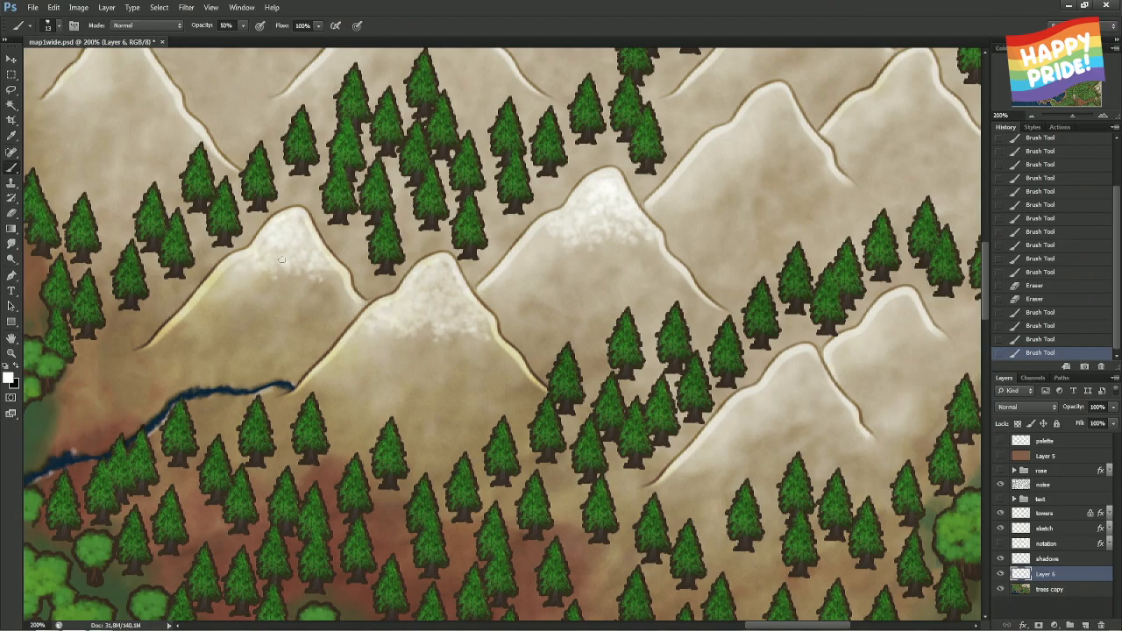
{"action": "left_click", "coordinate": [245, 268]}
{"action": "left_click", "coordinate": [248, 266]}
{"action": "key", "text": "ctrl+0"}
{"action": "key", "text": "ctrl+s"}
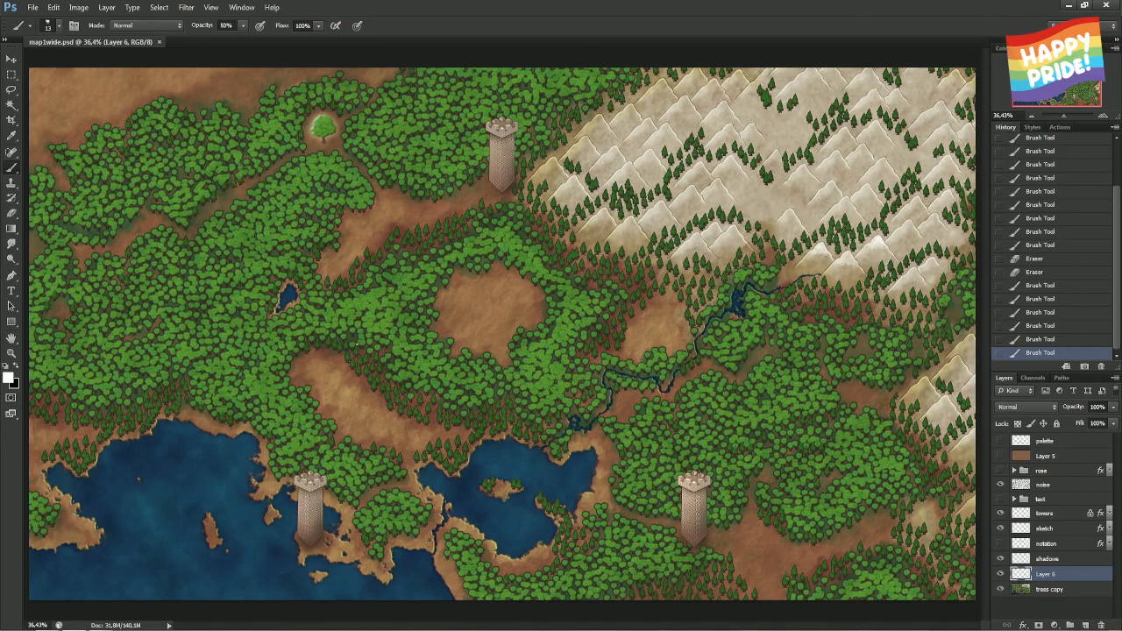
- Paint a white snow cap on the fourth mountain, northeast of the third capped peak, and erase the spill over its outline
{"action": "key", "text": "ctrl+1"}
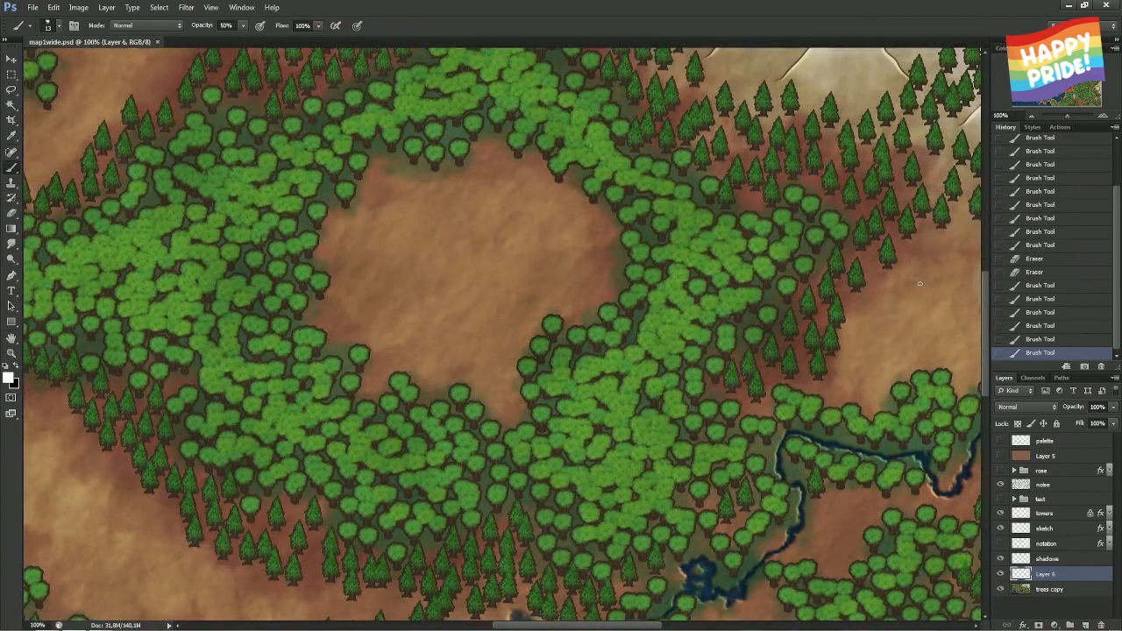
{"action": "left_click_drag", "start_coordinate": [913, 217], "coordinate": [381, 356]}
{"action": "left_click_drag", "start_coordinate": [518, 306], "coordinate": [411, 341]}
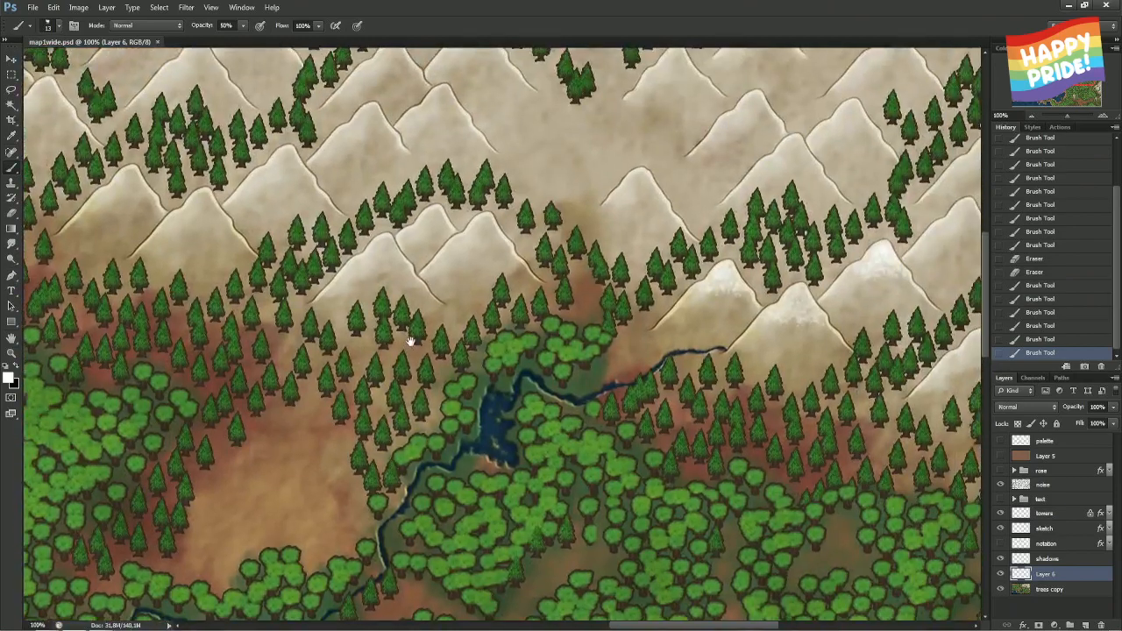
{"action": "mouse_move", "coordinate": [714, 283]}
{"action": "left_mouse_down"}
{"action": "mouse_move", "coordinate": [642, 312]}
{"action": "mouse_move", "coordinate": [638, 321]}
{"action": "mouse_move", "coordinate": [662, 331]}
{"action": "mouse_move", "coordinate": [650, 333]}
{"action": "left_mouse_up"}
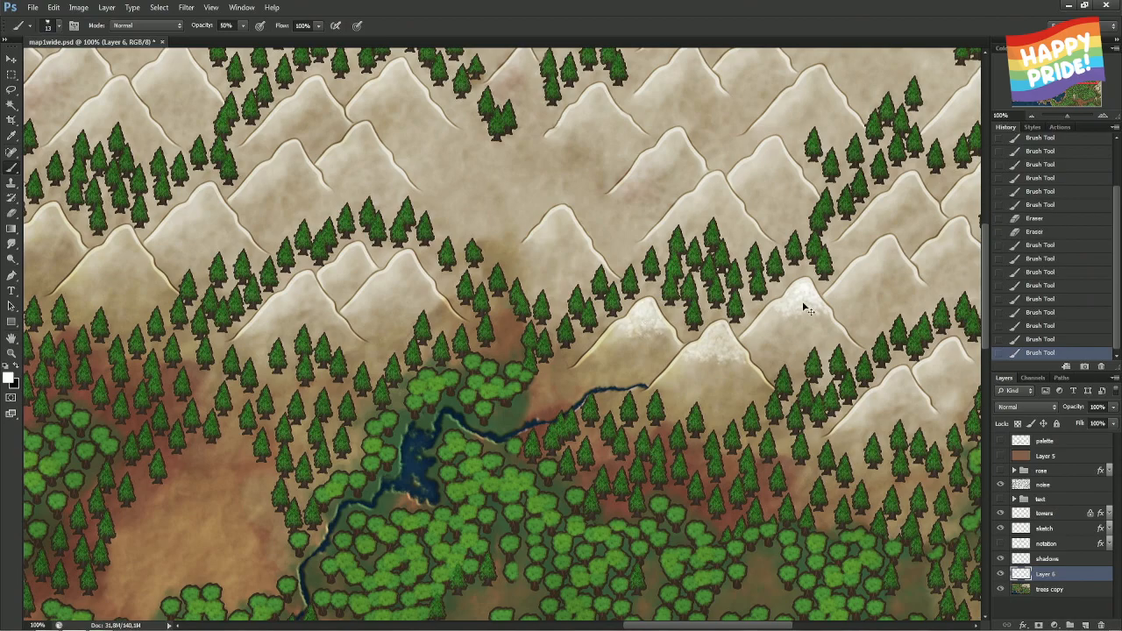
{"action": "scroll", "coordinate": [801, 296], "scroll_direction": "up", "scroll_amount": 2}
{"action": "scroll", "coordinate": [283, 253], "scroll_direction": "up", "scroll_amount": 1}
{"action": "scroll", "coordinate": [333, 254], "scroll_direction": "right", "scroll_amount": 5}
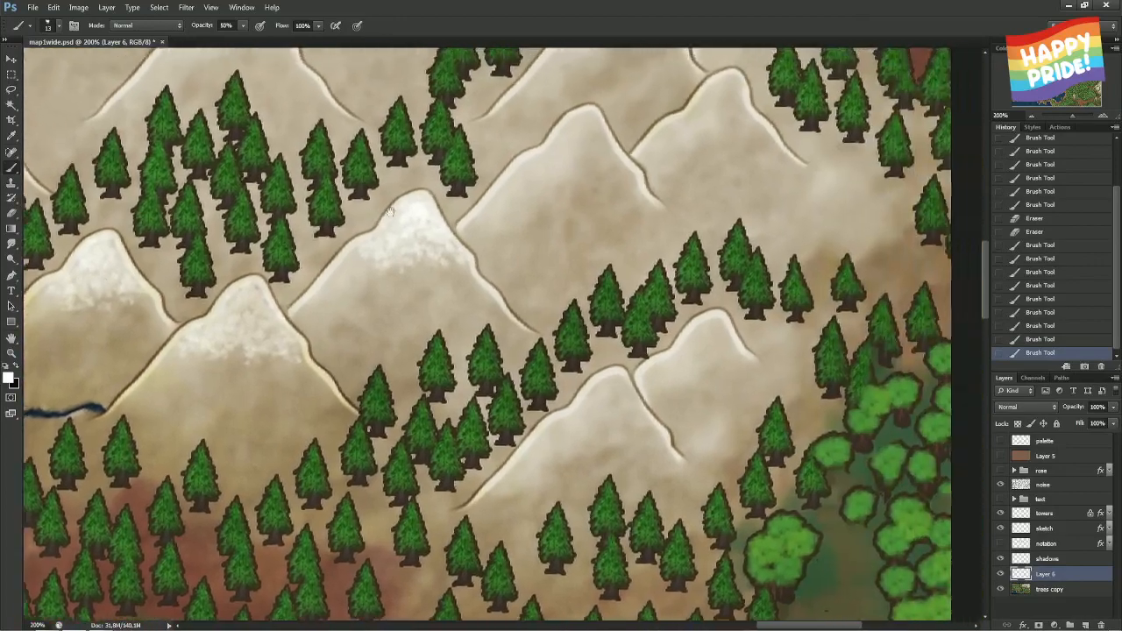
{"action": "scroll", "coordinate": [394, 258], "scroll_direction": "up", "scroll_amount": 5}
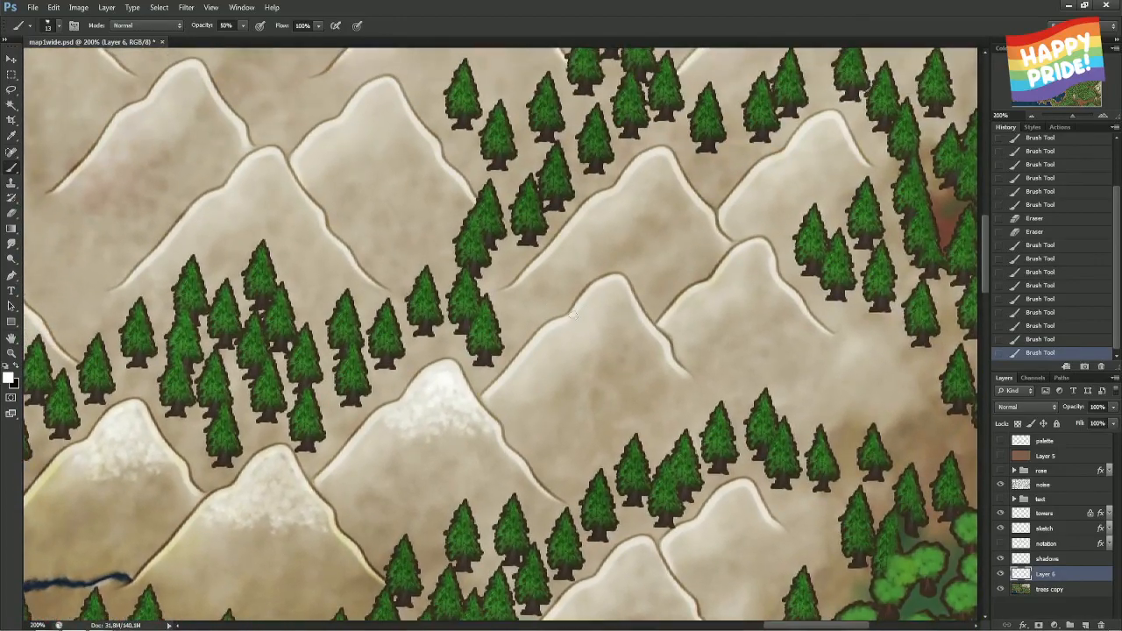
{"action": "mouse_move", "coordinate": [578, 317]}
{"action": "left_mouse_down"}
{"action": "mouse_move", "coordinate": [542, 330]}
{"action": "mouse_move", "coordinate": [575, 325]}
{"action": "mouse_move", "coordinate": [613, 284]}
{"action": "mouse_move", "coordinate": [642, 338]}
{"action": "mouse_move", "coordinate": [616, 295]}
{"action": "mouse_move", "coordinate": [615, 364]}
{"action": "mouse_move", "coordinate": [612, 300]}
{"action": "mouse_move", "coordinate": [572, 367]}
{"action": "mouse_move", "coordinate": [589, 317]}
{"action": "mouse_move", "coordinate": [554, 359]}
{"action": "left_mouse_up"}
{"action": "mouse_move", "coordinate": [638, 332]}
{"action": "left_mouse_down"}
{"action": "mouse_move", "coordinate": [626, 371]}
{"action": "mouse_move", "coordinate": [616, 349]}
{"action": "mouse_move", "coordinate": [618, 361]}
{"action": "mouse_move", "coordinate": [631, 320]}
{"action": "left_mouse_up"}
{"action": "key", "text": "ctrl+z"}
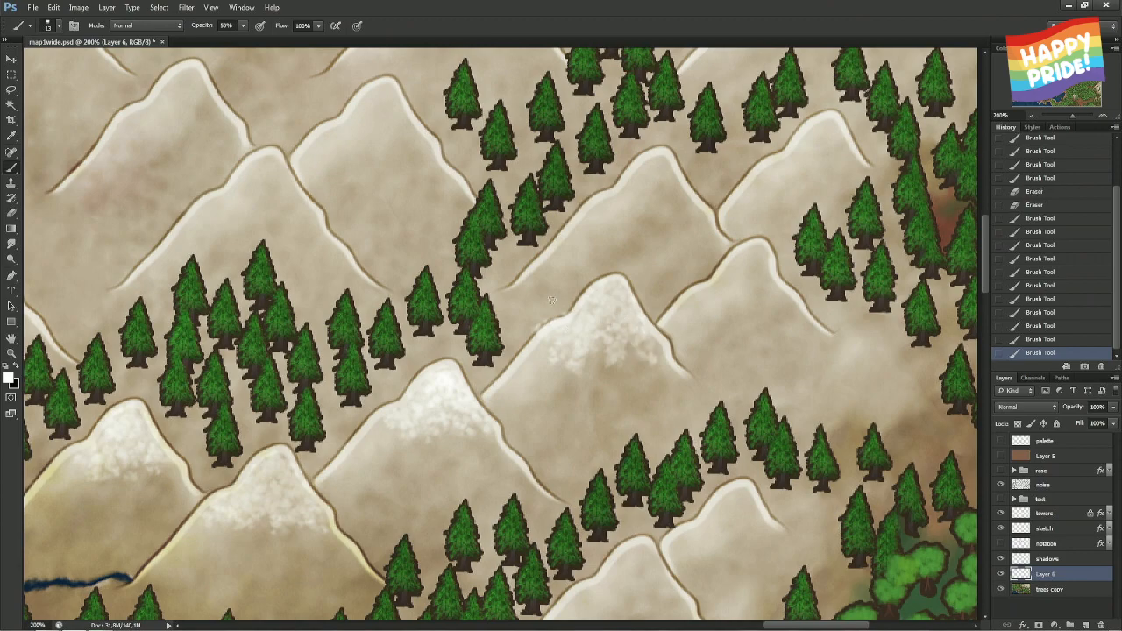
{"action": "key", "text": "e"}
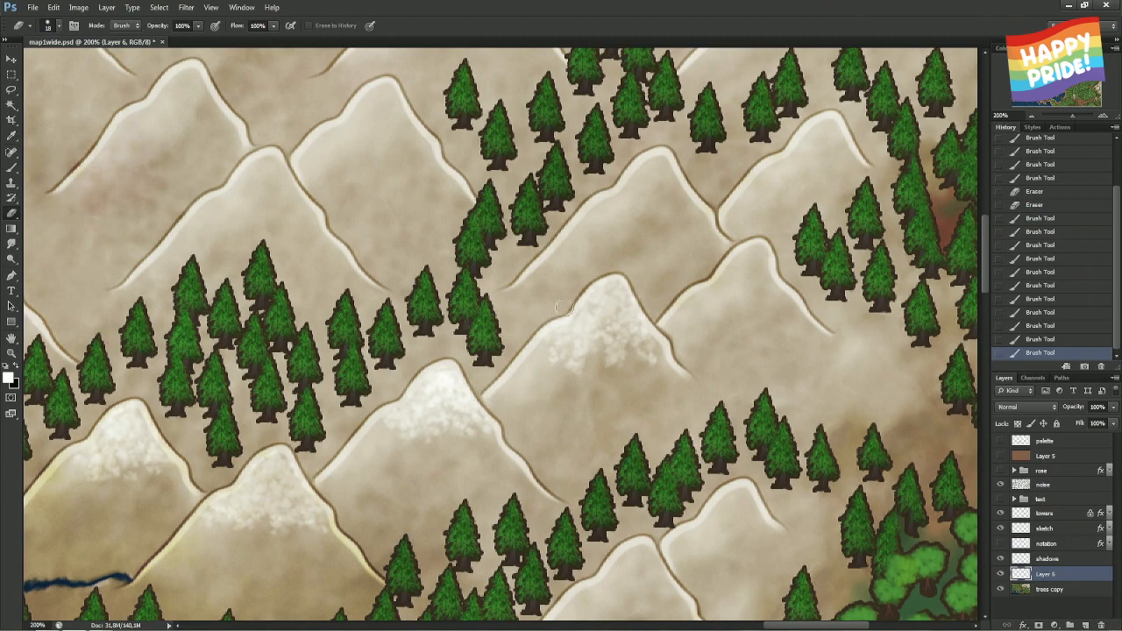
{"action": "mouse_move", "coordinate": [619, 278]}
{"action": "left_mouse_down"}
{"action": "mouse_move", "coordinate": [668, 309]}
{"action": "mouse_move", "coordinate": [650, 297]}
{"action": "mouse_move", "coordinate": [659, 315]}
{"action": "mouse_move", "coordinate": [622, 273]}
{"action": "left_mouse_up"}
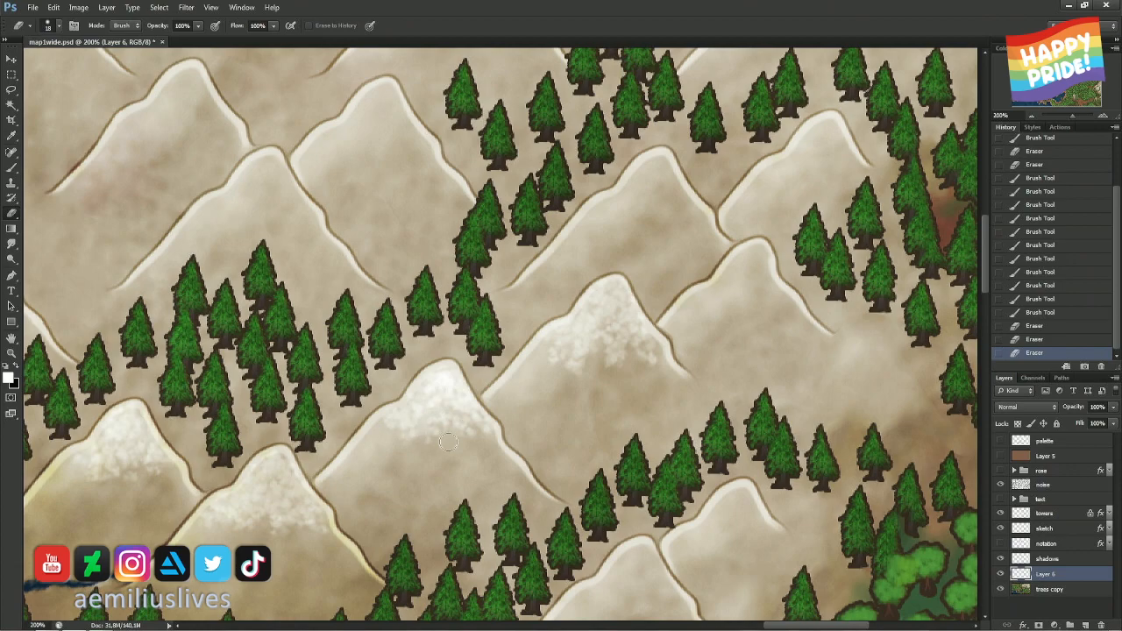
- Extend the third peak's snow cap with faint white strokes down its lower slopes
{"action": "key", "text": "b"}
{"action": "left_click_drag", "start_coordinate": [478, 433], "coordinate": [487, 462]}
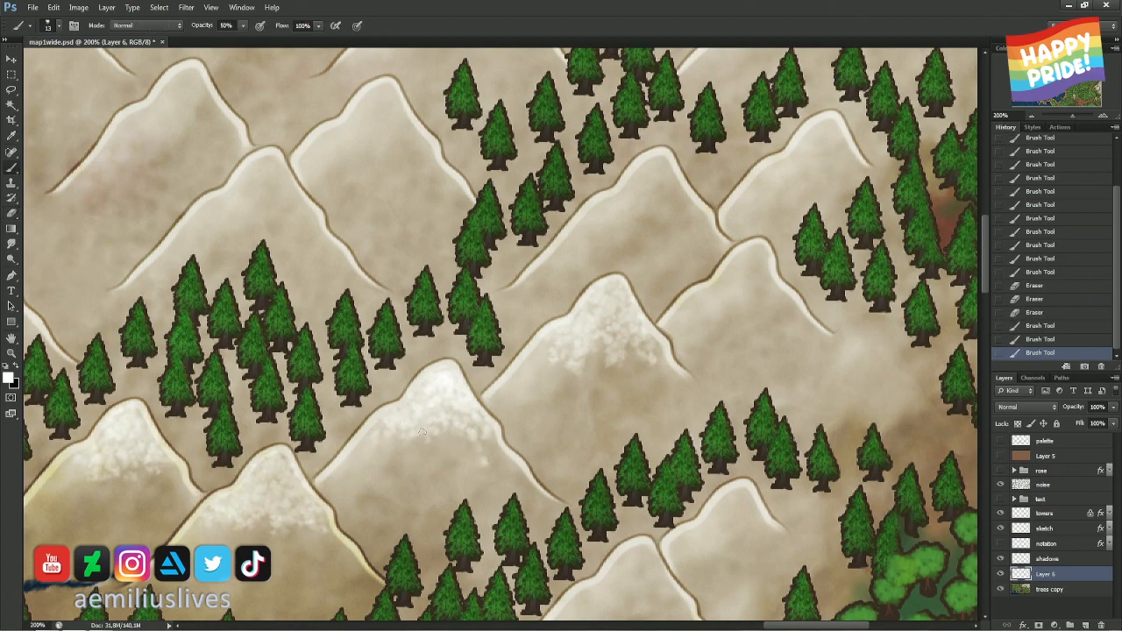
{"action": "left_click_drag", "start_coordinate": [392, 469], "coordinate": [405, 454]}
{"action": "left_click_drag", "start_coordinate": [449, 421], "coordinate": [450, 470]}
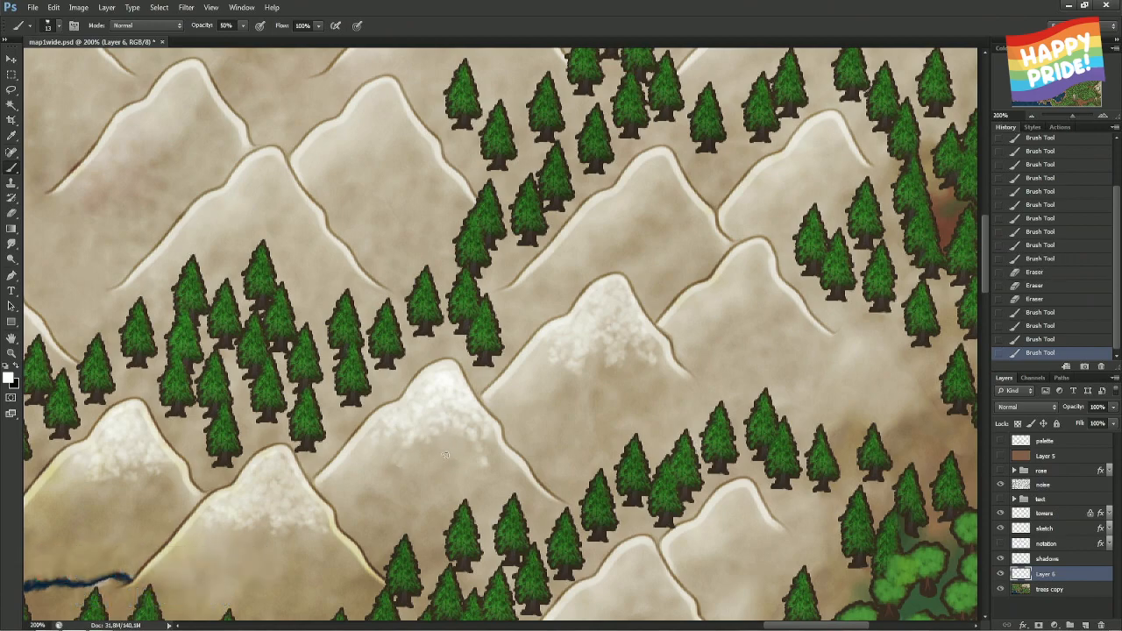
- Extend the snow on the three westernmost capped peaks with small white strokes down their slopes
{"action": "left_click_drag", "start_coordinate": [445, 418], "coordinate": [442, 442]}
{"action": "mouse_move", "coordinate": [248, 527]}
{"action": "left_mouse_down"}
{"action": "mouse_move", "coordinate": [322, 404]}
{"action": "mouse_move", "coordinate": [295, 421]}
{"action": "mouse_move", "coordinate": [298, 408]}
{"action": "mouse_move", "coordinate": [360, 431]}
{"action": "mouse_move", "coordinate": [334, 420]}
{"action": "left_mouse_up"}
{"action": "key", "text": "ctrl+z"}
{"action": "left_click_drag", "start_coordinate": [386, 394], "coordinate": [405, 423]}
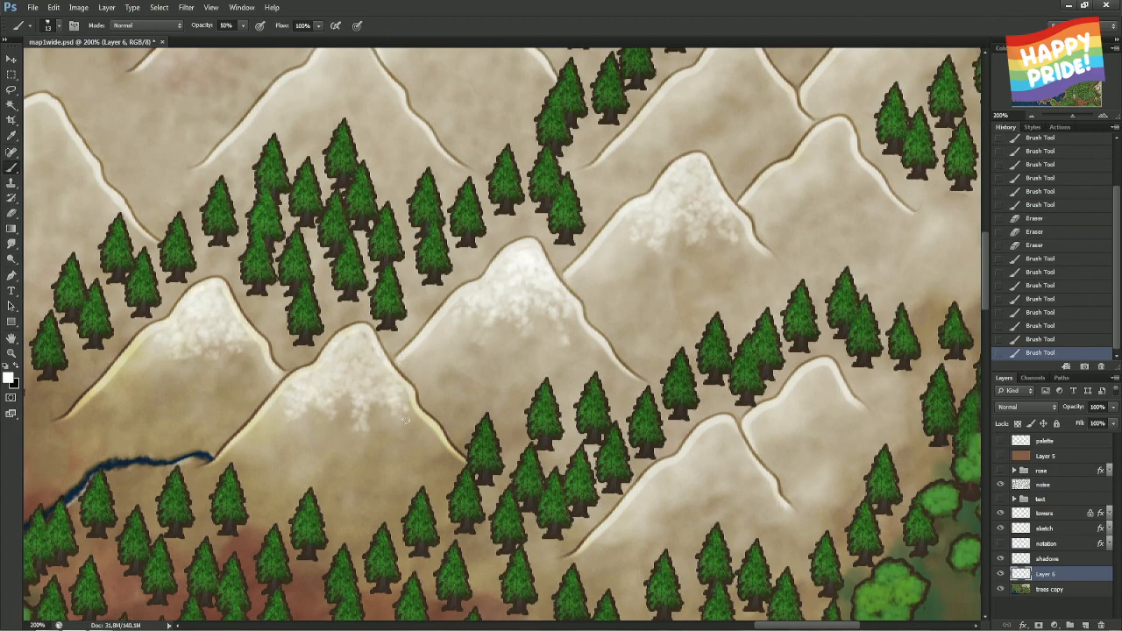
{"action": "left_click_drag", "start_coordinate": [358, 343], "coordinate": [339, 379]}
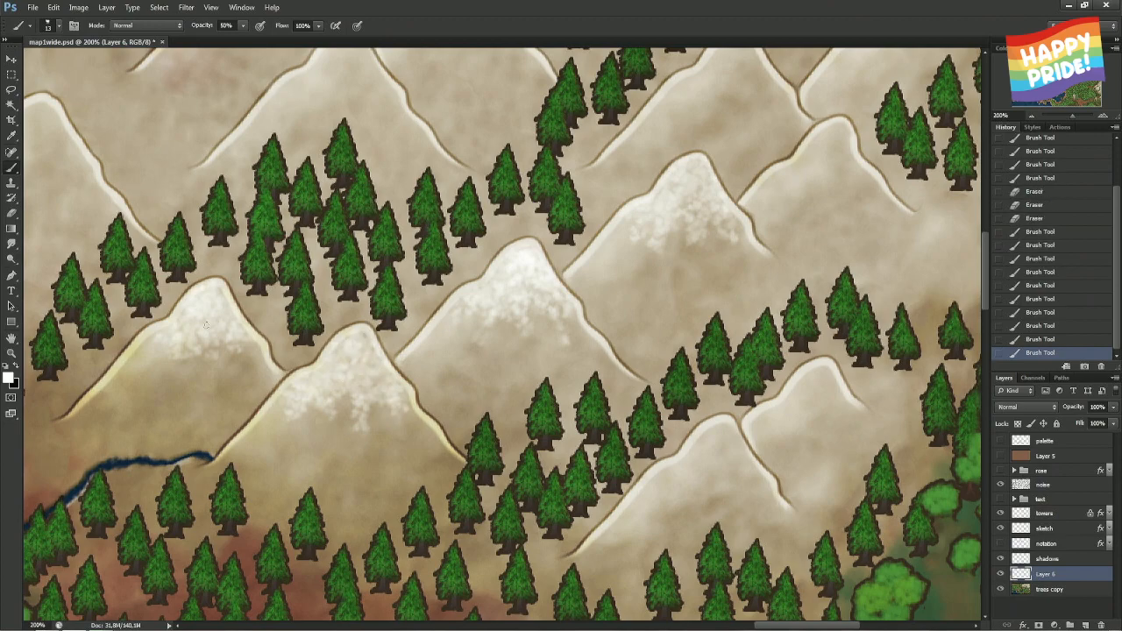
{"action": "mouse_move", "coordinate": [173, 330]}
{"action": "left_mouse_down"}
{"action": "mouse_move", "coordinate": [150, 352]}
{"action": "mouse_move", "coordinate": [191, 337]}
{"action": "mouse_move", "coordinate": [179, 375]}
{"action": "left_mouse_up"}
{"action": "left_click_drag", "start_coordinate": [214, 338], "coordinate": [215, 384]}
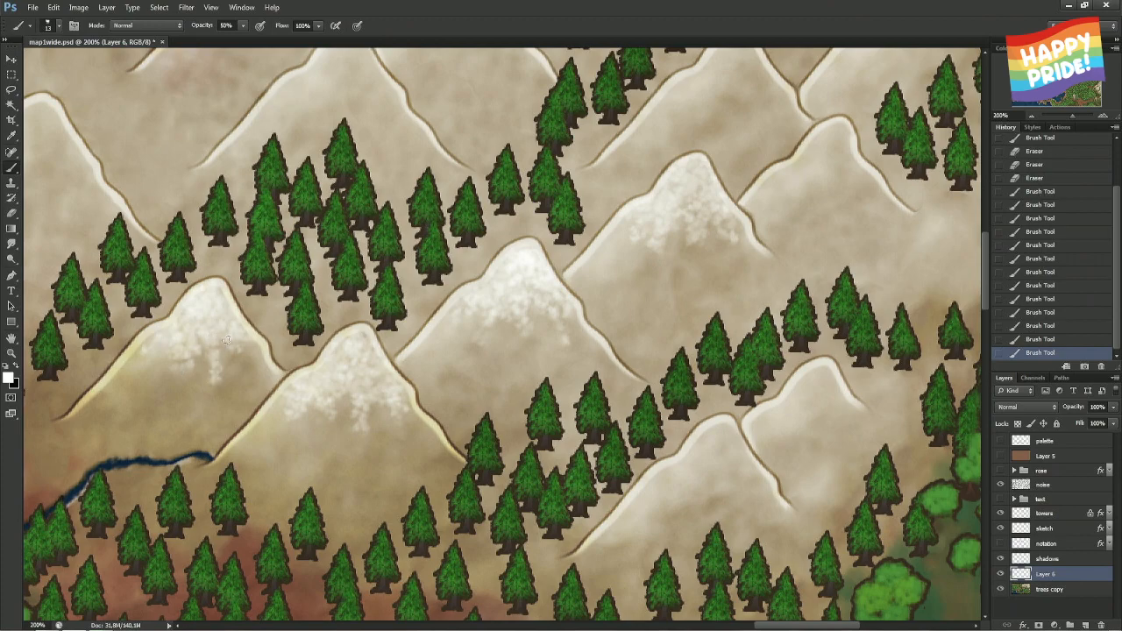
{"action": "mouse_move", "coordinate": [217, 337]}
{"action": "left_mouse_down"}
{"action": "mouse_move", "coordinate": [214, 383]}
{"action": "mouse_move", "coordinate": [223, 362]}
{"action": "mouse_move", "coordinate": [246, 352]}
{"action": "mouse_move", "coordinate": [257, 363]}
{"action": "left_mouse_up"}
- Paint a white snow cap on the fifth mountain, just east of the fourth capped peak
{"action": "left_click_drag", "start_coordinate": [688, 308], "coordinate": [541, 396]}
{"action": "left_click_drag", "start_coordinate": [611, 251], "coordinate": [599, 317]}
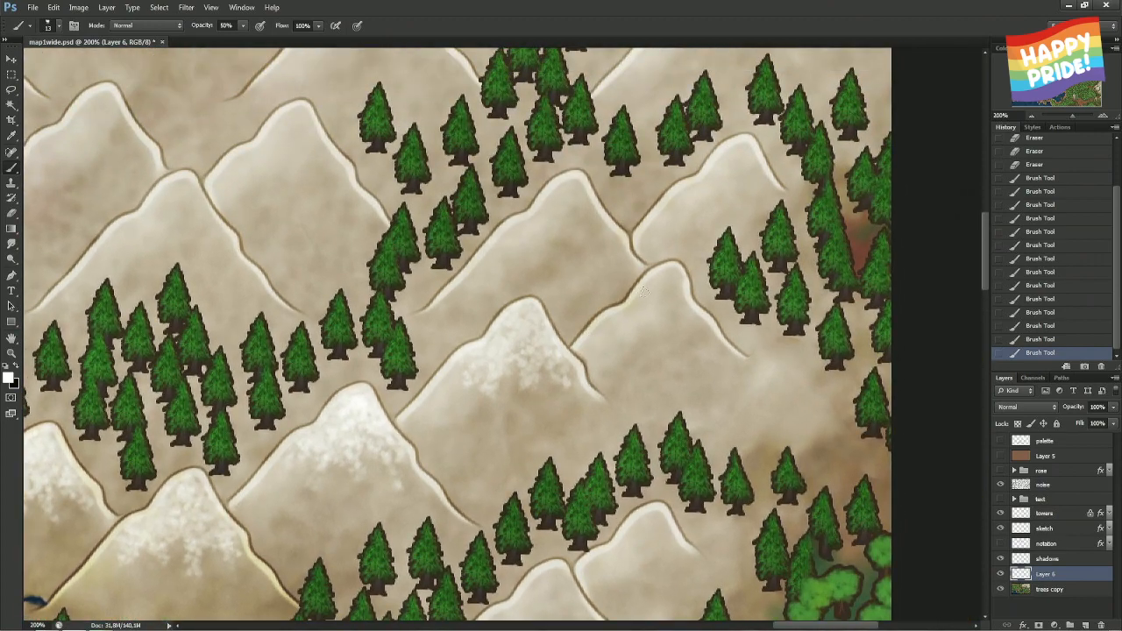
{"action": "mouse_move", "coordinate": [669, 266]}
{"action": "left_mouse_down"}
{"action": "mouse_move", "coordinate": [626, 319]}
{"action": "mouse_move", "coordinate": [675, 272]}
{"action": "mouse_move", "coordinate": [692, 315]}
{"action": "mouse_move", "coordinate": [668, 293]}
{"action": "mouse_move", "coordinate": [668, 317]}
{"action": "mouse_move", "coordinate": [659, 287]}
{"action": "mouse_move", "coordinate": [650, 328]}
{"action": "mouse_move", "coordinate": [640, 311]}
{"action": "mouse_move", "coordinate": [600, 334]}
{"action": "mouse_move", "coordinate": [655, 304]}
{"action": "mouse_move", "coordinate": [685, 337]}
{"action": "mouse_move", "coordinate": [630, 326]}
{"action": "left_mouse_up"}
{"action": "key", "text": "ctrl+z"}
{"action": "mouse_move", "coordinate": [678, 275]}
{"action": "left_mouse_down"}
{"action": "mouse_move", "coordinate": [698, 331]}
{"action": "mouse_move", "coordinate": [668, 274]}
{"action": "mouse_move", "coordinate": [621, 329]}
{"action": "mouse_move", "coordinate": [655, 318]}
{"action": "mouse_move", "coordinate": [651, 343]}
{"action": "mouse_move", "coordinate": [666, 340]}
{"action": "mouse_move", "coordinate": [641, 349]}
{"action": "left_mouse_up"}
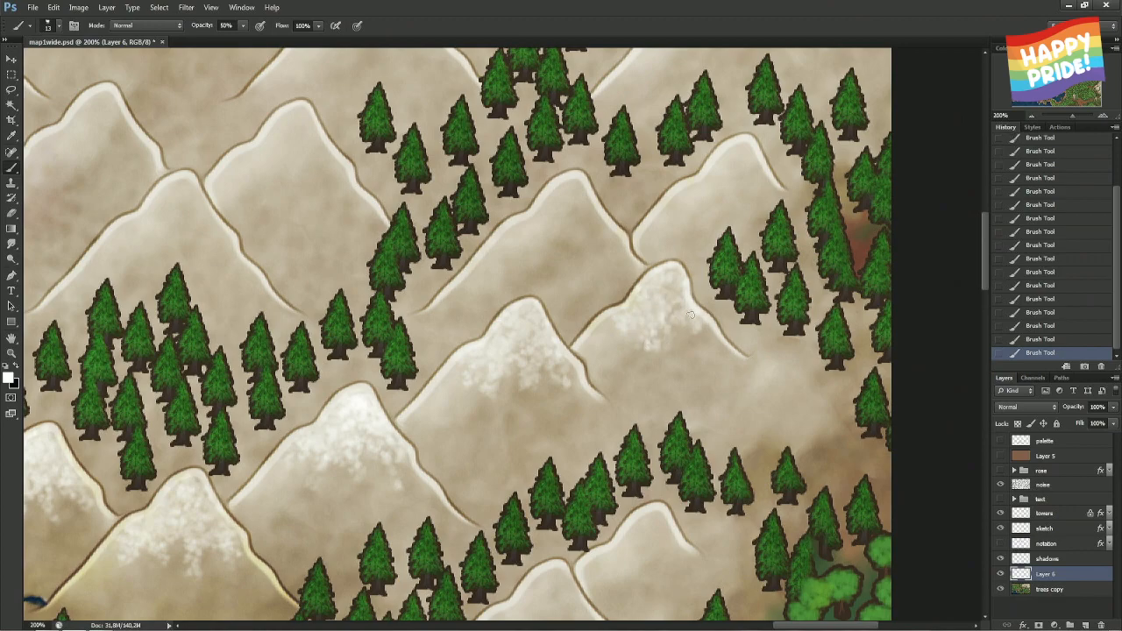
- Undo the last strokes on the fifth peak and repaint its snow, erasing the spill along its western outline
{"action": "key", "text": "ctrl+alt+z"}
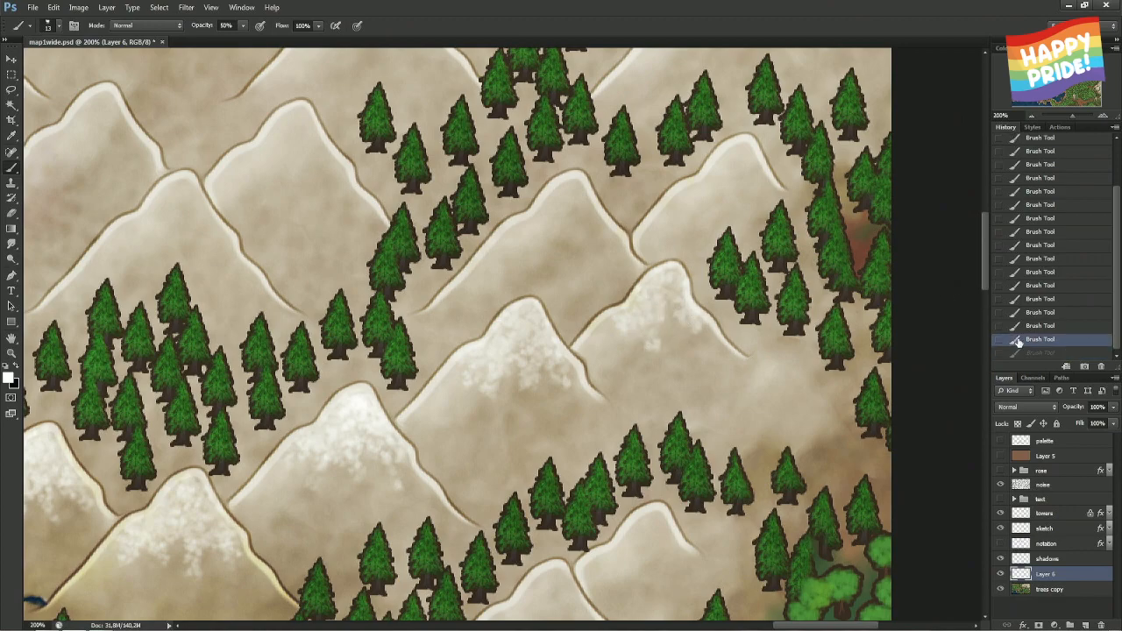
{"action": "key", "text": "ctrl+alt+z"}
{"action": "mouse_move", "coordinate": [653, 324]}
{"action": "left_mouse_down"}
{"action": "mouse_move", "coordinate": [595, 331]}
{"action": "mouse_move", "coordinate": [669, 297]}
{"action": "mouse_move", "coordinate": [649, 347]}
{"action": "left_mouse_up"}
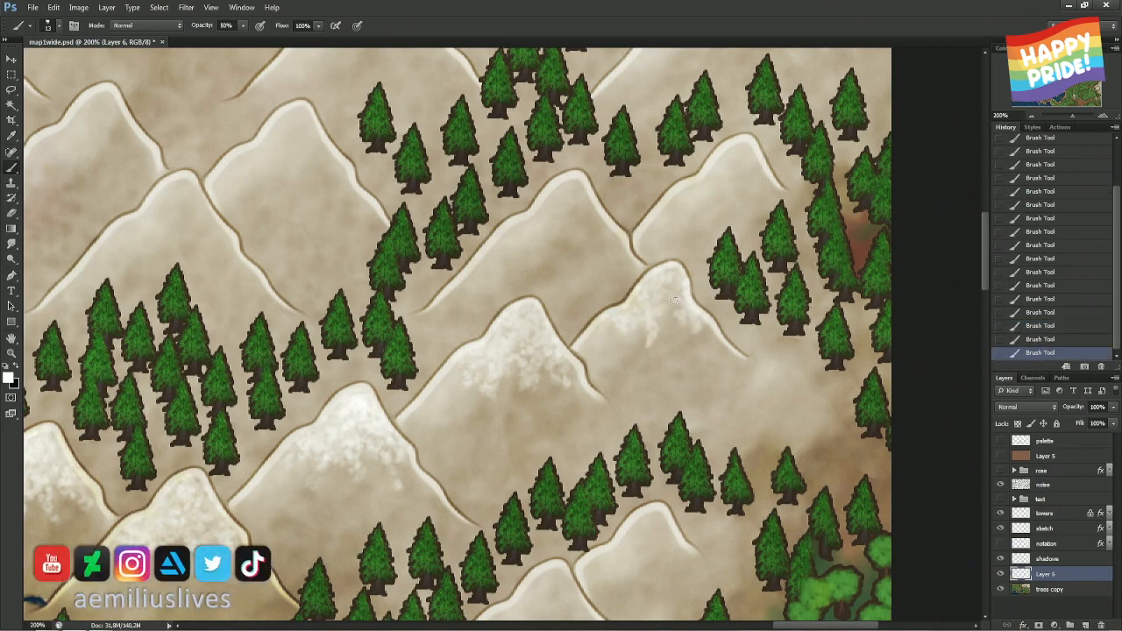
{"action": "left_click_drag", "start_coordinate": [673, 301], "coordinate": [658, 331]}
{"action": "left_click_drag", "start_coordinate": [668, 314], "coordinate": [686, 340]}
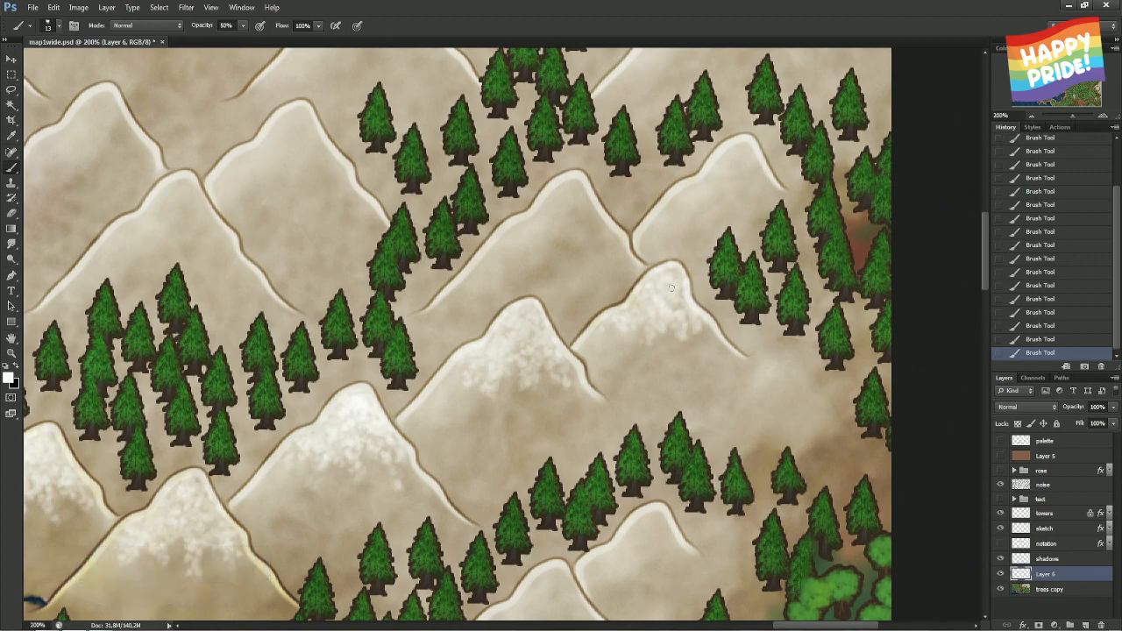
{"action": "key", "text": "e"}
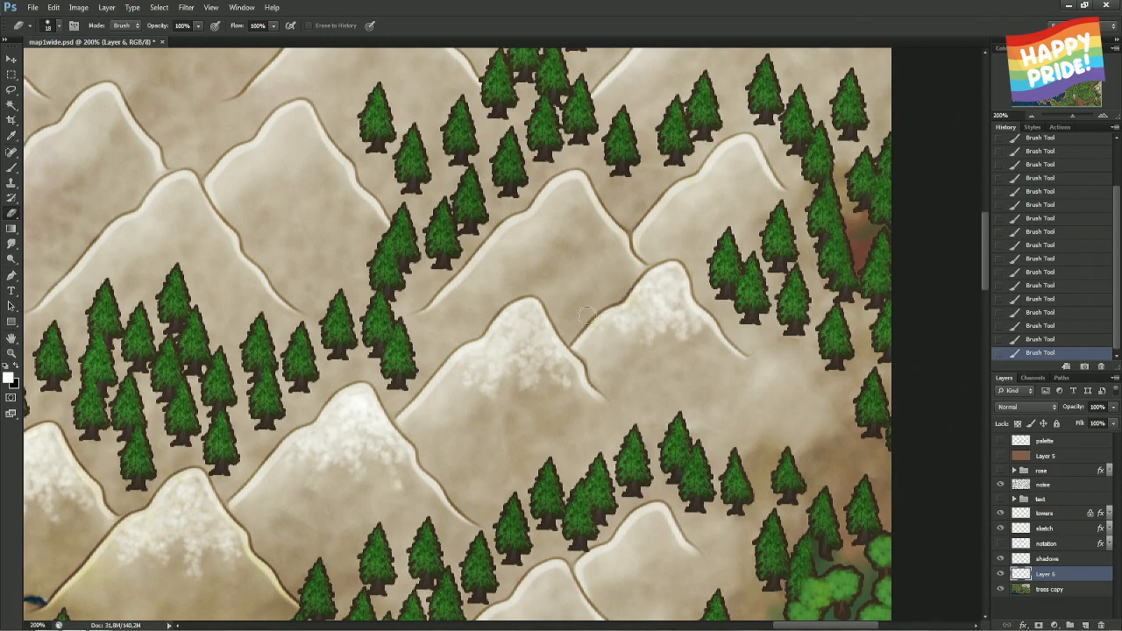
{"action": "left_click_drag", "start_coordinate": [585, 317], "coordinate": [643, 251]}
- Paint a white snow cap on the sixth mountain, northeast of the fifth capped peak, undoing the stray strokes
{"action": "key", "text": "b"}
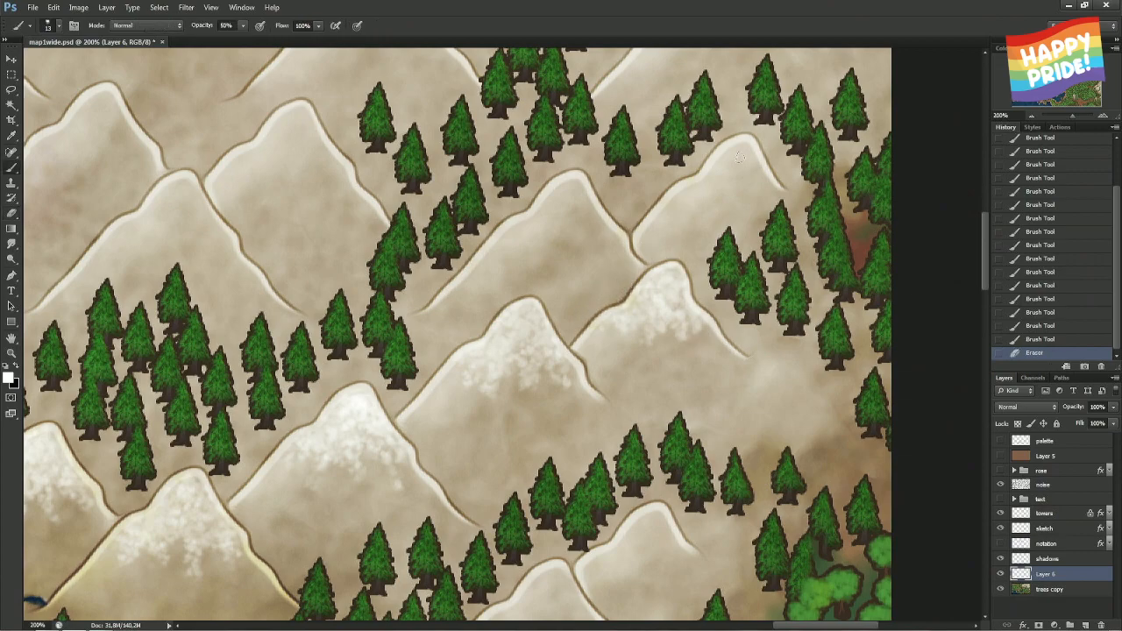
{"action": "mouse_move", "coordinate": [714, 171]}
{"action": "left_mouse_down"}
{"action": "mouse_move", "coordinate": [742, 143]}
{"action": "mouse_move", "coordinate": [758, 174]}
{"action": "mouse_move", "coordinate": [737, 160]}
{"action": "mouse_move", "coordinate": [721, 182]}
{"action": "mouse_move", "coordinate": [677, 195]}
{"action": "mouse_move", "coordinate": [724, 174]}
{"action": "mouse_move", "coordinate": [704, 200]}
{"action": "mouse_move", "coordinate": [725, 175]}
{"action": "mouse_move", "coordinate": [719, 205]}
{"action": "mouse_move", "coordinate": [736, 168]}
{"action": "mouse_move", "coordinate": [745, 201]}
{"action": "mouse_move", "coordinate": [739, 172]}
{"action": "mouse_move", "coordinate": [759, 179]}
{"action": "mouse_move", "coordinate": [762, 189]}
{"action": "mouse_move", "coordinate": [737, 160]}
{"action": "mouse_move", "coordinate": [748, 189]}
{"action": "mouse_move", "coordinate": [730, 169]}
{"action": "mouse_move", "coordinate": [759, 186]}
{"action": "mouse_move", "coordinate": [754, 195]}
{"action": "mouse_move", "coordinate": [729, 160]}
{"action": "mouse_move", "coordinate": [761, 188]}
{"action": "mouse_move", "coordinate": [743, 149]}
{"action": "mouse_move", "coordinate": [767, 183]}
{"action": "mouse_move", "coordinate": [745, 146]}
{"action": "mouse_move", "coordinate": [777, 200]}
{"action": "left_mouse_up"}
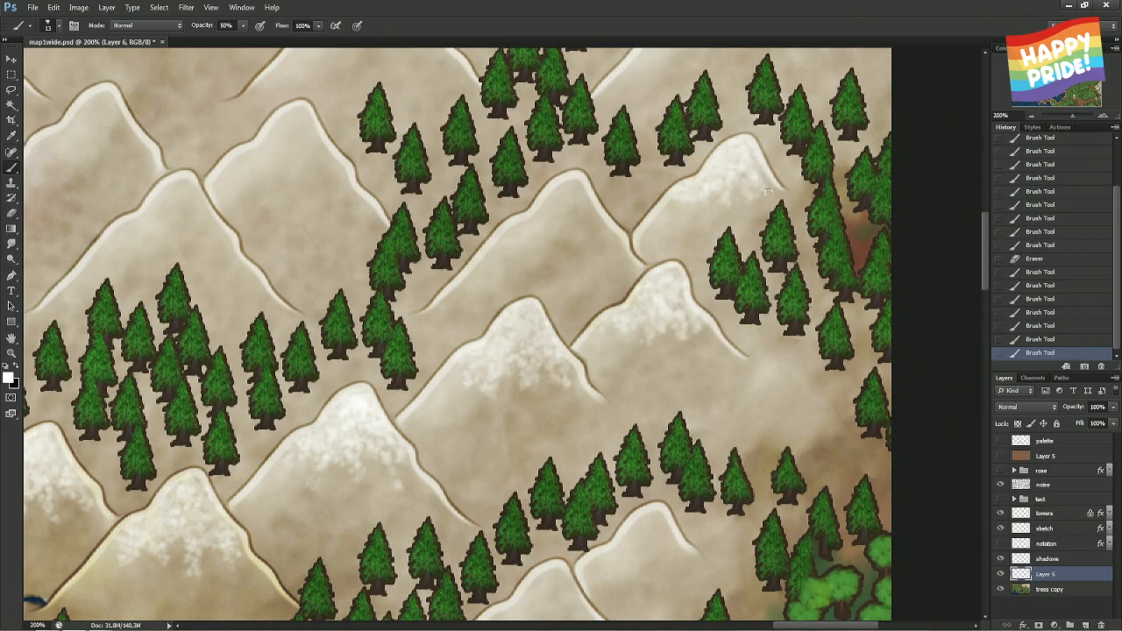
{"action": "mouse_move", "coordinate": [746, 145]}
{"action": "left_mouse_down"}
{"action": "mouse_move", "coordinate": [775, 193]}
{"action": "mouse_move", "coordinate": [790, 189]}
{"action": "left_mouse_up"}
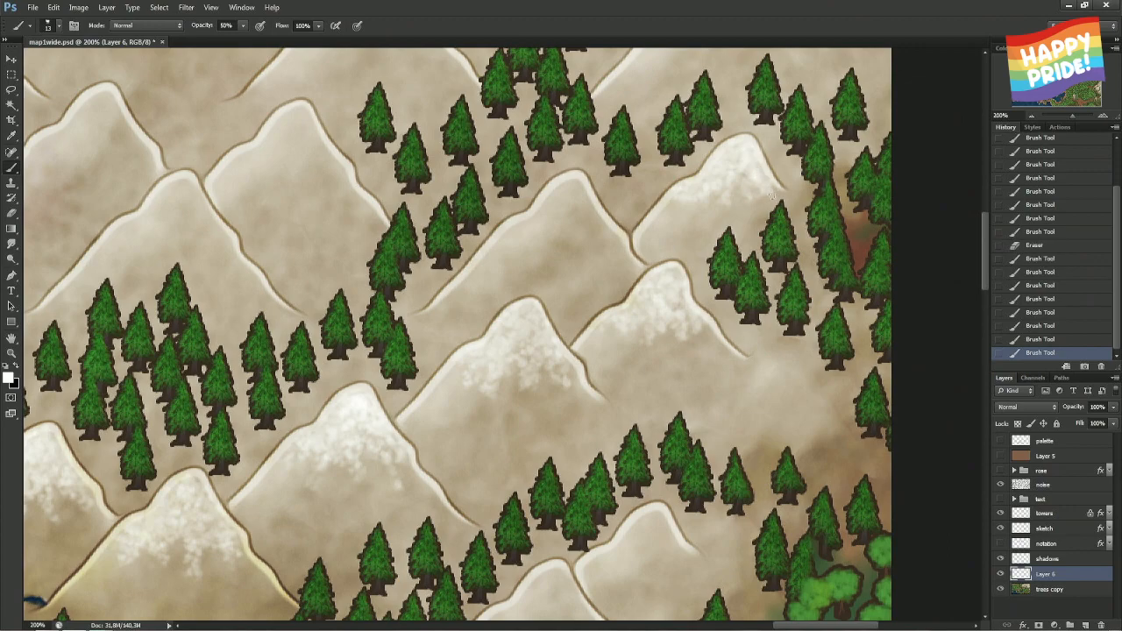
{"action": "key", "text": "ctrl+z"}
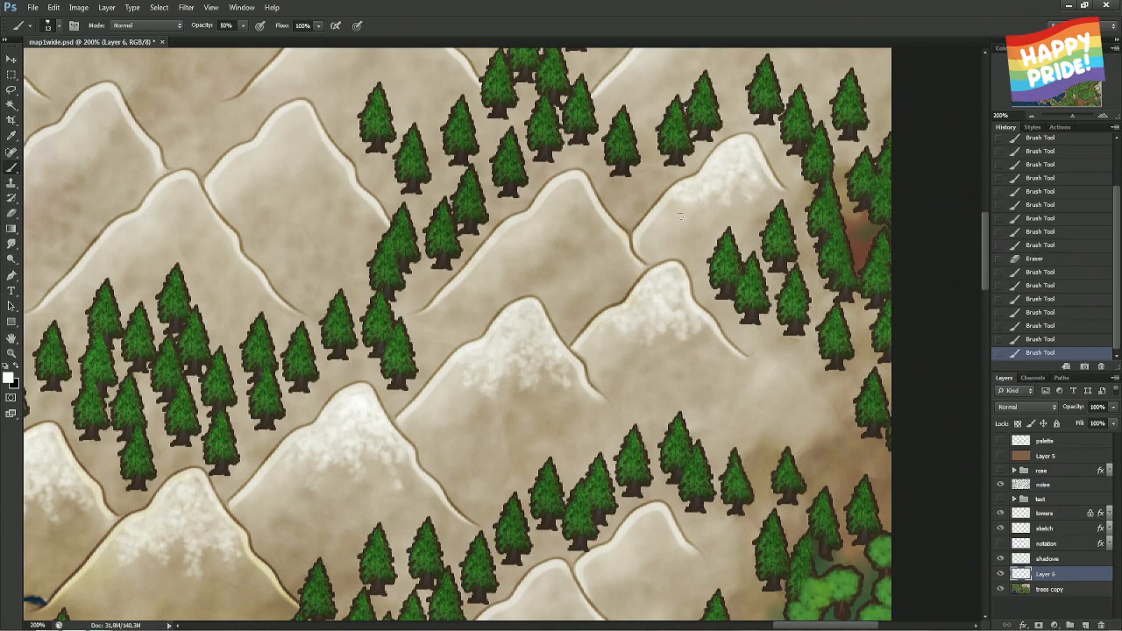
{"action": "left_click_drag", "start_coordinate": [680, 216], "coordinate": [689, 206]}
{"action": "left_click", "coordinate": [1036, 340]}
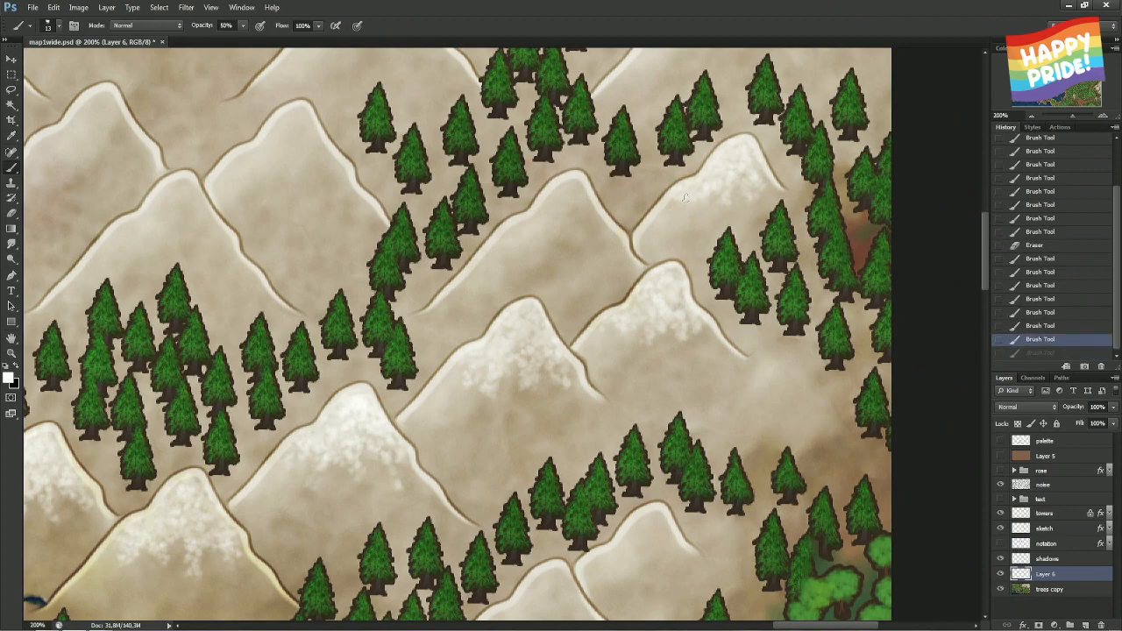
{"action": "key", "text": "ctrl+z"}
{"action": "key", "text": "ctrl+z"}
{"action": "key", "text": "ctrl+z"}
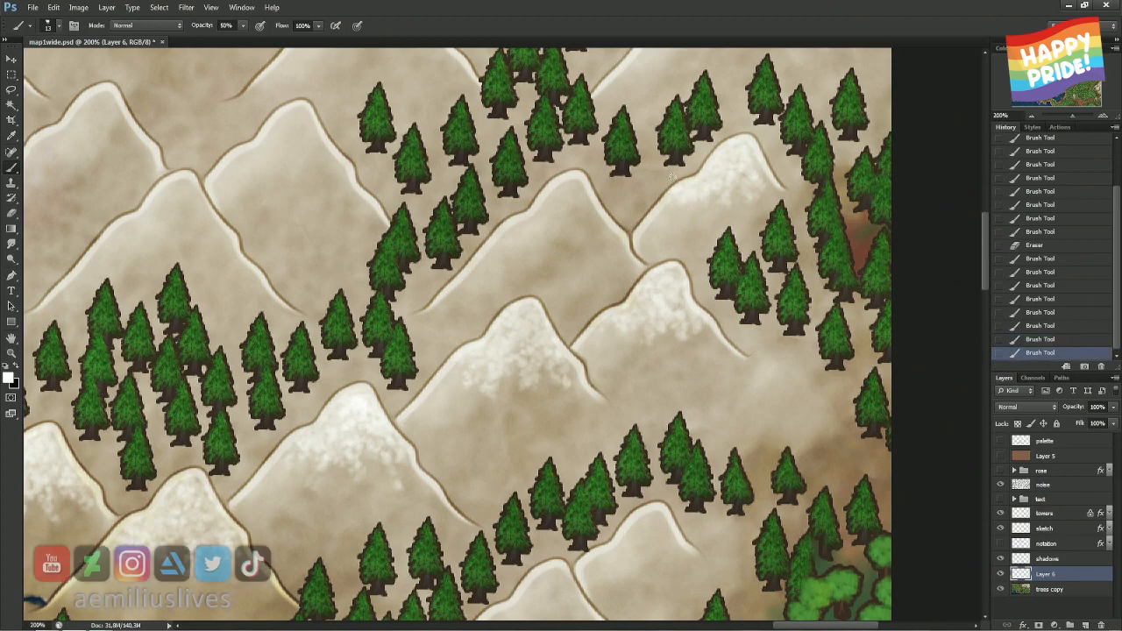
- Erase the snow spilled over the outline of the sixth peak's summit and eastern slope
{"action": "key", "text": "e"}
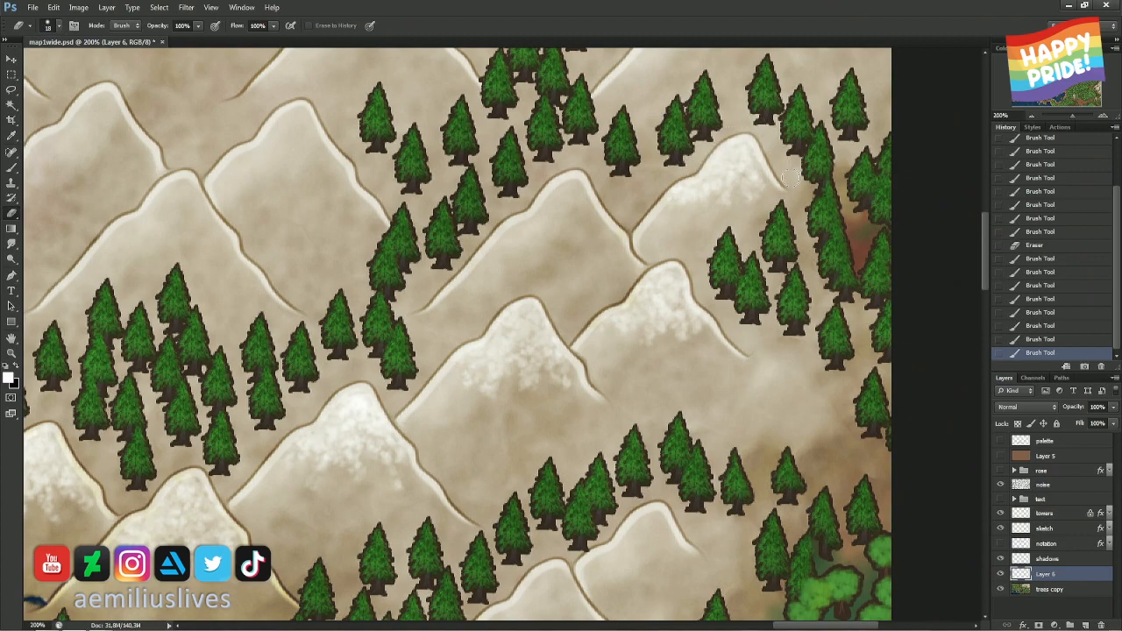
{"action": "mouse_move", "coordinate": [788, 178]}
{"action": "left_mouse_down"}
{"action": "mouse_move", "coordinate": [820, 208]}
{"action": "mouse_move", "coordinate": [771, 197]}
{"action": "mouse_move", "coordinate": [754, 159]}
{"action": "mouse_move", "coordinate": [774, 181]}
{"action": "left_mouse_up"}
{"action": "key", "text": "b"}
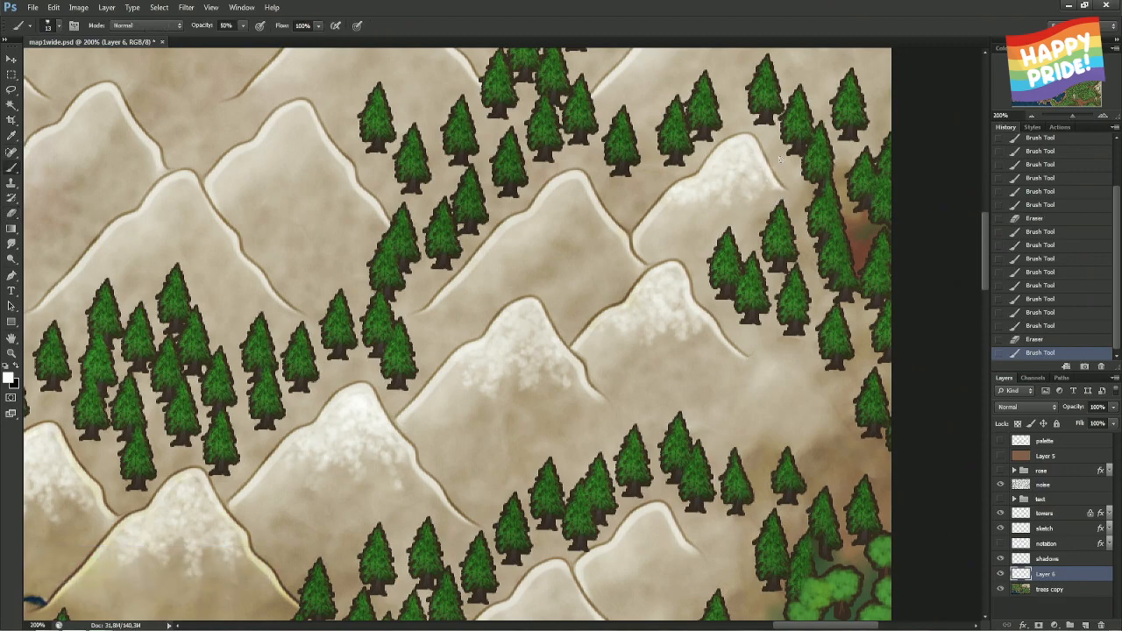
{"action": "key", "text": "e"}
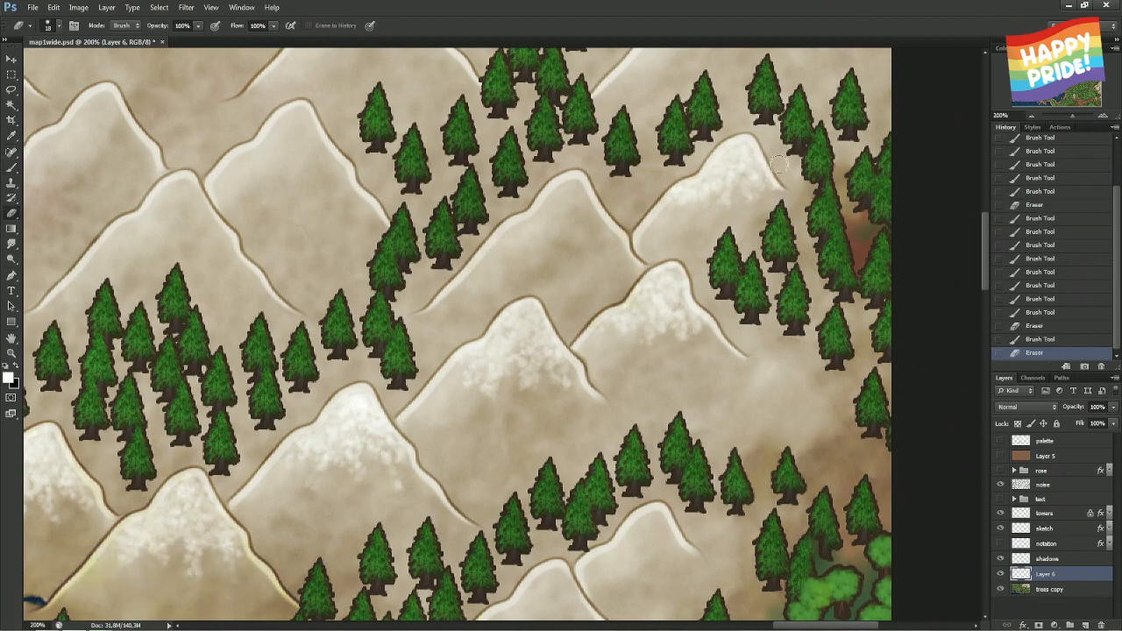
{"action": "left_click_drag", "start_coordinate": [767, 145], "coordinate": [793, 188]}
{"action": "left_click", "coordinate": [759, 125]}
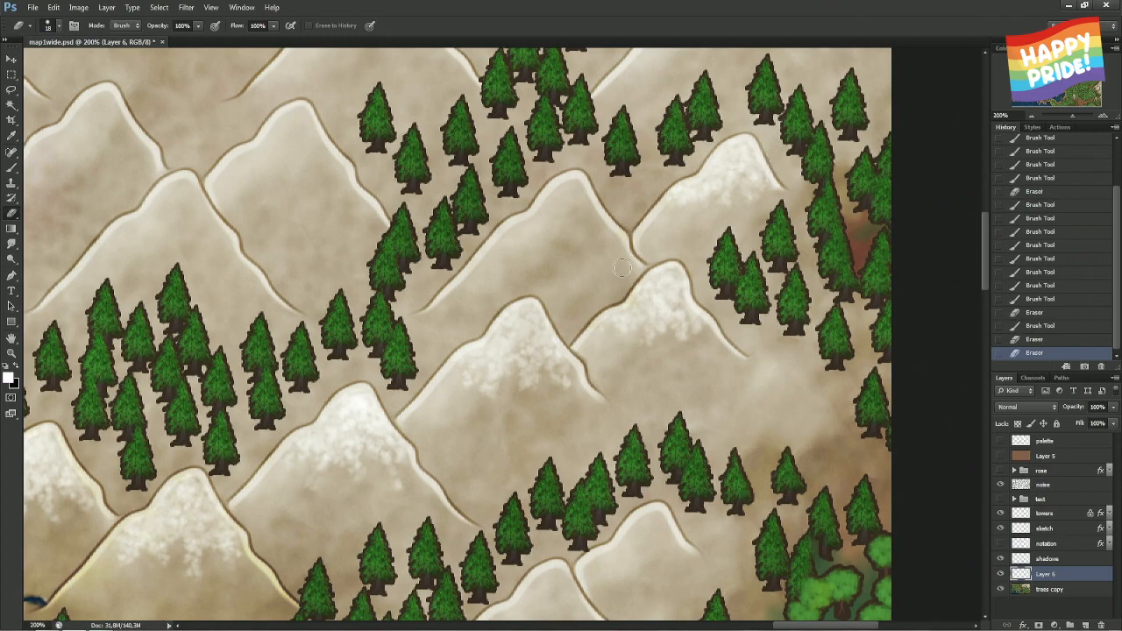
- Paint a white snow cap on the seventh mountain, directly west of the sixth capped peak, with ragged streaks down its slopes
{"action": "key", "text": "b"}
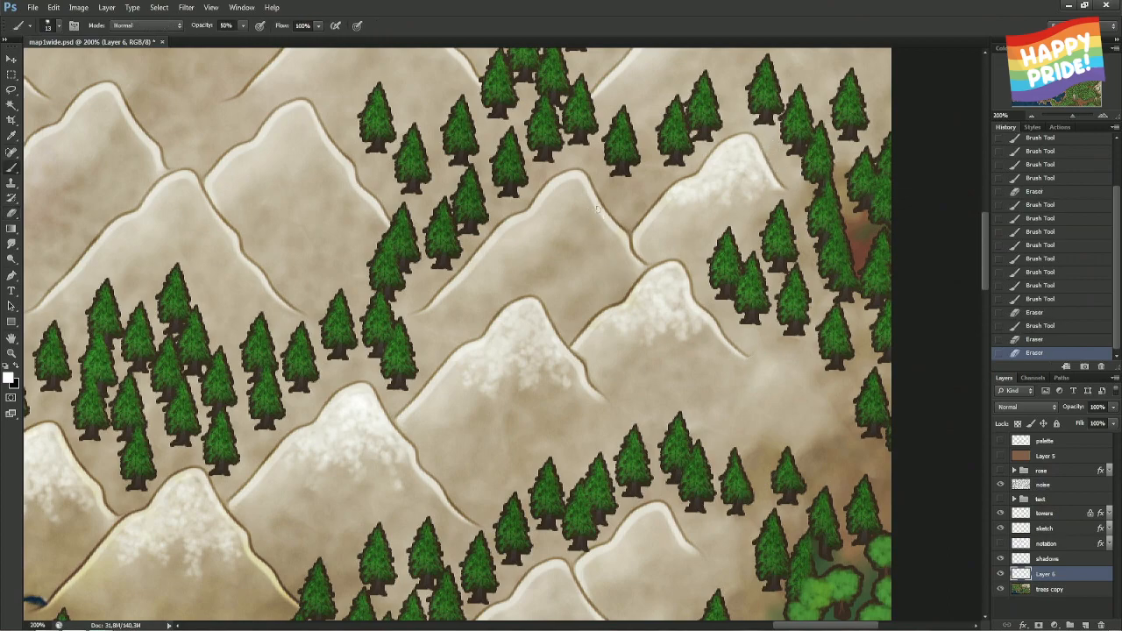
{"action": "mouse_move", "coordinate": [556, 187]}
{"action": "left_mouse_down"}
{"action": "mouse_move", "coordinate": [522, 232]}
{"action": "mouse_move", "coordinate": [512, 234]}
{"action": "left_mouse_up"}
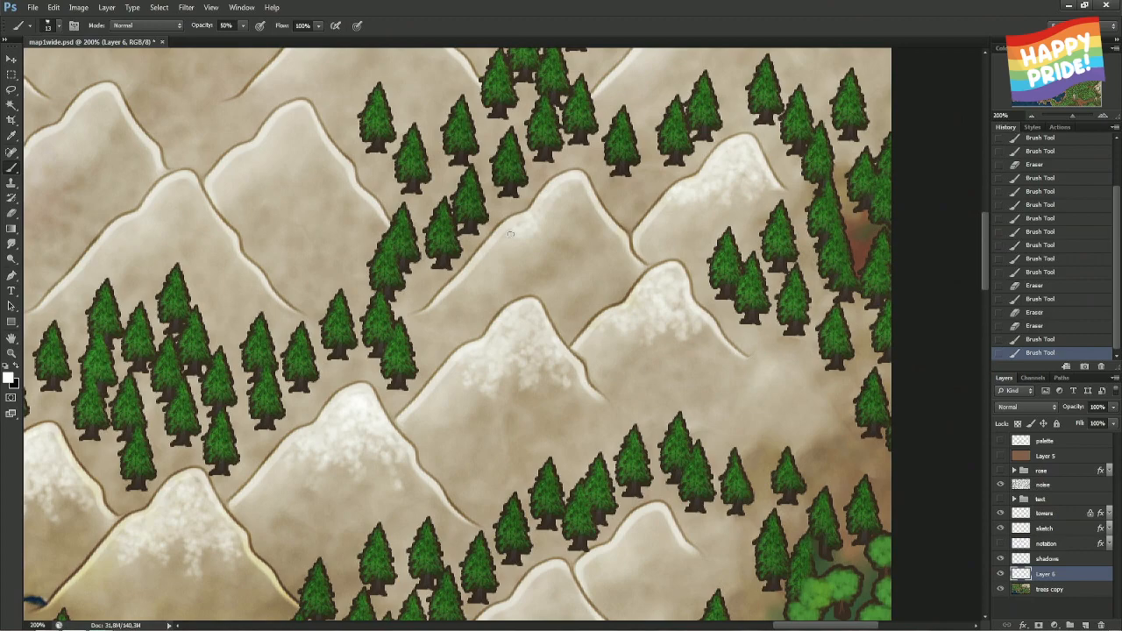
{"action": "mouse_move", "coordinate": [564, 186]}
{"action": "left_mouse_down"}
{"action": "mouse_move", "coordinate": [587, 195]}
{"action": "mouse_move", "coordinate": [598, 232]}
{"action": "left_mouse_up"}
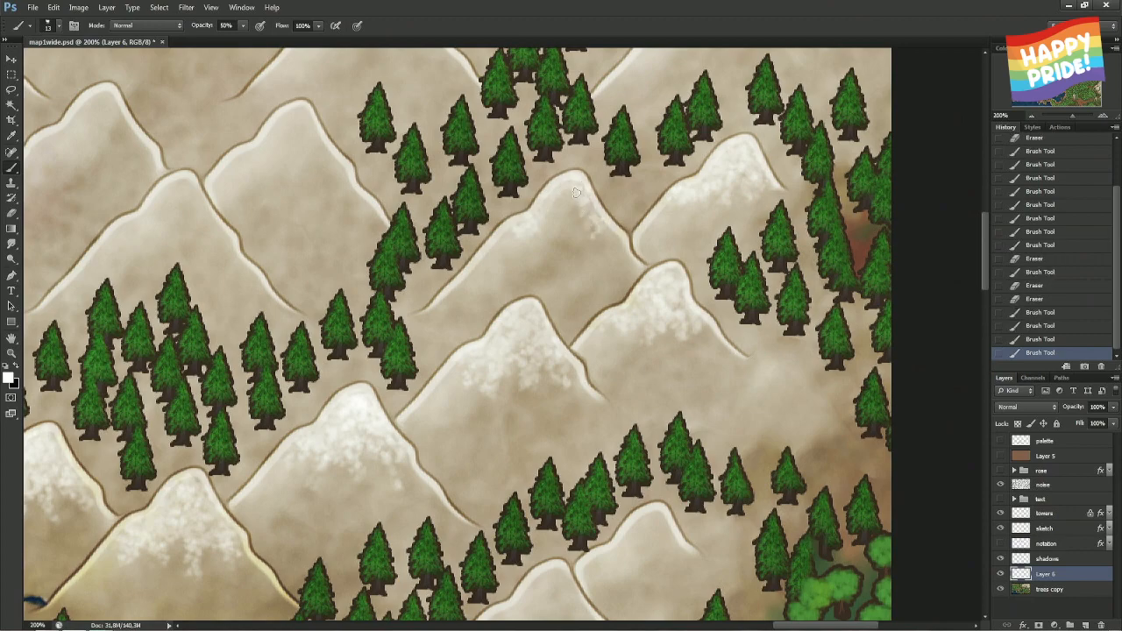
{"action": "mouse_move", "coordinate": [575, 189]}
{"action": "left_mouse_down"}
{"action": "mouse_move", "coordinate": [566, 249]}
{"action": "mouse_move", "coordinate": [568, 180]}
{"action": "mouse_move", "coordinate": [542, 252]}
{"action": "mouse_move", "coordinate": [560, 199]}
{"action": "mouse_move", "coordinate": [532, 230]}
{"action": "left_mouse_up"}
{"action": "mouse_move", "coordinate": [568, 184]}
{"action": "left_mouse_down"}
{"action": "mouse_move", "coordinate": [504, 249]}
{"action": "mouse_move", "coordinate": [561, 212]}
{"action": "mouse_move", "coordinate": [527, 263]}
{"action": "left_mouse_up"}
{"action": "left_click_drag", "start_coordinate": [575, 203], "coordinate": [552, 261]}
{"action": "mouse_move", "coordinate": [574, 201]}
{"action": "left_mouse_down"}
{"action": "mouse_move", "coordinate": [586, 252]}
{"action": "mouse_move", "coordinate": [598, 214]}
{"action": "mouse_move", "coordinate": [614, 247]}
{"action": "left_mouse_up"}
{"action": "mouse_move", "coordinate": [603, 224]}
{"action": "left_mouse_down"}
{"action": "mouse_move", "coordinate": [619, 246]}
{"action": "mouse_move", "coordinate": [589, 226]}
{"action": "mouse_move", "coordinate": [597, 259]}
{"action": "mouse_move", "coordinate": [579, 252]}
{"action": "mouse_move", "coordinate": [570, 201]}
{"action": "mouse_move", "coordinate": [548, 226]}
{"action": "left_mouse_up"}
{"action": "mouse_move", "coordinate": [564, 187]}
{"action": "left_mouse_down"}
{"action": "mouse_move", "coordinate": [587, 210]}
{"action": "mouse_move", "coordinate": [556, 219]}
{"action": "left_mouse_up"}
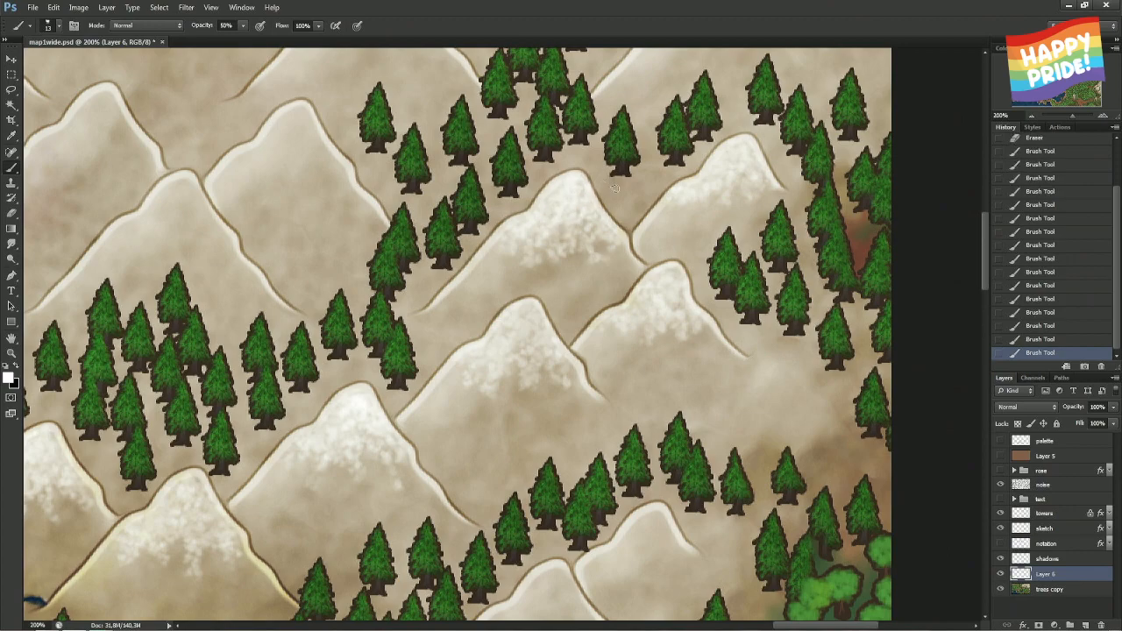
- Refine the seventh peak's snow by erasing spill at its western outline and adding dabs along the lower edge, and save the map
{"action": "key", "text": "e"}
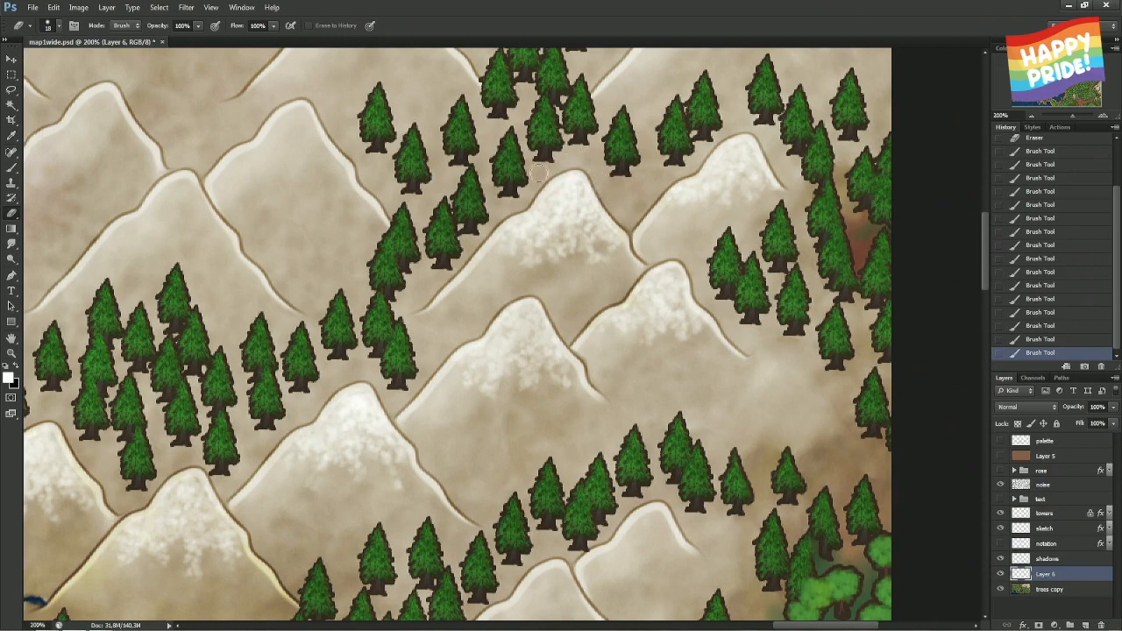
{"action": "left_click", "coordinate": [482, 228]}
{"action": "key", "text": "b"}
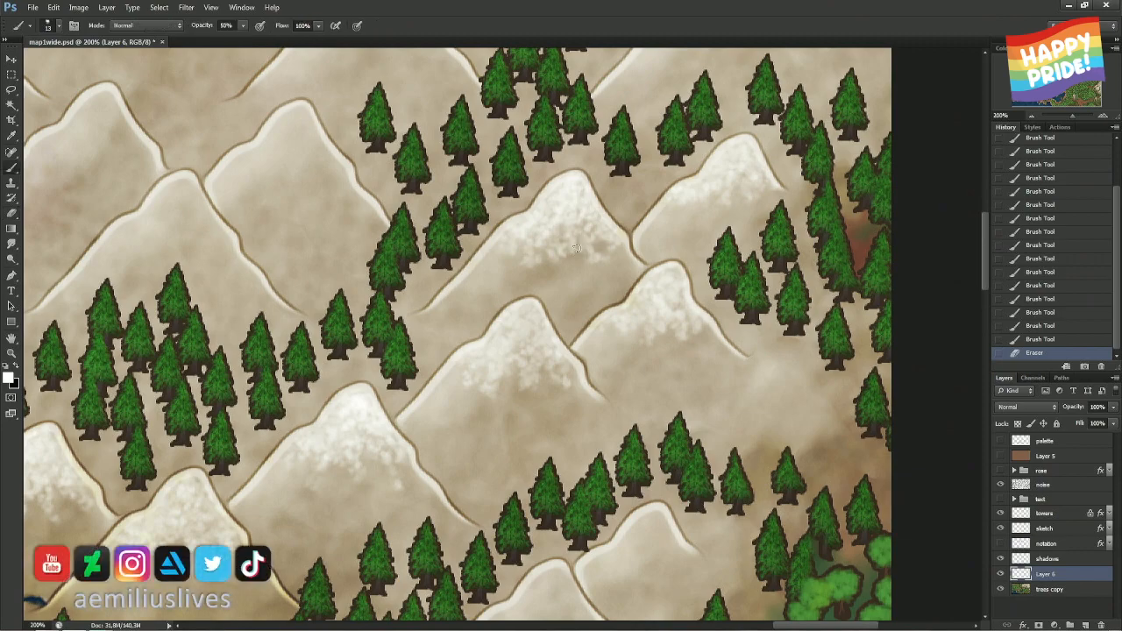
{"action": "left_click_drag", "start_coordinate": [545, 228], "coordinate": [580, 263]}
{"action": "left_click_drag", "start_coordinate": [493, 264], "coordinate": [541, 233]}
{"action": "left_click_drag", "start_coordinate": [333, 258], "coordinate": [577, 342]}
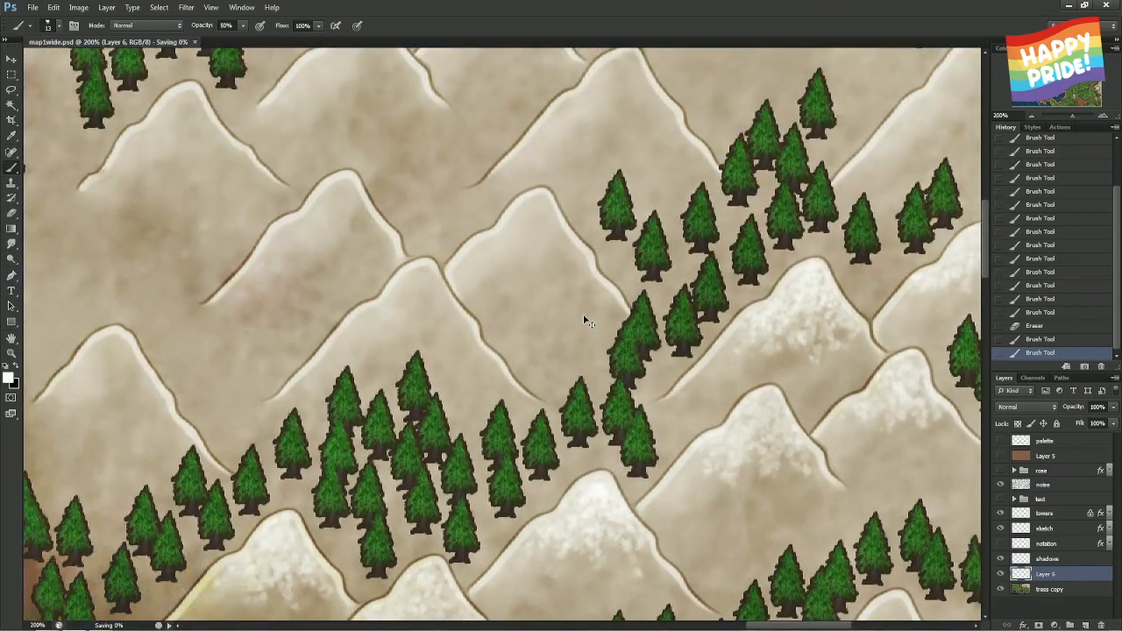
- Paint a white snow cap on the eighth mountain, north of the sixth capped peak, and erase the spill around its outline
{"action": "left_click_drag", "start_coordinate": [565, 173], "coordinate": [296, 303]}
{"action": "mouse_move", "coordinate": [625, 180]}
{"action": "left_mouse_down"}
{"action": "mouse_move", "coordinate": [647, 235]}
{"action": "mouse_move", "coordinate": [636, 197]}
{"action": "mouse_move", "coordinate": [661, 238]}
{"action": "mouse_move", "coordinate": [628, 181]}
{"action": "mouse_move", "coordinate": [555, 252]}
{"action": "mouse_move", "coordinate": [615, 203]}
{"action": "mouse_move", "coordinate": [586, 252]}
{"action": "mouse_move", "coordinate": [627, 202]}
{"action": "mouse_move", "coordinate": [624, 246]}
{"action": "mouse_move", "coordinate": [634, 213]}
{"action": "mouse_move", "coordinate": [665, 268]}
{"action": "left_mouse_up"}
{"action": "mouse_move", "coordinate": [624, 230]}
{"action": "left_mouse_down"}
{"action": "mouse_move", "coordinate": [605, 259]}
{"action": "mouse_move", "coordinate": [574, 246]}
{"action": "mouse_move", "coordinate": [563, 261]}
{"action": "mouse_move", "coordinate": [576, 251]}
{"action": "mouse_move", "coordinate": [571, 277]}
{"action": "left_mouse_up"}
{"action": "mouse_move", "coordinate": [624, 237]}
{"action": "left_mouse_down"}
{"action": "mouse_move", "coordinate": [615, 248]}
{"action": "mouse_move", "coordinate": [613, 200]}
{"action": "mouse_move", "coordinate": [644, 211]}
{"action": "mouse_move", "coordinate": [653, 228]}
{"action": "mouse_move", "coordinate": [629, 210]}
{"action": "mouse_move", "coordinate": [639, 212]}
{"action": "left_mouse_up"}
{"action": "key", "text": "e"}
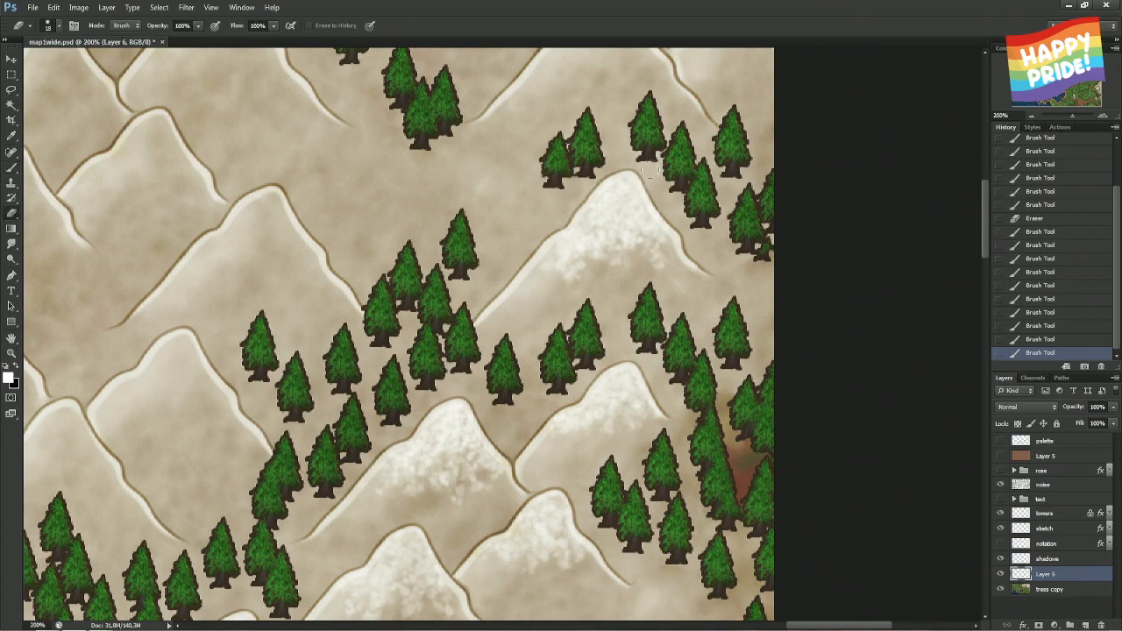
{"action": "mouse_move", "coordinate": [653, 182]}
{"action": "left_mouse_down"}
{"action": "mouse_move", "coordinate": [675, 226]}
{"action": "mouse_move", "coordinate": [692, 234]}
{"action": "left_mouse_up"}
{"action": "left_click", "coordinate": [536, 234]}
- Thicken the eighth peak's snow with extra white strokes across its center and along the ragged lower edge
{"action": "key", "text": "b"}
{"action": "left_click_drag", "start_coordinate": [541, 269], "coordinate": [585, 255]}
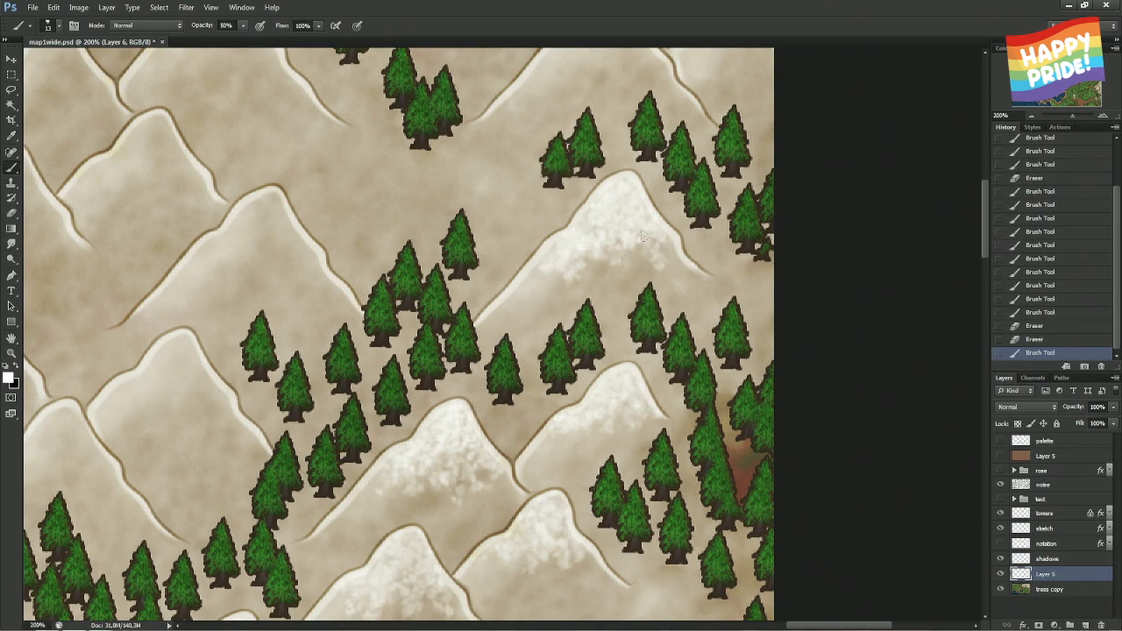
{"action": "left_click_drag", "start_coordinate": [678, 256], "coordinate": [688, 274]}
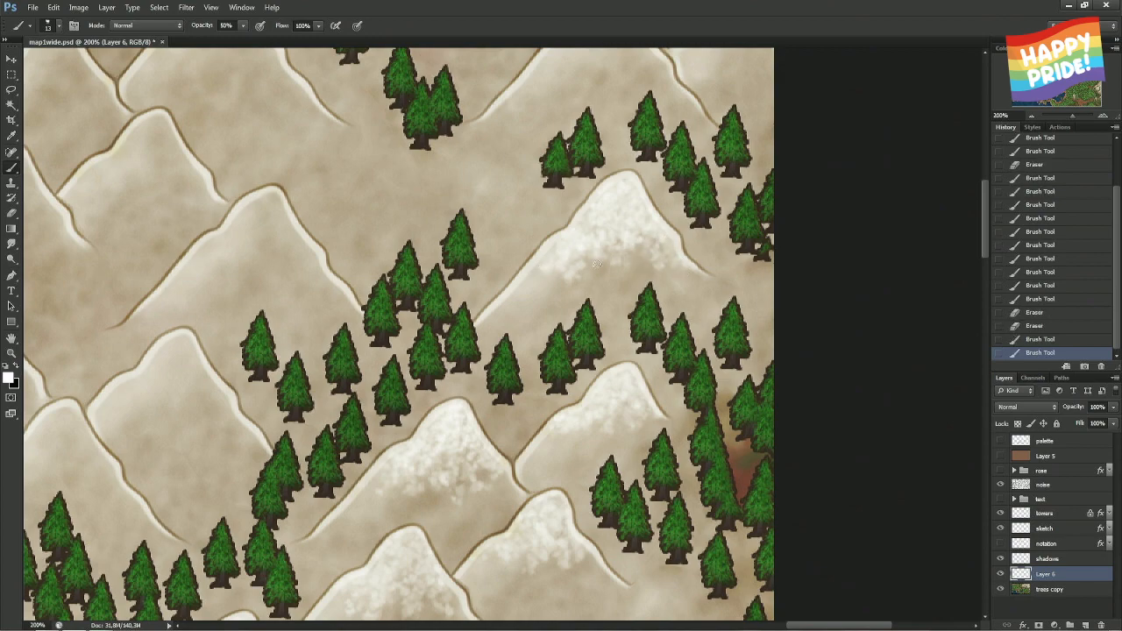
{"action": "left_click_drag", "start_coordinate": [626, 243], "coordinate": [638, 268]}
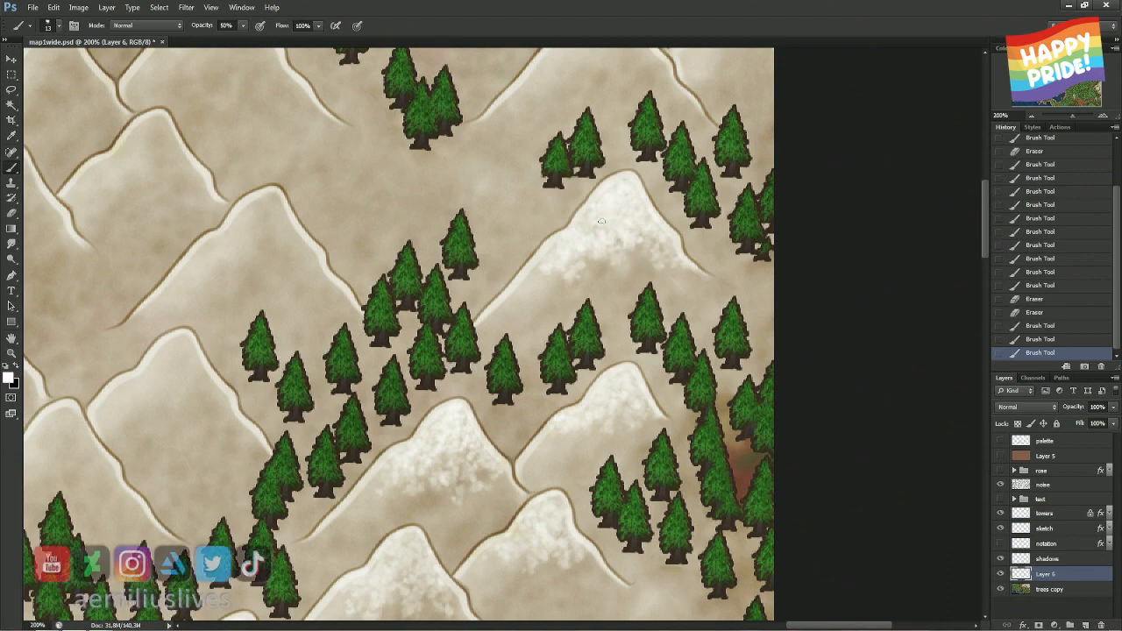
{"action": "left_click_drag", "start_coordinate": [620, 209], "coordinate": [619, 245]}
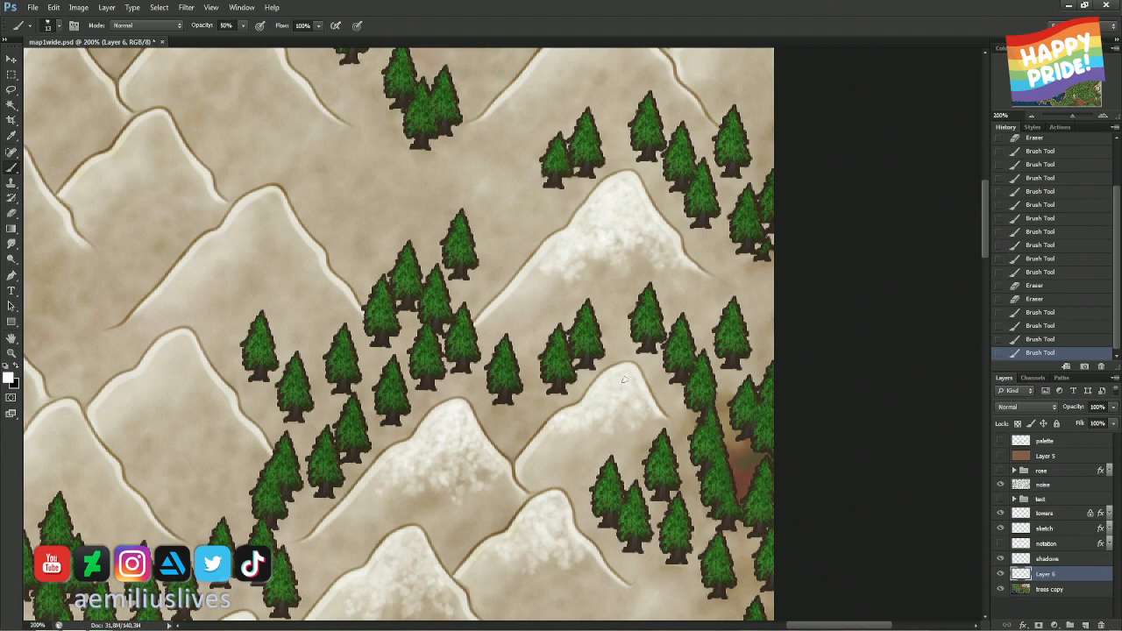
- Touch up the snow on the sixth and seventh peaks with more white strokes toward their lower edges
{"action": "mouse_move", "coordinate": [624, 379]}
{"action": "left_mouse_down"}
{"action": "mouse_move", "coordinate": [635, 404]}
{"action": "mouse_move", "coordinate": [582, 429]}
{"action": "left_mouse_up"}
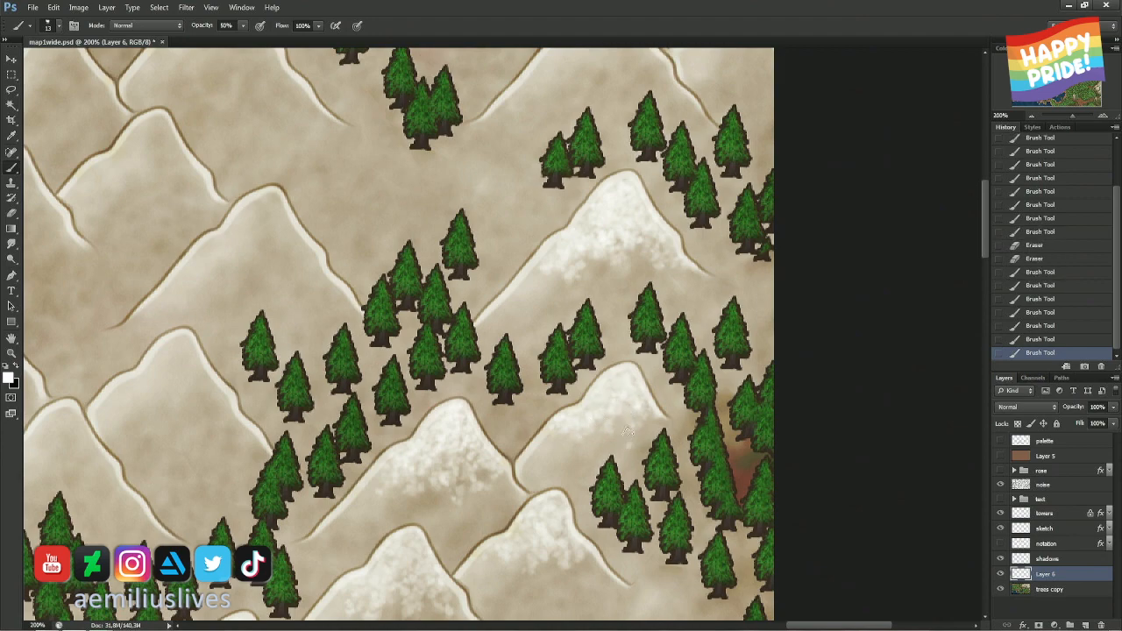
{"action": "left_click_drag", "start_coordinate": [617, 410], "coordinate": [577, 432]}
{"action": "left_click_drag", "start_coordinate": [502, 465], "coordinate": [436, 465]}
{"action": "left_click_drag", "start_coordinate": [374, 490], "coordinate": [447, 367]}
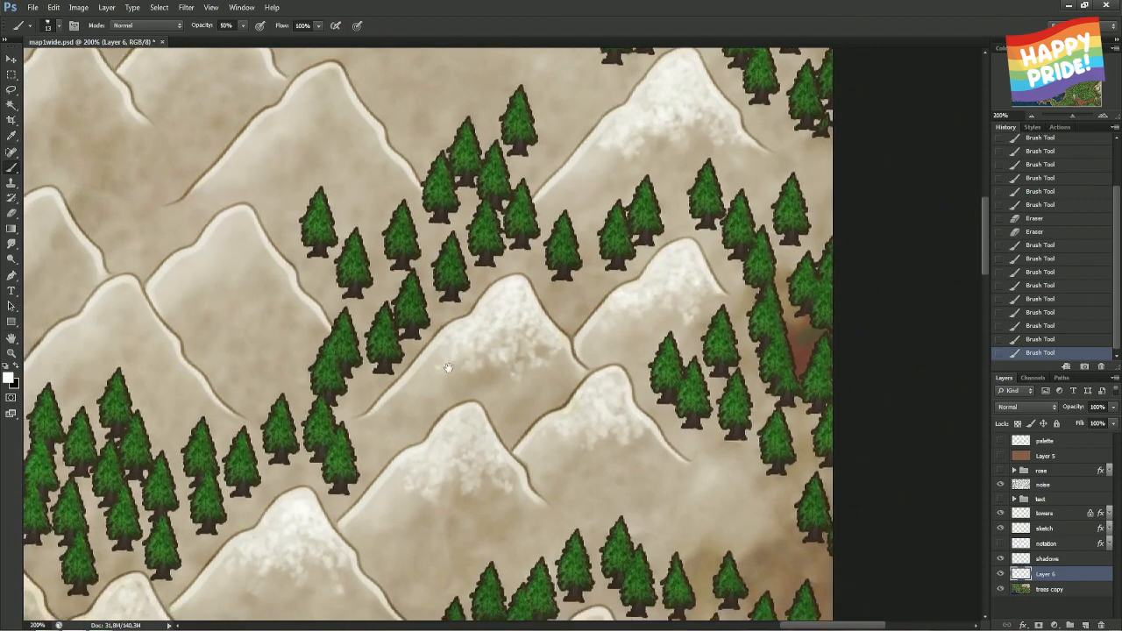
{"action": "mouse_move", "coordinate": [543, 363]}
{"action": "left_mouse_down"}
{"action": "mouse_move", "coordinate": [516, 319]}
{"action": "mouse_move", "coordinate": [517, 337]}
{"action": "mouse_move", "coordinate": [501, 321]}
{"action": "mouse_move", "coordinate": [491, 347]}
{"action": "mouse_move", "coordinate": [523, 375]}
{"action": "mouse_move", "coordinate": [503, 393]}
{"action": "left_mouse_up"}
- Paint a white snow cap on the ninth mountain, the front one of the southeastern pair, and erase the spill around its outline
{"action": "left_click_drag", "start_coordinate": [385, 375], "coordinate": [463, 105]}
{"action": "right_click", "coordinate": [468, 108]}
{"action": "left_click", "coordinate": [662, 354]}
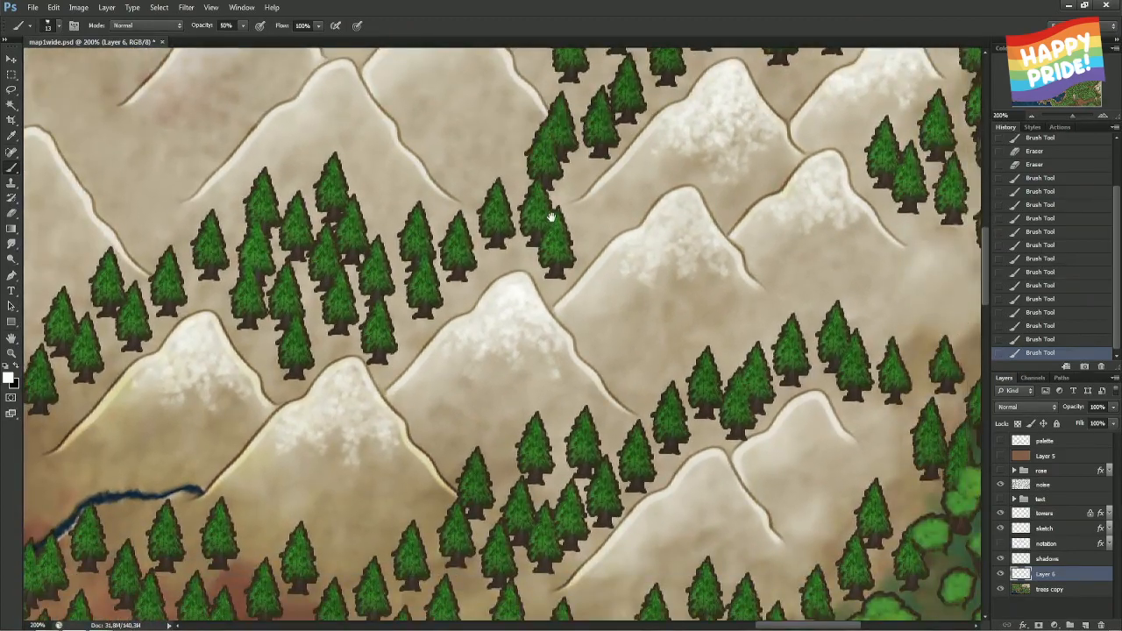
{"action": "left_click_drag", "start_coordinate": [659, 356], "coordinate": [435, 225]}
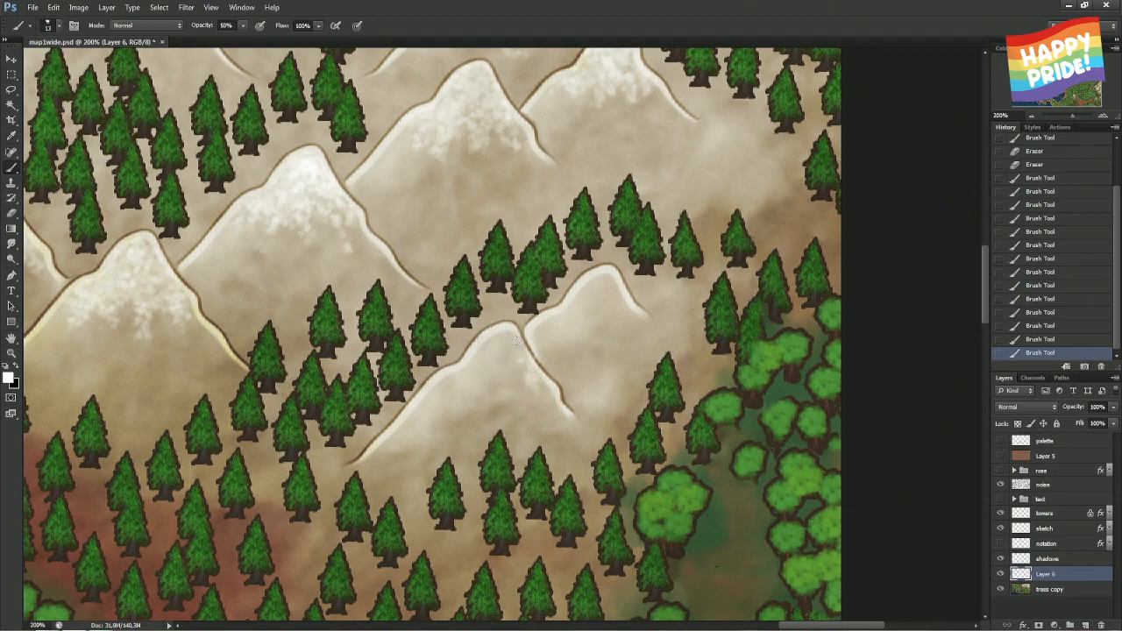
{"action": "mouse_move", "coordinate": [497, 338]}
{"action": "left_mouse_down"}
{"action": "mouse_move", "coordinate": [435, 396]}
{"action": "mouse_move", "coordinate": [490, 359]}
{"action": "mouse_move", "coordinate": [465, 408]}
{"action": "mouse_move", "coordinate": [496, 358]}
{"action": "mouse_move", "coordinate": [492, 417]}
{"action": "mouse_move", "coordinate": [518, 364]}
{"action": "mouse_move", "coordinate": [535, 416]}
{"action": "mouse_move", "coordinate": [518, 365]}
{"action": "mouse_move", "coordinate": [556, 425]}
{"action": "mouse_move", "coordinate": [542, 422]}
{"action": "mouse_move", "coordinate": [549, 397]}
{"action": "mouse_move", "coordinate": [512, 336]}
{"action": "mouse_move", "coordinate": [536, 406]}
{"action": "mouse_move", "coordinate": [509, 340]}
{"action": "mouse_move", "coordinate": [506, 373]}
{"action": "mouse_move", "coordinate": [493, 382]}
{"action": "mouse_move", "coordinate": [500, 334]}
{"action": "mouse_move", "coordinate": [428, 397]}
{"action": "mouse_move", "coordinate": [475, 373]}
{"action": "mouse_move", "coordinate": [461, 397]}
{"action": "mouse_move", "coordinate": [491, 359]}
{"action": "mouse_move", "coordinate": [505, 406]}
{"action": "mouse_move", "coordinate": [515, 376]}
{"action": "mouse_move", "coordinate": [522, 401]}
{"action": "mouse_move", "coordinate": [558, 405]}
{"action": "mouse_move", "coordinate": [538, 400]}
{"action": "mouse_move", "coordinate": [556, 421]}
{"action": "mouse_move", "coordinate": [546, 389]}
{"action": "left_mouse_up"}
{"action": "key", "text": "ctrl+z"}
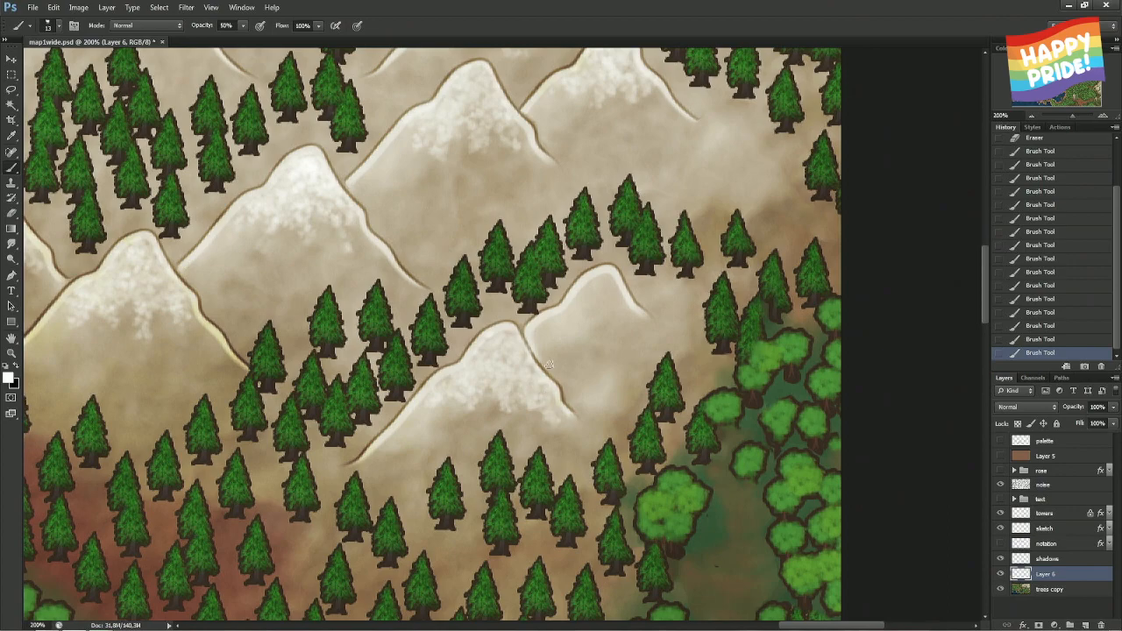
{"action": "key", "text": "e"}
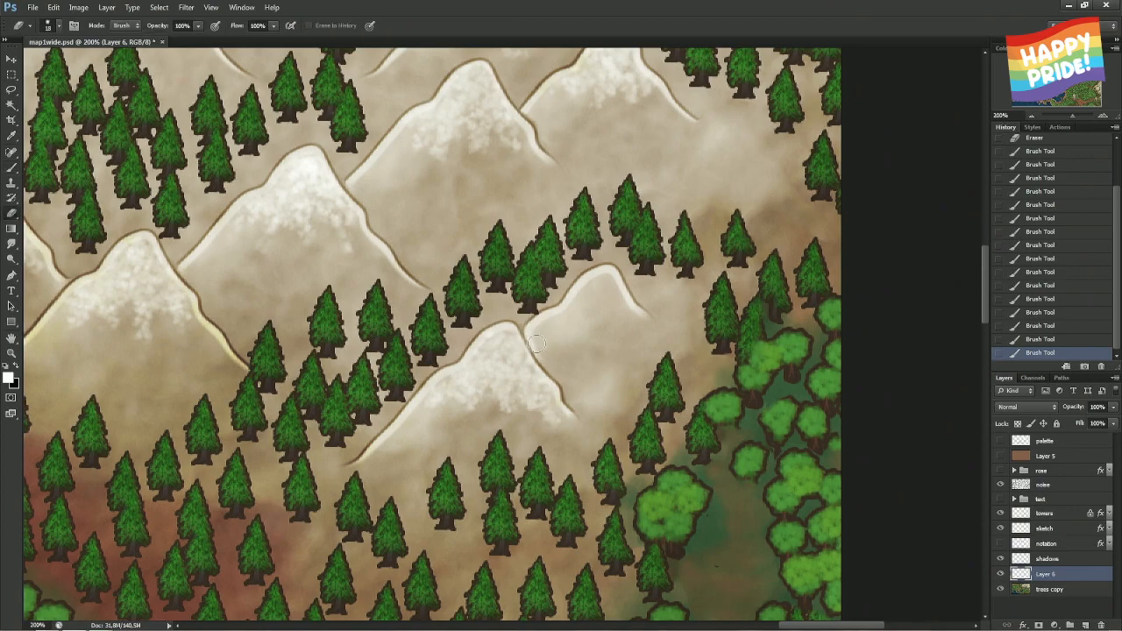
{"action": "left_click_drag", "start_coordinate": [531, 333], "coordinate": [496, 303]}
{"action": "mouse_move", "coordinate": [404, 393]}
{"action": "left_mouse_down"}
{"action": "mouse_move", "coordinate": [396, 412]}
{"action": "mouse_move", "coordinate": [412, 399]}
{"action": "left_mouse_up"}
- Paint a white snow cap on the tenth mountain, directly behind the ninth, and erase the spill along its western outline
{"action": "key", "text": "b"}
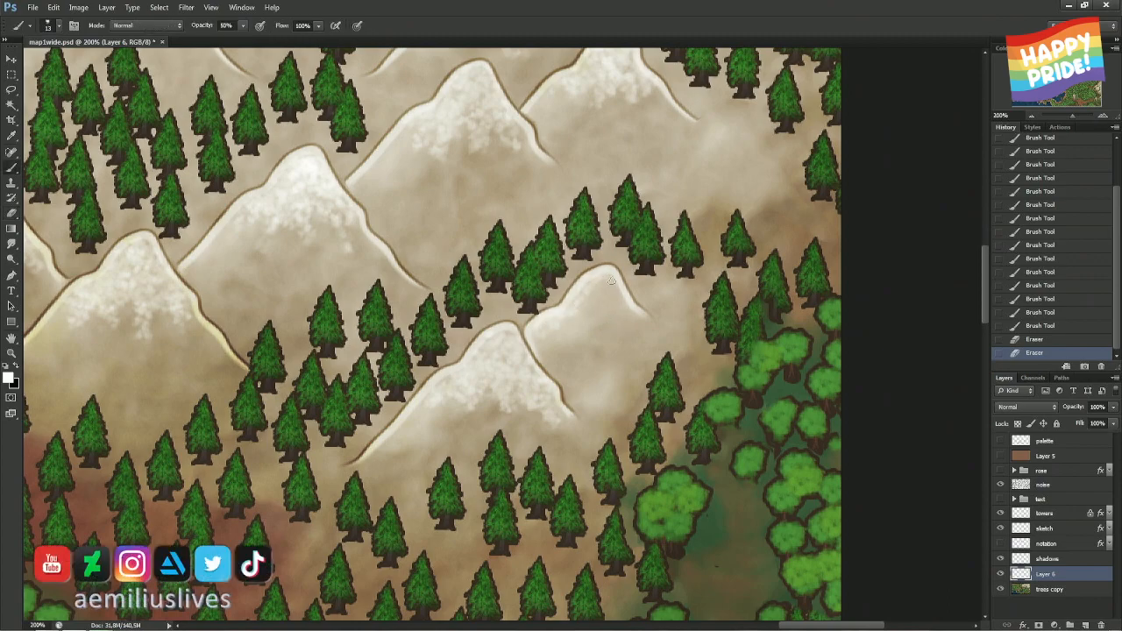
{"action": "mouse_move", "coordinate": [611, 281]}
{"action": "left_mouse_down"}
{"action": "mouse_move", "coordinate": [633, 322]}
{"action": "mouse_move", "coordinate": [607, 283]}
{"action": "mouse_move", "coordinate": [609, 315]}
{"action": "mouse_move", "coordinate": [600, 288]}
{"action": "mouse_move", "coordinate": [563, 333]}
{"action": "mouse_move", "coordinate": [601, 314]}
{"action": "mouse_move", "coordinate": [604, 349]}
{"action": "mouse_move", "coordinate": [602, 312]}
{"action": "mouse_move", "coordinate": [610, 351]}
{"action": "mouse_move", "coordinate": [597, 320]}
{"action": "mouse_move", "coordinate": [634, 343]}
{"action": "mouse_move", "coordinate": [626, 320]}
{"action": "mouse_move", "coordinate": [648, 338]}
{"action": "left_mouse_up"}
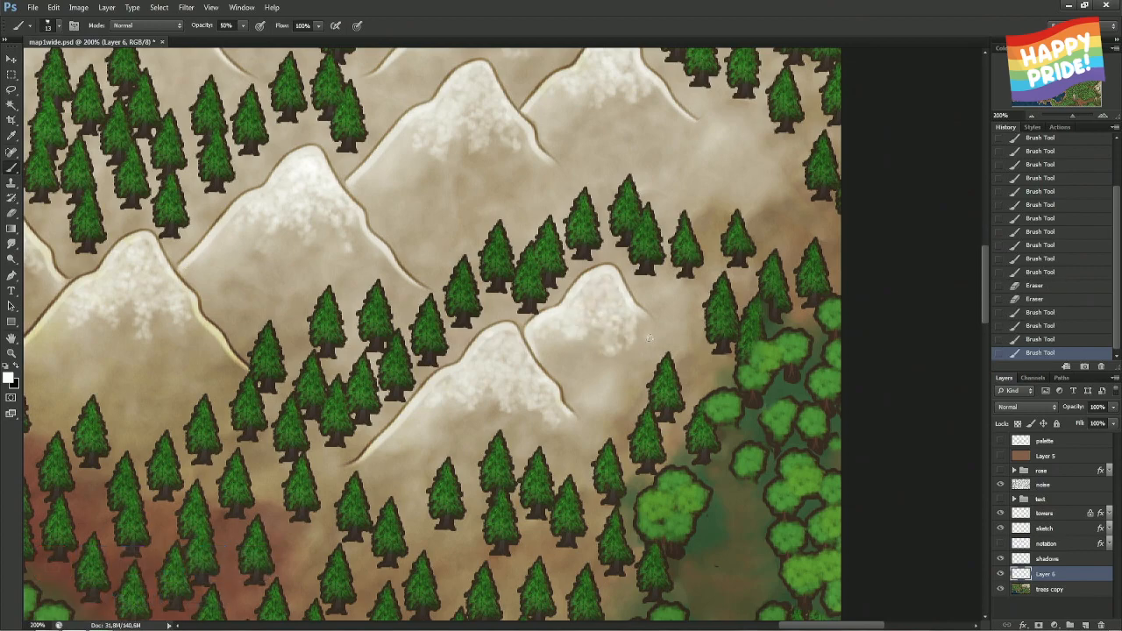
{"action": "mouse_move", "coordinate": [575, 319]}
{"action": "left_mouse_down"}
{"action": "mouse_move", "coordinate": [561, 345]}
{"action": "mouse_move", "coordinate": [545, 345]}
{"action": "mouse_move", "coordinate": [591, 365]}
{"action": "mouse_move", "coordinate": [602, 302]}
{"action": "left_mouse_up"}
{"action": "left_click_drag", "start_coordinate": [585, 364], "coordinate": [605, 319]}
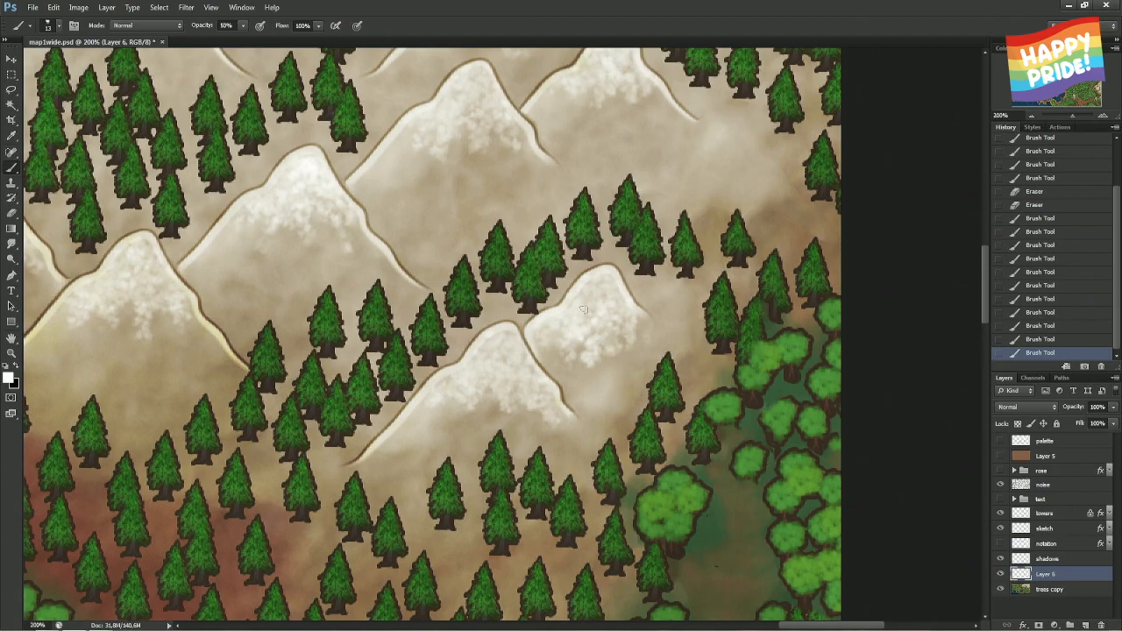
{"action": "key", "text": "e"}
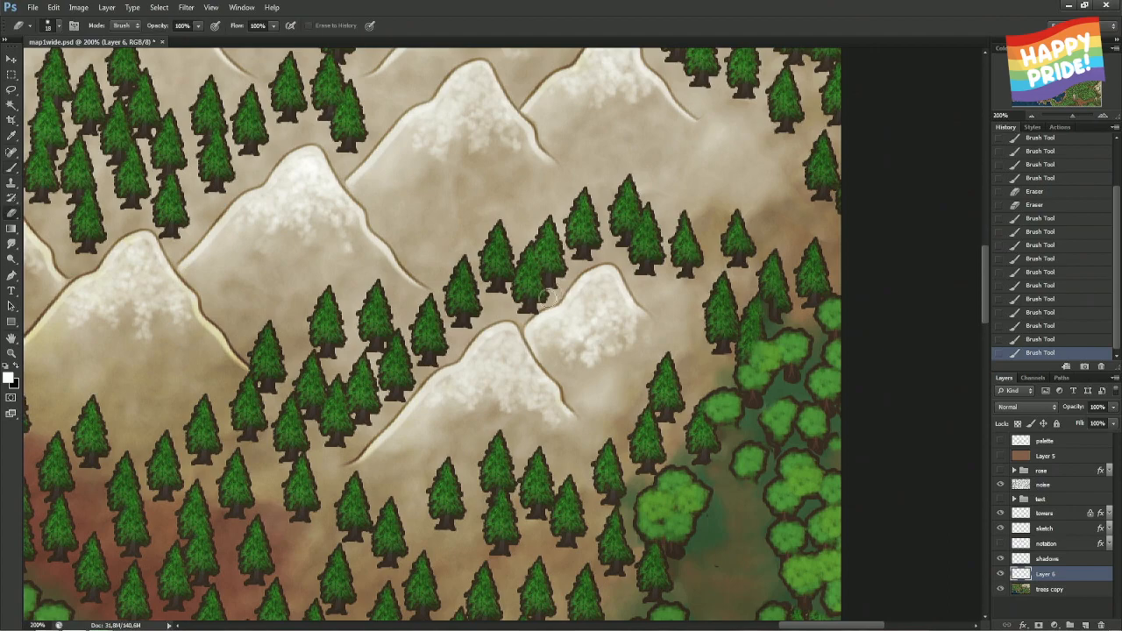
{"action": "left_click_drag", "start_coordinate": [535, 303], "coordinate": [524, 308]}
- Erase the fine spill where the tenth peak's western outline meets the tree trunk, using a 2 px eraser
{"action": "key", "text": "ctrl+plus"}
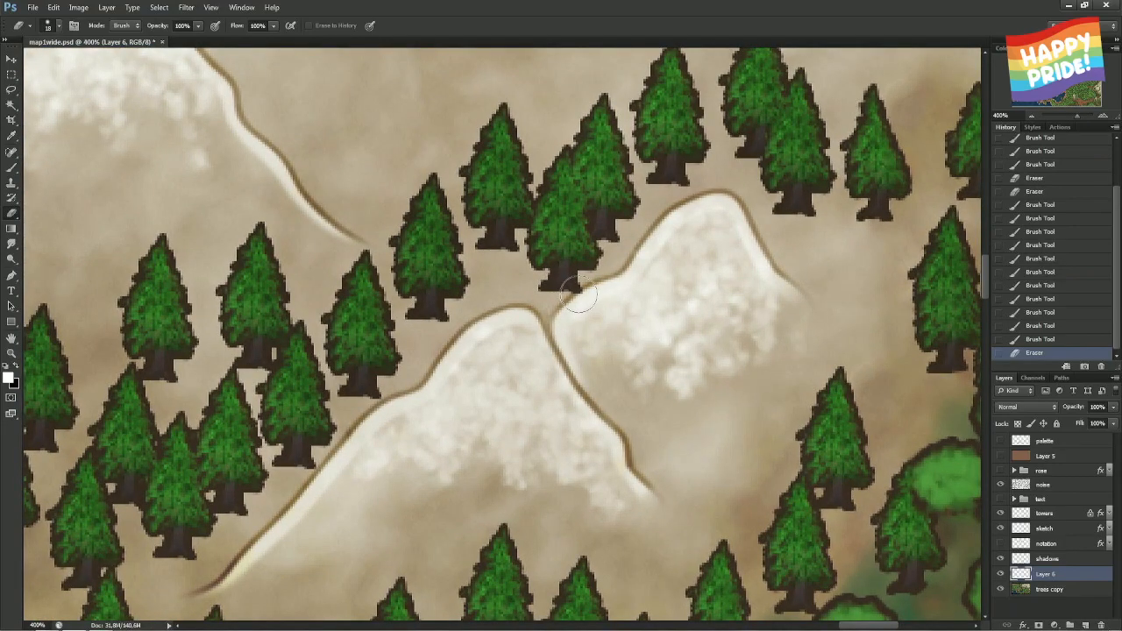
{"action": "key", "text": "b"}
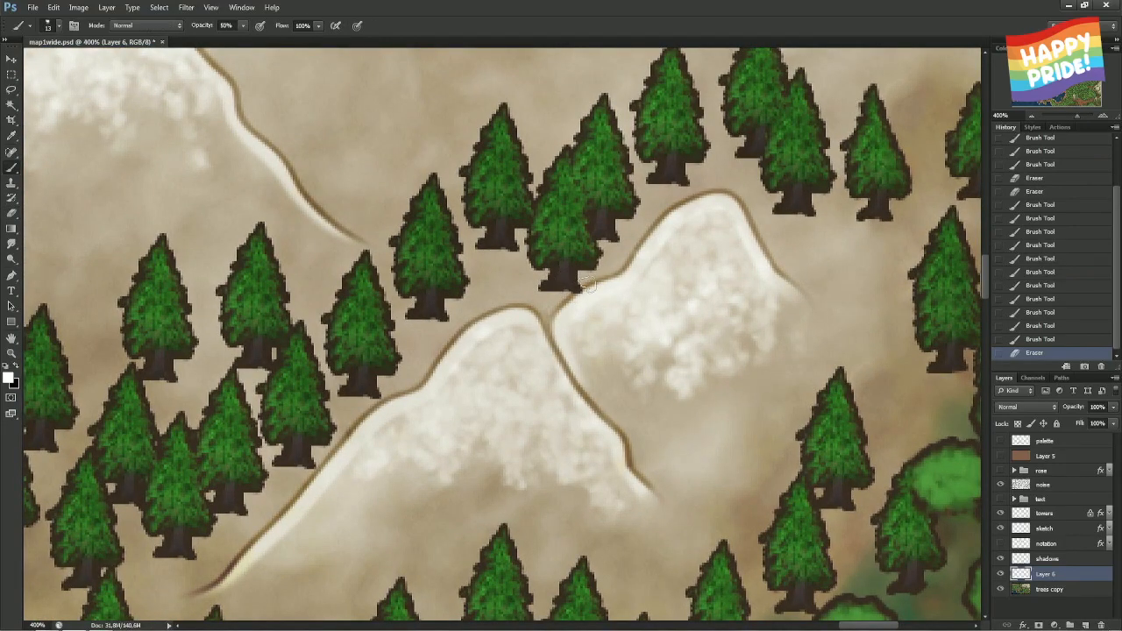
{"action": "key", "text": "e"}
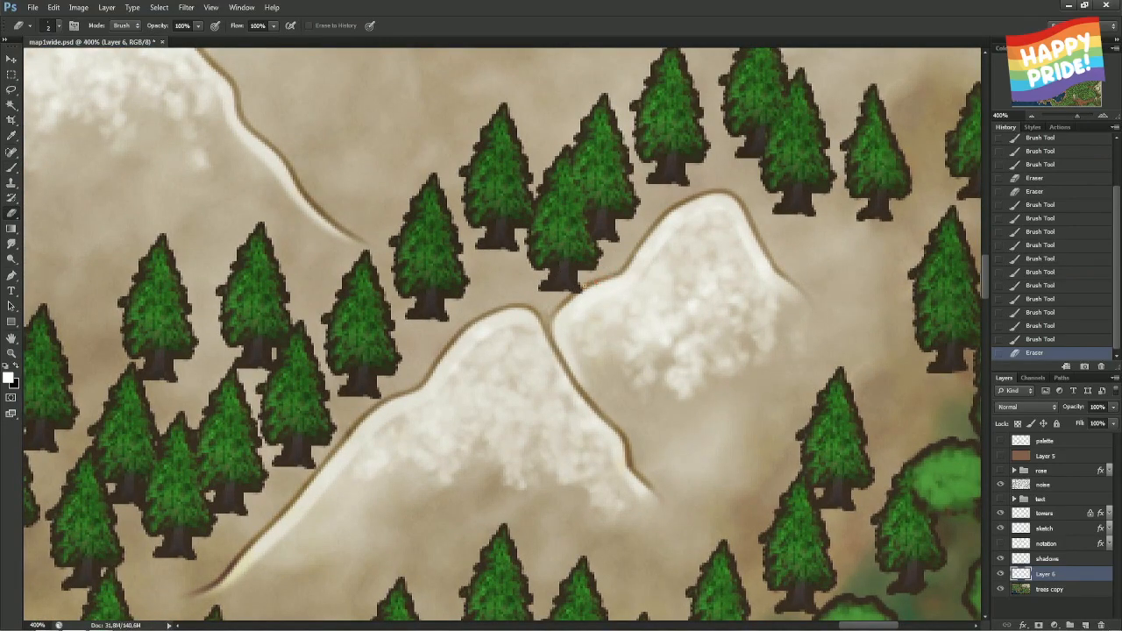
{"action": "left_click", "coordinate": [587, 291]}
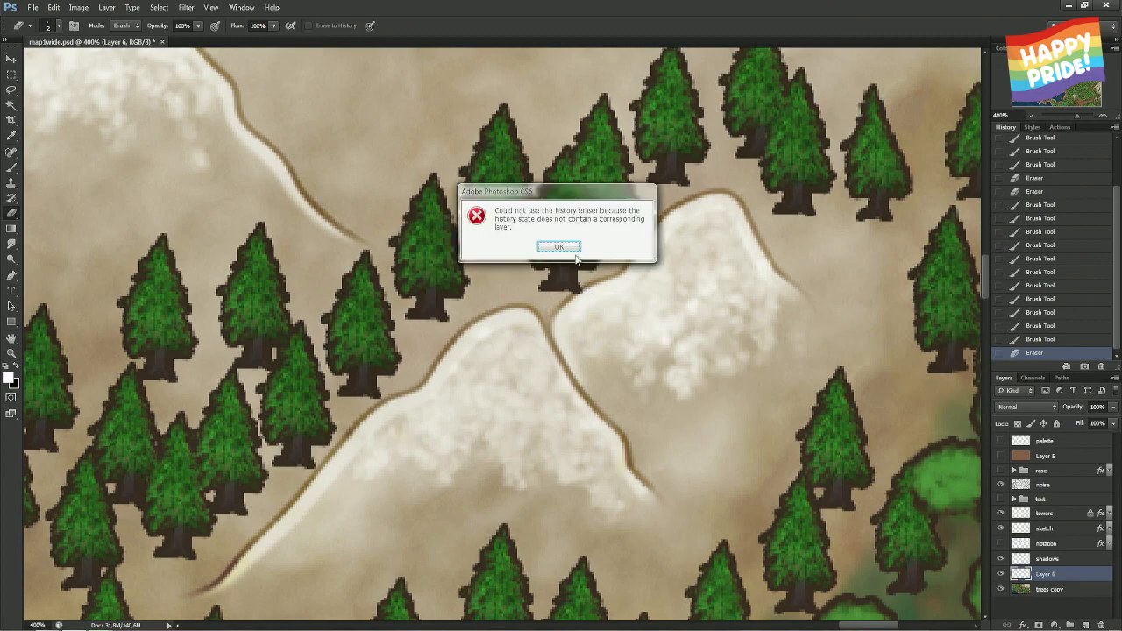
{"action": "left_click", "coordinate": [569, 248]}
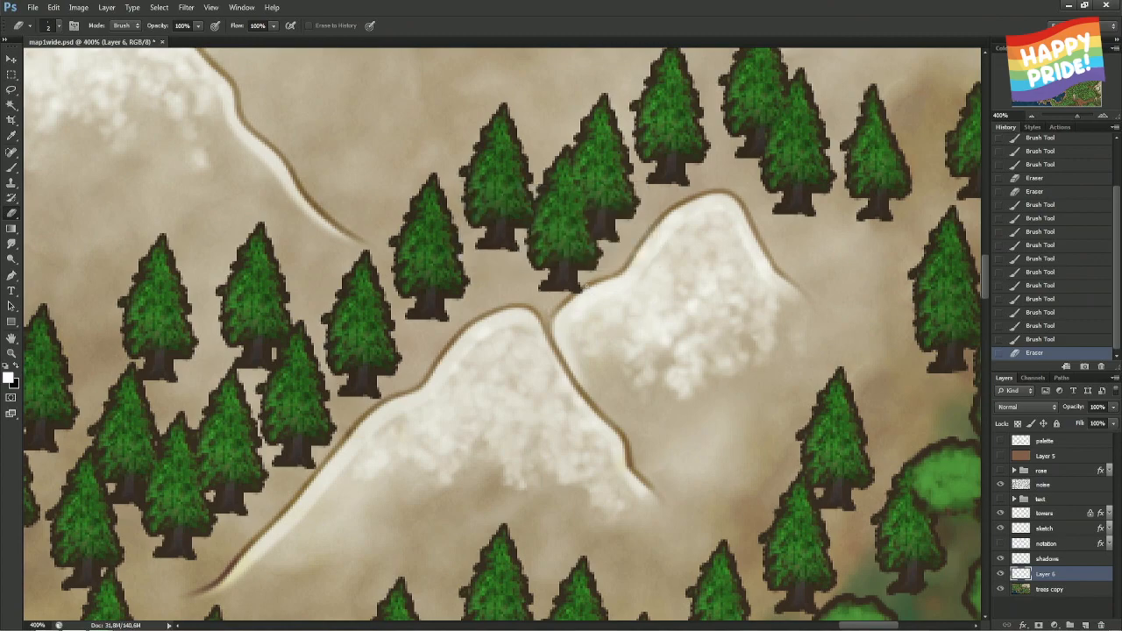
{"action": "key", "text": "b"}
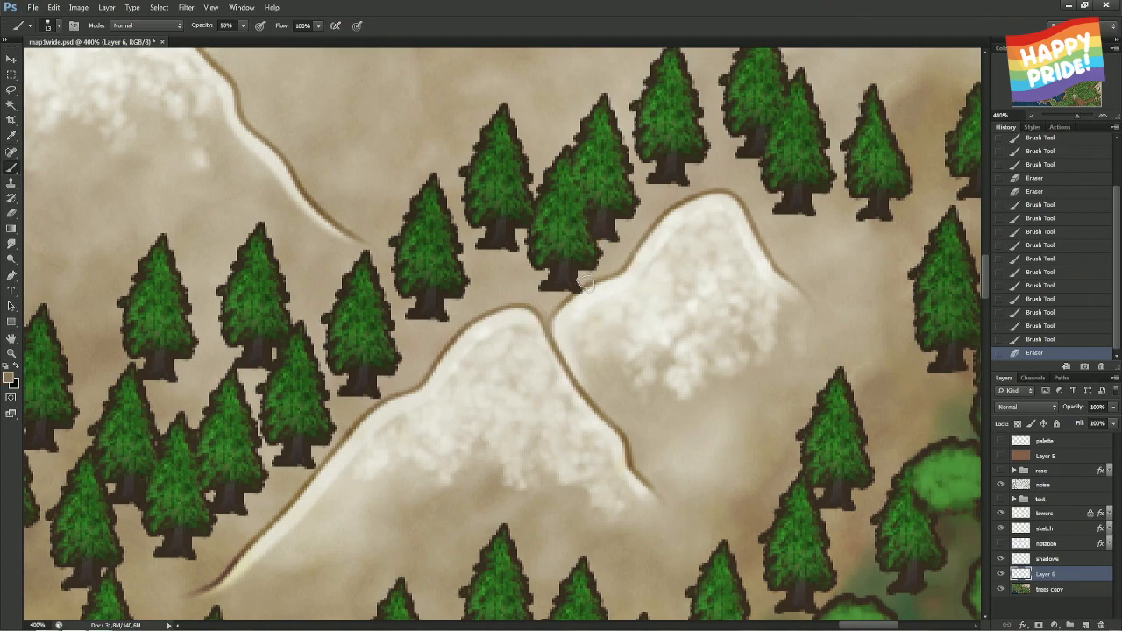
{"action": "key", "text": "x"}
{"action": "key", "text": "e"}
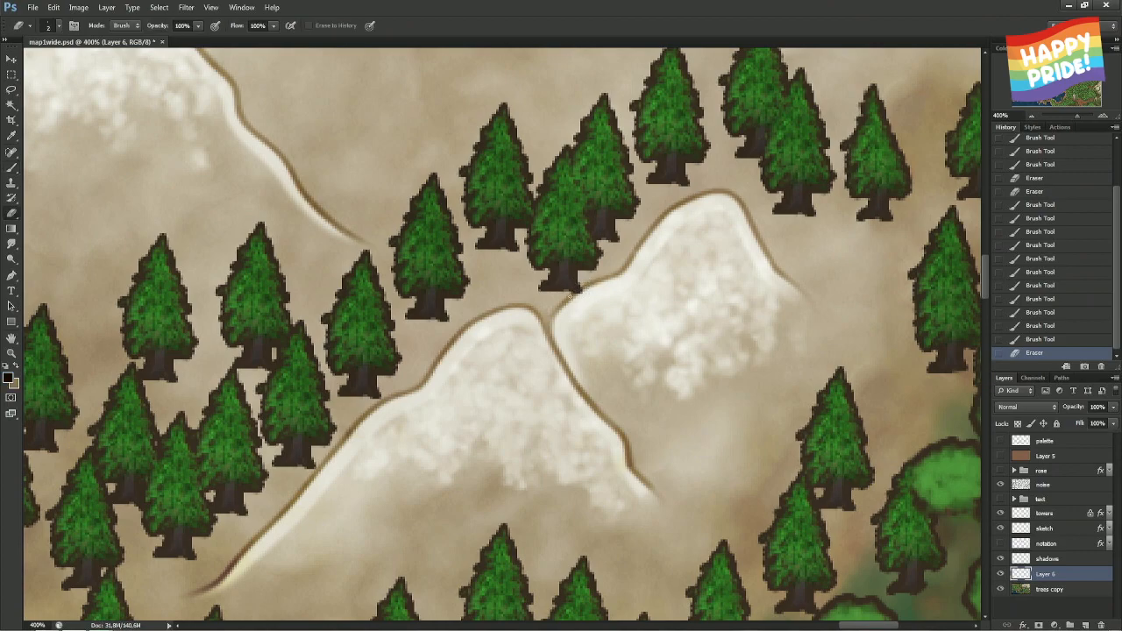
{"action": "left_click", "coordinate": [570, 297]}
- Retouch the tenth peak's outline beside the tree trunk with small Clone Stamp strokes on the trees copy layer
{"action": "left_click", "coordinate": [1016, 590]}
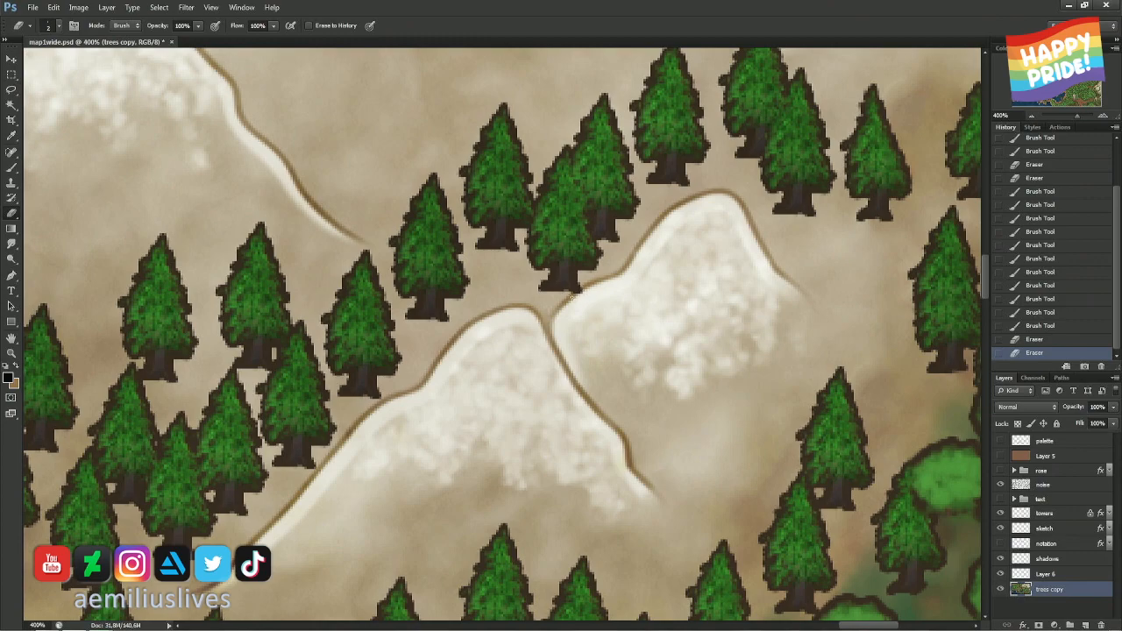
{"action": "left_click_drag", "start_coordinate": [572, 298], "coordinate": [589, 282]}
{"action": "key", "text": "ctrl+z"}
{"action": "key", "text": "s"}
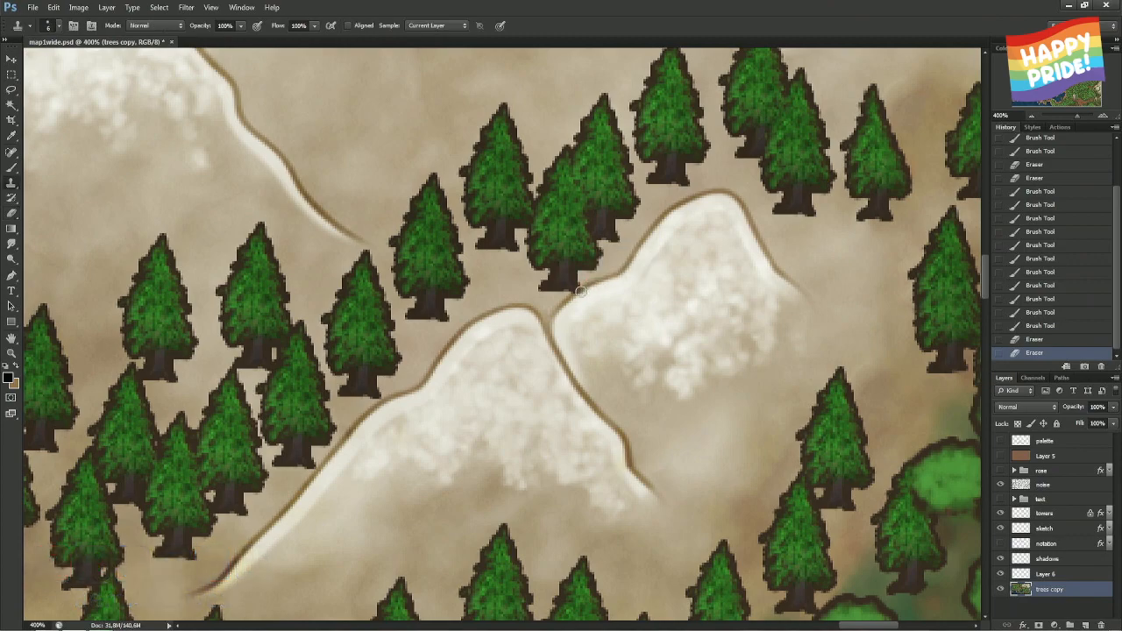
{"action": "left_click", "coordinate": [579, 293]}
{"action": "left_click", "coordinate": [602, 305]}
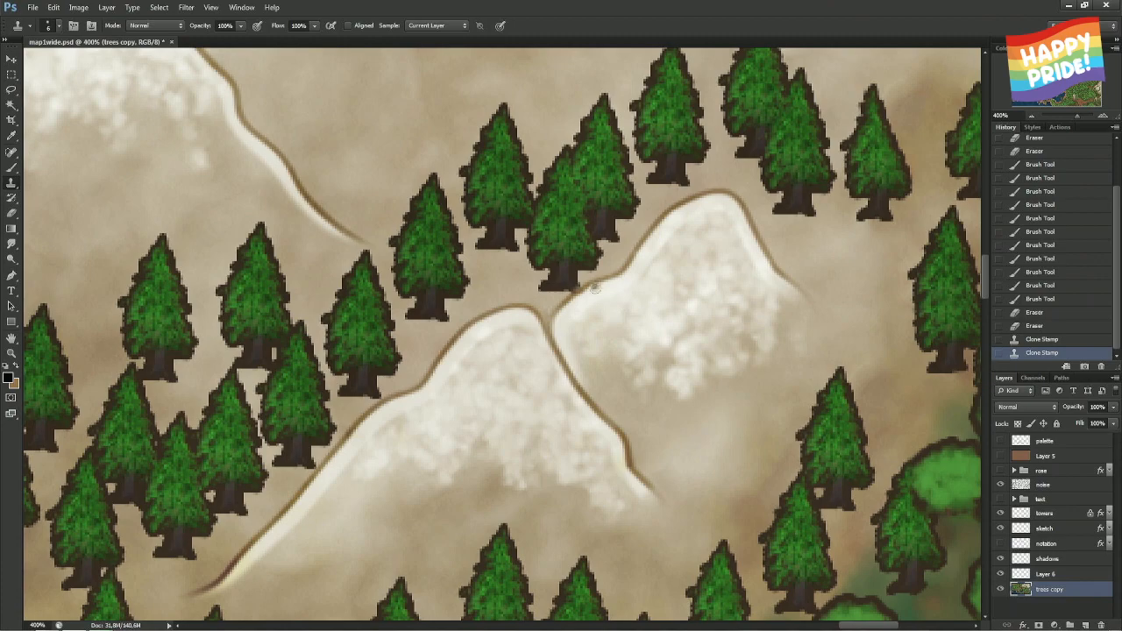
{"action": "right_click", "coordinate": [551, 283], "text": "alt"}
{"action": "right_click", "coordinate": [559, 283], "text": "alt"}
{"action": "mouse_move", "coordinate": [580, 287]}
{"action": "left_mouse_down"}
{"action": "mouse_move", "coordinate": [596, 295]}
{"action": "mouse_move", "coordinate": [550, 284]}
{"action": "left_mouse_up"}
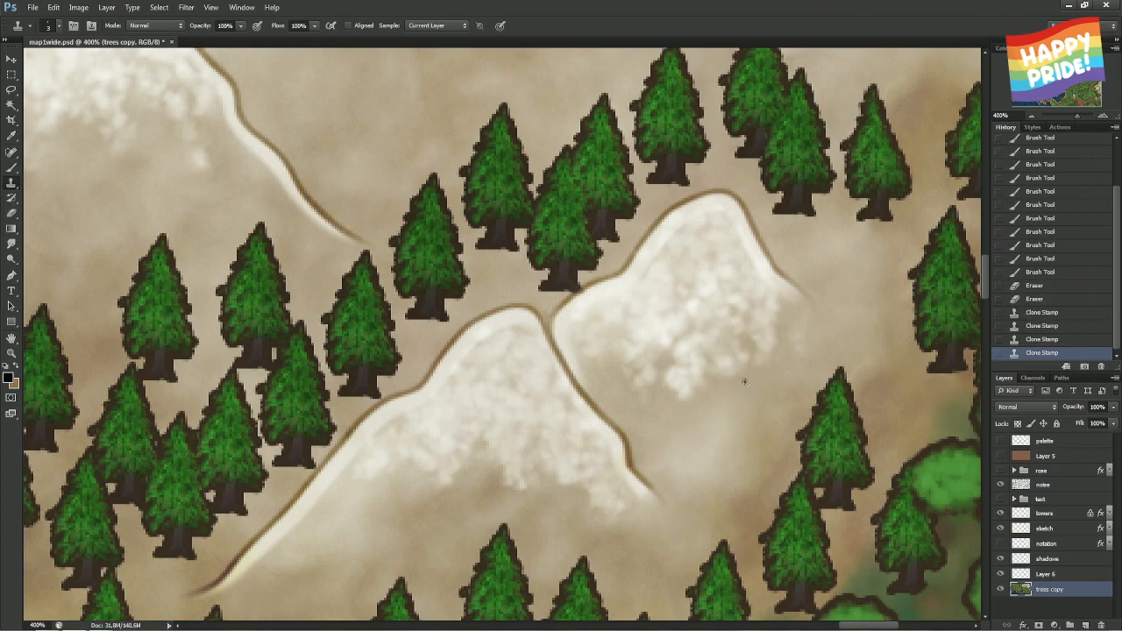
- Restore white as the brush color and add snow dabs to the tenth peak's lower eastern edge on Layer 6
{"action": "key", "text": "b"}
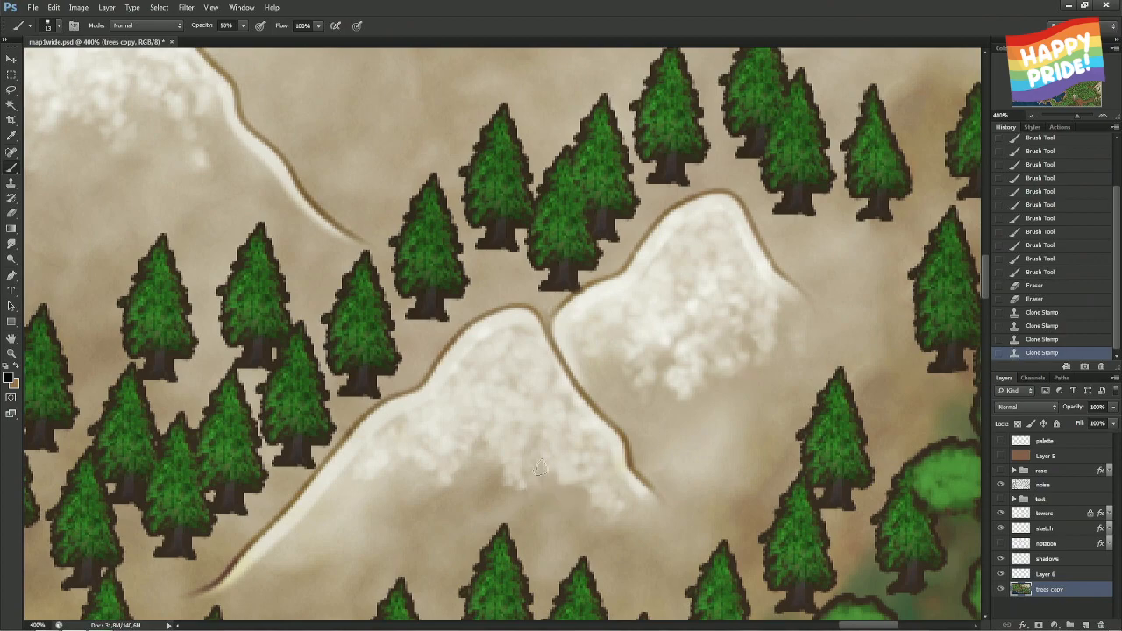
{"action": "key", "text": "d"}
{"action": "left_click", "coordinate": [1026, 573]}
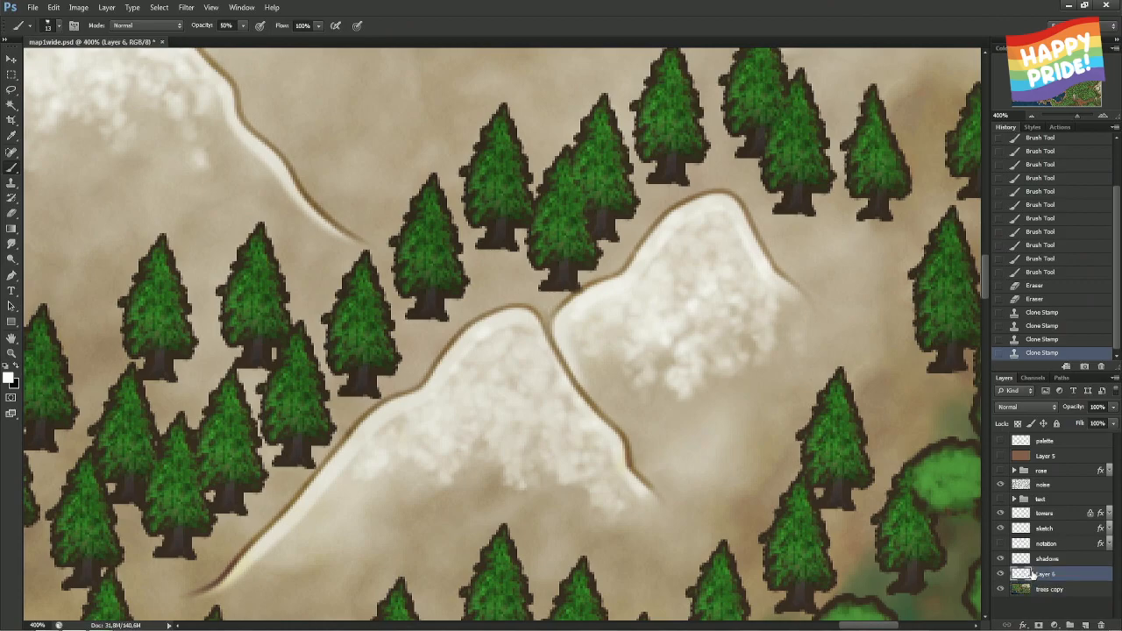
{"action": "mouse_move", "coordinate": [811, 312]}
{"action": "left_mouse_down"}
{"action": "mouse_move", "coordinate": [804, 326]}
{"action": "mouse_move", "coordinate": [773, 303]}
{"action": "left_mouse_up"}
- Paint a white snow cap on the eleventh mountain, the lone peak northwest of the river's source, reverting the stray last stroke
{"action": "key", "text": "ctrl+minus"}
{"action": "key", "text": "ctrl+minus"}
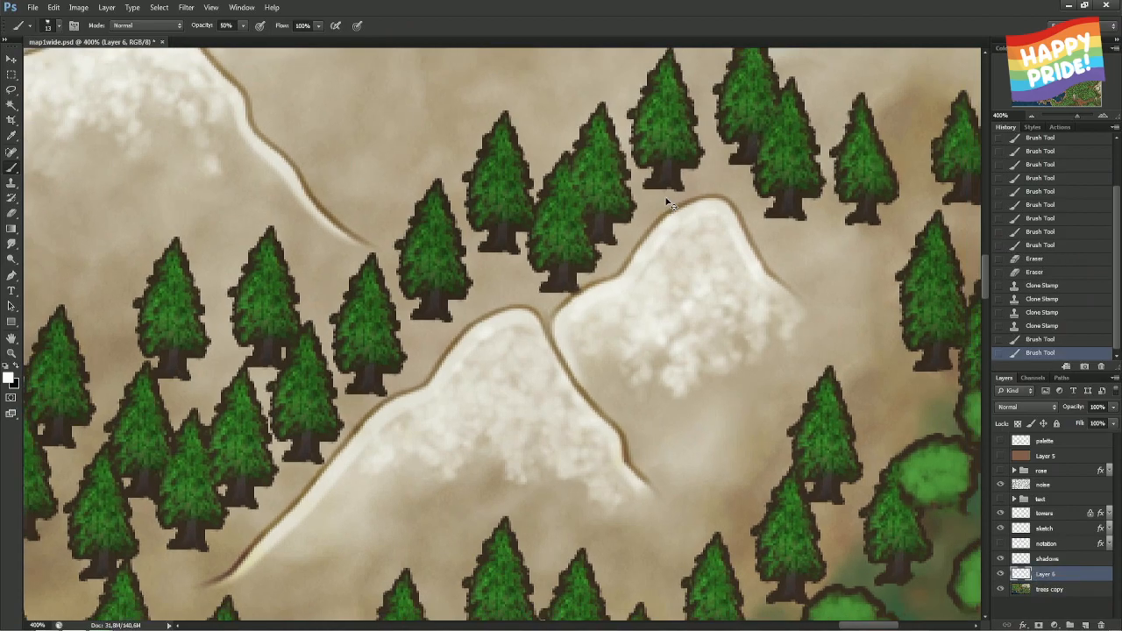
{"action": "key", "text": "ctrl+minus"}
{"action": "key", "text": "ctrl+minus"}
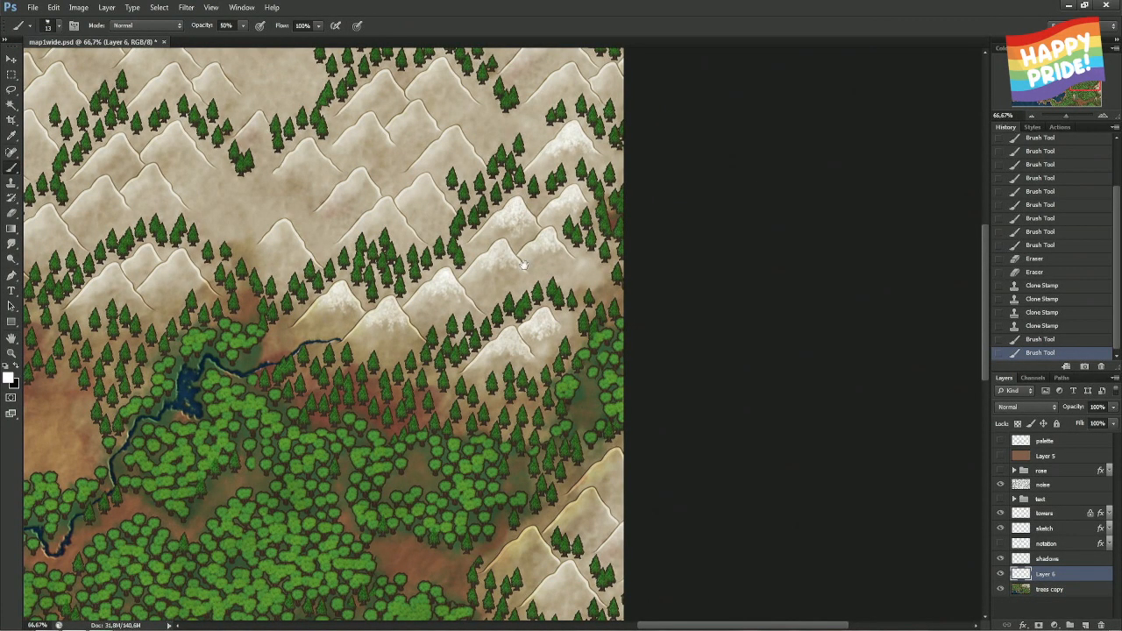
{"action": "left_click_drag", "start_coordinate": [524, 265], "coordinate": [636, 289]}
{"action": "left_click_drag", "start_coordinate": [614, 203], "coordinate": [617, 280]}
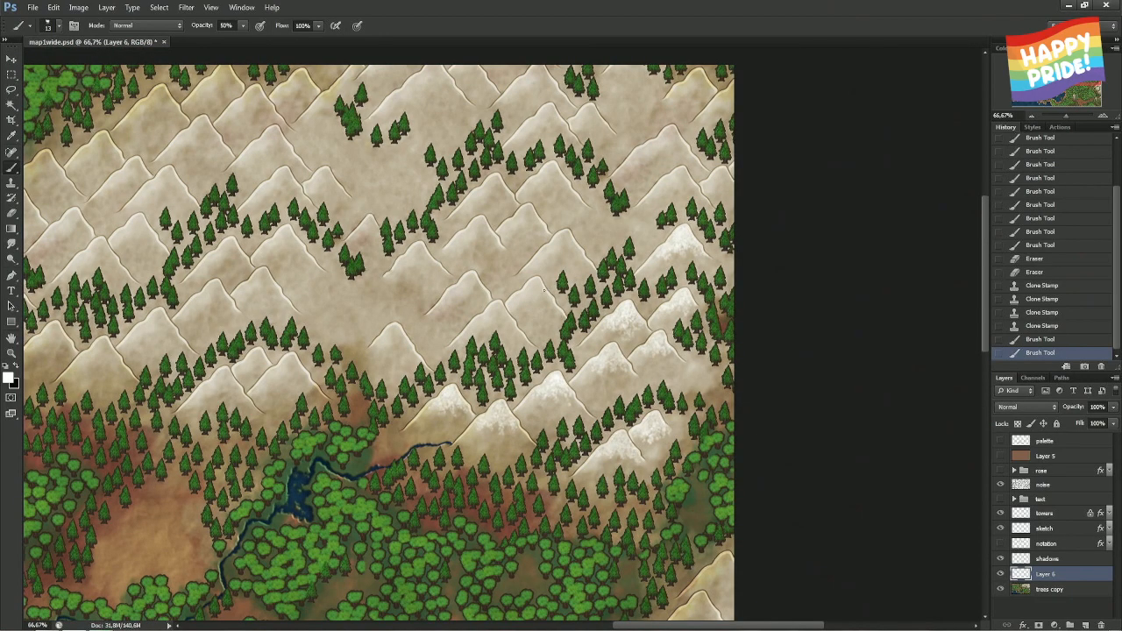
{"action": "left_click_drag", "start_coordinate": [491, 263], "coordinate": [527, 244]}
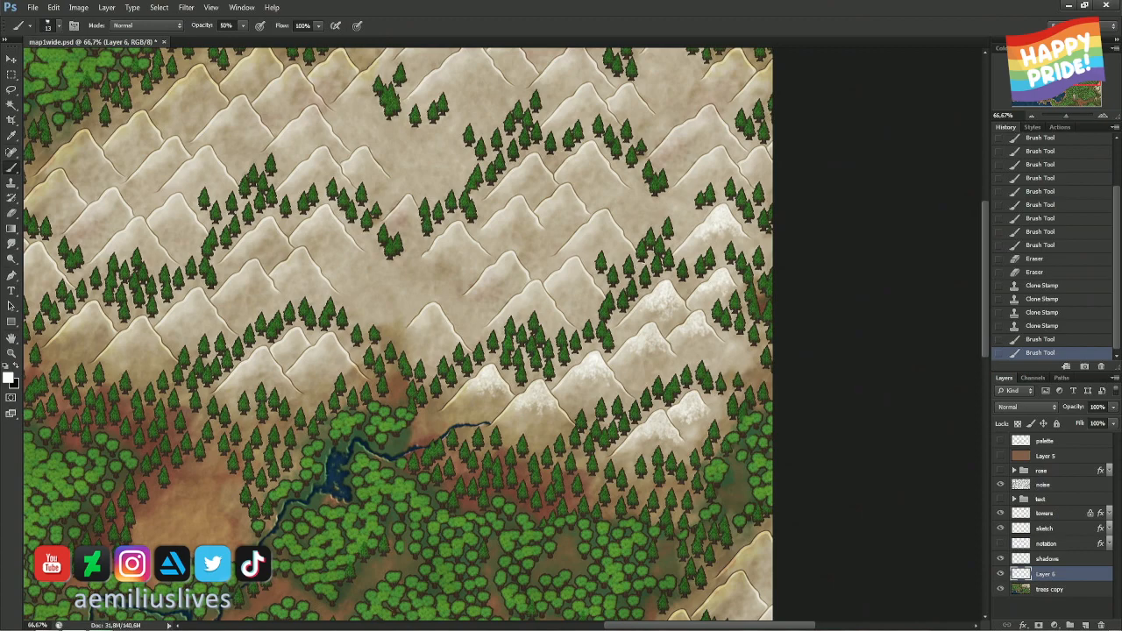
{"action": "scroll", "coordinate": [631, 219], "scroll_direction": "up", "scroll_amount": 3}
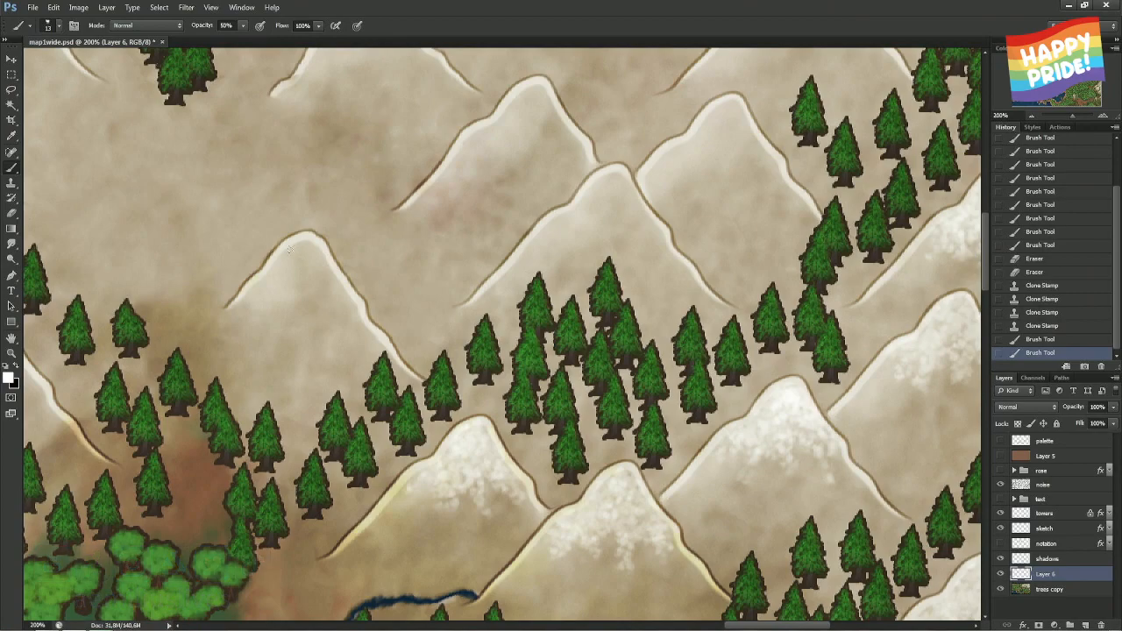
{"action": "mouse_move", "coordinate": [283, 261]}
{"action": "left_mouse_down"}
{"action": "mouse_move", "coordinate": [255, 290]}
{"action": "mouse_move", "coordinate": [292, 275]}
{"action": "mouse_move", "coordinate": [291, 250]}
{"action": "mouse_move", "coordinate": [259, 292]}
{"action": "mouse_move", "coordinate": [306, 242]}
{"action": "mouse_move", "coordinate": [343, 308]}
{"action": "mouse_move", "coordinate": [313, 262]}
{"action": "mouse_move", "coordinate": [278, 310]}
{"action": "mouse_move", "coordinate": [296, 261]}
{"action": "mouse_move", "coordinate": [309, 270]}
{"action": "mouse_move", "coordinate": [316, 332]}
{"action": "mouse_move", "coordinate": [325, 310]}
{"action": "mouse_move", "coordinate": [316, 289]}
{"action": "mouse_move", "coordinate": [342, 338]}
{"action": "left_mouse_up"}
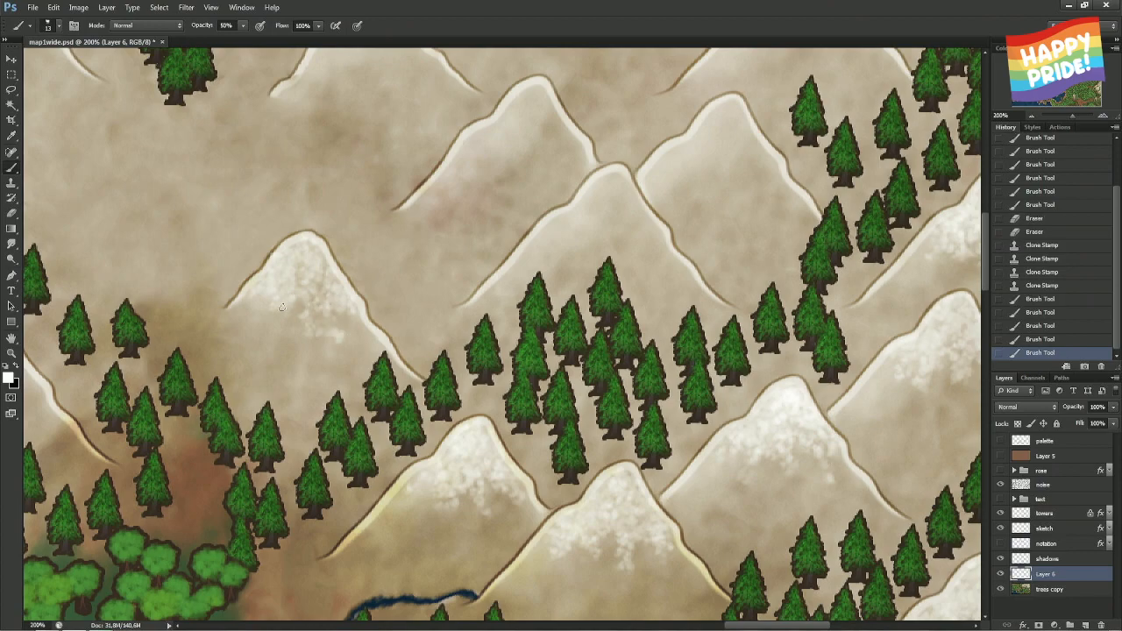
{"action": "left_click_drag", "start_coordinate": [276, 294], "coordinate": [248, 321]}
{"action": "left_click", "coordinate": [1025, 341]}
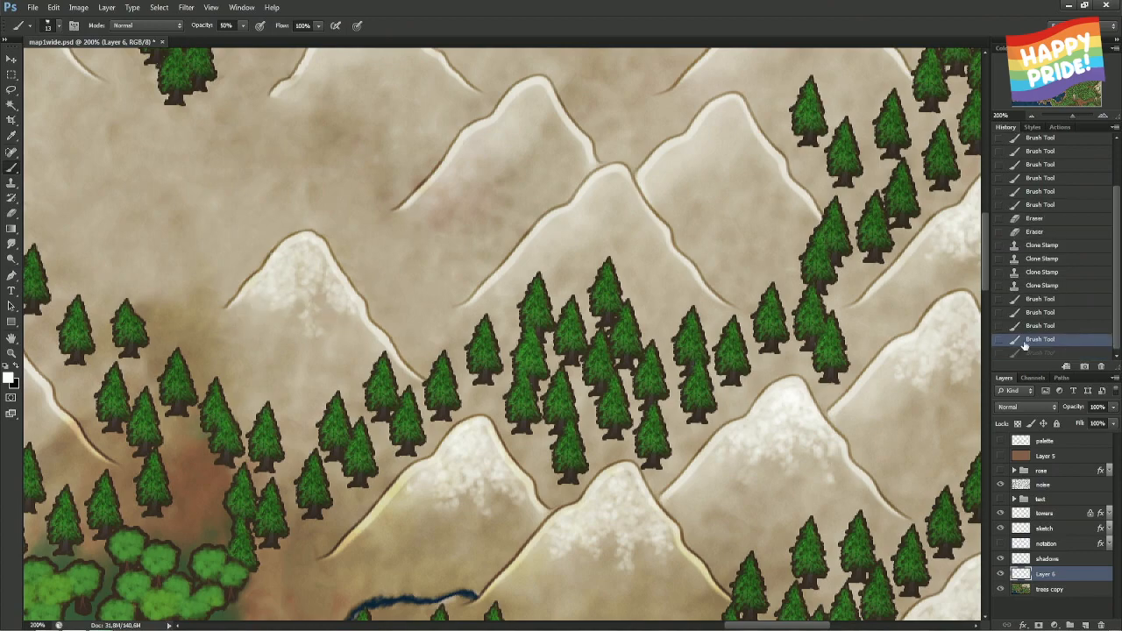
{"action": "left_click_drag", "start_coordinate": [319, 299], "coordinate": [347, 326]}
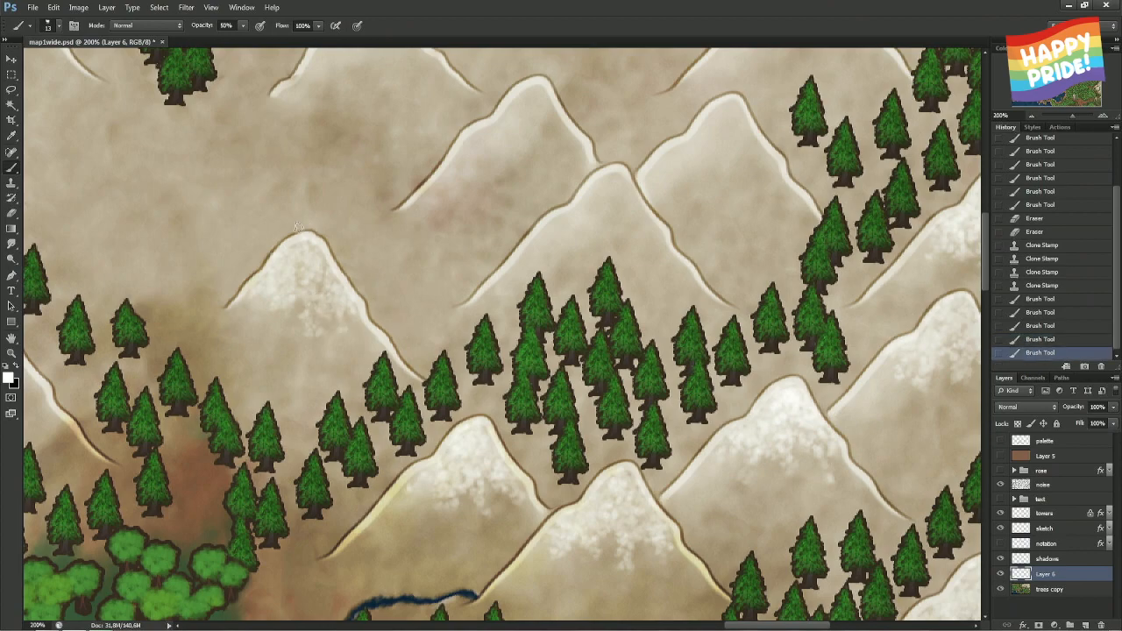
- Set the eraser size to 32 px and erase the snow spill along both sides of the eleventh peak's outline
{"action": "key", "text": "e"}
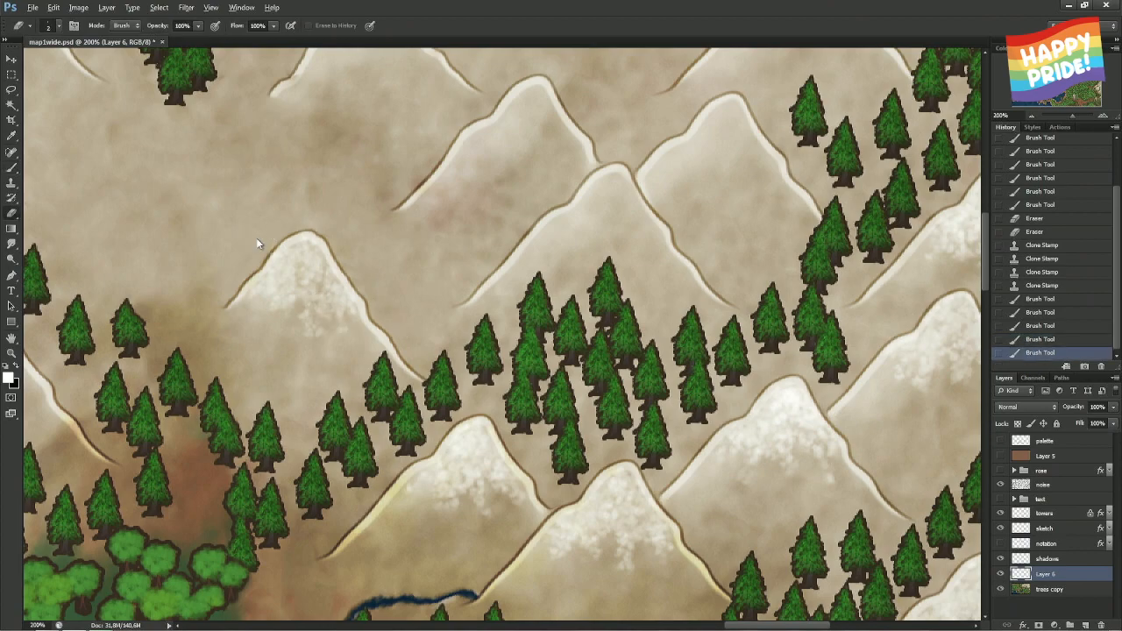
{"action": "right_click", "coordinate": [255, 238], "text": "alt"}
{"action": "right_click", "coordinate": [262, 235]}
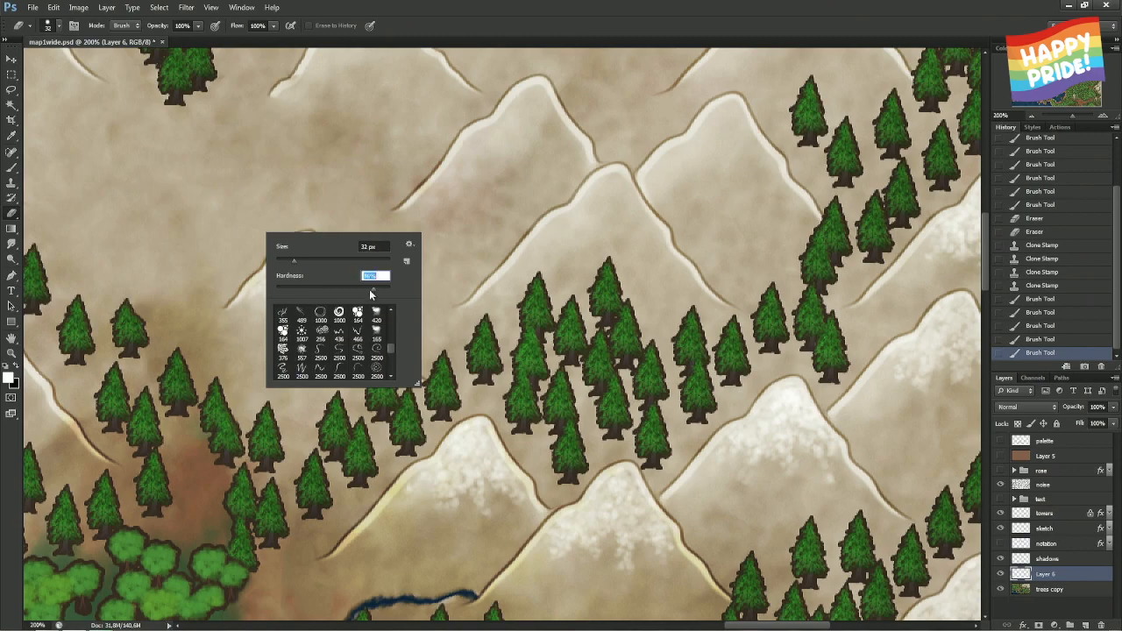
{"action": "left_click", "coordinate": [255, 228]}
{"action": "left_click", "coordinate": [277, 215]}
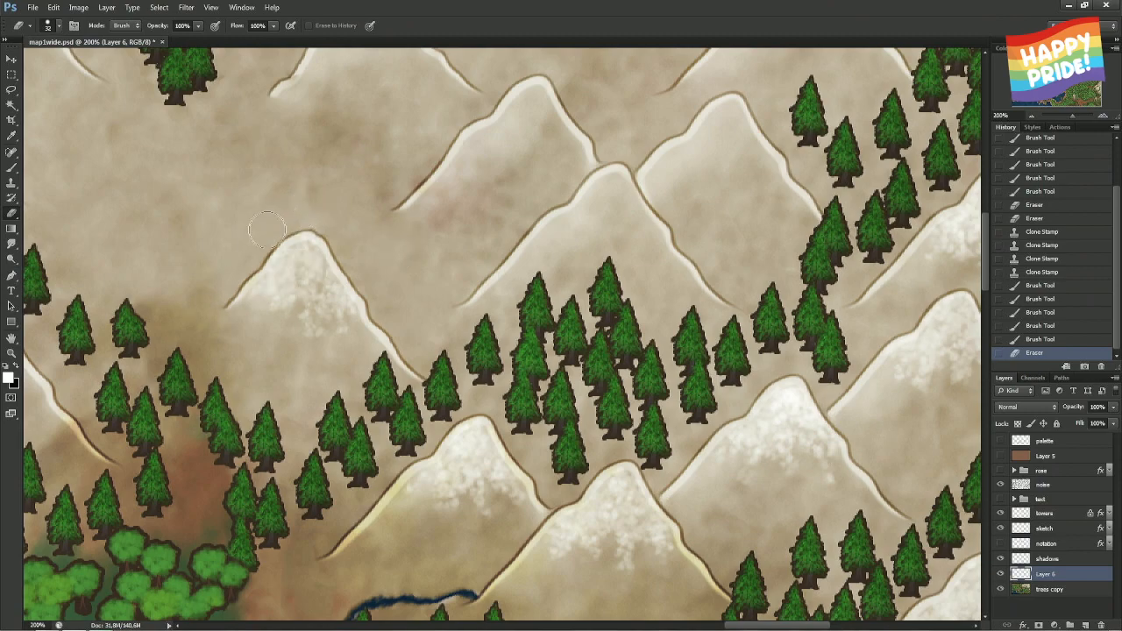
{"action": "left_click_drag", "start_coordinate": [267, 230], "coordinate": [274, 227]}
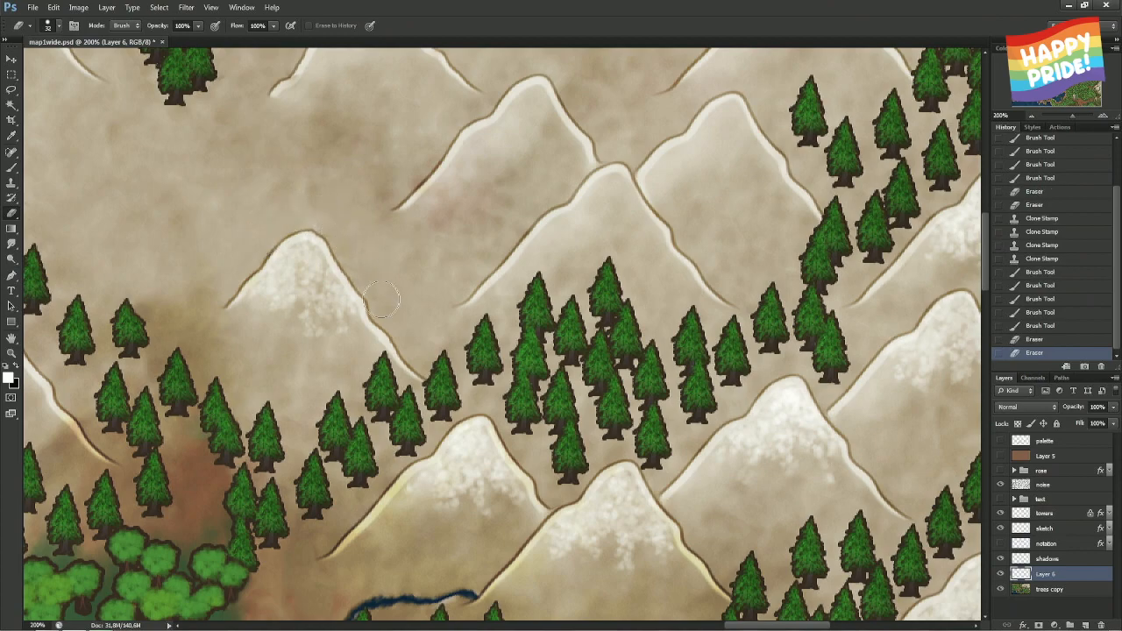
{"action": "left_click_drag", "start_coordinate": [380, 300], "coordinate": [408, 330]}
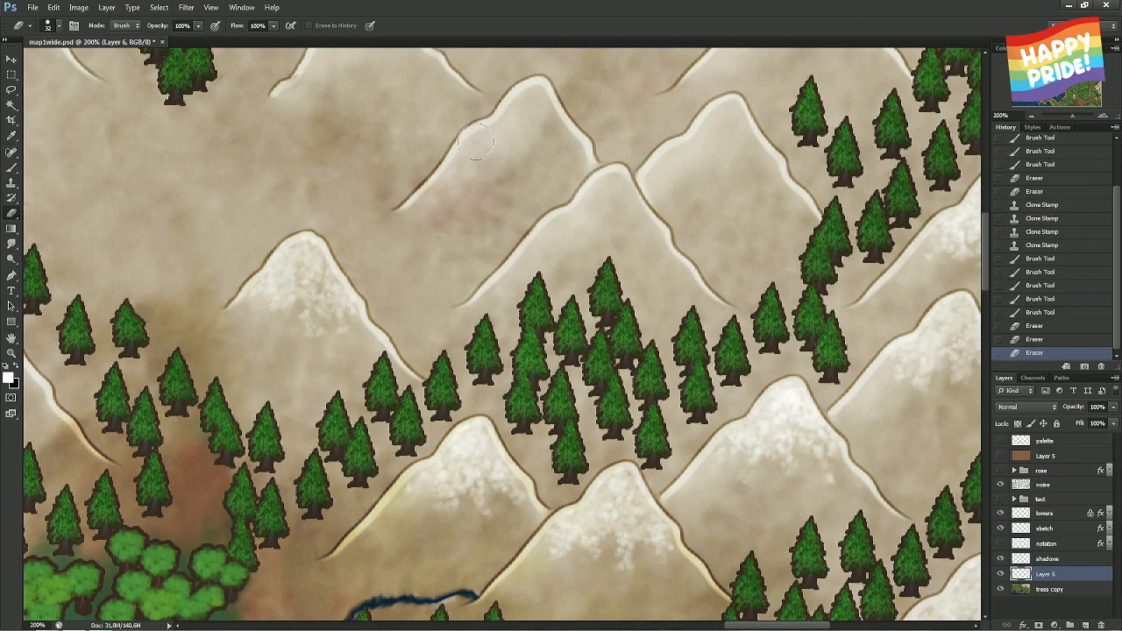
- Paint a textured white snow cap on the twelfth mountain, the peak directly above the dense pine cluster, on Layer 6
{"action": "left_click_drag", "start_coordinate": [476, 155], "coordinate": [367, 193]}
{"action": "key", "text": "b"}
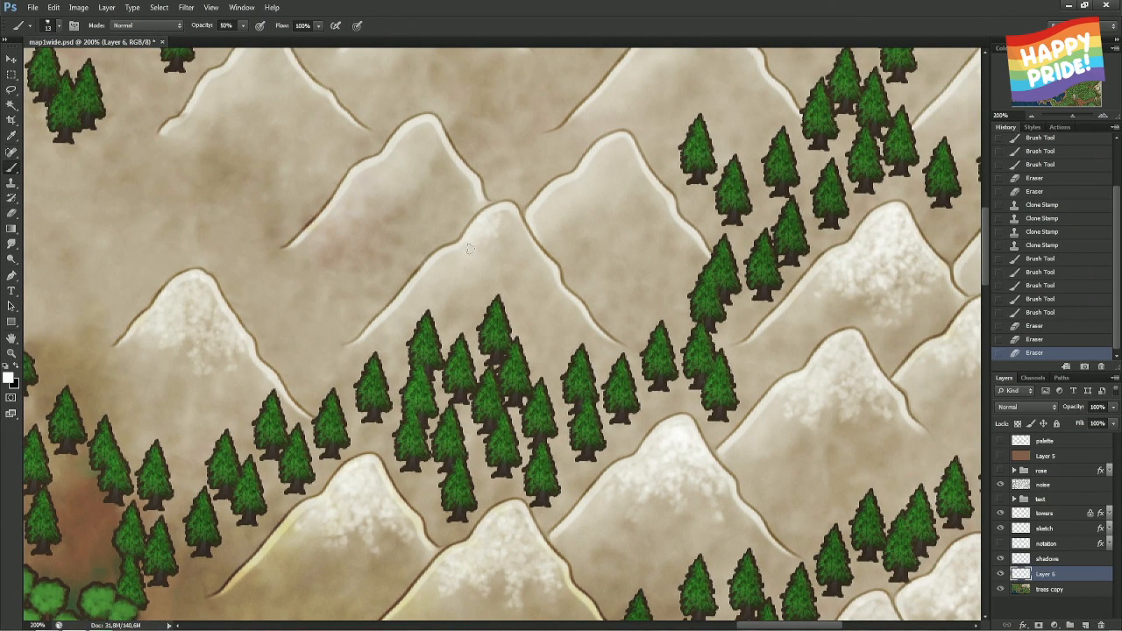
{"action": "mouse_move", "coordinate": [470, 249]}
{"action": "left_mouse_down"}
{"action": "mouse_move", "coordinate": [433, 276]}
{"action": "mouse_move", "coordinate": [487, 237]}
{"action": "mouse_move", "coordinate": [459, 293]}
{"action": "mouse_move", "coordinate": [475, 263]}
{"action": "mouse_move", "coordinate": [499, 279]}
{"action": "mouse_move", "coordinate": [505, 216]}
{"action": "mouse_move", "coordinate": [542, 293]}
{"action": "left_mouse_up"}
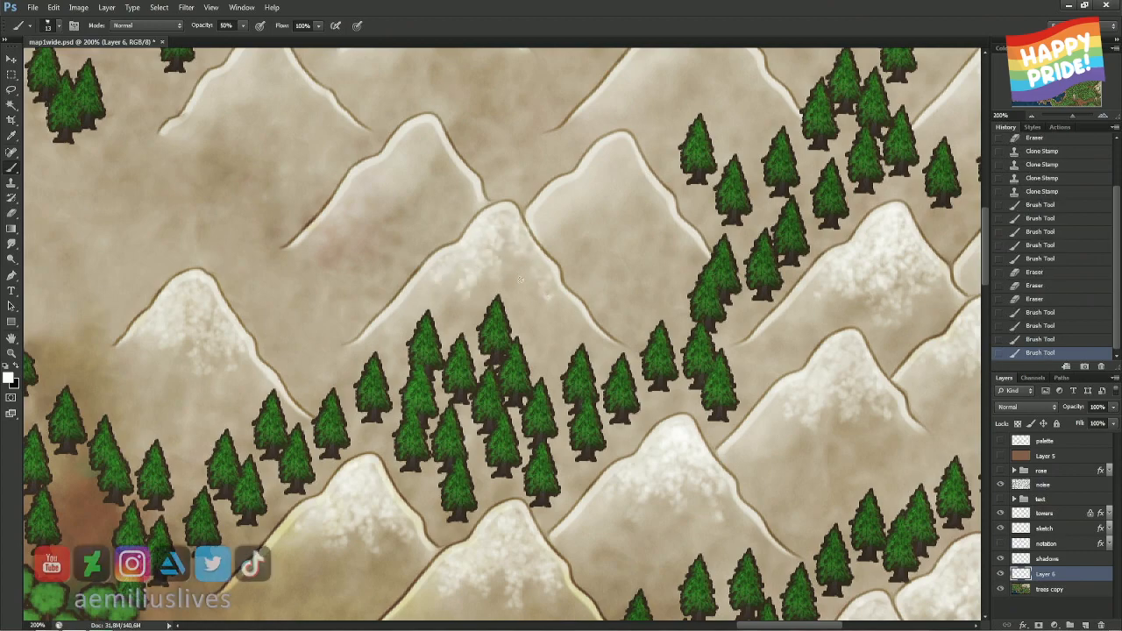
{"action": "left_click_drag", "start_coordinate": [491, 263], "coordinate": [512, 237]}
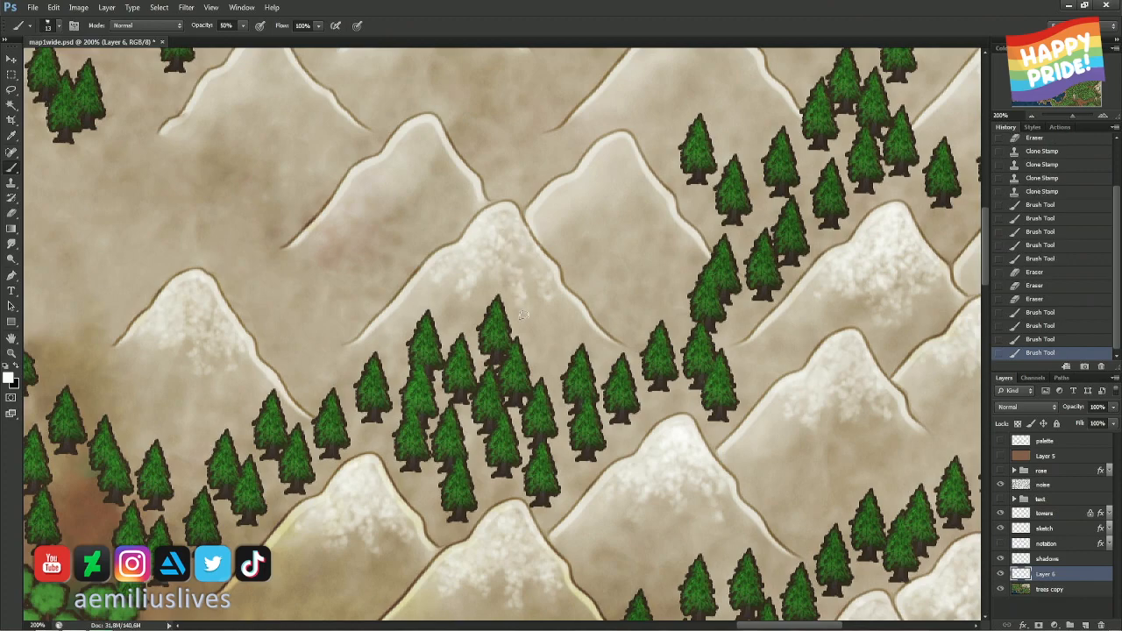
{"action": "mouse_move", "coordinate": [496, 232]}
{"action": "left_mouse_down"}
{"action": "mouse_move", "coordinate": [445, 275]}
{"action": "mouse_move", "coordinate": [400, 290]}
{"action": "left_mouse_up"}
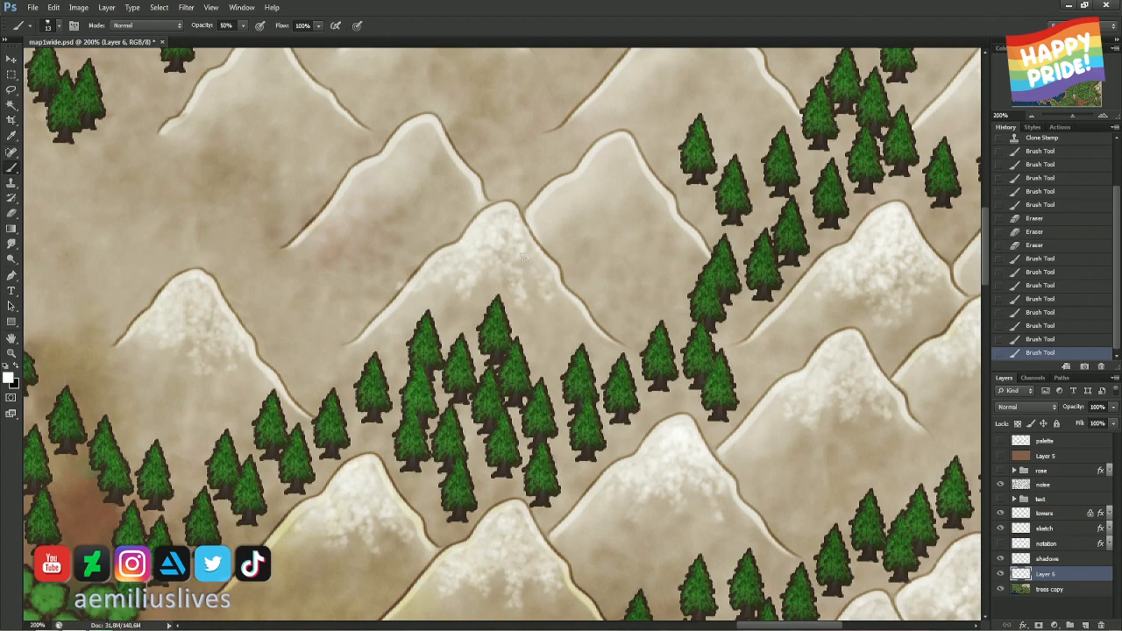
{"action": "left_click_drag", "start_coordinate": [523, 256], "coordinate": [533, 285]}
- Erase the snow spill along the west and east sides of the twelfth peak's outline
{"action": "key", "text": "e"}
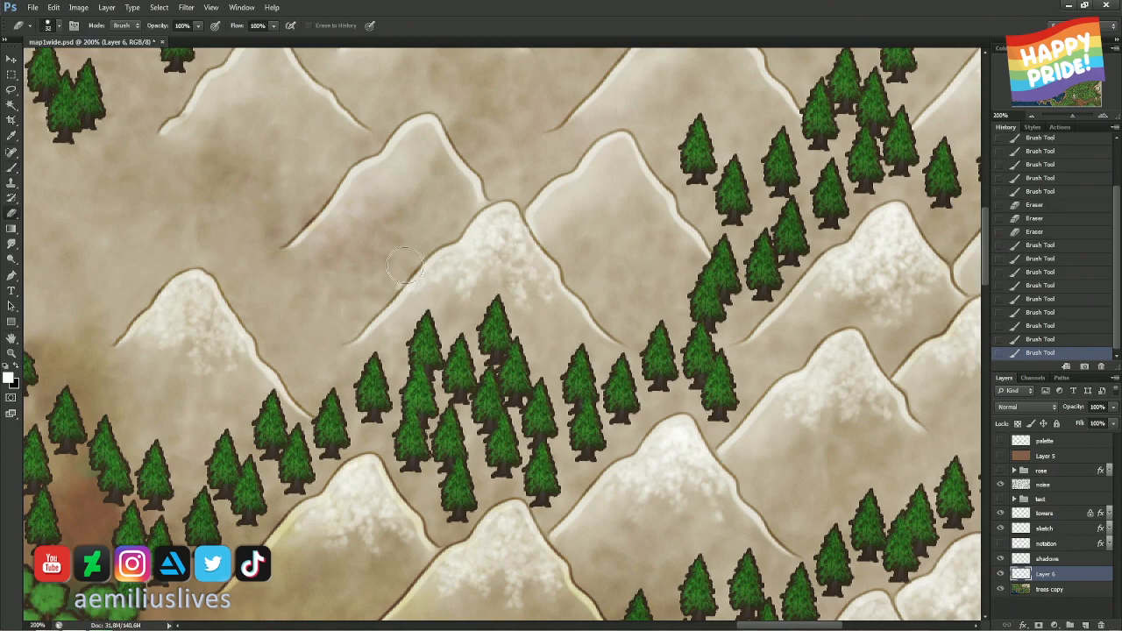
{"action": "mouse_move", "coordinate": [377, 263]}
{"action": "left_mouse_down"}
{"action": "mouse_move", "coordinate": [368, 281]}
{"action": "mouse_move", "coordinate": [394, 298]}
{"action": "left_mouse_up"}
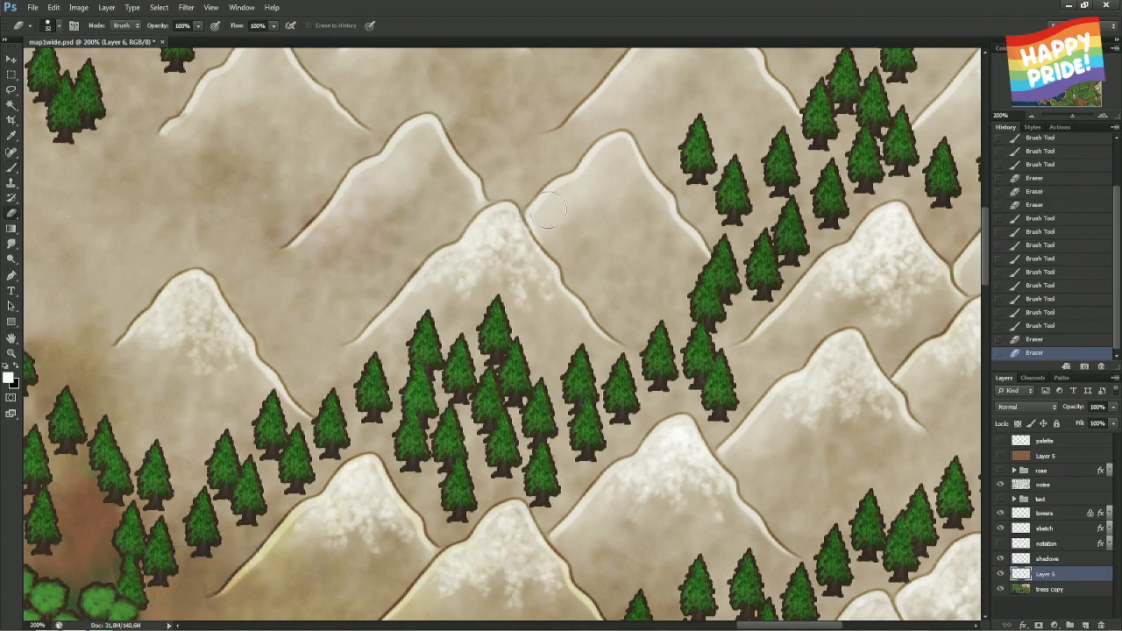
{"action": "left_click_drag", "start_coordinate": [540, 194], "coordinate": [534, 237]}
{"action": "left_click", "coordinate": [559, 237]}
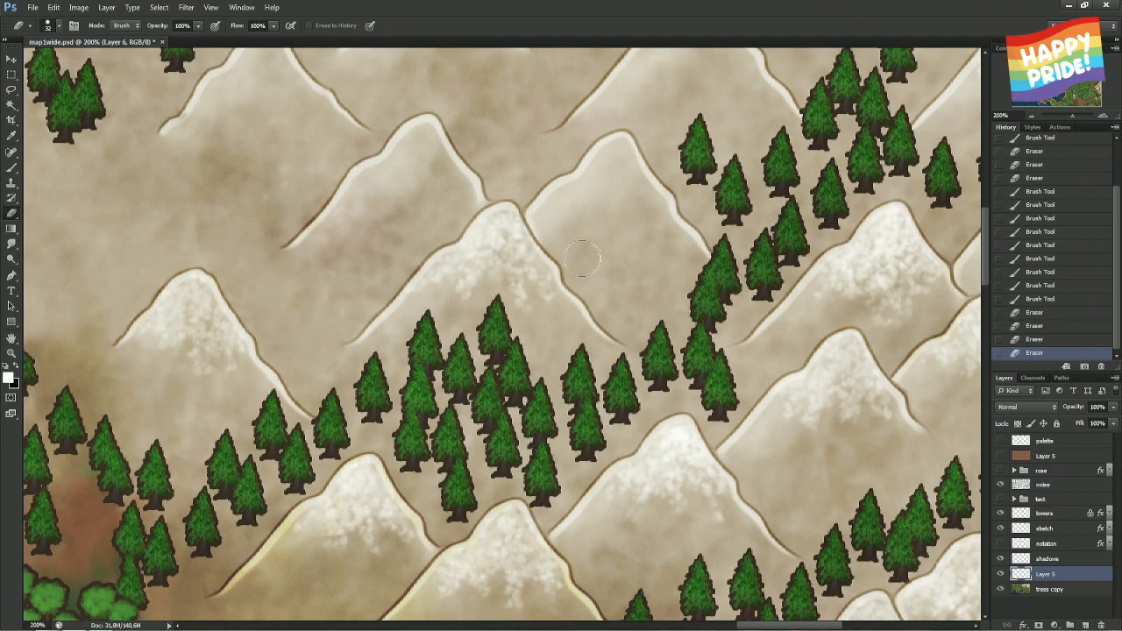
- Paint a white snow cap on the thirteenth mountain, just northeast of the twelfth, comparing the last stroke with and without it
{"action": "key", "text": "b"}
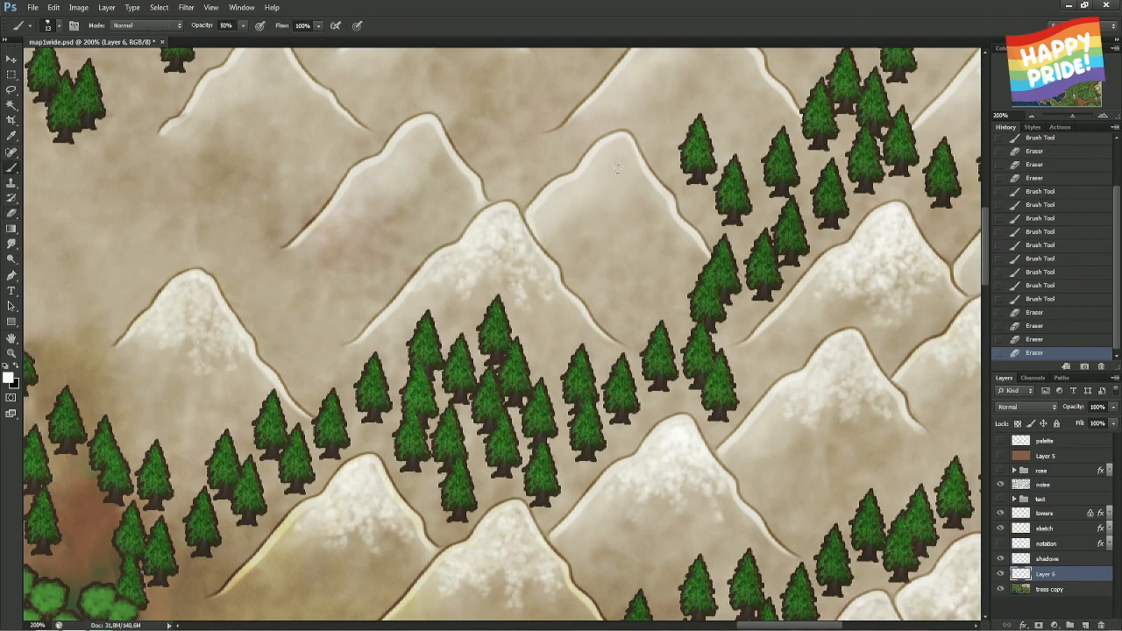
{"action": "mouse_move", "coordinate": [609, 165]}
{"action": "left_mouse_down"}
{"action": "mouse_move", "coordinate": [511, 213]}
{"action": "mouse_move", "coordinate": [529, 191]}
{"action": "mouse_move", "coordinate": [507, 235]}
{"action": "mouse_move", "coordinate": [464, 243]}
{"action": "mouse_move", "coordinate": [506, 222]}
{"action": "mouse_move", "coordinate": [469, 237]}
{"action": "mouse_move", "coordinate": [490, 233]}
{"action": "mouse_move", "coordinate": [482, 243]}
{"action": "mouse_move", "coordinate": [498, 239]}
{"action": "mouse_move", "coordinate": [517, 272]}
{"action": "left_mouse_up"}
{"action": "mouse_move", "coordinate": [526, 225]}
{"action": "left_mouse_down"}
{"action": "mouse_move", "coordinate": [535, 263]}
{"action": "mouse_move", "coordinate": [555, 256]}
{"action": "left_mouse_up"}
{"action": "mouse_move", "coordinate": [537, 218]}
{"action": "left_mouse_down"}
{"action": "mouse_move", "coordinate": [558, 254]}
{"action": "mouse_move", "coordinate": [577, 254]}
{"action": "left_mouse_up"}
{"action": "mouse_move", "coordinate": [578, 249]}
{"action": "left_mouse_down"}
{"action": "mouse_move", "coordinate": [543, 188]}
{"action": "mouse_move", "coordinate": [548, 210]}
{"action": "mouse_move", "coordinate": [490, 244]}
{"action": "left_mouse_up"}
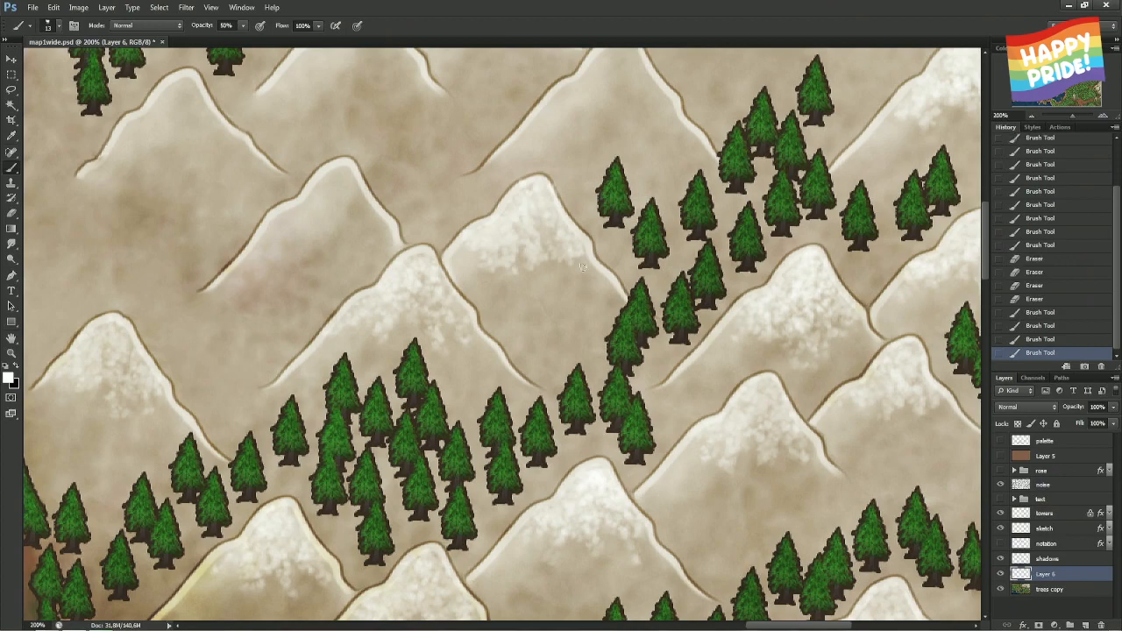
{"action": "left_click_drag", "start_coordinate": [582, 267], "coordinate": [563, 258]}
{"action": "key", "text": "ctrl+z"}
{"action": "key", "text": "ctrl+z"}
- Erase the snow spill around the thirteenth peak's outline and add a few snow dabs to the cap's lower edge
{"action": "key", "text": "e"}
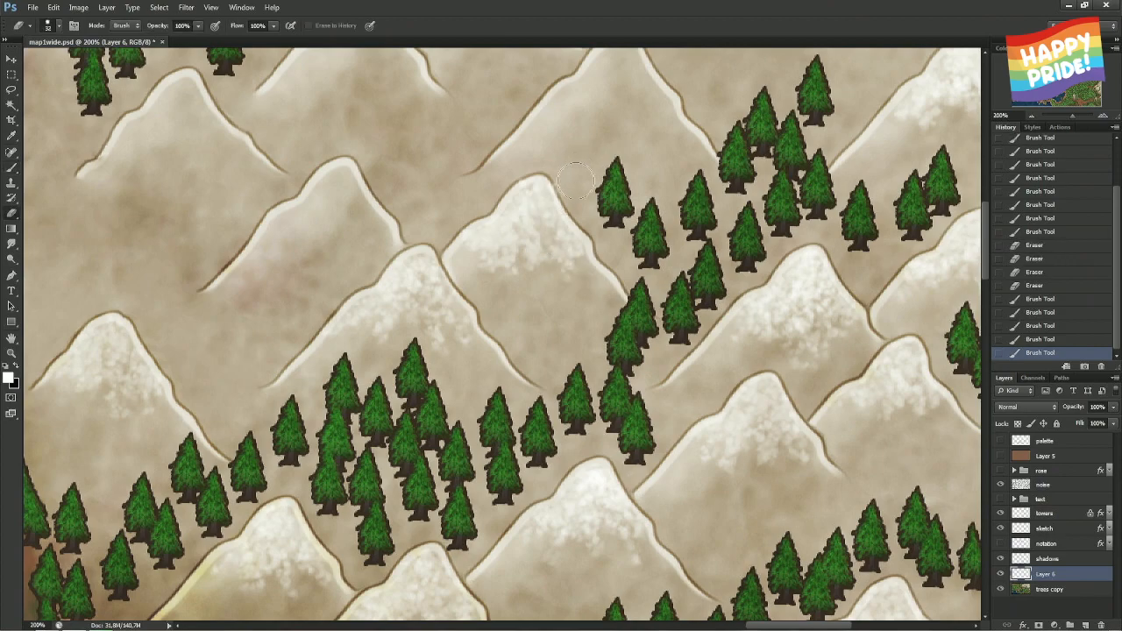
{"action": "left_click", "coordinate": [573, 182]}
{"action": "mouse_move", "coordinate": [518, 152]}
{"action": "left_mouse_down"}
{"action": "mouse_move", "coordinate": [500, 167]}
{"action": "mouse_move", "coordinate": [522, 175]}
{"action": "left_mouse_up"}
{"action": "mouse_move", "coordinate": [452, 195]}
{"action": "left_mouse_down"}
{"action": "mouse_move", "coordinate": [464, 214]}
{"action": "mouse_move", "coordinate": [456, 226]}
{"action": "left_mouse_up"}
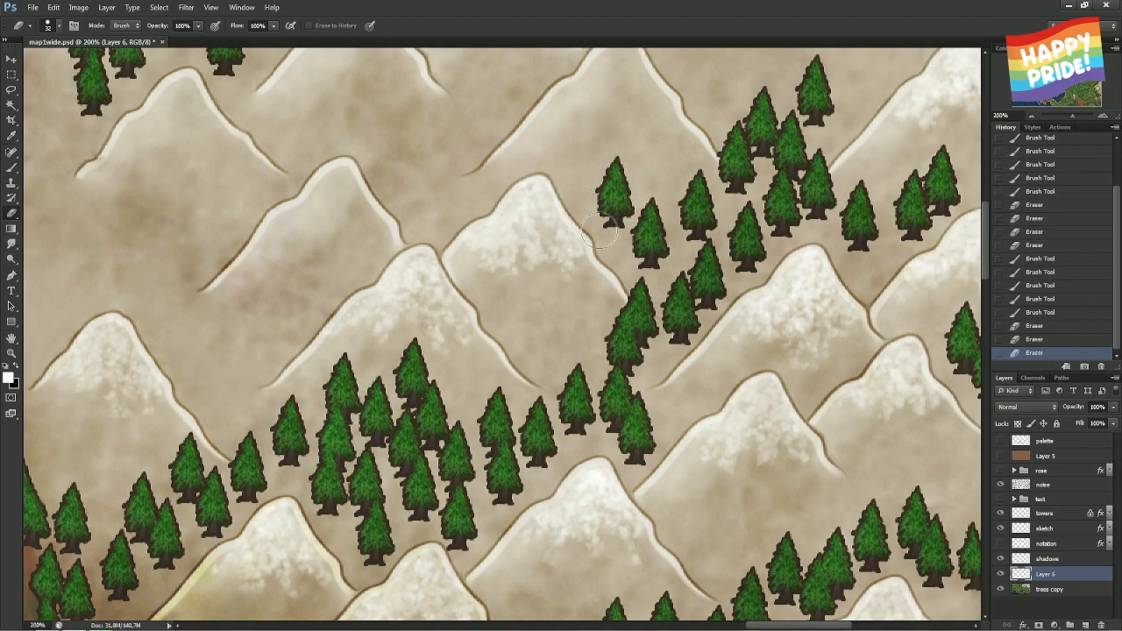
{"action": "mouse_move", "coordinate": [614, 233]}
{"action": "left_mouse_down"}
{"action": "mouse_move", "coordinate": [636, 247]}
{"action": "mouse_move", "coordinate": [605, 251]}
{"action": "left_mouse_up"}
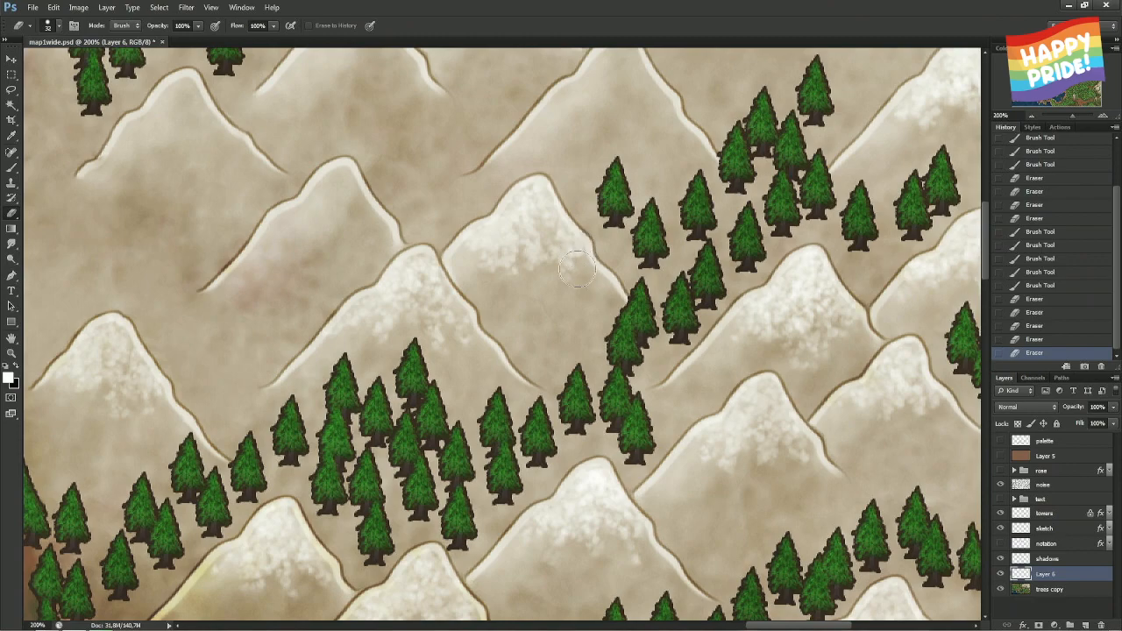
{"action": "key", "text": "b"}
{"action": "left_click_drag", "start_coordinate": [551, 279], "coordinate": [544, 248]}
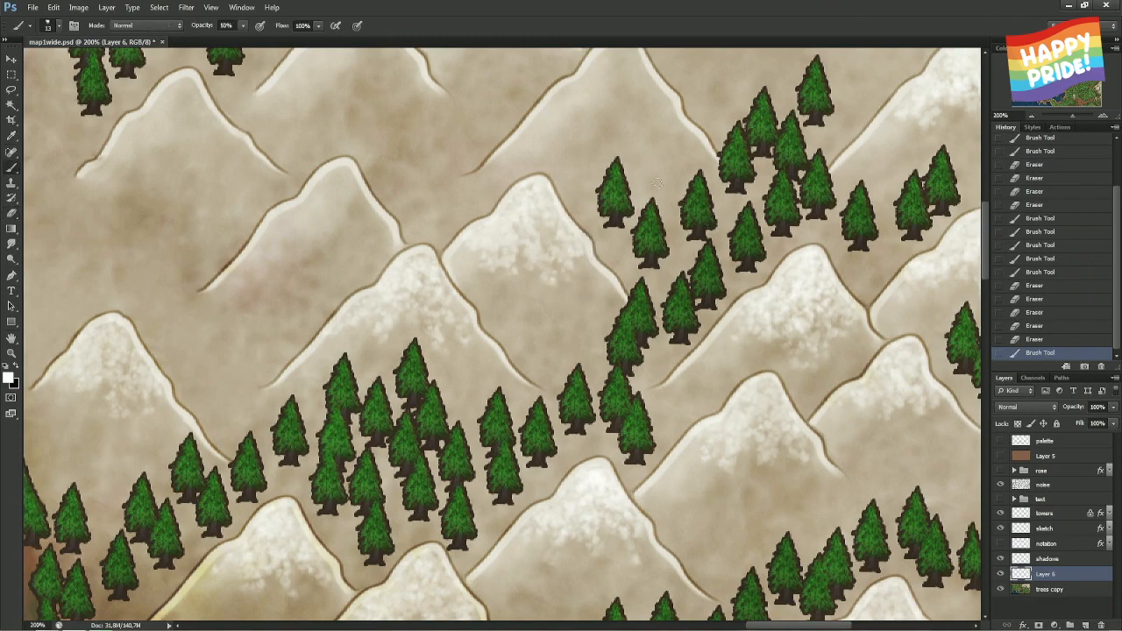
- Paint a white snow cap on the fourteenth mountain, northeast of the thirteenth, and erase the spill along its eastern outline
{"action": "left_click_drag", "start_coordinate": [625, 138], "coordinate": [502, 269]}
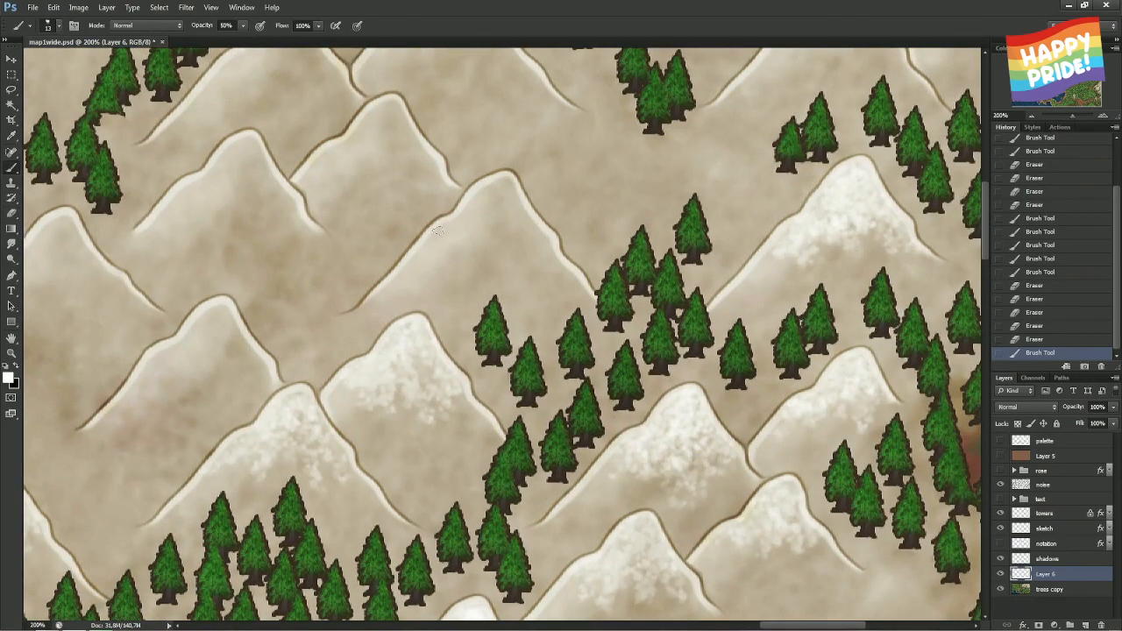
{"action": "mouse_move", "coordinate": [437, 230]}
{"action": "left_mouse_down"}
{"action": "mouse_move", "coordinate": [485, 184]}
{"action": "mouse_move", "coordinate": [509, 180]}
{"action": "mouse_move", "coordinate": [547, 248]}
{"action": "mouse_move", "coordinate": [502, 203]}
{"action": "mouse_move", "coordinate": [501, 263]}
{"action": "mouse_move", "coordinate": [494, 195]}
{"action": "mouse_move", "coordinate": [462, 260]}
{"action": "mouse_move", "coordinate": [483, 195]}
{"action": "mouse_move", "coordinate": [435, 260]}
{"action": "mouse_move", "coordinate": [453, 226]}
{"action": "mouse_move", "coordinate": [428, 254]}
{"action": "left_mouse_up"}
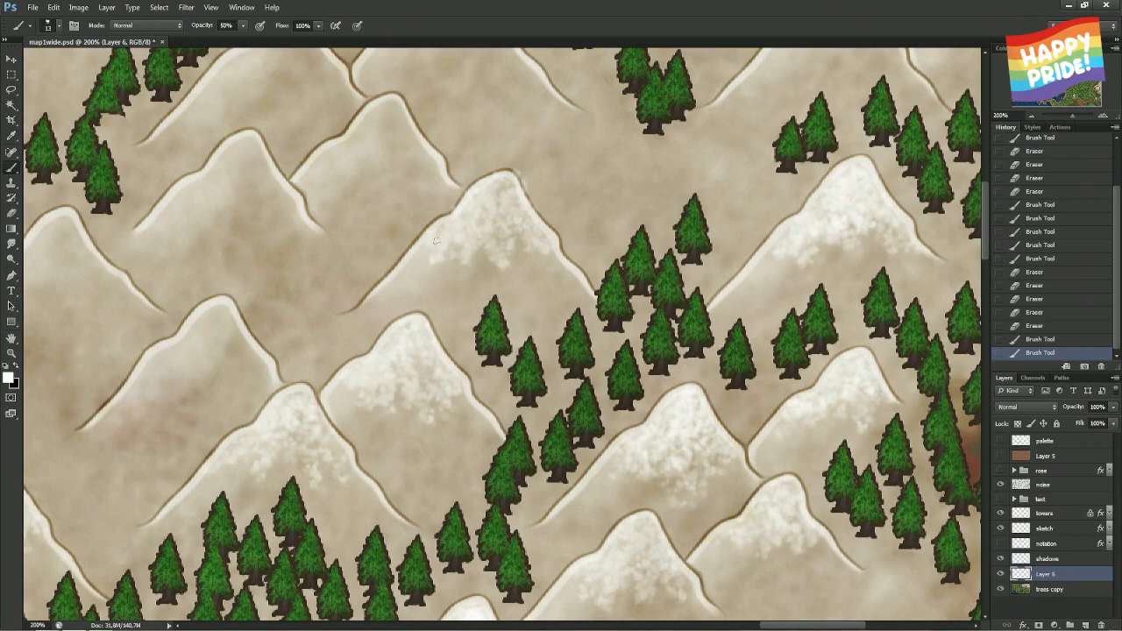
{"action": "key", "text": "e"}
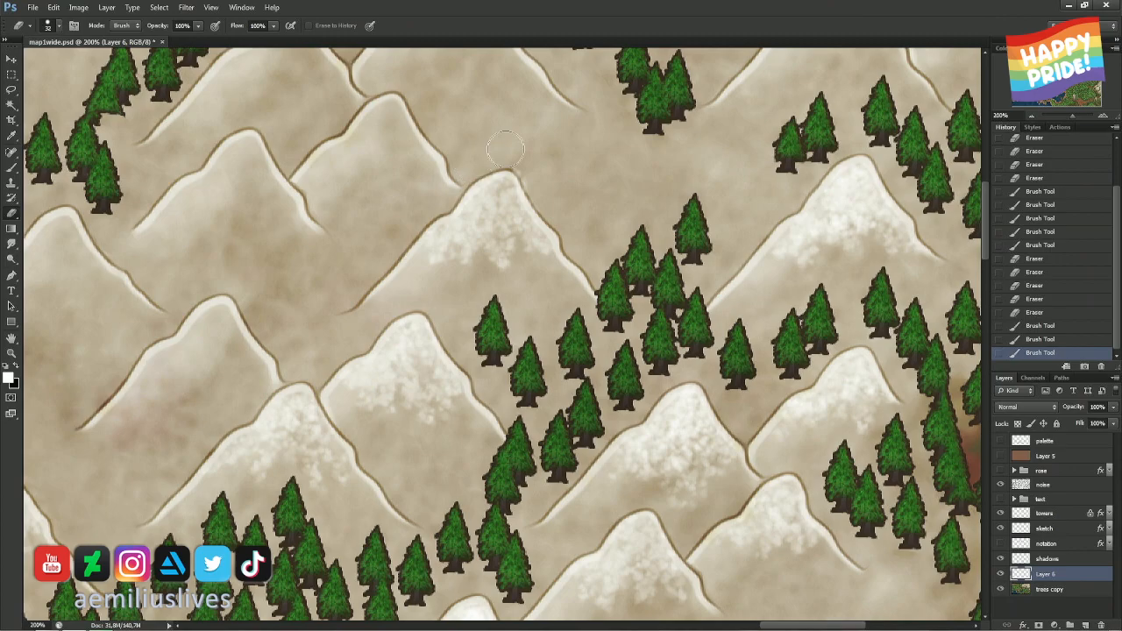
{"action": "left_click_drag", "start_coordinate": [524, 157], "coordinate": [579, 214]}
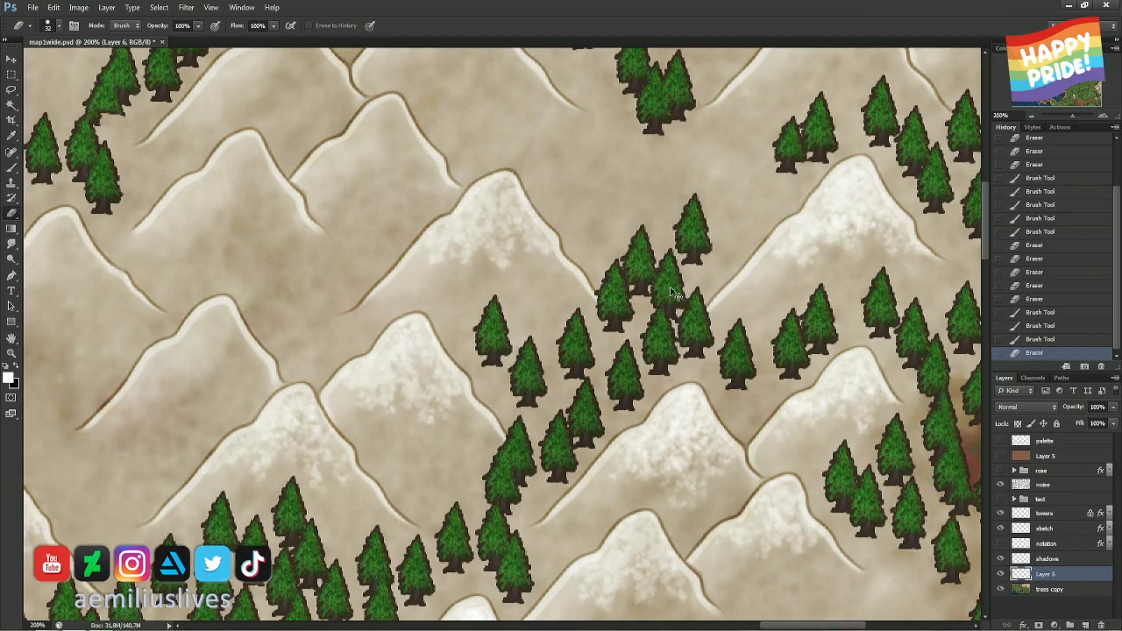
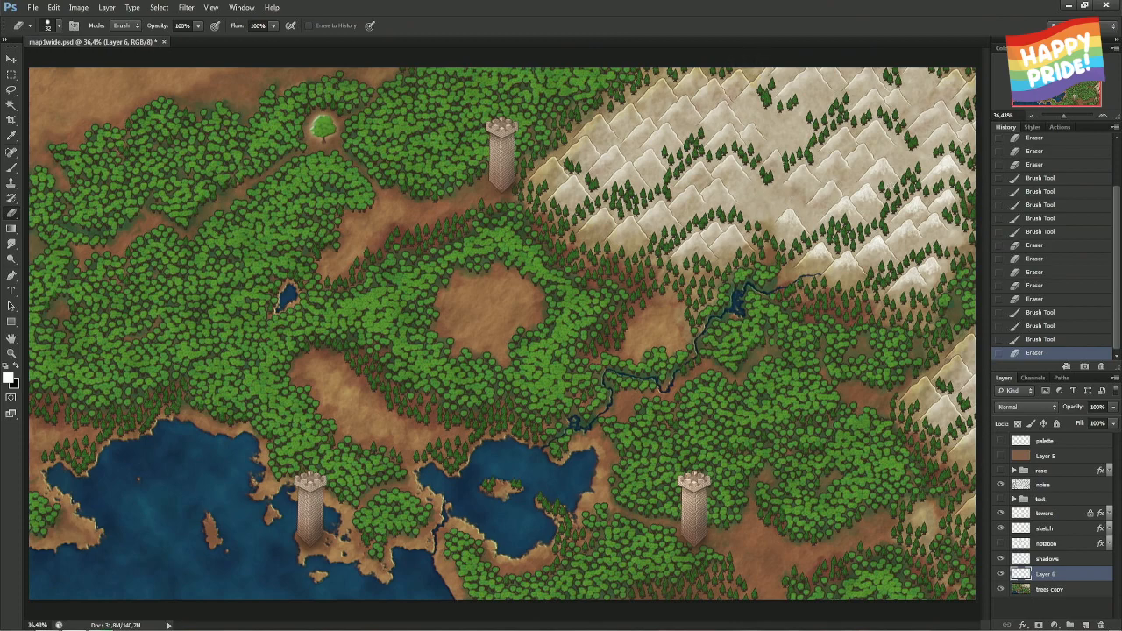
- Paint a white snow cap on the fifteenth mountain, the peak just northwest of the fourteenth, on Layer 6
{"action": "key", "text": "ctrl+plus"}
{"action": "key", "text": "ctrl+plus"}
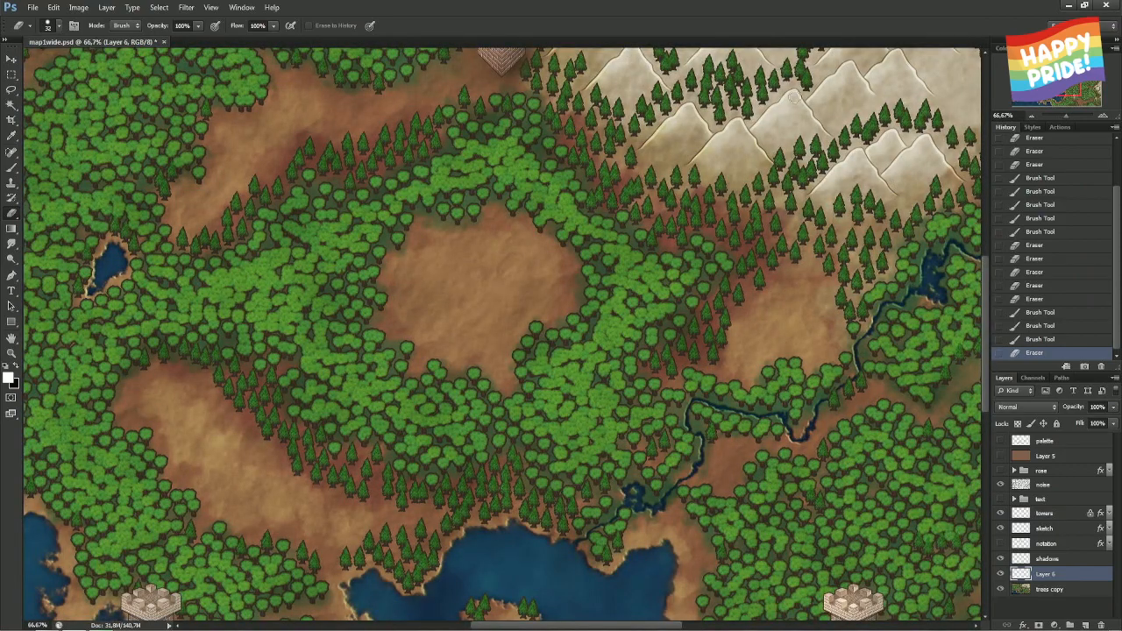
{"action": "left_click_drag", "start_coordinate": [613, 220], "coordinate": [228, 421]}
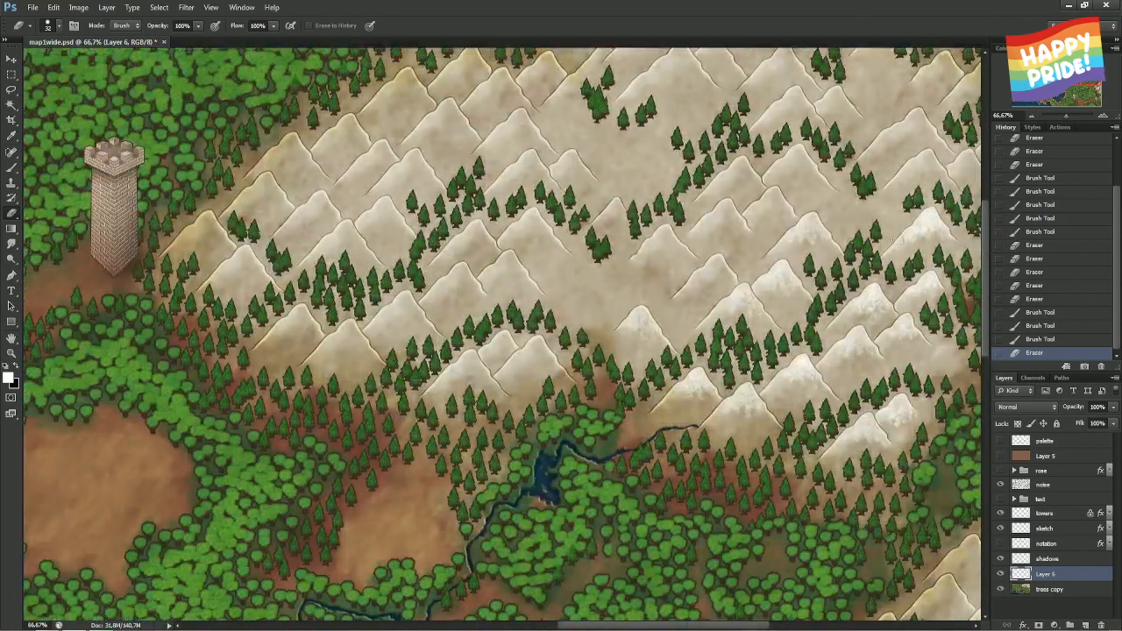
{"action": "key", "text": "ctrl+plus"}
{"action": "key", "text": "ctrl+plus"}
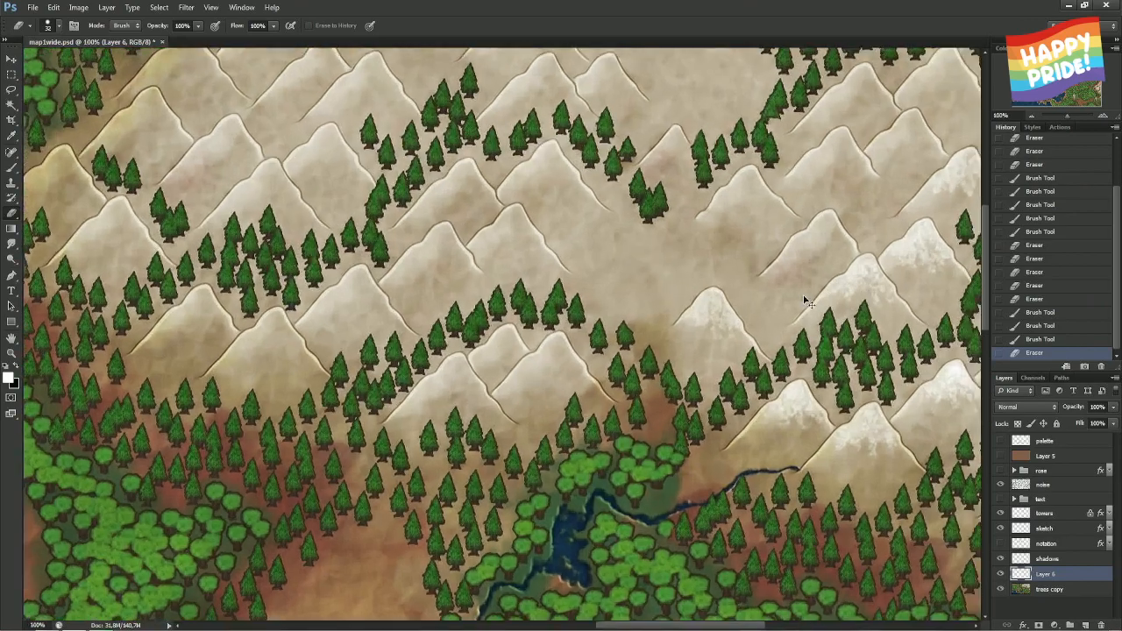
{"action": "left_click_drag", "start_coordinate": [789, 292], "coordinate": [251, 218]}
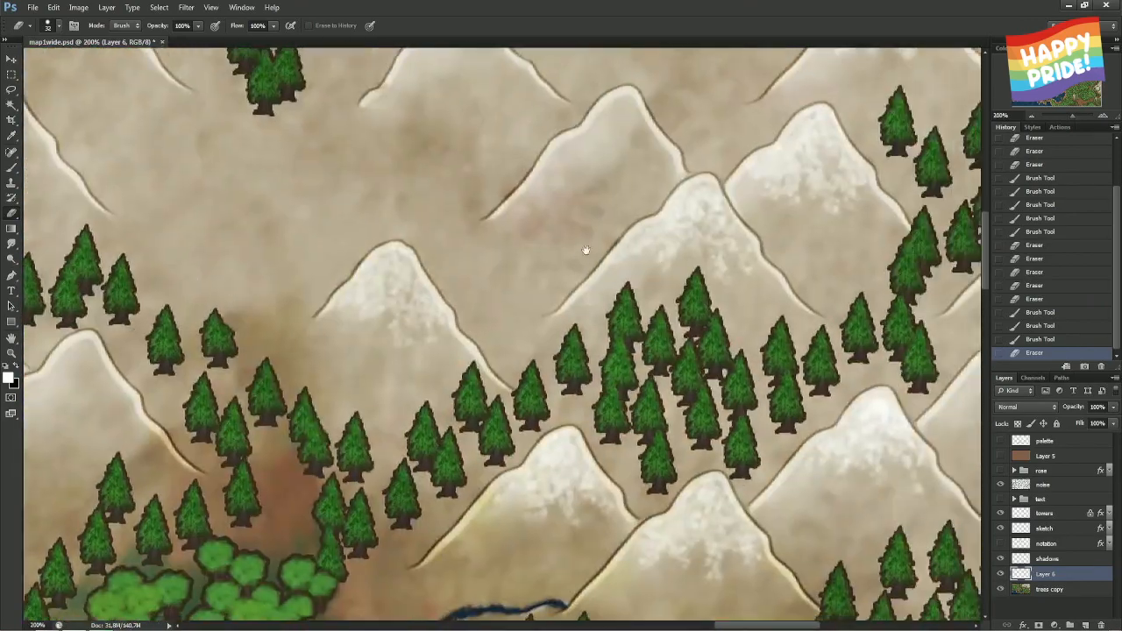
{"action": "left_click_drag", "start_coordinate": [584, 248], "coordinate": [430, 318]}
{"action": "left_click_drag", "start_coordinate": [595, 247], "coordinate": [592, 249]}
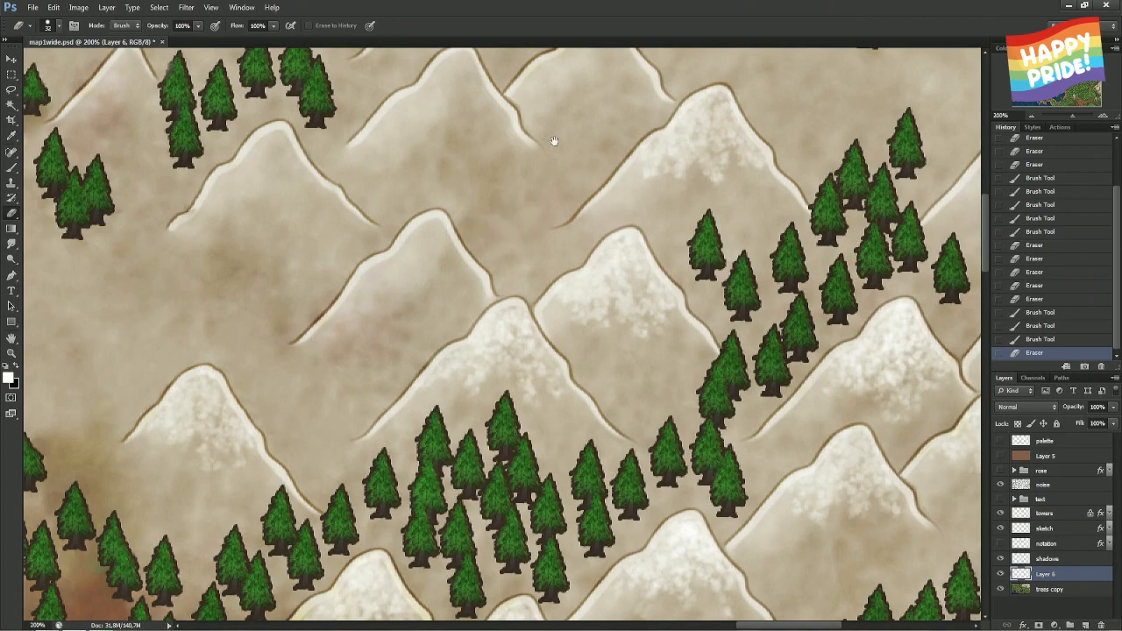
{"action": "left_click_drag", "start_coordinate": [555, 140], "coordinate": [506, 276]}
{"action": "key", "text": "b"}
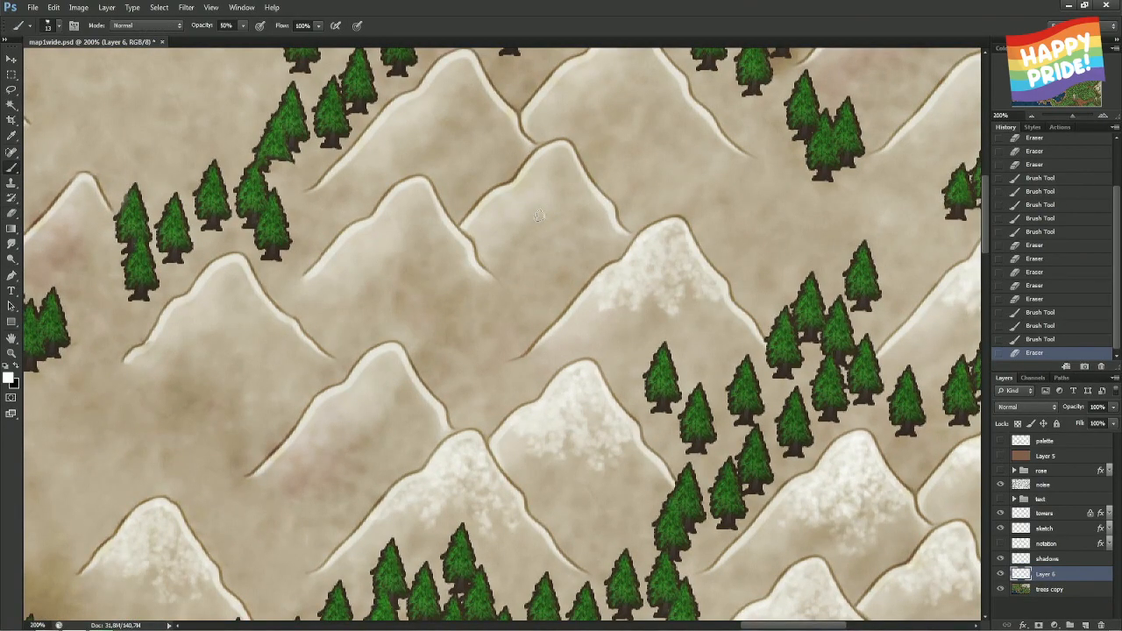
{"action": "mouse_move", "coordinate": [545, 203]}
{"action": "left_mouse_down"}
{"action": "mouse_move", "coordinate": [555, 160]}
{"action": "mouse_move", "coordinate": [517, 203]}
{"action": "mouse_move", "coordinate": [561, 152]}
{"action": "mouse_move", "coordinate": [580, 196]}
{"action": "left_mouse_up"}
{"action": "mouse_move", "coordinate": [554, 191]}
{"action": "left_mouse_down"}
{"action": "mouse_move", "coordinate": [565, 220]}
{"action": "mouse_move", "coordinate": [574, 191]}
{"action": "mouse_move", "coordinate": [594, 216]}
{"action": "mouse_move", "coordinate": [563, 189]}
{"action": "mouse_move", "coordinate": [559, 230]}
{"action": "mouse_move", "coordinate": [544, 223]}
{"action": "mouse_move", "coordinate": [537, 188]}
{"action": "mouse_move", "coordinate": [551, 193]}
{"action": "mouse_move", "coordinate": [552, 225]}
{"action": "mouse_move", "coordinate": [555, 210]}
{"action": "mouse_move", "coordinate": [538, 188]}
{"action": "mouse_move", "coordinate": [544, 158]}
{"action": "mouse_move", "coordinate": [502, 181]}
{"action": "left_mouse_up"}
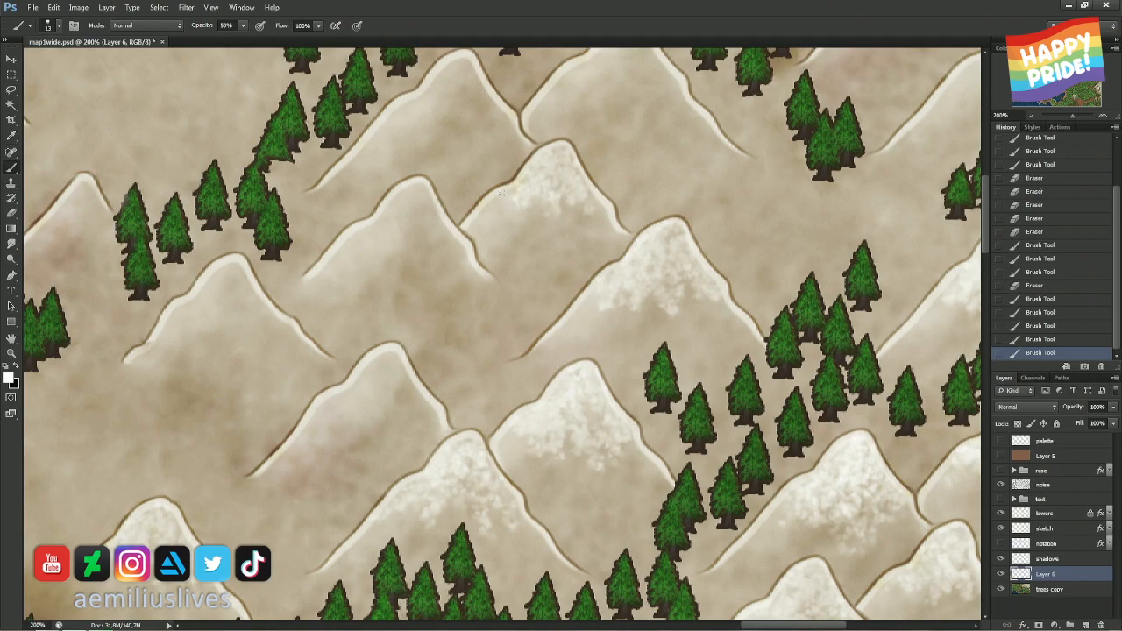
- Erase the snow spill along the fifteenth peak's western outline and extend its cap with more white dabs
{"action": "key", "text": "e"}
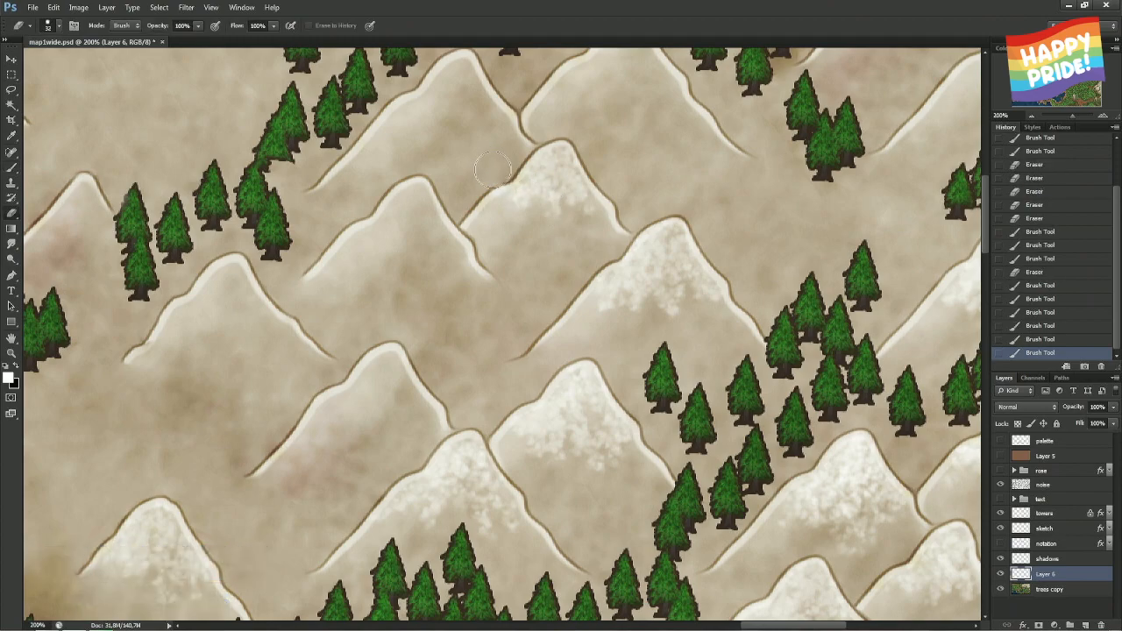
{"action": "left_click_drag", "start_coordinate": [500, 171], "coordinate": [476, 177]}
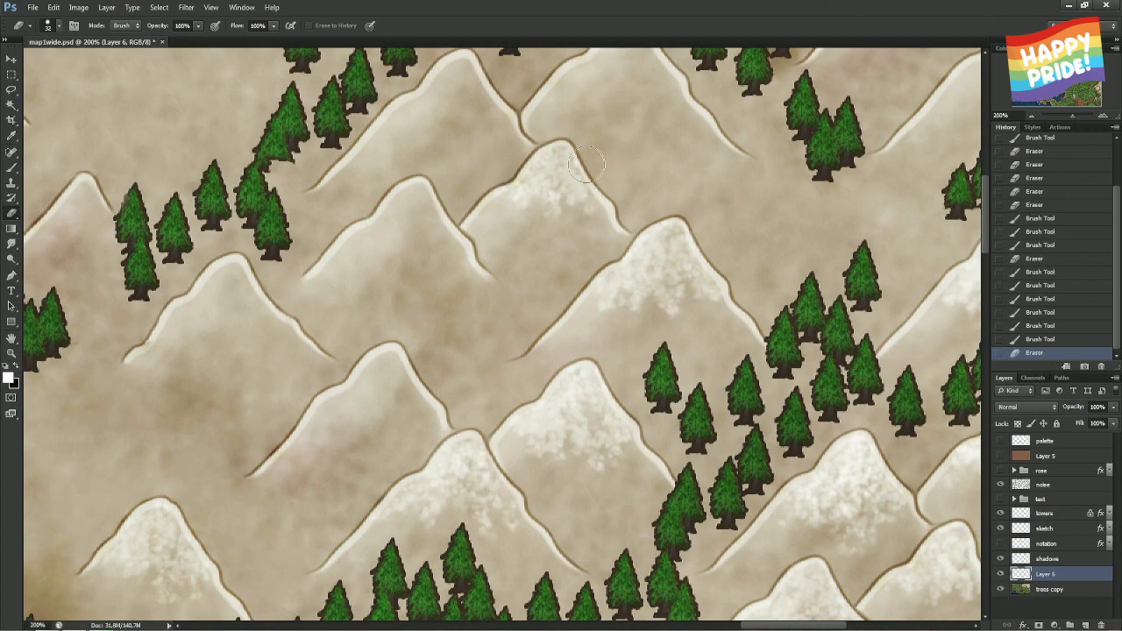
{"action": "key", "text": "b"}
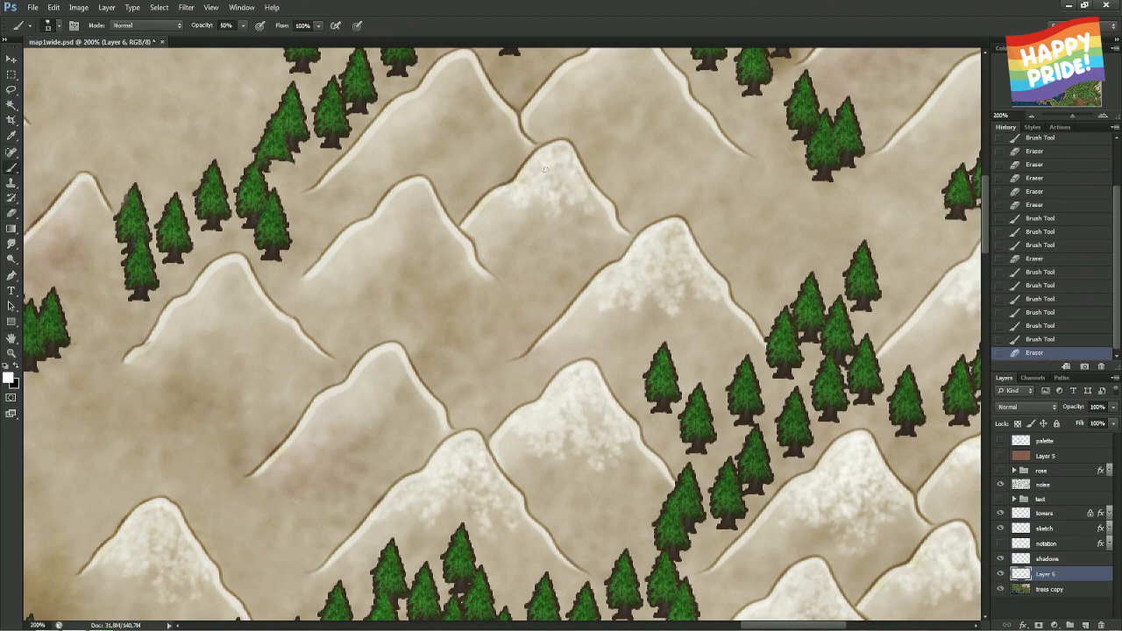
{"action": "left_click_drag", "start_coordinate": [581, 181], "coordinate": [498, 209]}
{"action": "mouse_move", "coordinate": [600, 200]}
{"action": "left_mouse_down"}
{"action": "mouse_move", "coordinate": [595, 208]}
{"action": "mouse_move", "coordinate": [624, 184]}
{"action": "mouse_move", "coordinate": [636, 188]}
{"action": "left_mouse_up"}
{"action": "key", "text": "e"}
- Paint white snow on the two overlapping mountains at the map's eastern edge, erasing spill from the cut-off peak
{"action": "scroll", "coordinate": [517, 236], "scroll_direction": "down", "scroll_amount": 5}
{"action": "scroll", "coordinate": [656, 175], "scroll_direction": "right", "scroll_amount": 5}
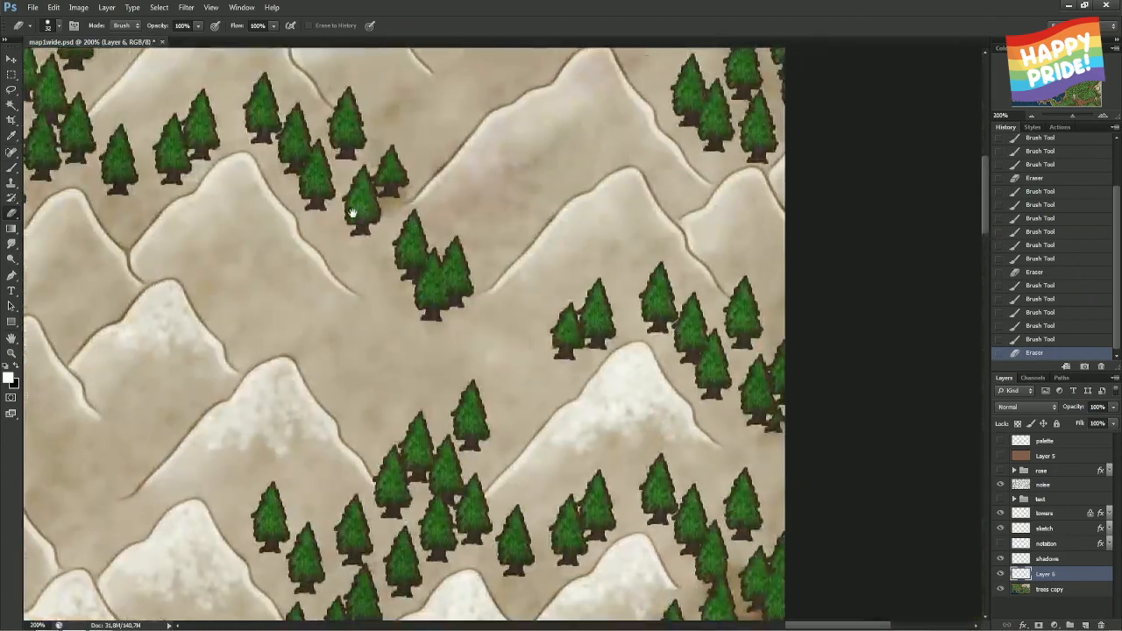
{"action": "key", "text": "b"}
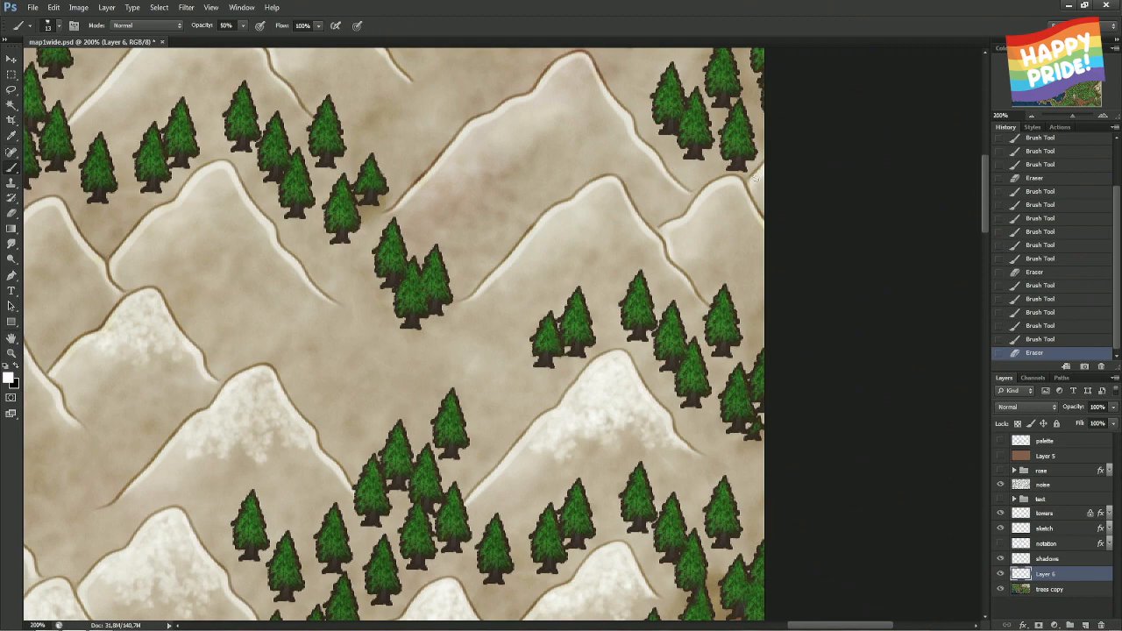
{"action": "left_click", "coordinate": [763, 172]}
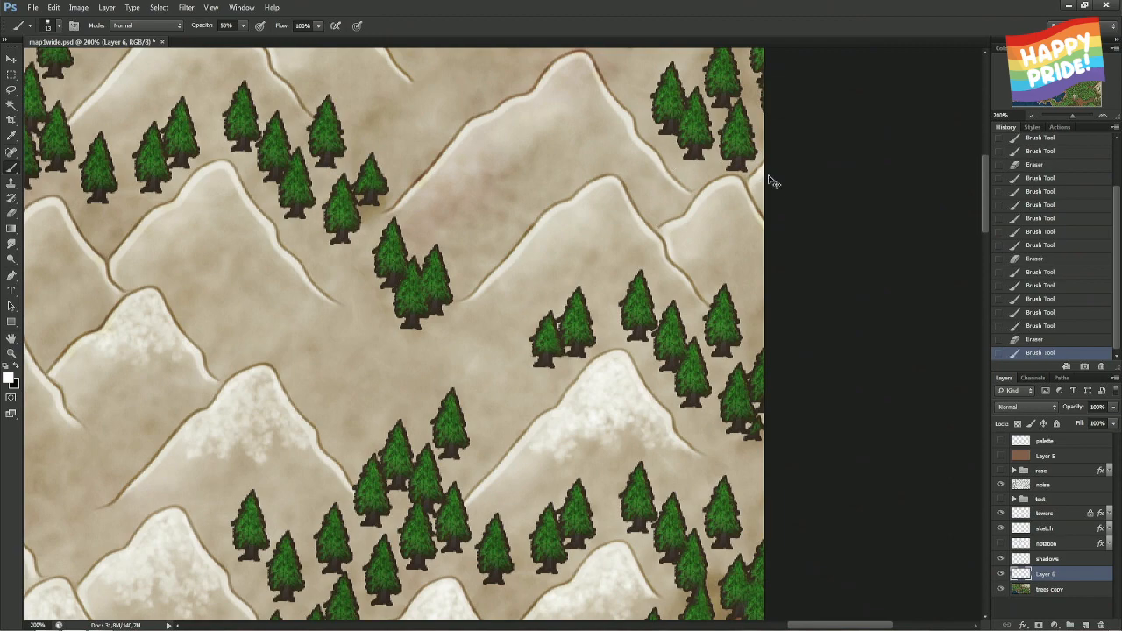
{"action": "key", "text": "e"}
{"action": "left_click", "coordinate": [762, 182]}
{"action": "mouse_move", "coordinate": [765, 187]}
{"action": "left_mouse_down"}
{"action": "mouse_move", "coordinate": [721, 188]}
{"action": "mouse_move", "coordinate": [701, 216]}
{"action": "mouse_move", "coordinate": [728, 190]}
{"action": "mouse_move", "coordinate": [737, 206]}
{"action": "mouse_move", "coordinate": [734, 187]}
{"action": "mouse_move", "coordinate": [750, 221]}
{"action": "mouse_move", "coordinate": [727, 203]}
{"action": "mouse_move", "coordinate": [730, 224]}
{"action": "mouse_move", "coordinate": [715, 218]}
{"action": "mouse_move", "coordinate": [701, 234]}
{"action": "mouse_move", "coordinate": [709, 217]}
{"action": "mouse_move", "coordinate": [697, 224]}
{"action": "mouse_move", "coordinate": [723, 231]}
{"action": "mouse_move", "coordinate": [728, 221]}
{"action": "mouse_move", "coordinate": [741, 242]}
{"action": "mouse_move", "coordinate": [752, 238]}
{"action": "mouse_move", "coordinate": [747, 219]}
{"action": "mouse_move", "coordinate": [757, 239]}
{"action": "mouse_move", "coordinate": [730, 251]}
{"action": "left_mouse_up"}
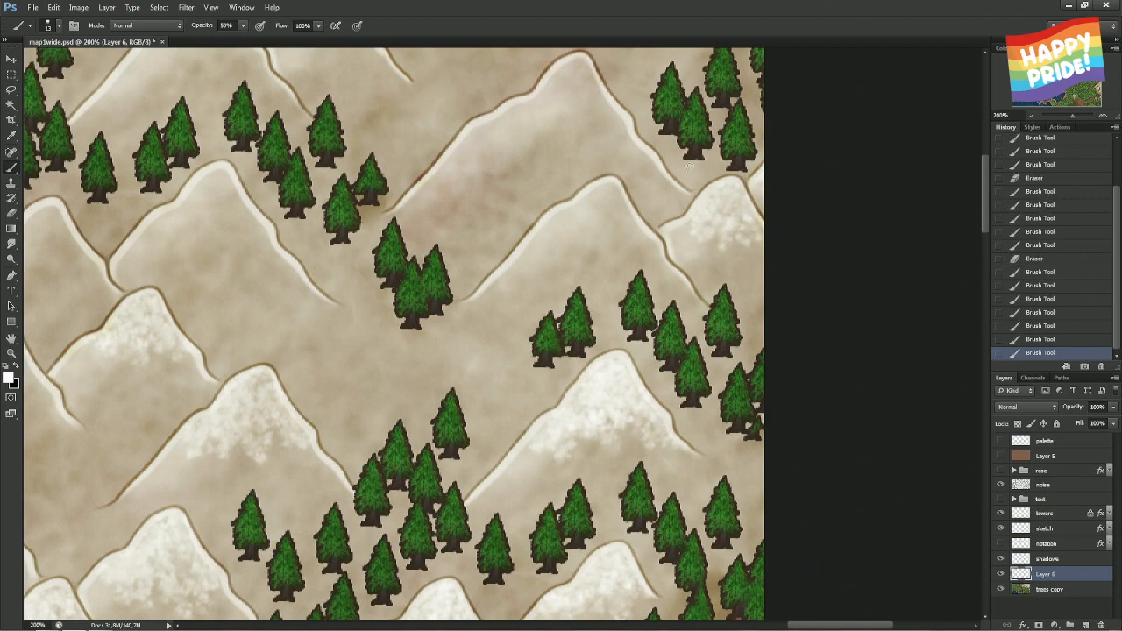
- Invert Layer 6 and invert it back, and paint a white snow cap on the peak just west of the map-edge mountains
{"action": "key", "text": "ctrl+i"}
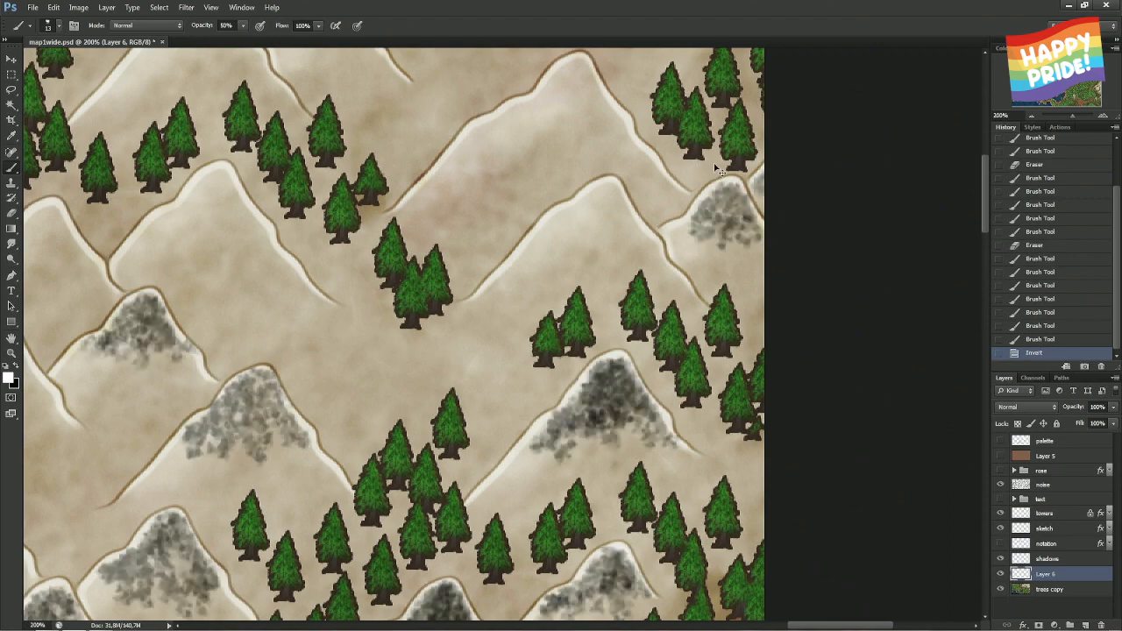
{"action": "key", "text": "ctrl+i"}
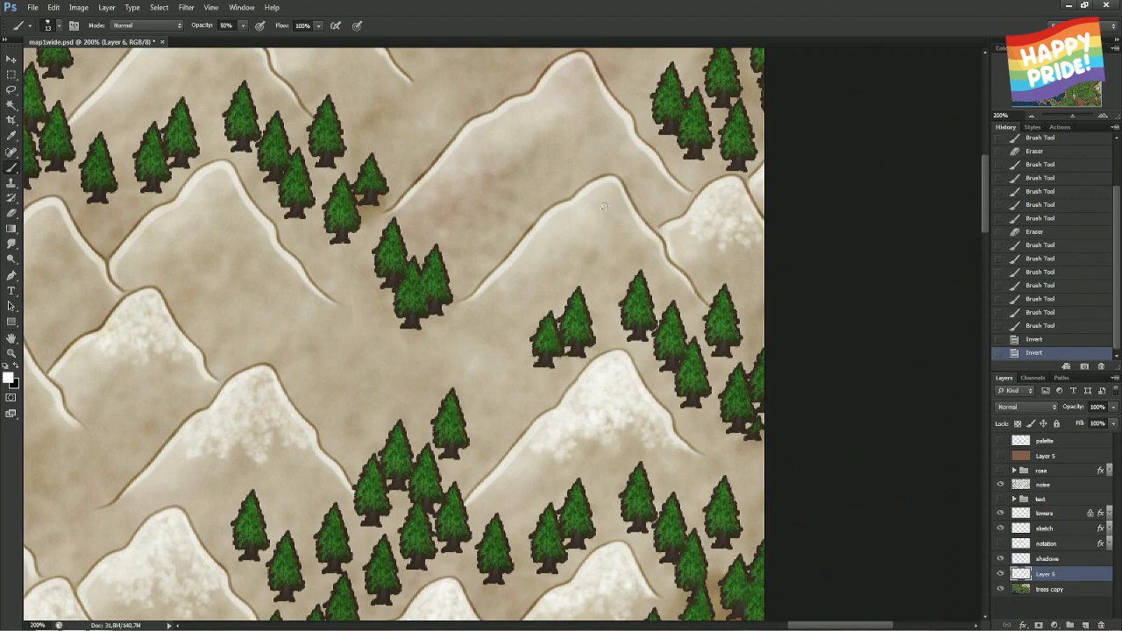
{"action": "mouse_move", "coordinate": [575, 208]}
{"action": "left_mouse_down"}
{"action": "mouse_move", "coordinate": [613, 182]}
{"action": "mouse_move", "coordinate": [548, 230]}
{"action": "mouse_move", "coordinate": [572, 223]}
{"action": "mouse_move", "coordinate": [582, 235]}
{"action": "mouse_move", "coordinate": [603, 221]}
{"action": "mouse_move", "coordinate": [615, 237]}
{"action": "mouse_move", "coordinate": [608, 206]}
{"action": "mouse_move", "coordinate": [618, 206]}
{"action": "mouse_move", "coordinate": [628, 232]}
{"action": "mouse_move", "coordinate": [620, 215]}
{"action": "mouse_move", "coordinate": [656, 250]}
{"action": "mouse_move", "coordinate": [631, 253]}
{"action": "mouse_move", "coordinate": [621, 238]}
{"action": "mouse_move", "coordinate": [626, 259]}
{"action": "mouse_move", "coordinate": [594, 237]}
{"action": "mouse_move", "coordinate": [587, 258]}
{"action": "mouse_move", "coordinate": [549, 232]}
{"action": "left_mouse_up"}
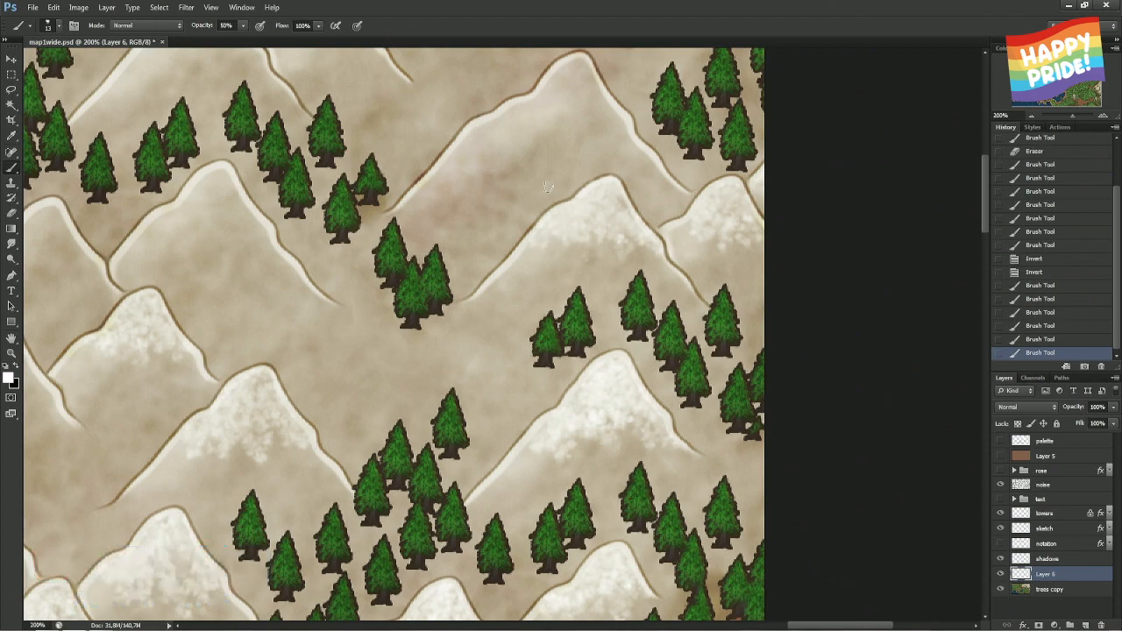
- Erase the snow spill along both sides of the outline of the peak just west of the map-edge mountains
{"action": "key", "text": "e"}
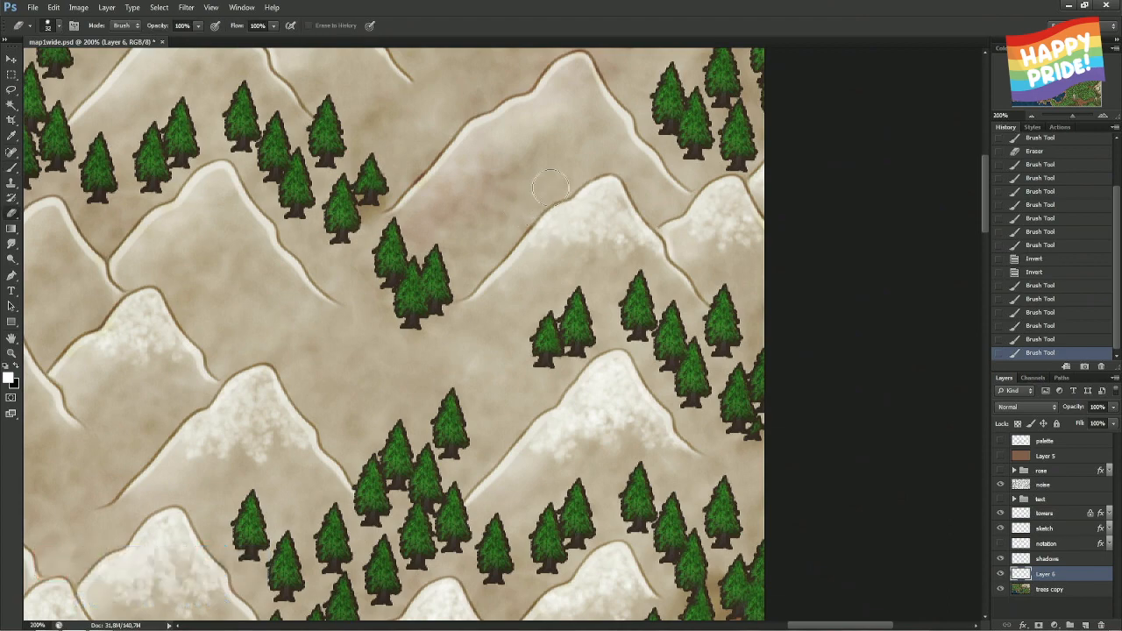
{"action": "mouse_move", "coordinate": [588, 158]}
{"action": "left_mouse_down"}
{"action": "mouse_move", "coordinate": [620, 161]}
{"action": "mouse_move", "coordinate": [589, 156]}
{"action": "mouse_move", "coordinate": [539, 200]}
{"action": "left_mouse_up"}
{"action": "mouse_move", "coordinate": [530, 203]}
{"action": "left_mouse_down"}
{"action": "mouse_move", "coordinate": [512, 210]}
{"action": "mouse_move", "coordinate": [530, 221]}
{"action": "left_mouse_up"}
{"action": "left_click_drag", "start_coordinate": [633, 166], "coordinate": [621, 167]}
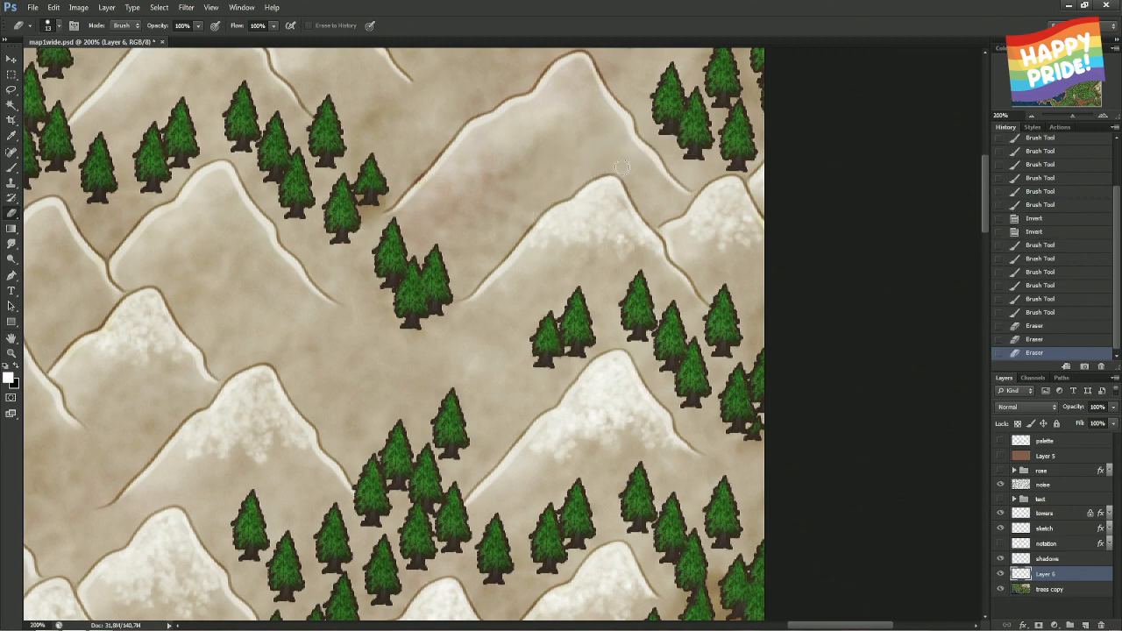
{"action": "left_click", "coordinate": [626, 175]}
{"action": "right_click", "coordinate": [631, 174]}
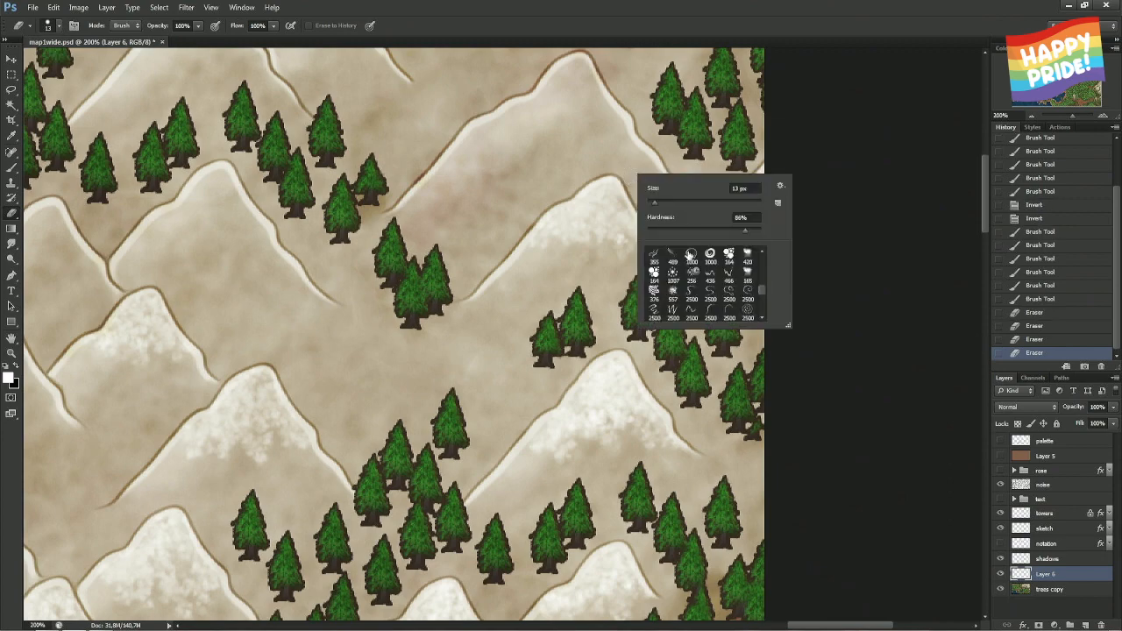
{"action": "left_click", "coordinate": [635, 193]}
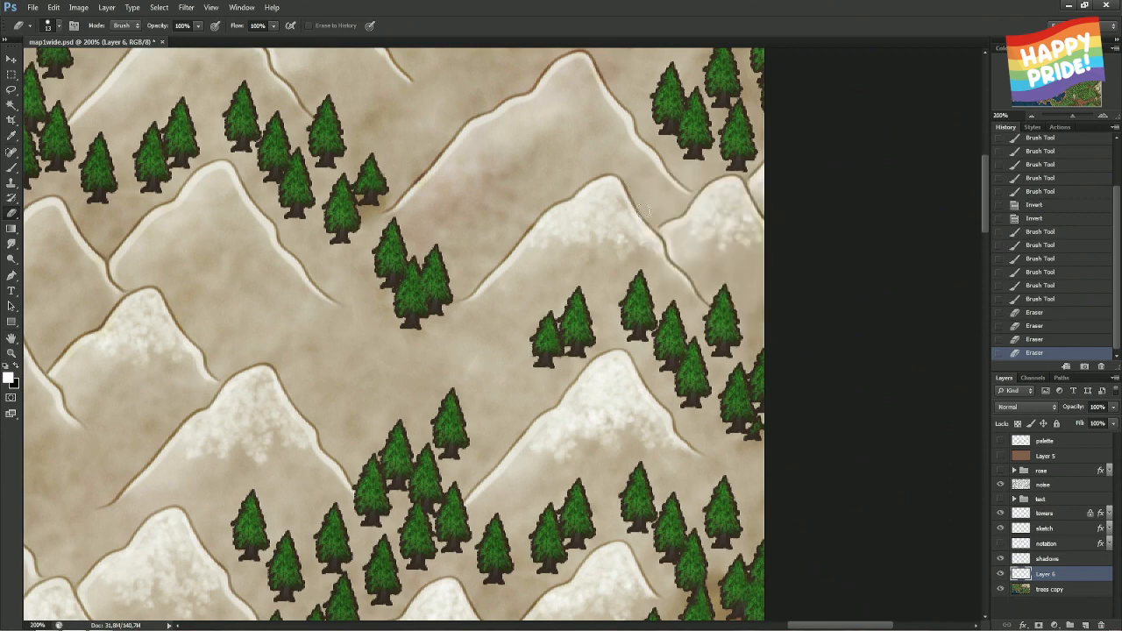
{"action": "left_click", "coordinate": [658, 225]}
- Invert Layer 6 and invert it back, and save the map file
{"action": "key", "text": "ctrl+i"}
{"action": "key", "text": "ctrl+i"}
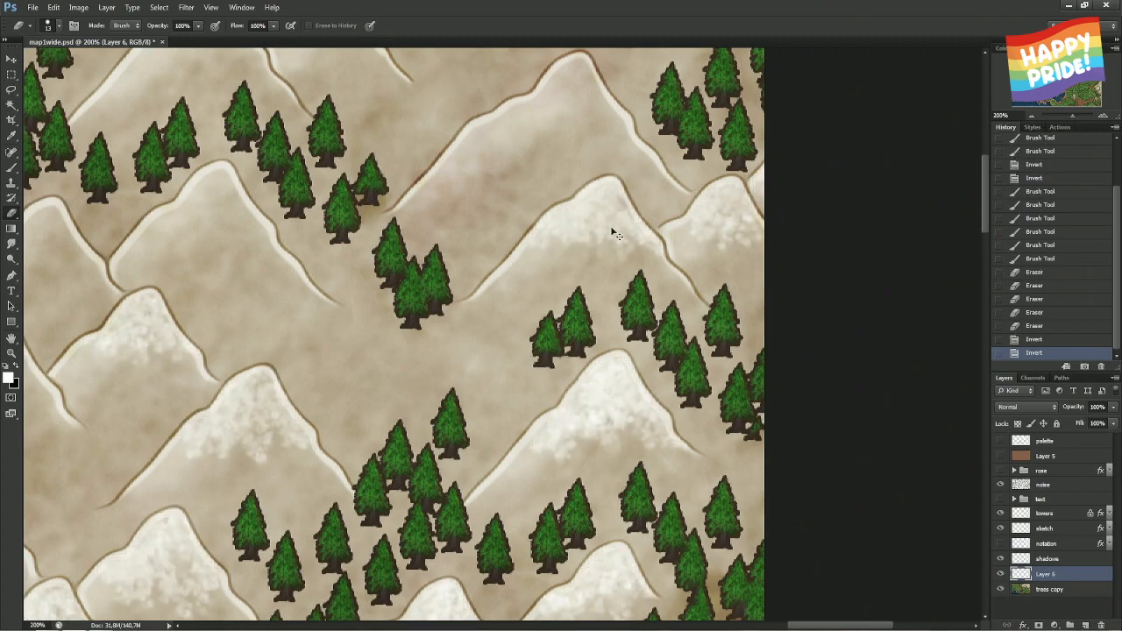
{"action": "key", "text": "ctrl+s"}
- Paint a textured white snow cap on the bare mountain northeast of the fifteenth peak, below the row of pines
{"action": "left_click_drag", "start_coordinate": [483, 167], "coordinate": [498, 322]}
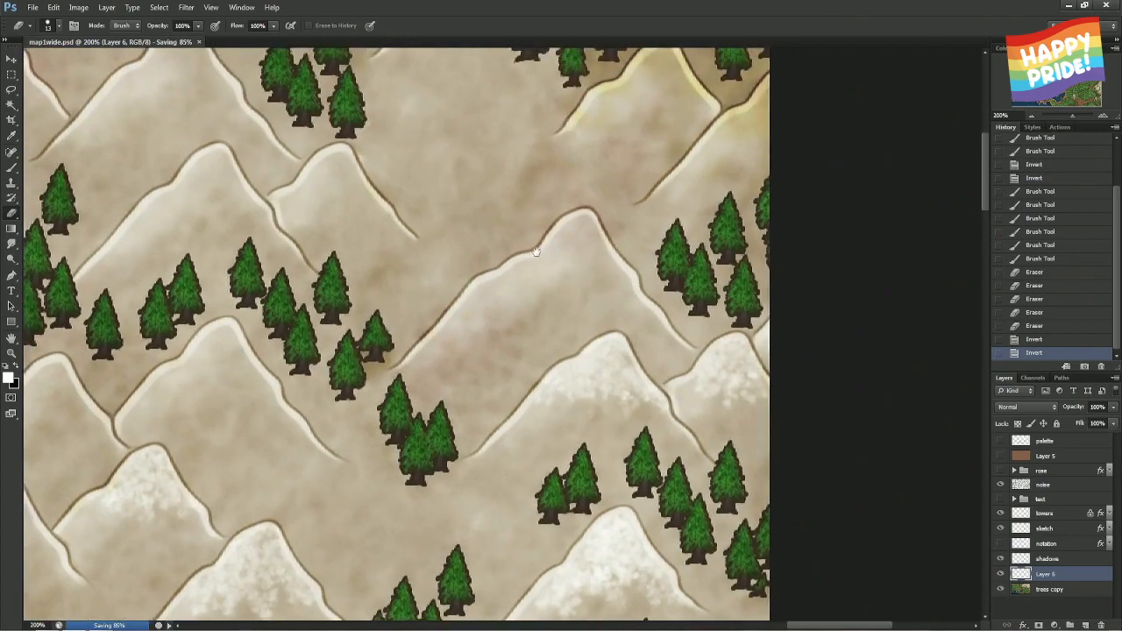
{"action": "left_click_drag", "start_coordinate": [536, 252], "coordinate": [565, 300]}
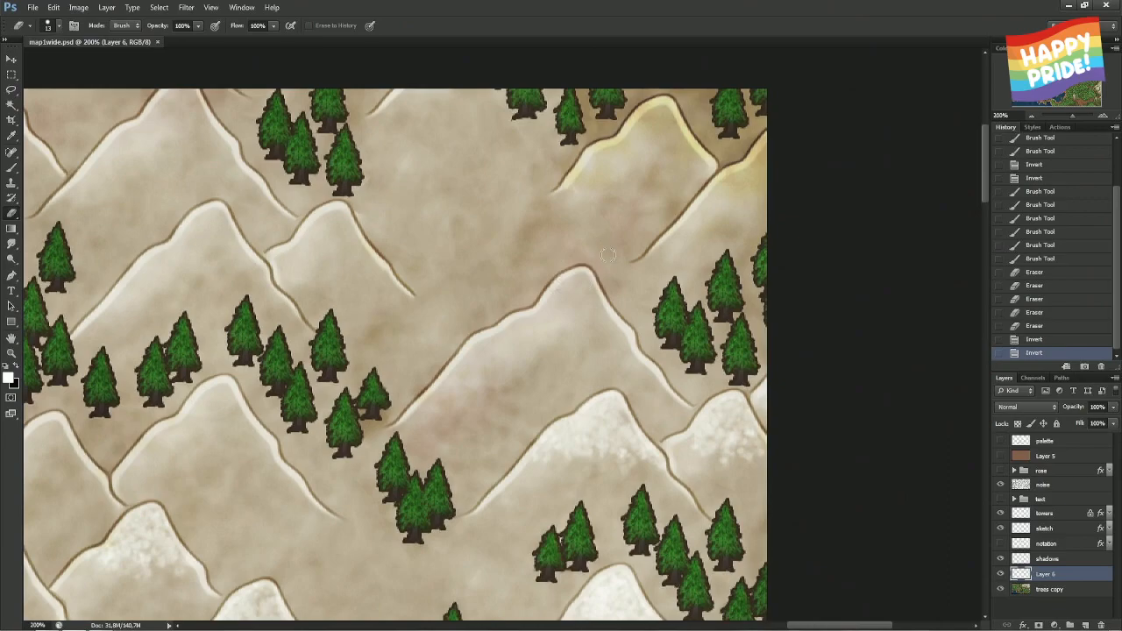
{"action": "key", "text": "b"}
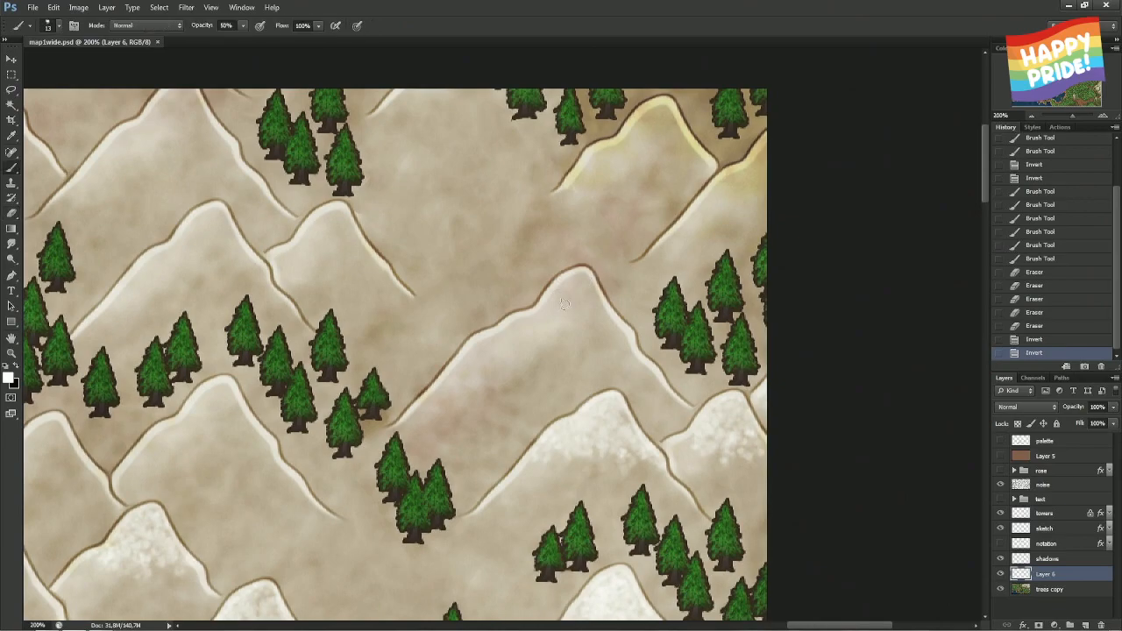
{"action": "left_click_drag", "start_coordinate": [462, 341], "coordinate": [693, 100]}
{"action": "right_click", "coordinate": [698, 103]}
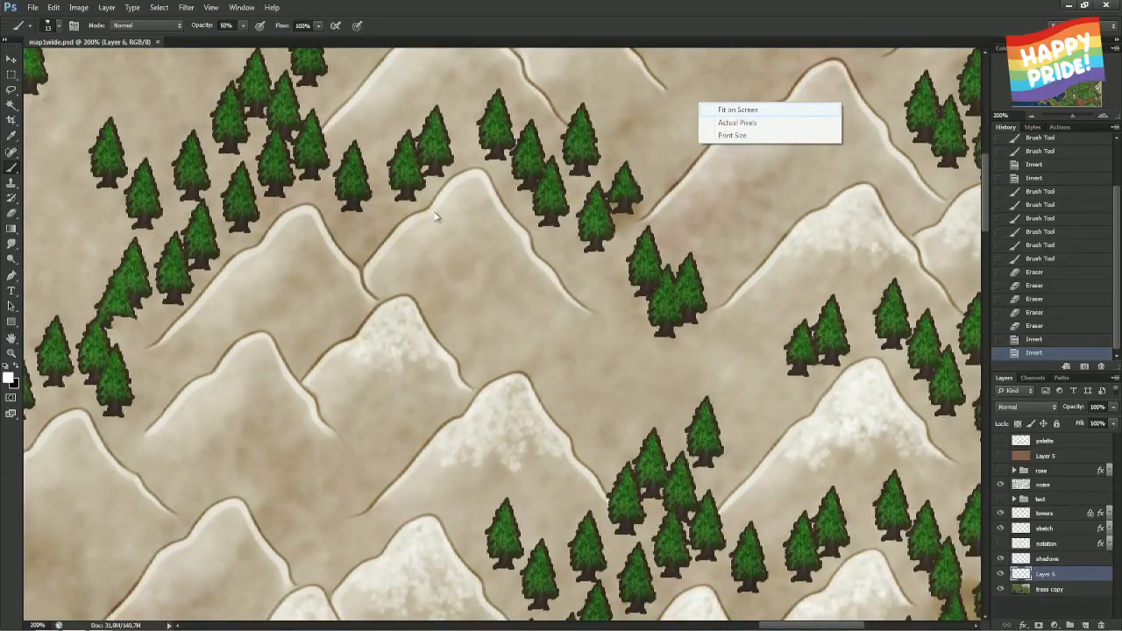
{"action": "left_click", "coordinate": [475, 184]}
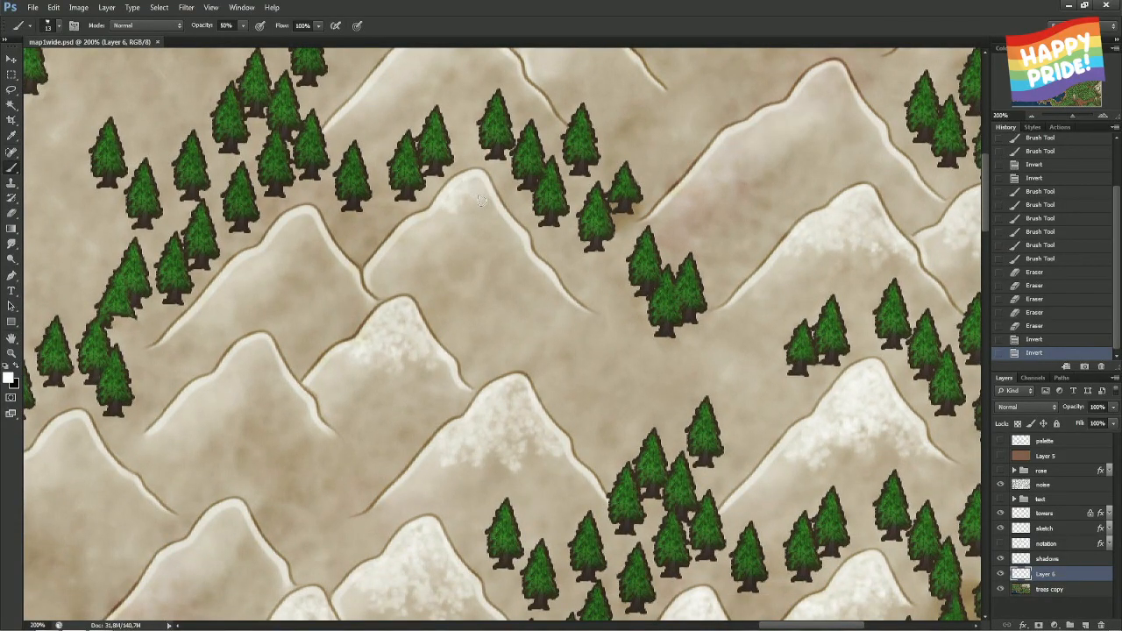
{"action": "mouse_move", "coordinate": [484, 198]}
{"action": "left_mouse_down"}
{"action": "mouse_move", "coordinate": [497, 222]}
{"action": "mouse_move", "coordinate": [478, 199]}
{"action": "mouse_move", "coordinate": [432, 226]}
{"action": "mouse_move", "coordinate": [451, 211]}
{"action": "mouse_move", "coordinate": [447, 224]}
{"action": "mouse_move", "coordinate": [505, 242]}
{"action": "left_mouse_up"}
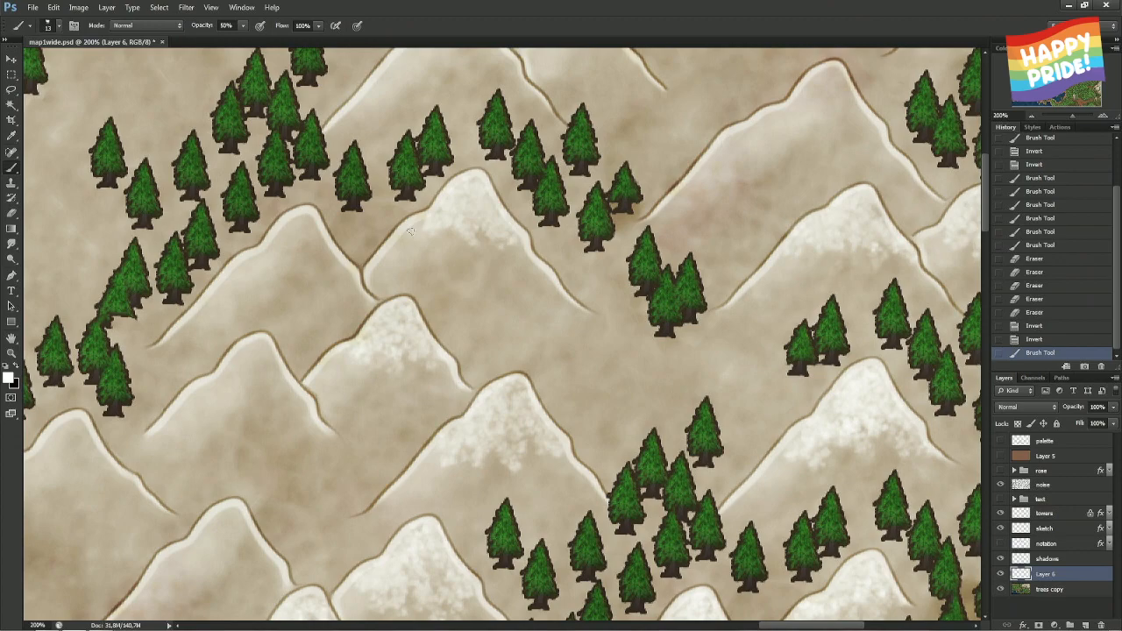
- Paint a broad white snow cap on the bare peak directly west of the fifteenth mountain
{"action": "scroll", "coordinate": [526, 220], "scroll_direction": "up", "scroll_amount": 5}
{"action": "scroll", "coordinate": [526, 219], "scroll_direction": "right", "scroll_amount": 5}
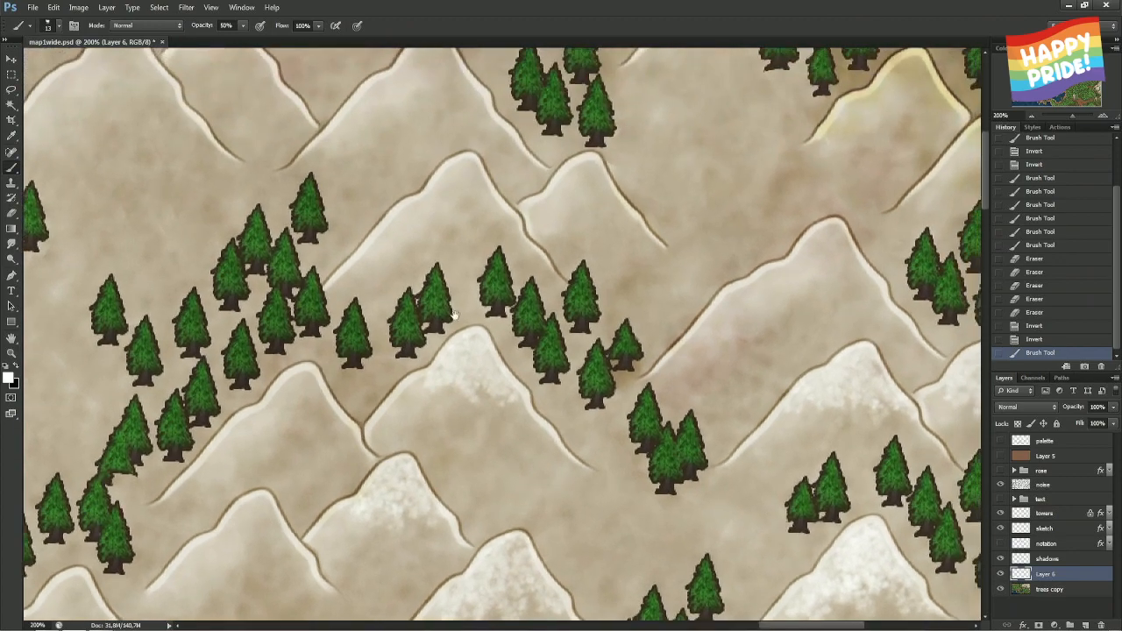
{"action": "left_click_drag", "start_coordinate": [431, 273], "coordinate": [509, 225]}
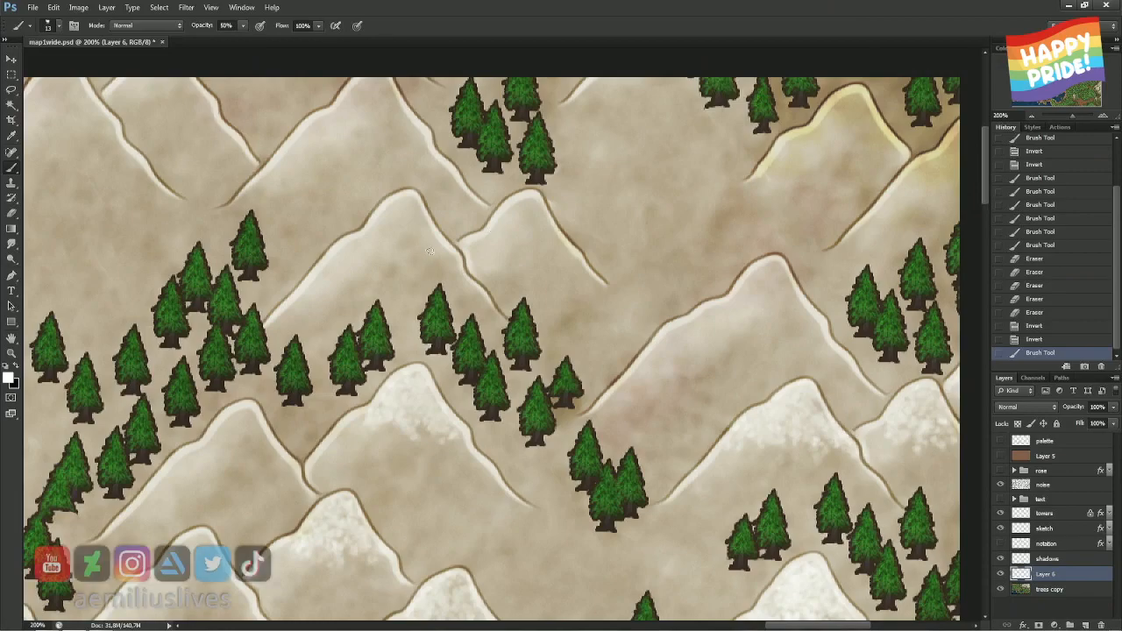
{"action": "mouse_move", "coordinate": [439, 247]}
{"action": "left_mouse_down"}
{"action": "mouse_move", "coordinate": [631, 220]}
{"action": "mouse_move", "coordinate": [495, 262]}
{"action": "mouse_move", "coordinate": [541, 277]}
{"action": "left_mouse_up"}
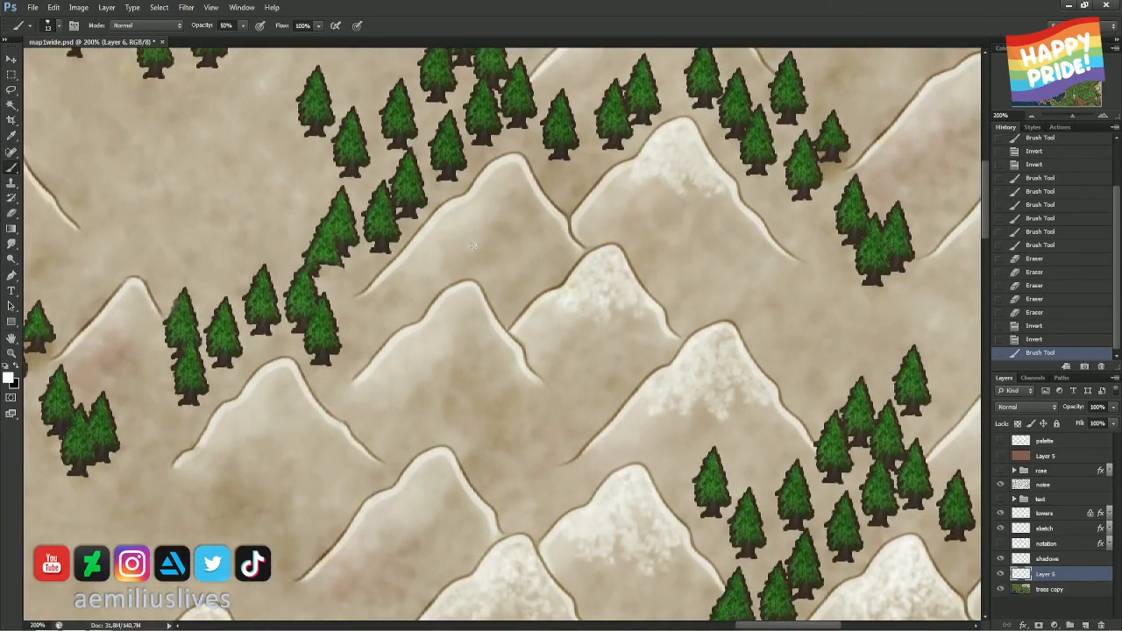
{"action": "mouse_move", "coordinate": [424, 331]}
{"action": "left_mouse_down"}
{"action": "mouse_move", "coordinate": [459, 298]}
{"action": "mouse_move", "coordinate": [487, 326]}
{"action": "mouse_move", "coordinate": [471, 312]}
{"action": "mouse_move", "coordinate": [459, 331]}
{"action": "mouse_move", "coordinate": [482, 324]}
{"action": "mouse_move", "coordinate": [498, 344]}
{"action": "mouse_move", "coordinate": [461, 347]}
{"action": "mouse_move", "coordinate": [469, 368]}
{"action": "mouse_move", "coordinate": [497, 352]}
{"action": "mouse_move", "coordinate": [411, 344]}
{"action": "left_mouse_up"}
{"action": "left_click", "coordinate": [412, 356]}
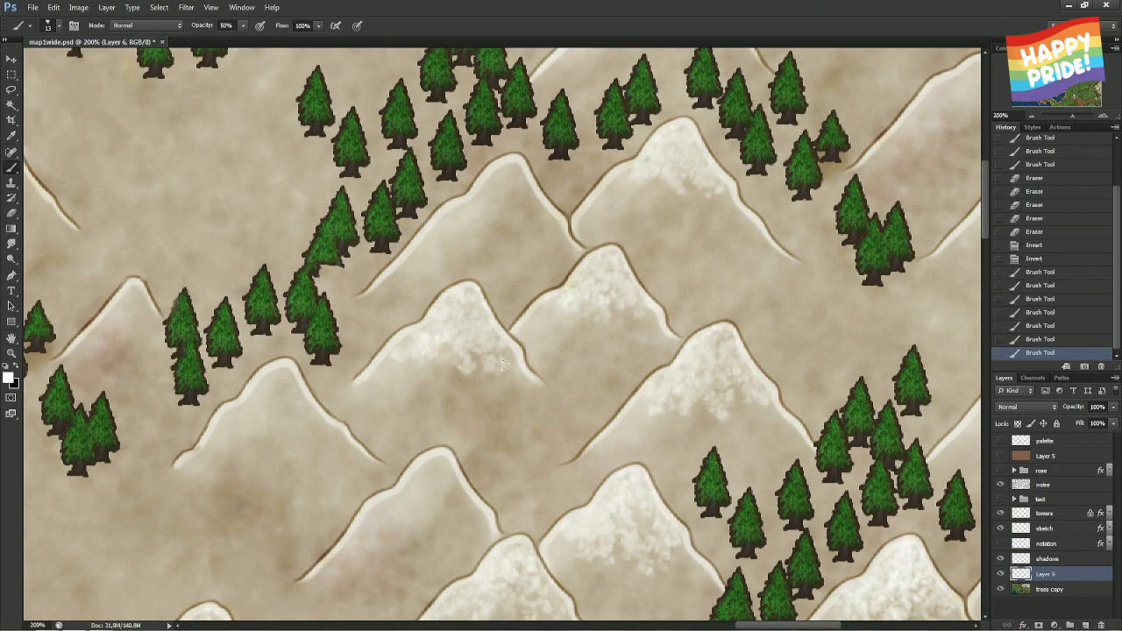
{"action": "mouse_move", "coordinate": [495, 361]}
{"action": "left_mouse_down"}
{"action": "mouse_move", "coordinate": [473, 346]}
{"action": "mouse_move", "coordinate": [480, 355]}
{"action": "mouse_move", "coordinate": [482, 340]}
{"action": "left_mouse_up"}
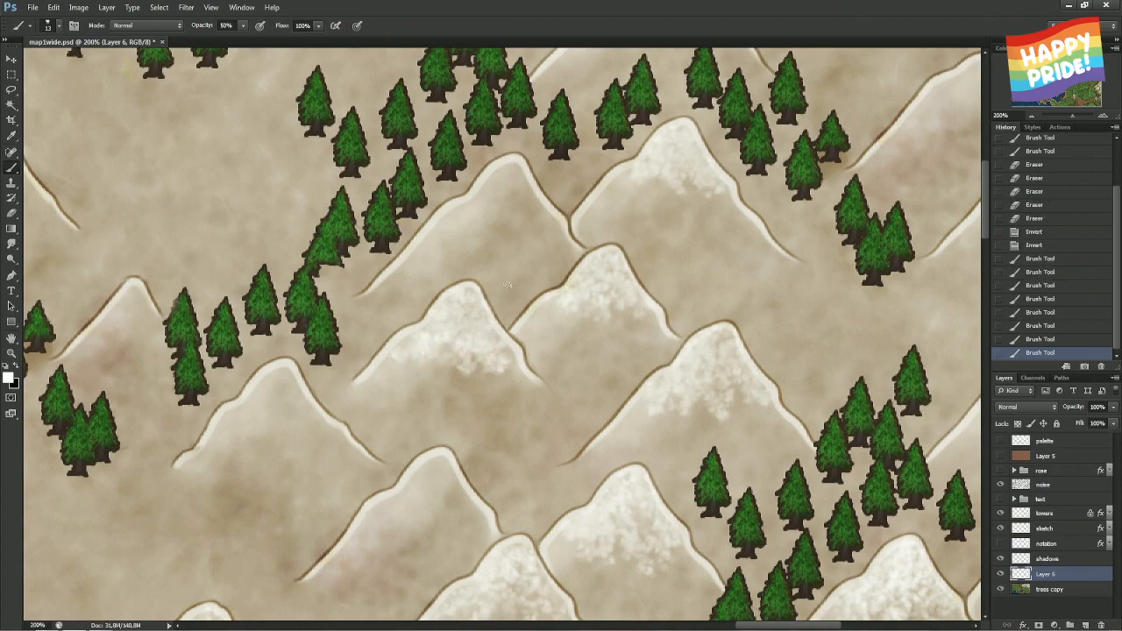
- Erase the snow spill along that peak's western outline and add white dabs on its eastern slope
{"action": "key", "text": "e"}
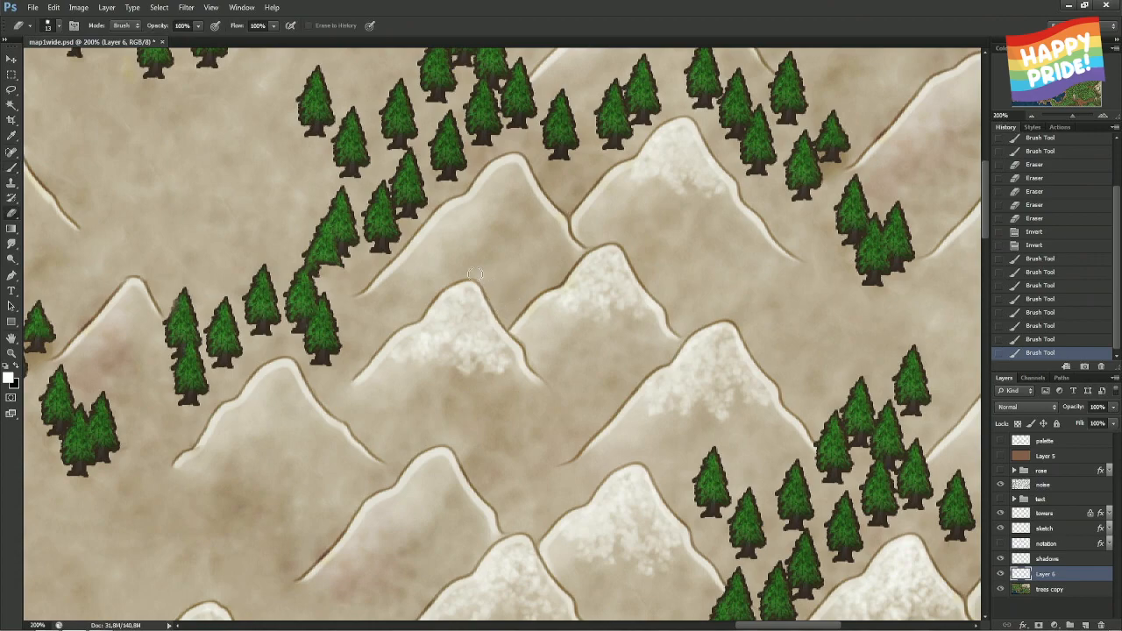
{"action": "left_click_drag", "start_coordinate": [434, 290], "coordinate": [366, 349]}
{"action": "left_click_drag", "start_coordinate": [592, 200], "coordinate": [584, 260]}
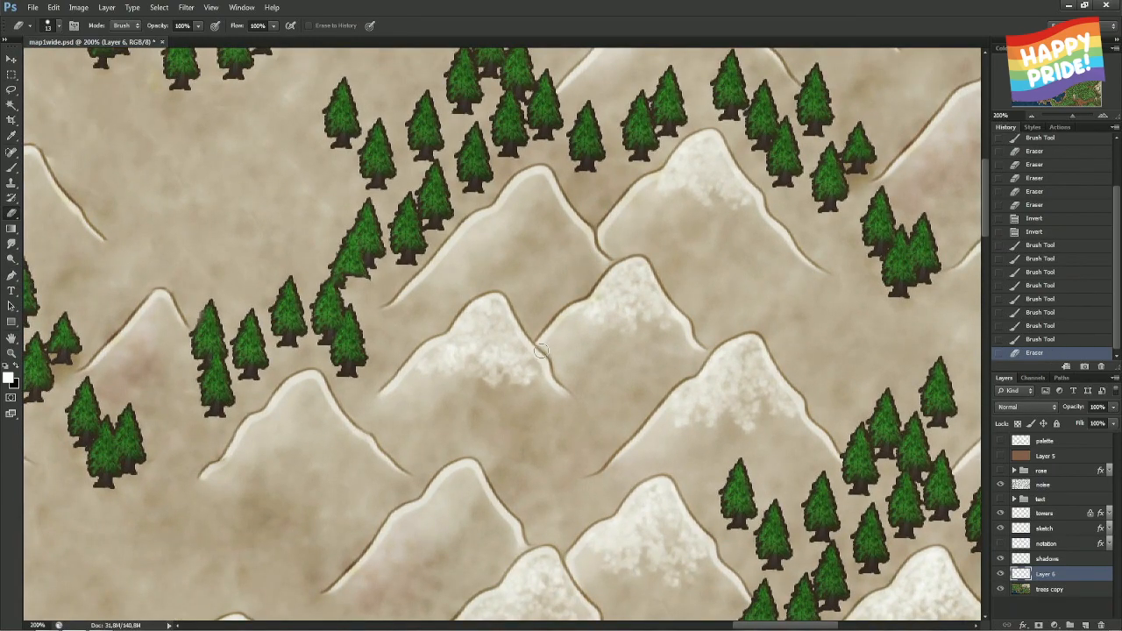
{"action": "key", "text": "b"}
{"action": "mouse_move", "coordinate": [532, 369]}
{"action": "left_mouse_down"}
{"action": "mouse_move", "coordinate": [524, 355]}
{"action": "mouse_move", "coordinate": [538, 366]}
{"action": "left_mouse_up"}
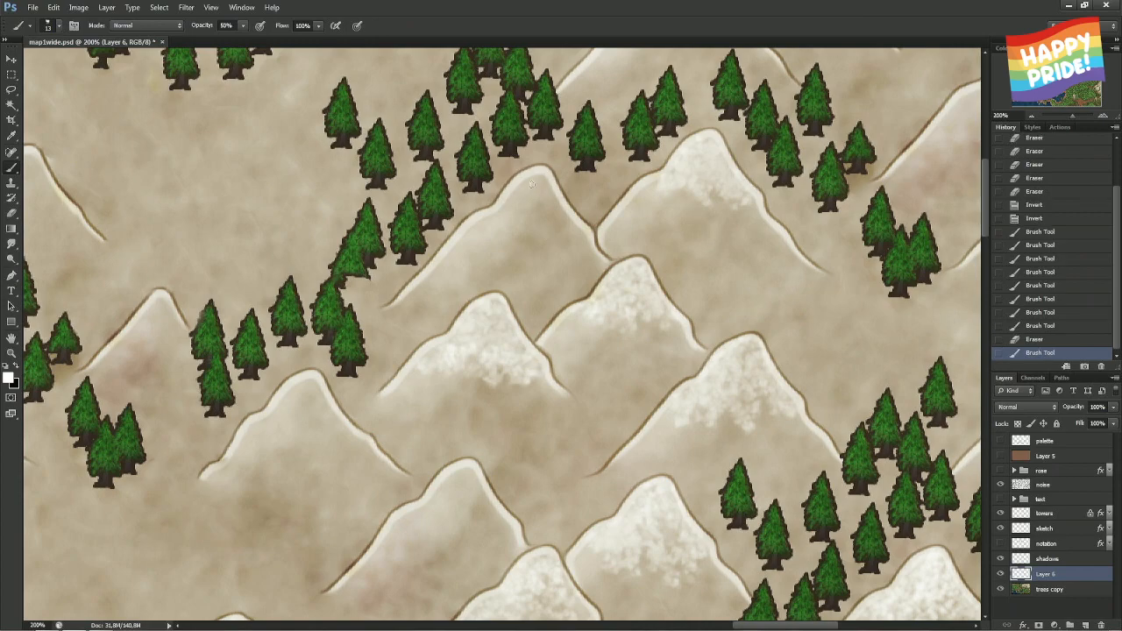
- Paint a dense white snow cap on the mountain just to the north, beside the diagonal line of pines
{"action": "mouse_move", "coordinate": [542, 175]}
{"action": "left_mouse_down"}
{"action": "mouse_move", "coordinate": [562, 215]}
{"action": "mouse_move", "coordinate": [549, 174]}
{"action": "mouse_move", "coordinate": [576, 235]}
{"action": "left_mouse_up"}
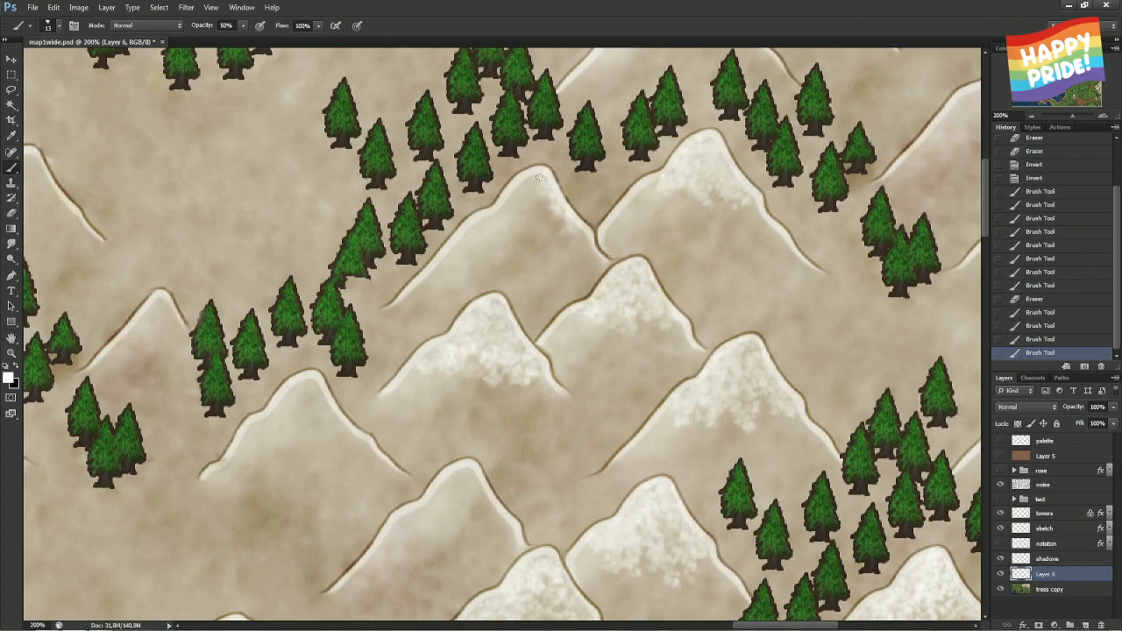
{"action": "left_click_drag", "start_coordinate": [538, 177], "coordinate": [557, 241]}
{"action": "left_click_drag", "start_coordinate": [537, 181], "coordinate": [526, 235]}
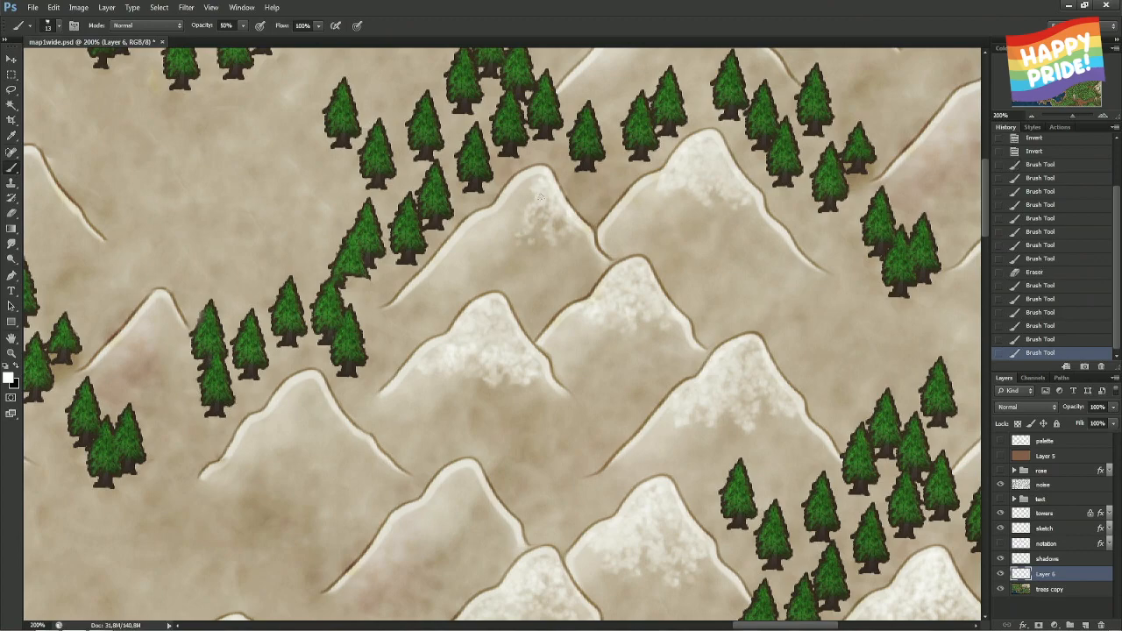
{"action": "mouse_move", "coordinate": [533, 180]}
{"action": "left_mouse_down"}
{"action": "mouse_move", "coordinate": [506, 237]}
{"action": "mouse_move", "coordinate": [537, 176]}
{"action": "mouse_move", "coordinate": [482, 233]}
{"action": "left_mouse_up"}
{"action": "mouse_move", "coordinate": [511, 197]}
{"action": "left_mouse_down"}
{"action": "mouse_move", "coordinate": [490, 239]}
{"action": "mouse_move", "coordinate": [493, 218]}
{"action": "mouse_move", "coordinate": [466, 245]}
{"action": "mouse_move", "coordinate": [493, 226]}
{"action": "mouse_move", "coordinate": [483, 230]}
{"action": "mouse_move", "coordinate": [465, 244]}
{"action": "mouse_move", "coordinate": [515, 229]}
{"action": "mouse_move", "coordinate": [490, 251]}
{"action": "mouse_move", "coordinate": [540, 225]}
{"action": "mouse_move", "coordinate": [523, 231]}
{"action": "mouse_move", "coordinate": [519, 258]}
{"action": "left_mouse_up"}
{"action": "left_click_drag", "start_coordinate": [535, 211], "coordinate": [550, 258]}
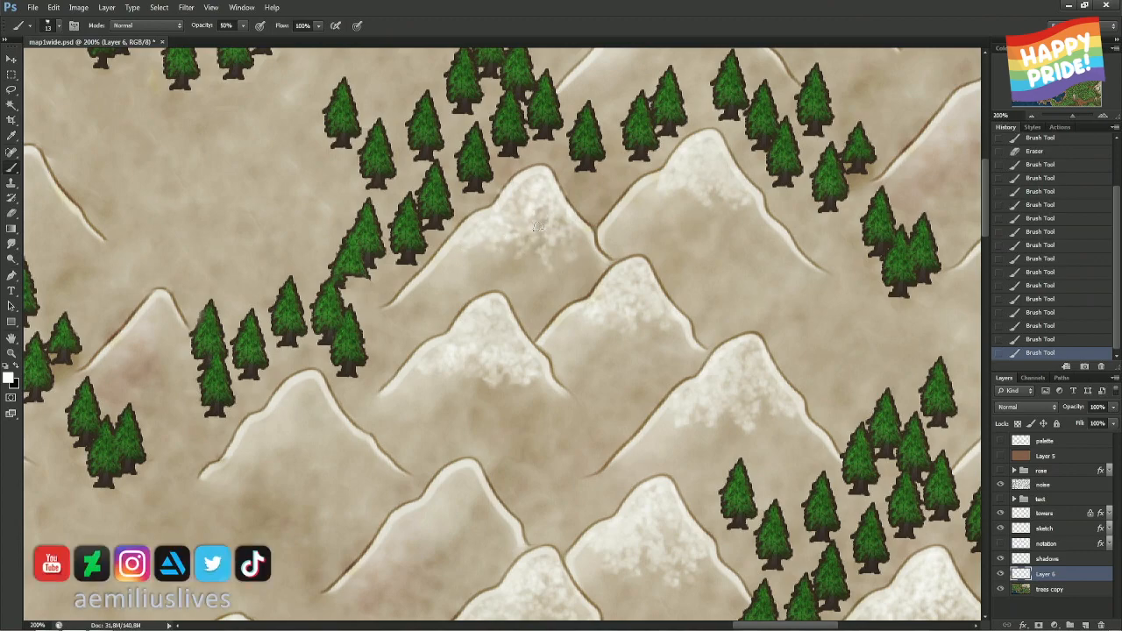
{"action": "left_click_drag", "start_coordinate": [540, 189], "coordinate": [536, 217]}
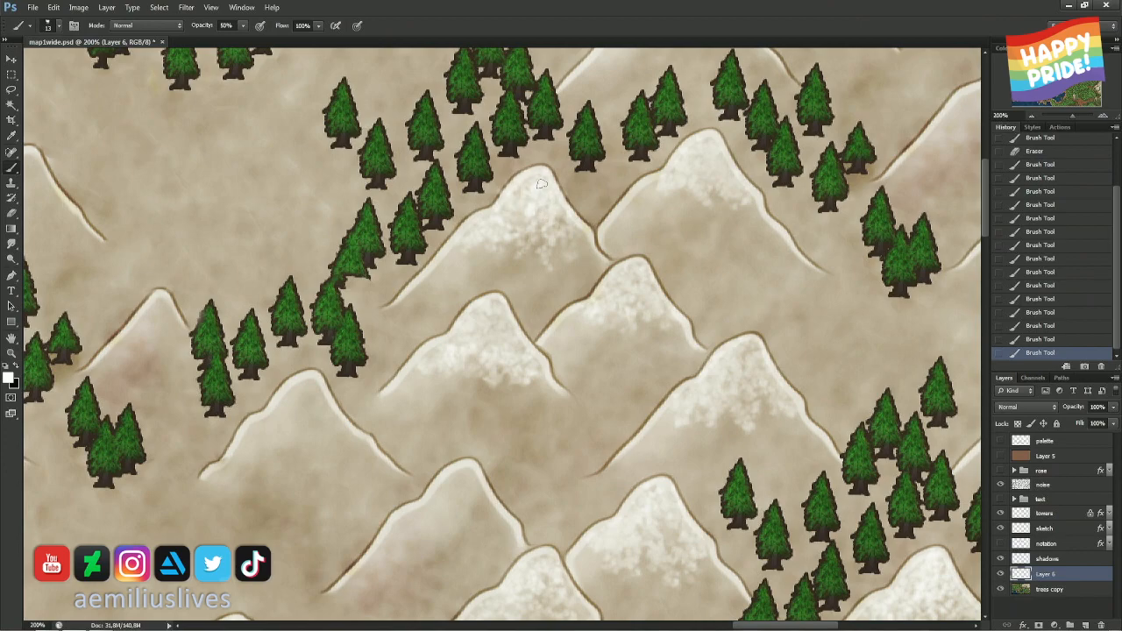
{"action": "left_click_drag", "start_coordinate": [521, 186], "coordinate": [566, 172]}
- Erase the snow spill around that northern mountain's summit and down its western outline
{"action": "key", "text": "e"}
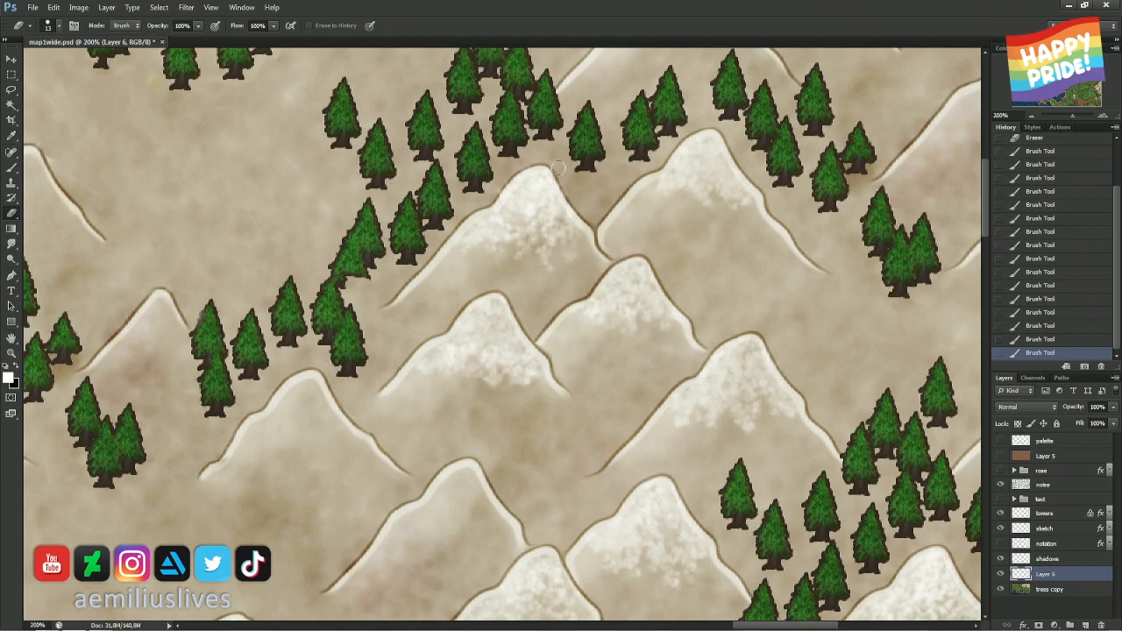
{"action": "left_click_drag", "start_coordinate": [568, 194], "coordinate": [553, 156]}
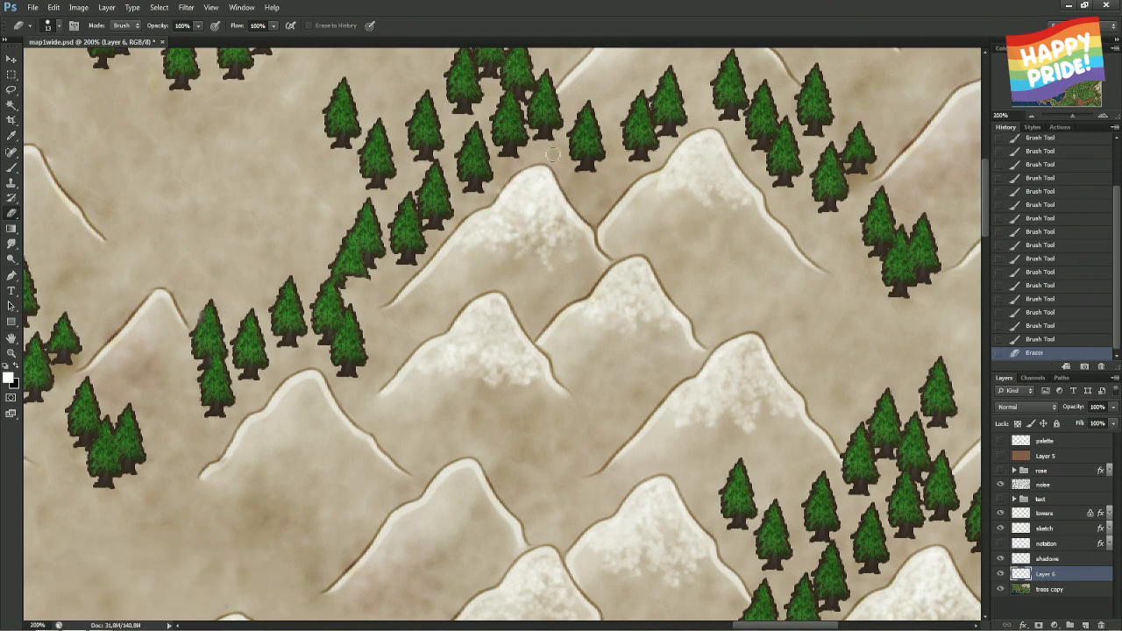
{"action": "left_click", "coordinate": [541, 158]}
{"action": "mouse_move", "coordinate": [491, 197]}
{"action": "left_mouse_down"}
{"action": "mouse_move", "coordinate": [449, 219]}
{"action": "mouse_move", "coordinate": [430, 265]}
{"action": "left_mouse_up"}
- Paint a white snow cap on the bare, pink-tinted mountain farther south, just northwest of two overlapping snow-capped peaks
{"action": "mouse_move", "coordinate": [409, 340]}
{"action": "left_mouse_down"}
{"action": "mouse_move", "coordinate": [680, 296]}
{"action": "mouse_move", "coordinate": [815, 238]}
{"action": "mouse_move", "coordinate": [789, 213]}
{"action": "mouse_move", "coordinate": [637, 242]}
{"action": "left_mouse_up"}
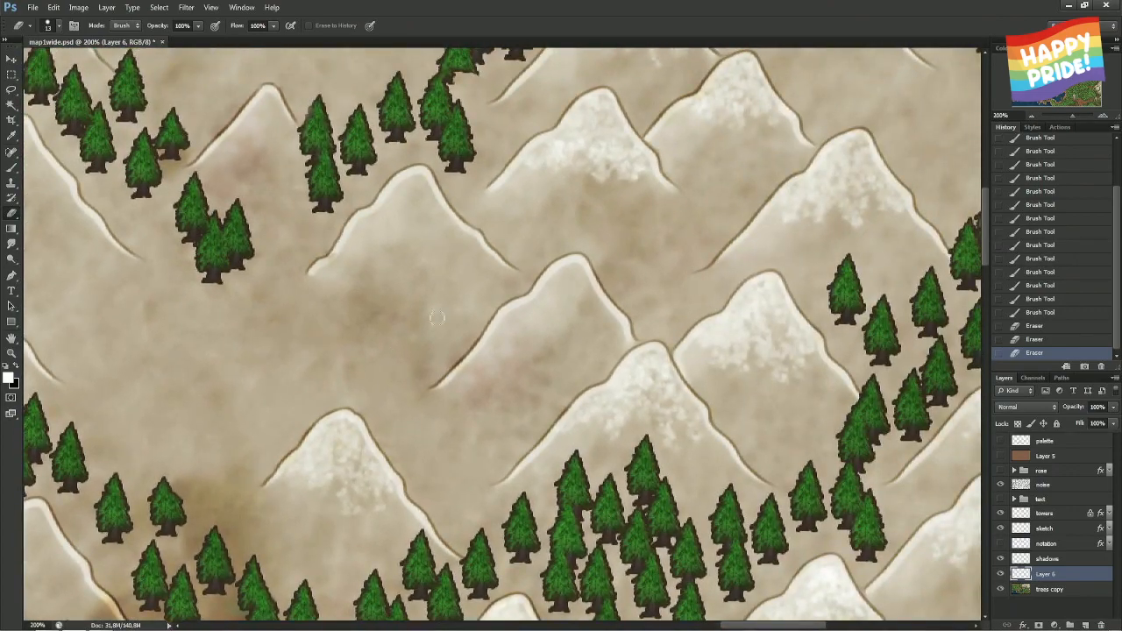
{"action": "key", "text": "b"}
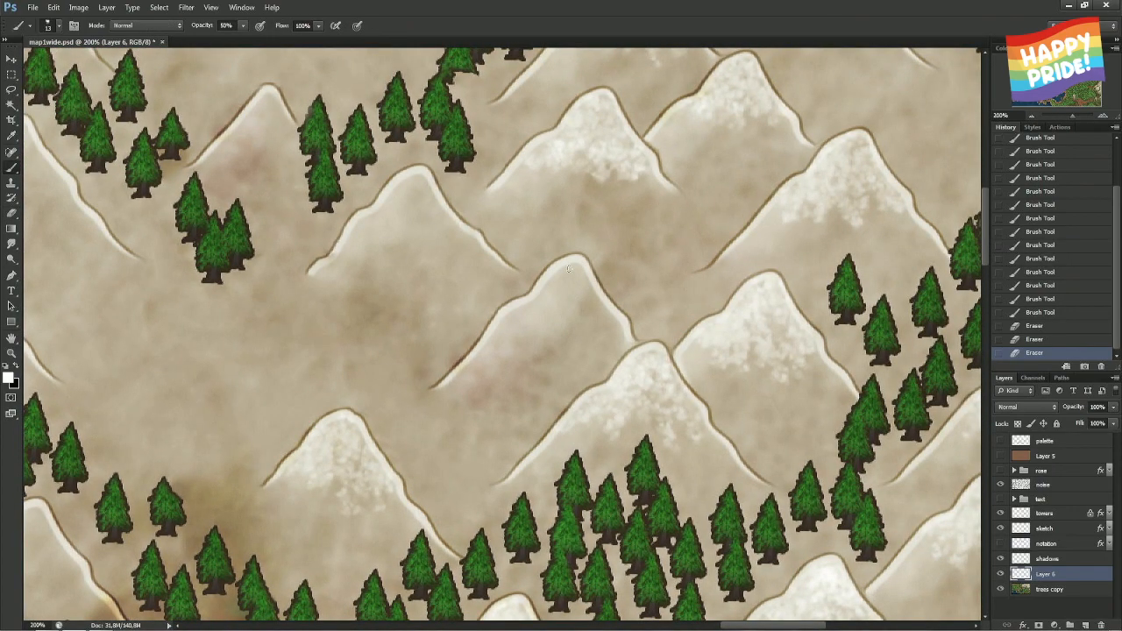
{"action": "mouse_move", "coordinate": [554, 277]}
{"action": "left_mouse_down"}
{"action": "mouse_move", "coordinate": [503, 331]}
{"action": "mouse_move", "coordinate": [579, 269]}
{"action": "mouse_move", "coordinate": [608, 319]}
{"action": "mouse_move", "coordinate": [574, 276]}
{"action": "mouse_move", "coordinate": [569, 316]}
{"action": "mouse_move", "coordinate": [573, 286]}
{"action": "mouse_move", "coordinate": [559, 313]}
{"action": "mouse_move", "coordinate": [557, 301]}
{"action": "mouse_move", "coordinate": [533, 323]}
{"action": "mouse_move", "coordinate": [529, 331]}
{"action": "mouse_move", "coordinate": [550, 302]}
{"action": "mouse_move", "coordinate": [532, 343]}
{"action": "mouse_move", "coordinate": [534, 318]}
{"action": "mouse_move", "coordinate": [506, 339]}
{"action": "mouse_move", "coordinate": [594, 298]}
{"action": "left_mouse_up"}
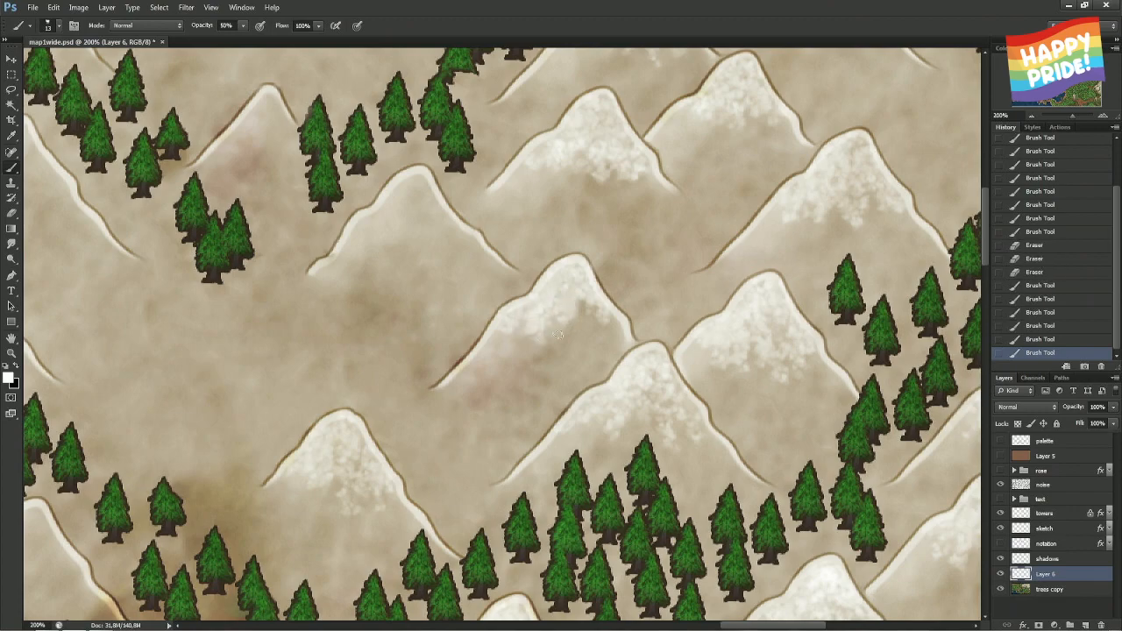
{"action": "mouse_move", "coordinate": [558, 334]}
{"action": "left_mouse_down"}
{"action": "mouse_move", "coordinate": [552, 323]}
{"action": "mouse_move", "coordinate": [583, 318]}
{"action": "mouse_move", "coordinate": [574, 298]}
{"action": "mouse_move", "coordinate": [597, 295]}
{"action": "mouse_move", "coordinate": [603, 308]}
{"action": "mouse_move", "coordinate": [588, 298]}
{"action": "mouse_move", "coordinate": [583, 310]}
{"action": "left_mouse_up"}
- Erase the snow spill outside the pink-tinted mountain's outline and try extra white dabs on its eastern slope
{"action": "key", "text": "e"}
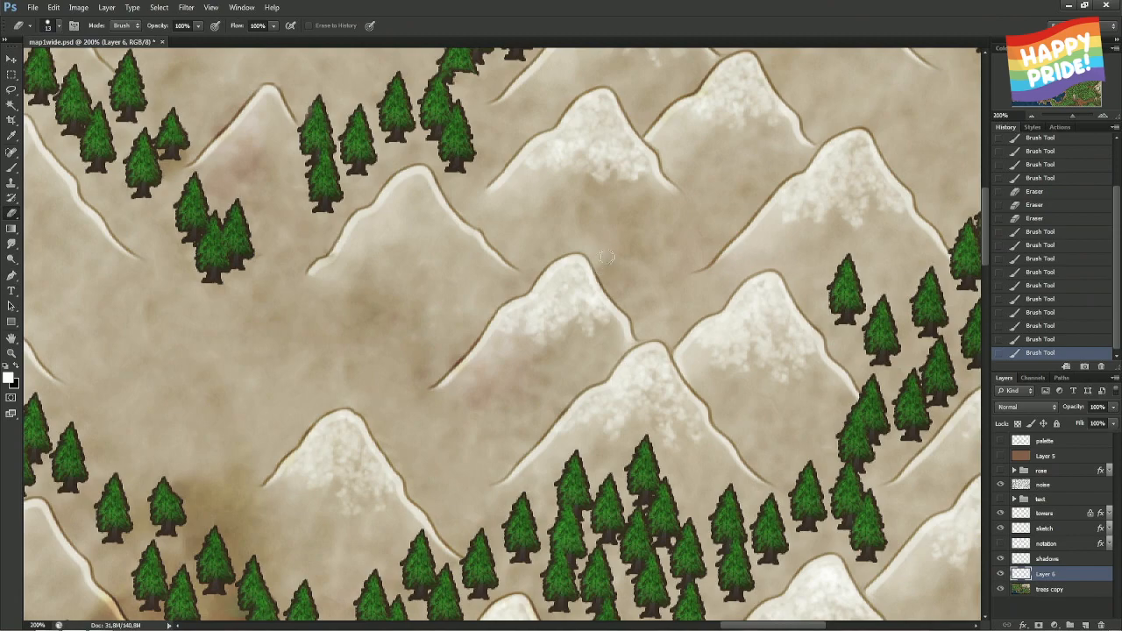
{"action": "left_click", "coordinate": [558, 245]}
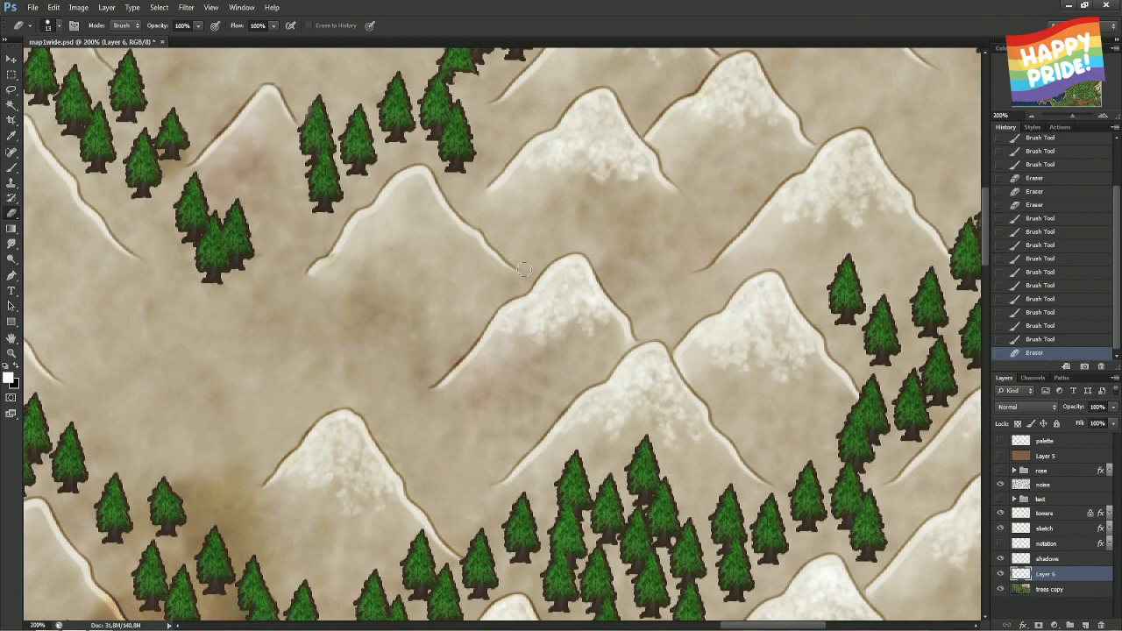
{"action": "left_click", "coordinate": [482, 312]}
{"action": "key", "text": "b"}
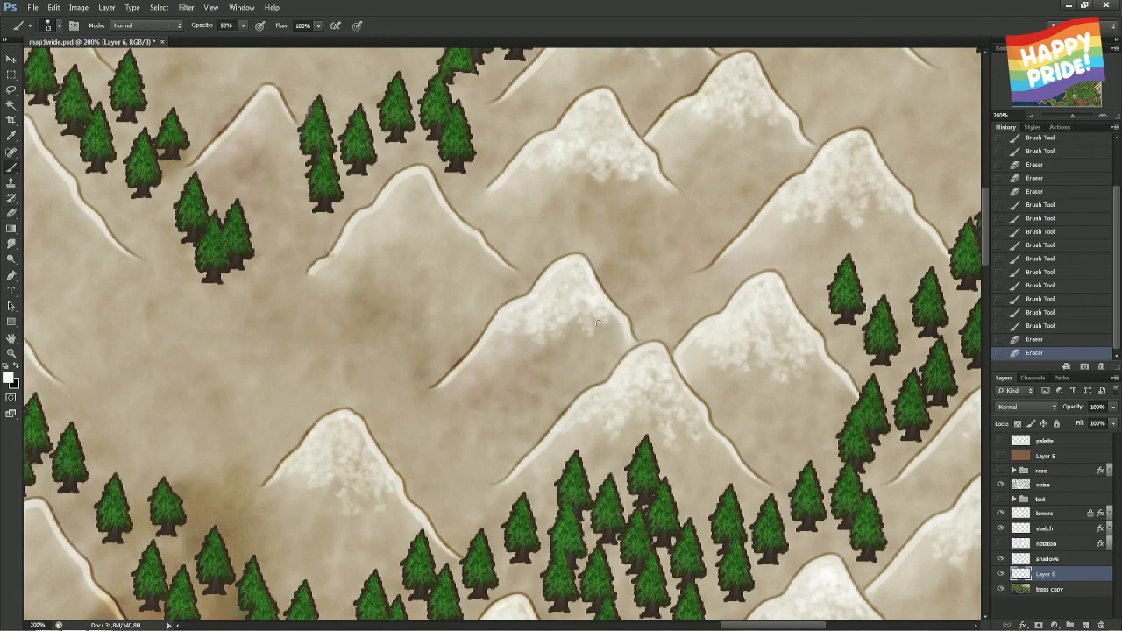
{"action": "mouse_move", "coordinate": [598, 323]}
{"action": "left_mouse_down"}
{"action": "mouse_move", "coordinate": [569, 311]}
{"action": "mouse_move", "coordinate": [578, 330]}
{"action": "mouse_move", "coordinate": [584, 272]}
{"action": "left_mouse_up"}
{"action": "key", "text": "ctrl+z"}
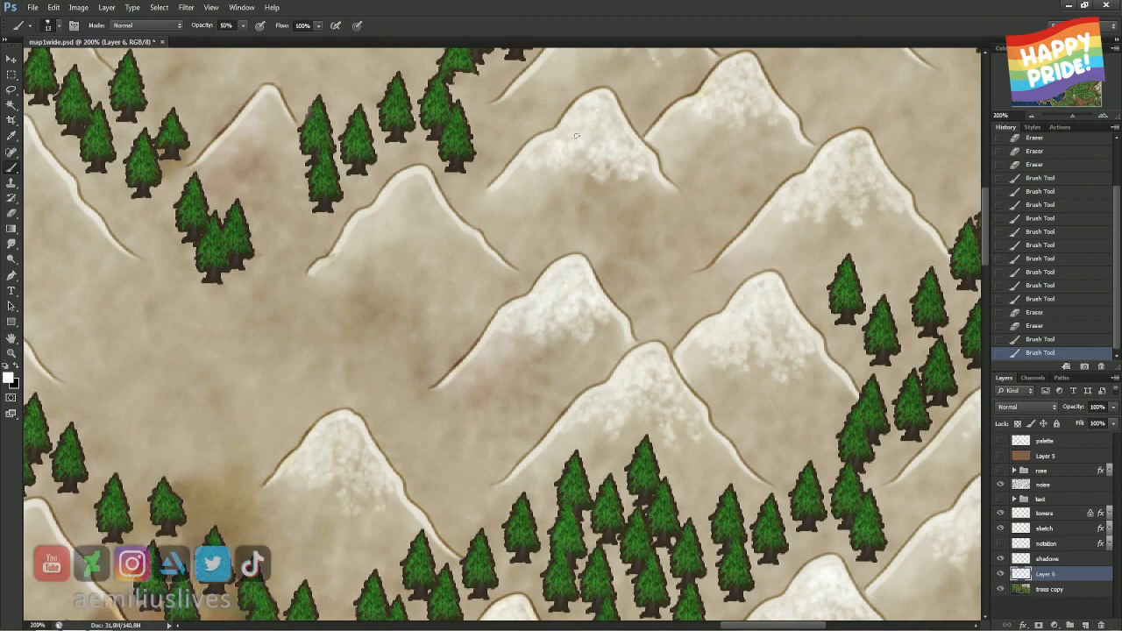
- Touch up the snow caps on the four neighbouring peaks to the north and east with extra white dabs
{"action": "mouse_move", "coordinate": [576, 136]}
{"action": "left_mouse_down"}
{"action": "mouse_move", "coordinate": [600, 123]}
{"action": "mouse_move", "coordinate": [595, 112]}
{"action": "mouse_move", "coordinate": [582, 133]}
{"action": "left_mouse_up"}
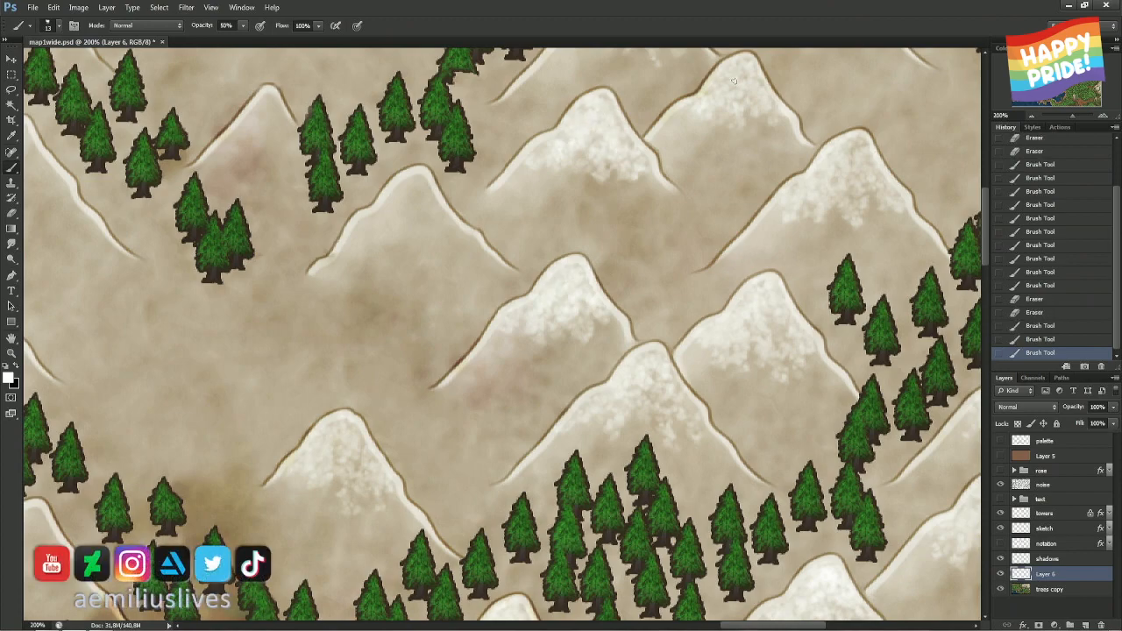
{"action": "mouse_move", "coordinate": [724, 84]}
{"action": "left_mouse_down"}
{"action": "mouse_move", "coordinate": [747, 84]}
{"action": "mouse_move", "coordinate": [758, 100]}
{"action": "left_mouse_up"}
{"action": "left_click_drag", "start_coordinate": [858, 149], "coordinate": [850, 186]}
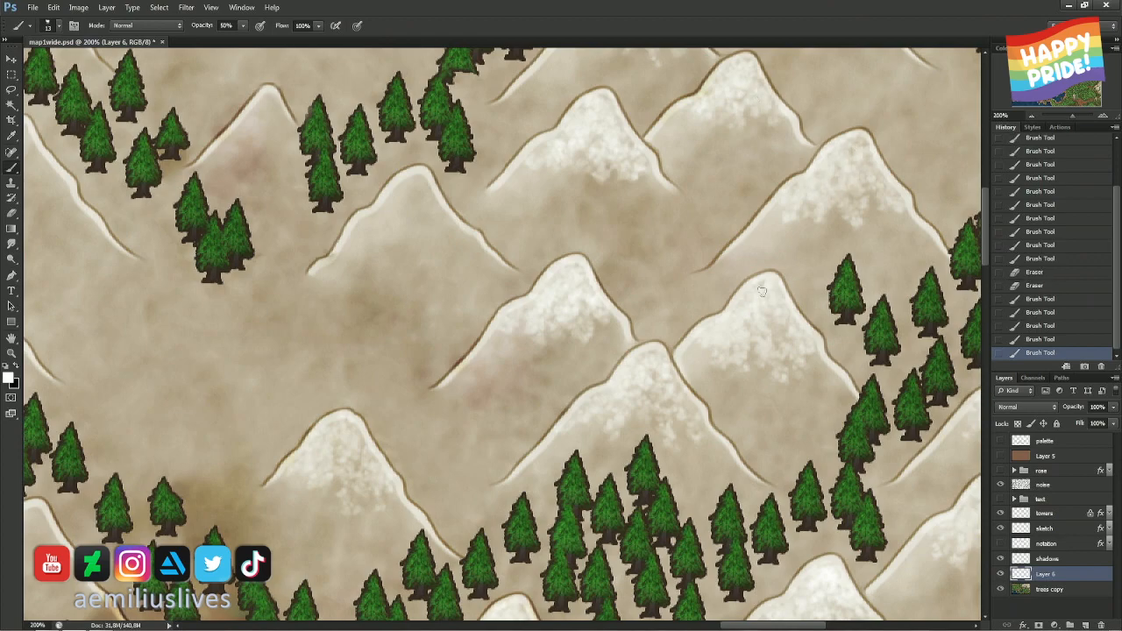
{"action": "left_click_drag", "start_coordinate": [793, 349], "coordinate": [809, 365]}
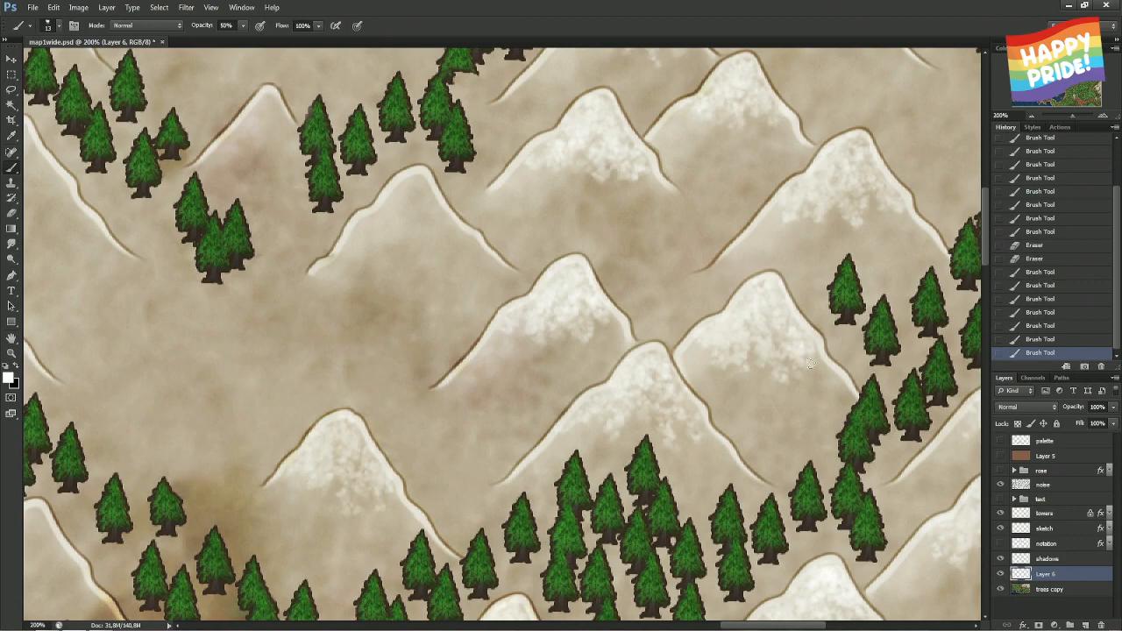
- Add extra white dabs to the snow caps of the two overlapping peaks just north of the dense pine cluster
{"action": "mouse_move", "coordinate": [780, 330]}
{"action": "left_mouse_down"}
{"action": "mouse_move", "coordinate": [766, 303]}
{"action": "mouse_move", "coordinate": [773, 323]}
{"action": "left_mouse_up"}
{"action": "left_click_drag", "start_coordinate": [661, 398], "coordinate": [654, 398]}
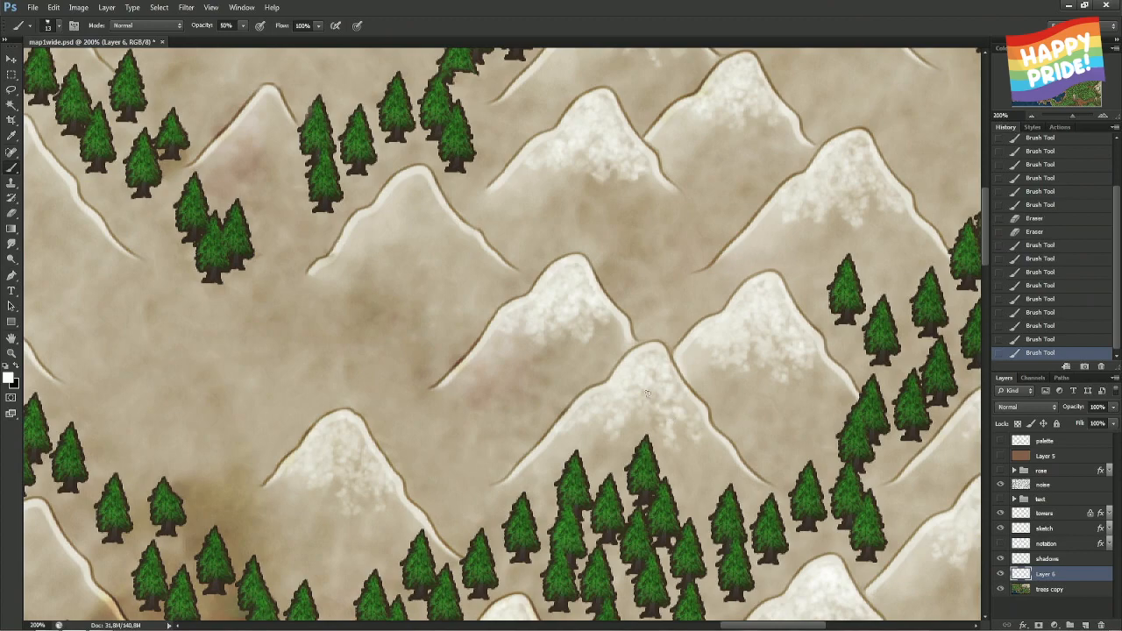
{"action": "scroll", "coordinate": [401, 346], "scroll_direction": "up", "scroll_amount": 4}
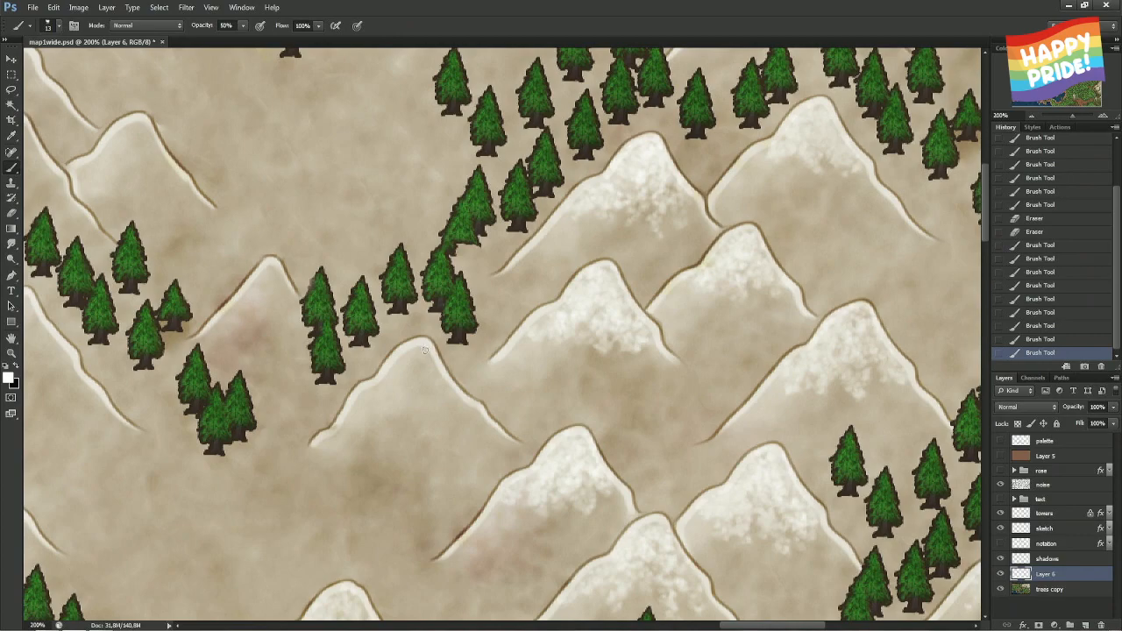
{"action": "scroll", "coordinate": [535, 355], "scroll_direction": "up", "scroll_amount": 5}
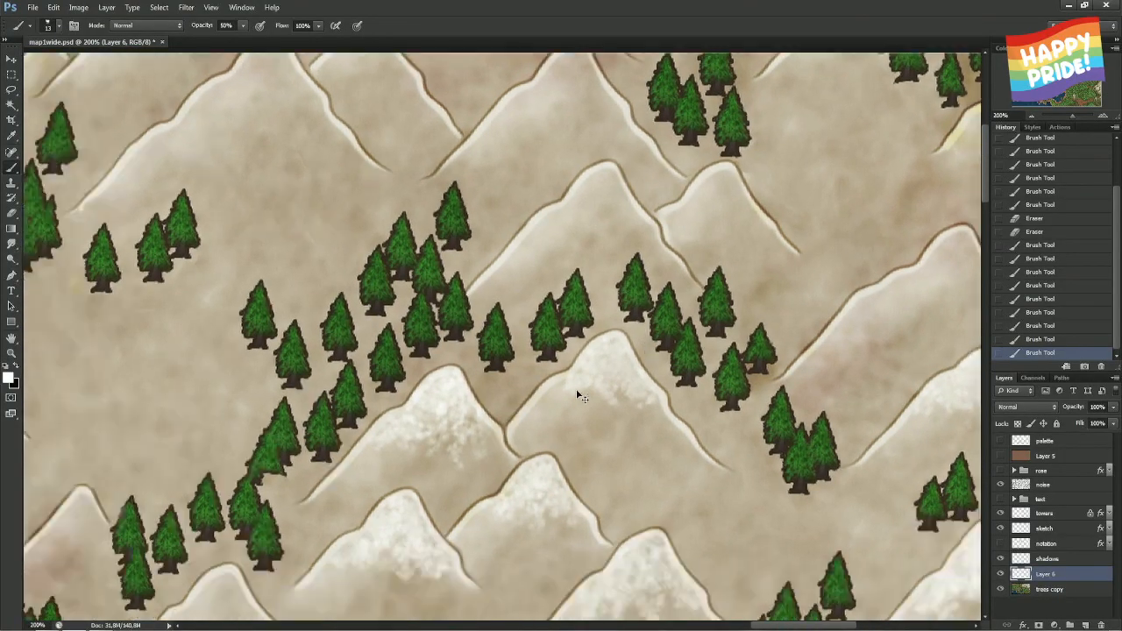
- Paint a white snow cap on the bare mountain northwest of the pink-tinted snowy one and erase the spill outside its outline
{"action": "key", "text": "ctrl+0"}
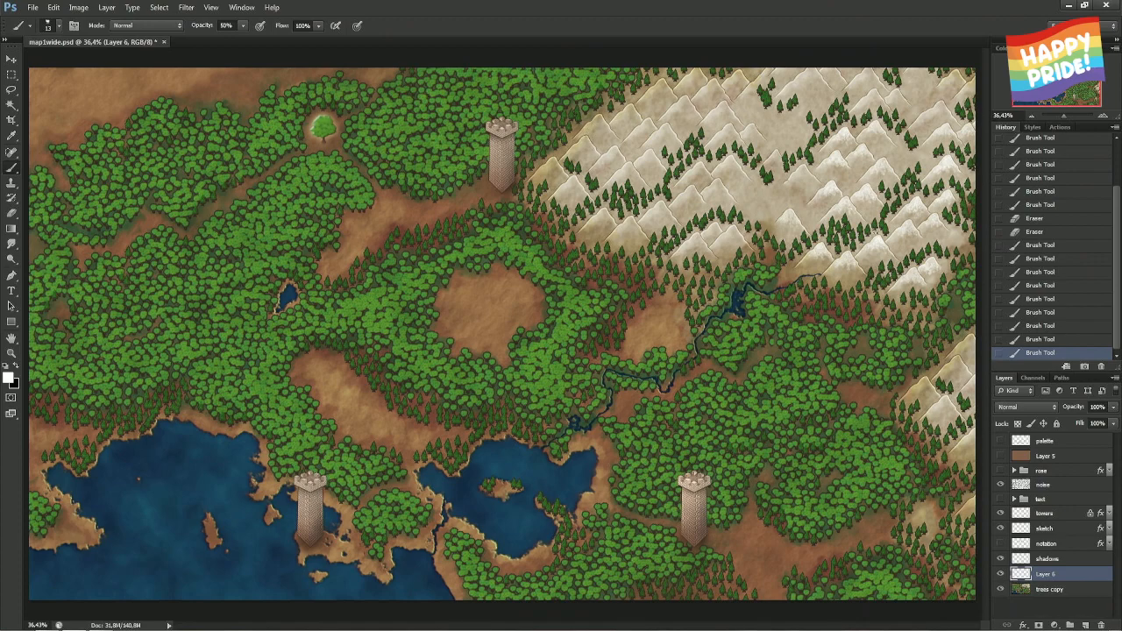
{"action": "scroll", "coordinate": [506, 327], "scroll_direction": "up", "scroll_amount": 3}
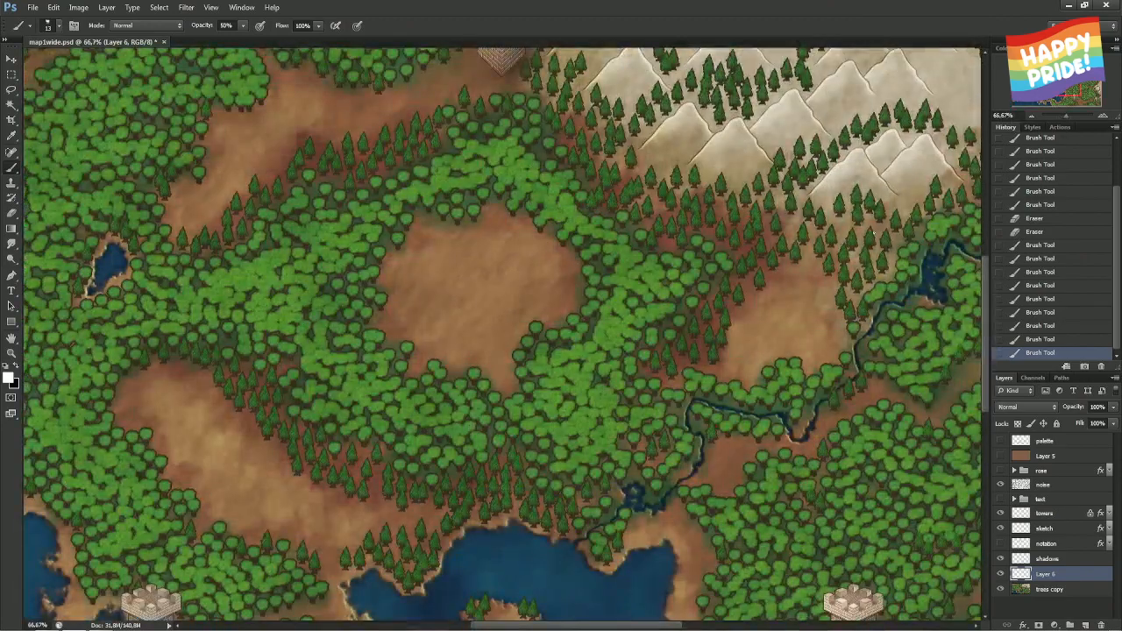
{"action": "left_click_drag", "start_coordinate": [896, 149], "coordinate": [550, 334]}
{"action": "scroll", "coordinate": [551, 334], "scroll_direction": "up", "scroll_amount": 2}
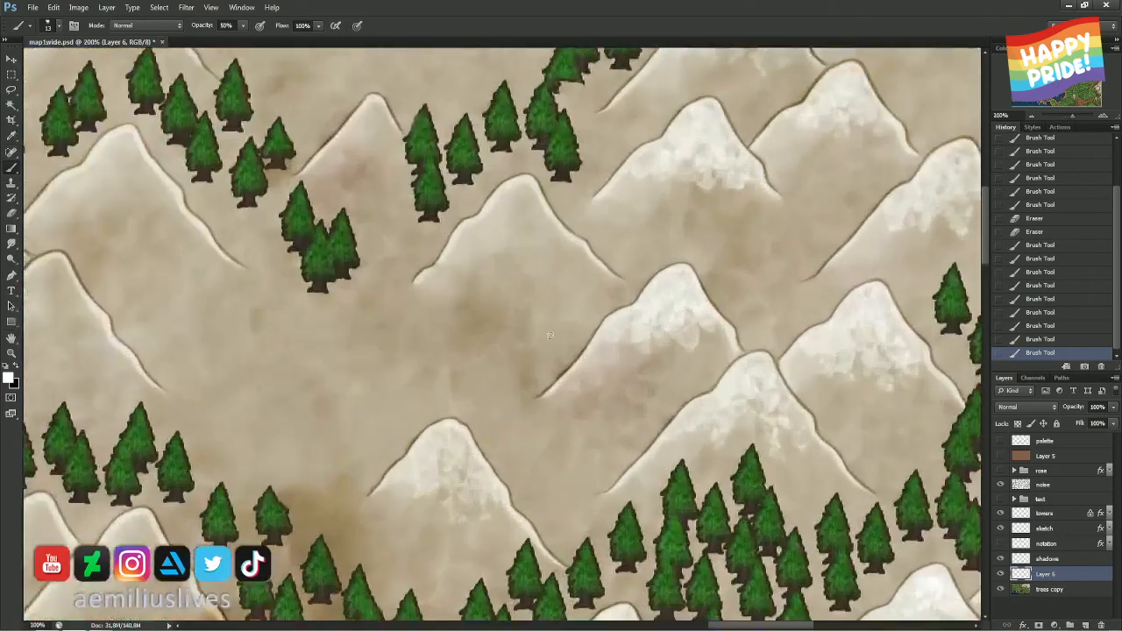
{"action": "mouse_move", "coordinate": [523, 186]}
{"action": "left_mouse_down"}
{"action": "mouse_move", "coordinate": [503, 205]}
{"action": "mouse_move", "coordinate": [533, 186]}
{"action": "mouse_move", "coordinate": [459, 239]}
{"action": "mouse_move", "coordinate": [510, 211]}
{"action": "mouse_move", "coordinate": [483, 241]}
{"action": "mouse_move", "coordinate": [503, 214]}
{"action": "mouse_move", "coordinate": [496, 266]}
{"action": "mouse_move", "coordinate": [516, 197]}
{"action": "mouse_move", "coordinate": [516, 252]}
{"action": "mouse_move", "coordinate": [524, 189]}
{"action": "mouse_move", "coordinate": [540, 238]}
{"action": "mouse_move", "coordinate": [528, 196]}
{"action": "mouse_move", "coordinate": [558, 239]}
{"action": "mouse_move", "coordinate": [529, 210]}
{"action": "mouse_move", "coordinate": [539, 248]}
{"action": "left_mouse_up"}
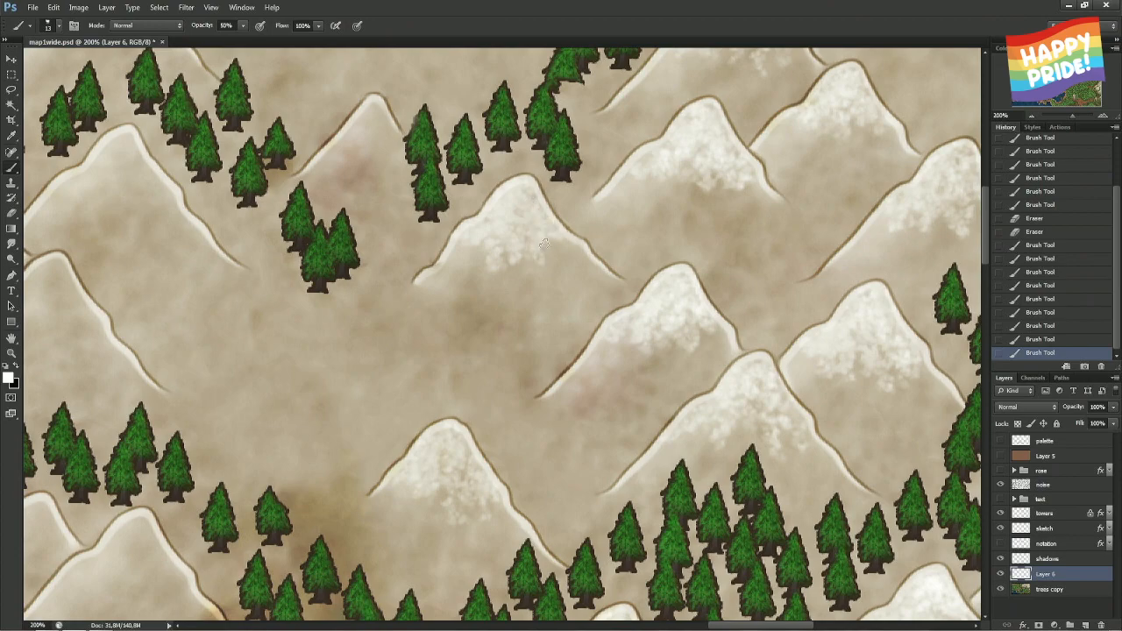
{"action": "mouse_move", "coordinate": [528, 202]}
{"action": "left_mouse_down"}
{"action": "mouse_move", "coordinate": [526, 189]}
{"action": "mouse_move", "coordinate": [459, 259]}
{"action": "mouse_move", "coordinate": [479, 242]}
{"action": "left_mouse_up"}
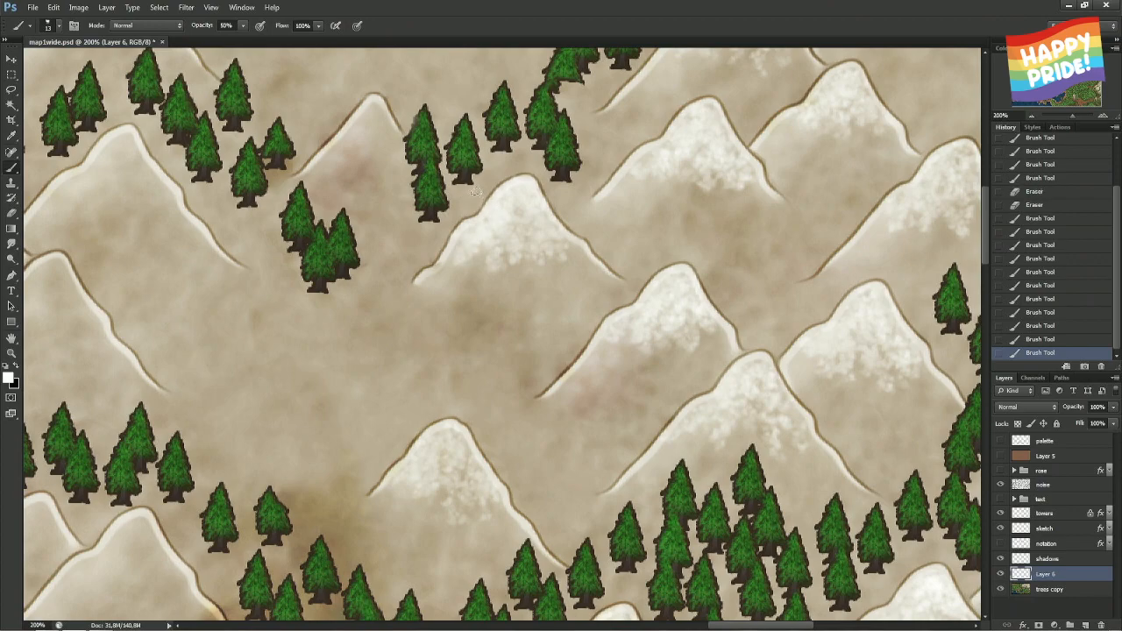
{"action": "key", "text": "e"}
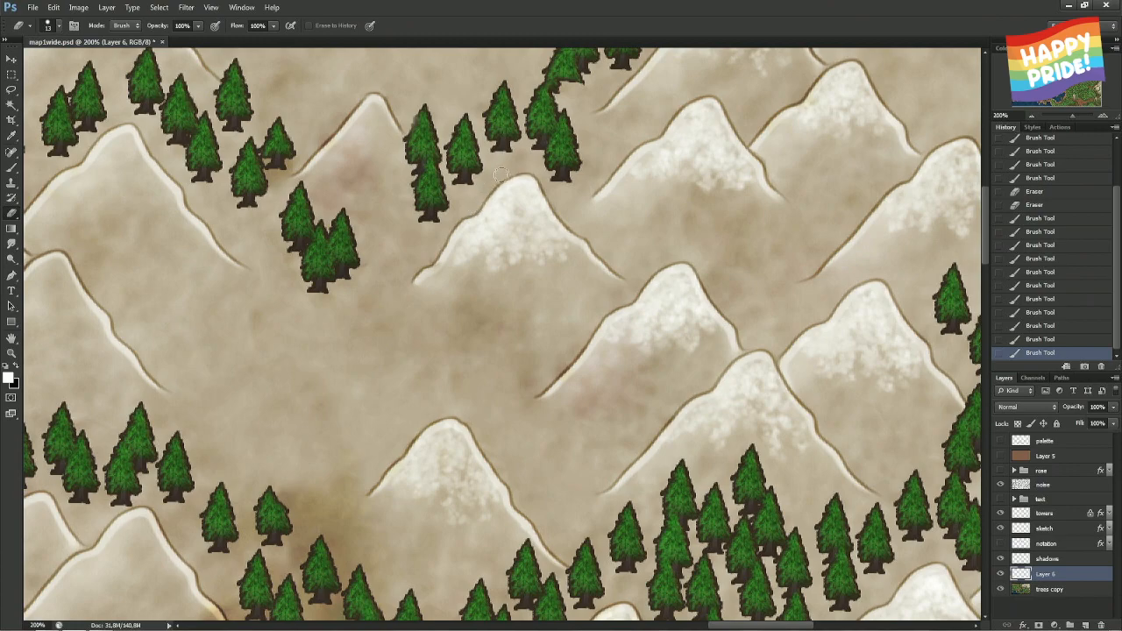
{"action": "left_click_drag", "start_coordinate": [529, 167], "coordinate": [577, 235]}
{"action": "mouse_move", "coordinate": [570, 138]}
{"action": "left_mouse_down"}
{"action": "mouse_move", "coordinate": [449, 235]}
{"action": "mouse_move", "coordinate": [428, 168]}
{"action": "left_mouse_up"}
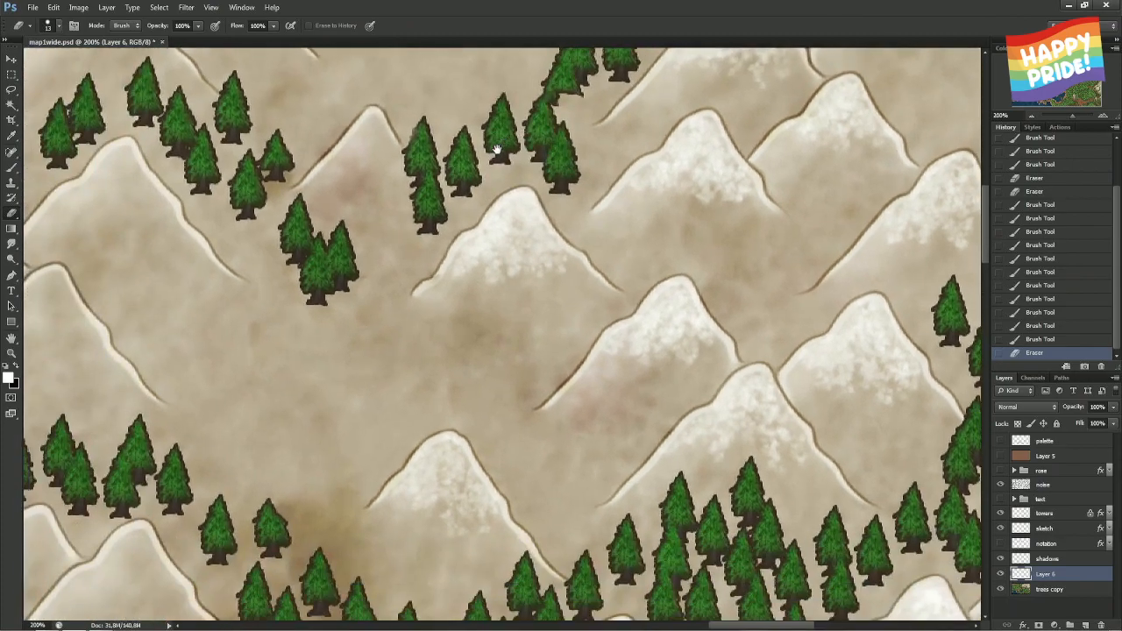
- Look over the northern and eastern parts of the mountain range for peaks that still lack snow caps
{"action": "left_click_drag", "start_coordinate": [455, 263], "coordinate": [429, 162]}
{"action": "left_click_drag", "start_coordinate": [573, 207], "coordinate": [435, 425]}
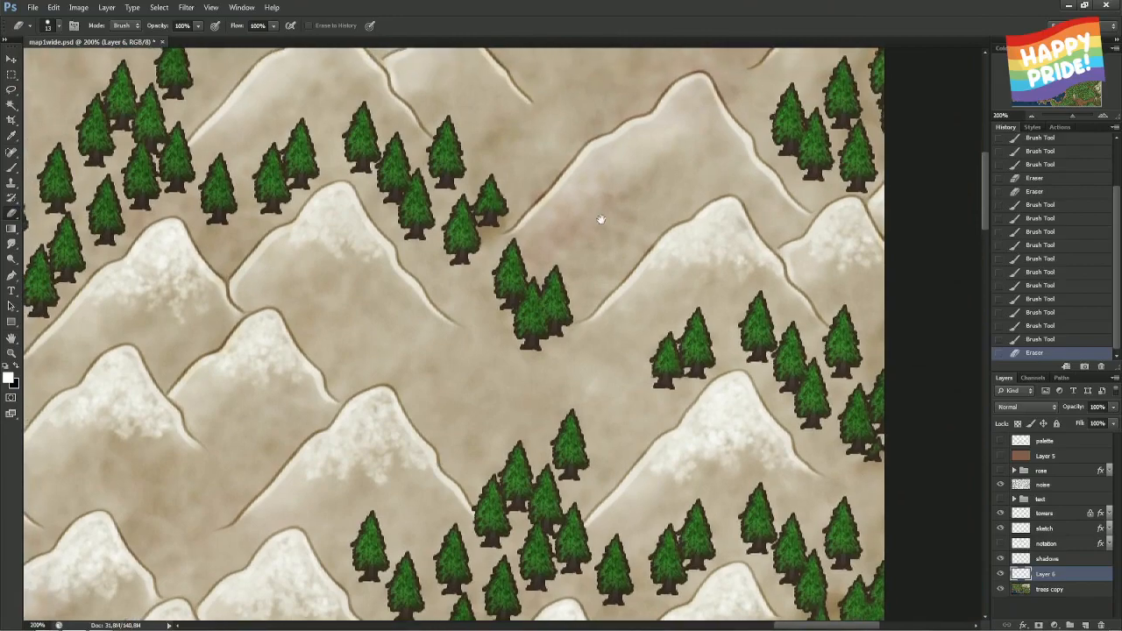
{"action": "mouse_move", "coordinate": [598, 220]}
{"action": "left_mouse_down"}
{"action": "mouse_move", "coordinate": [551, 319]}
{"action": "mouse_move", "coordinate": [606, 311]}
{"action": "left_mouse_up"}
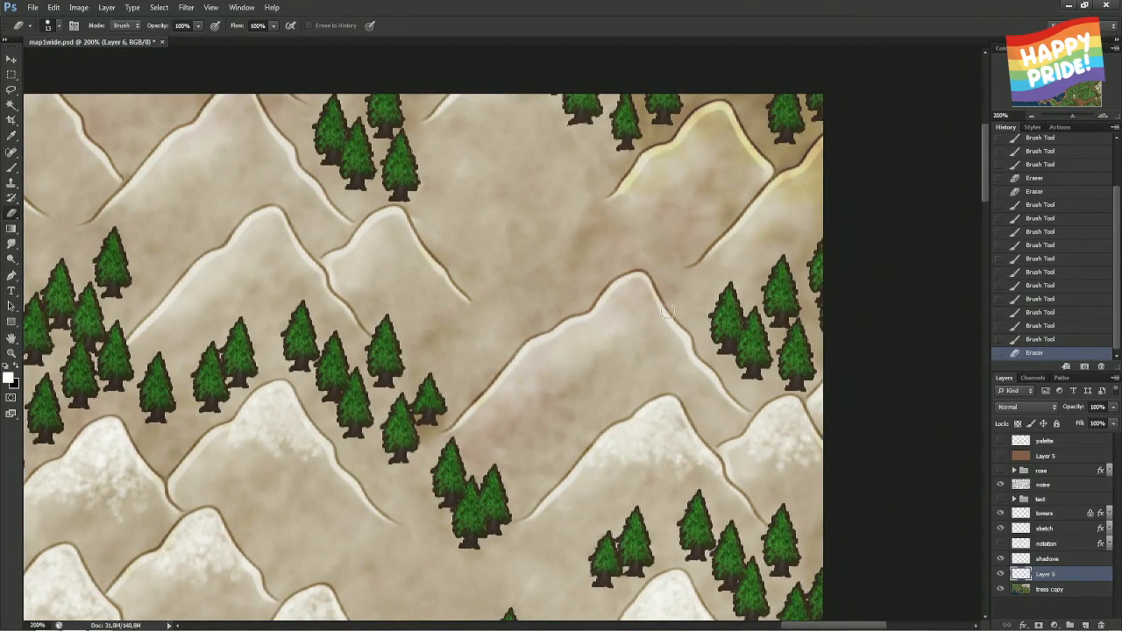
{"action": "left_click_drag", "start_coordinate": [544, 353], "coordinate": [645, 300]}
{"action": "key", "text": "ctrl+minus"}
{"action": "key", "text": "ctrl+minus"}
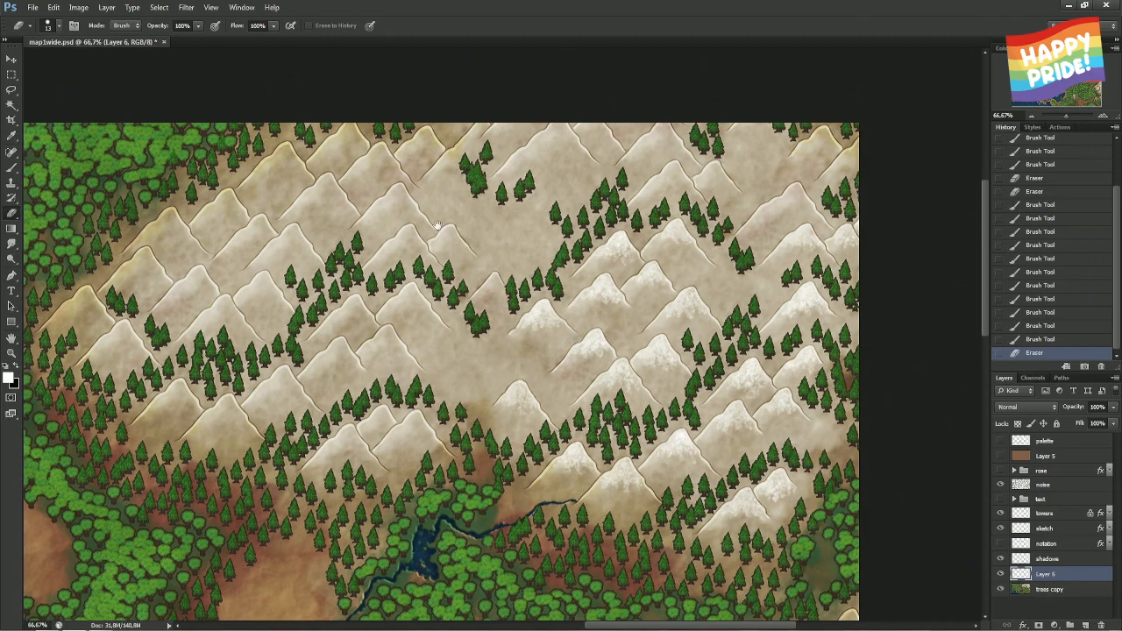
{"action": "left_click_drag", "start_coordinate": [437, 225], "coordinate": [452, 269]}
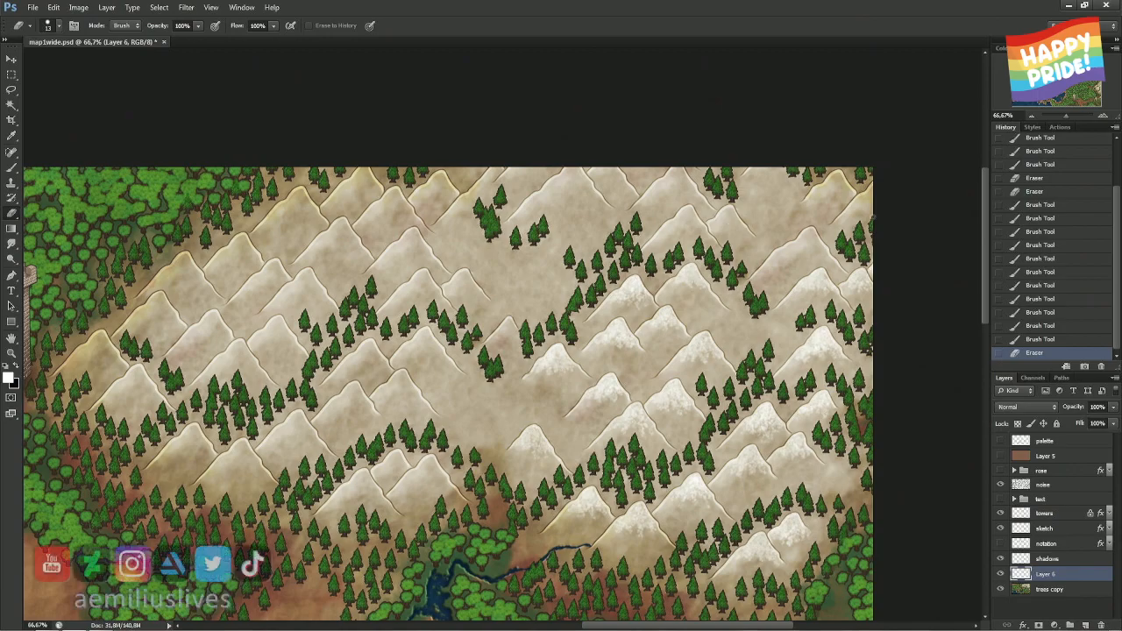
{"action": "scroll", "coordinate": [926, 318], "scroll_direction": "up", "scroll_amount": 10}
{"action": "scroll", "coordinate": [171, 413], "scroll_direction": "down", "scroll_amount": 6}
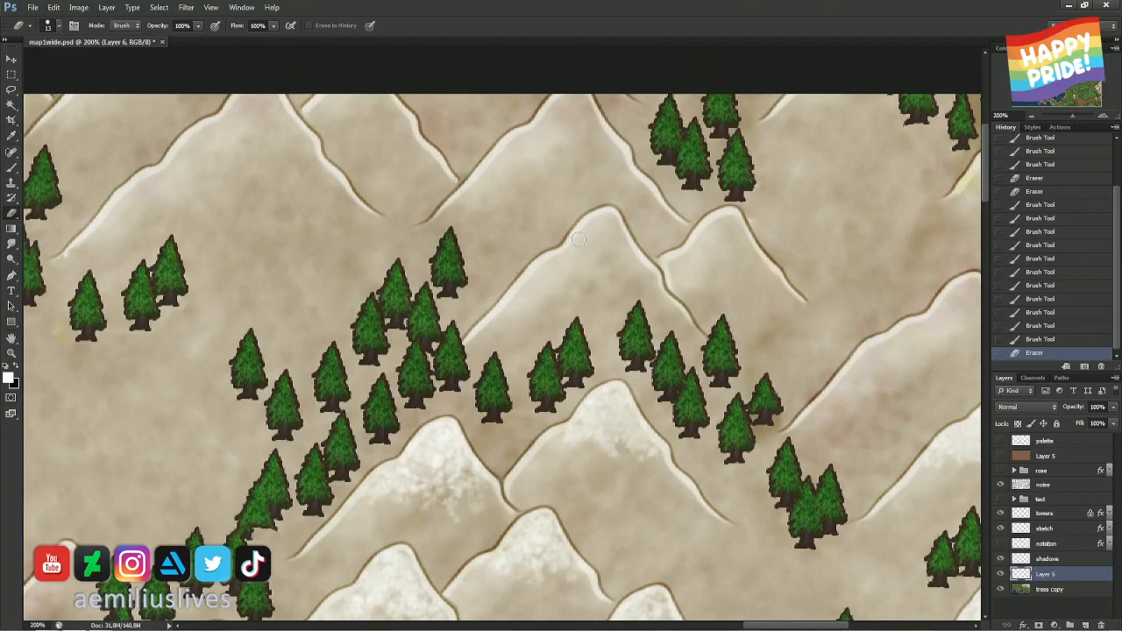
- Paint a white snow cap on the larger of the two overlapping bare mountains north of the curved row of pines
{"action": "left_click", "coordinate": [598, 251]}
{"action": "left_click", "coordinate": [587, 251]}
{"action": "key", "text": "b"}
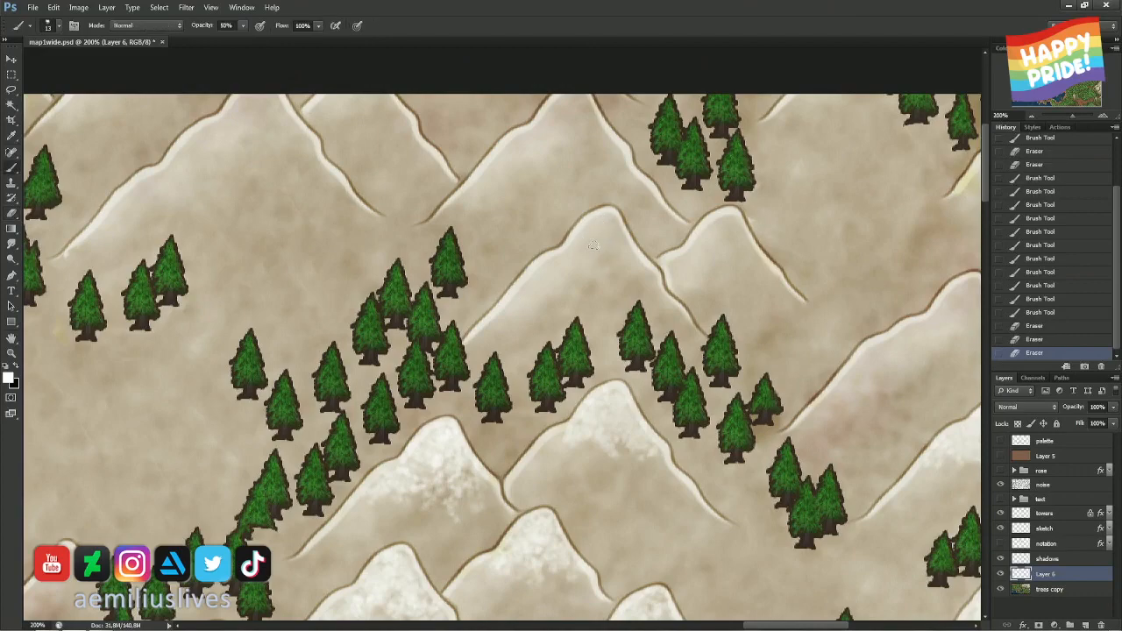
{"action": "mouse_move", "coordinate": [587, 238]}
{"action": "left_mouse_down"}
{"action": "mouse_move", "coordinate": [537, 269]}
{"action": "mouse_move", "coordinate": [531, 284]}
{"action": "mouse_move", "coordinate": [558, 259]}
{"action": "mouse_move", "coordinate": [529, 298]}
{"action": "mouse_move", "coordinate": [565, 273]}
{"action": "mouse_move", "coordinate": [557, 294]}
{"action": "mouse_move", "coordinate": [575, 254]}
{"action": "mouse_move", "coordinate": [590, 294]}
{"action": "mouse_move", "coordinate": [594, 237]}
{"action": "left_mouse_up"}
{"action": "mouse_move", "coordinate": [605, 245]}
{"action": "left_mouse_down"}
{"action": "mouse_move", "coordinate": [653, 280]}
{"action": "mouse_move", "coordinate": [612, 233]}
{"action": "mouse_move", "coordinate": [620, 224]}
{"action": "mouse_move", "coordinate": [593, 225]}
{"action": "left_mouse_up"}
{"action": "mouse_move", "coordinate": [620, 265]}
{"action": "left_mouse_down"}
{"action": "mouse_move", "coordinate": [638, 288]}
{"action": "mouse_move", "coordinate": [644, 273]}
{"action": "left_mouse_up"}
{"action": "left_click_drag", "start_coordinate": [647, 272], "coordinate": [653, 257]}
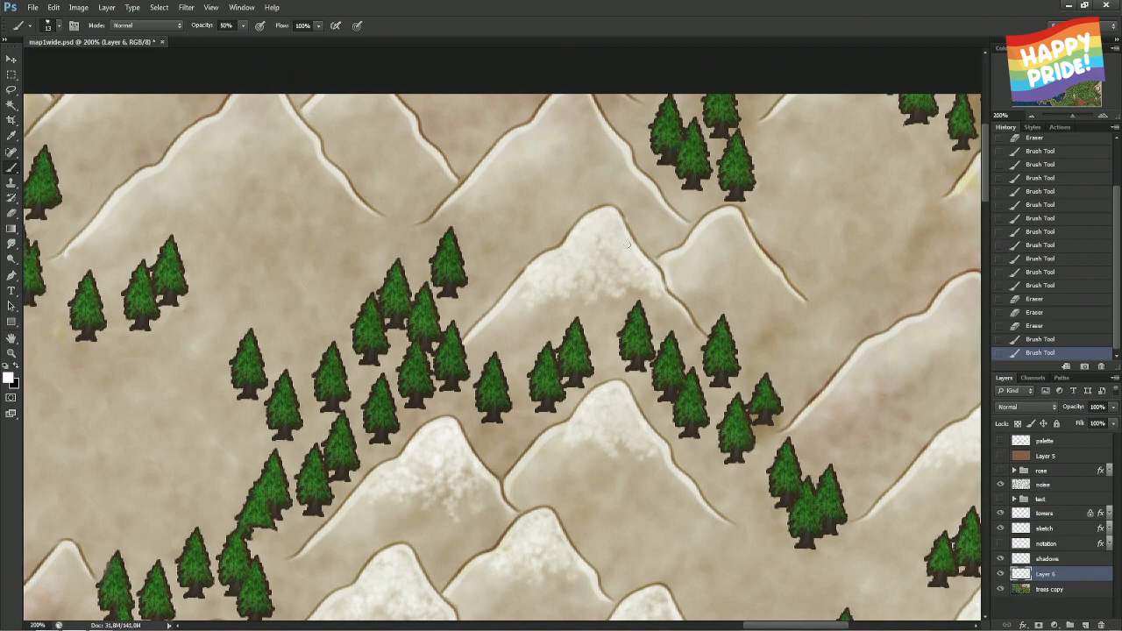
- Erase the snow spill along both outer slopes of that larger overlapping mountain
{"action": "key", "text": "e"}
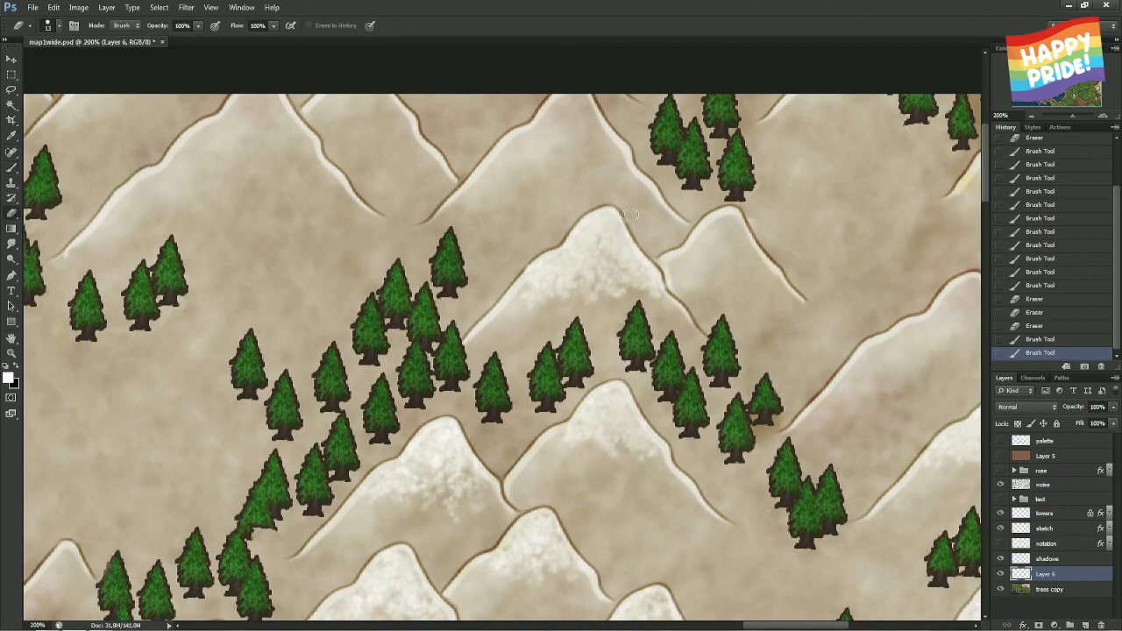
{"action": "left_click_drag", "start_coordinate": [649, 247], "coordinate": [677, 300]}
{"action": "left_click", "coordinate": [559, 215]}
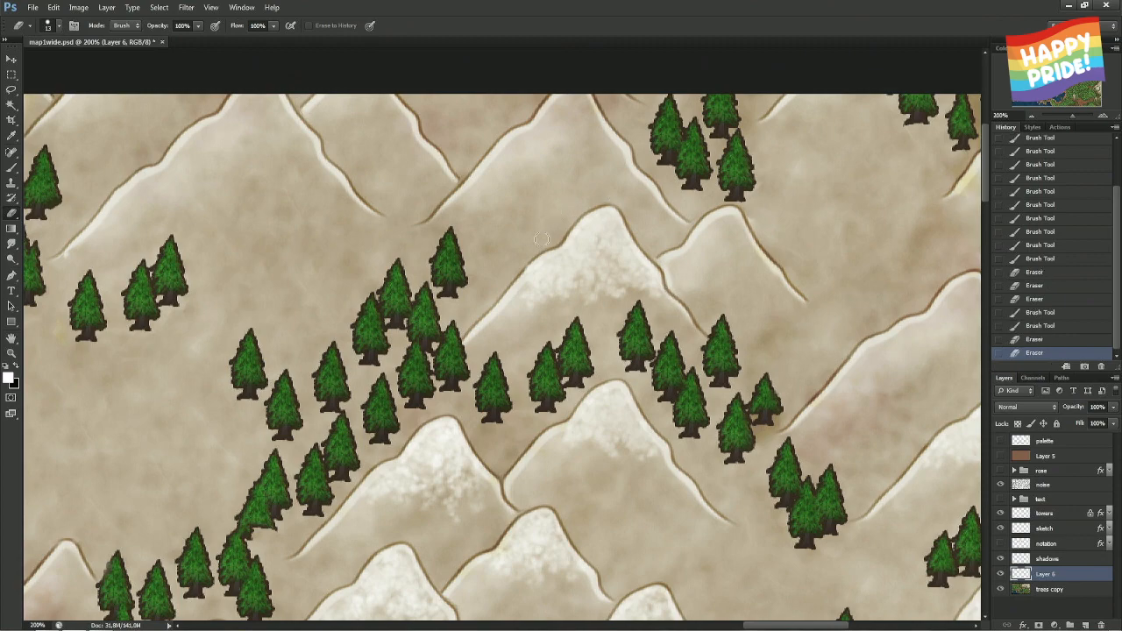
{"action": "left_click", "coordinate": [664, 239]}
- Paint a white snow cap on the smaller mountain adjoining it to the east and erase the spill outside its outline
{"action": "key", "text": "b"}
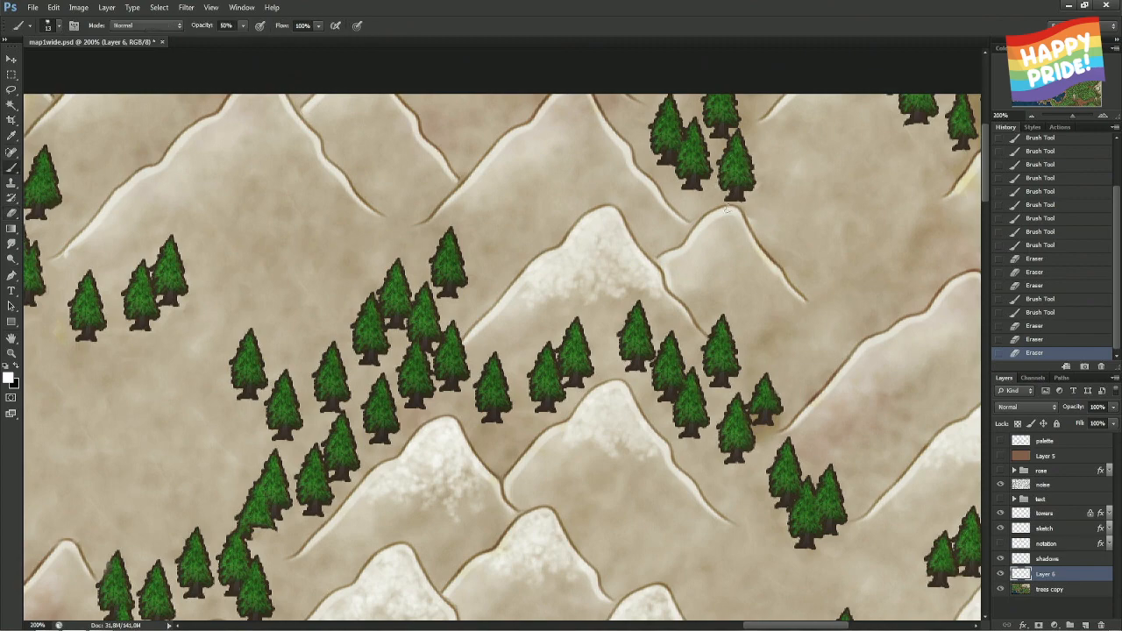
{"action": "mouse_move", "coordinate": [707, 229]}
{"action": "left_mouse_down"}
{"action": "mouse_move", "coordinate": [739, 246]}
{"action": "mouse_move", "coordinate": [732, 213]}
{"action": "mouse_move", "coordinate": [742, 248]}
{"action": "mouse_move", "coordinate": [730, 229]}
{"action": "mouse_move", "coordinate": [715, 244]}
{"action": "mouse_move", "coordinate": [747, 254]}
{"action": "left_mouse_up"}
{"action": "key", "text": "e"}
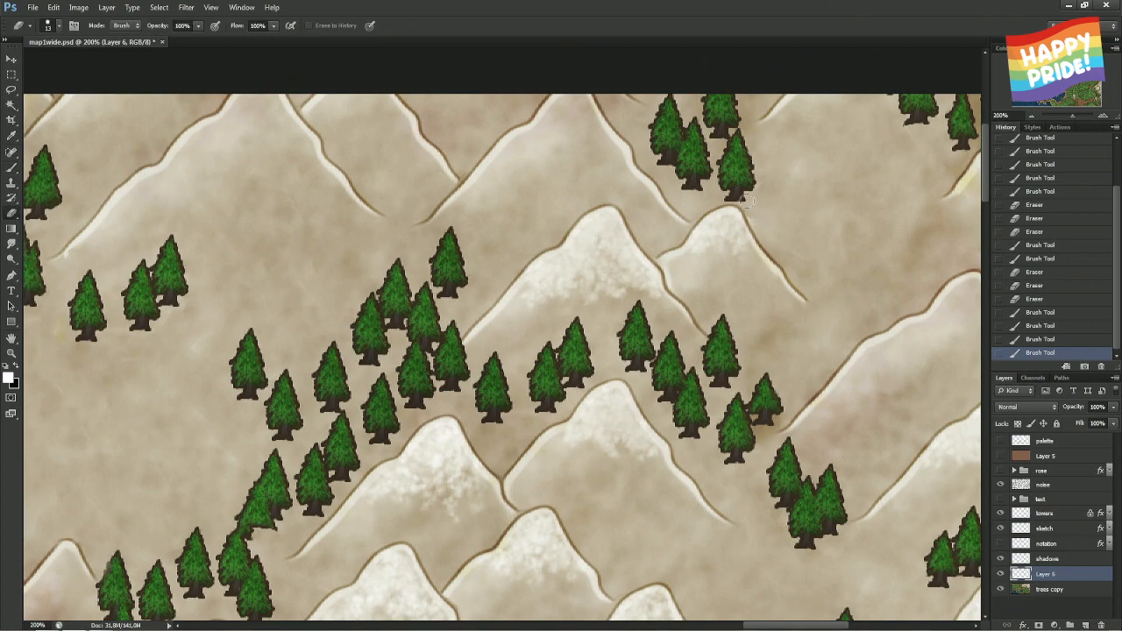
{"action": "left_click", "coordinate": [686, 221]}
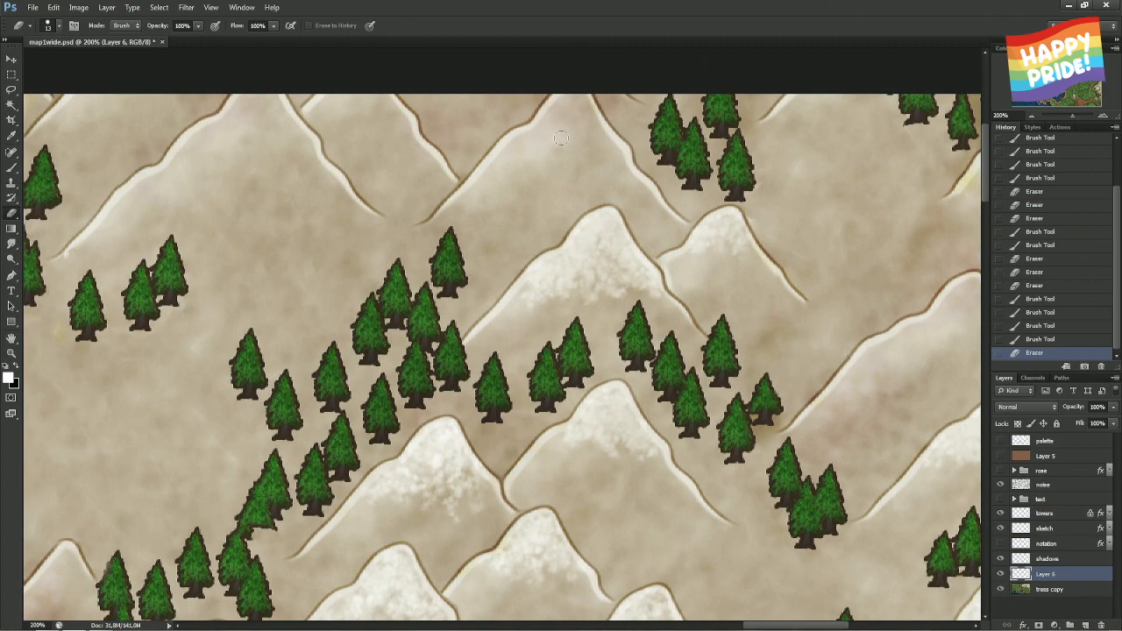
- Paint snow on the peak cut off by the map's northern edge, west of the pine group, and erase the spill down its eastern slope
{"action": "key", "text": "b"}
{"action": "mouse_move", "coordinate": [561, 99]}
{"action": "left_mouse_down"}
{"action": "mouse_move", "coordinate": [548, 124]}
{"action": "mouse_move", "coordinate": [570, 95]}
{"action": "mouse_move", "coordinate": [580, 133]}
{"action": "mouse_move", "coordinate": [578, 92]}
{"action": "mouse_move", "coordinate": [595, 123]}
{"action": "mouse_move", "coordinate": [578, 92]}
{"action": "mouse_move", "coordinate": [551, 134]}
{"action": "mouse_move", "coordinate": [560, 108]}
{"action": "mouse_move", "coordinate": [570, 137]}
{"action": "mouse_move", "coordinate": [594, 119]}
{"action": "mouse_move", "coordinate": [613, 145]}
{"action": "mouse_move", "coordinate": [558, 115]}
{"action": "mouse_move", "coordinate": [539, 134]}
{"action": "mouse_move", "coordinate": [581, 121]}
{"action": "mouse_move", "coordinate": [561, 141]}
{"action": "mouse_move", "coordinate": [583, 126]}
{"action": "mouse_move", "coordinate": [604, 132]}
{"action": "mouse_move", "coordinate": [585, 106]}
{"action": "mouse_move", "coordinate": [593, 137]}
{"action": "mouse_move", "coordinate": [557, 110]}
{"action": "mouse_move", "coordinate": [512, 145]}
{"action": "mouse_move", "coordinate": [558, 112]}
{"action": "mouse_move", "coordinate": [542, 126]}
{"action": "mouse_move", "coordinate": [560, 99]}
{"action": "mouse_move", "coordinate": [525, 118]}
{"action": "left_mouse_up"}
{"action": "key", "text": "e"}
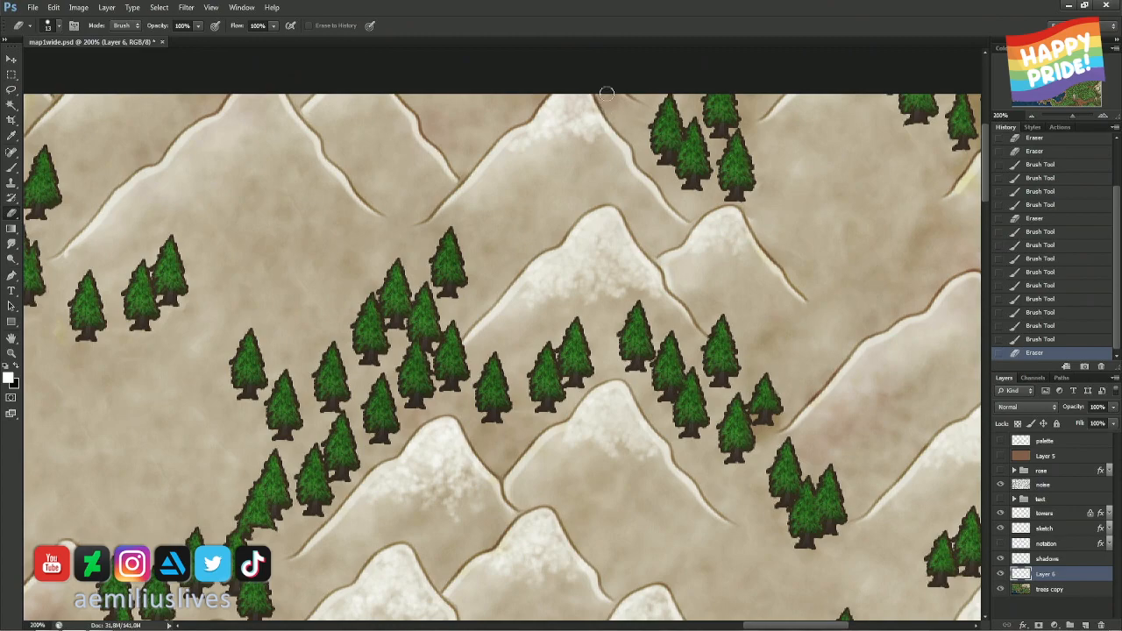
{"action": "left_click_drag", "start_coordinate": [605, 96], "coordinate": [610, 150]}
- Paint a white snow cap on the large bare, pink-tinted mountain southwest of the yellow-outlined peaks near the map's eastern edge
{"action": "scroll", "coordinate": [754, 222], "scroll_direction": "right", "scroll_amount": 5}
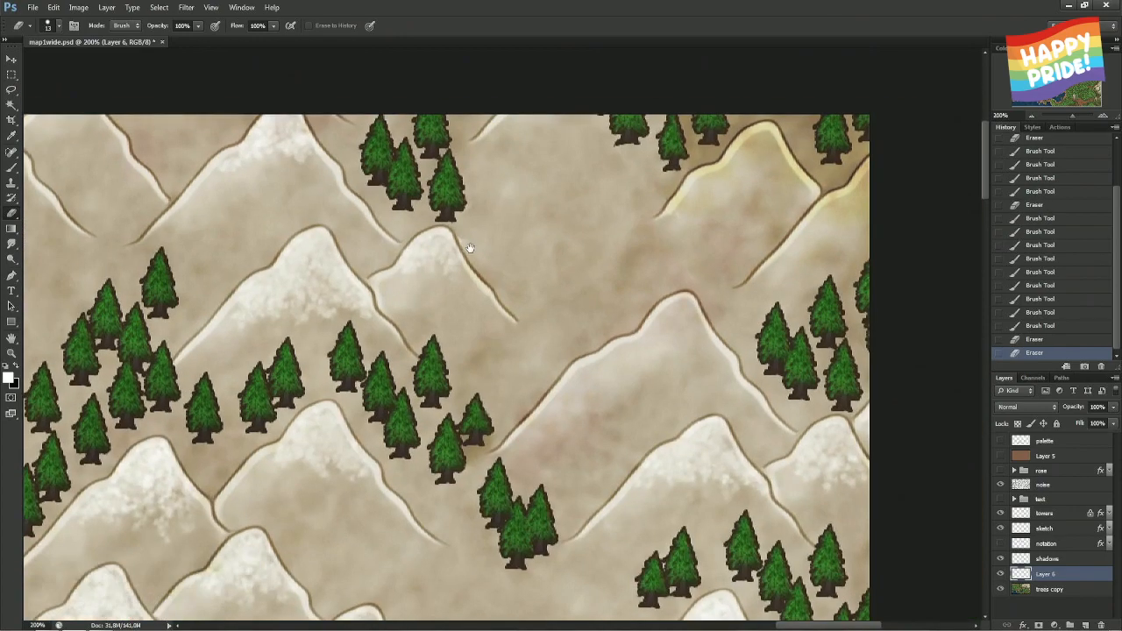
{"action": "scroll", "coordinate": [526, 263], "scroll_direction": "down", "scroll_amount": 2}
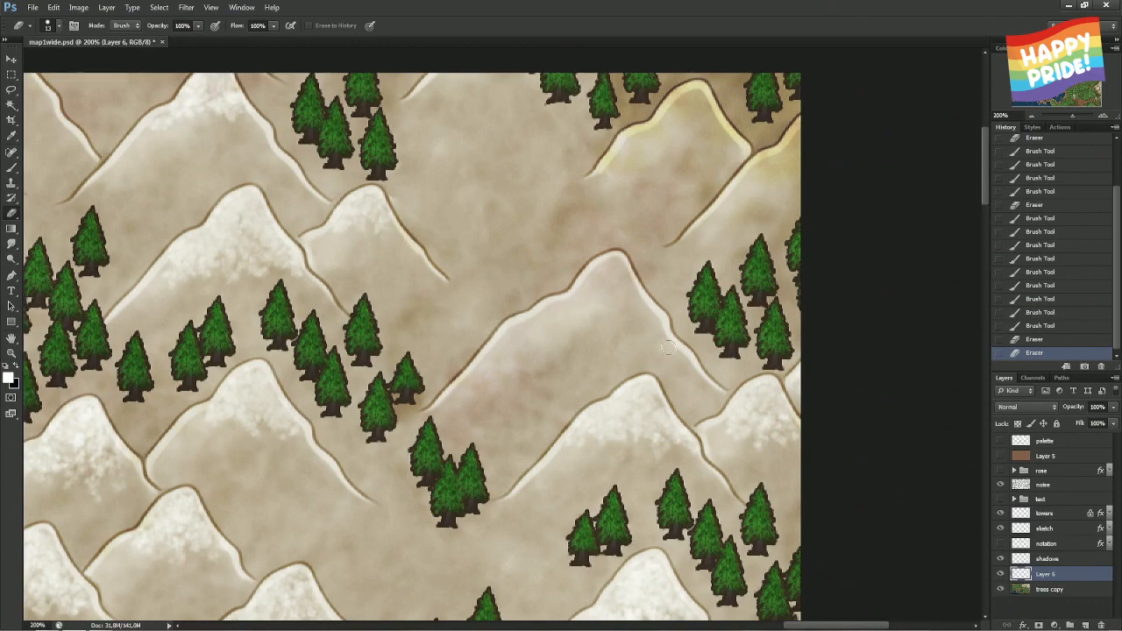
{"action": "key", "text": "b"}
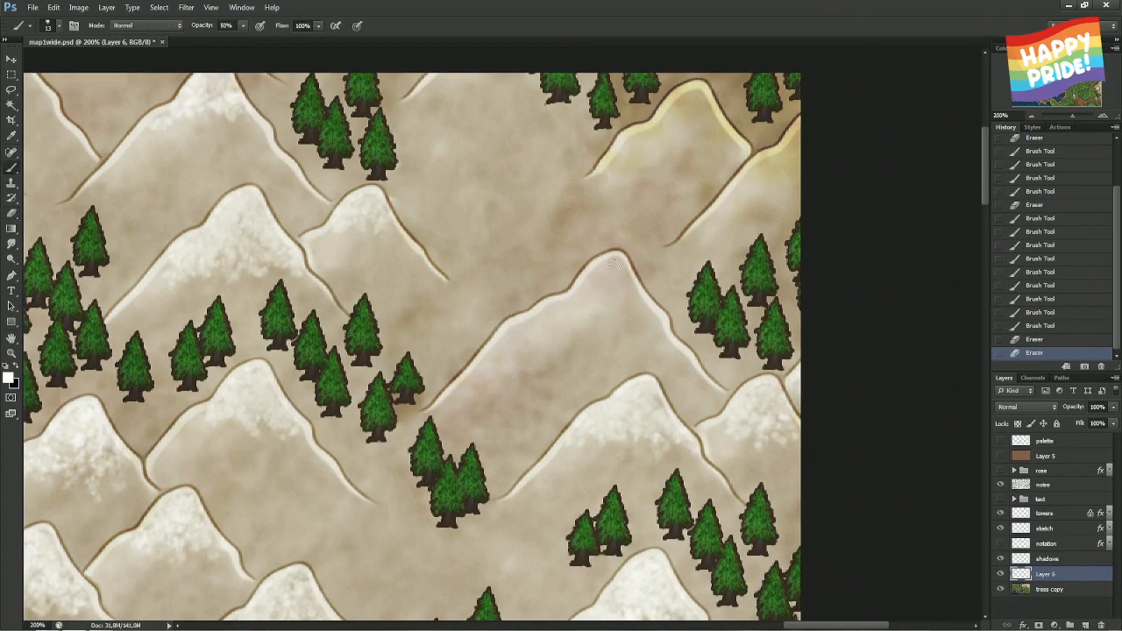
{"action": "mouse_move", "coordinate": [613, 262]}
{"action": "left_mouse_down"}
{"action": "mouse_move", "coordinate": [587, 290]}
{"action": "mouse_move", "coordinate": [540, 309]}
{"action": "mouse_move", "coordinate": [587, 292]}
{"action": "mouse_move", "coordinate": [600, 269]}
{"action": "mouse_move", "coordinate": [635, 294]}
{"action": "mouse_move", "coordinate": [621, 254]}
{"action": "mouse_move", "coordinate": [612, 261]}
{"action": "mouse_move", "coordinate": [648, 321]}
{"action": "mouse_move", "coordinate": [617, 270]}
{"action": "mouse_move", "coordinate": [623, 309]}
{"action": "mouse_move", "coordinate": [613, 288]}
{"action": "mouse_move", "coordinate": [589, 333]}
{"action": "mouse_move", "coordinate": [596, 294]}
{"action": "mouse_move", "coordinate": [575, 326]}
{"action": "left_mouse_up"}
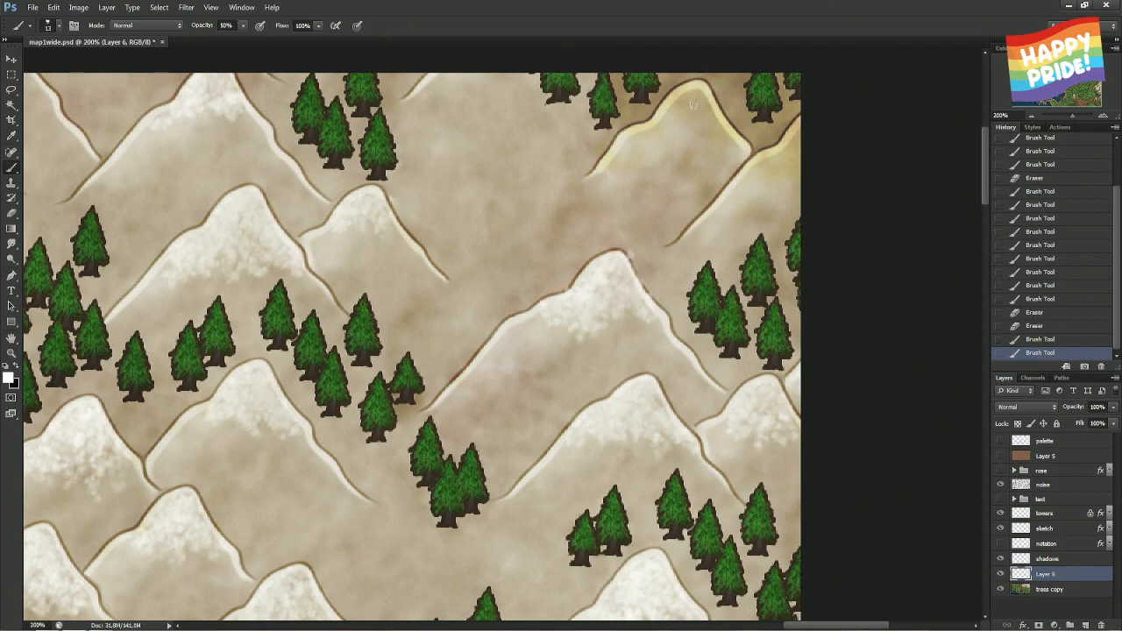
{"action": "mouse_move", "coordinate": [693, 105]}
{"action": "left_mouse_down"}
{"action": "mouse_move", "coordinate": [706, 136]}
{"action": "mouse_move", "coordinate": [682, 123]}
{"action": "mouse_move", "coordinate": [688, 98]}
{"action": "left_mouse_up"}
{"action": "key", "text": "ctrl+z"}
{"action": "mouse_move", "coordinate": [636, 307]}
{"action": "left_mouse_down"}
{"action": "mouse_move", "coordinate": [653, 324]}
{"action": "mouse_move", "coordinate": [630, 333]}
{"action": "mouse_move", "coordinate": [636, 320]}
{"action": "left_mouse_up"}
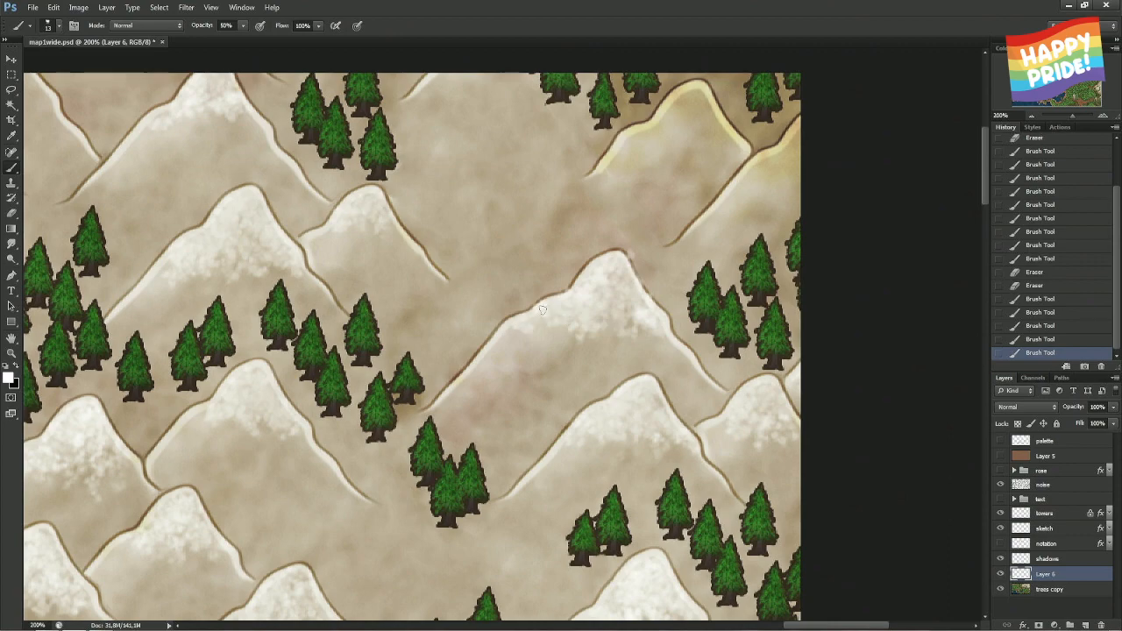
{"action": "mouse_move", "coordinate": [530, 321]}
{"action": "left_mouse_down"}
{"action": "mouse_move", "coordinate": [561, 307]}
{"action": "mouse_move", "coordinate": [615, 317]}
{"action": "mouse_move", "coordinate": [626, 282]}
{"action": "mouse_move", "coordinate": [653, 328]}
{"action": "mouse_move", "coordinate": [647, 342]}
{"action": "left_mouse_up"}
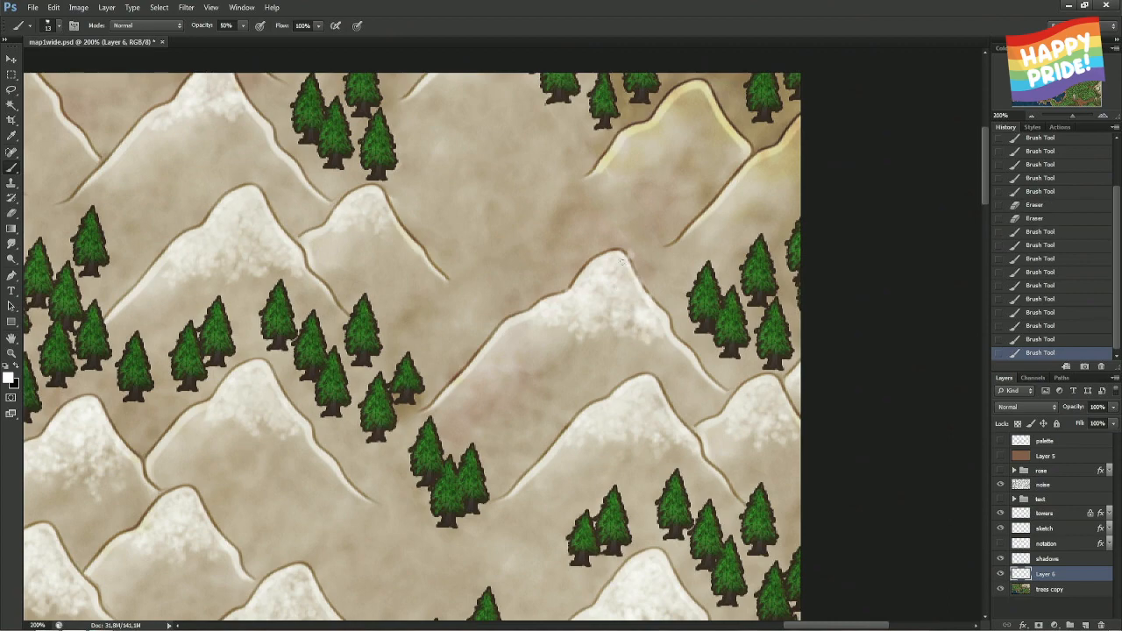
- Erase the snow spill outside the pink-tinted mountain's slopes and beside the small snow-capped peak to its northwest
{"action": "key", "text": "e"}
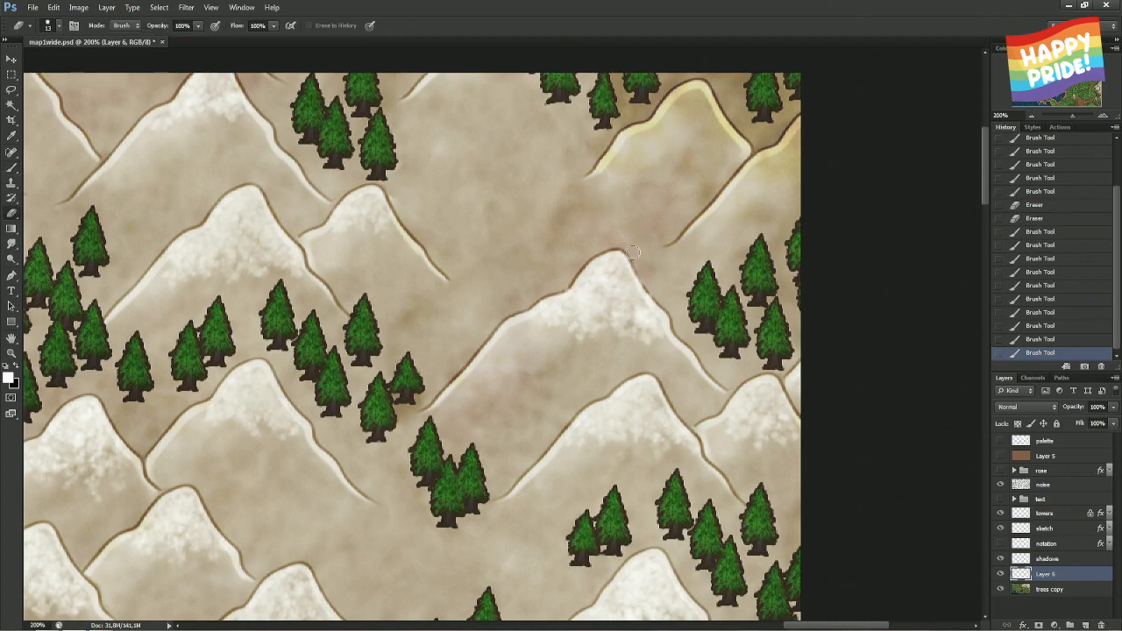
{"action": "left_click_drag", "start_coordinate": [638, 263], "coordinate": [663, 309]}
{"action": "left_click_drag", "start_coordinate": [526, 303], "coordinate": [511, 315]}
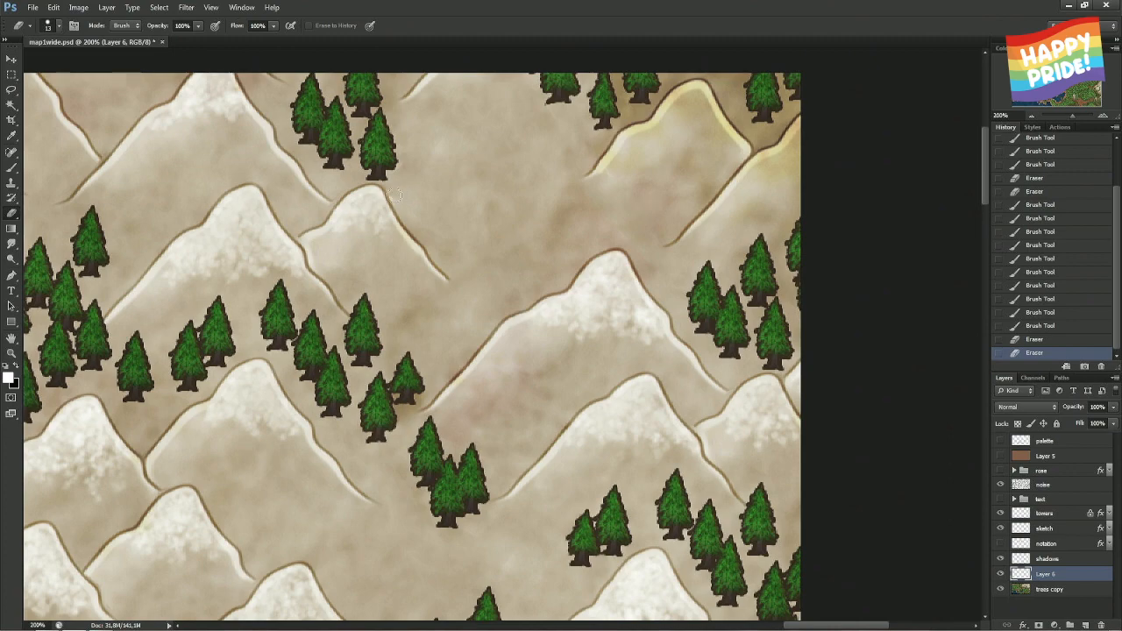
{"action": "left_click_drag", "start_coordinate": [402, 194], "coordinate": [390, 203]}
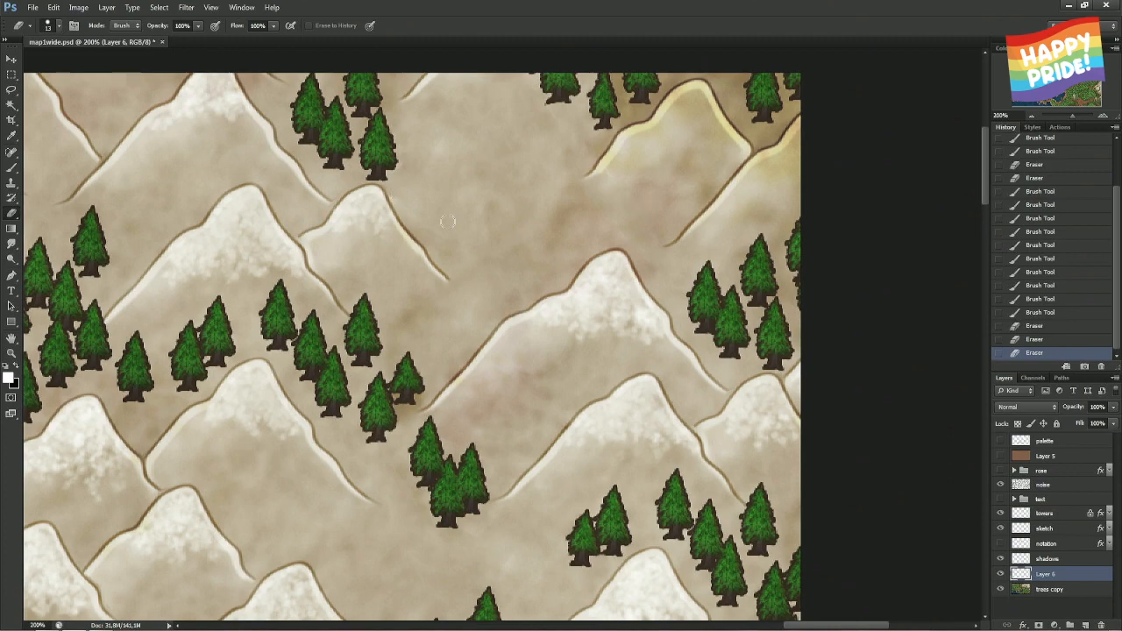
- Clone clean ground on the trees copy layer over the stray marks beside the small snow-capped peak and at the map's northern edge
{"action": "left_click", "coordinate": [1043, 589]}
{"action": "key", "text": "s"}
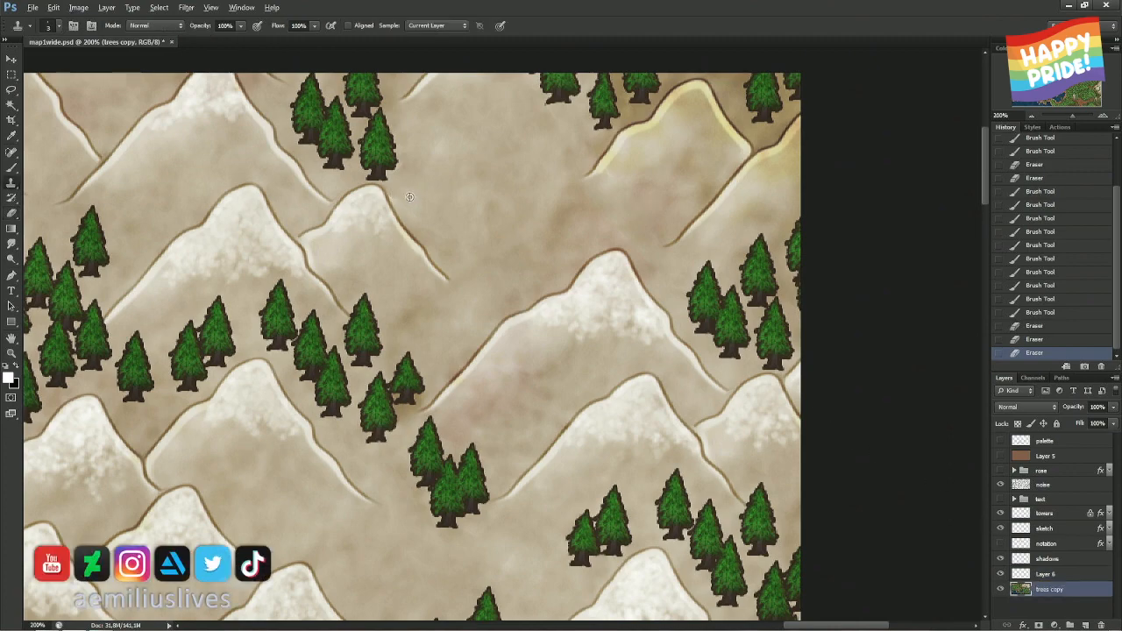
{"action": "left_click_drag", "start_coordinate": [409, 197], "coordinate": [418, 195]}
{"action": "left_click", "coordinate": [394, 197]}
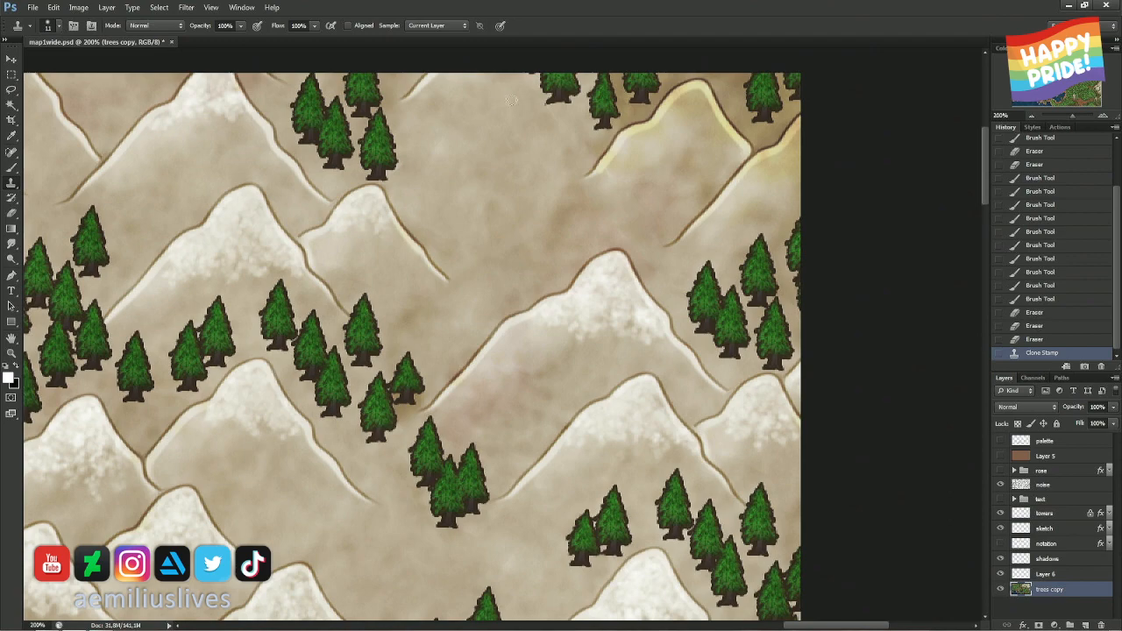
{"action": "mouse_move", "coordinate": [533, 61]}
{"action": "left_mouse_down"}
{"action": "mouse_move", "coordinate": [572, 77]}
{"action": "mouse_move", "coordinate": [513, 77]}
{"action": "mouse_move", "coordinate": [535, 63]}
{"action": "left_mouse_up"}
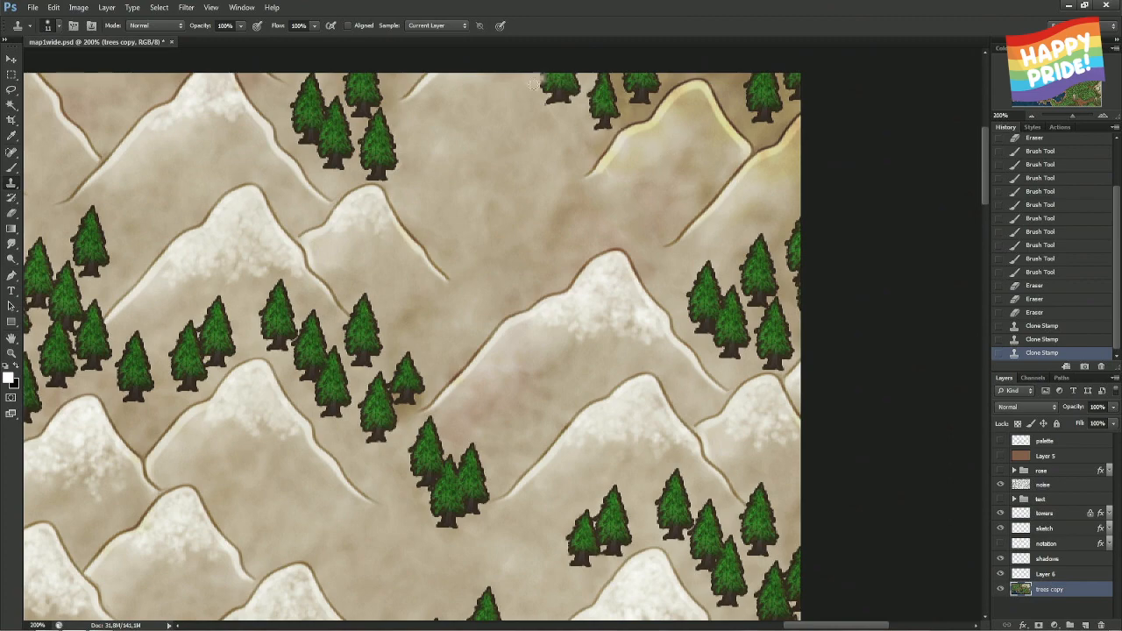
- Switch back to the Brush tool and make Layer 6 the active layer for painting snow
{"action": "key", "text": "b"}
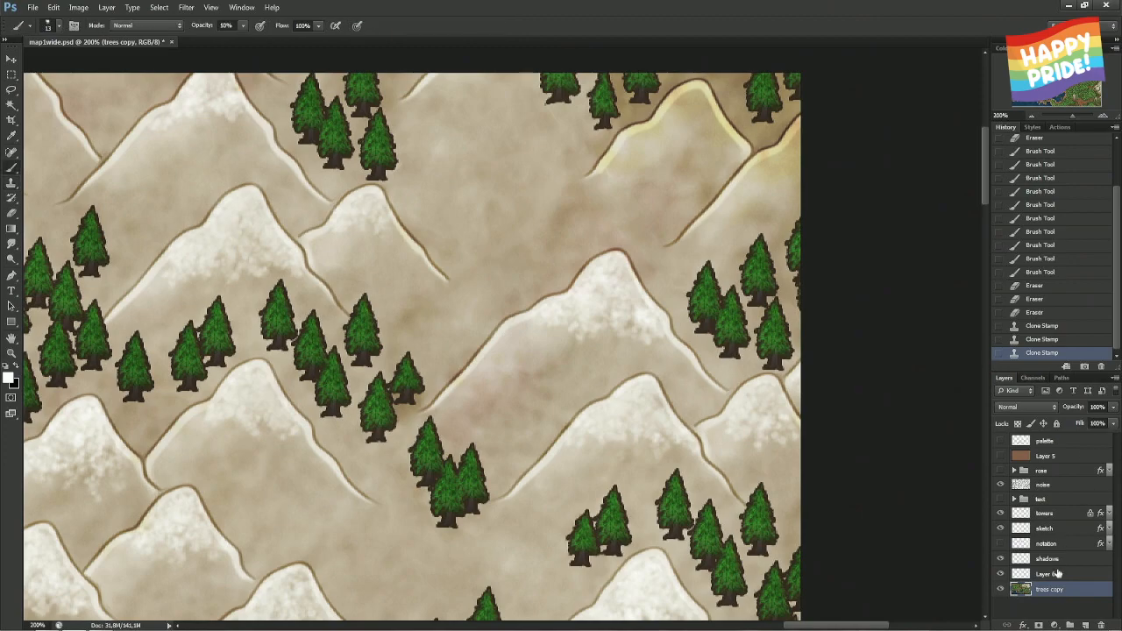
{"action": "left_click", "coordinate": [1057, 574]}
{"action": "mouse_move", "coordinate": [425, 215]}
{"action": "left_mouse_down"}
{"action": "mouse_move", "coordinate": [335, 214]}
{"action": "mouse_move", "coordinate": [628, 212]}
{"action": "mouse_move", "coordinate": [427, 53]}
{"action": "mouse_move", "coordinate": [292, 295]}
{"action": "mouse_move", "coordinate": [564, 198]}
{"action": "mouse_move", "coordinate": [522, 217]}
{"action": "mouse_move", "coordinate": [421, 210]}
{"action": "mouse_move", "coordinate": [432, 200]}
{"action": "mouse_move", "coordinate": [414, 224]}
{"action": "mouse_move", "coordinate": [433, 205]}
{"action": "mouse_move", "coordinate": [444, 226]}
{"action": "mouse_move", "coordinate": [409, 247]}
{"action": "mouse_move", "coordinate": [418, 227]}
{"action": "mouse_move", "coordinate": [395, 254]}
{"action": "mouse_move", "coordinate": [432, 229]}
{"action": "mouse_move", "coordinate": [449, 240]}
{"action": "mouse_move", "coordinate": [425, 248]}
{"action": "mouse_move", "coordinate": [443, 237]}
{"action": "mouse_move", "coordinate": [449, 246]}
{"action": "mouse_move", "coordinate": [430, 201]}
{"action": "mouse_move", "coordinate": [400, 246]}
{"action": "mouse_move", "coordinate": [433, 207]}
{"action": "mouse_move", "coordinate": [428, 243]}
{"action": "mouse_move", "coordinate": [438, 228]}
{"action": "mouse_move", "coordinate": [451, 237]}
{"action": "mouse_move", "coordinate": [431, 219]}
{"action": "mouse_move", "coordinate": [393, 254]}
{"action": "left_mouse_up"}
{"action": "key", "text": "ctrl+z"}
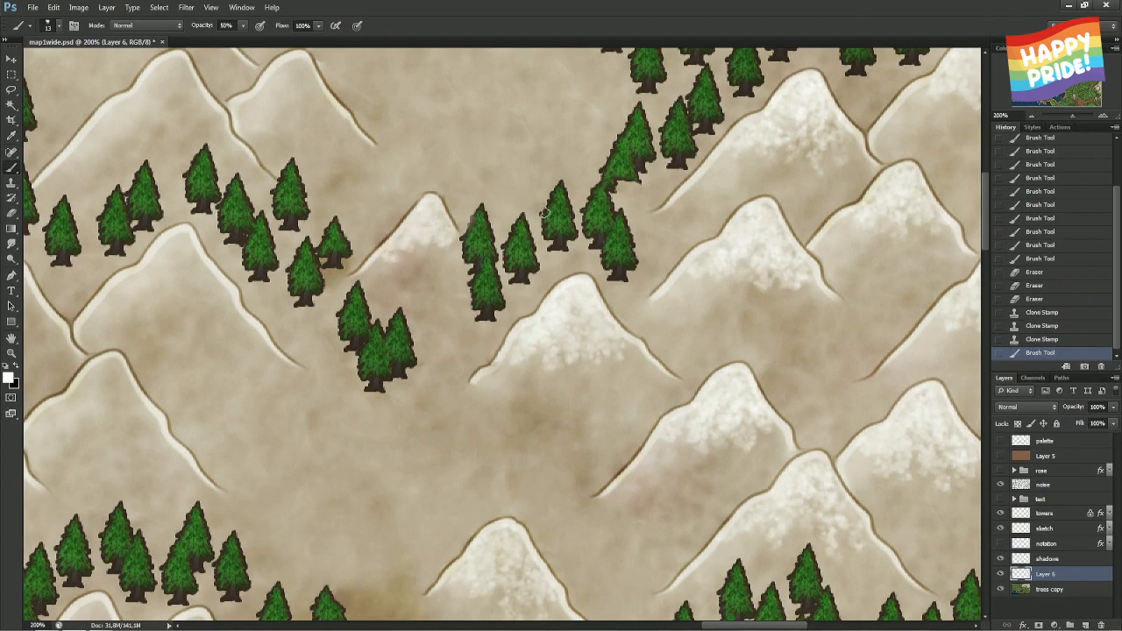
{"action": "scroll", "coordinate": [489, 197], "scroll_direction": "down", "scroll_amount": 3}
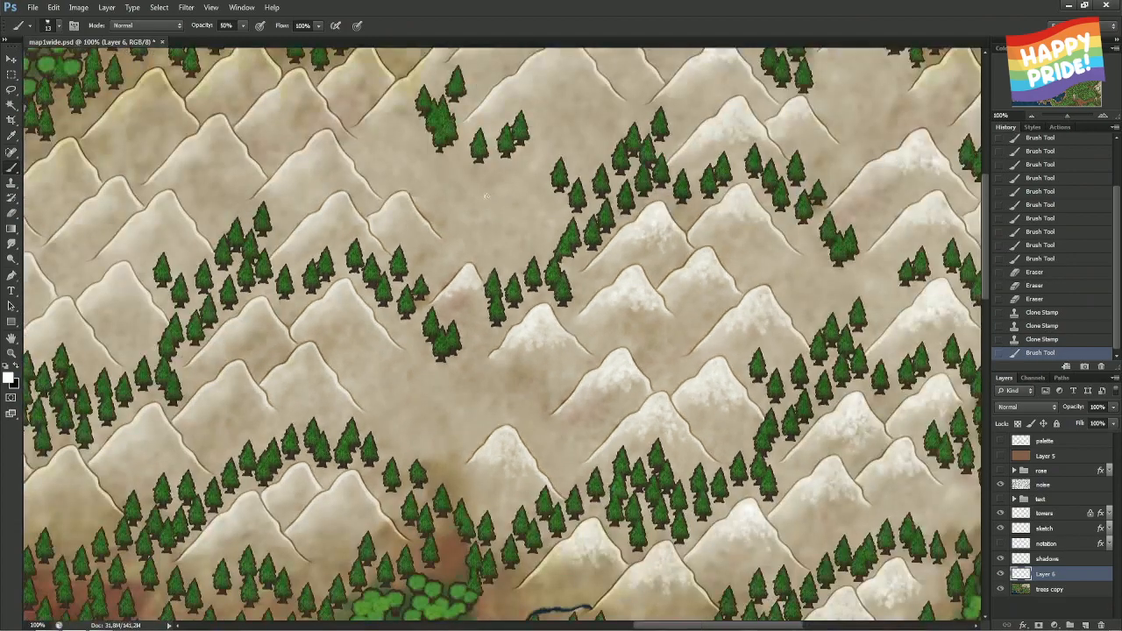
{"action": "scroll", "coordinate": [465, 219], "scroll_direction": "up", "scroll_amount": 2}
{"action": "key", "text": "ctrl+z"}
{"action": "left_click_drag", "start_coordinate": [554, 300], "coordinate": [561, 107]}
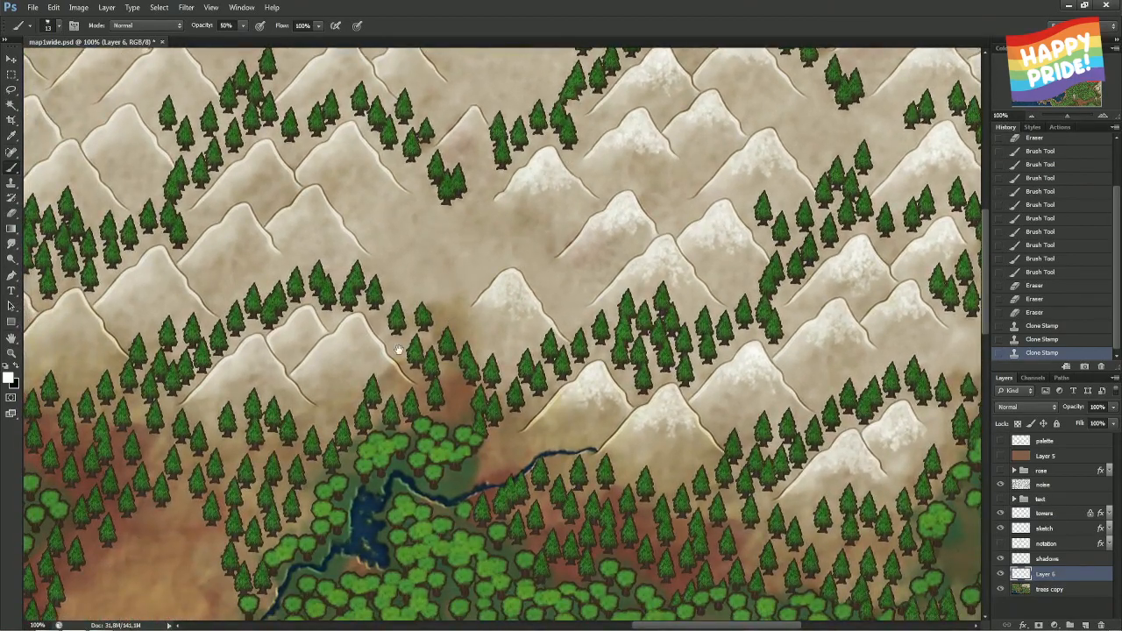
{"action": "left_click_drag", "start_coordinate": [380, 298], "coordinate": [549, 254]}
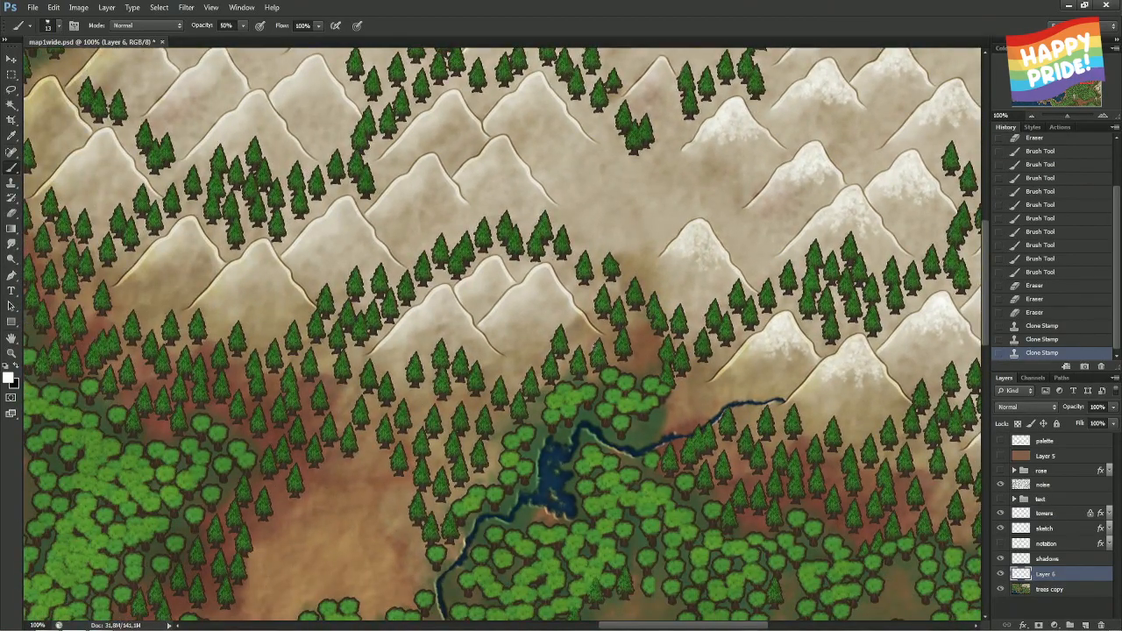
{"action": "left_click_drag", "start_coordinate": [607, 205], "coordinate": [530, 236]}
{"action": "left_click_drag", "start_coordinate": [551, 186], "coordinate": [508, 374]}
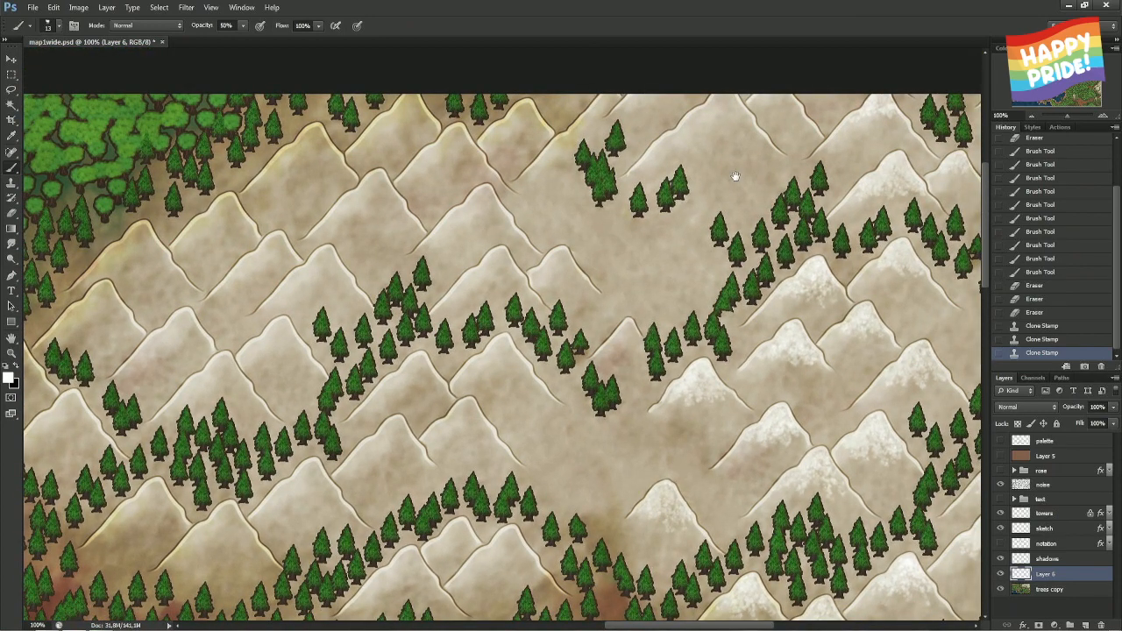
- Paint a white snow cap on the large mountain cut off by the map's upper edge
{"action": "left_click_drag", "start_coordinate": [735, 176], "coordinate": [617, 198]}
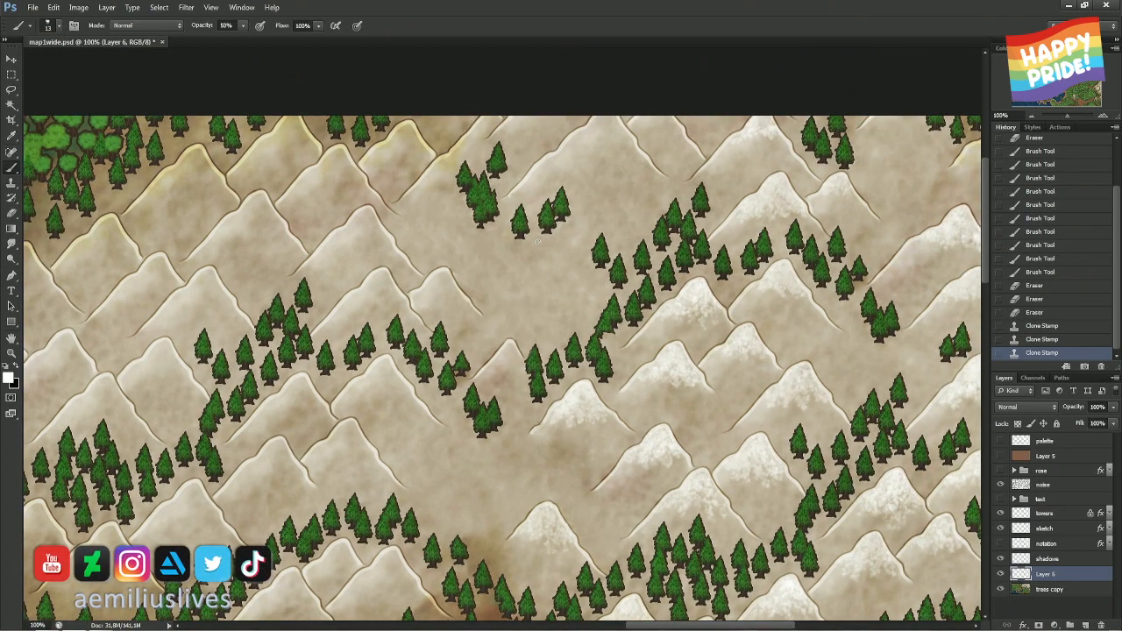
{"action": "left_click_drag", "start_coordinate": [626, 158], "coordinate": [576, 223]}
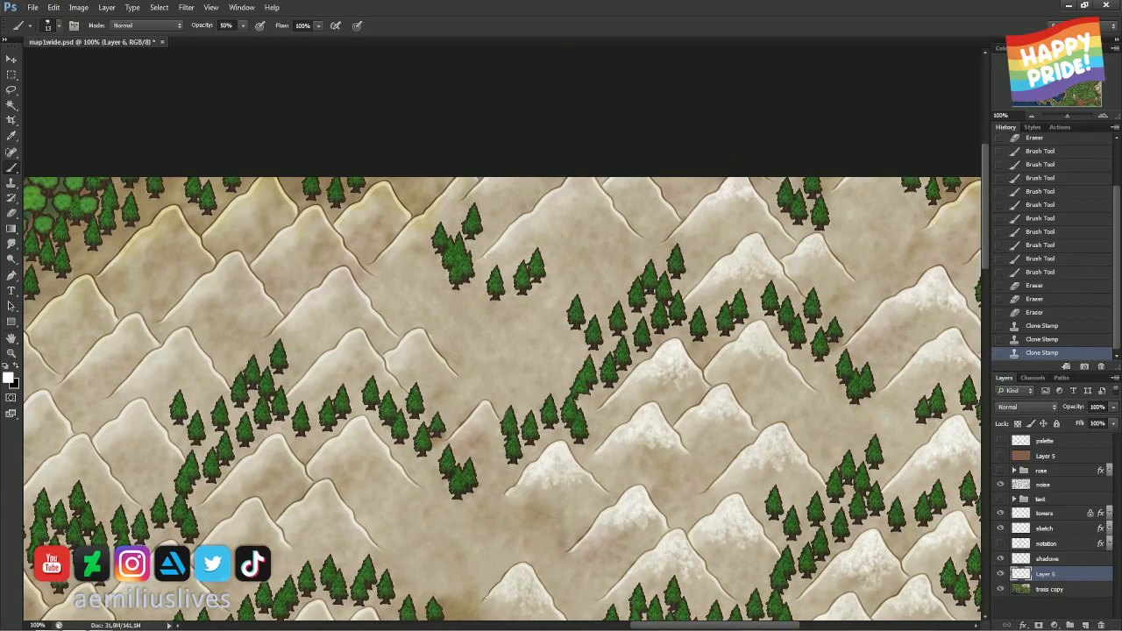
{"action": "scroll", "coordinate": [571, 338], "scroll_direction": "down", "scroll_amount": 2}
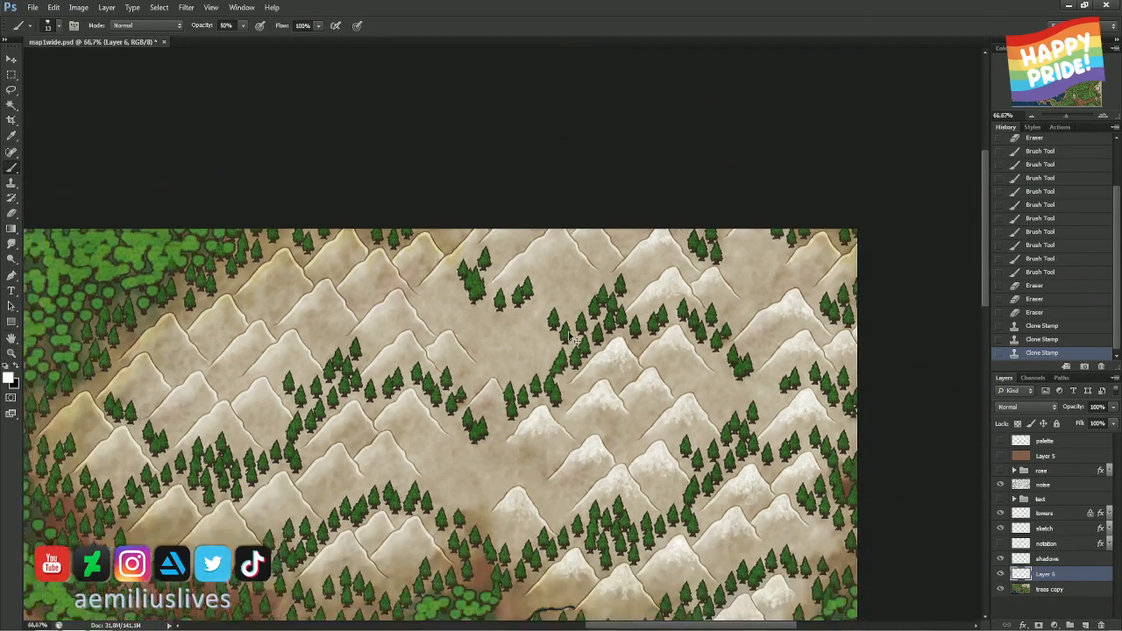
{"action": "scroll", "coordinate": [576, 313], "scroll_direction": "up", "scroll_amount": 4}
{"action": "left_click_drag", "start_coordinate": [637, 137], "coordinate": [533, 317]}
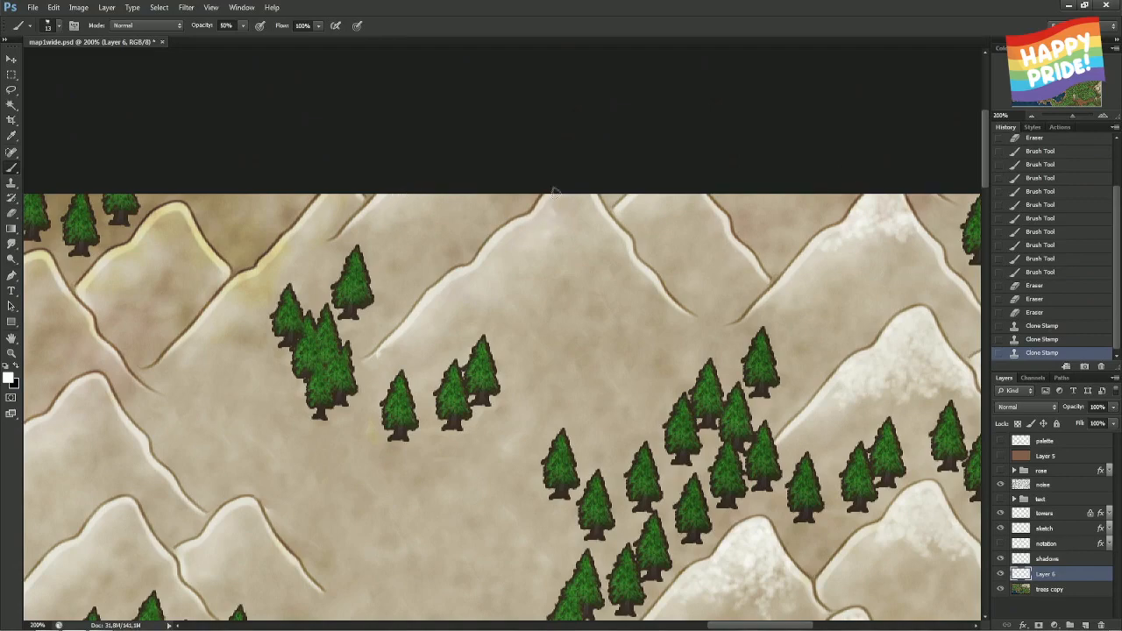
{"action": "mouse_move", "coordinate": [553, 190]}
{"action": "left_mouse_down"}
{"action": "mouse_move", "coordinate": [538, 239]}
{"action": "mouse_move", "coordinate": [548, 211]}
{"action": "mouse_move", "coordinate": [508, 246]}
{"action": "mouse_move", "coordinate": [576, 197]}
{"action": "mouse_move", "coordinate": [567, 233]}
{"action": "mouse_move", "coordinate": [575, 206]}
{"action": "mouse_move", "coordinate": [592, 225]}
{"action": "mouse_move", "coordinate": [586, 200]}
{"action": "mouse_move", "coordinate": [615, 242]}
{"action": "mouse_move", "coordinate": [583, 233]}
{"action": "mouse_move", "coordinate": [572, 253]}
{"action": "mouse_move", "coordinate": [559, 241]}
{"action": "mouse_move", "coordinate": [525, 256]}
{"action": "mouse_move", "coordinate": [556, 232]}
{"action": "mouse_move", "coordinate": [531, 255]}
{"action": "mouse_move", "coordinate": [498, 263]}
{"action": "mouse_move", "coordinate": [519, 242]}
{"action": "mouse_move", "coordinate": [493, 258]}
{"action": "mouse_move", "coordinate": [529, 236]}
{"action": "left_mouse_up"}
{"action": "mouse_move", "coordinate": [617, 247]}
{"action": "left_mouse_down"}
{"action": "mouse_move", "coordinate": [570, 191]}
{"action": "mouse_move", "coordinate": [560, 217]}
{"action": "mouse_move", "coordinate": [568, 206]}
{"action": "mouse_move", "coordinate": [580, 266]}
{"action": "left_mouse_up"}
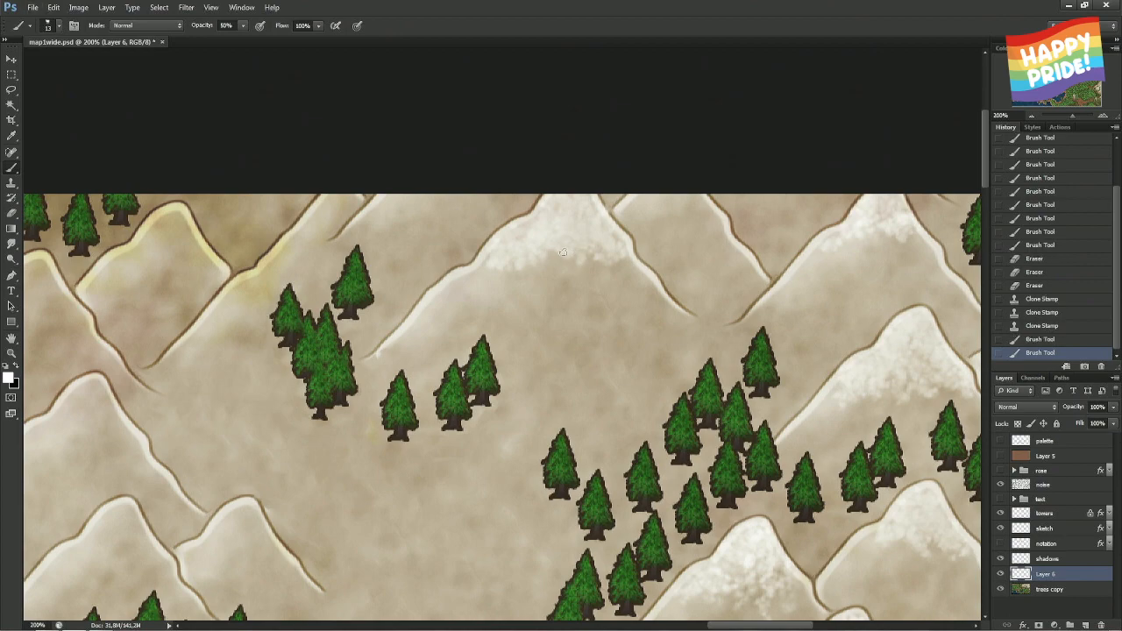
{"action": "left_click_drag", "start_coordinate": [543, 248], "coordinate": [551, 273]}
{"action": "key", "text": "ctrl+z"}
{"action": "mouse_move", "coordinate": [524, 250]}
{"action": "left_mouse_down"}
{"action": "mouse_move", "coordinate": [494, 272]}
{"action": "mouse_move", "coordinate": [503, 259]}
{"action": "mouse_move", "coordinate": [522, 277]}
{"action": "mouse_move", "coordinate": [507, 254]}
{"action": "mouse_move", "coordinate": [534, 285]}
{"action": "mouse_move", "coordinate": [526, 254]}
{"action": "left_mouse_up"}
{"action": "key", "text": "ctrl+z"}
{"action": "key", "text": "ctrl+z"}
{"action": "key", "text": "ctrl+z"}
{"action": "key", "text": "ctrl+z"}
- Erase stray snow around the right slope of the large mountain and on the small peak beside it
{"action": "key", "text": "e"}
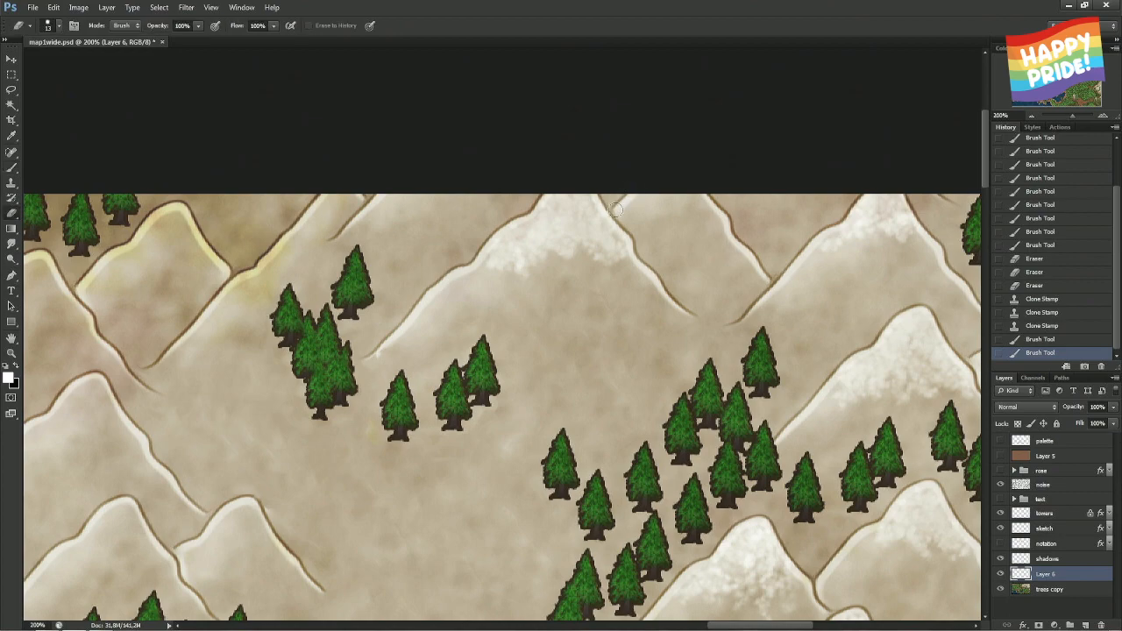
{"action": "mouse_move", "coordinate": [670, 279]}
{"action": "left_mouse_down"}
{"action": "mouse_move", "coordinate": [619, 247]}
{"action": "mouse_move", "coordinate": [654, 249]}
{"action": "left_mouse_up"}
{"action": "key", "text": "b"}
{"action": "key", "text": "e"}
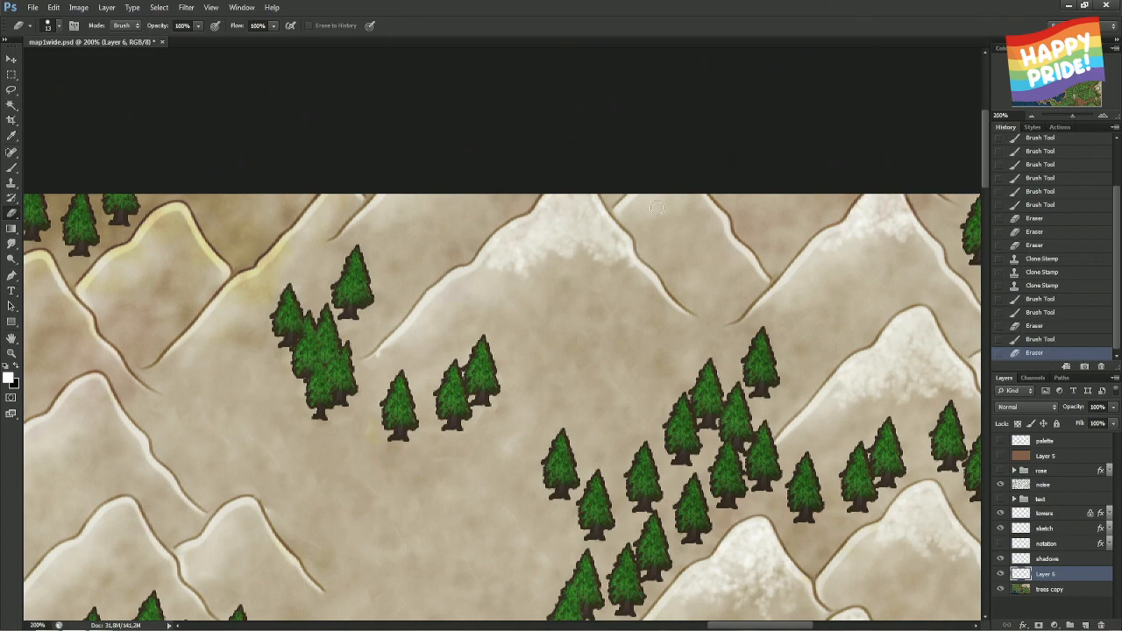
- Paint a speckled snow cap on the small peak just right of the large mountain, reverting excess strokes and erasing stray snow
{"action": "key", "text": "b"}
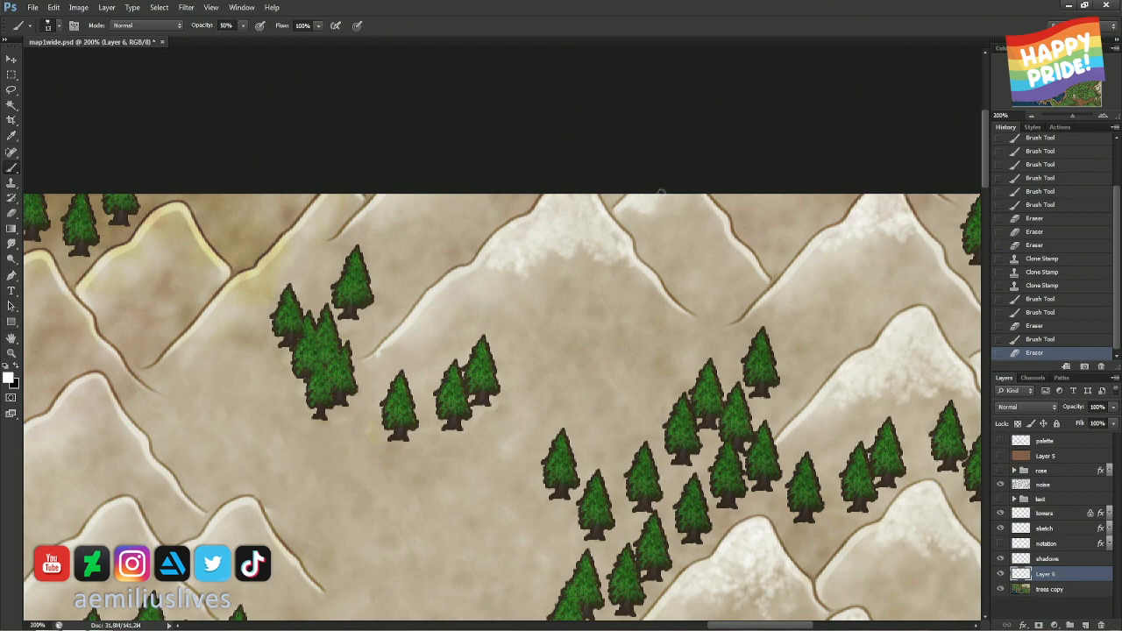
{"action": "mouse_move", "coordinate": [661, 192]}
{"action": "left_mouse_down"}
{"action": "mouse_move", "coordinate": [706, 217]}
{"action": "mouse_move", "coordinate": [626, 213]}
{"action": "left_mouse_up"}
{"action": "left_click", "coordinate": [666, 207]}
{"action": "left_click", "coordinate": [667, 205]}
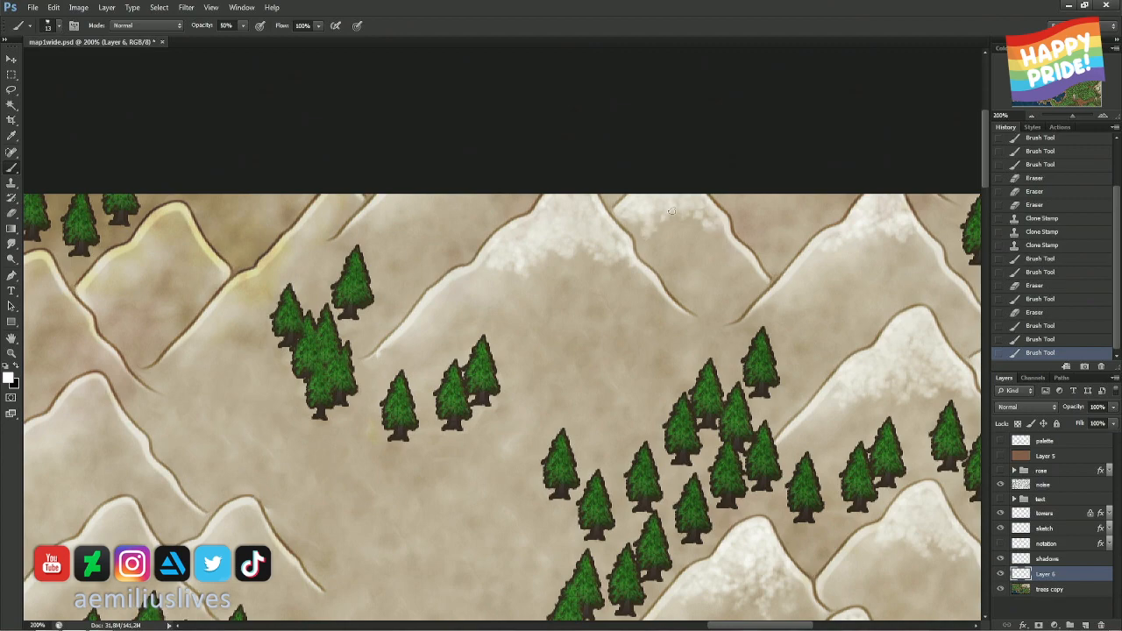
{"action": "mouse_move", "coordinate": [666, 214]}
{"action": "left_mouse_down"}
{"action": "mouse_move", "coordinate": [684, 211]}
{"action": "mouse_move", "coordinate": [673, 229]}
{"action": "mouse_move", "coordinate": [701, 231]}
{"action": "mouse_move", "coordinate": [712, 245]}
{"action": "left_mouse_up"}
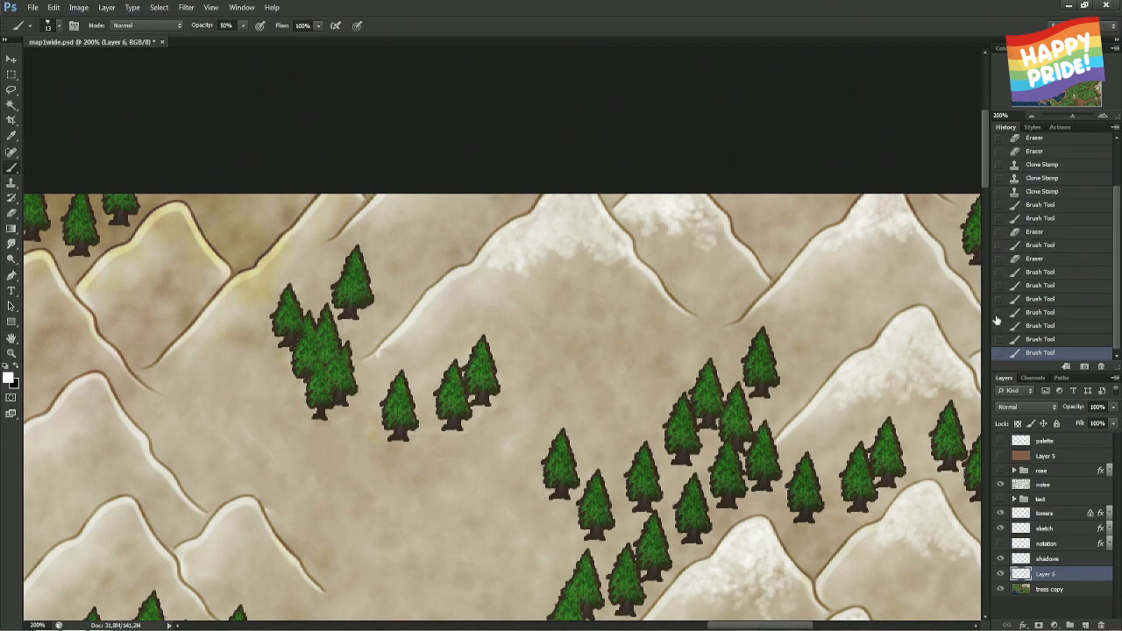
{"action": "left_click", "coordinate": [1030, 329]}
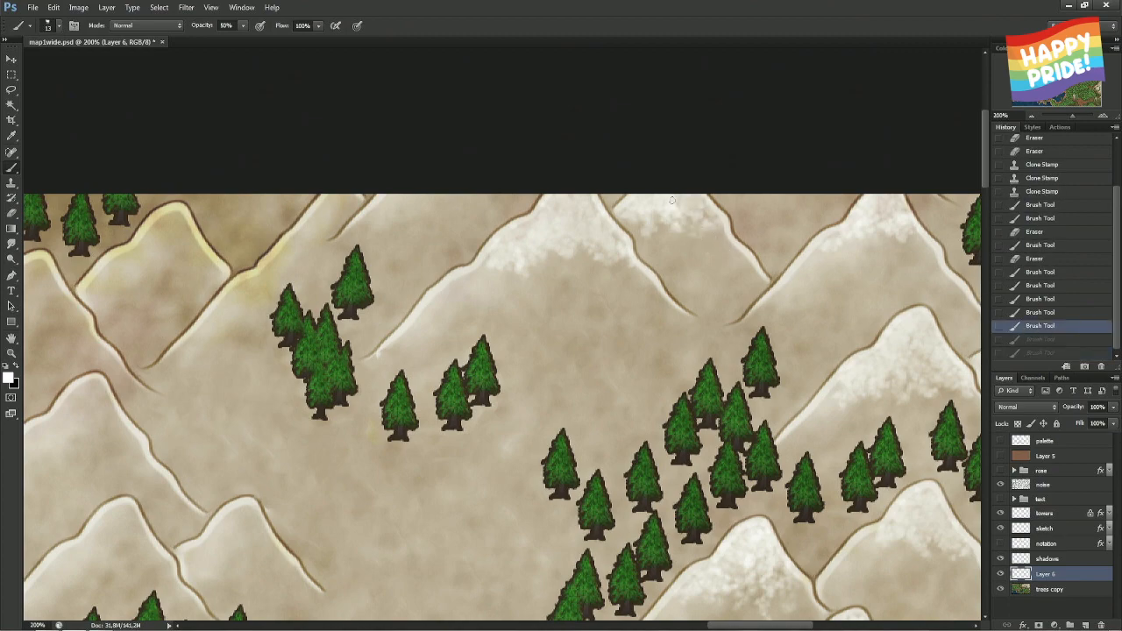
{"action": "left_click_drag", "start_coordinate": [673, 201], "coordinate": [692, 215]}
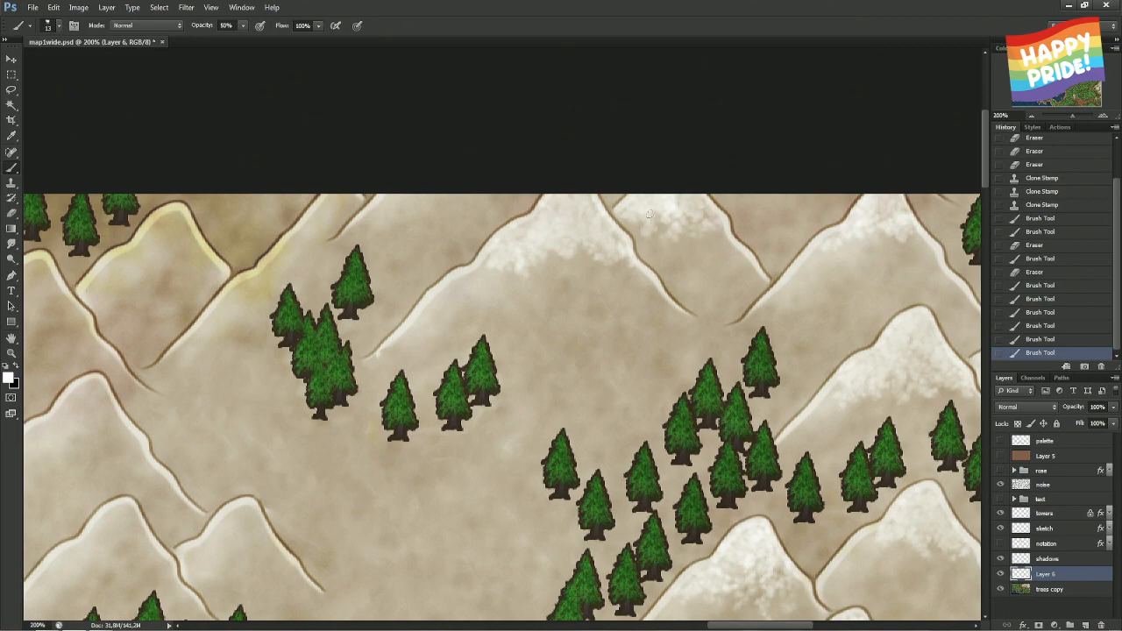
{"action": "mouse_move", "coordinate": [626, 179]}
{"action": "left_mouse_down"}
{"action": "mouse_move", "coordinate": [731, 210]}
{"action": "mouse_move", "coordinate": [701, 175]}
{"action": "left_mouse_up"}
{"action": "key", "text": "e"}
{"action": "mouse_move", "coordinate": [631, 182]}
{"action": "left_mouse_down"}
{"action": "mouse_move", "coordinate": [614, 195]}
{"action": "mouse_move", "coordinate": [634, 176]}
{"action": "left_mouse_up"}
{"action": "left_click_drag", "start_coordinate": [759, 199], "coordinate": [496, 183]}
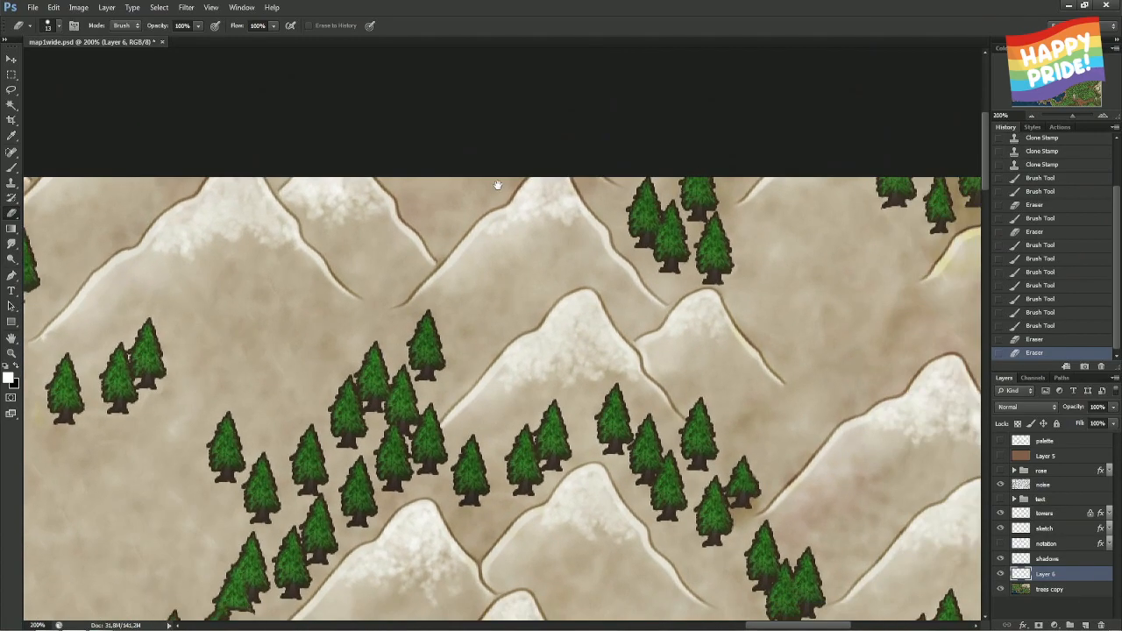
{"action": "left_click_drag", "start_coordinate": [668, 228], "coordinate": [775, 240]}
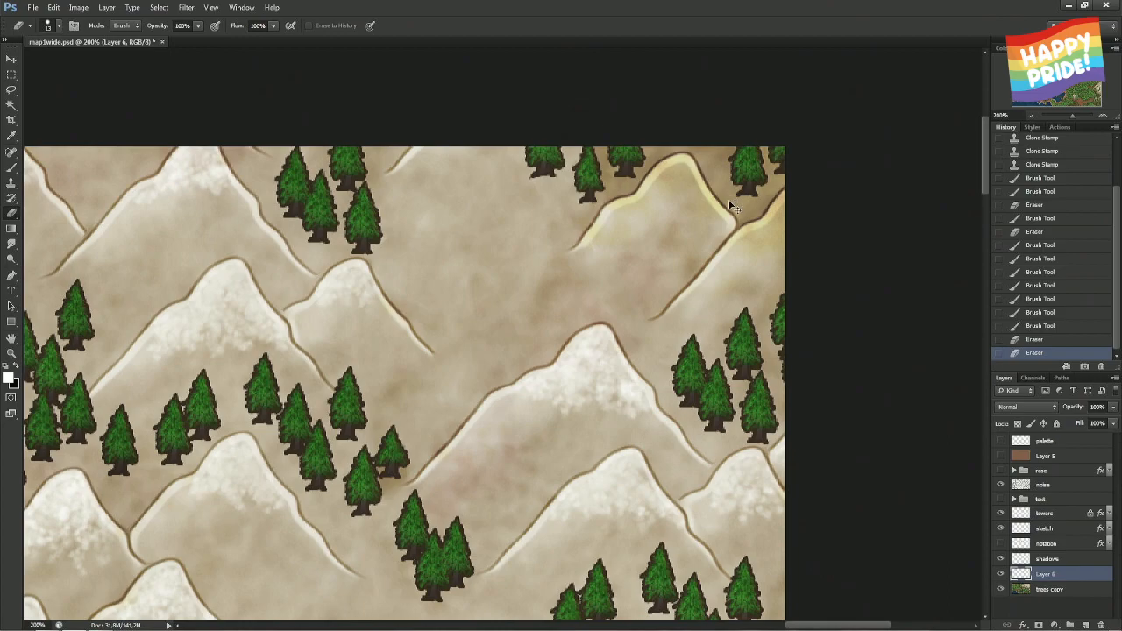
{"action": "key", "text": "ctrl+0"}
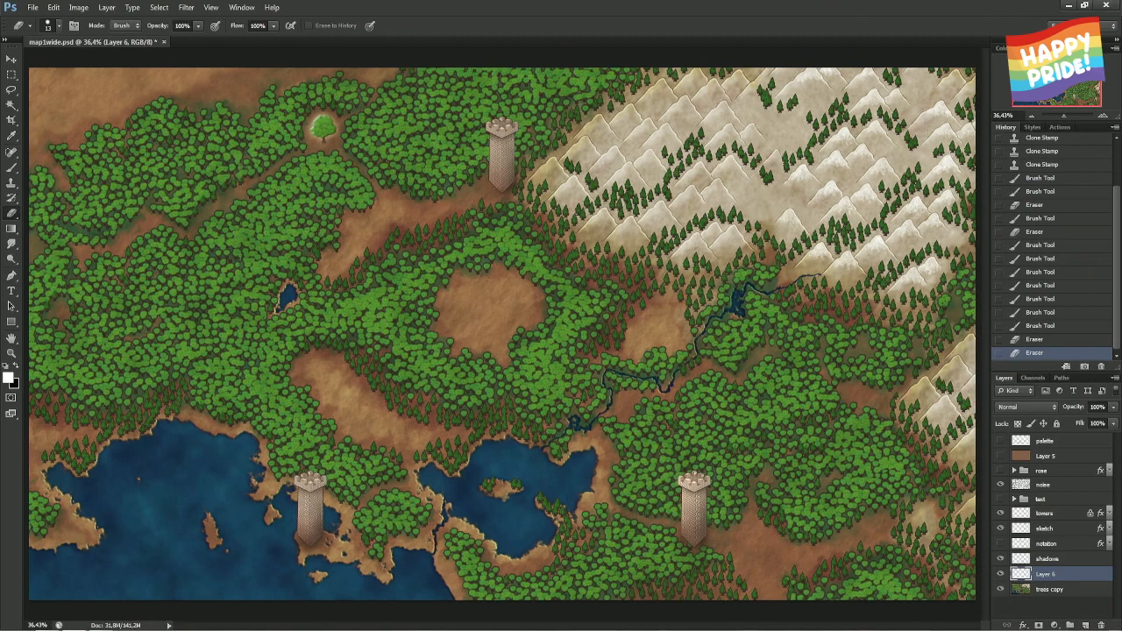
{"action": "left_click", "coordinate": [1033, 128]}
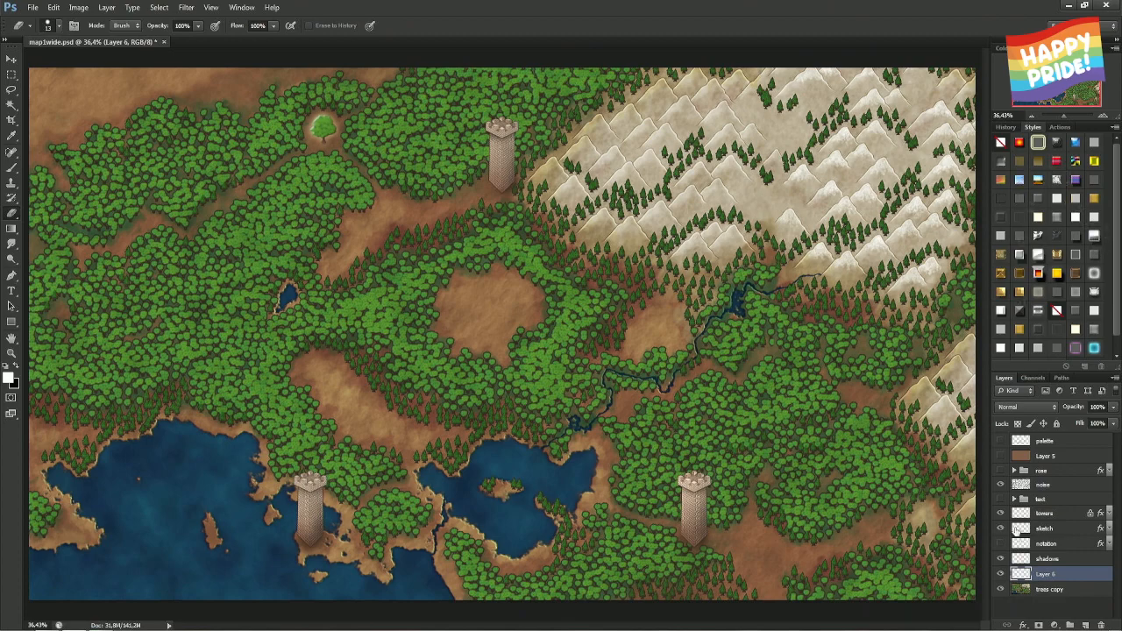
{"action": "left_click", "coordinate": [1006, 579]}
{"action": "right_click", "coordinate": [624, 295]}
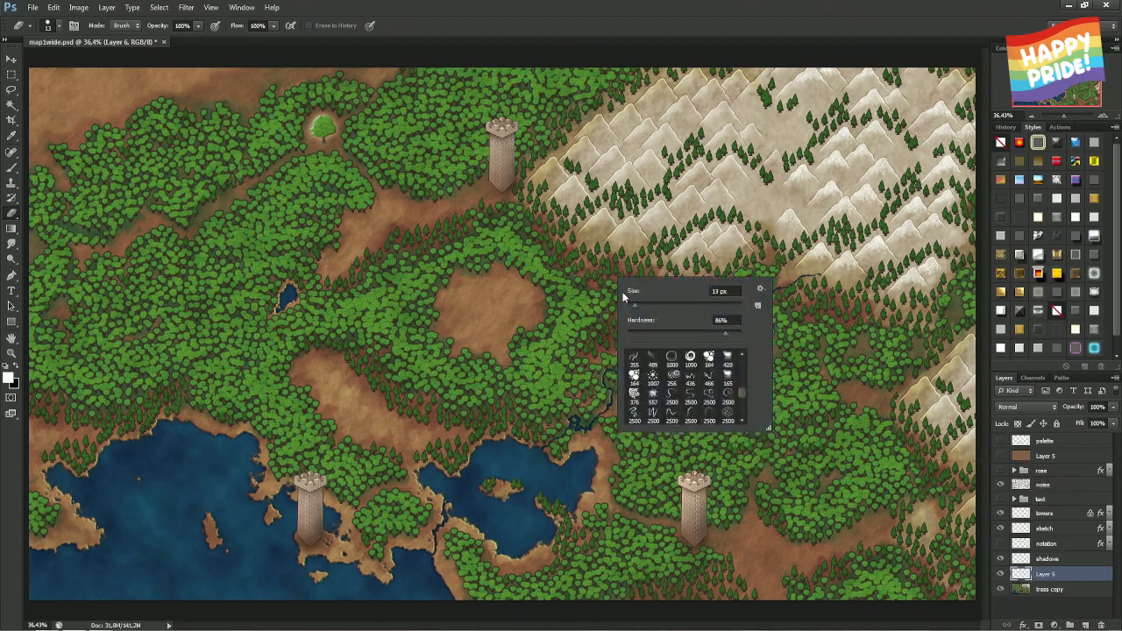
{"action": "left_click", "coordinate": [1007, 128]}
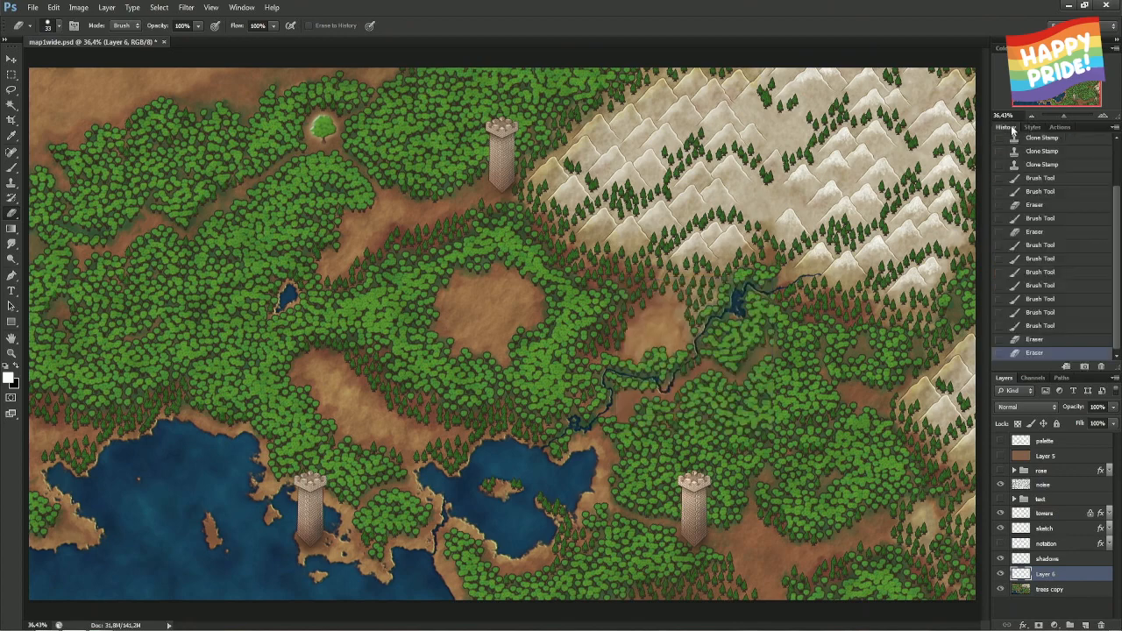
{"action": "left_click", "coordinate": [1059, 128]}
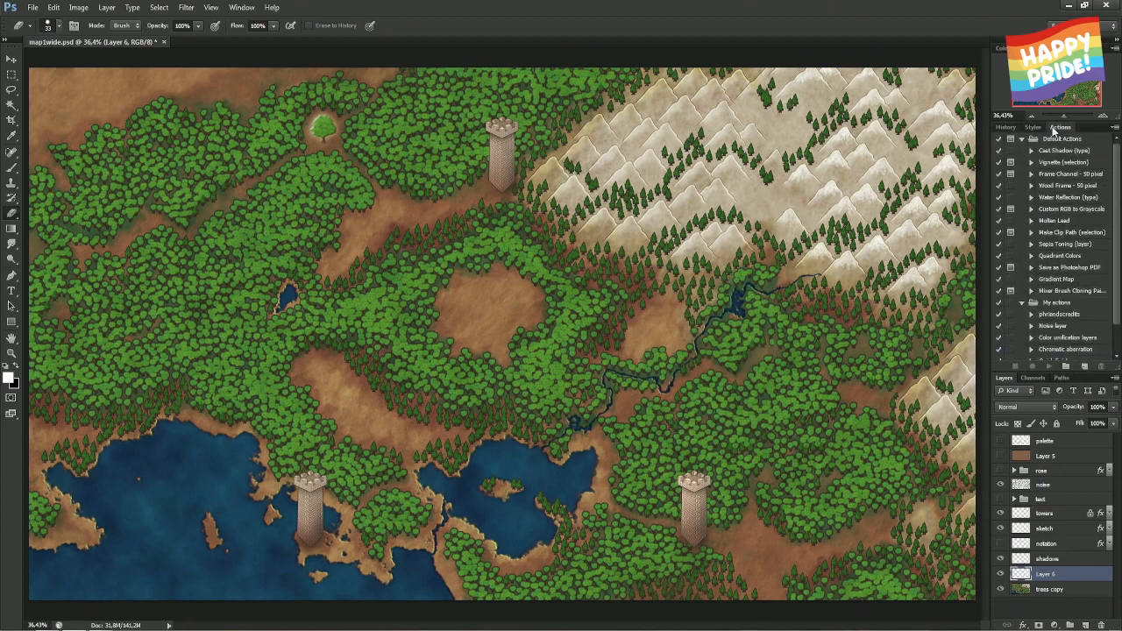
- Set the foreground colour to the pale sandy yellow f5dc8e
{"action": "left_click", "coordinate": [1029, 48]}
{"action": "left_click", "coordinate": [1002, 48]}
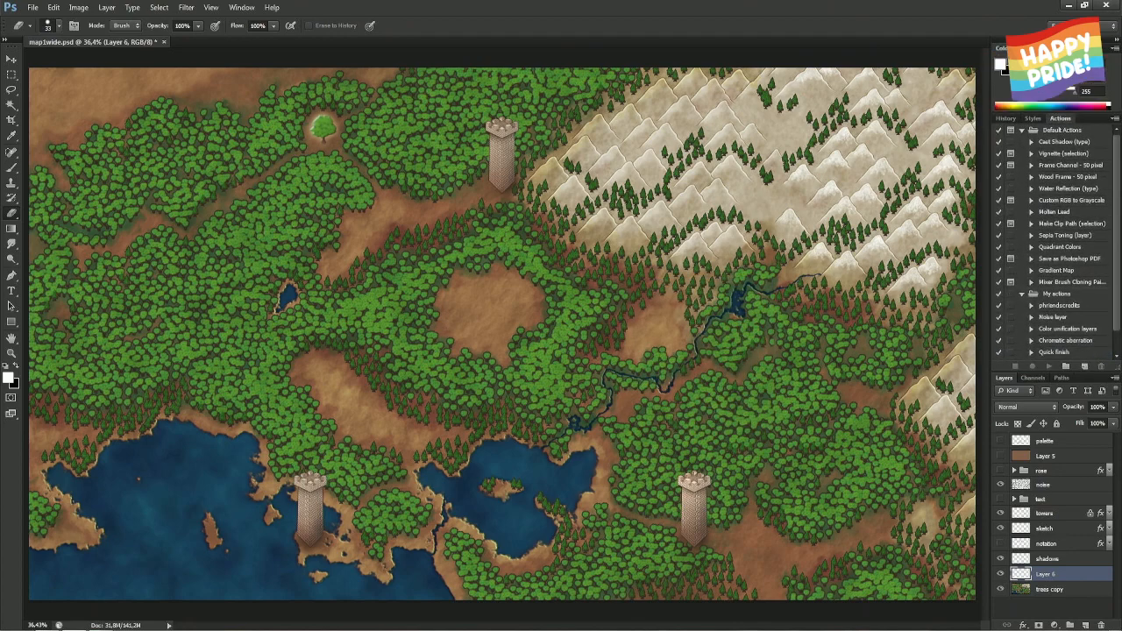
{"action": "left_click", "coordinate": [1029, 48]}
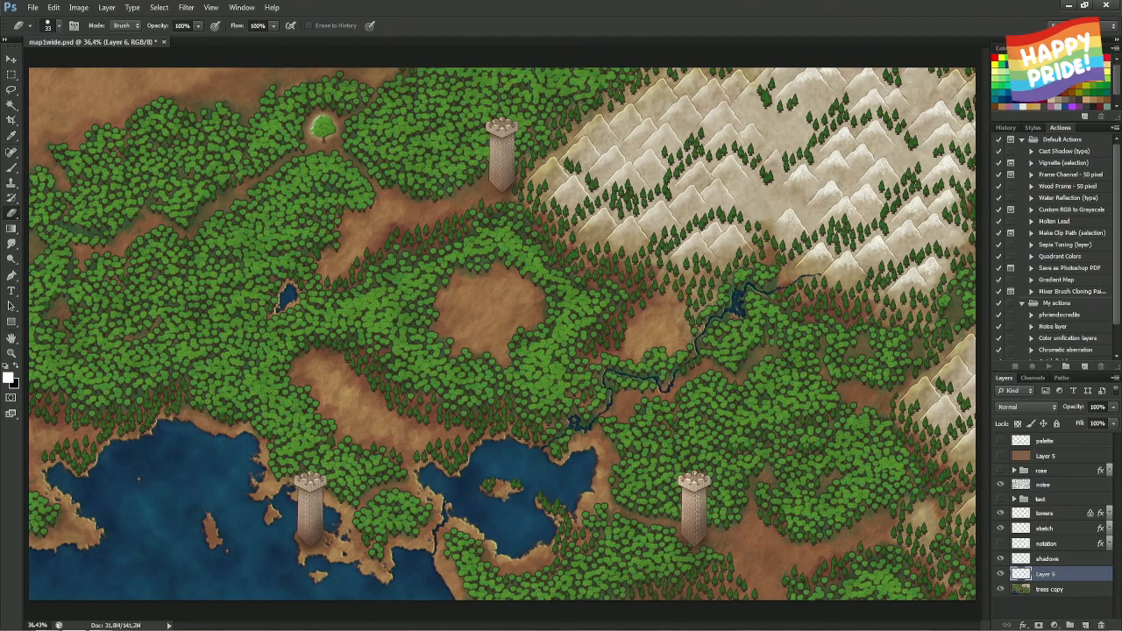
{"action": "left_click", "coordinate": [10, 379]}
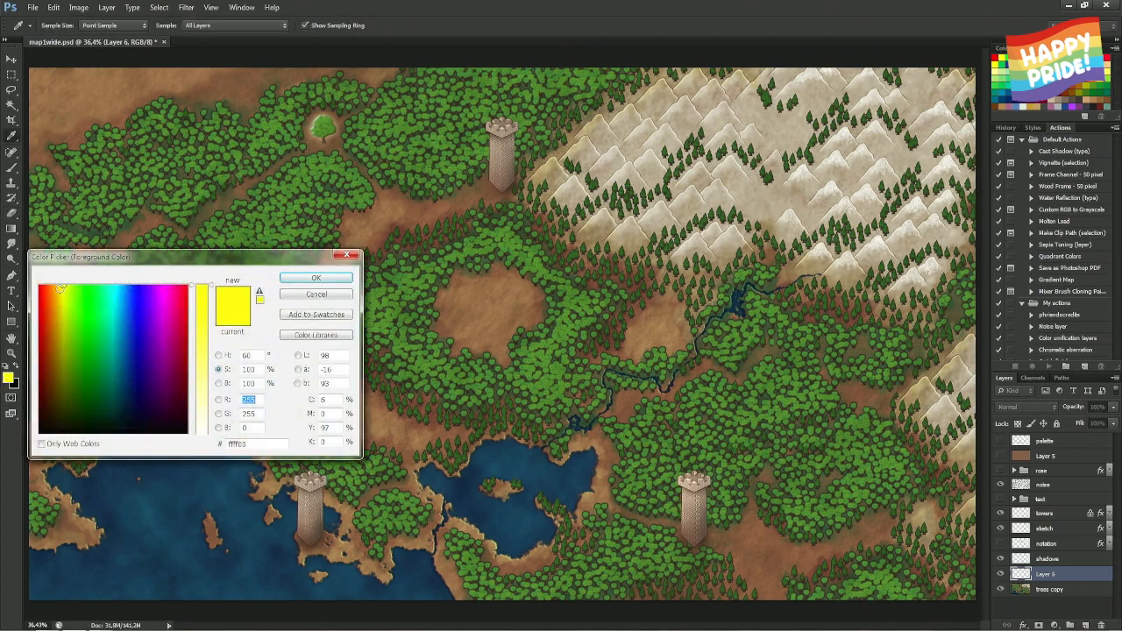
{"action": "left_click", "coordinate": [56, 285]}
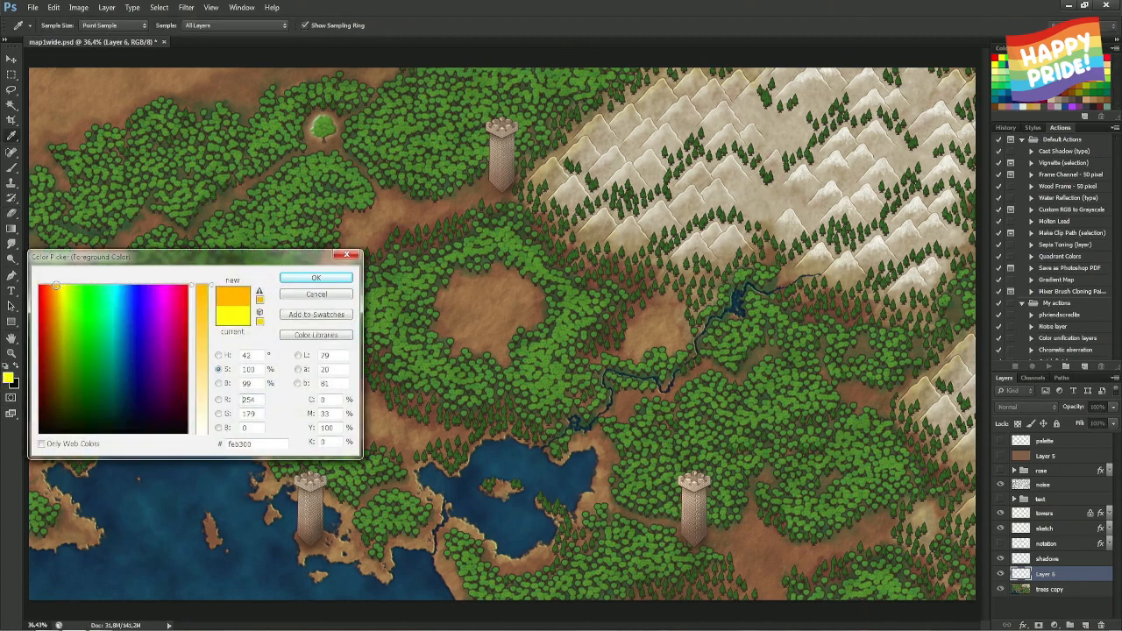
{"action": "left_click", "coordinate": [203, 371]}
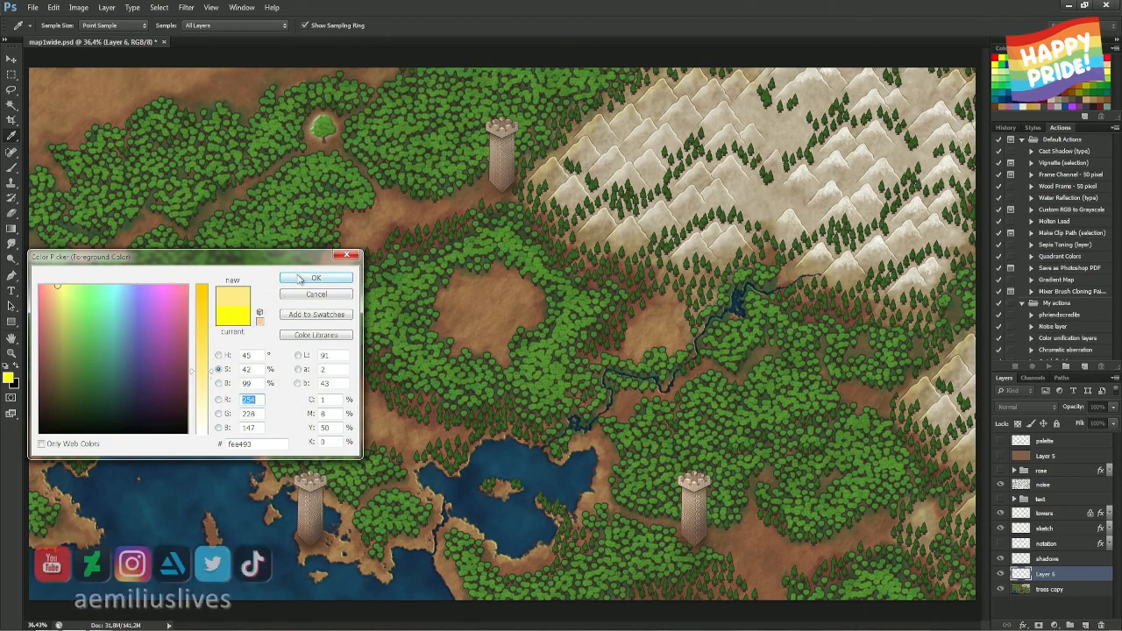
{"action": "left_click", "coordinate": [228, 383]}
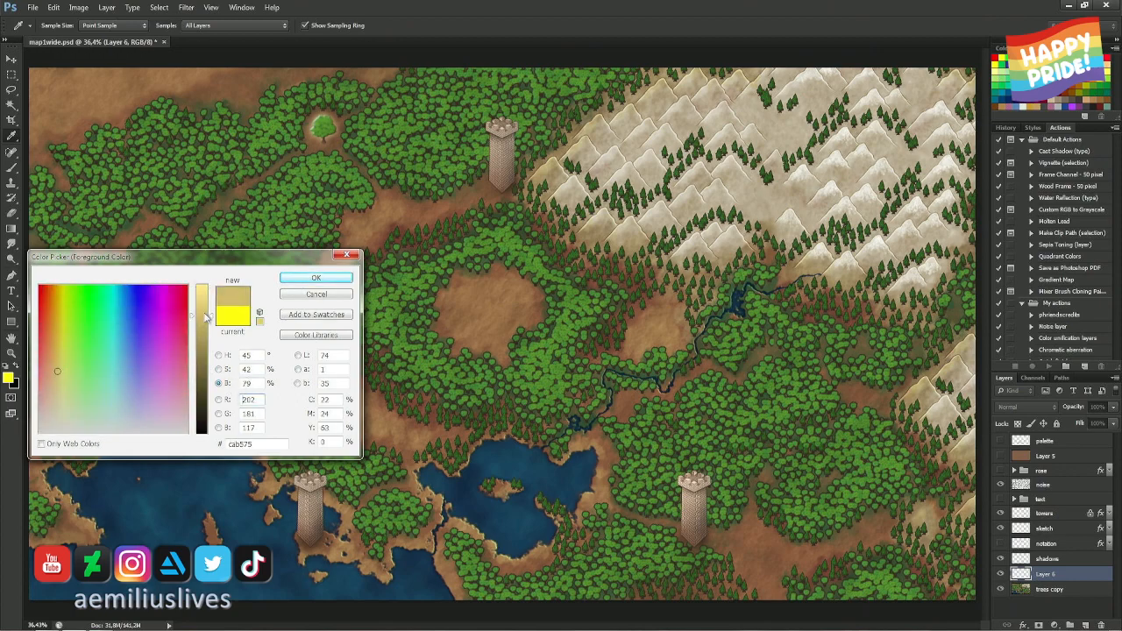
{"action": "left_click", "coordinate": [205, 295]}
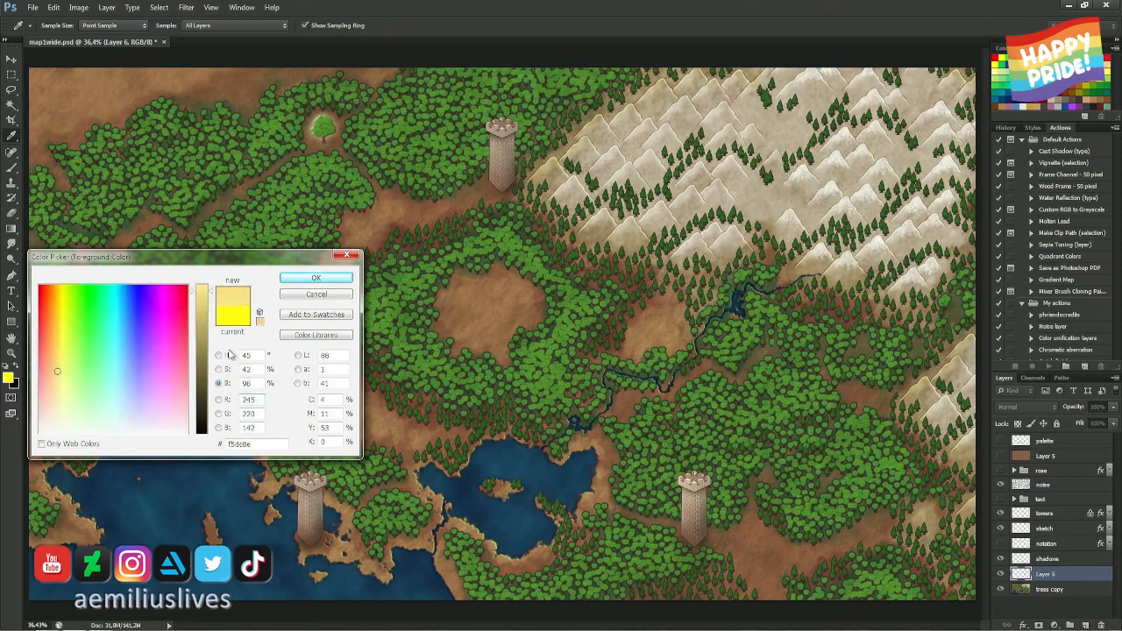
{"action": "left_click", "coordinate": [298, 278]}
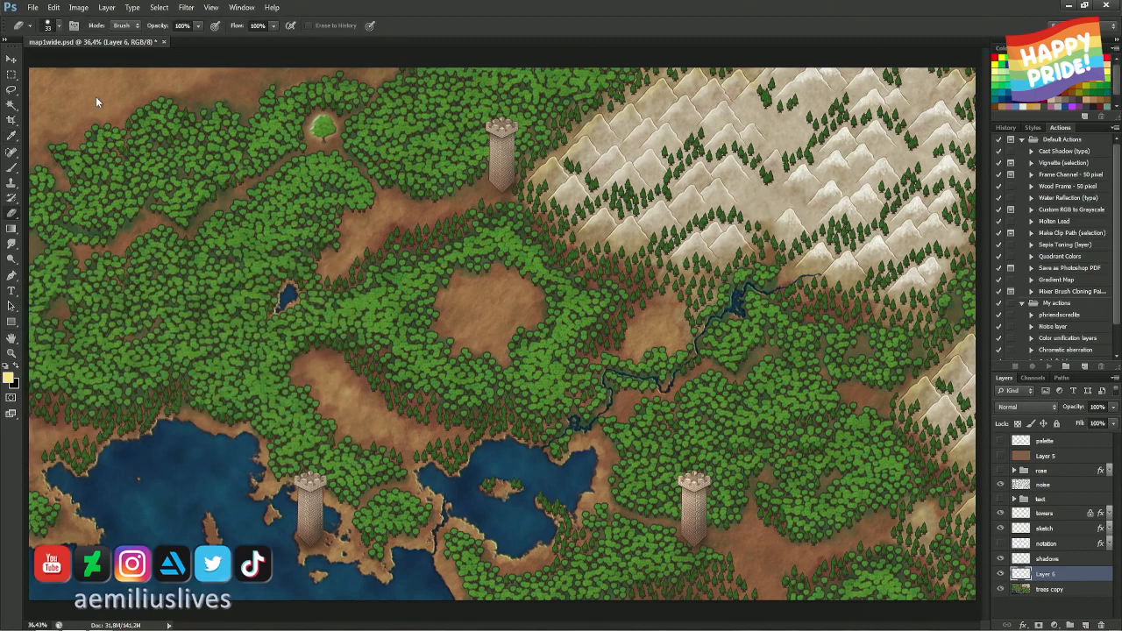
- Enlarge the brush to 200 px and paint the bare brown ground in the map's north-west corner sandy yellow
{"action": "key", "text": "e"}
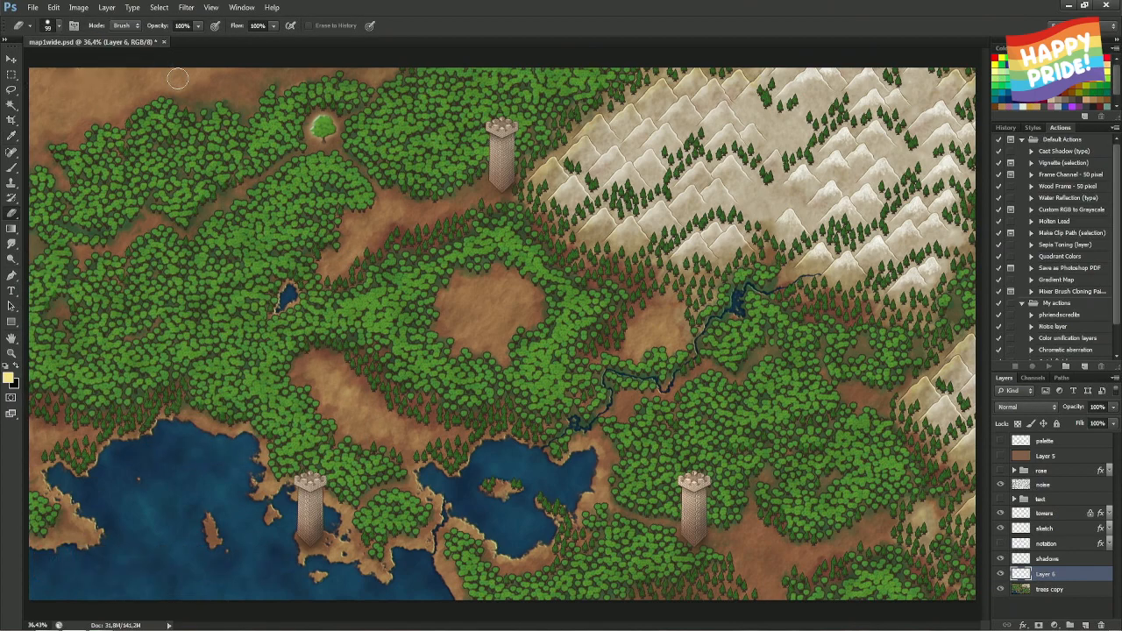
{"action": "key", "text": "b"}
{"action": "key", "text": "bracketright"}
{"action": "key", "text": "bracketright"}
{"action": "key", "text": "bracketright"}
{"action": "key", "text": "bracketright"}
{"action": "key", "text": "bracketright"}
{"action": "key", "text": "bracketright"}
{"action": "key", "text": "bracketright"}
{"action": "key", "text": "bracketright"}
{"action": "key", "text": "bracketright"}
{"action": "key", "text": "bracketright"}
{"action": "key", "text": "bracketright"}
{"action": "key", "text": "bracketright"}
{"action": "key", "text": "bracketright"}
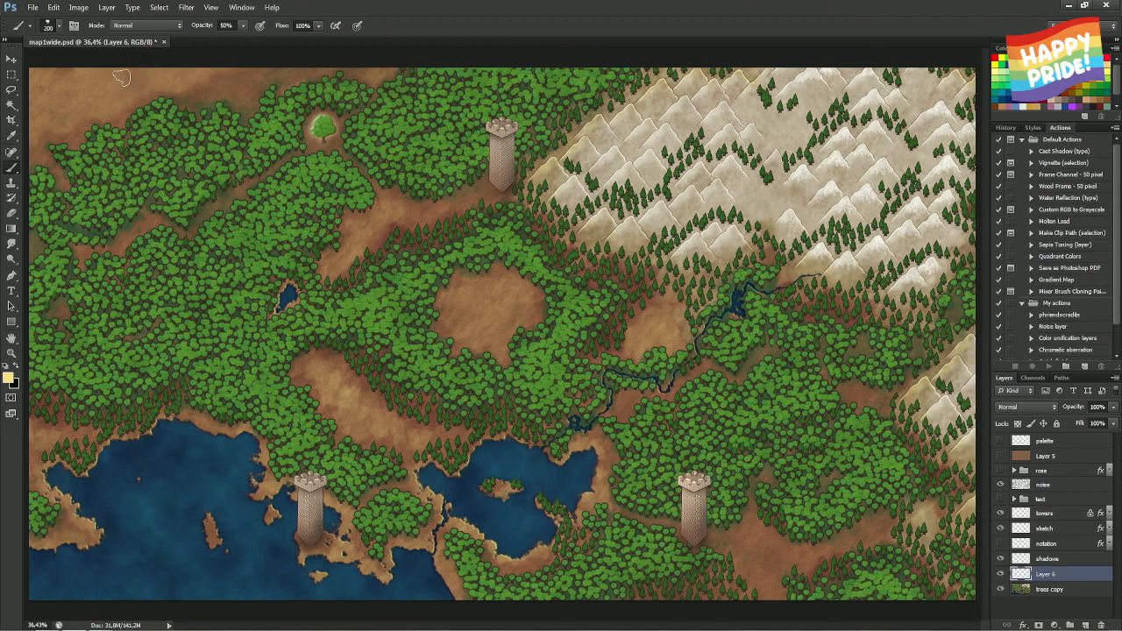
{"action": "mouse_move", "coordinate": [53, 87]}
{"action": "left_mouse_down"}
{"action": "mouse_move", "coordinate": [211, 70]}
{"action": "mouse_move", "coordinate": [56, 83]}
{"action": "mouse_move", "coordinate": [19, 104]}
{"action": "mouse_move", "coordinate": [54, 95]}
{"action": "mouse_move", "coordinate": [56, 110]}
{"action": "mouse_move", "coordinate": [30, 132]}
{"action": "left_mouse_up"}
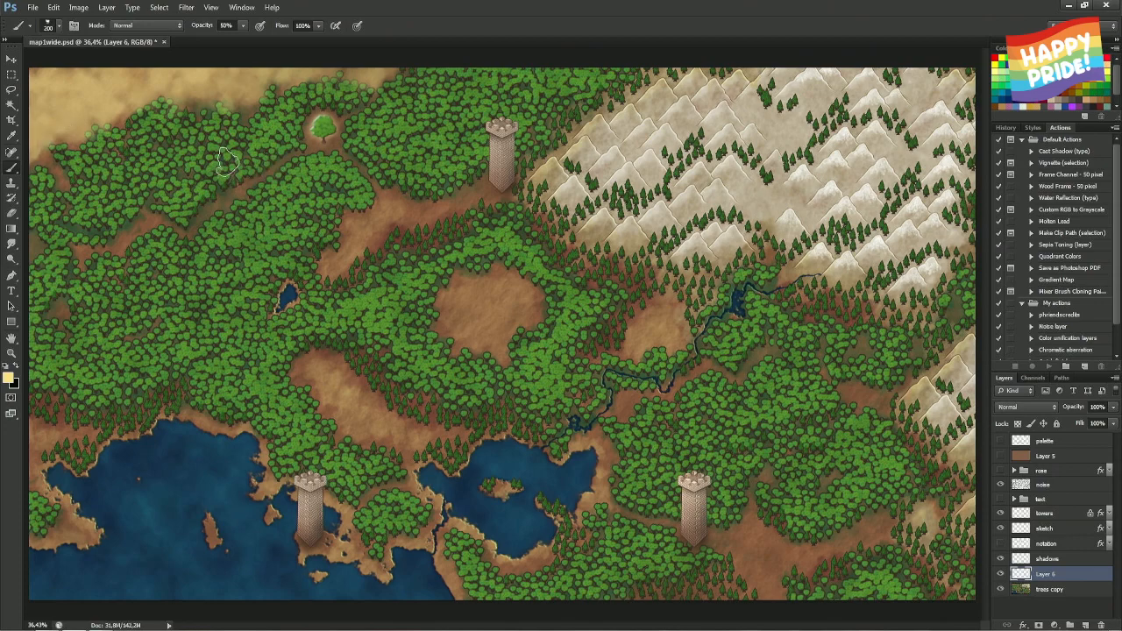
- Erase the sandy colour overlapping the trees along the north-western forest edge, using textured brush presets for the eraser
{"action": "key", "text": "e"}
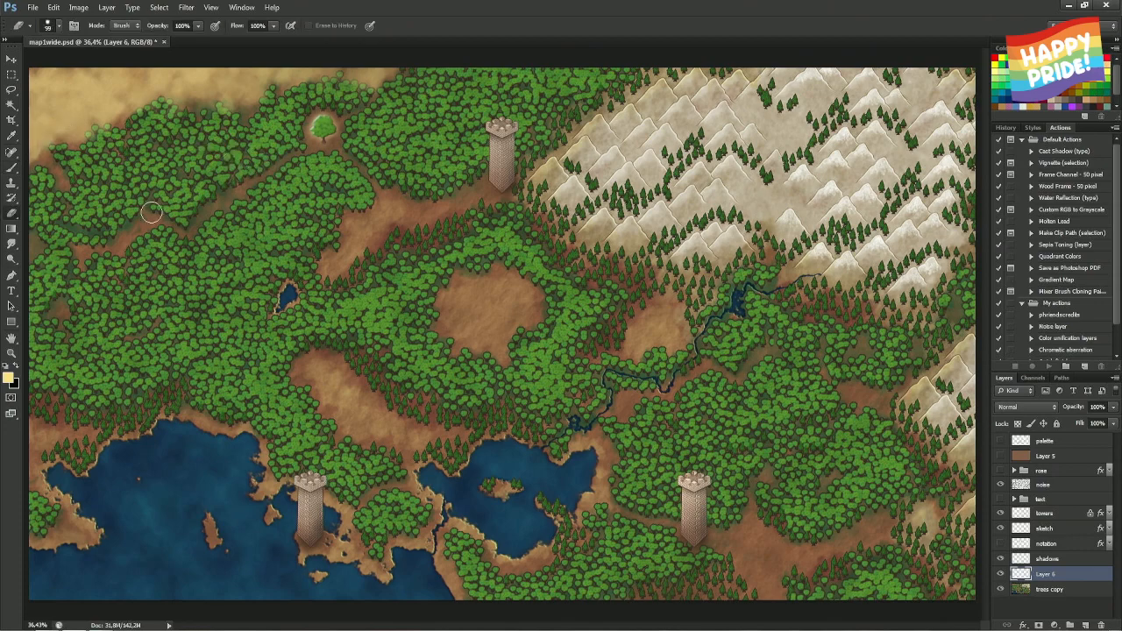
{"action": "key", "text": "F5"}
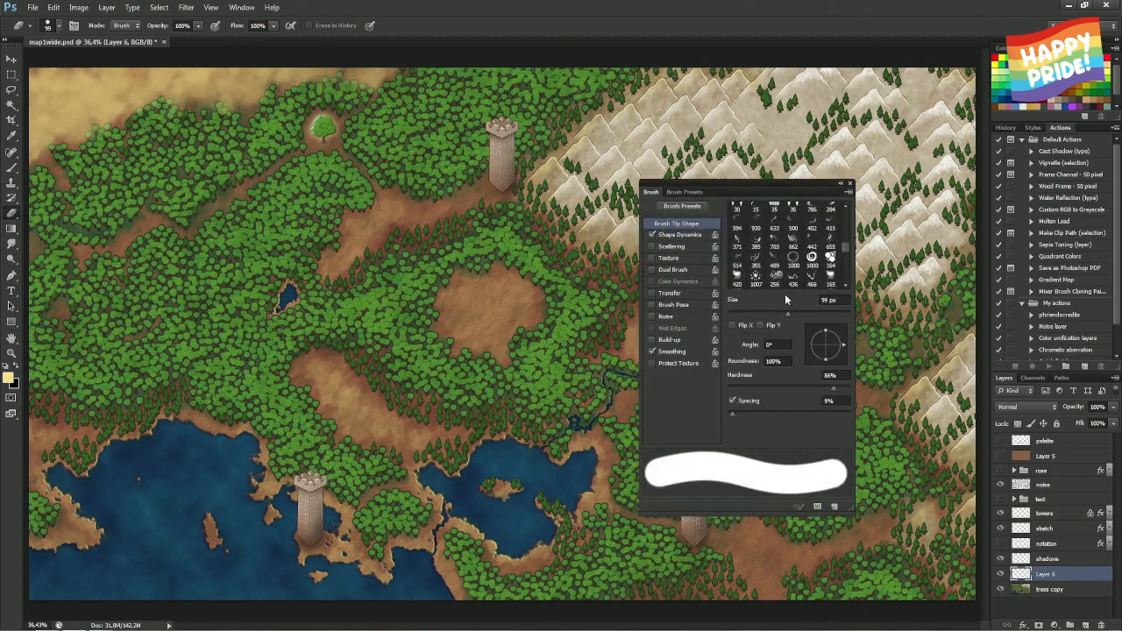
{"action": "left_click", "coordinate": [686, 192]}
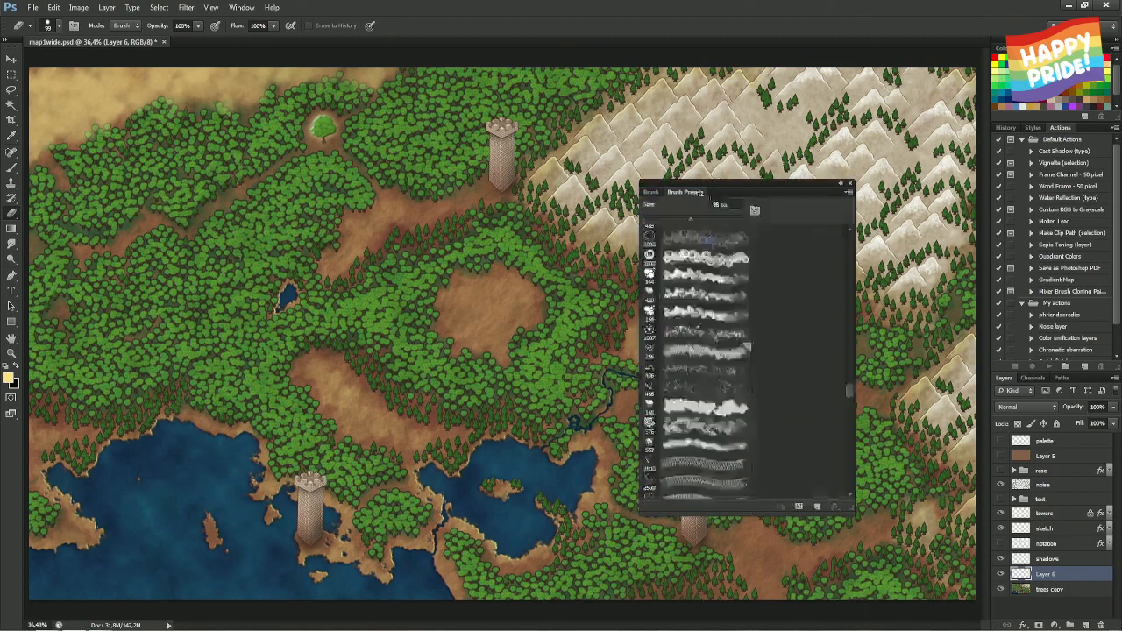
{"action": "left_click", "coordinate": [692, 406]}
{"action": "mouse_move", "coordinate": [158, 106]}
{"action": "left_mouse_down"}
{"action": "mouse_move", "coordinate": [166, 119]}
{"action": "mouse_move", "coordinate": [151, 122]}
{"action": "left_mouse_up"}
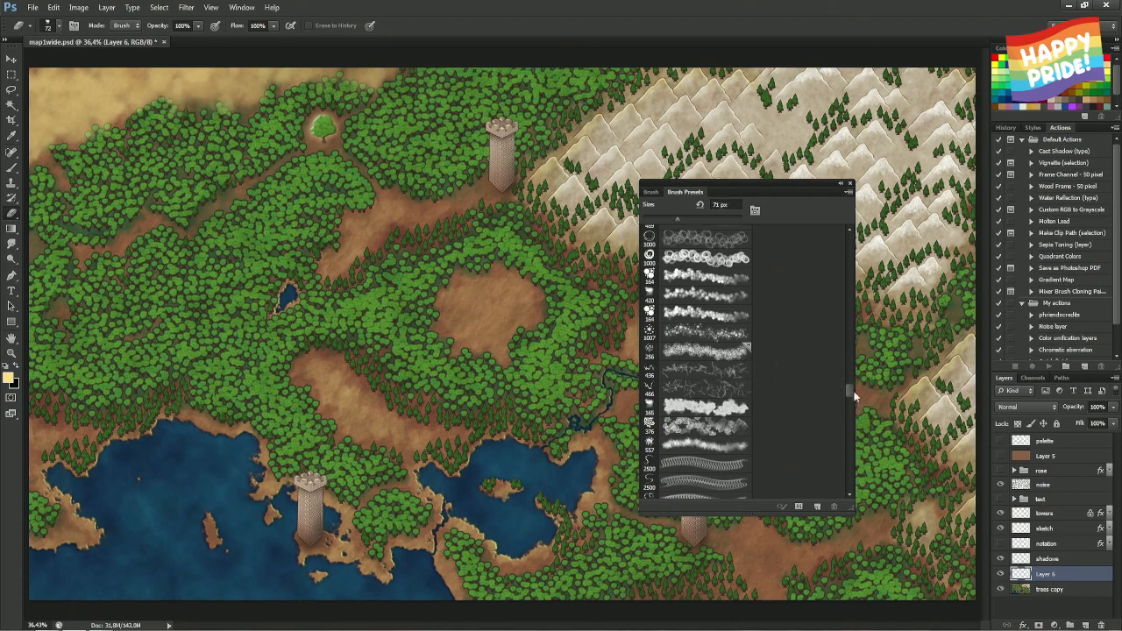
{"action": "left_click", "coordinate": [706, 295]}
{"action": "left_click_drag", "start_coordinate": [158, 230], "coordinate": [175, 230]}
{"action": "mouse_move", "coordinate": [131, 129]}
{"action": "left_mouse_down"}
{"action": "mouse_move", "coordinate": [154, 129]}
{"action": "mouse_move", "coordinate": [163, 104]}
{"action": "left_mouse_up"}
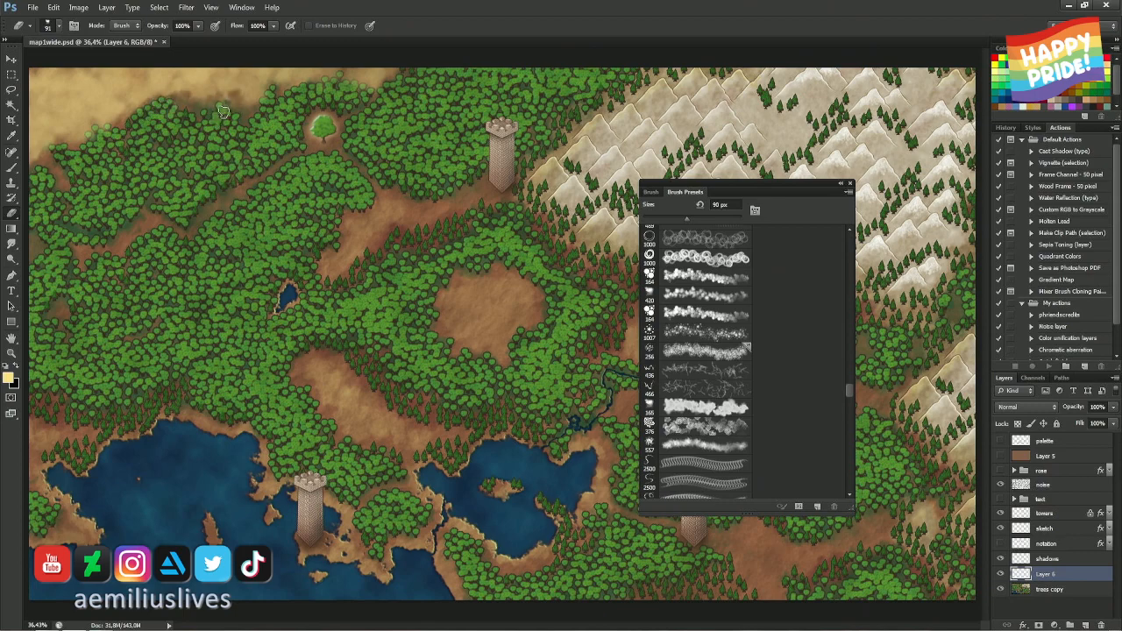
- Set the textured eraser's spacing to 11% and erase more of the sandy colour along the north-western forest edge
{"action": "left_click", "coordinate": [652, 191]}
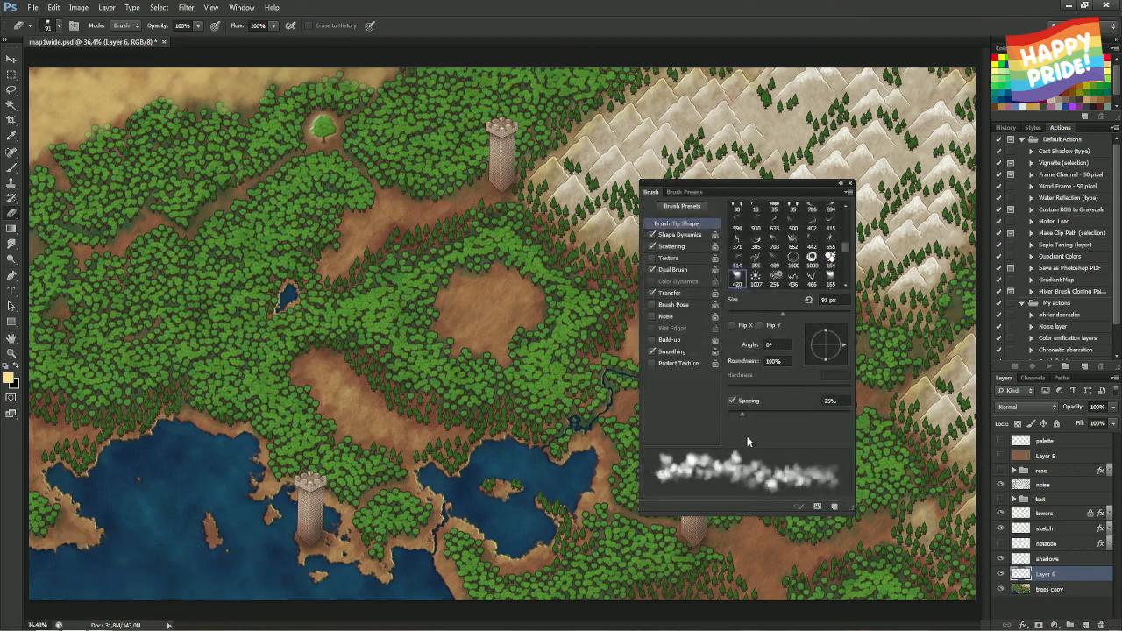
{"action": "left_click_drag", "start_coordinate": [739, 419], "coordinate": [734, 422]}
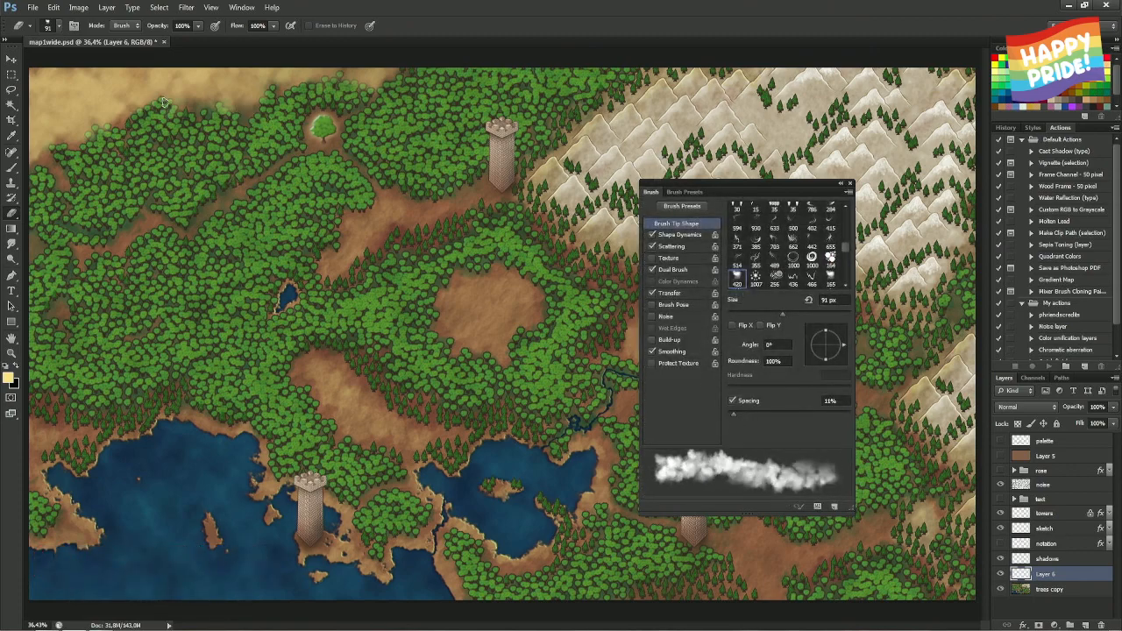
{"action": "mouse_move", "coordinate": [140, 114]}
{"action": "left_mouse_down"}
{"action": "mouse_move", "coordinate": [267, 99]}
{"action": "mouse_move", "coordinate": [343, 75]}
{"action": "mouse_move", "coordinate": [327, 86]}
{"action": "mouse_move", "coordinate": [374, 102]}
{"action": "left_mouse_up"}
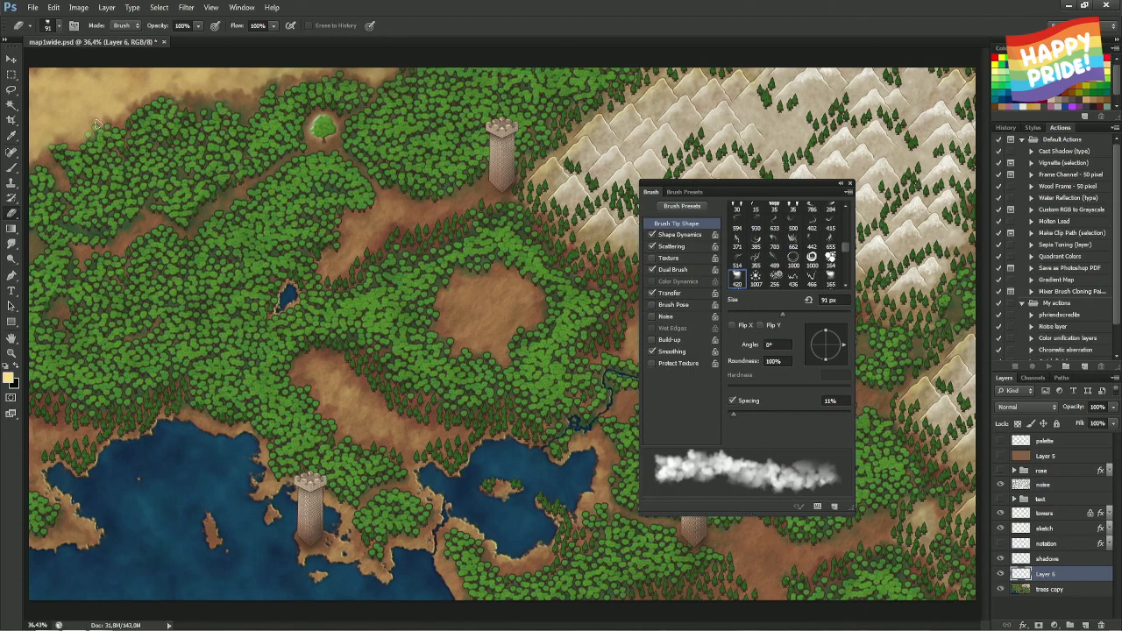
{"action": "mouse_move", "coordinate": [94, 139]}
{"action": "left_mouse_down"}
{"action": "mouse_move", "coordinate": [60, 145]}
{"action": "mouse_move", "coordinate": [29, 168]}
{"action": "mouse_move", "coordinate": [67, 134]}
{"action": "mouse_move", "coordinate": [102, 138]}
{"action": "left_mouse_up"}
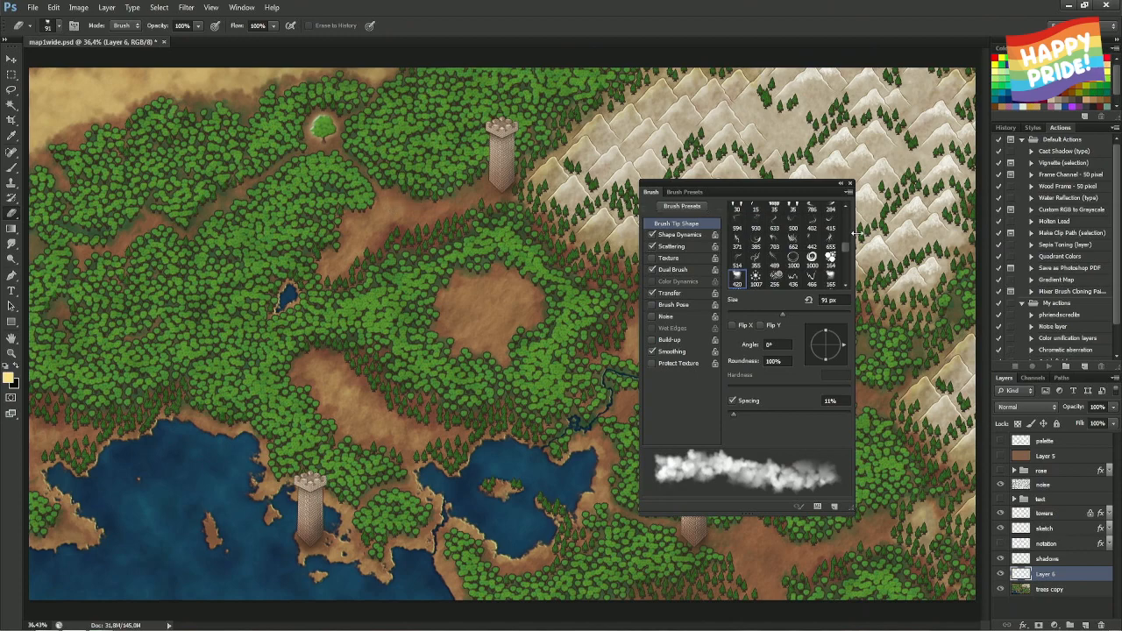
- Switch the eraser to the plain hard round preset, without dynamics, about 400 px wide and with 11% spacing
{"action": "left_click_drag", "start_coordinate": [848, 253], "coordinate": [846, 204]}
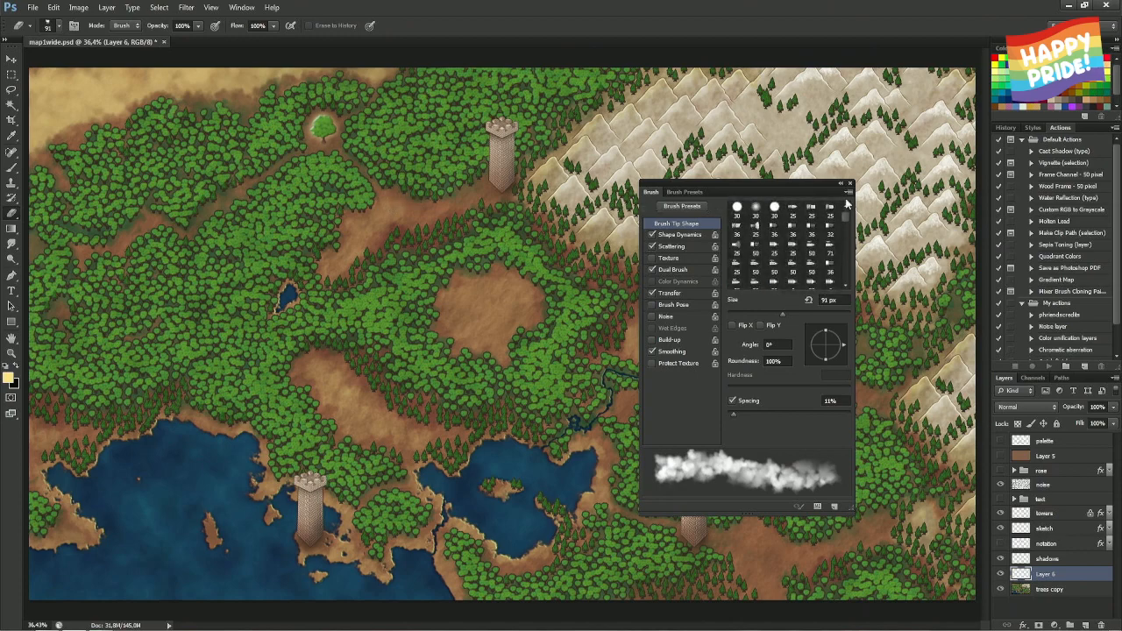
{"action": "left_click", "coordinate": [736, 208]}
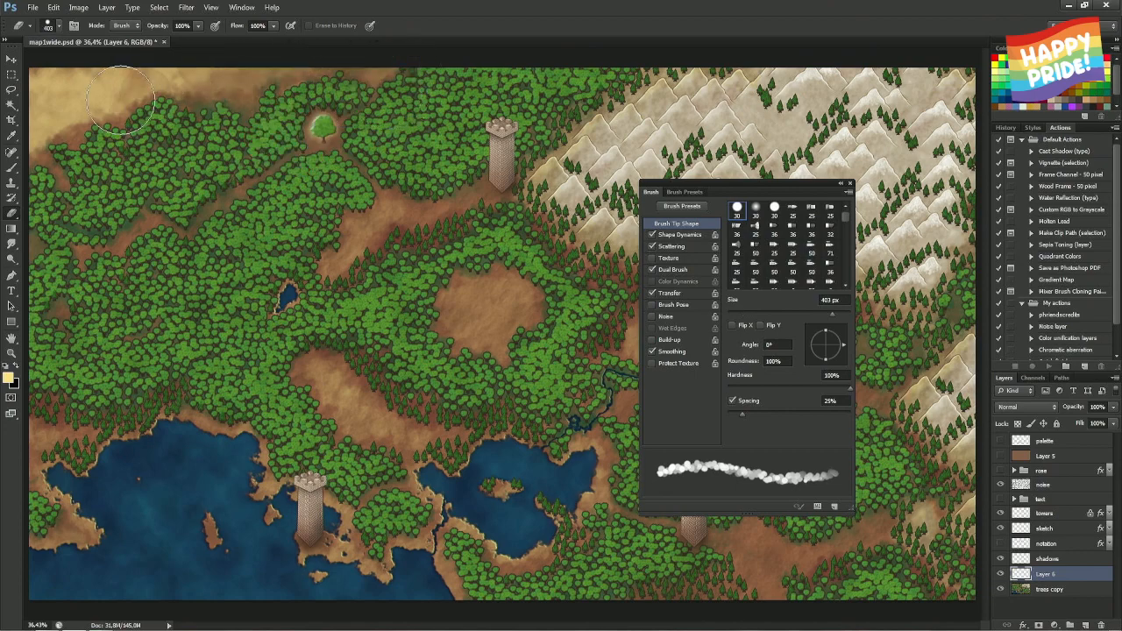
{"action": "left_click_drag", "start_coordinate": [52, 92], "coordinate": [298, 79]}
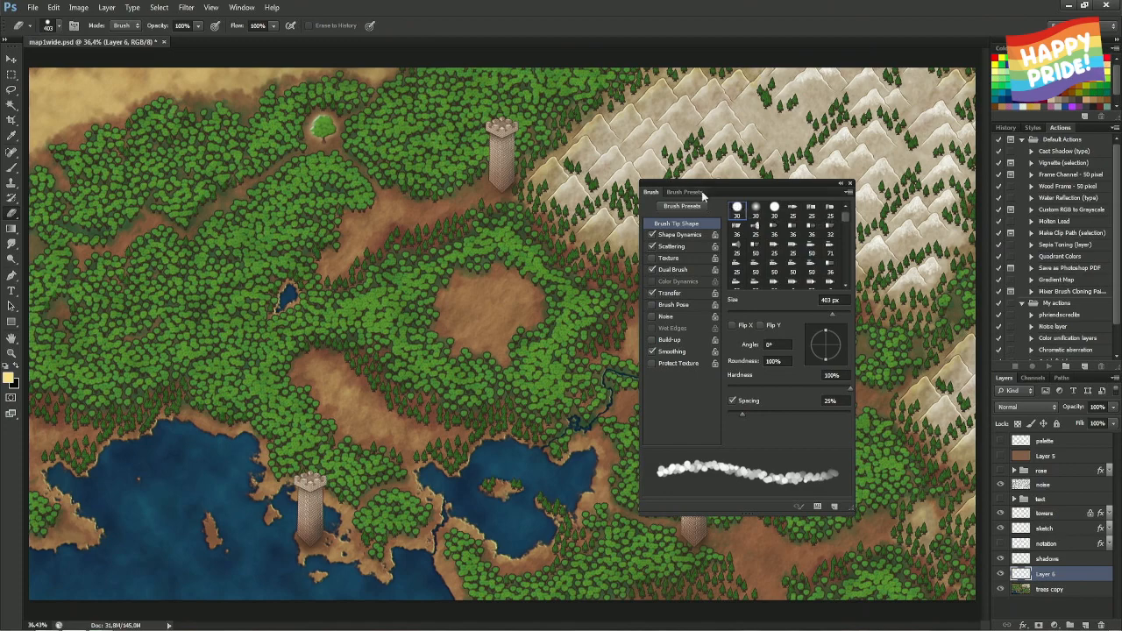
{"action": "left_click", "coordinate": [684, 191]}
{"action": "scroll", "coordinate": [850, 263], "scroll_direction": "up", "scroll_amount": 10}
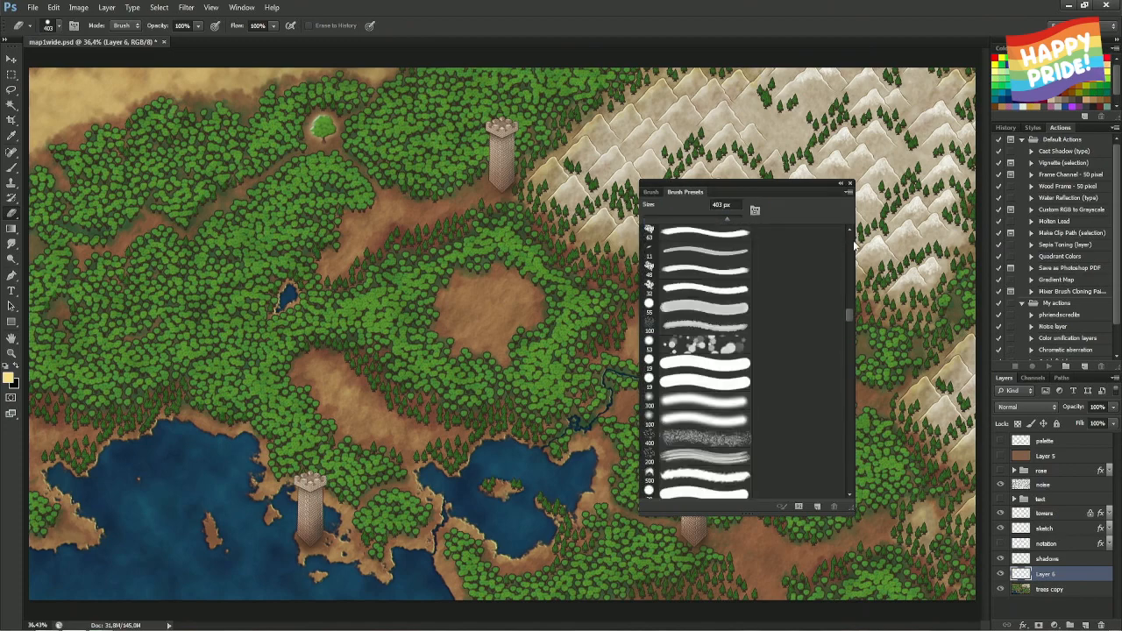
{"action": "scroll", "coordinate": [851, 254], "scroll_direction": "up", "scroll_amount": 6}
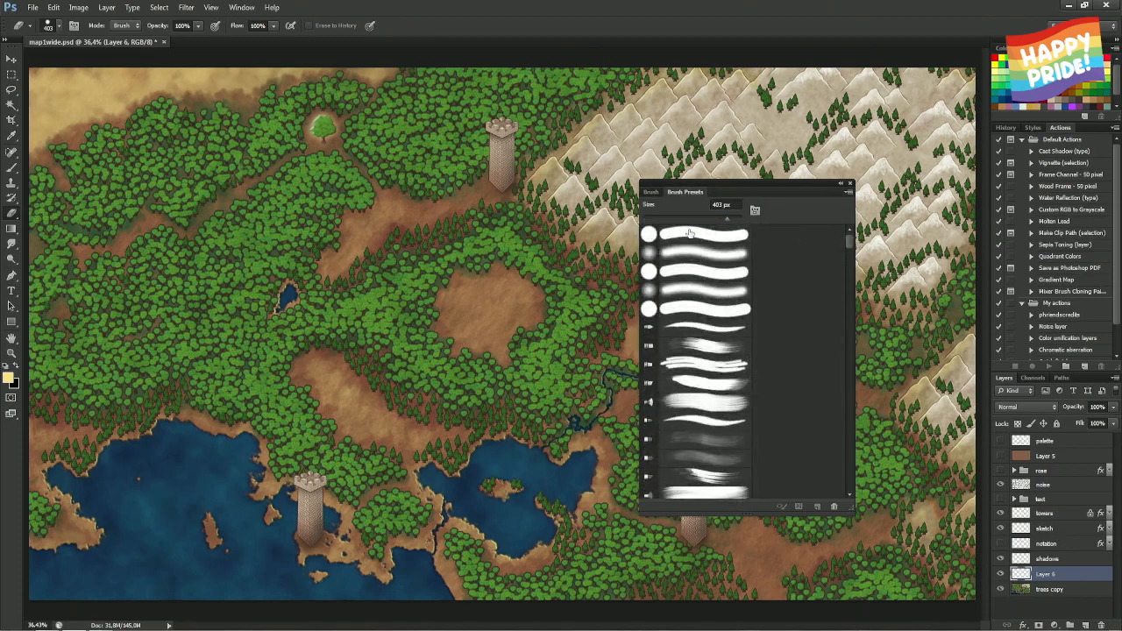
{"action": "left_click", "coordinate": [653, 195]}
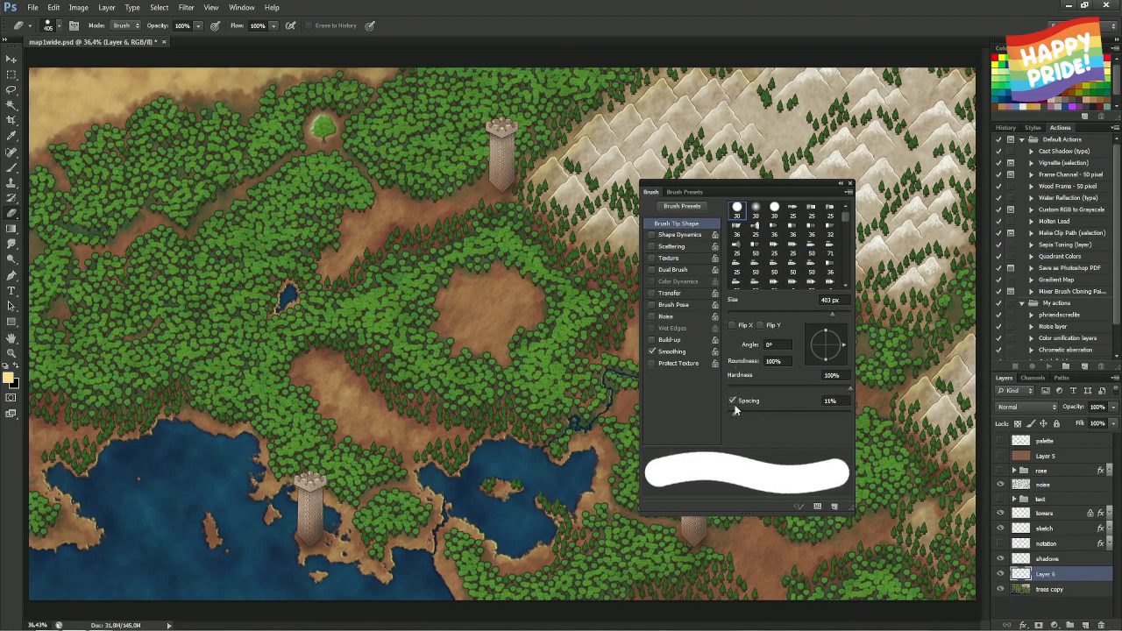
- Erase across the whole north-western sand area and fade the erasure to slightly under half opacity
{"action": "mouse_move", "coordinate": [368, 88]}
{"action": "left_mouse_down"}
{"action": "mouse_move", "coordinate": [289, 83]}
{"action": "mouse_move", "coordinate": [52, 114]}
{"action": "mouse_move", "coordinate": [96, 66]}
{"action": "left_mouse_up"}
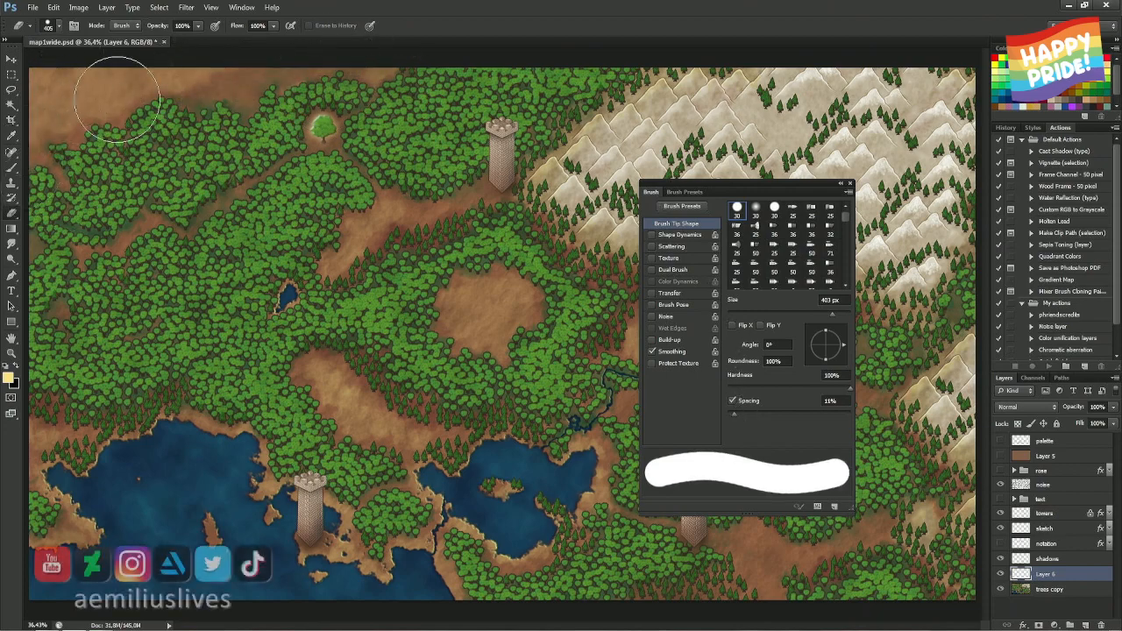
{"action": "key", "text": "ctrl+shift+f"}
{"action": "left_click_drag", "start_coordinate": [812, 383], "coordinate": [761, 387]}
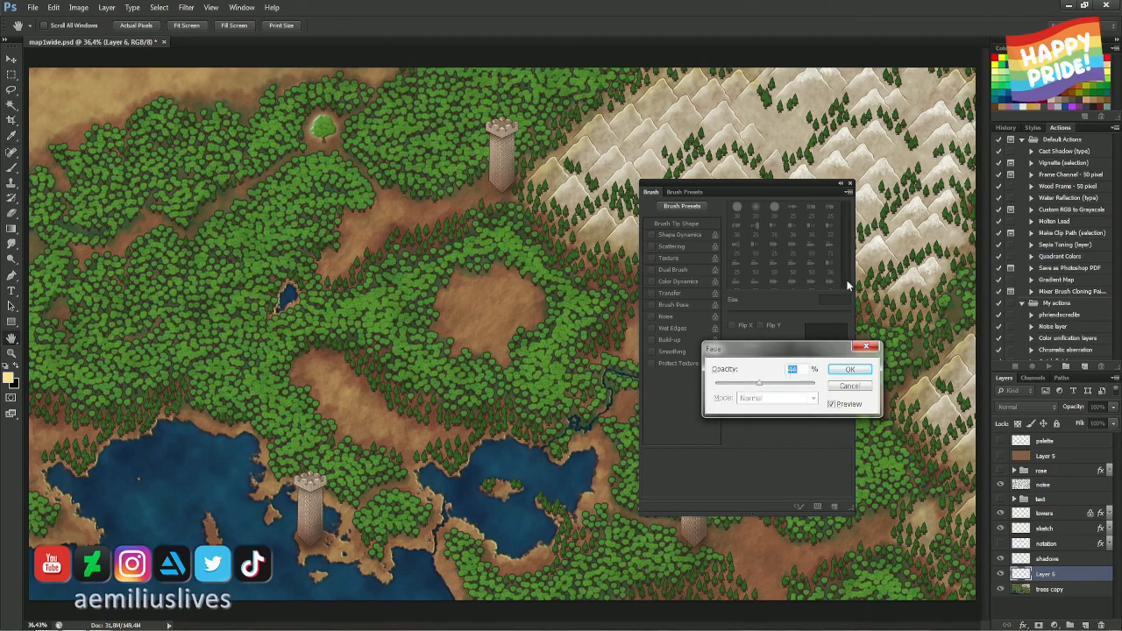
{"action": "left_click", "coordinate": [849, 369]}
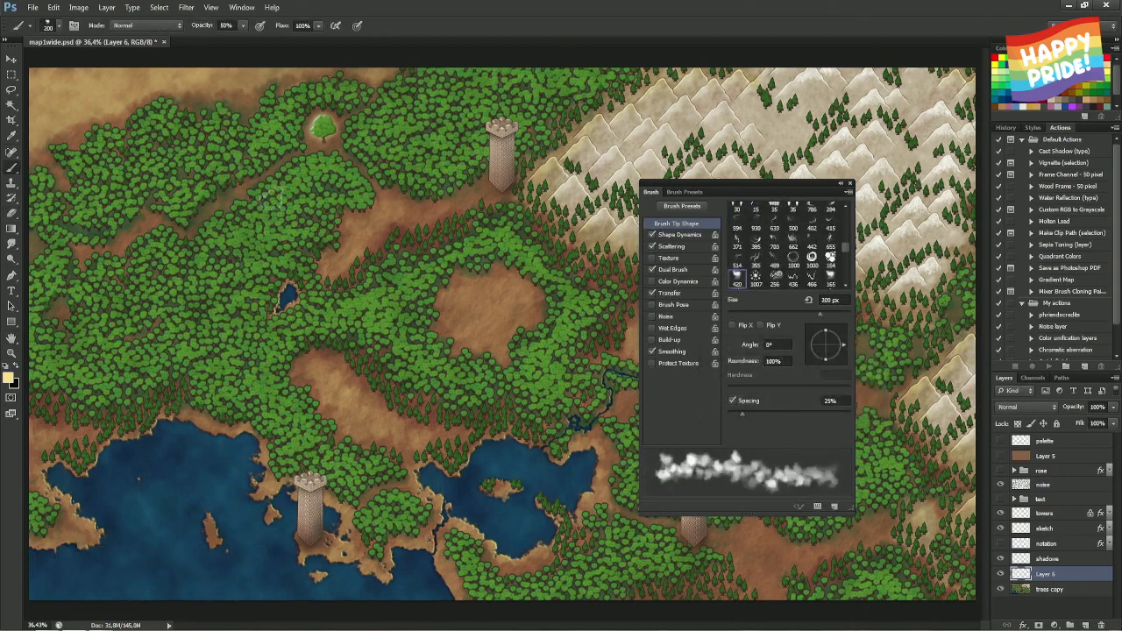
- Sample the tan of the sand as the foreground colour and paint touch-ups beside the north-western forest, undoing the last stroke
{"action": "left_click", "coordinate": [78, 122], "text": "alt"}
{"action": "left_click_drag", "start_coordinate": [78, 122], "coordinate": [60, 122]}
{"action": "key", "text": "ctrl+plus"}
{"action": "key", "text": "ctrl+plus"}
{"action": "key", "text": "ctrl+plus"}
{"action": "left_click_drag", "start_coordinate": [158, 149], "coordinate": [871, 400]}
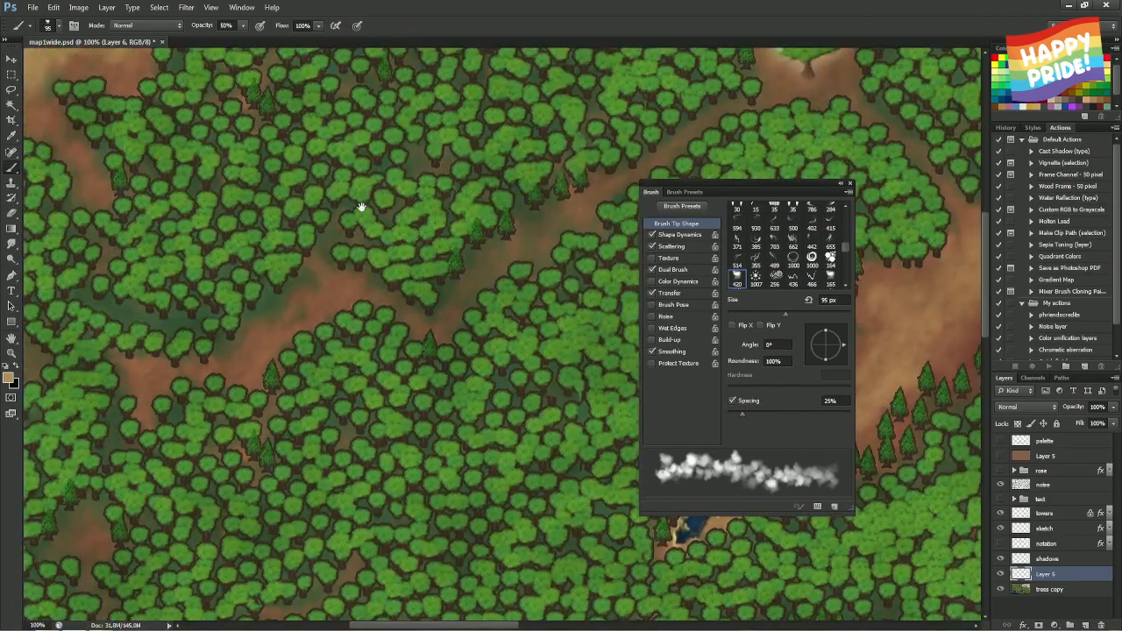
{"action": "left_click_drag", "start_coordinate": [360, 207], "coordinate": [596, 430]}
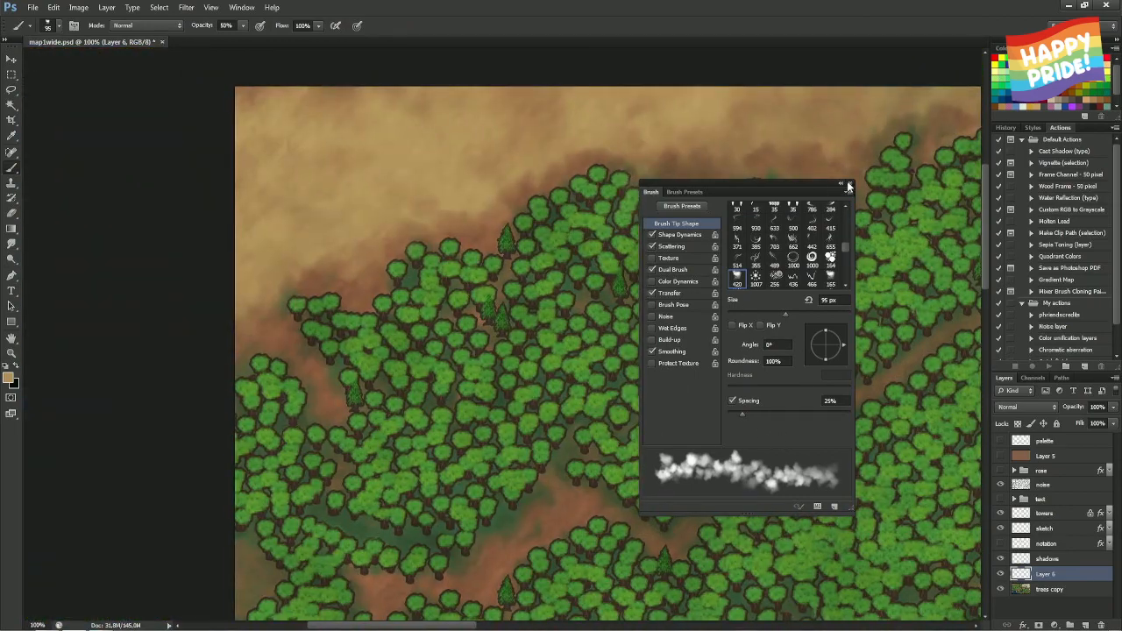
{"action": "left_click", "coordinate": [848, 183]}
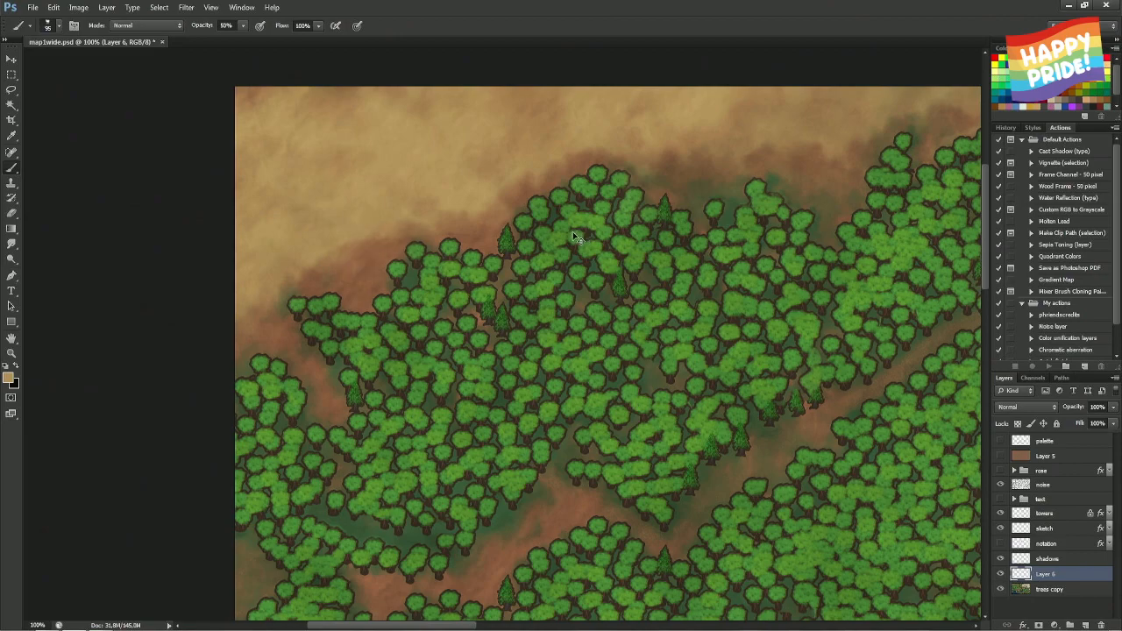
{"action": "mouse_move", "coordinate": [364, 259]}
{"action": "left_mouse_down"}
{"action": "mouse_move", "coordinate": [412, 241]}
{"action": "mouse_move", "coordinate": [369, 258]}
{"action": "left_mouse_up"}
{"action": "key", "text": "ctrl+z"}
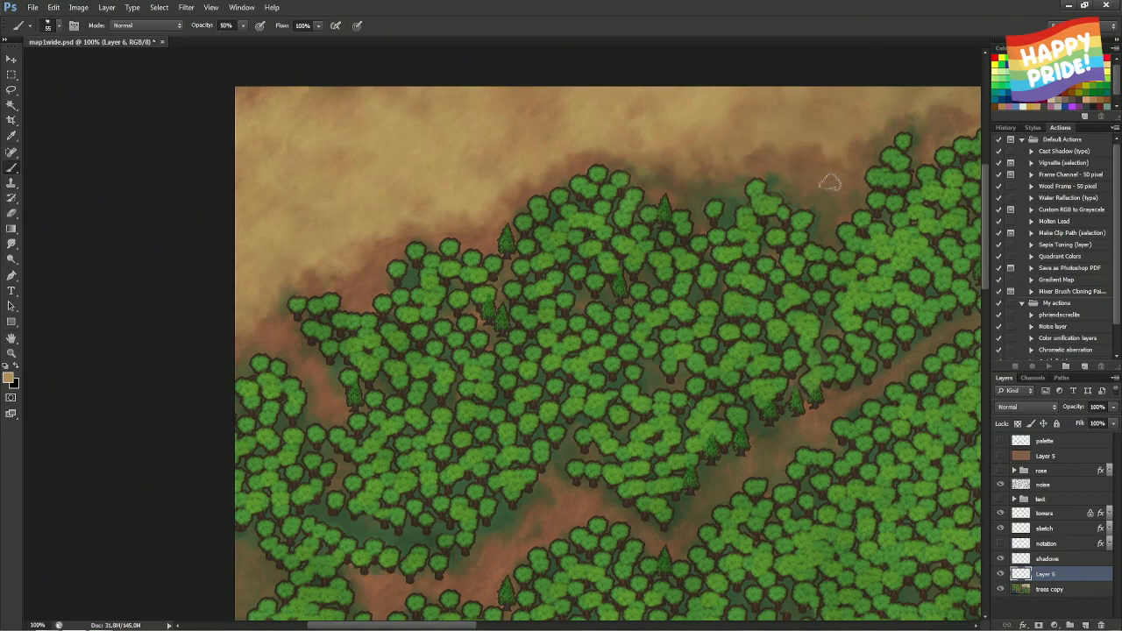
- Paint tan sand patches into the bare ground along the northern forest edge, erasing the colour where it covers trees
{"action": "mouse_move", "coordinate": [774, 148]}
{"action": "left_mouse_down"}
{"action": "mouse_move", "coordinate": [815, 179]}
{"action": "mouse_move", "coordinate": [833, 143]}
{"action": "left_mouse_up"}
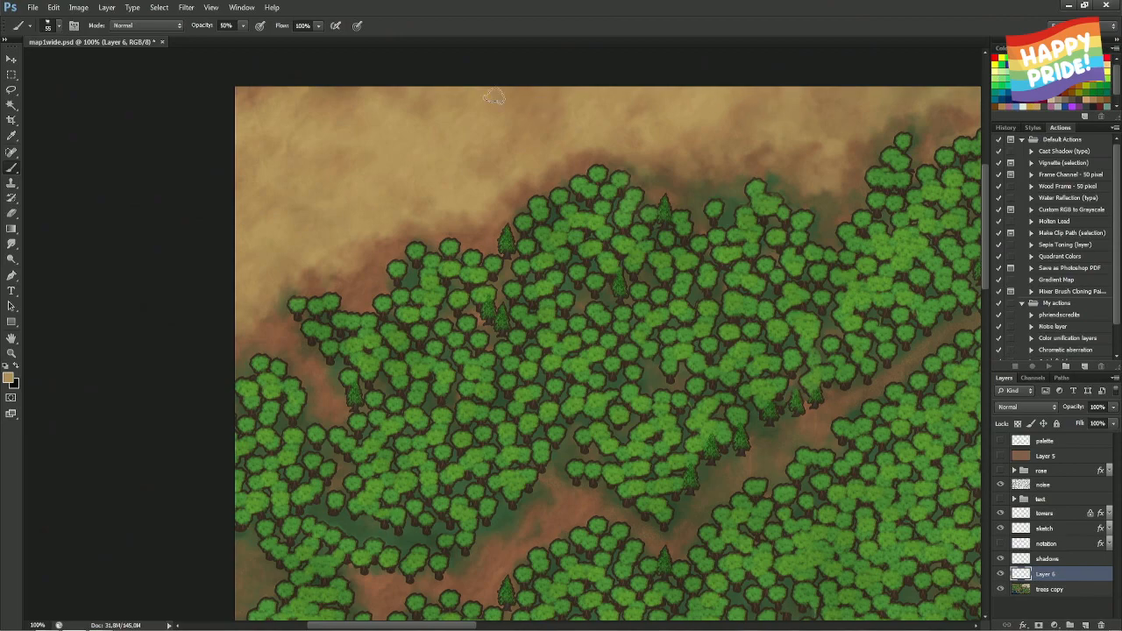
{"action": "left_click_drag", "start_coordinate": [779, 144], "coordinate": [565, 140]}
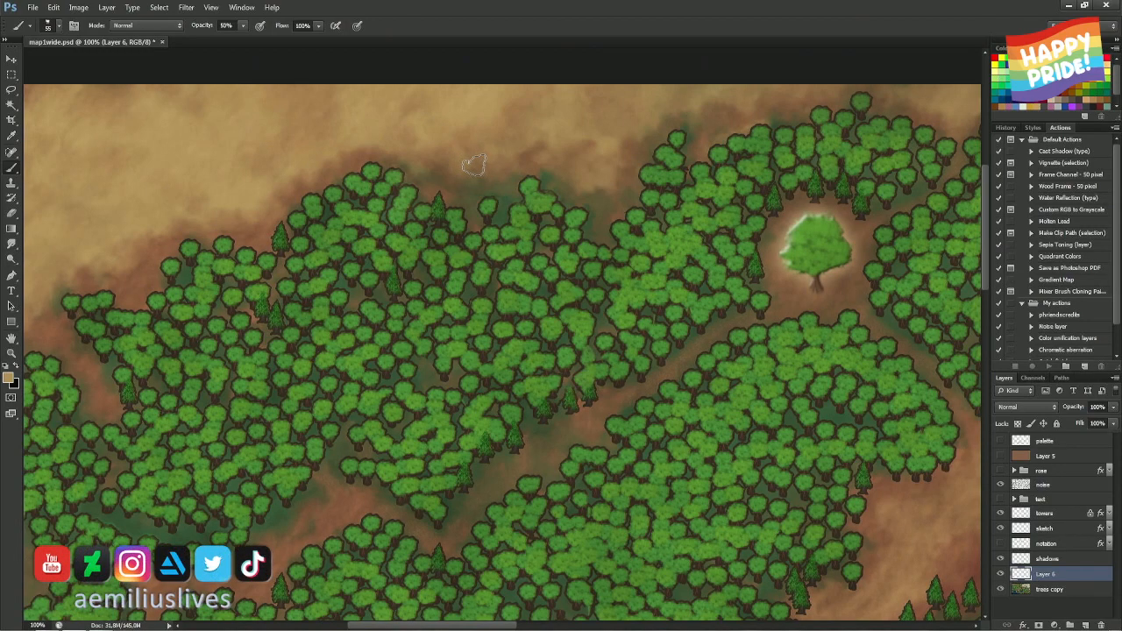
{"action": "left_click_drag", "start_coordinate": [754, 108], "coordinate": [626, 145]}
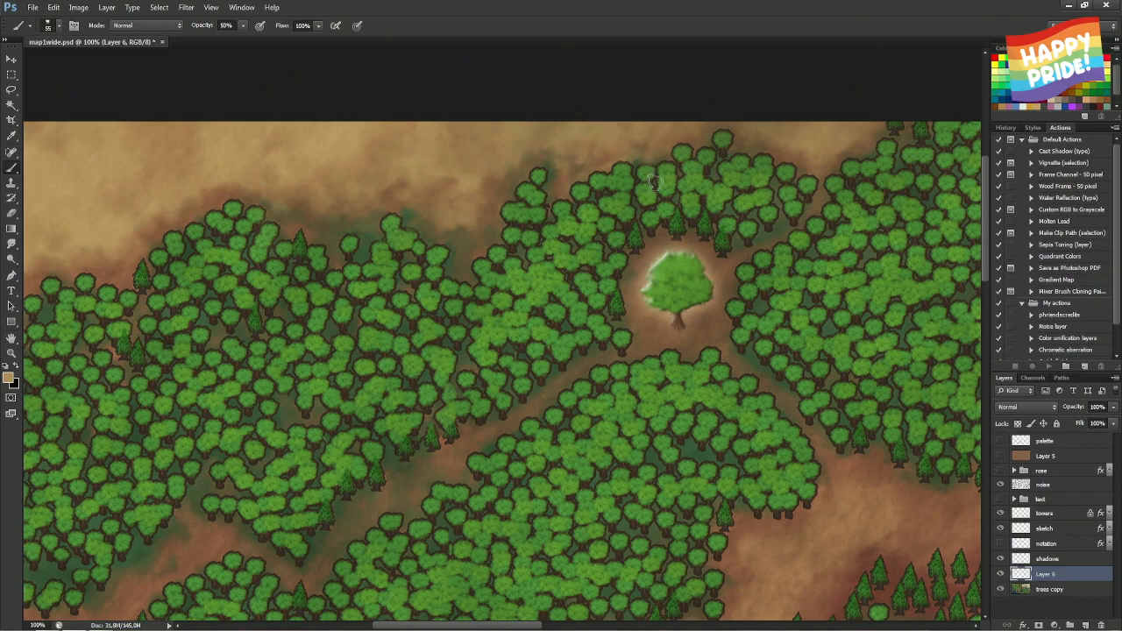
{"action": "key", "text": "e"}
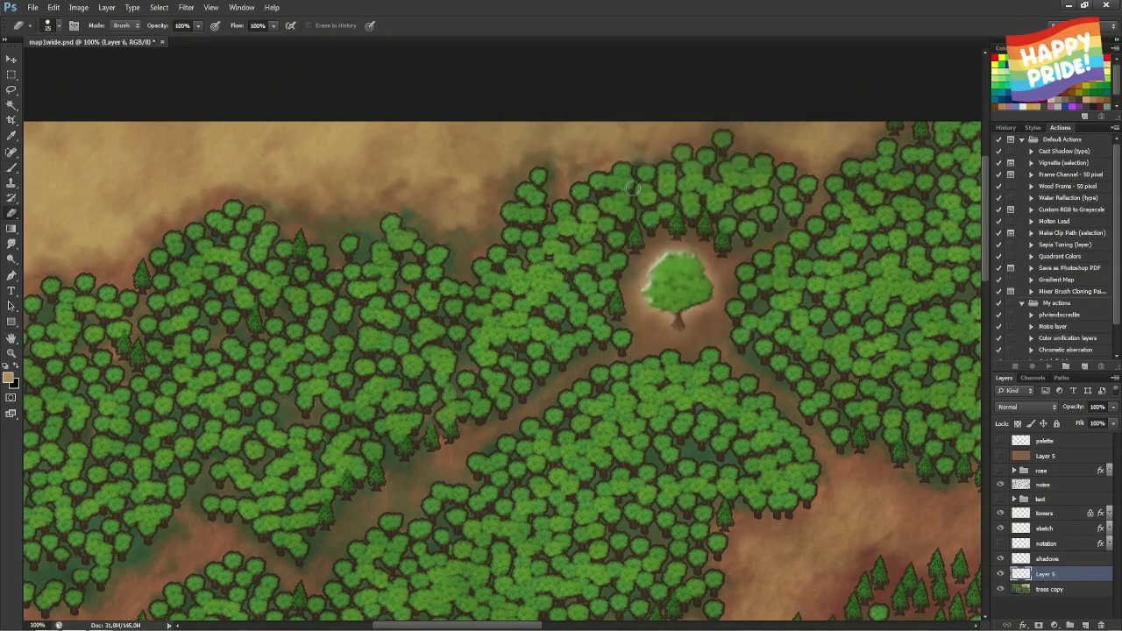
{"action": "left_click_drag", "start_coordinate": [629, 187], "coordinate": [634, 187]}
{"action": "key", "text": "b"}
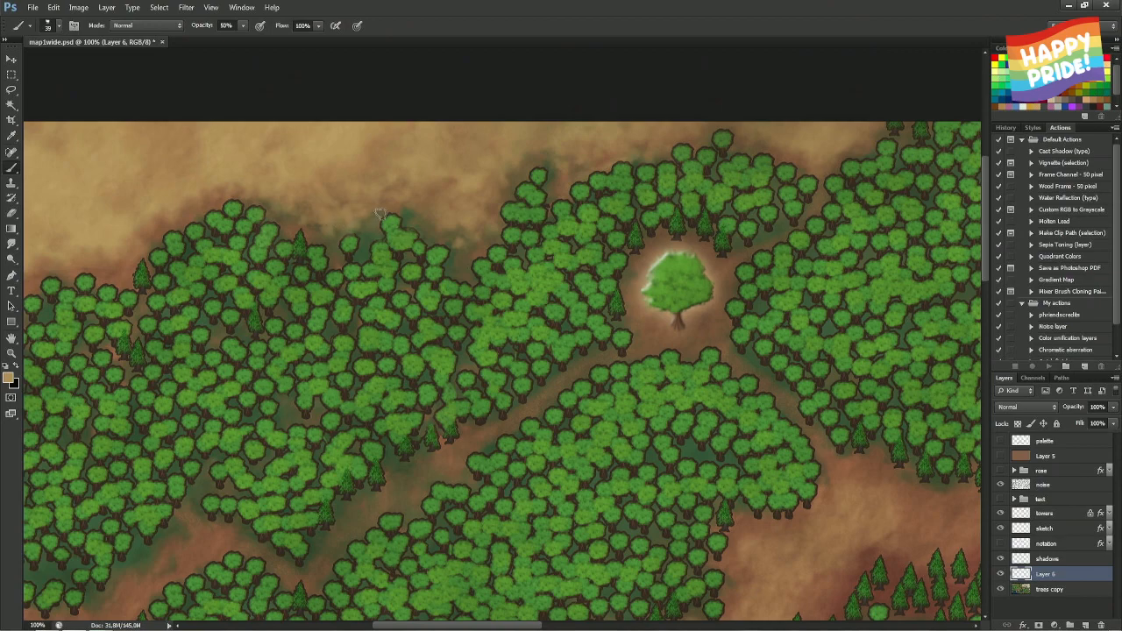
{"action": "key", "text": "e"}
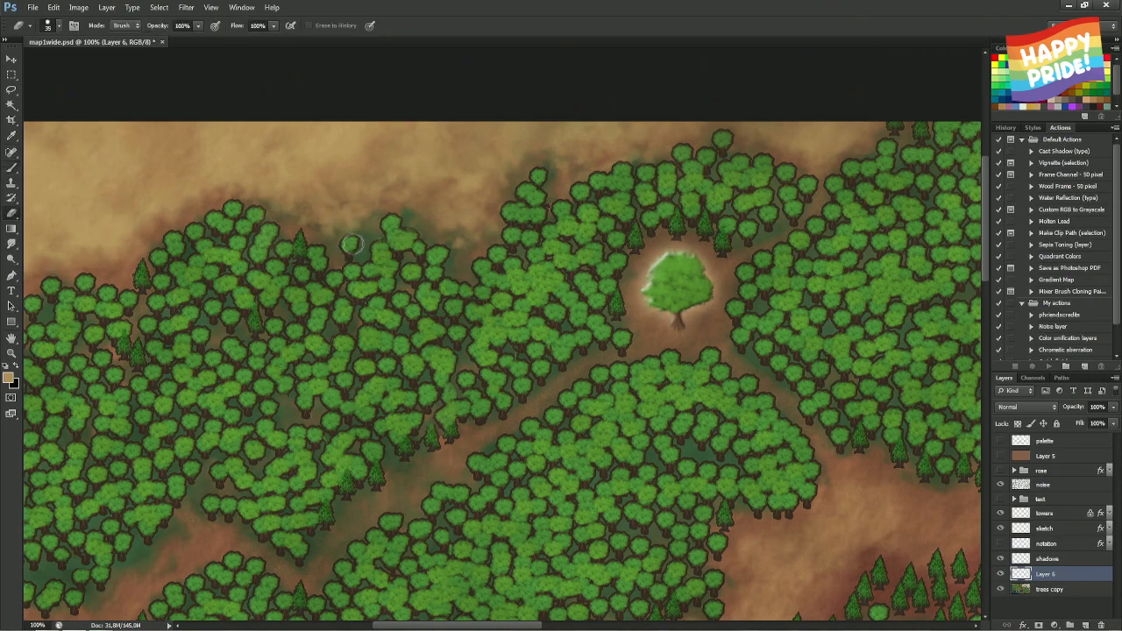
{"action": "key", "text": "b"}
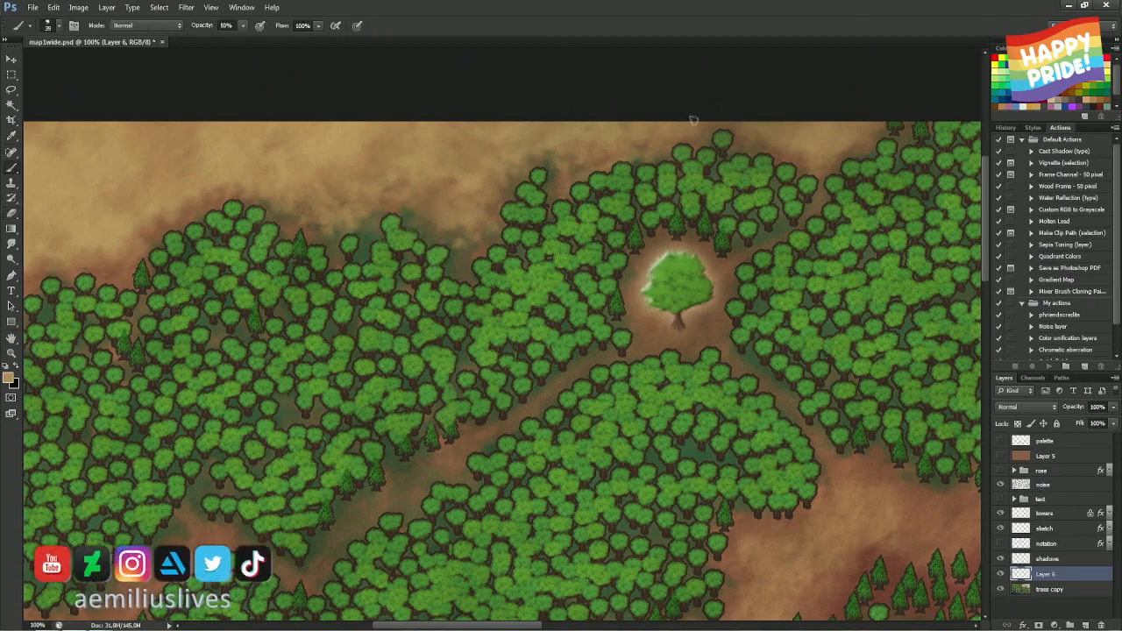
- Sample the brown ground colour, mottle the northern sand with brown patches, and save the map file
{"action": "left_click", "coordinate": [793, 148], "text": "alt"}
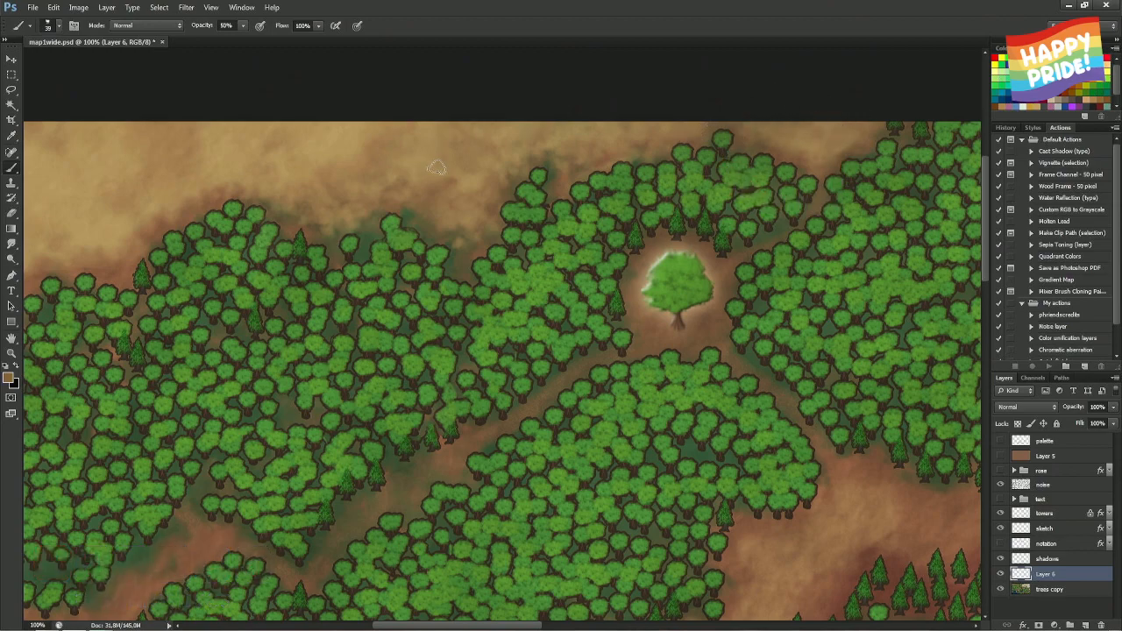
{"action": "left_click_drag", "start_coordinate": [248, 151], "coordinate": [505, 167]}
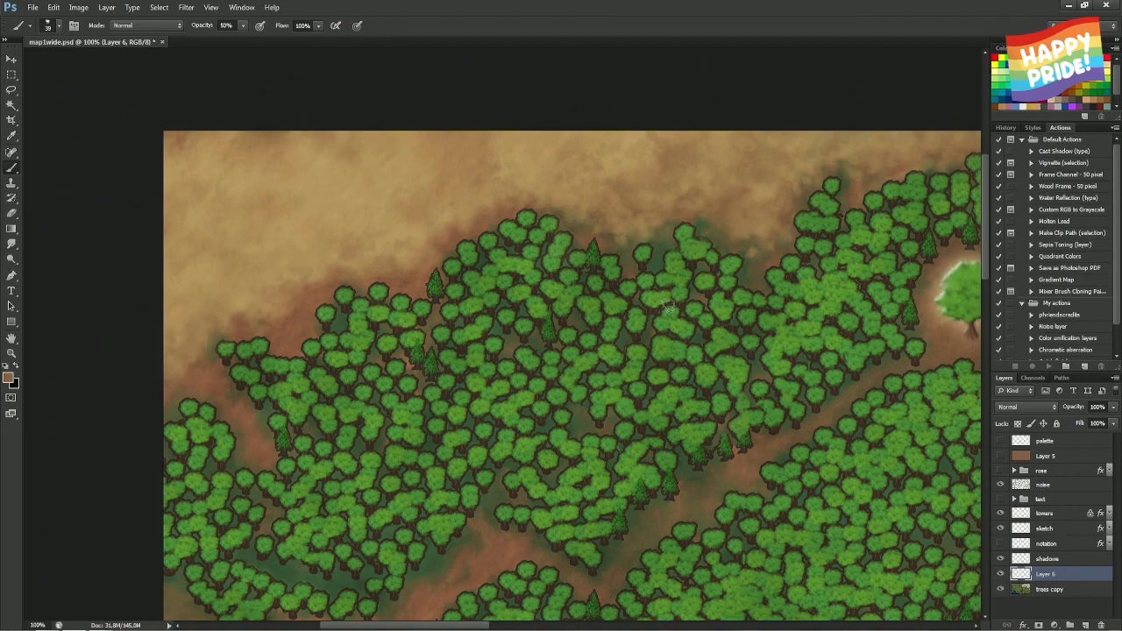
{"action": "key", "text": "m"}
{"action": "key", "text": "ctrl+s"}
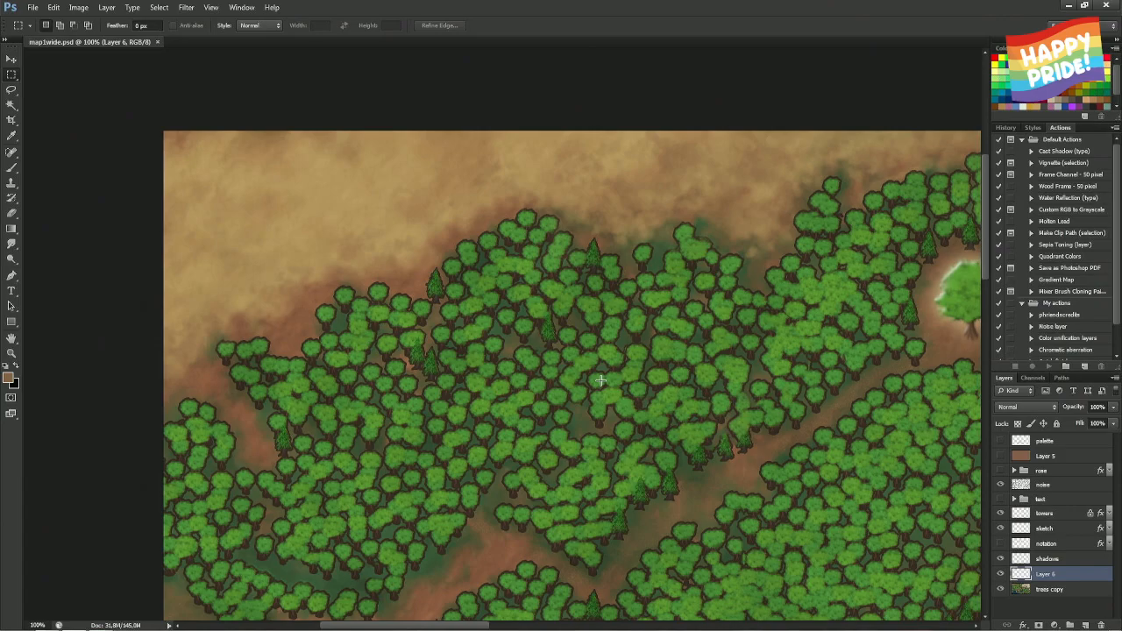
- Inspect the terrain colouring at full size, from the north-western sand and forests to the lakes, tower and central clearing
{"action": "left_click_drag", "start_coordinate": [802, 481], "coordinate": [565, 78]}
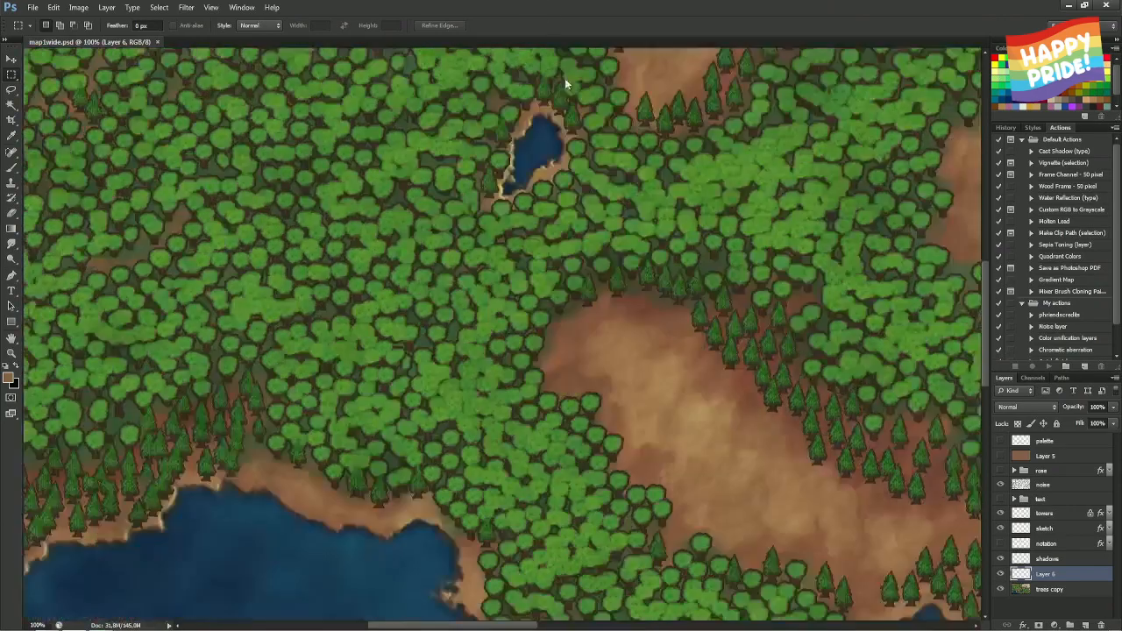
{"action": "left_click_drag", "start_coordinate": [564, 526], "coordinate": [561, 105]}
{"action": "left_click_drag", "start_coordinate": [175, 175], "coordinate": [561, 184]}
{"action": "left_click_drag", "start_coordinate": [156, 179], "coordinate": [295, 264]}
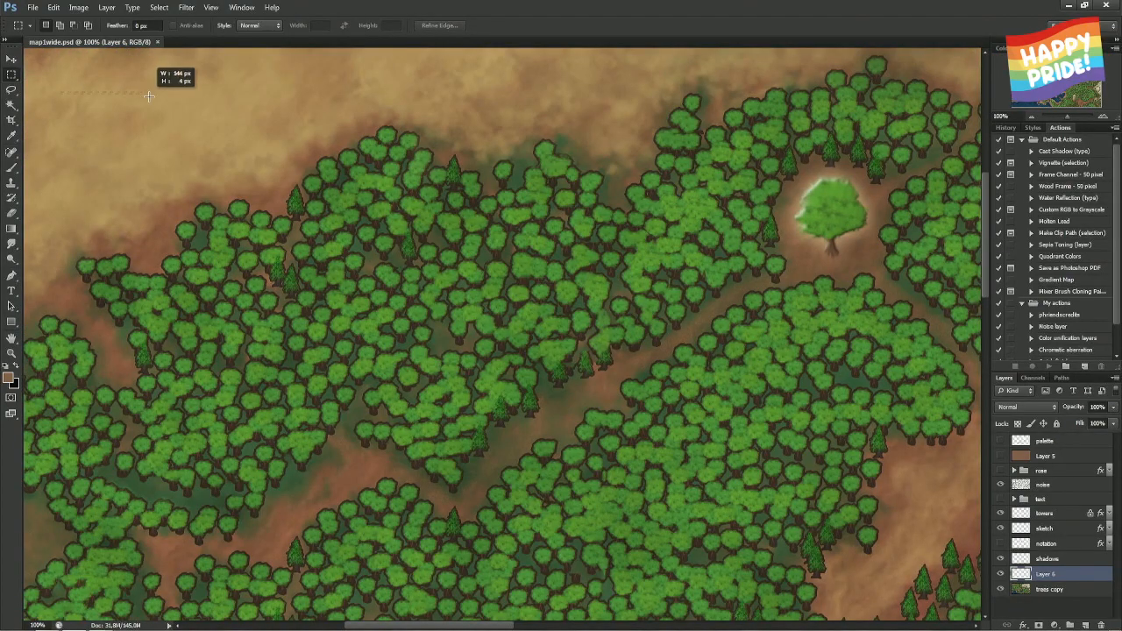
{"action": "left_click_drag", "start_coordinate": [149, 96], "coordinate": [150, 97]}
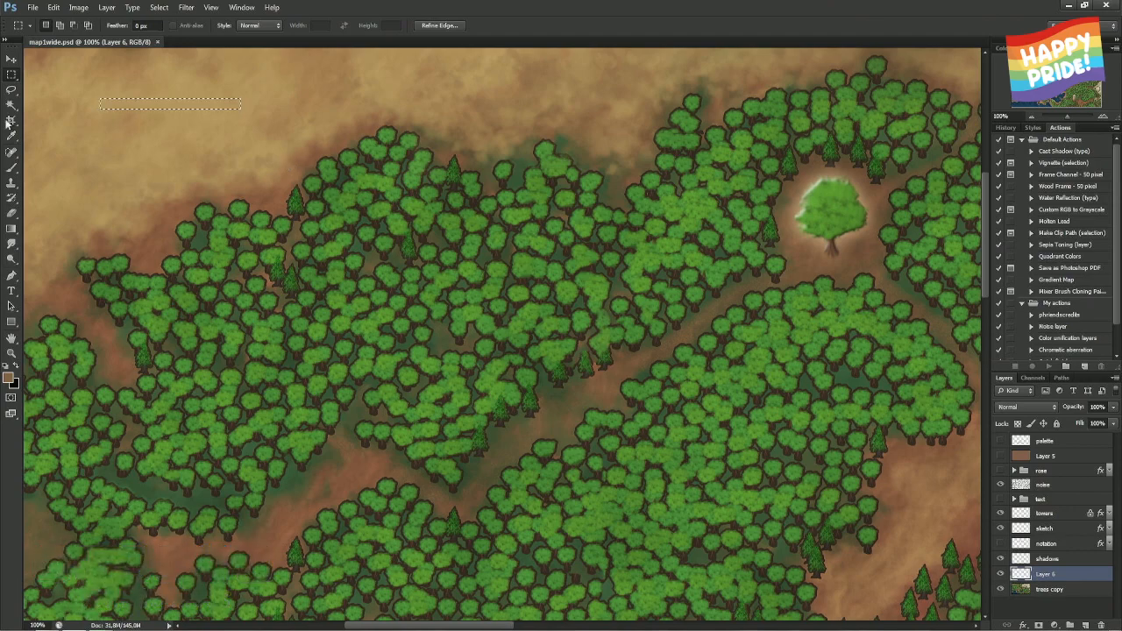
{"action": "left_click", "coordinate": [431, 210]}
{"action": "left_click_drag", "start_coordinate": [717, 191], "coordinate": [753, 265]}
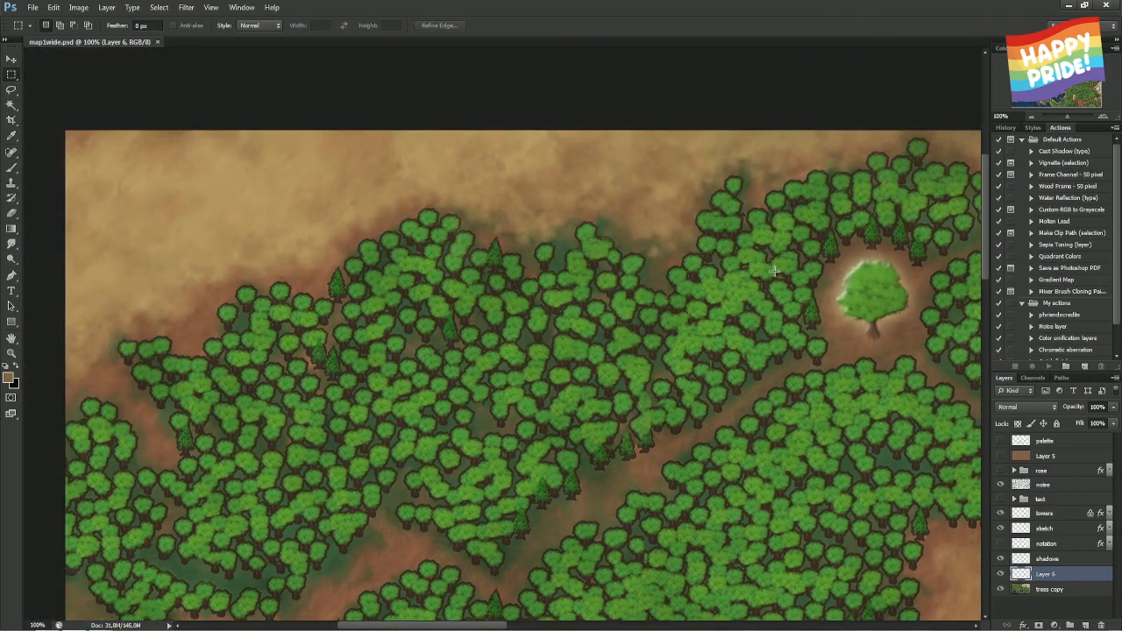
{"action": "left_click_drag", "start_coordinate": [803, 234], "coordinate": [920, 340]}
{"action": "left_click_drag", "start_coordinate": [820, 396], "coordinate": [346, 181]}
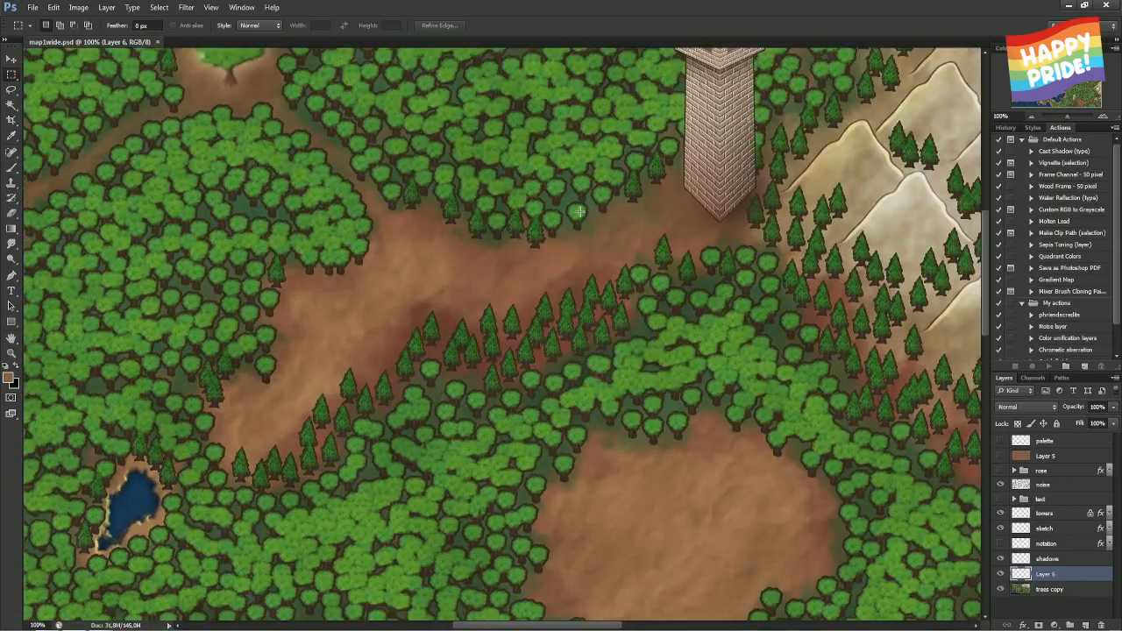
{"action": "left_click_drag", "start_coordinate": [435, 305], "coordinate": [506, 218]}
{"action": "scroll", "coordinate": [505, 218], "scroll_direction": "down", "scroll_amount": 4}
{"action": "left_click_drag", "start_coordinate": [529, 147], "coordinate": [251, 394]}
{"action": "key", "text": "ctrl+d"}
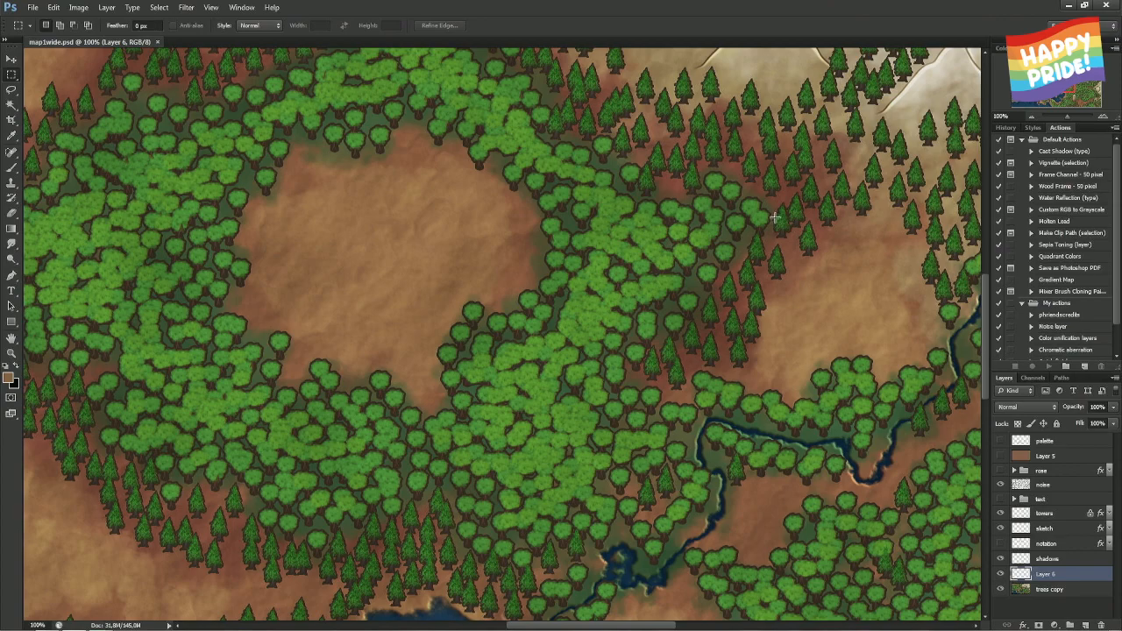
{"action": "left_click_drag", "start_coordinate": [773, 215], "coordinate": [776, 219]}
{"action": "key", "text": "ctrl+d"}
- Select a rectangular area of the bare clearing west of the river and delete its contents on Layer 6
{"action": "left_click_drag", "start_coordinate": [333, 374], "coordinate": [808, 234]}
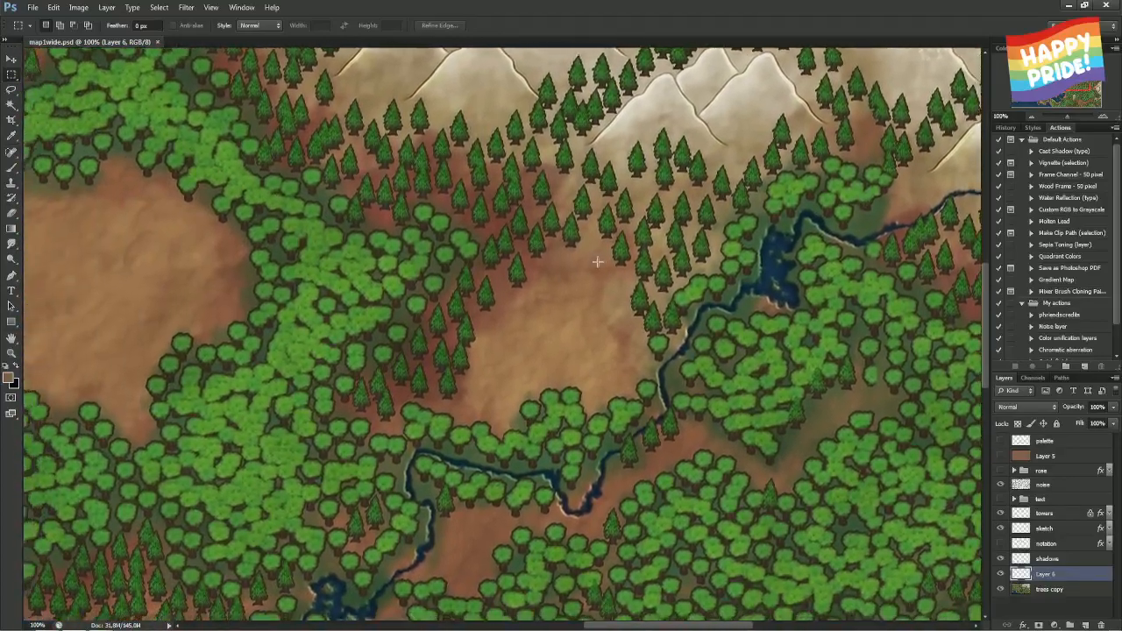
{"action": "left_click_drag", "start_coordinate": [598, 261], "coordinate": [515, 402]}
{"action": "key", "text": "Delete"}
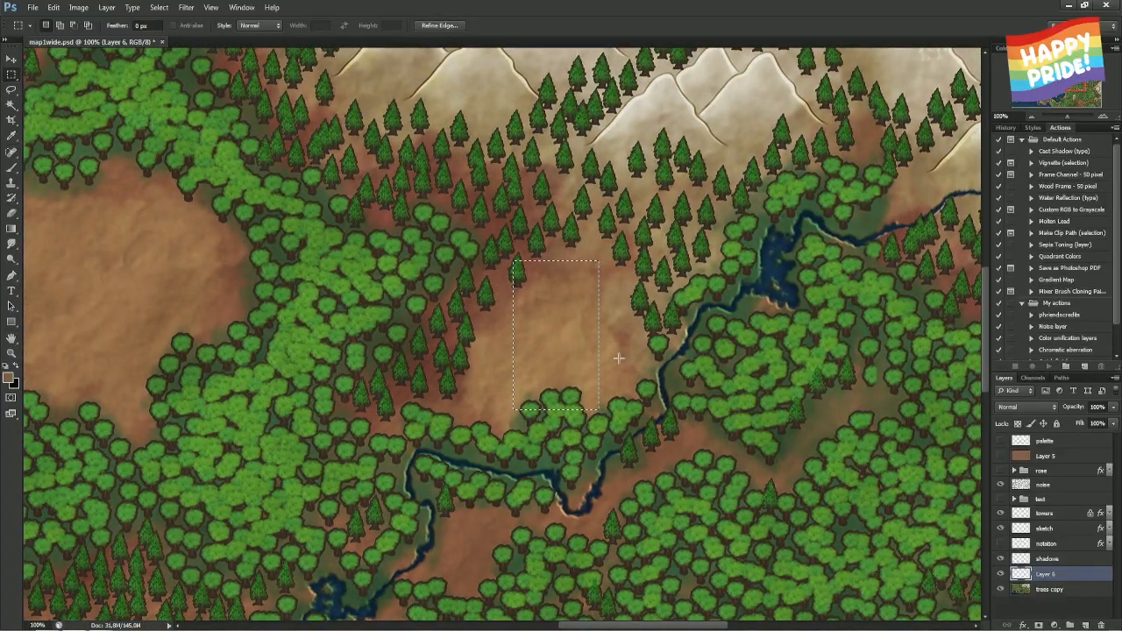
- Clear the current selection and select a small rectangular area of bare ground among the mountains
{"action": "key", "text": "ctrl+d"}
{"action": "mouse_move", "coordinate": [1067, 95]}
{"action": "left_mouse_down"}
{"action": "mouse_move", "coordinate": [1057, 88]}
{"action": "mouse_move", "coordinate": [1072, 89]}
{"action": "left_mouse_up"}
{"action": "left_click_drag", "start_coordinate": [771, 213], "coordinate": [819, 246]}
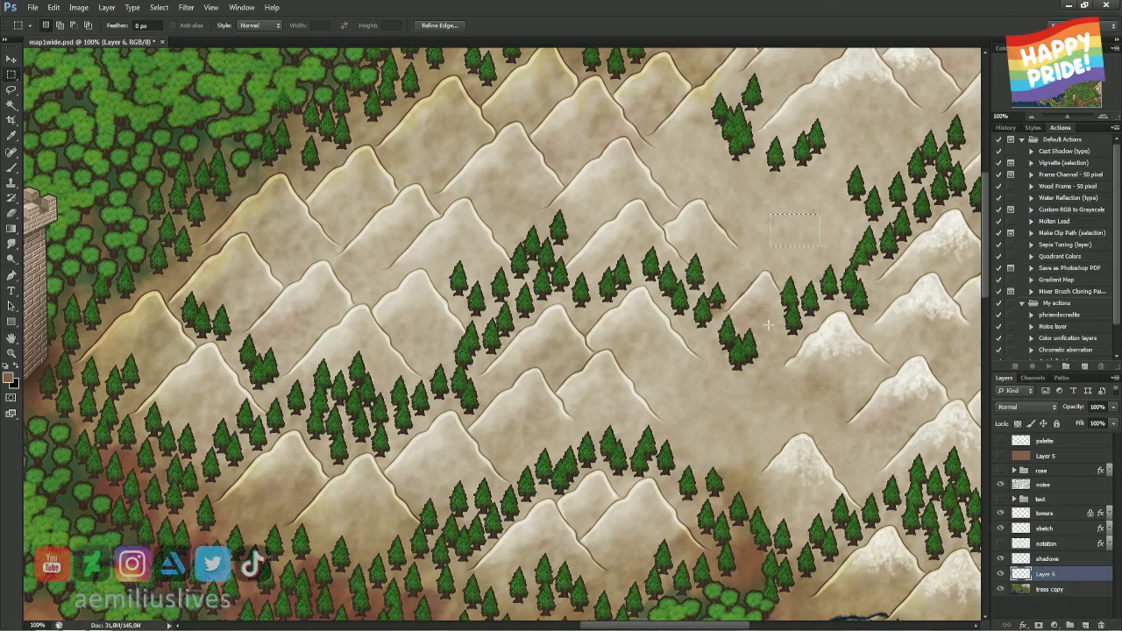
- Examine the sand and forests in the map's north-west at 66.7% zoom and save the map file
{"action": "left_click_drag", "start_coordinate": [1067, 72], "coordinate": [1000, 72]}
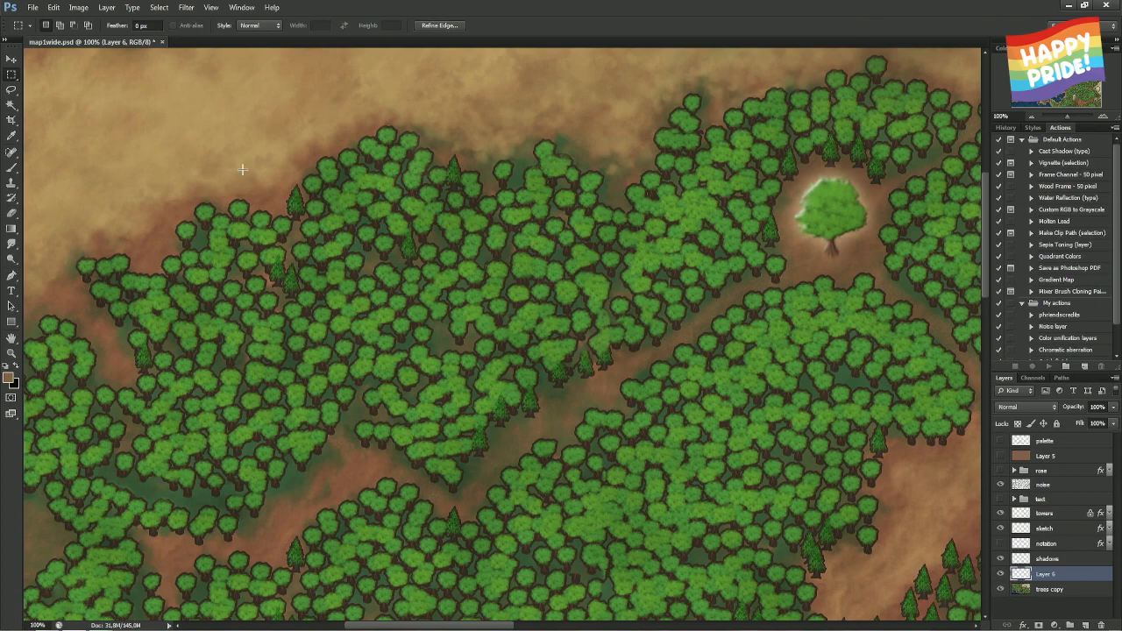
{"action": "left_click_drag", "start_coordinate": [186, 122], "coordinate": [139, 179]}
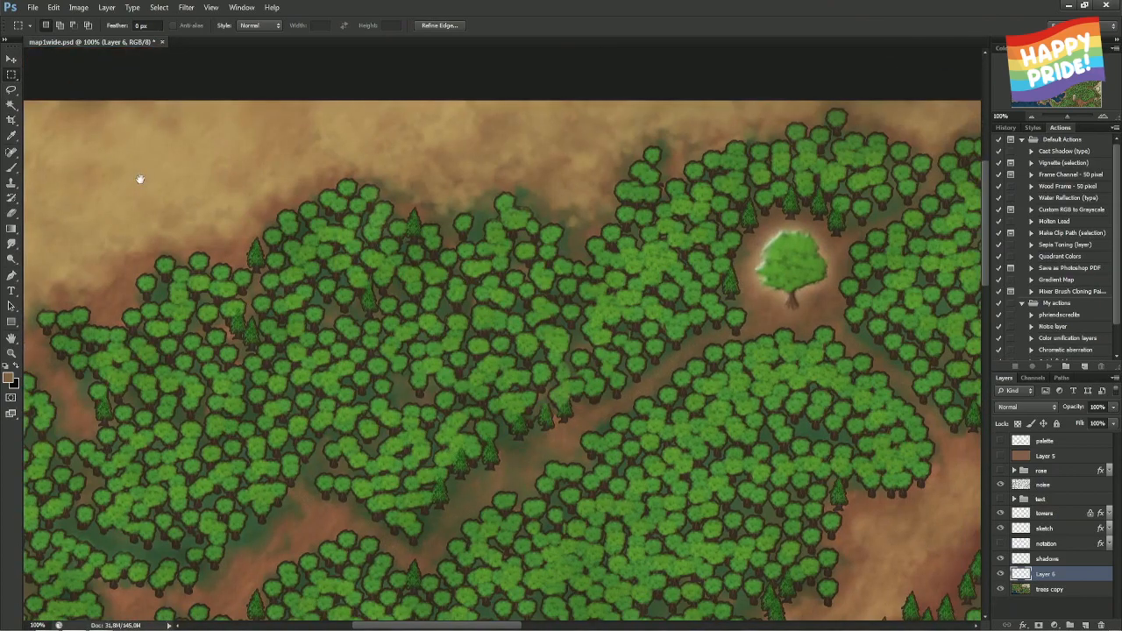
{"action": "key", "text": "ctrl+minus"}
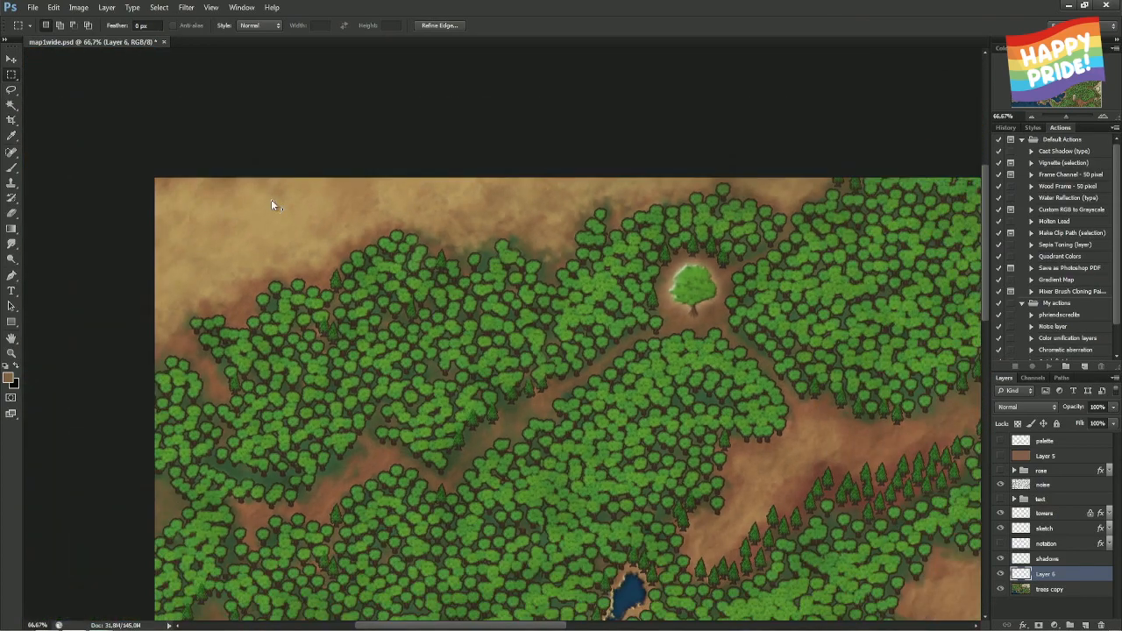
{"action": "left_click_drag", "start_coordinate": [438, 351], "coordinate": [368, 239]}
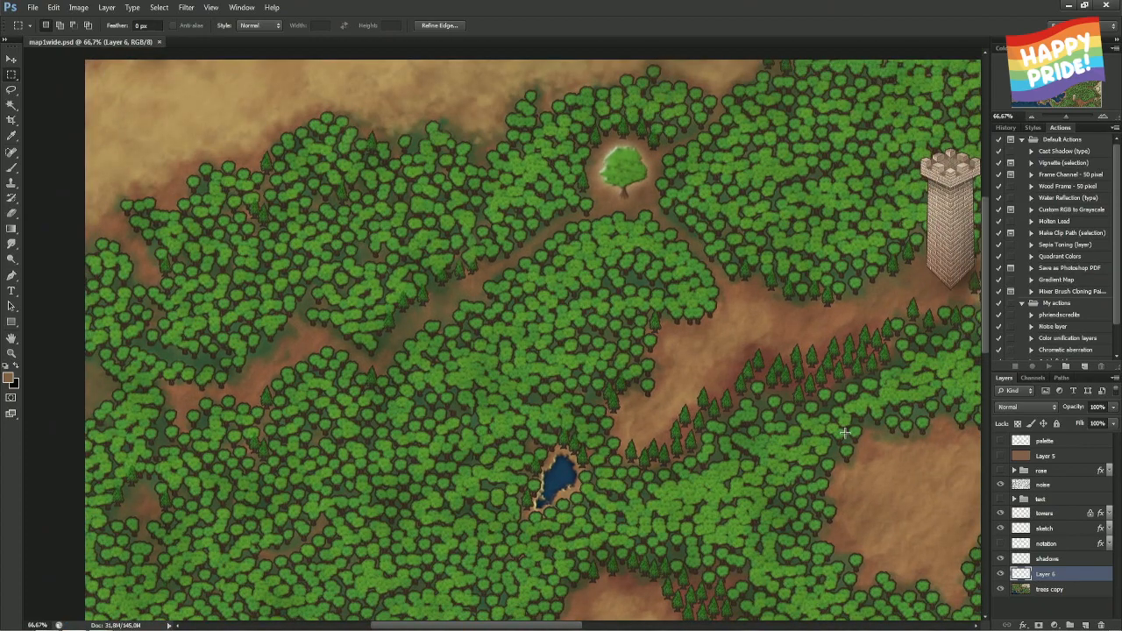
- Launch openCanvas from the desktop and bring its window to the front
{"action": "key", "text": "super+d"}
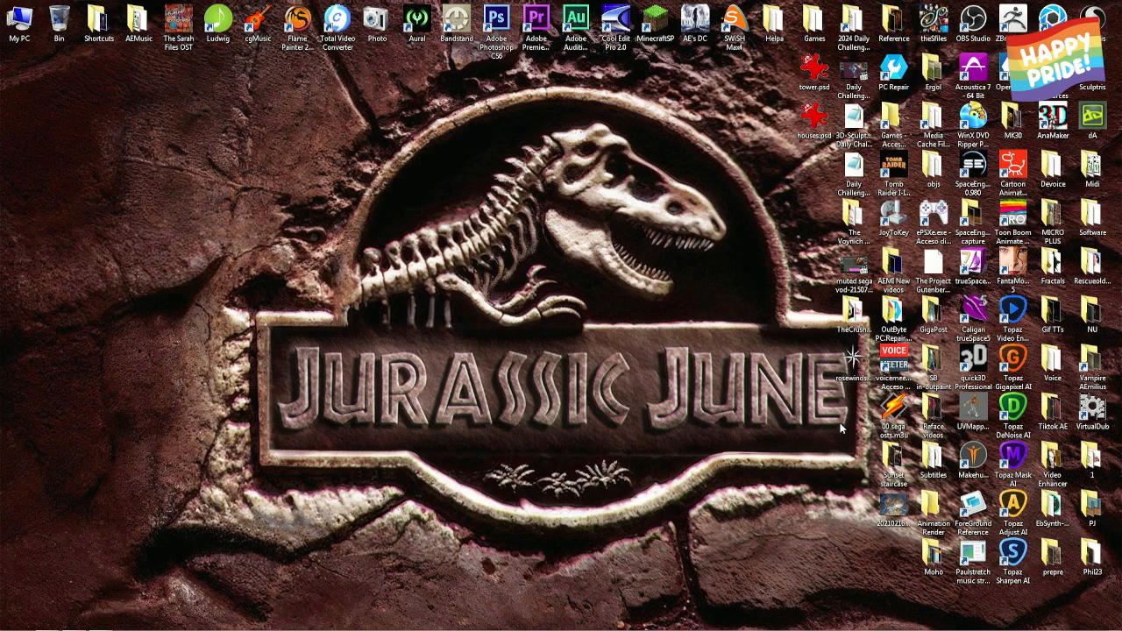
{"action": "double_click", "coordinate": [1014, 226]}
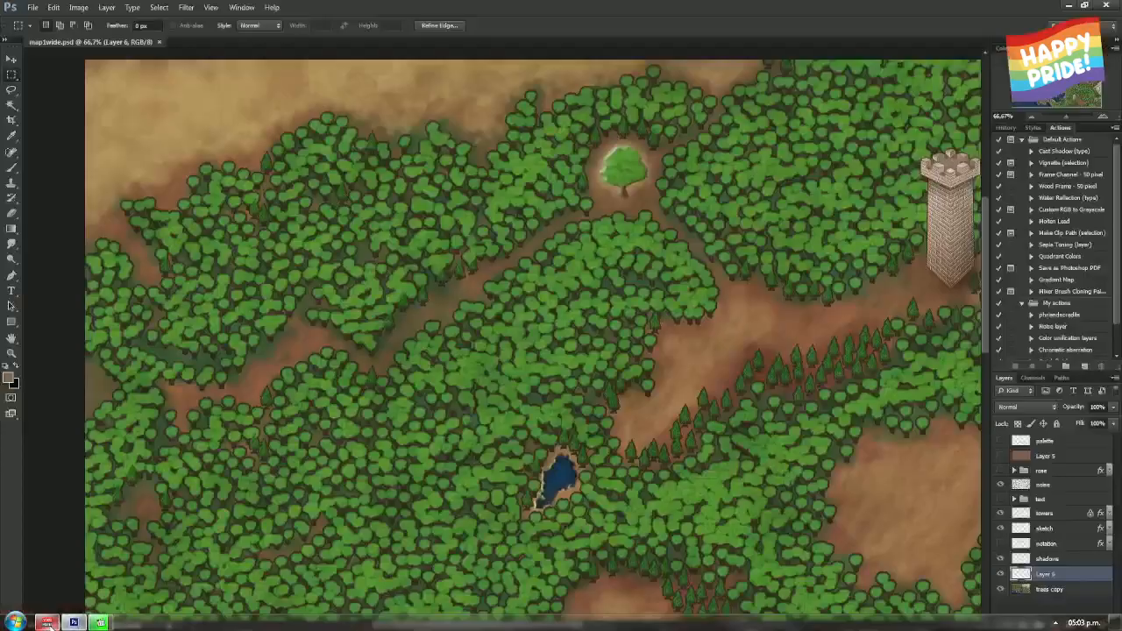
{"action": "left_click", "coordinate": [14, 622]}
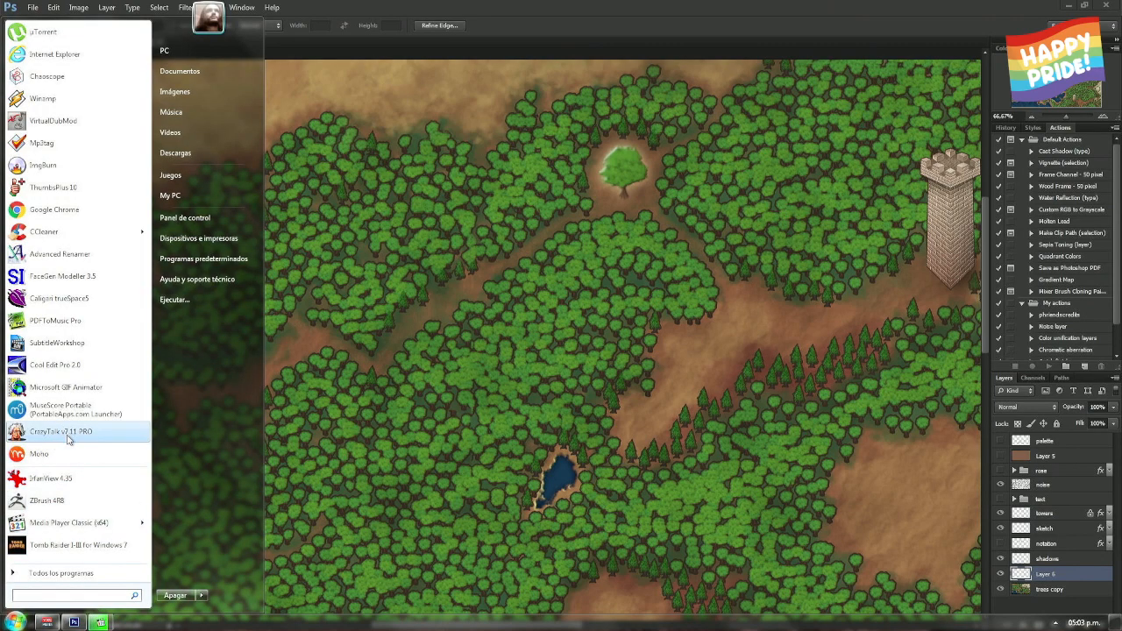
{"action": "left_click", "coordinate": [220, 301]}
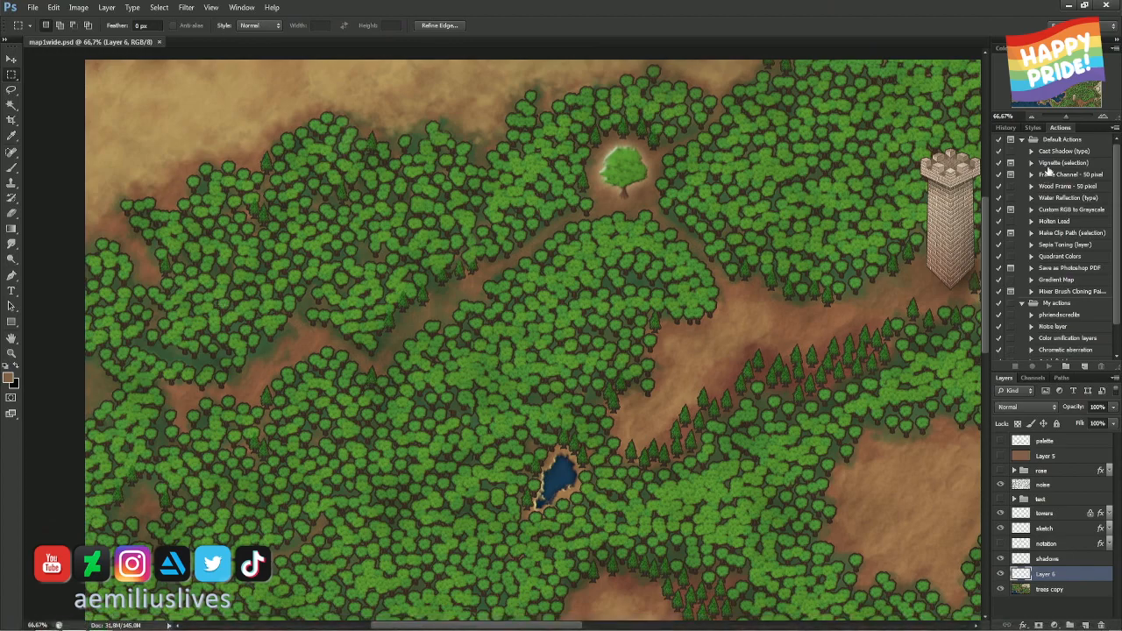
{"action": "left_click", "coordinate": [1068, 6]}
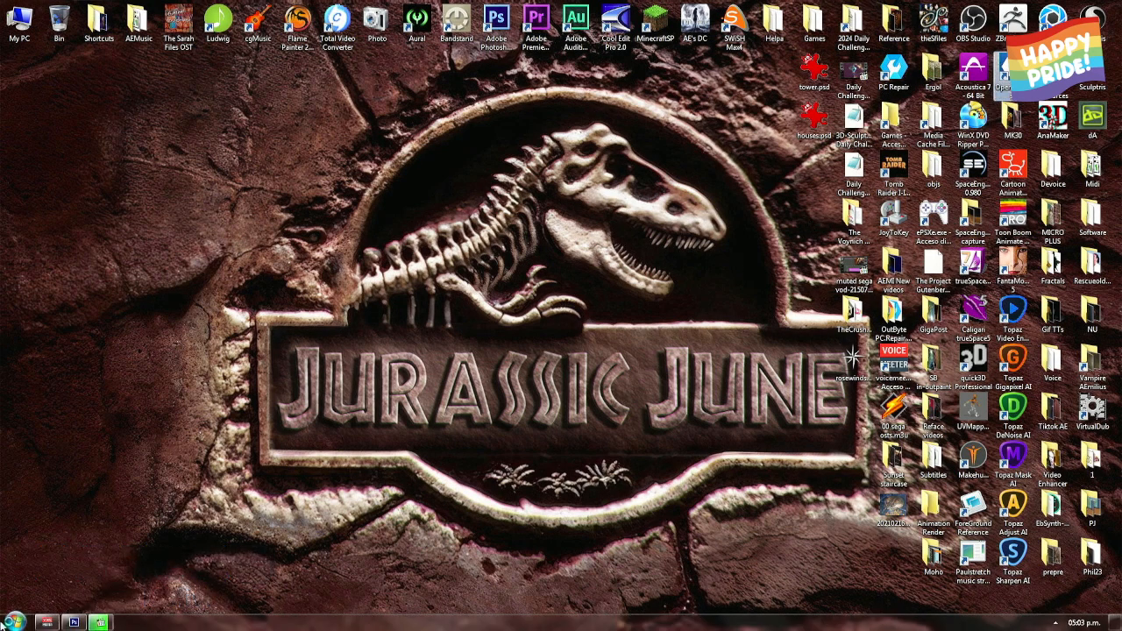
{"action": "left_click", "coordinate": [73, 623]}
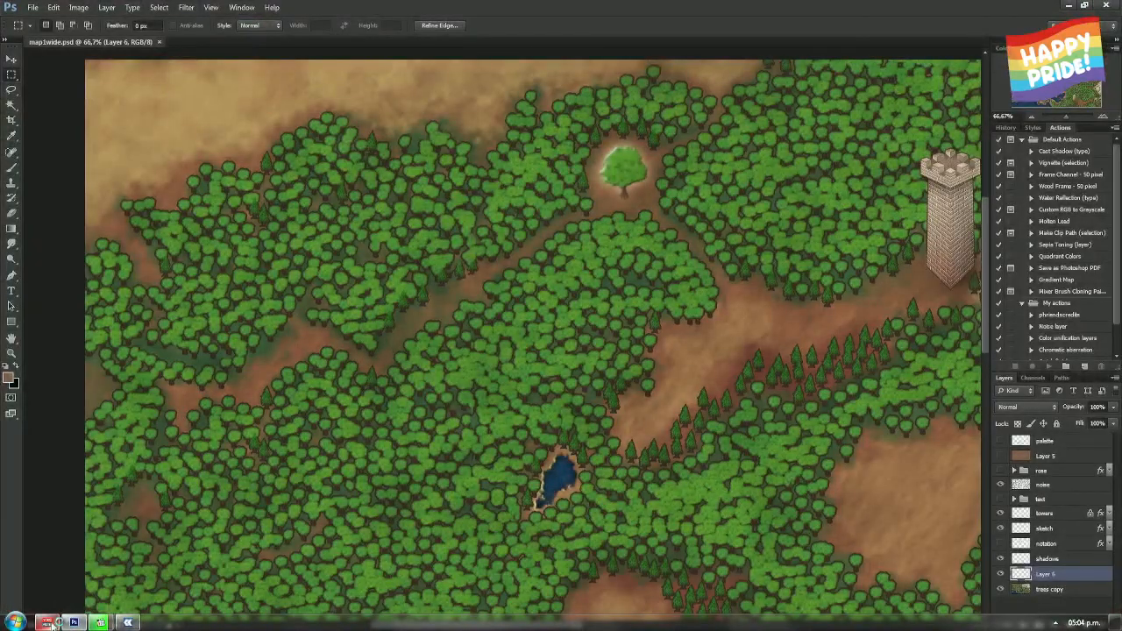
{"action": "left_click", "coordinate": [127, 623]}
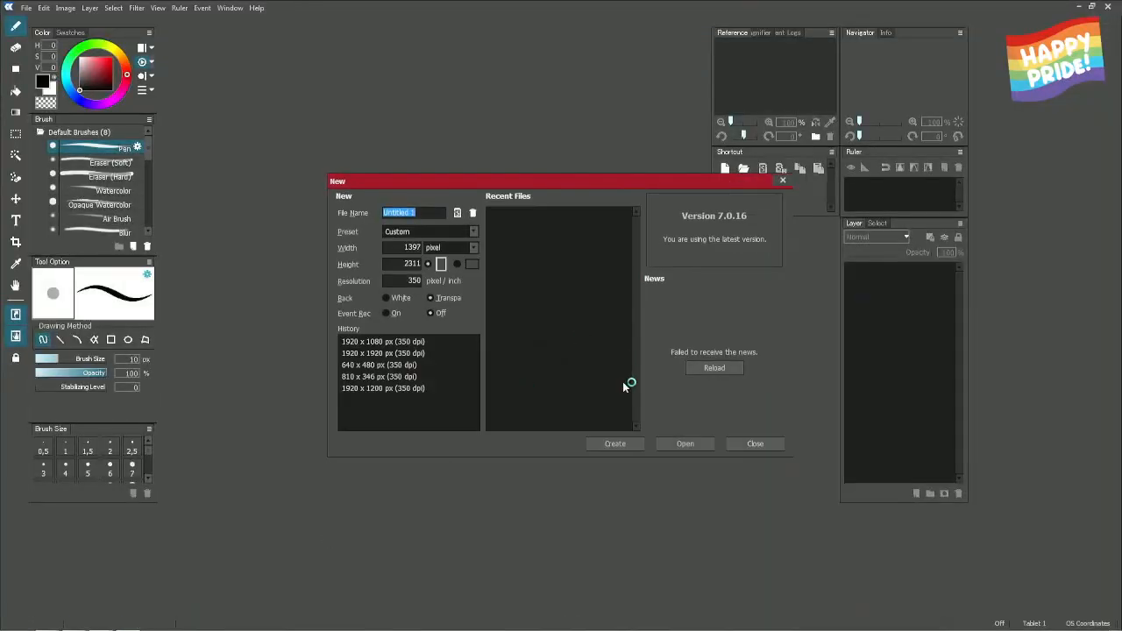
- Create a new 1397 x 2311 pixel canvas with a transparent background at 350 pixels per inch
{"action": "left_click", "coordinate": [668, 441]}
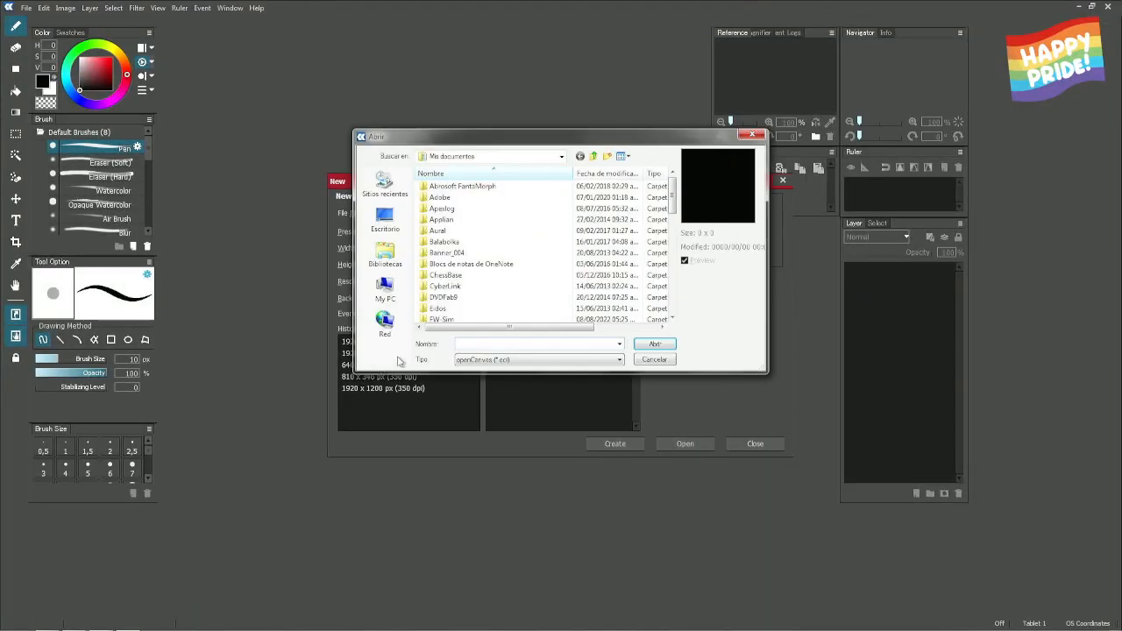
{"action": "left_click", "coordinate": [655, 358]}
{"action": "left_click", "coordinate": [617, 444]}
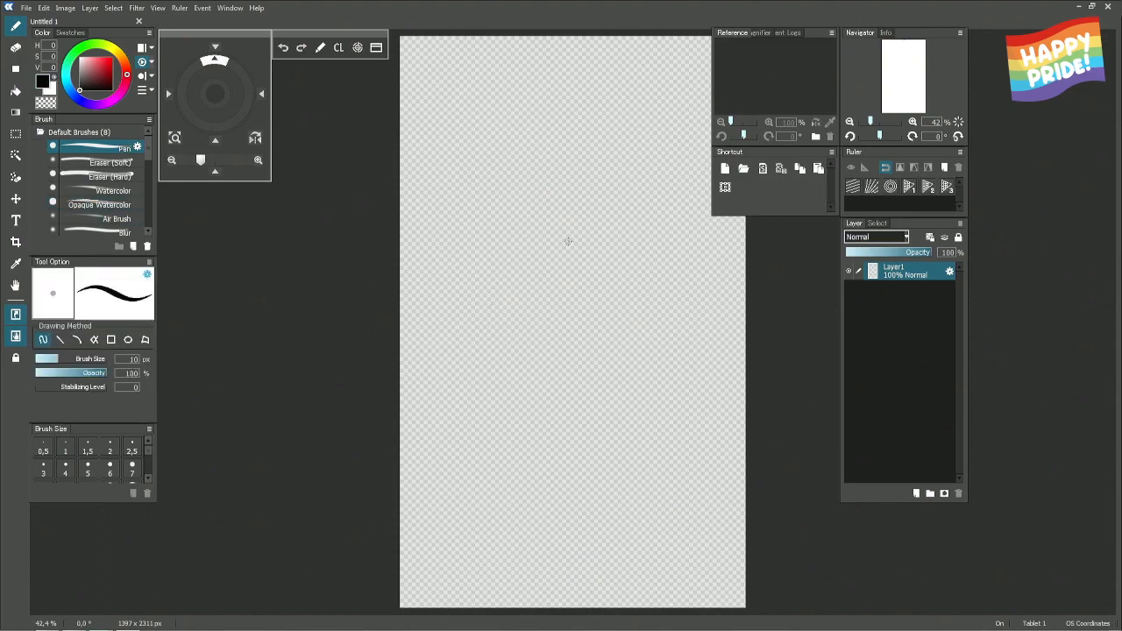
- Fill Layer1 of the new canvas with solid white, replacing a first black fill
{"action": "scroll", "coordinate": [568, 238], "scroll_direction": "up", "scroll_amount": 3}
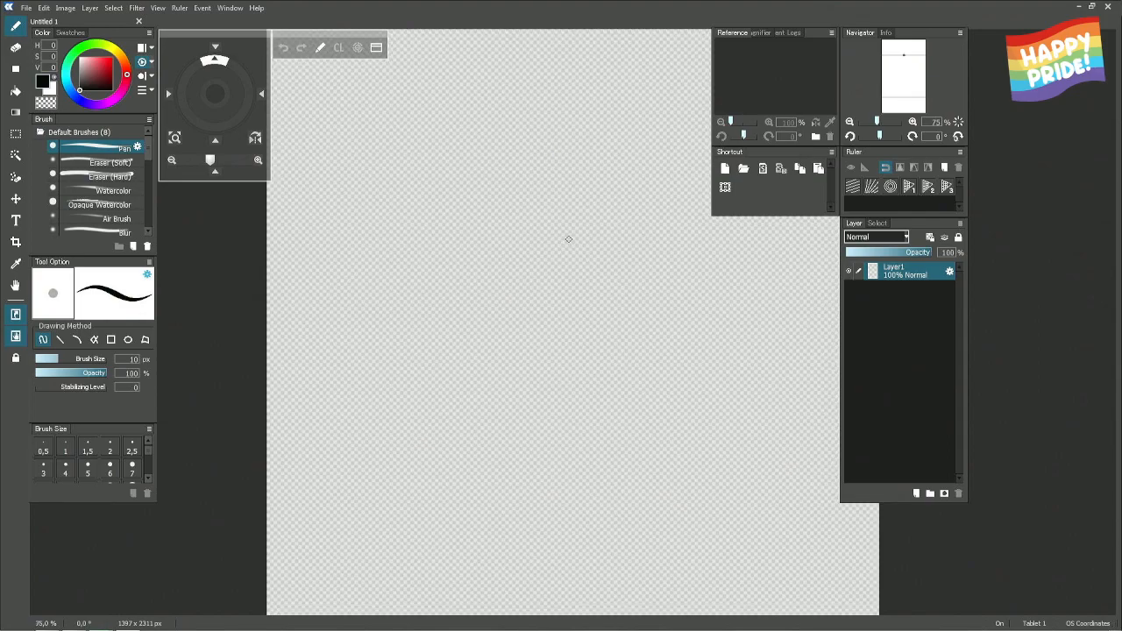
{"action": "scroll", "coordinate": [568, 238], "scroll_direction": "up", "scroll_amount": 2}
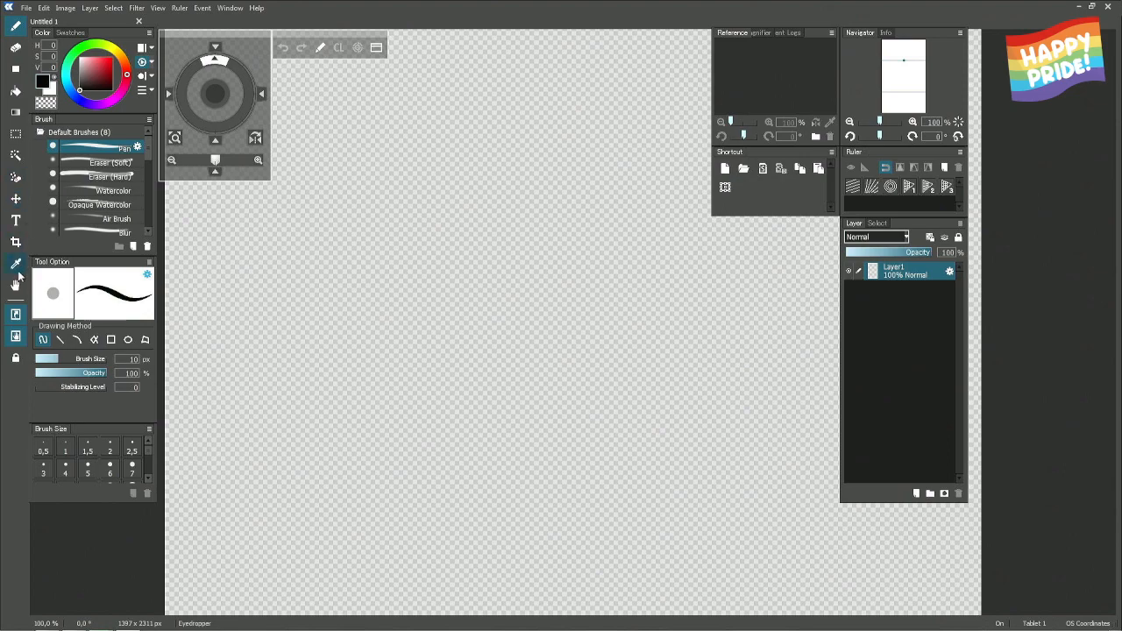
{"action": "left_click", "coordinate": [16, 92]}
{"action": "left_click", "coordinate": [352, 303]}
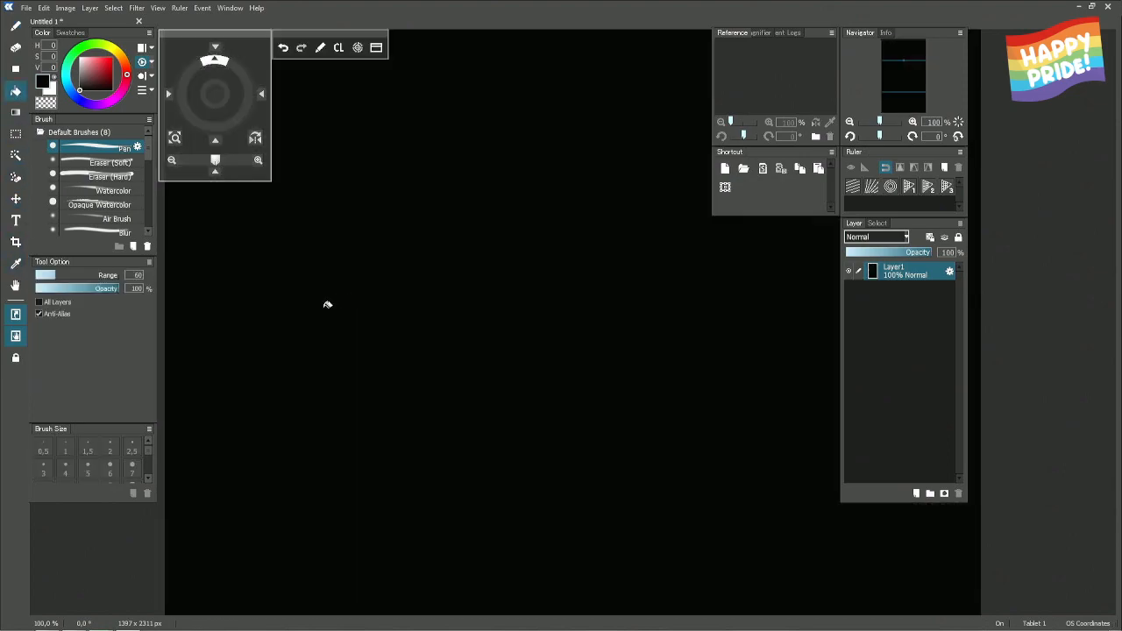
{"action": "key", "text": "x"}
{"action": "left_click", "coordinate": [343, 306]}
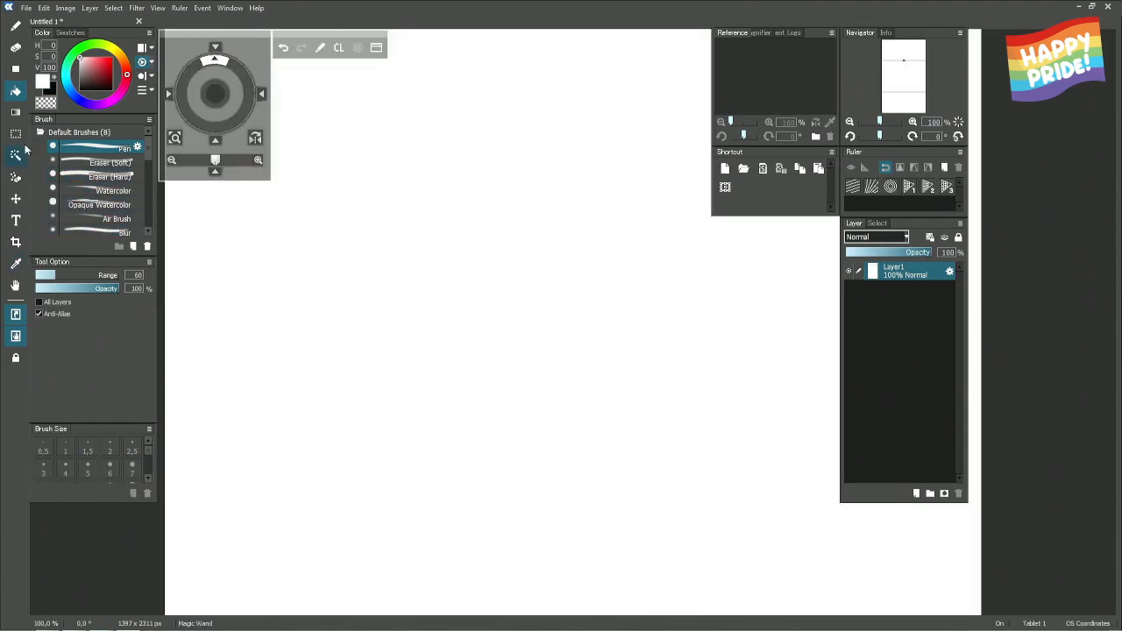
- Choose the Pen brush with black, undo one test stroke, and set the Stabilizing Level to 26
{"action": "left_click", "coordinate": [16, 26]}
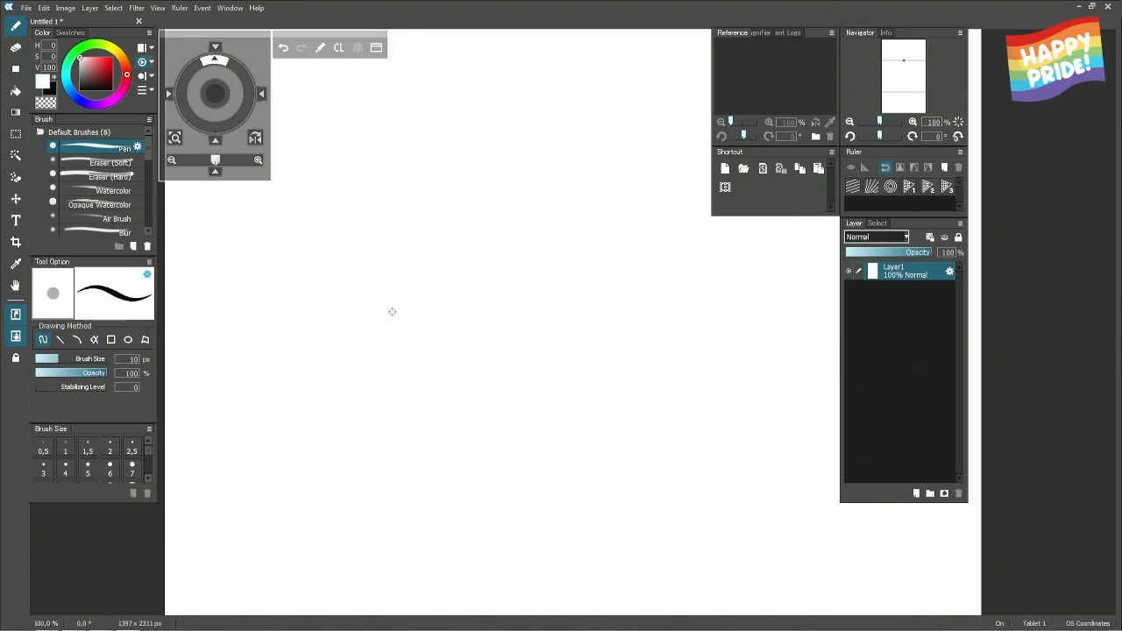
{"action": "key", "text": "x"}
{"action": "left_click_drag", "start_coordinate": [294, 352], "coordinate": [515, 338]}
{"action": "key", "text": "ctrl+z"}
{"action": "left_click_drag", "start_coordinate": [83, 392], "coordinate": [94, 391]}
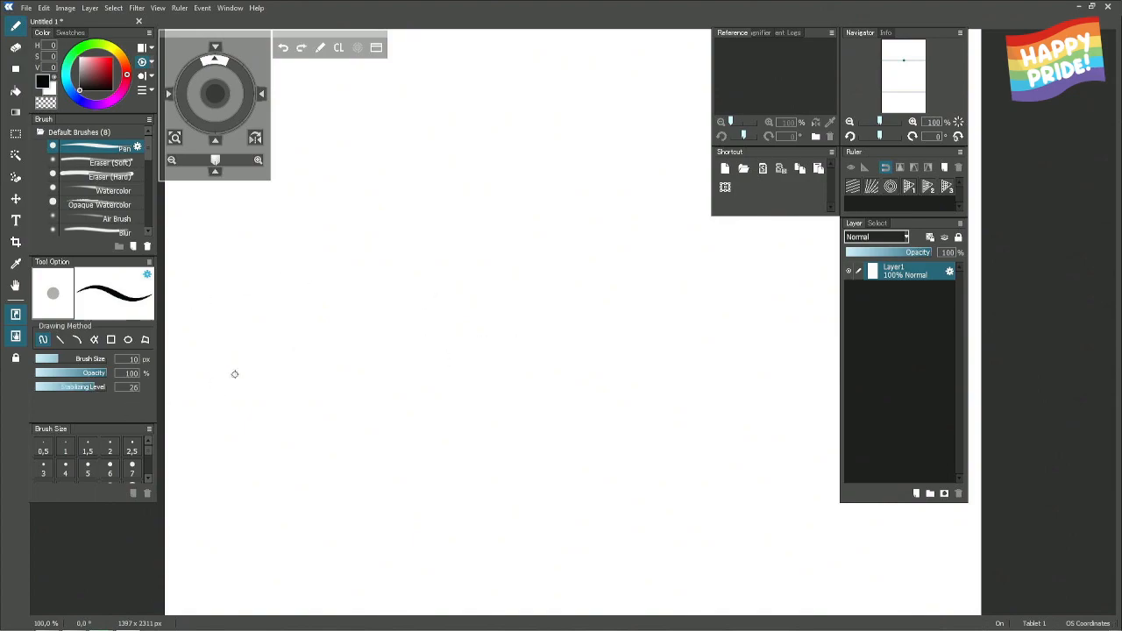
- Draw a smooth wavy test stroke across the middle of the canvas, undoing the first attempt
{"action": "mouse_move", "coordinate": [233, 374]}
{"action": "left_mouse_down"}
{"action": "mouse_move", "coordinate": [362, 353]}
{"action": "mouse_move", "coordinate": [580, 354]}
{"action": "left_mouse_up"}
{"action": "key", "text": "ctrl+z"}
{"action": "mouse_move", "coordinate": [256, 388]}
{"action": "left_mouse_down"}
{"action": "mouse_move", "coordinate": [493, 363]}
{"action": "mouse_move", "coordinate": [684, 389]}
{"action": "left_mouse_up"}
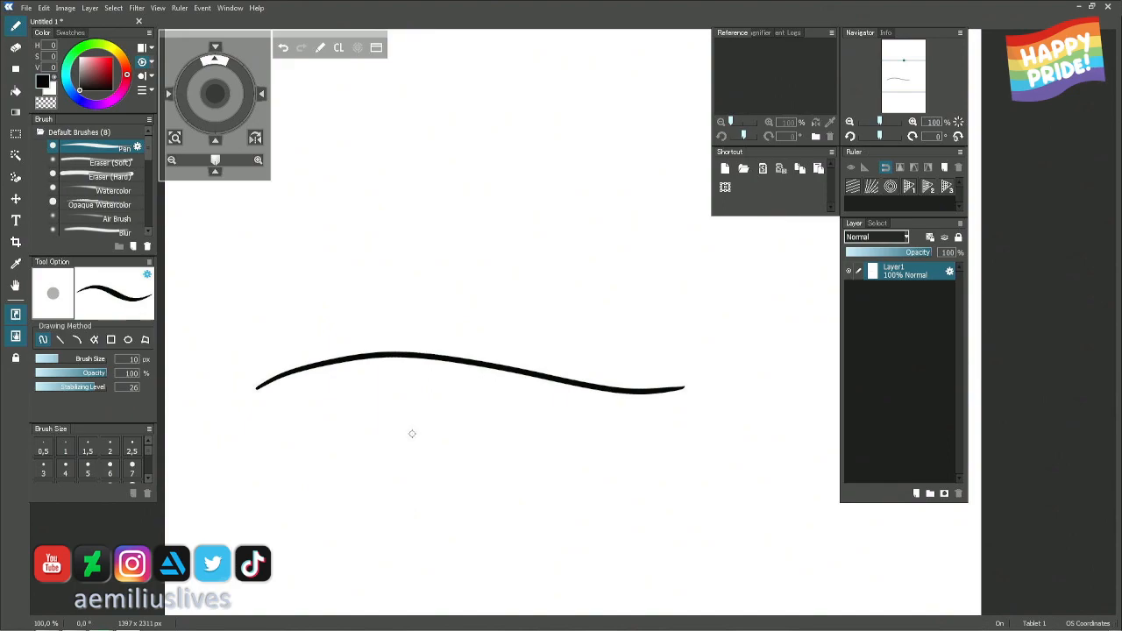
- Switch to Photoshop, clear the small selection among the mountains on the map, and return to openCanvas
{"action": "key", "text": "alt+Tab"}
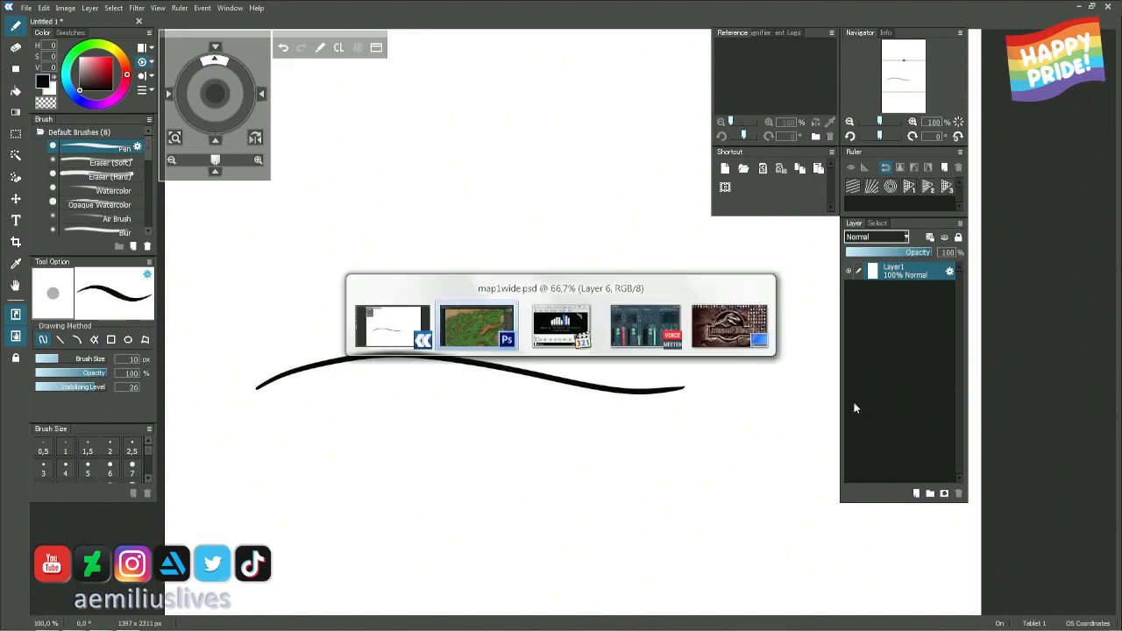
{"action": "scroll", "coordinate": [565, 245], "scroll_direction": "right", "scroll_amount": 10}
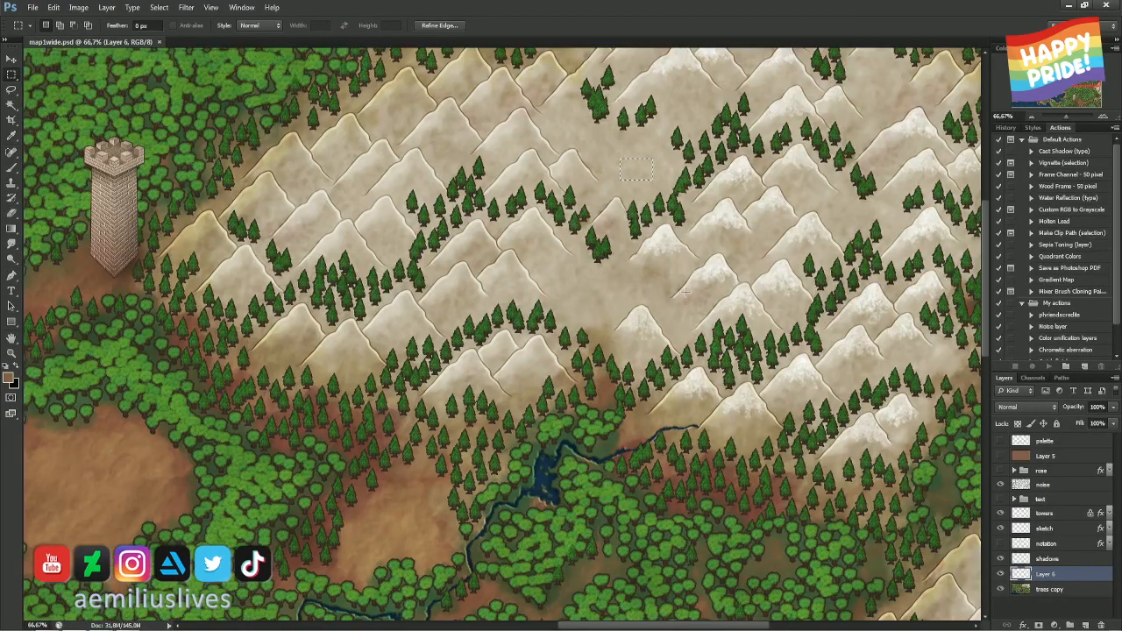
{"action": "left_click", "coordinate": [546, 257]}
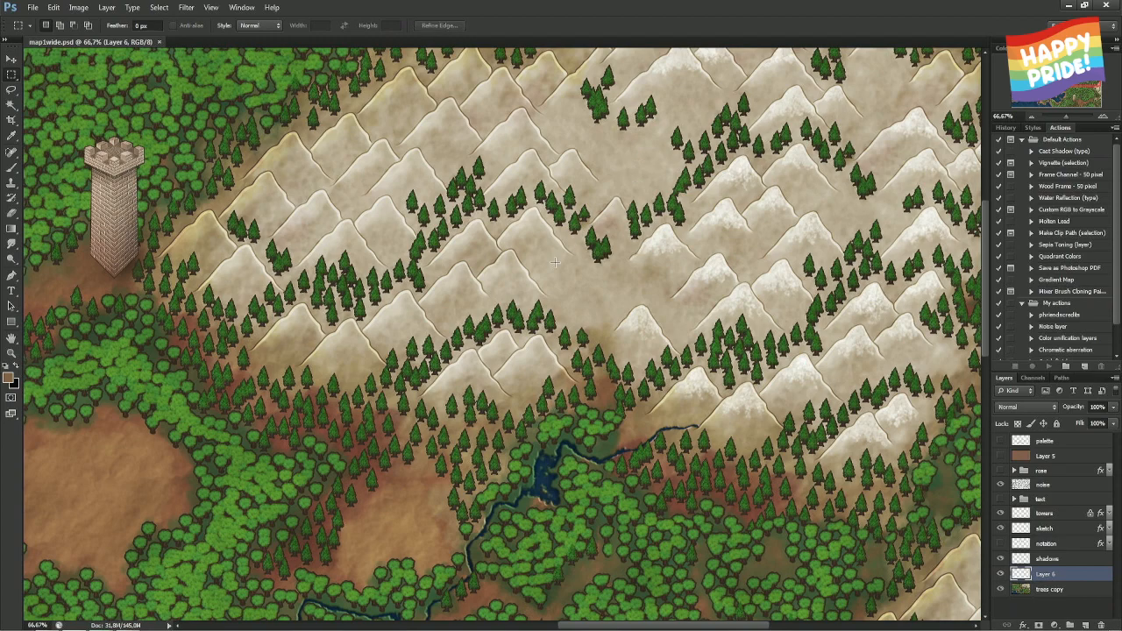
{"action": "key", "text": "alt+Tab"}
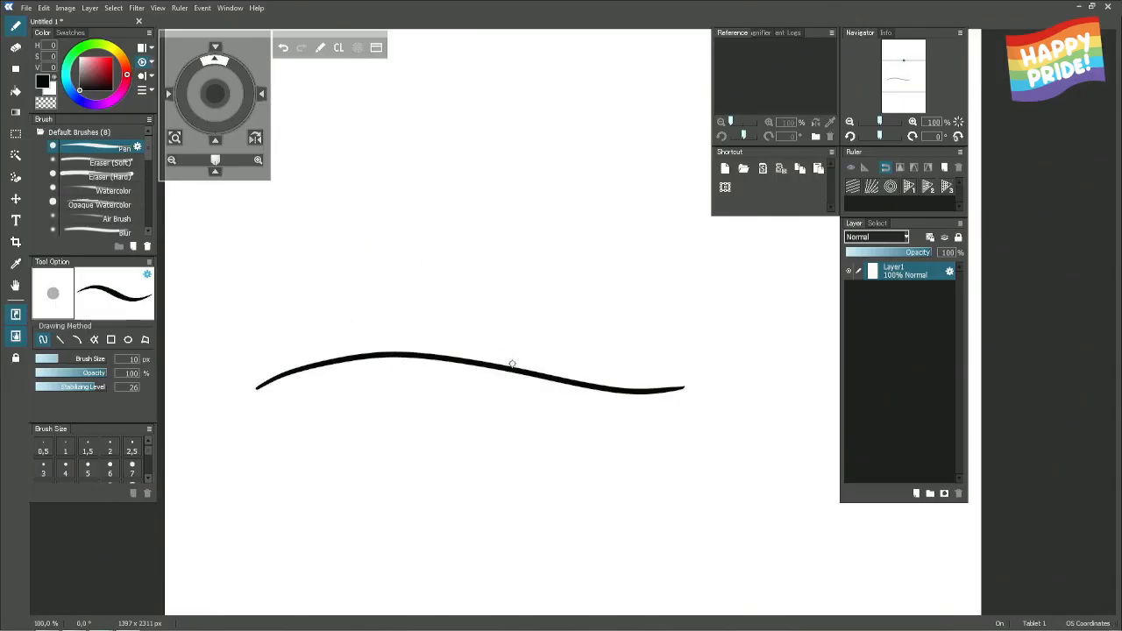
- Draw a second stroke branching from the middle of the wavy line, and undo both strokes
{"action": "mouse_move", "coordinate": [510, 369]}
{"action": "left_mouse_down"}
{"action": "mouse_move", "coordinate": [682, 343]}
{"action": "mouse_move", "coordinate": [808, 348]}
{"action": "mouse_move", "coordinate": [838, 323]}
{"action": "left_mouse_up"}
{"action": "right_click", "coordinate": [660, 456]}
{"action": "left_click_drag", "start_coordinate": [660, 456], "coordinate": [626, 424]}
{"action": "key", "text": "ctrl+z"}
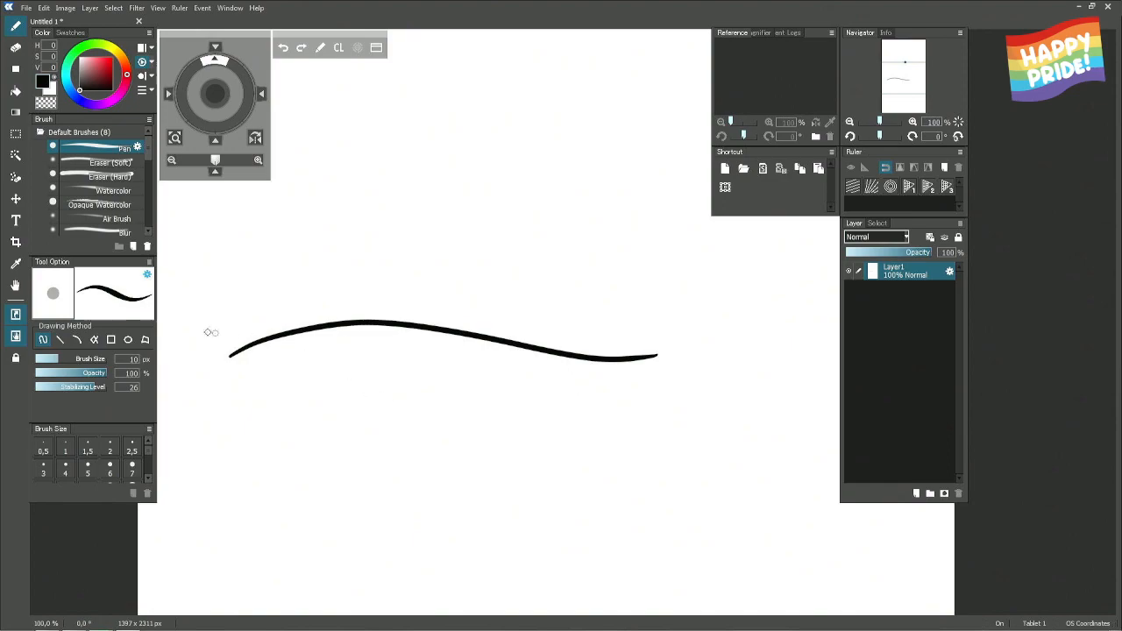
{"action": "key", "text": "ctrl+z"}
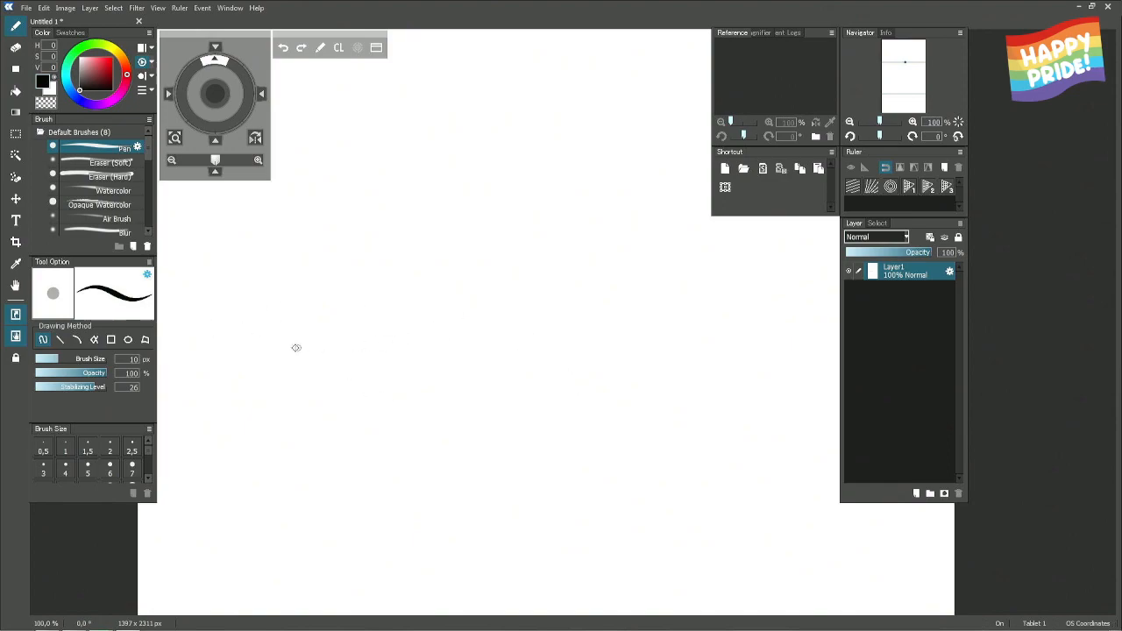
- Draw two overlapping wavy strokes, the second starting midway along the first, and undo both
{"action": "mouse_move", "coordinate": [265, 348]}
{"action": "left_mouse_down"}
{"action": "mouse_move", "coordinate": [384, 341]}
{"action": "mouse_move", "coordinate": [546, 382]}
{"action": "mouse_move", "coordinate": [640, 366]}
{"action": "left_mouse_up"}
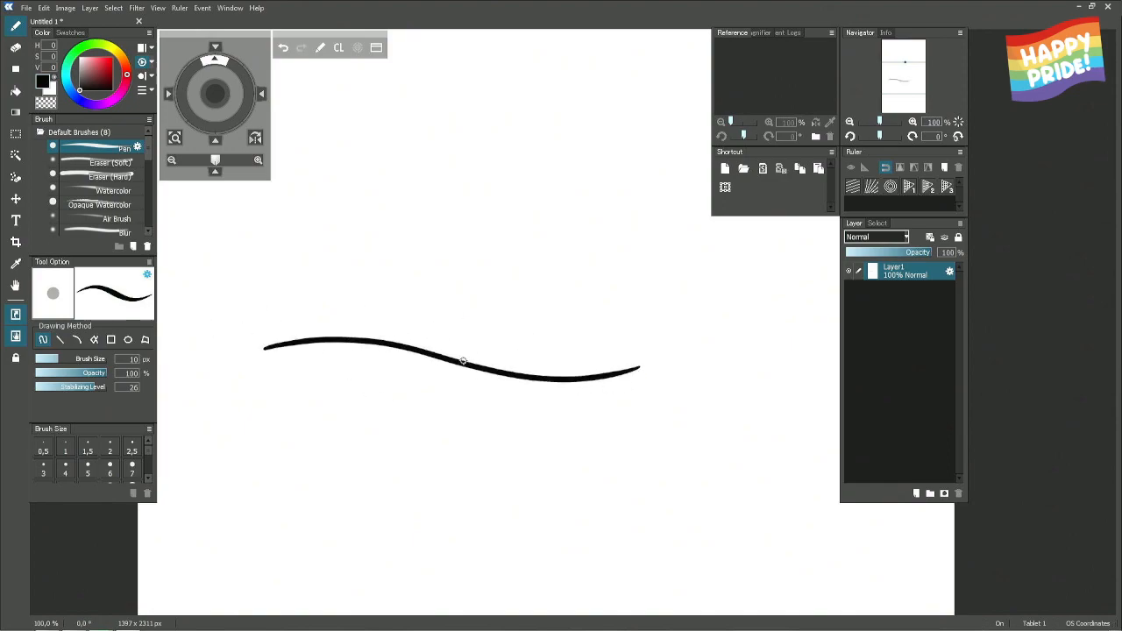
{"action": "mouse_move", "coordinate": [463, 360]}
{"action": "left_mouse_down"}
{"action": "mouse_move", "coordinate": [649, 348]}
{"action": "mouse_move", "coordinate": [767, 369]}
{"action": "mouse_move", "coordinate": [832, 347]}
{"action": "left_mouse_up"}
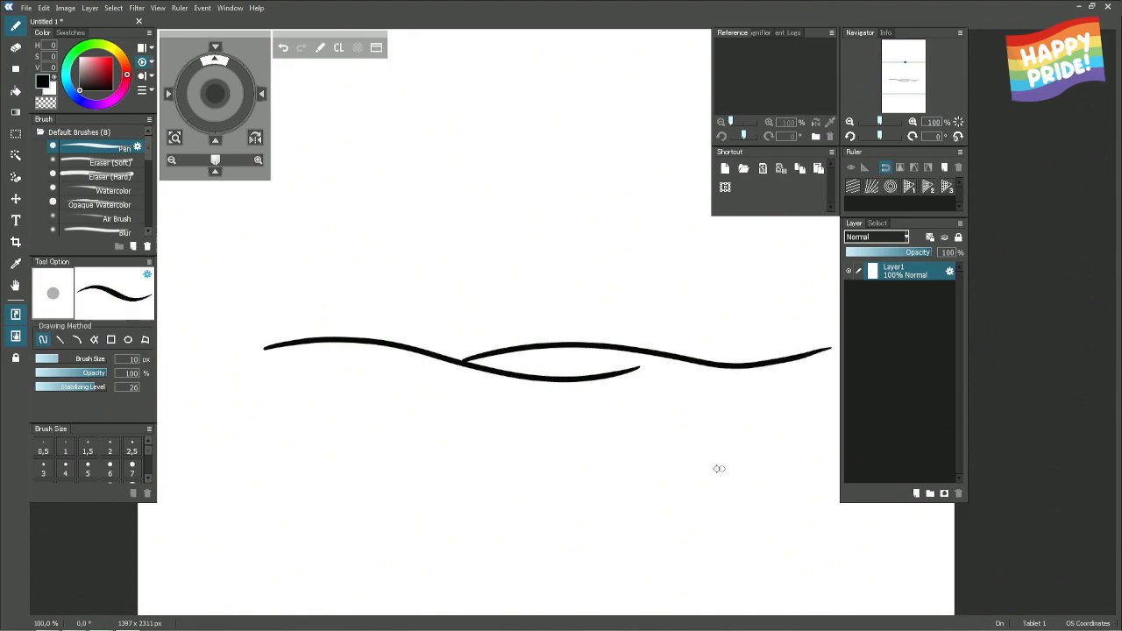
{"action": "key", "text": "ctrl+z"}
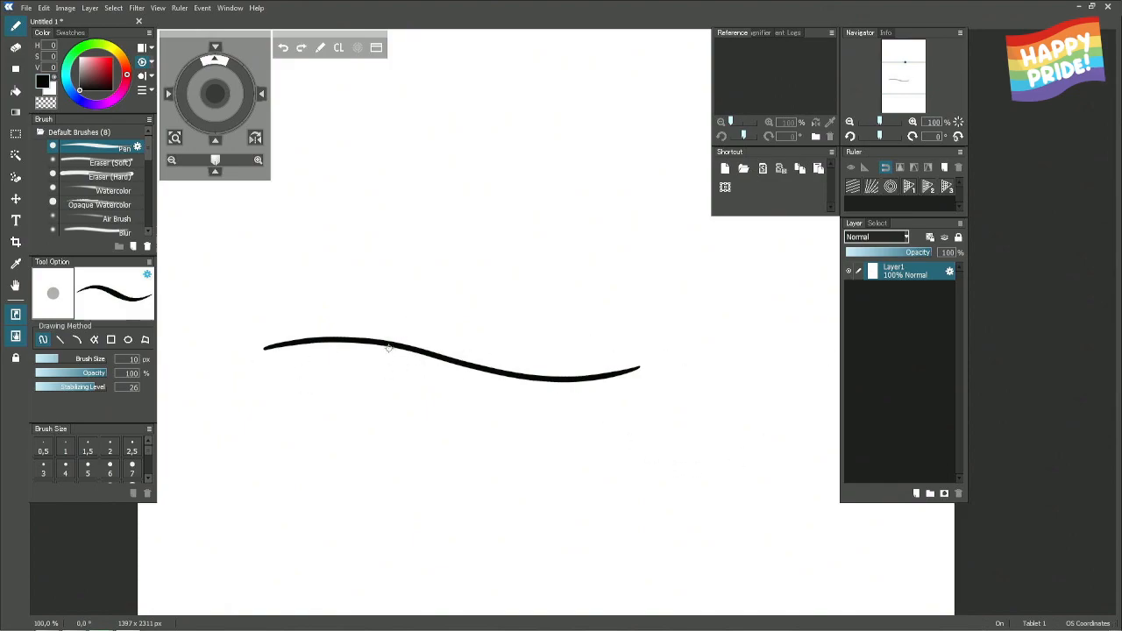
{"action": "key", "text": "ctrl+z"}
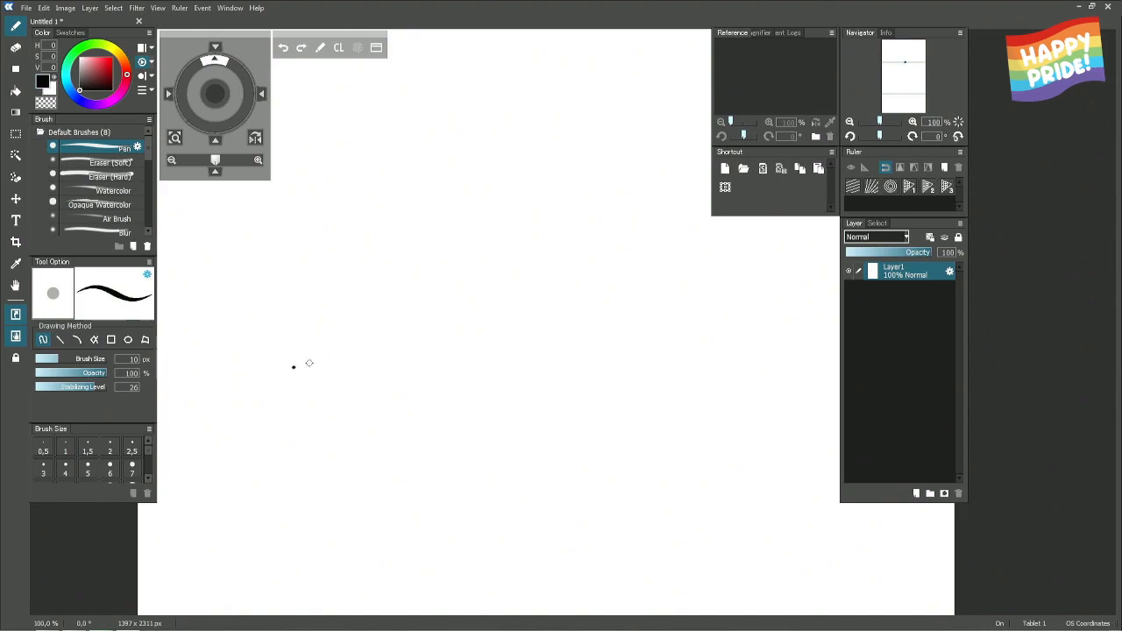
- Draw a broad mountain outline with an S-curved ridge line running down from its peak, and undo all the strokes
{"action": "mouse_move", "coordinate": [293, 367]}
{"action": "left_mouse_down"}
{"action": "mouse_move", "coordinate": [498, 281]}
{"action": "mouse_move", "coordinate": [552, 273]}
{"action": "mouse_move", "coordinate": [639, 290]}
{"action": "mouse_move", "coordinate": [821, 368]}
{"action": "left_mouse_up"}
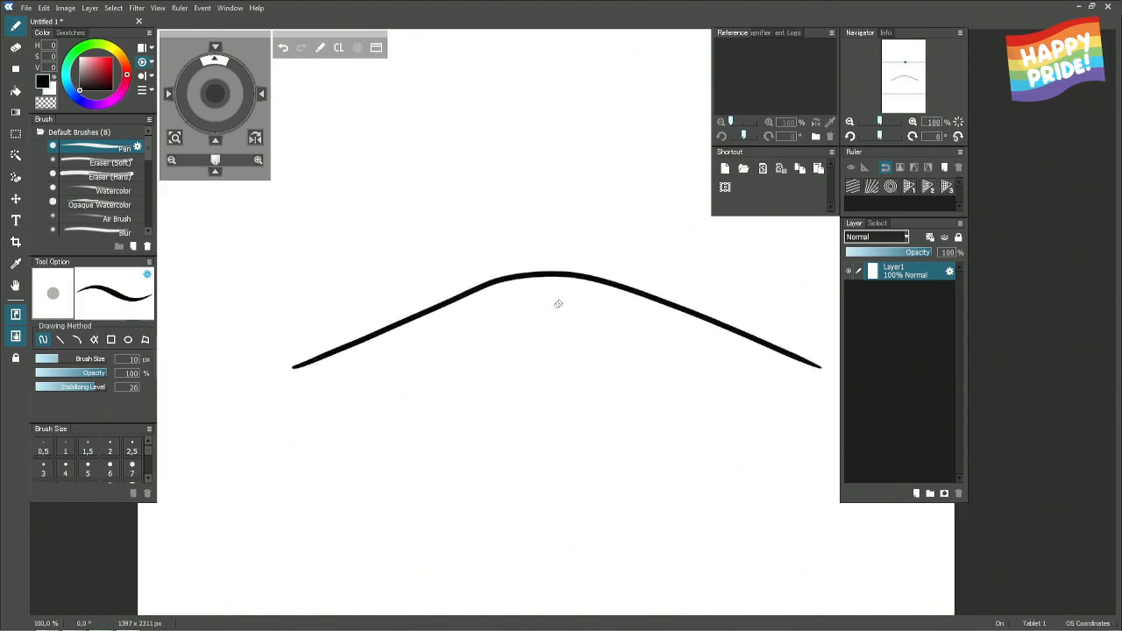
{"action": "mouse_move", "coordinate": [554, 277]}
{"action": "left_mouse_down"}
{"action": "mouse_move", "coordinate": [584, 313]}
{"action": "mouse_move", "coordinate": [548, 358]}
{"action": "mouse_move", "coordinate": [570, 430]}
{"action": "mouse_move", "coordinate": [622, 466]}
{"action": "left_mouse_up"}
{"action": "key", "text": "ctrl+z"}
{"action": "mouse_move", "coordinate": [561, 276]}
{"action": "left_mouse_down"}
{"action": "mouse_move", "coordinate": [600, 302]}
{"action": "mouse_move", "coordinate": [590, 345]}
{"action": "mouse_move", "coordinate": [560, 382]}
{"action": "mouse_move", "coordinate": [605, 454]}
{"action": "mouse_move", "coordinate": [633, 478]}
{"action": "left_mouse_up"}
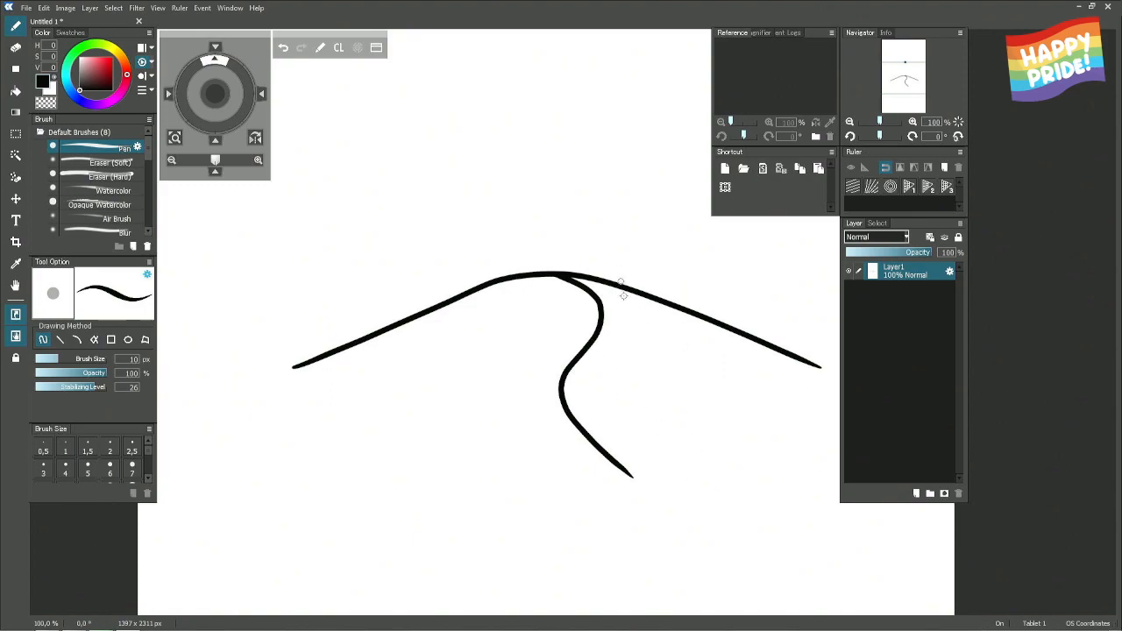
{"action": "key", "text": "ctrl+z"}
{"action": "key", "text": "ctrl+z"}
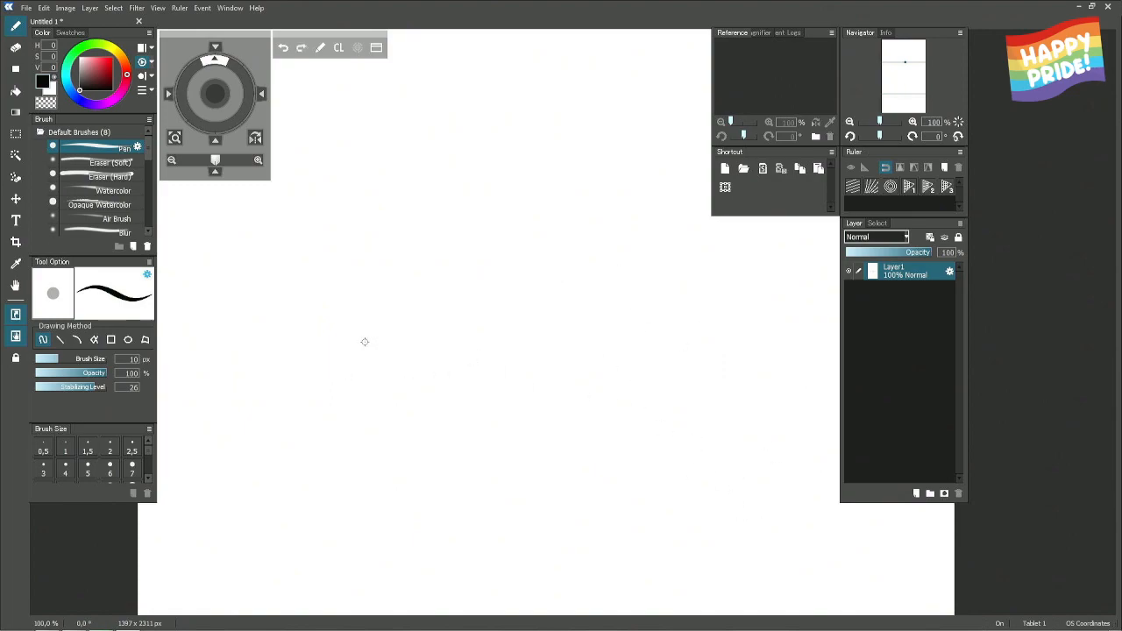
- Draw broad arched pen strokes across the blank canvas, undoing unsatisfactory ones until a single wide arc remains
{"action": "mouse_move", "coordinate": [255, 381]}
{"action": "left_mouse_down"}
{"action": "mouse_move", "coordinate": [304, 371]}
{"action": "mouse_move", "coordinate": [489, 375]}
{"action": "mouse_move", "coordinate": [640, 404]}
{"action": "left_mouse_up"}
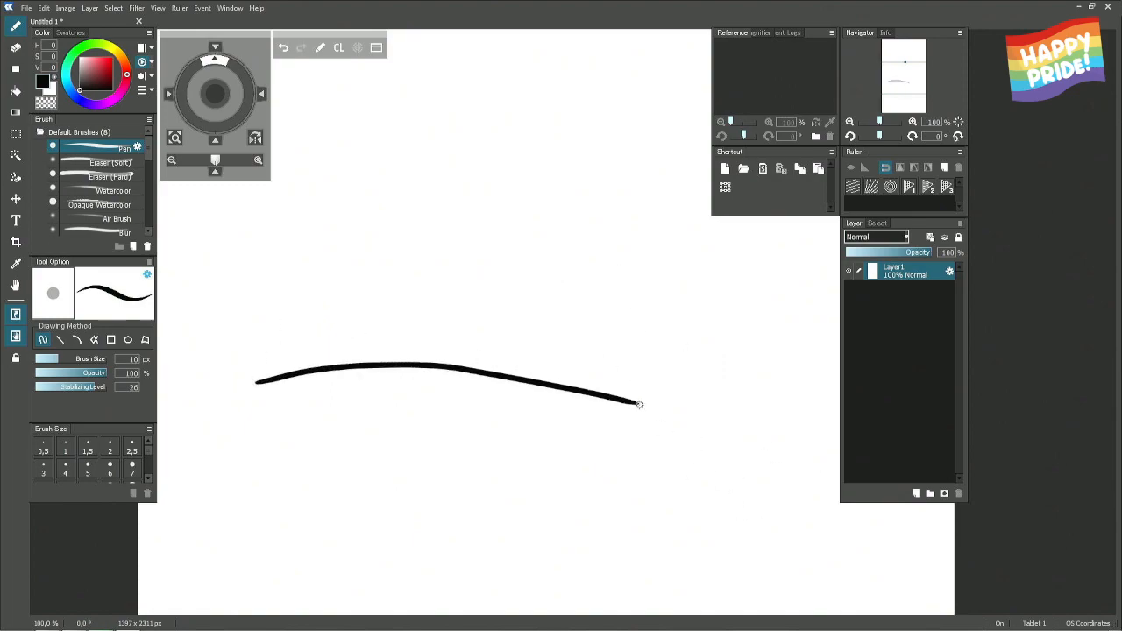
{"action": "key", "text": "ctrl+z"}
{"action": "mouse_move", "coordinate": [295, 419]}
{"action": "left_mouse_down"}
{"action": "mouse_move", "coordinate": [391, 392]}
{"action": "mouse_move", "coordinate": [560, 389]}
{"action": "mouse_move", "coordinate": [680, 413]}
{"action": "mouse_move", "coordinate": [328, 430]}
{"action": "mouse_move", "coordinate": [455, 405]}
{"action": "mouse_move", "coordinate": [560, 408]}
{"action": "mouse_move", "coordinate": [691, 453]}
{"action": "left_mouse_up"}
{"action": "key", "text": "ctrl+z"}
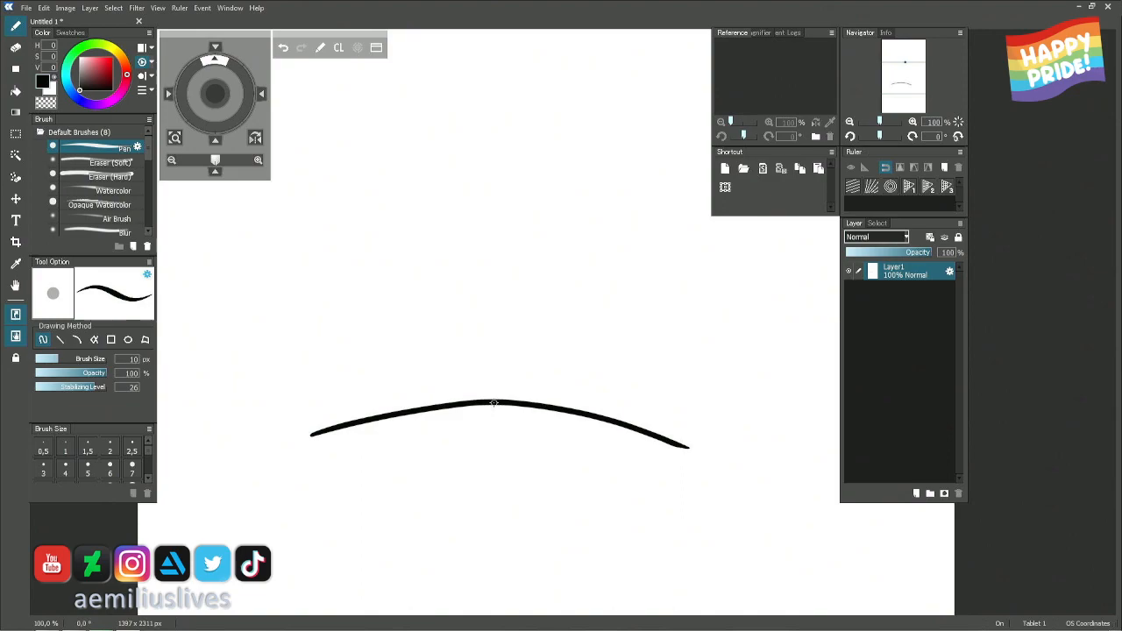
- Try three different wavy ridge strokes running down from the arc's peak, undoing each one
{"action": "mouse_move", "coordinate": [502, 404]}
{"action": "left_mouse_down"}
{"action": "mouse_move", "coordinate": [493, 442]}
{"action": "mouse_move", "coordinate": [537, 478]}
{"action": "left_mouse_up"}
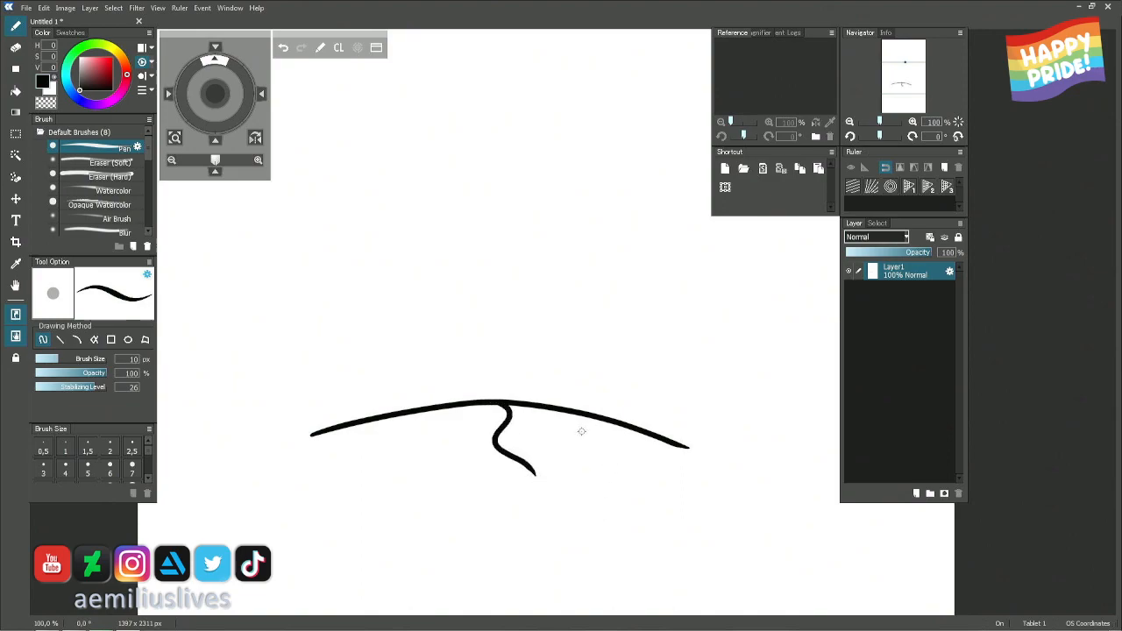
{"action": "key", "text": "ctrl+z"}
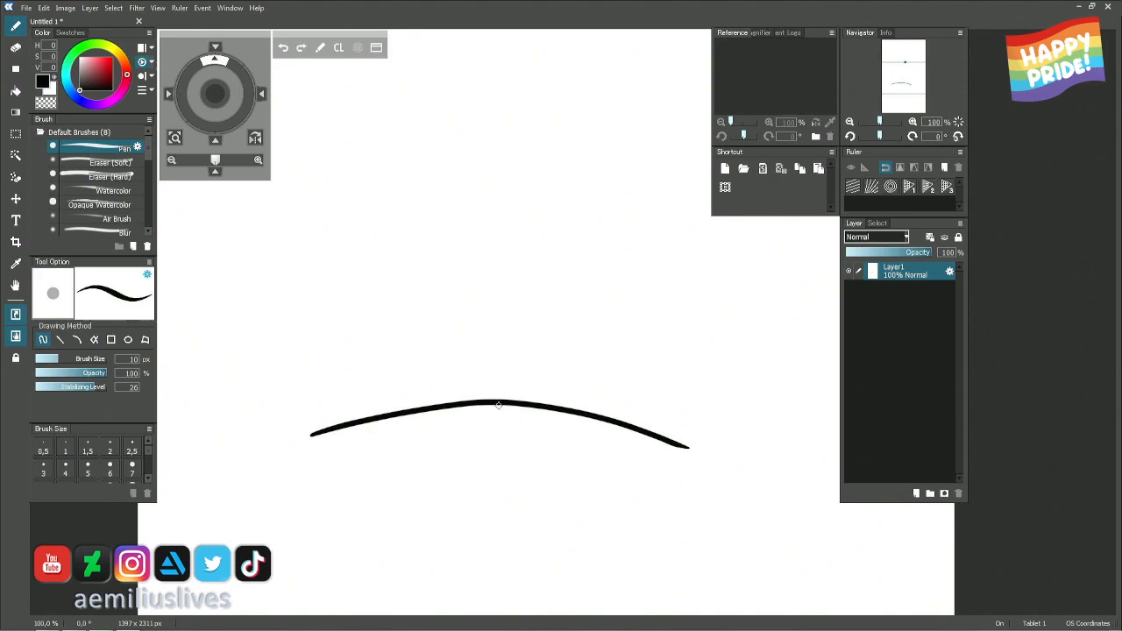
{"action": "mouse_move", "coordinate": [519, 407]}
{"action": "left_mouse_down"}
{"action": "mouse_move", "coordinate": [507, 444]}
{"action": "mouse_move", "coordinate": [534, 462]}
{"action": "mouse_move", "coordinate": [637, 511]}
{"action": "left_mouse_up"}
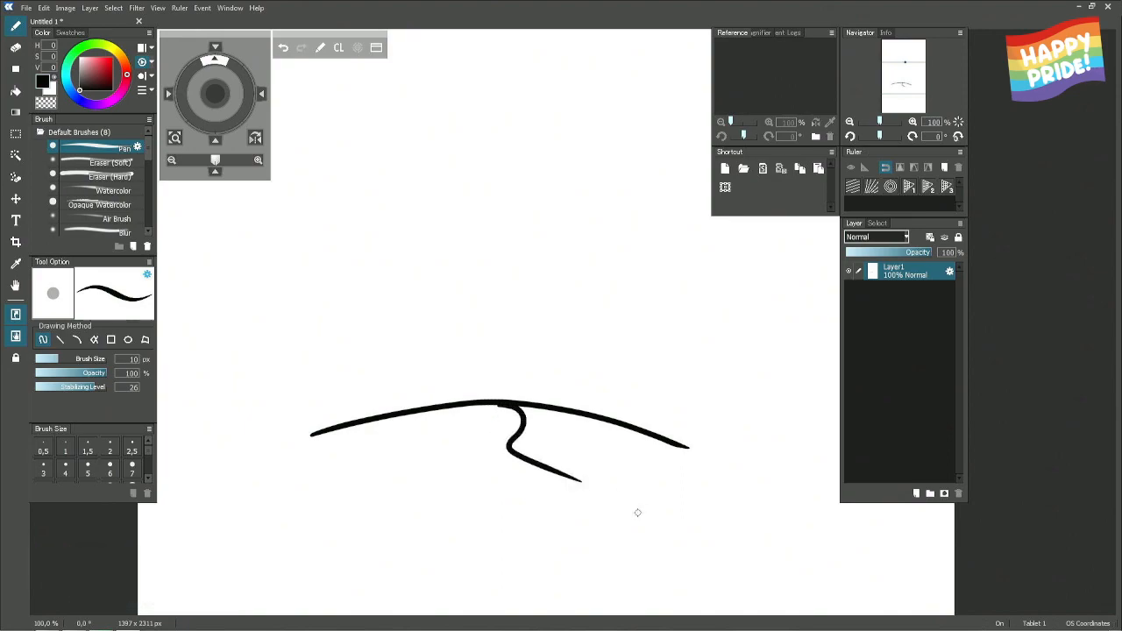
{"action": "key", "text": "ctrl+z"}
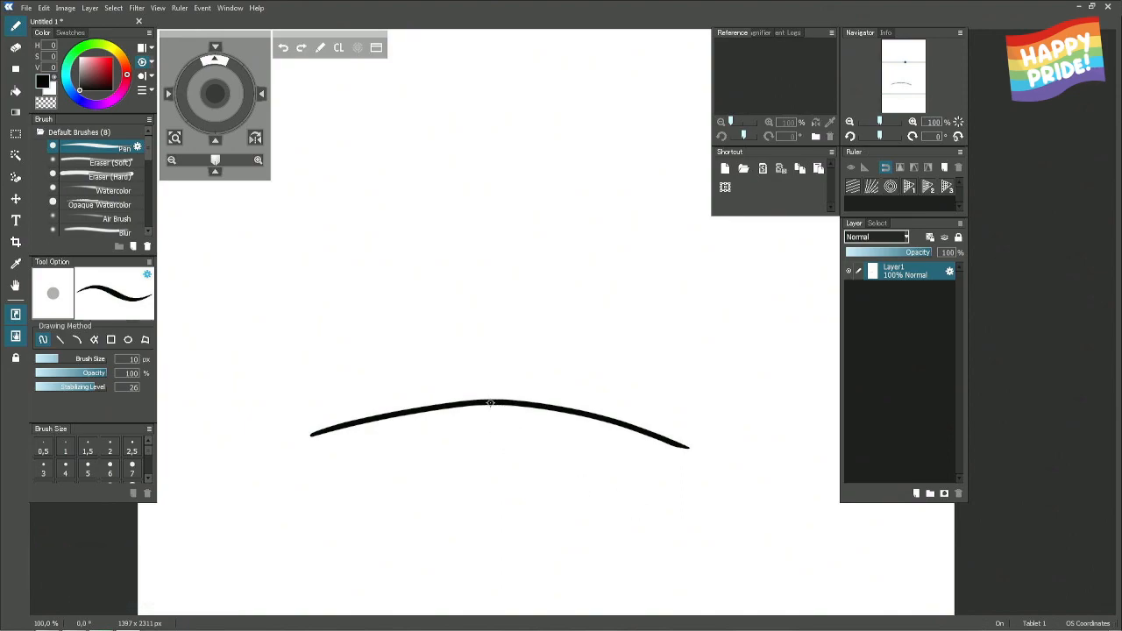
{"action": "left_click_drag", "start_coordinate": [467, 410], "coordinate": [578, 489]}
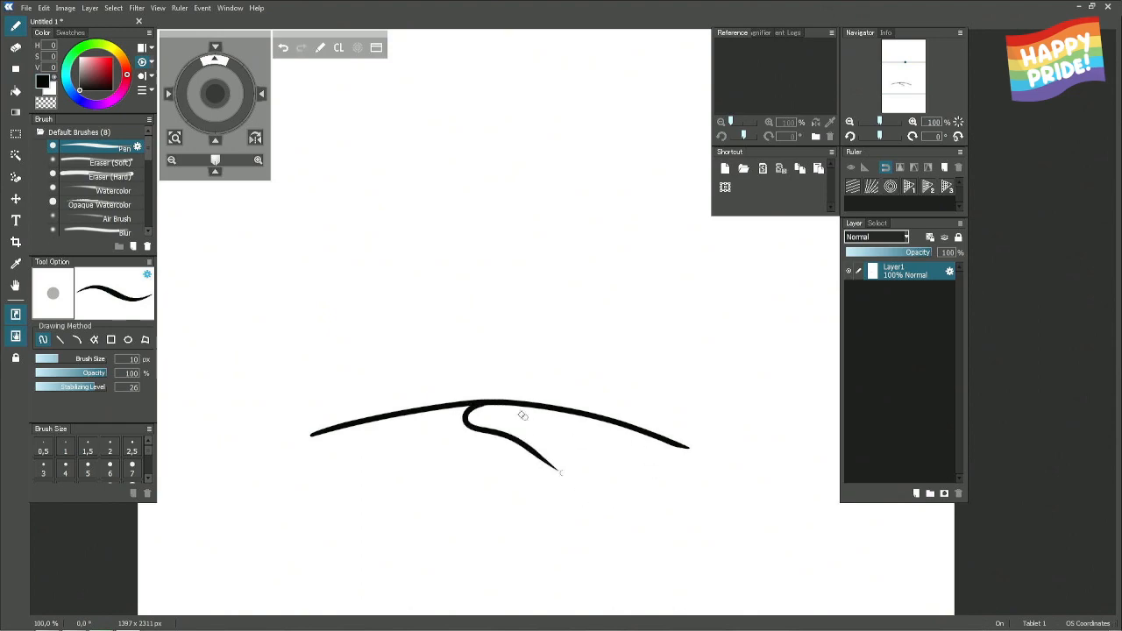
{"action": "key", "text": "ctrl+z"}
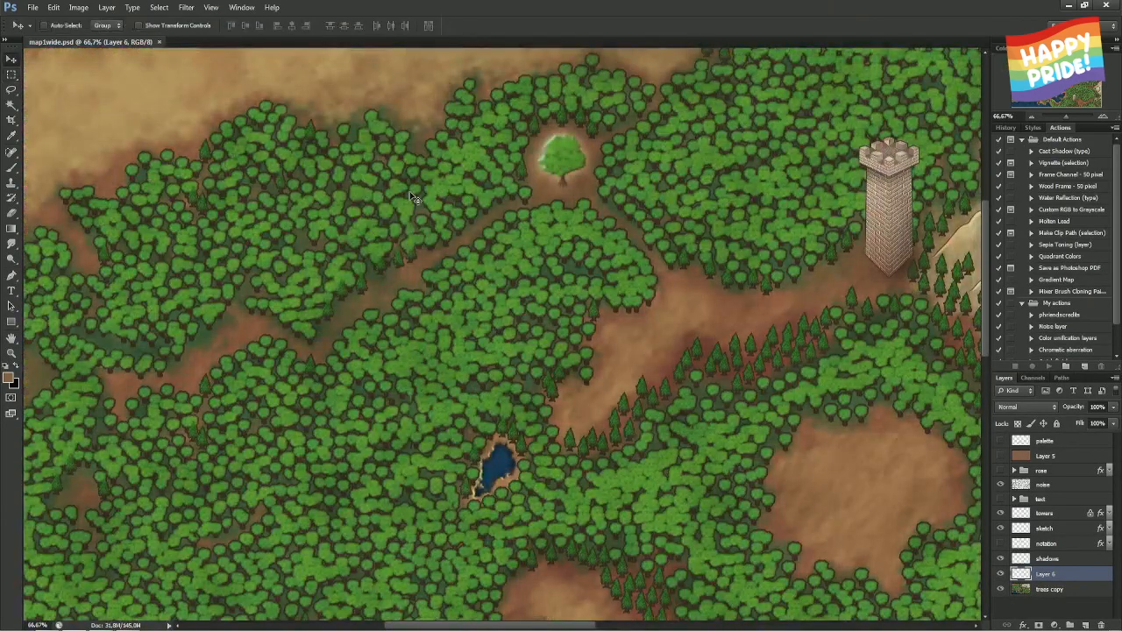
- Switch to Photoshop, toggle Layer 6's visibility off and on to compare, and fit the whole map in view
{"action": "left_click", "coordinate": [1000, 572]}
{"action": "left_click", "coordinate": [1001, 572]}
{"action": "key", "text": "ctrl+0"}
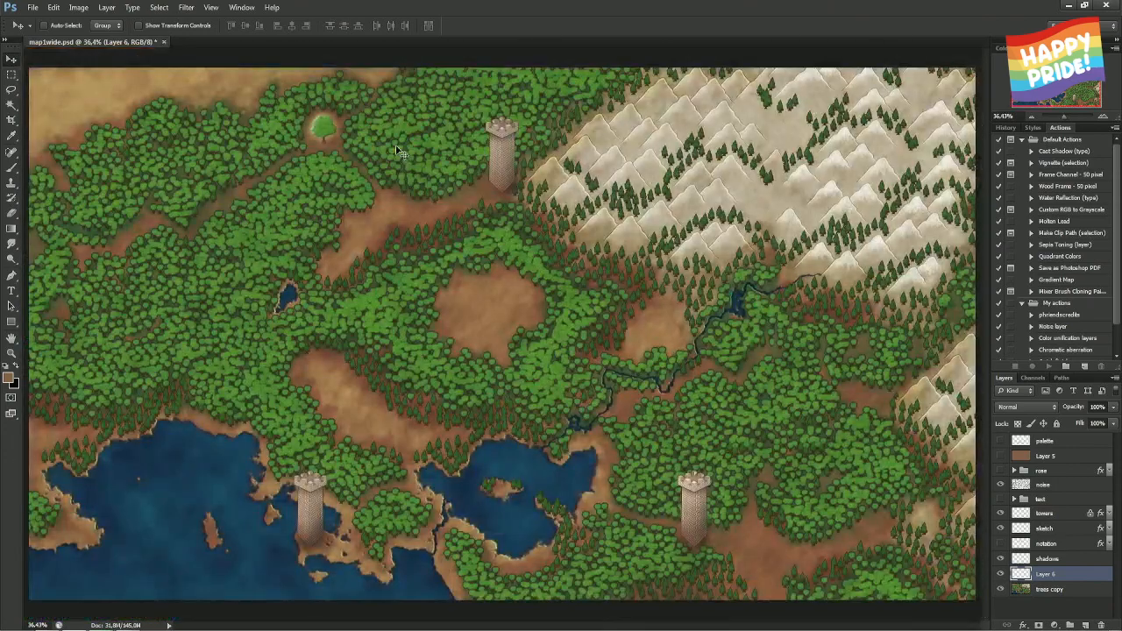
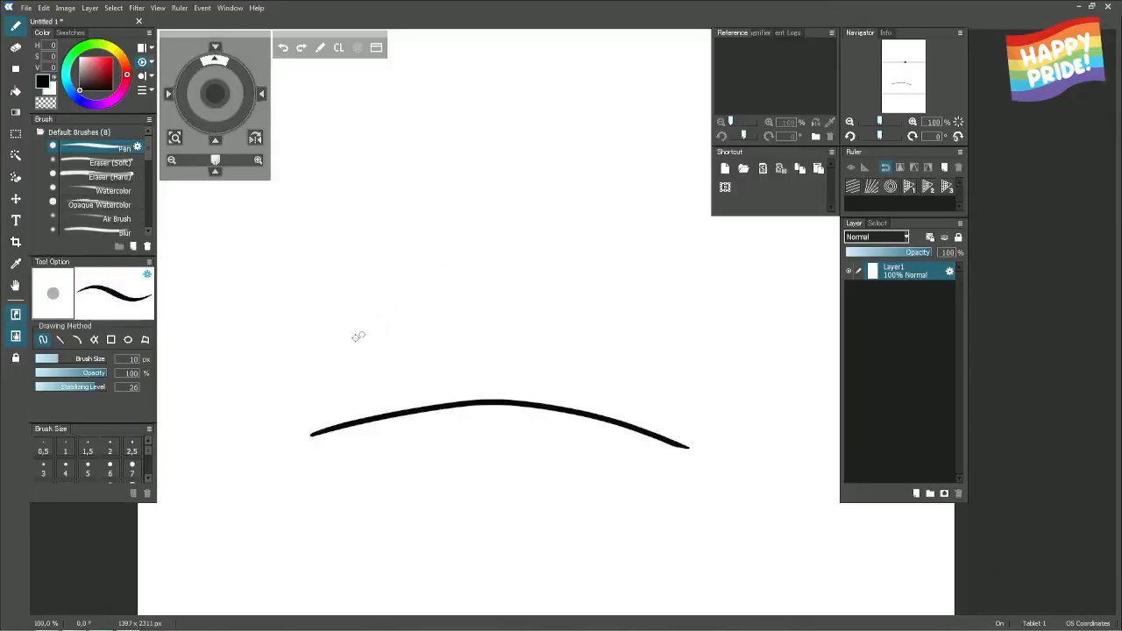
- Return to openCanvas, undo the arc, and draw a pointed mountain outline with an S-curved ridge line below its peak
{"action": "key", "text": "ctrl+z"}
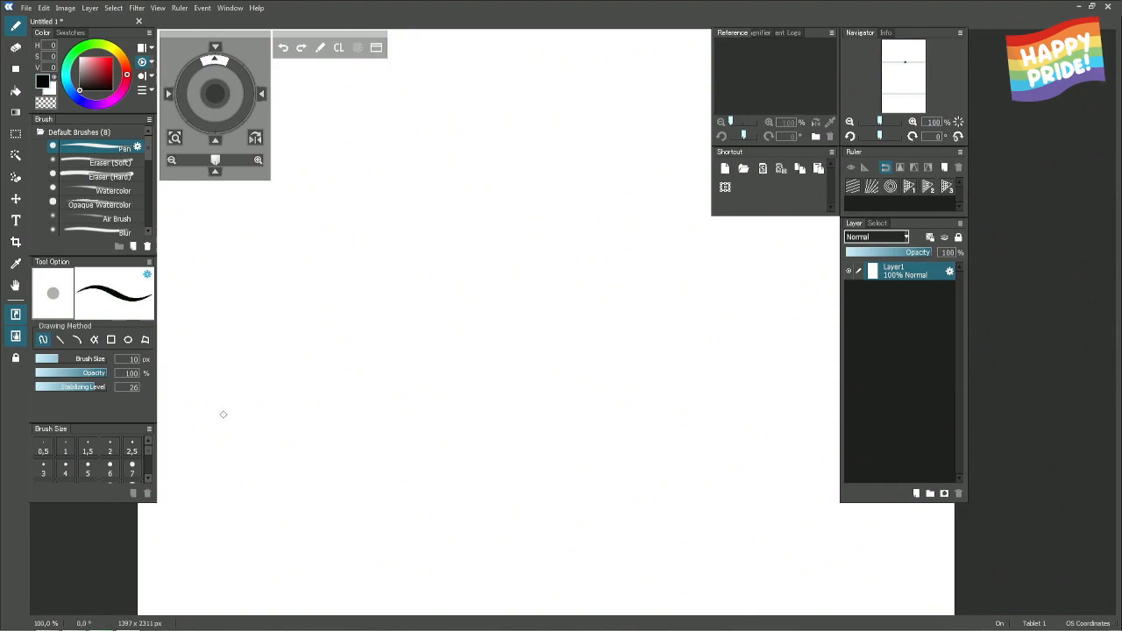
{"action": "mouse_move", "coordinate": [223, 414]}
{"action": "left_mouse_down"}
{"action": "mouse_move", "coordinate": [391, 331]}
{"action": "mouse_move", "coordinate": [499, 391]}
{"action": "mouse_move", "coordinate": [592, 413]}
{"action": "left_mouse_up"}
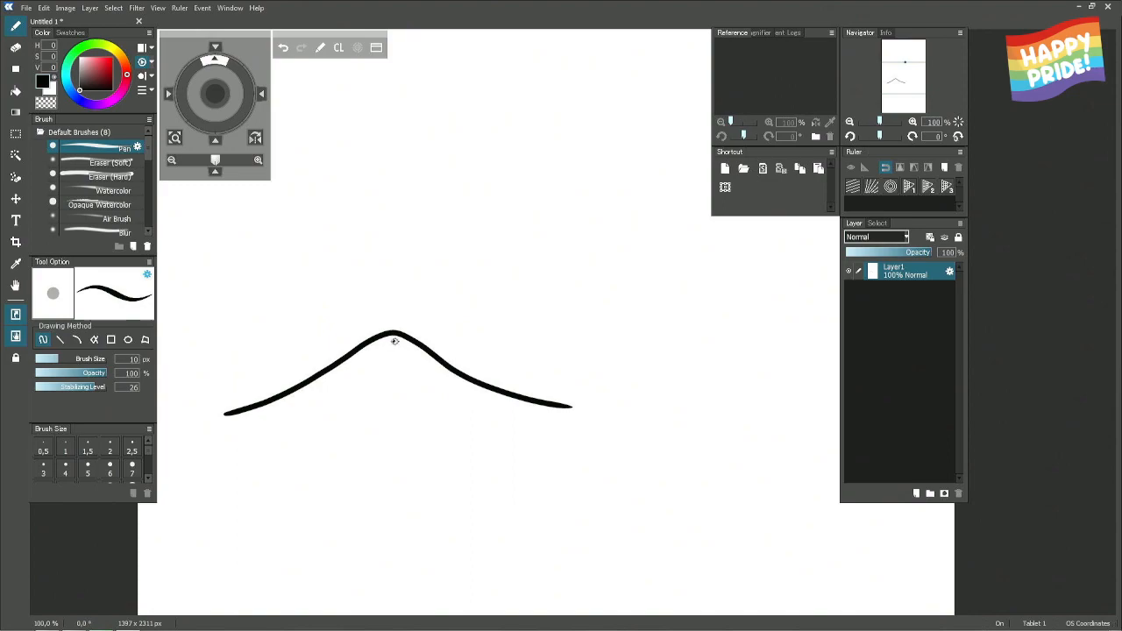
{"action": "mouse_move", "coordinate": [405, 351]}
{"action": "left_mouse_down"}
{"action": "mouse_move", "coordinate": [370, 391]}
{"action": "mouse_move", "coordinate": [379, 404]}
{"action": "mouse_move", "coordinate": [496, 471]}
{"action": "left_mouse_up"}
{"action": "key", "text": "ctrl+z"}
{"action": "mouse_move", "coordinate": [399, 352]}
{"action": "left_mouse_down"}
{"action": "mouse_move", "coordinate": [373, 380]}
{"action": "mouse_move", "coordinate": [464, 435]}
{"action": "left_mouse_up"}
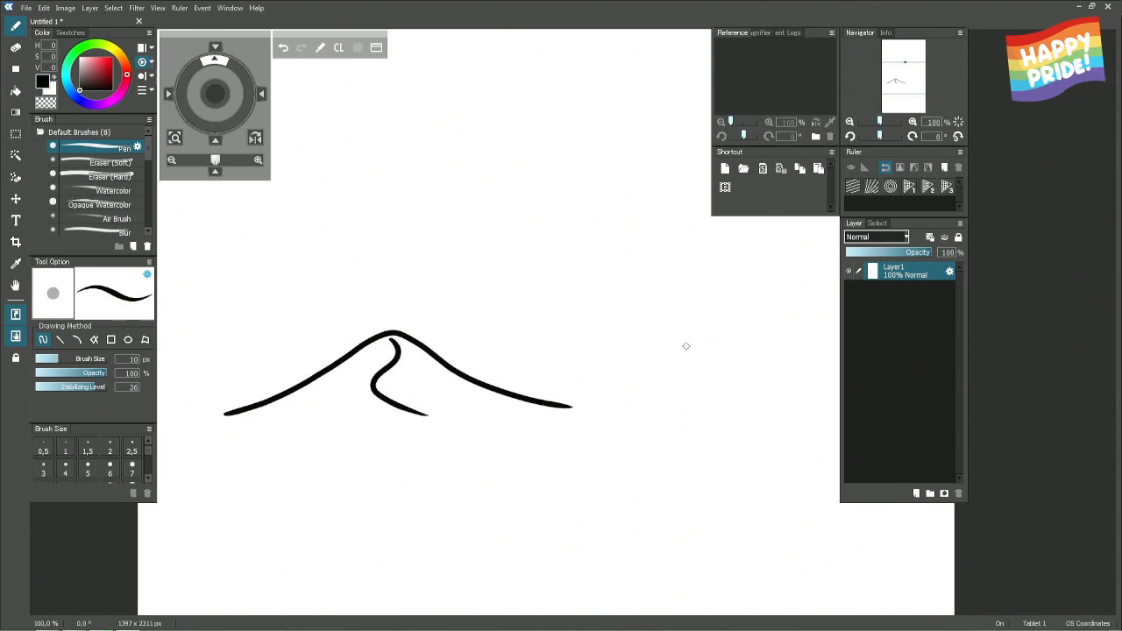
- Switch to Photoshop, paste the copied screenshot onto the map, and remove everything outside a rectangle around the mountain drawing
{"action": "key", "text": "alt+Tab"}
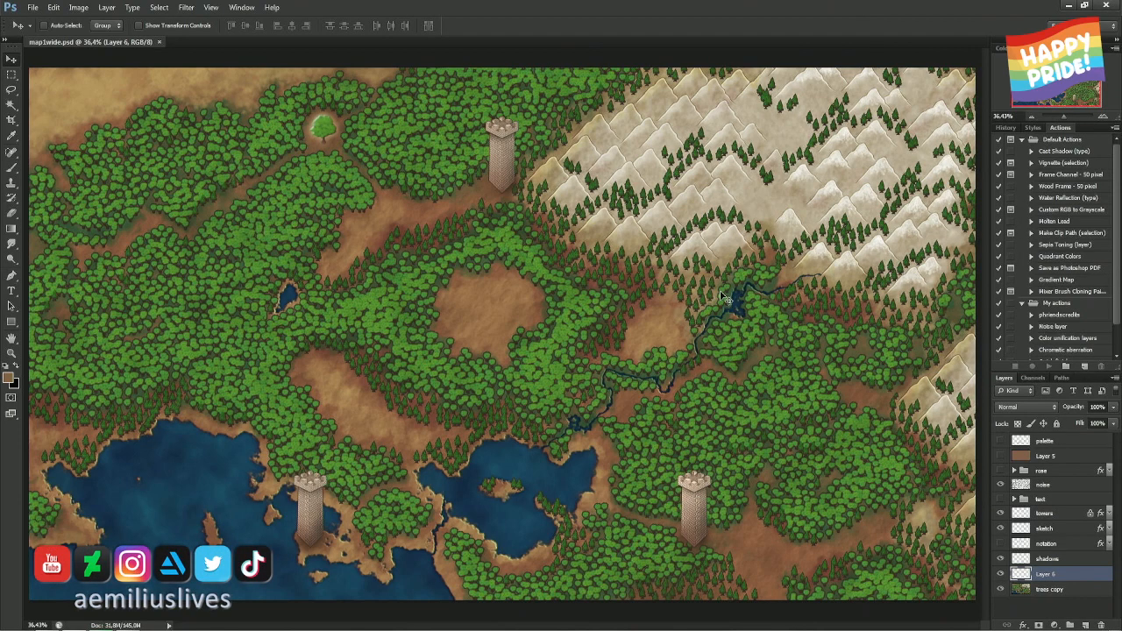
{"action": "key", "text": "ctrl+v"}
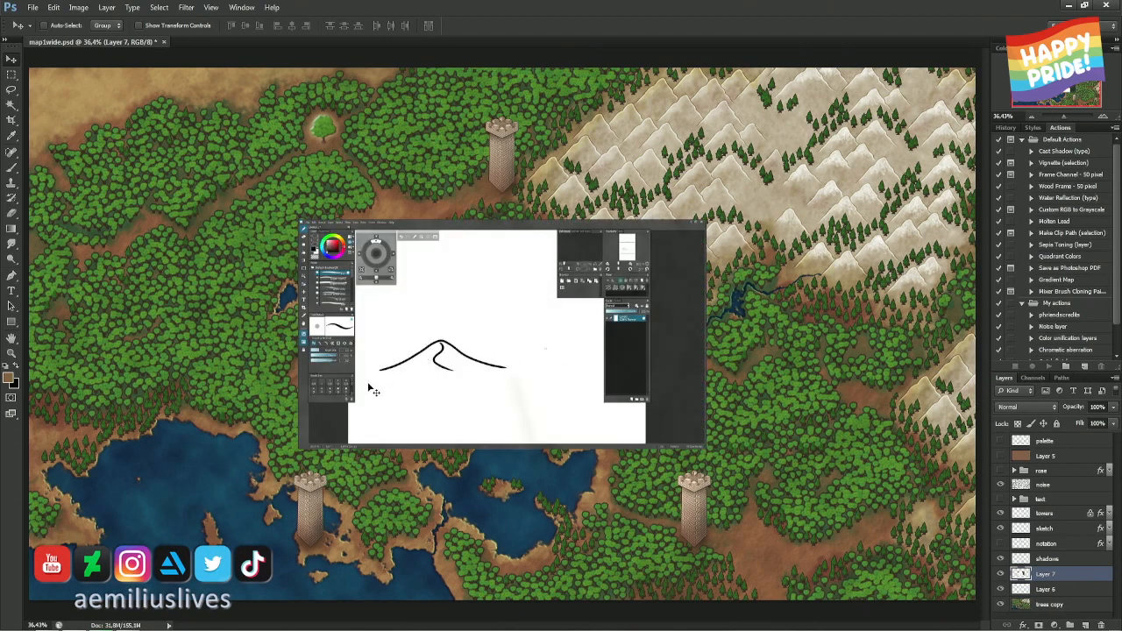
{"action": "key", "text": "m"}
{"action": "left_click_drag", "start_coordinate": [362, 394], "coordinate": [517, 325]}
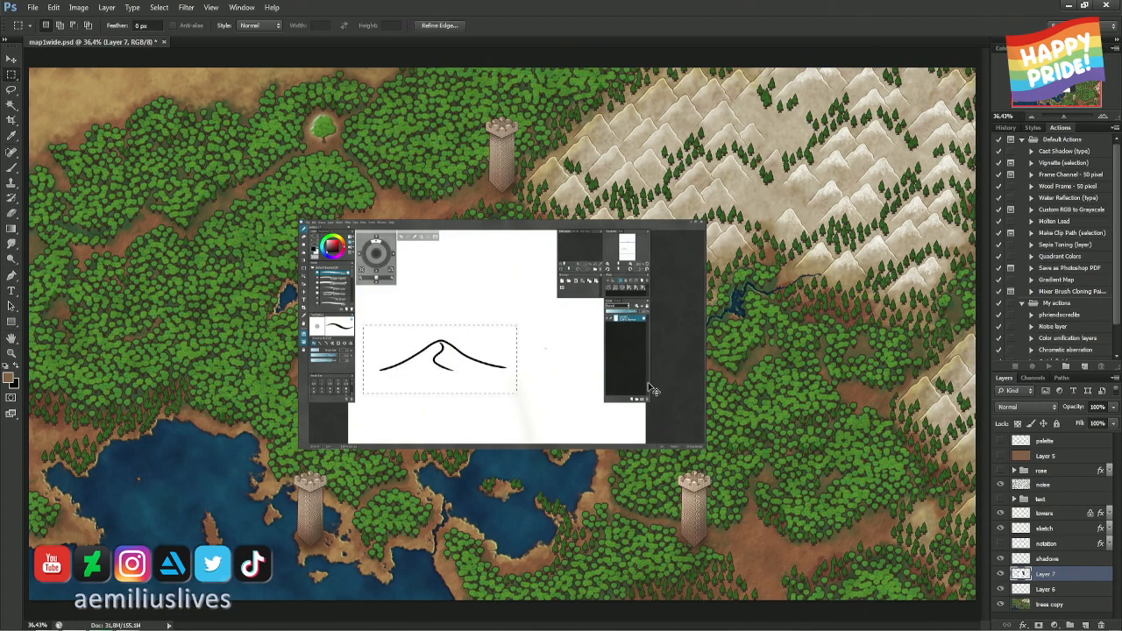
{"action": "key", "text": "ctrl+shift+i"}
{"action": "key", "text": "Delete"}
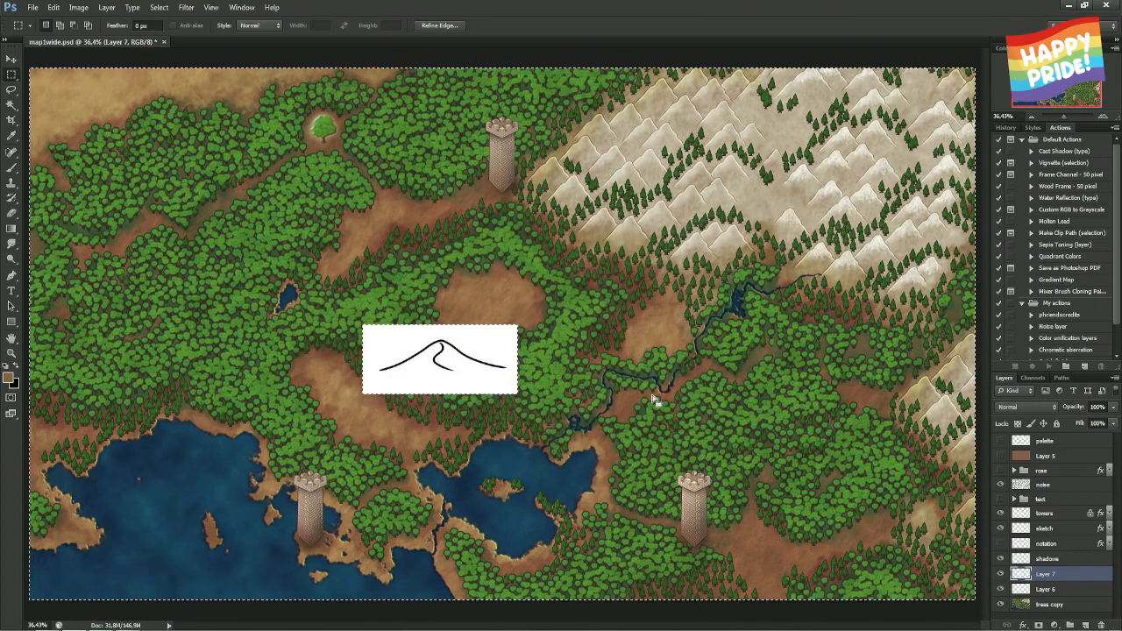
- Select the area around the mountain drawing and apply Oil Paint with Shine at its minimum and adjusted Cleanliness and Stylization
{"action": "key", "text": "ctrl+plus"}
{"action": "key", "text": "ctrl+plus"}
{"action": "key", "text": "ctrl+plus"}
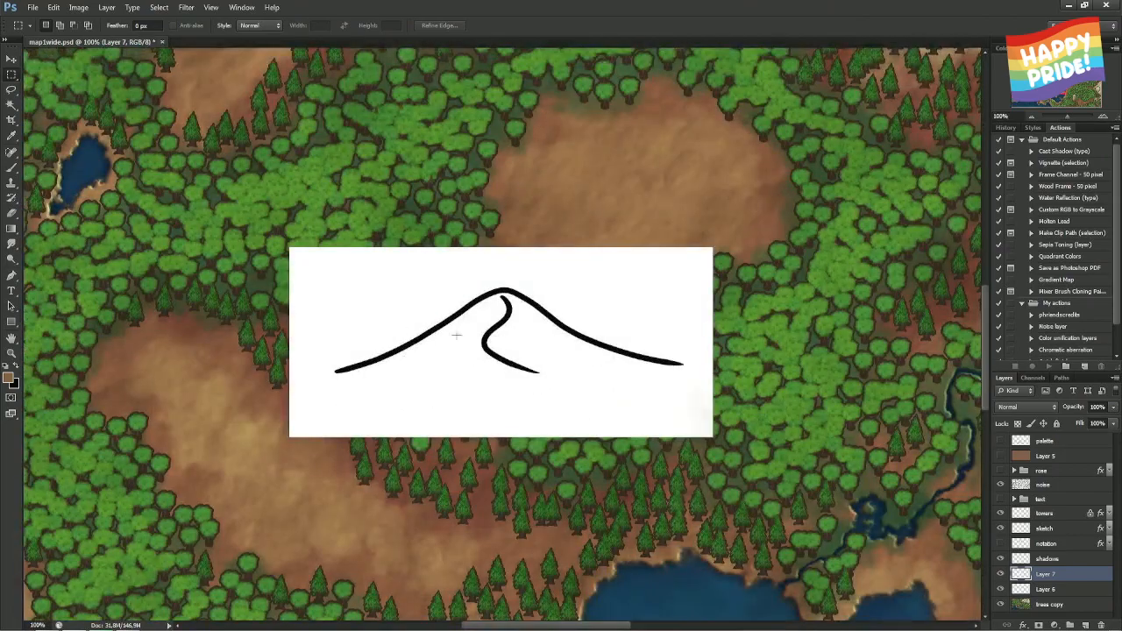
{"action": "mouse_move", "coordinate": [309, 262]}
{"action": "left_mouse_down"}
{"action": "mouse_move", "coordinate": [676, 395]}
{"action": "mouse_move", "coordinate": [707, 417]}
{"action": "left_mouse_up"}
{"action": "left_click", "coordinate": [186, 7]}
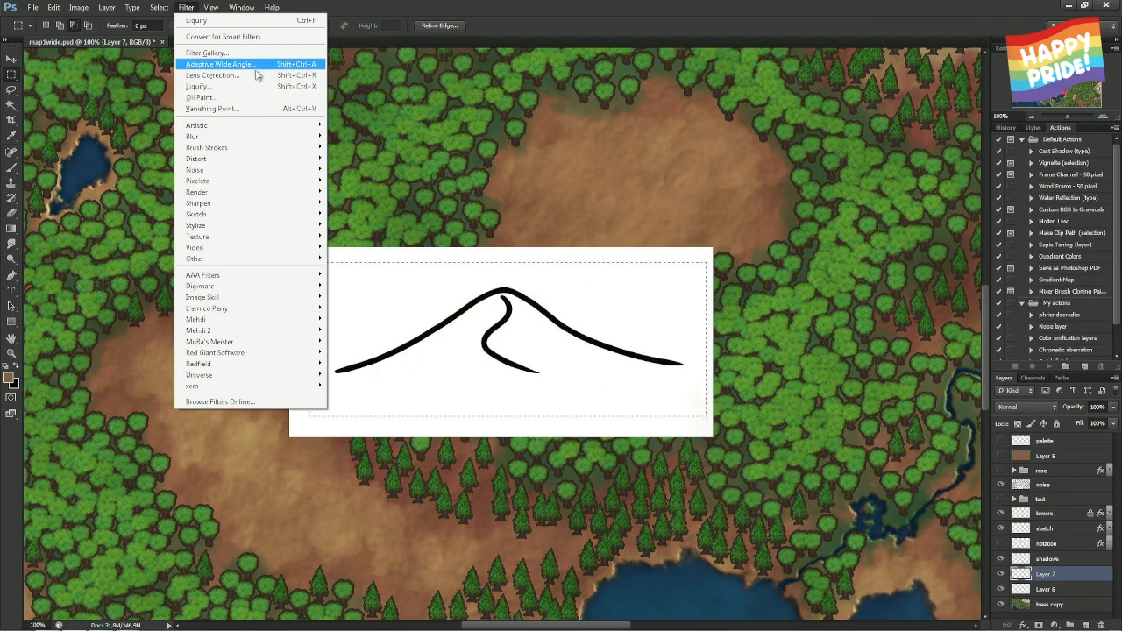
{"action": "left_click", "coordinate": [251, 97]}
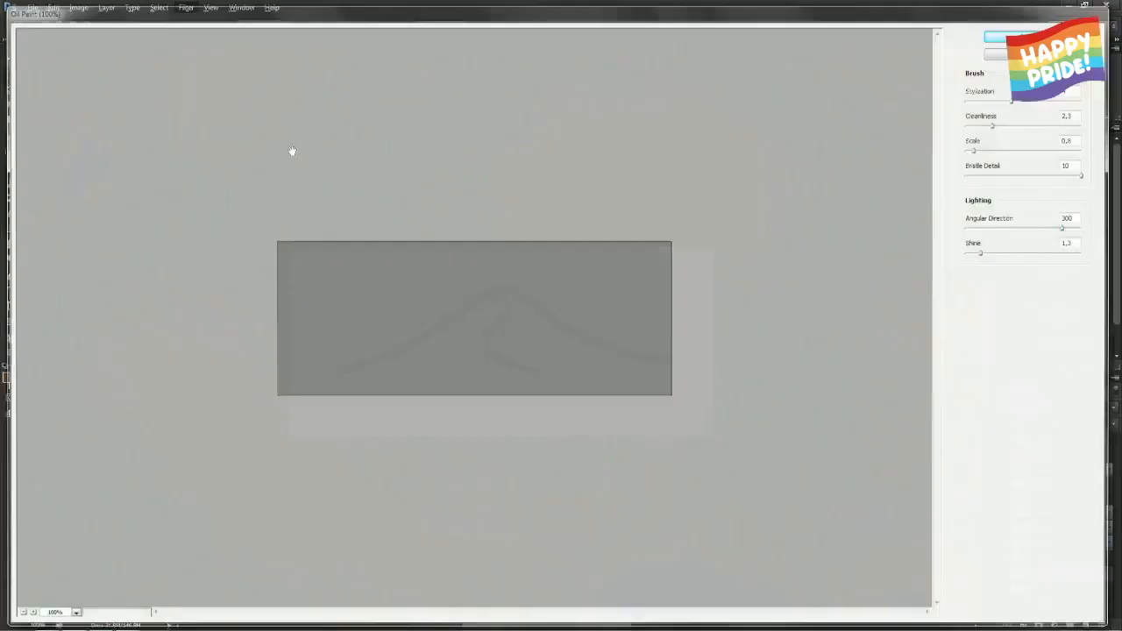
{"action": "left_click_drag", "start_coordinate": [985, 253], "coordinate": [949, 258]}
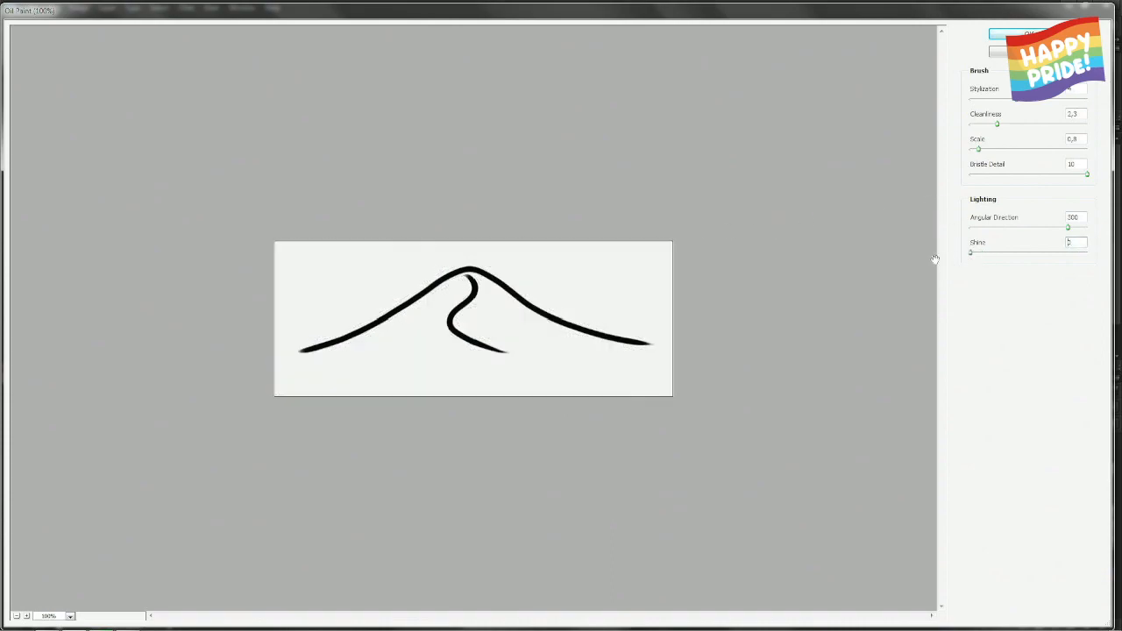
{"action": "left_click_drag", "start_coordinate": [997, 124], "coordinate": [966, 131]}
{"action": "left_click", "coordinate": [1070, 125]}
{"action": "left_click_drag", "start_coordinate": [1021, 104], "coordinate": [980, 104]}
{"action": "left_click", "coordinate": [1017, 33]}
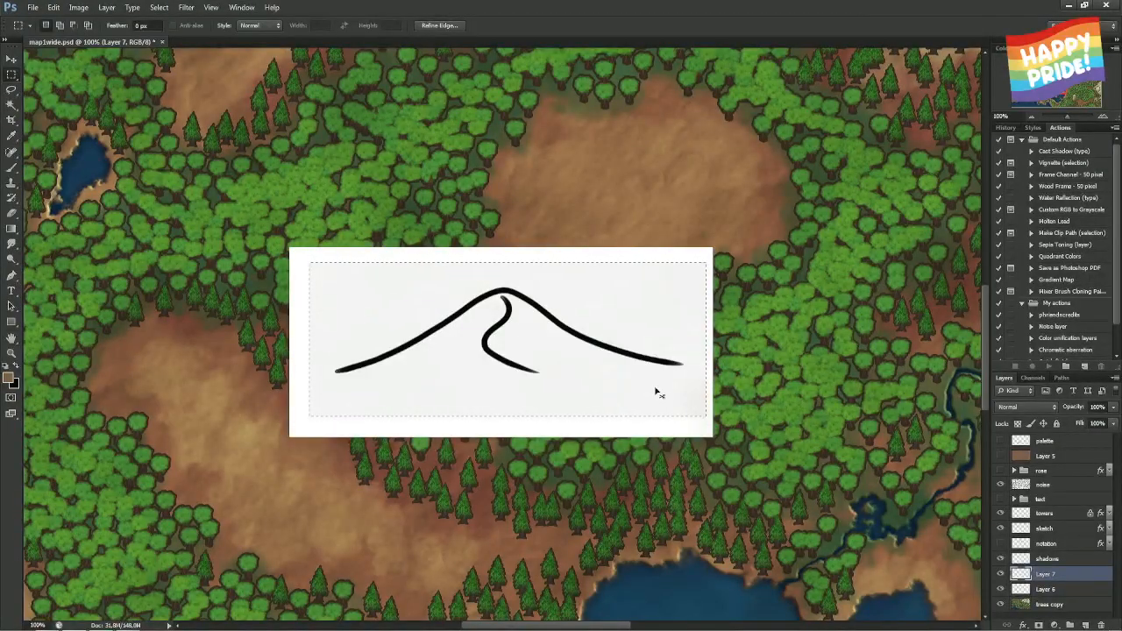
- Deselect the drawing and turn its light grey background pure white by lowering the white input in Levels
{"action": "left_click", "coordinate": [788, 375]}
{"action": "key", "text": "ctrl+l"}
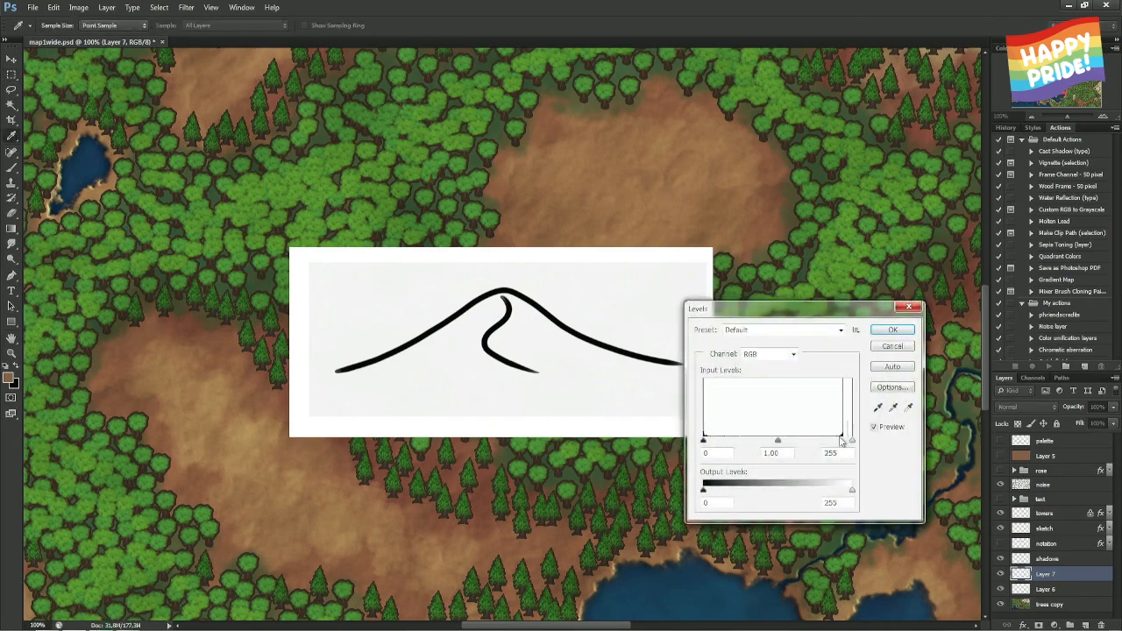
{"action": "left_click_drag", "start_coordinate": [850, 440], "coordinate": [840, 442]}
{"action": "key", "text": "Return"}
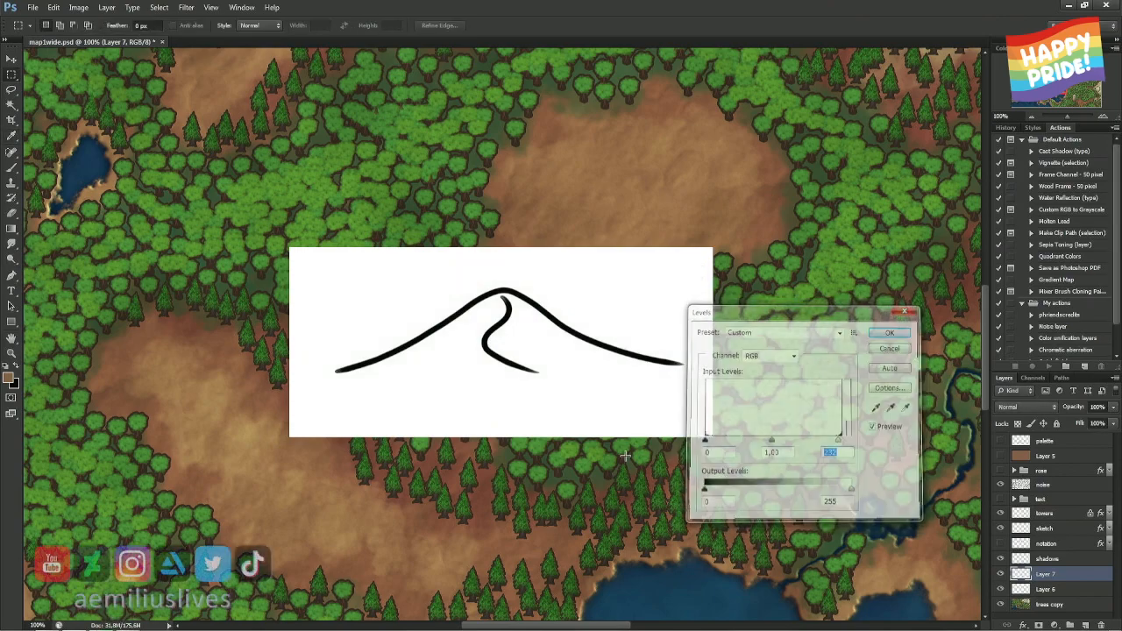
{"action": "key", "text": "m"}
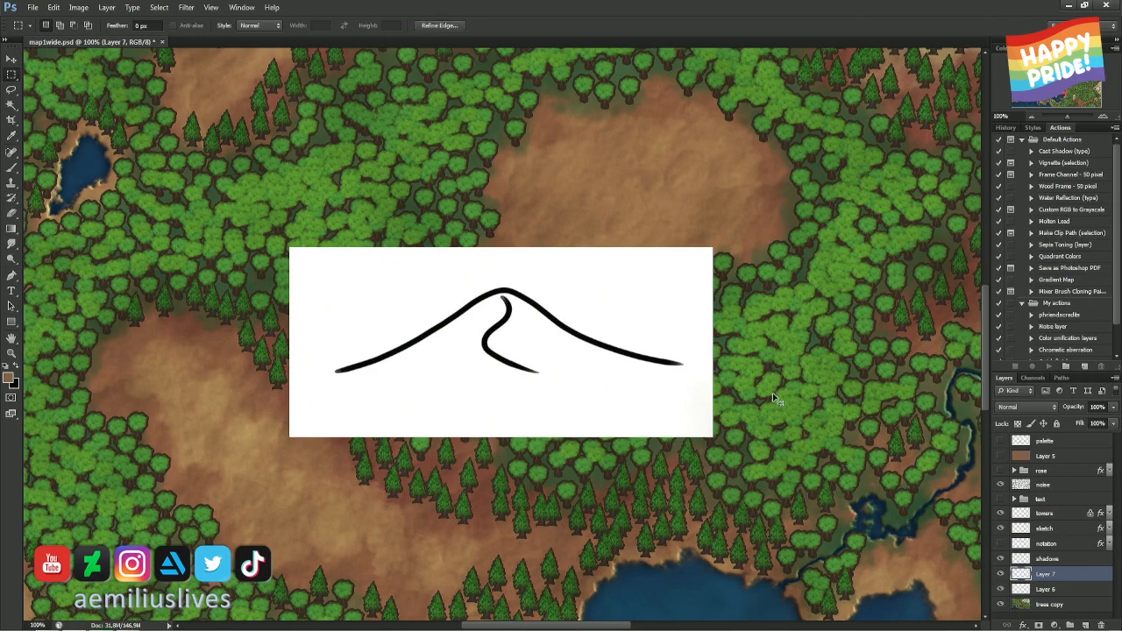
- Cut the drawing from Layer 7 and fill the emptied layer with the brown sampled from a mountain outline
{"action": "key", "text": "ctrl+BackSpace"}
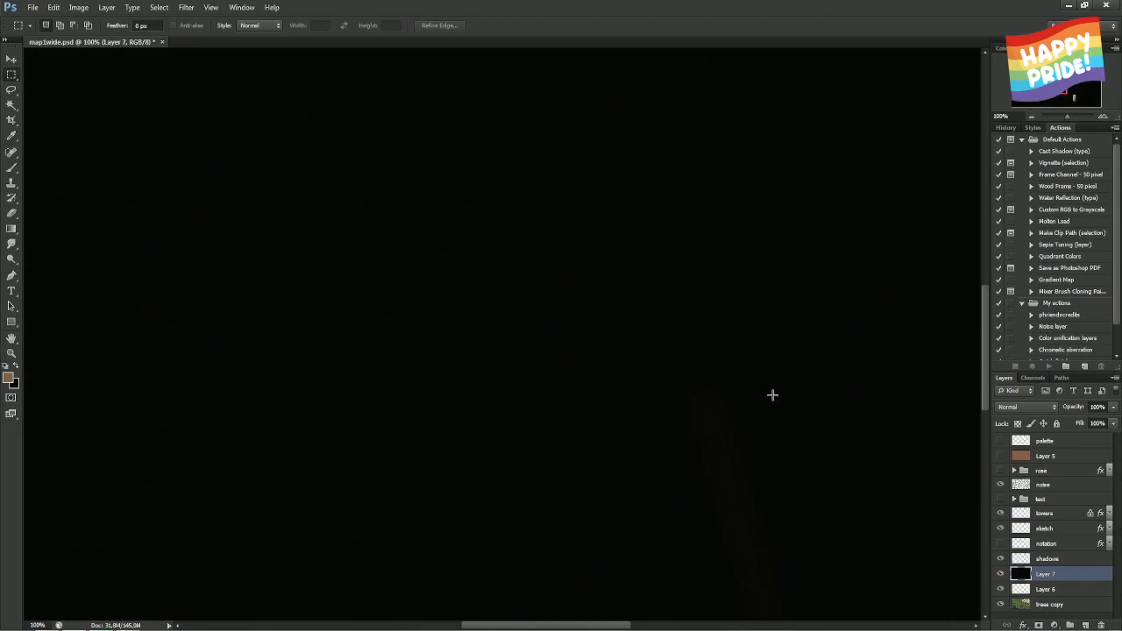
{"action": "key", "text": "ctrl+z"}
{"action": "key", "text": "b"}
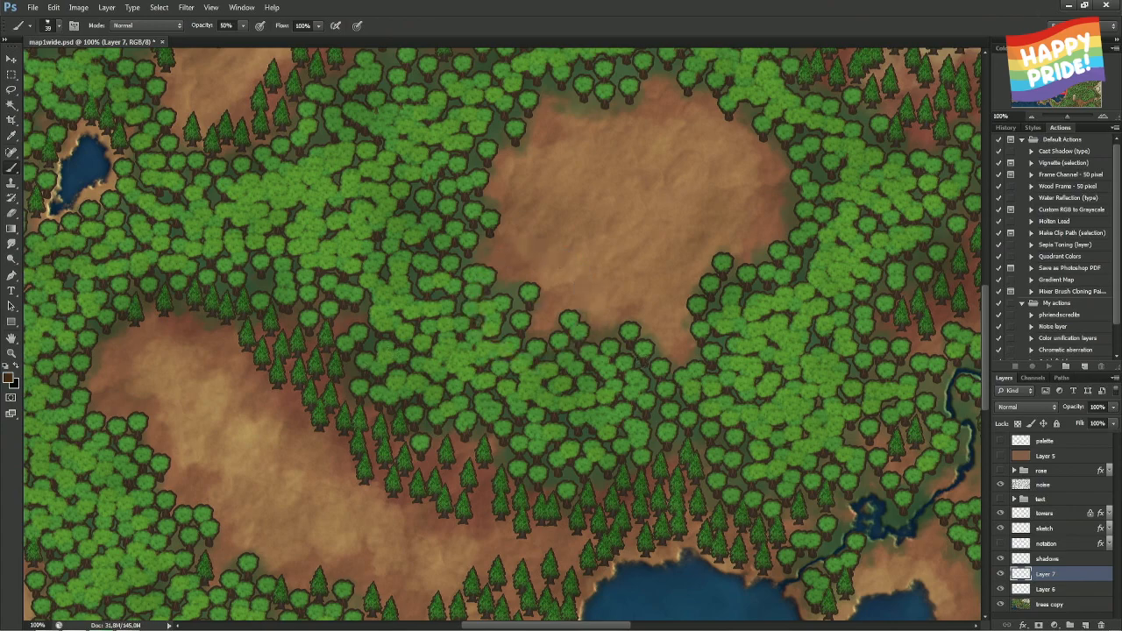
{"action": "scroll", "coordinate": [701, 193], "scroll_direction": "right", "scroll_amount": 10}
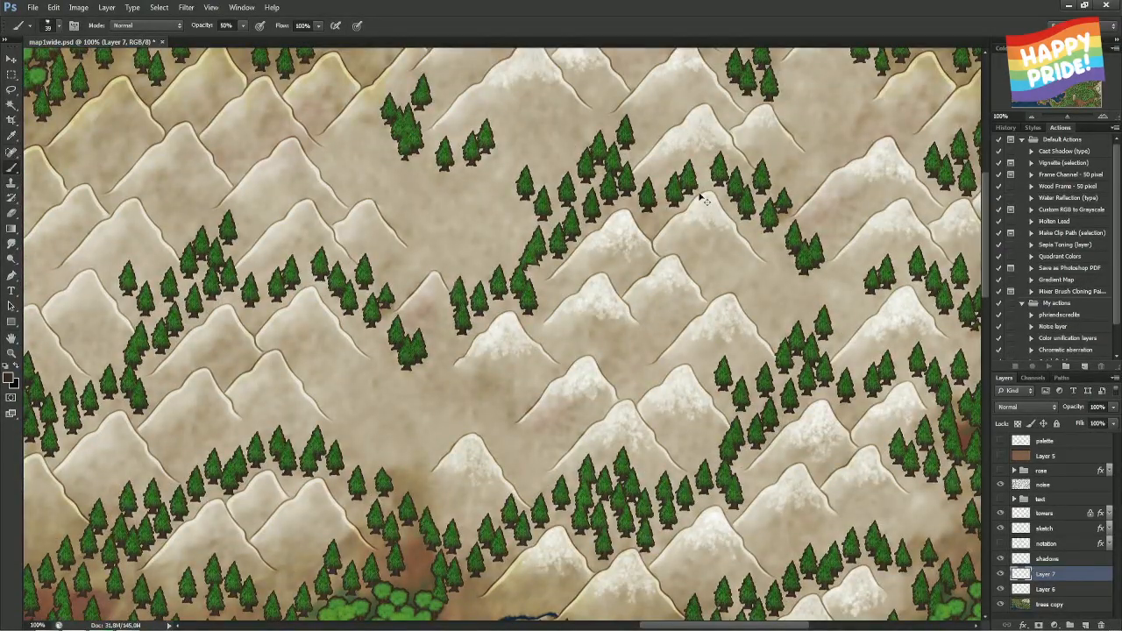
{"action": "scroll", "coordinate": [700, 197], "scroll_direction": "up", "scroll_amount": 2}
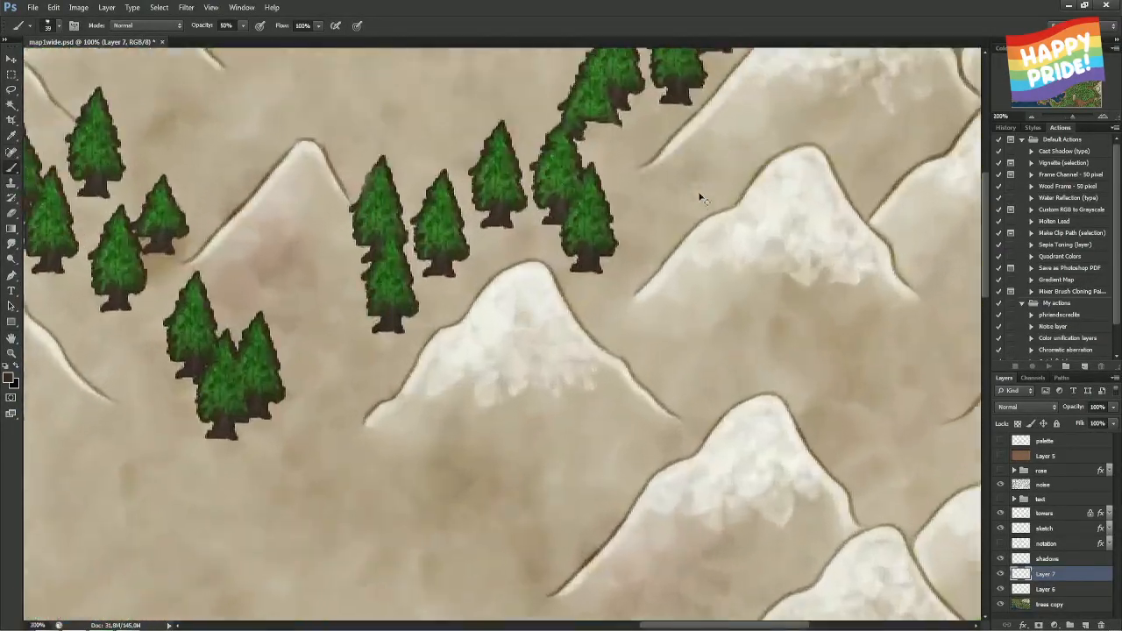
{"action": "left_click", "coordinate": [901, 184], "text": "alt"}
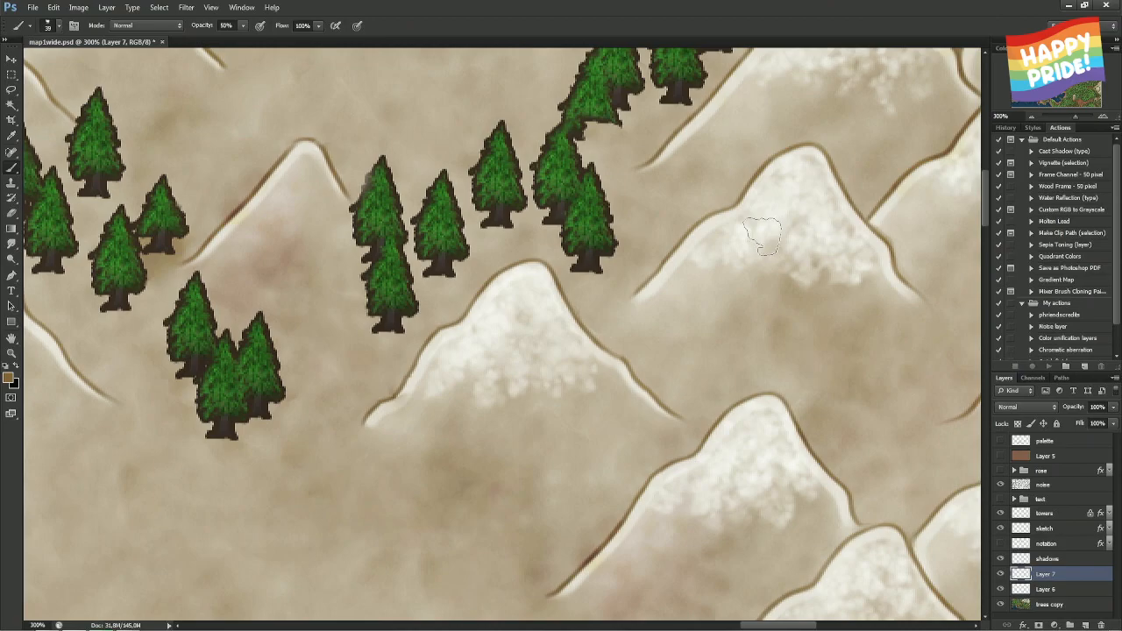
{"action": "key", "text": "x"}
{"action": "key", "text": "ctrl+0"}
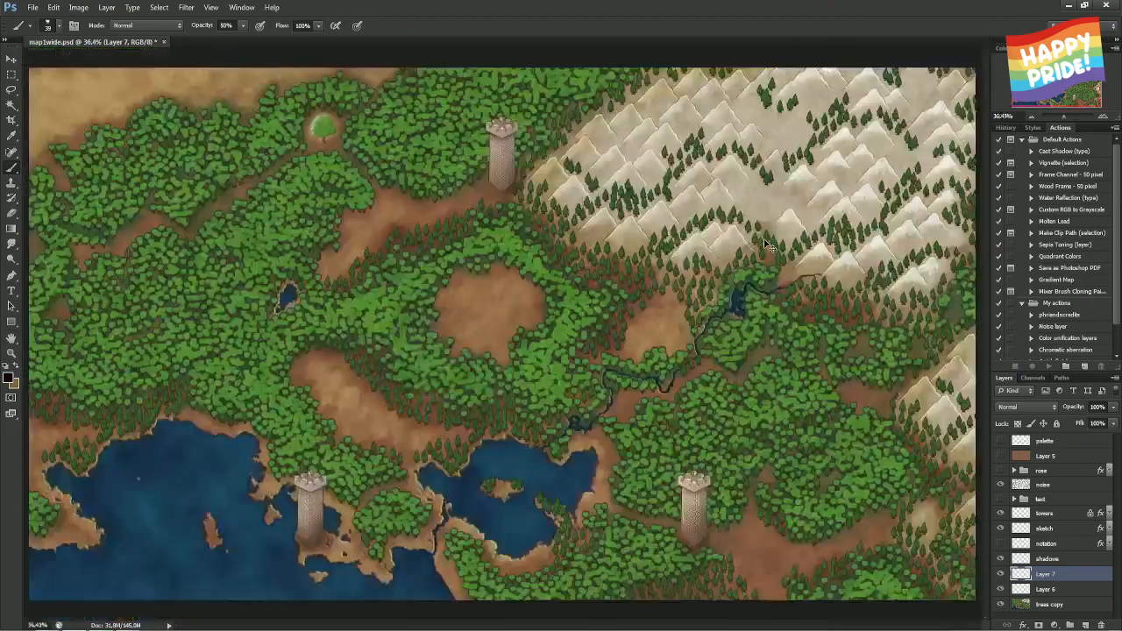
{"action": "key", "text": "ctrl+BackSpace"}
- Paste the mountain drawing into a Quick Mask, convert it to a selection, and delete the brown fill outside the lines
{"action": "key", "text": "q"}
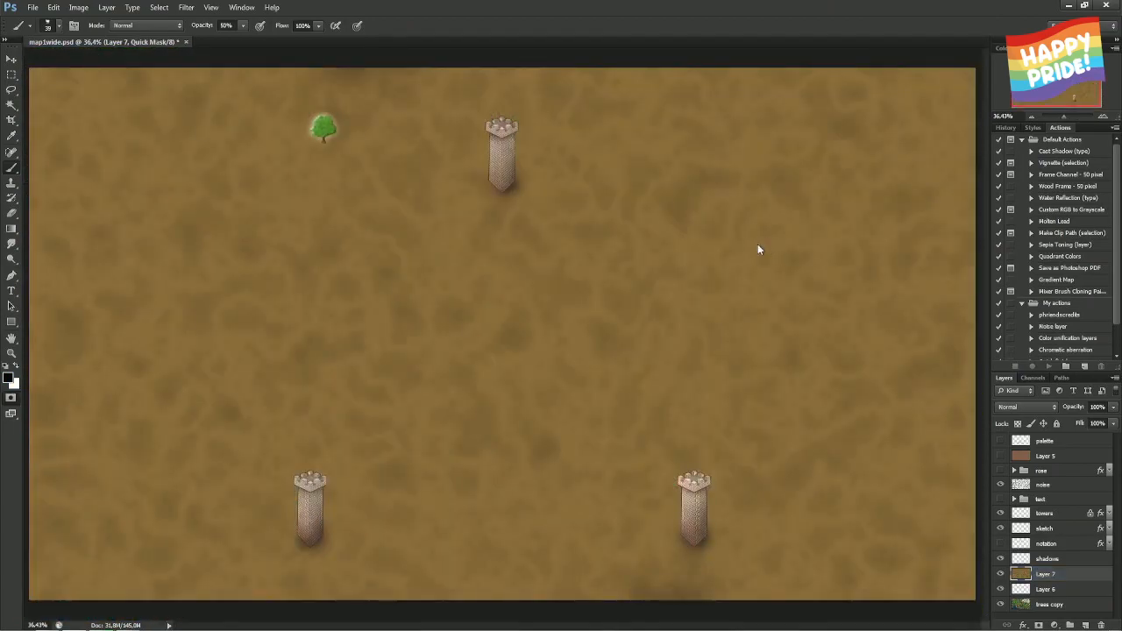
{"action": "left_click_drag", "start_coordinate": [442, 343], "coordinate": [568, 342]}
{"action": "key", "text": "q"}
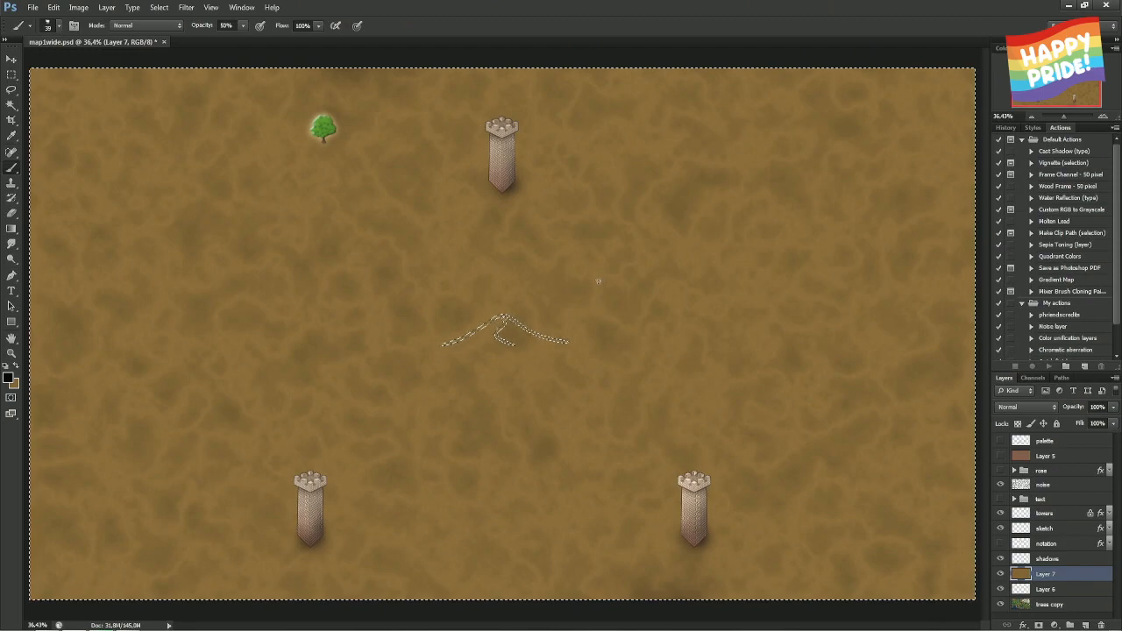
{"action": "key", "text": "Delete"}
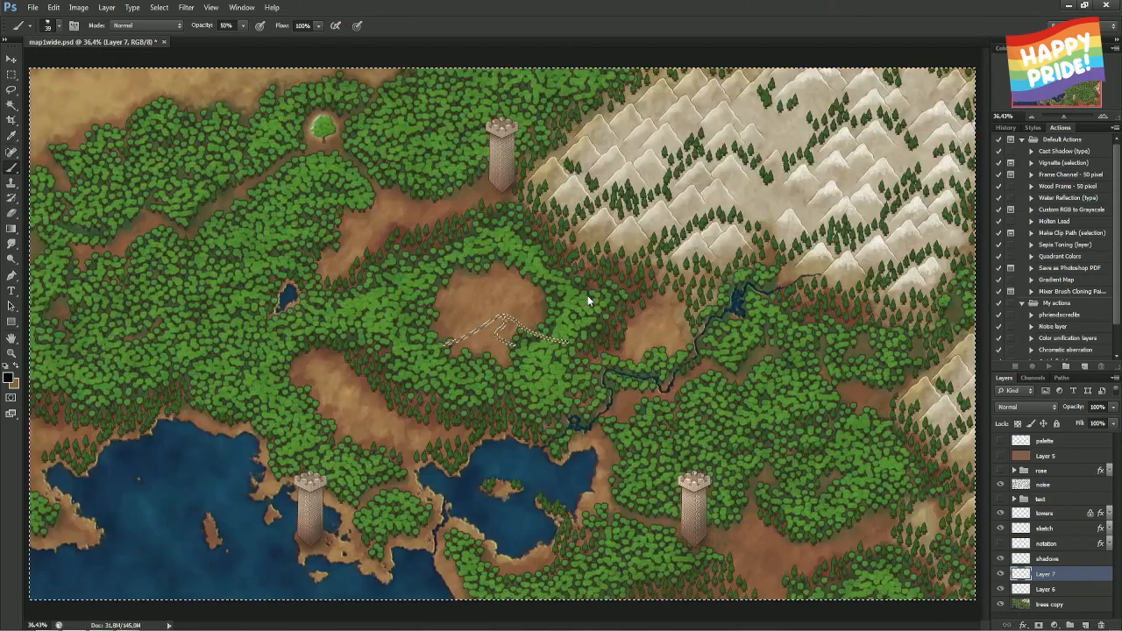
{"action": "key", "text": "m"}
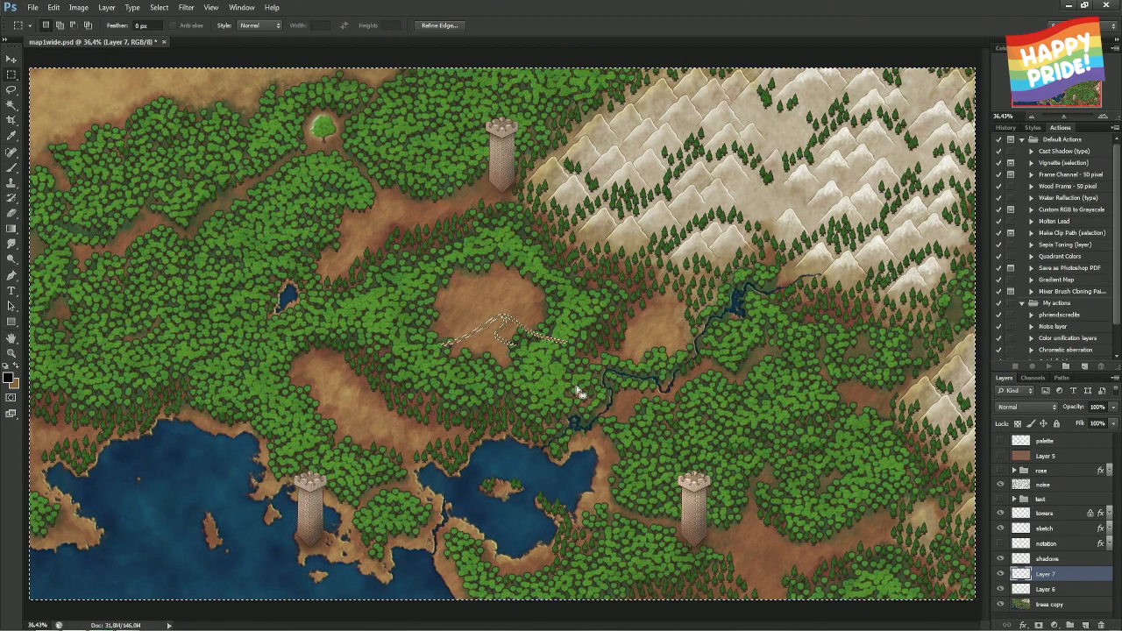
- Deselect everything and move the brown mountain outline onto the bare sandy area in the map's upper-left corner
{"action": "left_click", "coordinate": [580, 393]}
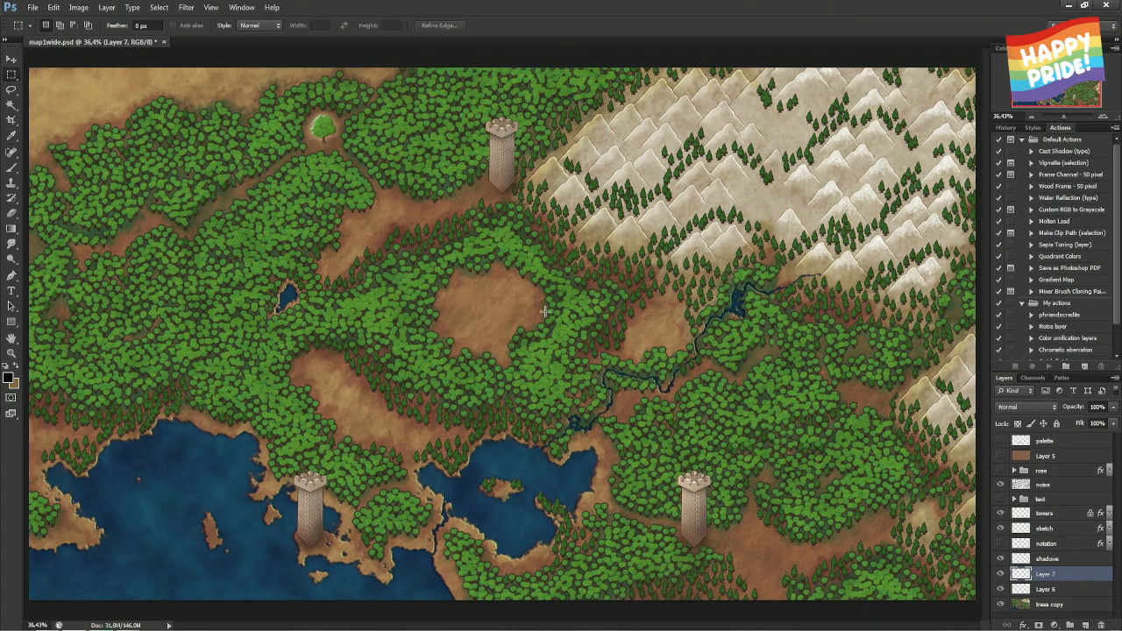
{"action": "key", "text": "ctrl+e"}
{"action": "key", "text": "ctrl+z"}
{"action": "left_click_drag", "start_coordinate": [610, 422], "coordinate": [113, 131]}
{"action": "key", "text": "ctrl+plus"}
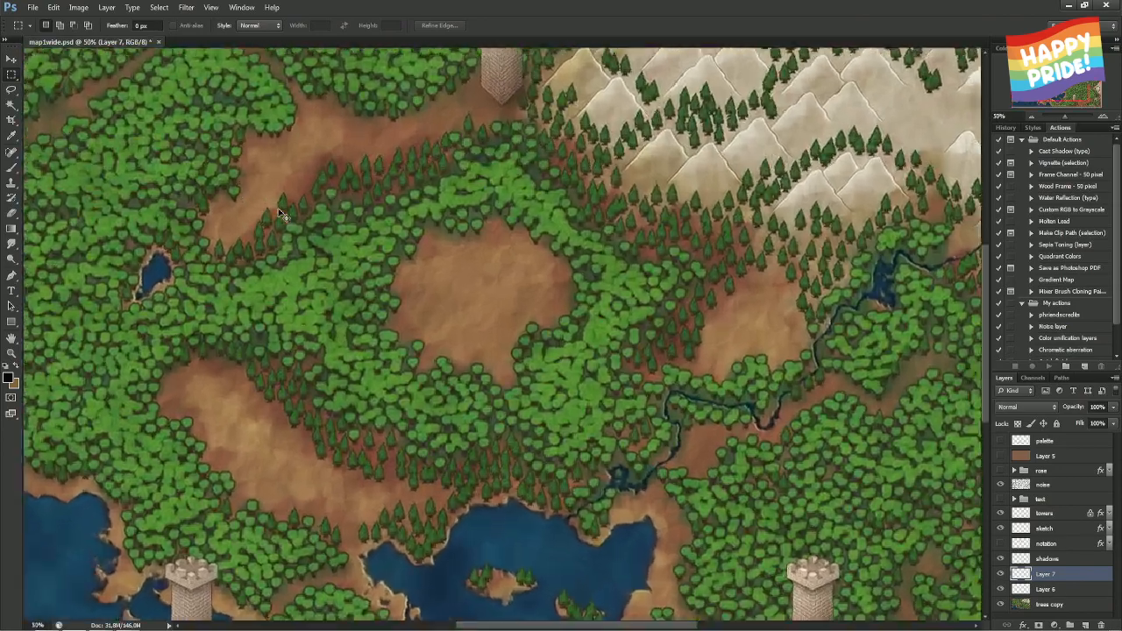
{"action": "key", "text": "ctrl+plus"}
{"action": "left_click_drag", "start_coordinate": [288, 168], "coordinate": [570, 383]}
{"action": "left_click_drag", "start_coordinate": [161, 193], "coordinate": [437, 315]}
{"action": "left_click_drag", "start_coordinate": [613, 394], "coordinate": [438, 250]}
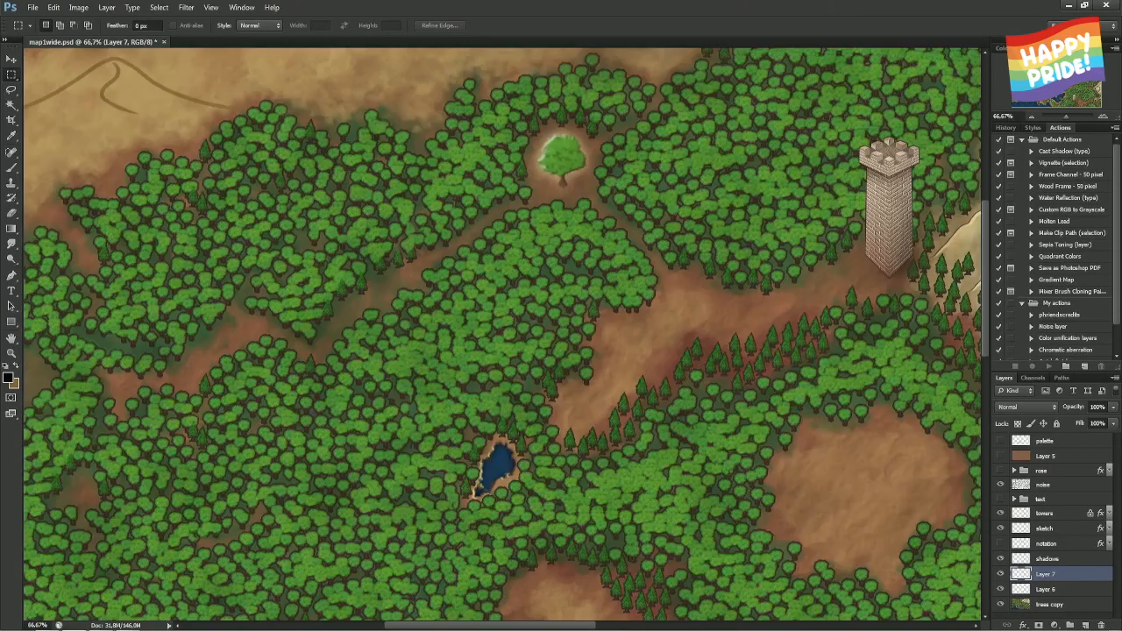
{"action": "left_click_drag", "start_coordinate": [299, 137], "coordinate": [381, 214]}
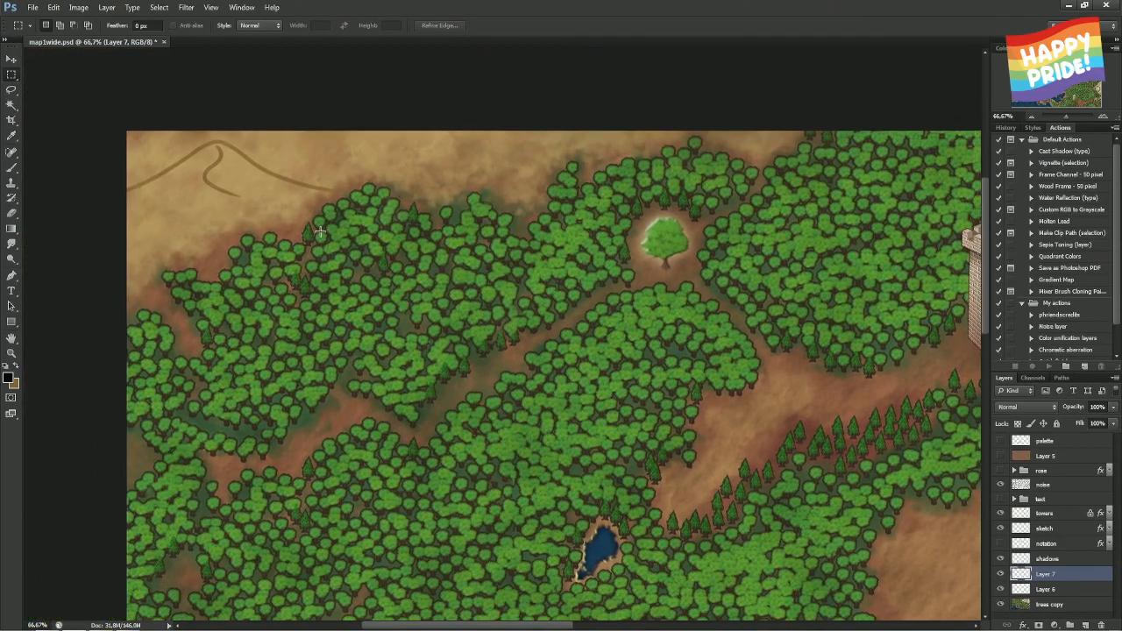
- Cut the mountain outline from Layer 7, paste it above the palette layer, and merge it into palette
{"action": "key", "text": "ctrl+z"}
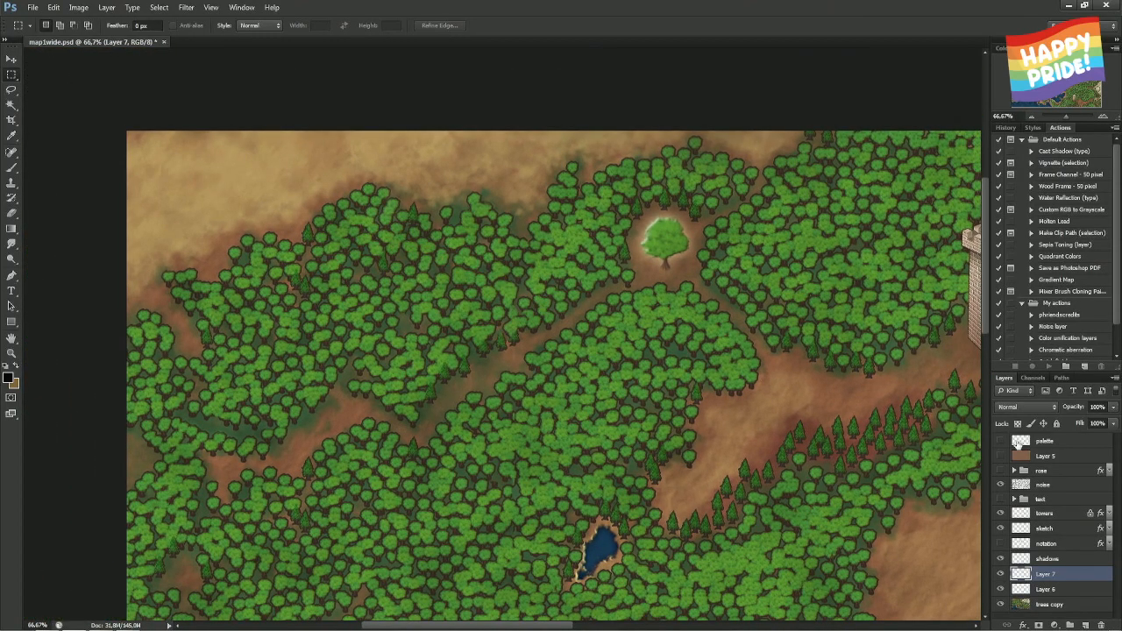
{"action": "left_click", "coordinate": [1001, 441]}
{"action": "left_click", "coordinate": [1020, 442]}
{"action": "key", "text": "ctrl+v"}
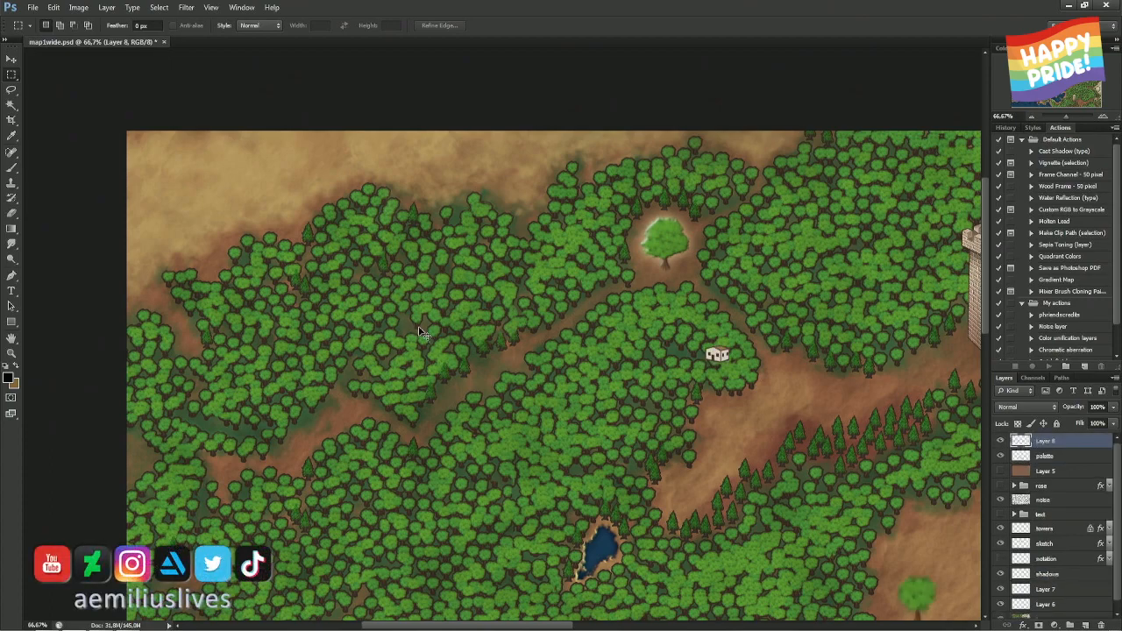
{"action": "left_click_drag", "start_coordinate": [492, 355], "coordinate": [410, 321]}
{"action": "key", "text": "ctrl+e"}
- Isolate the palette layer so that all other layers are hidden around the mountain outline
{"action": "left_click", "coordinate": [1000, 441]}
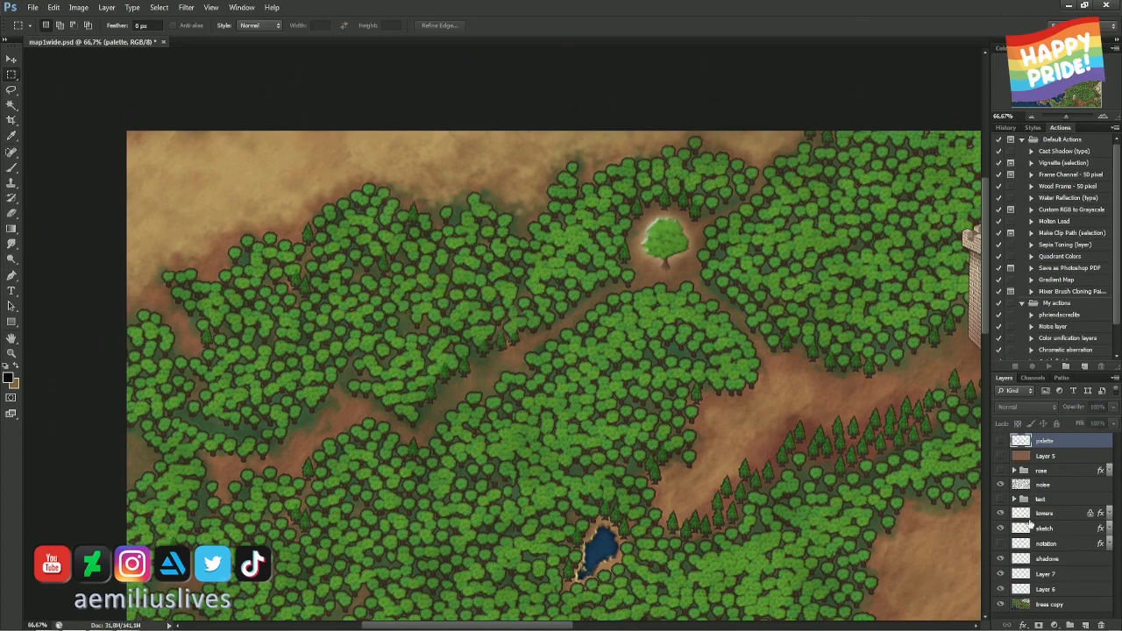
{"action": "left_click", "coordinate": [1001, 444], "text": "alt"}
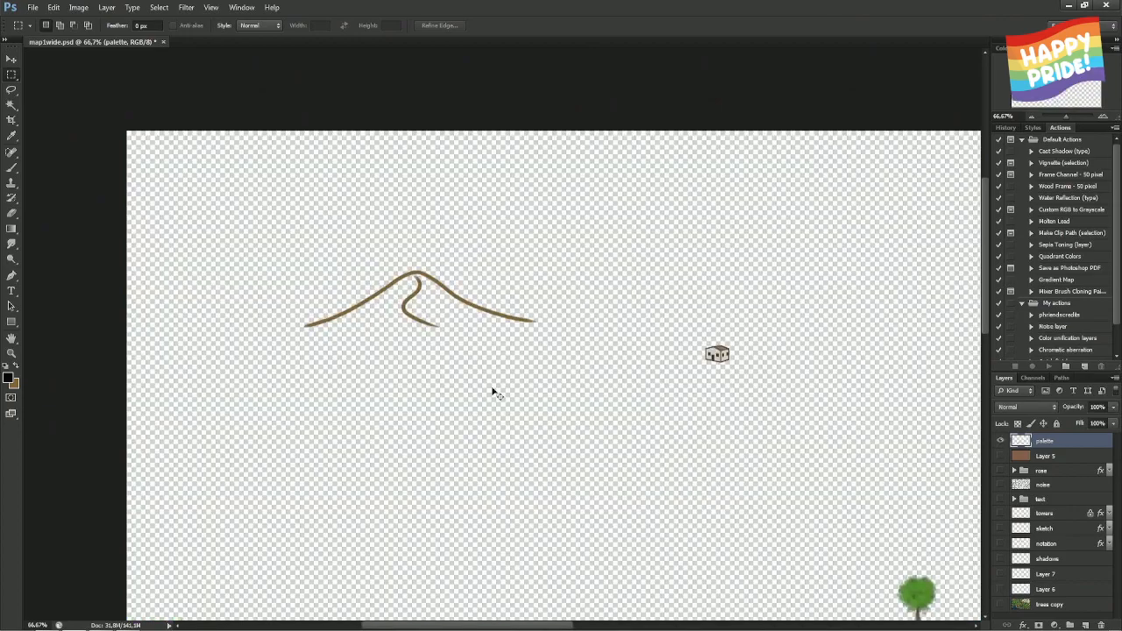
{"action": "key", "text": "ctrl+plus"}
{"action": "key", "text": "ctrl+plus"}
{"action": "left_click_drag", "start_coordinate": [348, 346], "coordinate": [500, 380]}
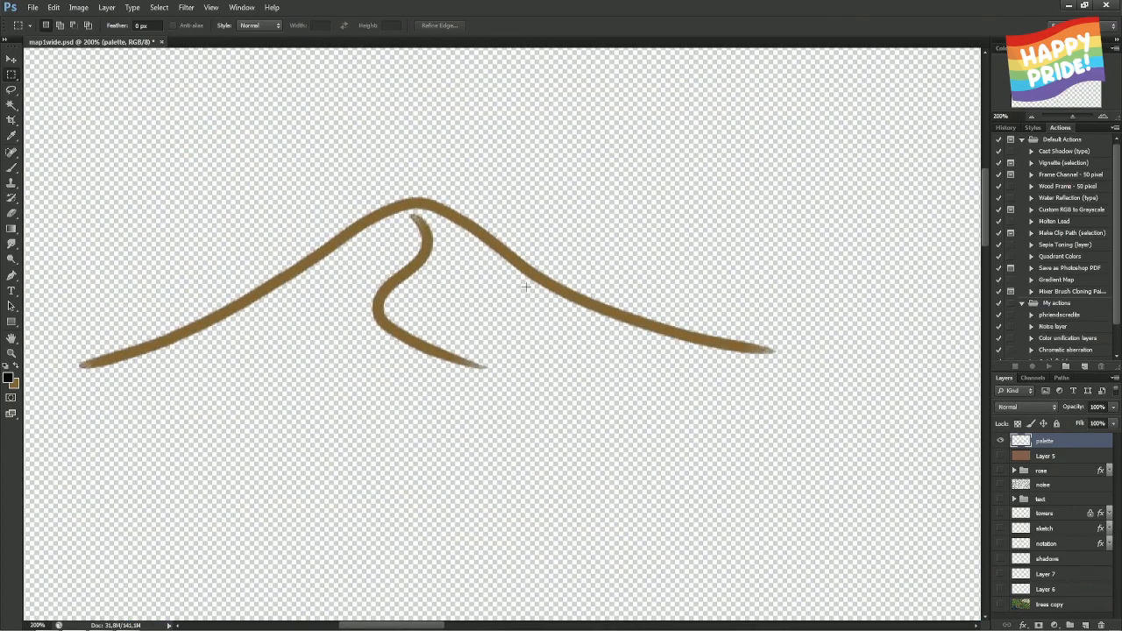
- Paint a Quick Mask over everything around the mountain's right-hand face, up to the middle of its lines, and convert it to a selection
{"action": "key", "text": "q"}
{"action": "key", "text": "b"}
{"action": "key", "text": "e"}
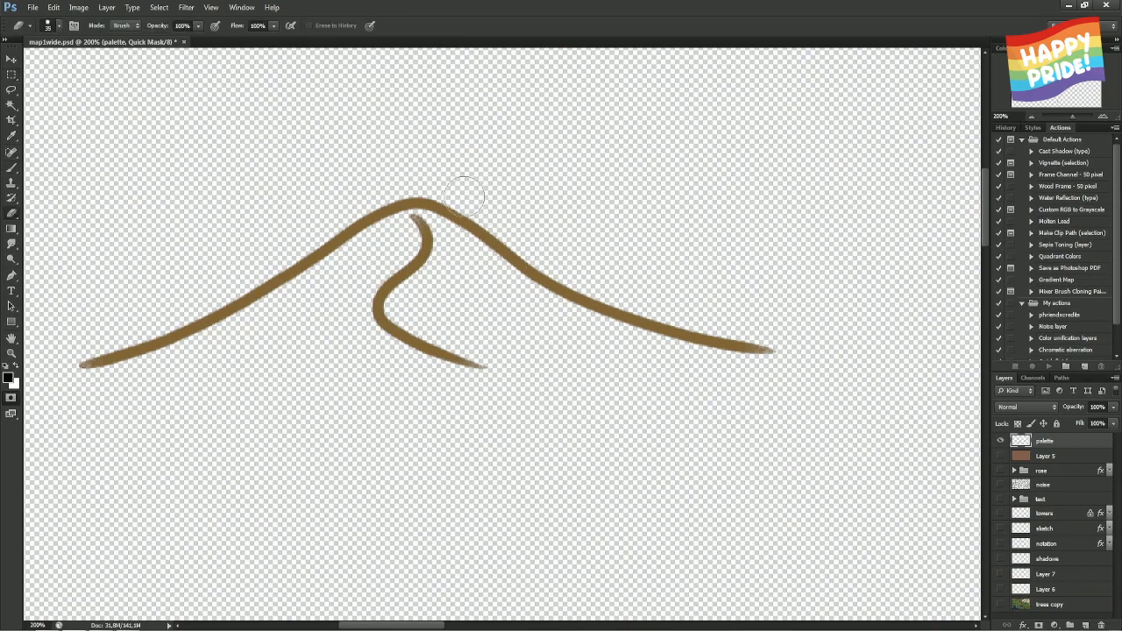
{"action": "key", "text": "x"}
{"action": "left_click", "coordinate": [454, 189]}
{"action": "mouse_move", "coordinate": [454, 190]}
{"action": "left_mouse_down"}
{"action": "mouse_move", "coordinate": [608, 287]}
{"action": "mouse_move", "coordinate": [806, 331]}
{"action": "left_mouse_up"}
{"action": "mouse_move", "coordinate": [454, 182]}
{"action": "left_mouse_down"}
{"action": "mouse_move", "coordinate": [387, 190]}
{"action": "mouse_move", "coordinate": [405, 179]}
{"action": "mouse_move", "coordinate": [360, 200]}
{"action": "mouse_move", "coordinate": [404, 240]}
{"action": "mouse_move", "coordinate": [378, 268]}
{"action": "mouse_move", "coordinate": [362, 333]}
{"action": "mouse_move", "coordinate": [390, 359]}
{"action": "mouse_move", "coordinate": [458, 383]}
{"action": "mouse_move", "coordinate": [413, 383]}
{"action": "mouse_move", "coordinate": [368, 349]}
{"action": "mouse_move", "coordinate": [345, 296]}
{"action": "mouse_move", "coordinate": [366, 236]}
{"action": "mouse_move", "coordinate": [303, 263]}
{"action": "mouse_move", "coordinate": [296, 252]}
{"action": "mouse_move", "coordinate": [84, 367]}
{"action": "mouse_move", "coordinate": [181, 295]}
{"action": "mouse_move", "coordinate": [120, 324]}
{"action": "mouse_move", "coordinate": [342, 179]}
{"action": "mouse_move", "coordinate": [441, 182]}
{"action": "mouse_move", "coordinate": [548, 215]}
{"action": "mouse_move", "coordinate": [514, 200]}
{"action": "left_mouse_up"}
{"action": "mouse_move", "coordinate": [236, 312]}
{"action": "left_mouse_down"}
{"action": "mouse_move", "coordinate": [136, 386]}
{"action": "mouse_move", "coordinate": [208, 329]}
{"action": "mouse_move", "coordinate": [91, 368]}
{"action": "mouse_move", "coordinate": [119, 379]}
{"action": "mouse_move", "coordinate": [176, 366]}
{"action": "left_mouse_up"}
{"action": "left_click_drag", "start_coordinate": [180, 366], "coordinate": [323, 370]}
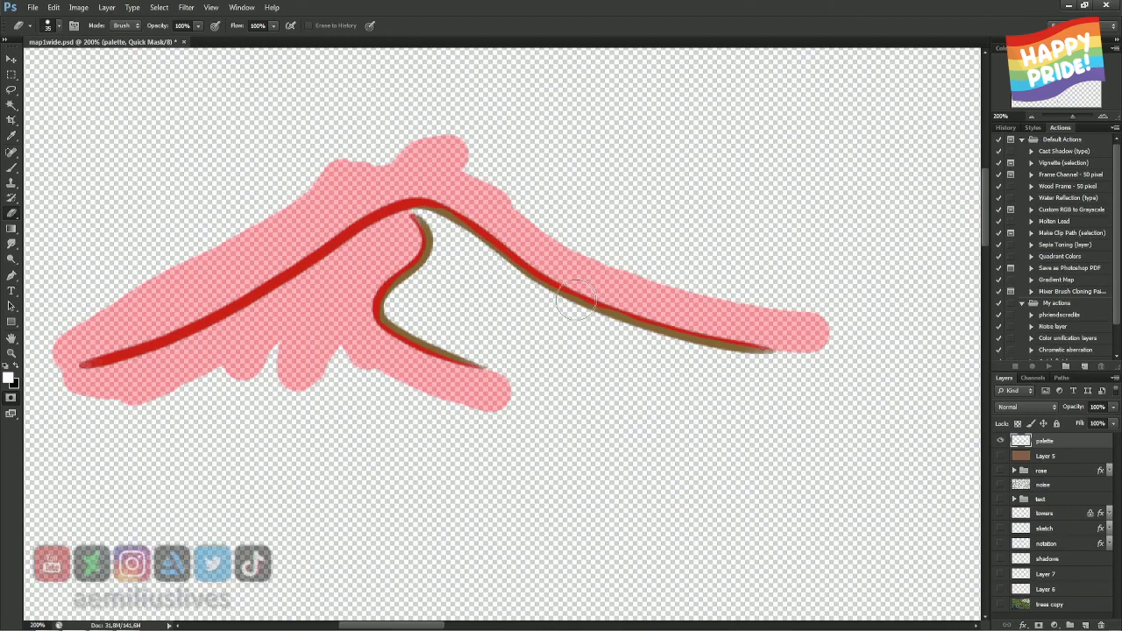
{"action": "key", "text": "q"}
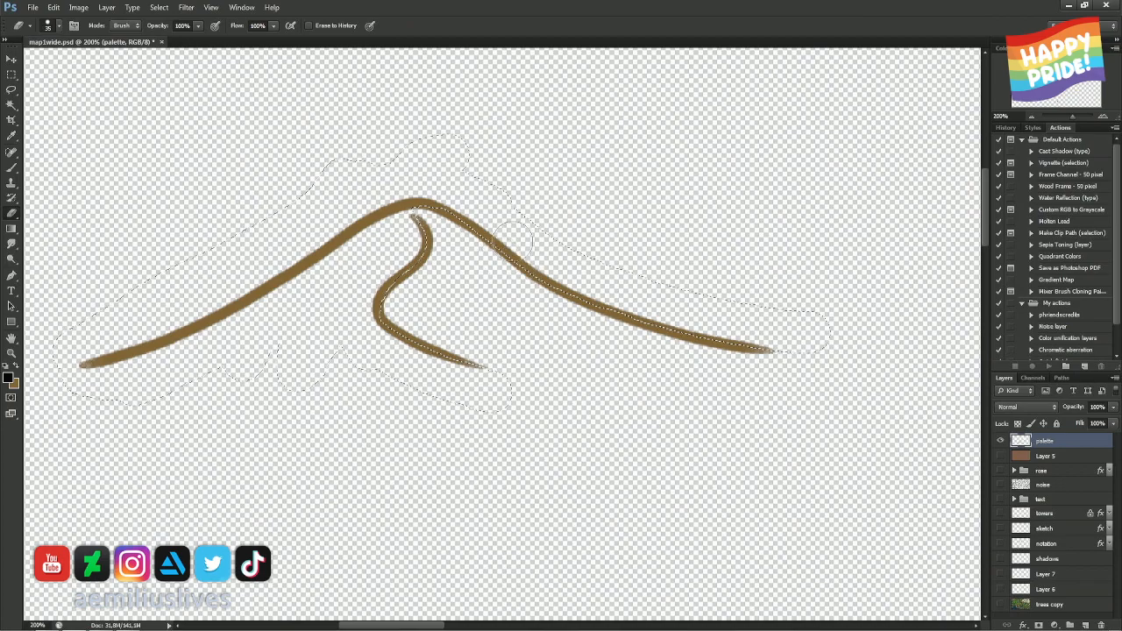
{"action": "key", "text": "ctrl+0"}
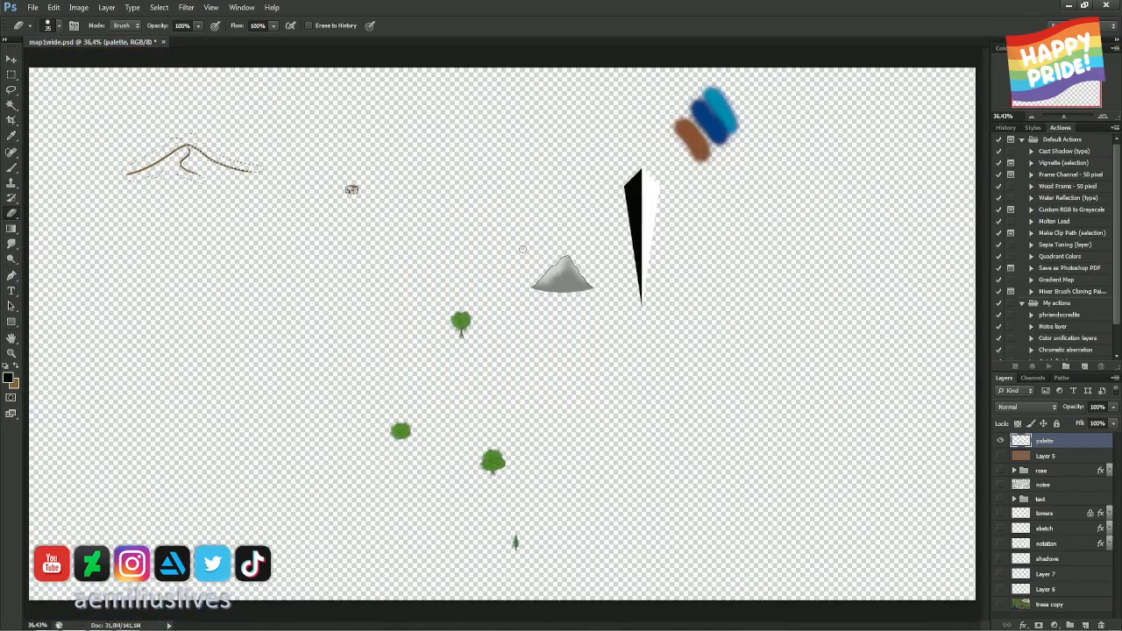
{"action": "key", "text": "ctrl+plus"}
{"action": "key", "text": "ctrl+plus"}
{"action": "key", "text": "ctrl+plus"}
{"action": "key", "text": "ctrl+plus"}
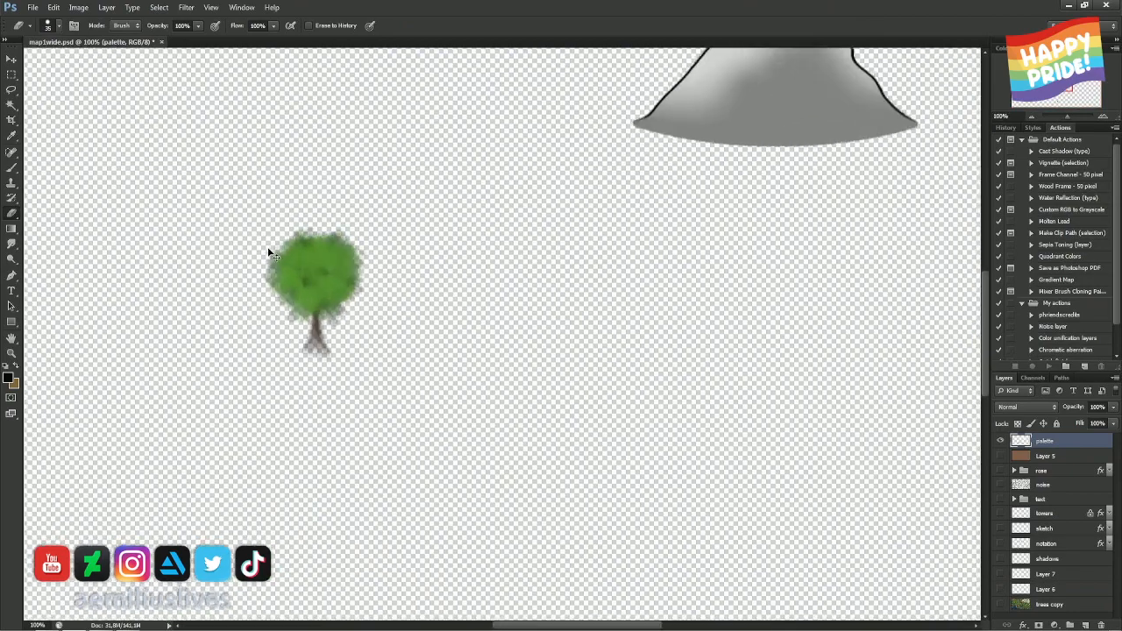
{"action": "key", "text": "ctrl+minus"}
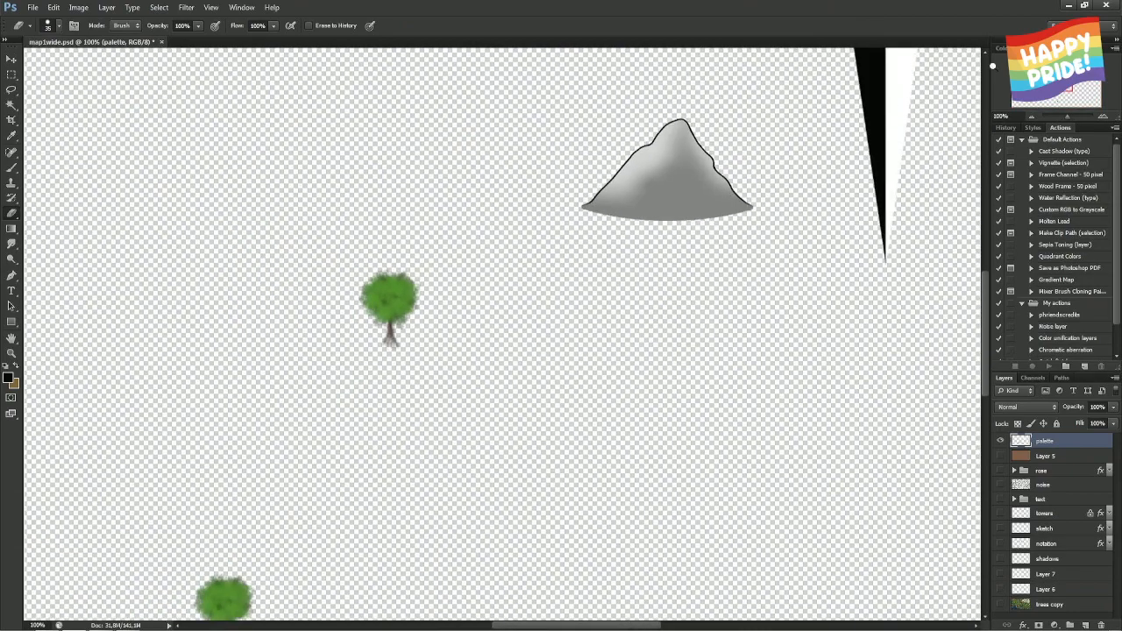
{"action": "key", "text": "ctrl+plus"}
{"action": "key", "text": "ctrl+plus"}
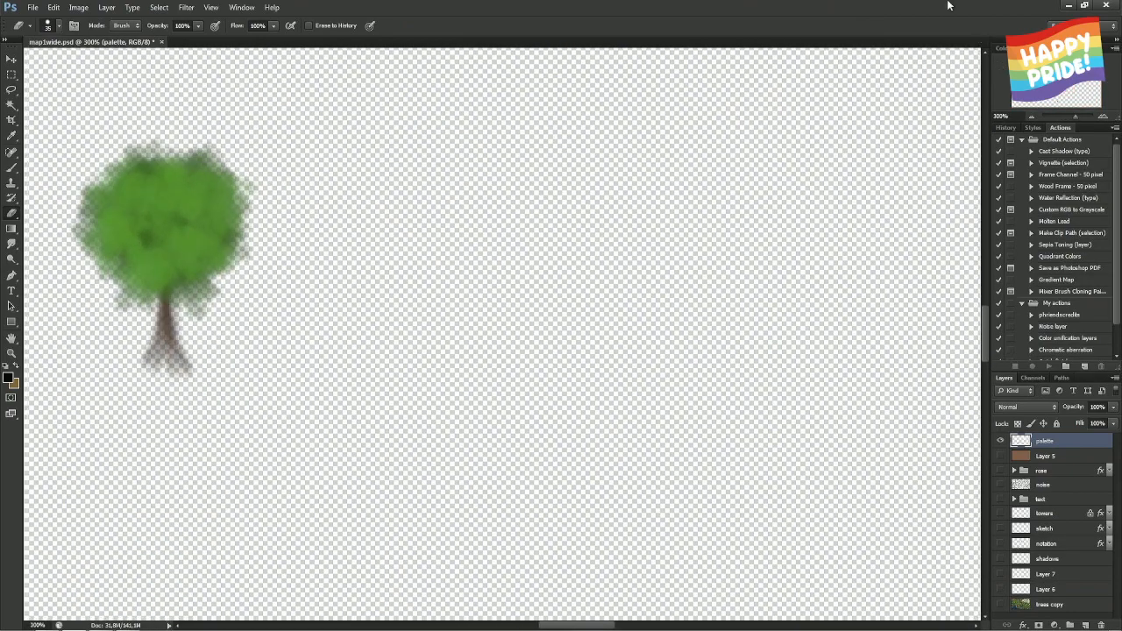
{"action": "left_click_drag", "start_coordinate": [1032, 63], "coordinate": [1027, 65]}
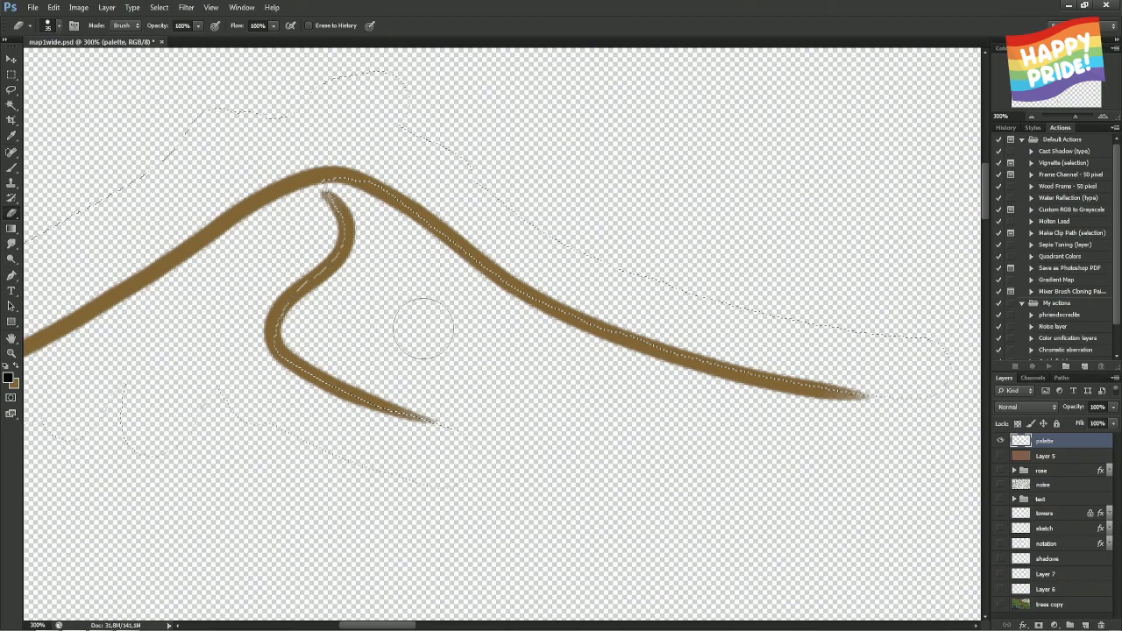
- Extend the selection above and below the mountain outline with Marquee and Lasso additions and check it in Quick Mask
{"action": "key", "text": "m"}
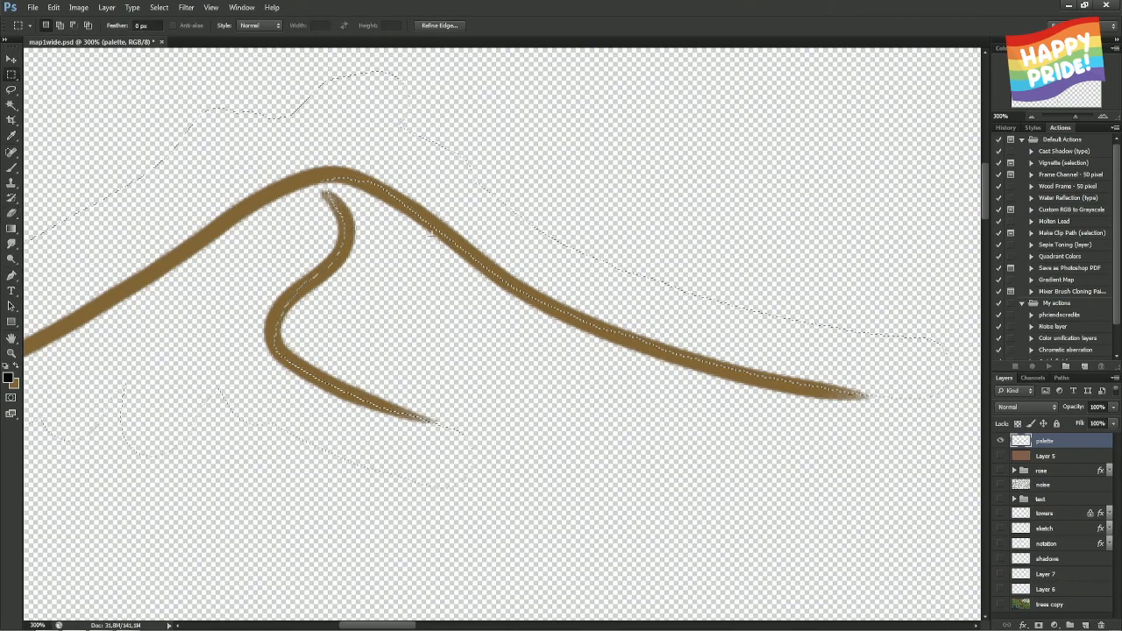
{"action": "key", "text": "ctrl+minus"}
{"action": "key", "text": "ctrl+minus"}
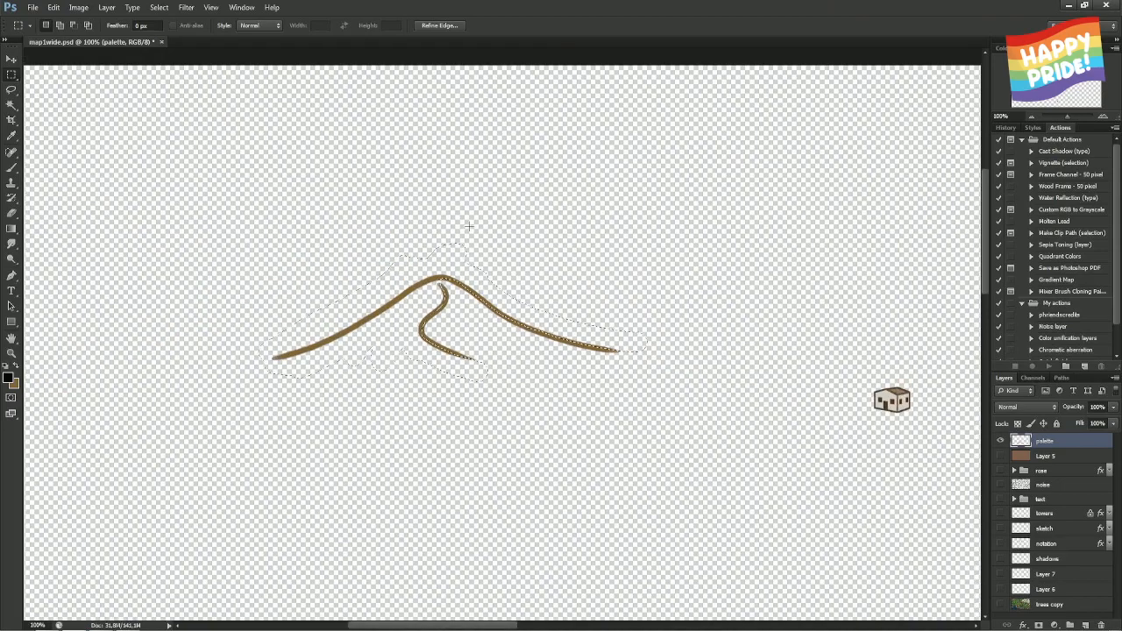
{"action": "left_click_drag", "start_coordinate": [525, 217], "coordinate": [622, 256]}
{"action": "key", "text": "l"}
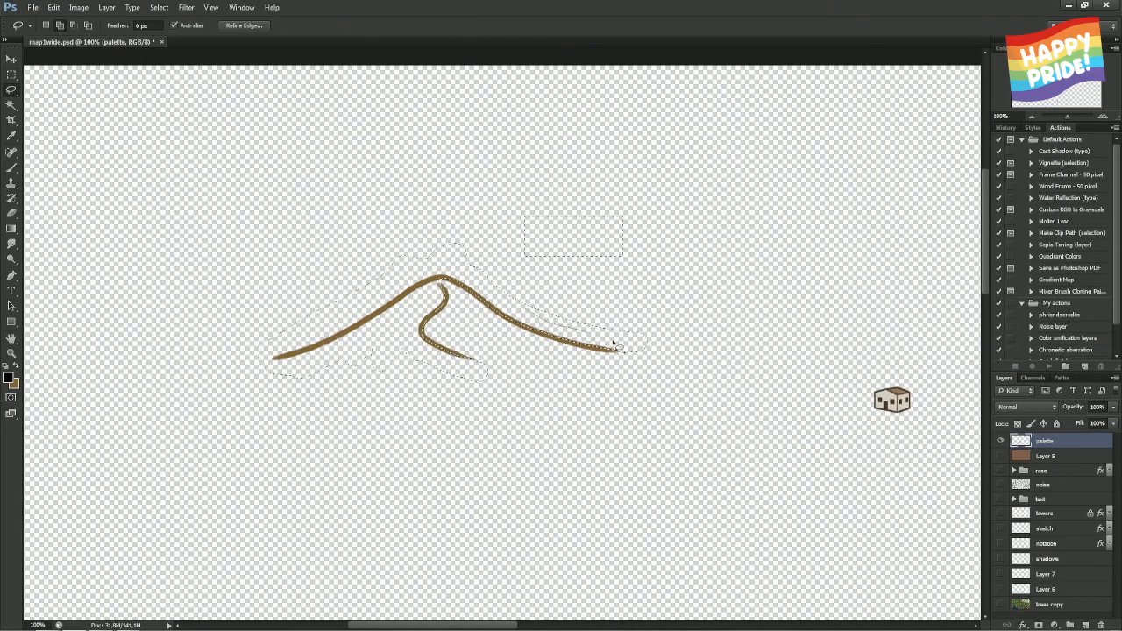
{"action": "mouse_move", "coordinate": [579, 217]}
{"action": "left_mouse_down"}
{"action": "mouse_move", "coordinate": [435, 186]}
{"action": "mouse_move", "coordinate": [347, 215]}
{"action": "mouse_move", "coordinate": [266, 252]}
{"action": "mouse_move", "coordinate": [191, 333]}
{"action": "mouse_move", "coordinate": [246, 361]}
{"action": "left_mouse_up"}
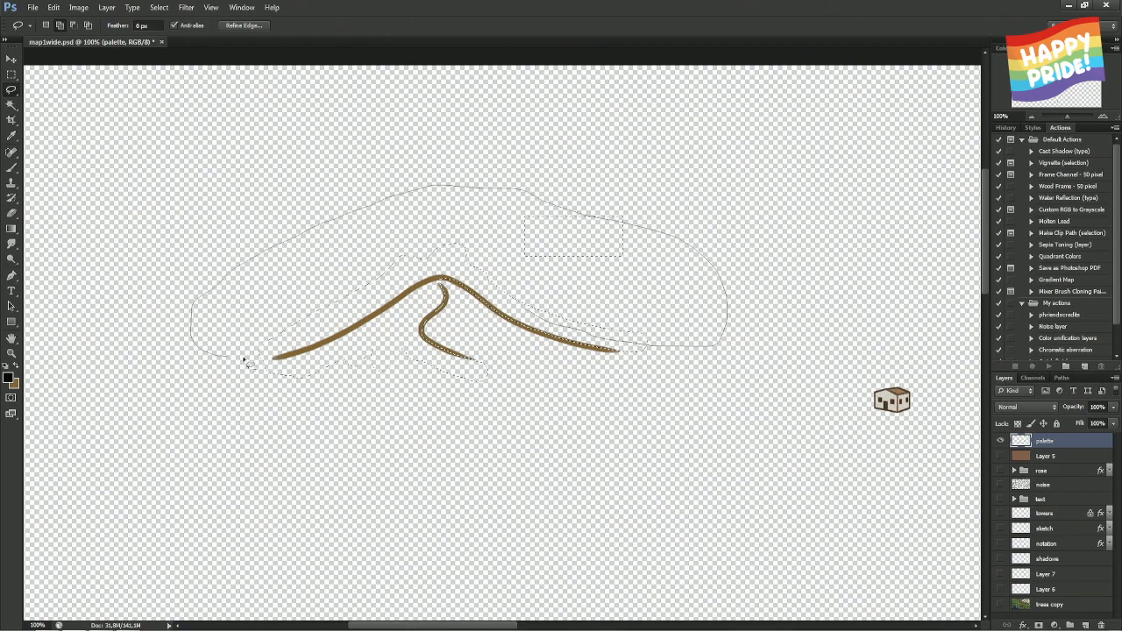
{"action": "left_click_drag", "start_coordinate": [304, 337], "coordinate": [387, 285]}
{"action": "mouse_move", "coordinate": [452, 264]}
{"action": "left_mouse_down"}
{"action": "mouse_move", "coordinate": [478, 320]}
{"action": "mouse_move", "coordinate": [468, 355]}
{"action": "mouse_move", "coordinate": [406, 342]}
{"action": "left_mouse_up"}
{"action": "mouse_move", "coordinate": [279, 355]}
{"action": "left_mouse_down"}
{"action": "mouse_move", "coordinate": [194, 341]}
{"action": "mouse_move", "coordinate": [253, 405]}
{"action": "mouse_move", "coordinate": [441, 449]}
{"action": "left_mouse_up"}
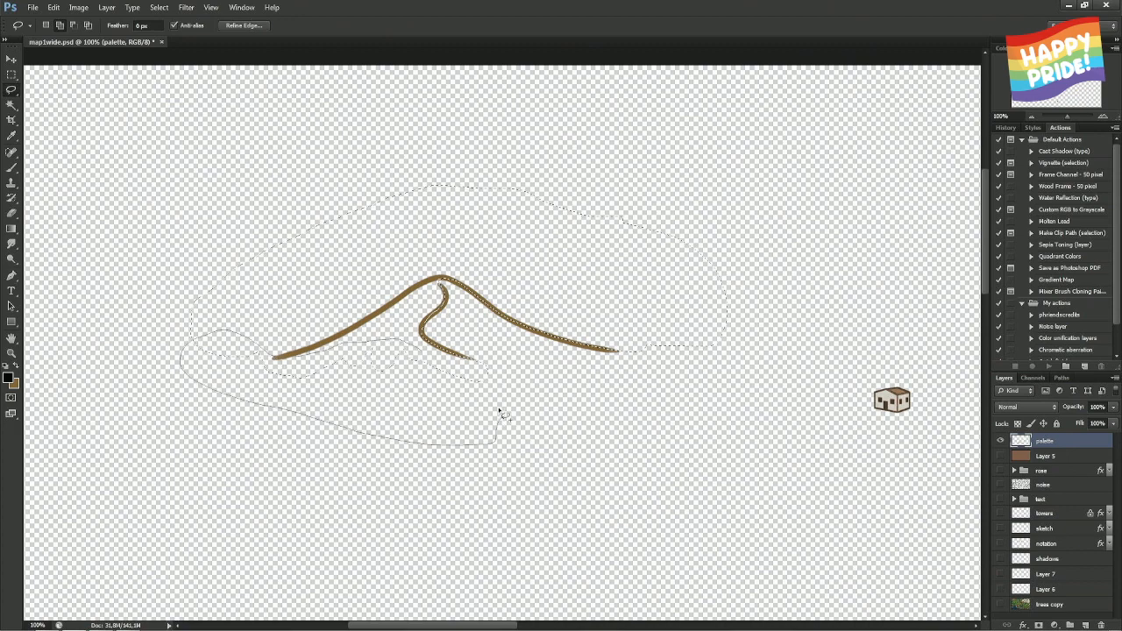
{"action": "mouse_move", "coordinate": [428, 359]}
{"action": "left_mouse_down"}
{"action": "mouse_move", "coordinate": [467, 390]}
{"action": "mouse_move", "coordinate": [579, 381]}
{"action": "mouse_move", "coordinate": [652, 347]}
{"action": "mouse_move", "coordinate": [470, 346]}
{"action": "mouse_move", "coordinate": [455, 330]}
{"action": "mouse_move", "coordinate": [489, 346]}
{"action": "mouse_move", "coordinate": [626, 355]}
{"action": "mouse_move", "coordinate": [505, 333]}
{"action": "left_mouse_up"}
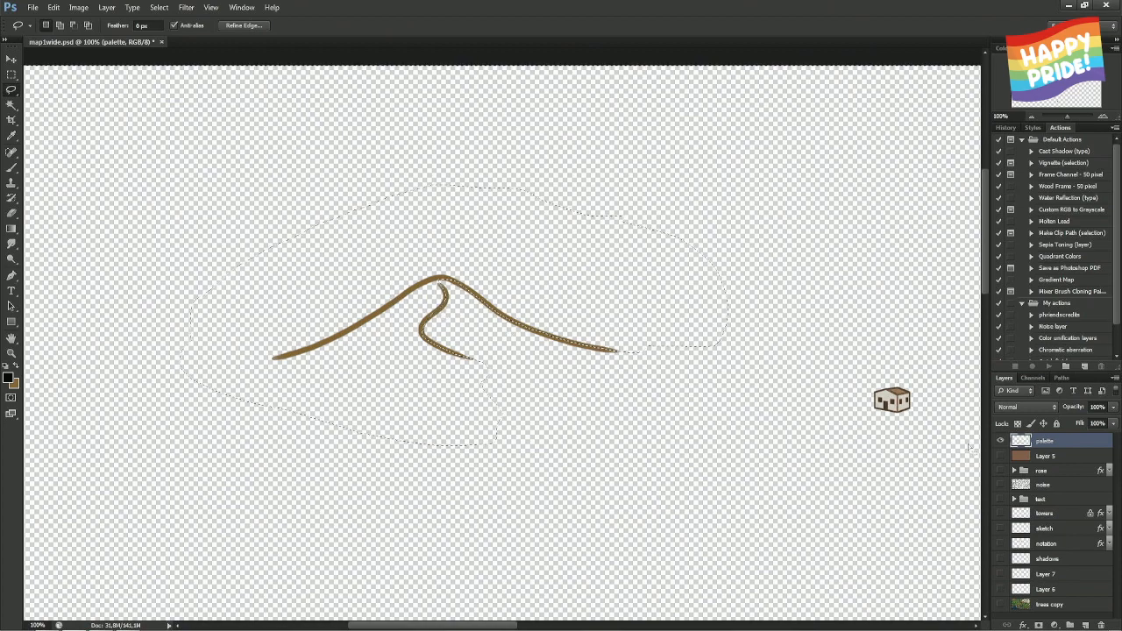
{"action": "key", "text": "q"}
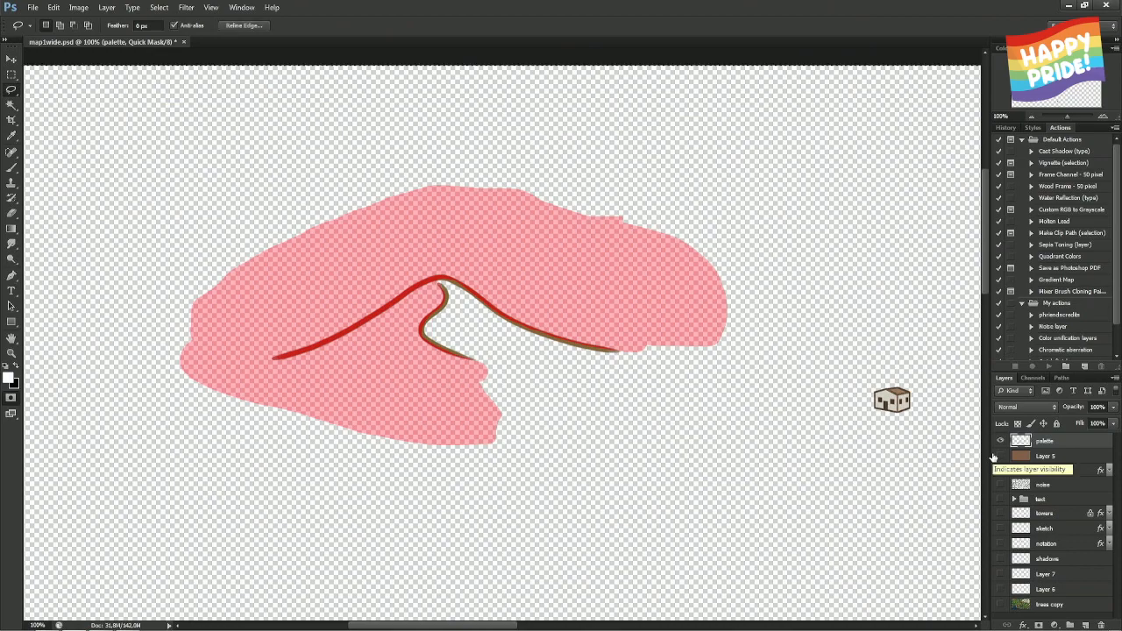
{"action": "key", "text": "q"}
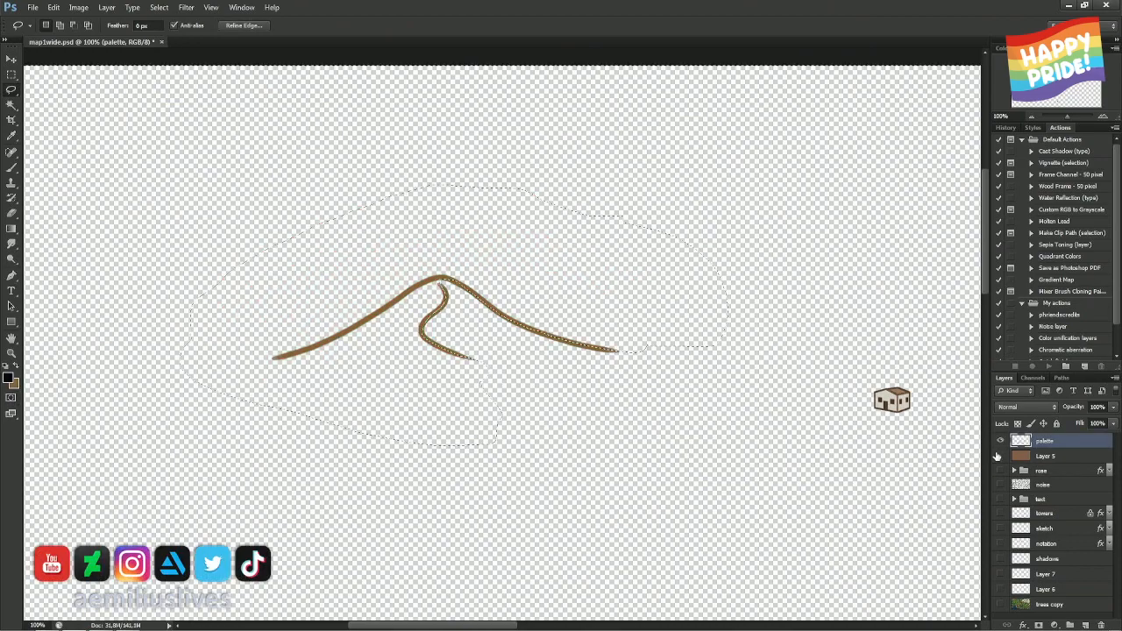
- Add a new layer above Layer 5 with the default settings and bring back the mountain selection
{"action": "key", "text": "ctrl+d"}
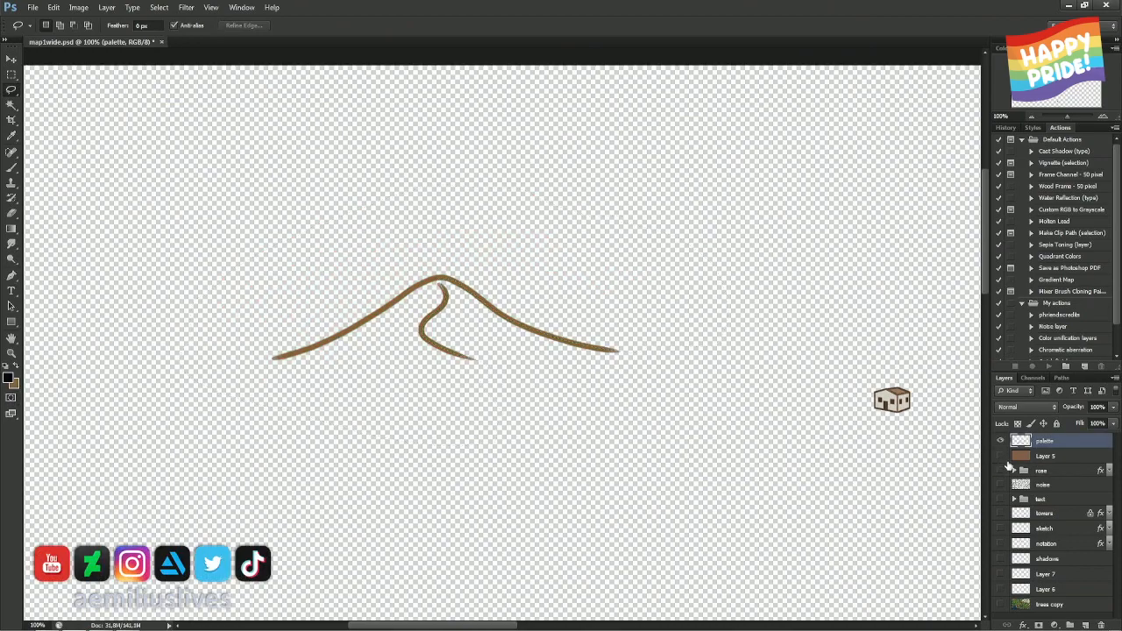
{"action": "left_click", "coordinate": [1018, 456]}
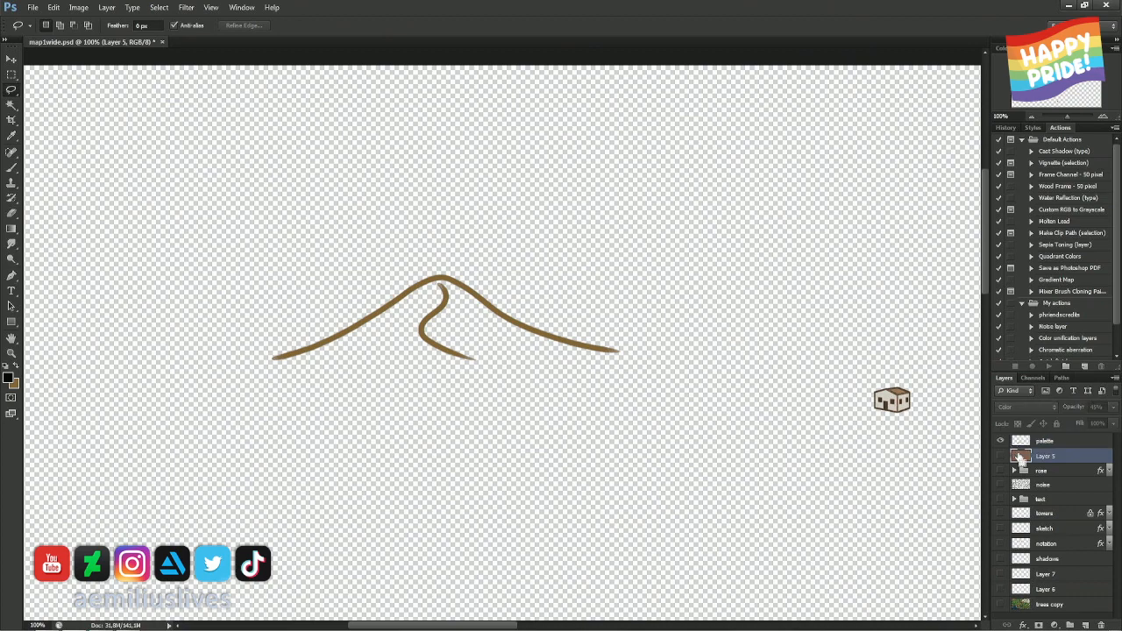
{"action": "key", "text": "ctrl+shift+n"}
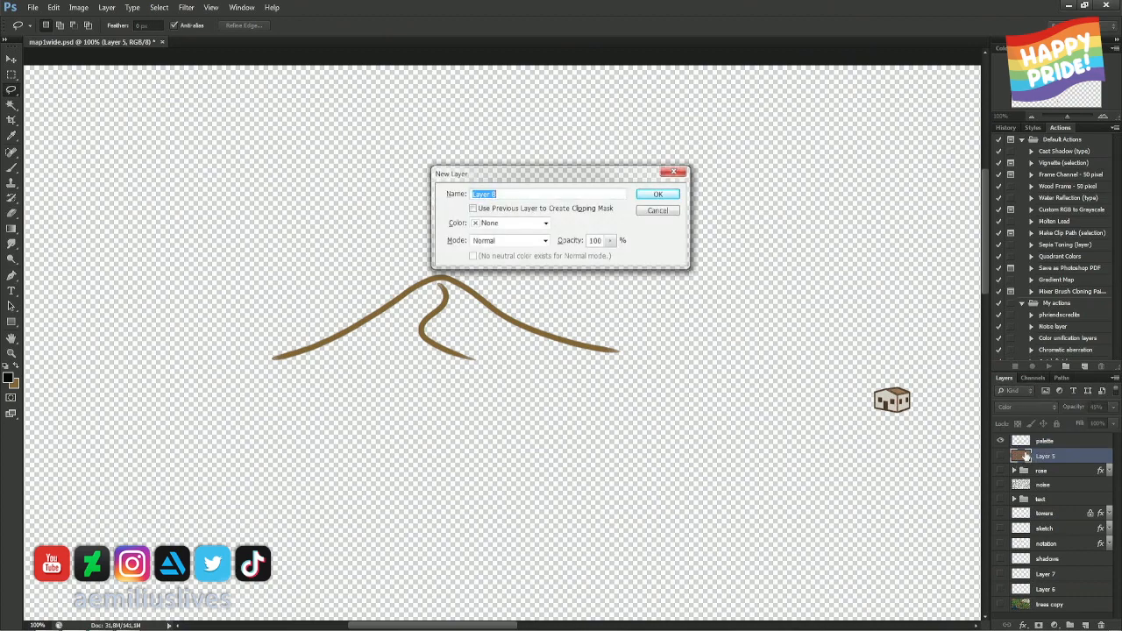
{"action": "key", "text": "Return"}
{"action": "key", "text": "q"}
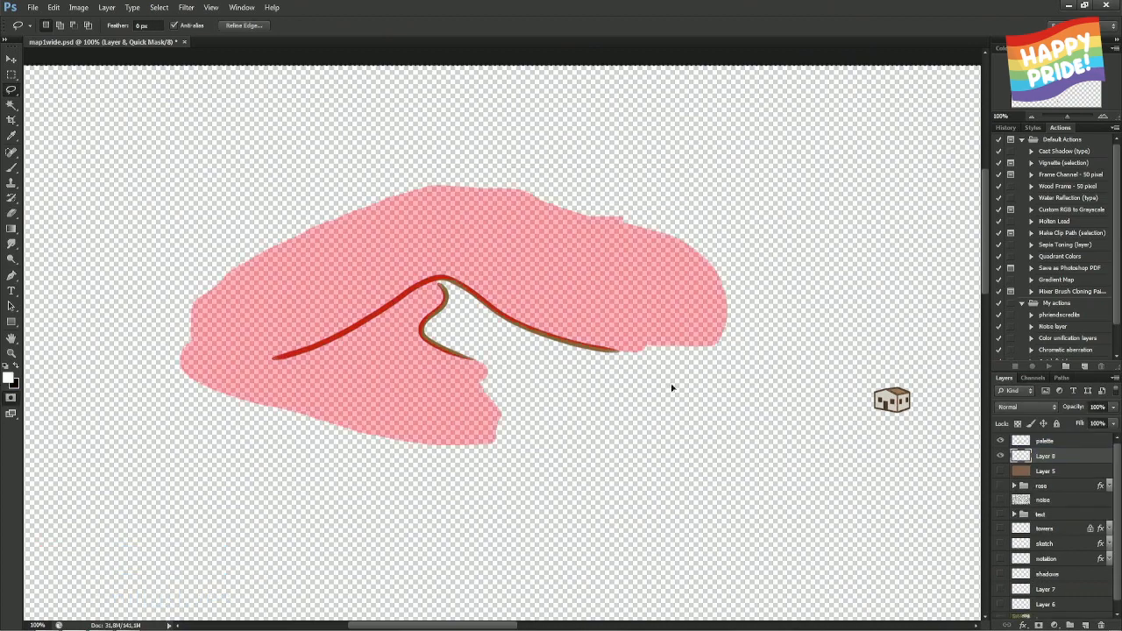
{"action": "key", "text": "q"}
- Sample the mountain outline's brown as the foreground colour and undo a trial gradient on the mountain's right-hand face
{"action": "key", "text": "g"}
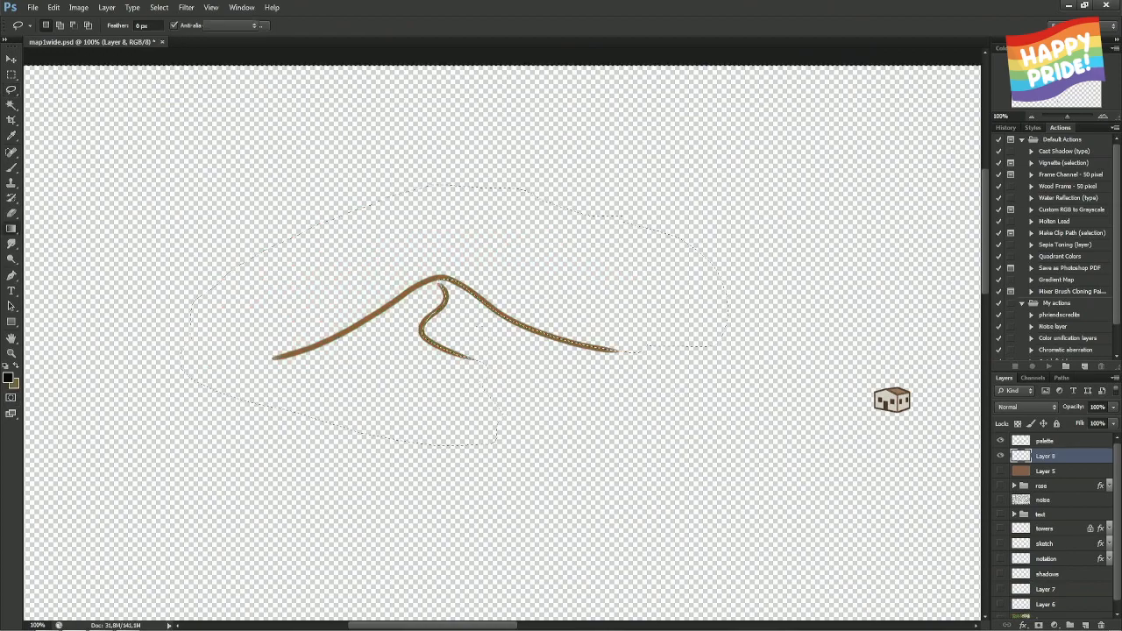
{"action": "left_click", "coordinate": [485, 324], "text": "alt"}
{"action": "left_click_drag", "start_coordinate": [477, 341], "coordinate": [448, 284]}
{"action": "key", "text": "ctrl+z"}
{"action": "key", "text": "ctrl+z"}
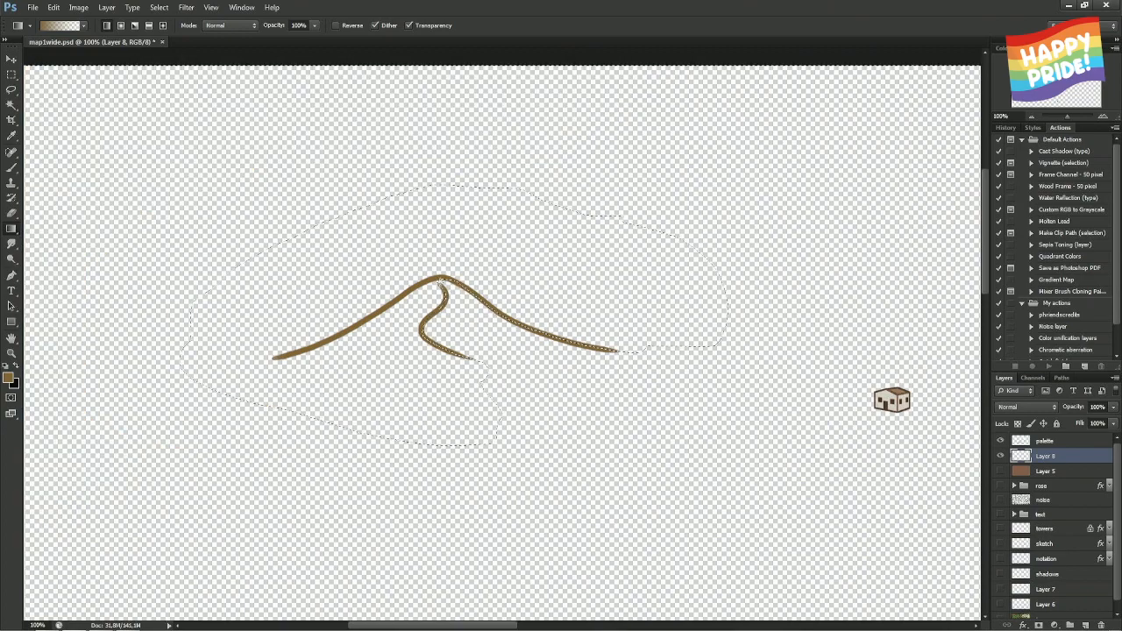
- Subtract the areas outside the mountain with the Lasso, keeping its right-hand face and the region beneath it selected
{"action": "key", "text": "l"}
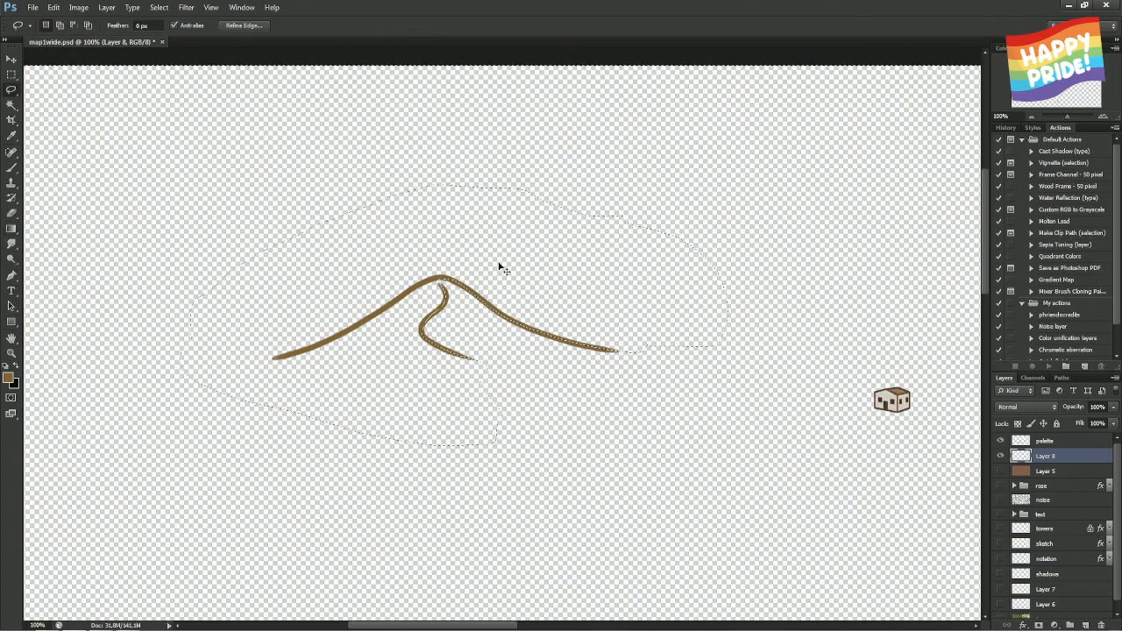
{"action": "key", "text": "ctrl+minus"}
{"action": "mouse_move", "coordinate": [539, 294]}
{"action": "left_mouse_down"}
{"action": "mouse_move", "coordinate": [796, 383]}
{"action": "mouse_move", "coordinate": [688, 107]}
{"action": "mouse_move", "coordinate": [47, 331]}
{"action": "mouse_move", "coordinate": [314, 543]}
{"action": "mouse_move", "coordinate": [357, 381]}
{"action": "left_mouse_up"}
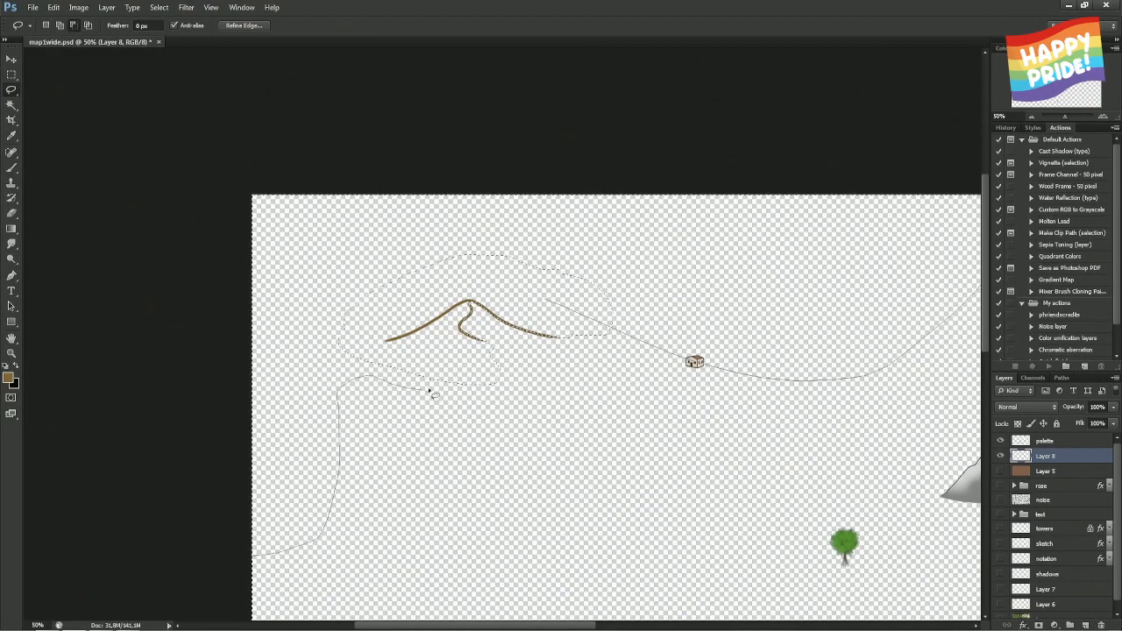
{"action": "left_click_drag", "start_coordinate": [457, 368], "coordinate": [464, 373]}
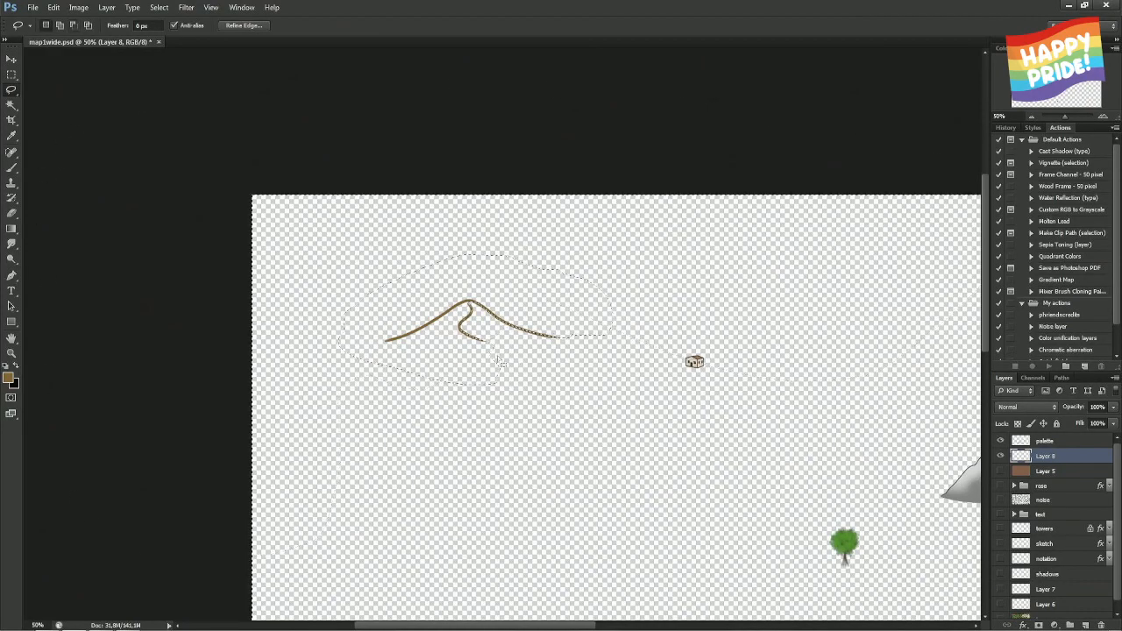
{"action": "key", "text": "alt"}
{"action": "mouse_move", "coordinate": [352, 513]}
{"action": "left_mouse_down"}
{"action": "mouse_move", "coordinate": [82, 120]}
{"action": "mouse_move", "coordinate": [713, 72]}
{"action": "mouse_move", "coordinate": [989, 244]}
{"action": "mouse_move", "coordinate": [951, 417]}
{"action": "mouse_move", "coordinate": [735, 425]}
{"action": "mouse_move", "coordinate": [599, 379]}
{"action": "left_mouse_up"}
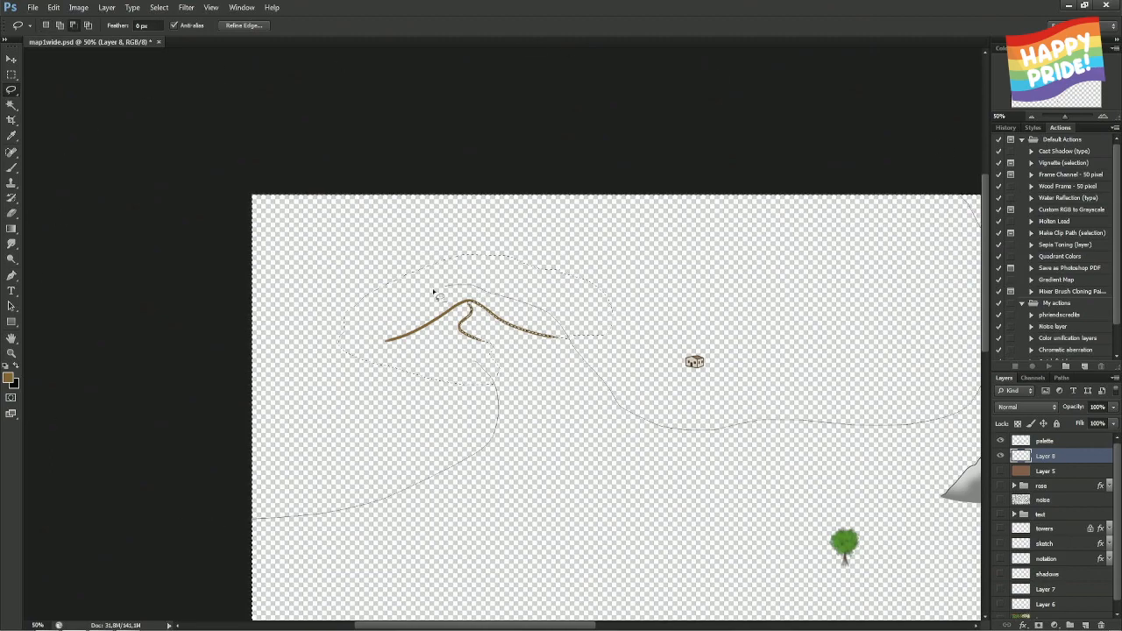
{"action": "left_click_drag", "start_coordinate": [444, 357], "coordinate": [497, 376]}
{"action": "key", "text": "ctrl+plus"}
{"action": "key", "text": "ctrl+plus"}
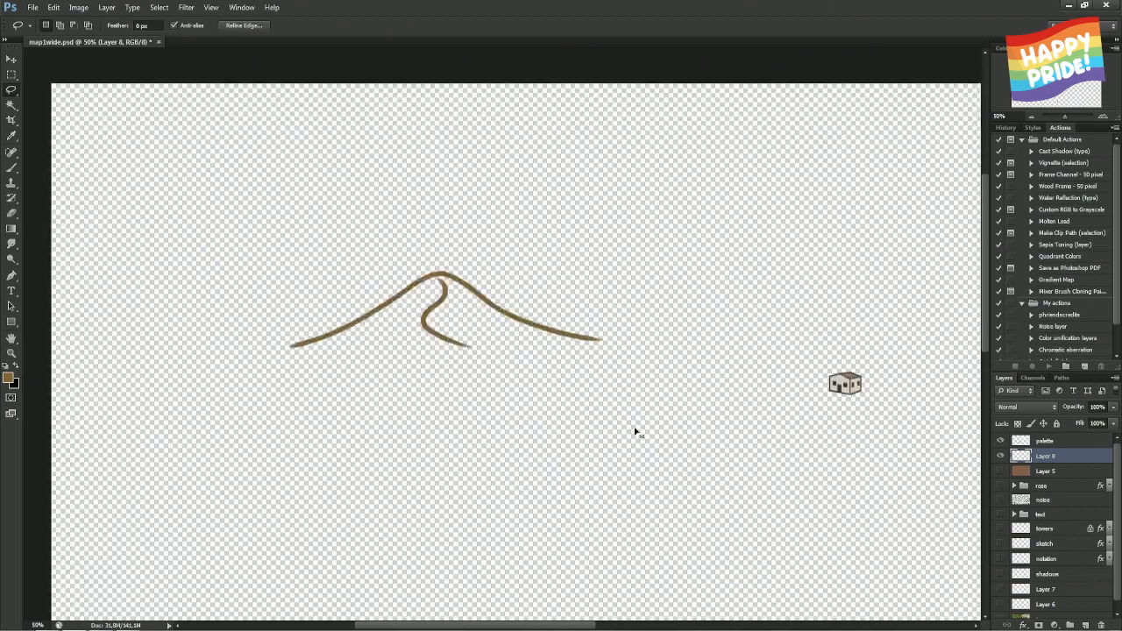
- Fill the mountain's right-hand face on Layer 8 with a brown-to-transparent linear gradient fading down from the peak, and clear the selection
{"action": "key", "text": "g"}
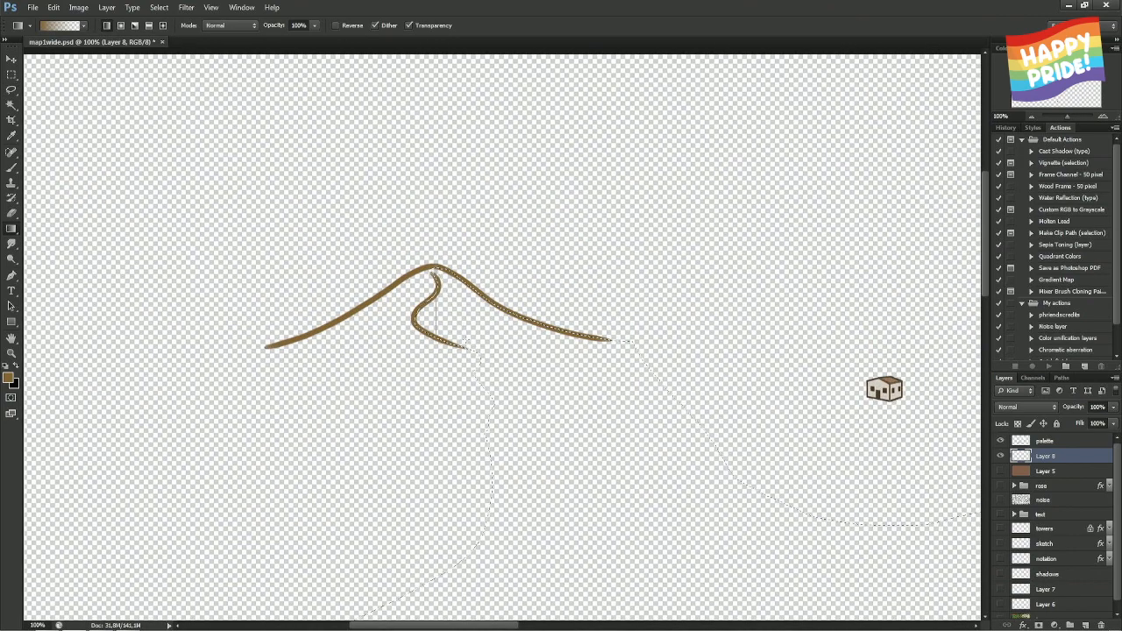
{"action": "left_click_drag", "start_coordinate": [435, 272], "coordinate": [436, 274]}
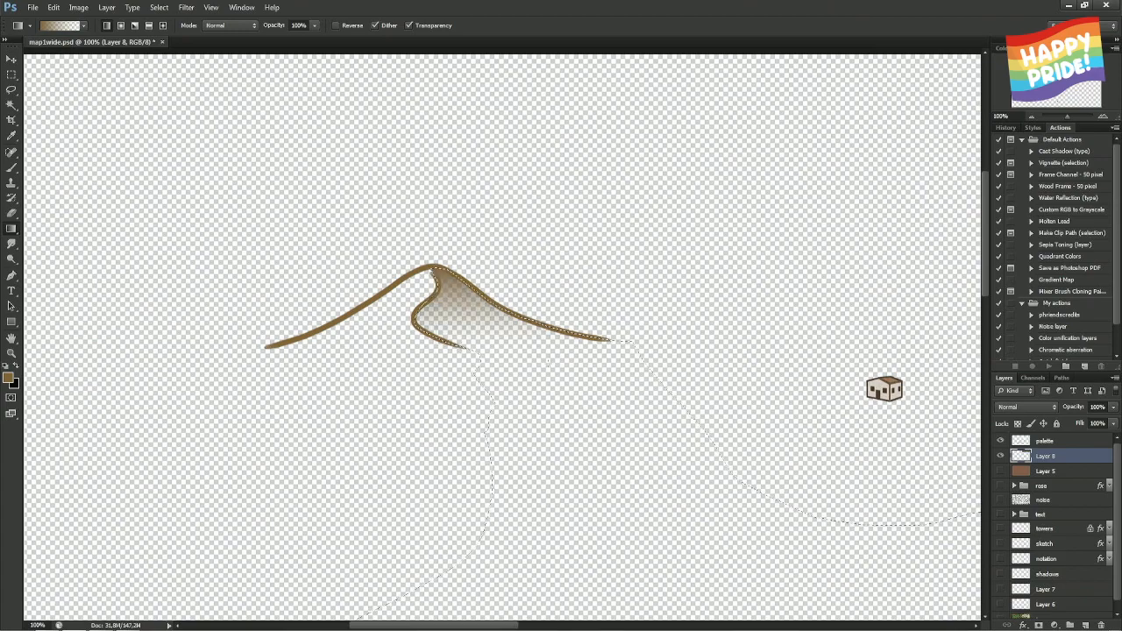
{"action": "key", "text": "m"}
{"action": "key", "text": "ctrl+d"}
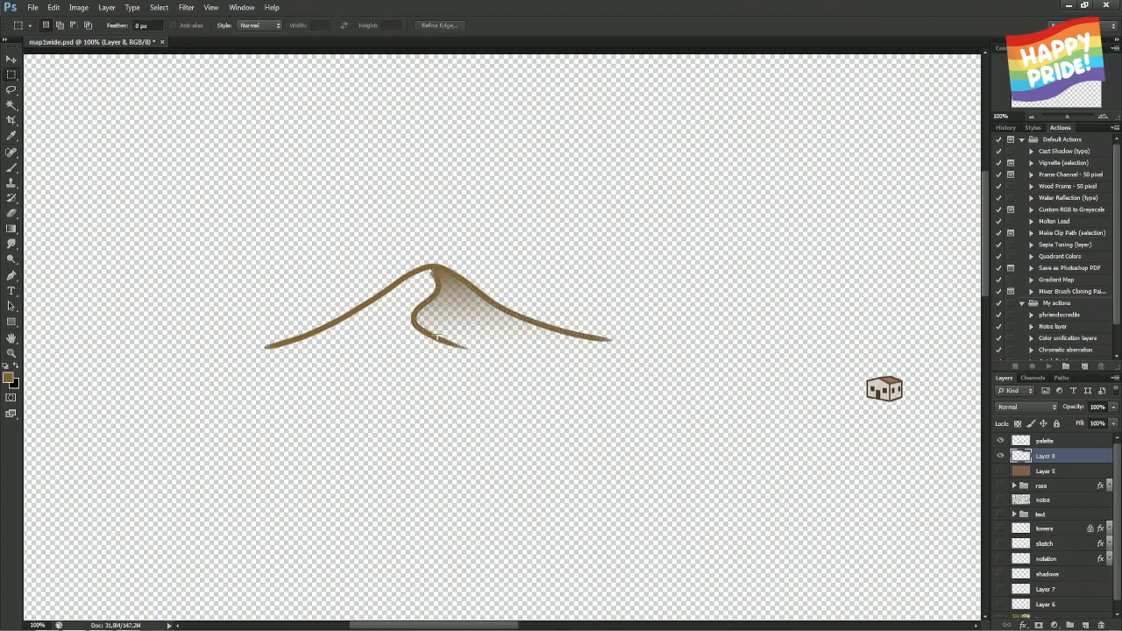
- Smudge the shading into the gap at the mountain's peak with a size 22 brush at 33% strength
{"action": "key", "text": "shift+m"}
{"action": "key", "text": "e"}
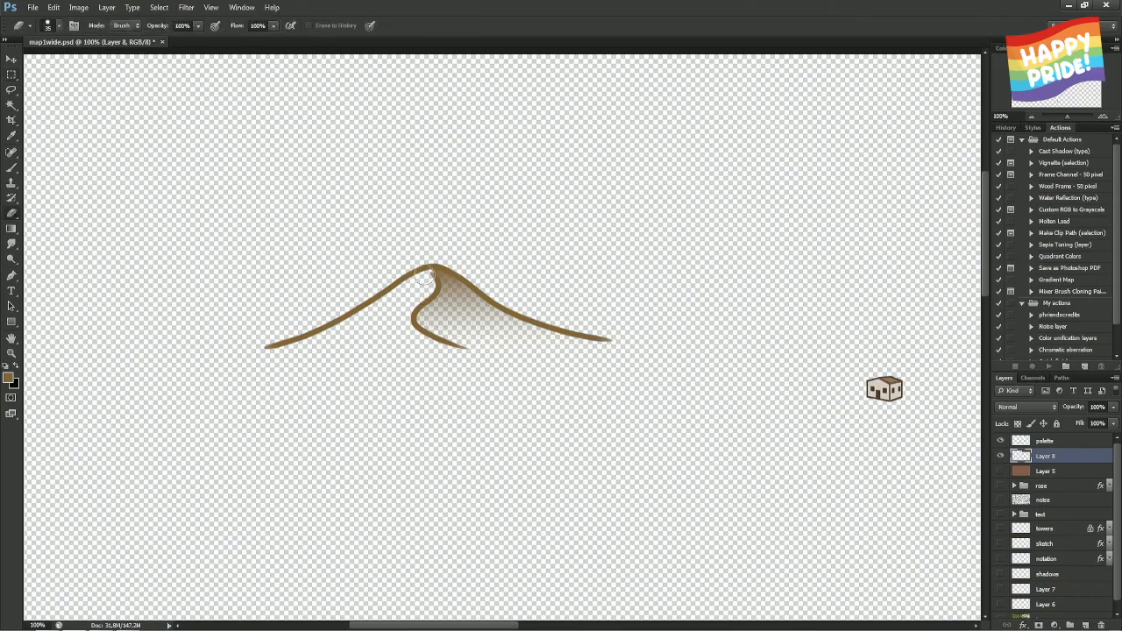
{"action": "left_click", "coordinate": [11, 243]}
{"action": "right_click", "coordinate": [416, 273], "text": "alt"}
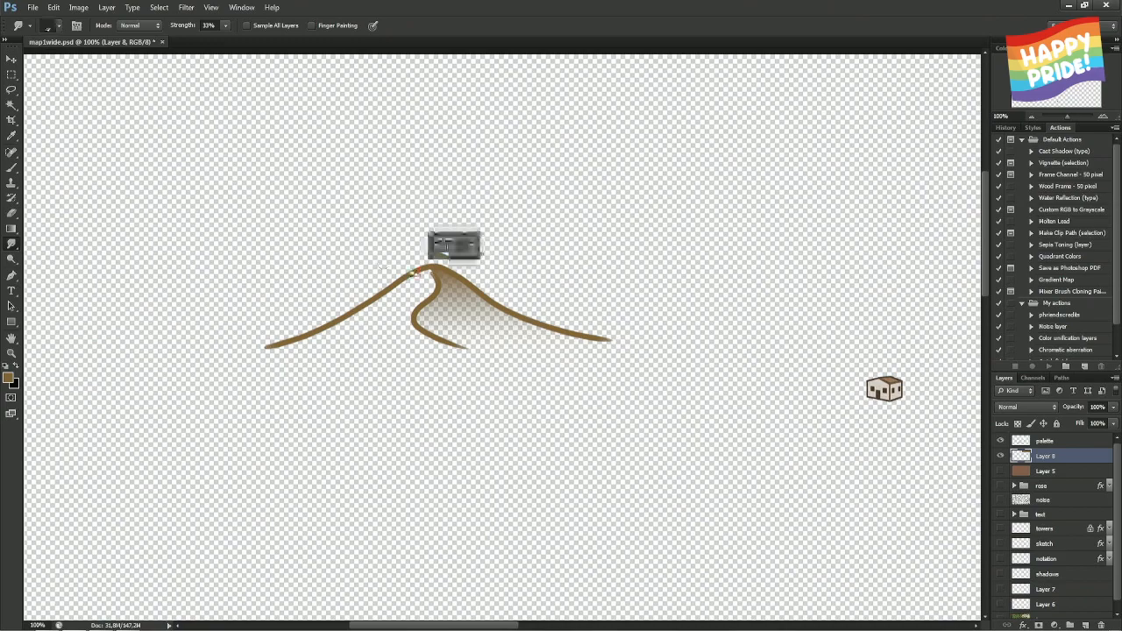
{"action": "right_click", "coordinate": [432, 275], "text": "alt"}
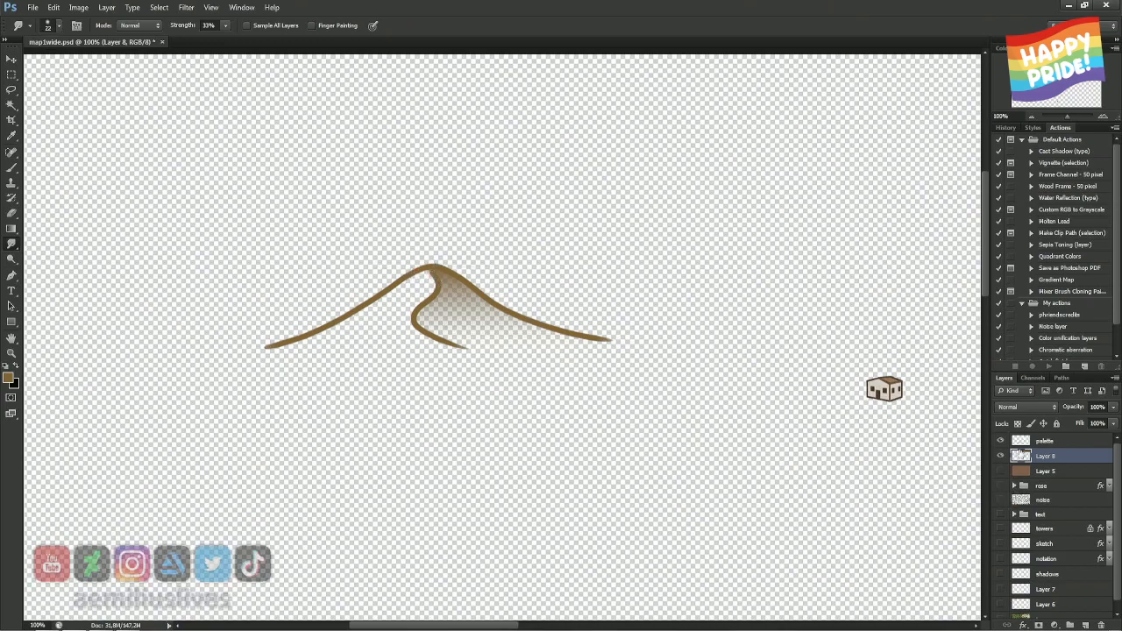
- Move Layer 8 above the palette layer and merge the two
{"action": "key", "text": "ctrl+apostrophe"}
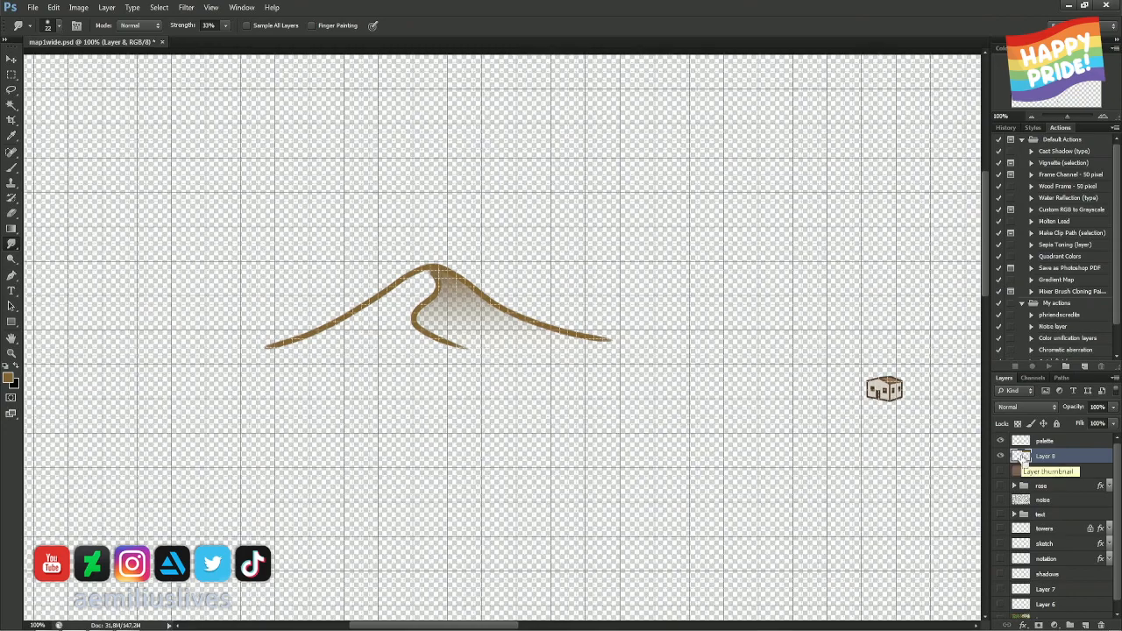
{"action": "key", "text": "ctrl+0"}
{"action": "key", "text": "m"}
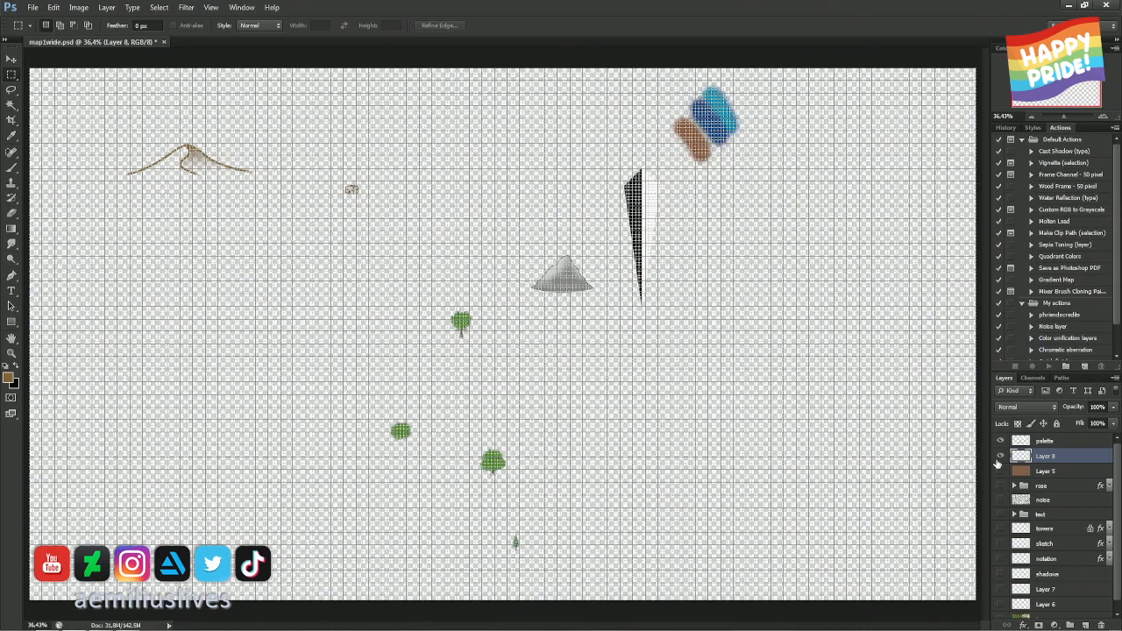
{"action": "left_click_drag", "start_coordinate": [1043, 455], "coordinate": [1043, 437]}
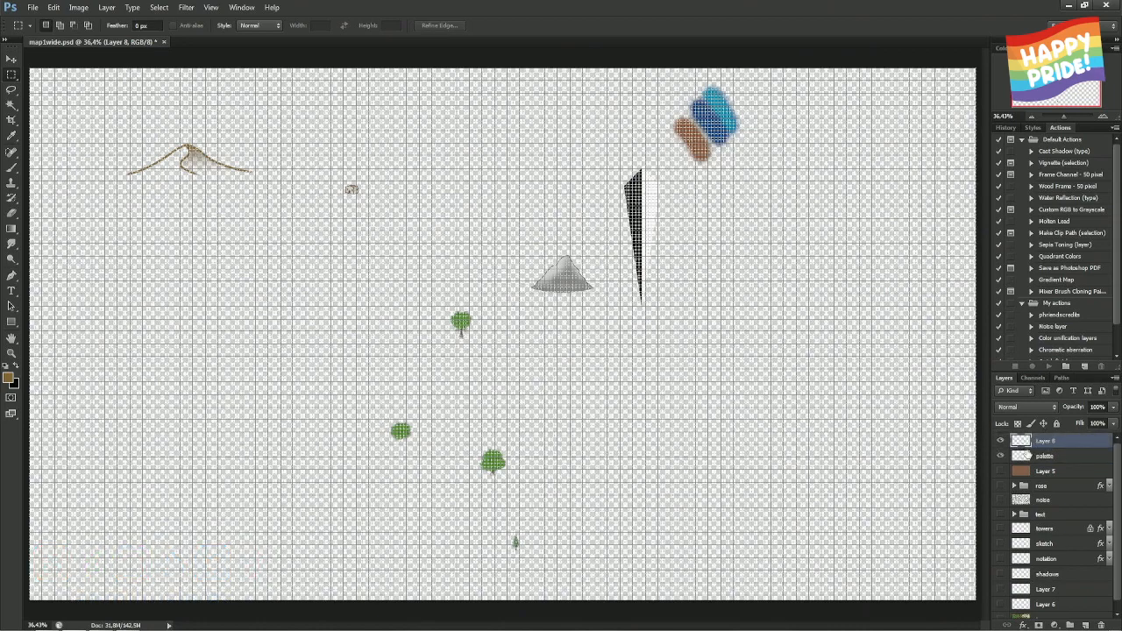
{"action": "key", "text": "Delete"}
- Show the map layers, copy the shaded mountain from the palette layer with a rectangular selection, and hide the palette layer
{"action": "left_click", "coordinate": [1002, 442], "text": "alt"}
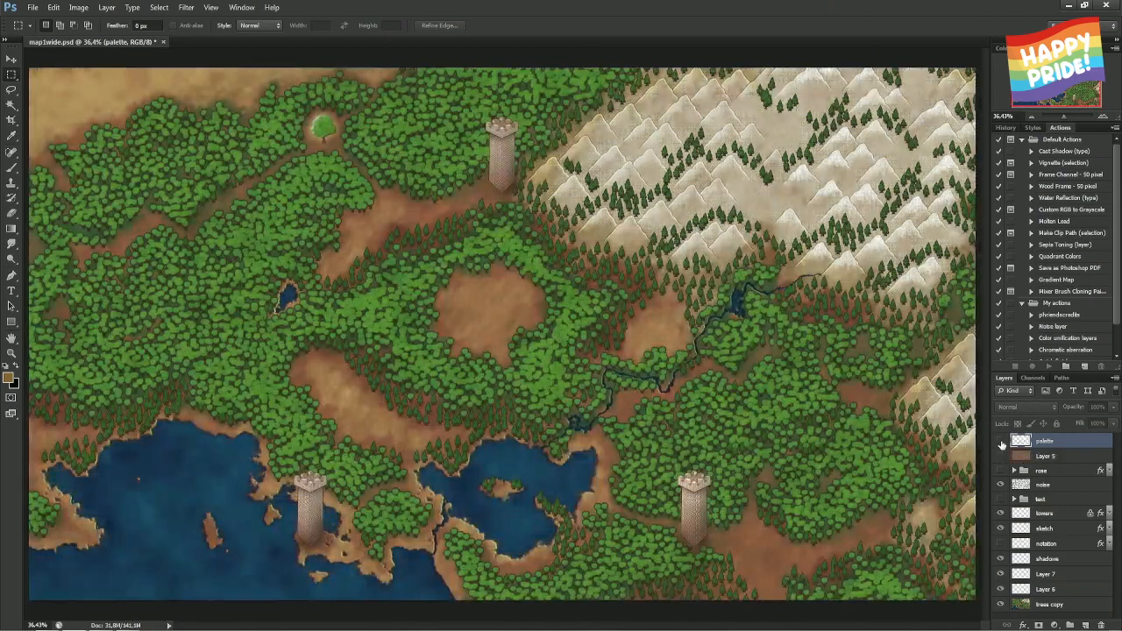
{"action": "left_click", "coordinate": [1001, 442]}
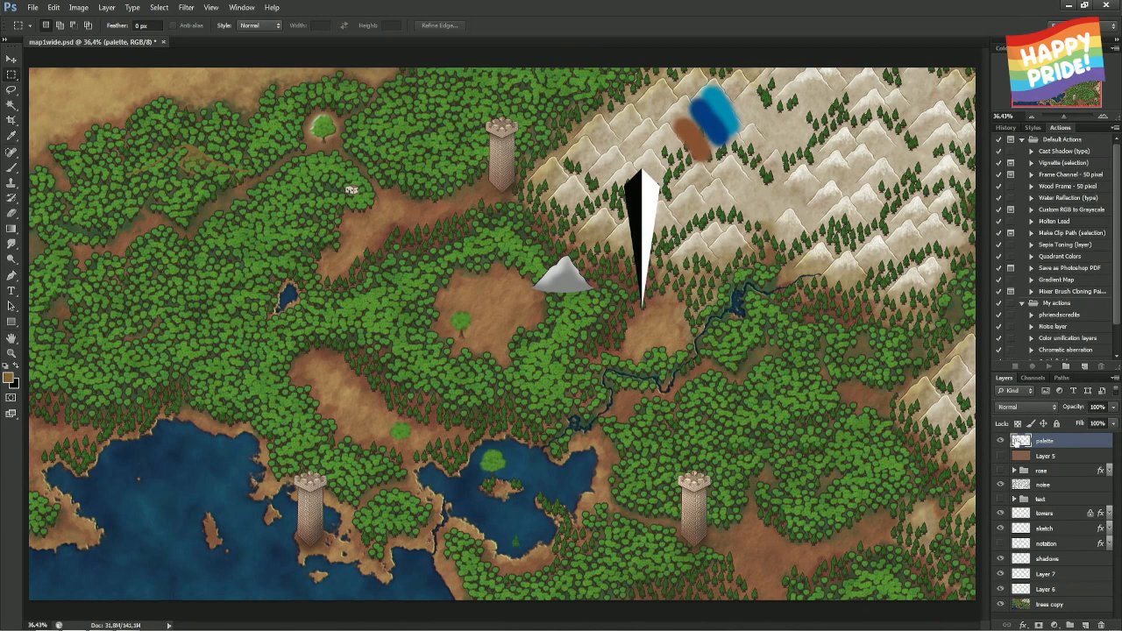
{"action": "left_click_drag", "start_coordinate": [276, 208], "coordinate": [84, 114]}
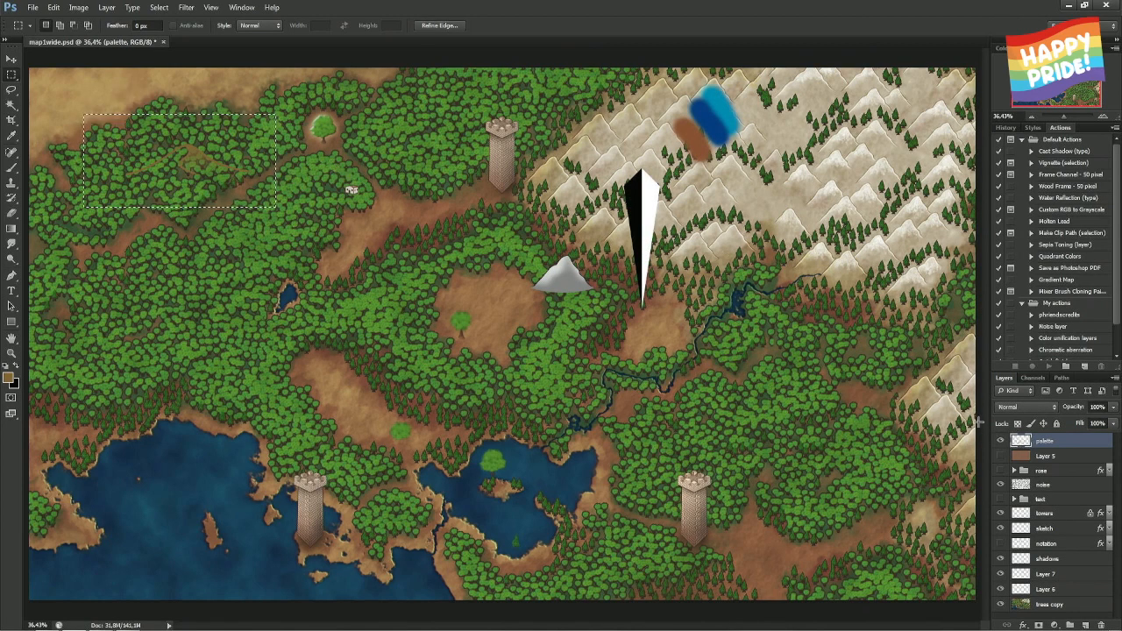
{"action": "left_click", "coordinate": [1001, 441]}
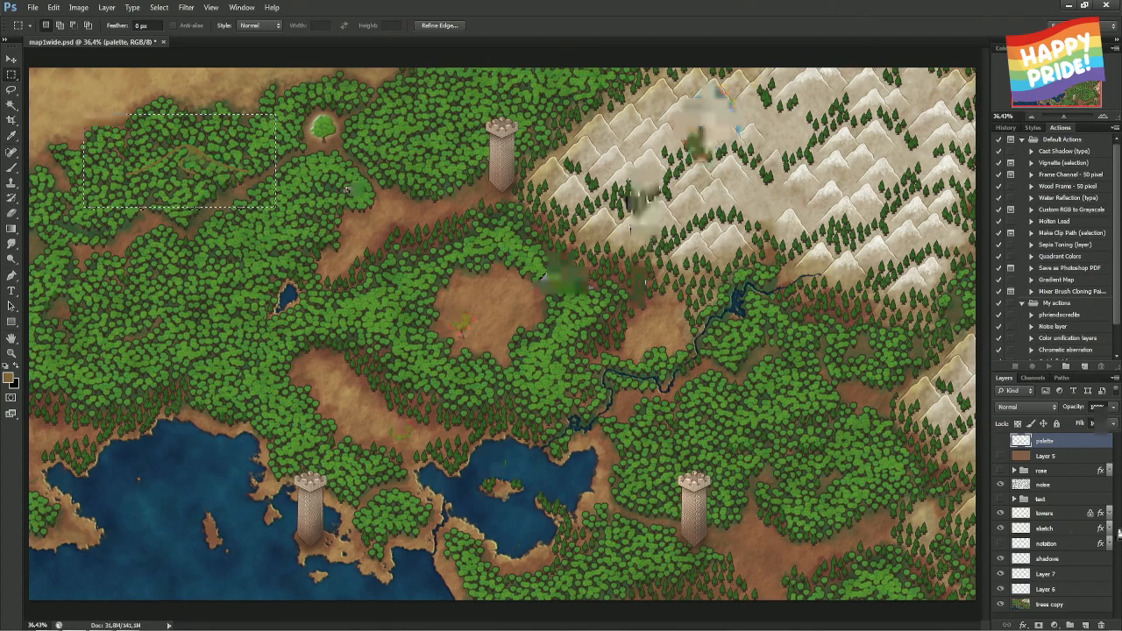
- Check Layer 7 for content by loading its pixels as a selection, and delete the empty layer
{"action": "left_click", "coordinate": [1047, 589]}
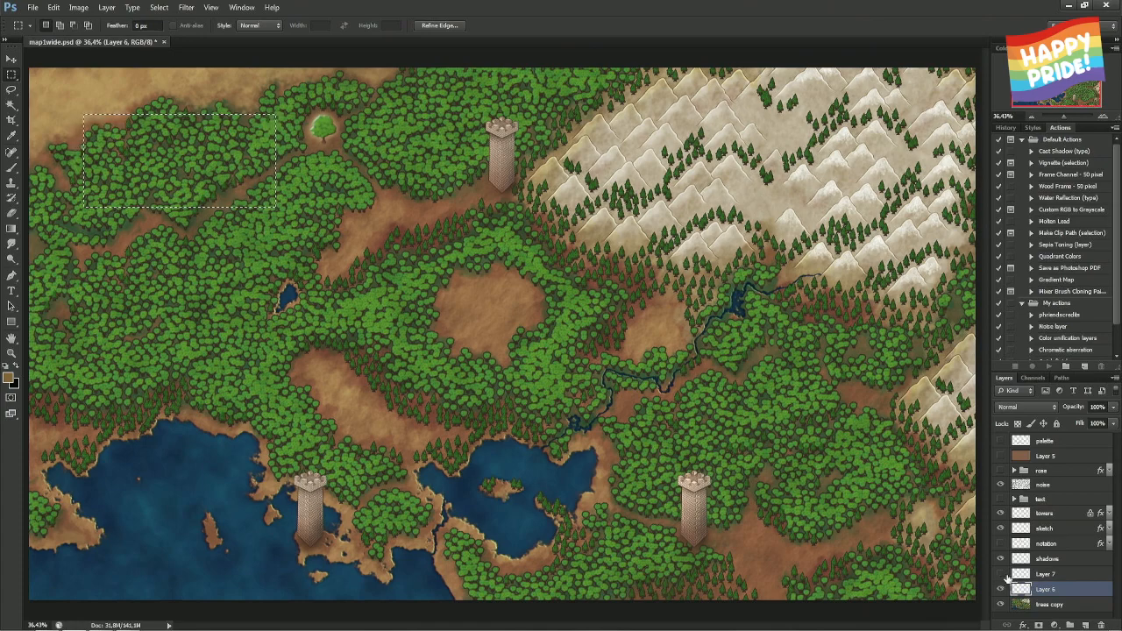
{"action": "left_click", "coordinate": [1021, 574]}
{"action": "left_click", "coordinate": [1019, 574], "text": "ctrl"}
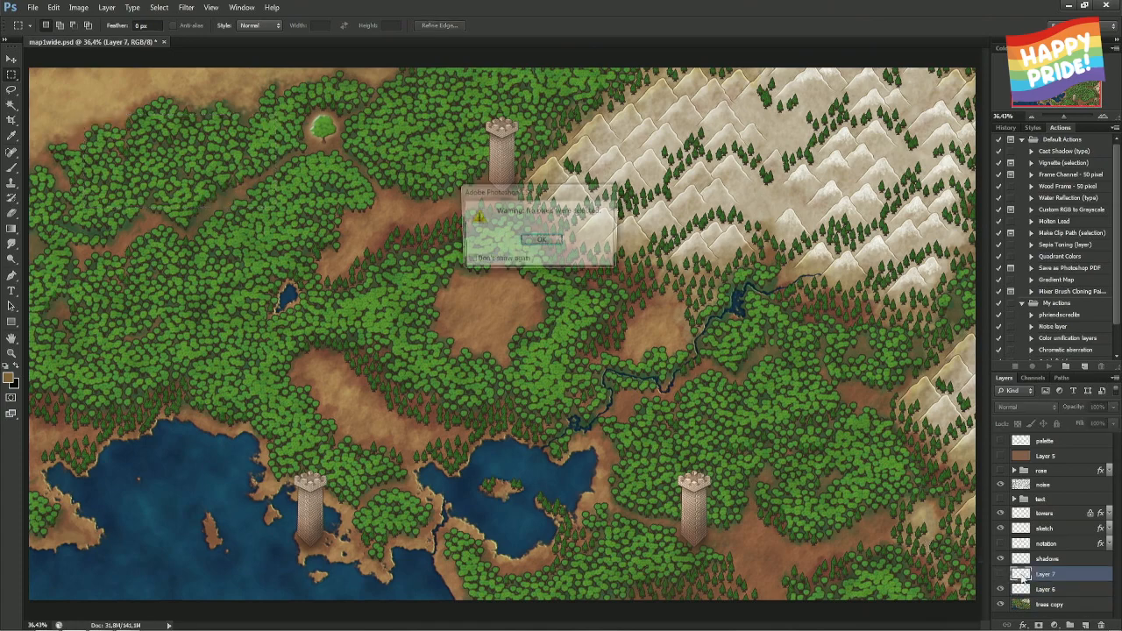
{"action": "key", "text": "Return"}
{"action": "key", "text": "Delete"}
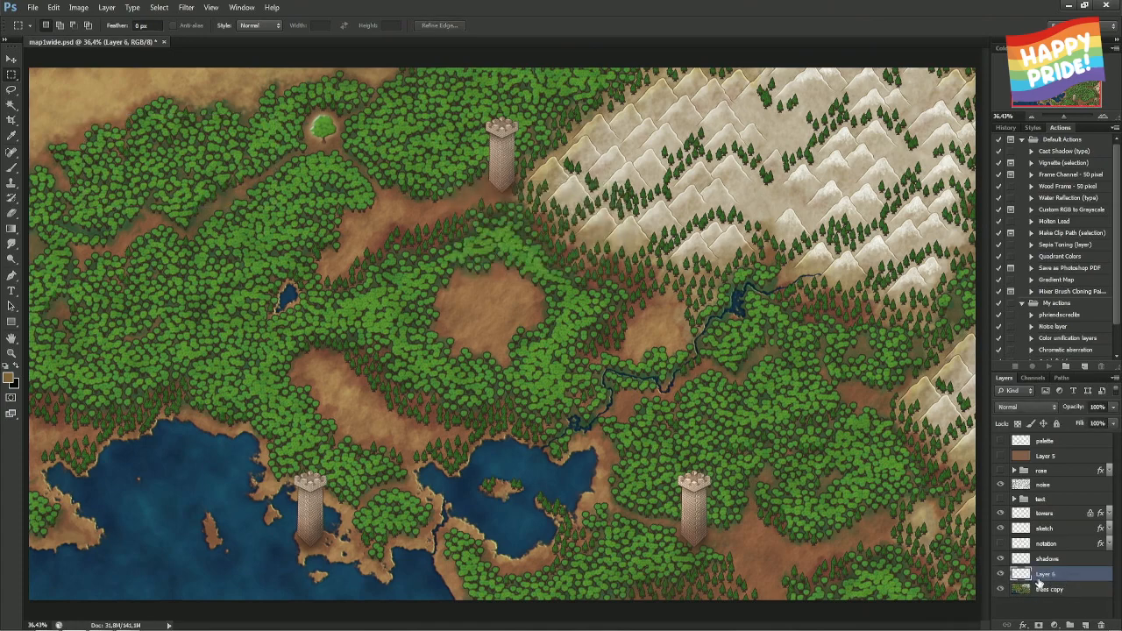
- Paste the copied mountain as a new layer above Layer 6 and move it onto the sand in the map's upper-left corner
{"action": "key", "text": "ctrl+z"}
{"action": "left_click_drag", "start_coordinate": [532, 348], "coordinate": [152, 183]}
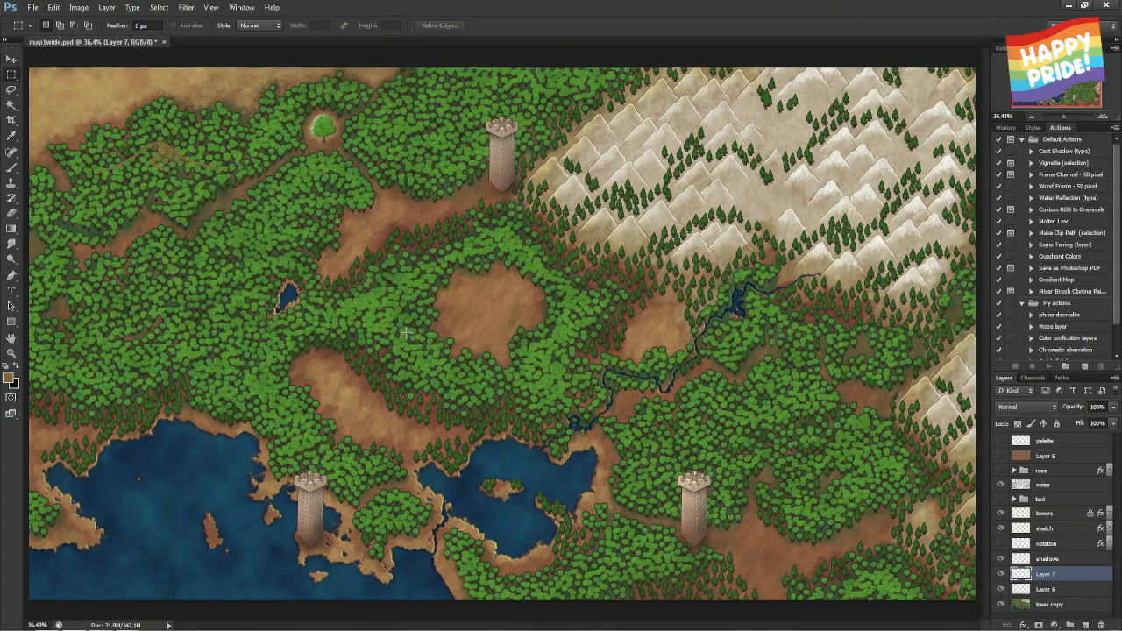
{"action": "key", "text": "ctrl+minus"}
{"action": "key", "text": "ctrl+plus"}
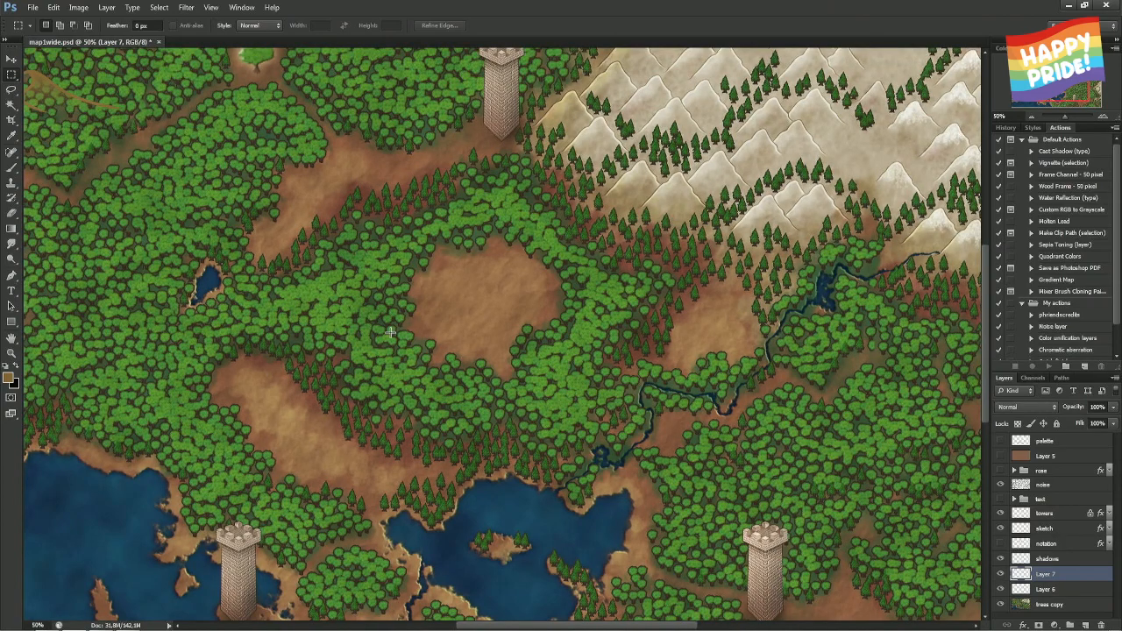
{"action": "left_click_drag", "start_coordinate": [575, 58], "coordinate": [745, 137]}
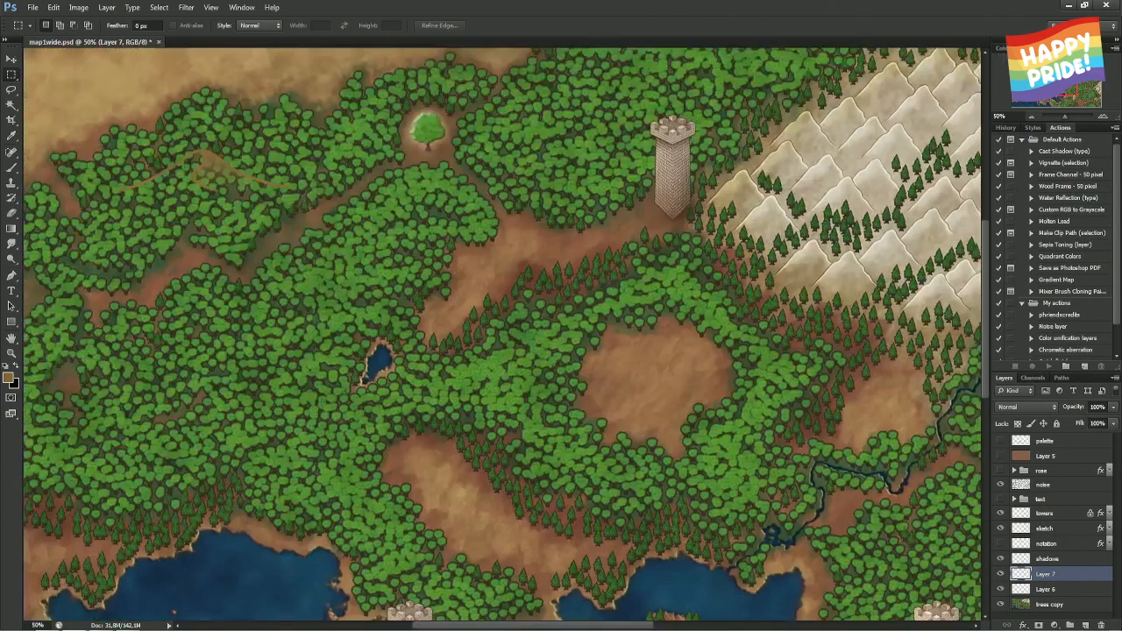
{"action": "key", "text": "ctrl+plus"}
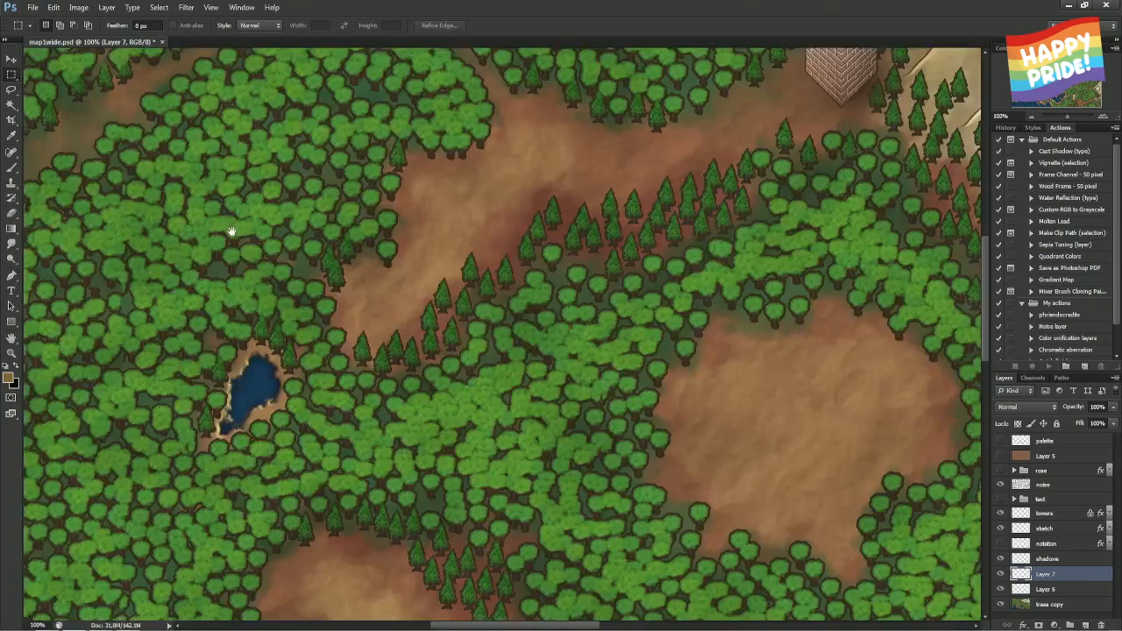
{"action": "left_click_drag", "start_coordinate": [232, 234], "coordinate": [676, 409]}
{"action": "left_click_drag", "start_coordinate": [303, 265], "coordinate": [506, 382]}
{"action": "mouse_move", "coordinate": [645, 369]}
{"action": "left_mouse_down"}
{"action": "mouse_move", "coordinate": [486, 267]}
{"action": "mouse_move", "coordinate": [487, 190]}
{"action": "mouse_move", "coordinate": [476, 178]}
{"action": "left_mouse_up"}
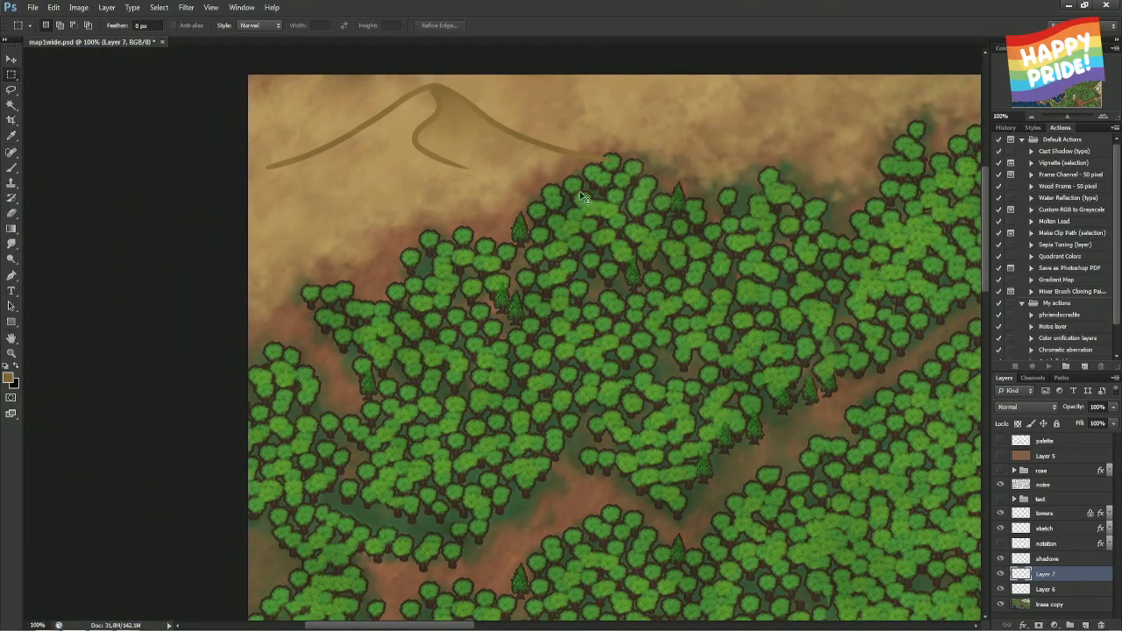
- Scale the pasted shape to 47.41% width and 44.30% height, and nudge it slightly down on the sand
{"action": "key", "text": "ctrl+t"}
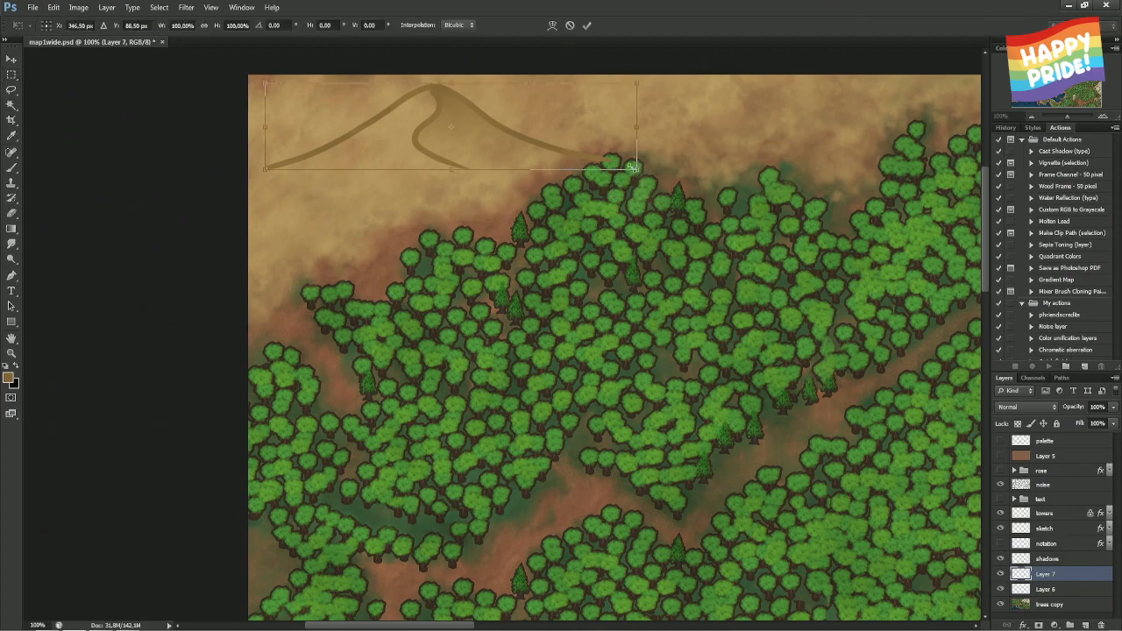
{"action": "left_click_drag", "start_coordinate": [632, 167], "coordinate": [440, 123]}
{"action": "right_click", "coordinate": [435, 158]}
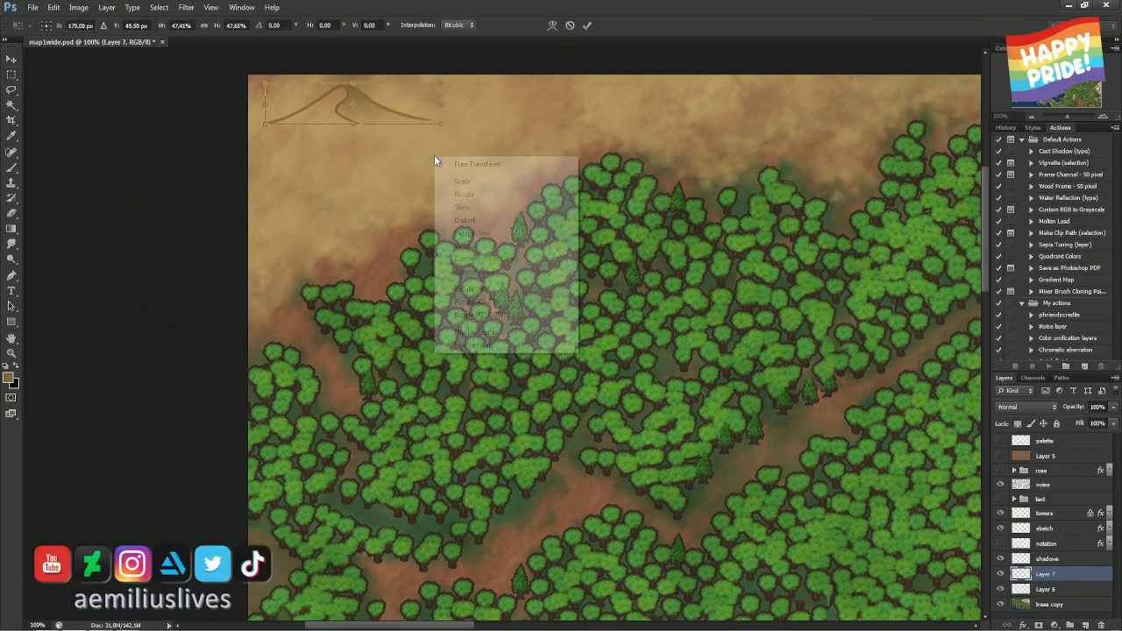
{"action": "left_click", "coordinate": [350, 82]}
{"action": "left_click_drag", "start_coordinate": [351, 85], "coordinate": [352, 86]}
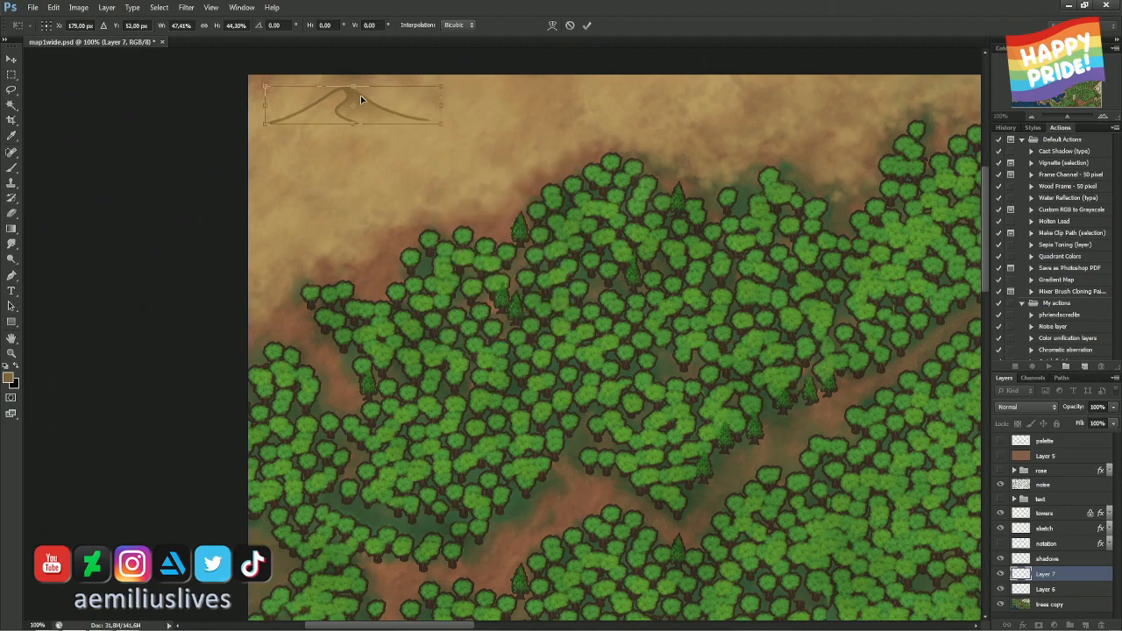
{"action": "key", "text": "Return"}
{"action": "key", "text": "m"}
{"action": "left_click_drag", "start_coordinate": [396, 157], "coordinate": [394, 164]}
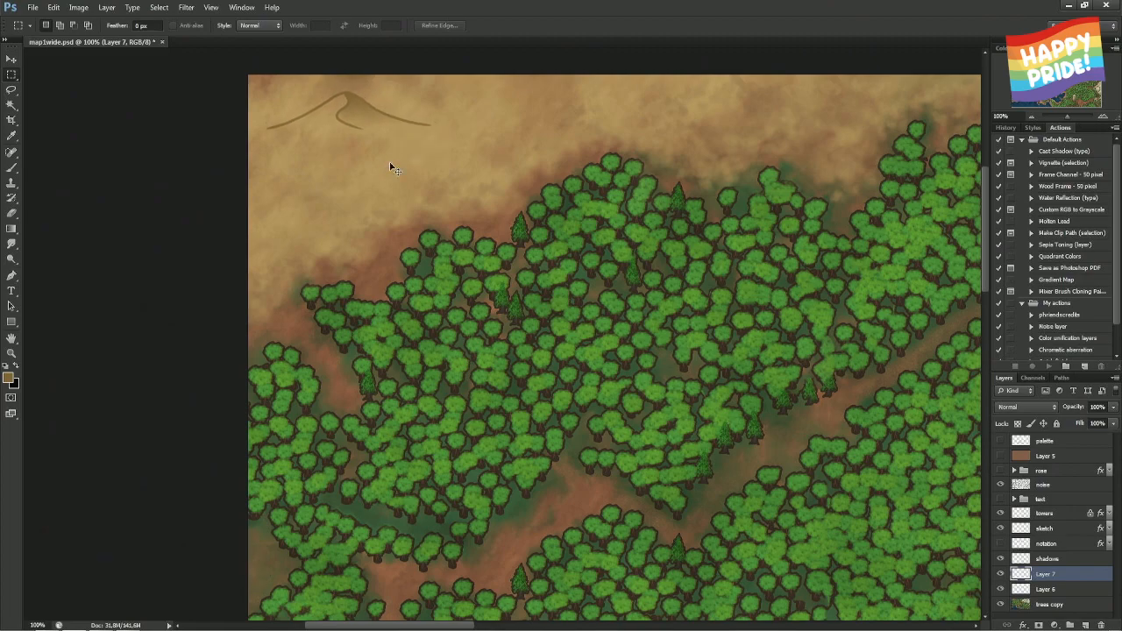
- Rename Layer 7 as dunes
{"action": "double_click", "coordinate": [1053, 571]}
{"action": "key", "text": "Return"}
- Duplicate the dune five times, spreading the copies across the map's upper-left sand, and undo a stray paste of the full-size original
{"action": "left_click_drag", "start_coordinate": [450, 245], "coordinate": [529, 291]}
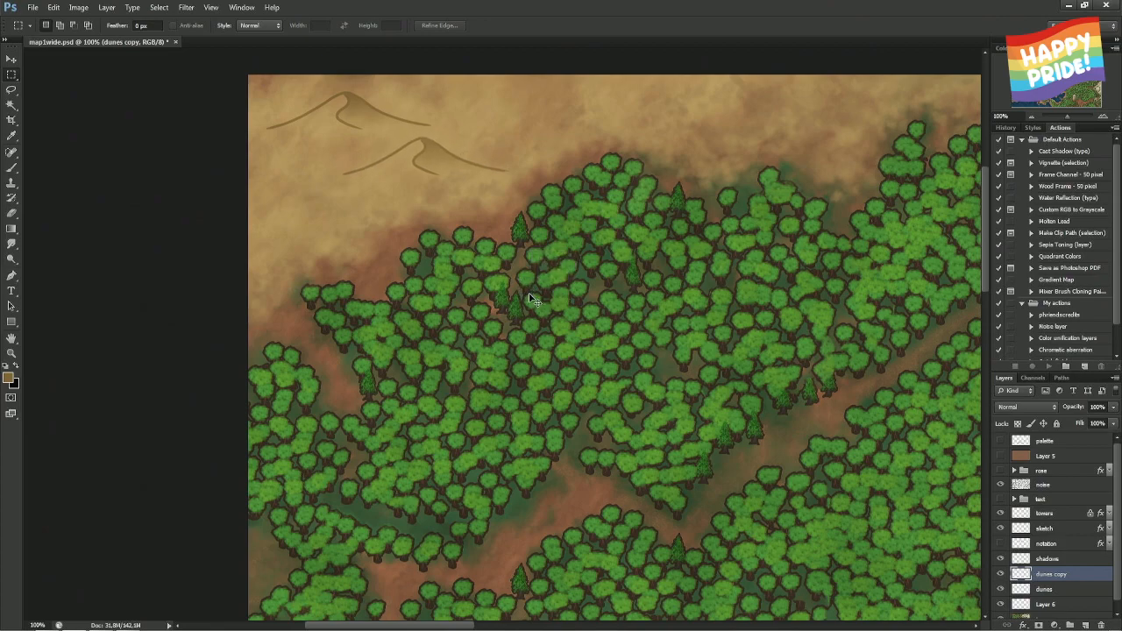
{"action": "mouse_move", "coordinate": [532, 283]}
{"action": "left_mouse_down"}
{"action": "mouse_move", "coordinate": [416, 279]}
{"action": "mouse_move", "coordinate": [409, 306]}
{"action": "mouse_move", "coordinate": [684, 183]}
{"action": "mouse_move", "coordinate": [693, 210]}
{"action": "mouse_move", "coordinate": [685, 184]}
{"action": "mouse_move", "coordinate": [816, 196]}
{"action": "mouse_move", "coordinate": [500, 301]}
{"action": "mouse_move", "coordinate": [614, 210]}
{"action": "left_mouse_up"}
{"action": "key", "text": "ctrl+v"}
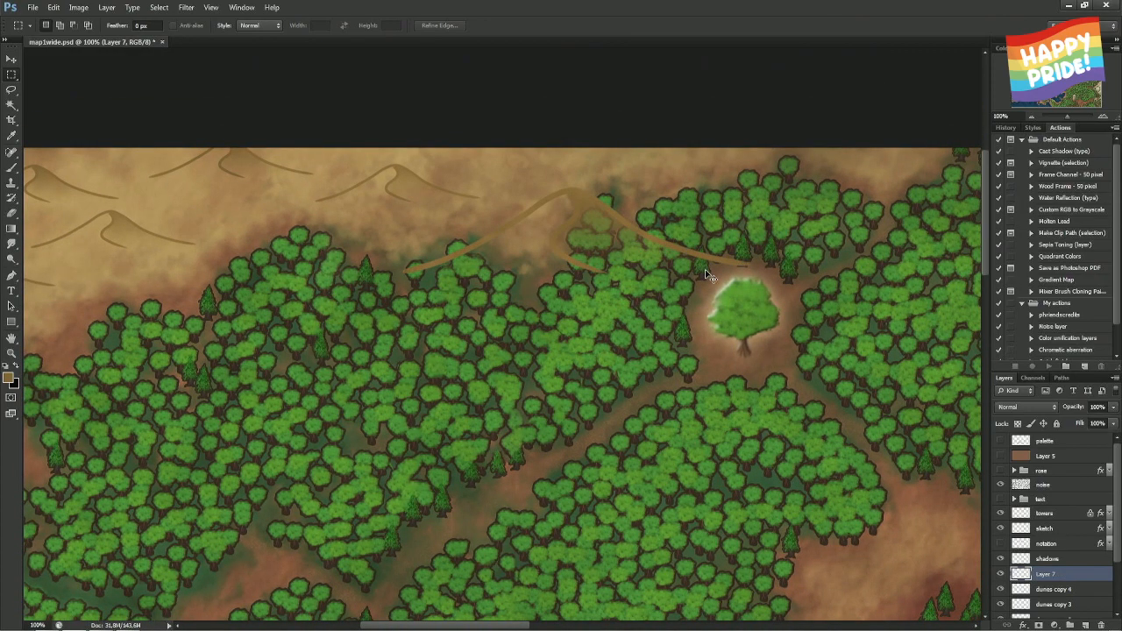
{"action": "key", "text": "ctrl+z"}
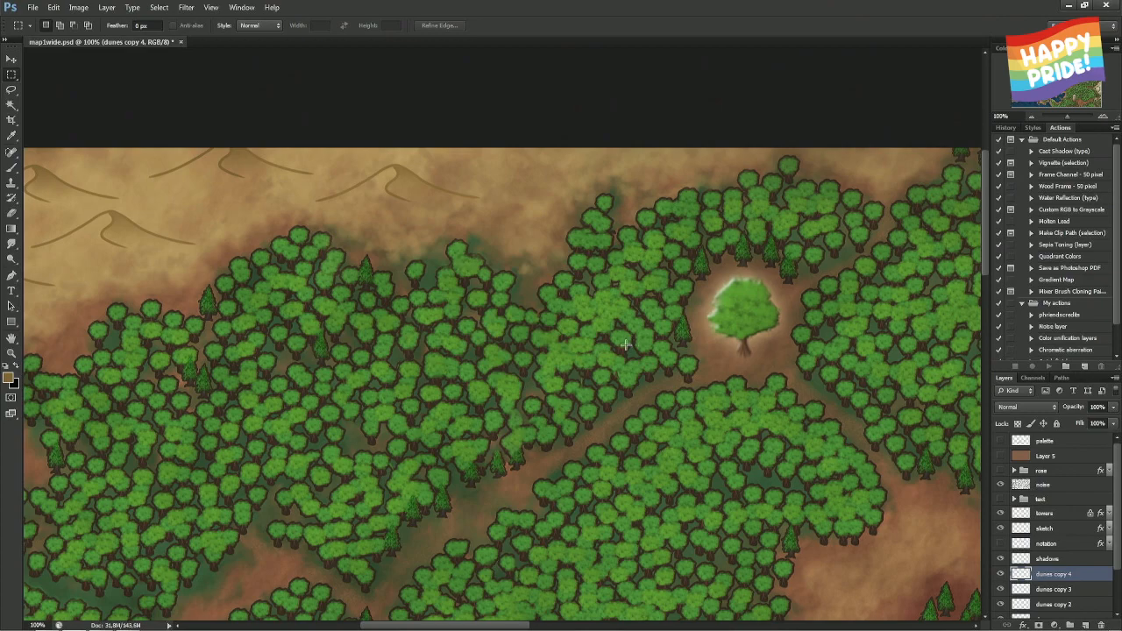
{"action": "key", "text": "ctrl+minus"}
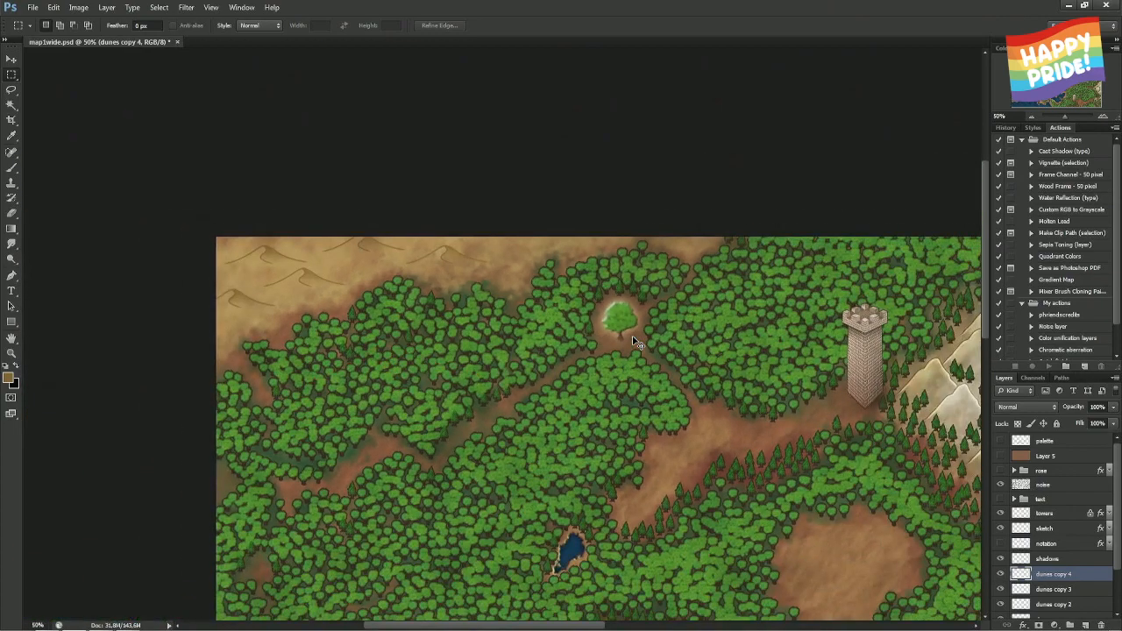
{"action": "left_click_drag", "start_coordinate": [611, 337], "coordinate": [594, 393]}
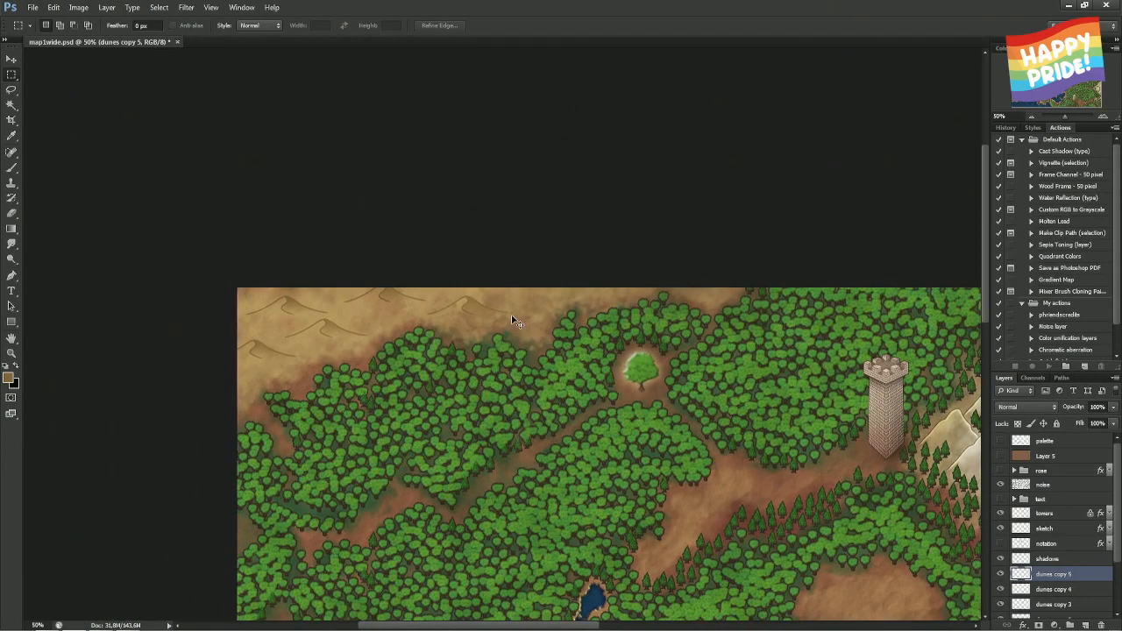
- Move the newest dune copy further along the map's upper sand strip and merge all the copies into the dunes layer
{"action": "left_click_drag", "start_coordinate": [511, 314], "coordinate": [618, 332]}
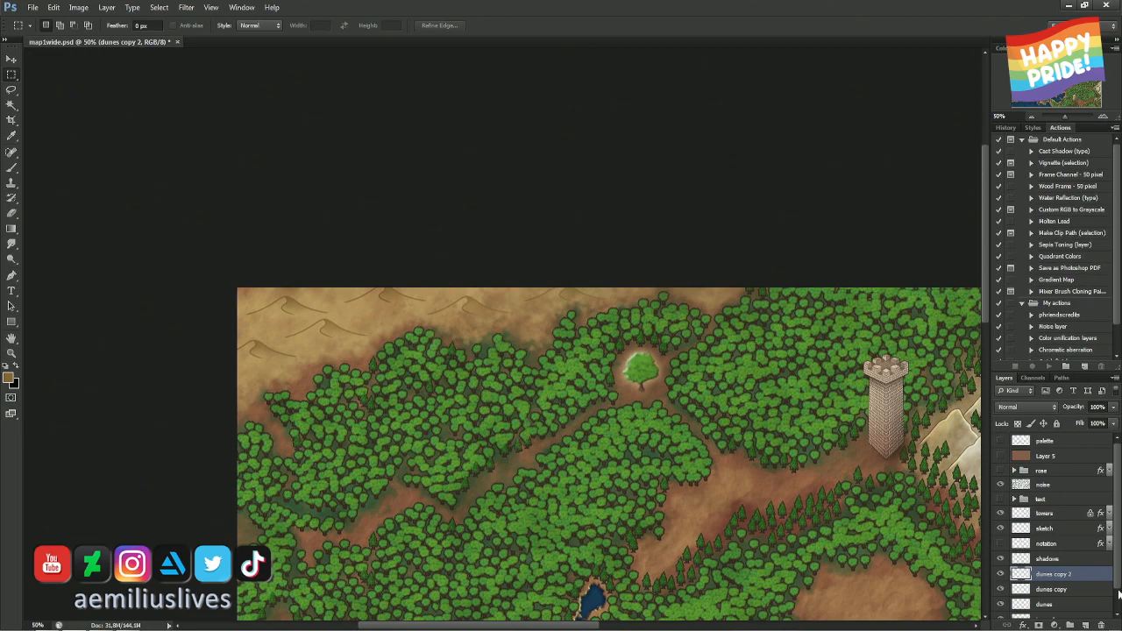
{"action": "key", "text": "ctrl+e"}
{"action": "key", "text": "ctrl+e"}
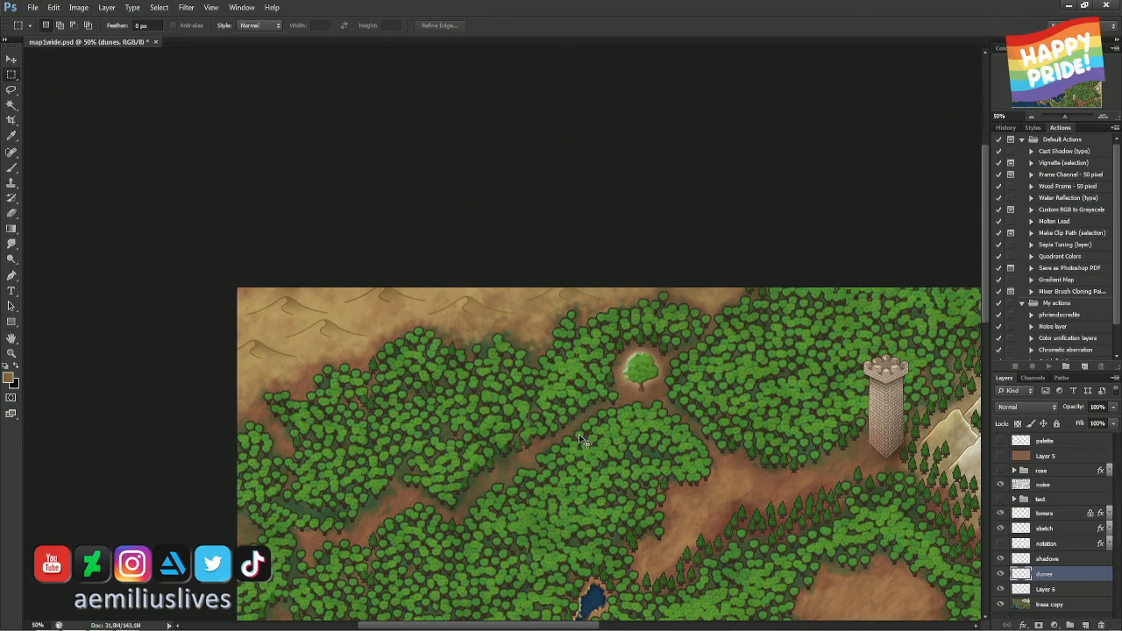
- Try darkening the dunes layer by lowering its Hue/Saturation lightness to about -14
{"action": "key", "text": "ctrl+u"}
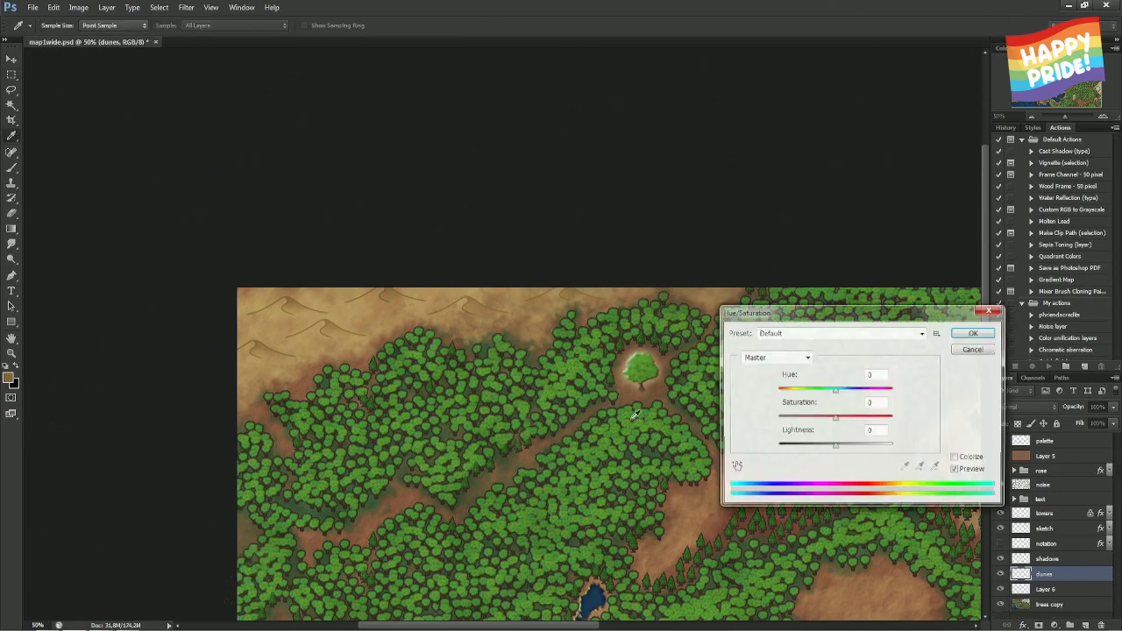
{"action": "left_click", "coordinate": [824, 451]}
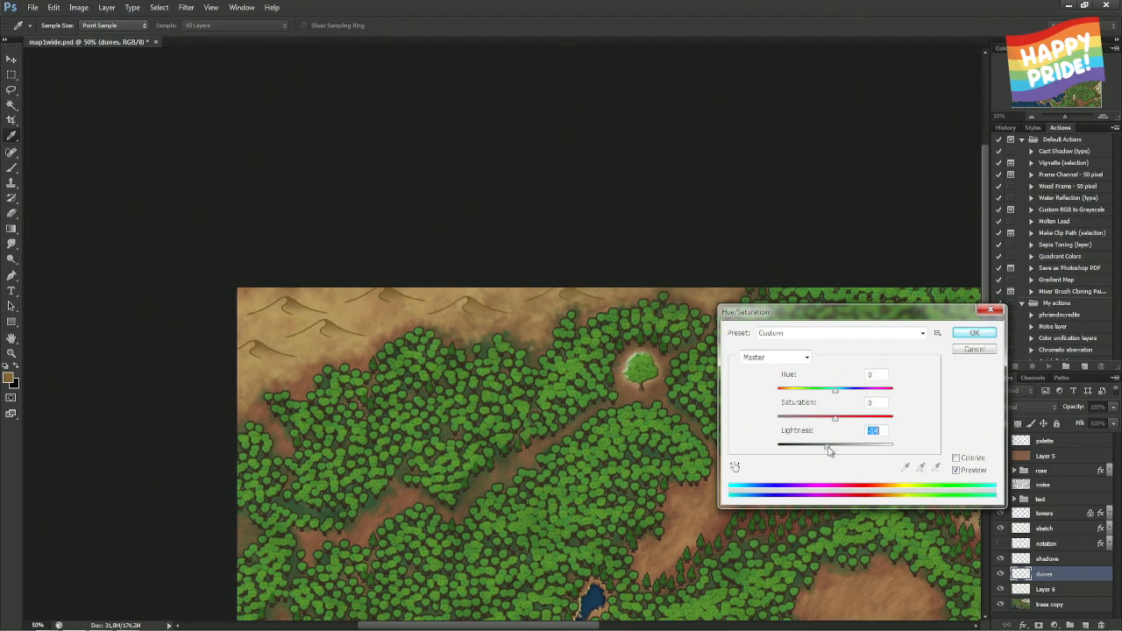
{"action": "key", "text": "Return"}
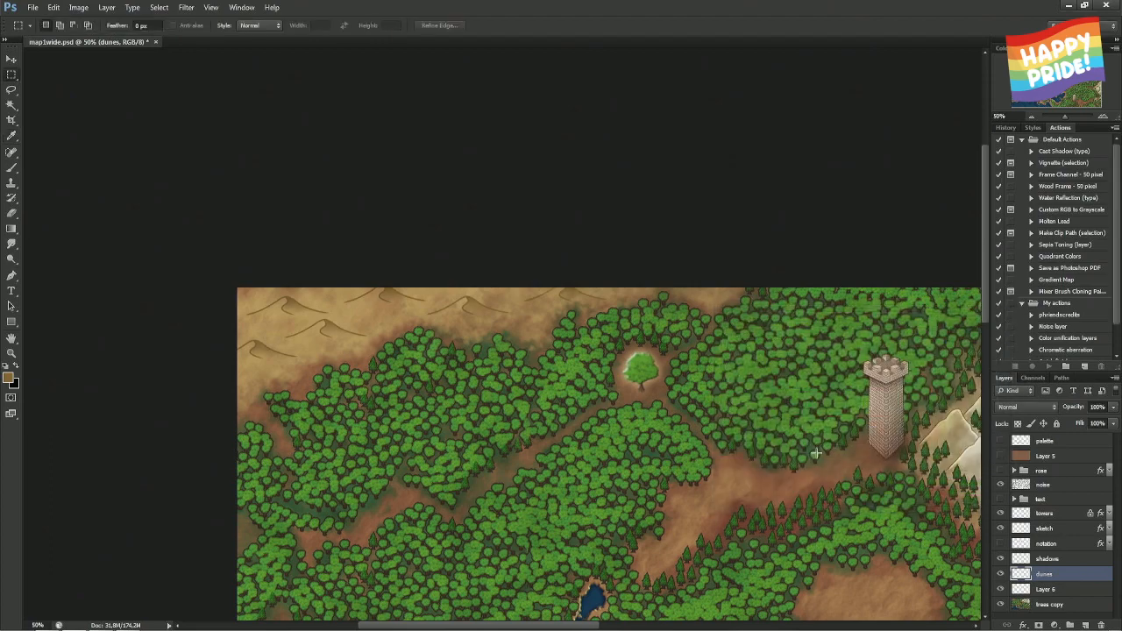
- Toggle Layer 6's visibility to check it, and paint sand on it below the dunes with the Brush tool at 50% opacity
{"action": "left_click_drag", "start_coordinate": [698, 384], "coordinate": [517, 310]}
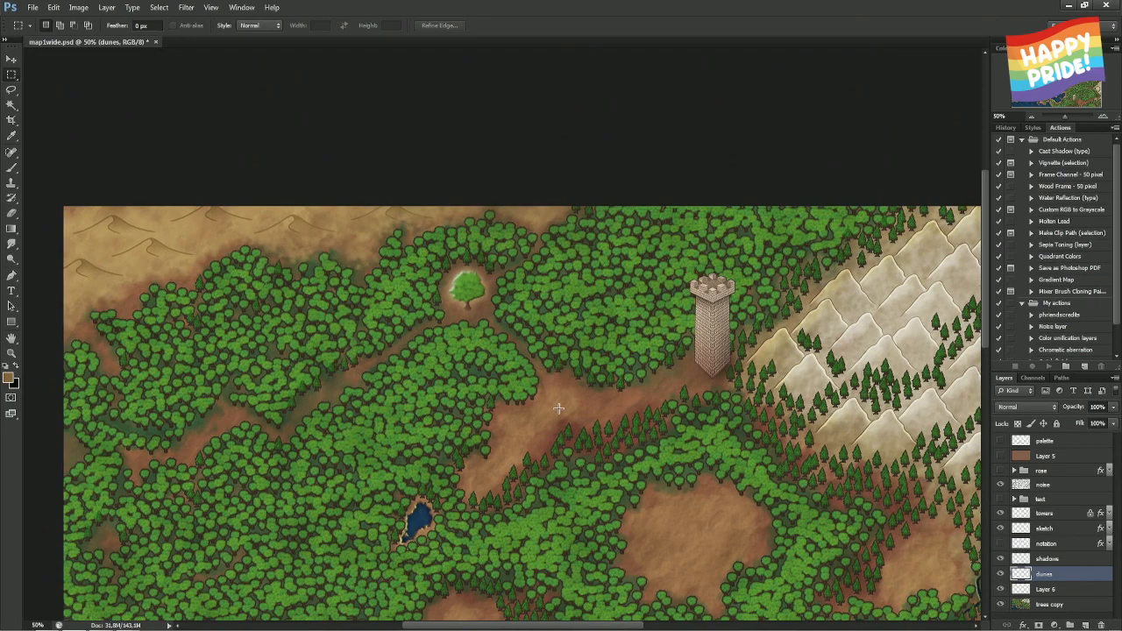
{"action": "left_click", "coordinate": [1022, 590]}
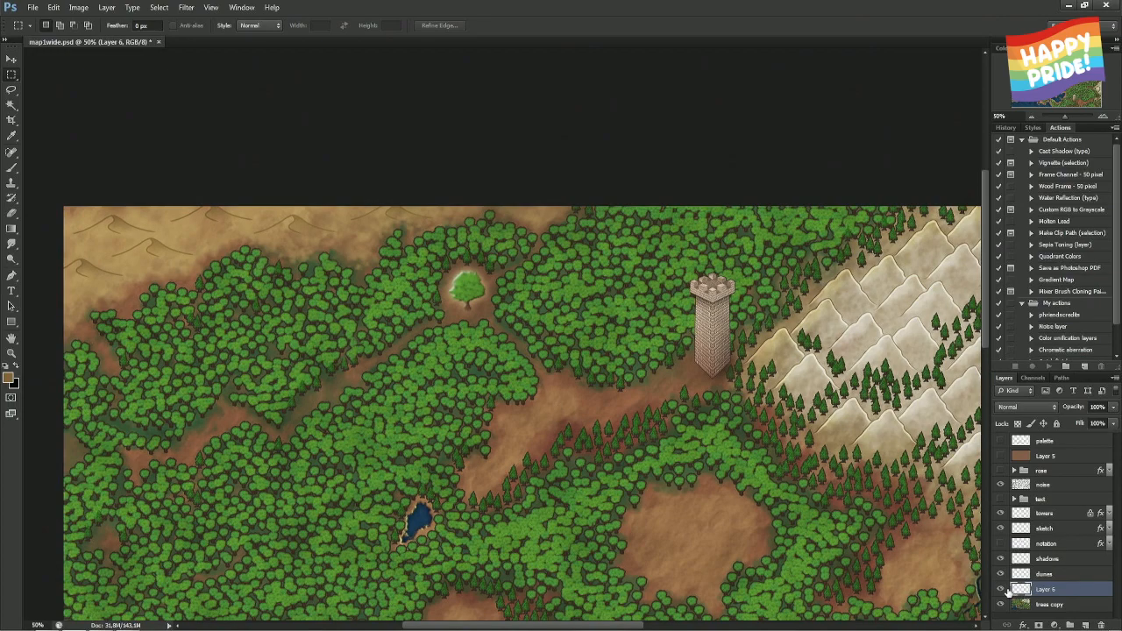
{"action": "left_click", "coordinate": [1001, 590]}
{"action": "left_click", "coordinate": [1000, 590]}
{"action": "key", "text": "ctrl+plus"}
{"action": "key", "text": "ctrl+plus"}
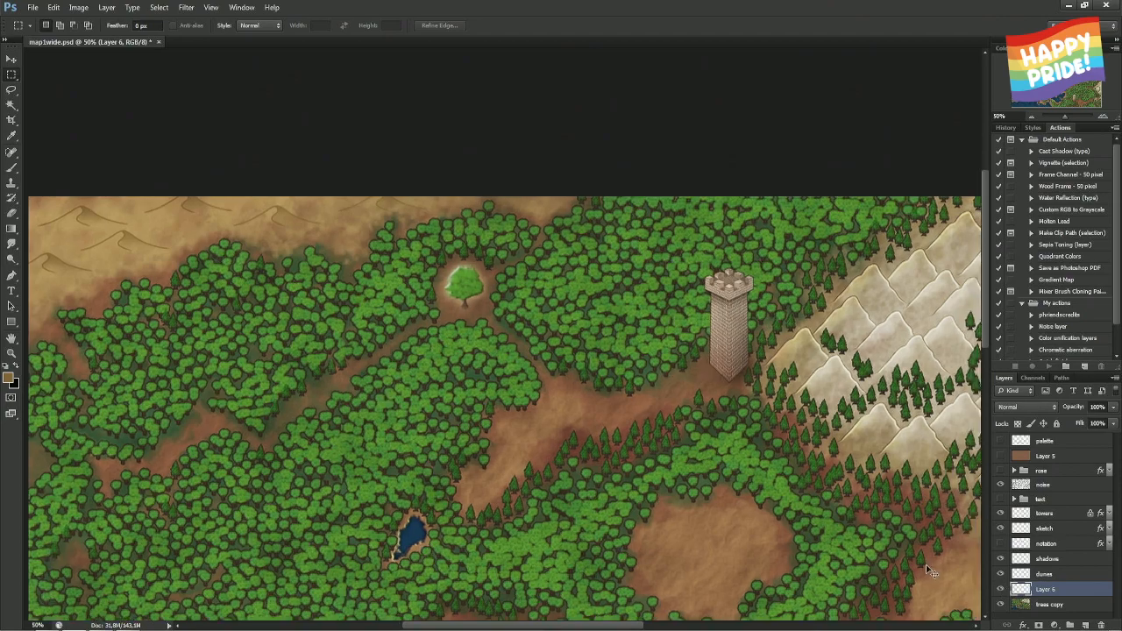
{"action": "left_click_drag", "start_coordinate": [447, 287], "coordinate": [722, 393]}
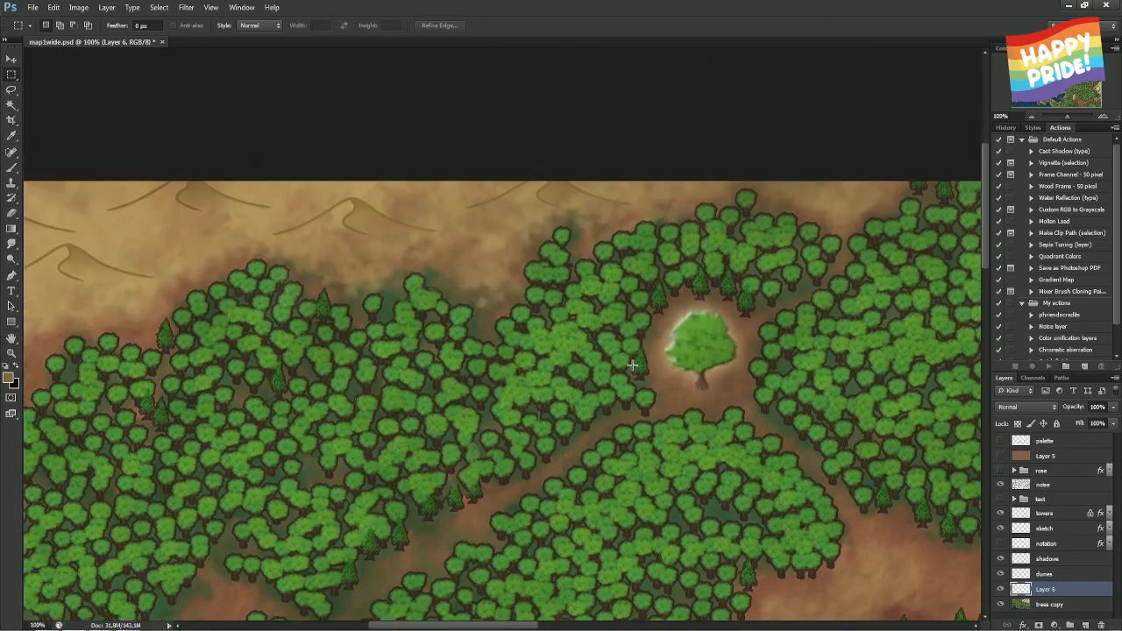
{"action": "key", "text": "b"}
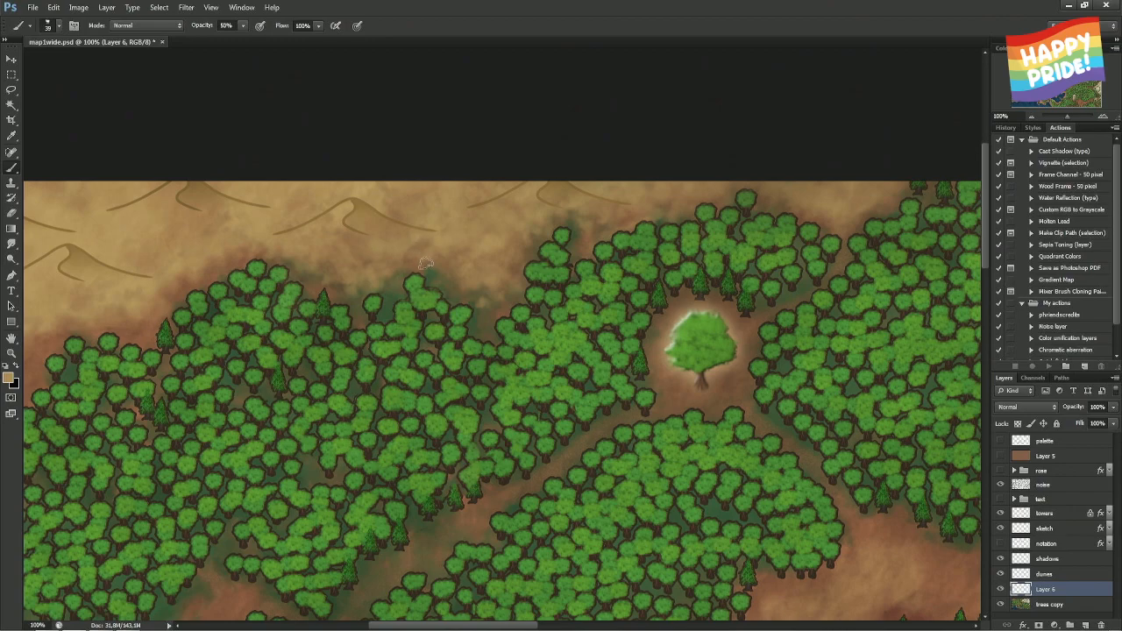
{"action": "left_click_drag", "start_coordinate": [455, 269], "coordinate": [447, 268]}
- Open the Brush Tip Shape settings for the current sand brush
{"action": "key", "text": "F6"}
{"action": "key", "text": "F7"}
{"action": "key", "text": "F6"}
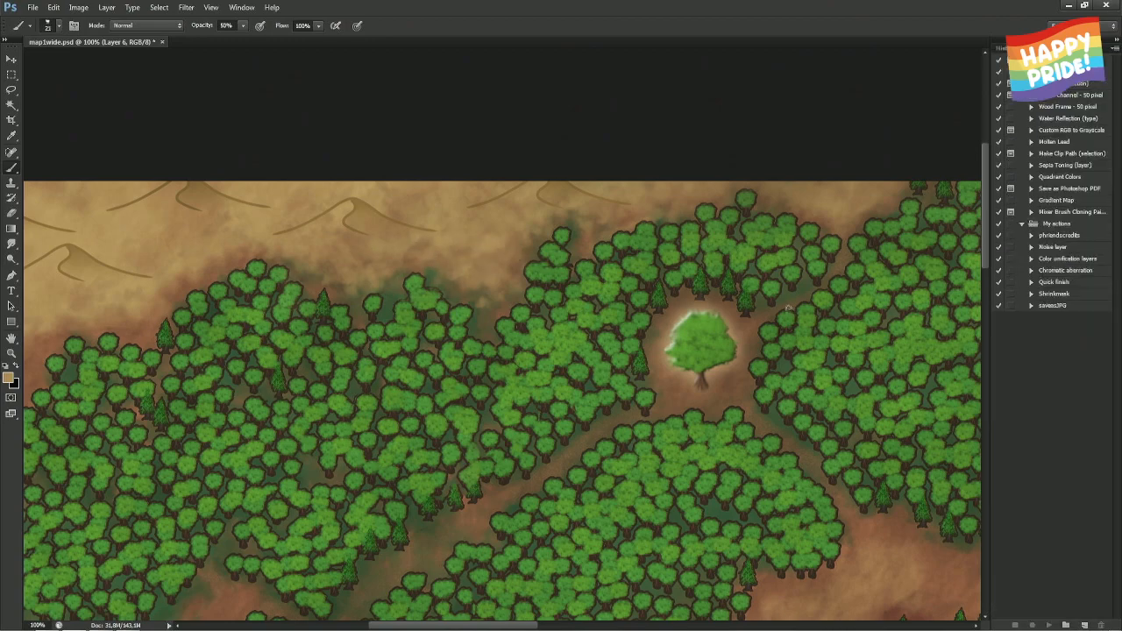
{"action": "key", "text": "F6"}
{"action": "key", "text": "F5"}
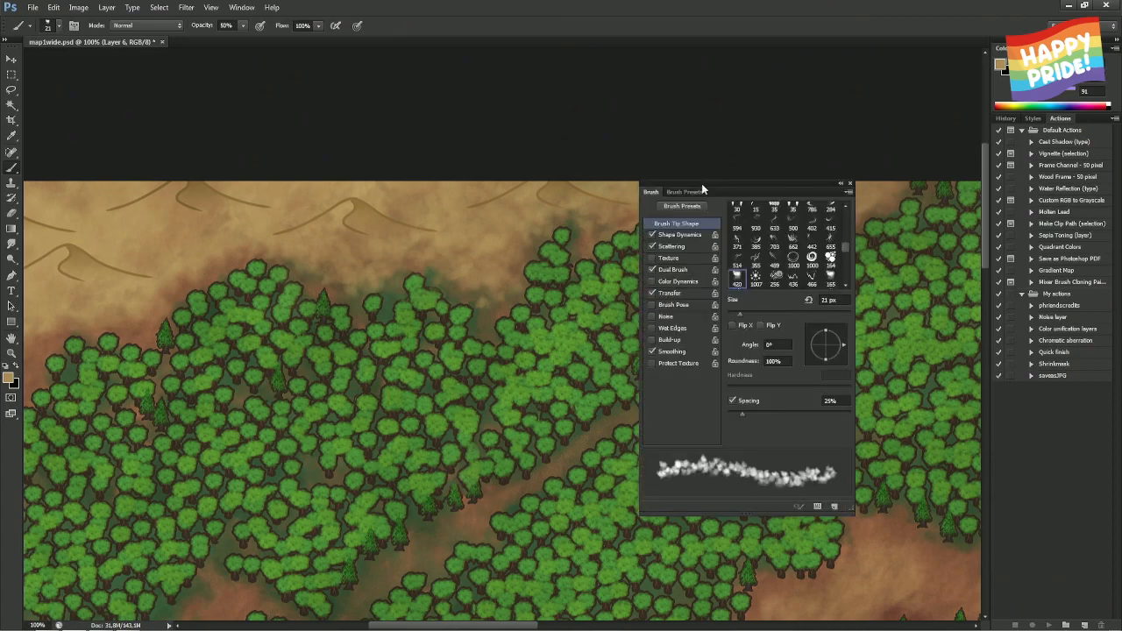
- Revert the two stray pastes of the full-size dune shape by returning to the last Brush Tool history state
{"action": "left_click", "coordinate": [1013, 118]}
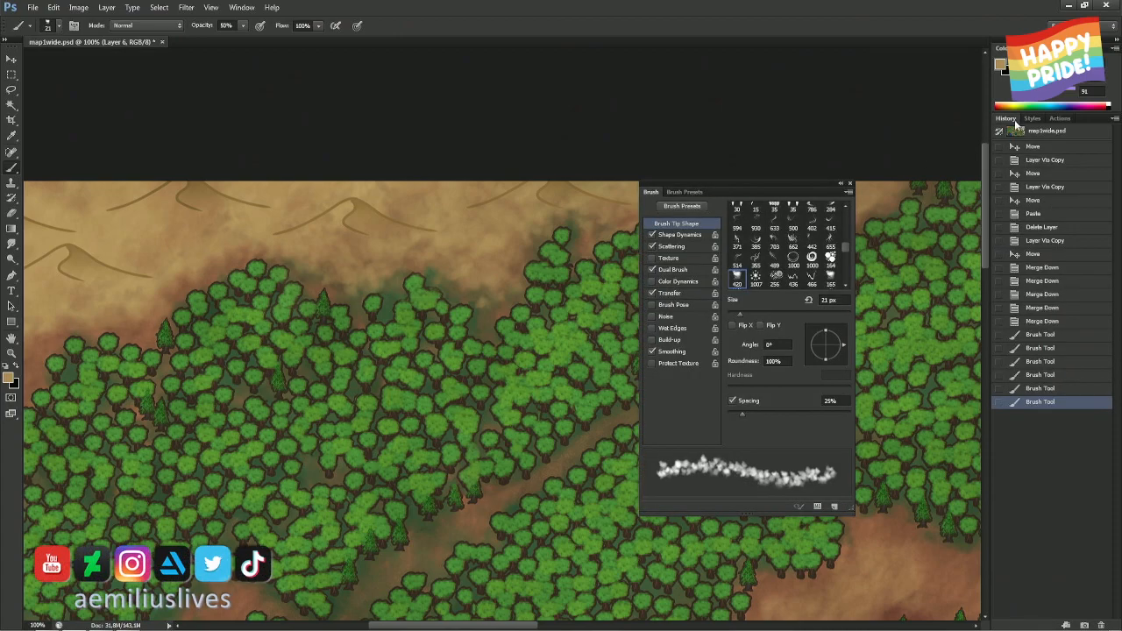
{"action": "key", "text": "ctrl+v"}
{"action": "key", "text": "ctrl+v"}
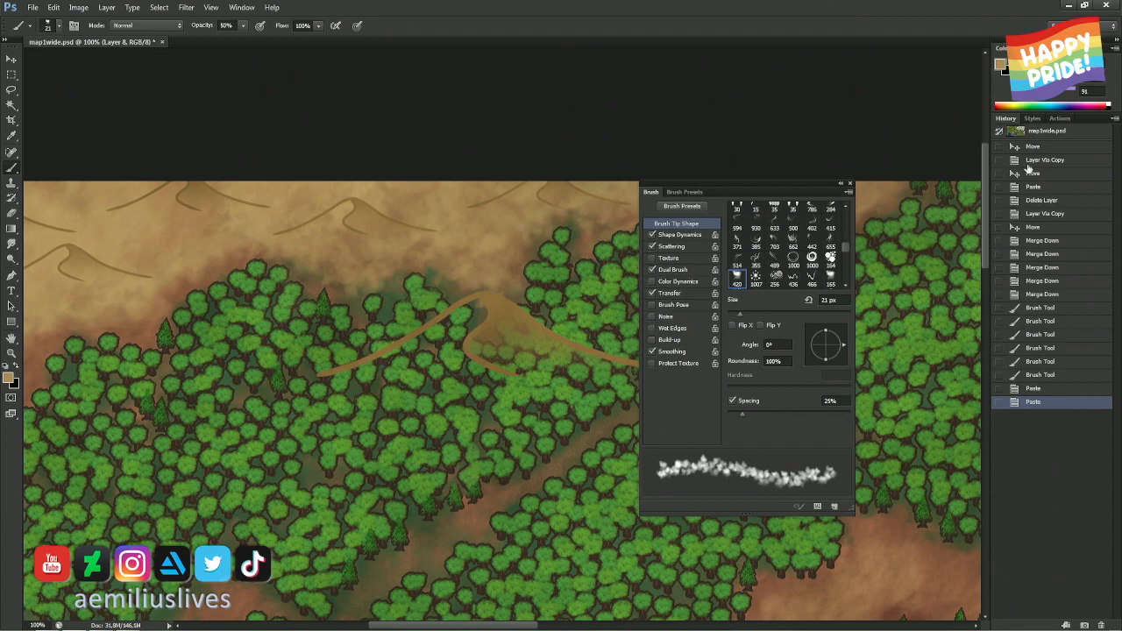
{"action": "left_click", "coordinate": [1045, 375]}
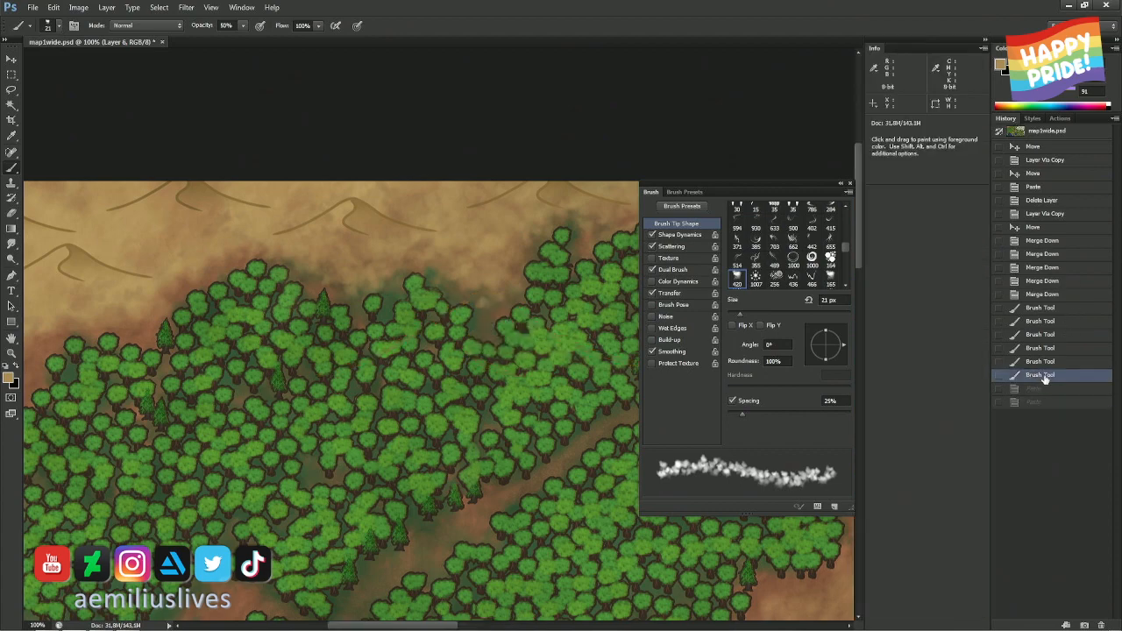
- Bring the layer list back into view, set the brush tip spacing to 12%, and close the brush settings
{"action": "key", "text": "alt+F9"}
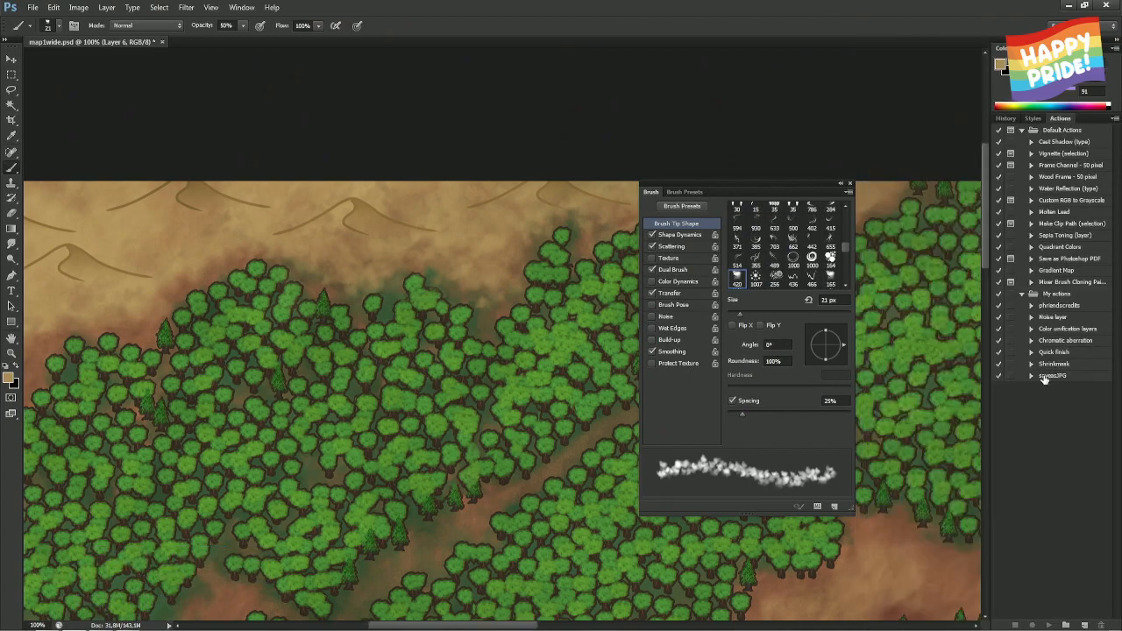
{"action": "key", "text": "F7"}
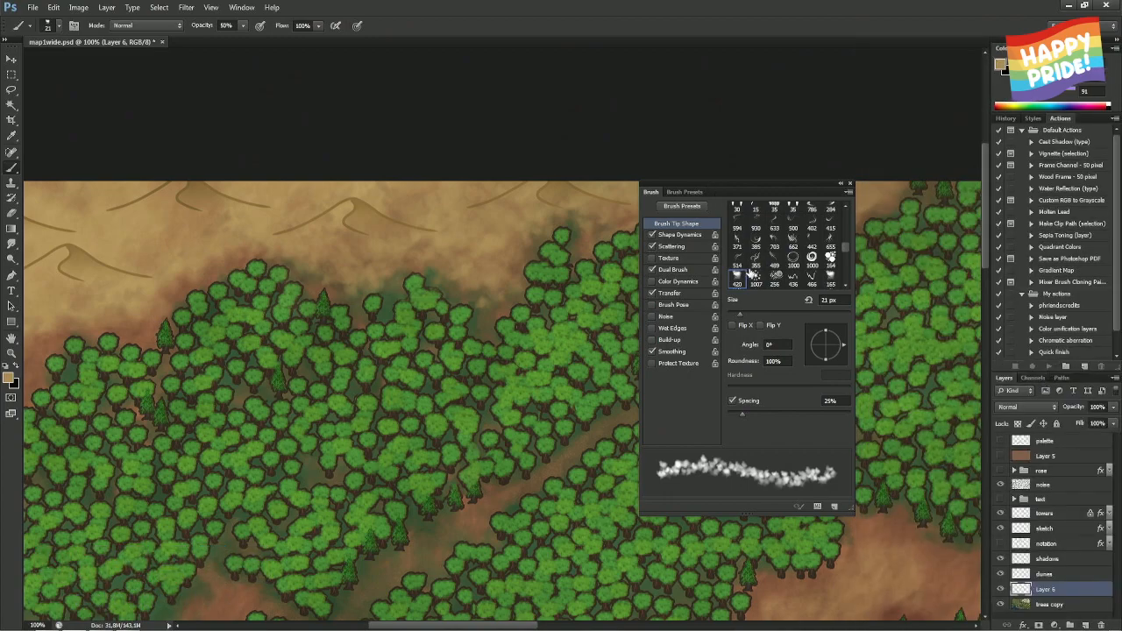
{"action": "left_click_drag", "start_coordinate": [741, 414], "coordinate": [734, 414]}
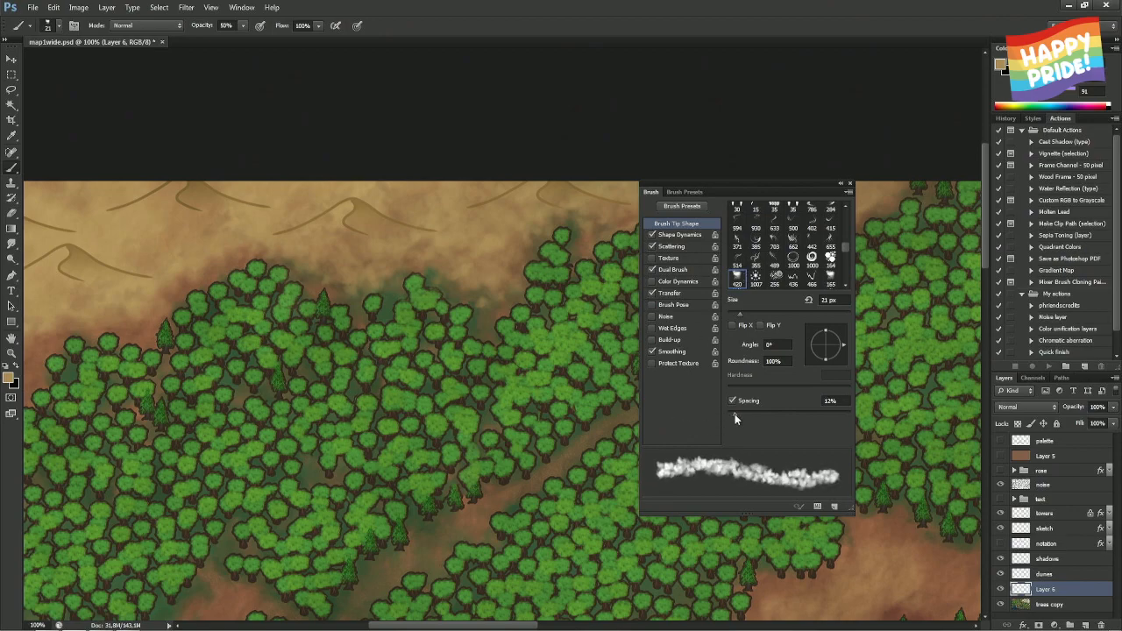
{"action": "left_click", "coordinate": [848, 183]}
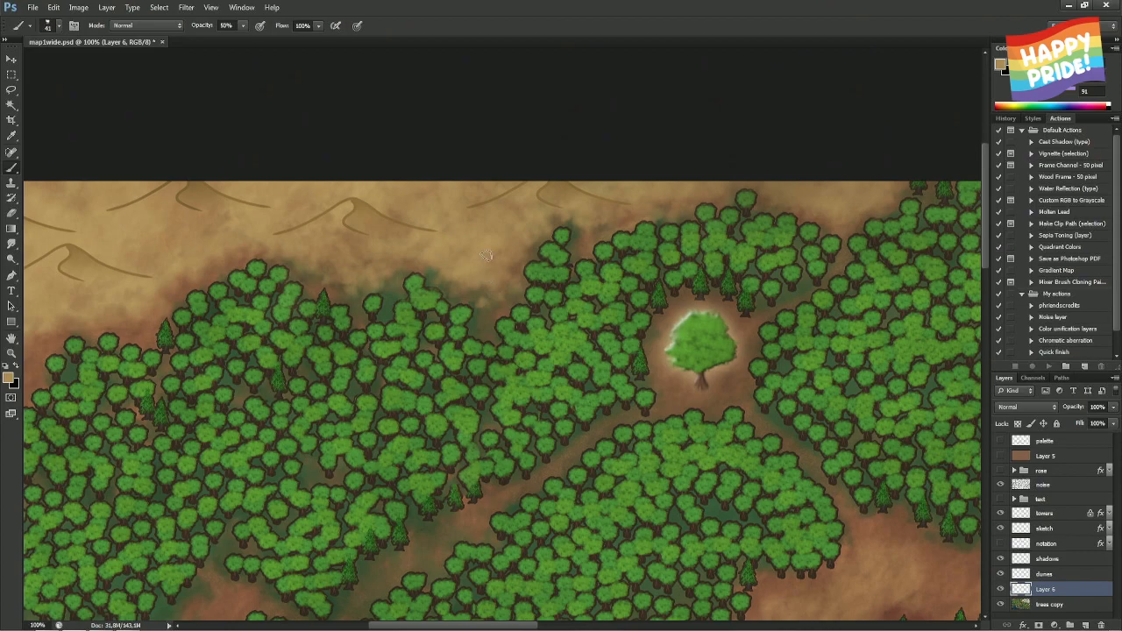
- Paint sand on Layer 6 along the forest's upper-left edge, raising the brush opacity to 66% along the way
{"action": "left_click_drag", "start_coordinate": [209, 250], "coordinate": [363, 243]}
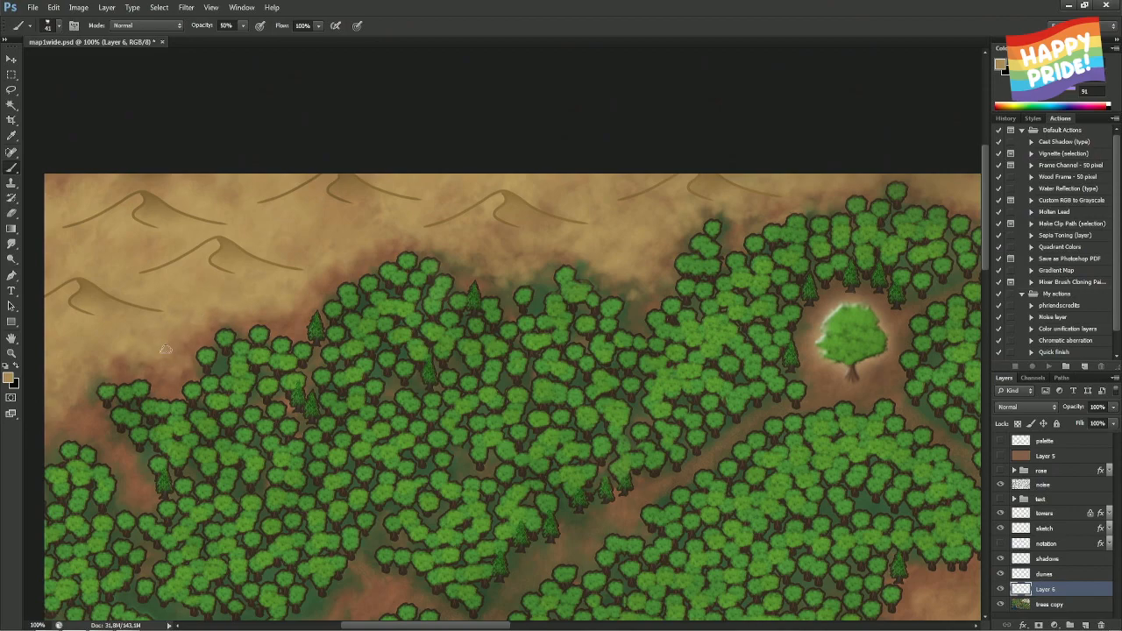
{"action": "left_click_drag", "start_coordinate": [164, 349], "coordinate": [183, 365]}
{"action": "left_click_drag", "start_coordinate": [101, 359], "coordinate": [270, 288]}
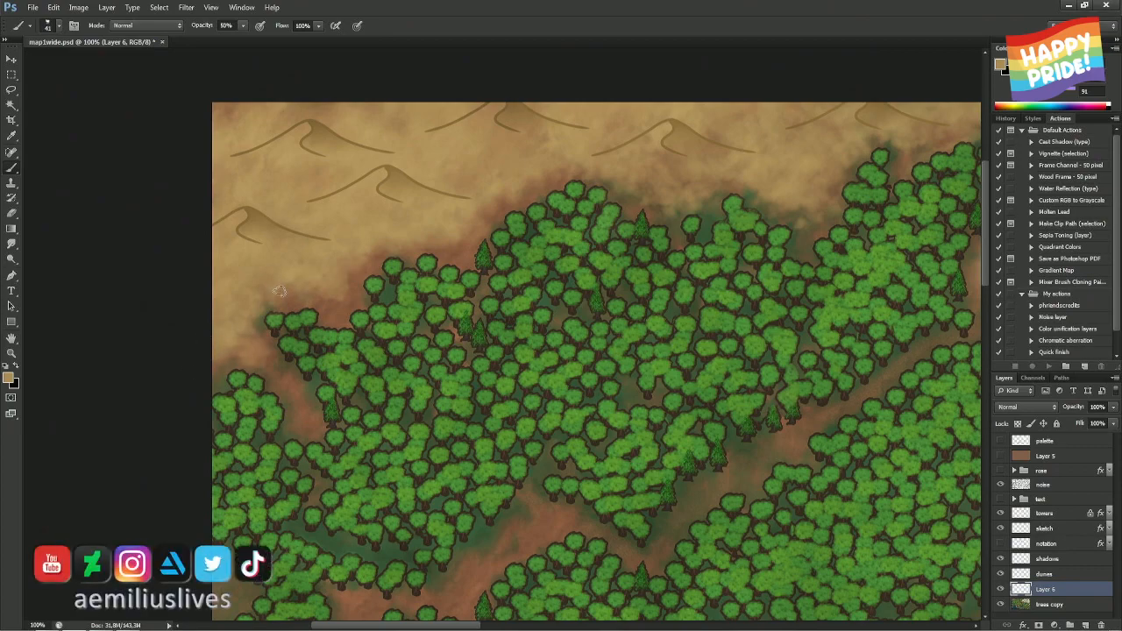
{"action": "mouse_move", "coordinate": [477, 198]}
{"action": "left_mouse_down"}
{"action": "mouse_move", "coordinate": [559, 173]}
{"action": "mouse_move", "coordinate": [477, 216]}
{"action": "left_mouse_up"}
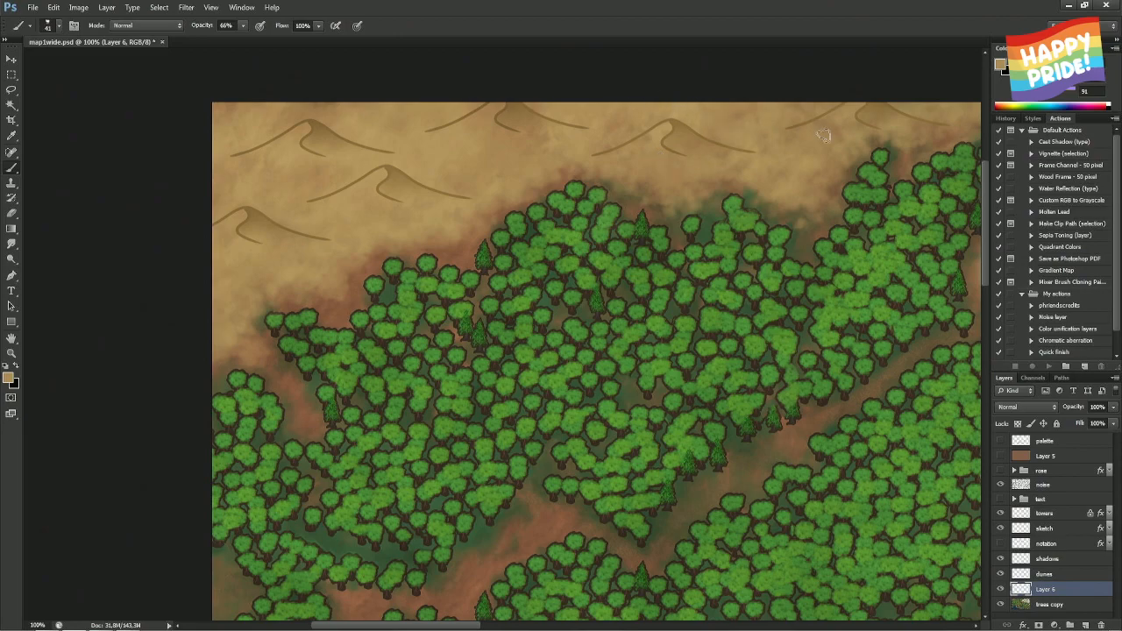
{"action": "left_click_drag", "start_coordinate": [831, 144], "coordinate": [573, 201]}
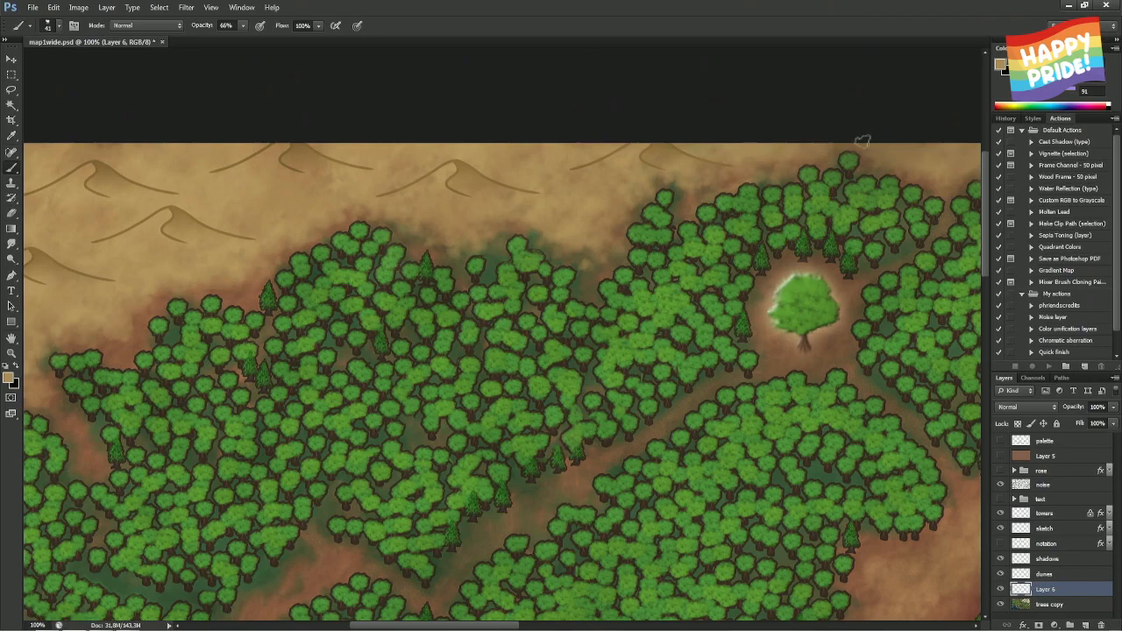
{"action": "left_click_drag", "start_coordinate": [885, 140], "coordinate": [751, 156]}
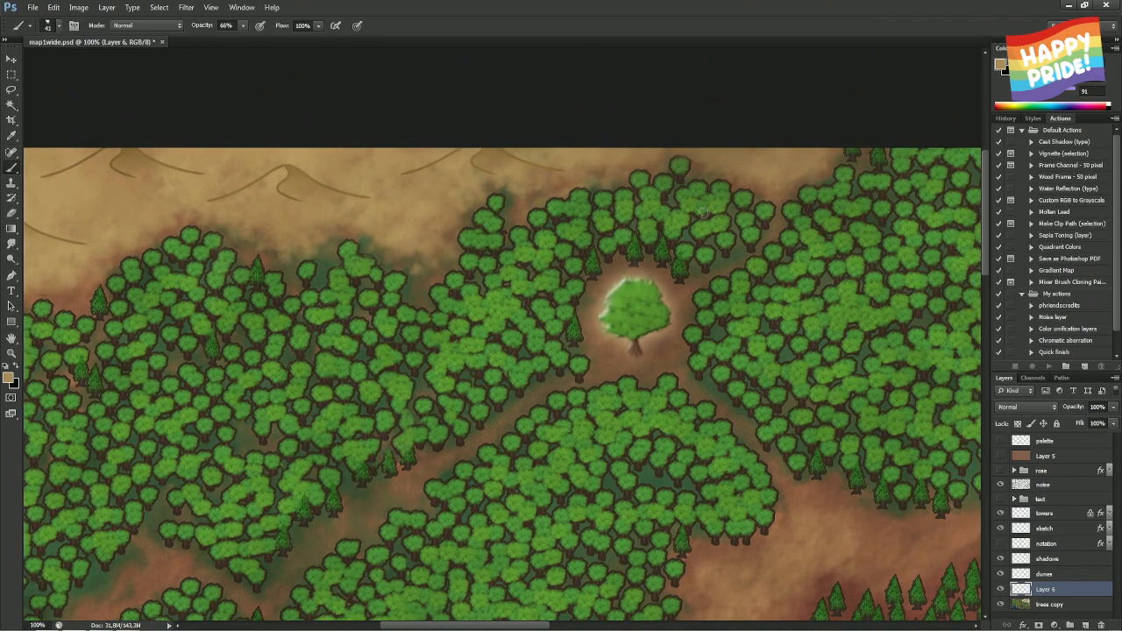
- Lower the eraser's hardness, enlarge it, and erase the excess sand on Layer 6 above the lone tree's grove
{"action": "key", "text": "e"}
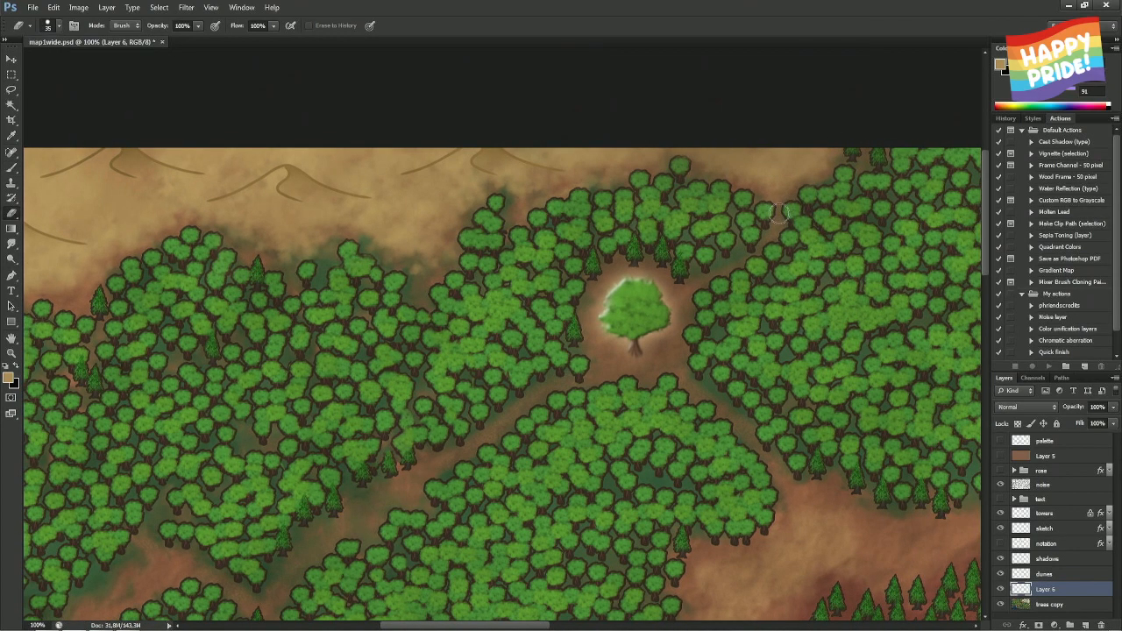
{"action": "left_click_drag", "start_coordinate": [787, 179], "coordinate": [741, 163]}
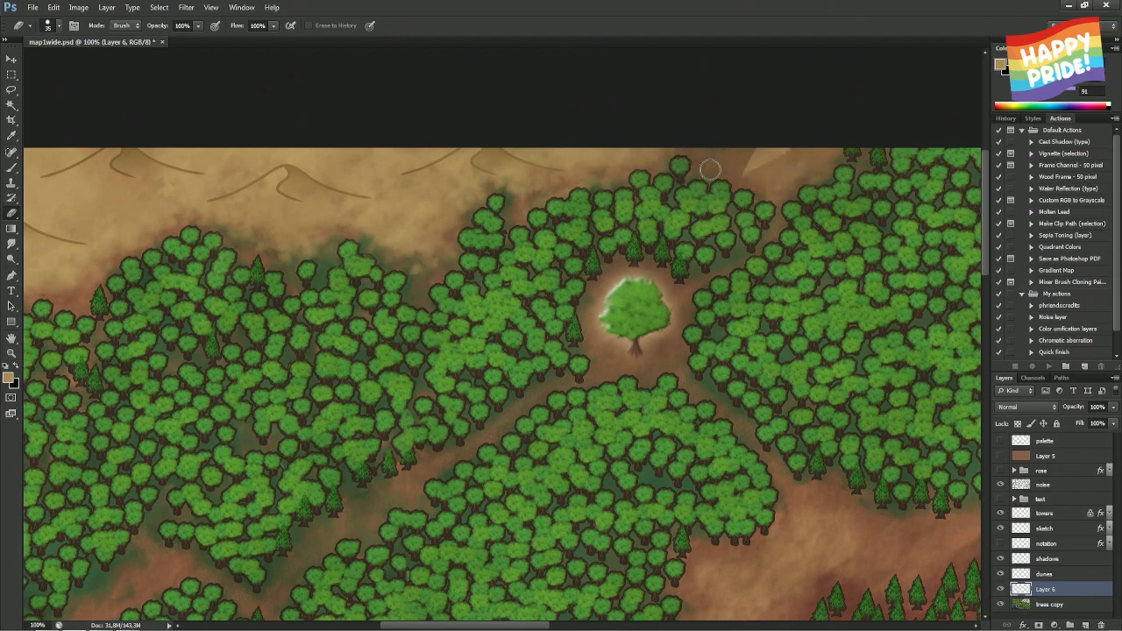
{"action": "right_click", "coordinate": [788, 195]}
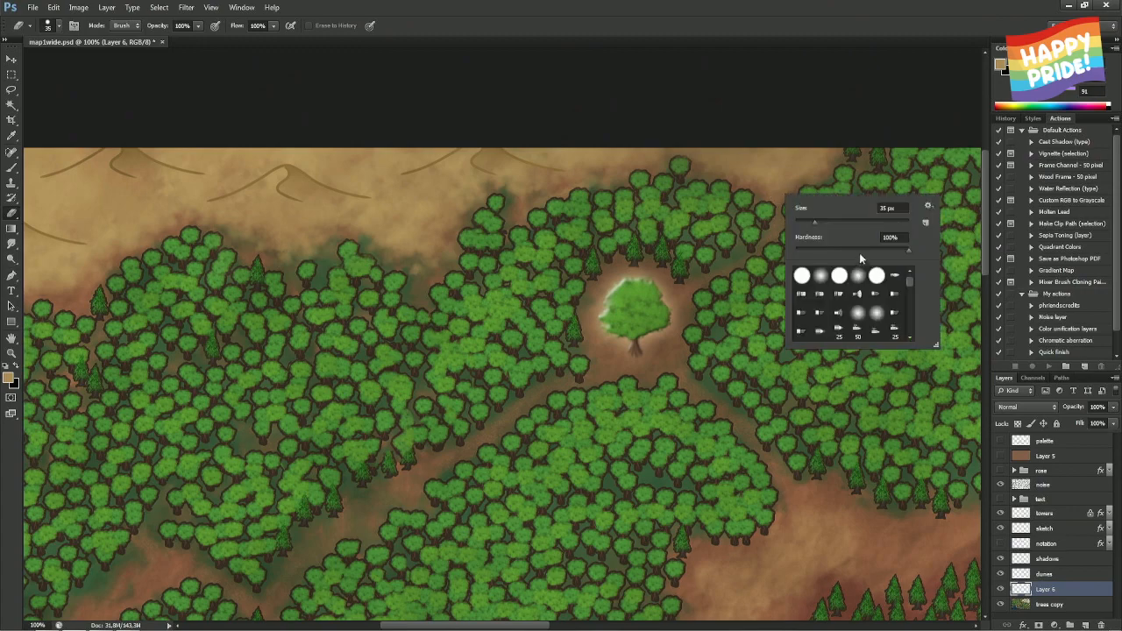
{"action": "left_click_drag", "start_coordinate": [860, 253], "coordinate": [864, 248]}
{"action": "key", "text": "Return"}
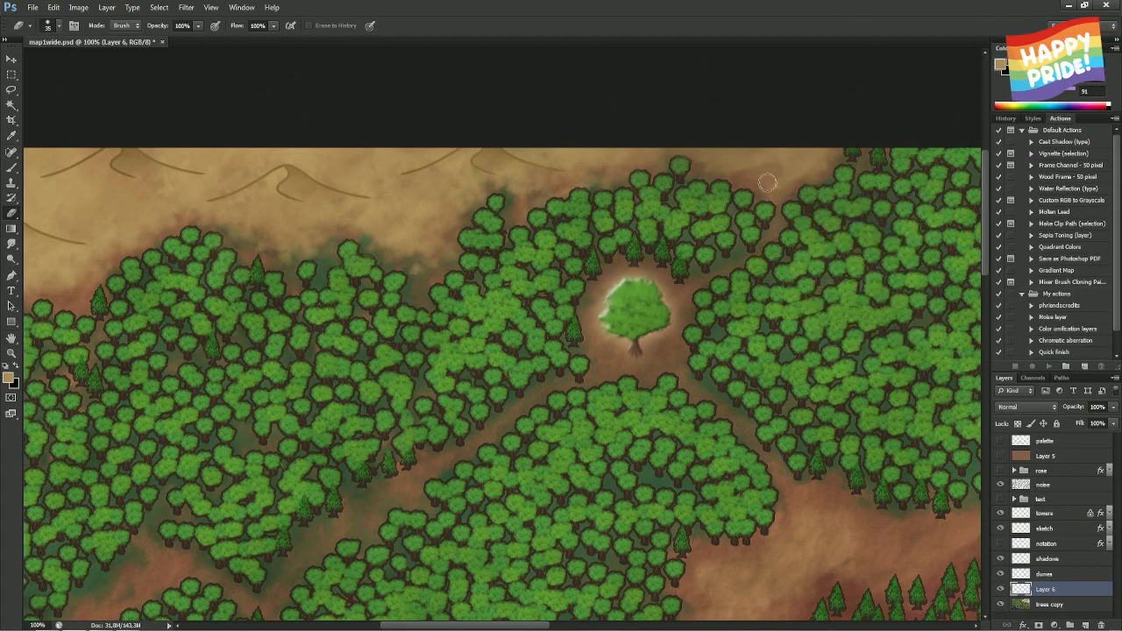
{"action": "key", "text": "bracketright"}
{"action": "key", "text": "bracketright"}
{"action": "key", "text": "bracketright"}
{"action": "key", "text": "bracketright"}
{"action": "key", "text": "bracketright"}
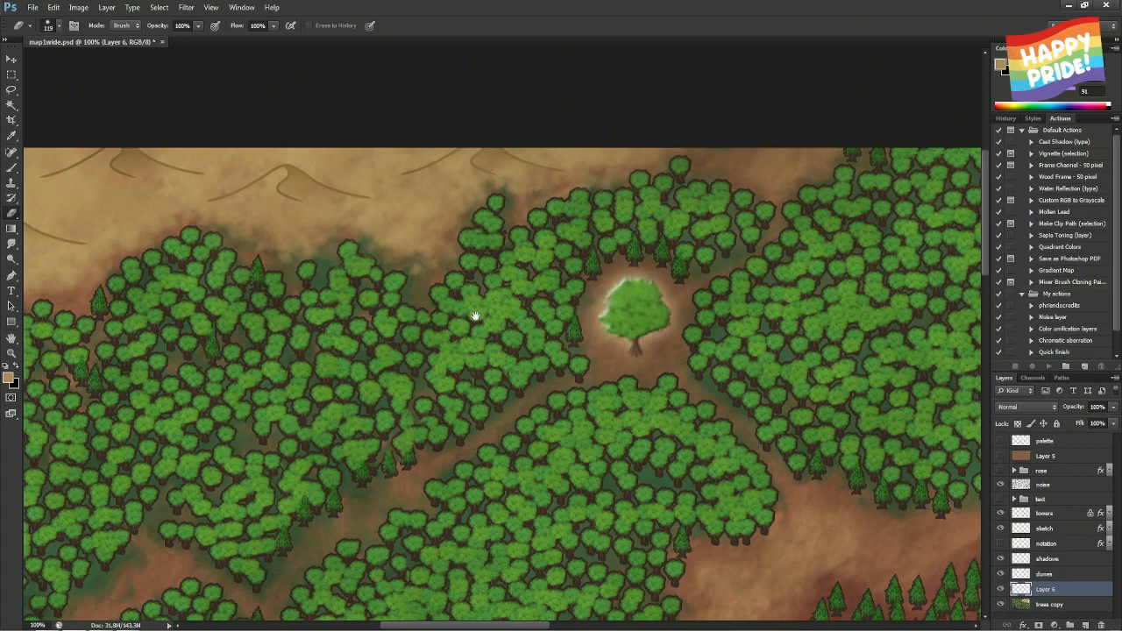
- Refine the sand's border along the treetops on Layer 6, alternating Brush and Eraser and undoing a stray stroke
{"action": "left_click_drag", "start_coordinate": [473, 316], "coordinate": [623, 263]}
{"action": "key", "text": "b"}
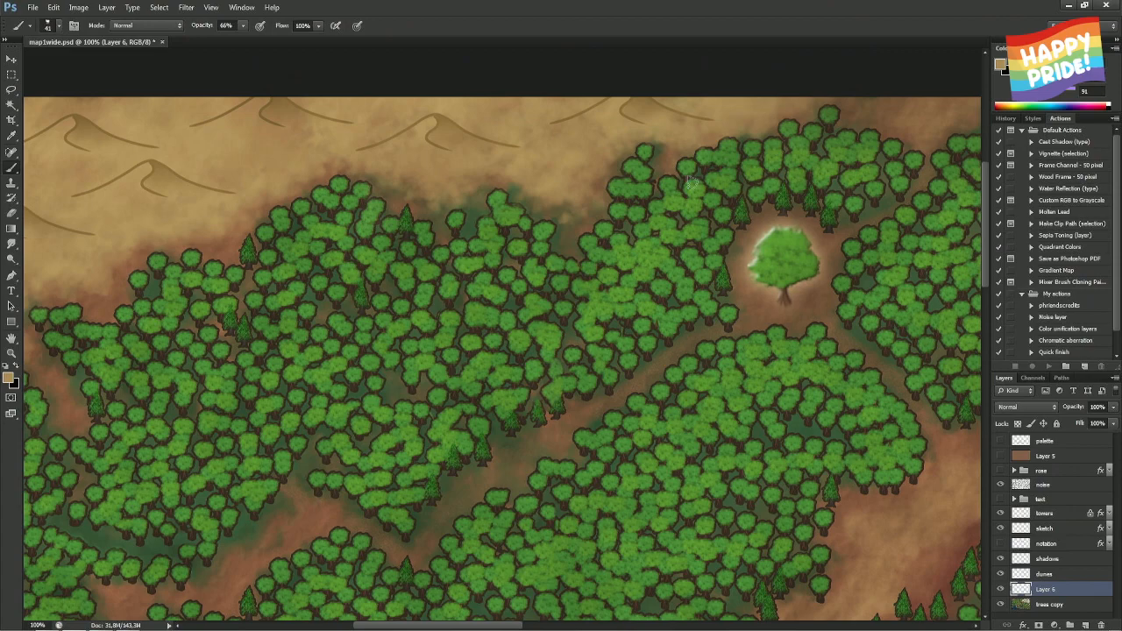
{"action": "key", "text": "ctrl+z"}
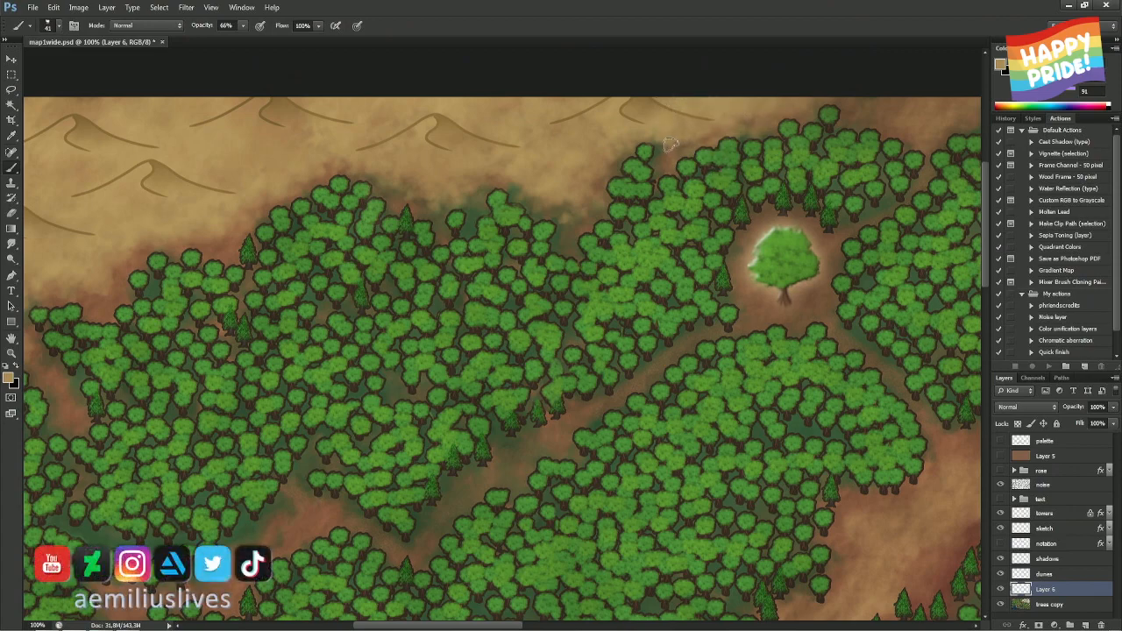
{"action": "key", "text": "e"}
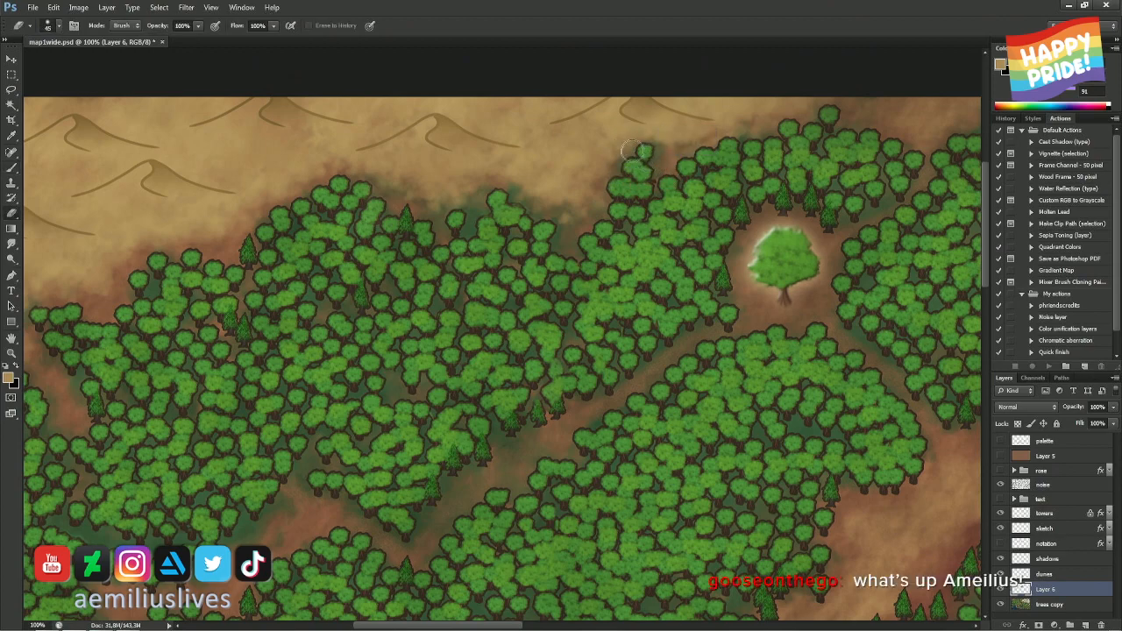
{"action": "key", "text": "b"}
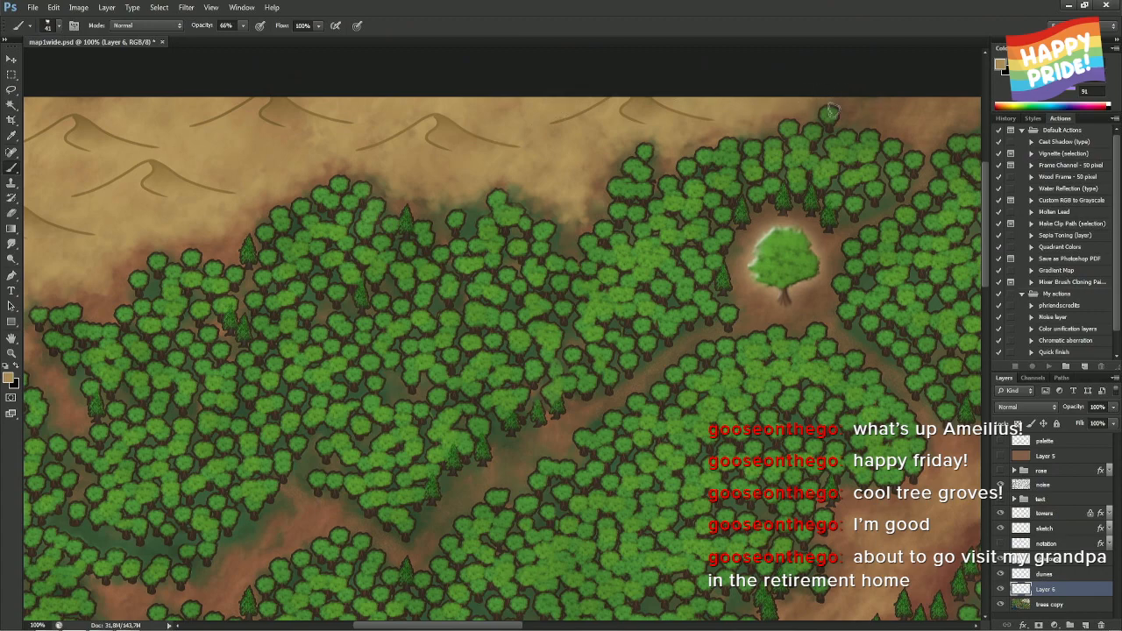
{"action": "left_click_drag", "start_coordinate": [373, 267], "coordinate": [543, 244]}
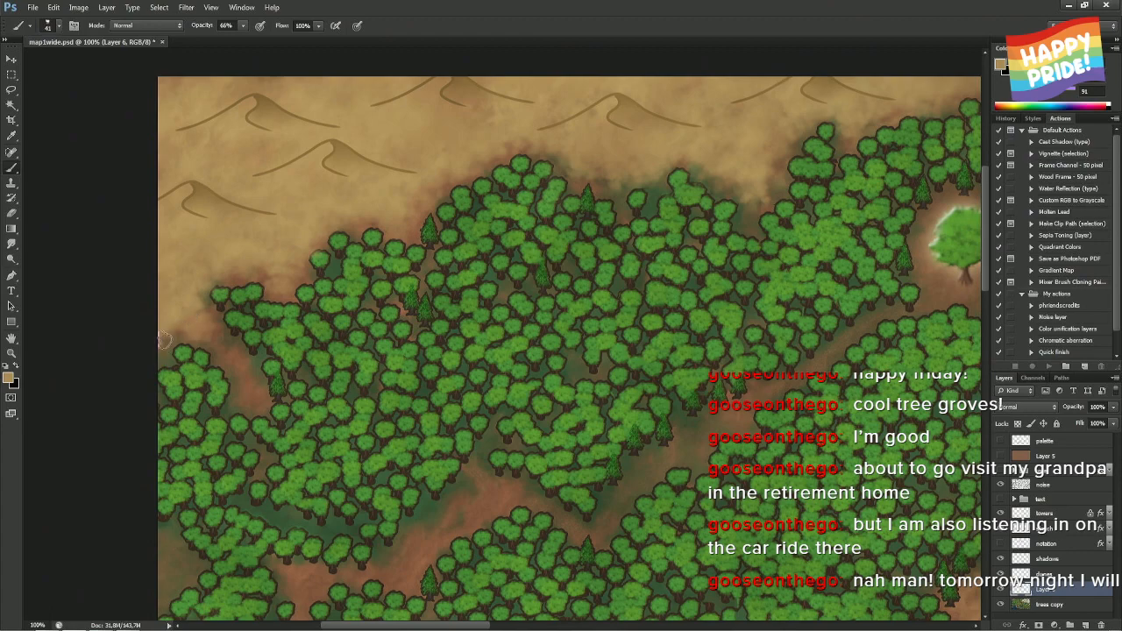
{"action": "mouse_move", "coordinate": [208, 322]}
{"action": "left_mouse_down"}
{"action": "mouse_move", "coordinate": [203, 286]}
{"action": "mouse_move", "coordinate": [233, 363]}
{"action": "mouse_move", "coordinate": [201, 316]}
{"action": "left_mouse_up"}
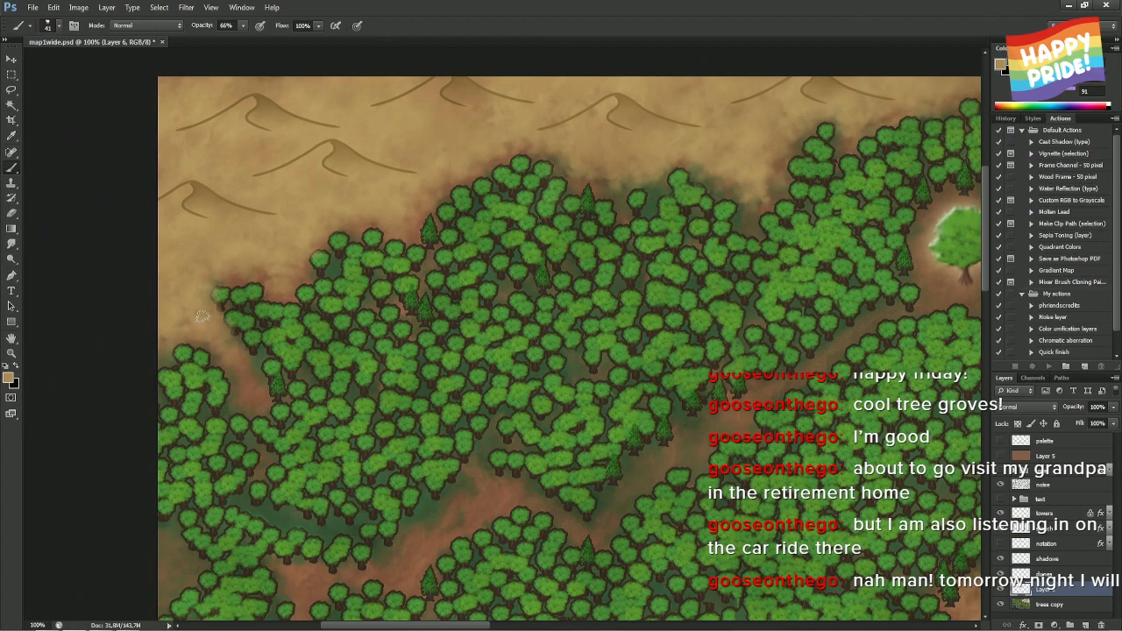
- Resize the eraser and remove stray sand from Layer 6 around the treetops at the forest's upper-left edge
{"action": "key", "text": "w"}
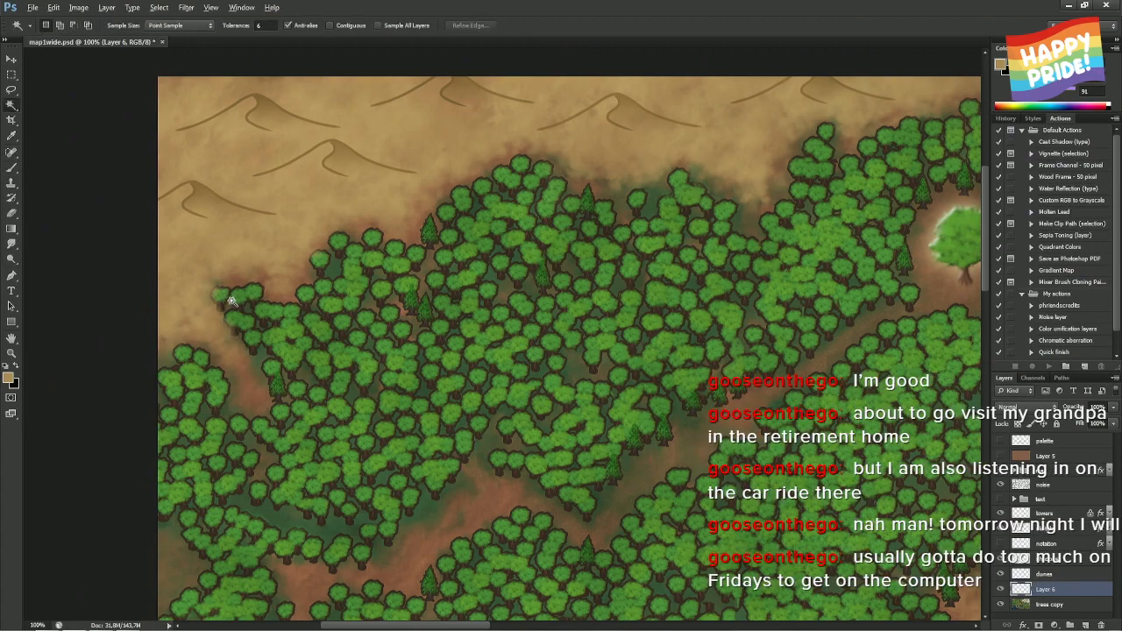
{"action": "right_click", "coordinate": [249, 296]}
{"action": "key", "text": "Escape"}
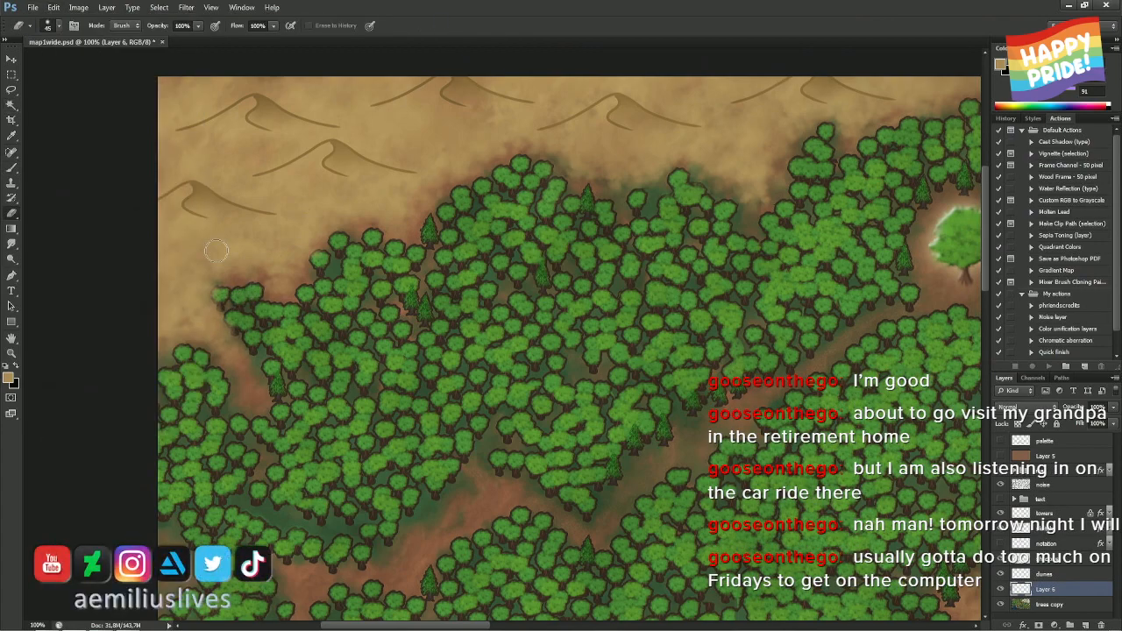
{"action": "key", "text": "e"}
{"action": "left_click_drag", "start_coordinate": [223, 303], "coordinate": [242, 305]}
{"action": "right_click", "coordinate": [283, 304]}
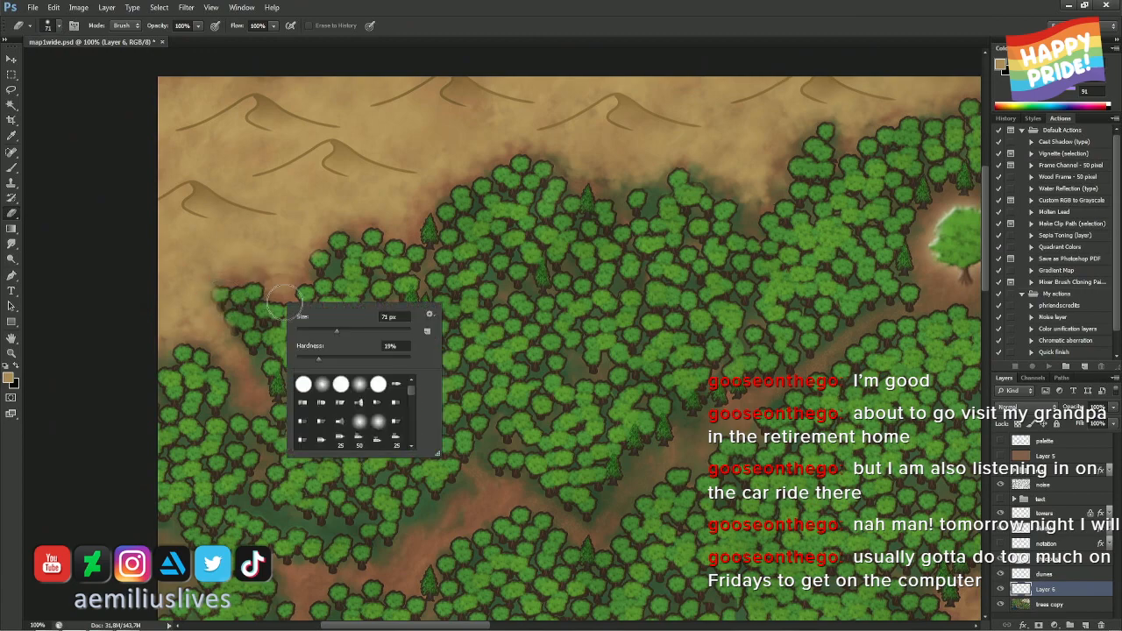
{"action": "key", "text": "Escape"}
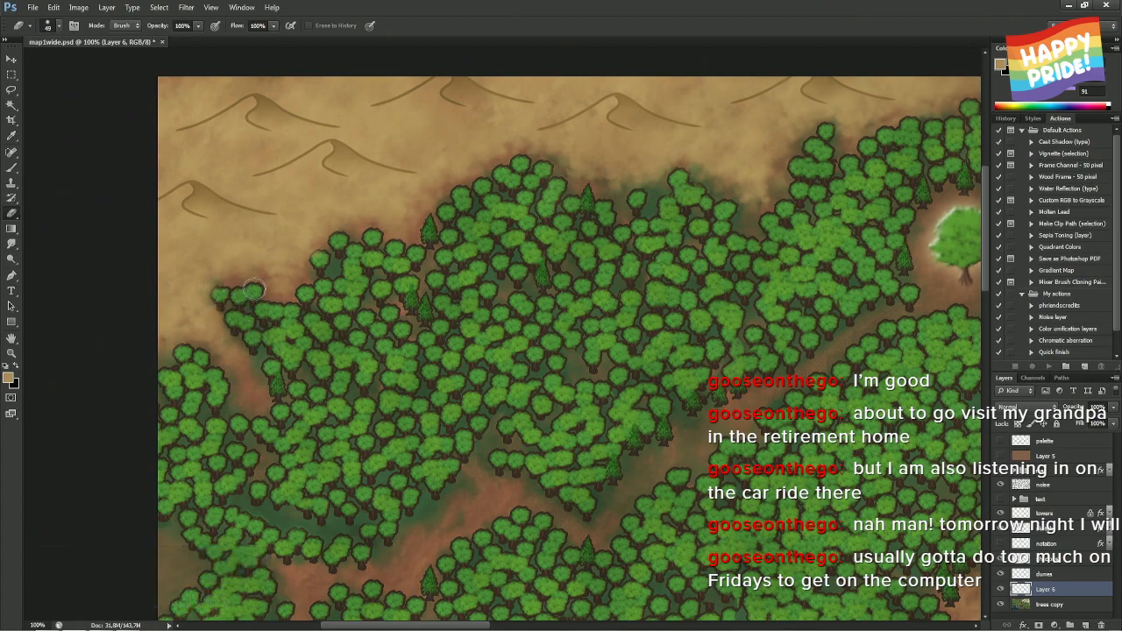
{"action": "left_click_drag", "start_coordinate": [366, 263], "coordinate": [442, 263]}
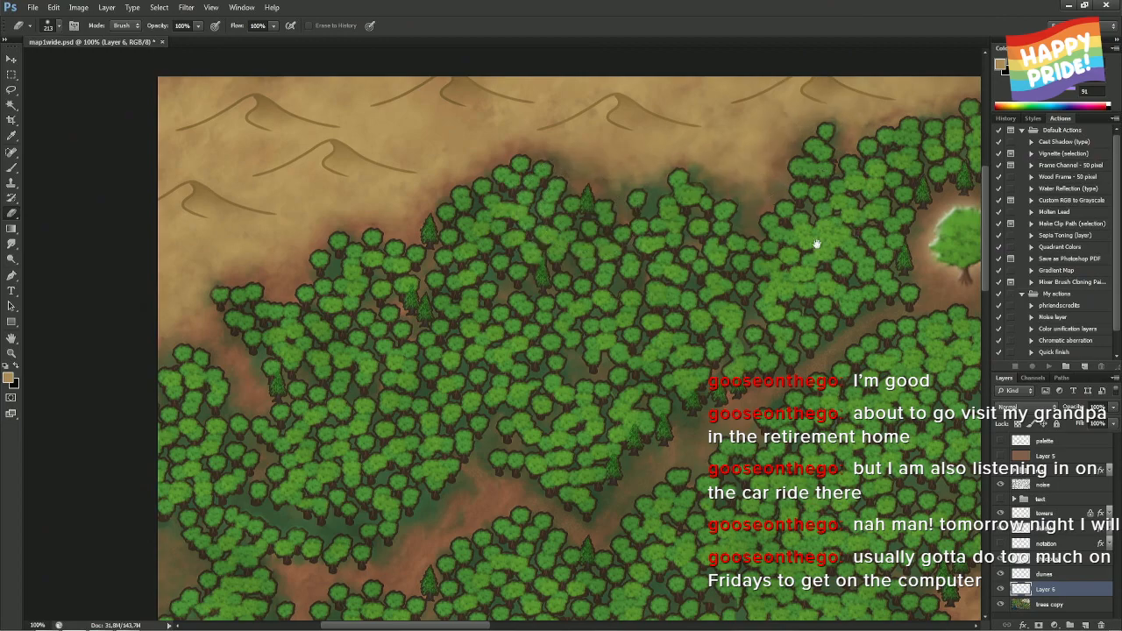
- Erase excess sand on Layer 6 along the grove above the lone tree, reducing the eraser to 179 px
{"action": "scroll", "coordinate": [628, 259], "scroll_direction": "down", "scroll_amount": 5}
{"action": "scroll", "coordinate": [629, 259], "scroll_direction": "up", "scroll_amount": 5}
{"action": "left_click_drag", "start_coordinate": [514, 193], "coordinate": [699, 464]}
{"action": "key", "text": "w"}
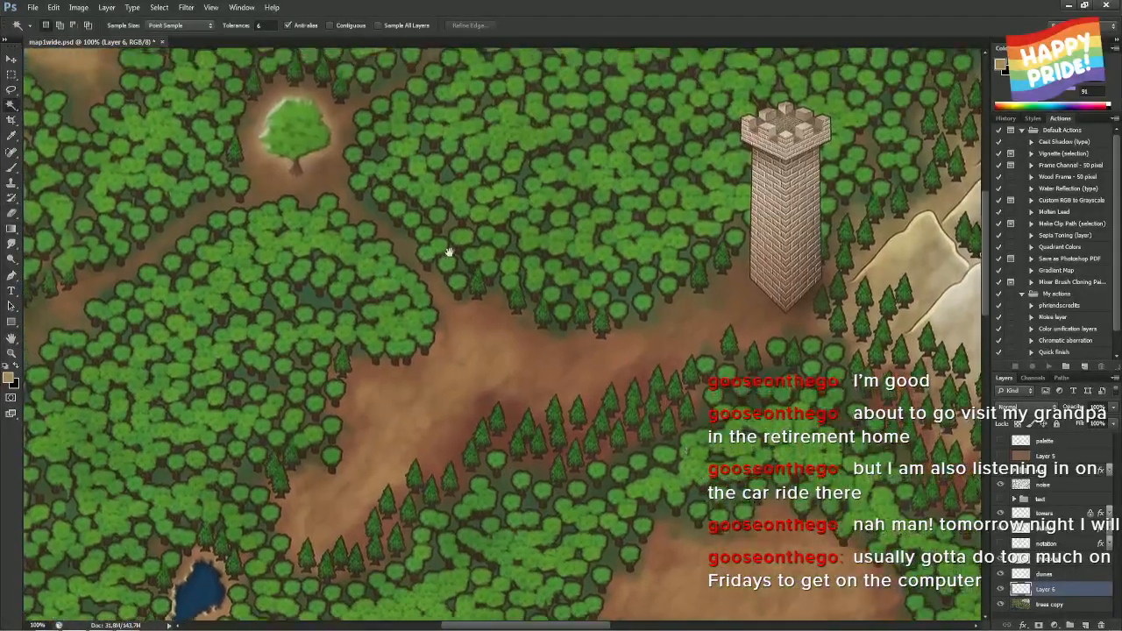
{"action": "left_click_drag", "start_coordinate": [446, 251], "coordinate": [706, 485]}
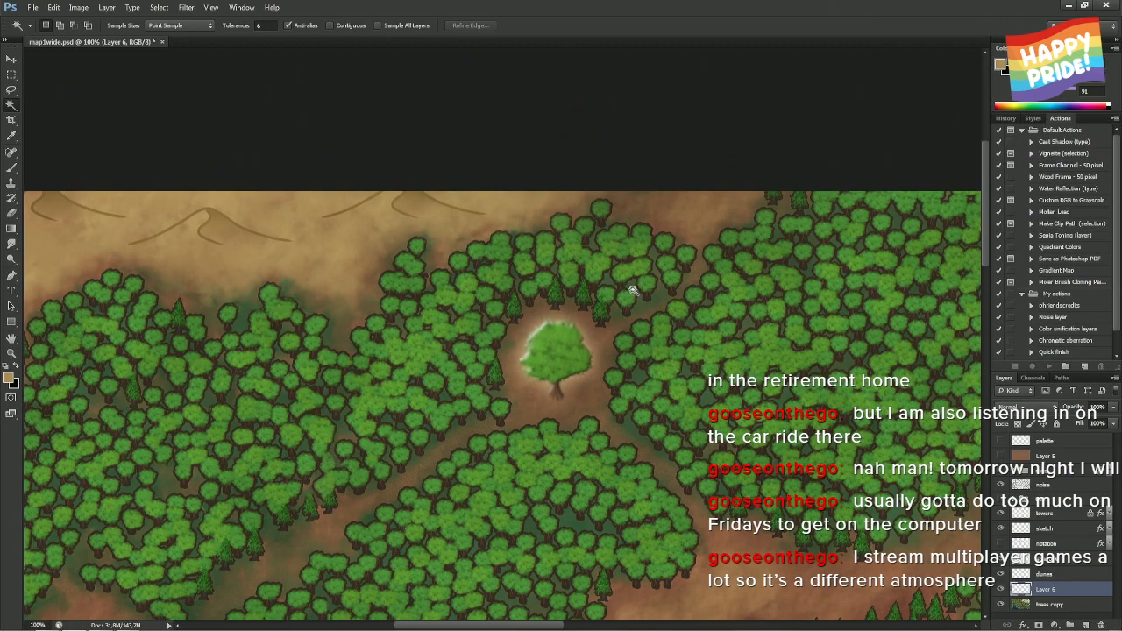
{"action": "key", "text": "m"}
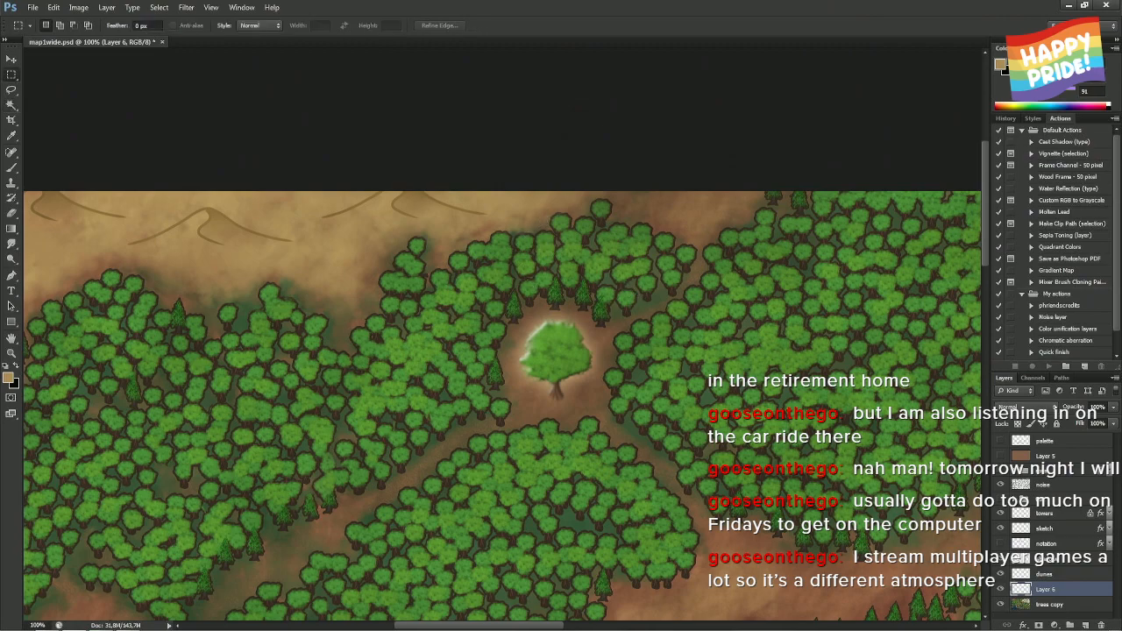
{"action": "key", "text": "e"}
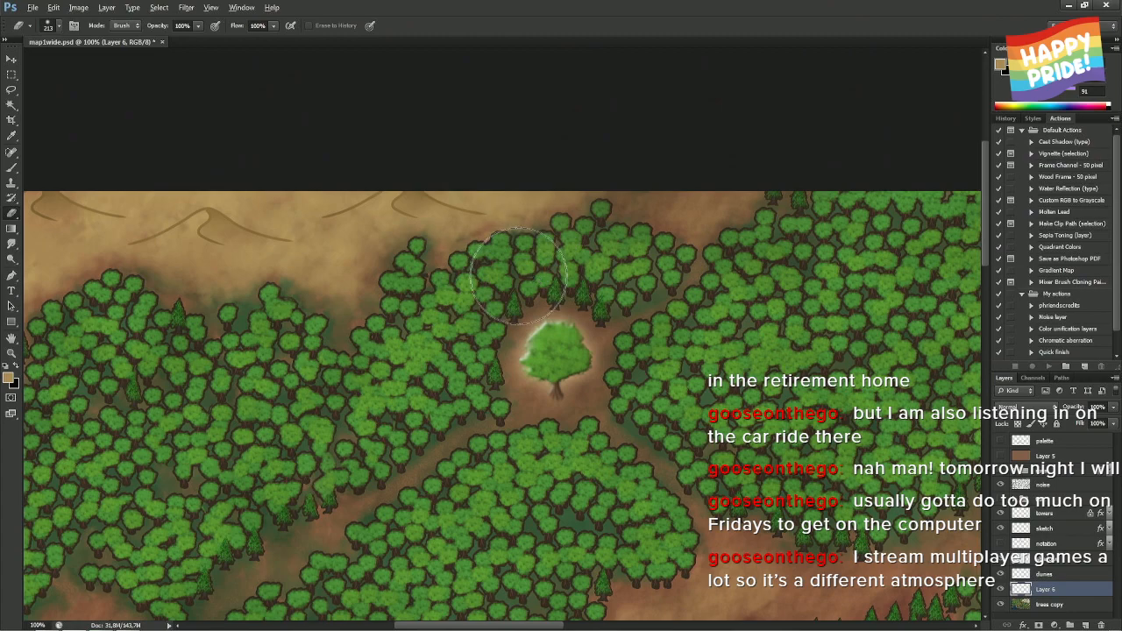
{"action": "left_click_drag", "start_coordinate": [518, 275], "coordinate": [503, 281]}
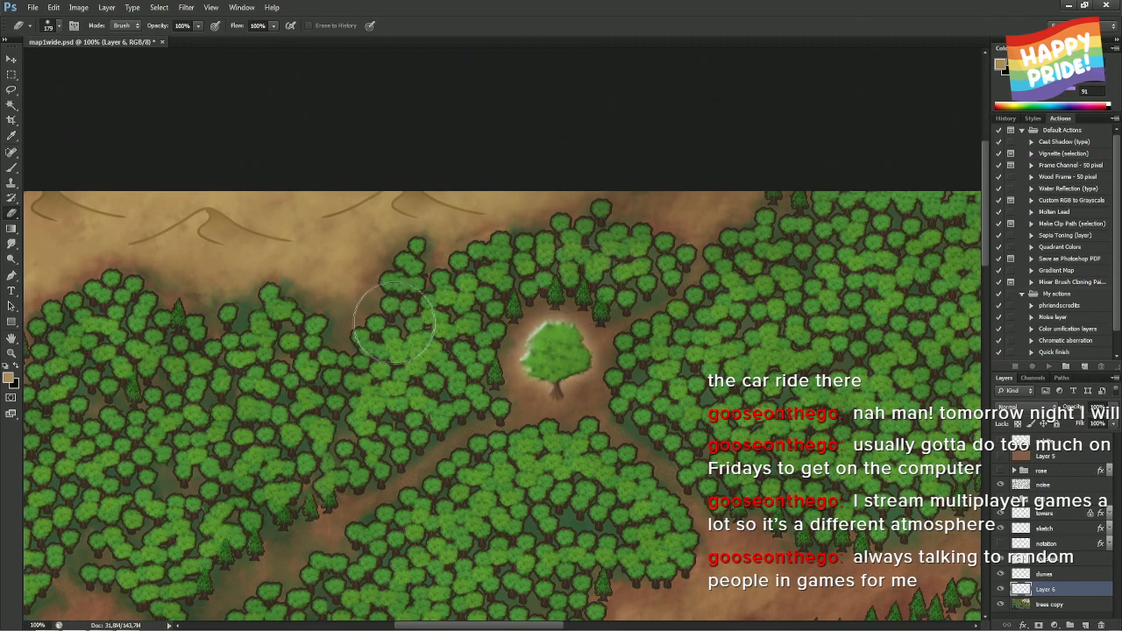
{"action": "scroll", "coordinate": [394, 324], "scroll_direction": "left", "scroll_amount": 5}
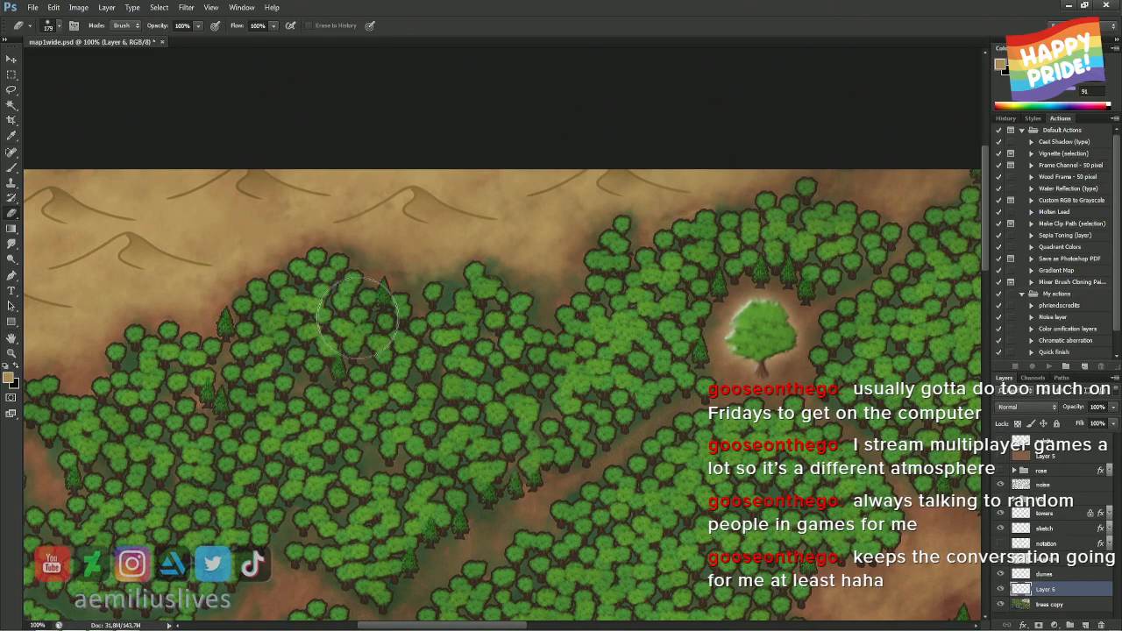
{"action": "left_click_drag", "start_coordinate": [359, 317], "coordinate": [521, 302]}
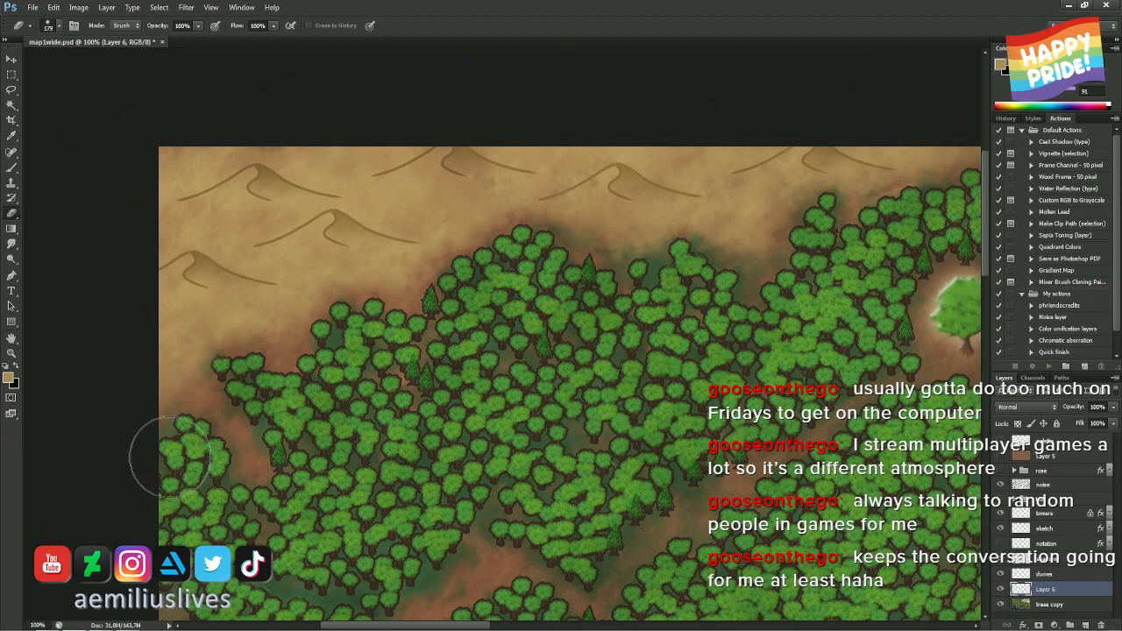
- Reduce the eraser to 109 px and touch up Layer 6's sand border from the lone tree's grove back to the forest's upper-left corner
{"action": "key", "text": "b"}
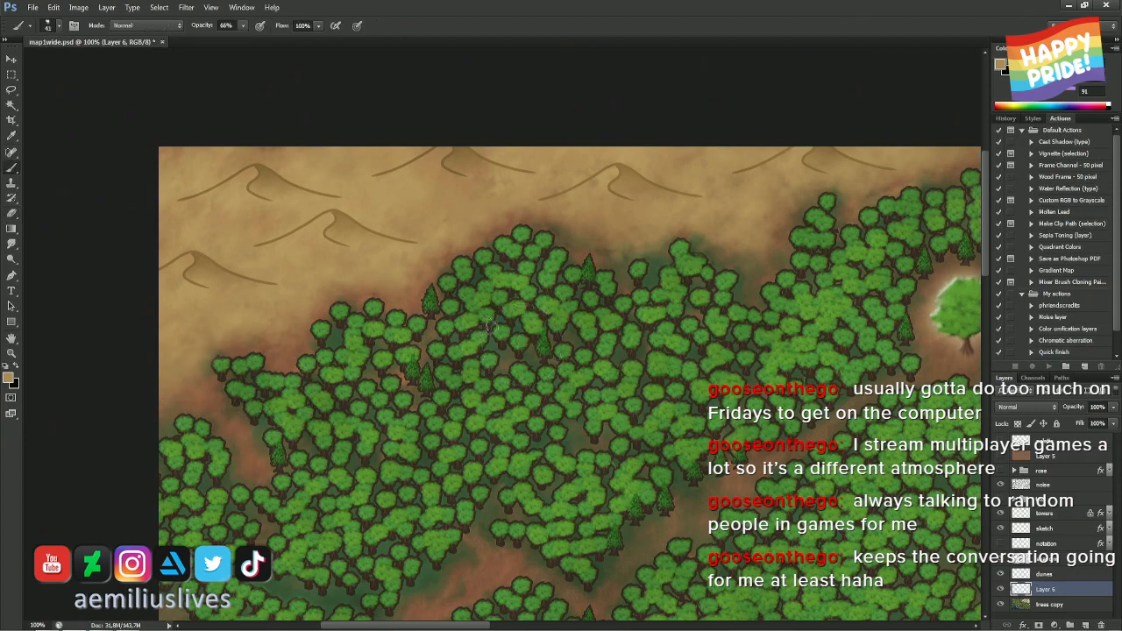
{"action": "left_click_drag", "start_coordinate": [552, 173], "coordinate": [426, 220]}
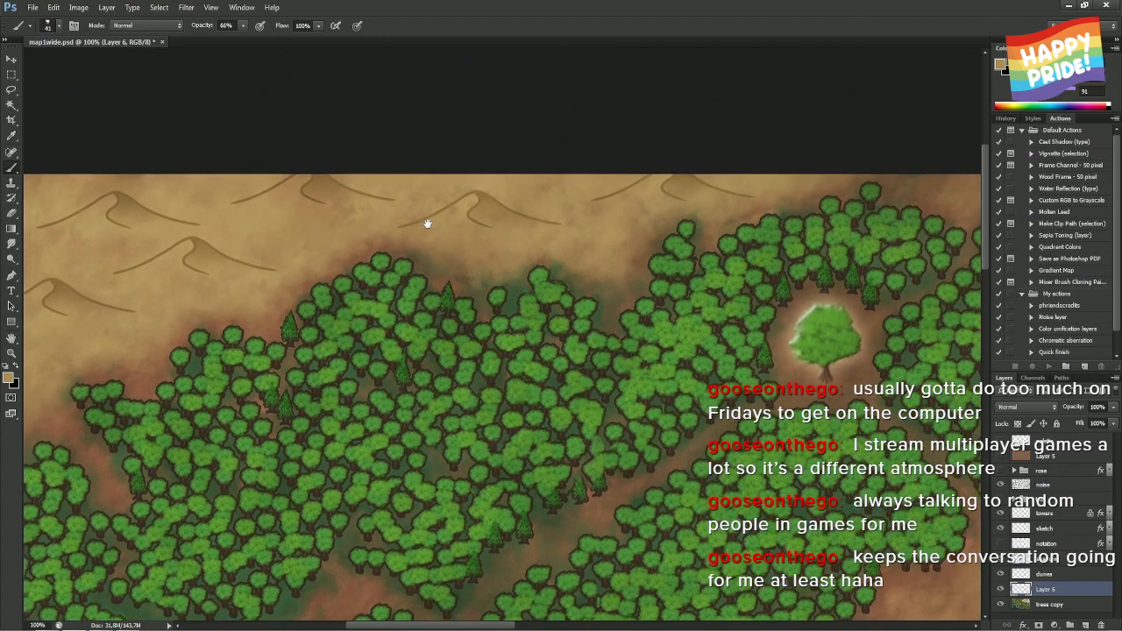
{"action": "left_click_drag", "start_coordinate": [598, 193], "coordinate": [529, 182]}
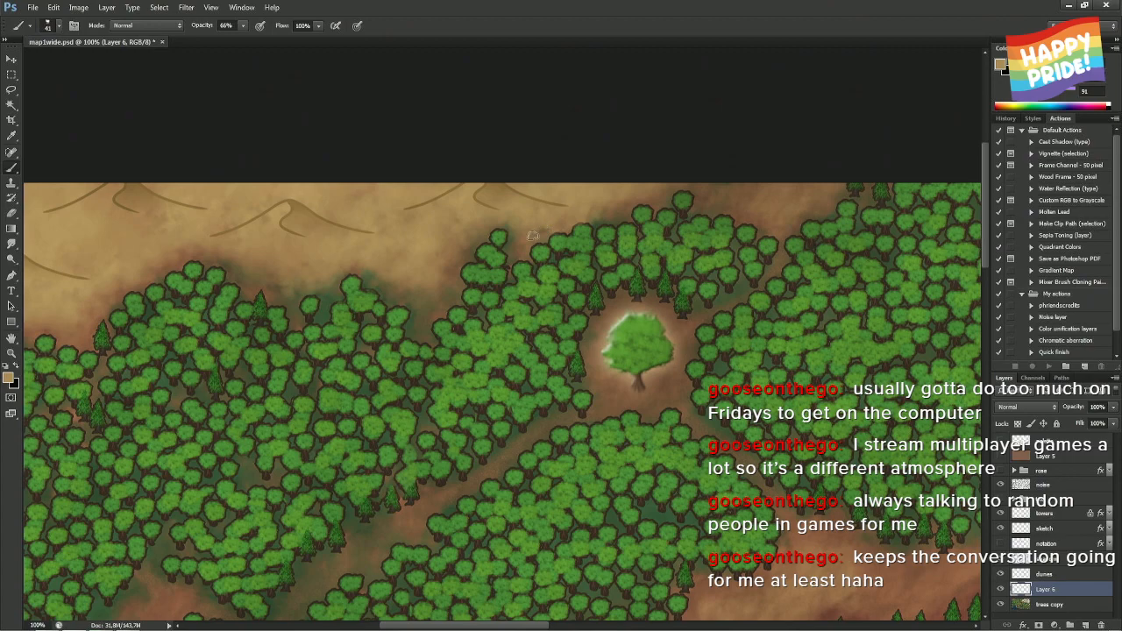
{"action": "key", "text": "e"}
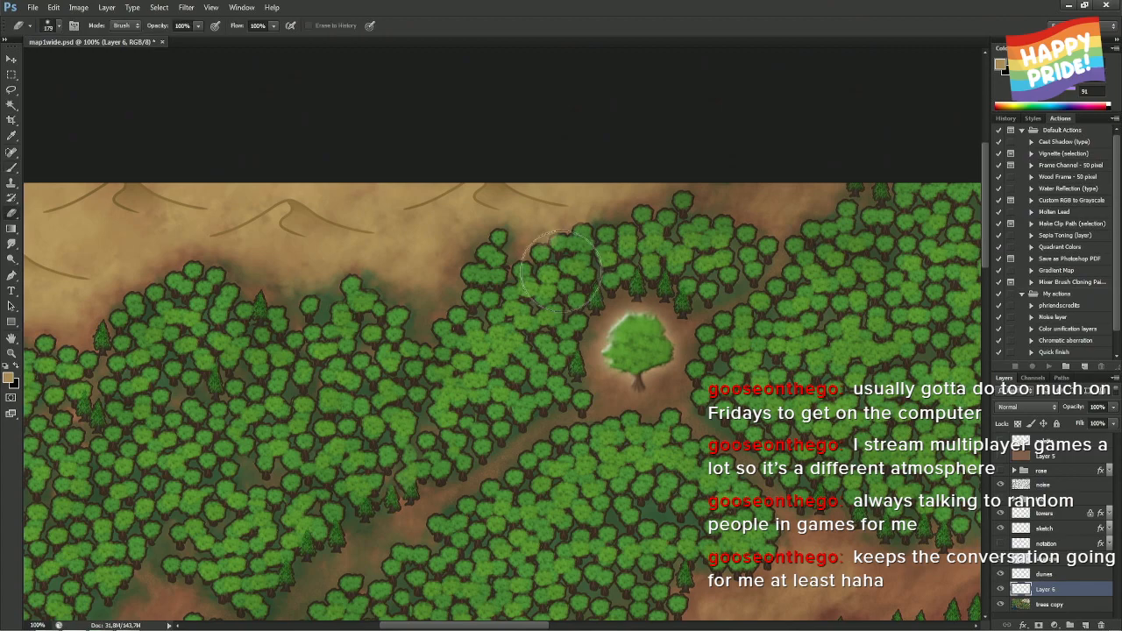
{"action": "left_click_drag", "start_coordinate": [563, 276], "coordinate": [566, 273]}
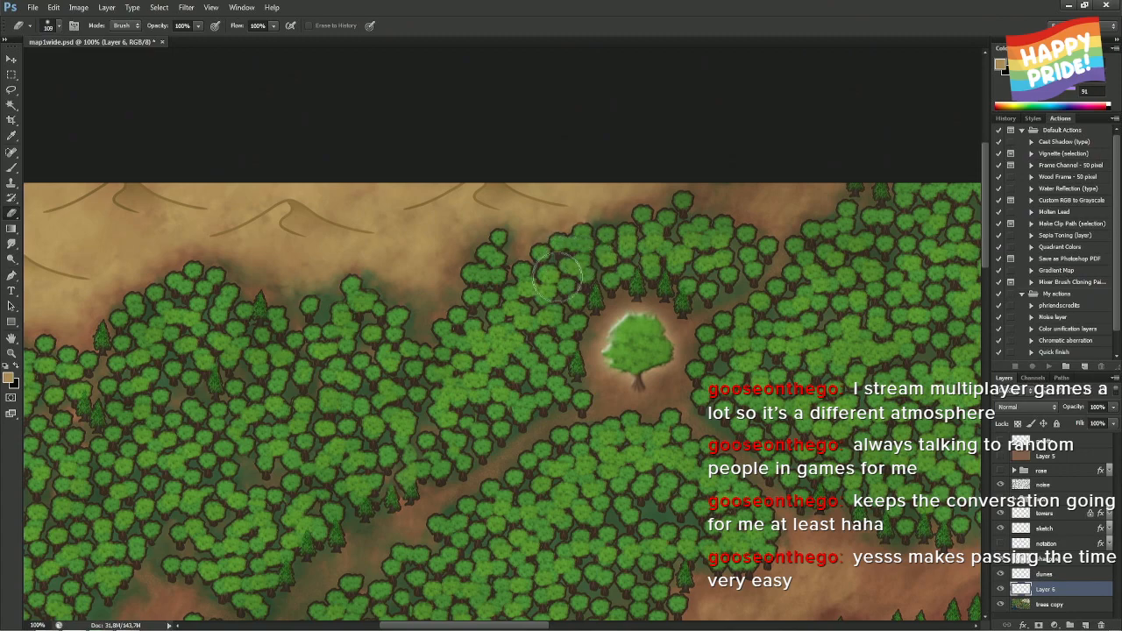
{"action": "mouse_move", "coordinate": [521, 335]}
{"action": "left_mouse_down"}
{"action": "mouse_move", "coordinate": [518, 240]}
{"action": "mouse_move", "coordinate": [251, 240]}
{"action": "left_mouse_up"}
{"action": "left_click_drag", "start_coordinate": [462, 244], "coordinate": [751, 271]}
{"action": "left_click_drag", "start_coordinate": [131, 289], "coordinate": [389, 291]}
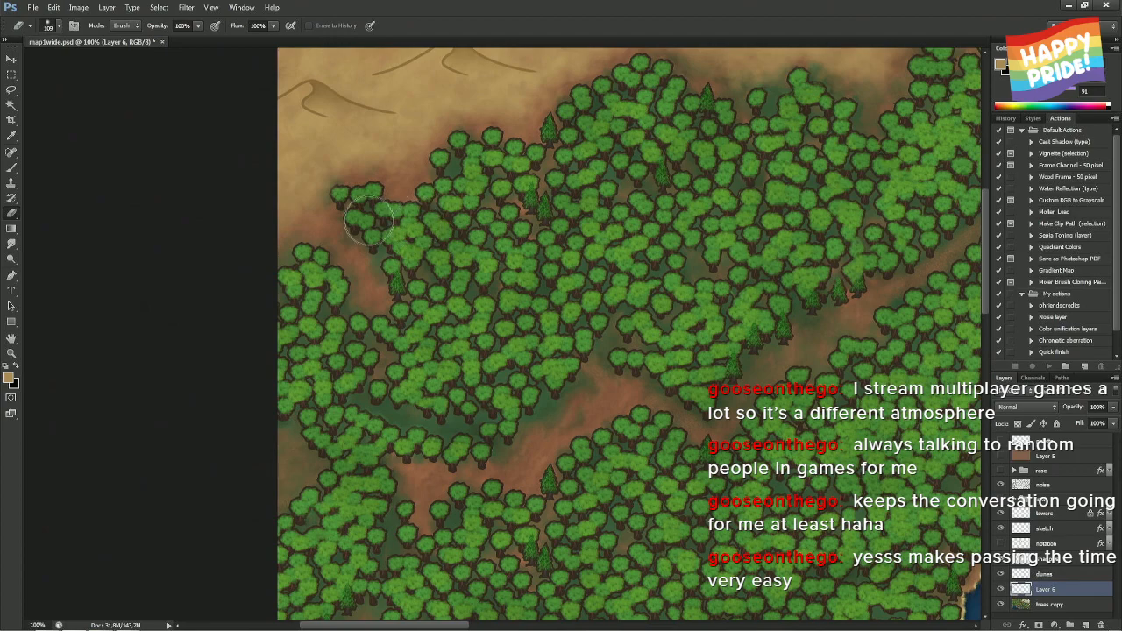
{"action": "mouse_move", "coordinate": [504, 207]}
{"action": "left_mouse_down"}
{"action": "mouse_move", "coordinate": [298, 213]}
{"action": "mouse_move", "coordinate": [499, 225]}
{"action": "mouse_move", "coordinate": [523, 341]}
{"action": "mouse_move", "coordinate": [483, 318]}
{"action": "left_mouse_up"}
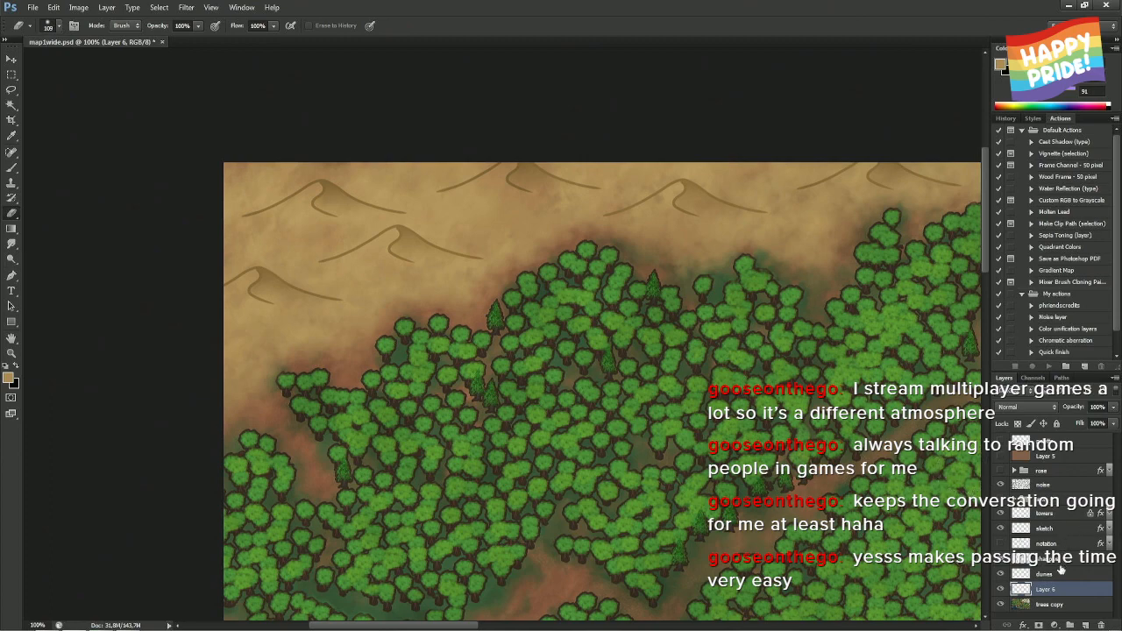
- Lock the transparent pixels of the dunes layer and sample sand tones near the lower-left dune for the foreground and background colours
{"action": "left_click", "coordinate": [1024, 575]}
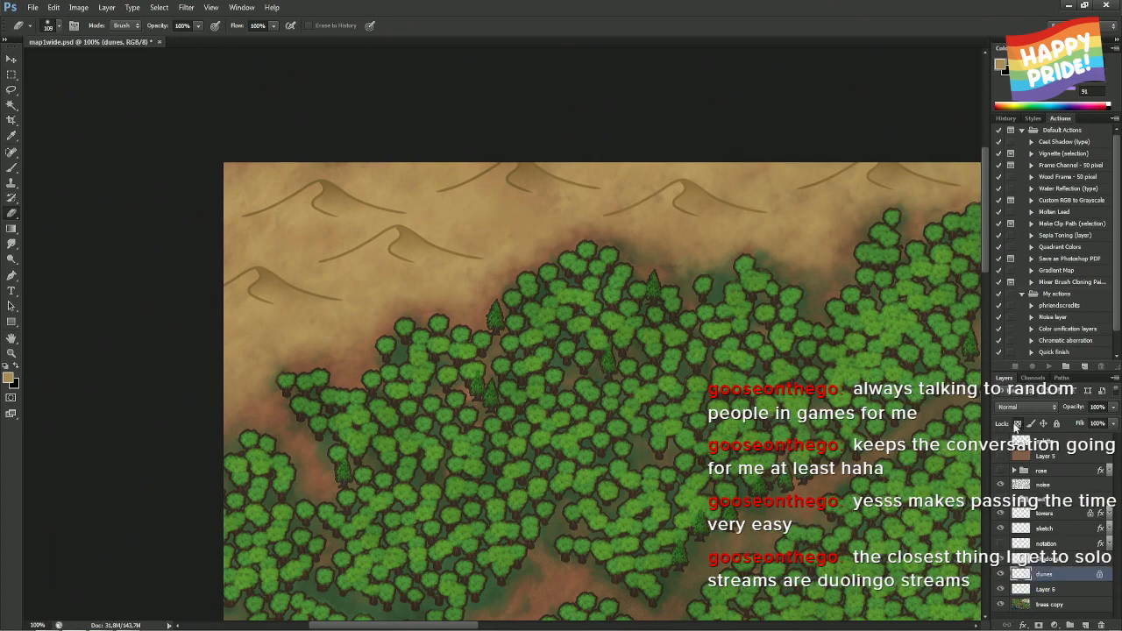
{"action": "key", "text": "b"}
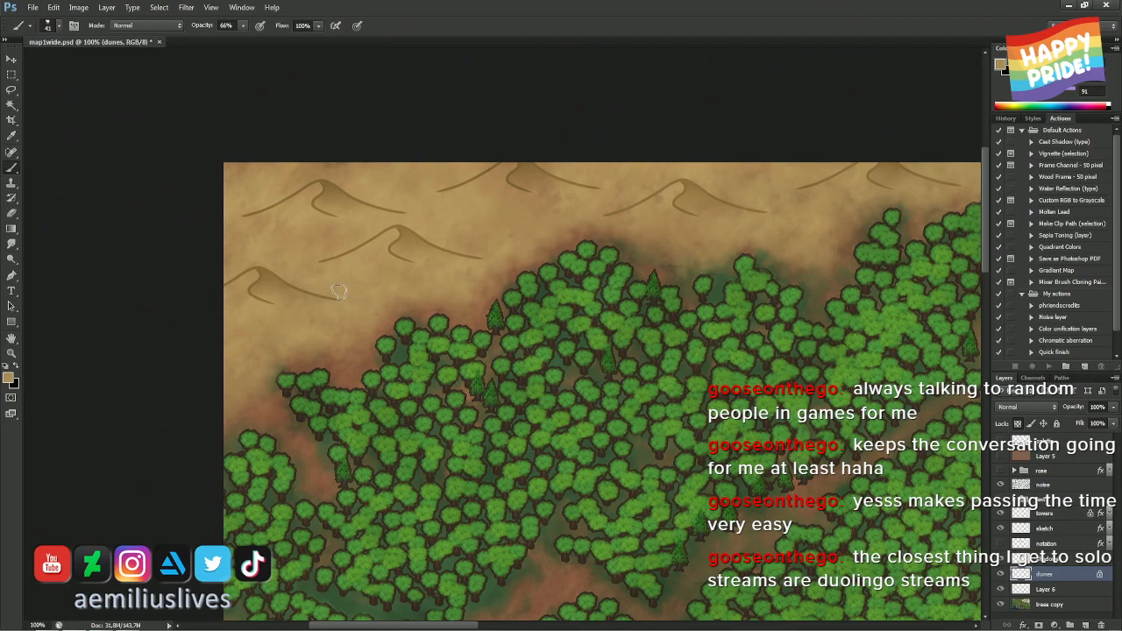
{"action": "key", "text": "e"}
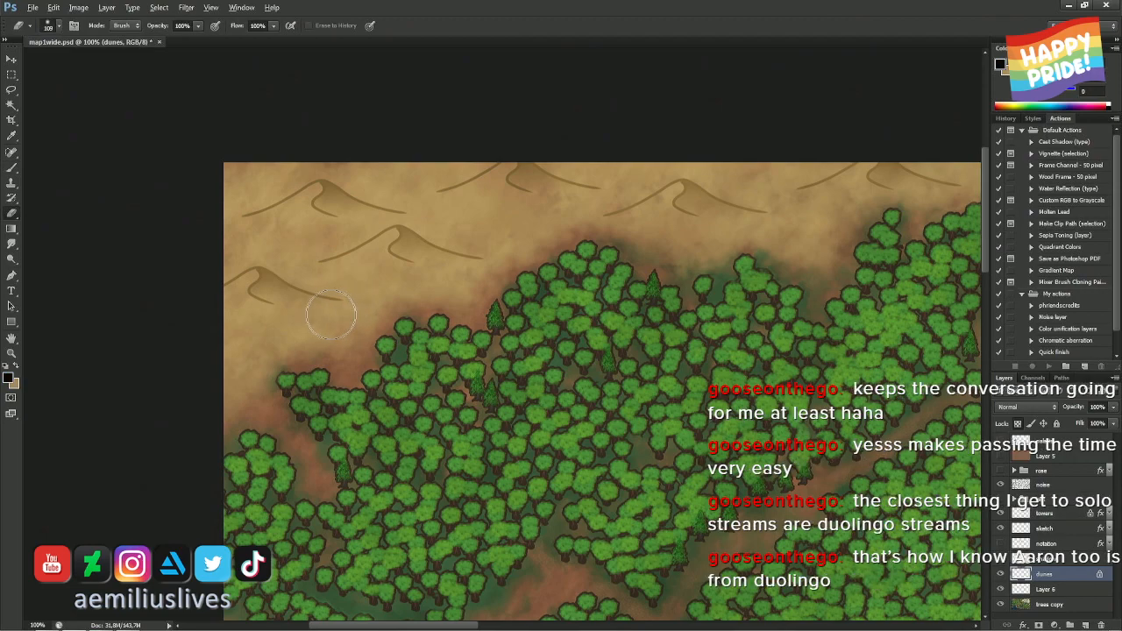
{"action": "key", "text": "d"}
{"action": "left_click", "coordinate": [332, 314], "text": "alt"}
{"action": "left_click", "coordinate": [558, 247]}
{"action": "key", "text": "b"}
{"action": "left_click", "coordinate": [312, 327], "text": "alt"}
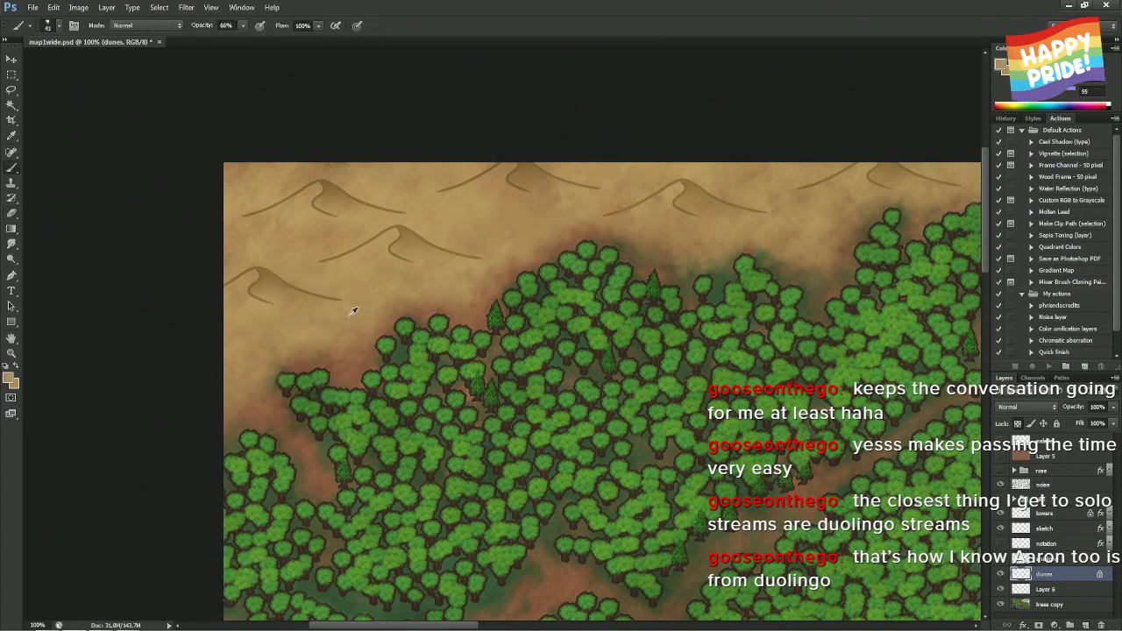
{"action": "left_click", "coordinate": [363, 265], "text": "alt"}
- Fade the ends of the dune lines on the dunes layer with a soft eraser at 143 px, reduced to 83 px
{"action": "key", "text": "e"}
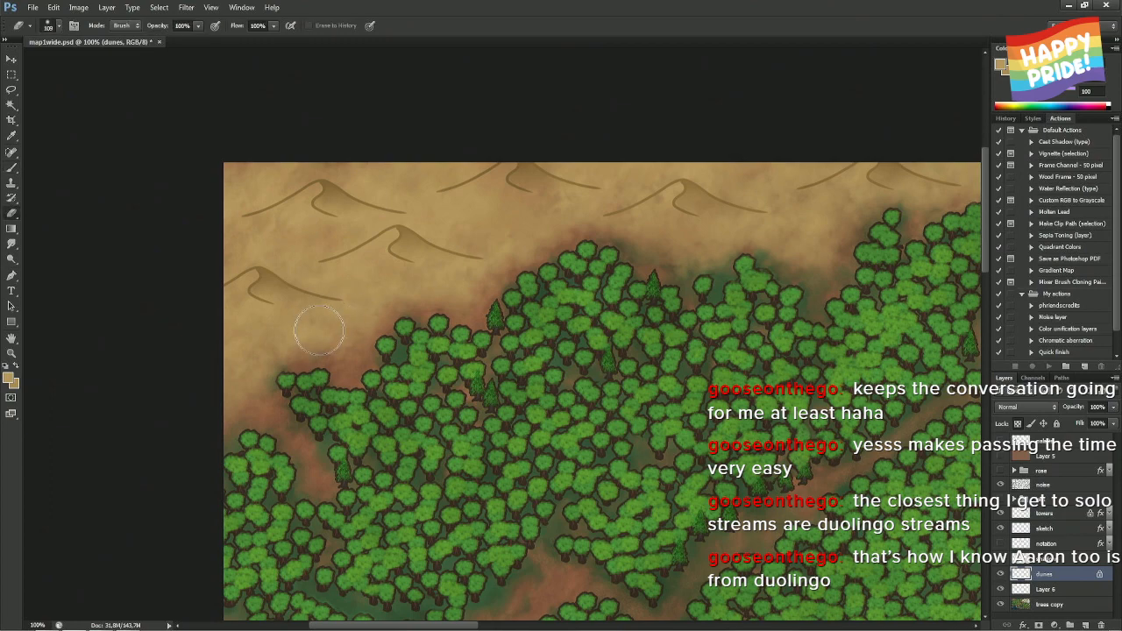
{"action": "right_click", "coordinate": [321, 333]}
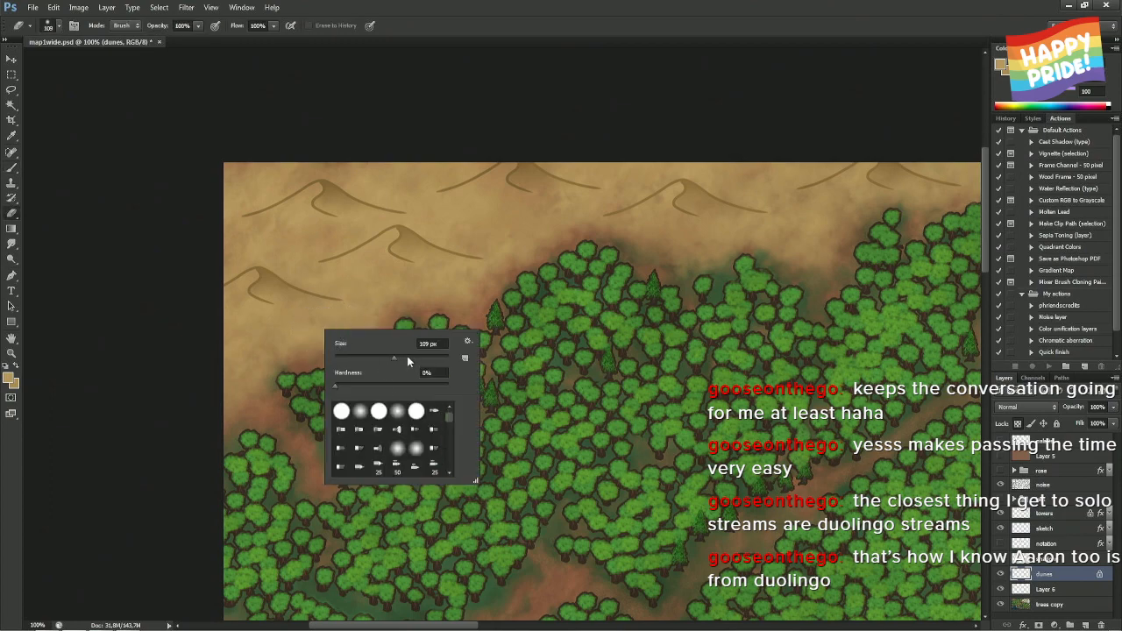
{"action": "left_click", "coordinate": [408, 356]}
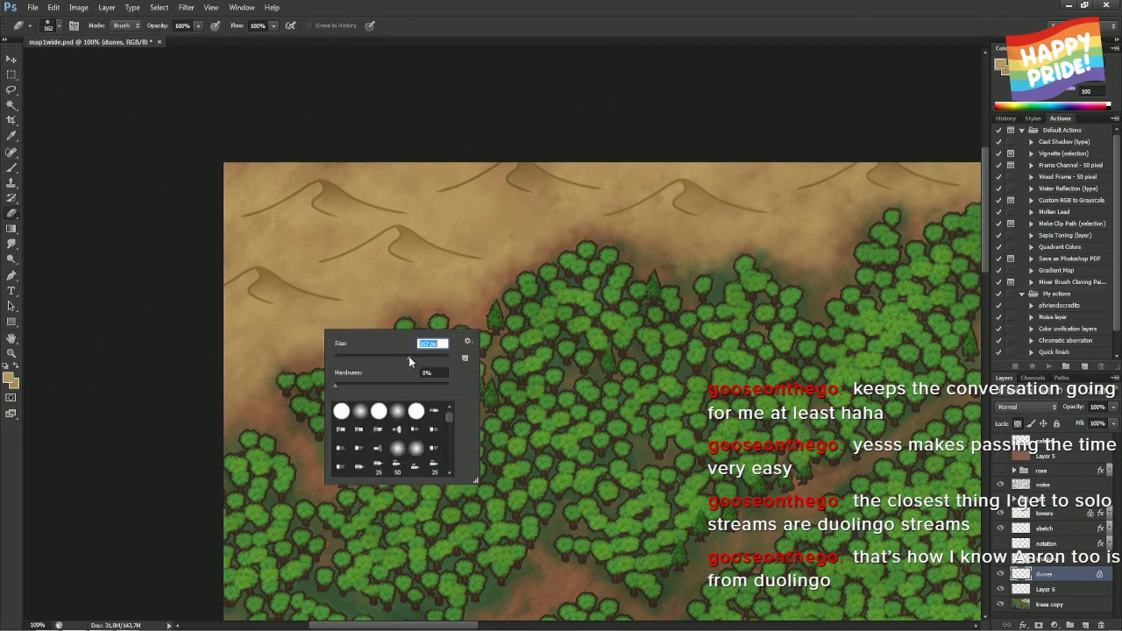
{"action": "left_click", "coordinate": [346, 312]}
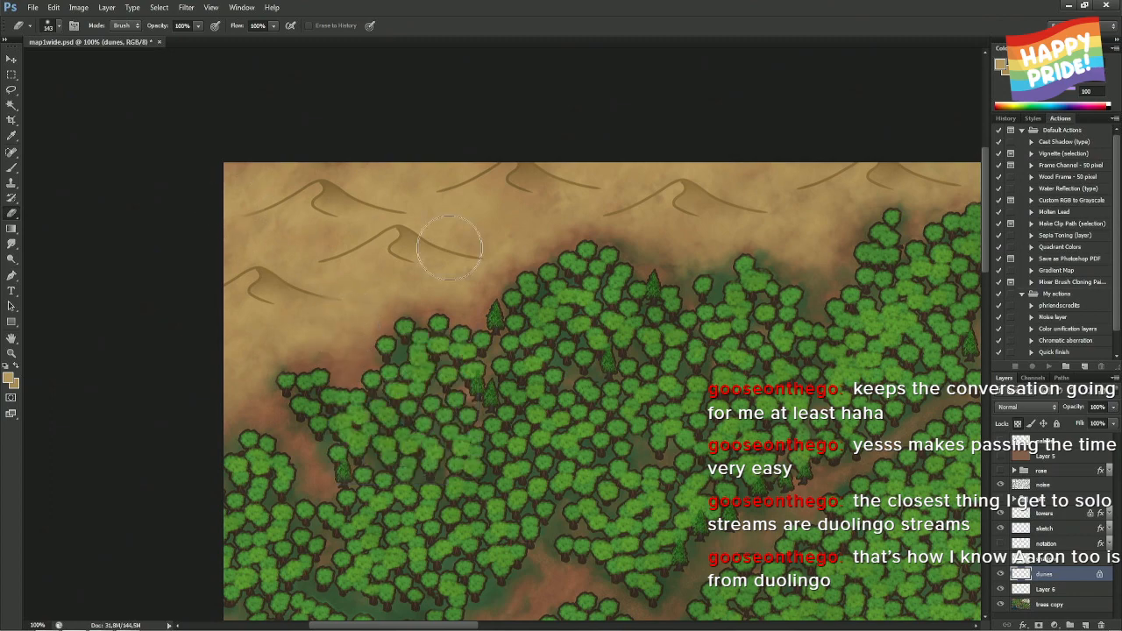
{"action": "left_click_drag", "start_coordinate": [352, 275], "coordinate": [340, 275]}
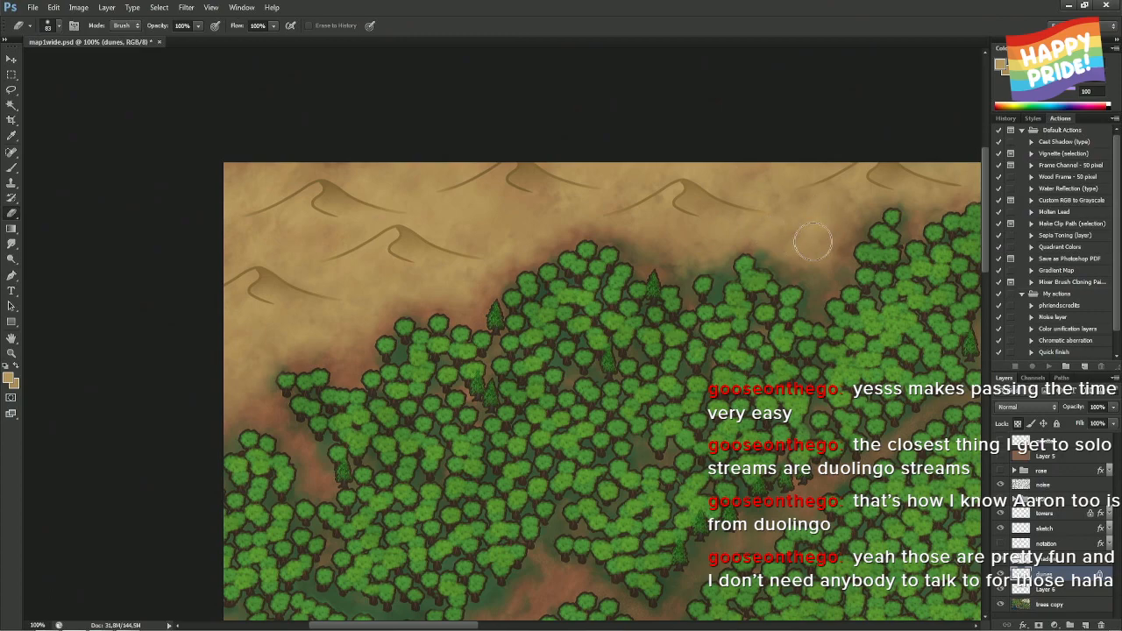
{"action": "left_click_drag", "start_coordinate": [789, 254], "coordinate": [622, 258]}
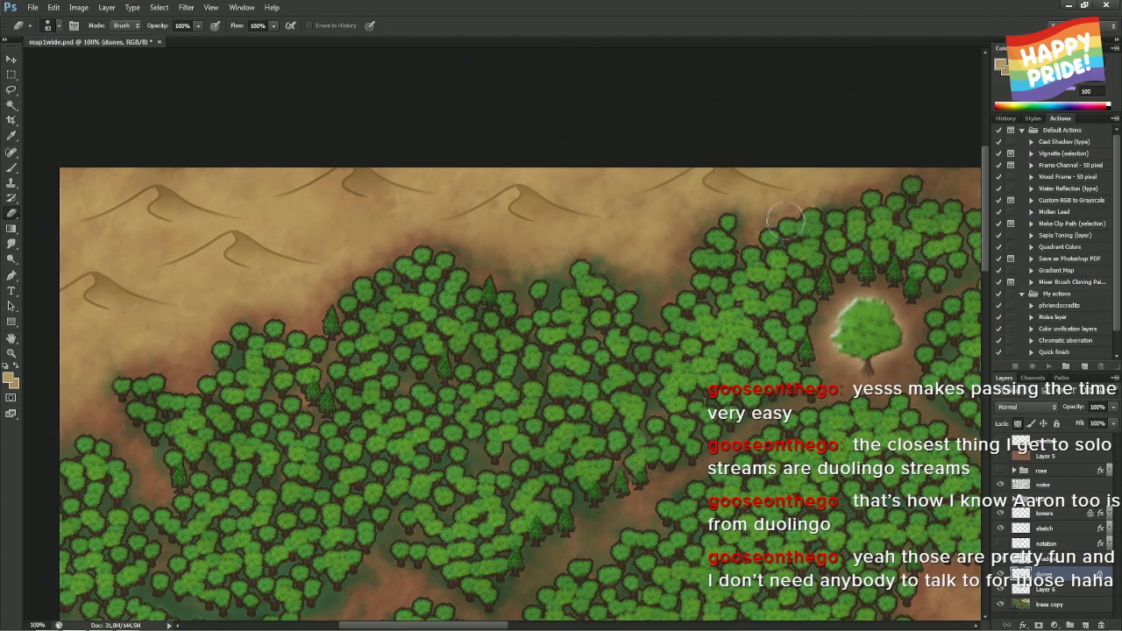
{"action": "mouse_move", "coordinate": [521, 291]}
{"action": "left_mouse_down"}
{"action": "mouse_move", "coordinate": [606, 267]}
{"action": "mouse_move", "coordinate": [507, 242]}
{"action": "left_mouse_up"}
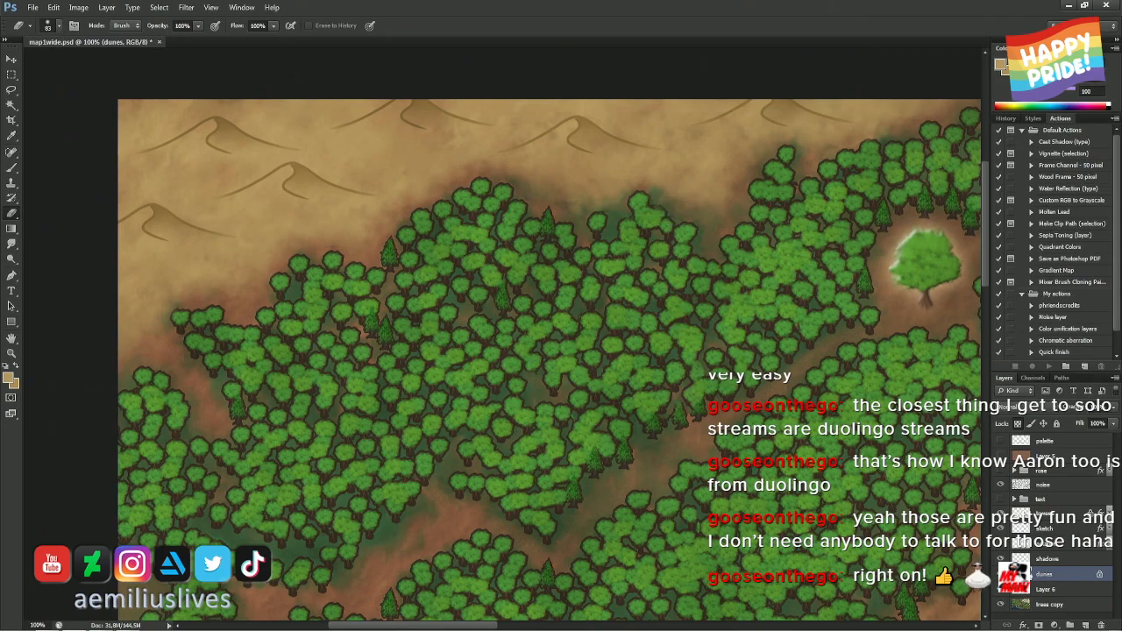
- Brush sand tones onto Layer 6 between the dunes and the forest edge at 66% opacity, reducing the brush to 17 px
{"action": "left_click", "coordinate": [1043, 589]}
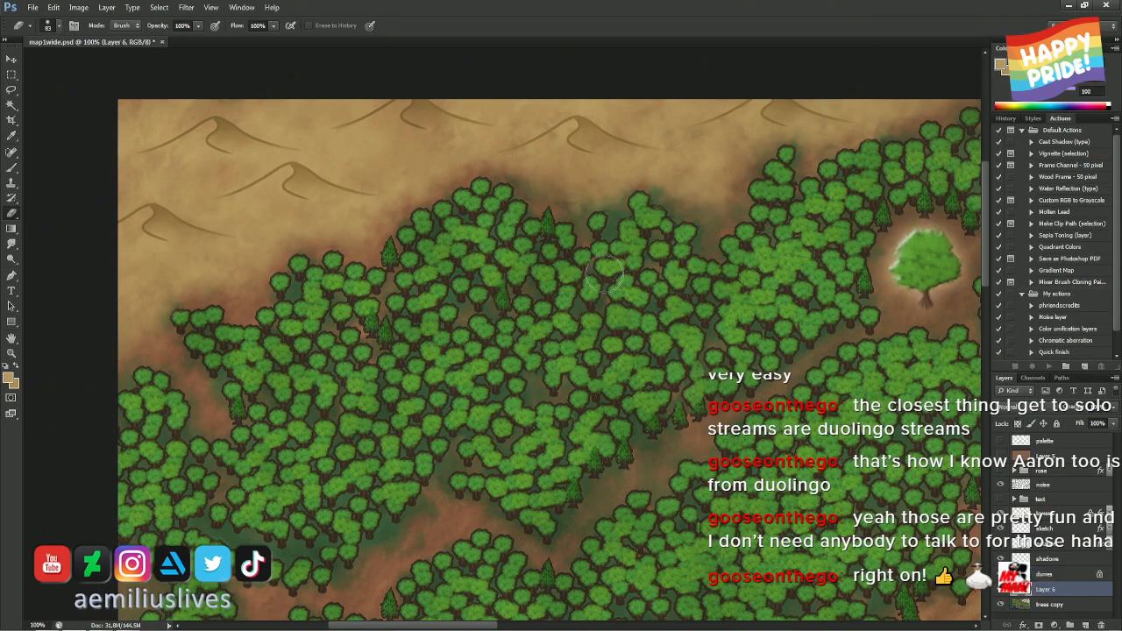
{"action": "key", "text": "b"}
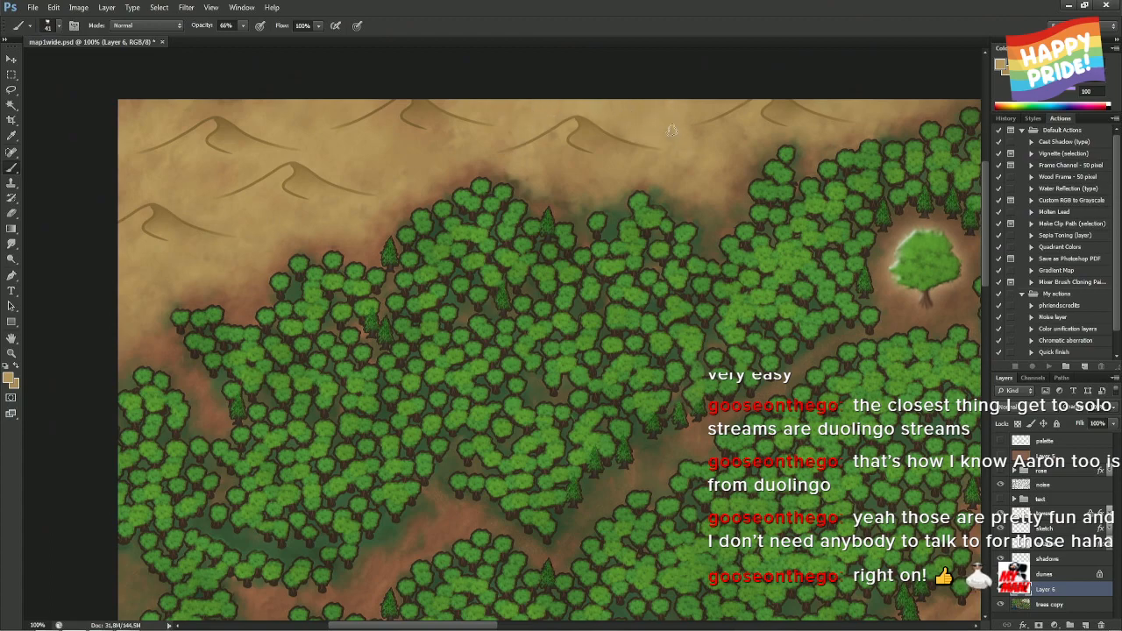
{"action": "mouse_move", "coordinate": [716, 147]}
{"action": "left_mouse_down"}
{"action": "mouse_move", "coordinate": [727, 171]}
{"action": "mouse_move", "coordinate": [715, 197]}
{"action": "mouse_move", "coordinate": [688, 202]}
{"action": "mouse_move", "coordinate": [715, 200]}
{"action": "left_mouse_up"}
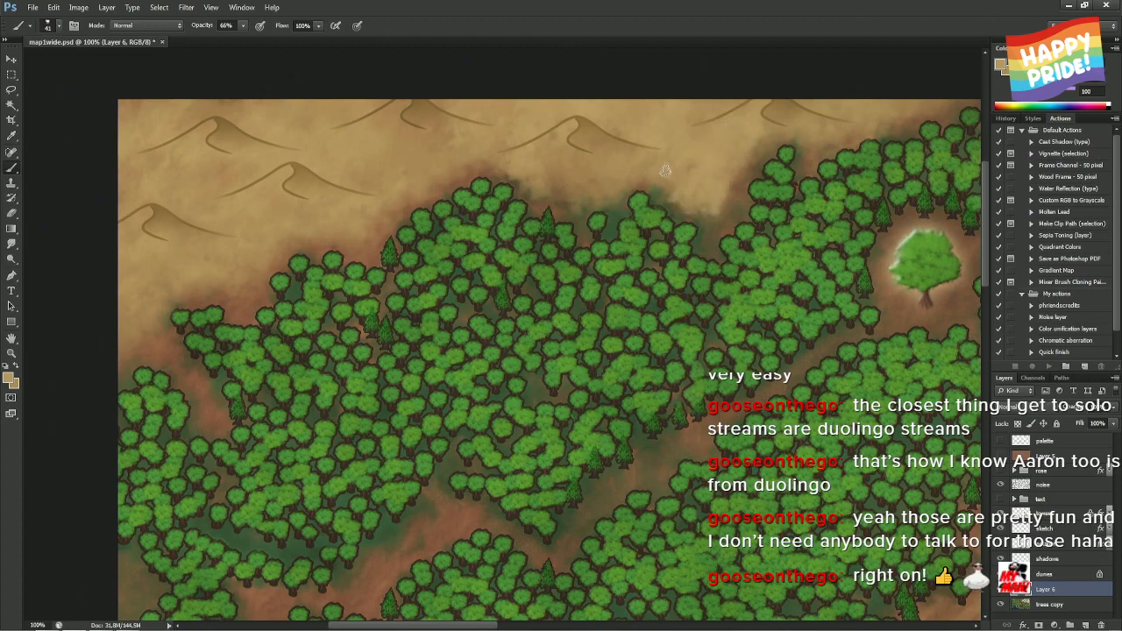
{"action": "key", "text": "ctrl+z"}
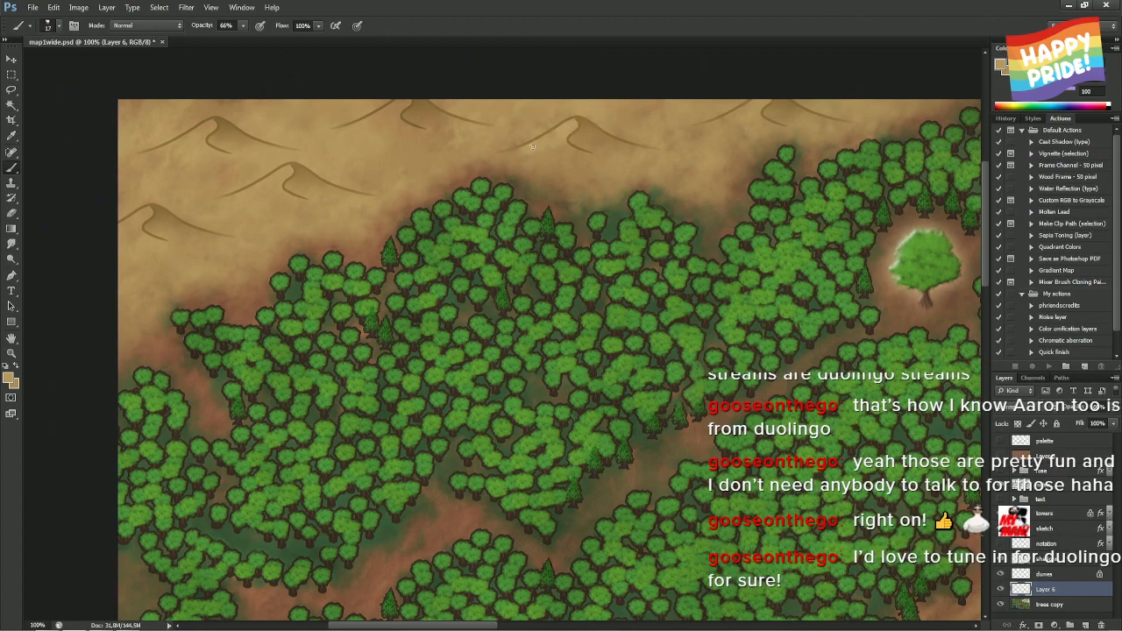
{"action": "left_click_drag", "start_coordinate": [562, 150], "coordinate": [574, 143]}
{"action": "key", "text": "ctrl+plus"}
{"action": "left_click_drag", "start_coordinate": [655, 160], "coordinate": [629, 376]}
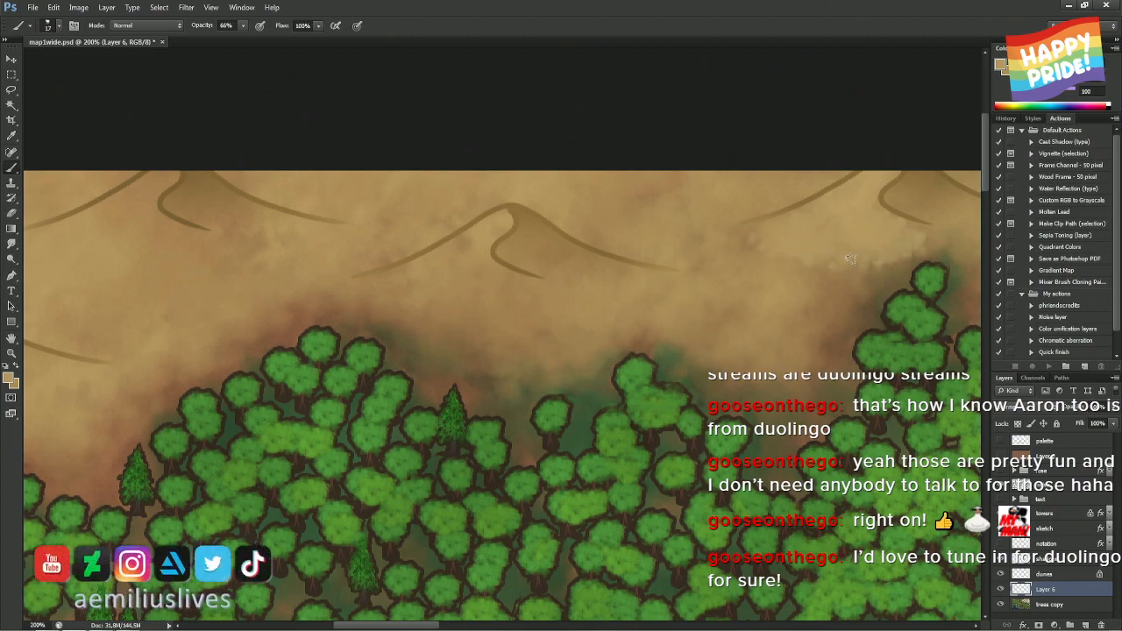
{"action": "left_click_drag", "start_coordinate": [849, 258], "coordinate": [874, 181]}
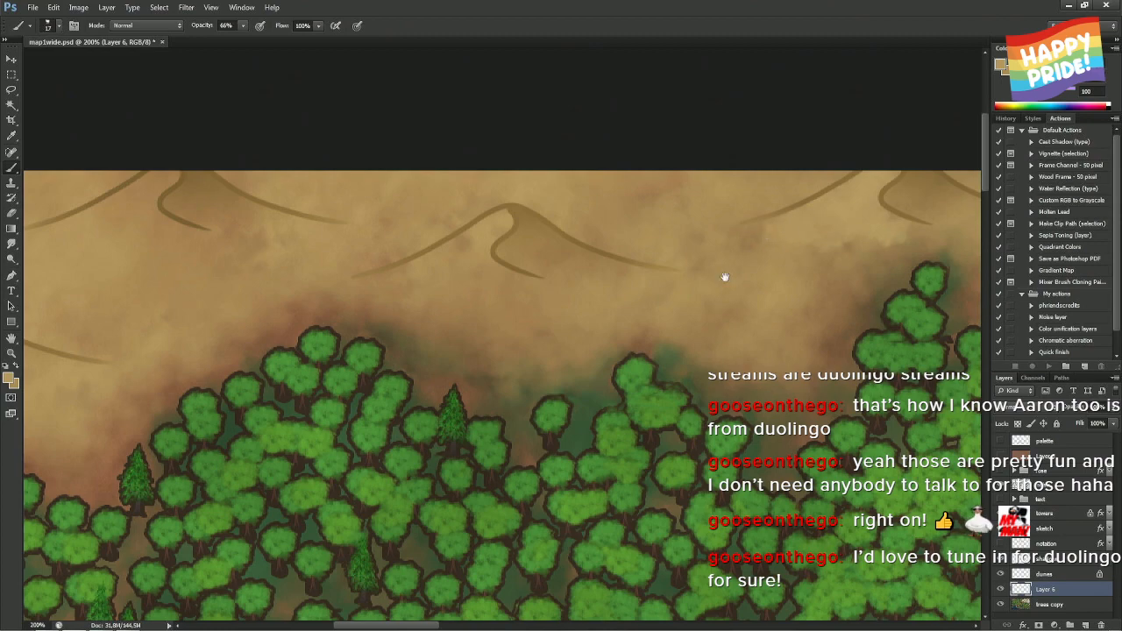
- Check the dune field from the forest edge to the map's west border and save the map
{"action": "left_click_drag", "start_coordinate": [725, 277], "coordinate": [598, 307]}
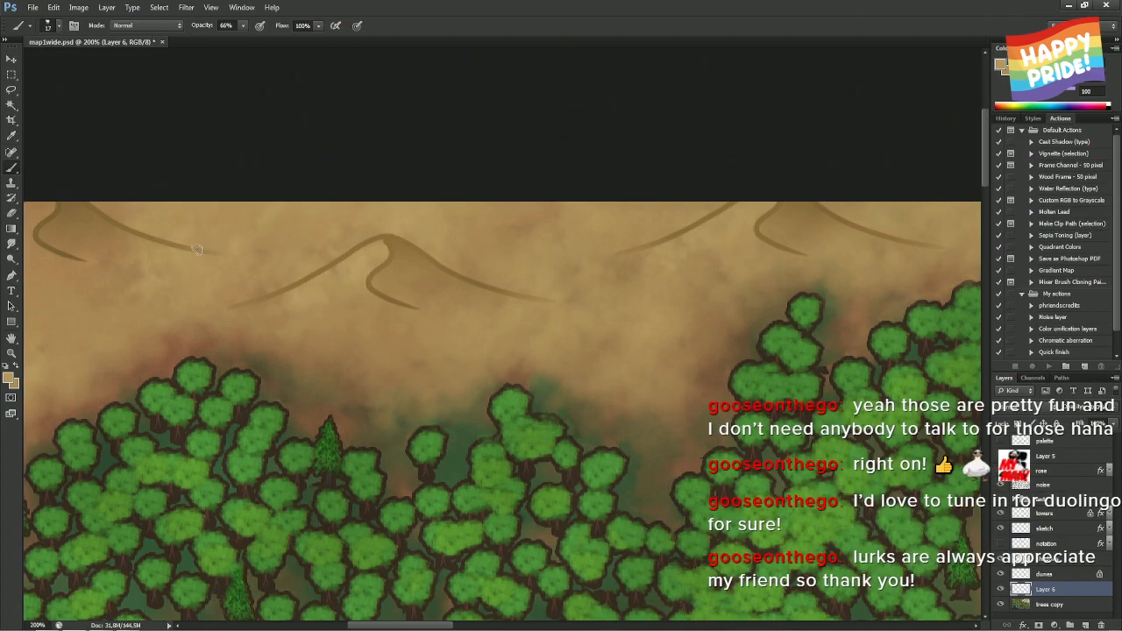
{"action": "mouse_move", "coordinate": [178, 246]}
{"action": "left_mouse_down"}
{"action": "mouse_move", "coordinate": [444, 285]}
{"action": "mouse_move", "coordinate": [494, 275]}
{"action": "left_mouse_up"}
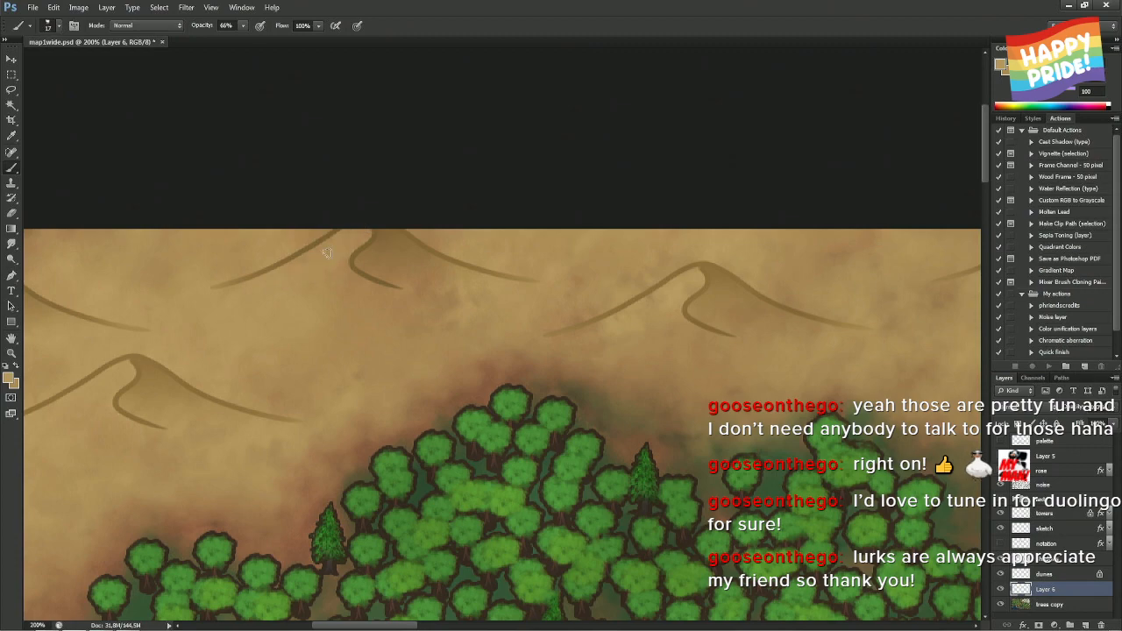
{"action": "left_click_drag", "start_coordinate": [249, 322], "coordinate": [816, 296]}
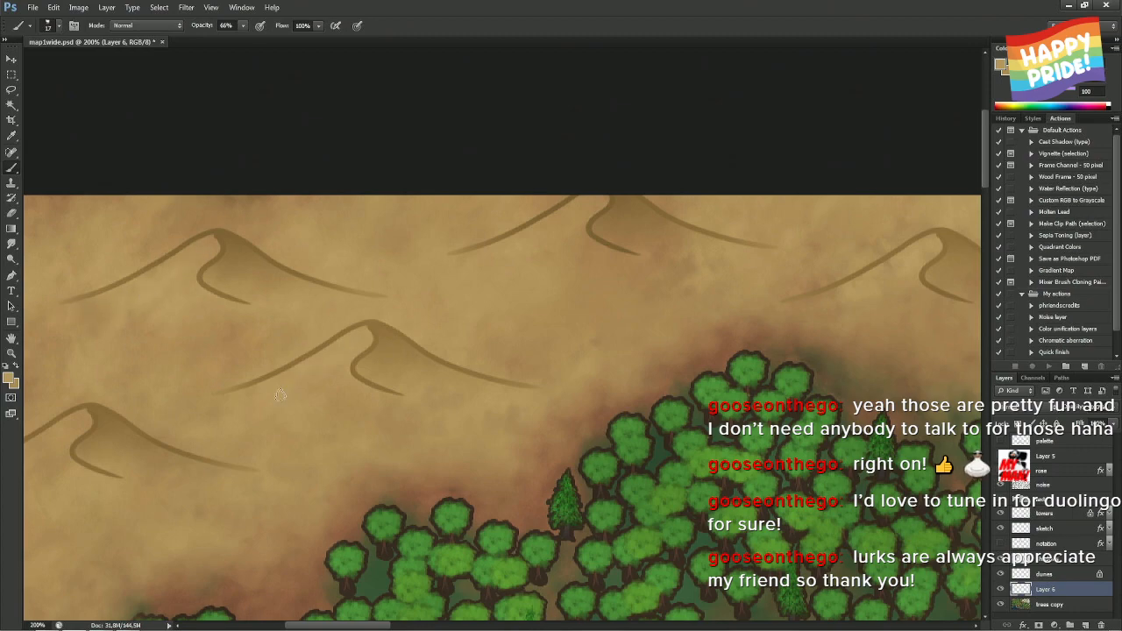
{"action": "scroll", "coordinate": [210, 391], "scroll_direction": "left", "scroll_amount": 3}
{"action": "scroll", "coordinate": [211, 391], "scroll_direction": "down", "scroll_amount": 1}
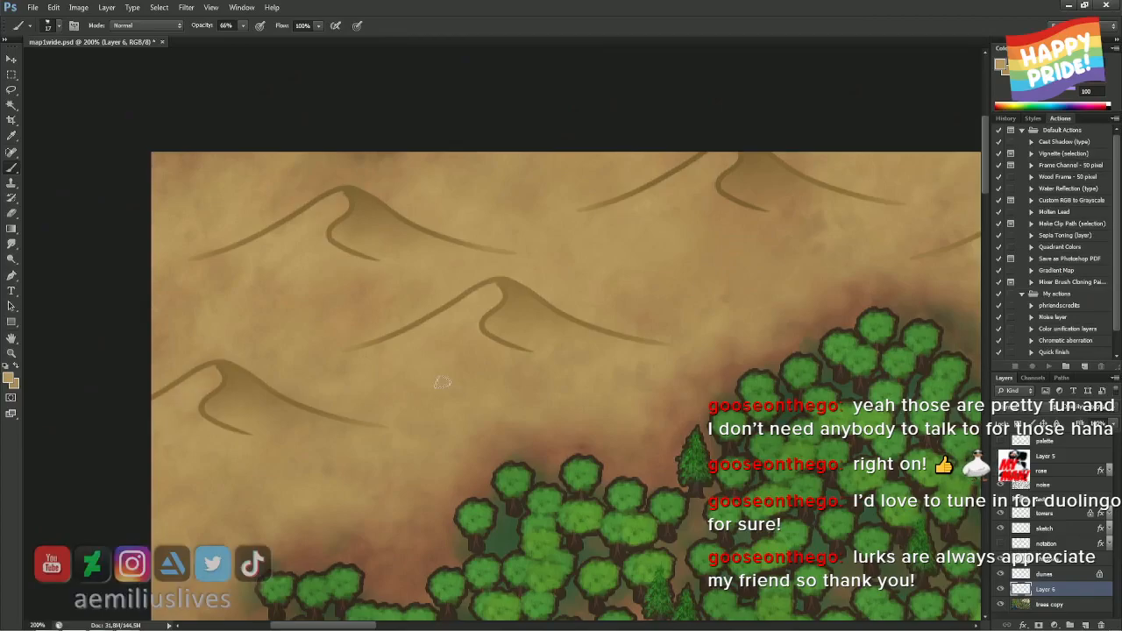
{"action": "key", "text": "ctrl+0"}
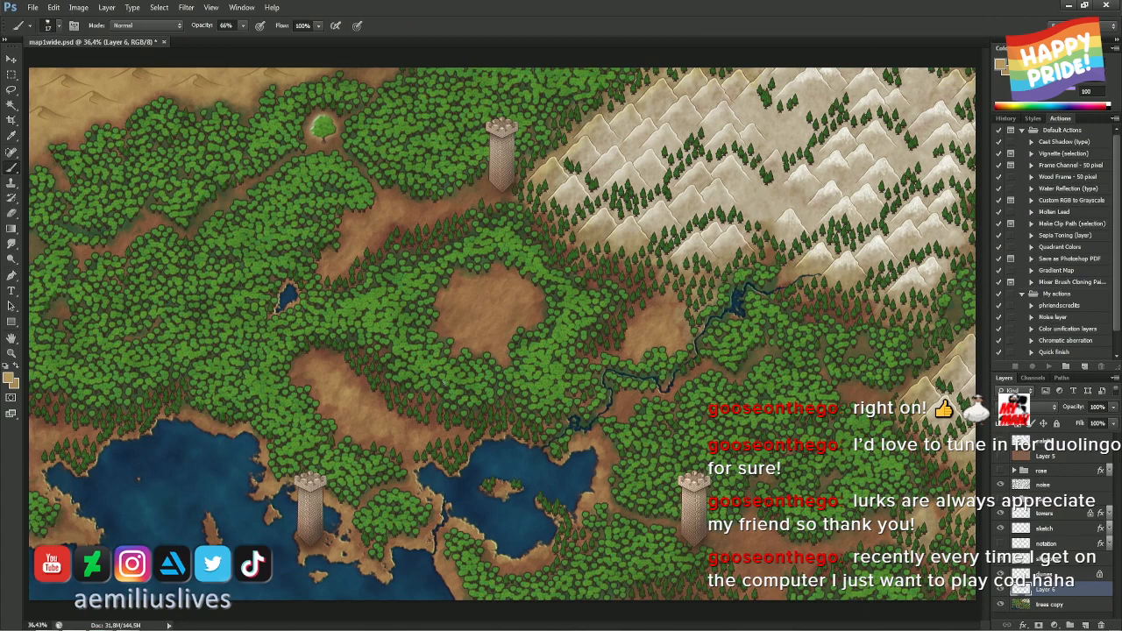
{"action": "key", "text": "m"}
{"action": "key", "text": "ctrl+s"}
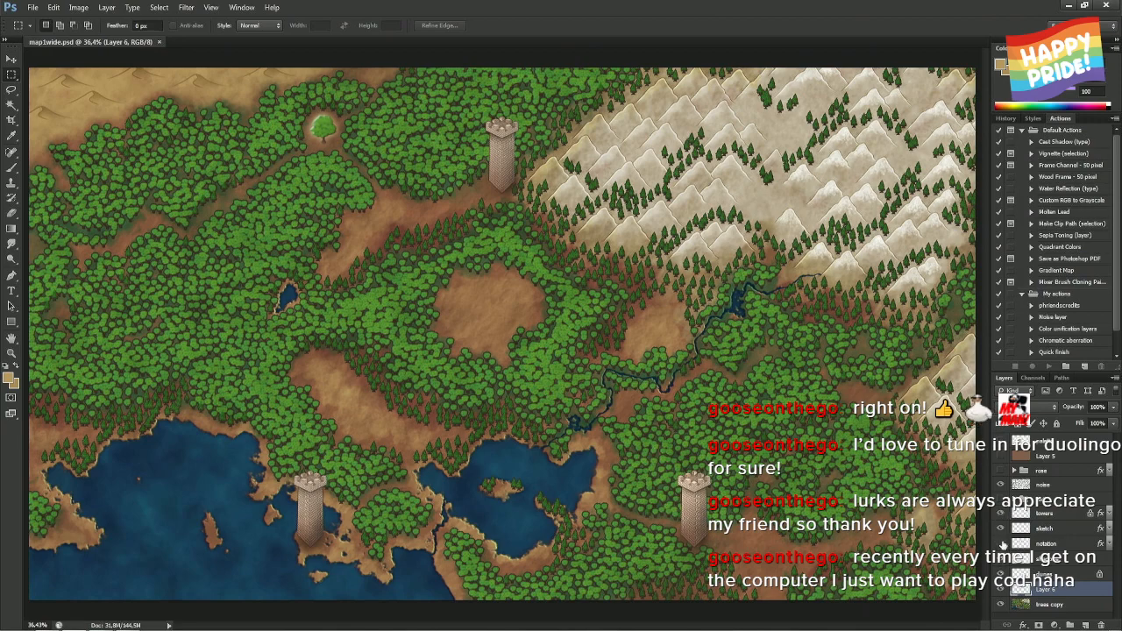
- Check the notation layer's guide lines, hide them again and show the text group
{"action": "left_click", "coordinate": [1000, 544]}
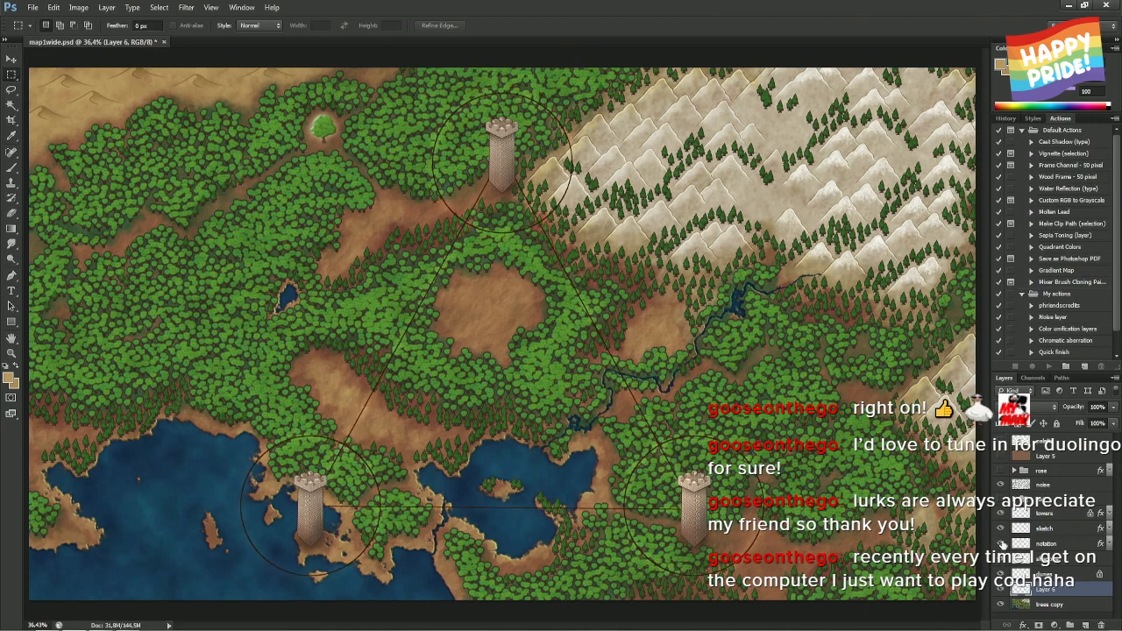
{"action": "left_click", "coordinate": [1004, 545]}
{"action": "left_click", "coordinate": [999, 503]}
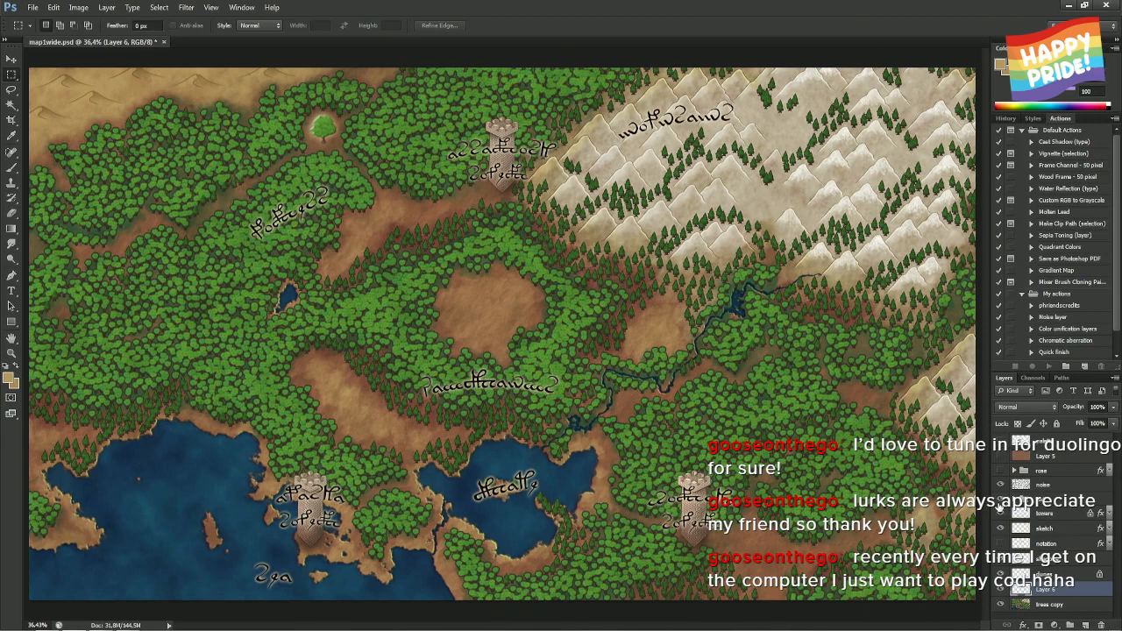
- Move the sea label northwest onto the open water west of the small island and reselect the text group
{"action": "left_click_drag", "start_coordinate": [597, 363], "coordinate": [351, 390]}
{"action": "left_click", "coordinate": [637, 412]}
{"action": "left_click", "coordinate": [1023, 501]}
{"action": "left_click", "coordinate": [1014, 498]}
{"action": "left_click", "coordinate": [1065, 557]}
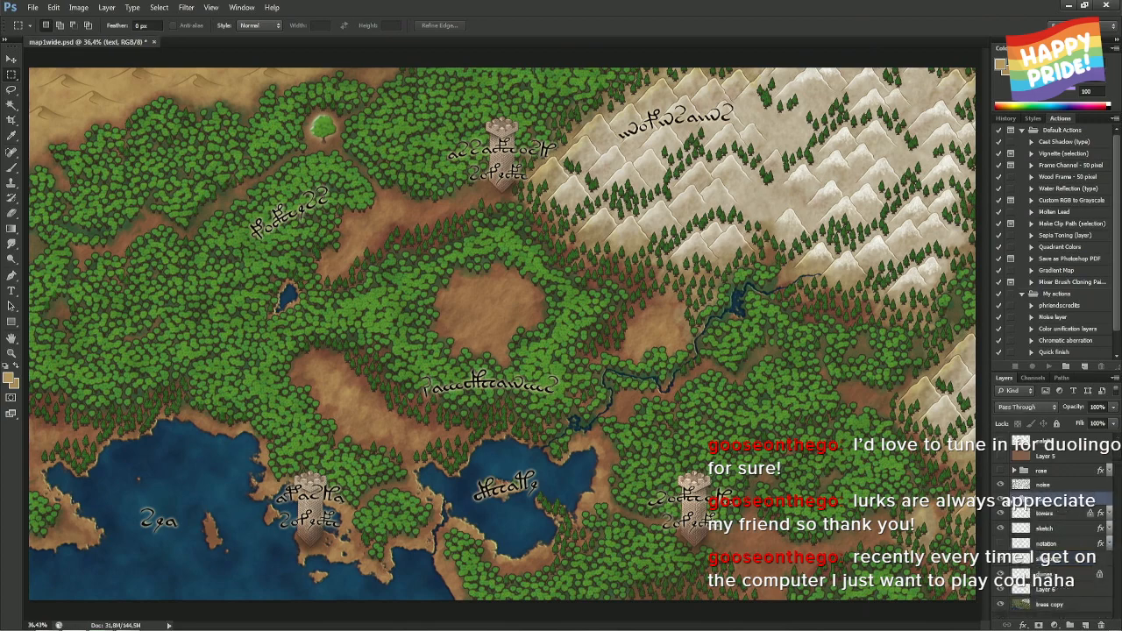
- Show the rose group and move the compass rose west onto the forest above the sea
{"action": "left_click", "coordinate": [1043, 484]}
{"action": "left_click", "coordinate": [1000, 470]}
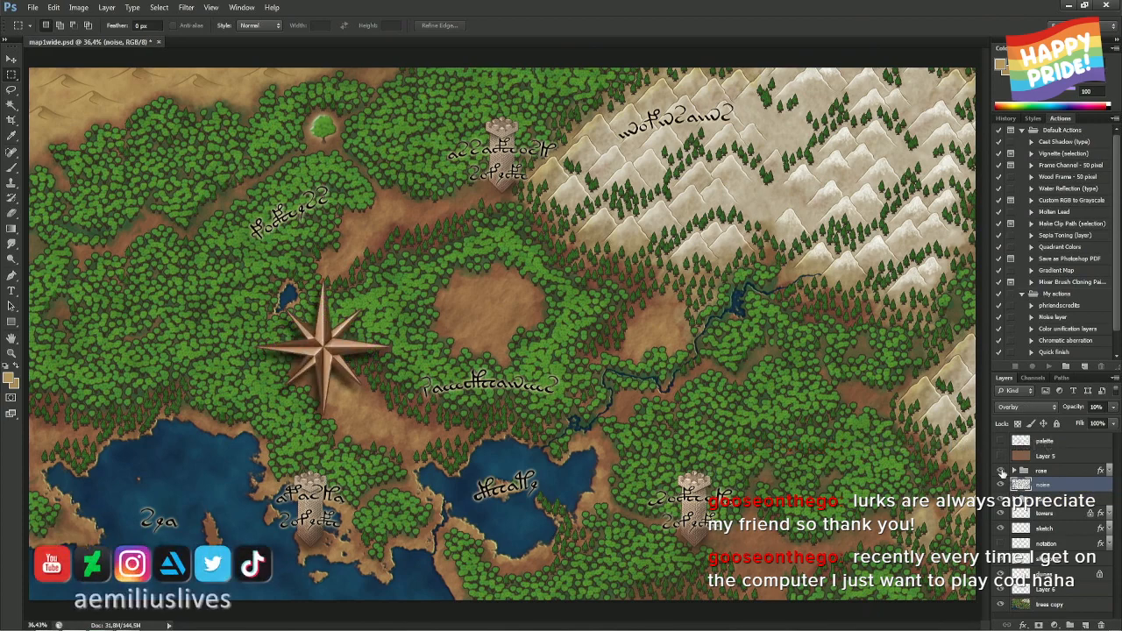
{"action": "left_click", "coordinate": [1000, 470]}
{"action": "left_click", "coordinate": [1041, 471]}
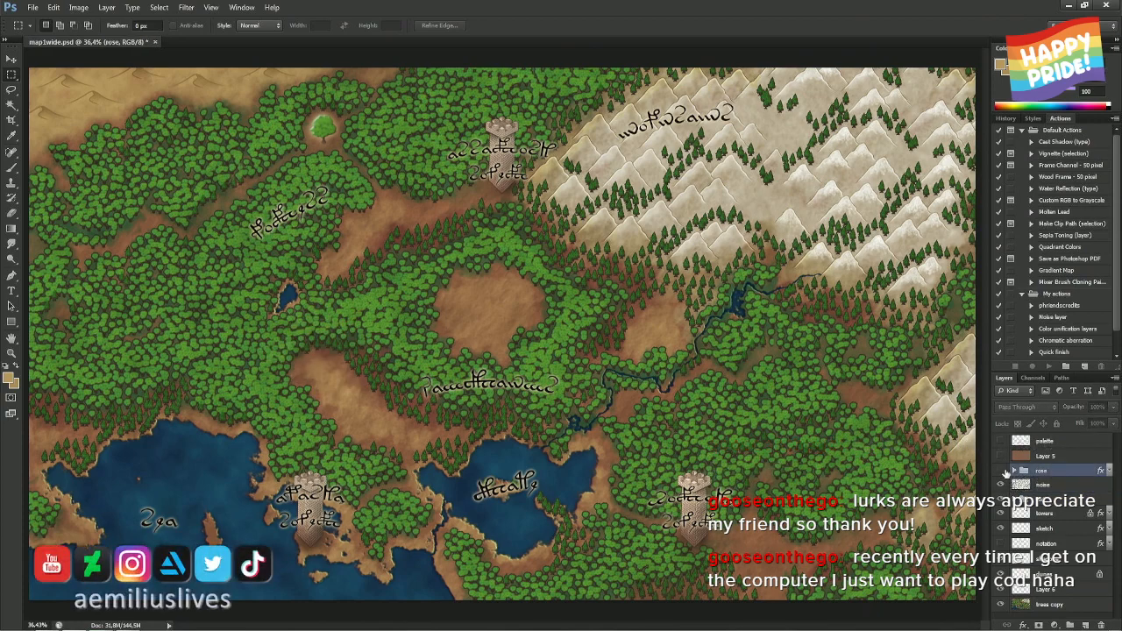
{"action": "left_click", "coordinate": [1000, 471]}
{"action": "left_click_drag", "start_coordinate": [552, 359], "coordinate": [422, 340]}
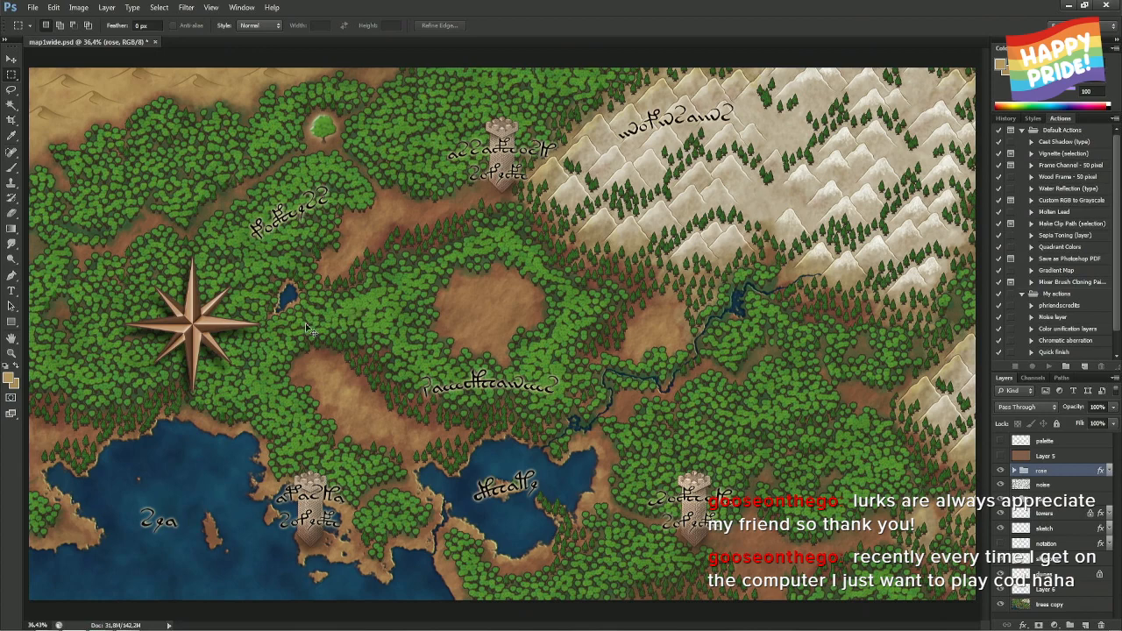
{"action": "left_click_drag", "start_coordinate": [311, 326], "coordinate": [269, 315]}
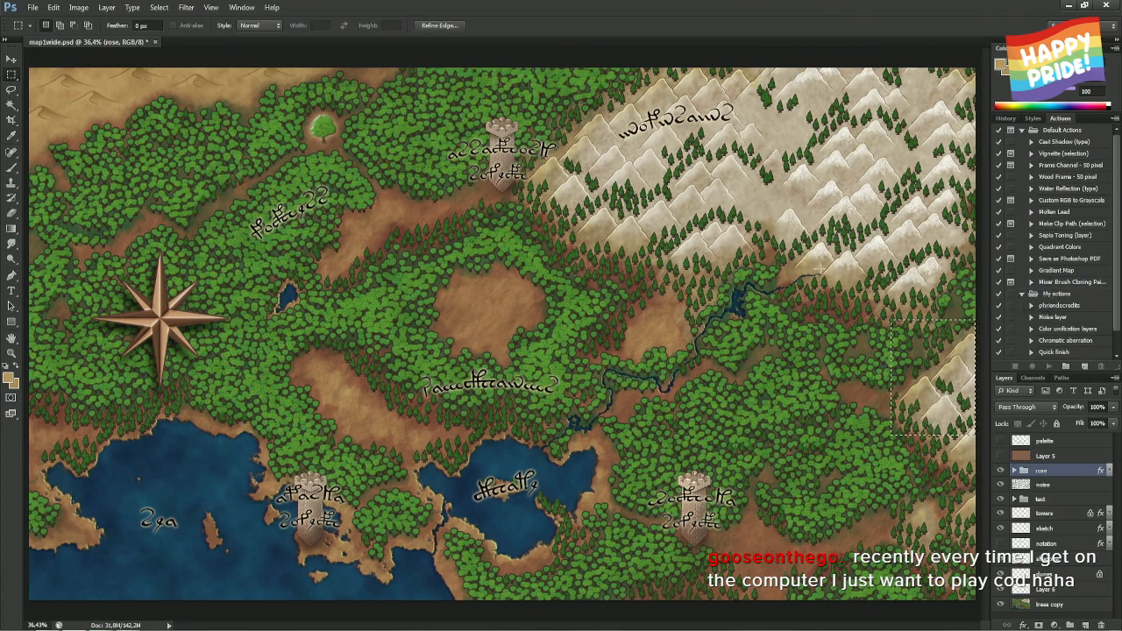
- Try the Difference blend mode on the text group
{"action": "left_click_drag", "start_coordinate": [890, 434], "coordinate": [974, 319]}
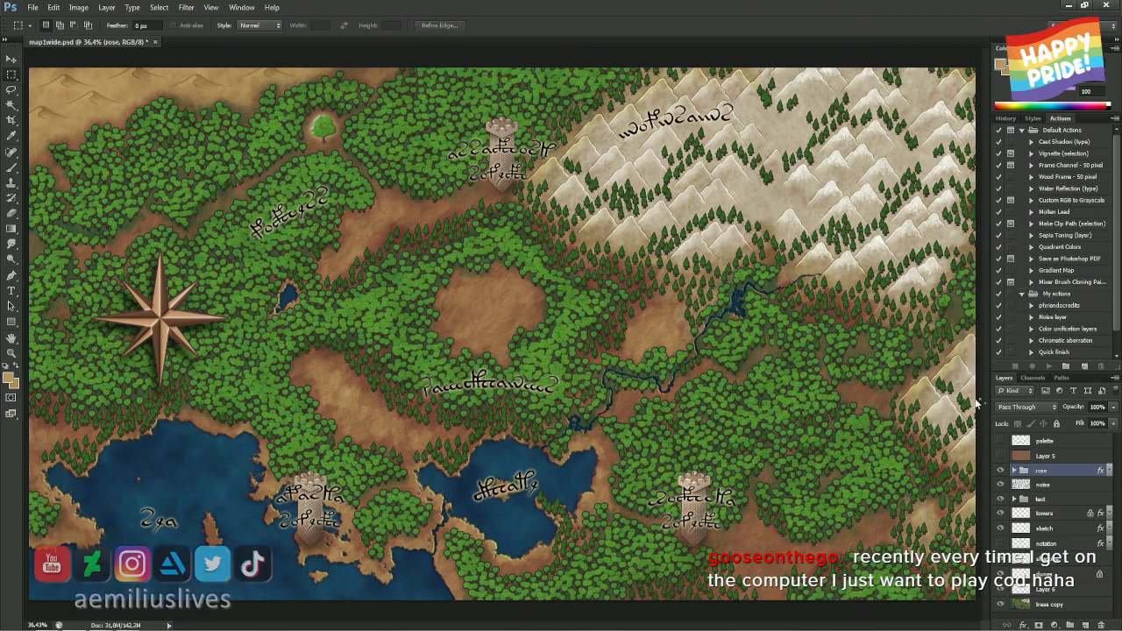
{"action": "left_click", "coordinate": [1017, 503]}
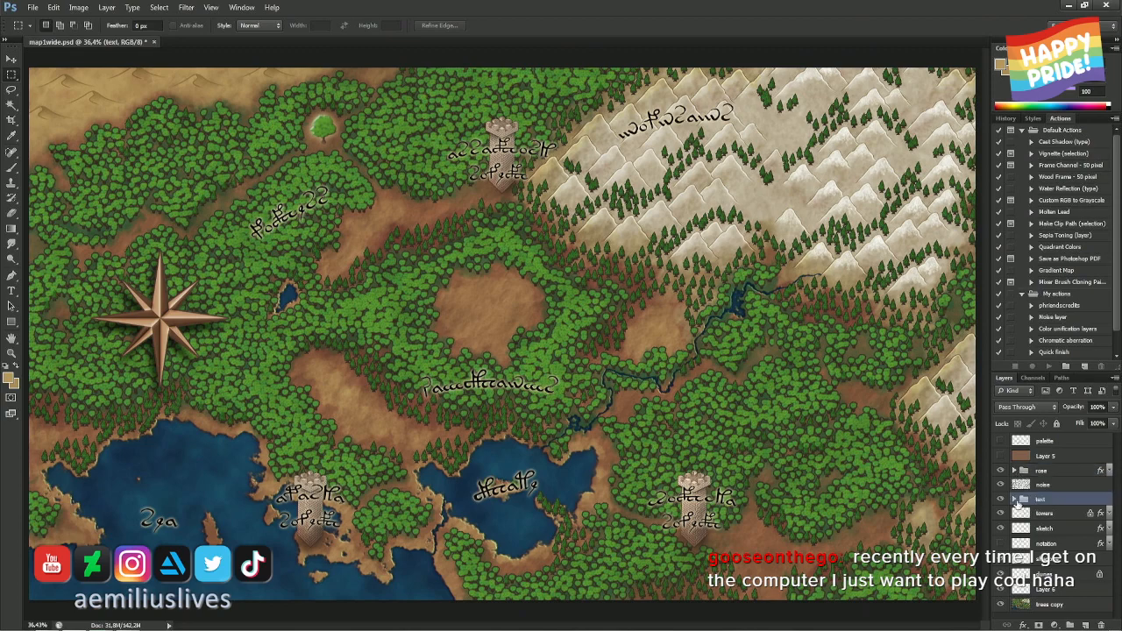
{"action": "left_click", "coordinate": [1026, 406]}
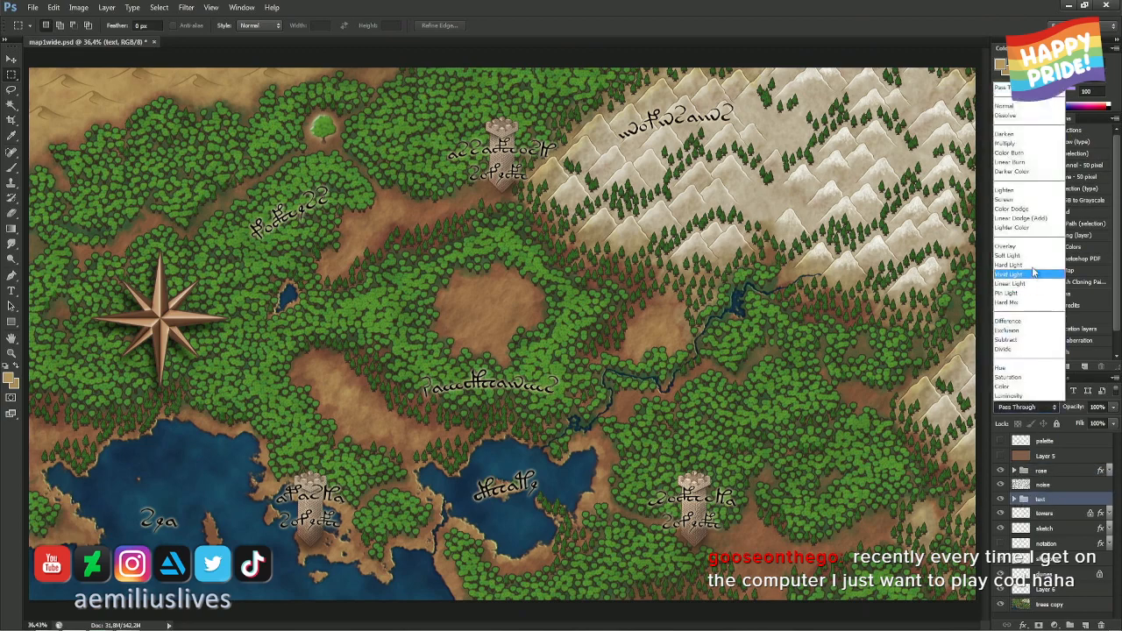
{"action": "left_click", "coordinate": [1008, 322]}
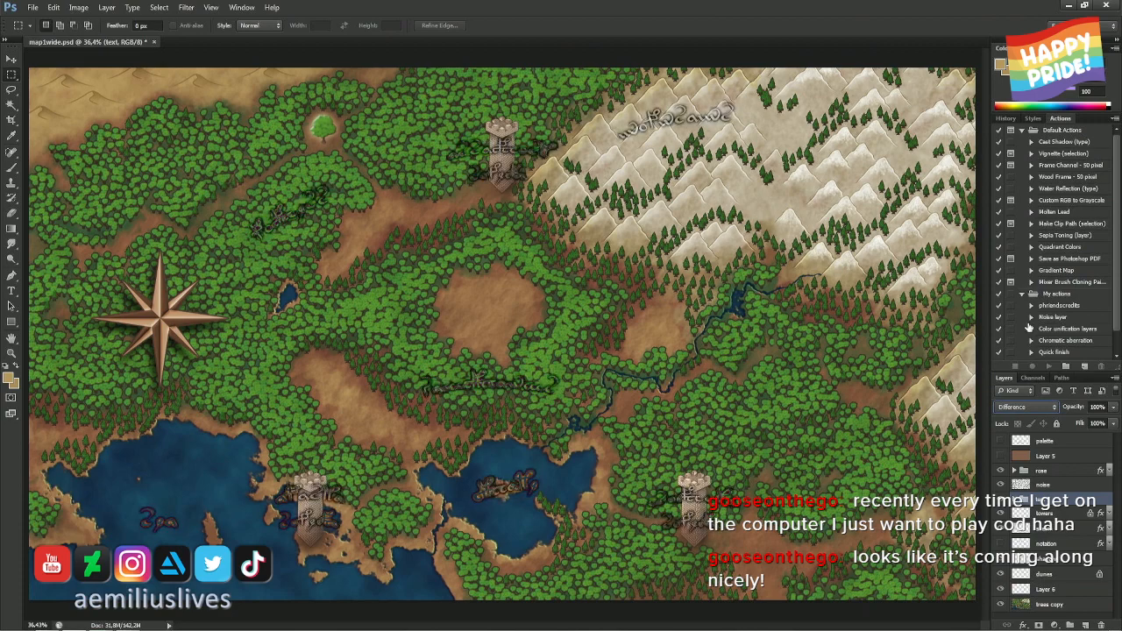
{"action": "key", "text": "ctrl+z"}
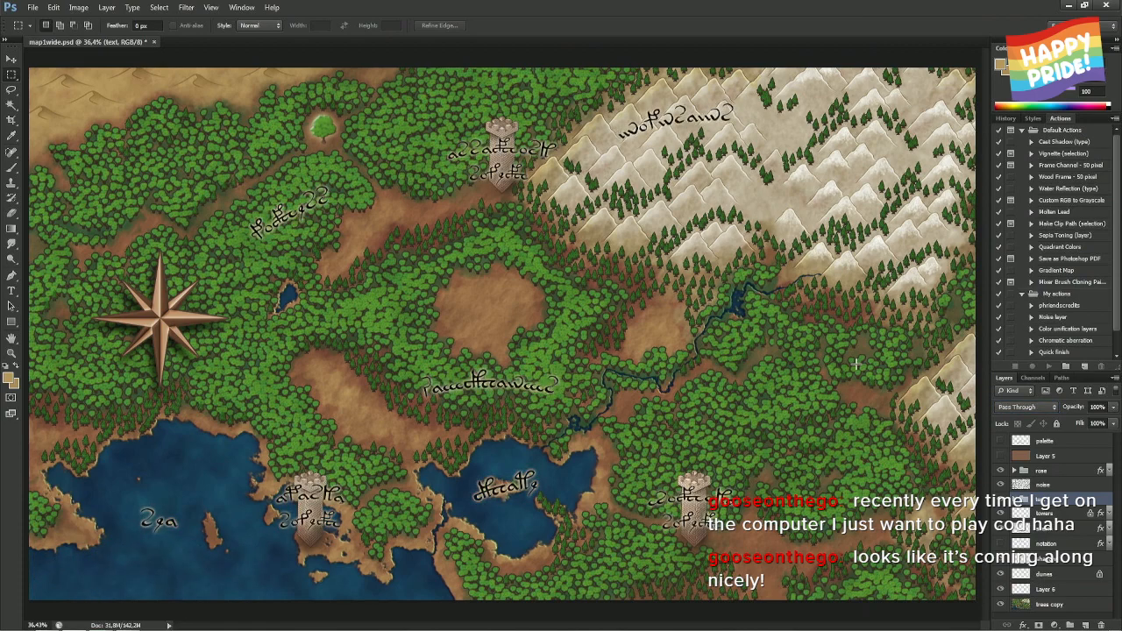
- Try resetting the rose group to the default layer style
{"action": "left_click", "coordinate": [1032, 476]}
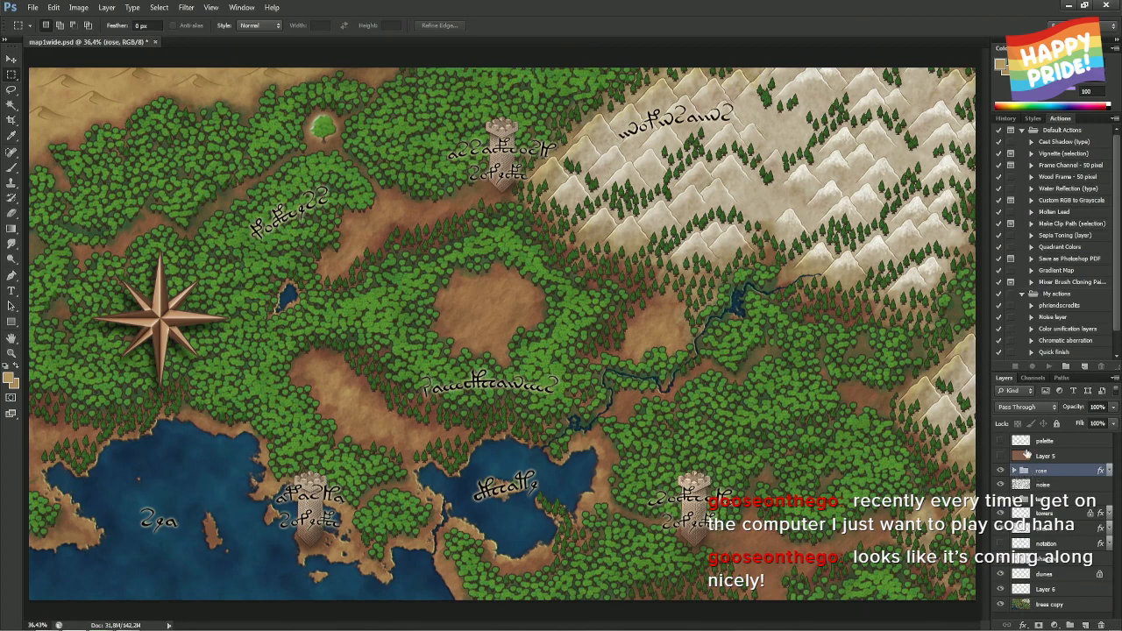
{"action": "left_click", "coordinate": [1033, 118]}
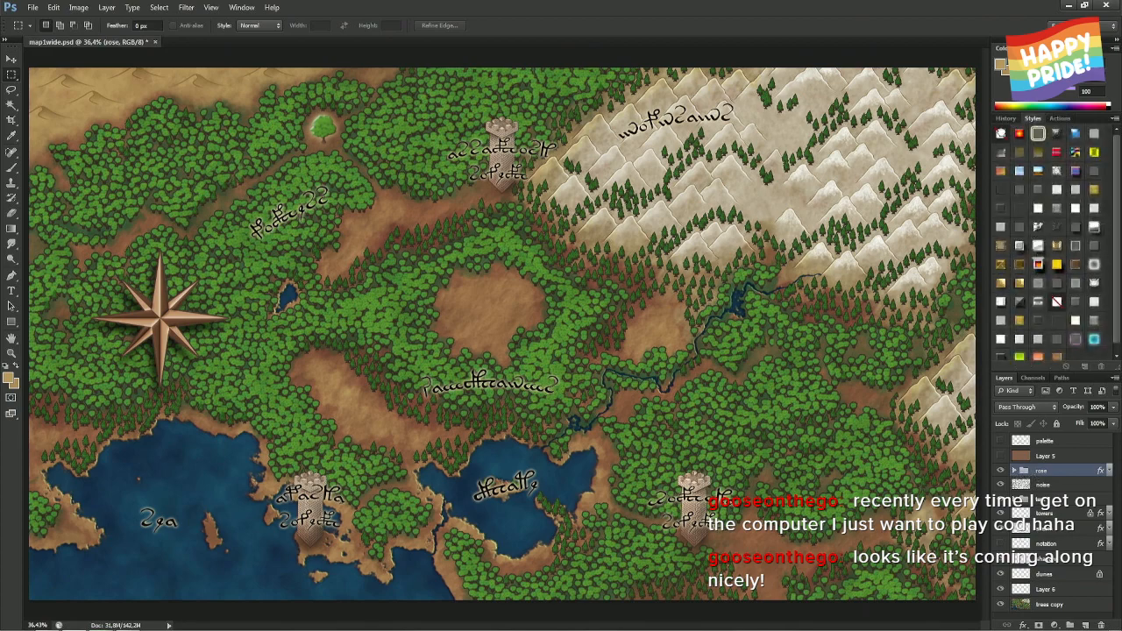
{"action": "left_click", "coordinate": [1001, 133]}
{"action": "key", "text": "ctrl+z"}
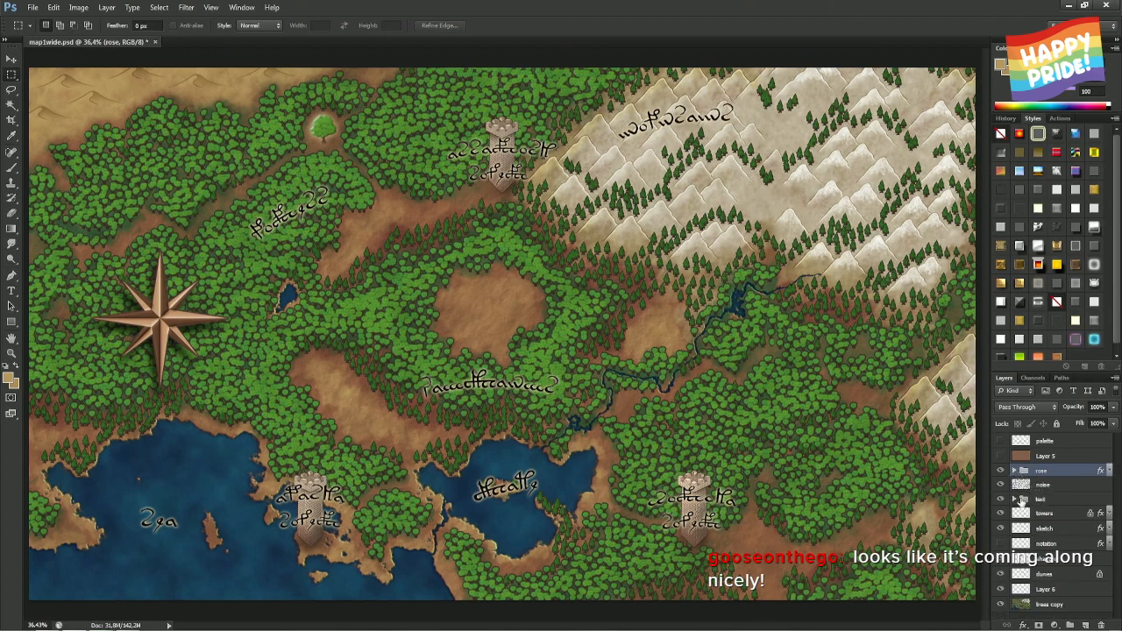
- Expand the text group and move the Sorcha tower and agatha tower labels slightly down over their towers
{"action": "left_click", "coordinate": [1014, 499]}
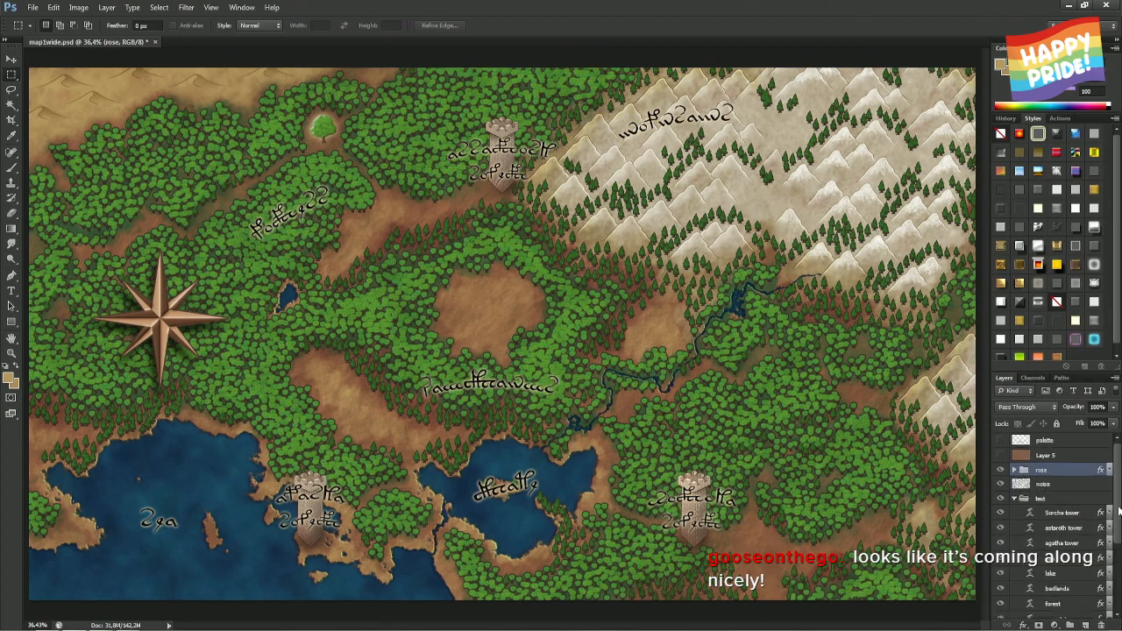
{"action": "scroll", "coordinate": [1115, 531], "scroll_direction": "down", "scroll_amount": 3}
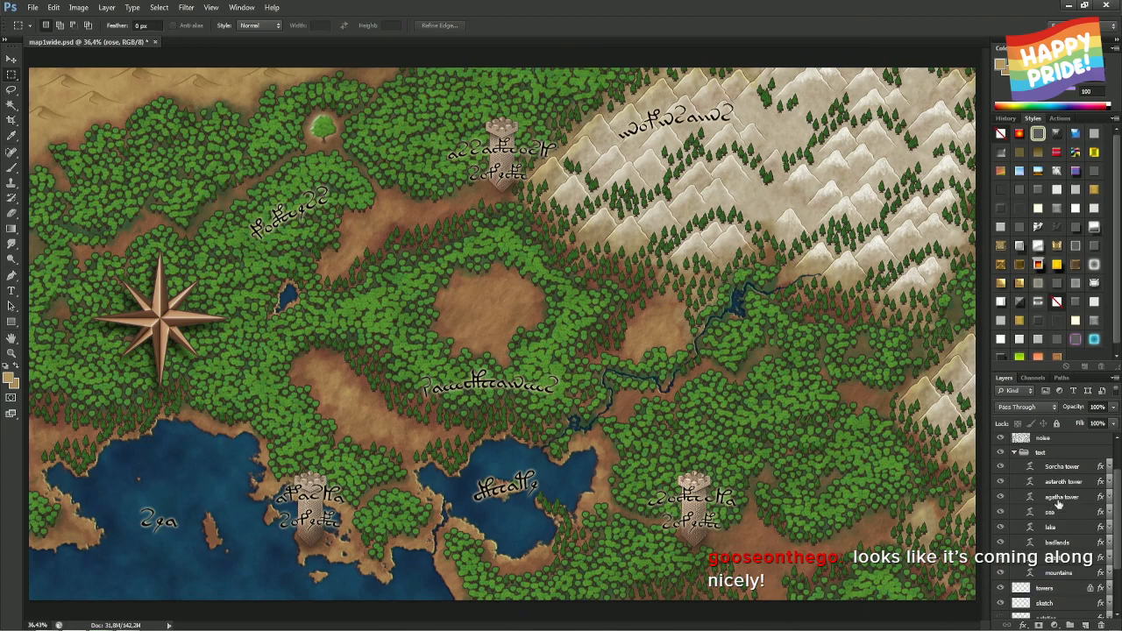
{"action": "left_click", "coordinate": [1058, 500]}
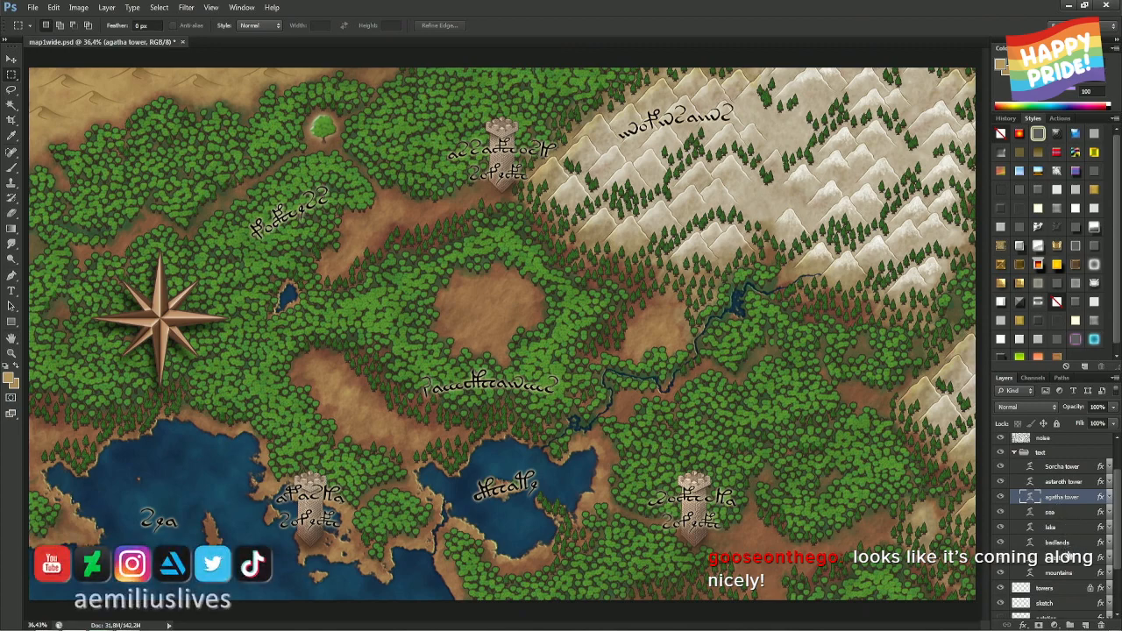
{"action": "left_click", "coordinate": [1062, 557]}
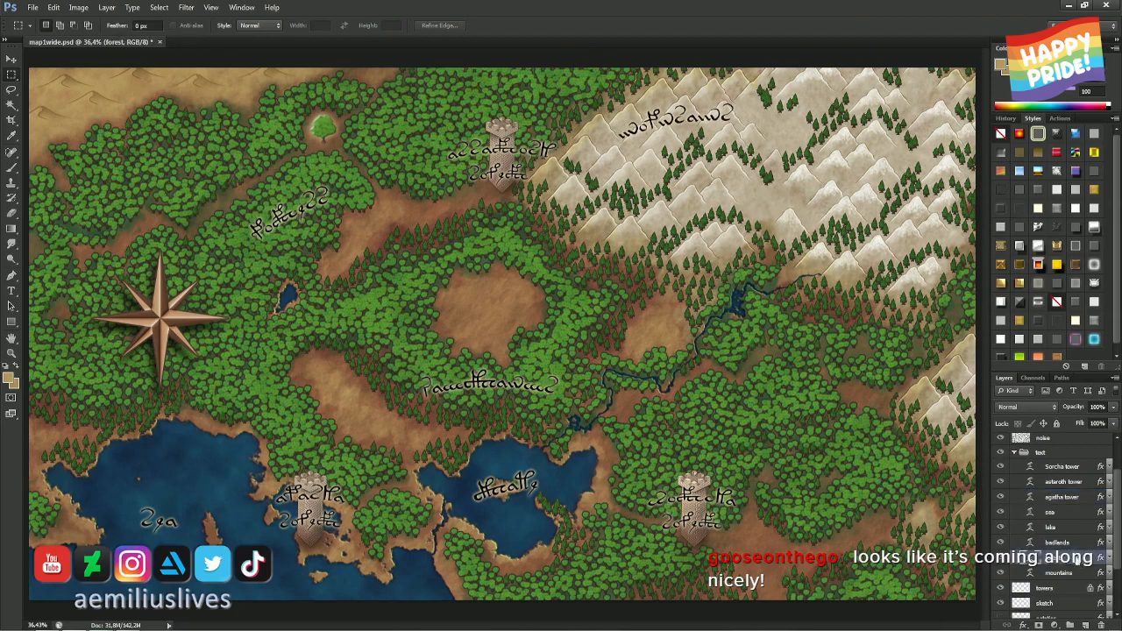
{"action": "left_click", "coordinate": [1065, 496]}
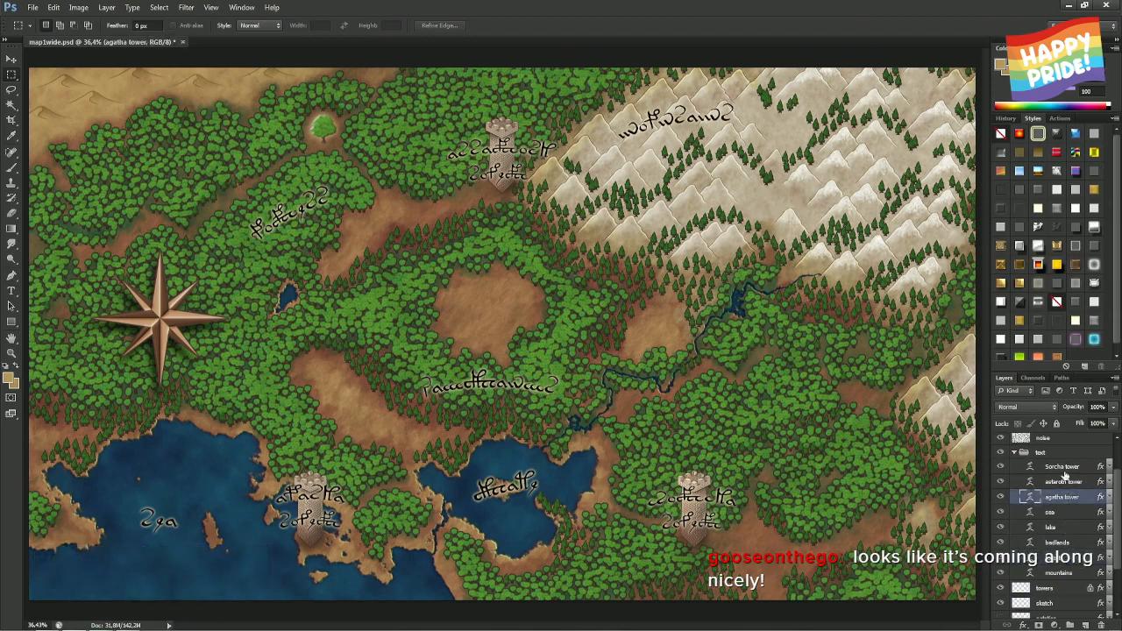
{"action": "left_click", "coordinate": [1064, 470], "text": "shift"}
{"action": "left_click_drag", "start_coordinate": [819, 434], "coordinate": [819, 452]}
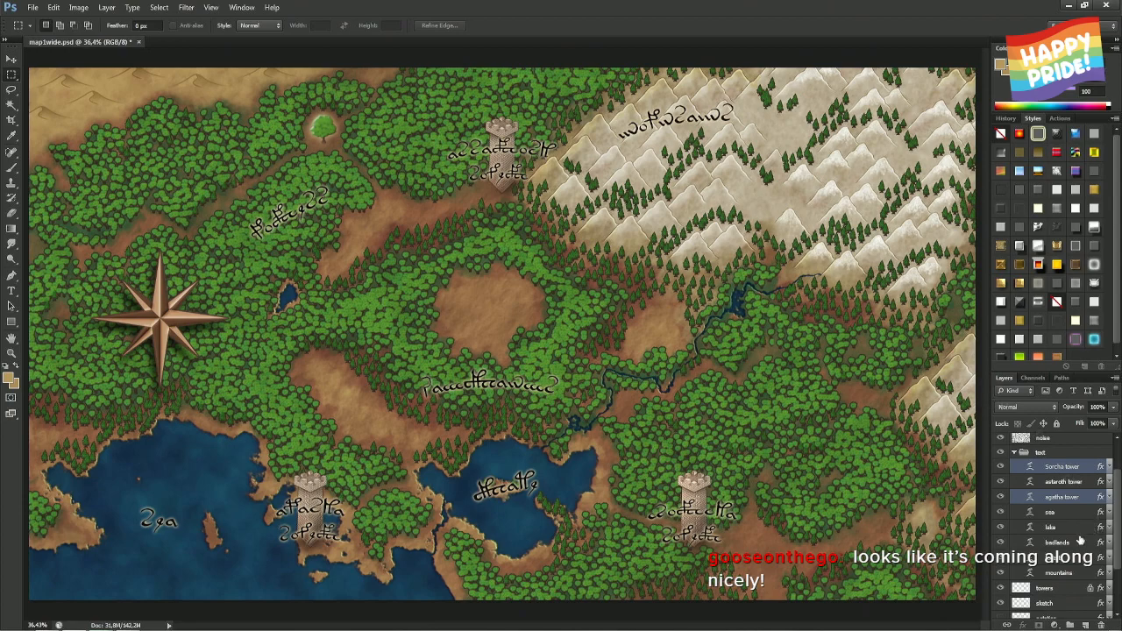
- Rotate the mountains label counterclockwise to a steeper slant and shift it slightly southwest along the mountain range
{"action": "left_click", "coordinate": [1057, 572]}
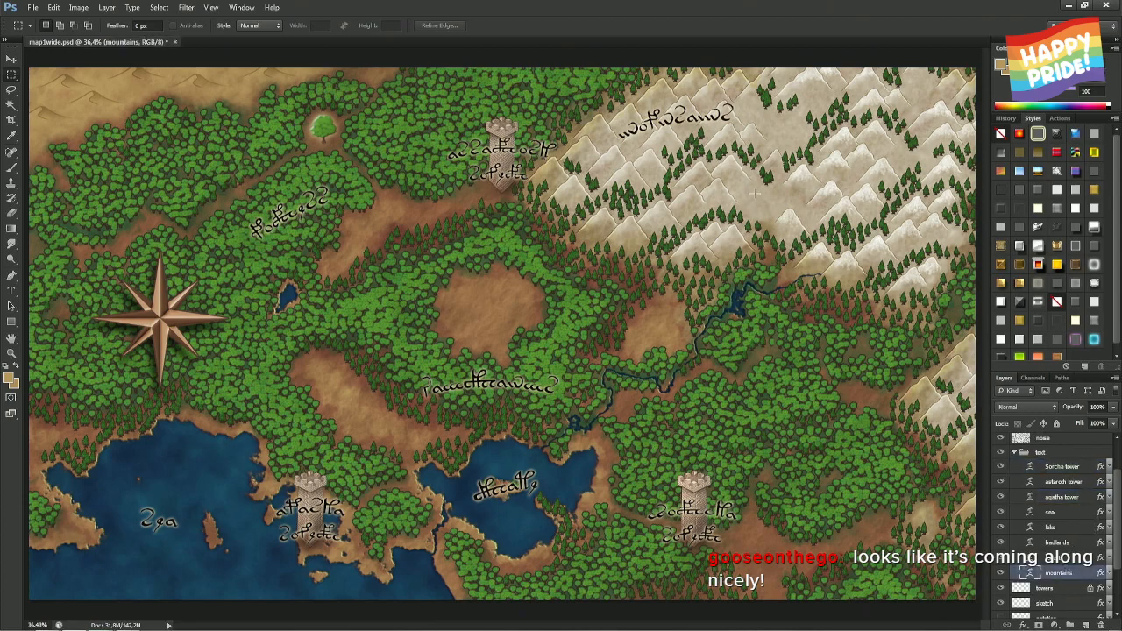
{"action": "left_click_drag", "start_coordinate": [755, 194], "coordinate": [800, 168]}
{"action": "key", "text": "ctrl+t"}
{"action": "key", "text": "Return"}
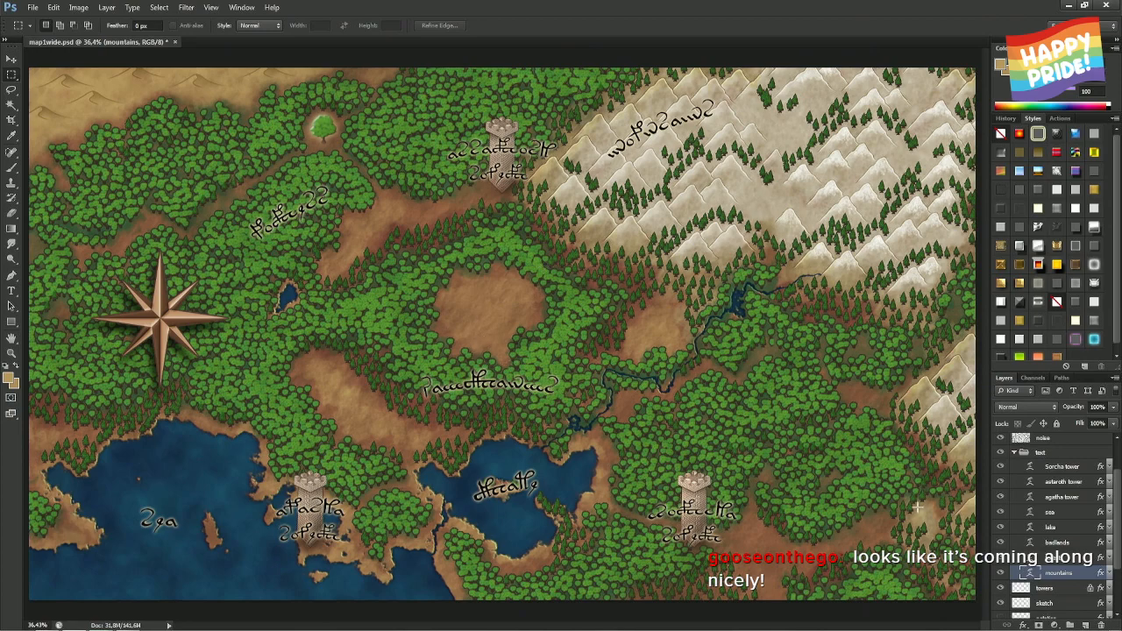
- Duplicate the badlands label inside the text group and change the copy's wording to "desert"
{"action": "left_click", "coordinate": [1058, 474]}
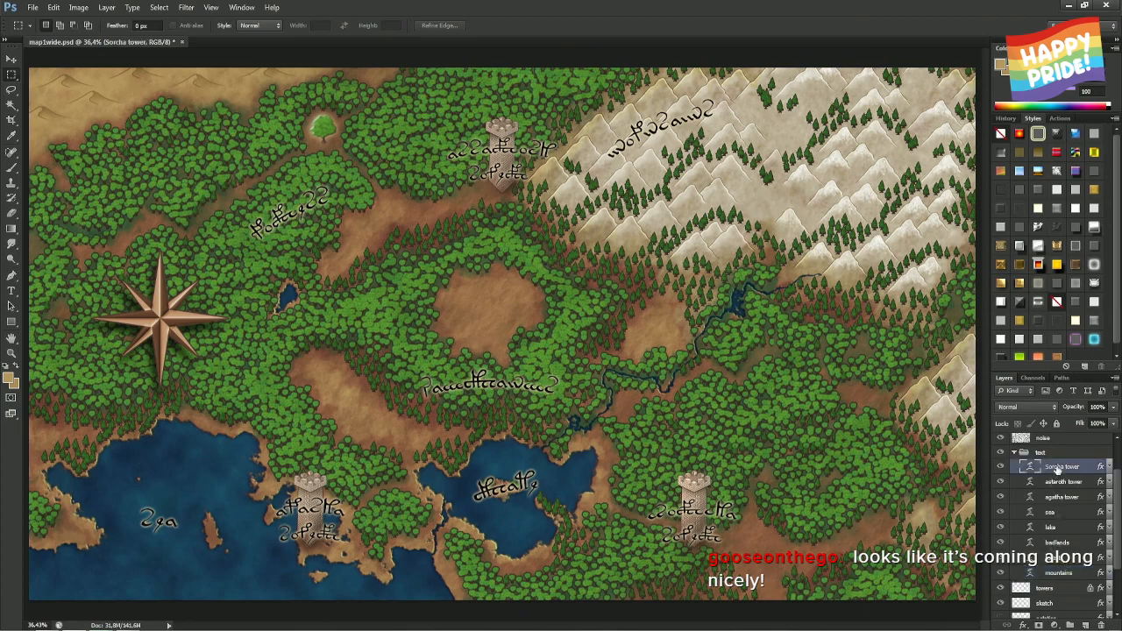
{"action": "left_click", "coordinate": [1053, 543]}
{"action": "key", "text": "ctrl+j"}
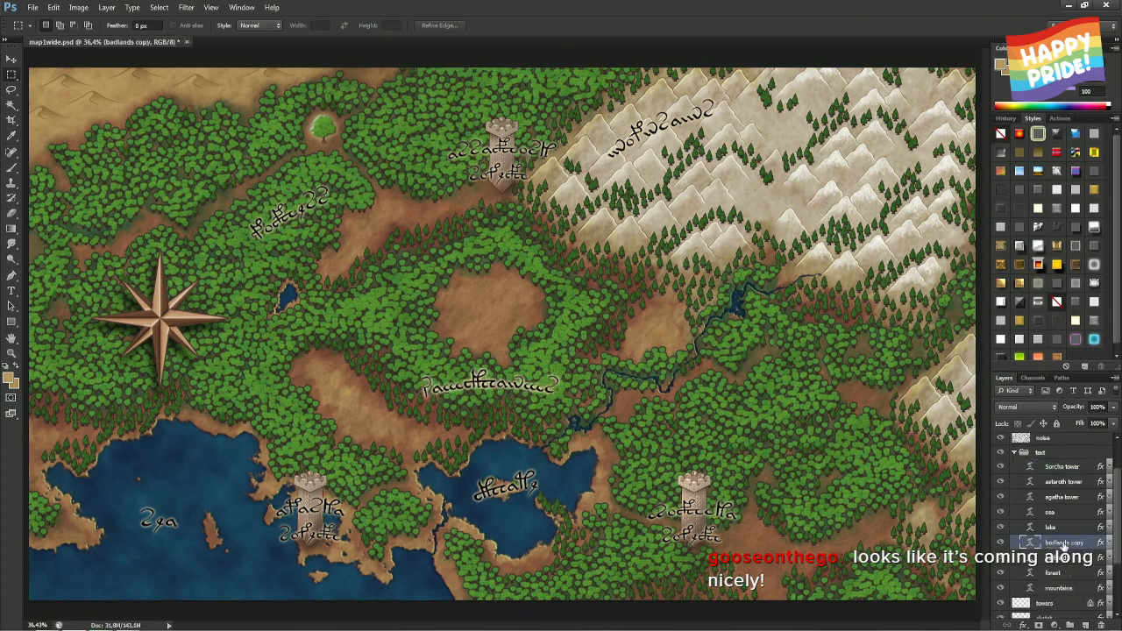
{"action": "double_click", "coordinate": [1030, 543]}
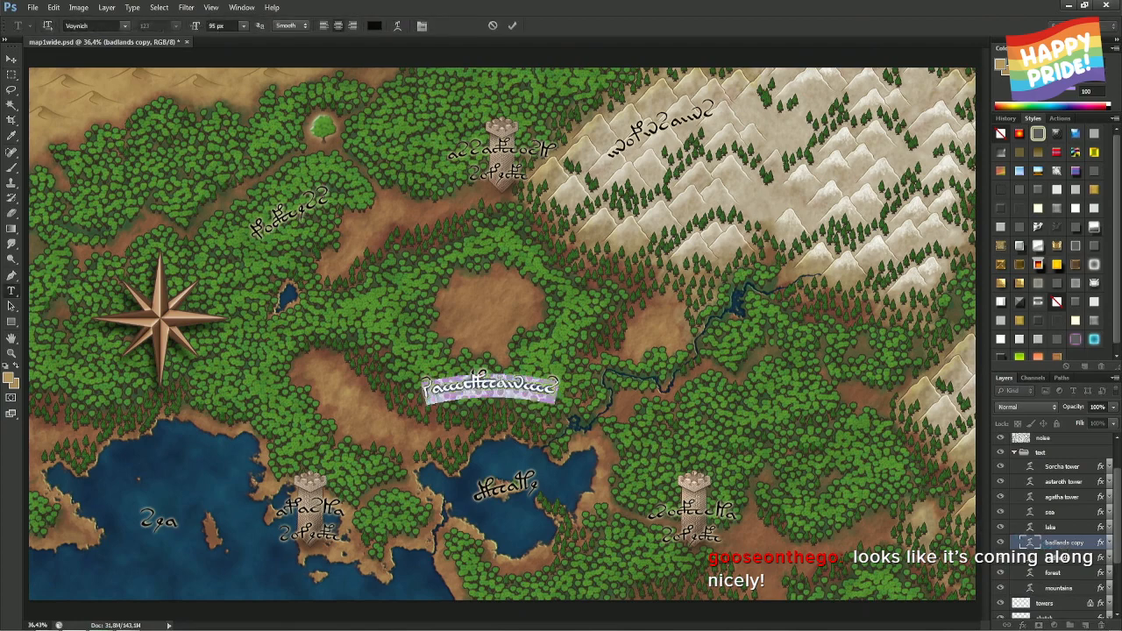
{"action": "type", "text": "desert"}
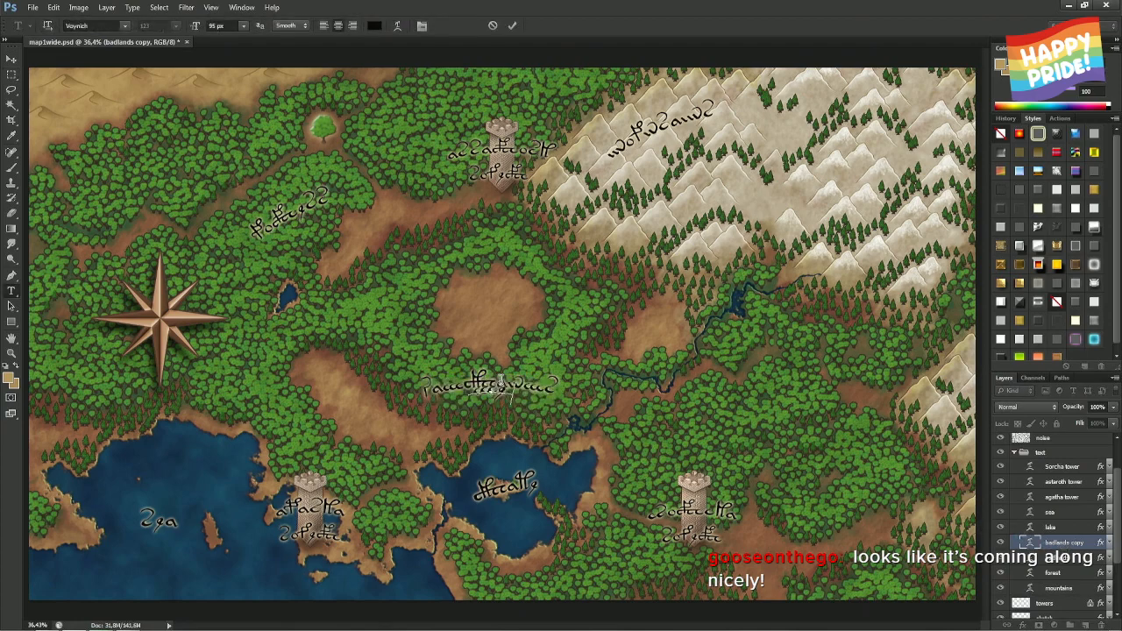
{"action": "left_click", "coordinate": [512, 26]}
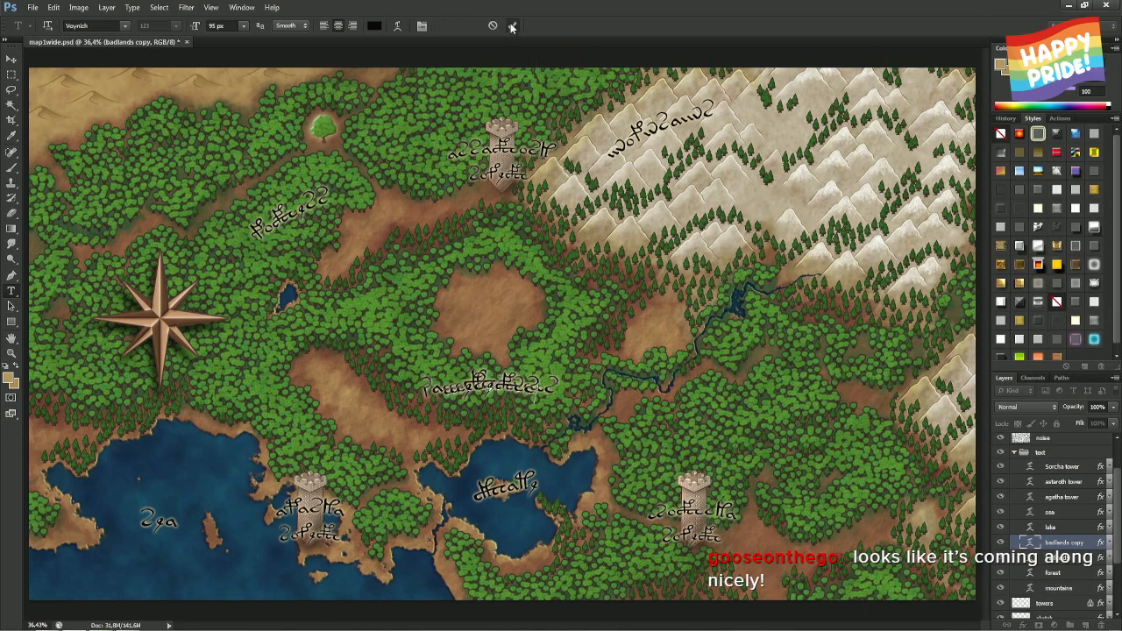
- Move the desert label onto the sand in the map's northwest corner and rotate it counterclockwise to a slight slant
{"action": "left_click_drag", "start_coordinate": [592, 431], "coordinate": [223, 149]}
{"action": "key", "text": "ctrl+t"}
{"action": "key", "text": "Return"}
{"action": "key", "text": "t"}
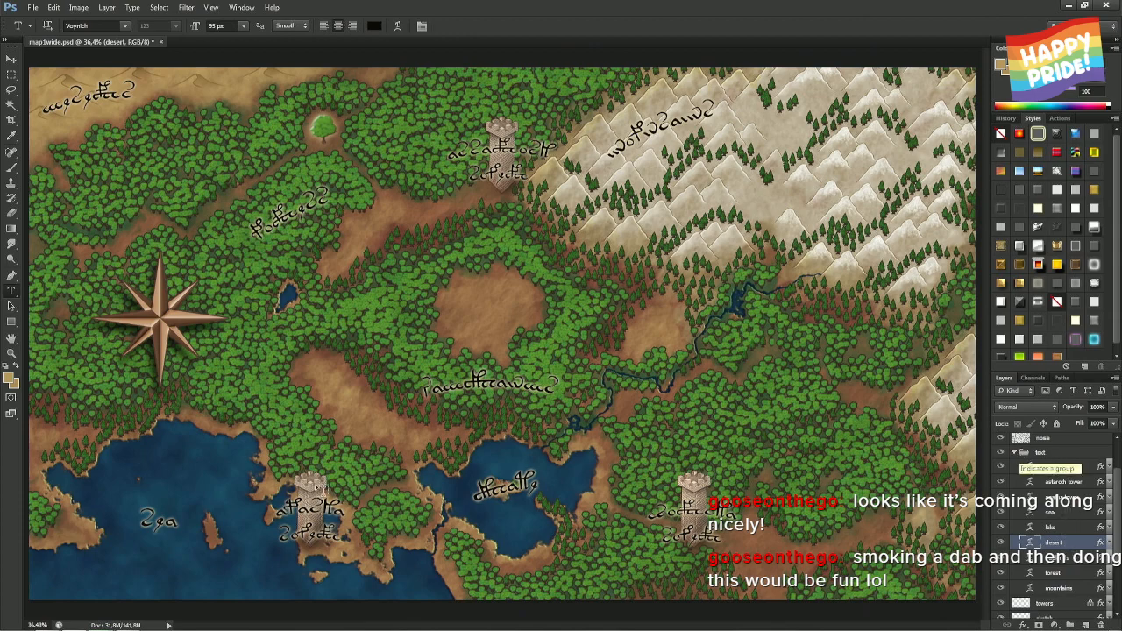
{"action": "key", "text": "ctrl+plus"}
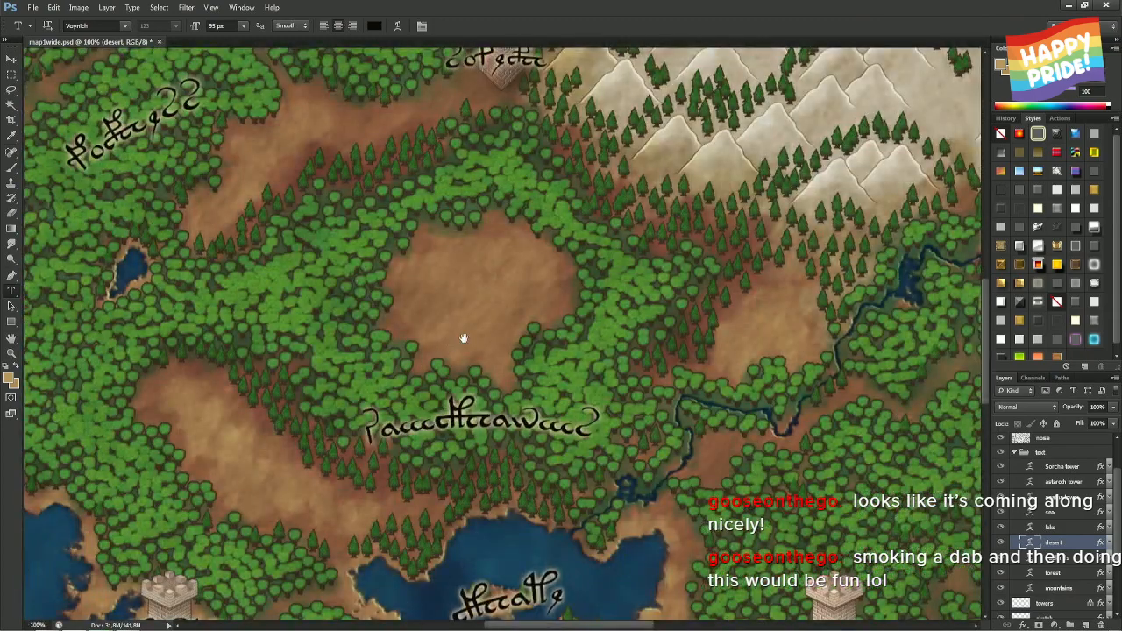
{"action": "key", "text": "ctrl+plus"}
{"action": "left_click_drag", "start_coordinate": [318, 423], "coordinate": [815, 149]}
{"action": "left_click_drag", "start_coordinate": [205, 493], "coordinate": [658, 353]}
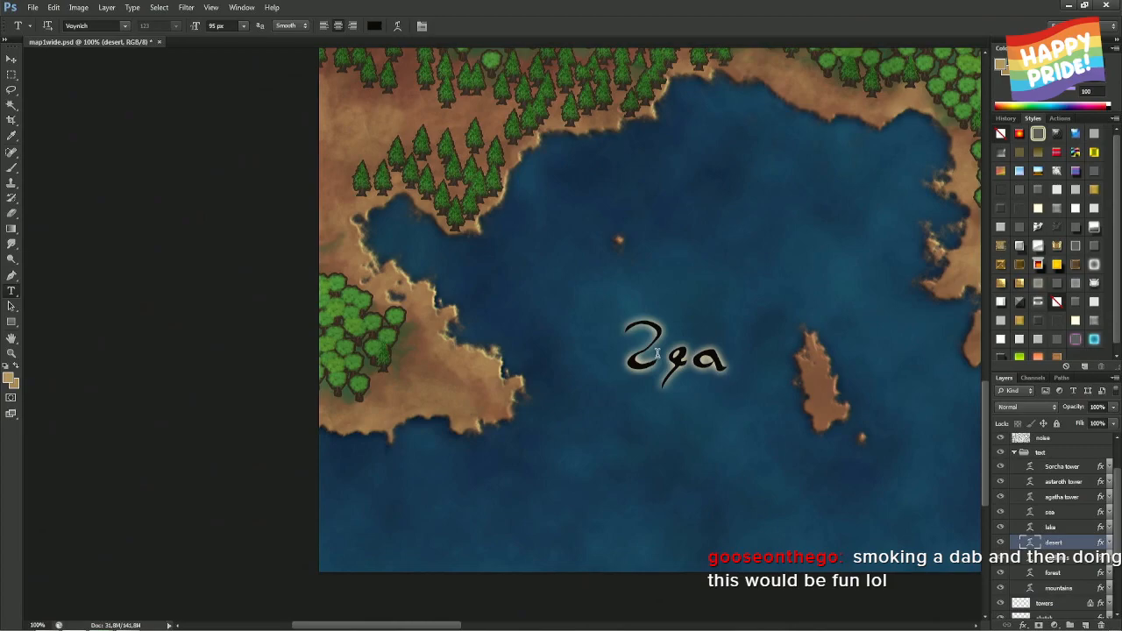
{"action": "key", "text": "ctrl+0"}
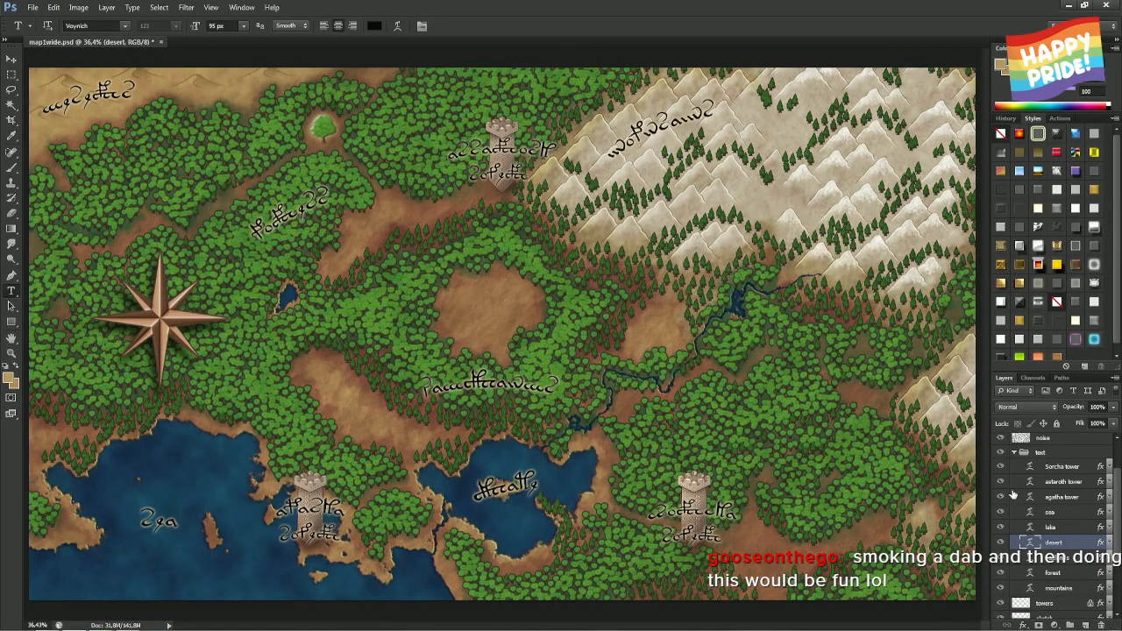
- Collapse the text group, then show the brown Layer 5 color overlay and set its opacity to 33%
{"action": "left_click", "coordinate": [1014, 452]}
{"action": "left_click", "coordinate": [1016, 457]}
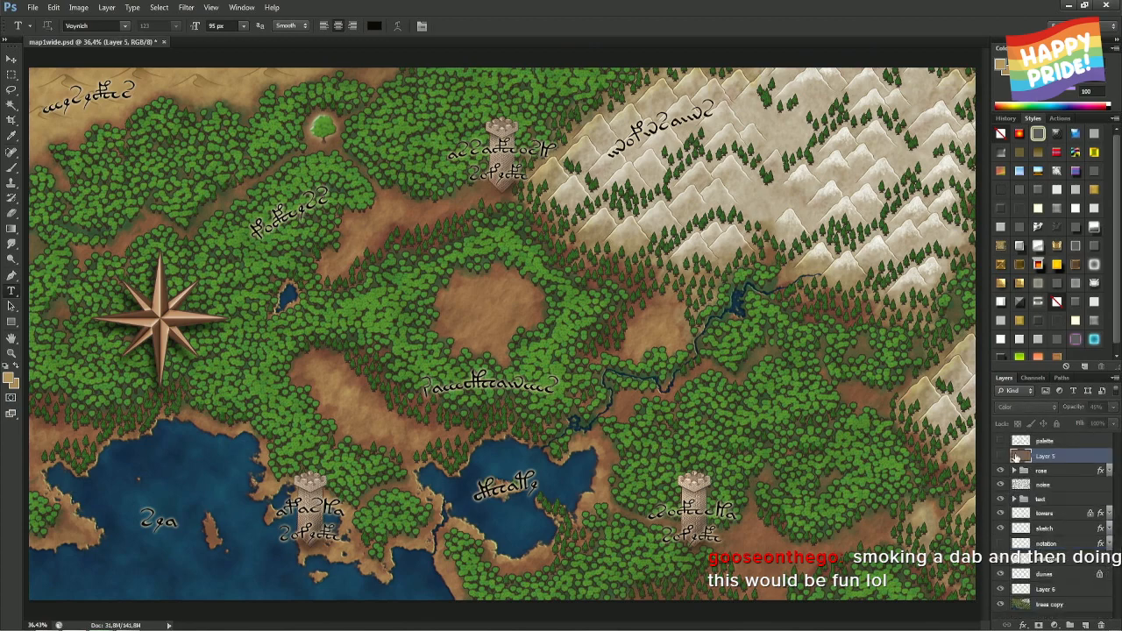
{"action": "left_click", "coordinate": [1002, 456]}
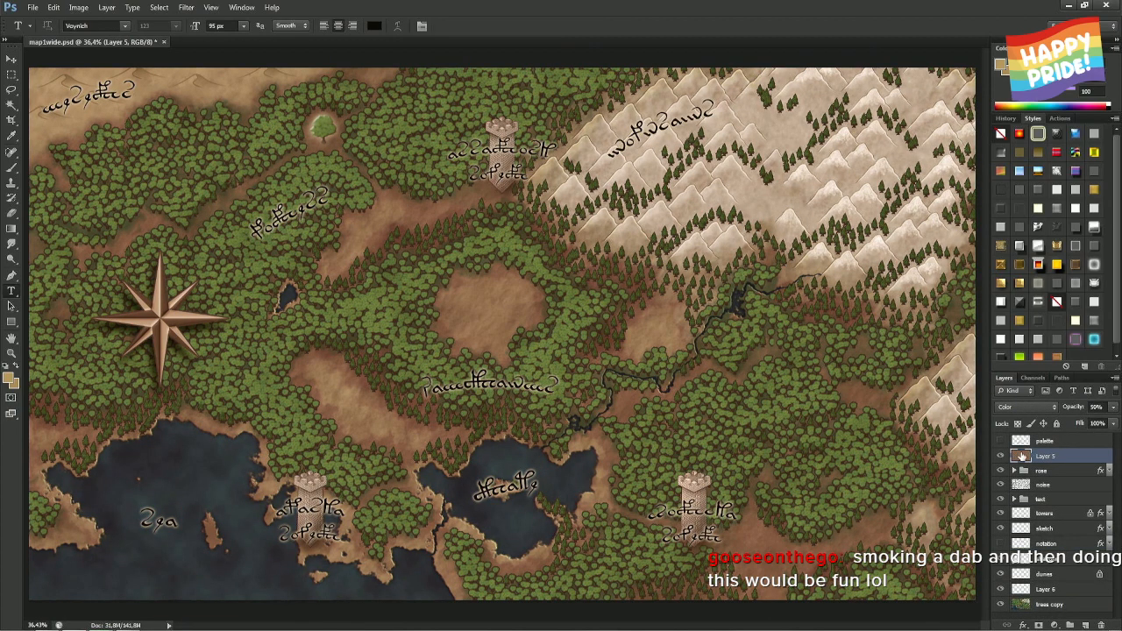
{"action": "left_click", "coordinate": [851, 441]}
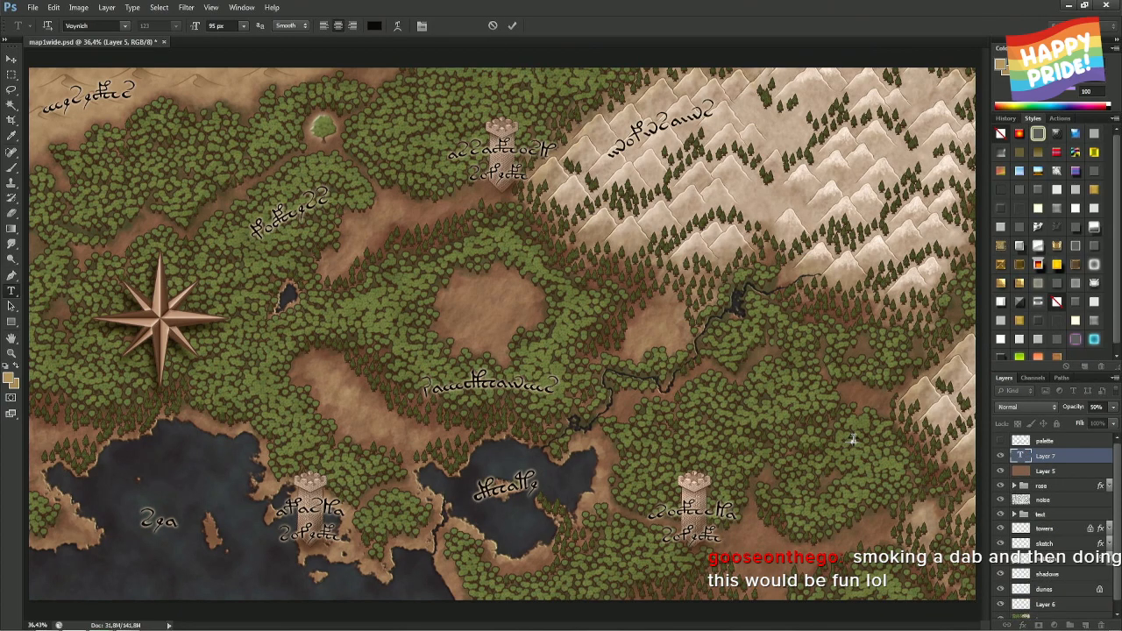
{"action": "key", "text": "Escape"}
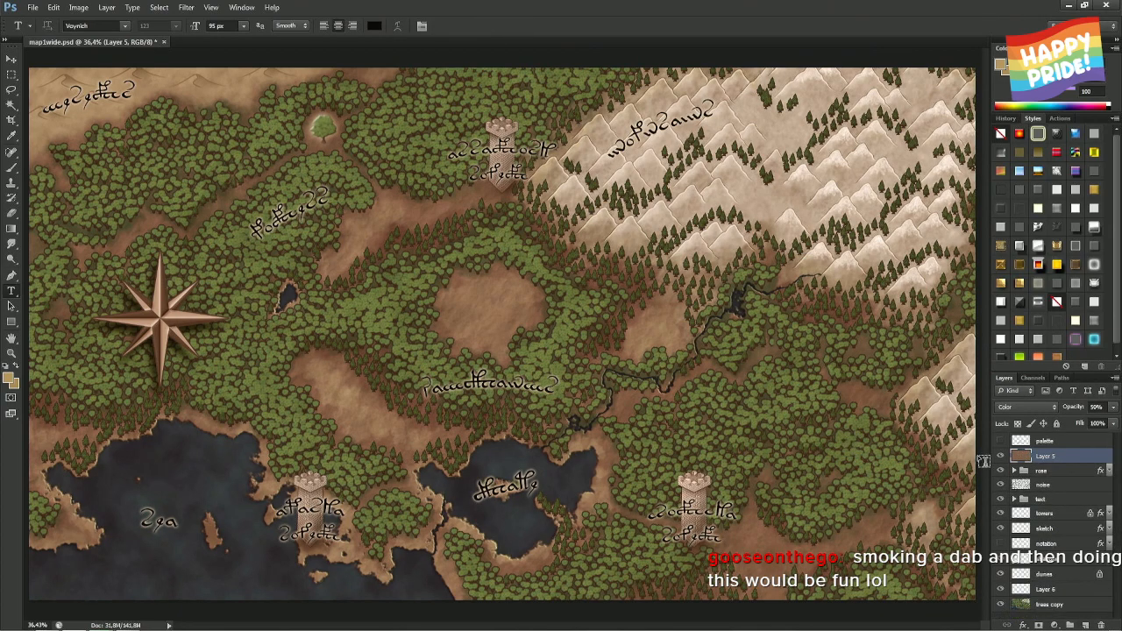
{"action": "key", "text": "m"}
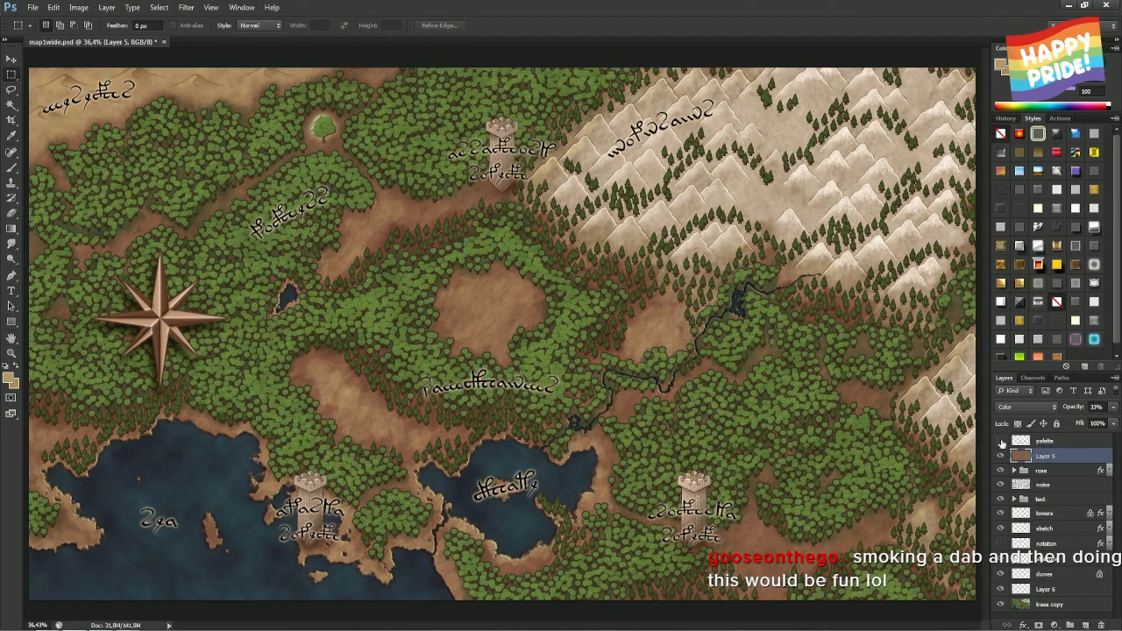
- Show the notation layer and thicken its circles and triangle lines with the Minimum filter
{"action": "left_click", "coordinate": [1000, 440]}
{"action": "left_click", "coordinate": [1001, 441]}
{"action": "left_click", "coordinate": [1000, 545]}
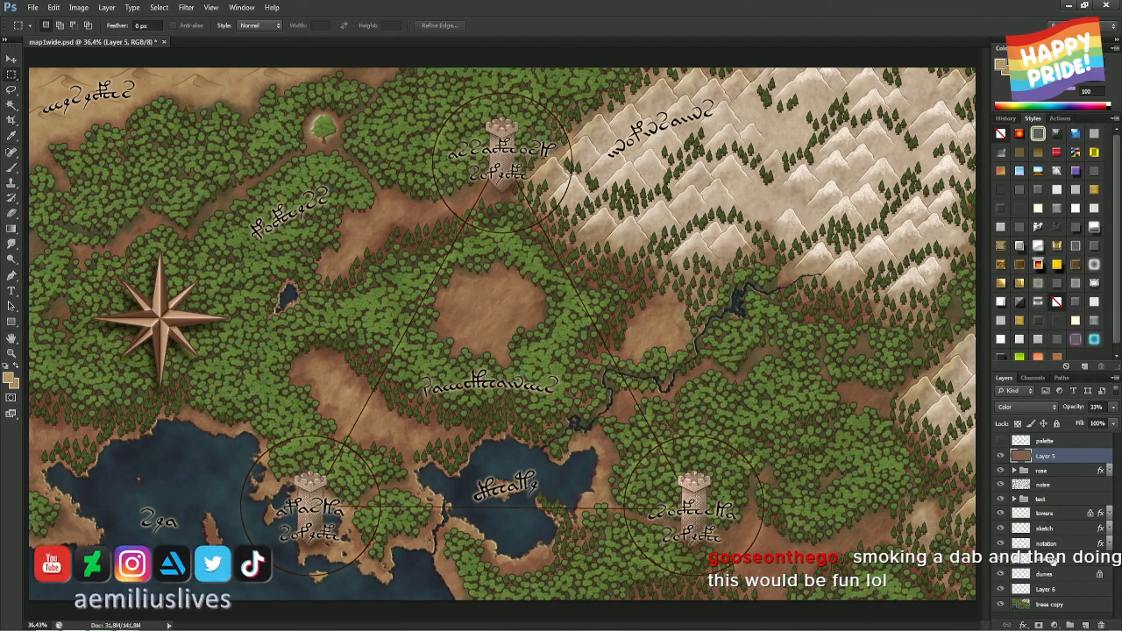
{"action": "left_click", "coordinate": [1045, 544]}
{"action": "left_click", "coordinate": [186, 7]}
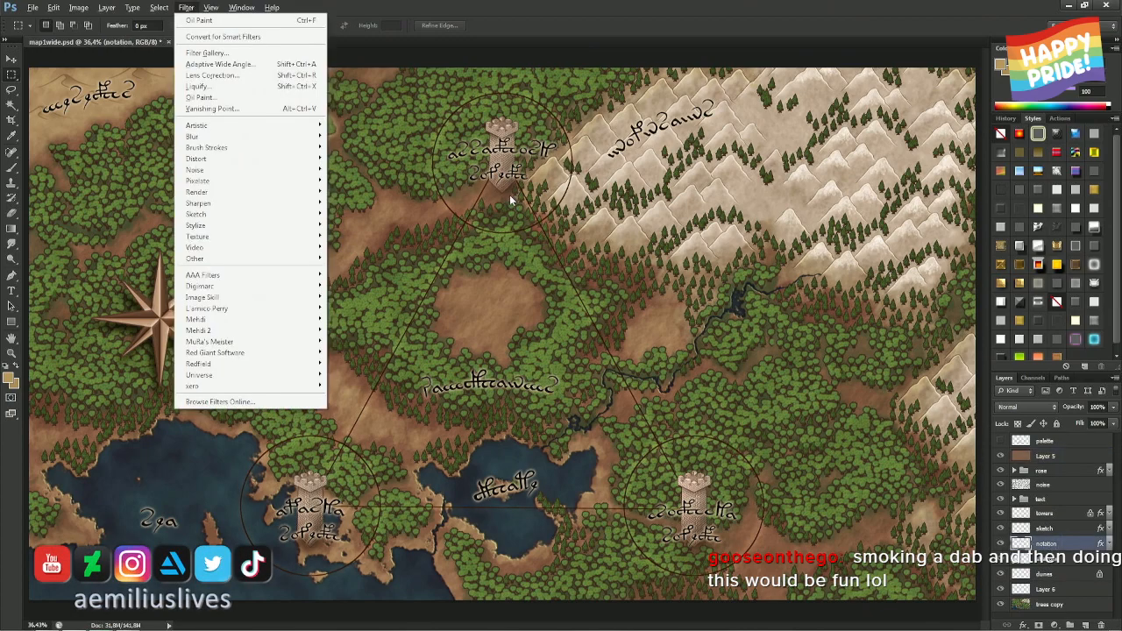
{"action": "mouse_move", "coordinate": [220, 259]}
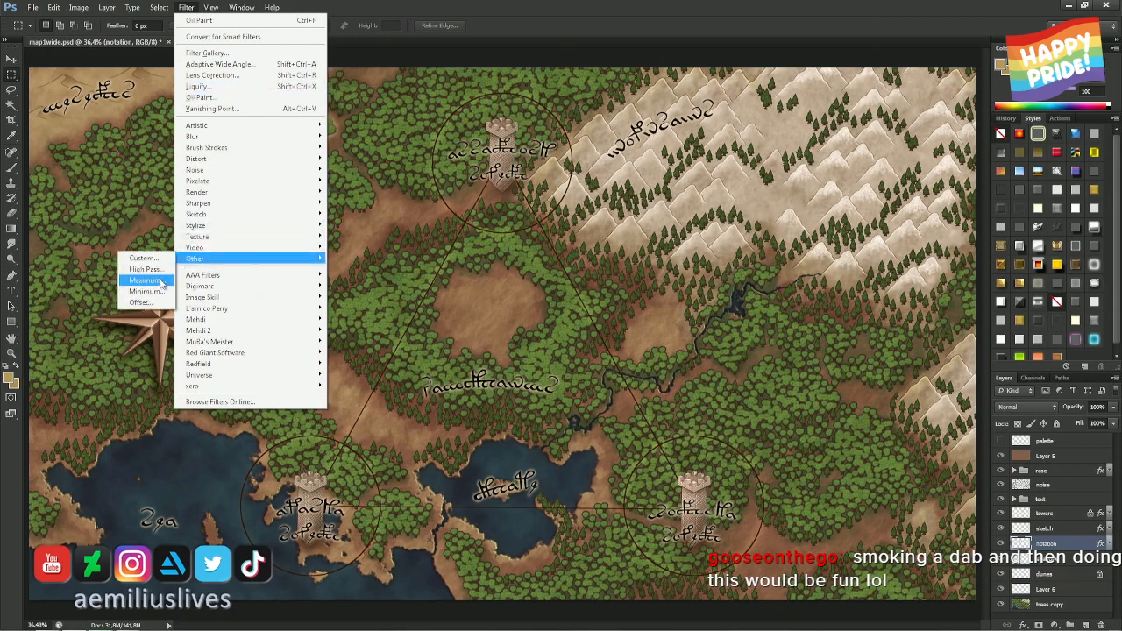
{"action": "left_click", "coordinate": [146, 290]}
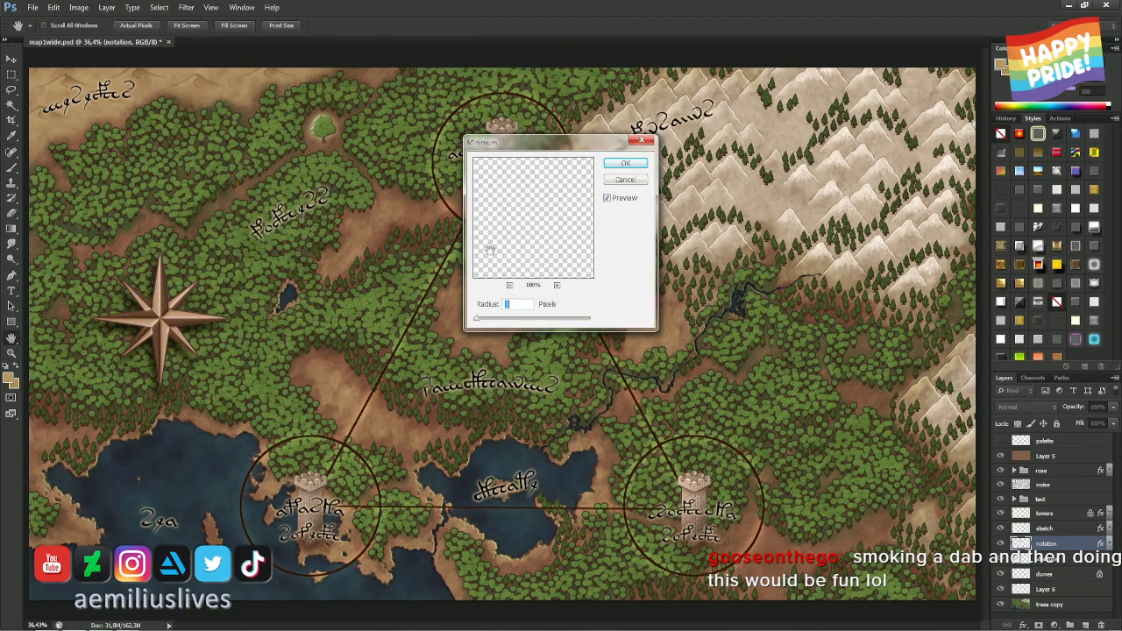
{"action": "left_click", "coordinate": [637, 164]}
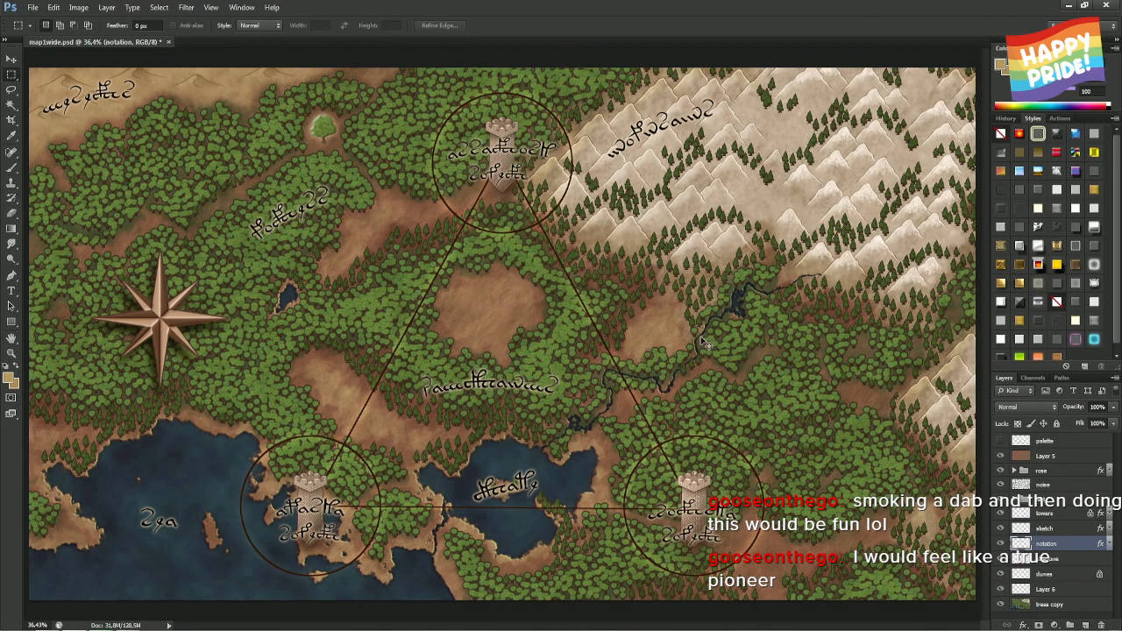
- Fade the Minimum filter on the notation layer to 57% opacity and save the map
{"action": "key", "text": "ctrl+shift+f"}
{"action": "left_click", "coordinate": [773, 385]}
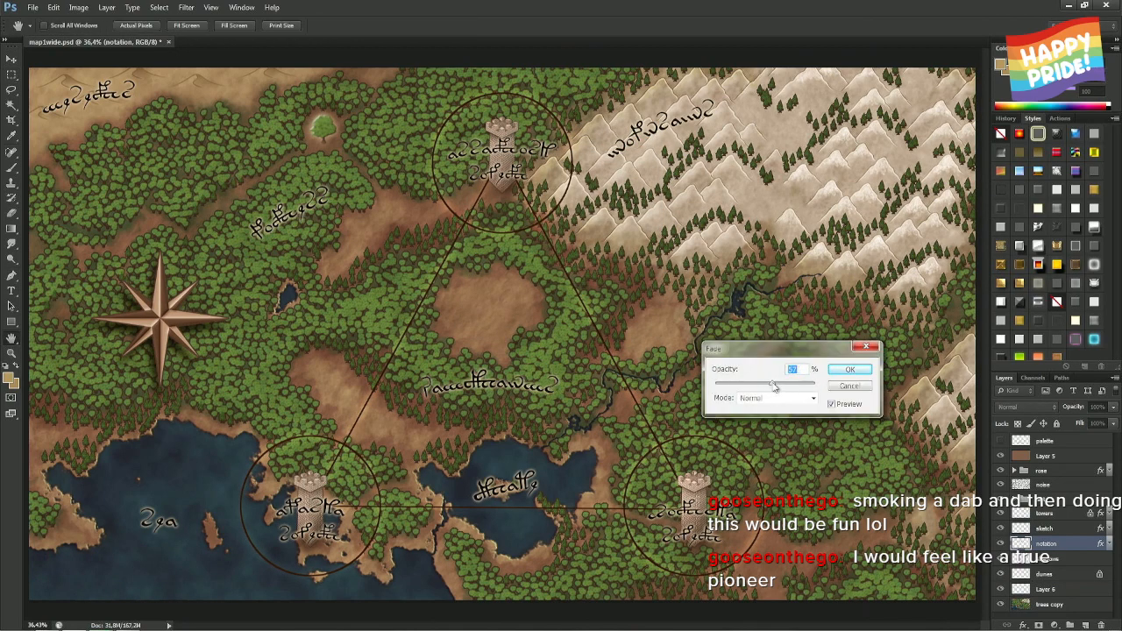
{"action": "key", "text": "Return"}
{"action": "key", "text": "m"}
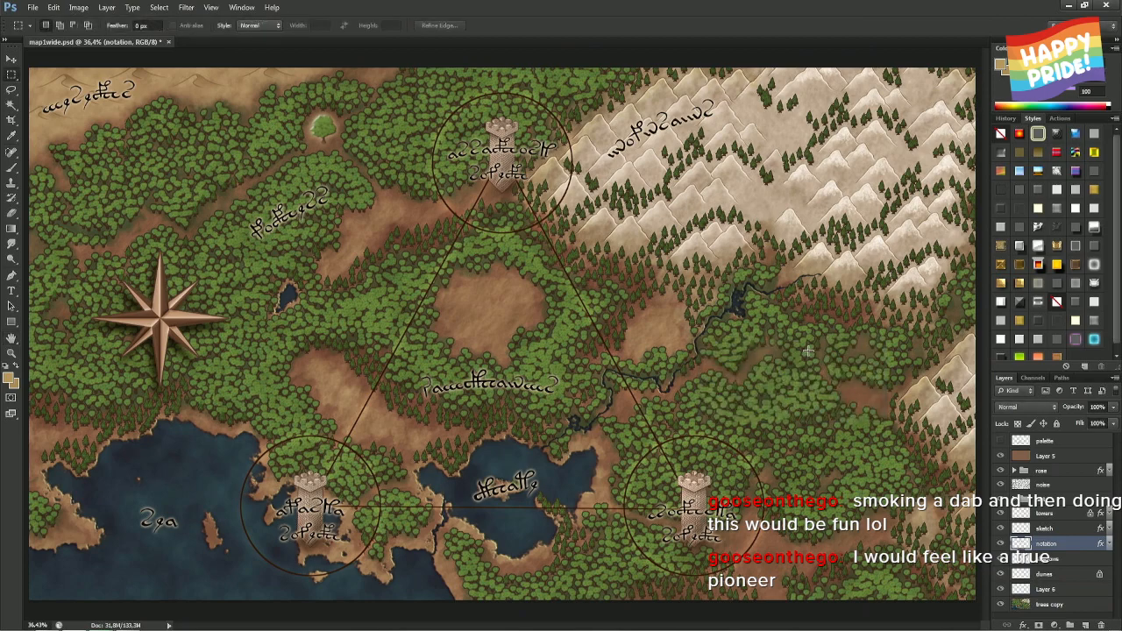
{"action": "key", "text": "ctrl+s"}
- Select all labels in the text group from Sorcha tower through mountains and set their text color to dark brown #1d130d
{"action": "left_click", "coordinate": [1014, 500]}
{"action": "left_click", "coordinate": [1072, 516]}
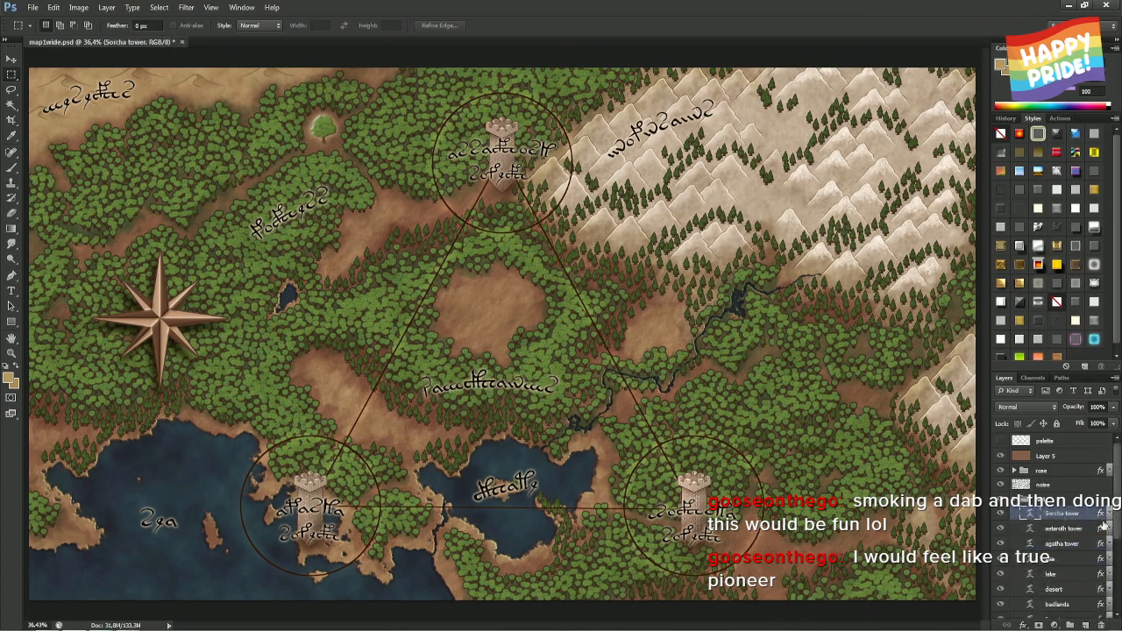
{"action": "scroll", "coordinate": [1071, 534], "scroll_direction": "down", "scroll_amount": 2}
{"action": "left_click", "coordinate": [1059, 575], "text": "shift"}
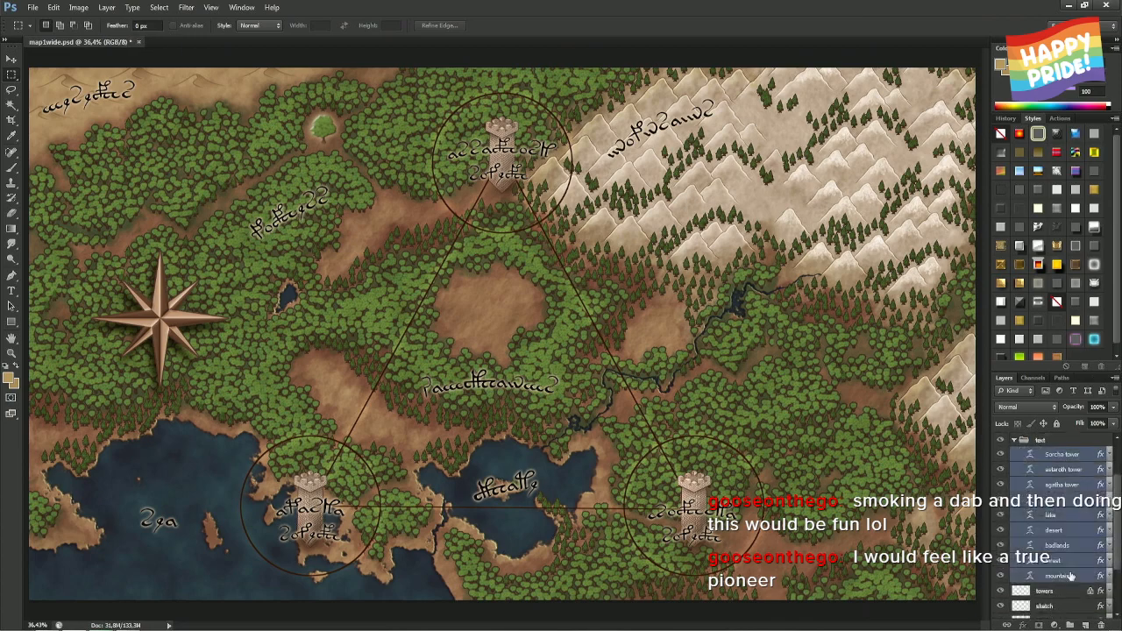
{"action": "key", "text": "v"}
{"action": "key", "text": "t"}
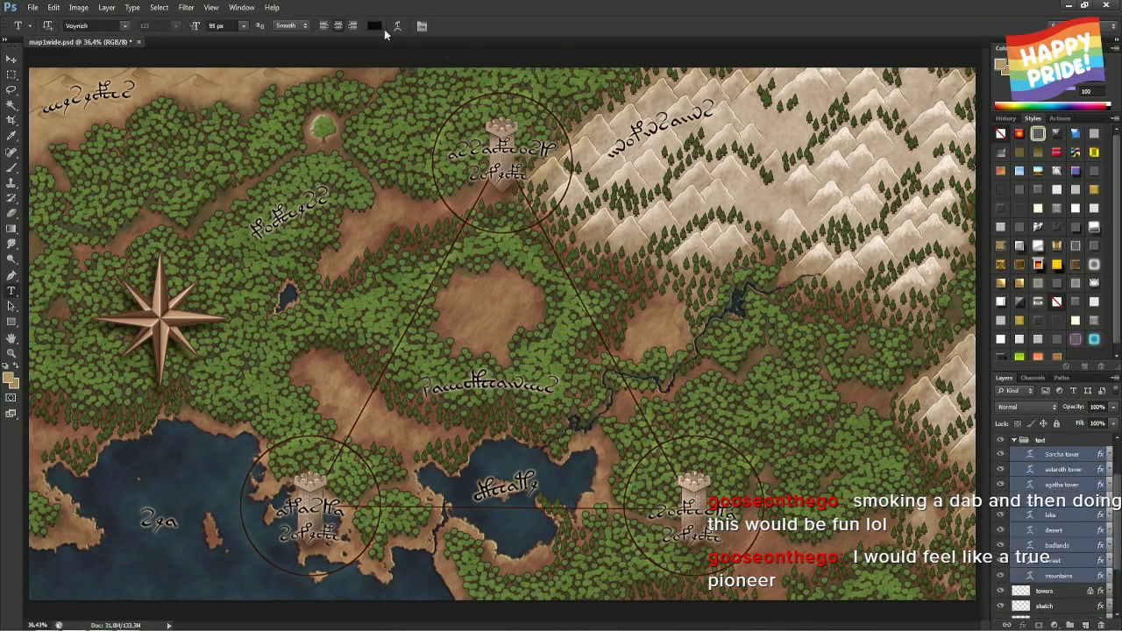
{"action": "left_click", "coordinate": [384, 25]}
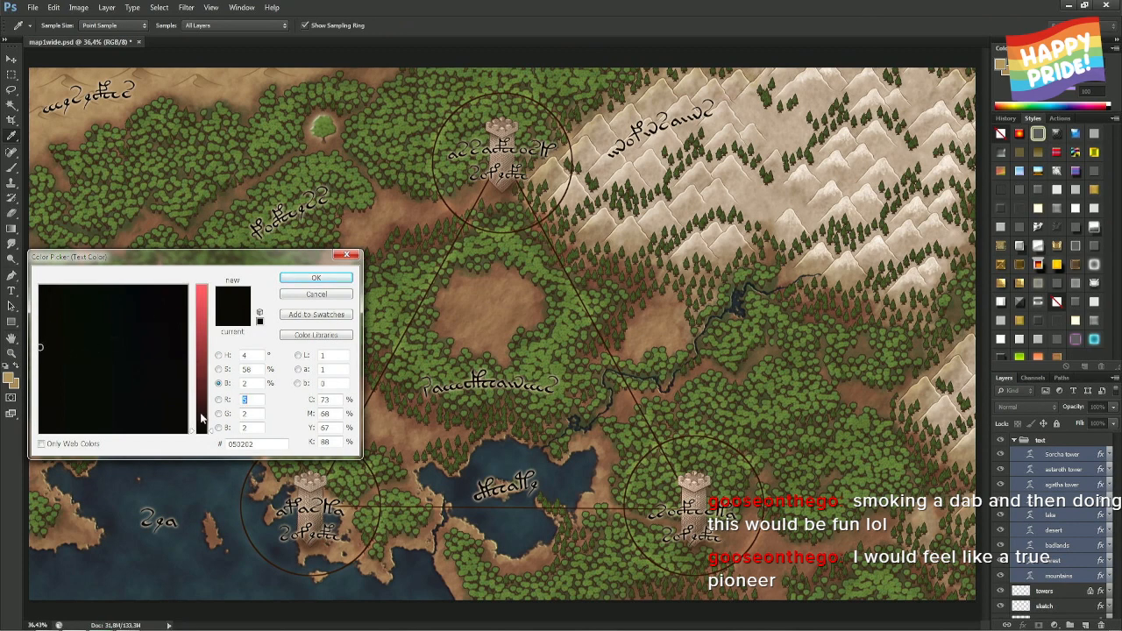
{"action": "left_click_drag", "start_coordinate": [203, 428], "coordinate": [202, 418]}
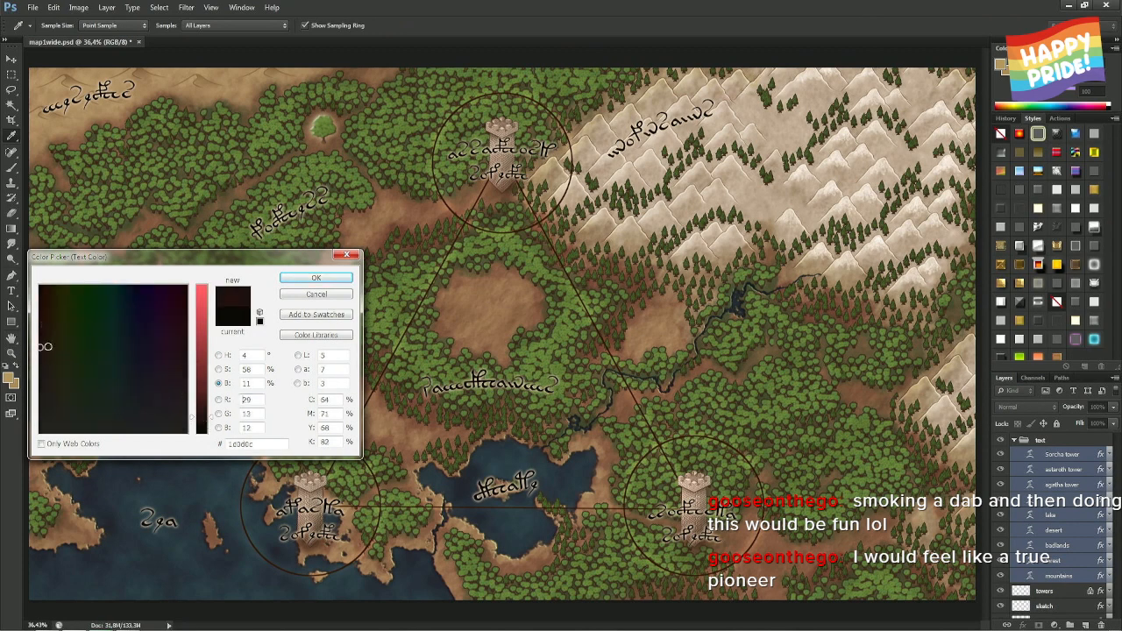
{"action": "left_click", "coordinate": [47, 350]}
{"action": "left_click", "coordinate": [317, 279]}
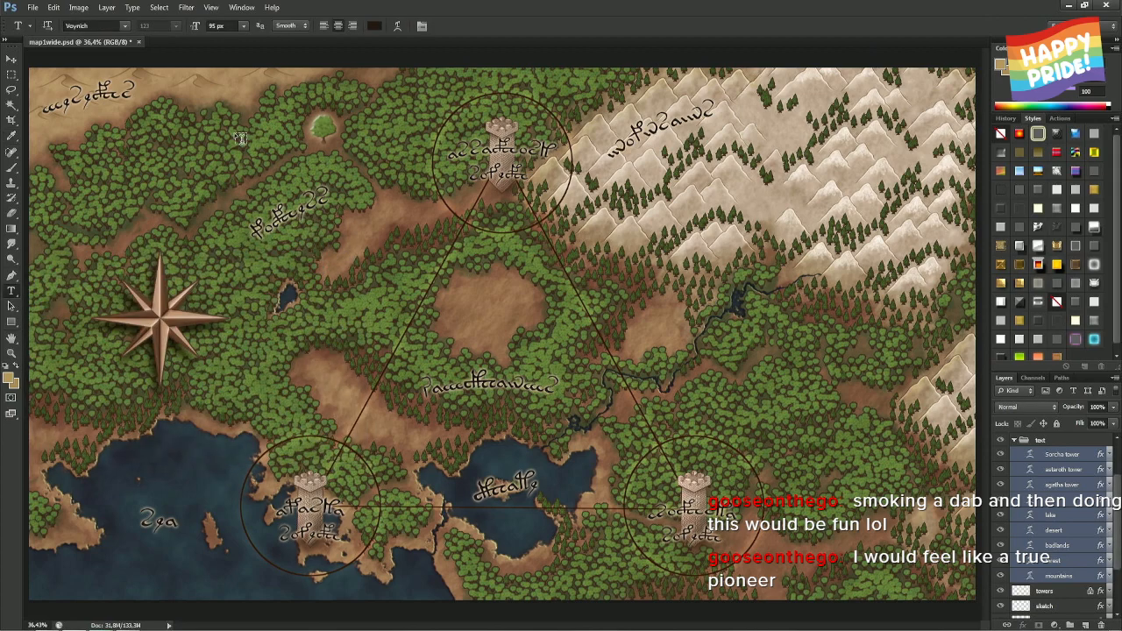
- Lighten the selected labels' text color to brown #2e1e15 and collapse the text group
{"action": "left_click", "coordinate": [375, 25]}
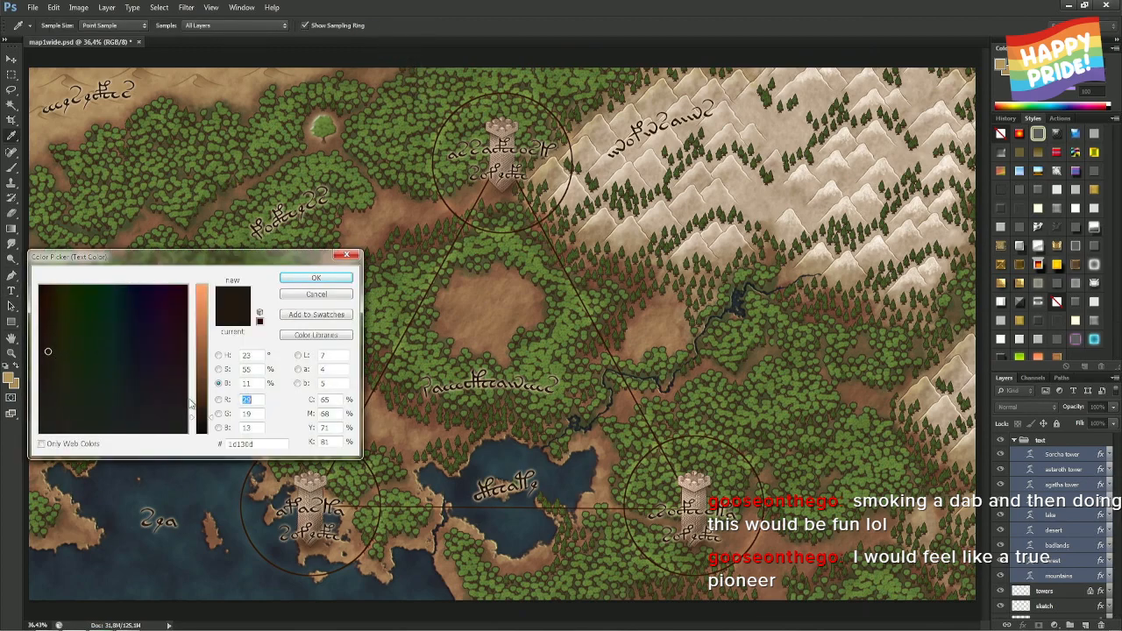
{"action": "left_click", "coordinate": [203, 408]}
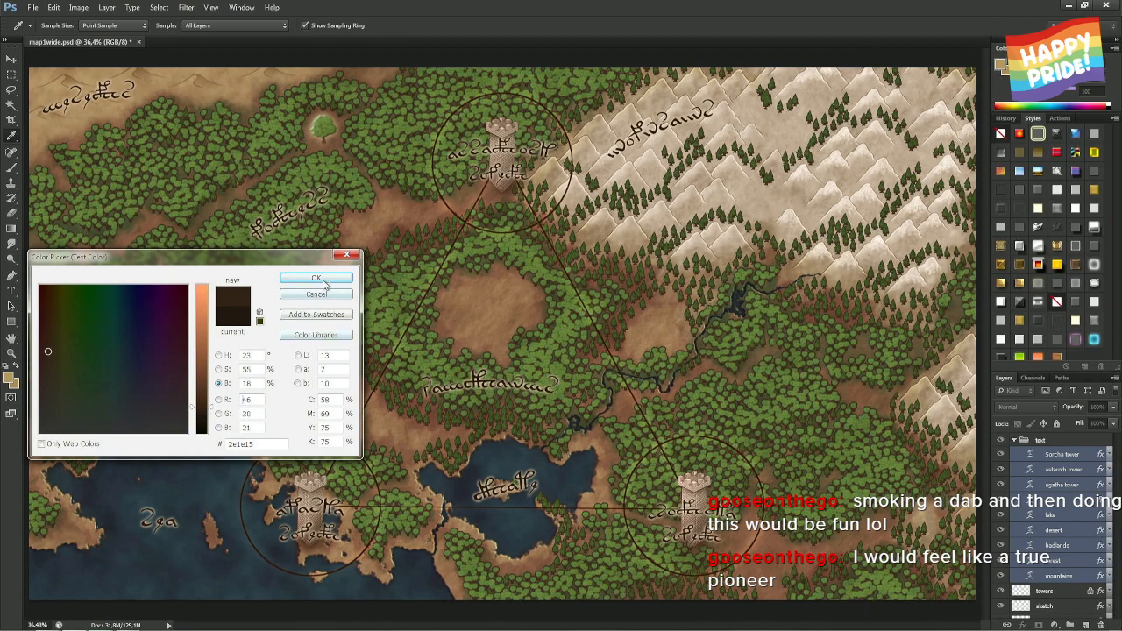
{"action": "left_click", "coordinate": [320, 278]}
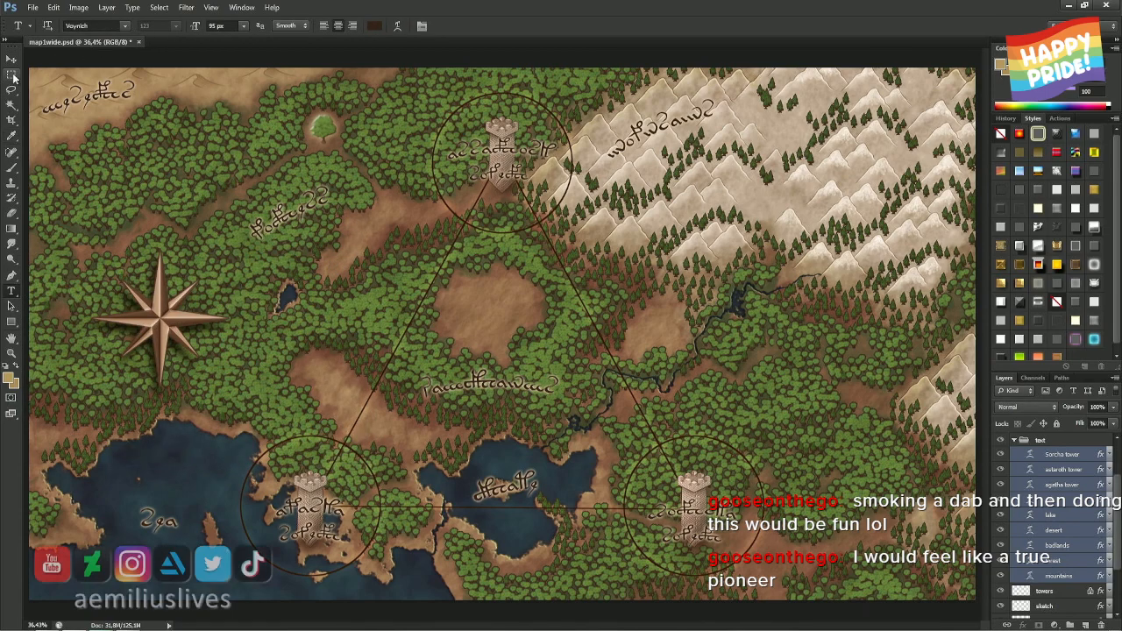
{"action": "key", "text": "m"}
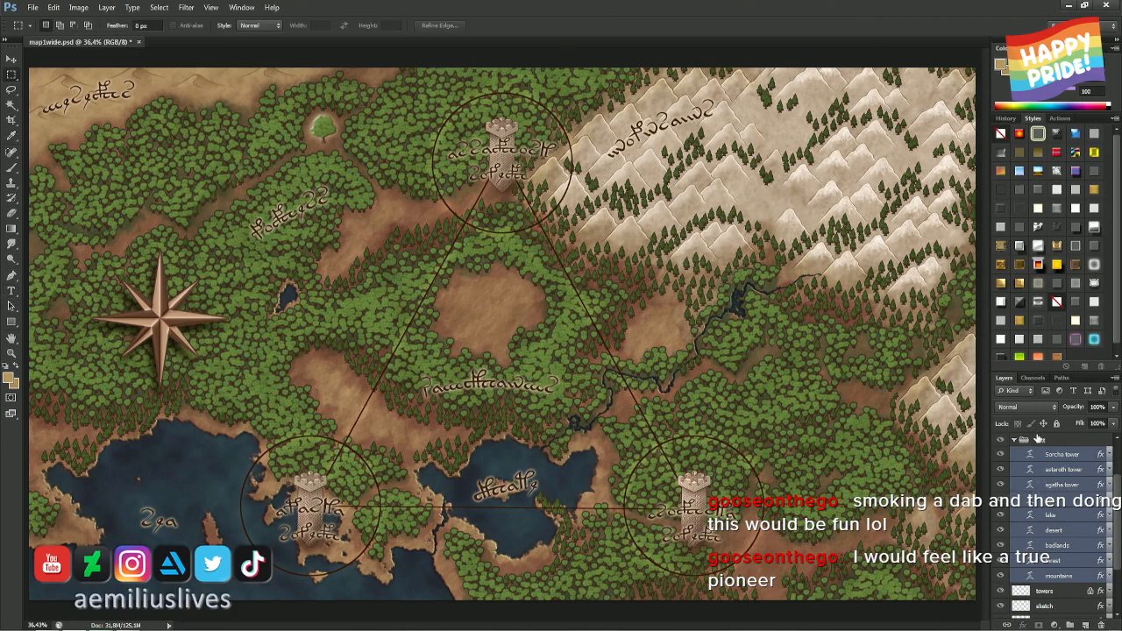
{"action": "scroll", "coordinate": [1017, 442], "scroll_direction": "up", "scroll_amount": 1}
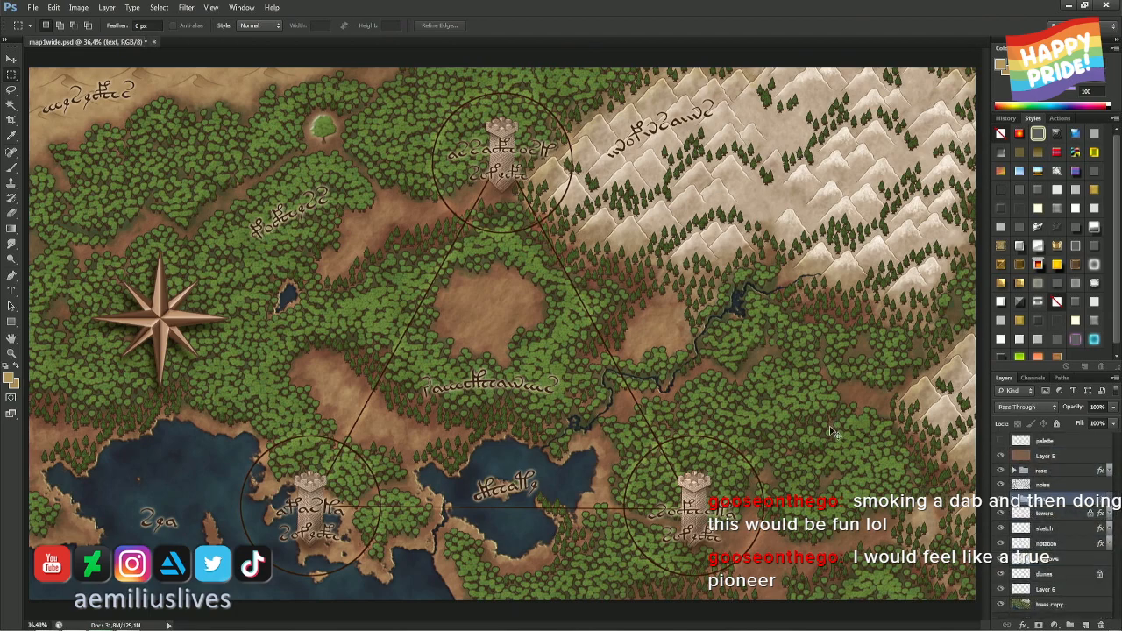
- Save the map and display it in full screen mode without the interface
{"action": "key", "text": "ctrl+s"}
{"action": "key", "text": "f"}
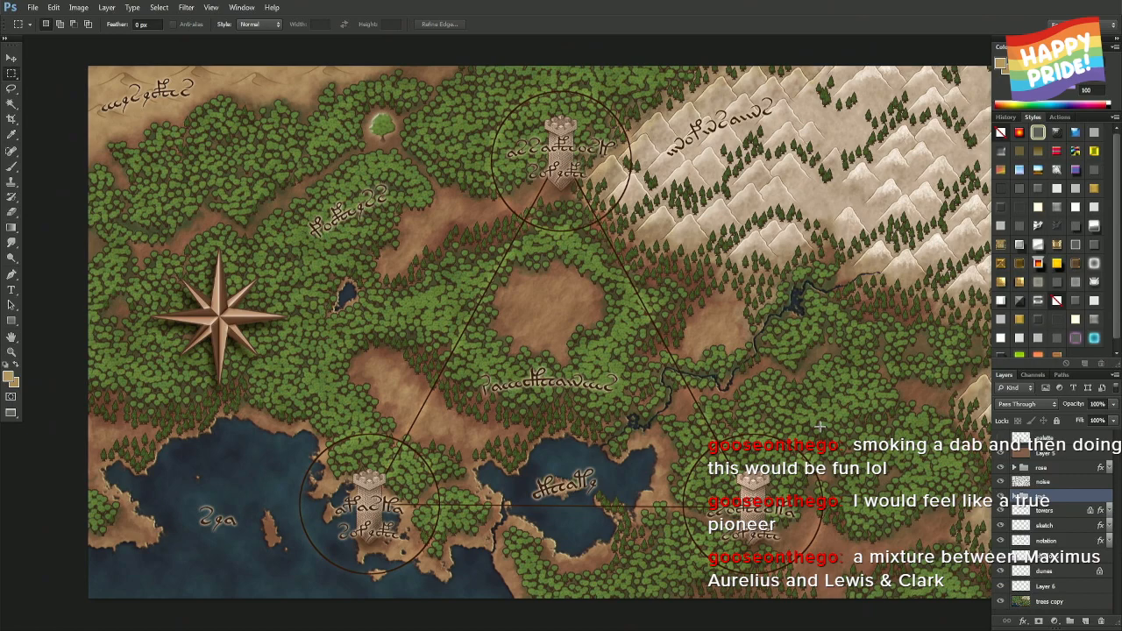
{"action": "key", "text": "f"}
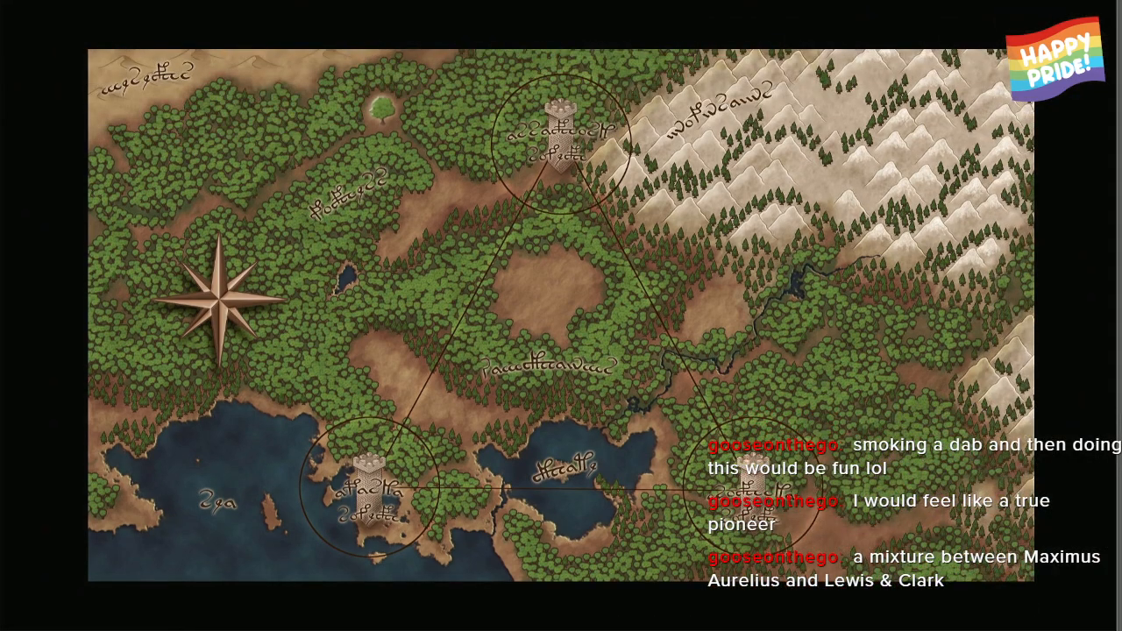
{"action": "mouse_move", "coordinate": [1106, 422]}
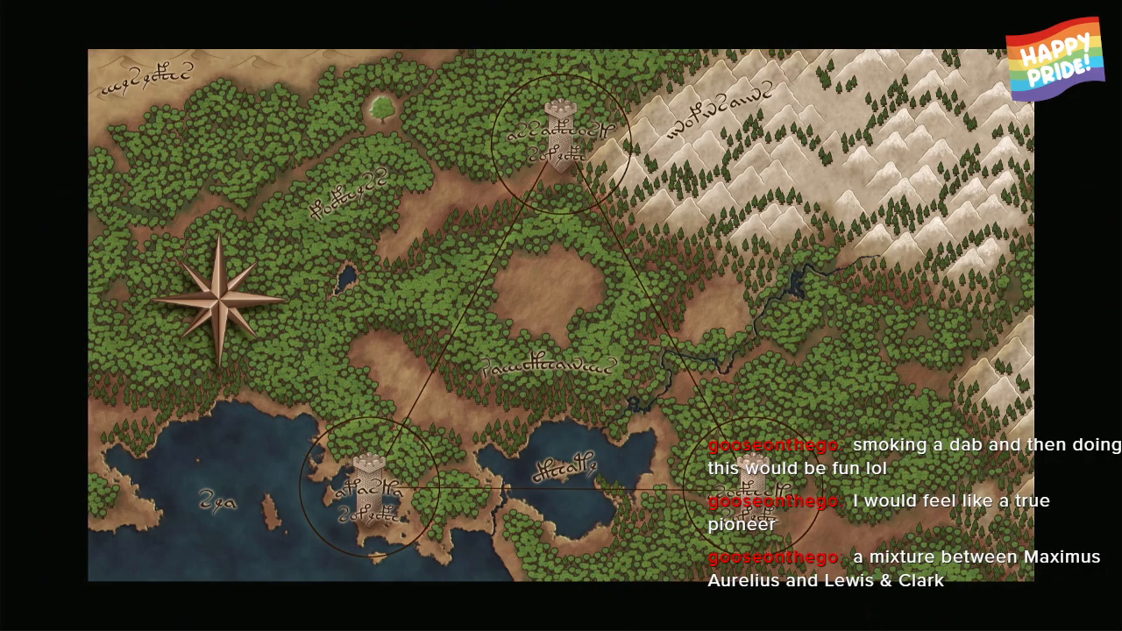
- Review the whole map at several magnifications, comparing it in full screen without the interface and in the normal working view
{"action": "key", "text": "ctrl+plus"}
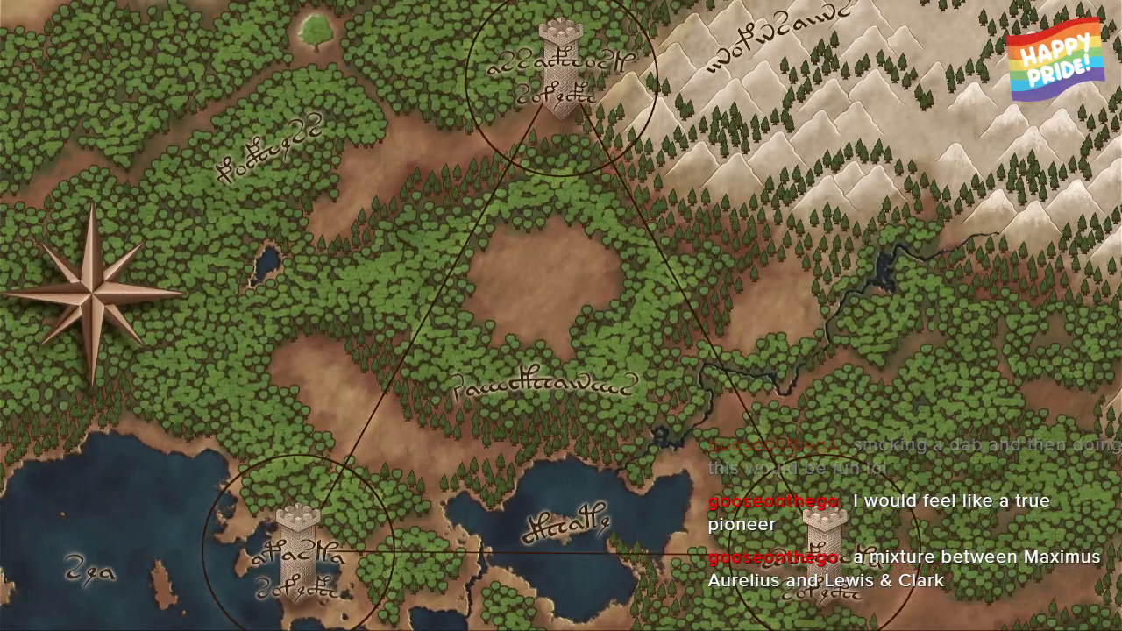
{"action": "key", "text": "ctrl+0"}
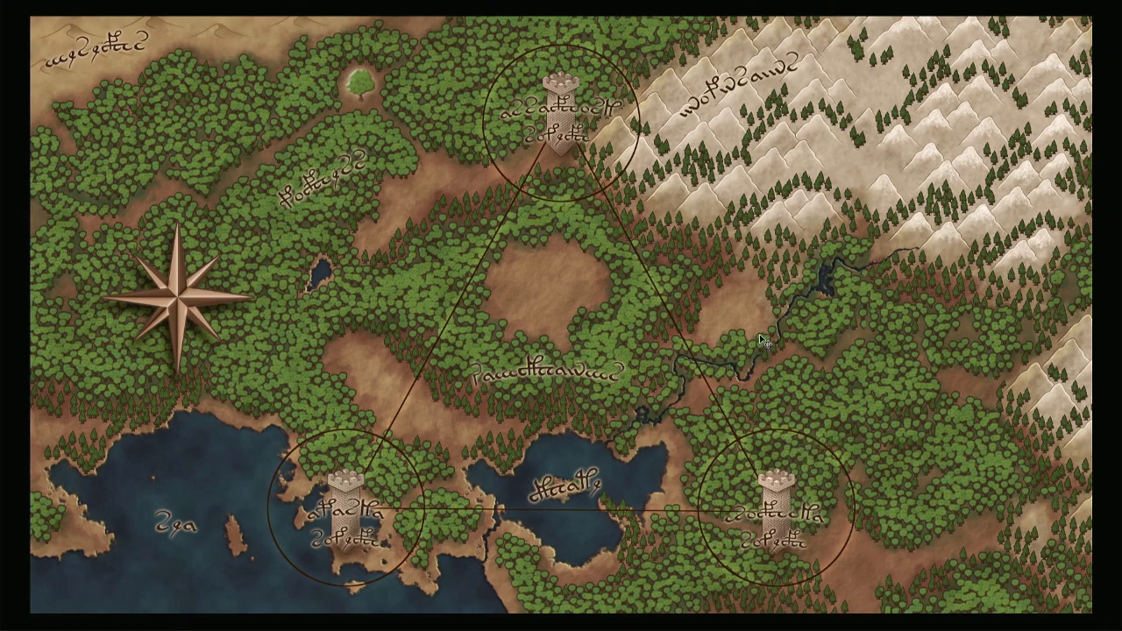
{"action": "key", "text": "f"}
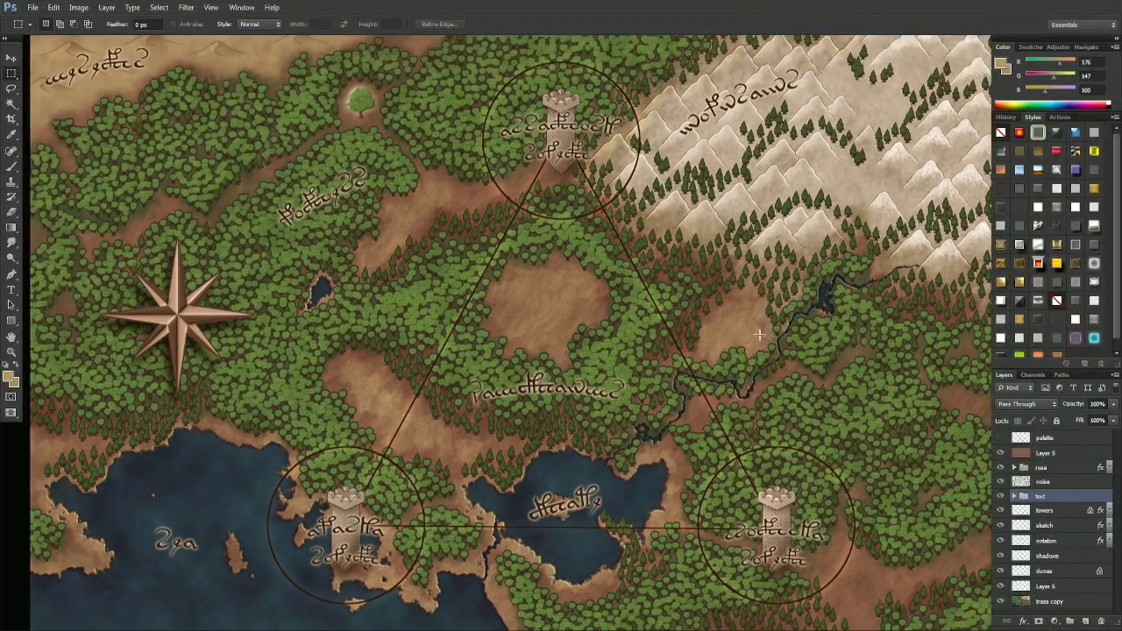
{"action": "key", "text": "ctrl+0"}
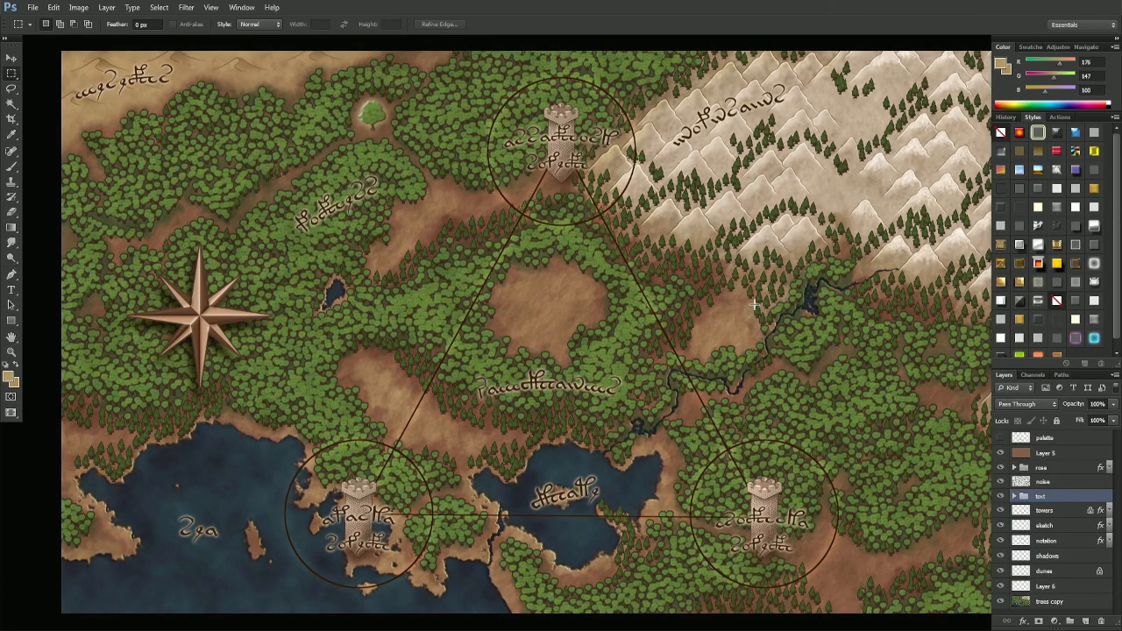
{"action": "key", "text": "f"}
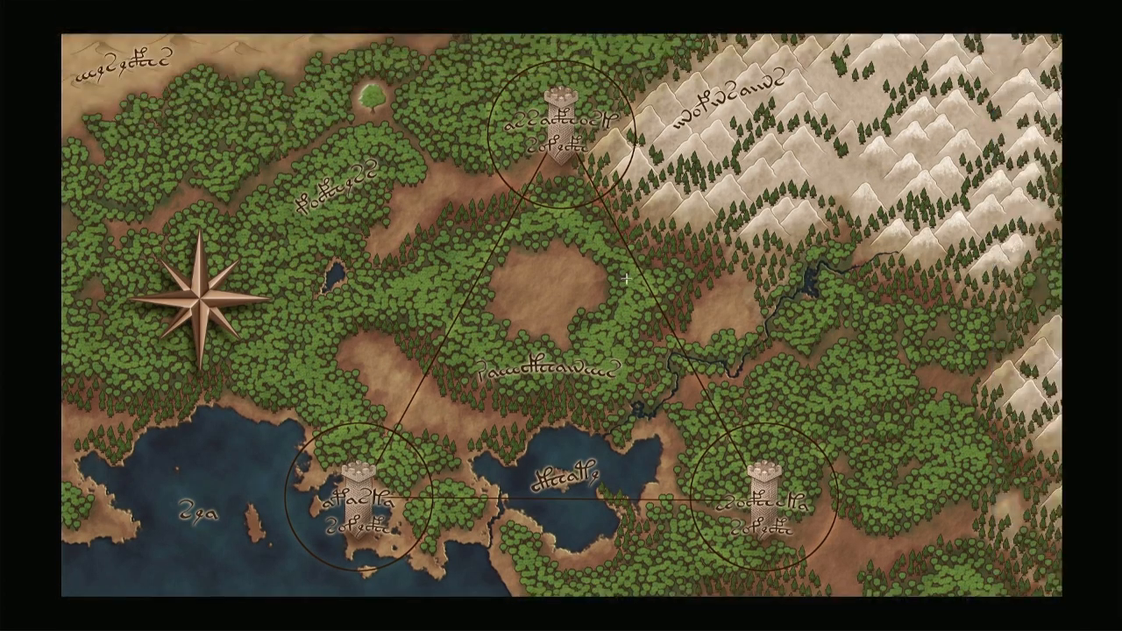
{"action": "key", "text": "shift+f"}
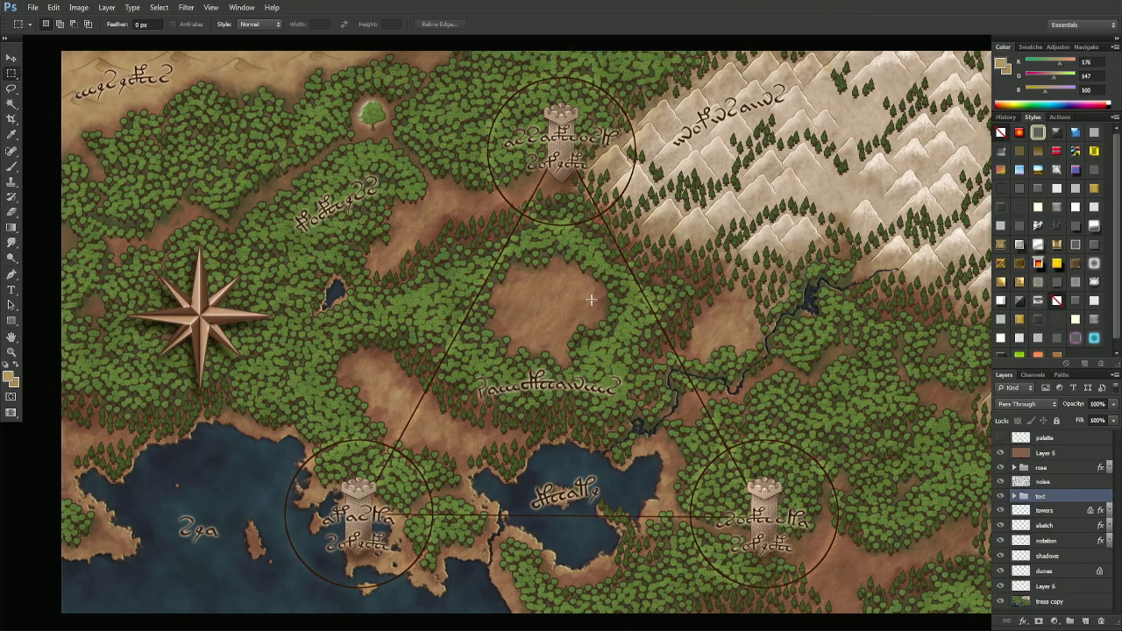
{"action": "left_click_drag", "start_coordinate": [650, 300], "coordinate": [612, 313]}
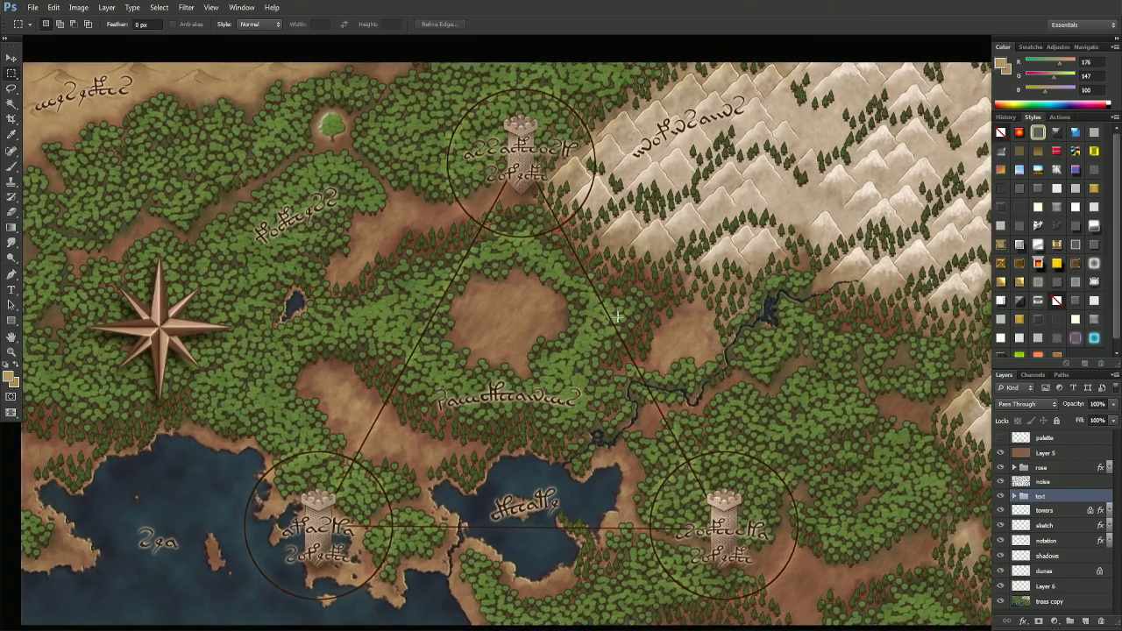
{"action": "key", "text": "f"}
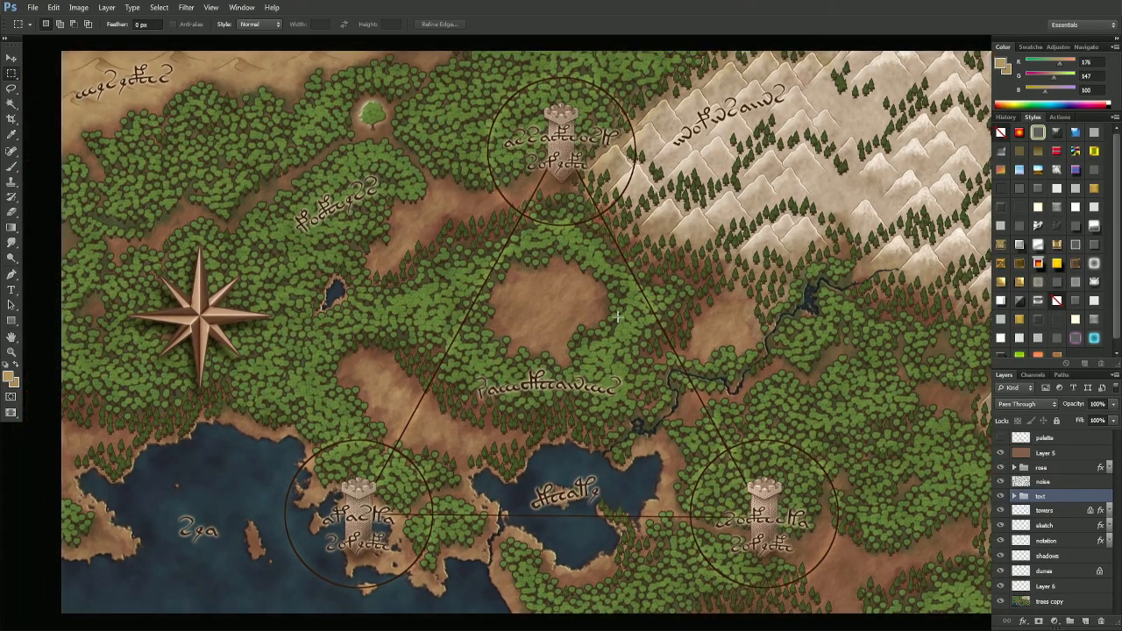
{"action": "key", "text": "f"}
{"action": "key", "text": "f"}
- Examine the map's individual areas, including the forest, lakes, coastline, towers and notation lines
{"action": "left_click_drag", "start_coordinate": [709, 333], "coordinate": [668, 338]}
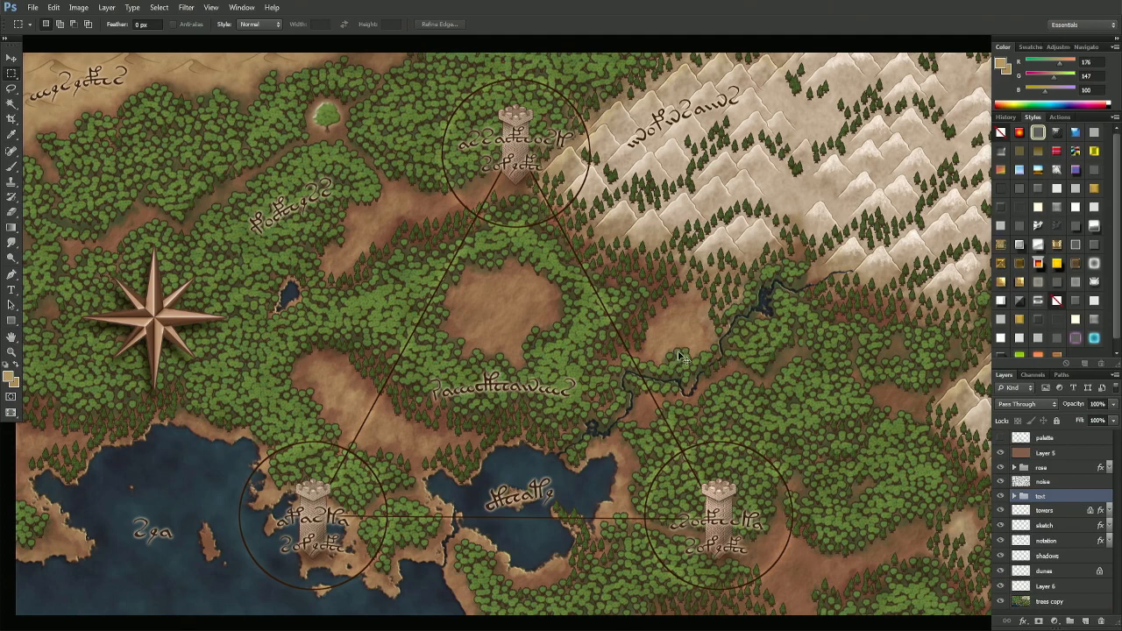
{"action": "left_click_drag", "start_coordinate": [462, 267], "coordinate": [561, 297]}
{"action": "left_click_drag", "start_coordinate": [455, 531], "coordinate": [441, 548]}
{"action": "left_click", "coordinate": [228, 452]}
{"action": "mouse_move", "coordinate": [84, 531]}
{"action": "left_mouse_down"}
{"action": "mouse_move", "coordinate": [114, 497]}
{"action": "mouse_move", "coordinate": [77, 549]}
{"action": "left_mouse_up"}
{"action": "left_click_drag", "start_coordinate": [654, 300], "coordinate": [699, 341]}
{"action": "left_click_drag", "start_coordinate": [552, 213], "coordinate": [474, 85]}
{"action": "left_click", "coordinate": [474, 85]}
{"action": "scroll", "coordinate": [712, 313], "scroll_direction": "left", "scroll_amount": 2}
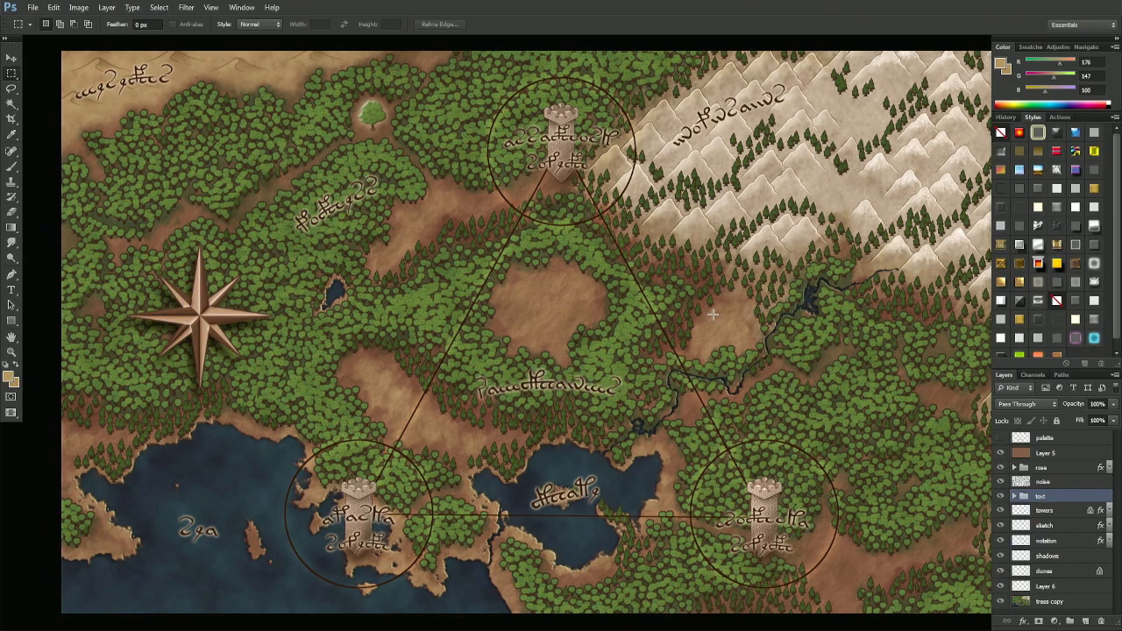